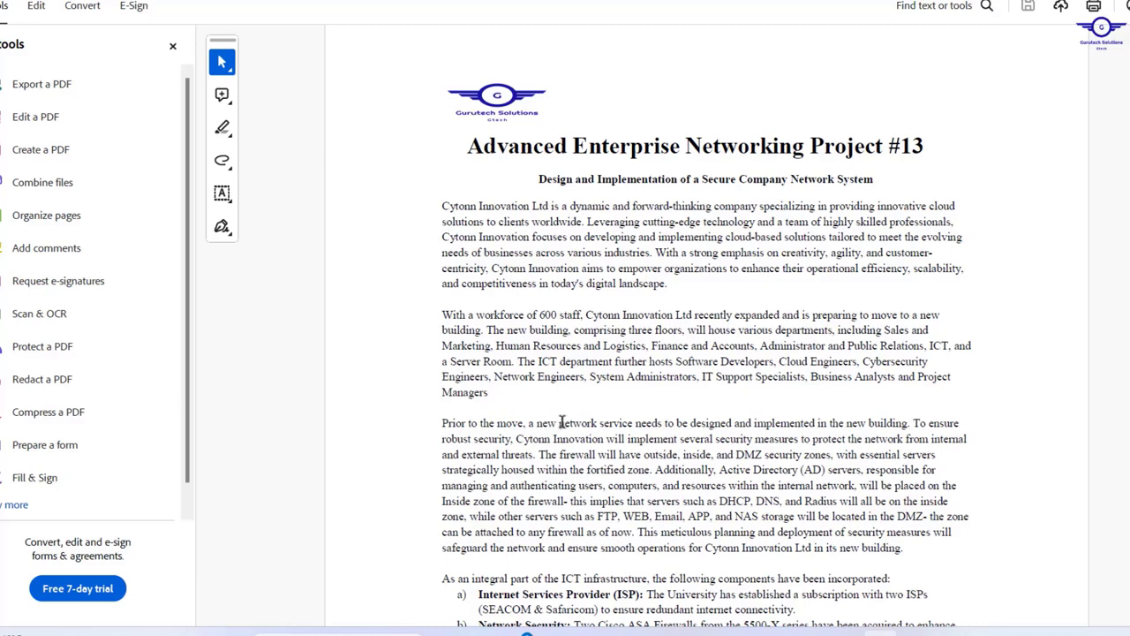
- Scroll through the components list to page 2, selecting 'University' in the ISP item
scroll(562, 419, "down", 2)
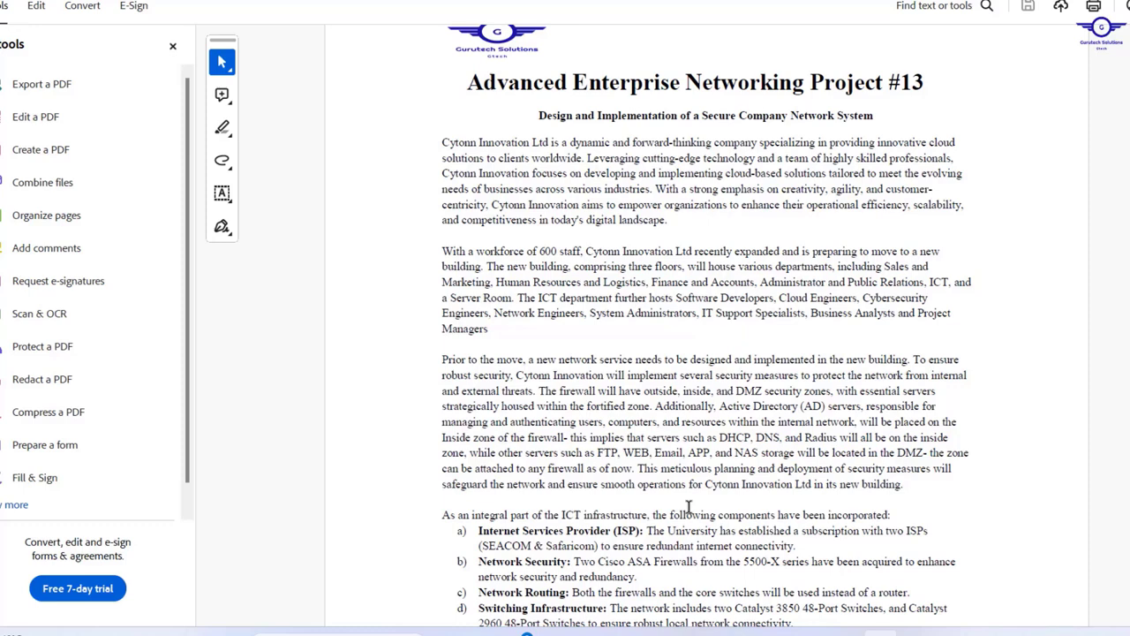
scroll(688, 507, "down", 5)
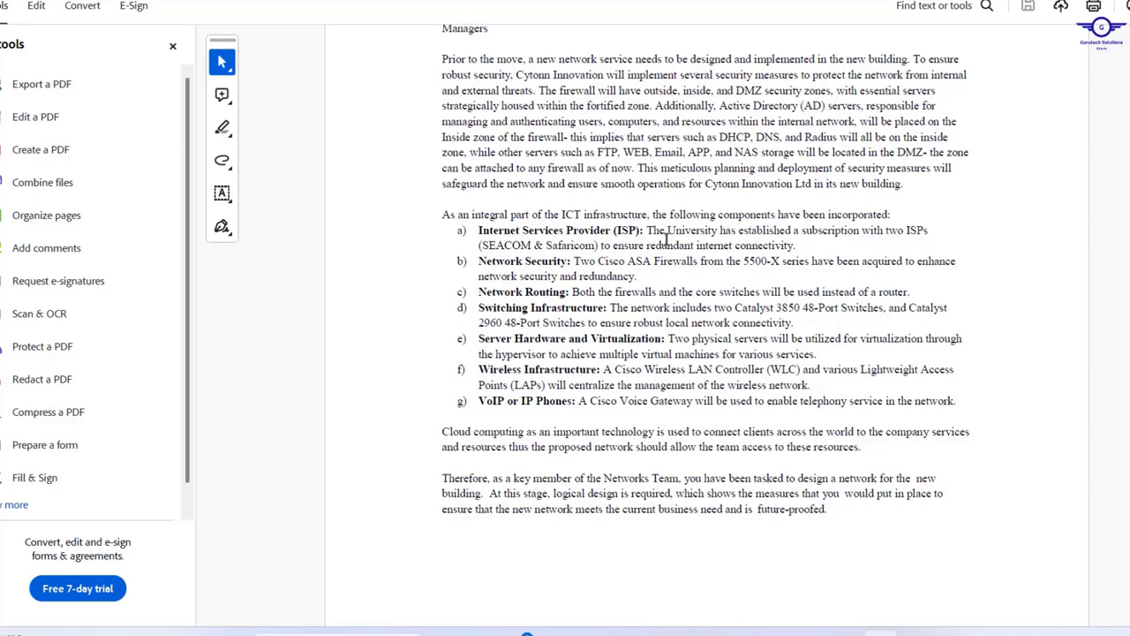
mouse_move(667, 231)
left_mouse_down()
mouse_move(731, 232)
mouse_move(722, 232)
left_mouse_up()
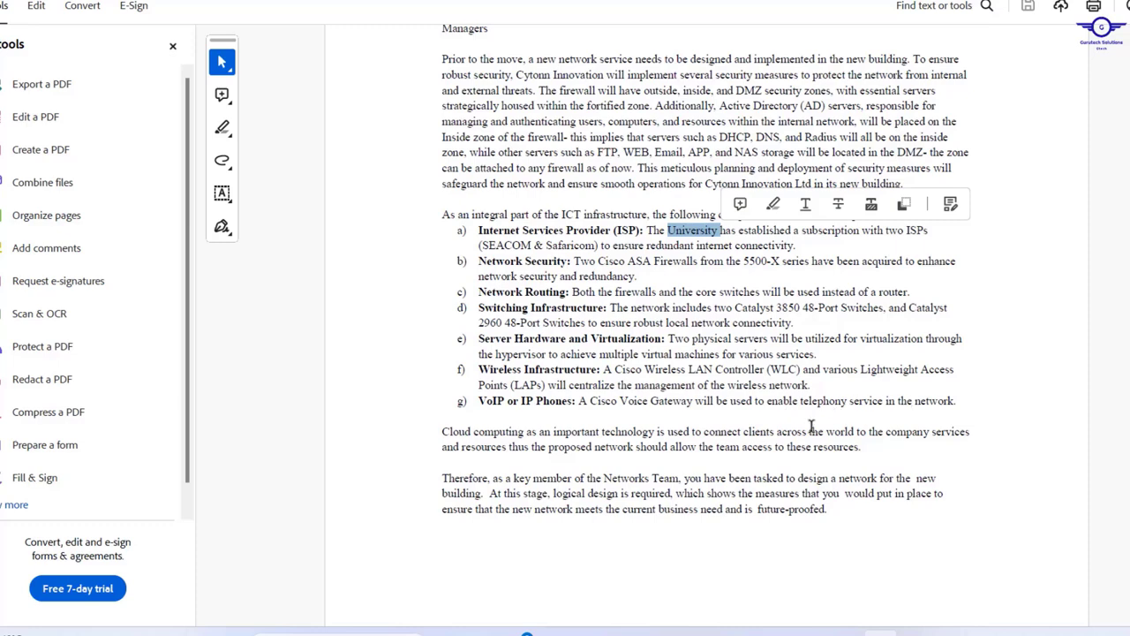
scroll(811, 427, "down", 3)
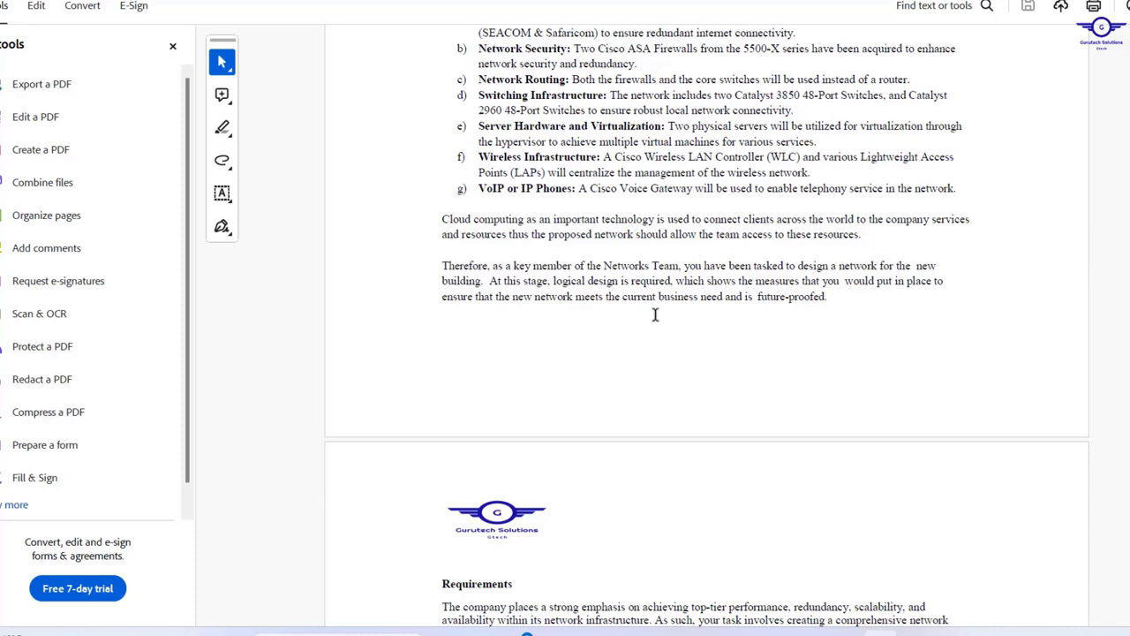
- Scroll to the Requirements section and select the word 'University' in the paragraph
scroll(656, 315, "down", 5)
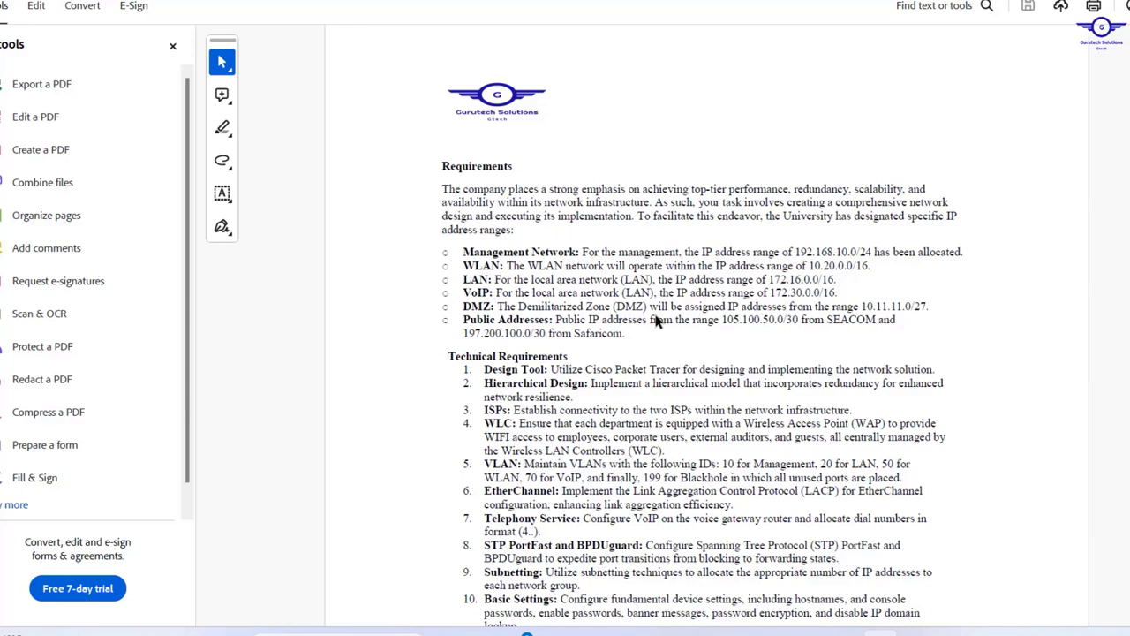
scroll(616, 324, "down", 1)
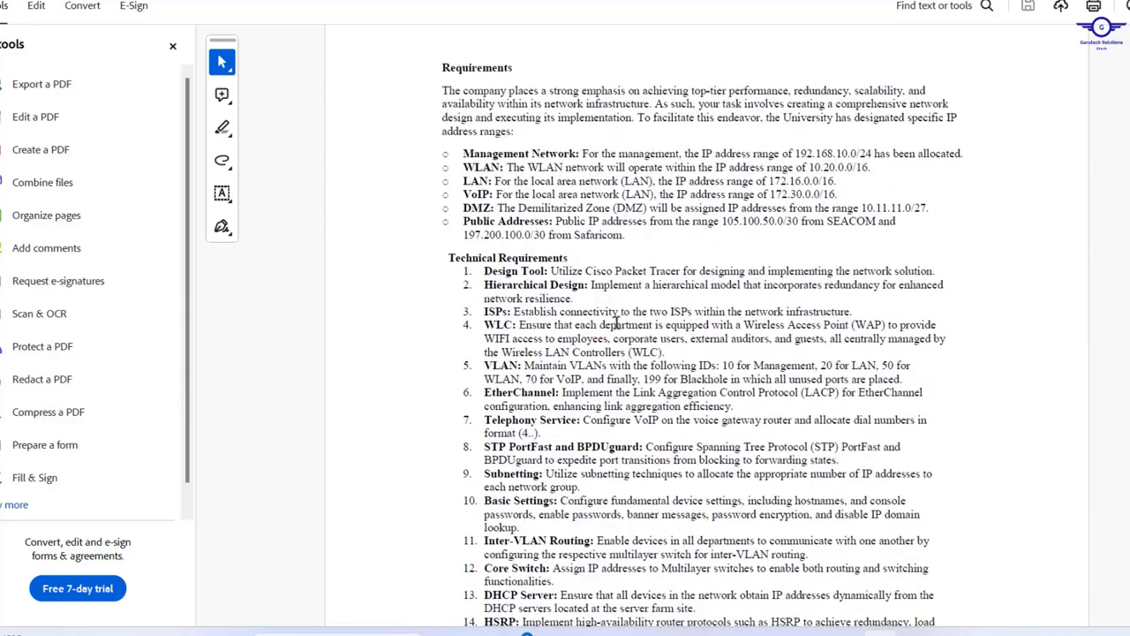
scroll(616, 324, "up", 1)
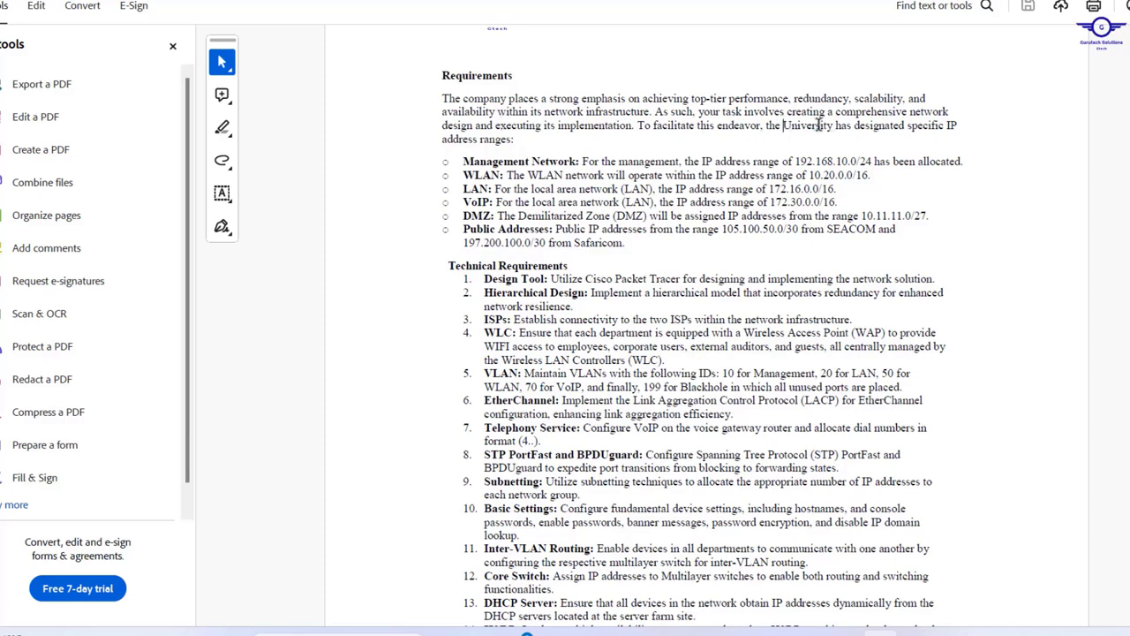
left_click_drag(783, 125, 835, 129)
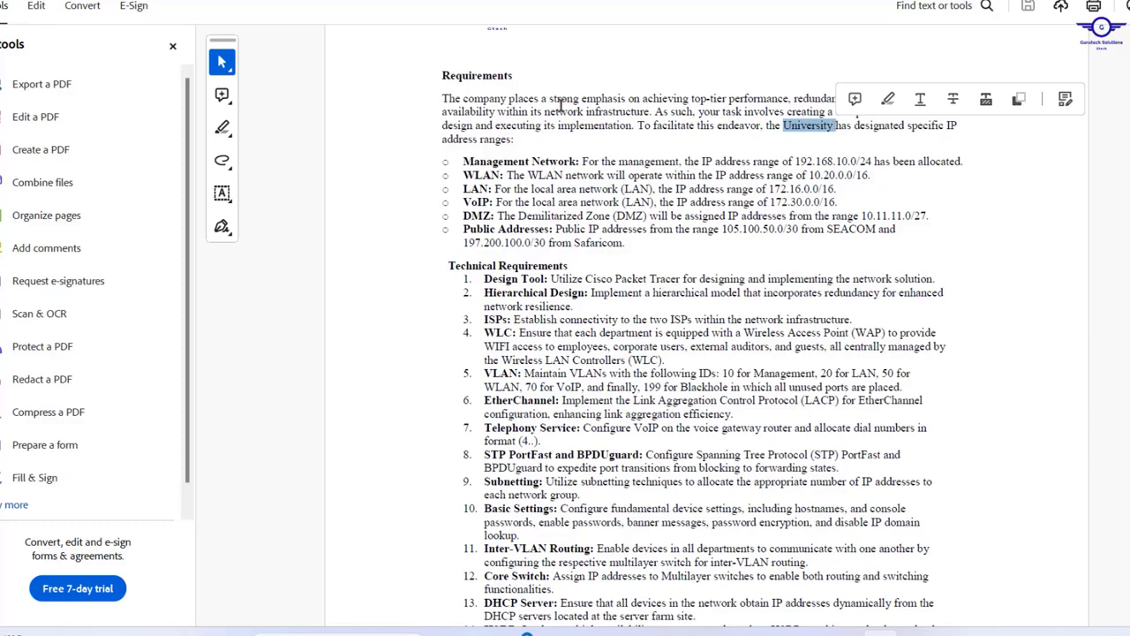
- Select each IP range line in turn: Management, WLAN, LAN, VoIP, DMZ and Public Addresses
left_click_drag(464, 160, 815, 161)
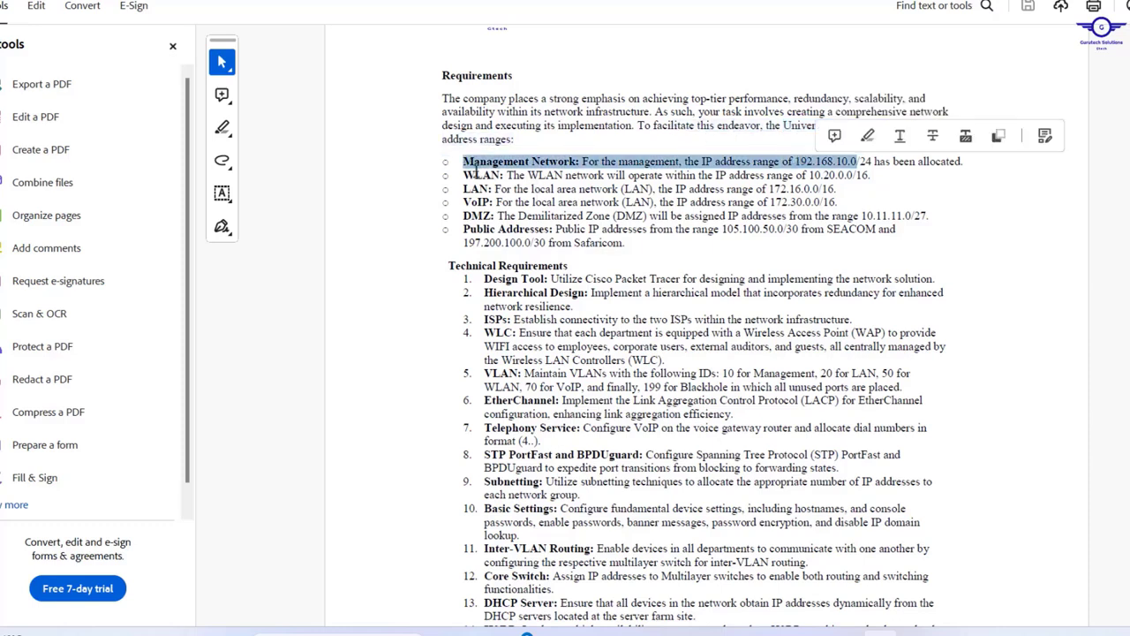
left_click_drag(466, 174, 853, 175)
left_click_drag(464, 188, 638, 175)
left_click_drag(465, 202, 579, 202)
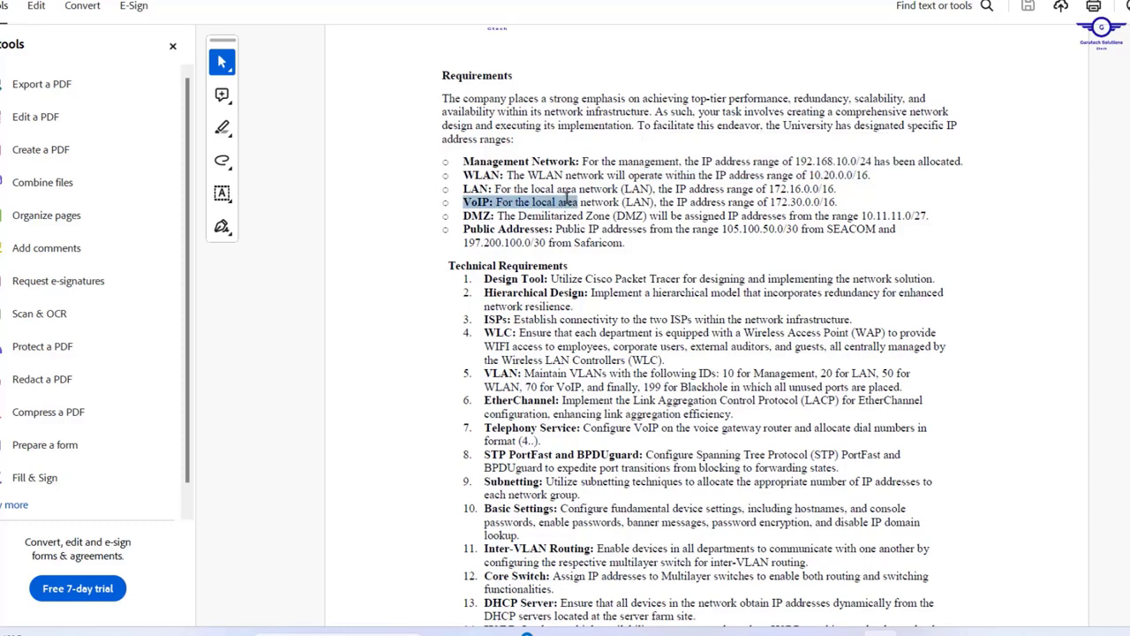
left_click(464, 212)
left_click_drag(464, 214, 583, 216)
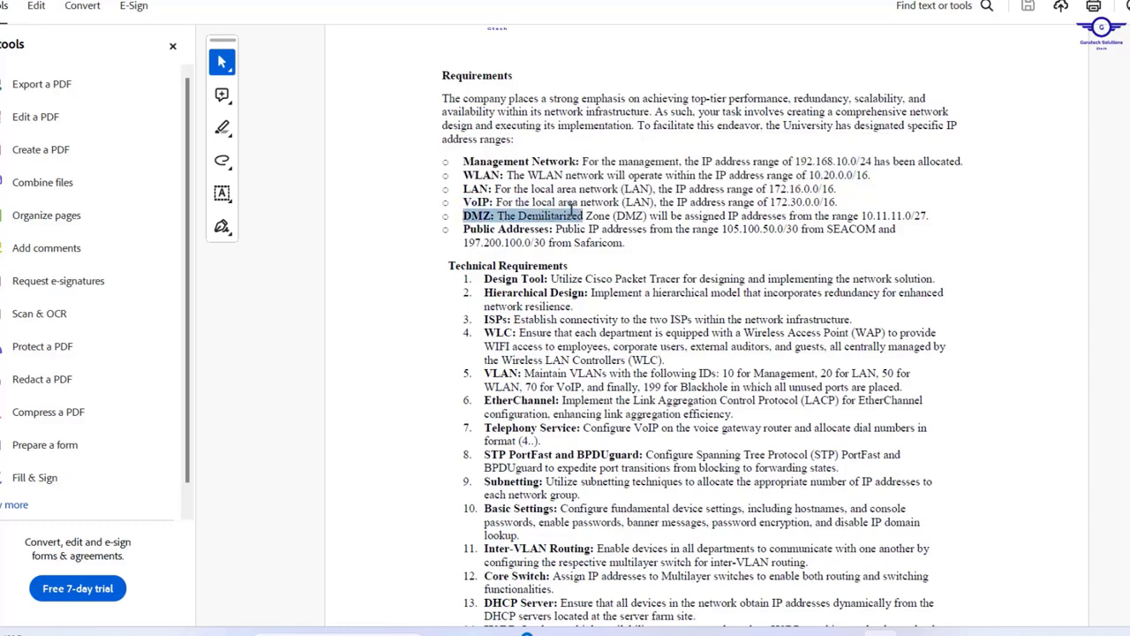
left_click_drag(463, 231, 710, 228)
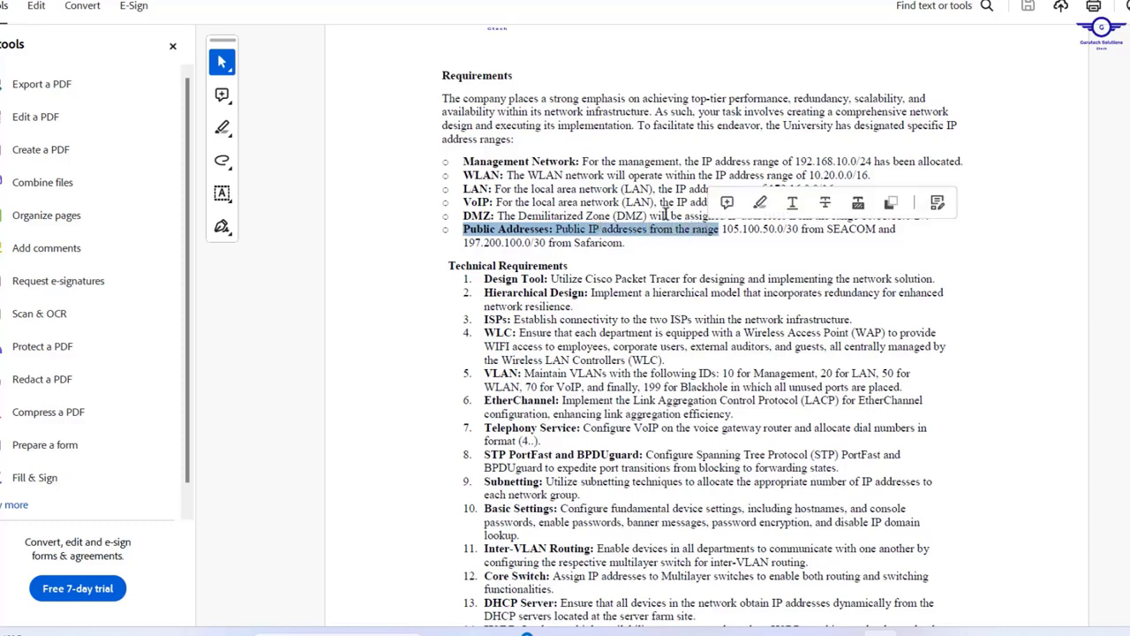
left_click(585, 196)
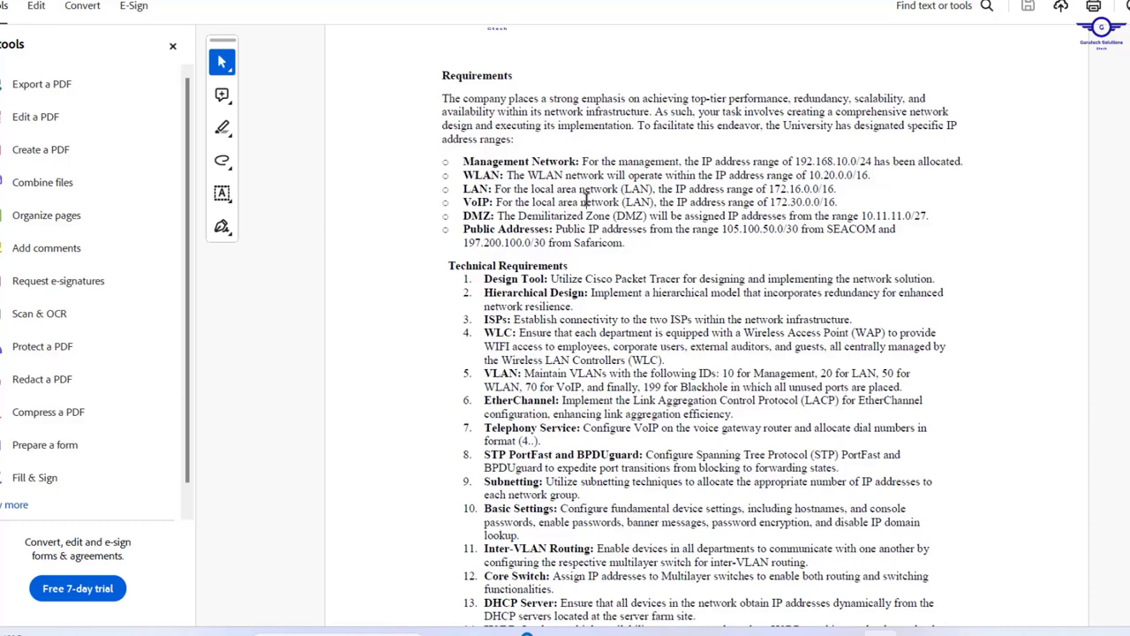
- Scroll to Technical Requirements, selecting Hierarchical Design, ISPs, VLAN IDs and EtherChannel items
scroll(533, 294, "down", 2)
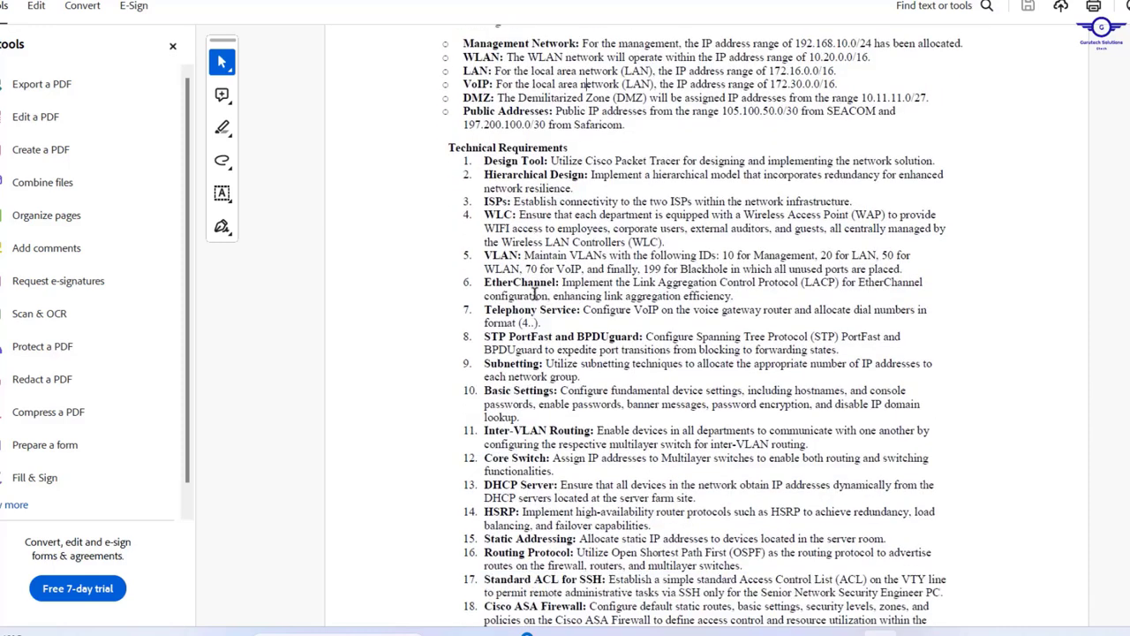
scroll(533, 294, "down", 1)
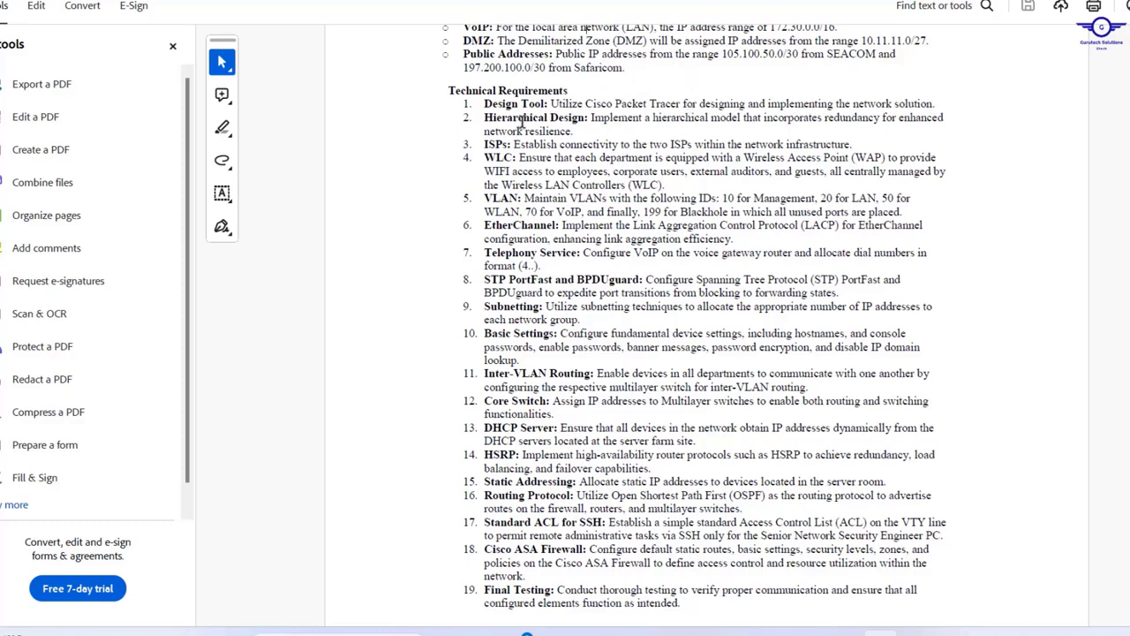
left_click_drag(485, 117, 585, 117)
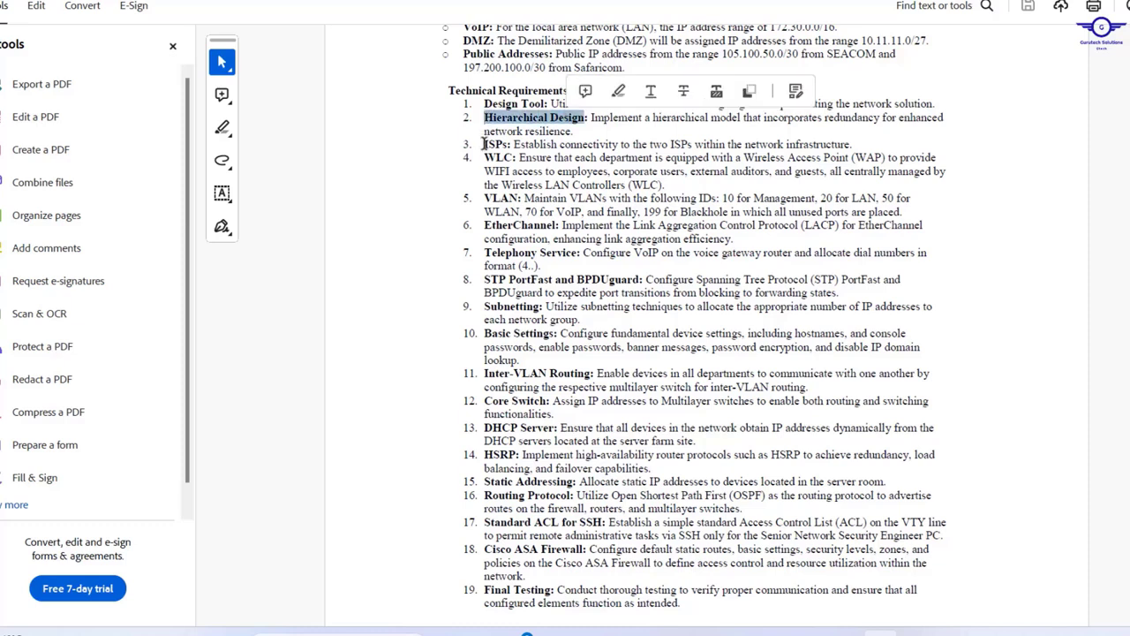
left_click_drag(484, 144, 515, 157)
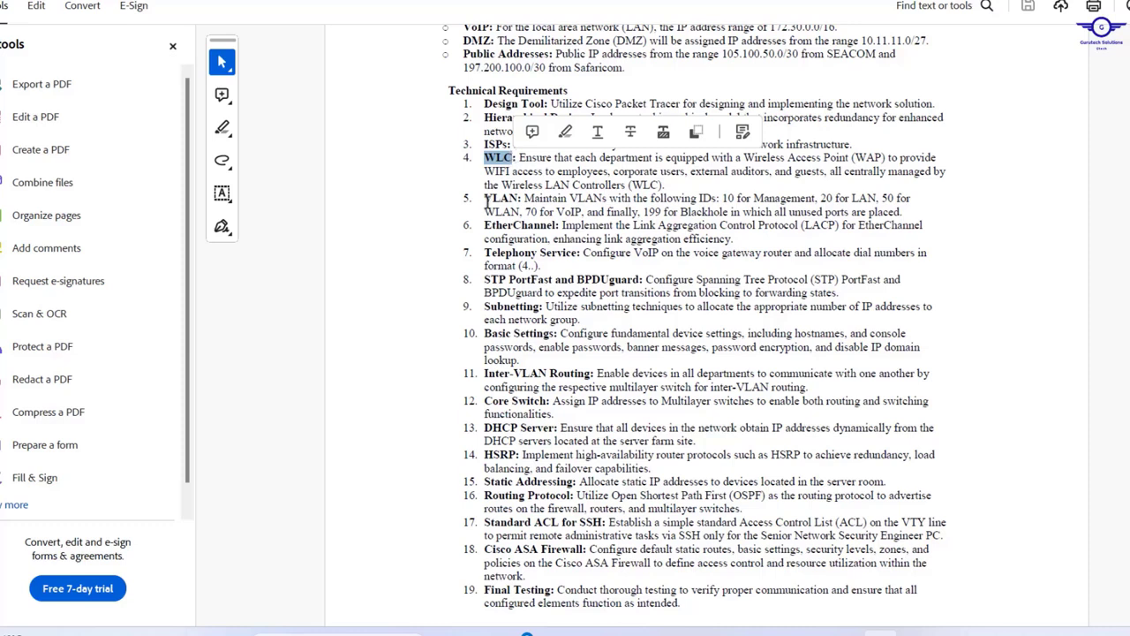
left_click_drag(486, 200, 520, 196)
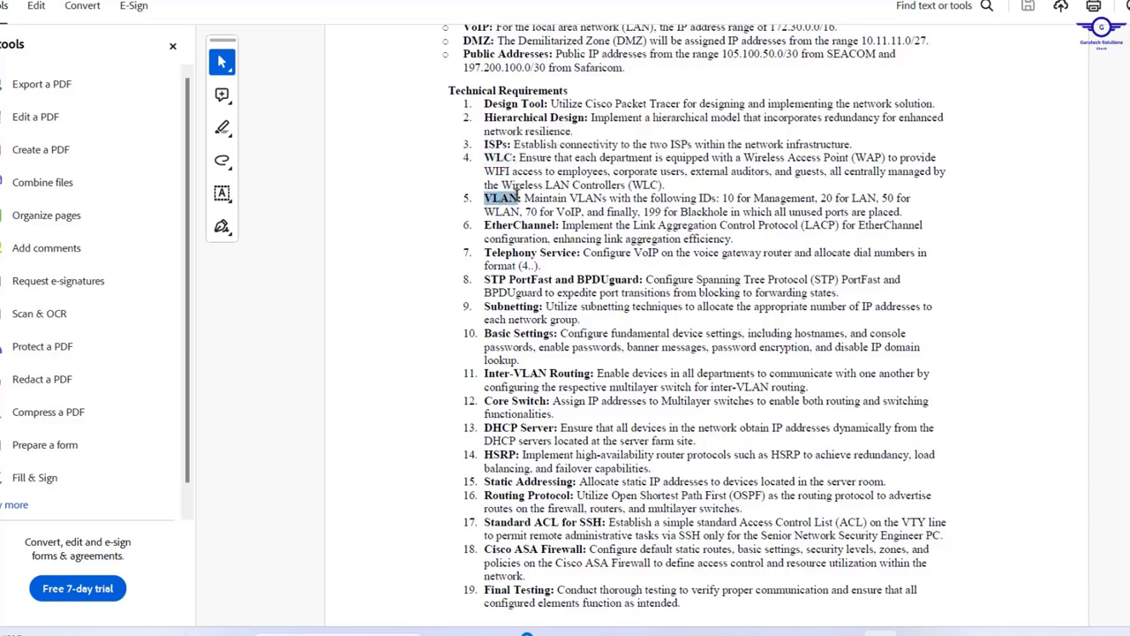
left_click_drag(723, 198, 894, 200)
left_click_drag(537, 212, 903, 213)
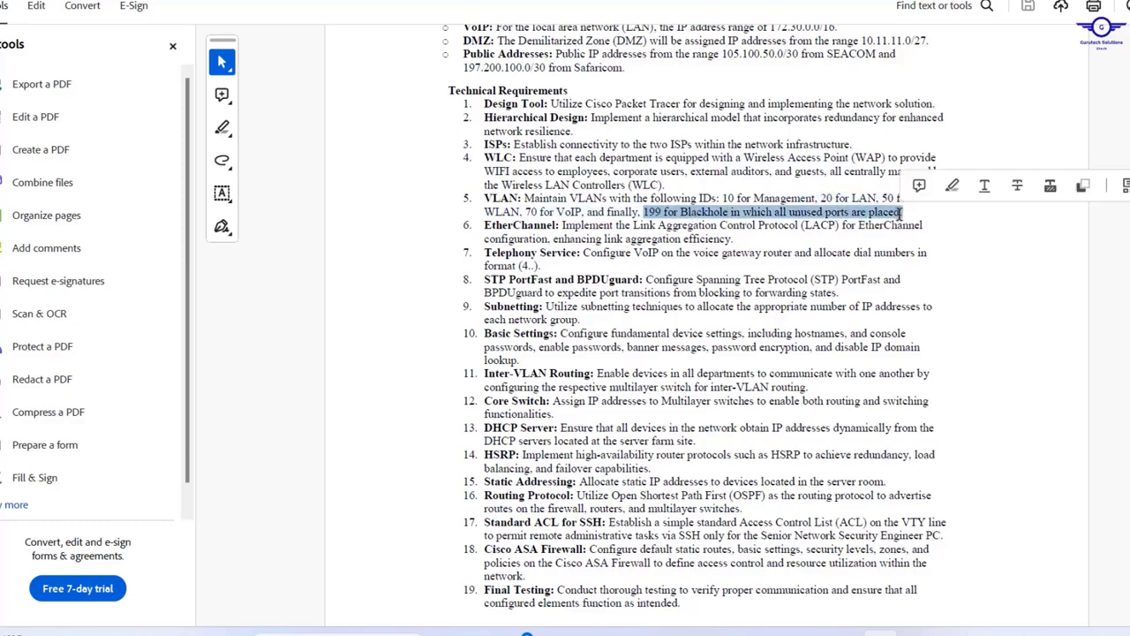
left_click(483, 224)
left_click_drag(484, 224, 562, 226)
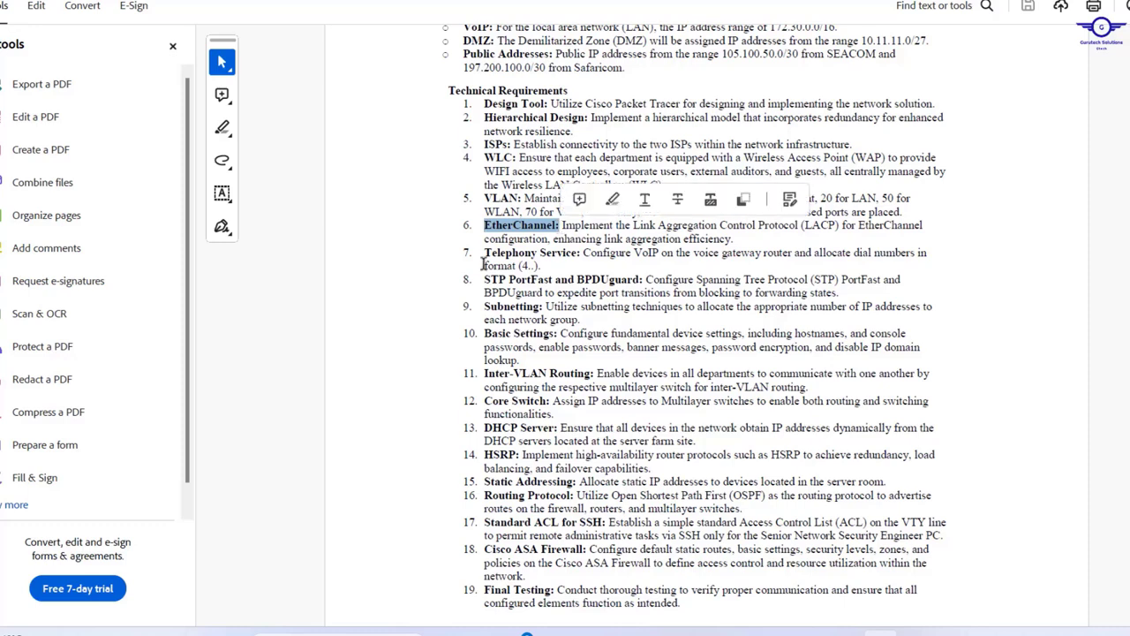
left_click_drag(484, 253, 572, 240)
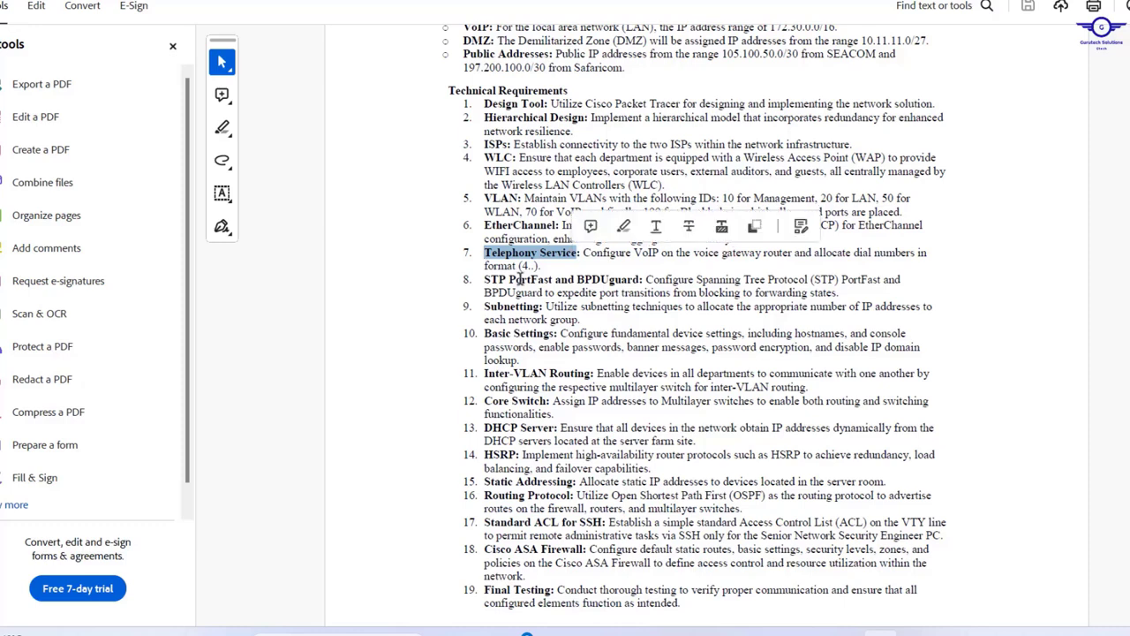
left_click_drag(519, 265, 634, 277)
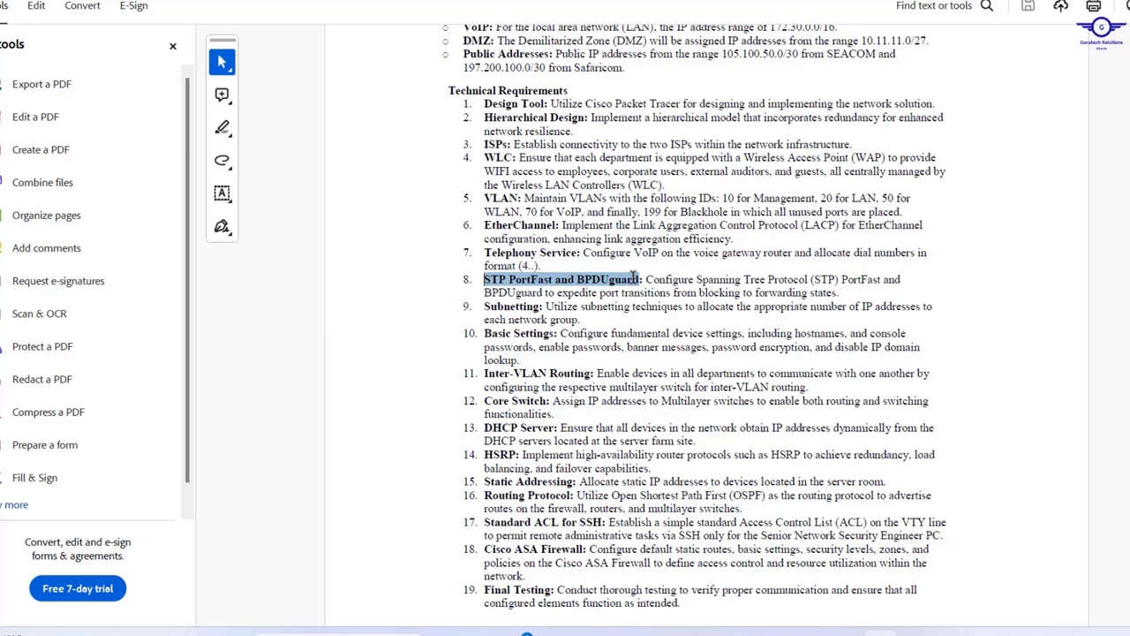
left_click(477, 307)
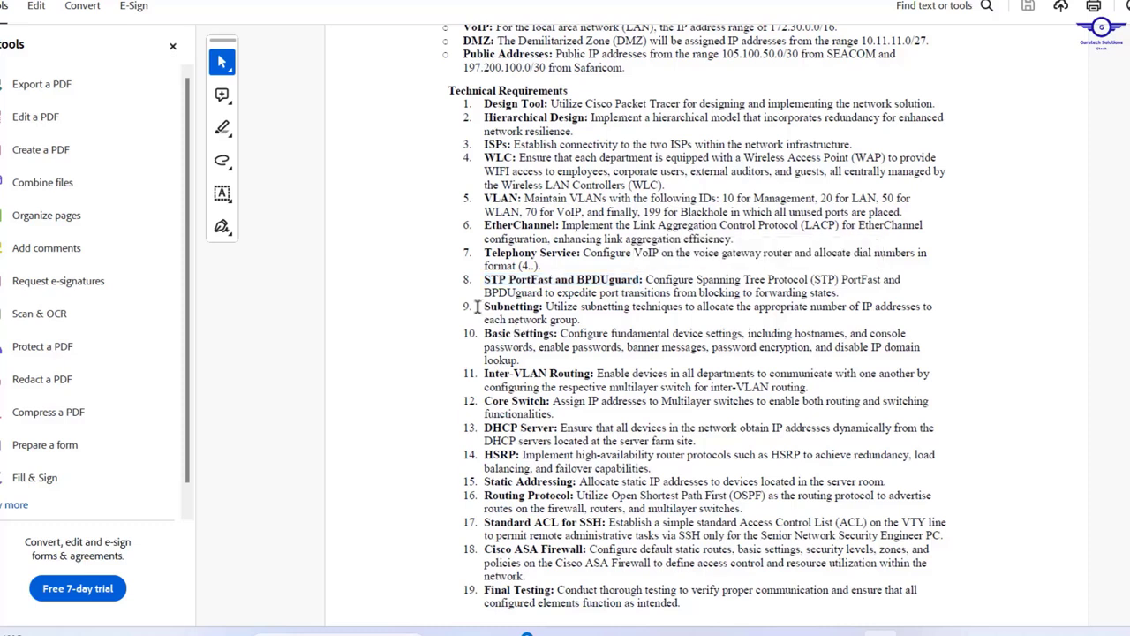
left_click_drag(477, 306, 543, 307)
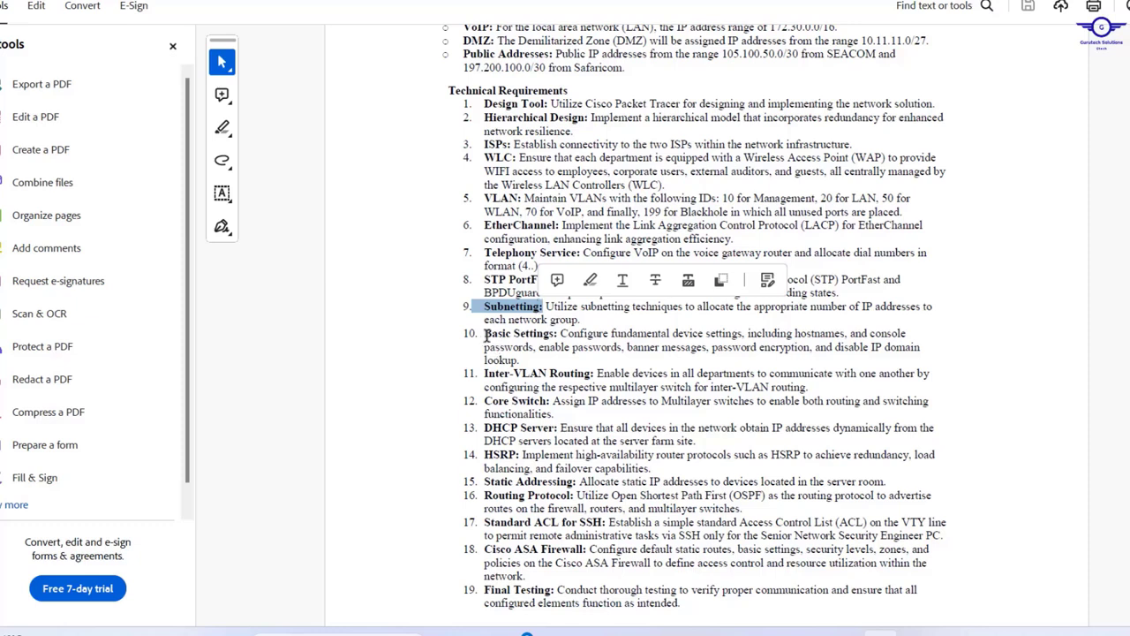
left_click_drag(484, 334, 576, 372)
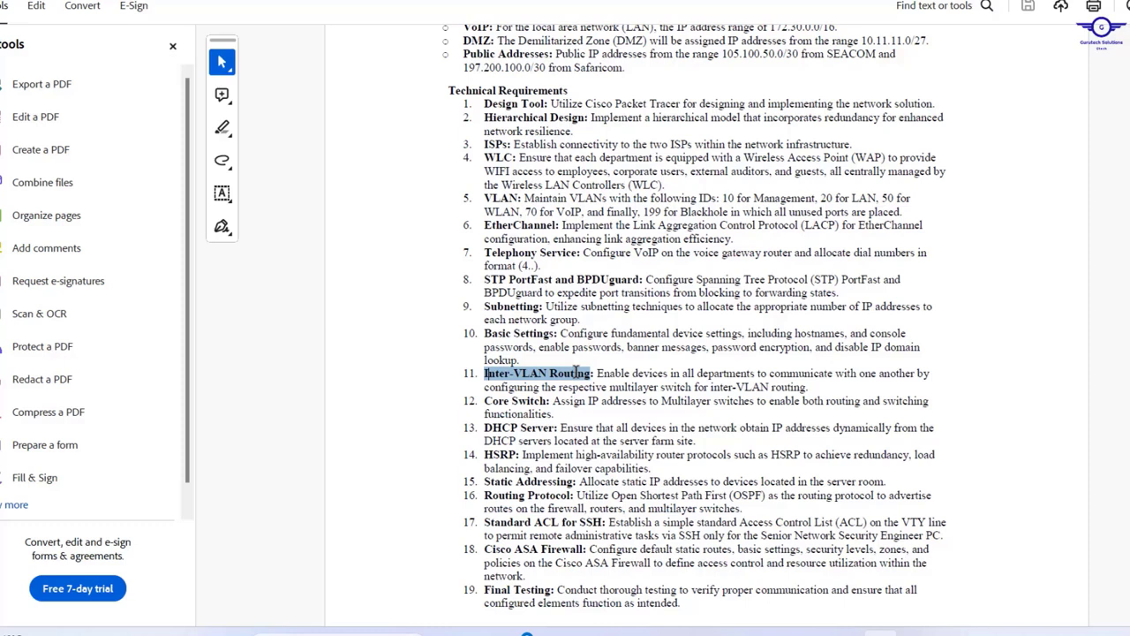
left_click_drag(575, 373, 578, 373)
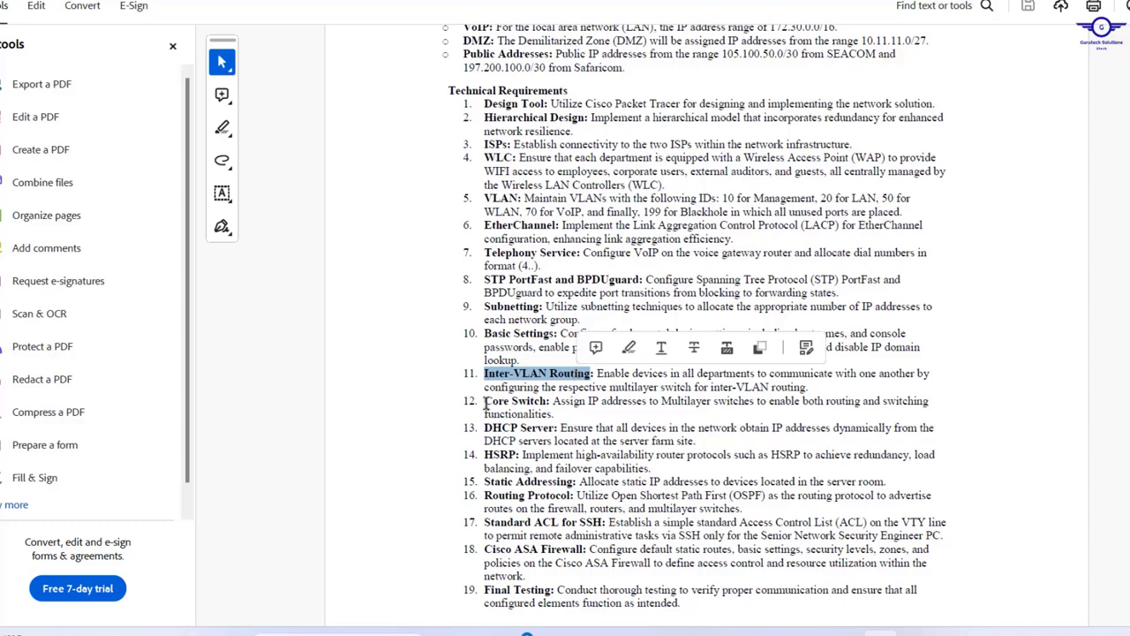
left_click_drag(485, 403, 550, 398)
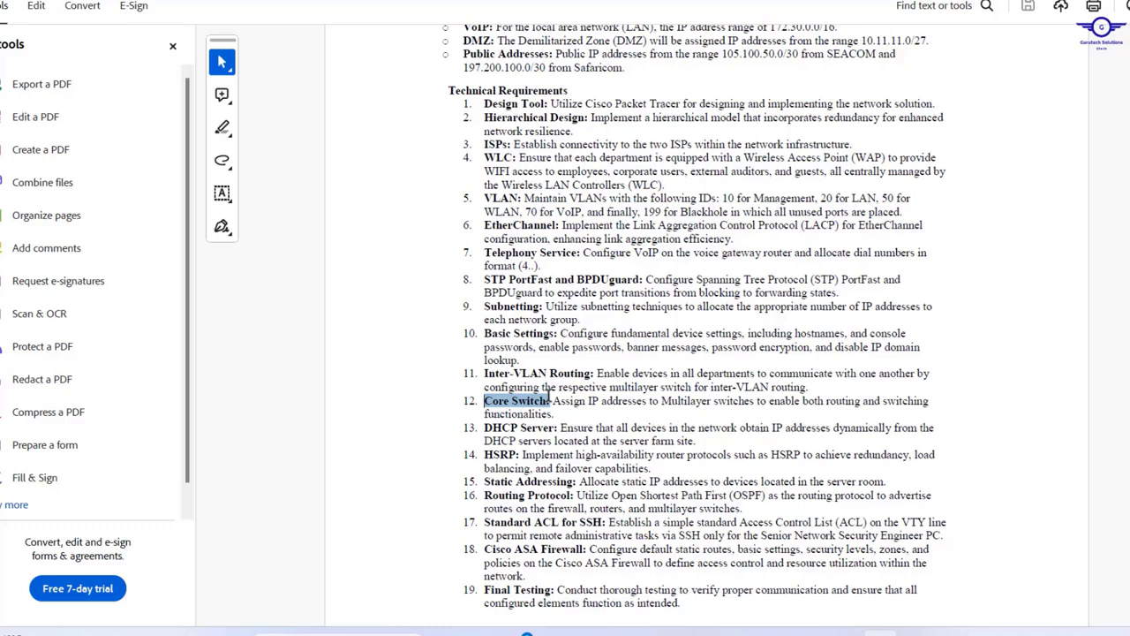
left_click_drag(550, 398, 551, 398)
left_click_drag(484, 428, 556, 428)
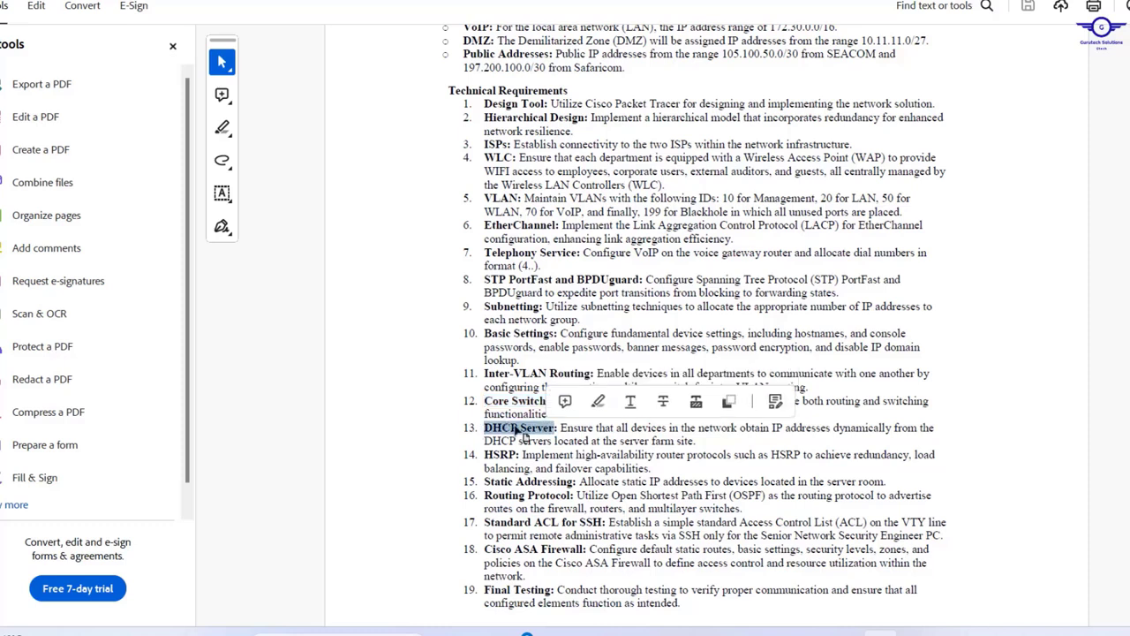
left_click(521, 429)
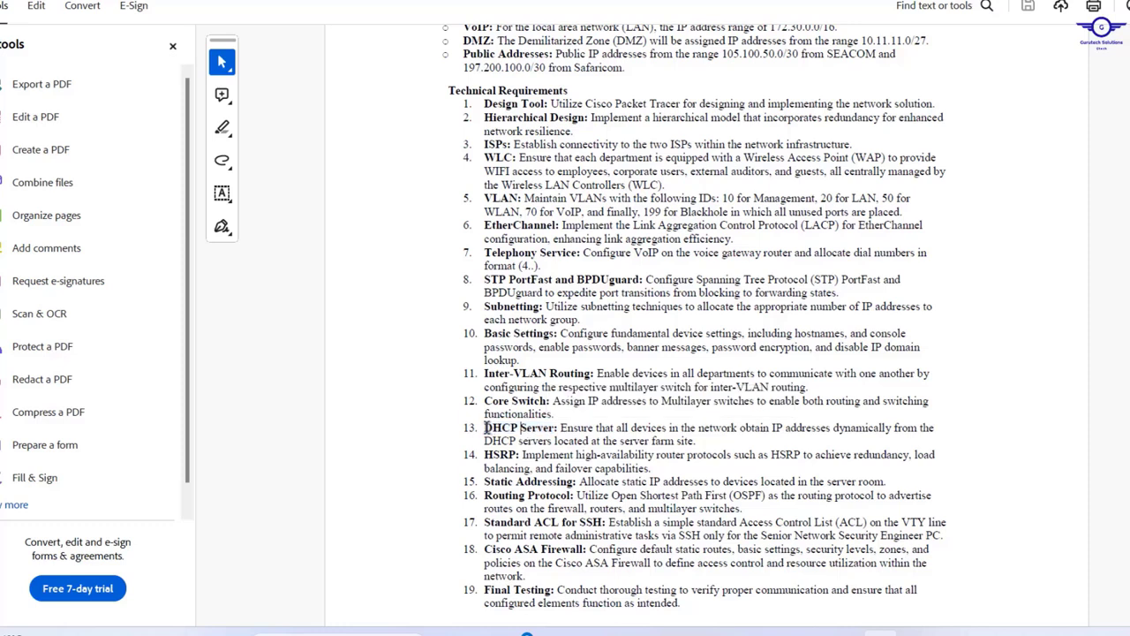
left_click_drag(486, 427, 558, 425)
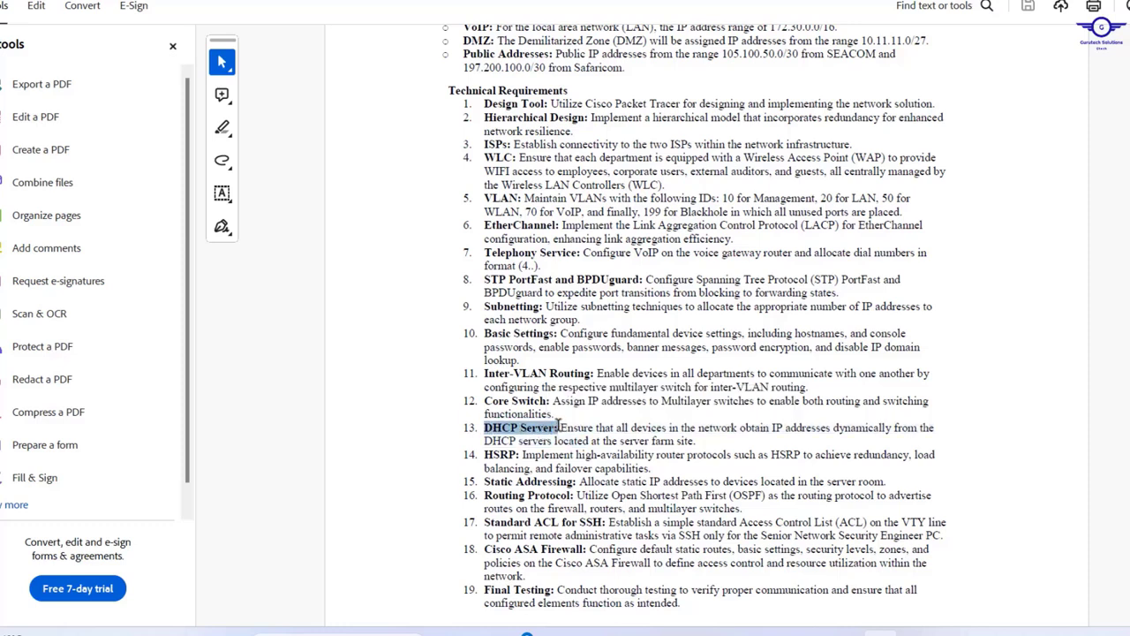
scroll(559, 425, "down", 3)
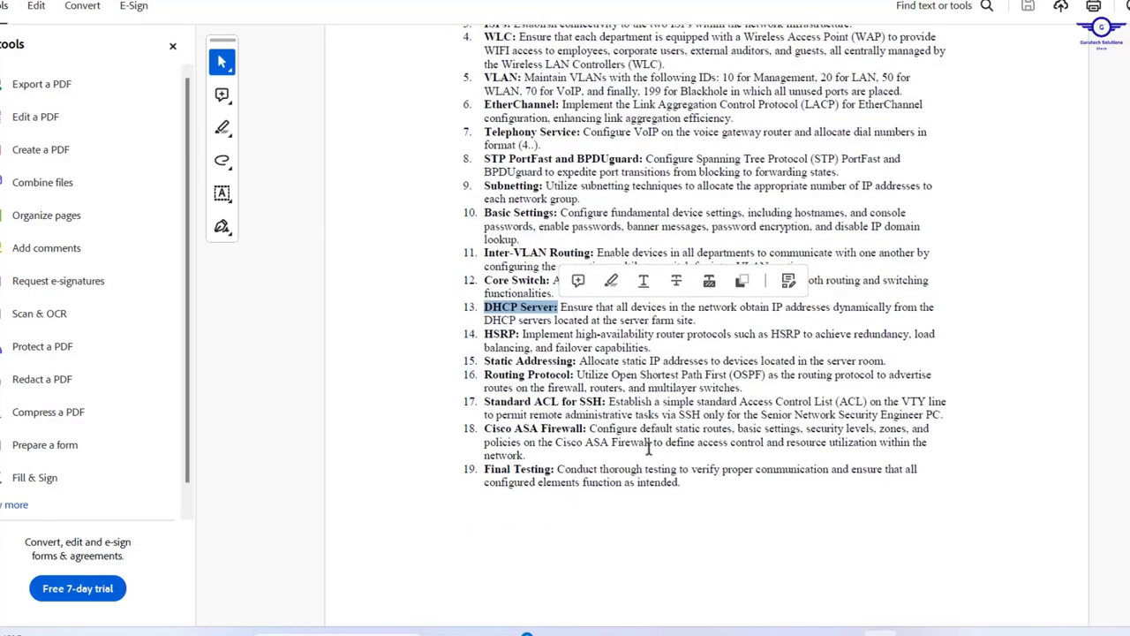
left_click_drag(484, 327, 518, 336)
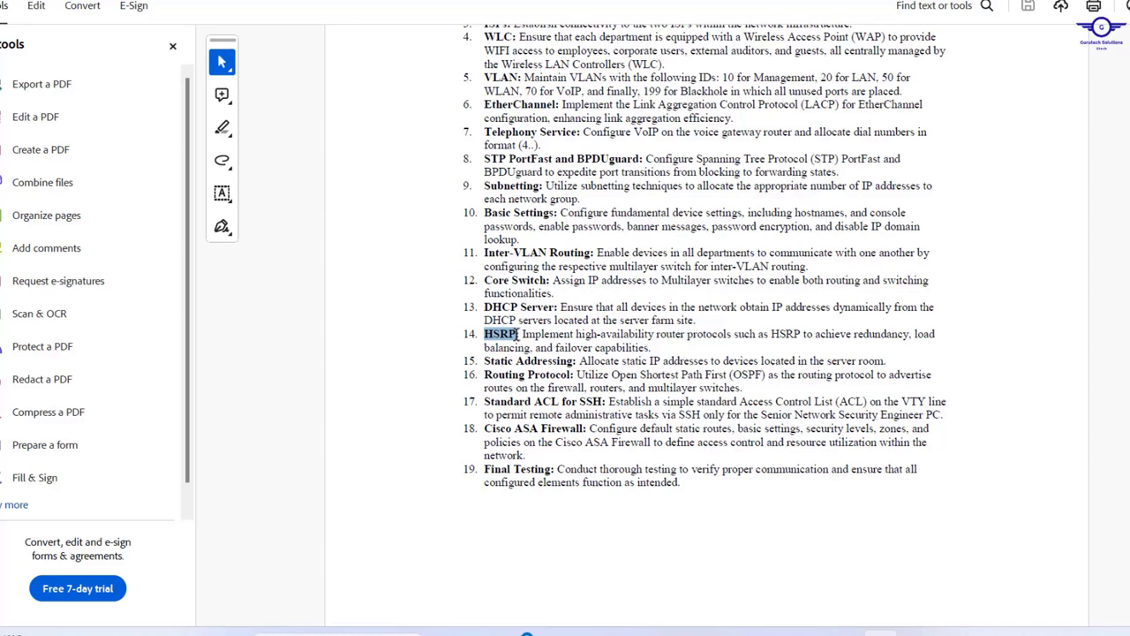
left_click_drag(518, 336, 577, 362)
mouse_move(485, 374)
left_mouse_down()
mouse_move(795, 378)
mouse_move(749, 387)
left_mouse_up()
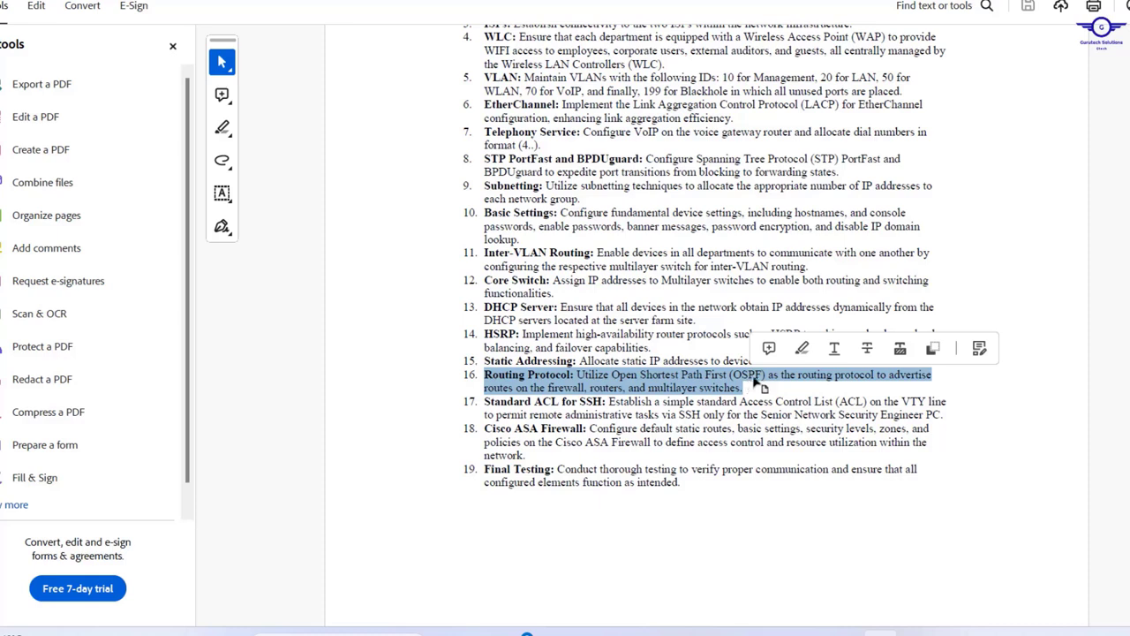
left_click(770, 375)
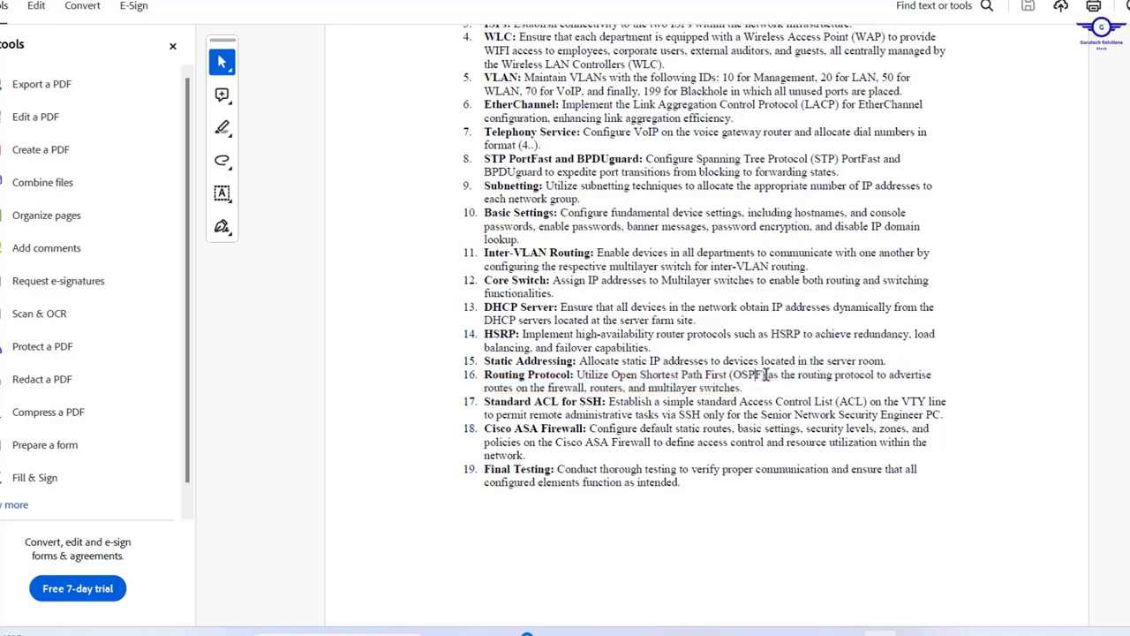
left_click_drag(766, 374, 611, 371)
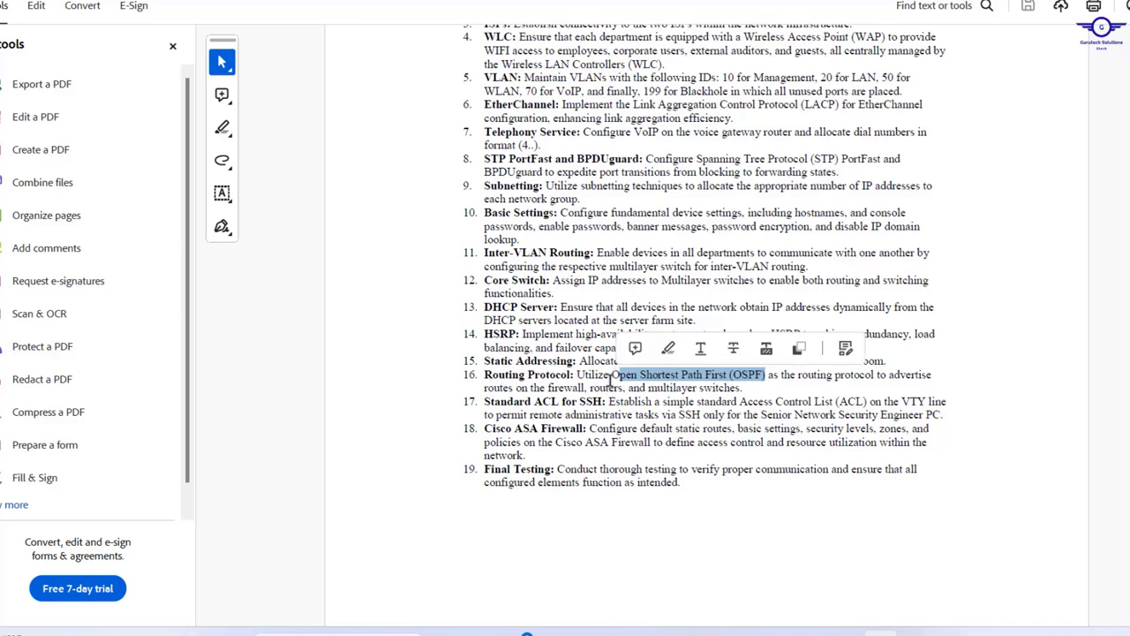
left_click(611, 373)
left_click_drag(611, 373, 766, 375)
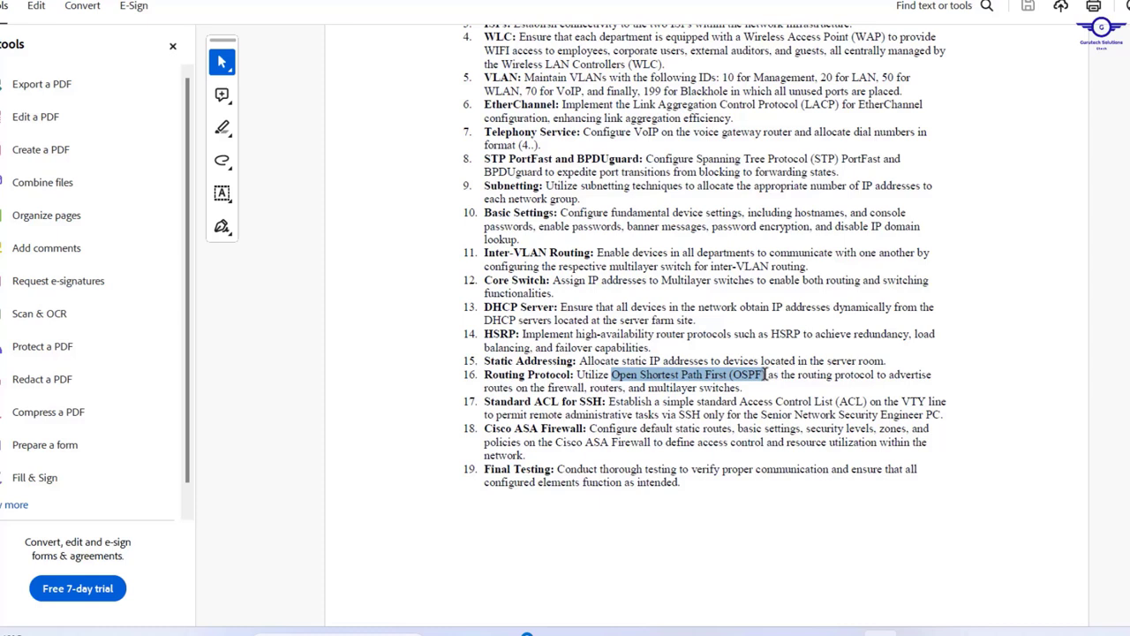
left_click_drag(766, 374, 766, 374)
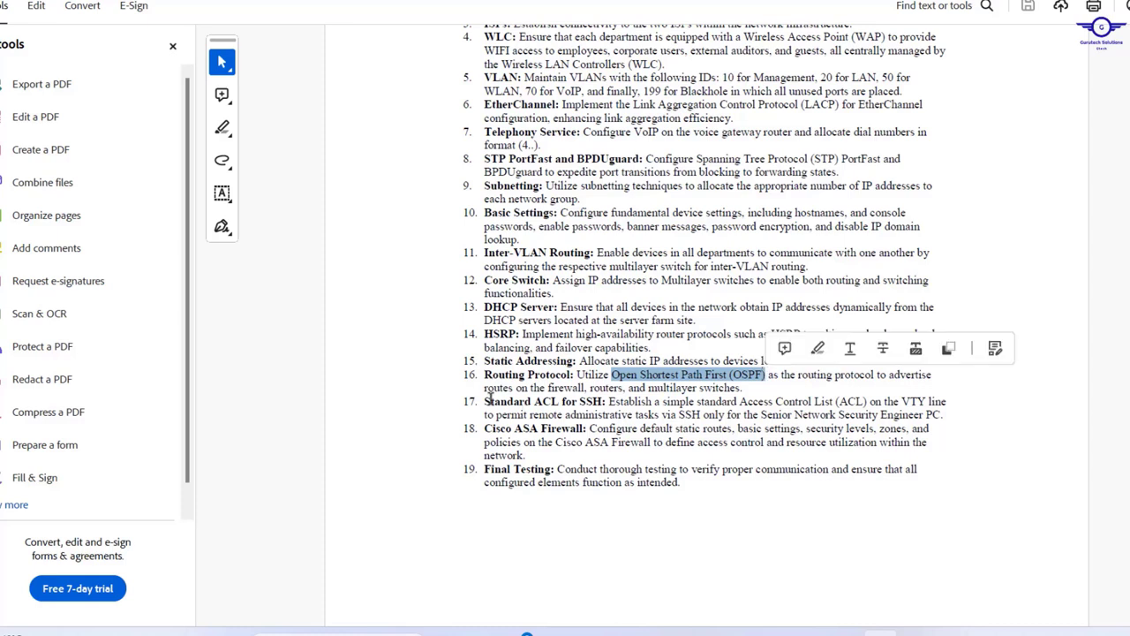
left_click_drag(485, 401, 607, 401)
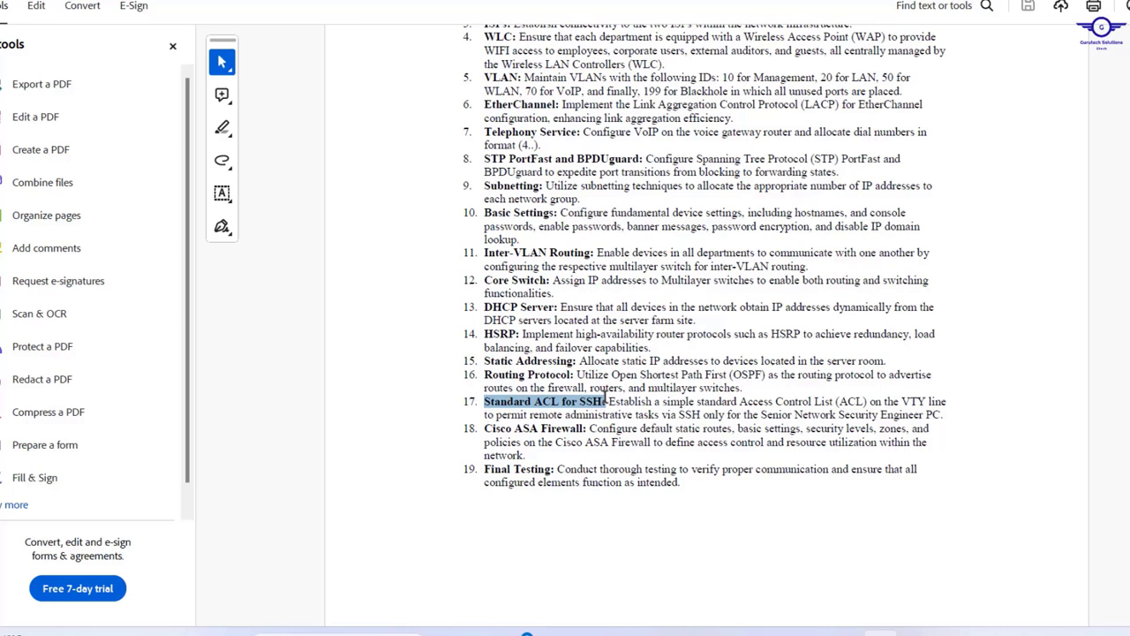
left_click_drag(606, 401, 607, 402)
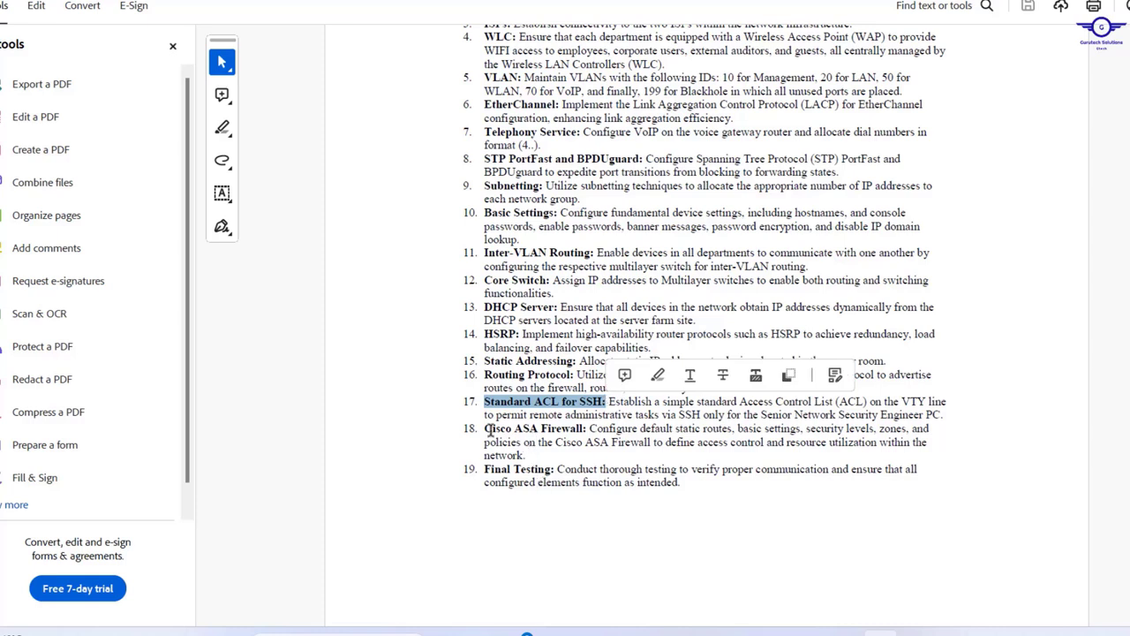
left_click_drag(478, 430, 594, 436)
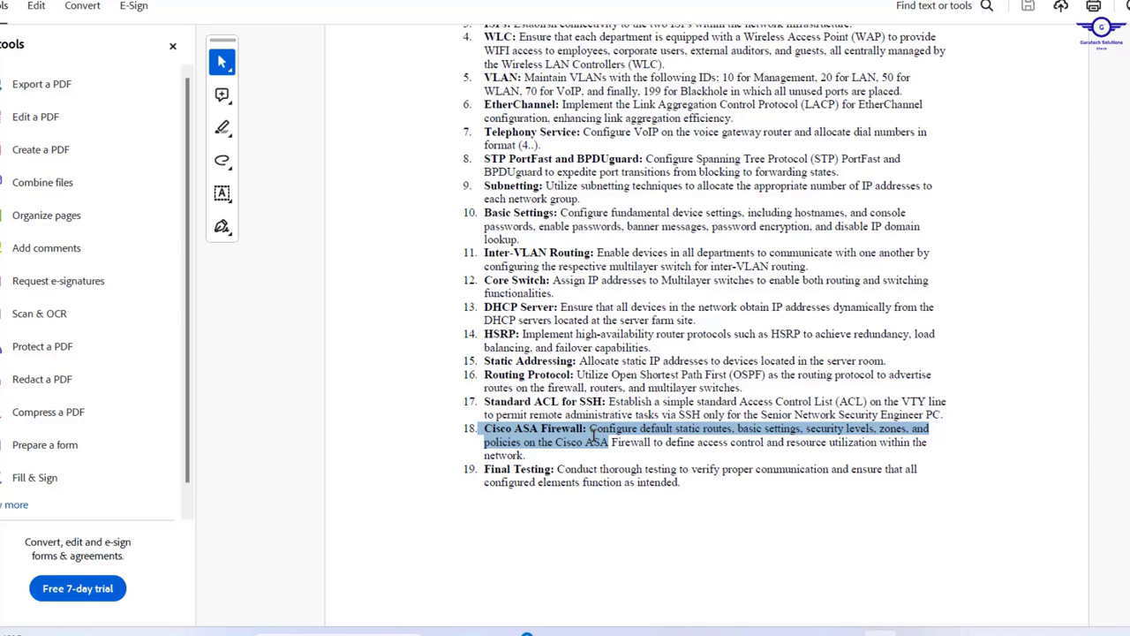
left_click_drag(594, 436, 594, 436)
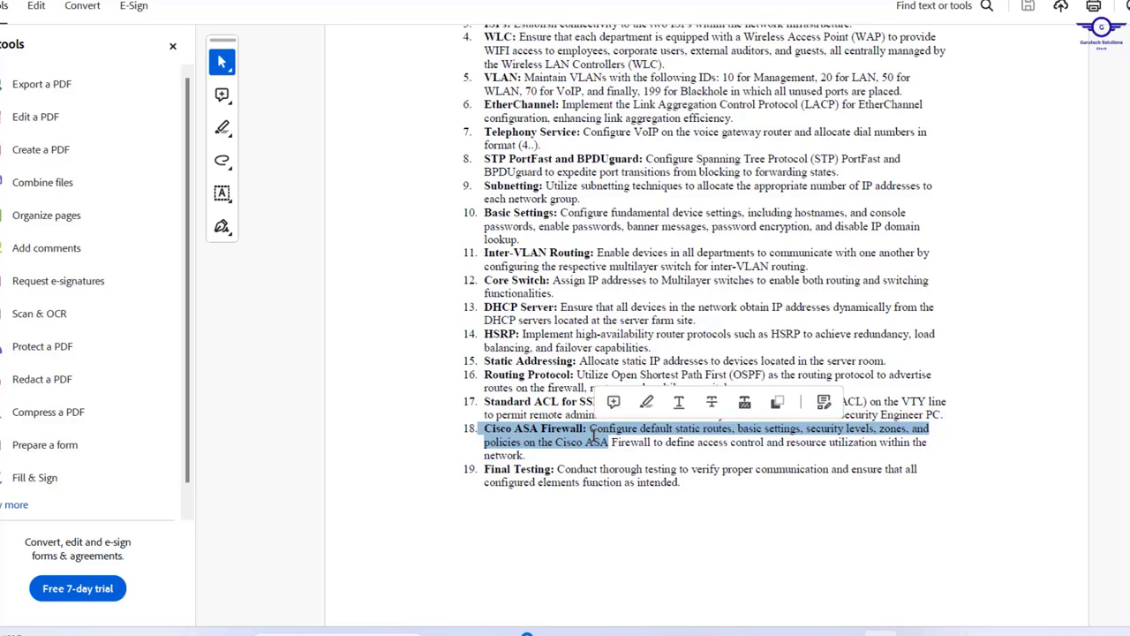
left_click(697, 482)
left_click_drag(693, 471, 497, 475)
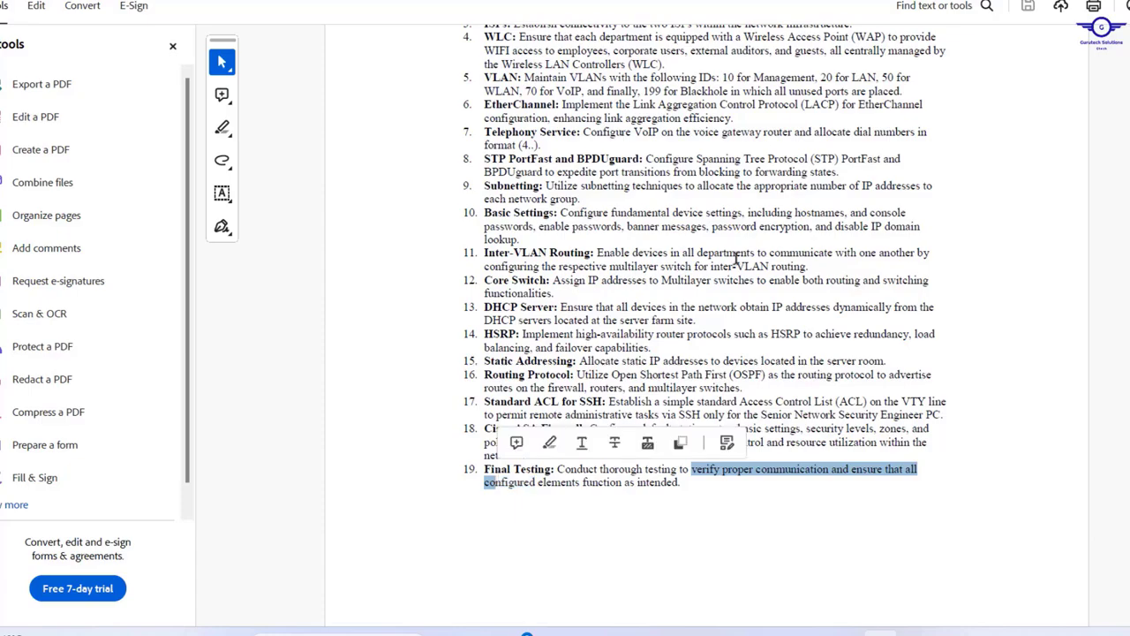
- Scroll to the top of page 1 and down to the firewall-zones introduction
scroll(736, 257, "up", 20)
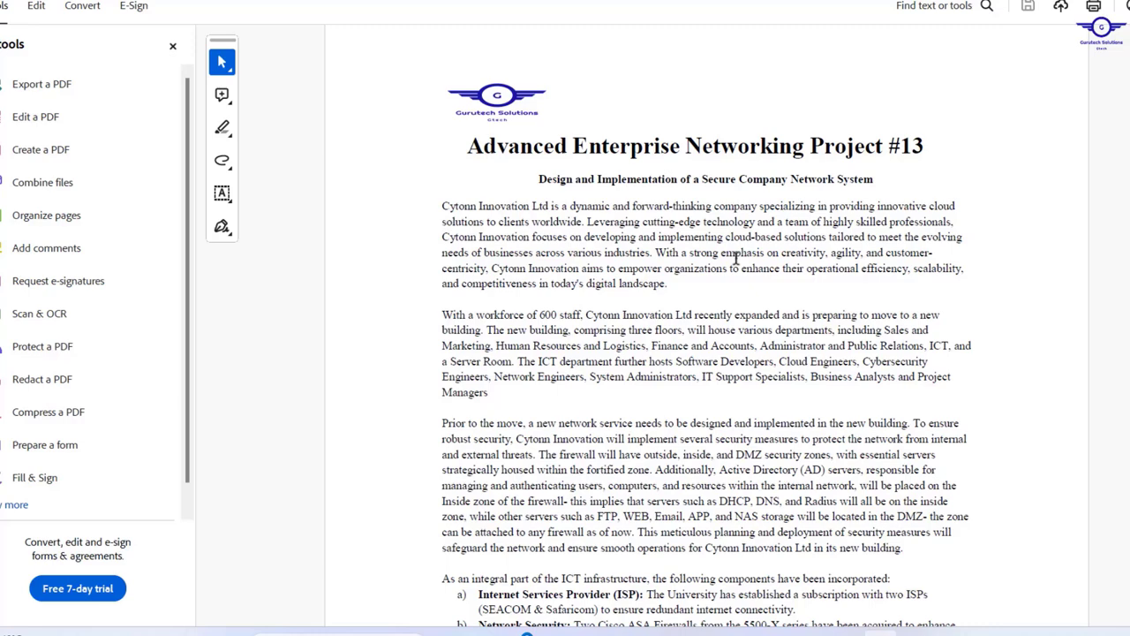
scroll(736, 257, "down", 3)
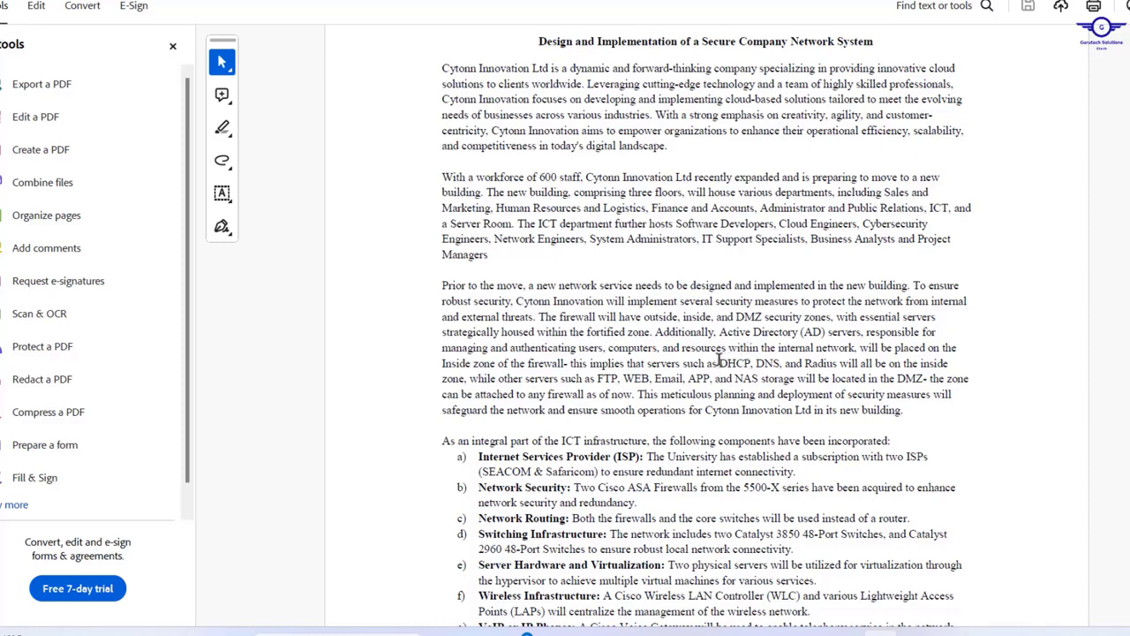
left_click_drag(720, 363, 824, 358)
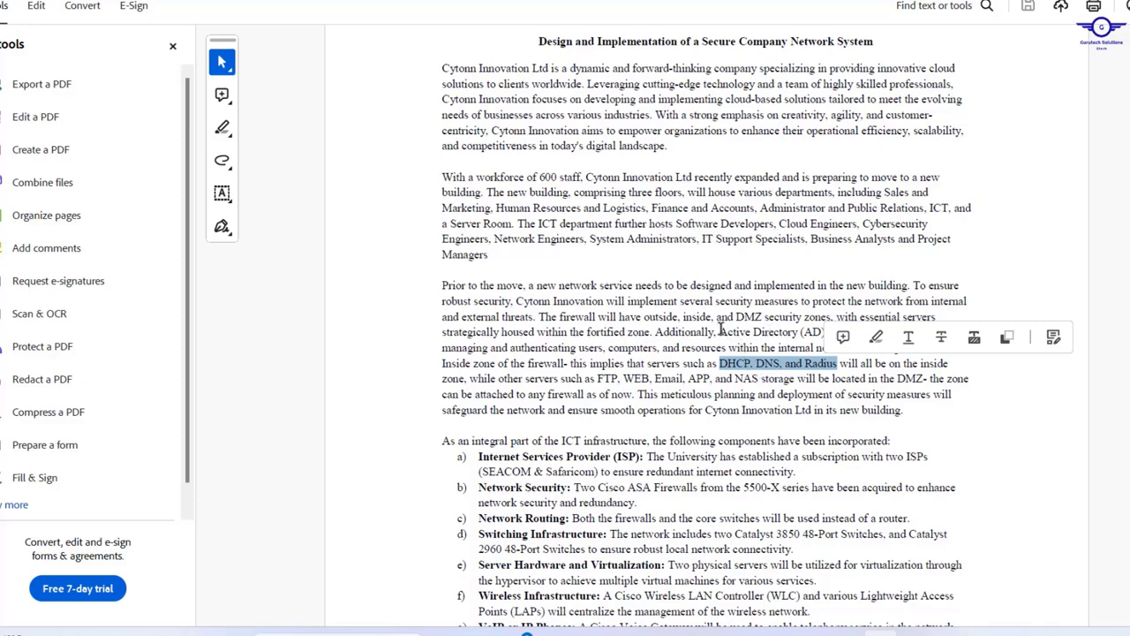
left_click_drag(720, 332, 846, 325)
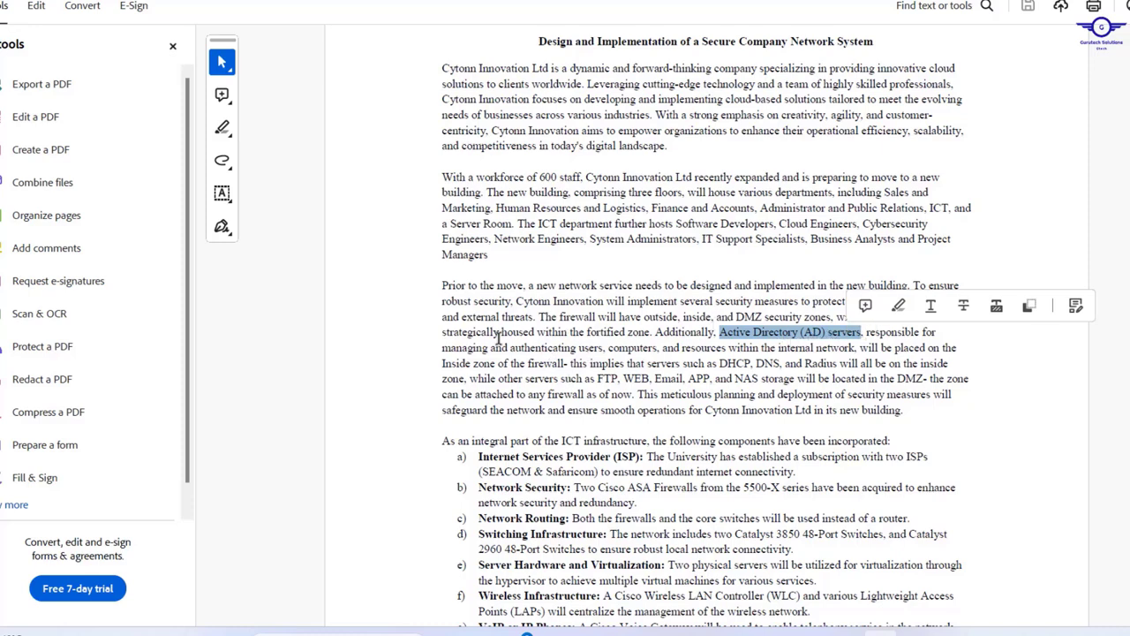
left_click_drag(442, 347, 745, 349)
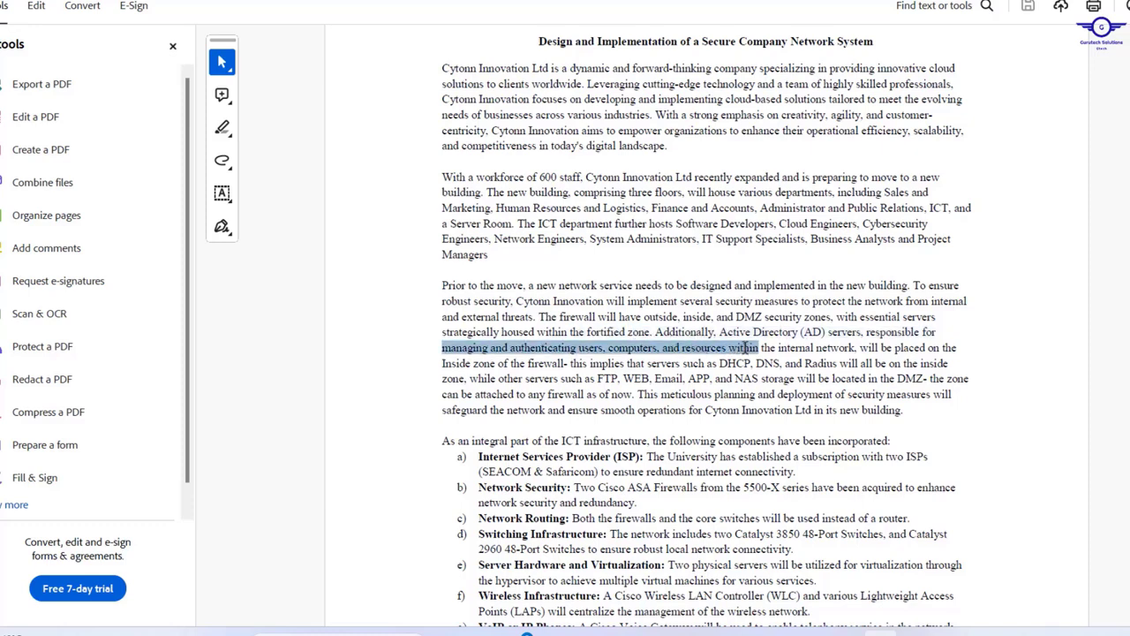
left_click_drag(745, 348, 778, 365)
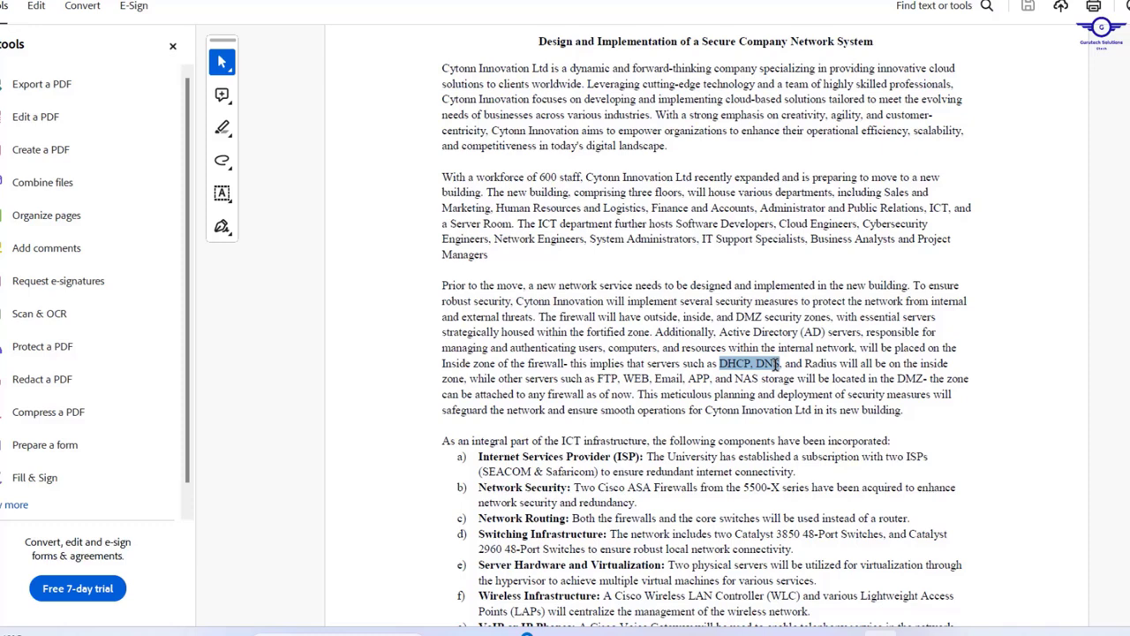
left_click_drag(778, 364, 779, 364)
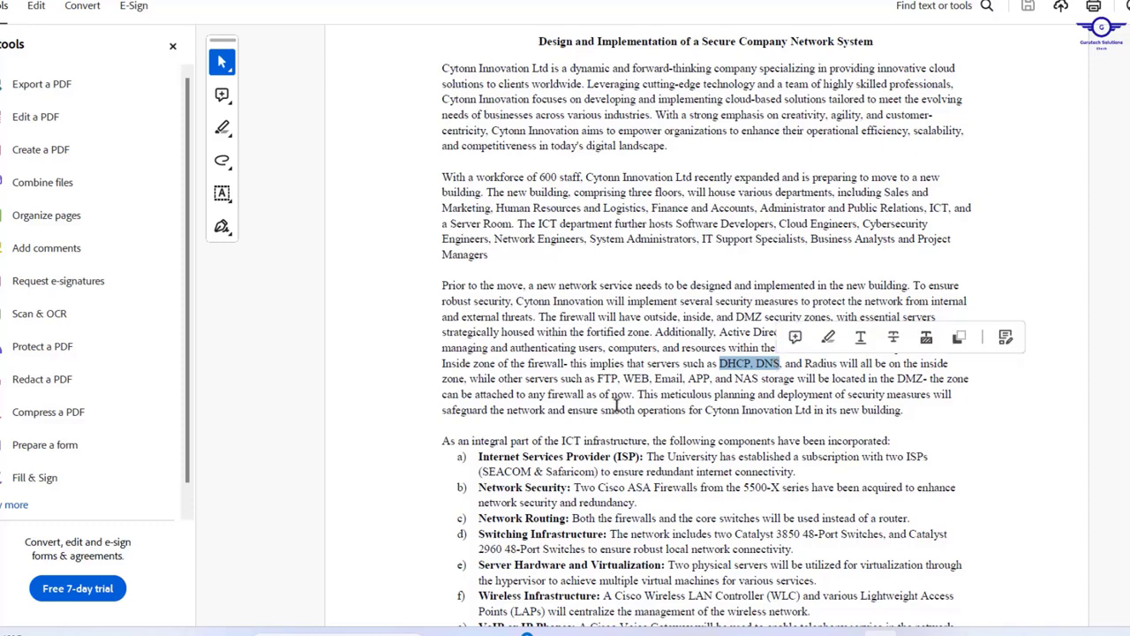
left_click_drag(606, 378, 794, 378)
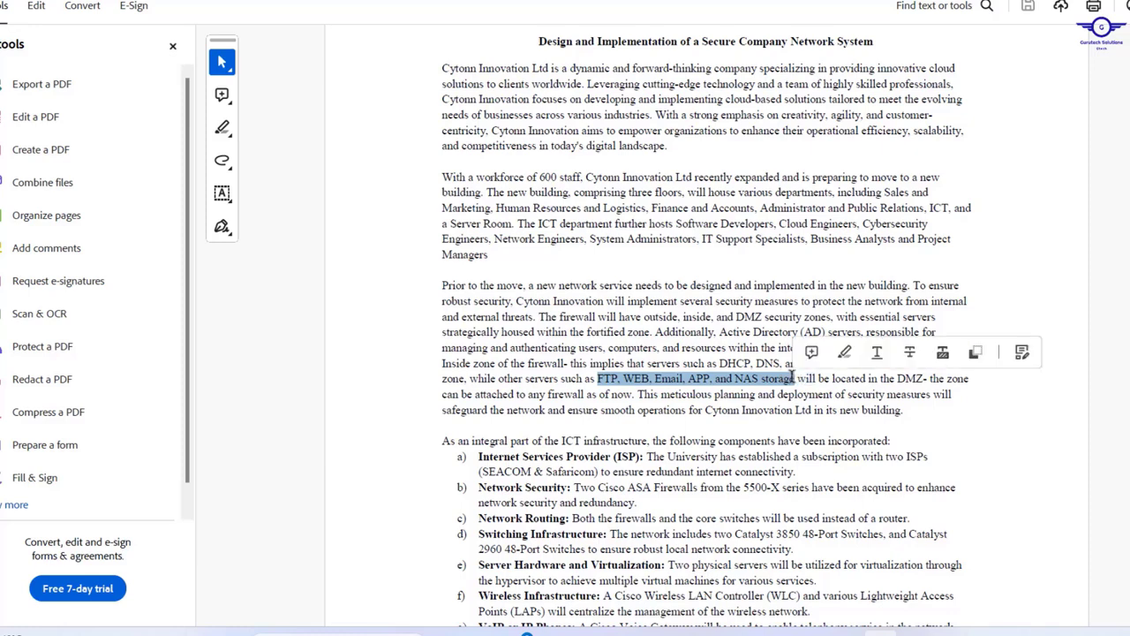
left_click(746, 361)
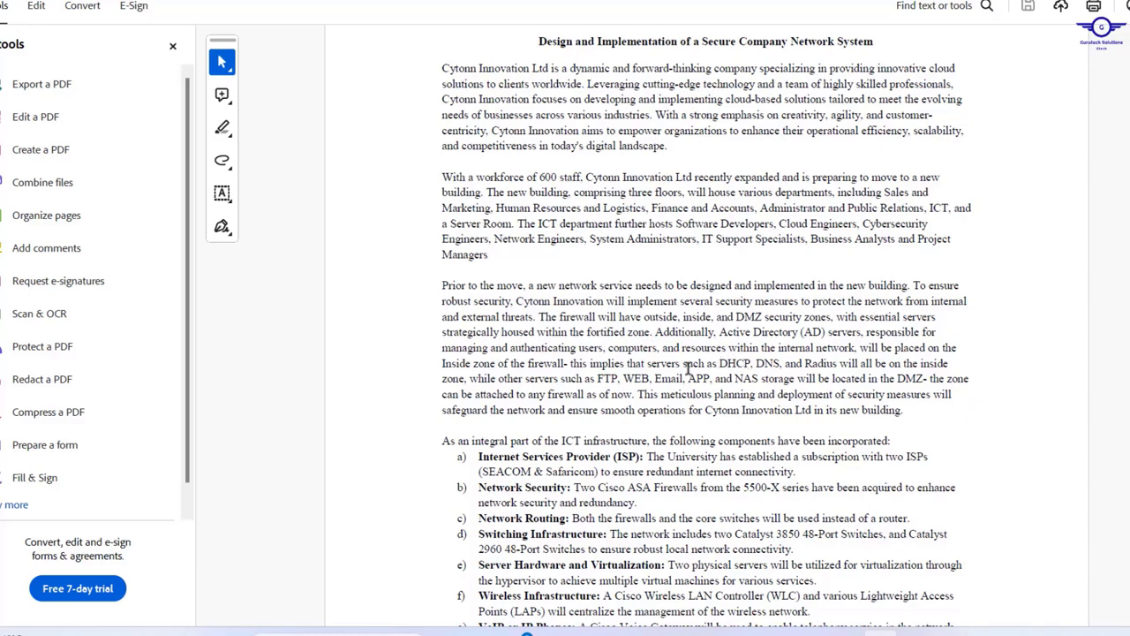
left_click_drag(597, 381, 800, 378)
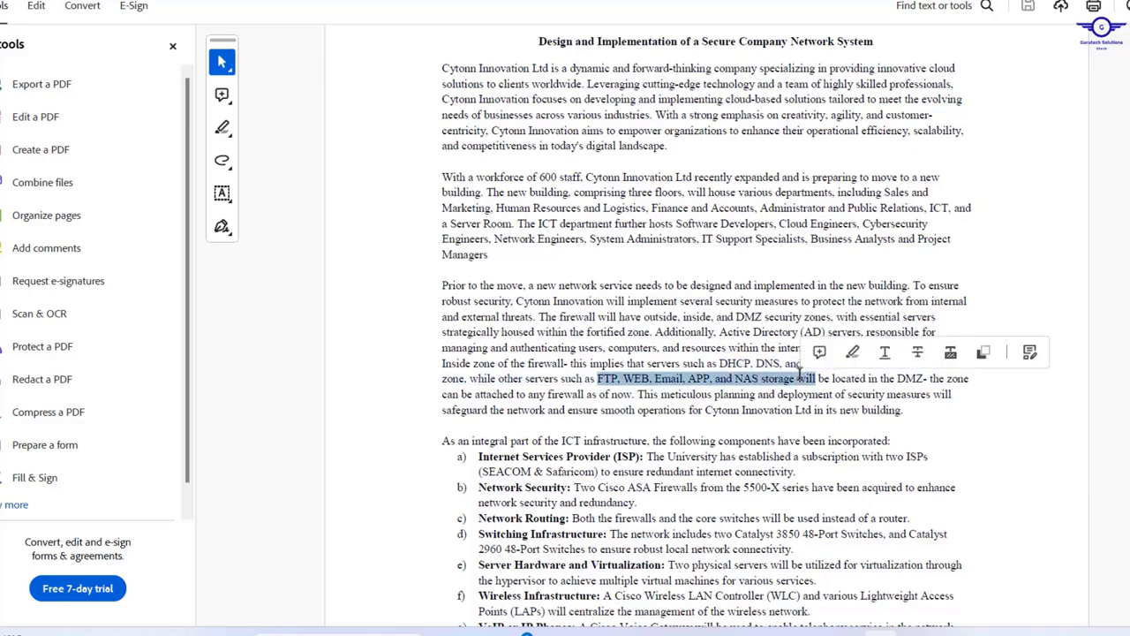
scroll(801, 369, "up", 3)
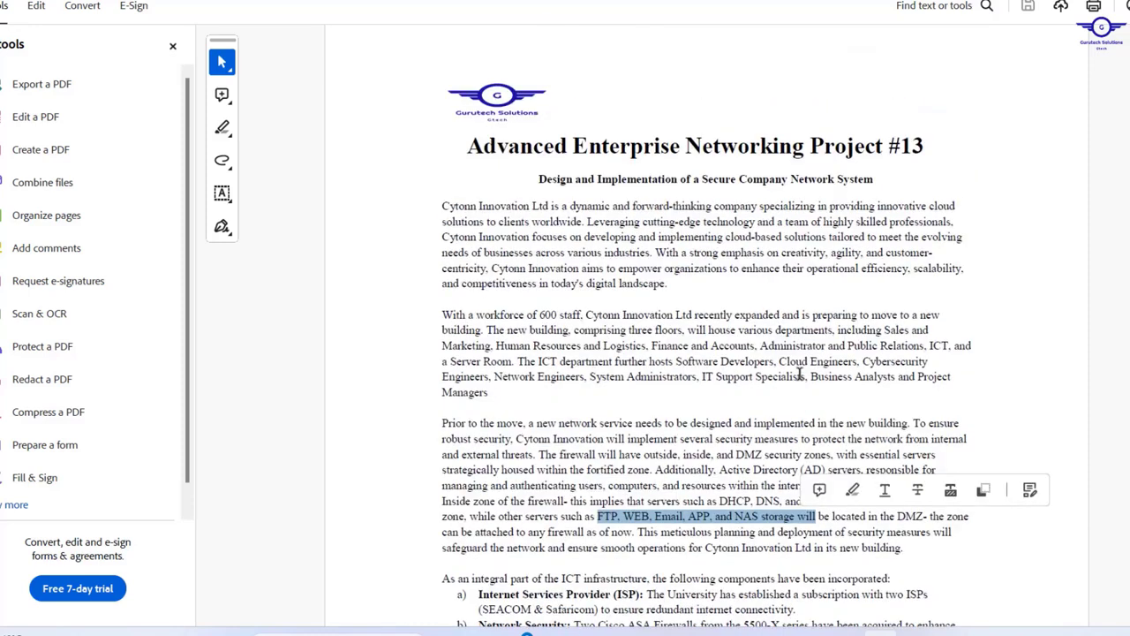
- Switch to the blank Packet Tracer workspace with the #13 title note and config-steps checklist
mouse_move(772, 632)
left_click(768, 565)
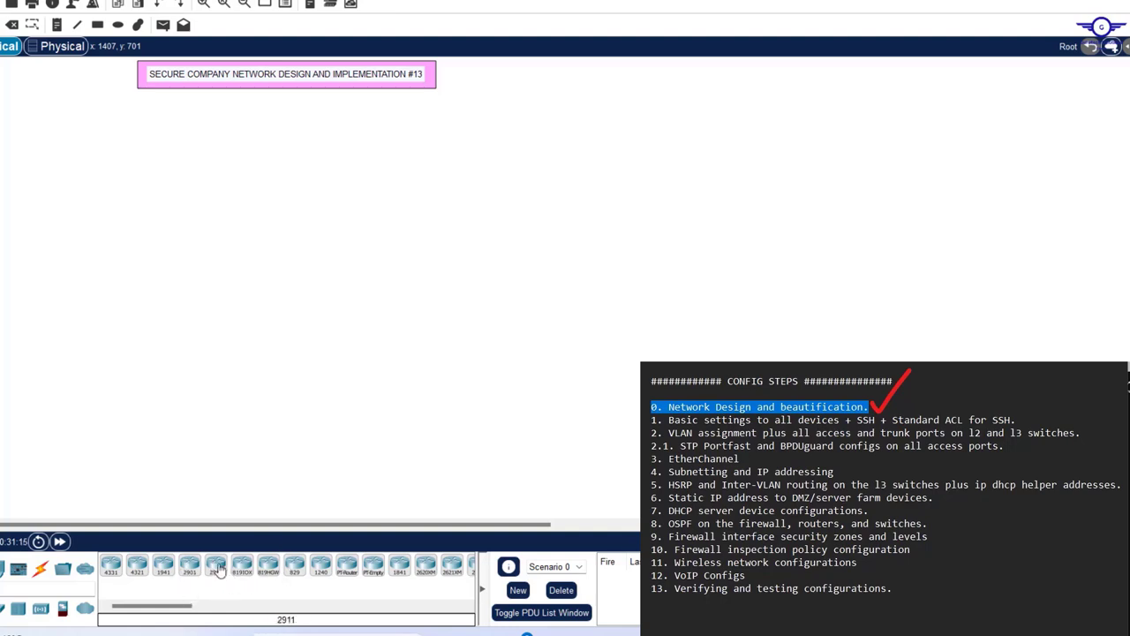
- Place two 2911 routers, Router0 and Router1, side by side on the canvas
left_click(217, 568)
left_click(649, 301)
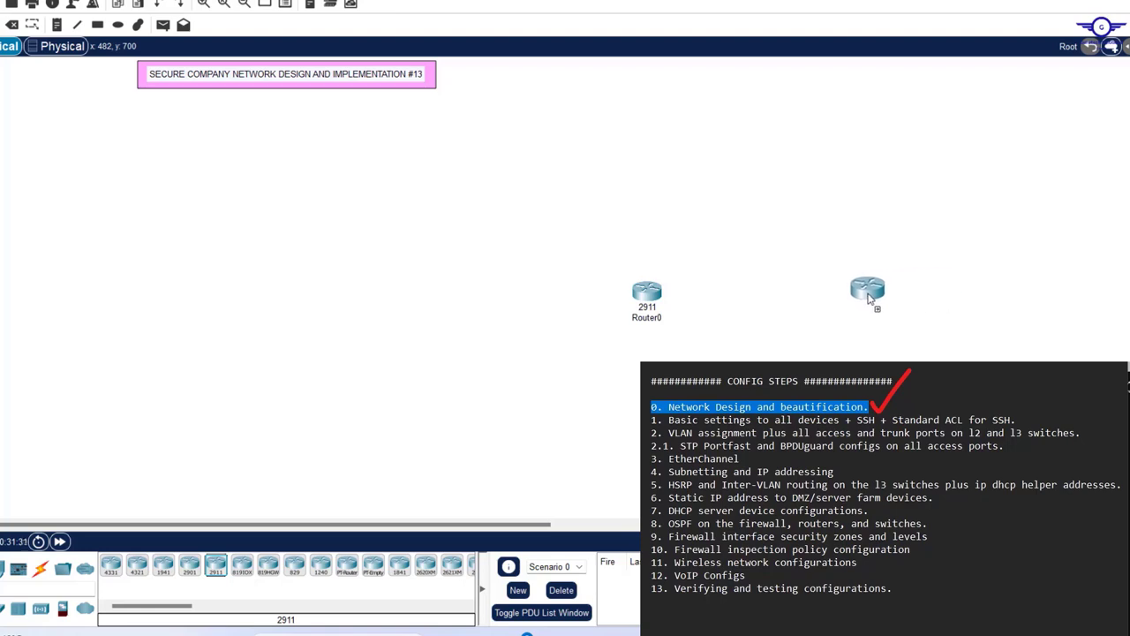
left_click(868, 298)
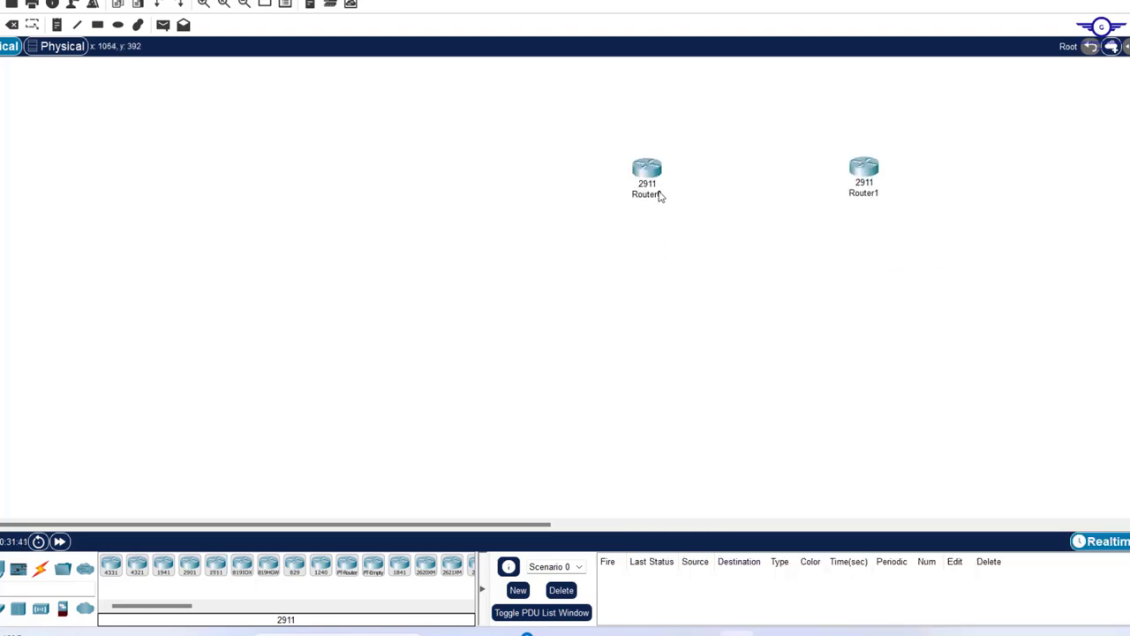
mouse_move(659, 196)
- Place two 5506-X firewalls, ASA0 and ASA1, and move them beneath Router0 and Router1
left_click(62, 608)
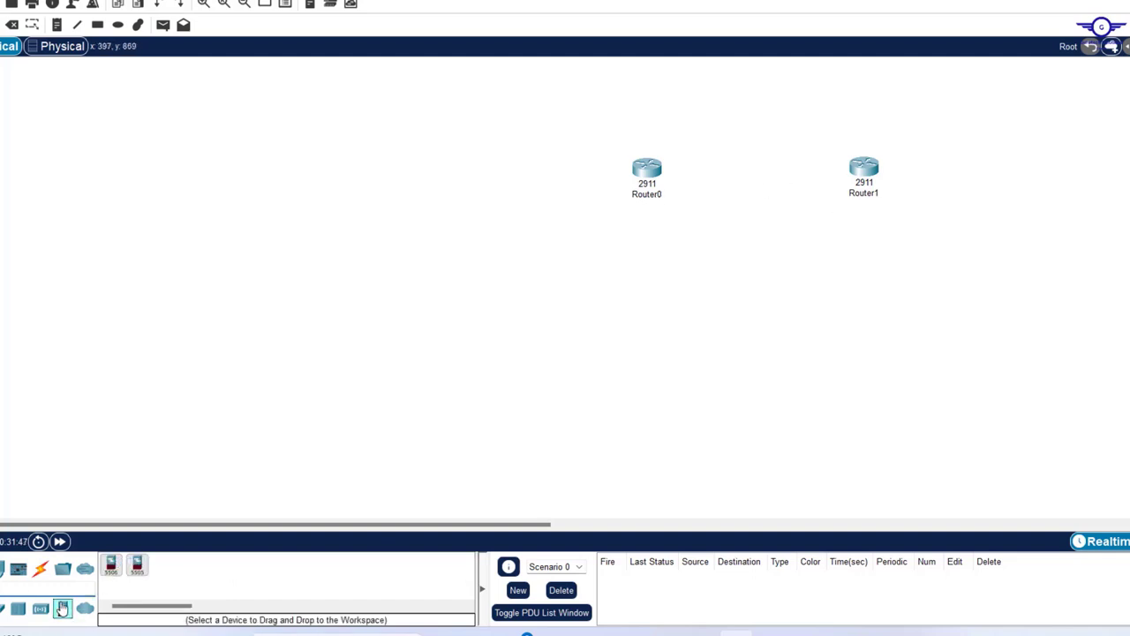
left_click(111, 569)
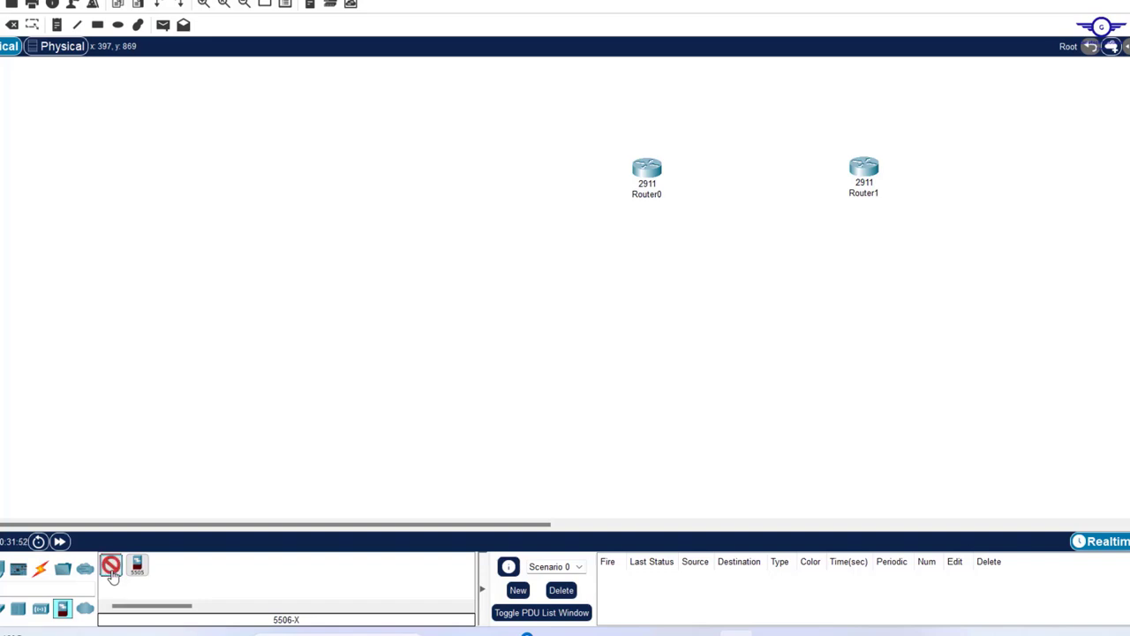
left_click(573, 303)
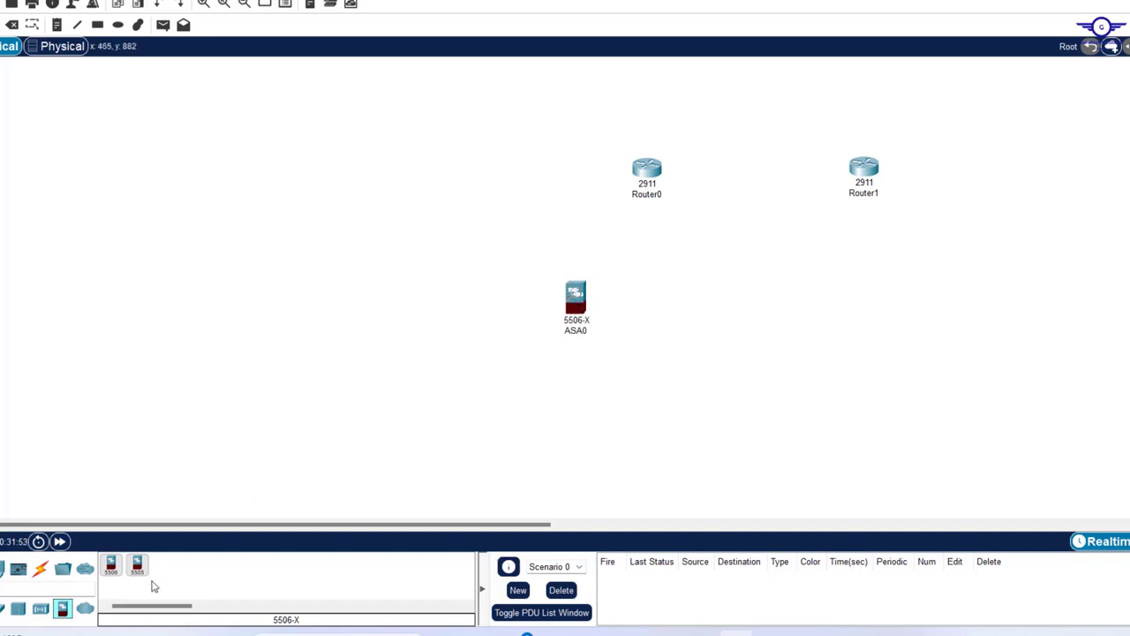
left_click(111, 569)
left_click(946, 311)
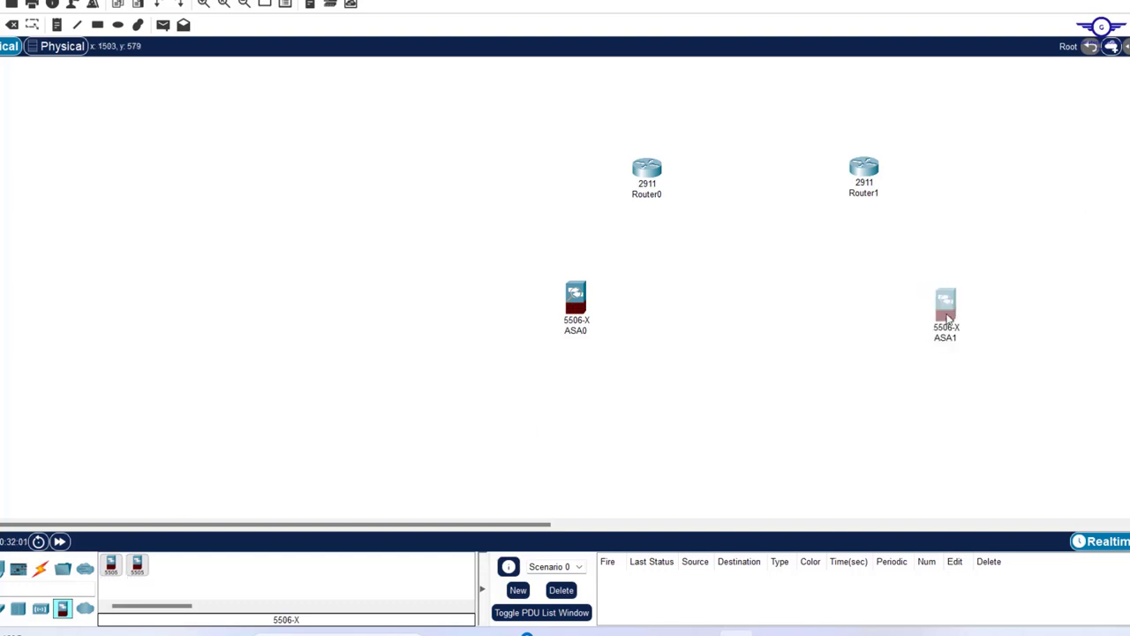
left_click_drag(947, 316, 952, 303)
scroll(566, 292, "down", 2)
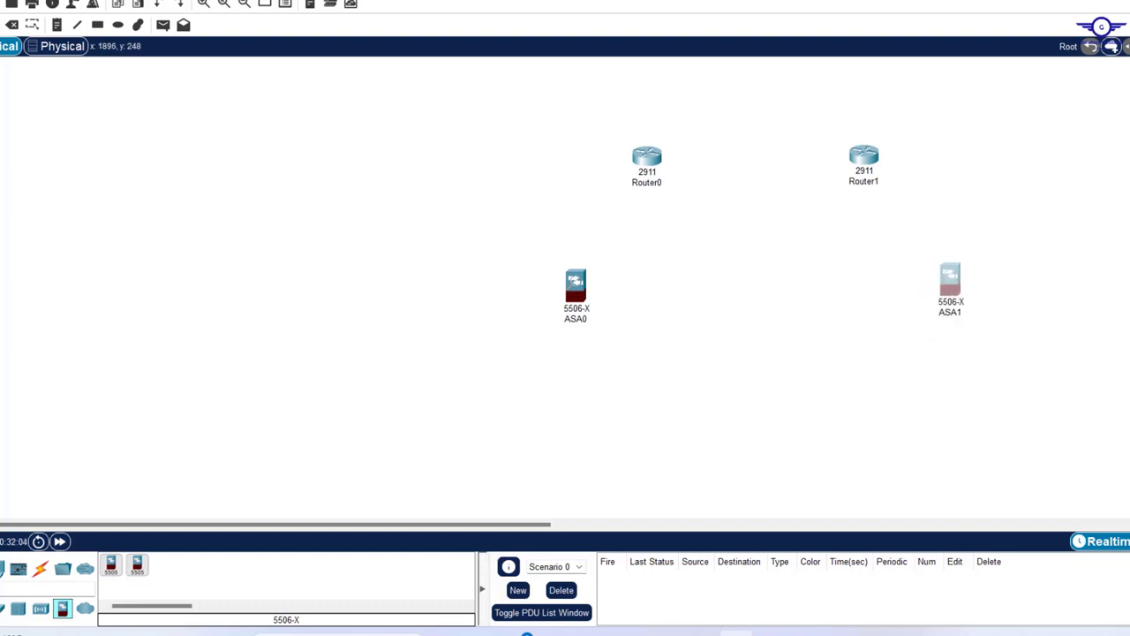
left_click_drag(957, 263, 886, 285)
left_click_drag(578, 272, 638, 288)
scroll(639, 288, "down", 5)
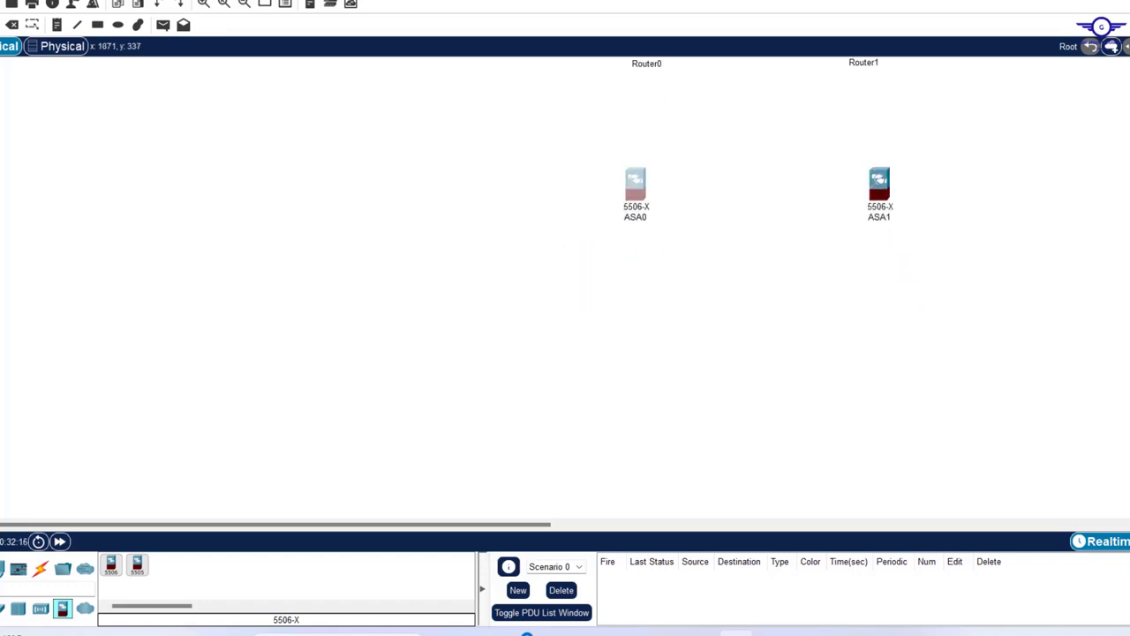
left_click(4, 609)
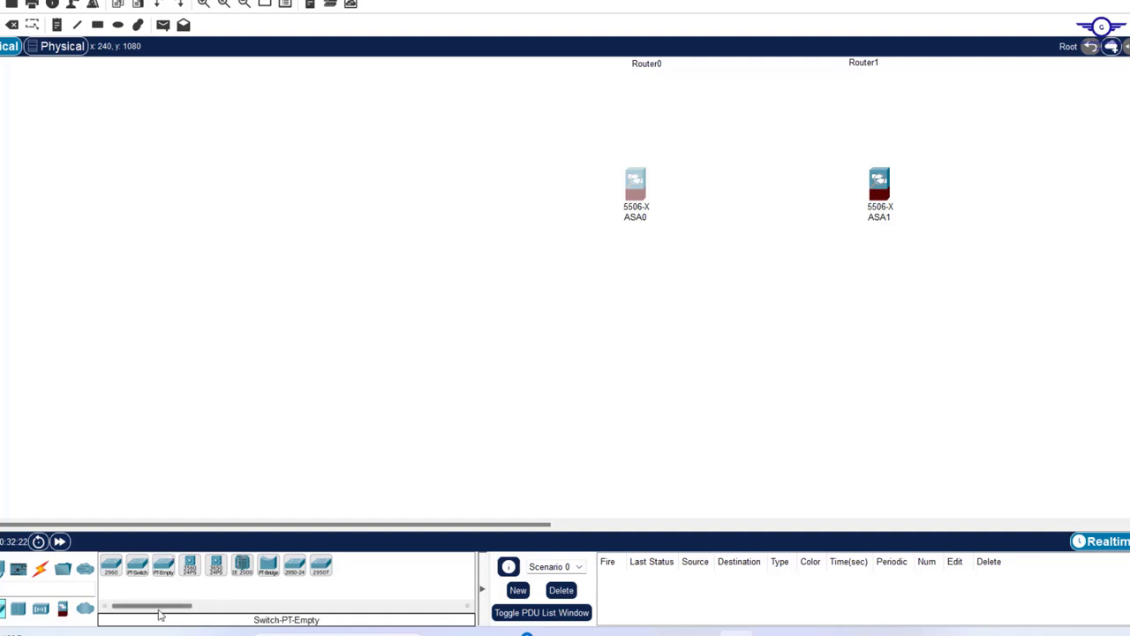
- Place 3650-24PS Multilayer Switch0 below ASA0 and Multilayer Switch1 on the right side
left_click(1, 609)
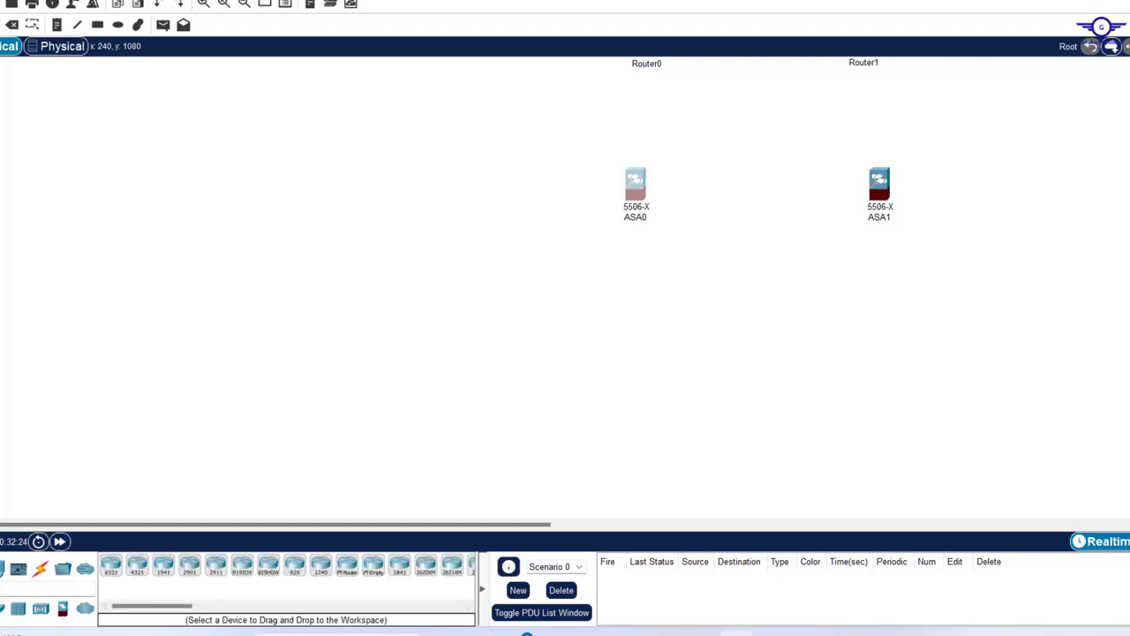
left_click(3, 609)
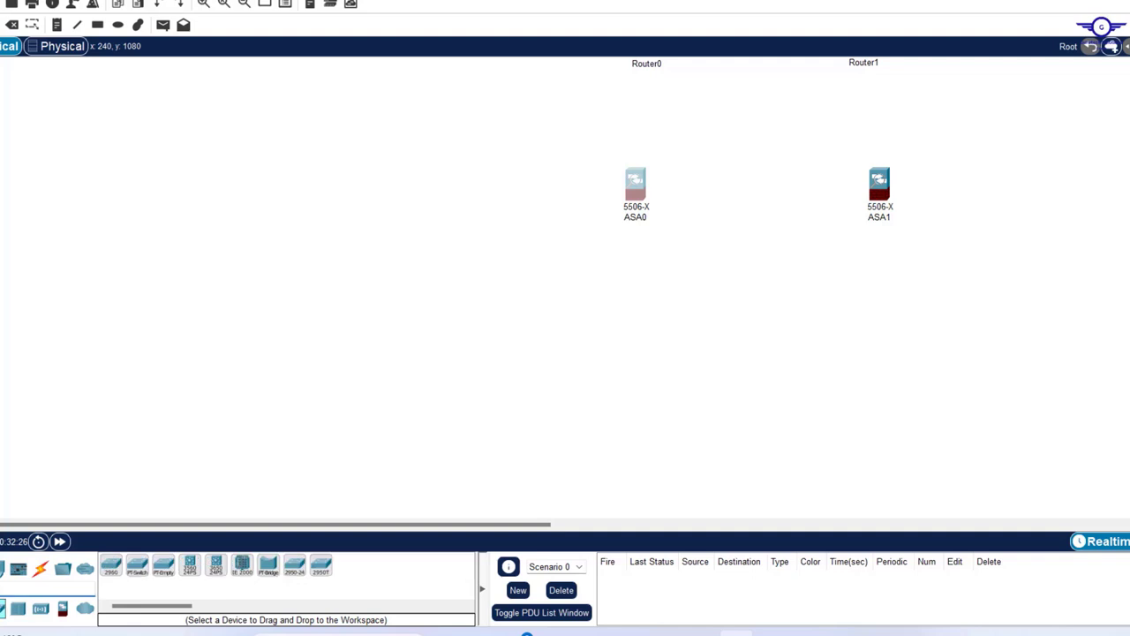
left_click(216, 574)
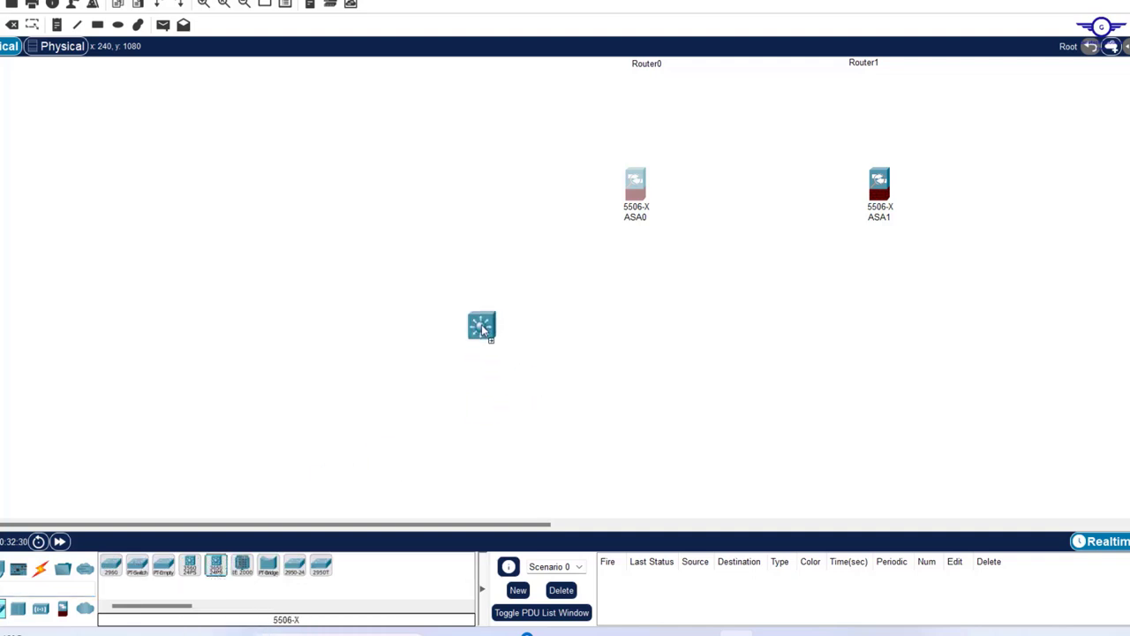
left_click(496, 321)
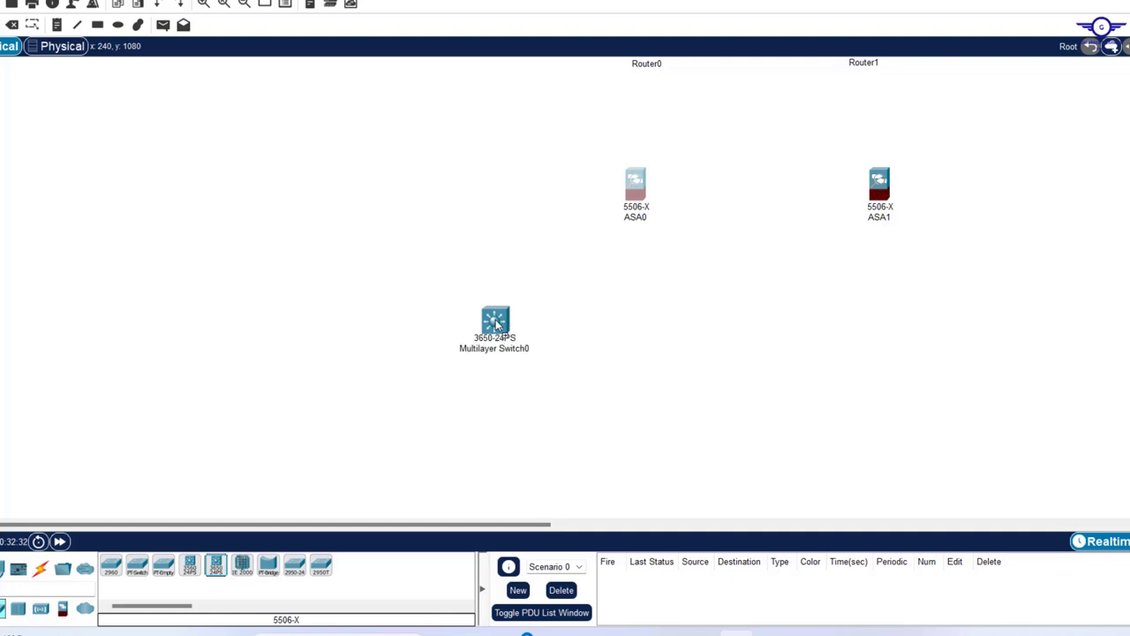
left_click(222, 569)
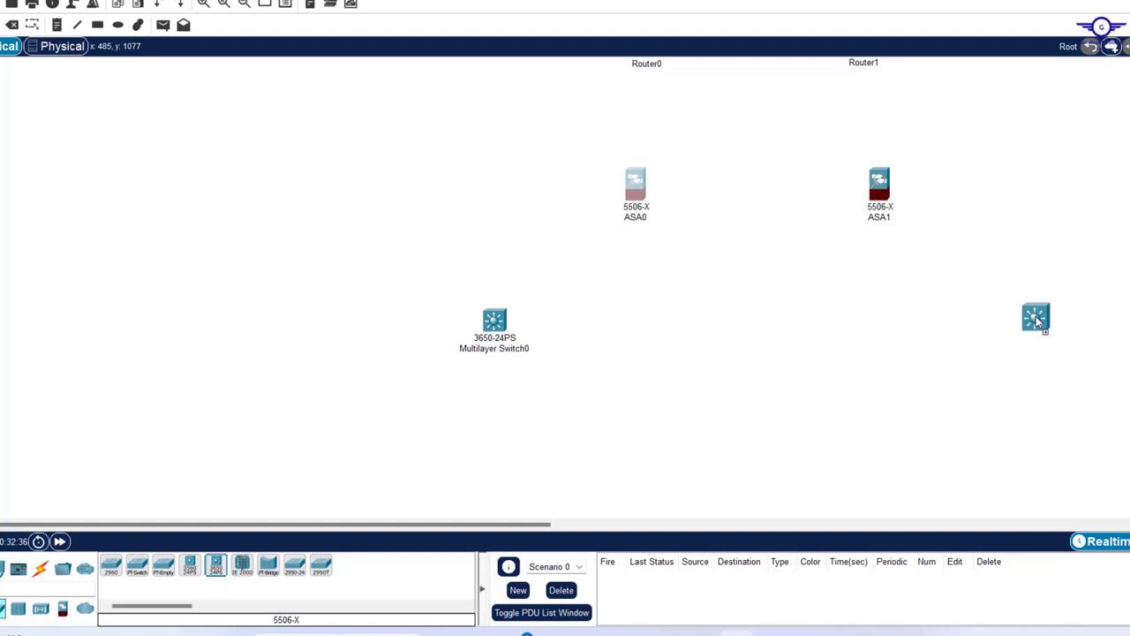
left_click(1036, 316)
scroll(565, 291, "down", 3)
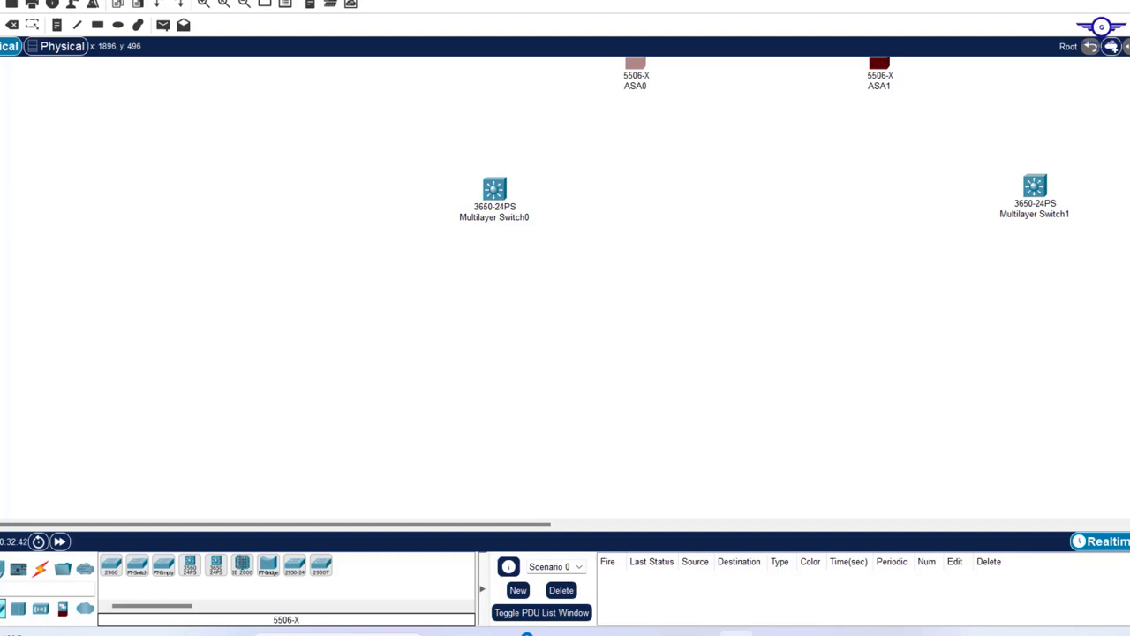
left_click(883, 632)
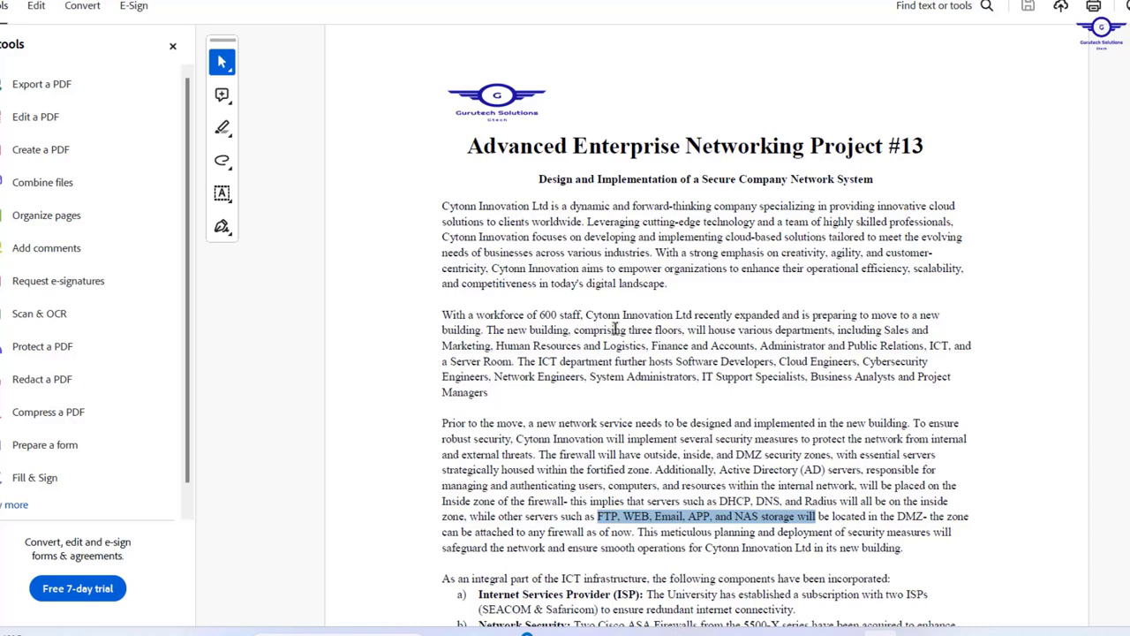
- Select 'three floors' in the brief's building description, then return to Packet Tracer
left_click_drag(629, 330, 681, 330)
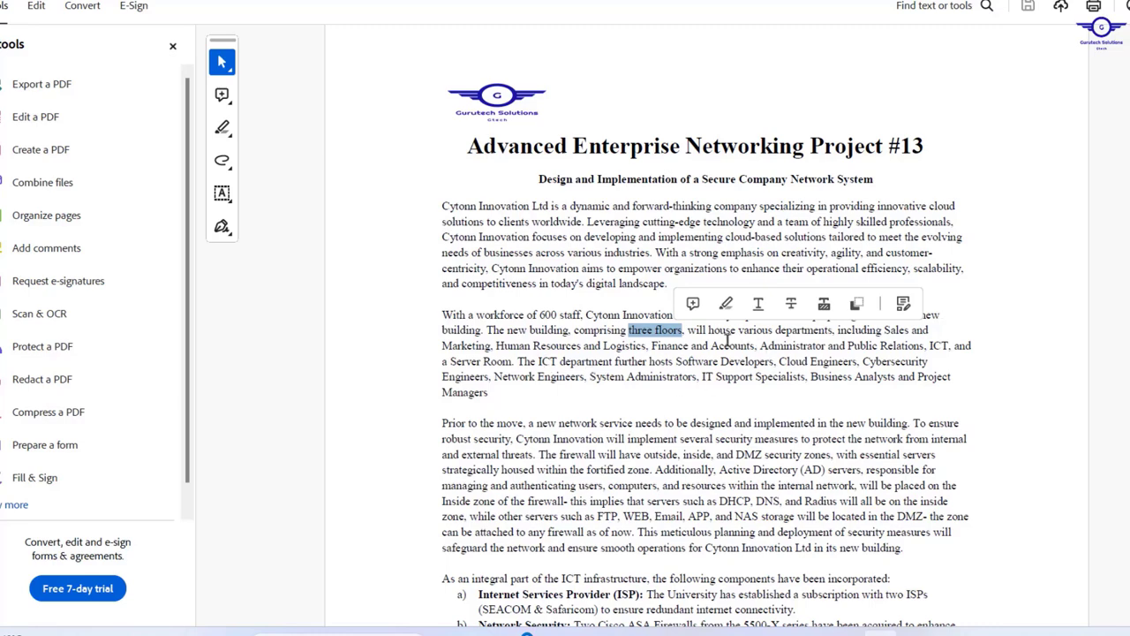
left_click(723, 566)
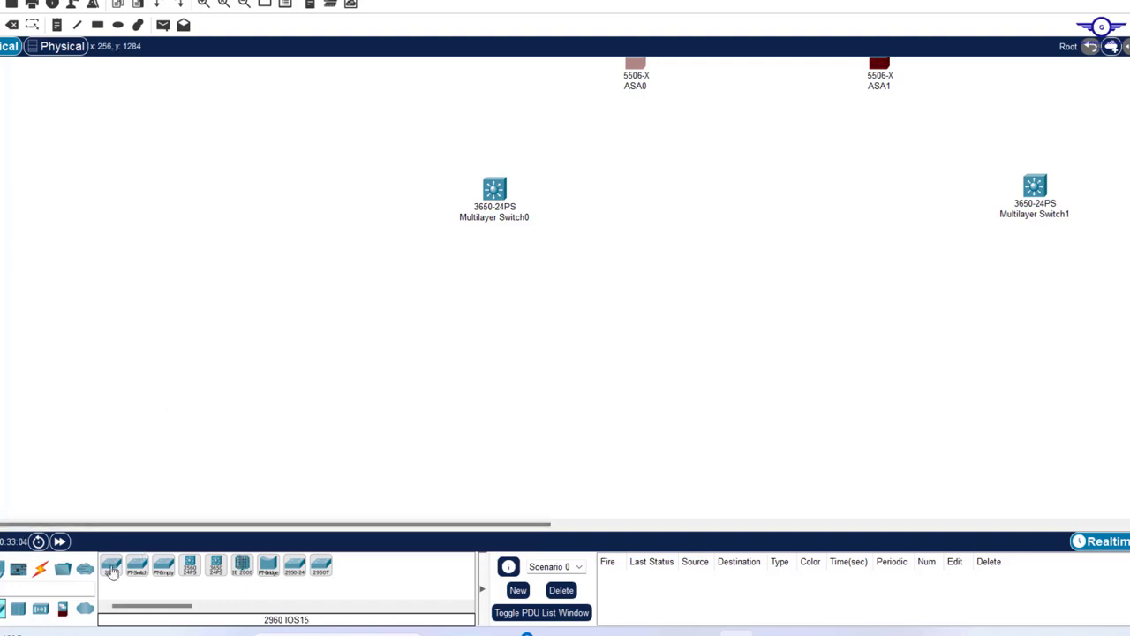
- Place 2960-24TT Switch0 at the lower left and Switch1 beside it
left_click(111, 567)
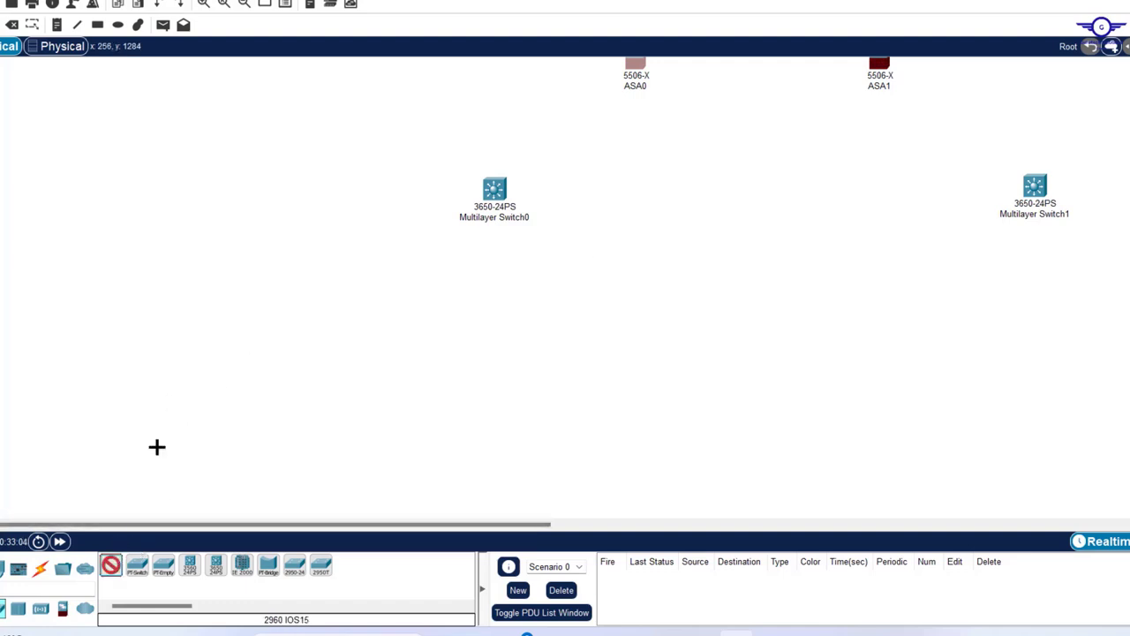
left_click(176, 331)
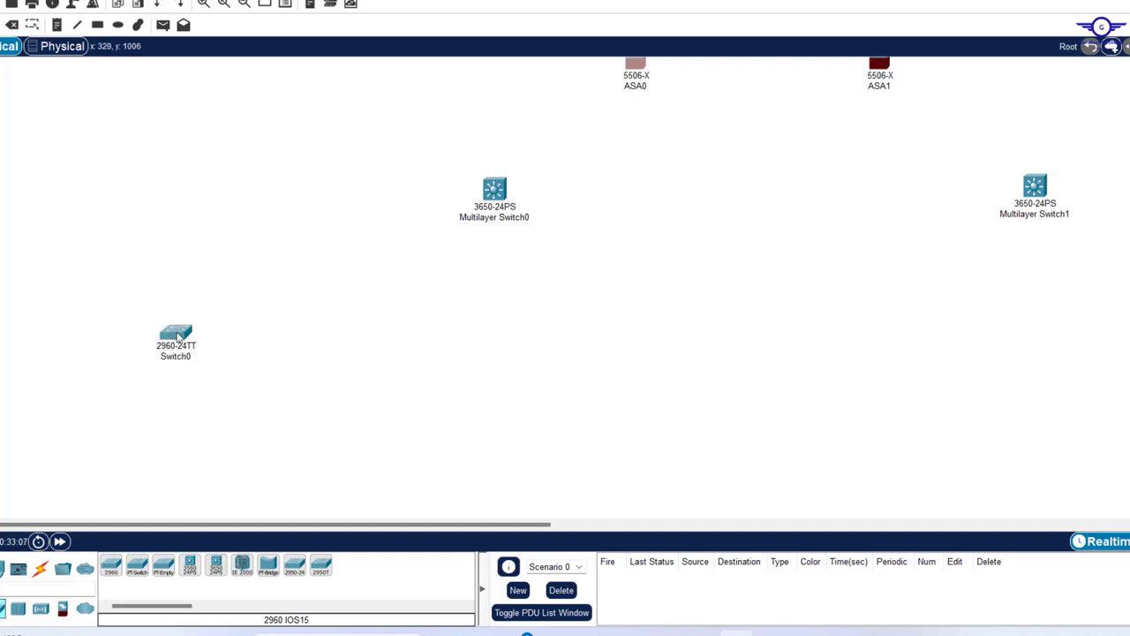
left_click(111, 568)
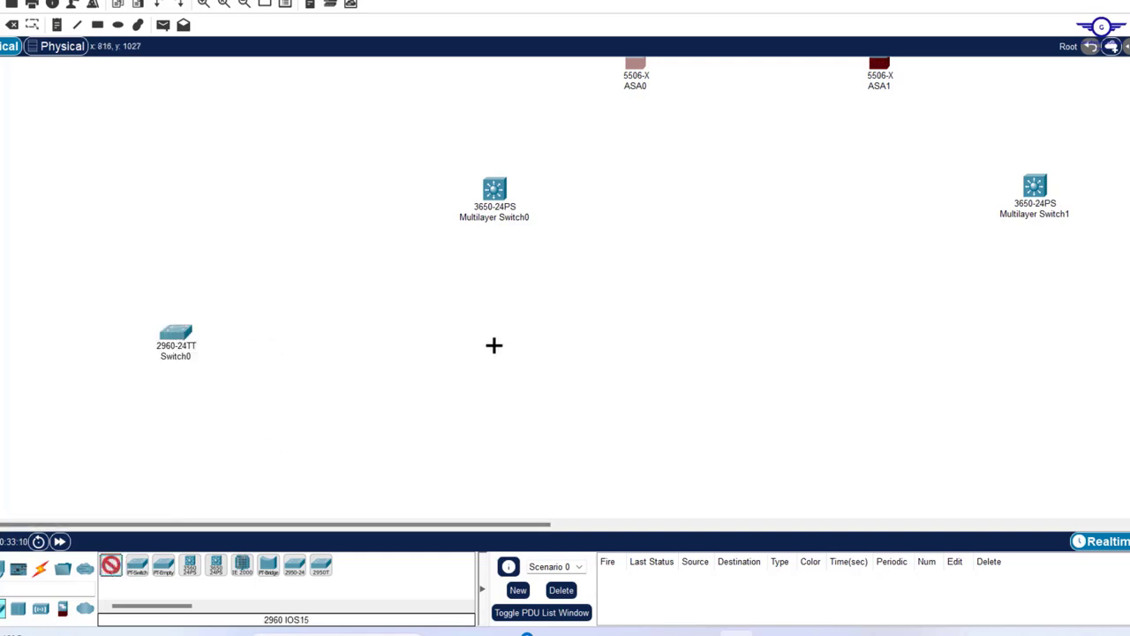
left_click(495, 353)
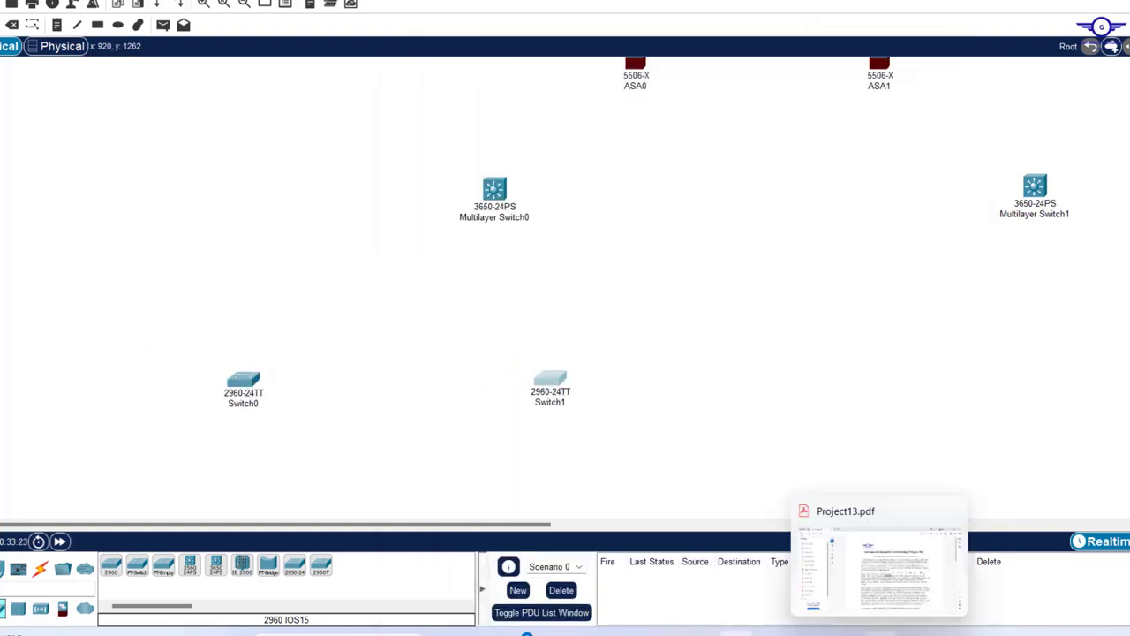
left_click(880, 632)
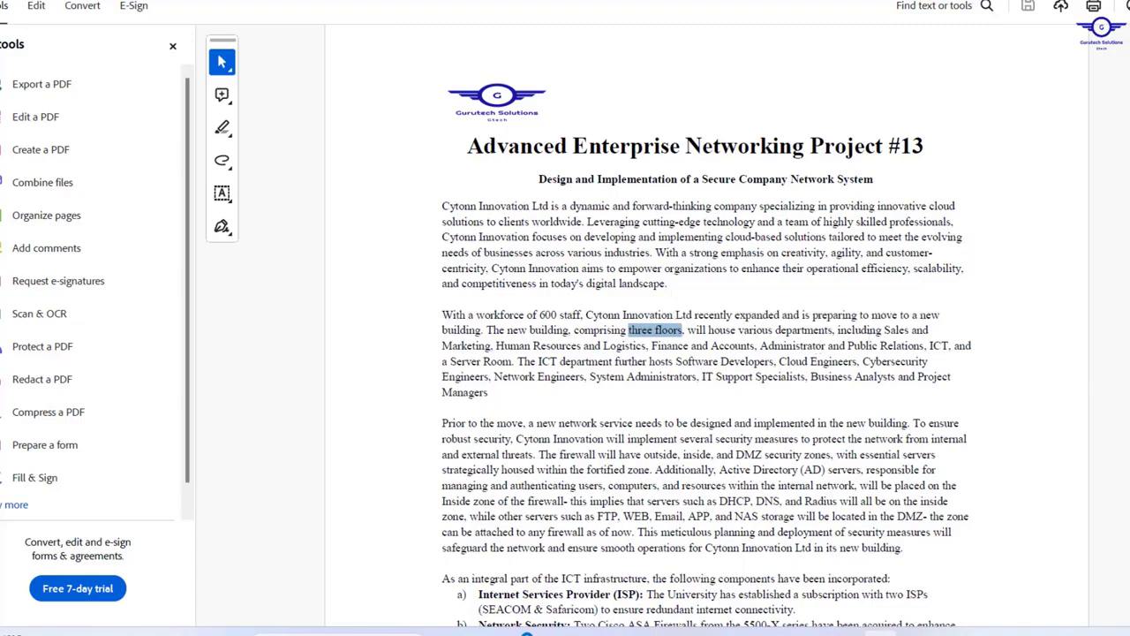
key("alt+Tab")
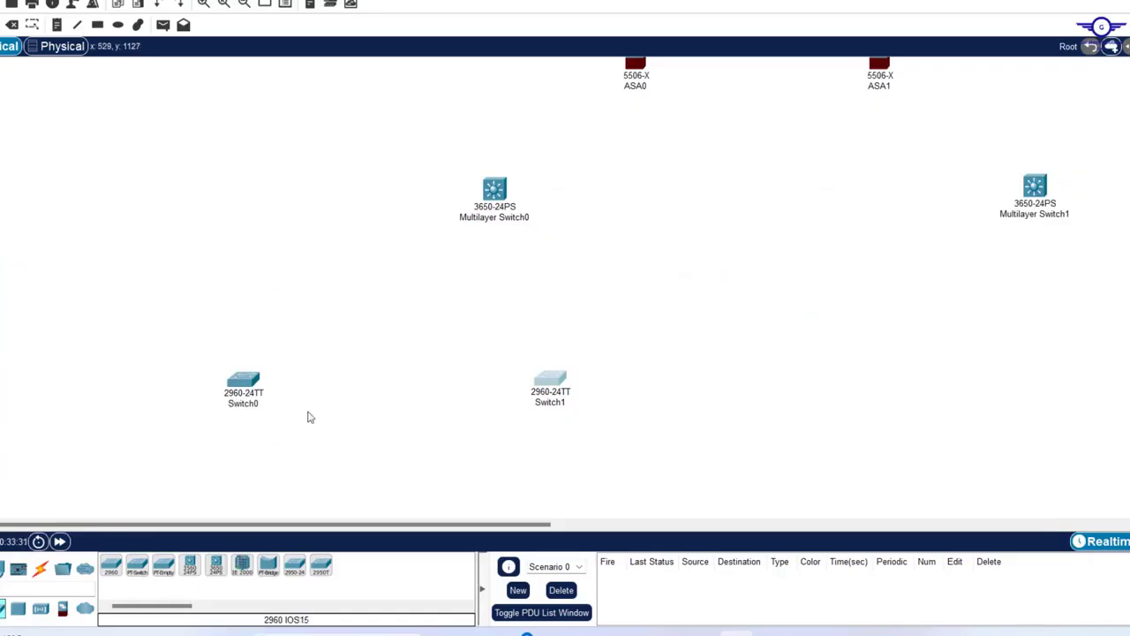
- Add 2960 Switch2 and Switch3 to the row, shifting Switch1 and Switch2 left for even spacing
left_click_drag(113, 572, 789, 391)
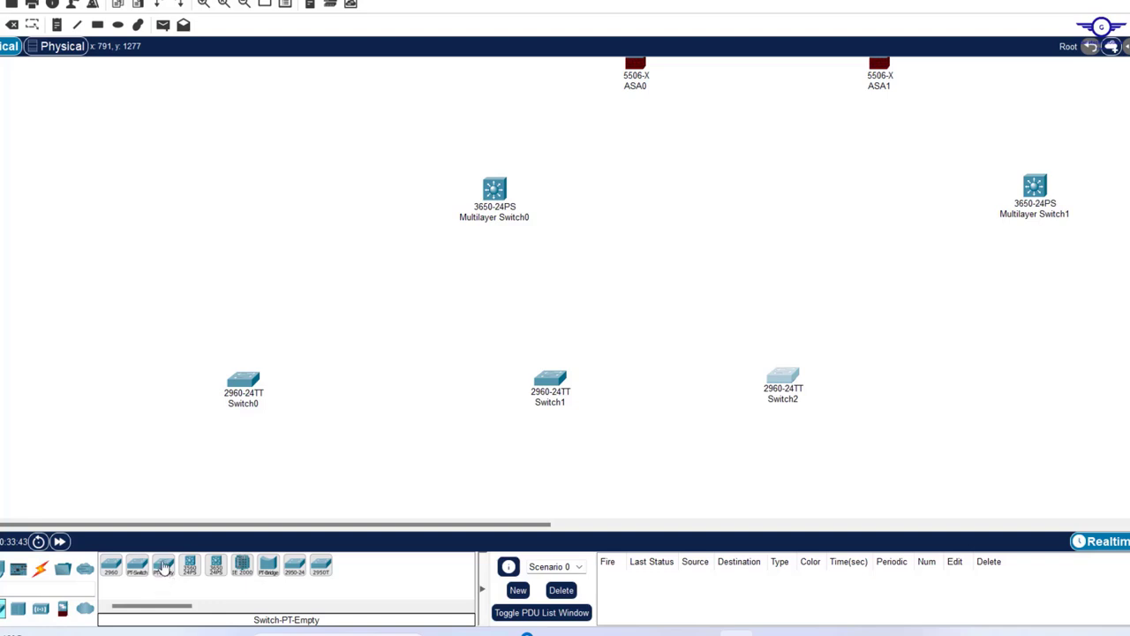
left_click(111, 571)
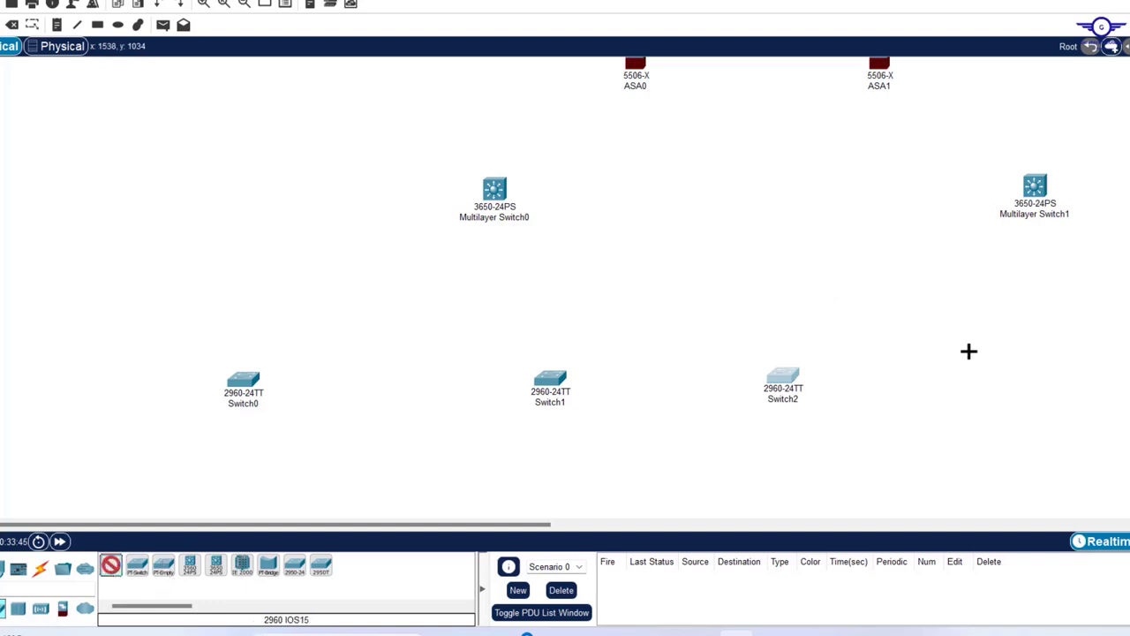
left_click(986, 361)
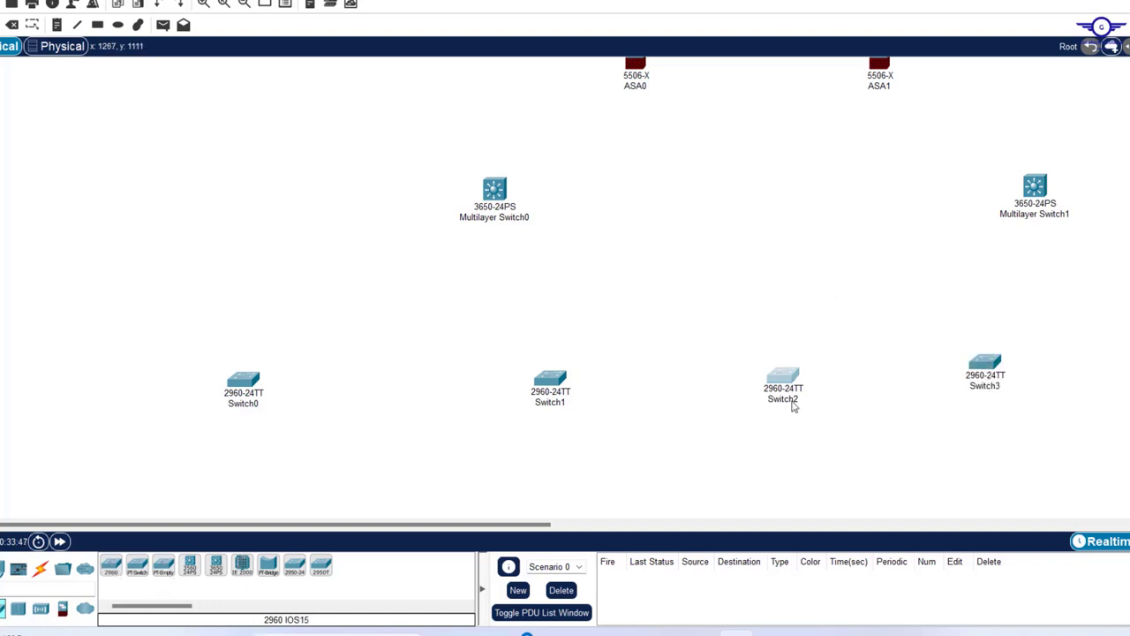
left_click_drag(562, 379, 525, 380)
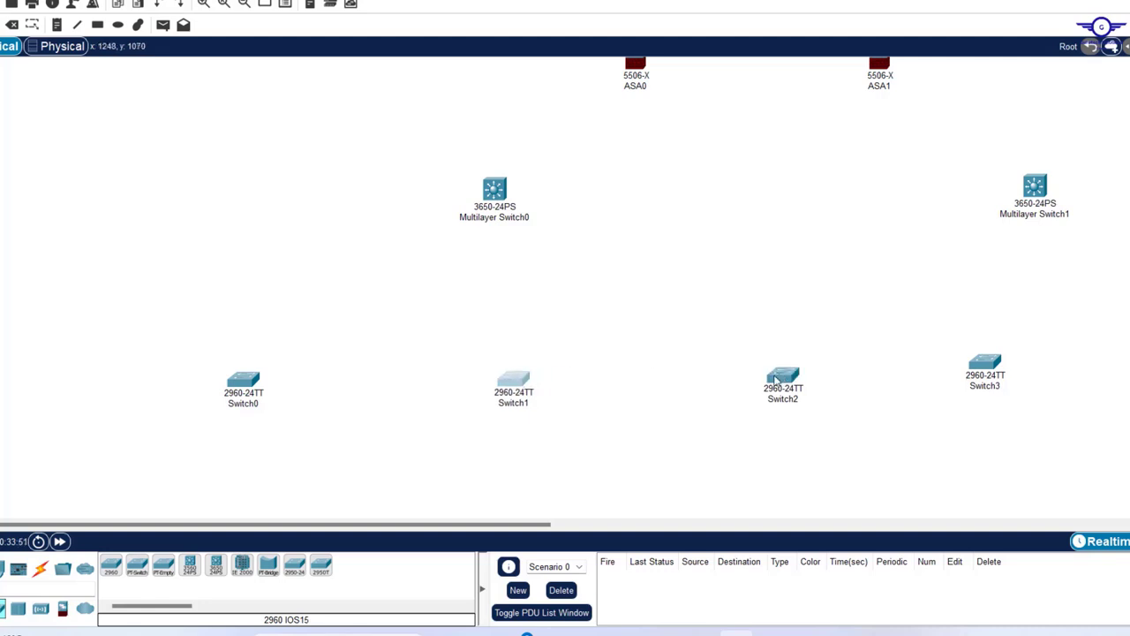
left_click_drag(776, 380, 750, 385)
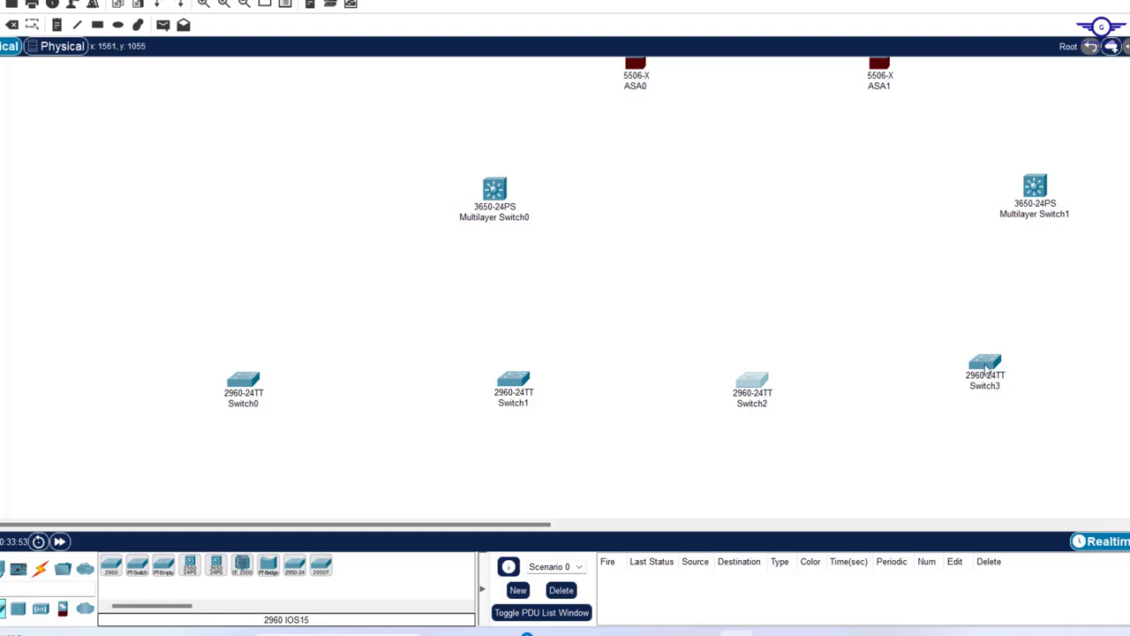
double_click(984, 366)
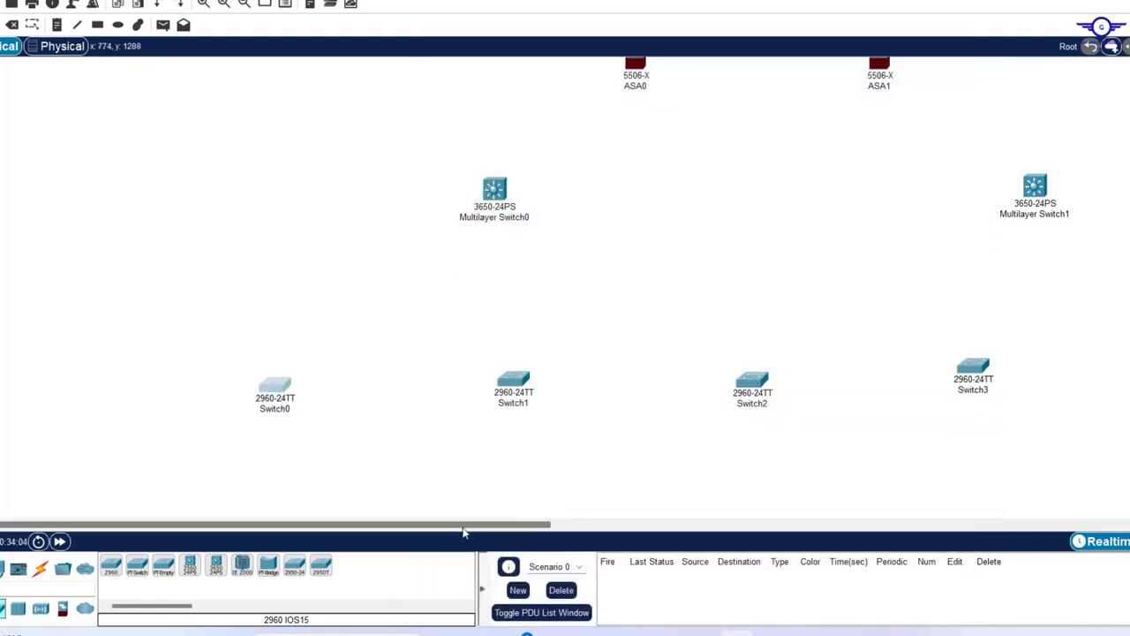
left_click_drag(448, 532, 625, 534)
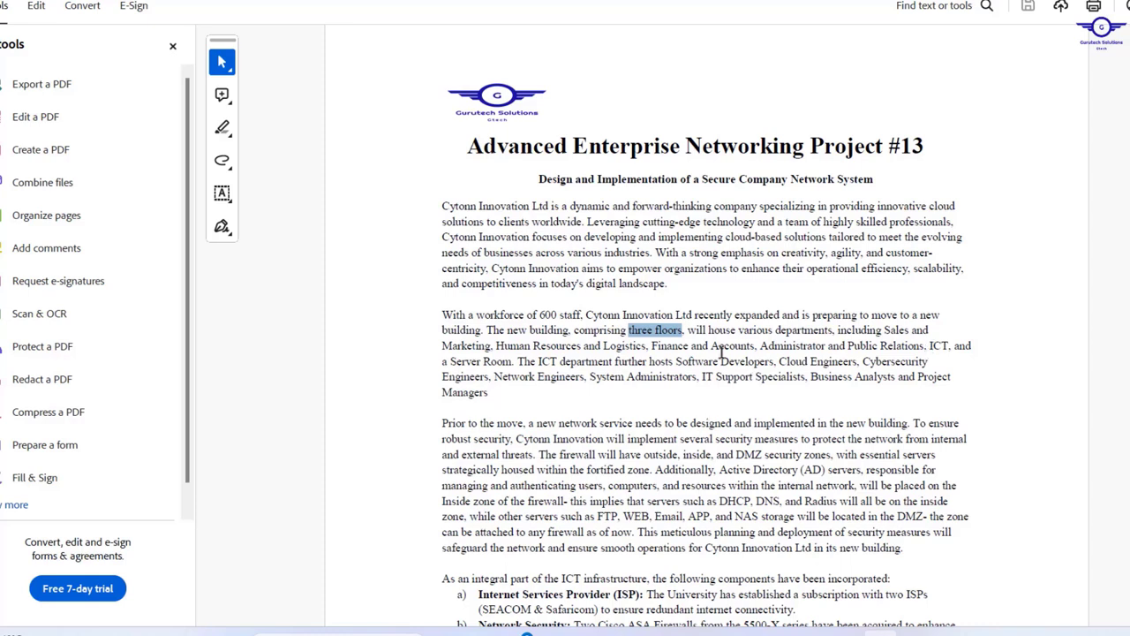
- Select the ICT roles list from 'Software Developers' to 'Project Managers' in the PDF brief
left_click_drag(676, 362, 932, 374)
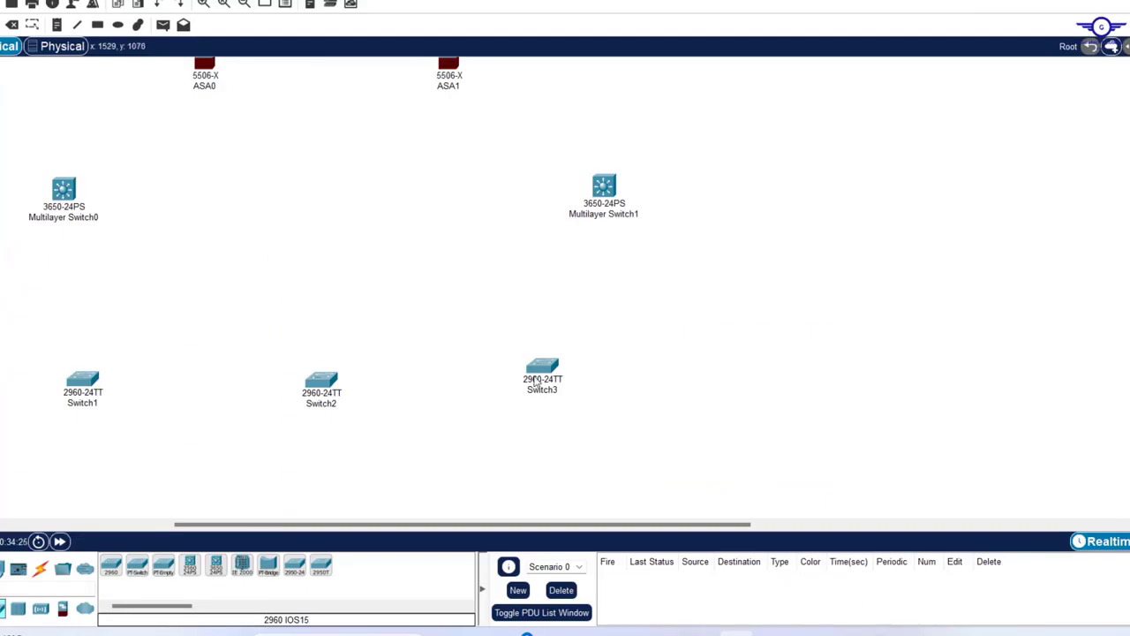
- Add Switch4 and Switch5 to the right of Switch3, aligning all three in the access row
left_click_drag(536, 382, 543, 380)
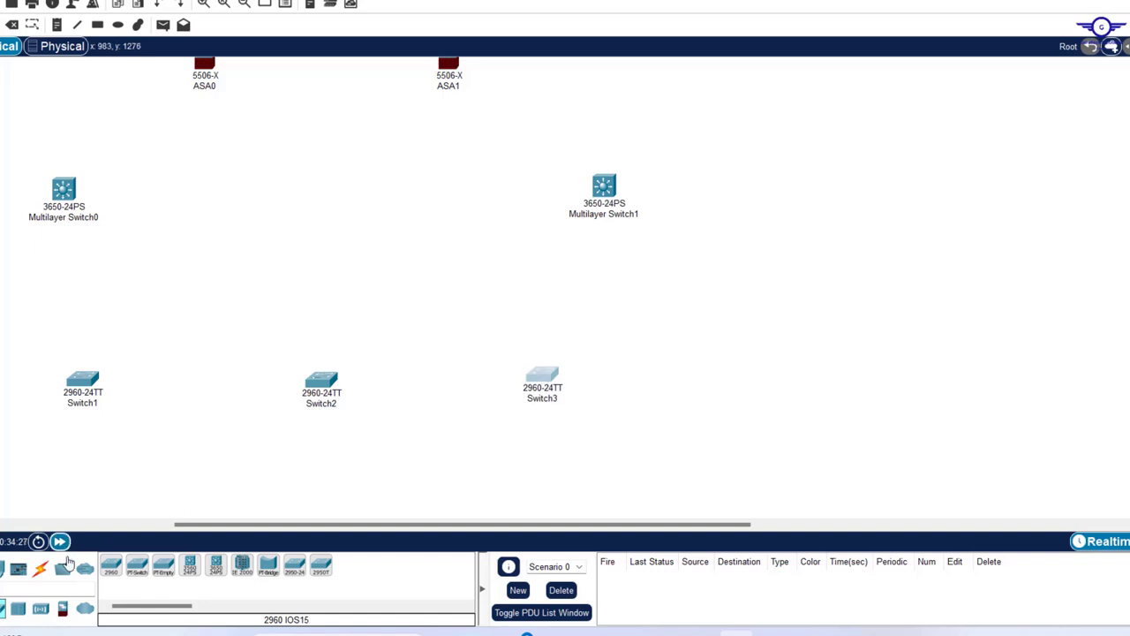
left_click_drag(111, 566, 768, 382)
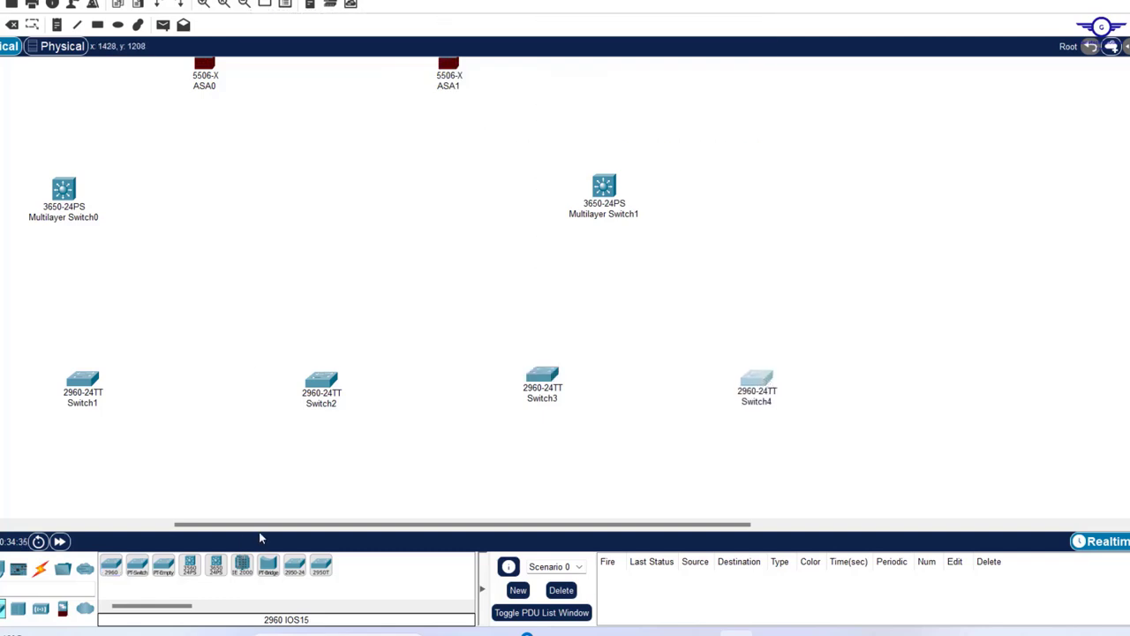
left_click_drag(113, 571, 962, 371)
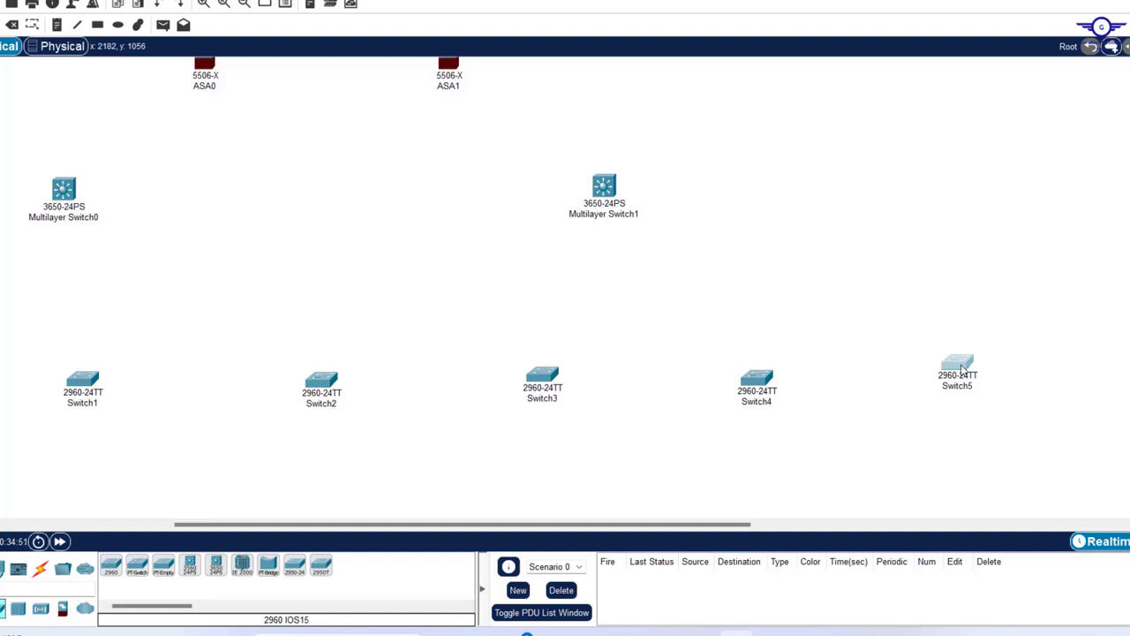
mouse_move(961, 367)
left_mouse_down()
mouse_move(984, 353)
mouse_move(964, 366)
left_mouse_up()
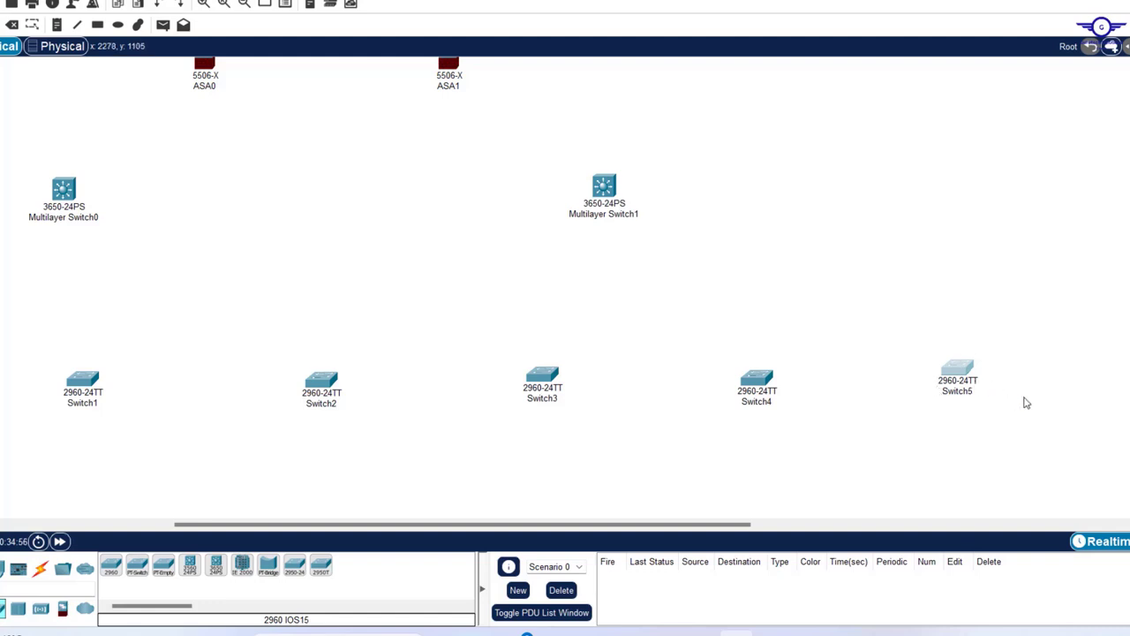
- Nudge Switch5 and Switch3 down into line with the access switch row
left_click(781, 247)
left_click(960, 372)
left_click_drag(960, 372, 961, 382)
scroll(681, 239, "up", 4)
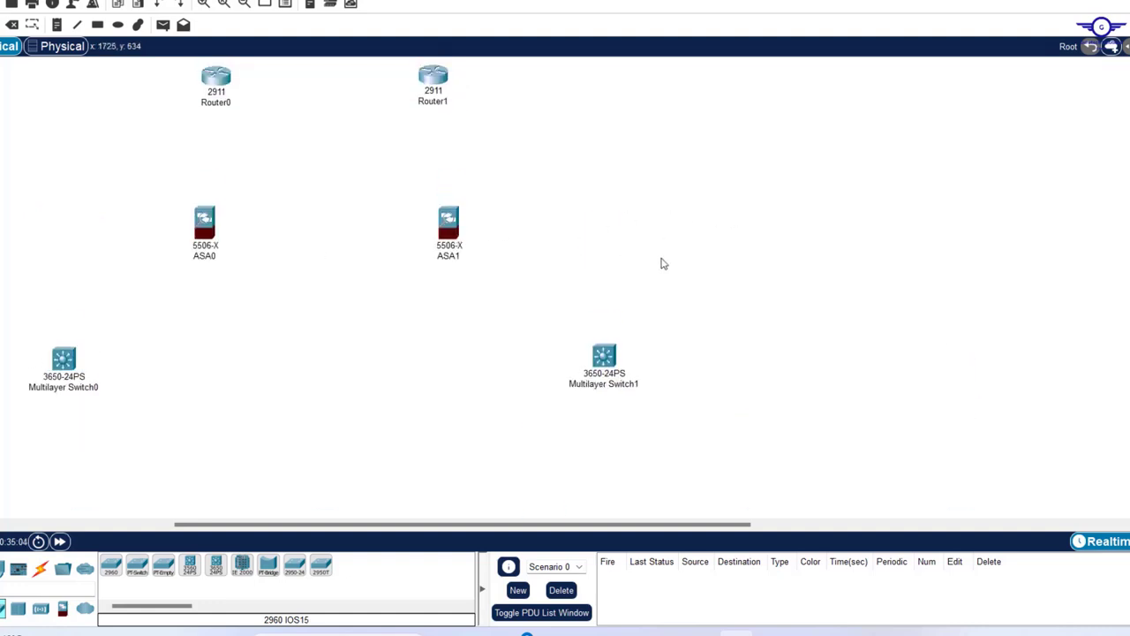
scroll(661, 262, "down", 11)
scroll(661, 262, "up", 4)
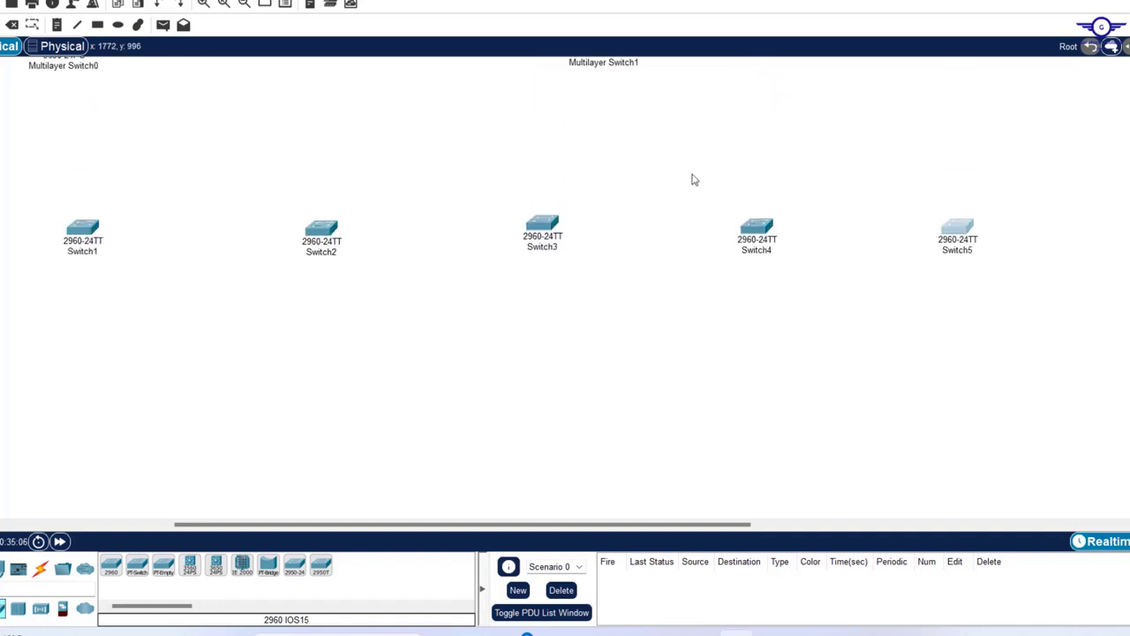
left_click_drag(547, 222, 546, 229)
- Check Switch2's device window, then zoom around to review the router, ASA, core and access tiers
left_click(324, 232)
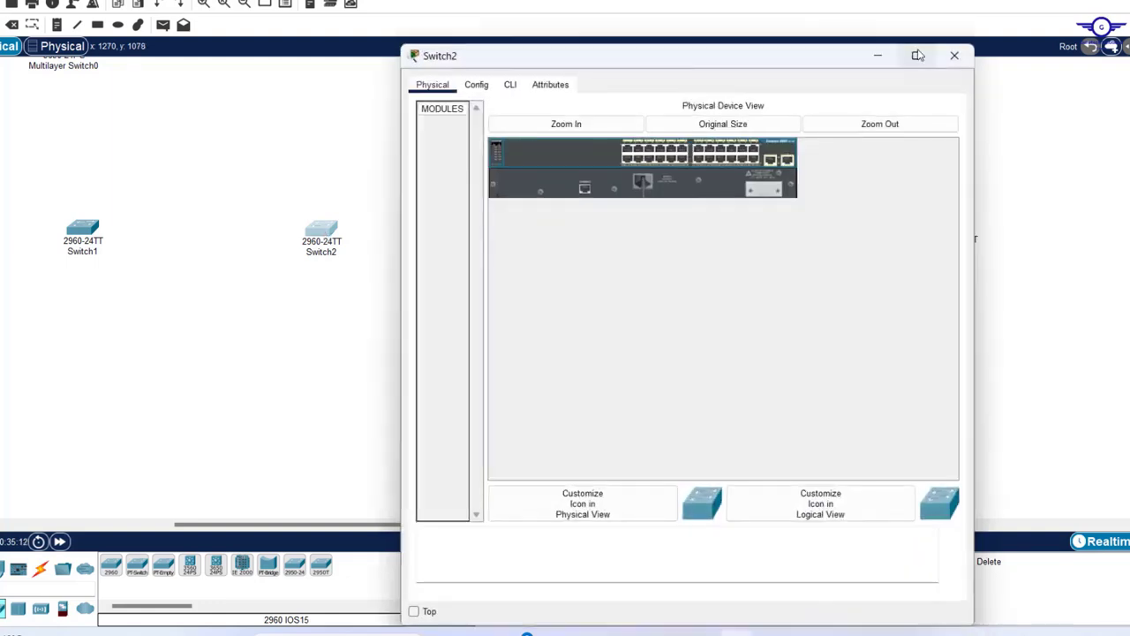
left_click(955, 56)
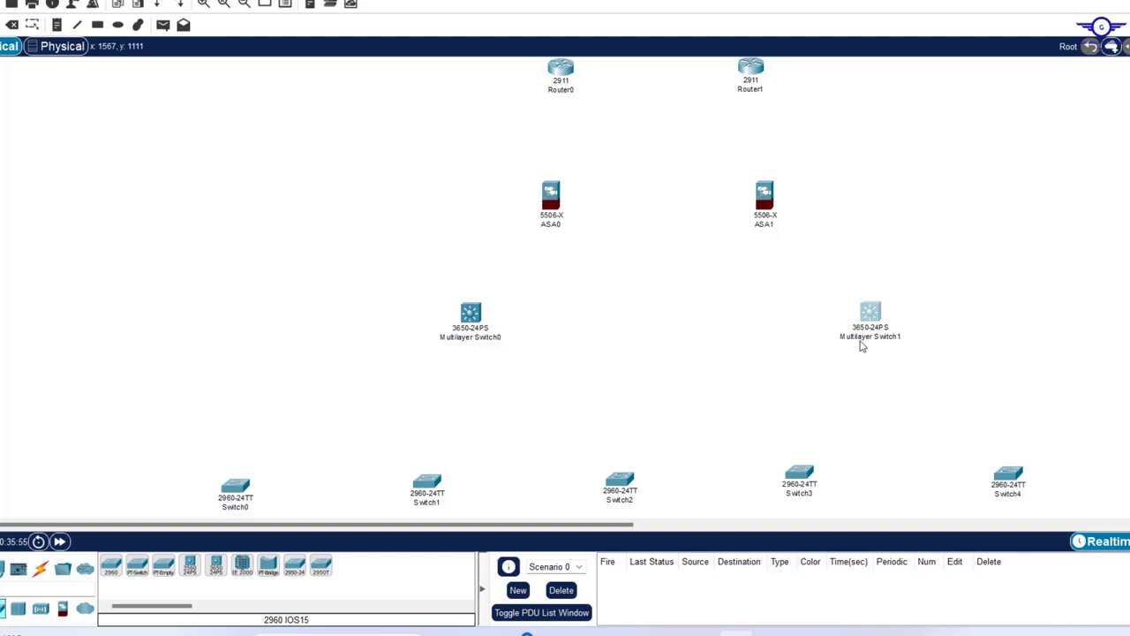
scroll(862, 347, "up", 3)
scroll(862, 346, "down", 3)
scroll(862, 347, "up", 3)
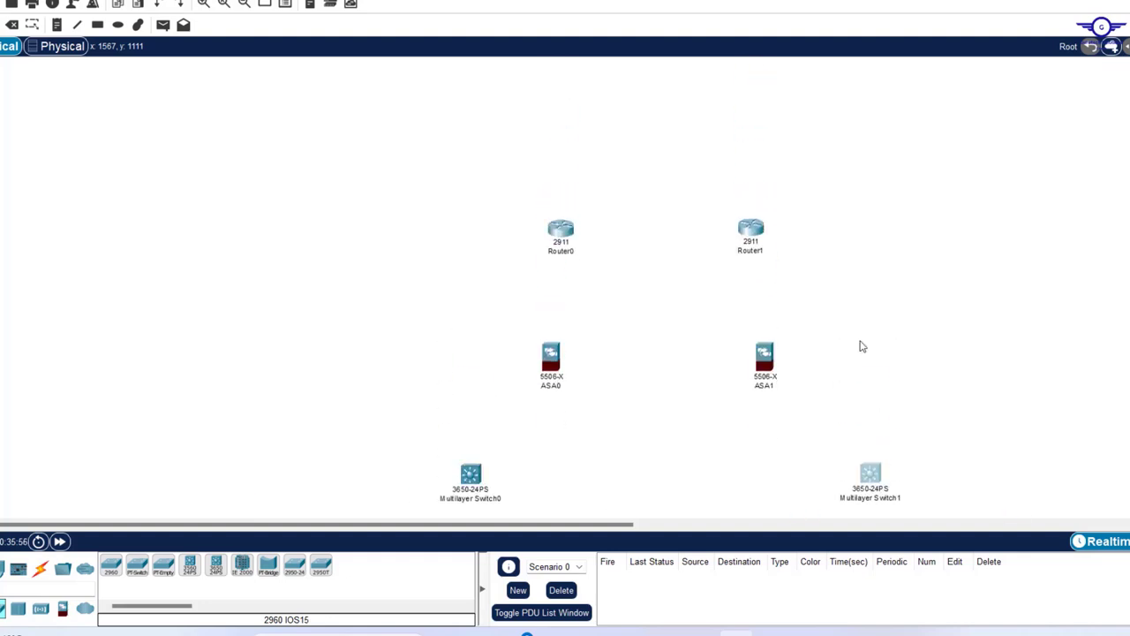
scroll(862, 347, "down", 3)
scroll(862, 347, "up", 2)
scroll(862, 346, "down", 2)
scroll(862, 346, "up", 3)
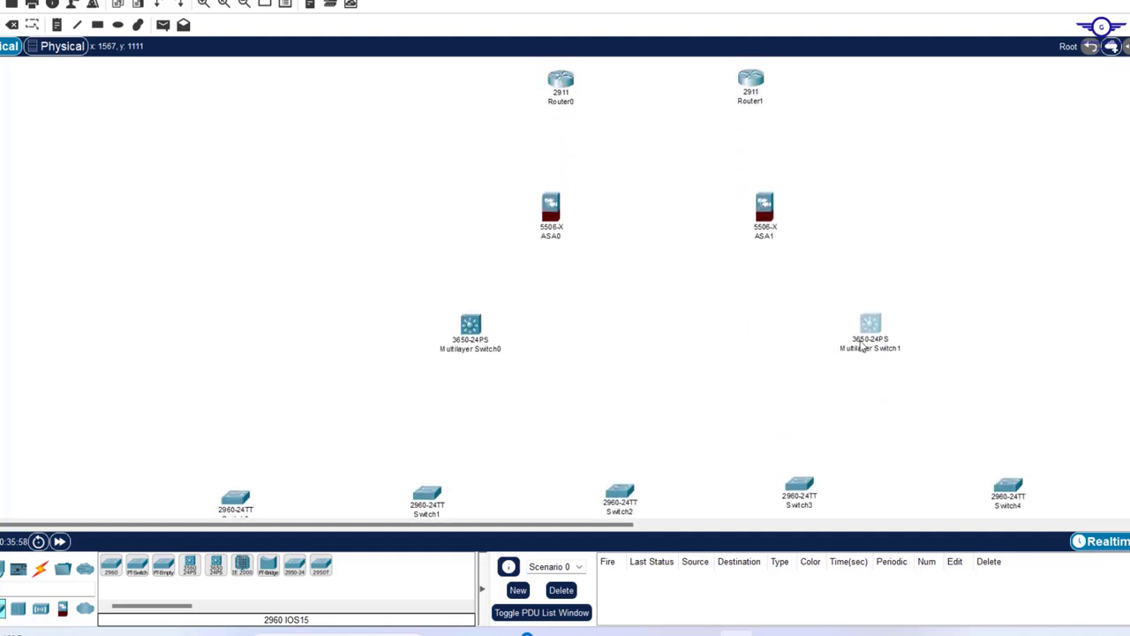
scroll(862, 346, "down", 3)
scroll(862, 346, "up", 1)
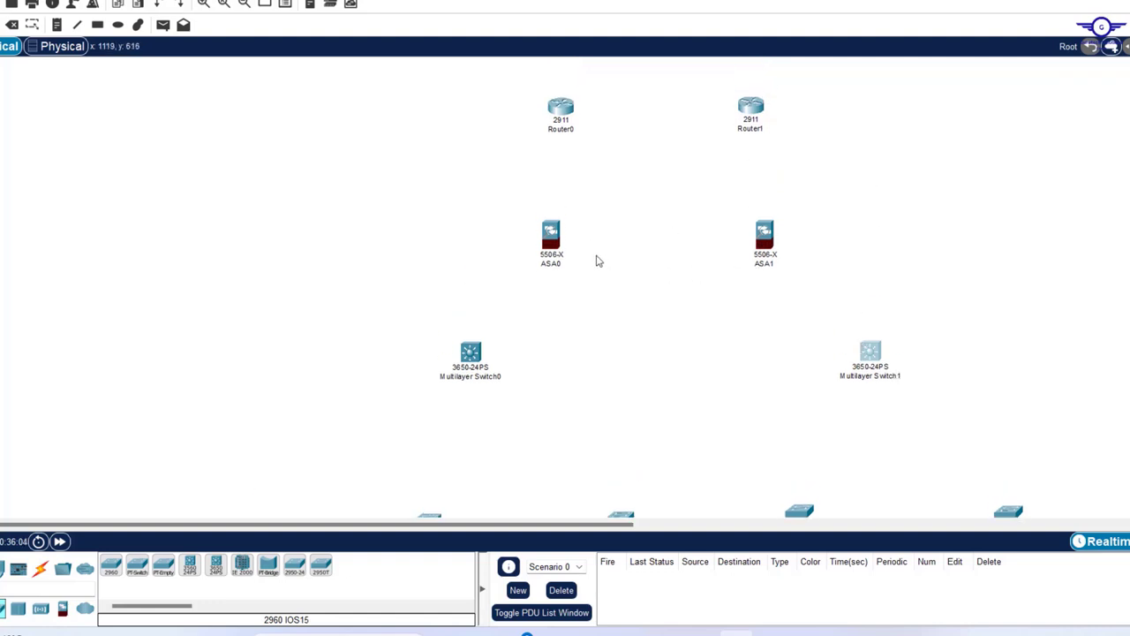
scroll(578, 300, "down", 4)
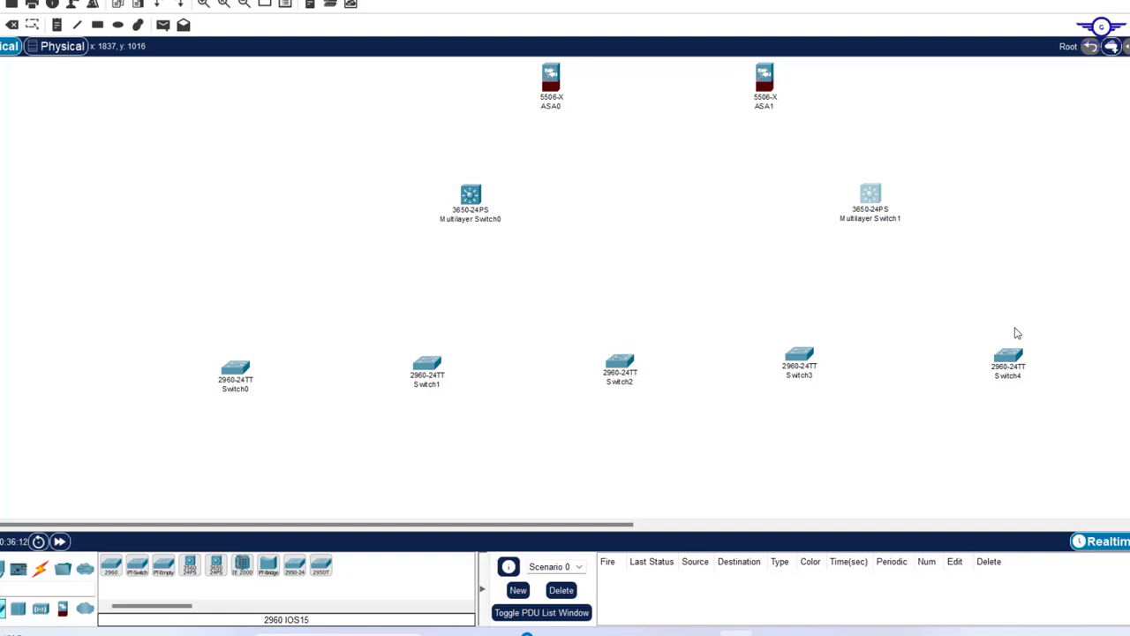
scroll(1017, 333, "up", 5)
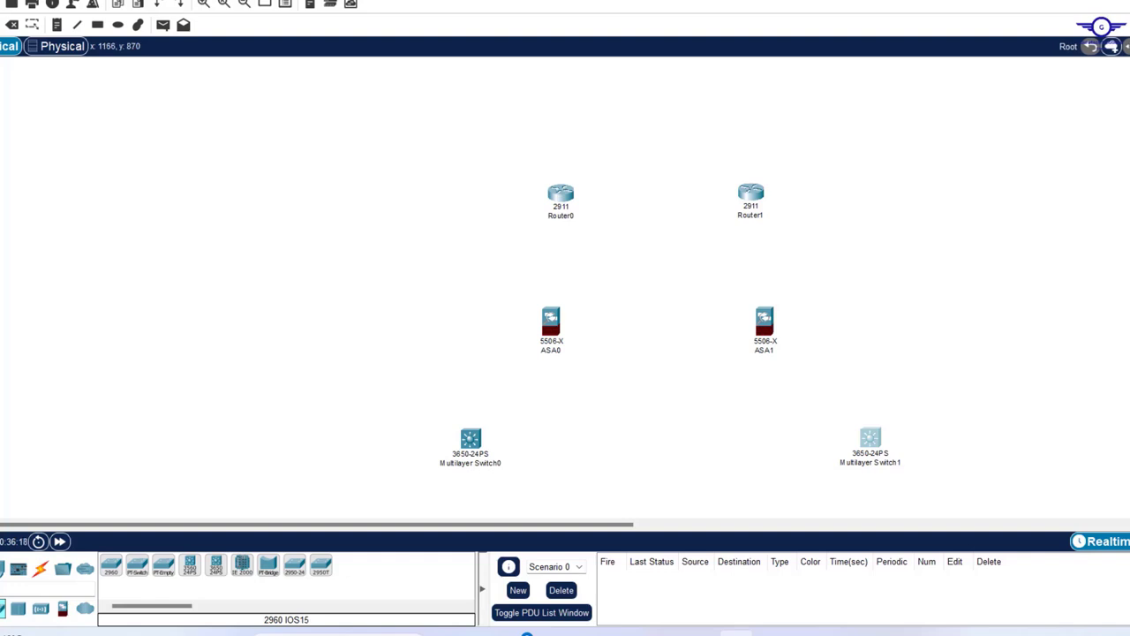
- Using automatic cable type, link Router0 and Router1 each to both ASA0 and ASA1
left_click(40, 568)
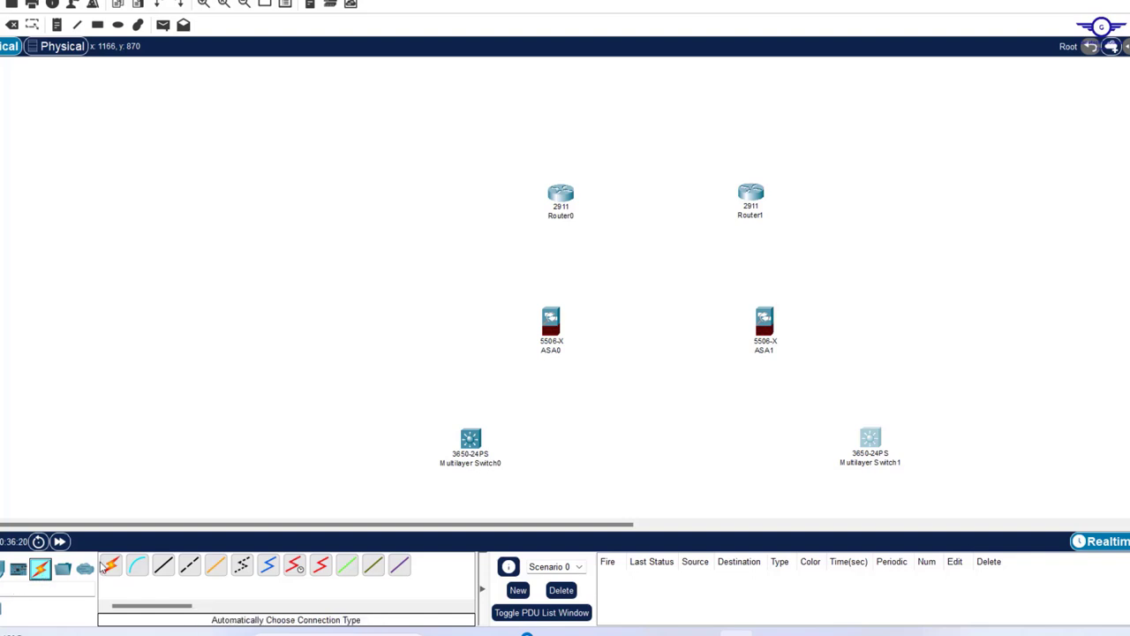
left_click(134, 569)
left_click(110, 568)
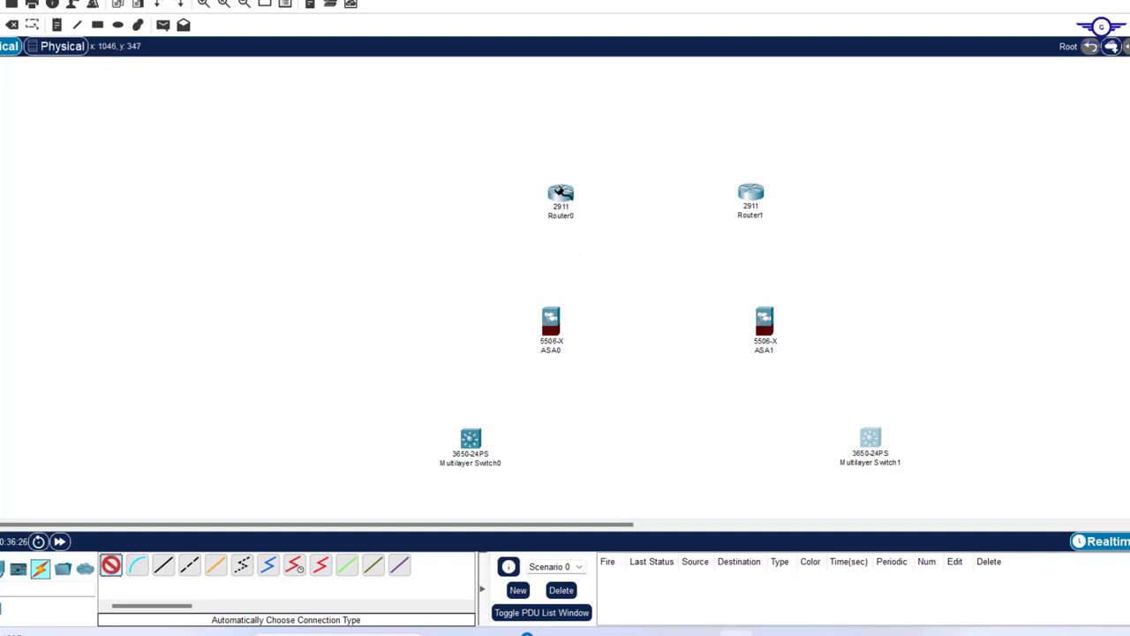
left_click(561, 193)
left_click(550, 322)
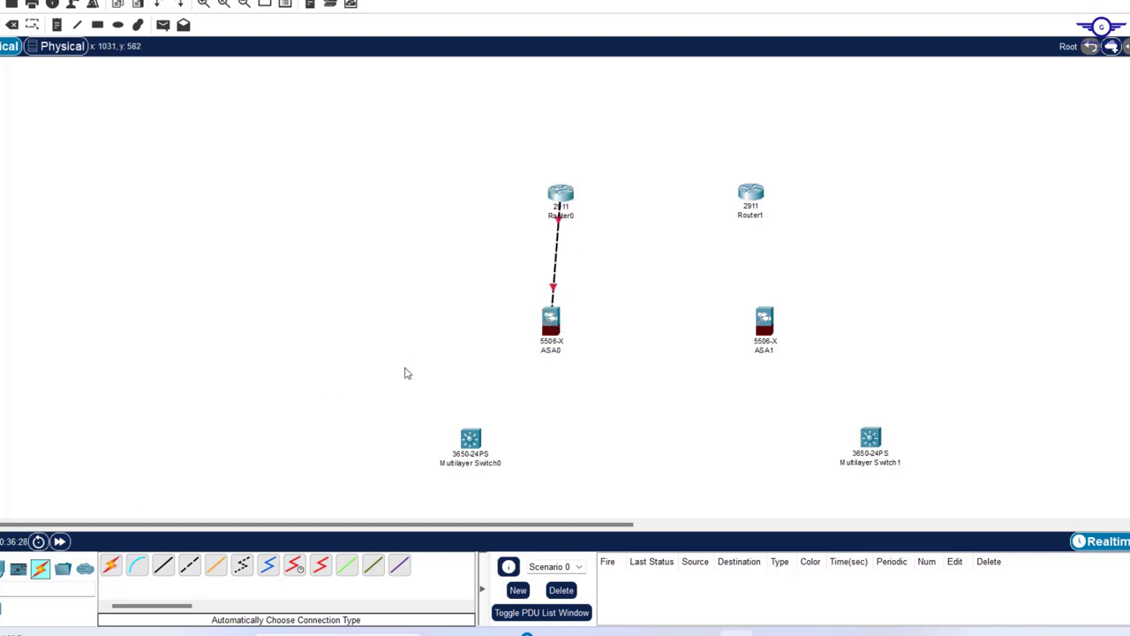
left_click(110, 566)
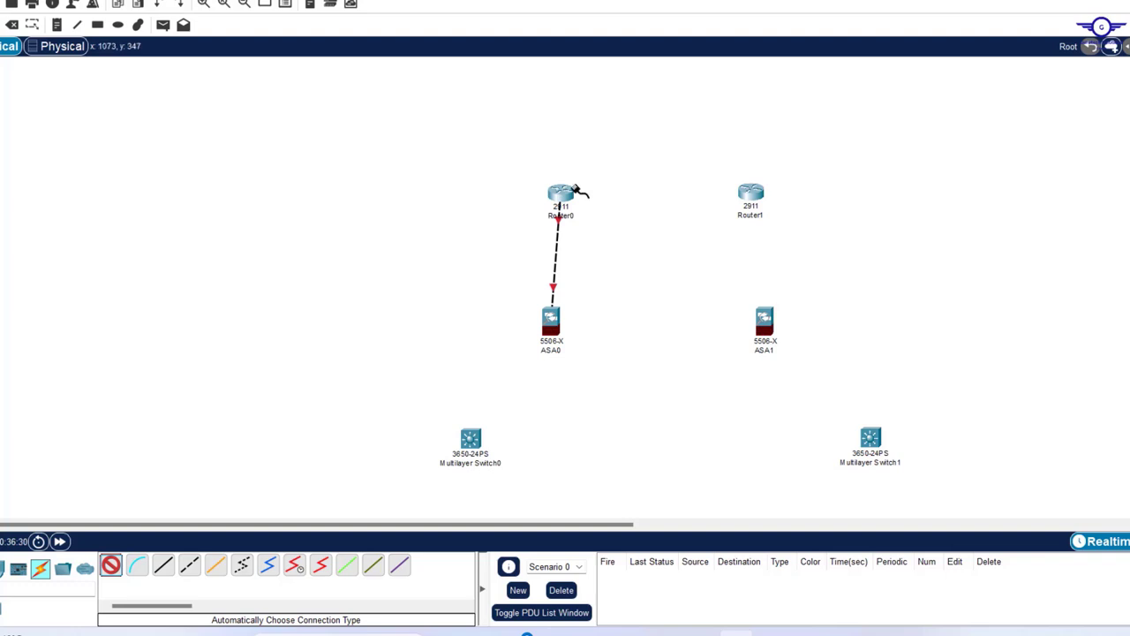
left_click(562, 193)
left_click(765, 319)
left_click(750, 192)
left_click(550, 320)
left_click(750, 193)
left_click(765, 319)
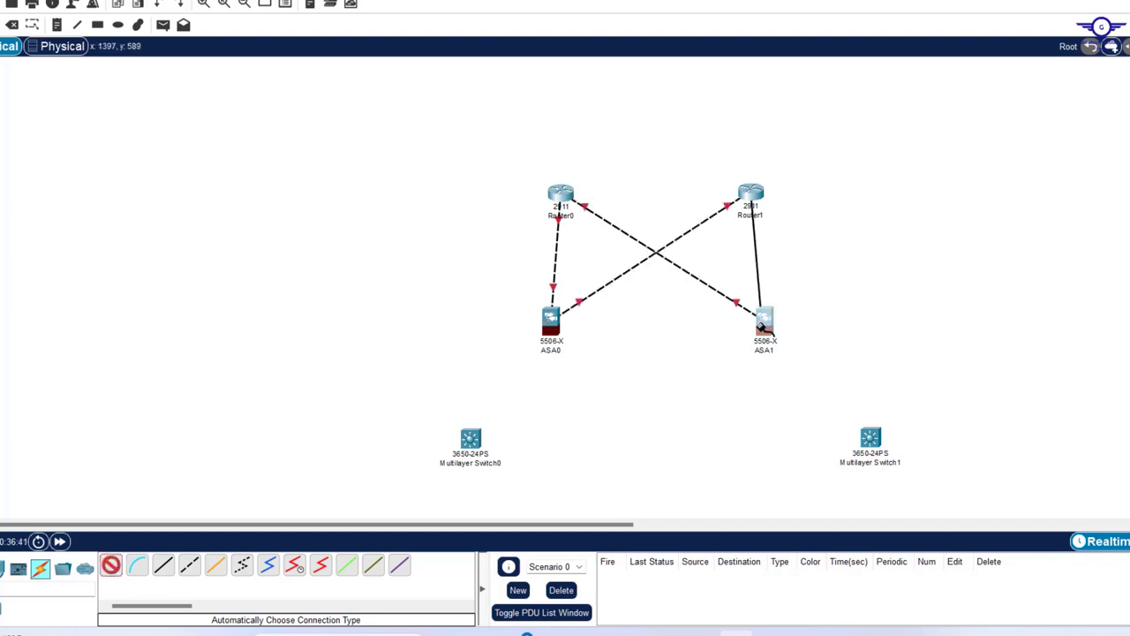
- Cable ASA0 and ASA1 each to both Multilayer Switch0 and Multilayer Switch1
scroll(618, 292, "down", 3)
left_click(498, 143)
left_click(418, 261)
left_click(498, 143)
left_click(818, 261)
left_click(712, 143)
left_click(419, 261)
left_click(712, 143)
left_click(818, 261)
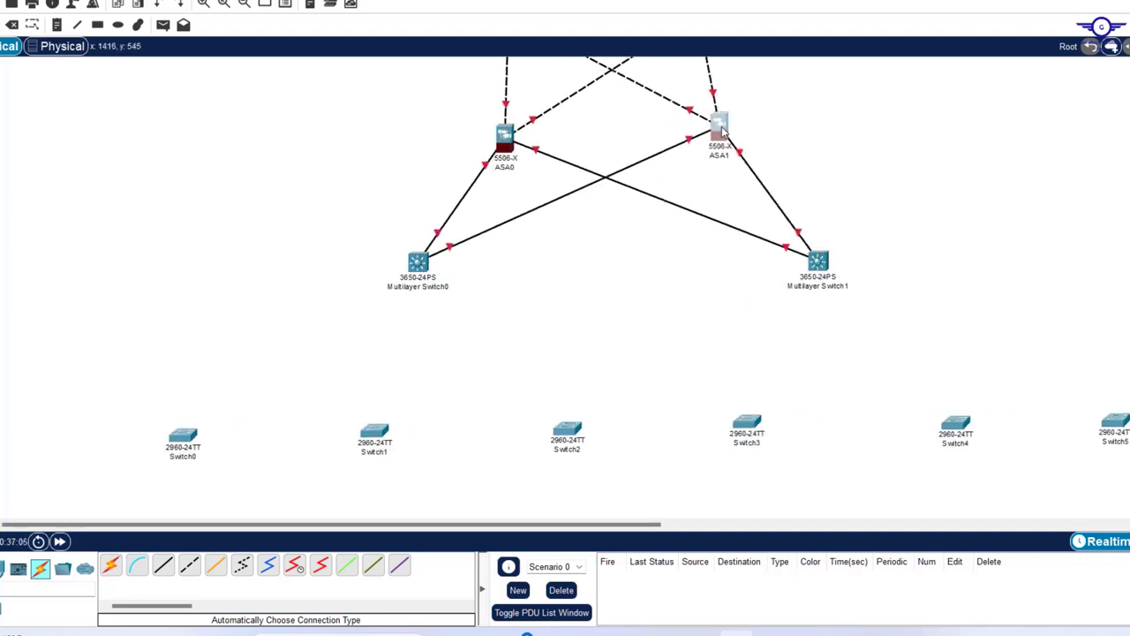
- Connect Multilayer Switch0 to every access switch, Switch0 through Switch5
scroll(437, 260, "down", 2)
left_click(418, 170)
left_click(183, 344)
left_click(419, 170)
left_click(374, 340)
left_click(567, 337)
left_click(746, 331)
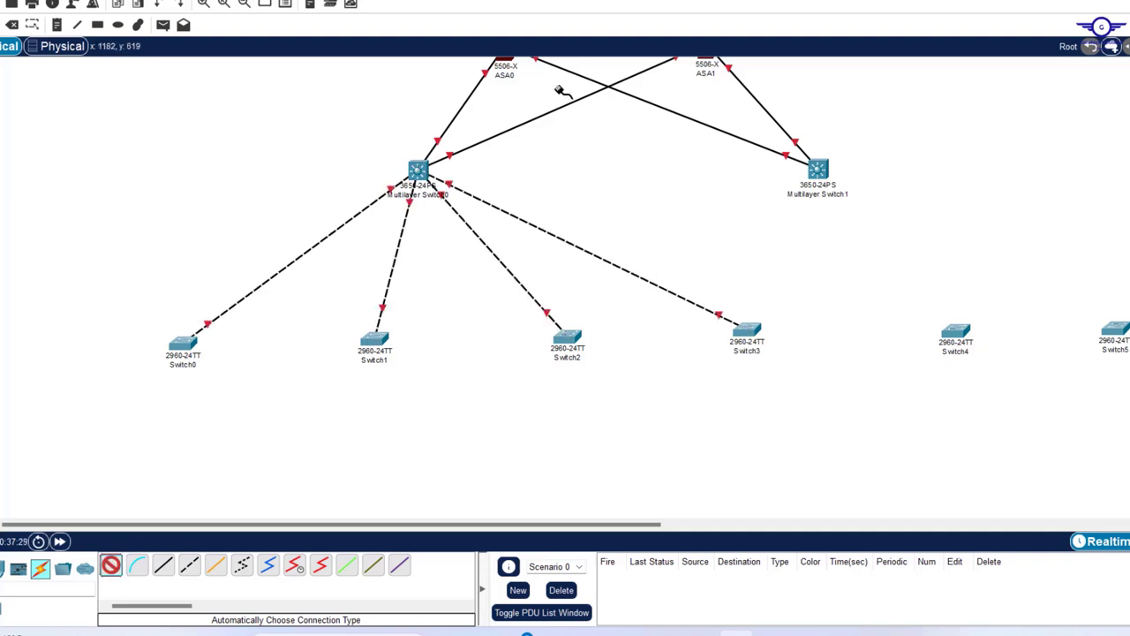
left_click(418, 170)
left_click(956, 331)
left_click(1115, 336)
- Connect Multilayer Switch1 to every access switch, Switch0 through Switch5
left_click(818, 169)
left_click(183, 344)
left_click(818, 169)
left_click(374, 340)
left_click(567, 337)
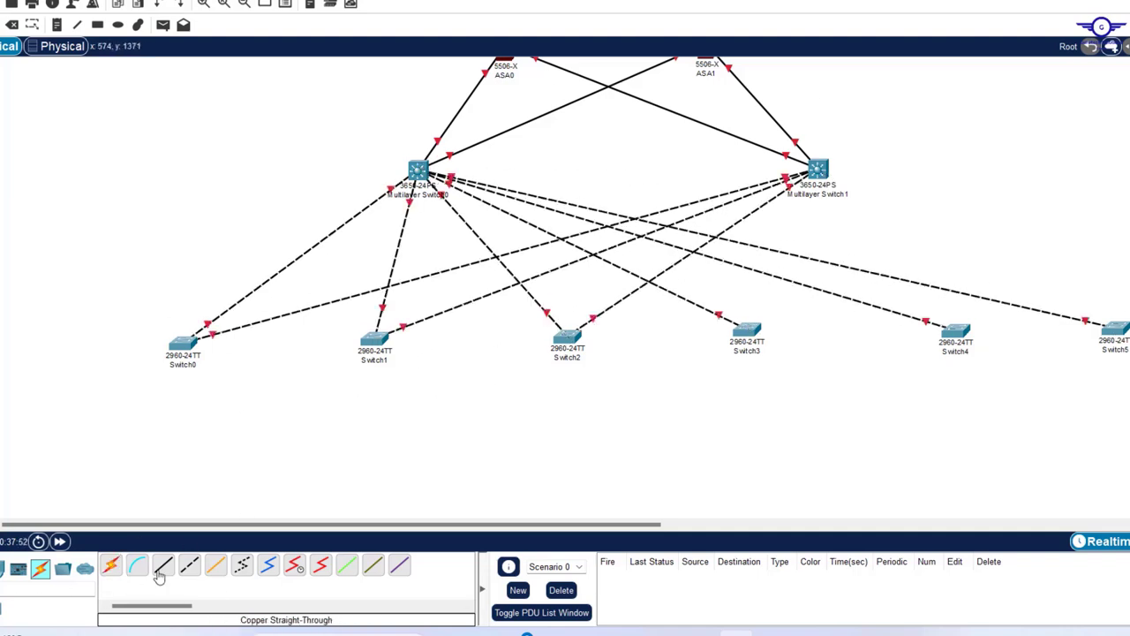
left_click(818, 170)
left_click(746, 332)
left_click(818, 170)
left_click(955, 331)
left_click(818, 170)
left_click(1115, 331)
- Drag four of the access switches slightly lower on the canvas
left_click_drag(955, 331, 942, 346)
left_click_drag(746, 332, 746, 349)
left_click_drag(567, 337, 567, 361)
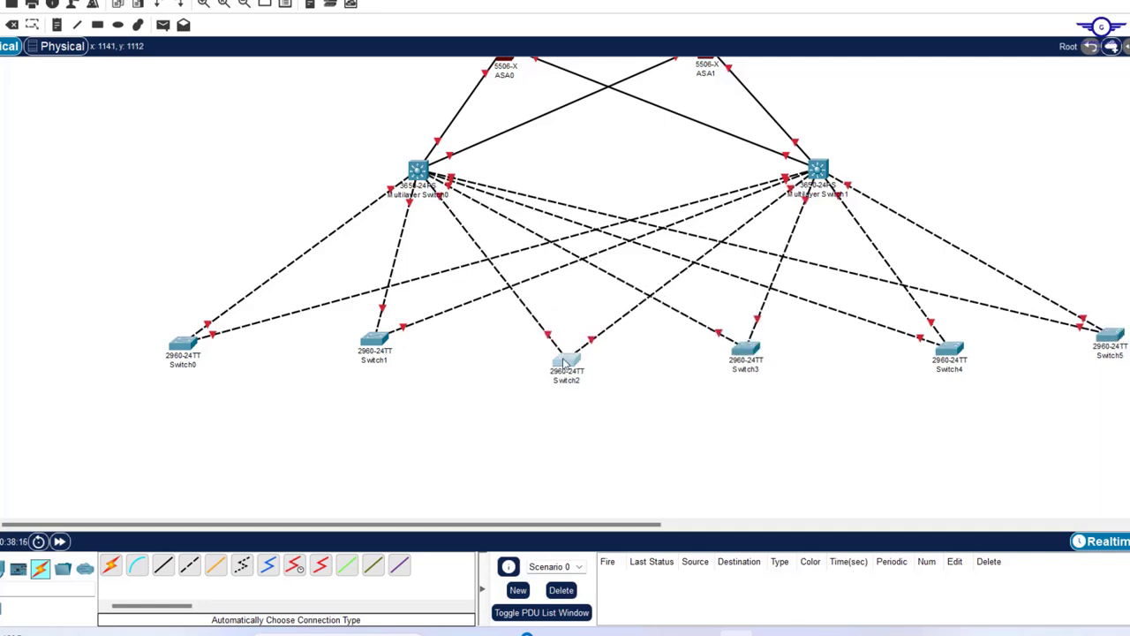
left_click_drag(374, 340, 375, 349)
- Cable Multilayer Switch0 to Multilayer Switch1 with an automatically chosen connection
scroll(693, 274, "up", 5)
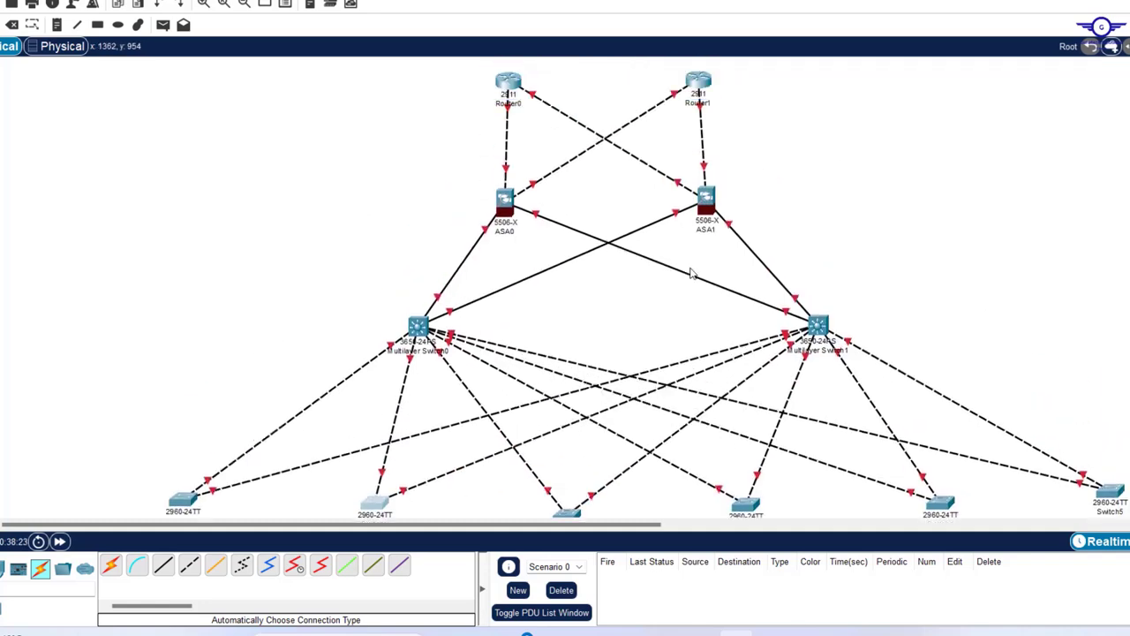
scroll(693, 273, "down", 2)
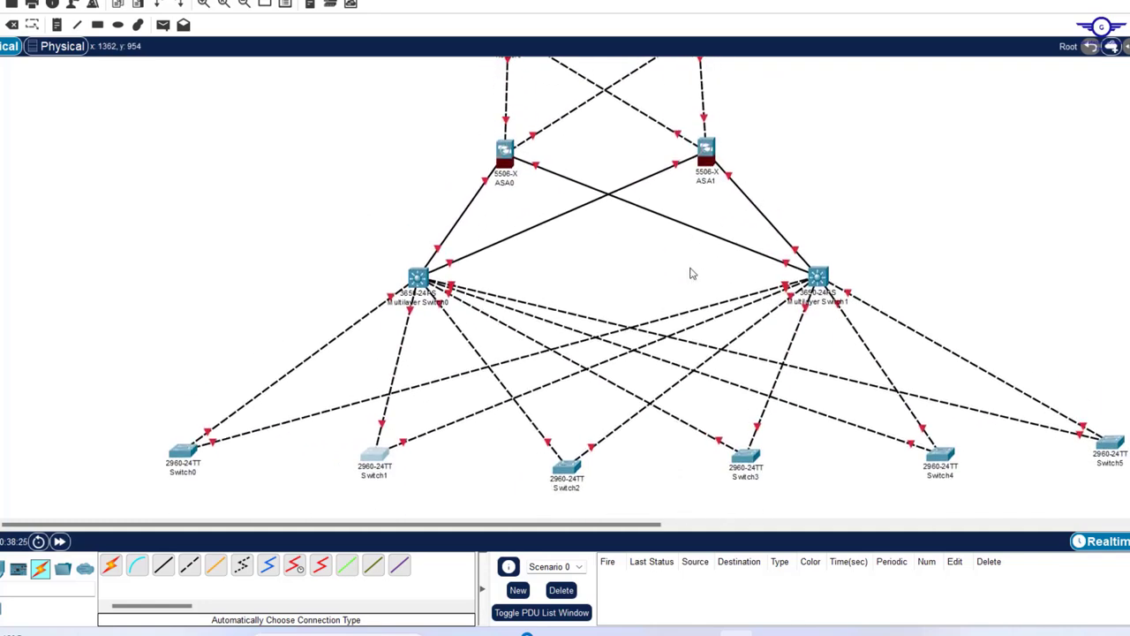
scroll(693, 274, "down", 1)
scroll(692, 274, "up", 5)
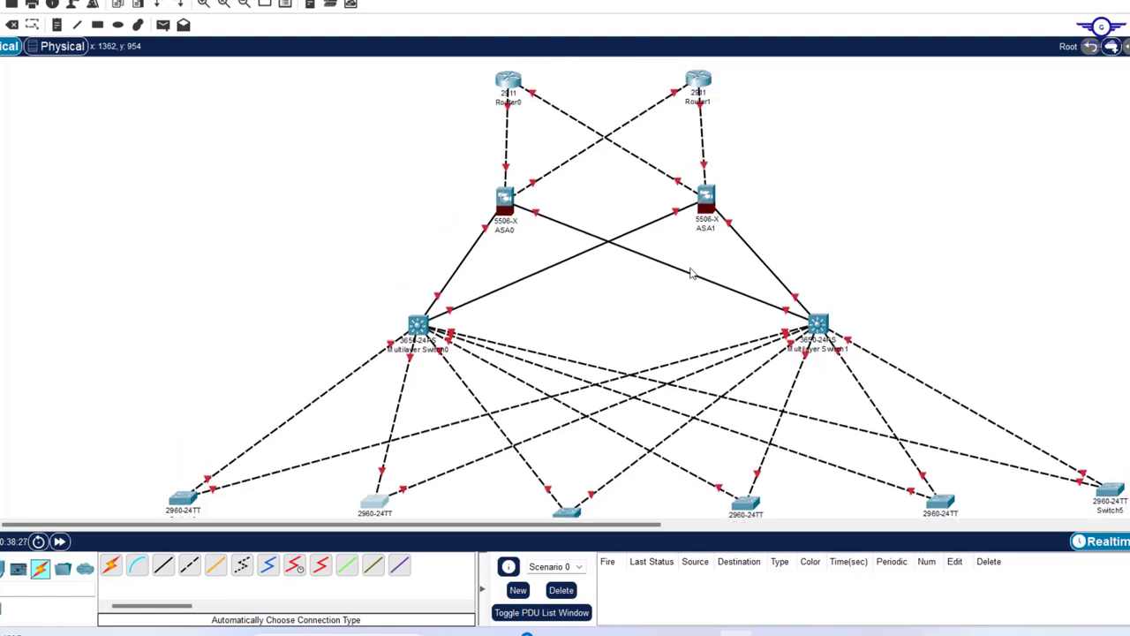
scroll(693, 274, "down", 6)
scroll(692, 274, "up", 3)
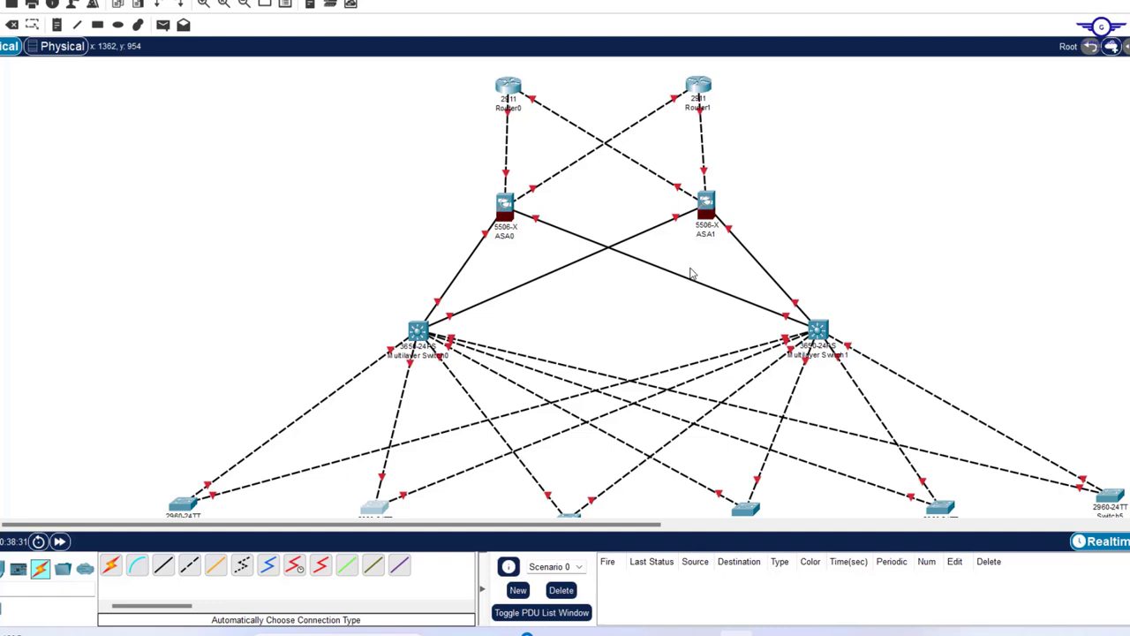
scroll(693, 274, "down", 4)
scroll(693, 274, "up", 1)
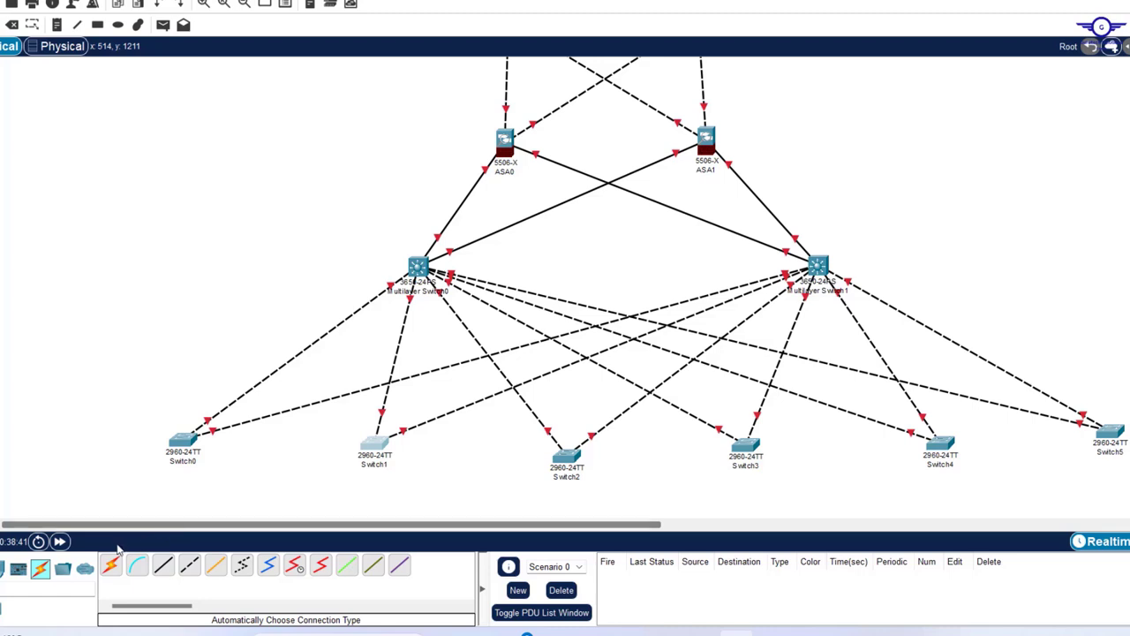
left_click(110, 565)
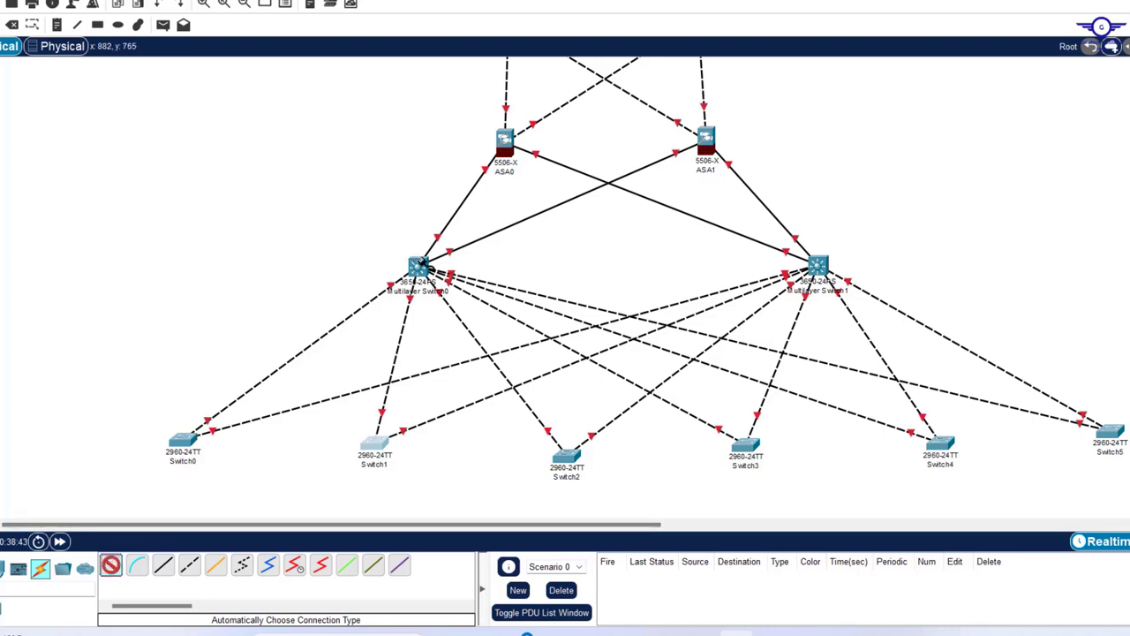
left_click(418, 264)
left_click(816, 263)
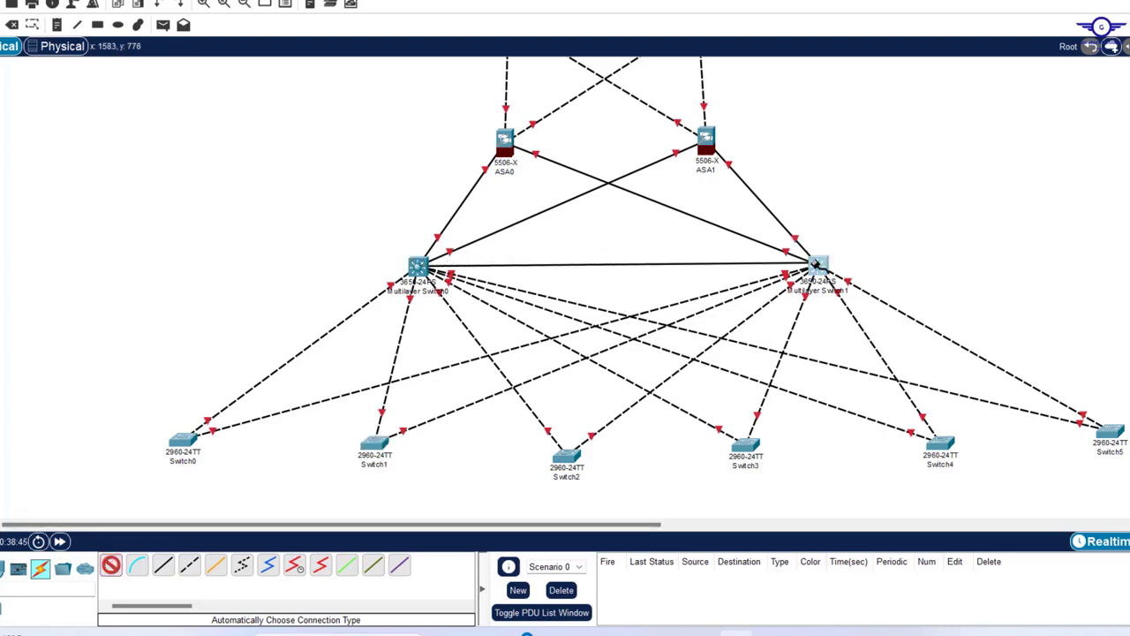
- Add two more parallel cables between the multilayer switches and adjust items on the canvas
left_click(111, 572)
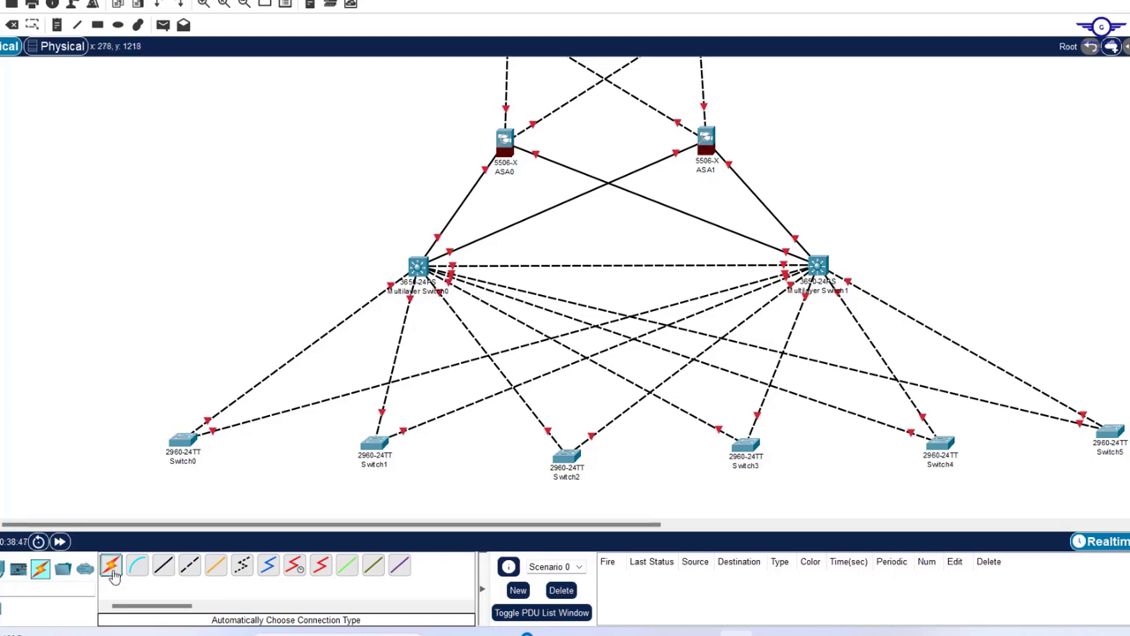
left_click(419, 264)
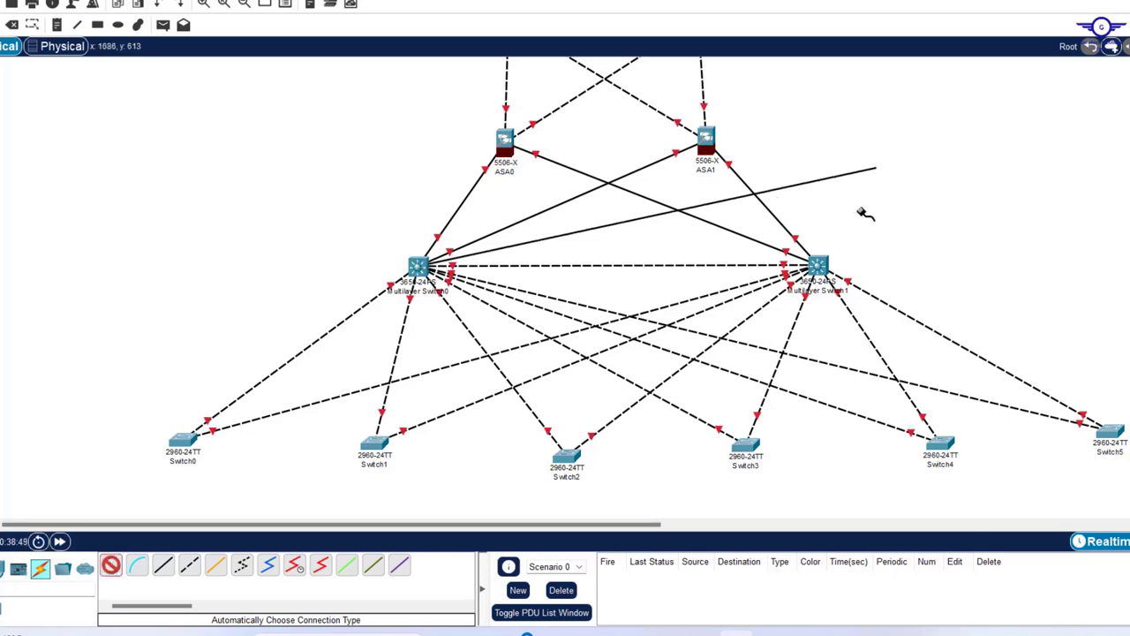
left_click(816, 263)
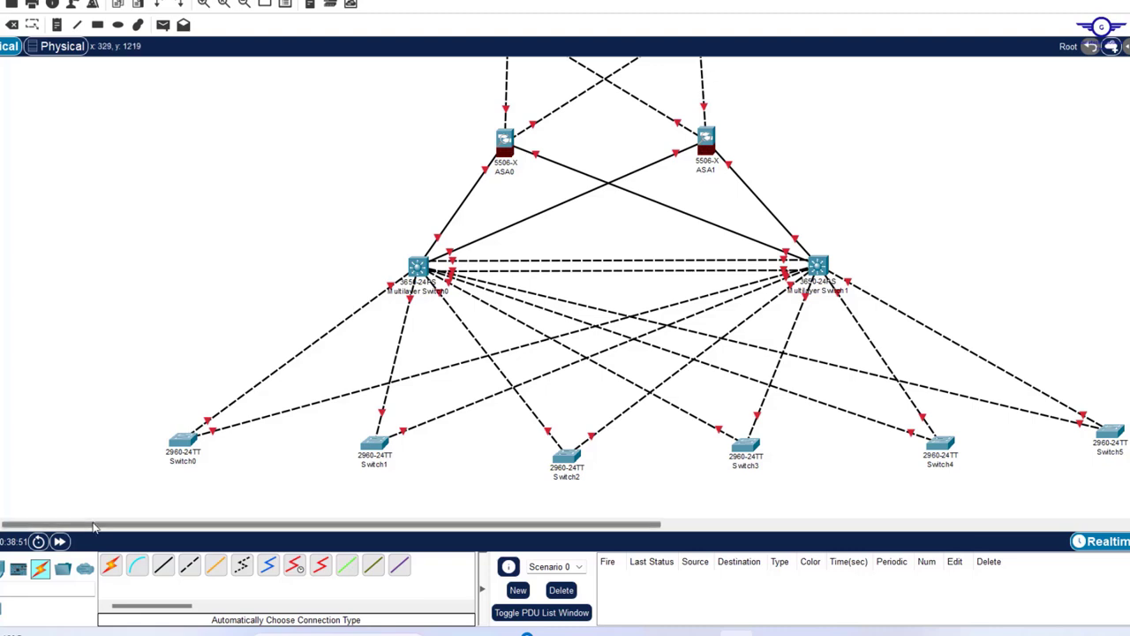
left_click(110, 565)
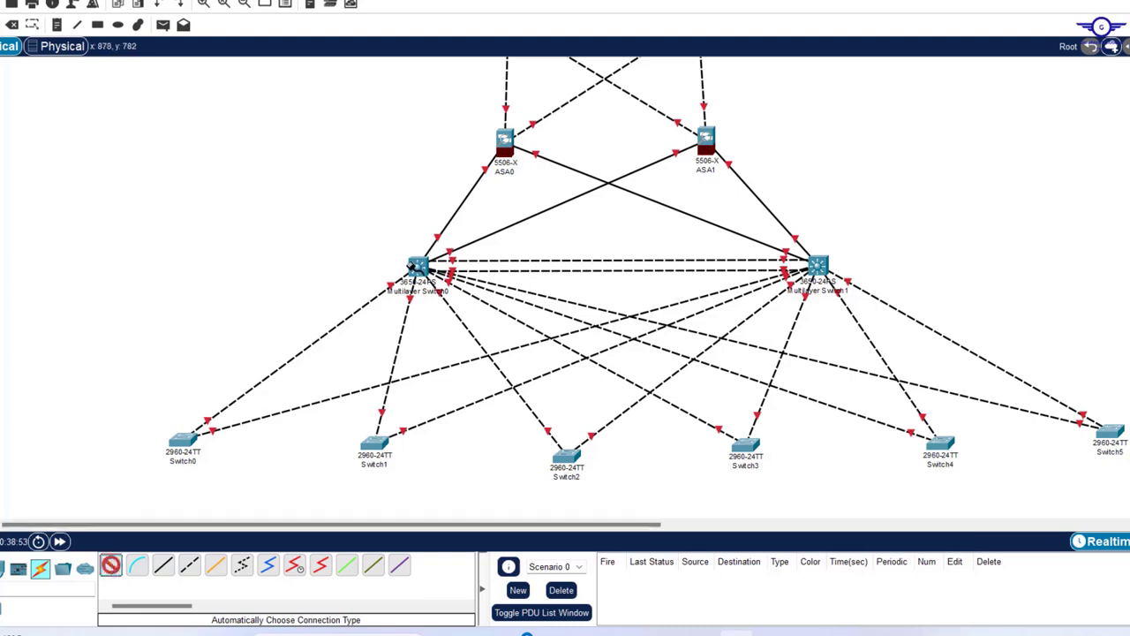
left_click(419, 265)
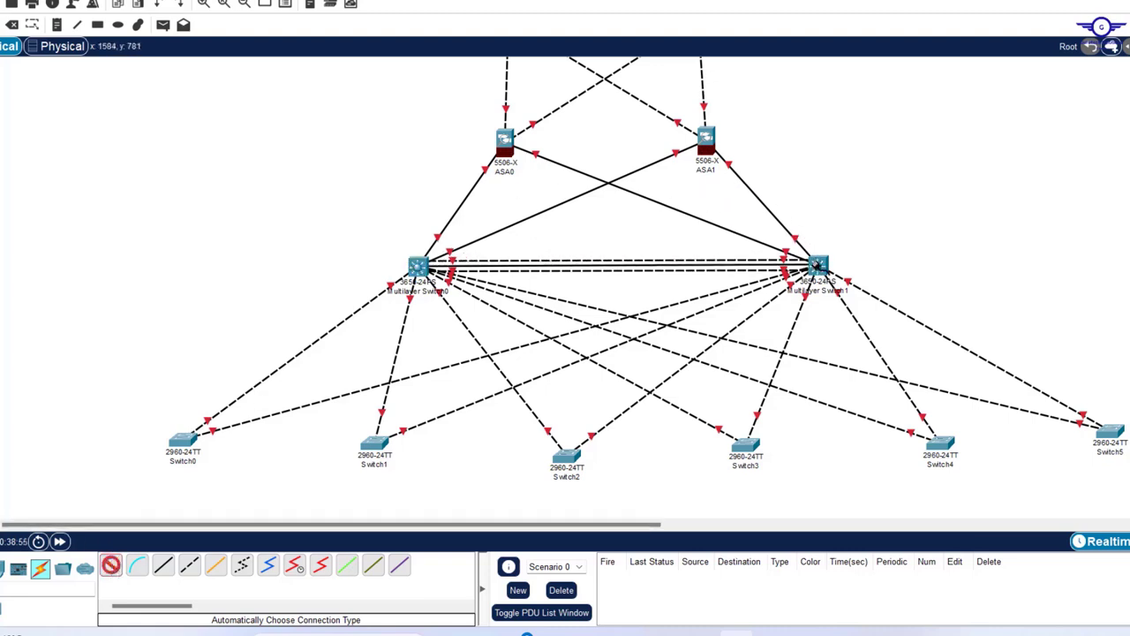
left_click(817, 265)
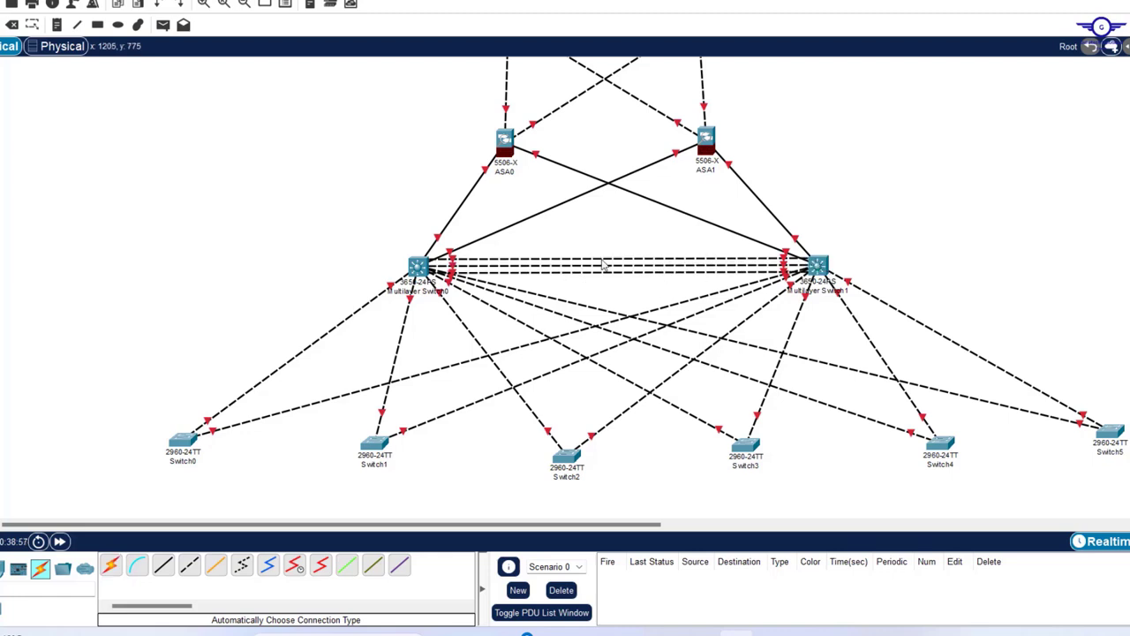
left_click_drag(596, 243, 627, 294)
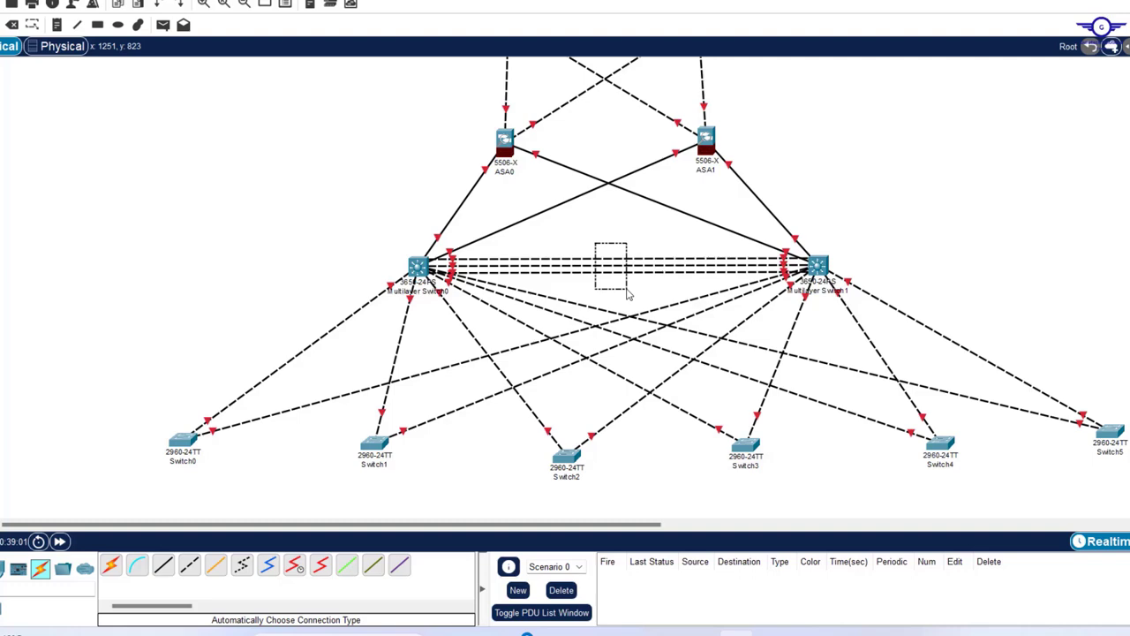
left_click_drag(628, 293, 674, 282)
scroll(945, 179, "up", 3)
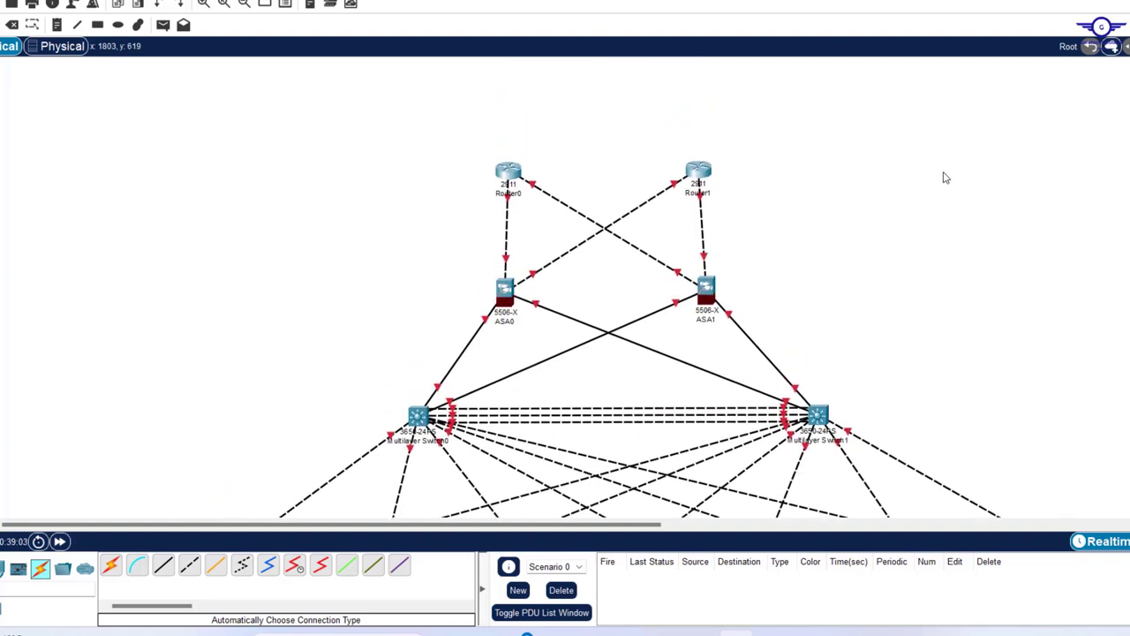
scroll(945, 179, "down", 3)
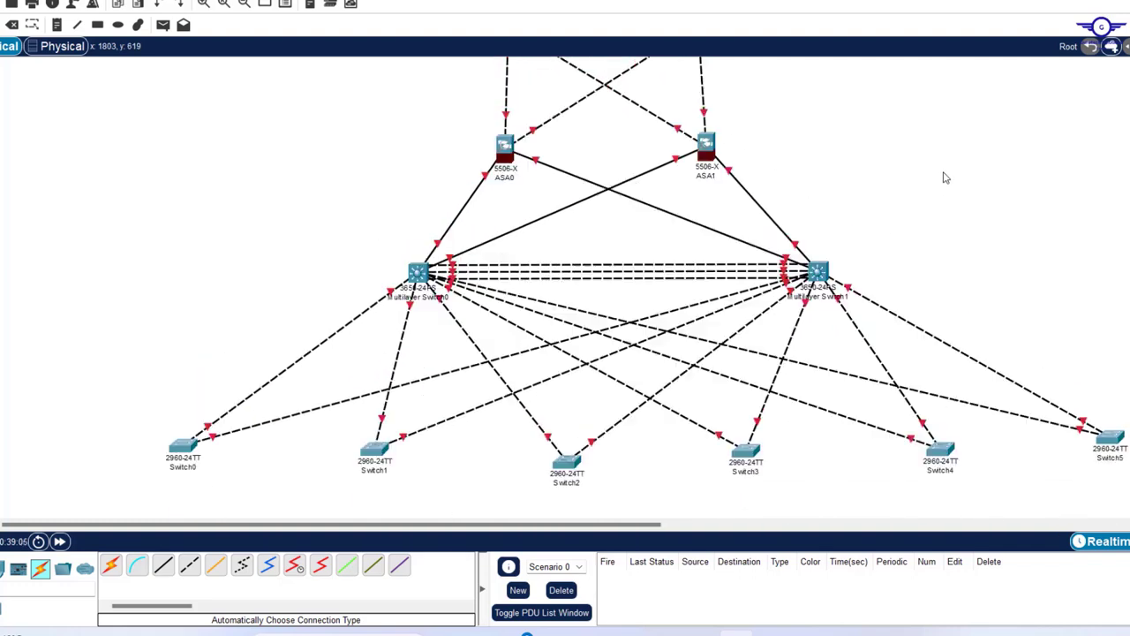
scroll(945, 178, "up", 2)
scroll(945, 179, "down", 1)
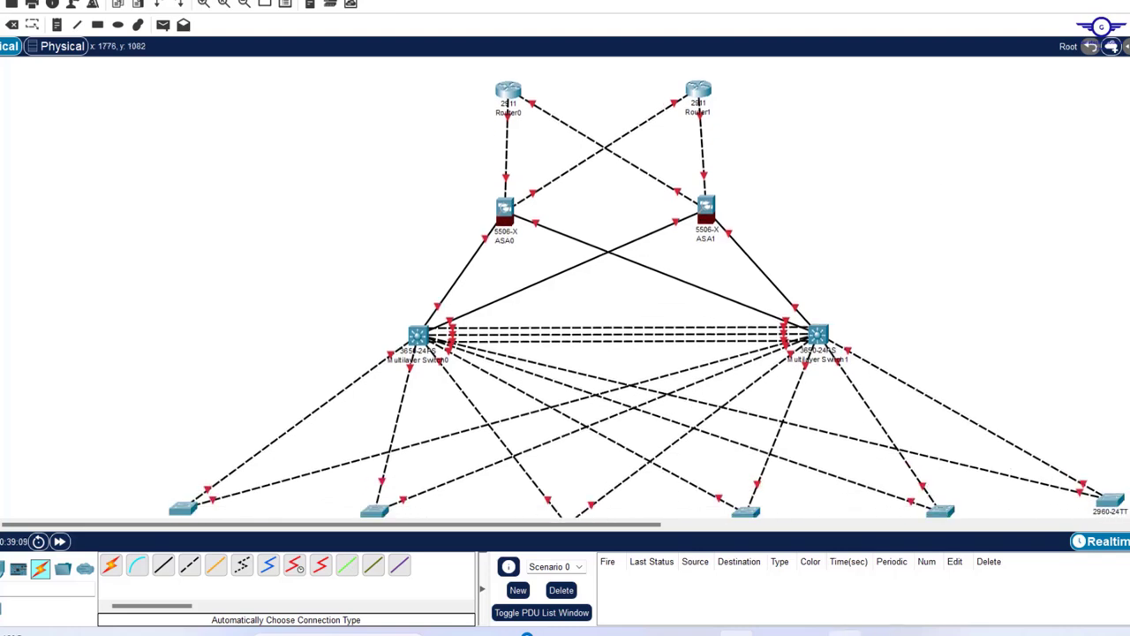
mouse_move(771, 632)
scroll(838, 287, "right", 4)
scroll(837, 286, "down", 1)
scroll(837, 287, "left", 5)
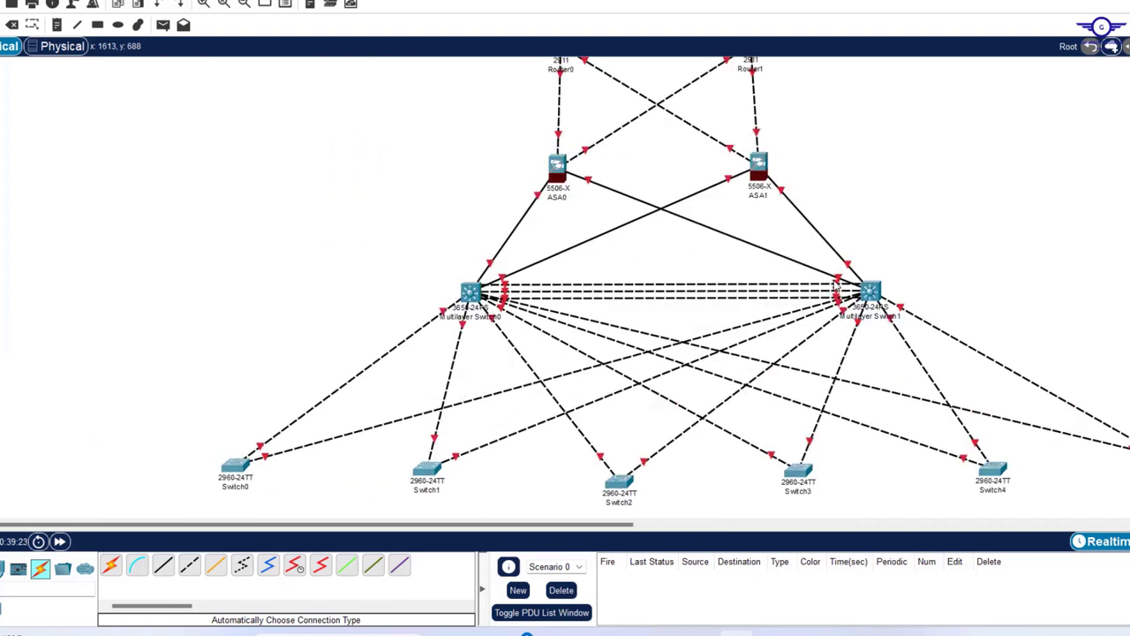
scroll(837, 286, "down", 3)
scroll(837, 286, "up", 5)
scroll(837, 286, "down", 3)
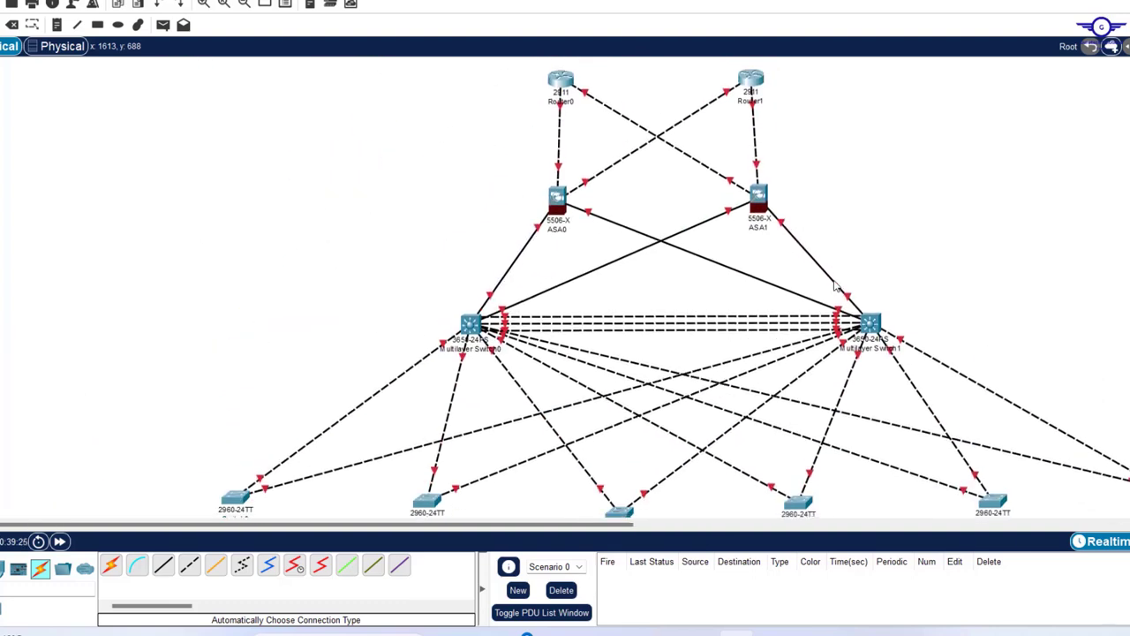
scroll(835, 285, "up", 3)
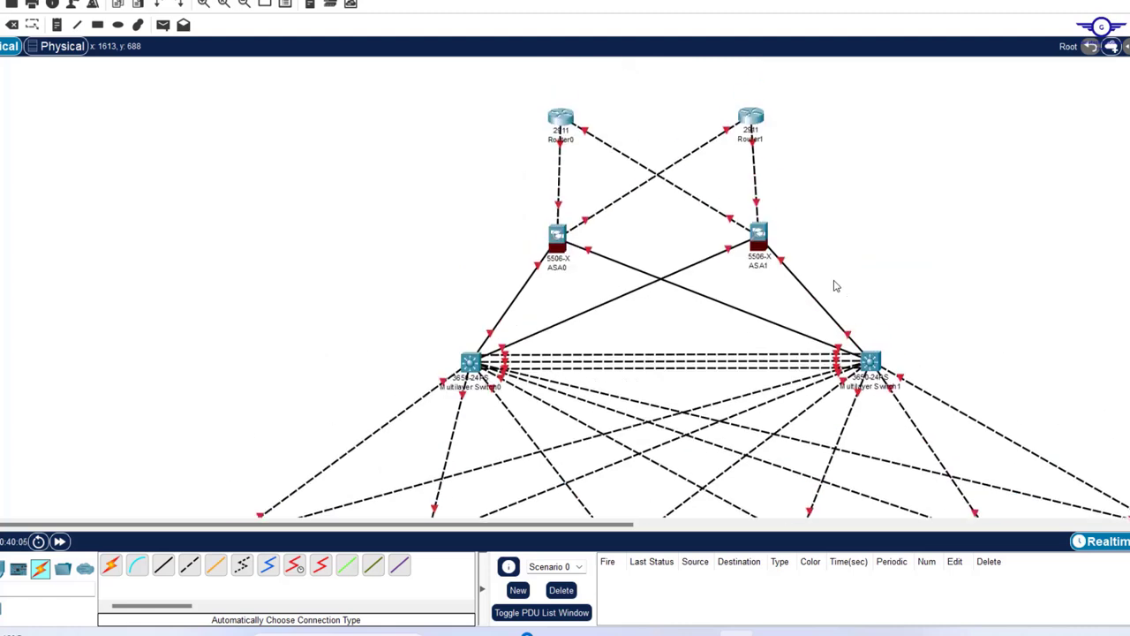
scroll(836, 285, "down", 3)
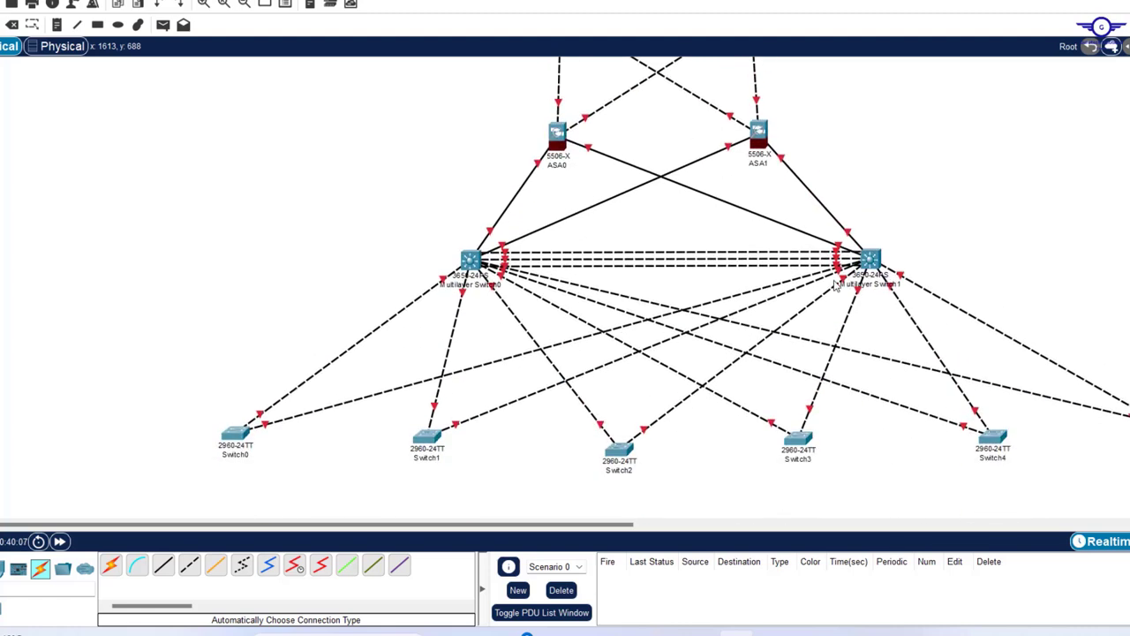
scroll(835, 285, "up", 3)
scroll(836, 285, "down", 2)
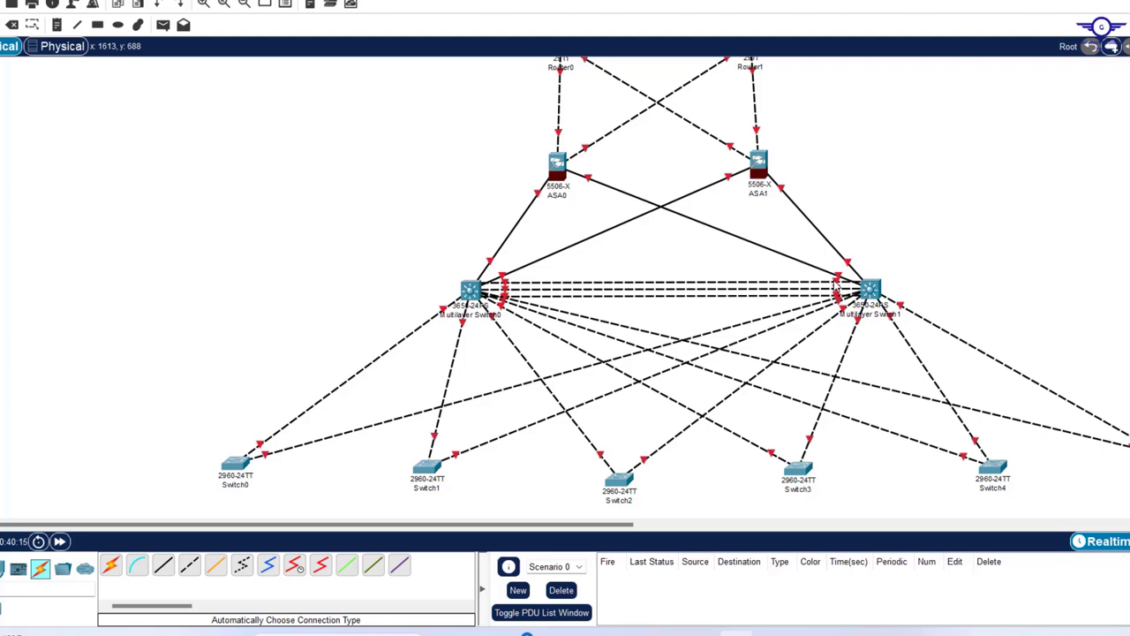
scroll(834, 285, "down", 4)
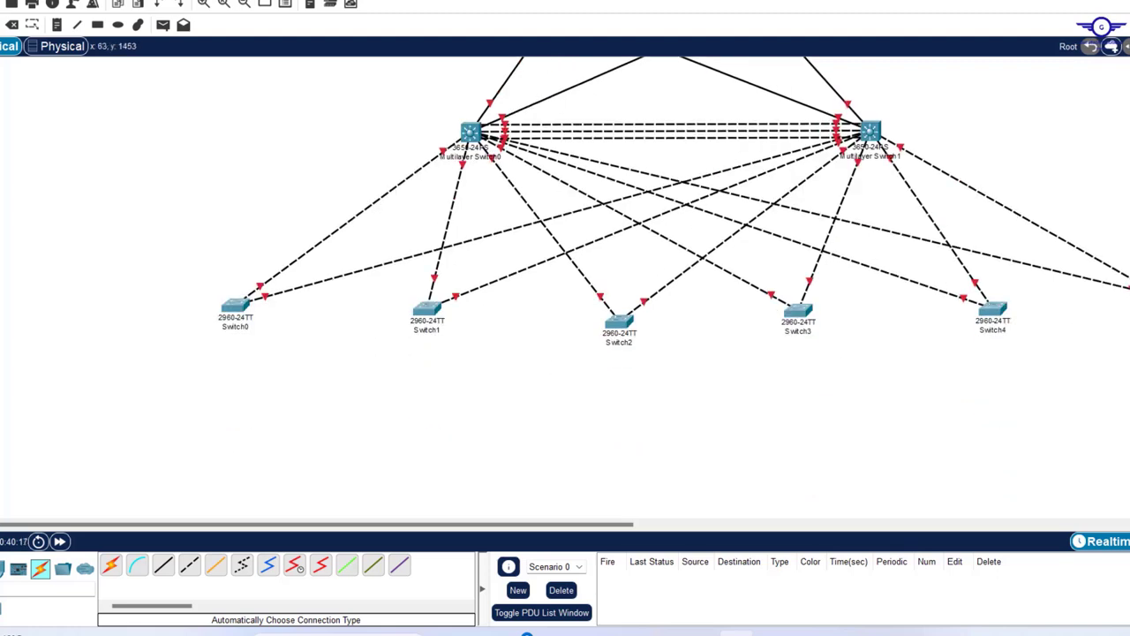
- Place PC0 and Printer0 below the access switches
left_click(5, 568)
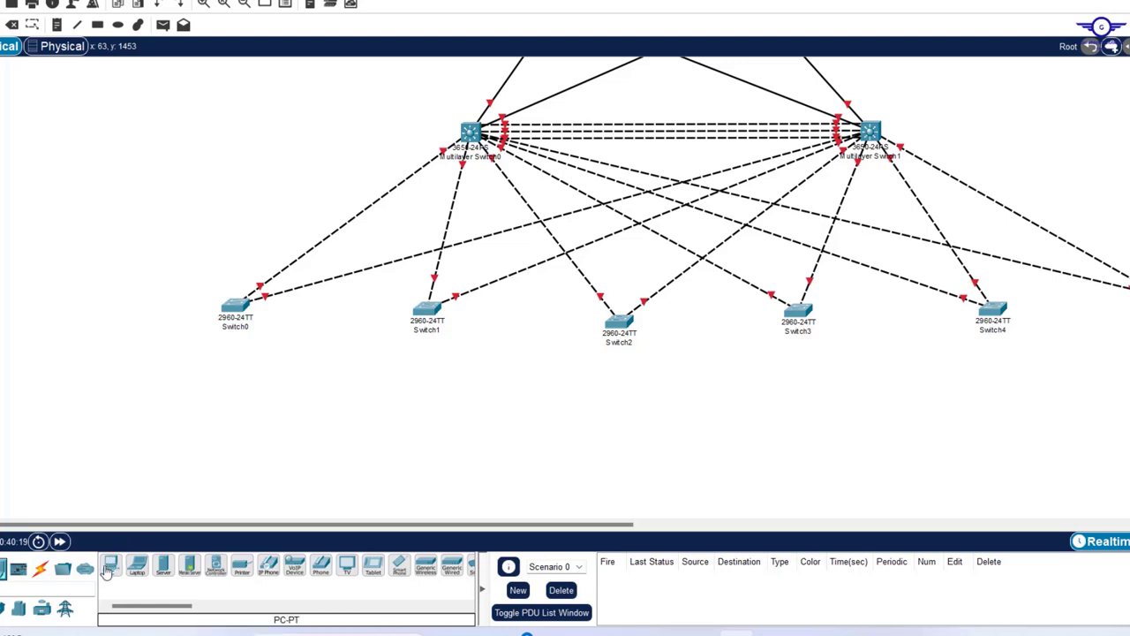
left_click(108, 566)
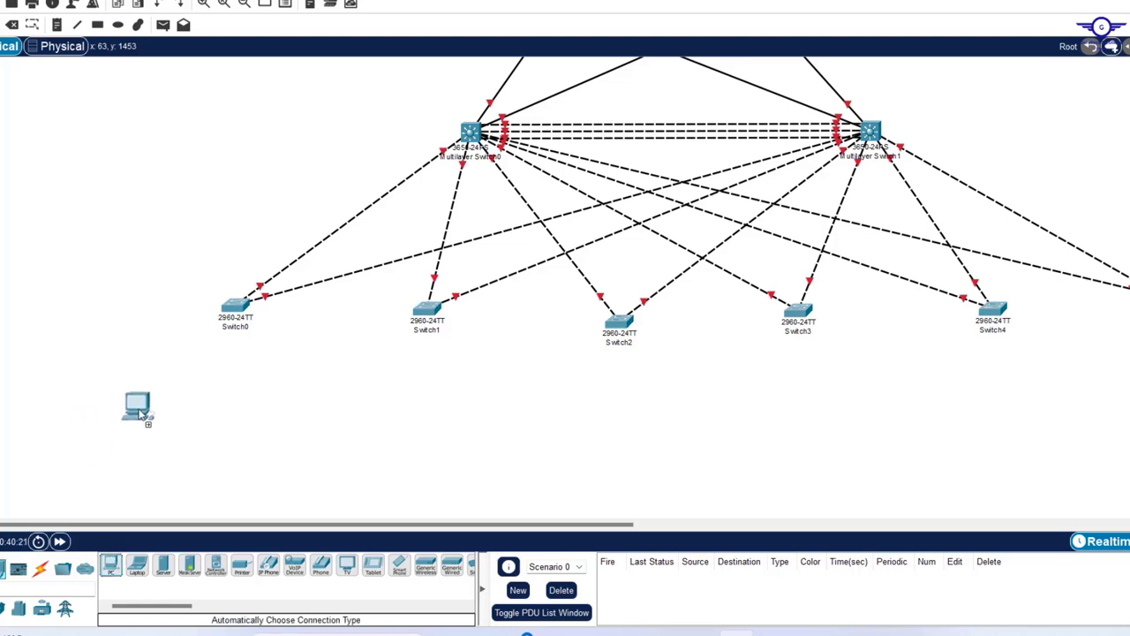
left_click(137, 408)
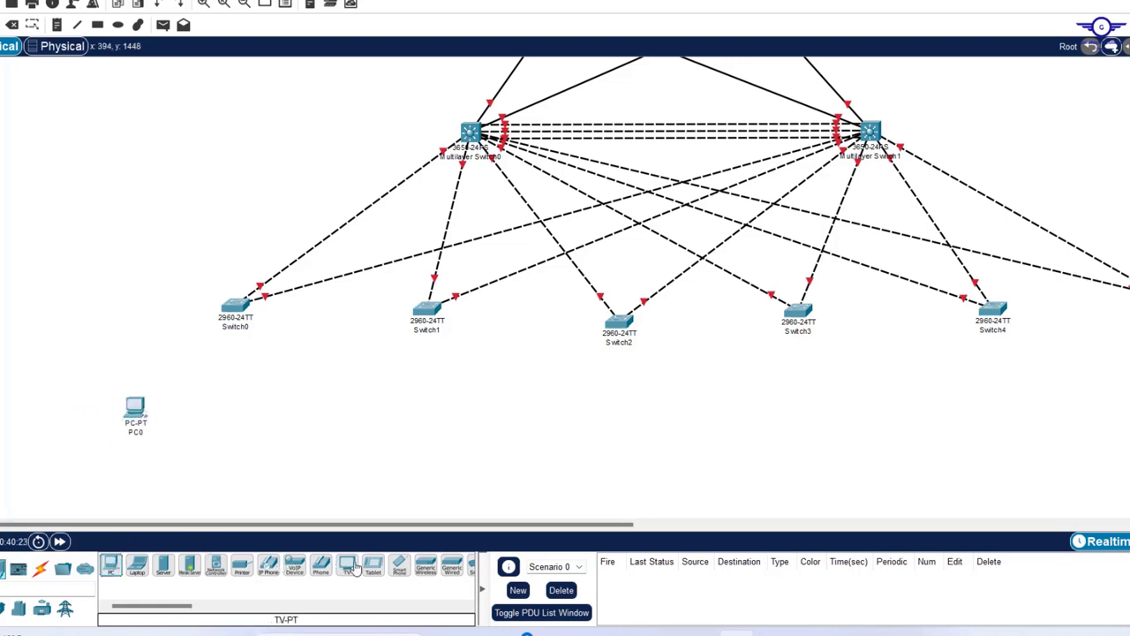
left_click(242, 568)
left_click(228, 428)
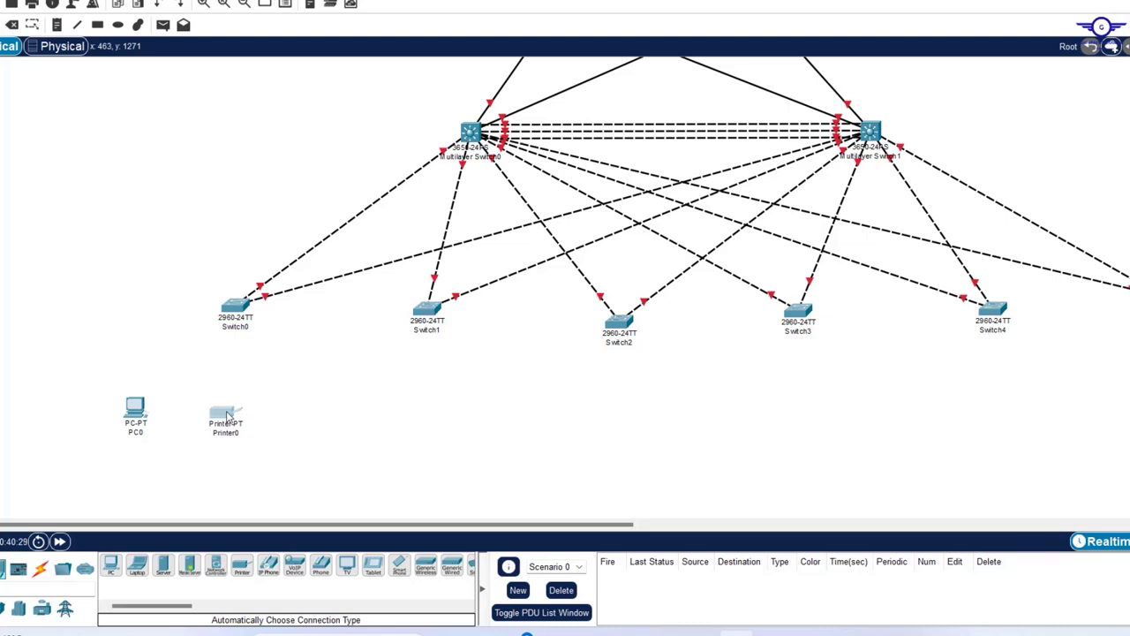
- Add IP Phone0 and IP Phone1 beside PC0 and rearrange Printer0 and the phones
left_click(268, 567)
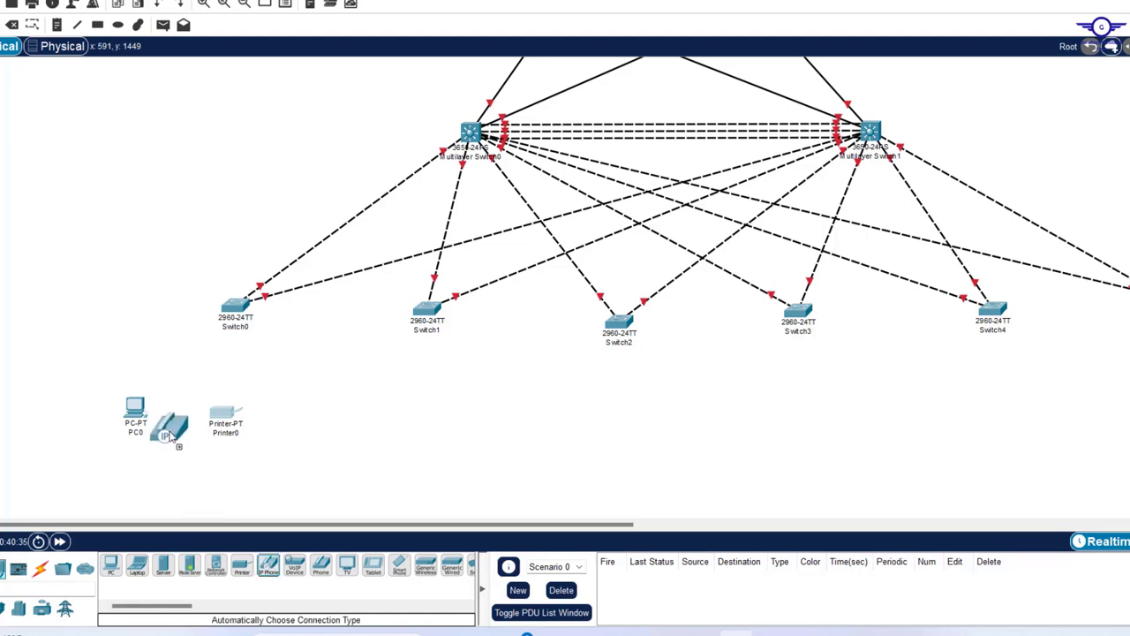
left_click(178, 409)
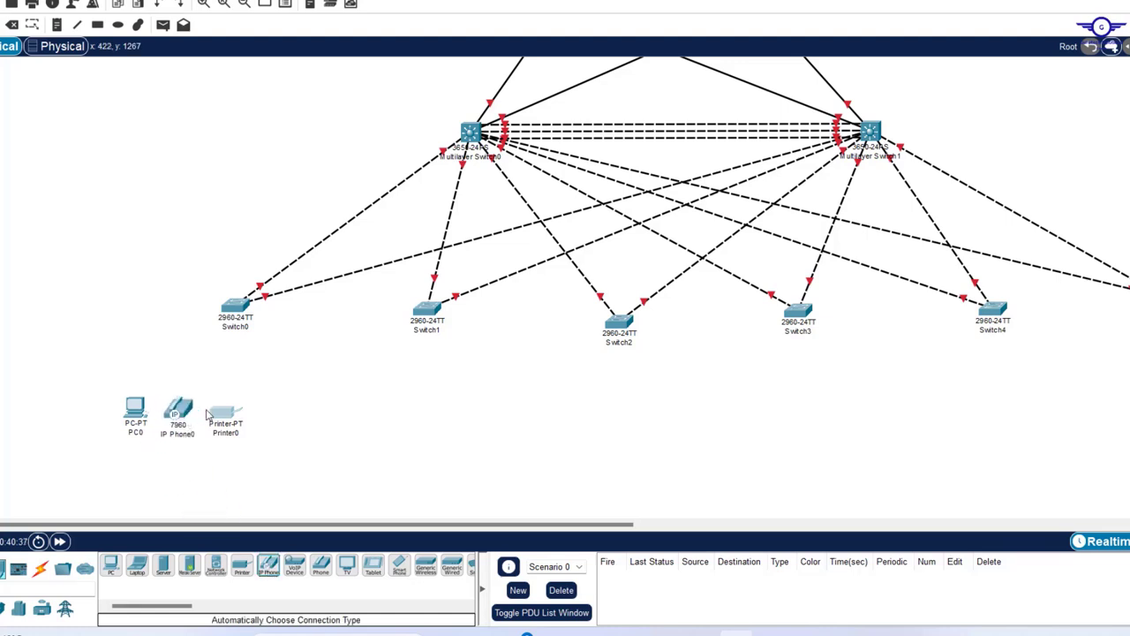
left_click_drag(216, 413, 149, 458)
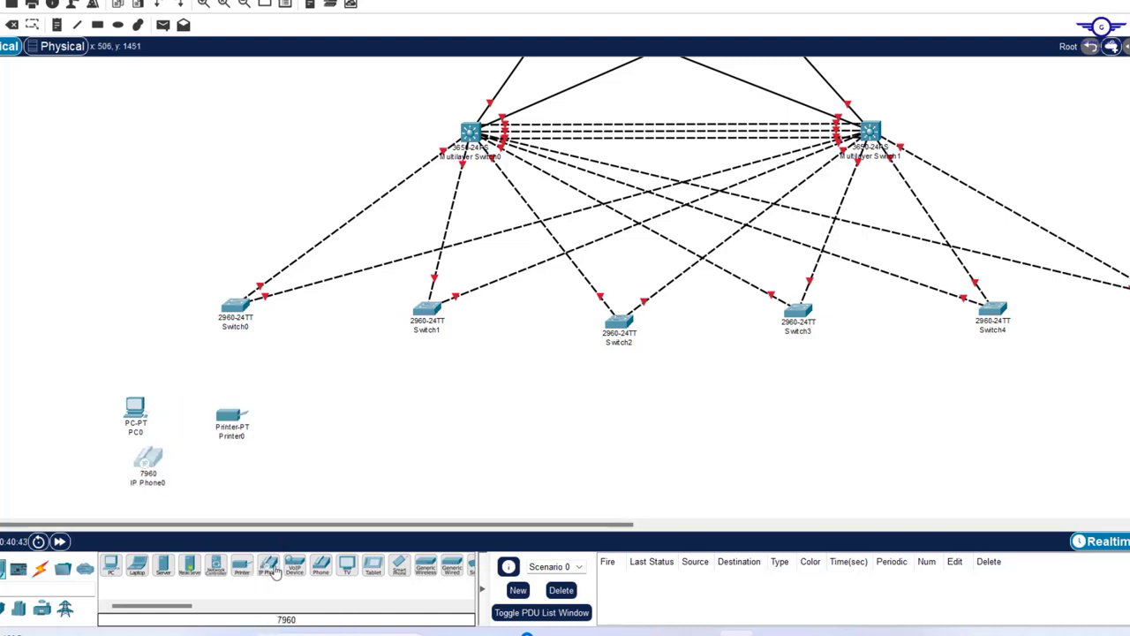
left_click(269, 572)
left_click(209, 489)
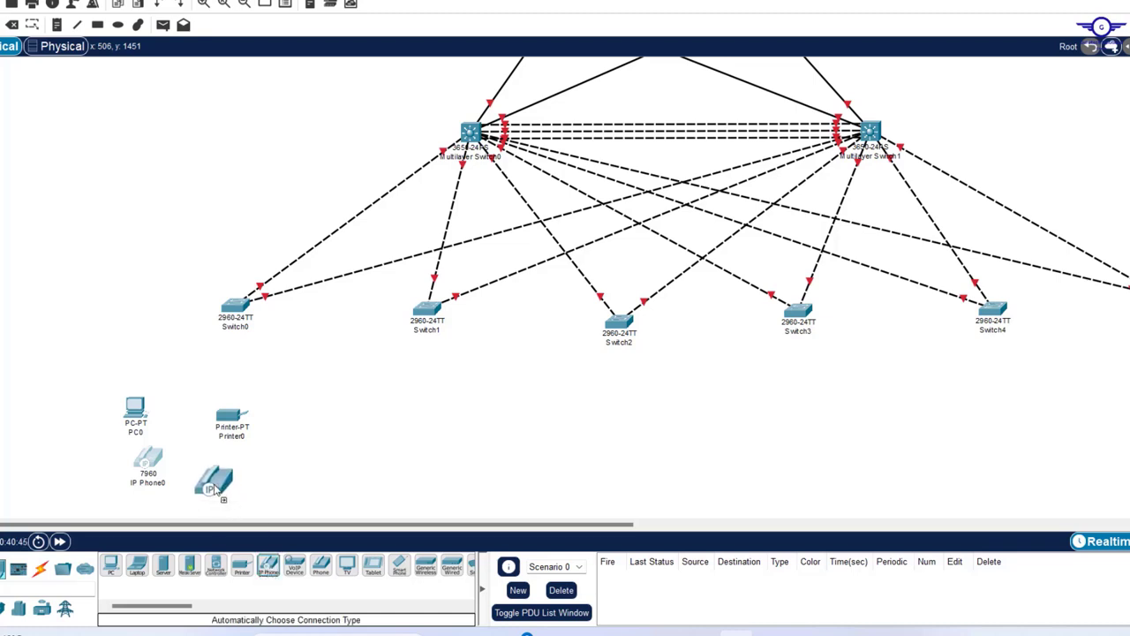
left_click_drag(209, 489, 150, 401)
scroll(320, 434, "down", 3)
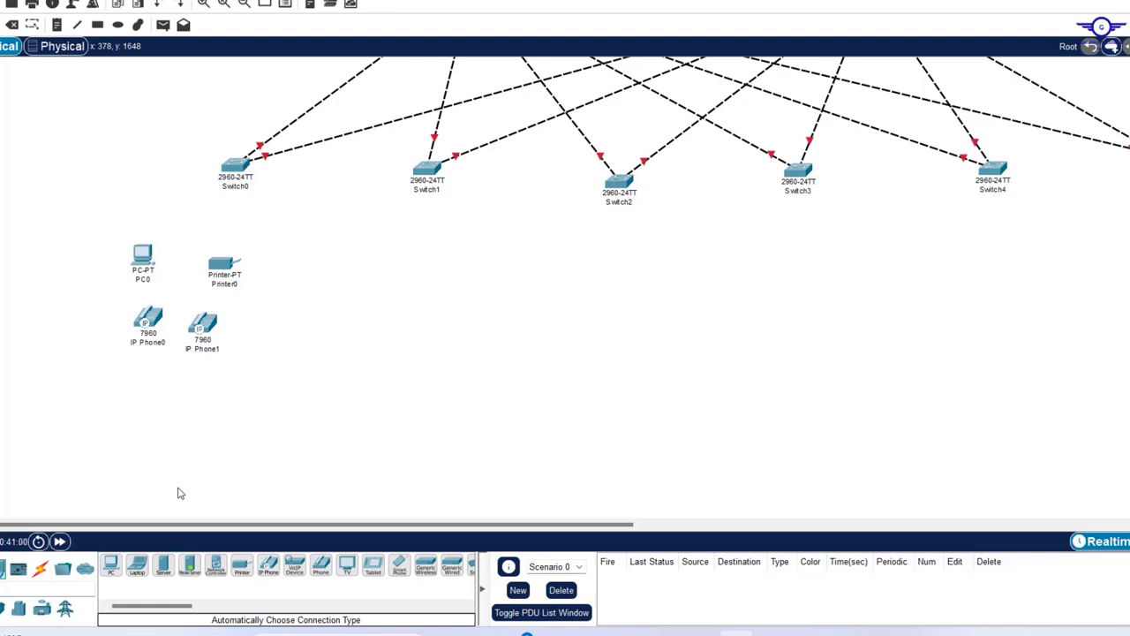
- Place Laptop0, Tablet PC0 and Smartphone0 below the phones, then show the wireless device models
scroll(298, 397, "down", 3)
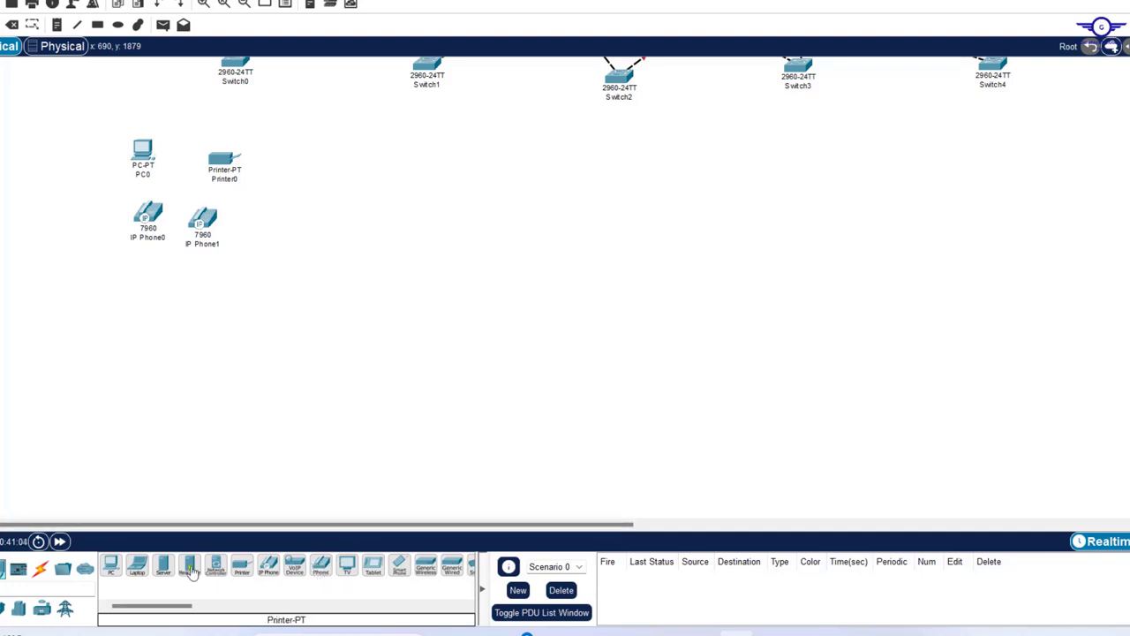
left_click(138, 567)
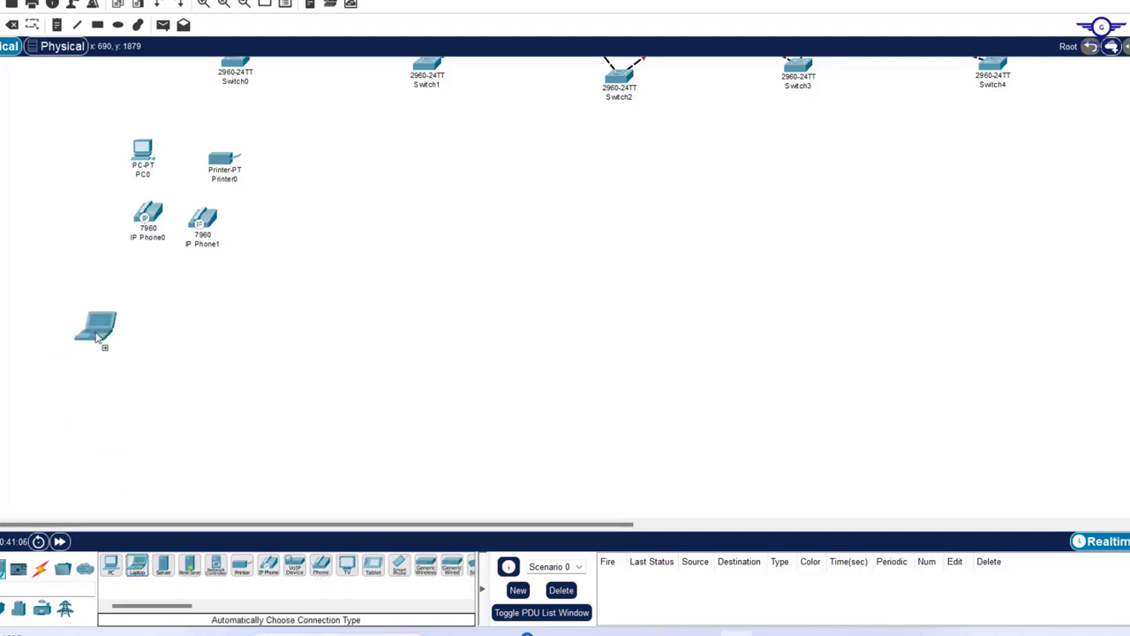
left_click(95, 330)
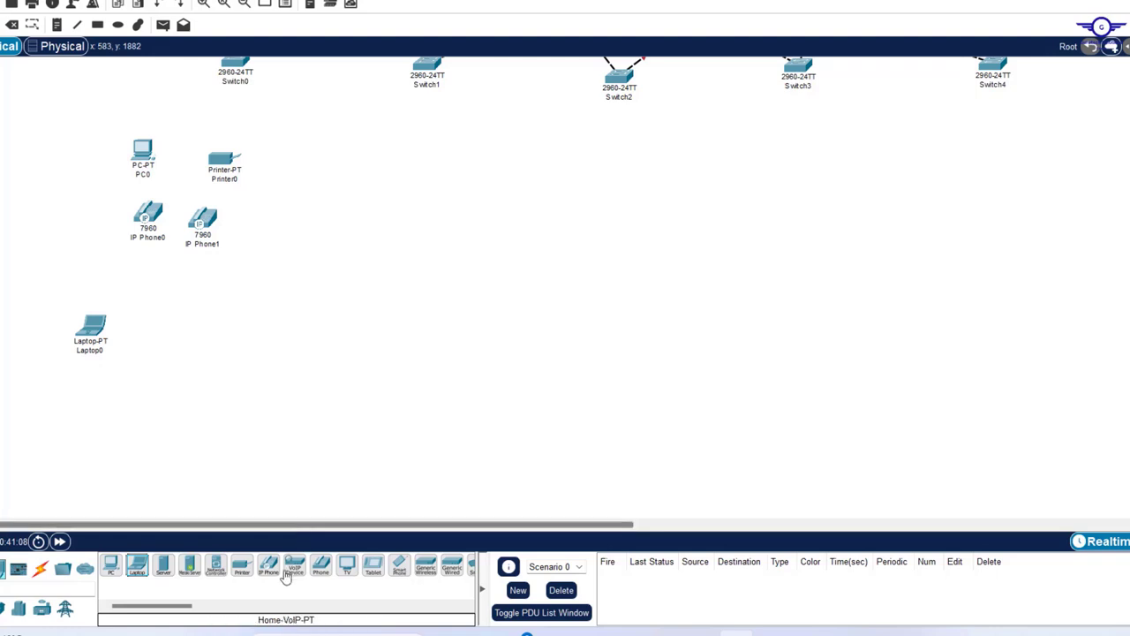
left_click(379, 574)
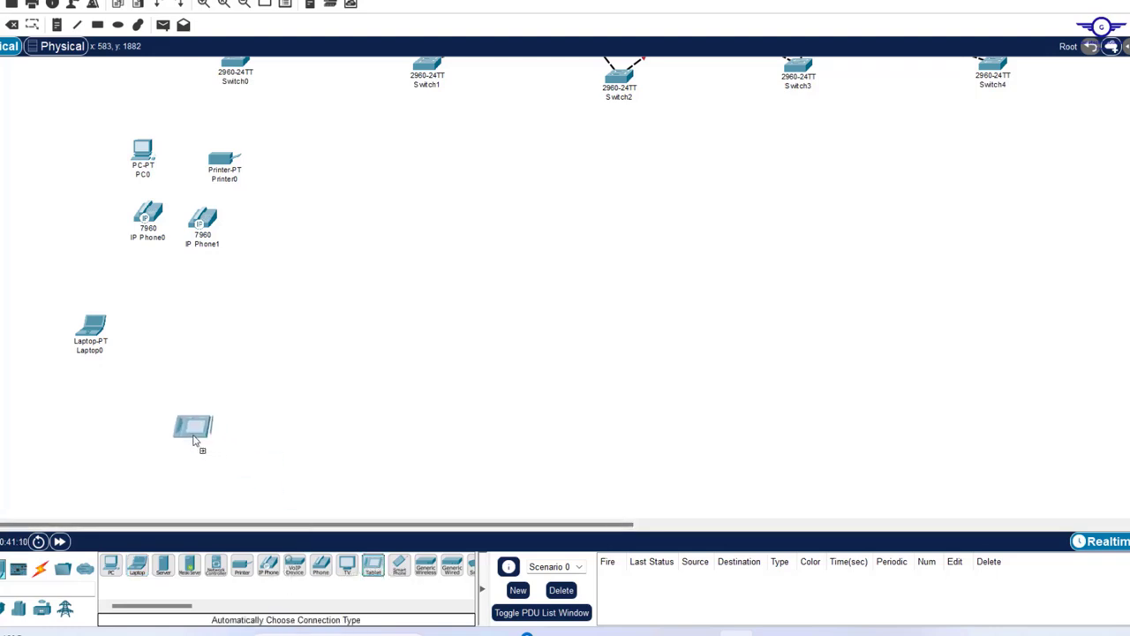
left_click(159, 406)
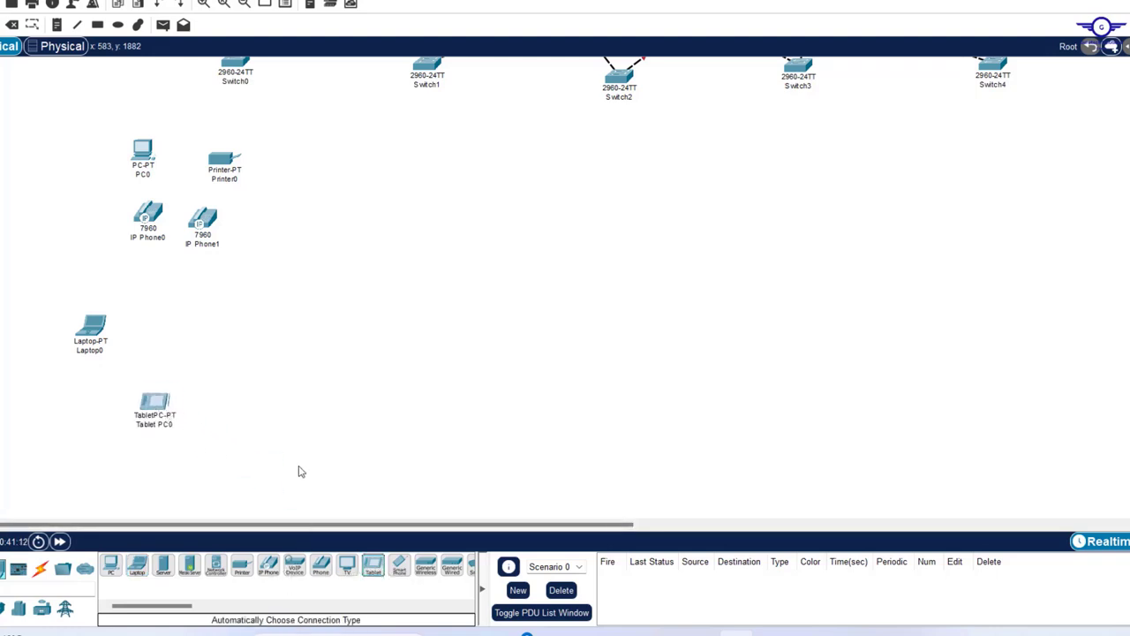
left_click(402, 572)
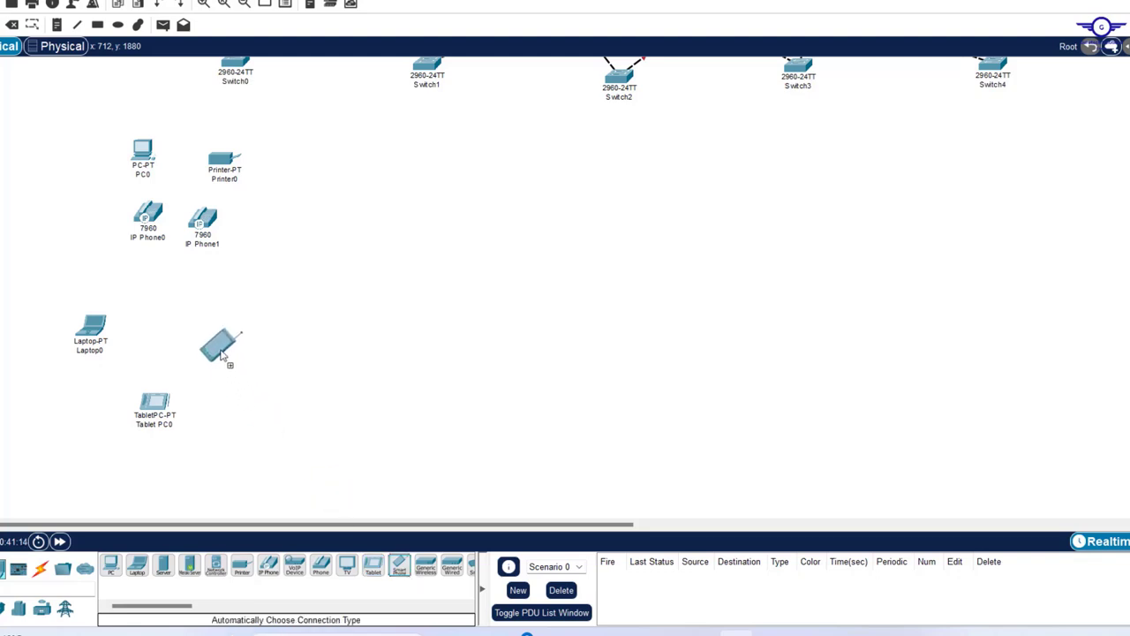
left_click(214, 357)
left_click_drag(212, 362, 210, 341)
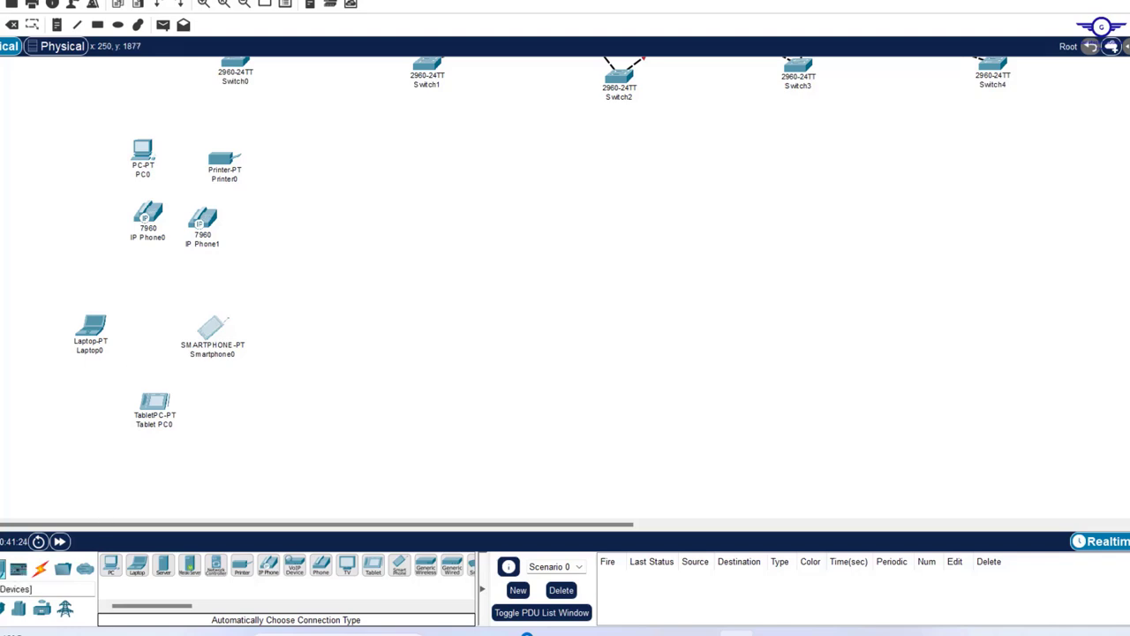
left_click(18, 568)
left_click(40, 608)
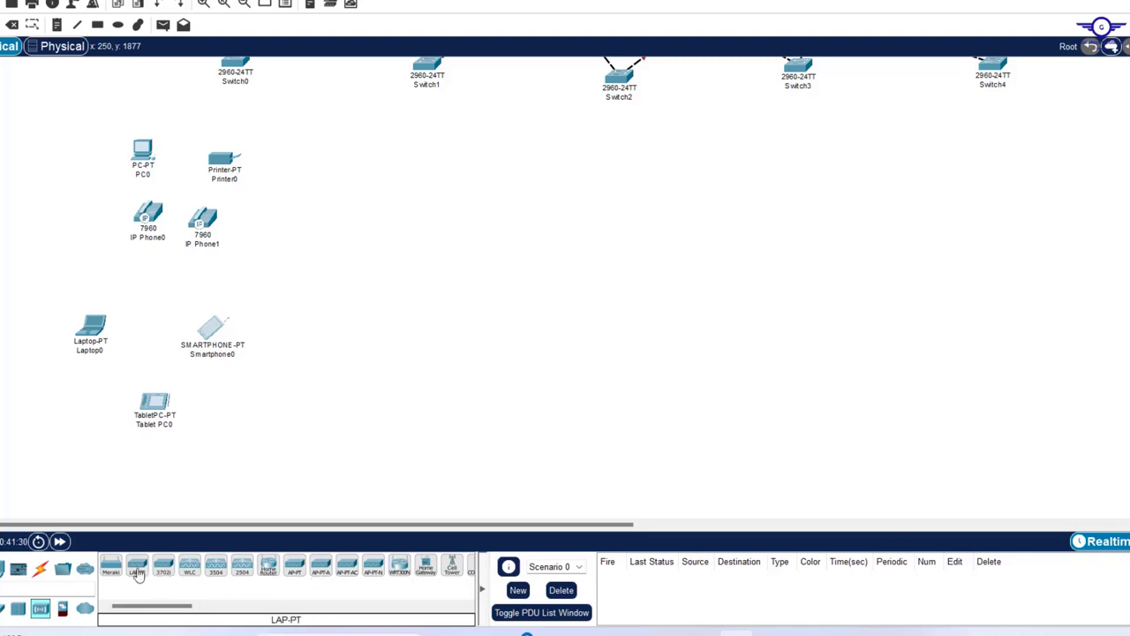
- Add Light Weight Access Point0 near the phones and respace Tablet PC0, Laptop0, Smartphone0, IP Phone1 and Printer0
left_click_drag(137, 573, 157, 284)
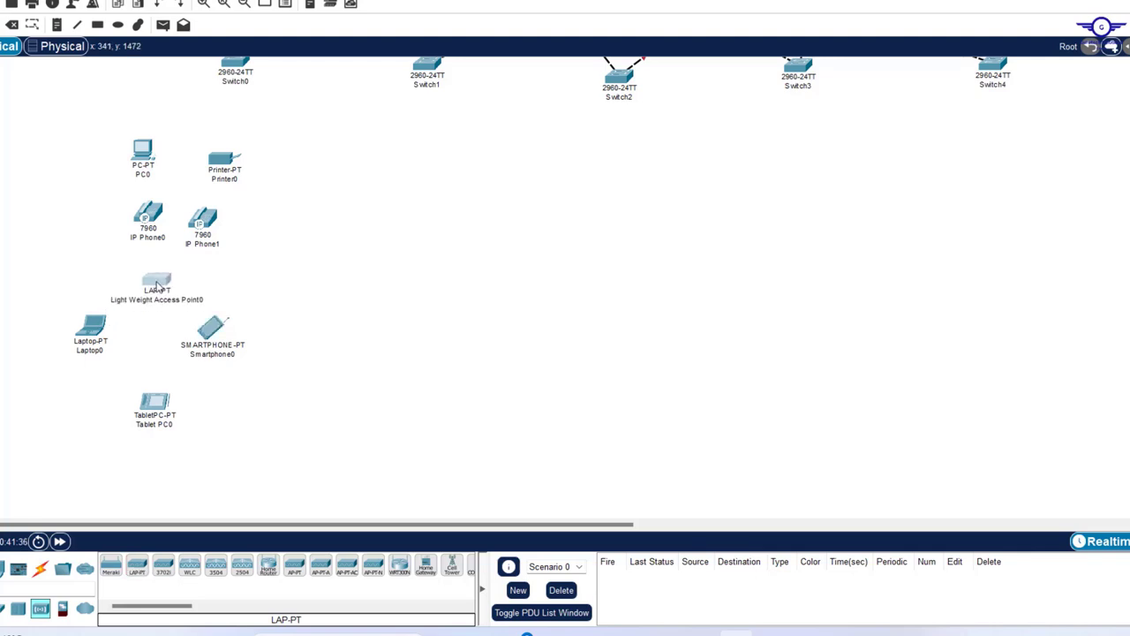
left_click_drag(157, 409, 149, 389)
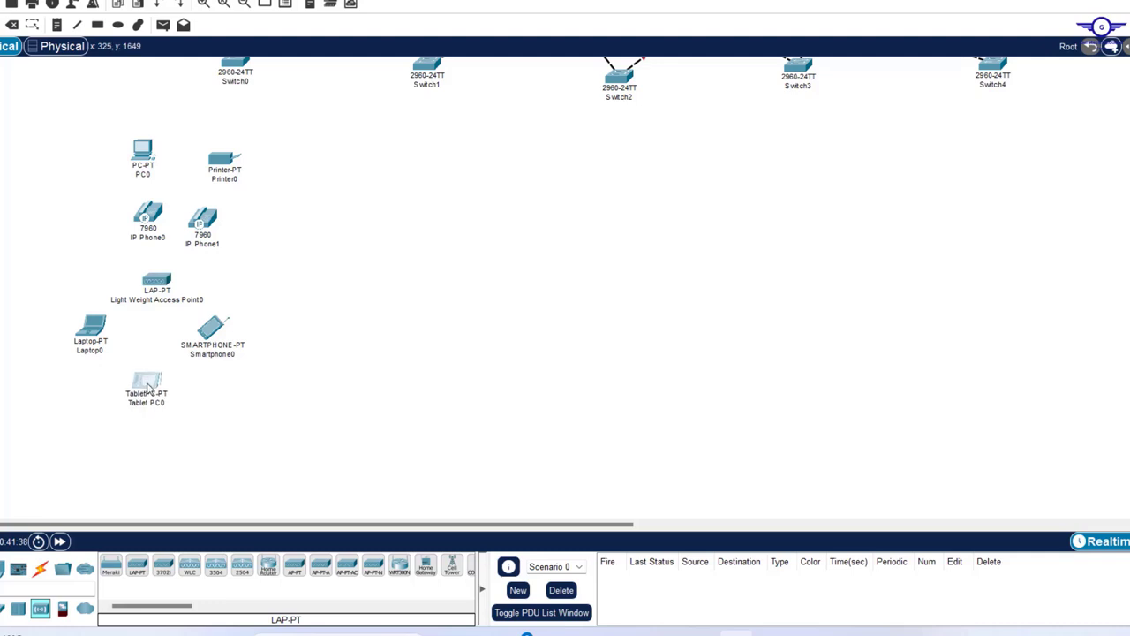
left_click_drag(92, 329, 99, 333)
left_click_drag(212, 327, 215, 333)
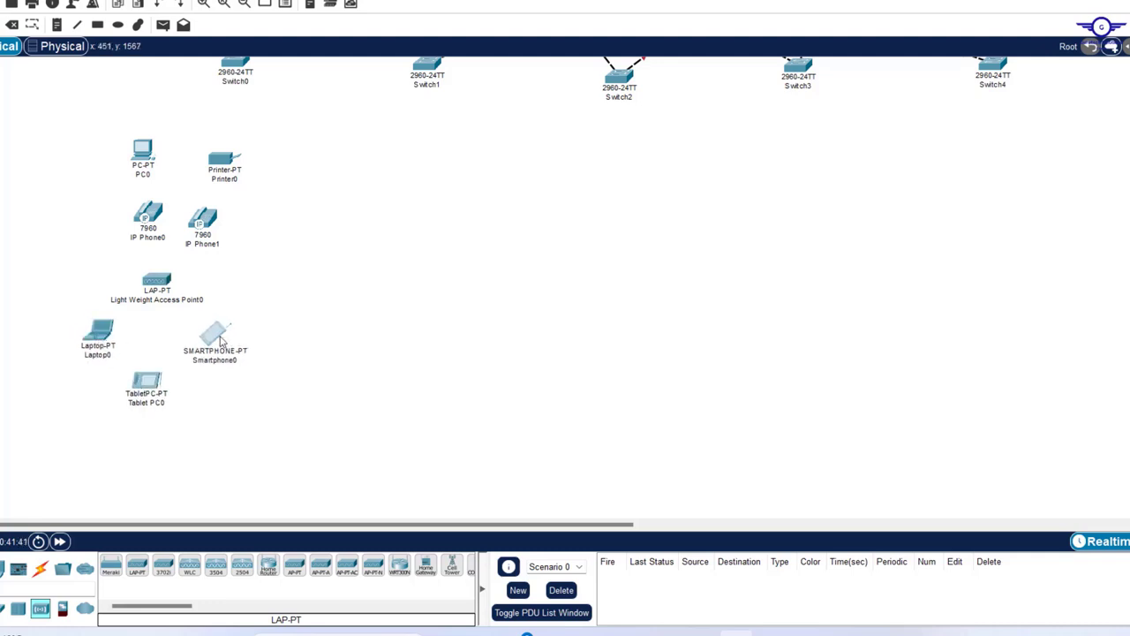
left_click_drag(206, 222, 230, 219)
left_click_drag(226, 160, 254, 156)
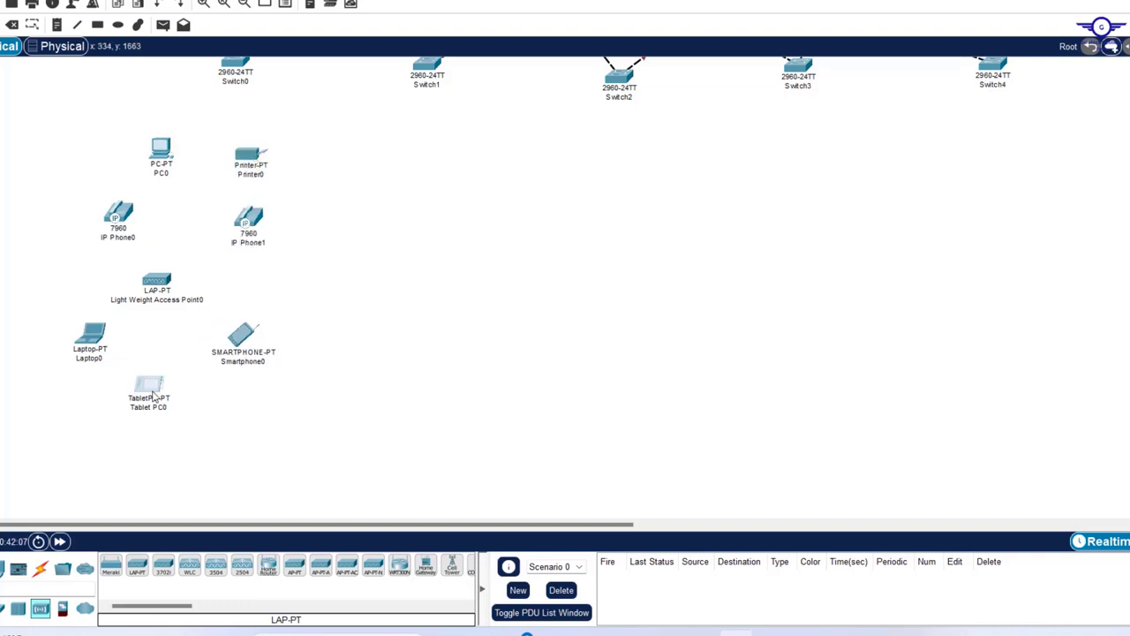
scroll(327, 254, "up", 1)
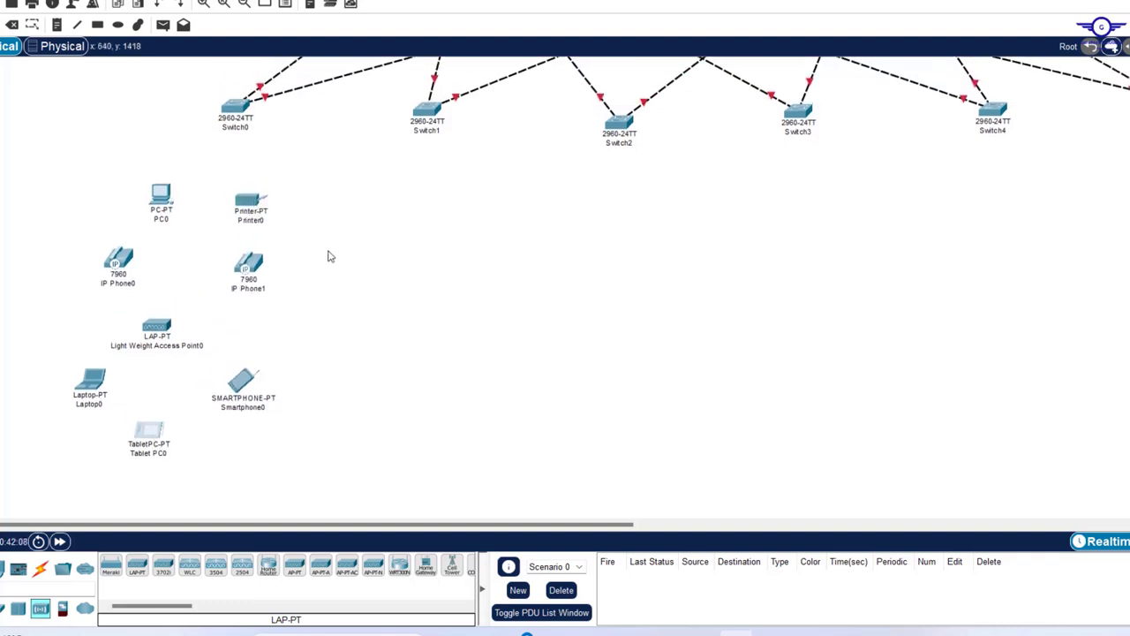
- Plug power adapters into IP Phone0, IP Phone1 and Light Weight Access Point0
left_click(126, 257)
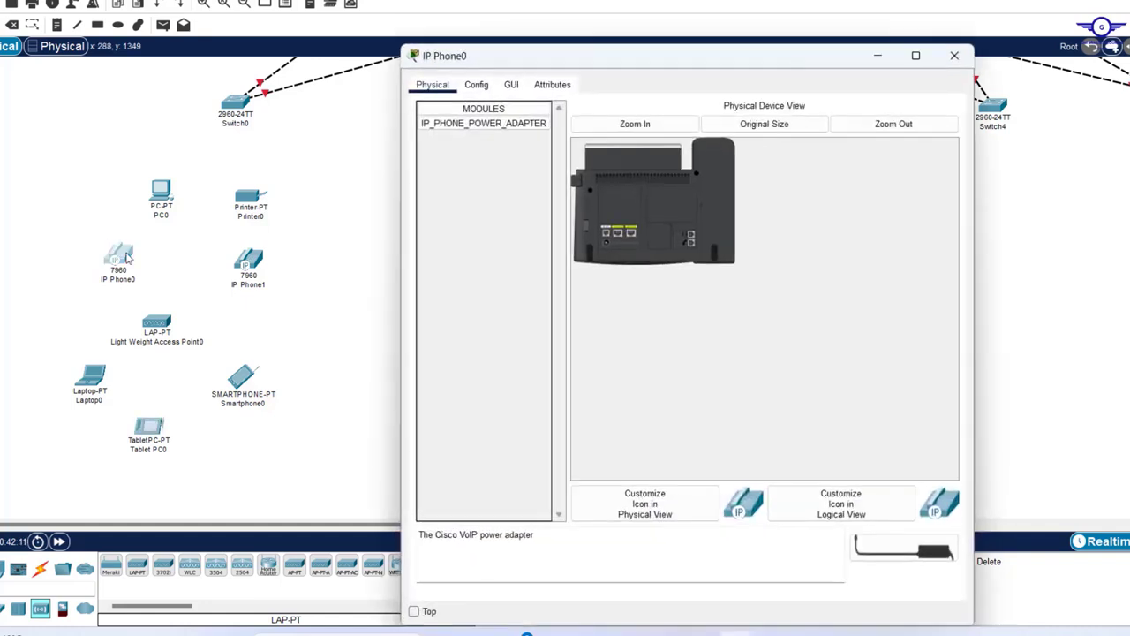
left_click_drag(495, 124, 608, 252)
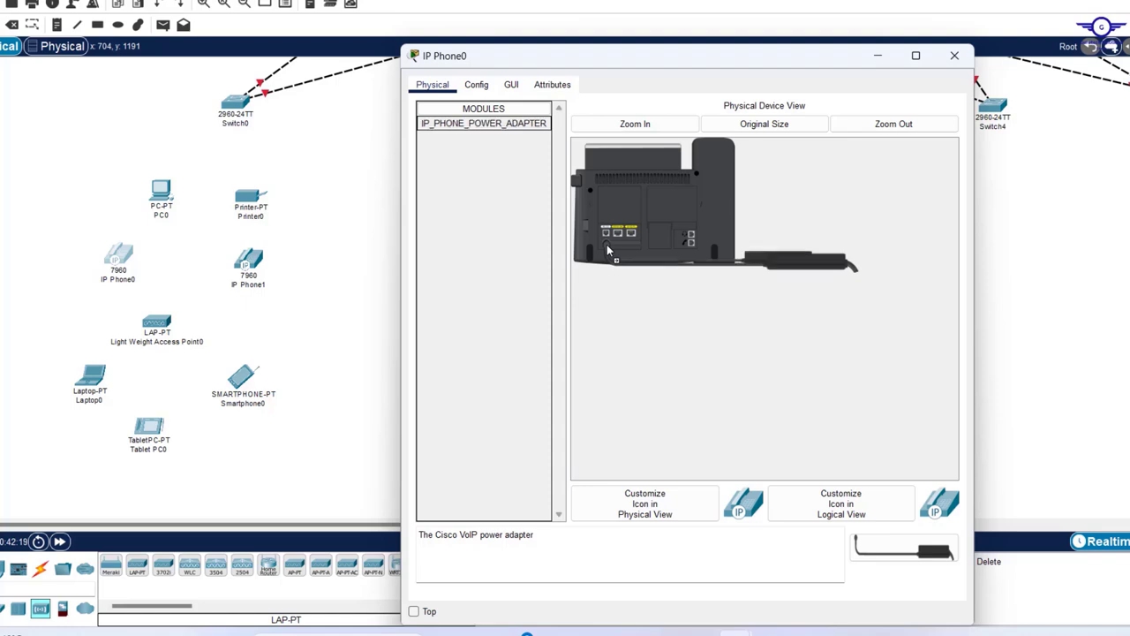
left_click(955, 56)
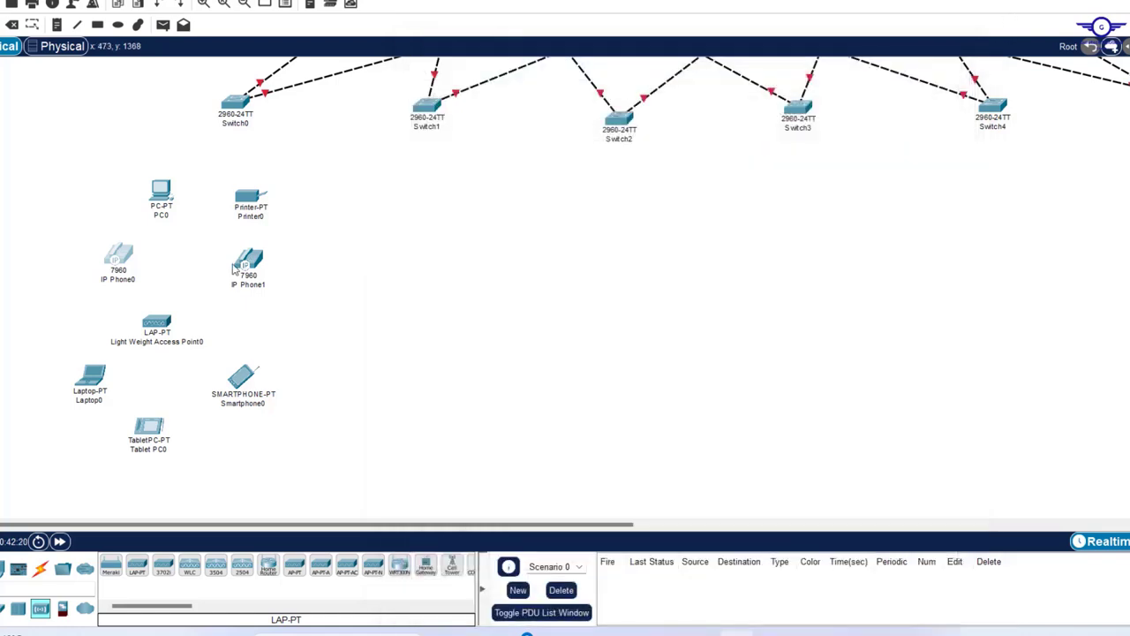
double_click(246, 261)
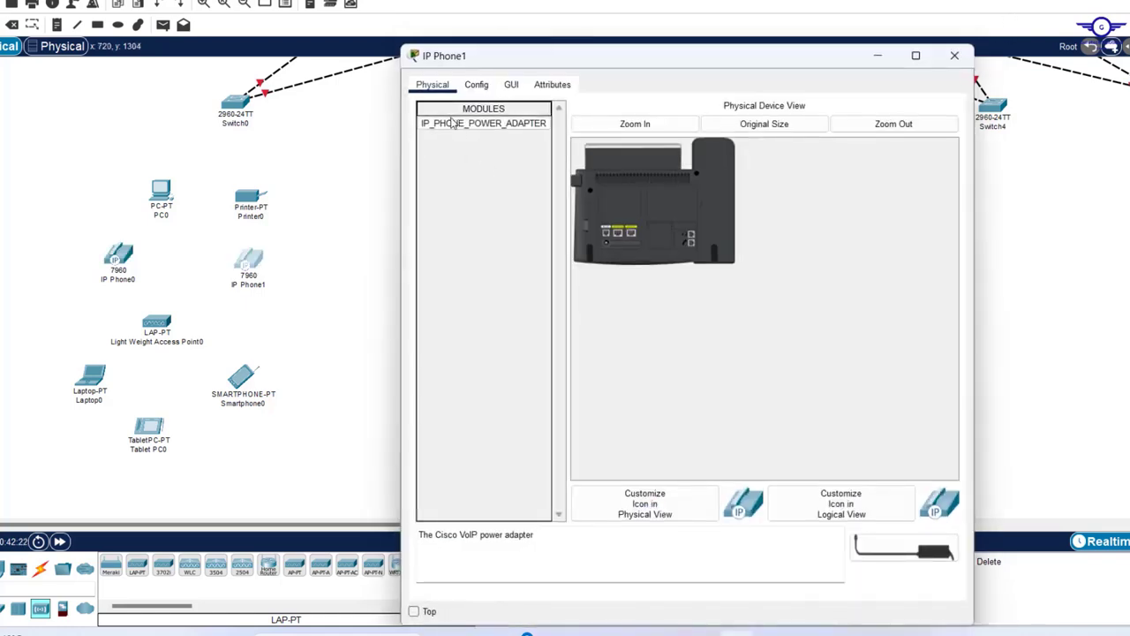
left_click_drag(452, 124, 608, 252)
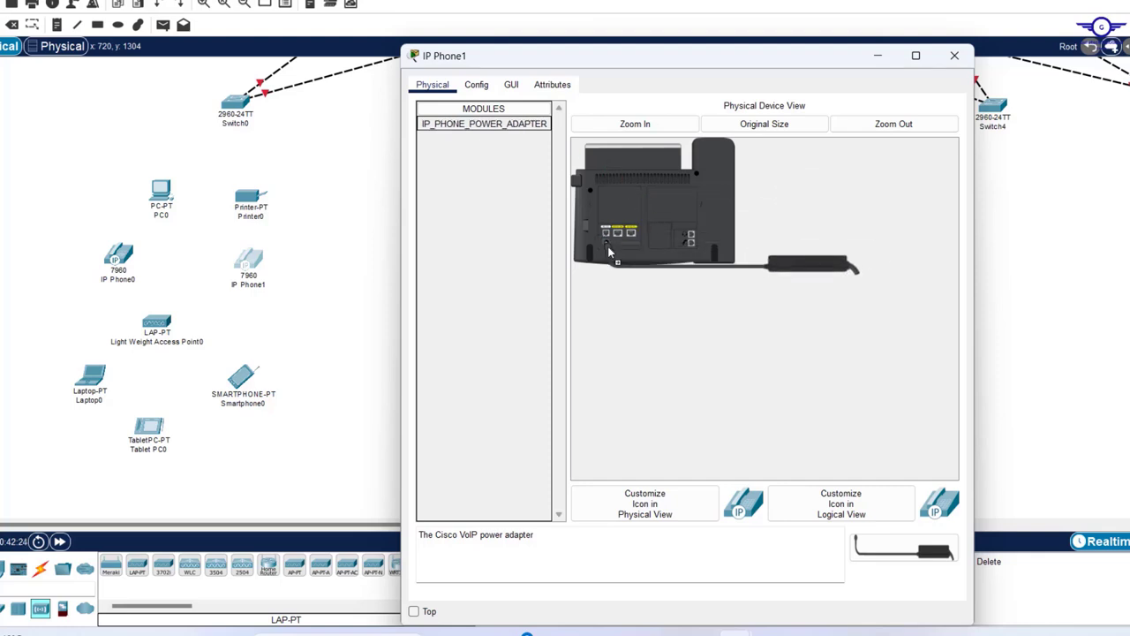
left_click(955, 55)
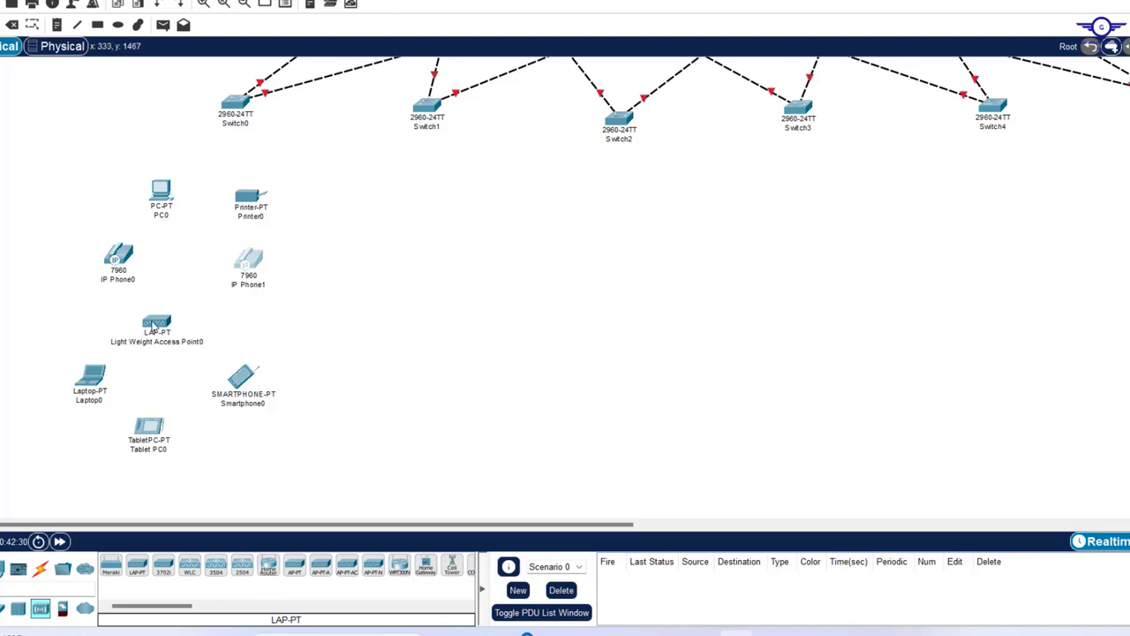
left_click(153, 324)
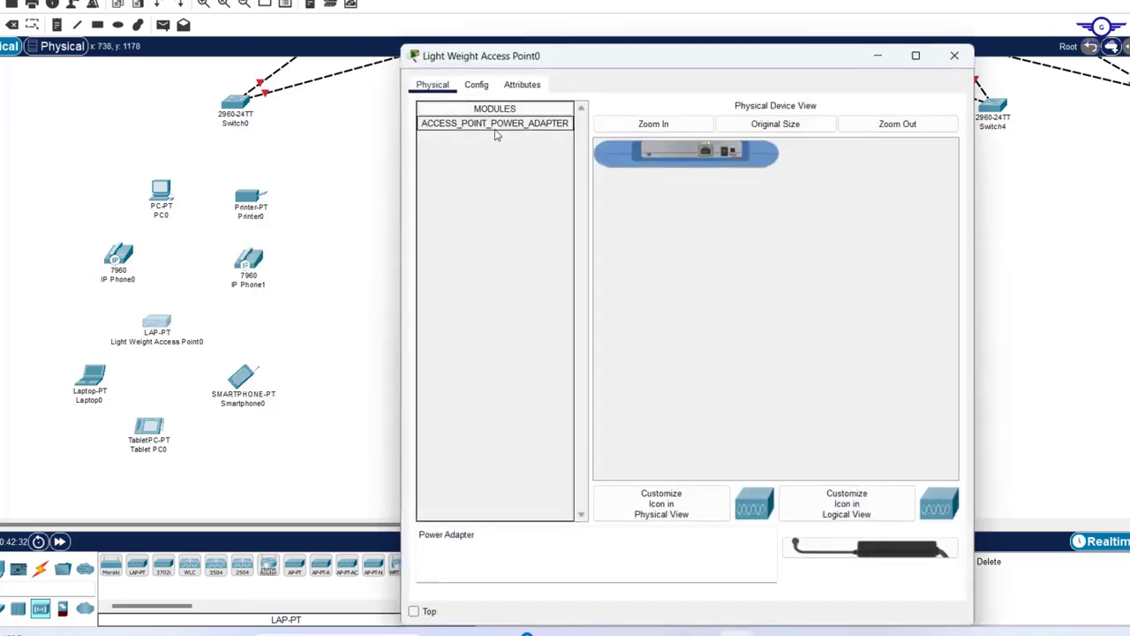
left_click_drag(496, 135, 726, 151)
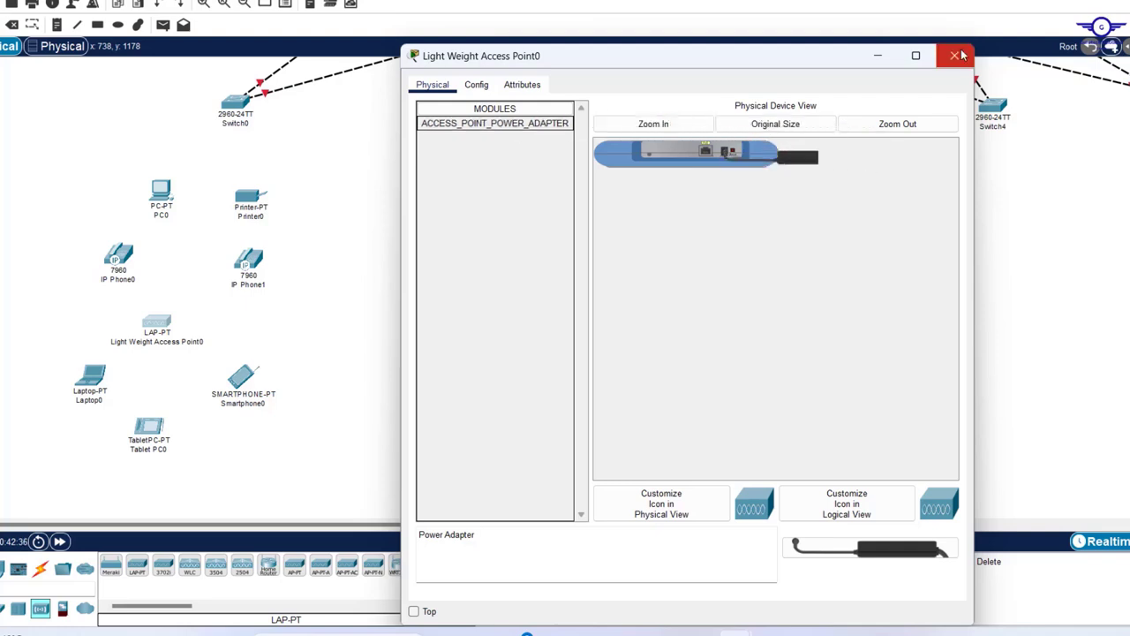
left_click(957, 55)
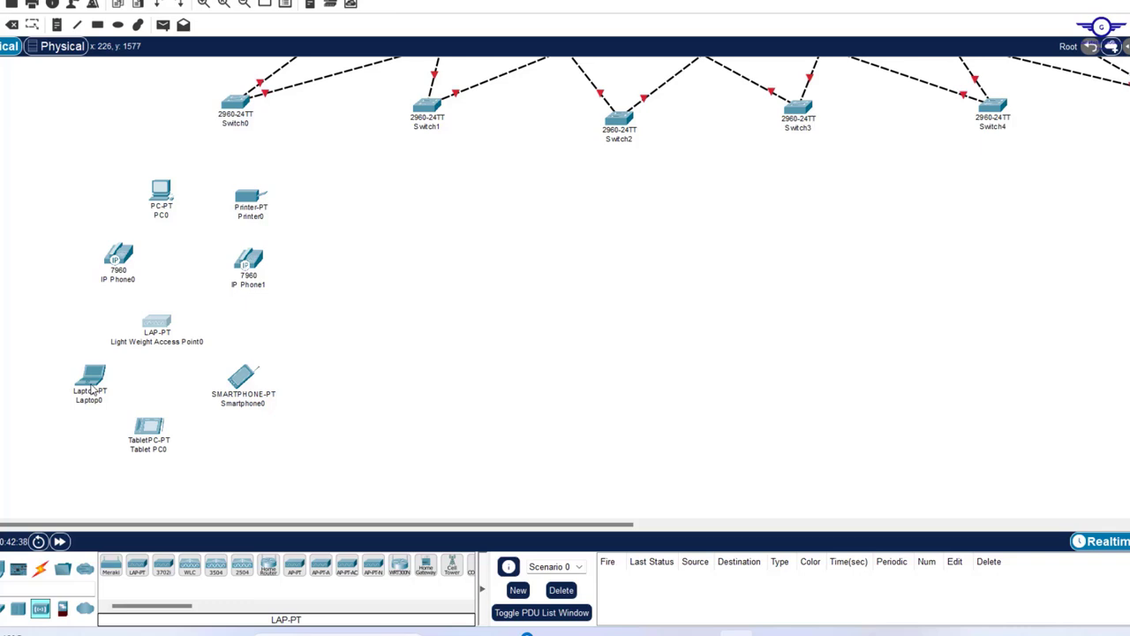
- Remove Laptop0's wired network module and insert a WPC300N wireless module in its slot
mouse_move(92, 391)
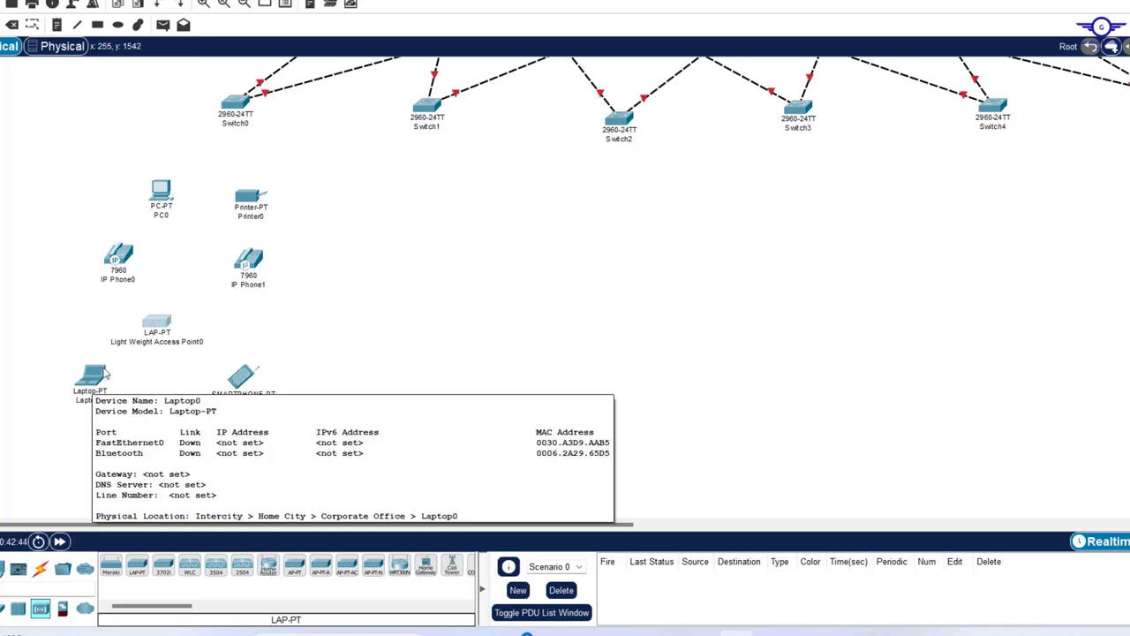
left_click(92, 383)
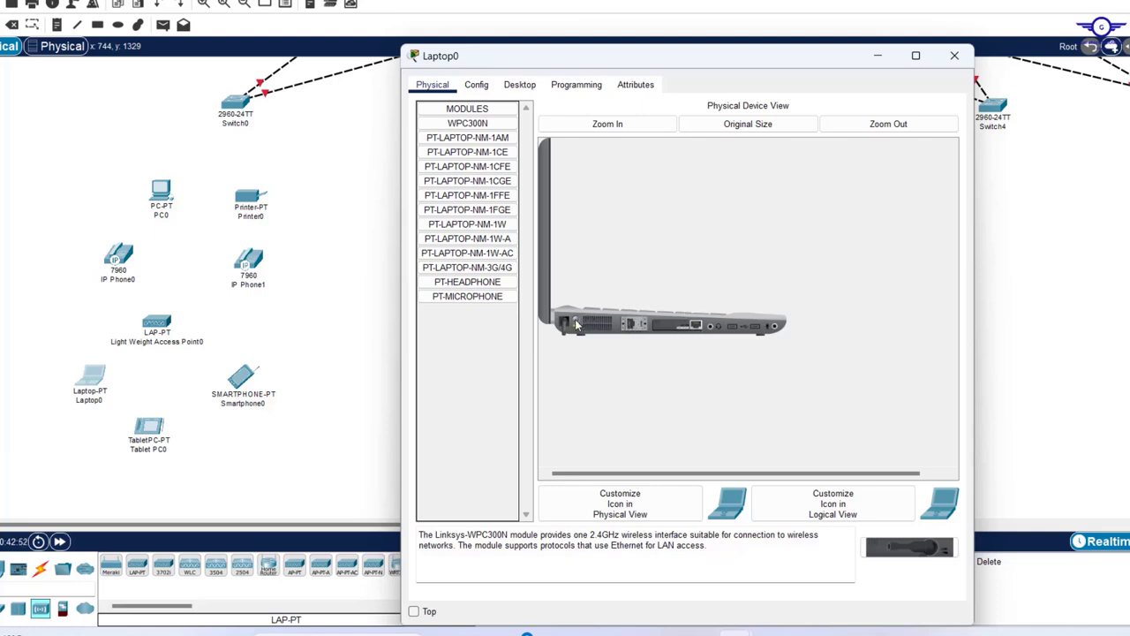
left_click_drag(688, 332, 473, 309)
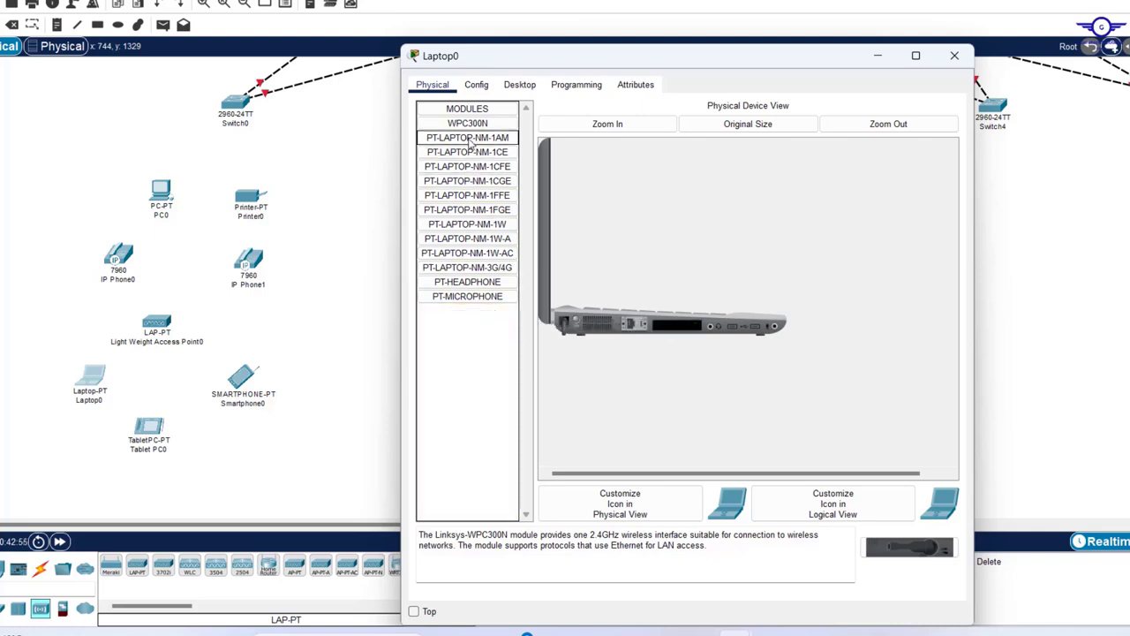
left_click(460, 126)
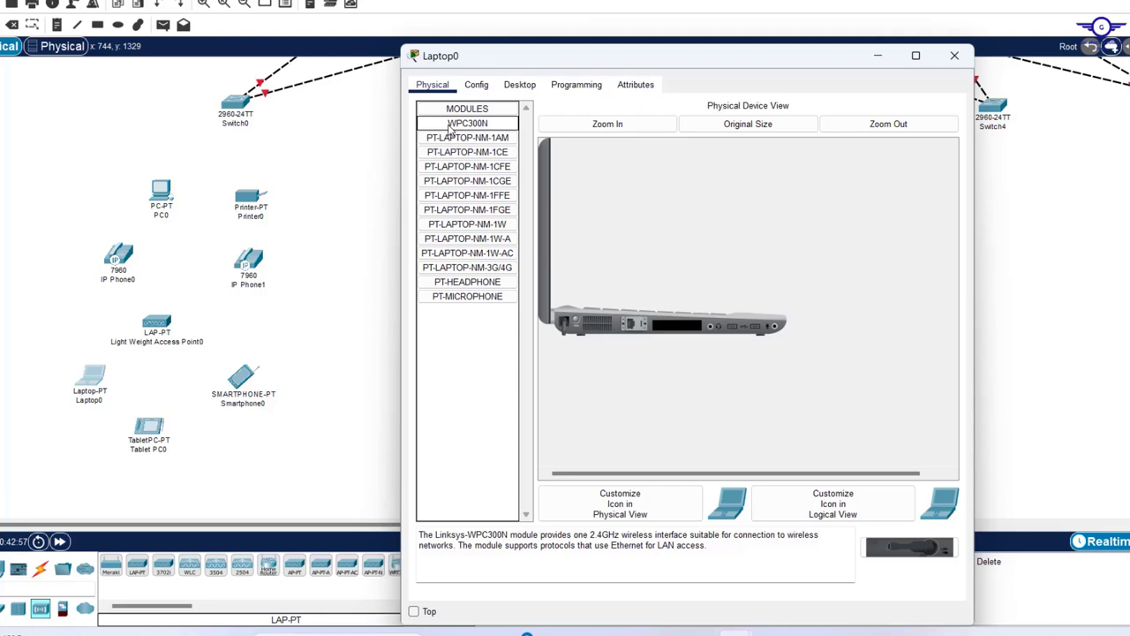
left_click_drag(449, 128, 680, 330)
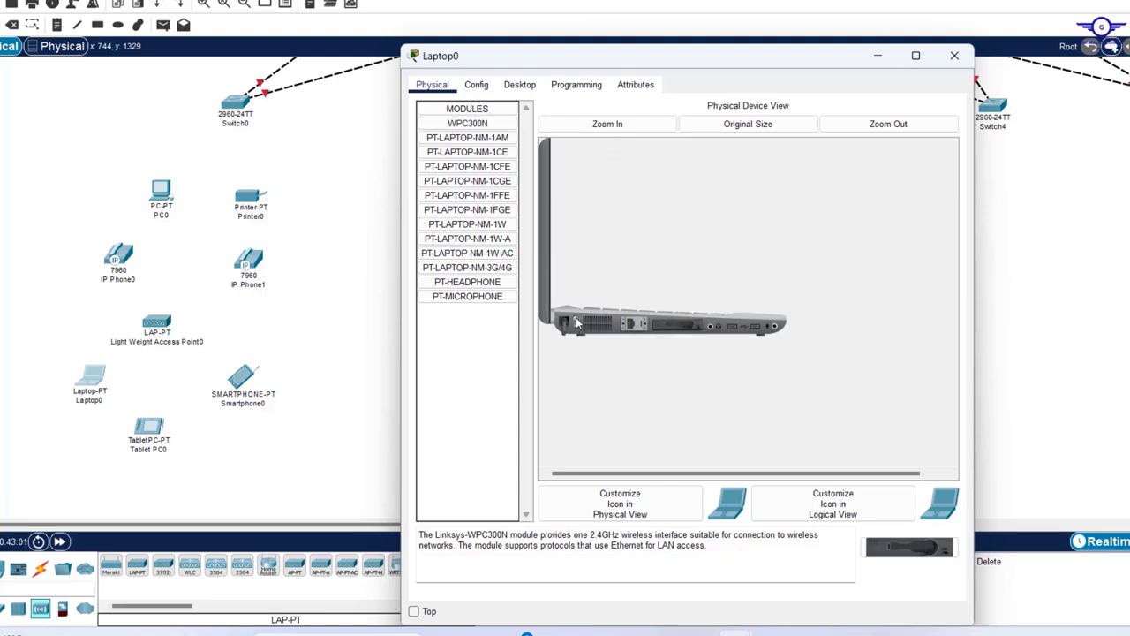
left_click(955, 54)
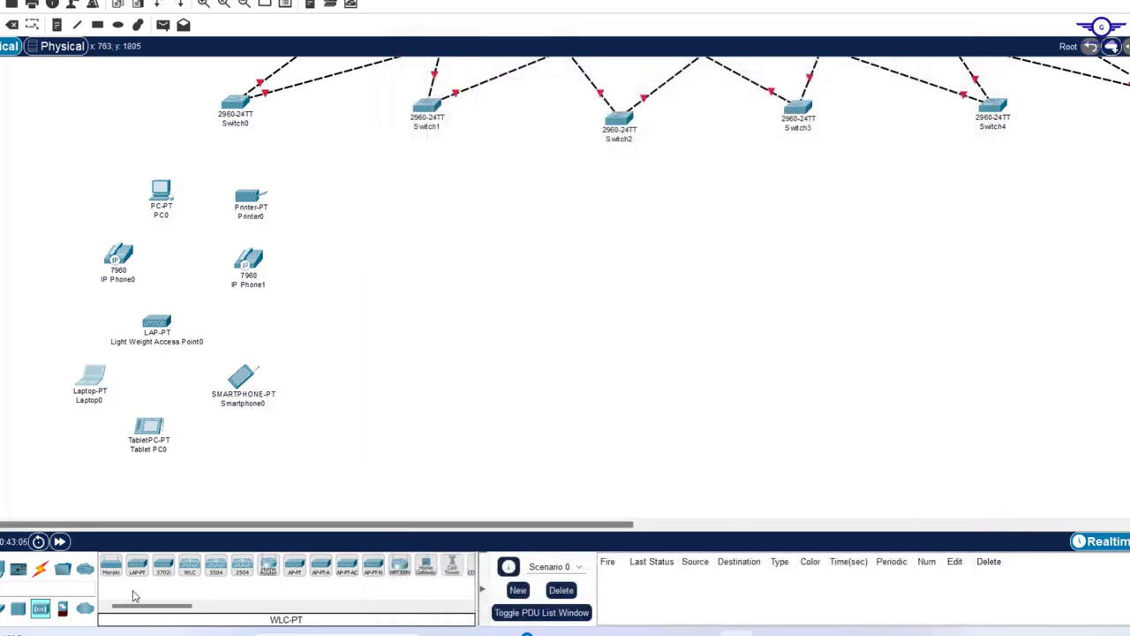
- Auto-cable Switch0 to PC0, Printer0 and the access point, then select its end-device group
left_click(39, 568)
left_click(110, 565)
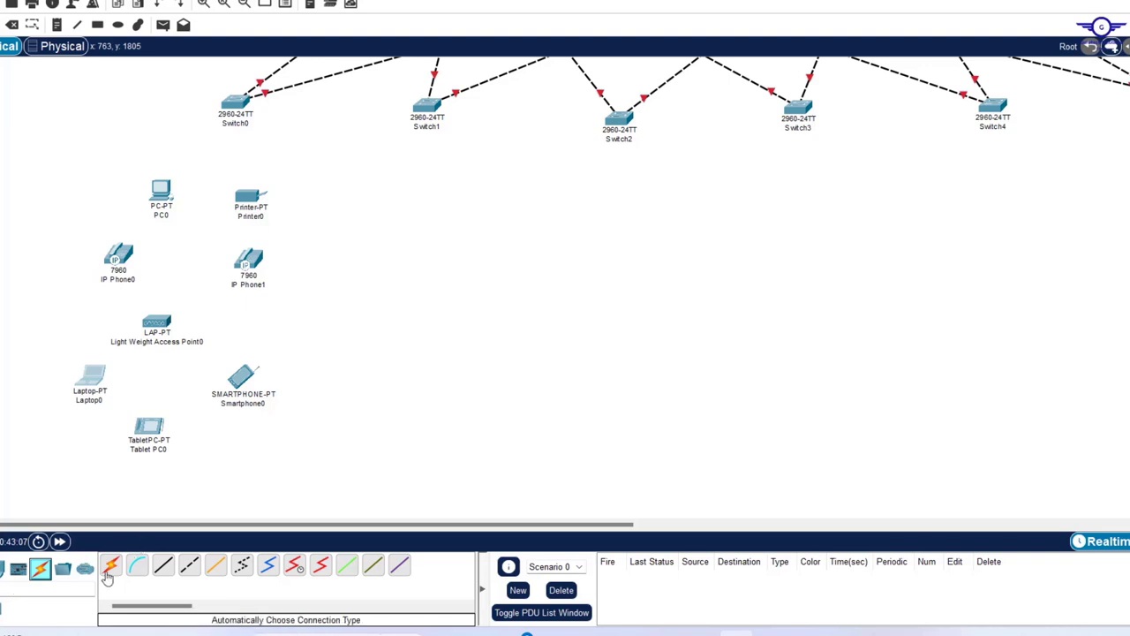
left_click(235, 103)
left_click(161, 189)
left_click(235, 103)
left_click(252, 196)
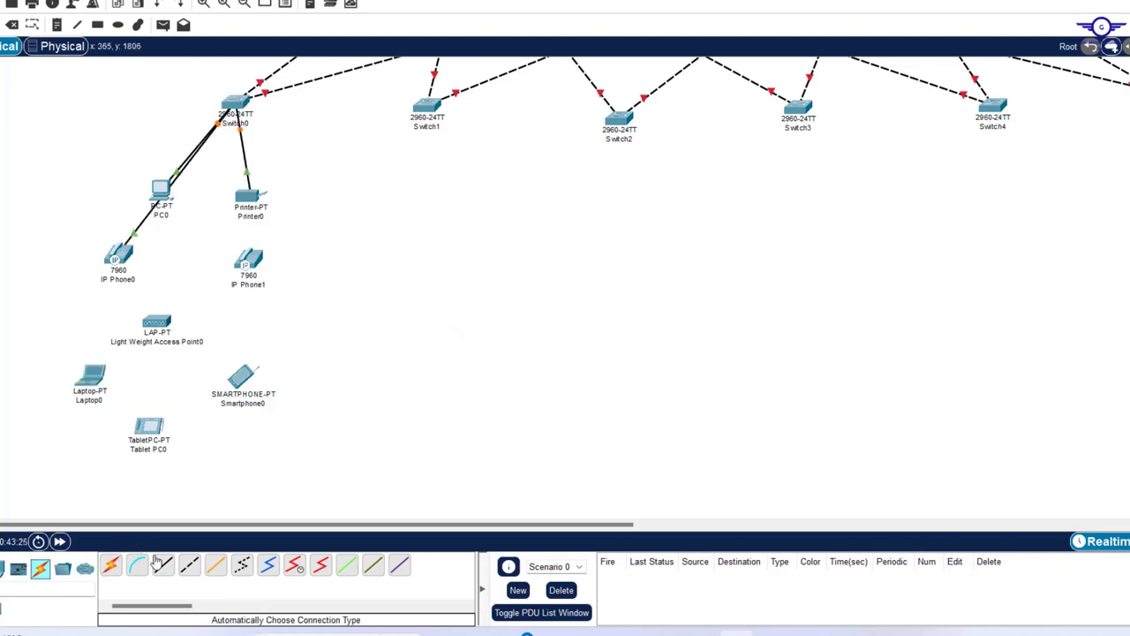
left_click(235, 103)
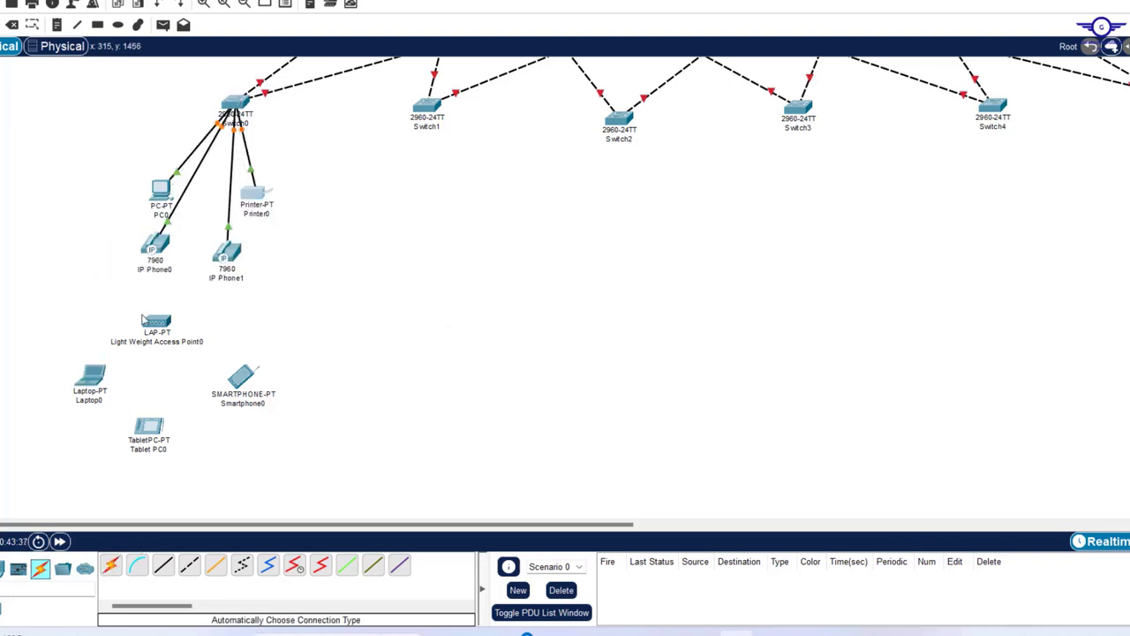
left_click(157, 322)
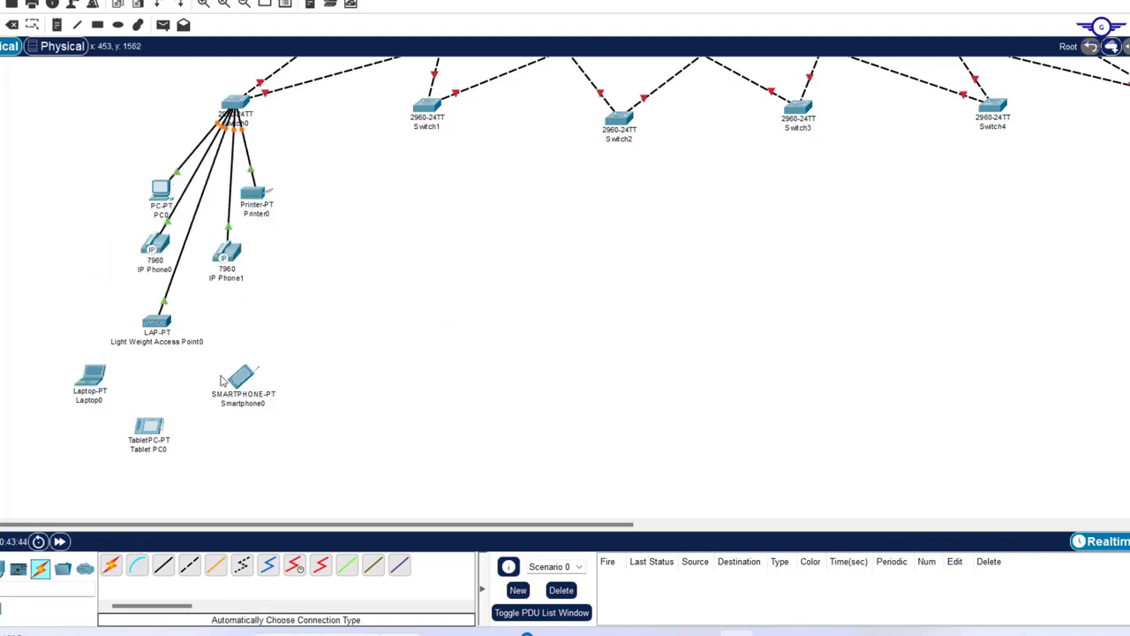
mouse_move(222, 380)
left_click_drag(73, 174, 311, 479)
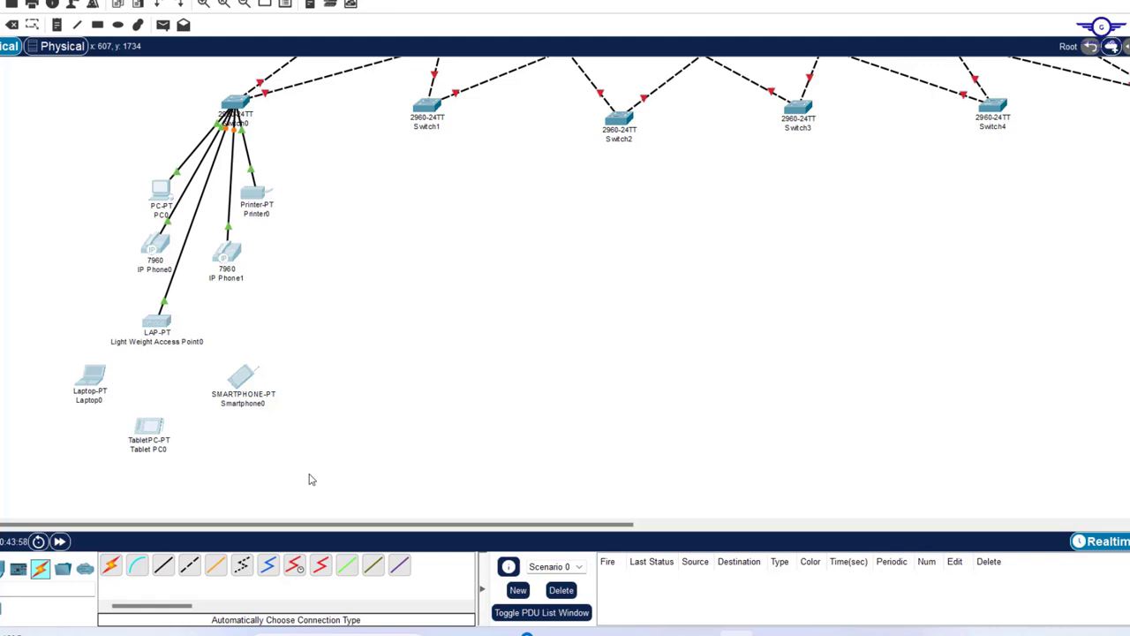
- Paste a copy of Switch0's end-device group and move it right of the originals
key("ctrl+v")
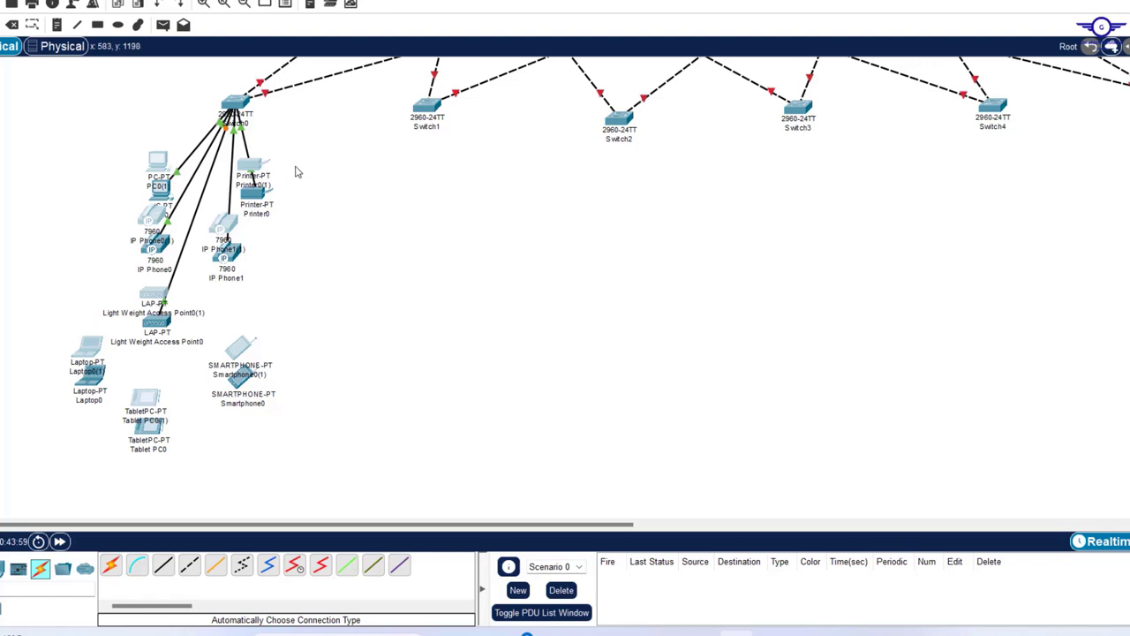
left_click(255, 177)
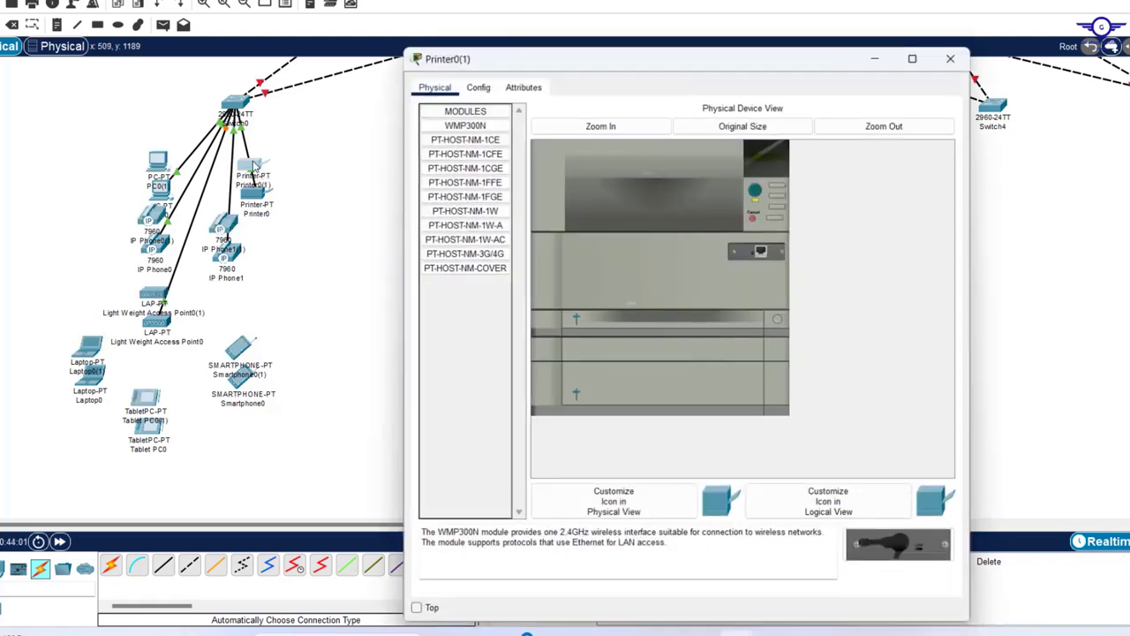
left_click_drag(254, 175, 301, 169)
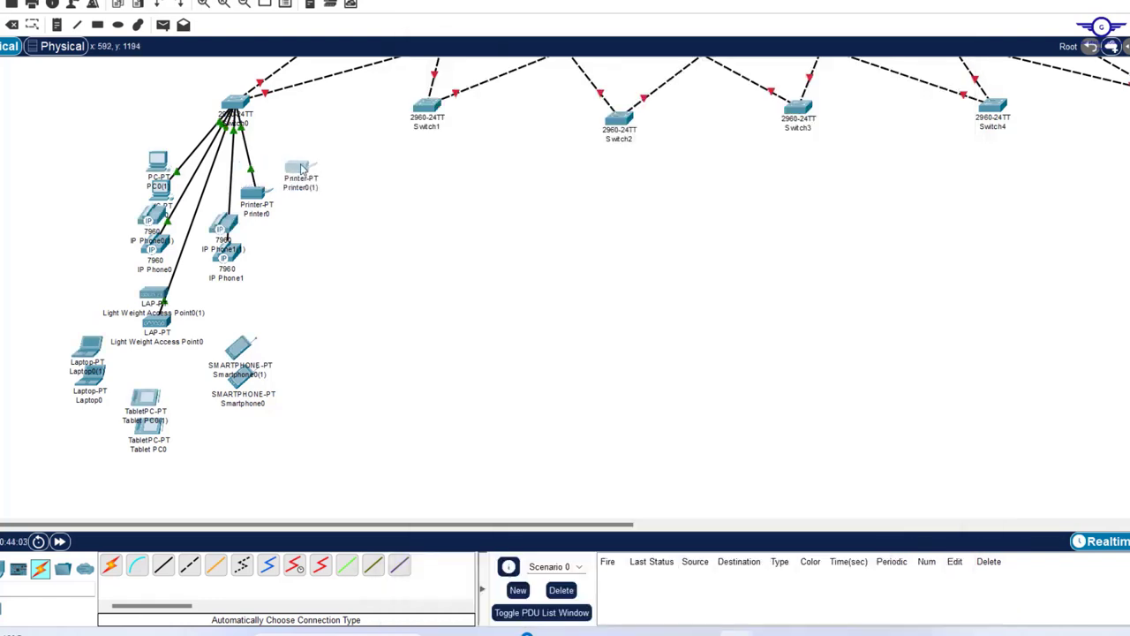
key("ctrl+z")
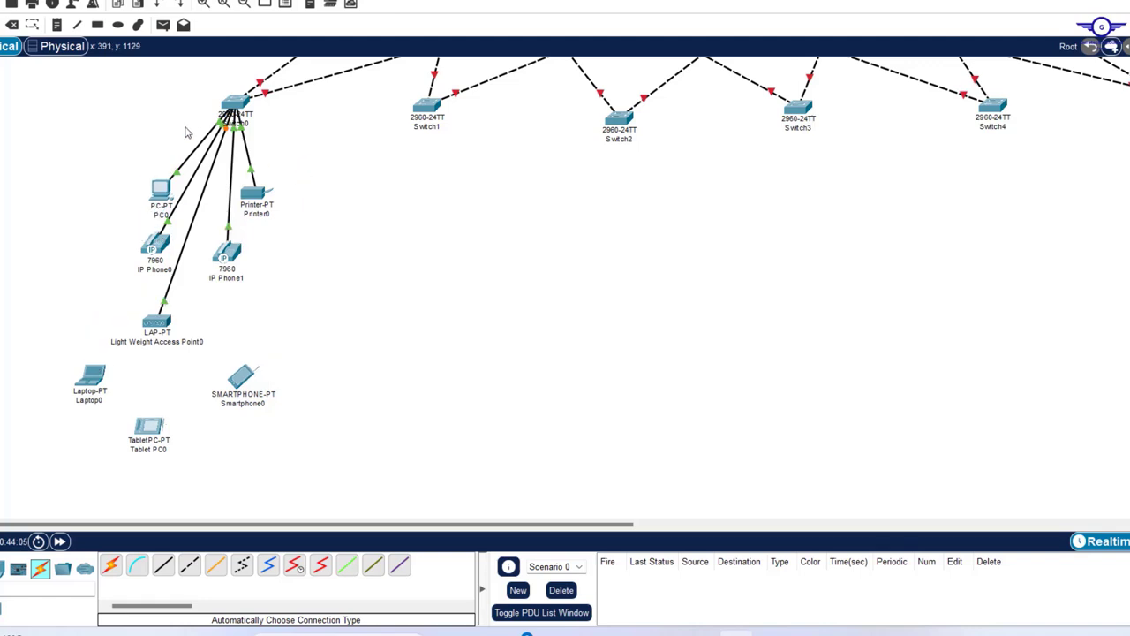
left_click_drag(63, 171, 319, 456)
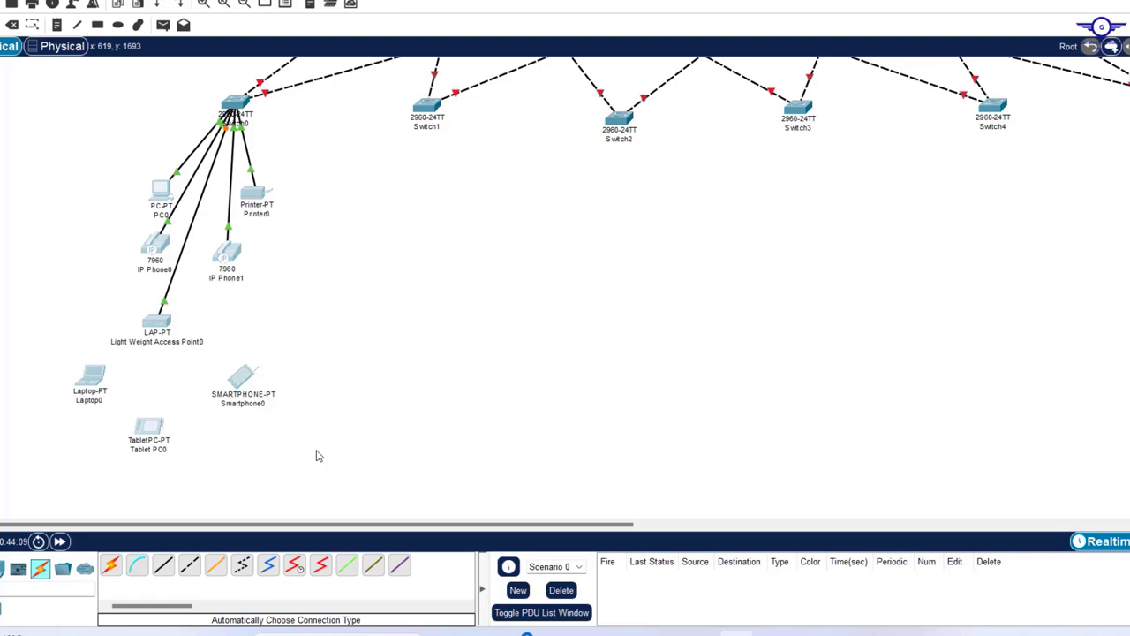
key("ctrl+v")
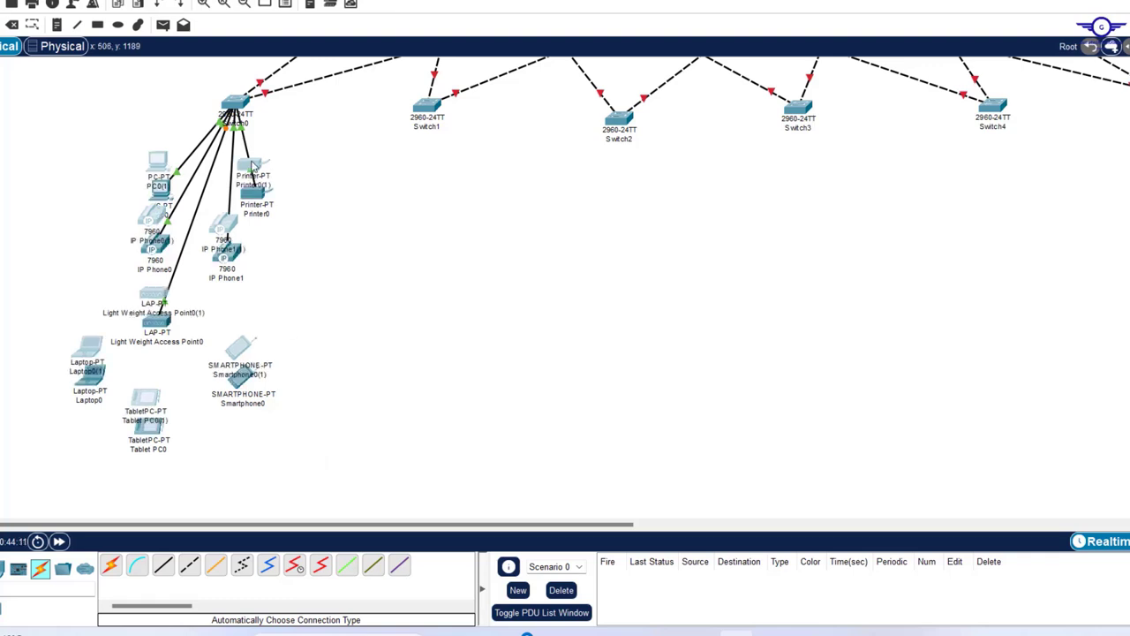
left_click_drag(253, 169, 481, 182)
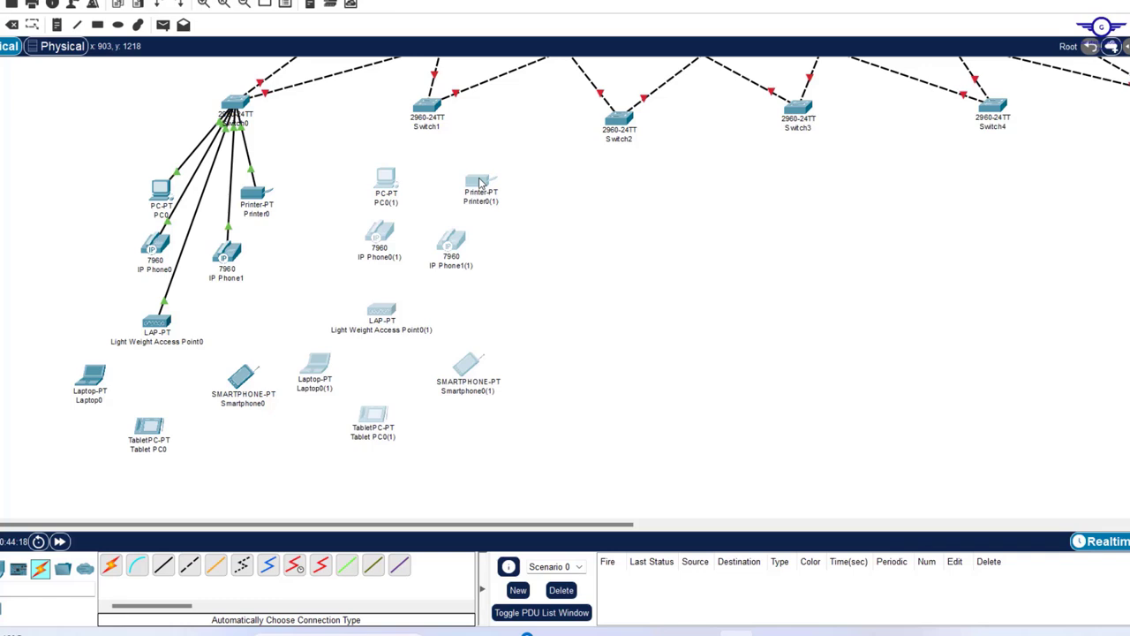
- Paste two more copies and arrange a device group neatly under Switch1
key("ctrl+v")
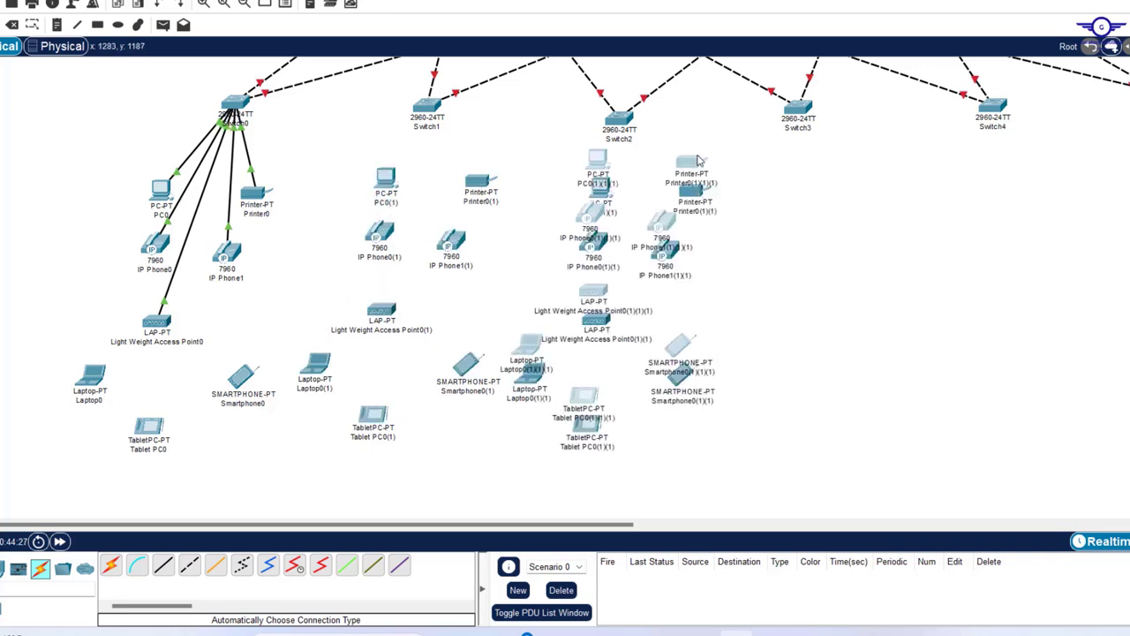
key("ctrl+v")
key("ctrl+v")
left_click_drag(385, 181, 351, 188)
left_click_drag(382, 309, 410, 305)
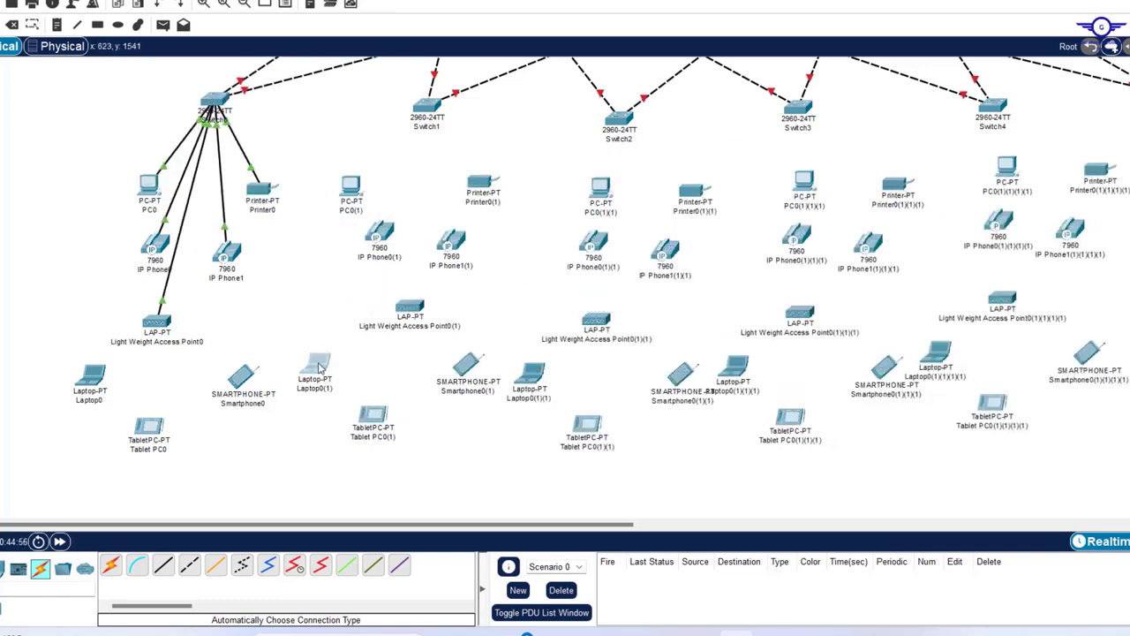
left_click_drag(316, 364, 353, 359)
left_click_drag(374, 415, 406, 412)
left_click_drag(157, 322, 186, 308)
left_click_drag(91, 376, 116, 365)
left_click_drag(149, 426, 181, 413)
left_click_drag(241, 377, 248, 367)
left_click_drag(480, 182, 476, 175)
- Tidy the positions of the next pasted device group under its switch
left_click_drag(413, 306, 413, 291)
left_click_drag(468, 365, 465, 349)
left_click_drag(600, 186, 572, 188)
left_click_drag(593, 241, 589, 262)
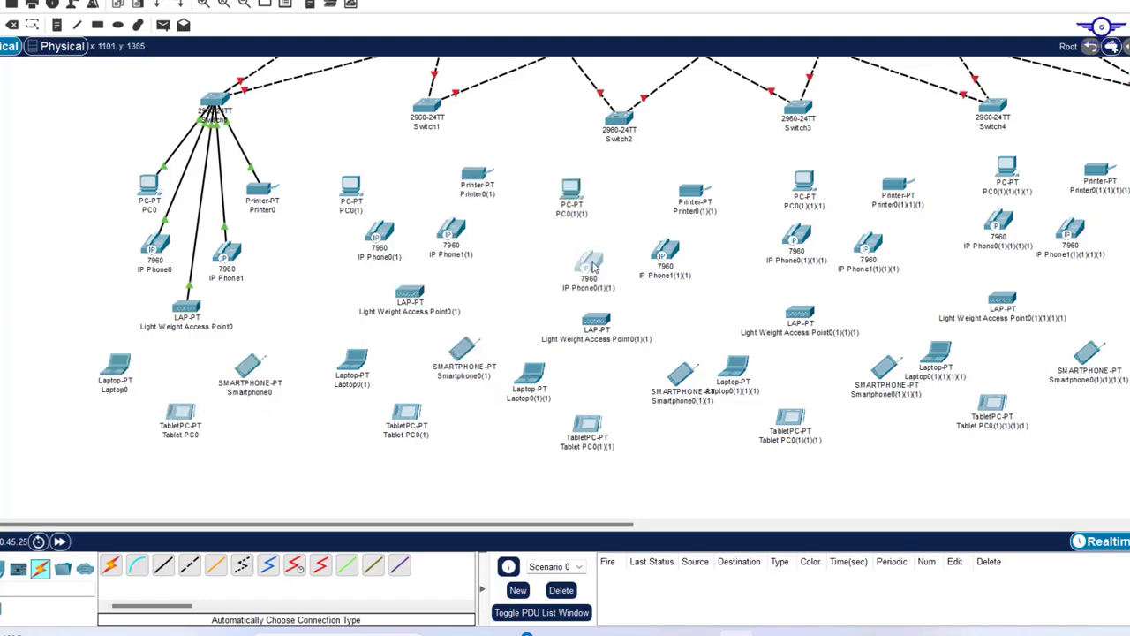
left_click_drag(665, 250, 671, 251)
left_click_drag(597, 319, 620, 314)
left_click_drag(530, 373, 562, 372)
left_click_drag(588, 424, 625, 417)
- Lay out the right-hand group's printer, PC, access point, laptop, tablet and IP phones
left_click_drag(761, 187, 739, 168)
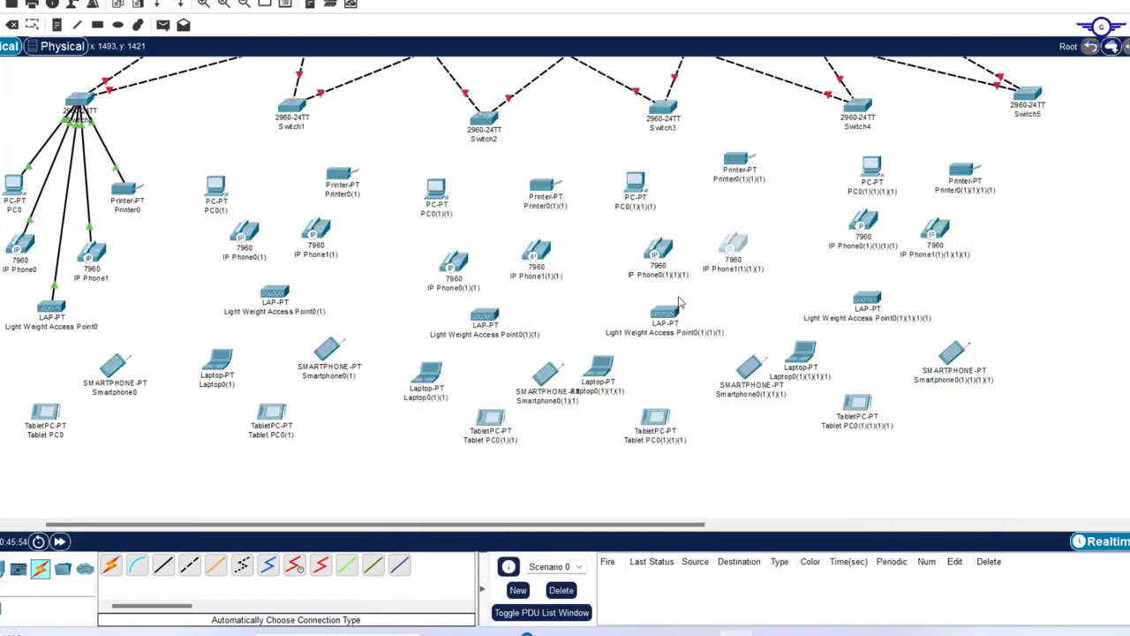
left_click_drag(664, 313, 694, 313)
left_click_drag(599, 369, 634, 369)
left_click_drag(655, 420, 693, 421)
left_click_drag(872, 168, 824, 164)
left_click_drag(964, 172, 942, 156)
left_click_drag(867, 301, 903, 288)
left_click_drag(800, 355, 842, 344)
- Cable Switch1 to PC0(1), Printer0(1), both IP phones and its access point
scroll(843, 346, "left", 5)
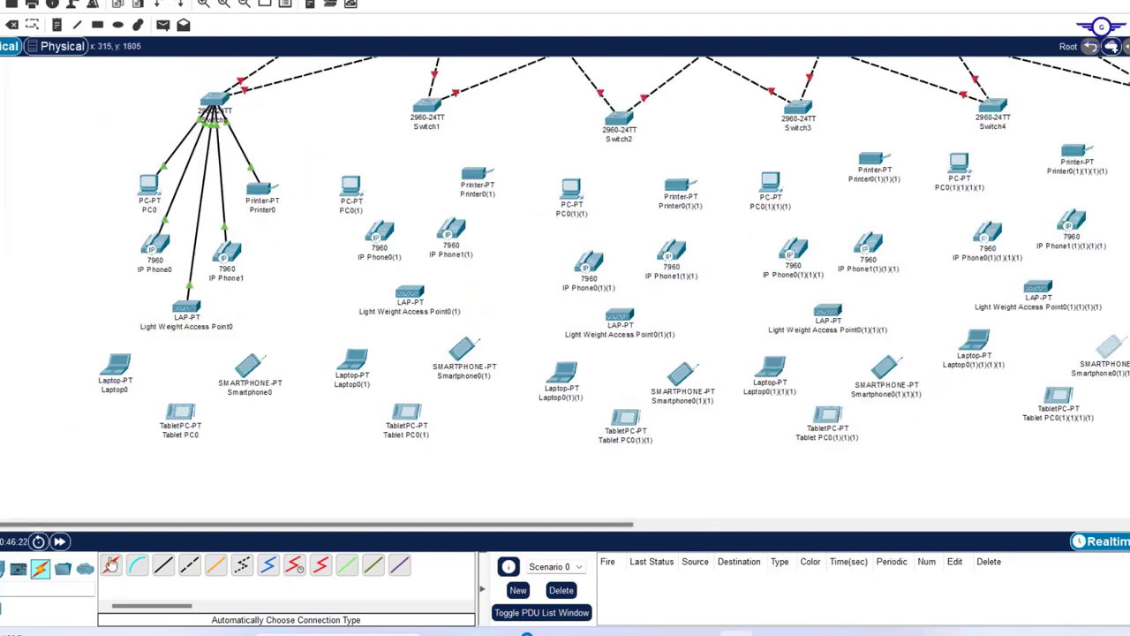
left_click(427, 110)
left_click(350, 185)
left_click(428, 111)
left_click(476, 177)
left_click(427, 111)
left_click(451, 231)
left_click(380, 234)
left_click(431, 106)
- Cable Switch2 to its PC, printer, two IP phones and access point, clearing the connection error
left_click(410, 291)
left_click(572, 189)
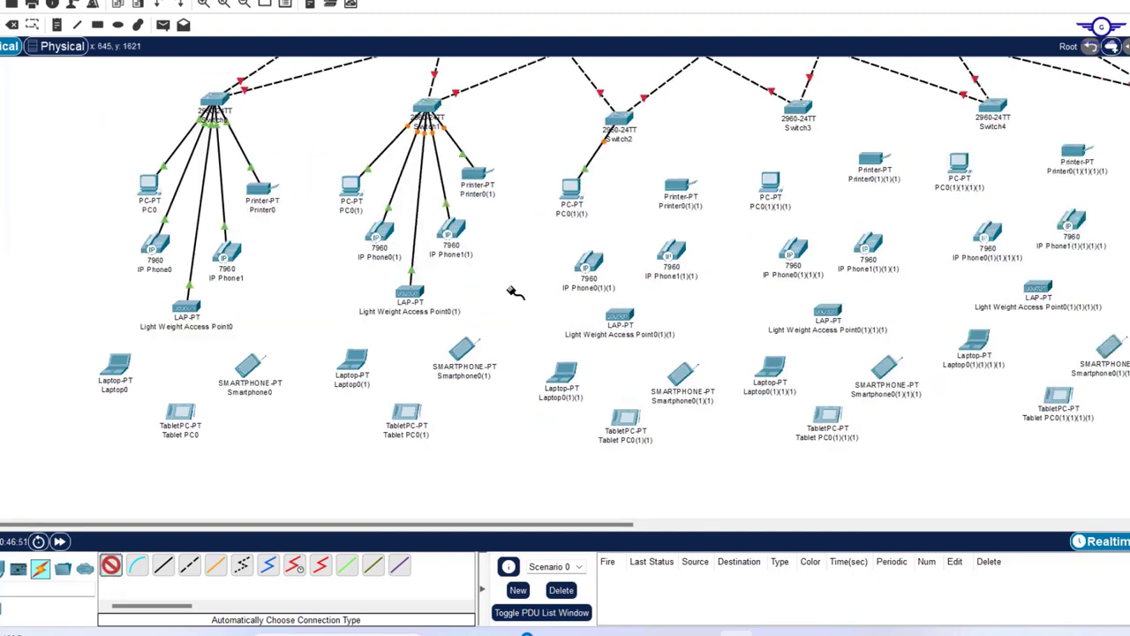
left_click(678, 185)
left_click(672, 253)
left_click(111, 566)
left_click(590, 263)
left_click(620, 314)
left_click(111, 567)
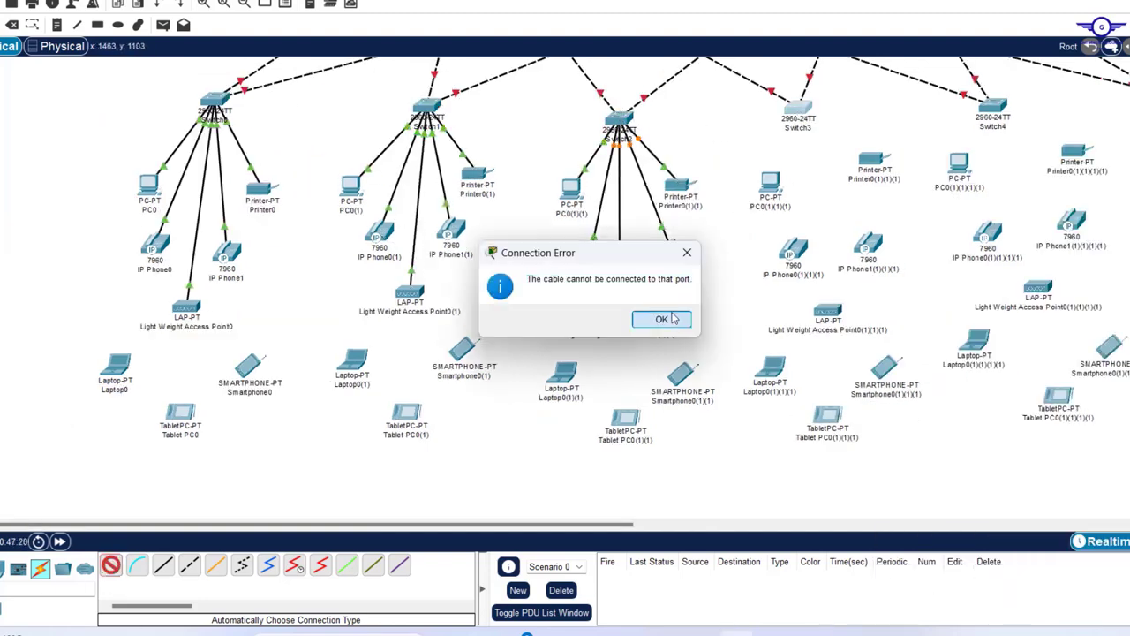
- Cable Switch3 to its PC, printer, IP phones and access point, shifting devices aside for room
left_click(674, 318)
left_click(771, 183)
left_click(872, 162)
left_click_drag(875, 162, 867, 188)
left_click_drag(793, 249, 785, 255)
left_click_drag(683, 376, 674, 376)
left_click(784, 255)
left_click(870, 243)
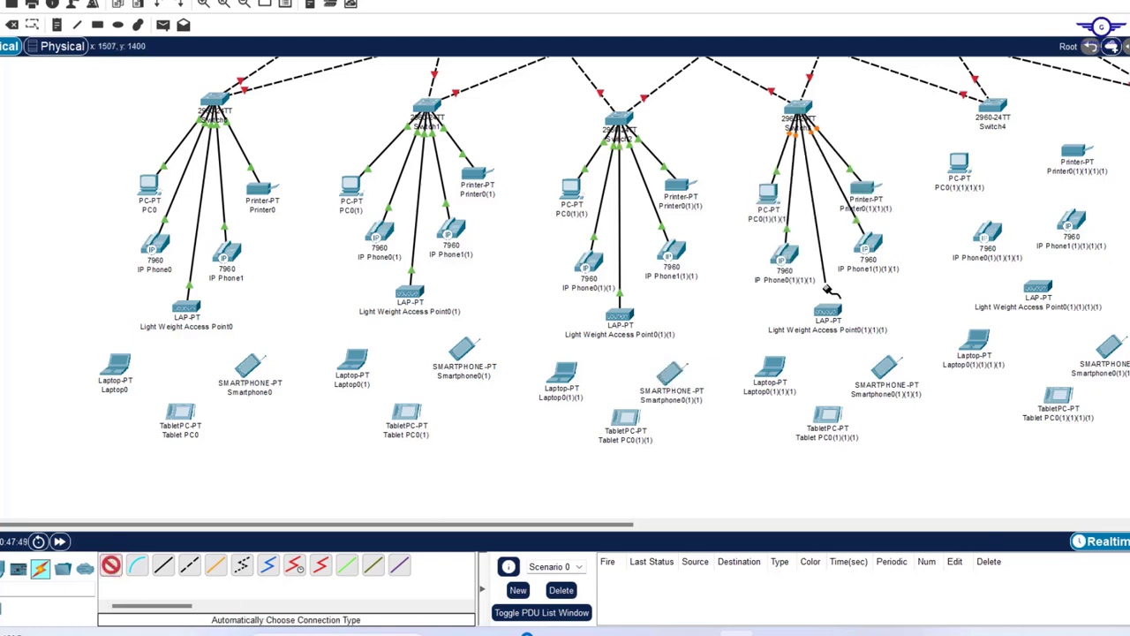
left_click(828, 311)
left_click(657, 316)
- Cable Switch4 to its PC, printer, IP phones and access point, then nudge Switch4 into place
left_click(959, 164)
left_click(1075, 152)
left_click_drag(959, 163, 963, 174)
left_click_drag(993, 105, 980, 92)
left_click_drag(1075, 151, 1065, 160)
left_click(112, 566)
left_click(980, 93)
left_click(988, 233)
left_click(112, 566)
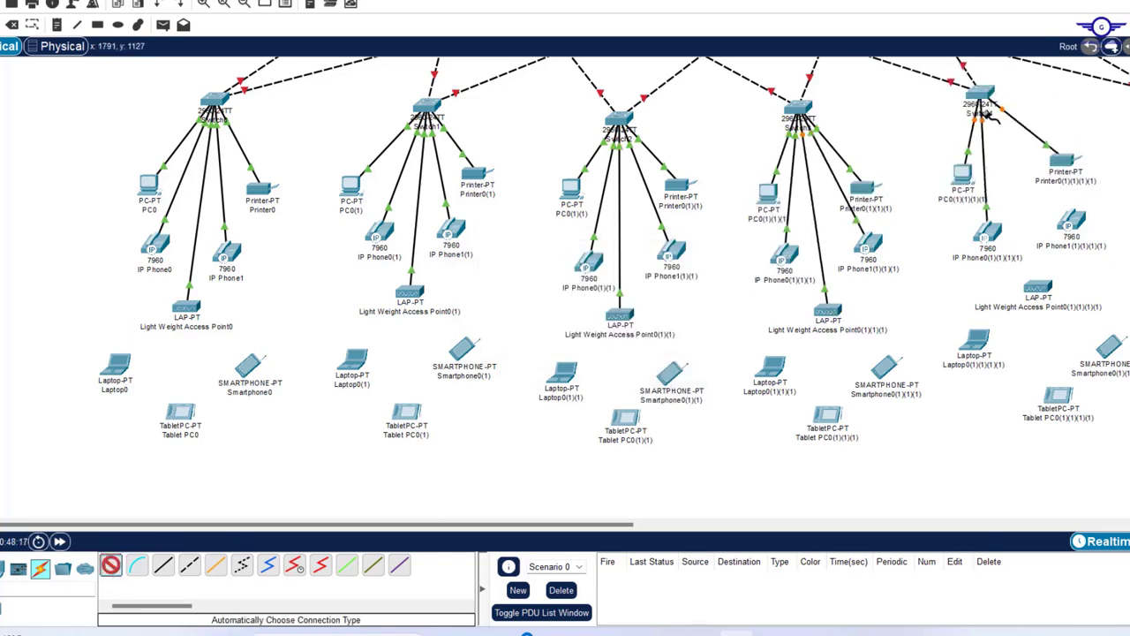
left_click(1072, 220)
left_click(112, 567)
left_click(982, 94)
left_click(1039, 288)
left_click_drag(986, 97, 991, 104)
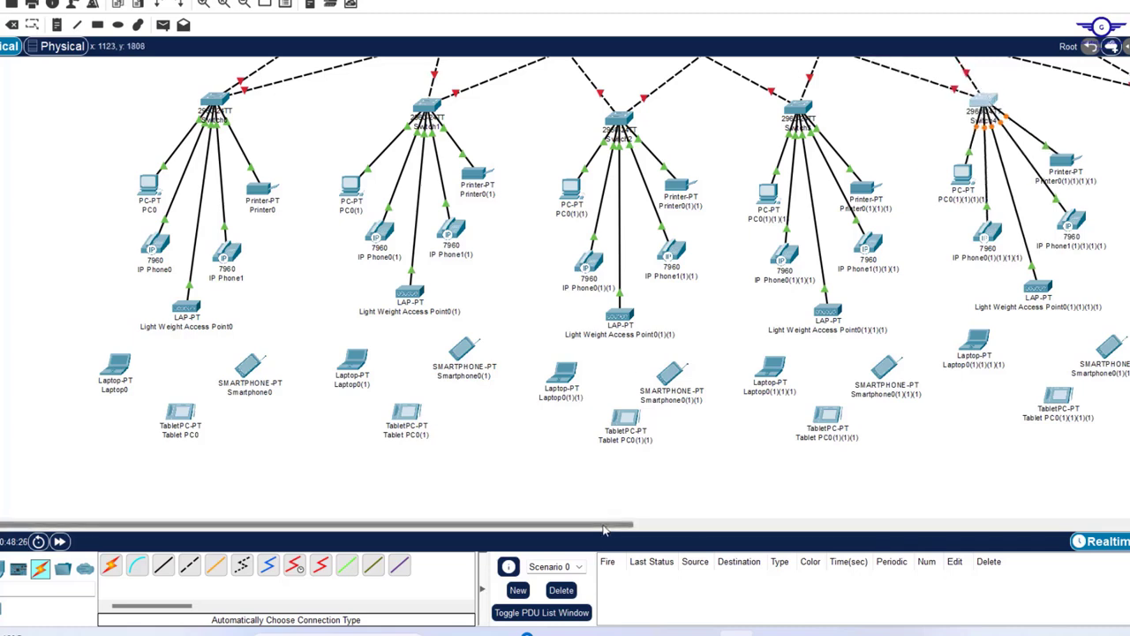
- Scroll back left and zoom out so every access switch and its devices are visible
scroll(644, 510, "right", 2)
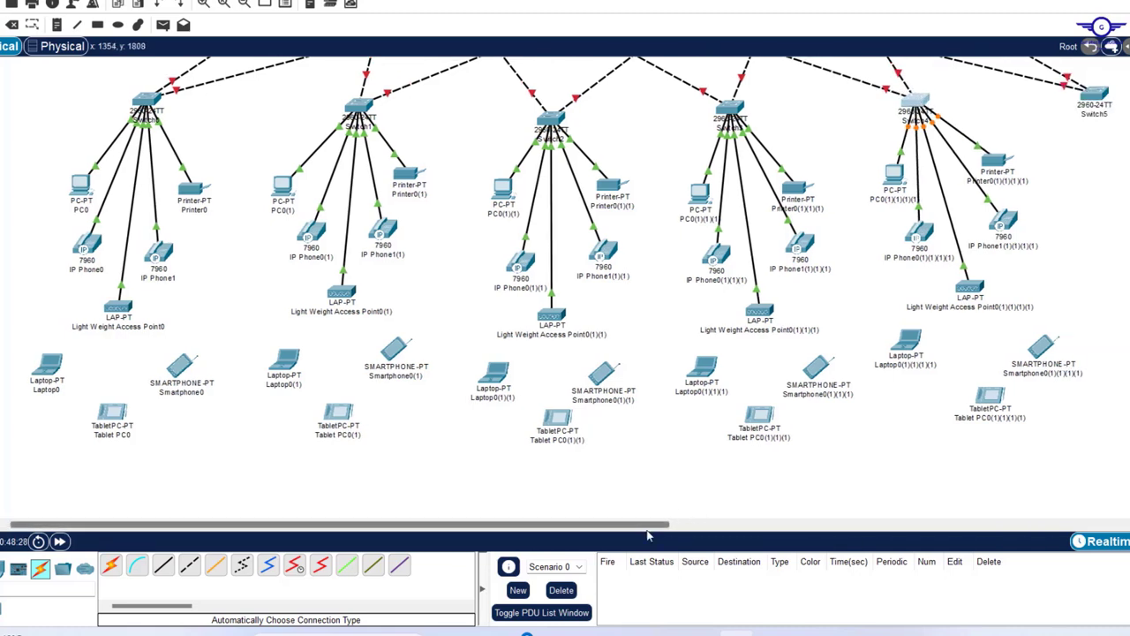
left_click_drag(656, 528, 790, 507)
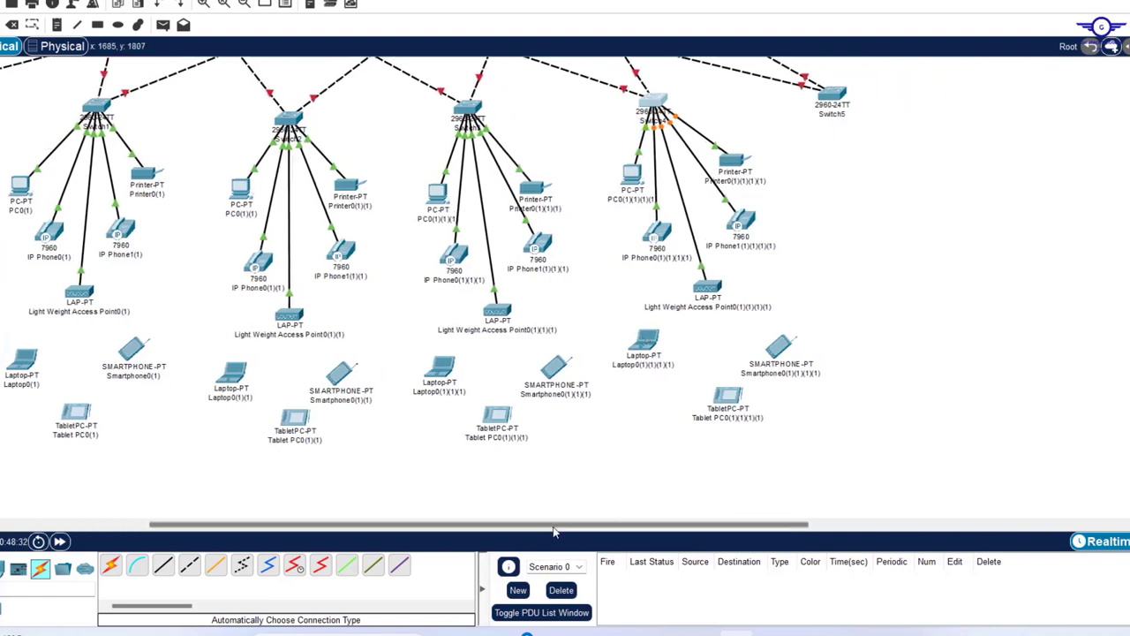
left_click_drag(550, 530, 340, 548)
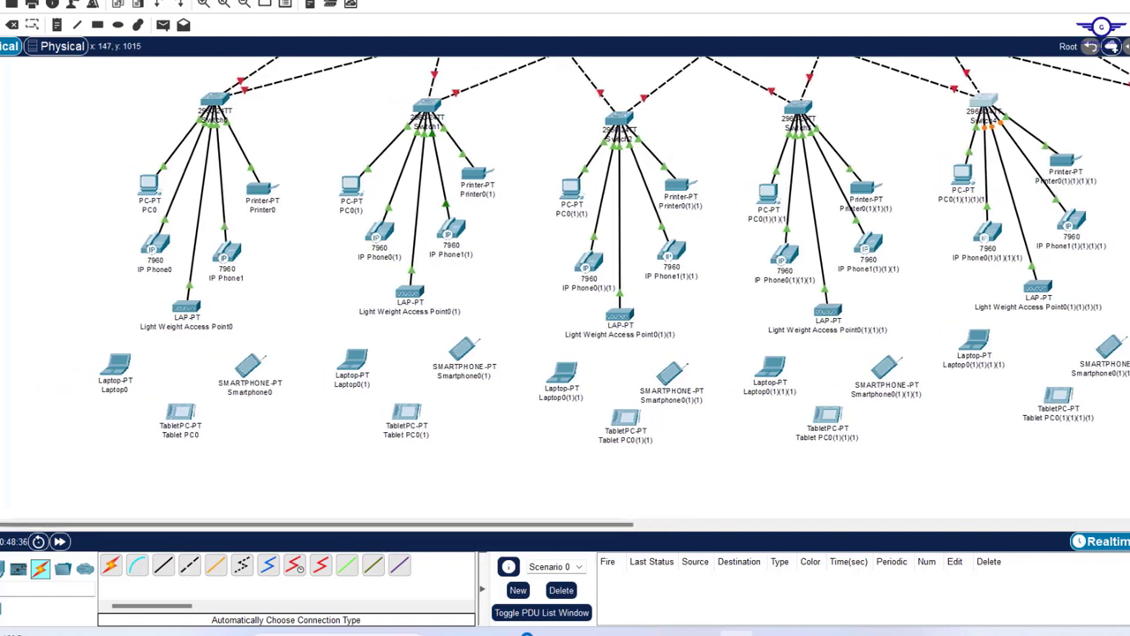
left_click(246, 3)
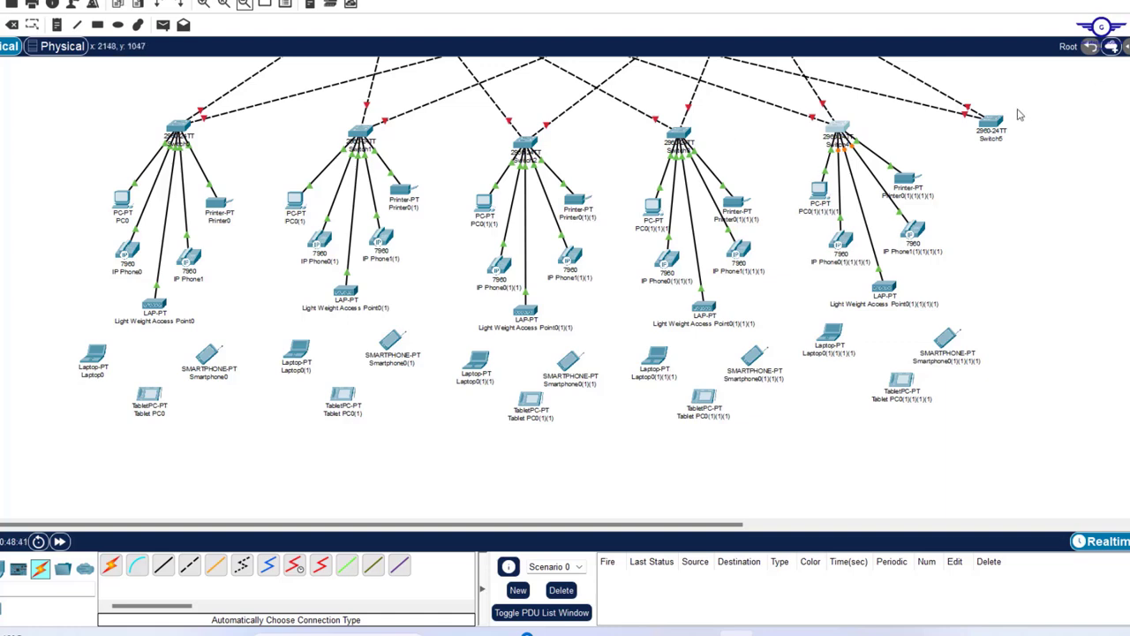
scroll(954, 210, "up", 6)
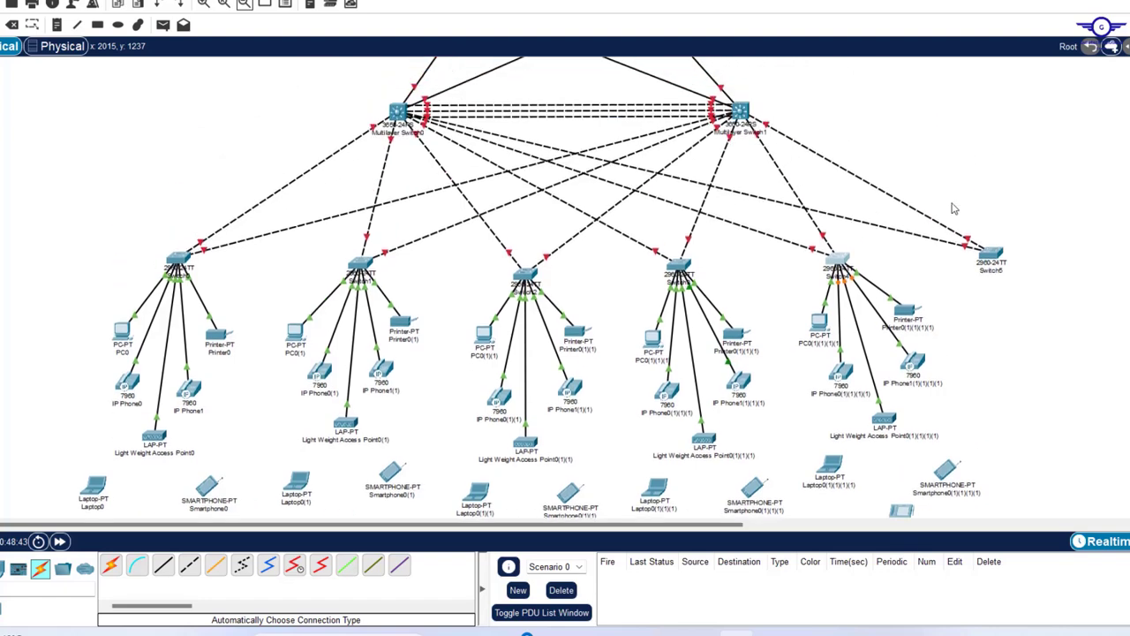
scroll(954, 209, "down", 4)
scroll(954, 209, "up", 2)
scroll(954, 209, "down", 5)
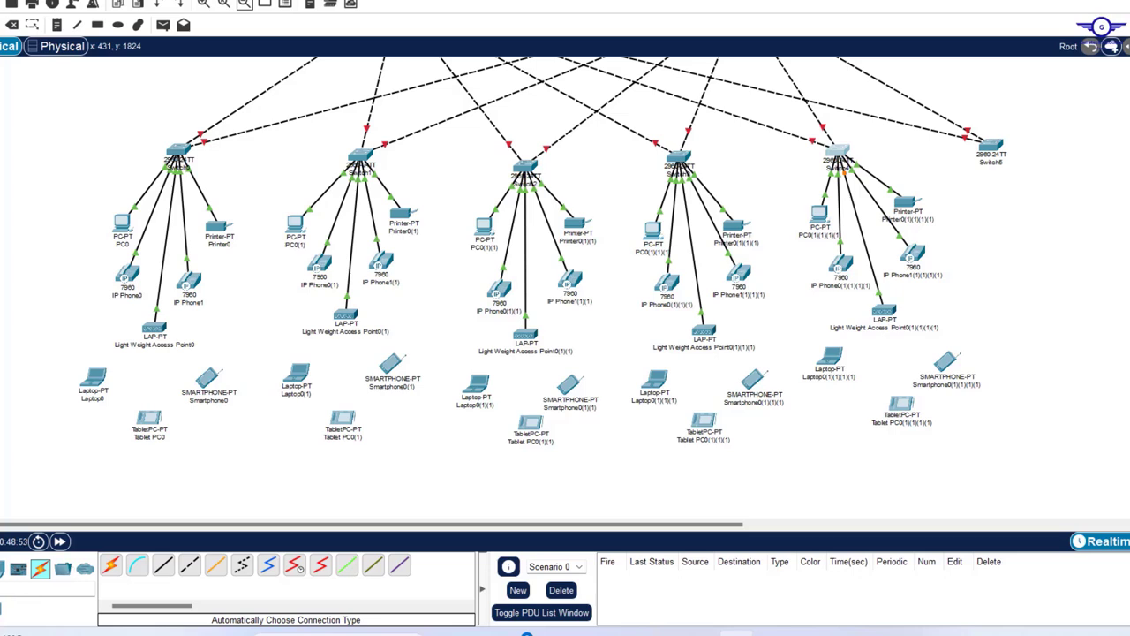
- Drag Server-PT from End Devices beside Switch5 to create Server0, Server1 and Server2
left_click(3, 569)
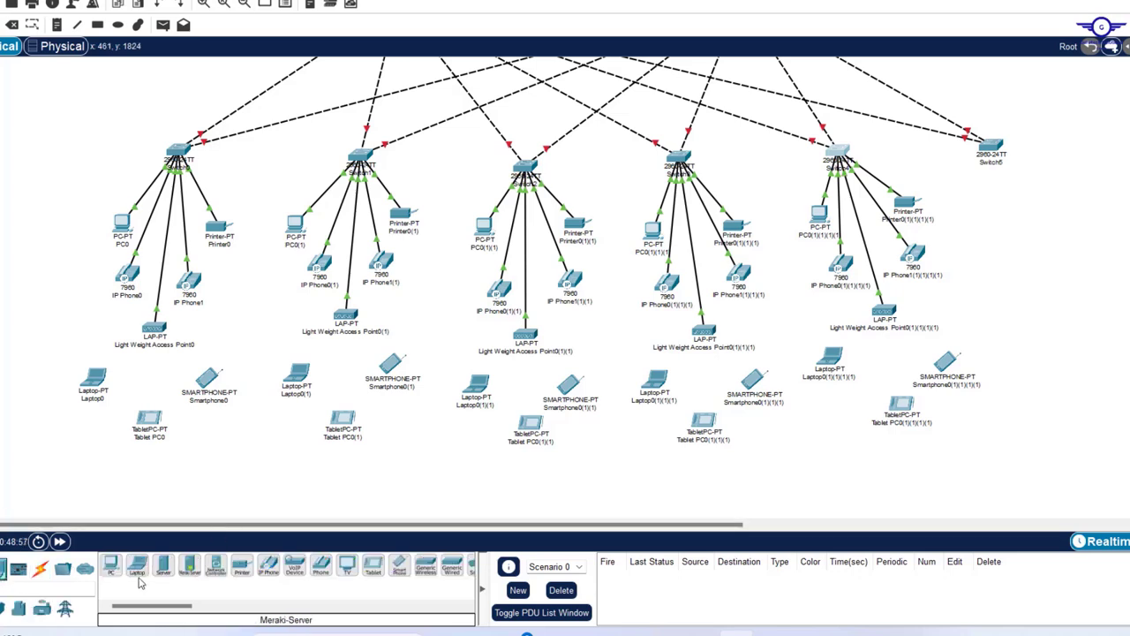
left_click_drag(165, 569, 991, 232)
left_click_drag(163, 567, 1043, 284)
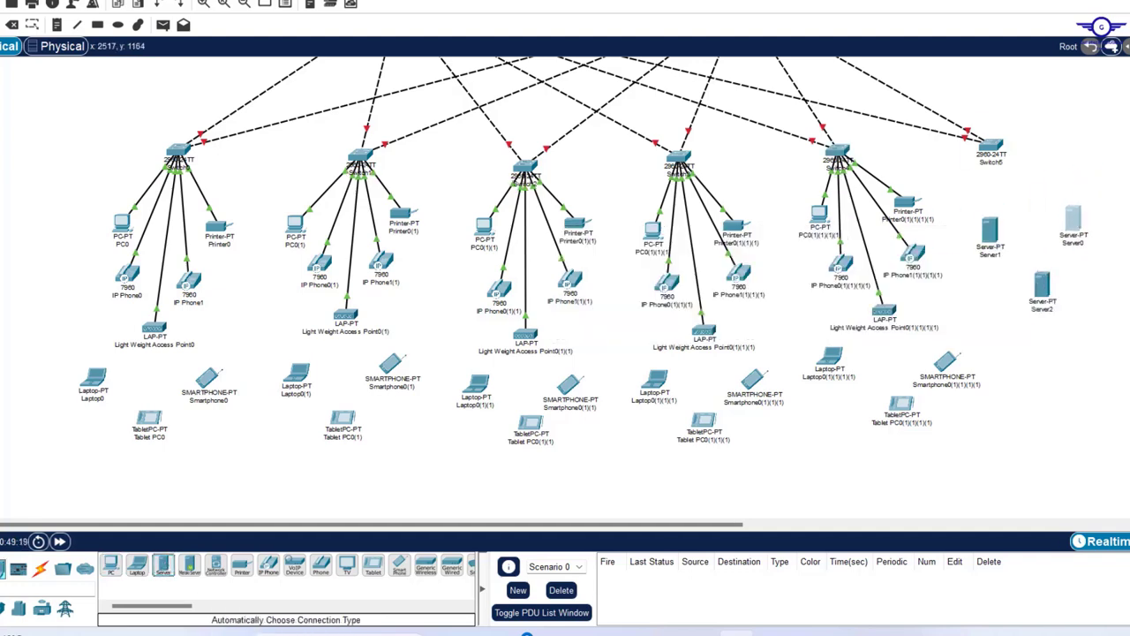
scroll(565, 283, "up", 3)
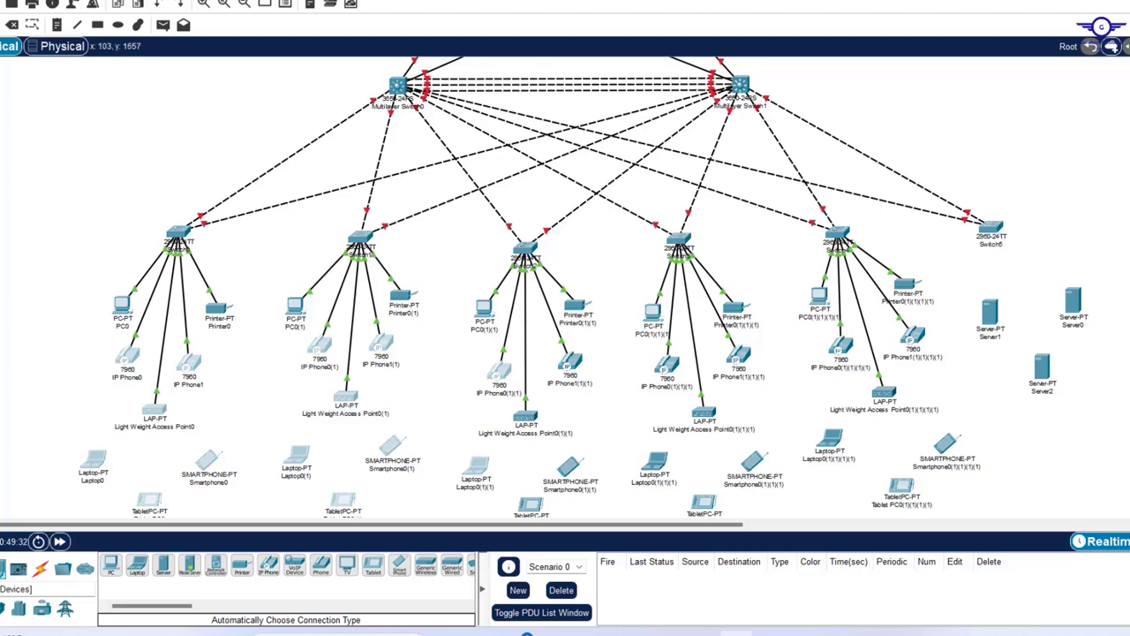
- Place a WLC-2504 wireless LAN controller at the top right of the topology
left_click(40, 608)
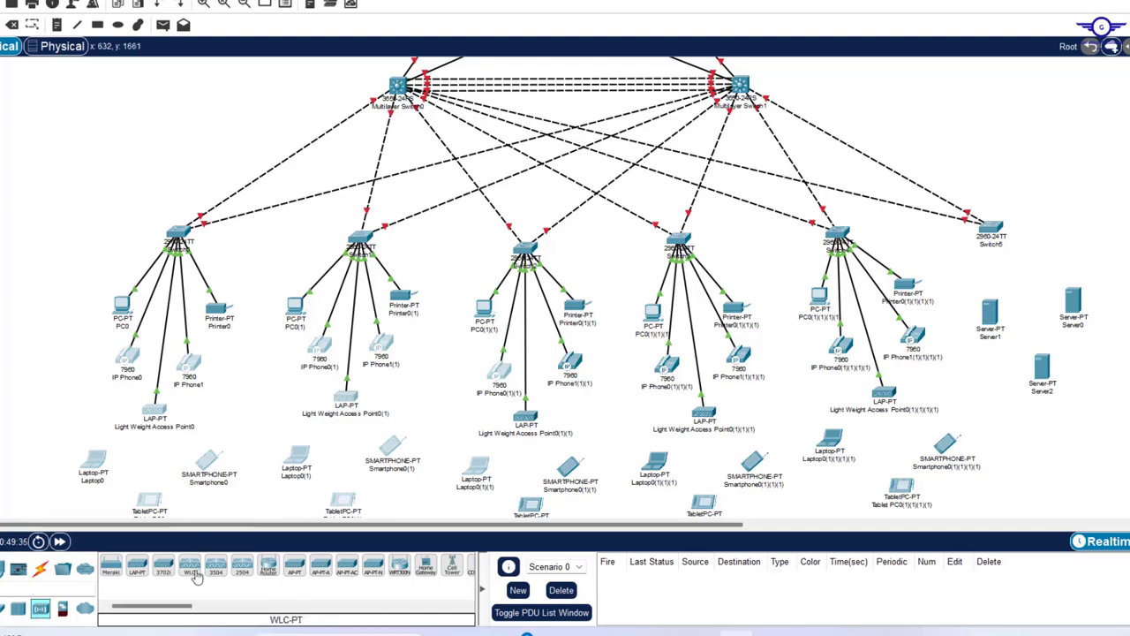
left_click(244, 569)
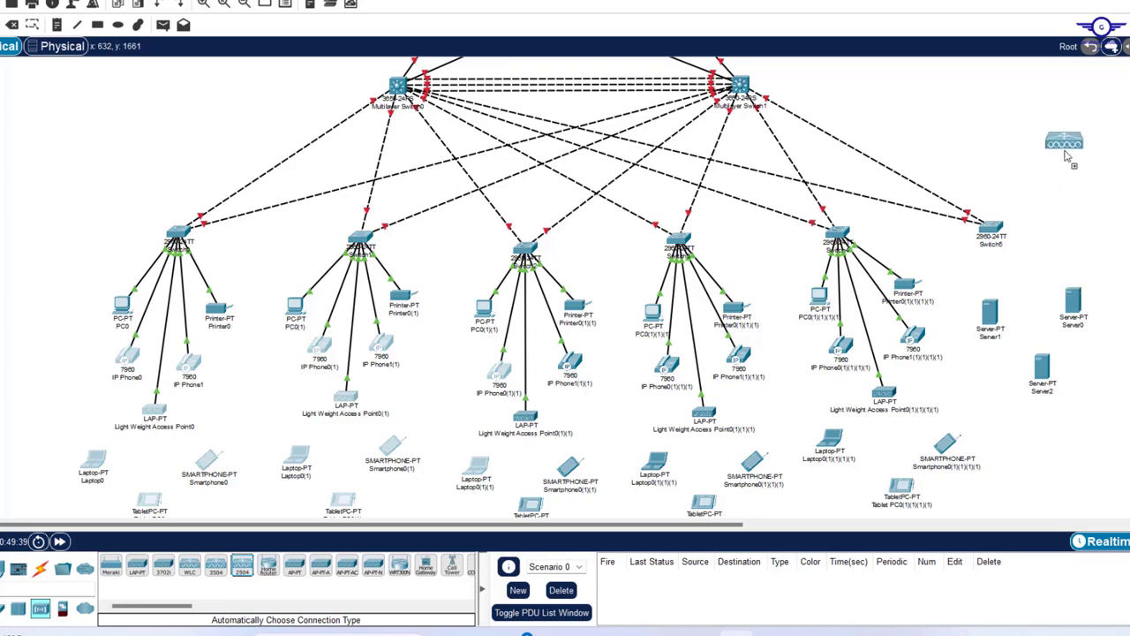
left_click(1103, 113)
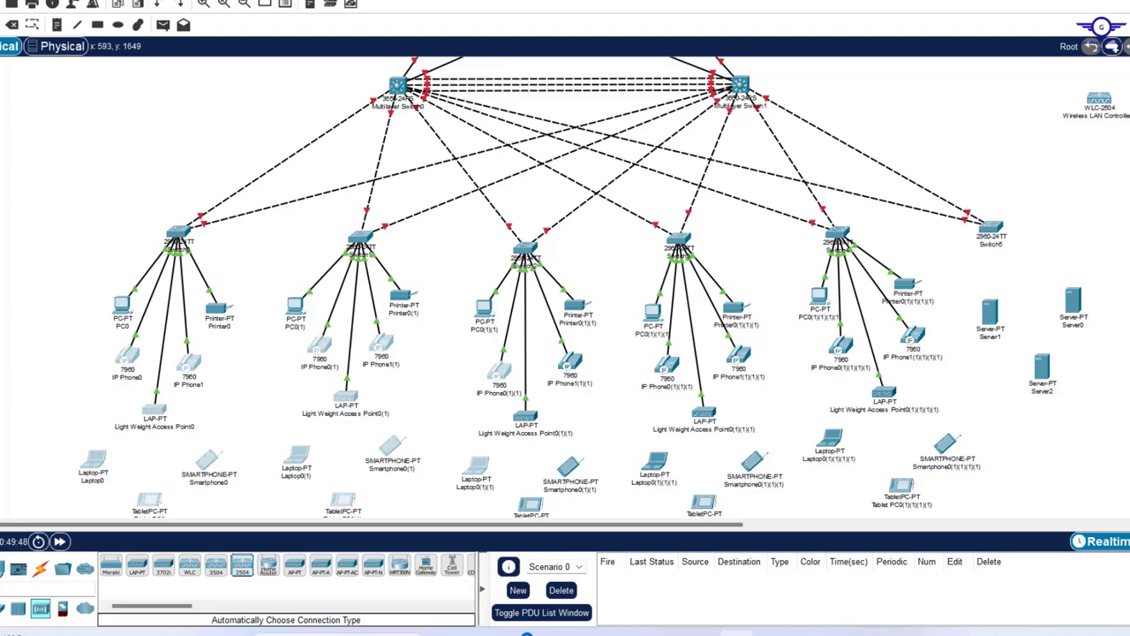
- Place a 2811 router, Router2, below the controller and nudge it into position
left_click(18, 607)
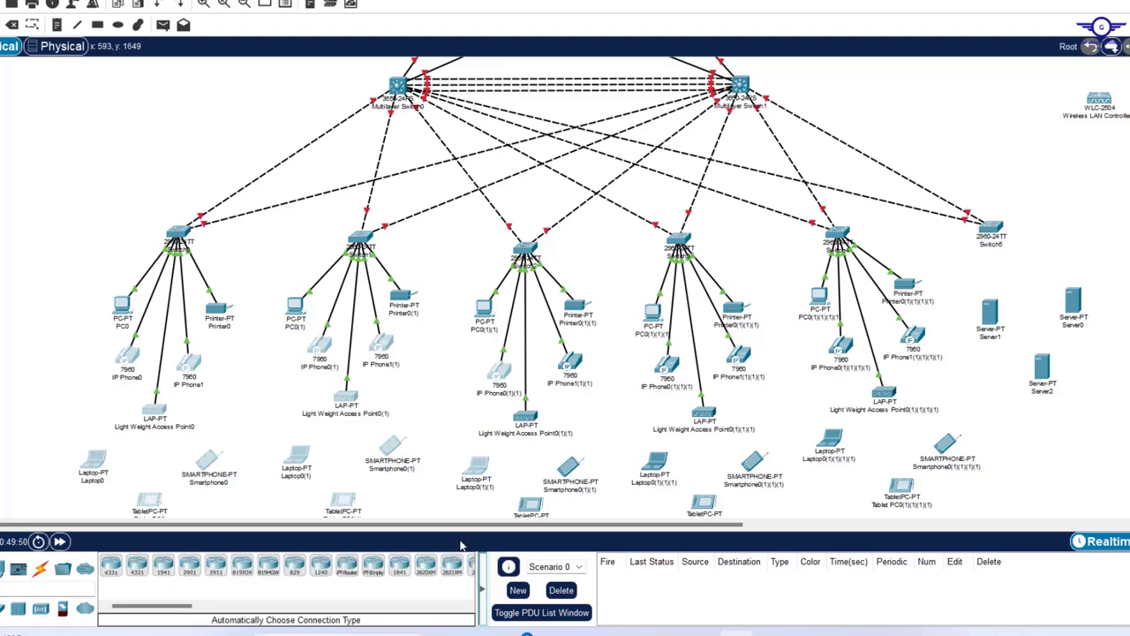
left_click_drag(186, 610, 221, 608)
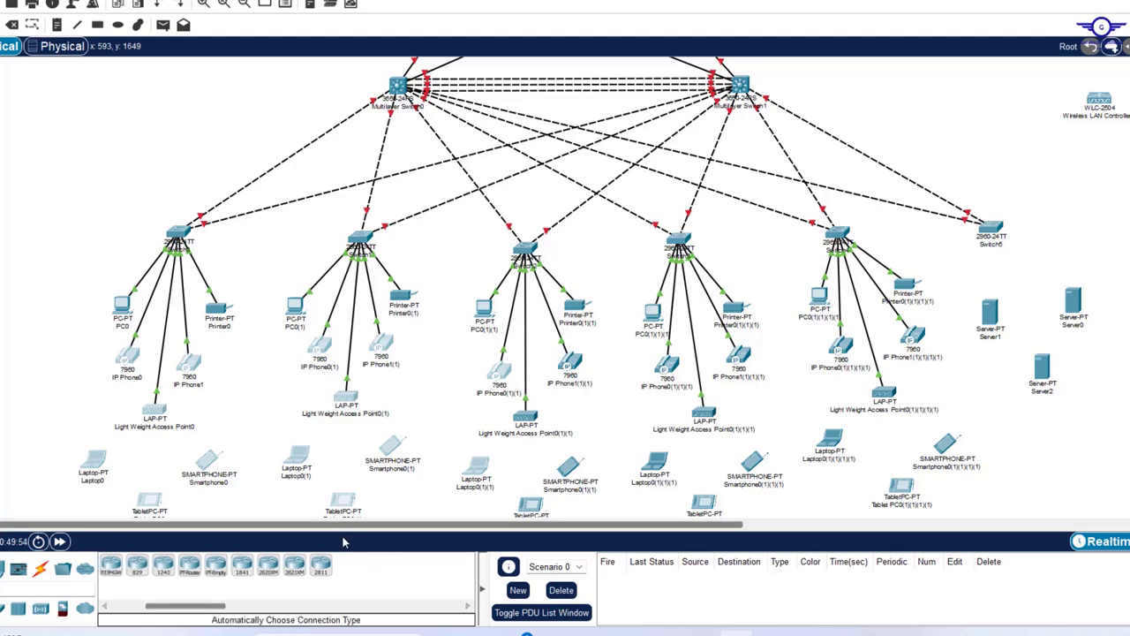
left_click(320, 569)
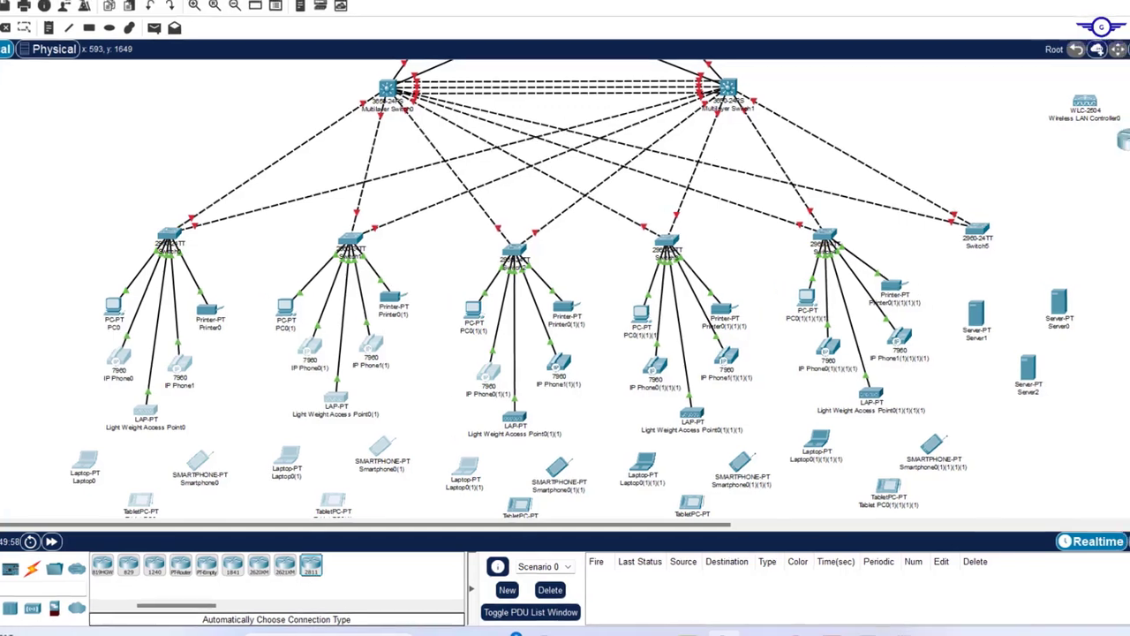
left_click(1123, 148)
left_click_drag(1095, 168, 1084, 154)
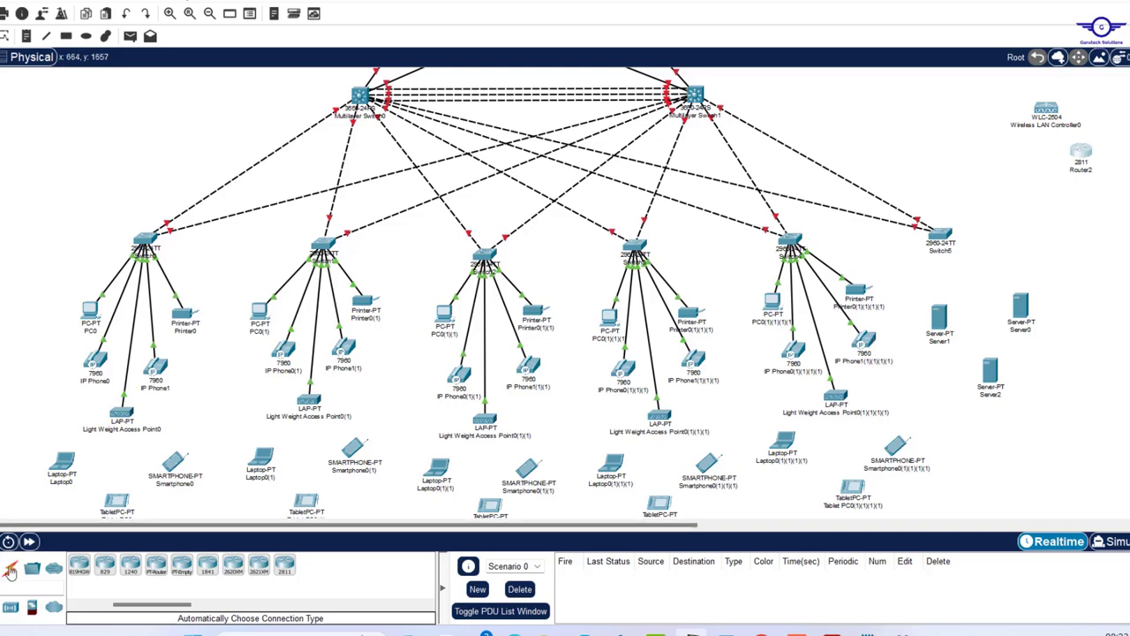
- Pick the automatic connection type, review the topology by scrolling, then bring up the Acrobat brief
left_click(11, 570)
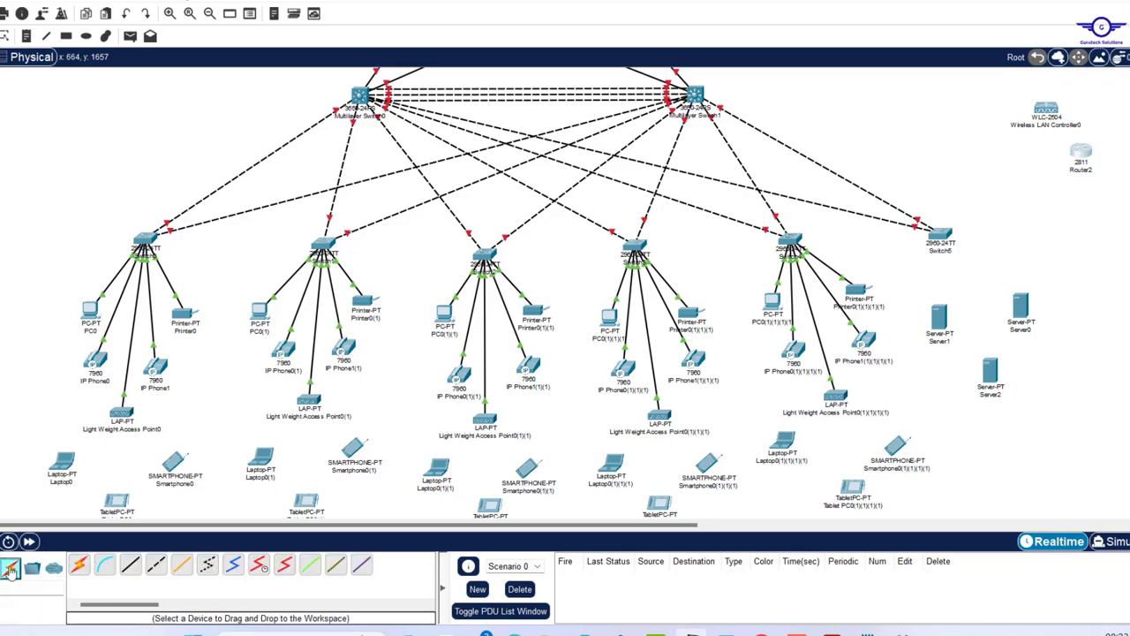
left_click(79, 564)
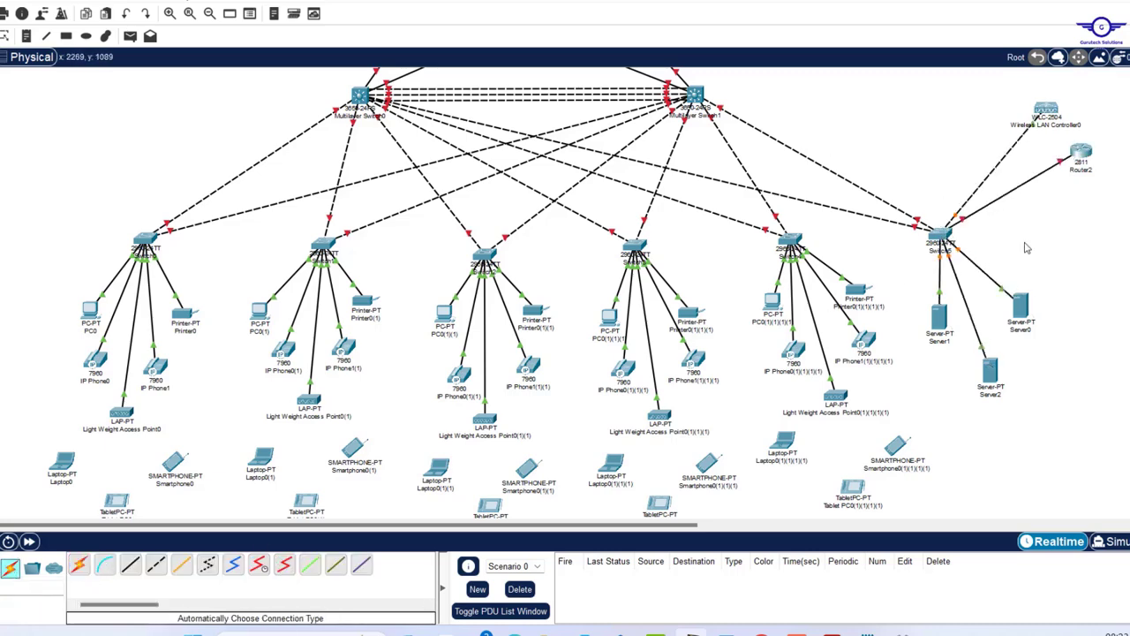
scroll(1027, 244, "up", 1)
scroll(1027, 247, "up", 2)
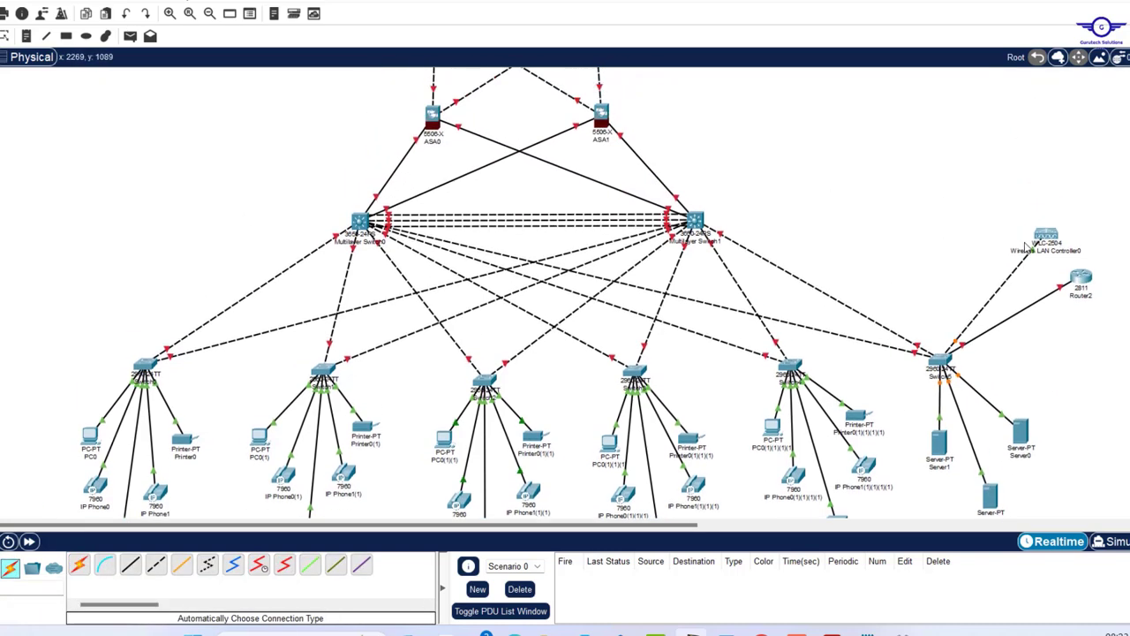
scroll(1028, 247, "up", 5)
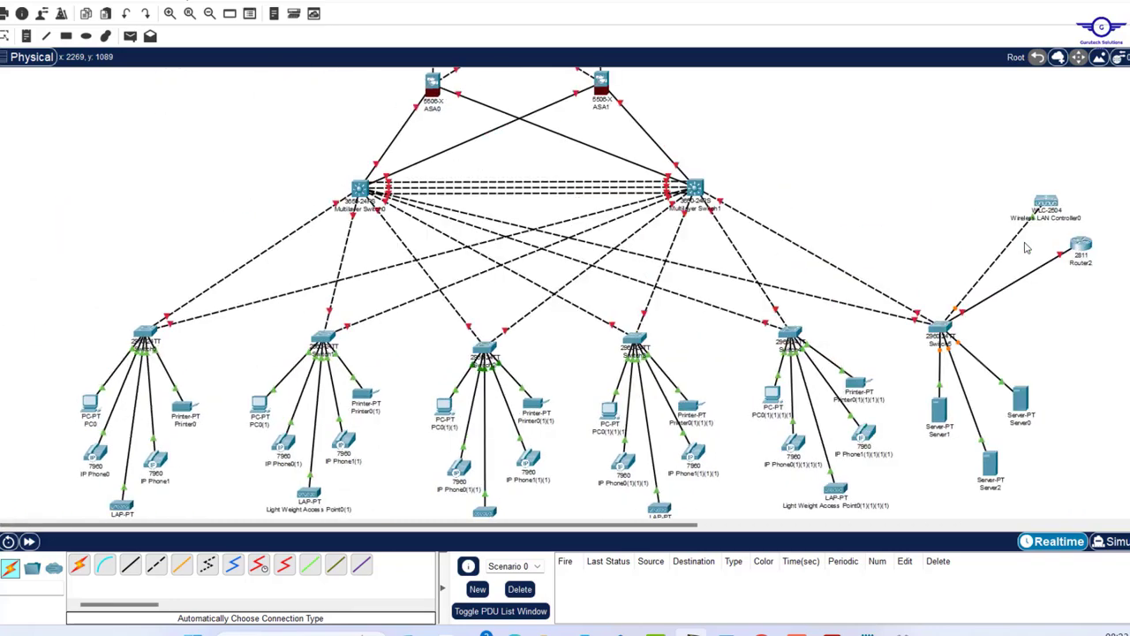
scroll(1027, 247, "down", 10)
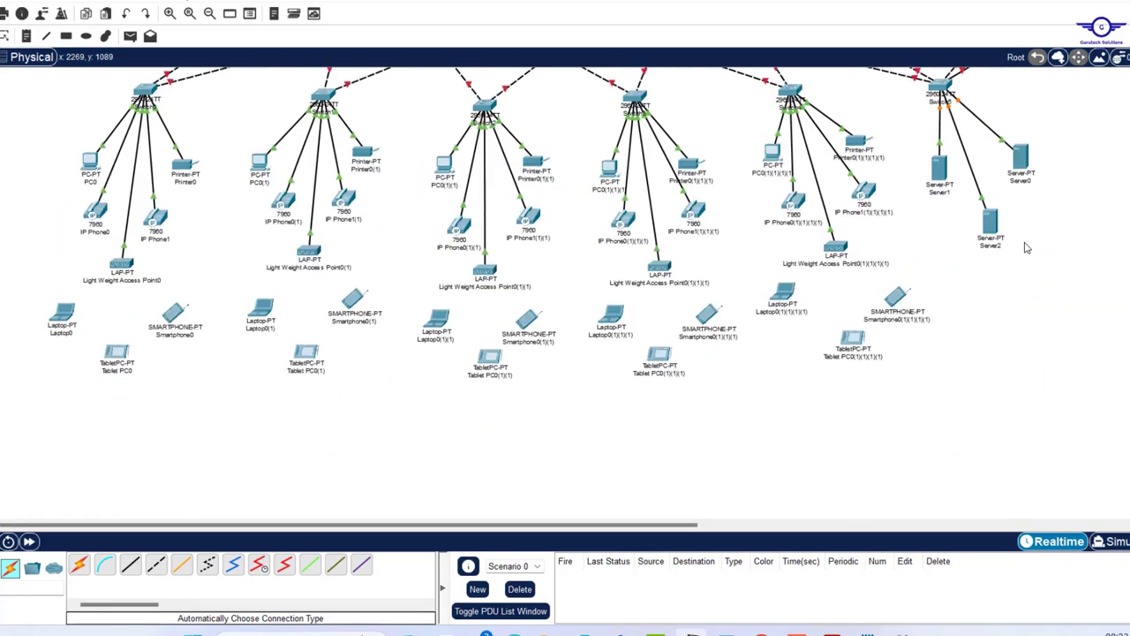
scroll(1027, 248, "up", 5)
scroll(1027, 248, "up", 4)
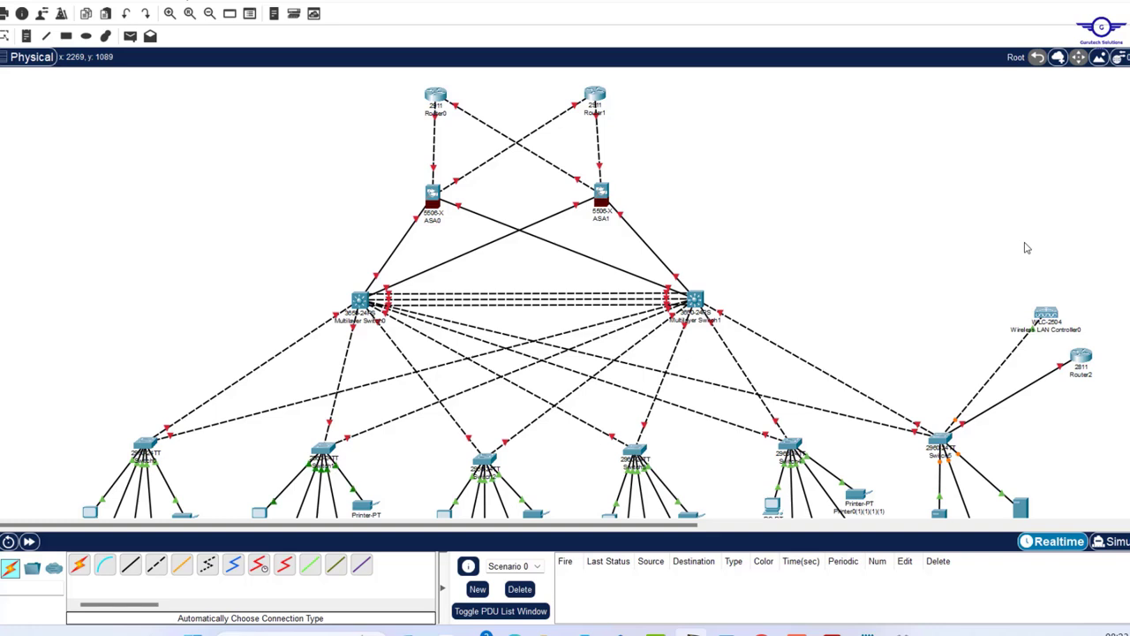
scroll(1028, 247, "up", 2)
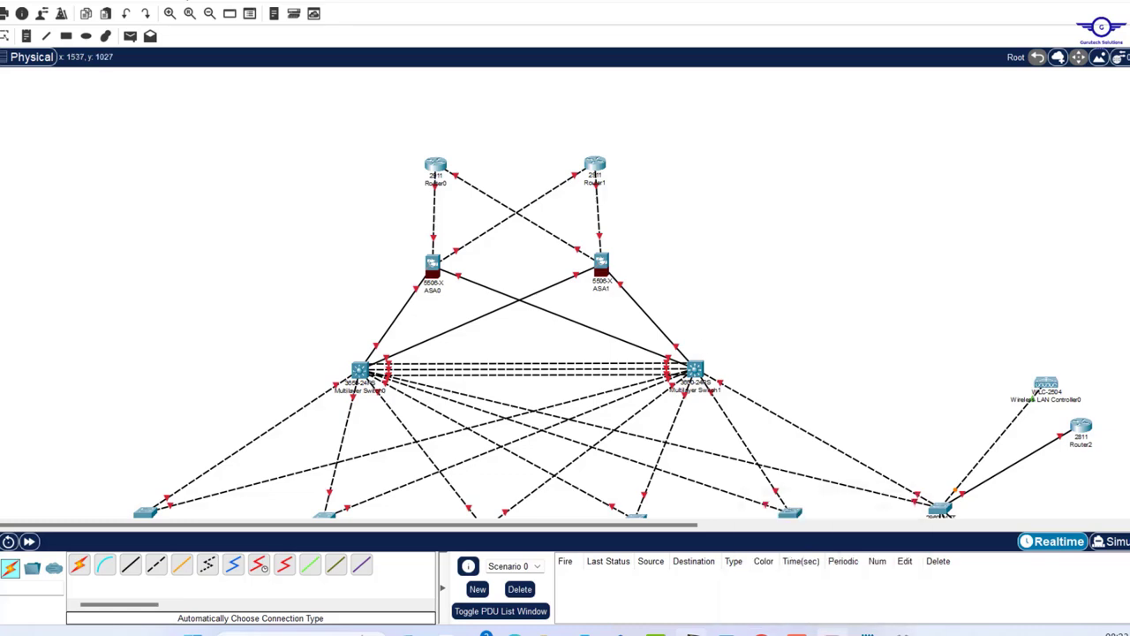
left_click(827, 633)
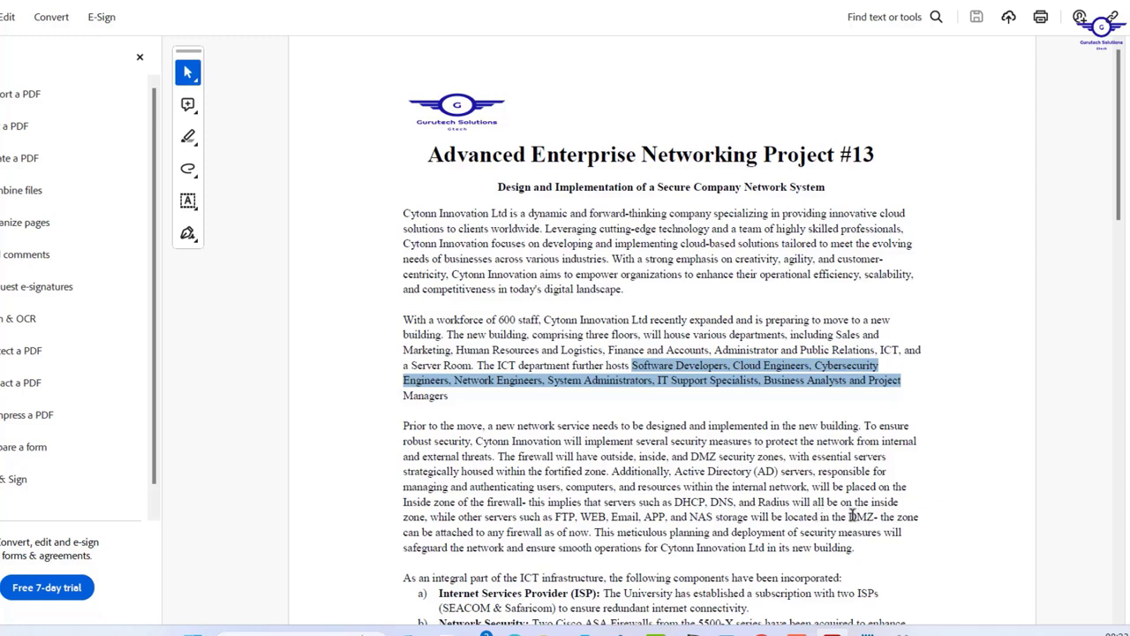
- Highlight the 'DMZ can be attached to any firewall' sentence, then Alt+Tab back to Packet Tracer
left_click_drag(849, 516, 572, 533)
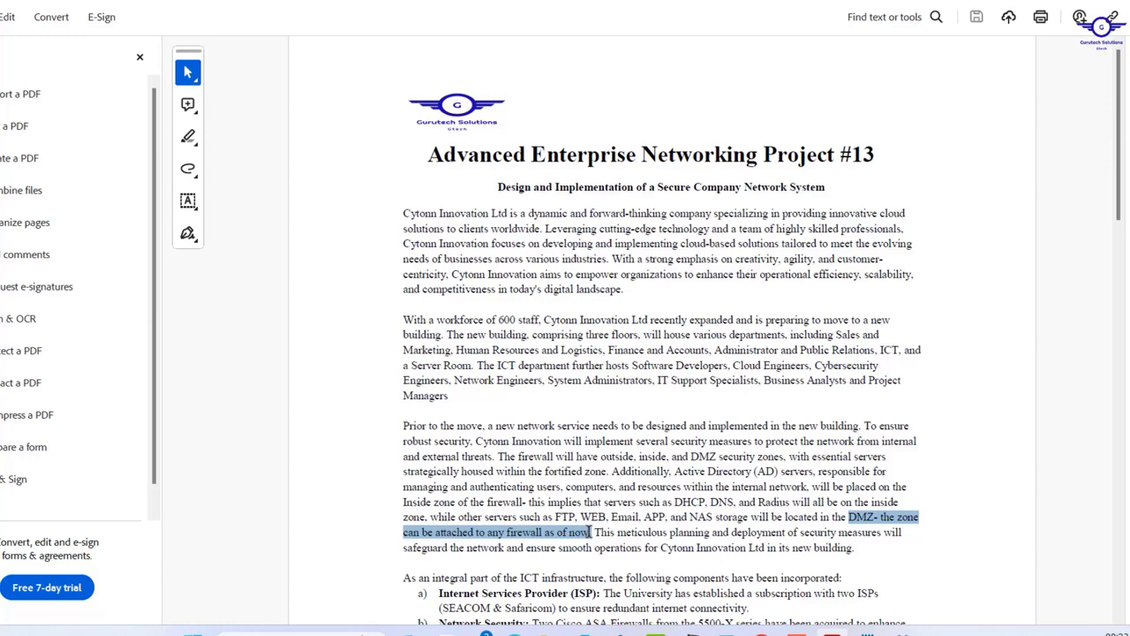
left_click_drag(590, 532, 593, 532)
key("alt+Tab")
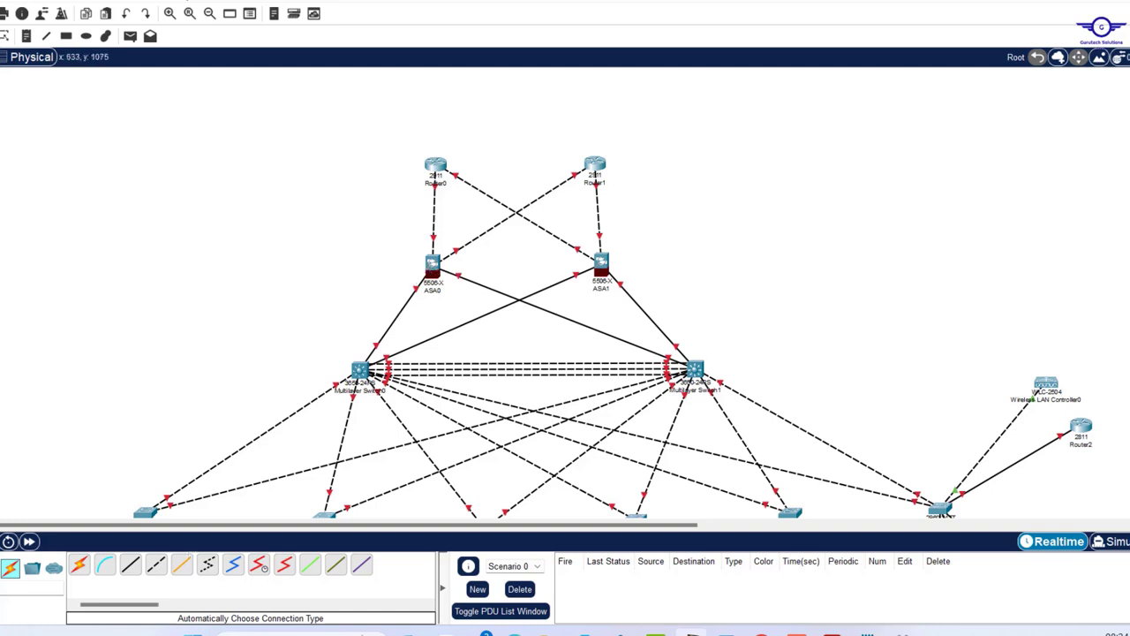
- Place a 2960 switch on the canvas to the left of ASA0
left_click(54, 570)
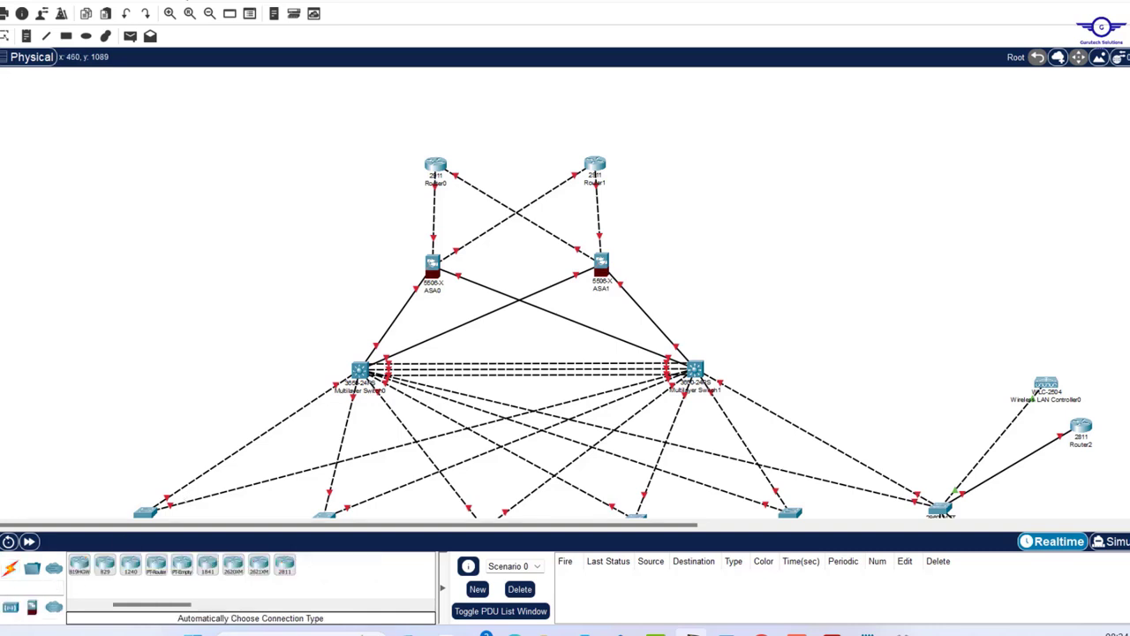
left_click(55, 573)
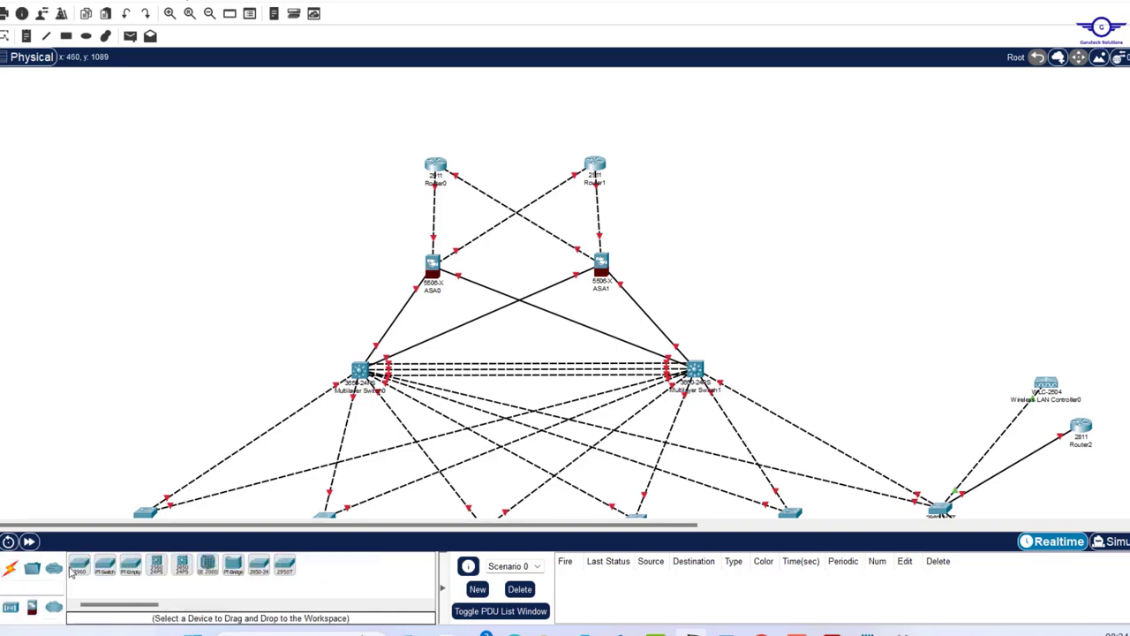
left_click_drag(78, 572, 208, 198)
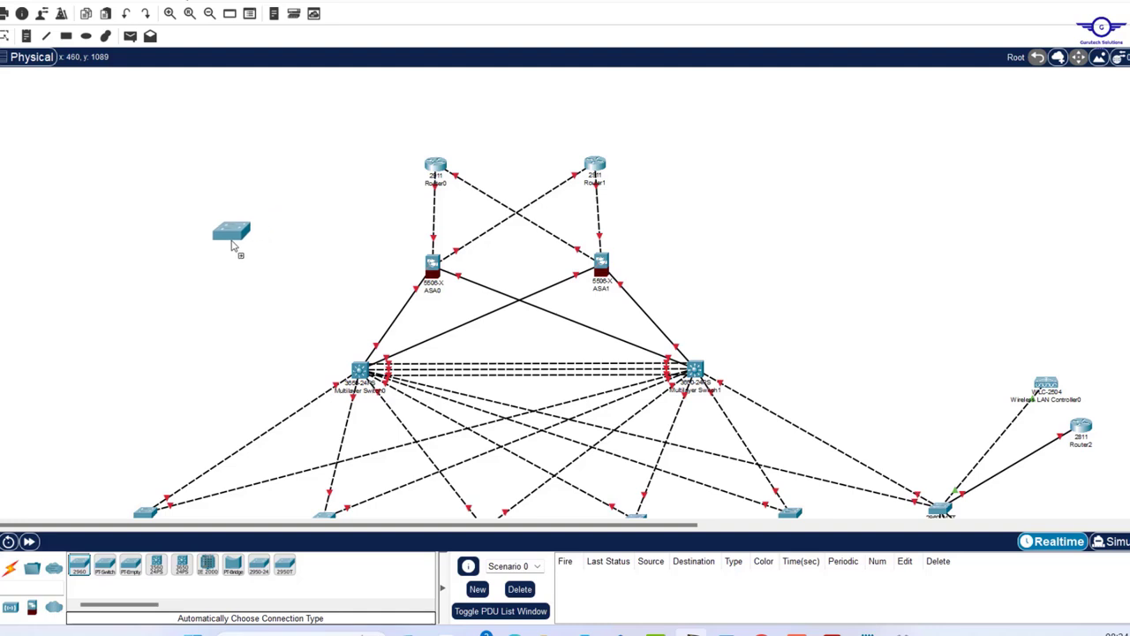
left_click(226, 242)
left_click_drag(227, 242, 289, 253)
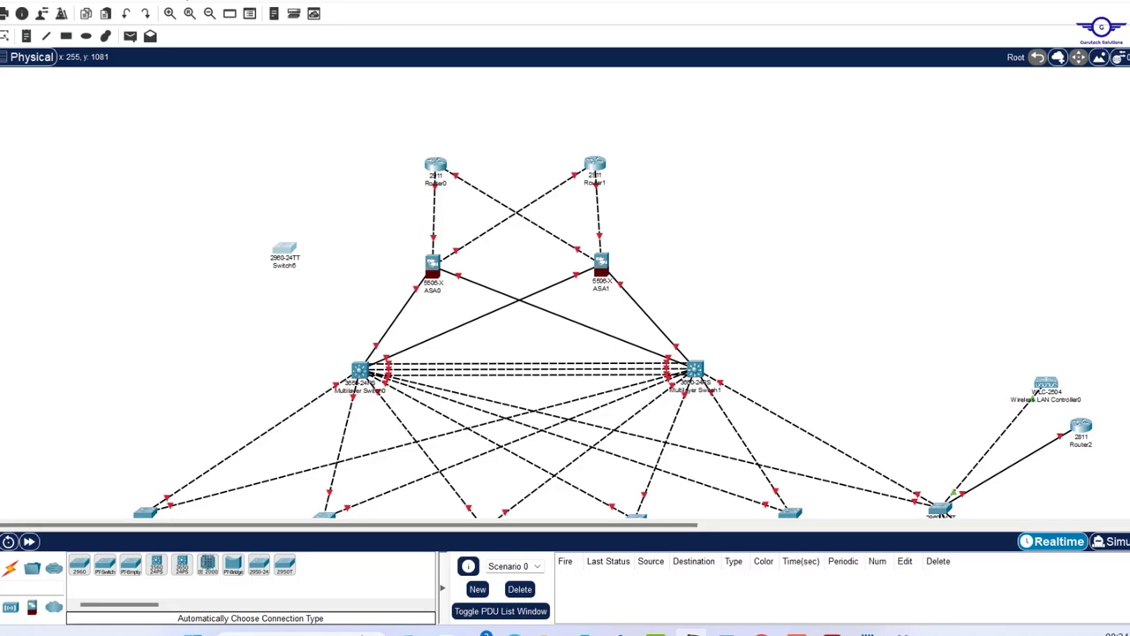
- Add five Server-PT servers and arrange them around the new switch
left_click(2, 568)
left_click(131, 565, "ctrl")
left_click(65, 192)
left_click(46, 262)
left_click(99, 299)
left_click(127, 149)
left_click_drag(26, 115, 154, 336)
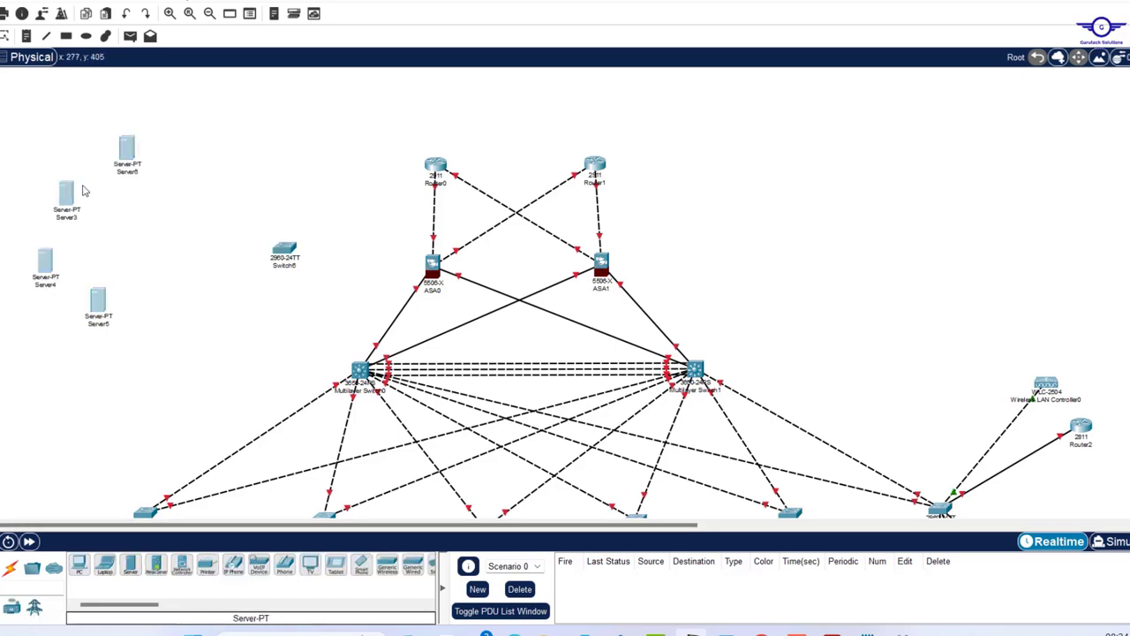
left_click_drag(74, 193, 181, 291)
key("alt+Tab")
key("alt+Tab")
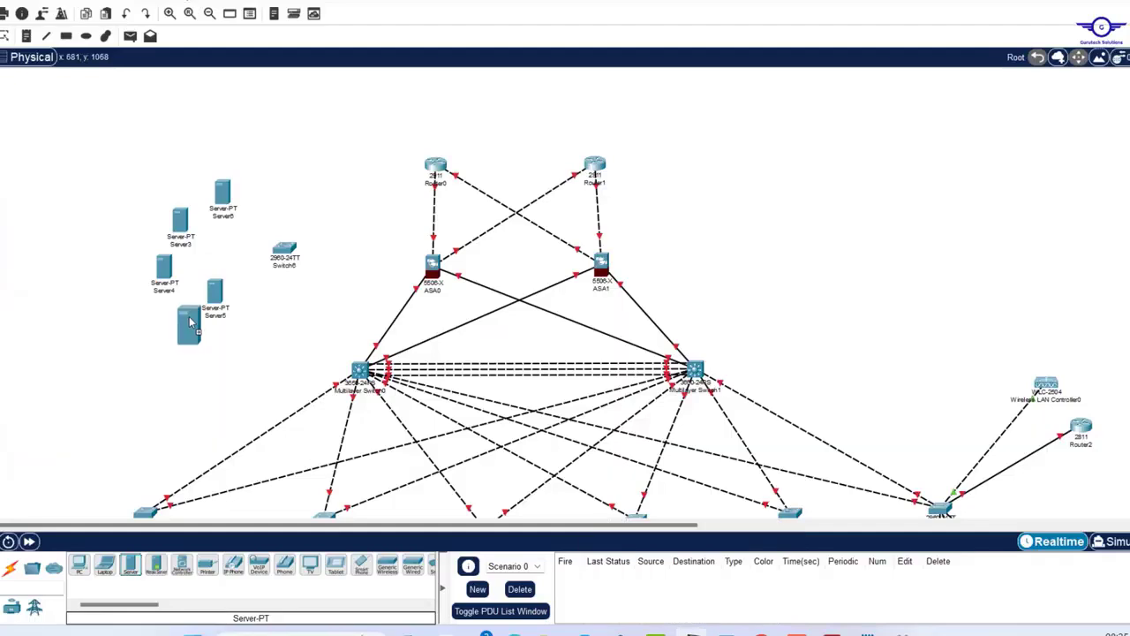
left_click_drag(196, 181, 237, 184)
left_click_drag(180, 207, 192, 196)
- Auto-cable the new switch to ASA0 and the servers to the switch, then shift the group down
left_click(9, 568)
left_click(79, 565)
left_click(284, 250)
left_click(432, 263)
left_click(236, 186)
left_click(284, 250)
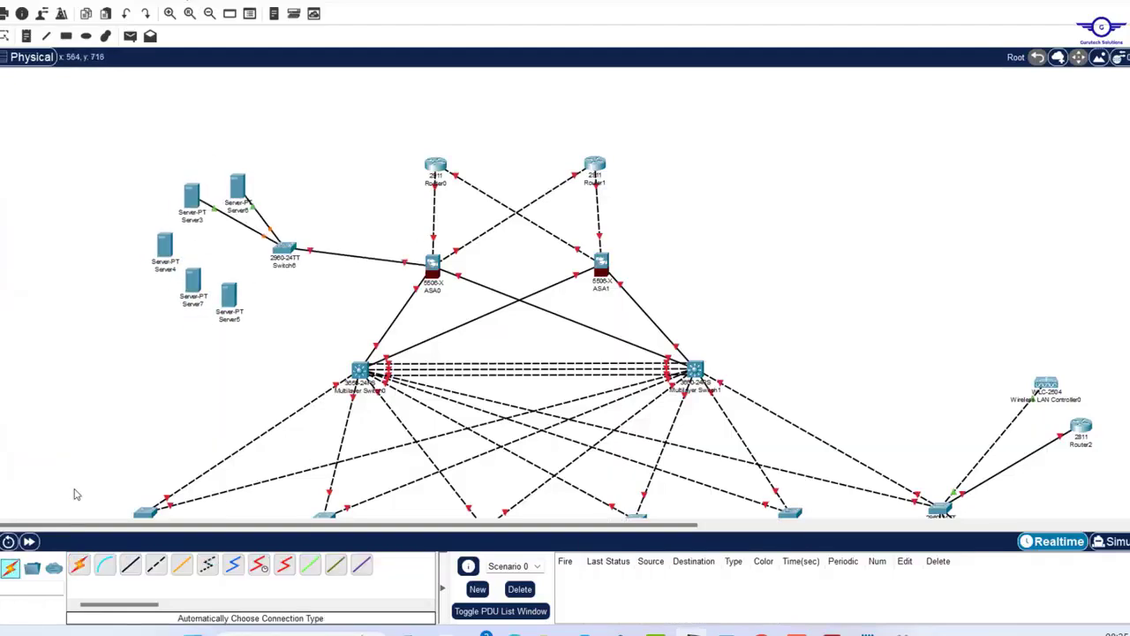
left_click(79, 565)
left_click(229, 296)
left_click(284, 250)
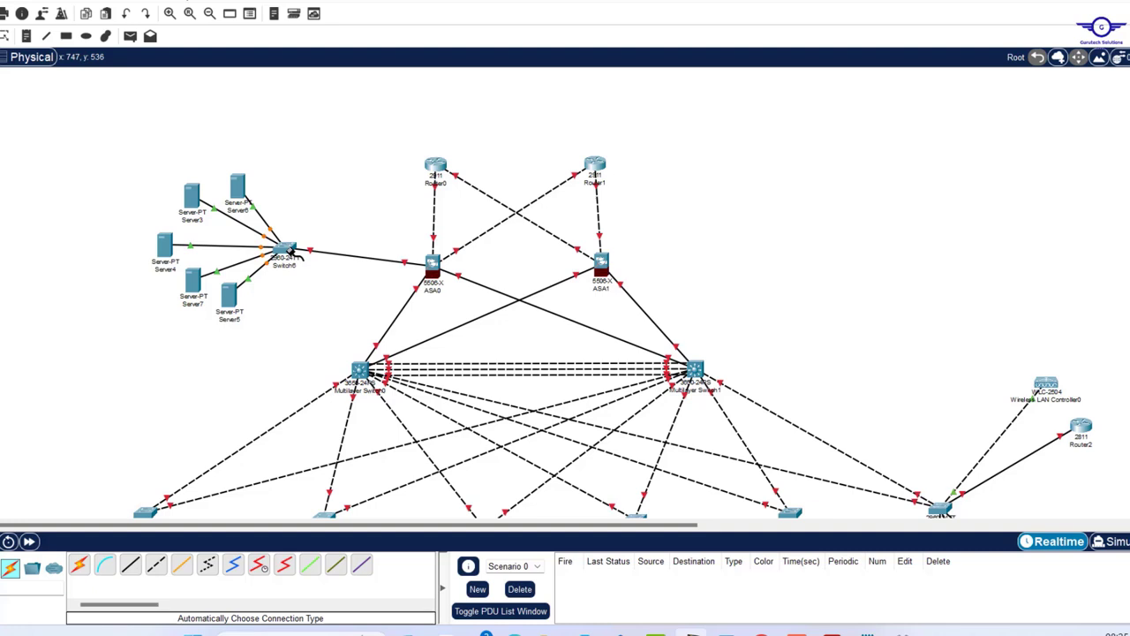
left_click_drag(136, 165, 332, 318)
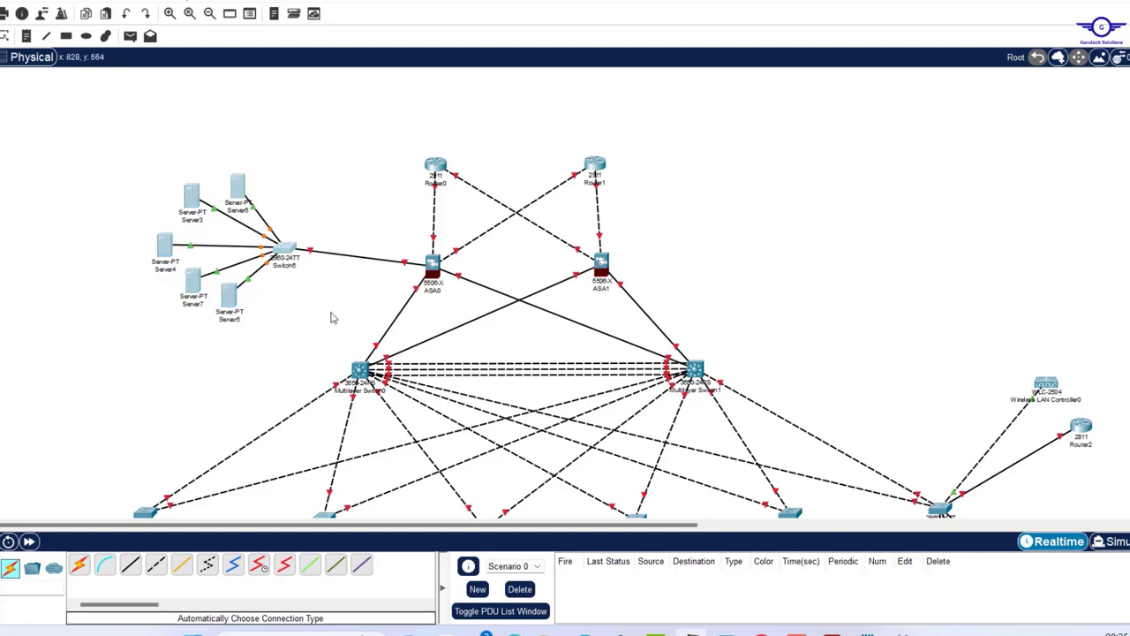
left_click_drag(284, 253, 285, 277)
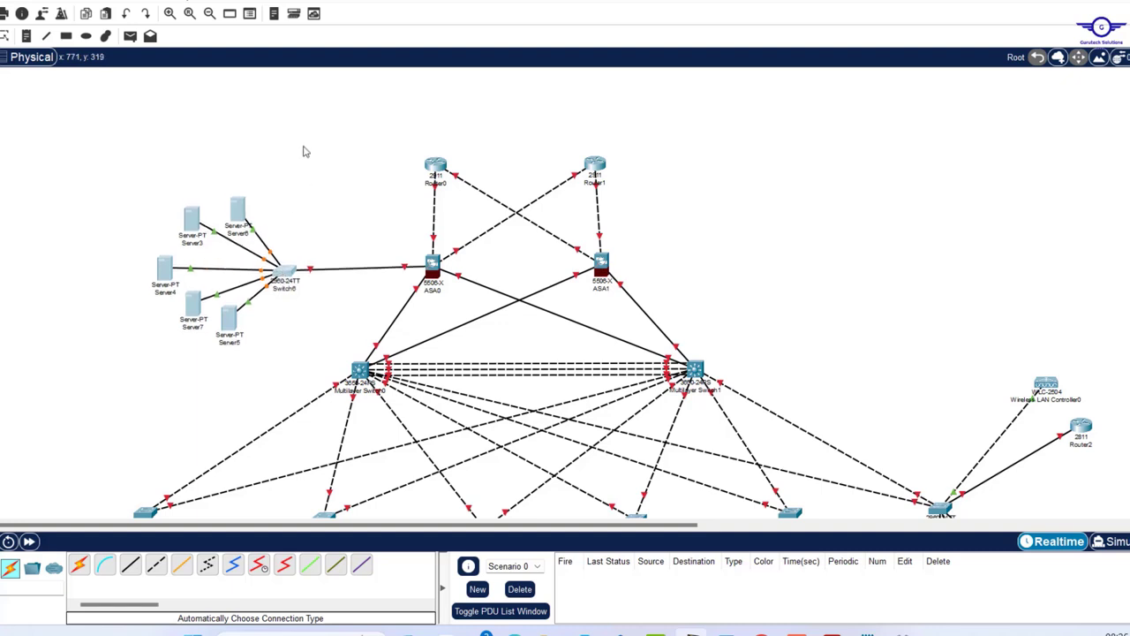
left_click(303, 152)
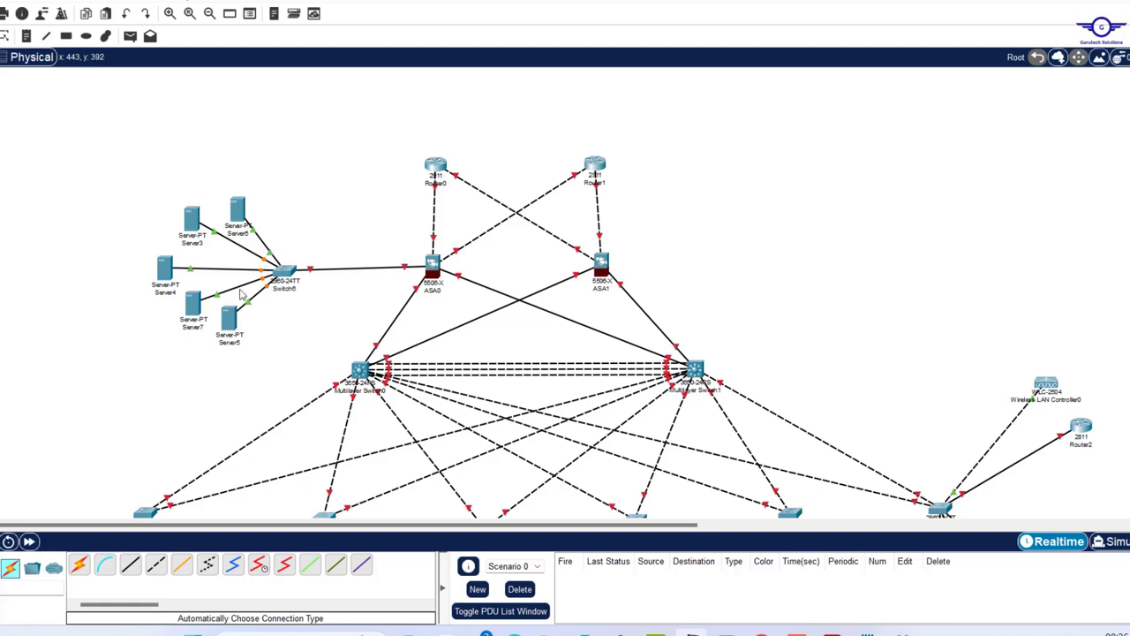
left_click_drag(145, 181, 257, 360)
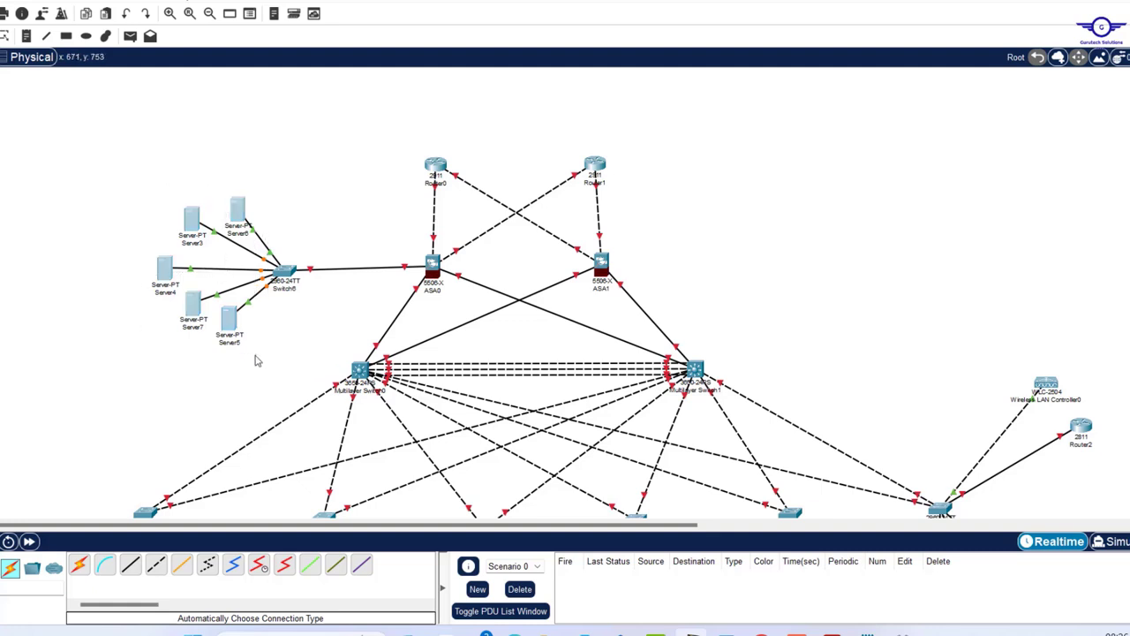
left_click(321, 175)
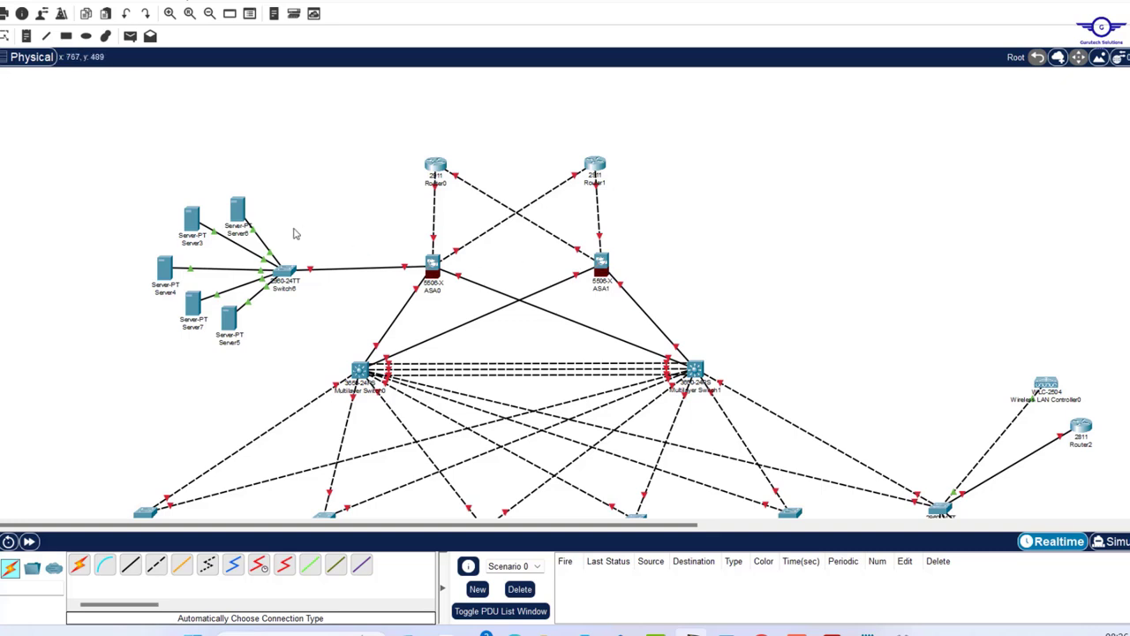
left_click_drag(143, 177, 302, 364)
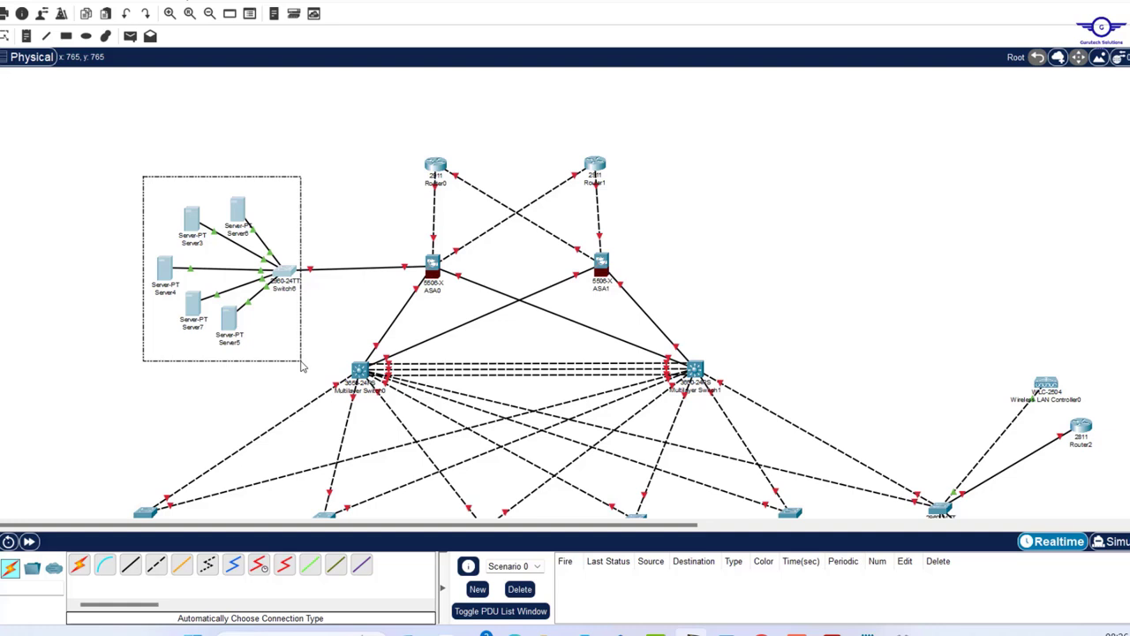
left_click_drag(301, 364, 303, 366)
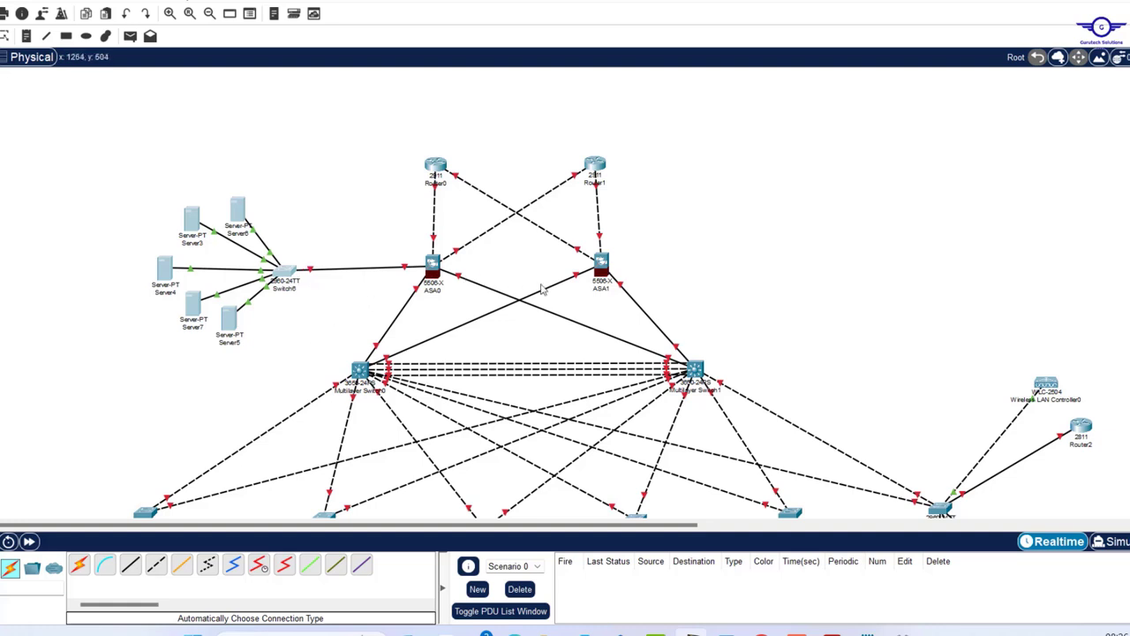
scroll(539, 337, "down", 5)
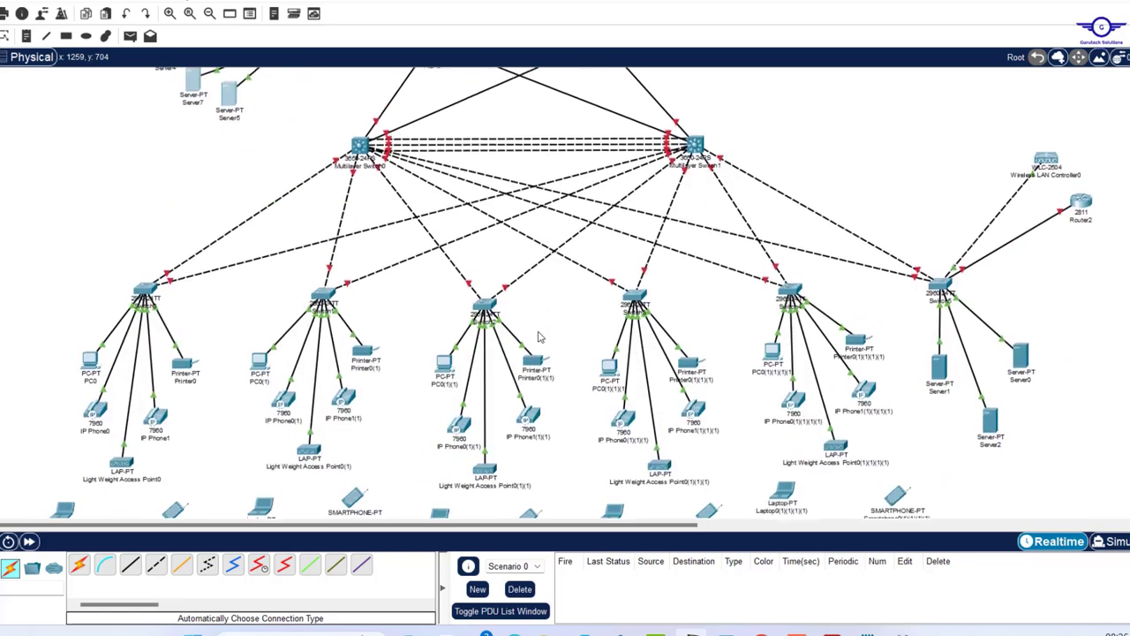
scroll(539, 336, "up", 5)
scroll(539, 337, "up", 1)
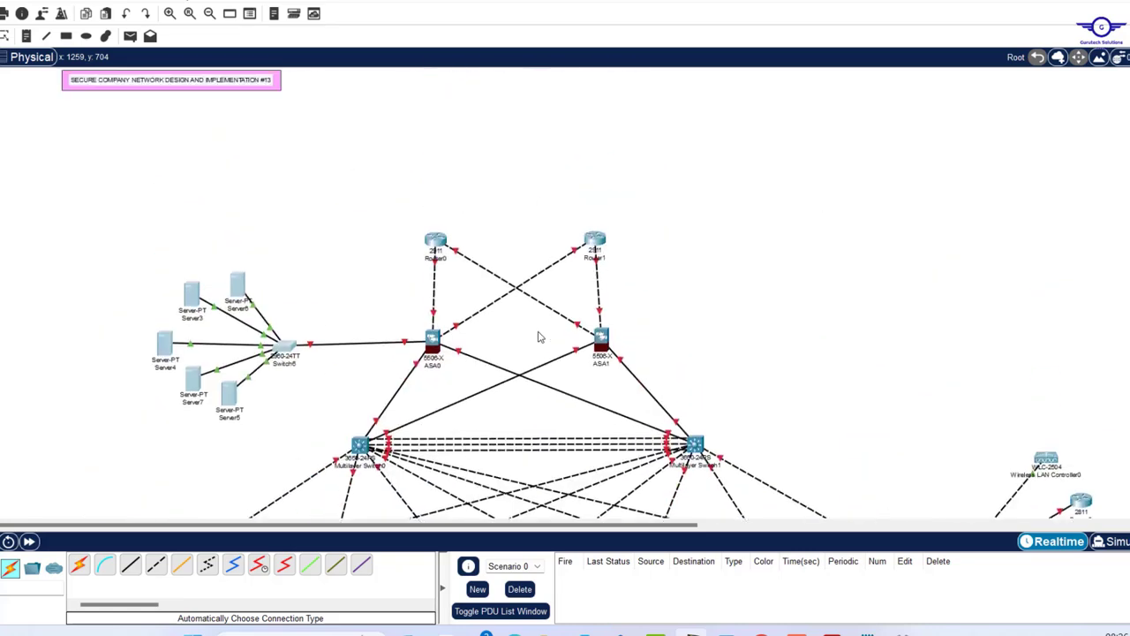
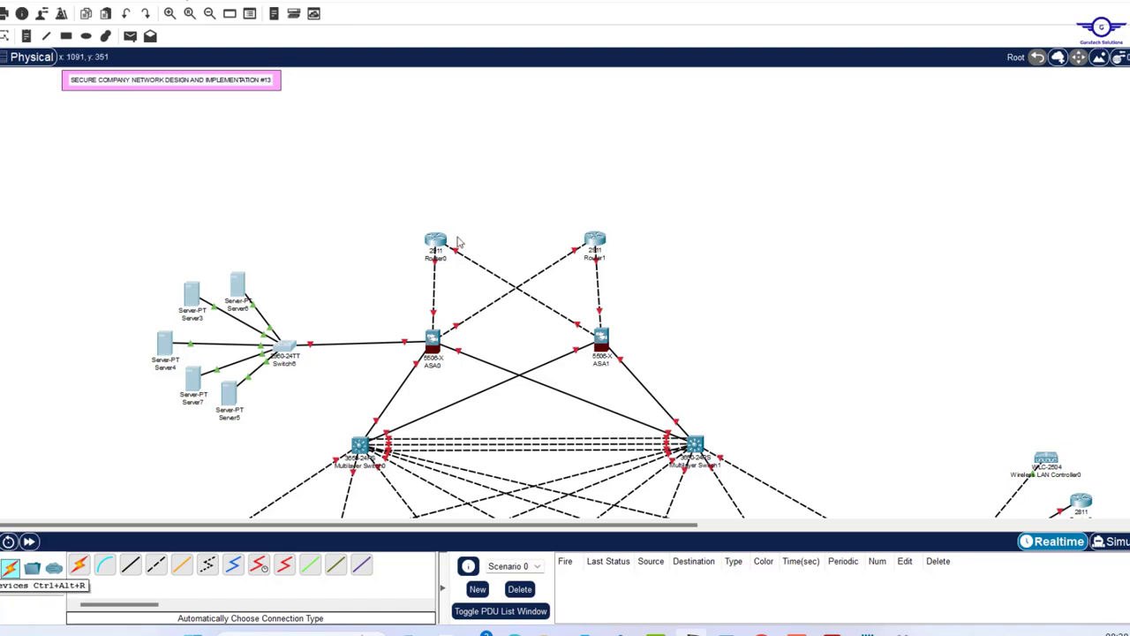
- Place a 2911 router (Router4) above Router0 and Router1
left_click(10, 568)
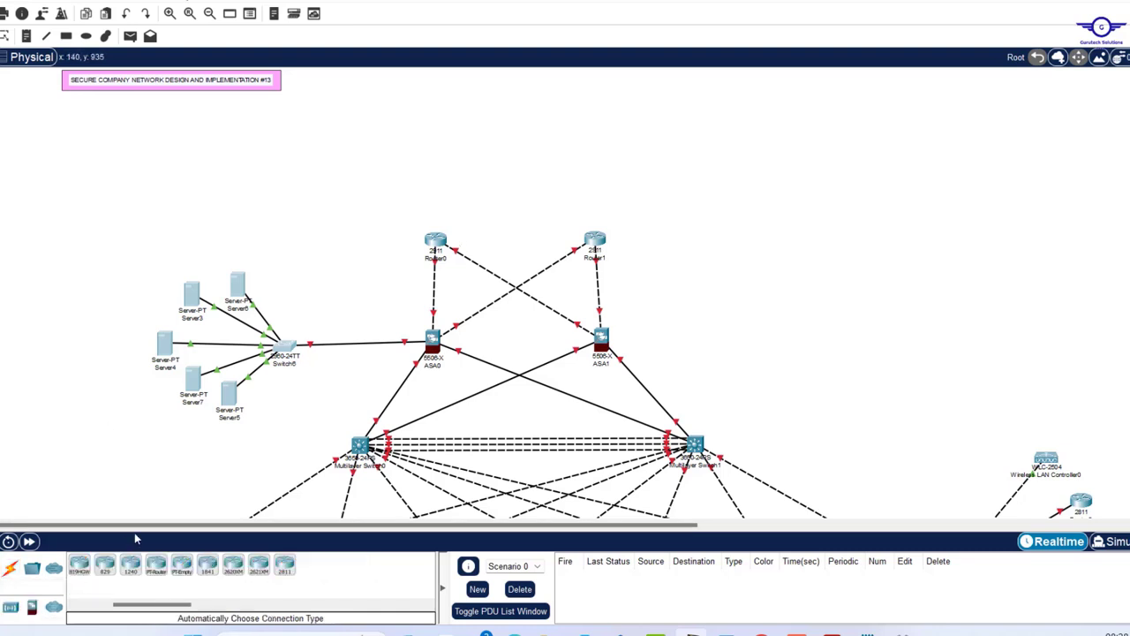
scroll(112, 584, "left", 3)
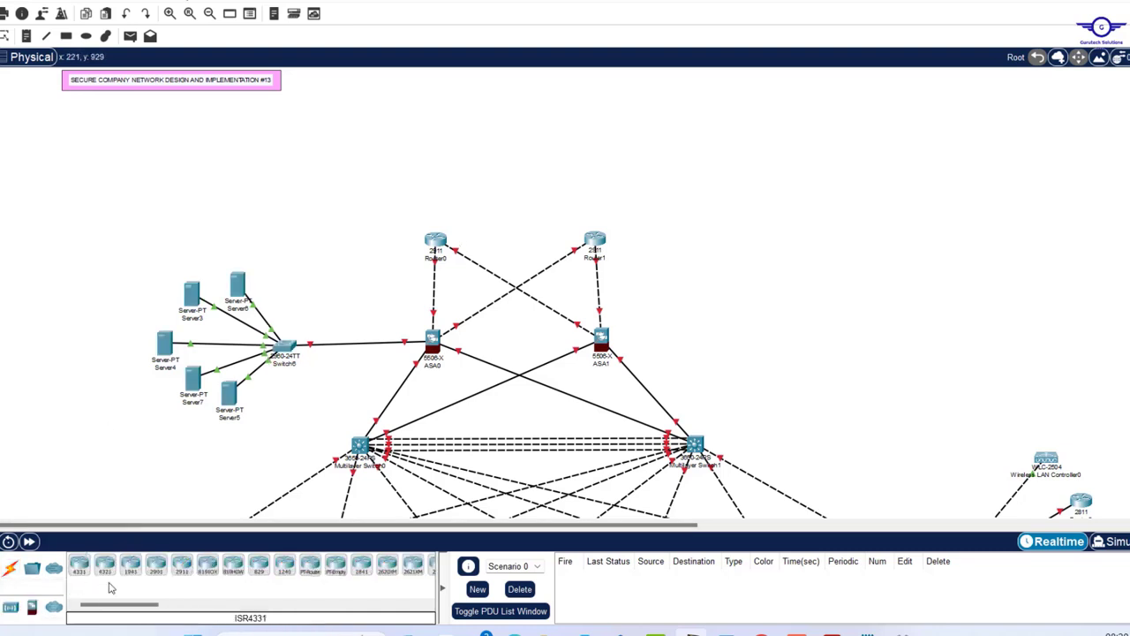
left_click(181, 565)
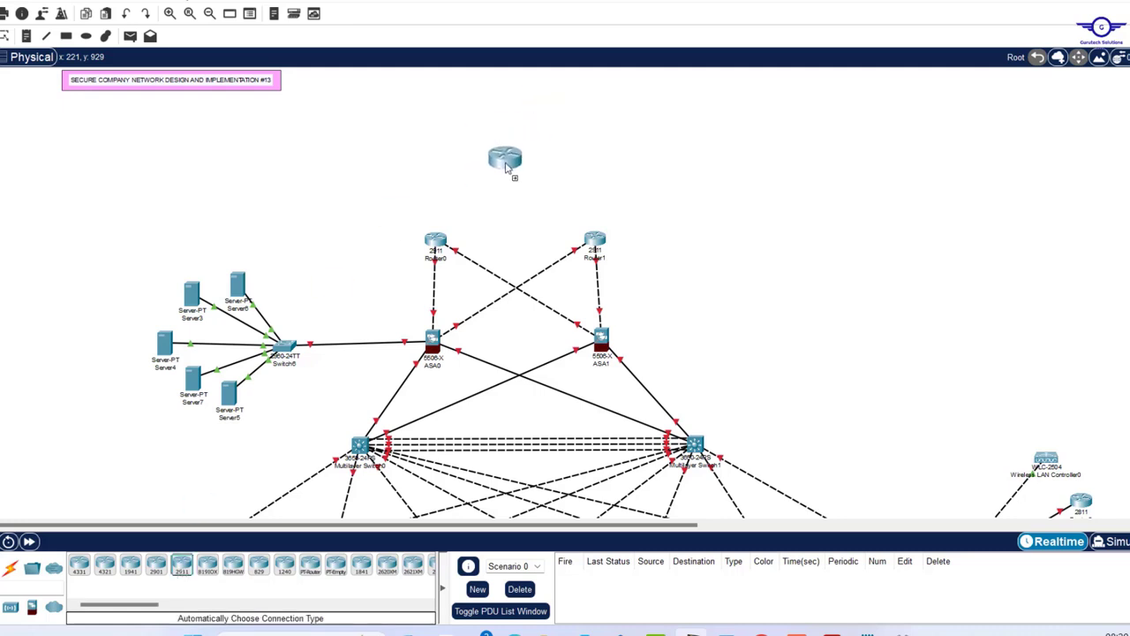
left_click(511, 166)
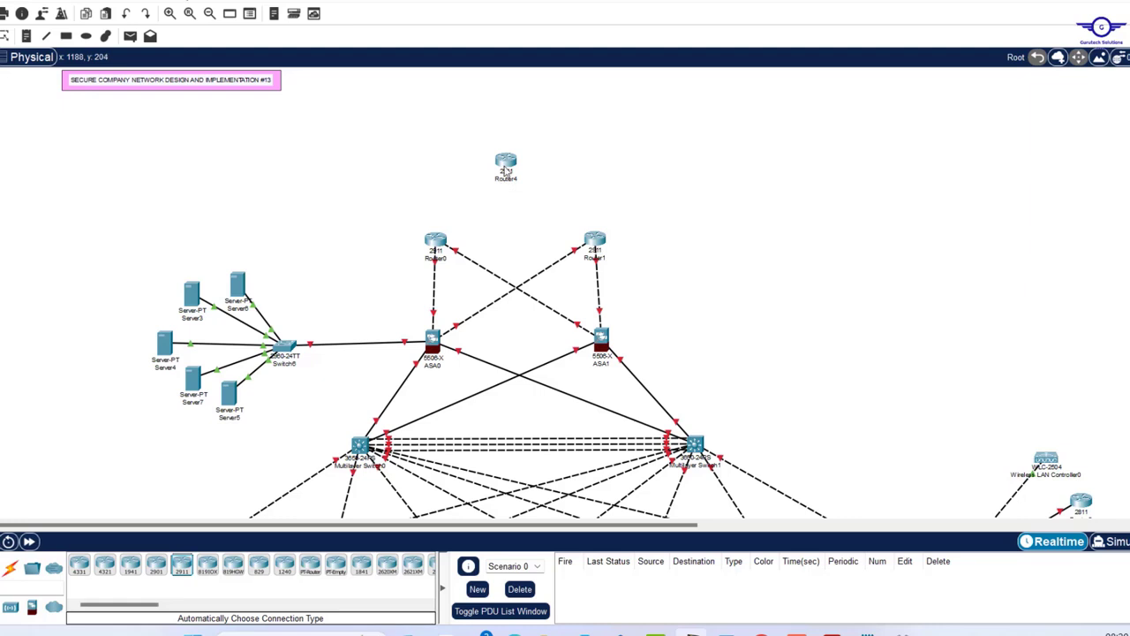
left_click_drag(505, 171, 506, 181)
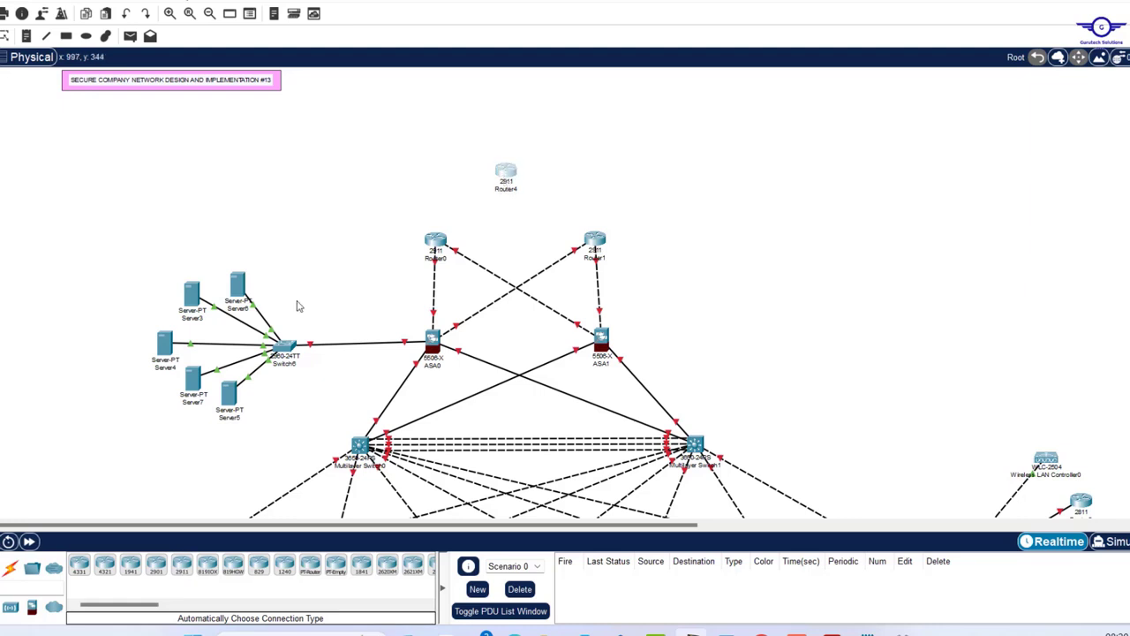
- Place a 2960 switch directly above Router4
left_click(32, 568)
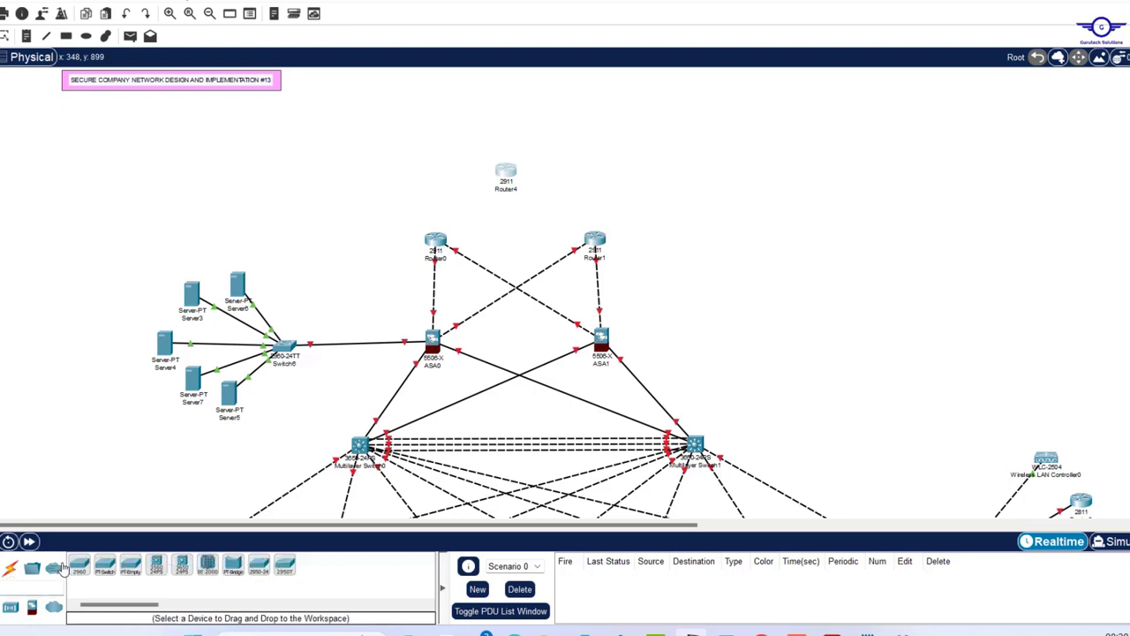
left_click(80, 565)
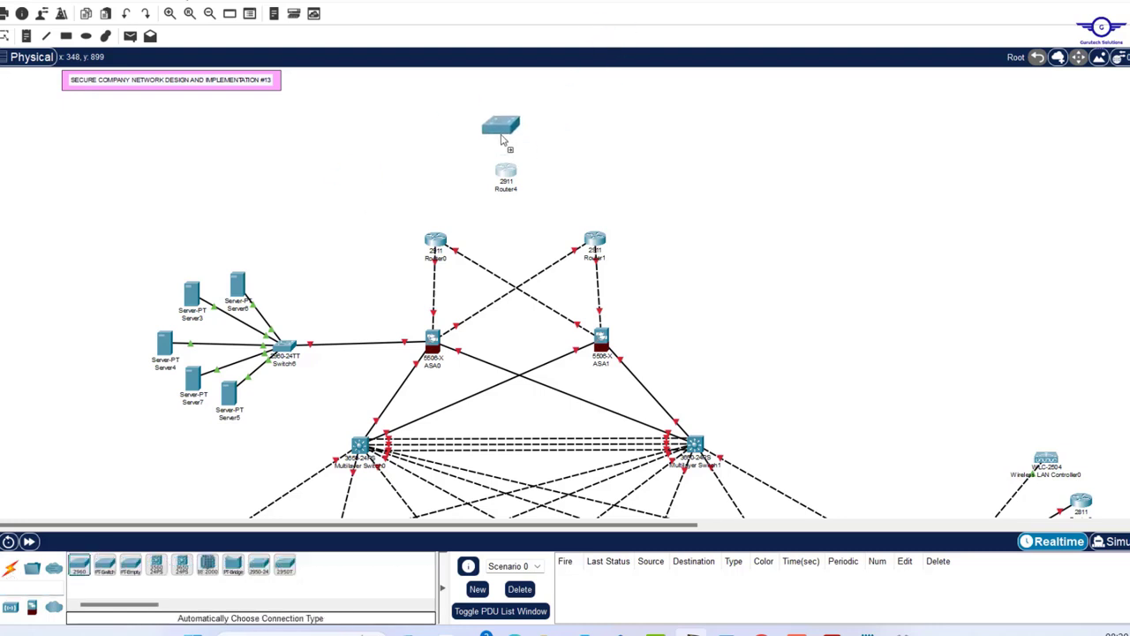
left_click(507, 133)
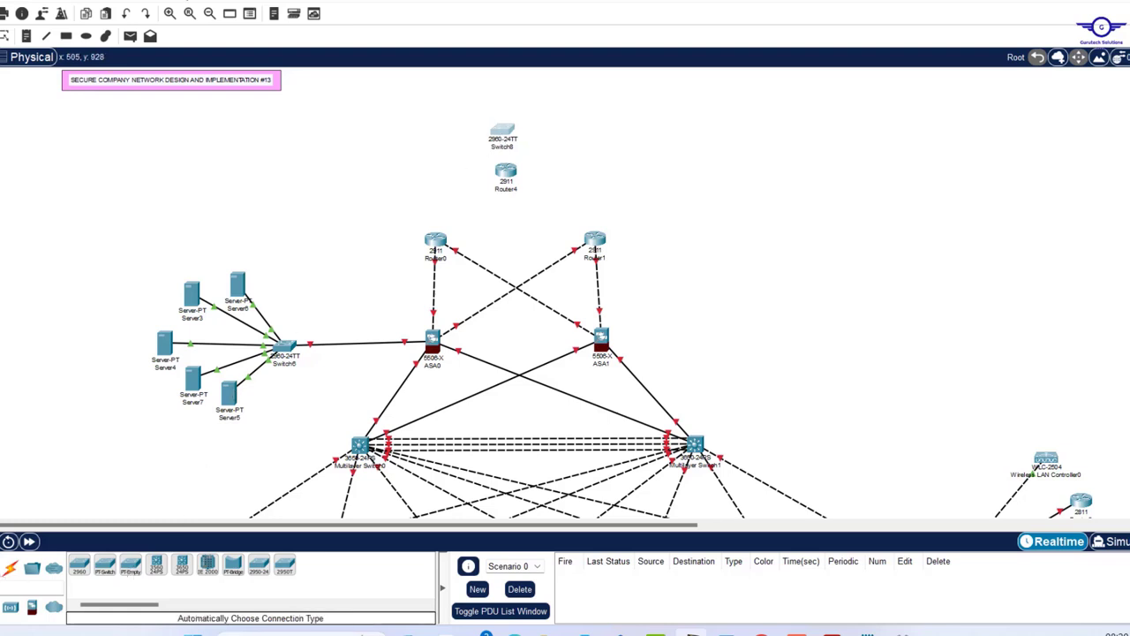
- Add two PCs, PC1 at the top left and PC2 at the top right
left_click(10, 568)
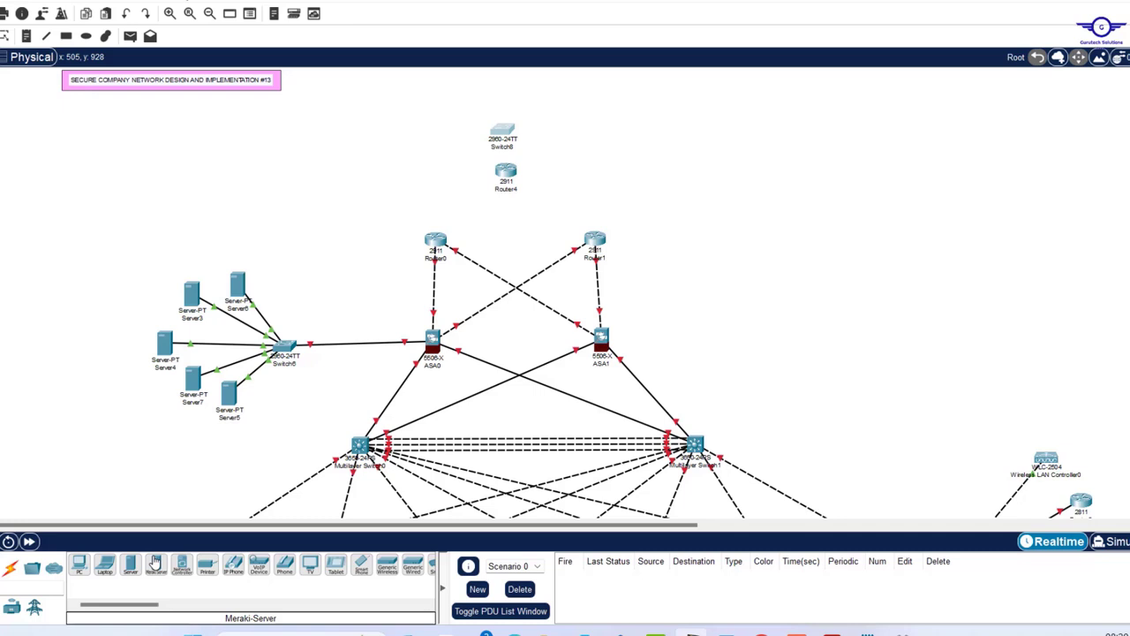
left_click(78, 565)
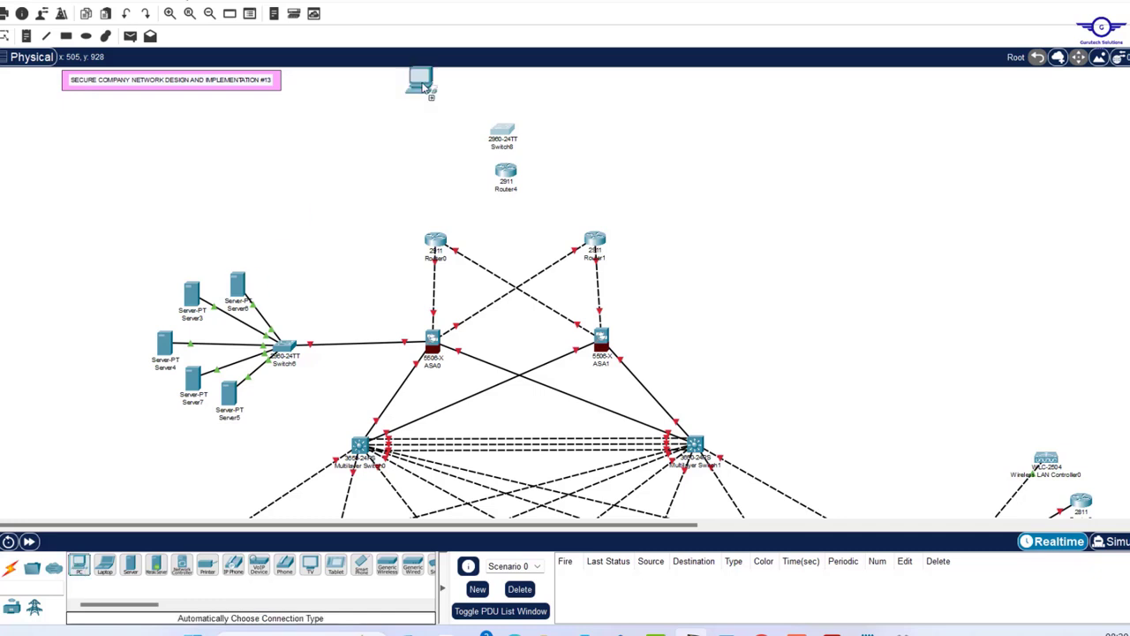
left_click(368, 94)
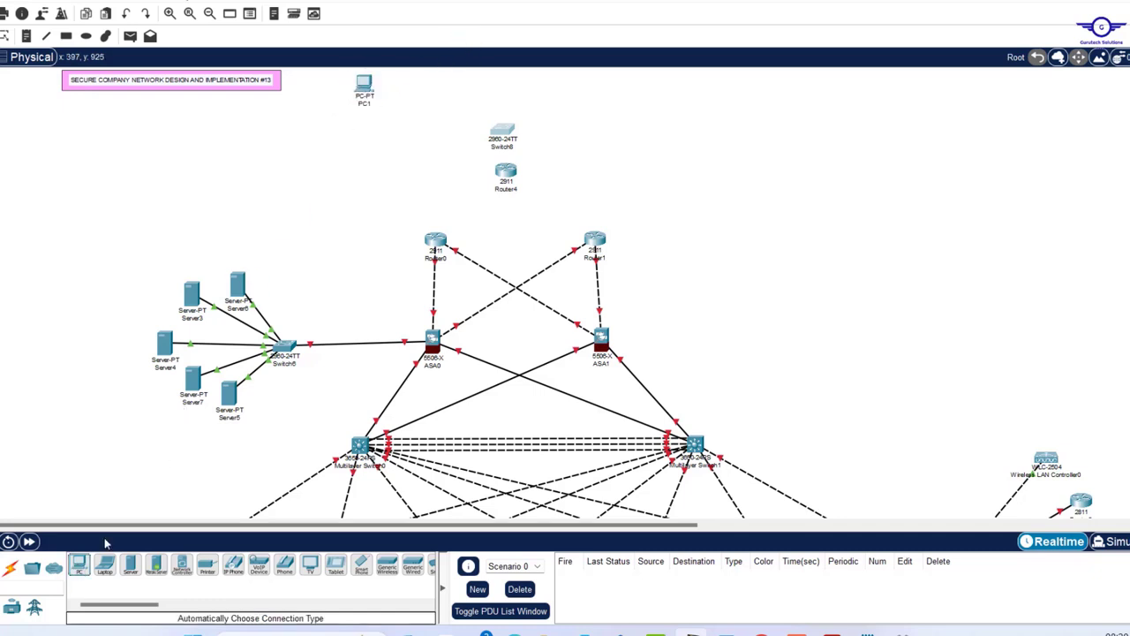
left_click(79, 565)
left_click(657, 91)
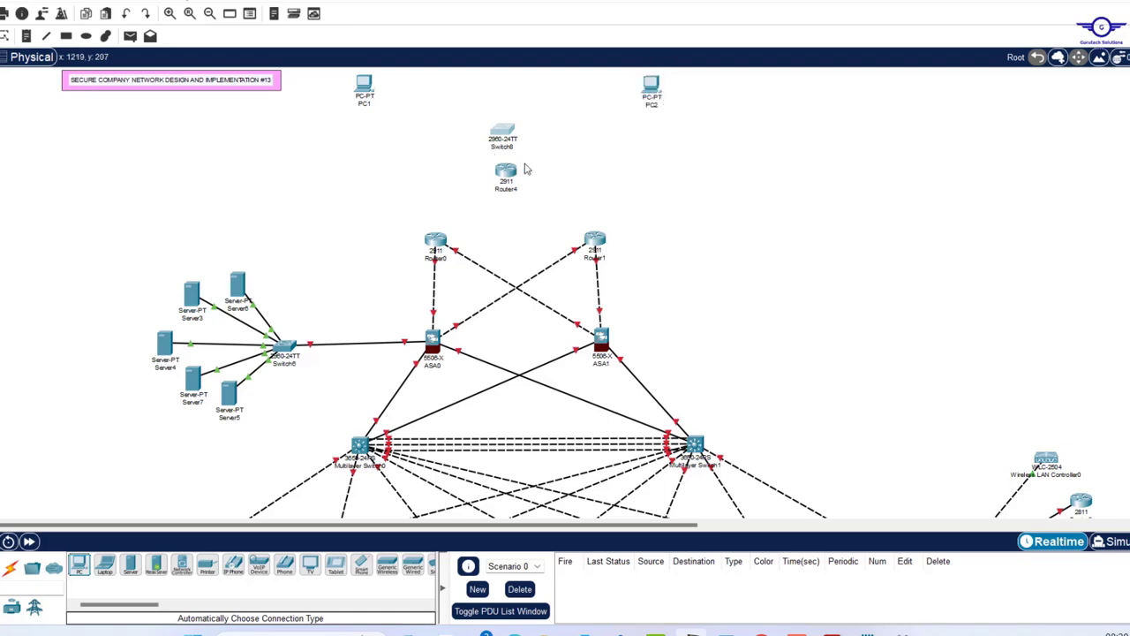
- Auto-cable Router4 to Router0 and Router1, the switch to Router4, and both PCs to the switch
left_click(10, 568)
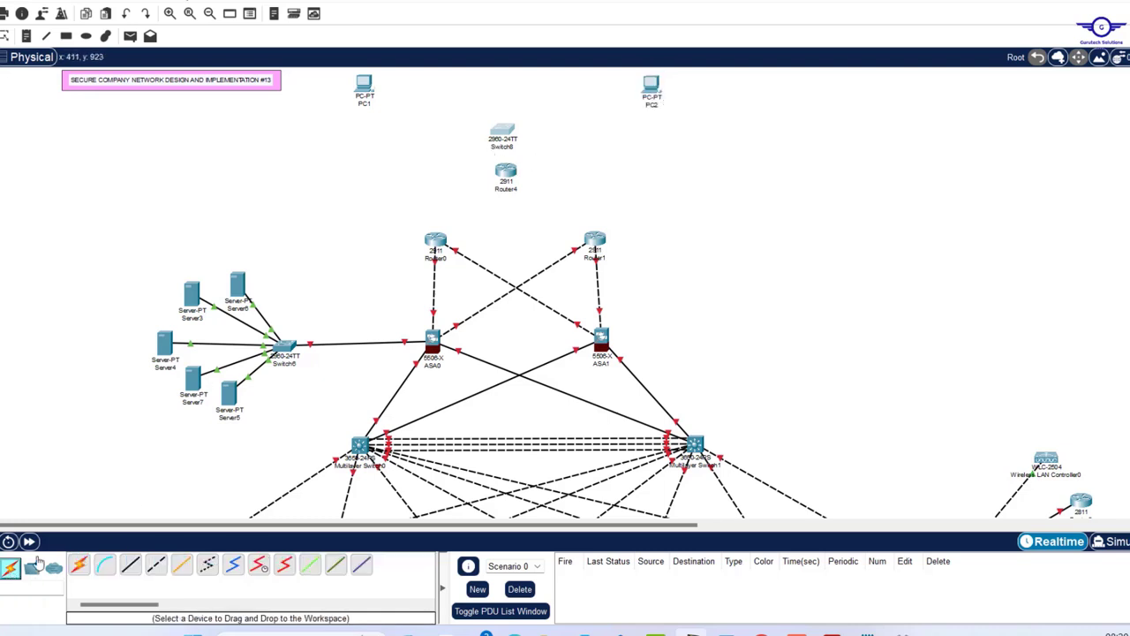
left_click(80, 566)
left_click(506, 172)
left_click(436, 240)
left_click(506, 172)
left_click(595, 240)
left_click(503, 131)
left_click(506, 172)
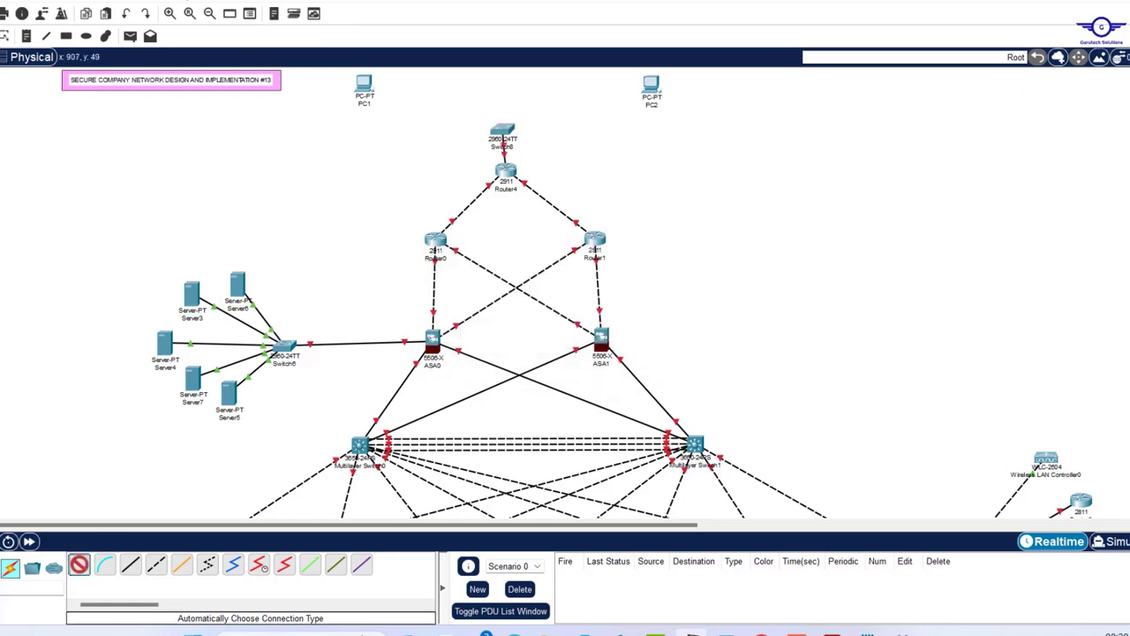
left_click(364, 85)
left_click(503, 131)
left_click(651, 85)
left_click(503, 131)
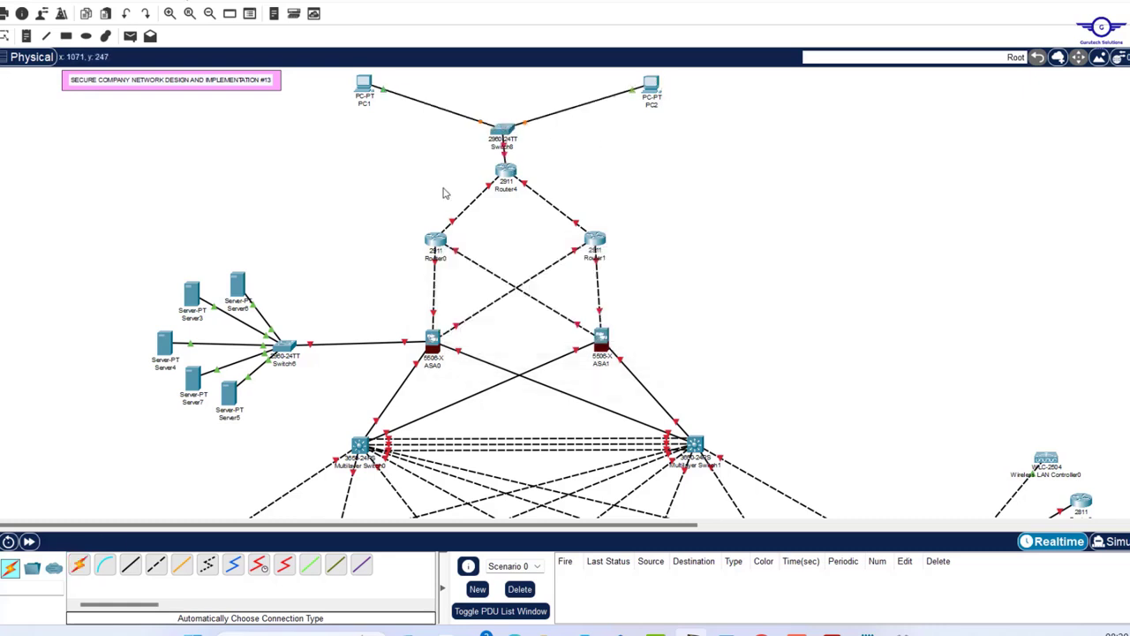
- Tidy the layout by nudging Router4, the switch, PC1 and PC2 into place
left_click_drag(509, 174, 507, 180)
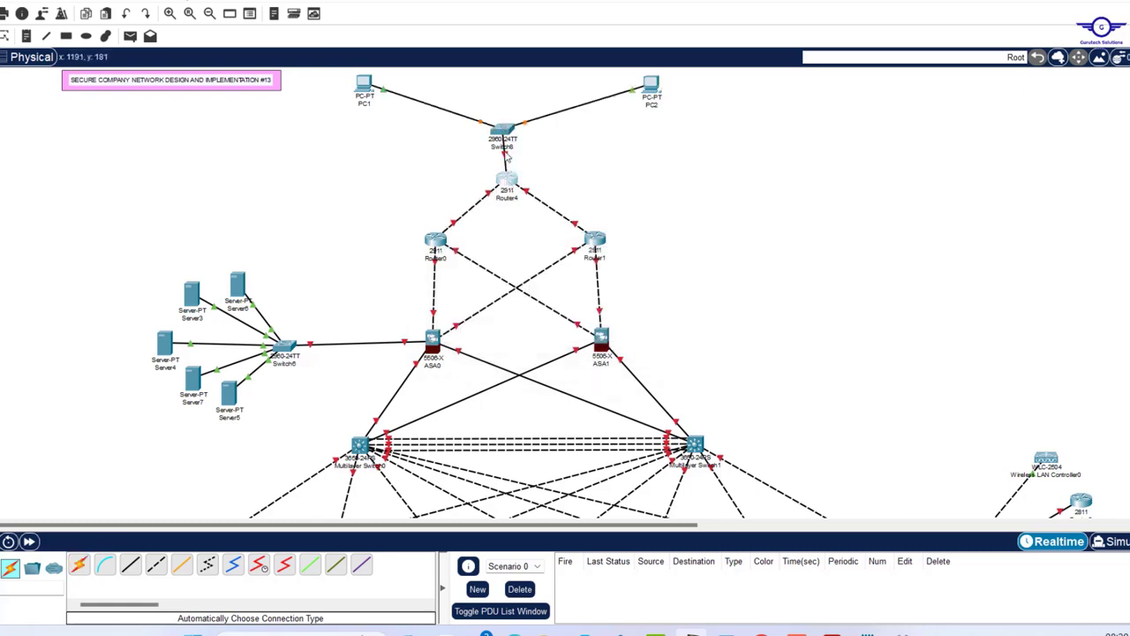
left_click_drag(522, 129, 528, 138)
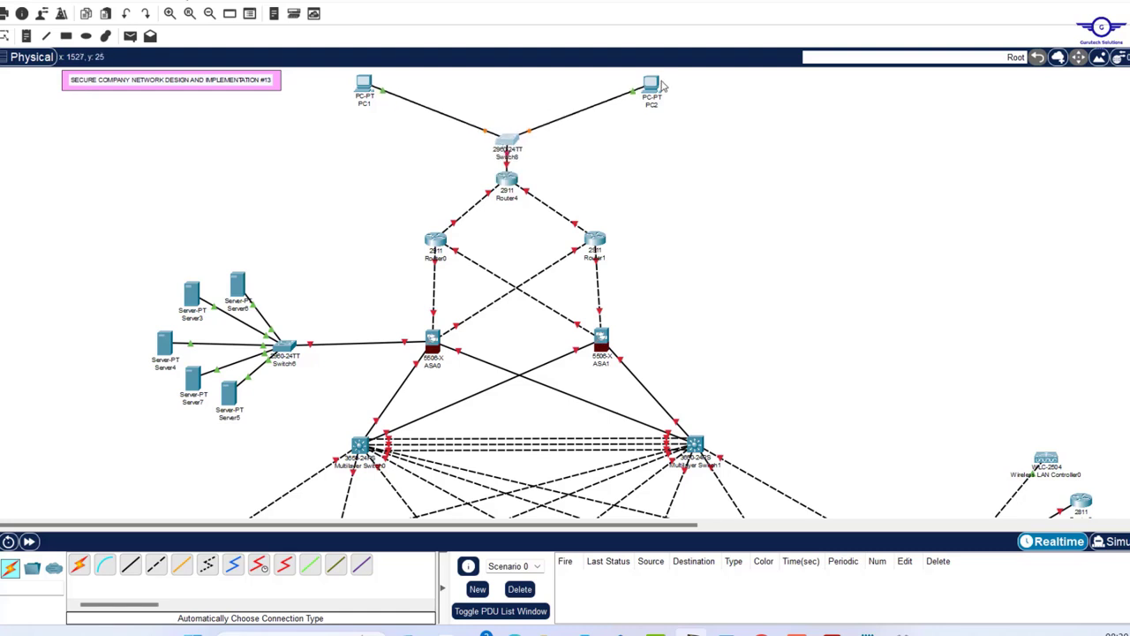
left_click_drag(652, 86, 625, 86)
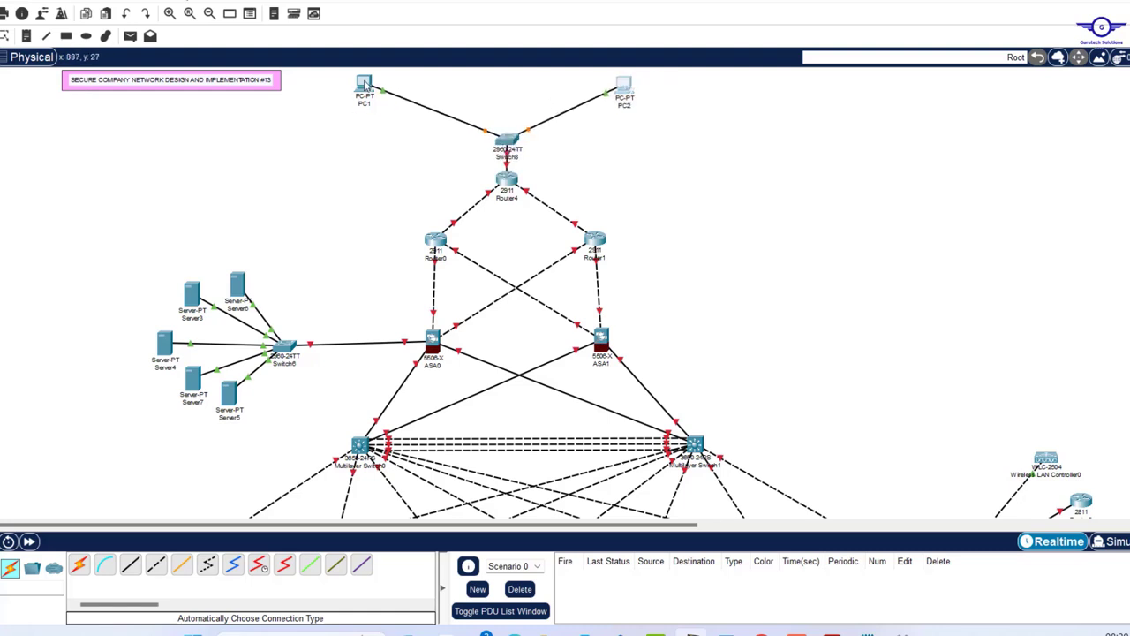
left_click_drag(365, 87, 398, 95)
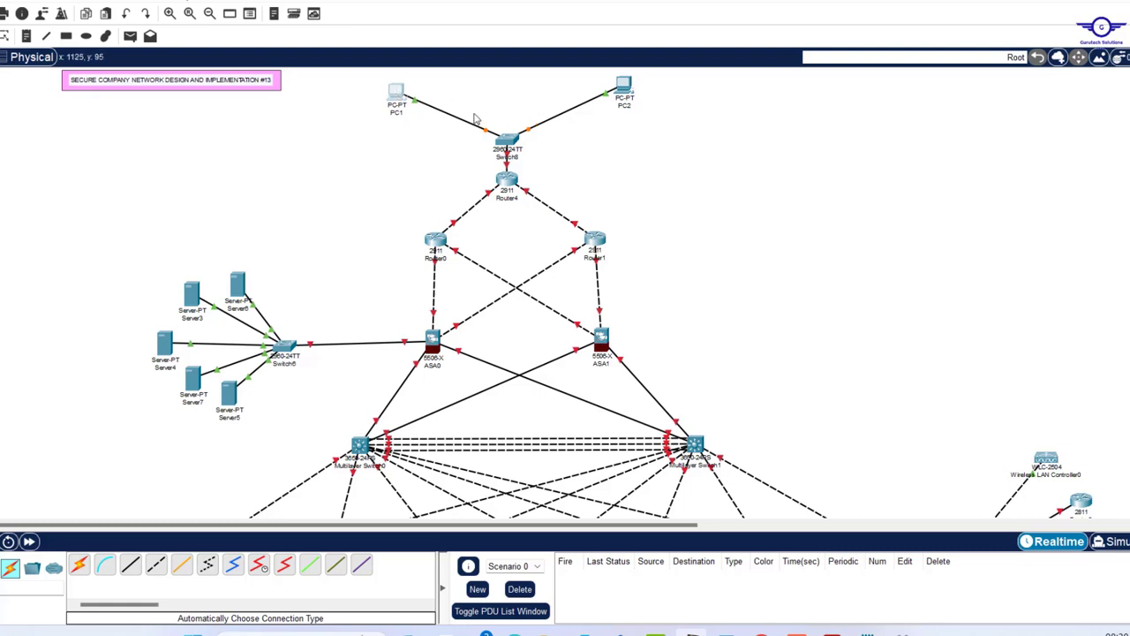
left_click_drag(473, 112, 542, 212)
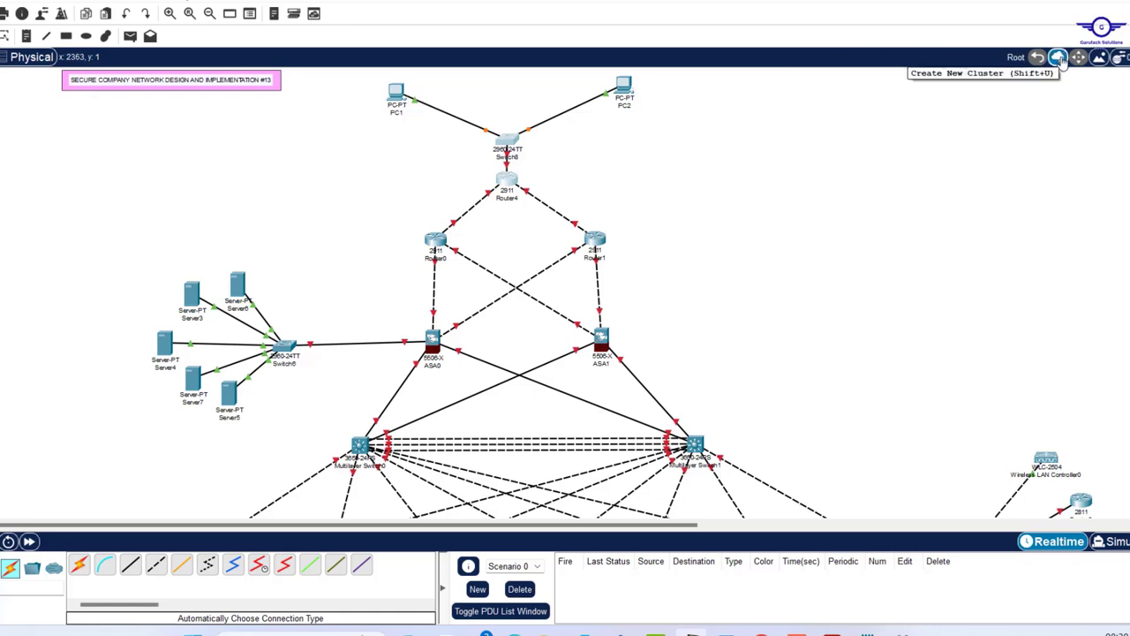
left_click(1059, 59)
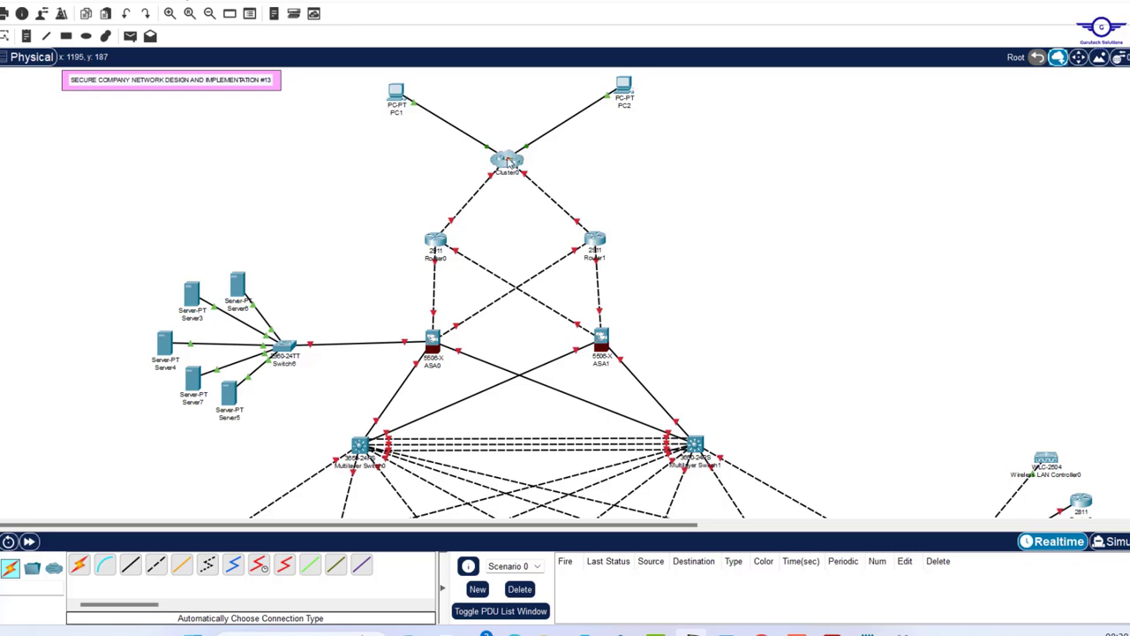
left_click_drag(508, 161, 505, 152)
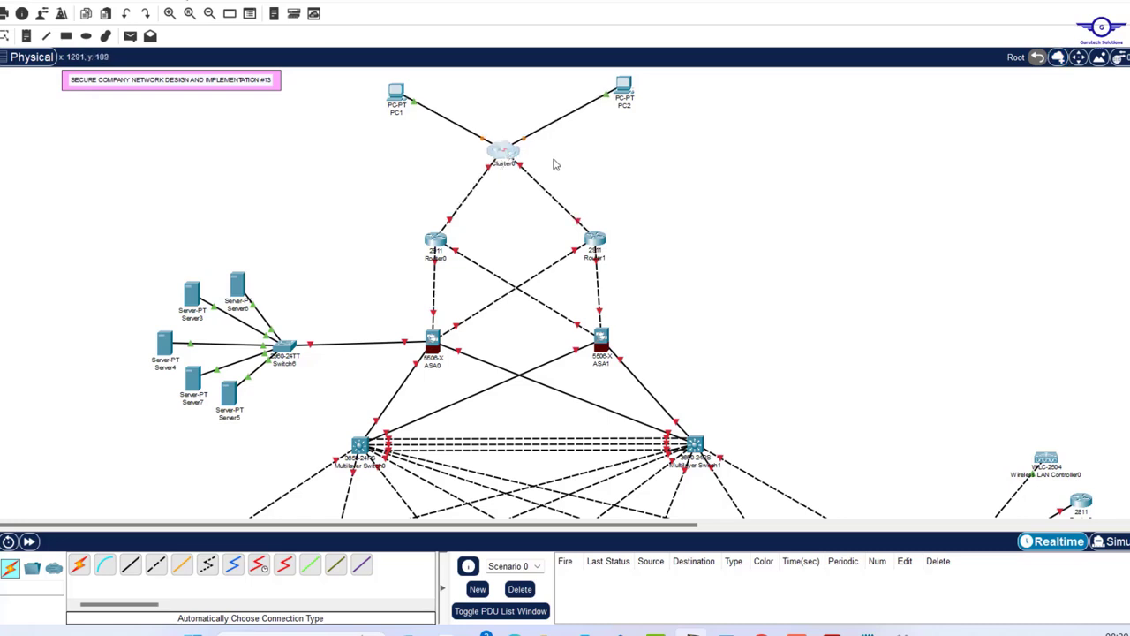
left_click_drag(621, 88, 597, 91)
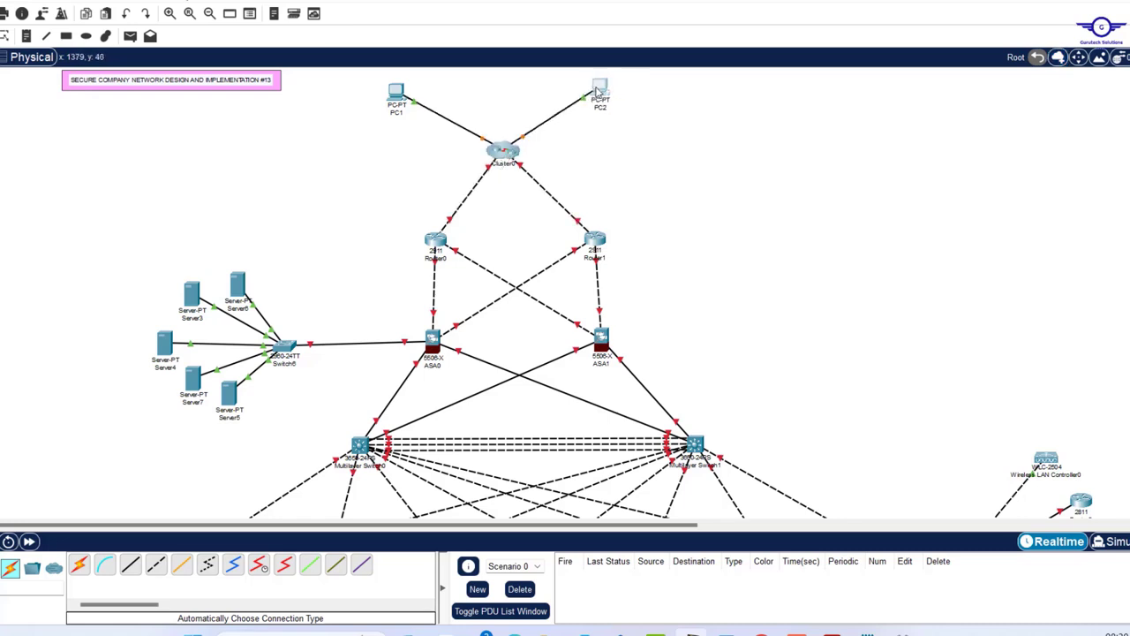
left_click_drag(396, 92, 402, 93)
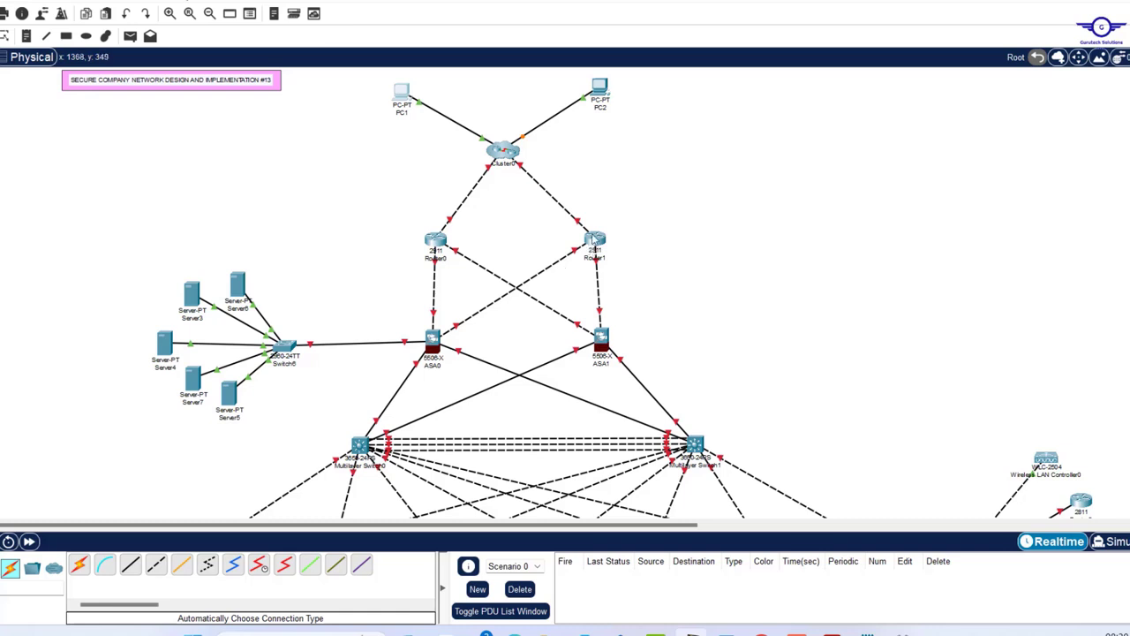
left_click_drag(596, 238, 624, 235)
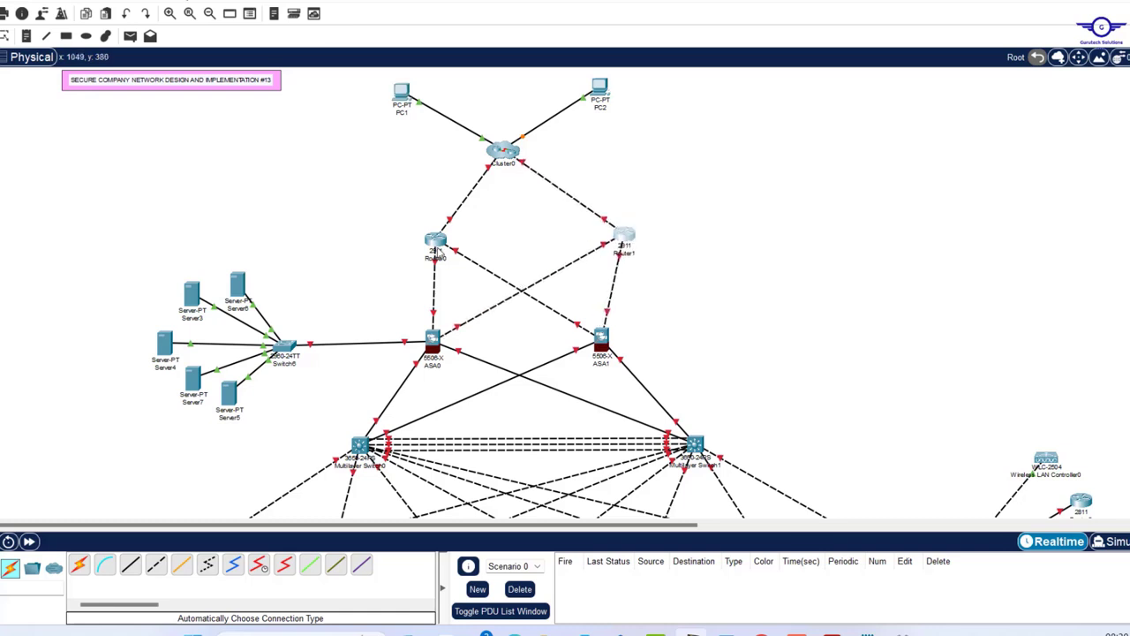
left_click_drag(433, 240, 406, 239)
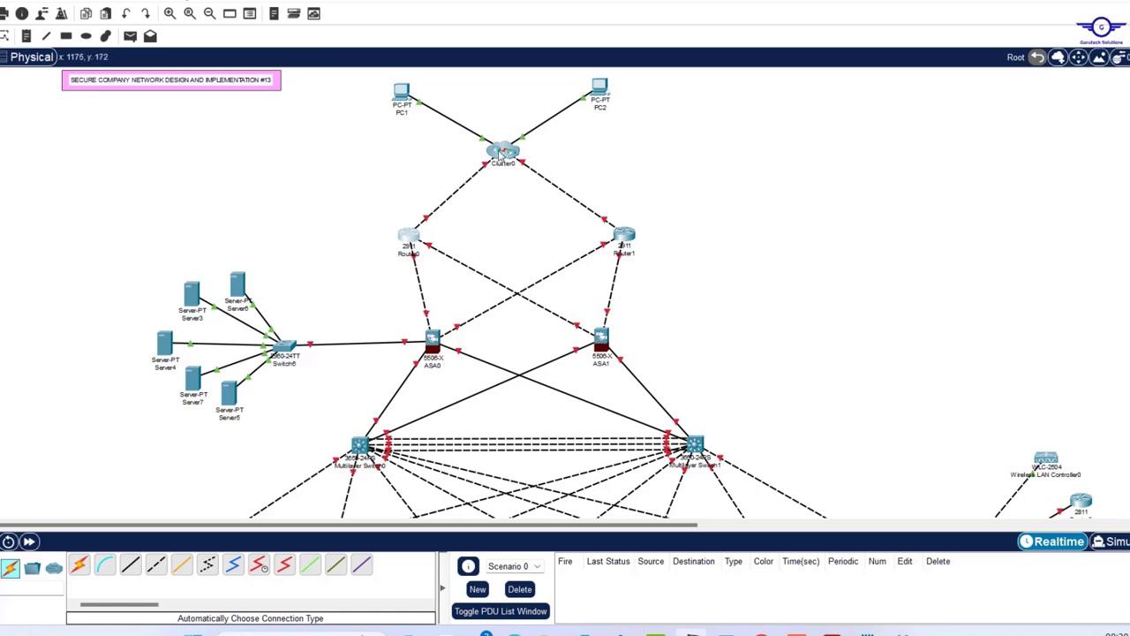
double_click(501, 152)
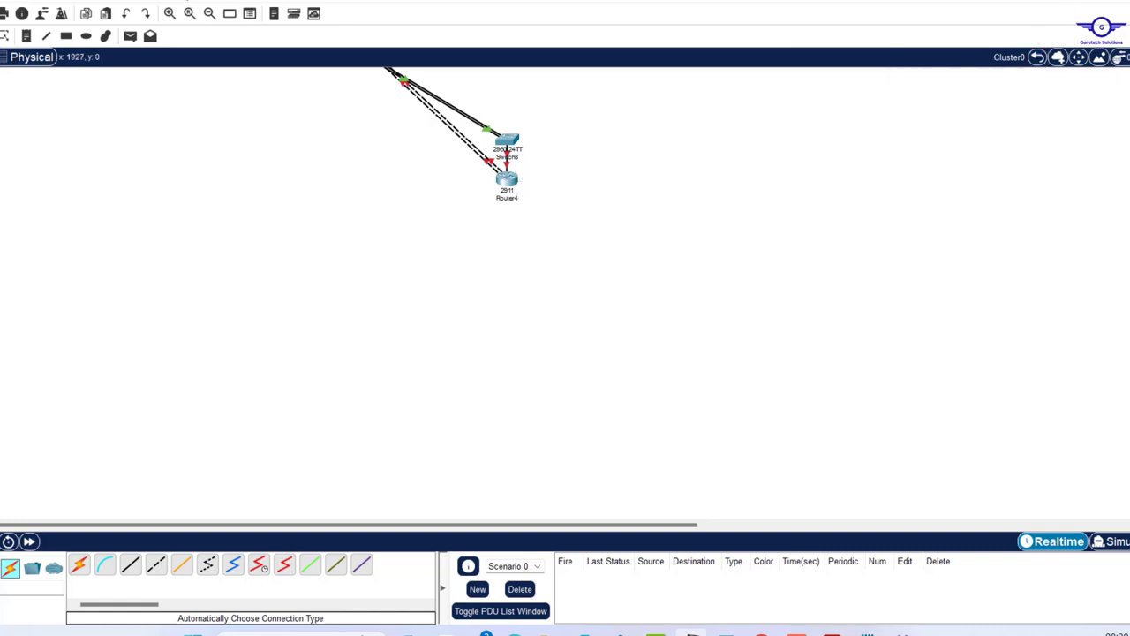
left_click(1038, 58)
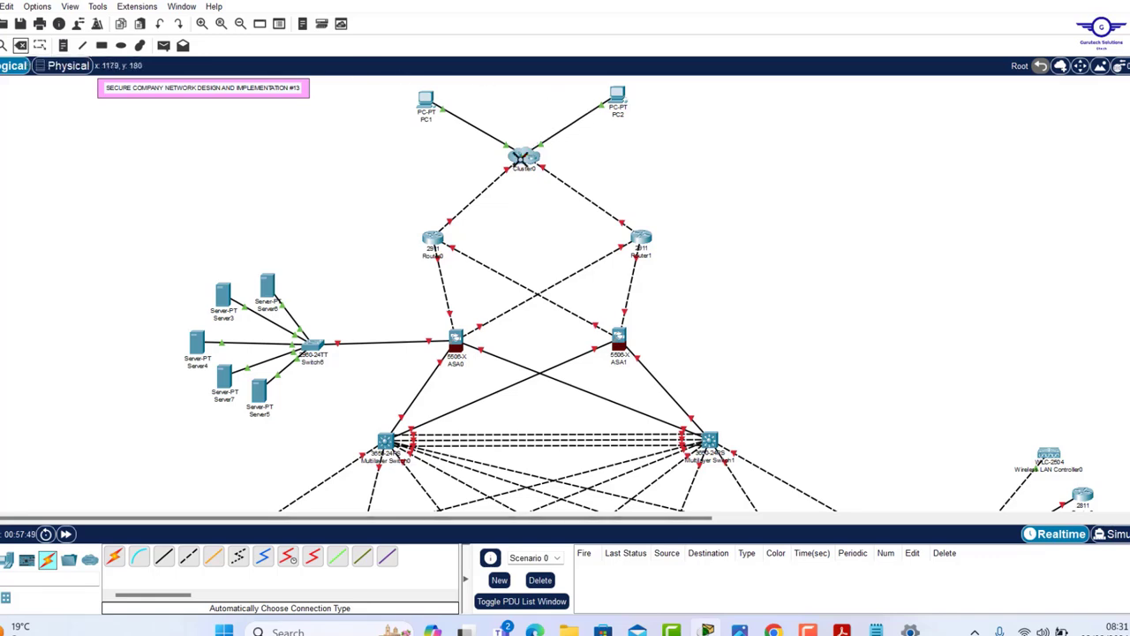
left_click(520, 158)
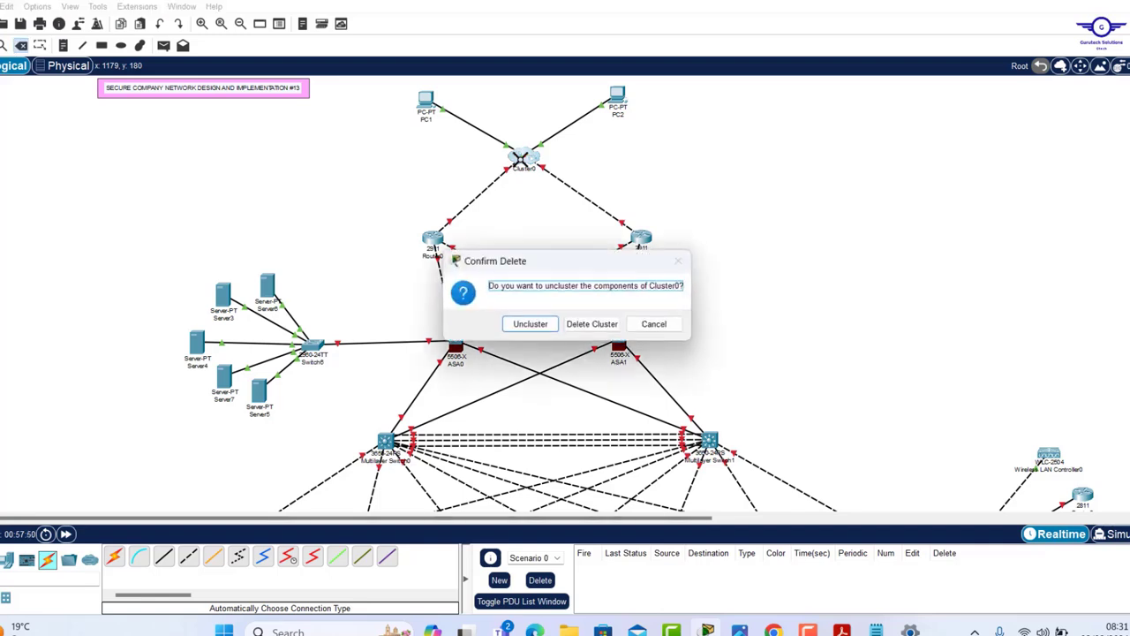
left_click(527, 324)
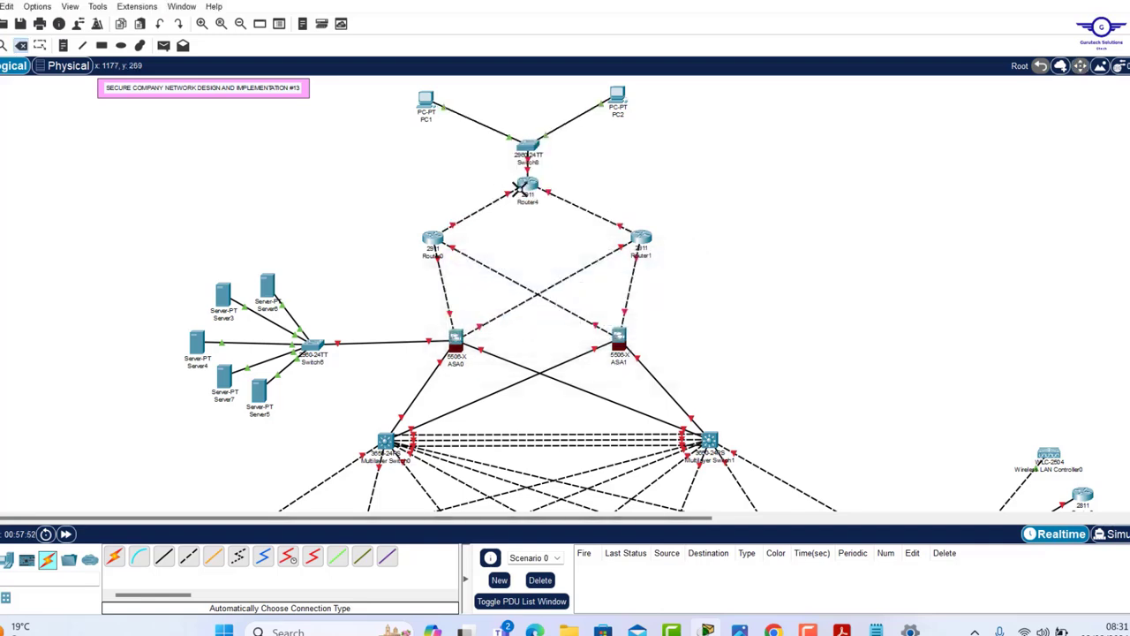
key("Escape")
left_click_drag(494, 127, 567, 231)
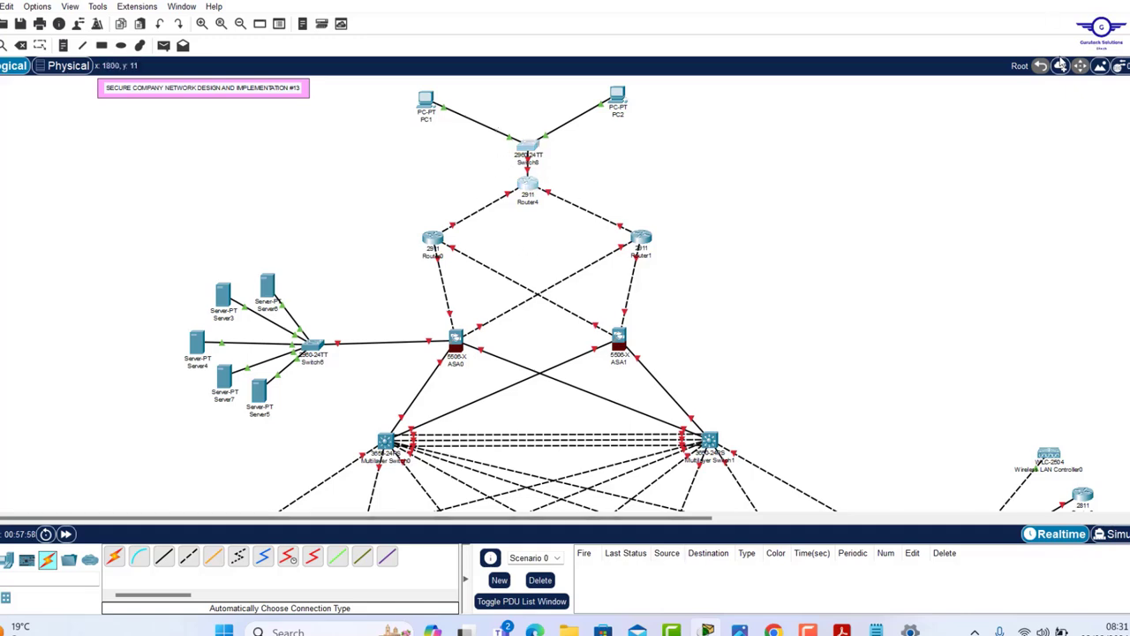
left_click(1060, 66)
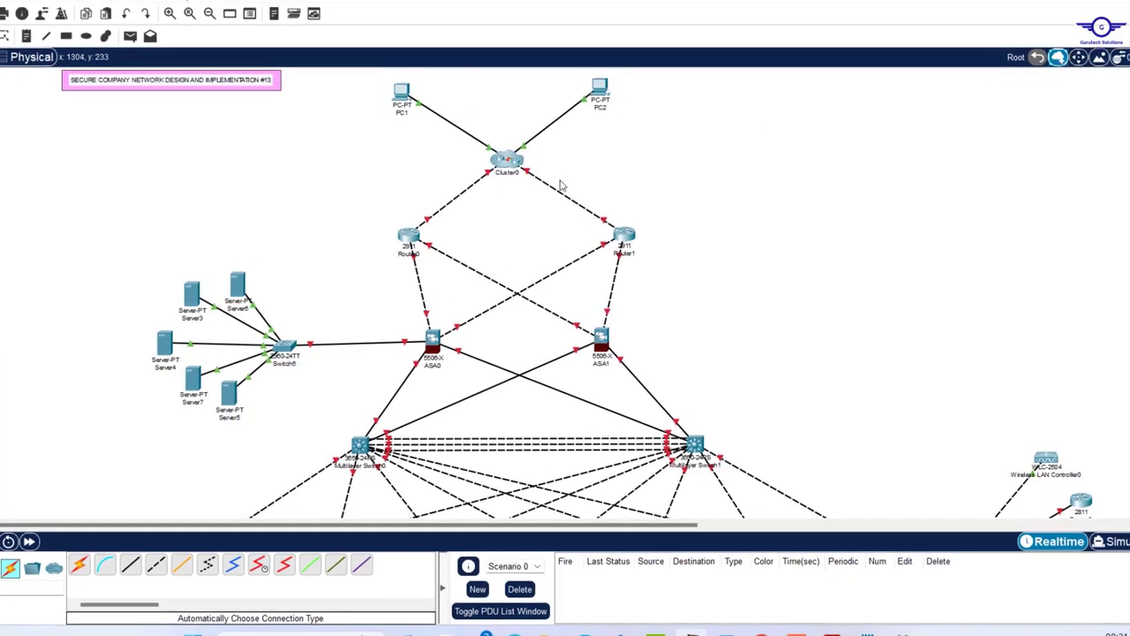
- Shift Router1 slightly left and line ASA1 up beneath it
scroll(659, 290, "down", 5)
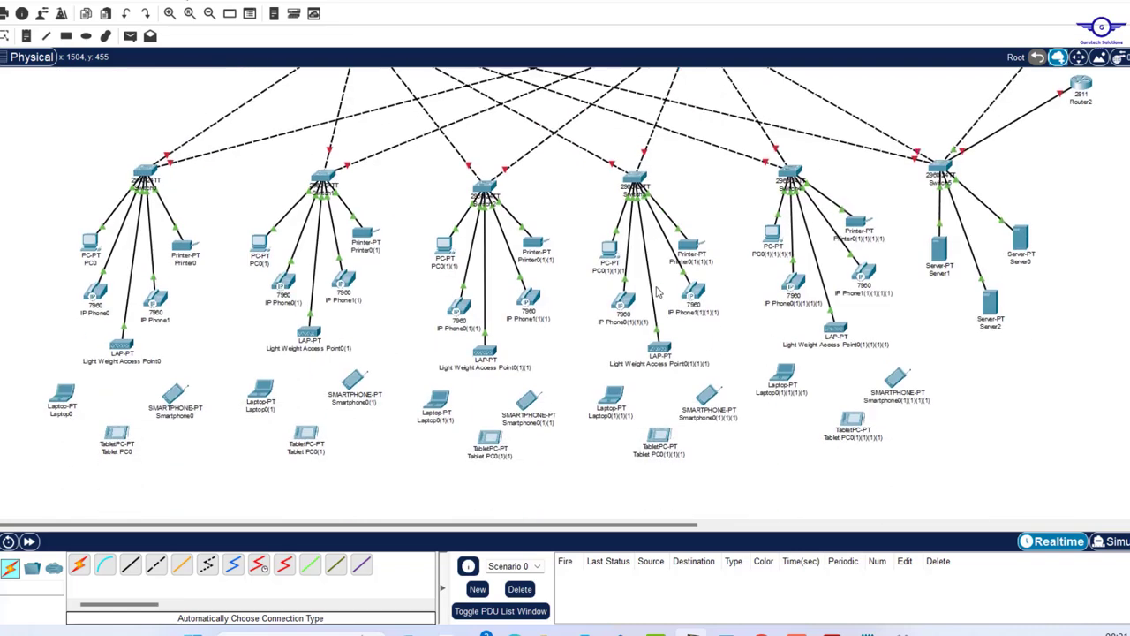
scroll(658, 293, "up", 3)
scroll(658, 293, "up", 3)
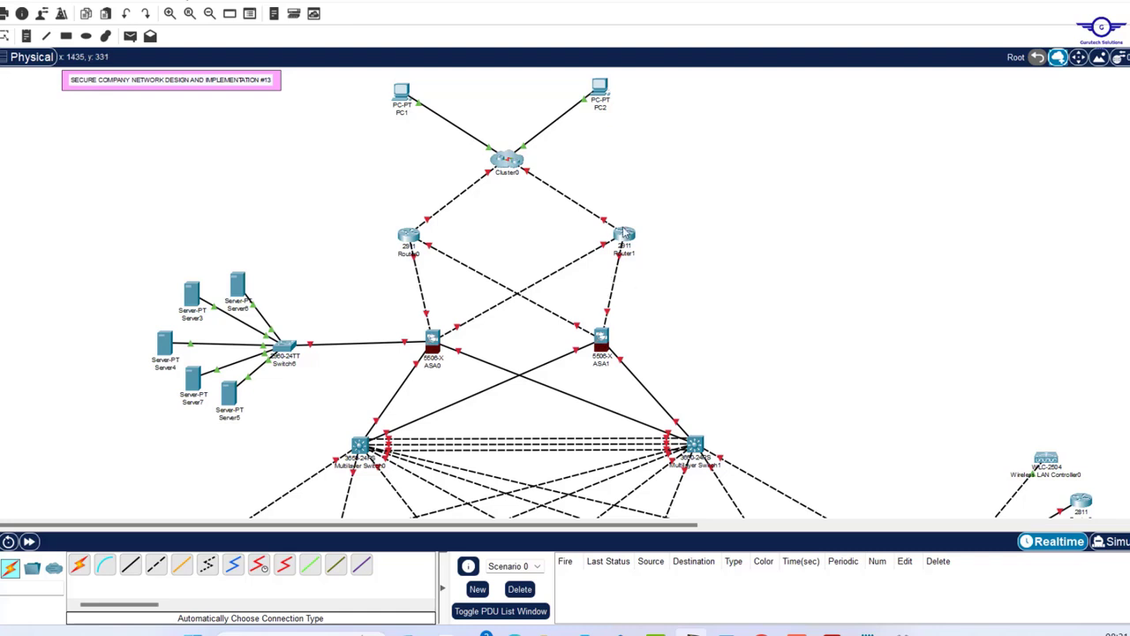
mouse_move(624, 232)
left_mouse_down()
mouse_move(621, 223)
mouse_move(626, 231)
left_mouse_up()
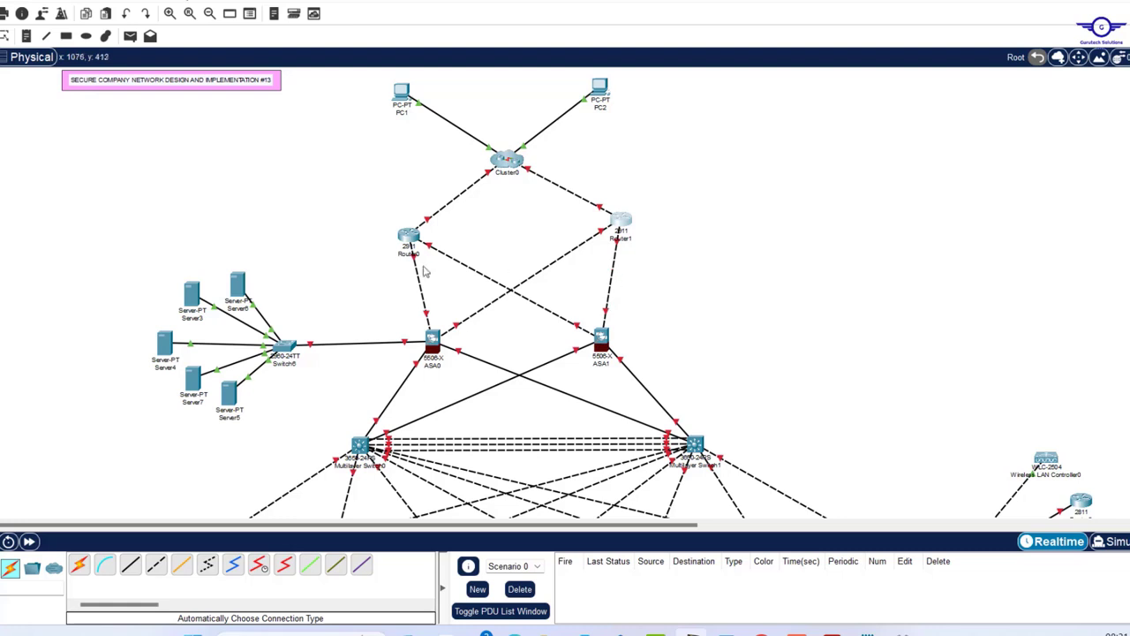
left_click_drag(617, 223, 615, 226)
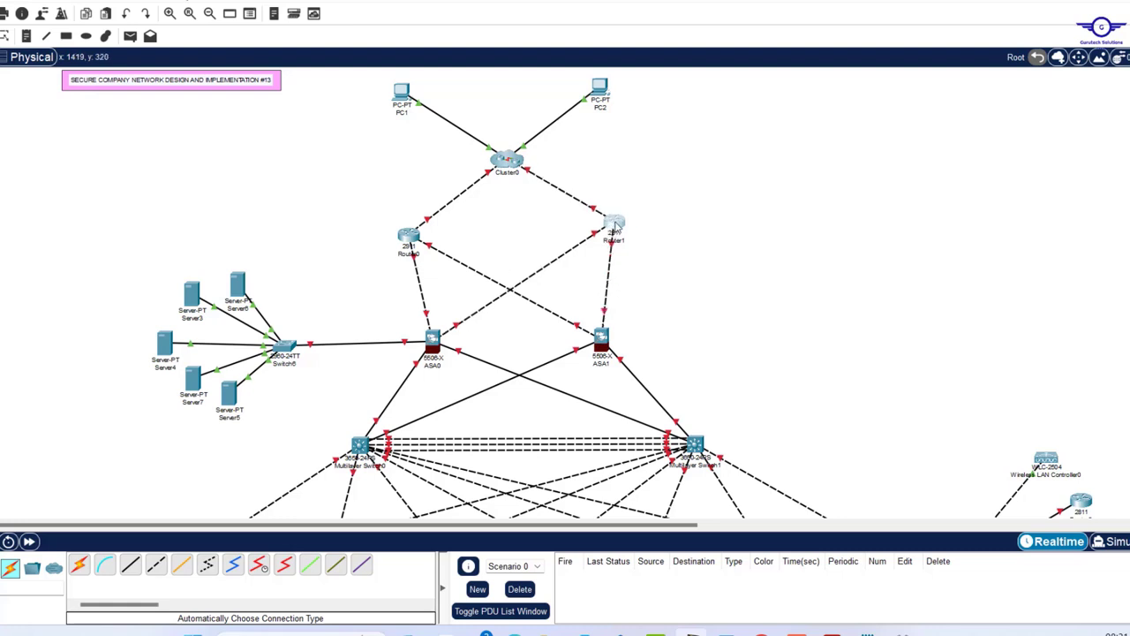
left_click_drag(602, 340, 604, 352)
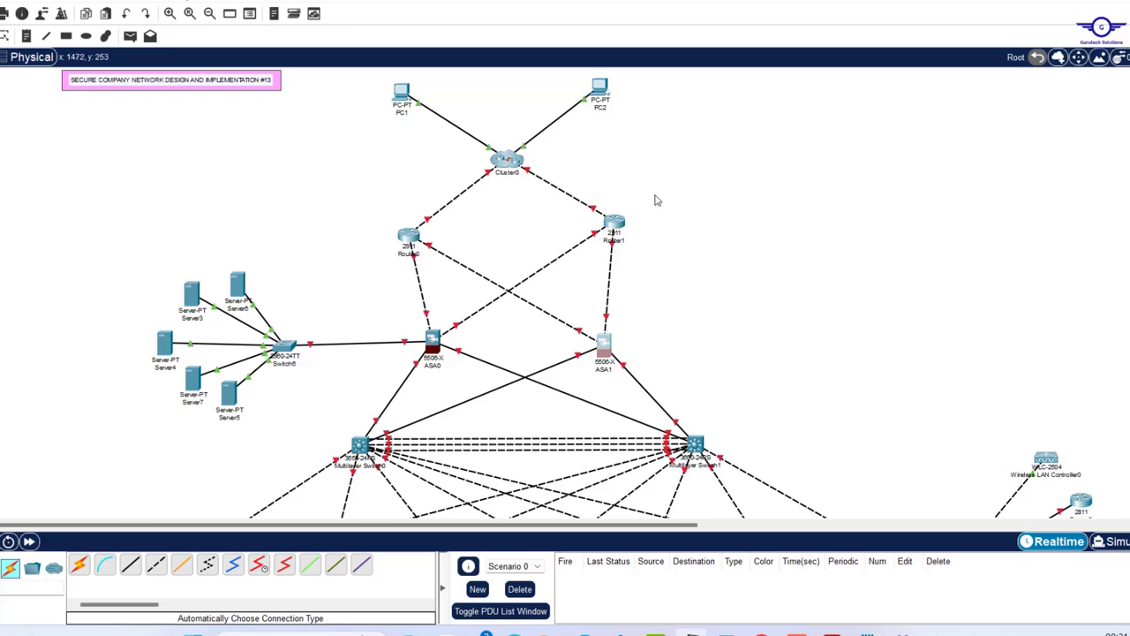
left_click_drag(624, 228, 615, 231)
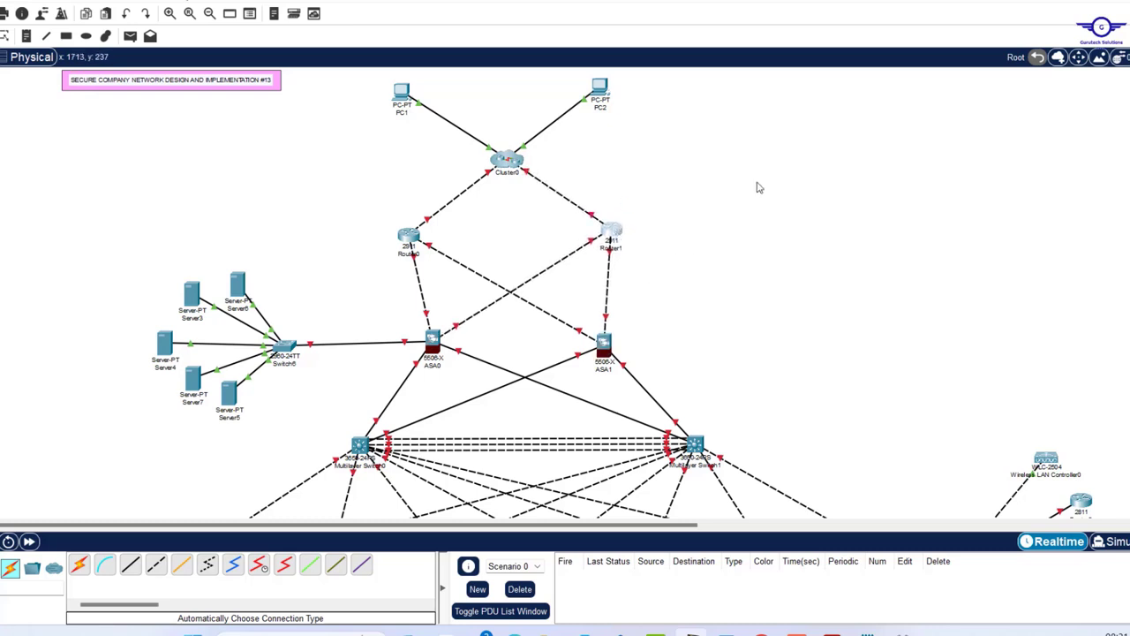
- Name the edge devices USA-/CHINA-INTERNET-USER, INTERNET/CLOUD, SEACOM-ISP, SAFARICOM-ISP and PERIMETER-FW1
left_click(402, 114)
type("USA-INTERNET-USER")
left_click(601, 108)
type("CHINA-INTERNET-USER")
left_click(507, 173)
type("INTERNET/CLOUD")
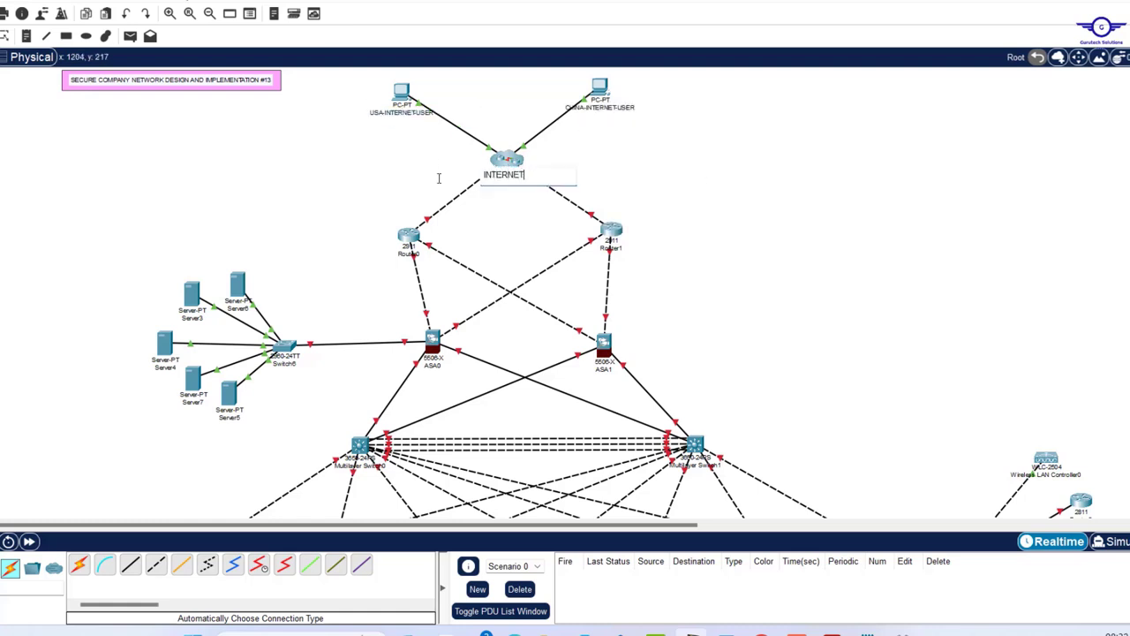
left_click(409, 254)
type("SEACOM-ISPSAFARICOM-ISP")
left_click(433, 365)
type("PERIMETER-FW1")
left_click(605, 370)
- Rename the DMZ servers FTP, APP and NAS-STORAGE
left_click(238, 305)
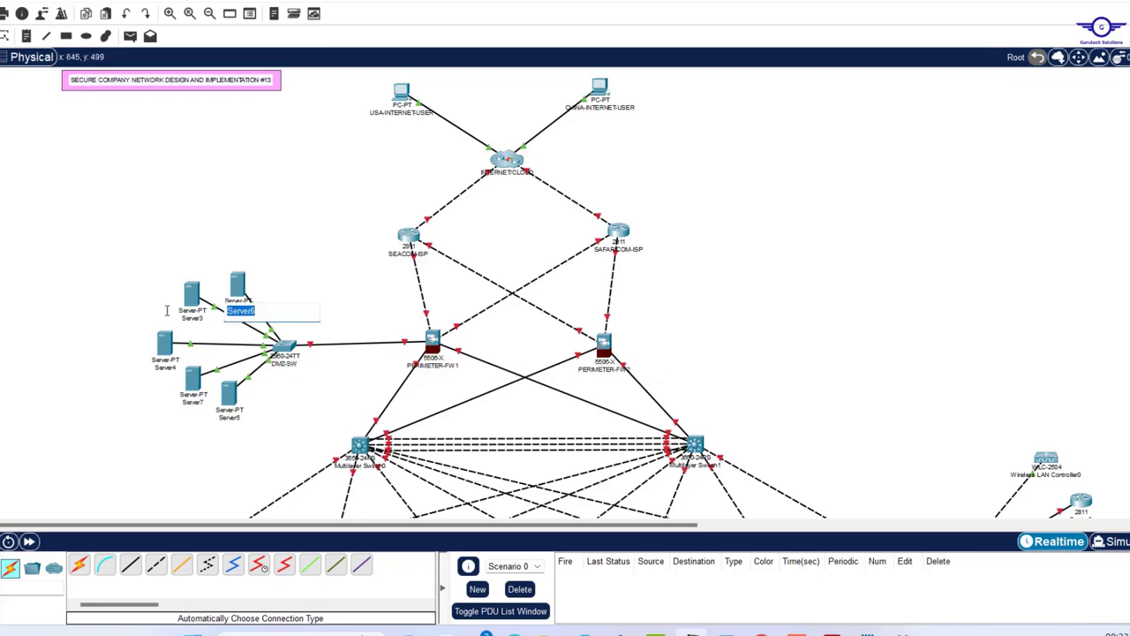
type("FTP")
left_click(196, 404)
type("APP")
left_click(229, 418)
type("NAS-STORAGE")
- Rename the switches CORE-SW1, ADMIN-SW, ICT-SW and SERVER-SW
scroll(368, 310, "down", 2)
left_click(359, 272)
type("CORE-SW1")
left_click(695, 272)
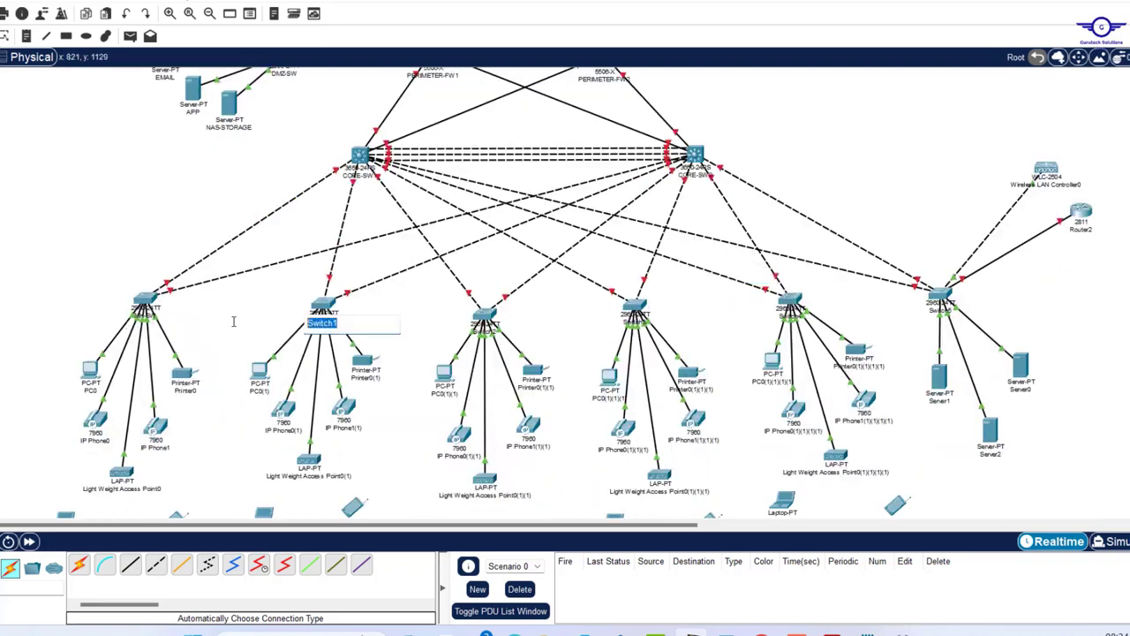
left_click(634, 323)
type("ADMIN-SW")
left_click(791, 317)
left_click_drag(813, 319, 751, 316)
type("ICT-SW")
left_click(941, 311)
left_click_drag(965, 313, 855, 310)
type("SERVER-SW")
- Label the MK devices MK-VoIP2, MK-LAP, MK-LP and MK-TB, and the HR printer HR-PR
scroll(855, 310, "down", 3)
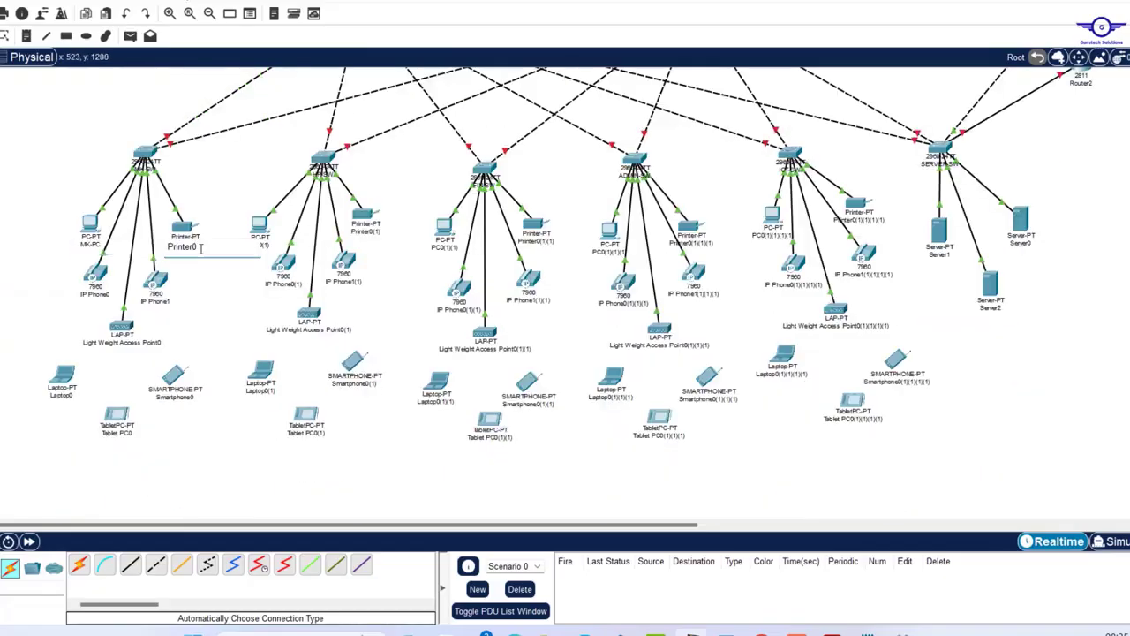
left_click_drag(184, 306, 134, 305)
type("MK-VoIP2")
left_click(122, 343)
type("MK-LAP")
left_click(61, 395)
type("MK-LP")
left_click(117, 433)
type("MK-TB")
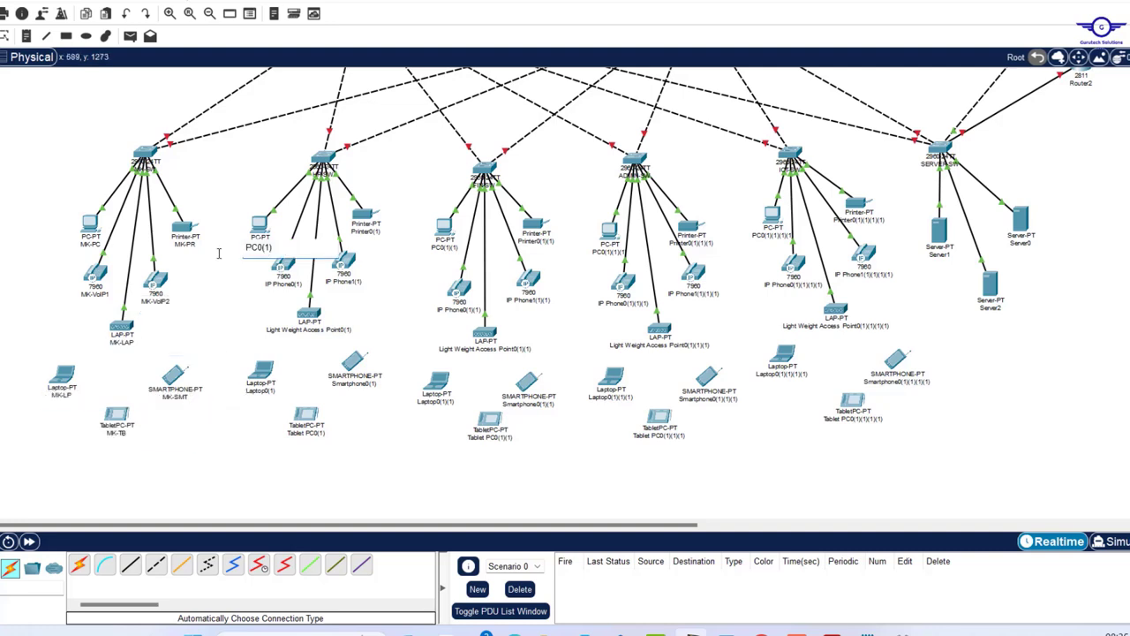
type("HR-PR")
- Name the HR devices HR-VoIP1, HR-VoIP2, HR-LAP and HR-PC
left_click(282, 284)
type("HR-VoIP1")
left_click(343, 281)
type("HR-VoIP2")
left_click(309, 328)
type("HR-LAP")
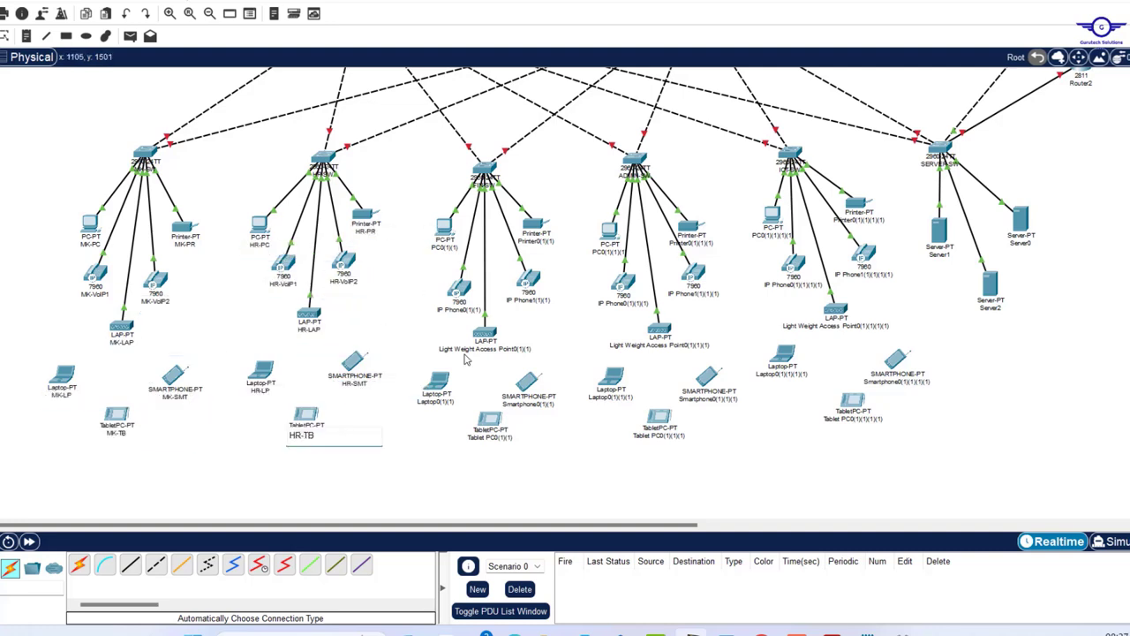
type("PC")
- Name the FIN devices FIN-PR, FIN-VoIP and FIN-VoIP2
left_click(536, 241)
type("FIN-PR")
left_click(459, 310)
type("FIN-VoIP")
left_click(529, 300)
type("FIN-VoIP2")
- Name the admin devices ADM-PC, ADM-PR, ADM-VoIP1 and ADM-VoIP2
left_click(486, 349)
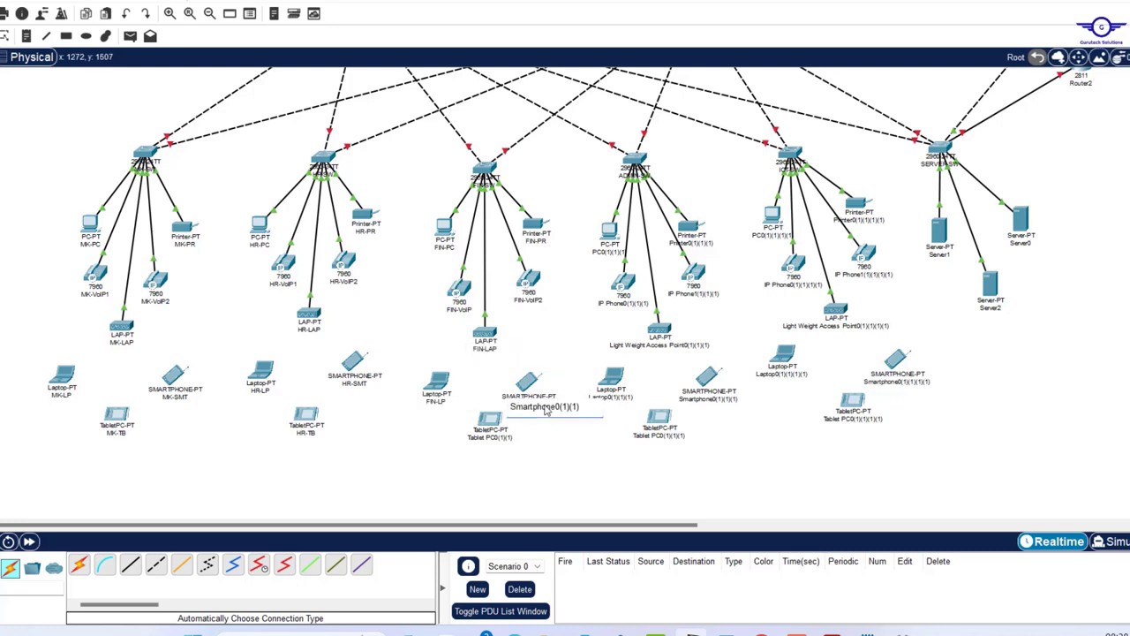
type("ADM-PC")
left_click(691, 244)
type("ADM-PR")
left_click(624, 302)
type("ADM-VoIP1")
left_click(694, 295)
type("ADM-VoIP2")
left_click(660, 345)
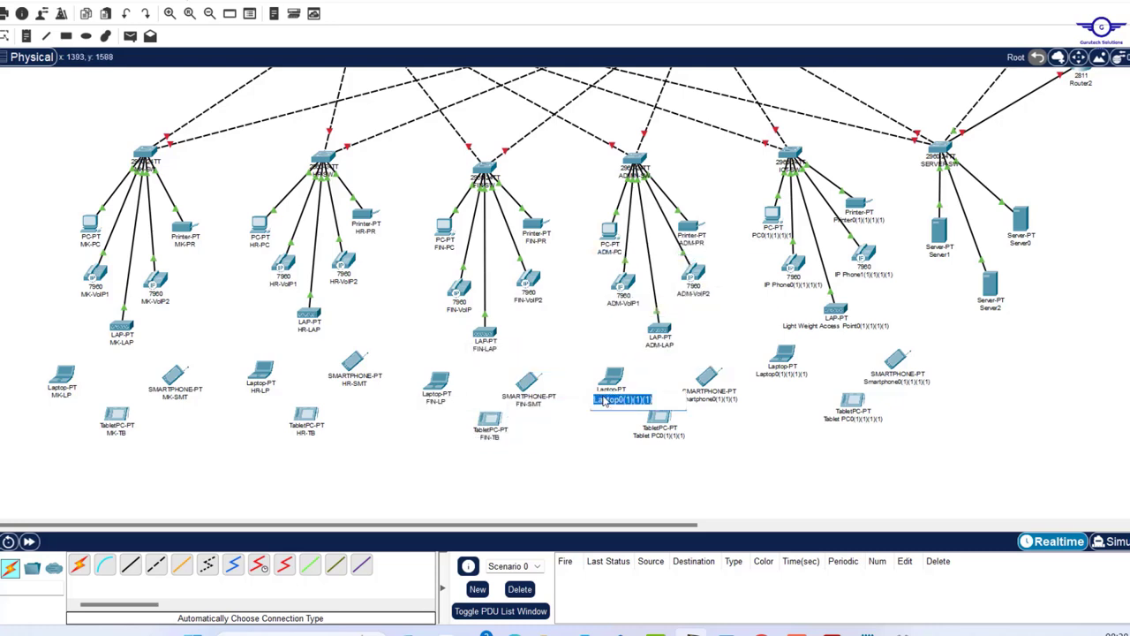
- Name the ICT devices ICT-PC, ICT-PR, ICT-VoIP1, ICT-VoIP2 and ICT-SMT
left_click(774, 236)
type("ICT-PC")
left_click(859, 220)
type("ICT-PR")
left_click(793, 285)
type("ICT-VoIP1")
left_click(865, 275)
type("ICT-VoIP2")
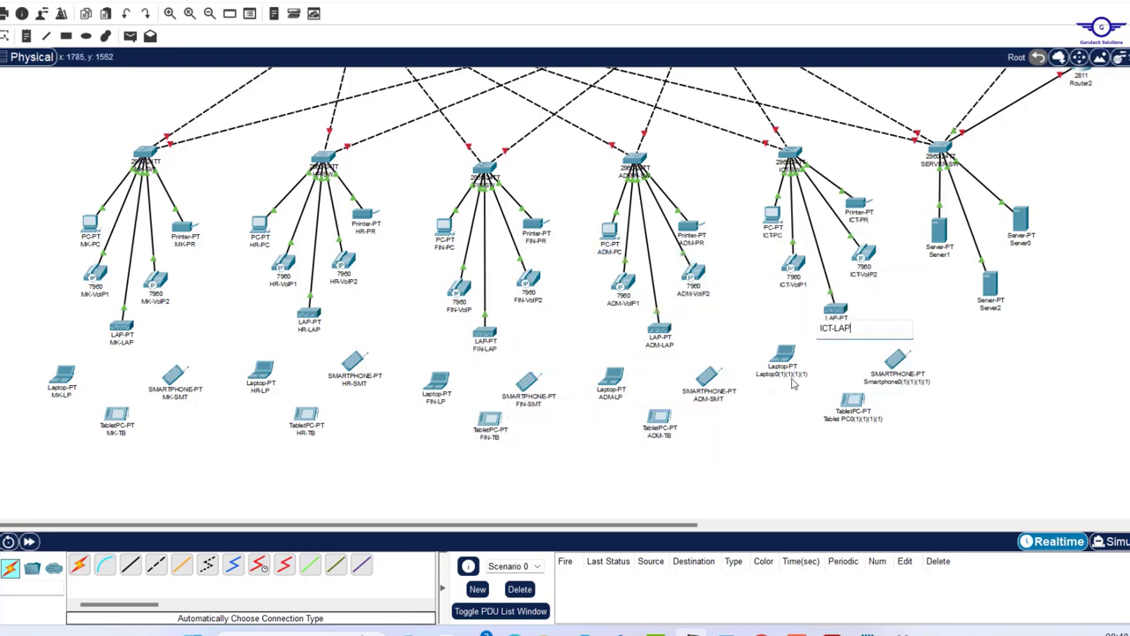
left_click(897, 382)
type("ICT-SMT")
- Label the servers DHCP and DNS and name the gateway 'Cisco Voice Gateway'
scroll(901, 367, "right", 5)
scroll(901, 367, "up", 1)
left_click(493, 343)
type("DHCP")
left_click(546, 397)
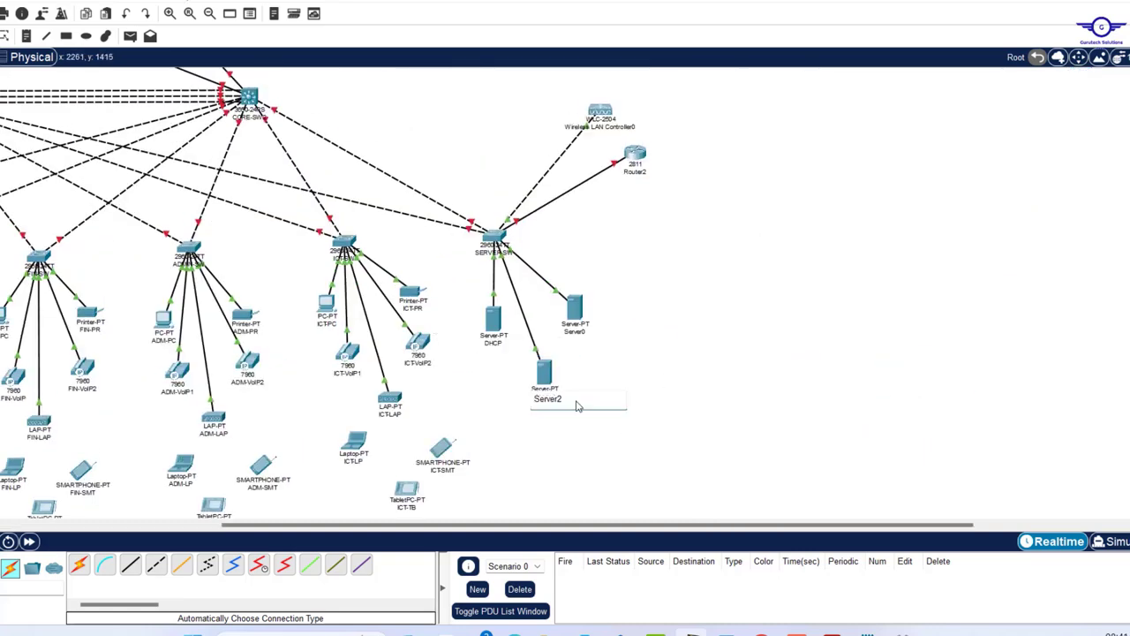
type("DNSVoice Gateway")
left_click(566, 126)
type("Cisco Wireless LAN Controller")
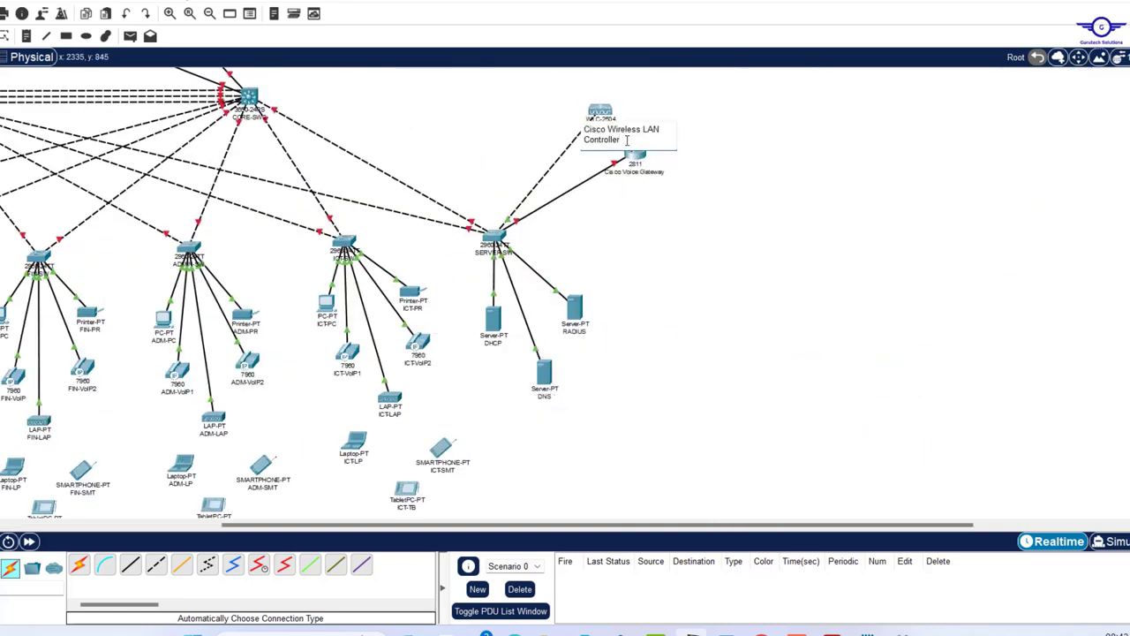
left_click(691, 318)
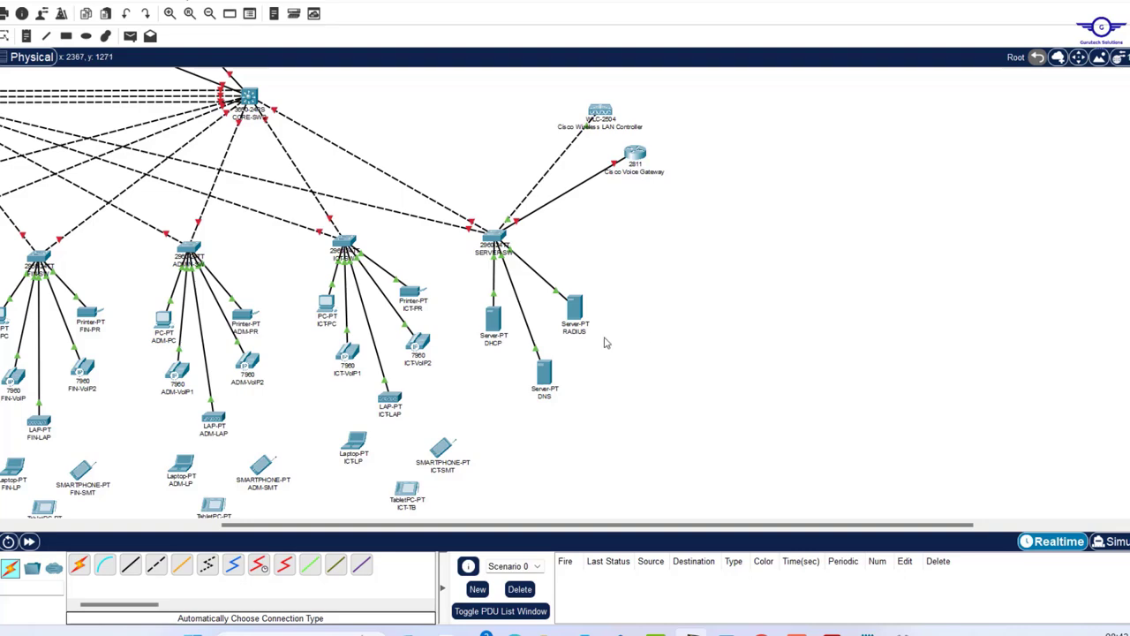
scroll(603, 341, "left", 5)
scroll(597, 343, "up", 3)
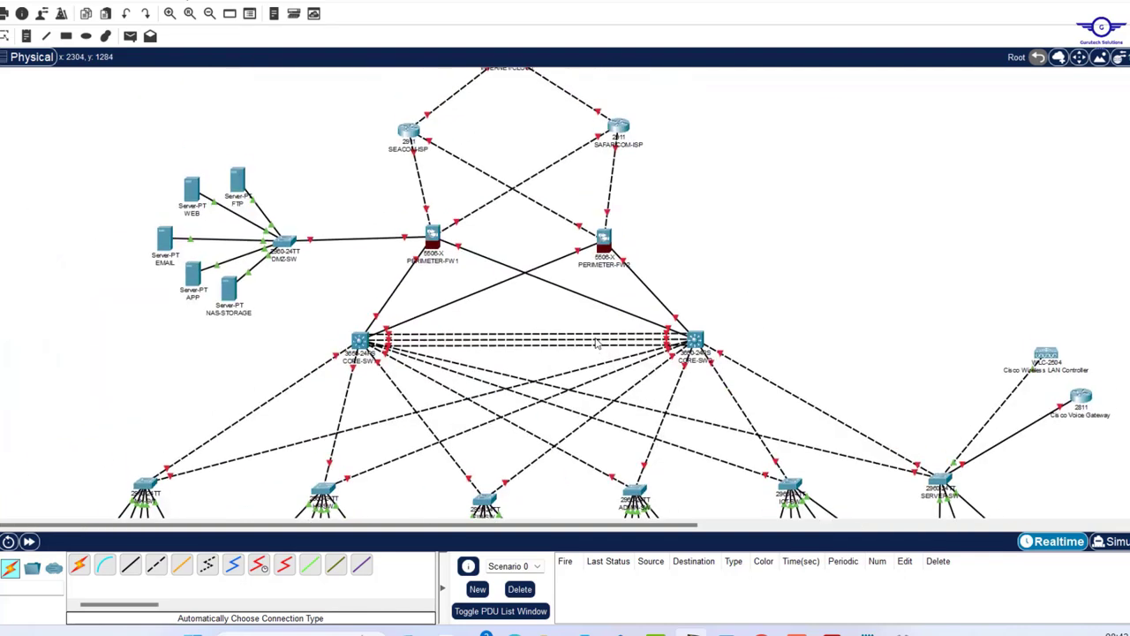
scroll(597, 344, "up", 2)
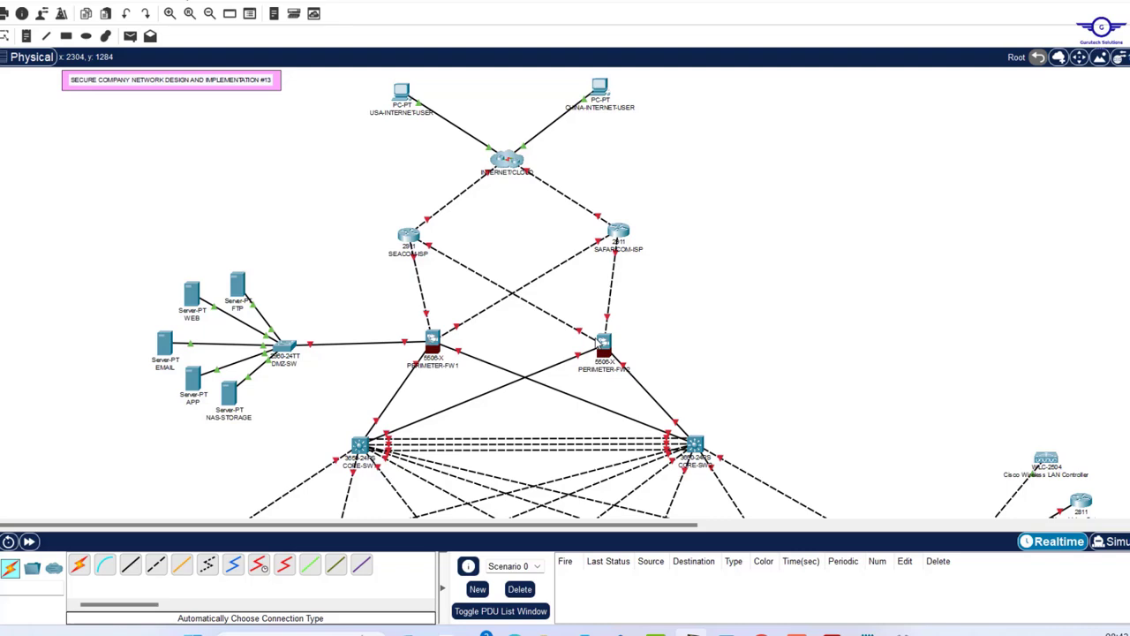
scroll(597, 344, "down", 5)
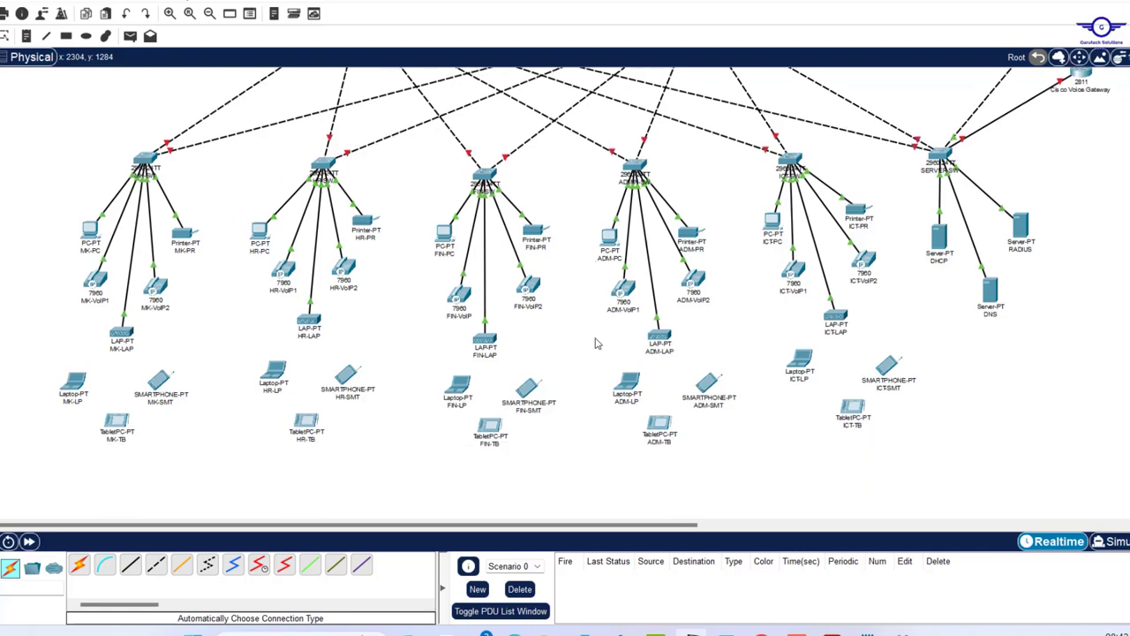
scroll(597, 343, "up", 5)
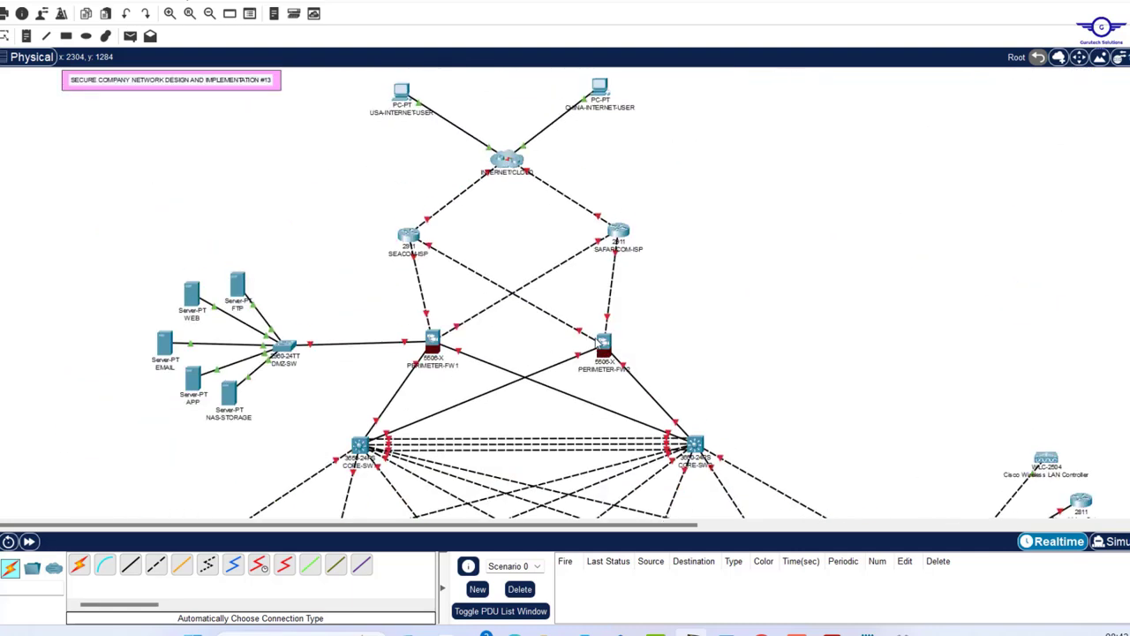
scroll(597, 344, "down", 2)
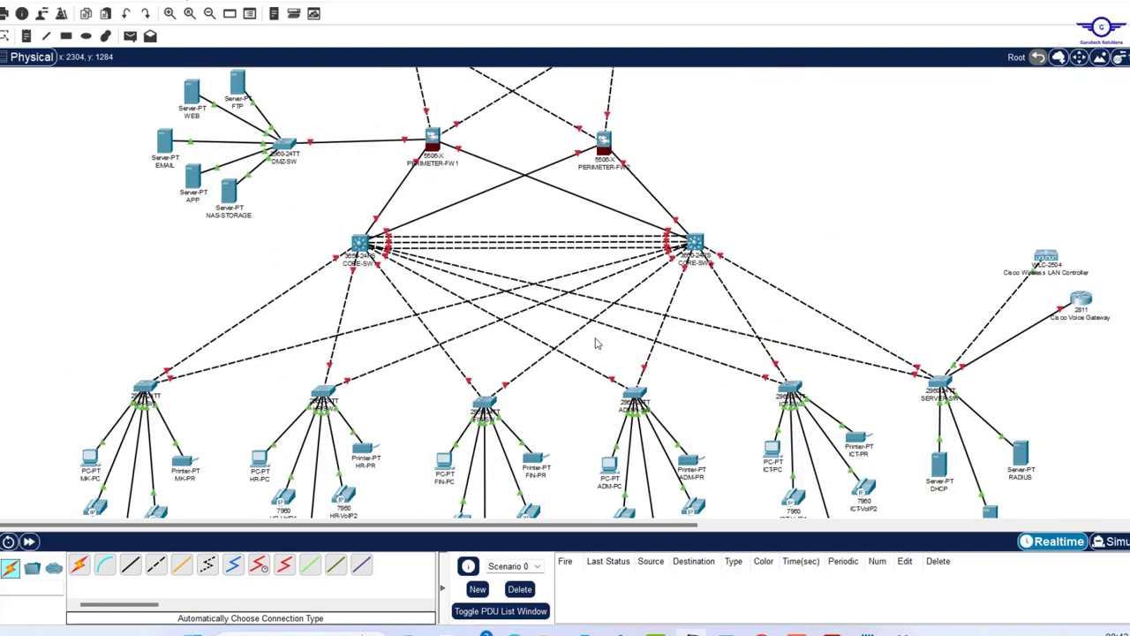
scroll(597, 344, "down", 2)
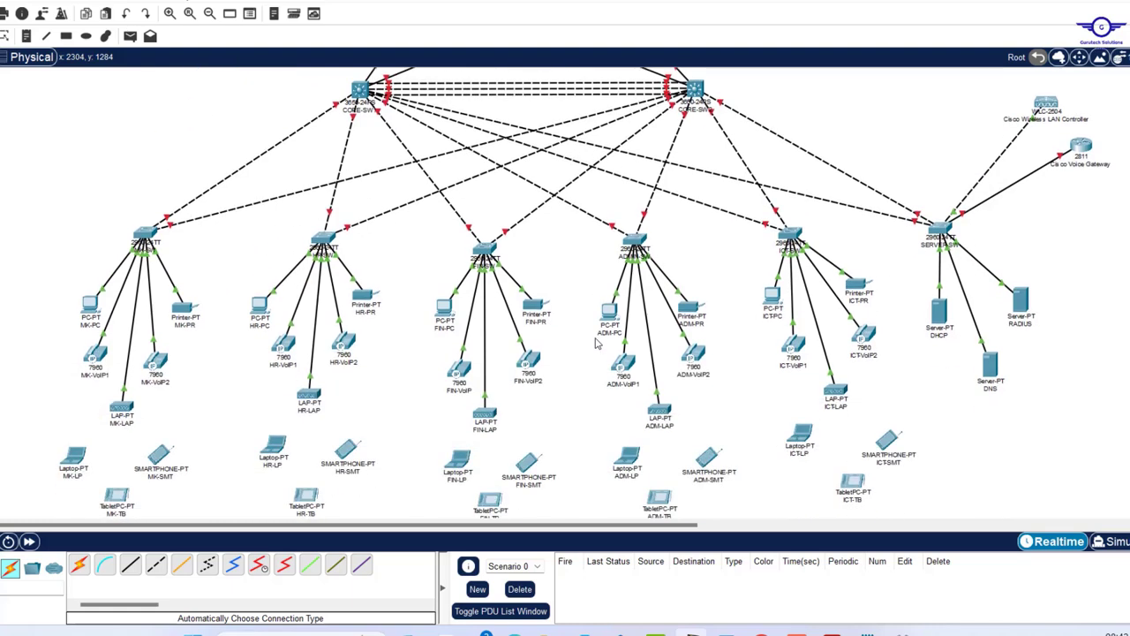
scroll(597, 344, "down", 1)
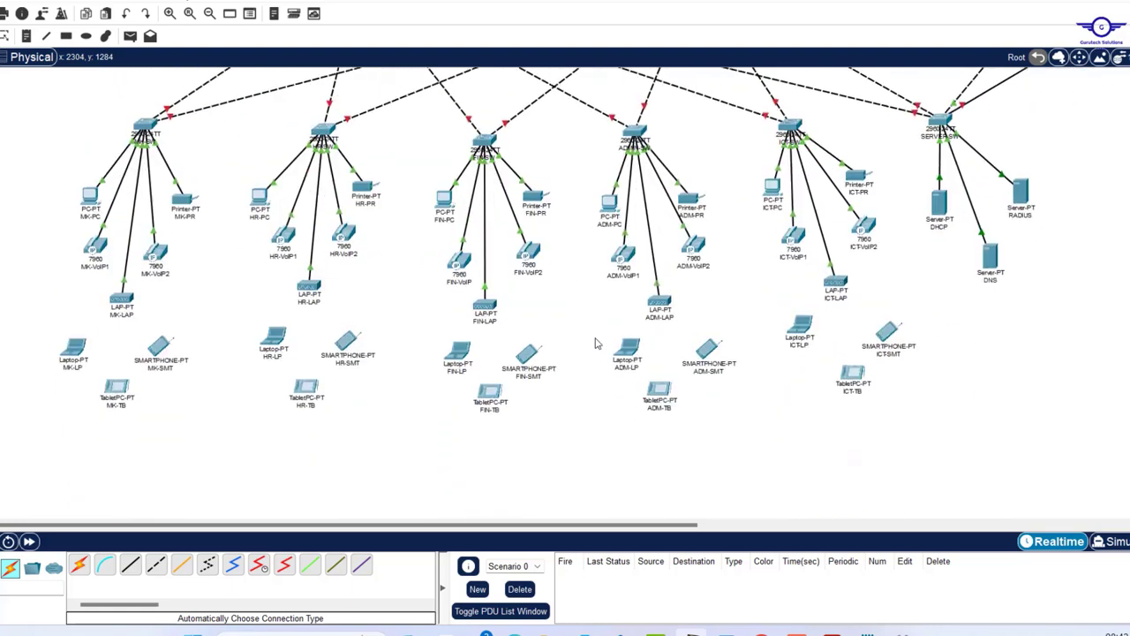
scroll(597, 343, "up", 3)
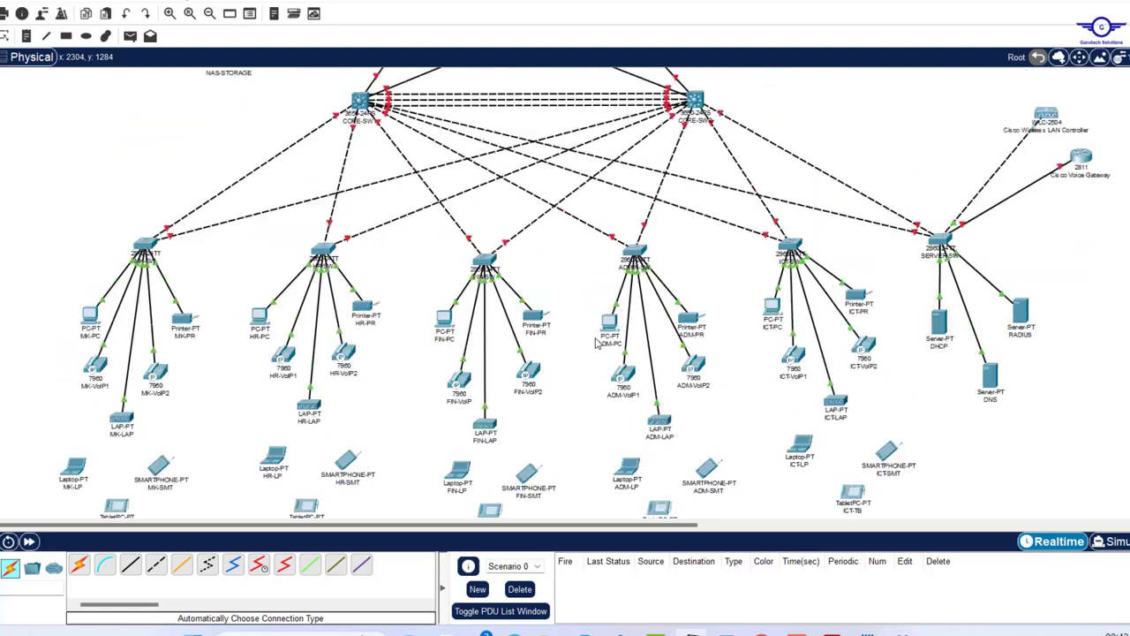
scroll(597, 344, "down", 2)
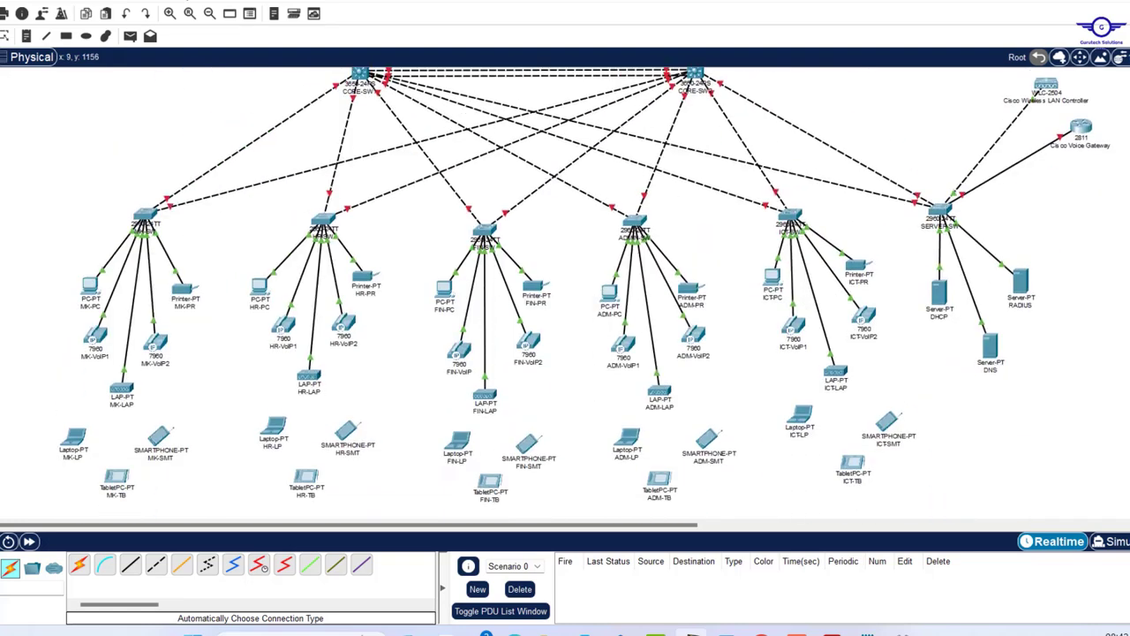
scroll(152, 345, "up", 3)
scroll(179, 281, "up", 1)
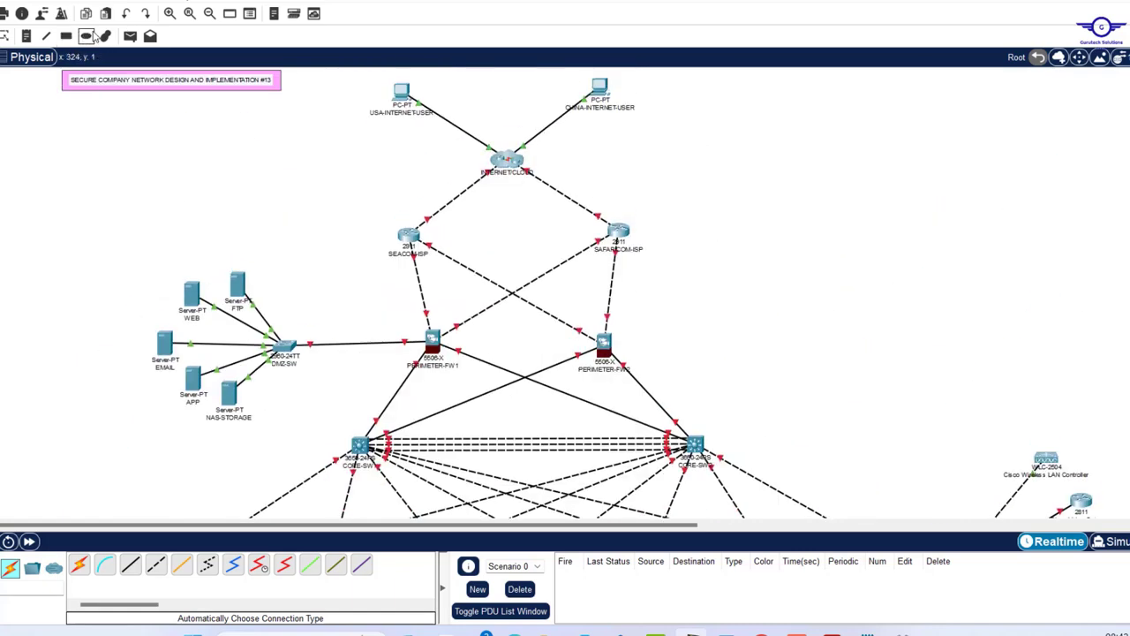
- Draw light-yellow filled ellipses around PERIMETER-FW1 and PERIMETER-FW2
left_click(86, 37)
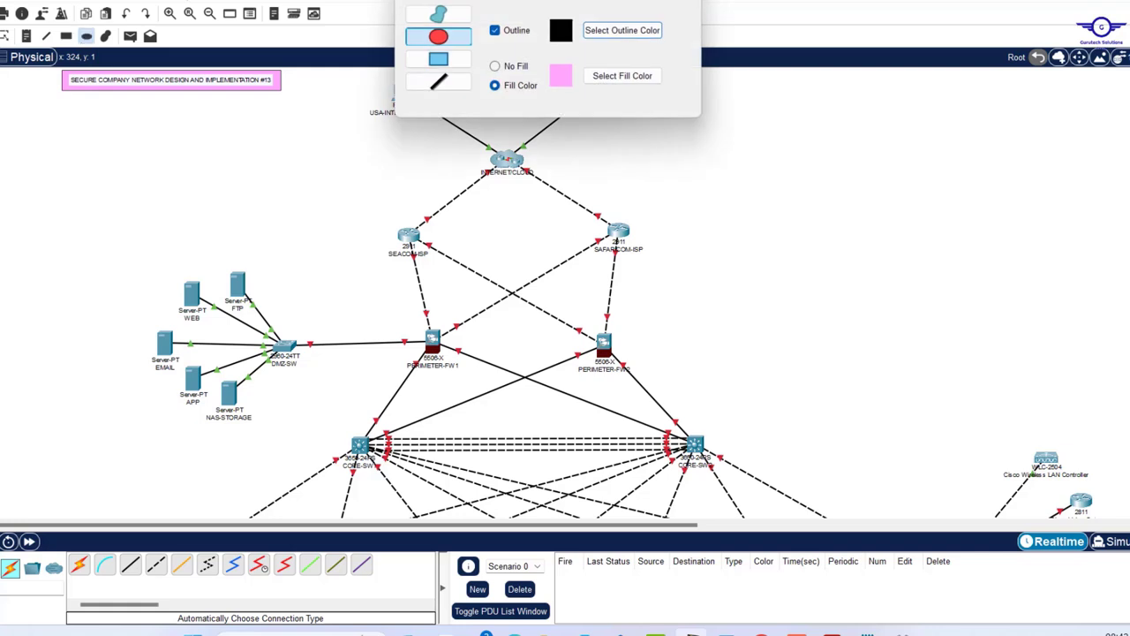
left_click(622, 76)
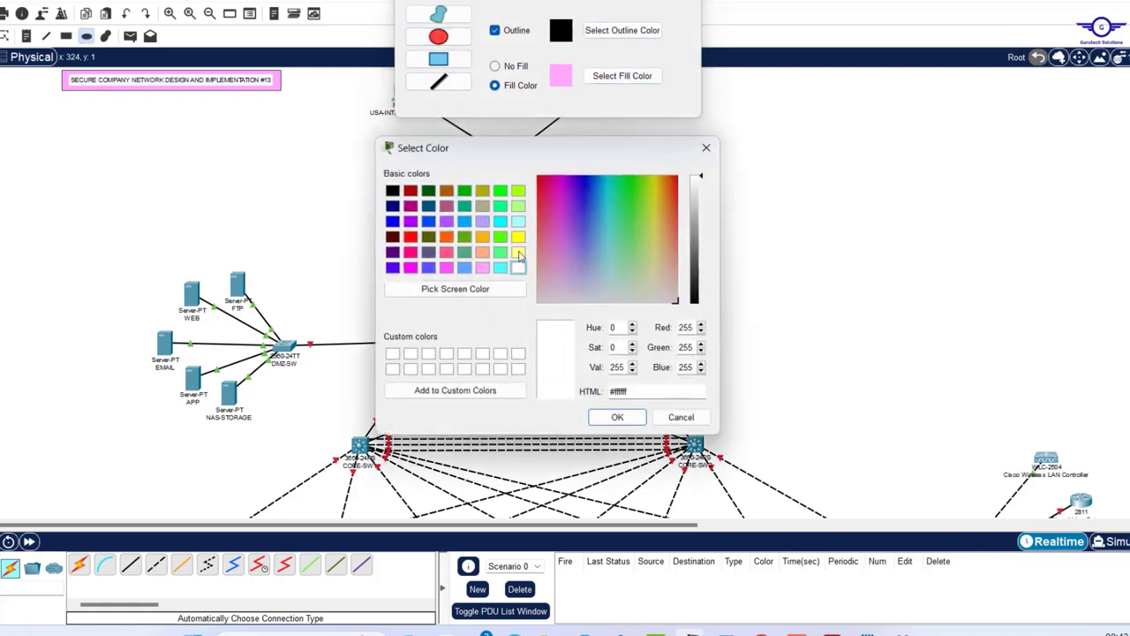
left_click(518, 253)
left_click(616, 417)
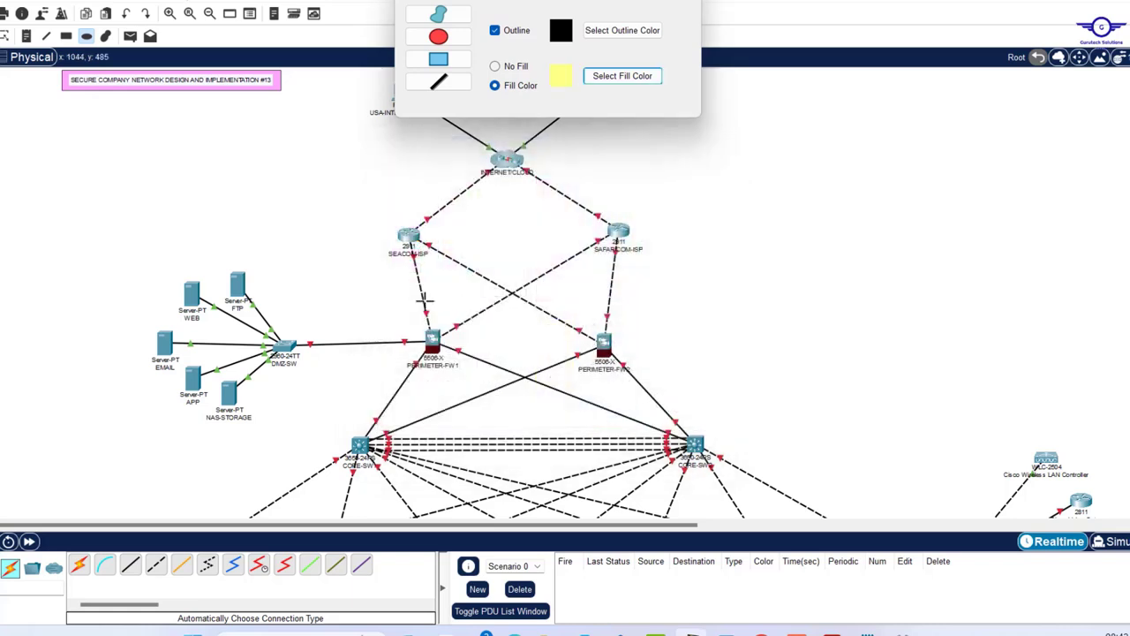
left_click_drag(383, 304, 491, 377)
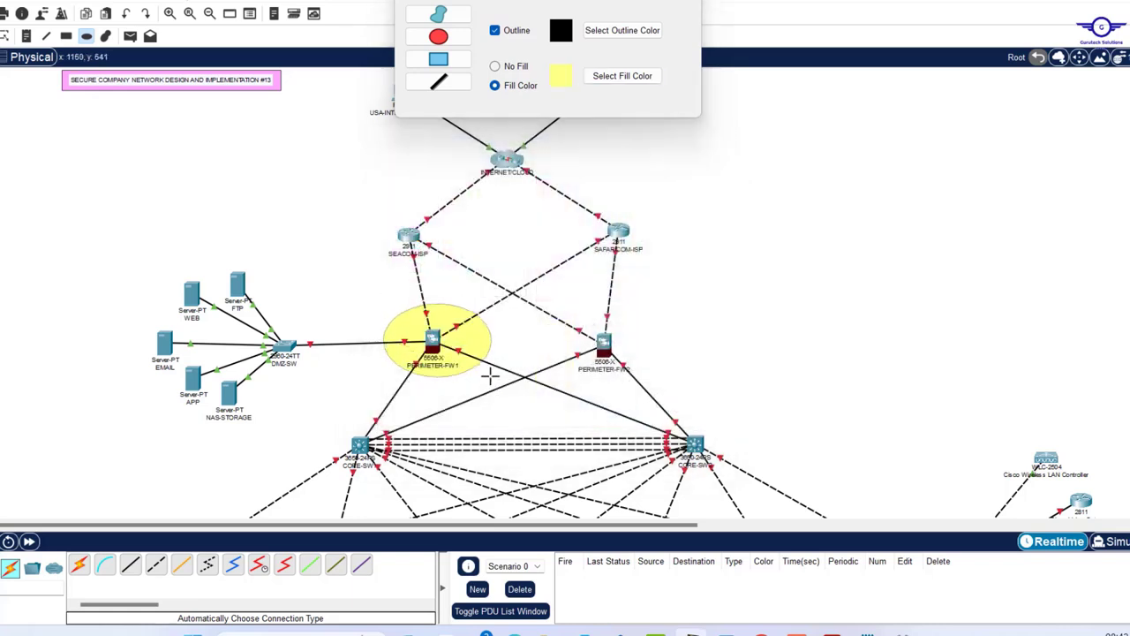
left_click_drag(545, 316, 654, 381)
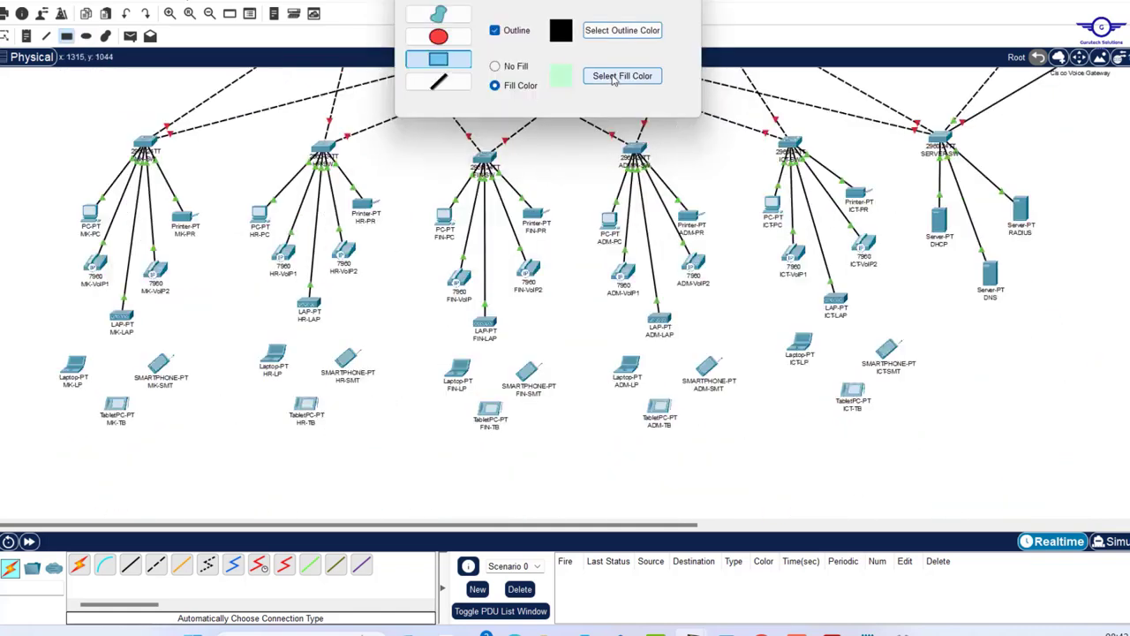
- Shade the MK, FIN and server areas with light-blue, lavender and peach boxes
left_click_drag(33, 120, 223, 430)
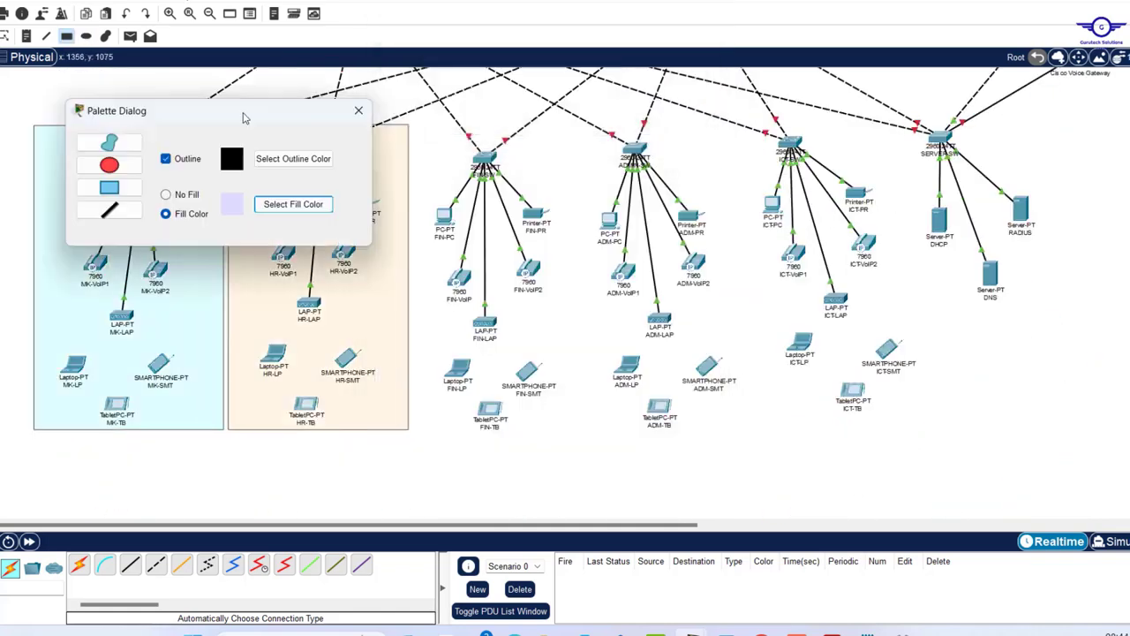
left_click_drag(412, 124, 583, 429)
left_click(294, 204)
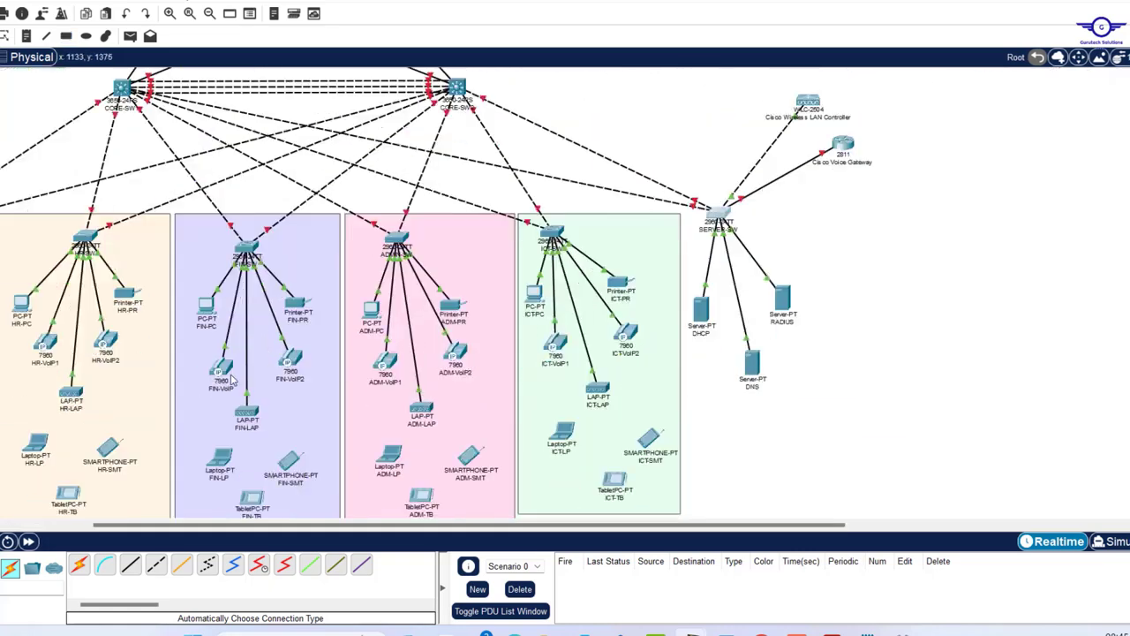
scroll(585, 108, "right", 5)
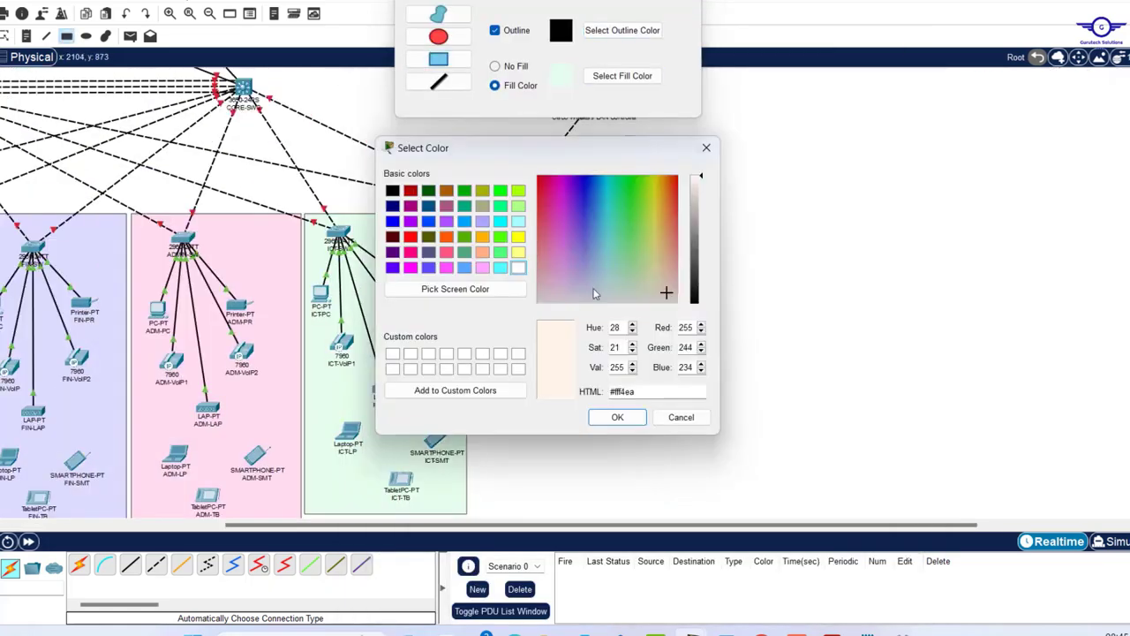
left_click_drag(471, 213, 651, 510)
- Circle the wireless controller and voice gateway in light blue and outline department pairs unfilled
left_click_drag(579, 73, 658, 142)
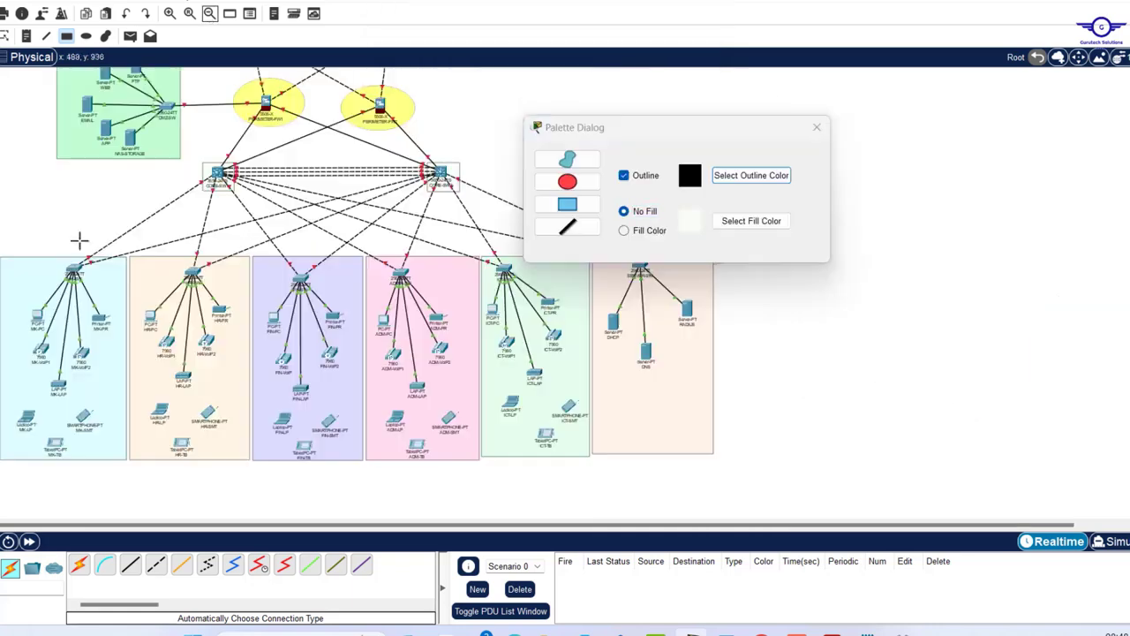
left_click_drag(5, 244, 479, 459)
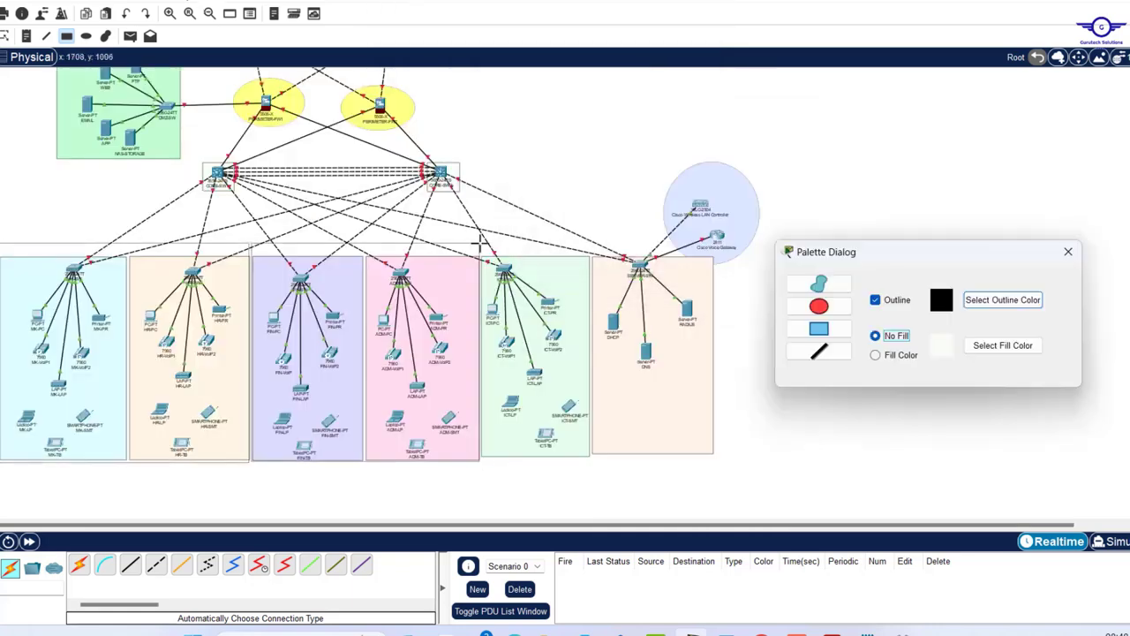
left_click_drag(480, 245, 802, 451)
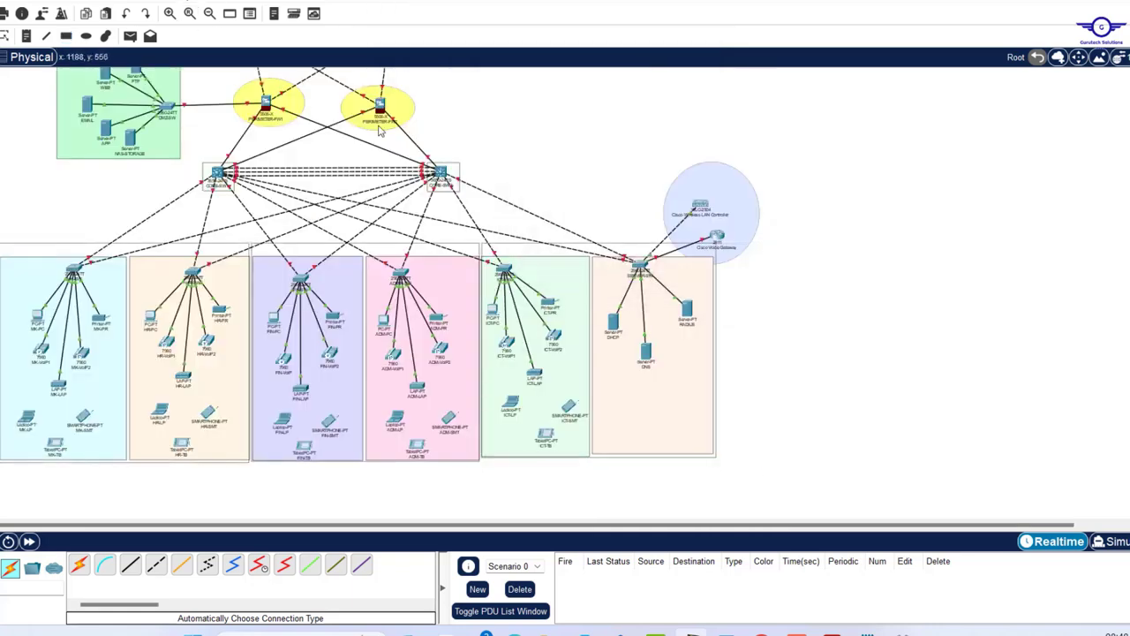
- Review the workspace layout and zoom in on the topology
scroll(447, 139, "up", 5)
scroll(447, 139, "down", 5)
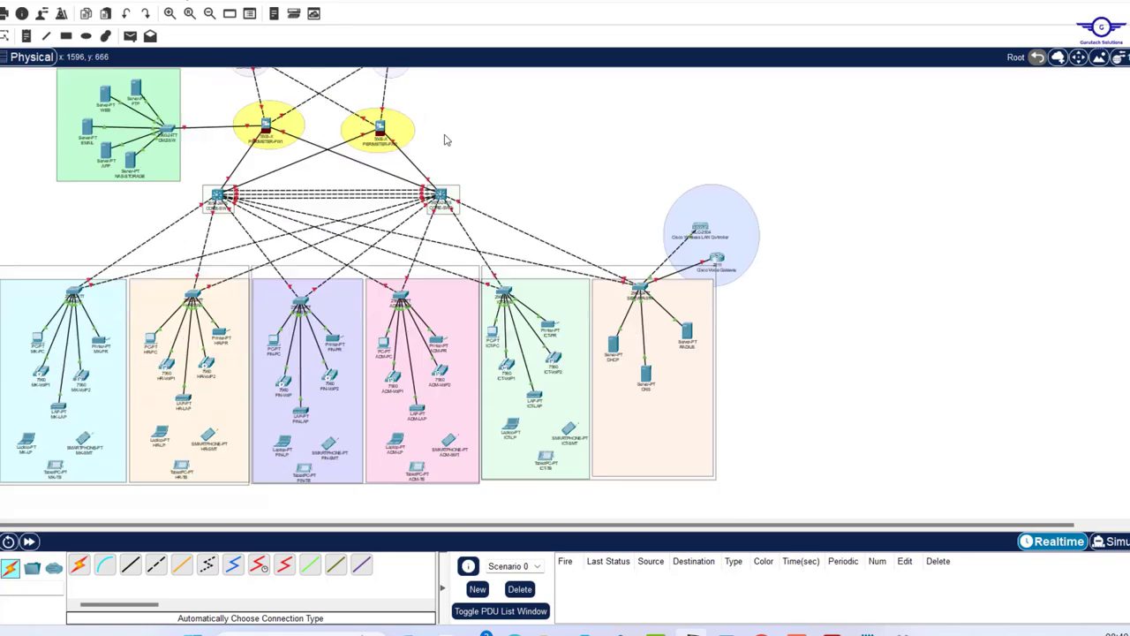
scroll(446, 139, "up", 4)
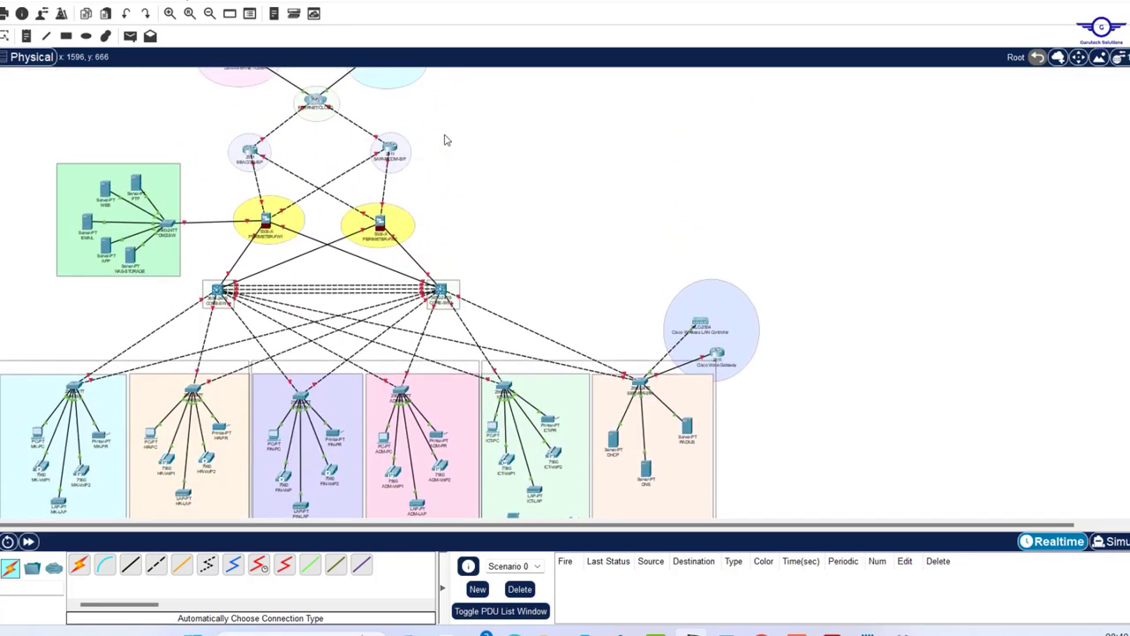
scroll(446, 139, "up", 1)
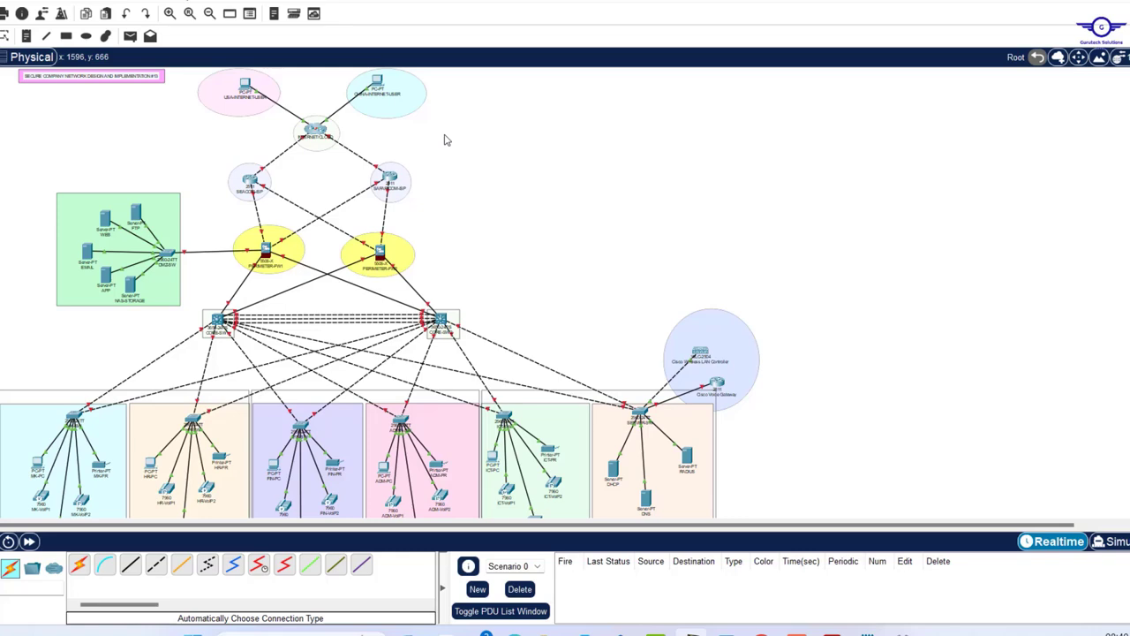
scroll(447, 139, "down", 3)
scroll(447, 139, "up", 3)
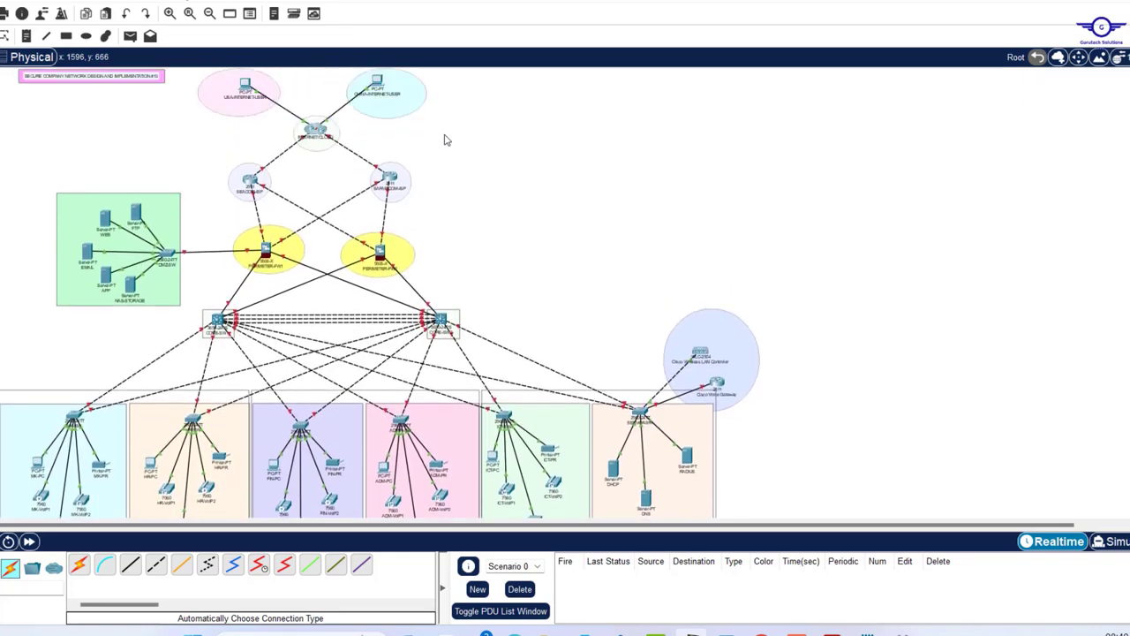
left_click(171, 15)
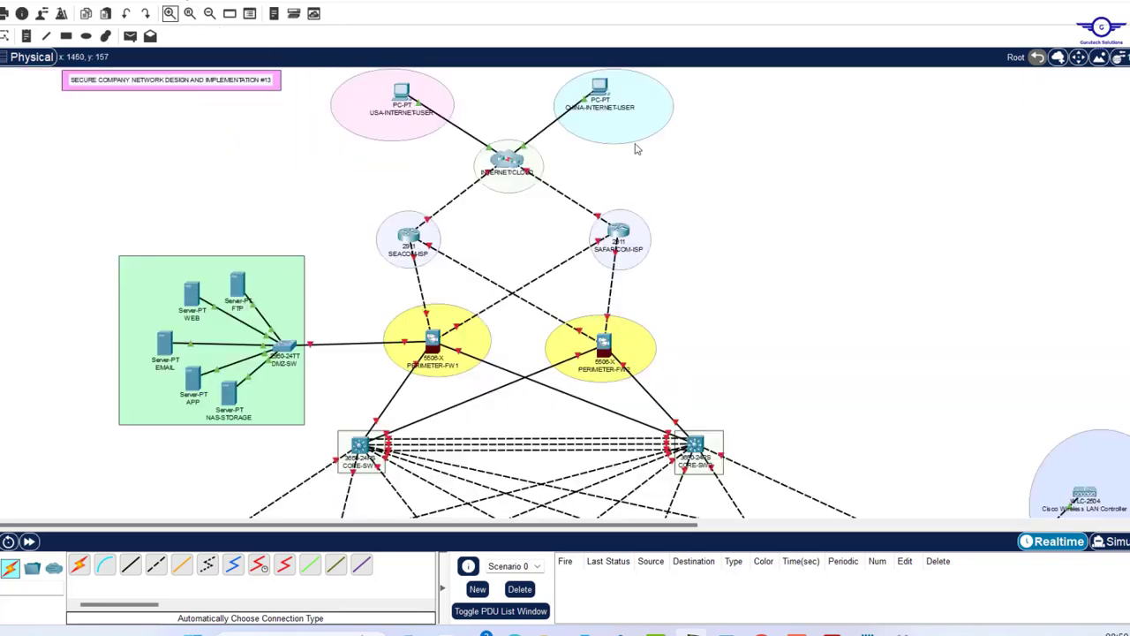
- Scroll to the paired MK/HR, FIN/ADM and ICT/server department outlines
scroll(727, 254, "down", 5)
scroll(726, 254, "up", 5)
scroll(727, 254, "down", 7)
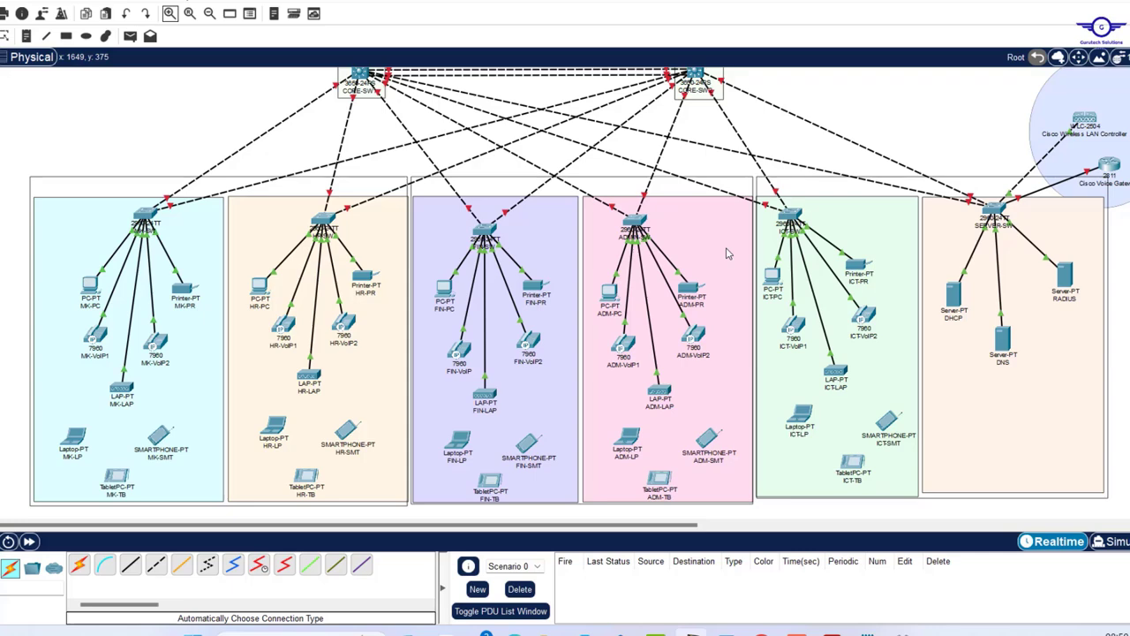
scroll(727, 253, "up", 6)
scroll(727, 253, "up", 2)
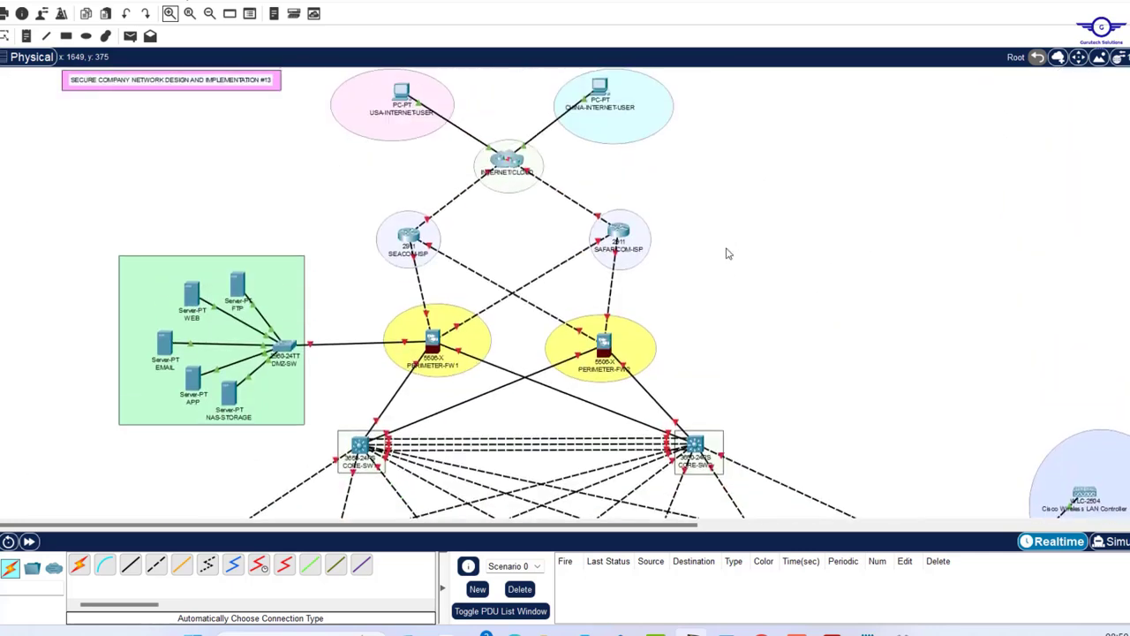
scroll(726, 253, "down", 2)
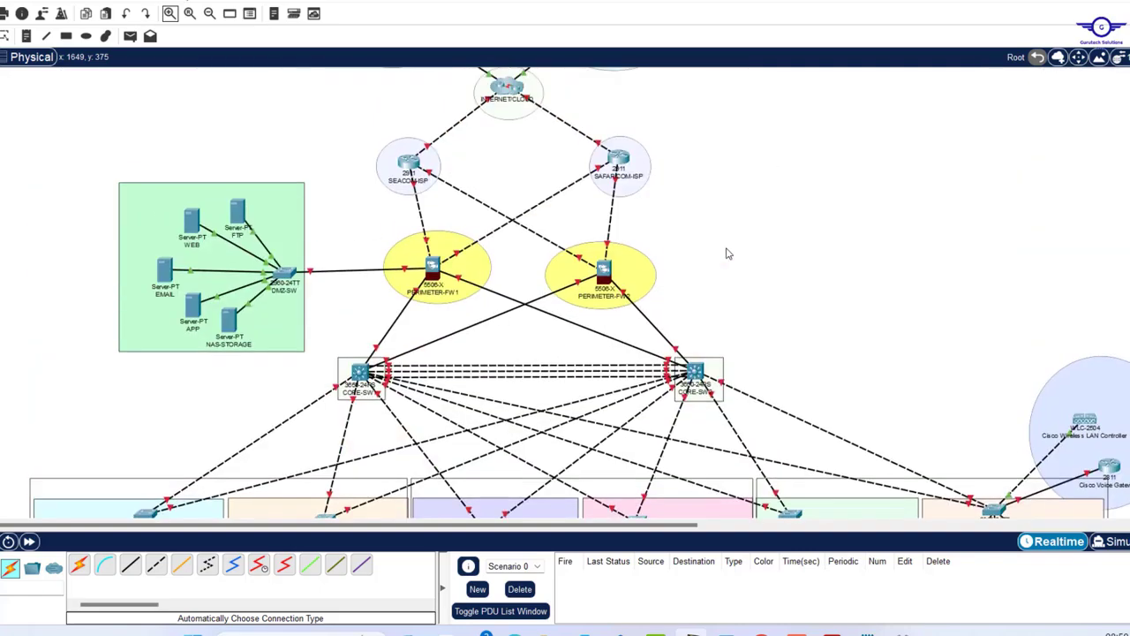
scroll(727, 253, "up", 2)
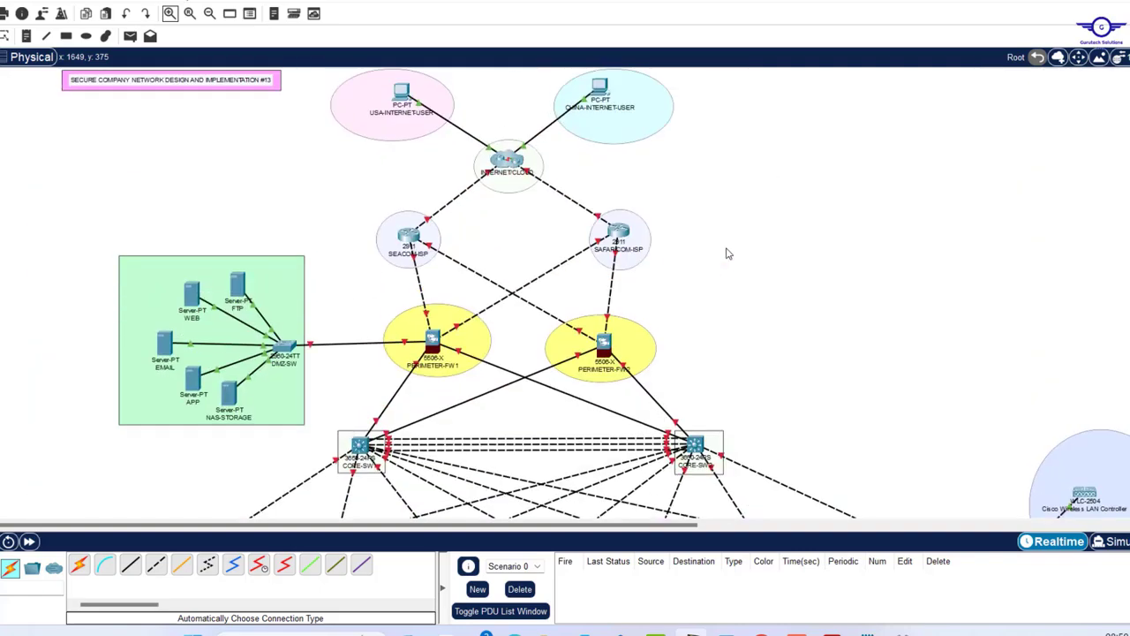
scroll(727, 254, "down", 10)
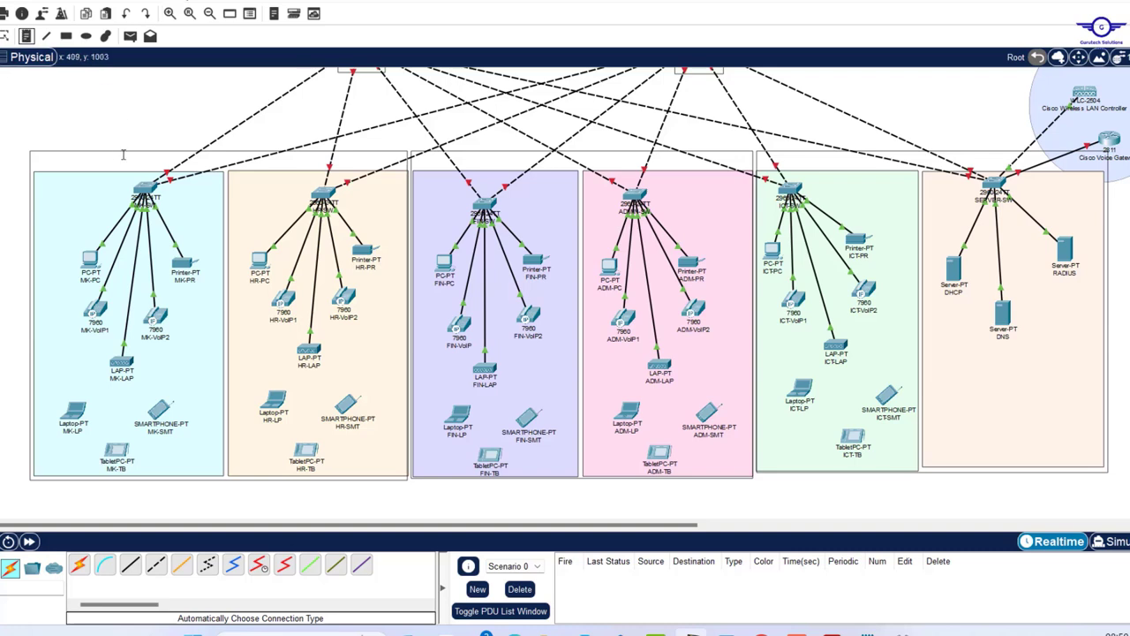
- Add a FLOOR note above the MK area and draw pink boxes behind the FLOOR-1 and FLOOR-2 labels
left_click(88, 159)
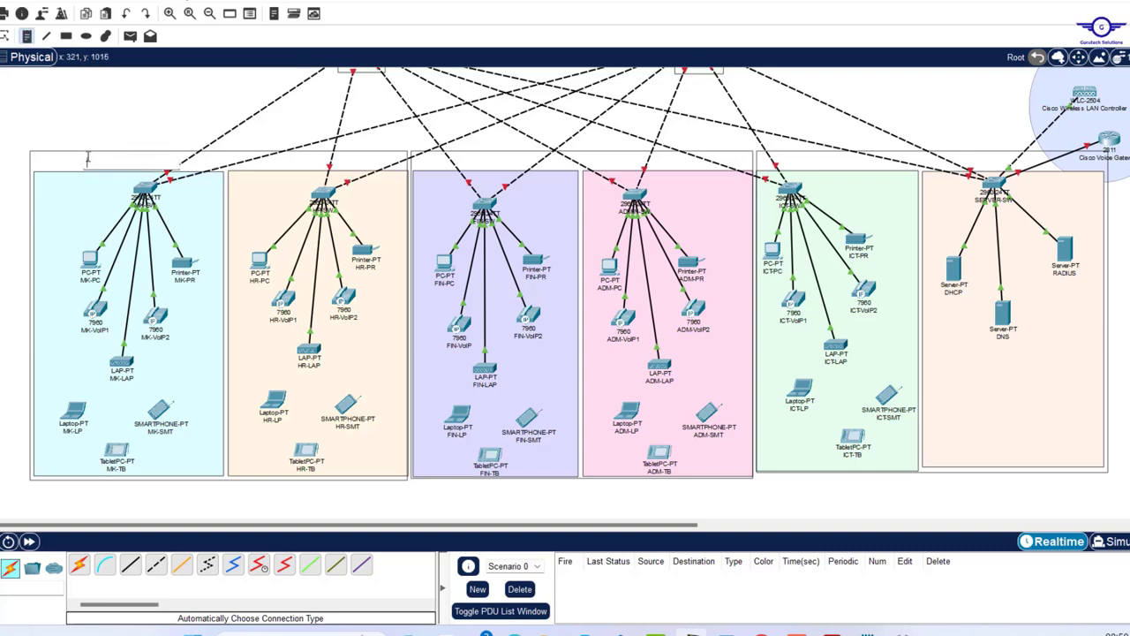
type("FLOO")
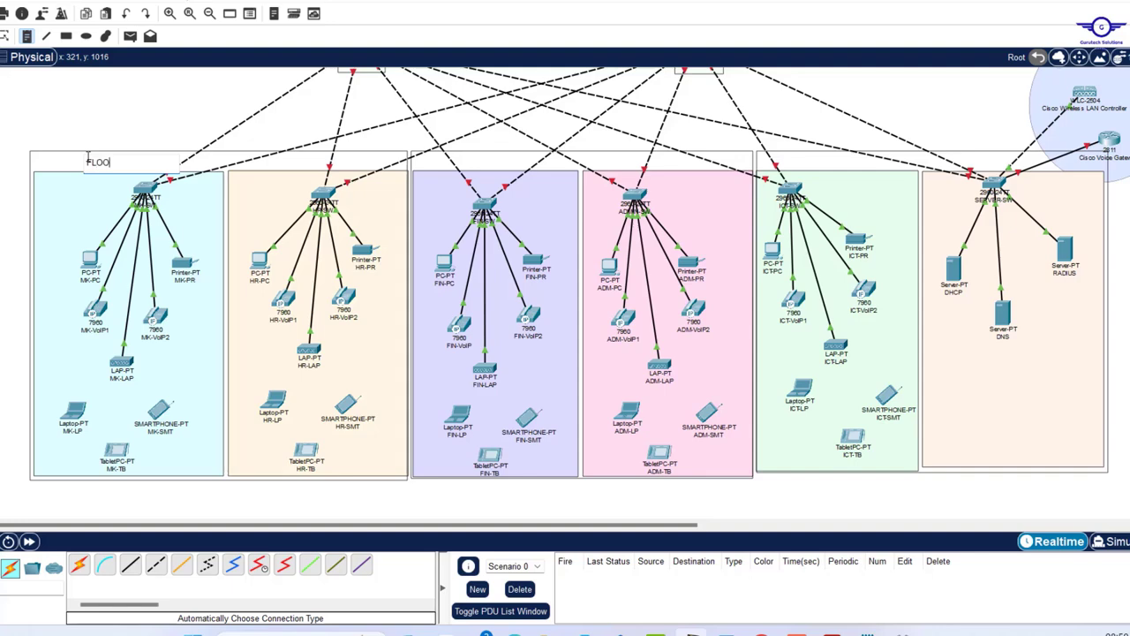
type("R-1")
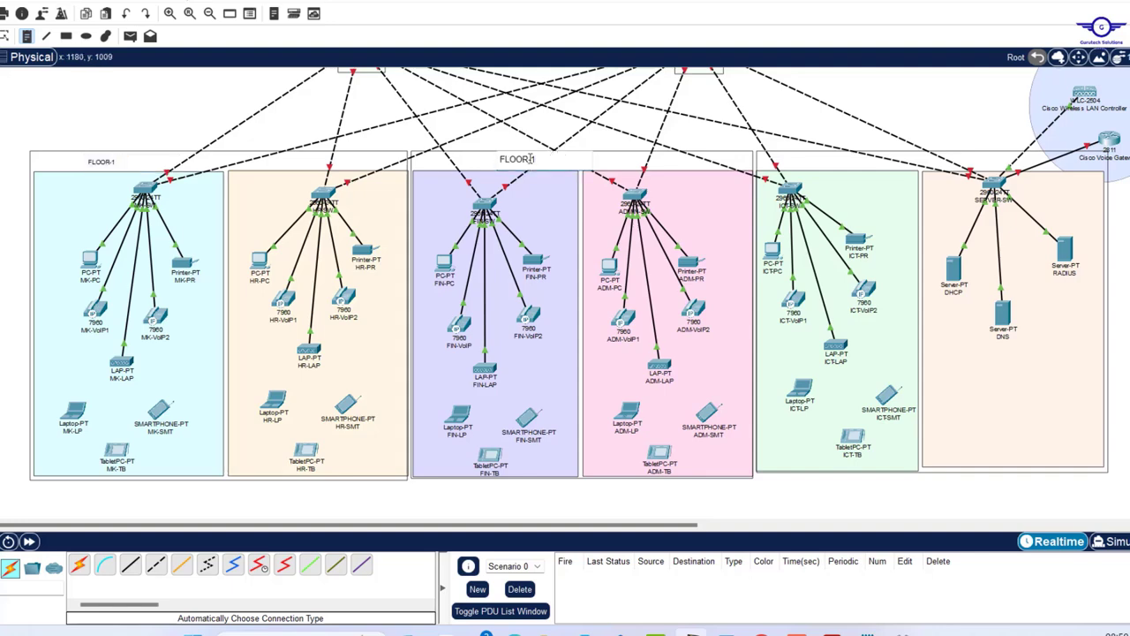
left_click(67, 35)
left_click_drag(113, 151, 204, 170)
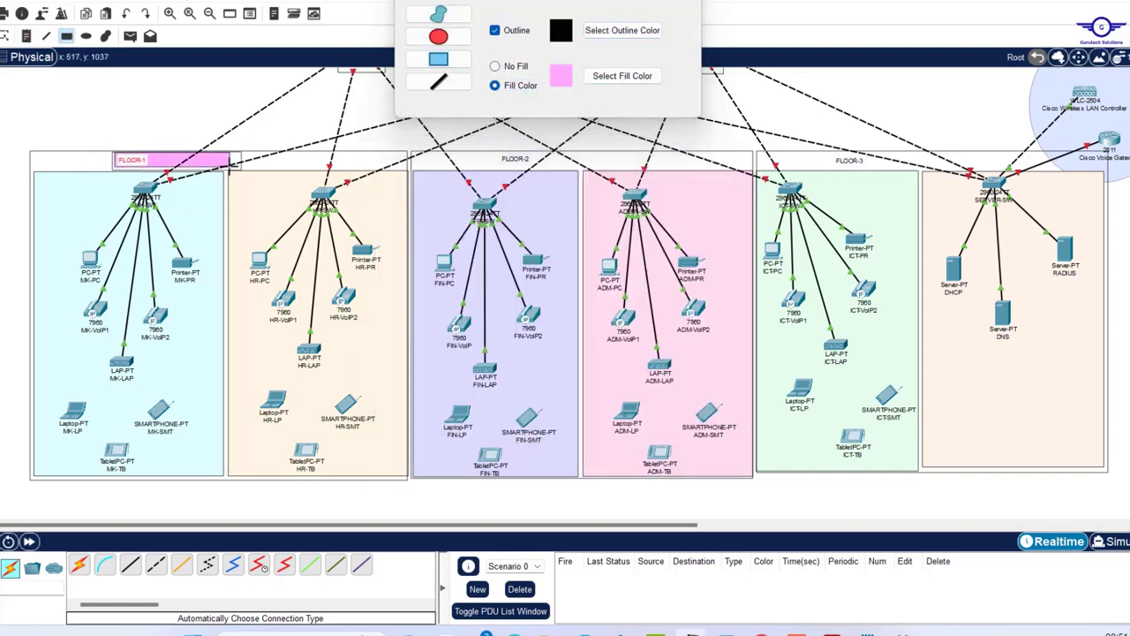
left_click_drag(495, 152, 575, 168)
- Draw FLOOR-3's pink box, then note Sales & Marketing VLANs (Mgt 10, LAN 20, WLAN 50, VoIP 70, Blackhole 199) and IP==DHCP
left_click_drag(825, 154, 902, 168)
left_click(27, 36)
left_click(39, 183)
type("Sales & Marketing")
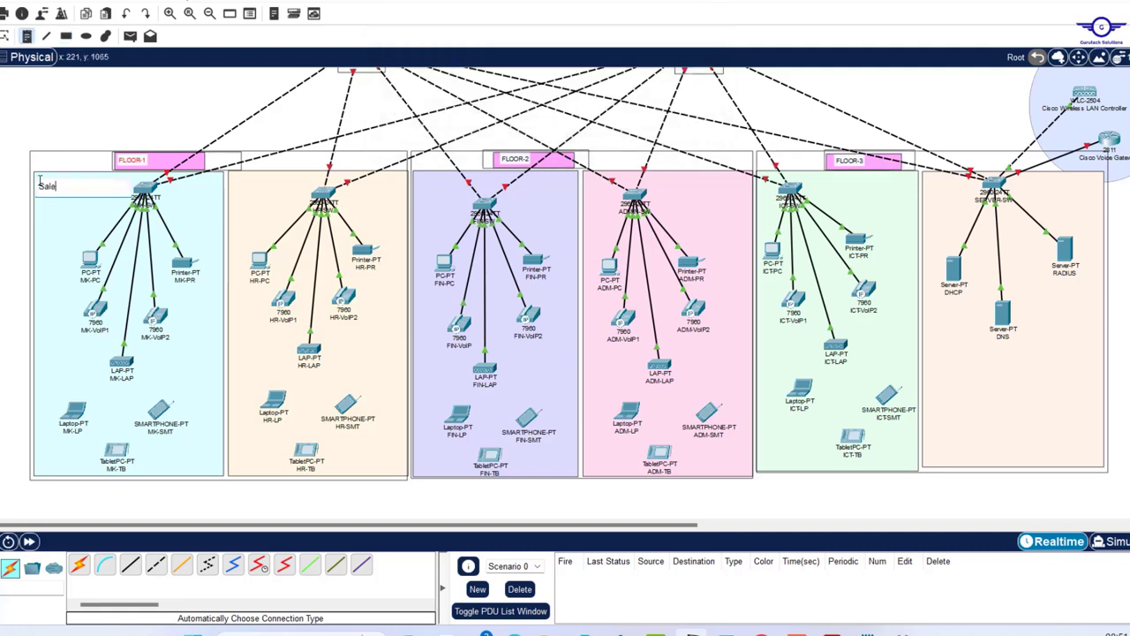
key("Return")
type("VLANs")
key("Return")
type("Mgt- 10")
key("Return")
type("LAN- 20")
key("Return")
type("WLAN- 50")
key("Return")
type("VoIP- 70")
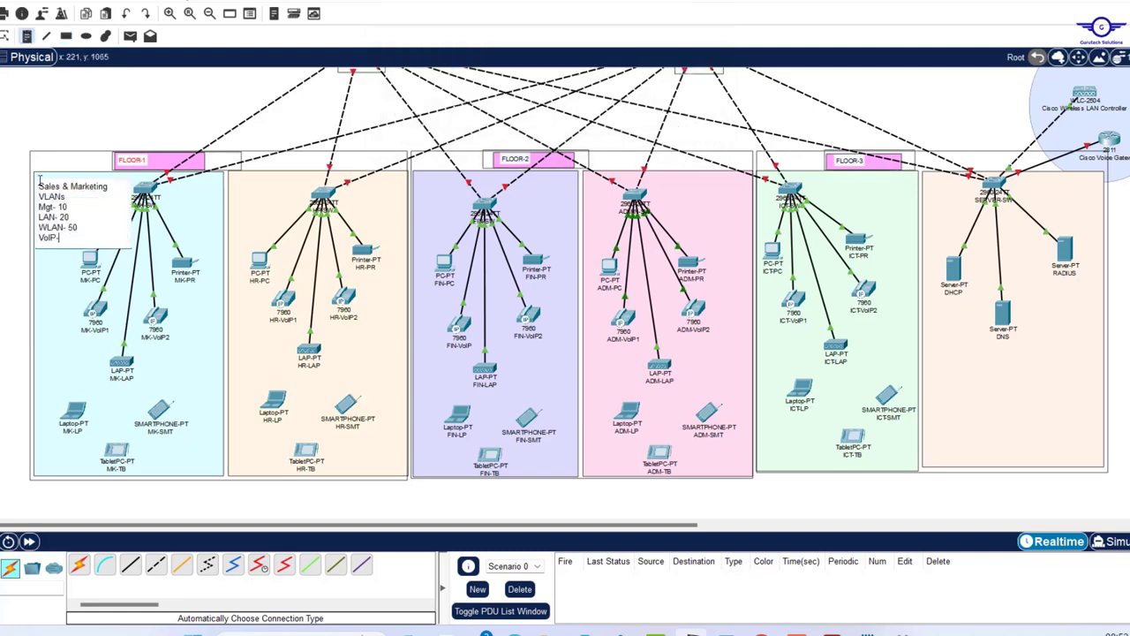
key("Return")
type("Blackhole- 199")
key("Return")
key("Return")
type("IP==DHCP Dept.")
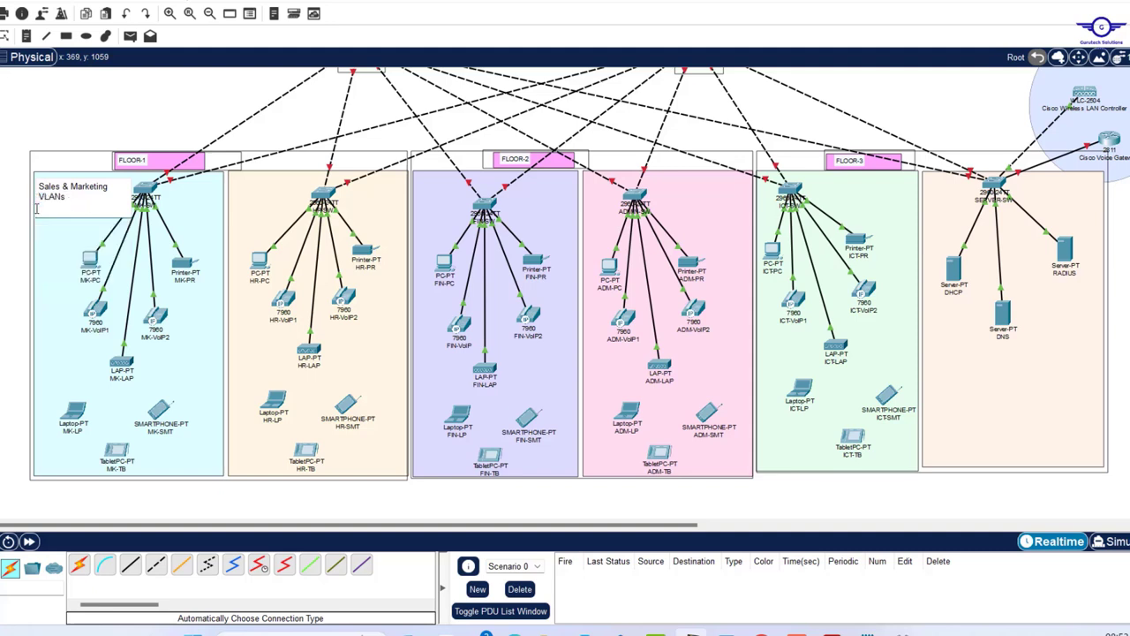
type(":")
left_click(135, 90)
- Paste copies of the VLAN note retitled HR & Logistics and Finance & Acc
key("ctrl+c")
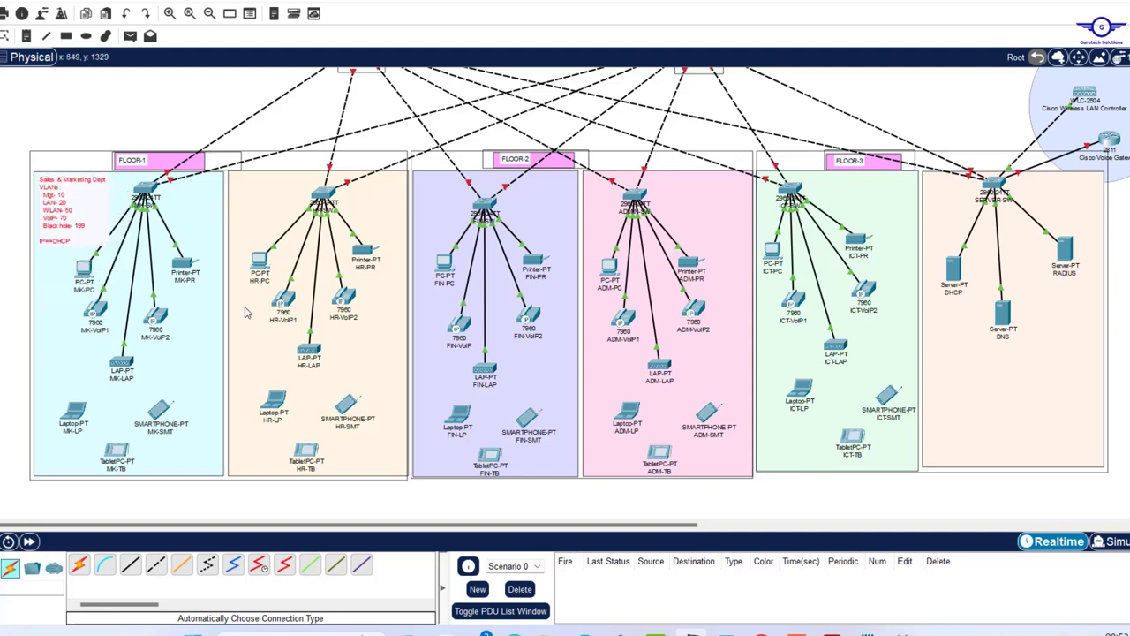
key("ctrl+v")
type("HR & Logistics")
left_click(497, 205)
left_click_drag(496, 205, 505, 201)
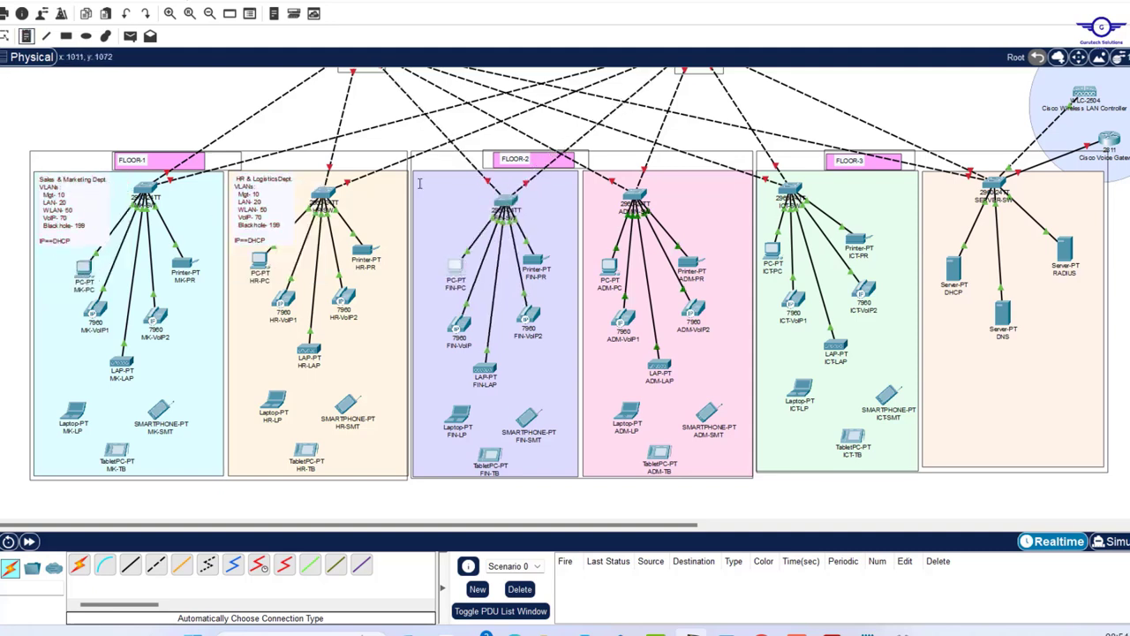
key("ctrl+v")
type("Finance & Acc")
- Shift the ADM and ICT switches right and paste notes retitled Admin & Rel and ICT
left_click_drag(634, 196, 680, 190)
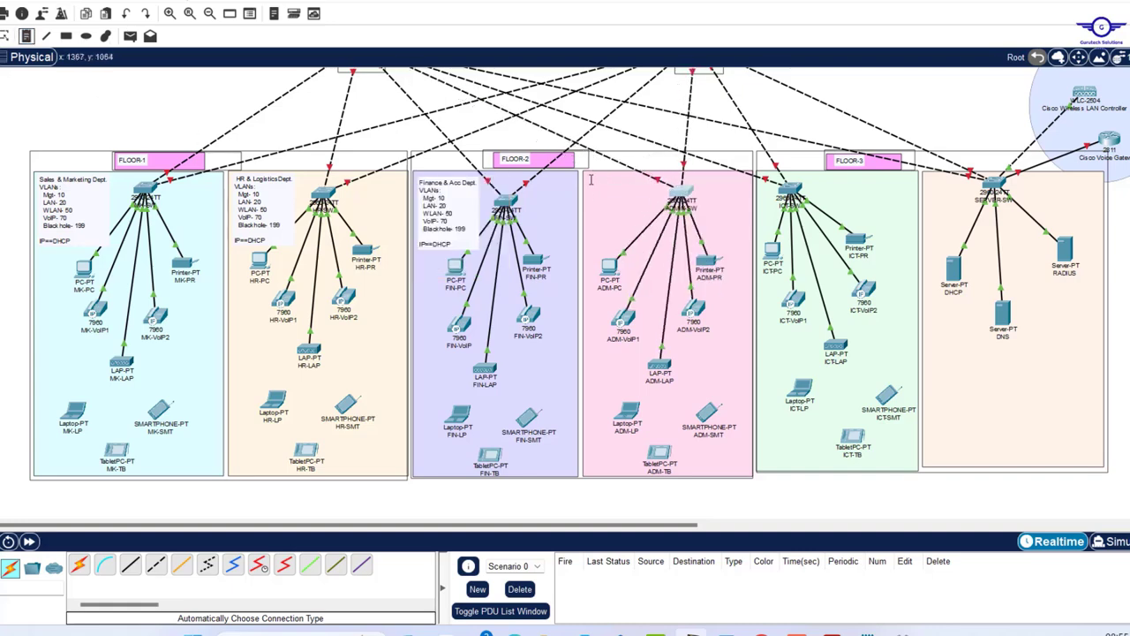
key("ctrl+v")
type("Admin & Rel")
left_click_drag(790, 188, 848, 190)
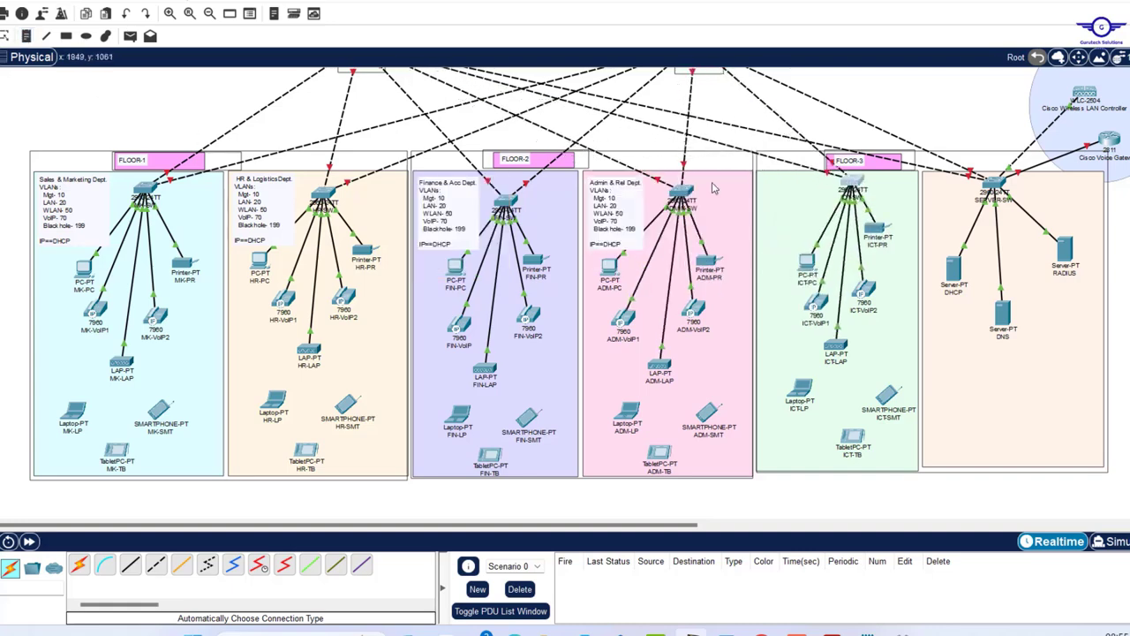
key("ctrl+v")
type("ICT")
- Paste an INSIDE Servers copy of the note in the server area and begin a DMZ note
scroll(814, 260, "up", 2)
scroll(815, 261, "right", 3)
key("ctrl+v")
type("INSIDE Servers")
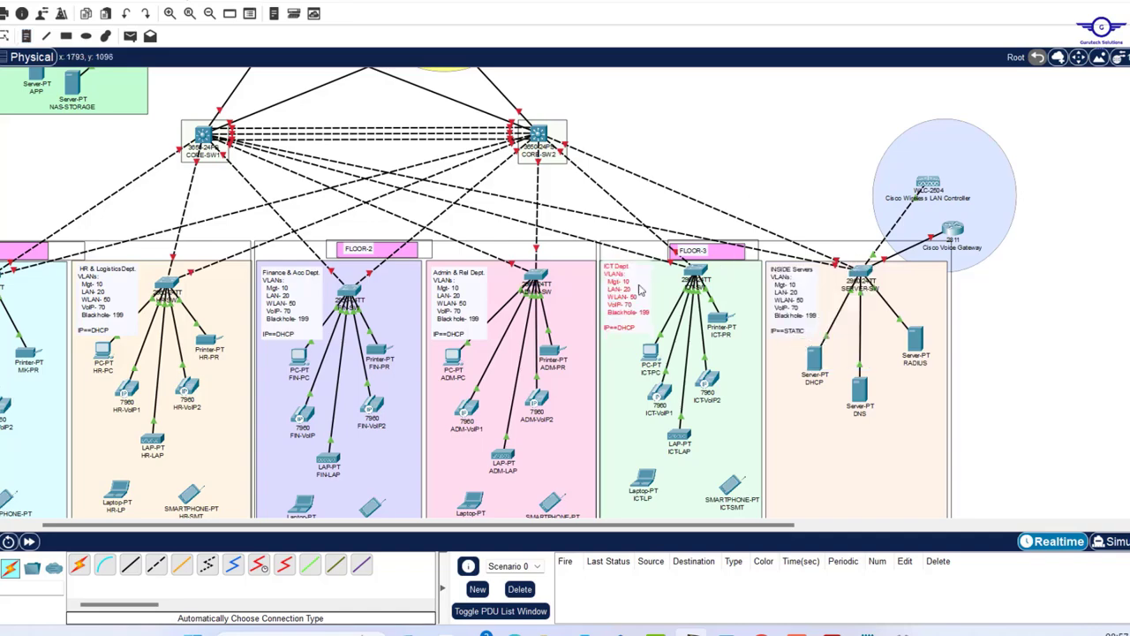
scroll(565, 291, "up", 3)
scroll(565, 291, "left", 2)
left_click(134, 244)
type("DMZ or Server Farm")
key("Return")
type("IP==STATIC")
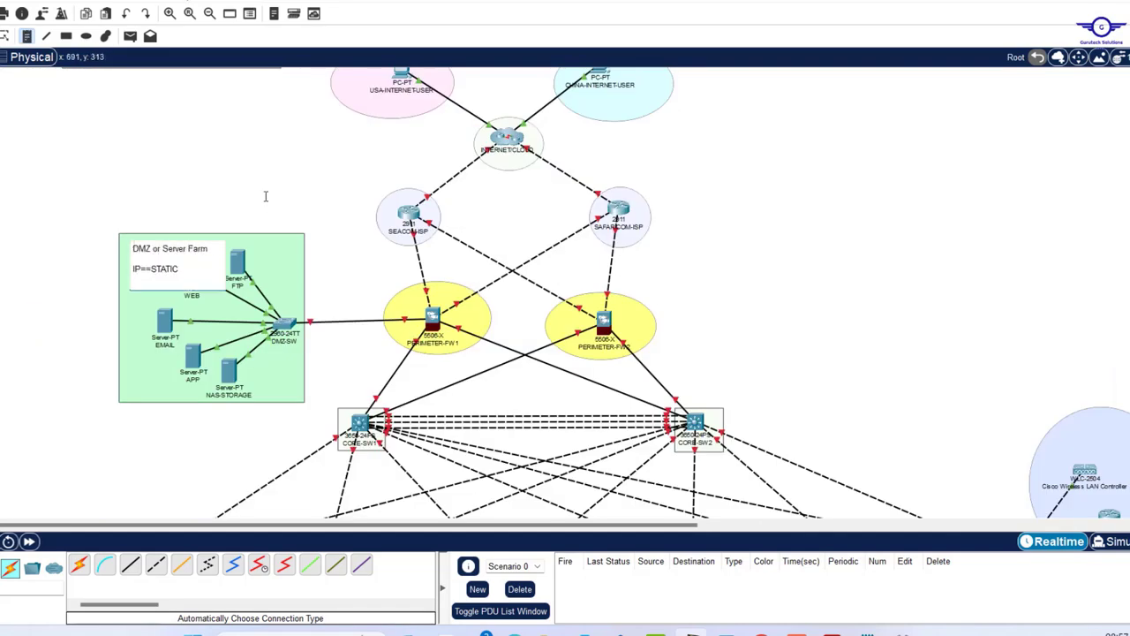
left_click(797, 316)
scroll(797, 315, "up", 1)
left_click_drag(171, 276, 172, 278)
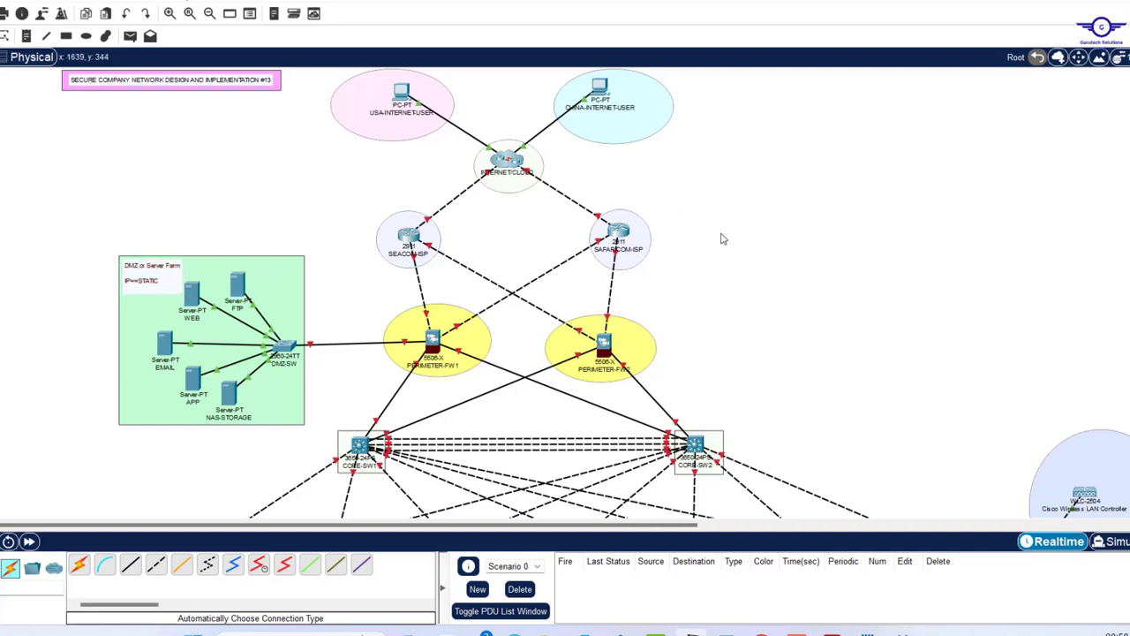
scroll(721, 239, "down", 10)
scroll(721, 239, "up", 5)
scroll(721, 238, "down", 7)
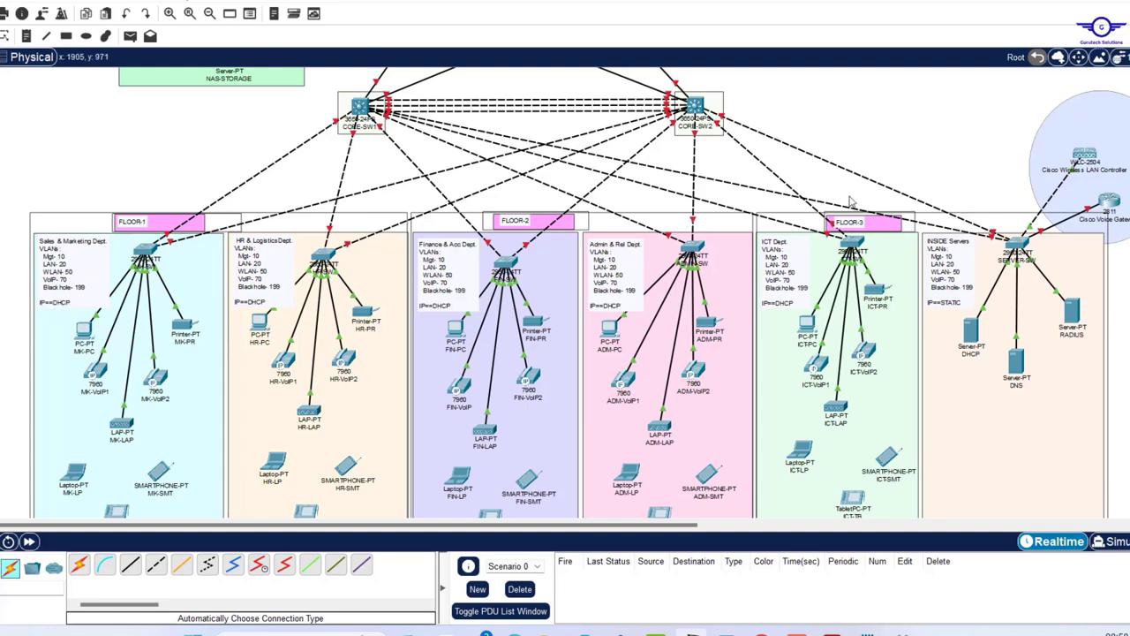
scroll(851, 201, "right", 5)
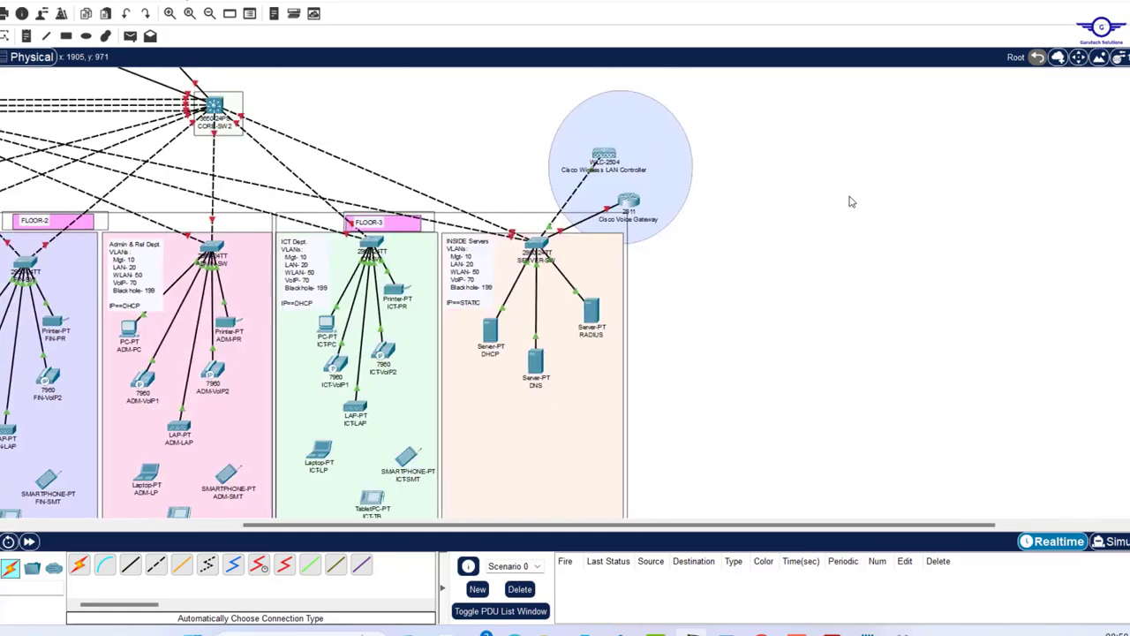
scroll(375, 205, "left", 5)
scroll(375, 205, "up", 8)
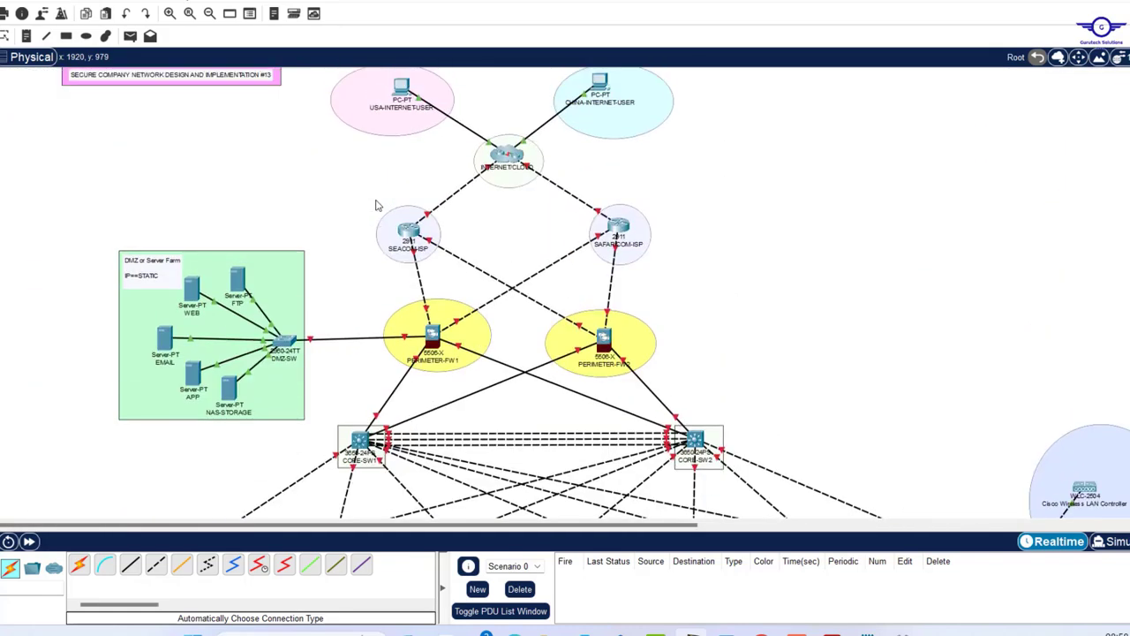
scroll(375, 204, "down", 12)
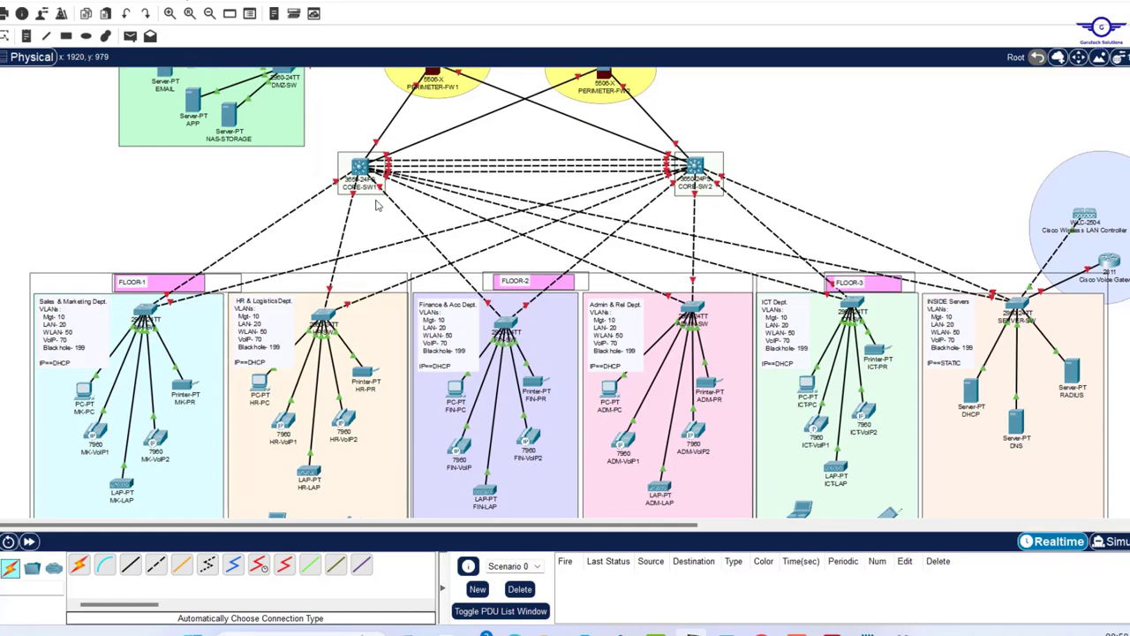
scroll(375, 205, "up", 5)
scroll(376, 205, "up", 7)
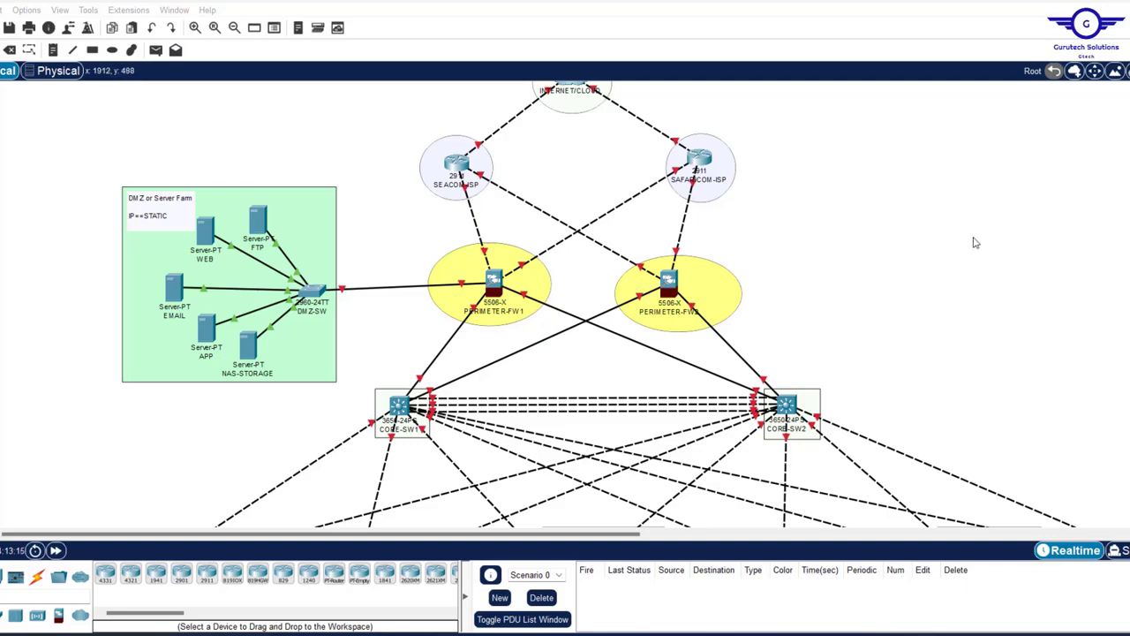
scroll(853, 341, "down", 3)
scroll(853, 341, "down", 2)
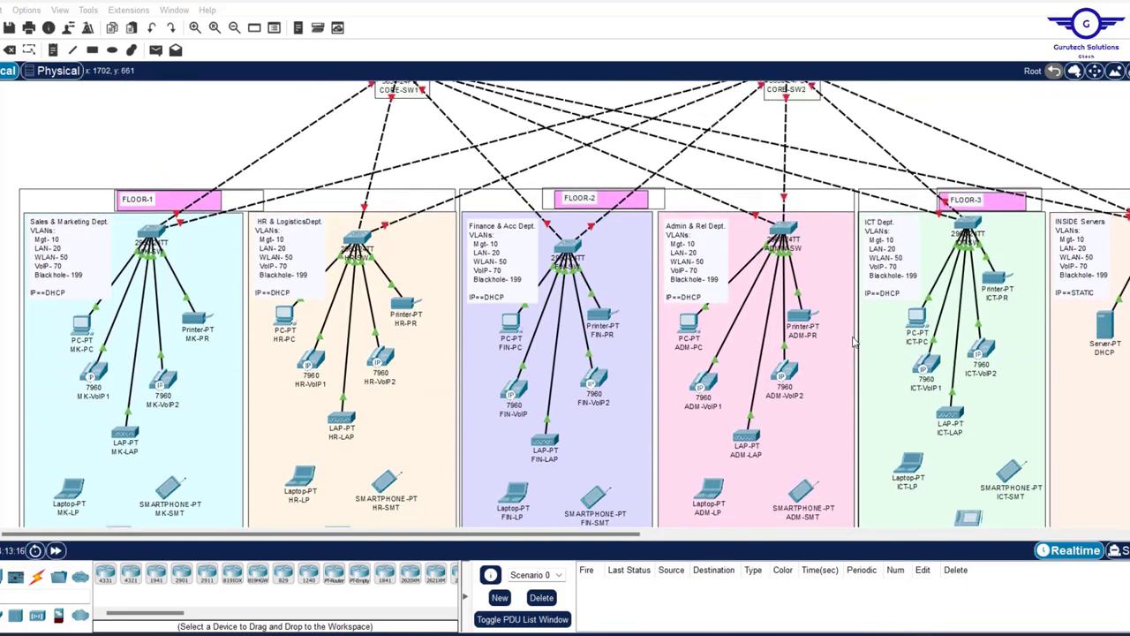
scroll(854, 341, "up", 6)
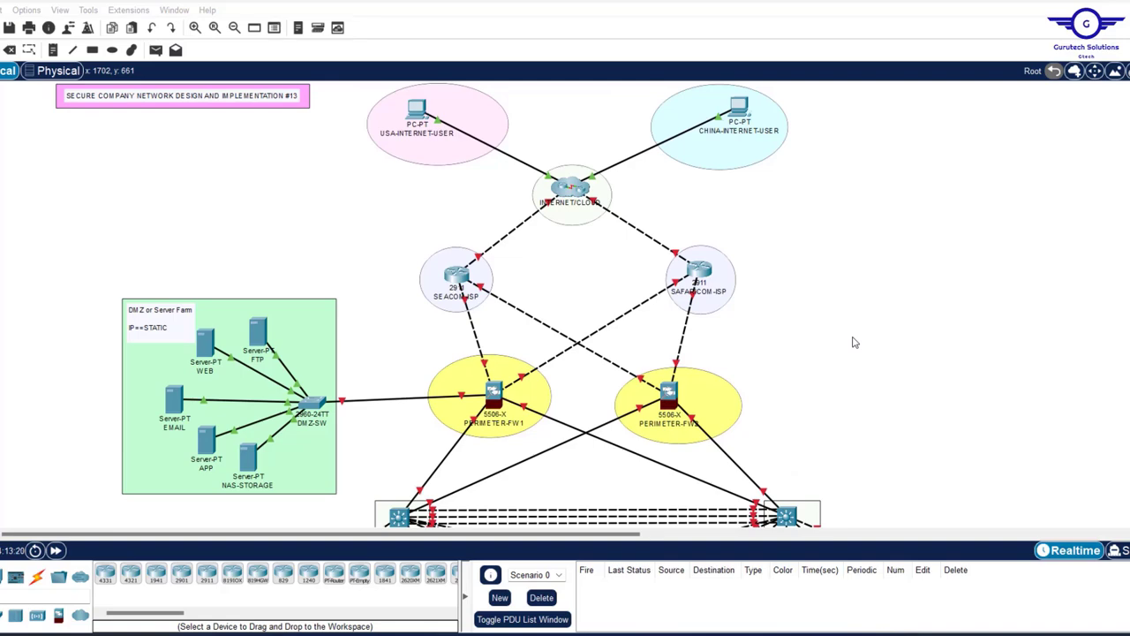
scroll(853, 341, "down", 4)
scroll(853, 341, "up", 4)
scroll(853, 341, "down", 5)
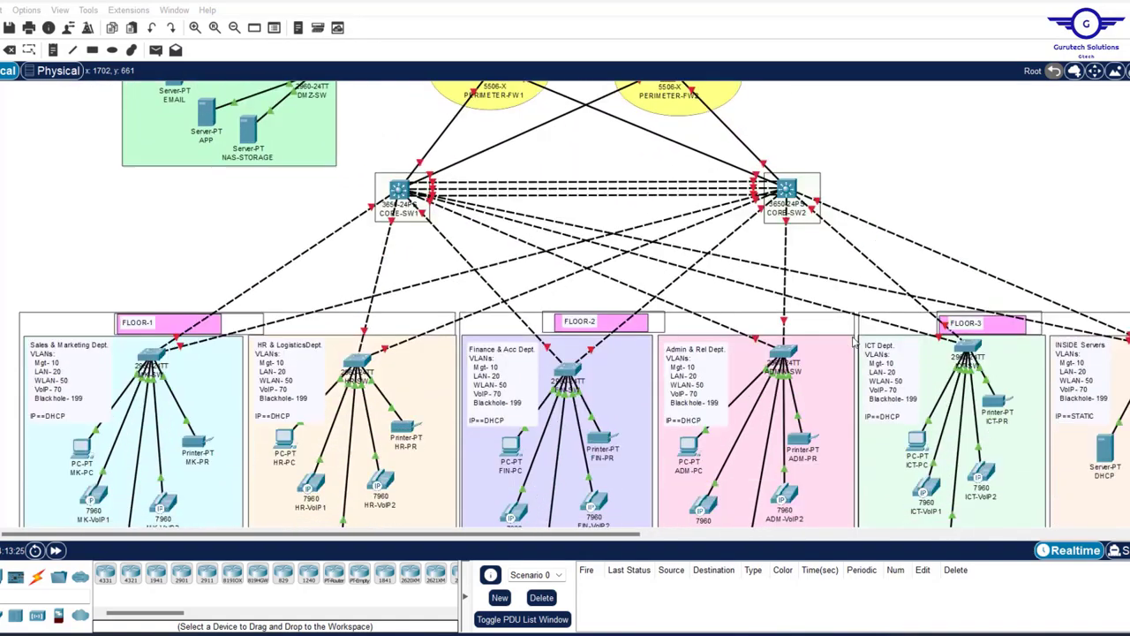
scroll(853, 341, "down", 4)
scroll(853, 341, "up", 6)
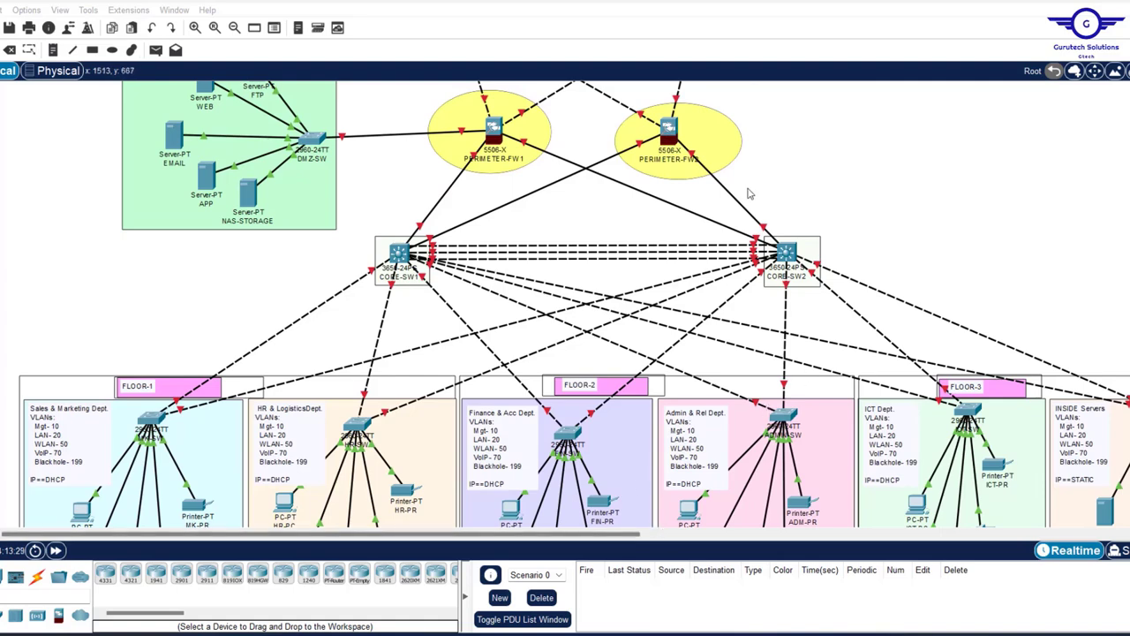
key("alt+Tab")
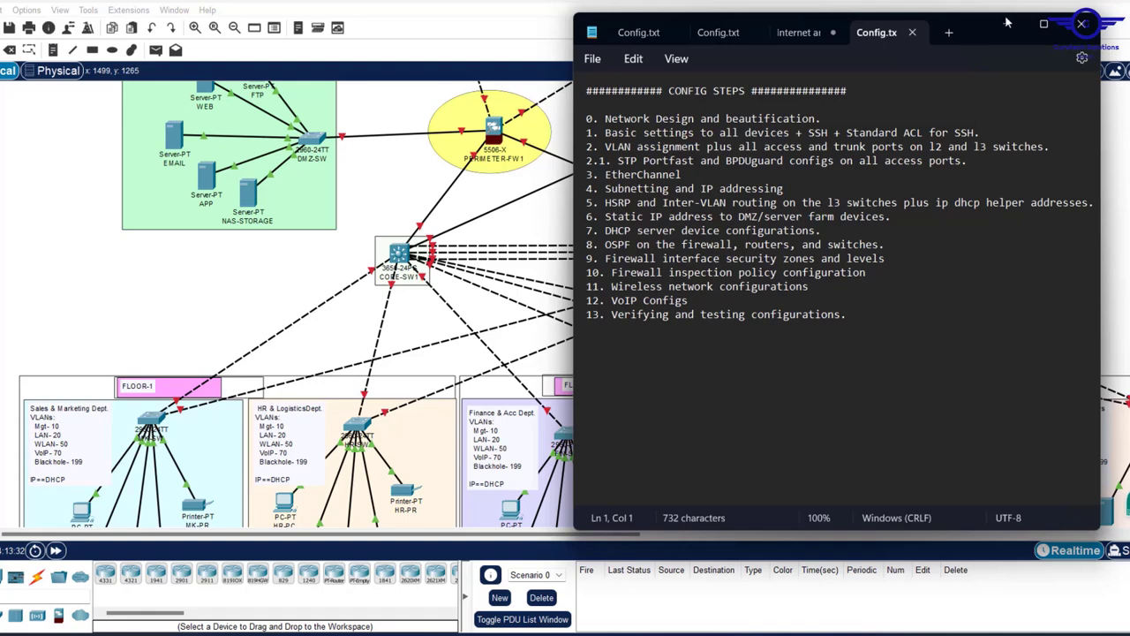
left_click_drag(967, 25, 931, 235)
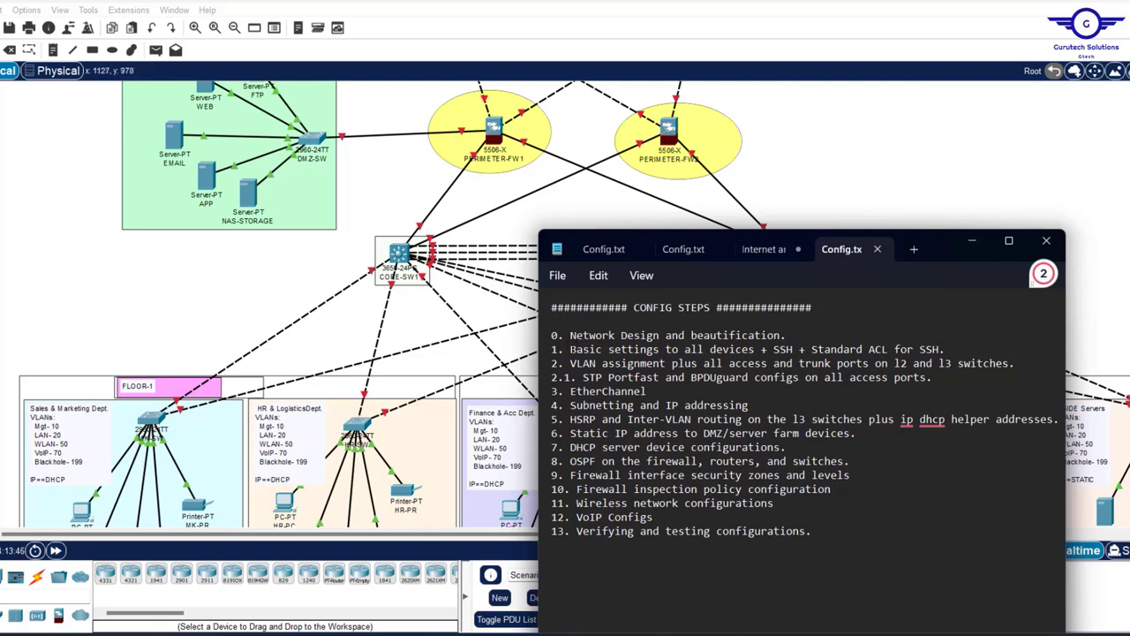
left_click_drag(552, 349, 960, 349)
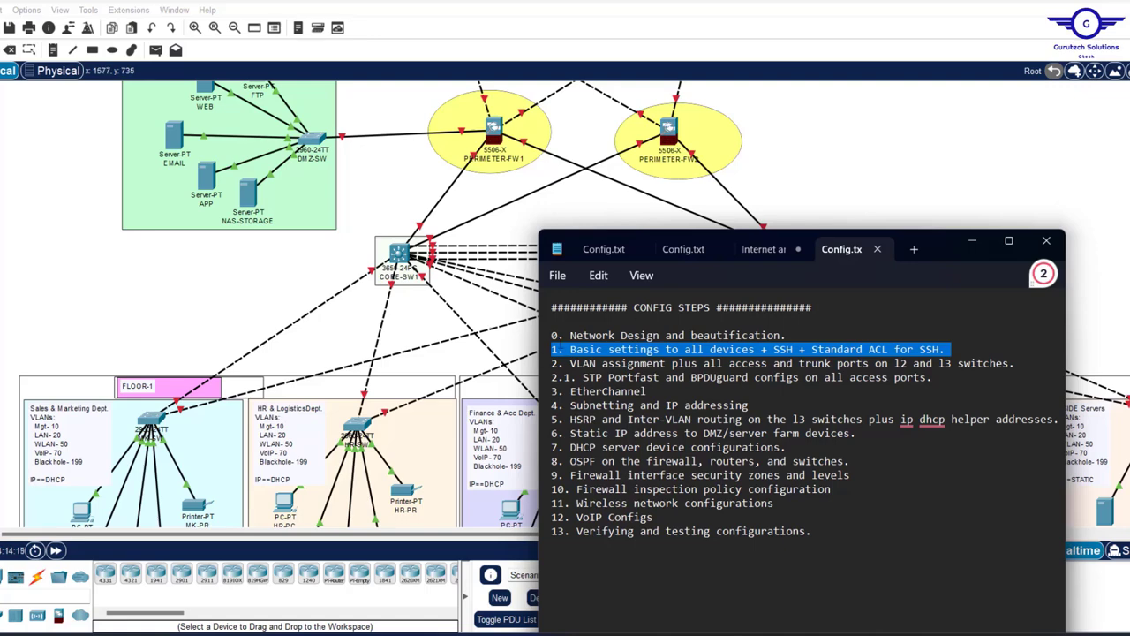
left_click(821, 157)
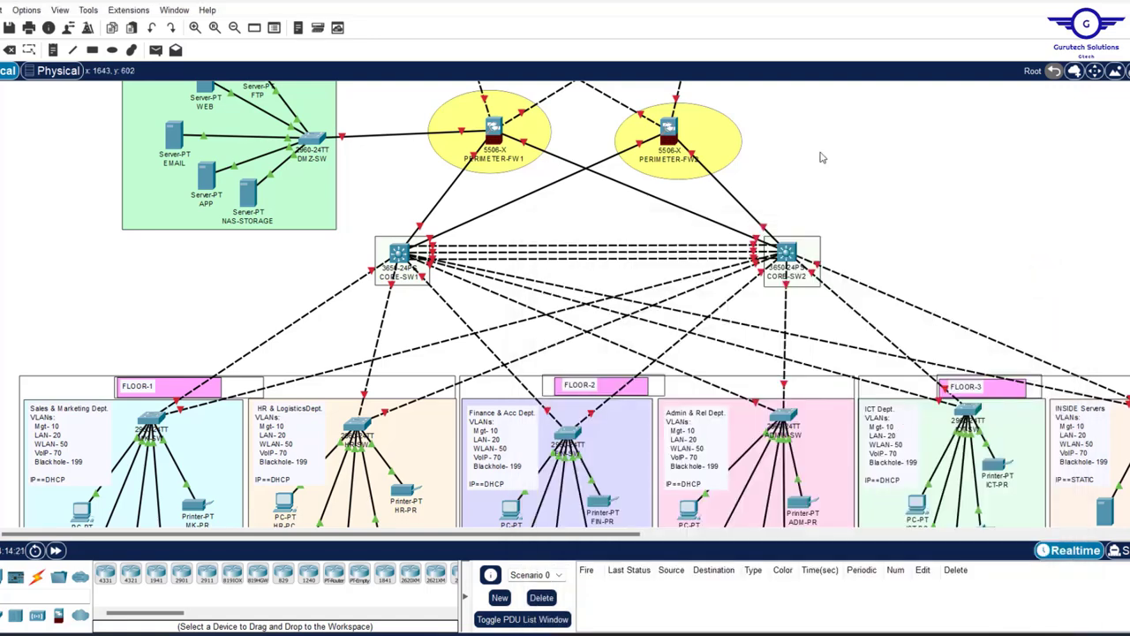
scroll(820, 157, "up", 3)
scroll(820, 157, "down", 2)
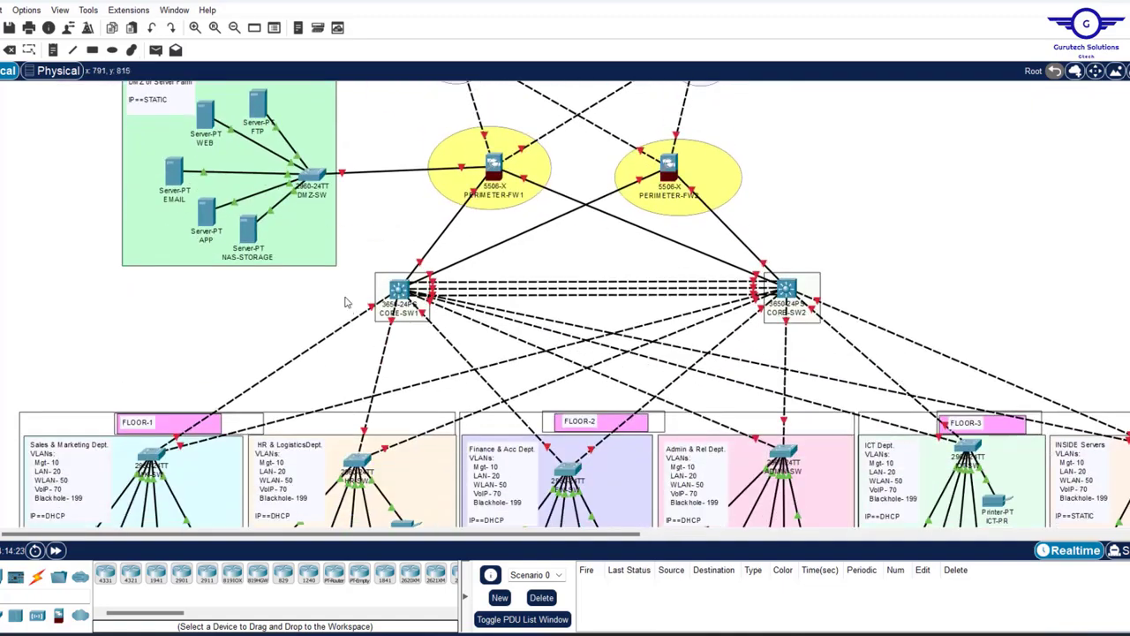
scroll(949, 254, "right", 2)
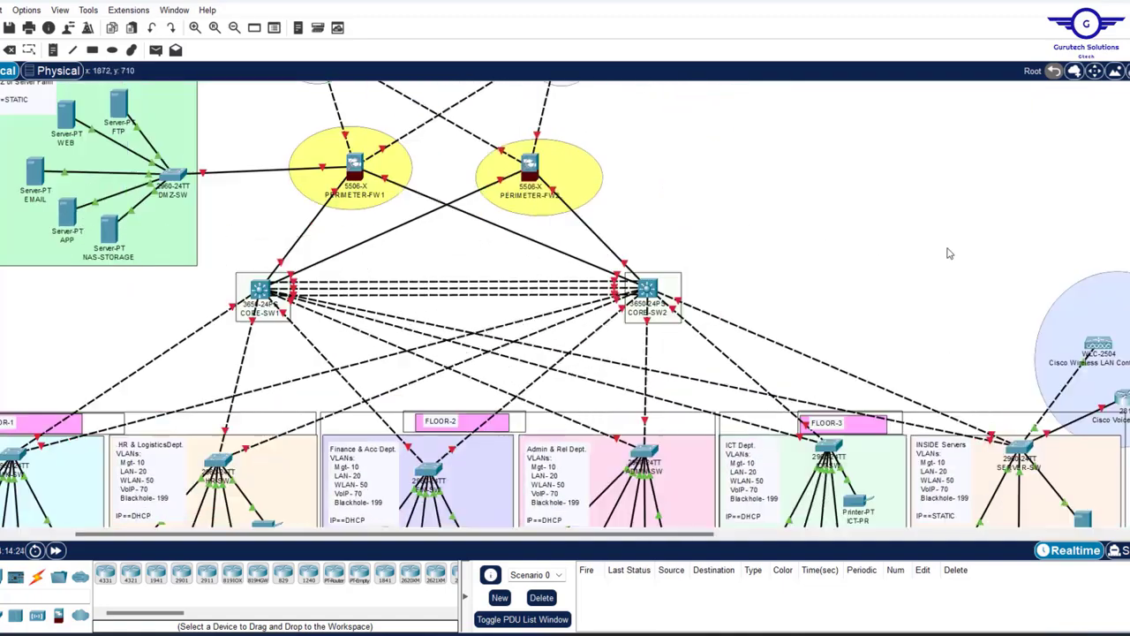
scroll(949, 254, "up", 1)
scroll(948, 254, "left", 3)
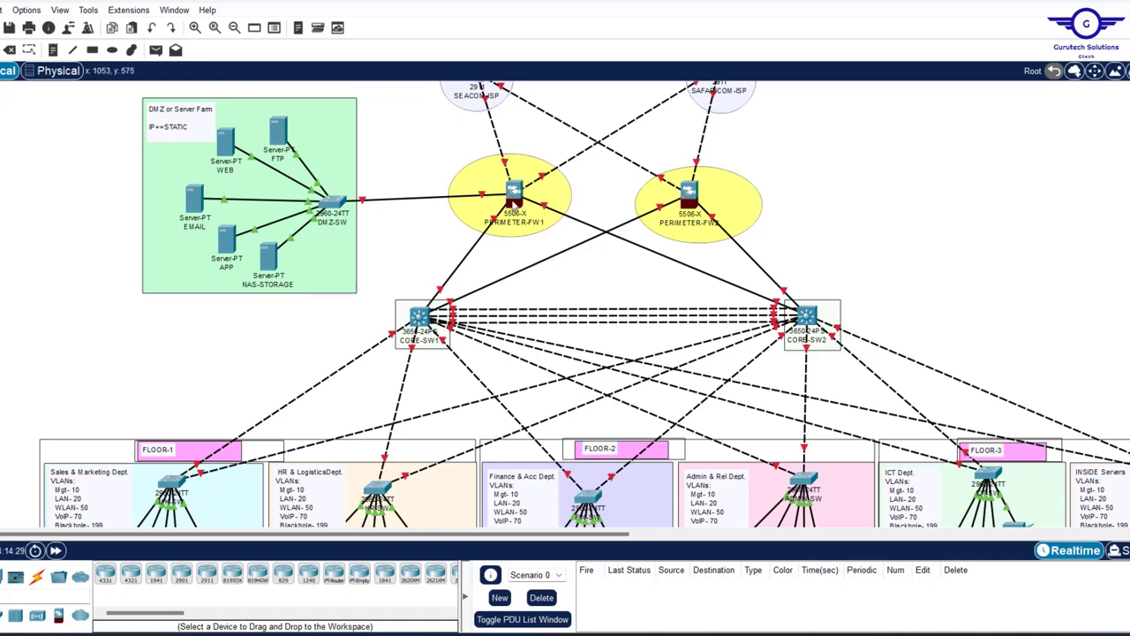
left_click_drag(426, 138, 806, 254)
left_click_drag(417, 116, 869, 251)
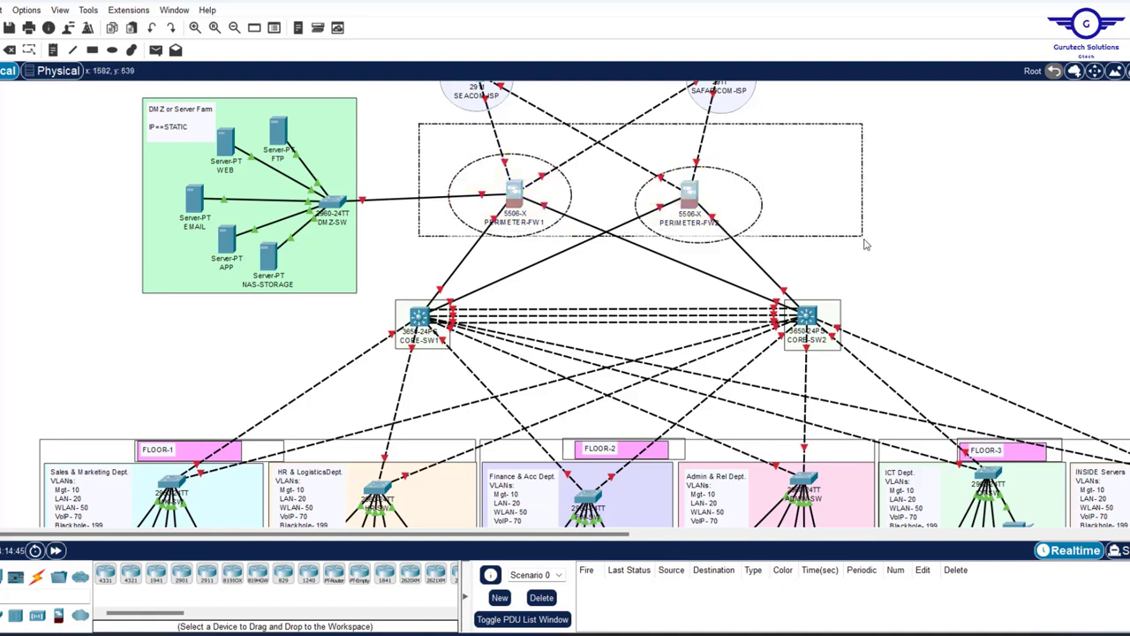
left_click(918, 179)
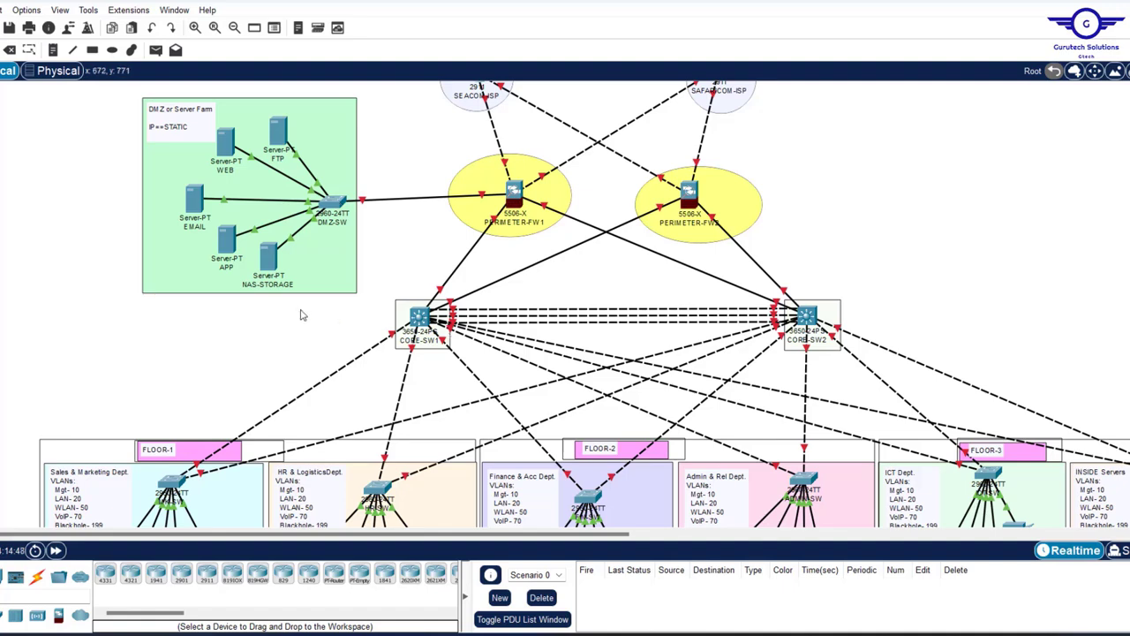
left_click_drag(303, 315, 1028, 471)
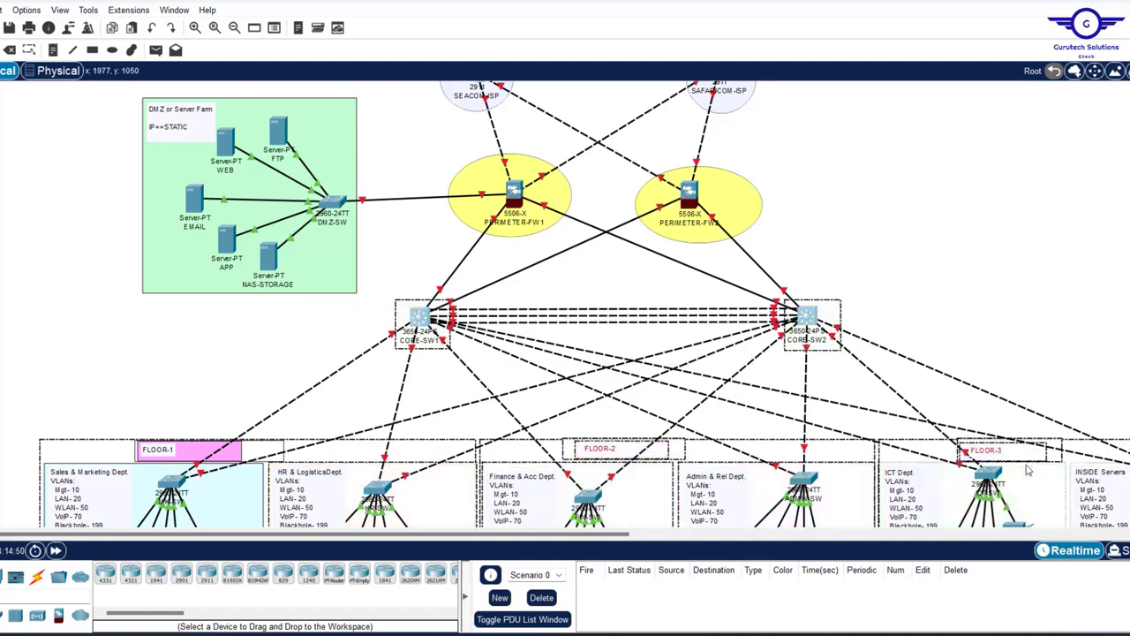
left_click(1054, 224)
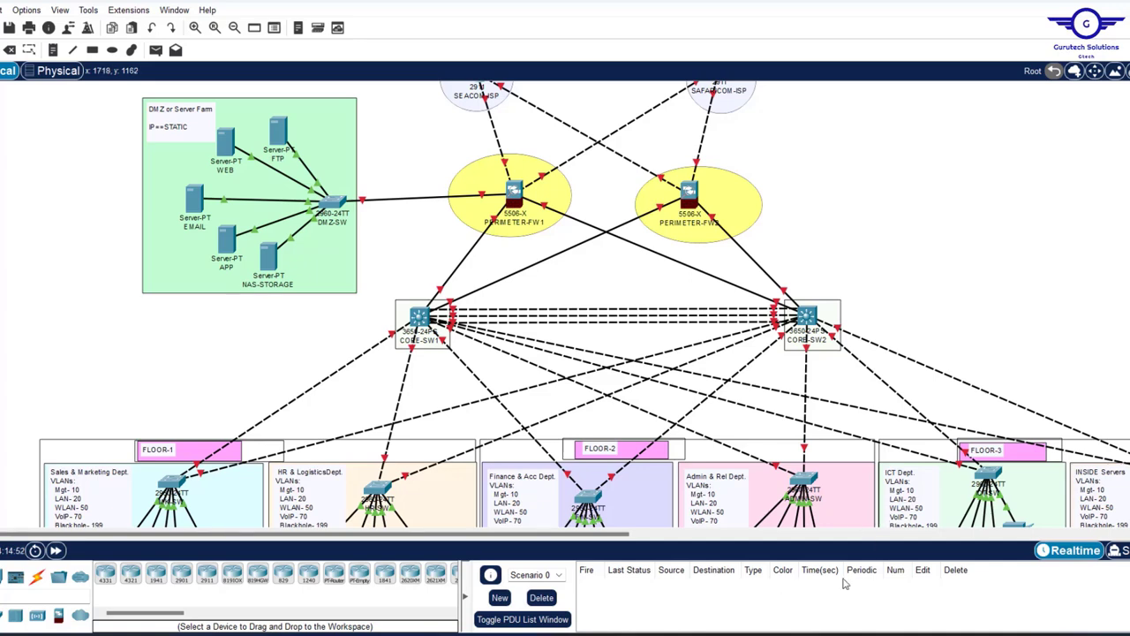
mouse_move(746, 634)
left_click(744, 565)
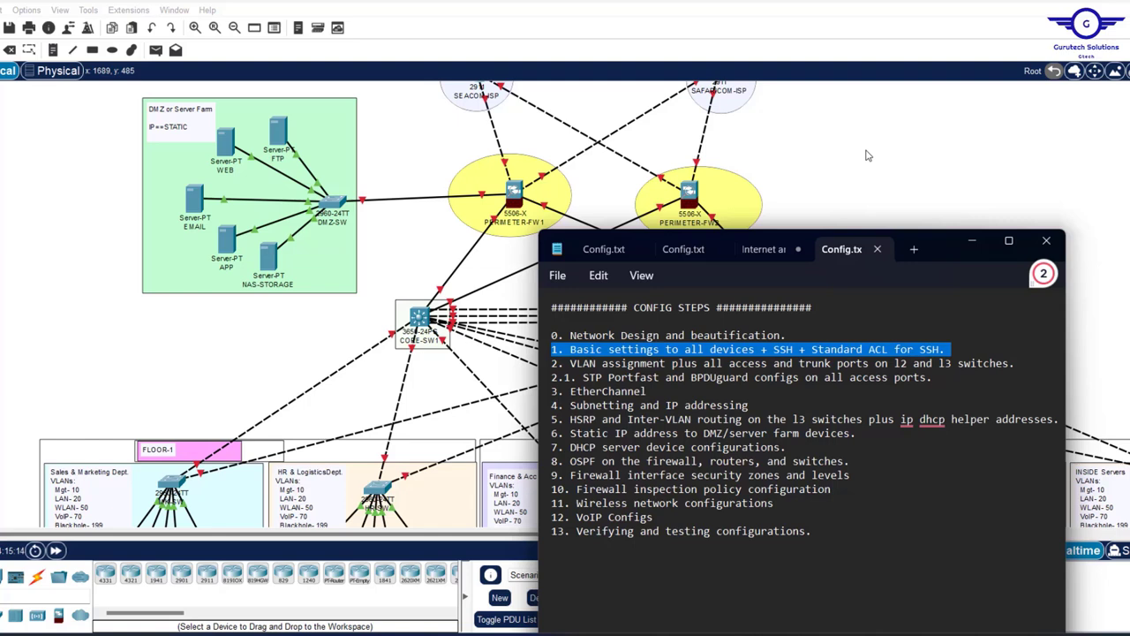
left_click(839, 143)
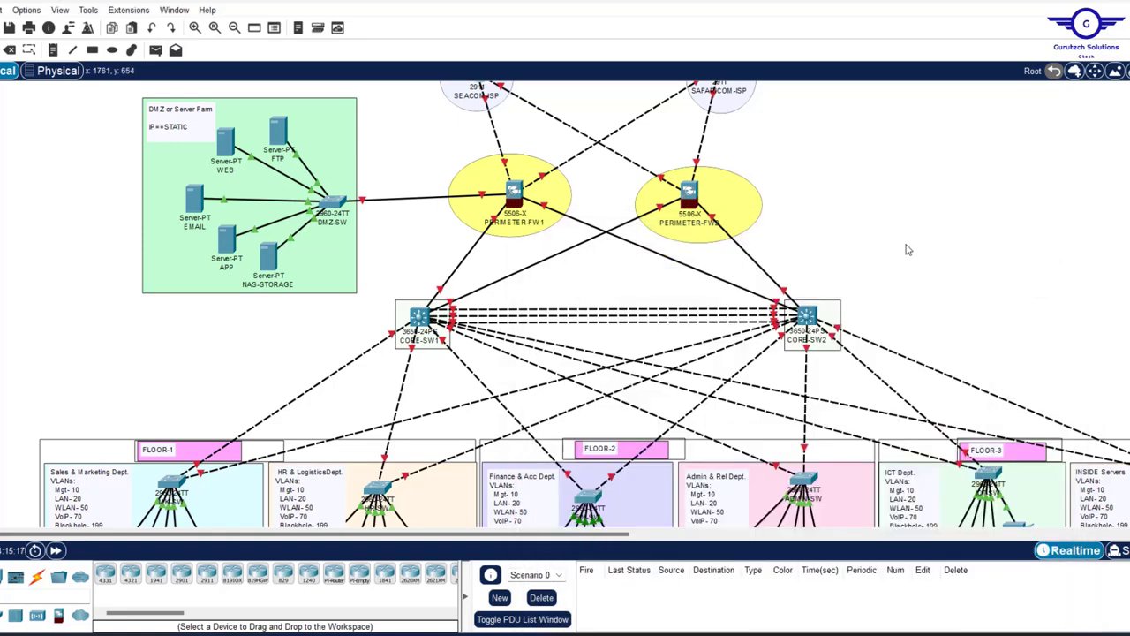
scroll(909, 247, "down", 3)
mouse_move(226, 129)
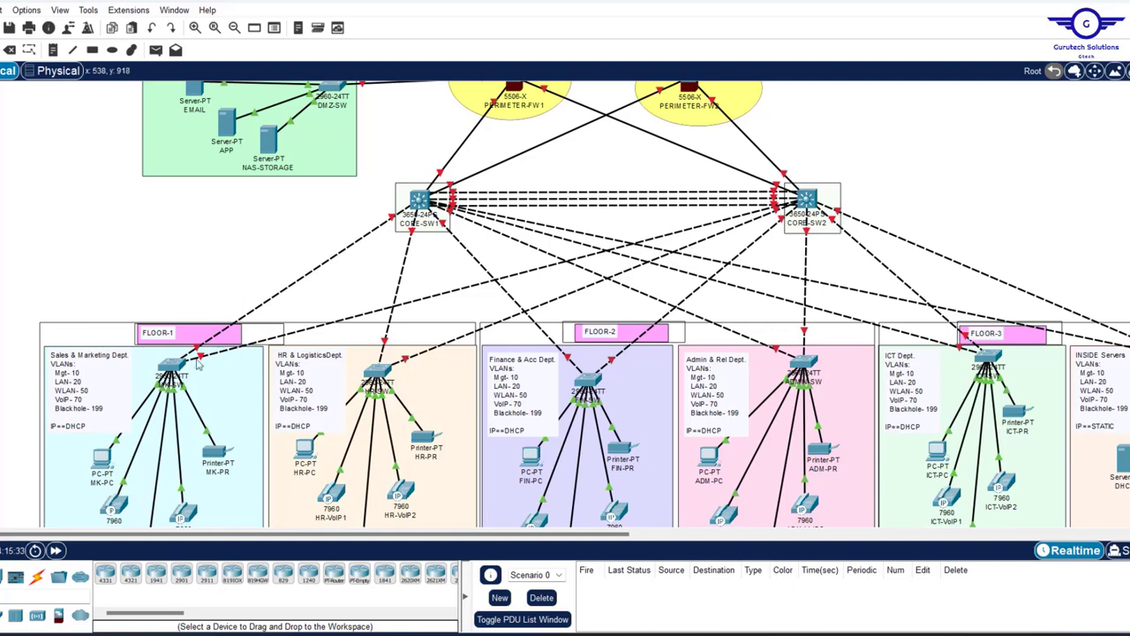
- Open MK-SW's CLI and enter en and conf t to reach global configuration mode
mouse_move(187, 368)
mouse_move(405, 277)
mouse_move(167, 378)
left_click(171, 367)
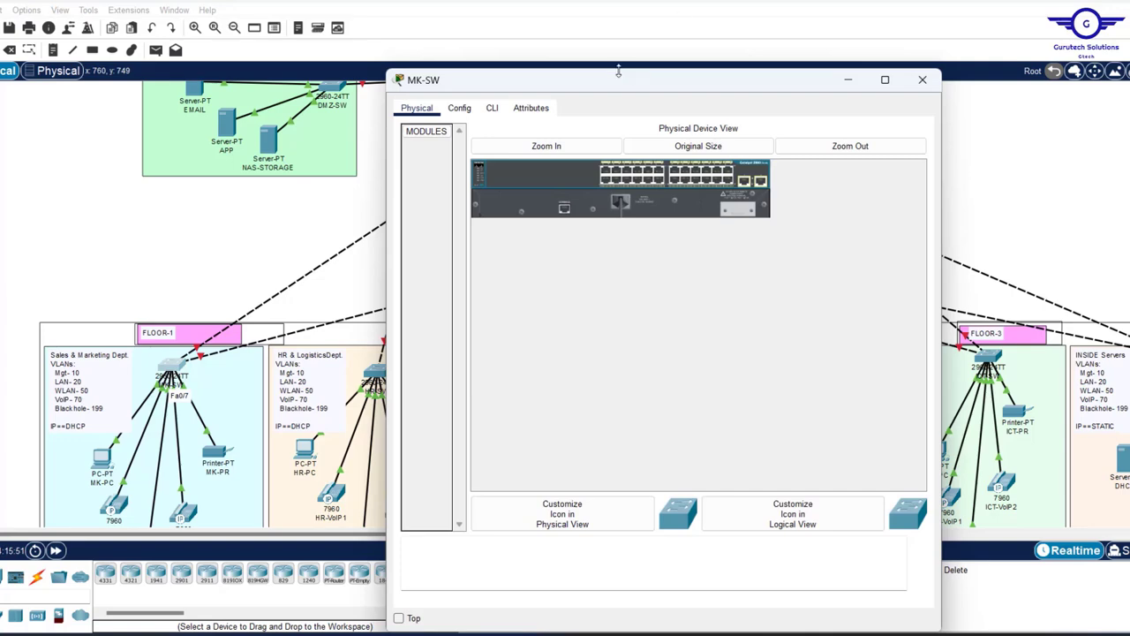
left_click_drag(620, 71, 621, 118)
left_click(500, 145)
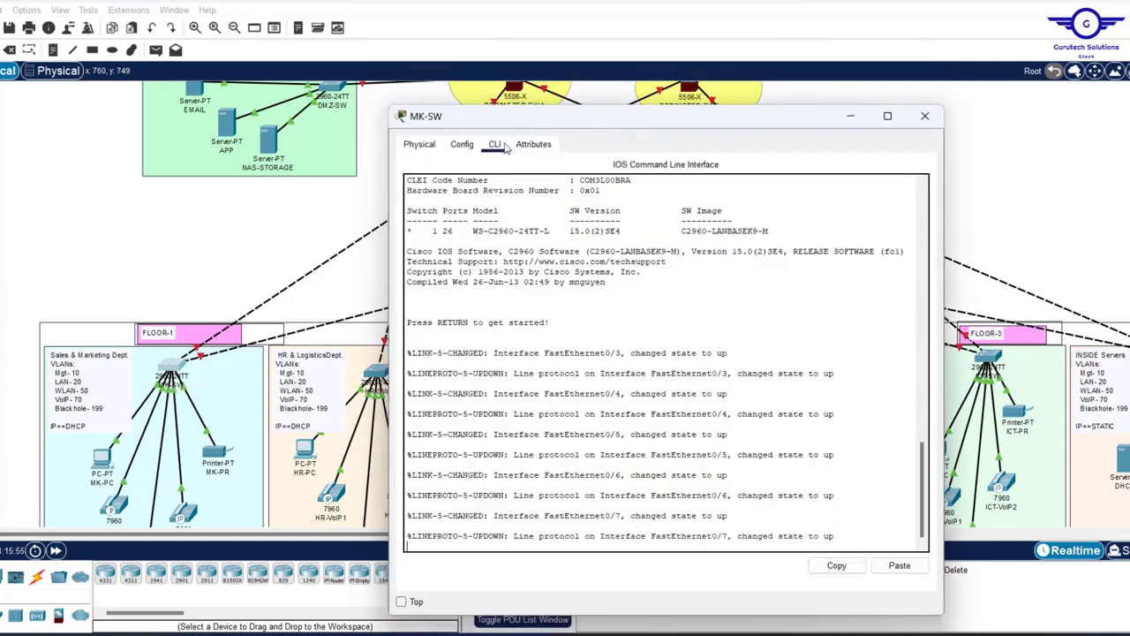
key("Return")
key("Return")
key("Return")
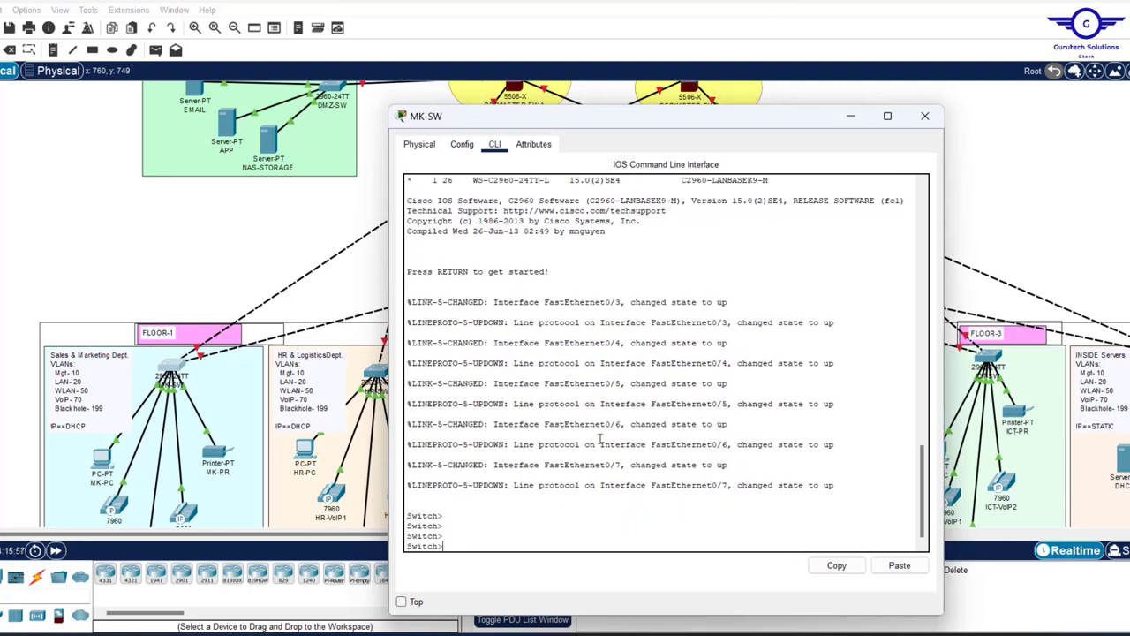
type("en")
key("Return")
key("Return")
key("Return")
key("Return")
key("Return")
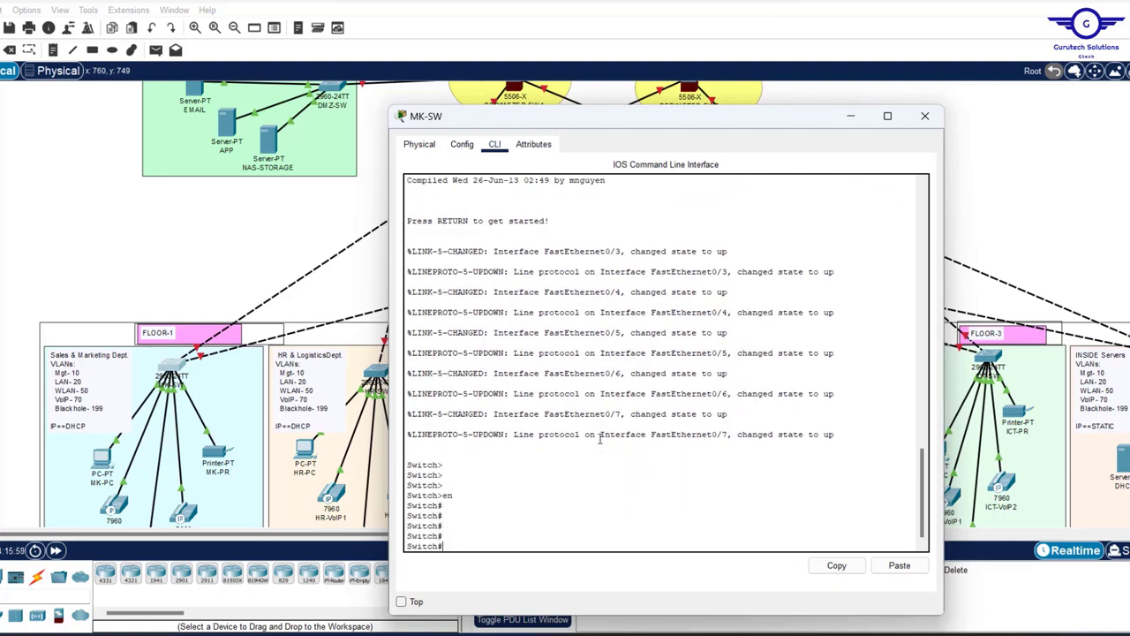
type("conf t")
key("Return")
key("Return")
key("Return")
key("Return")
key("Return")
key("Return")
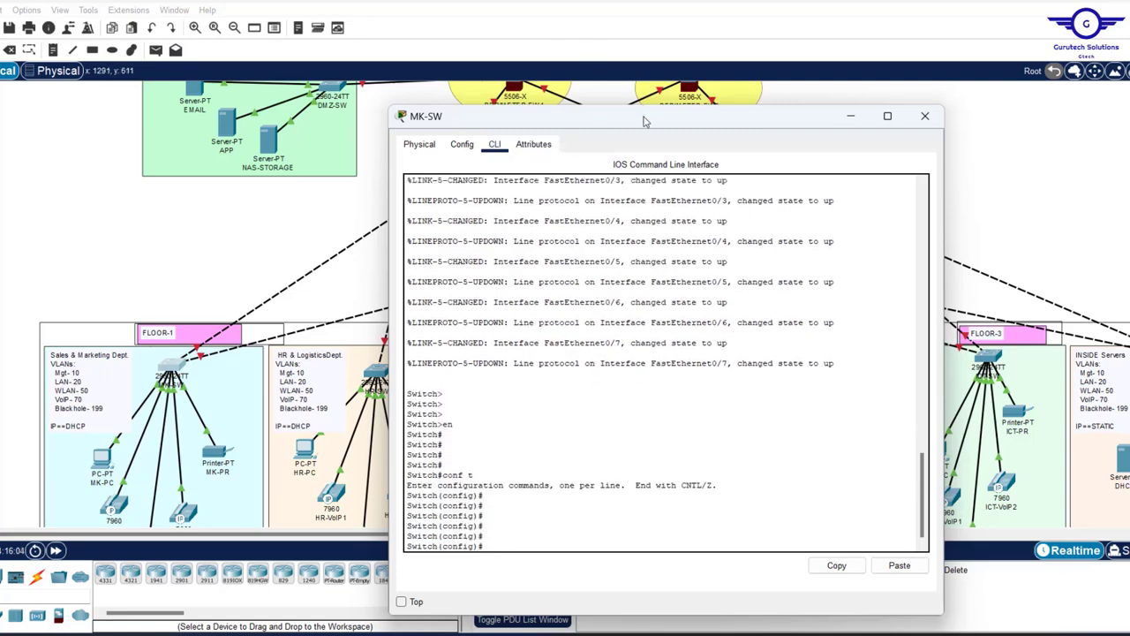
left_click_drag(644, 121, 614, 74)
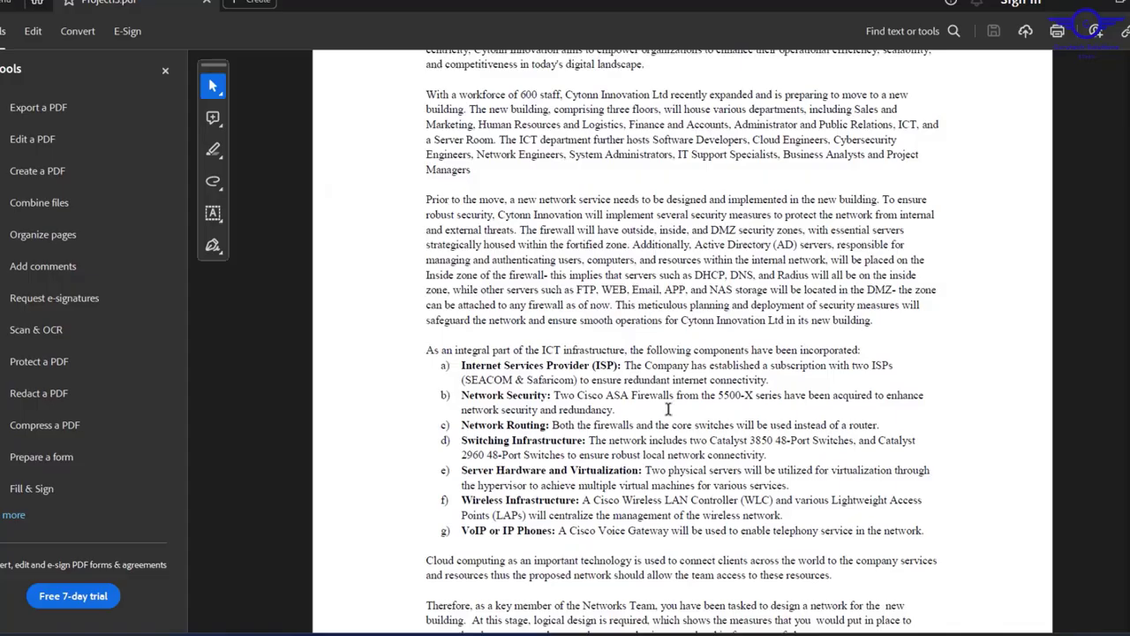
- Scroll Project3.pdf to Technical Requirements and highlight item 10, Basic Settings
scroll(695, 289, "down", 10)
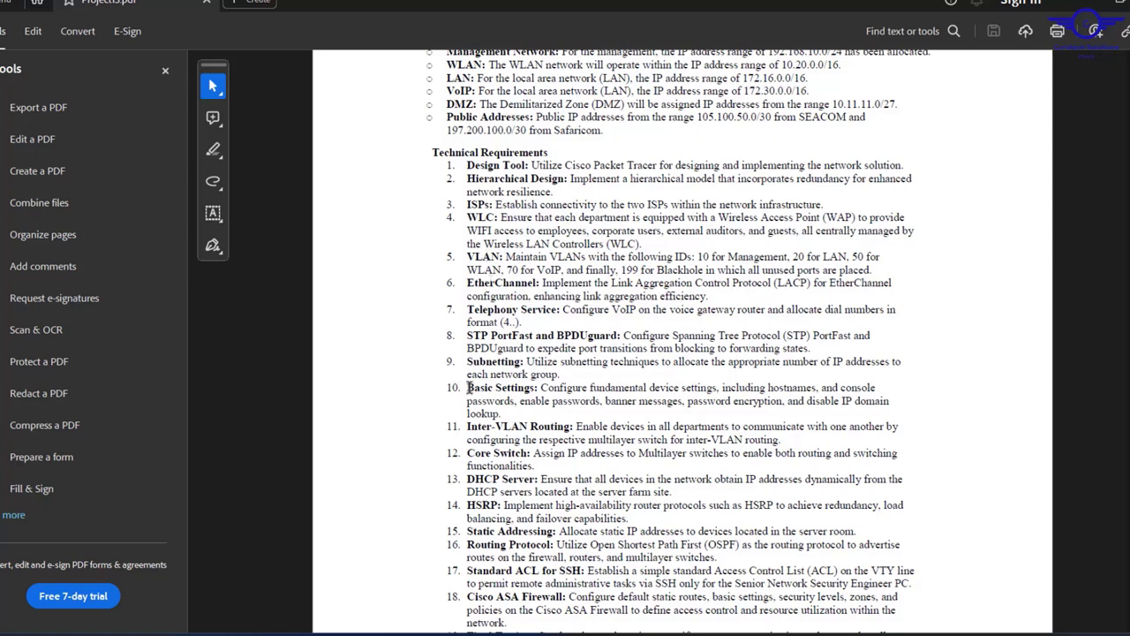
left_click_drag(468, 387, 504, 414)
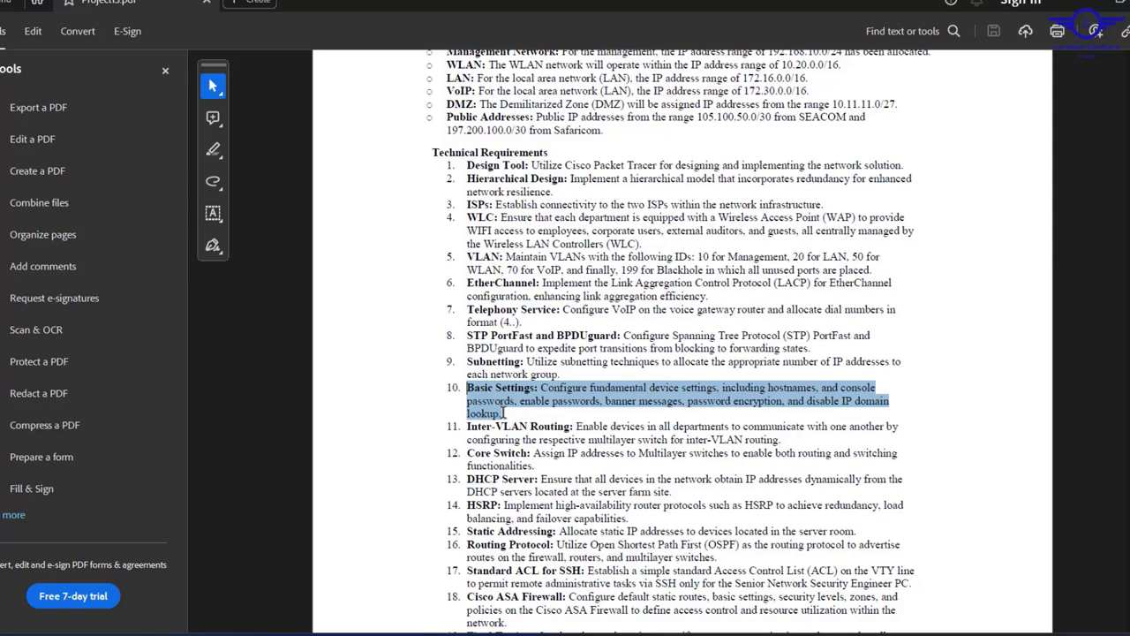
left_click_drag(504, 413, 505, 414)
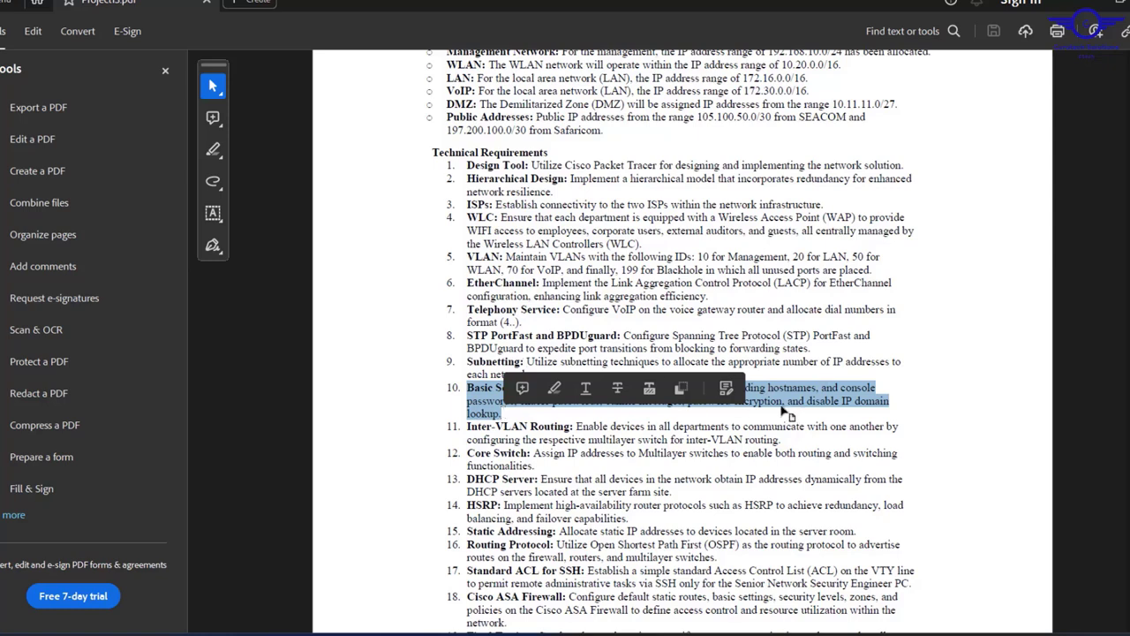
left_click(792, 402)
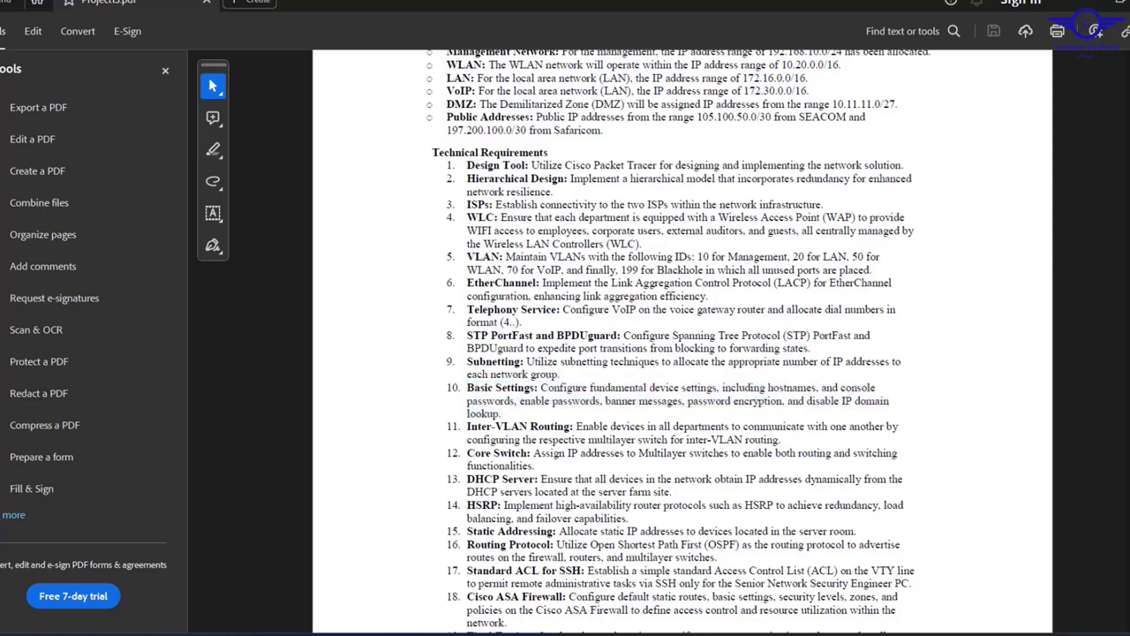
- Set hostname SM-SW and enter console line 0 configuration
left_click(1089, 2)
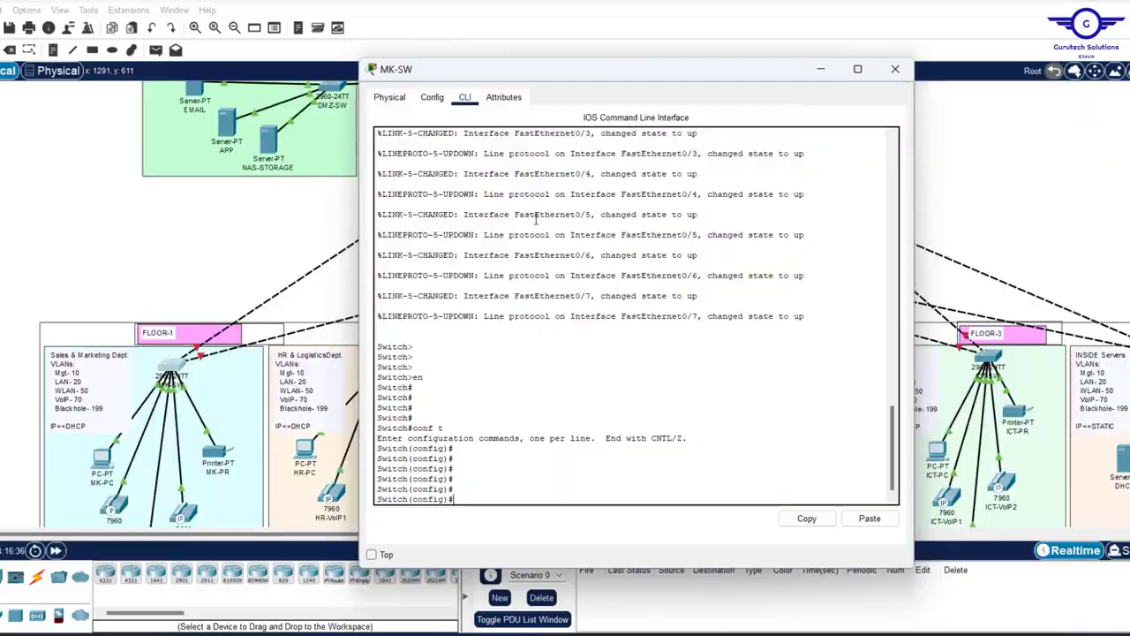
type("hostname")
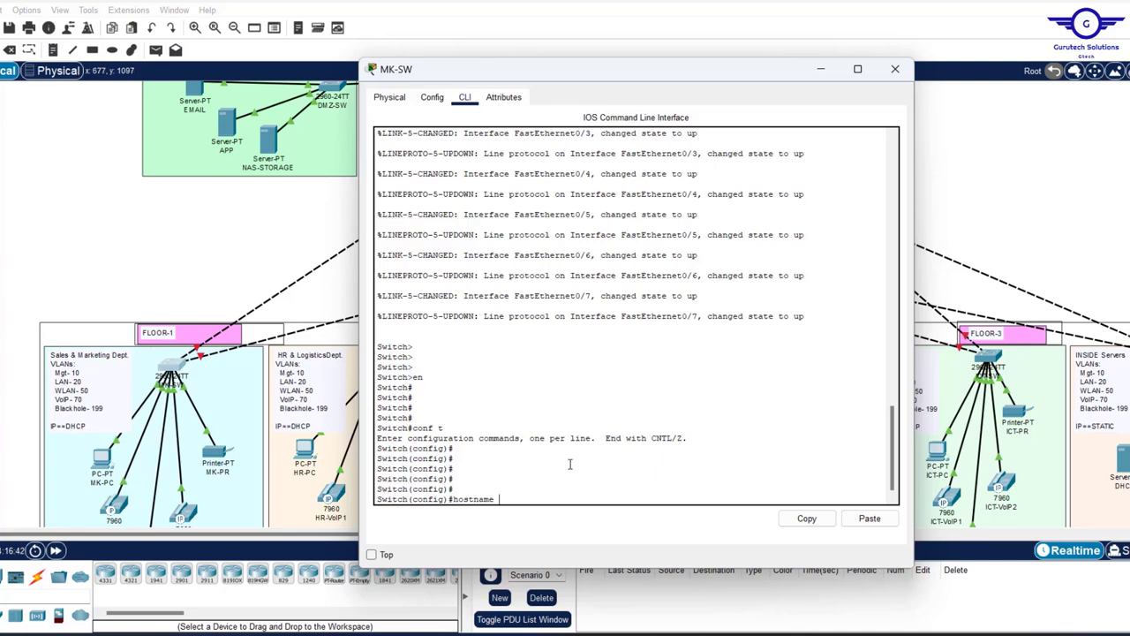
type(" SM-SW")
key("Return")
key("Return")
key("Return")
key("Return")
key("Return")
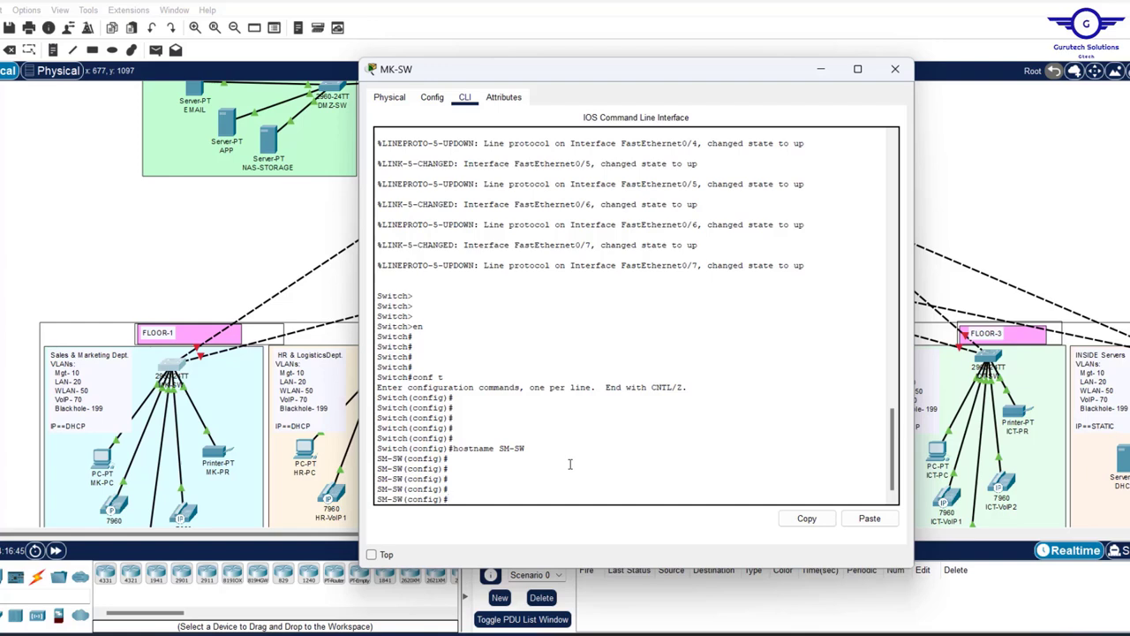
type("line con")
key("Tab")
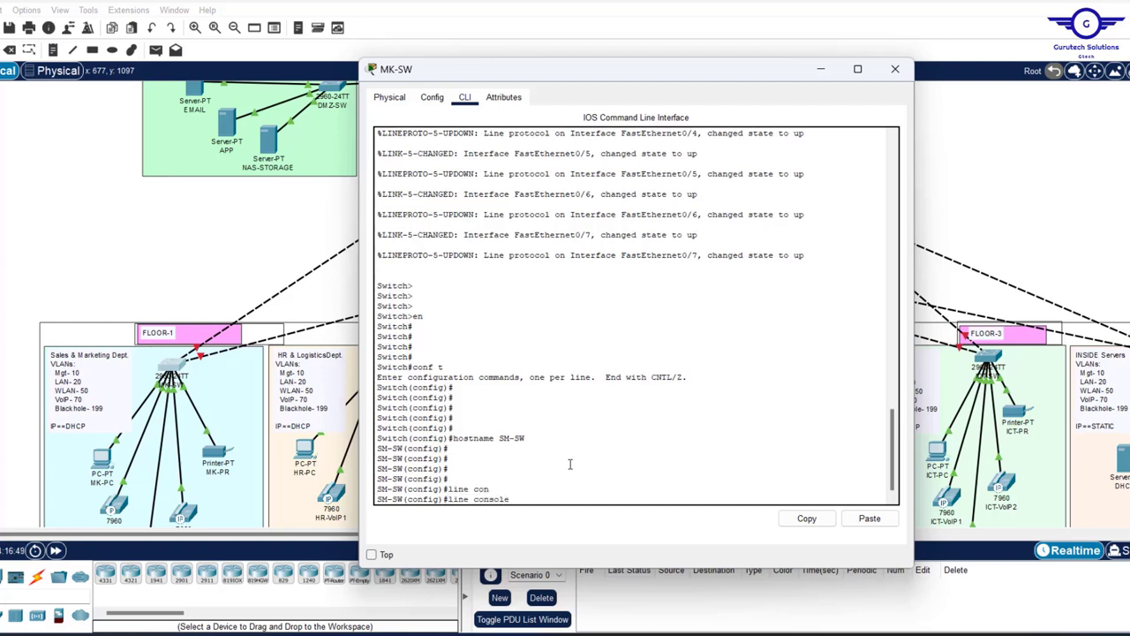
type("0")
key("Return")
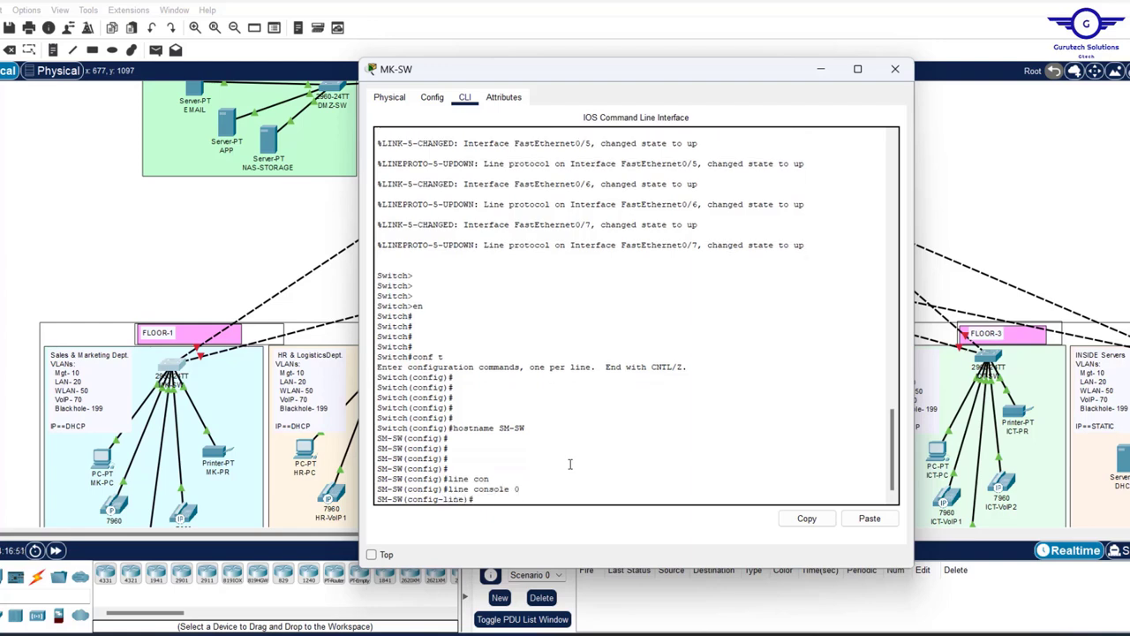
- Give the console line a password and require login
type("pass")
key("Tab")
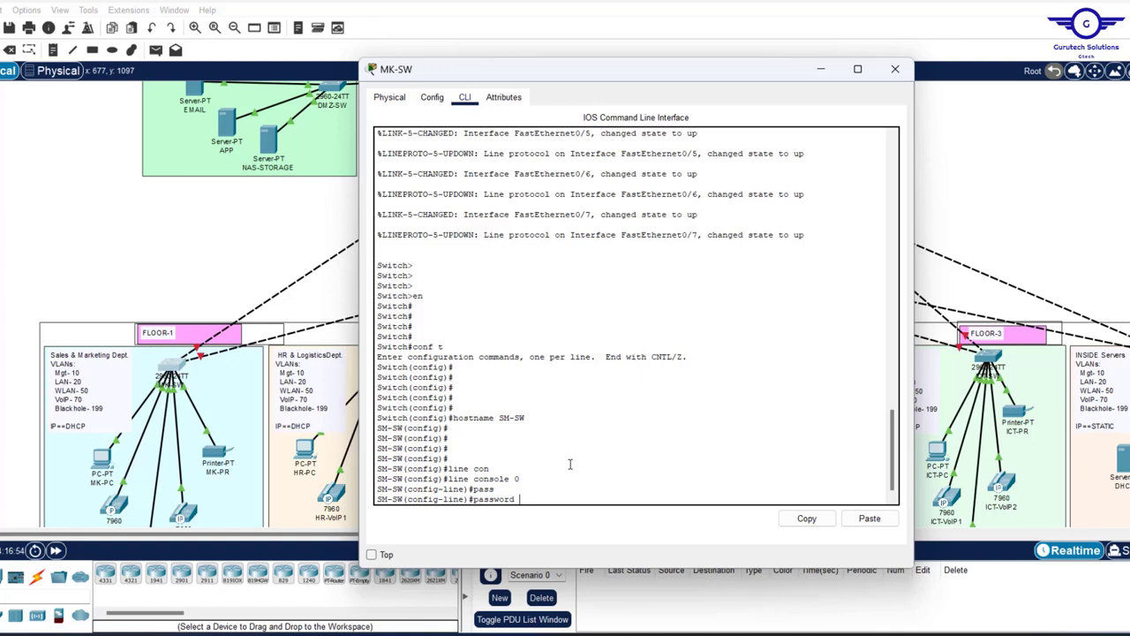
type("cisco")
key("Return")
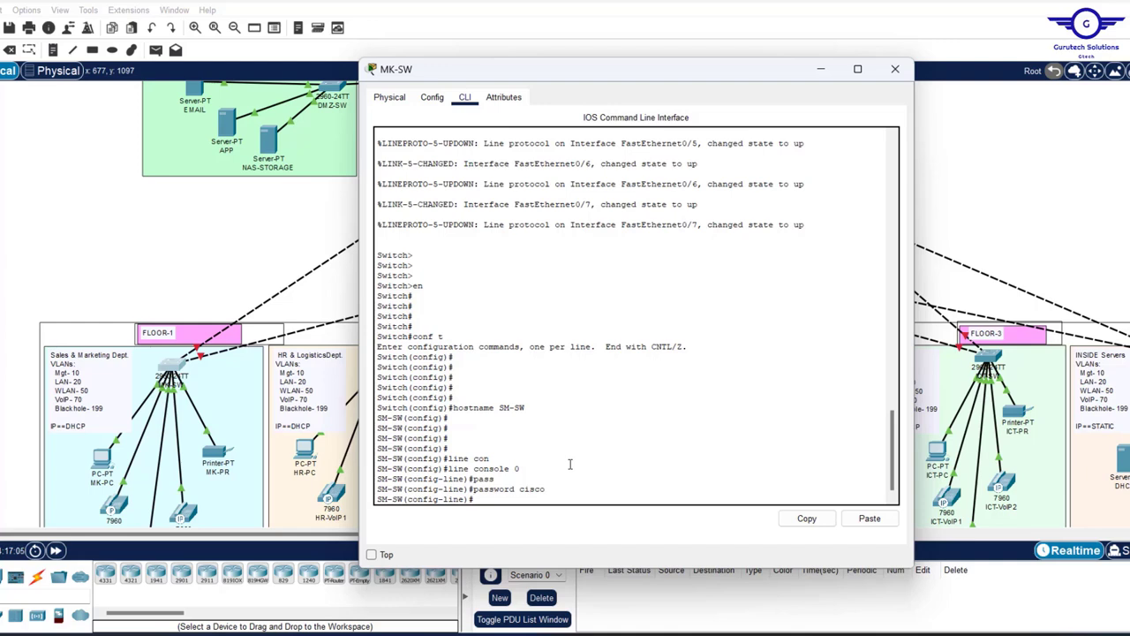
type("login")
left_click_drag(547, 489, 519, 493)
left_click(505, 500)
key("Return")
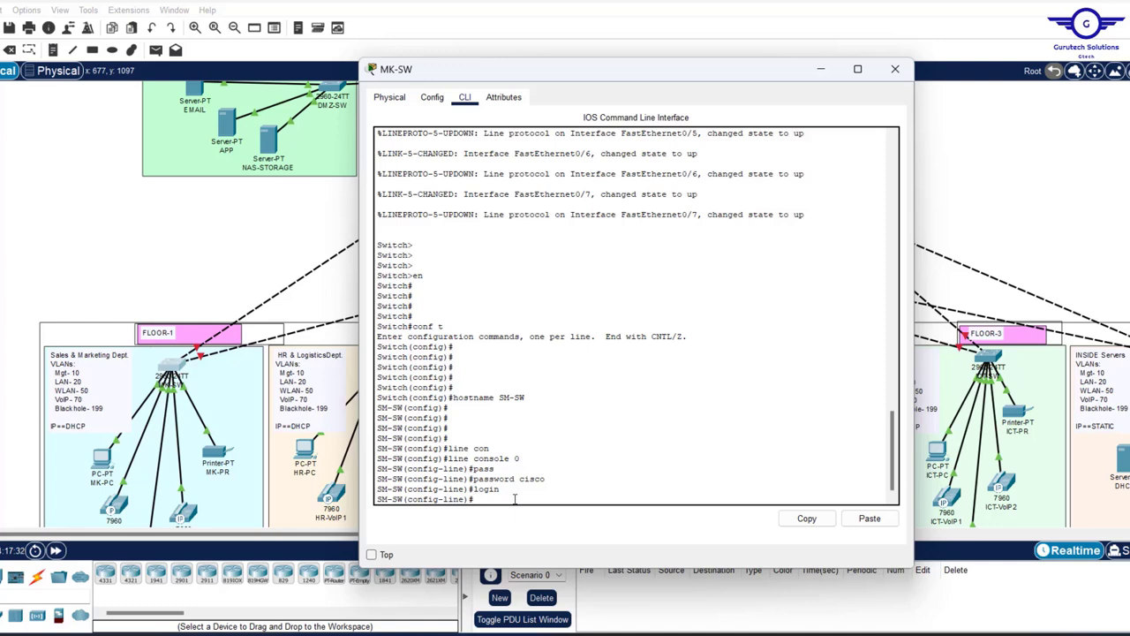
- Apply exec-timeout 3 0 and logging synchronous to the console, then exit the line
type("exec")
key("Return")
type("exec-timeout ")
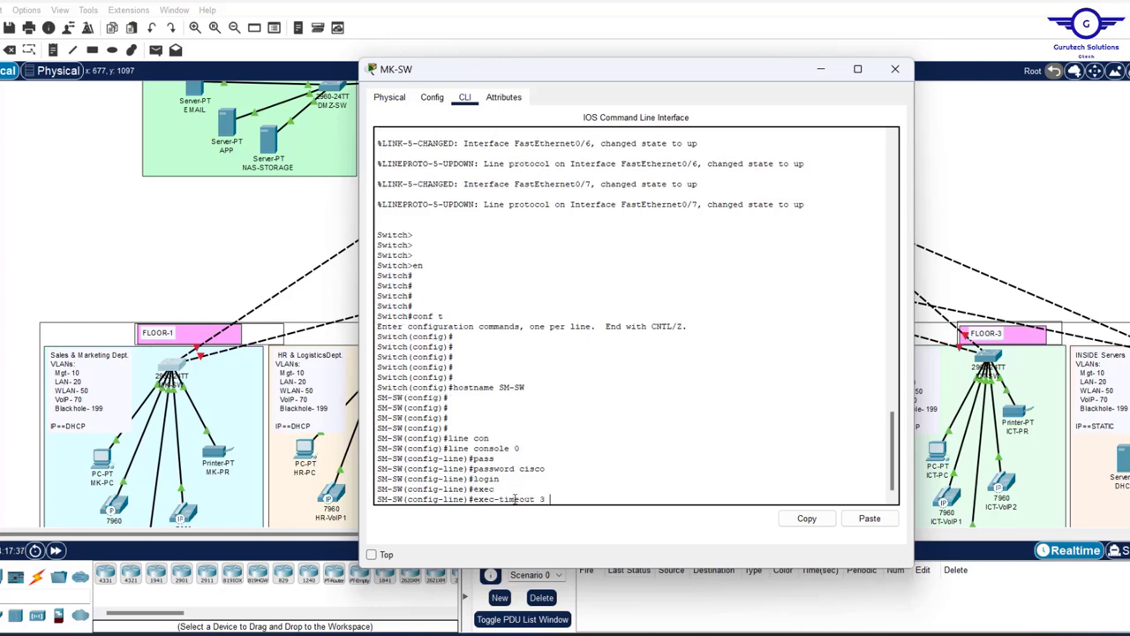
type("3 0")
key("Return")
type("l")
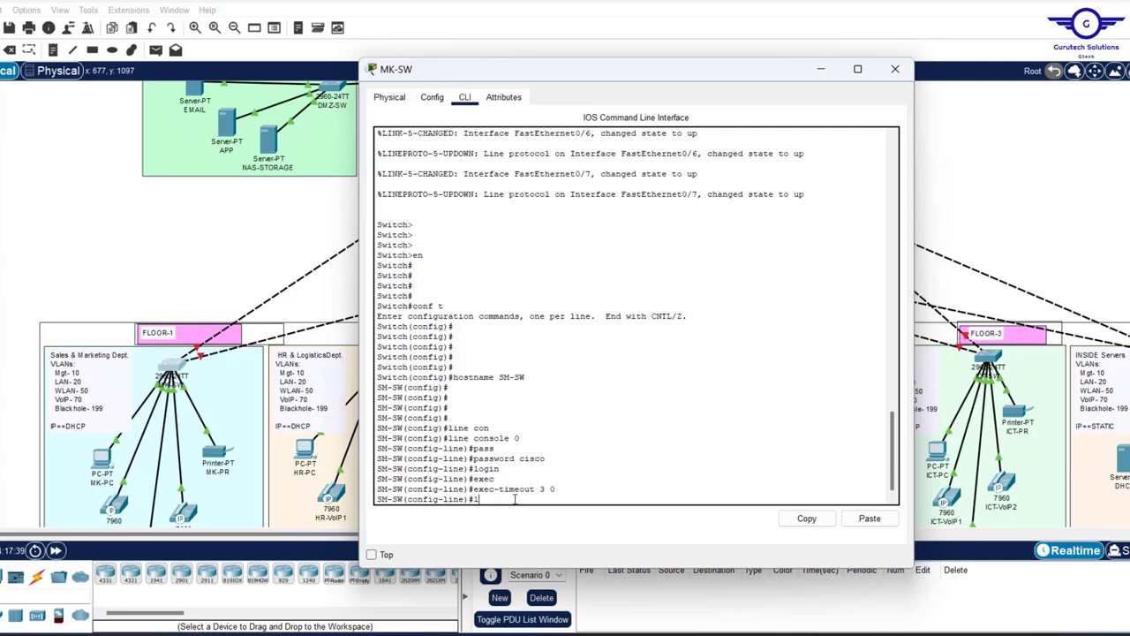
type("oggin")
key("Tab")
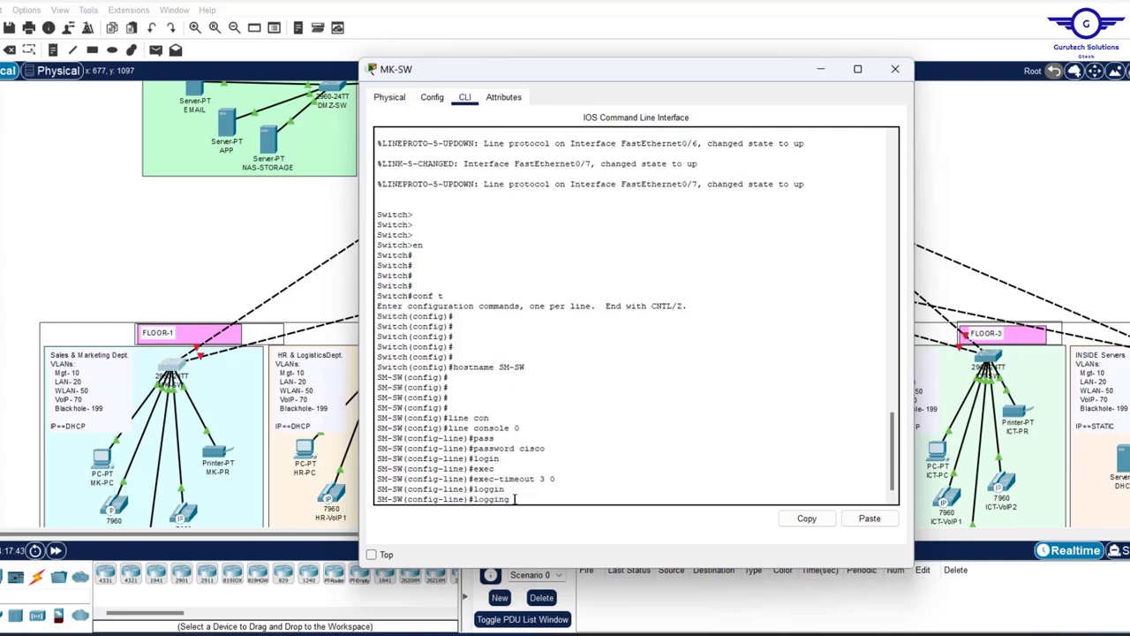
type("sy")
key("Tab")
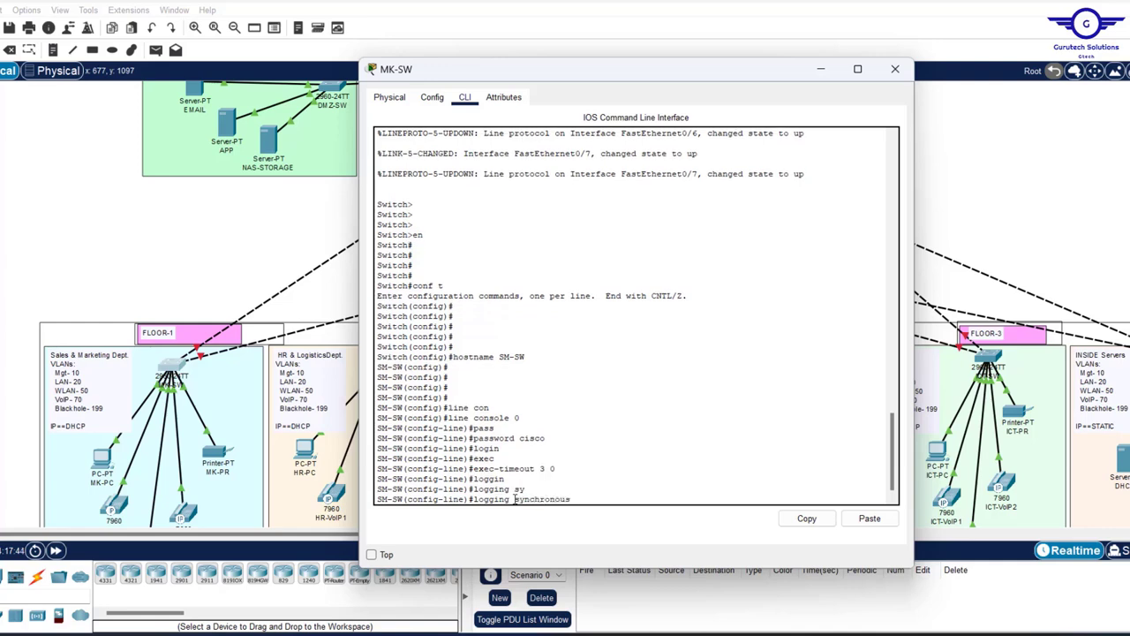
key("Return")
type("exit")
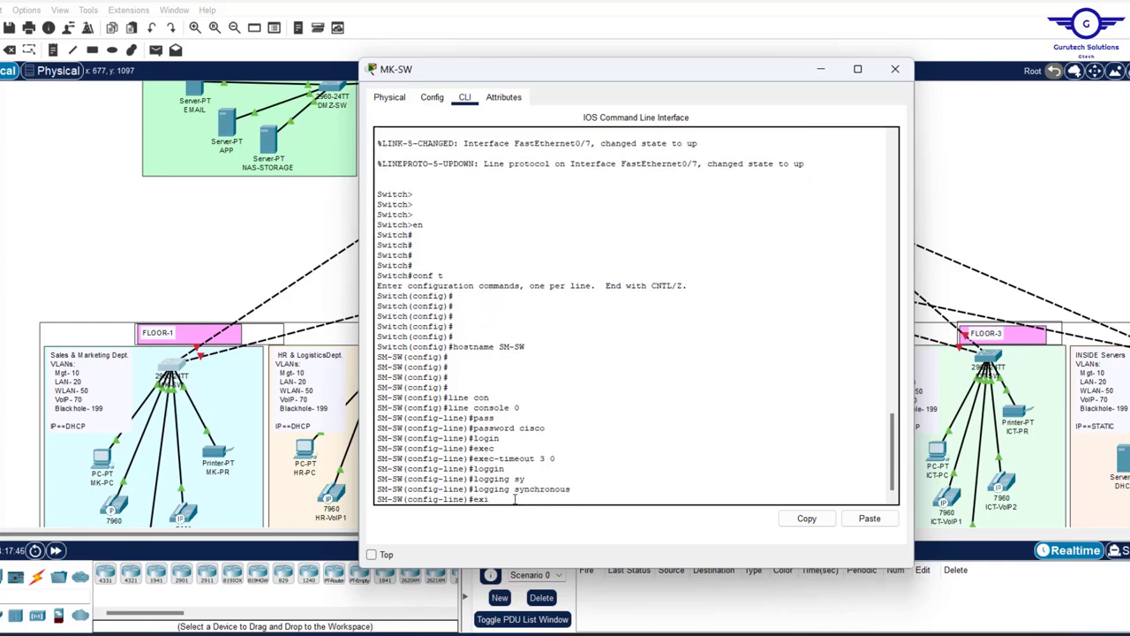
key("Return")
key("Return")
key("Return")
key("Return")
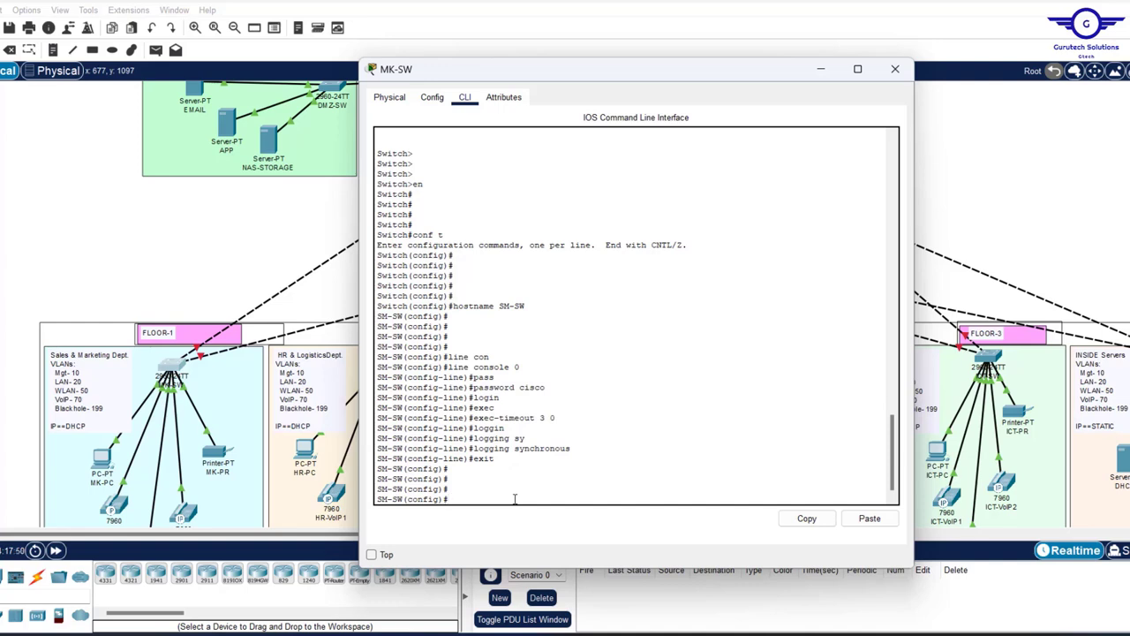
- Set the enable password for privileged mode
type("enab")
key("Tab")
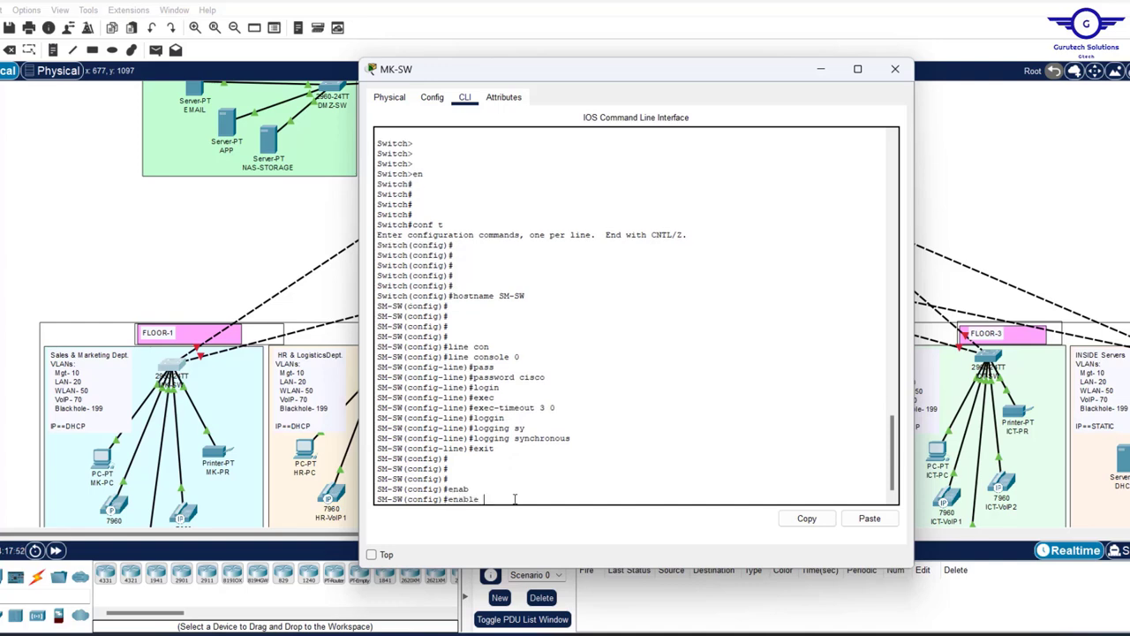
type("pas")
key("Tab")
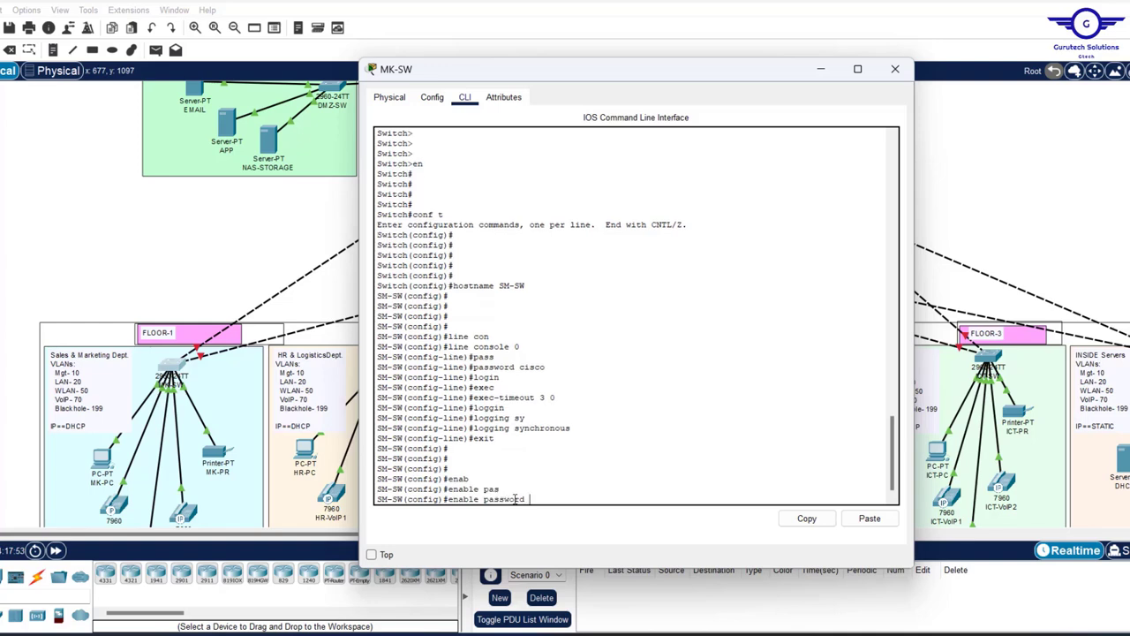
type("cisco")
key("Return")
key("Return")
key("Return")
key("Return")
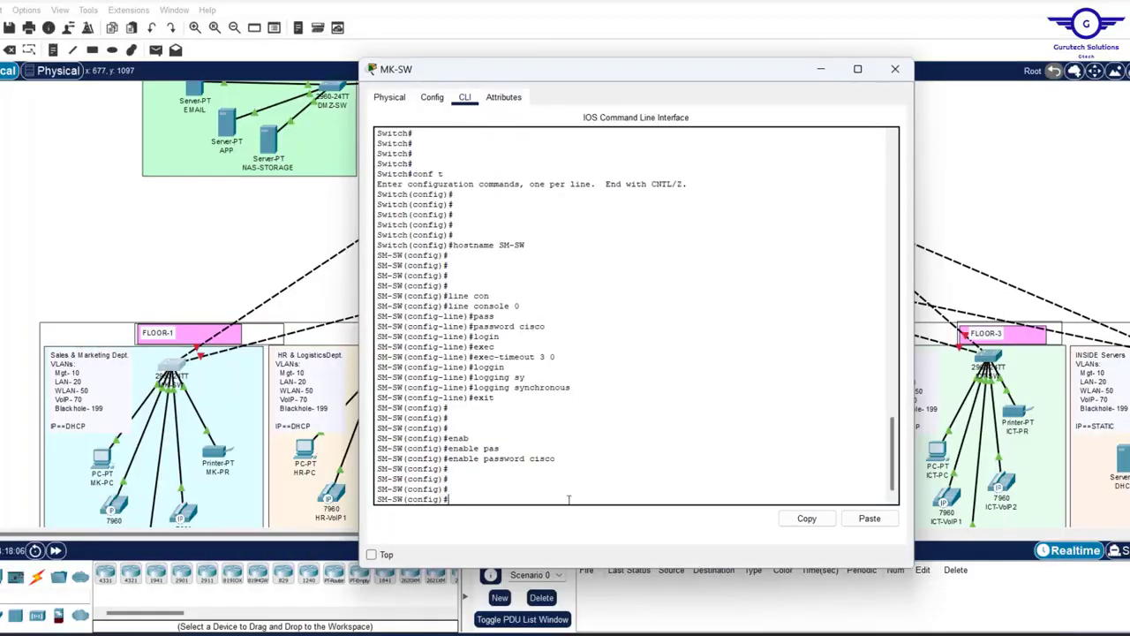
- Add the MOTD banner 'NO UNAUTHORISED ACCESS!!!' with & delimiters
type("banner motd")
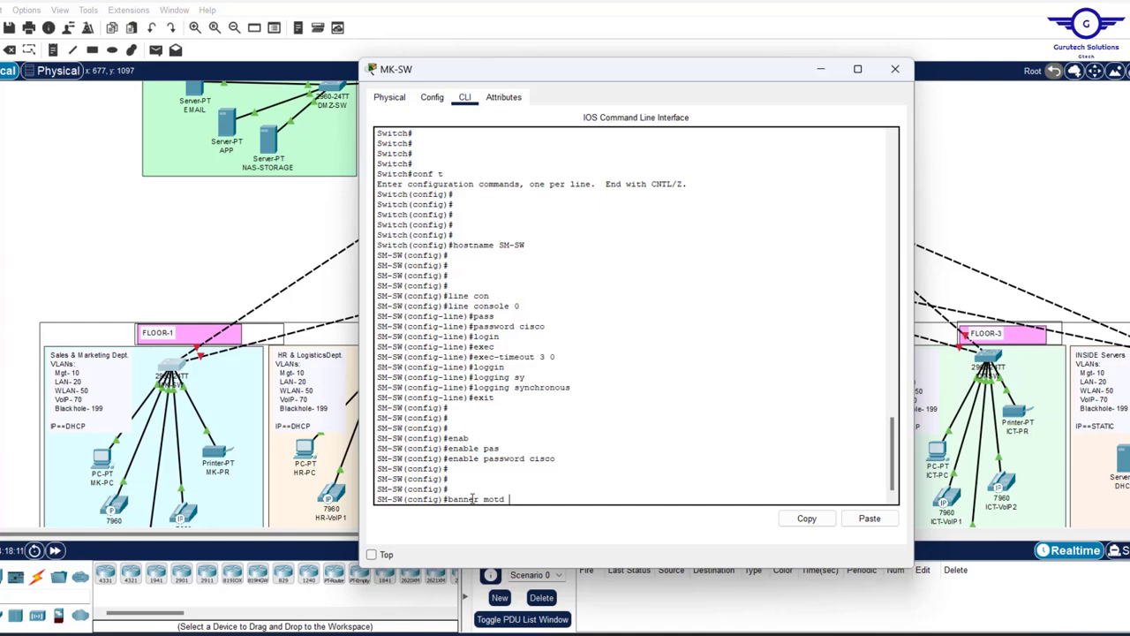
type(" &&")
type("NO AU")
key("BackSpace")
key("BackSpace")
type("UNAUTHORI")
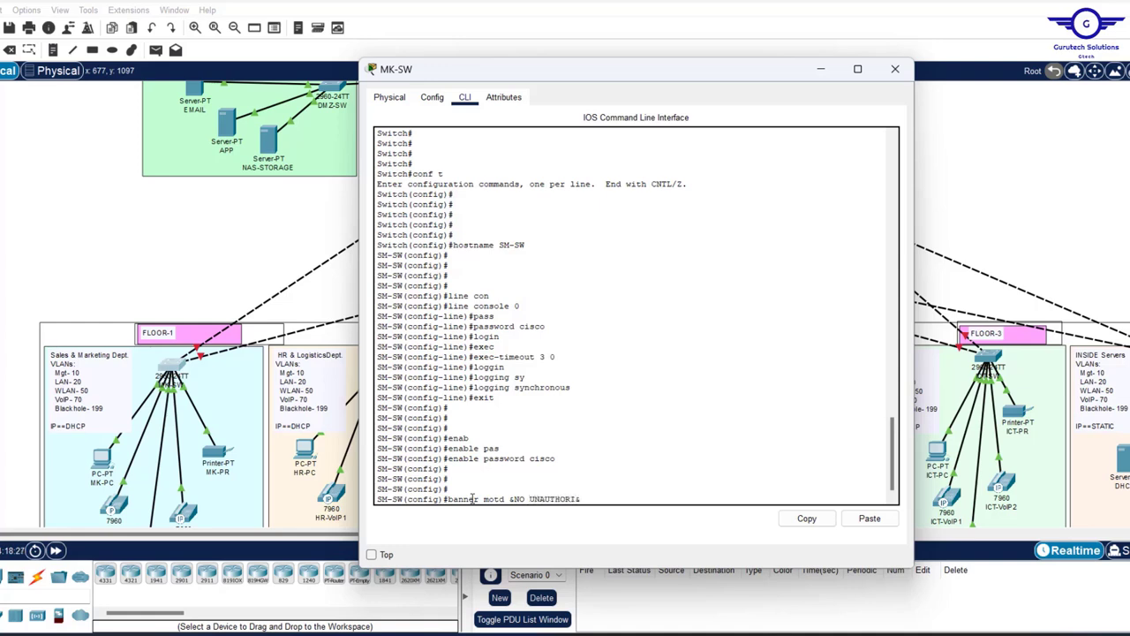
type("SED ACCESS!!!")
key("Return")
key("Return")
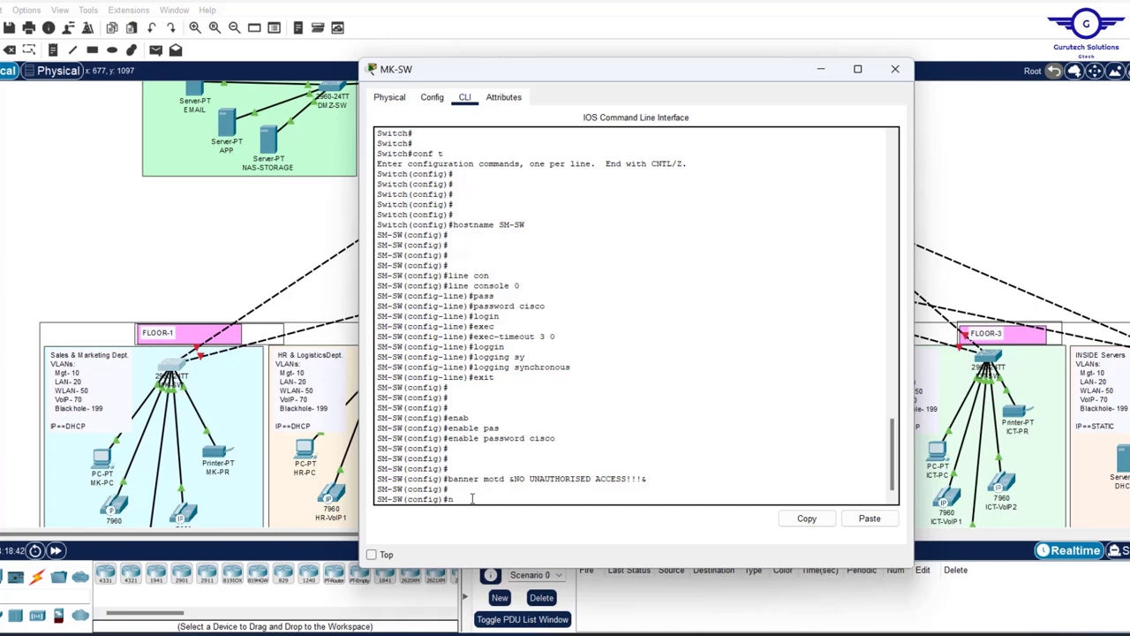
- Enter no ip domain-lookup in global configuration
type("o ip dom")
key("Tab")
type("ai")
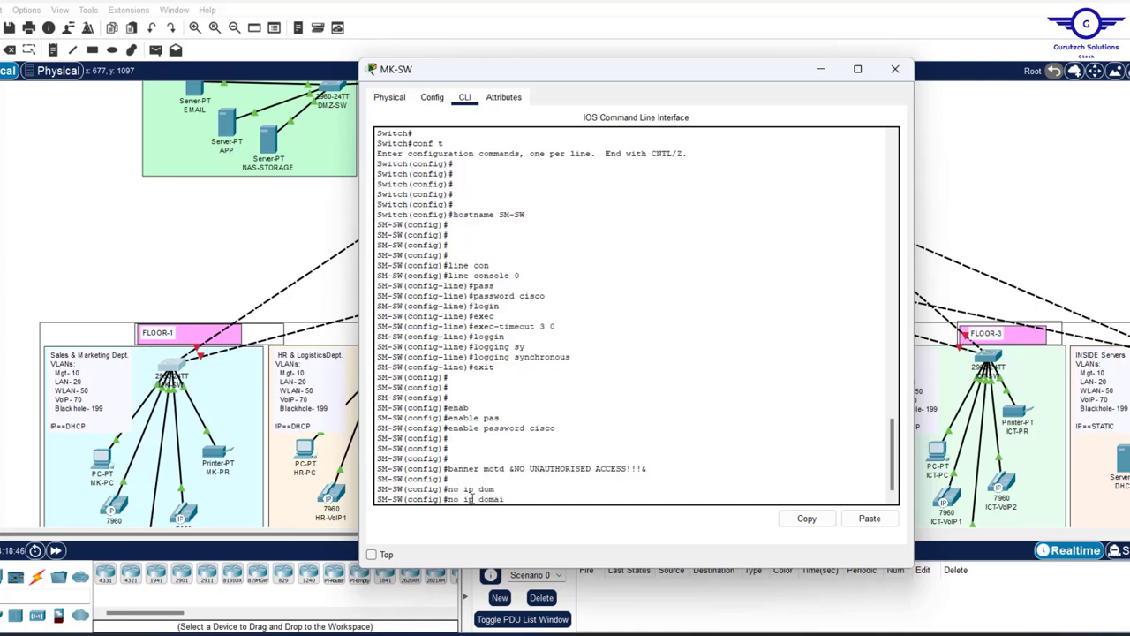
type("n")
key("Tab")
type("-")
key("Tab")
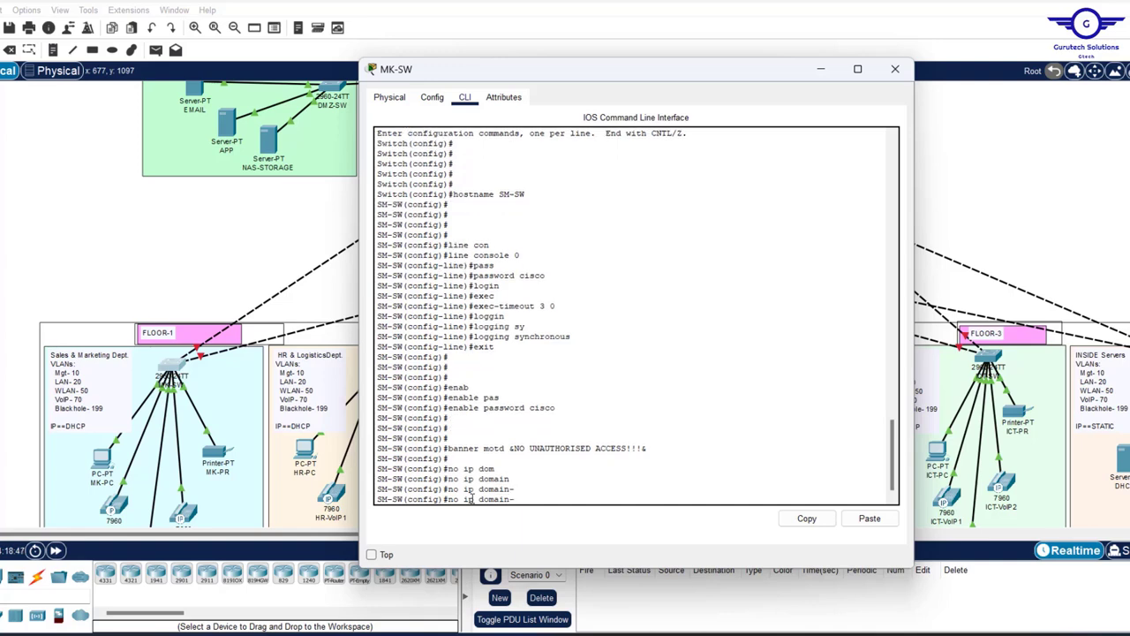
type("lo")
key("Tab")
key("Return")
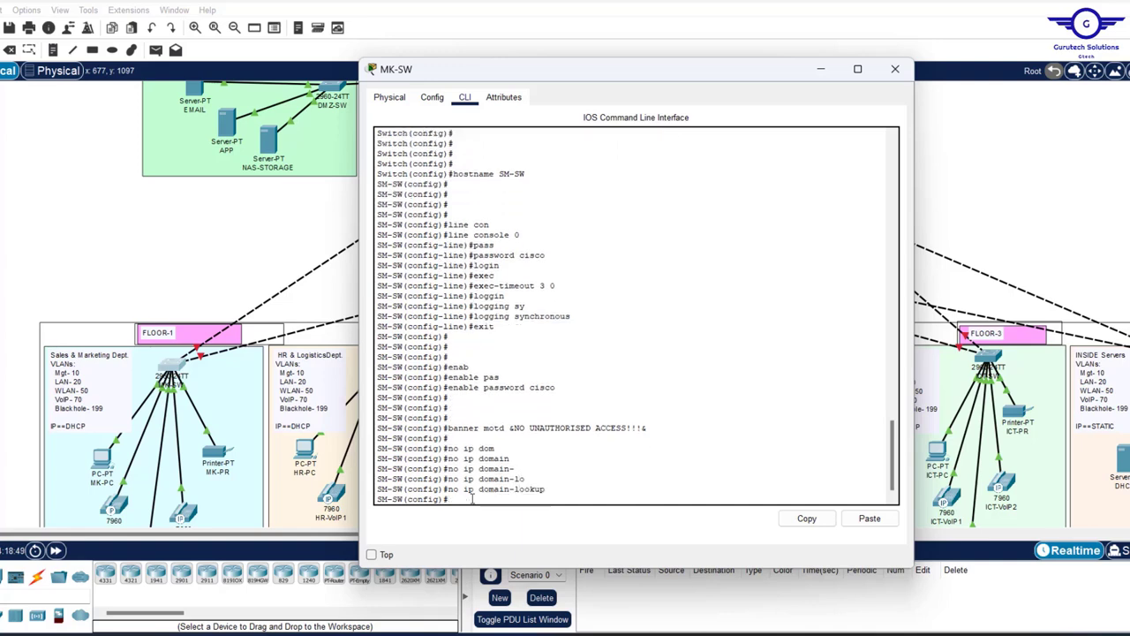
key("Return")
key("Return")
key("Return")
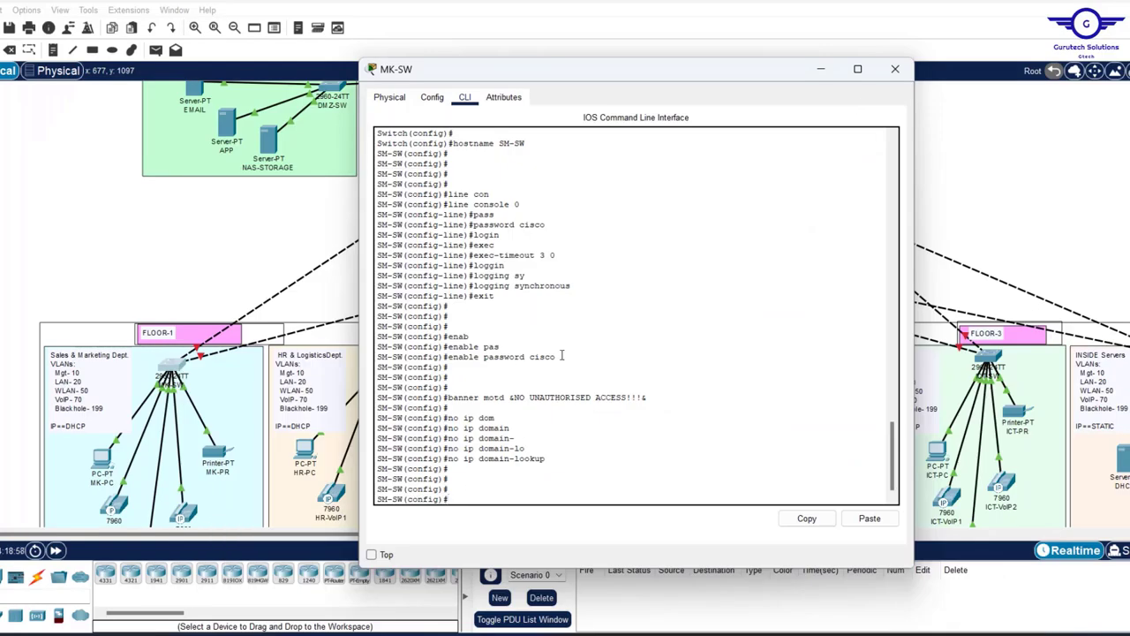
- Enable service password-encryption and review the entered commands in the CLI
left_click_drag(562, 356, 529, 357)
left_click(501, 491)
type("serv")
key("Tab")
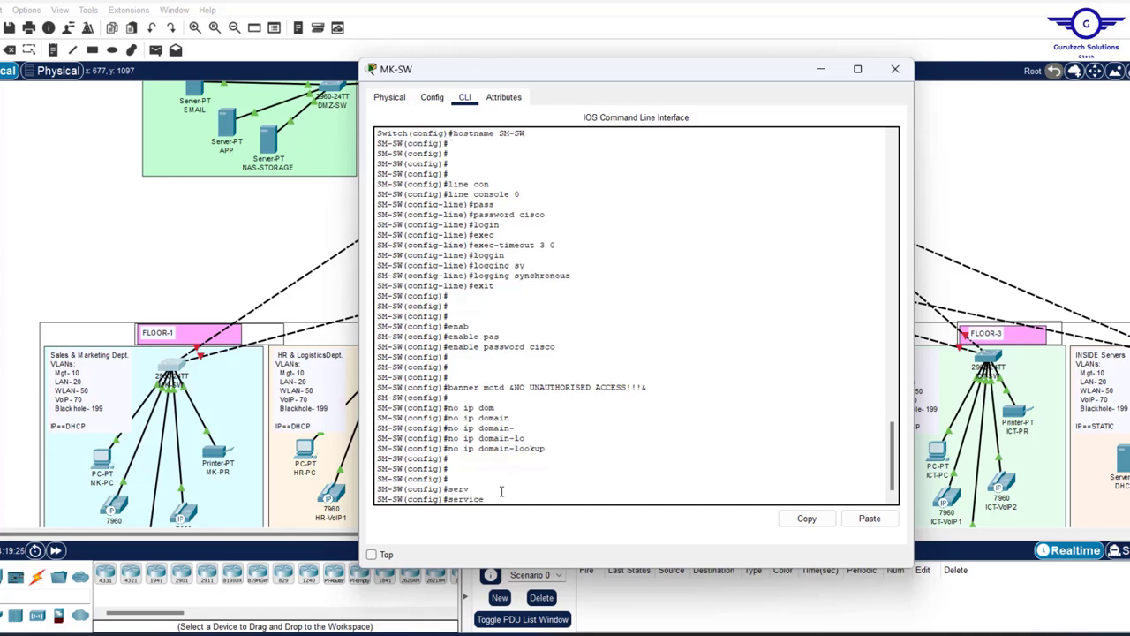
type("pas")
key("Tab")
key("Return")
key("Return")
key("Return")
key("Return")
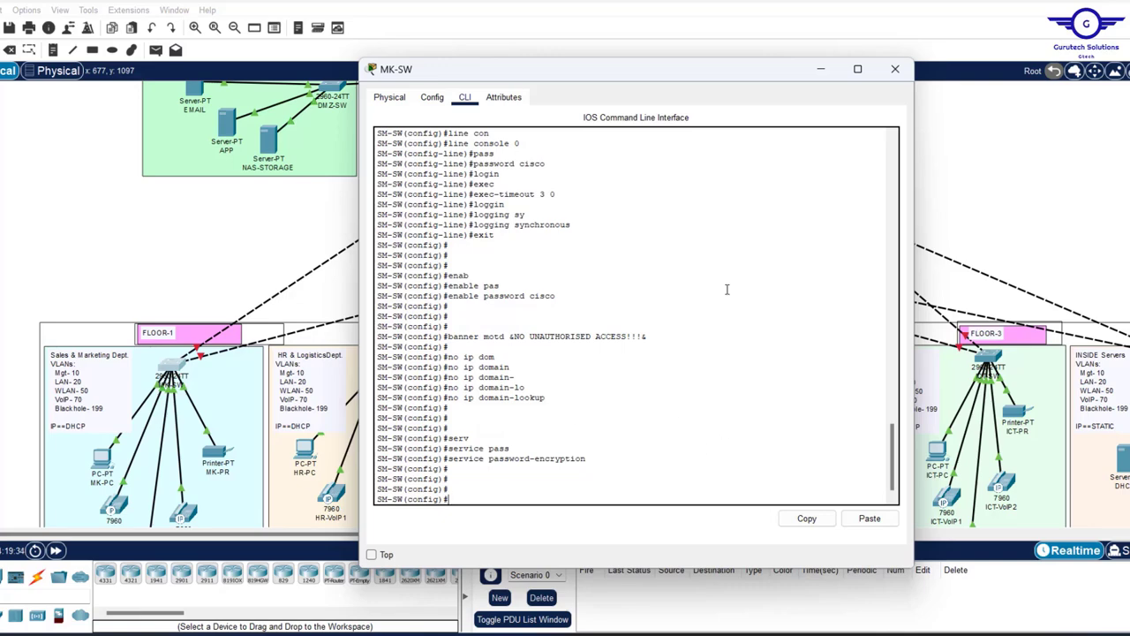
scroll(727, 289, "up", 5)
scroll(727, 288, "down", 3)
scroll(727, 289, "up", 5)
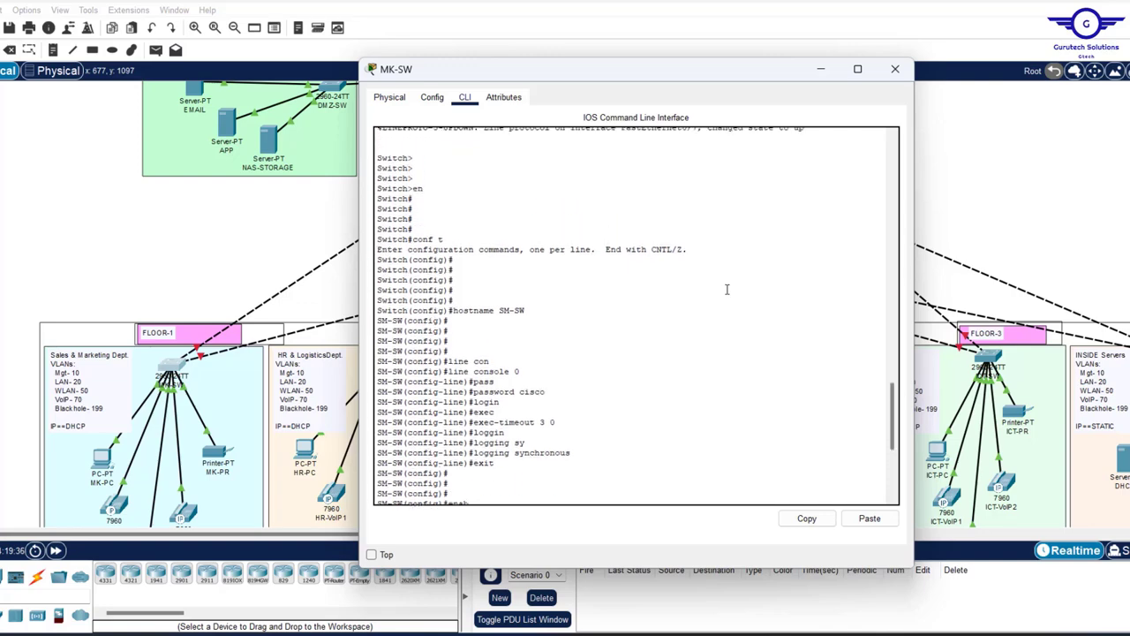
scroll(727, 289, "down", 5)
scroll(727, 289, "up", 4)
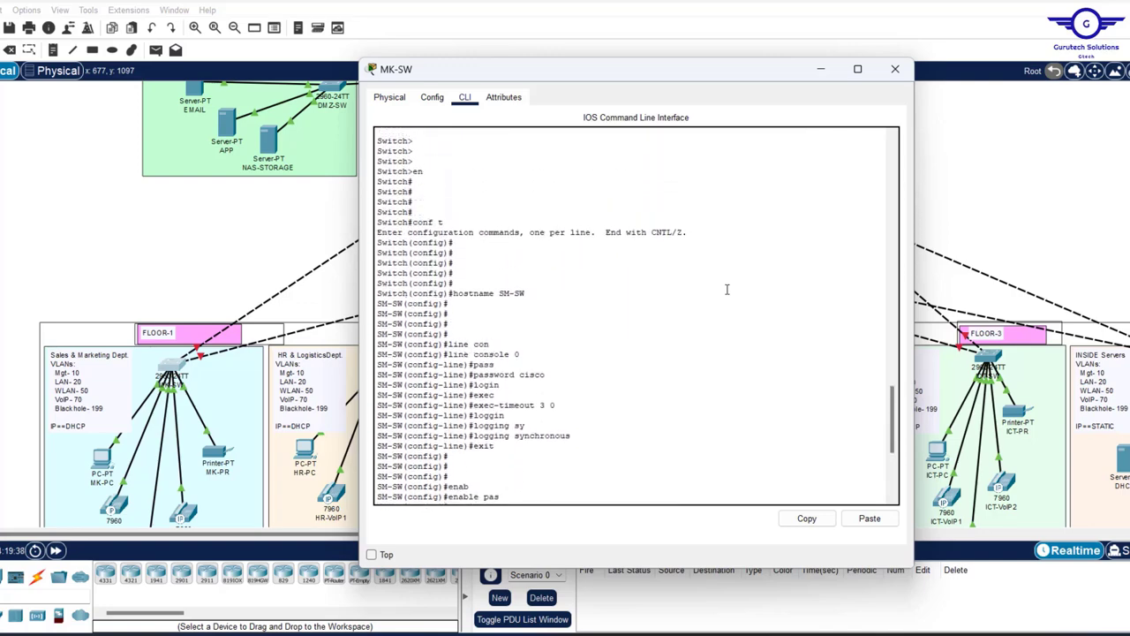
scroll(726, 289, "down", 7)
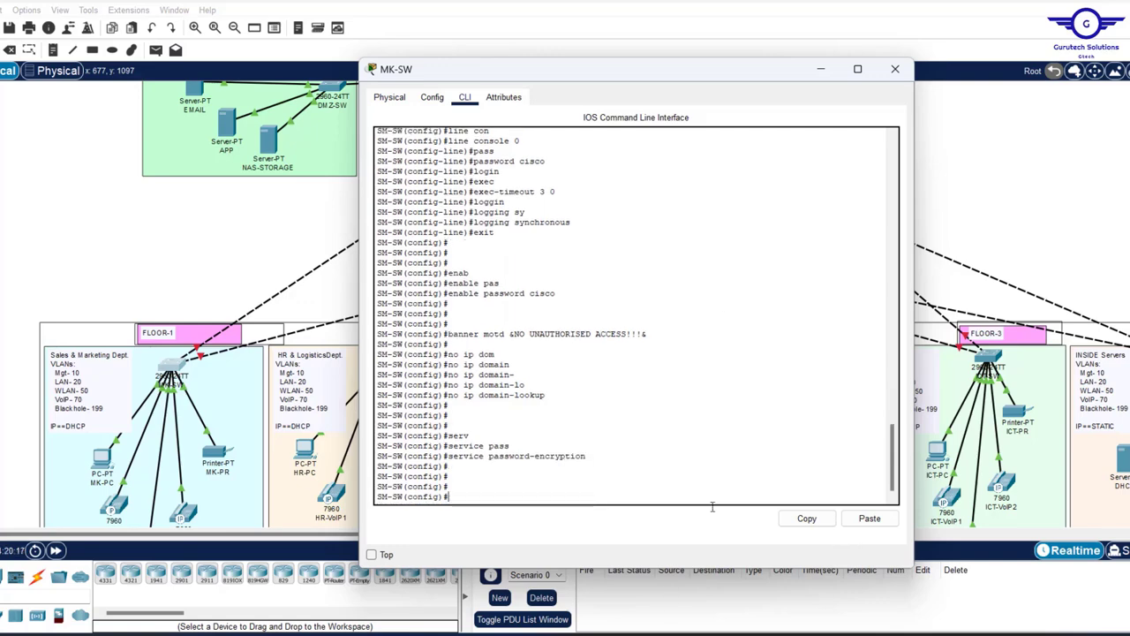
left_click(758, 635)
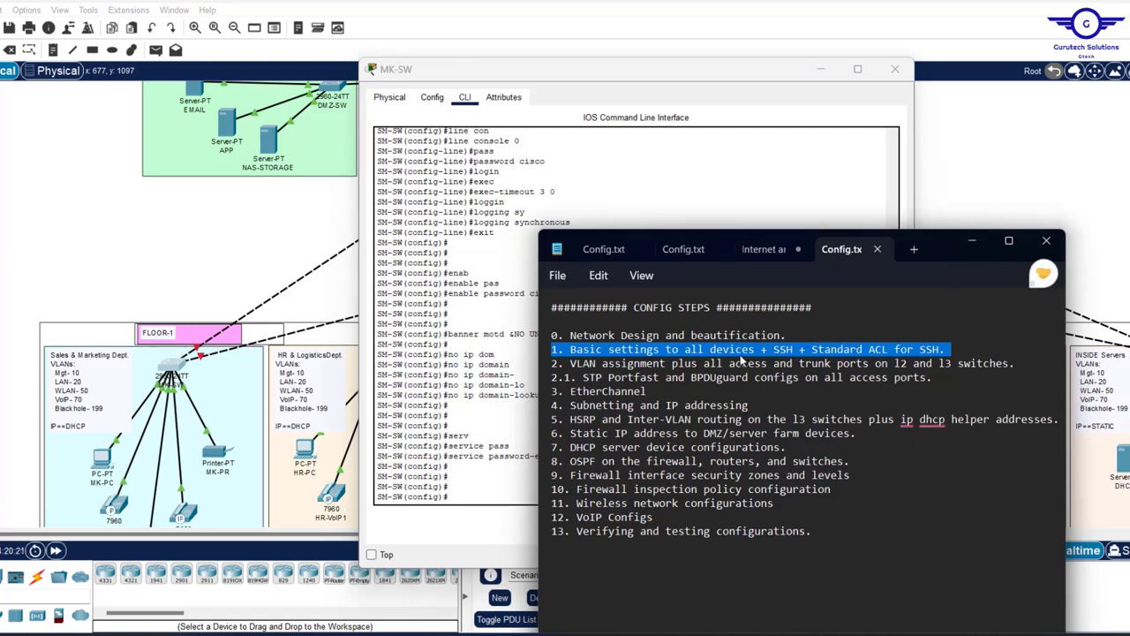
left_click(470, 489)
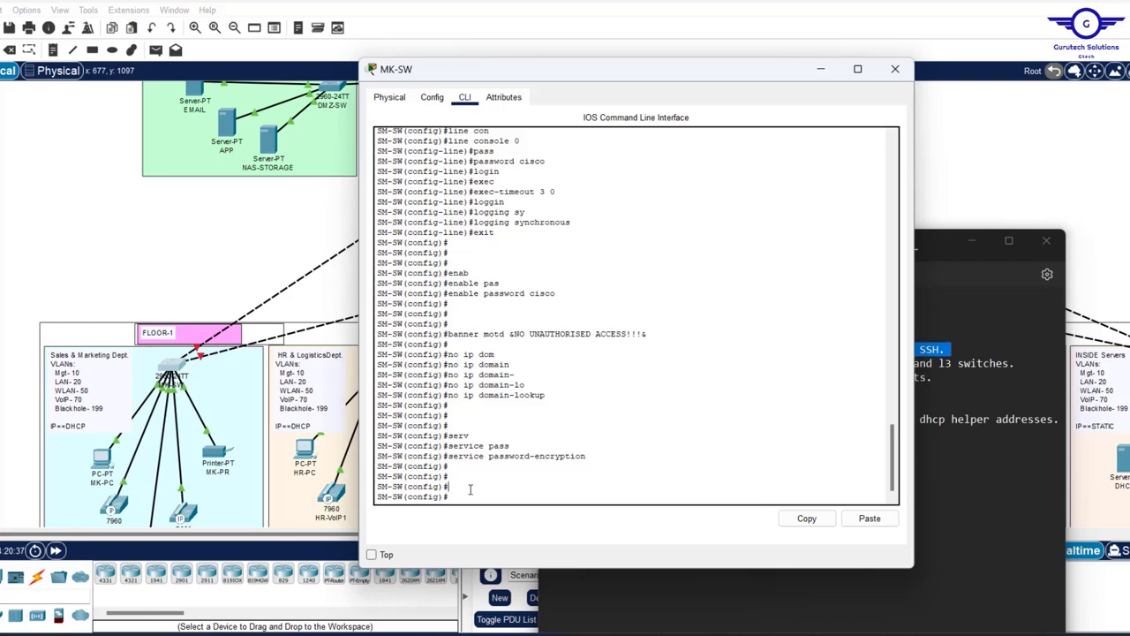
- Create a local username and password login account on SM-SW
type("user")
key("Tab")
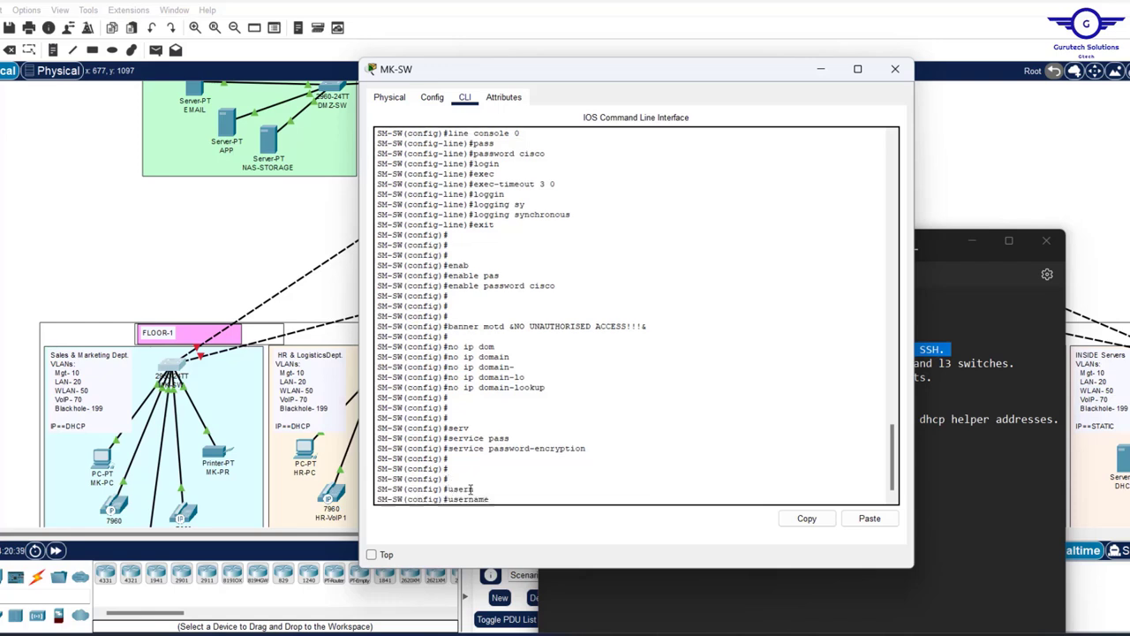
type("cisco pa")
key("Tab")
type("cisco")
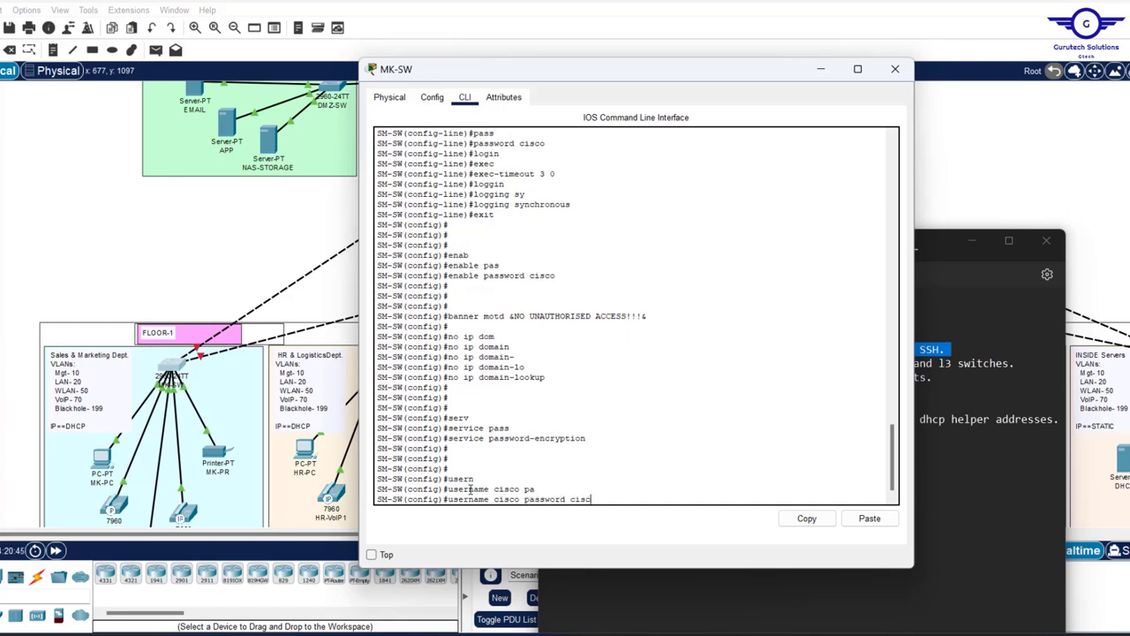
key("Return")
key("Return")
key("Return")
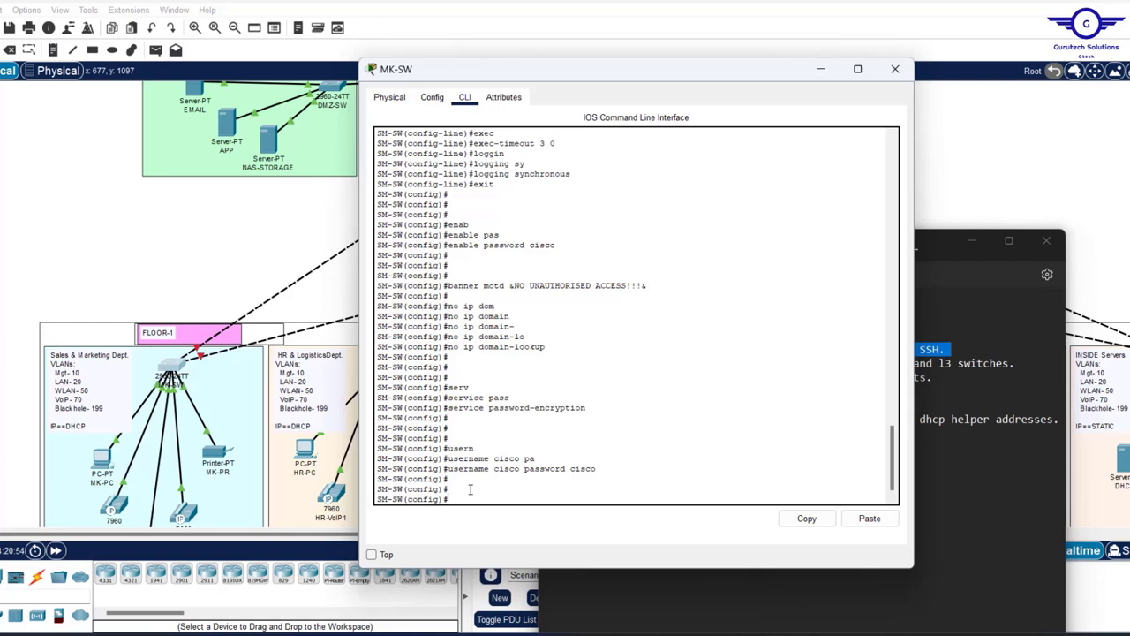
- Set the switch's IP domain name to cisco.com
type("ip domain-na")
key("Tab")
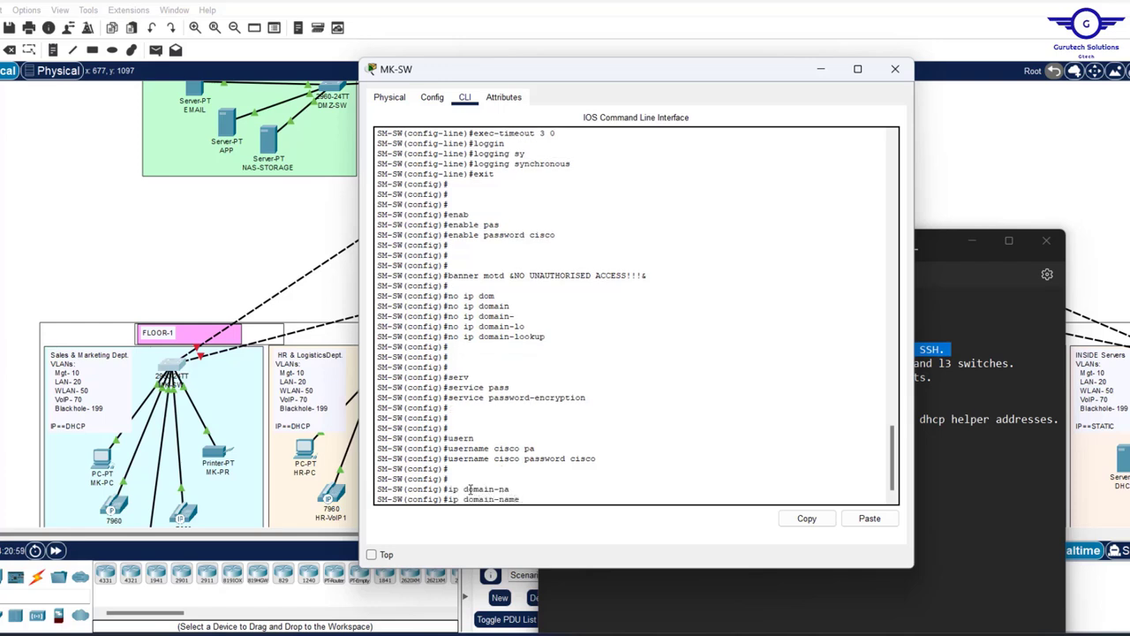
type("cisco.com")
key("Return")
key("Return")
key("Return")
key("Return")
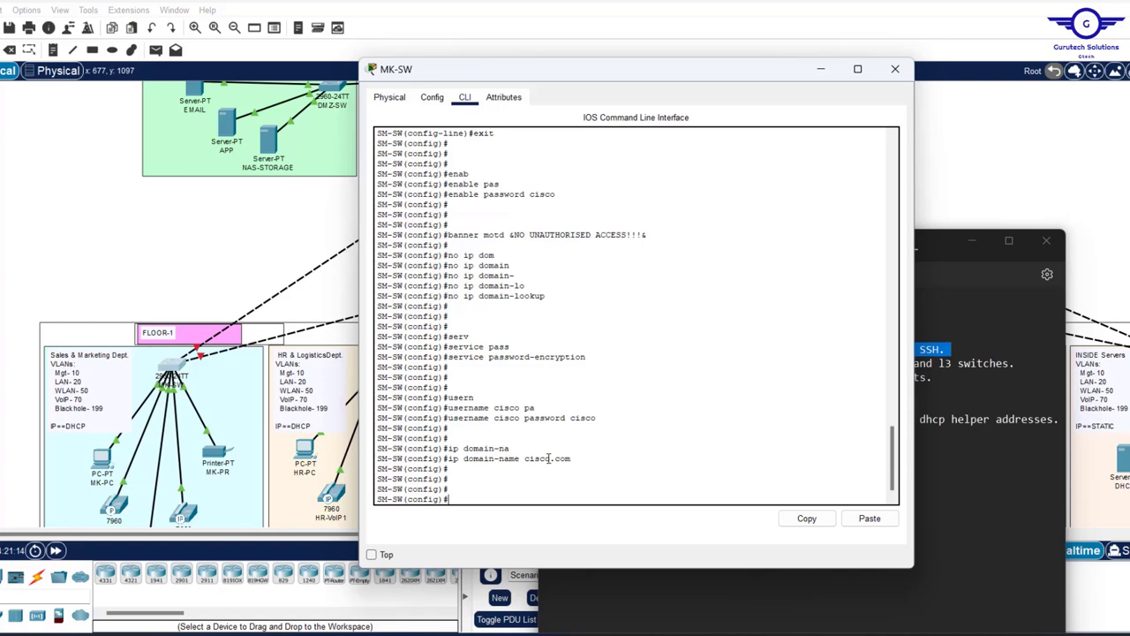
- Generate 1024-bit RSA general keys, producing the key SM-SW.cisco.com
type("cry")
key("Tab")
type("k")
key("Tab")
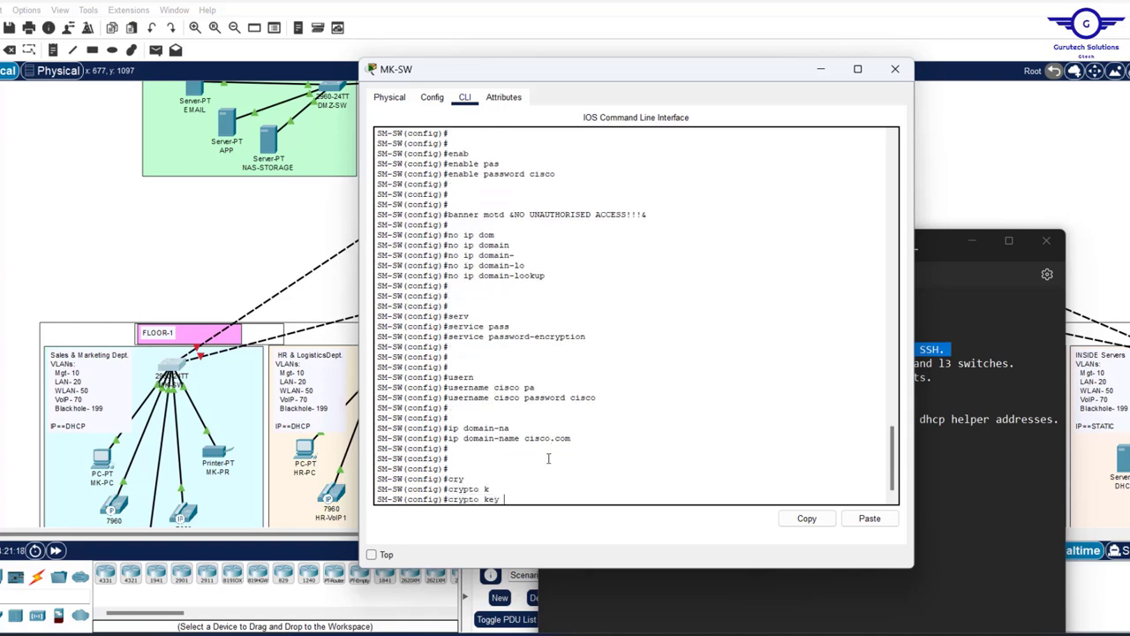
type("g")
key("Tab")
type("r")
key("Tab")
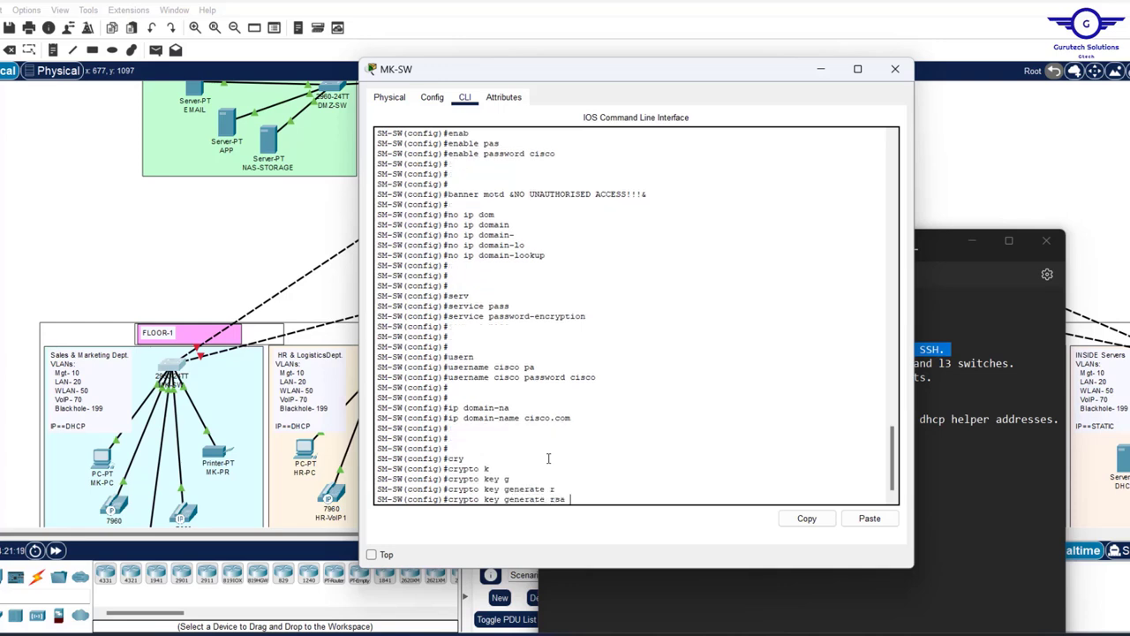
type("g")
key("Tab")
type("m")
key("Tab")
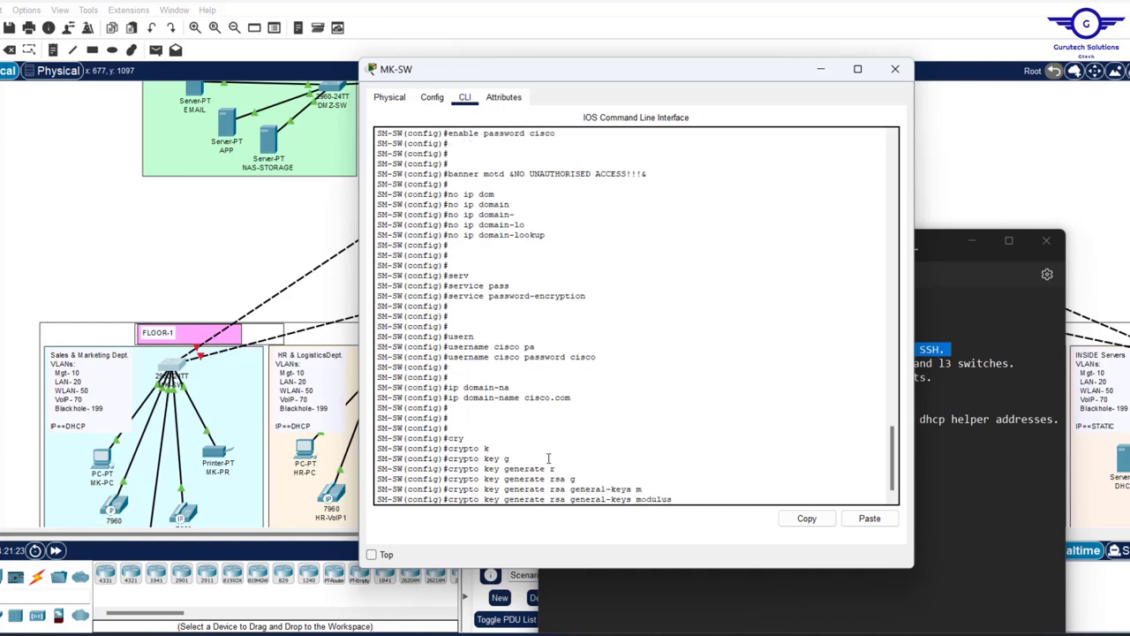
type("1024")
key("Return")
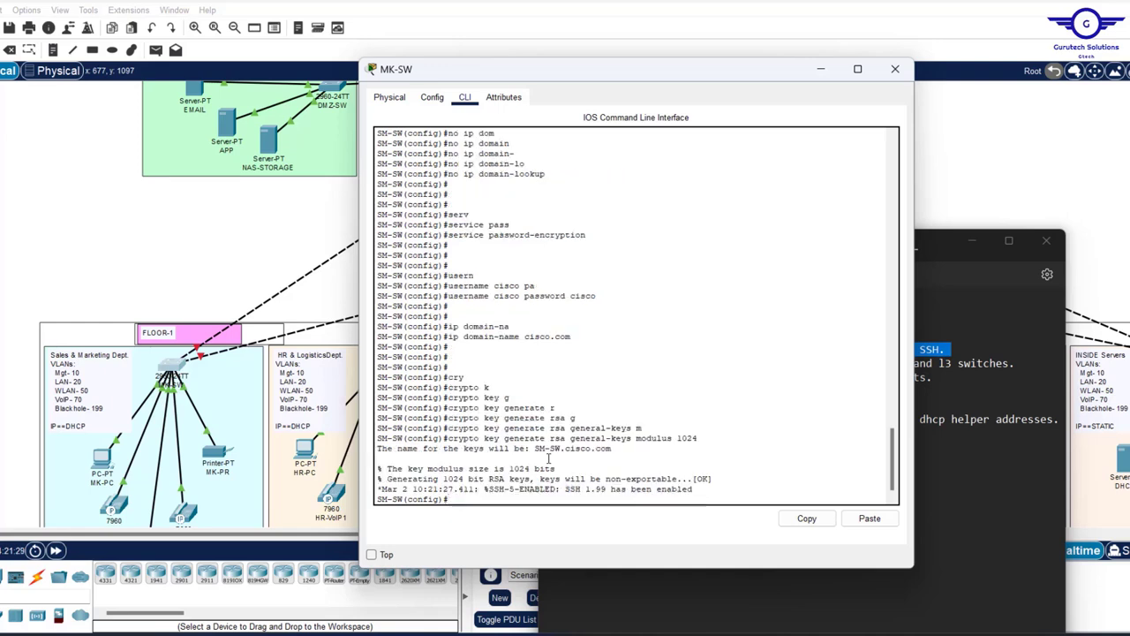
key("Return")
key("Return")
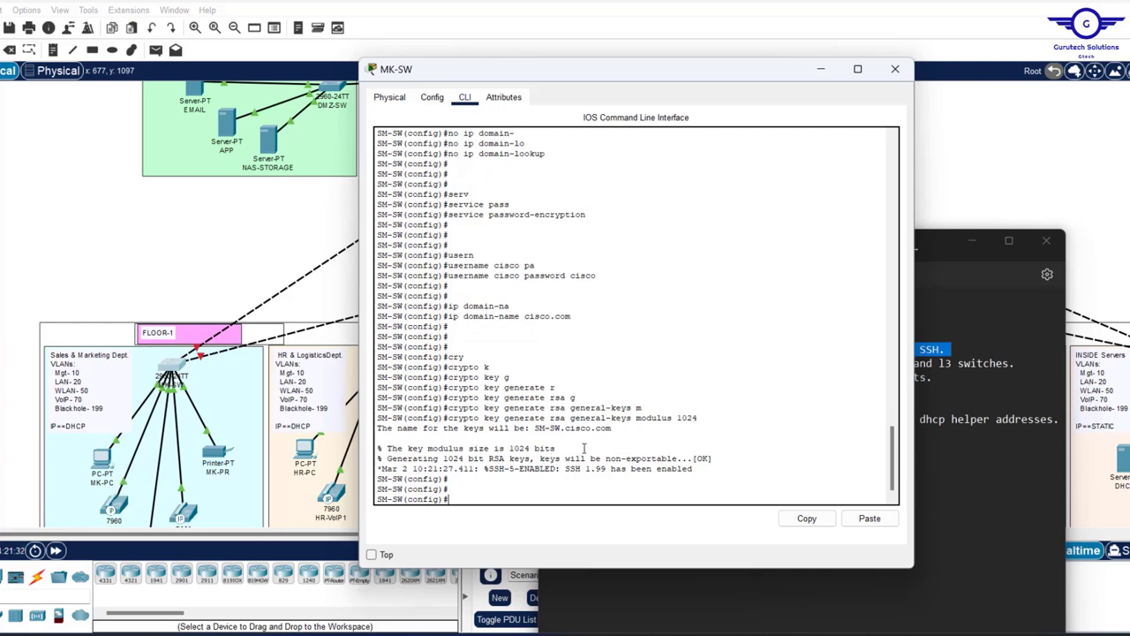
left_click_drag(613, 428, 534, 428)
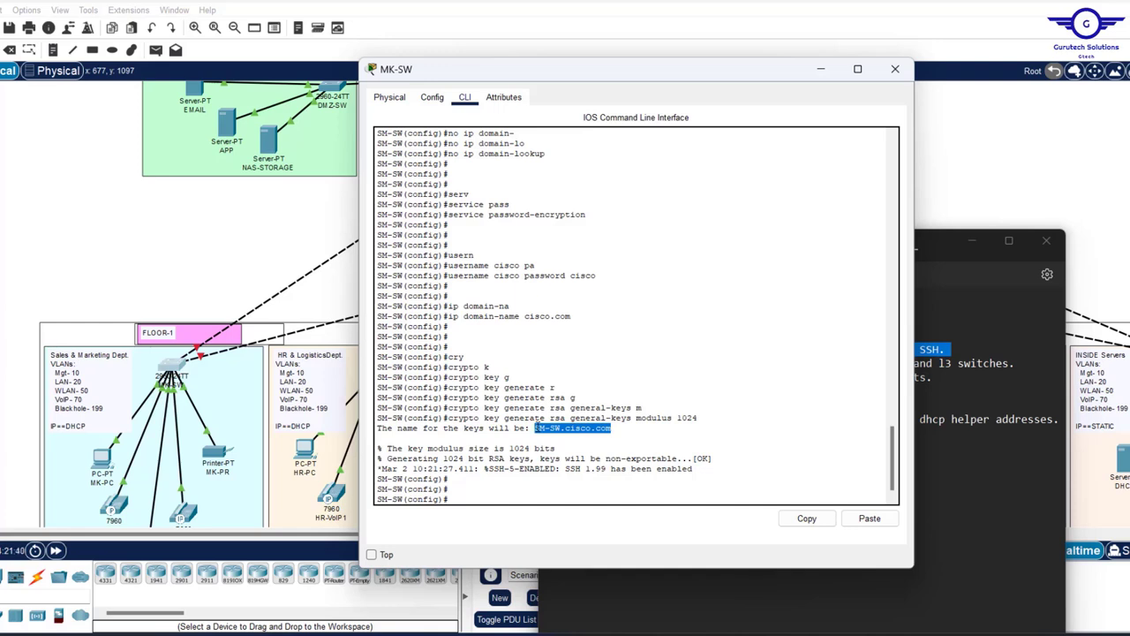
- Set the switch to run SSH version 2
left_click(464, 493)
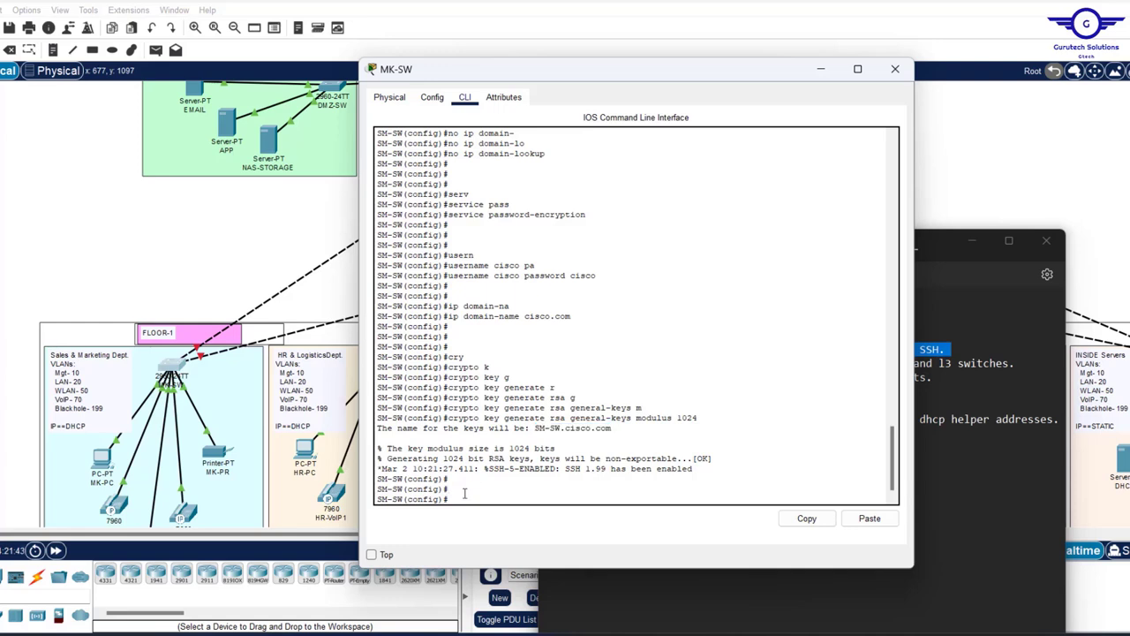
type("ip ssh")
key("question")
type("v")
key("Tab")
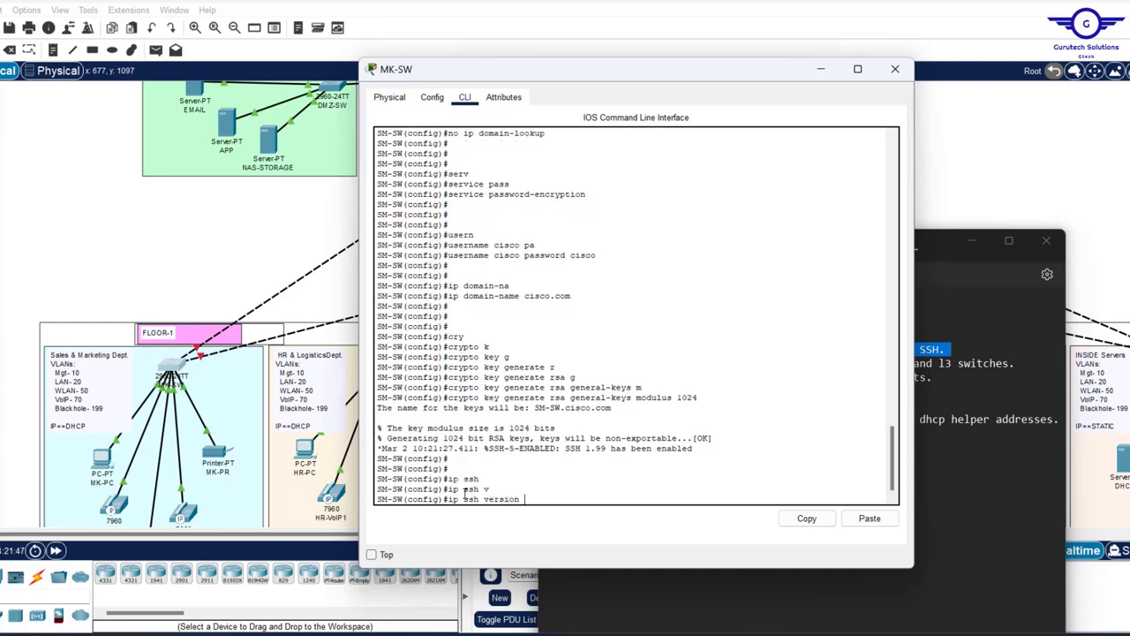
type("2")
key("Return")
key("Return")
key("Return")
key("Return")
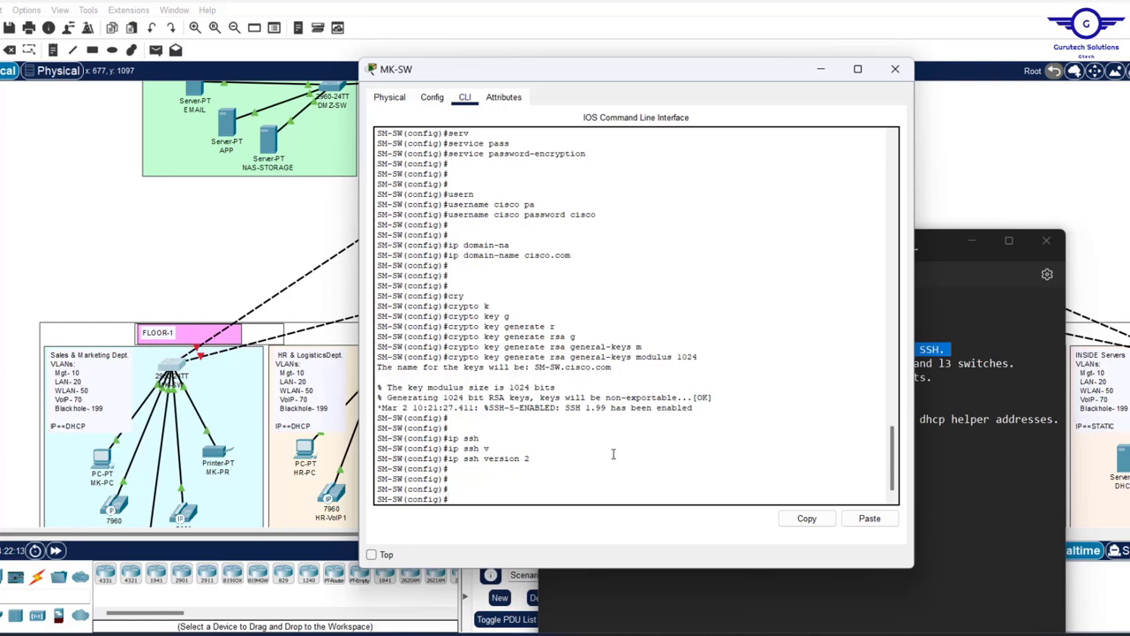
- Make VTY lines 0–15 use local user logins
type("line vty 0 15")
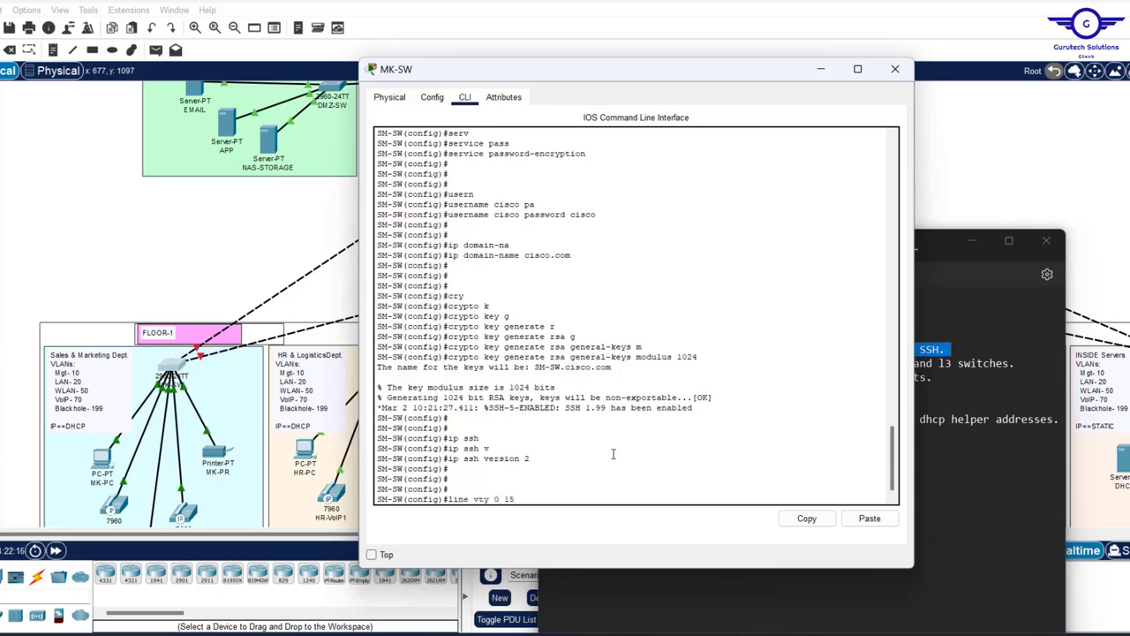
key("Return")
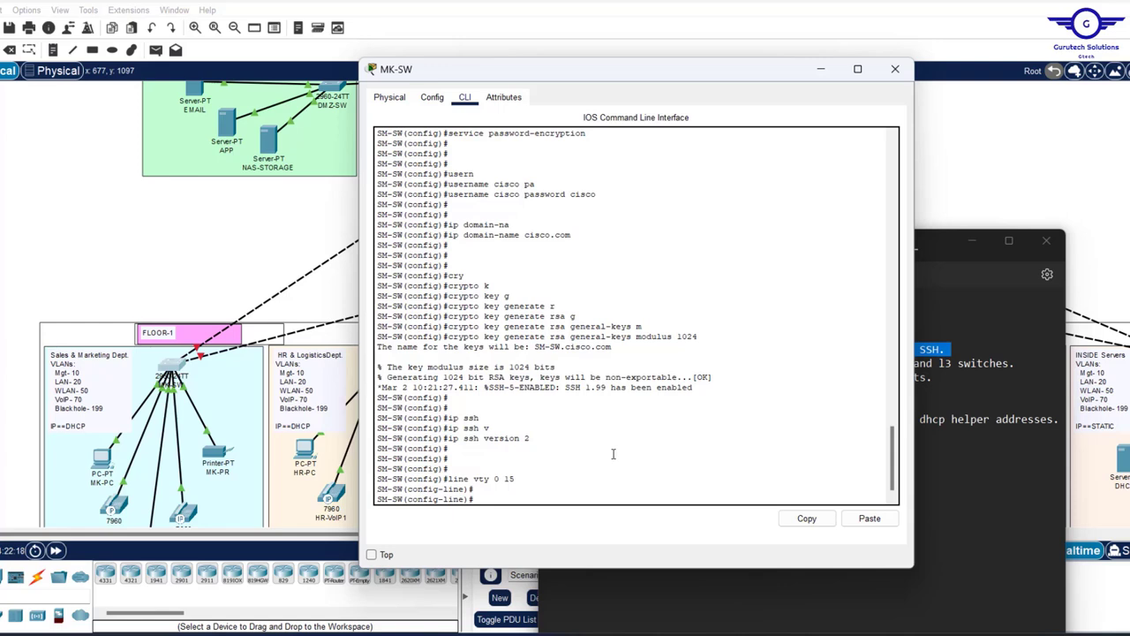
type("ogin local")
left_click_drag(596, 195, 449, 194)
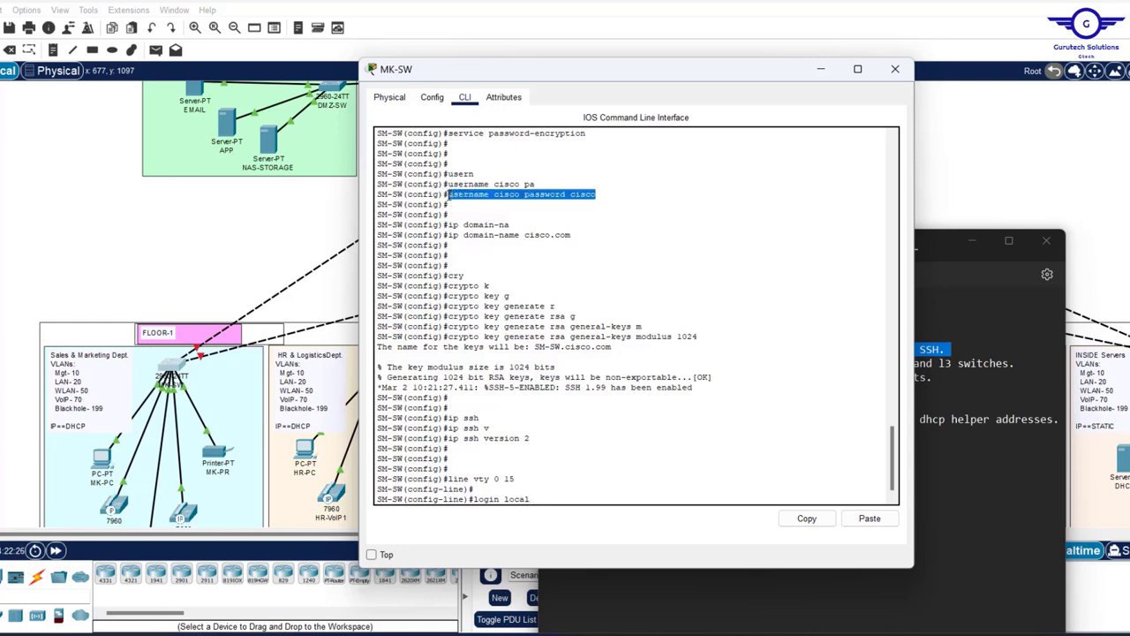
left_click(536, 499)
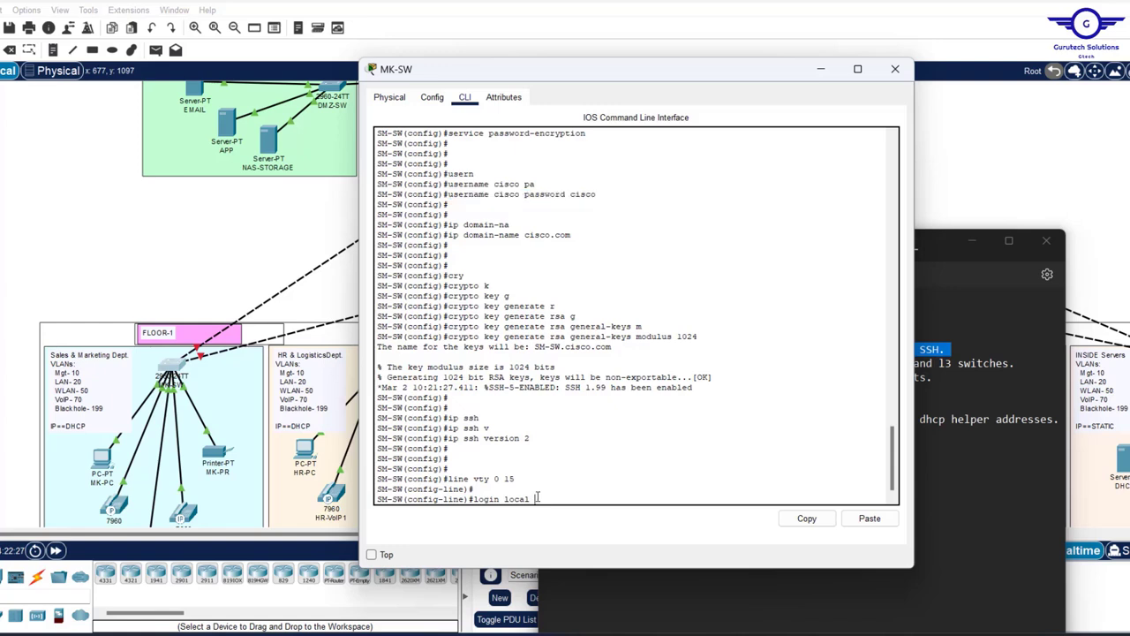
key("Return")
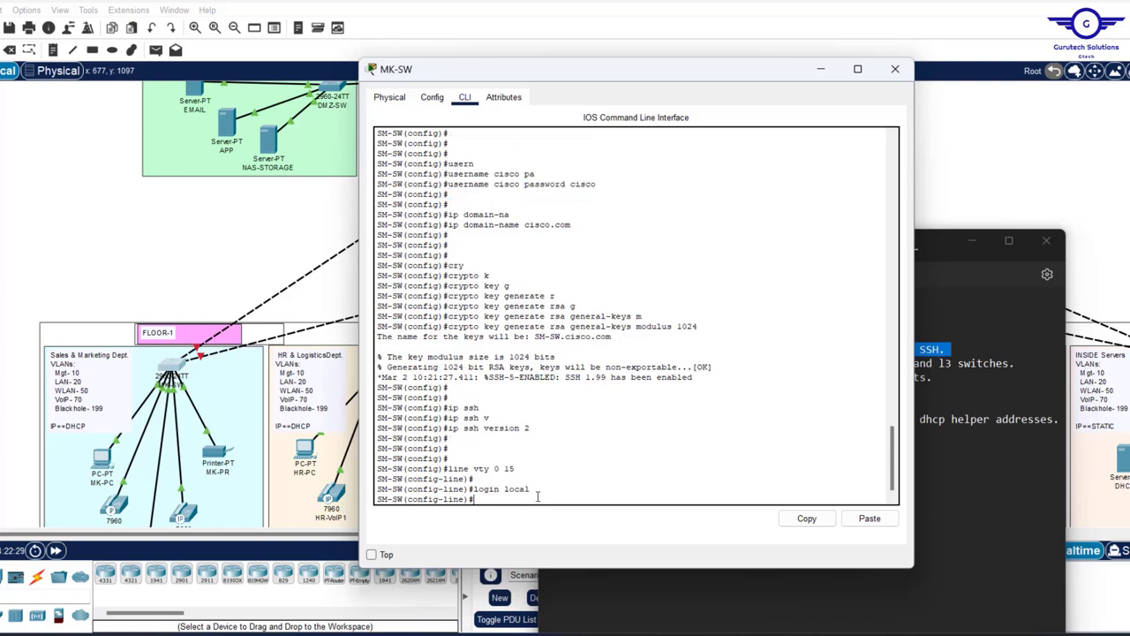
- Restrict VTY lines 0–15 to SSH-only transport input
type("tran")
key("Tab")
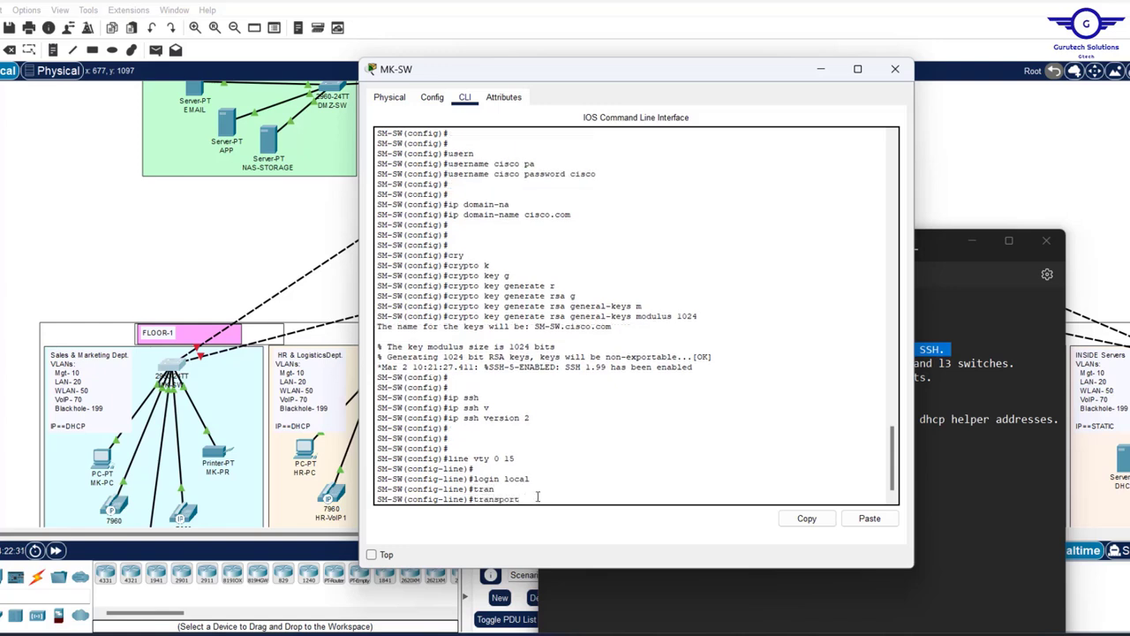
type("in")
key("Tab")
type("ss")
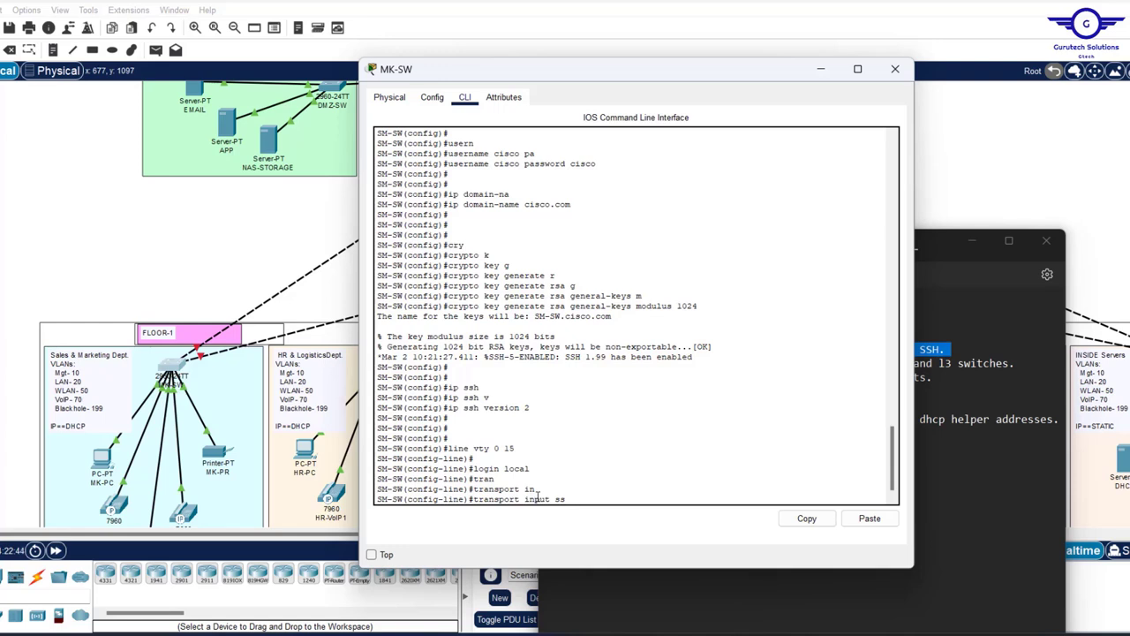
type("h")
key("Return")
- Leave line configuration and save the running configuration with do wr
type("exit")
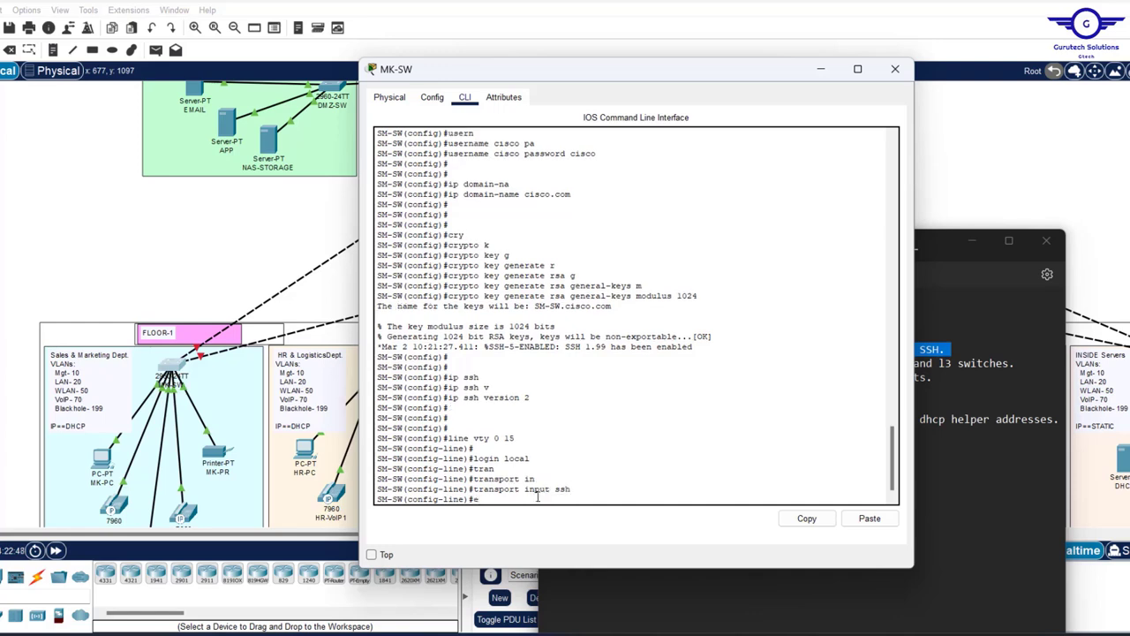
key("Return")
key("Return")
key("Return")
key("Return")
key("Return")
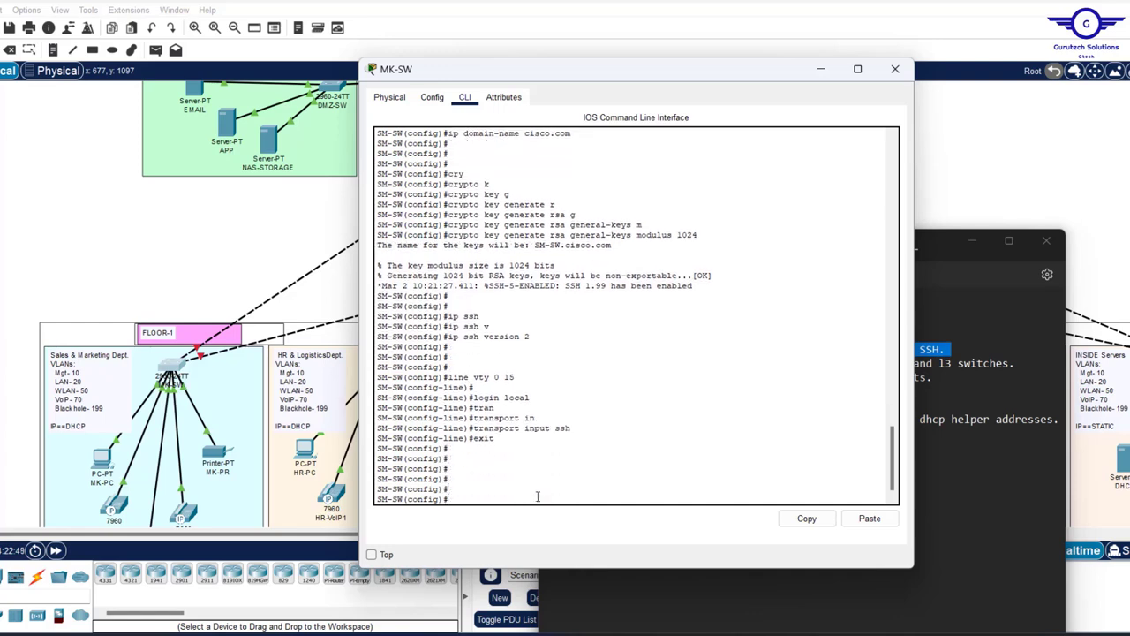
type("do wr")
key("Return")
left_click(537, 497)
key("Return")
key("Return")
key("Return")
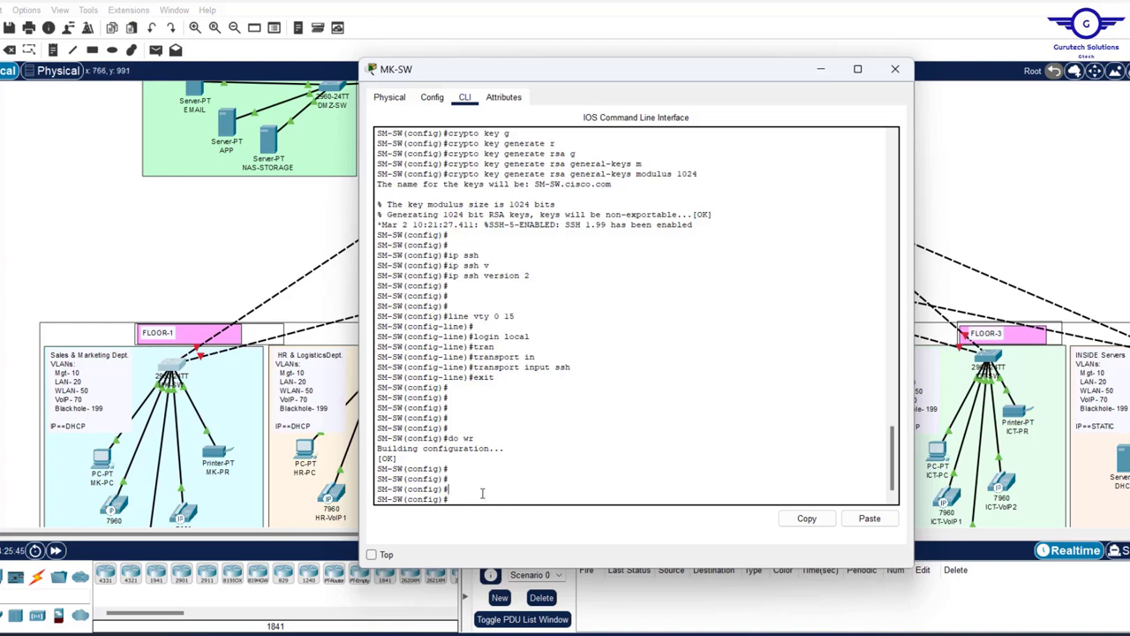
- Begin a standard access-list 1 permit entry
type("access-l")
key("Tab")
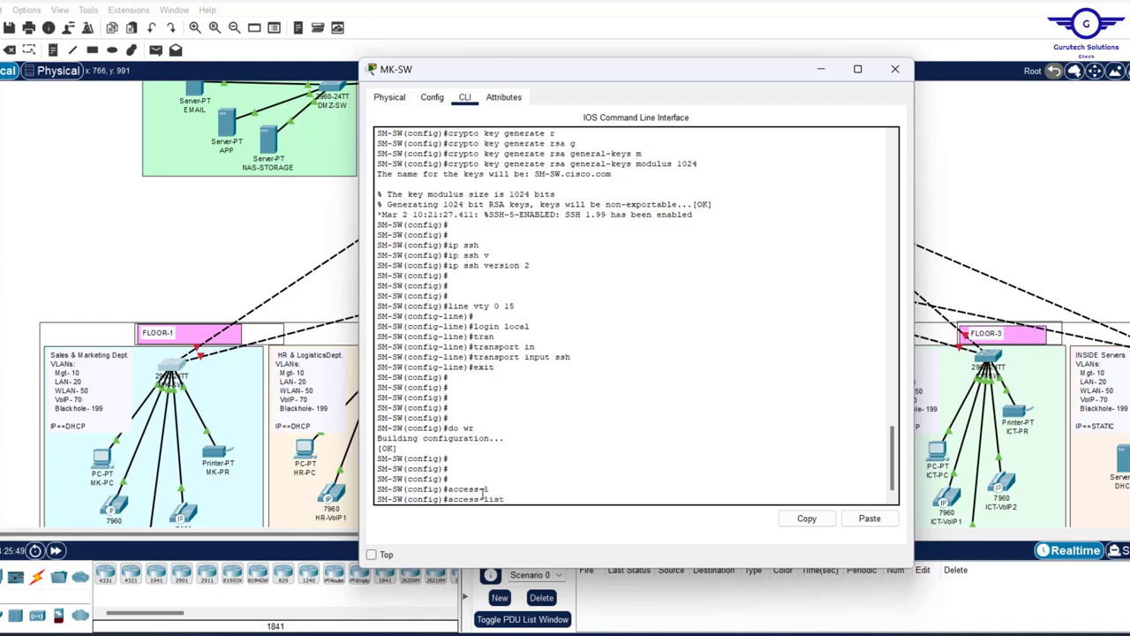
type("1 per")
type("m")
key("Tab")
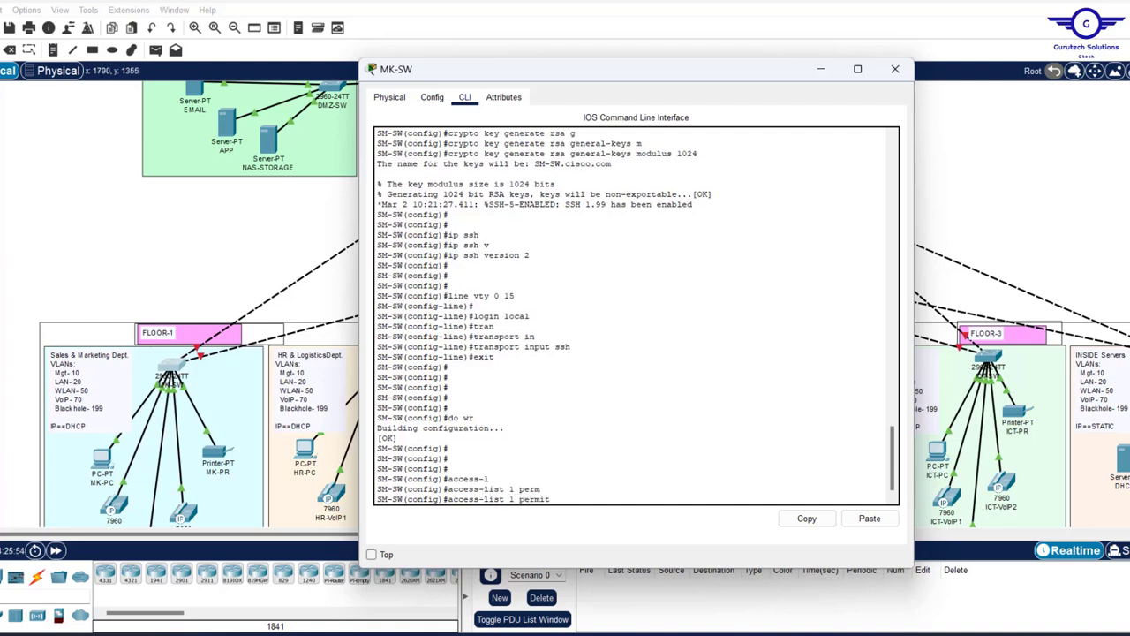
left_click(751, 634)
scroll(715, 302, "up", 3)
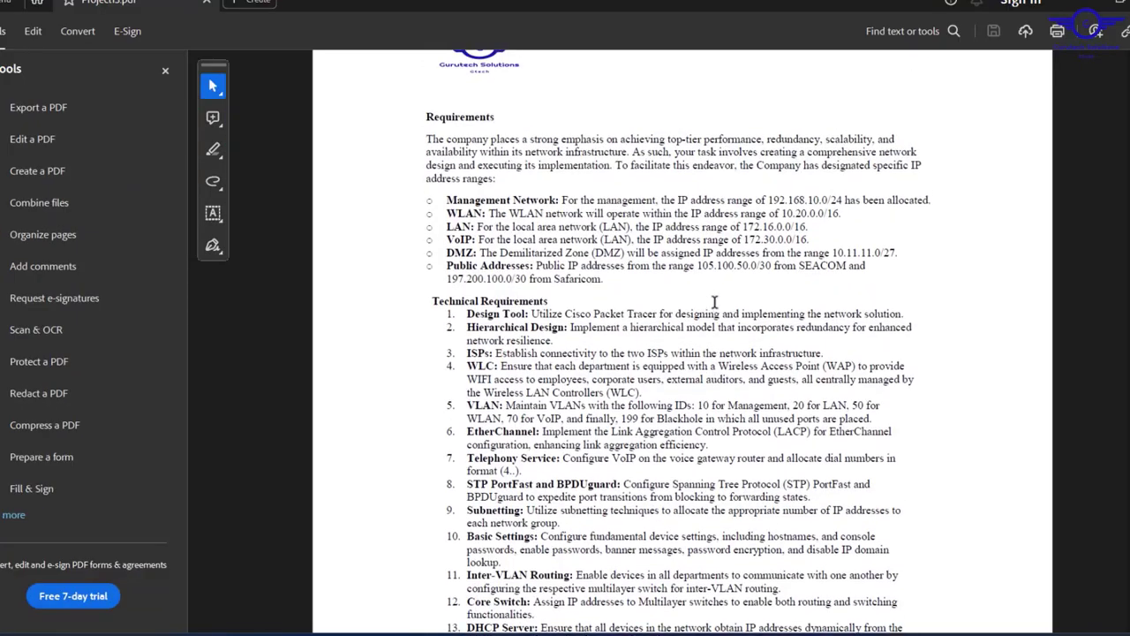
scroll(716, 302, "up", 2)
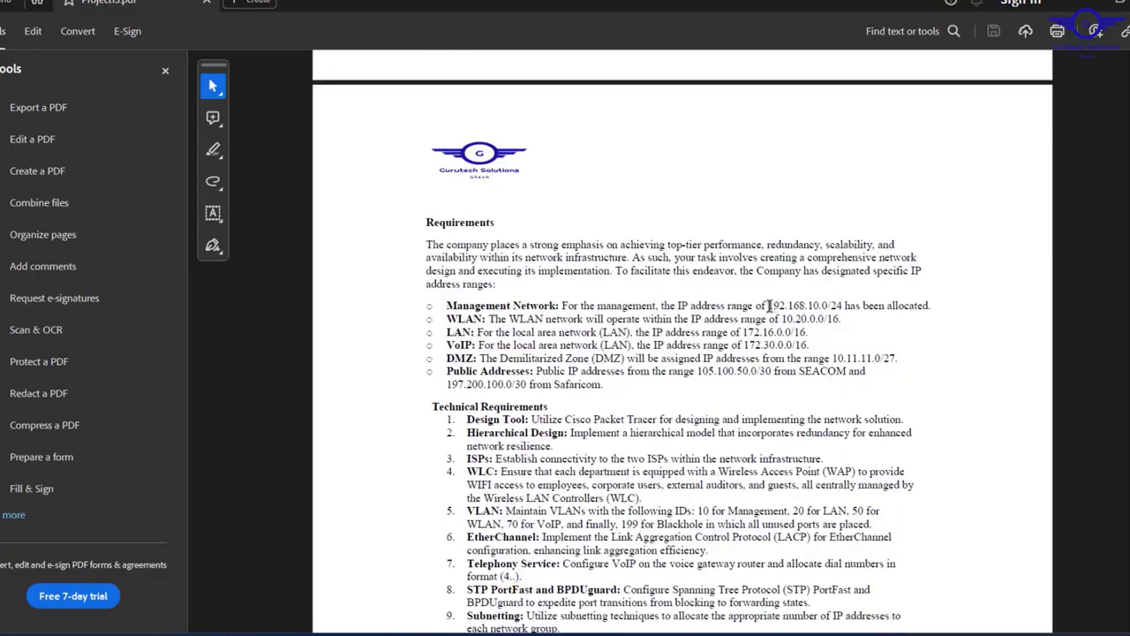
left_click_drag(769, 306, 844, 306)
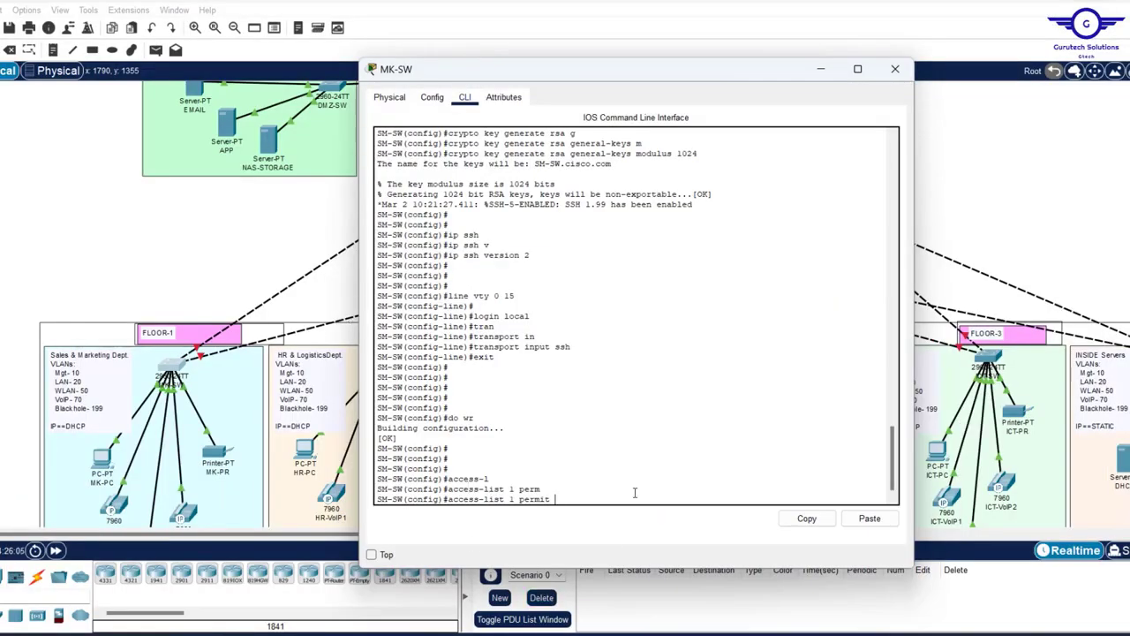
- Give access list 1 a permit 192.168.10.0 0.0.0.255 rule, then deny any, and review them
type("192.168.10.0 0.0.0.255")
key("Return")
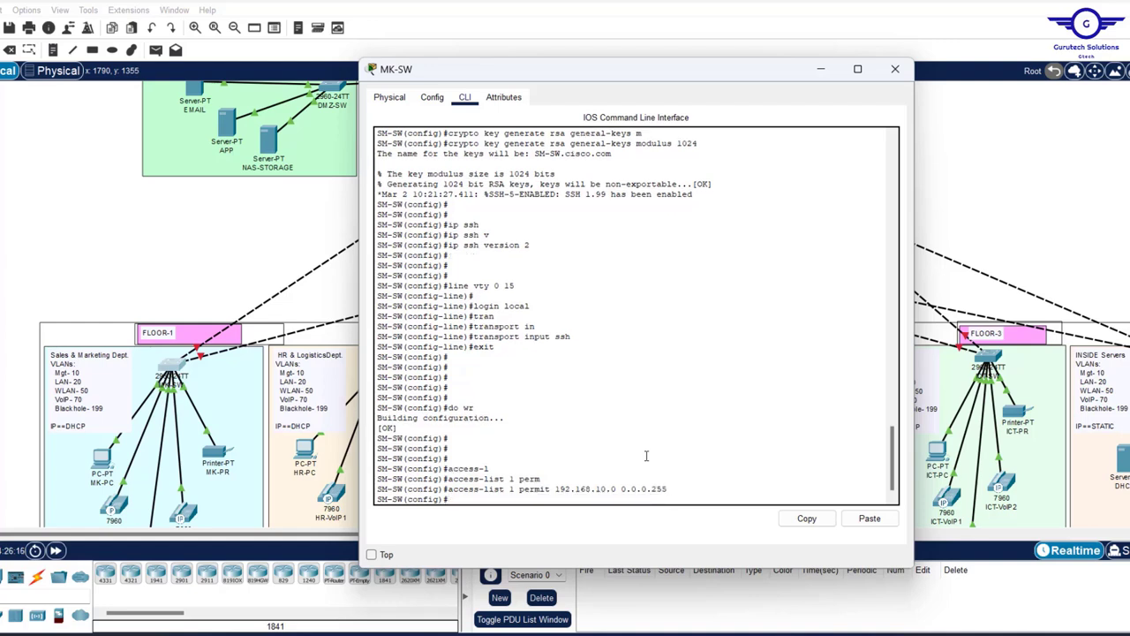
type("acess")
type("-")
key("Tab")
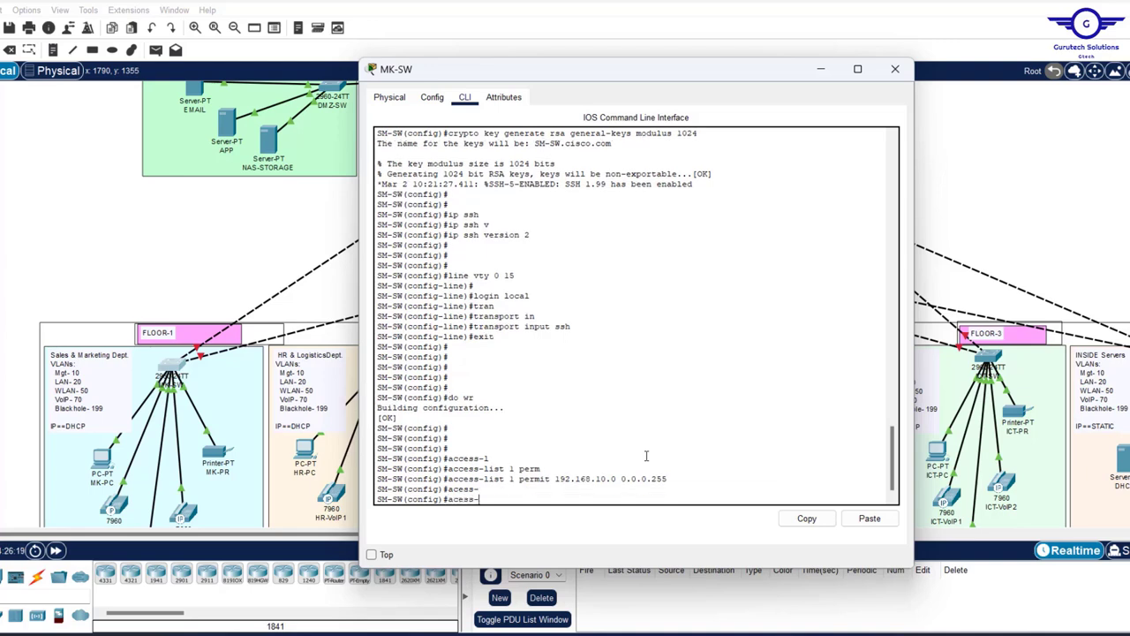
type("l")
key("Tab")
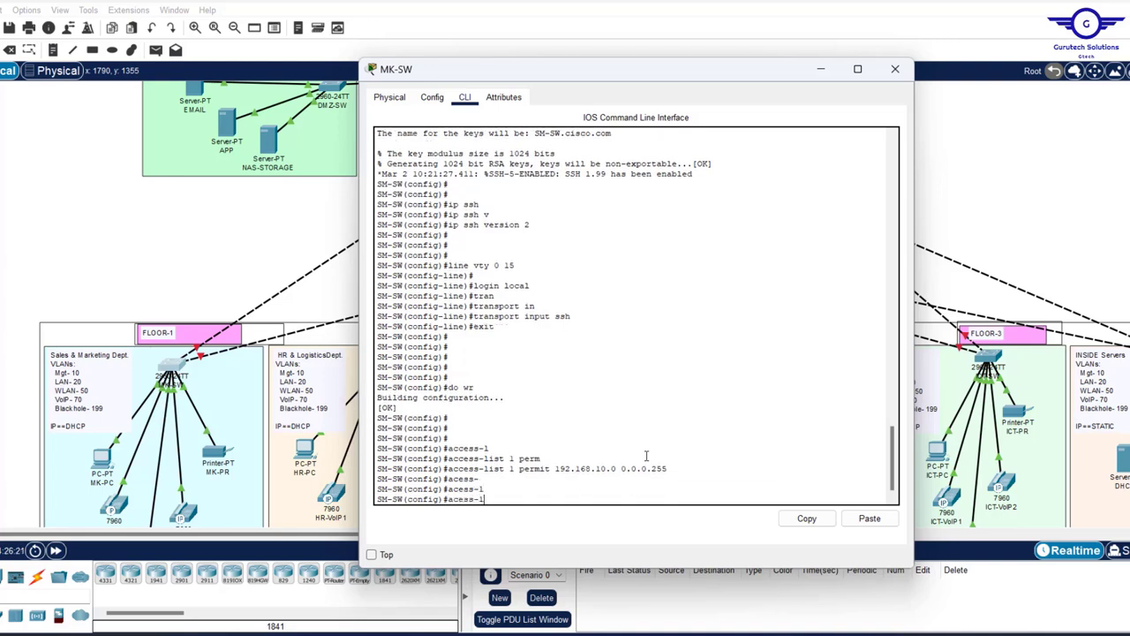
type("i")
key("Tab")
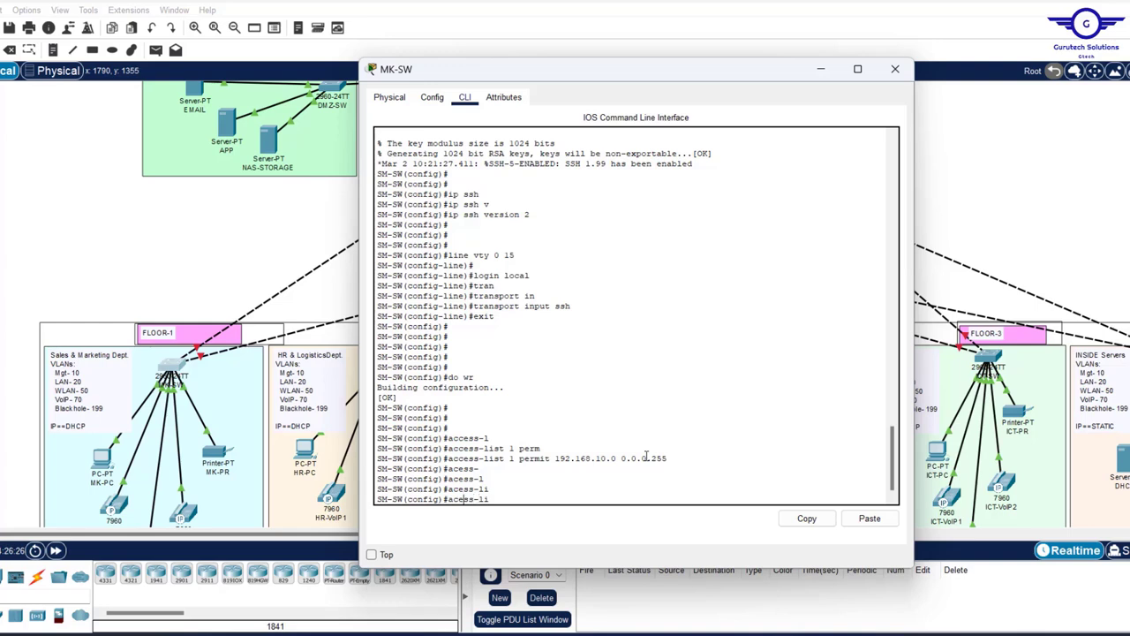
type("c")
key("Tab")
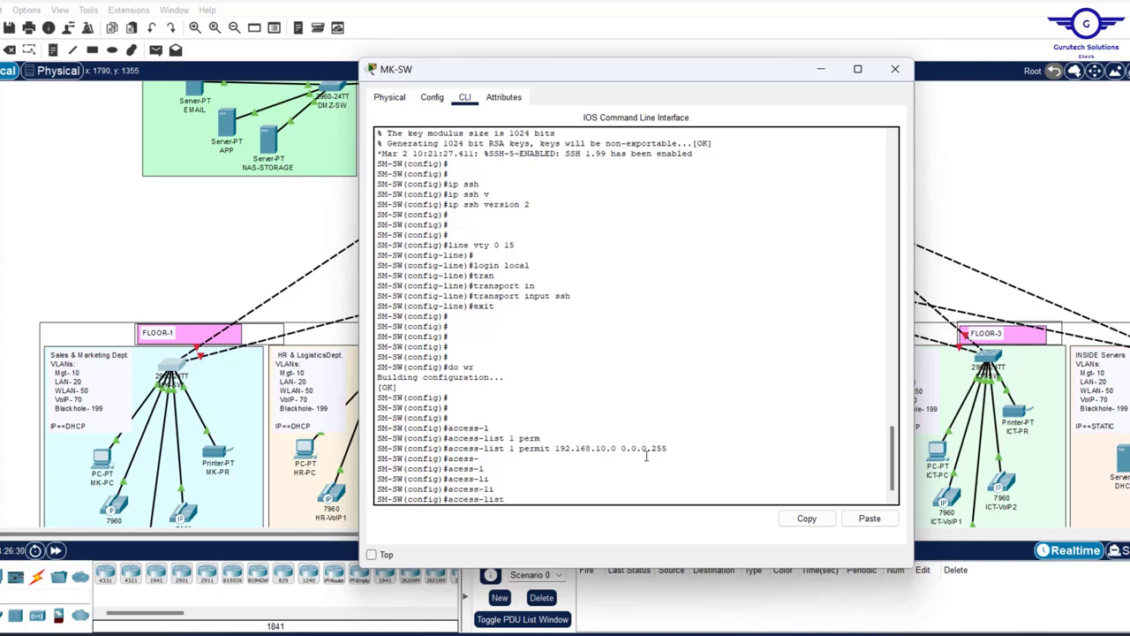
type("1 den")
key("Tab")
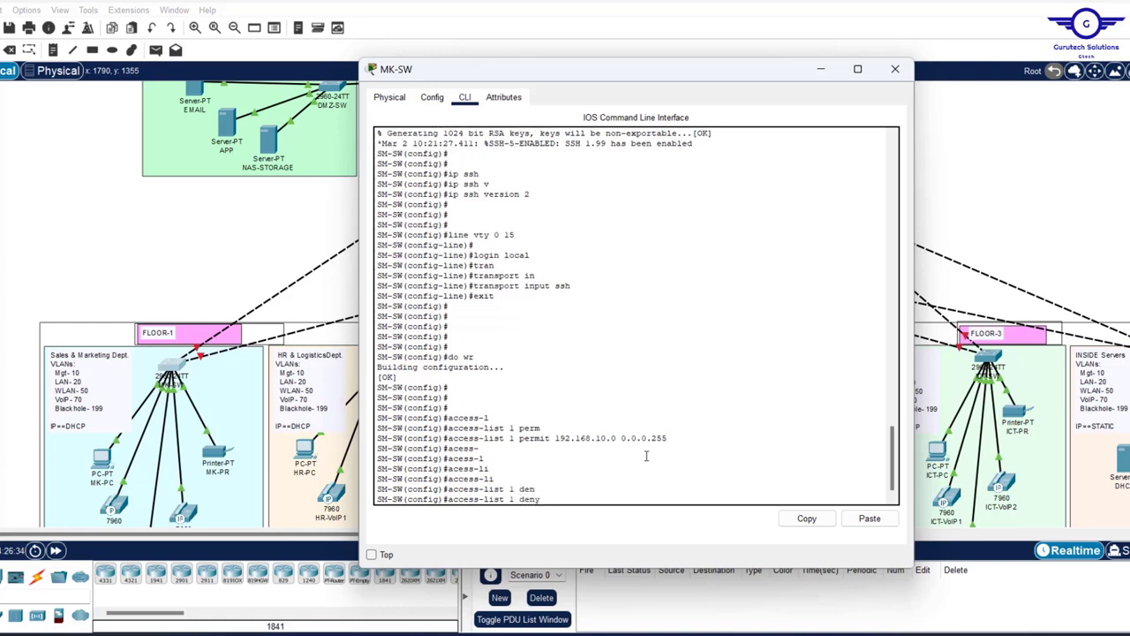
type("?")
type("an")
key("Tab")
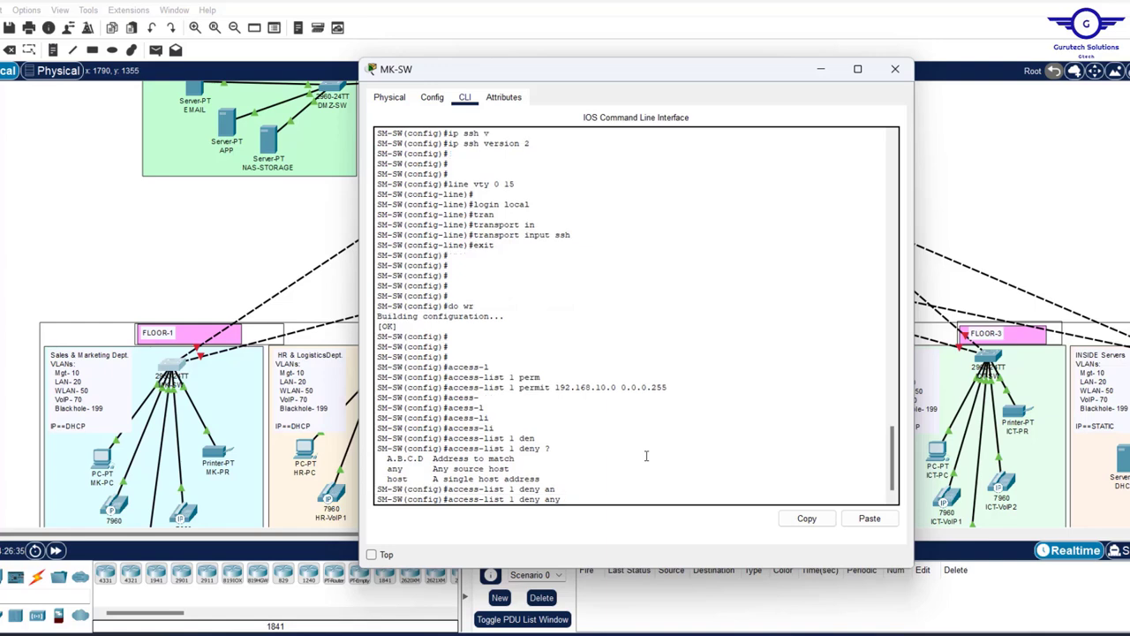
key("Return")
key("Return")
key("Return")
key("Return")
key("Return")
key("Return")
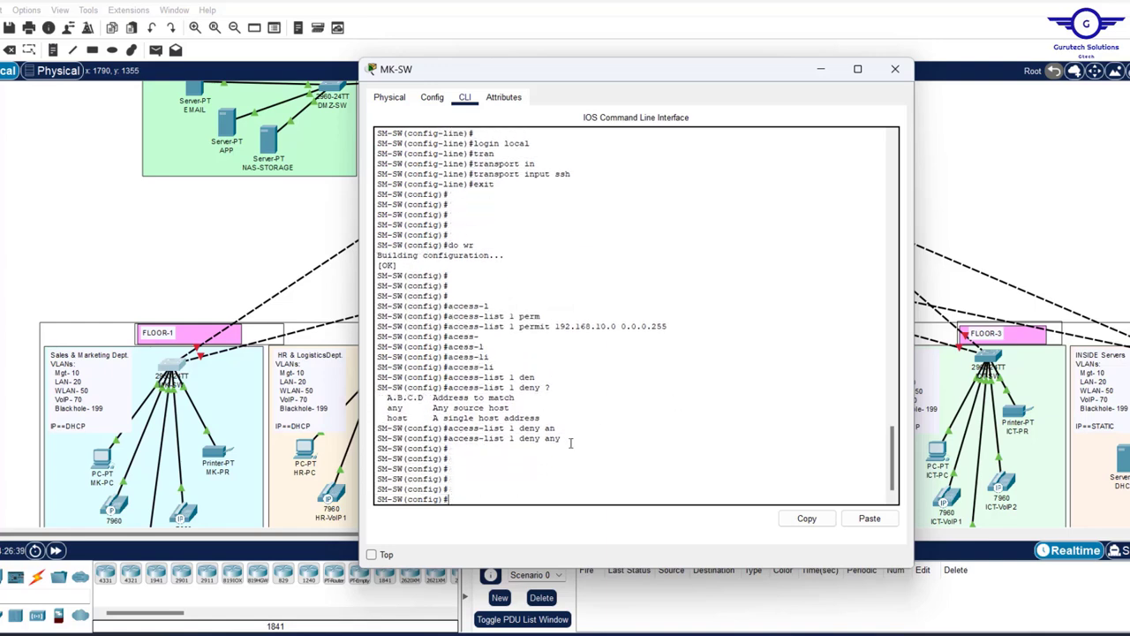
left_click_drag(563, 439, 363, 321)
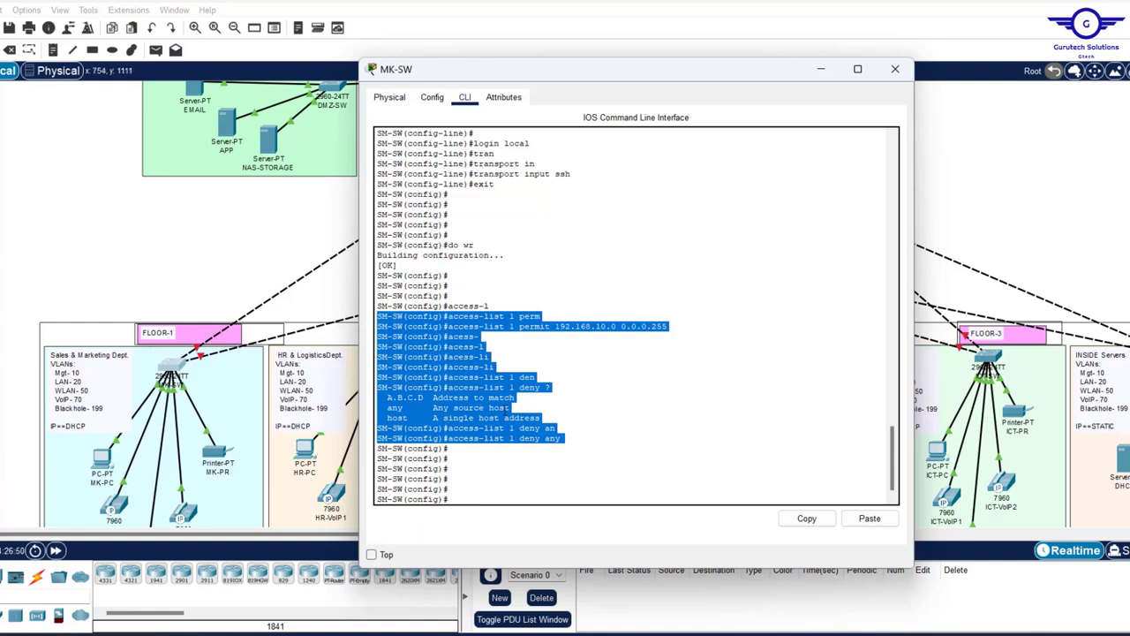
left_click(546, 430)
left_click_drag(567, 438, 447, 439)
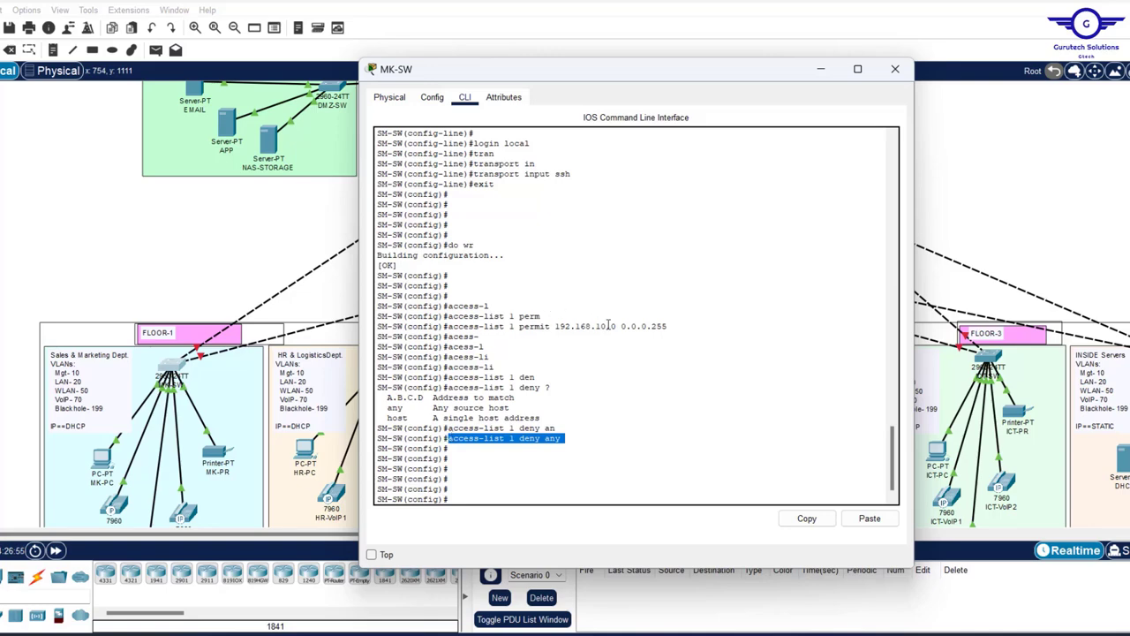
scroll(592, 314, "up", 3)
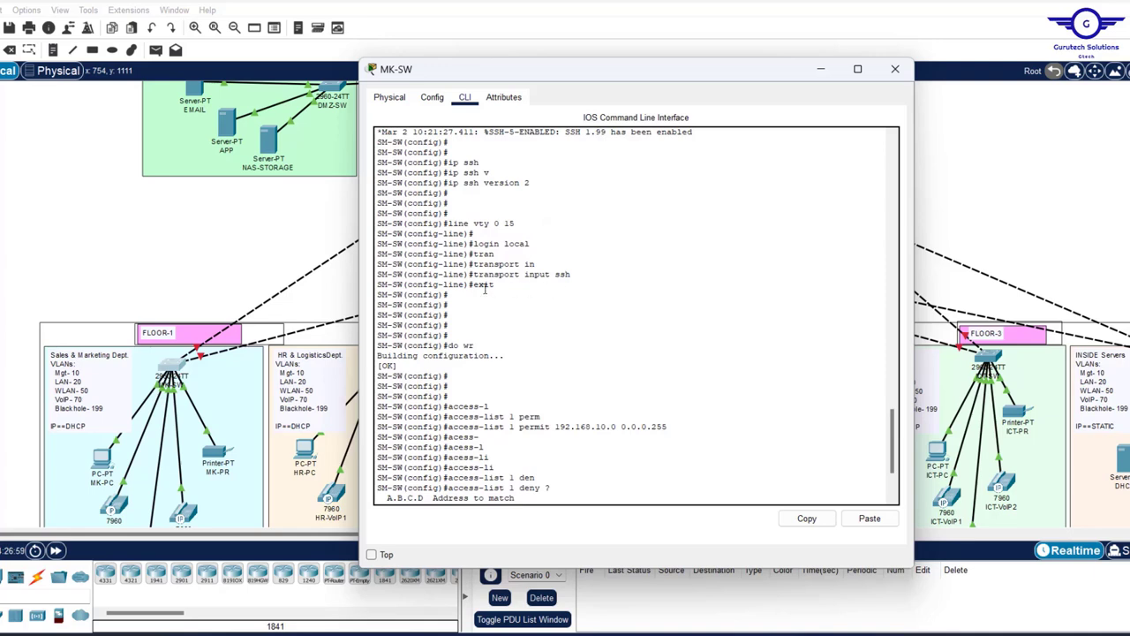
left_click_drag(484, 286, 372, 227)
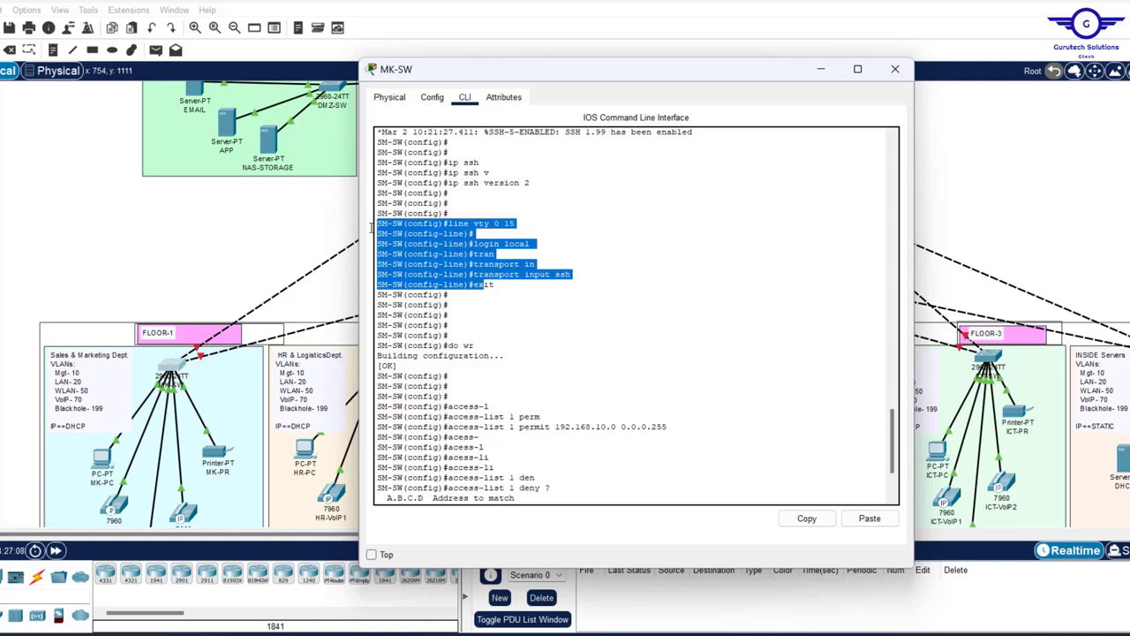
left_click(521, 223)
left_click_drag(521, 224, 434, 223)
scroll(433, 223, "down", 3)
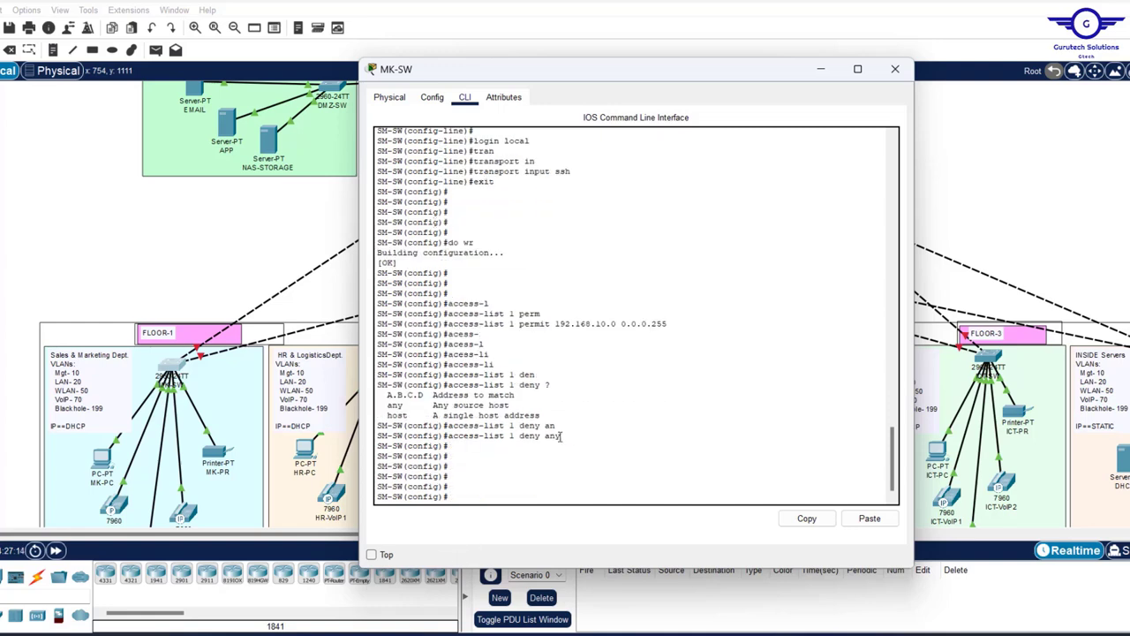
left_click_drag(560, 437, 391, 314)
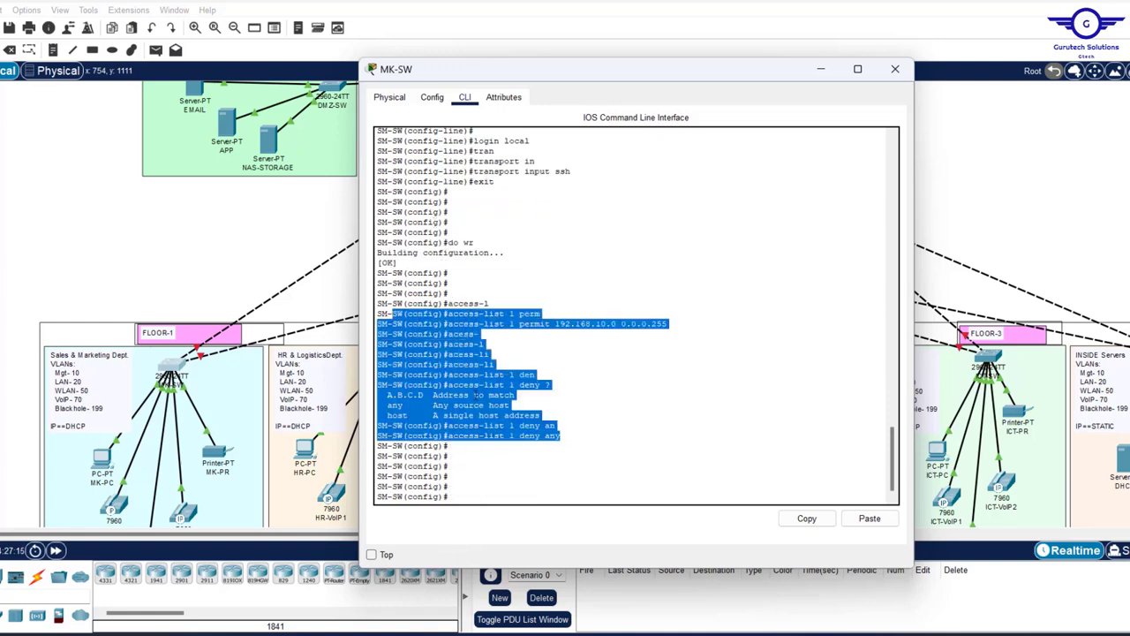
left_click(487, 483)
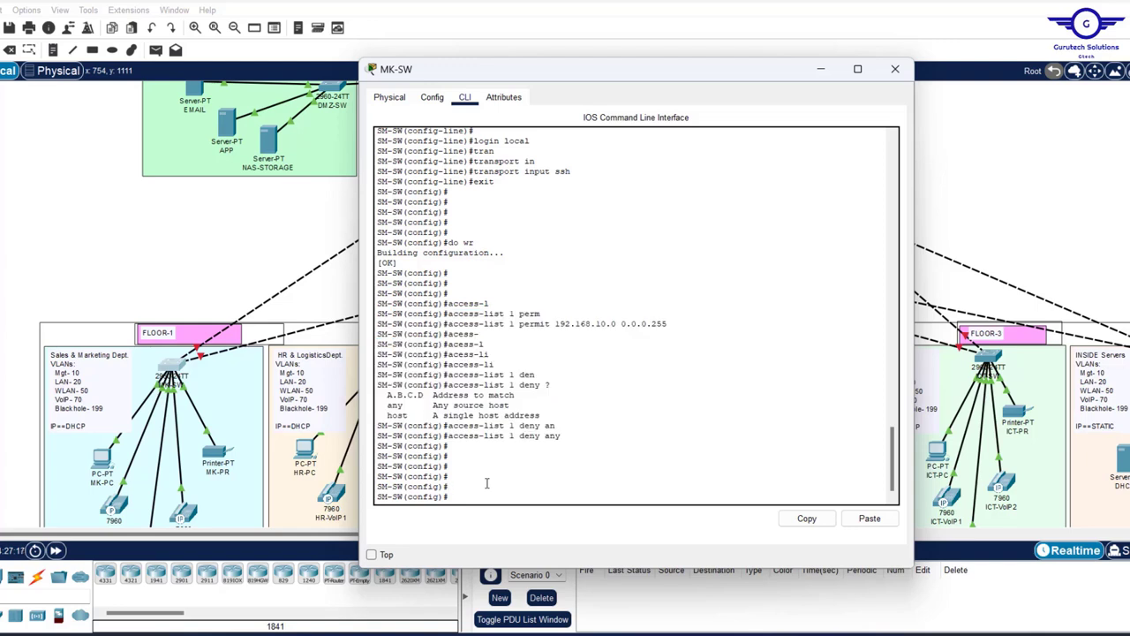
type("line vty 0 15")
- Apply access-class 1 inbound on VTY lines 0–15
key("Return")
type("access-")
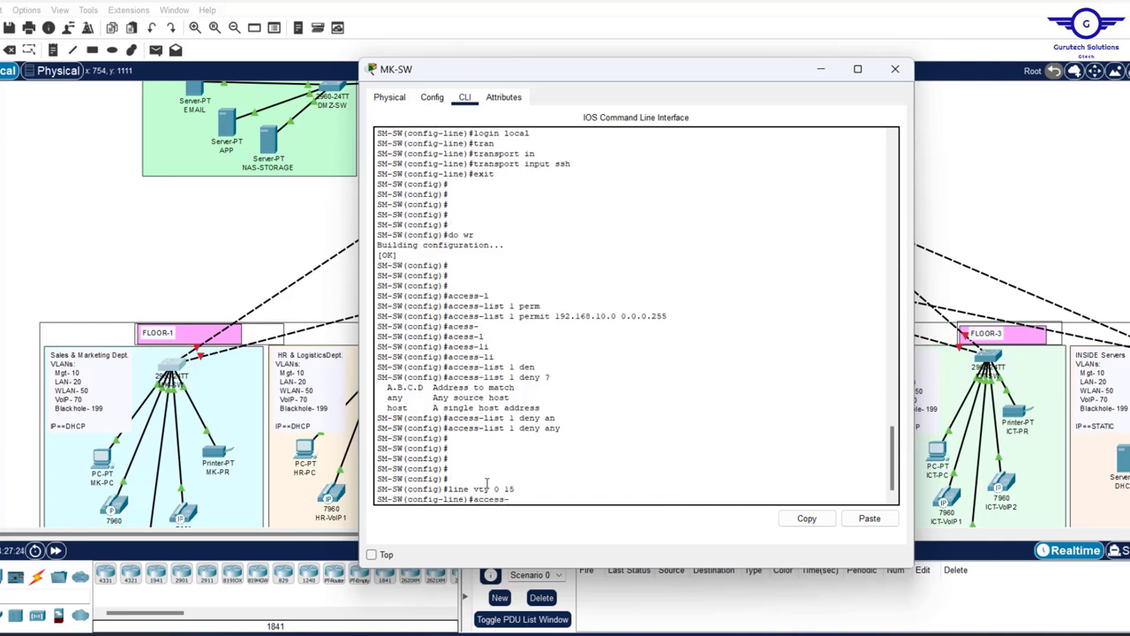
key("Tab")
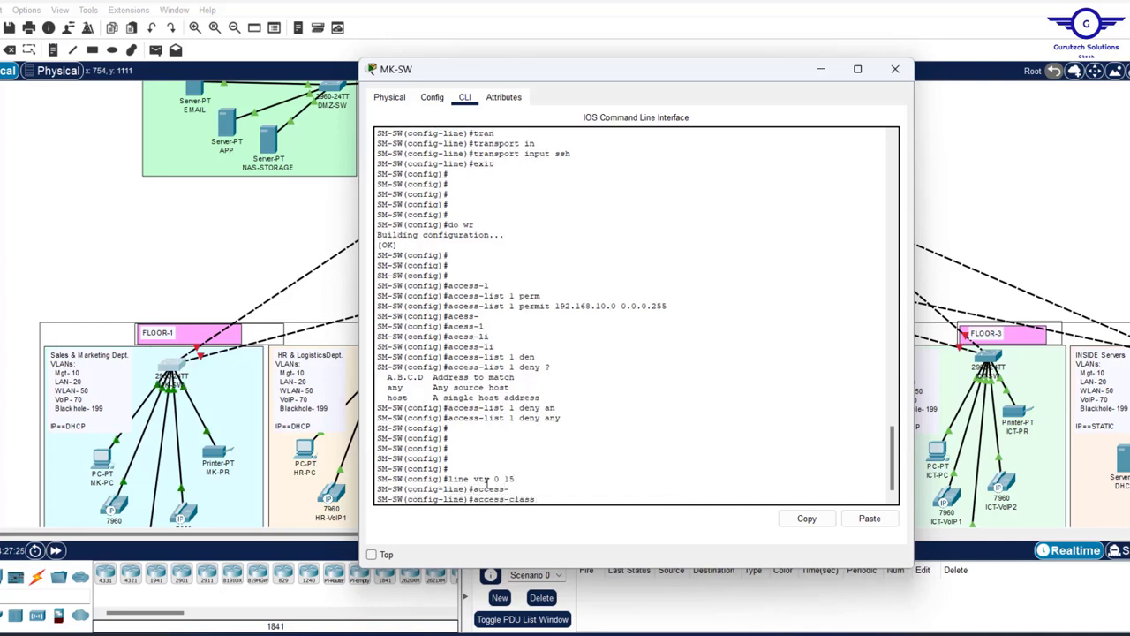
type("1")
double_click(511, 306)
left_click(570, 498)
type("in")
key("Return")
key("Up")
type("?")
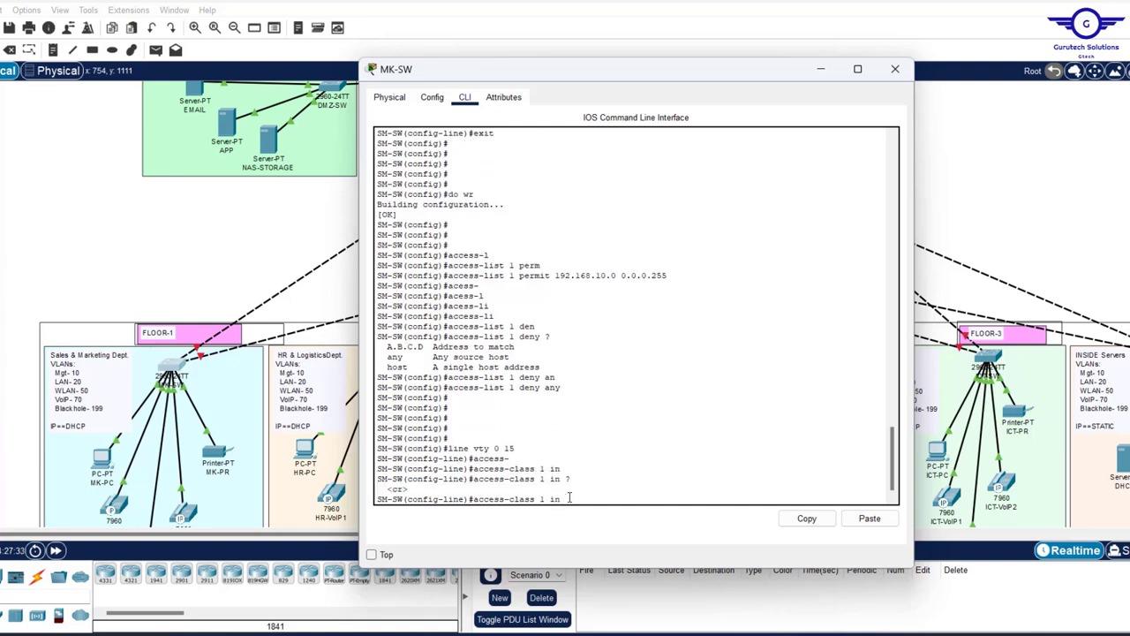
key("Return")
key("Return")
key("Return")
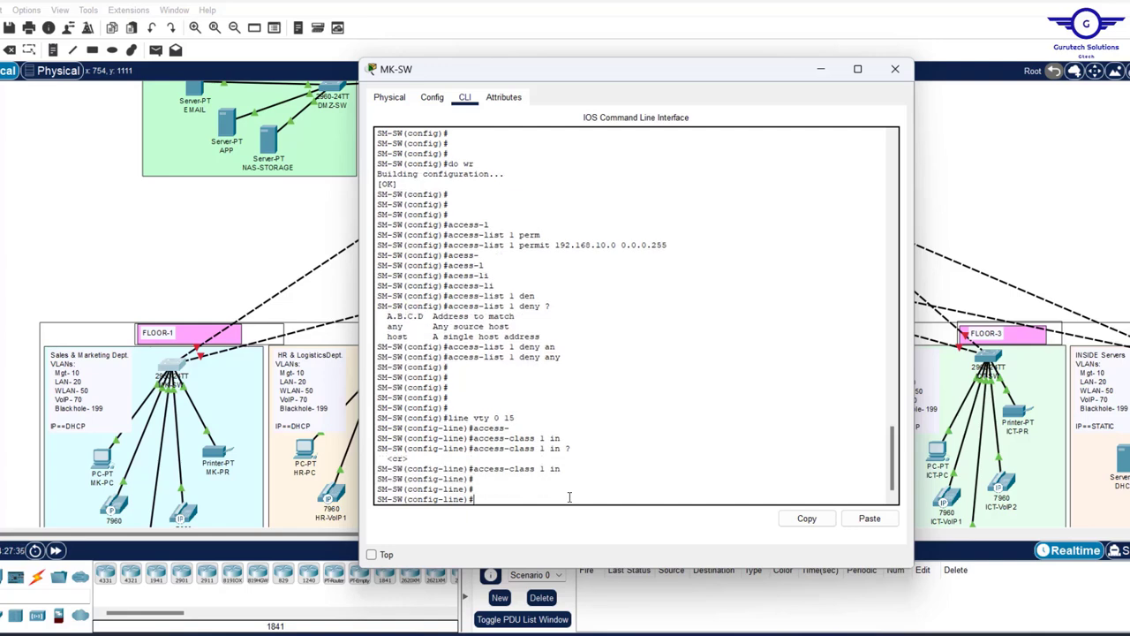
- Exit line configuration and save the configuration with do wr
type("exit")
key("Return")
key("Return")
key("Return")
key("Return")
key("Return")
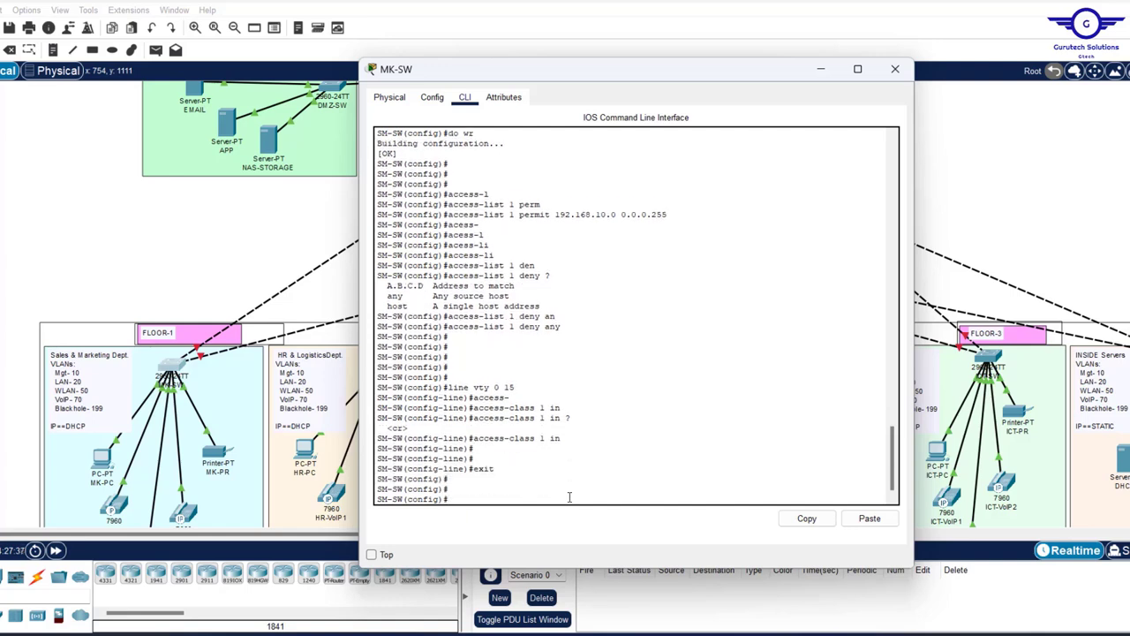
type("do wr")
key("Return")
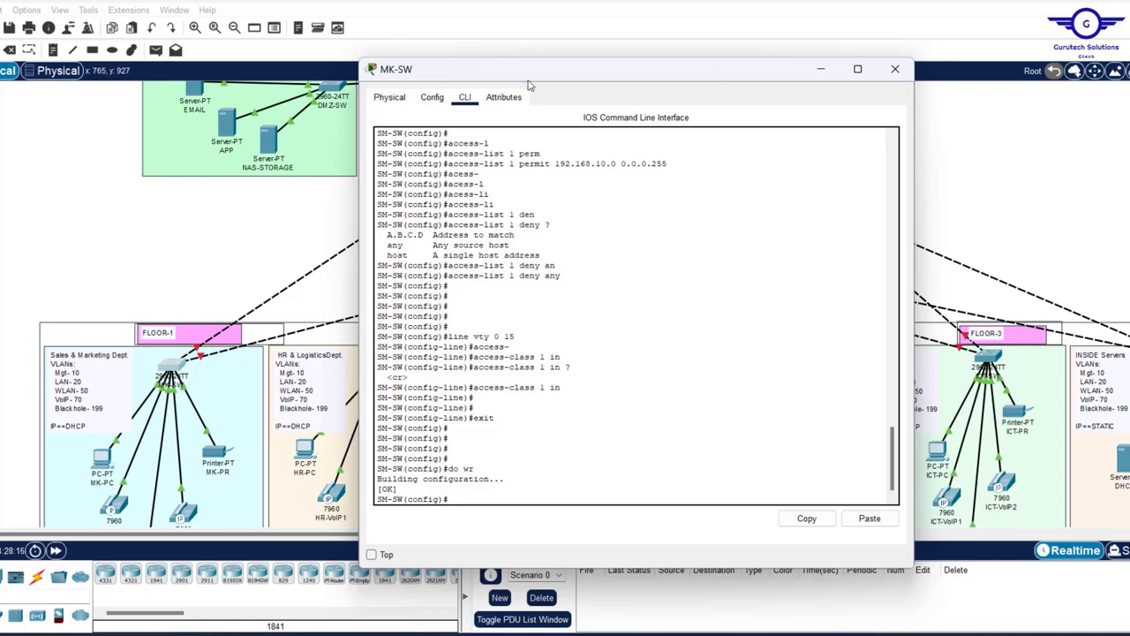
left_click_drag(603, 75, 329, 188)
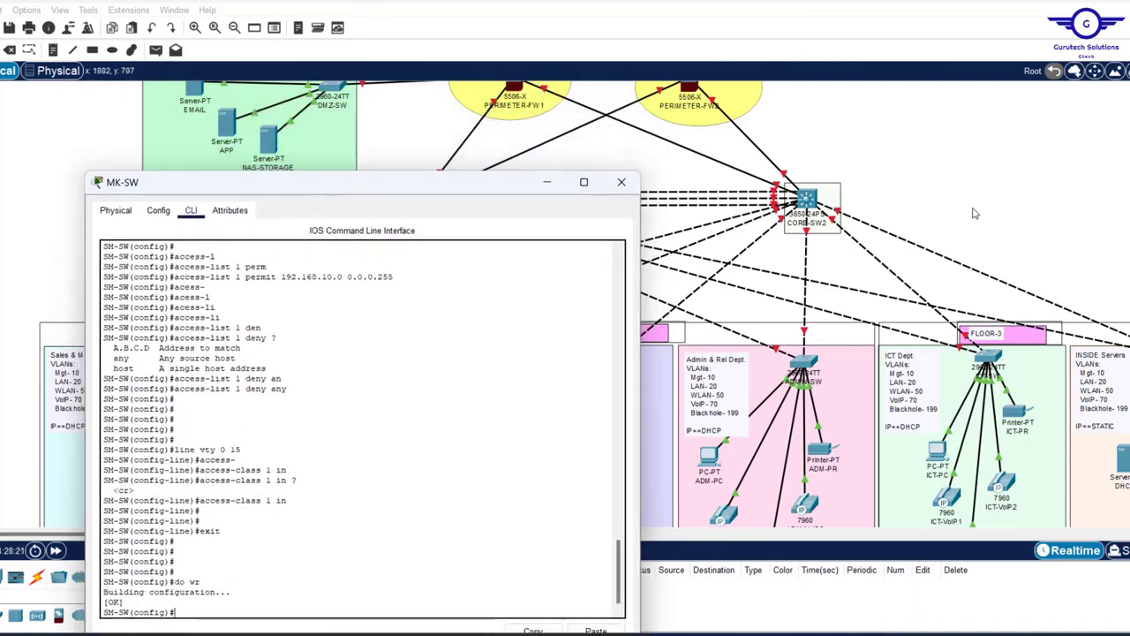
scroll(975, 212, "right", 10)
scroll(921, 229, "left", 3)
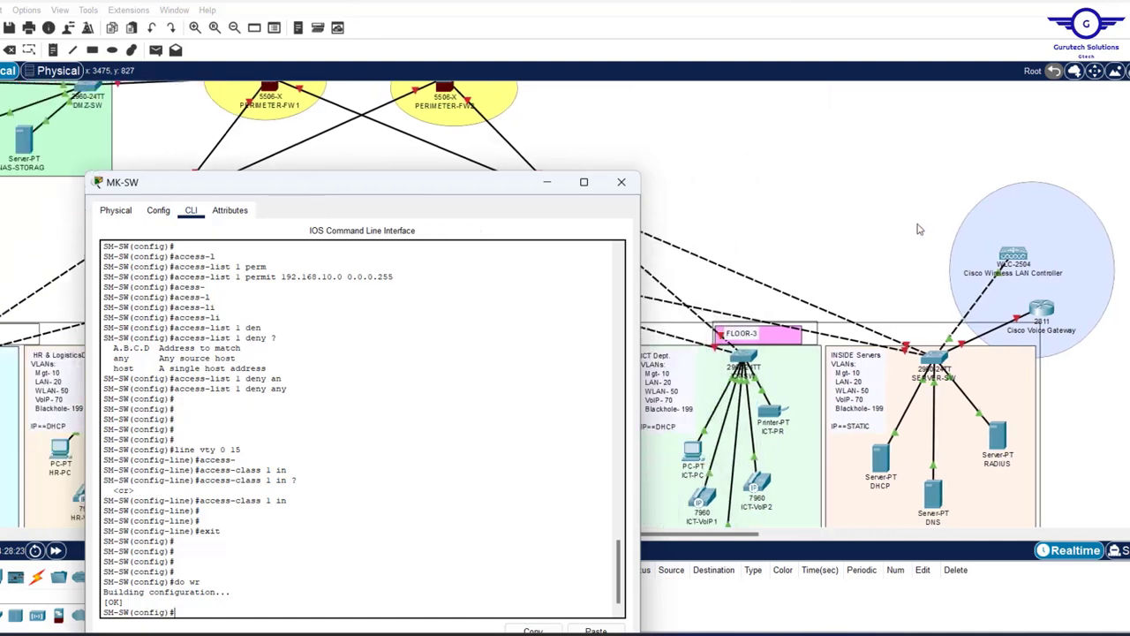
scroll(999, 275, "right", 5)
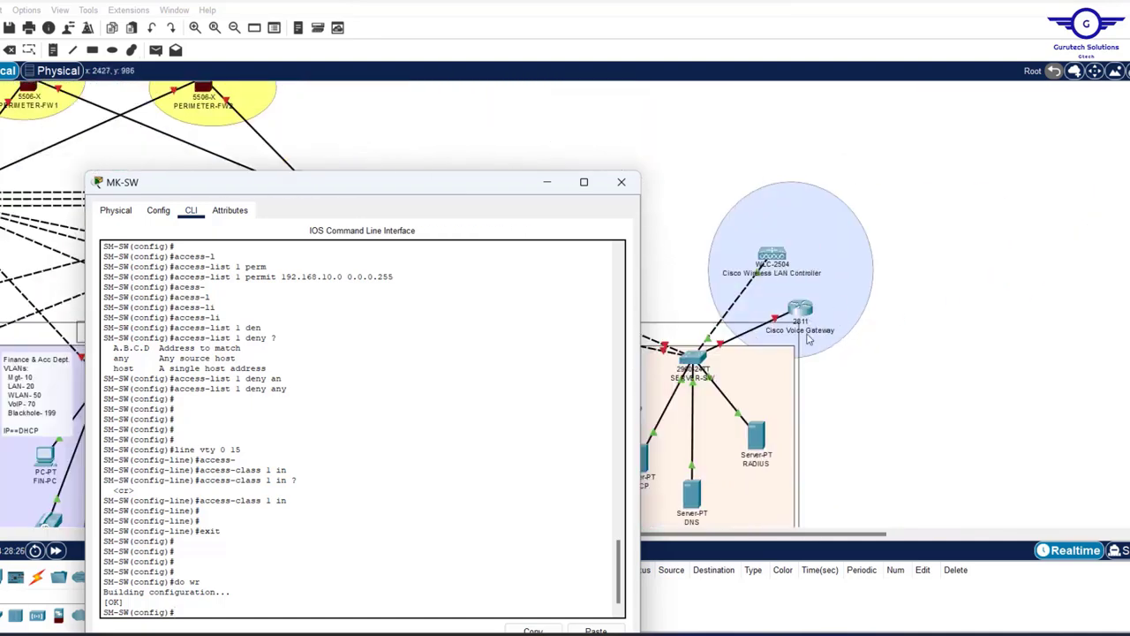
scroll(864, 313, "left", 5)
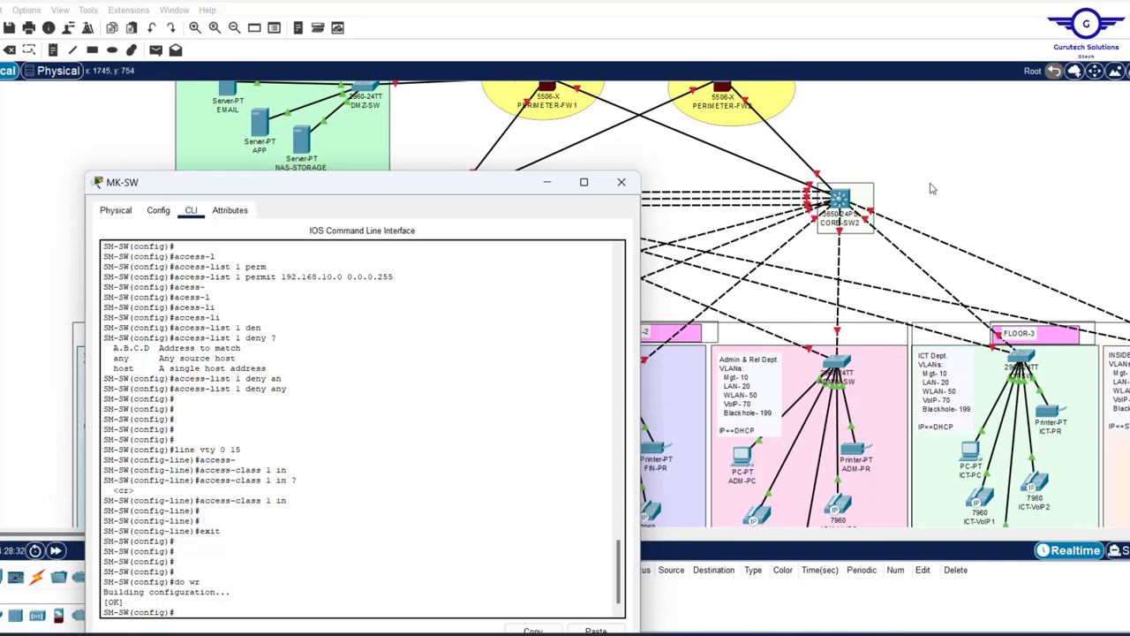
left_click_drag(418, 189, 455, 108)
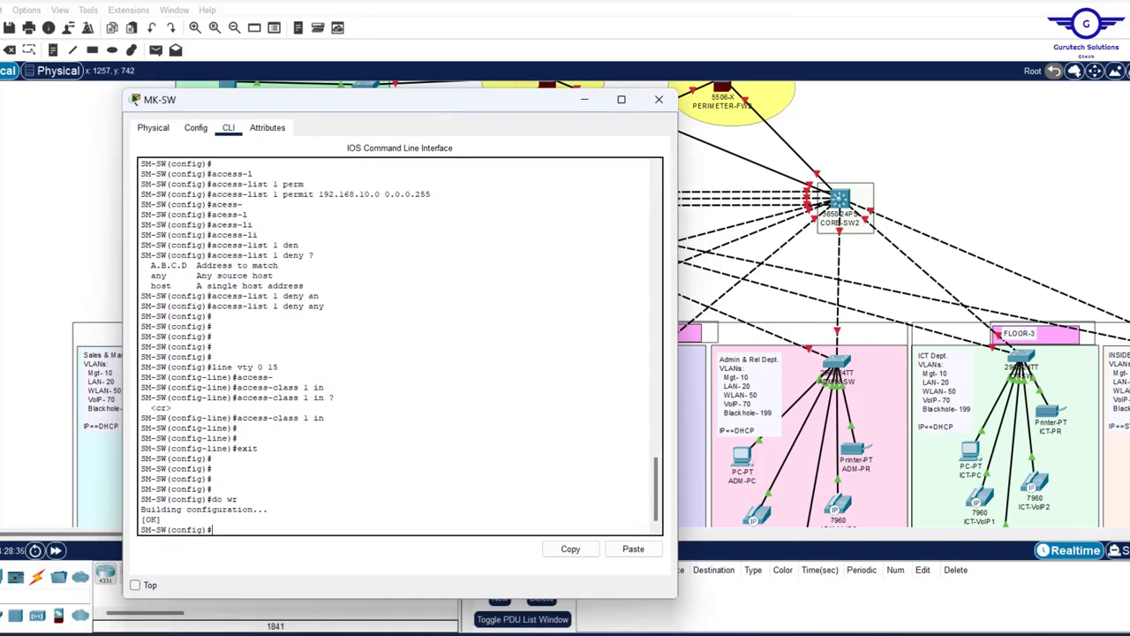
left_click(748, 574)
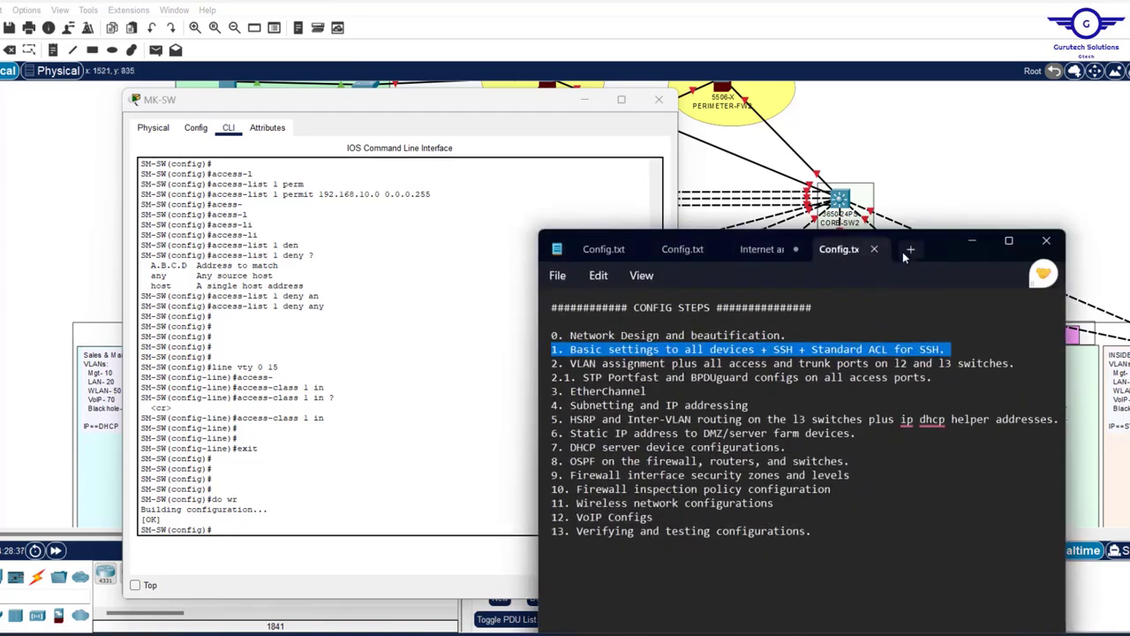
- Start a new Notepad tab with the en and conf t lines
left_click(911, 249)
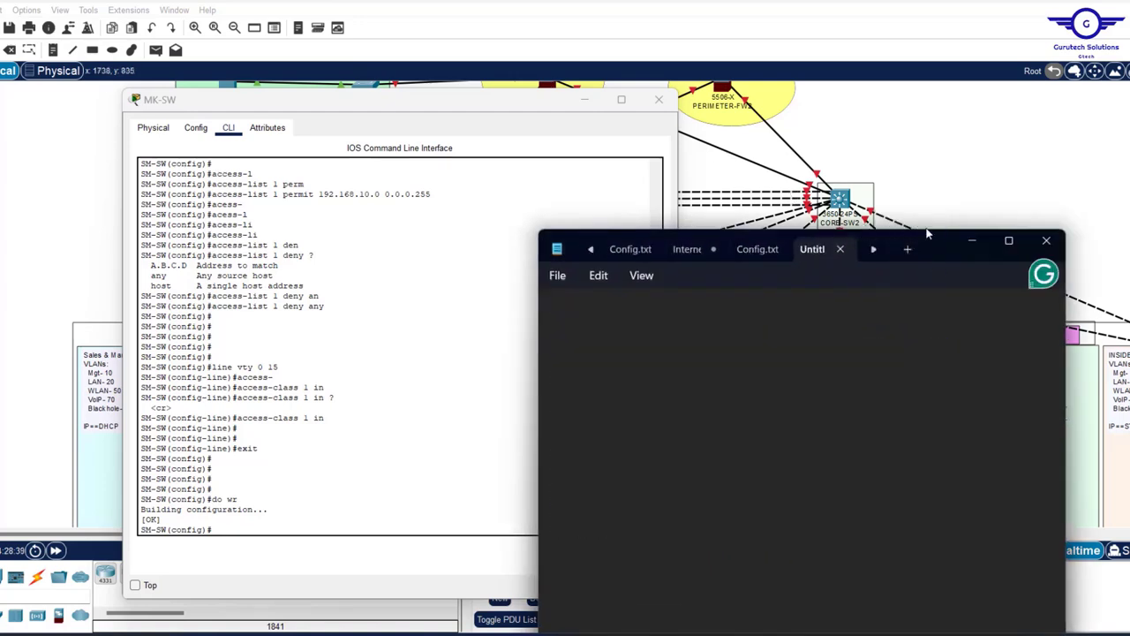
left_click_drag(928, 234, 975, 58)
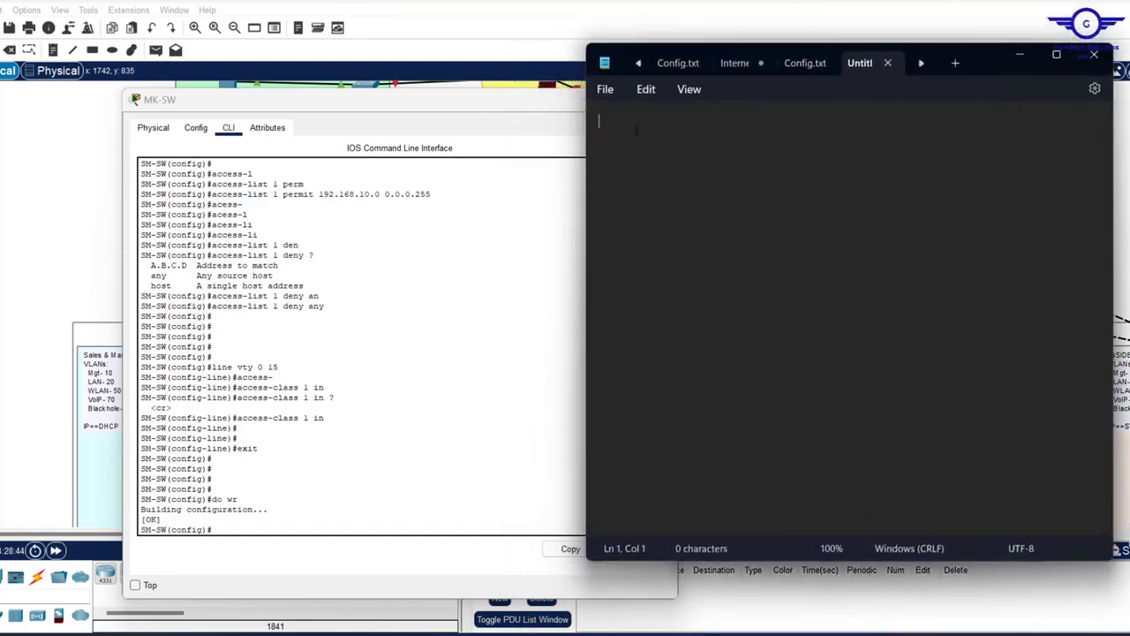
type("e")
key("BackSpace")
type("en")
key("Return")
type("conf t")
key("Return")
type("hostname")
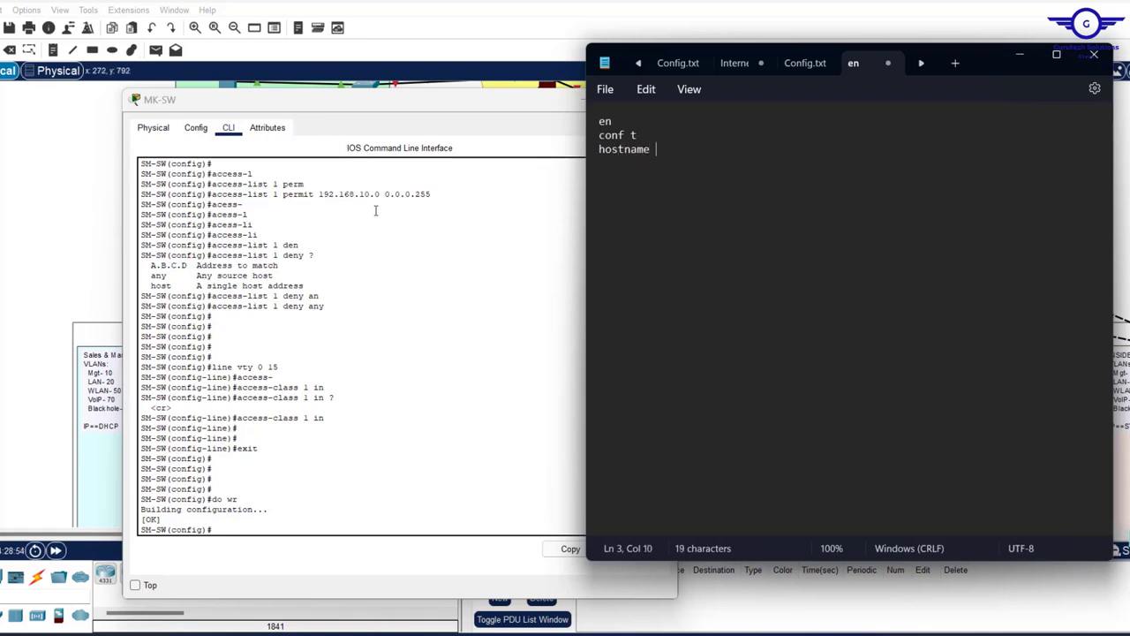
- Add hostname HL-SW, line console 0, and a console password line to the script
left_click(496, 112)
left_click_drag(495, 111, 442, 117)
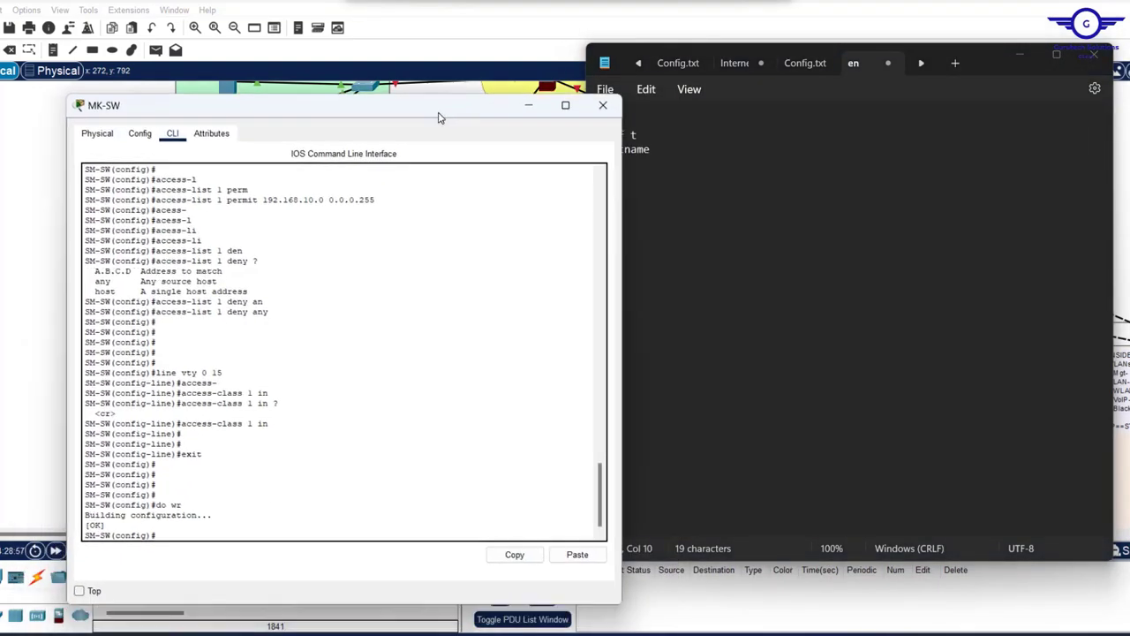
left_click(678, 156)
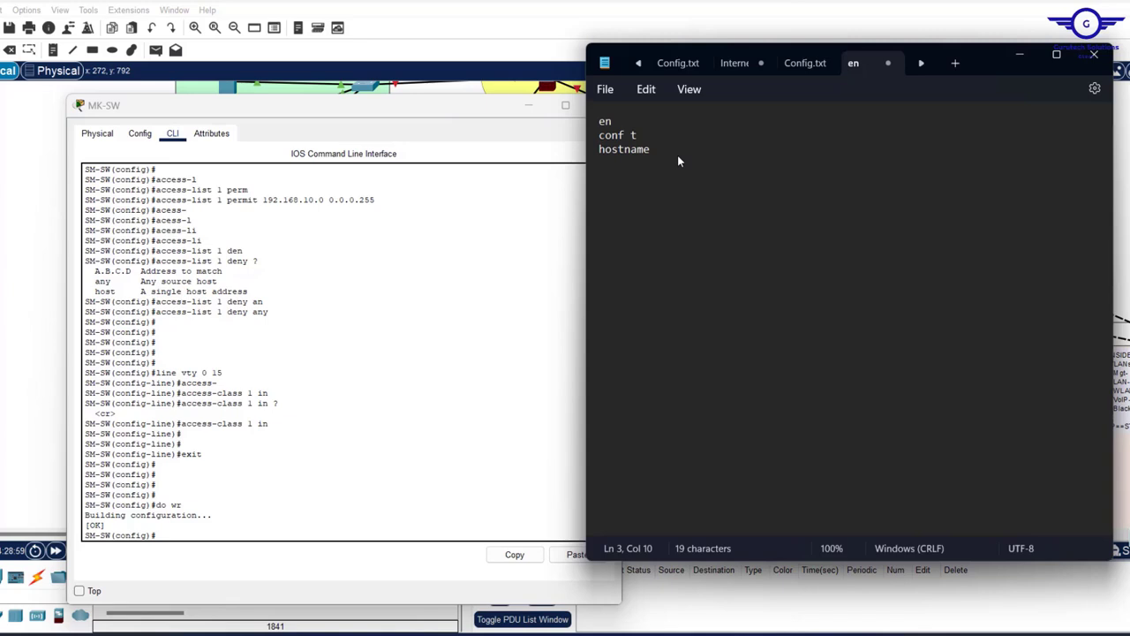
type("HL-SW")
key("Return")
type("line conso")
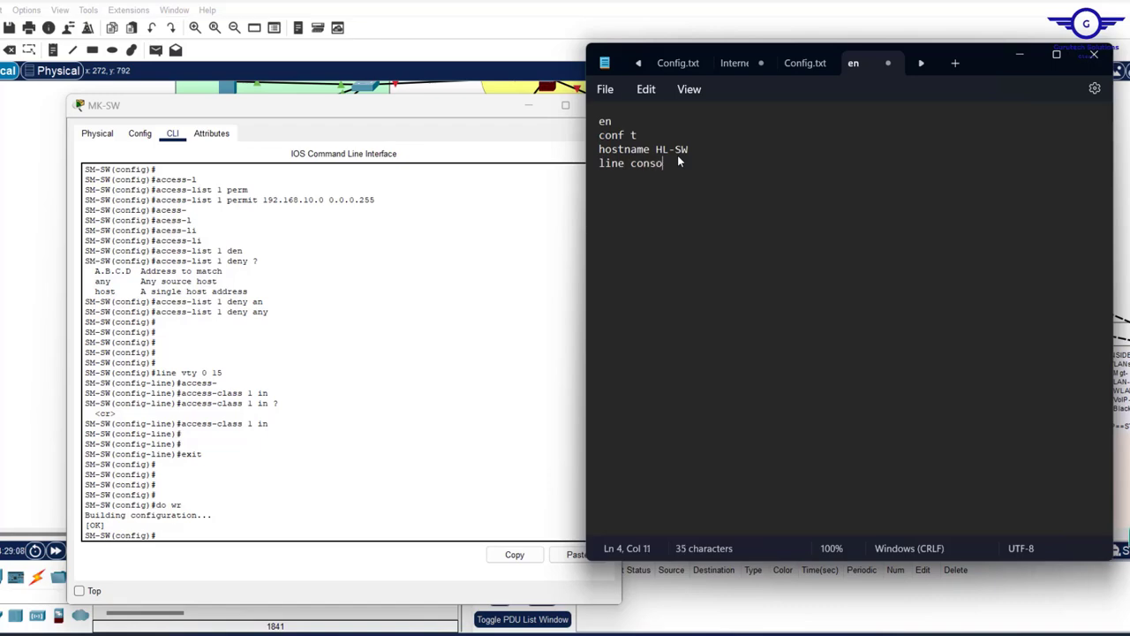
type("le 0")
scroll(273, 294, "up", 10)
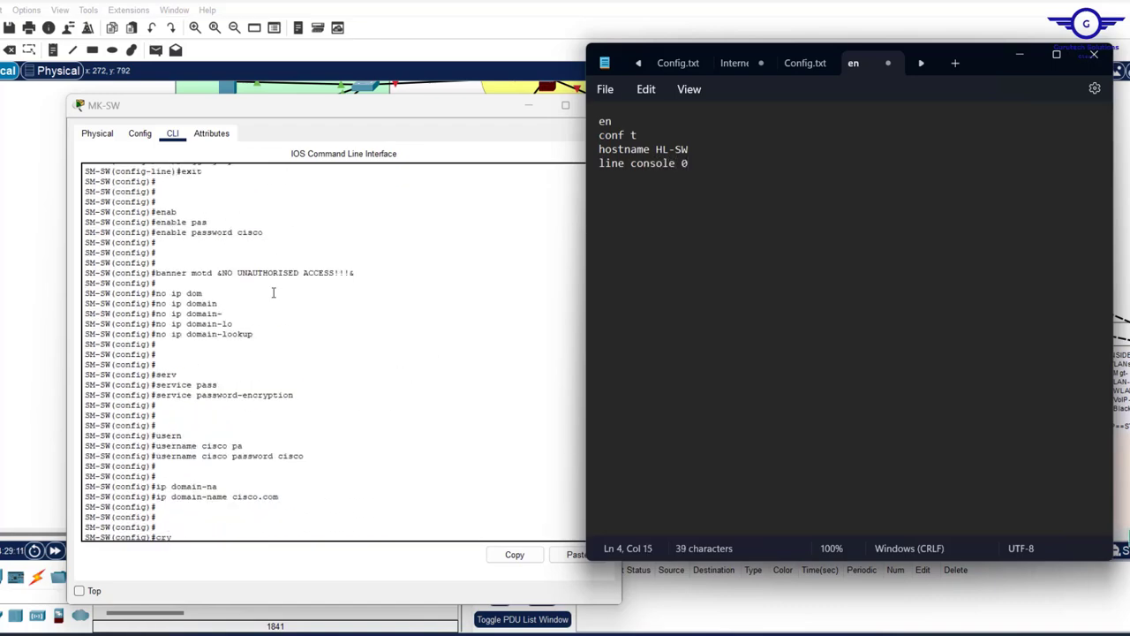
scroll(274, 292, "down", 3)
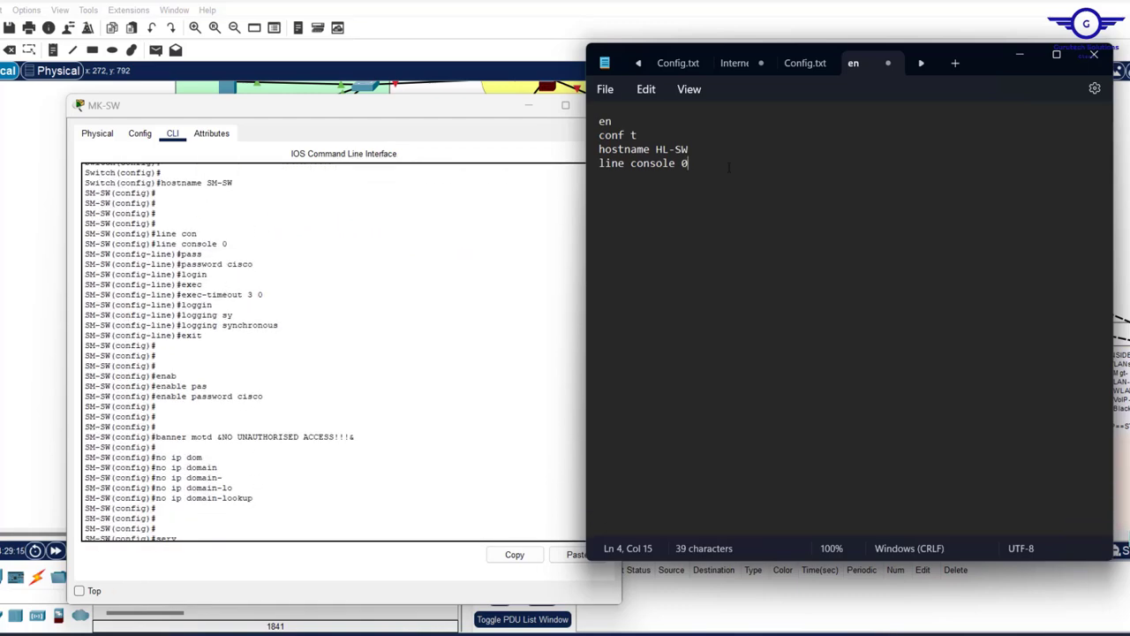
key("Return")
type("password cisco")
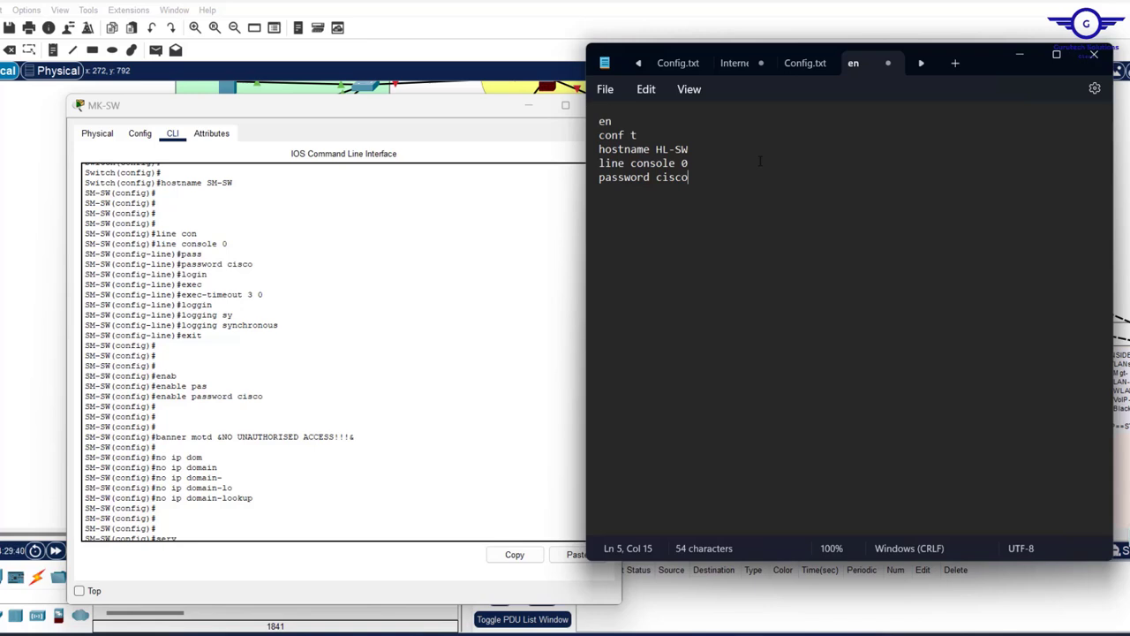
- Finish the console block with login, logging synchronous, exec-timeout 3 0 and exit
key("Return")
type("login")
key("Return")
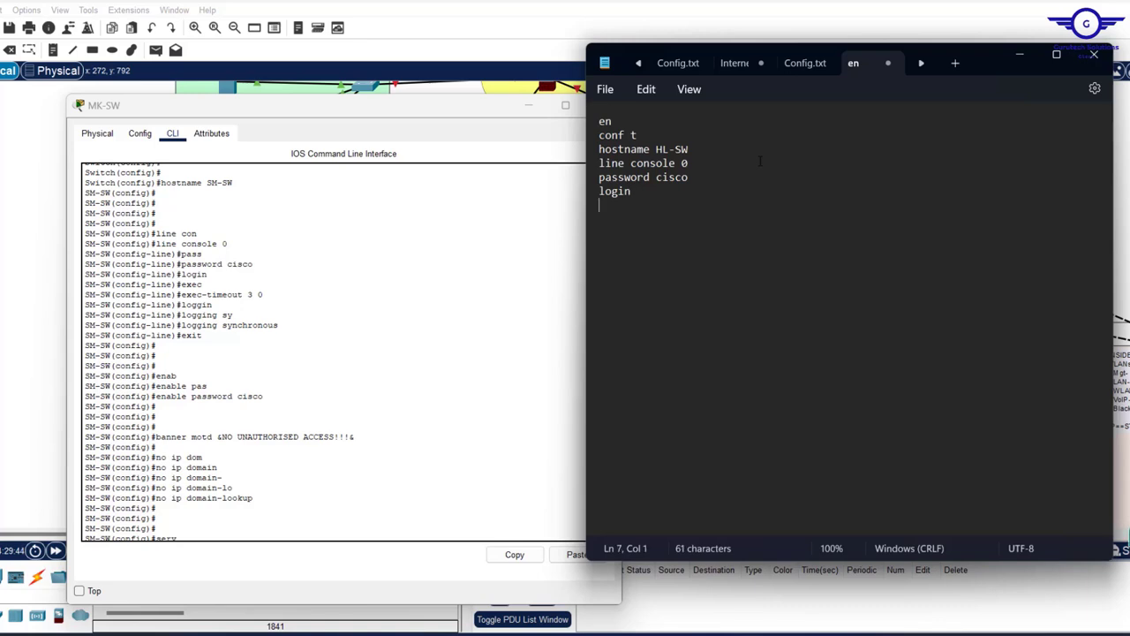
type("logging synchronous")
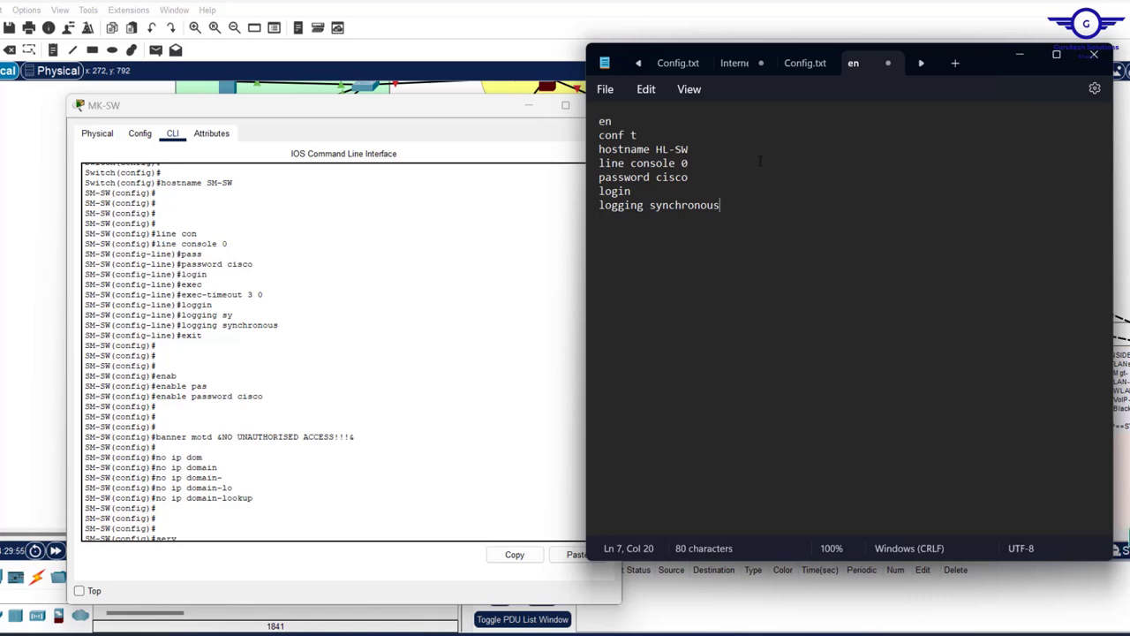
key("Return")
type("exec-timeout")
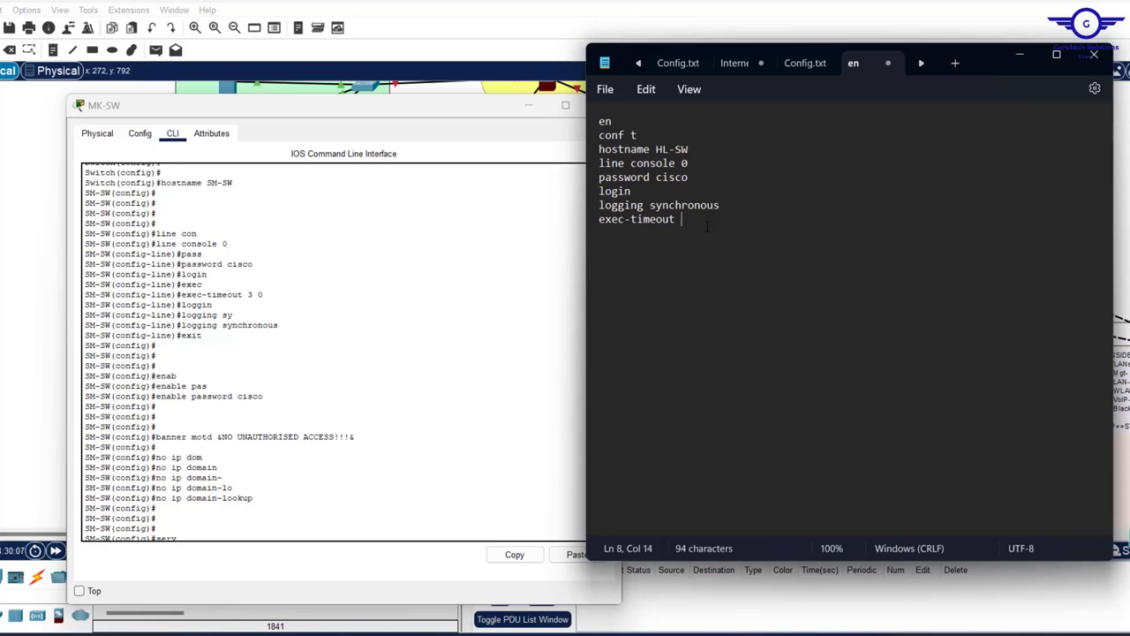
type(" 3 0")
type("exit")
key("Return")
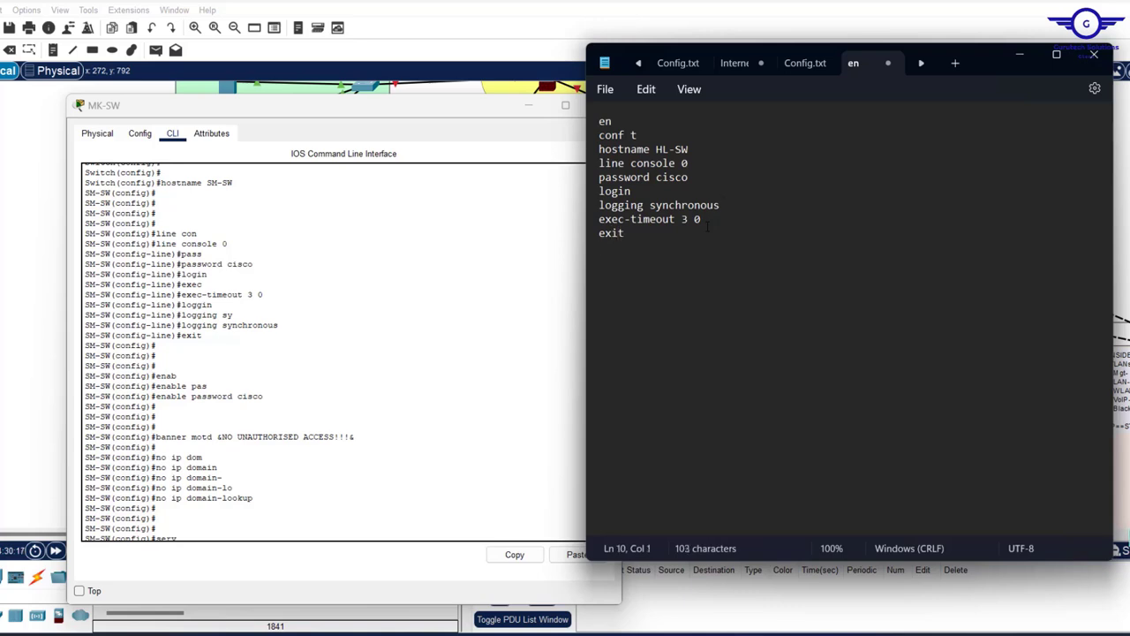
- Insert a blank line after hostname, then add an enable password line below exit
left_click(704, 149)
key("Return")
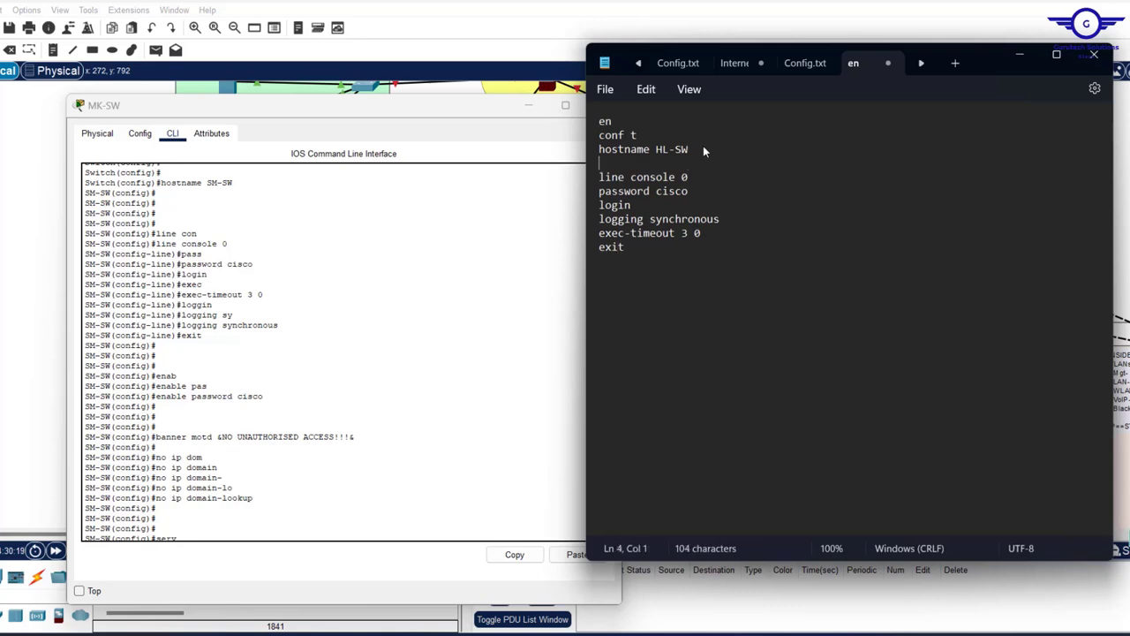
left_click(628, 252)
key("Return")
key("Return")
type("enab")
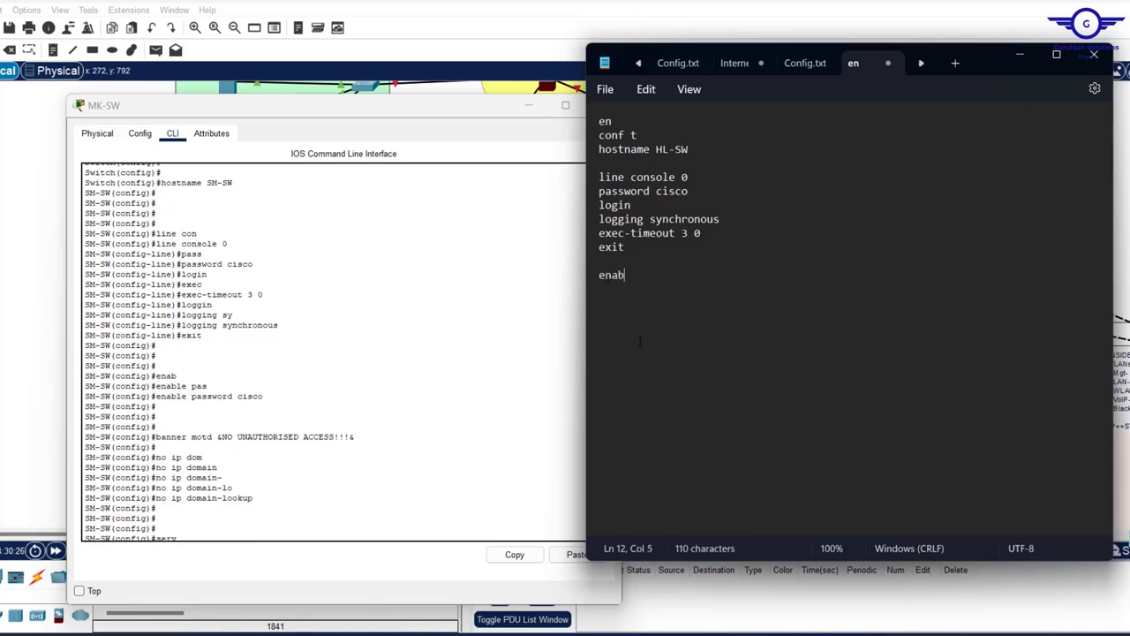
type("le password ")
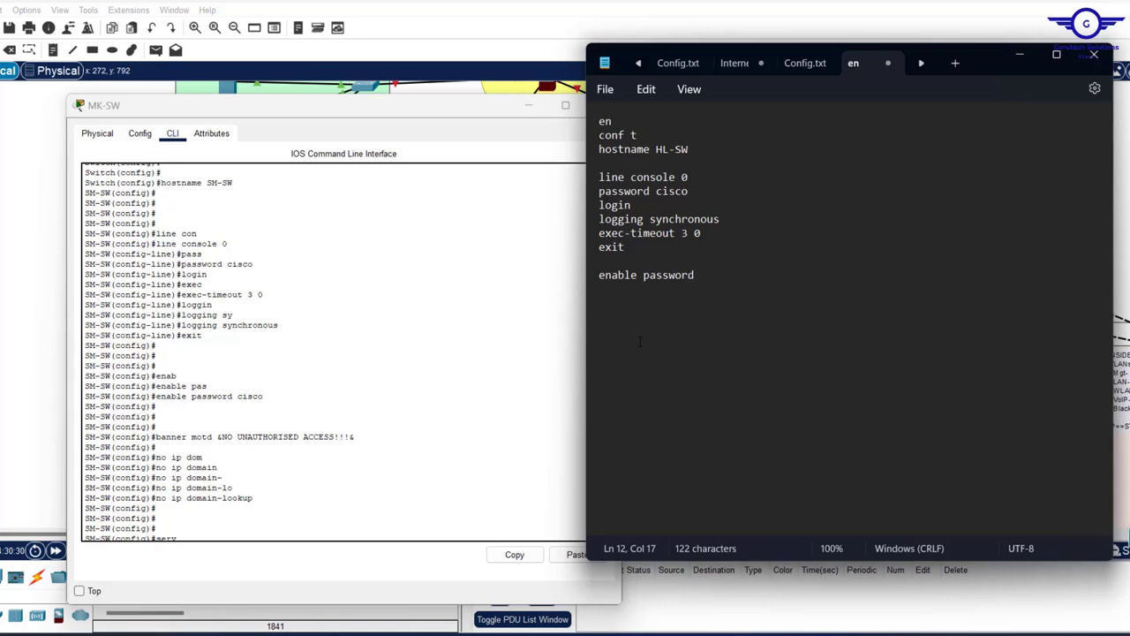
type("cisco")
- Copy the banner motd &NO UNAUTHORISED ACCESS!!!& command from MK-SW into the script
left_click_drag(425, 112, 365, 92)
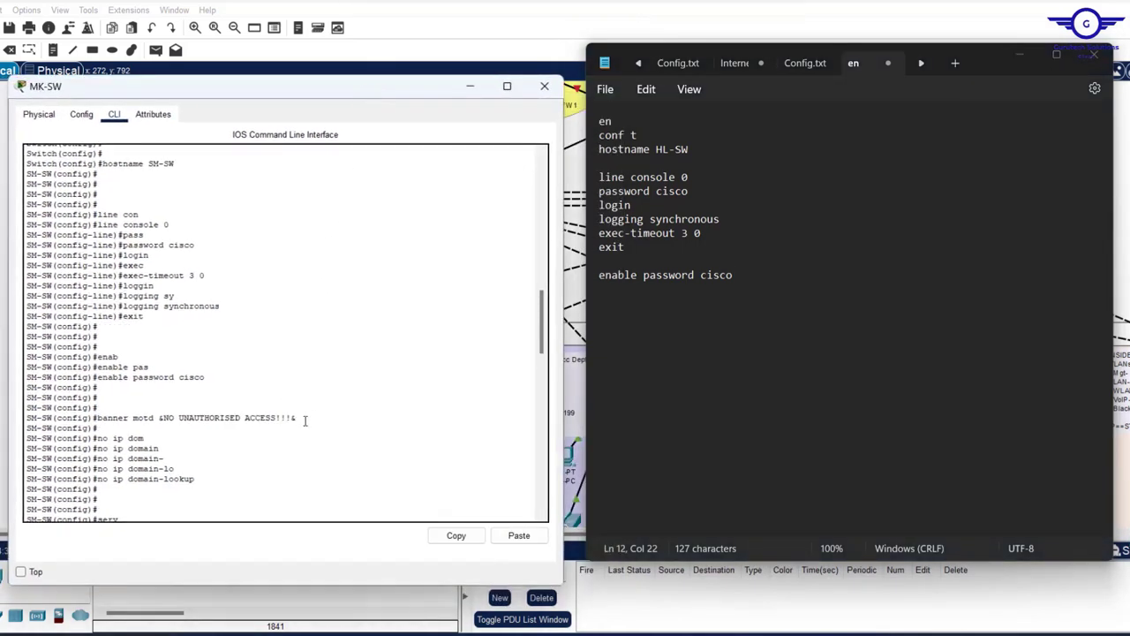
left_click_drag(299, 420, 26, 419)
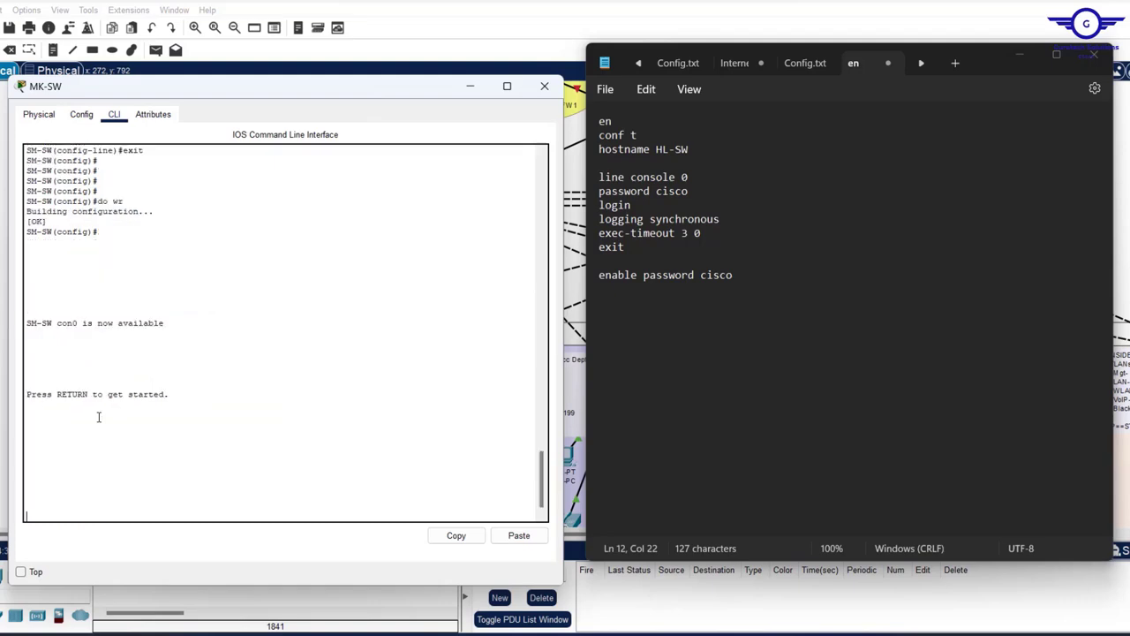
scroll(276, 275, "up", 10)
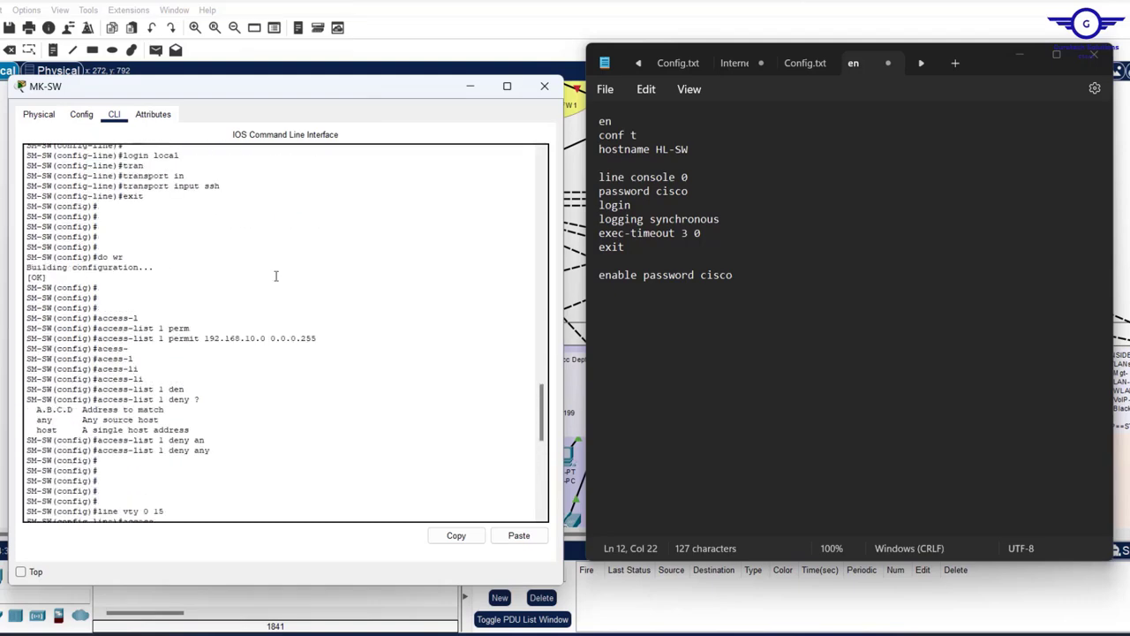
scroll(276, 276, "up", 10)
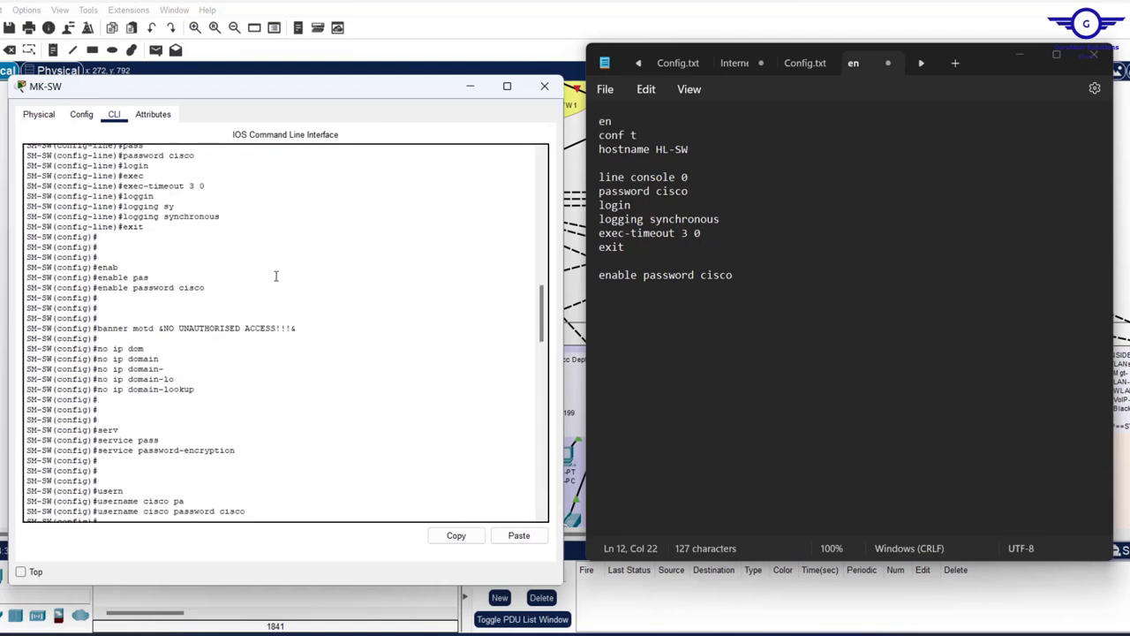
left_click_drag(299, 330, 97, 329)
key("ctrl+c")
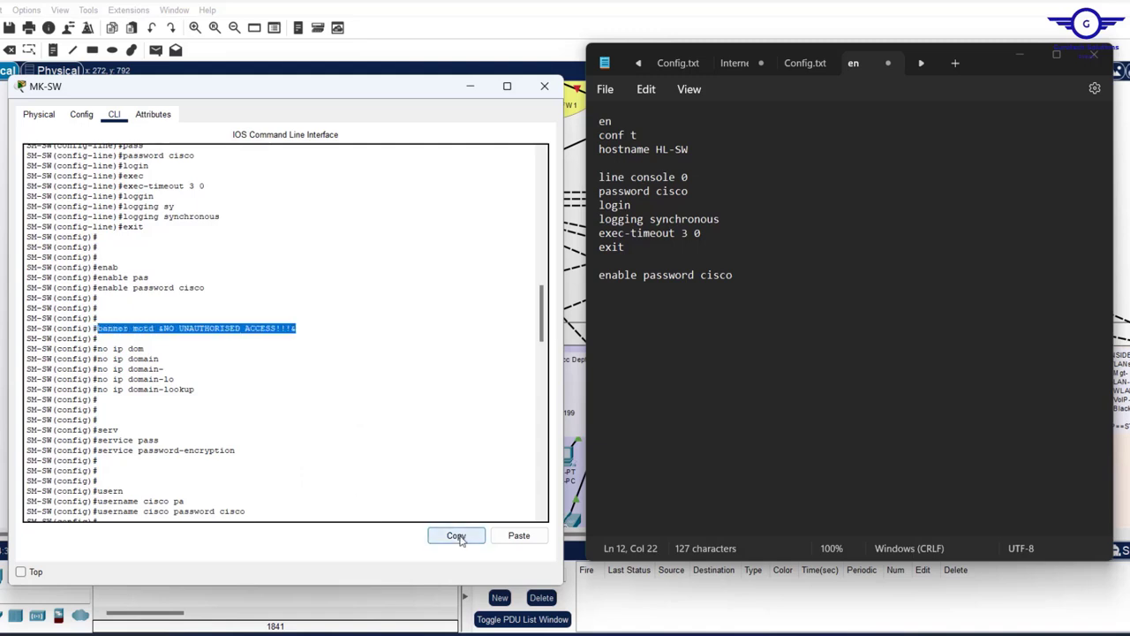
left_click(456, 535)
left_click(767, 291)
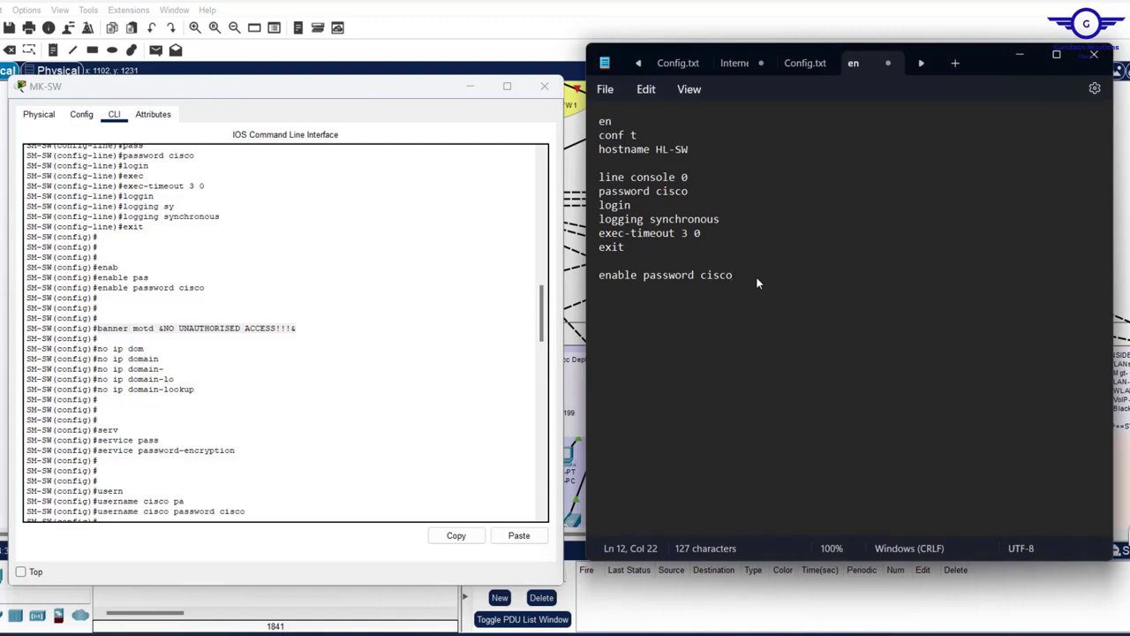
key("Return")
key("ctrl+v")
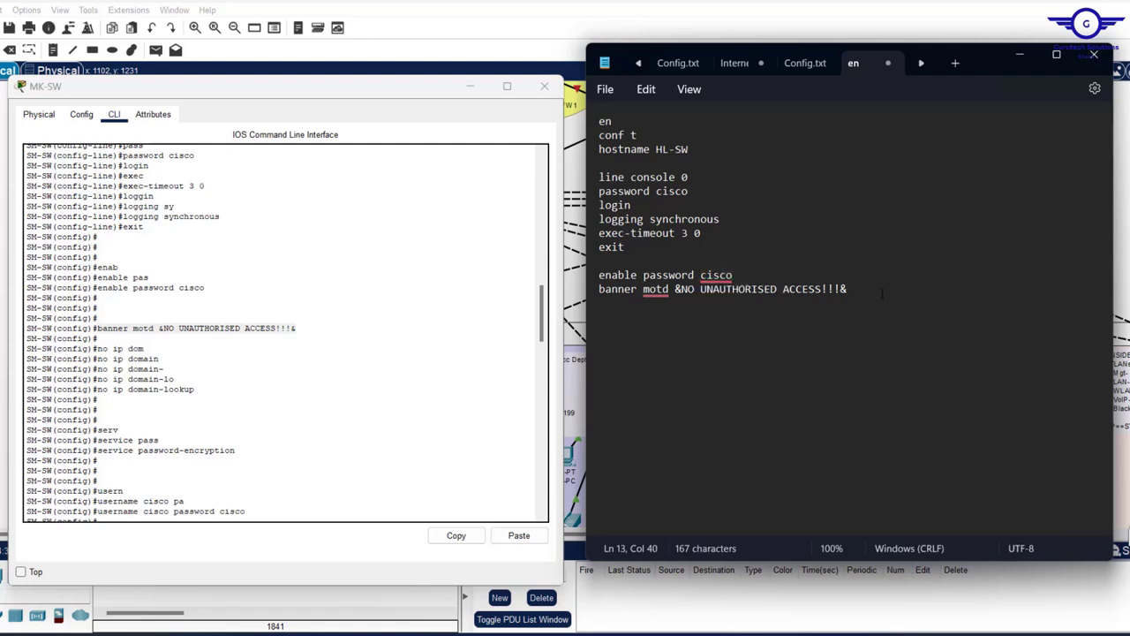
- Add no ip domain-lookup and service password-encryption lines
key("Return")
type("no ip domain")
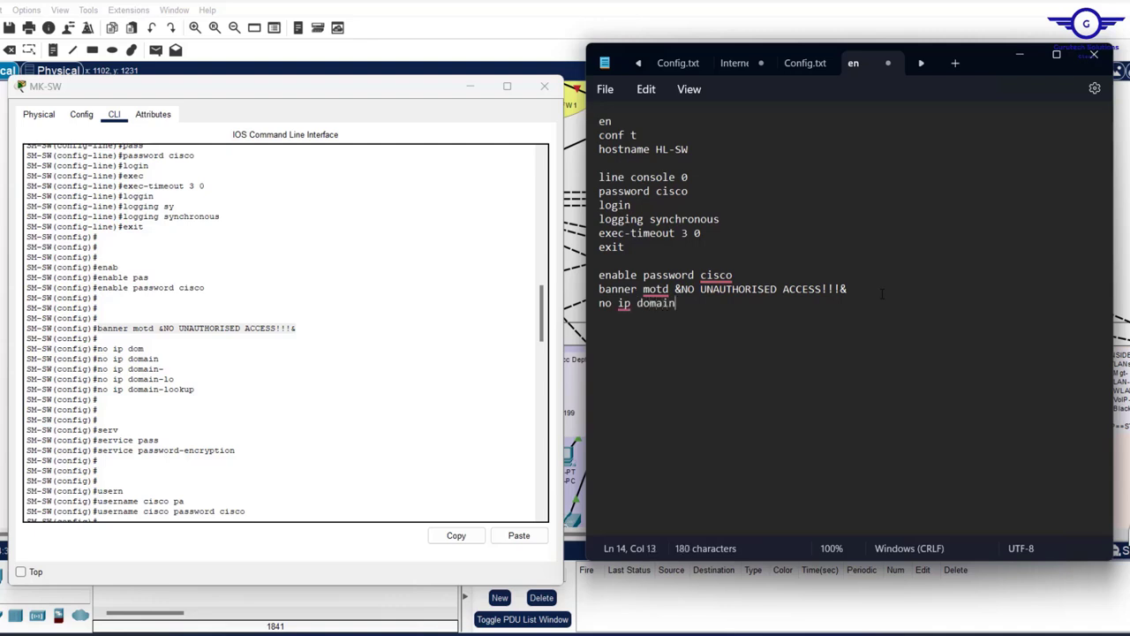
type("-lookup")
key("Return")
key("Return")
type("servic")
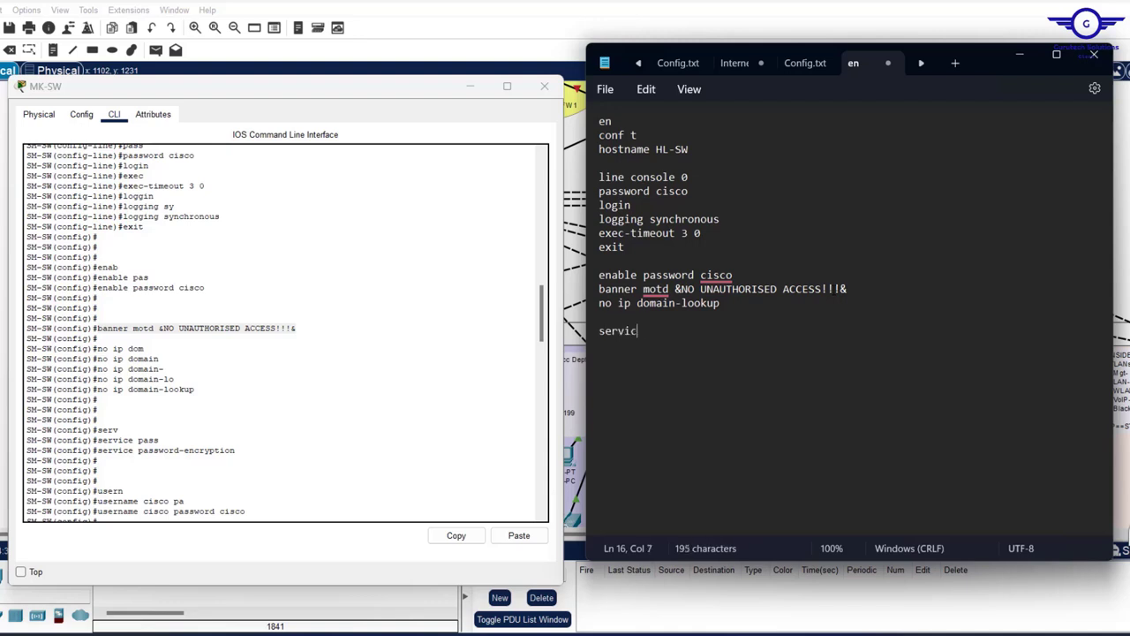
type("e password enc")
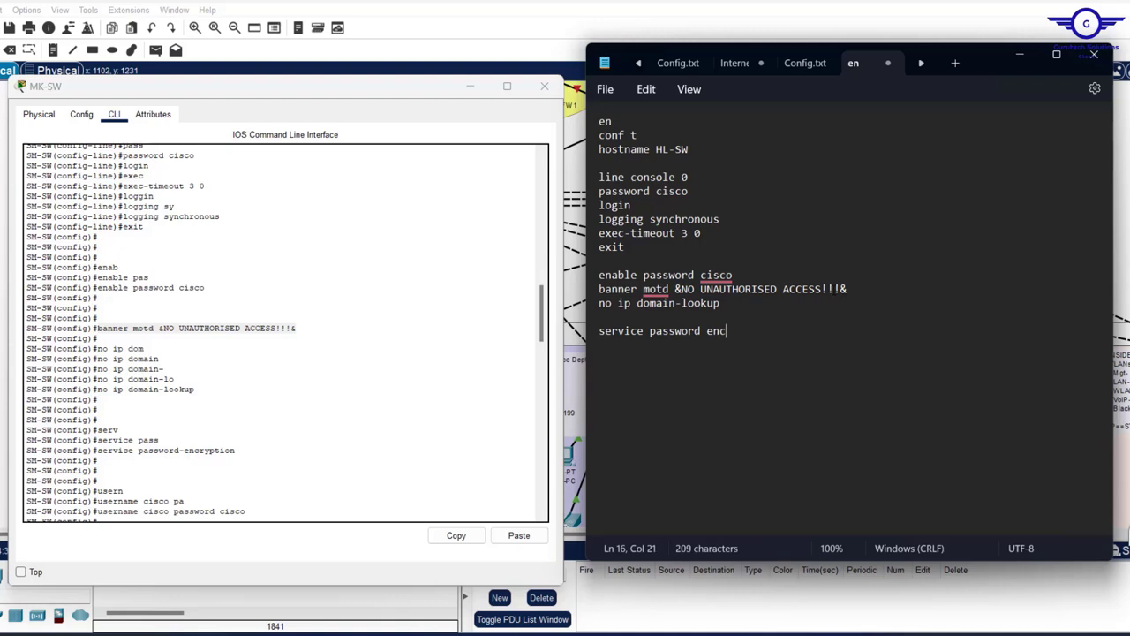
key("BackSpace")
key("BackSpace")
key("BackSpace")
type("-encryption")
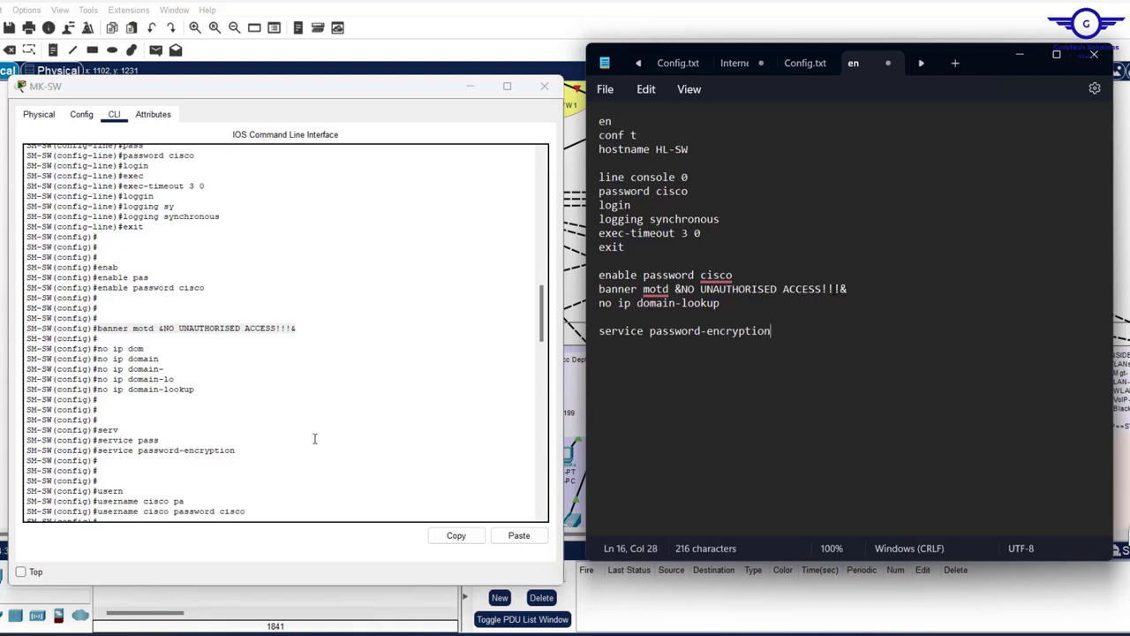
scroll(314, 438, "down", 3)
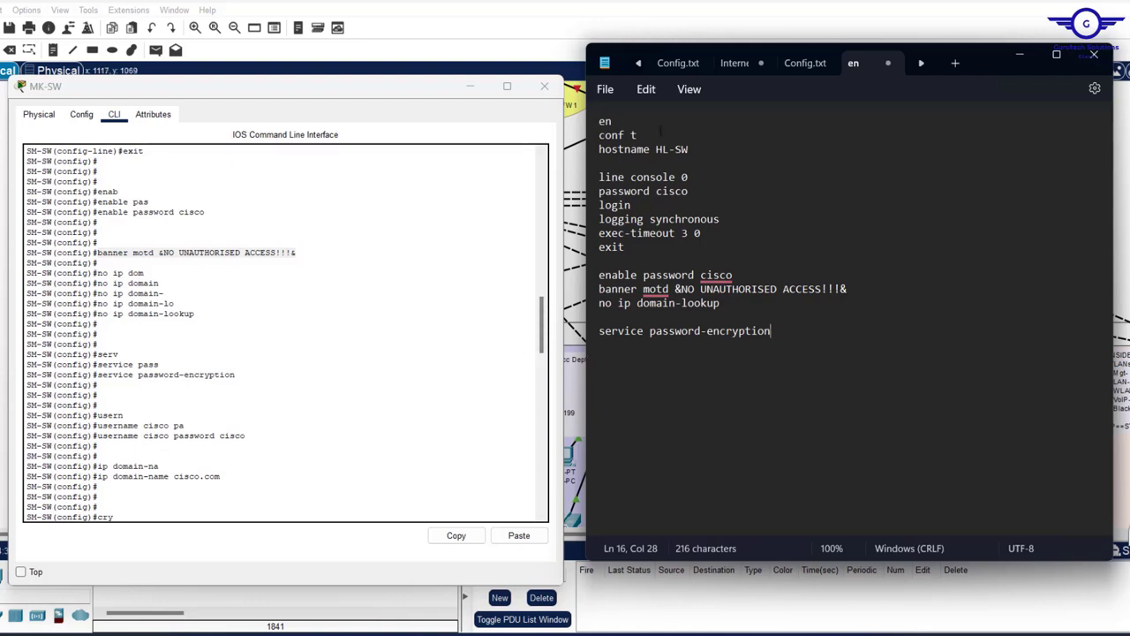
scroll(422, 355, "down", 1)
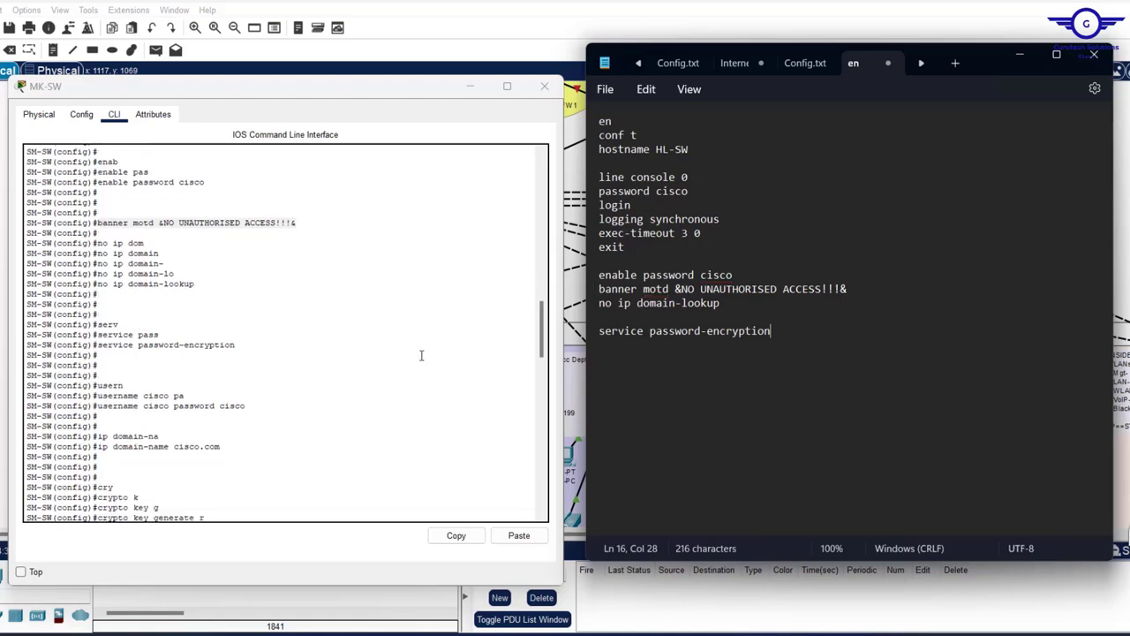
scroll(422, 355, "down", 3)
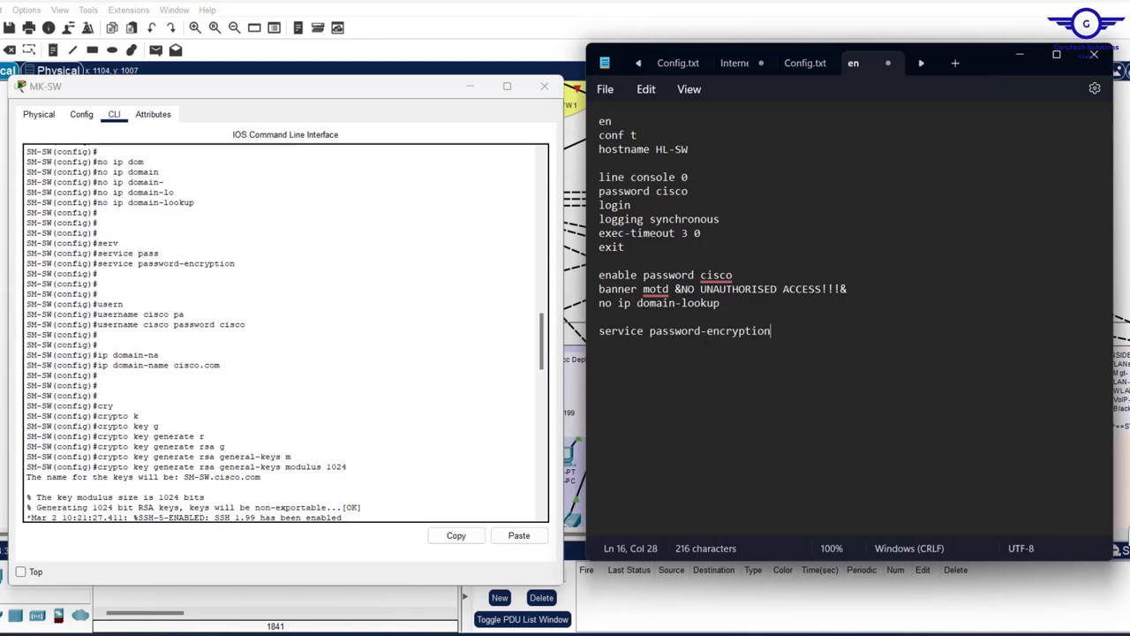
- Add a local username and password line and ip domain-name cisco.com
key("Return")
key("Return")
type("userna")
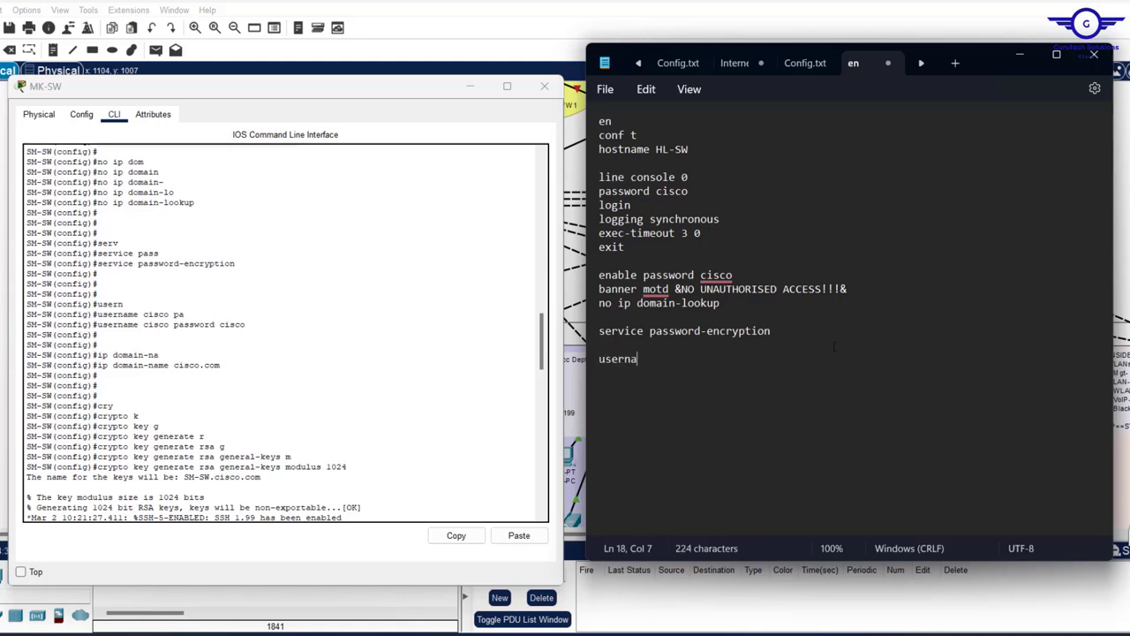
type("me cisco password ")
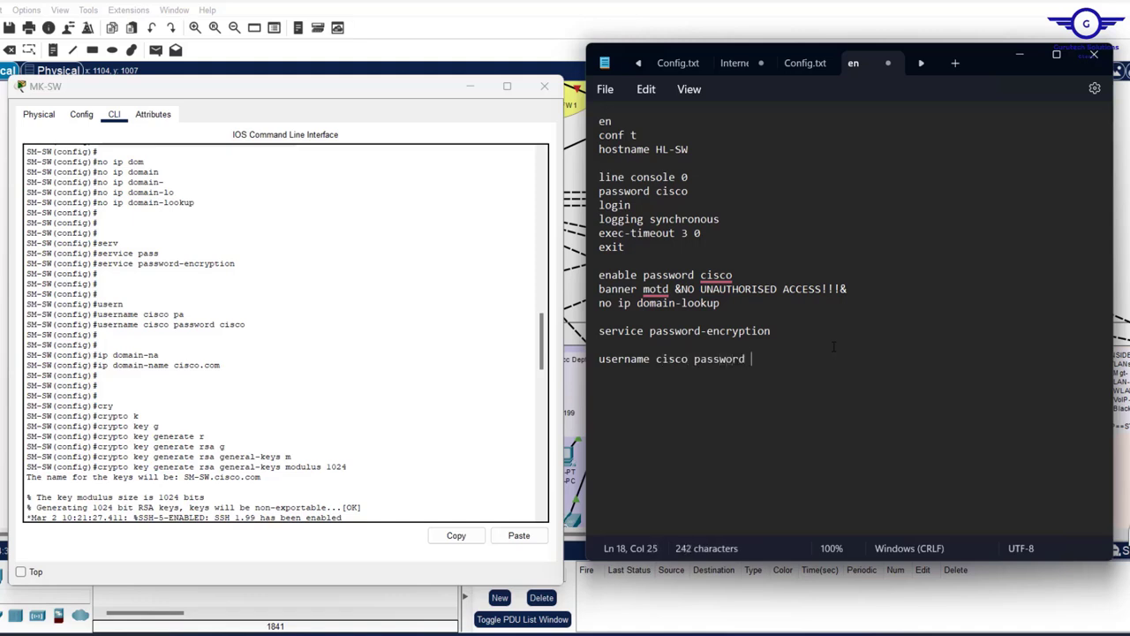
type("cisco")
key("Return")
type("ip ")
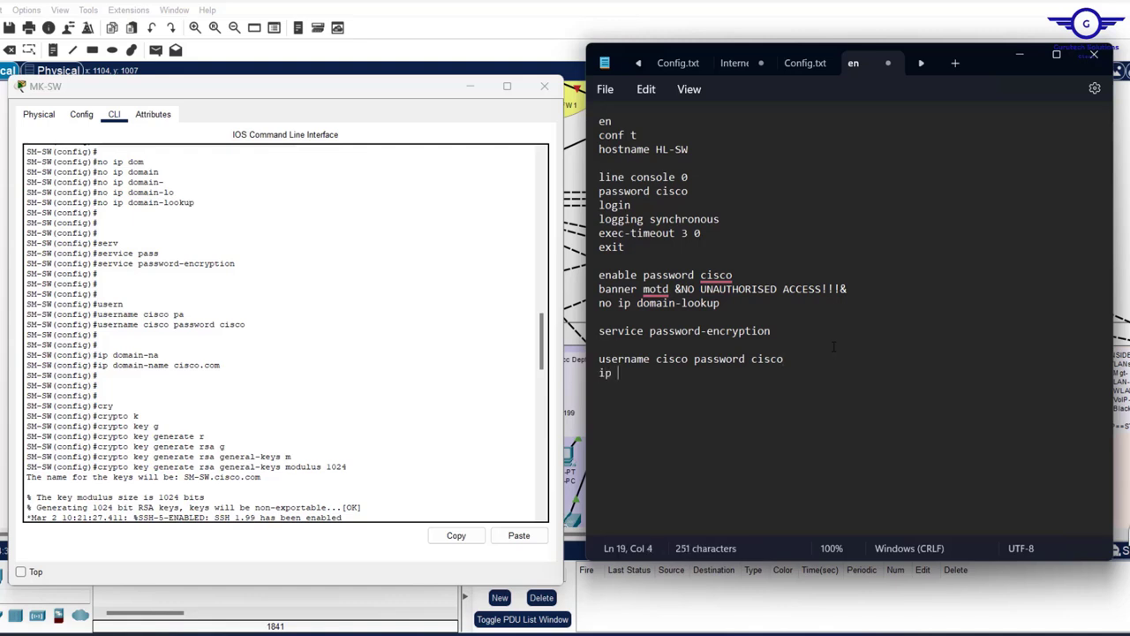
type("domai")
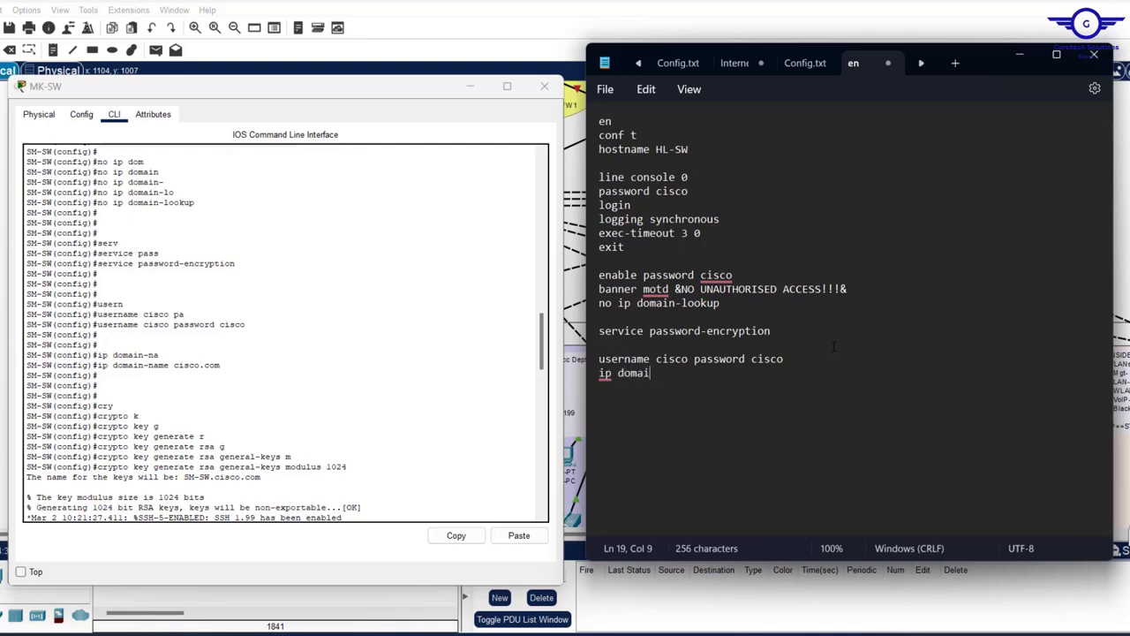
type("n-name cisco.co")
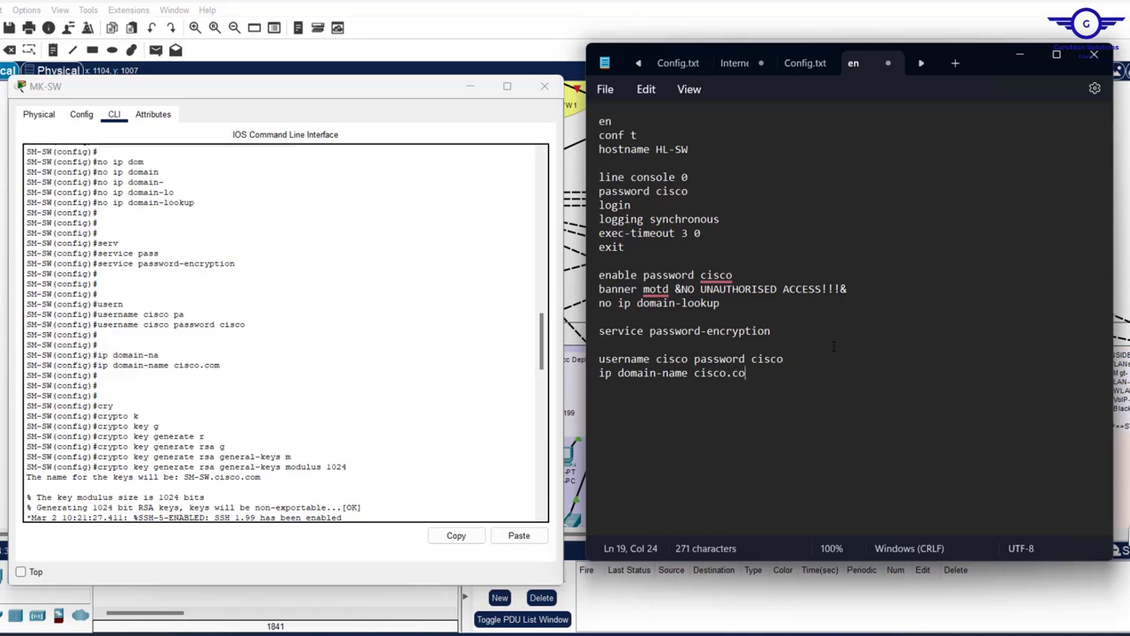
type("m")
key("Return")
left_click(648, 399)
- Copy the 1024-bit crypto key generate rsa command from the console into the script
type("cry")
key("BackSpace")
key("BackSpace")
key("BackSpace")
left_click_drag(347, 467, 97, 466)
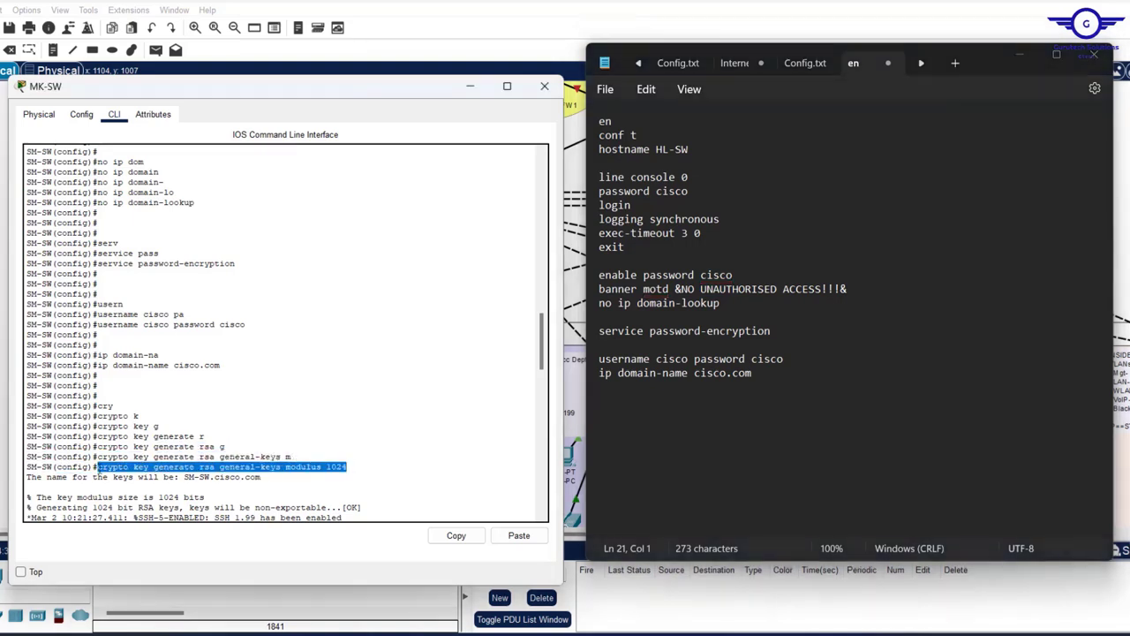
left_click(468, 543)
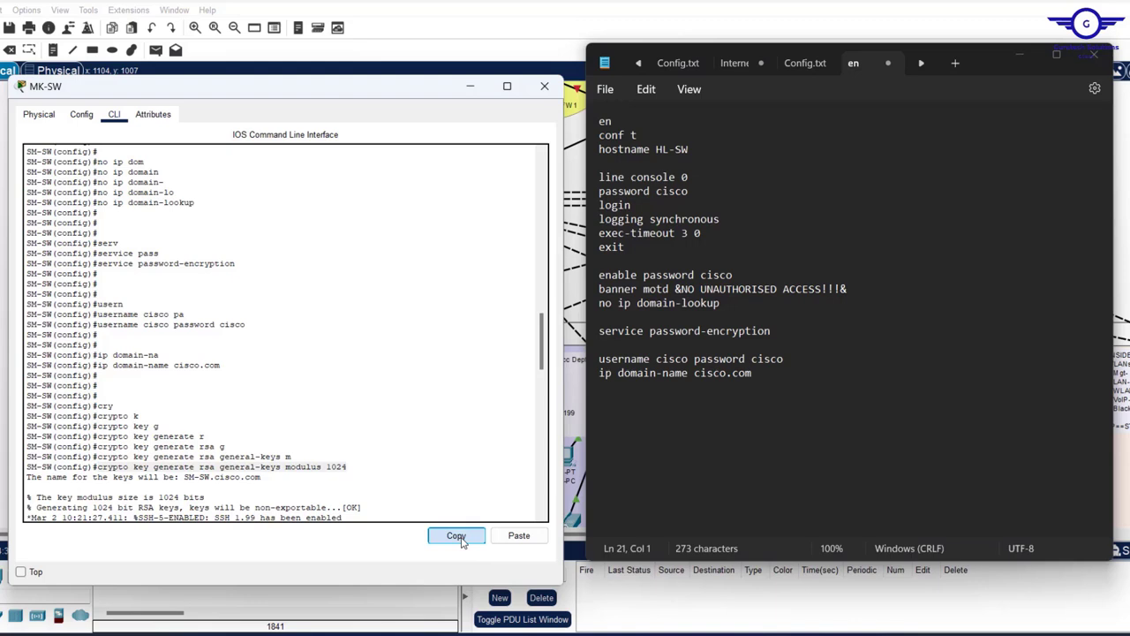
left_click(614, 416)
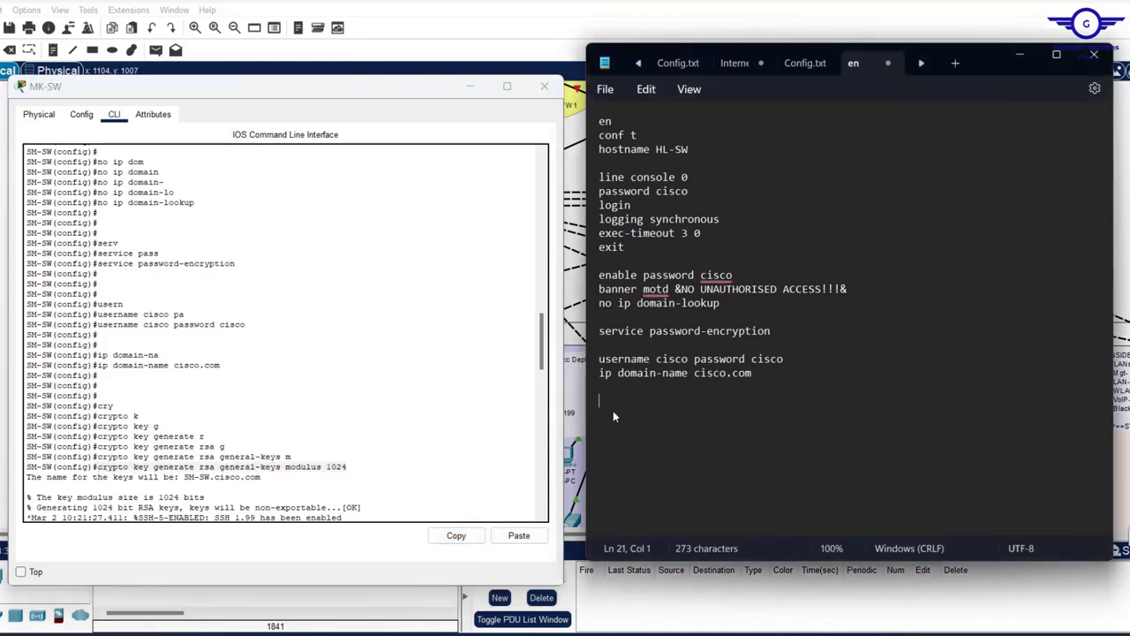
key("ctrl+v")
key("Return")
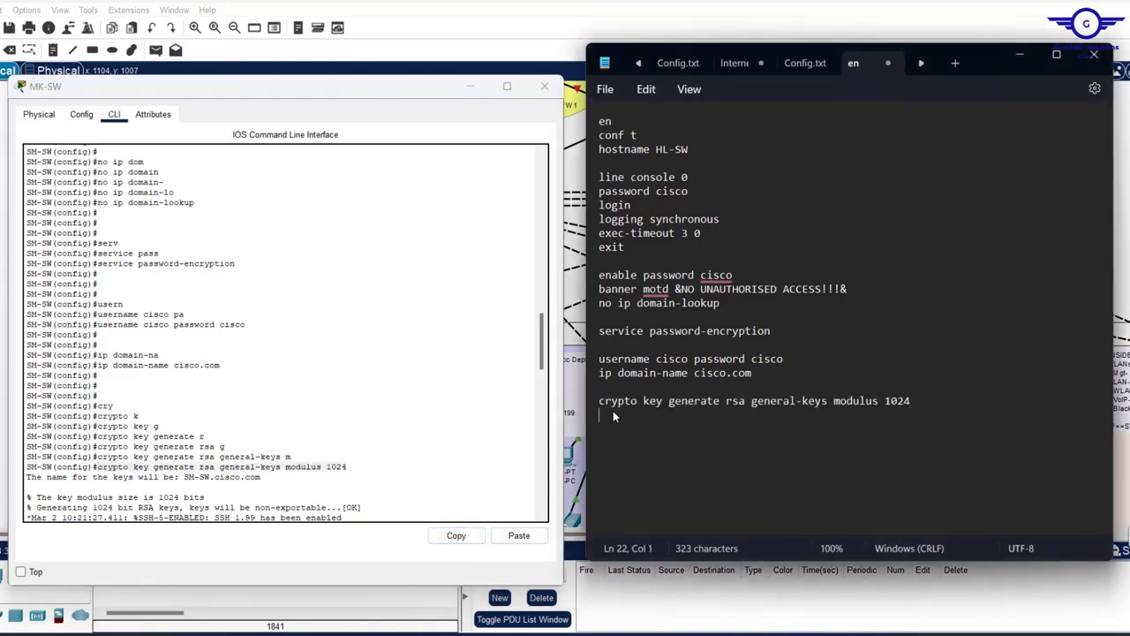
- Add ip ssh version 2 followed by a blank line
type("ip ssh version 2")
left_click(542, 331)
left_click_drag(542, 331, 543, 376)
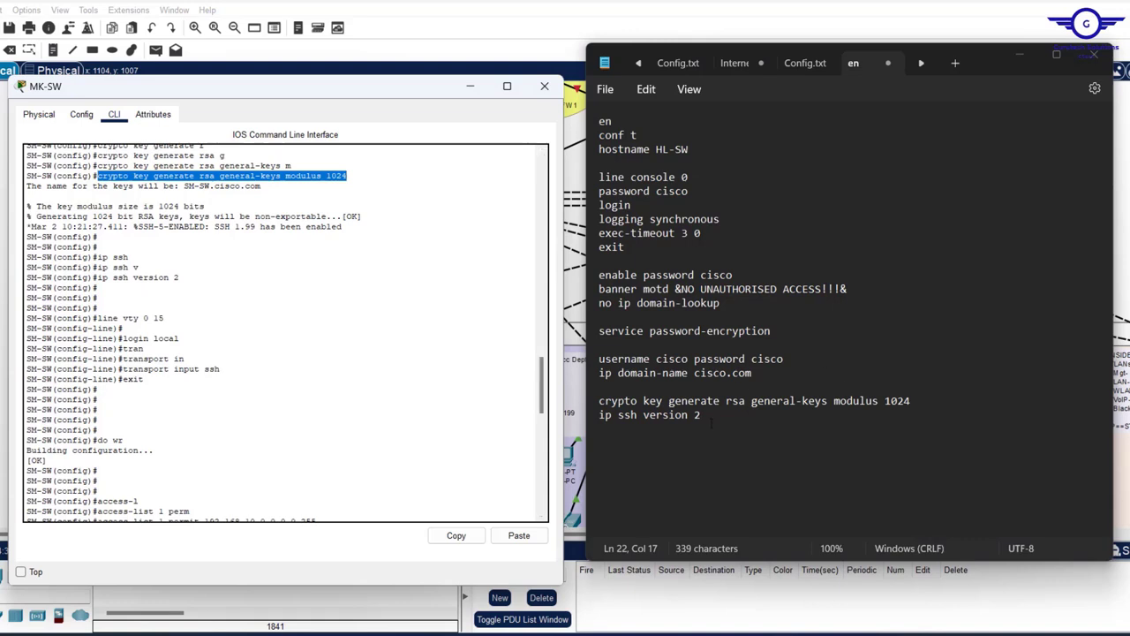
left_click(605, 415)
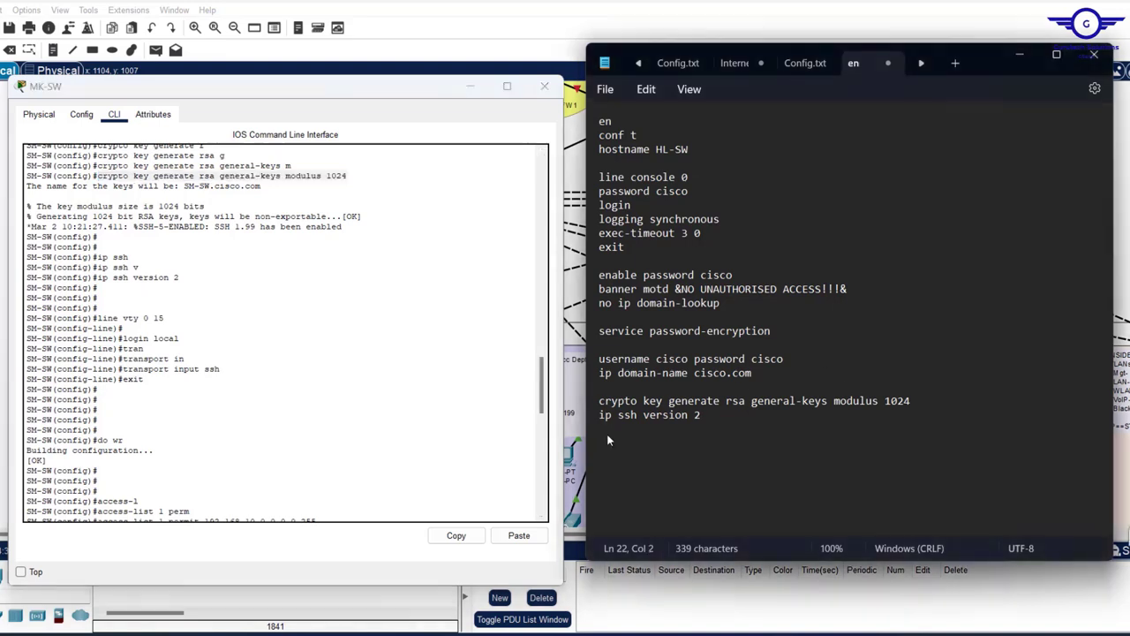
mouse_move(722, 422)
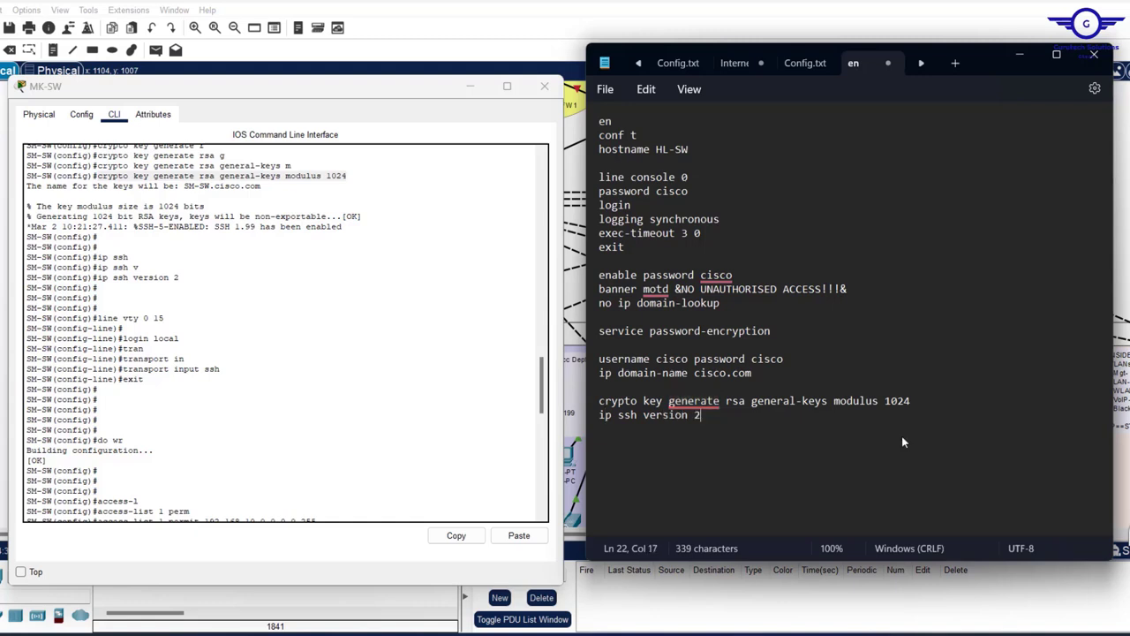
left_click(756, 433)
key("Return")
- Write the line vty 0 15 block with login local, transport input ssh and exit
left_click_drag(835, 559, 816, 632)
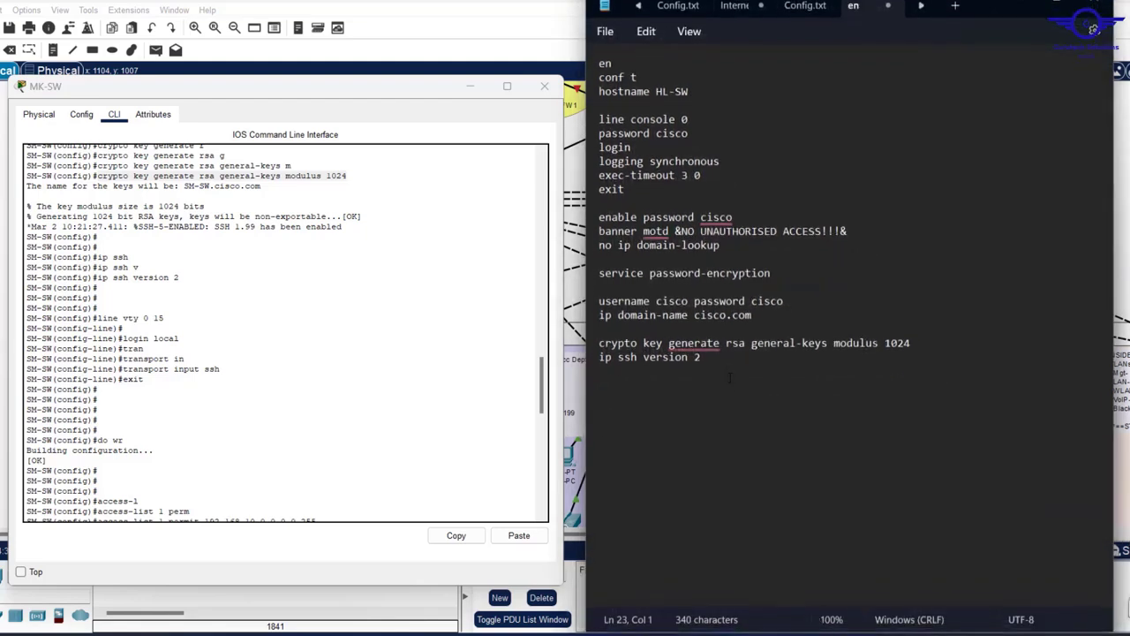
key("Return")
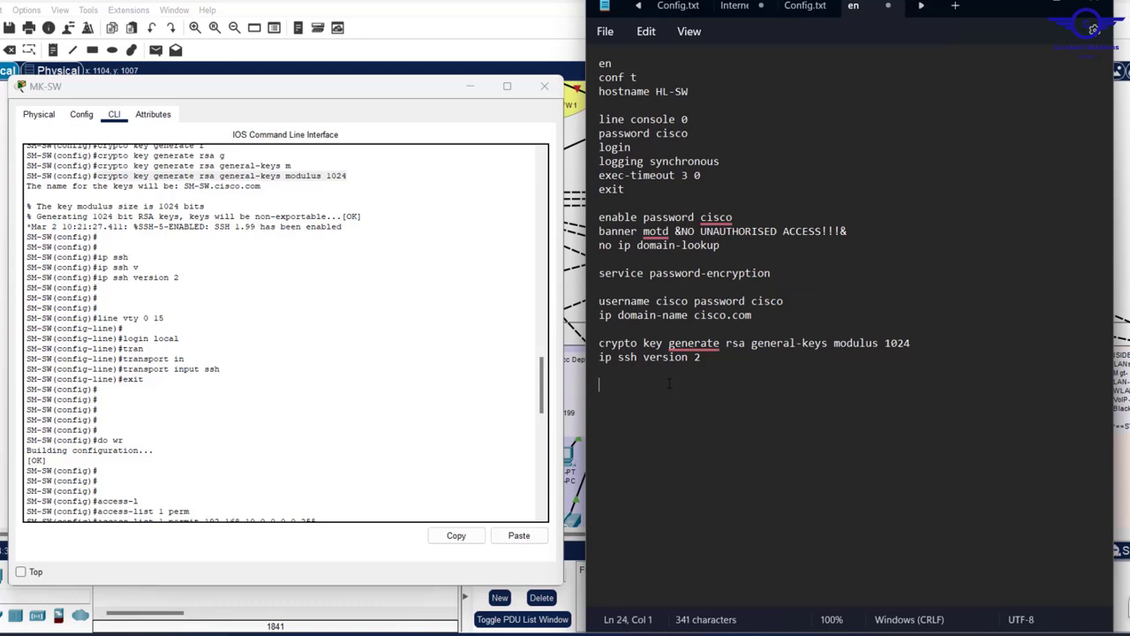
type("line vty 0 15 log")
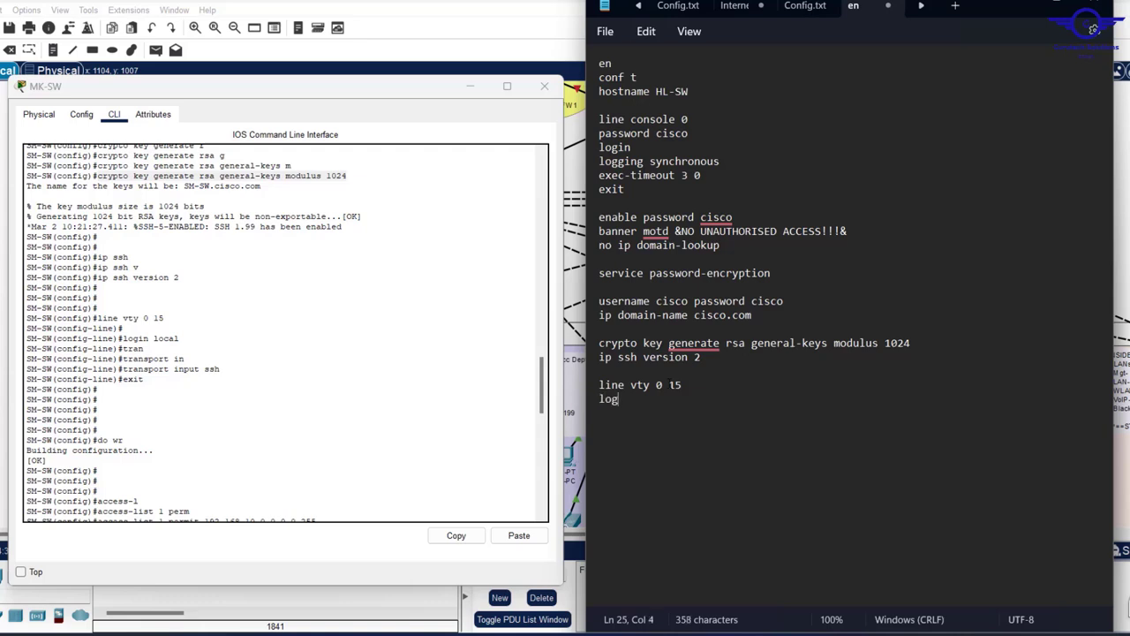
type("in local")
key("Return")
type("tranpo")
key("BackSpace")
key("BackSpace")
type("spo")
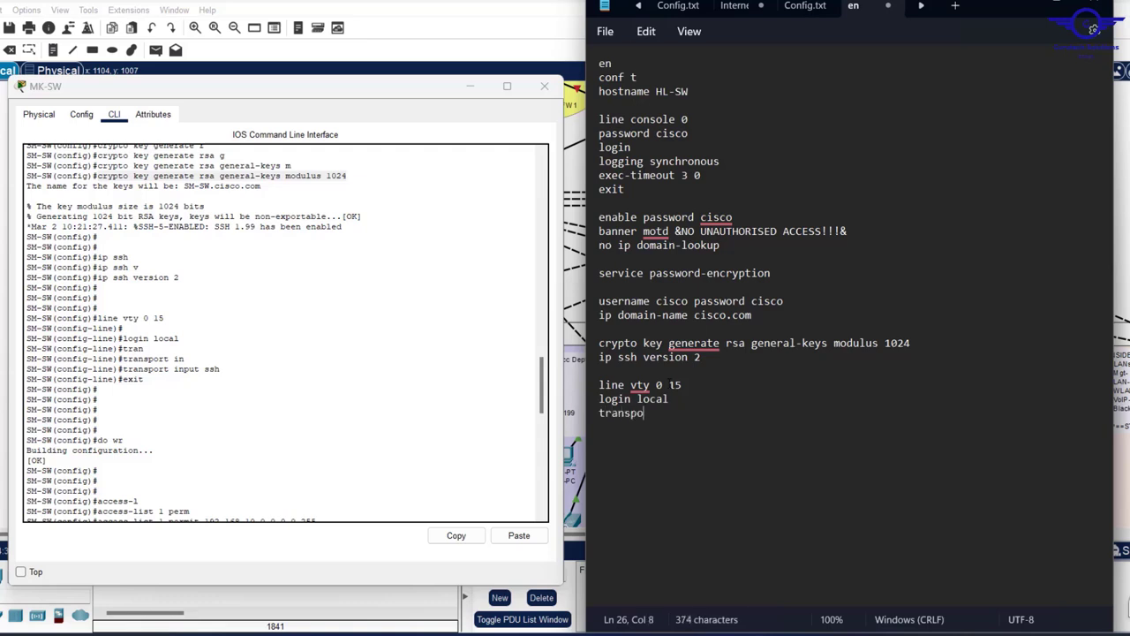
type("rt input ssh")
key("Return")
type("exit")
key("Return")
- Add access-list 1 permit 192.168.10.0 0.0.0.255 and access-list 1 deny any
left_click_drag(796, 303, 601, 304)
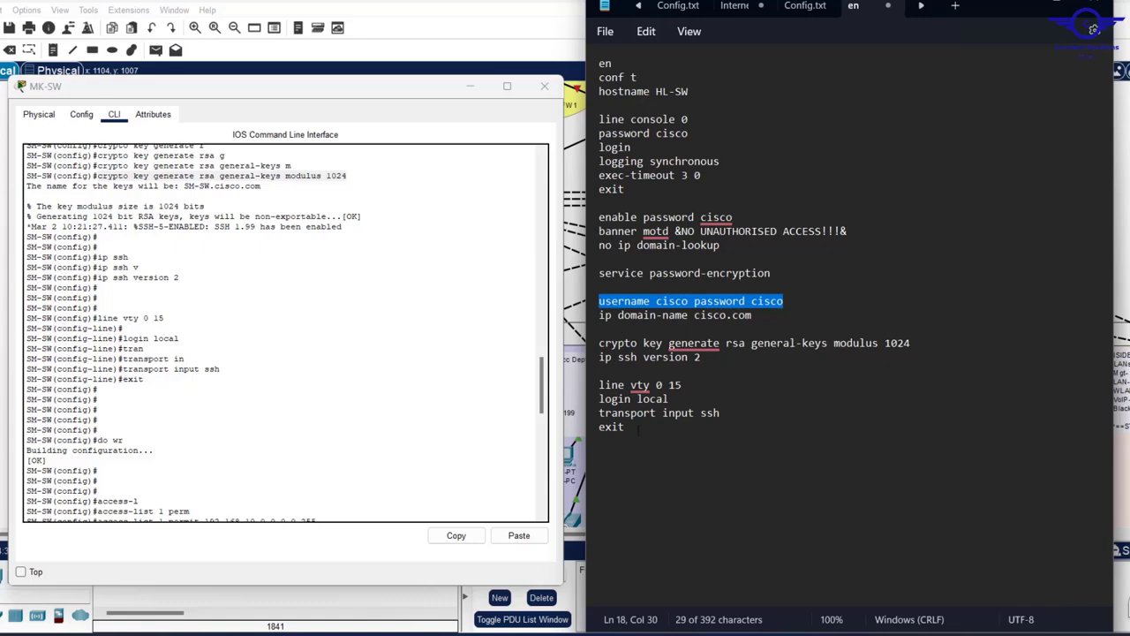
left_click_drag(541, 393, 530, 431)
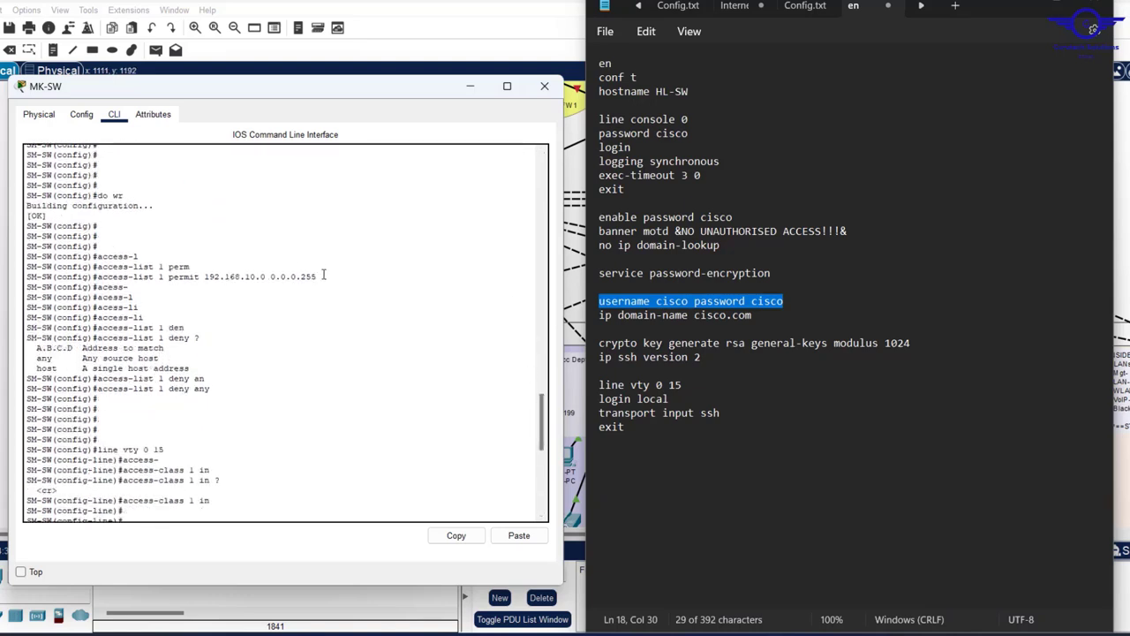
left_click_drag(320, 277, 98, 276)
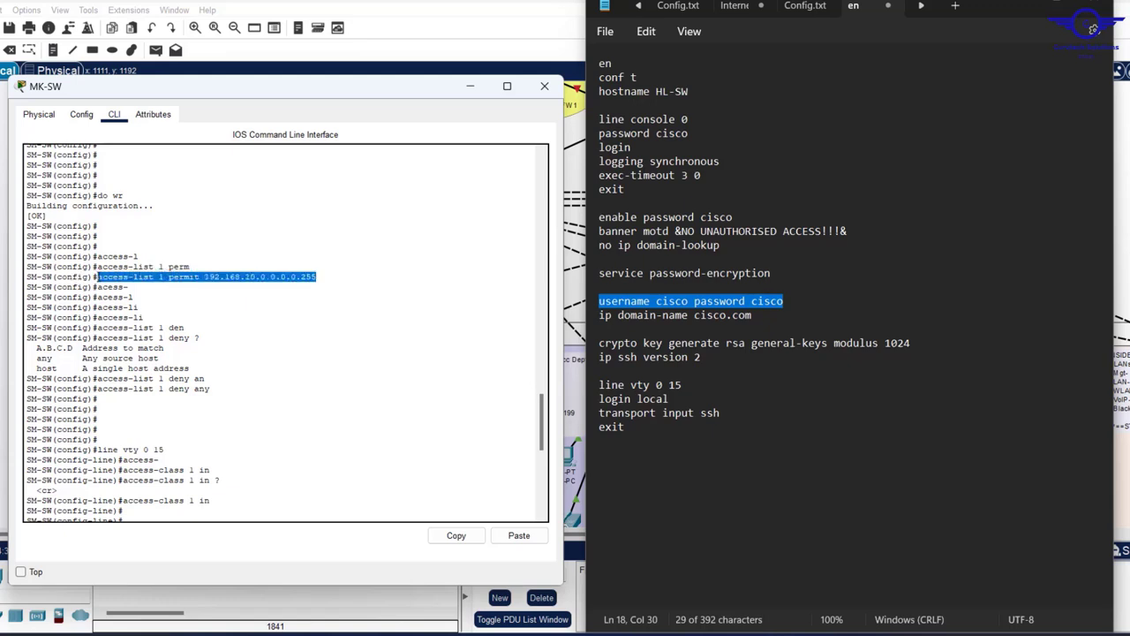
left_click(457, 536)
left_click(635, 432)
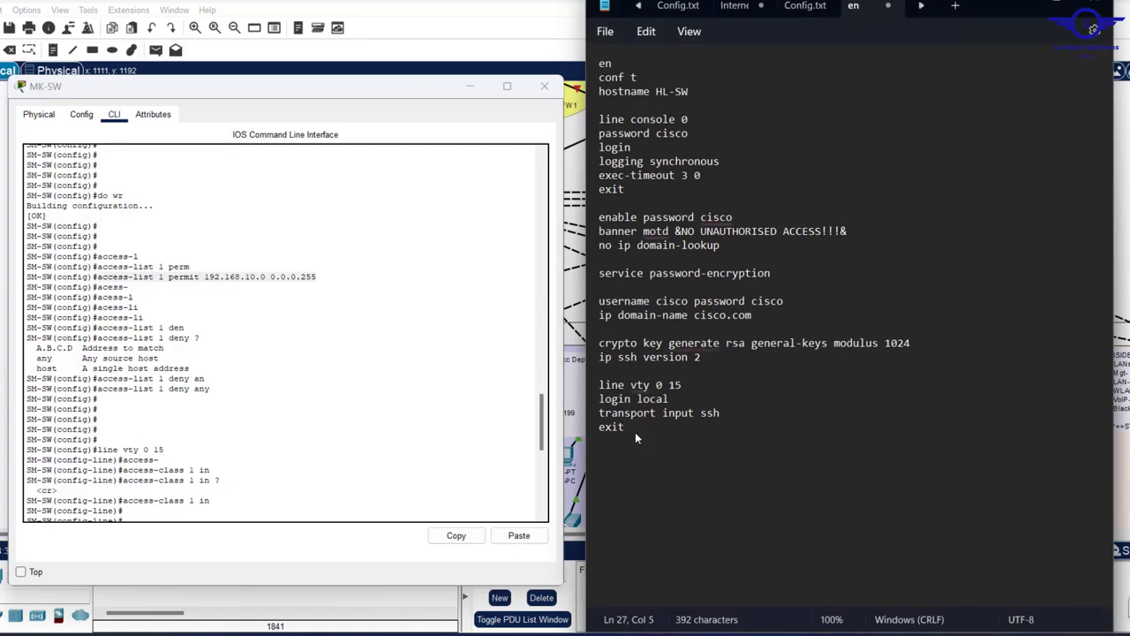
key("Return")
key("Return")
key("ctrl+v")
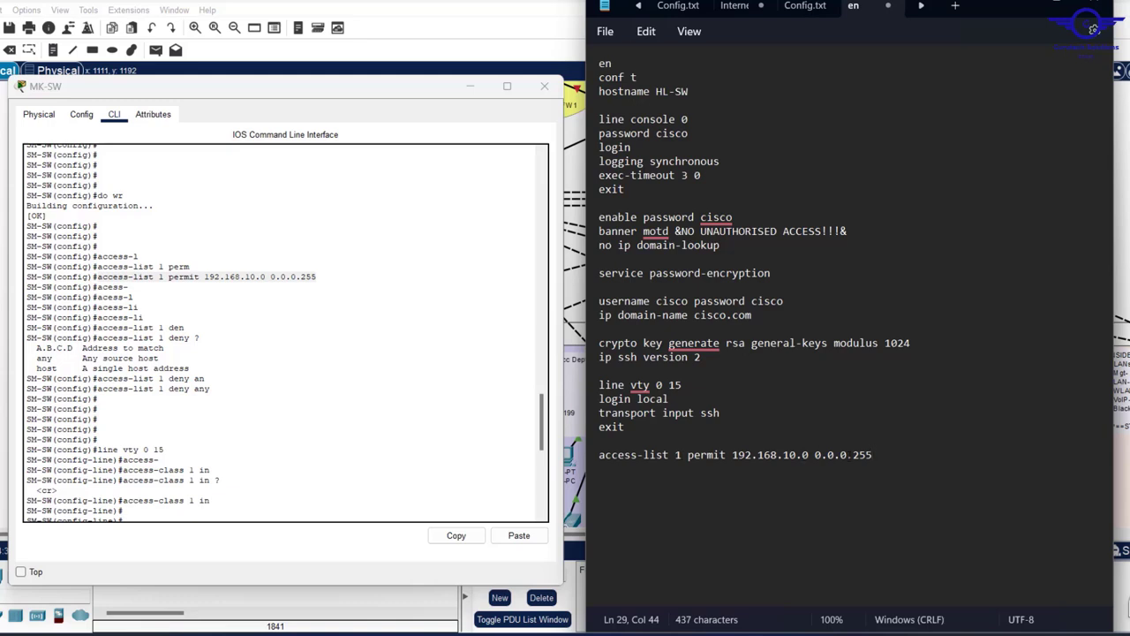
key("Return")
key("ctrl+v")
key("BackSpace")
key("BackSpace")
key("BackSpace")
key("BackSpace")
key("BackSpace")
key("BackSpace")
key("BackSpace")
key("BackSpace")
key("BackSpace")
key("BackSpace")
key("BackSpace")
key("BackSpace")
key("BackSpace")
key("BackSpace")
key("BackSpace")
key("BackSpace")
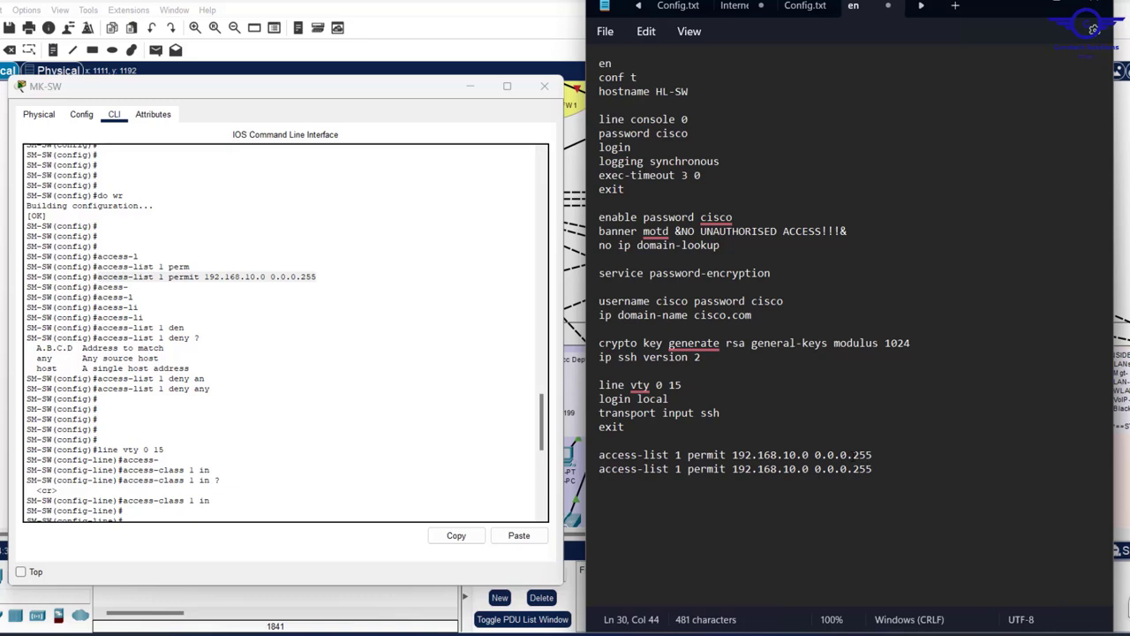
key("BackSpace")
key("BackSpace")
key("BackSpace")
key("BackSpace")
key("BackSpace")
key("BackSpace")
key("BackSpace")
key("BackSpace")
key("BackSpace")
key("BackSpace")
key("BackSpace")
key("BackSpace")
key("BackSpace")
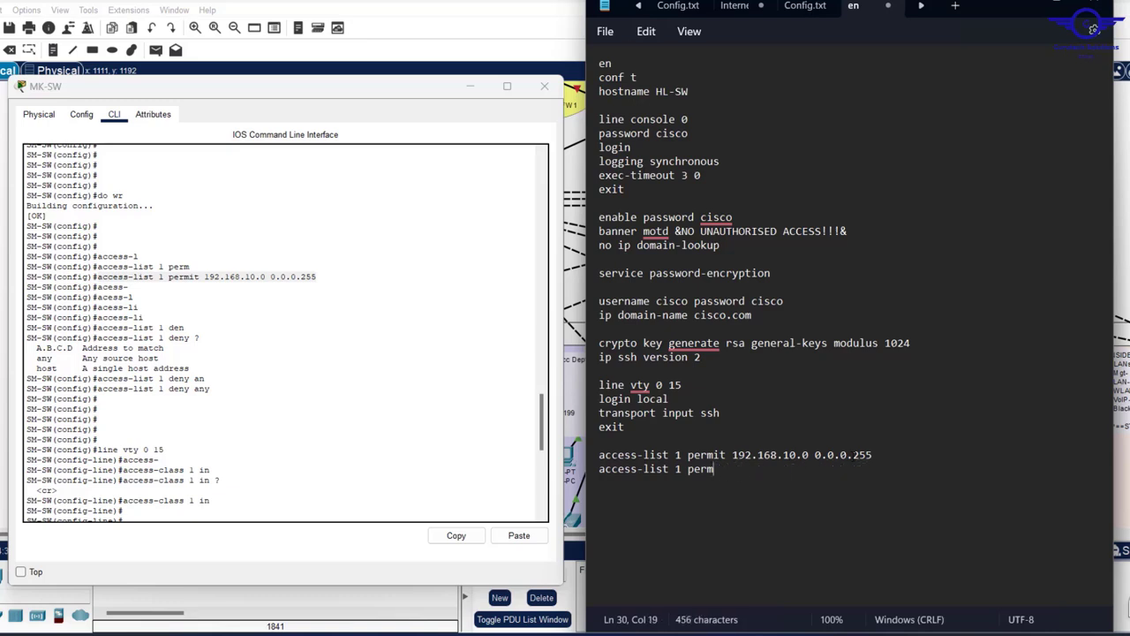
type("deny any")
- Add a line vty 0 15 block applying access-class 1 in, closed with exit
triple_click(748, 471)
left_click_drag(747, 470, 581, 378)
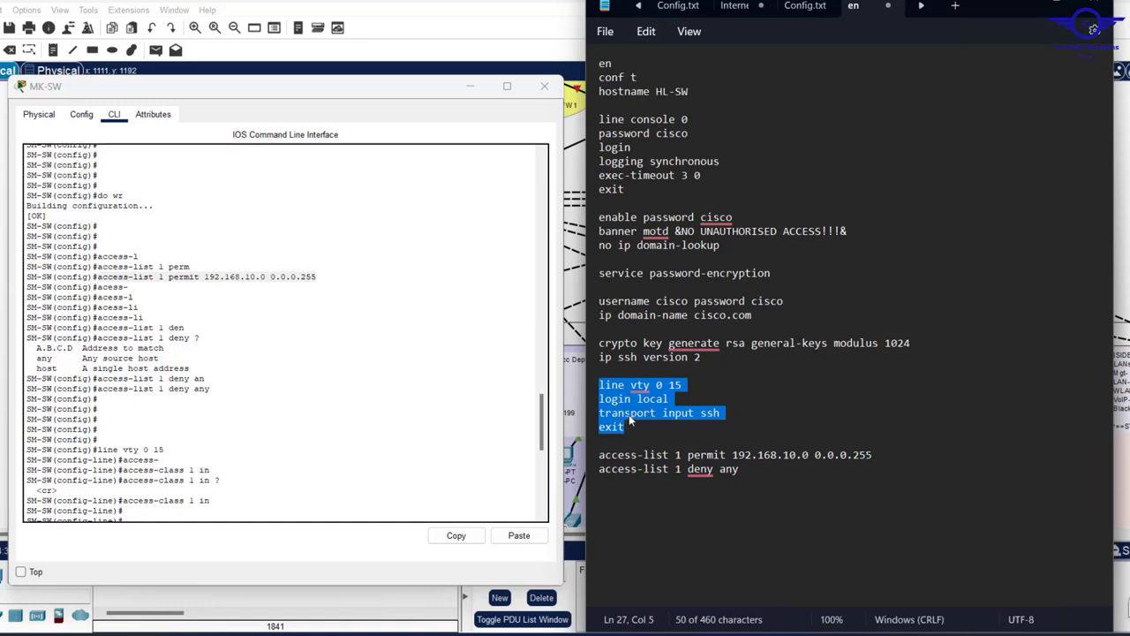
left_click(683, 385)
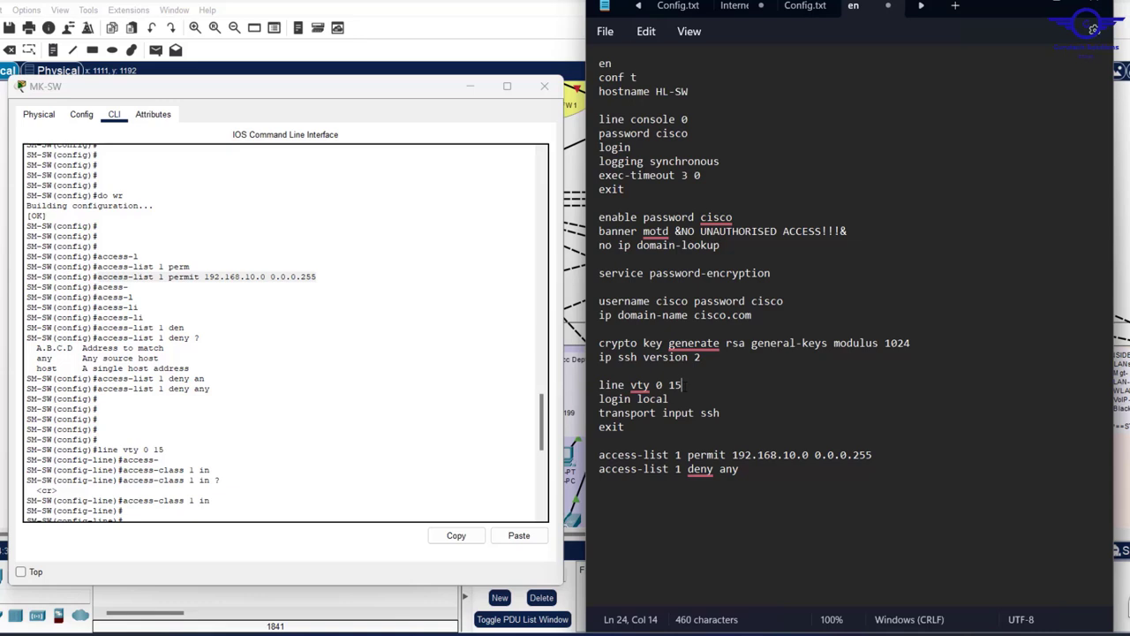
left_click_drag(683, 386, 589, 388)
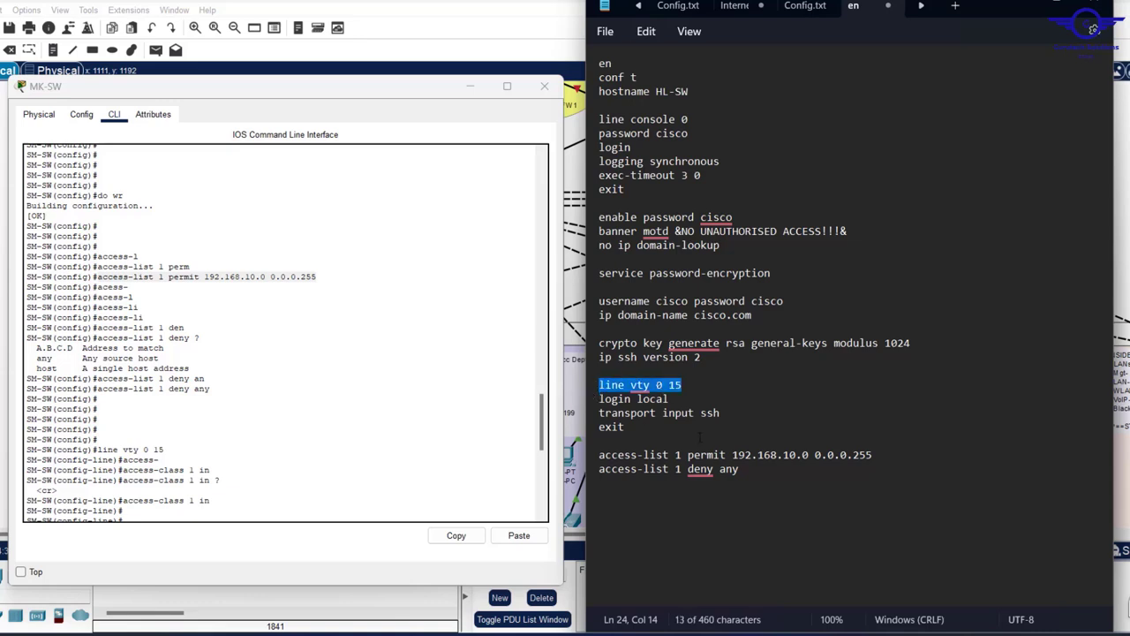
left_click(747, 473)
key("Return")
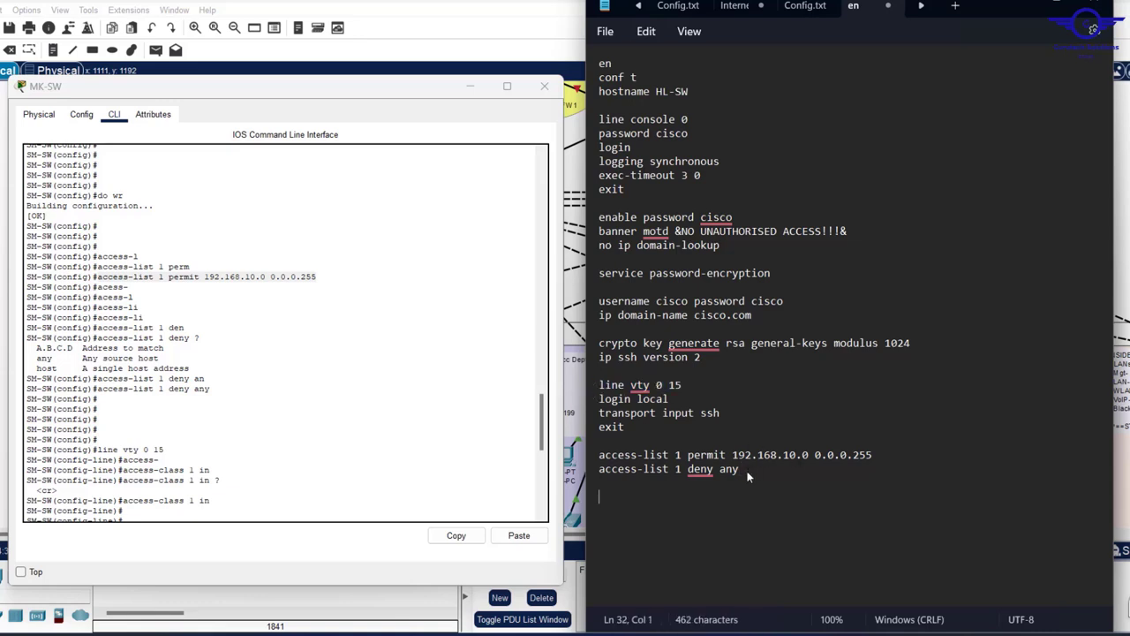
key("ctrl+v")
key("Return")
type("access-li")
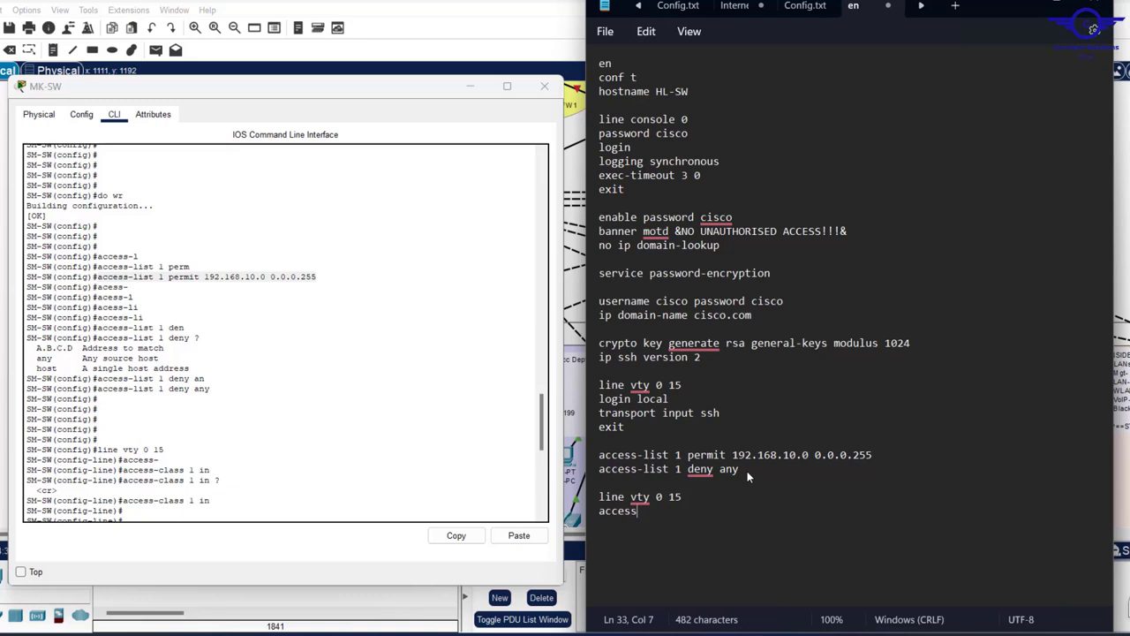
key("BackSpace")
key("BackSpace")
type("class 1 in")
key("Return")
type("exit")
- End the script with a do wr save command
key("Return")
key("Return")
type("do wr")
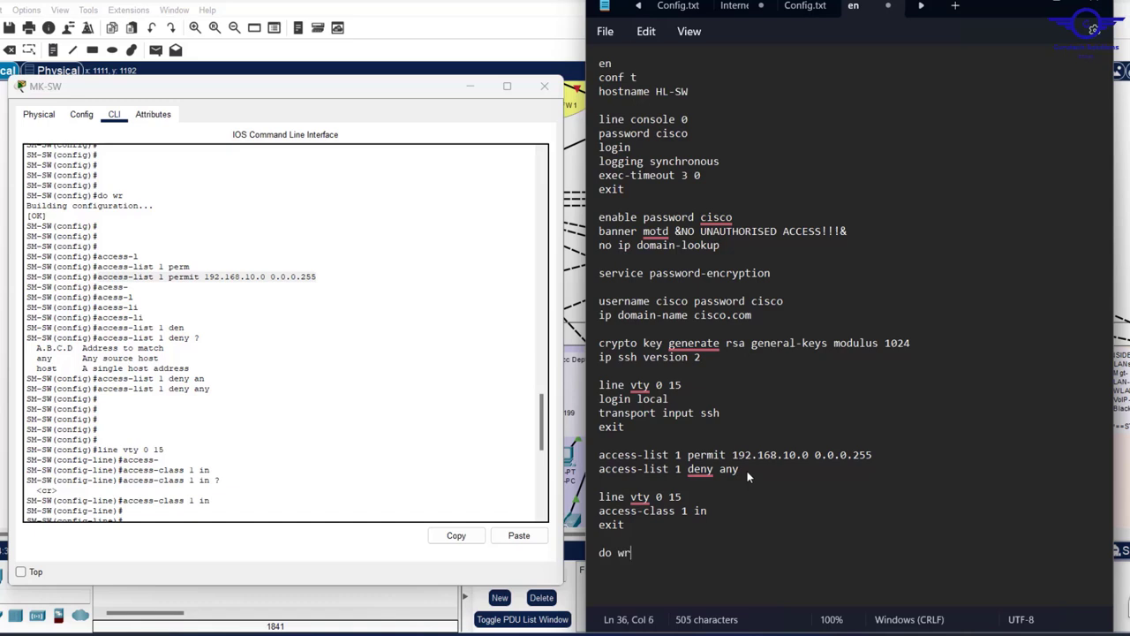
key("Return")
left_click(345, 378)
- Select and copy the whole Notepad script, then put away the MK-SW window
scroll(346, 379, "down", 10)
scroll(352, 406, "up", 5)
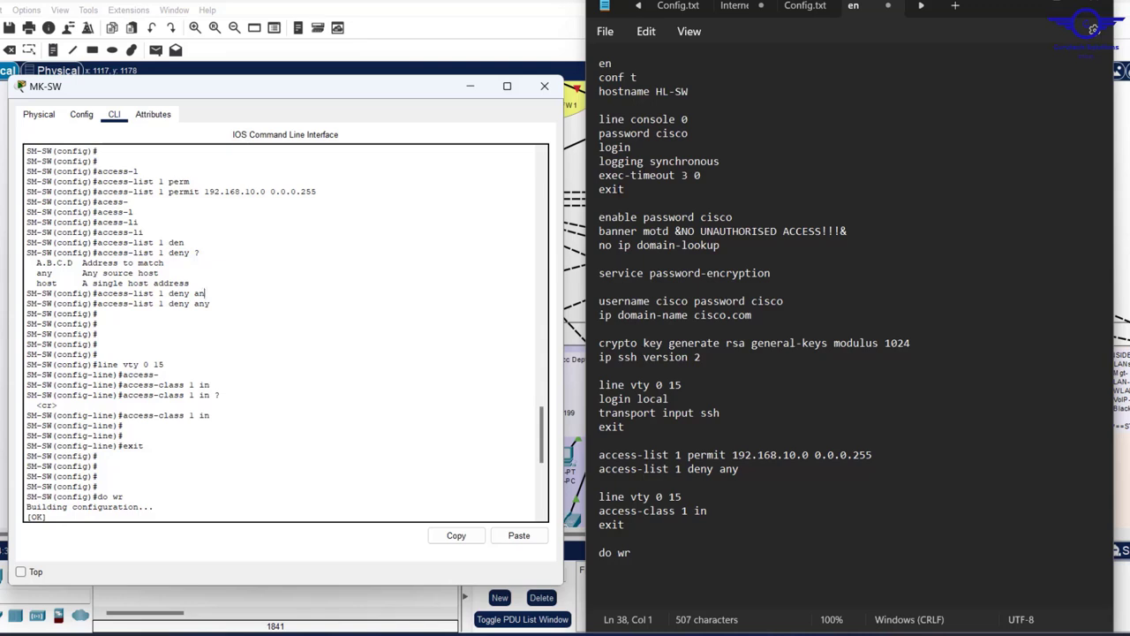
left_click(684, 298)
key("ctrl+a")
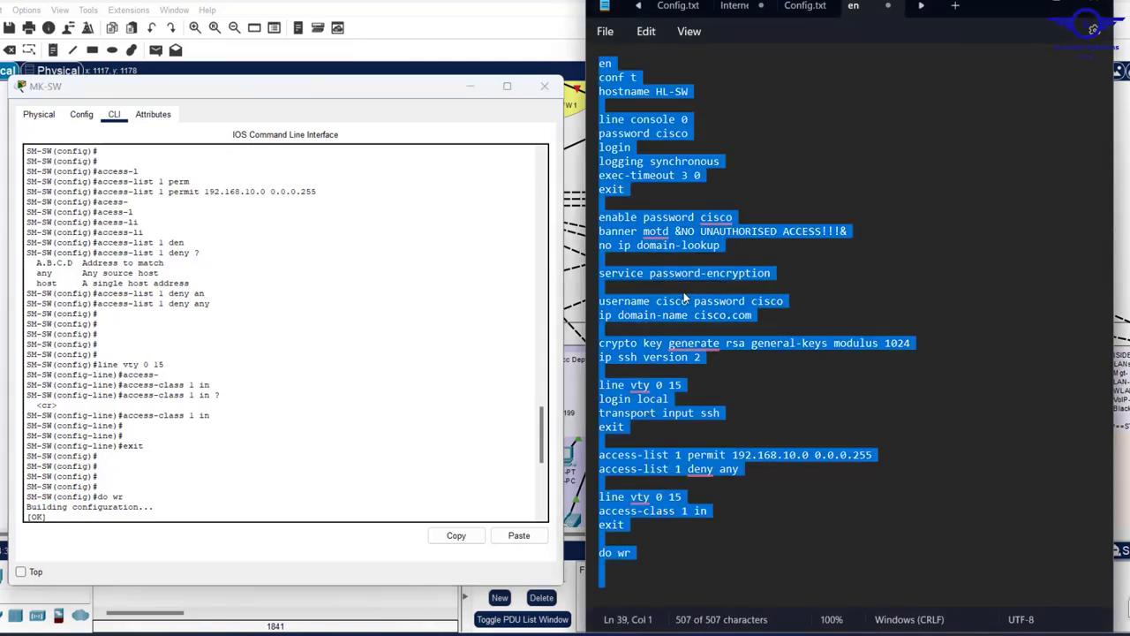
left_click(470, 85)
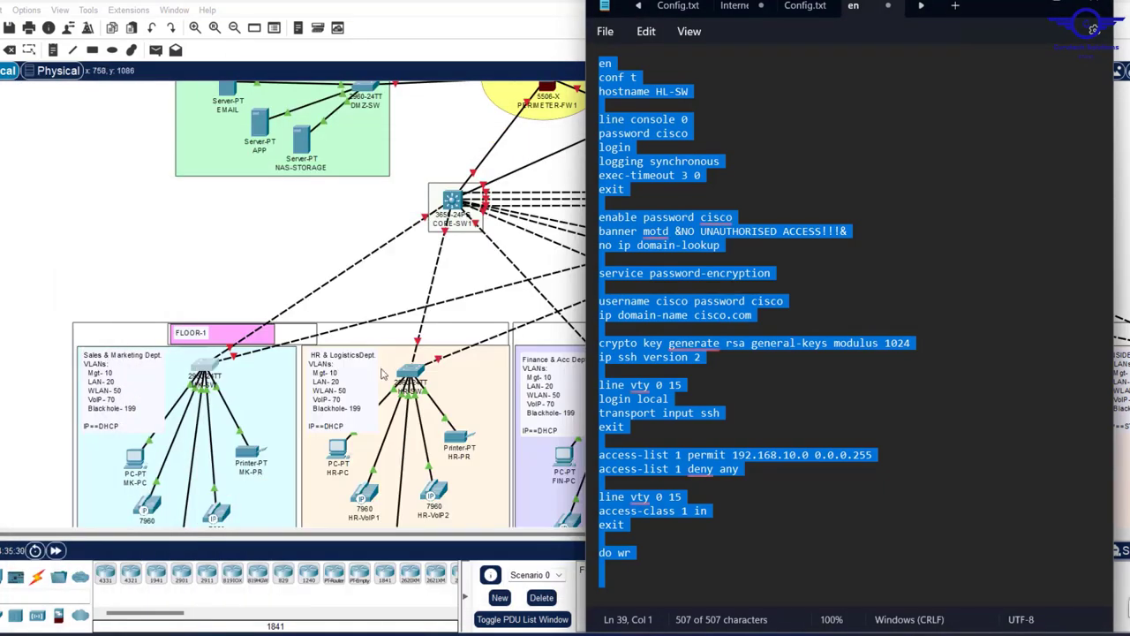
- Paste the script into HR-SW's CLI, letting it run through do wr, then close the window
left_click(411, 376)
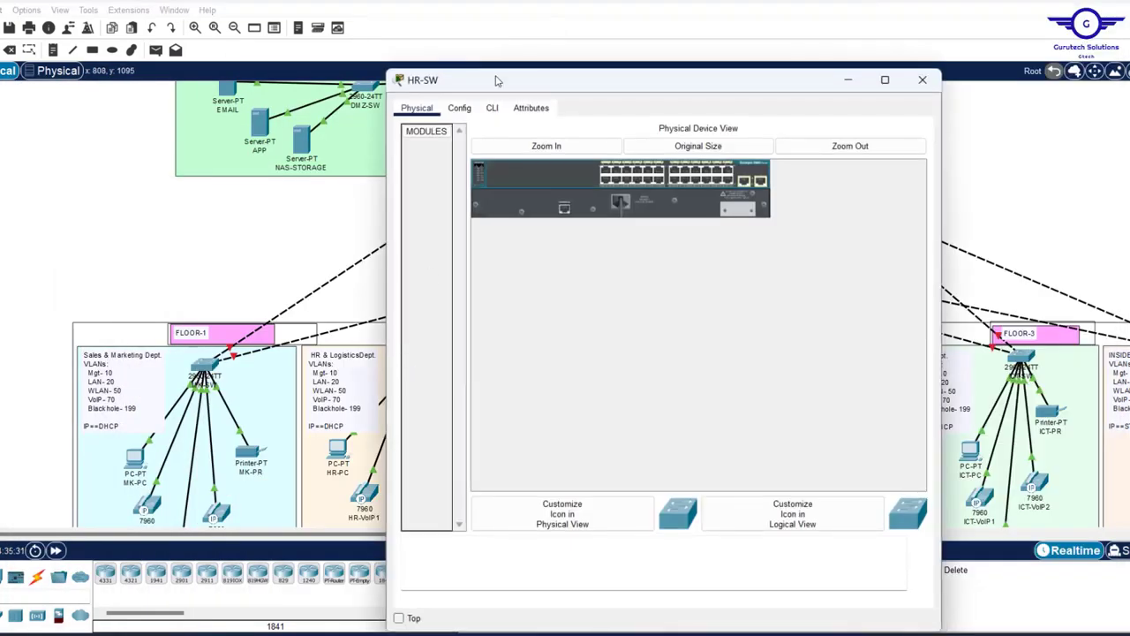
left_click(492, 108)
key("Return")
key("Return")
key("Return")
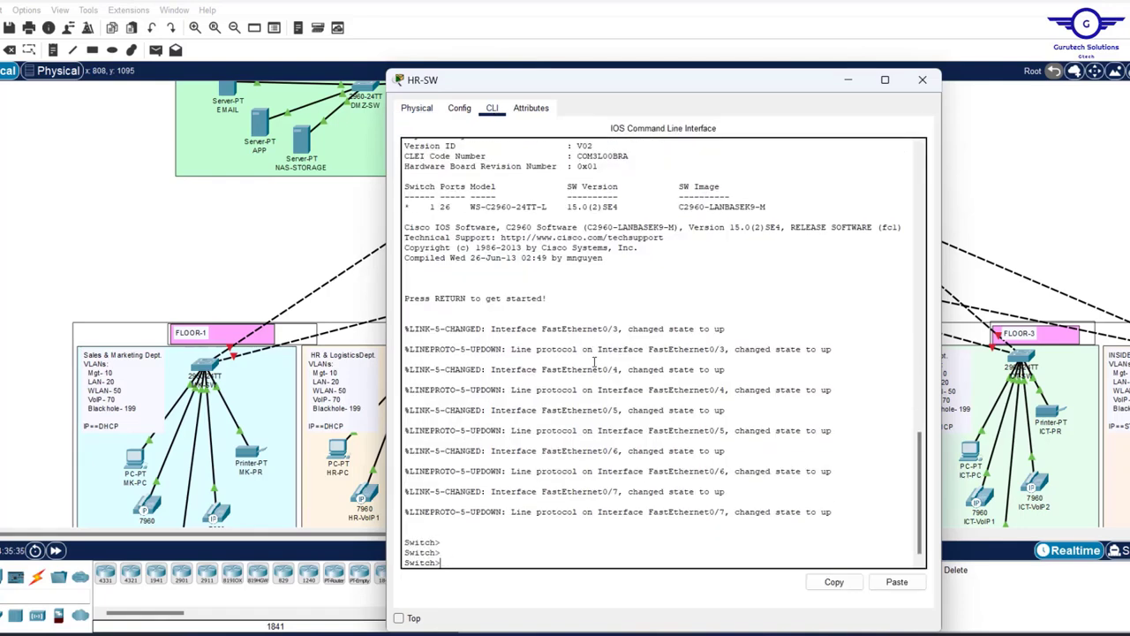
left_click(897, 582)
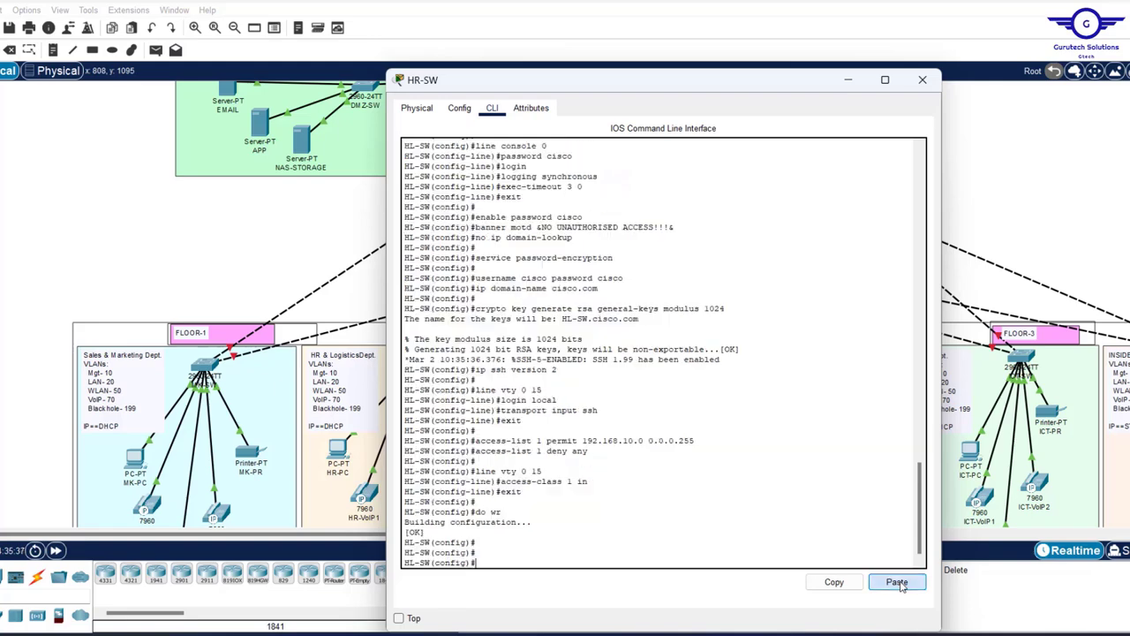
scroll(704, 365, "up", 2)
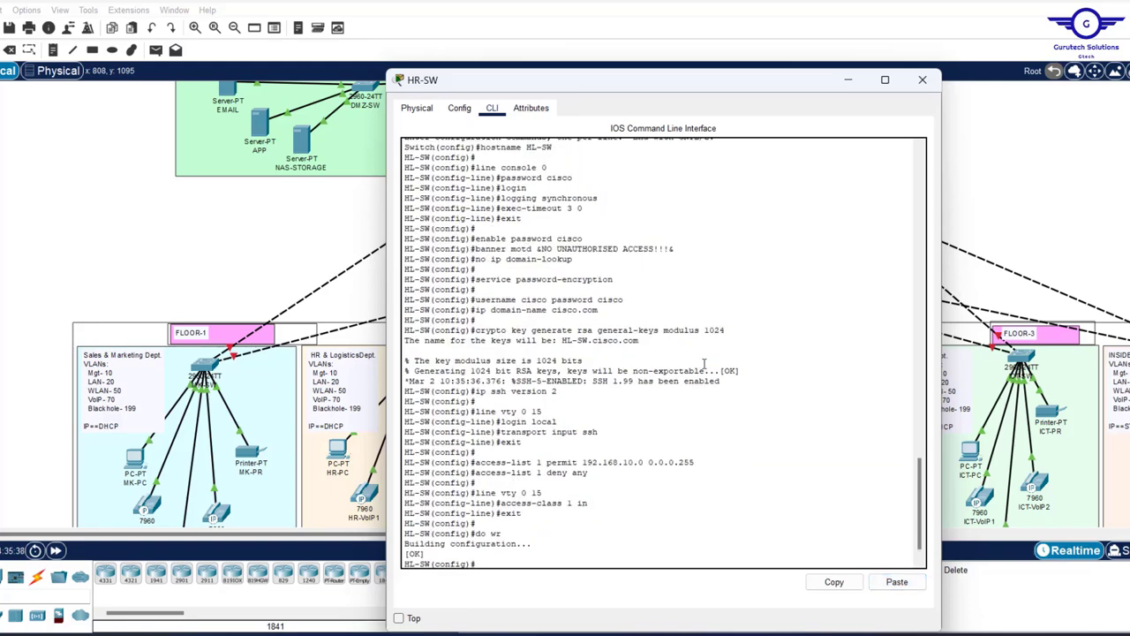
scroll(704, 364, "up", 3)
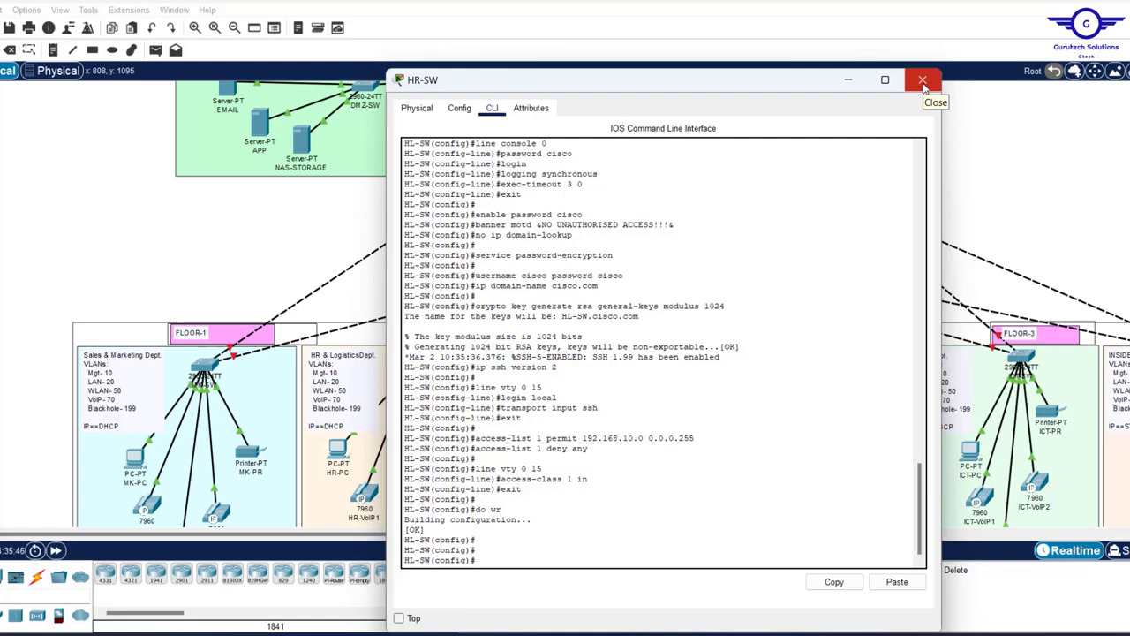
left_click(923, 81)
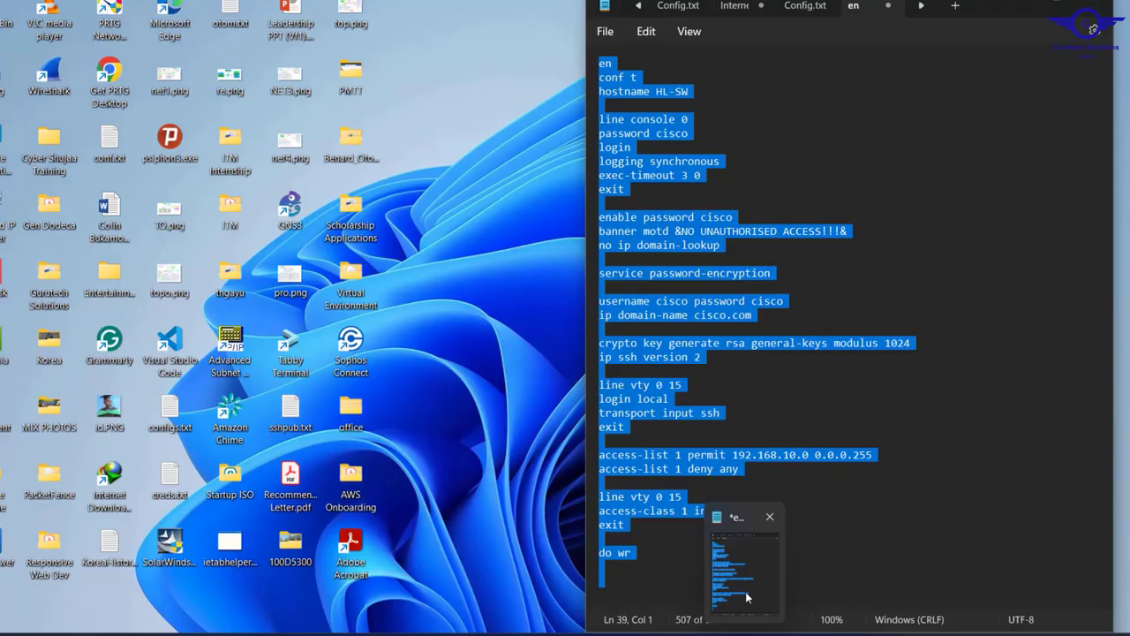
- Scroll the topology to bring the core switches and floor switches into view
left_click(755, 520)
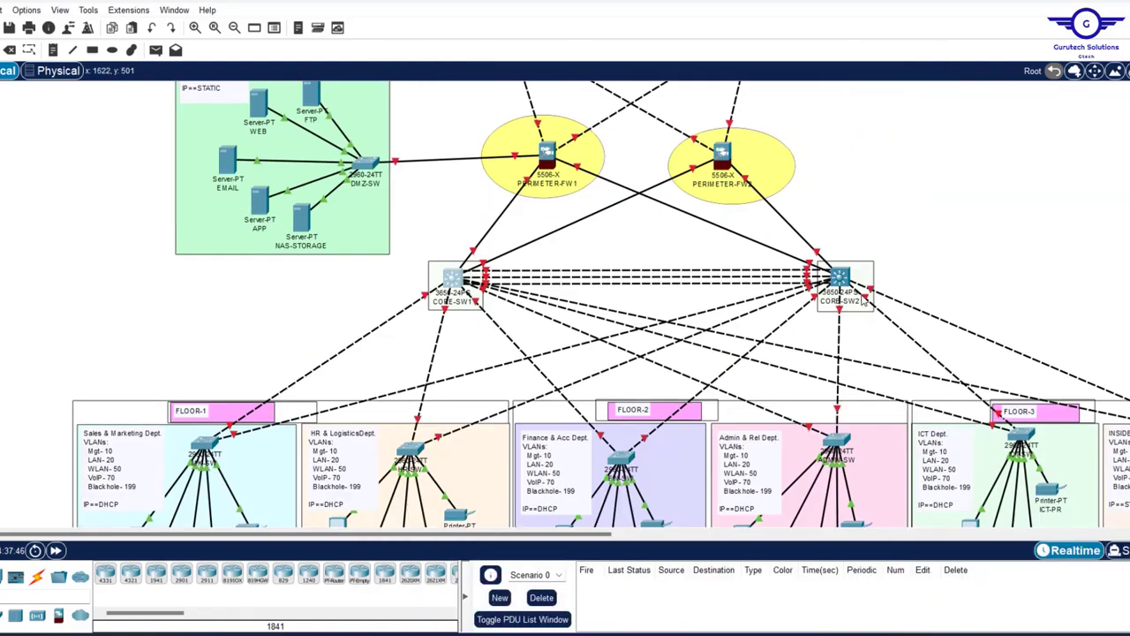
scroll(864, 301, "up", 3)
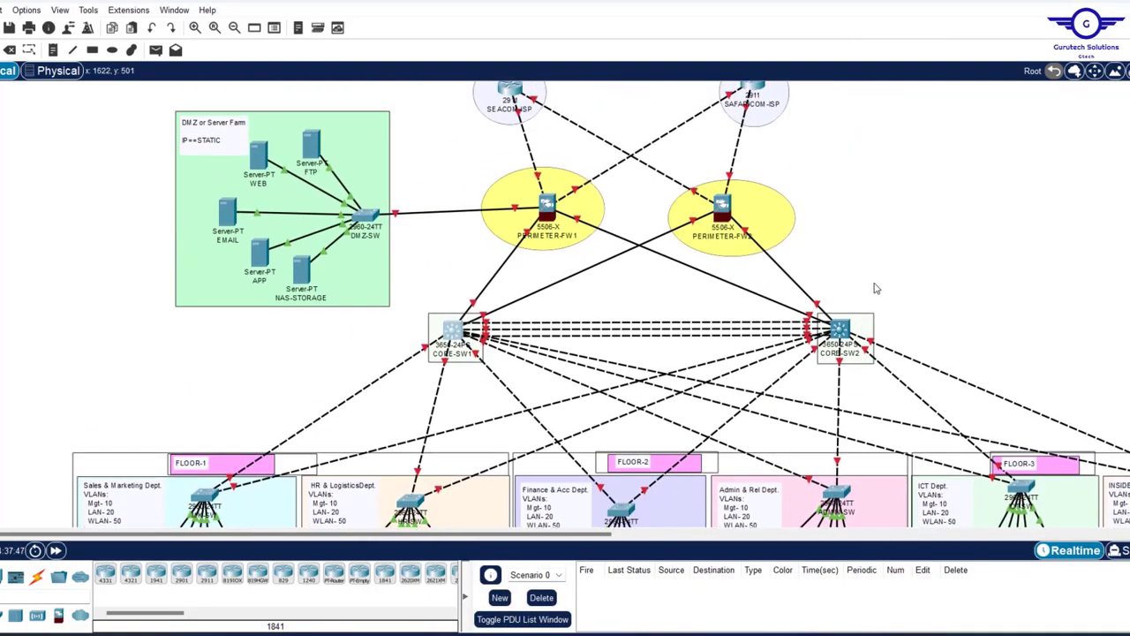
scroll(932, 265, "down", 5)
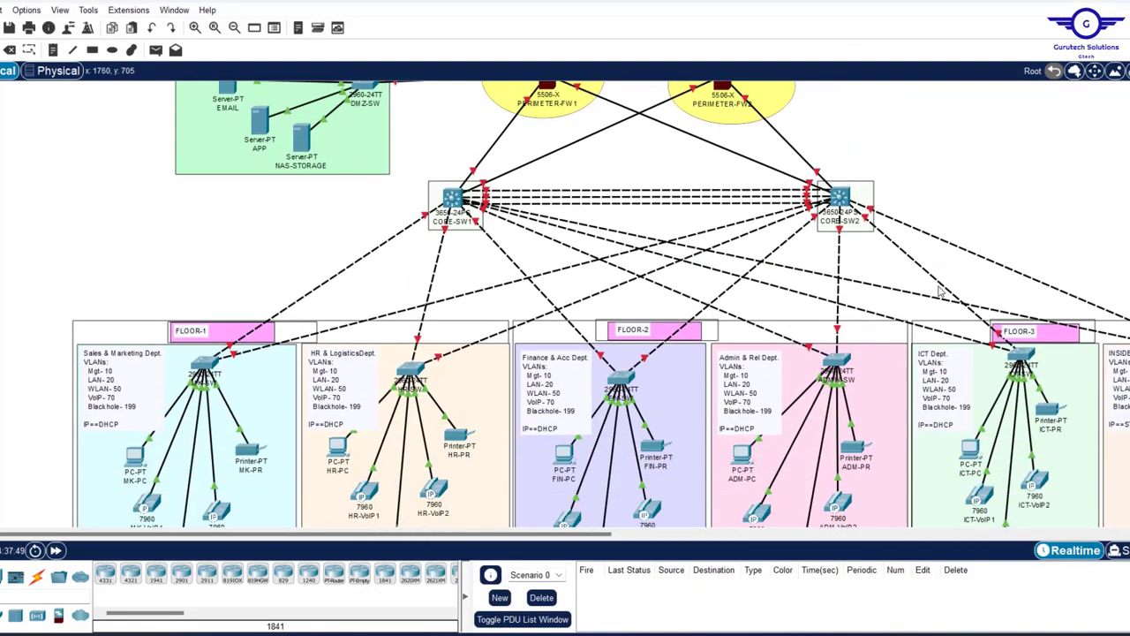
scroll(936, 282, "up", 3)
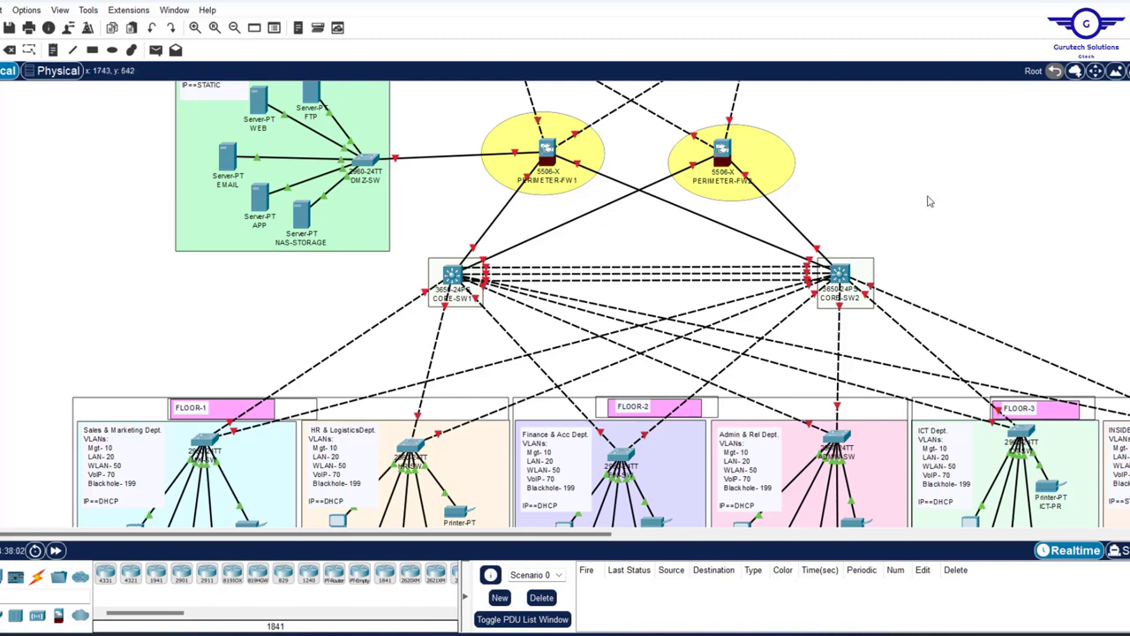
- Install an AC-POWER-SUPPLY module in both CORE-SW1 and CORE-SW2
left_click(450, 274)
left_click(492, 108)
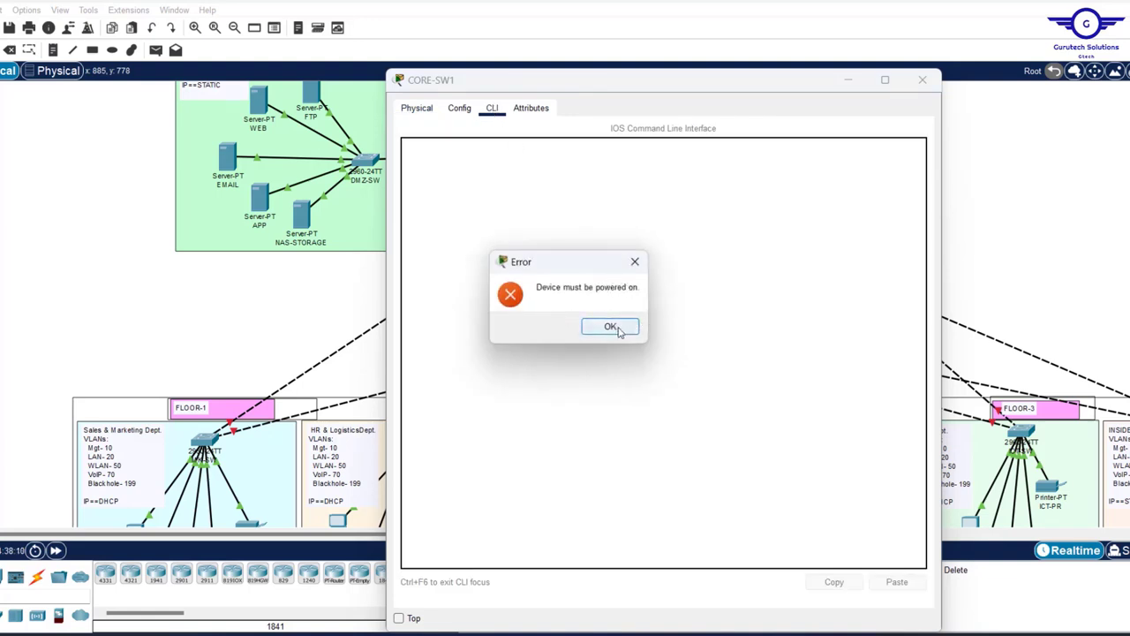
left_click(610, 327)
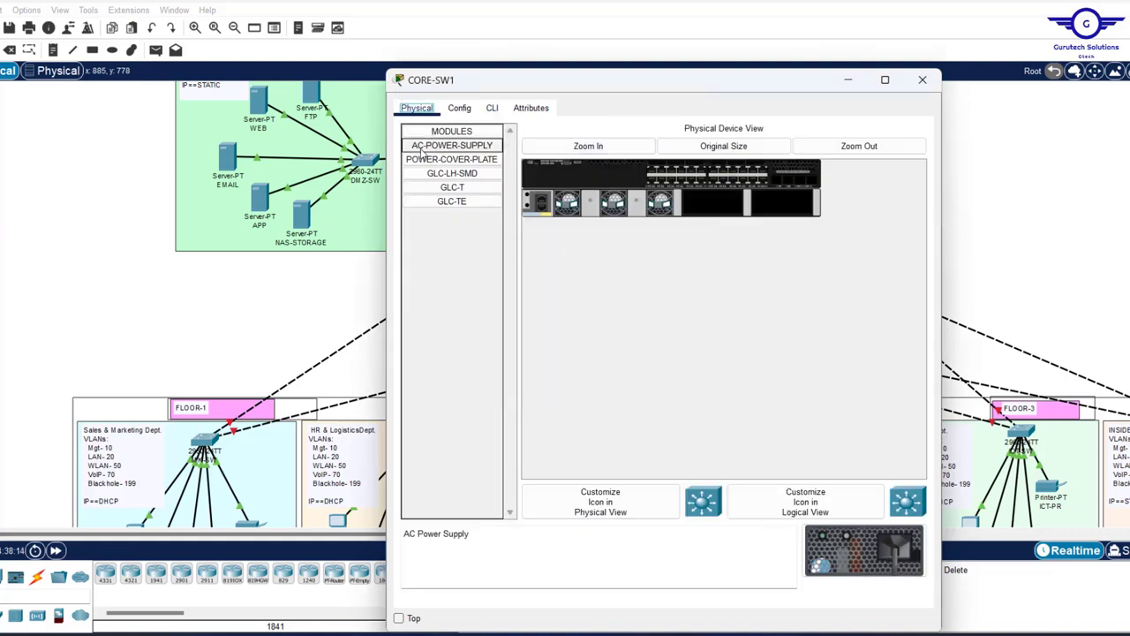
left_click_drag(422, 151, 718, 201)
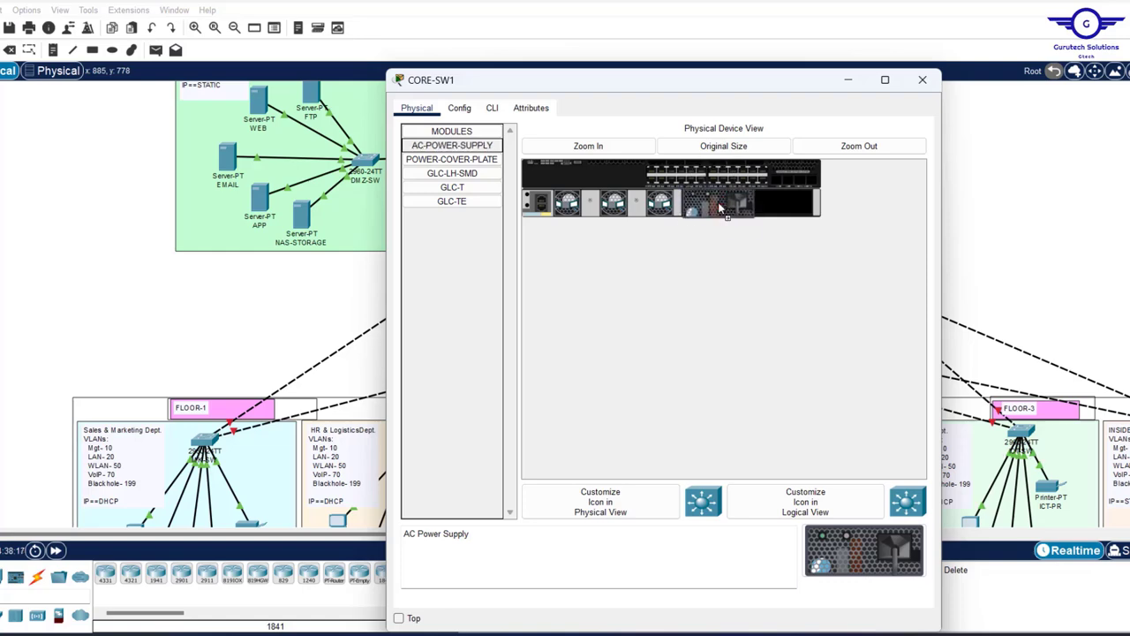
left_click(925, 79)
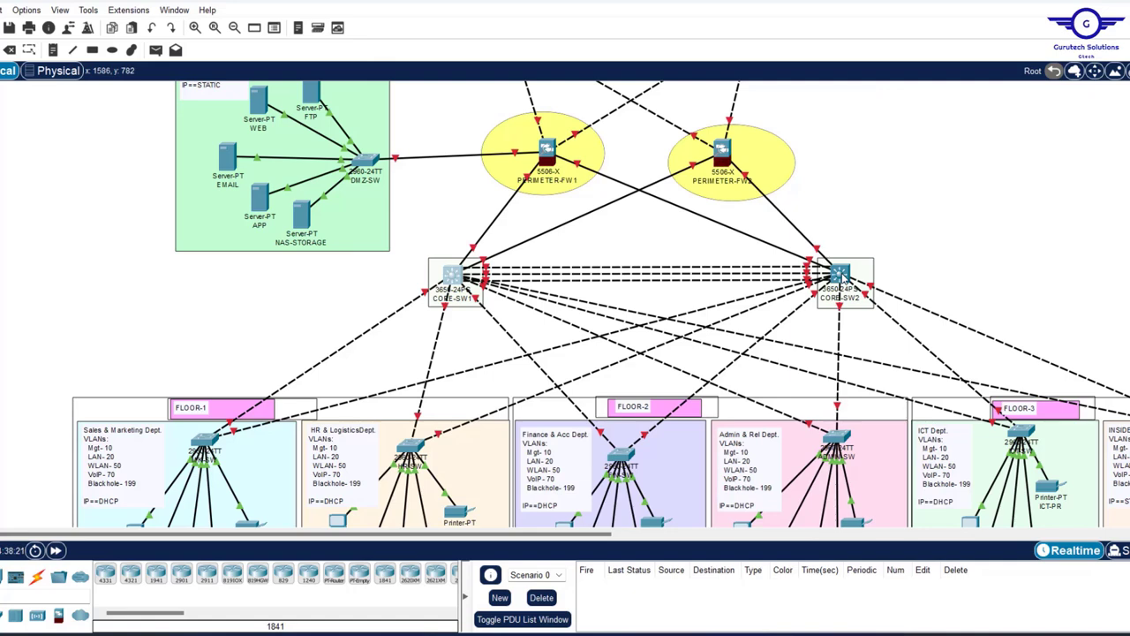
left_click(843, 276)
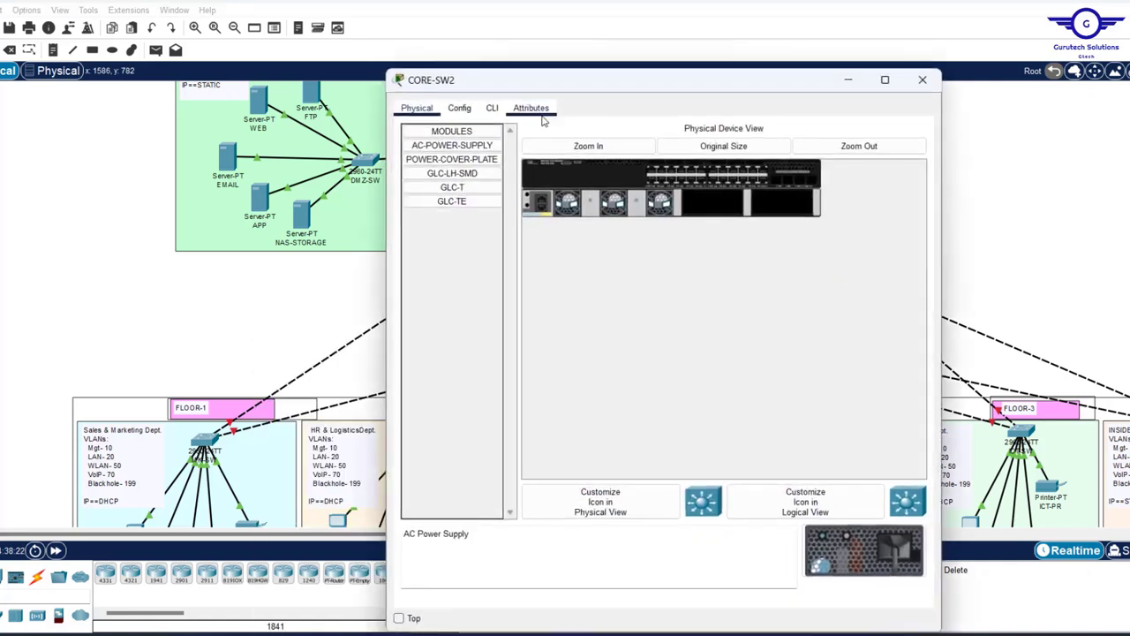
left_click(452, 145)
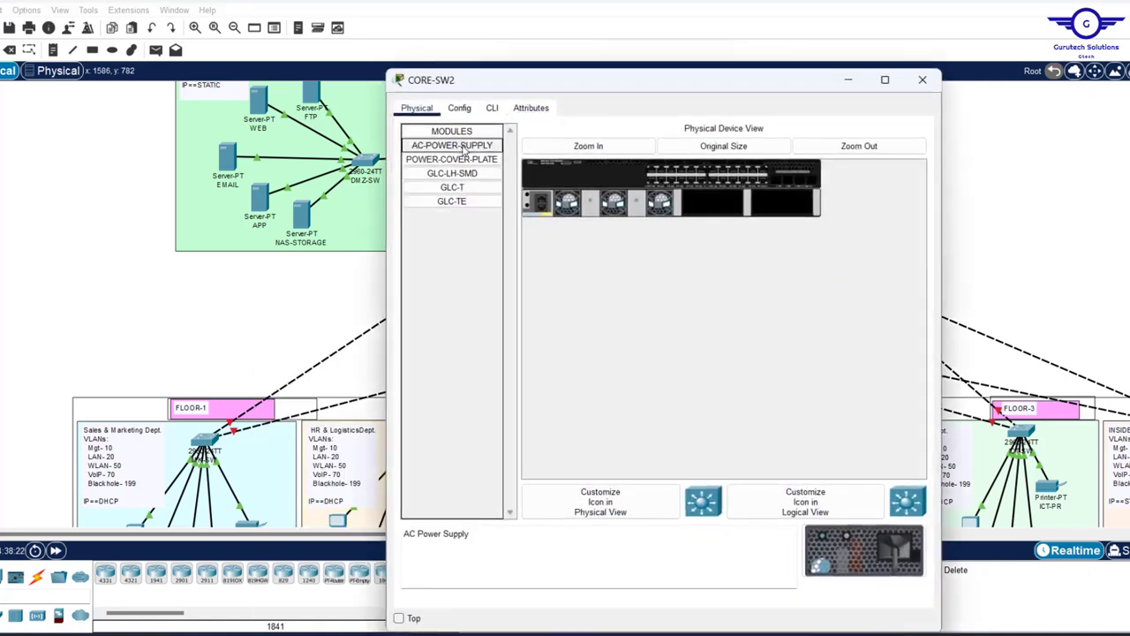
left_click_drag(452, 145, 718, 211)
left_click(923, 81)
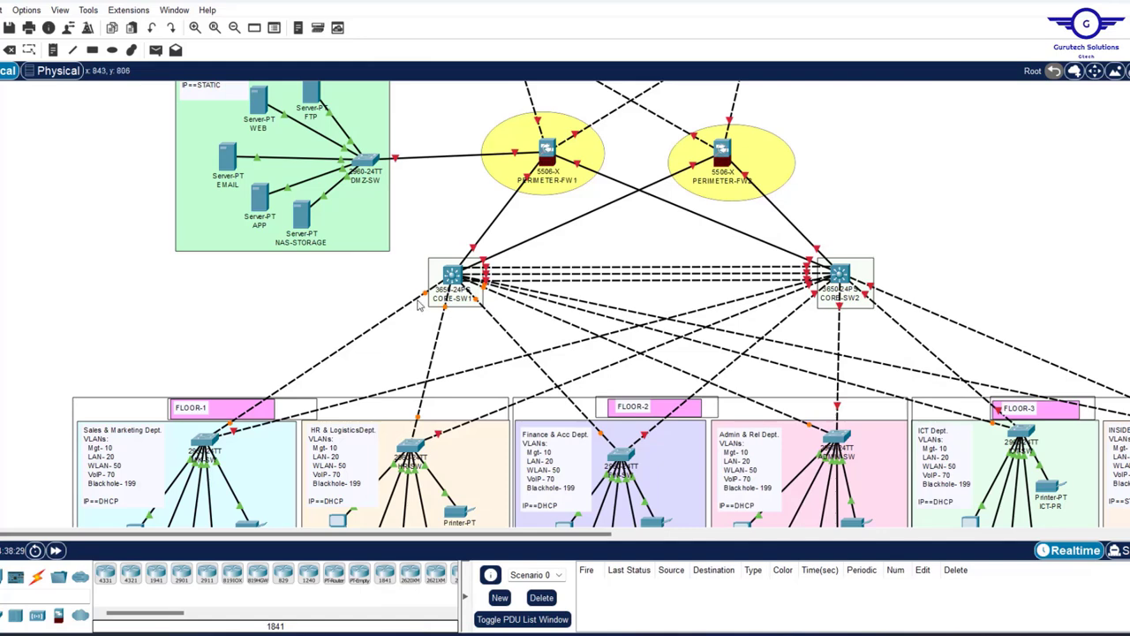
- Decline the initial configuration dialog in the core switch's CLI
left_click(452, 274)
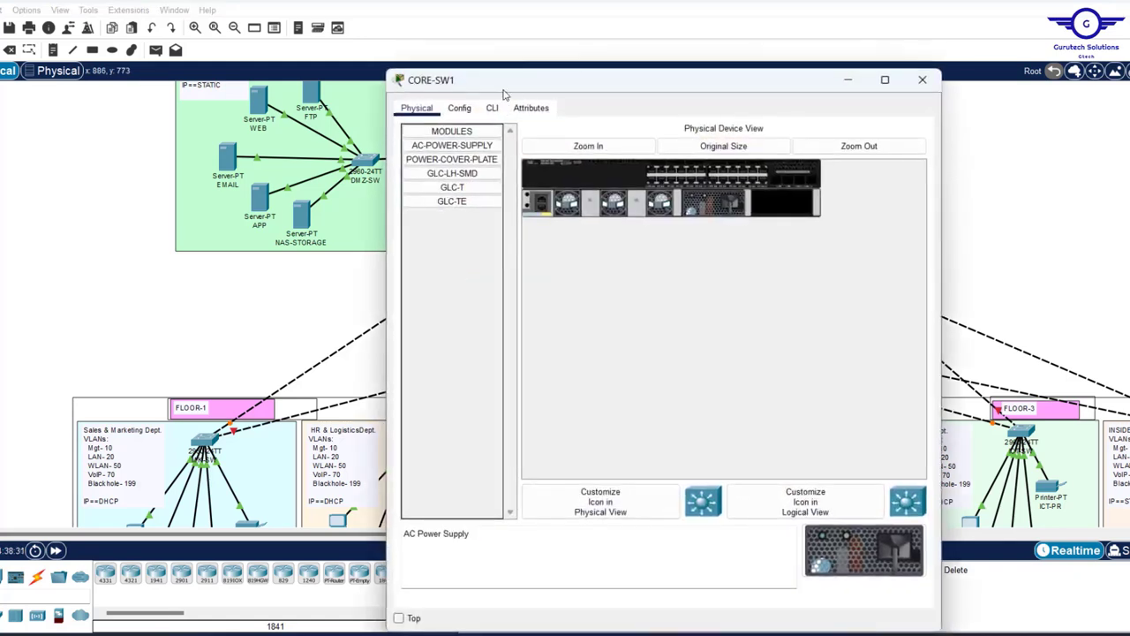
left_click(492, 108)
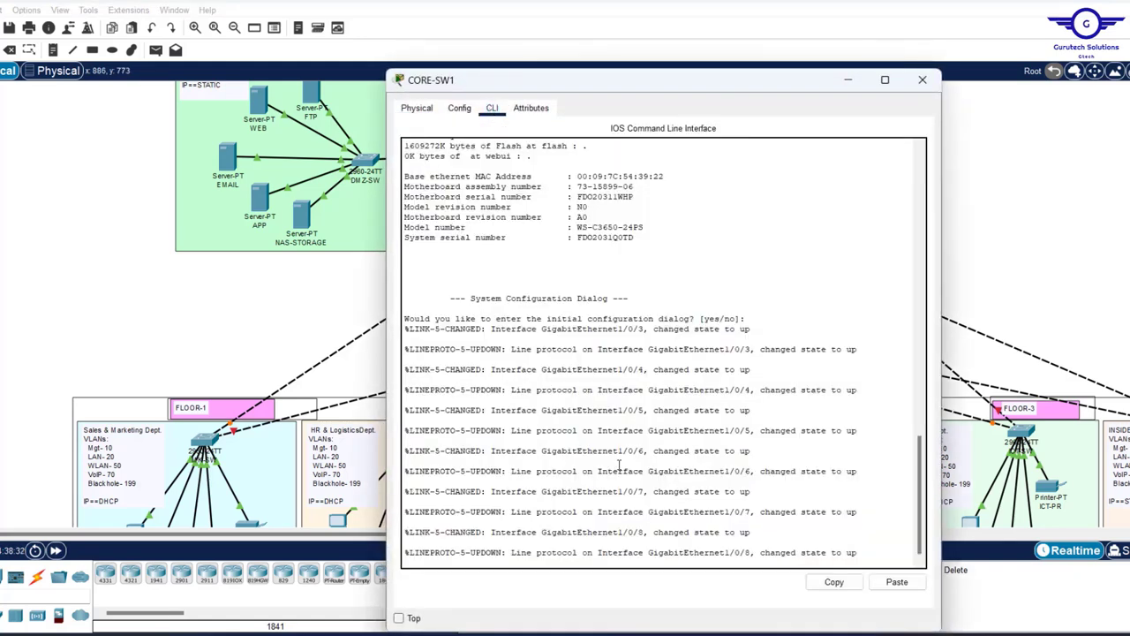
key("Return")
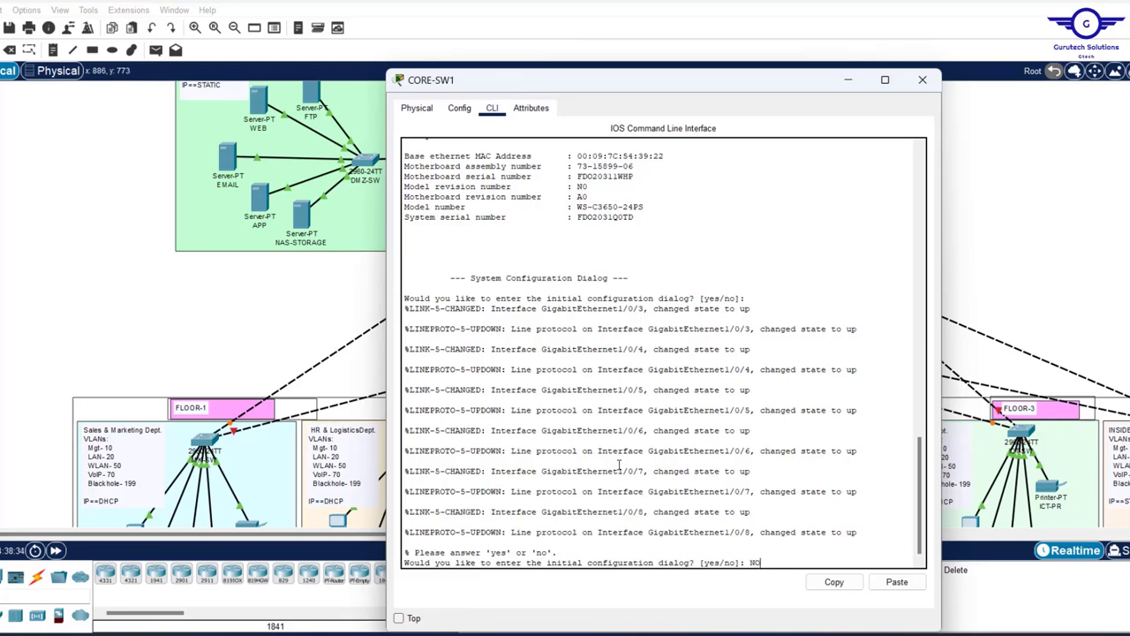
key("Return")
key("Return")
key("Return")
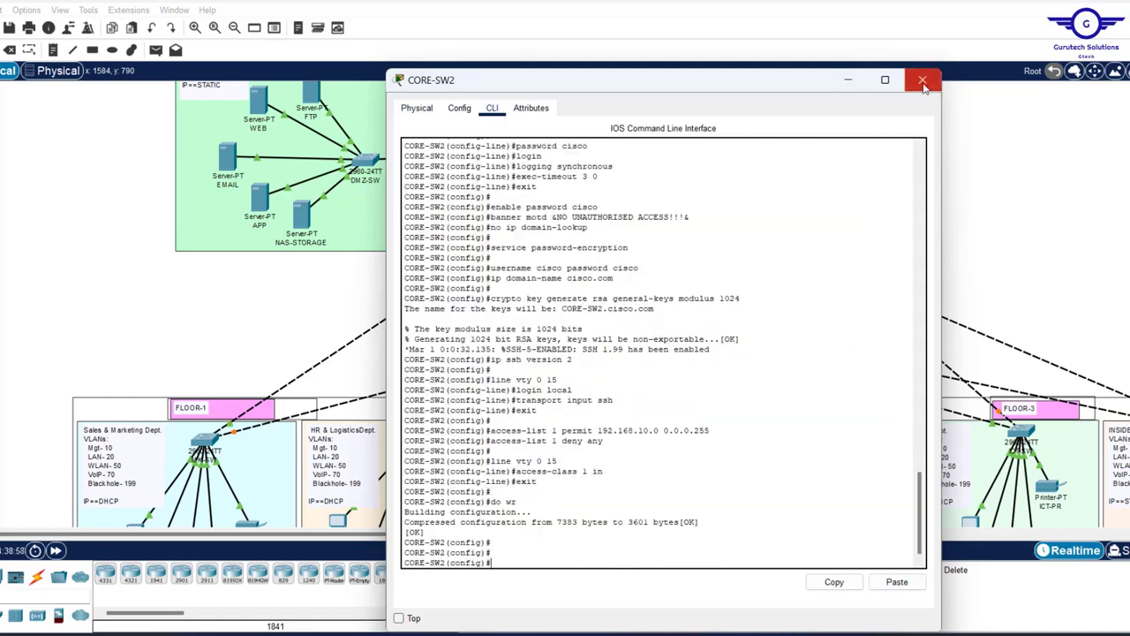
left_click(923, 82)
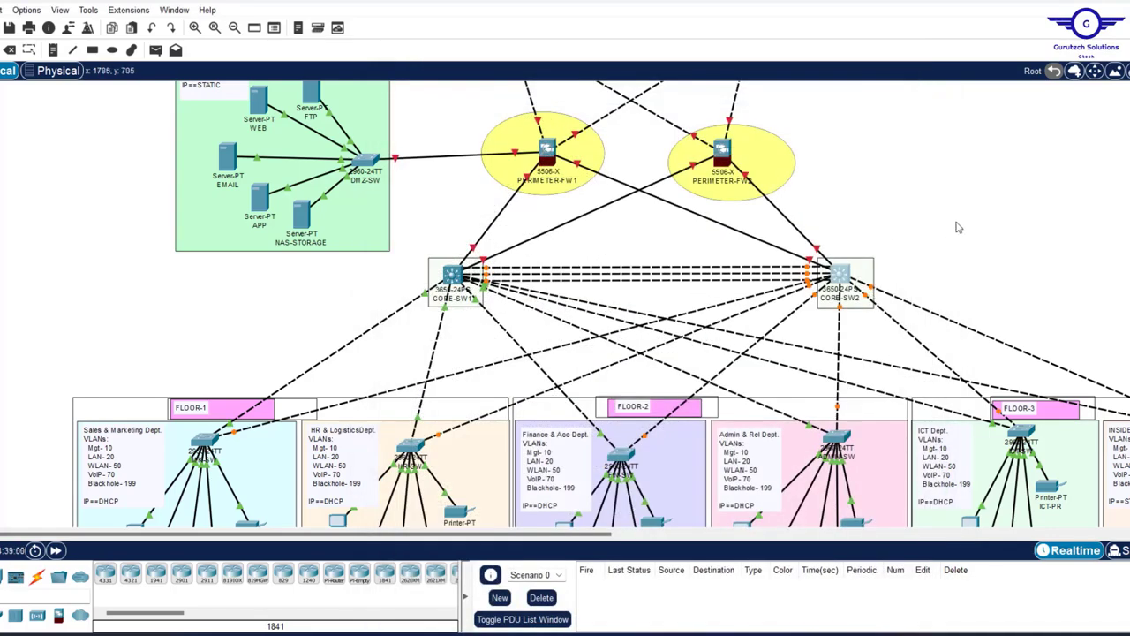
scroll(962, 218, "up", 3)
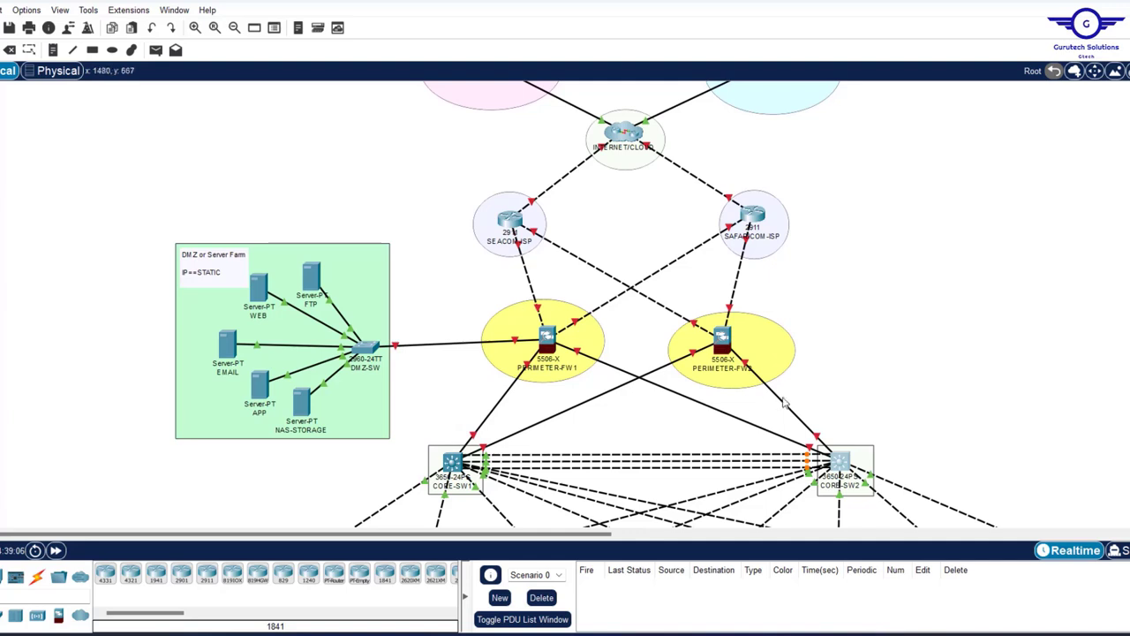
mouse_move(783, 402)
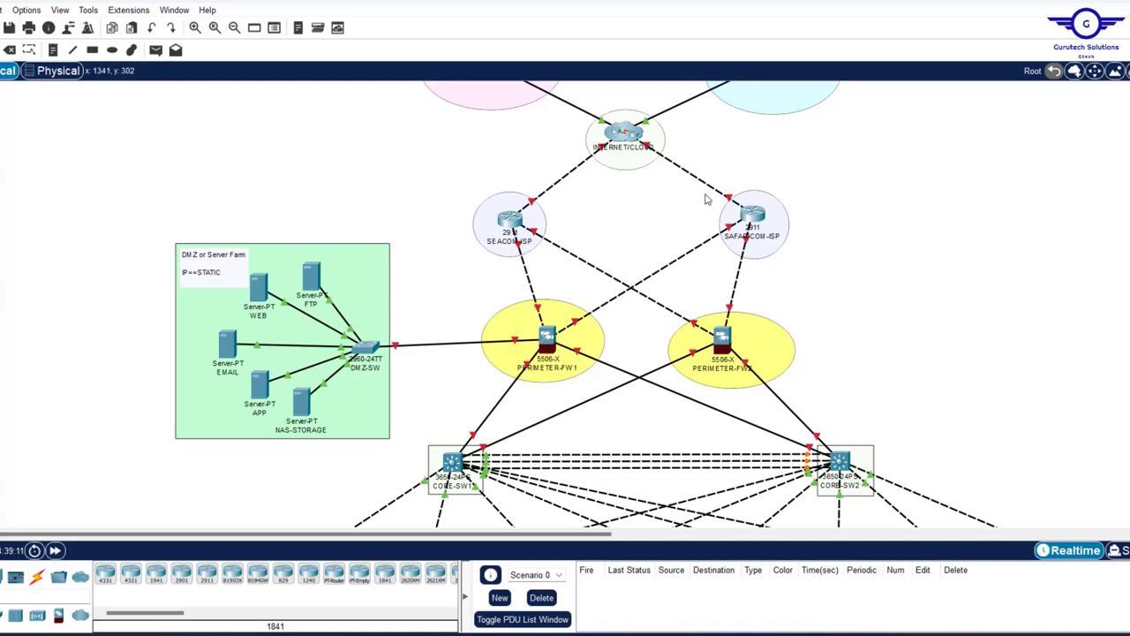
scroll(706, 199, "up", 1)
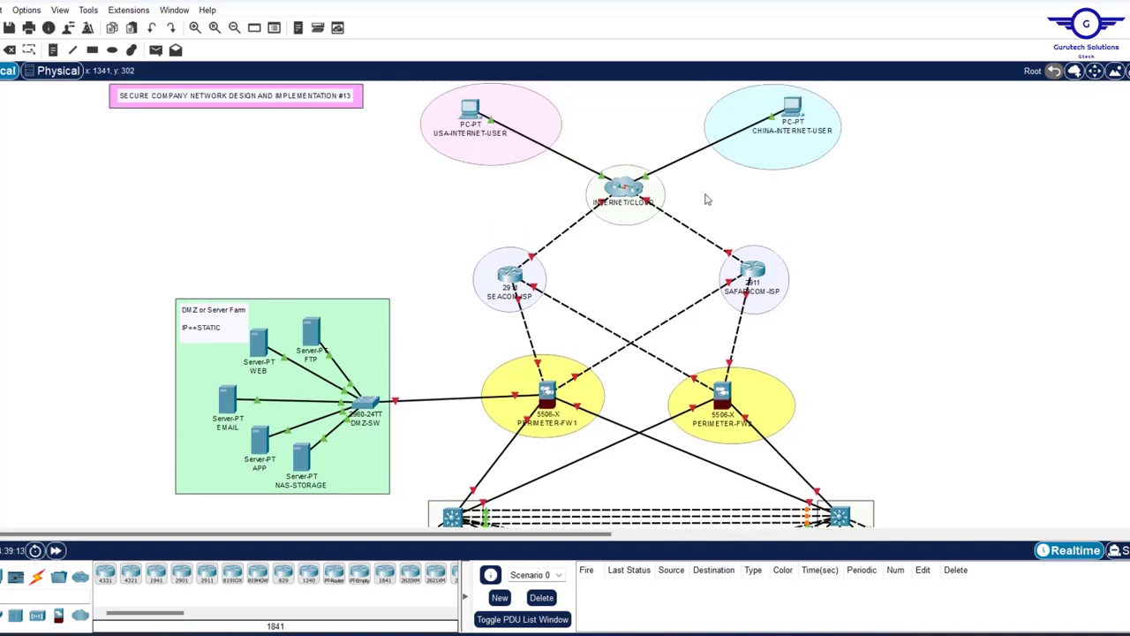
left_click_drag(444, 227, 819, 339)
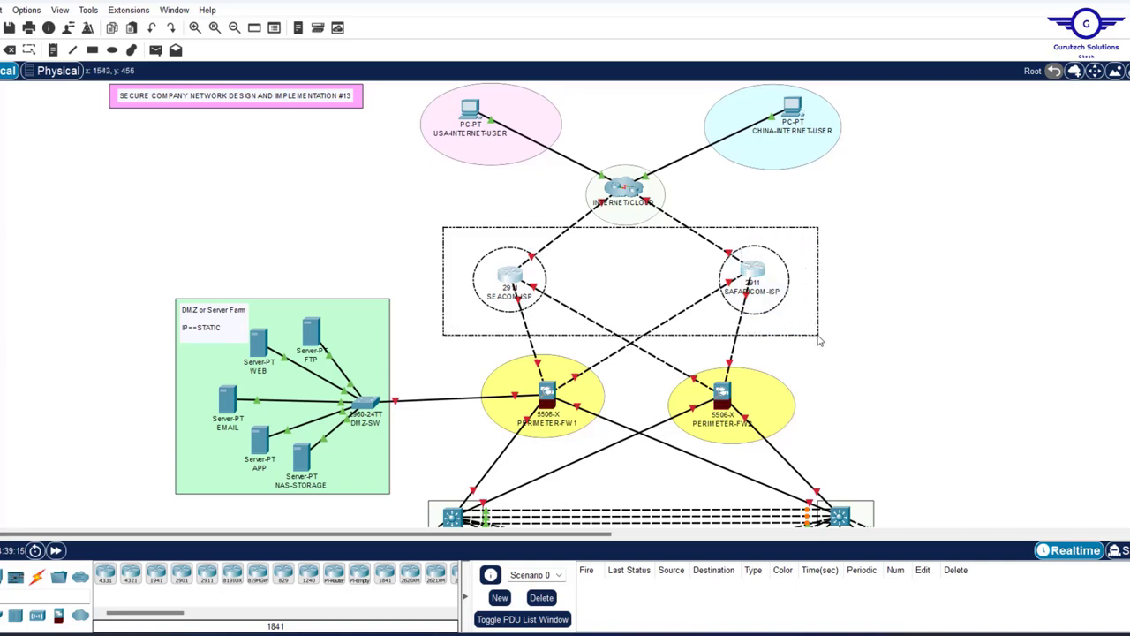
left_click_drag(401, 98, 867, 238)
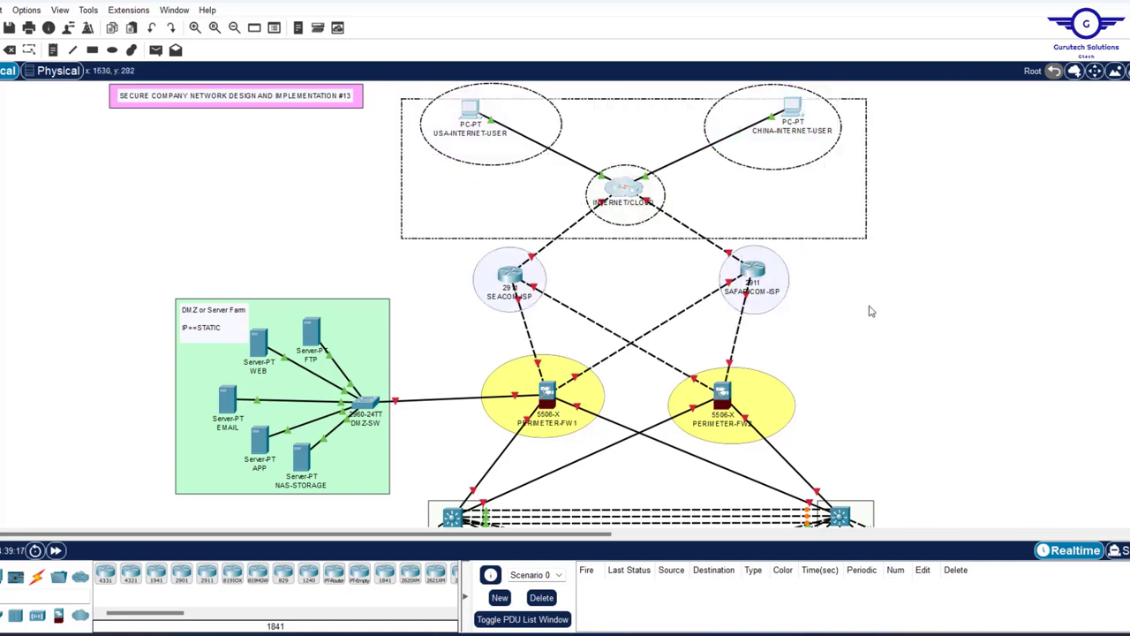
left_click_drag(870, 311, 840, 319)
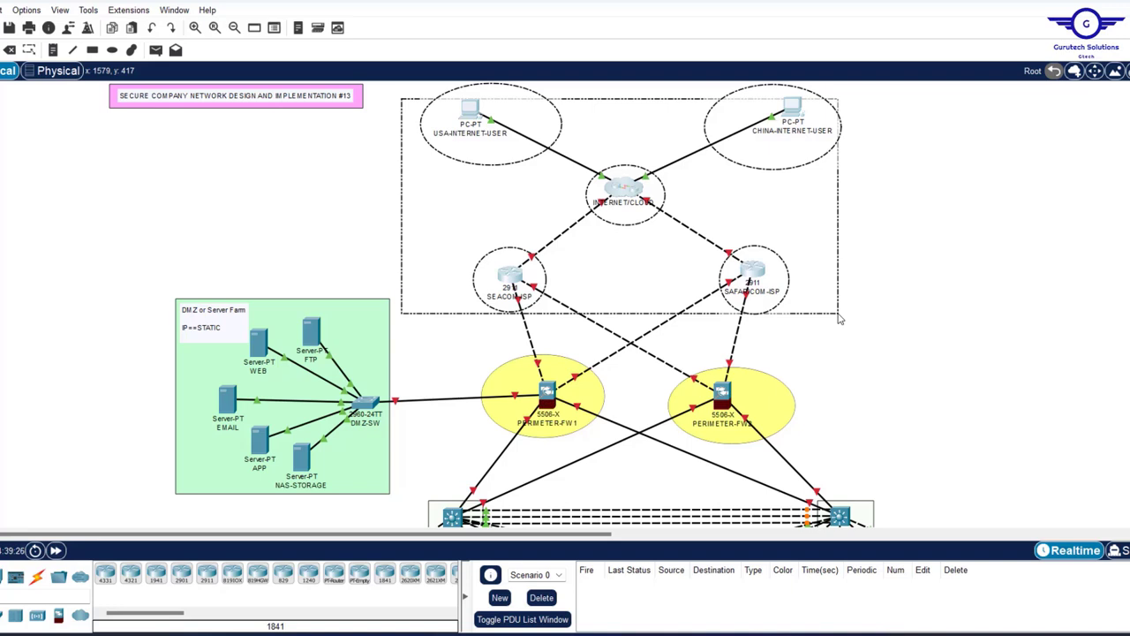
left_click_drag(840, 320, 840, 320)
scroll(951, 294, "down", 5)
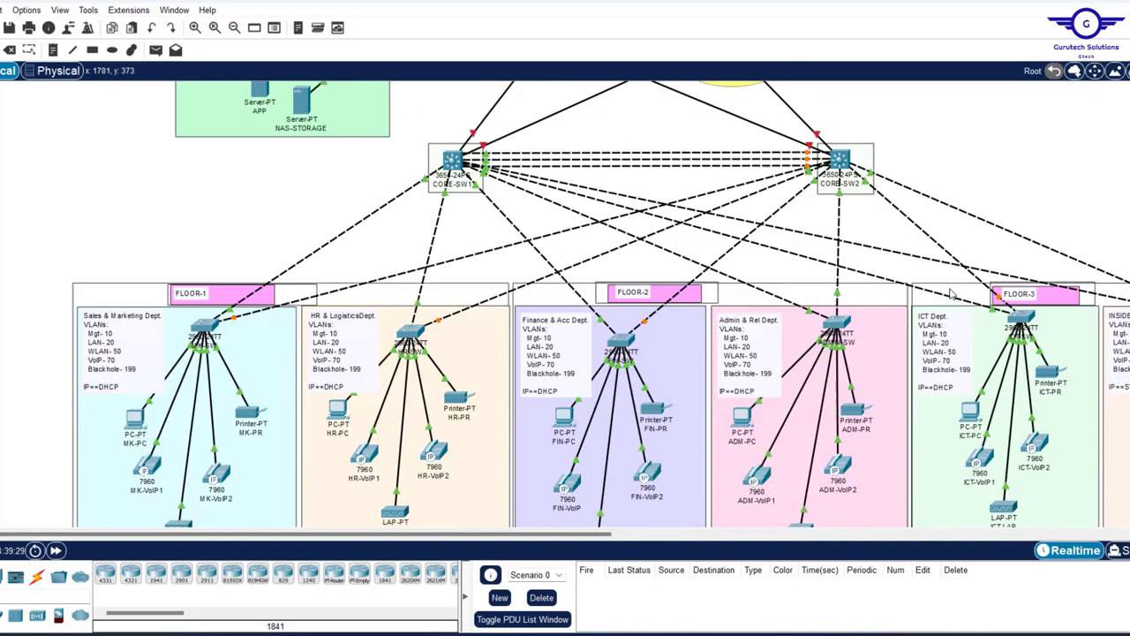
scroll(952, 294, "up", 3)
scroll(952, 294, "right", 5)
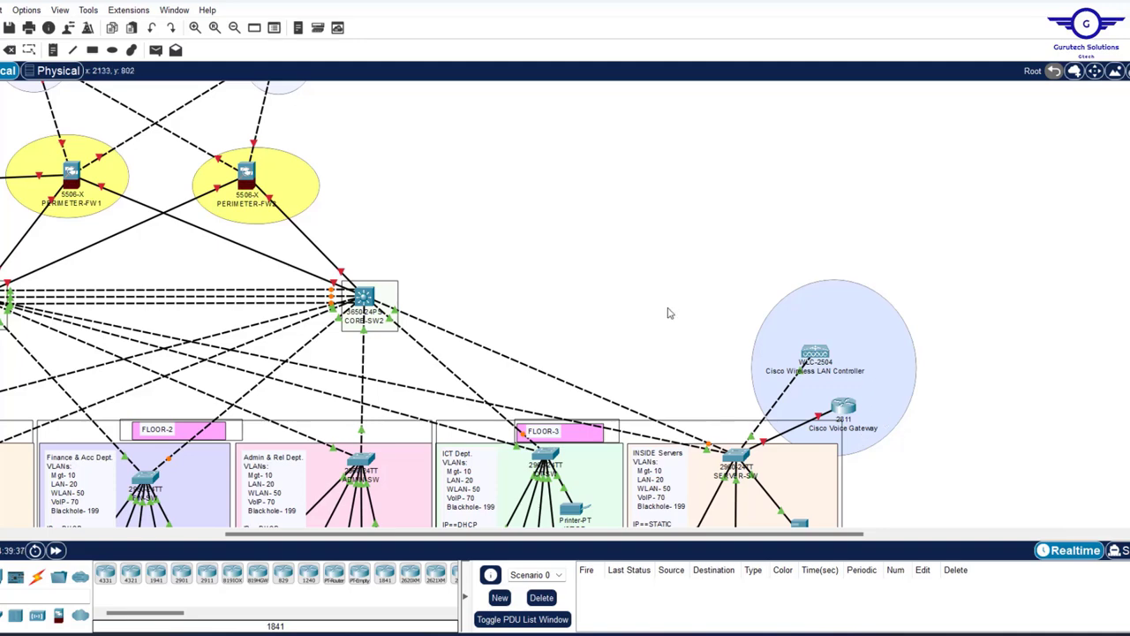
scroll(669, 314, "left", 5)
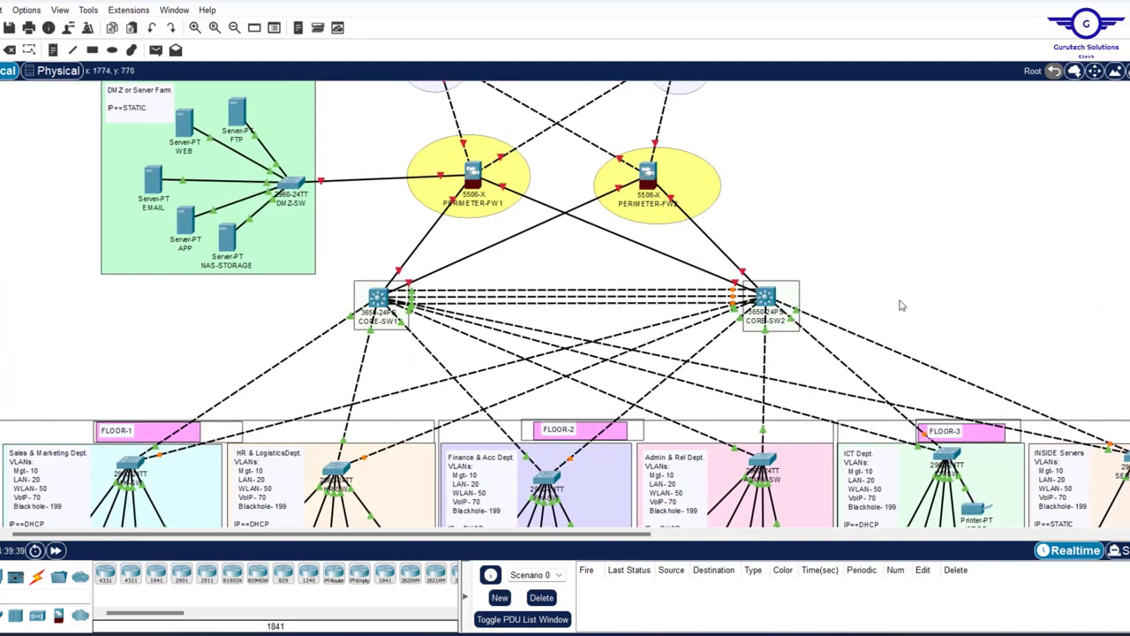
- Open the CONFIG STEPS notes and highlight step 2 on VLAN access and trunk ports
left_click(748, 618)
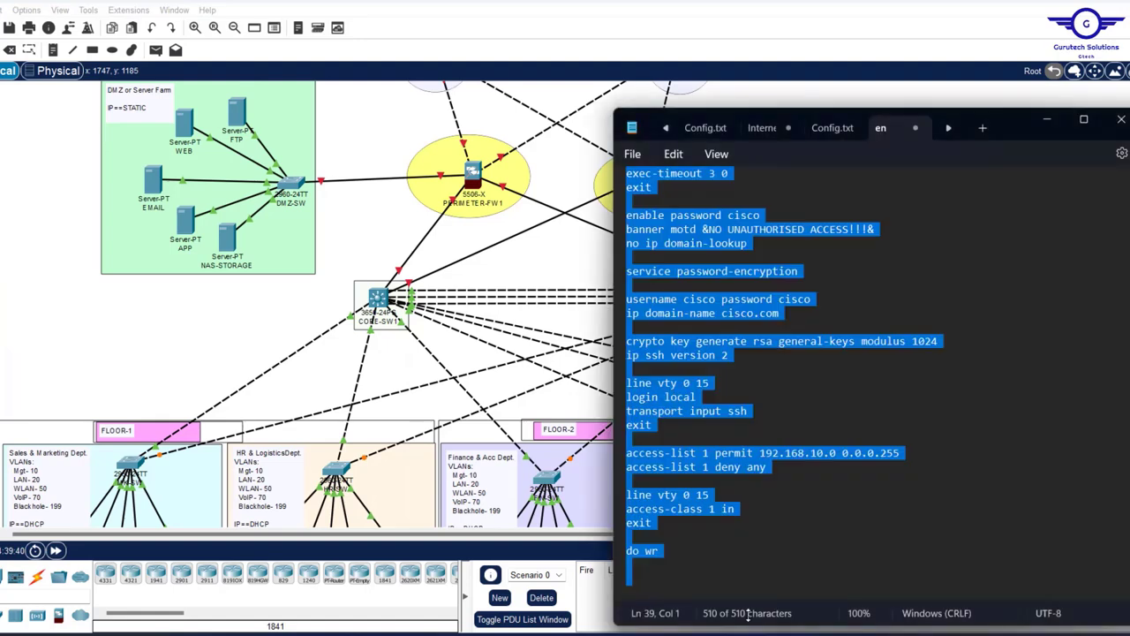
left_click(832, 130)
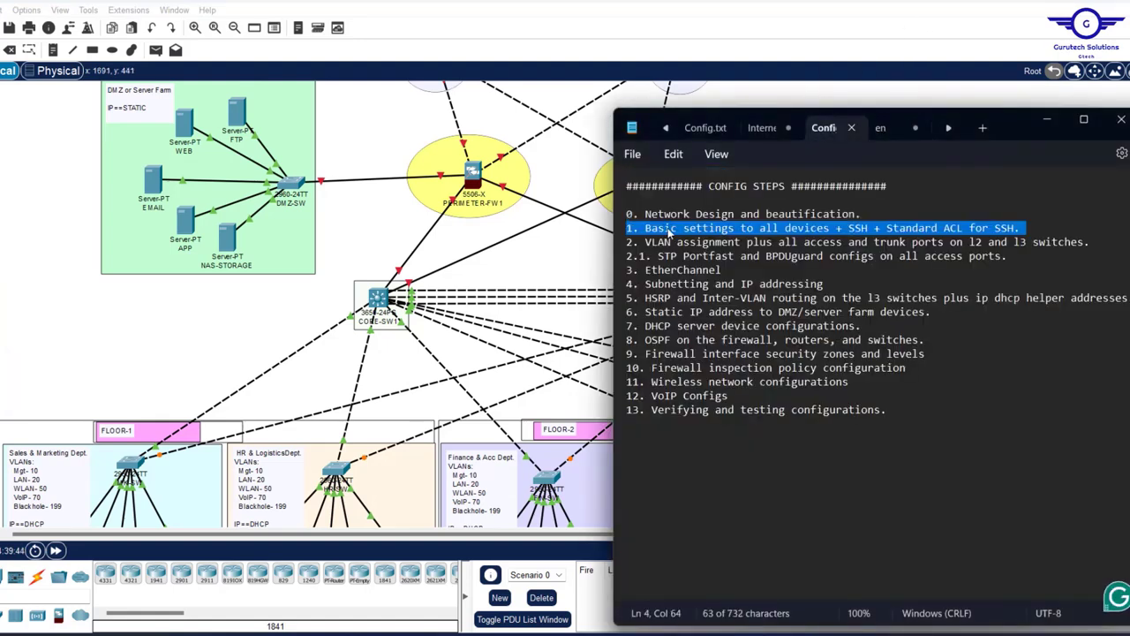
left_click(627, 244)
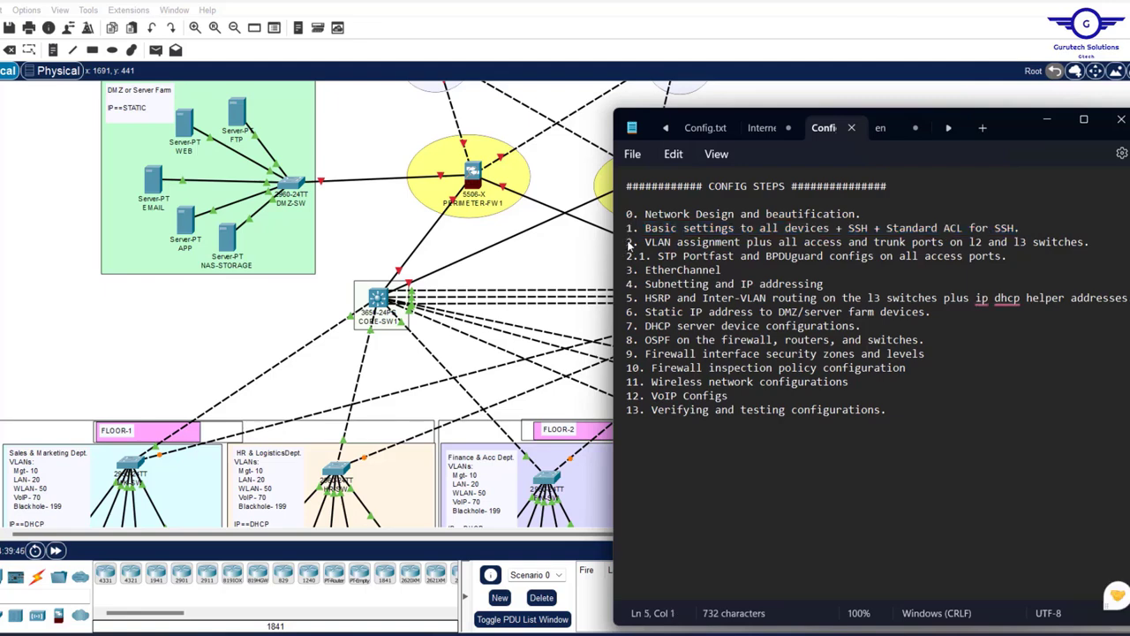
left_click_drag(629, 246, 1086, 249)
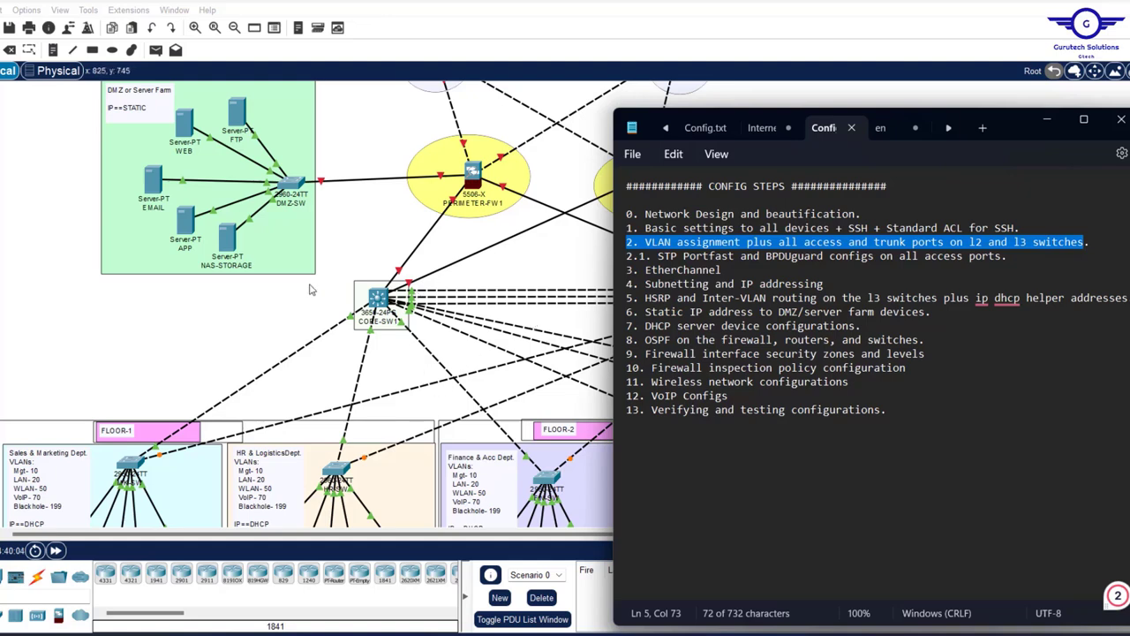
- Bring the campus topology forward and scroll until CORE-SW1/SW2 and FLOOR-1 to FLOOR-3 show
left_click(245, 325)
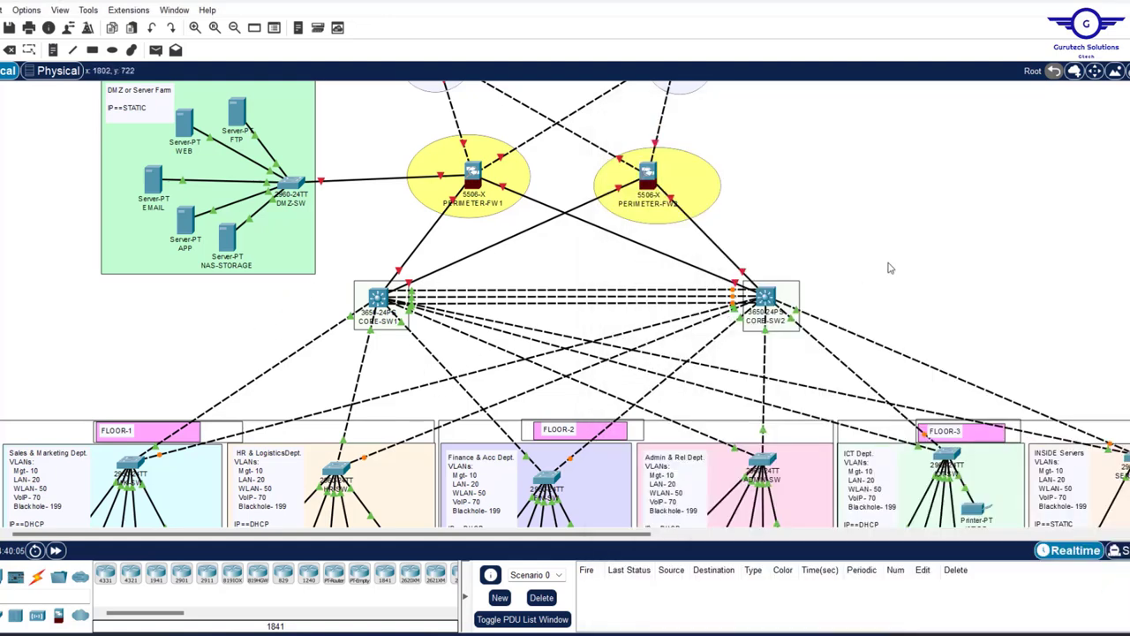
scroll(890, 268, "down", 5)
scroll(891, 269, "down", 2)
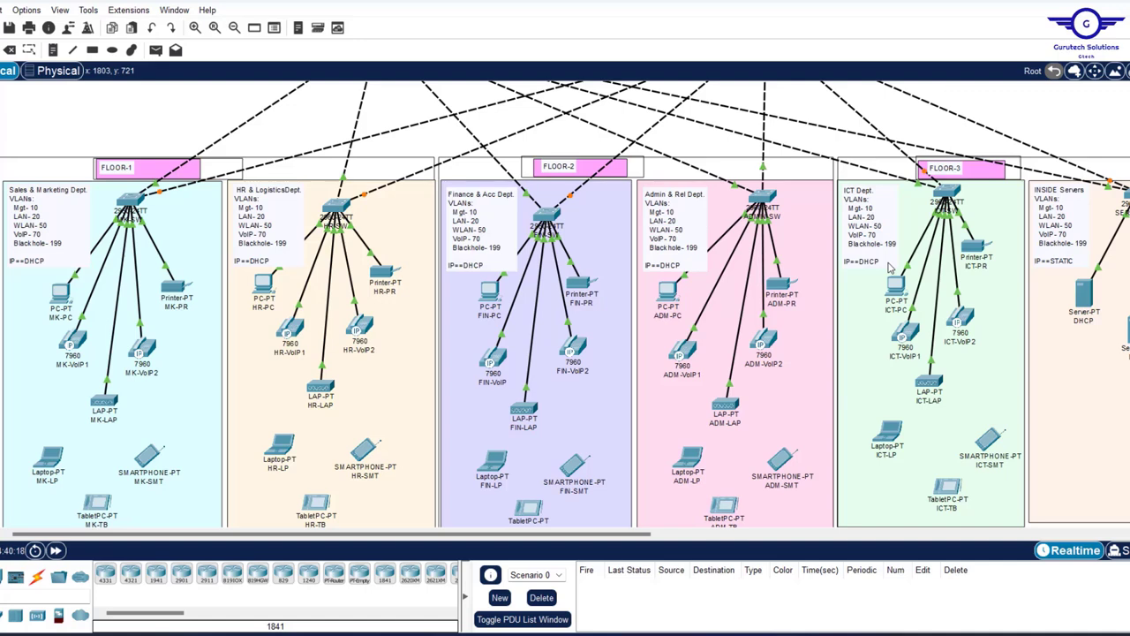
scroll(890, 267, "up", 3)
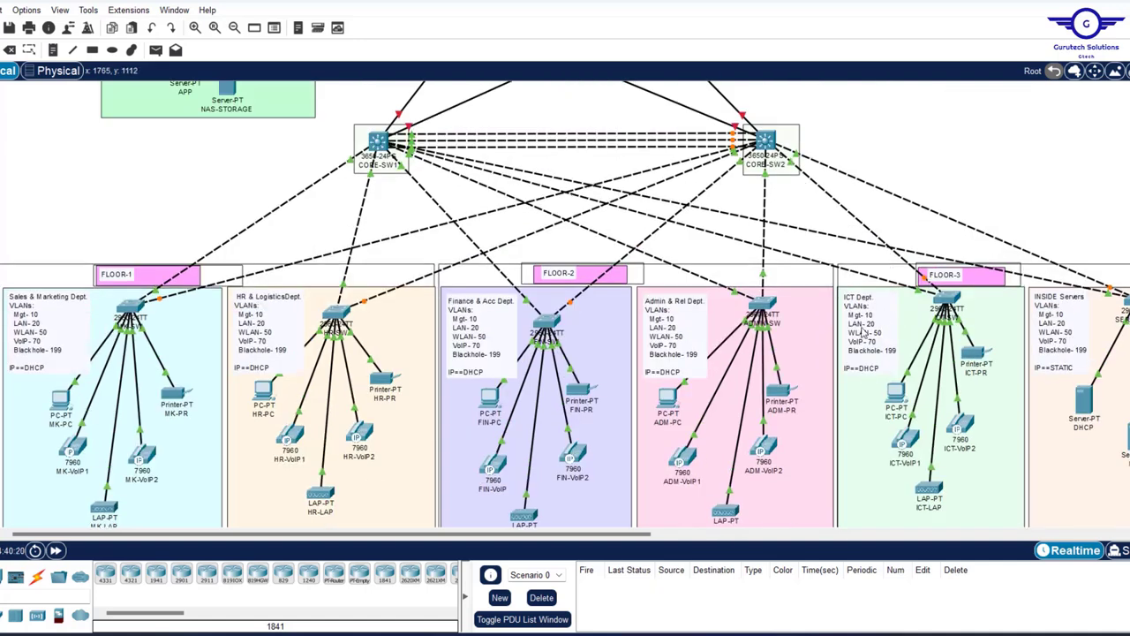
scroll(778, 257, "down", 3)
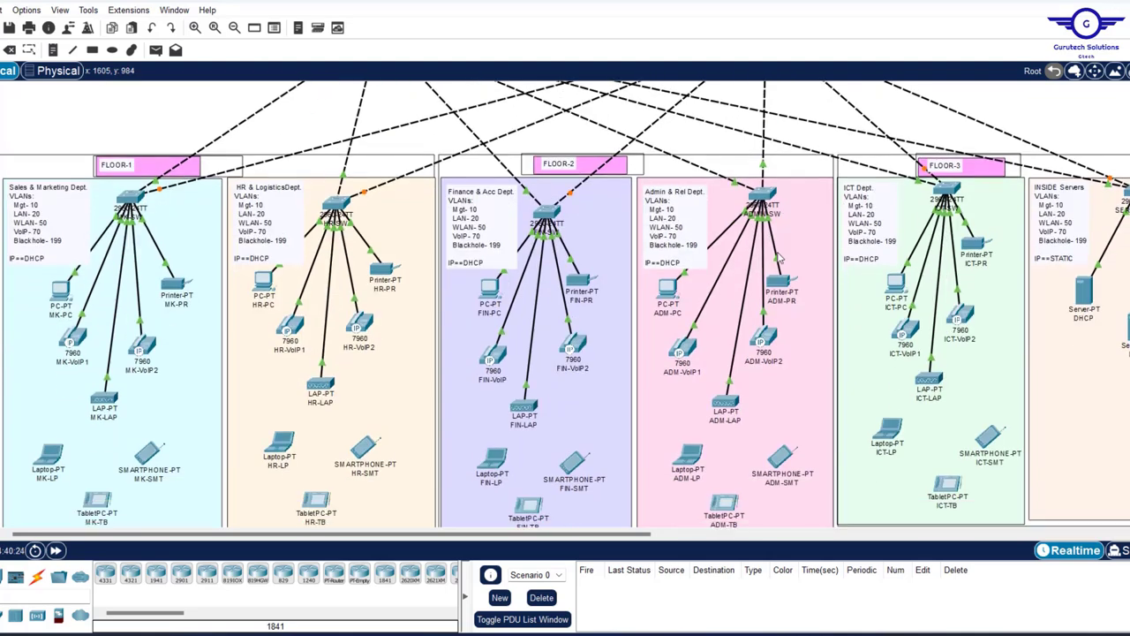
scroll(780, 256, "up", 1)
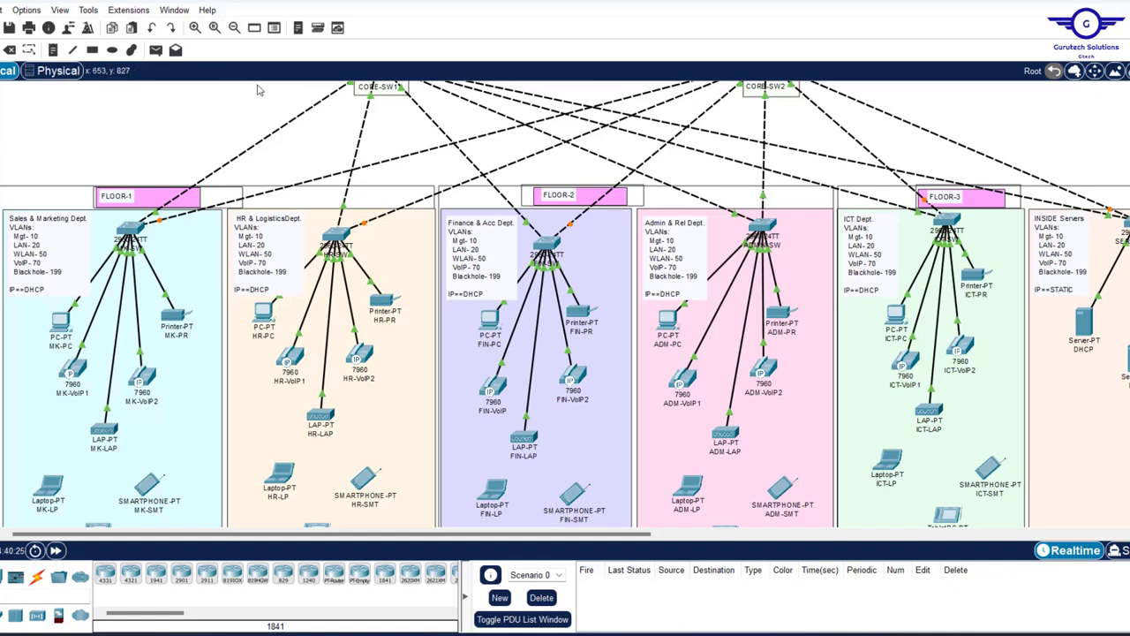
scroll(201, 155, "up", 3)
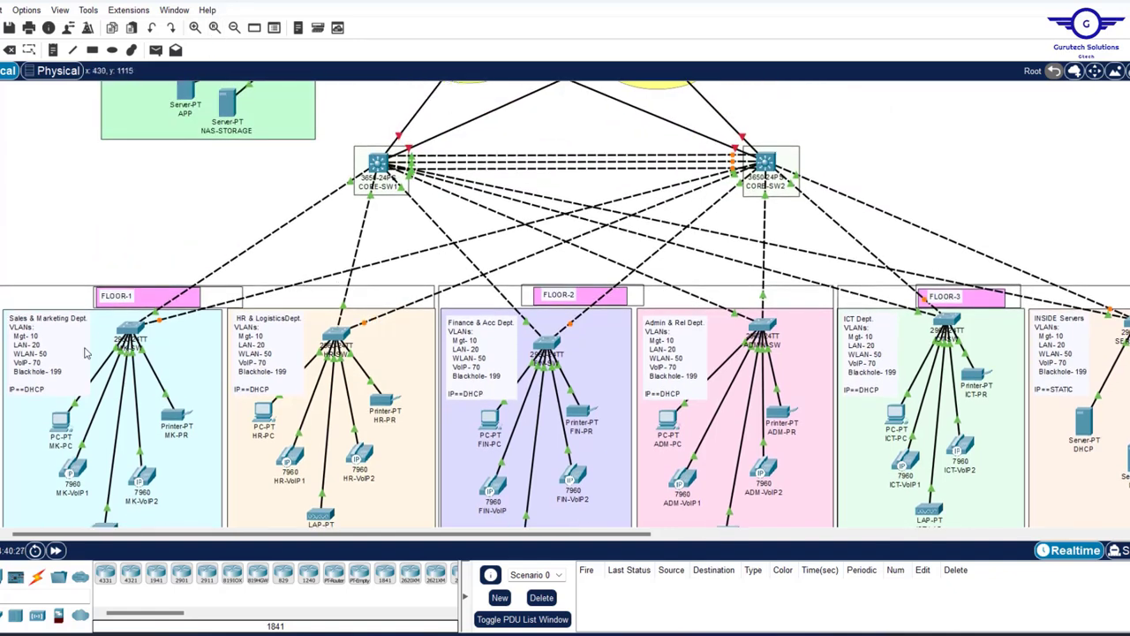
scroll(163, 283, "down", 1)
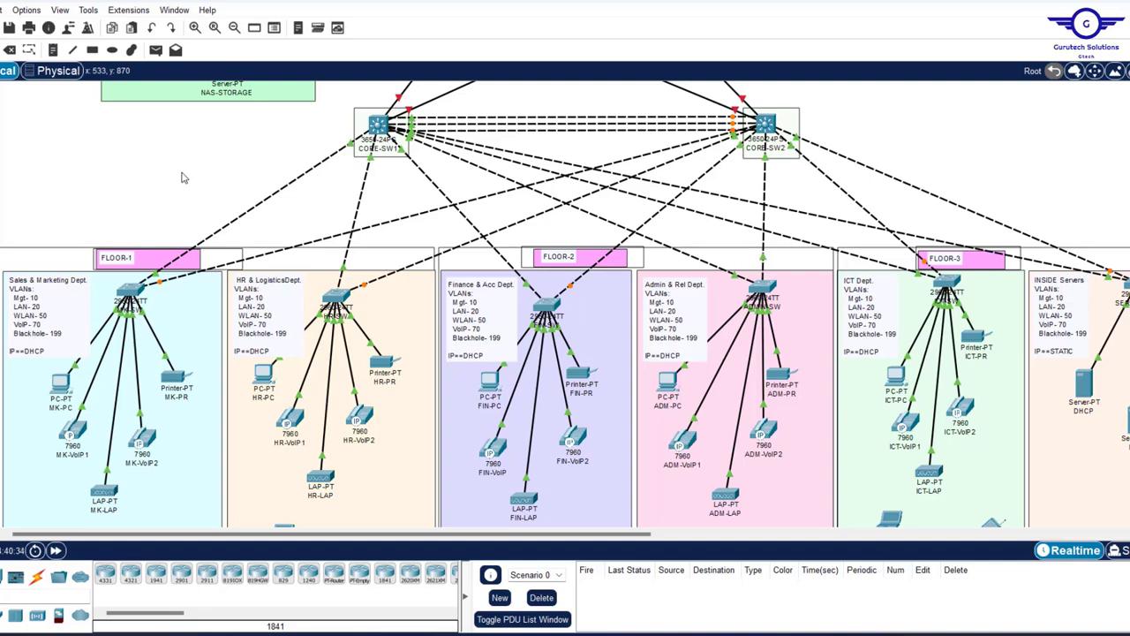
- Open the MK-SW device window, wake its console and view ports FastEthernet0/7 and 0/5
mouse_move(159, 285)
left_click(131, 295)
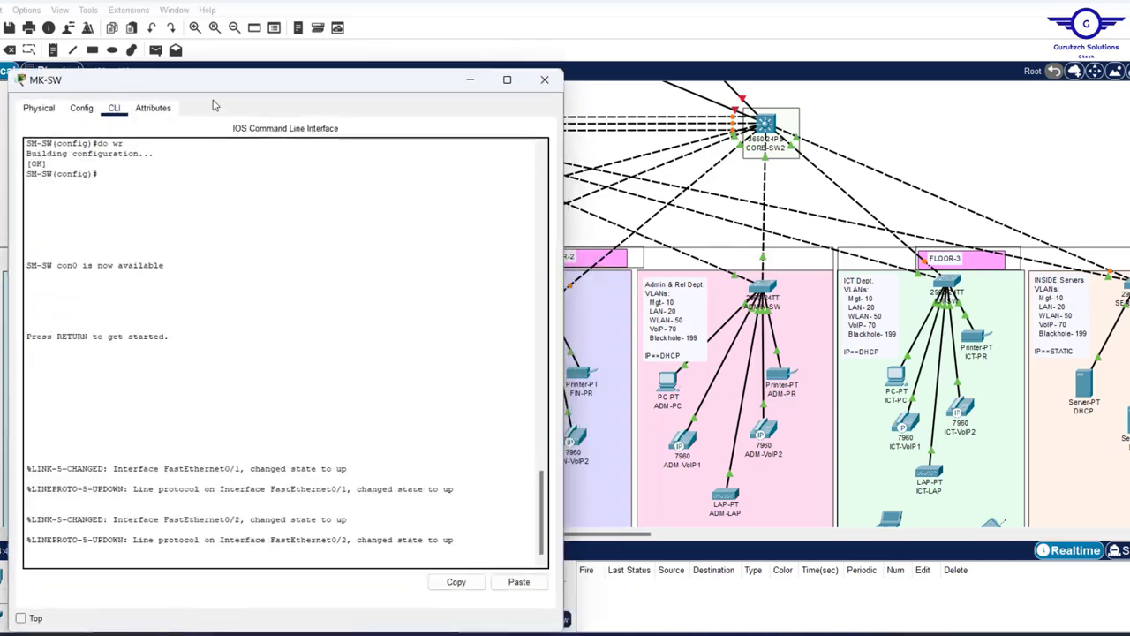
left_click_drag(193, 82, 531, 49)
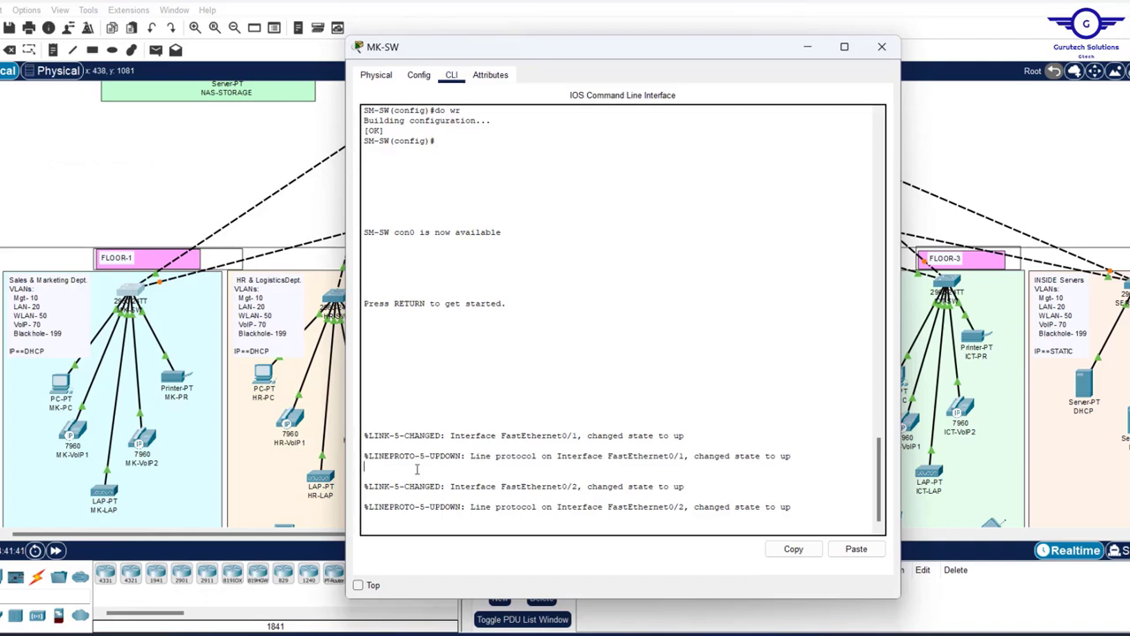
key("Return")
key("Return")
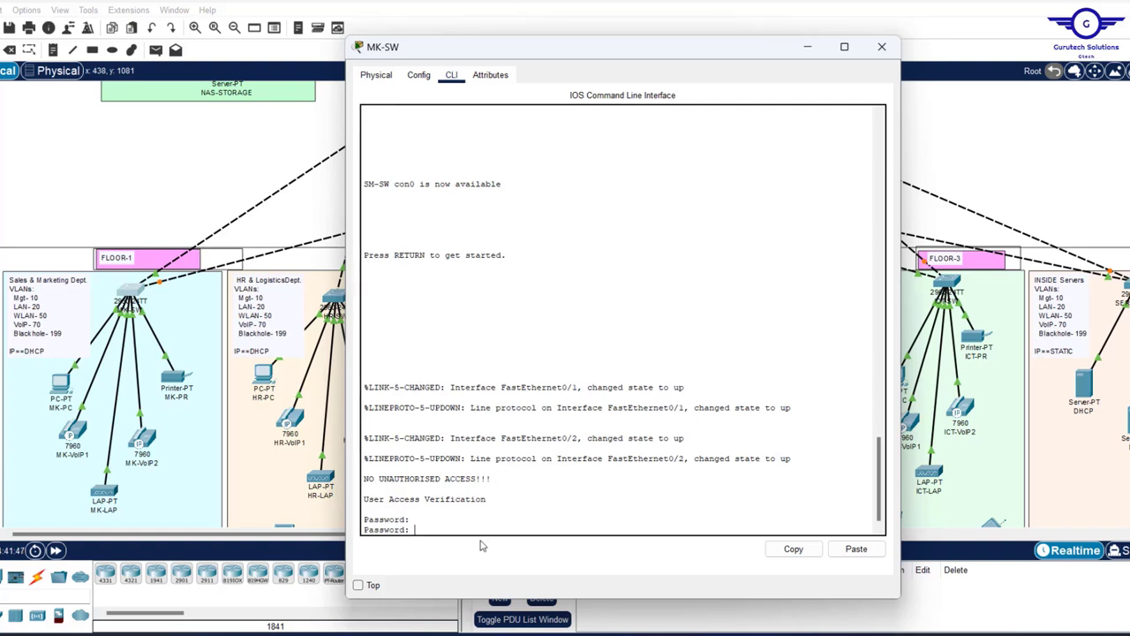
left_click(420, 76)
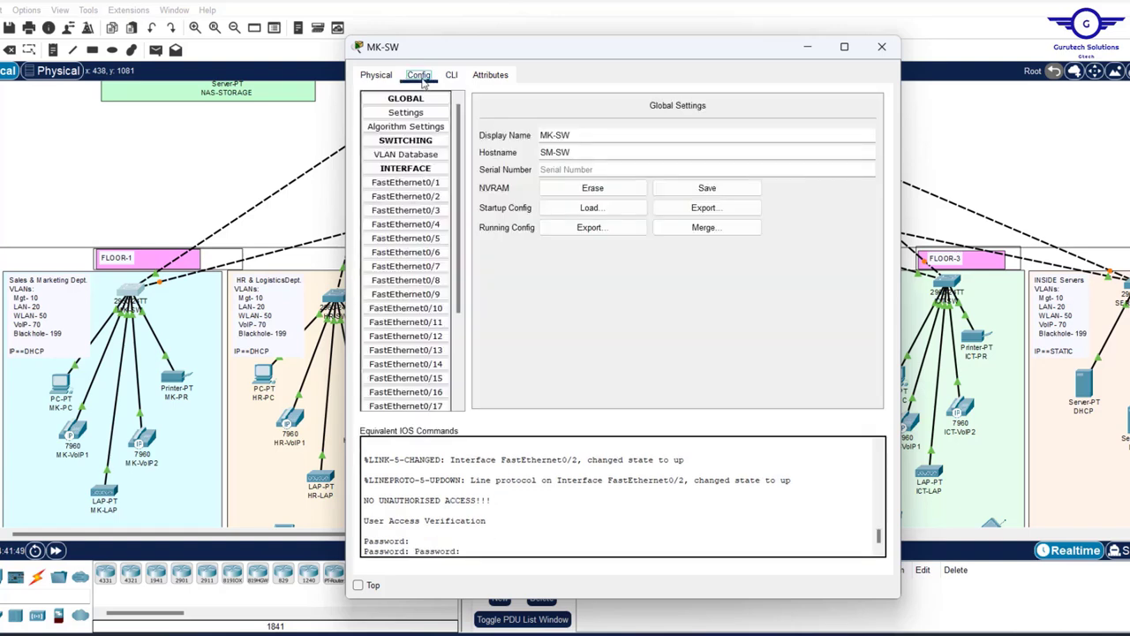
left_click(406, 265)
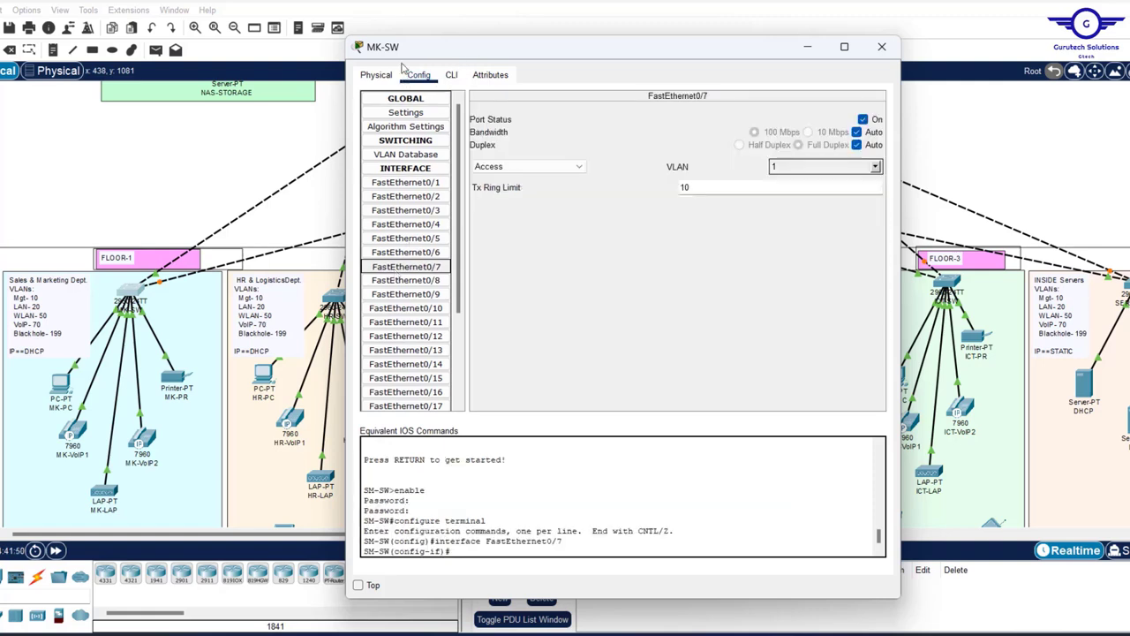
left_click(402, 239)
- Exit to the global configuration prompt in the CLI and keep the switch window on top
left_click(451, 75)
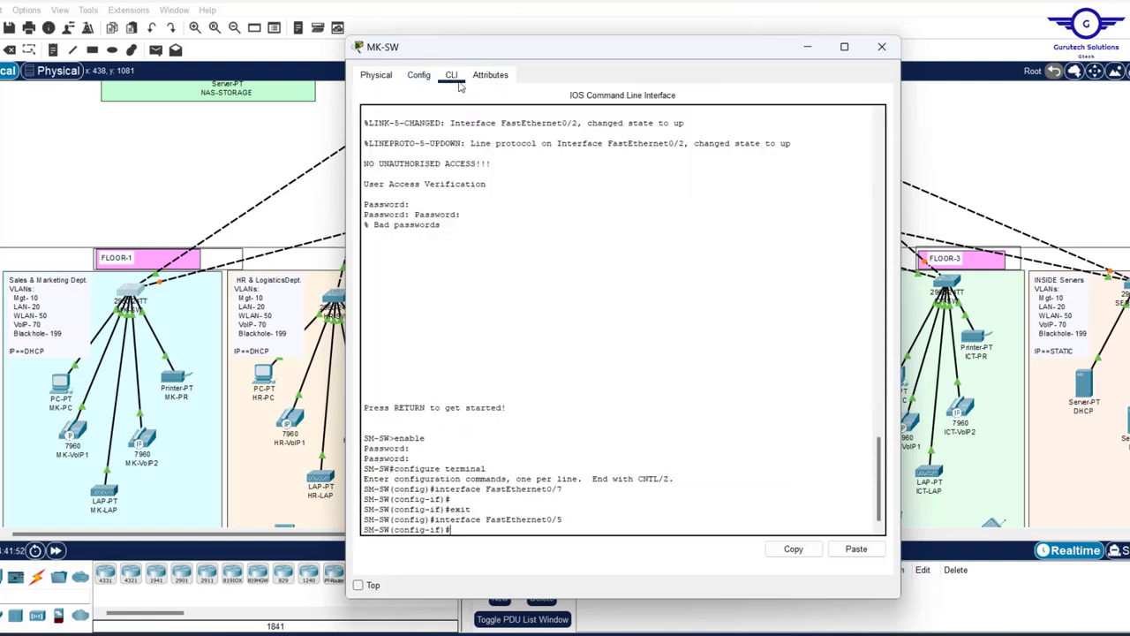
type("EXIT")
key("Return")
key("Return")
key("Return")
key("Return")
key("Return")
key("Return")
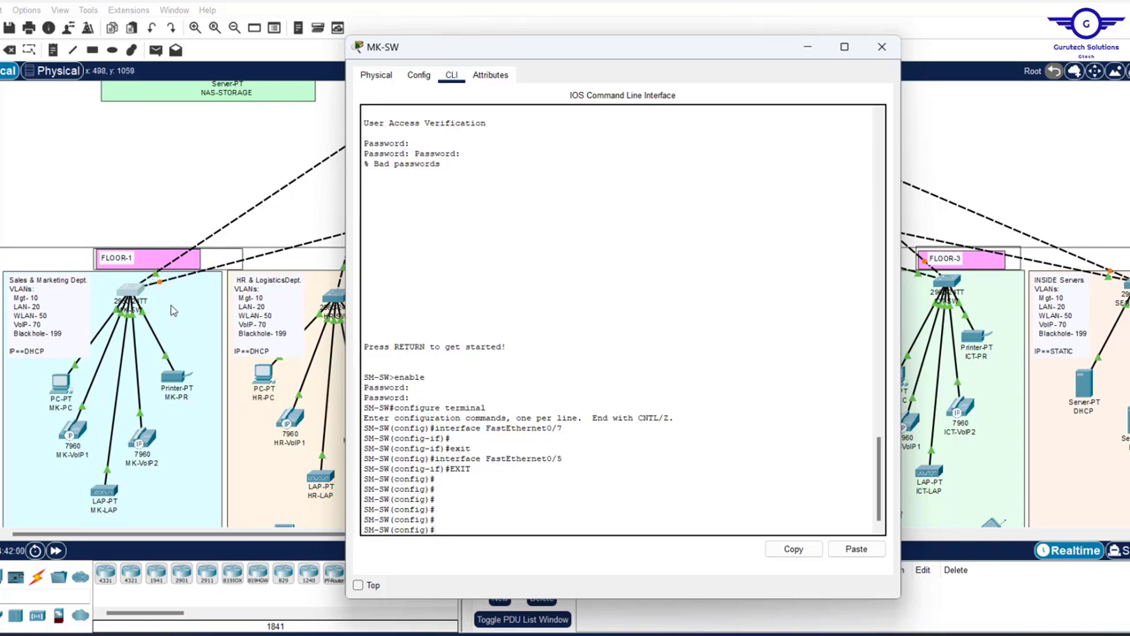
left_click(359, 586)
left_click(182, 193)
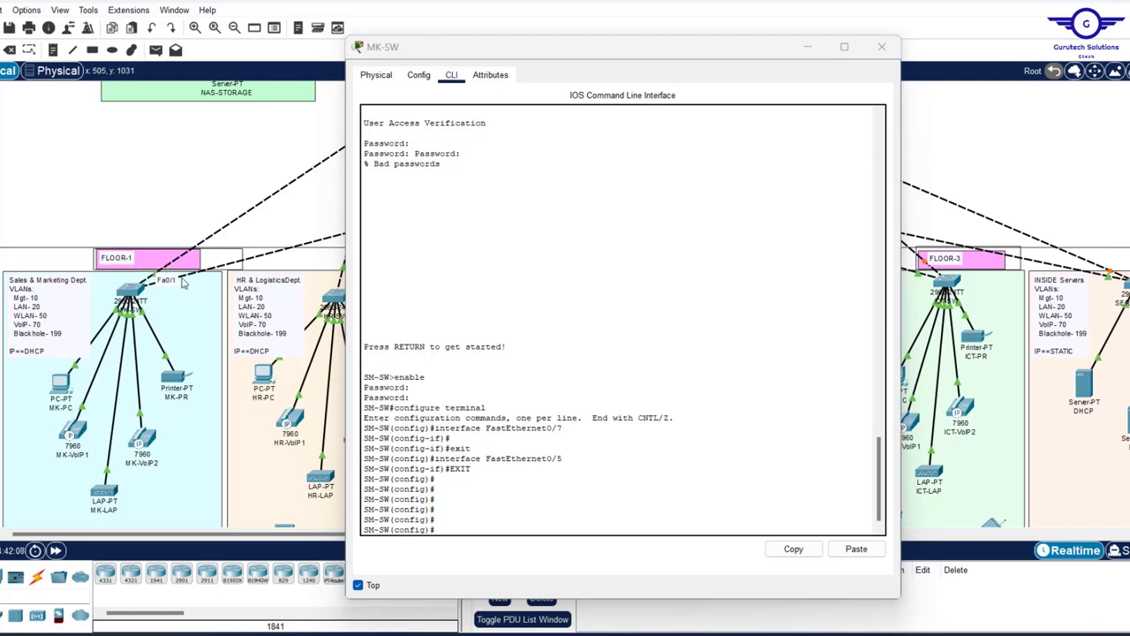
left_click(444, 525)
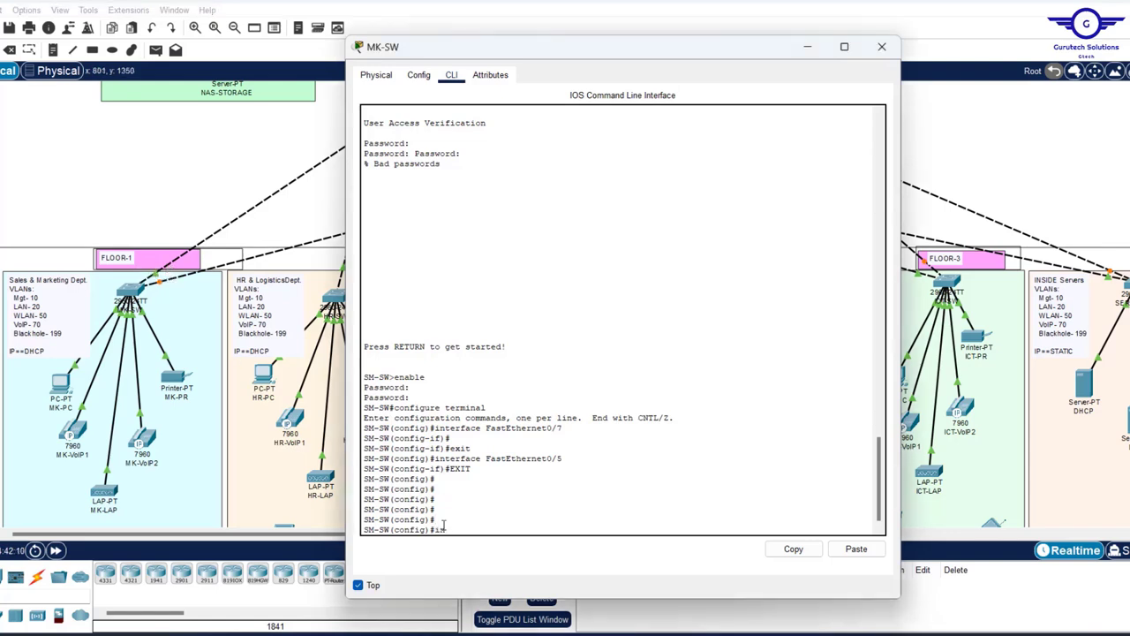
- Set interface range fa0/1-2 to switchport mode trunk, then exit to global config
type("int range fa0/1-2")
key("Return")
type("swit")
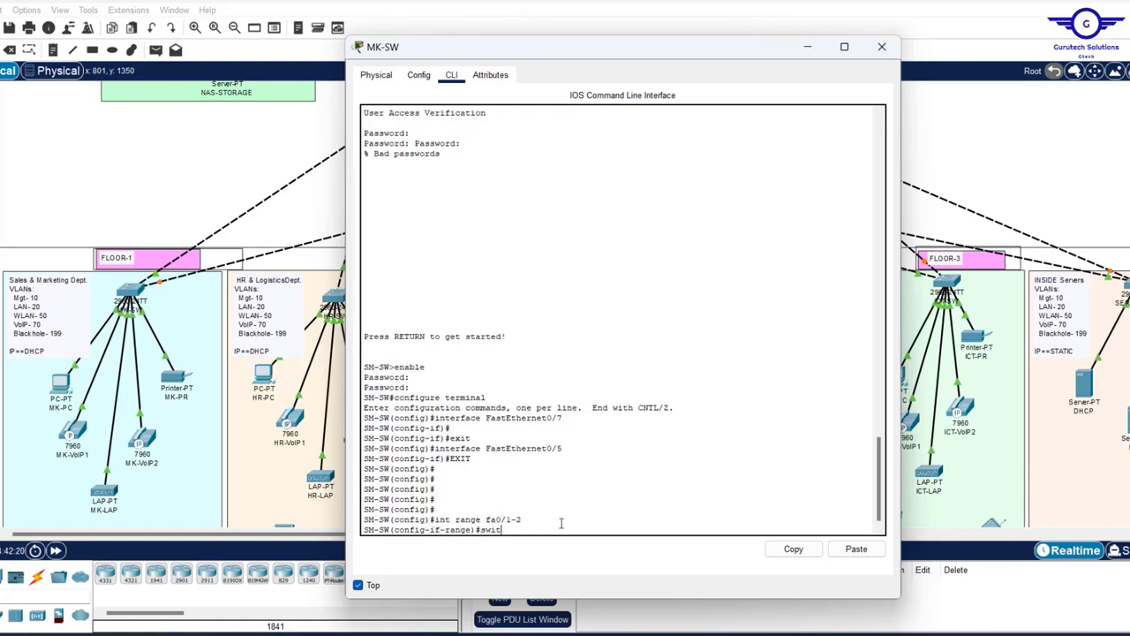
key("Tab")
type("m")
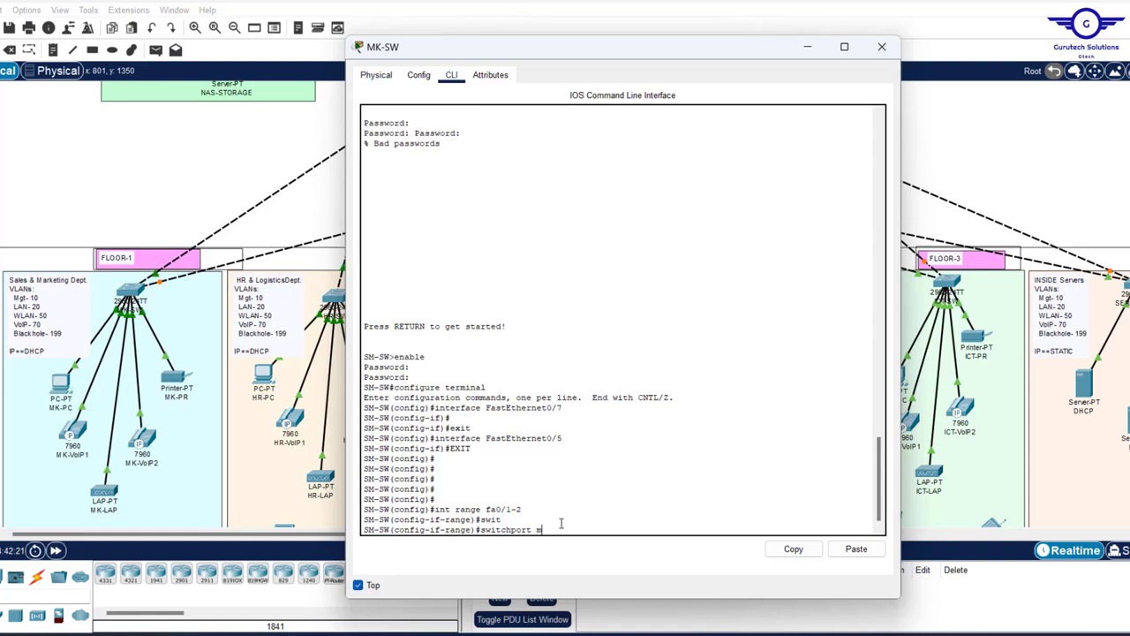
key("Tab")
type("tr")
key("Tab")
key("Return")
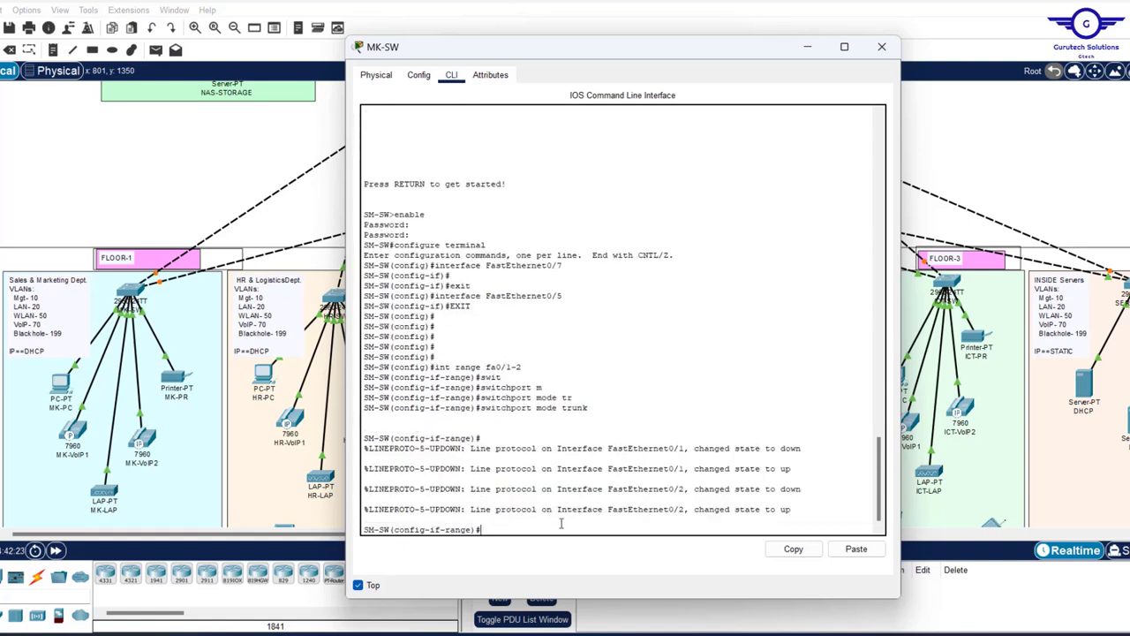
type("ex")
key("Return")
key("Return")
key("Return")
key("Return")
key("Return")
key("Return")
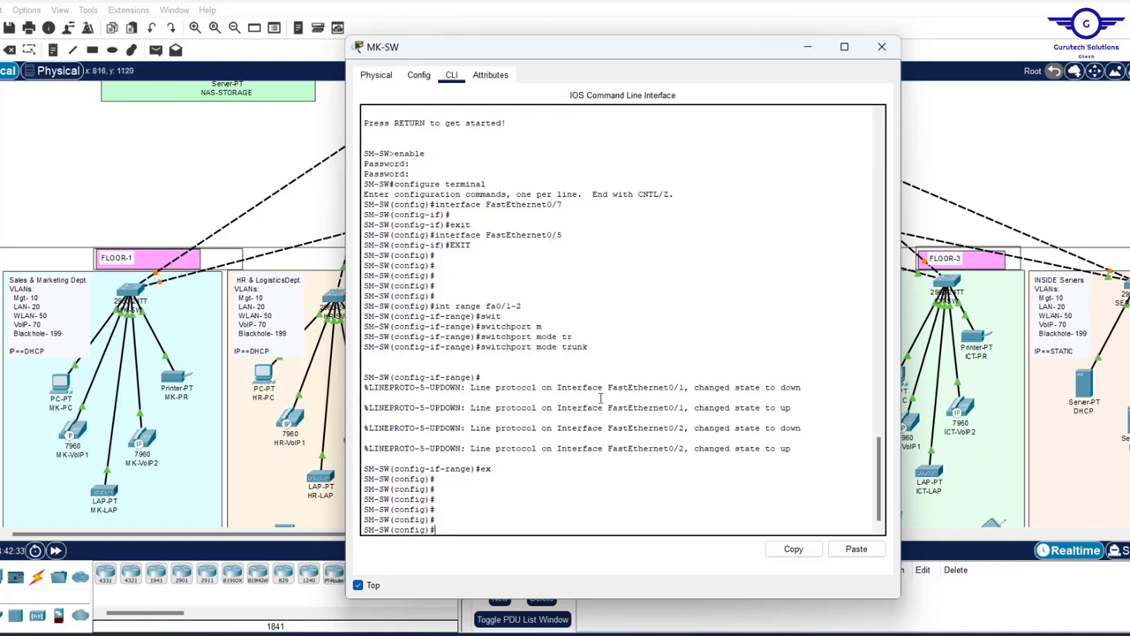
- Create VLAN 10 named MGT and VLAN 20 named LAN
type("lan 10")
key("Return")
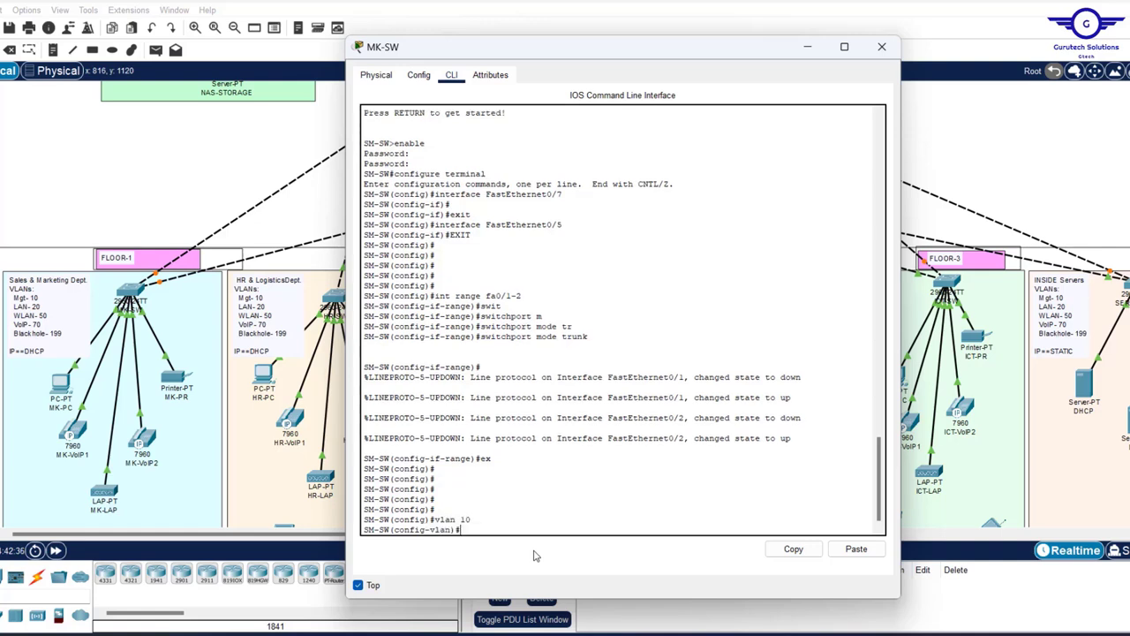
type("name MGT")
key("Return")
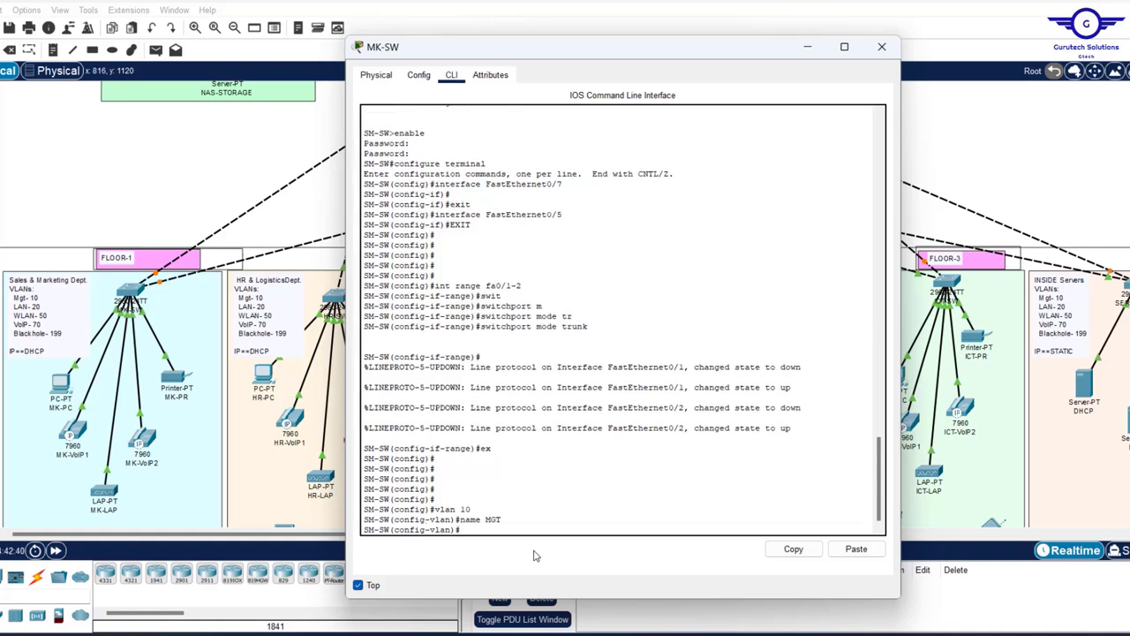
type("VLAN 20")
key("Return")
type("N")
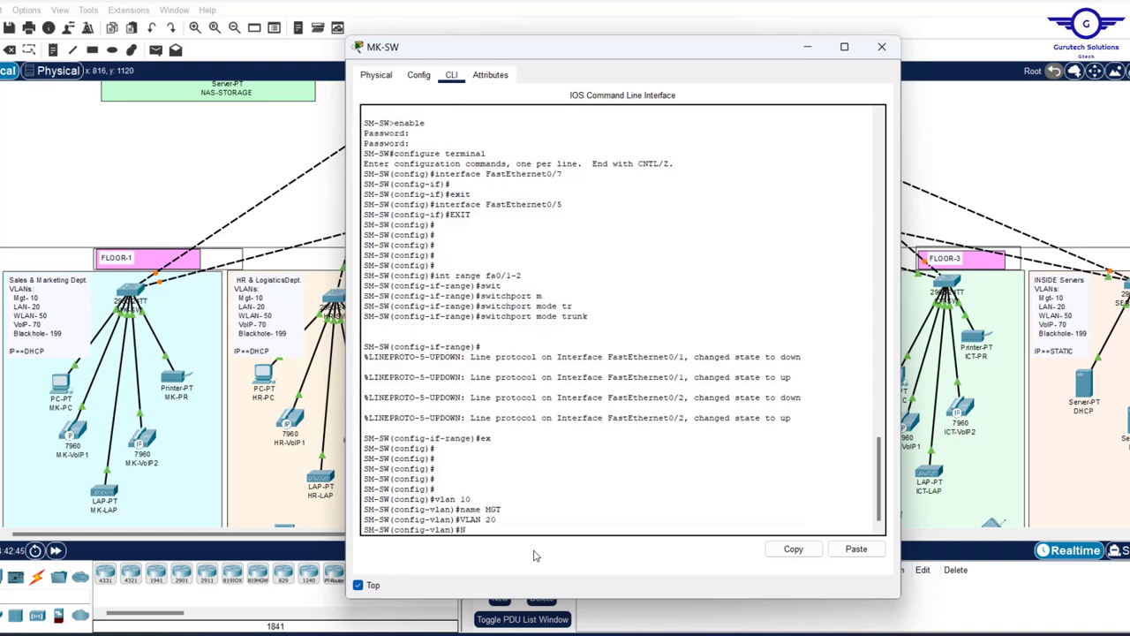
type("AME LAN")
key("Return")
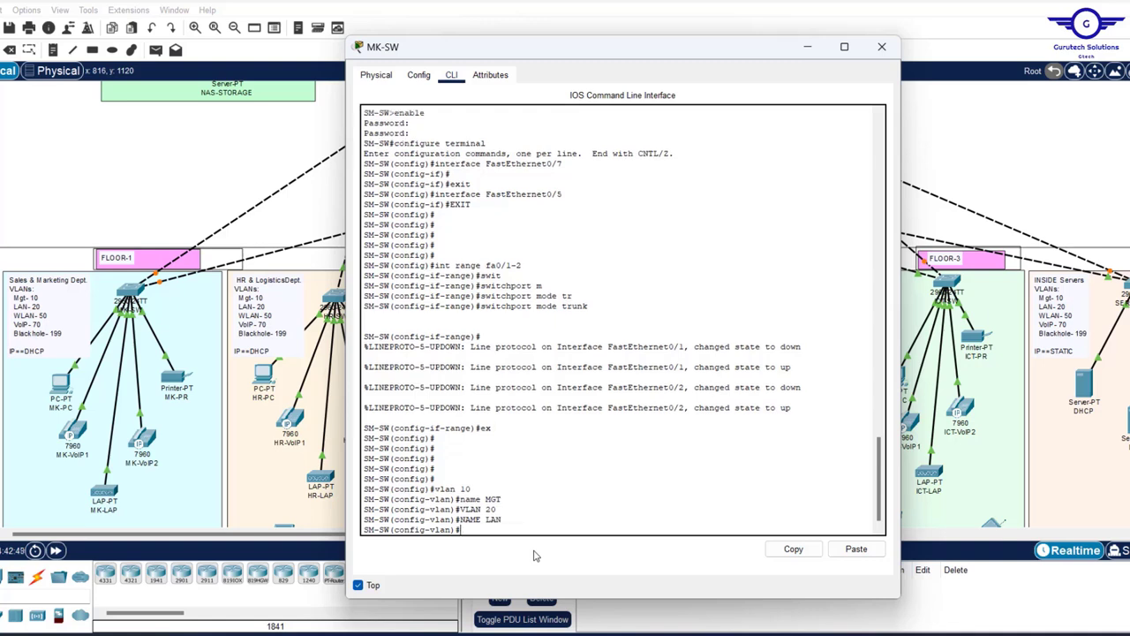
key("Return")
key("Return")
key("Return")
- Create VLAN 50 named WLAN and VLAN 70 named VOIP
type("VL")
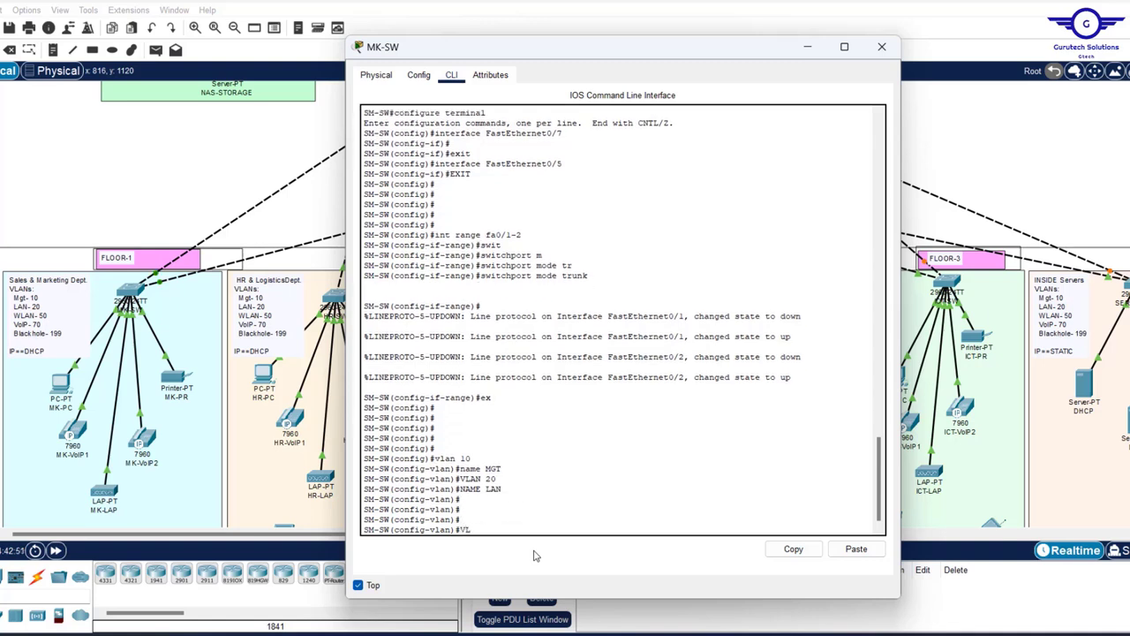
type("AN 50")
key("Return")
type("NA")
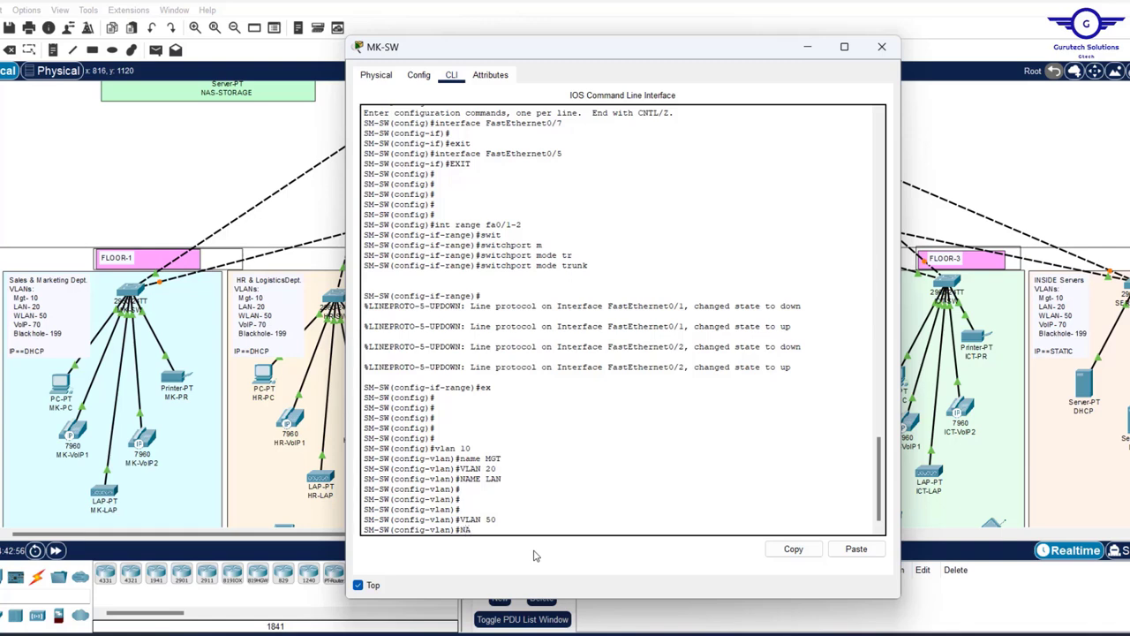
type("ME WLAN")
key("Return")
key("Return")
key("Return")
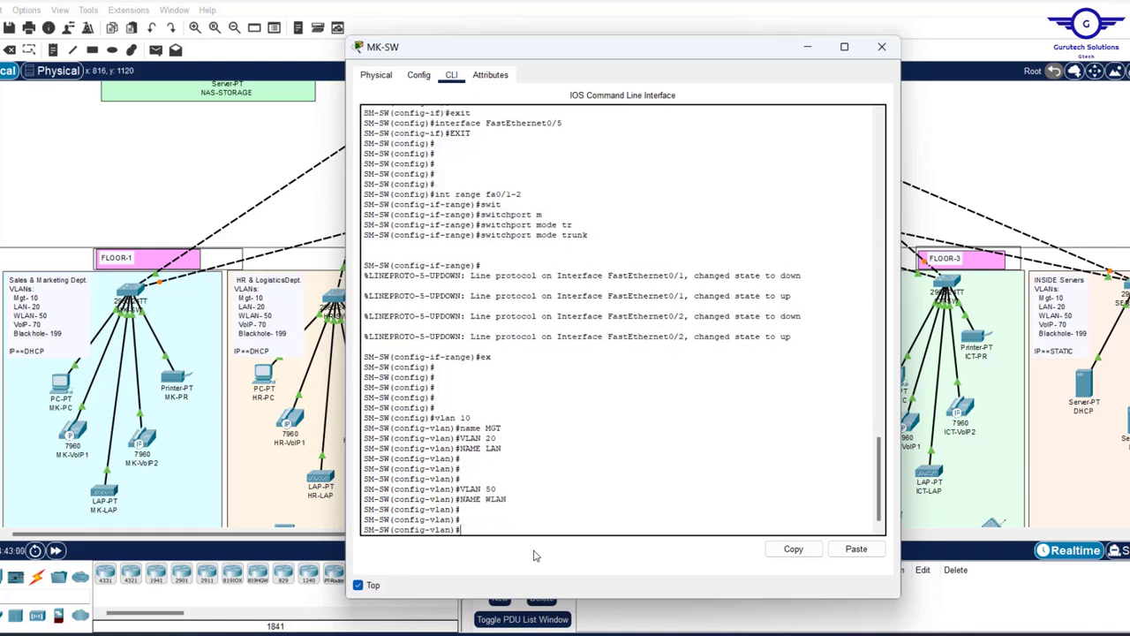
type("VLAN 70")
key("Return")
type("NAME")
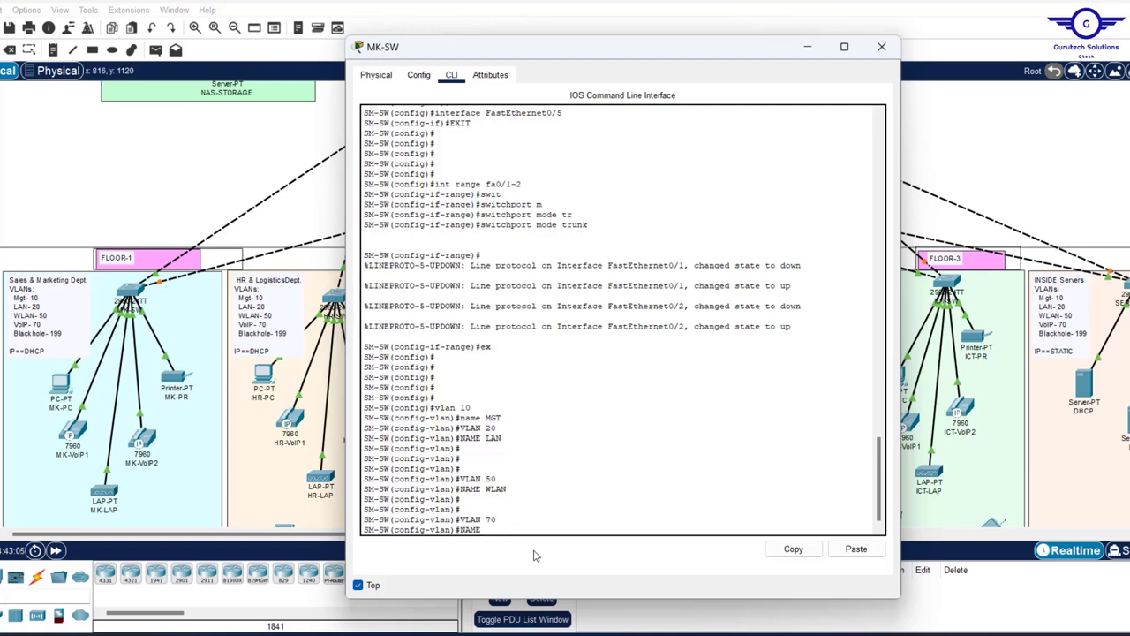
type(" VOIP")
key("Return")
key("Return")
key("Return")
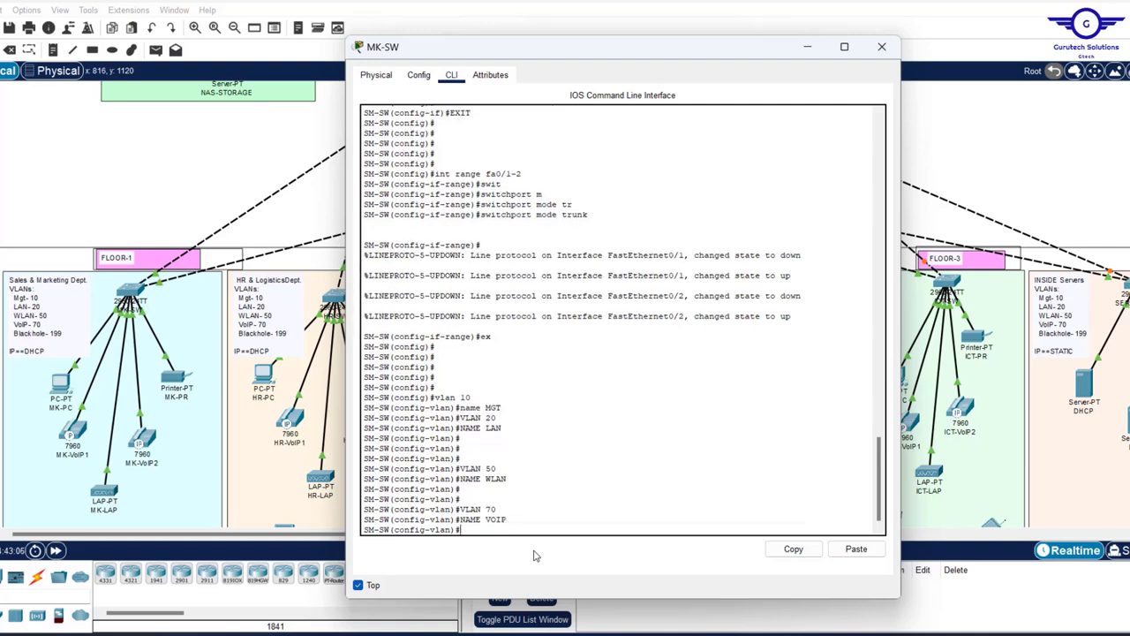
- Create VLAN 199 named BLACKHOLE and exit VLAN mode
type("VLAN")
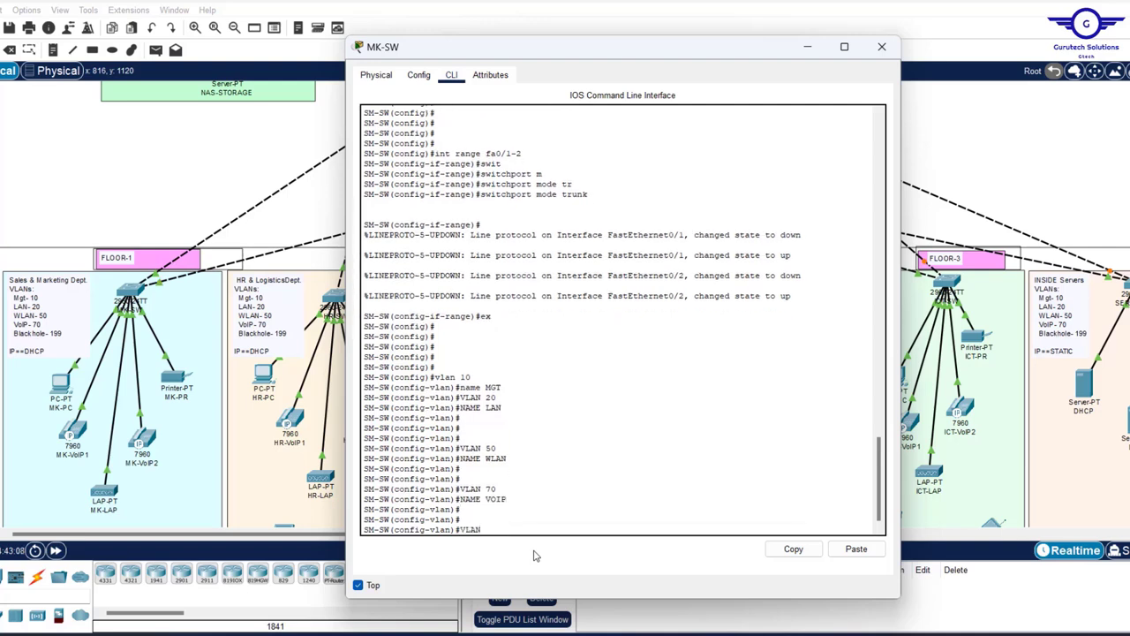
type(" 199")
key("Return")
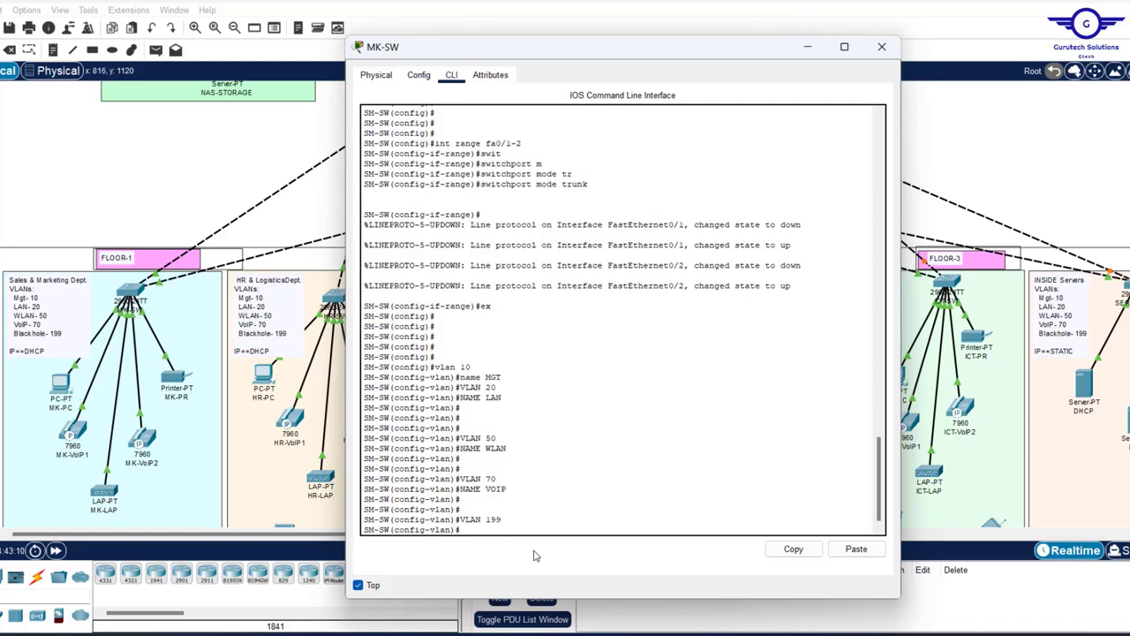
type("NAME BLC")
key("BackSpace")
type("CKHOLE")
key("Return")
key("Return")
key("Return")
key("Return")
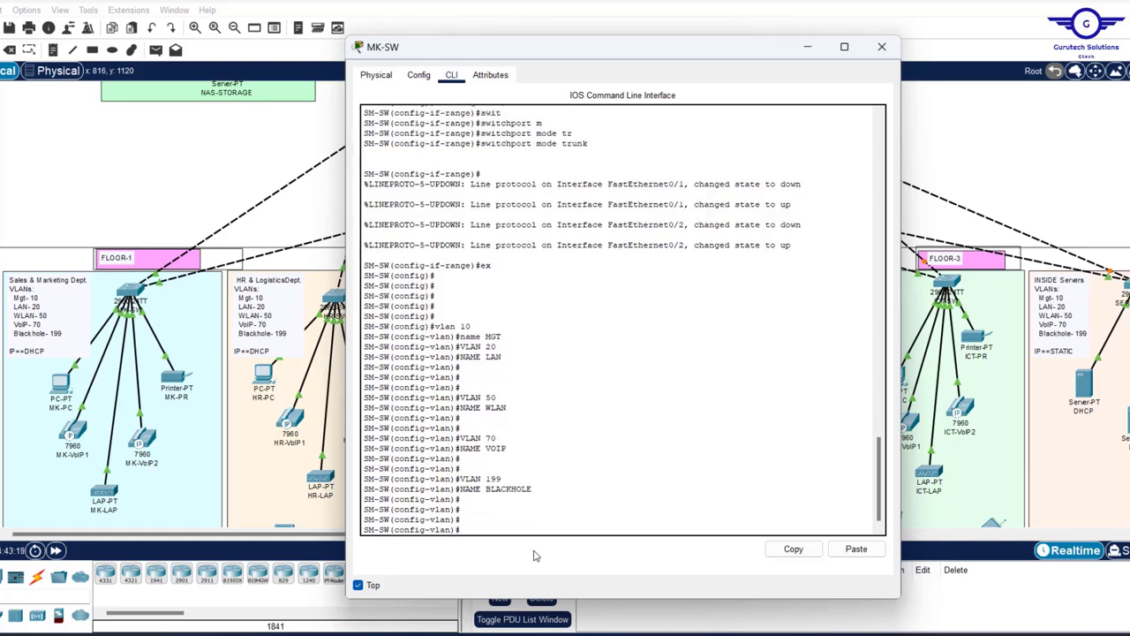
type("EX")
key("Return")
key("Return")
key("Return")
key("Return")
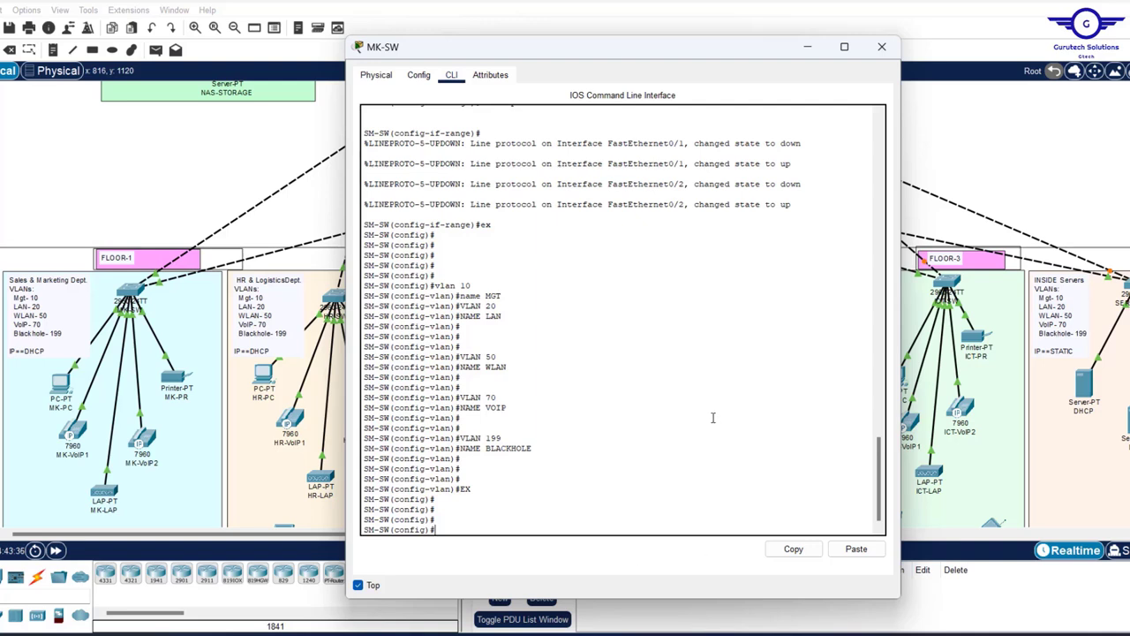
left_click_drag(507, 368, 462, 357)
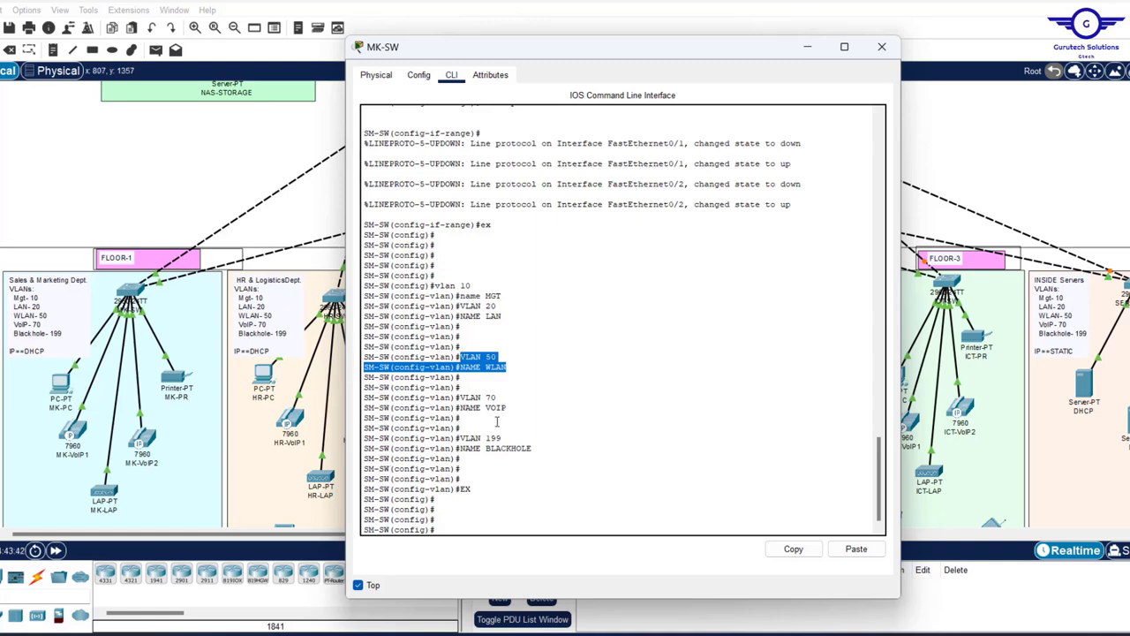
left_click_drag(519, 408, 458, 397)
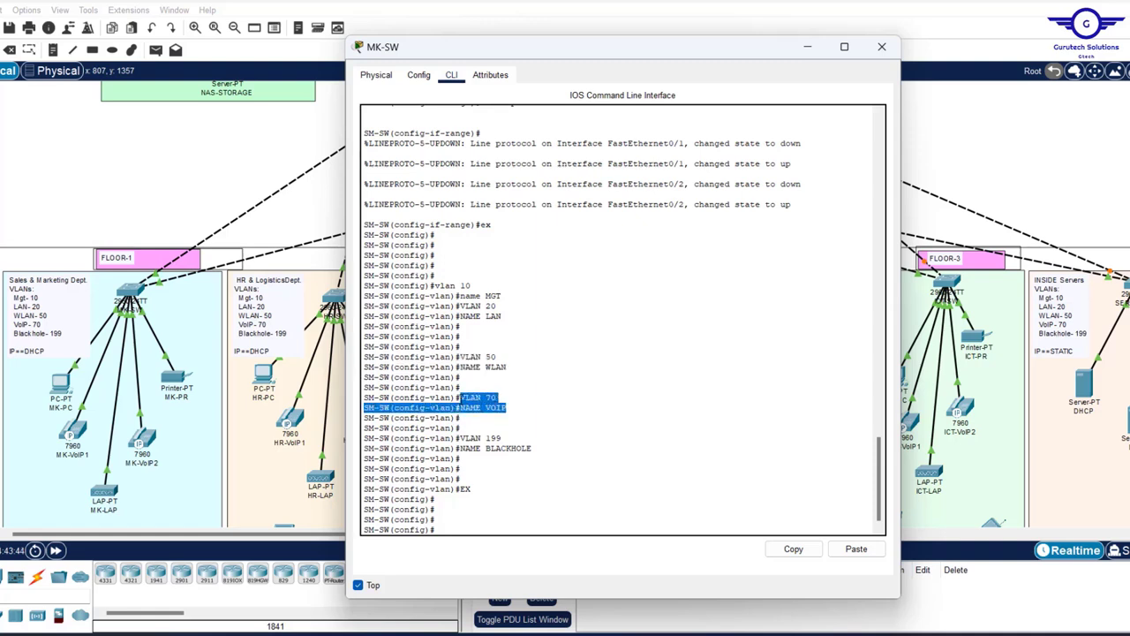
left_click_drag(434, 285, 638, 301)
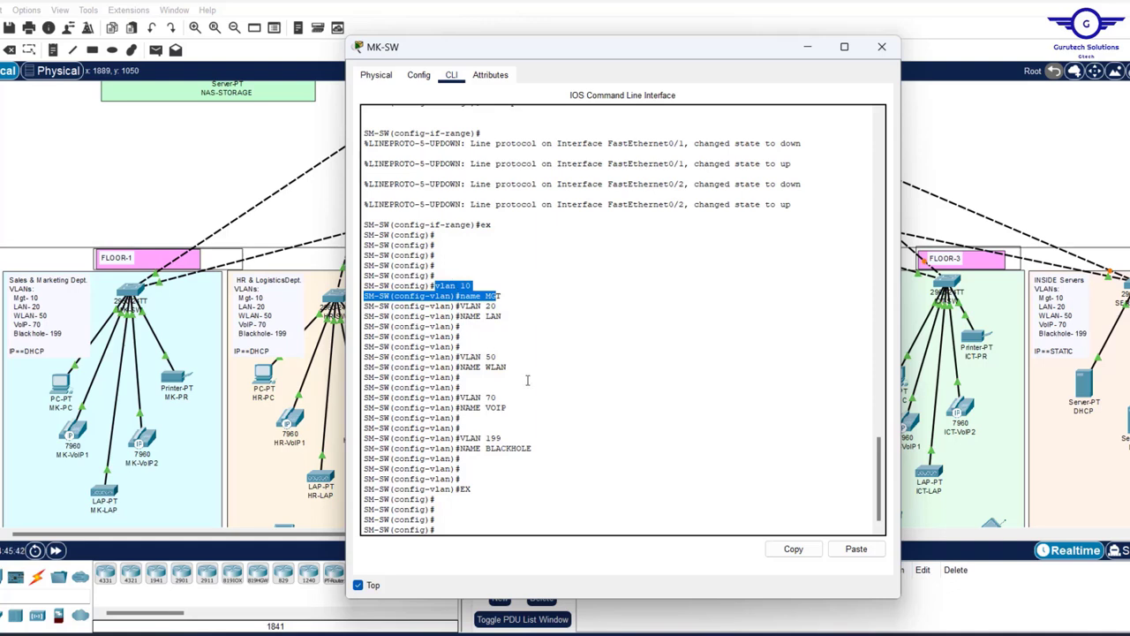
left_click(100, 156)
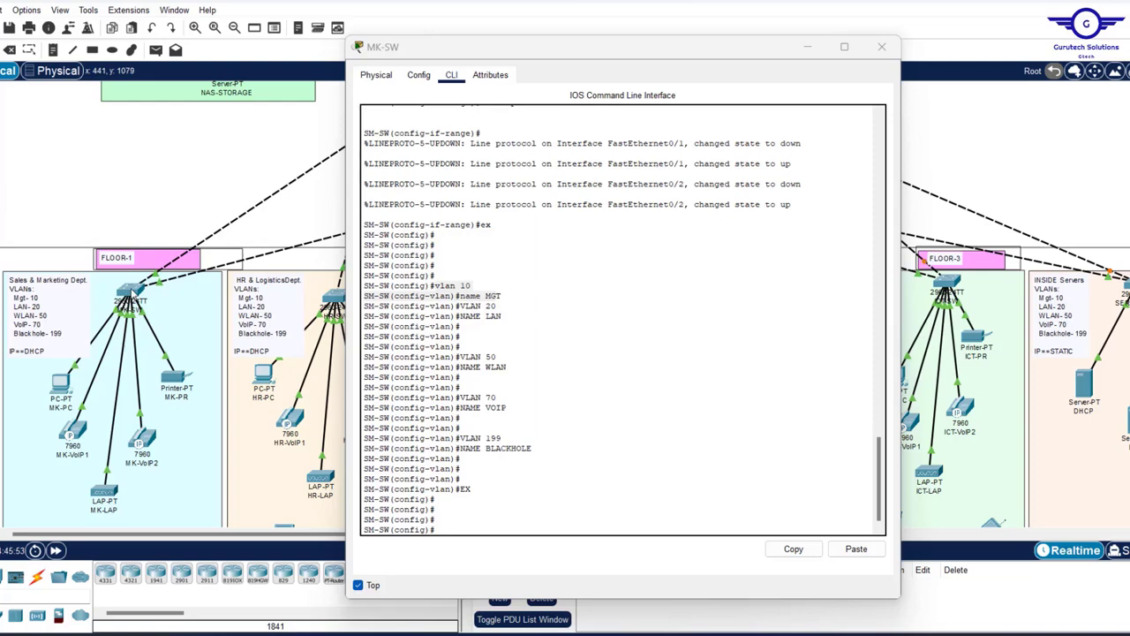
mouse_move(130, 291)
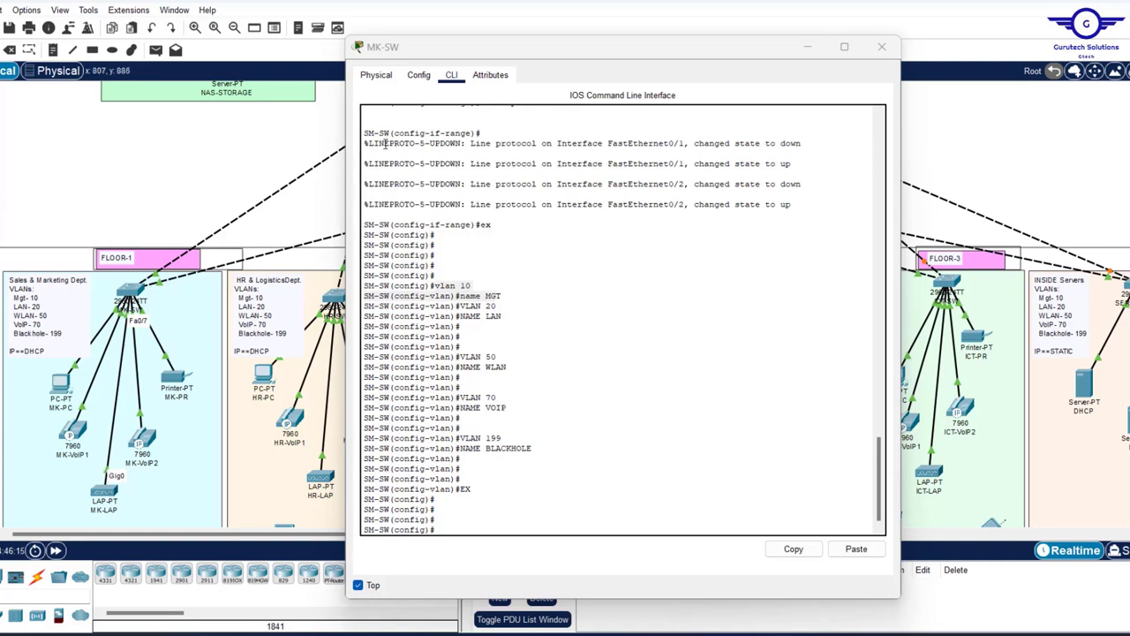
- Leave VLAN configuration mode while checking the VLAN 20 LAN lines in the topology
left_click(457, 522)
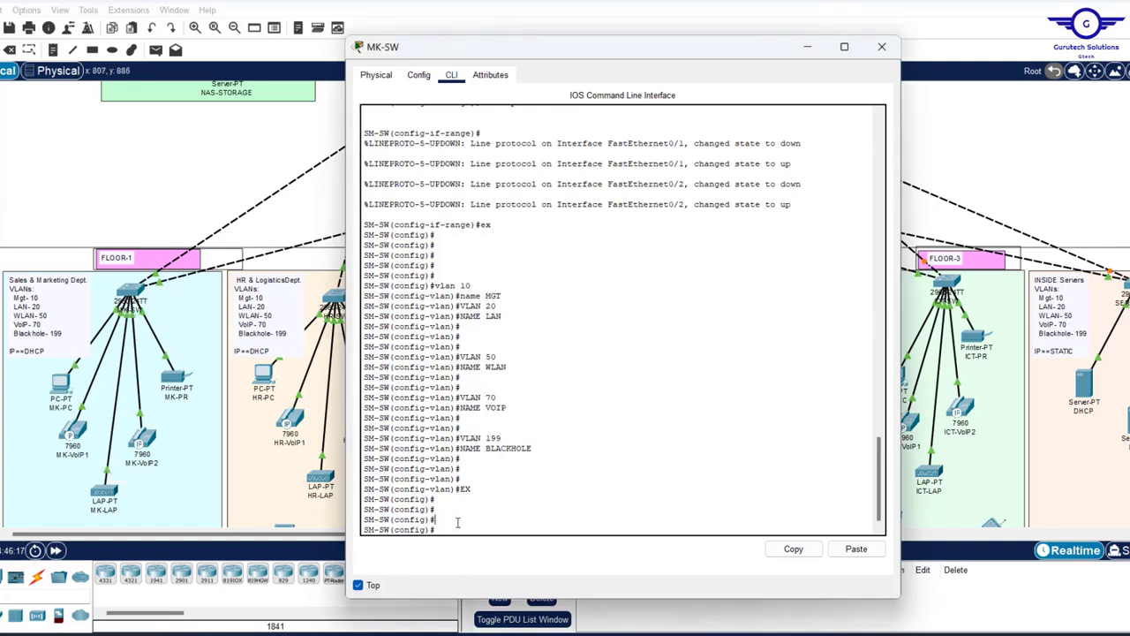
left_click(336, 398)
left_click_drag(461, 327, 457, 307)
scroll(565, 212, "up", 10)
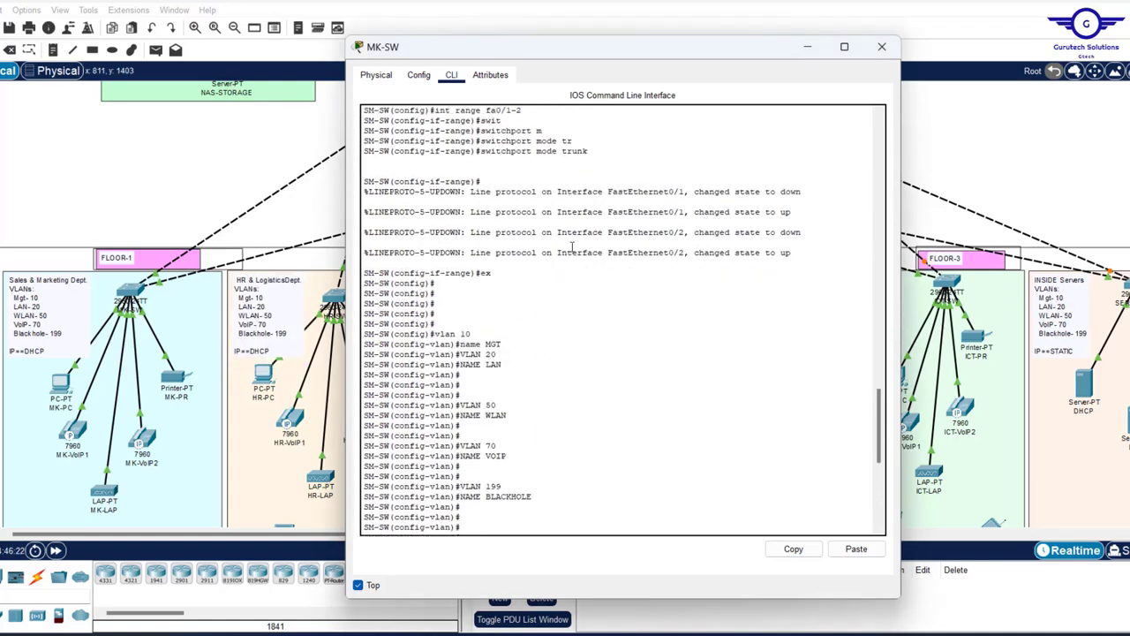
type("EX")
key("Return")
key("Return")
key("Return")
key("Return")
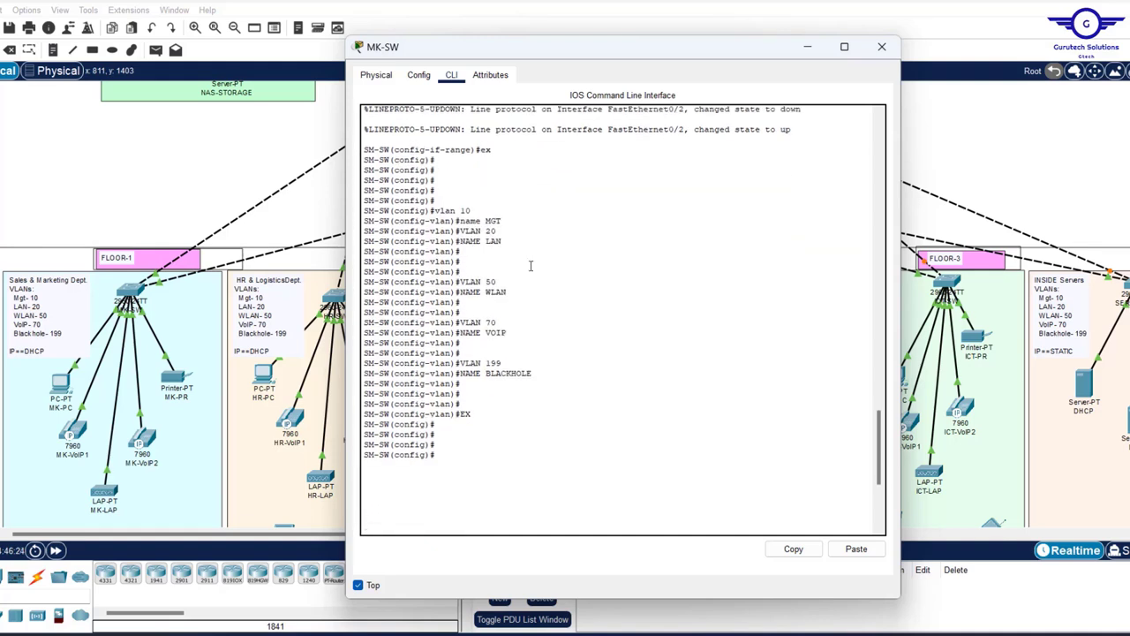
left_click_drag(502, 234, 461, 225)
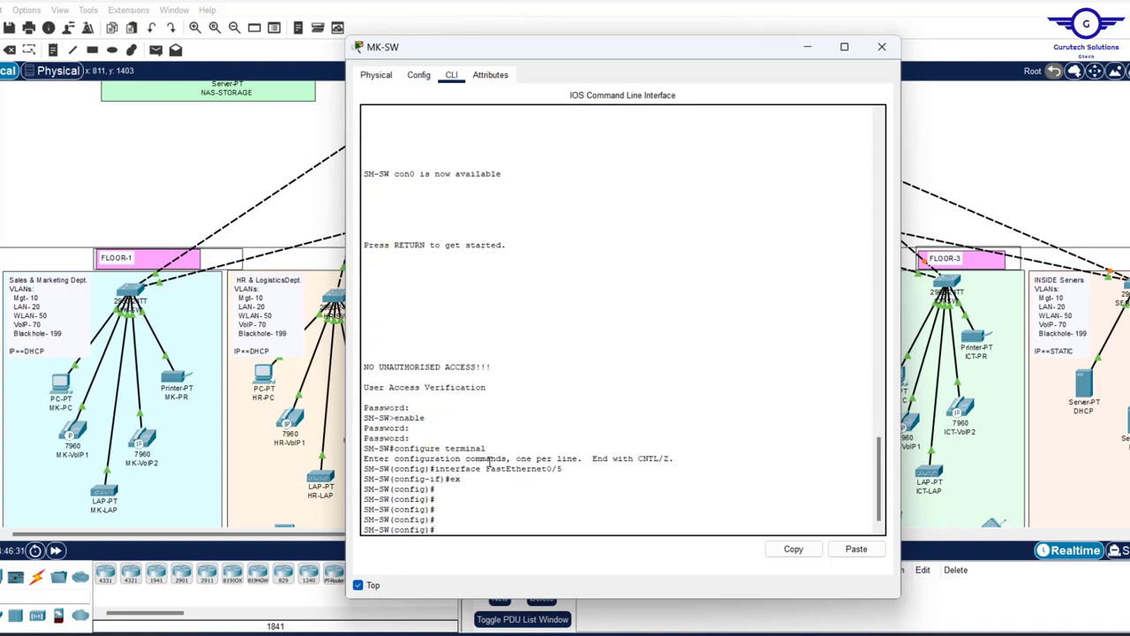
- Select interface range fa0/3-4 and set it to switchport mode access
type("int fa0/3-4")
key("Left")
type("range")
left_click(209, 174)
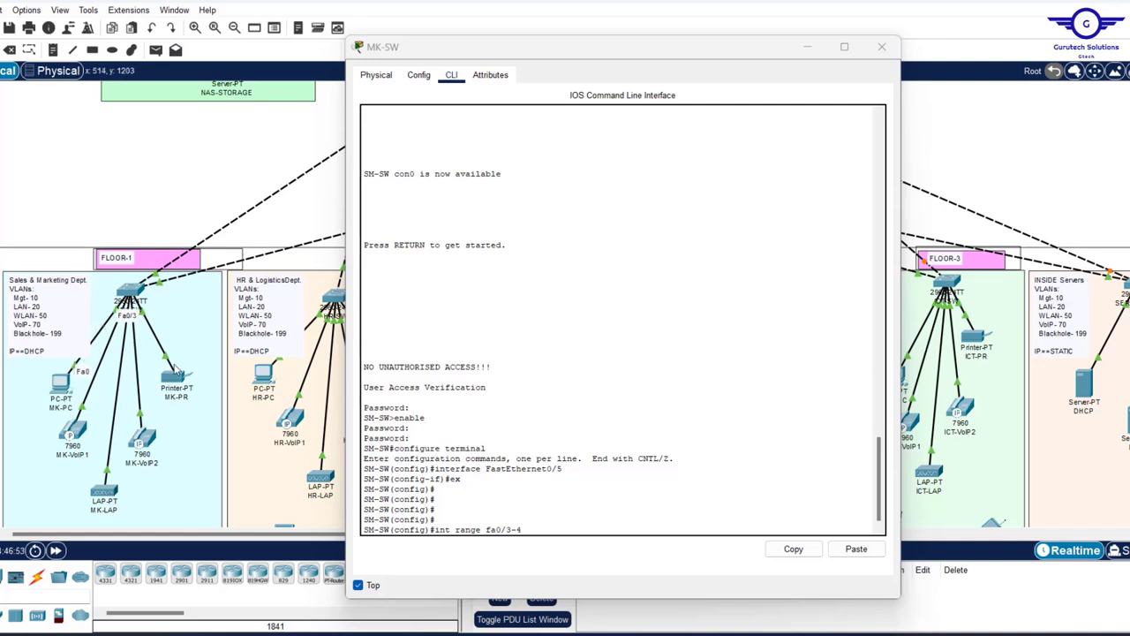
left_click(568, 523)
key("Return")
key("Return")
key("Return")
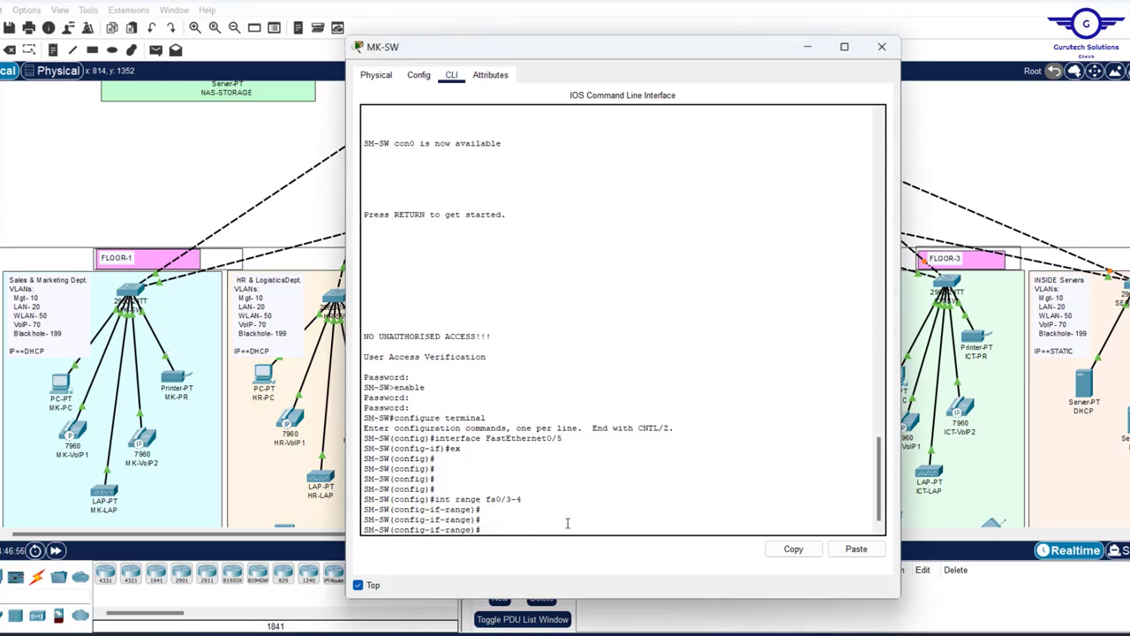
type("swit")
key("Tab")
type("m")
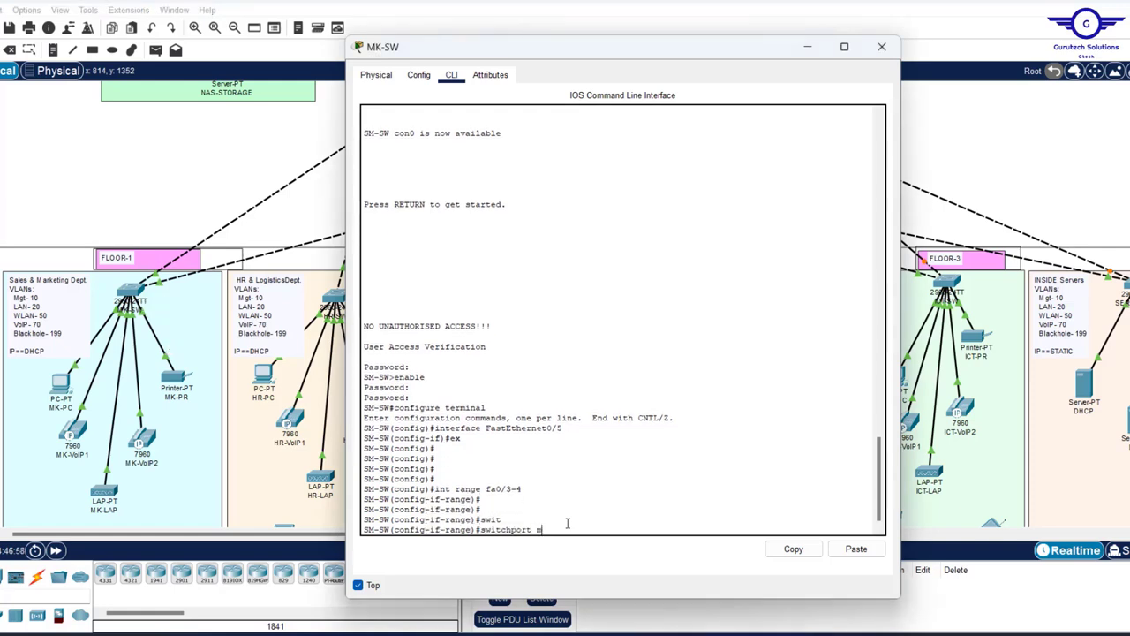
key("Tab")
type("a")
key("Tab")
key("Return")
- Assign fa0/3-4 to access VLAN 20 and exit to global config
type("s")
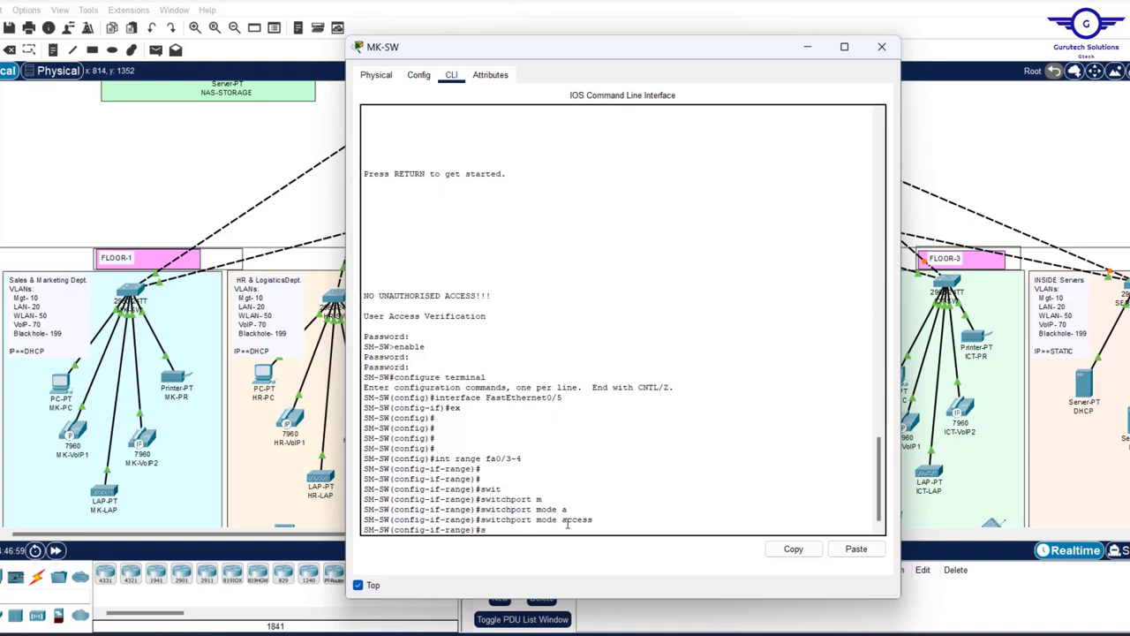
type("w")
key("Tab")
type("a")
key("Tab")
type("v")
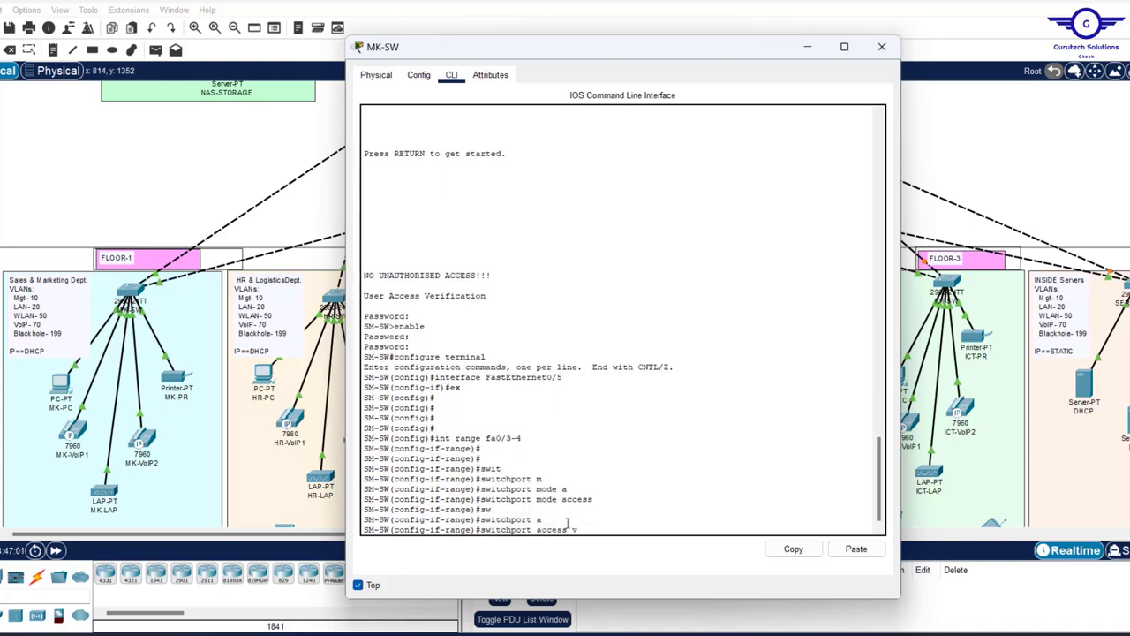
key("Tab")
scroll(595, 340, "up", 5)
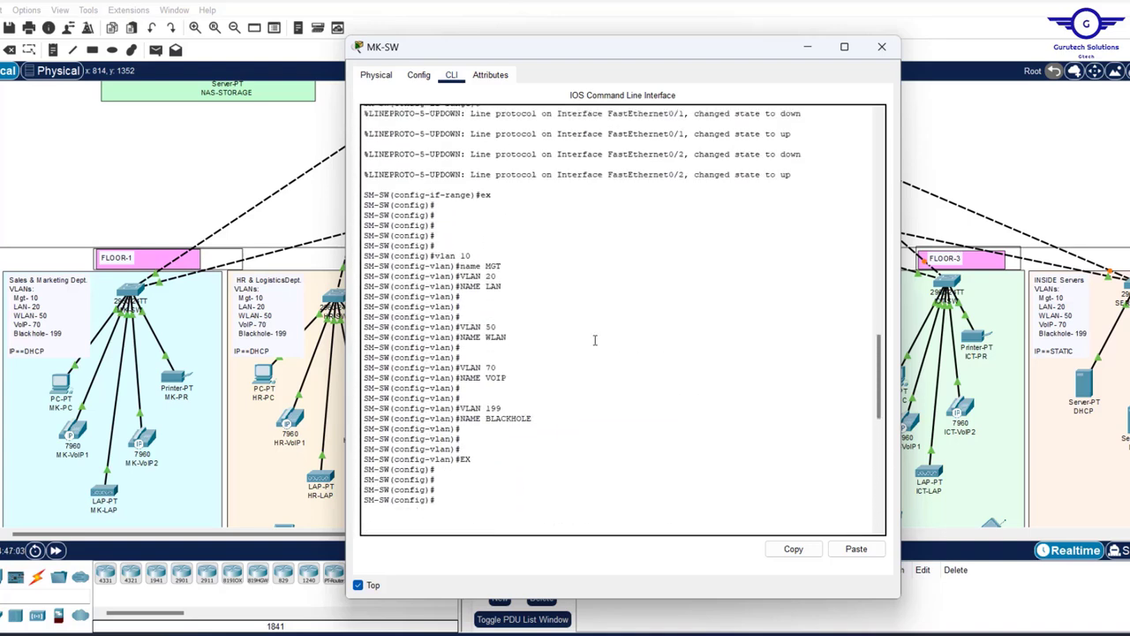
scroll(605, 412, "down", 10)
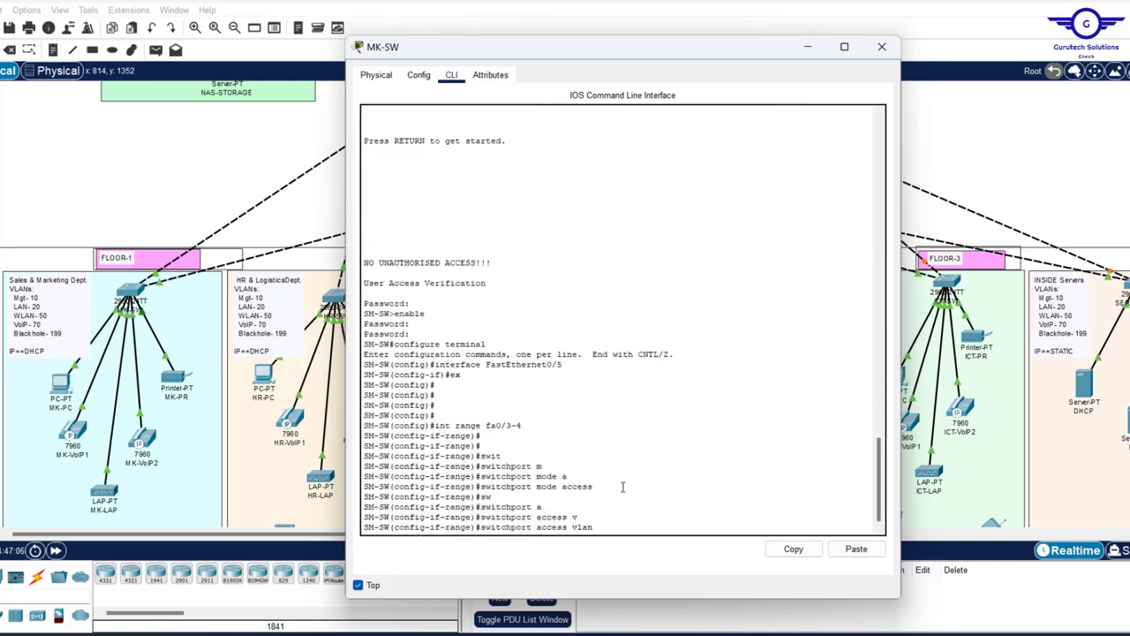
type("20")
key("Return")
type("ex")
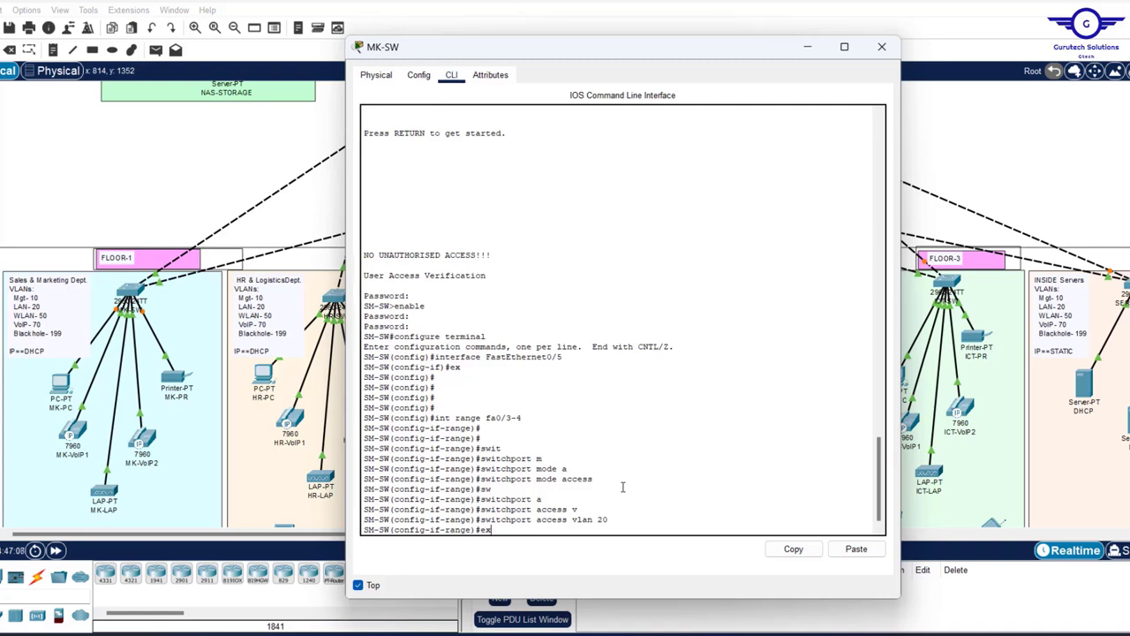
key("Return")
key("Return")
key("Return")
key("Return")
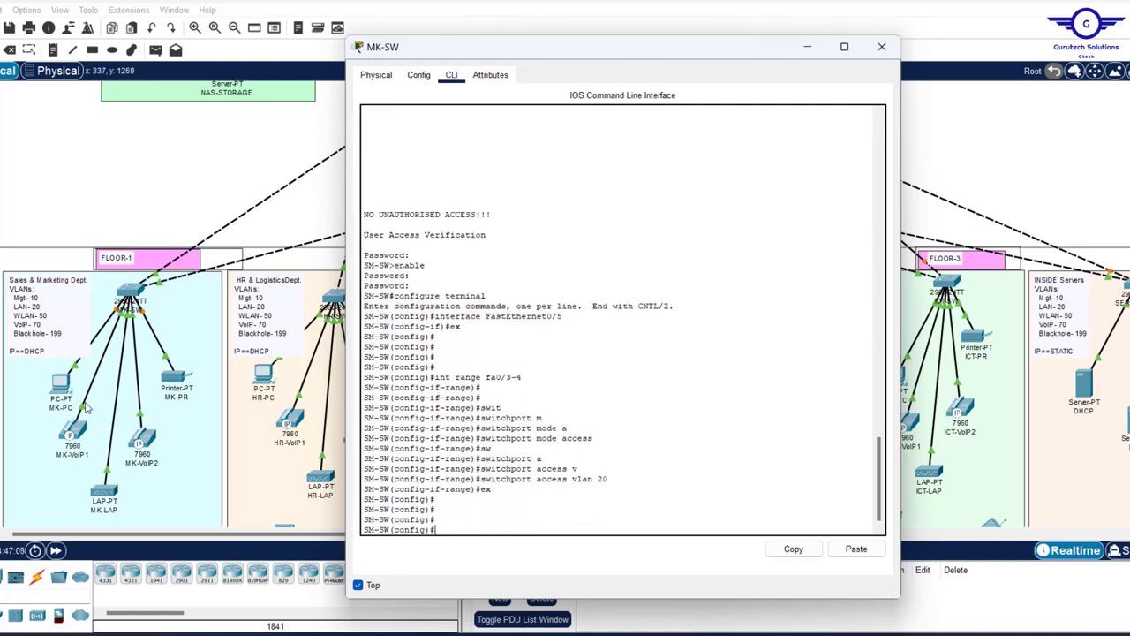
- Reuse the earlier range command to select interface range fa0/5-6
left_click(166, 164)
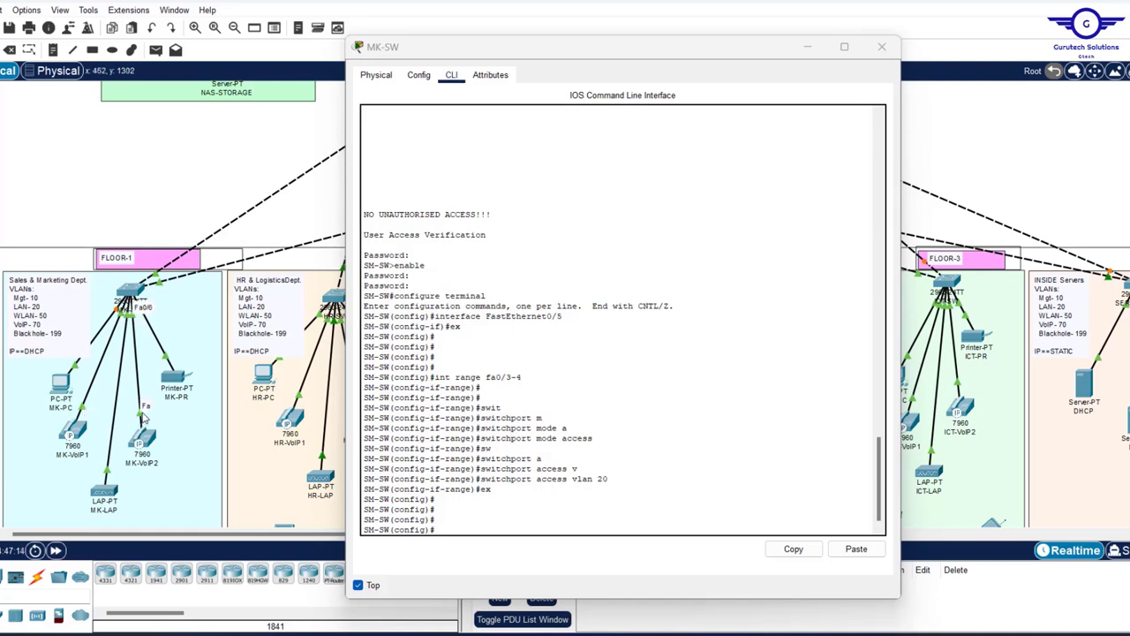
left_click(489, 512)
type("s")
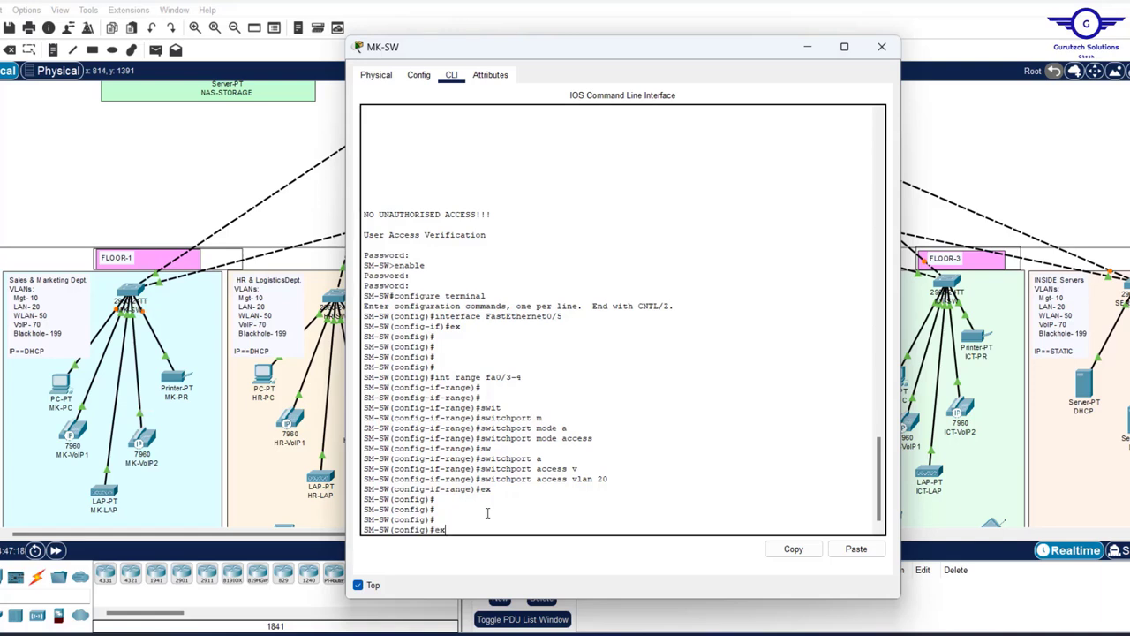
key("Up")
key("Up")
key("Down")
key("BackSpace")
key("BackSpace")
key("BackSpace")
type("5-6")
key("Return")
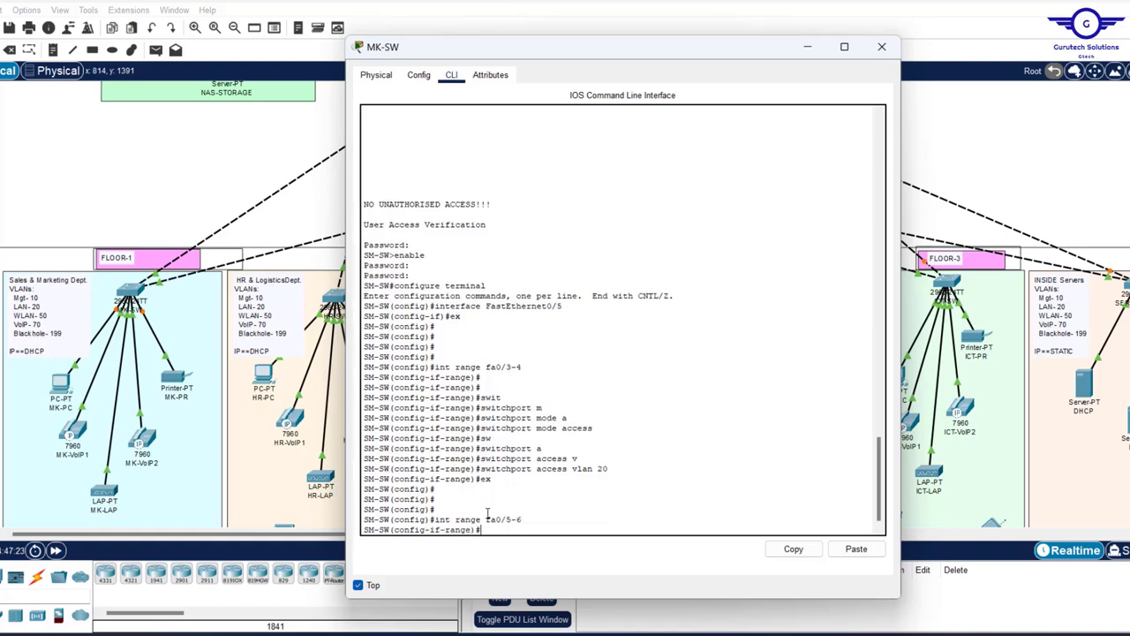
- Set fa0/5-6 to switchport mode access and assign them to access VLAN 70
type("switchport mode access")
key("Return")
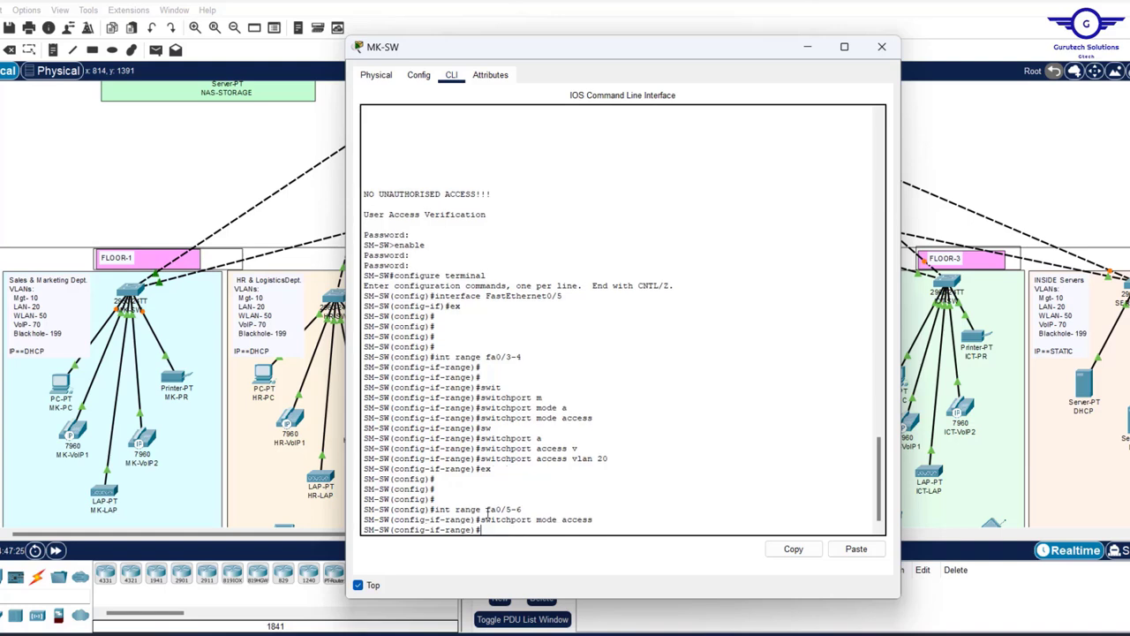
key("Up")
key("Up")
key("Up")
scroll(545, 293, "up", 15)
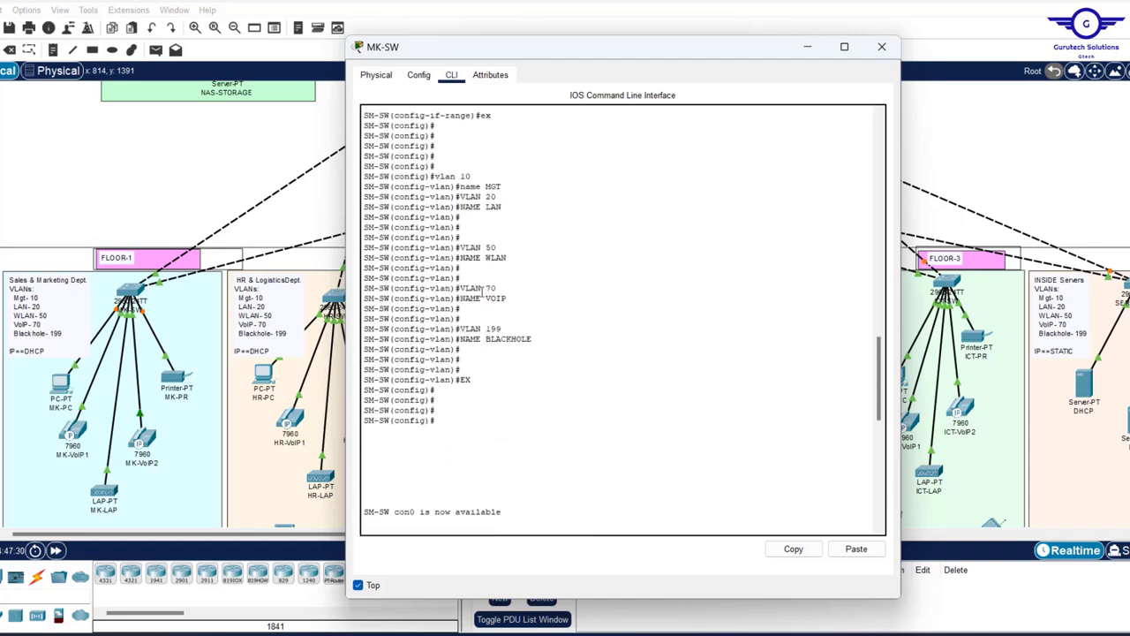
scroll(533, 309, "down", 15)
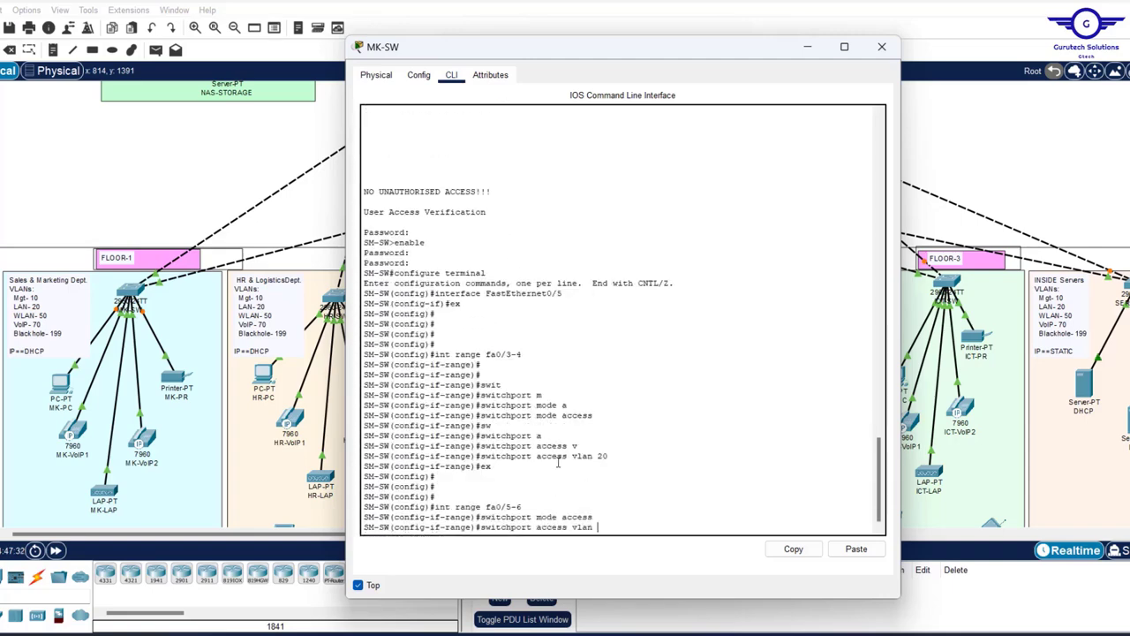
key("Return")
key("Return")
key("Return")
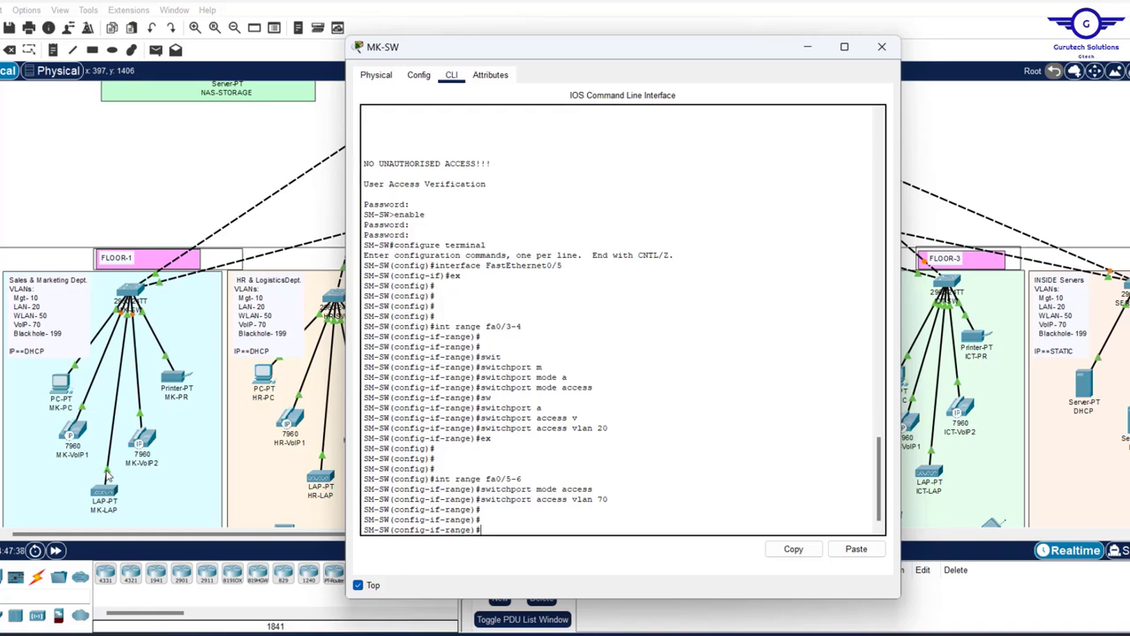
left_click(107, 477)
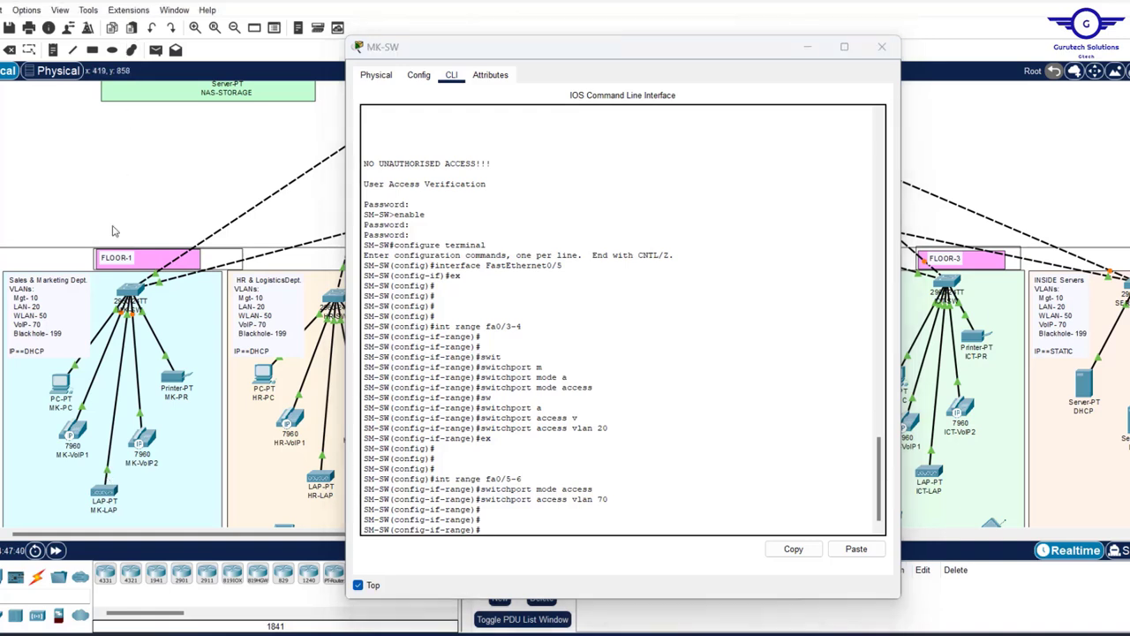
mouse_move(110, 477)
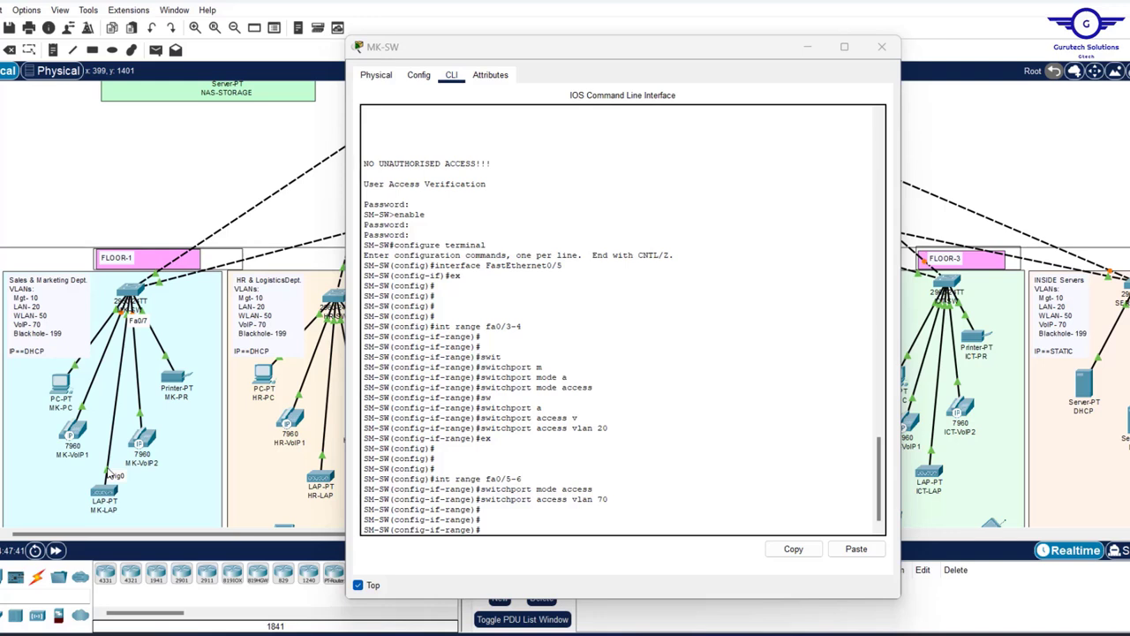
left_click(527, 527)
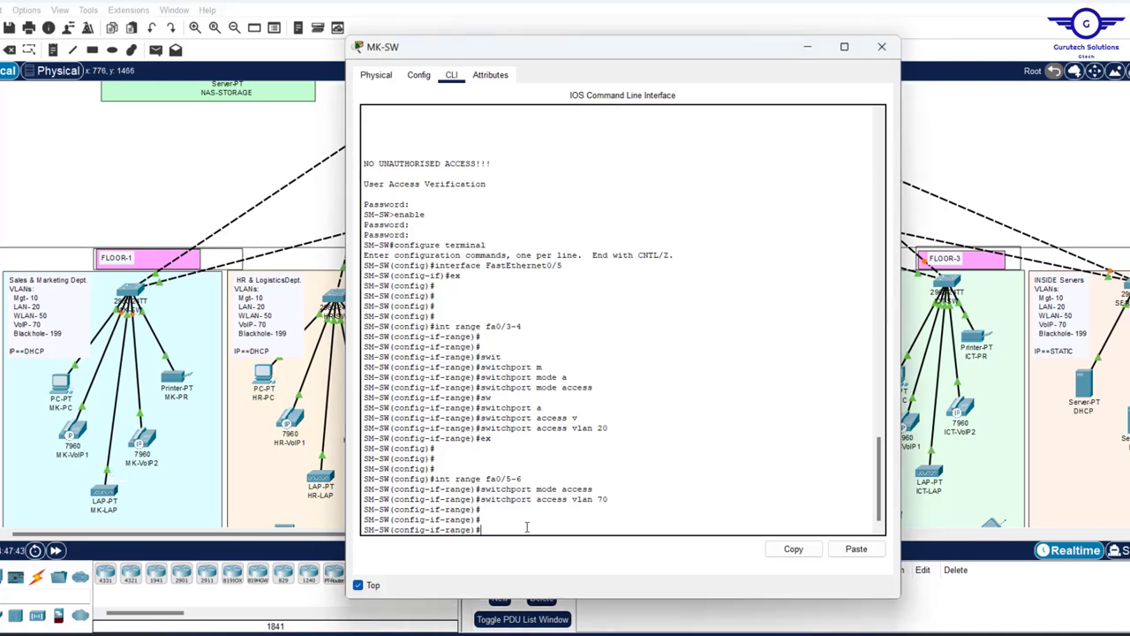
- Leave the previous range and make interface Fa0/7 an access port
type("ex")
key("Return")
key("Return")
key("Return")
key("Return")
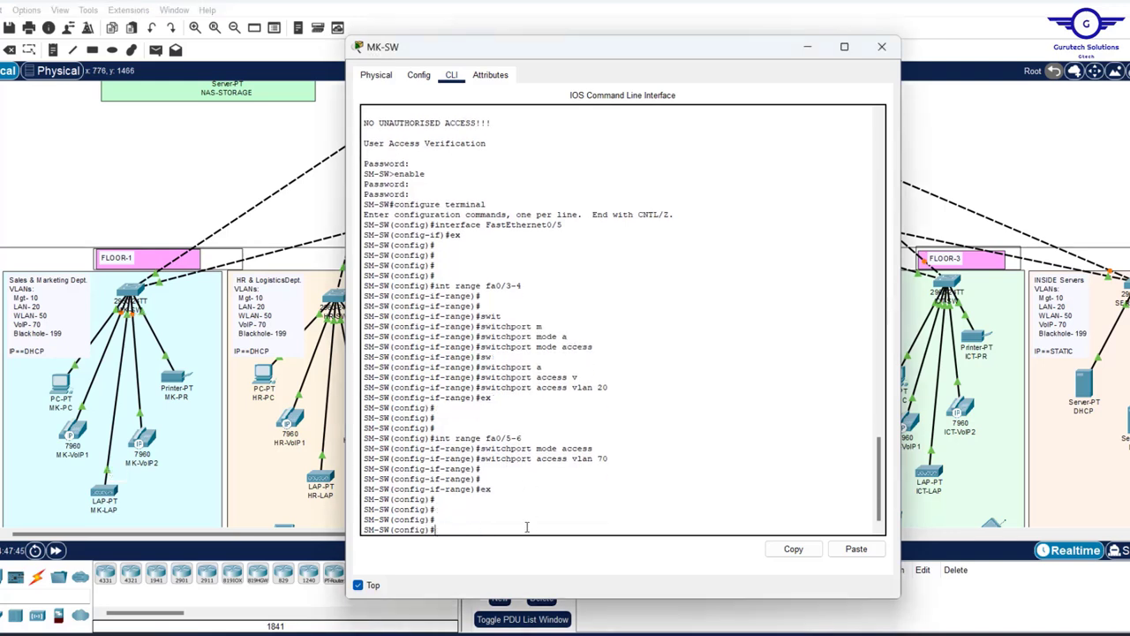
type("int fa0/7")
key("Return")
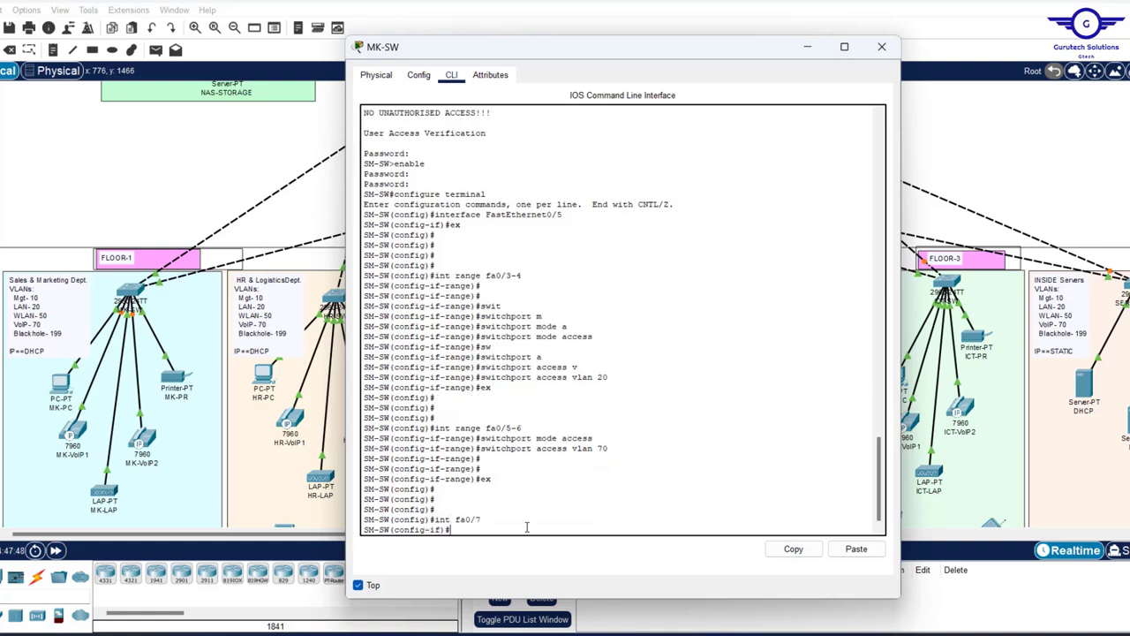
type("switchport mode access")
key("Return")
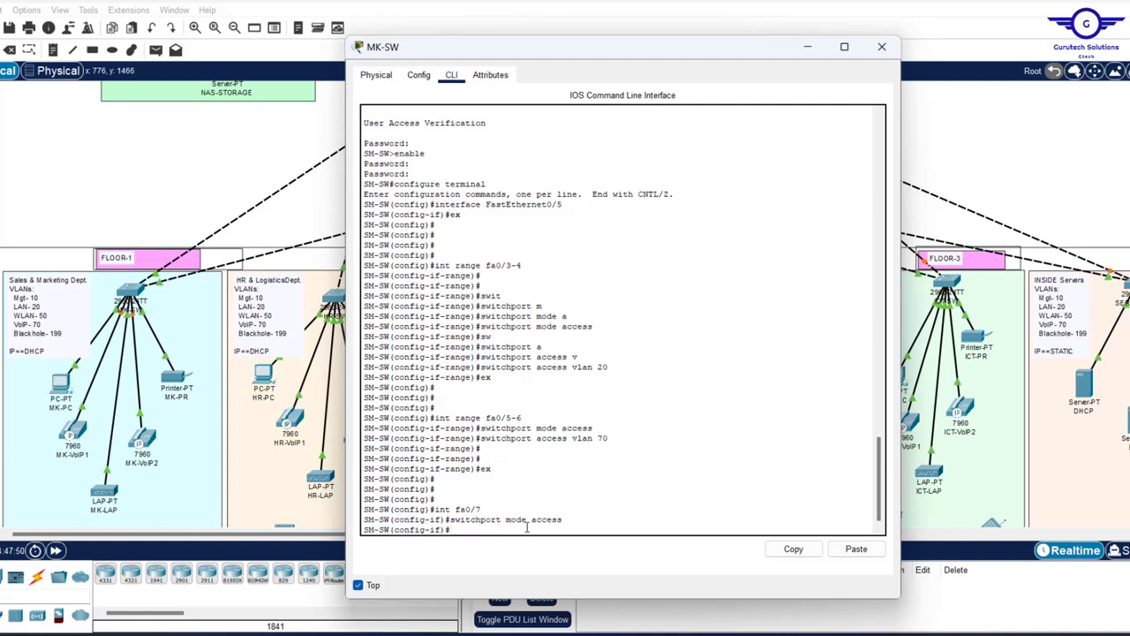
- Assign Fa0/7 to access VLAN 50, correcting the mistyped 70
type("switchport access vlan 70")
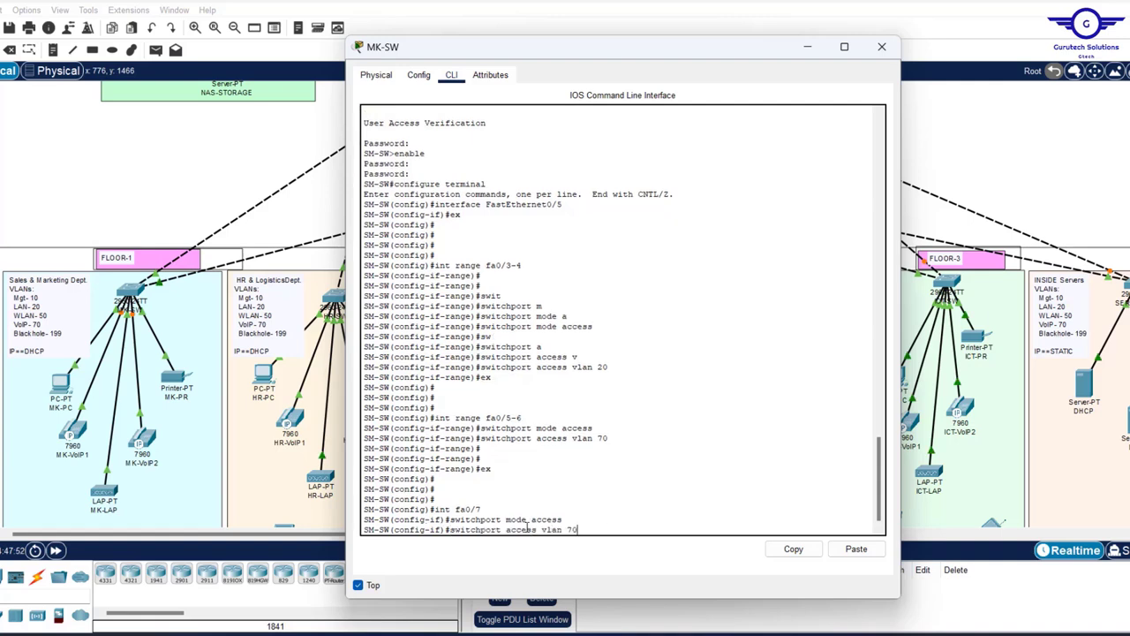
key("BackSpace")
key("BackSpace")
type("50")
scroll(547, 404, "up", 15)
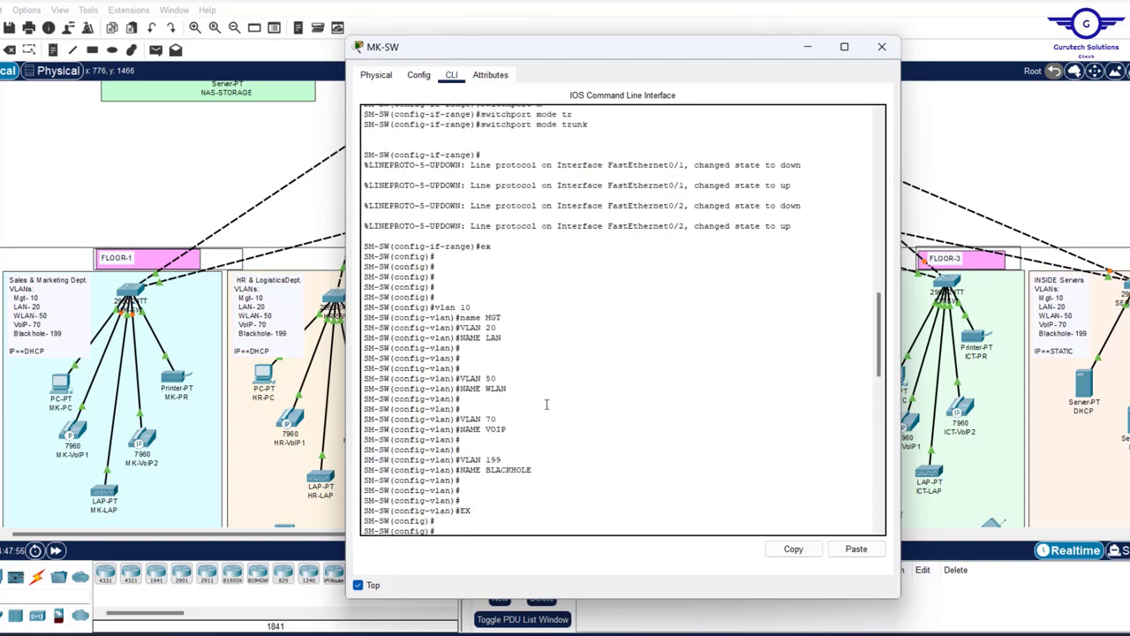
left_click_drag(508, 395, 466, 378)
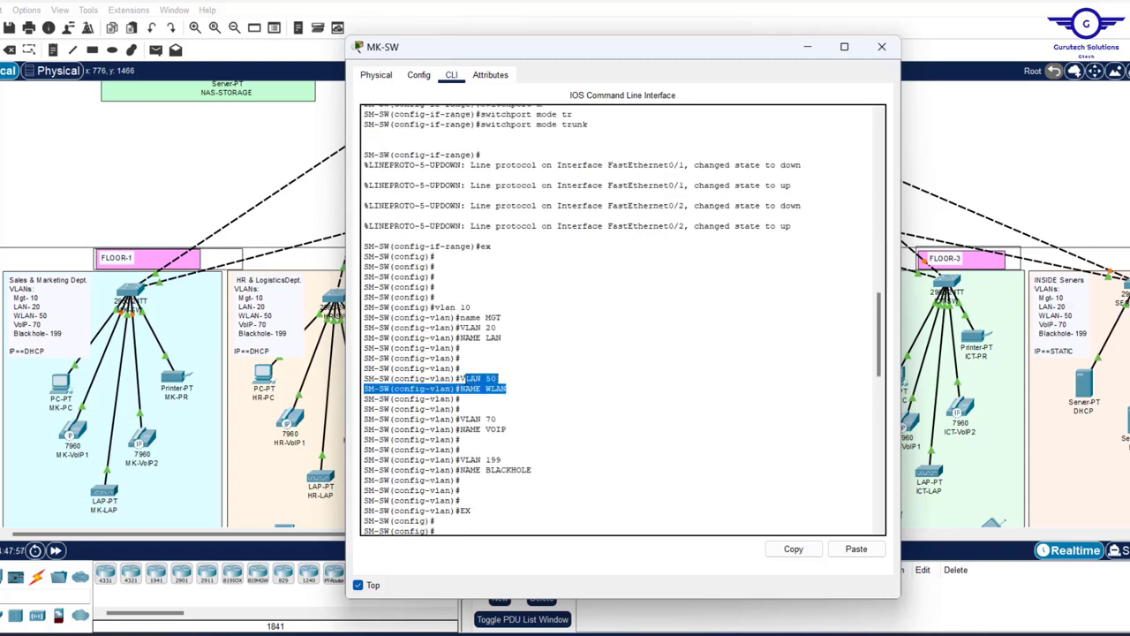
scroll(466, 380, "down", 15)
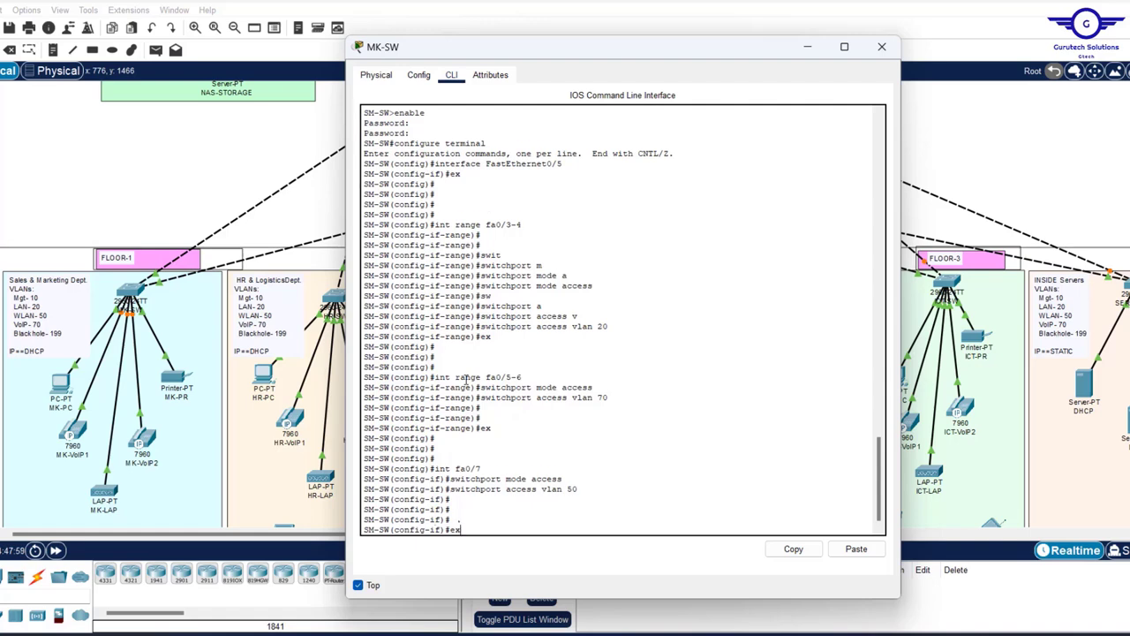
key("Return")
key("Return")
key("Return")
key("Return")
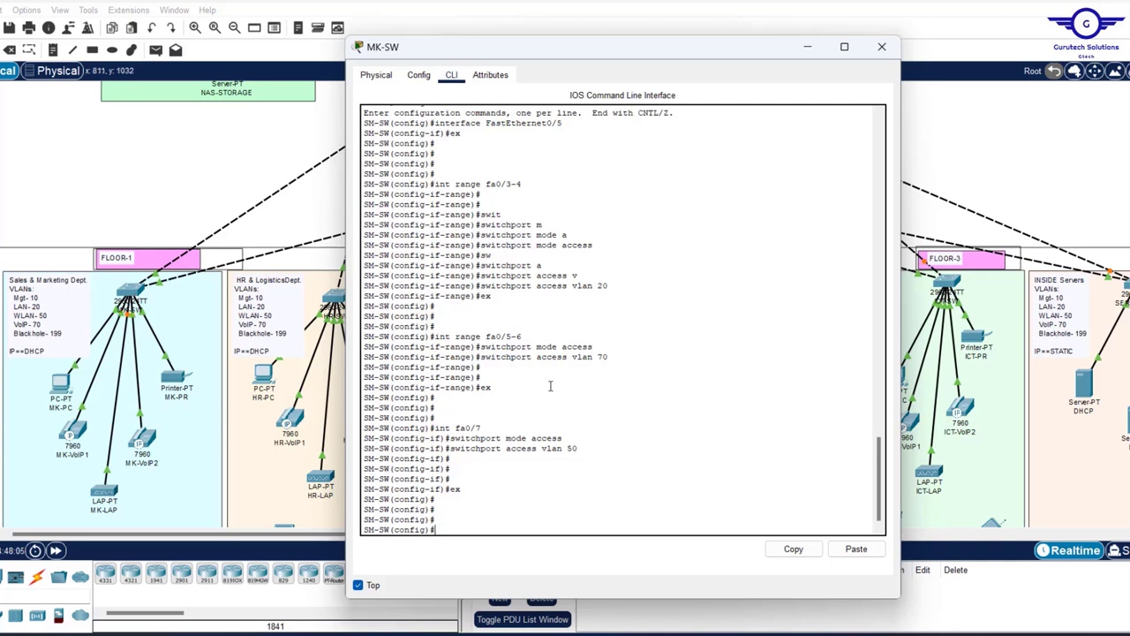
left_click(137, 192)
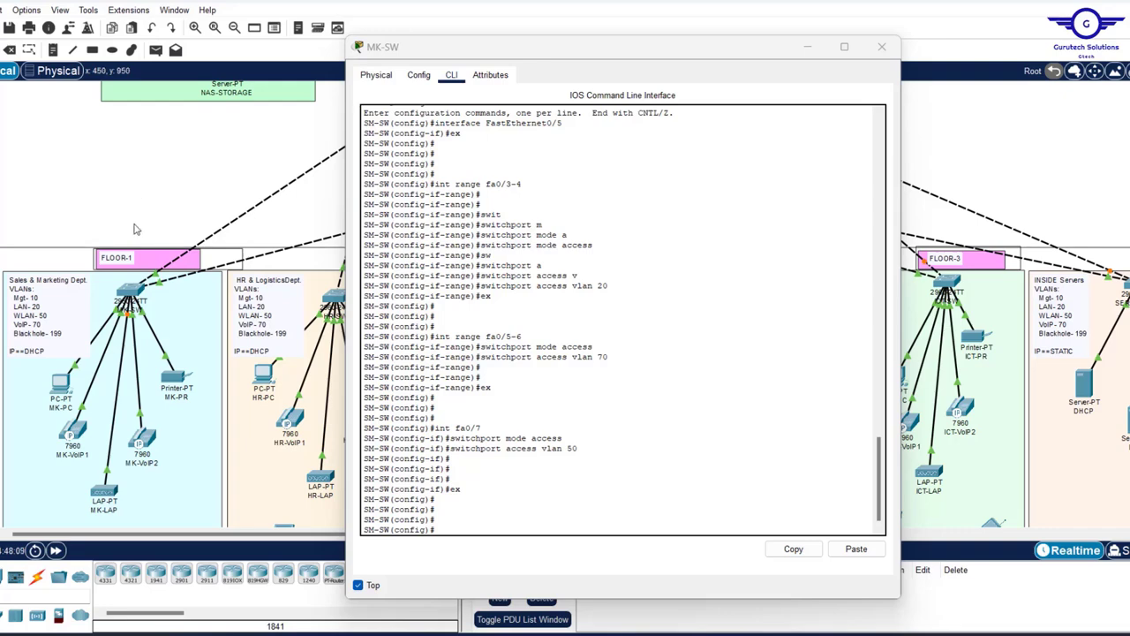
mouse_move(130, 294)
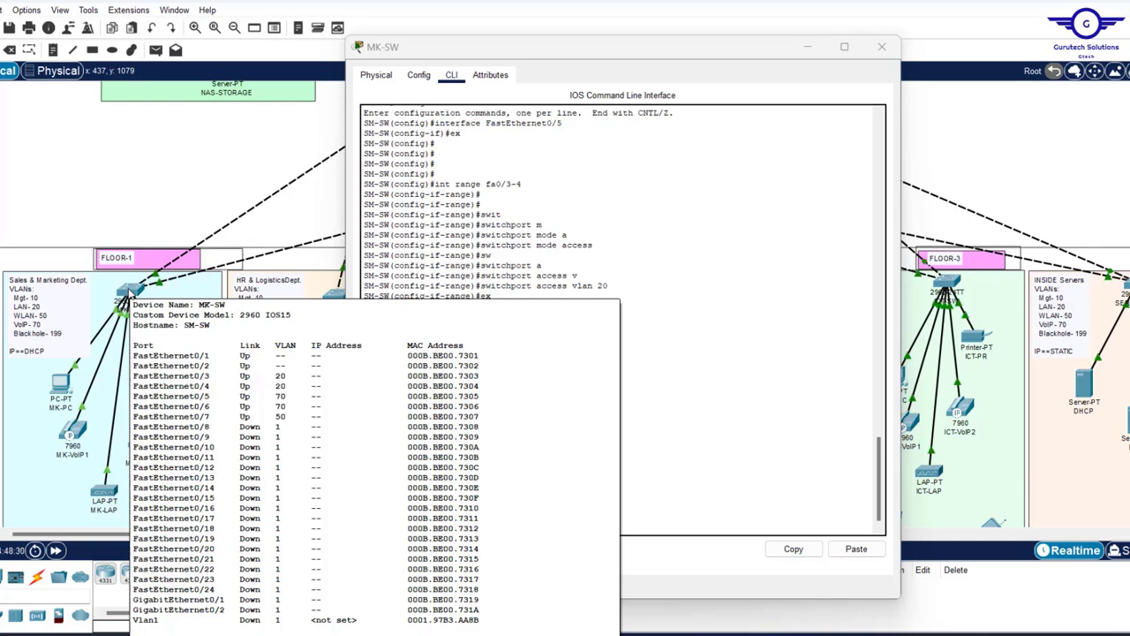
left_click(618, 355)
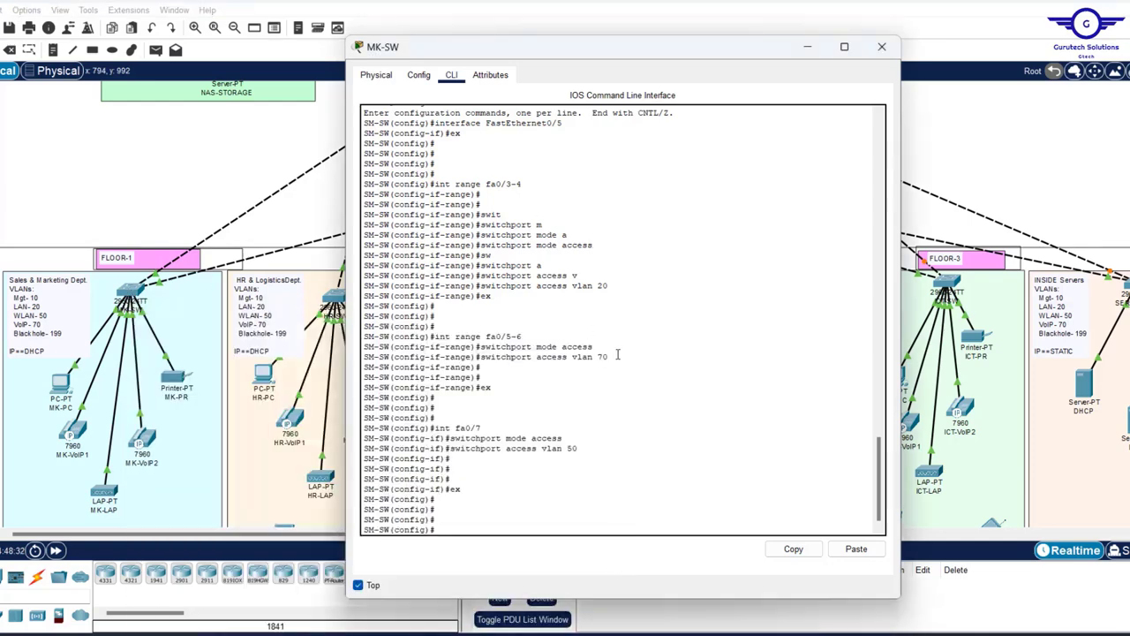
key("Return")
key("Return")
key("Return")
- Select interface range fa0/8-24 and gi0/1-2
type("int r")
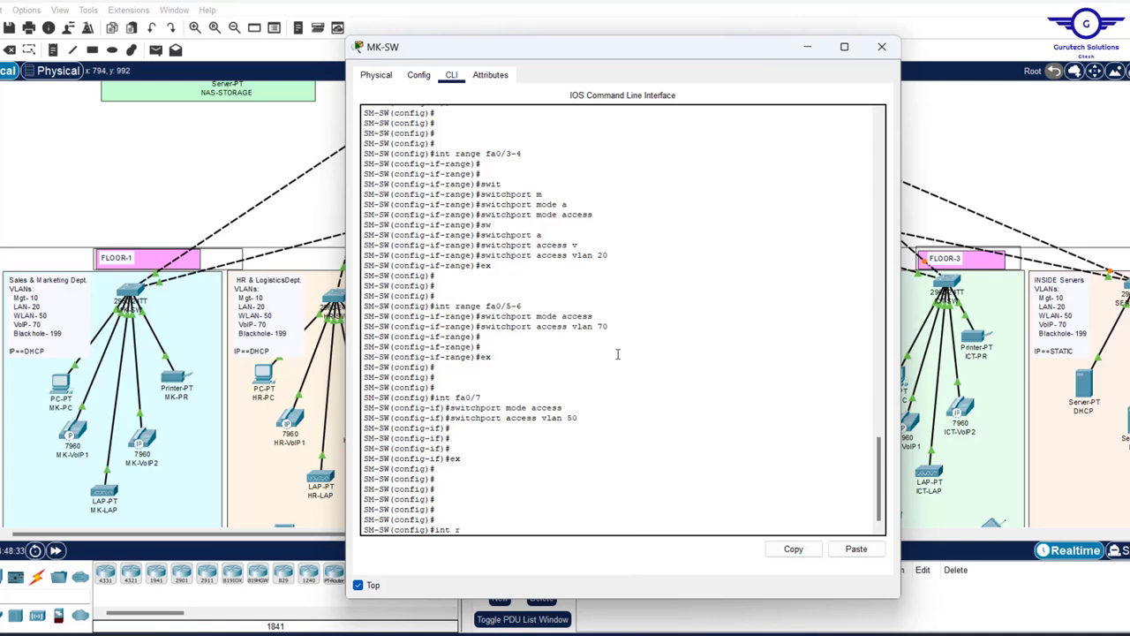
type("ange fa0/8-24, gig")
left_click(177, 146)
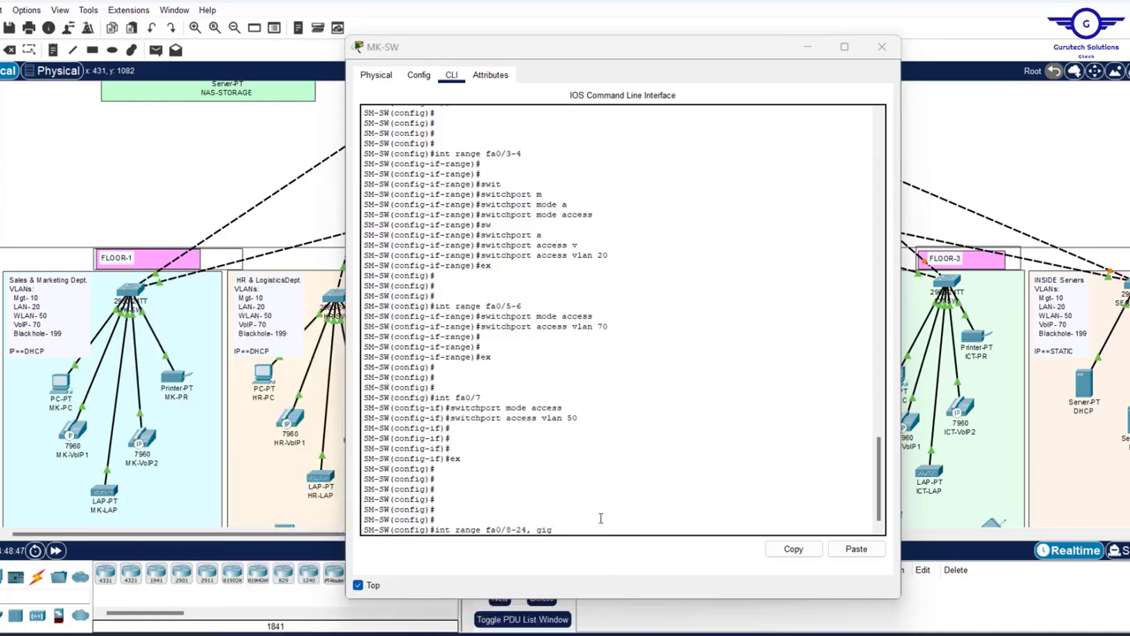
left_click(601, 518)
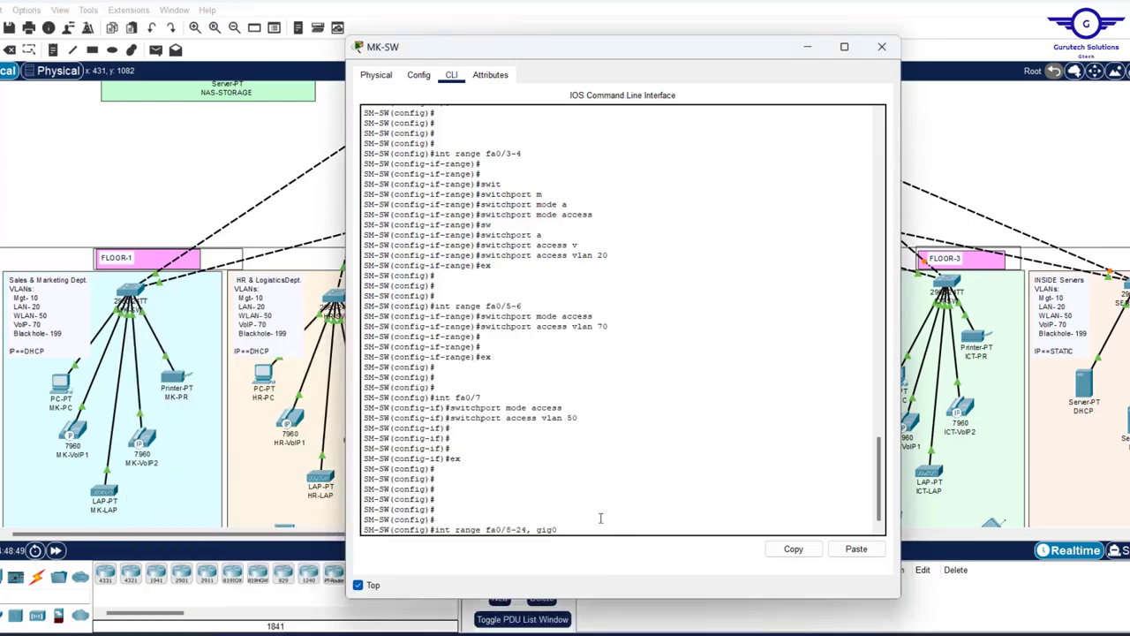
type("-2")
key("Return")
key("Return")
key("Return")
key("Return")
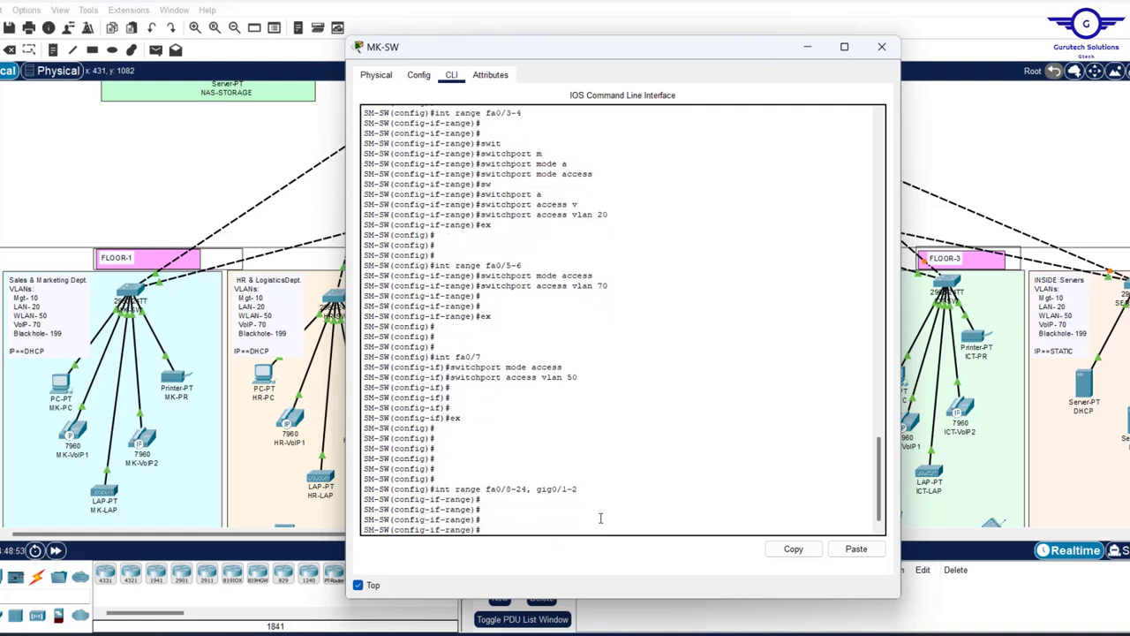
- Make the unused ports access ports in VLAN 199
key("Up")
key("Down")
type("switchport mode access")
key("Return")
key("Up")
key("Up")
key("Up")
key("Up")
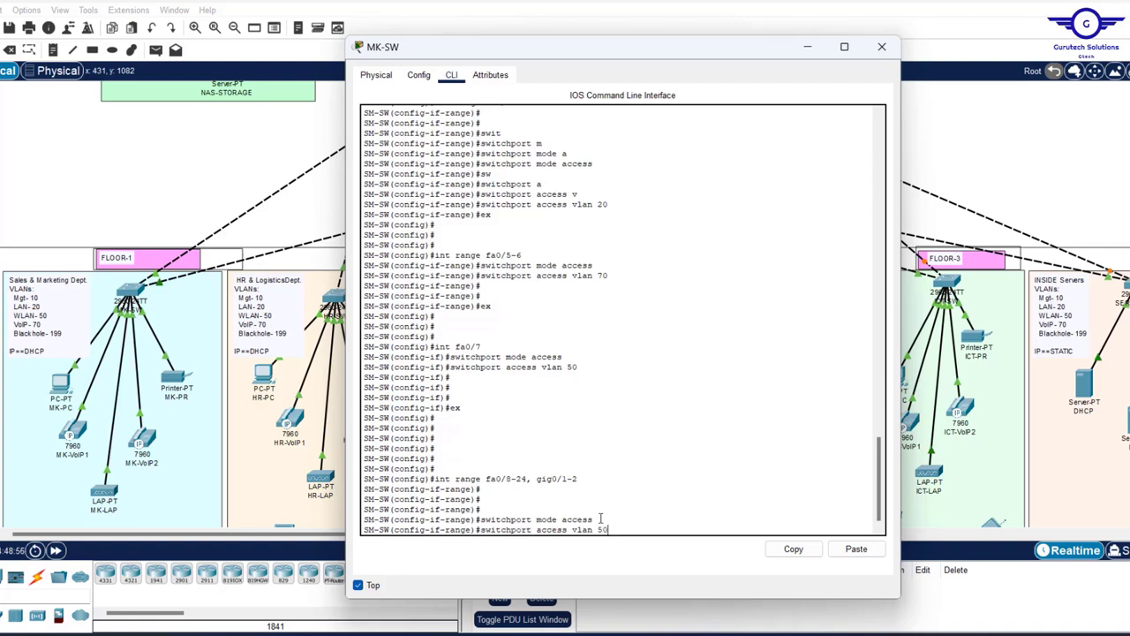
key("BackSpace")
key("BackSpace")
type("199")
key("Return")
- Shut down the unused ports and exit the range configuration
key("Return")
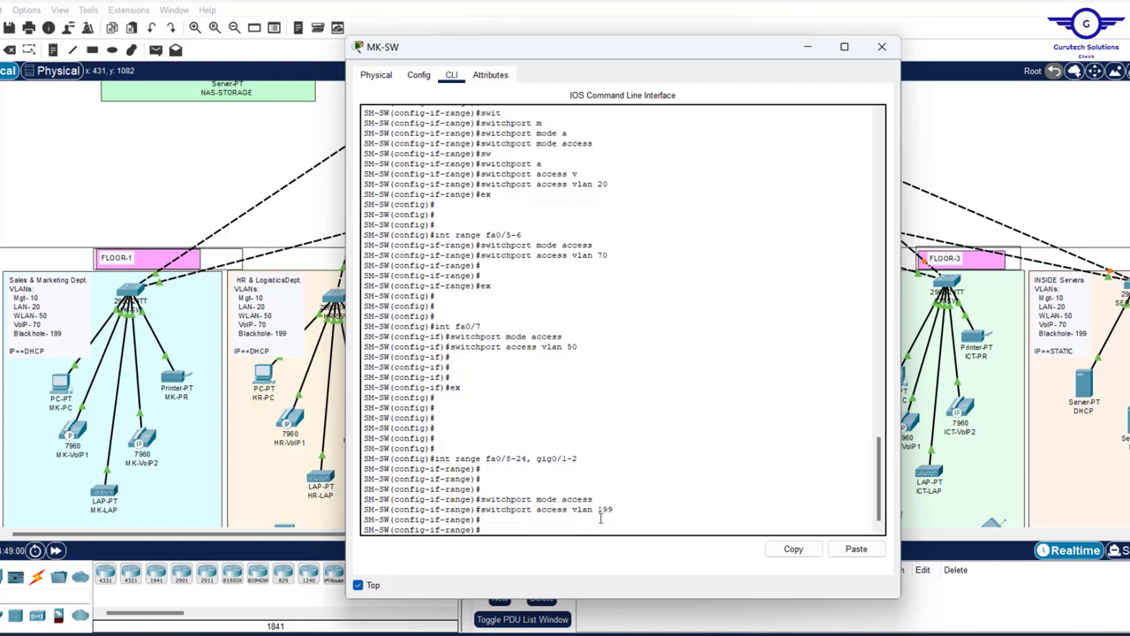
type("shut")
key("Return")
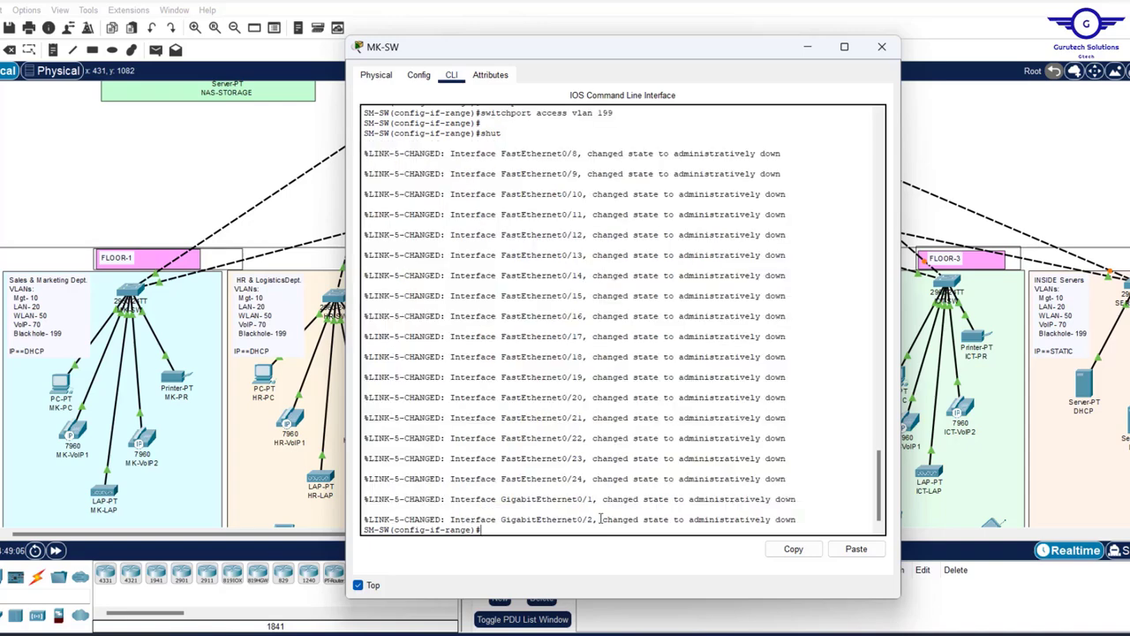
type("ex")
key("Return")
key("Return")
key("Return")
key("Return")
key("Return")
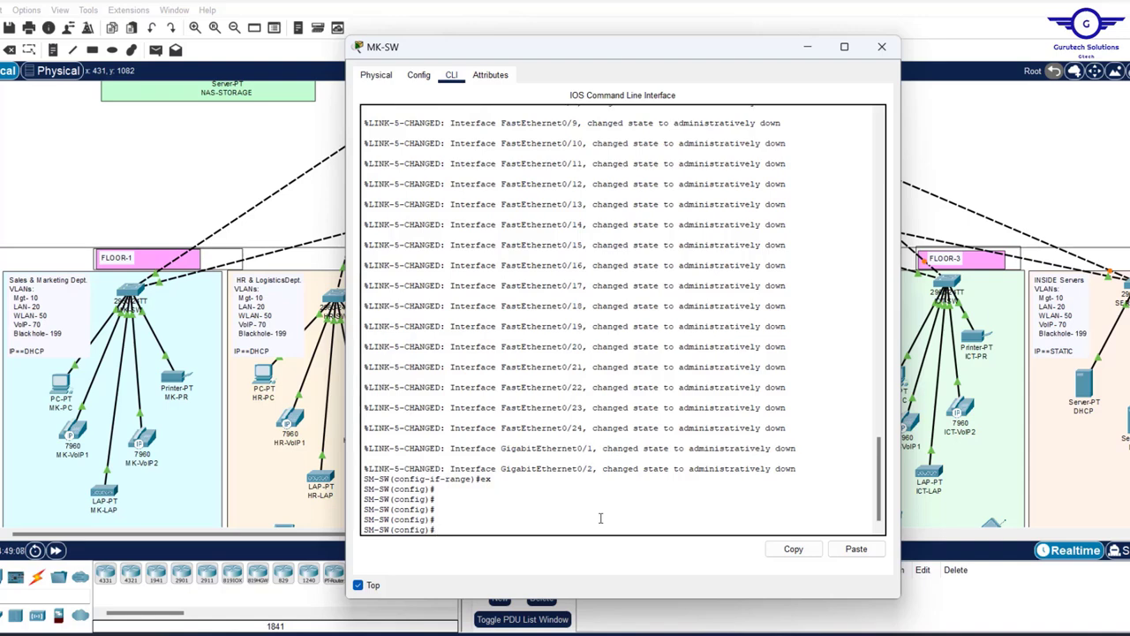
- Save MK-SW's running configuration with do wr and check the output
type("do wr")
key("Return")
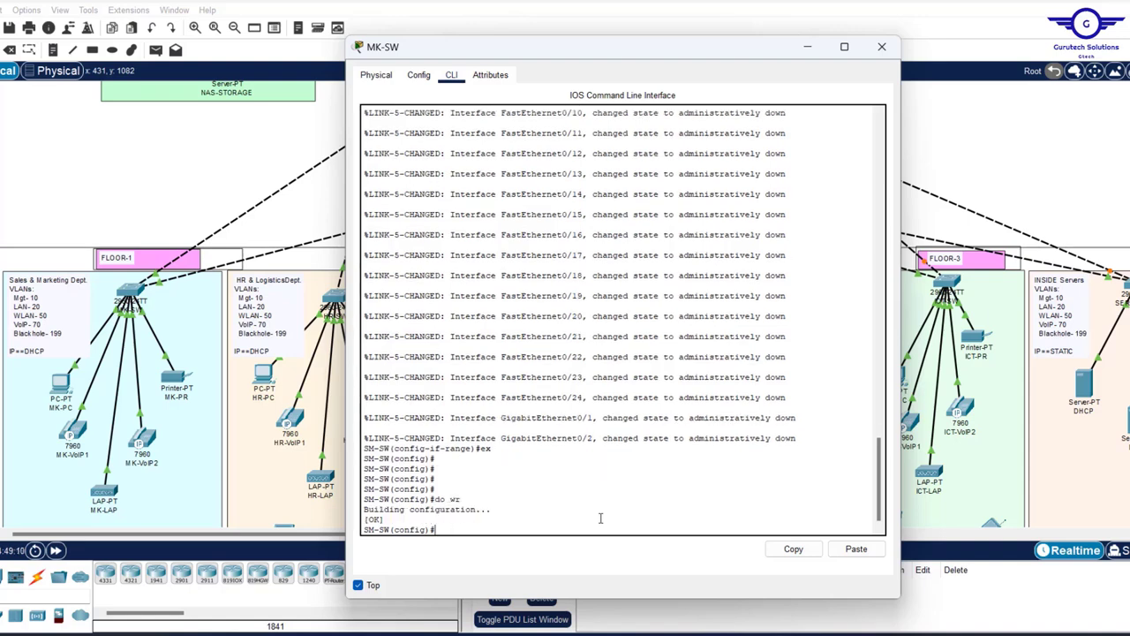
scroll(608, 365, "up", 10)
scroll(608, 365, "up", 5)
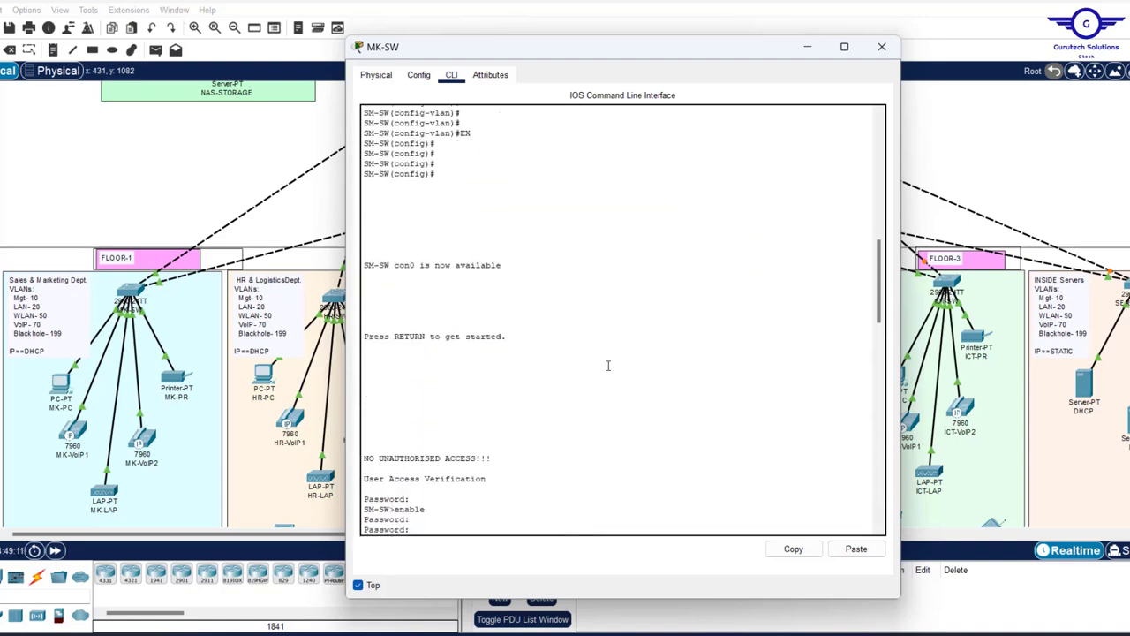
scroll(608, 365, "down", 8)
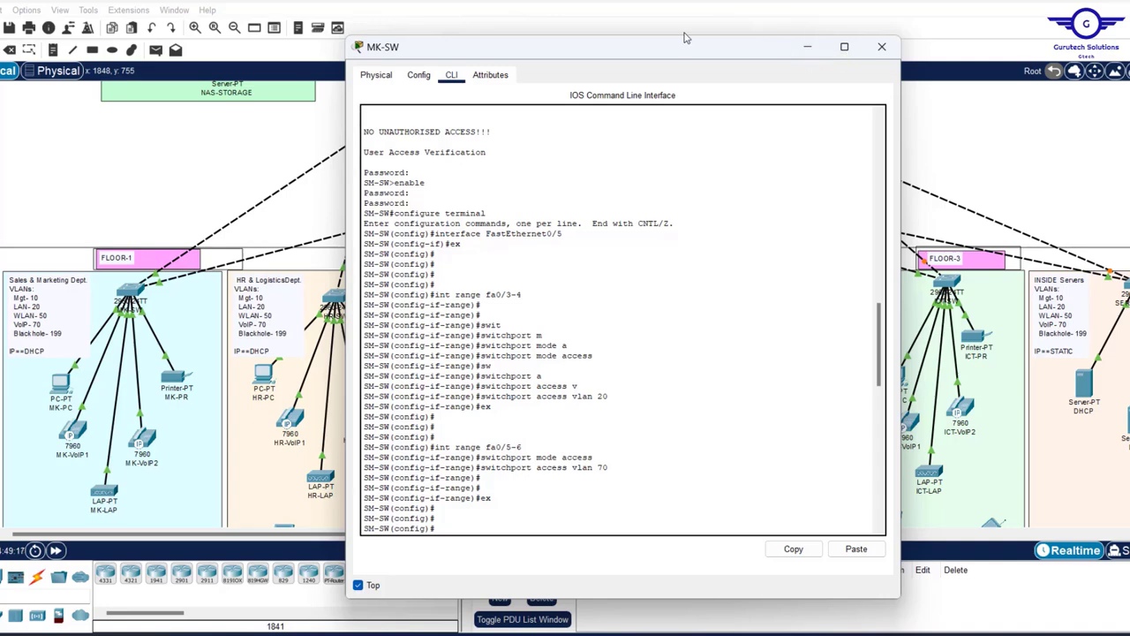
- Move the MK-SW console window to the lower middle so the network topology is visible
left_click_drag(682, 51, 413, 134)
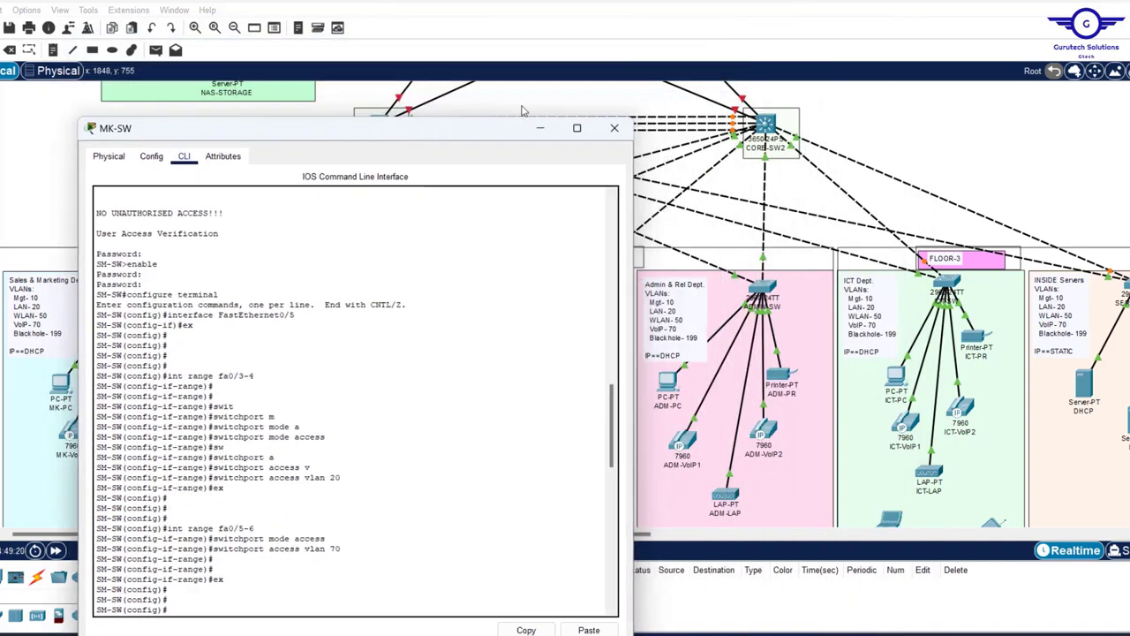
left_click(920, 139)
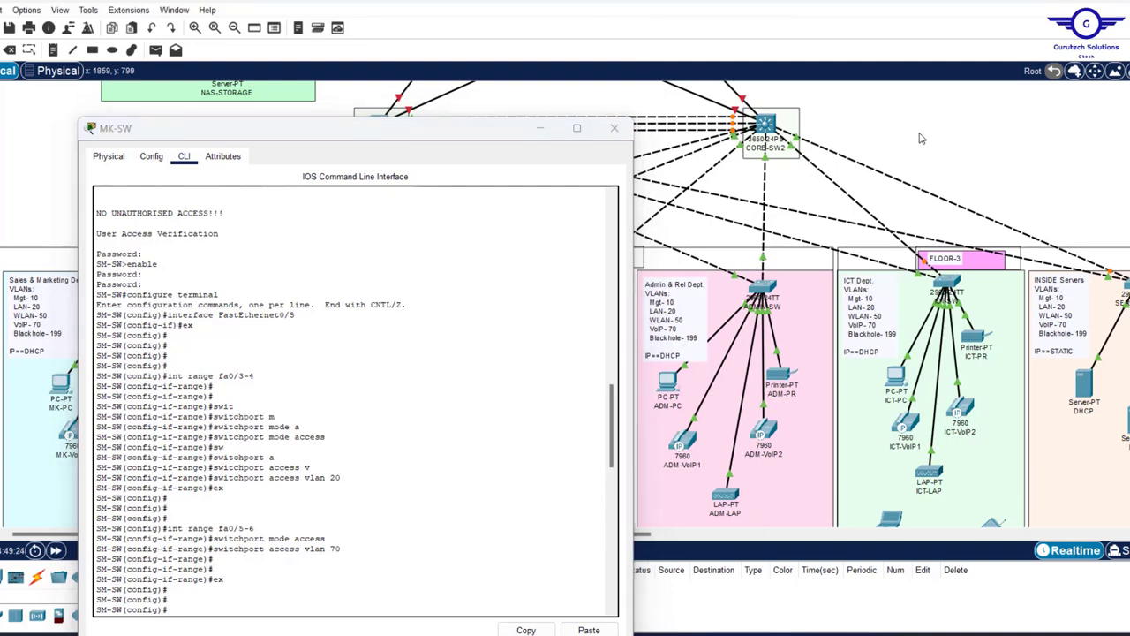
left_click_drag(476, 128, 565, 469)
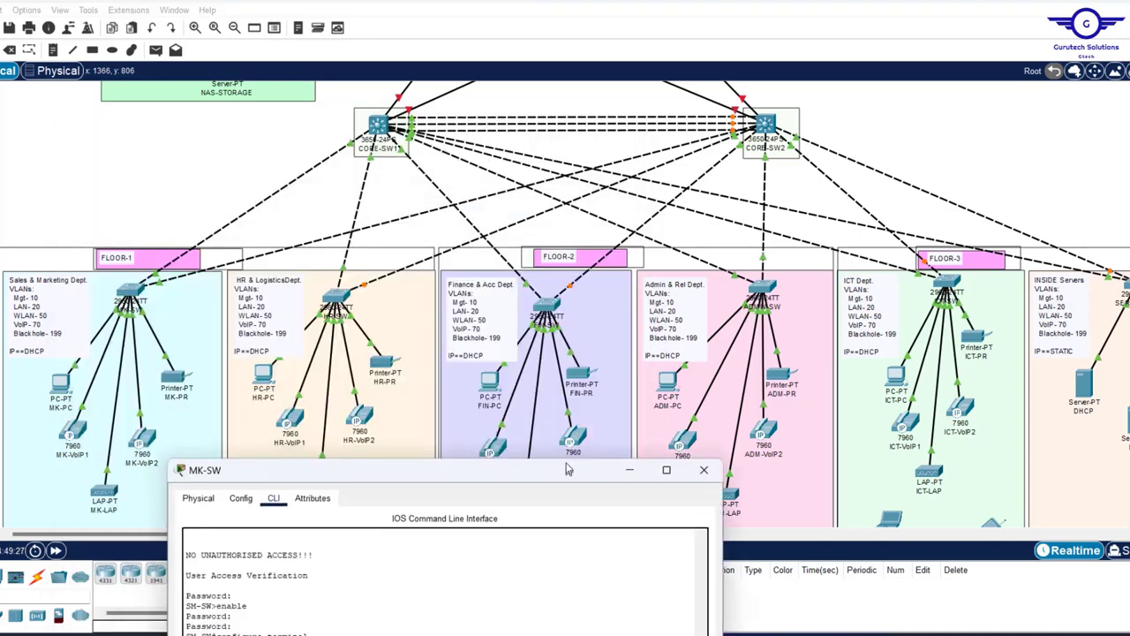
left_click(227, 133)
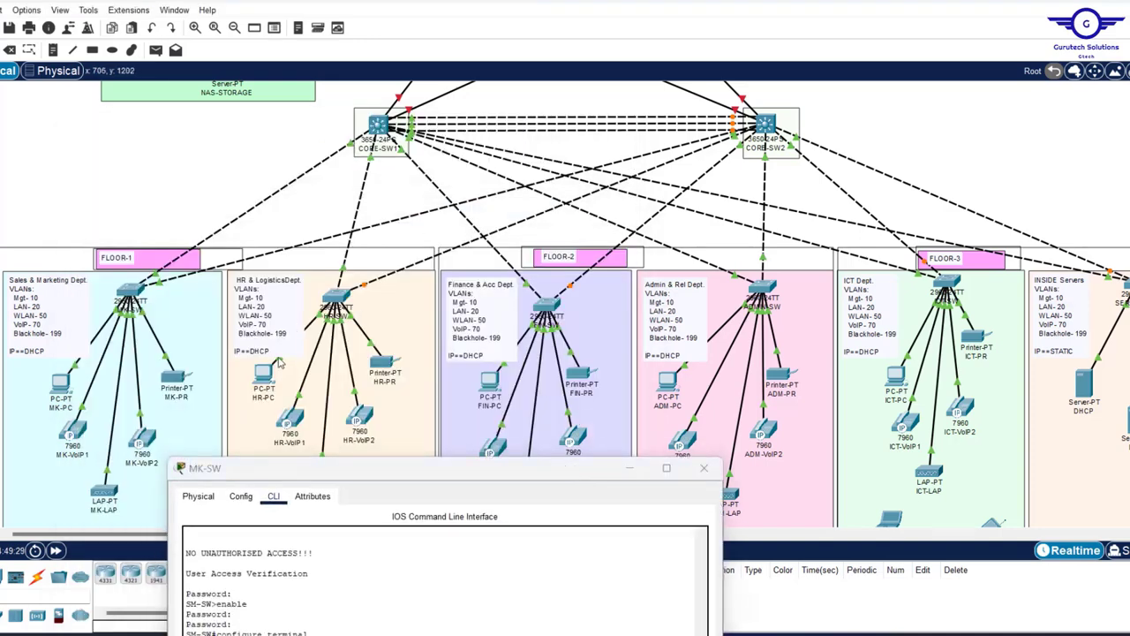
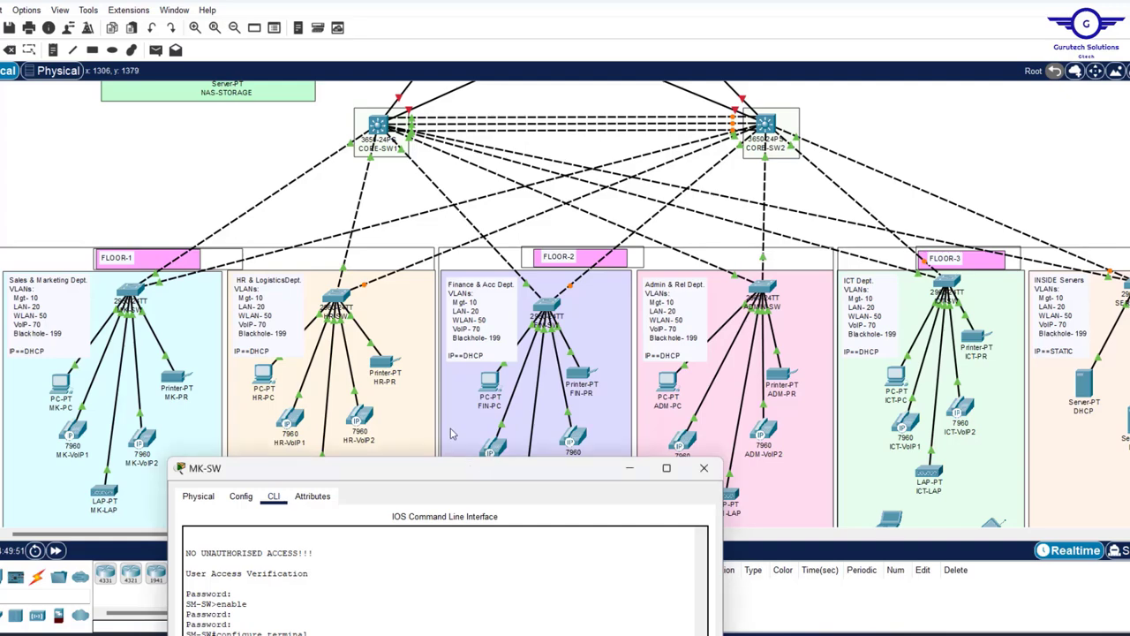
- Resize and move the MK-SW console into a narrow column at the far left of the screen
left_click_drag(470, 468, 494, 58)
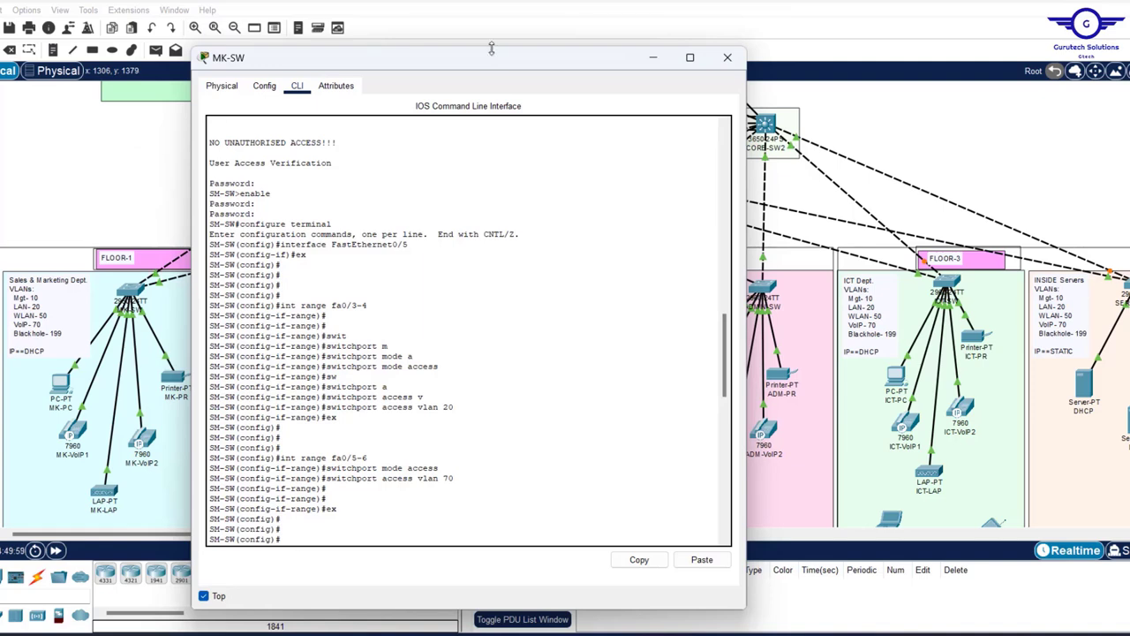
left_click_drag(492, 49, 476, 114)
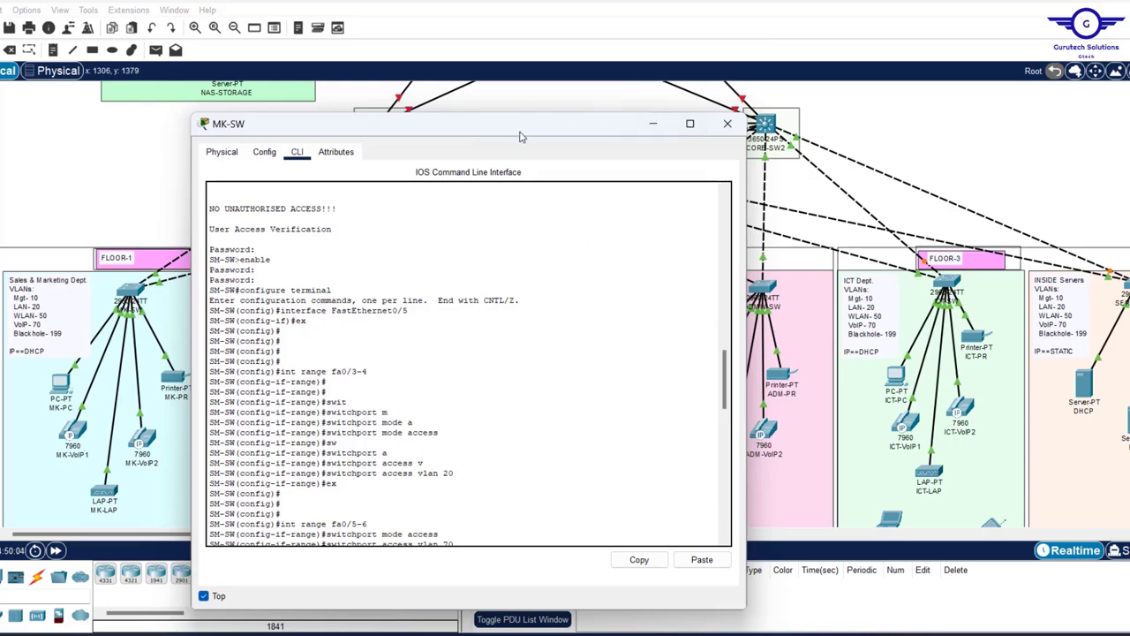
left_click_drag(521, 135, 413, 123)
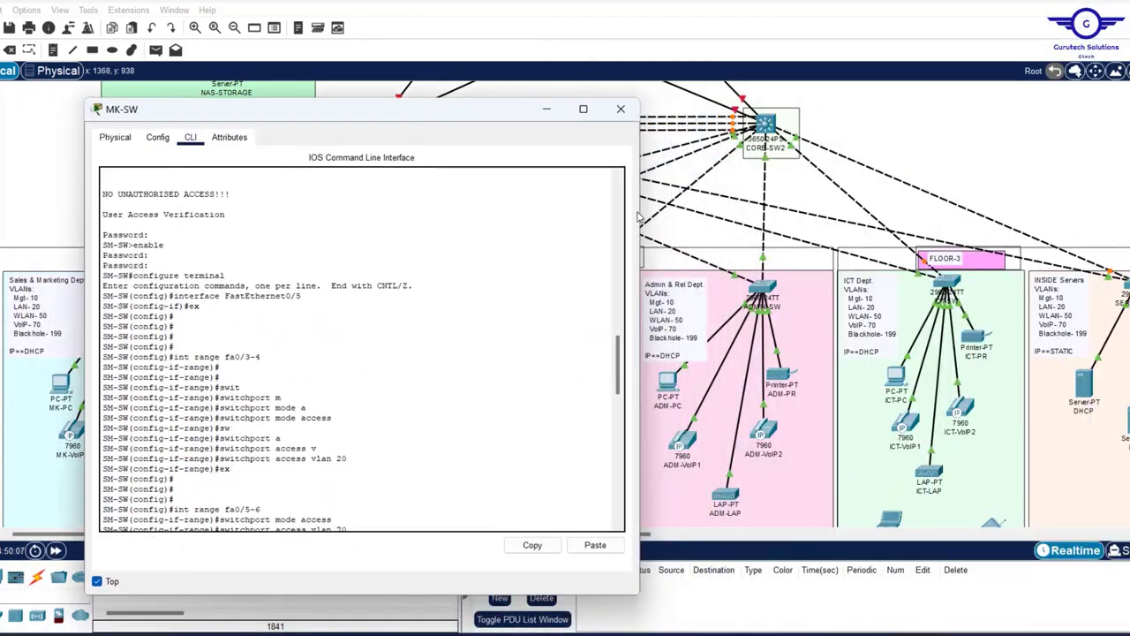
left_click_drag(640, 209, 416, 215)
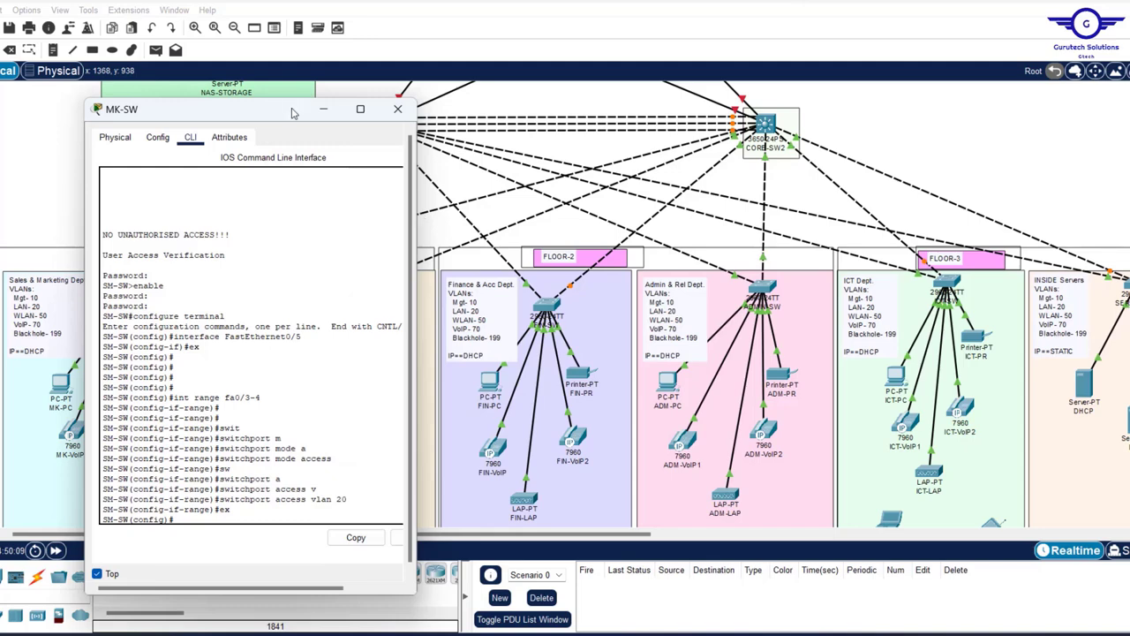
left_click_drag(283, 113, 246, 113)
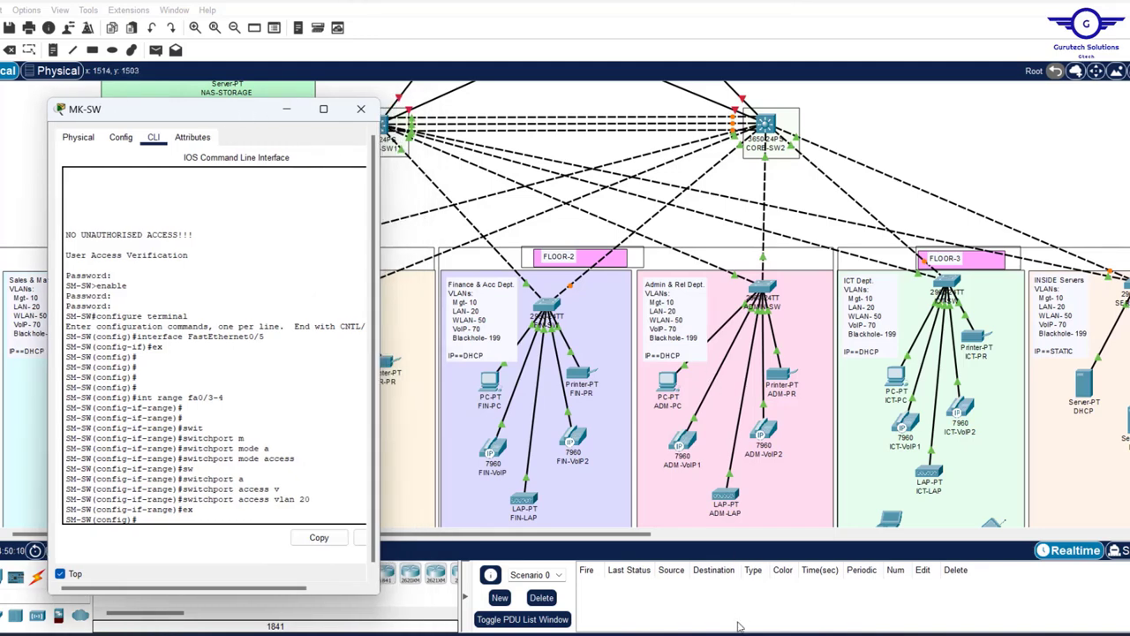
key("alt+Tab")
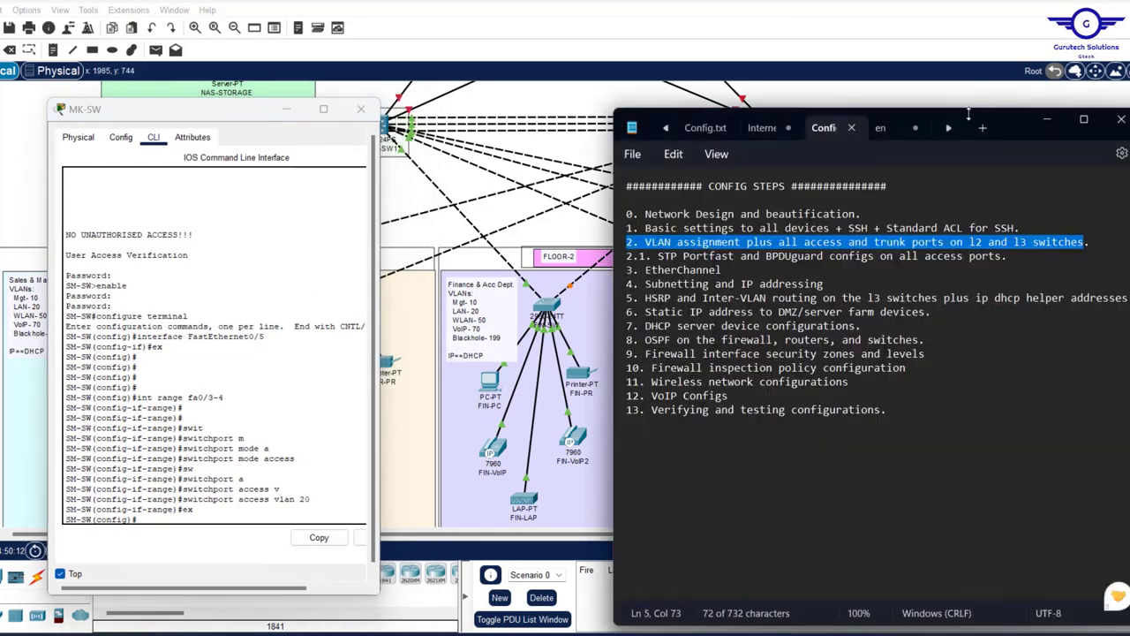
- Clear a fresh notes tab and paste 'int range fa0/1-2' copied from the MK-SW console
left_click(880, 132)
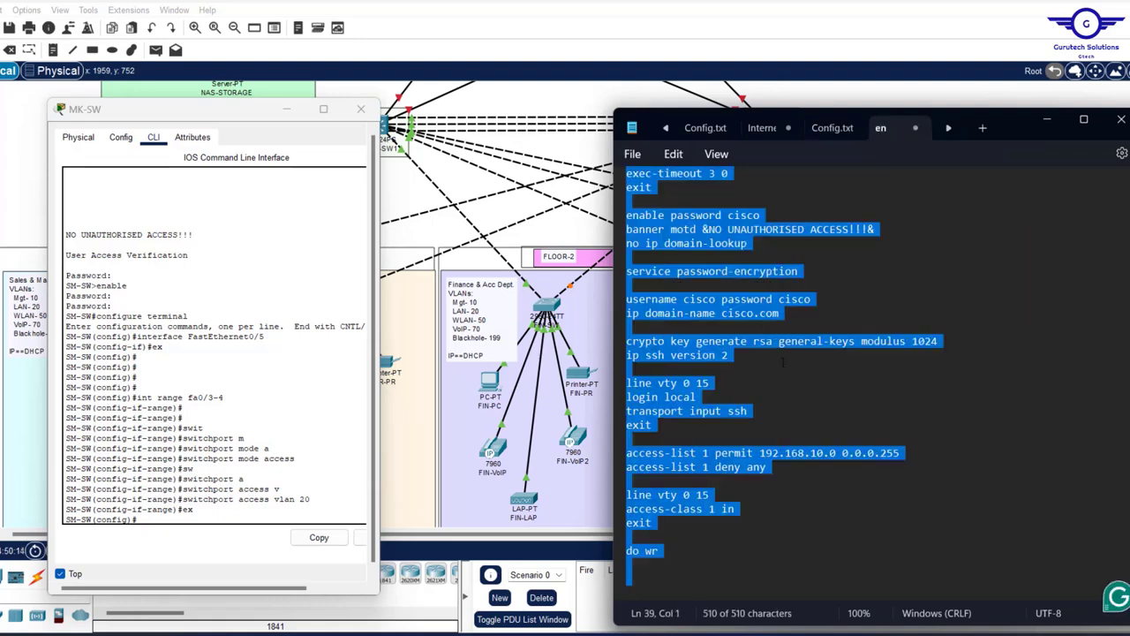
key("Delete")
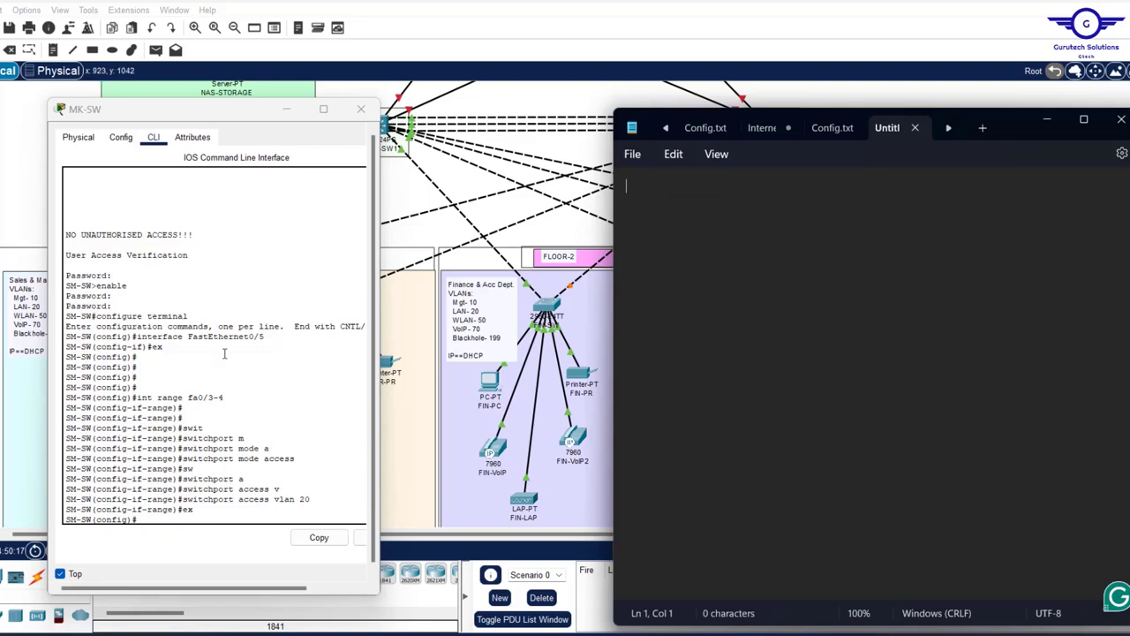
scroll(224, 353, "up", 15)
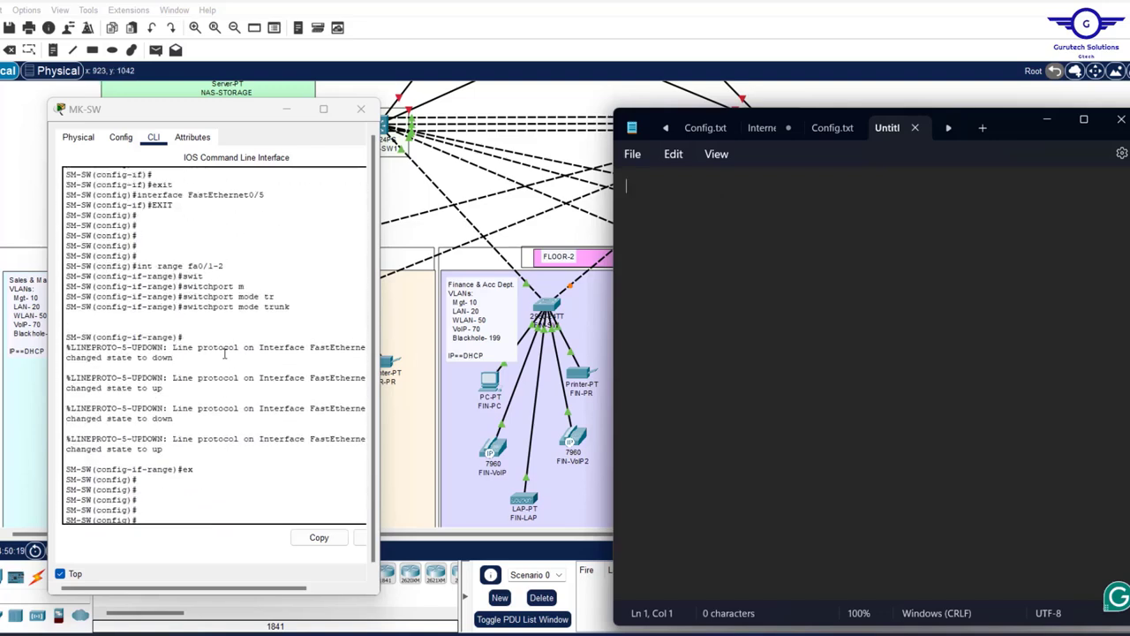
left_click_drag(230, 328, 138, 332)
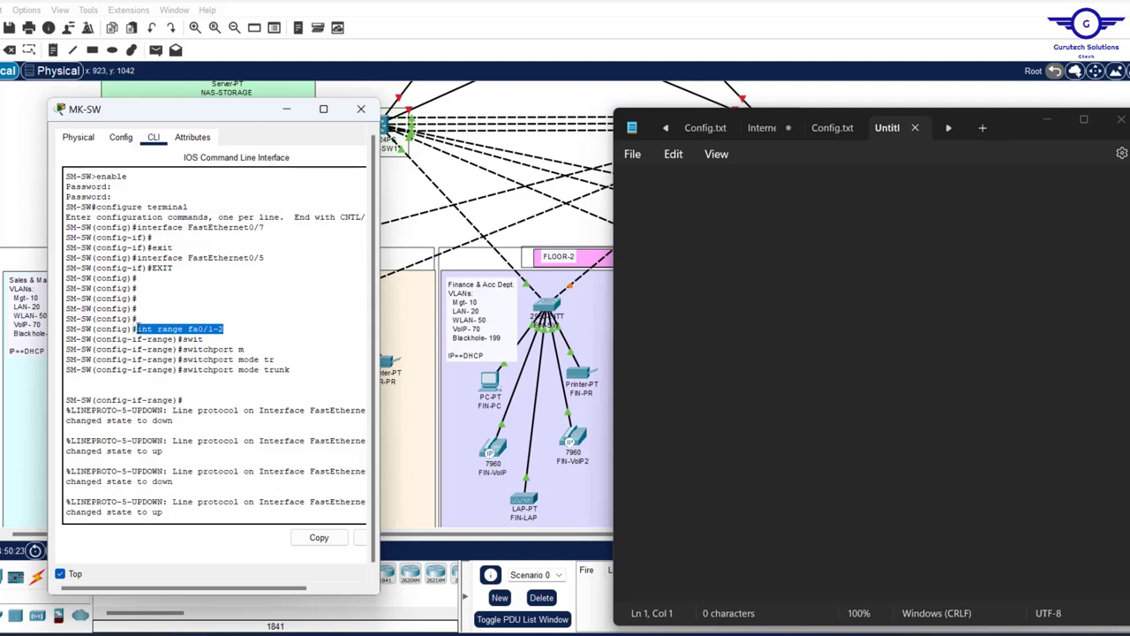
left_click(319, 537)
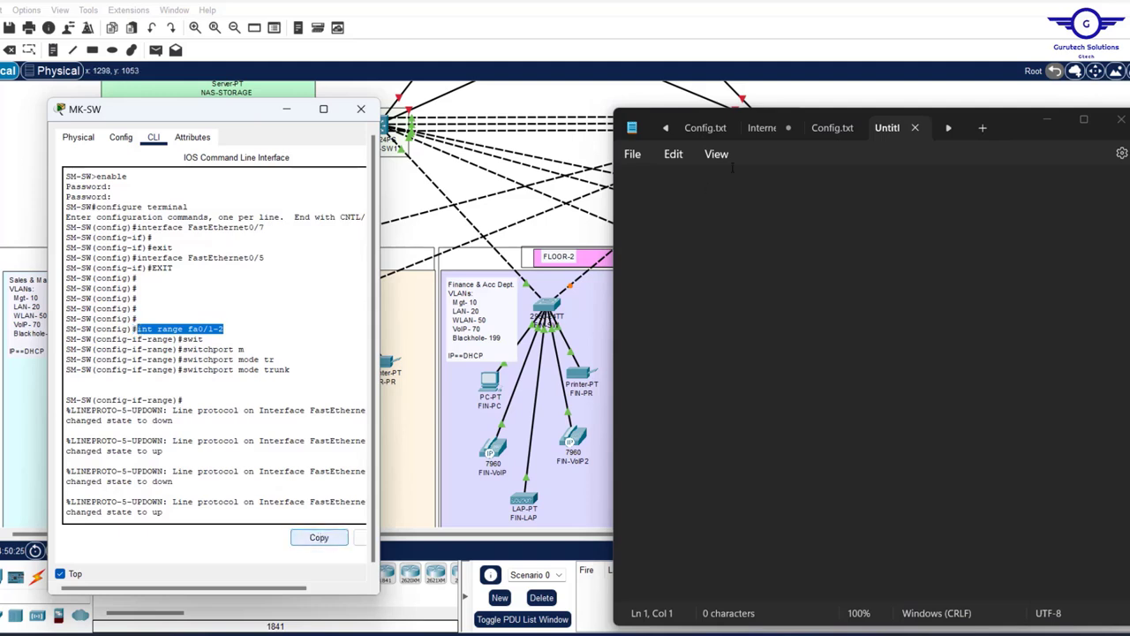
left_click(667, 193)
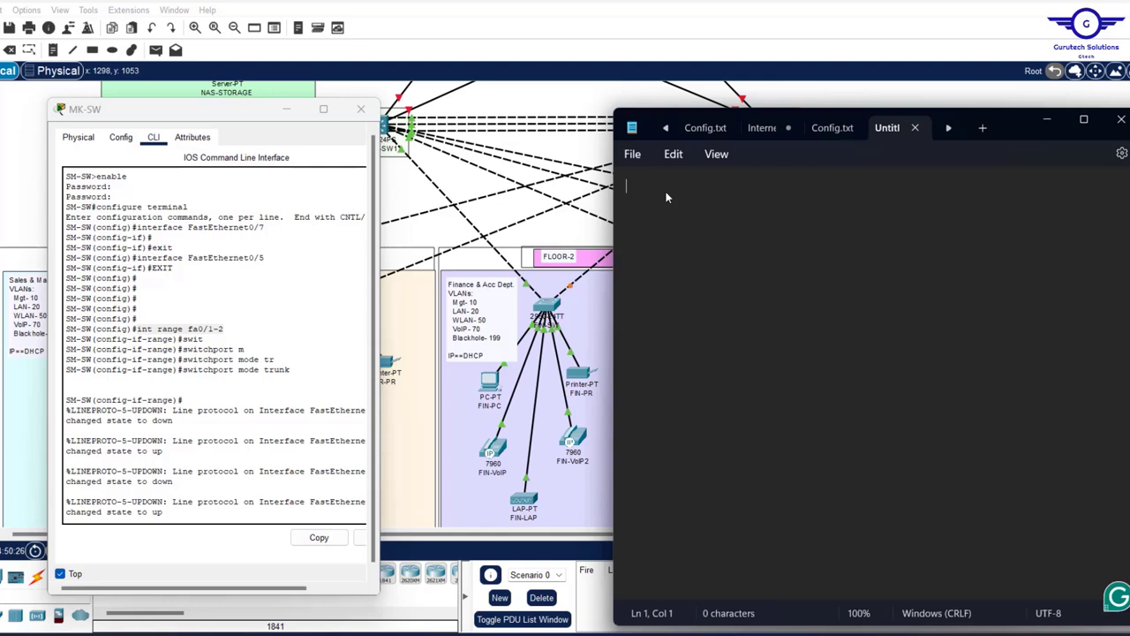
key("ctrl+v")
key("Return")
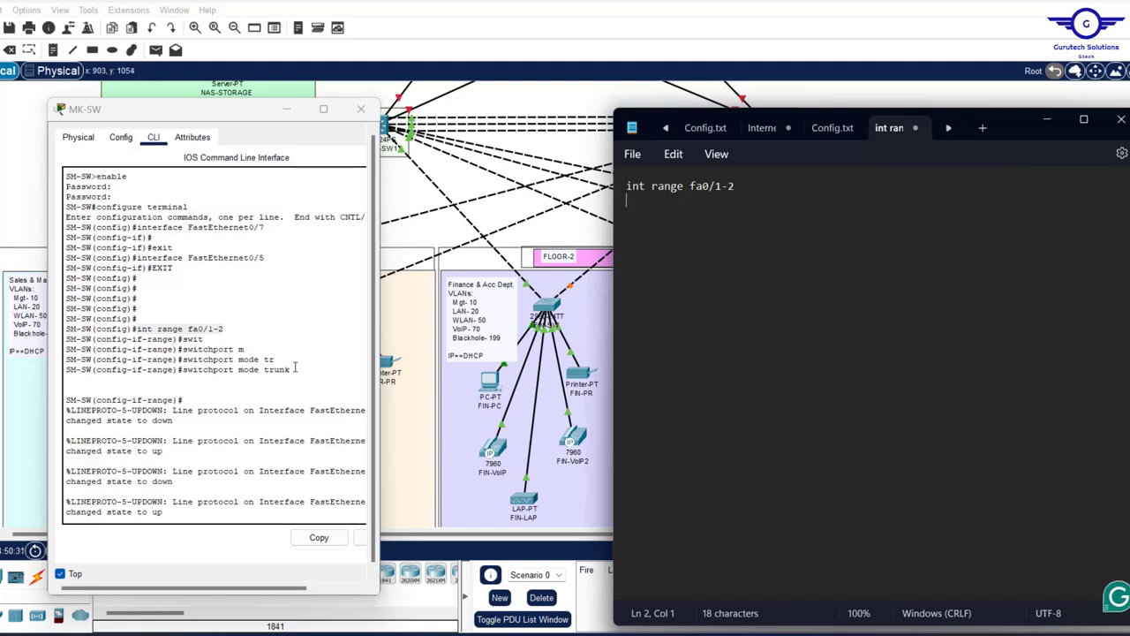
- Add 'switchport mode trunk' and 'exit' on the lines below it
left_click_drag(295, 370, 182, 371)
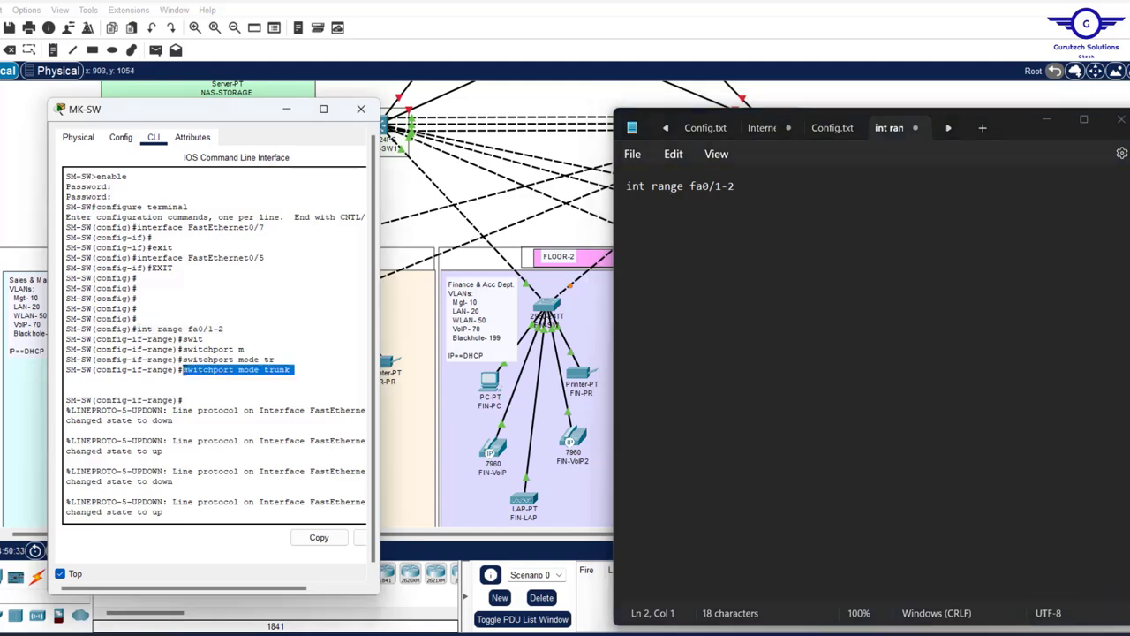
left_click(319, 537)
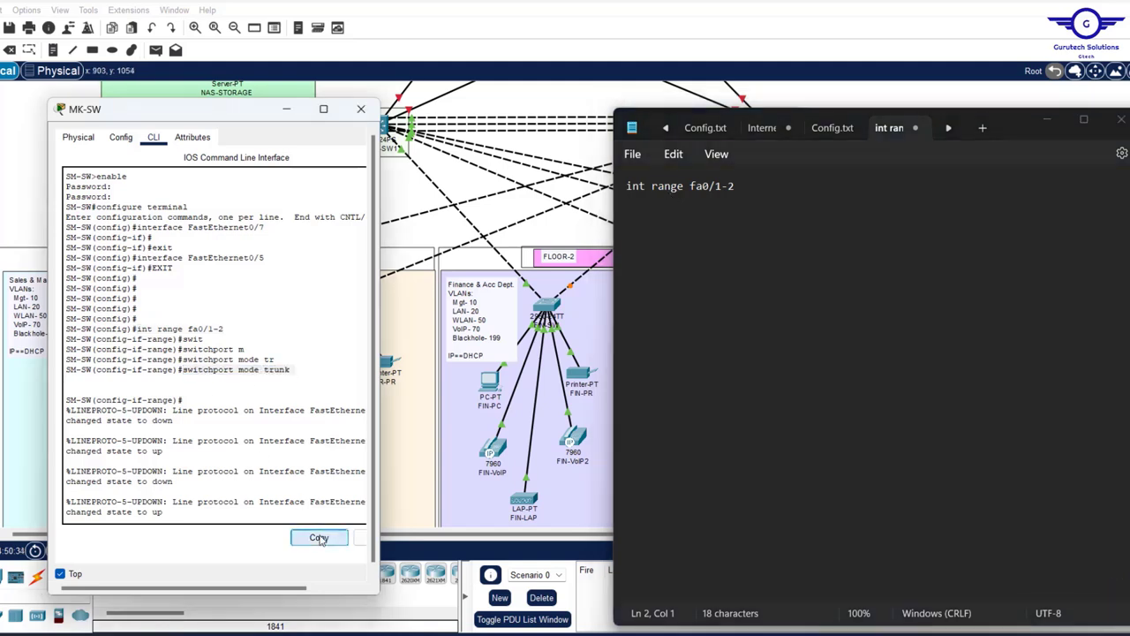
left_click(758, 187)
key("Return")
key("ctrl+v")
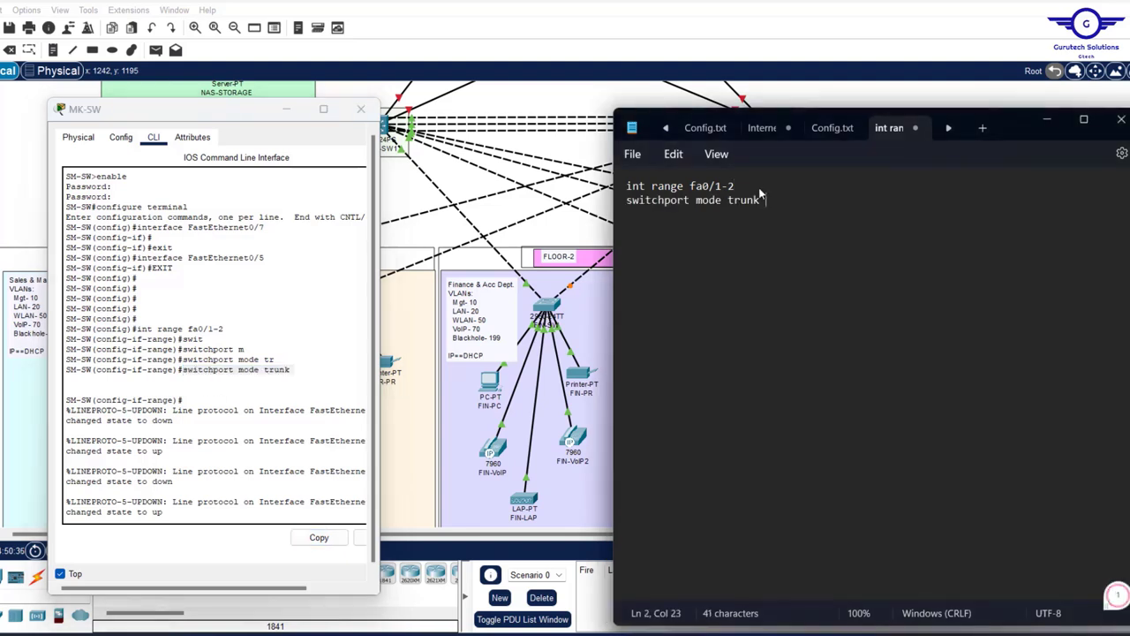
key("Return")
type("exit")
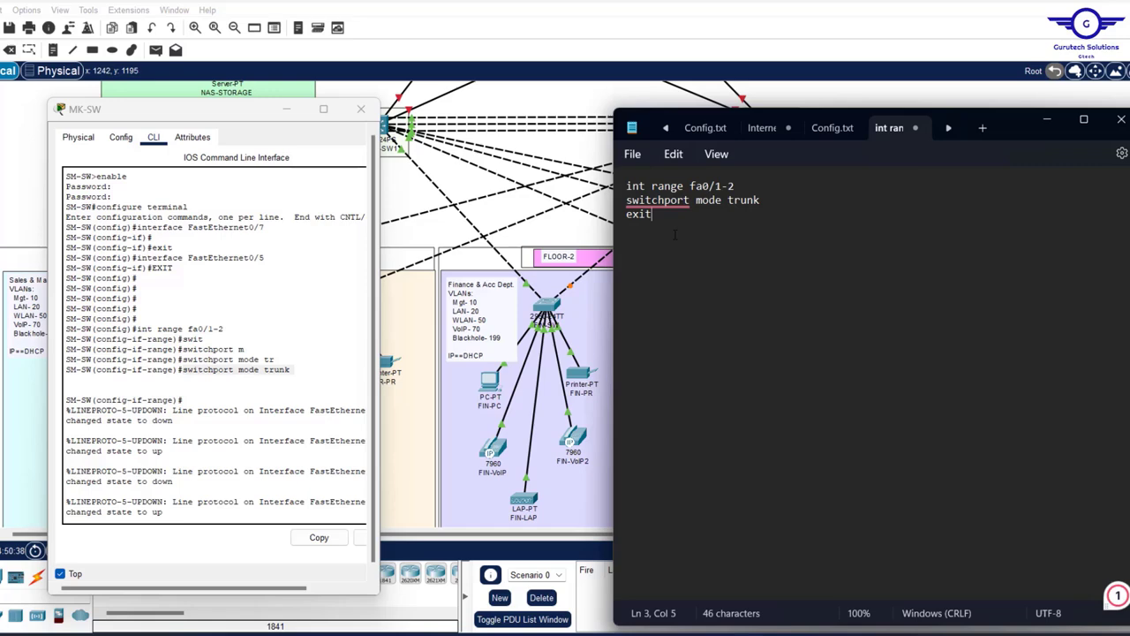
key("Return")
left_click(239, 387)
key("ctrl+v")
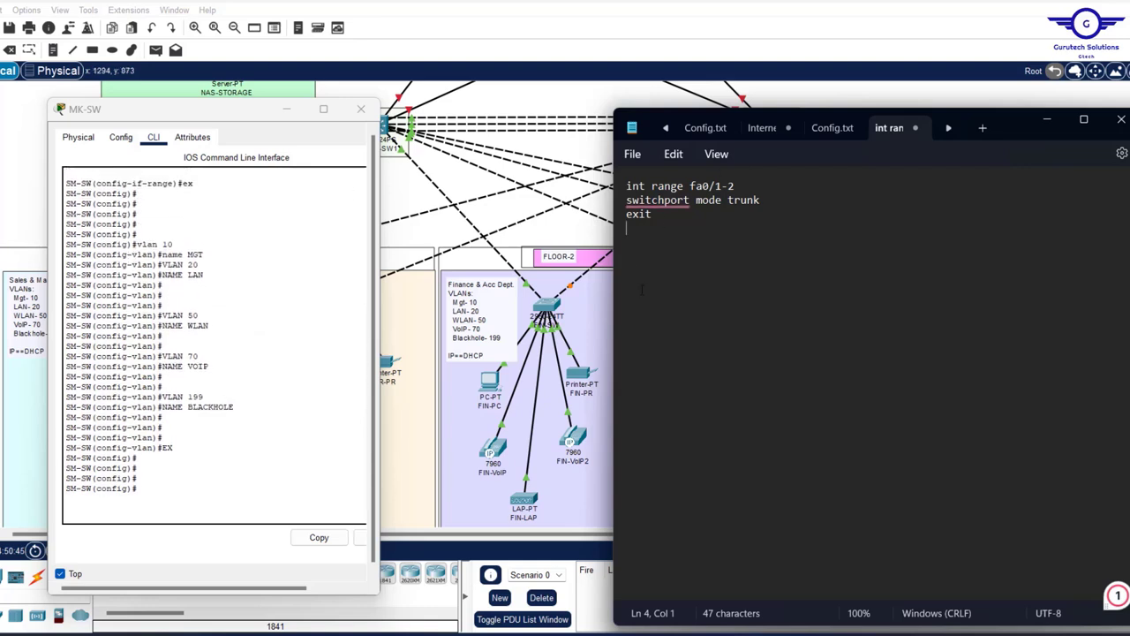
- Type the VLAN 10 named MGT and VLAN 20 named LAN definitions
key("Return")
type("vlan 10")
key("Return")
type("name")
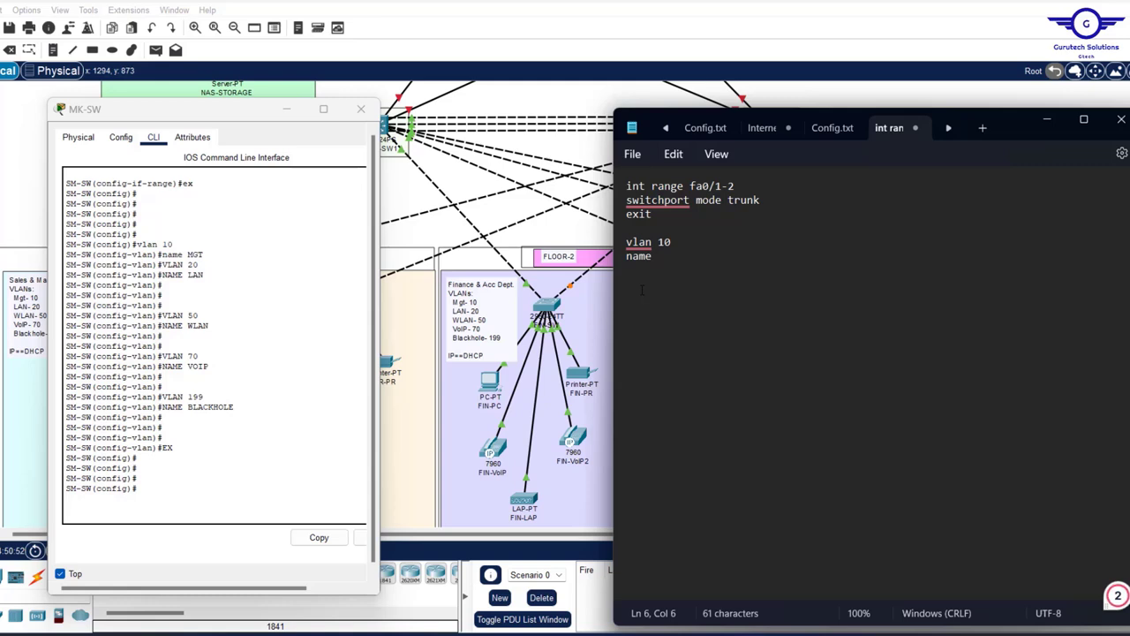
type(" MGT ")
type("VLAN 20")
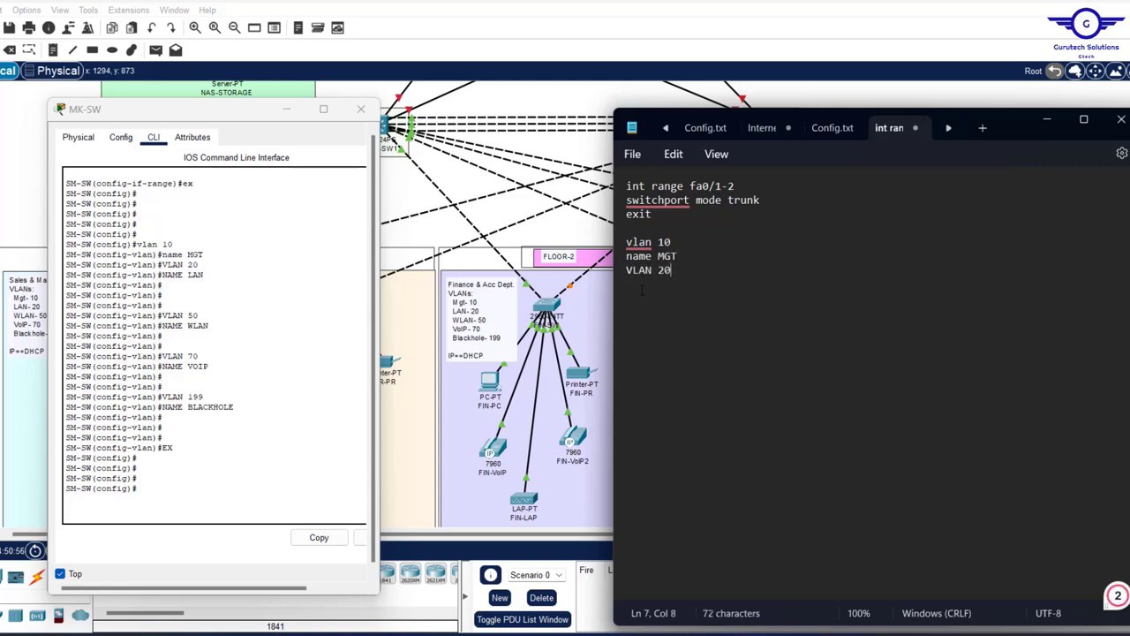
key("Return")
type("N")
key("BackSpace")
type("NAME LAN")
- Add VLAN 50 WLAN, VLAN 70 VOIP and VLAN 199 BLACKHOLE, then a closing EXIT
key("Return")
type("VLAN 50")
key("Return")
type("NAME WLA")
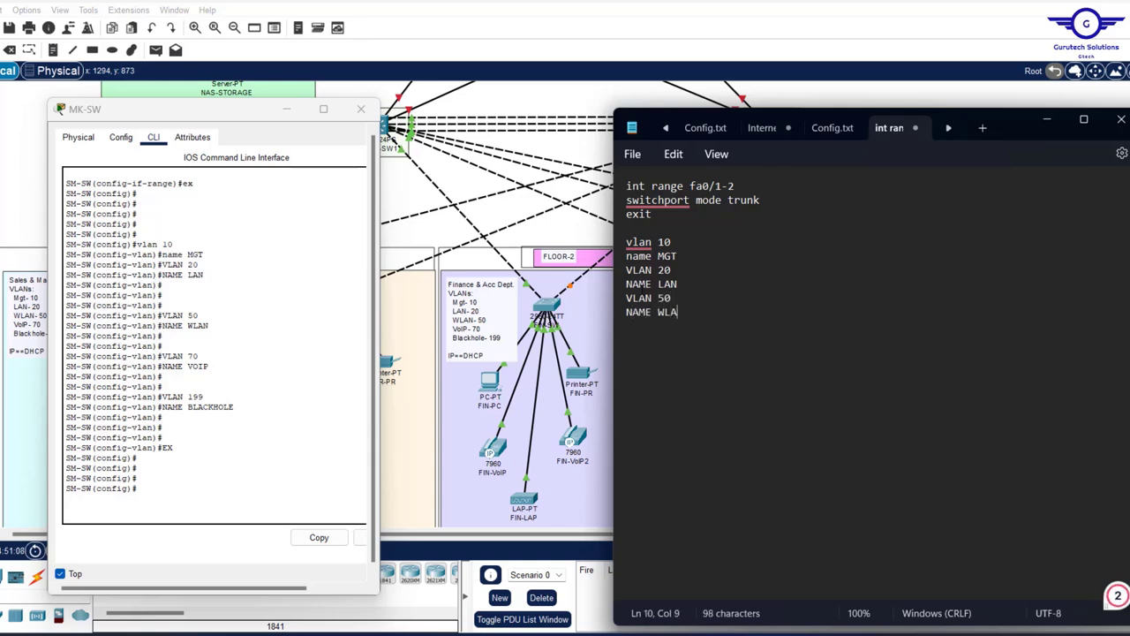
type("N")
key("Return")
type("V")
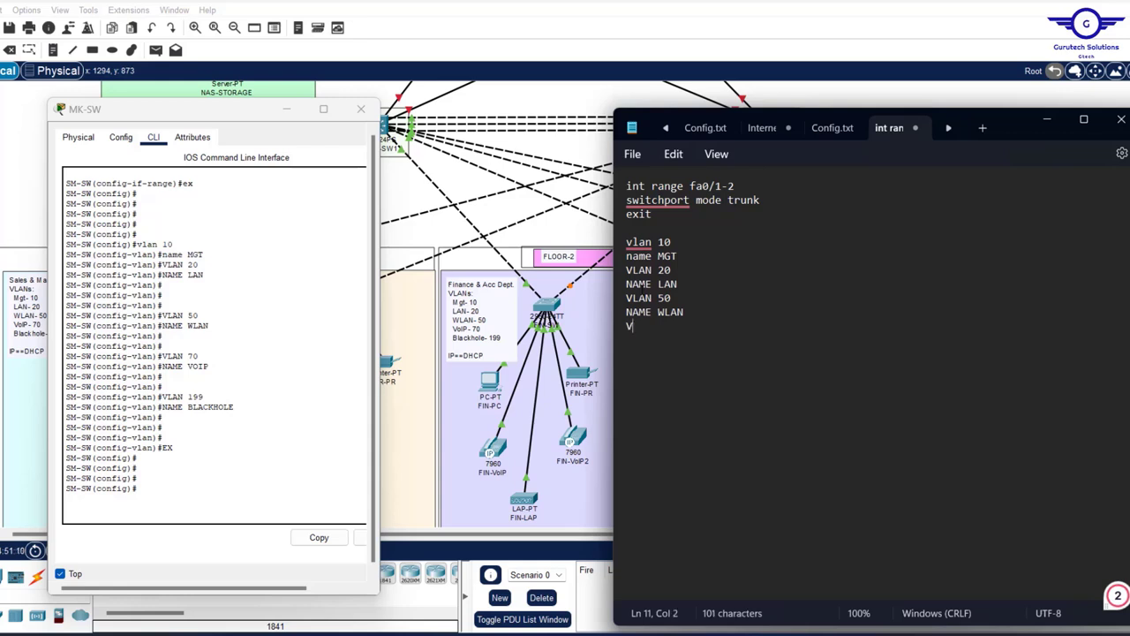
type("LAN 70")
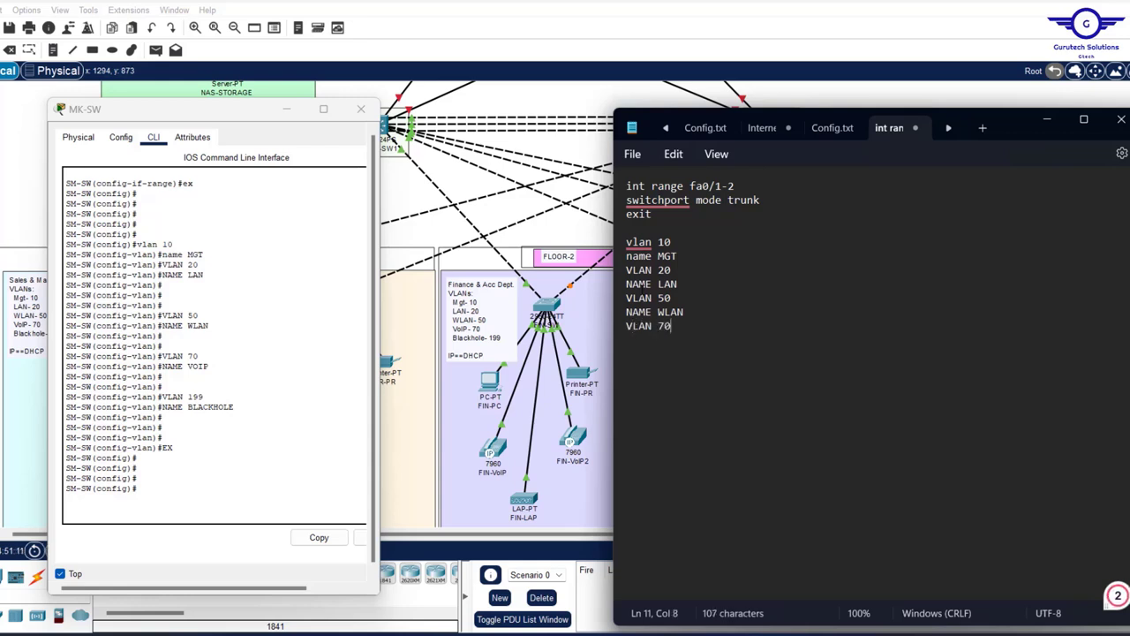
key("Return")
type("NAME VOIP ")
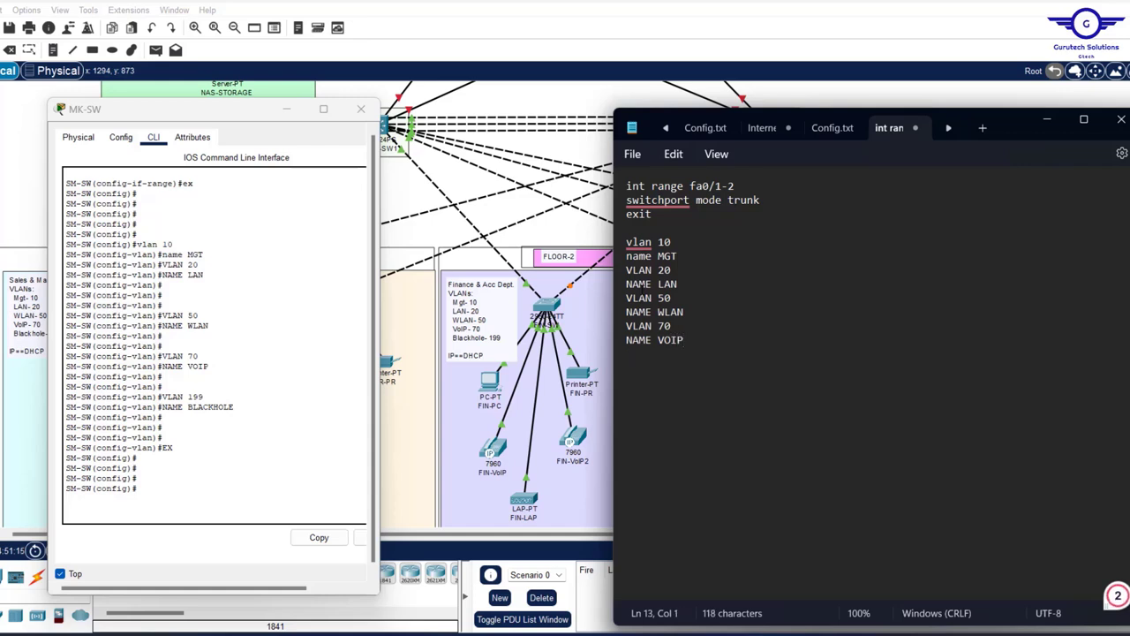
type("VLAN")
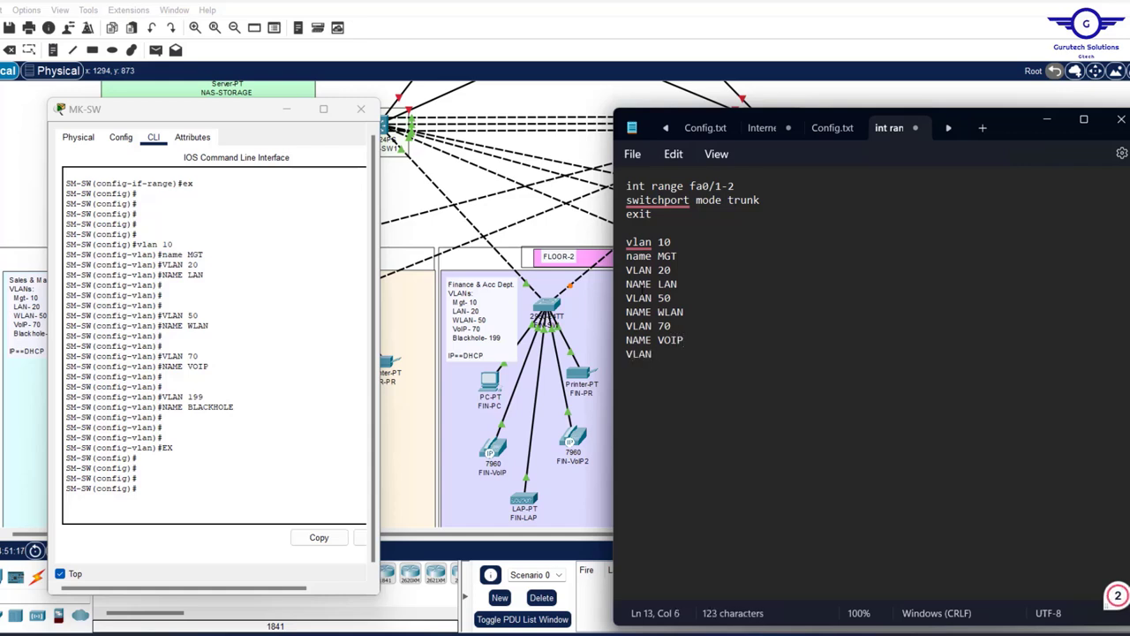
type(" 199")
key("Return")
type("NAME BLACKH")
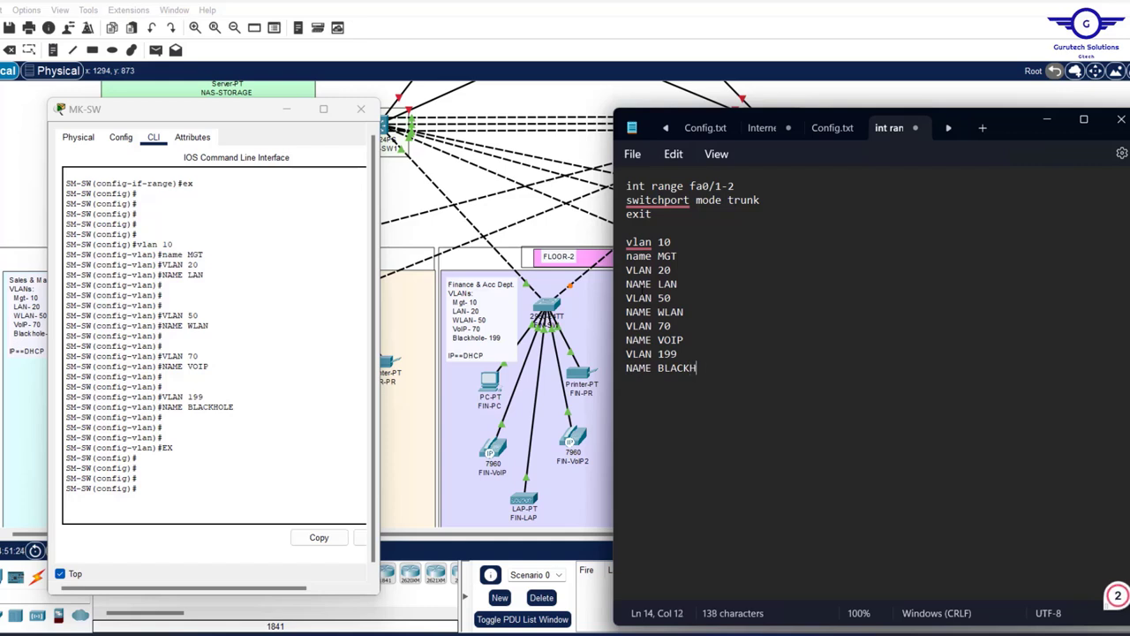
type("OLE")
key("Return")
type("EXIT")
key("Return")
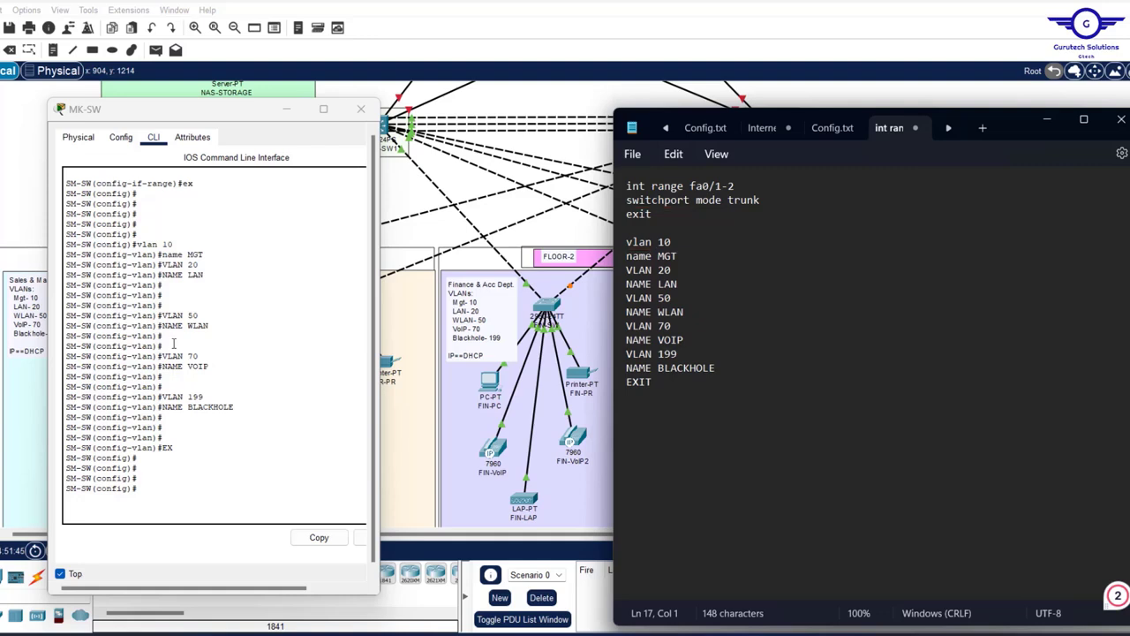
scroll(174, 344, "up", 10)
- Paste the 'int range fa0/3-4' command from the MK-SW console into the notes
scroll(174, 344, "down", 10)
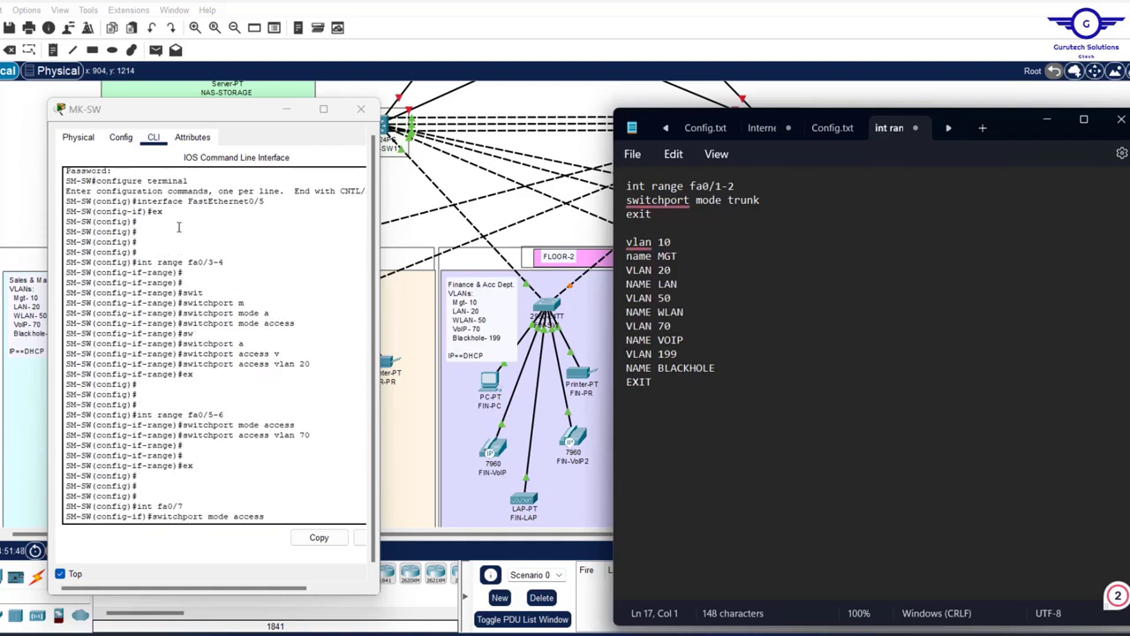
left_click_drag(224, 263, 137, 262)
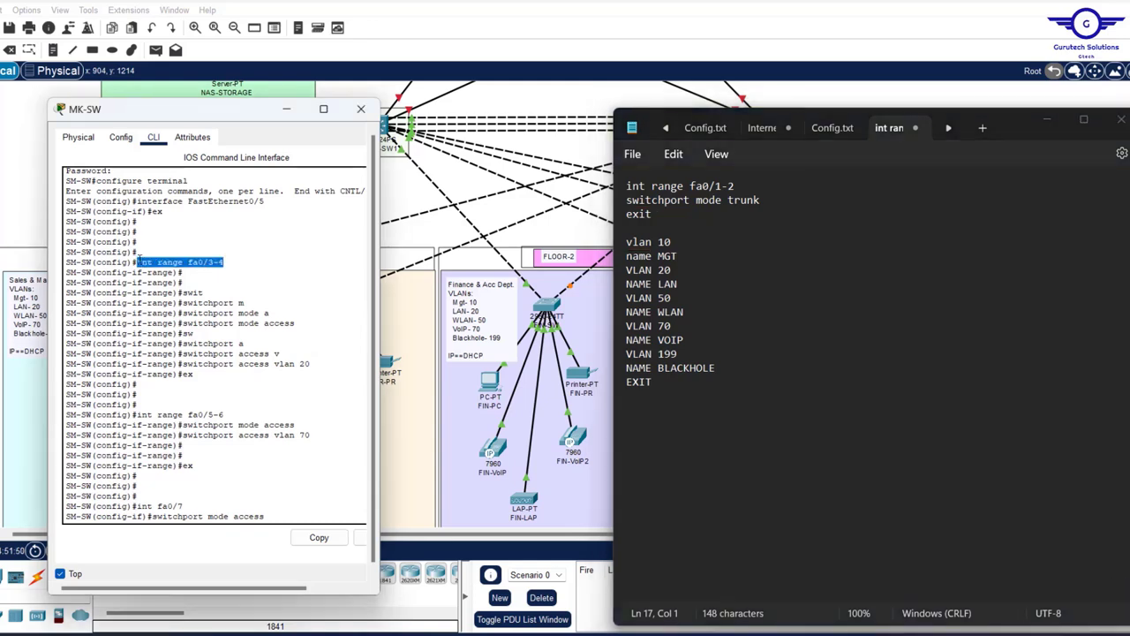
left_click(319, 537)
left_click(656, 392)
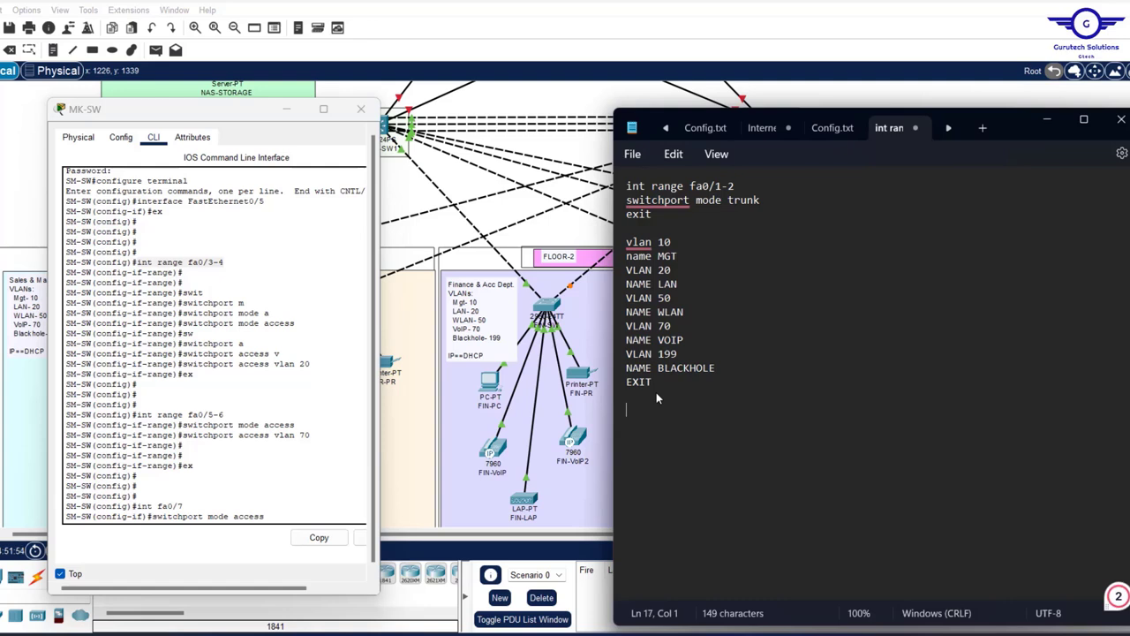
key("Return")
key("ctrl+v")
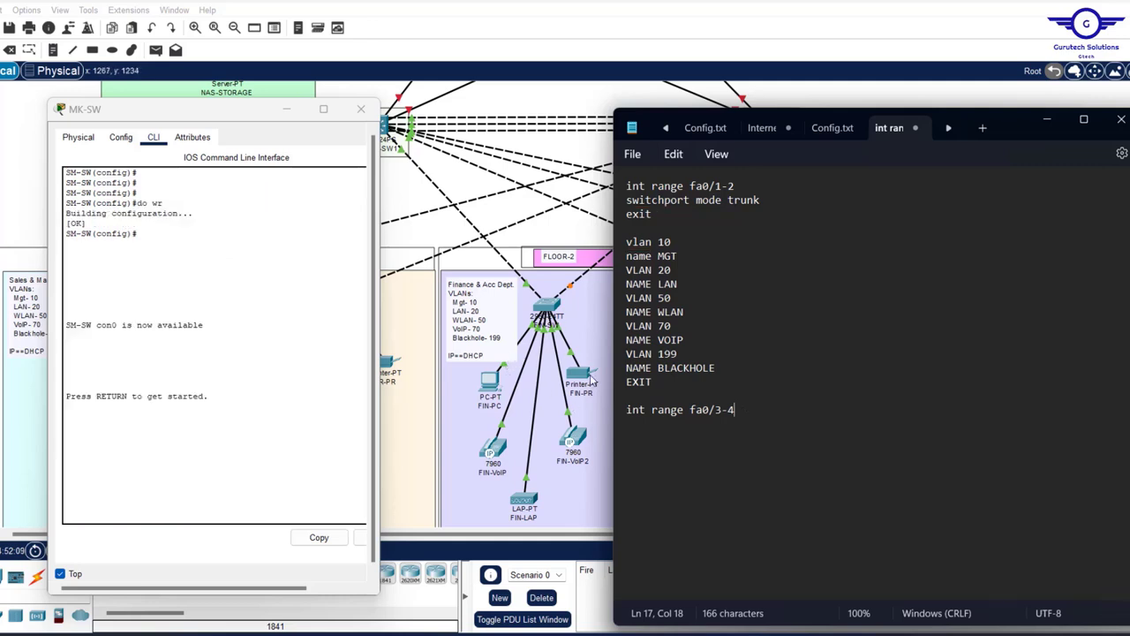
- Add 'switchport mode access' under the fa0/3-4 range line
scroll(75, 334, "up", 10)
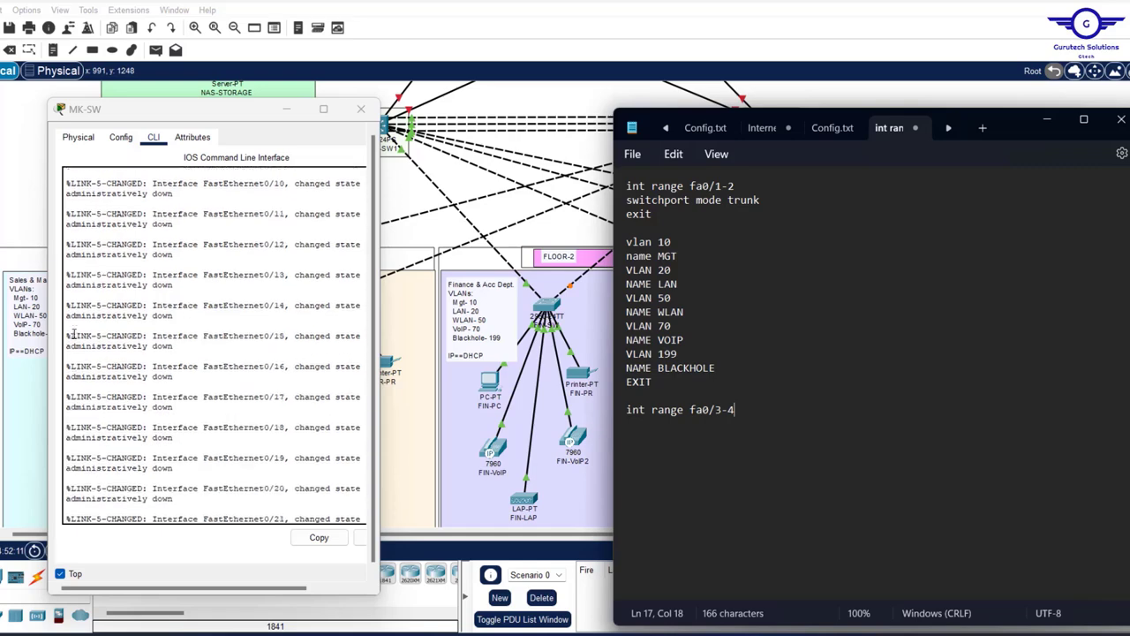
scroll(74, 334, "up", 8)
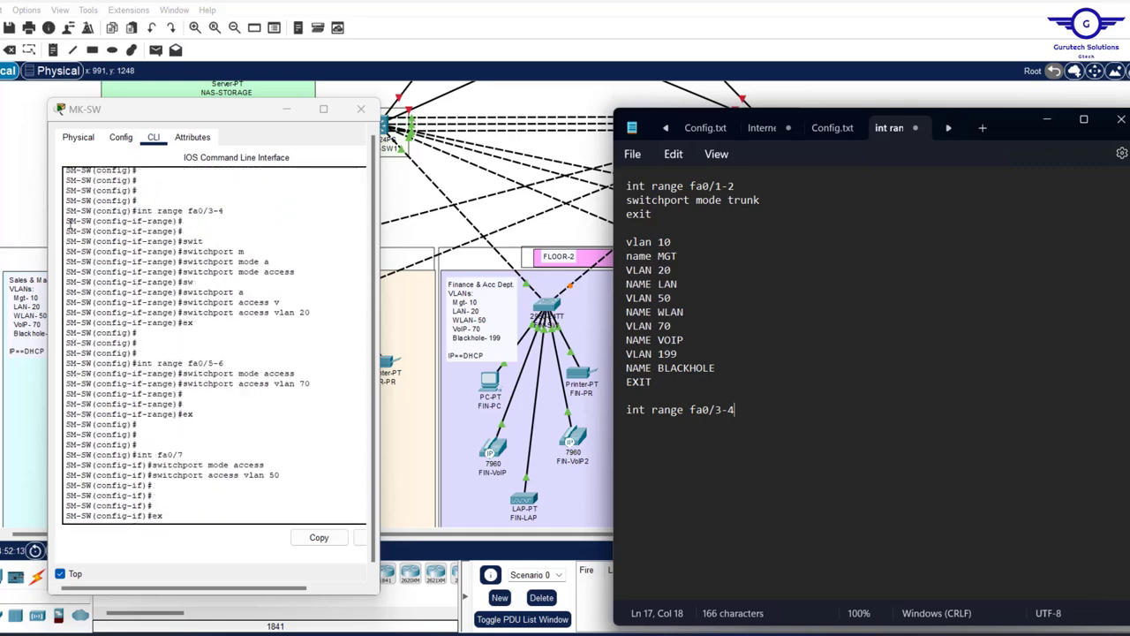
left_click_drag(295, 273, 182, 272)
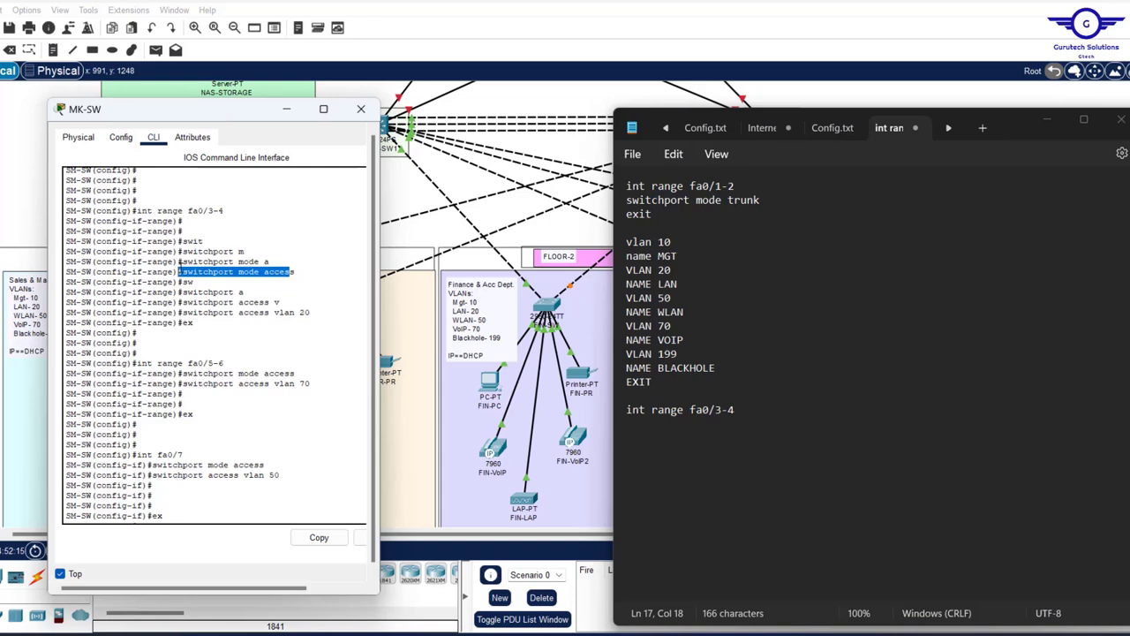
left_click(319, 537)
left_click(778, 409)
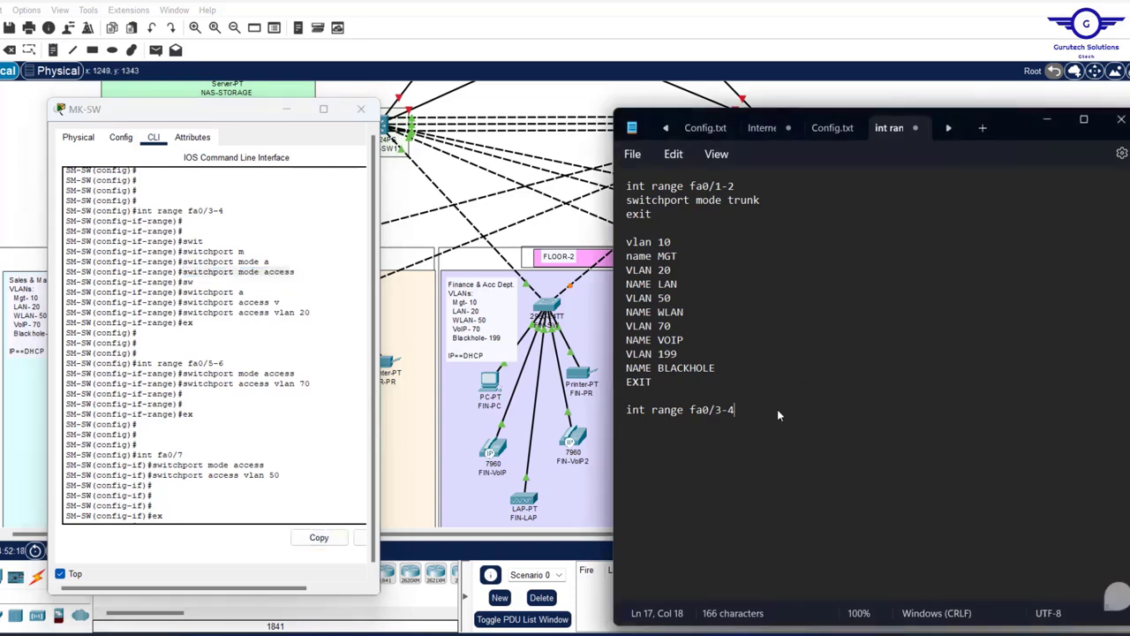
key("Return")
key("ctrl+v")
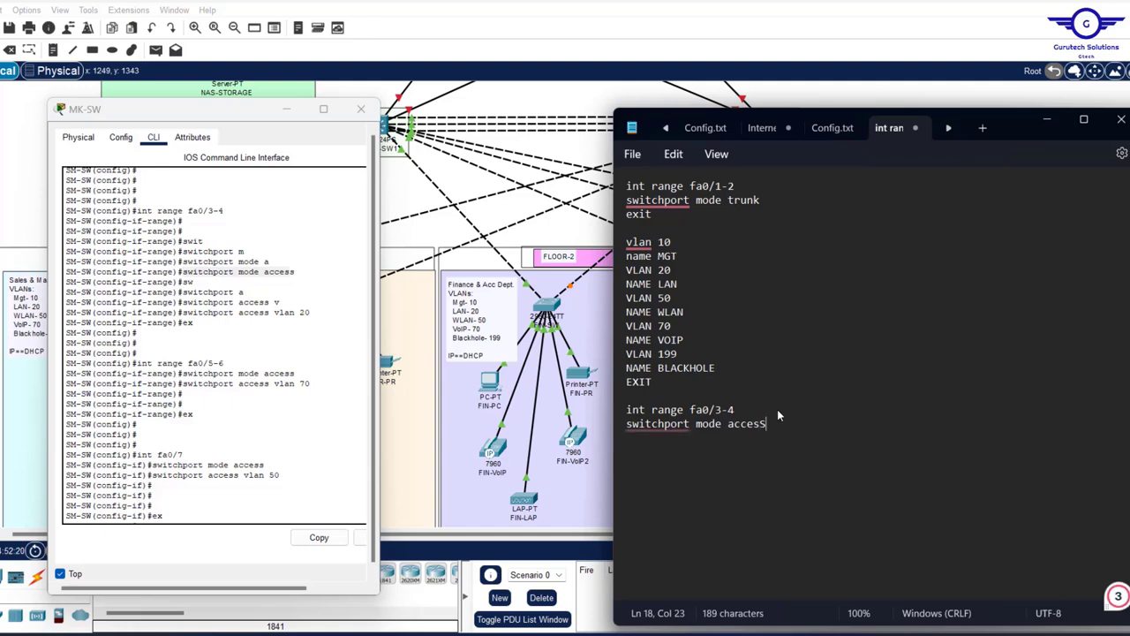
type("s")
key("Return")
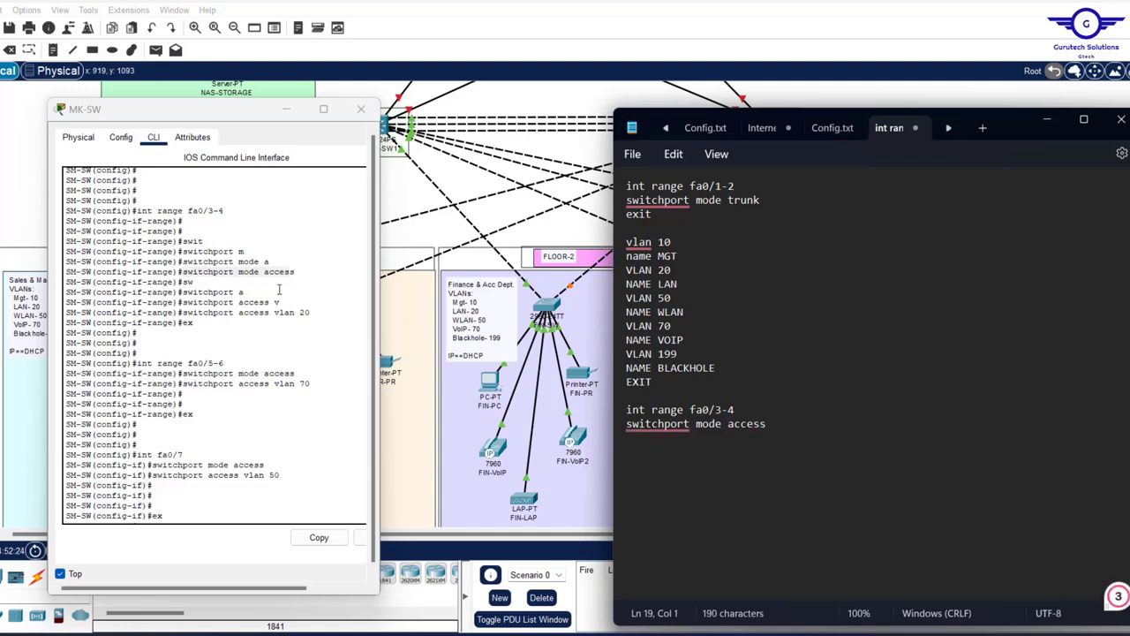
- Add 'switchport access vlan 20' and 'exit' to finish the fa0/3-4 block
left_click_drag(311, 312, 183, 315)
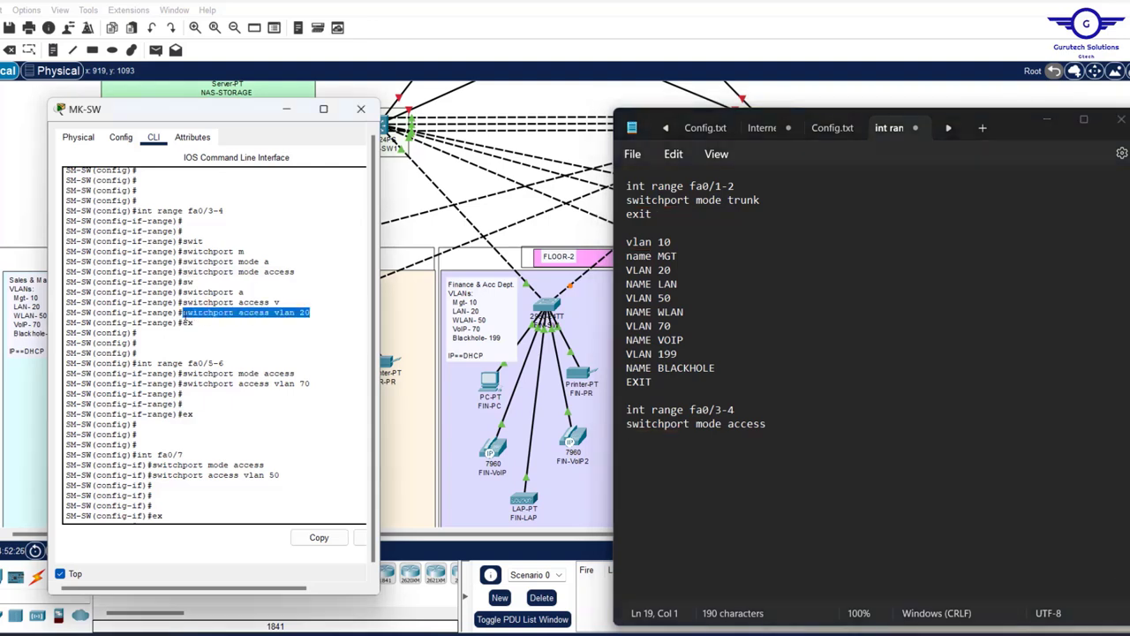
left_click(322, 539)
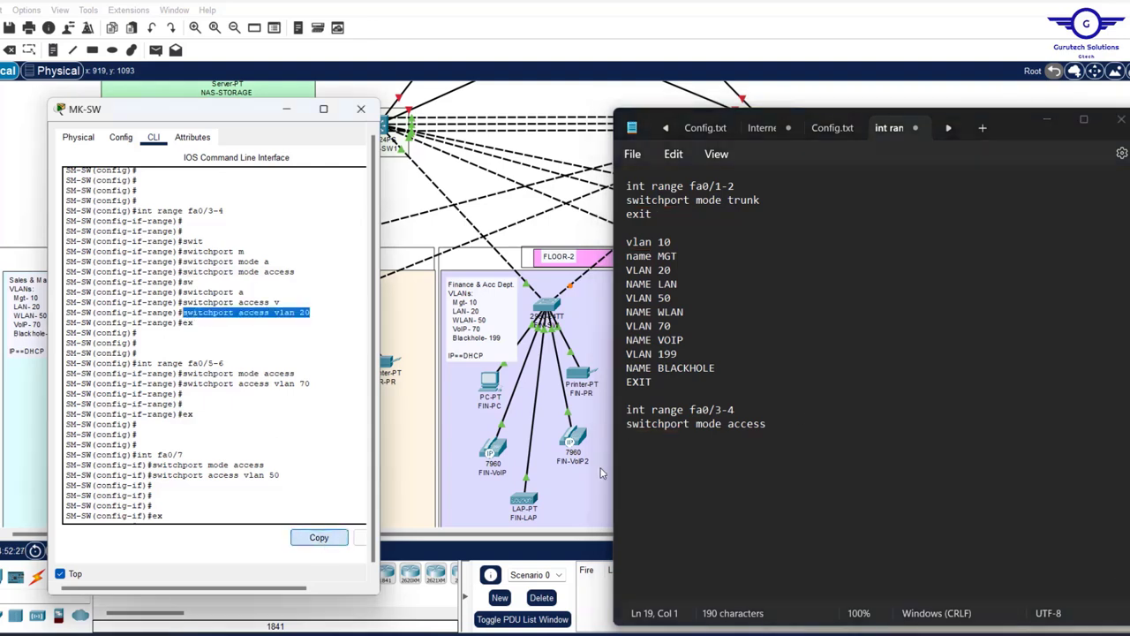
left_click(782, 428)
key("Return")
key("ctrl+v")
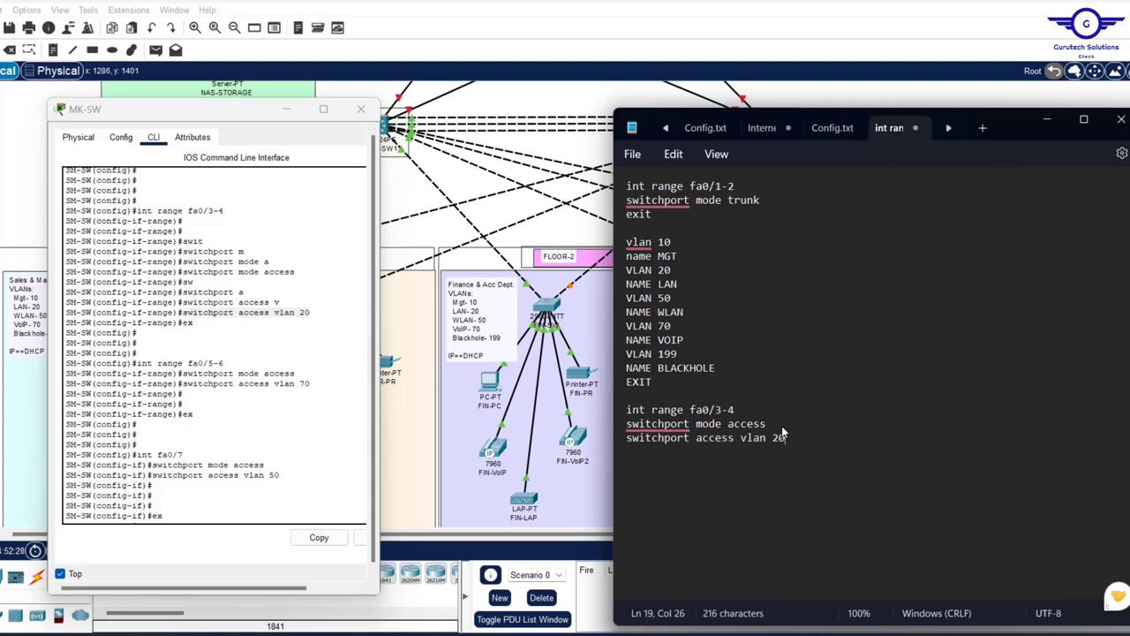
key("Return")
type("exit")
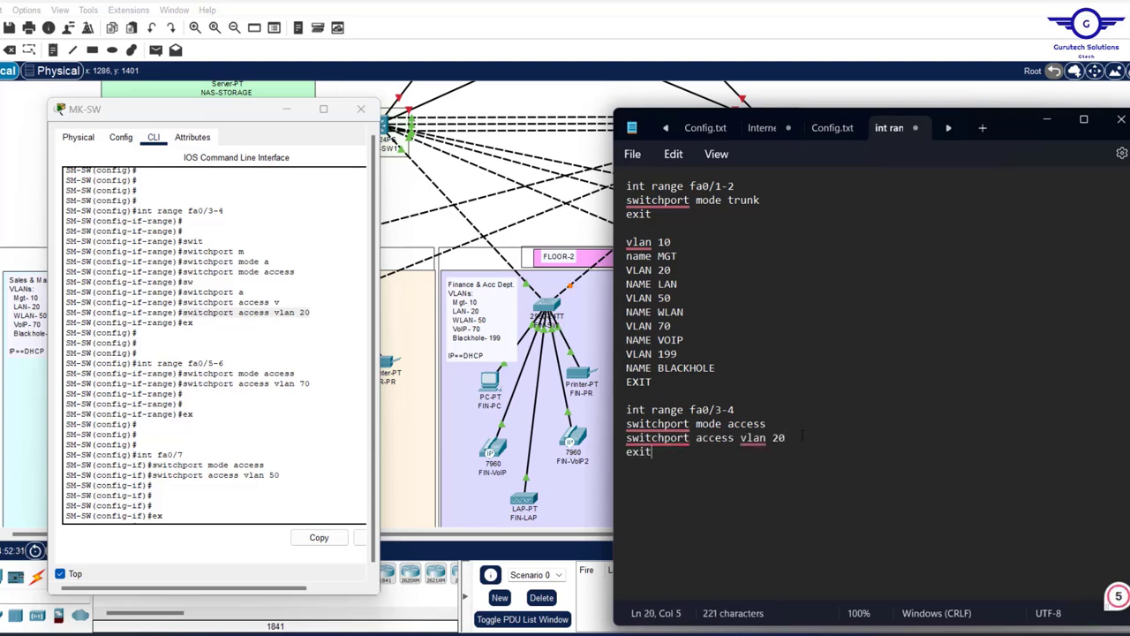
key("Return")
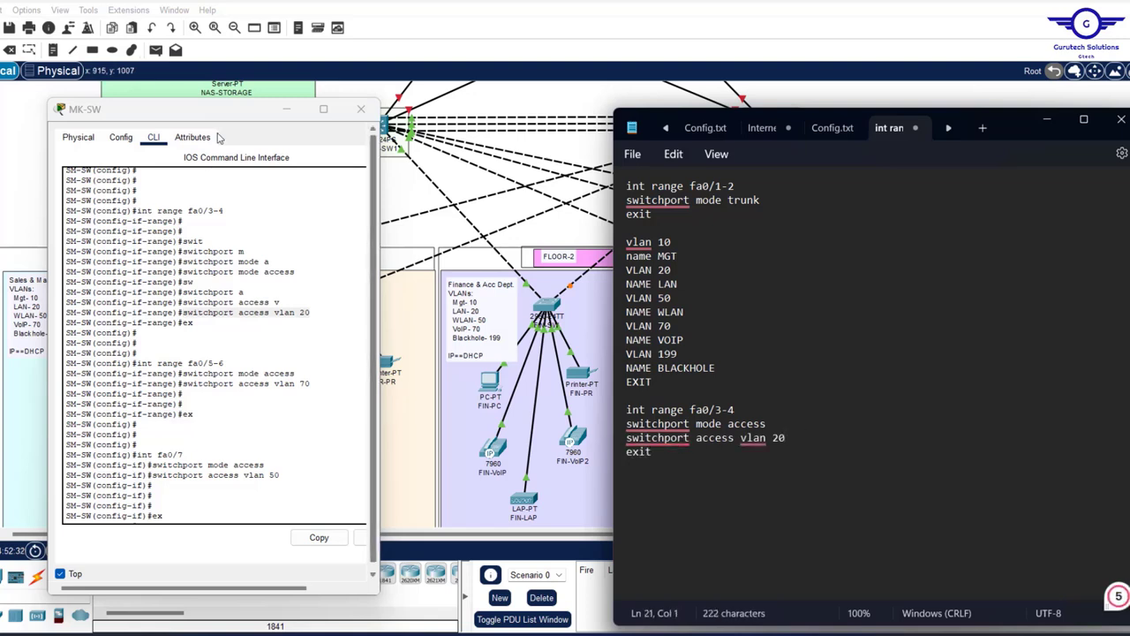
- Minimize the MK-SW window, then open and close the HR-PC window
left_click(289, 112)
left_click(288, 110)
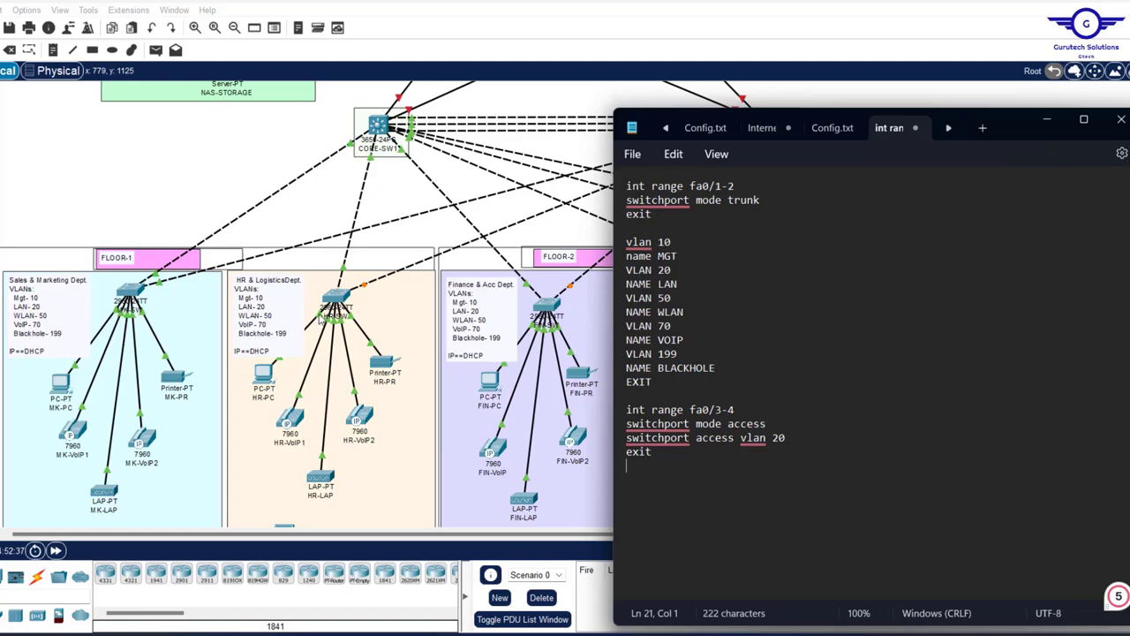
left_click(265, 375)
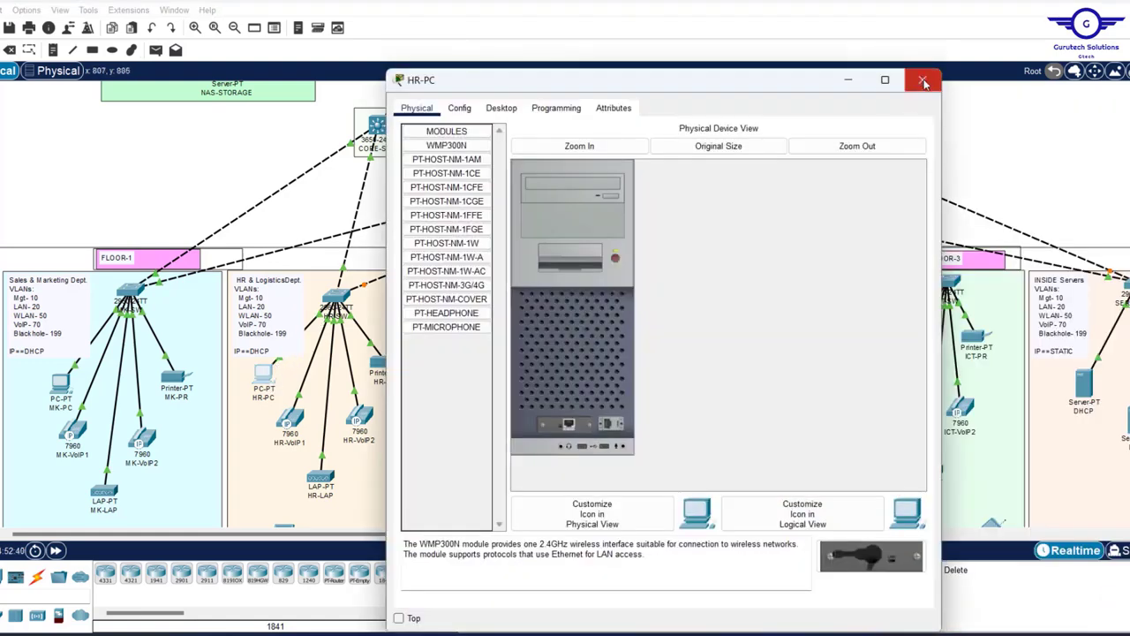
left_click(922, 80)
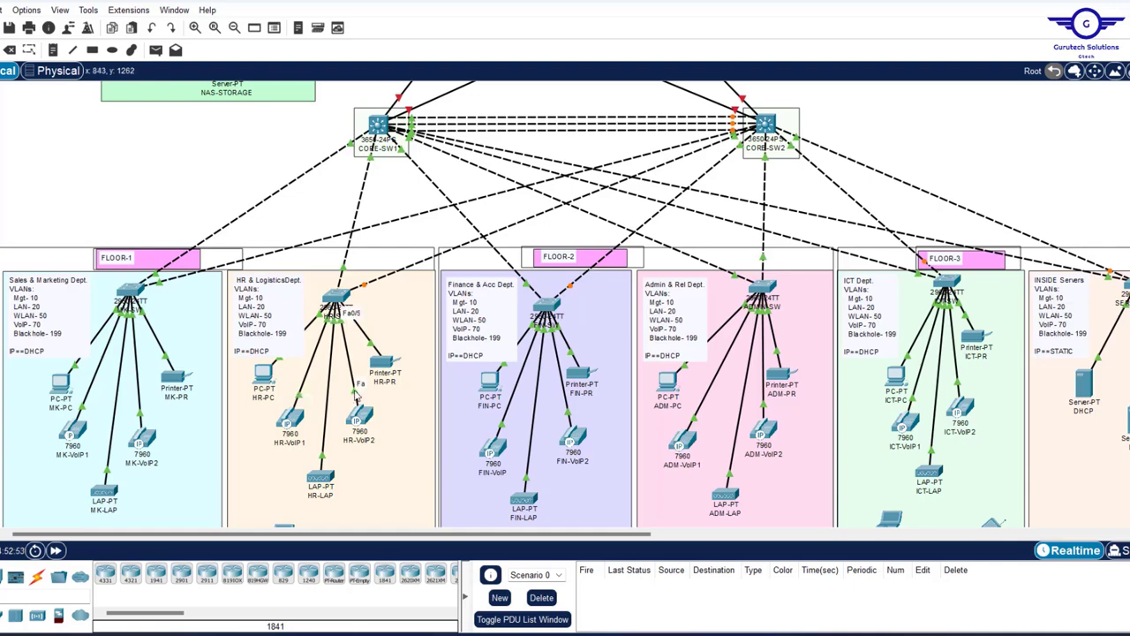
- Duplicate the fa0/3-4 block and edit the copy to int range fa0/5-6 with VLAN 70
key("alt+Tab")
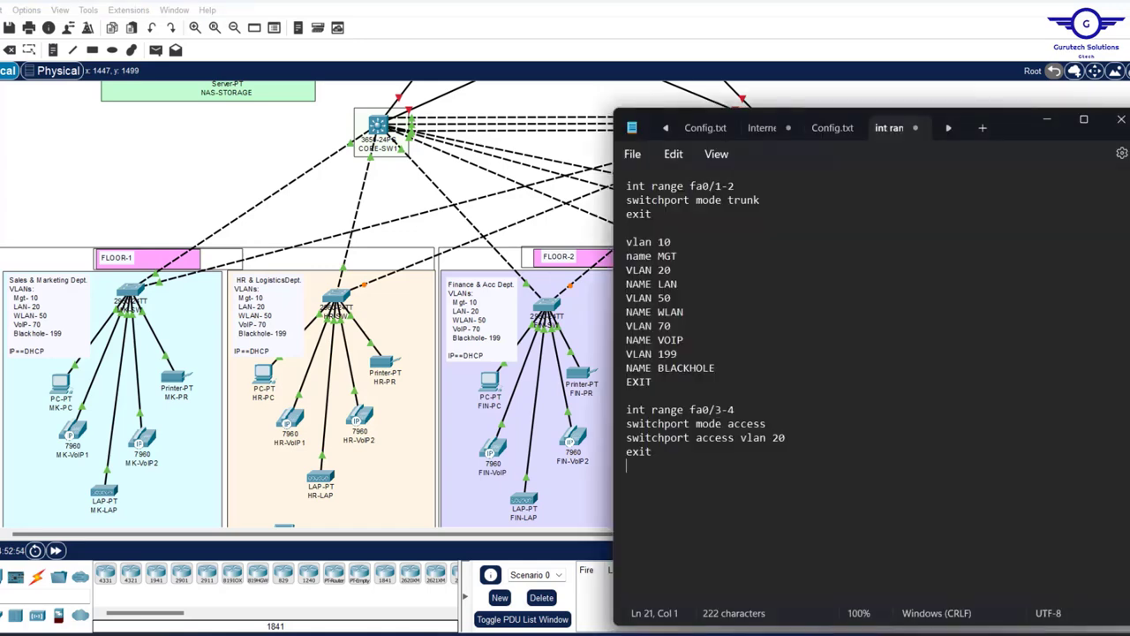
left_click_drag(629, 466, 622, 417)
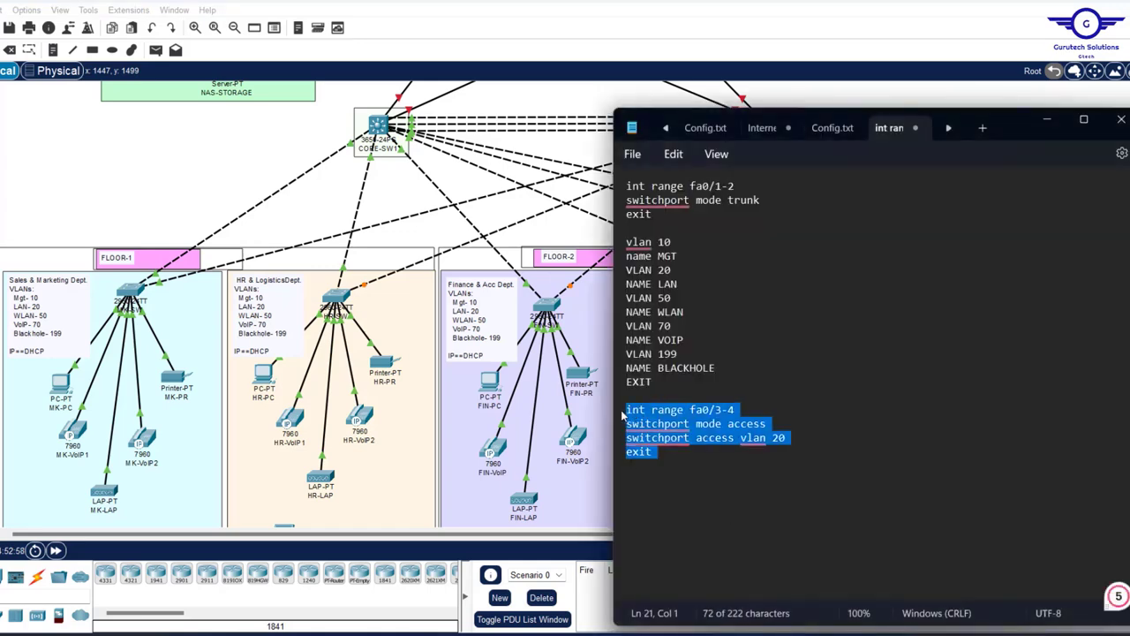
left_click(673, 456)
key("Return")
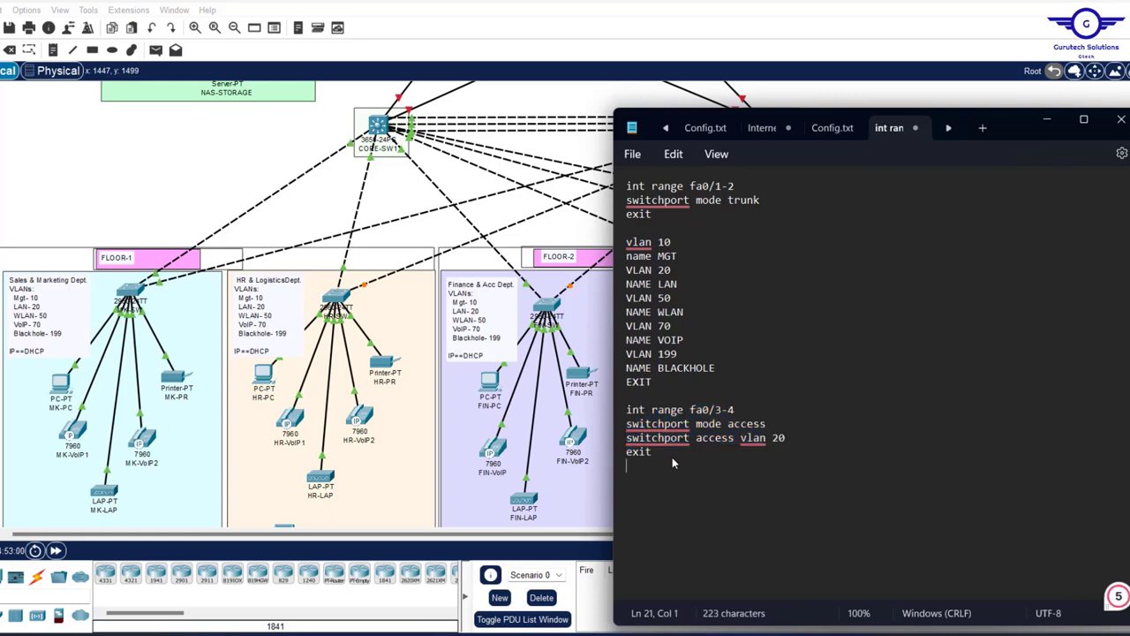
key("Return")
key("ctrl+v")
left_click(751, 483)
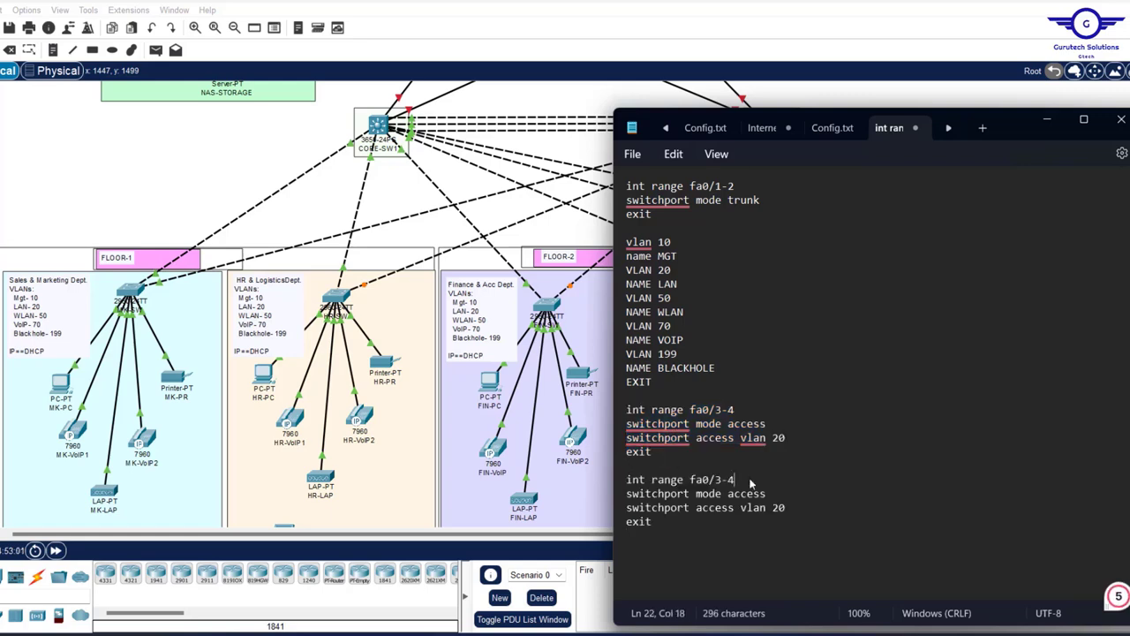
key("BackSpace")
key("BackSpace")
key("BackSpace")
type("5-6")
left_click(801, 510)
type("7")
- Paste another copy and edit it to int fa0/7 with access VLAN 50
left_click(329, 430)
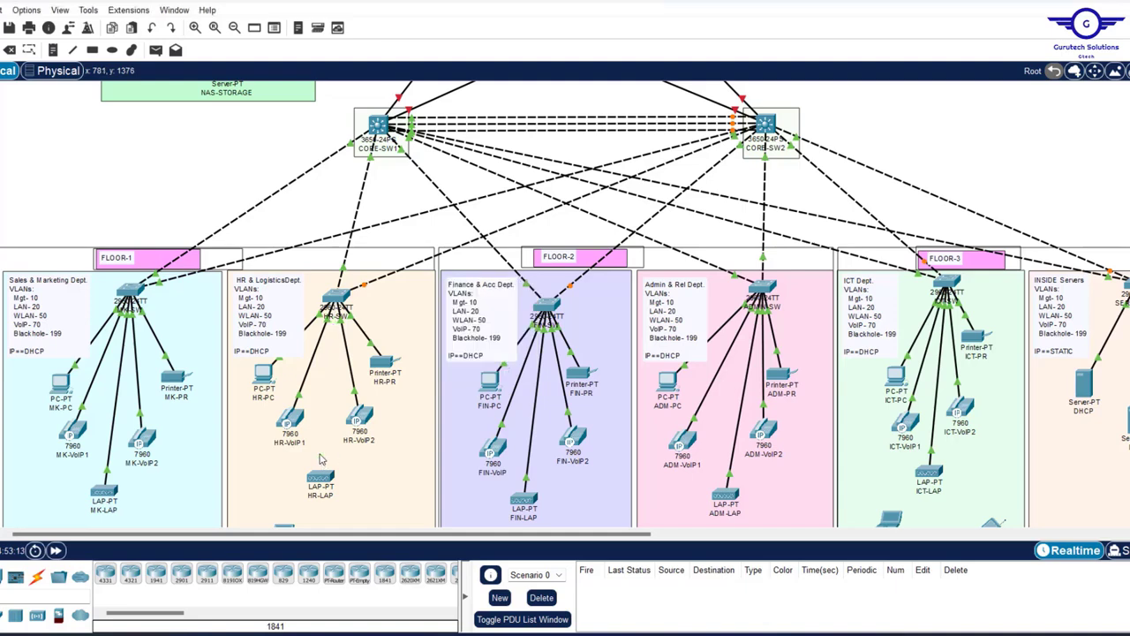
left_click(321, 459)
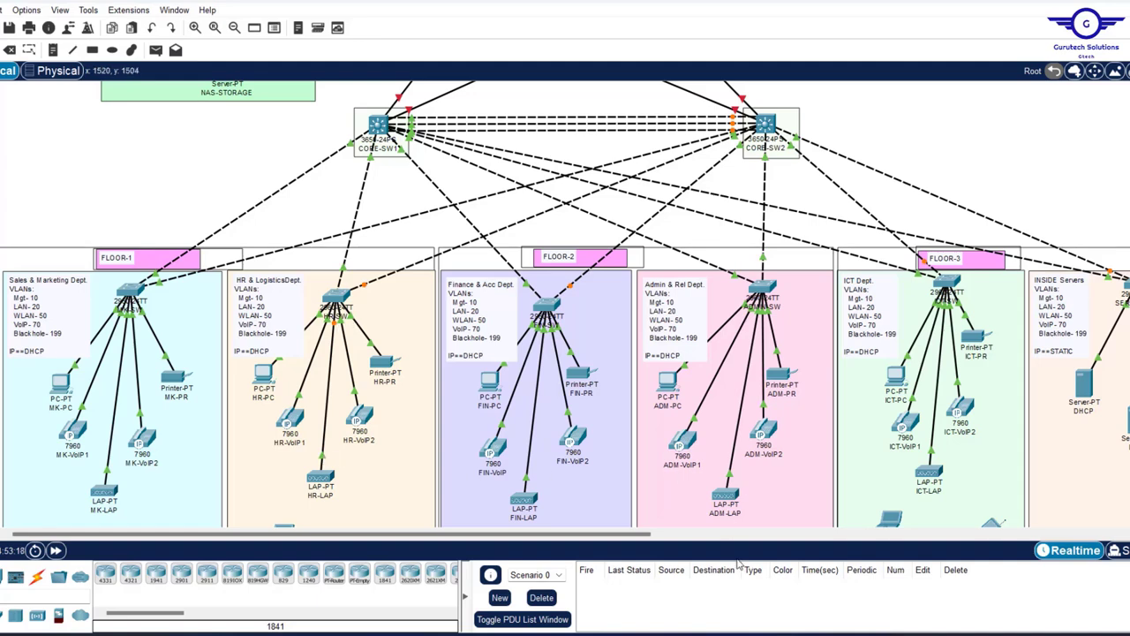
key("alt+Tab")
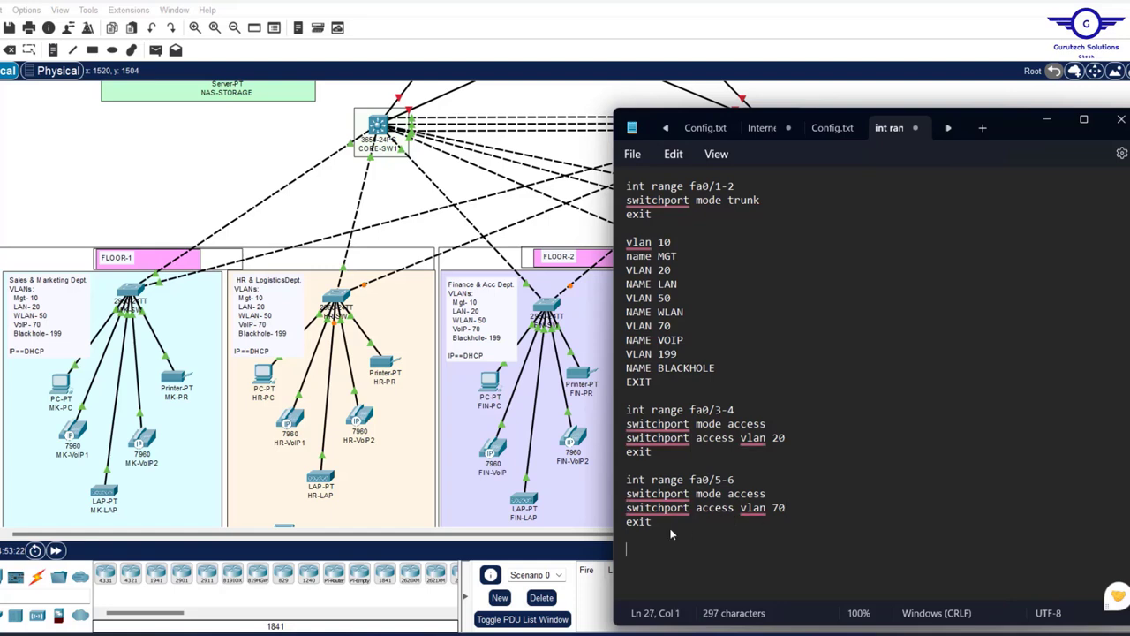
key("ctrl+v")
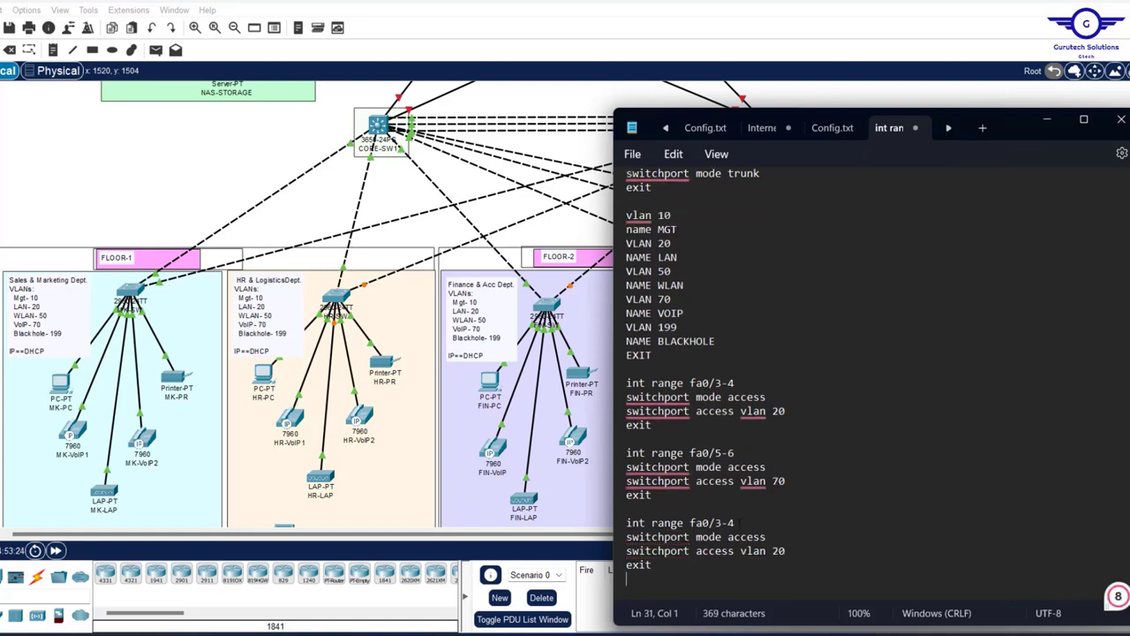
left_click(738, 522)
key("BackSpace")
key("BackSpace")
key("BackSpace")
key("BackSpace")
key("BackSpace")
key("BackSpace")
key("BackSpace")
key("BackSpace")
key("BackSpace")
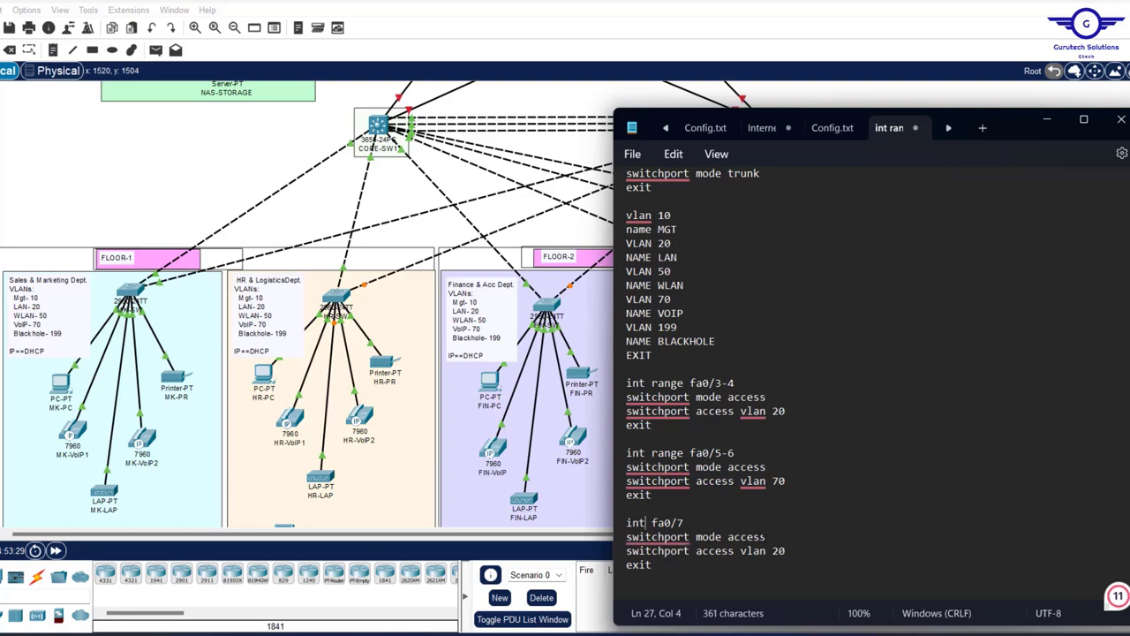
left_click(782, 551)
key("BackSpace")
key("BackSpace")
type("50")
scroll(764, 502, "down", 1)
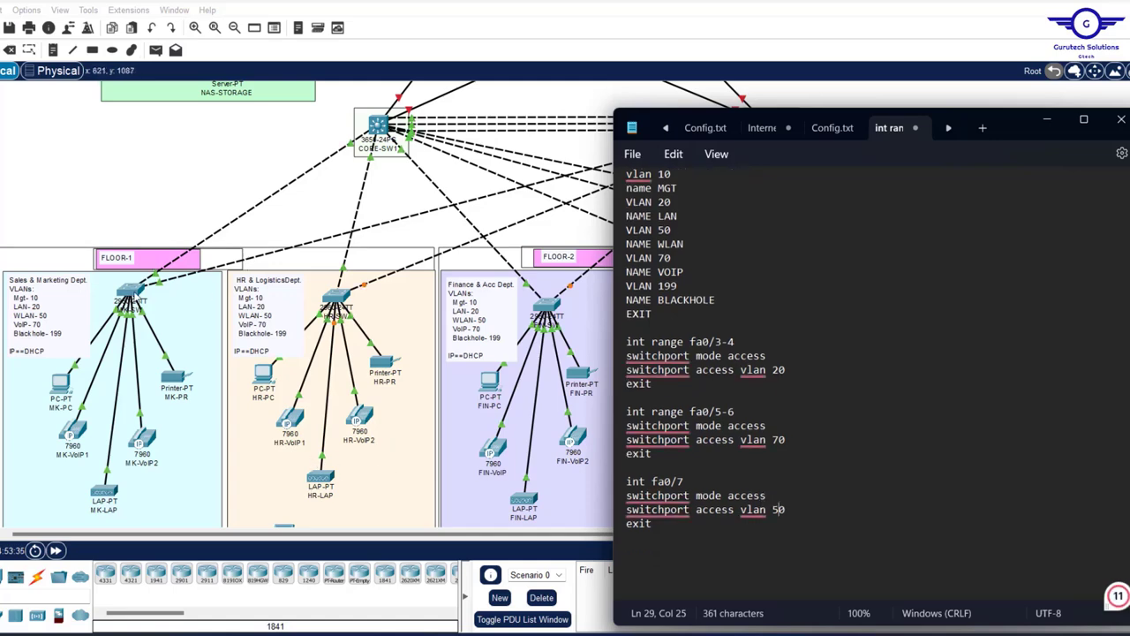
left_click(563, 369)
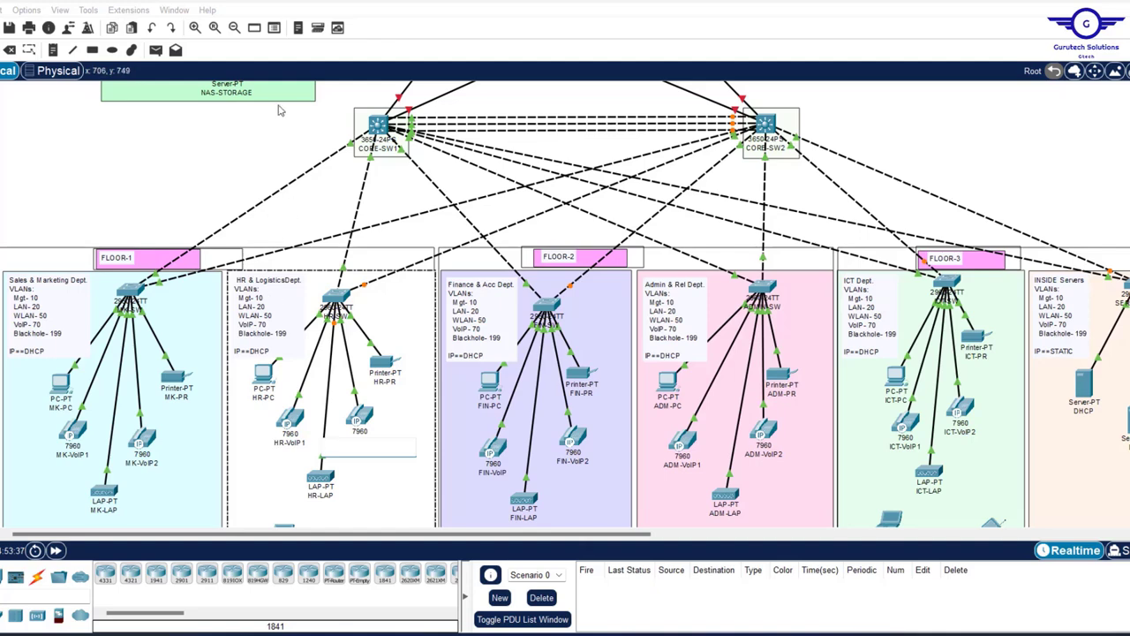
- Copy 'int range fa0/8-24, gig0/1-2' from the MK-SW CLI into the end of the notes
left_click(131, 293)
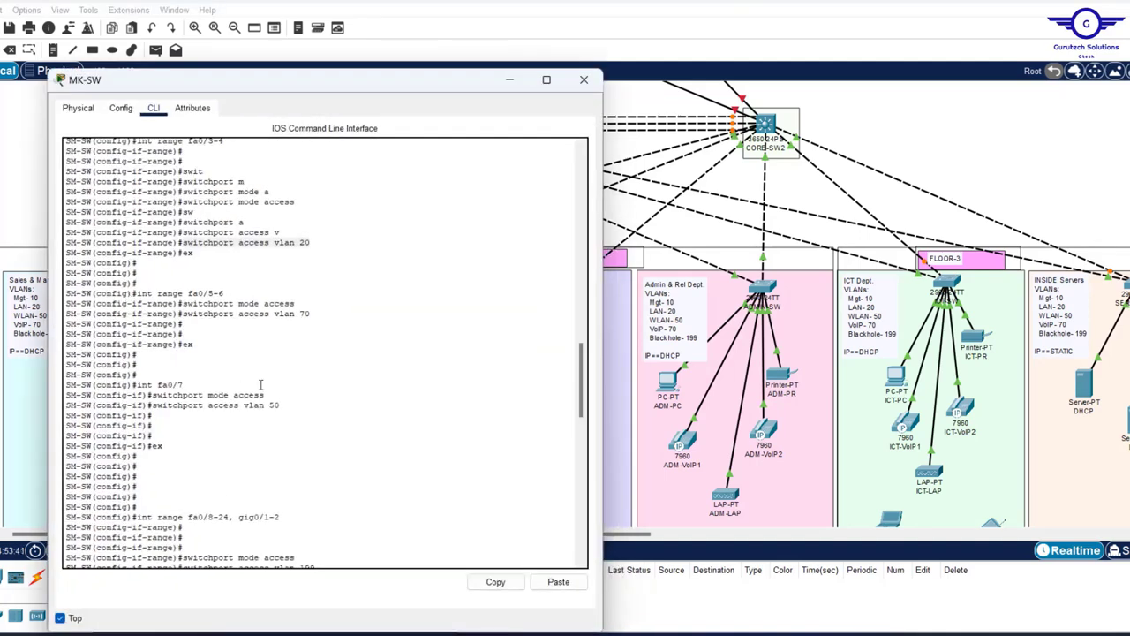
key("Return")
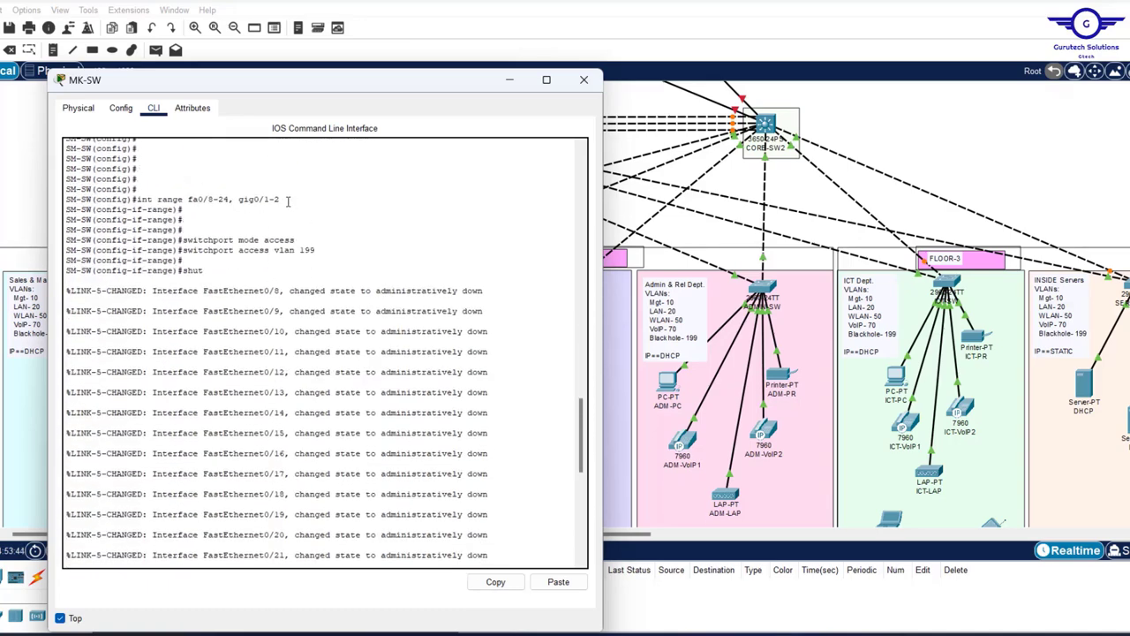
left_click_drag(286, 198, 134, 201)
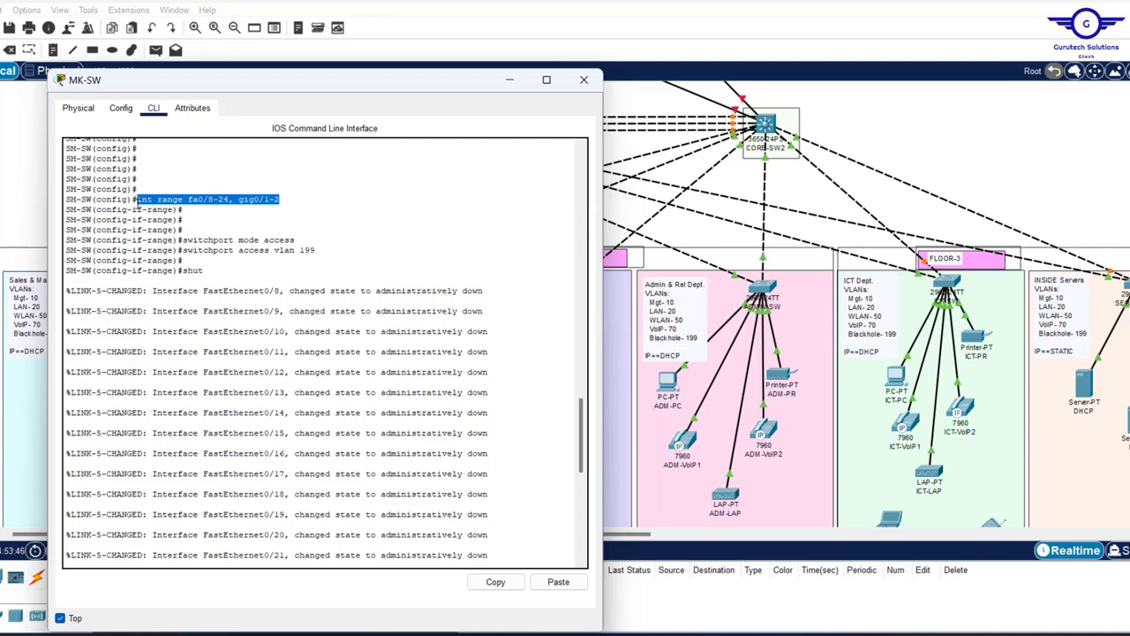
left_click(487, 583)
key("alt+Tab")
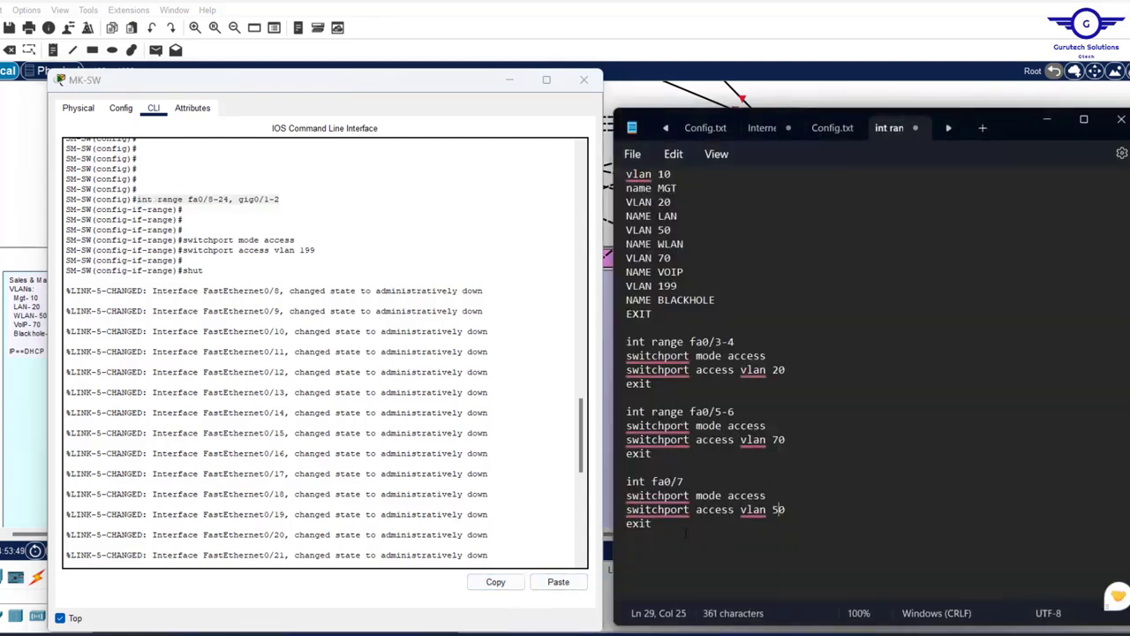
left_click(684, 537)
key("Return")
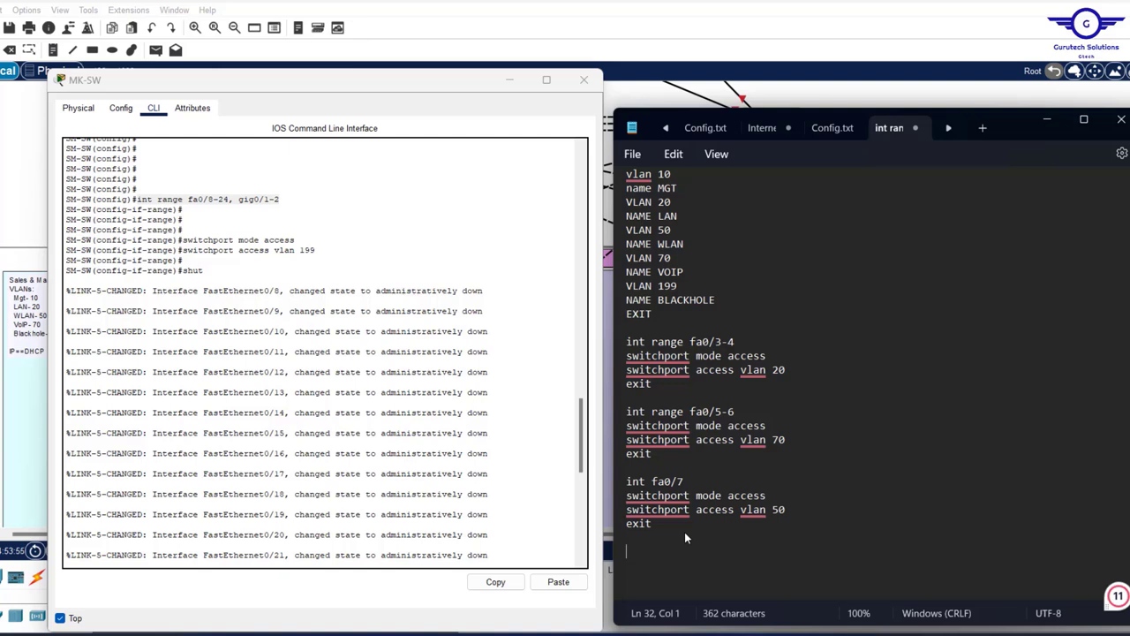
key("ctrl+v")
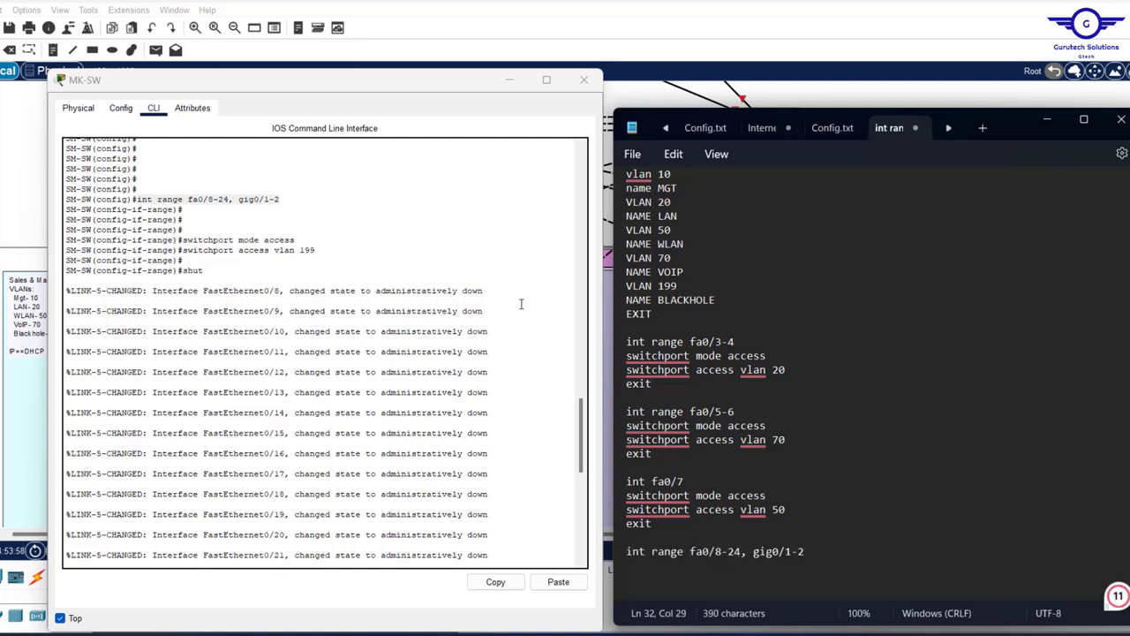
- Paste the access-port and exit lines under it, changing the VLAN to 199
mouse_move(652, 512)
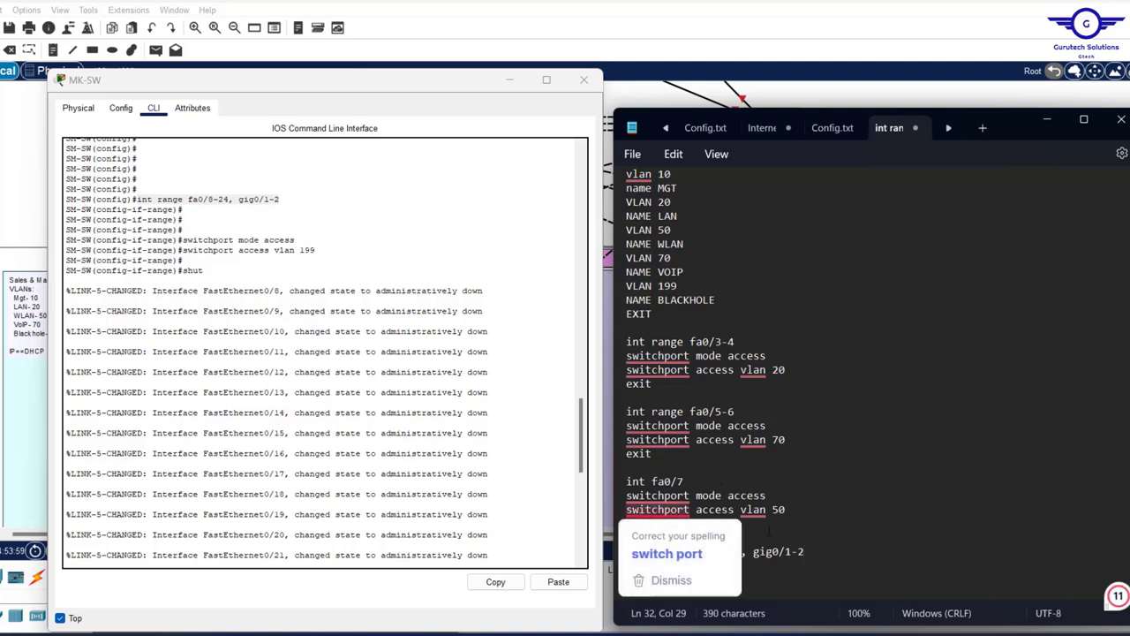
left_click(682, 530)
left_click_drag(664, 529, 627, 495)
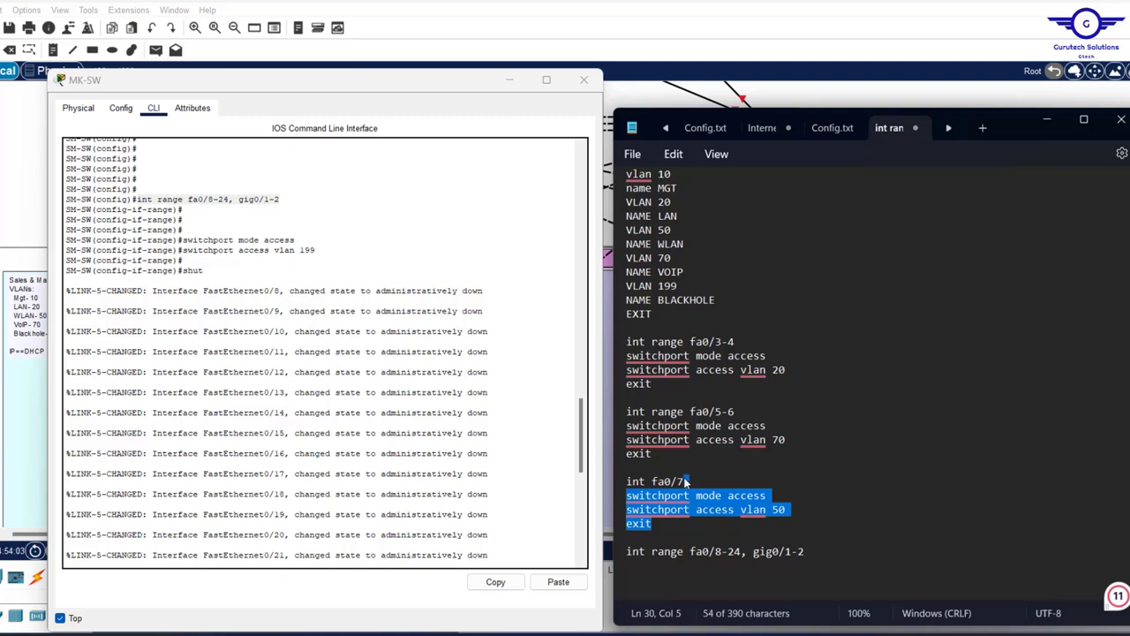
key("ctrl+c")
left_click(816, 554)
key("ctrl+v")
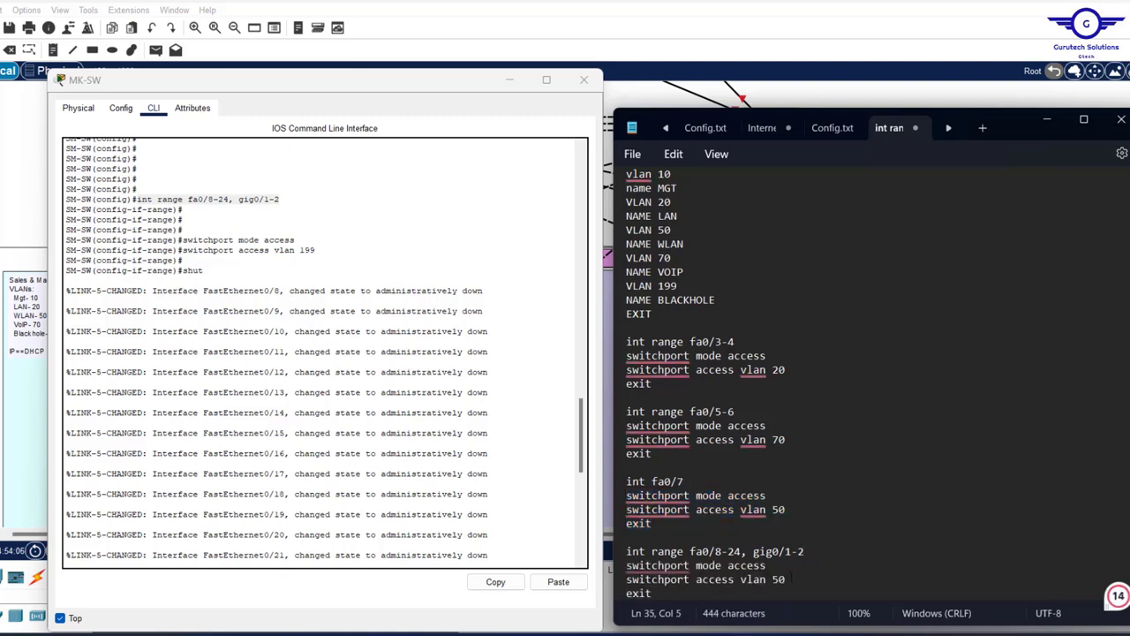
left_click(795, 579)
key("BackSpace")
type("199")
- Add a closing 'do wr' line and select the entire config text
scroll(794, 578, "down", 2)
left_click(680, 543)
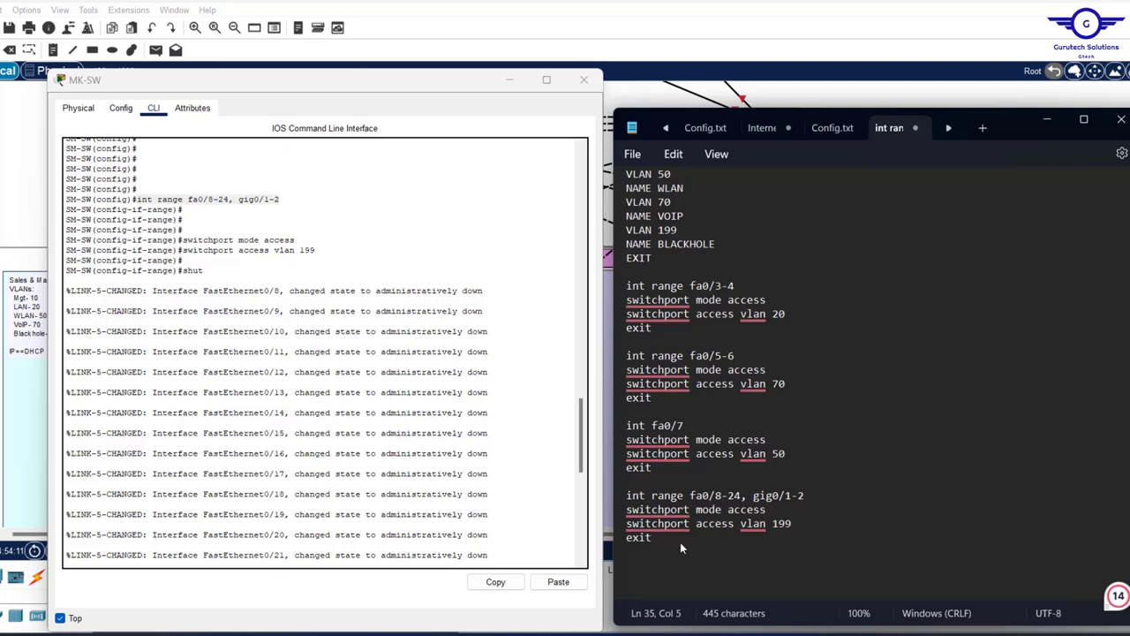
key("Return")
key("Return")
type("exi")
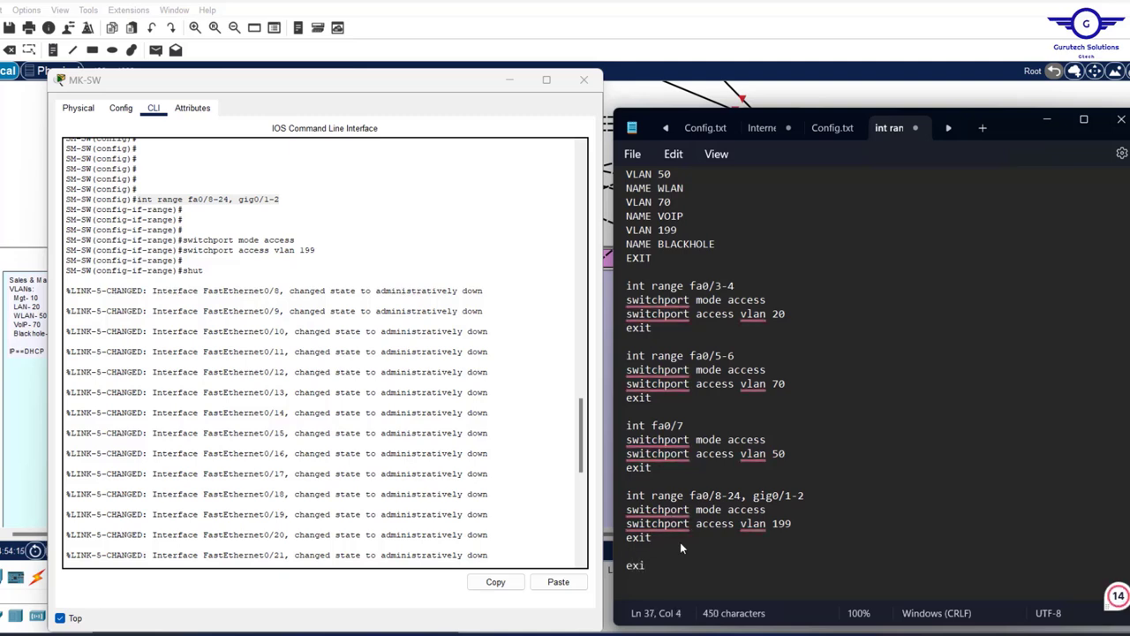
key("BackSpace")
key("BackSpace")
key("BackSpace")
key("BackSpace")
type("do")
key("BackSpace")
key("BackSpace")
key("Return")
type("do wr")
key("Return")
key("Return")
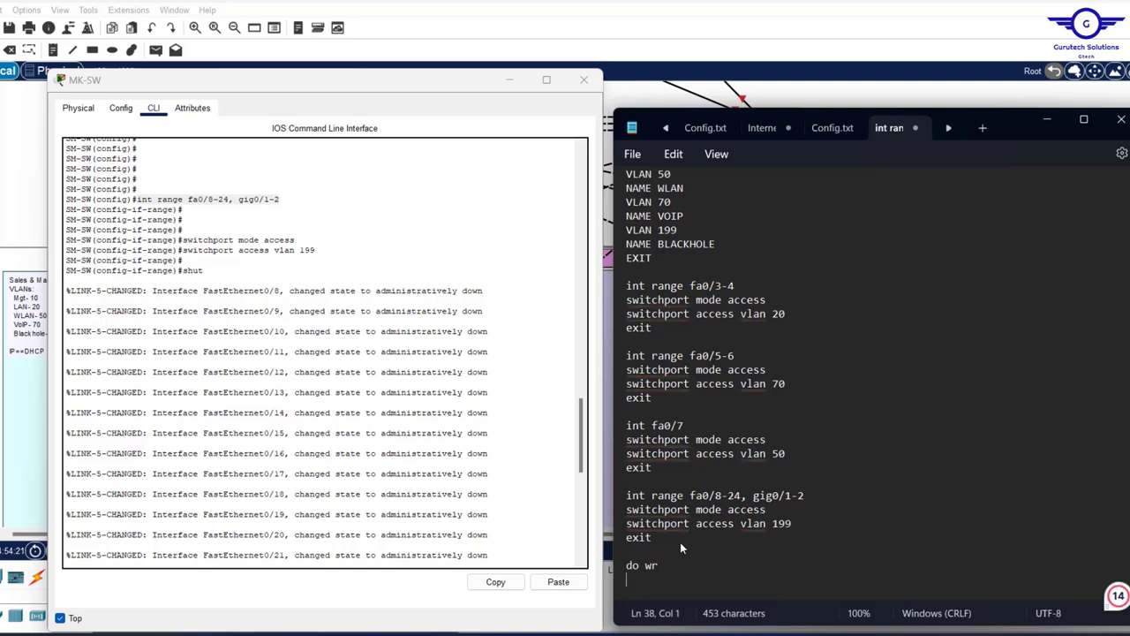
scroll(818, 406, "up", 3)
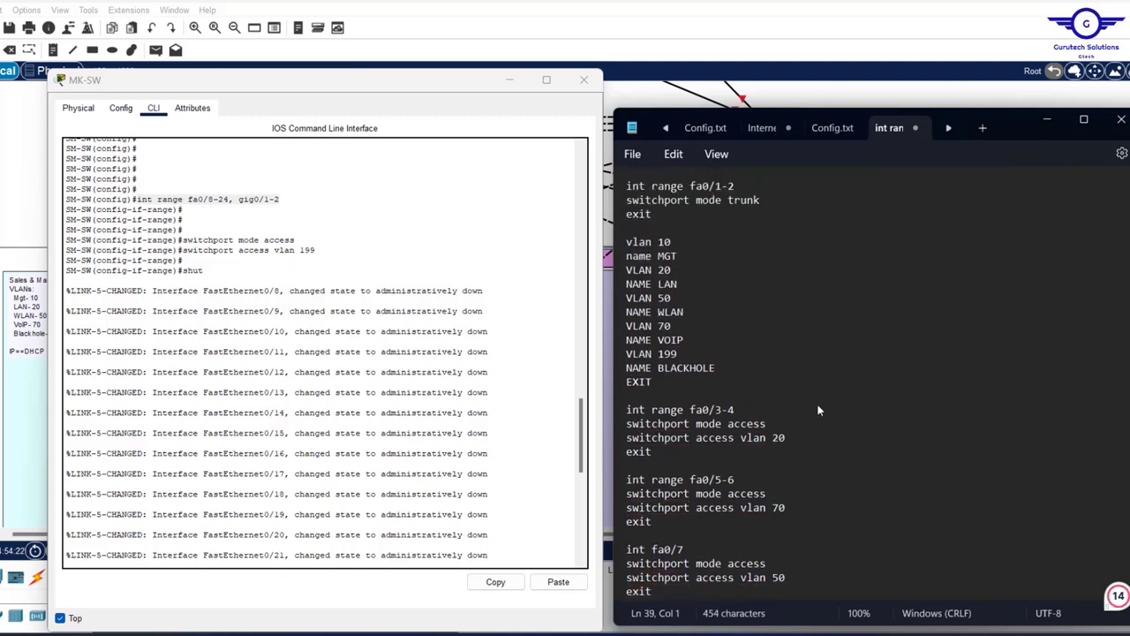
scroll(818, 406, "down", 4)
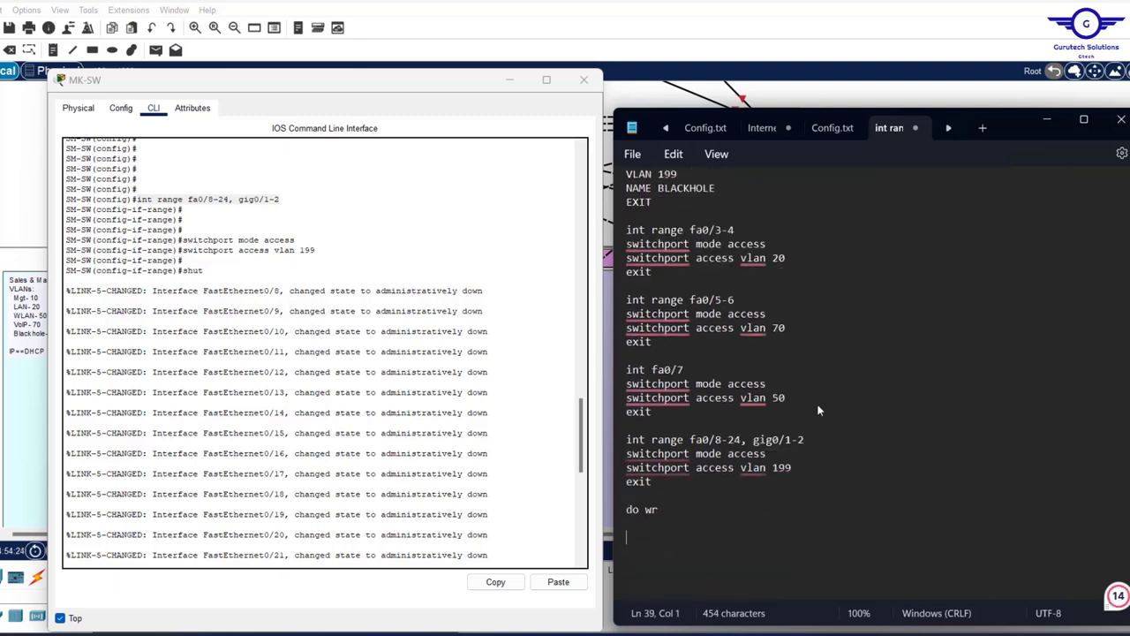
key("ctrl+a")
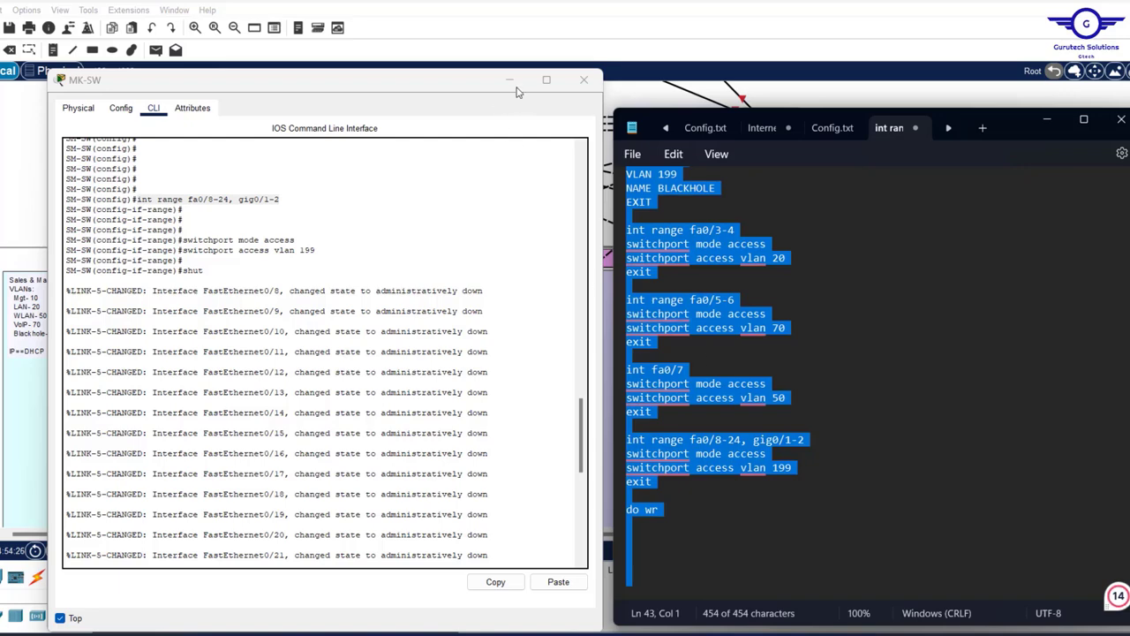
- Paste the VLAN and access-port configuration into HR-SW's command line
left_click(585, 81)
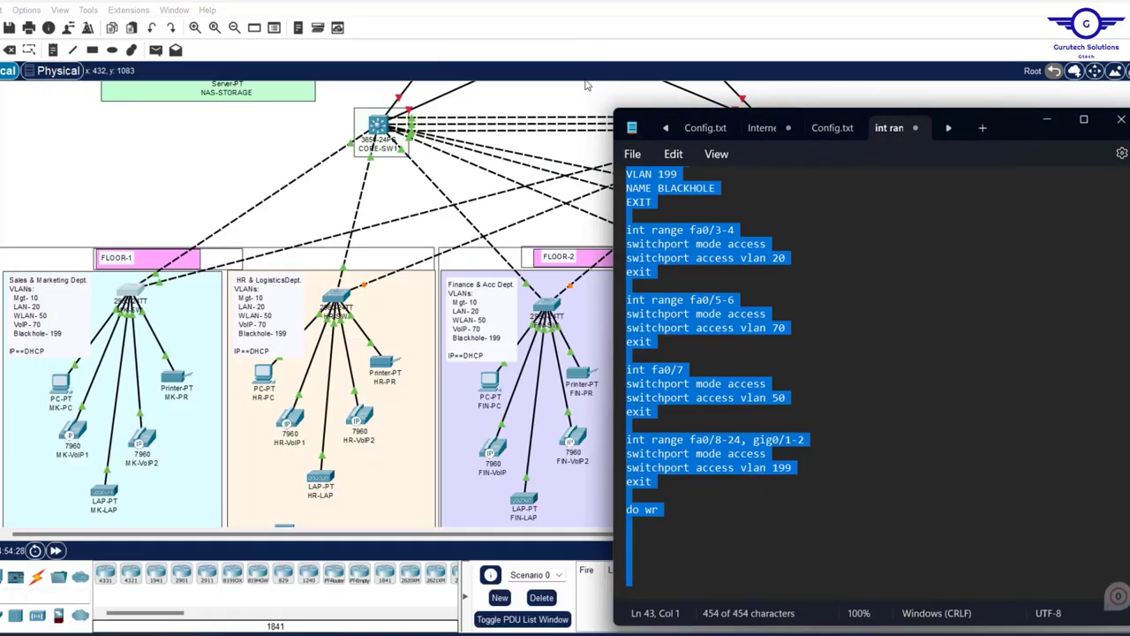
scroll(871, 327, "up", 5)
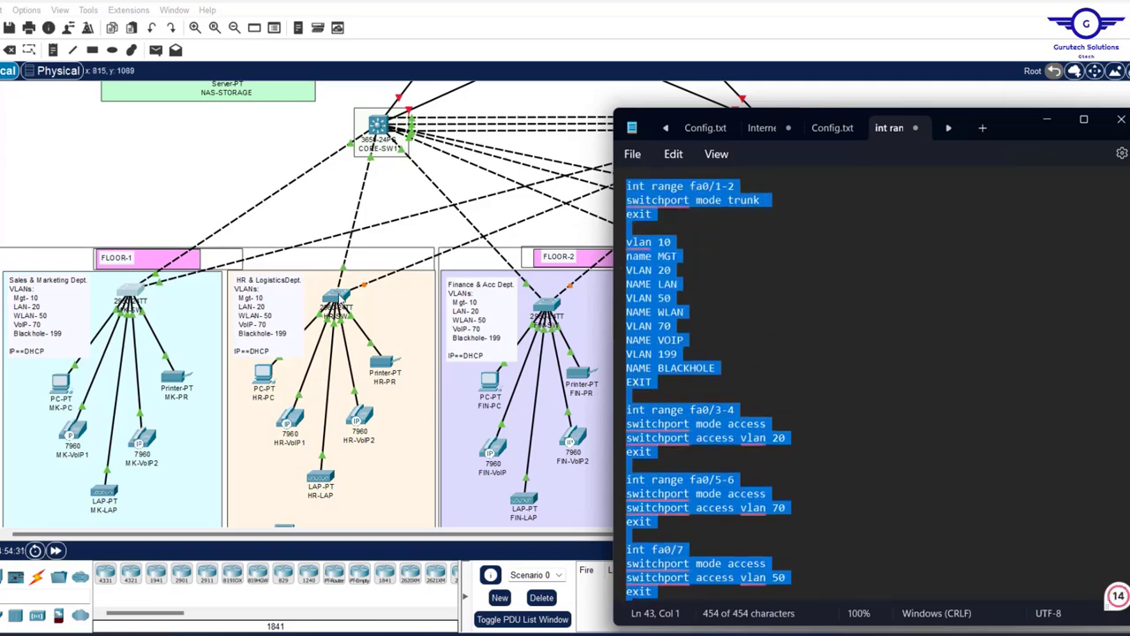
left_click(337, 300)
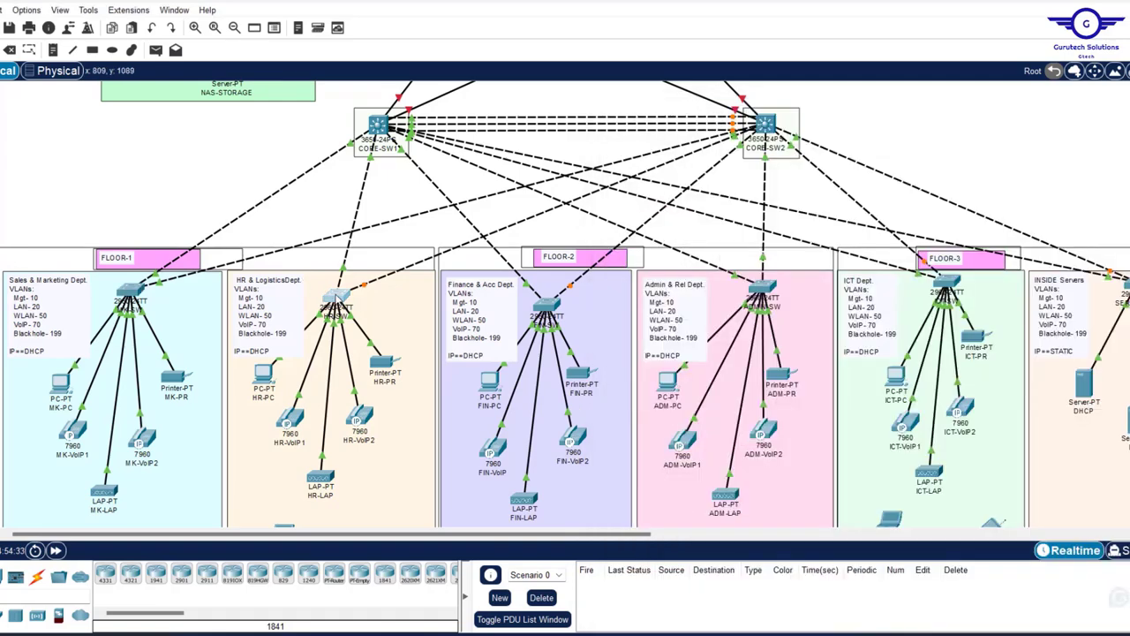
left_click(459, 108)
left_click(492, 108)
left_click(460, 108)
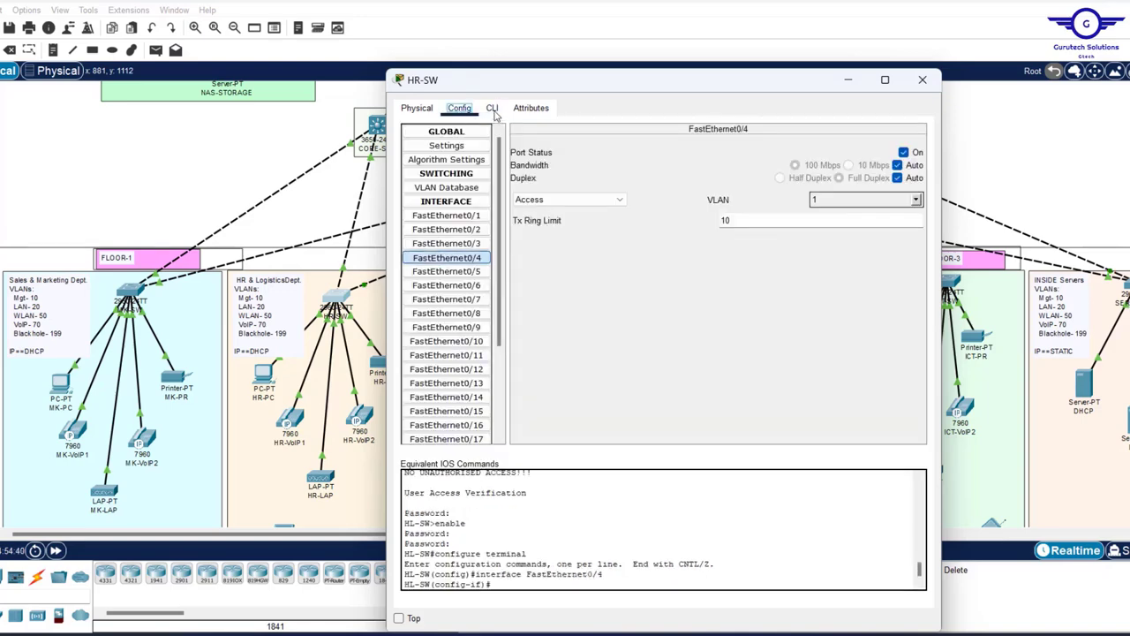
left_click(492, 108)
left_click(897, 582)
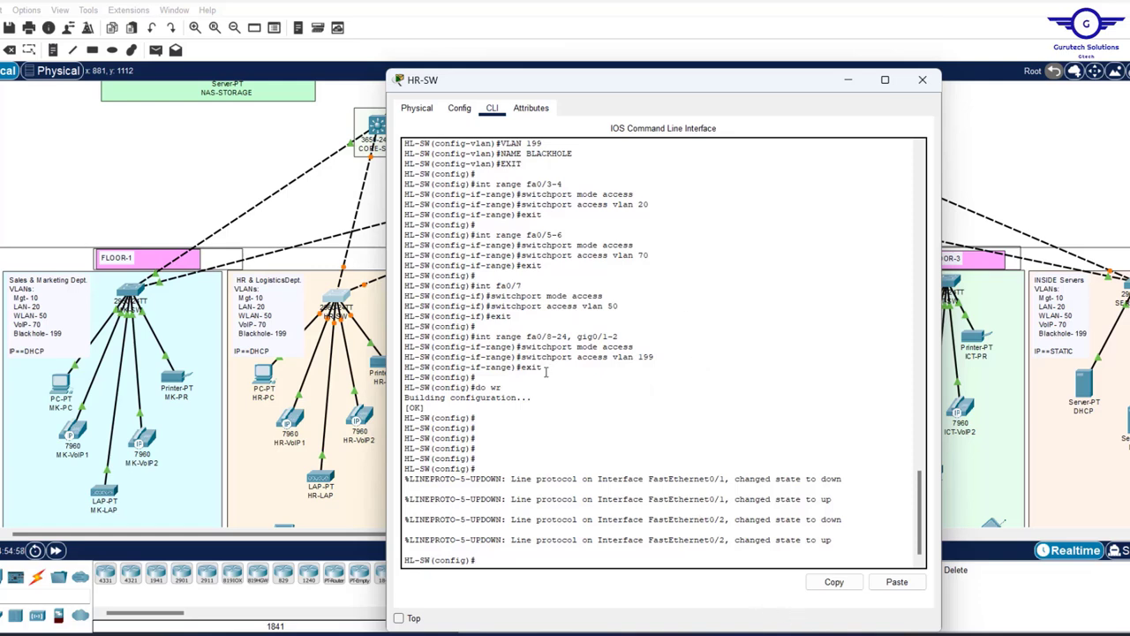
- Shut down HR-SW ports fa0/8-24 and gig0/1-2 and save the configuration with do wr
left_click_drag(547, 376, 479, 336)
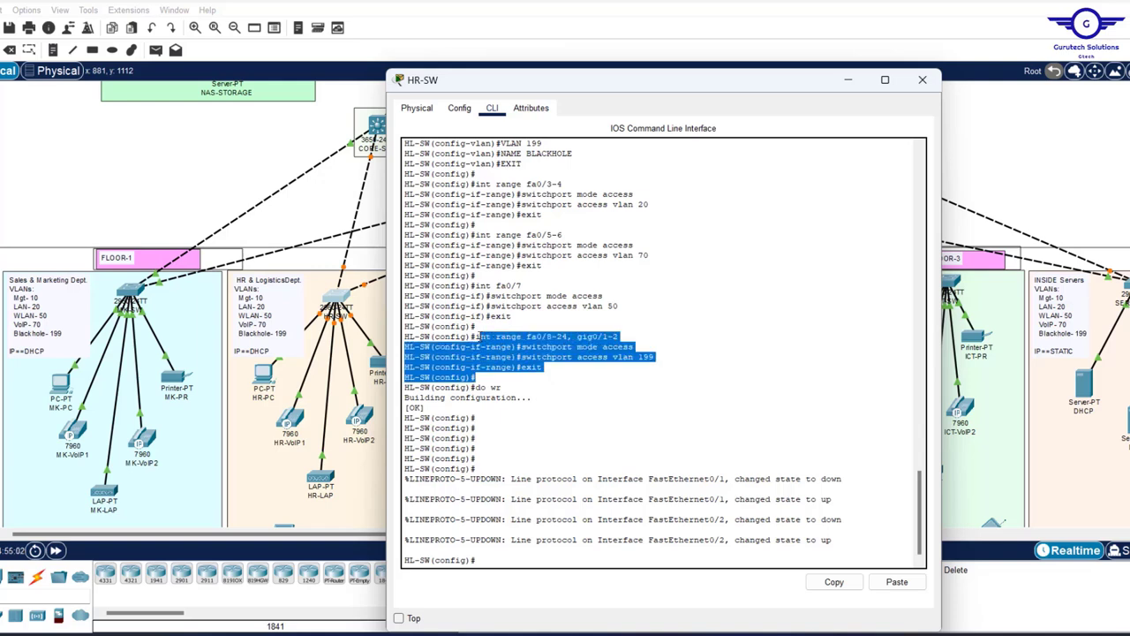
left_click(549, 548)
type("switchport mode access")
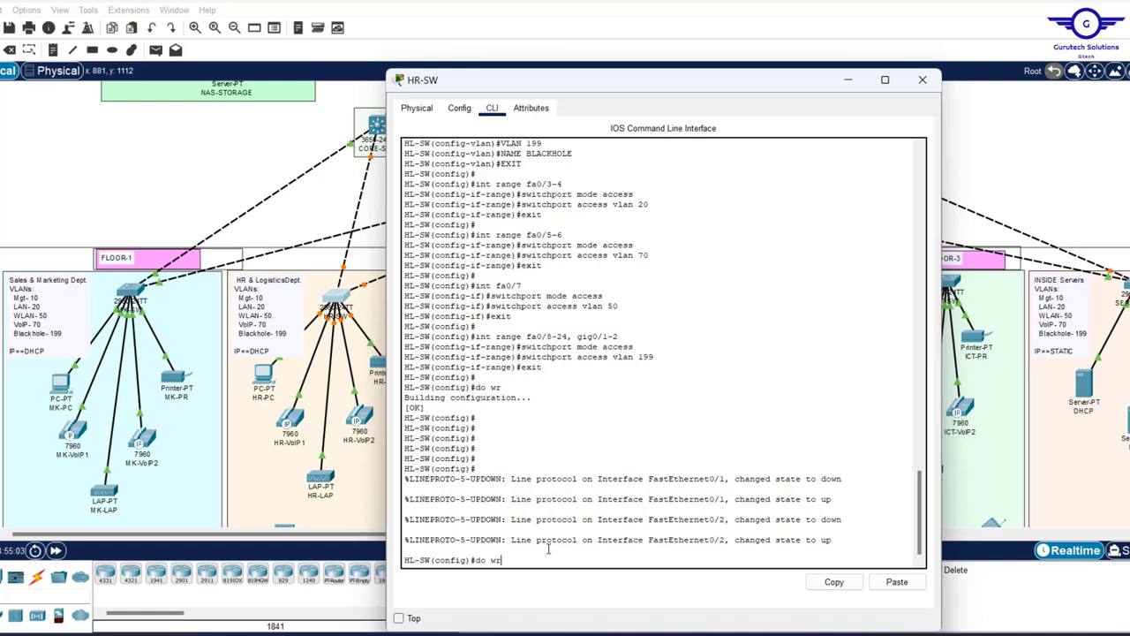
key("Up")
key("Return")
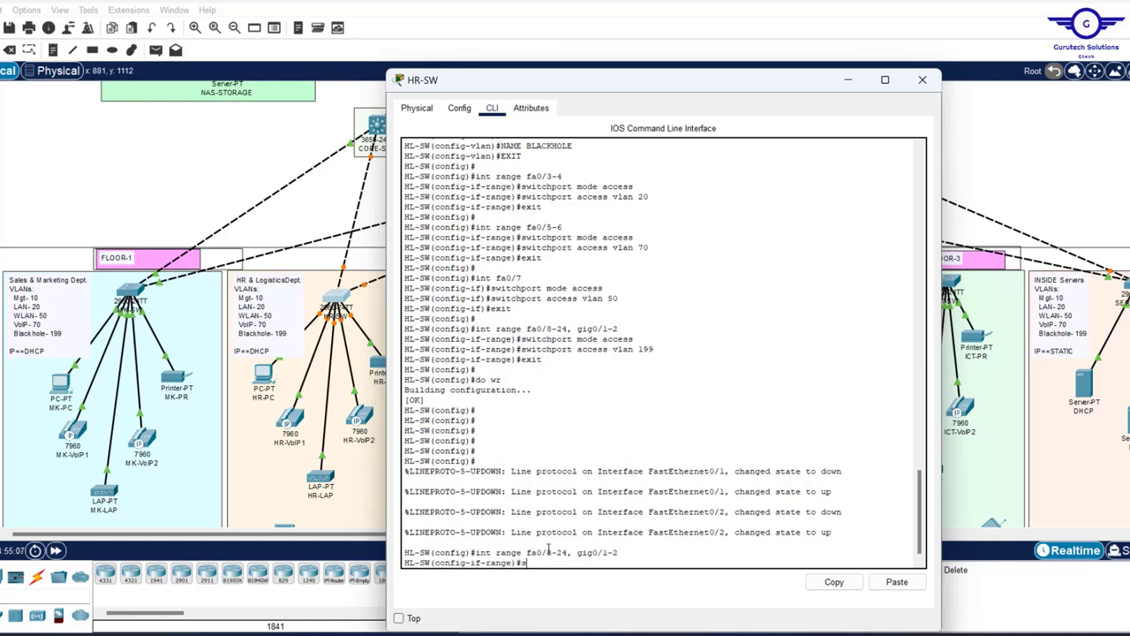
type("shut")
key("Return")
key("Return")
key("Return")
key("Return")
key("Return")
key("Return")
type("do wr")
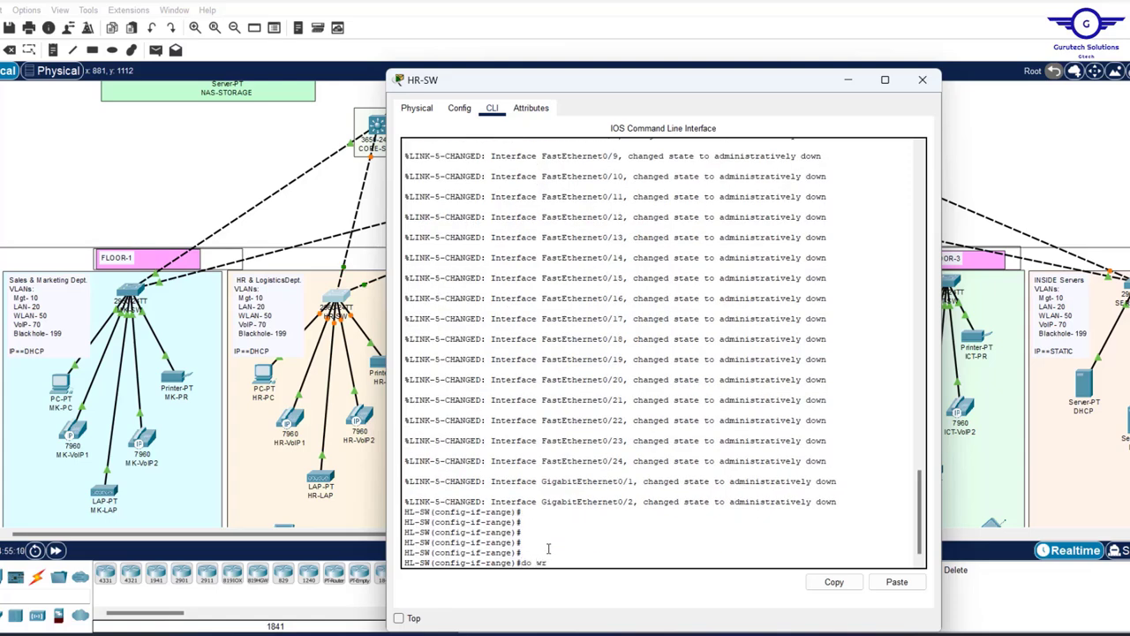
key("Return")
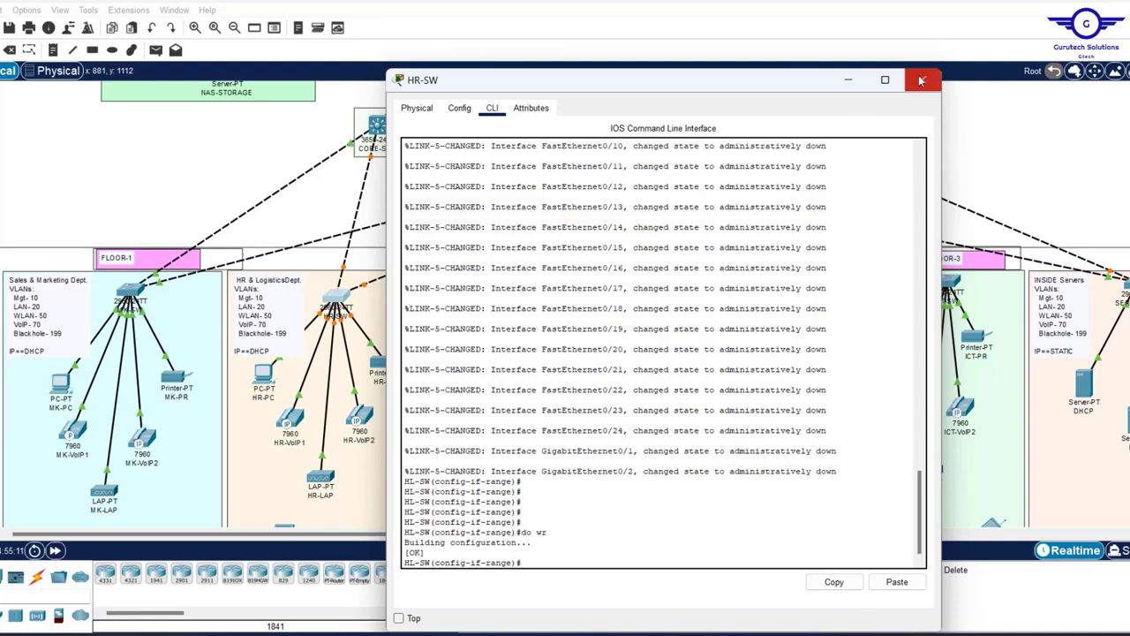
left_click(922, 80)
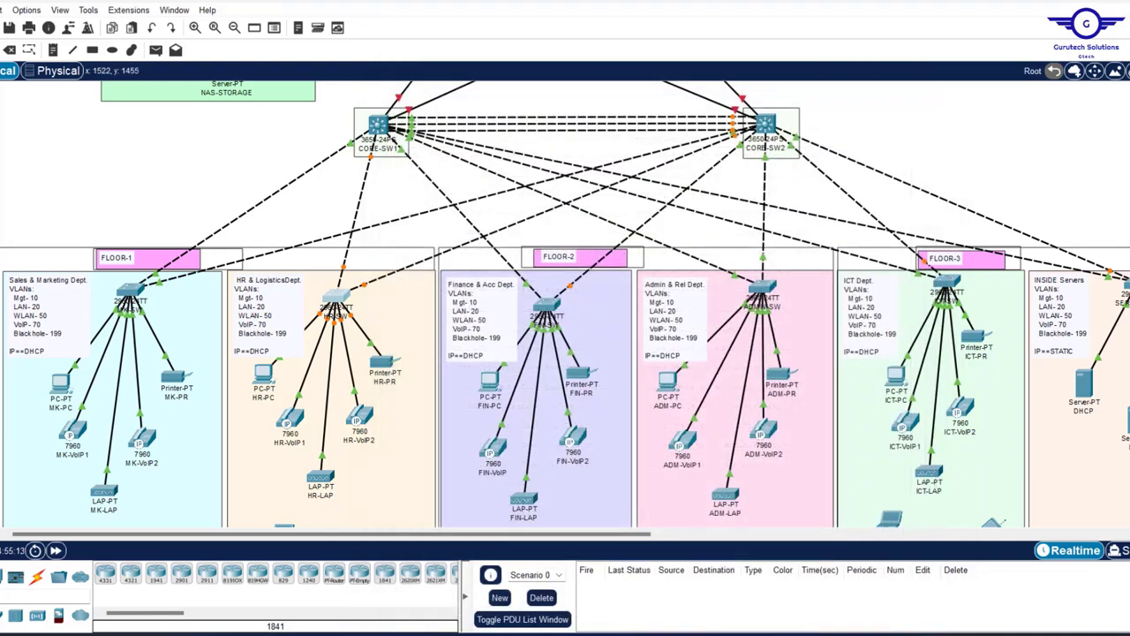
key("alt+Tab")
scroll(728, 574, "down", 4)
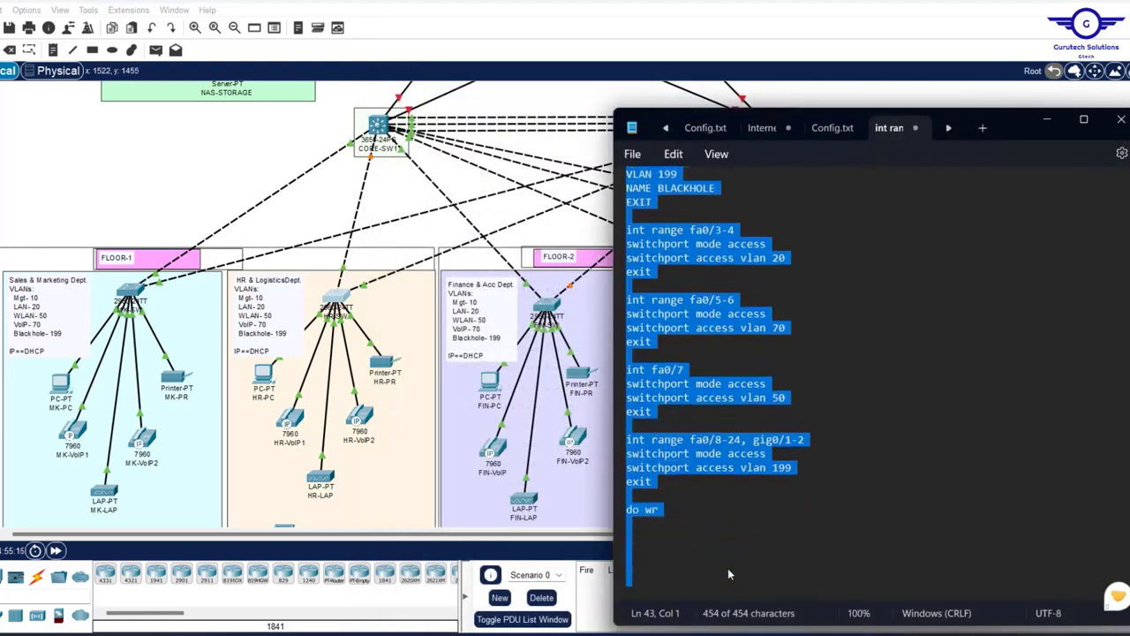
- Add a 'shut' line below vlan 199 in the config notes and select the whole config
left_click(803, 469)
key("Return")
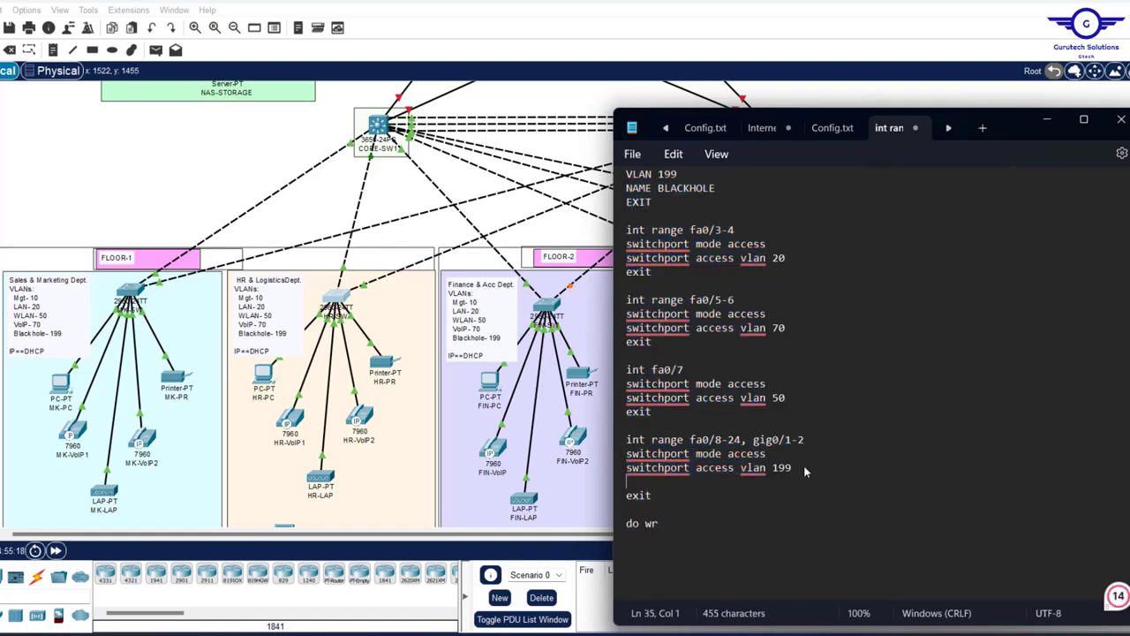
type("shut")
key("ctrl+a")
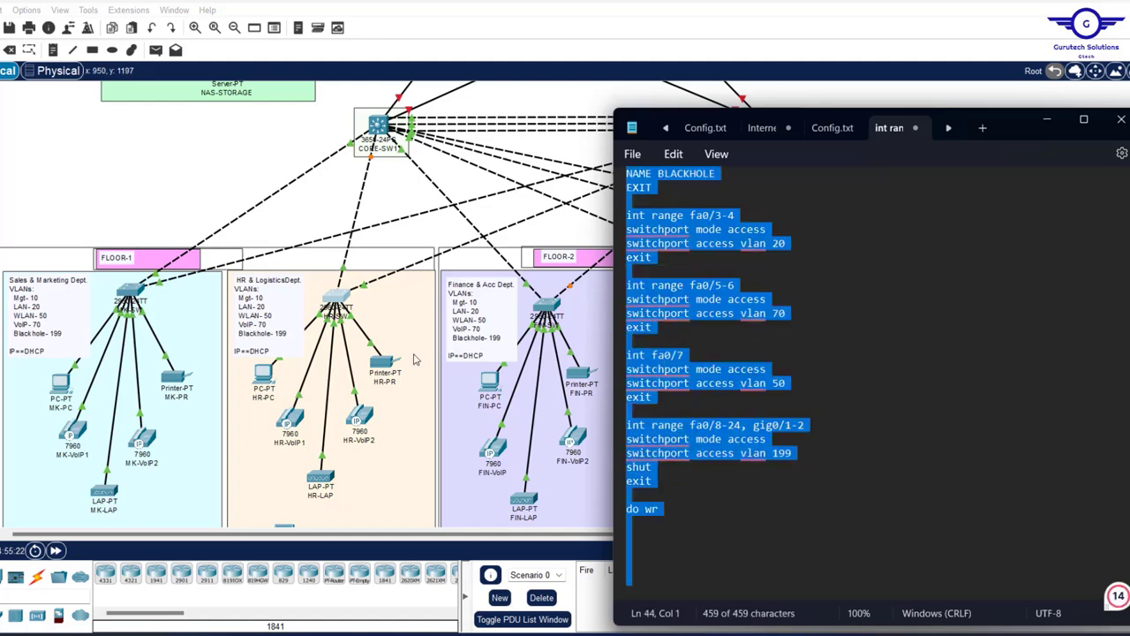
- Paste the updated config into FIN-SW, ADMIN-SW and ICT-SW
left_click(446, 313)
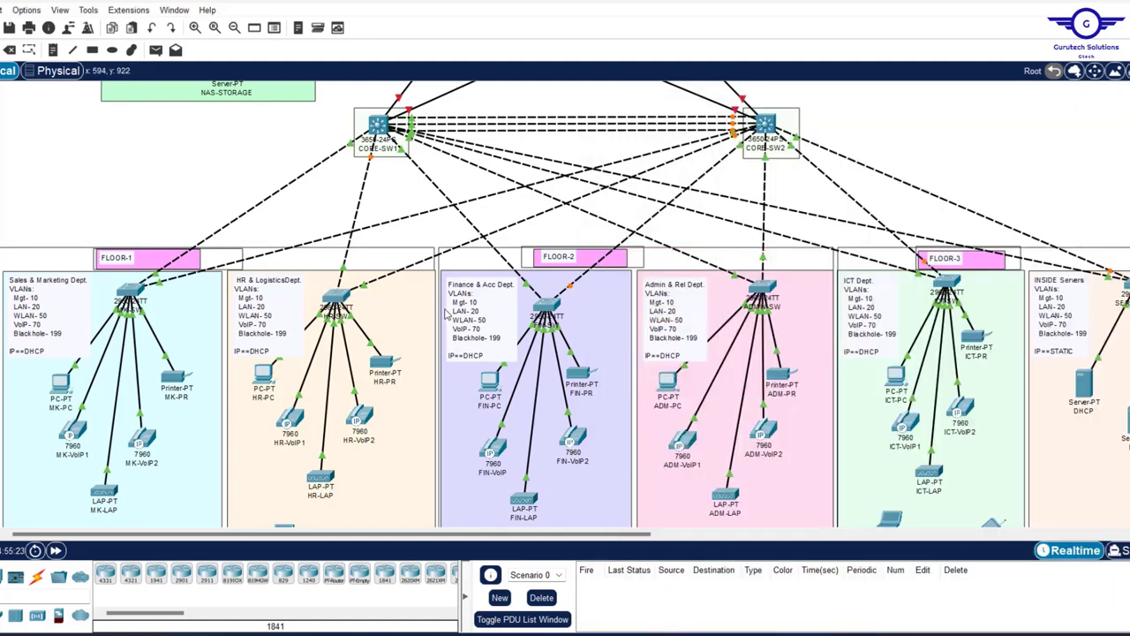
left_click(545, 304)
left_click(532, 35)
key("ctrl+v")
left_click(935, 76)
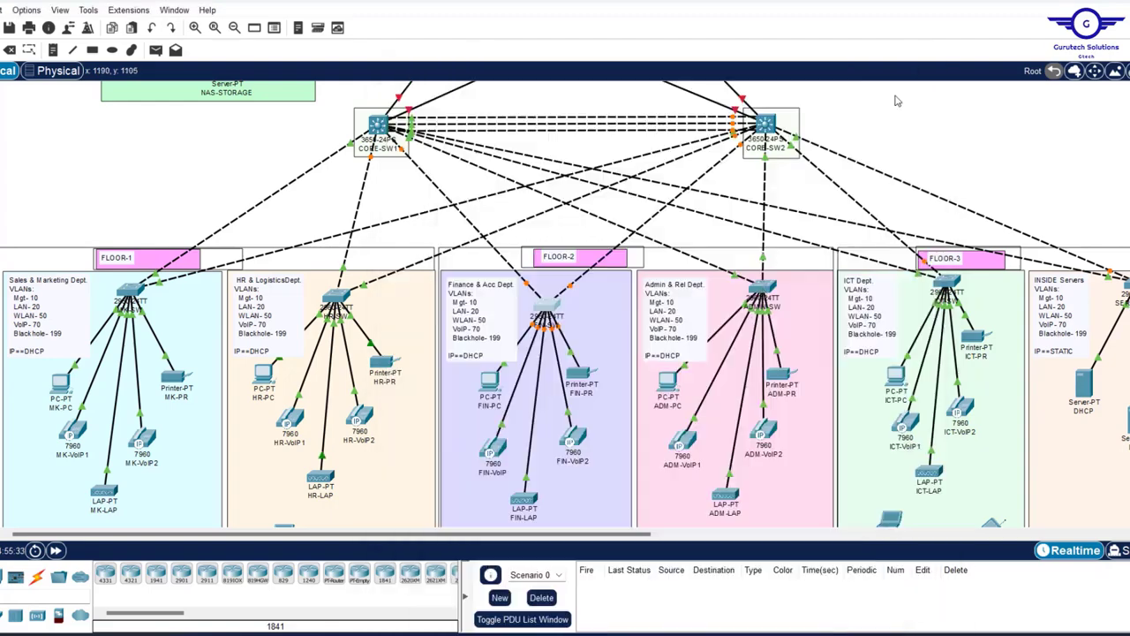
left_click(761, 290)
key("ctrl+v")
left_click(938, 38)
left_click(945, 285)
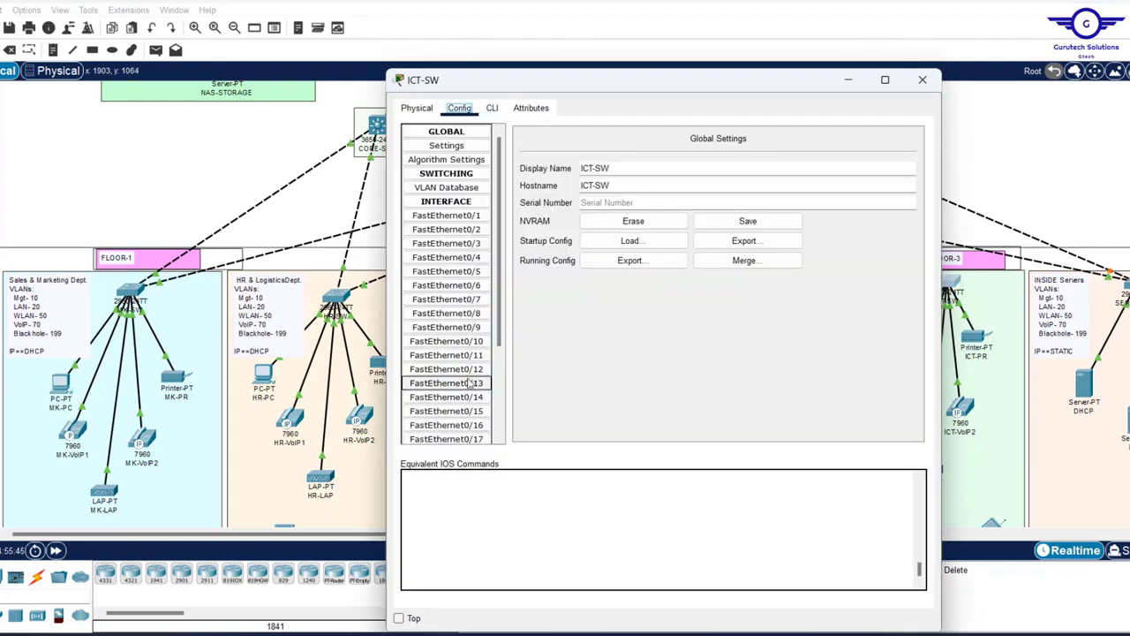
left_click(492, 108)
key("ctrl+v")
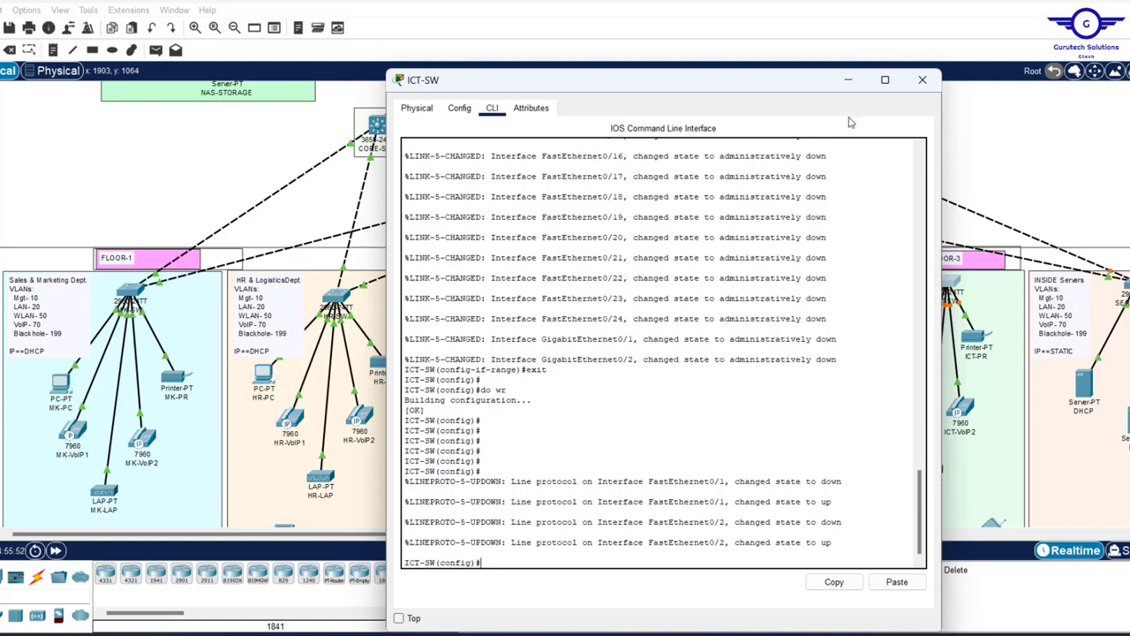
left_click(922, 80)
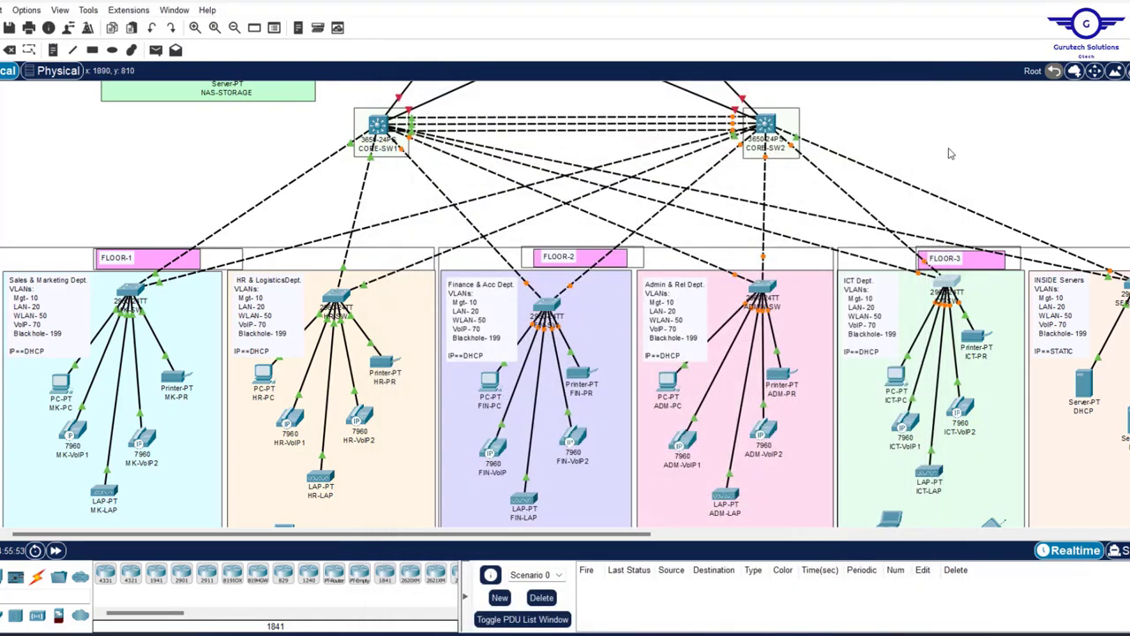
scroll(963, 153, "right", 5)
scroll(965, 153, "up", 3)
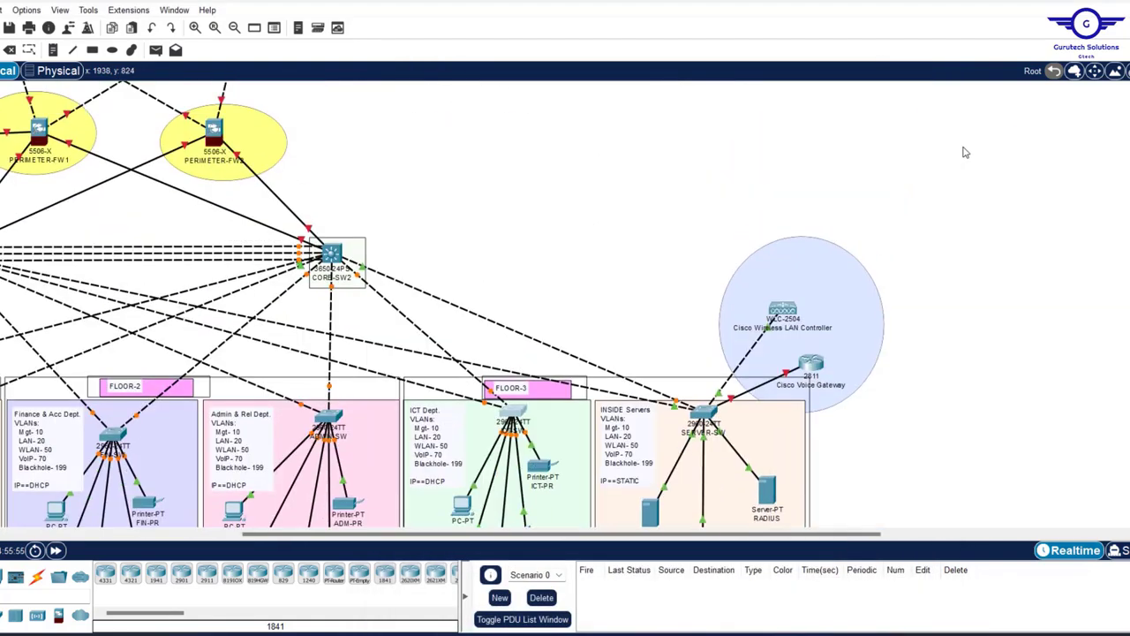
scroll(965, 153, "left", 2)
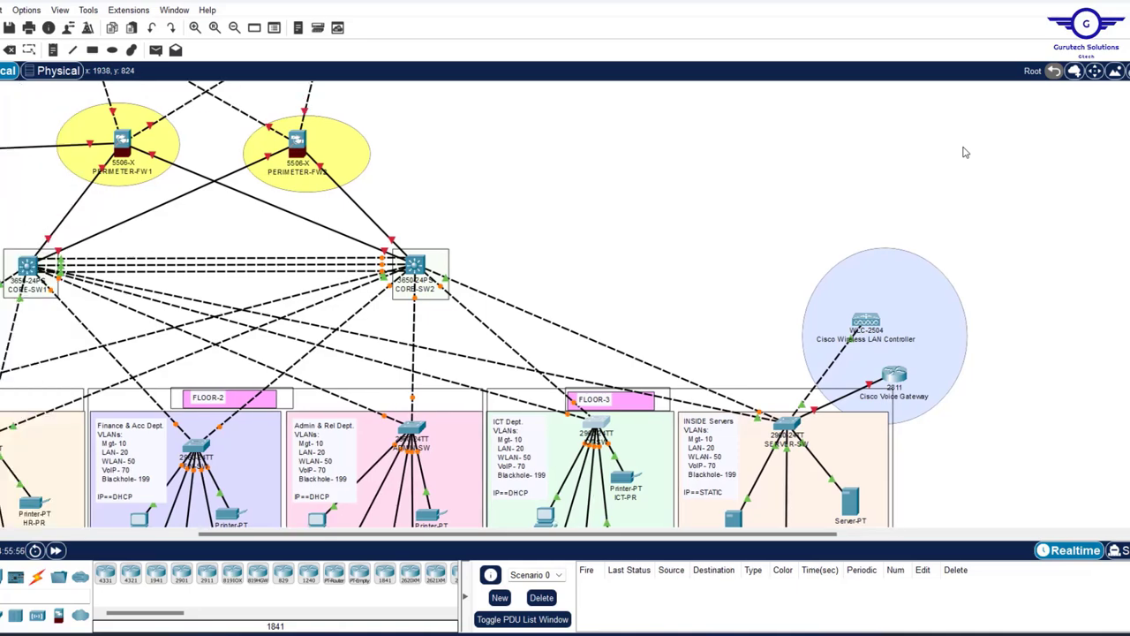
scroll(720, 197, "left", 5)
scroll(719, 198, "right", 4)
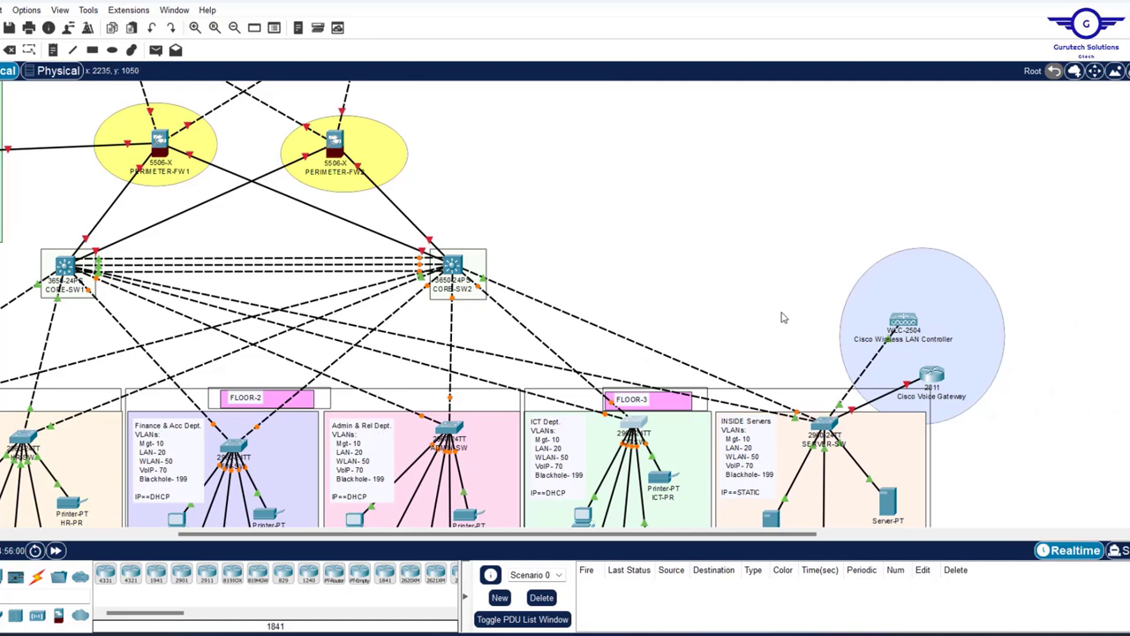
scroll(633, 184, "left", 4)
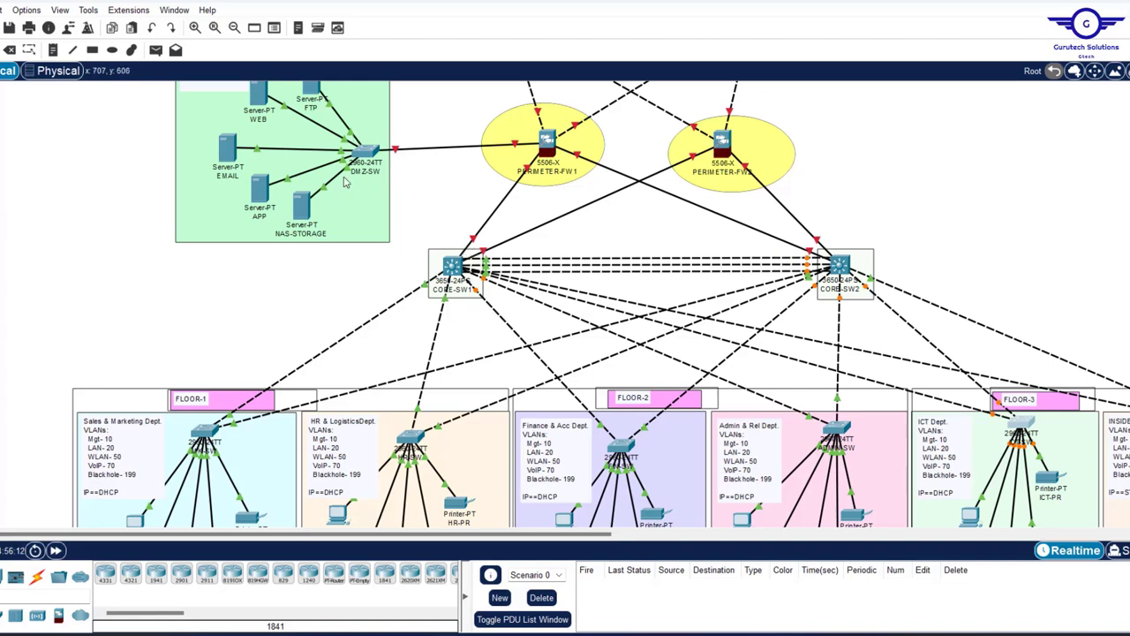
scroll(958, 273, "right", 5)
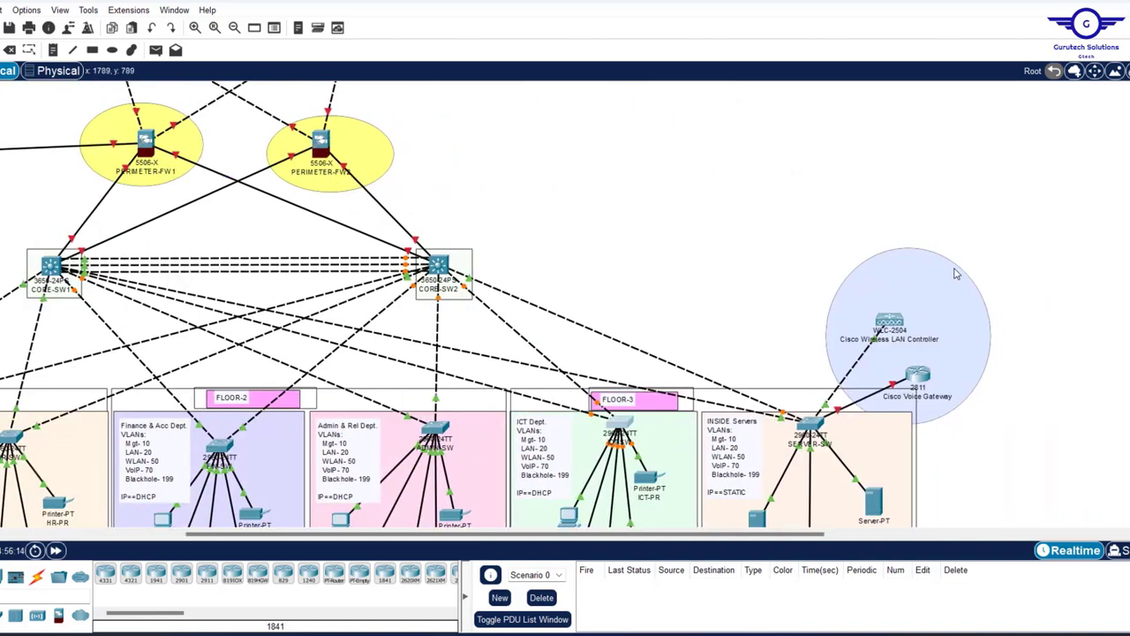
scroll(1028, 391, "down", 3)
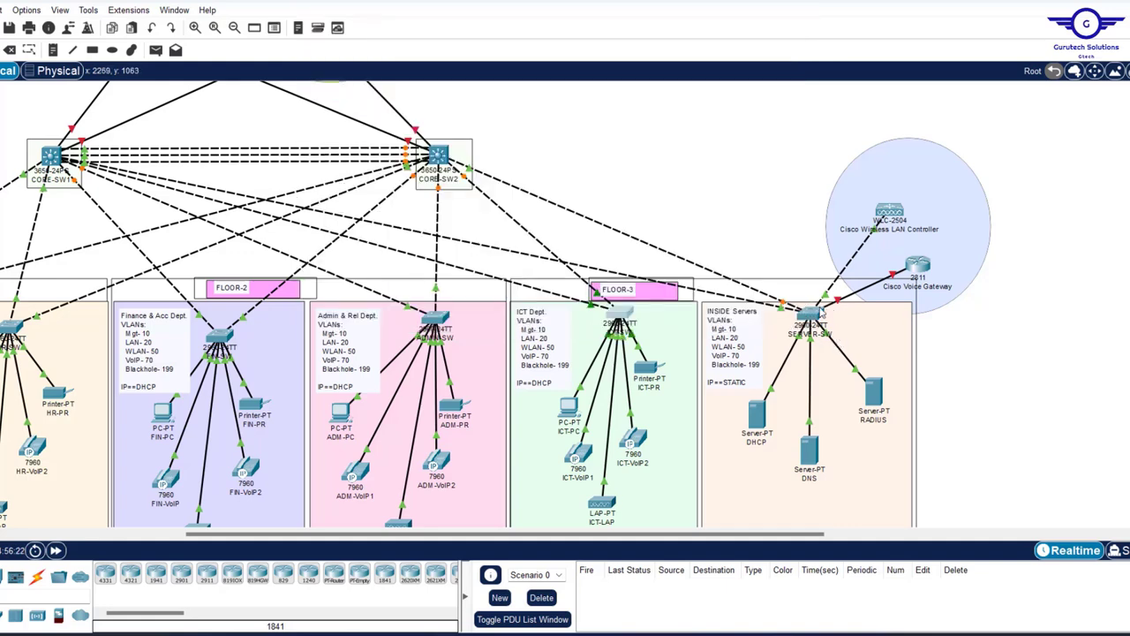
- Replace the note's 'Blackhole- 199' line with 'INSIDE SERVERS- 90'
mouse_move(817, 316)
left_click(746, 369)
left_click_drag(771, 375, 695, 371)
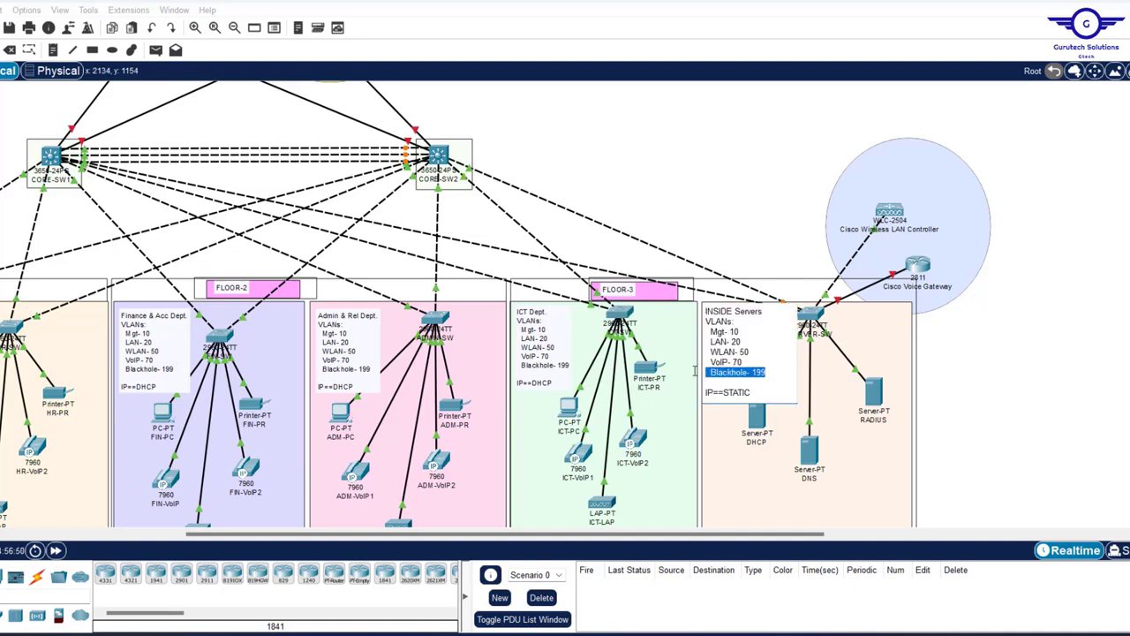
type("INSIDE SERVERS - 9")
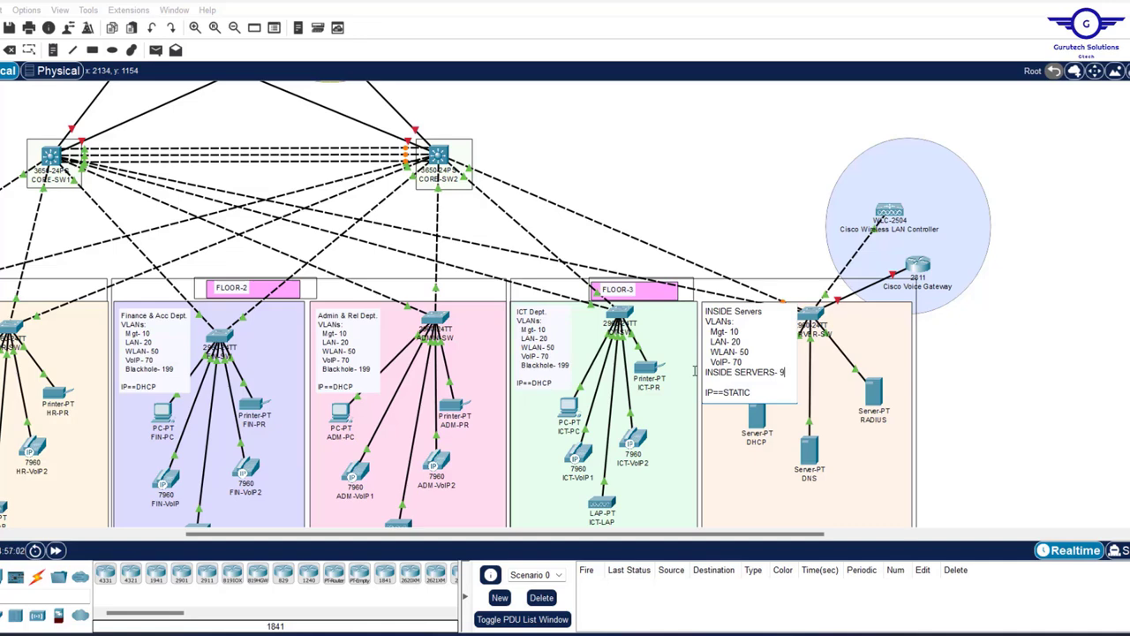
type("0")
left_click(1008, 342)
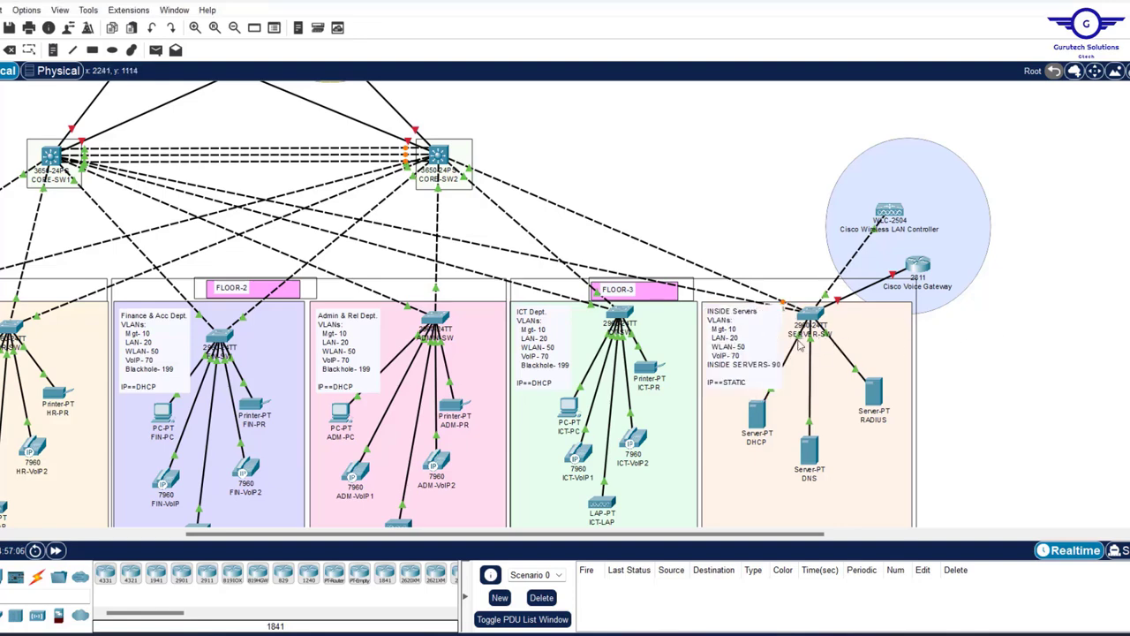
mouse_move(827, 345)
- Move and narrow the Config.txt window, then append fa0/7 to the first-line trunk range
mouse_move(826, 299)
mouse_move(837, 304)
mouse_move(784, 304)
mouse_move(802, 343)
left_click(780, 632)
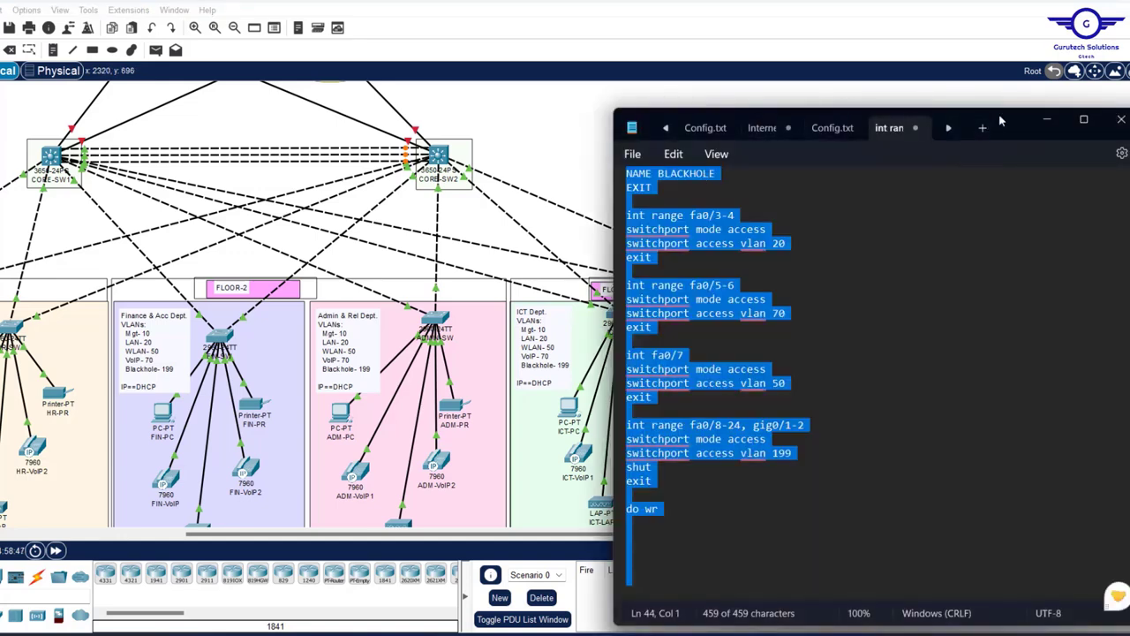
left_click_drag(1000, 115, 828, 114)
scroll(647, 258, "up", 5)
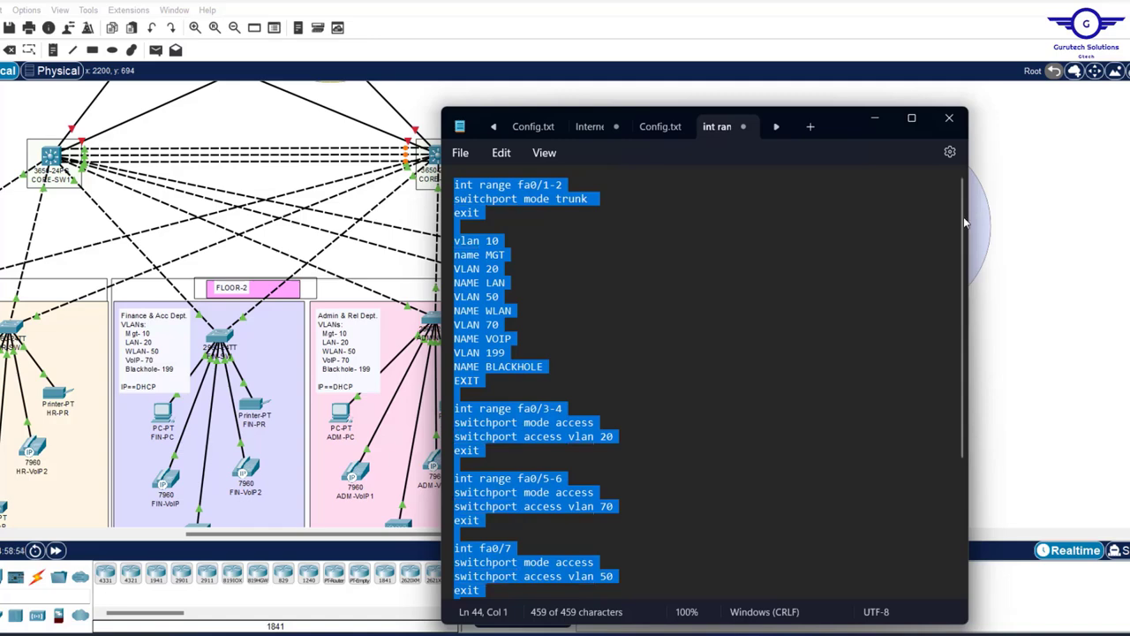
left_click_drag(971, 218, 790, 226)
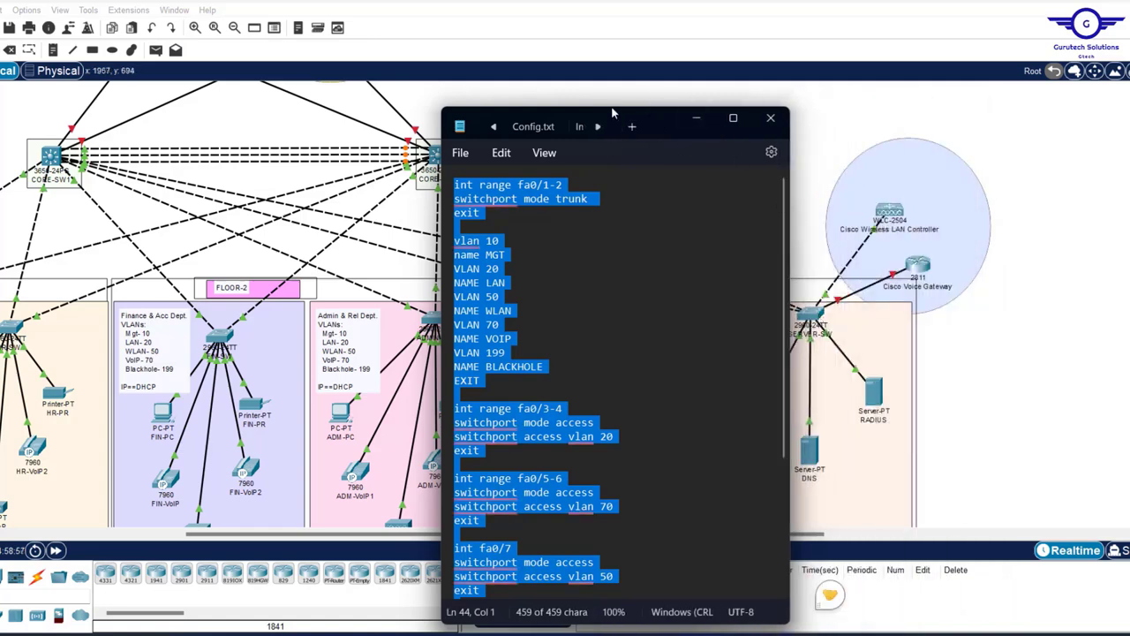
left_click_drag(649, 111, 542, 96)
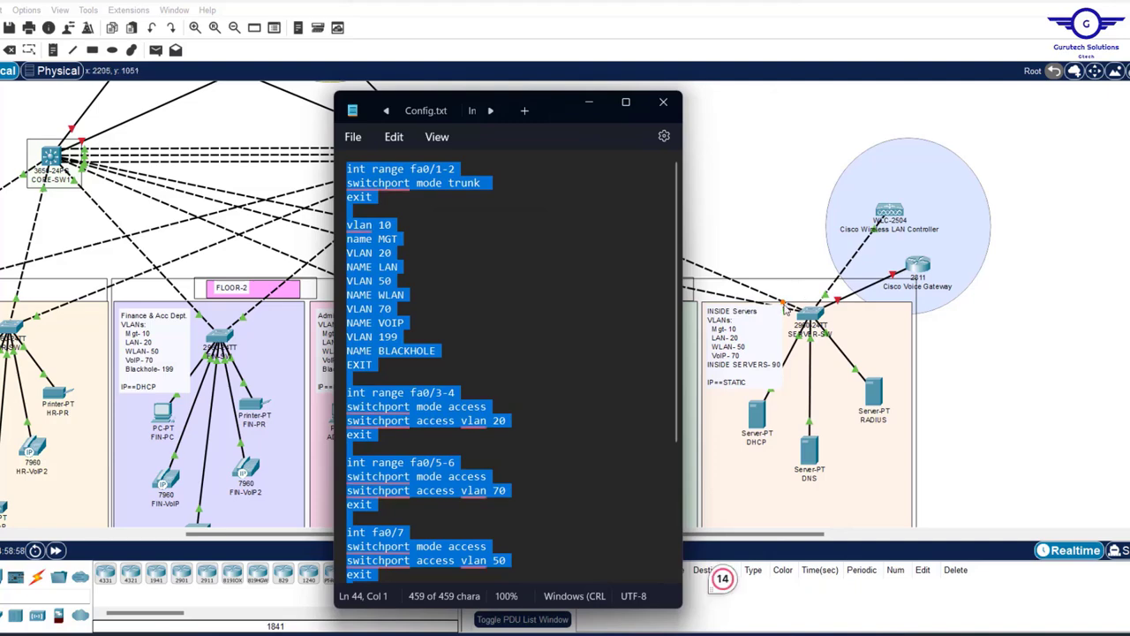
left_click(452, 172)
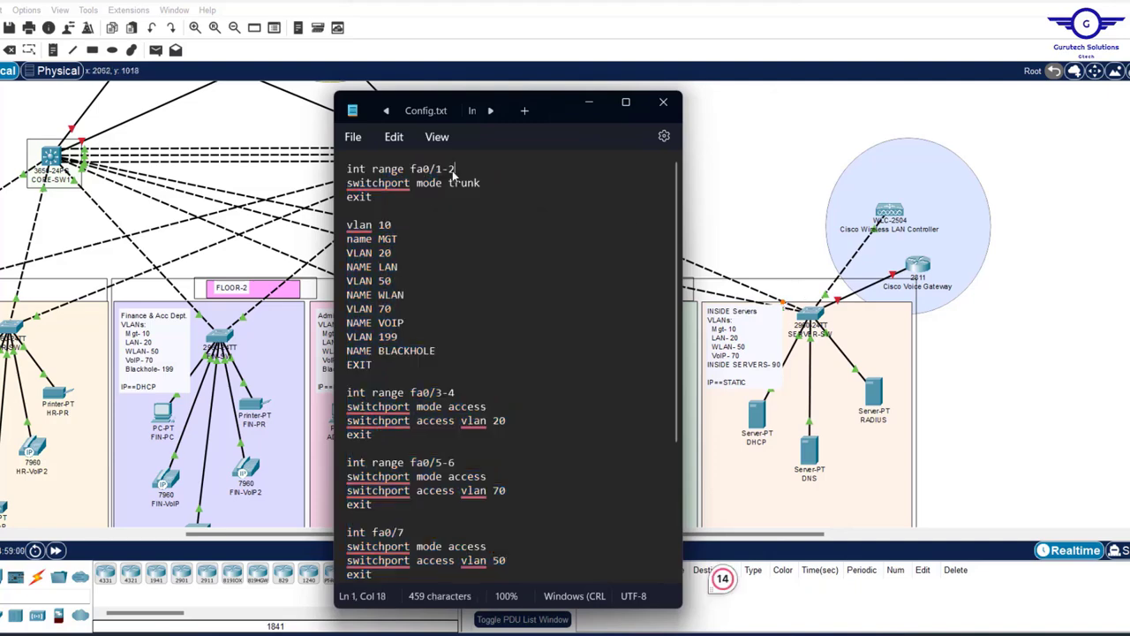
left_click(993, 344)
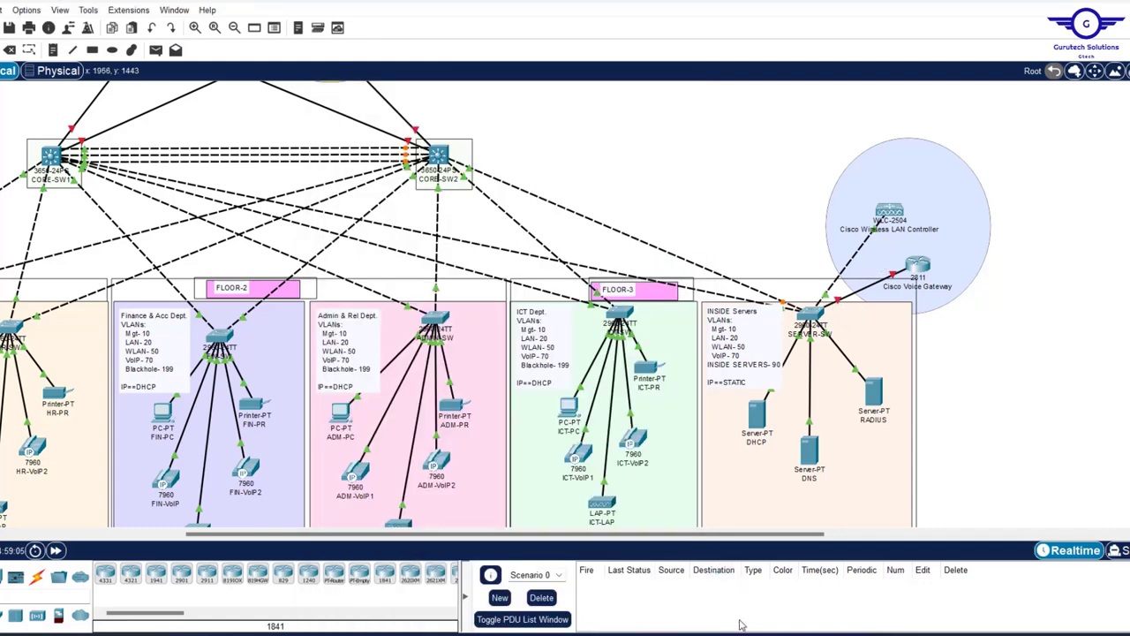
key("alt+Tab")
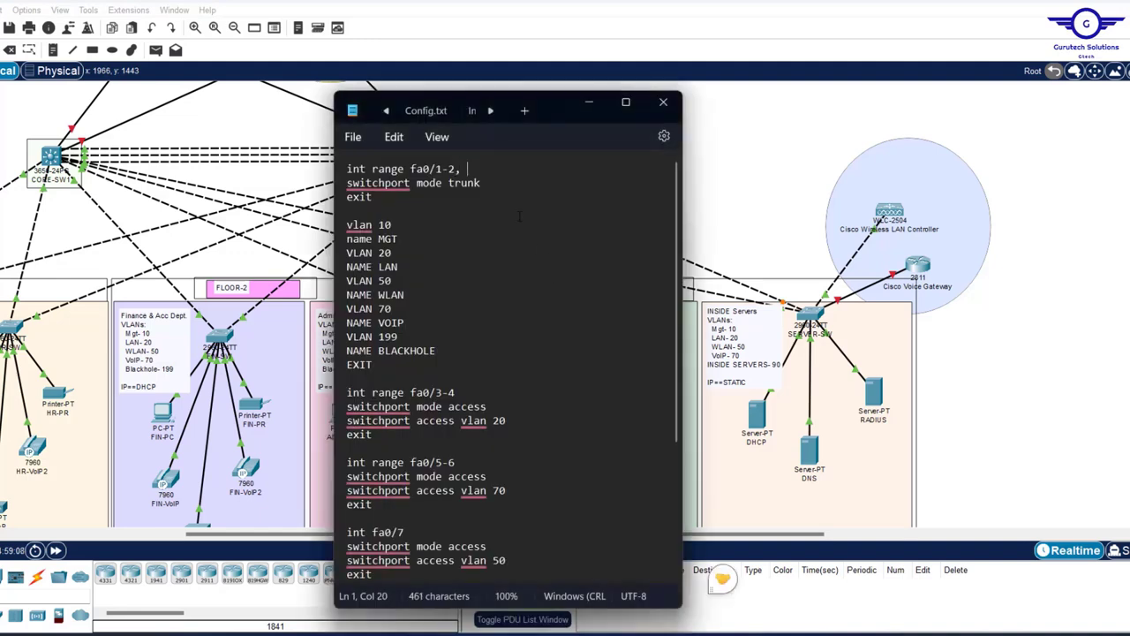
type("fa0/")
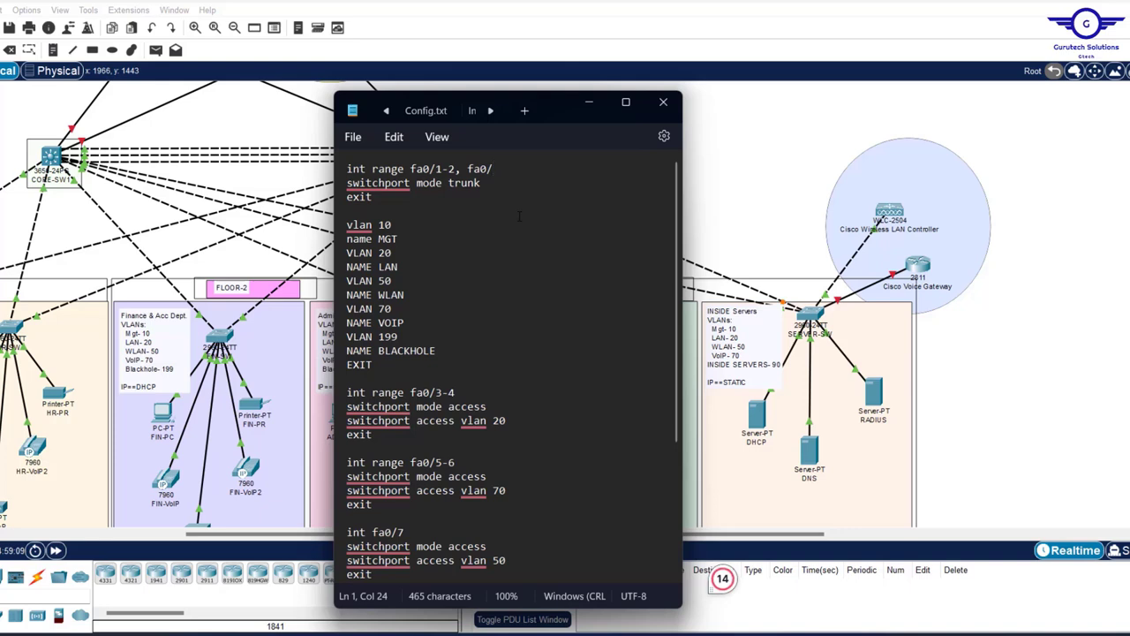
type("7")
- Change VLAN 199 to VLAN 90 and rename BLACKHOLE to INSIDE SERVERS in Config.txt
left_click(399, 337)
double_click(380, 323)
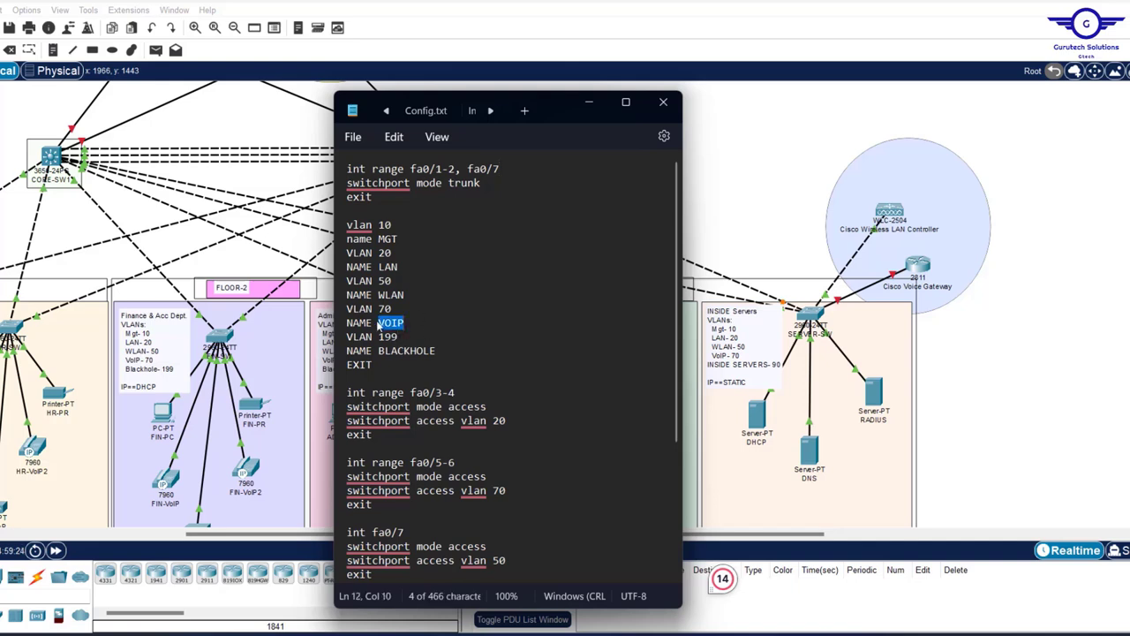
type("SI")
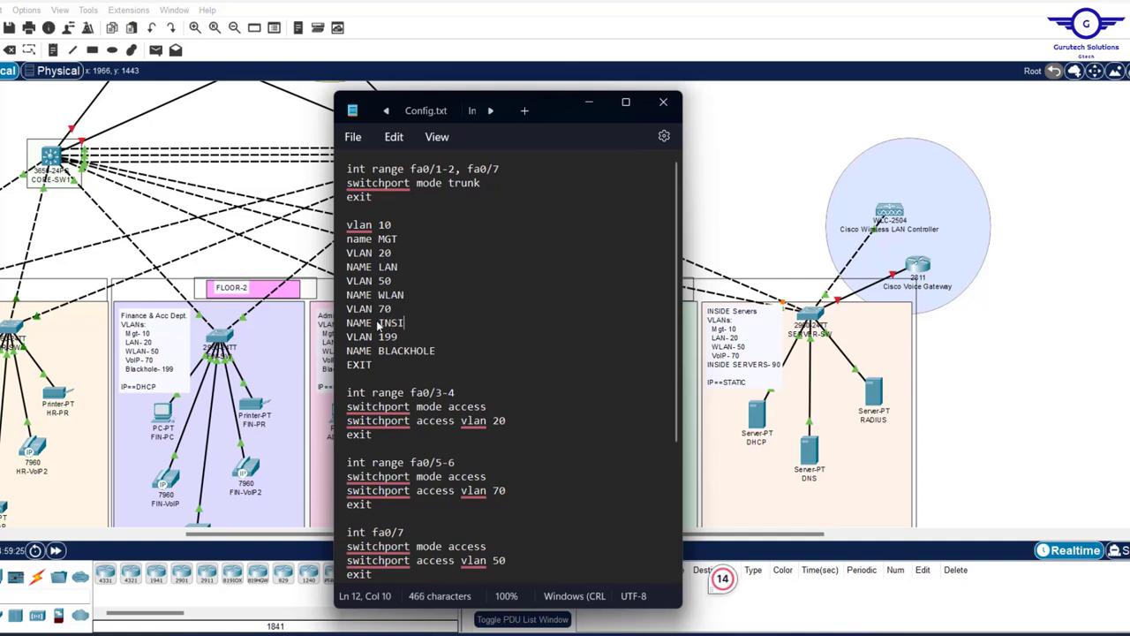
type("DE SERVERS")
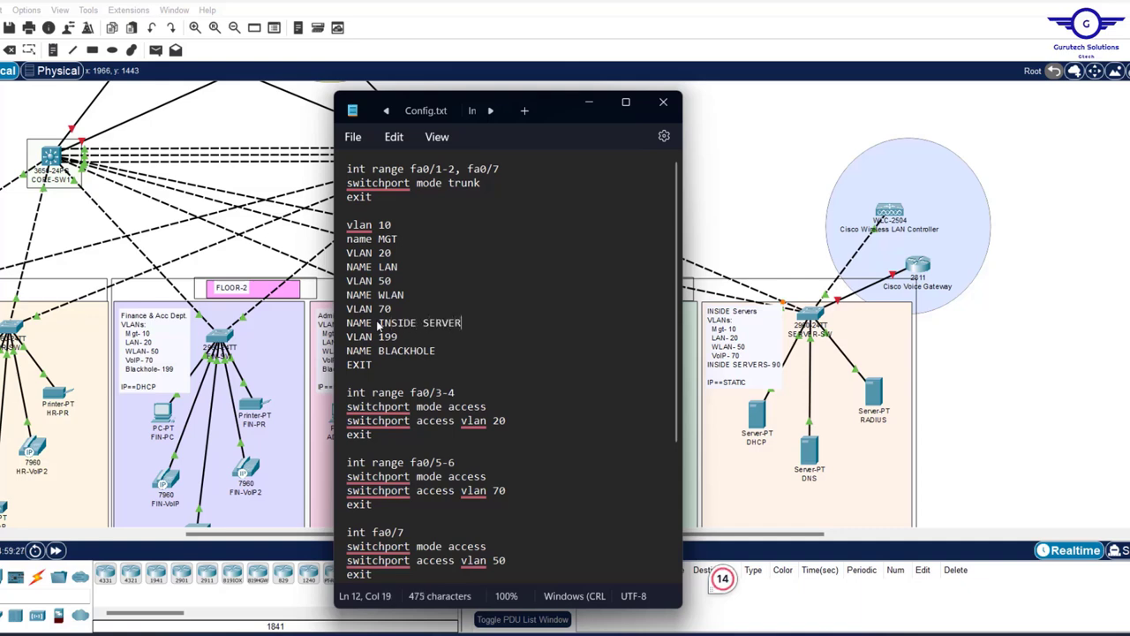
key("Down")
key("BackSpace")
key("BackSpace")
key("ctrl+z")
key("ctrl+z")
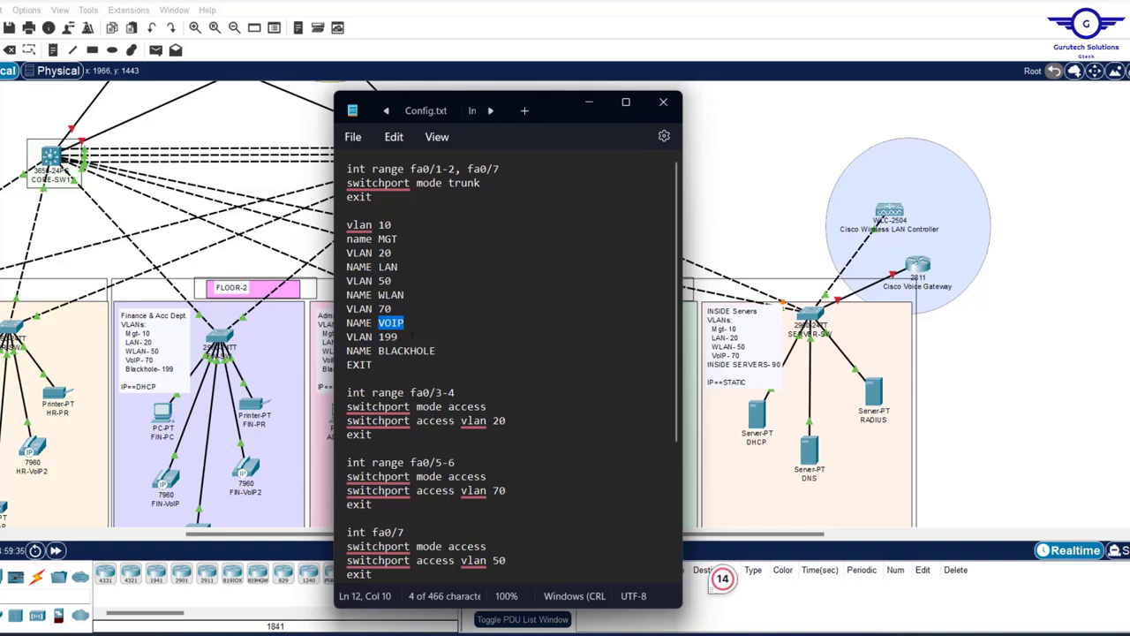
key("Down")
key("BackSpace")
key("BackSpace")
key("BackSpace")
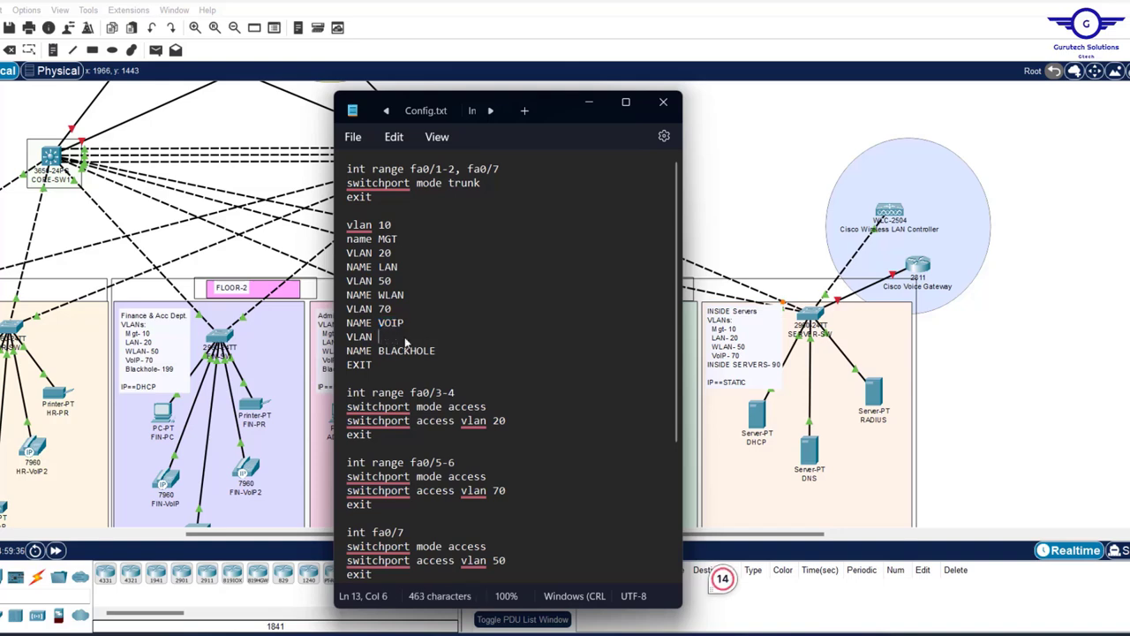
type("90")
left_click_drag(437, 352, 378, 354)
type("INSIDE SERVERS")
left_click(1024, 329)
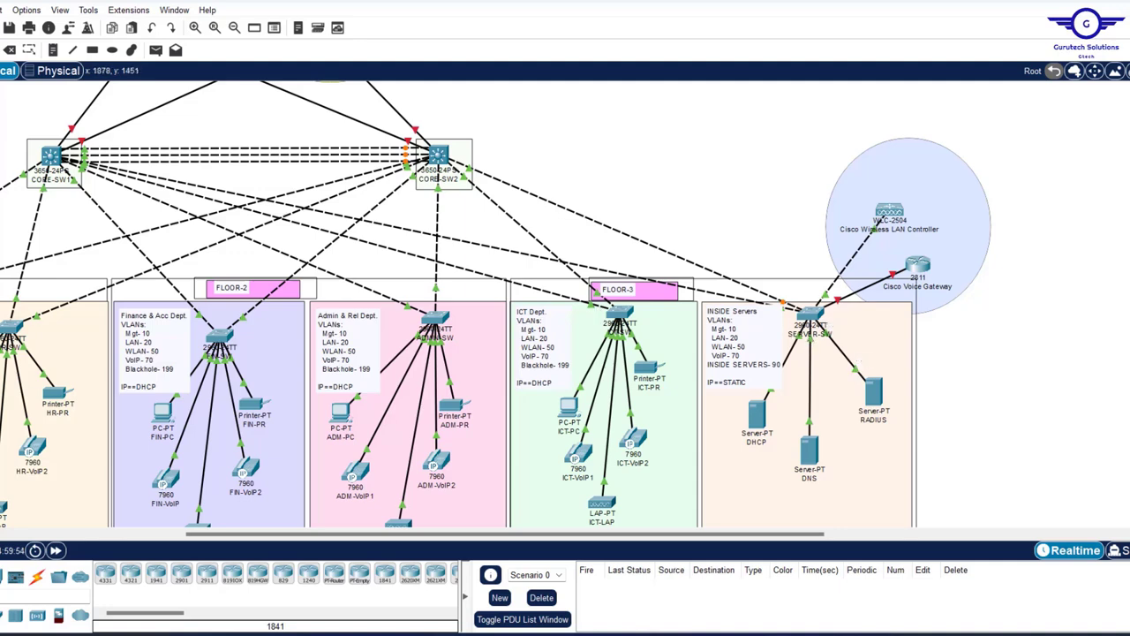
- Extend the access range to fa0/3-5 and change its VLAN from 20 to 90
key("alt+Tab")
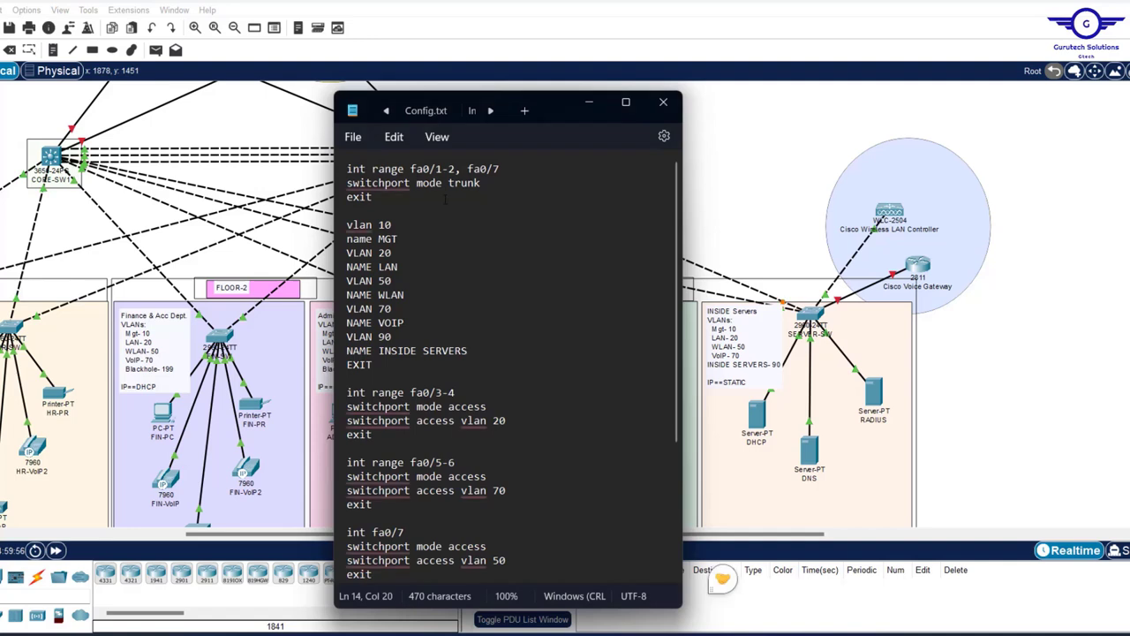
left_click(465, 392)
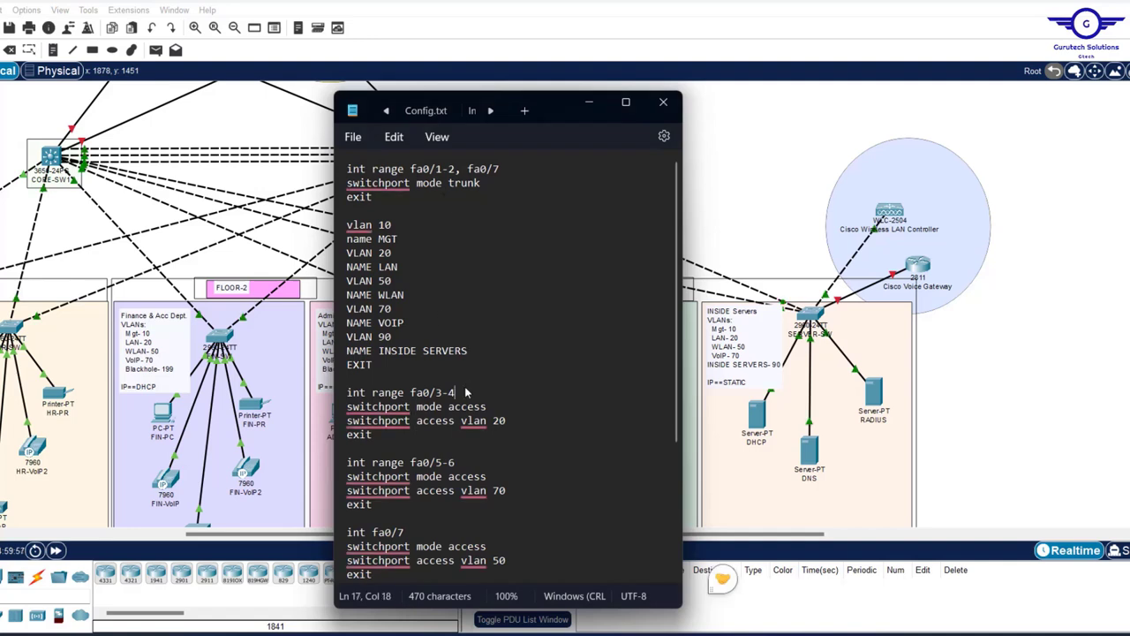
key("BackSpace")
type("5")
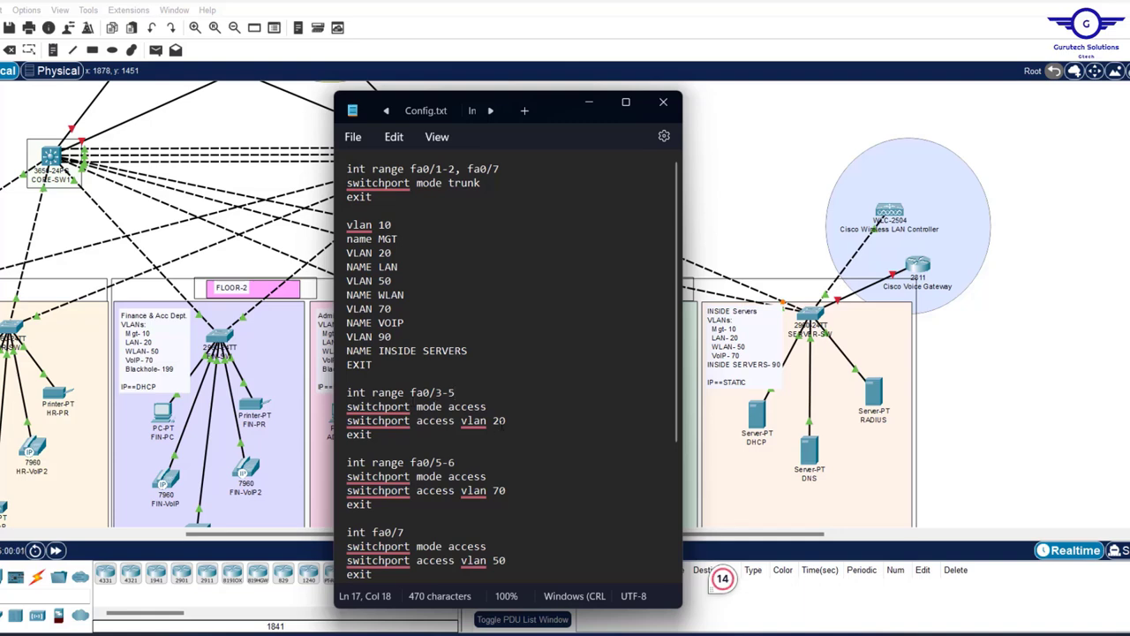
left_click(499, 422)
key("BackSpace")
type("9")
left_click(1090, 354)
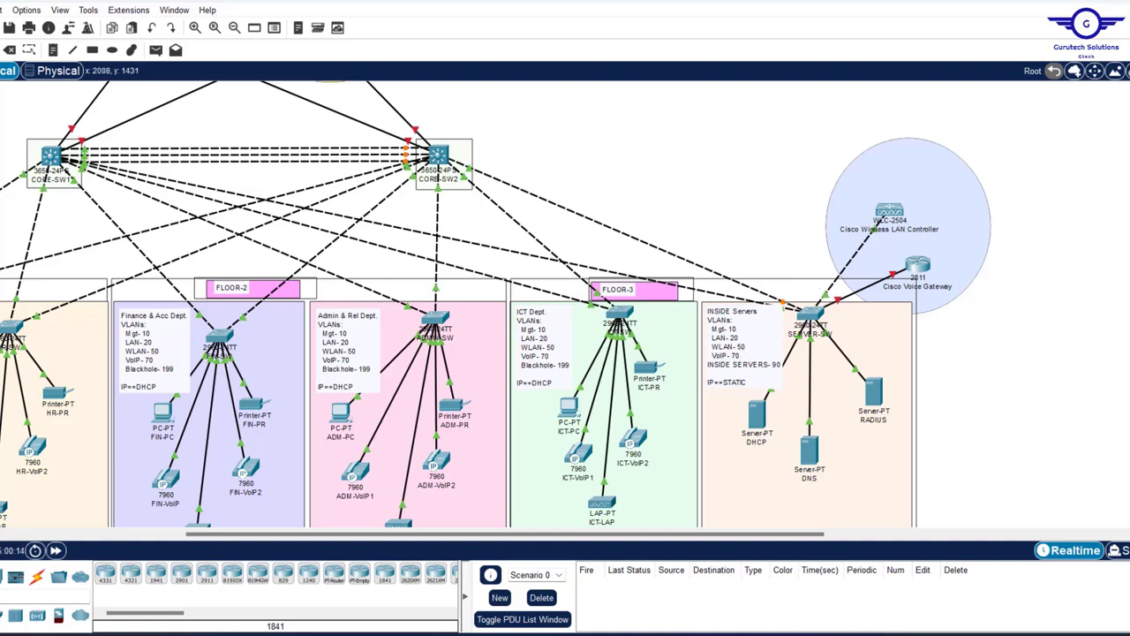
- Turn 'int range fa0/5-6' into 'int fa0/6' and set its VLAN to 50
key("alt+Tab")
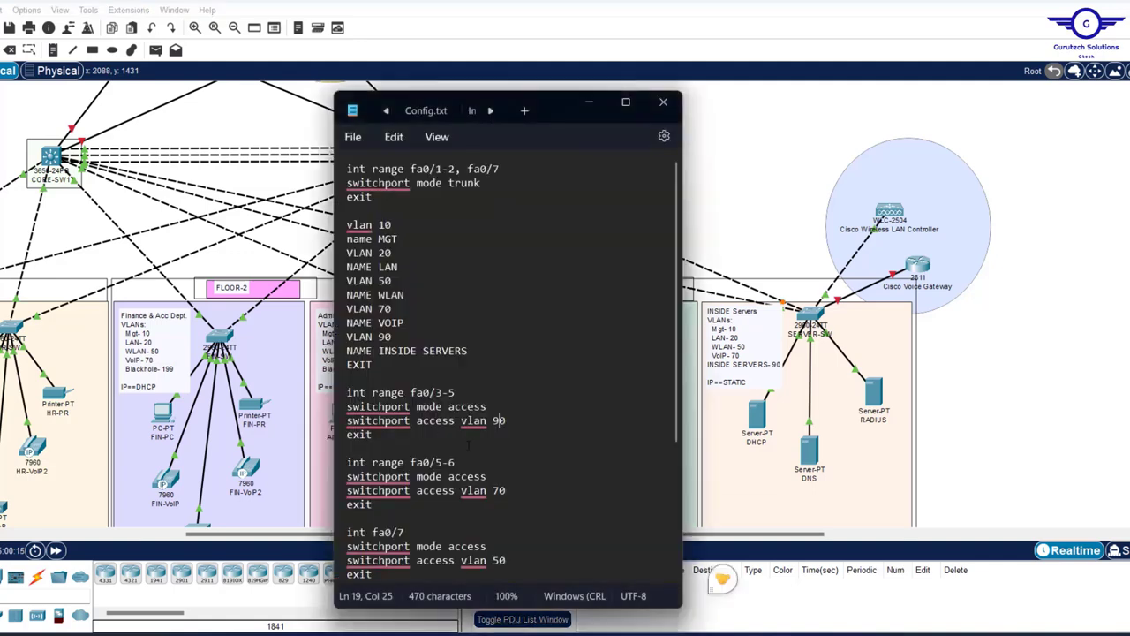
left_click(449, 462)
key("BackSpace")
key("BackSpace")
key("Left")
key("Left")
key("Left")
key("Left")
key("BackSpace")
key("BackSpace")
key("BackSpace")
key("BackSpace")
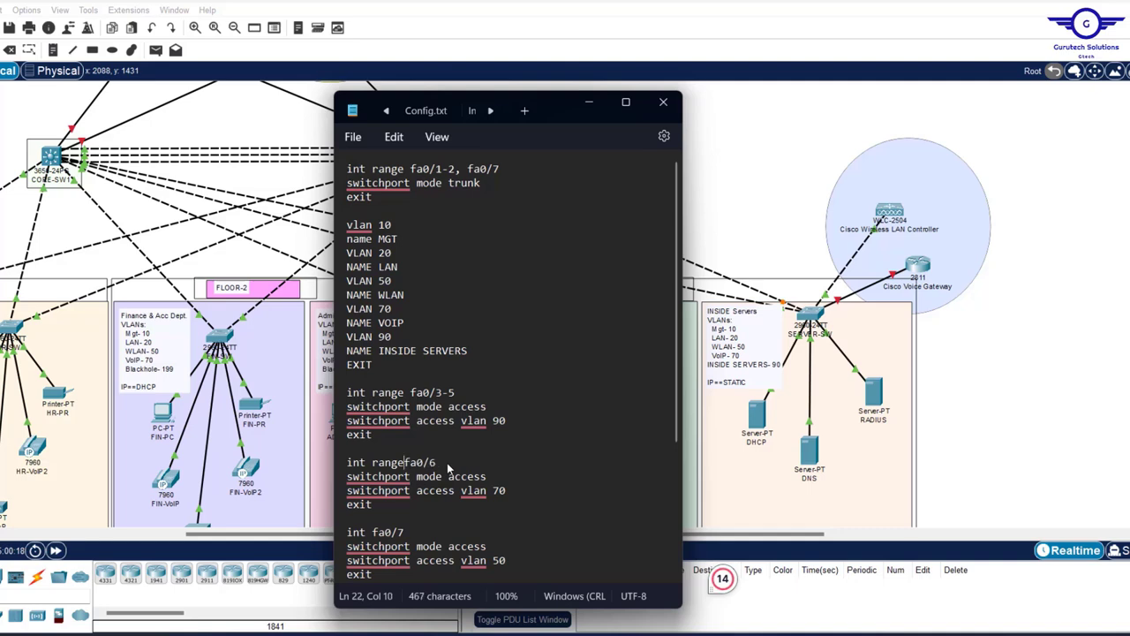
key("BackSpace")
key("BackSpace")
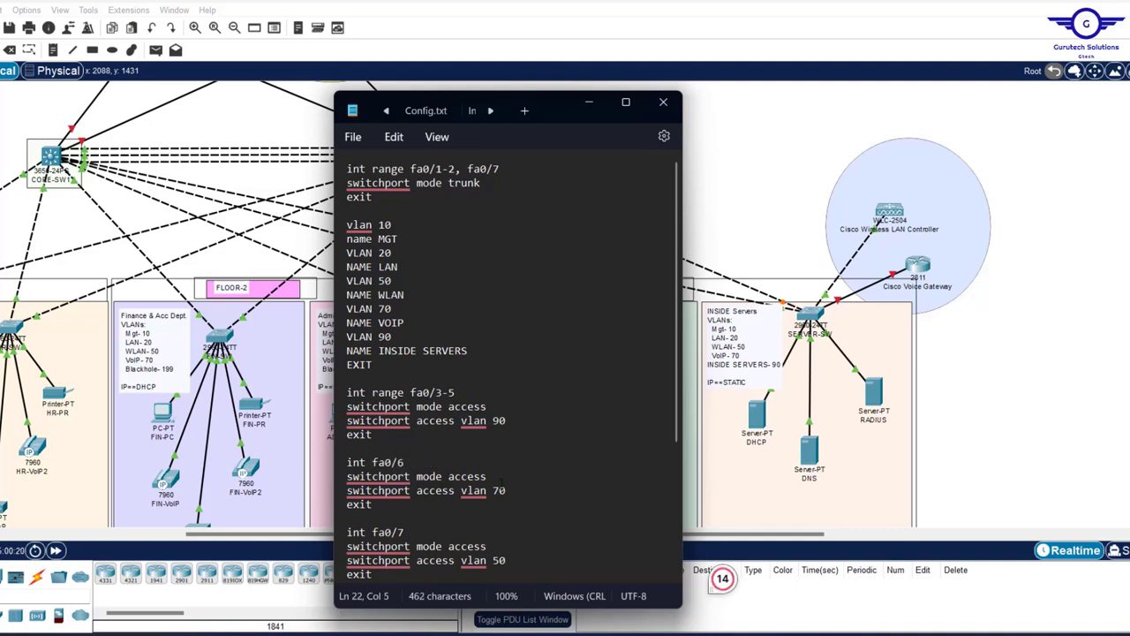
left_click(499, 491)
key("BackSpace")
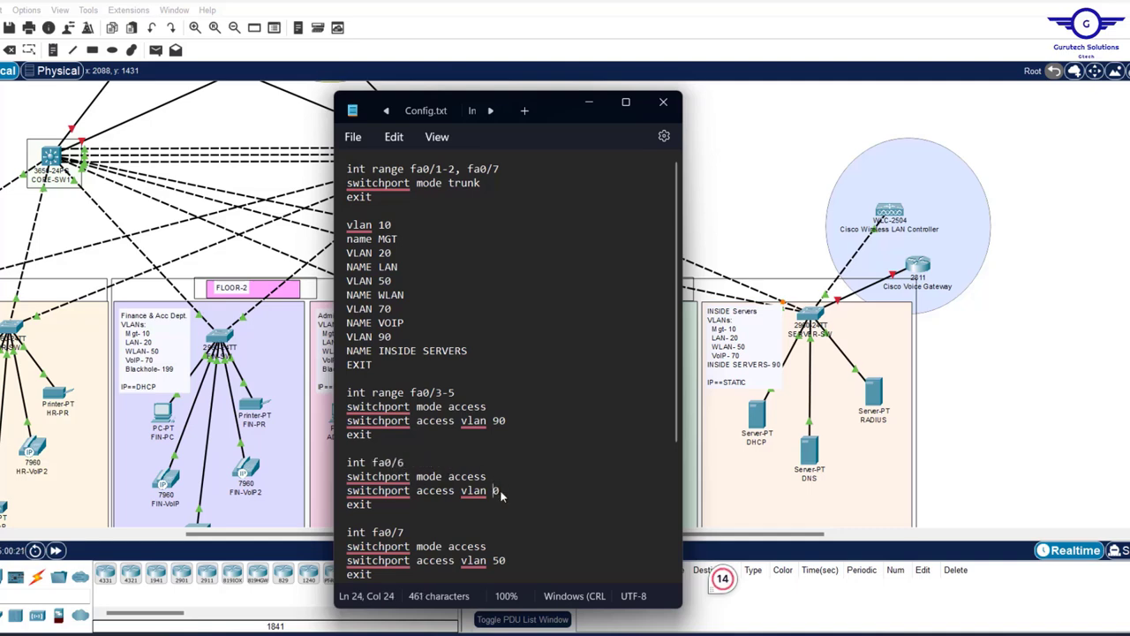
type("5")
- Delete the fa0/7 and fa0/8-24 blocks, then select the entire script
scroll(500, 491, "down", 5)
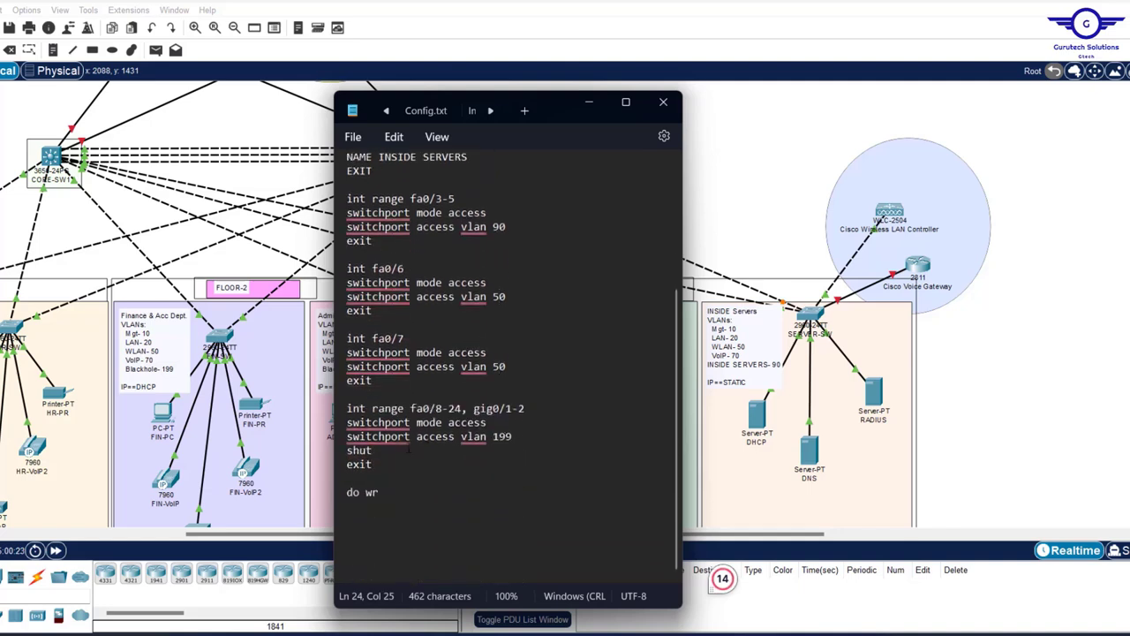
left_click_drag(377, 472, 340, 340)
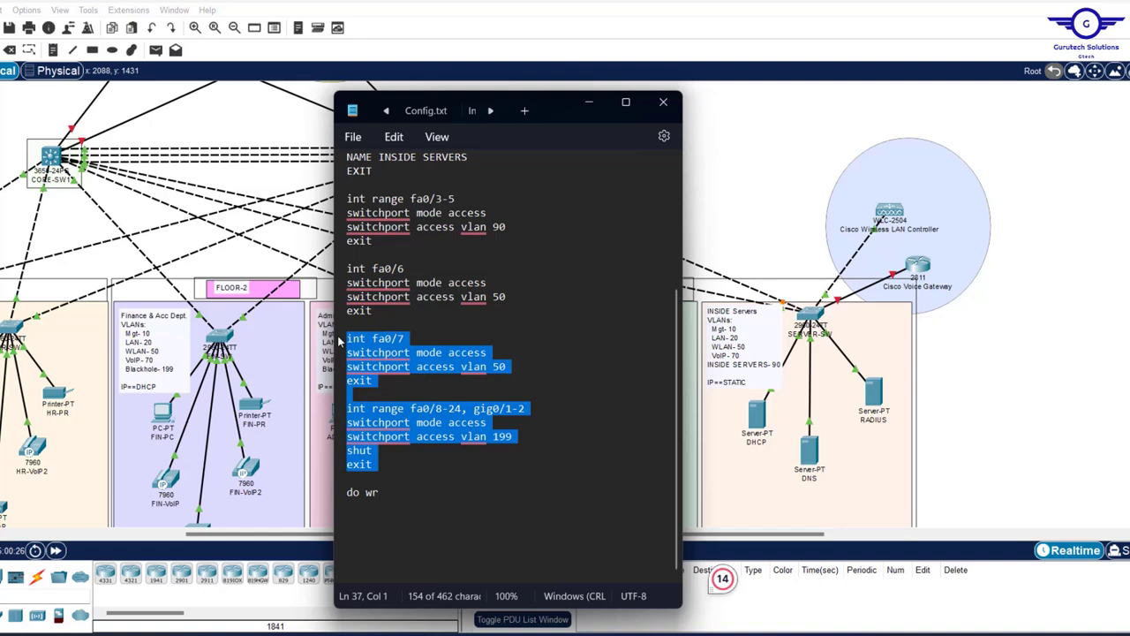
key("BackSpace")
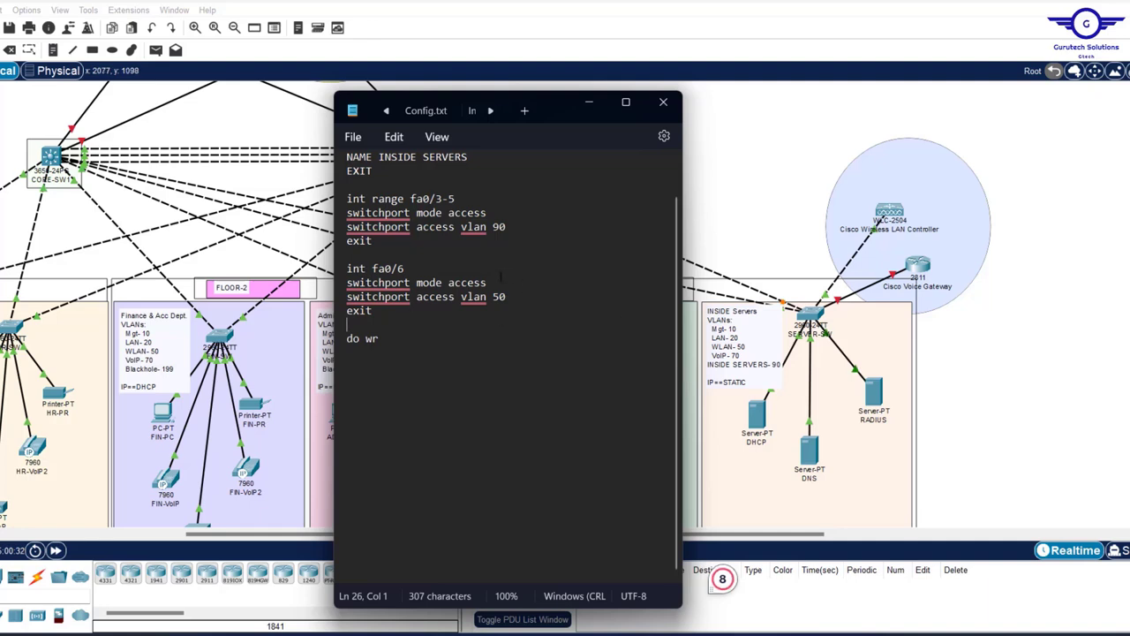
scroll(502, 312, "up", 5)
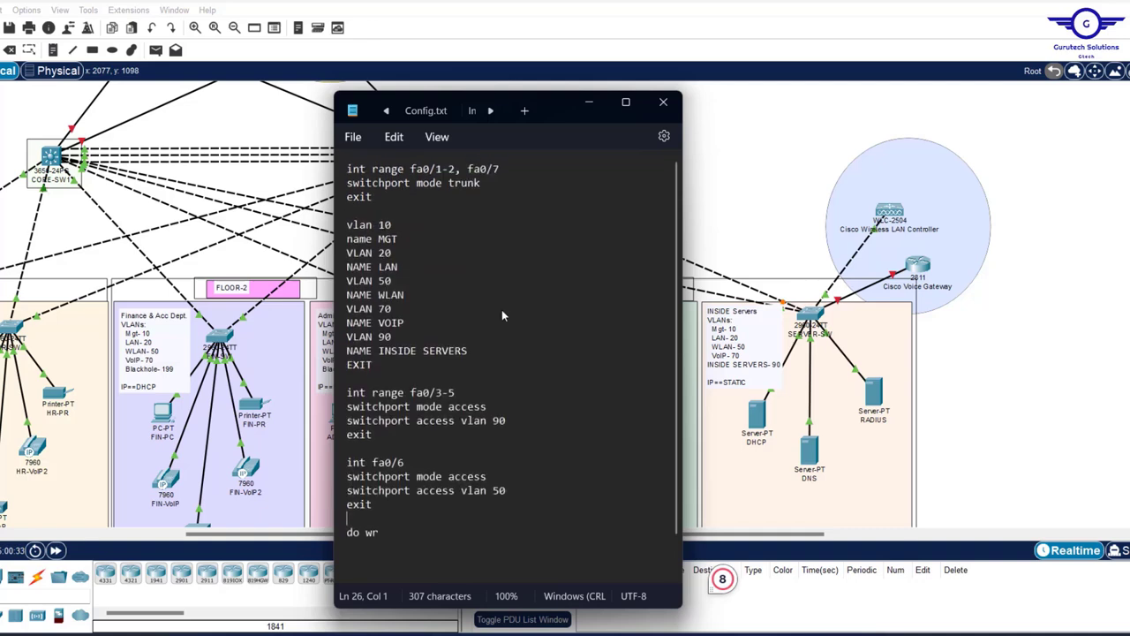
scroll(504, 310, "down", 1)
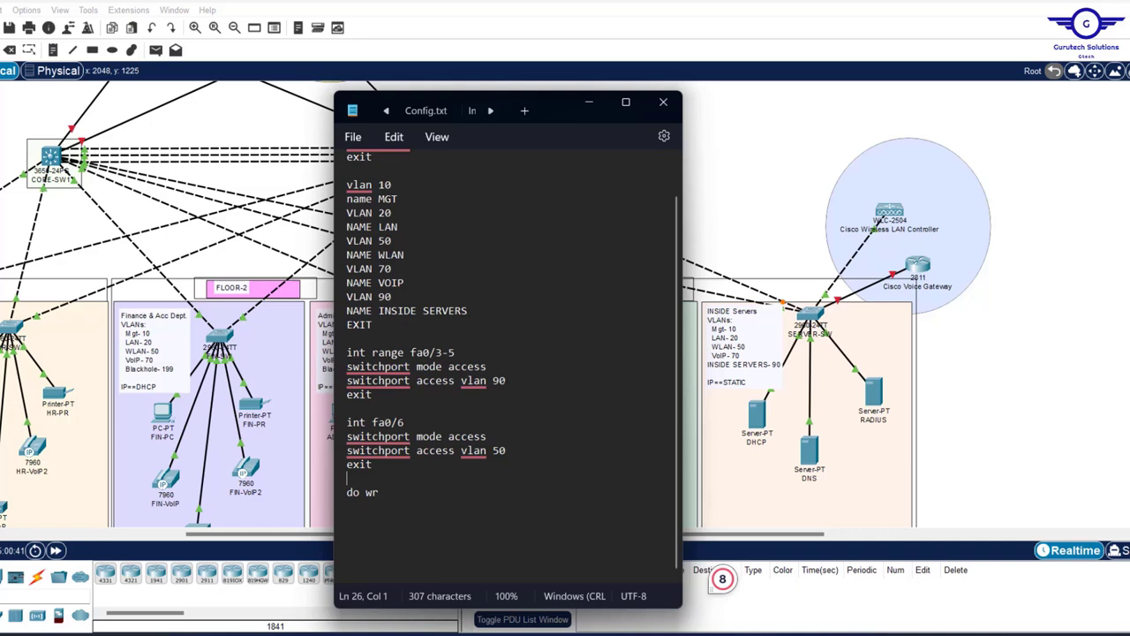
left_click_drag(475, 310, 347, 299)
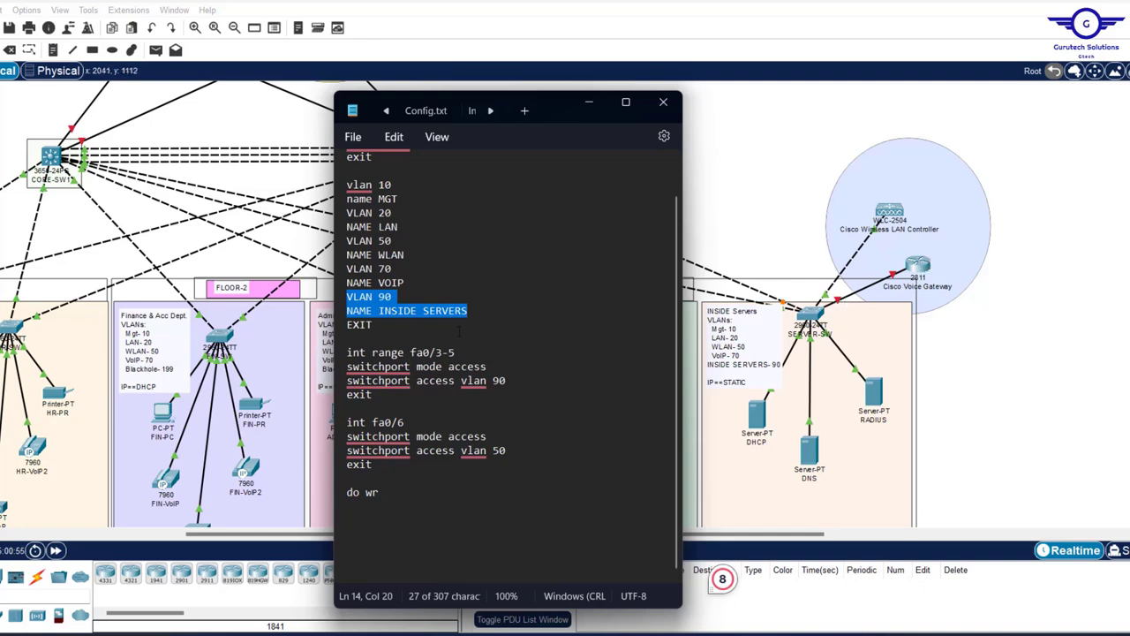
scroll(460, 336, "up", 1)
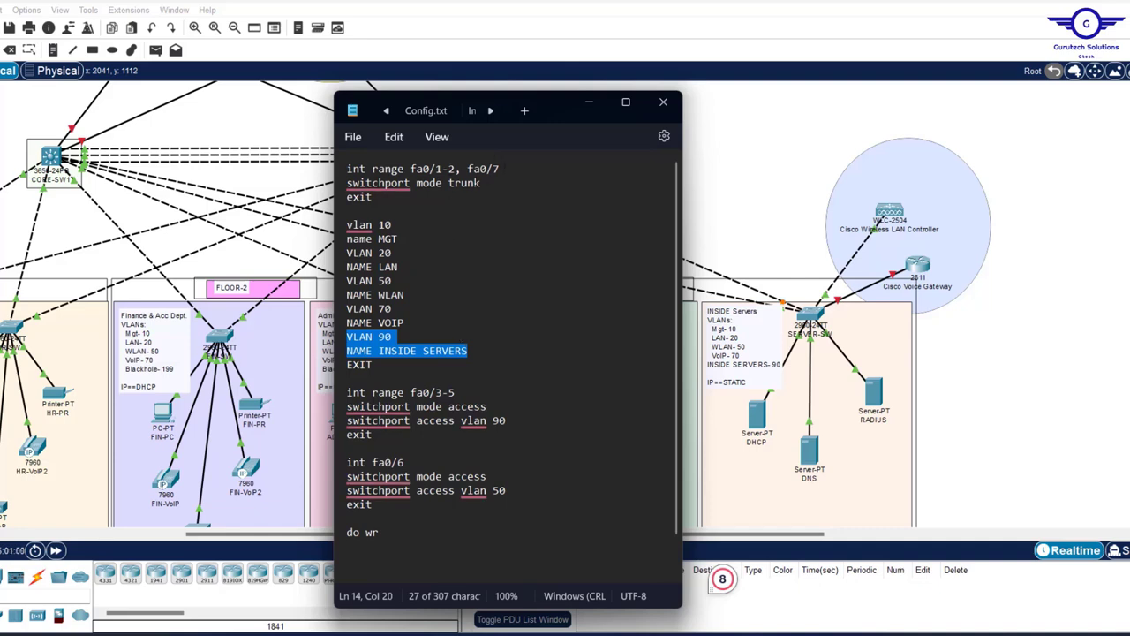
left_click(444, 283)
key("ctrl+a")
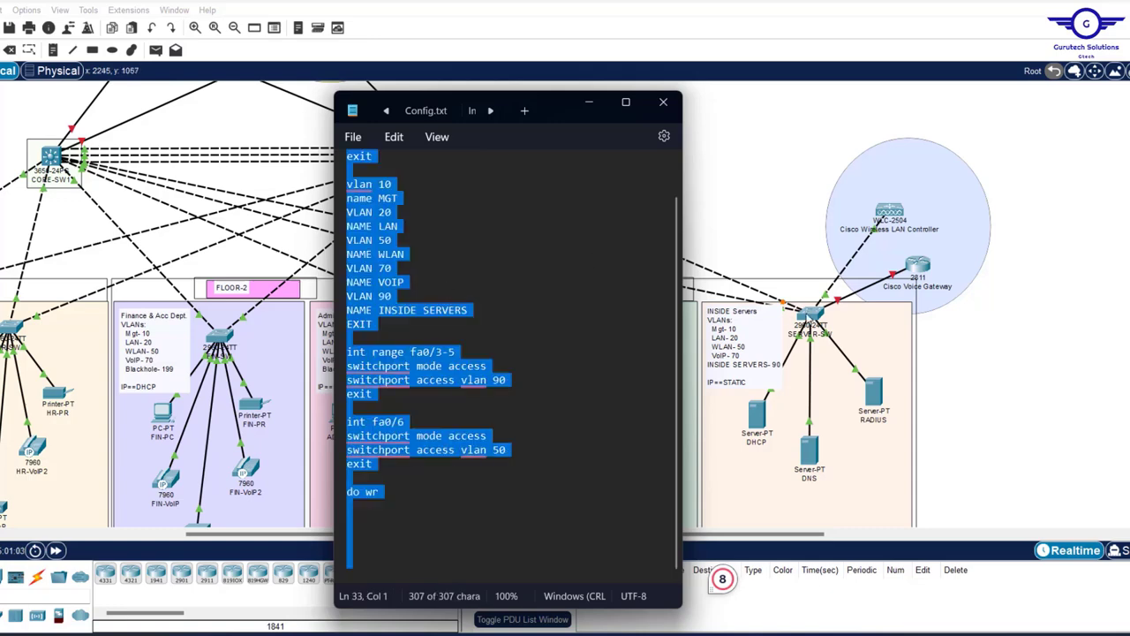
- Open SERVER-SW, check FastEthernet0/3's settings, and exit interface mode in the CLI
left_click(808, 317)
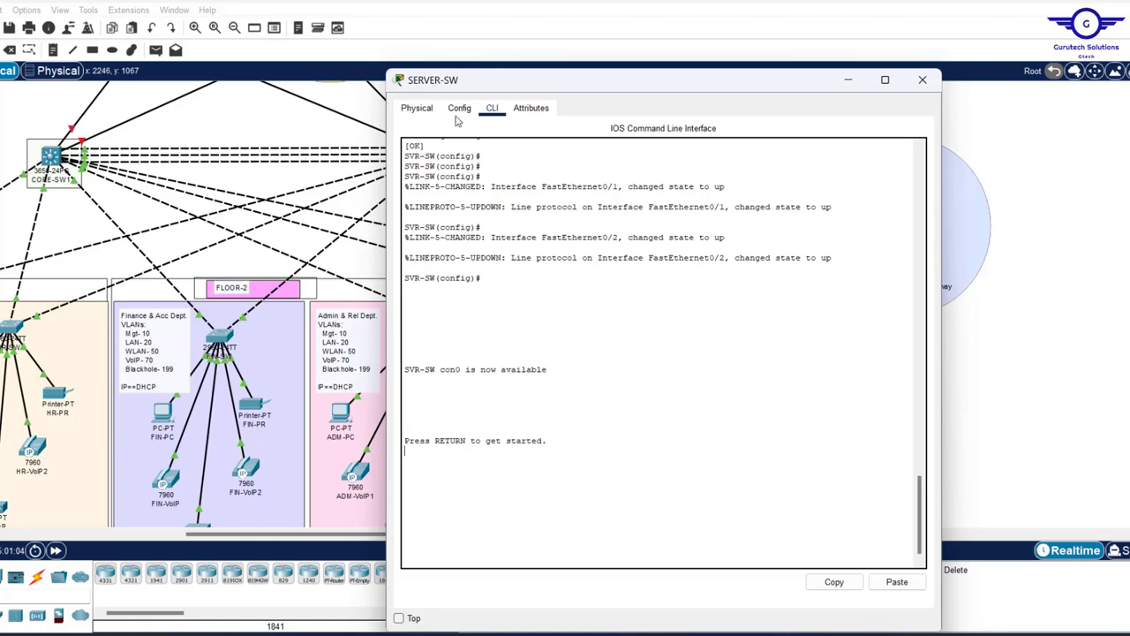
left_click(460, 107)
left_click(446, 243)
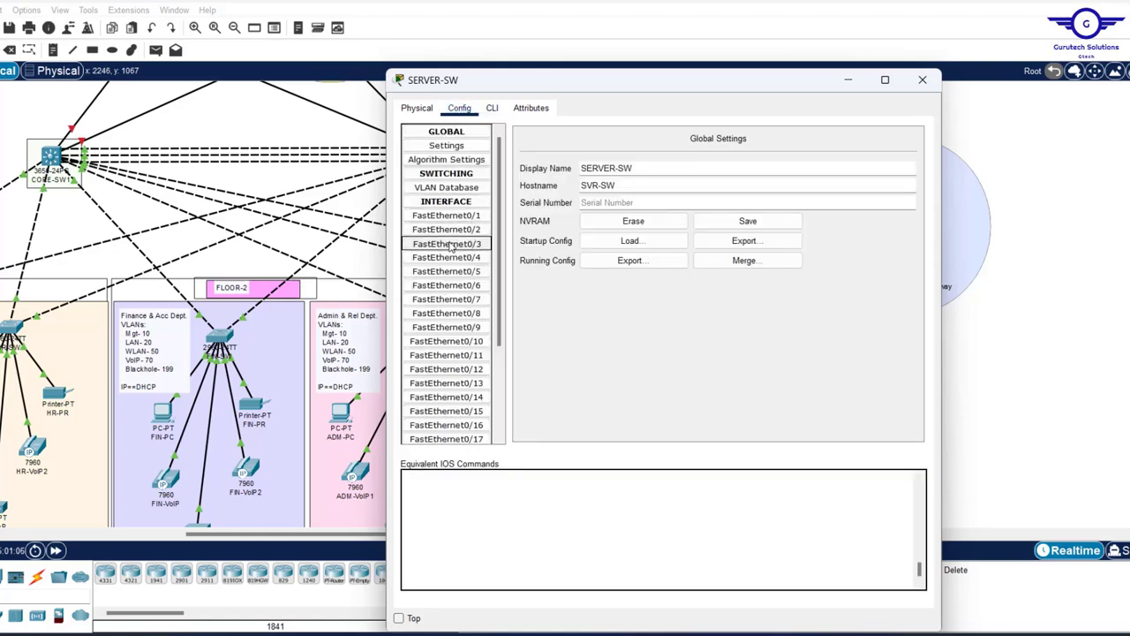
left_click(492, 107)
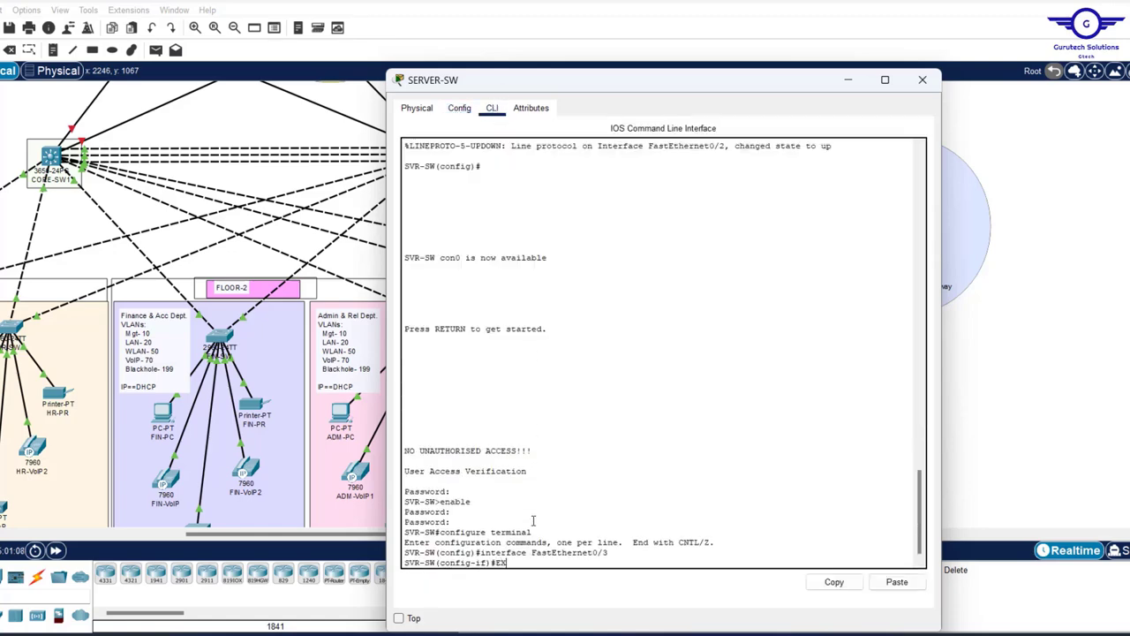
type("EX")
key("Return")
key("Return")
key("Return")
key("Return")
key("Return")
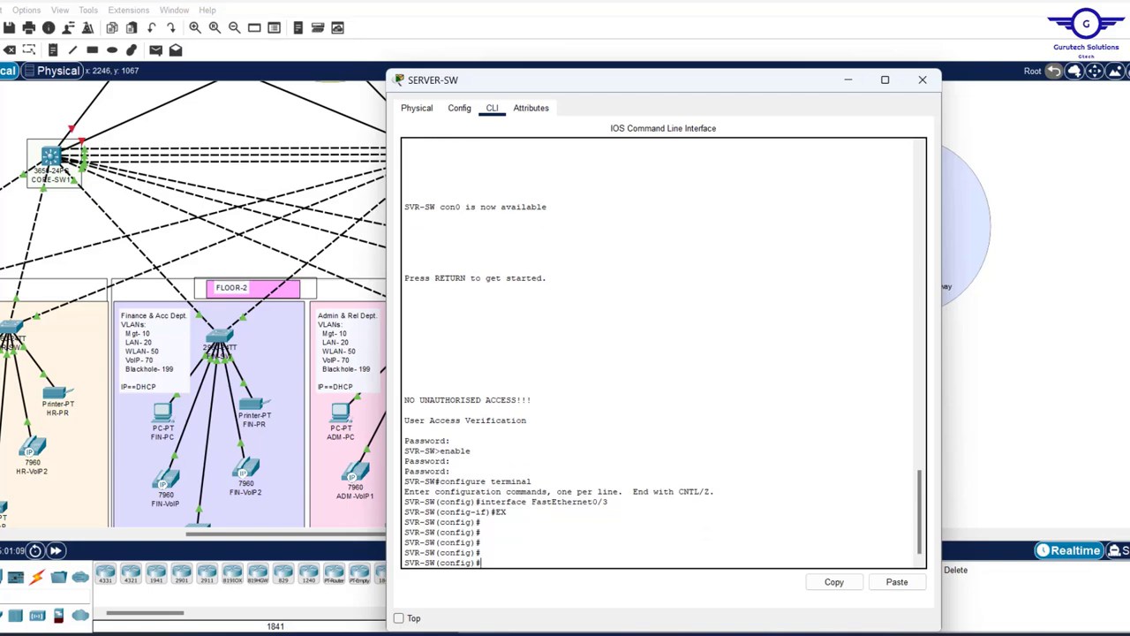
- Paste the script into SERVER-SW and inspect the rejected INSIDE SERVERS name error
left_click(896, 581)
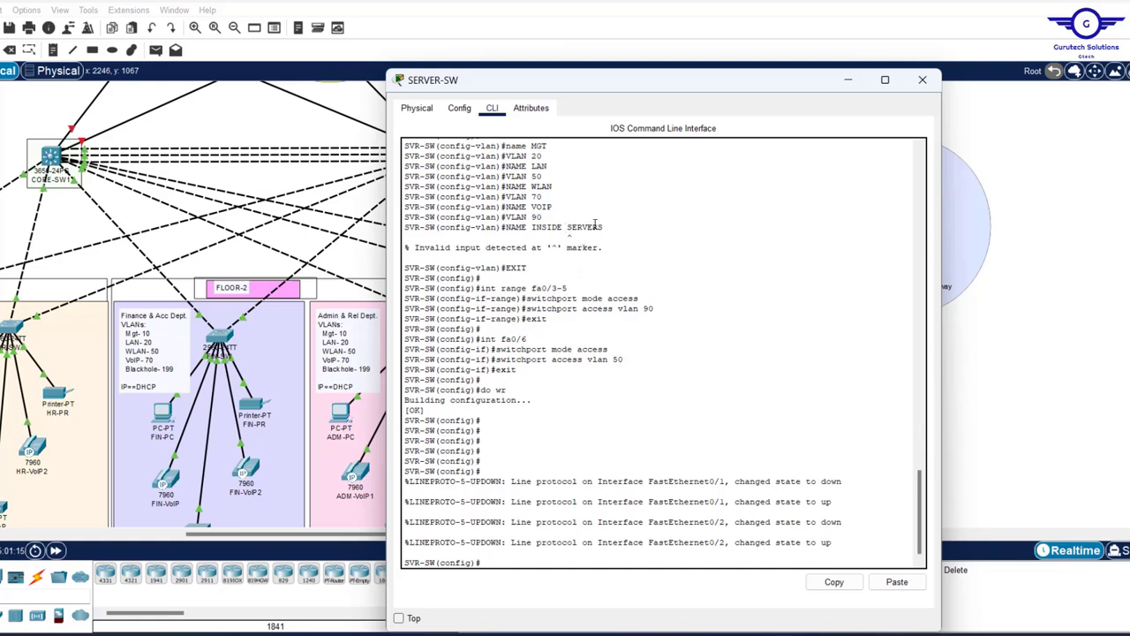
left_click_drag(615, 227, 534, 227)
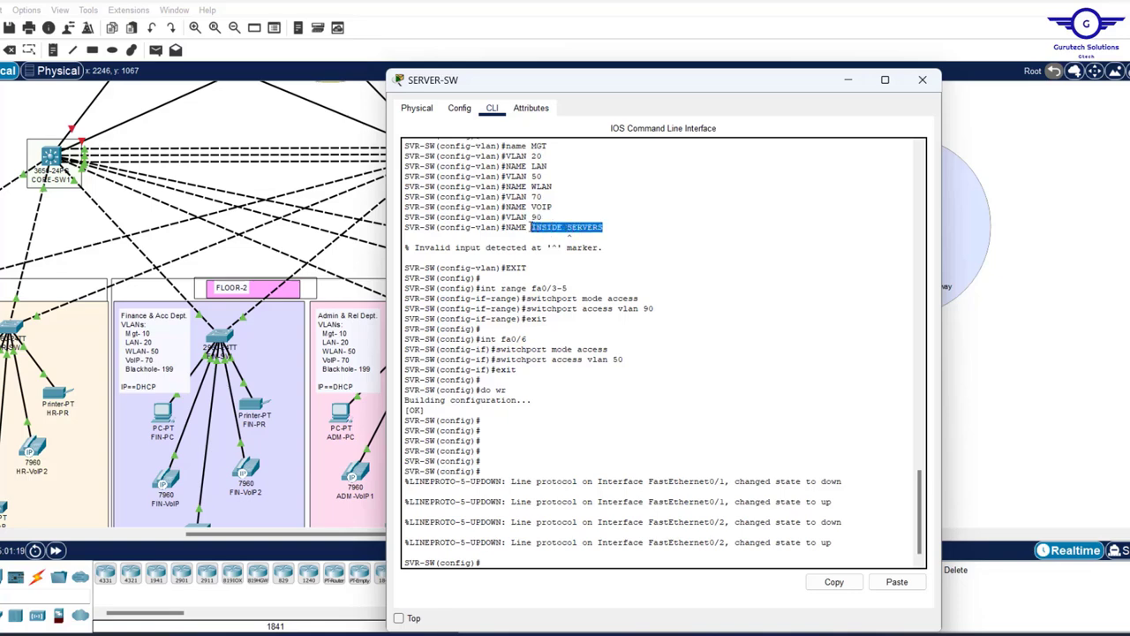
scroll(534, 227, "up", 3)
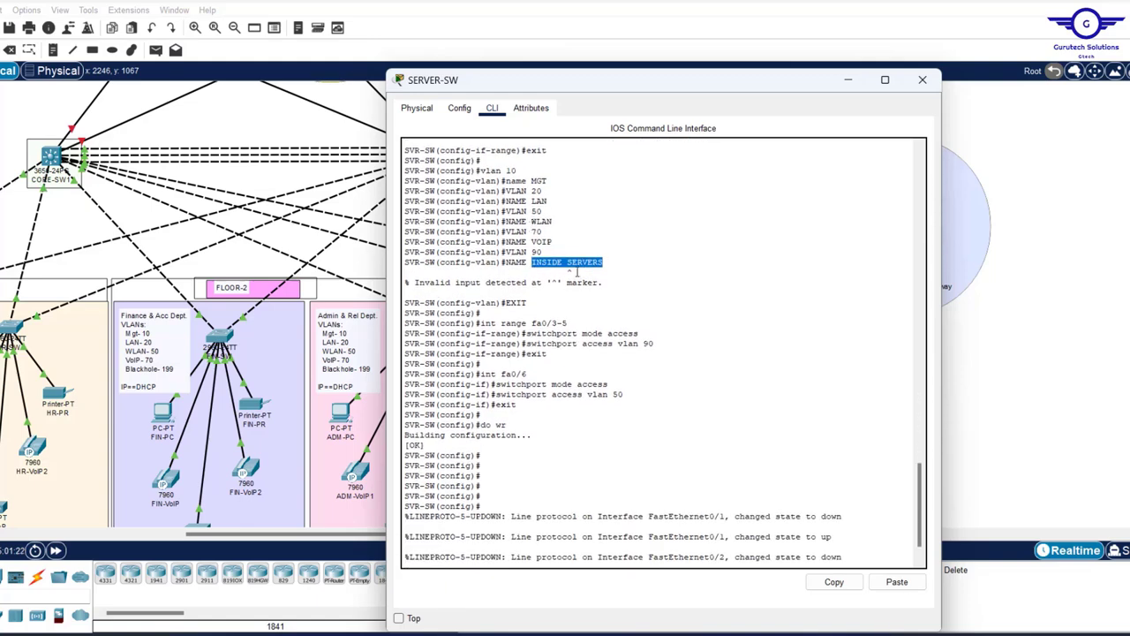
key("Return")
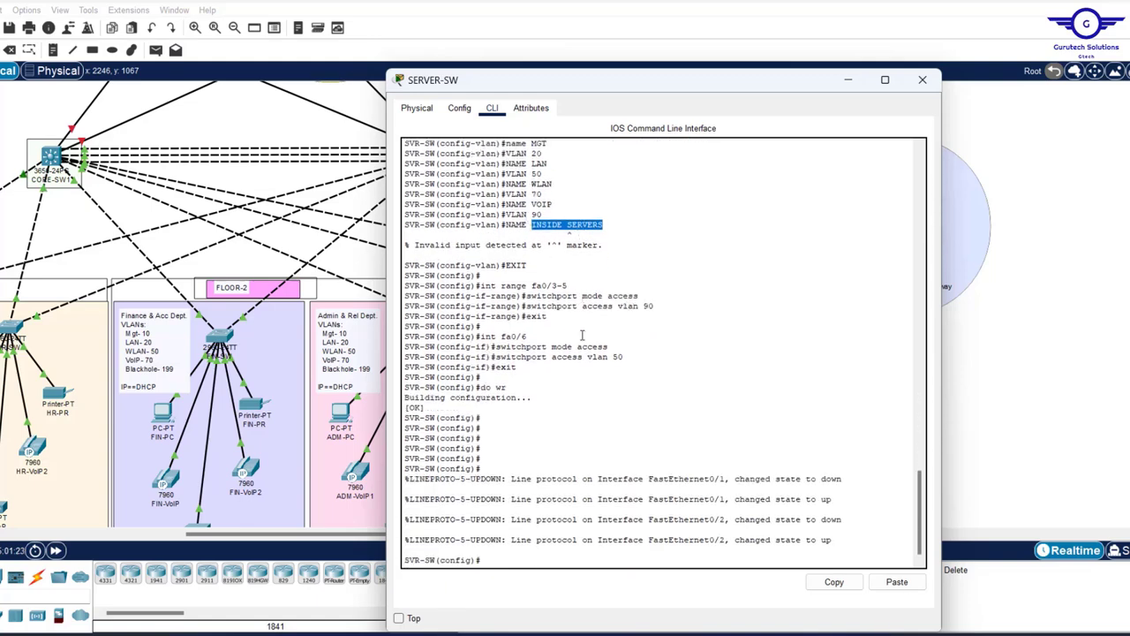
left_click(625, 454)
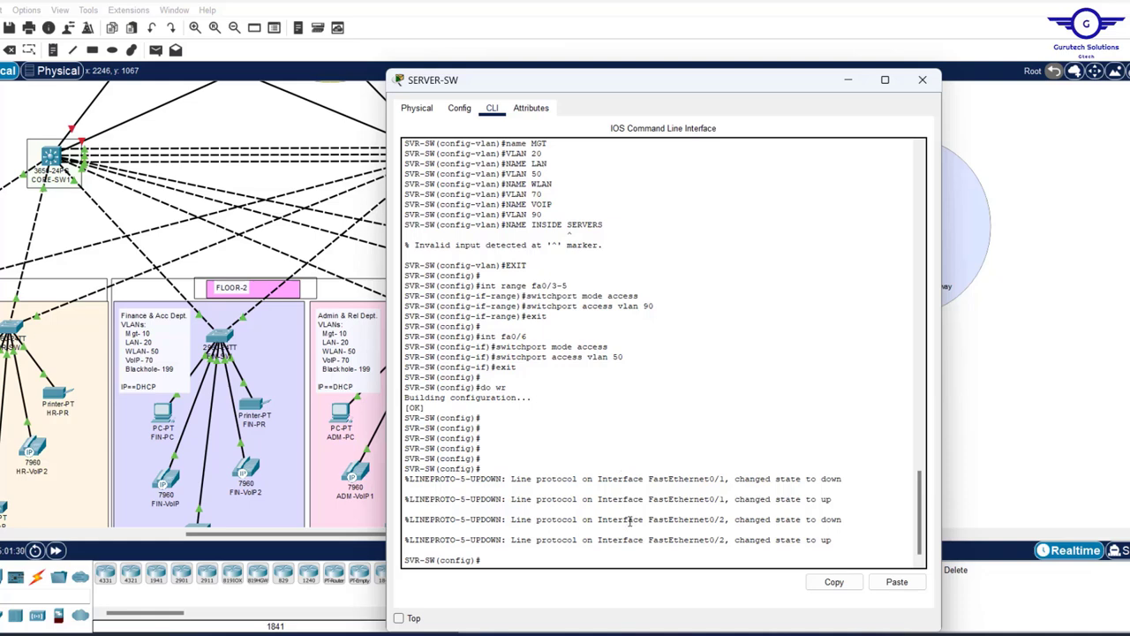
- Name VLAN 90 INSIDE-SERVERS on SERVER-SW
key("Return")
key("Return")
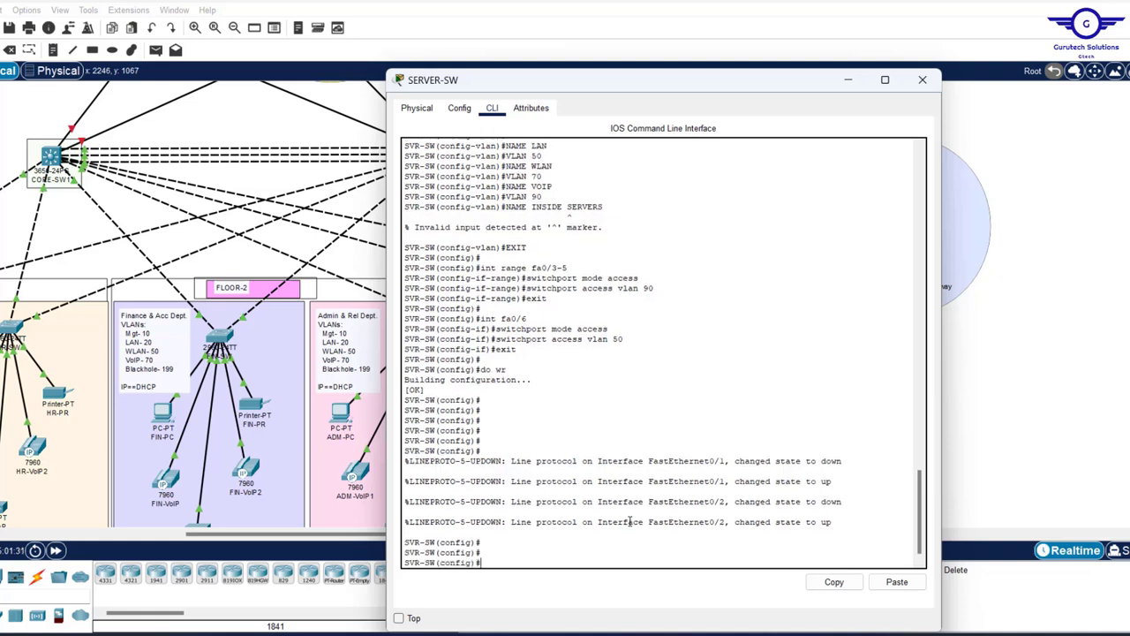
type("vlan 90")
key("Return")
type("name INSIDE")
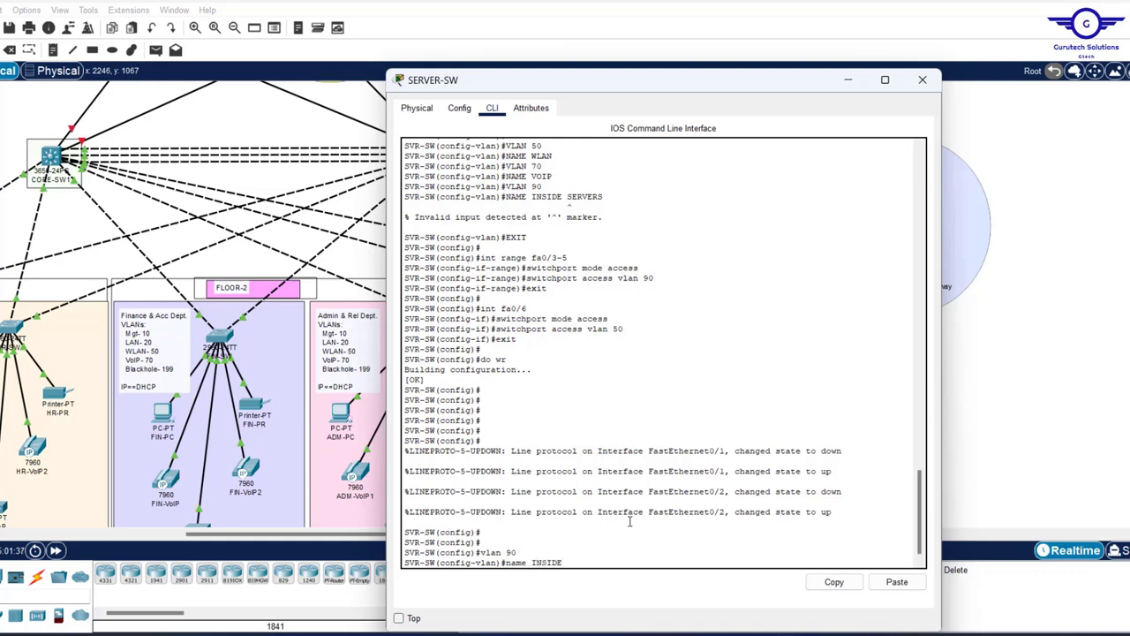
type("-SERVERS")
key("Return")
key("Return")
key("Return")
key("Return")
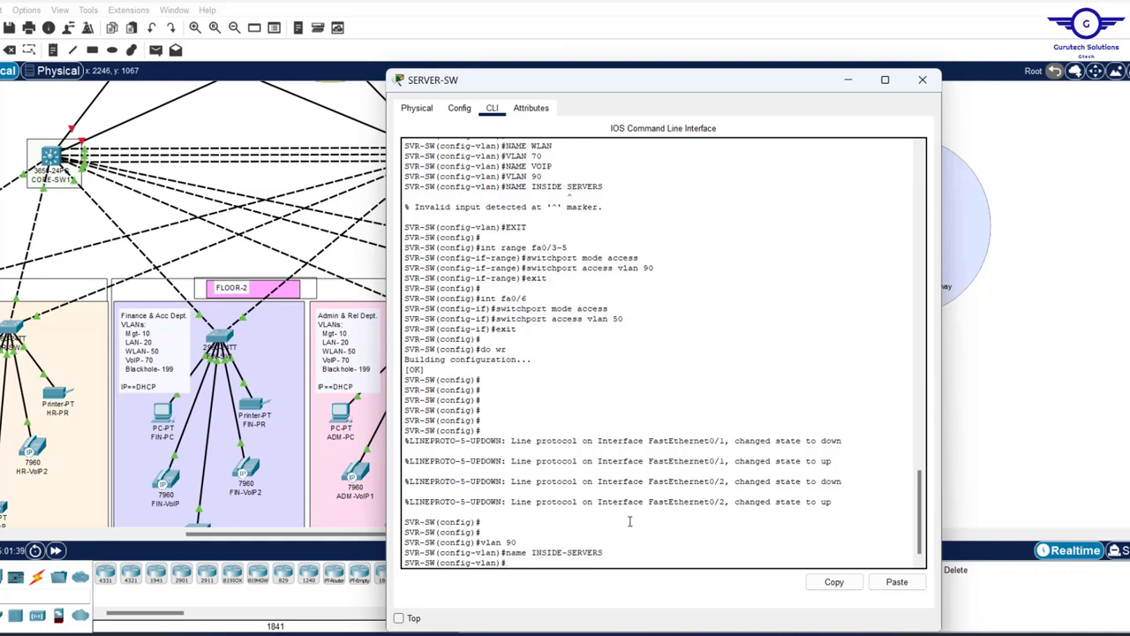
type("EX")
key("Return")
key("Return")
key("Return")
key("Return")
key("Return")
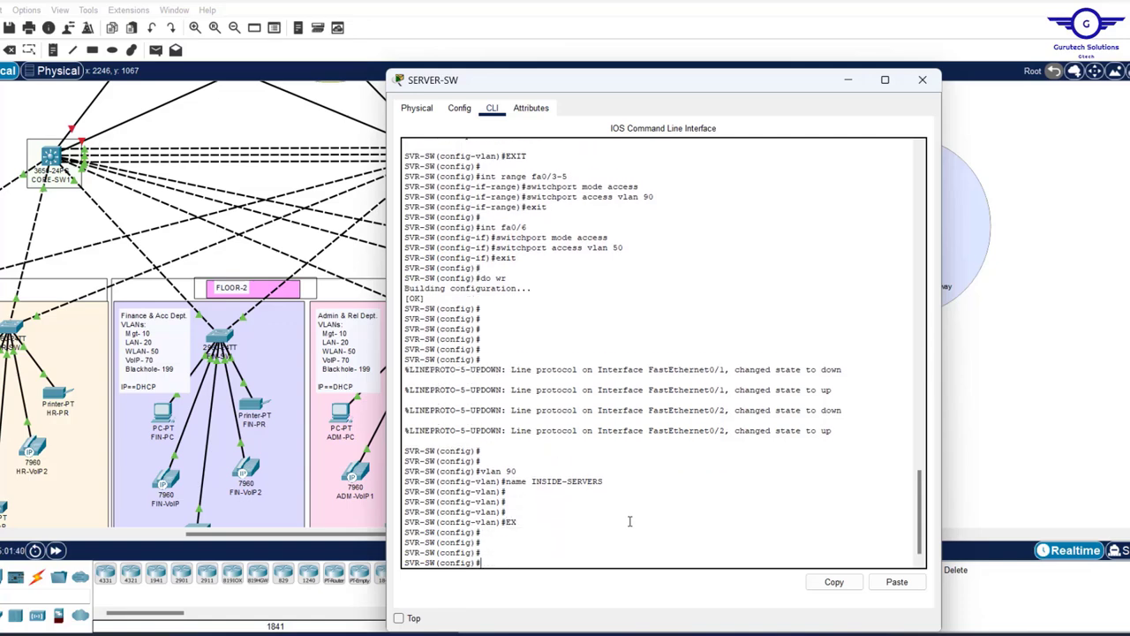
- Run 'do sh vlan' and confirm Fa0/3-Fa0/5 in INSIDE-SERVERS and Fa0/6 in WLAN 50
type("do sh vlan")
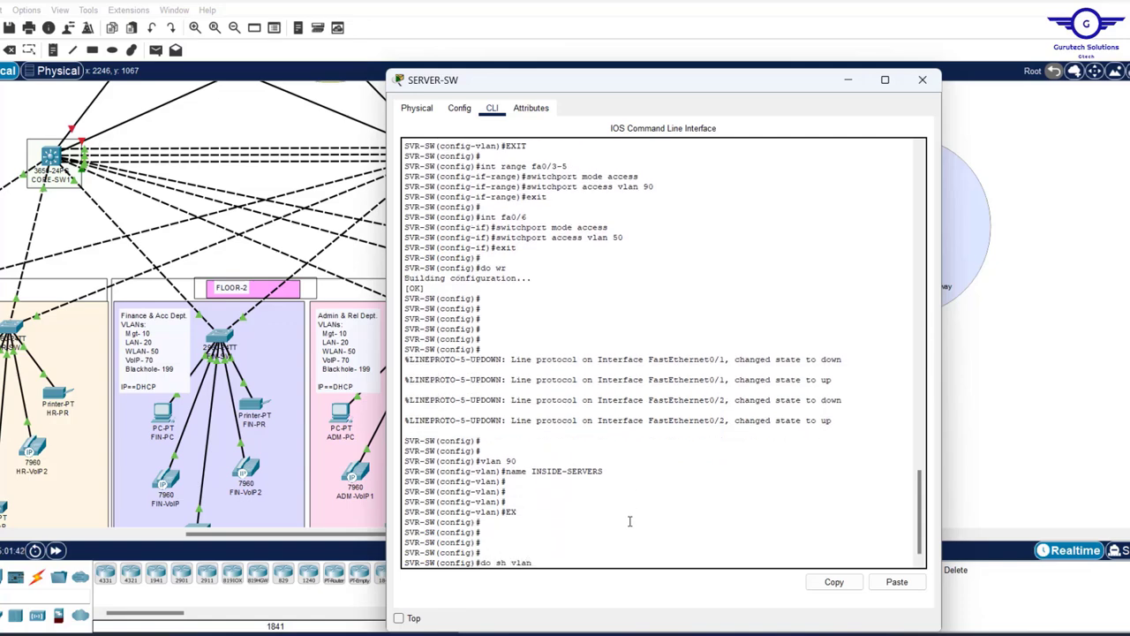
key("Return")
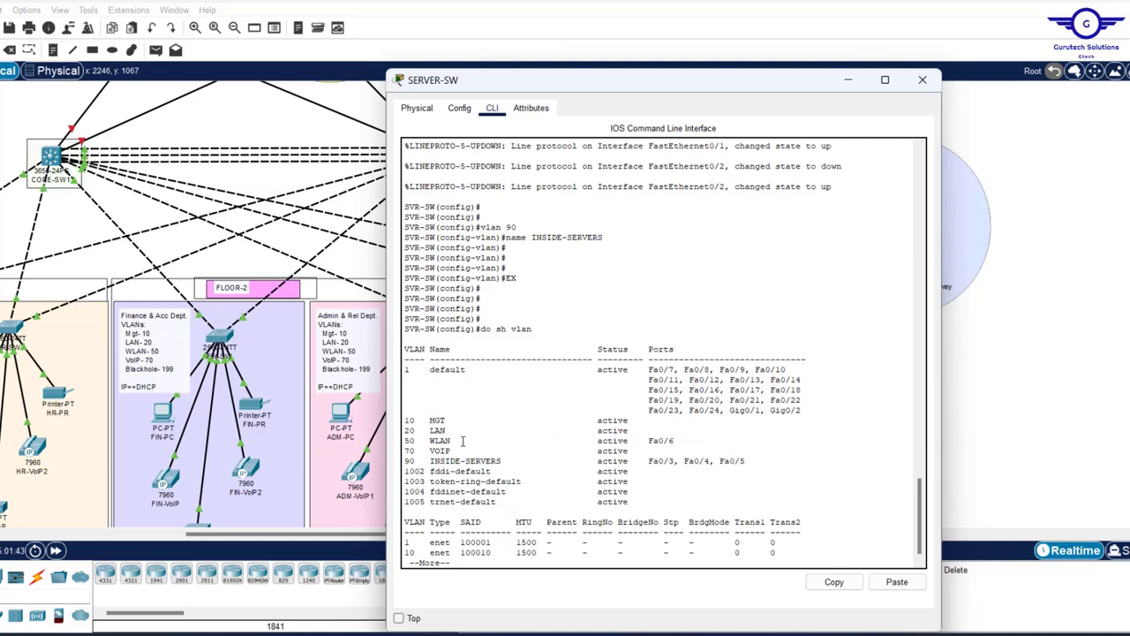
left_click_drag(408, 458, 753, 460)
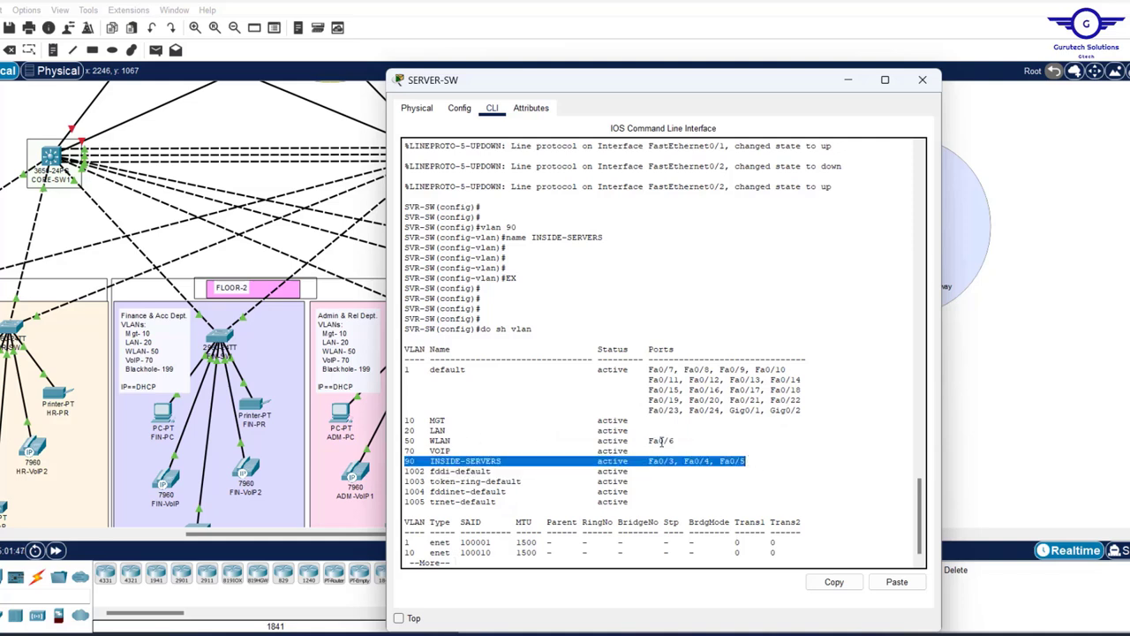
left_click_drag(681, 440, 381, 444)
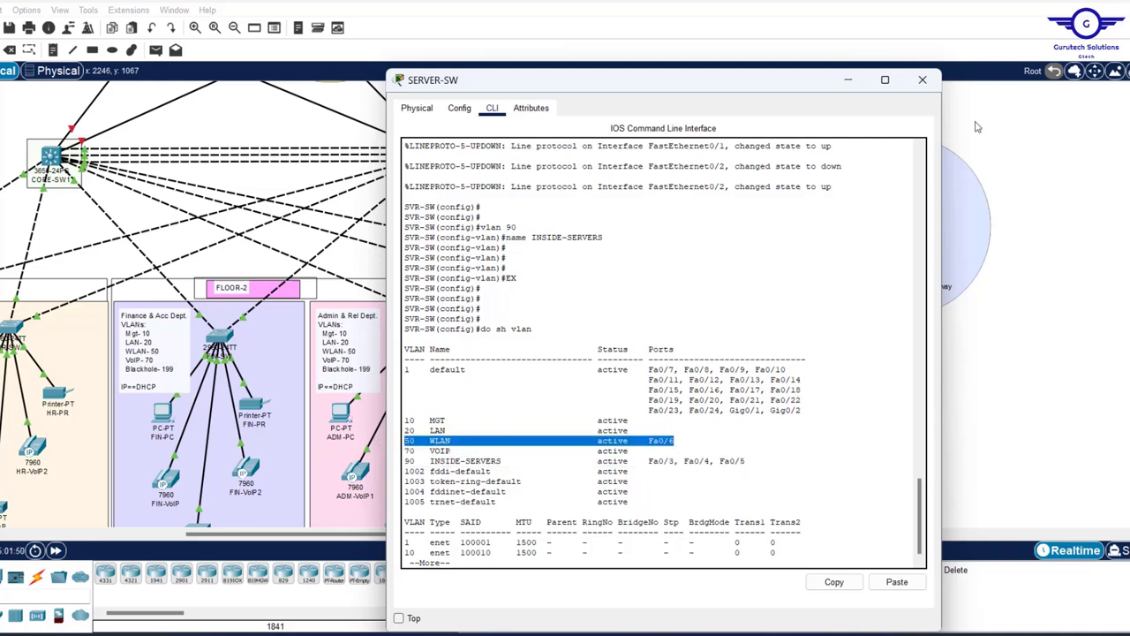
- Close SERVER-SW and read the port labels on each core-switch link to the floor switches
left_click(923, 81)
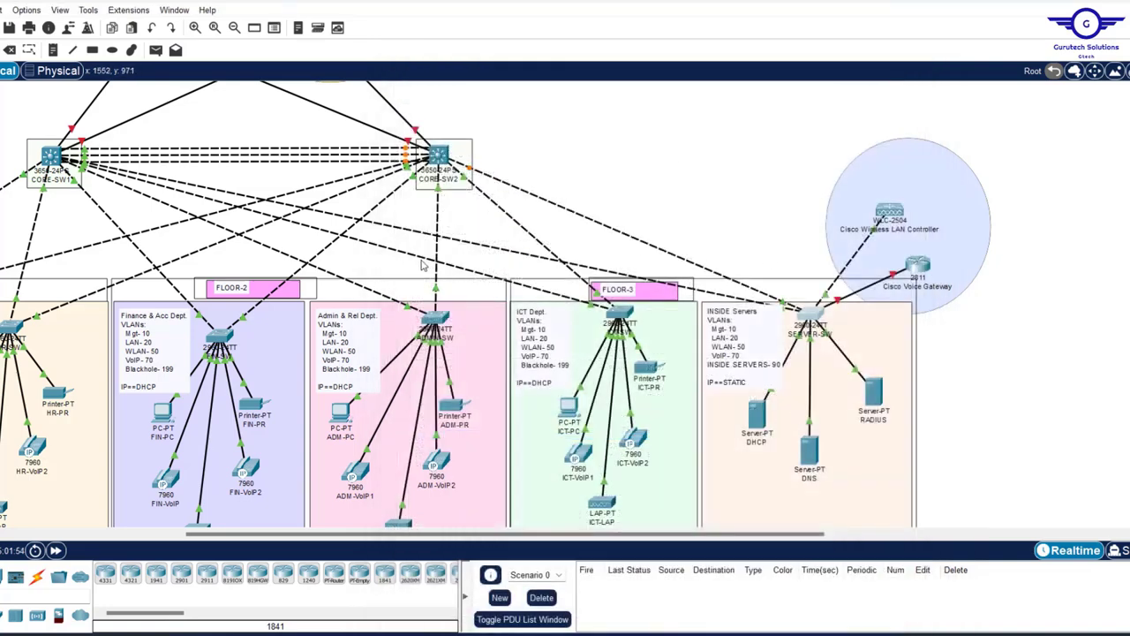
scroll(564, 182, "left", 5)
scroll(560, 181, "up", 2)
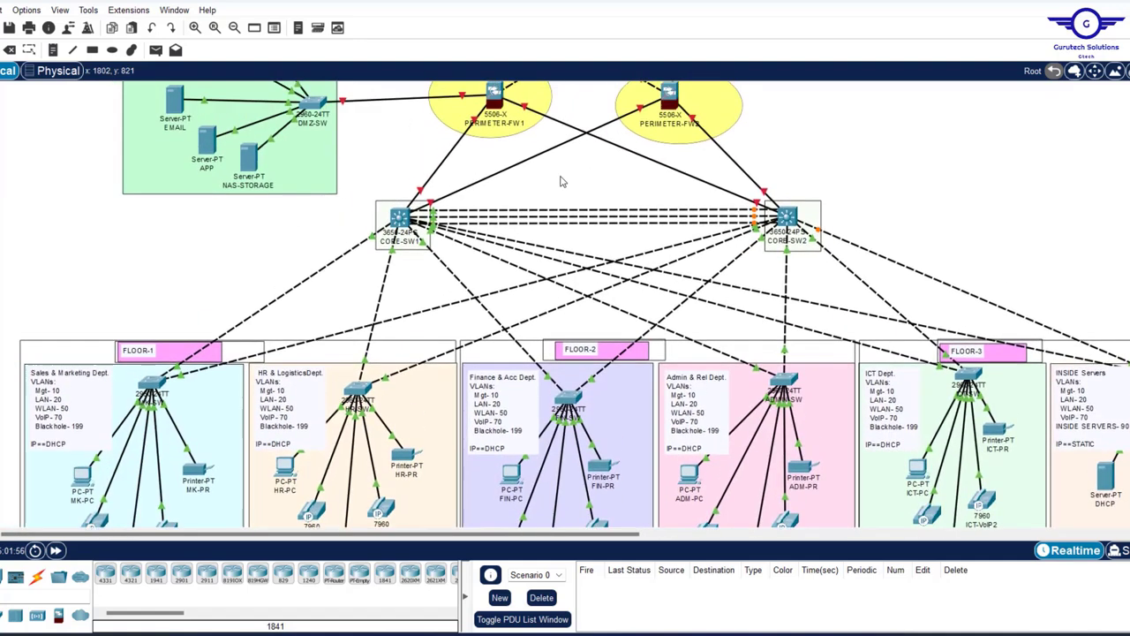
scroll(560, 181, "up", 1)
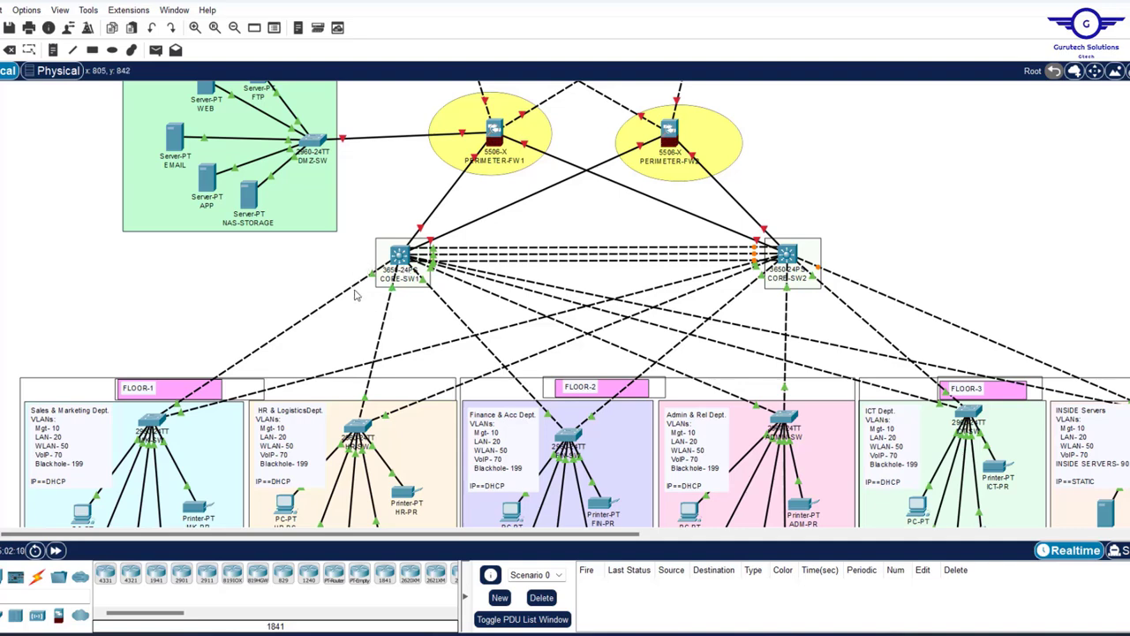
mouse_move(372, 275)
mouse_move(394, 298)
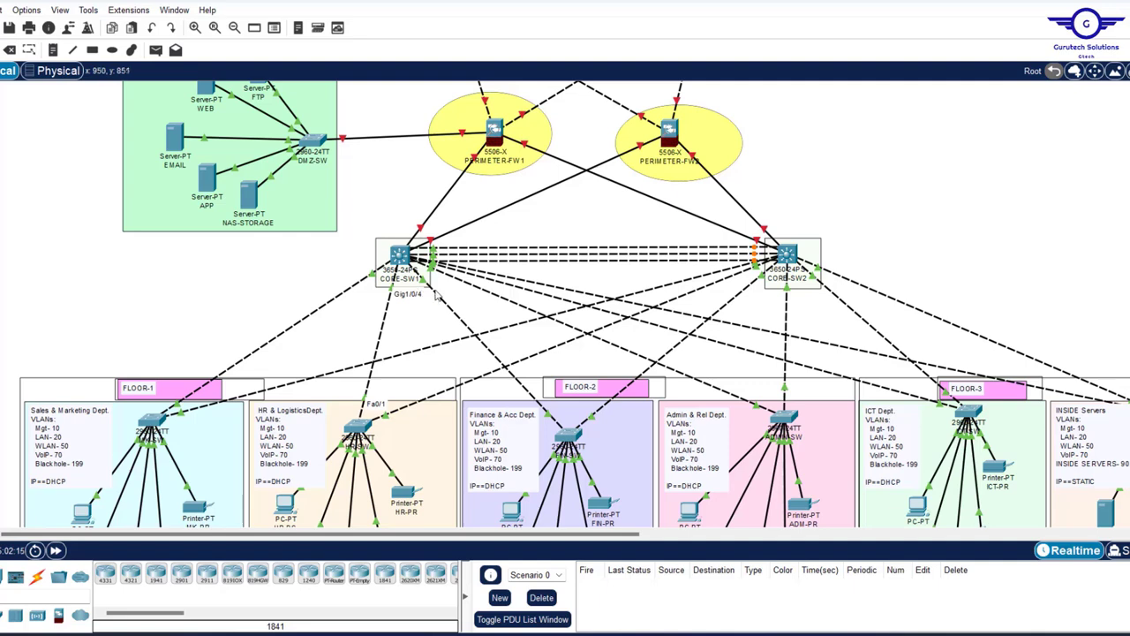
mouse_move(450, 279)
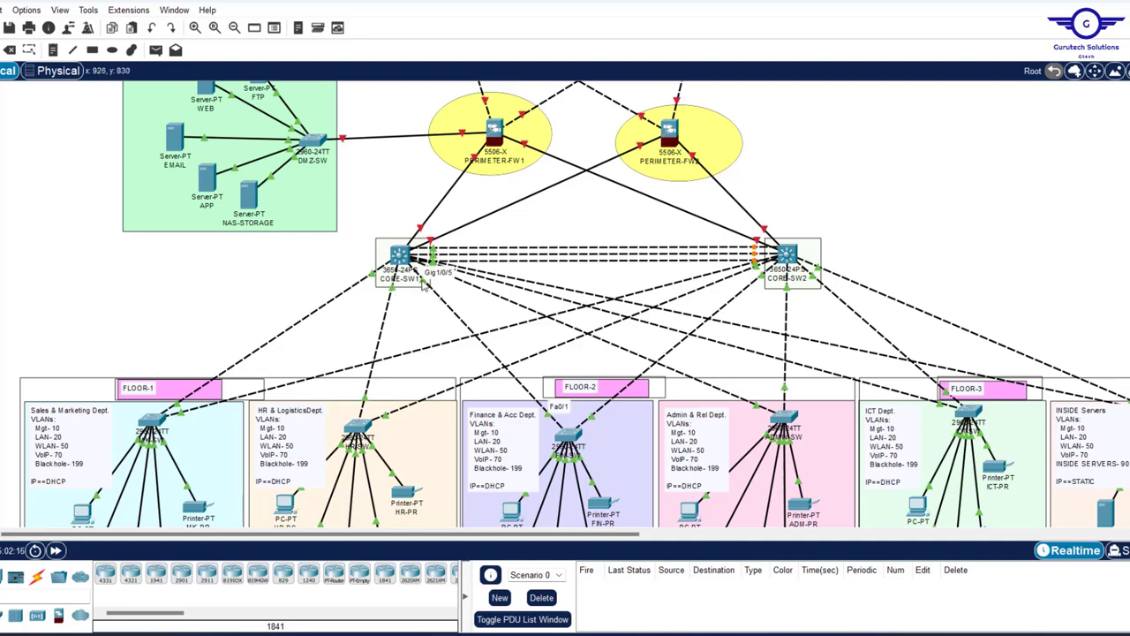
mouse_move(488, 296)
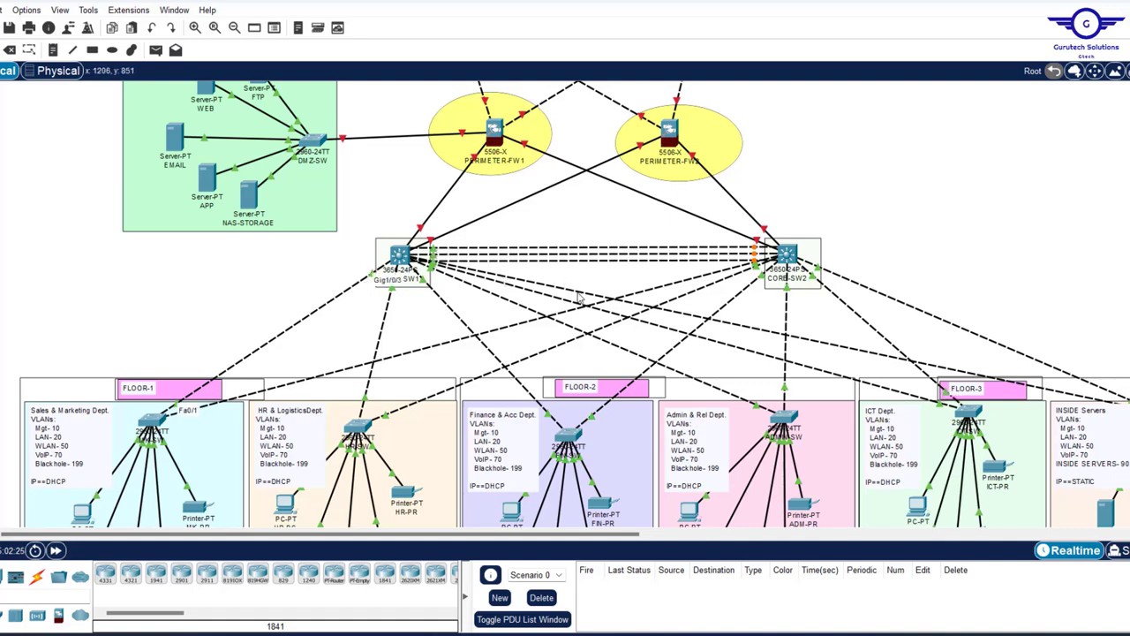
mouse_move(578, 297)
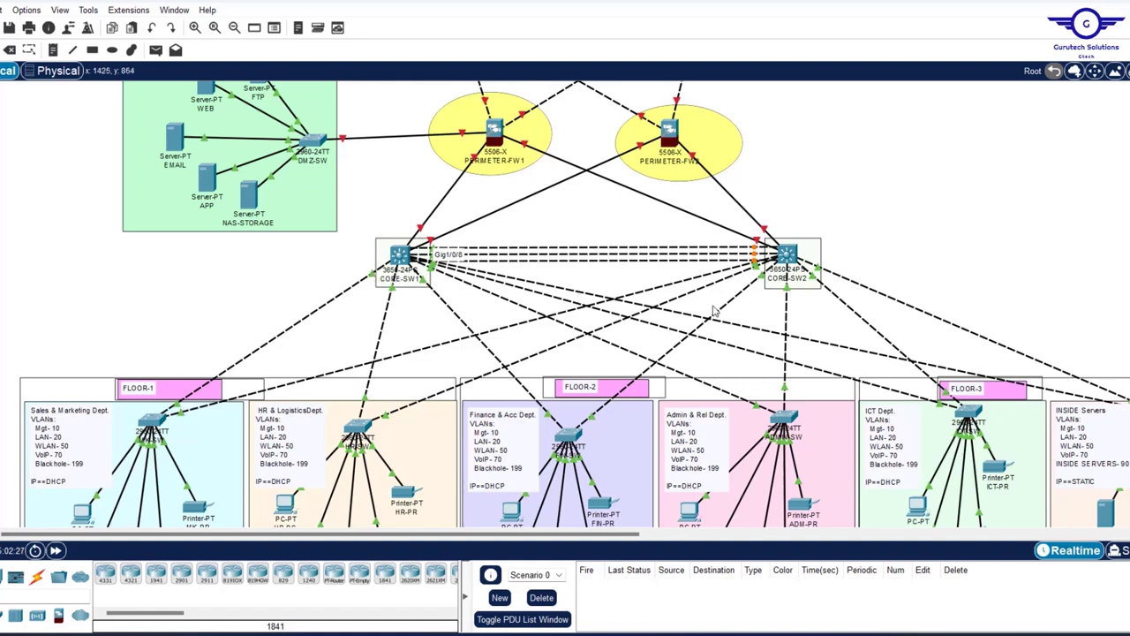
- Replace 'fa0/1-2, fa0/7' on the Config.txt trunk line with gig1/0/3-8
mouse_move(662, 289)
left_click(746, 634)
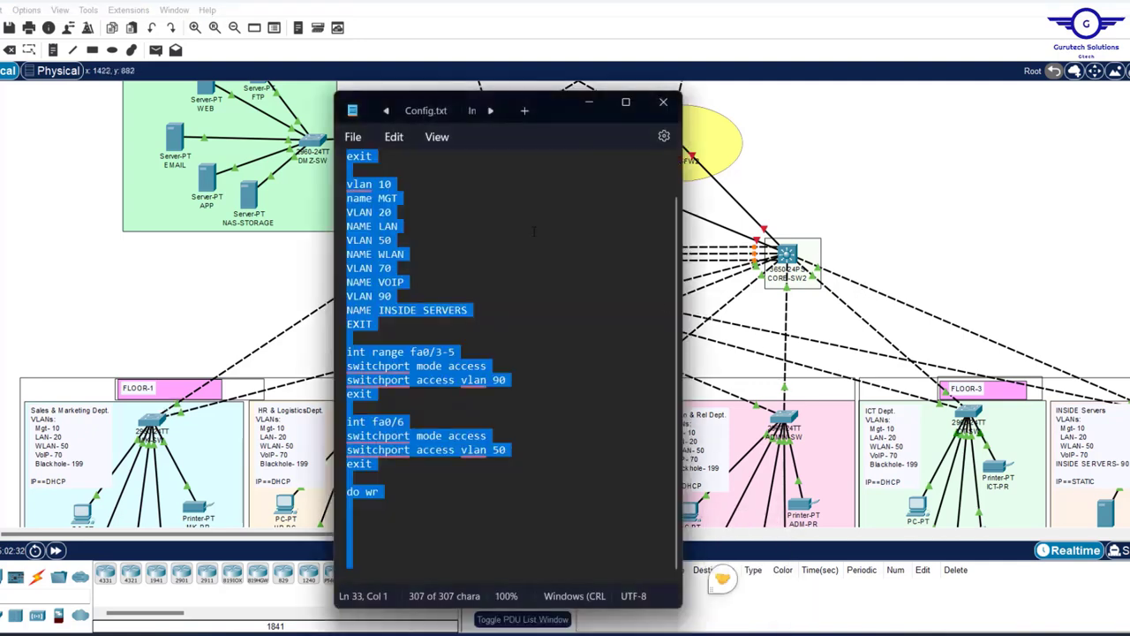
scroll(566, 207, "up", 1)
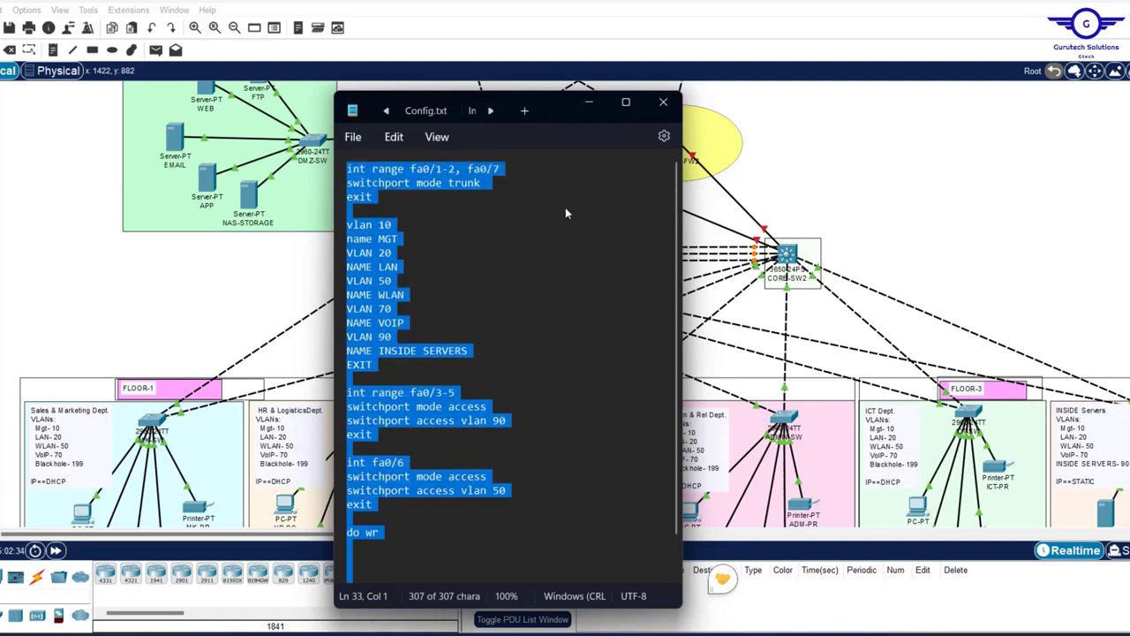
left_click_drag(506, 172, 411, 171)
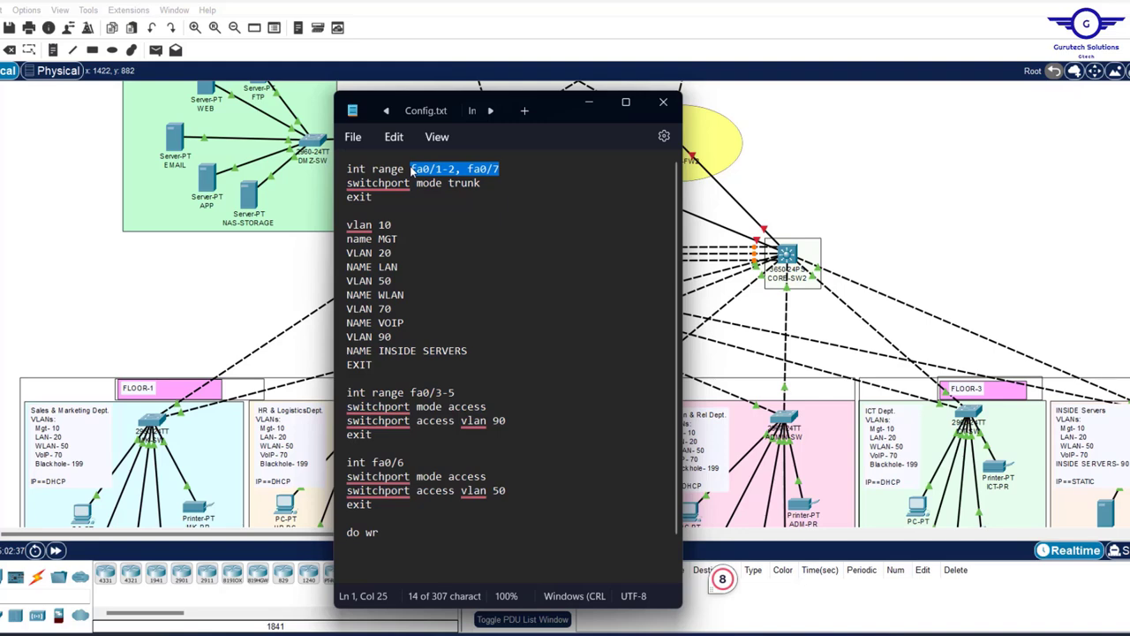
type("gig1/")
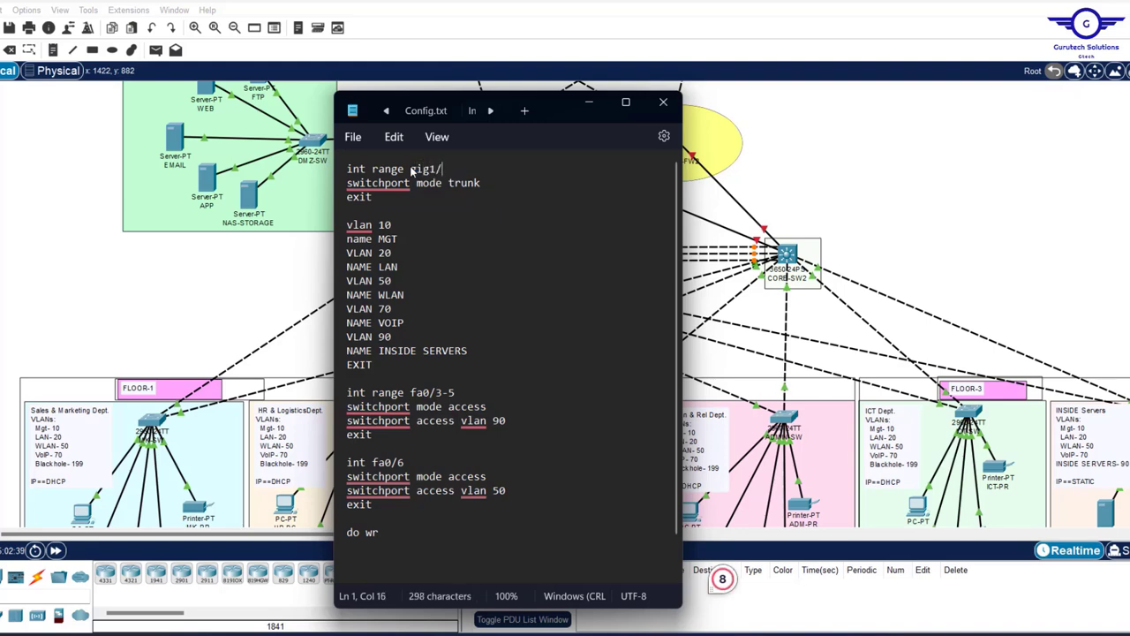
type("0/3")
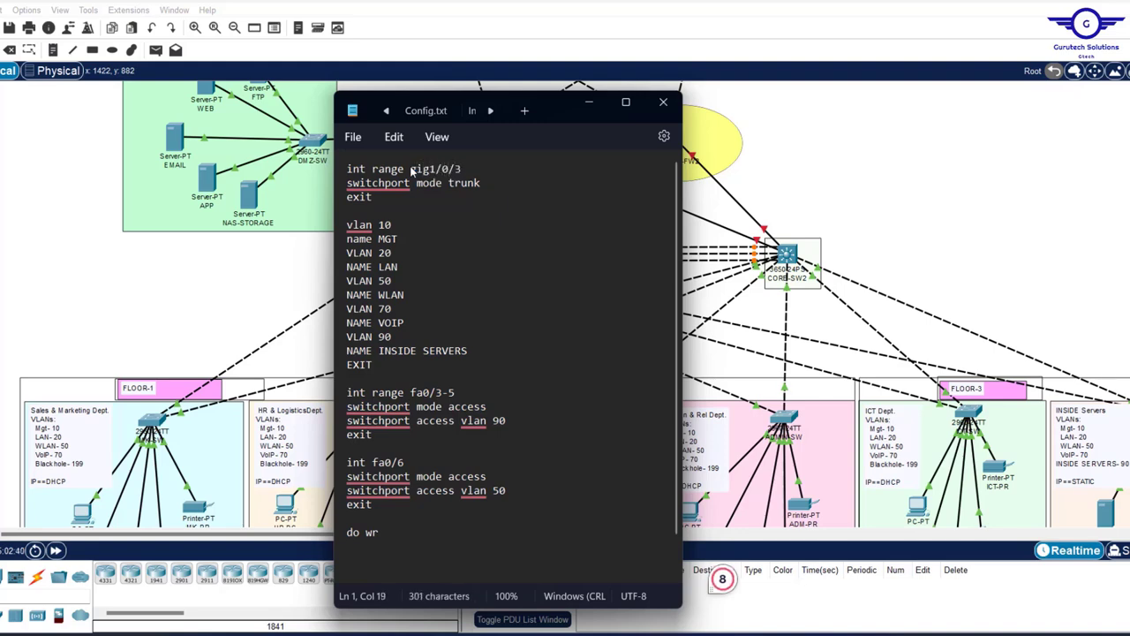
type("-8")
left_click(898, 197)
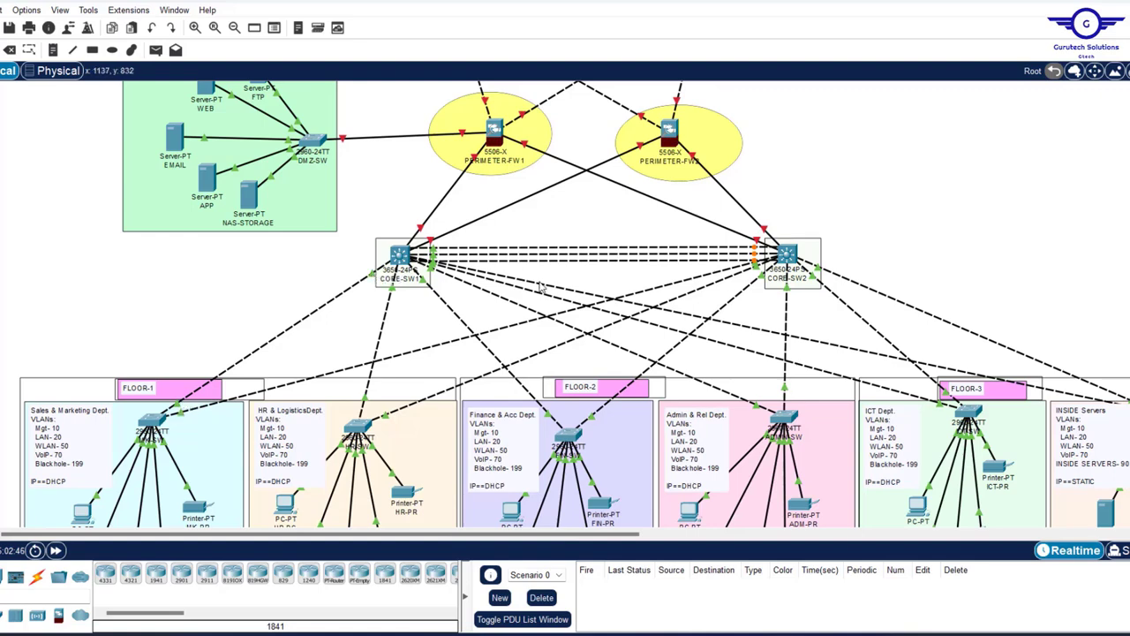
mouse_move(541, 286)
mouse_move(745, 634)
left_click(724, 574)
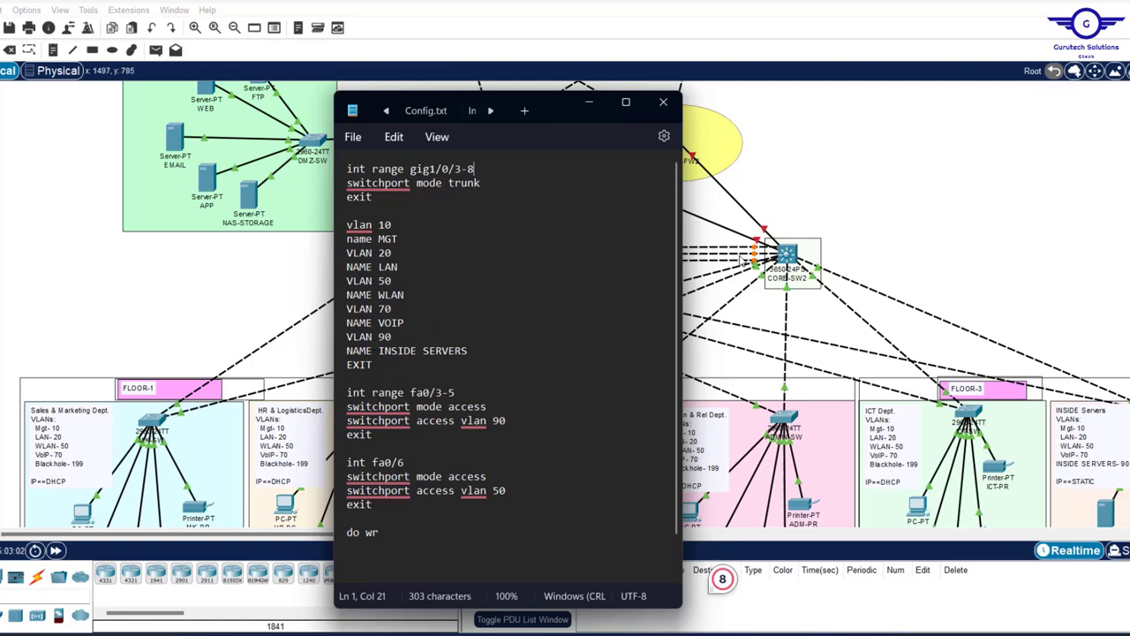
left_click(908, 215)
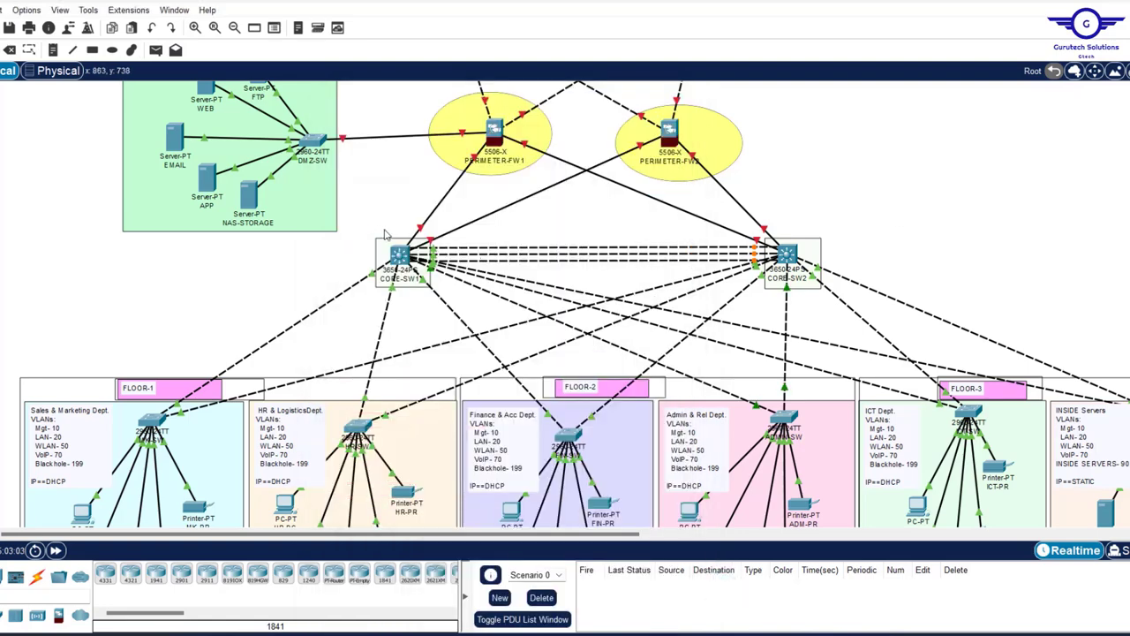
- Box-select CORE-SW1 and CORE-SW2 together on the Physical workspace
left_click_drag(370, 229, 854, 320)
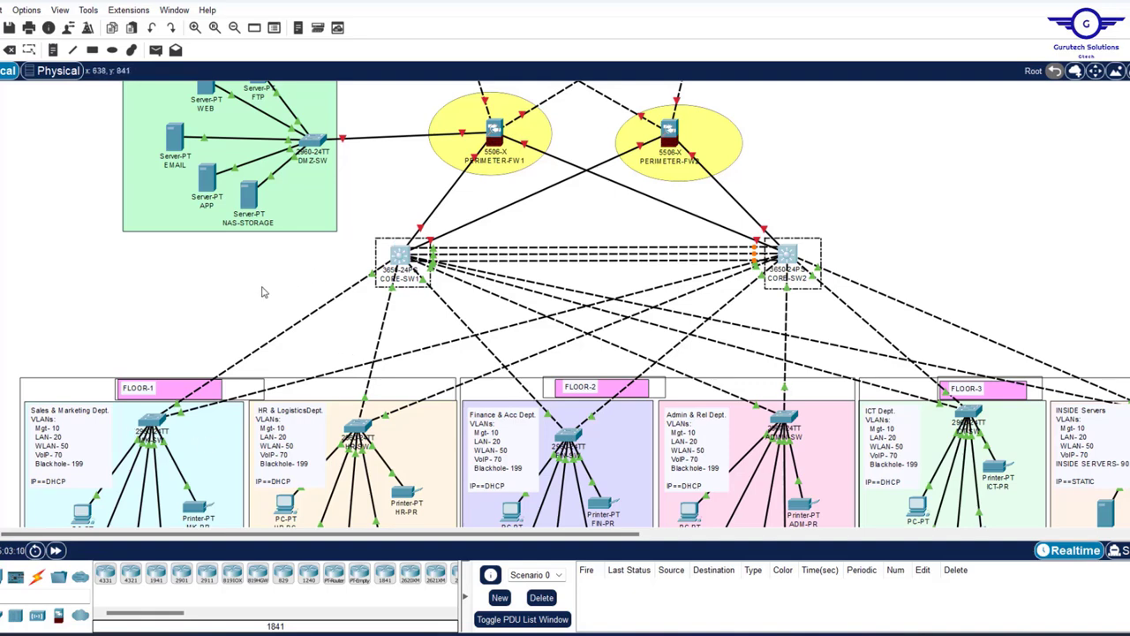
left_click(262, 293)
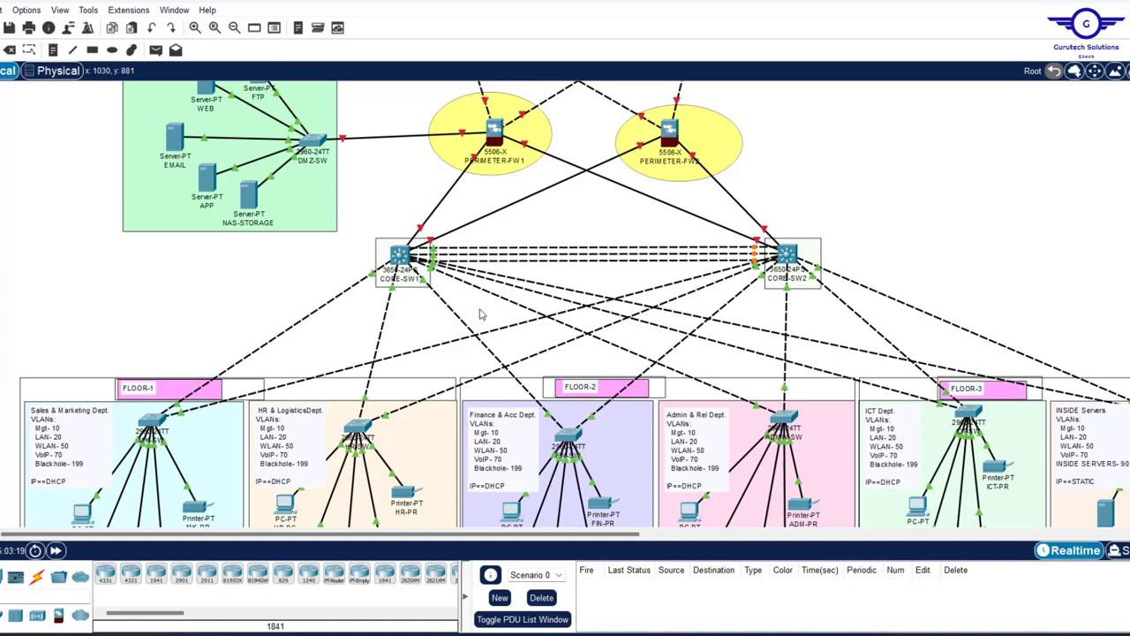
scroll(322, 330, "down", 4)
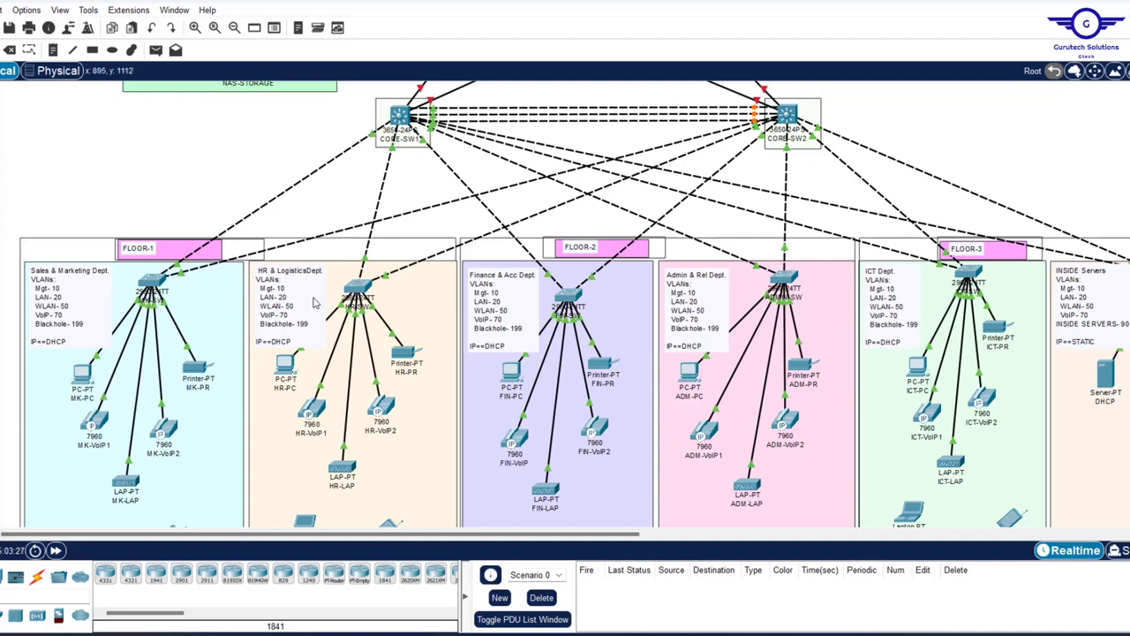
scroll(318, 221, "up", 5)
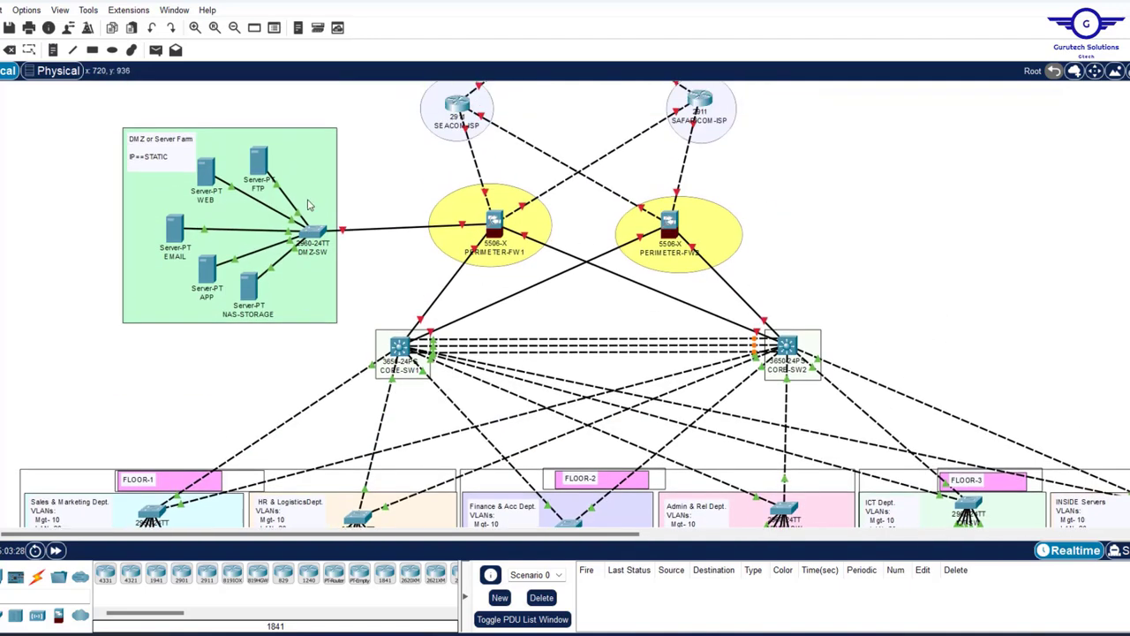
left_click_drag(351, 310, 844, 405)
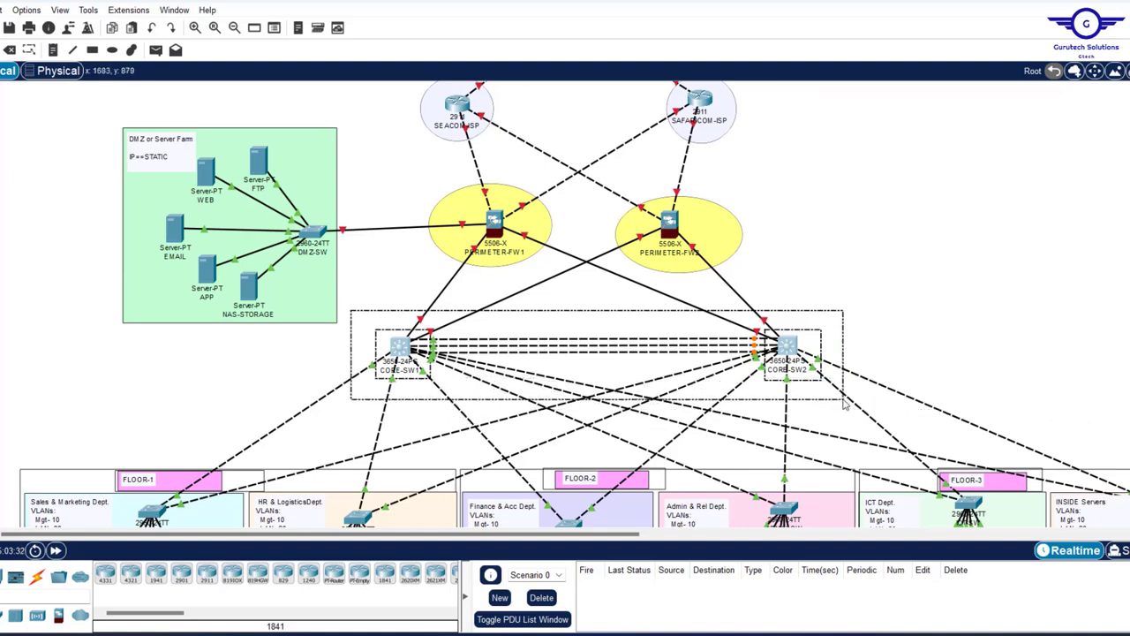
left_click_drag(844, 405, 846, 403)
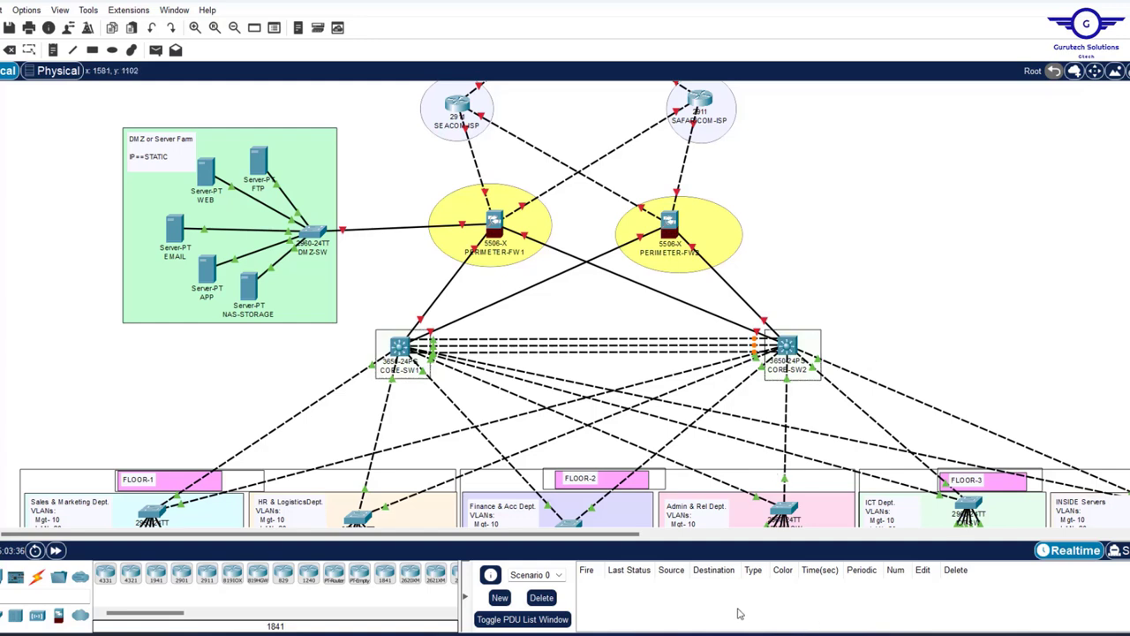
- Delete the int range fa0/3-5 and int fa0/6 blocks from Config.txt, keeping the trunk, VLANs and do wr
key("alt+Tab")
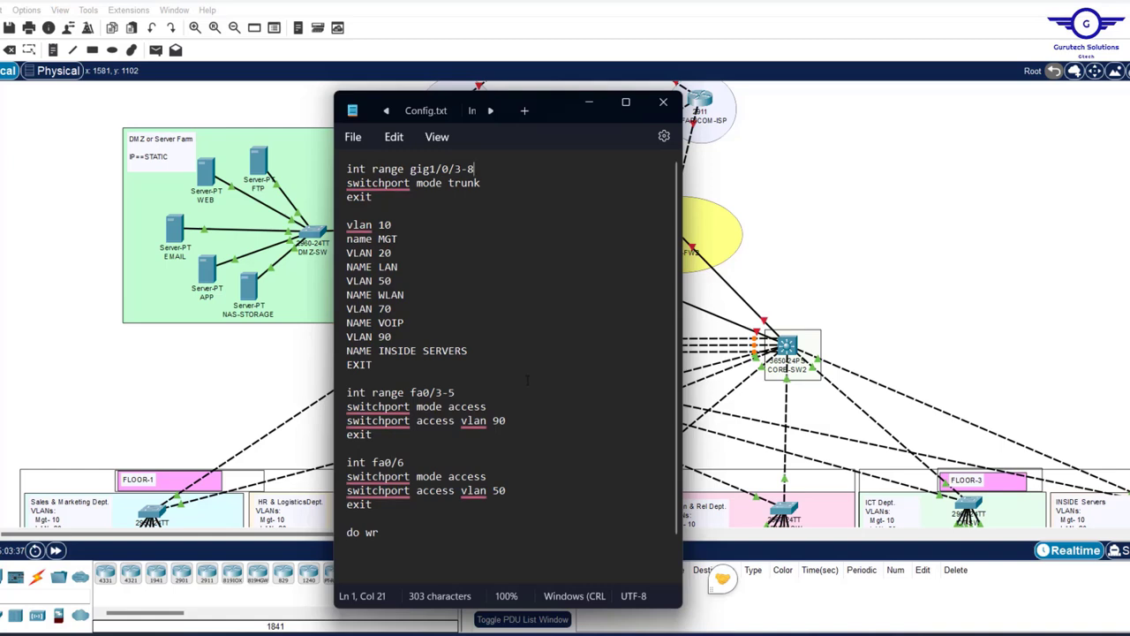
left_click_drag(373, 364, 348, 170)
scroll(408, 271, "down", 1)
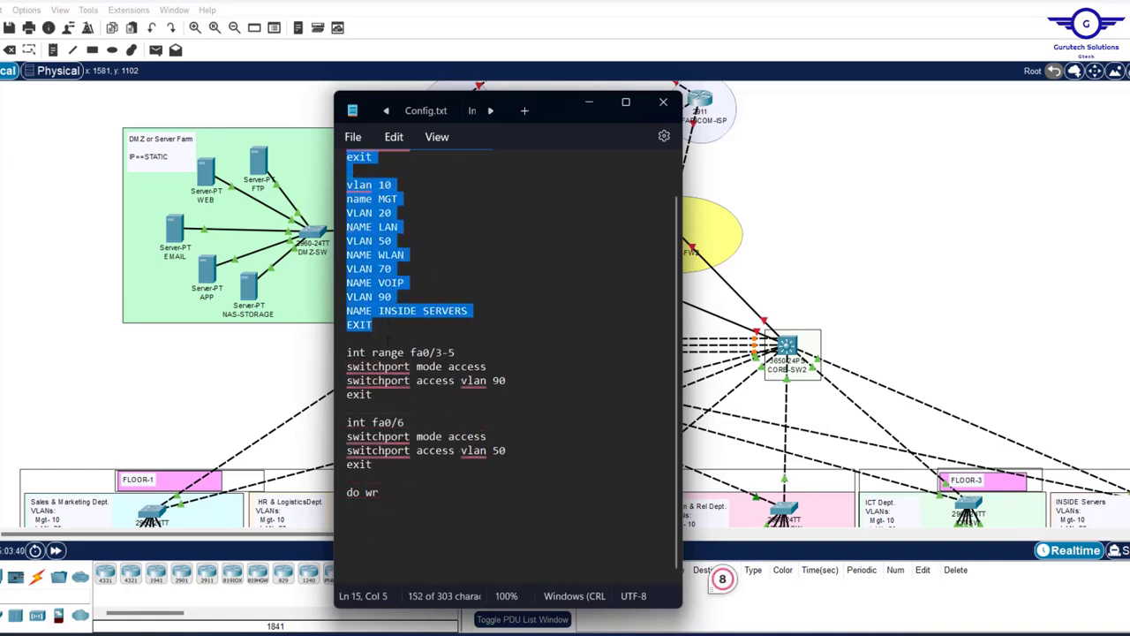
left_click_drag(347, 353, 385, 475)
key("Delete")
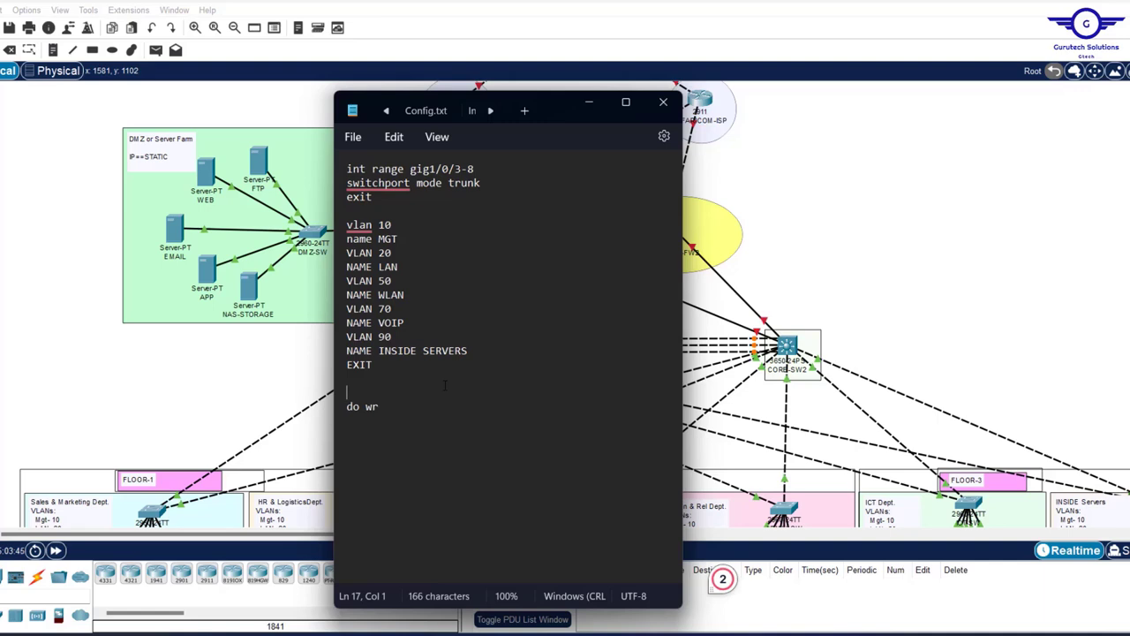
key("ctrl+a")
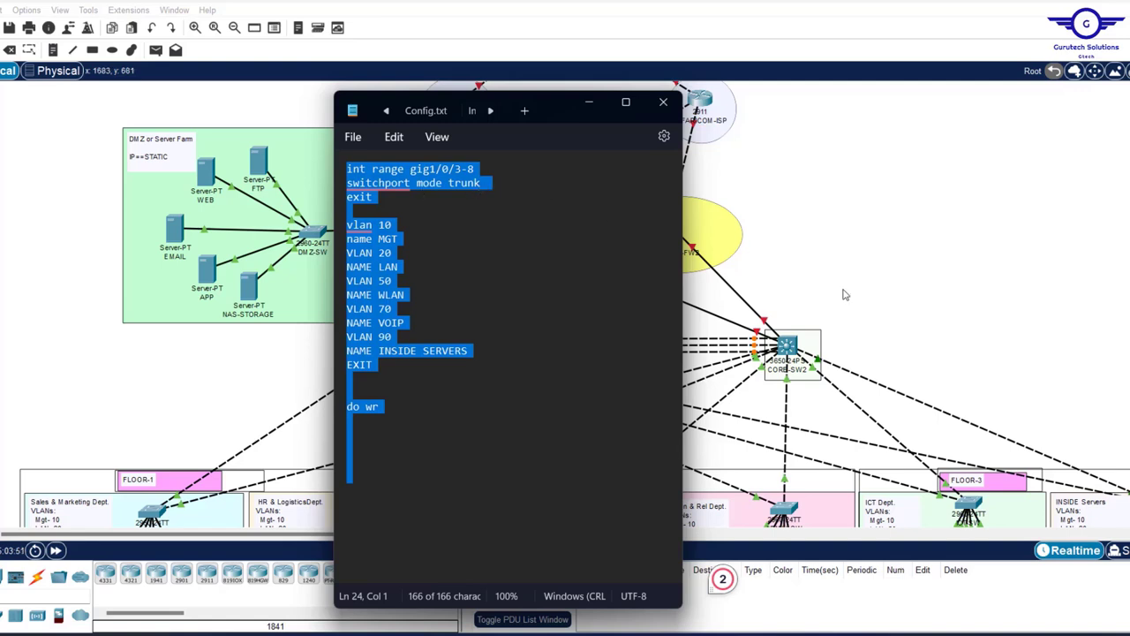
left_click(881, 259)
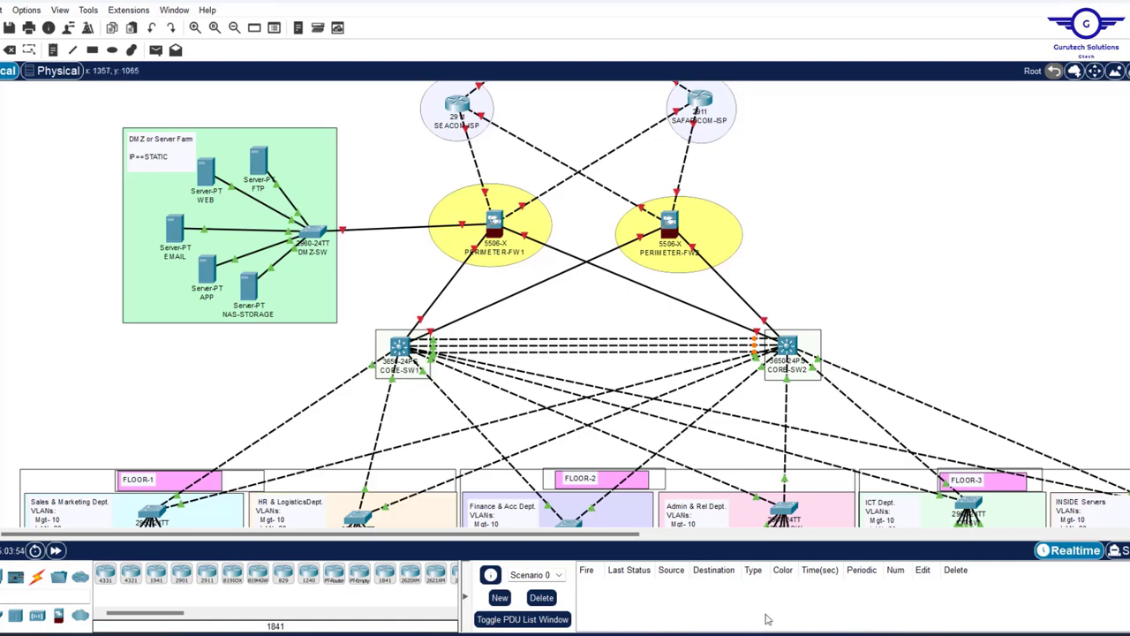
- Open CORE-SW1's device window on its CLI tab
scroll(892, 279, "down", 3)
scroll(892, 279, "up", 1)
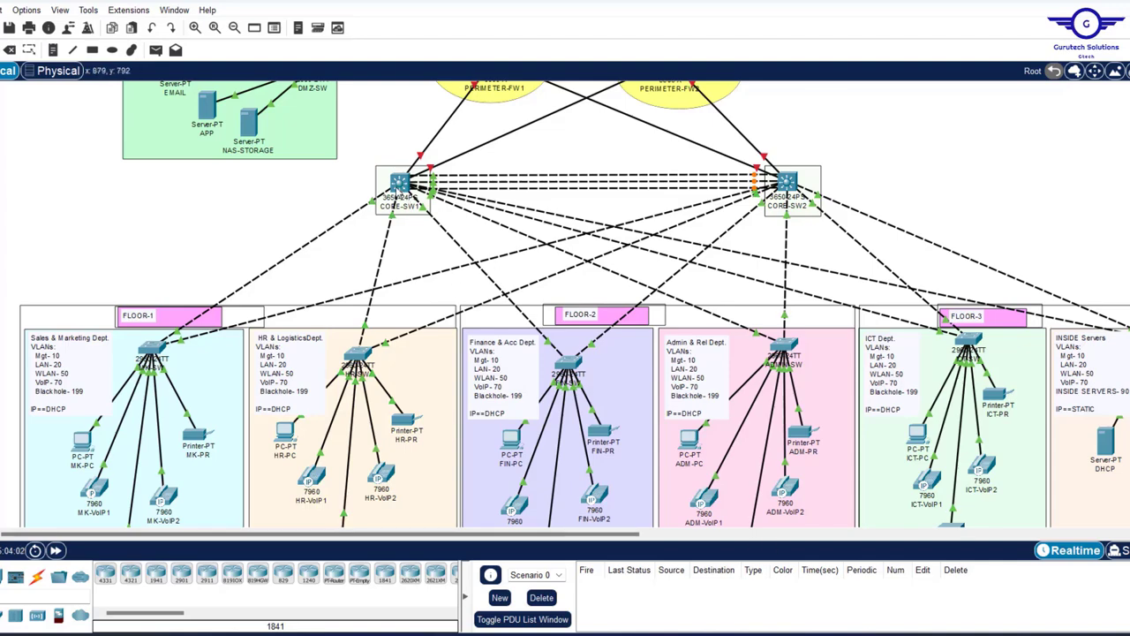
left_click(399, 185)
left_click(458, 108)
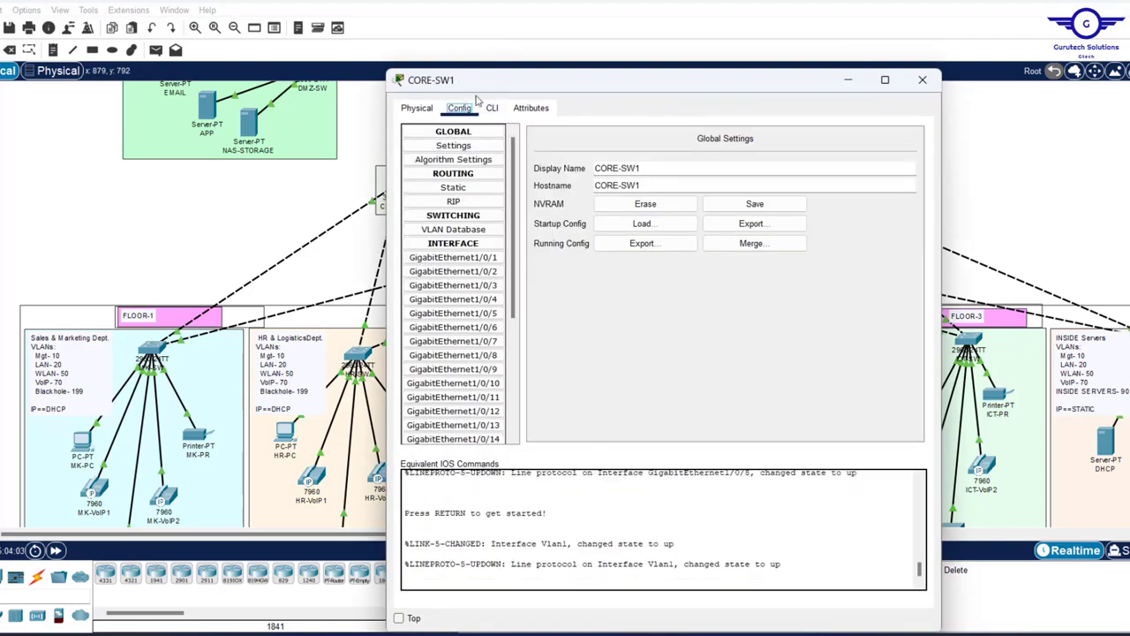
left_click_drag(519, 85, 492, 36)
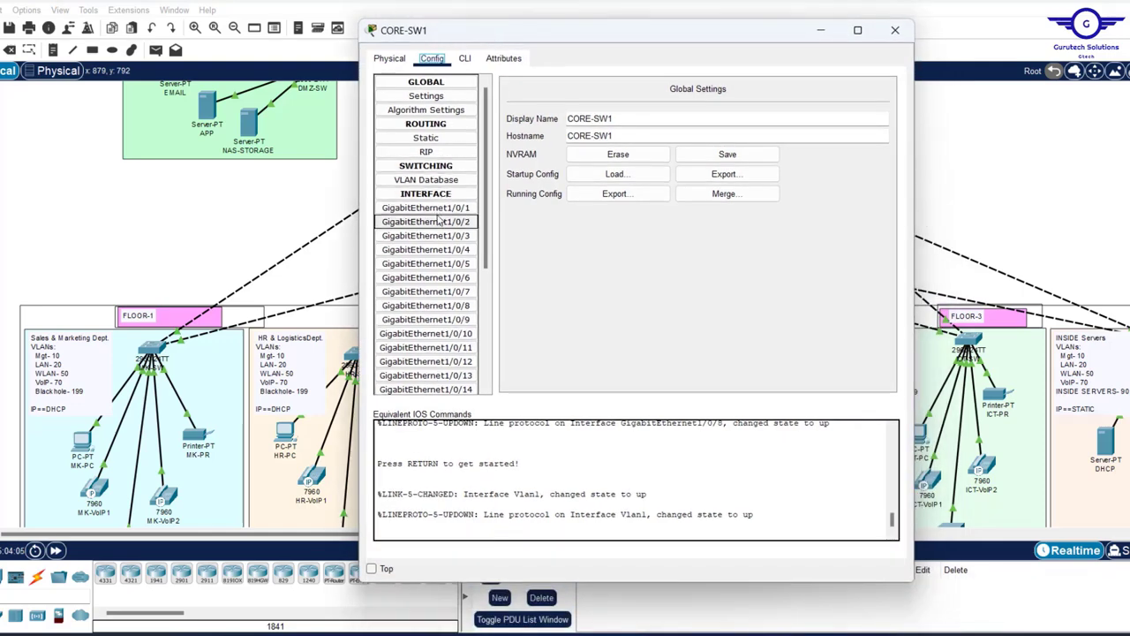
left_click(464, 59)
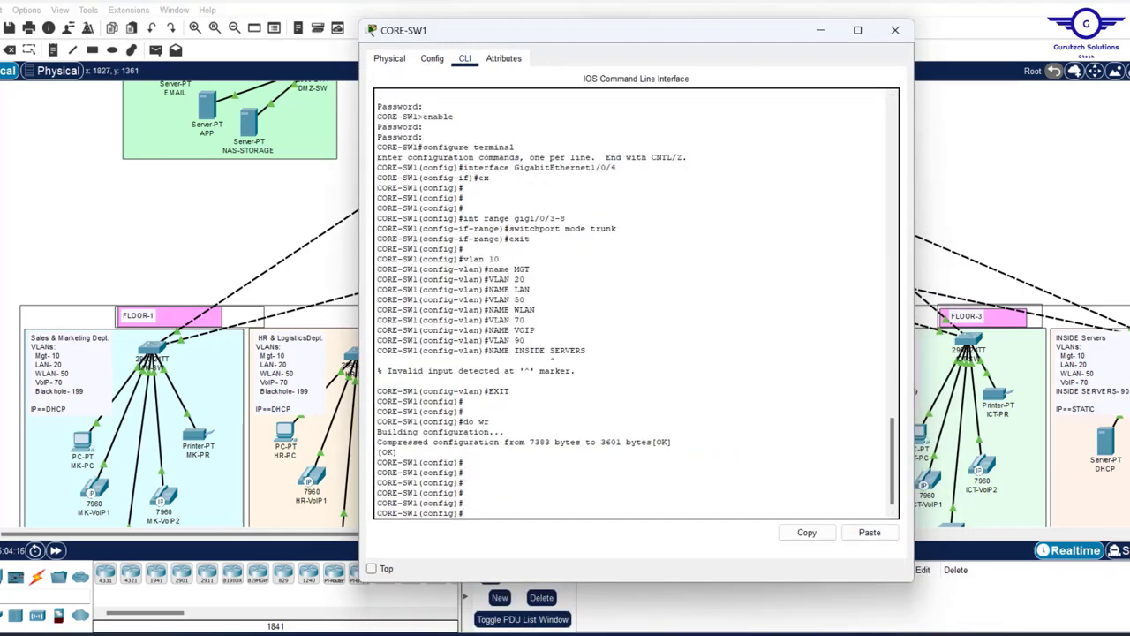
- Paste the gig1/0/3-8 trunk and VLAN 10–90 script into the core switch CLI, then close the window
key("alt+Tab")
key("ctrl+a")
left_click(733, 486)
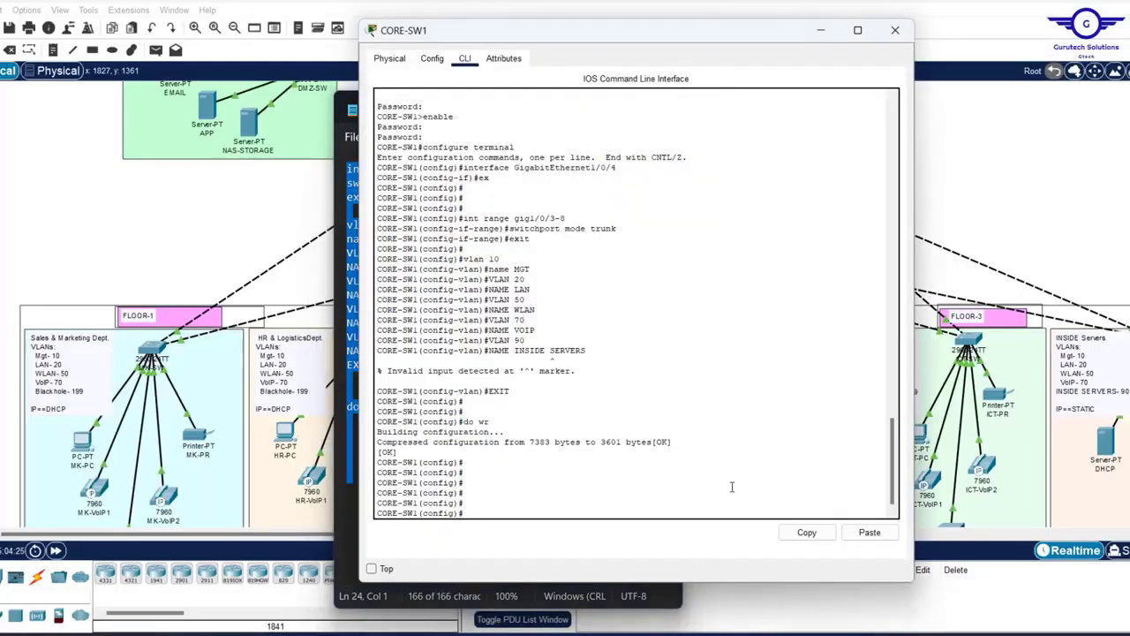
left_click(870, 532)
left_click(895, 30)
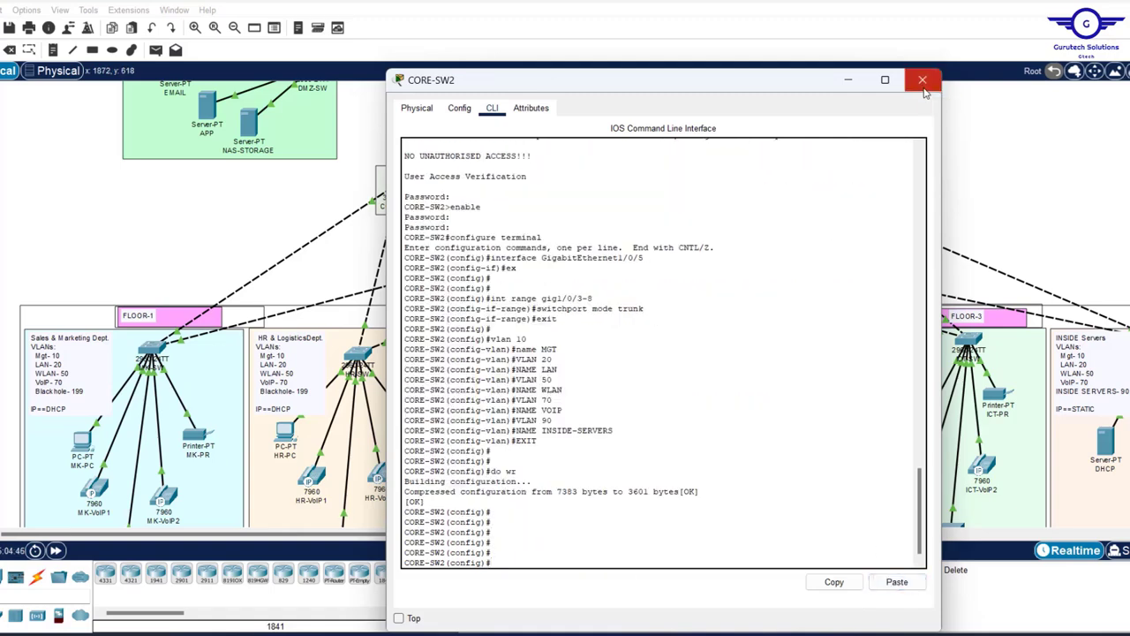
left_click(923, 82)
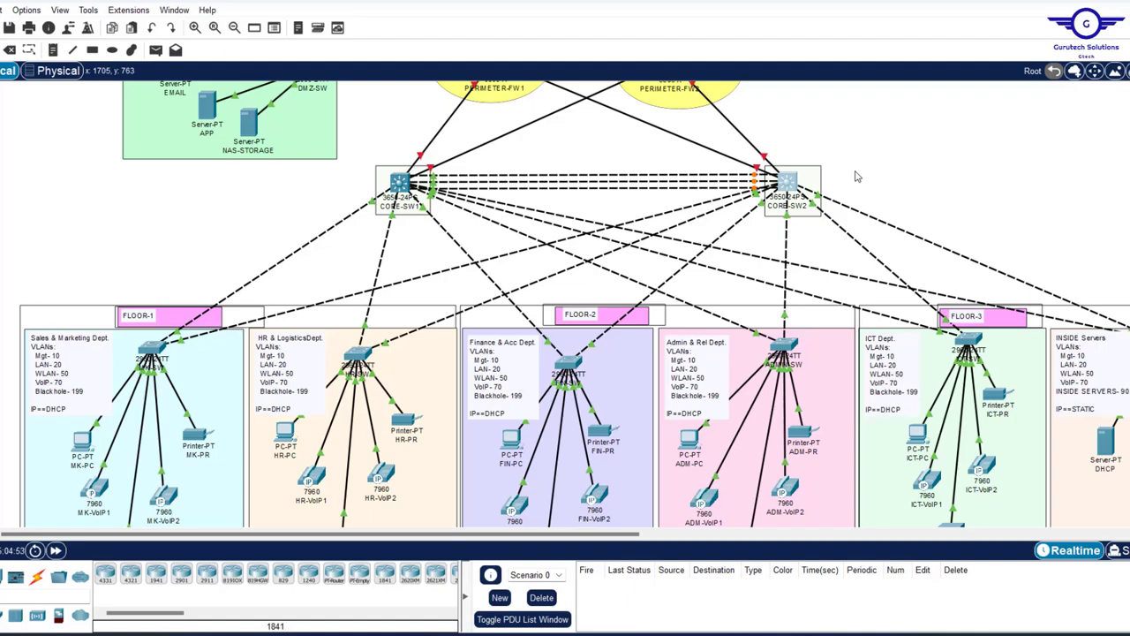
- Show MK-SW's port info box: Fa0/3-4 in VLAN 20, Fa0/5-6 in VLAN 70, Fa0/7 in VLAN 50
scroll(855, 177, "up", 6)
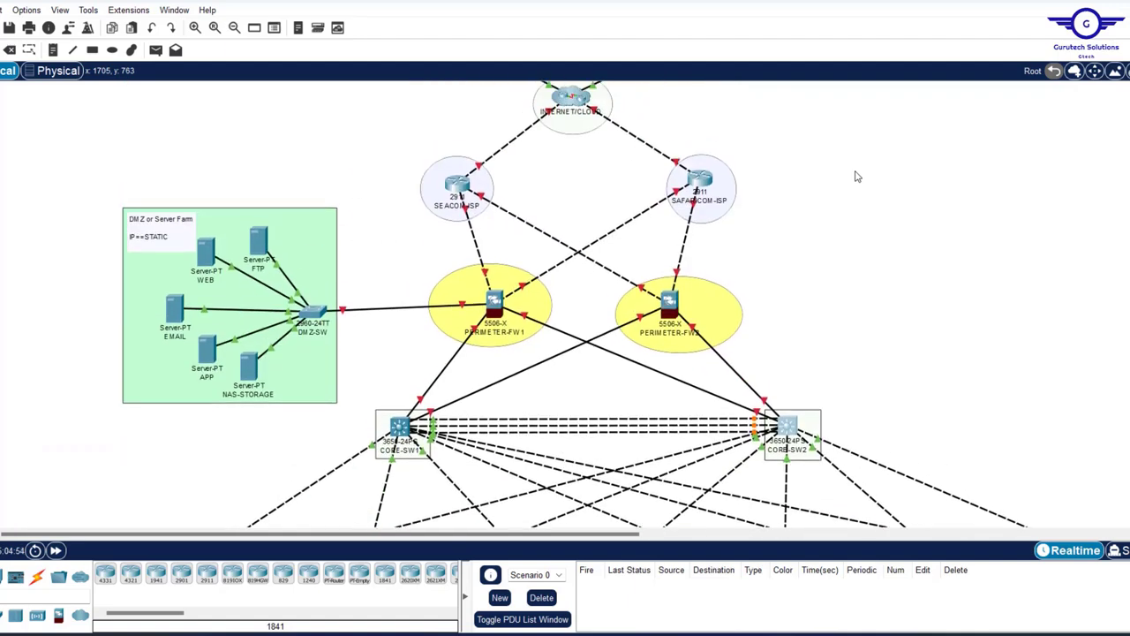
scroll(855, 176, "down", 5)
scroll(855, 177, "up", 2)
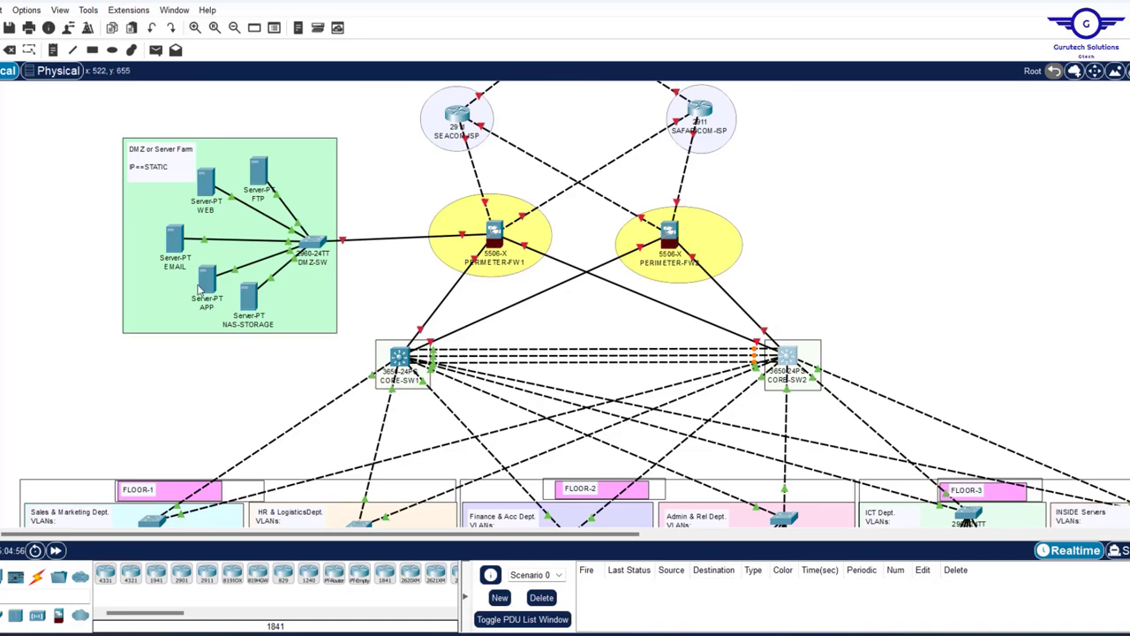
left_click_drag(82, 112, 352, 346)
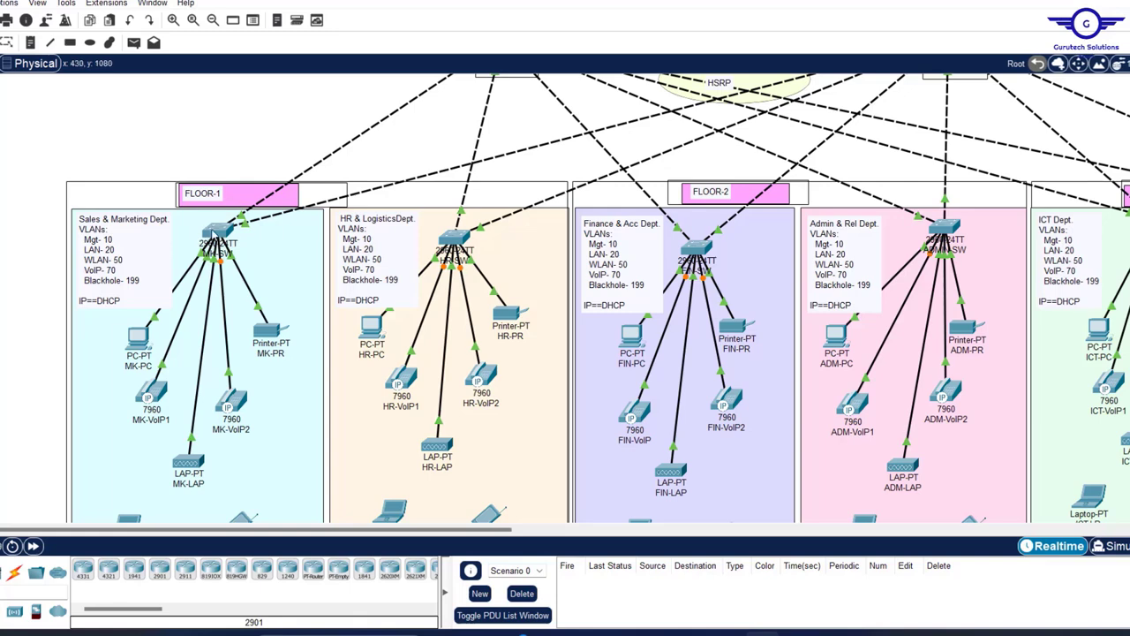
mouse_move(214, 233)
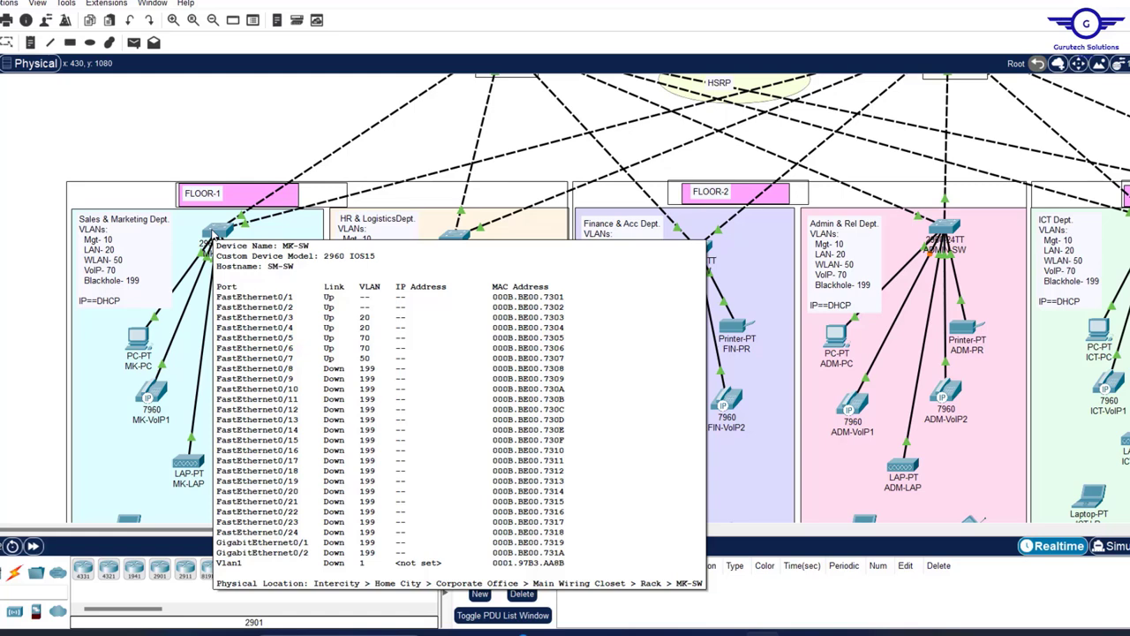
- Check FastEthernet0/3's VLAN setting on MK-SW's Config tab
left_click(213, 231)
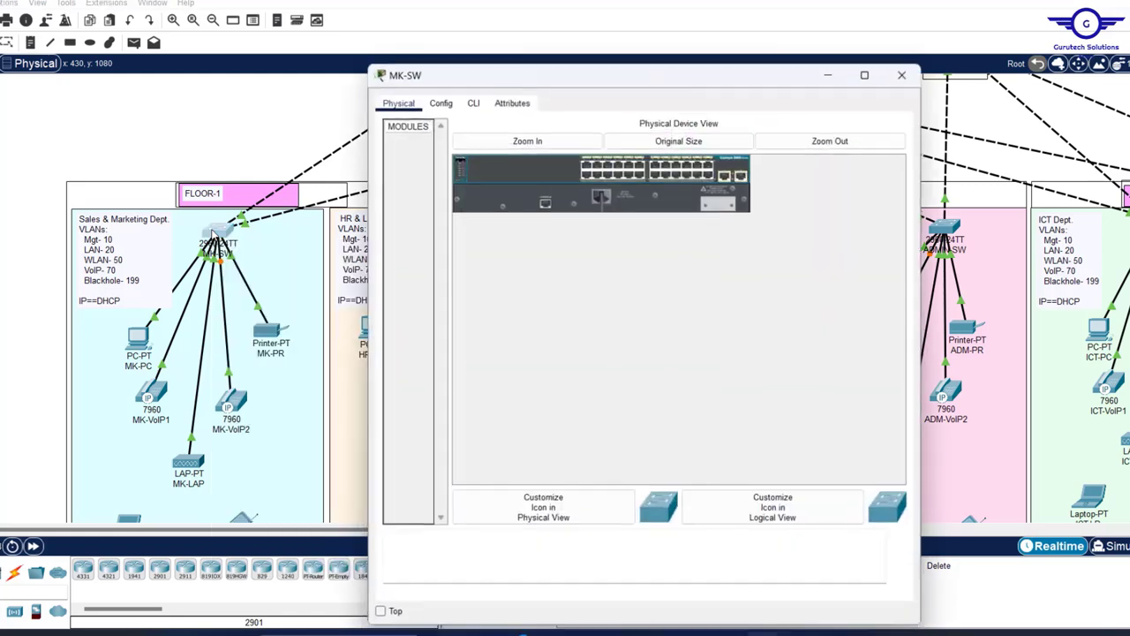
left_click(439, 100)
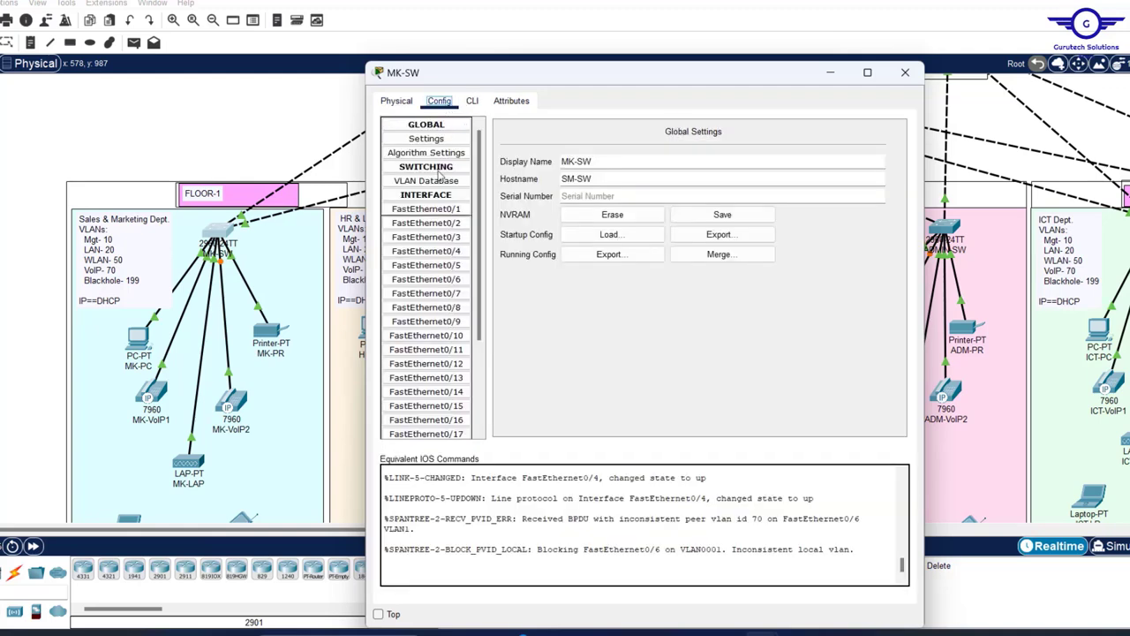
key("Down")
key("Down")
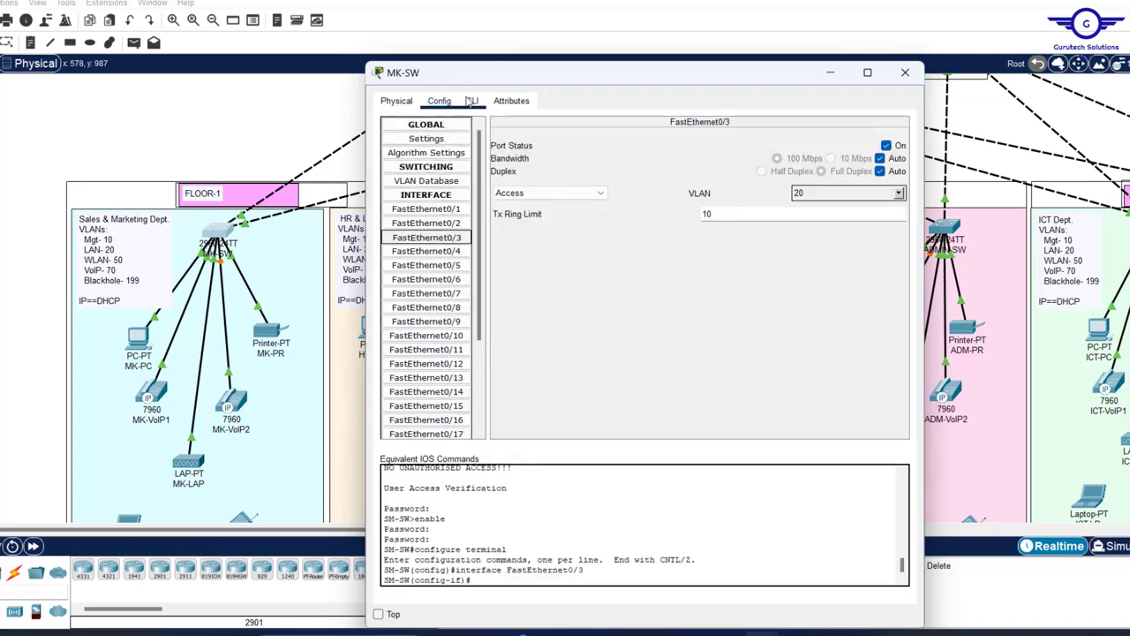
- In MK-SW's CLI, use ex to leave interface mode for global configuration
left_click(473, 101)
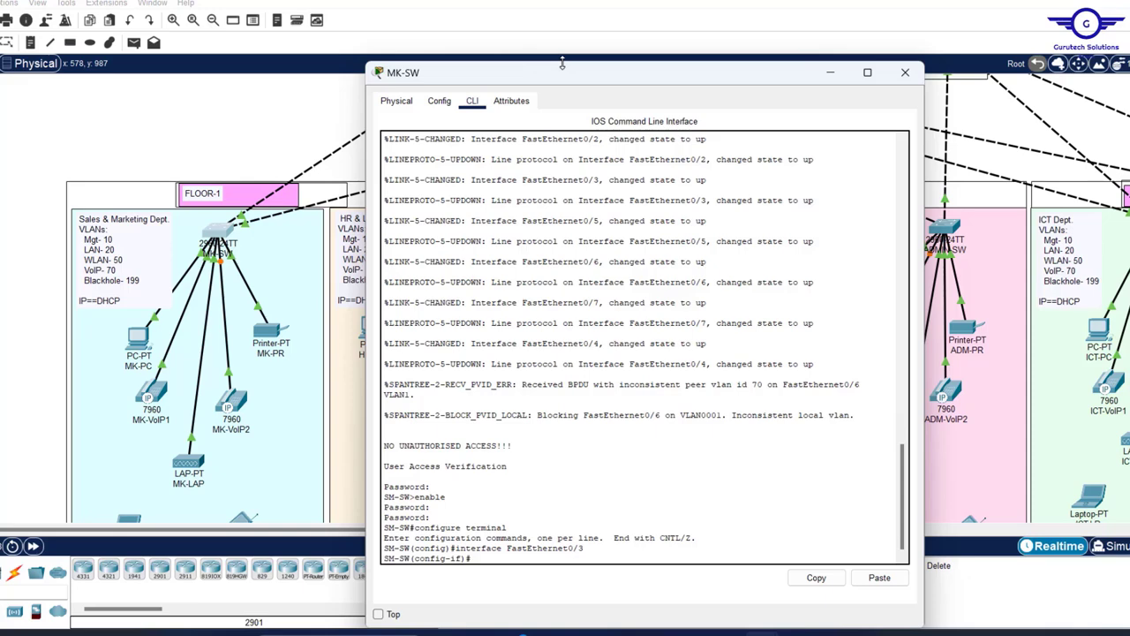
mouse_move(562, 64)
left_mouse_down()
mouse_move(575, 128)
mouse_move(566, 51)
left_mouse_up()
scroll(541, 412, "down", 3)
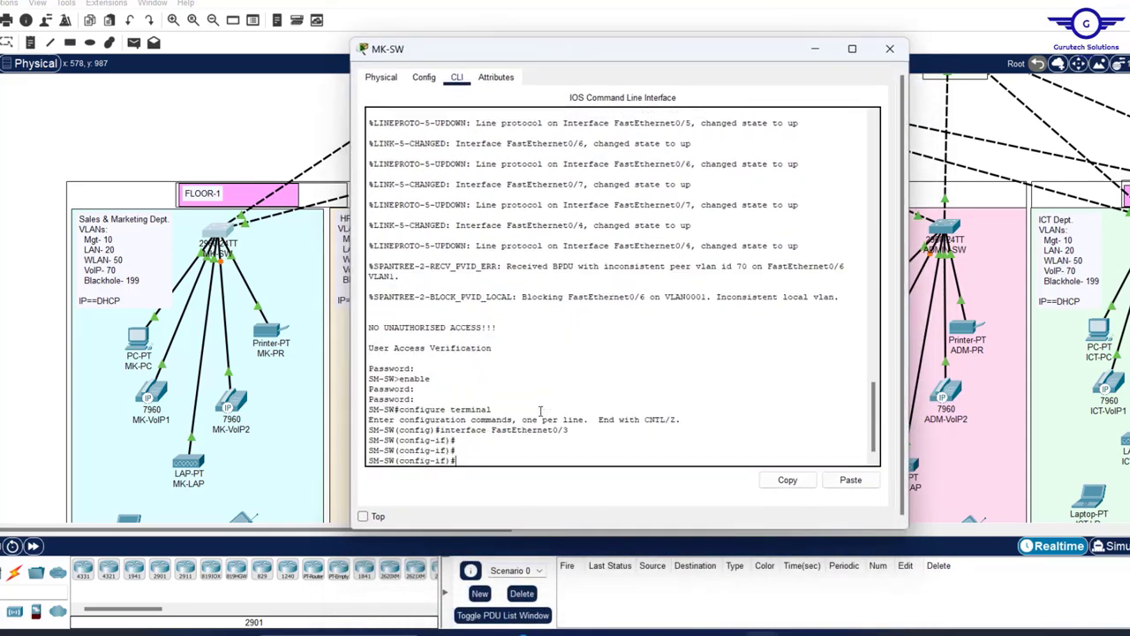
type("ex")
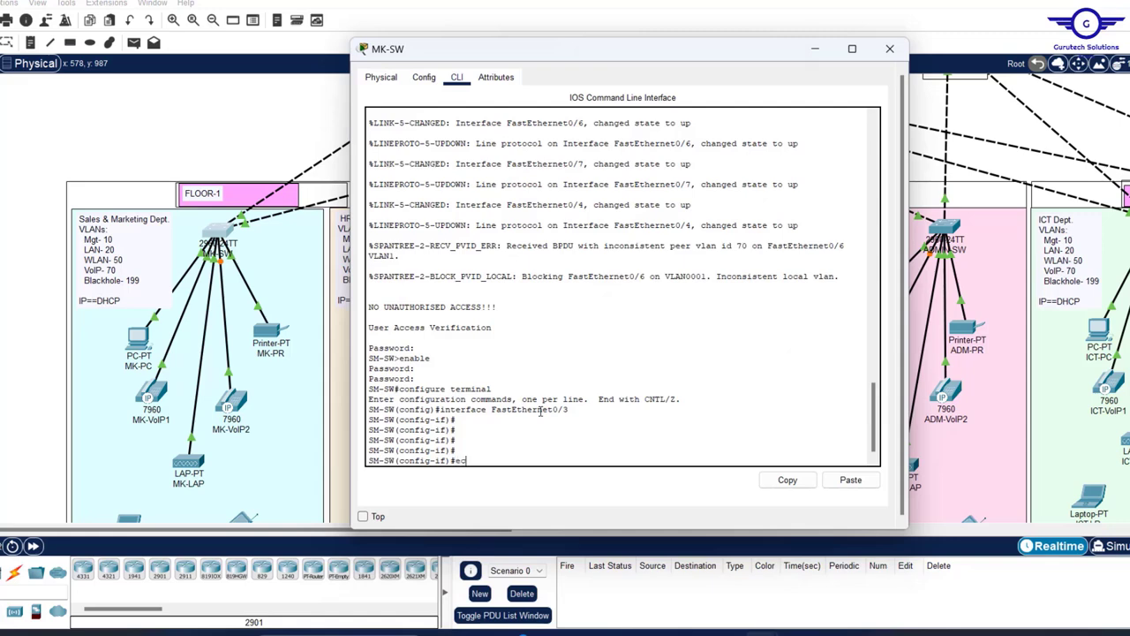
key("Return")
key("Return")
key("Return")
key("Return")
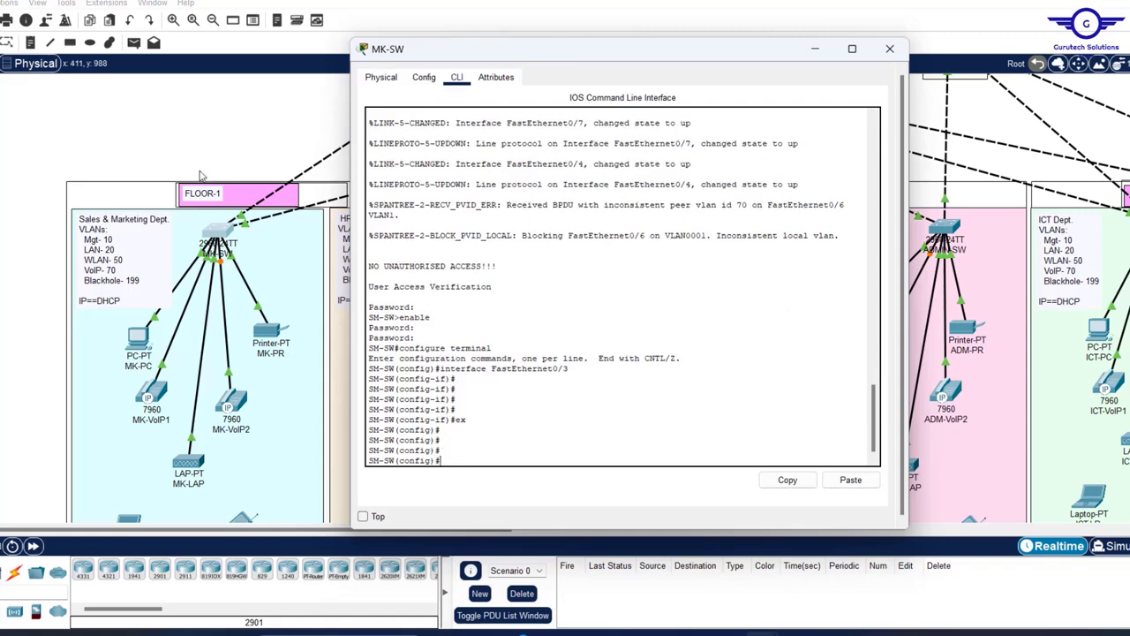
key("alt+F4")
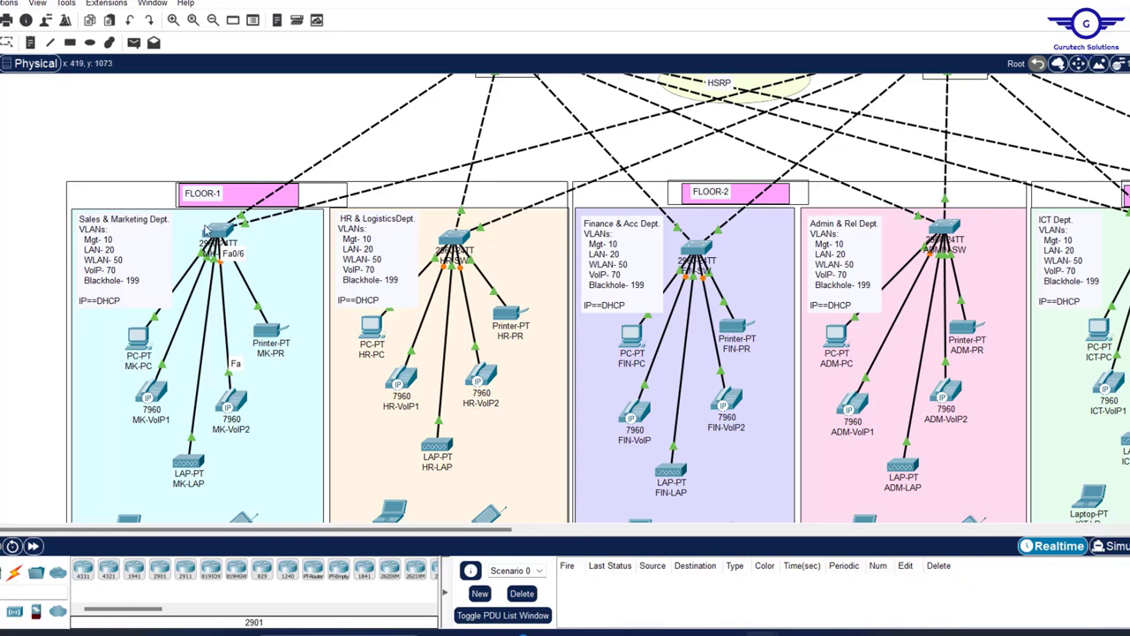
left_click(213, 231)
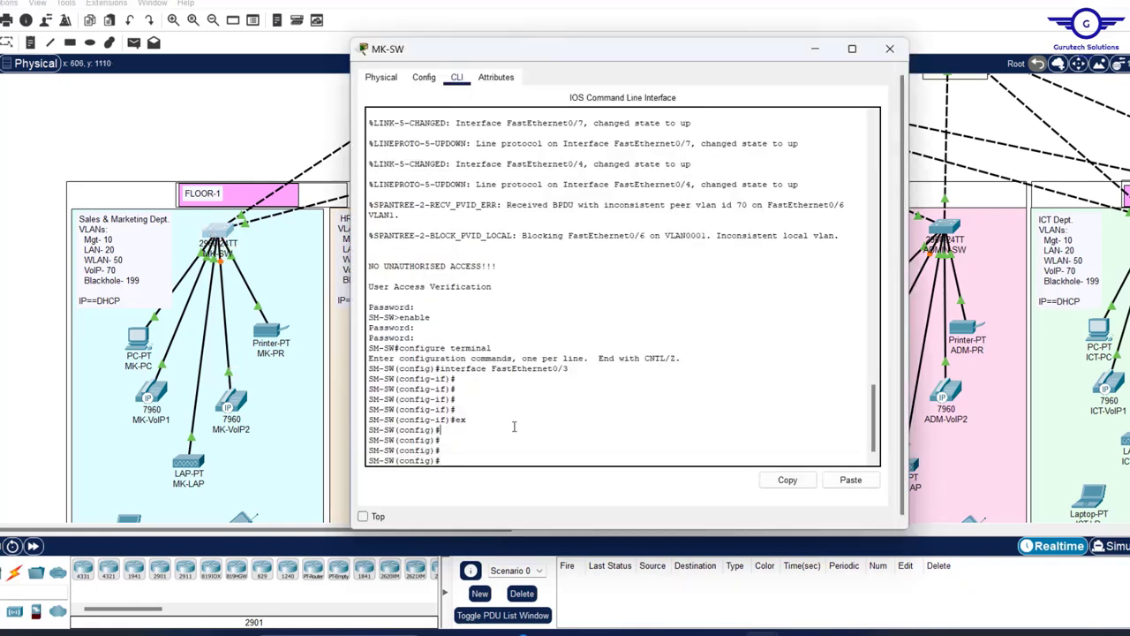
- Apply switchport voice vlan 70 to int range fa0/5-6 on MK-SW
type("int range fa0/5-6")
key("Return")
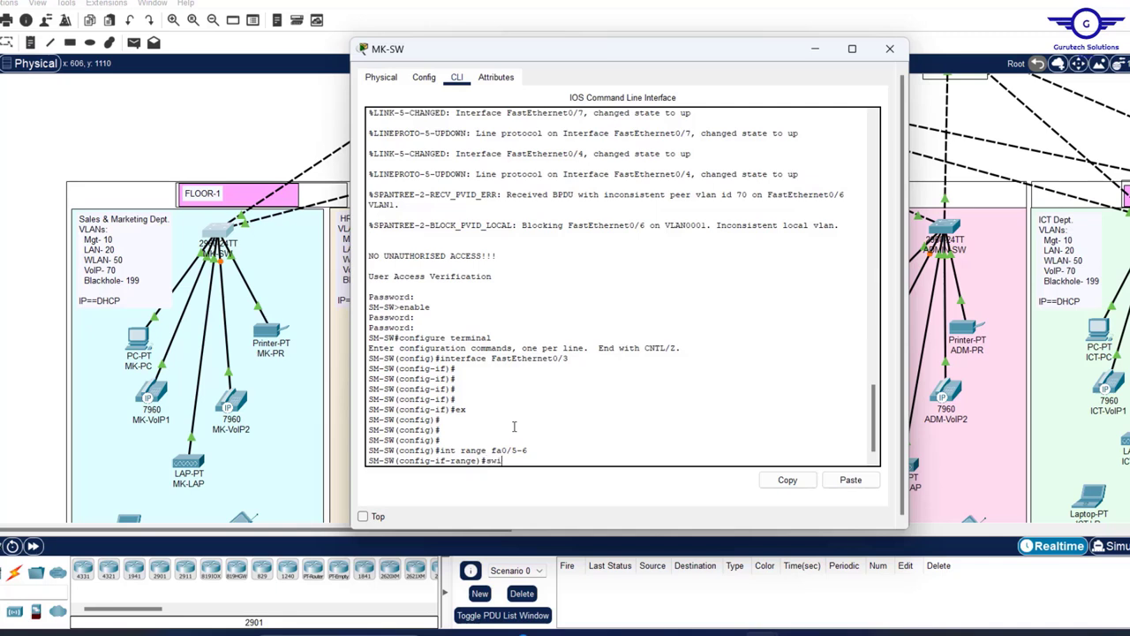
type("switc")
key("Tab")
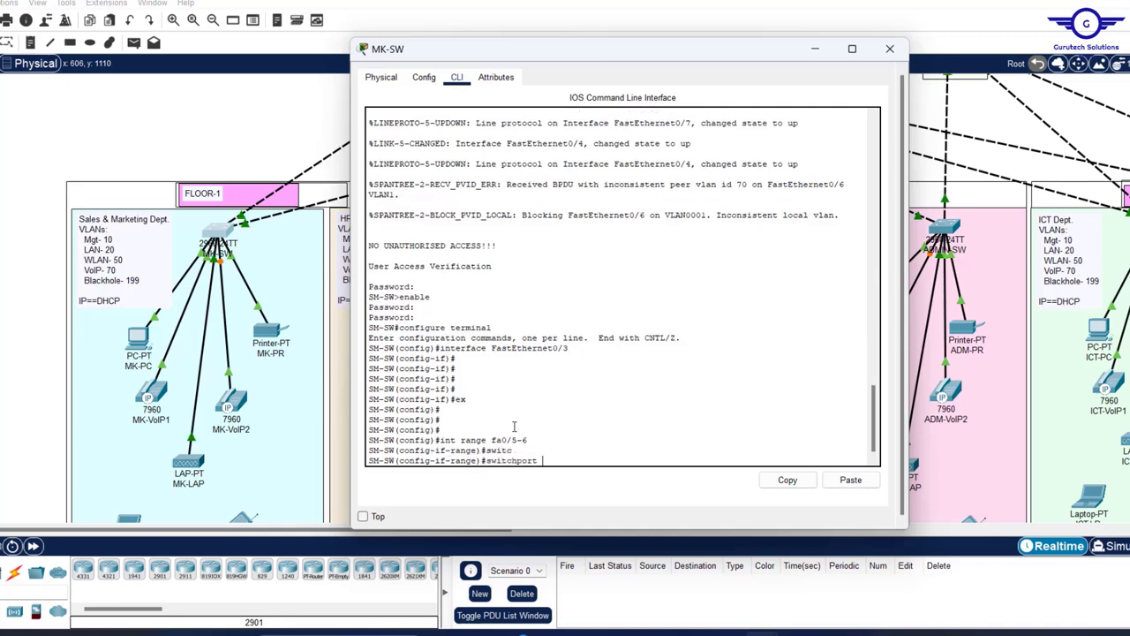
type("voi")
key("Tab")
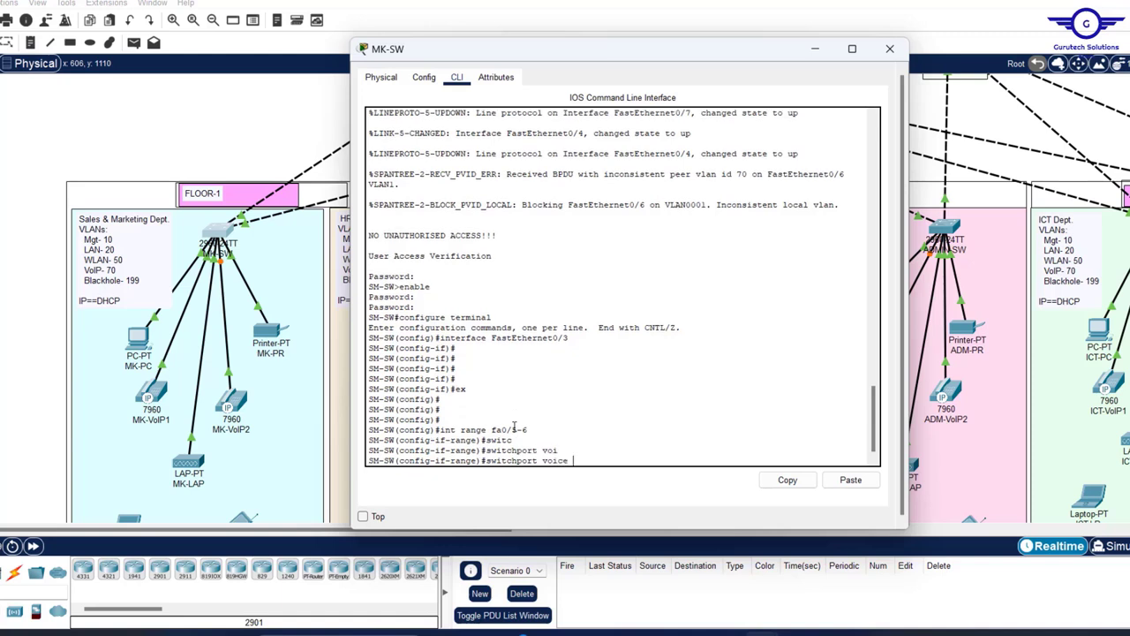
type("v")
key("Tab")
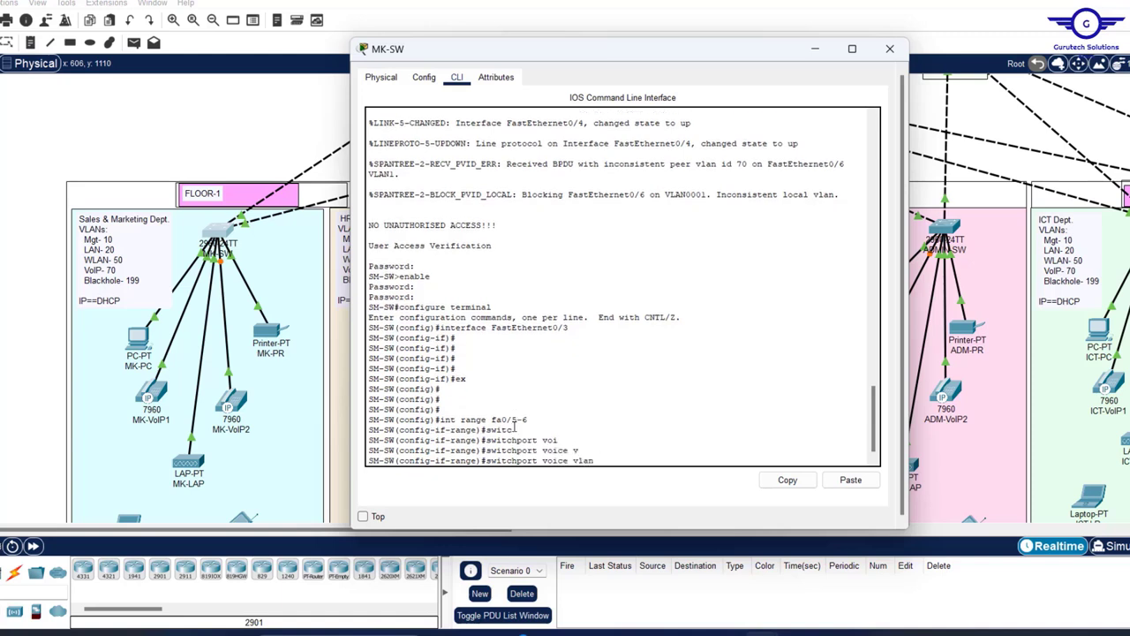
key("Return")
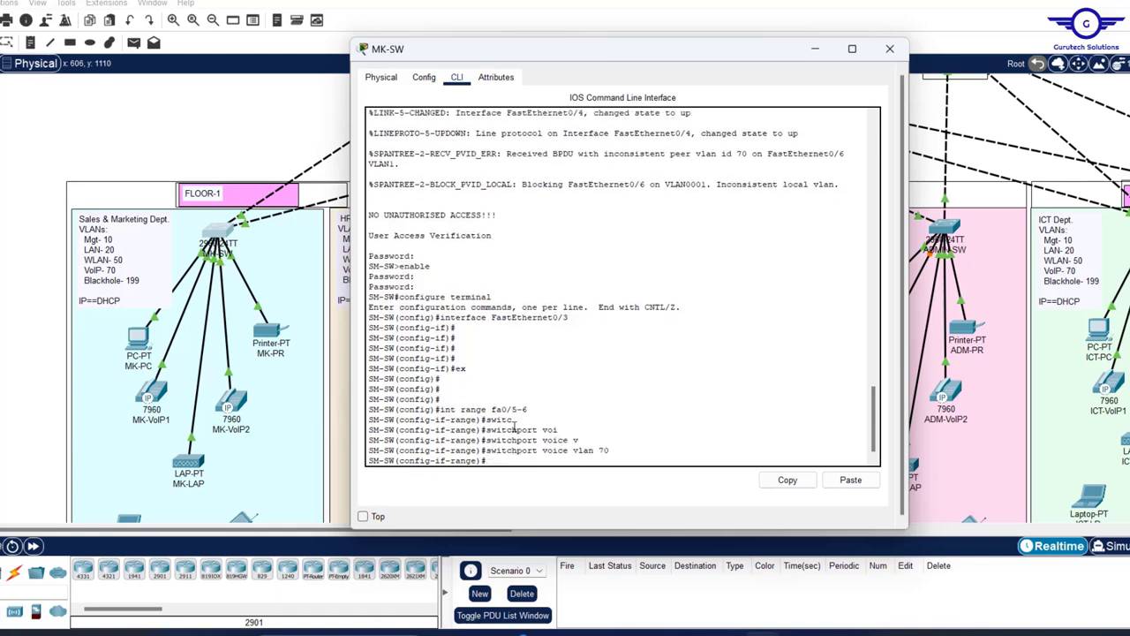
- Exit the port range and save MK-SW's configuration with do wr
type("ex")
key("Return")
key("Return")
key("Return")
key("Return")
key("Return")
key("Return")
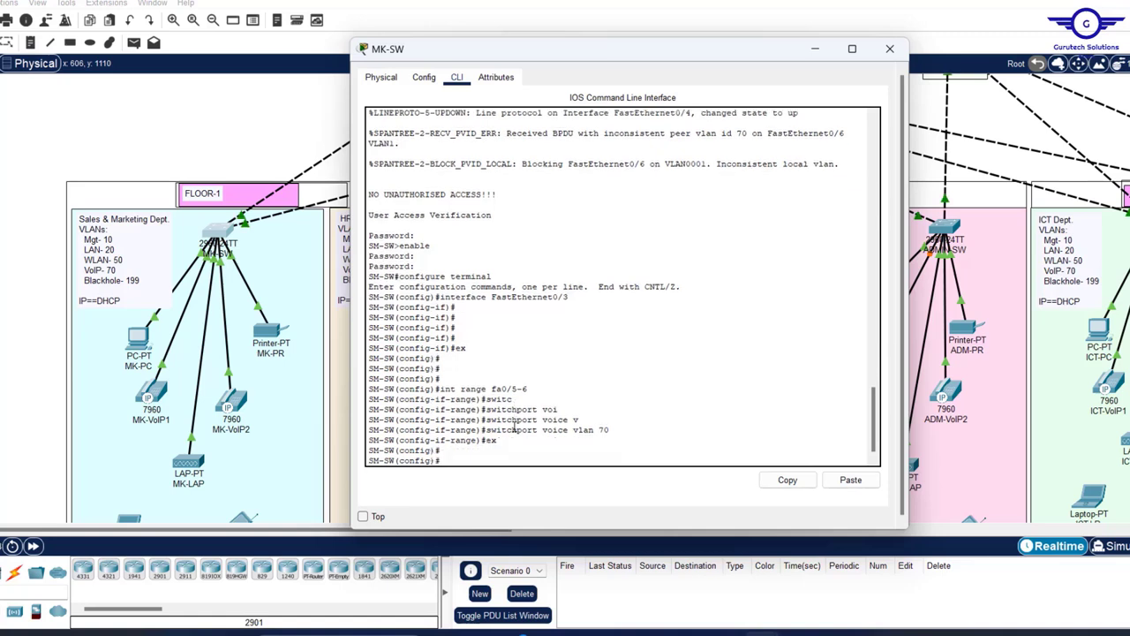
type("do wr")
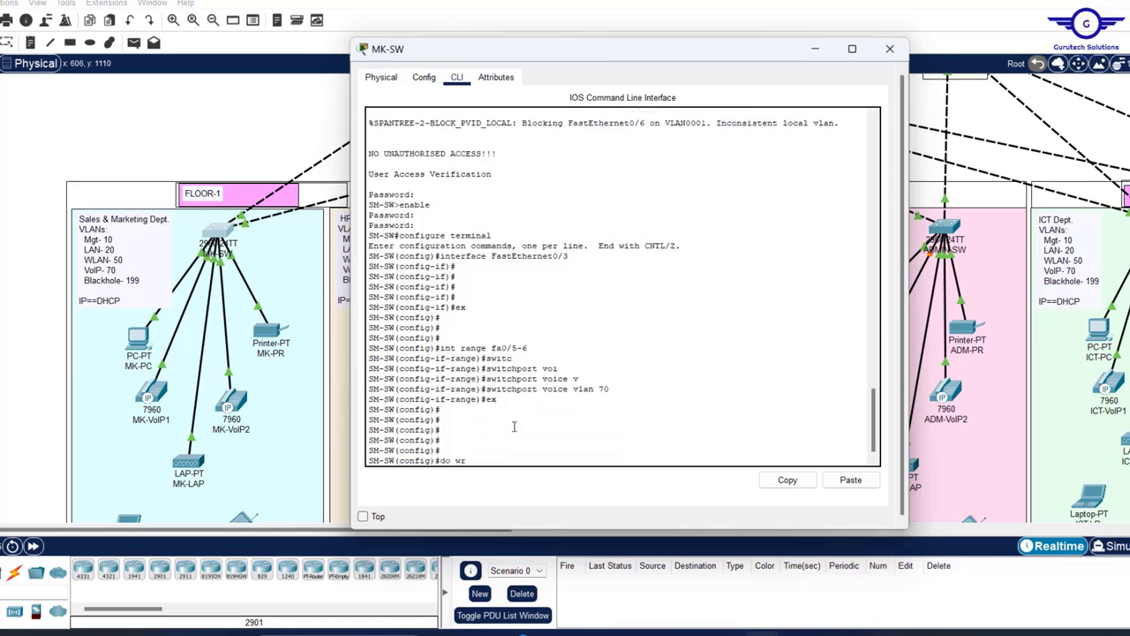
key("Return")
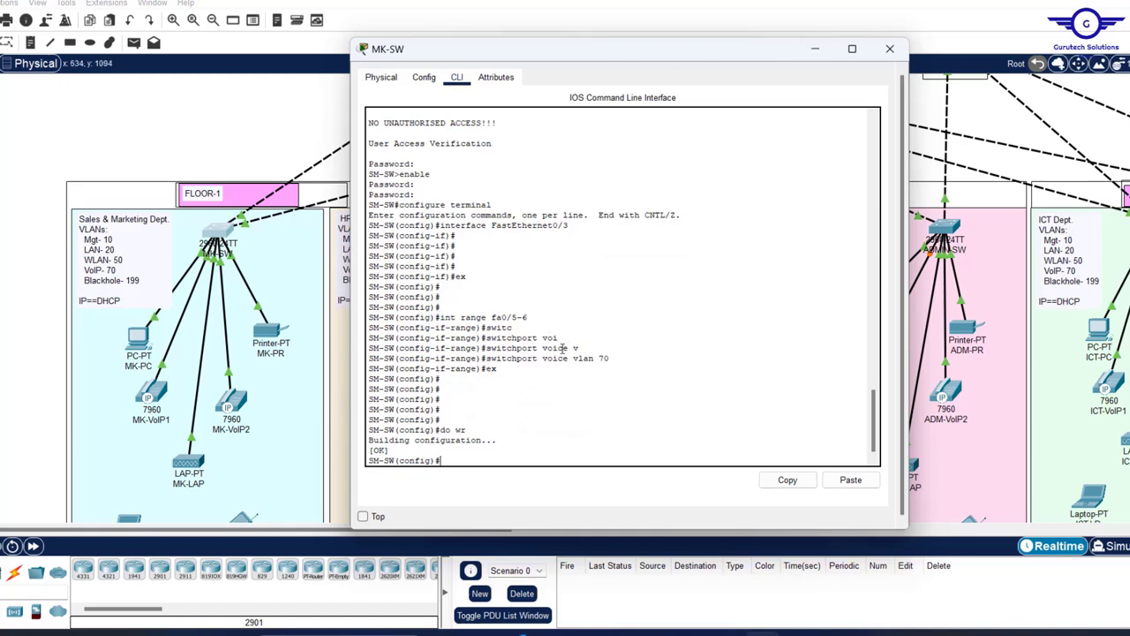
left_click_drag(614, 358, 497, 348)
left_click_drag(535, 313, 540, 322)
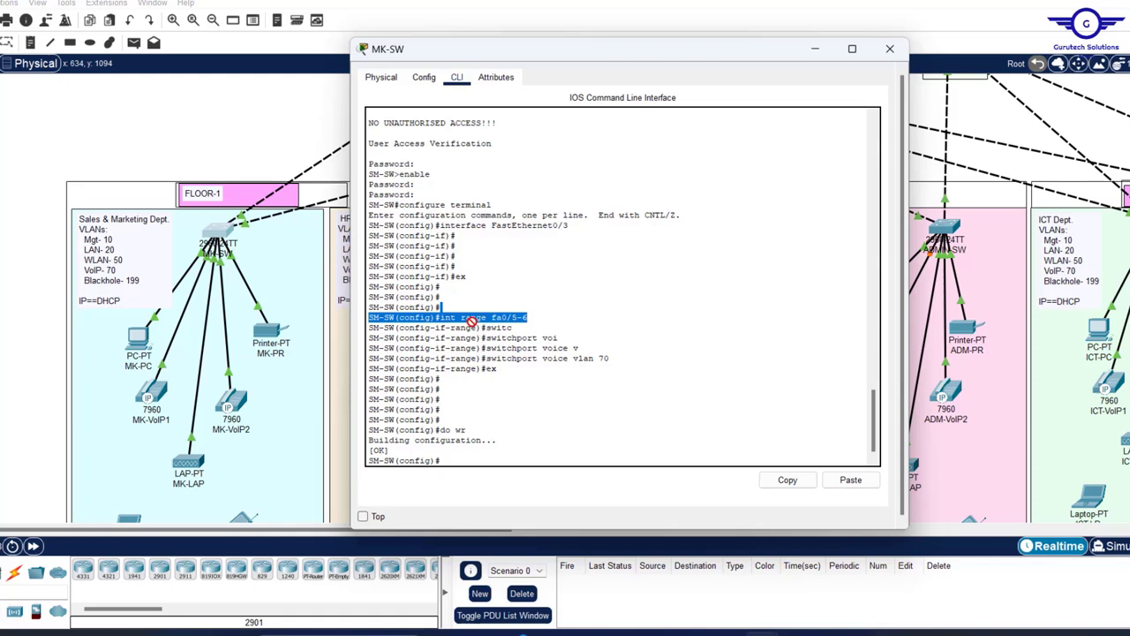
- On MK-SW, re-enter int range fa0/5-6 and run no switchport access vlan 70
left_click(514, 318)
left_click(530, 389)
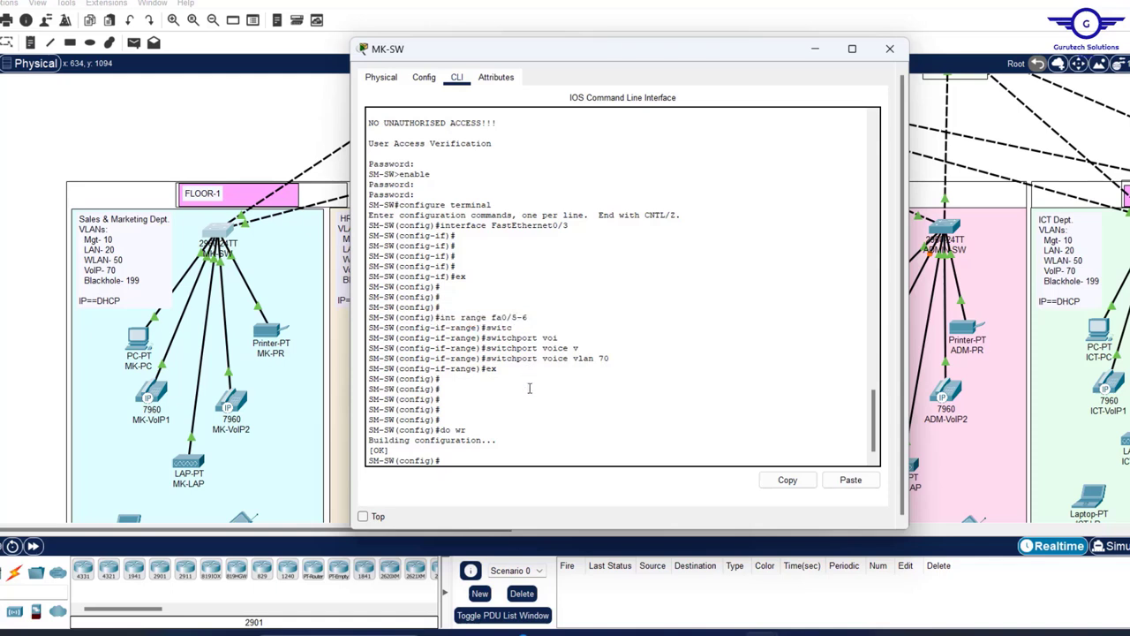
key("Up")
key("Up")
key("Up")
key("Up")
key("Up")
key("Up")
key("Up")
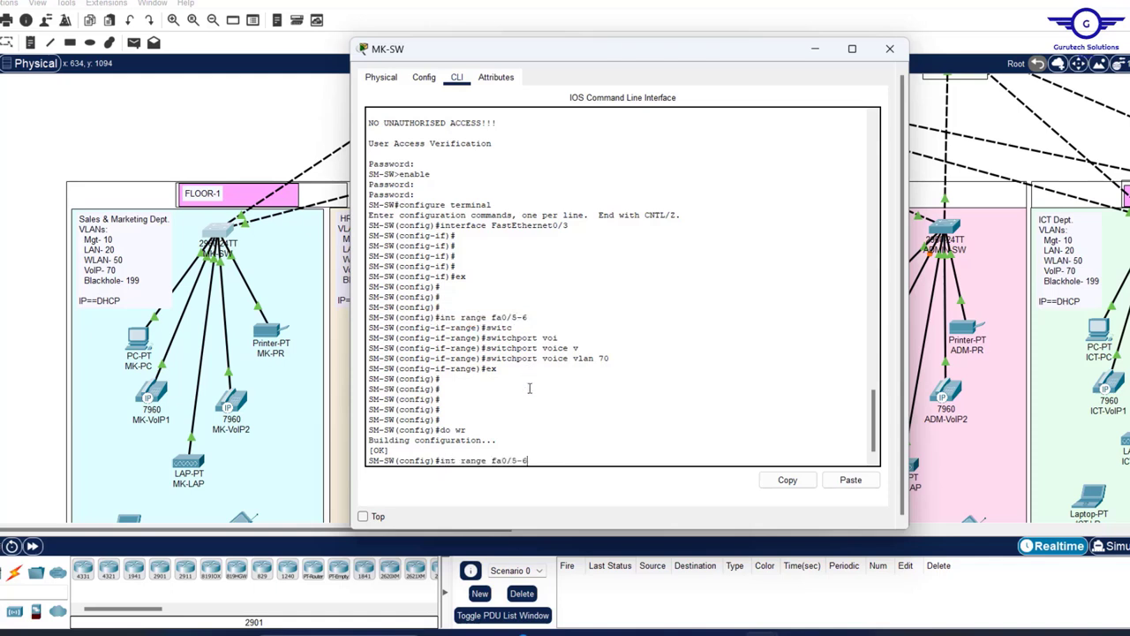
key("Return")
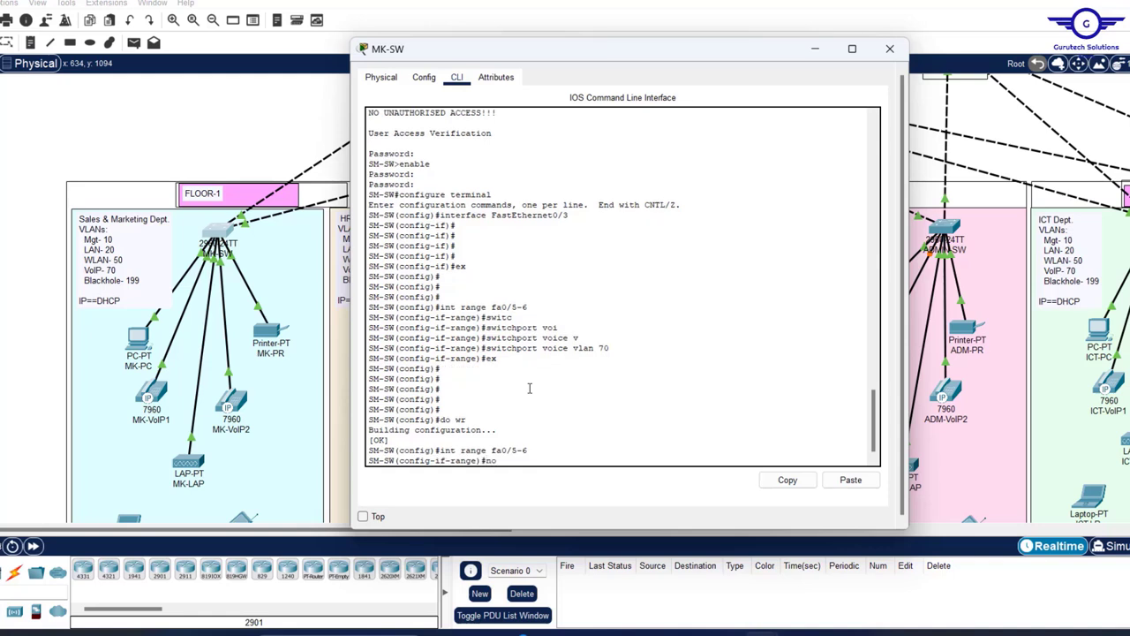
type("no switc")
key("Tab")
type("a")
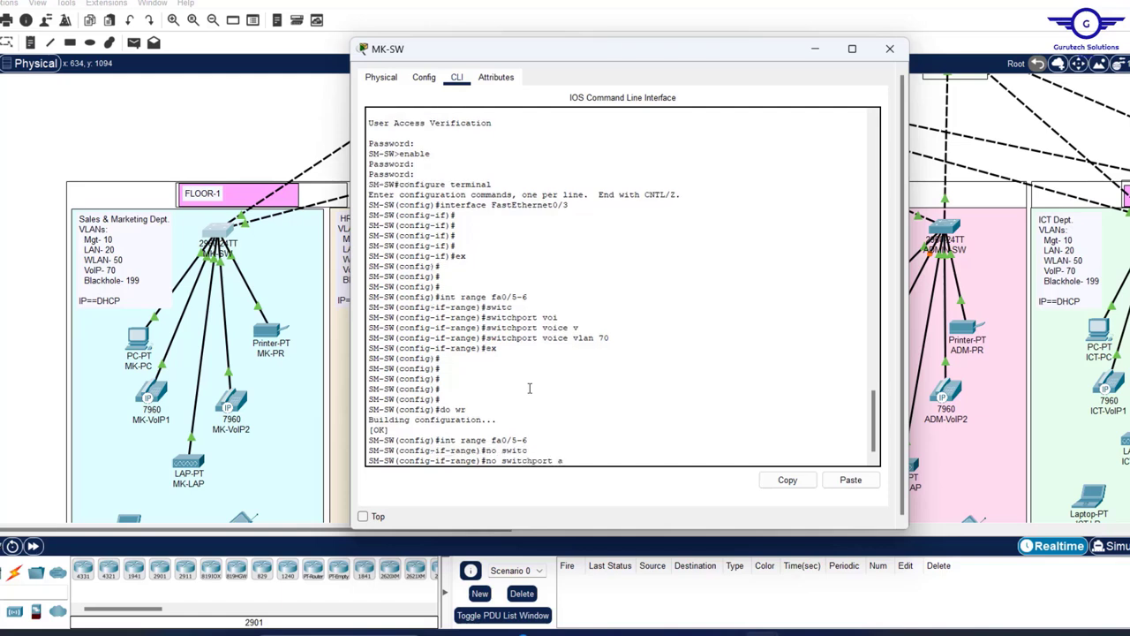
type("c")
key("Tab")
type("v")
key("Tab")
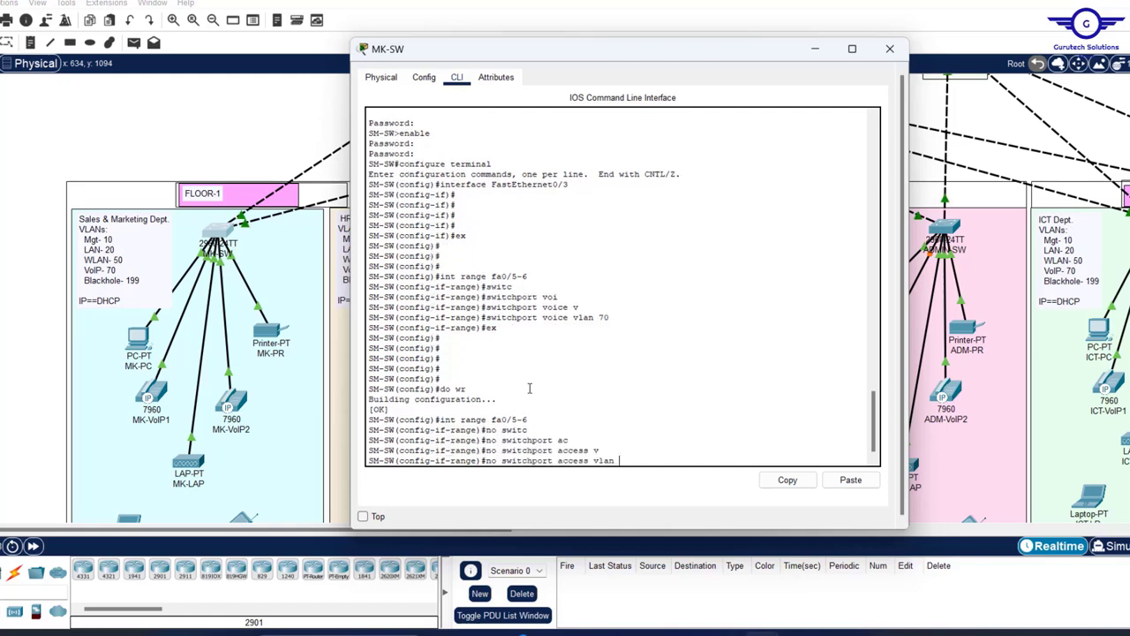
type("70")
key("Return")
key("Return")
key("Return")
key("Return")
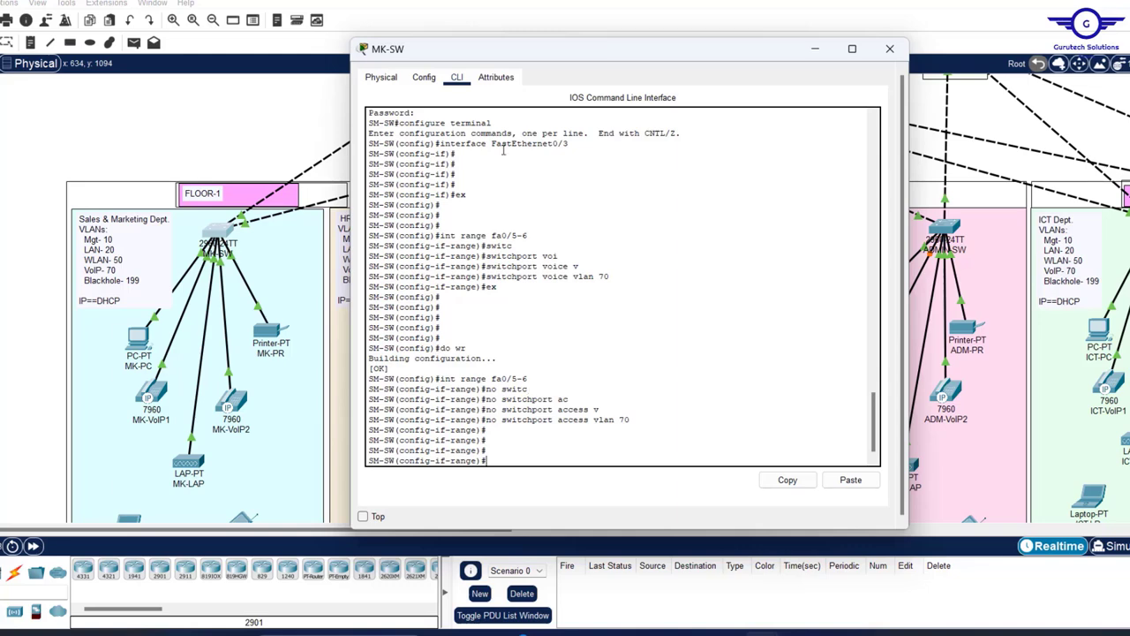
- Reopen MK-SW's CLI and copy the int range fa0/5-6 command from its history
left_click(274, 106)
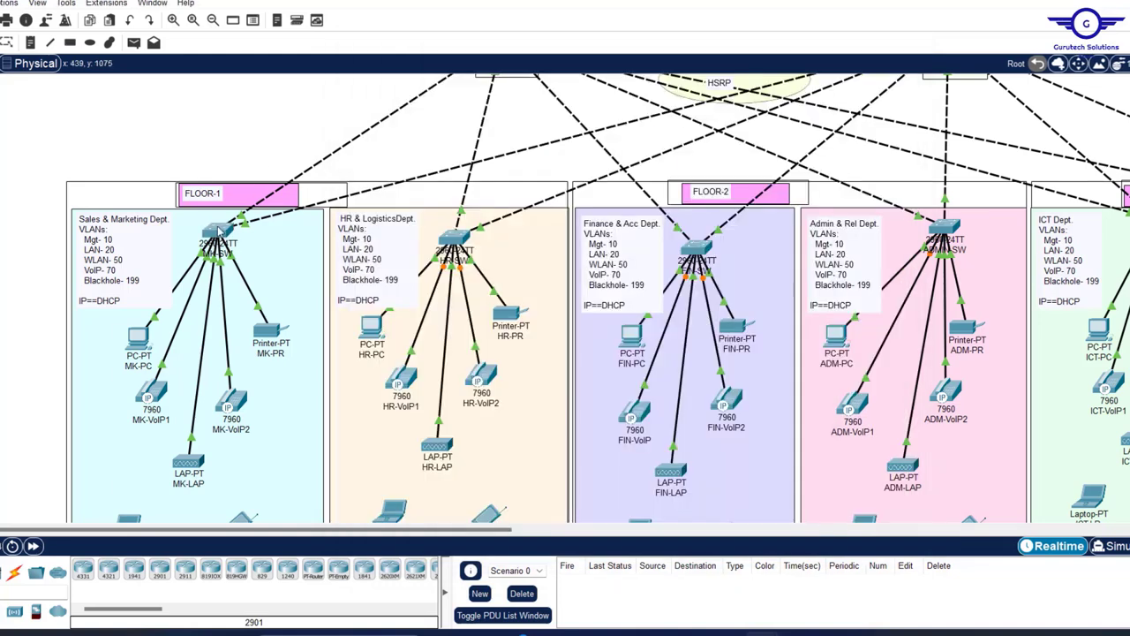
mouse_move(219, 231)
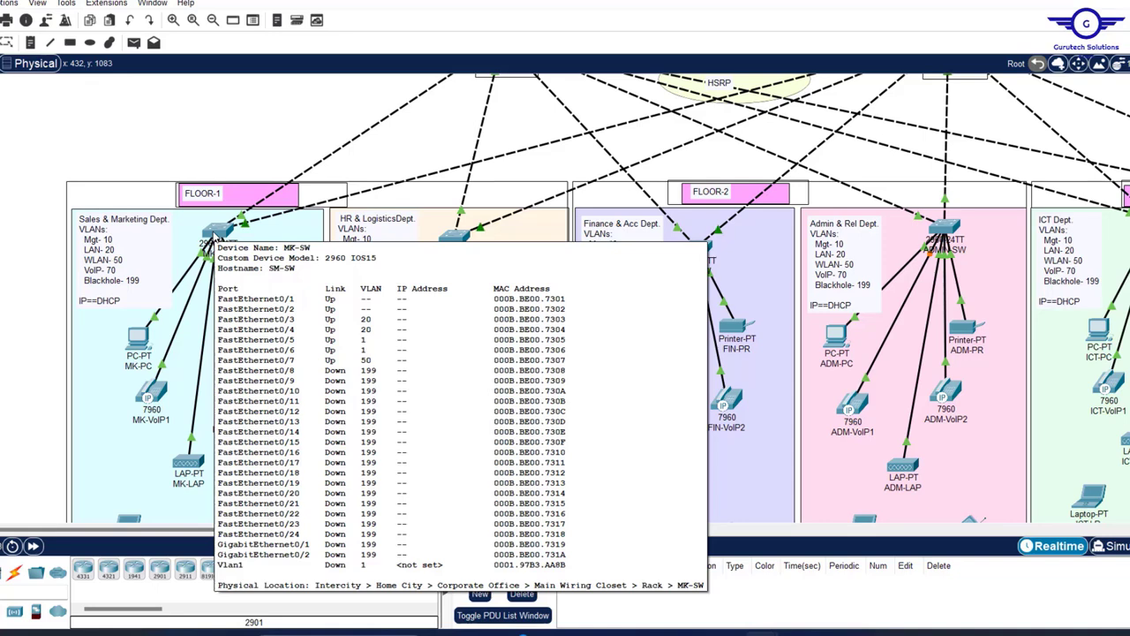
left_click(217, 233)
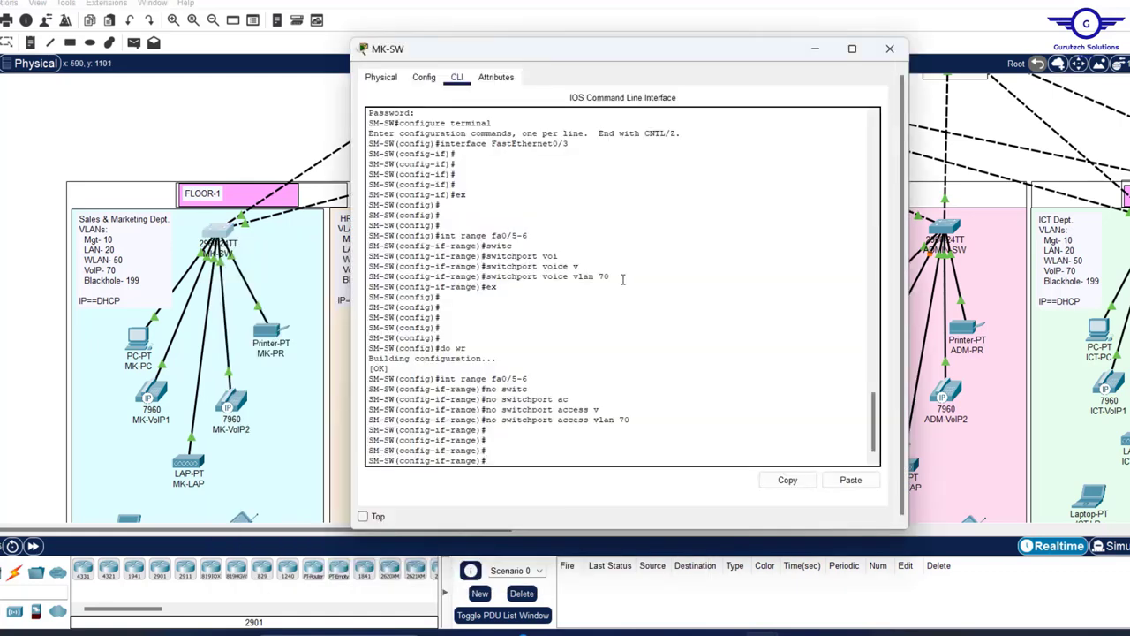
left_click_drag(626, 279, 473, 236)
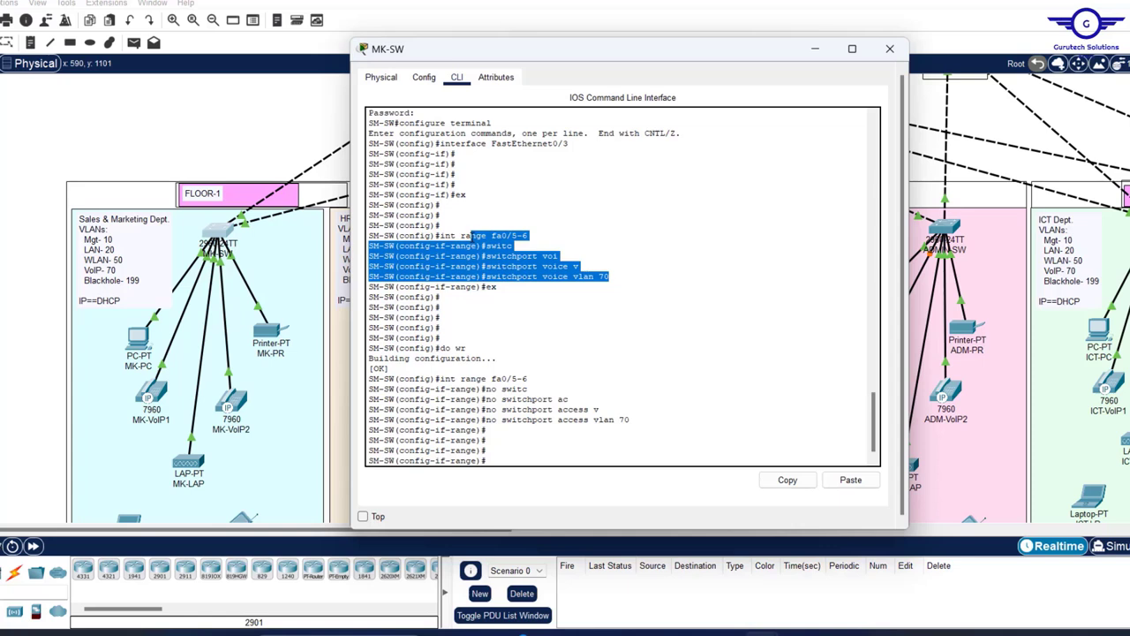
left_click(575, 265)
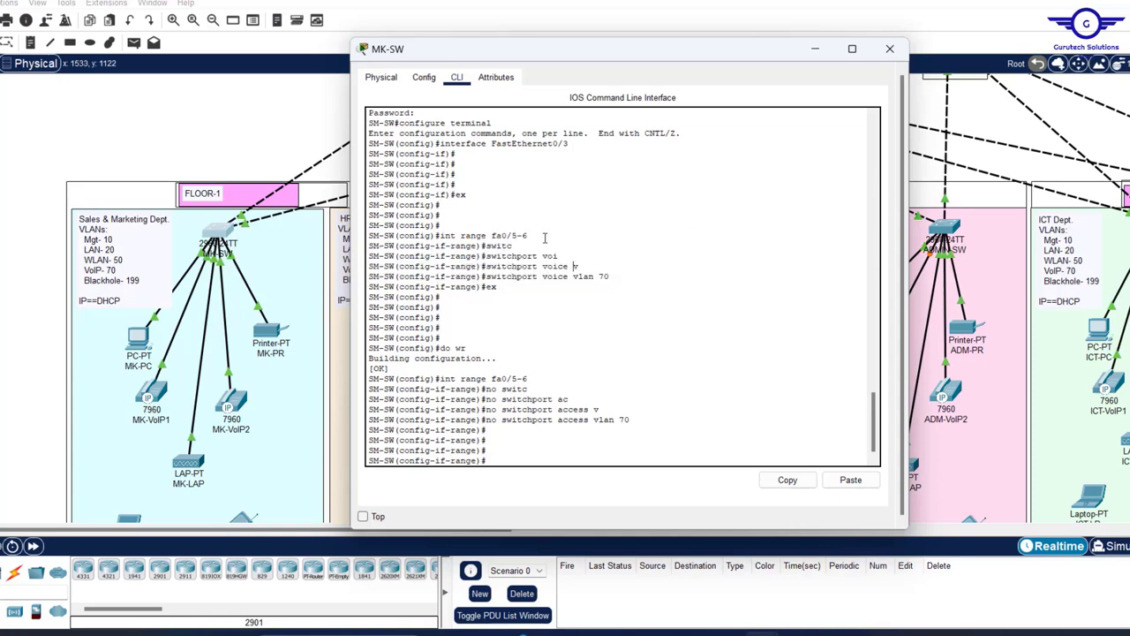
left_click_drag(528, 236, 440, 235)
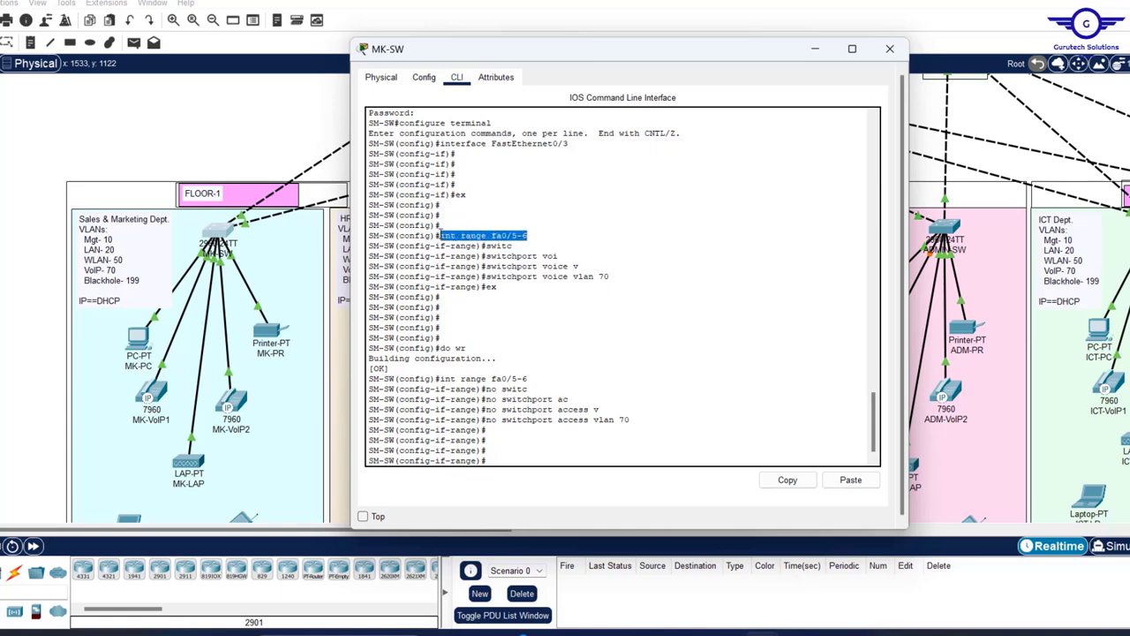
left_click(787, 479)
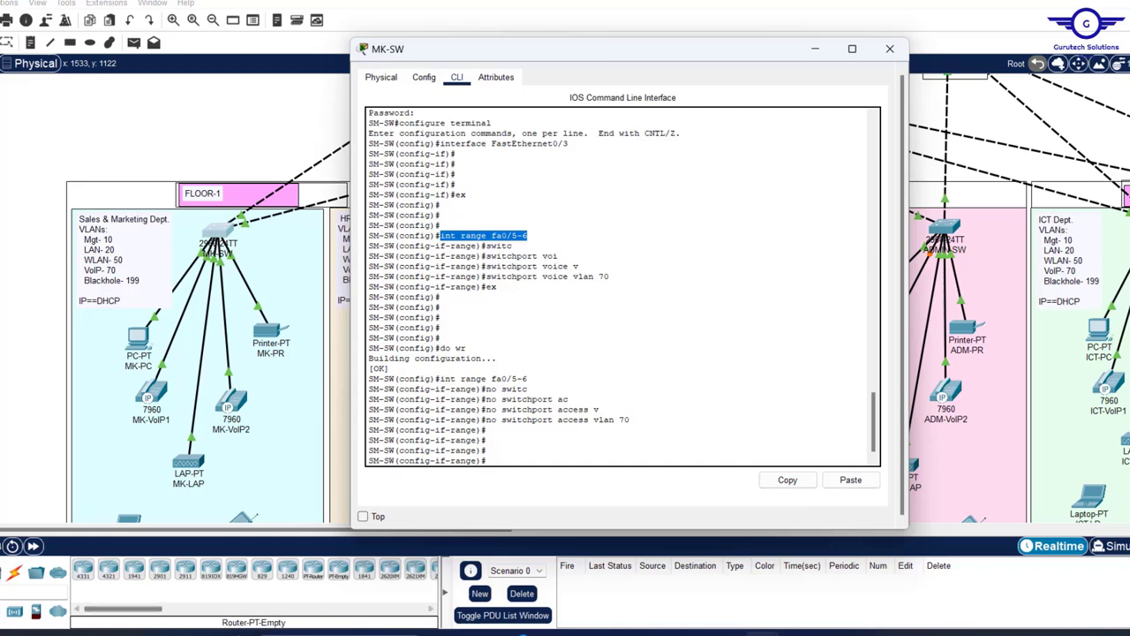
- Open a Notepad scratch window and highlight the access and voice VLAN 70 lines in the console
left_click(420, 224)
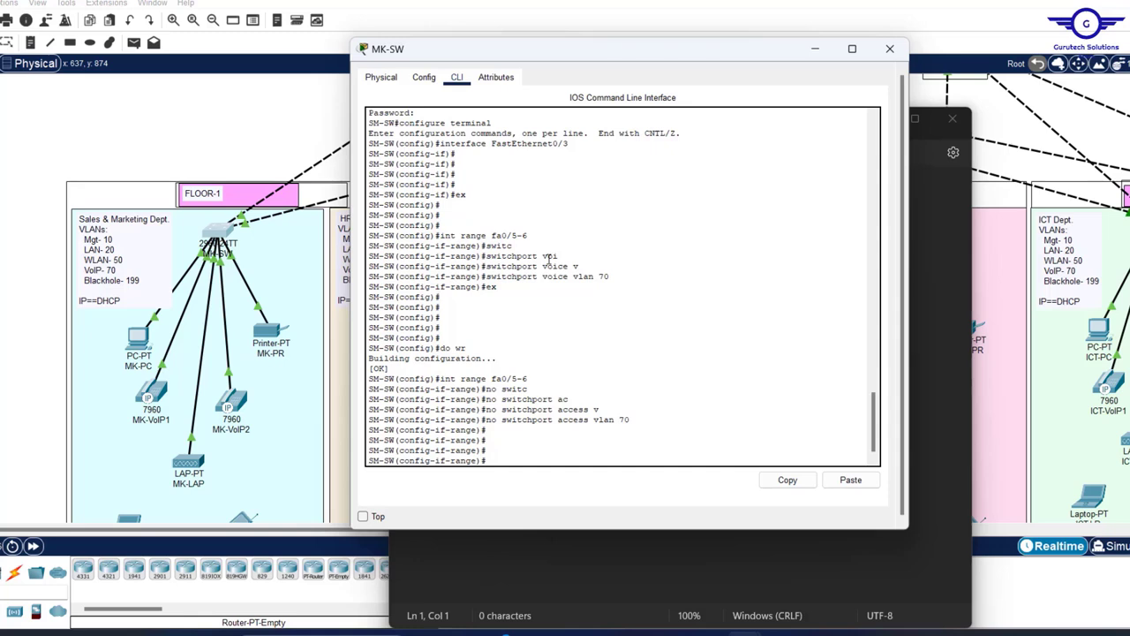
left_click_drag(629, 420, 488, 424)
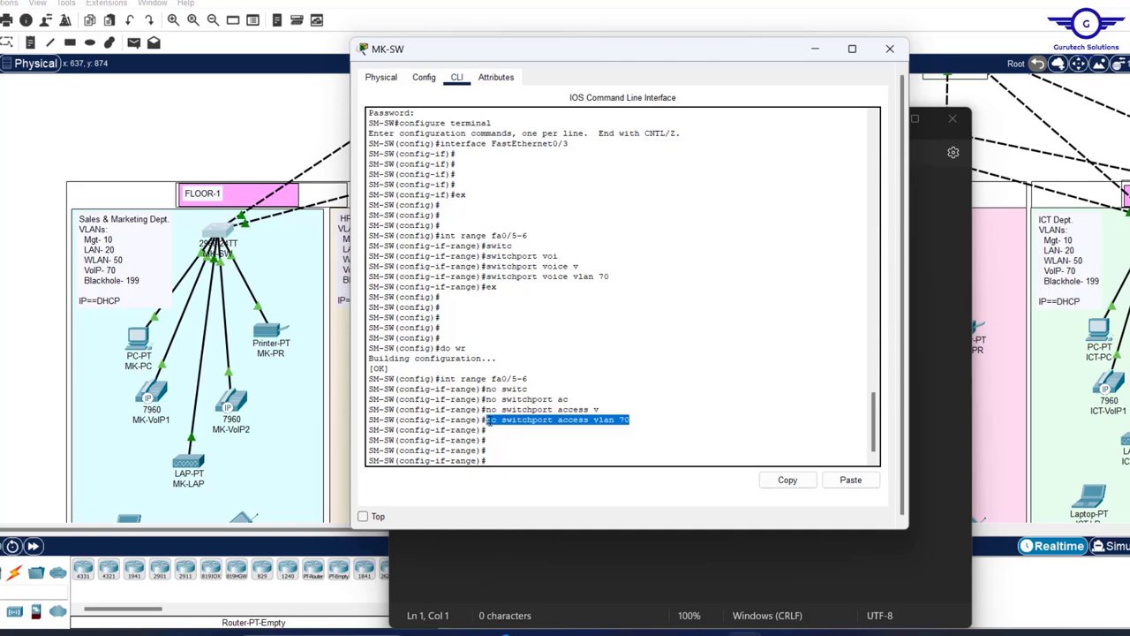
left_click(637, 420)
left_click_drag(632, 419, 502, 420)
left_click_drag(616, 277, 599, 278)
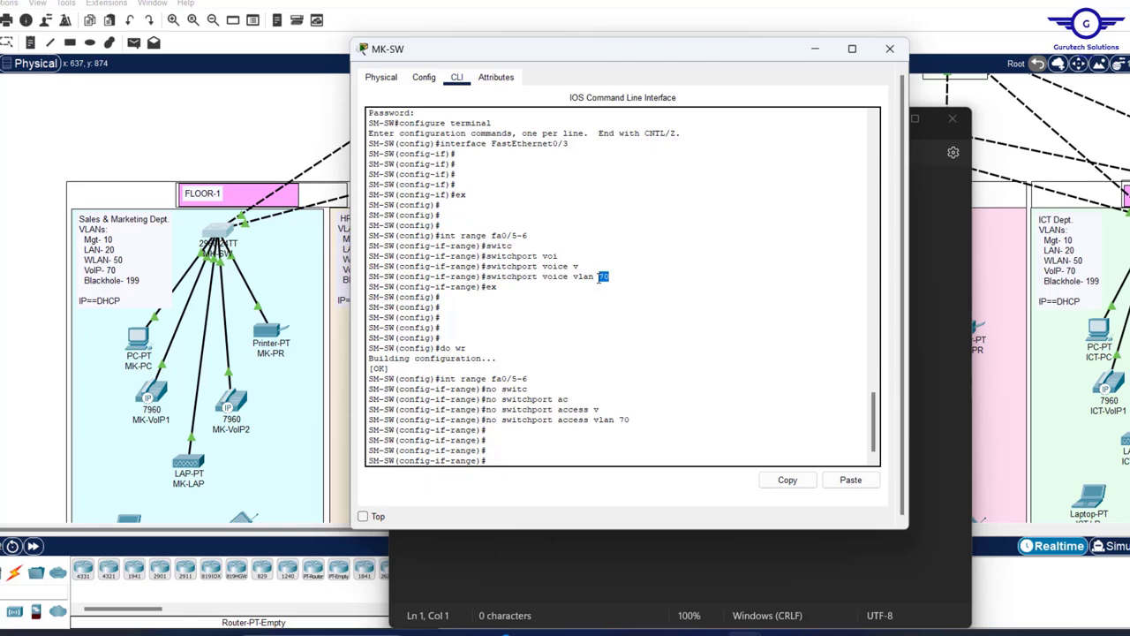
left_click_drag(542, 276, 565, 278)
- Paste int range fa0/5-6 and no switchport access vlan 70 into Notepad, removing the stray #
key("alt+Tab")
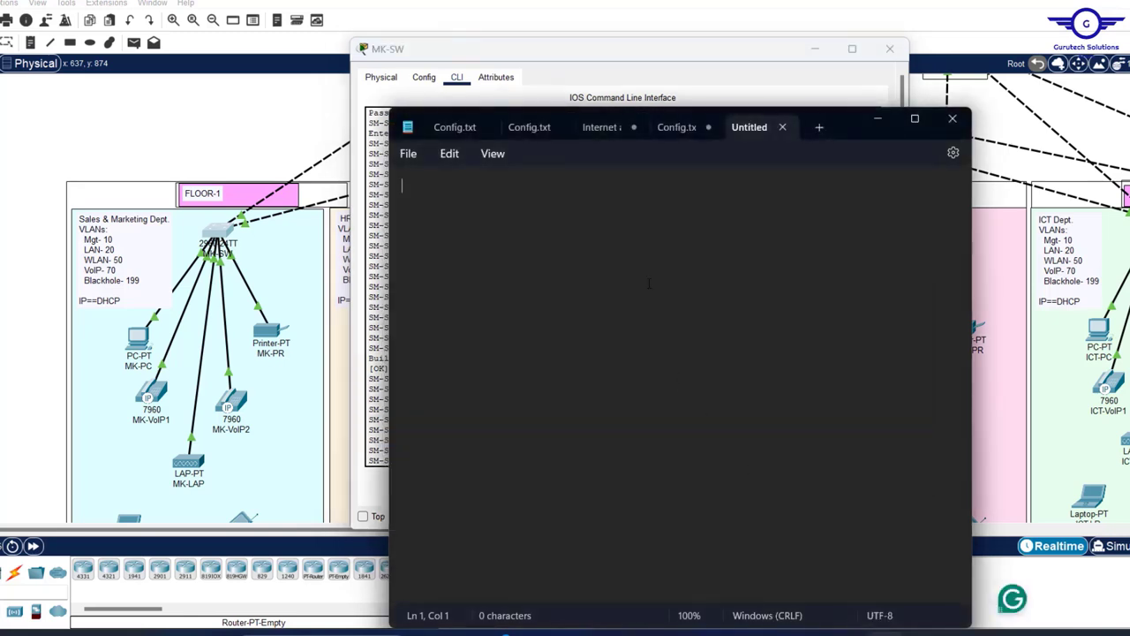
key("ctrl+v")
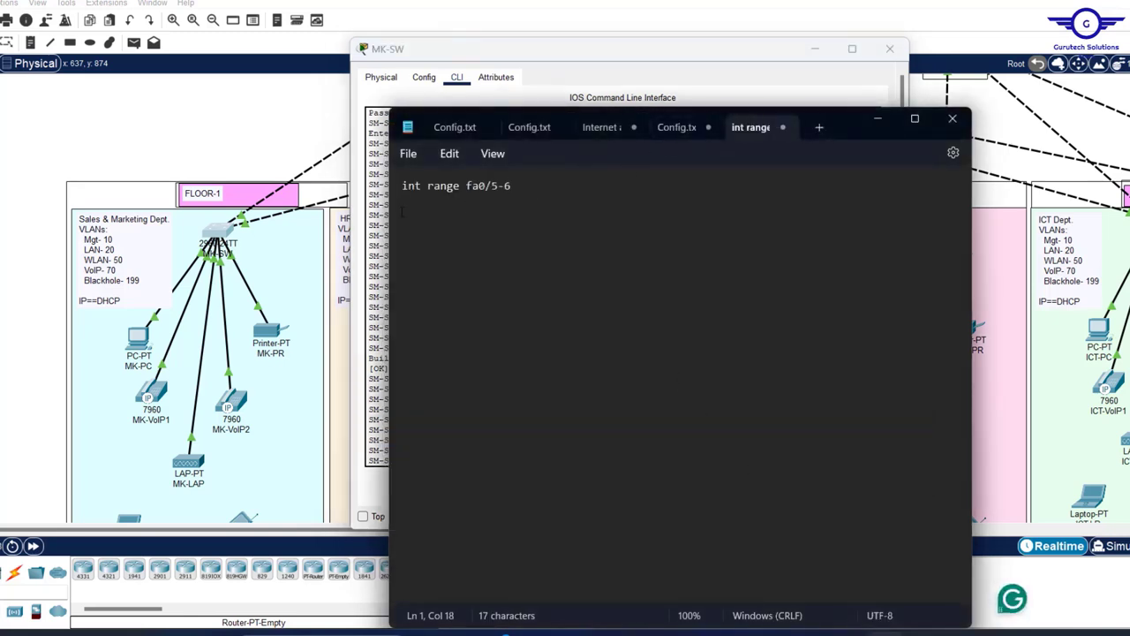
left_click(382, 205)
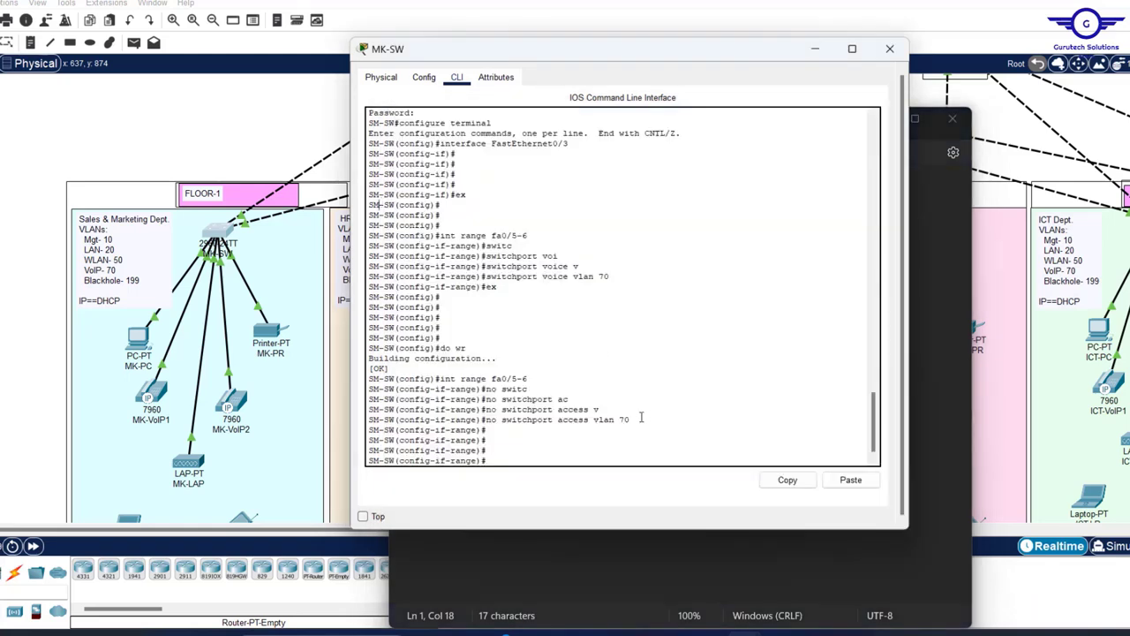
left_click_drag(632, 421, 482, 417)
left_click(787, 480)
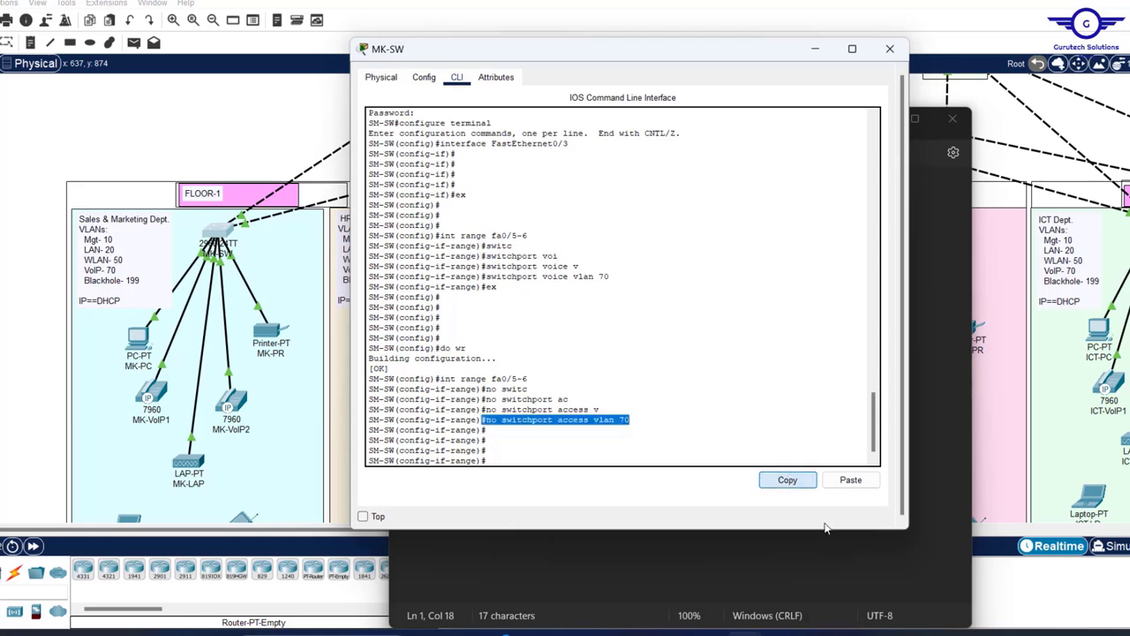
key("alt+Tab")
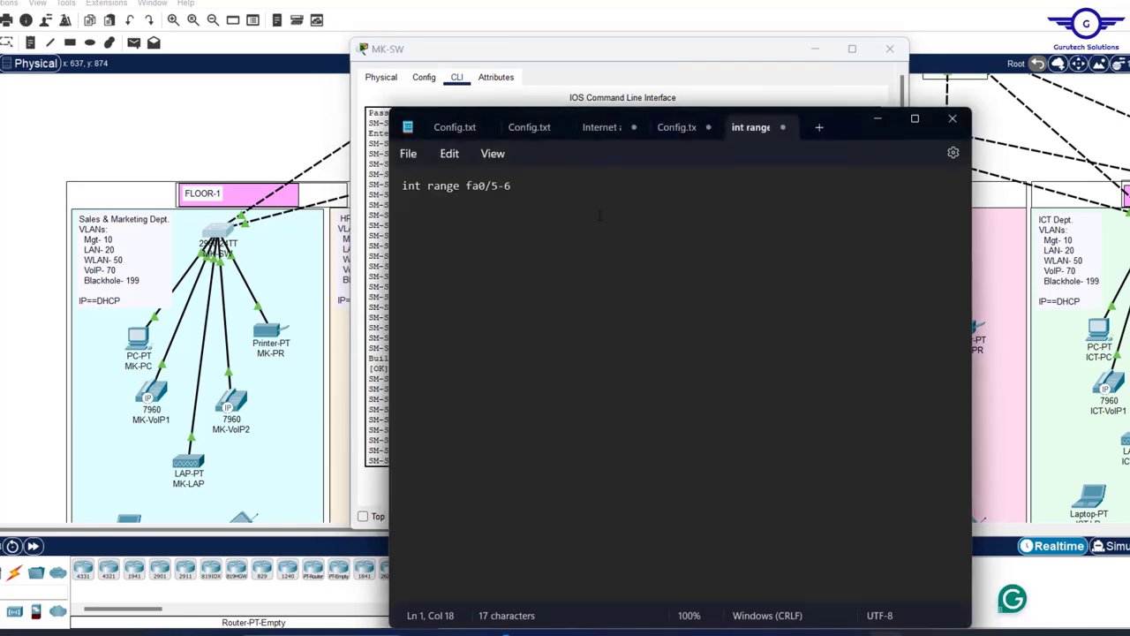
key("Return")
key("ctrl+v")
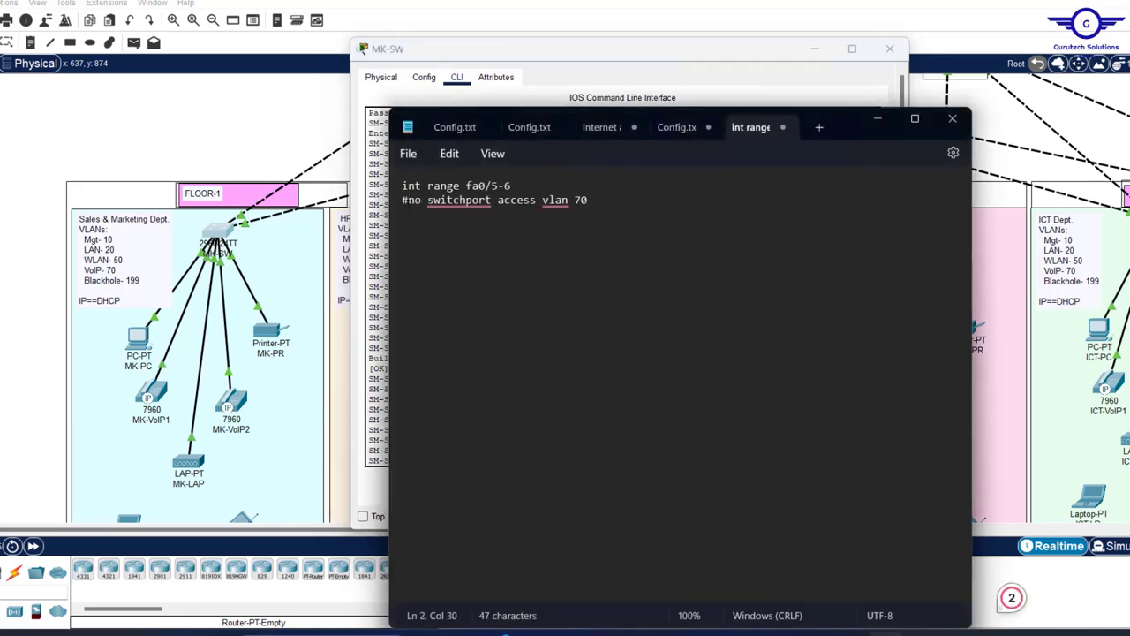
key("BackSpace")
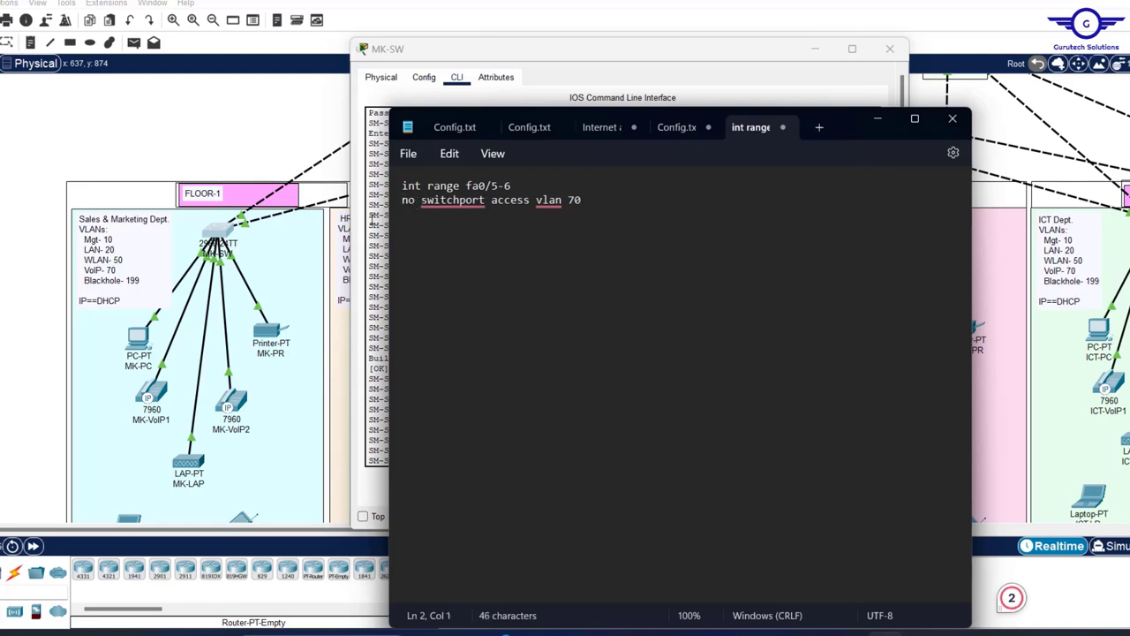
- Copy switchport voice vlan 70 from the console and paste it as line 3
left_click(373, 225)
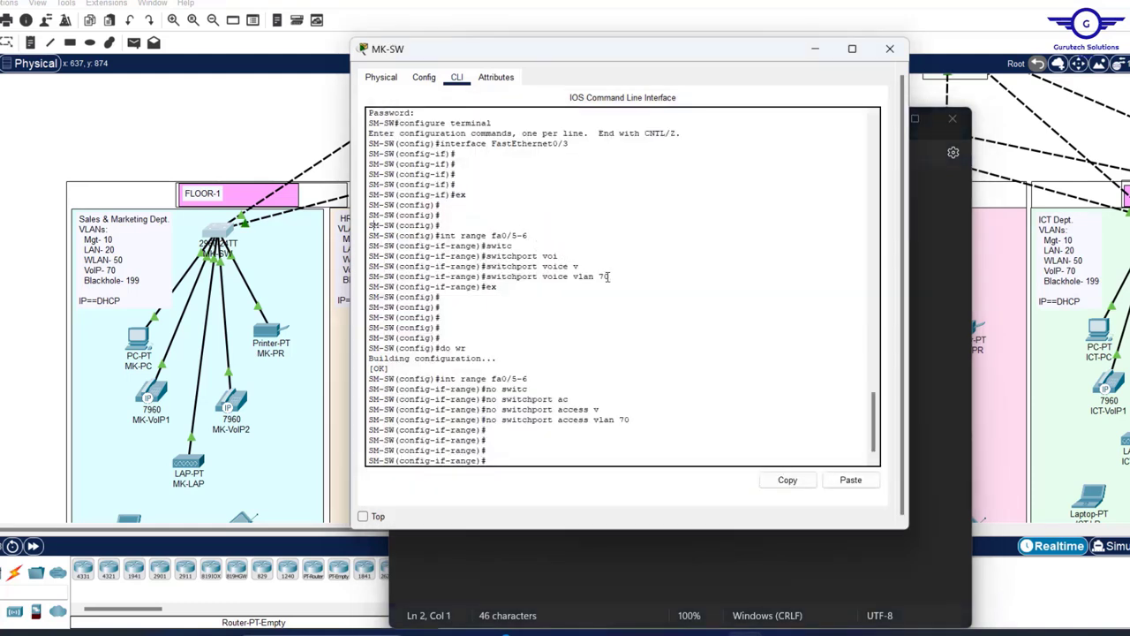
left_click_drag(614, 276, 490, 277)
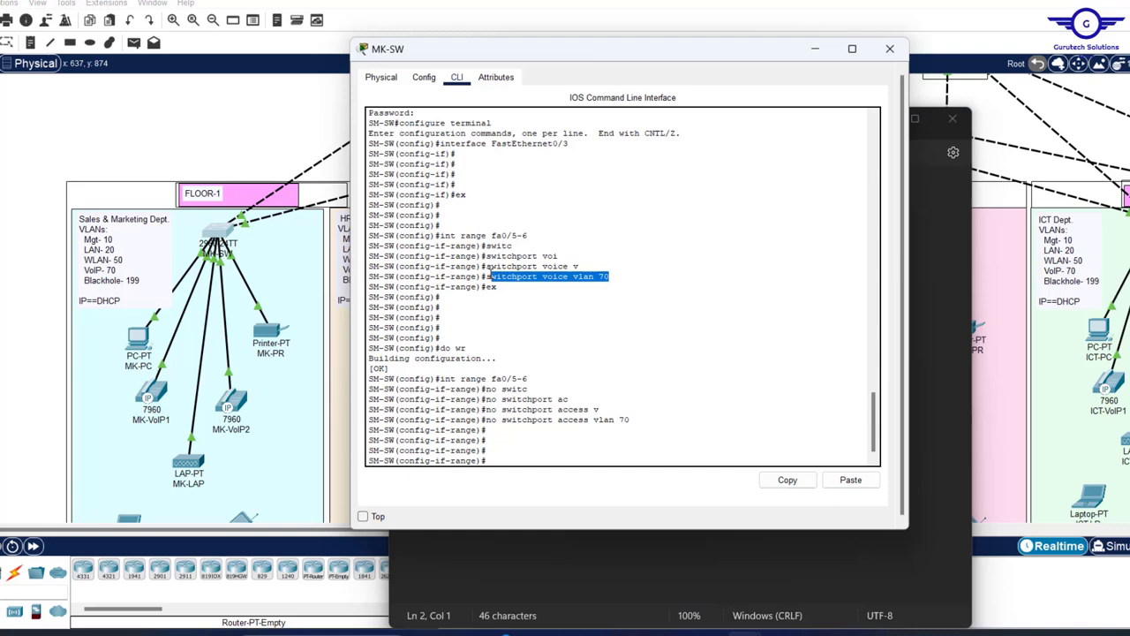
left_click(788, 480)
left_click(917, 328)
key("Return")
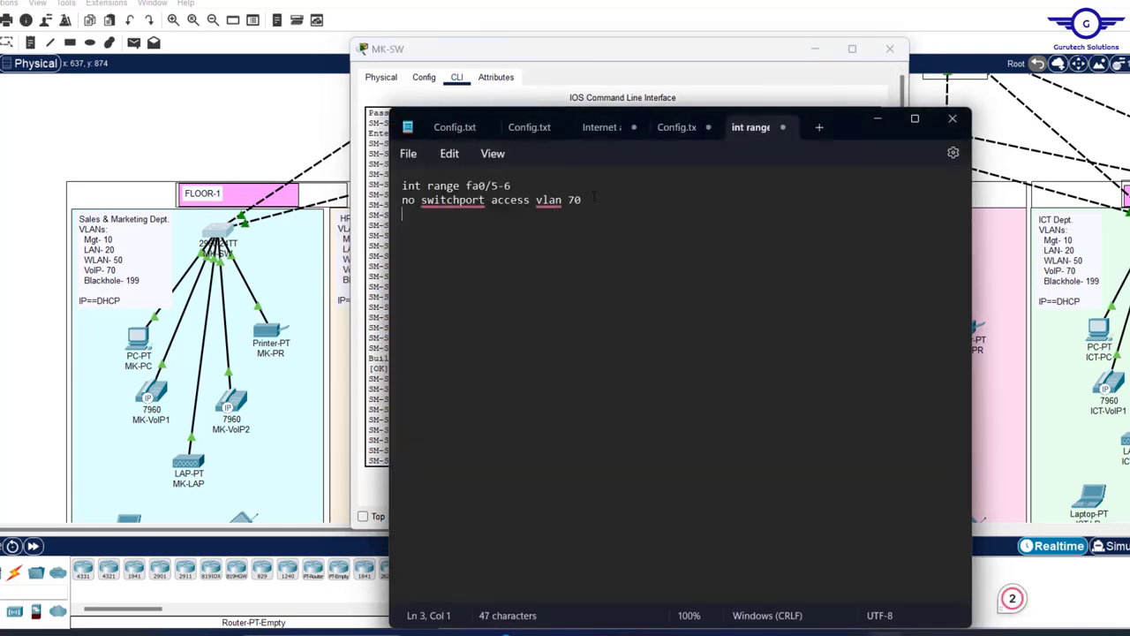
key("ctrl+v")
- Add exit and do wr lines to the script and select all of it
key("Return")
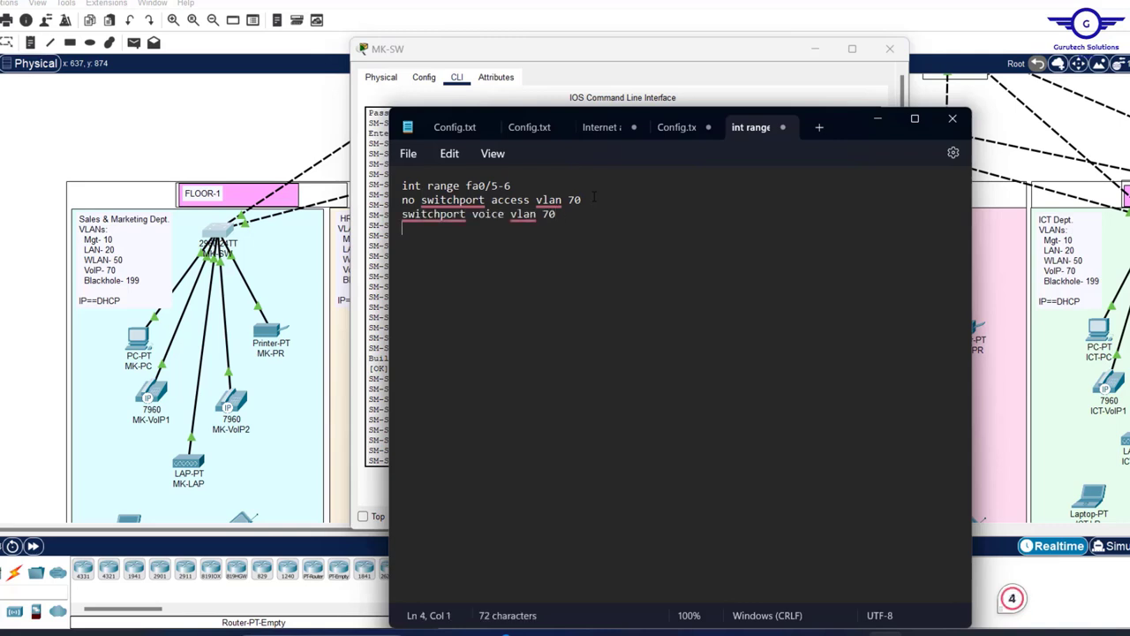
type("exit")
key("Return")
type("do wr")
key("Return")
key("Return")
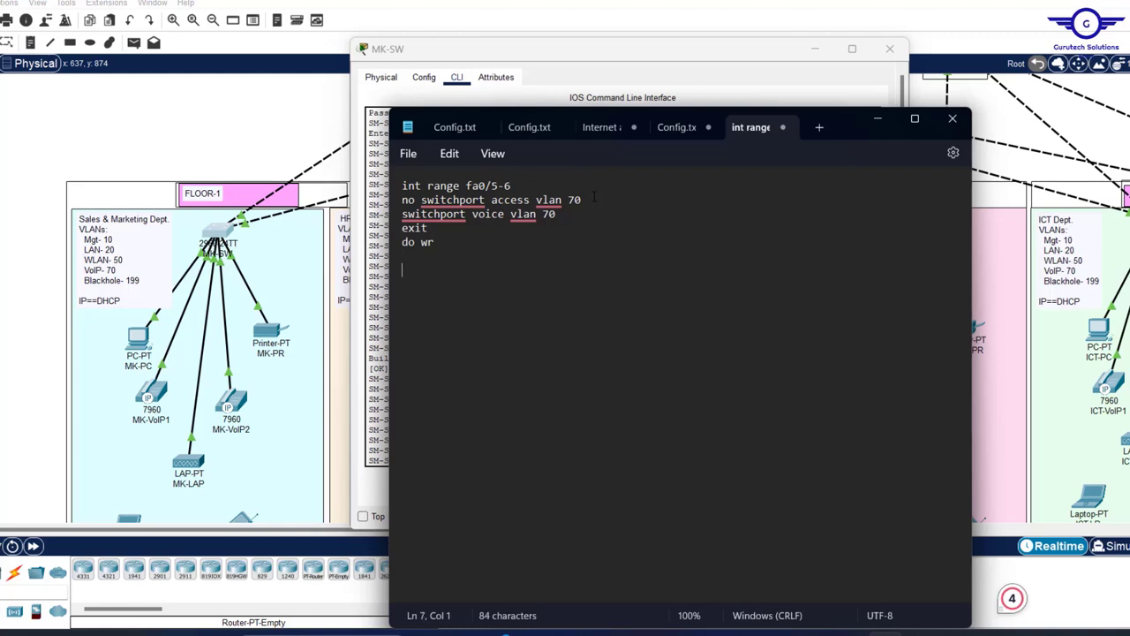
key("ctrl+a")
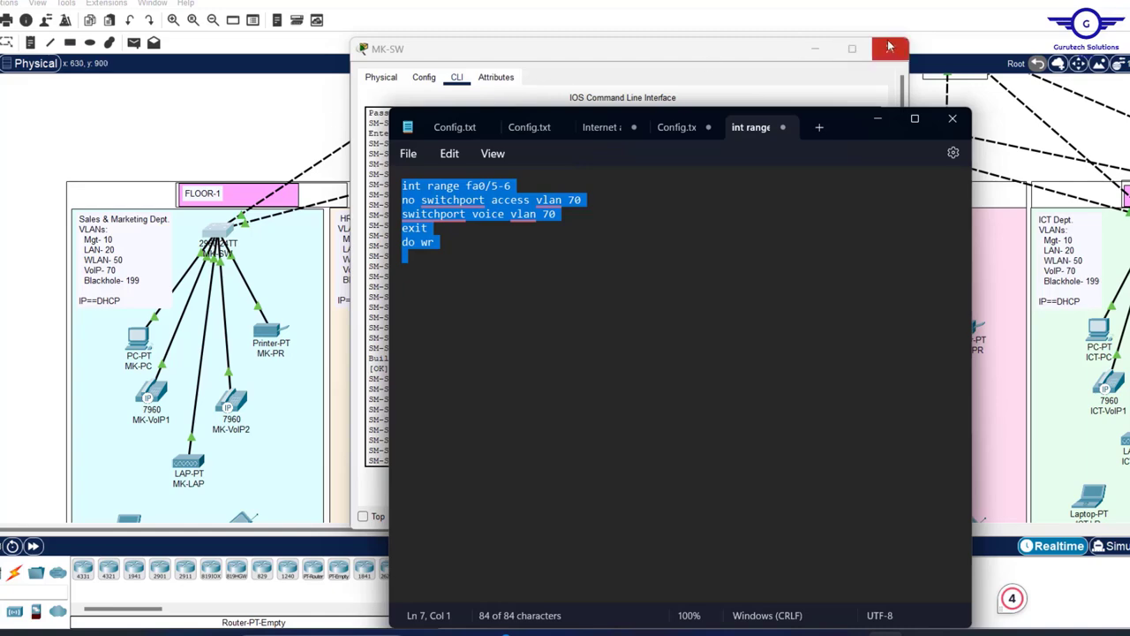
- Close the MK-SW console and paste the voice VLAN 70 script into the HR switch CLI
left_click(894, 48)
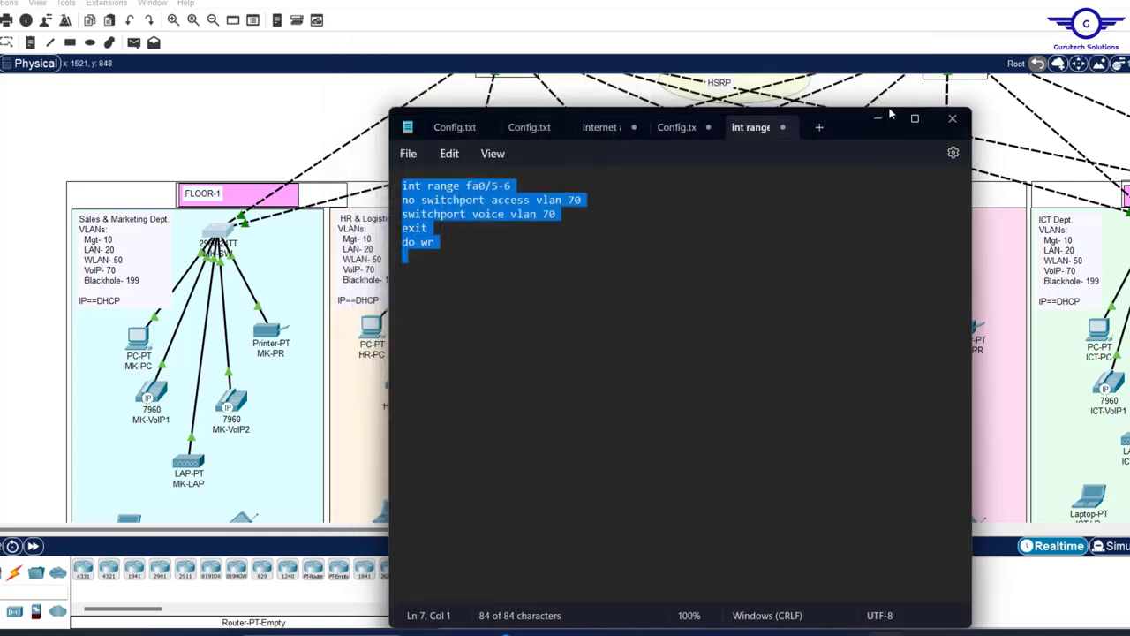
left_click(482, 225)
left_click(455, 237)
left_click(439, 100)
left_click(425, 223)
left_click(473, 102)
- Paste the voice VLAN 70 script into the Finance switch CLI
left_click(887, 582)
left_click(906, 72)
left_click(697, 250)
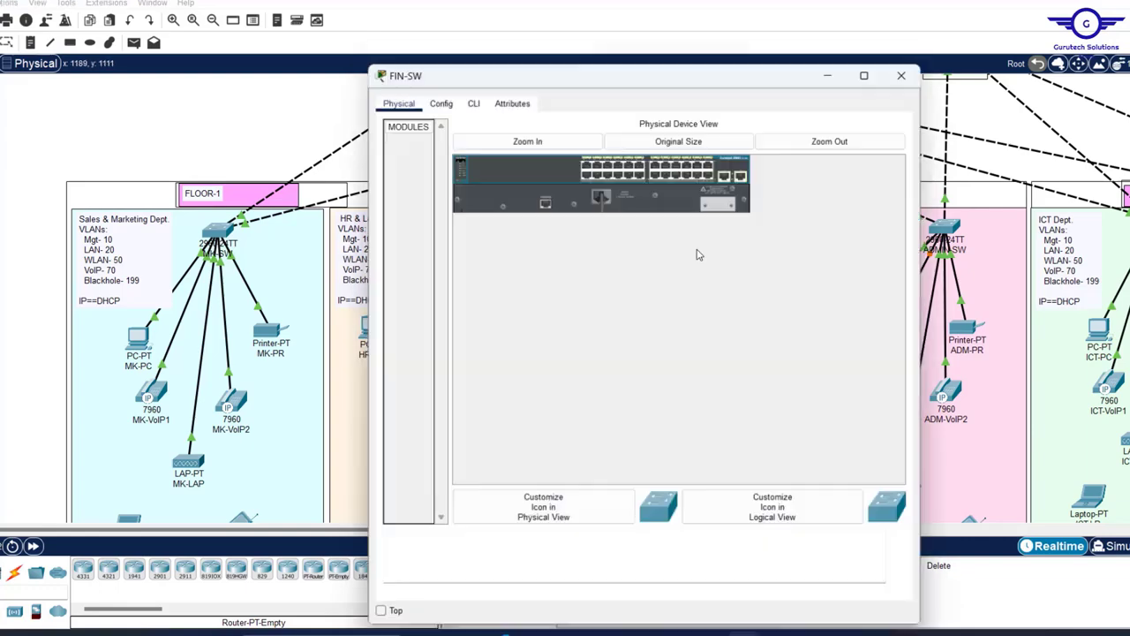
left_click(439, 101)
left_click(472, 101)
left_click(880, 578)
left_click(905, 72)
- Paste the voice VLAN 70 script into the Admin switch CLI
left_click(943, 235)
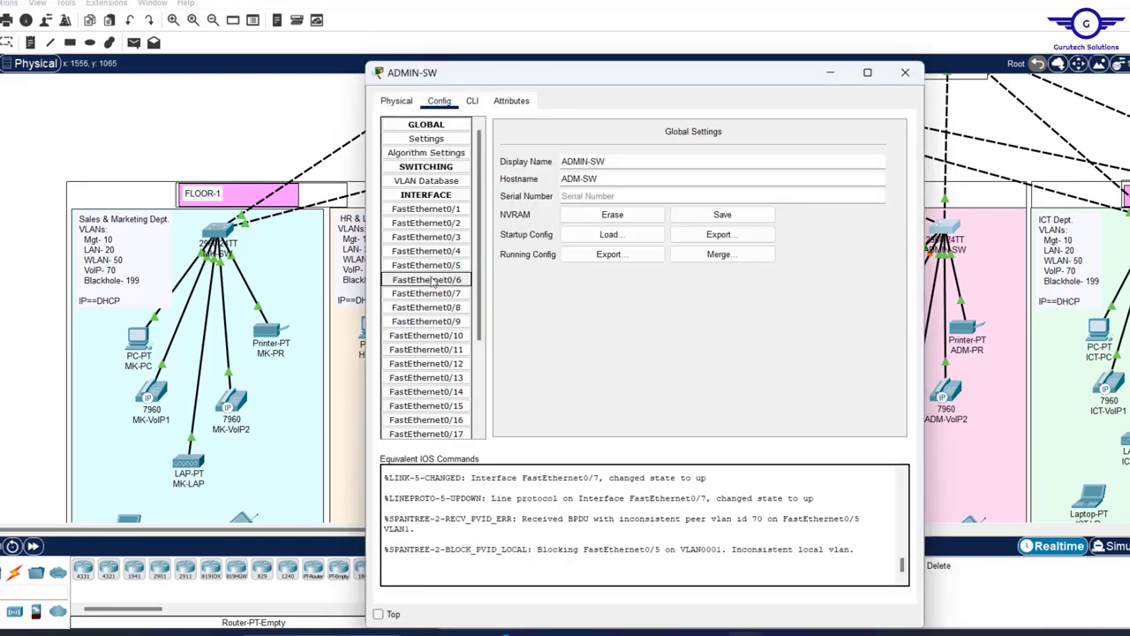
left_click(473, 100)
left_click(879, 578)
left_click(905, 72)
left_click_drag(485, 530, 539, 529)
- On the ICT switch, exit to global config and paste the voice VLAN 70 script
left_click(1041, 228)
left_click(439, 100)
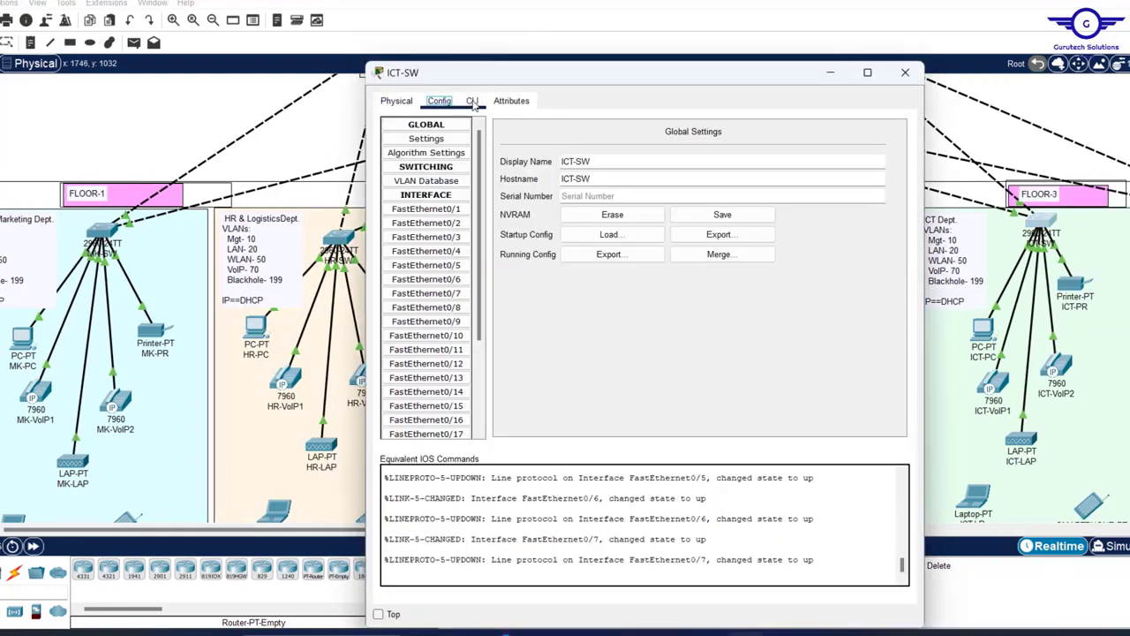
left_click(427, 237)
left_click(473, 101)
type("ex")
key("Return")
key("Return")
key("Return")
left_click(879, 578)
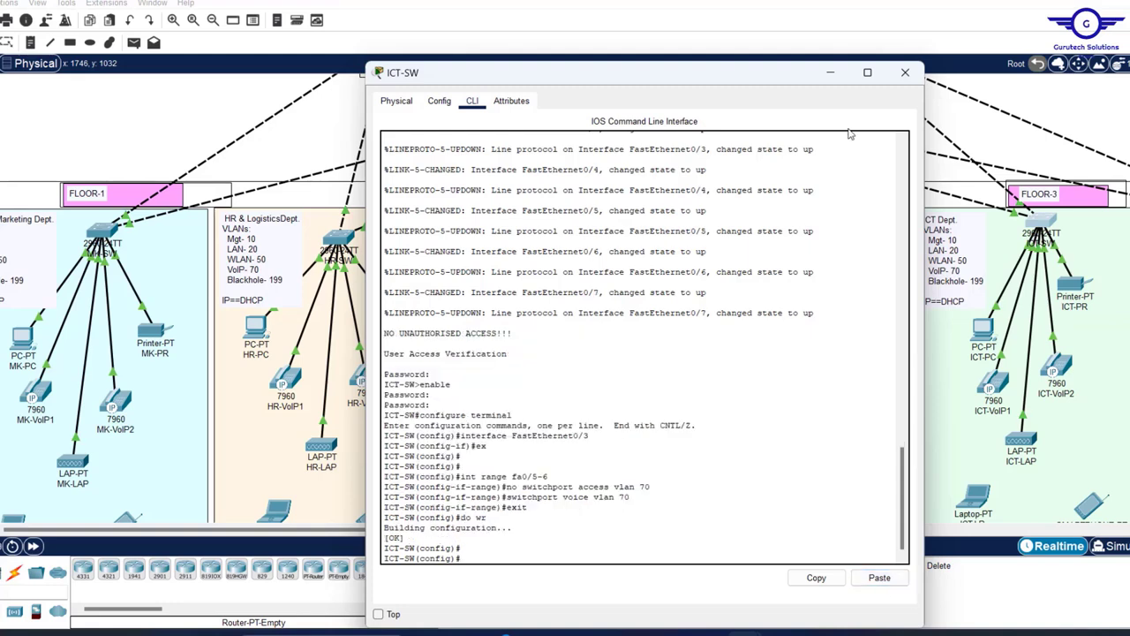
left_click(906, 73)
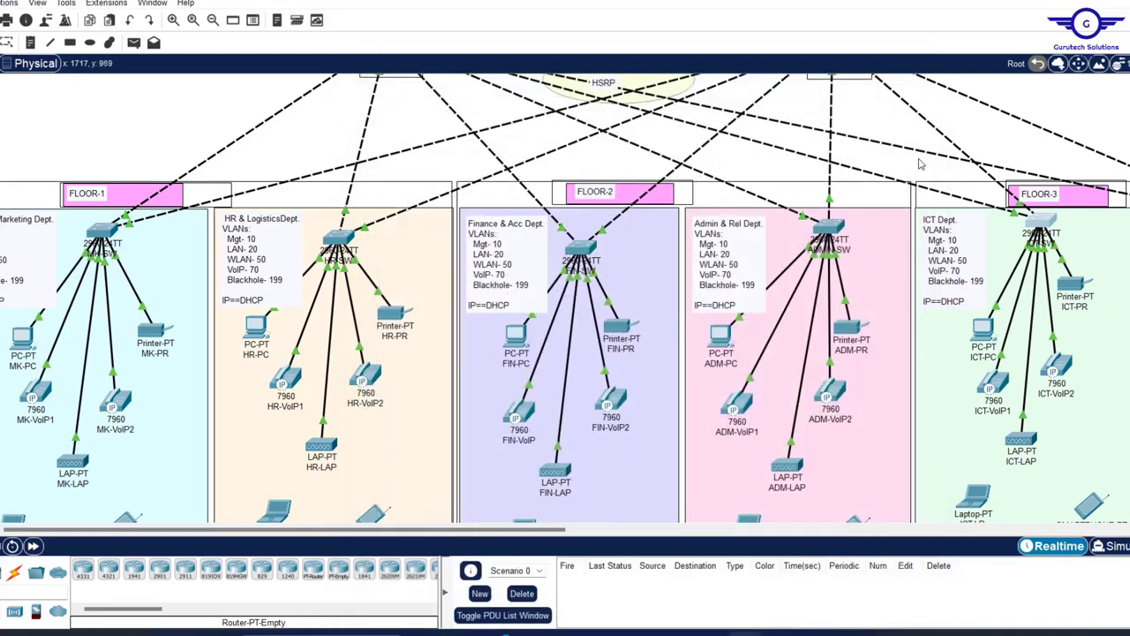
scroll(917, 172, "right", 3)
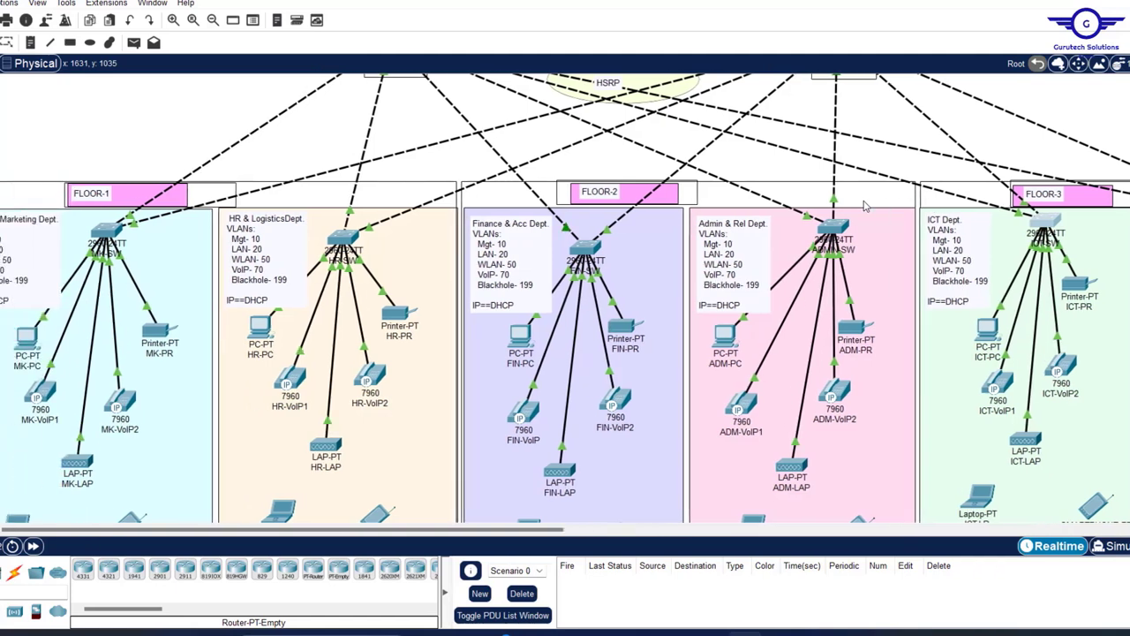
scroll(866, 205, "right", 3)
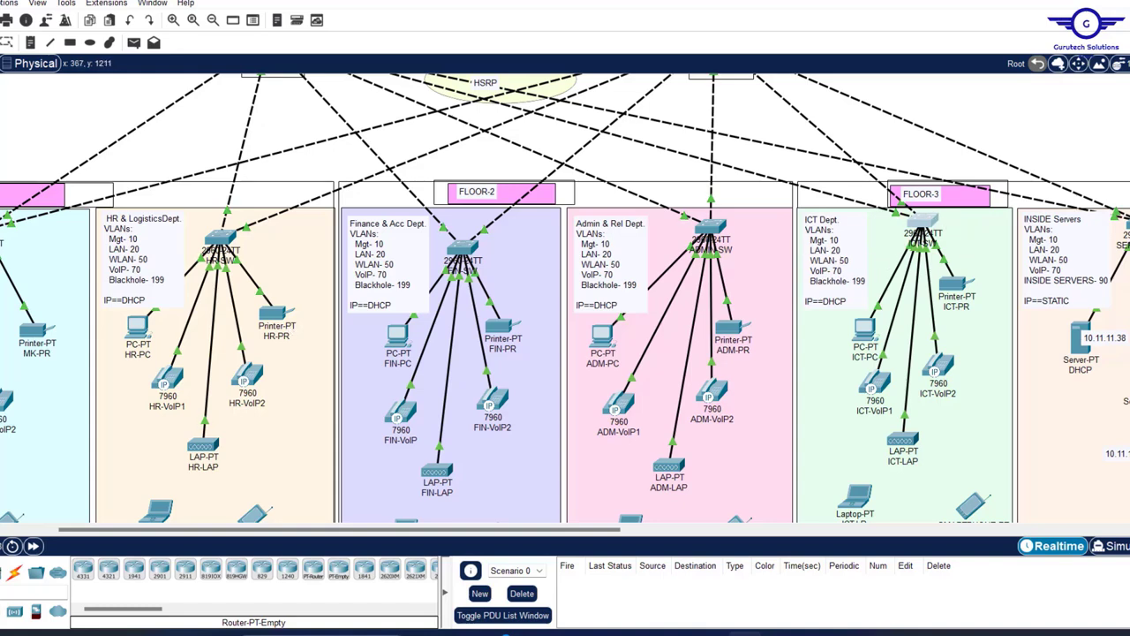
scroll(843, 258, "right", 5)
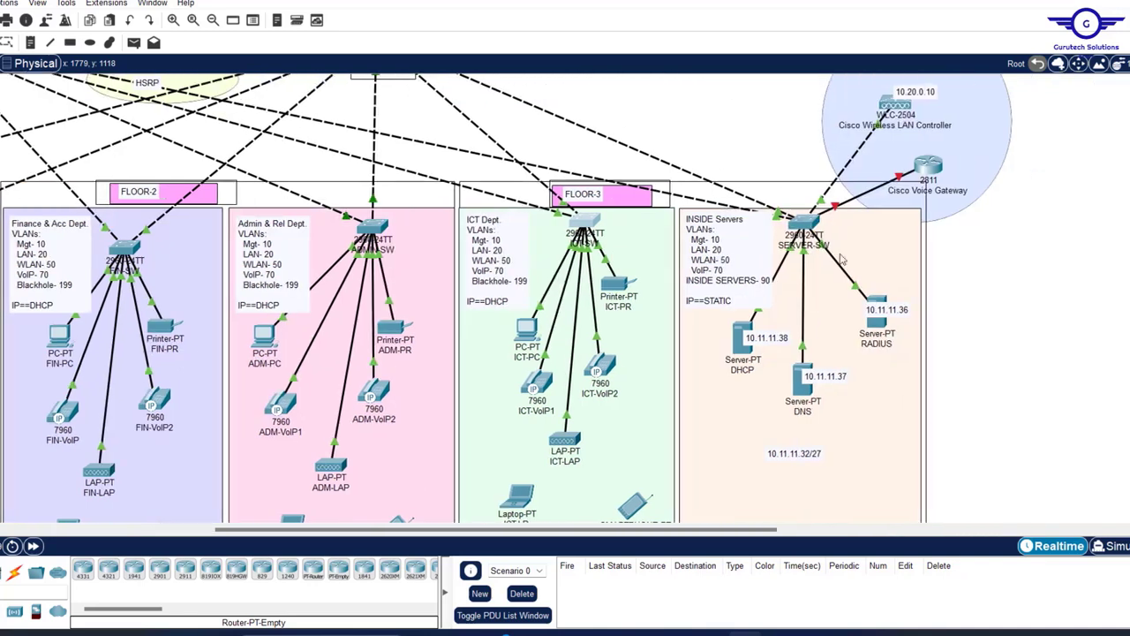
scroll(843, 257, "left", 4)
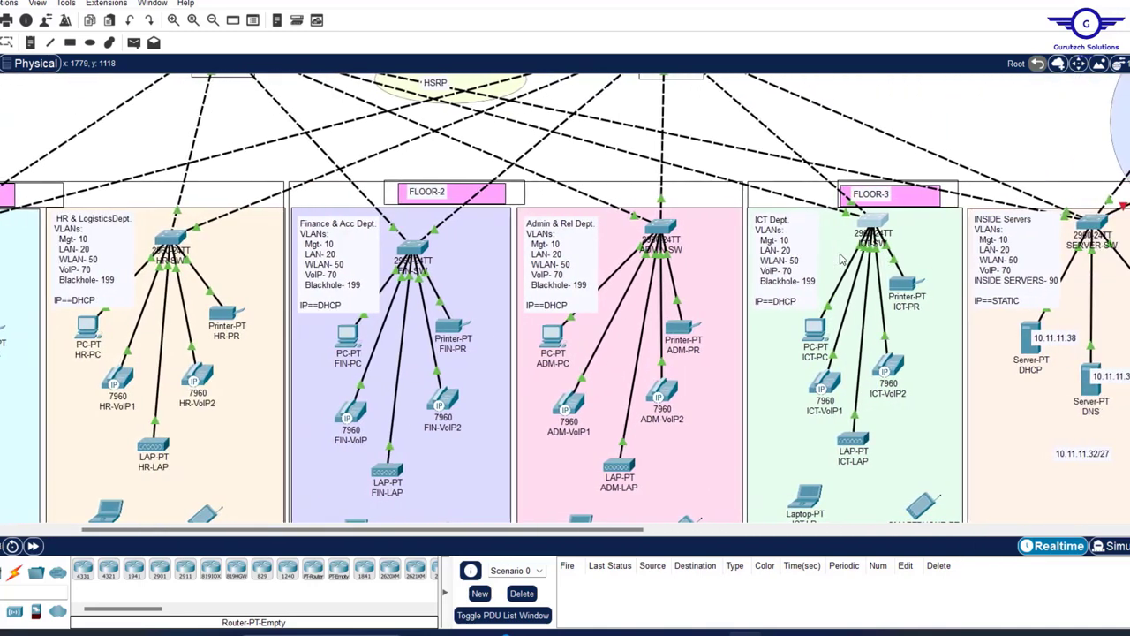
scroll(844, 258, "left", 3)
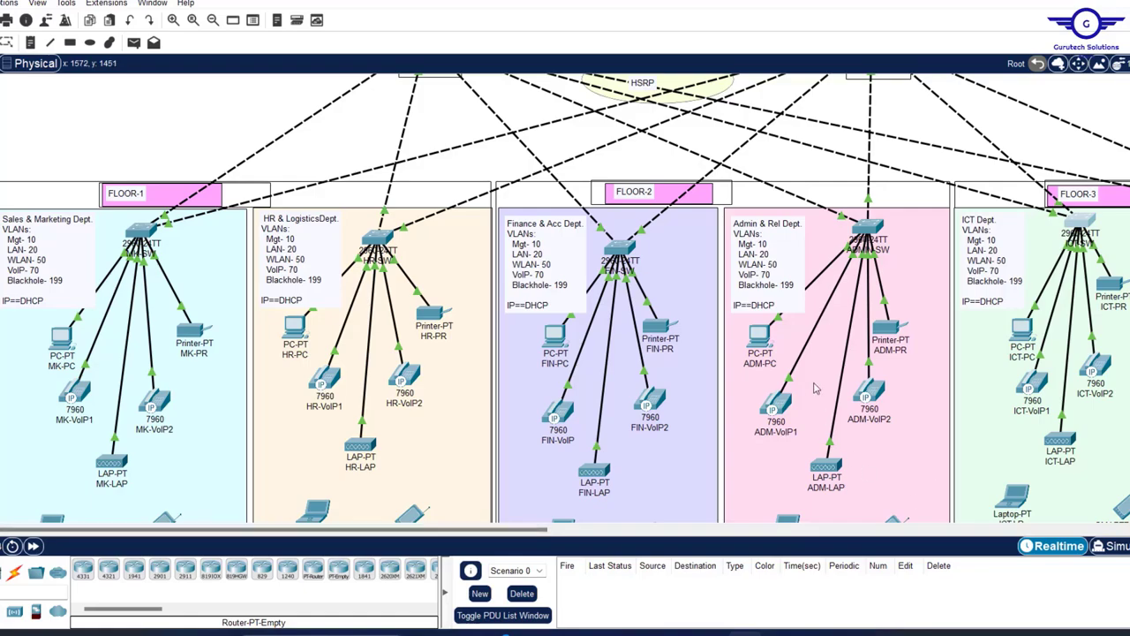
scroll(831, 265, "up", 5)
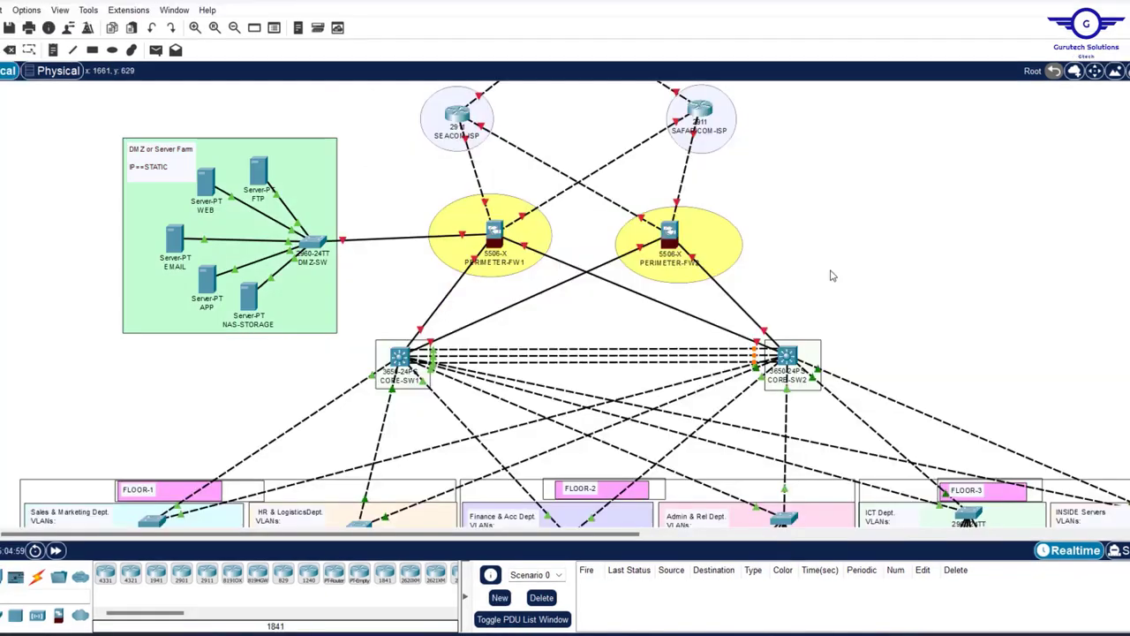
scroll(830, 277, "down", 3)
scroll(832, 276, "up", 4)
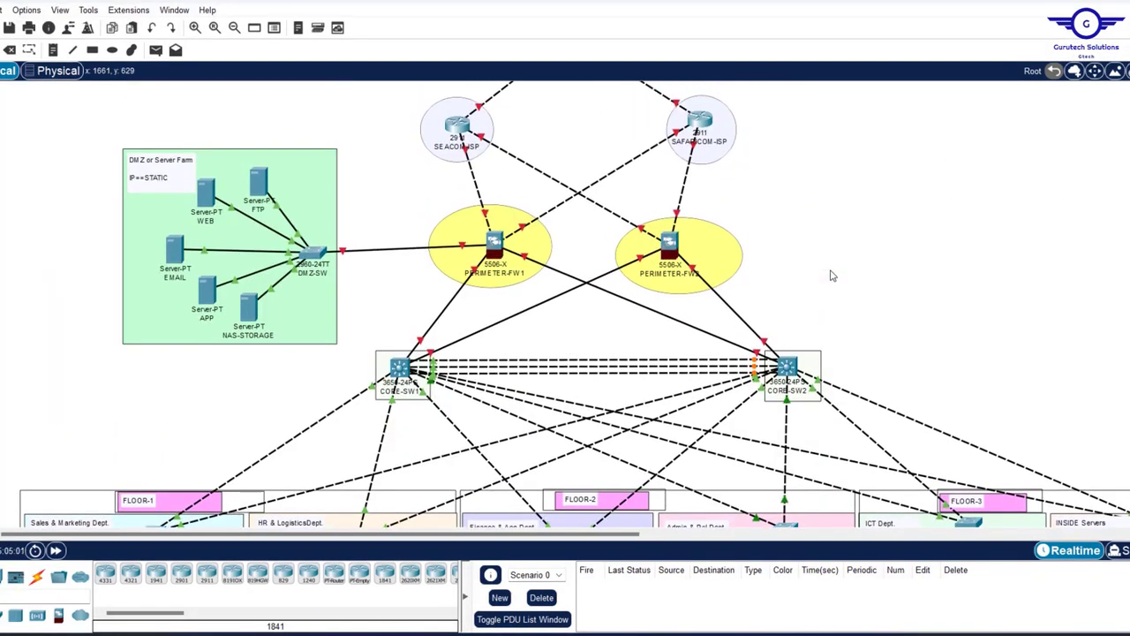
mouse_move(869, 631)
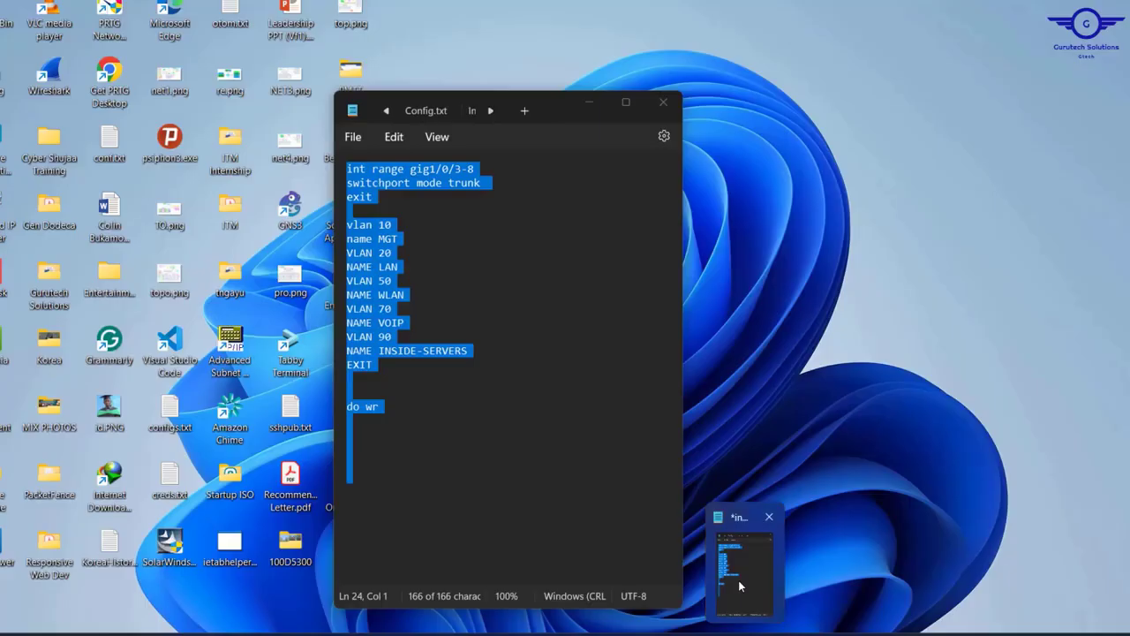
left_click(746, 565)
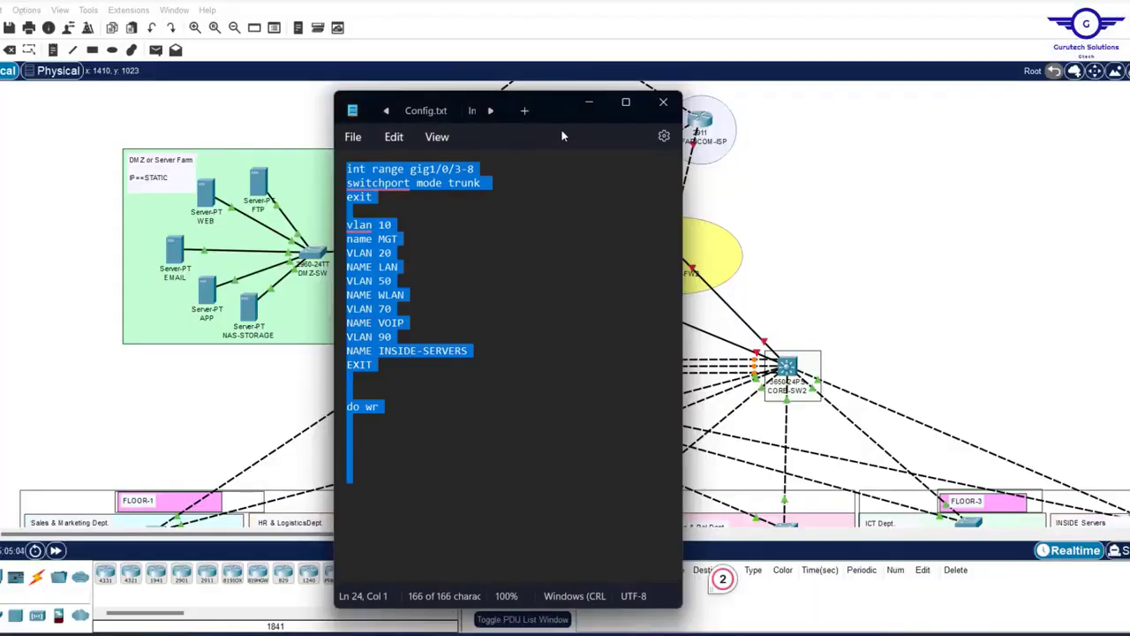
left_click(384, 114)
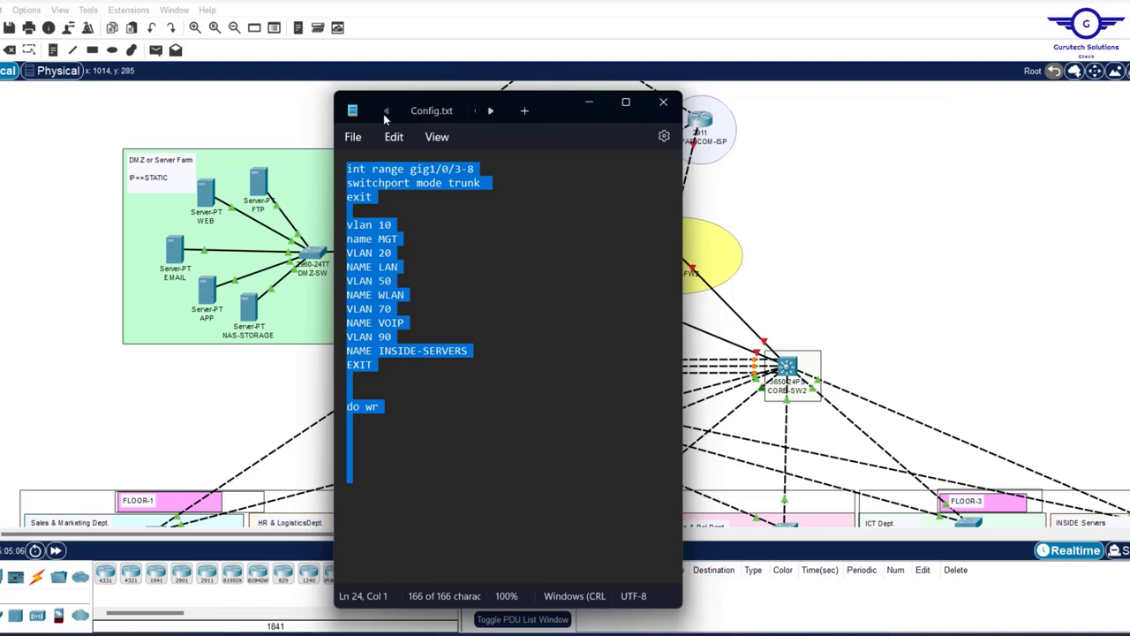
left_click(422, 114)
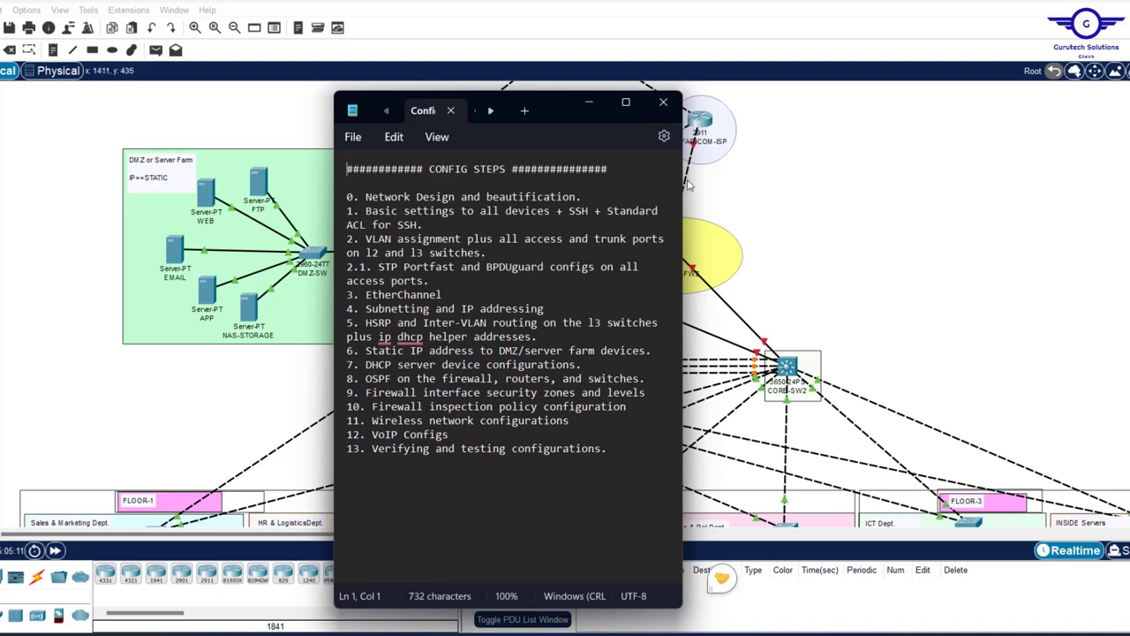
double_click(721, 577)
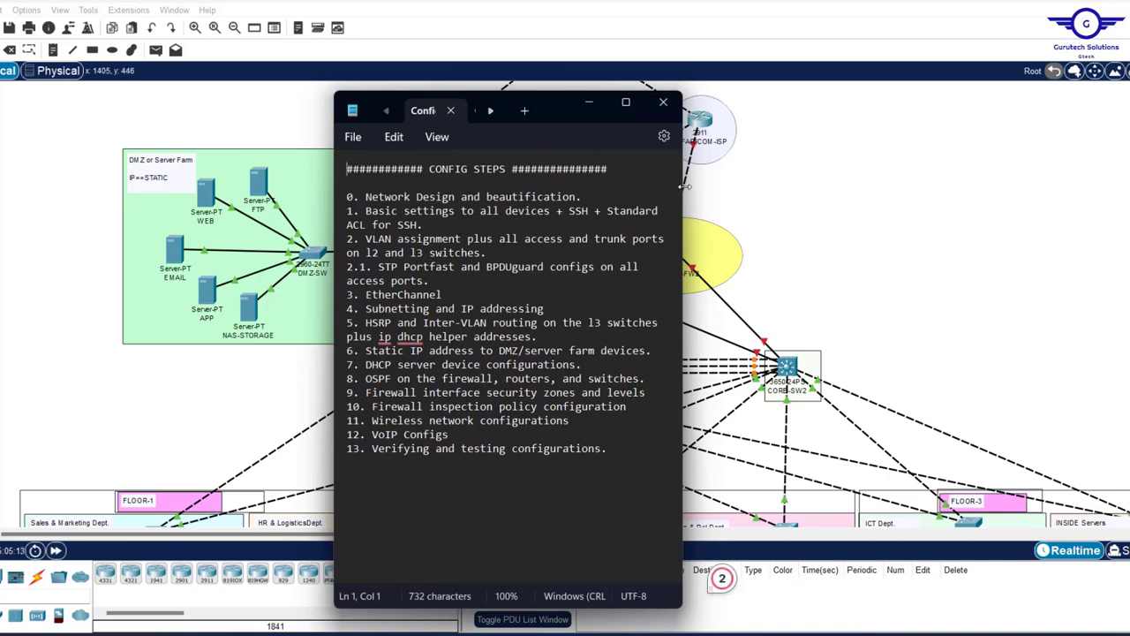
left_click_drag(683, 186, 954, 233)
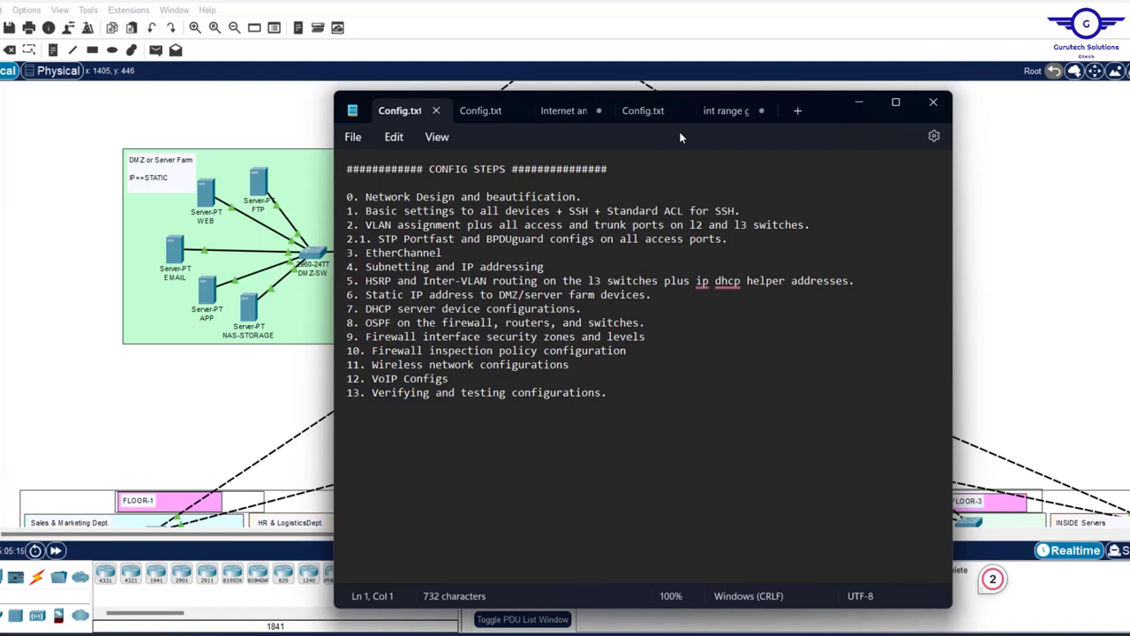
left_click(643, 110)
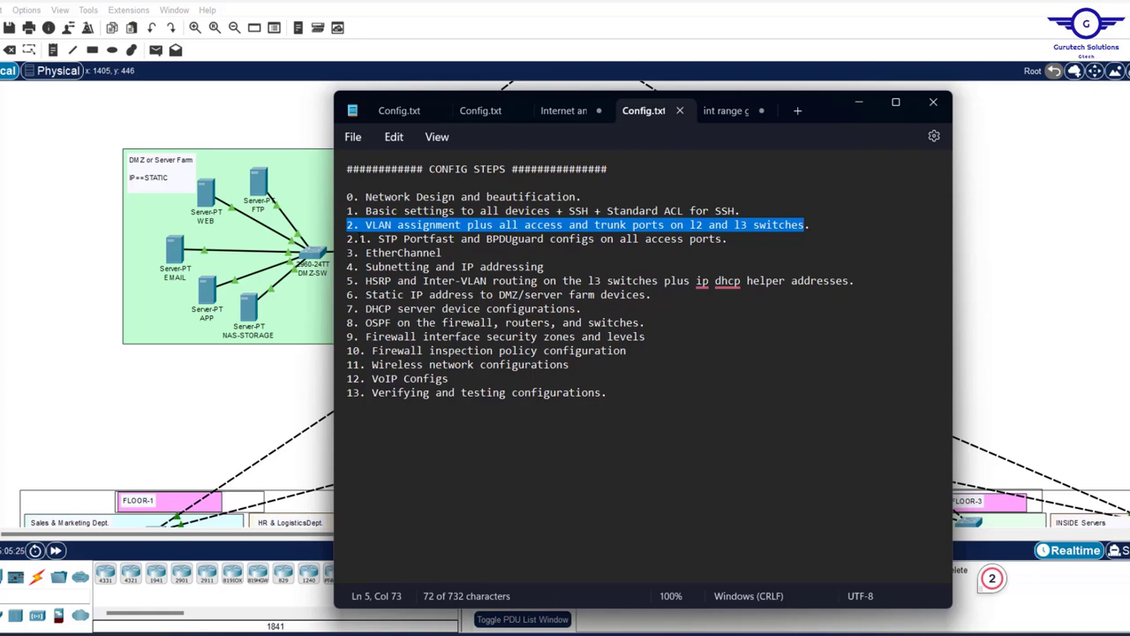
left_click_drag(359, 239, 745, 239)
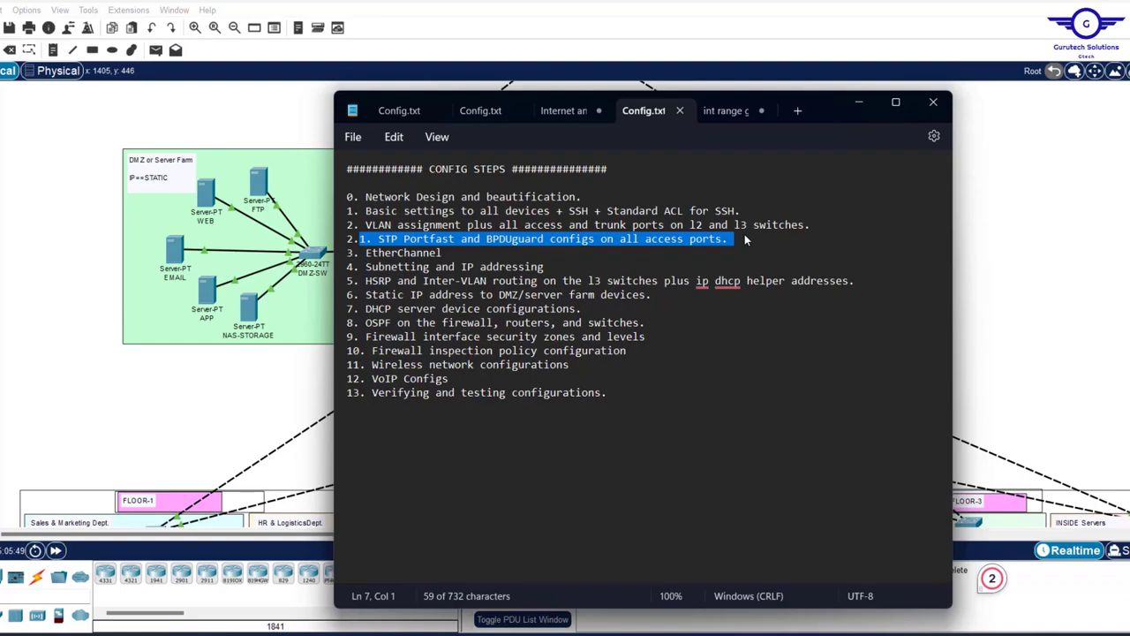
left_click(1045, 261)
scroll(1045, 263, "down", 5)
scroll(1045, 263, "right", 3)
scroll(1045, 261, "left", 3)
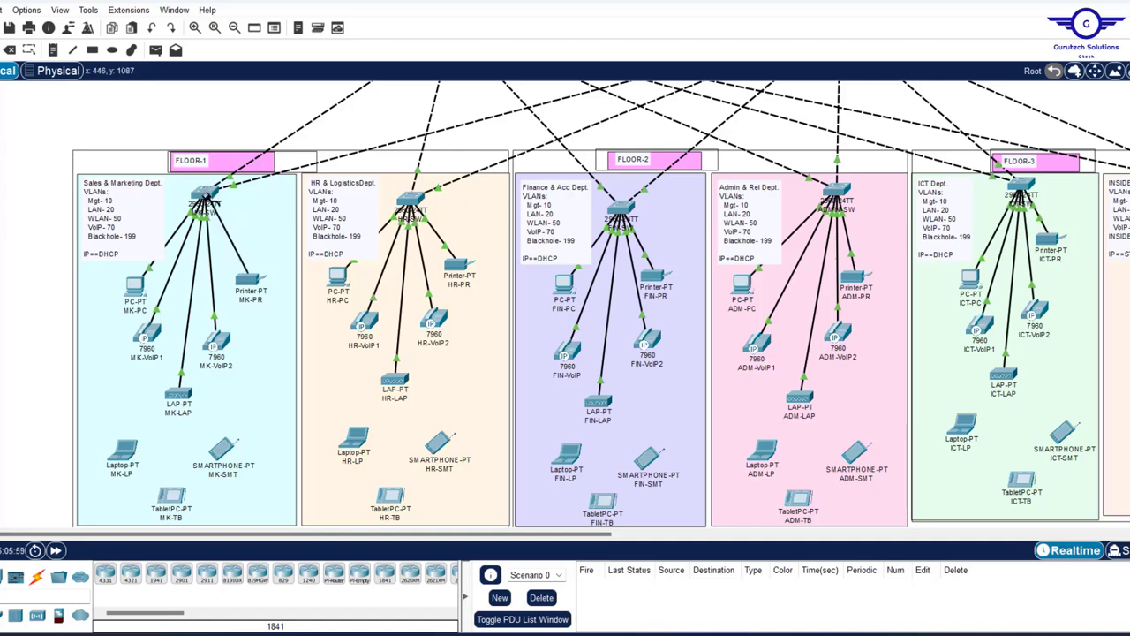
- Connect the cable to FastEthernet0/4 on the Sales & Marketing switch
left_click(207, 195)
left_click(289, 224)
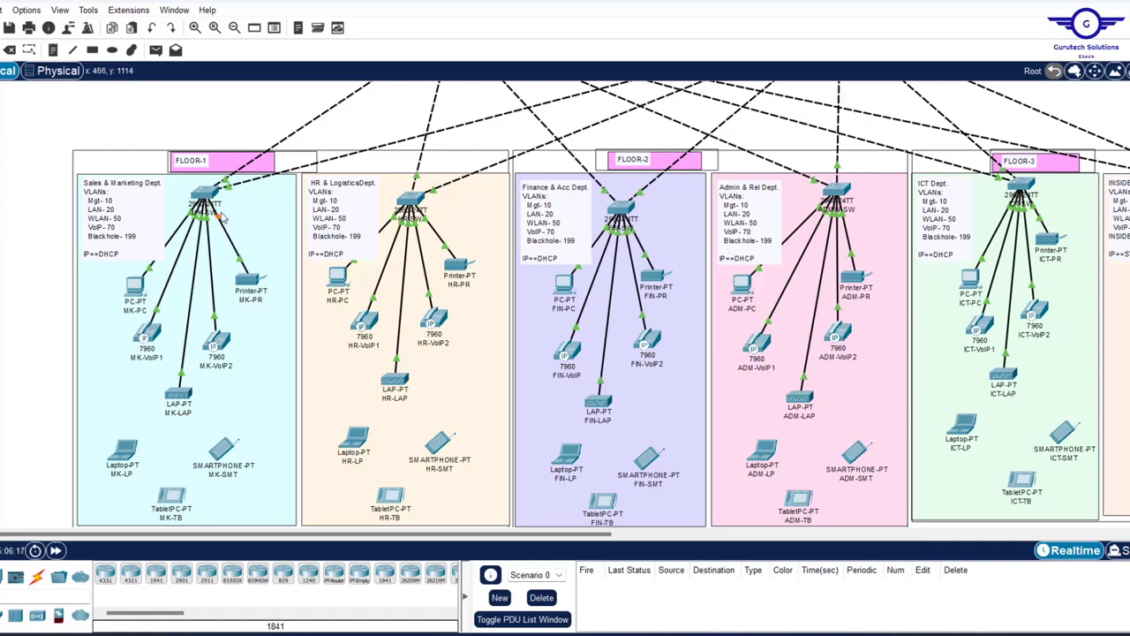
mouse_move(205, 196)
- Scroll around the floor topology to inspect the switch connections
scroll(456, 179, "up", 5)
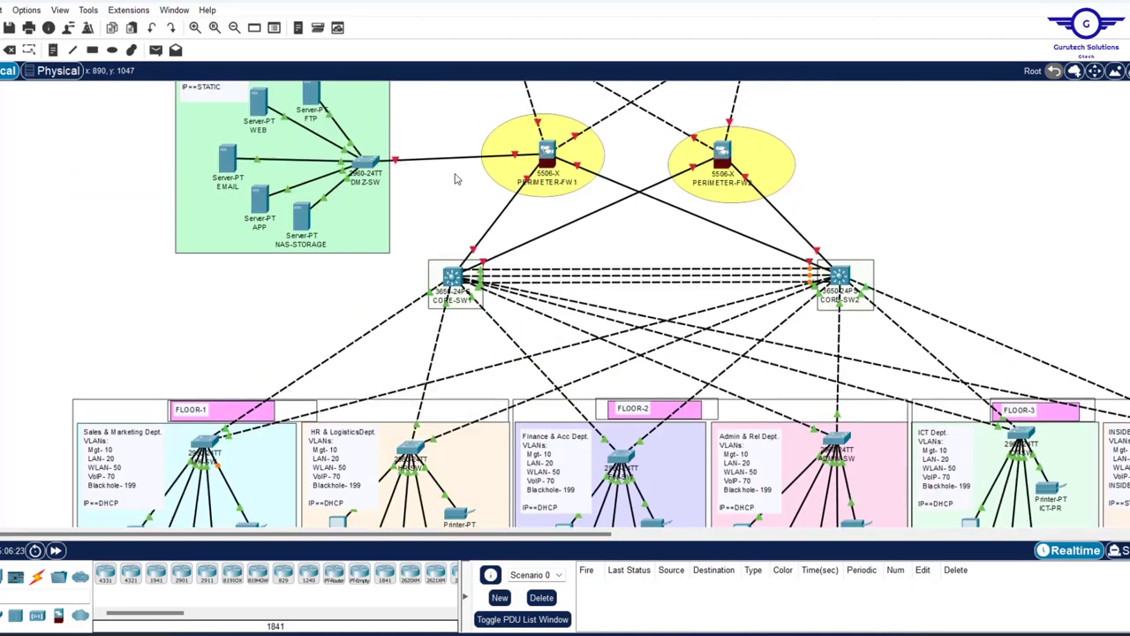
scroll(456, 179, "down", 2)
scroll(456, 179, "down", 3)
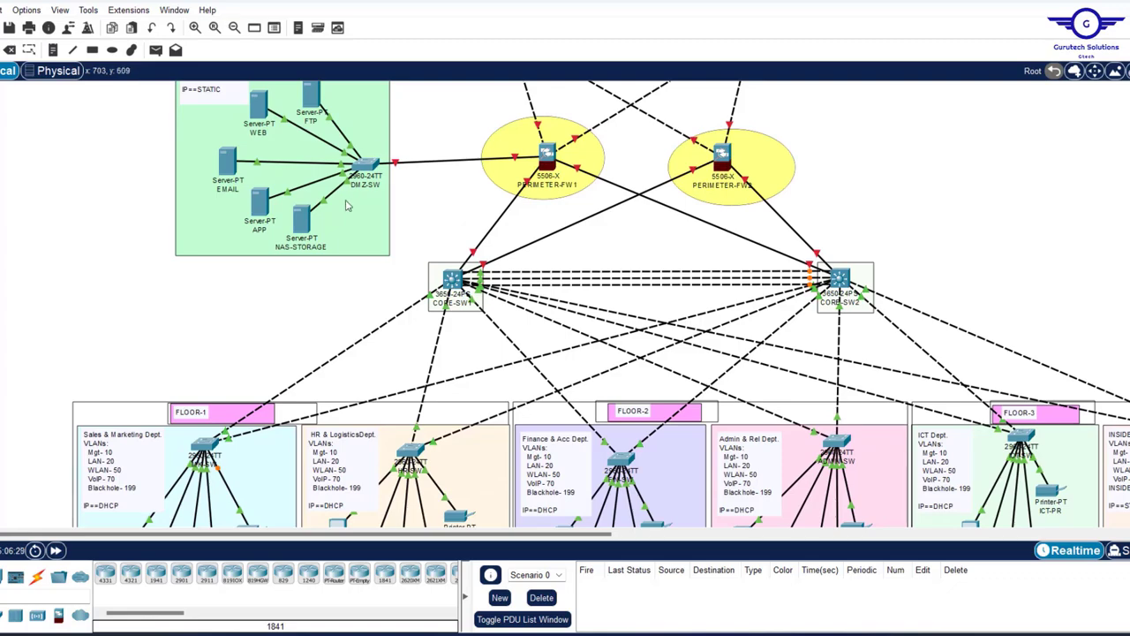
scroll(405, 271, "down", 5)
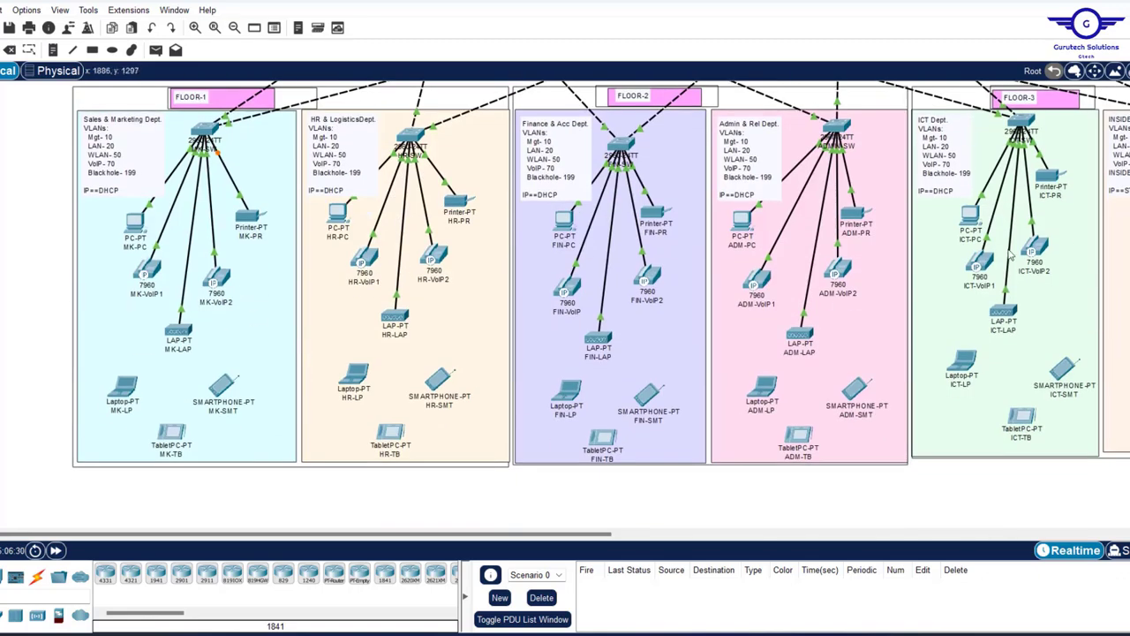
scroll(1011, 255, "right", 8)
scroll(1011, 255, "up", 3)
scroll(1011, 254, "left", 6)
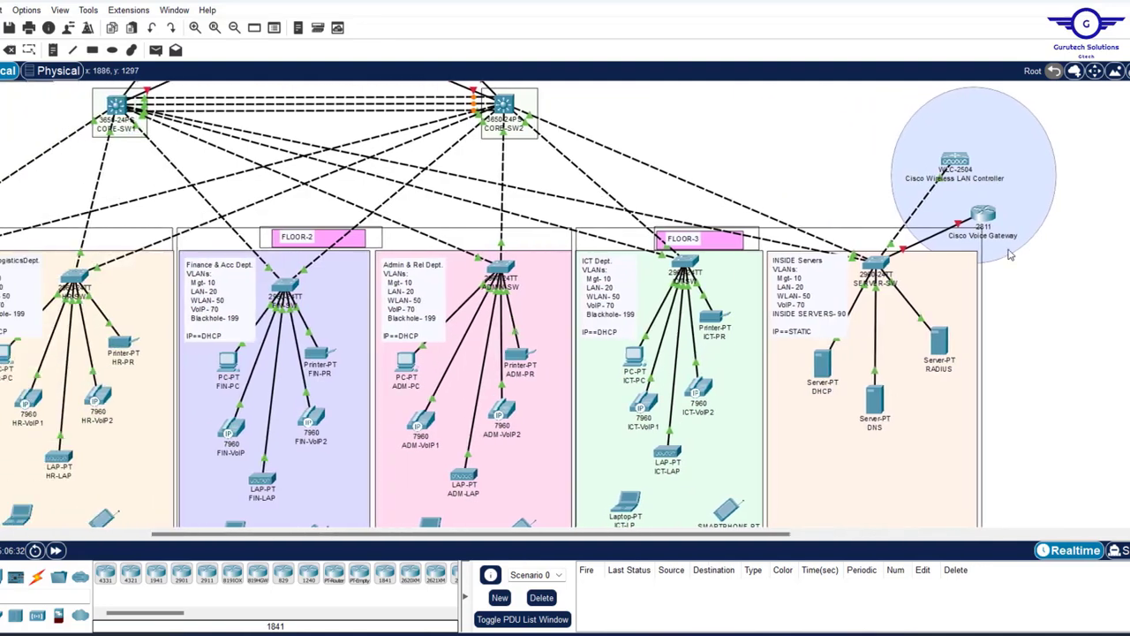
scroll(731, 301, "left", 6)
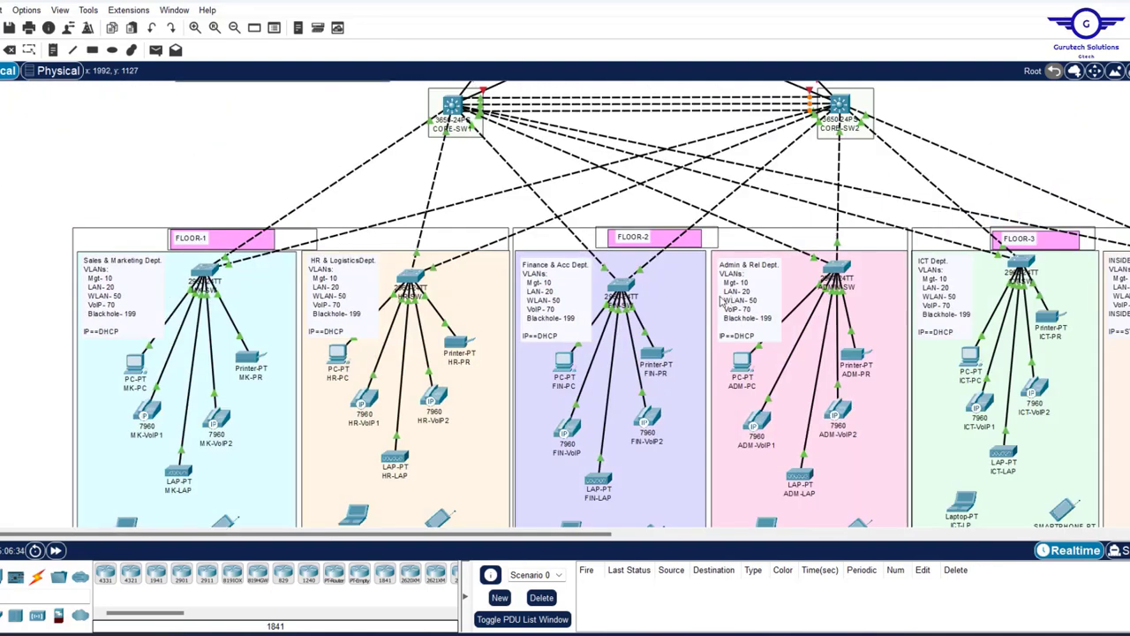
scroll(809, 270, "right", 13)
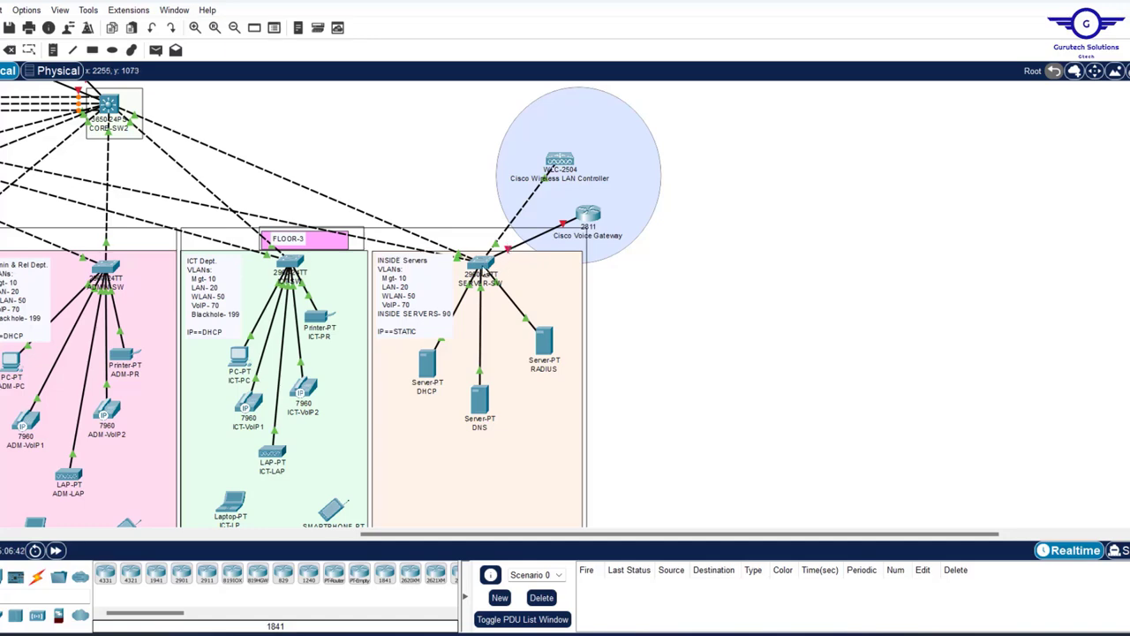
mouse_move(484, 272)
scroll(684, 270, "left", 3)
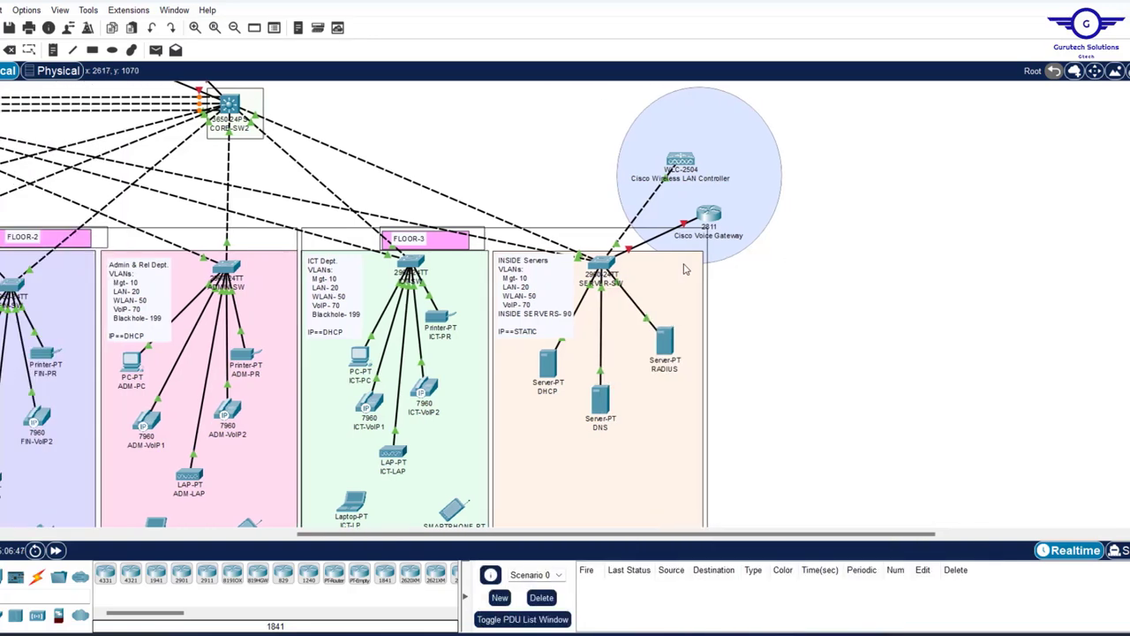
- Open SERVER-SW's CLI and use ex to return to the global configuration prompt
left_click(600, 264)
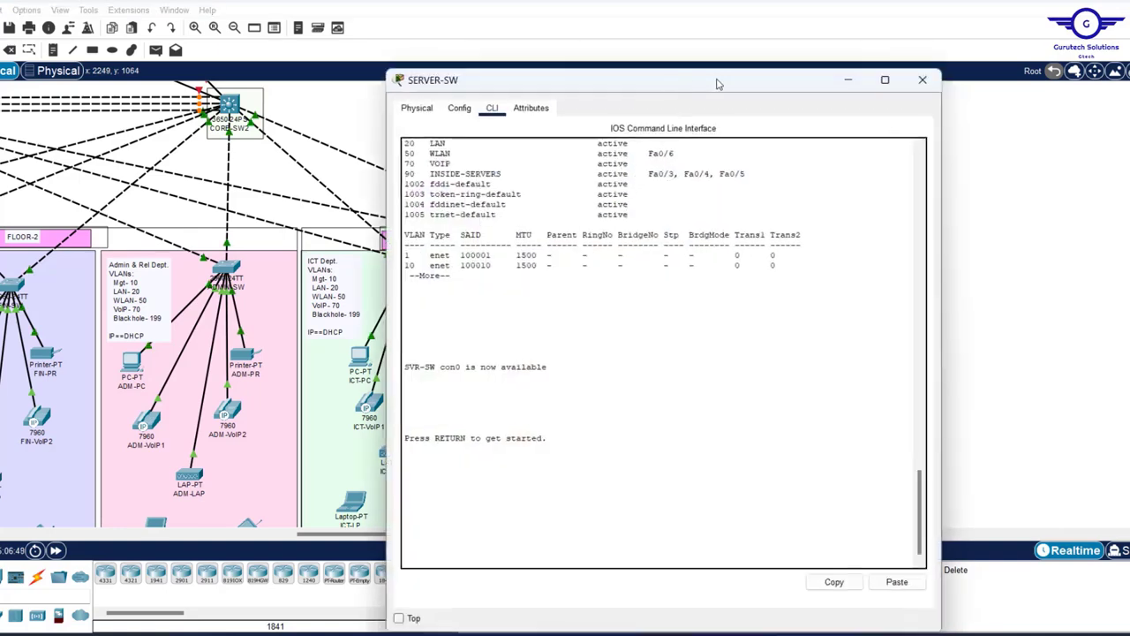
left_click(983, 177)
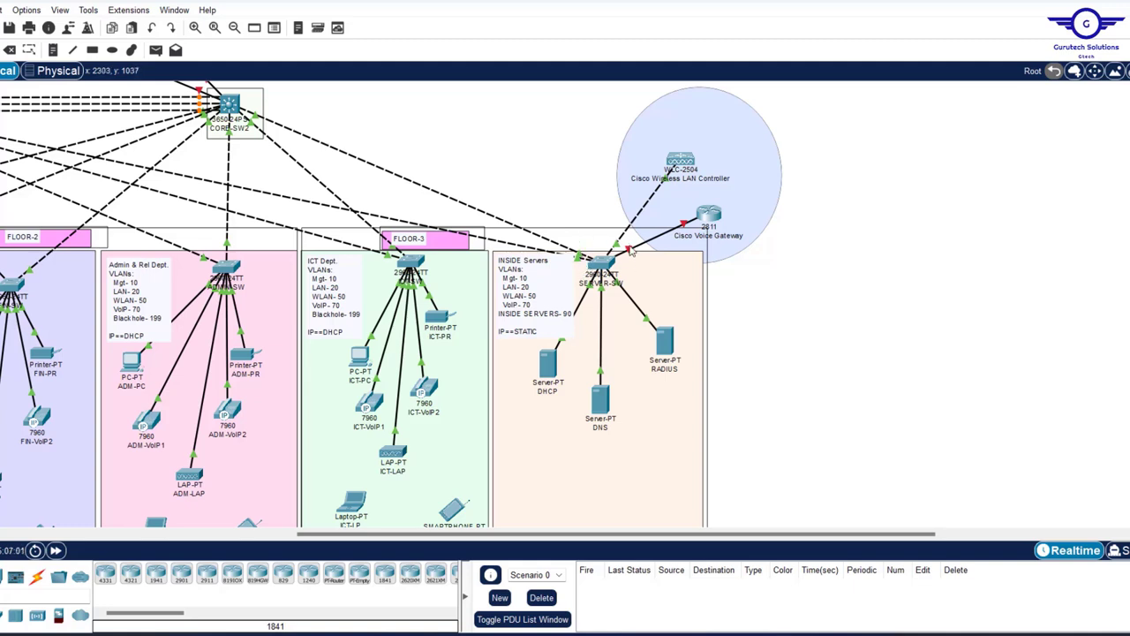
mouse_move(631, 252)
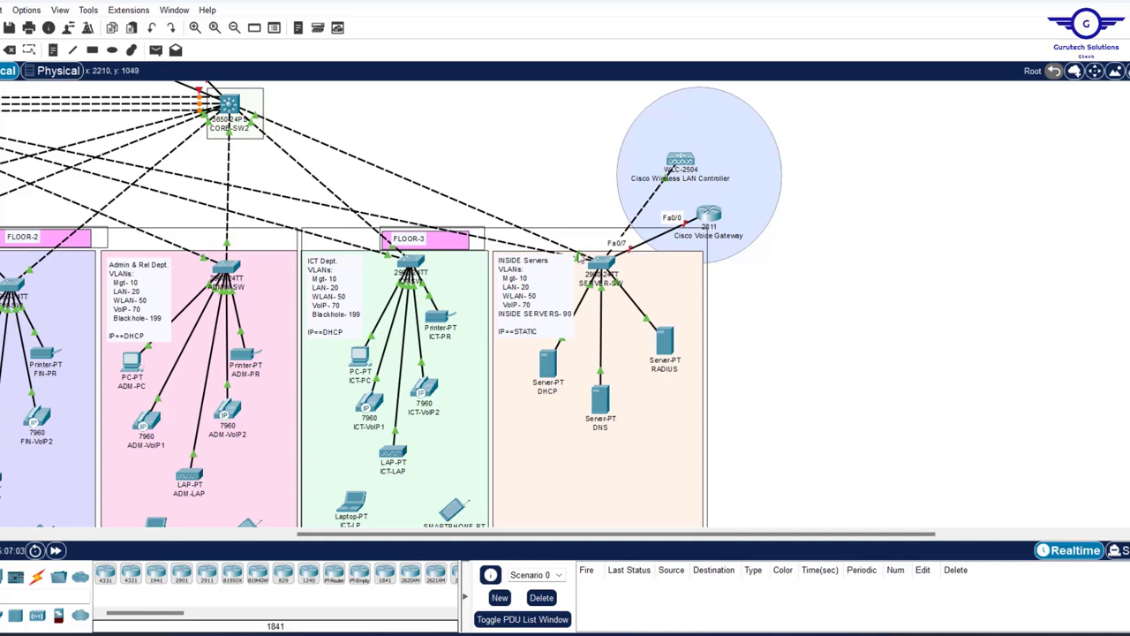
mouse_move(582, 257)
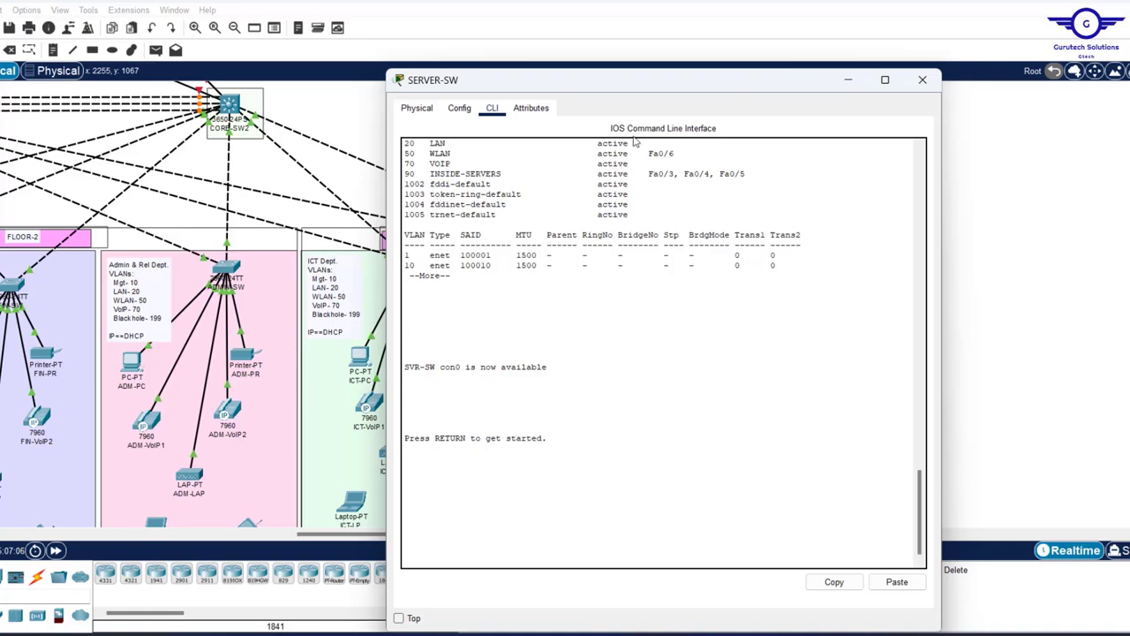
left_click(460, 110)
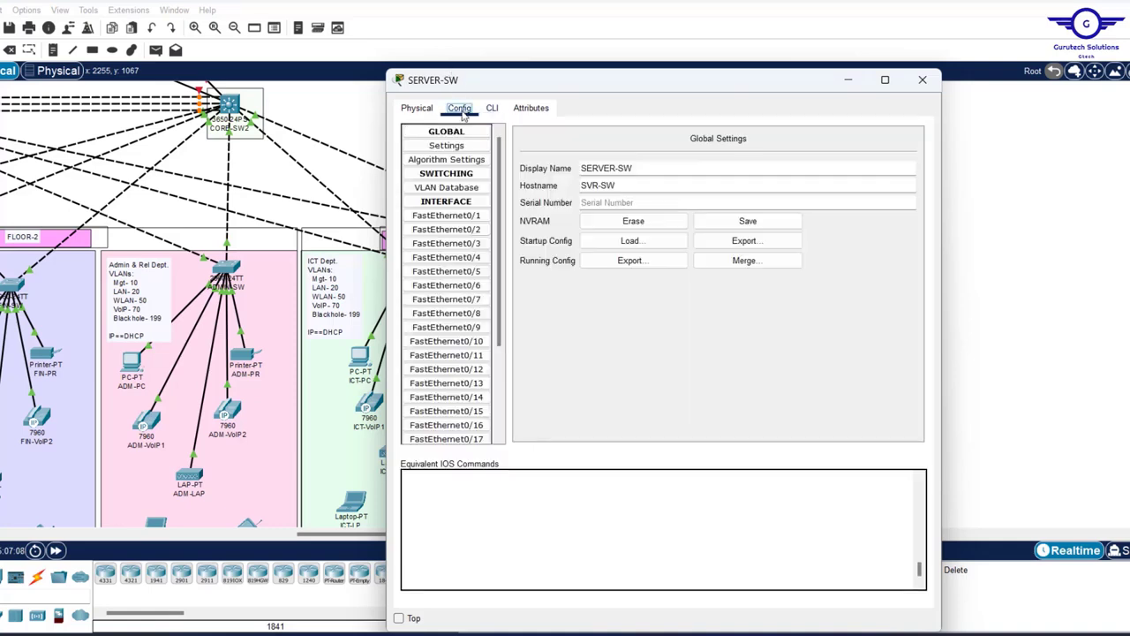
left_click(450, 257)
left_click(491, 111)
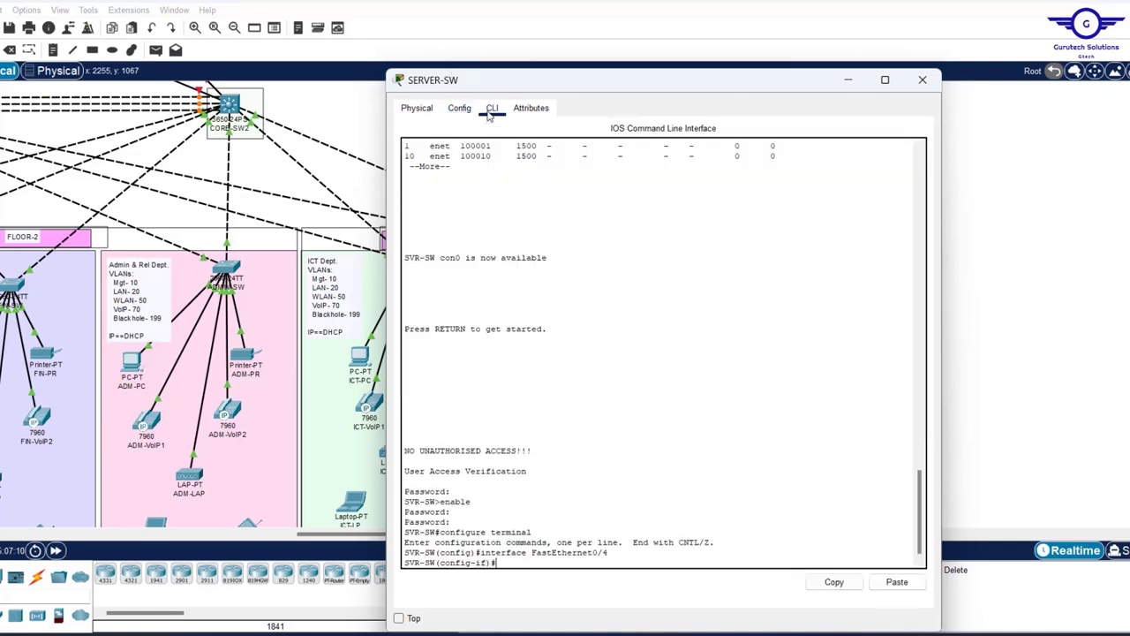
type("ex")
key("Return")
key("Return")
key("Return")
key("Return")
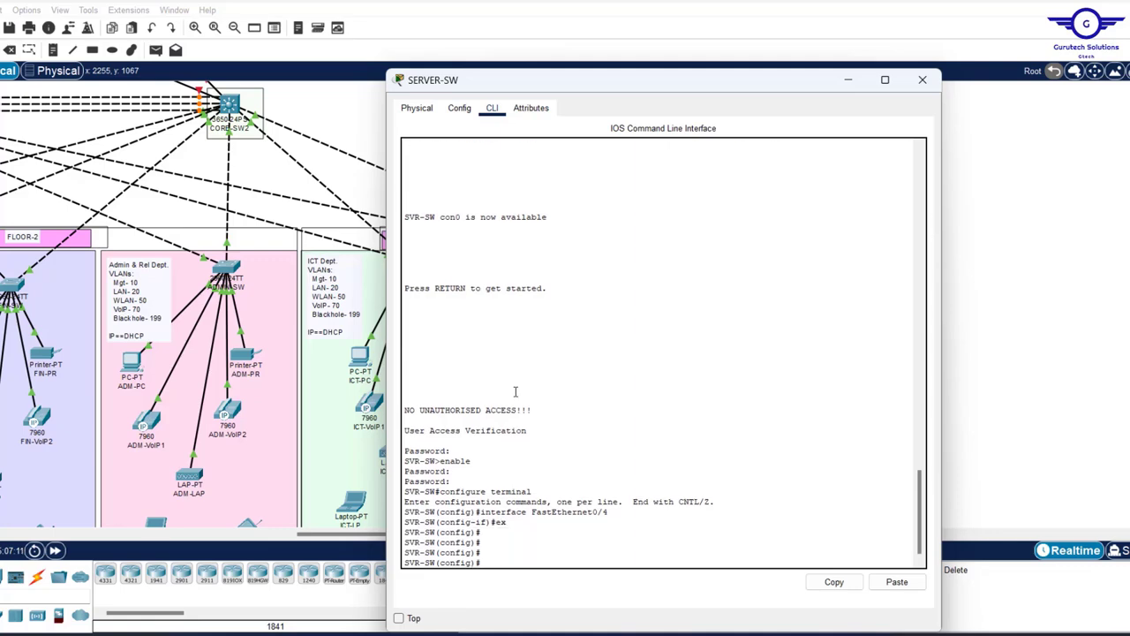
- On SERVER-SW, enter the interface range fa0/3-6, fa0/8-24
left_click_drag(666, 82, 327, 27)
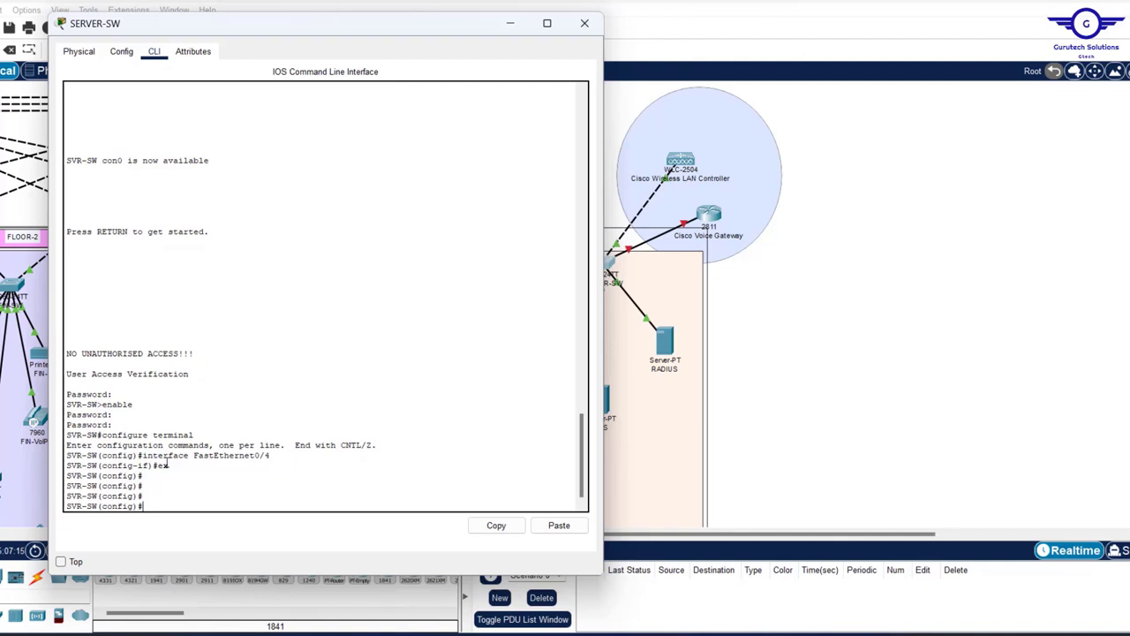
type("int range")
type("-6,")
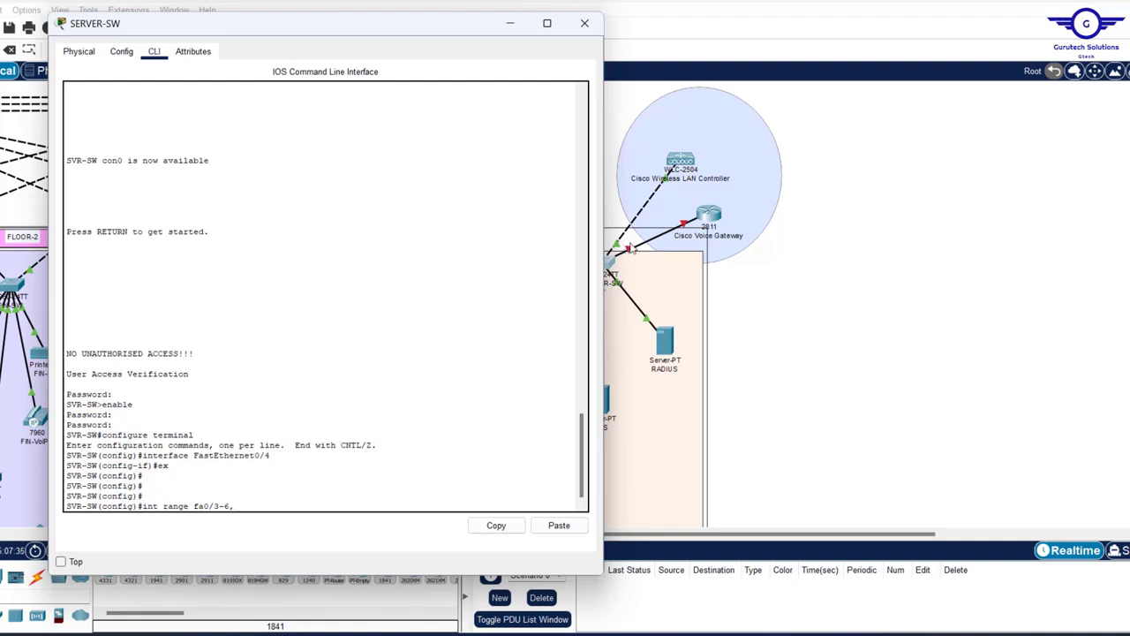
type("fa0/8-24")
key("Return")
key("Return")
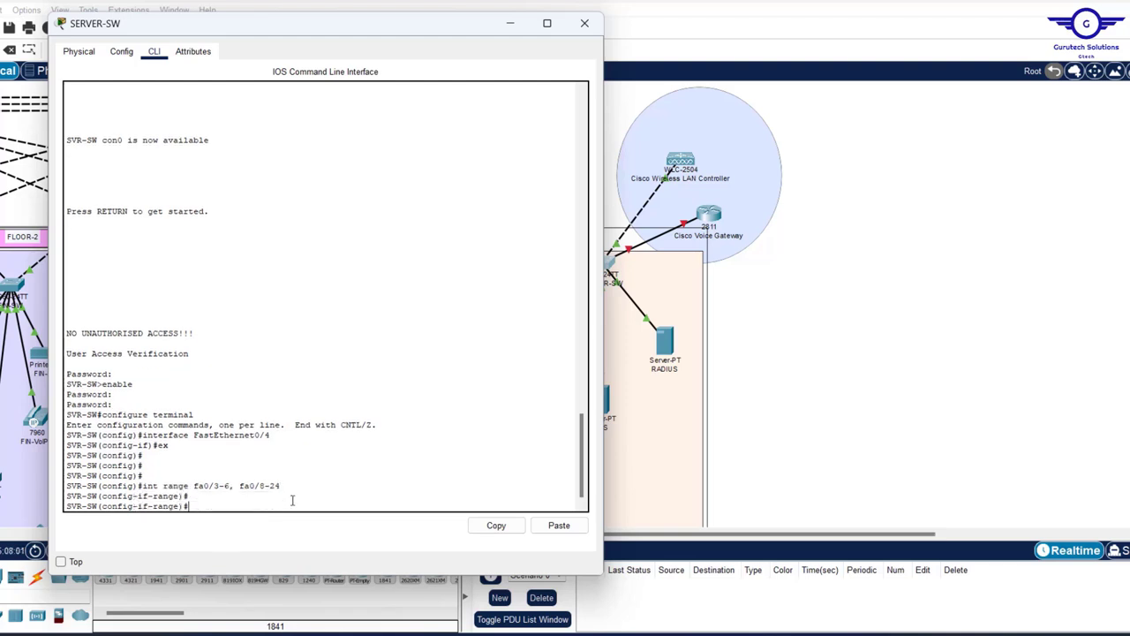
- Enable spanning-tree portfast and spanning-tree bpduguard on the port range
type("spanni")
key("Tab")
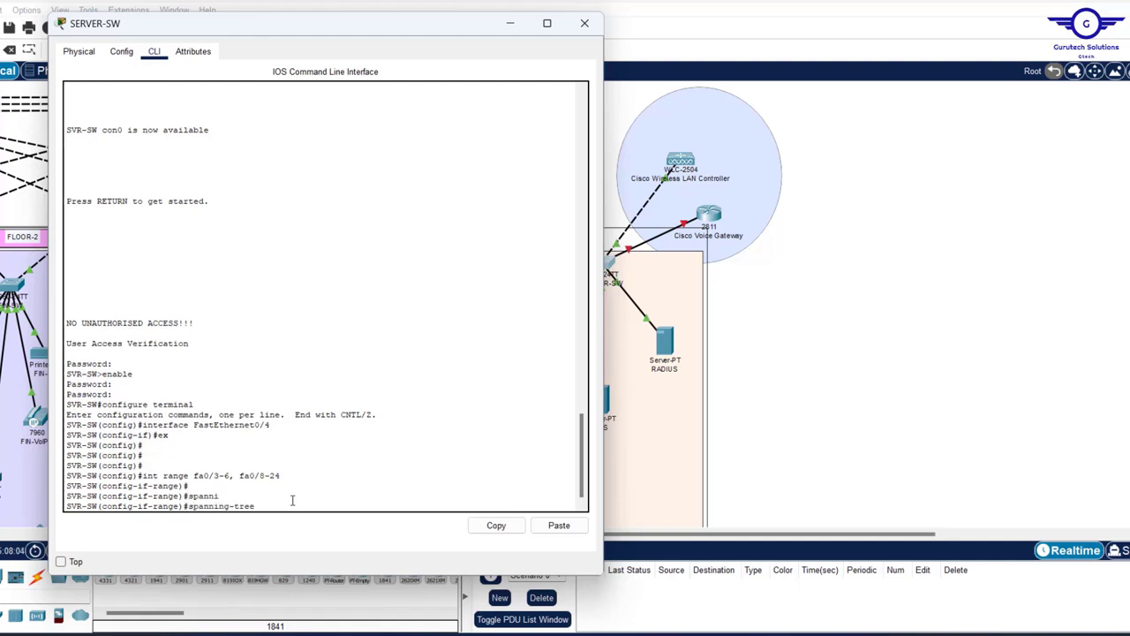
type("port")
key("Tab")
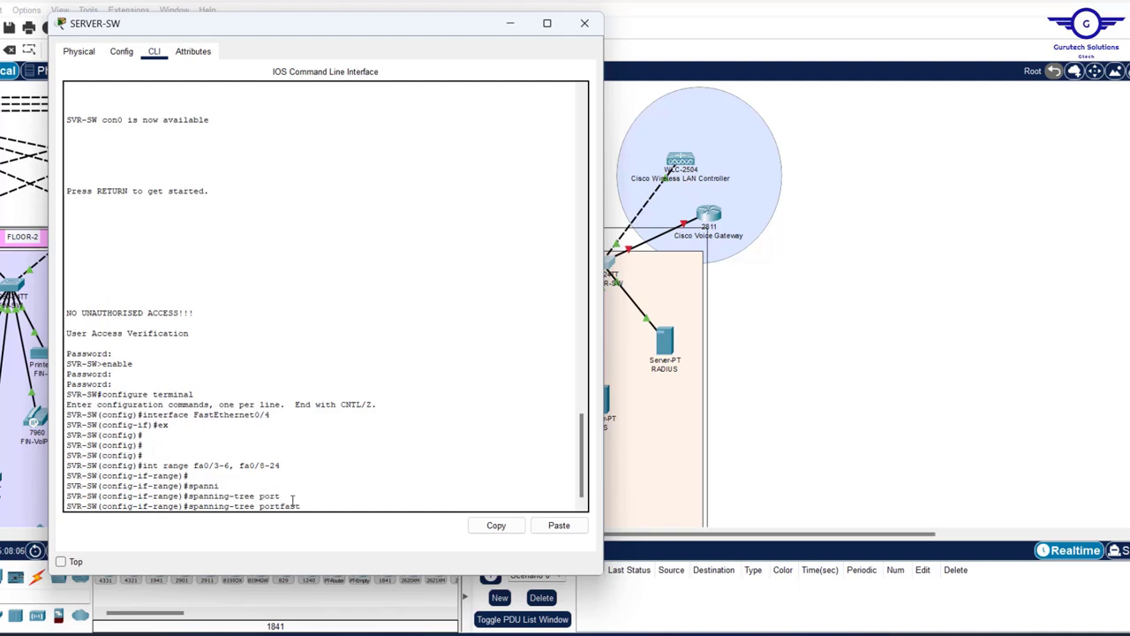
key("Return")
key("Return")
key("Return")
key("Return")
key("Return")
key("Return")
key("Return")
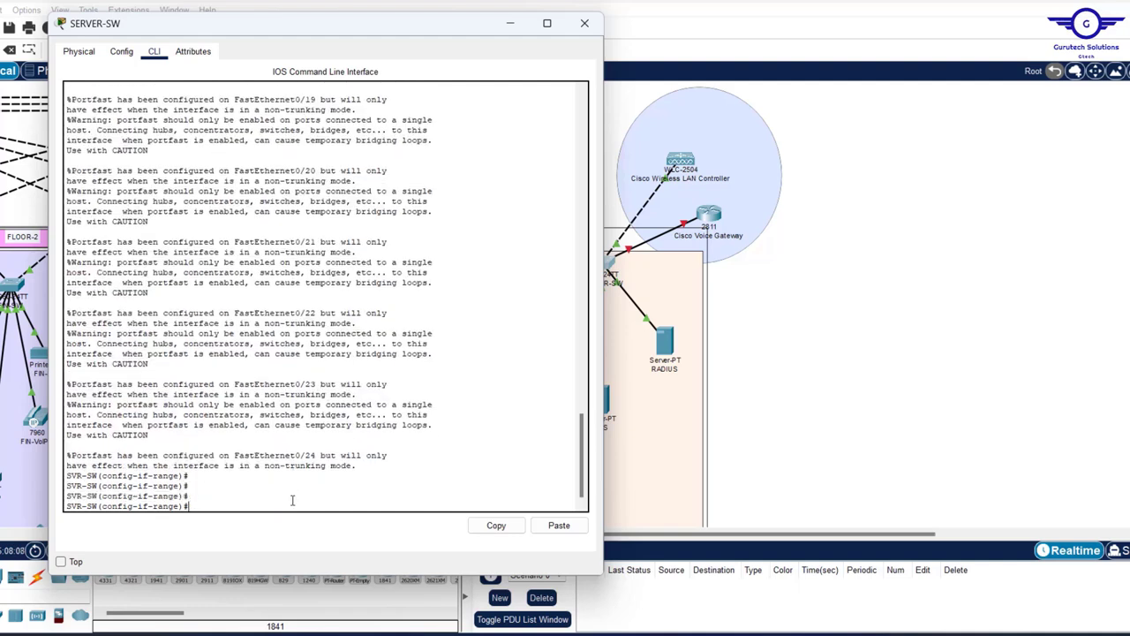
type("span")
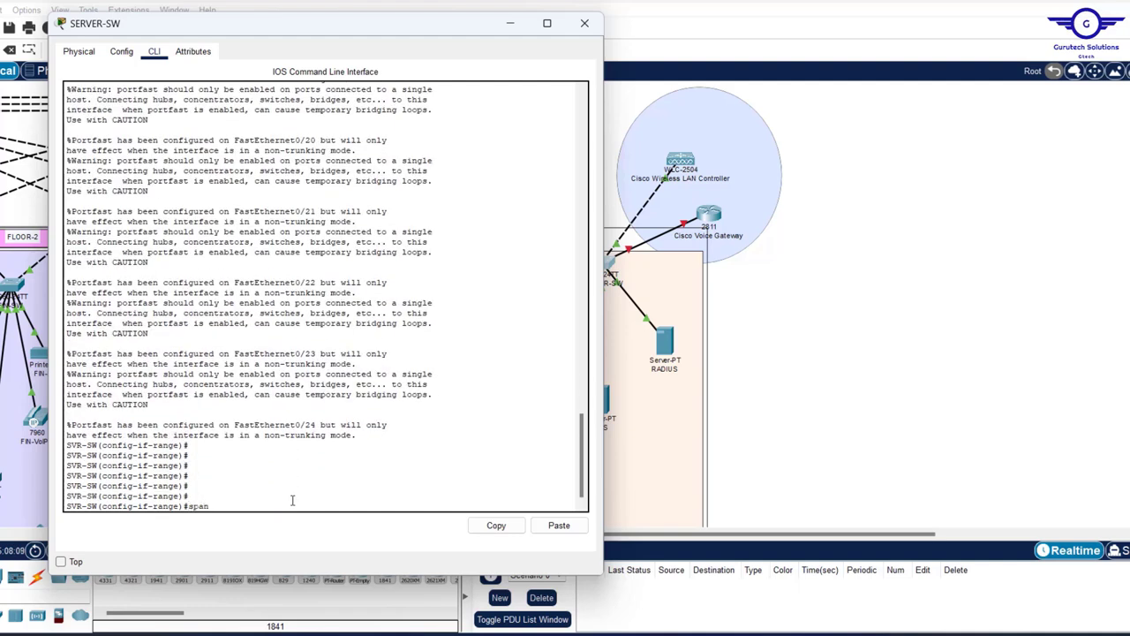
type("n")
key("Tab")
type("b")
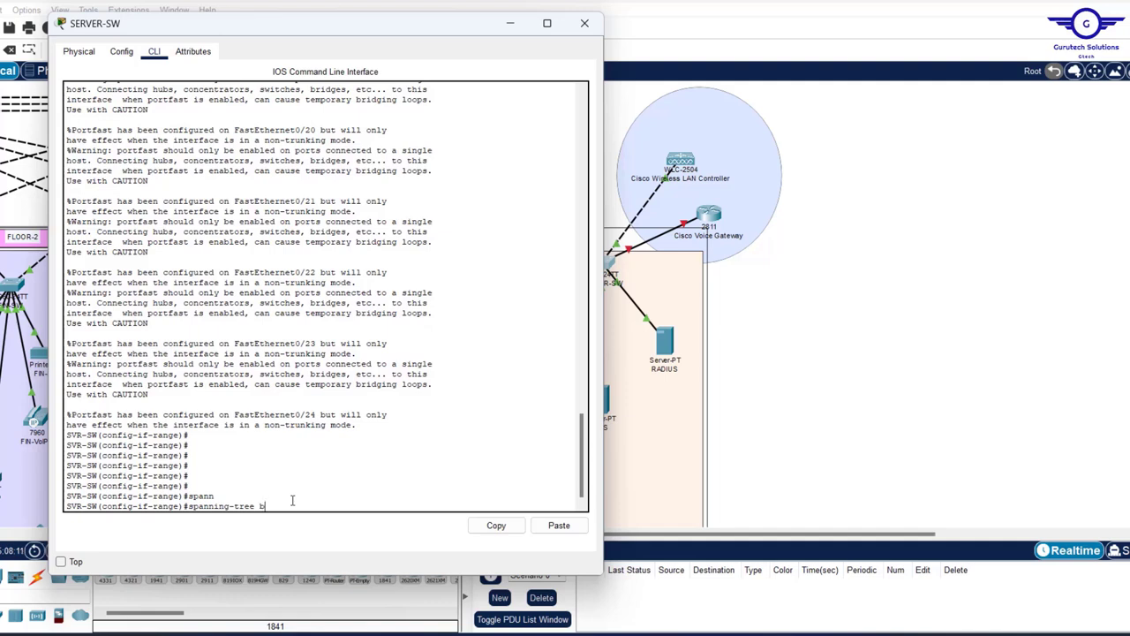
type("p")
key("Tab")
type("e")
key("Tab")
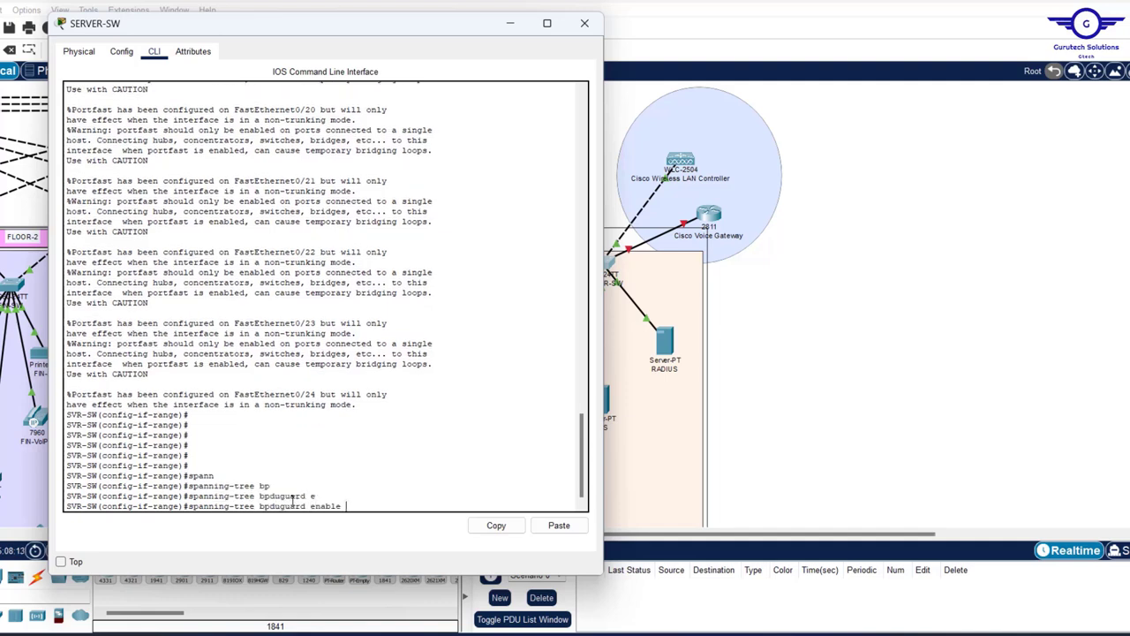
key("Return")
key("Return")
- Exit interface mode, save with do wr, and close the SERVER-SW window
key("Return")
type("ex")
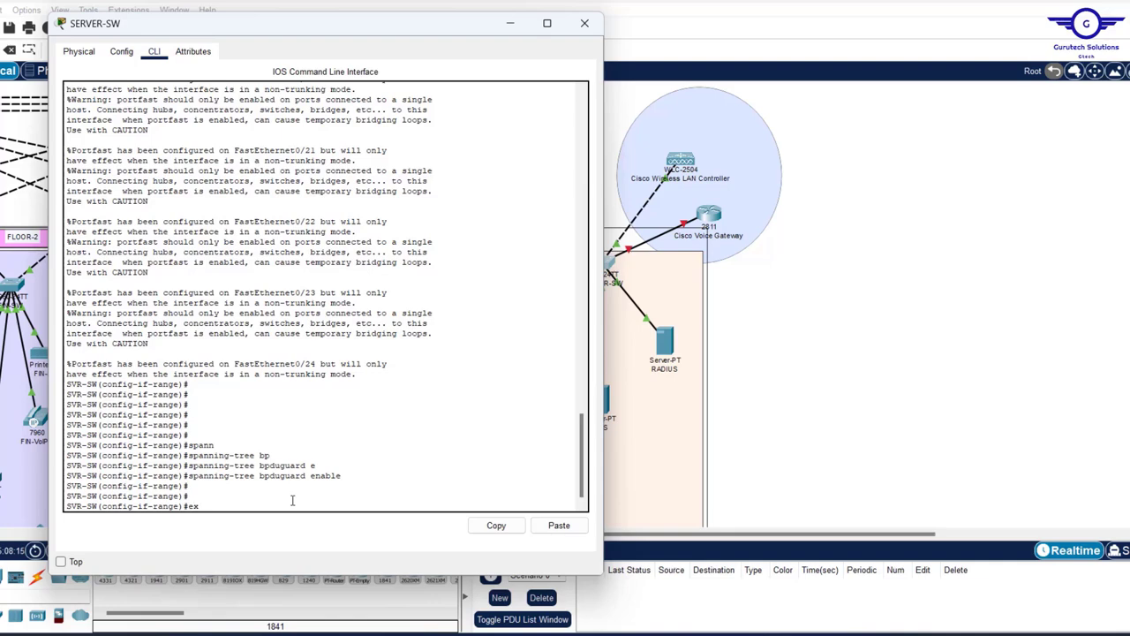
key("Return")
key("Return")
key("Return")
key("Return")
key("Return")
key("Return")
type("do w")
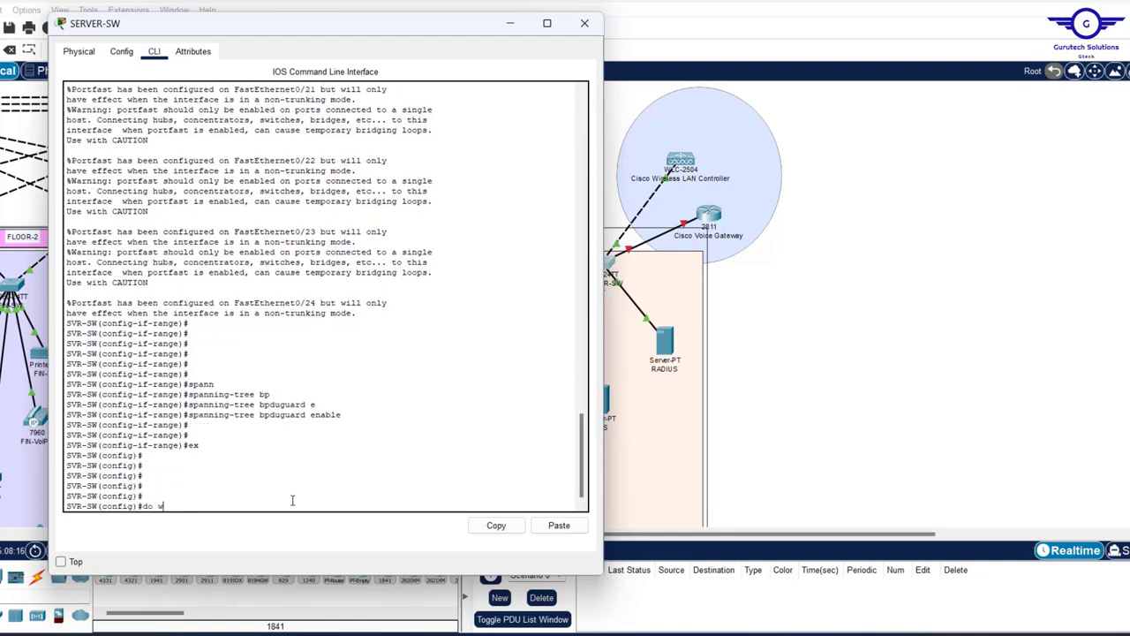
type("r")
key("Return")
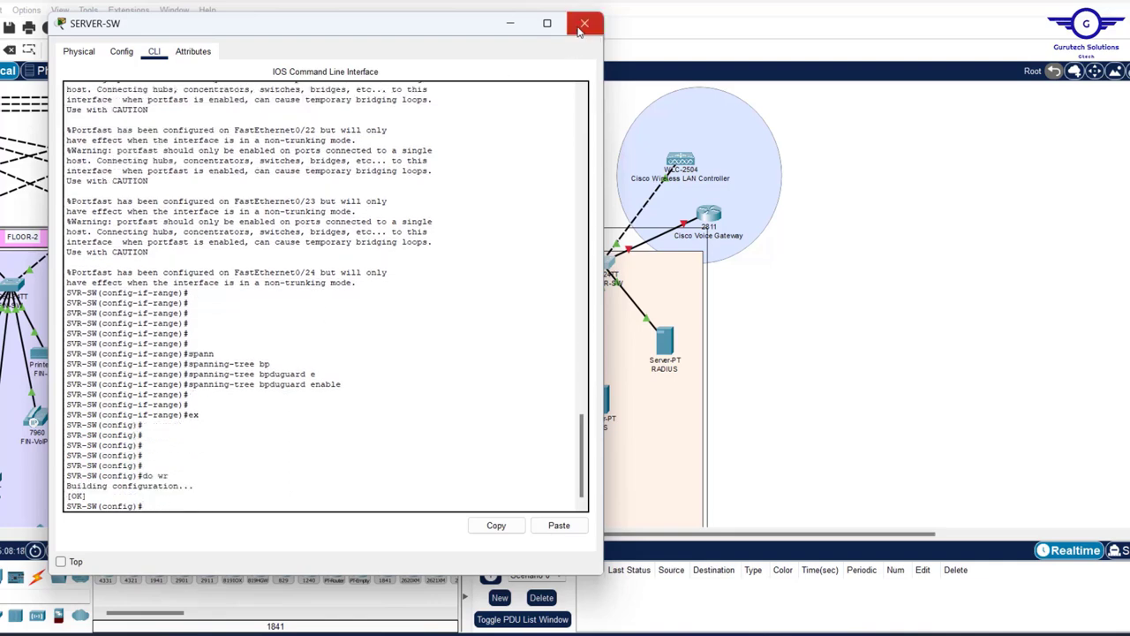
left_click(584, 23)
- In the Config.txt notes, replace the old port range with fa0/3-24
scroll(408, 256, "up", 3)
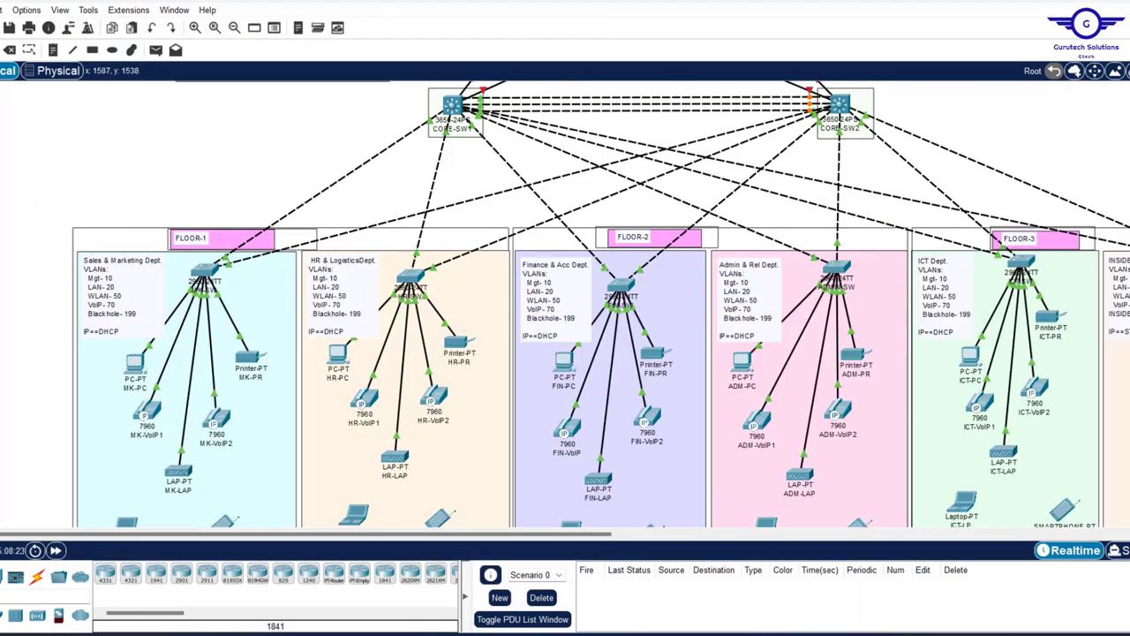
mouse_move(745, 632)
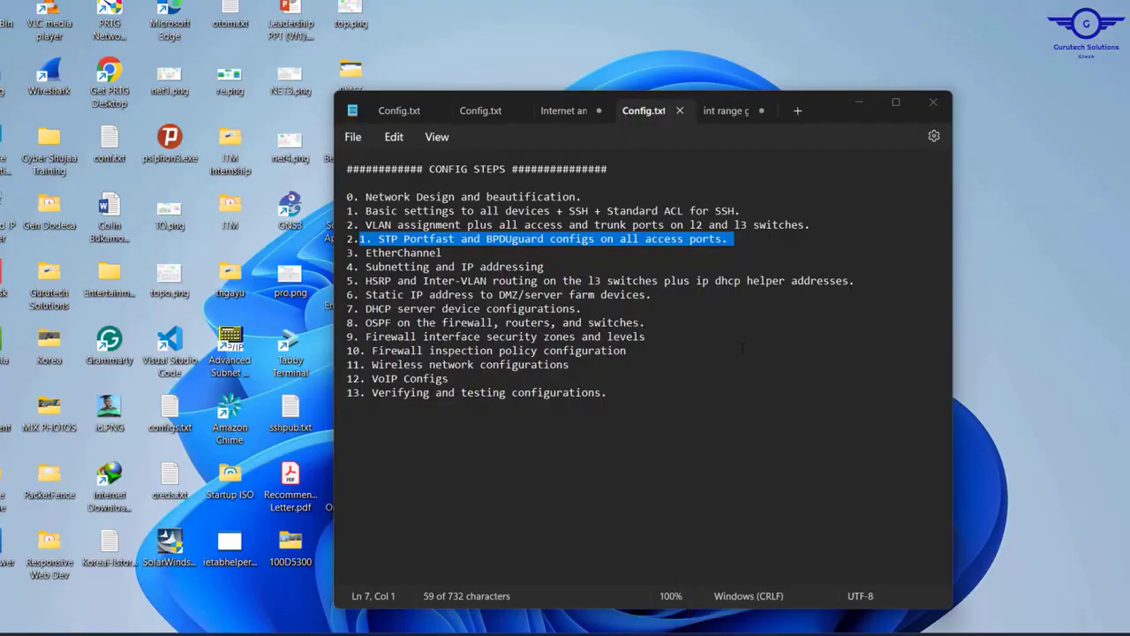
left_click(744, 565)
left_click(720, 112)
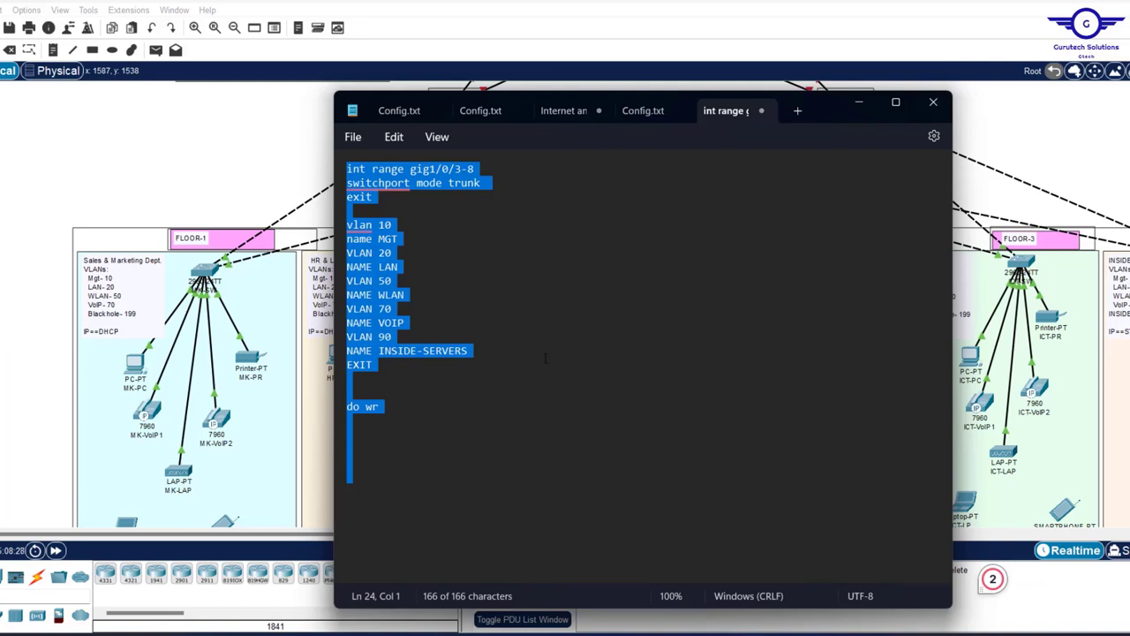
left_click(402, 419)
left_click_drag(385, 414, 412, 173)
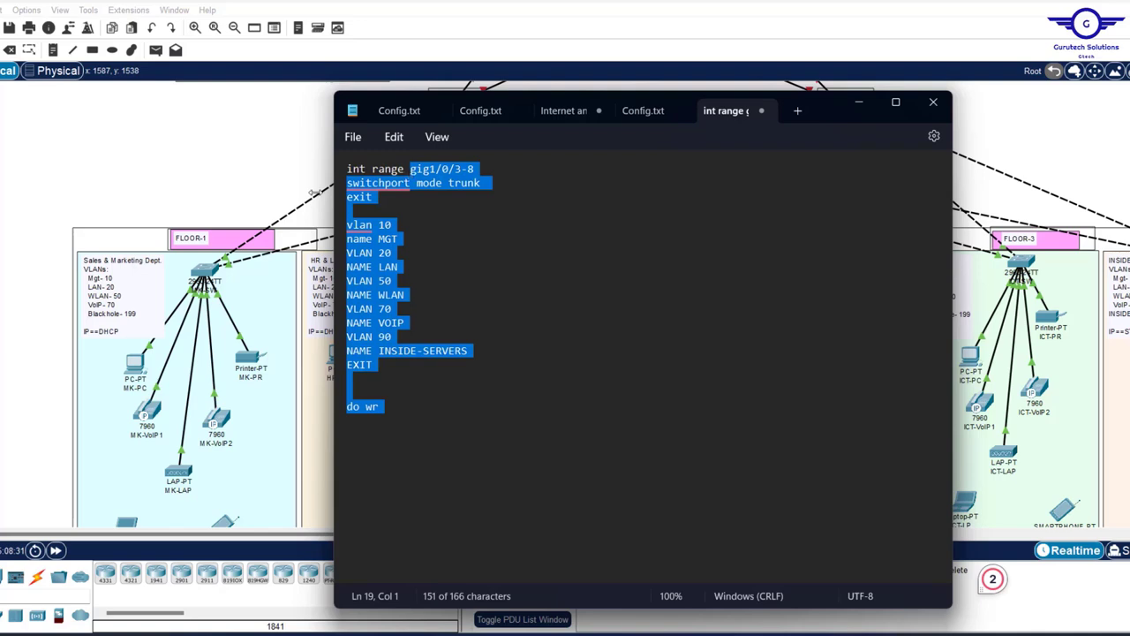
mouse_move(413, 185)
type("f")
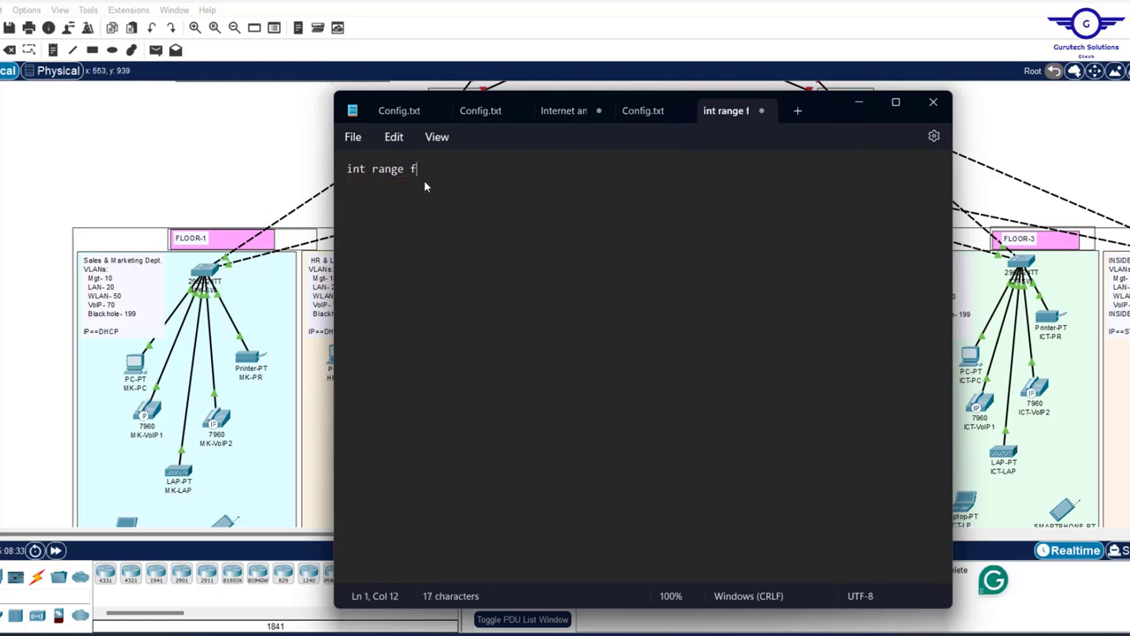
type("a0/3-24")
- Add spanning-tree portfast, spanning-tree bpduguard enable and do wr lines, then select the snippet
left_click(229, 154)
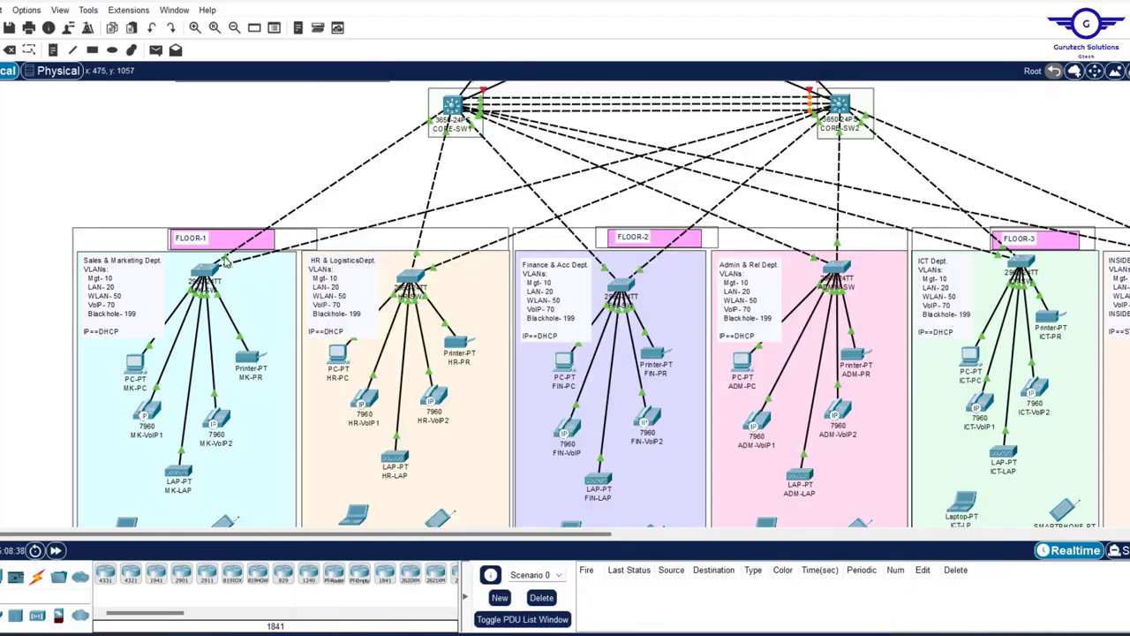
mouse_move(255, 262)
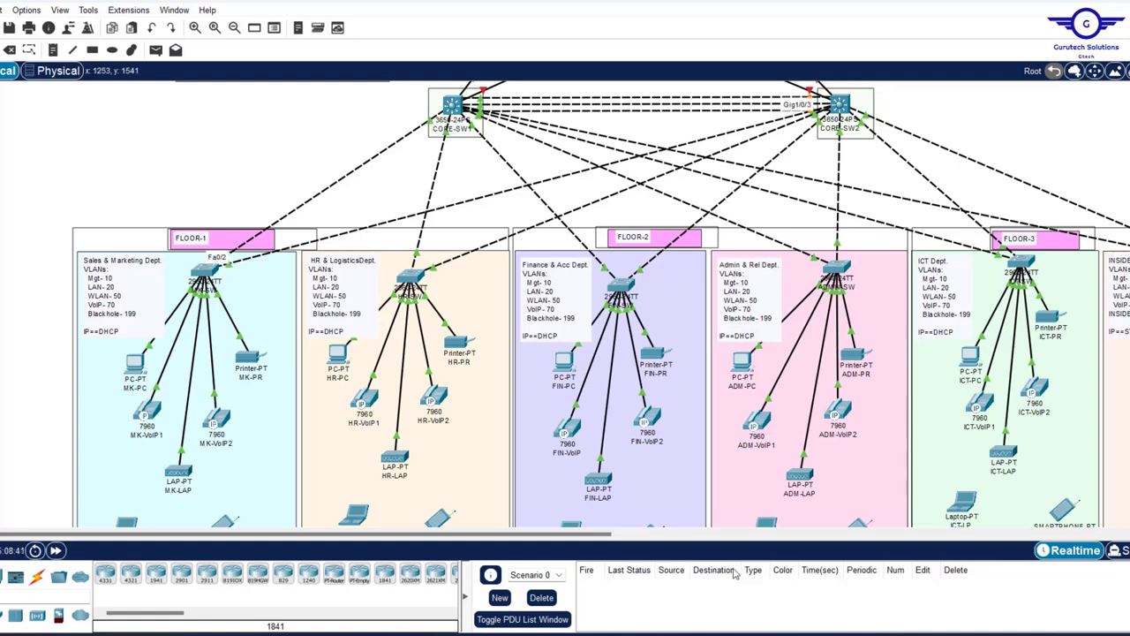
left_click(742, 634)
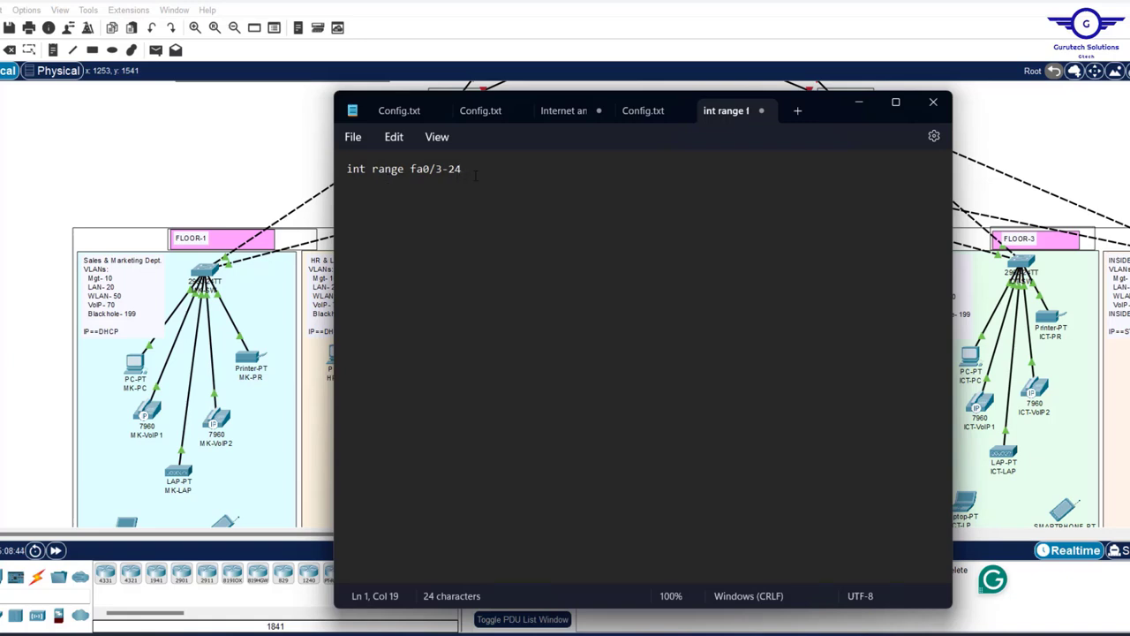
key("Return")
type("spanning")
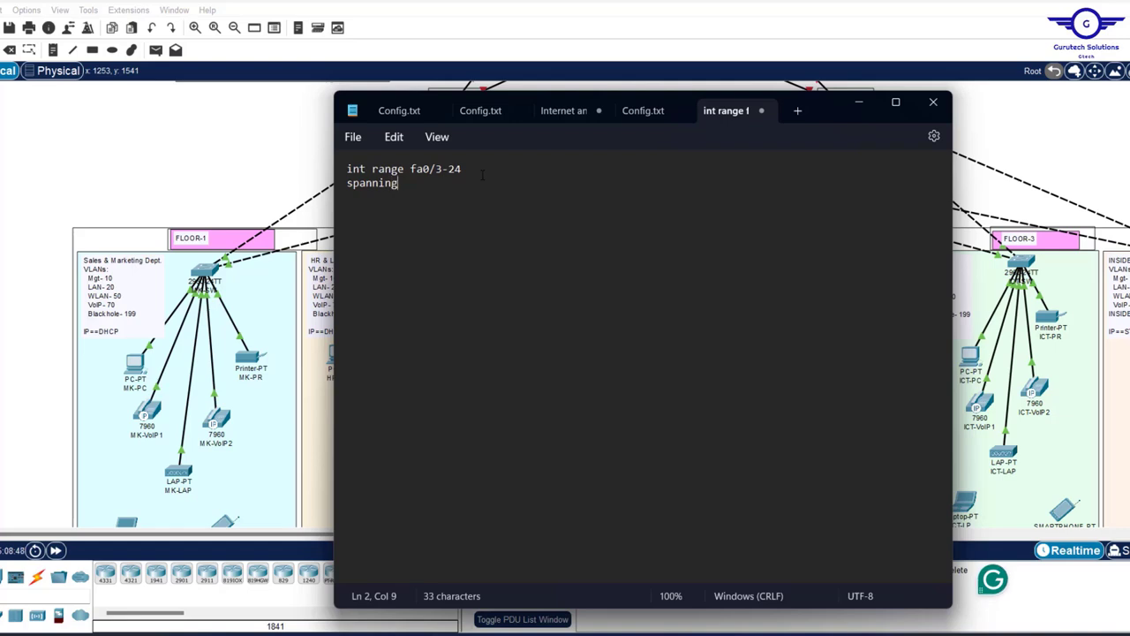
type("-tree portfast")
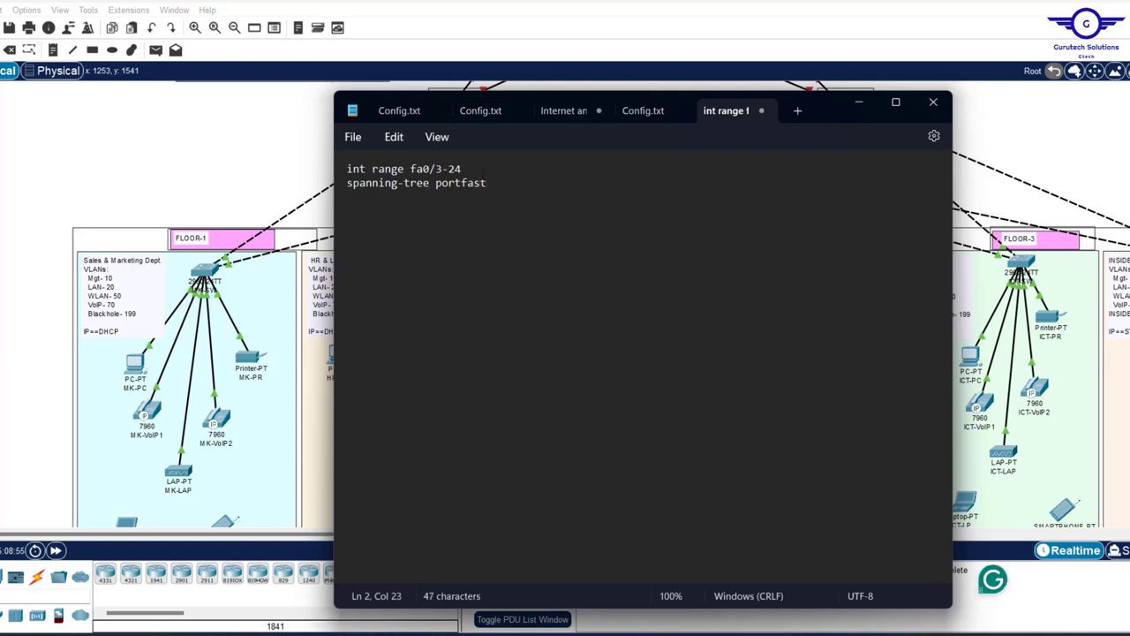
key("Return")
type("spanning")
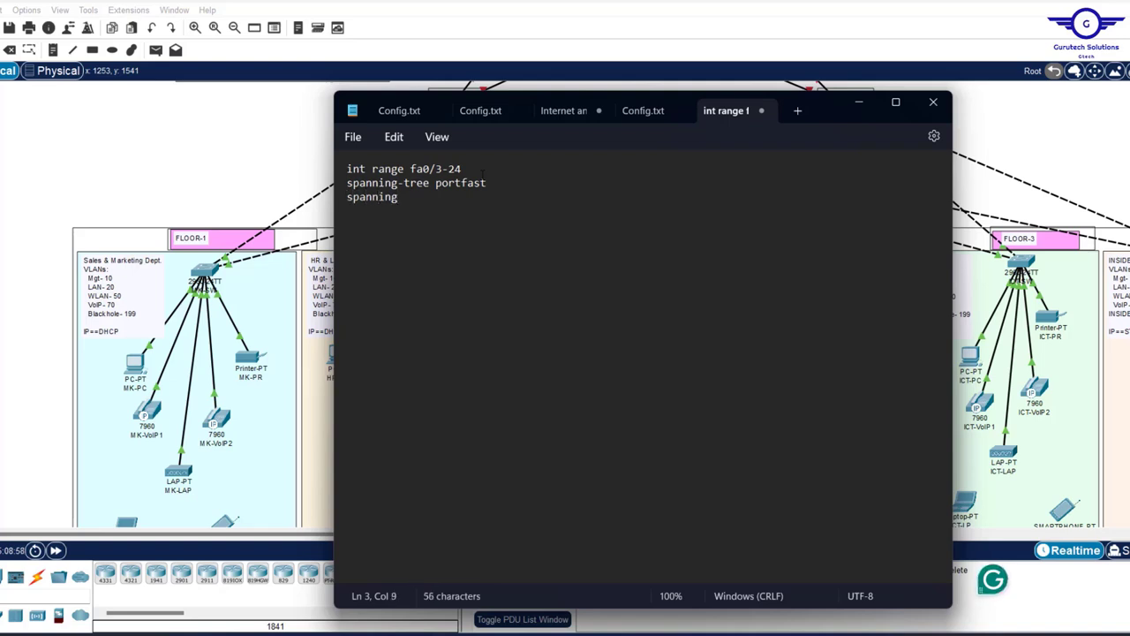
type("-tree bpduguard enable ")
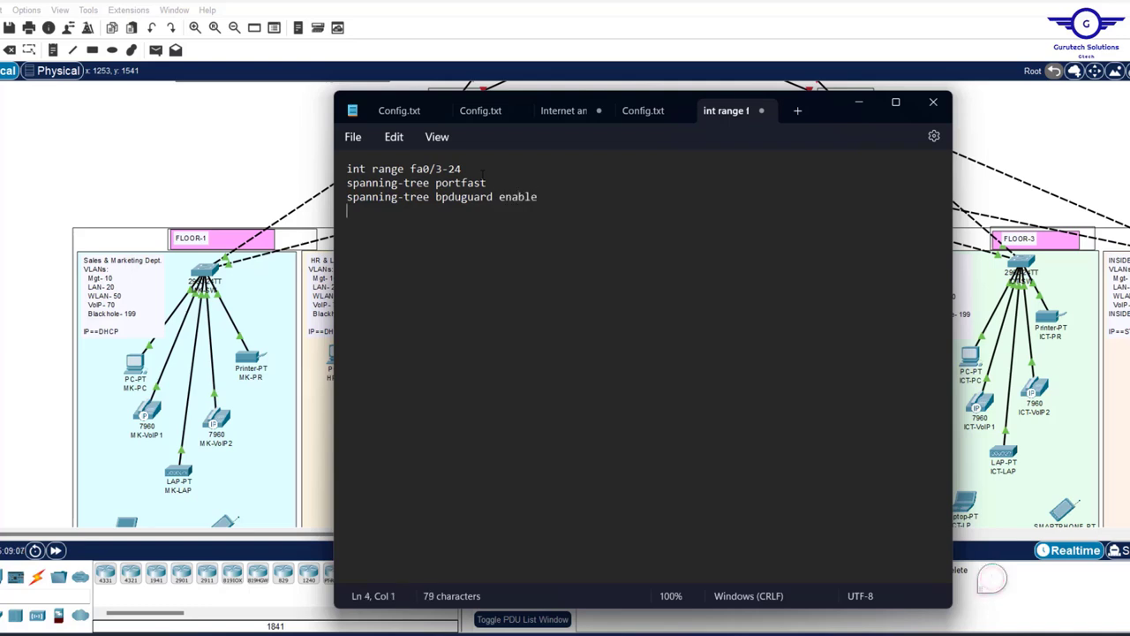
type("do wr")
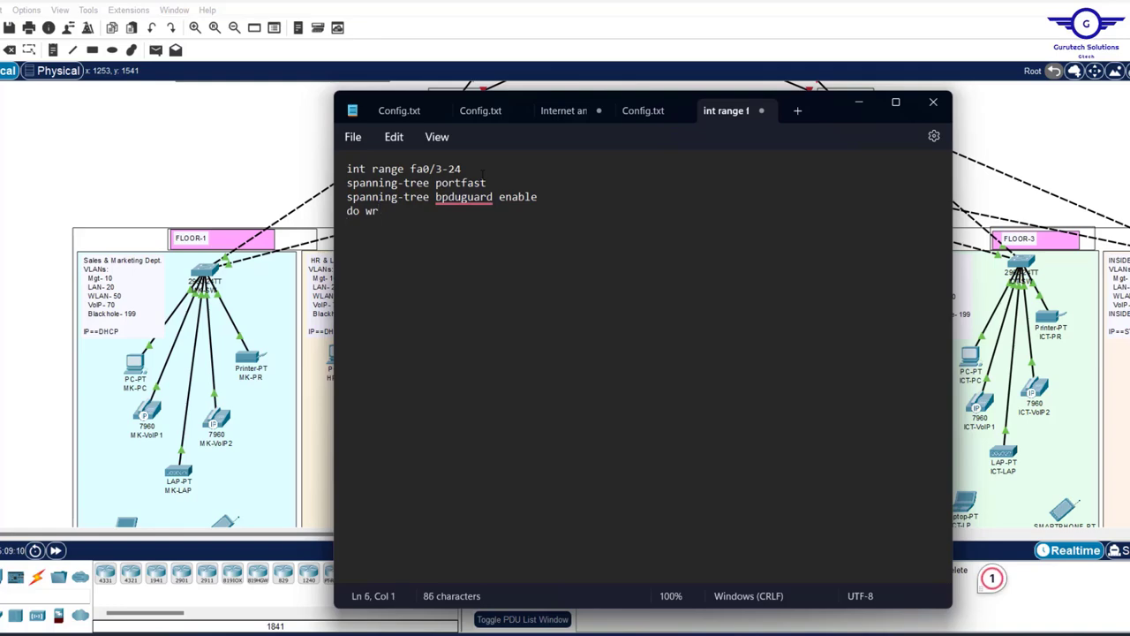
key("ctrl+a")
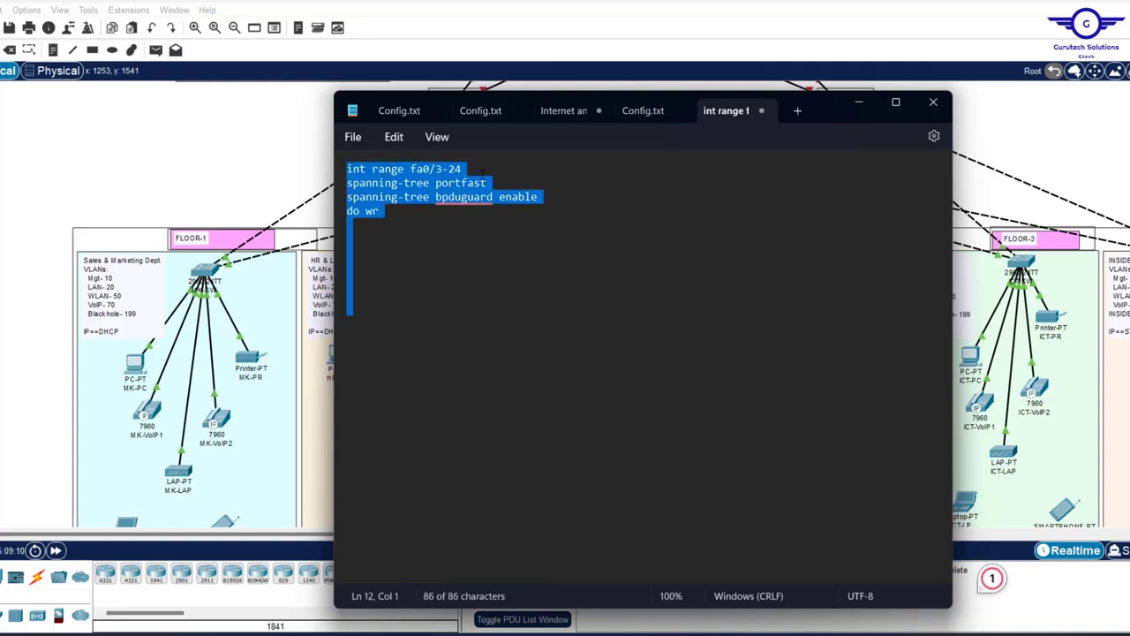
left_click(481, 176)
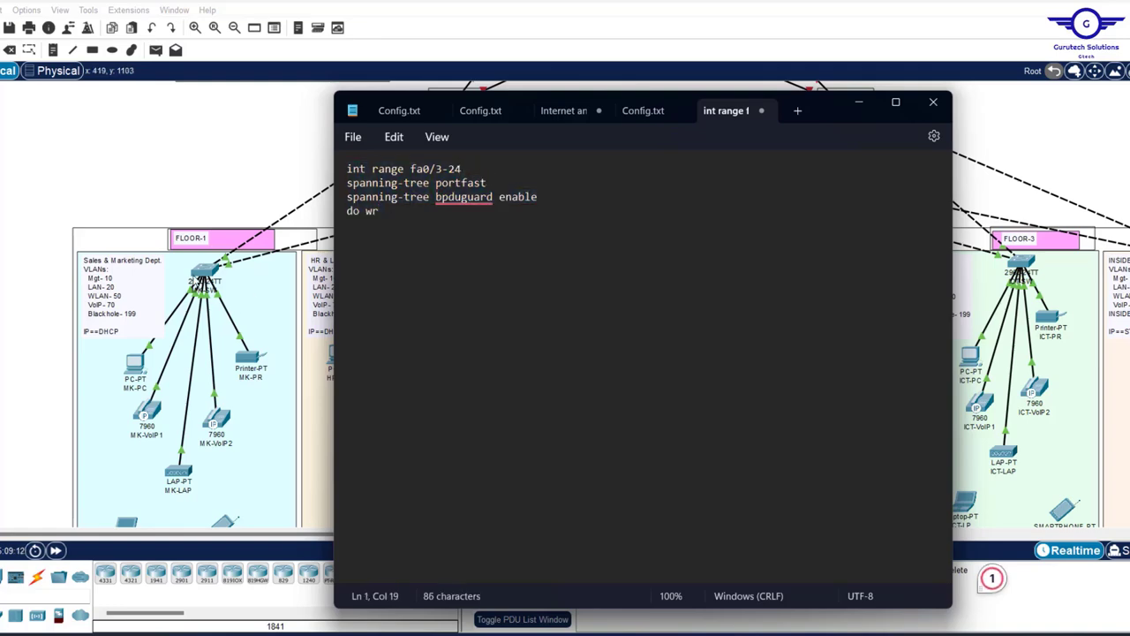
- Open the MK-SW switch window and go to its CLI
left_click(201, 270)
left_click(203, 274)
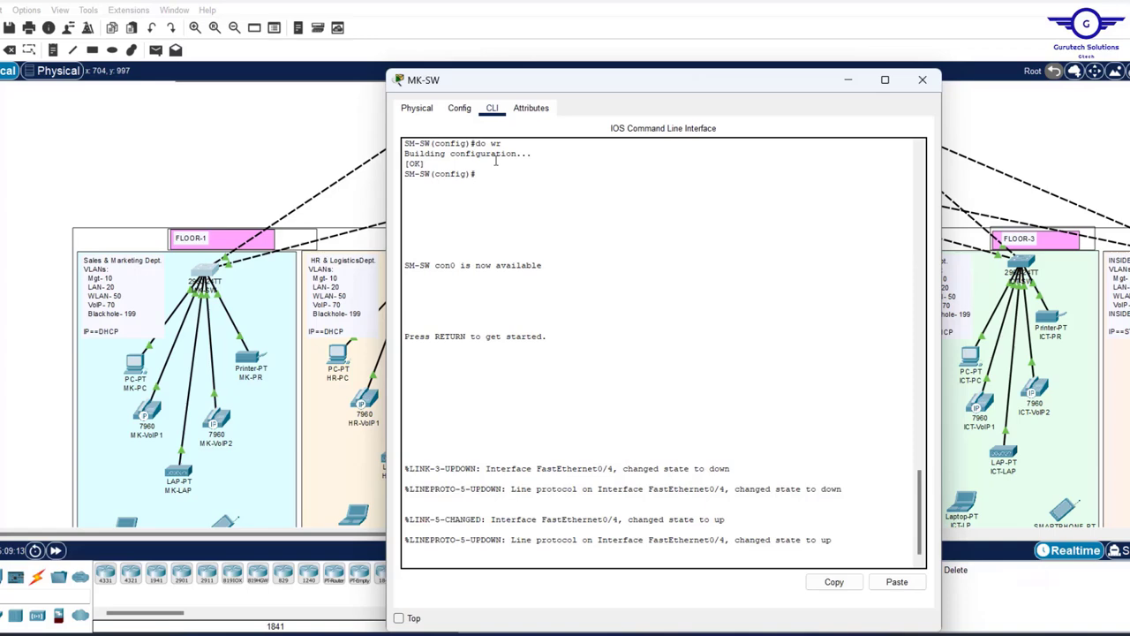
left_click(421, 110)
left_click(459, 109)
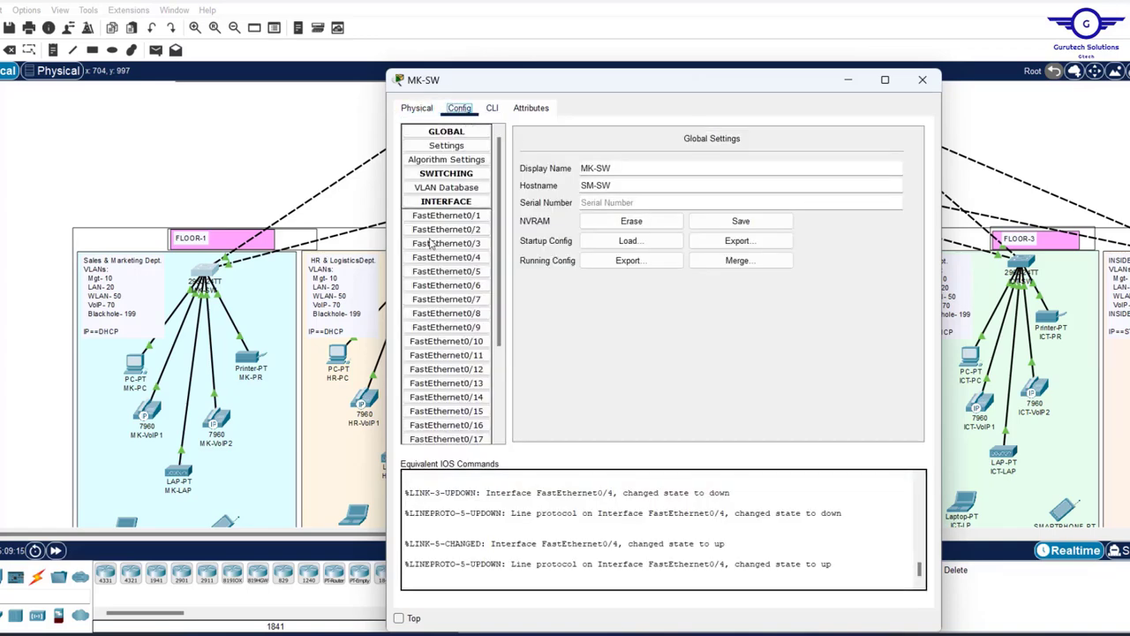
left_click(438, 243)
left_click(493, 109)
- Exit interface mode, paste the Fa0/3–24 PortFast and BPDU Guard commands, and close MK-SW
type("ex")
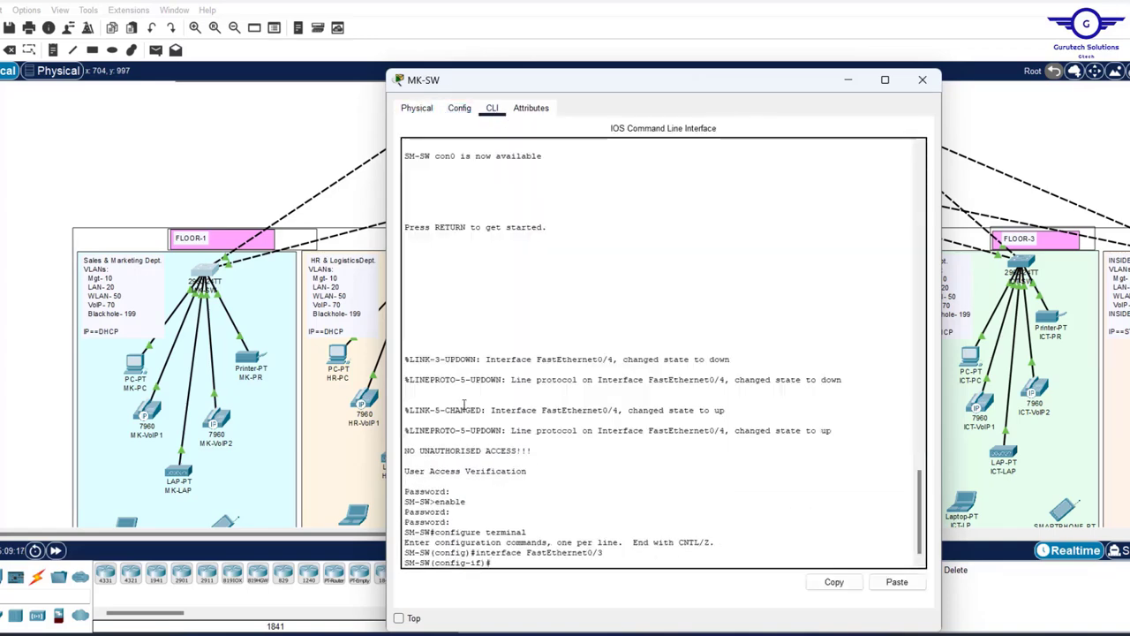
key("Return")
key("Return")
key("Return")
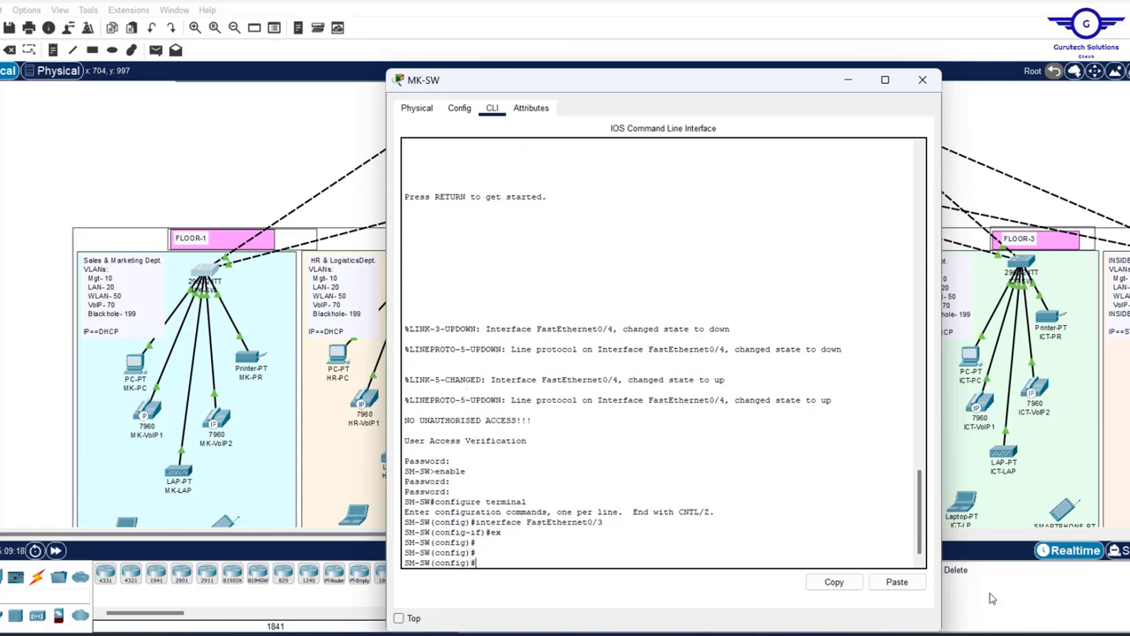
left_click(896, 583)
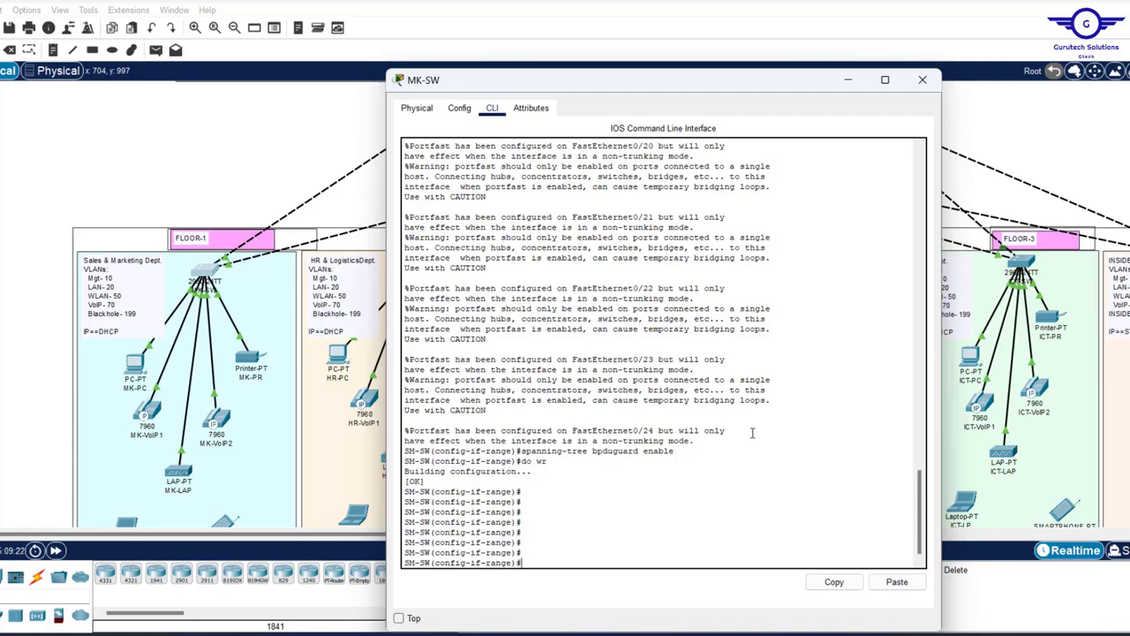
scroll(753, 433, "up", 20)
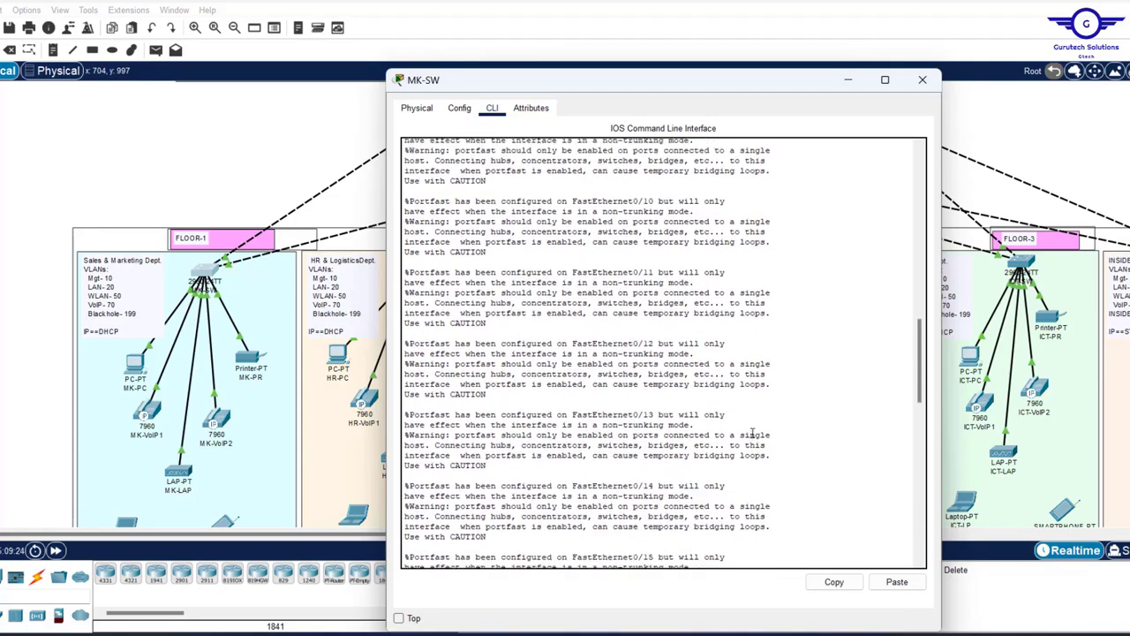
scroll(753, 432, "up", 10)
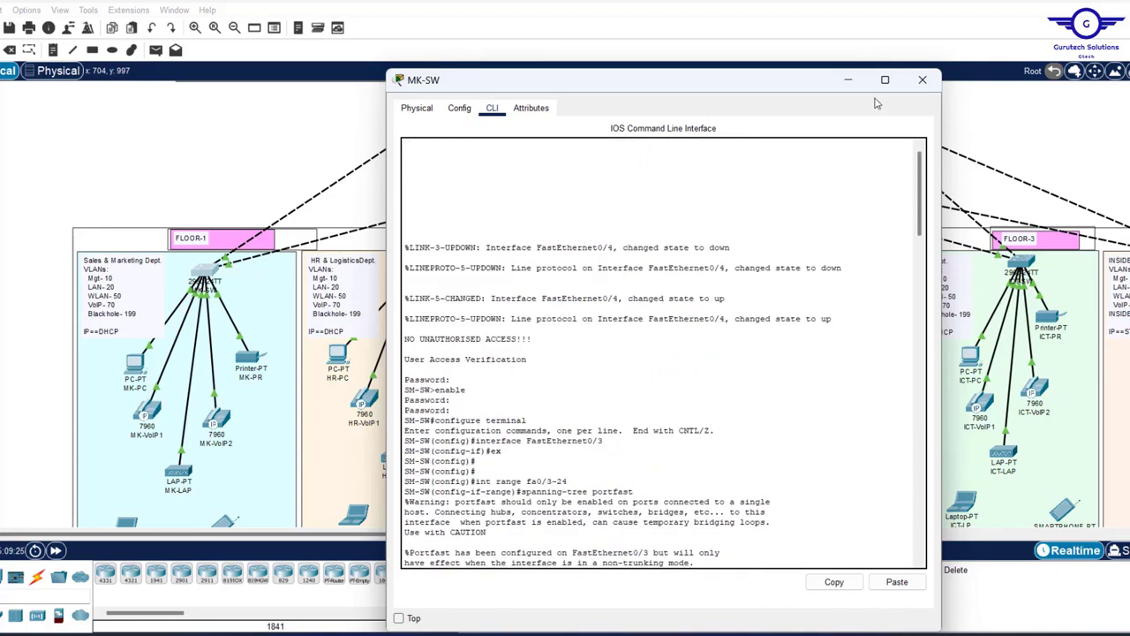
left_click(922, 80)
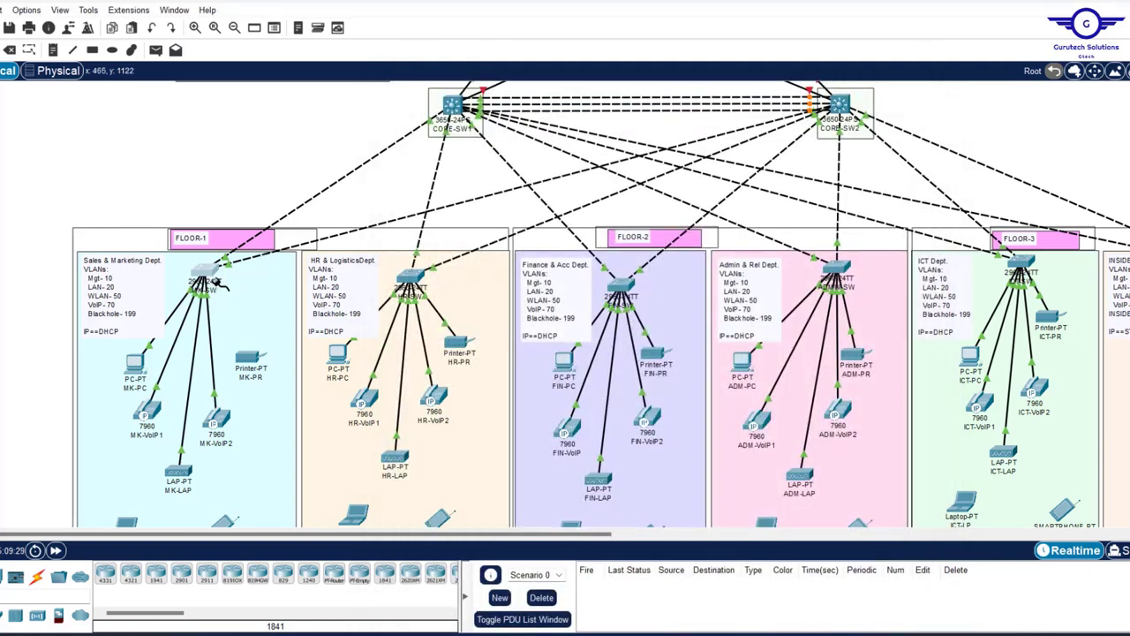
- Paste the copied Fa0/3–24 PortFast and BPDU Guard commands into ICT-SW's CLI
left_click(212, 271)
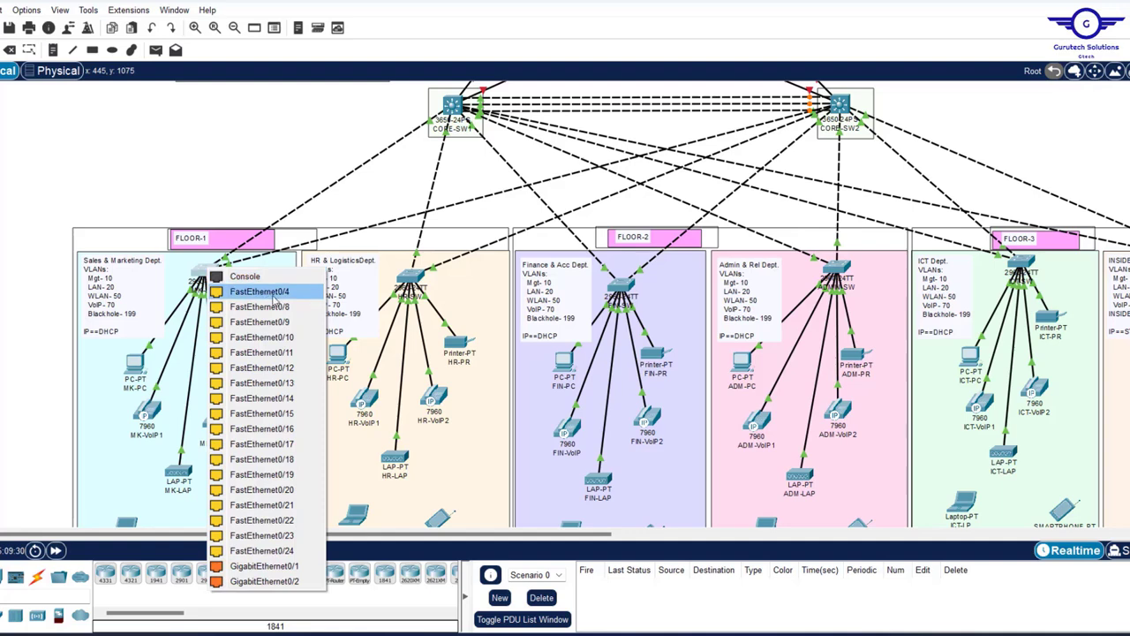
left_click(274, 297)
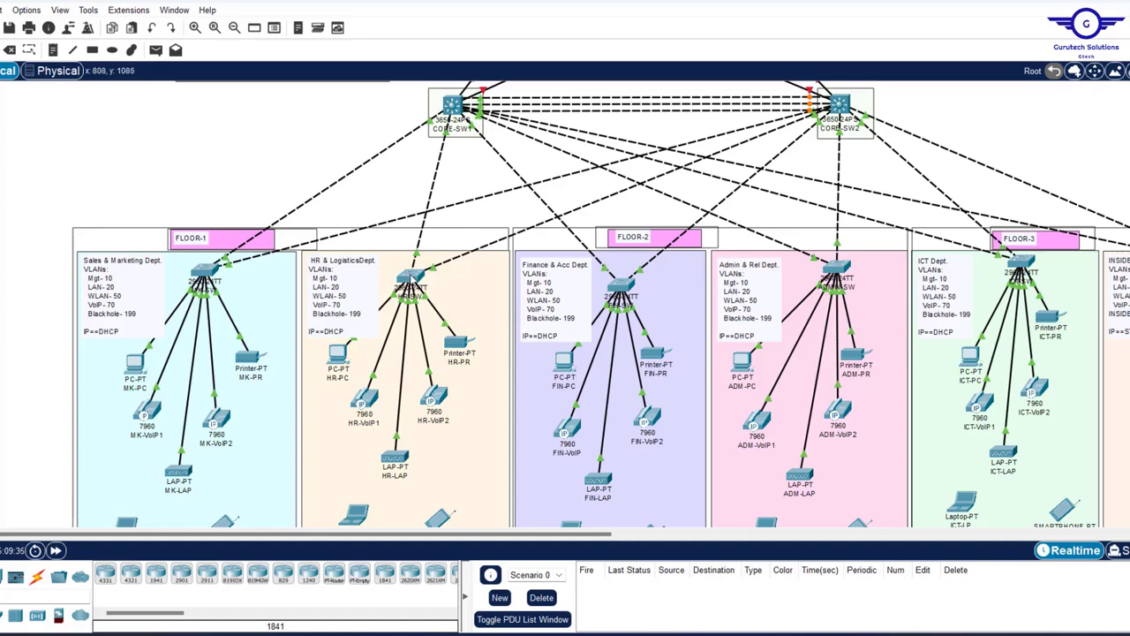
left_click(409, 279)
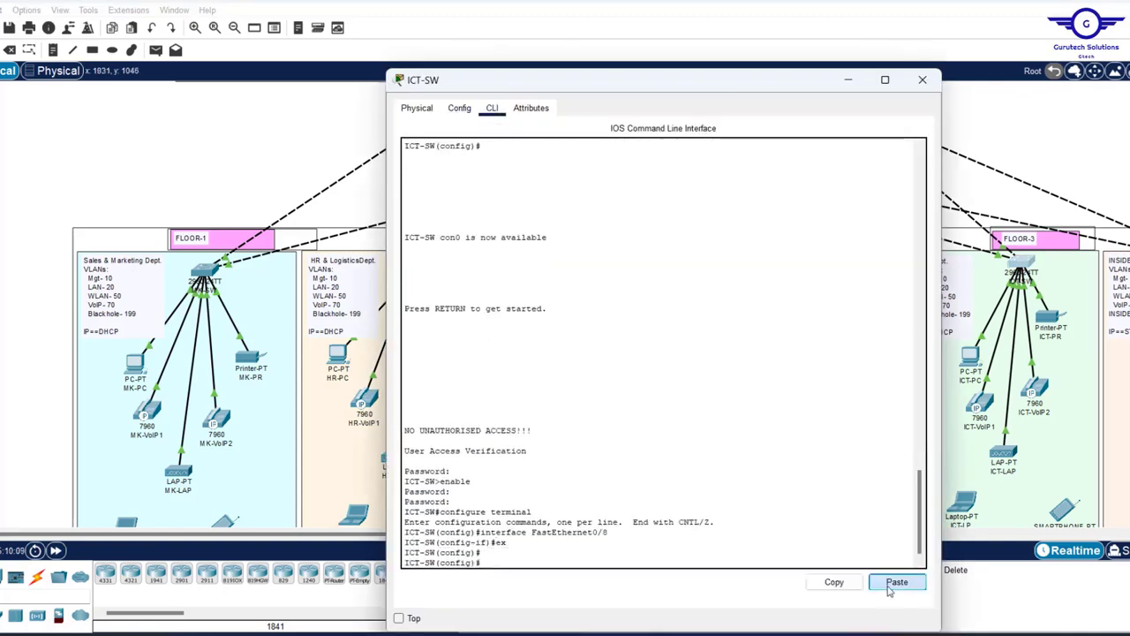
left_click(894, 585)
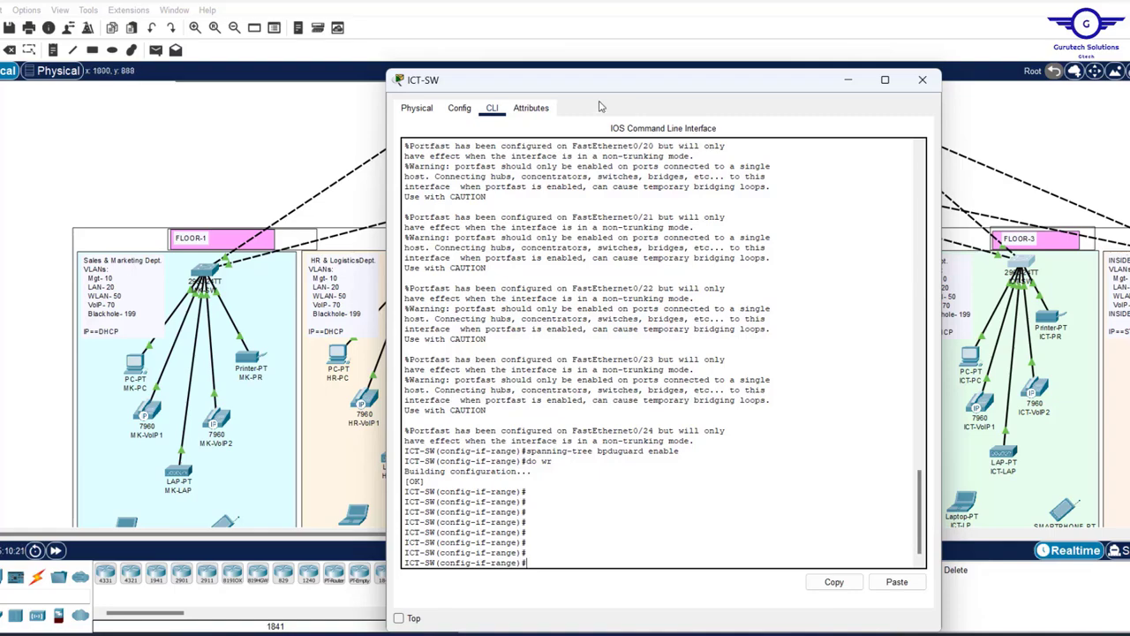
- Change the Notepad snippet's port range from fa0/3-24 to fa0/1-24 and select it
left_click(924, 88)
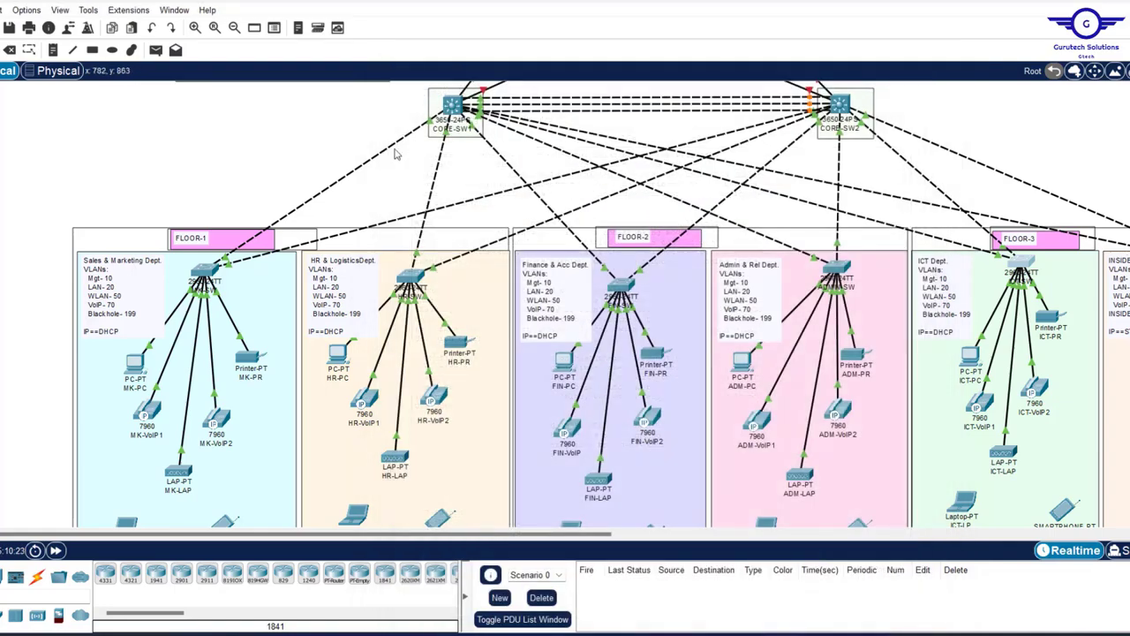
scroll(394, 151, "up", 5)
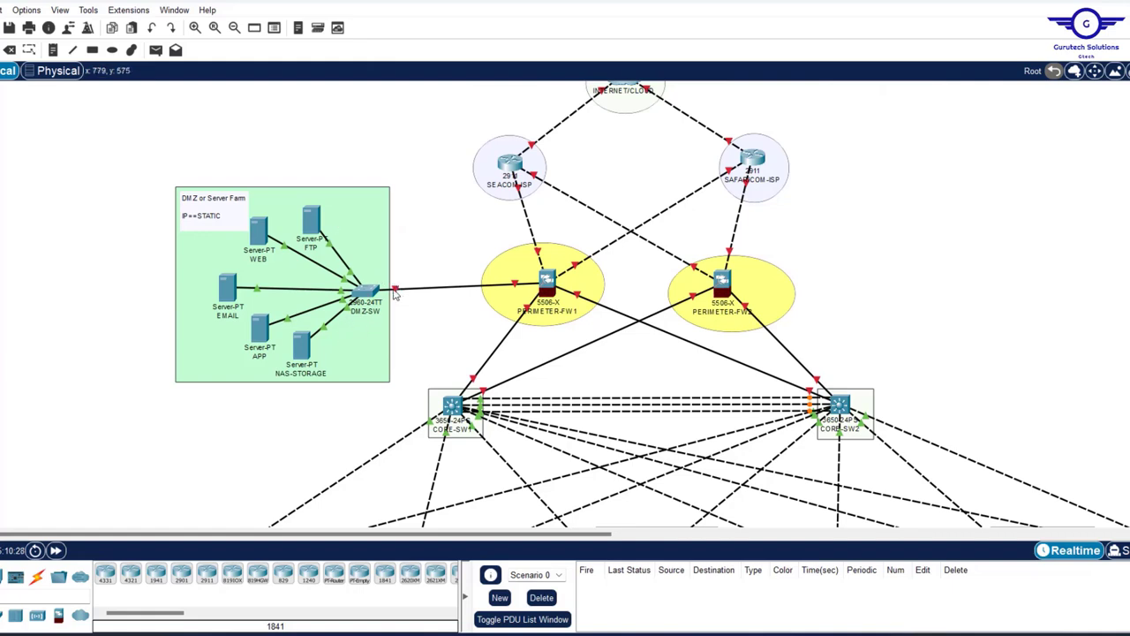
mouse_move(394, 295)
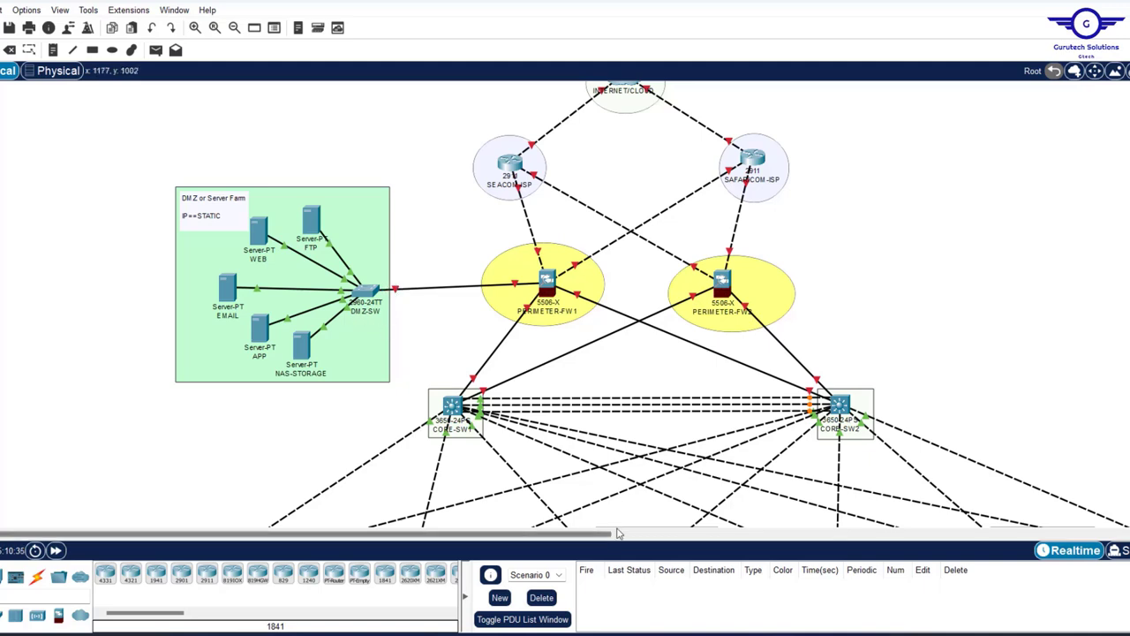
key("alt+Tab")
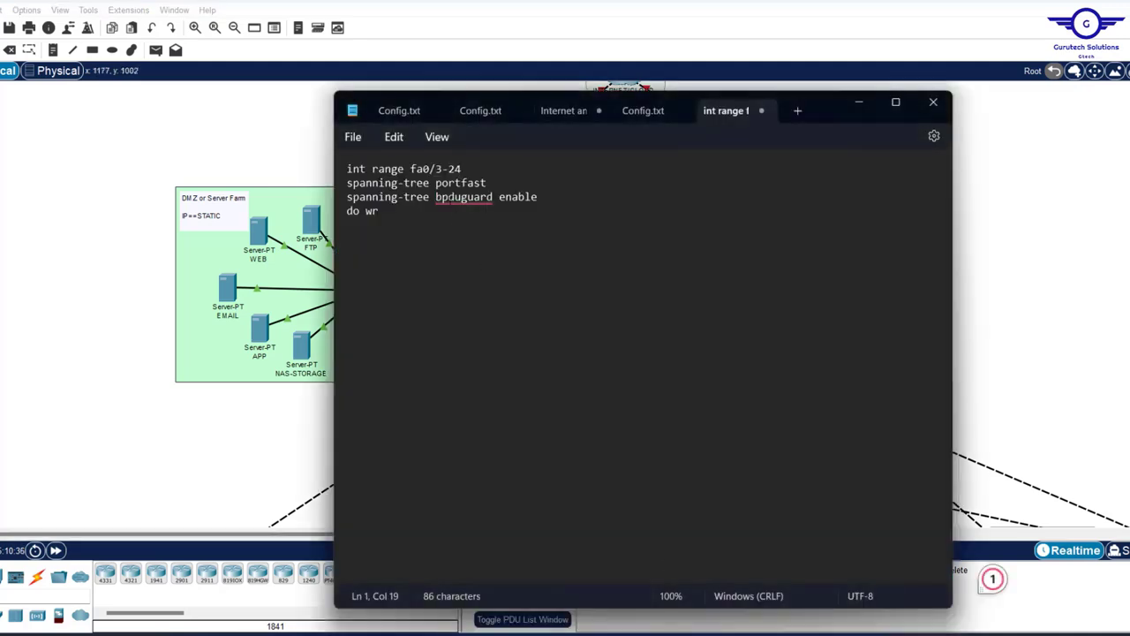
left_click(443, 173)
key("BackSpace")
type("1")
key("ctrl+a")
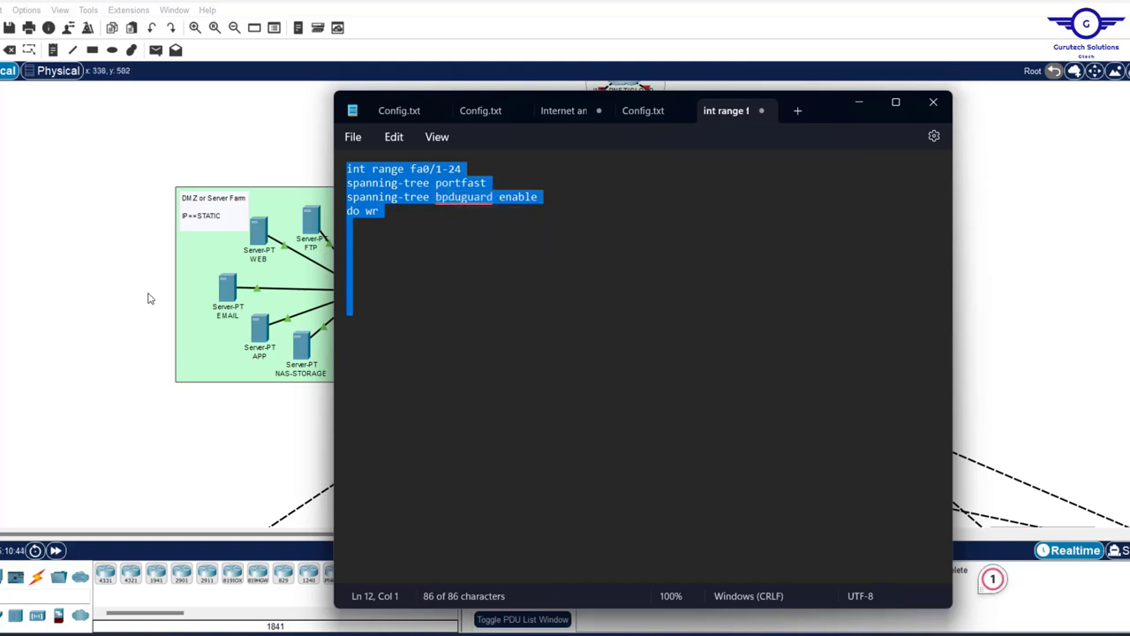
- Paste the fa0/1-24 PortFast and BPDU Guard commands into DMZ-SW's CLI, then close it
left_click(105, 287)
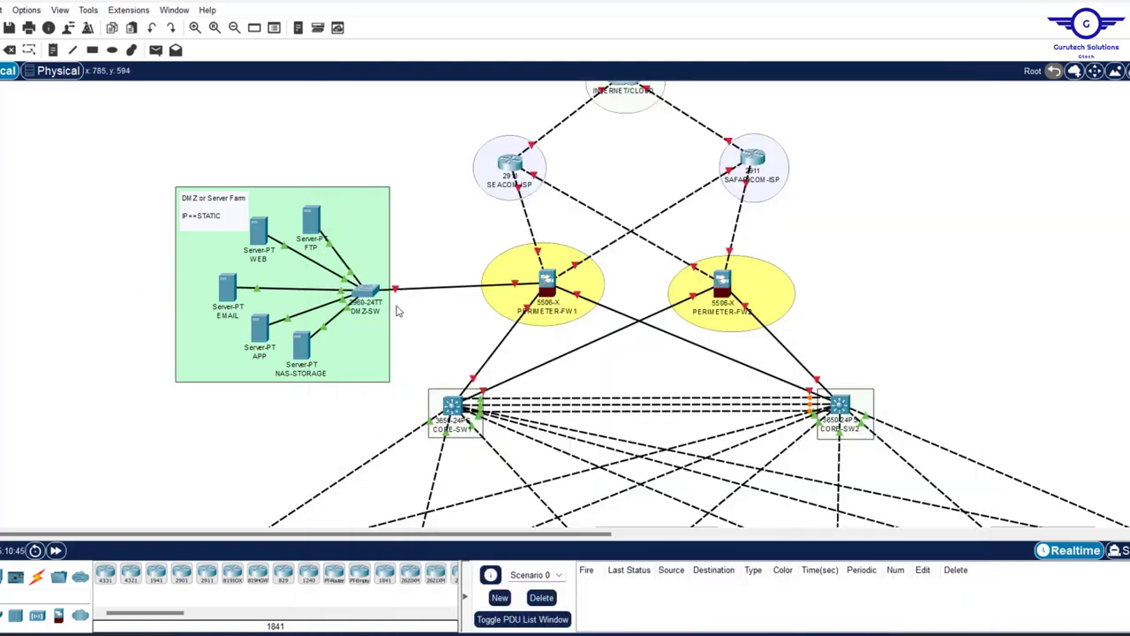
left_click(367, 291)
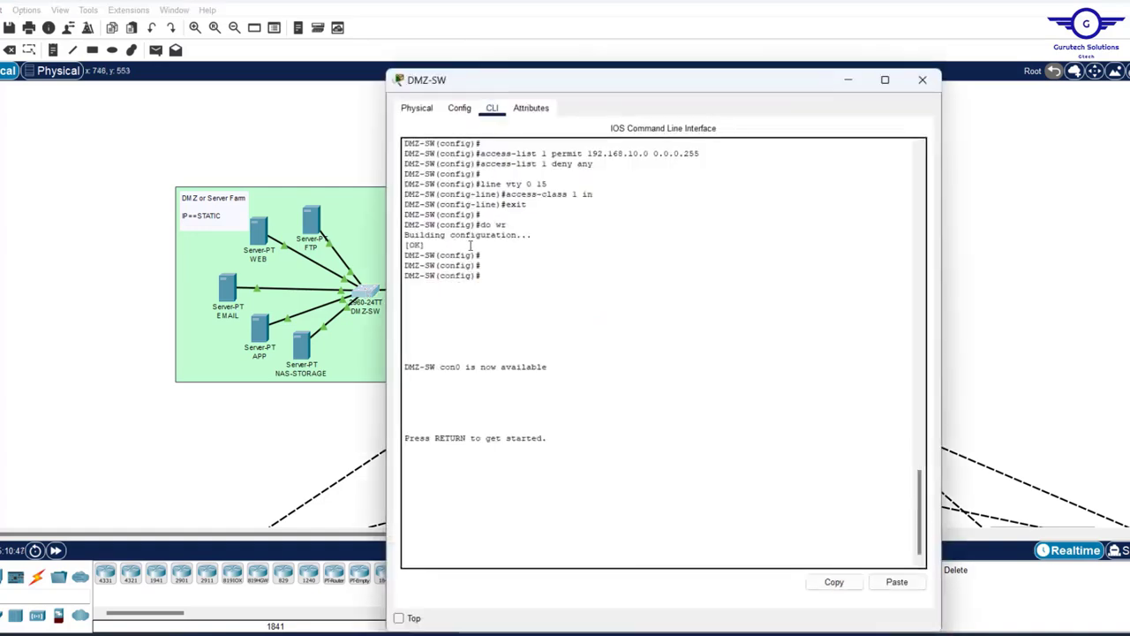
left_click(460, 108)
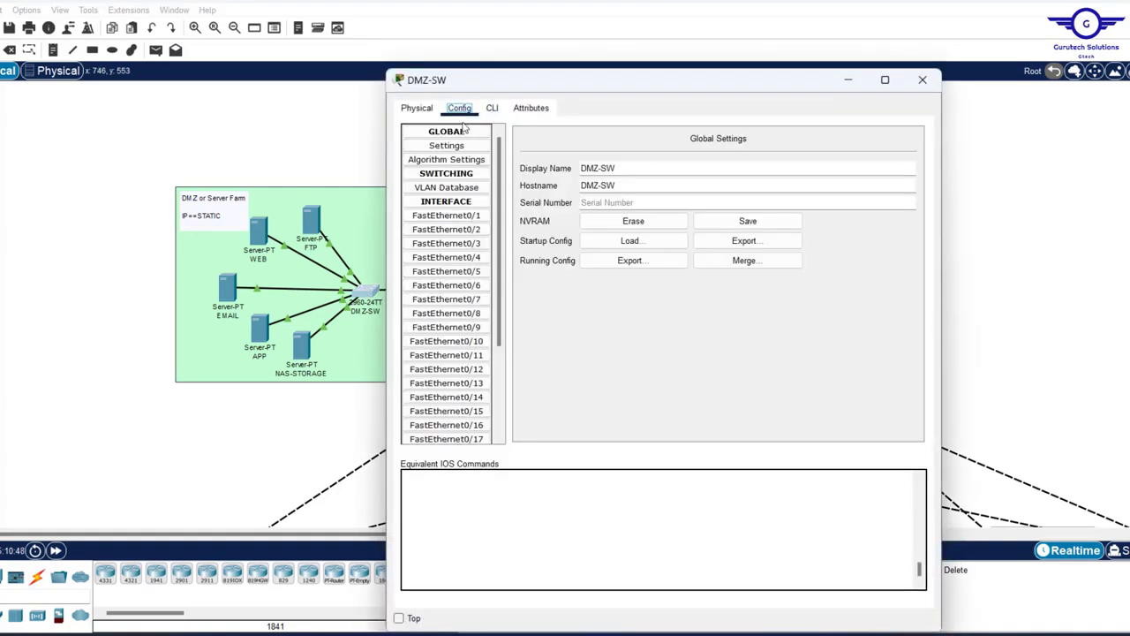
left_click(447, 230)
left_click(492, 108)
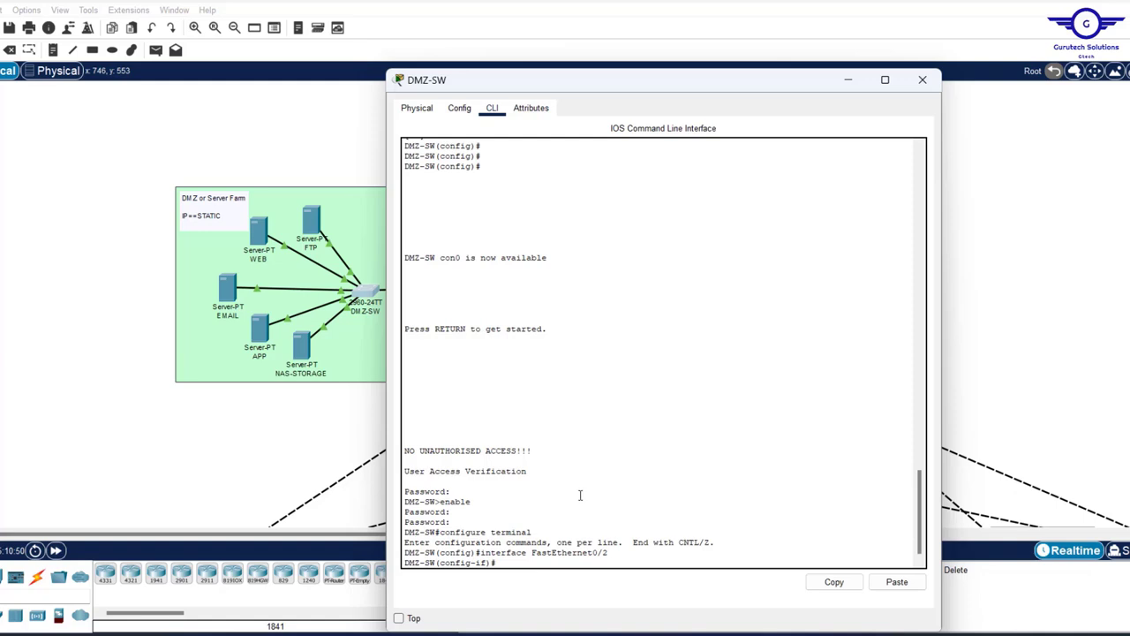
type("ex")
key("Return")
key("Return")
key("Return")
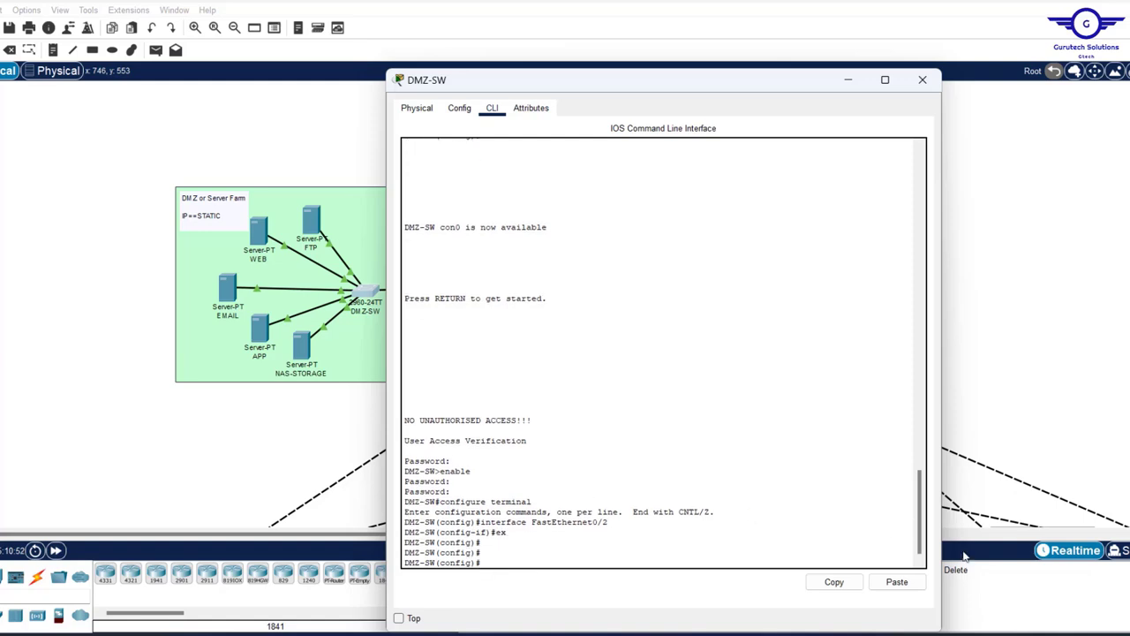
left_click(898, 583)
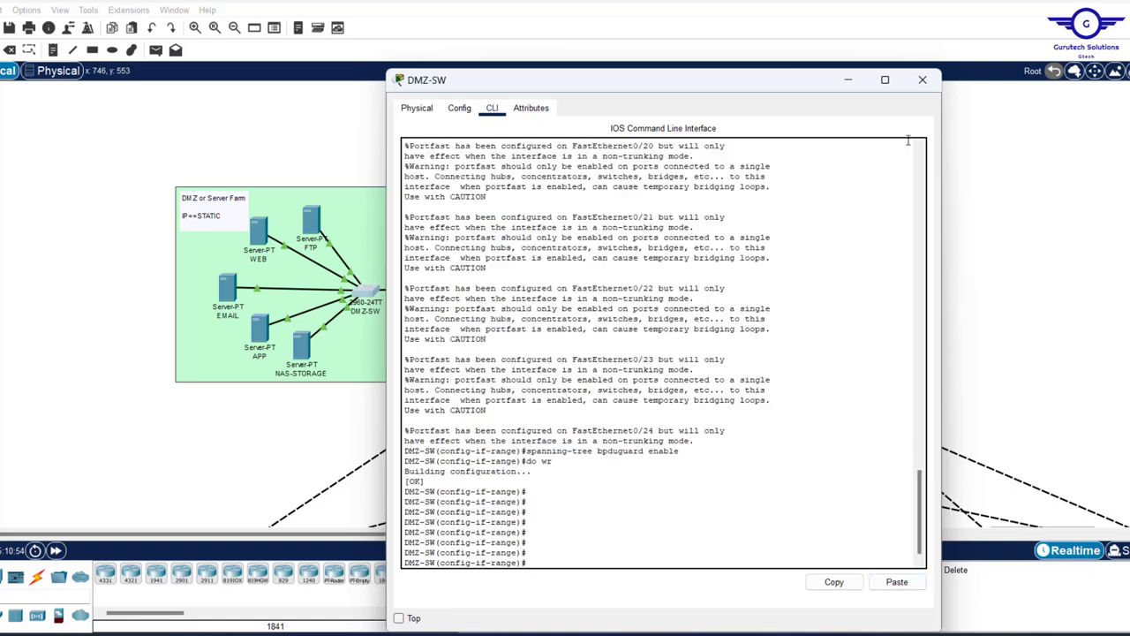
left_click(923, 80)
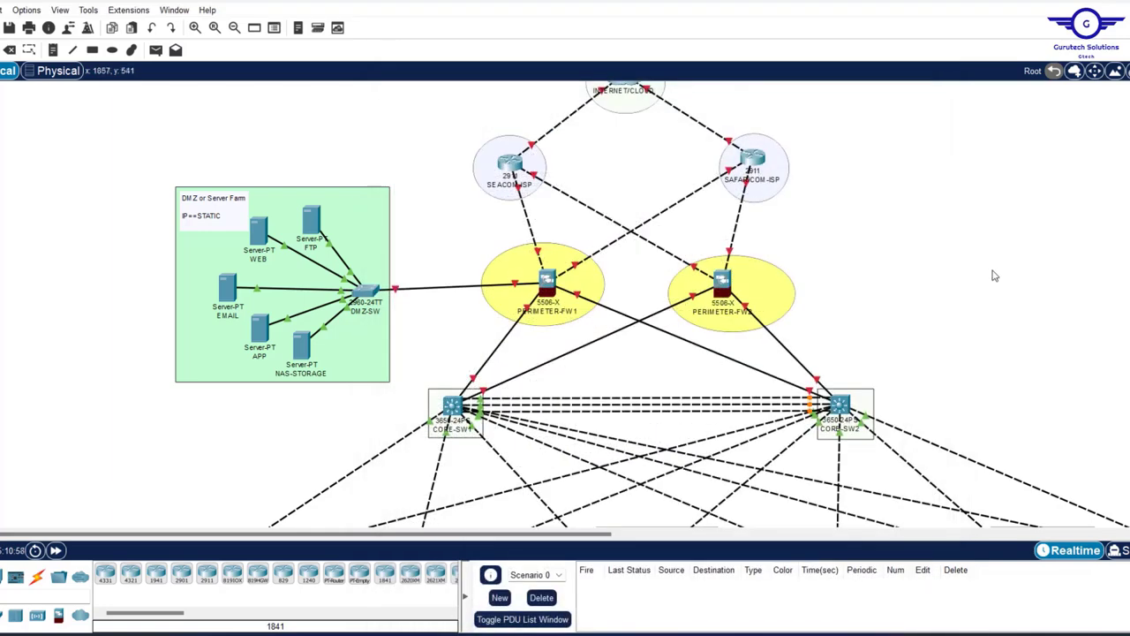
- Look over the Word addressing document and the requirements PDF
left_click(858, 634)
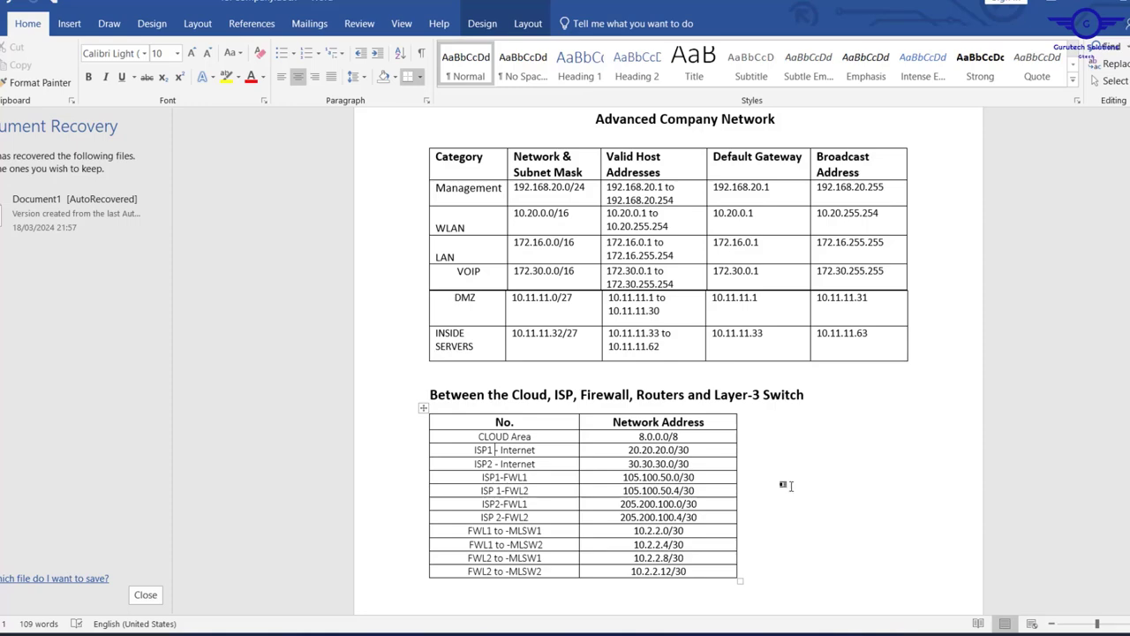
left_click(866, 632)
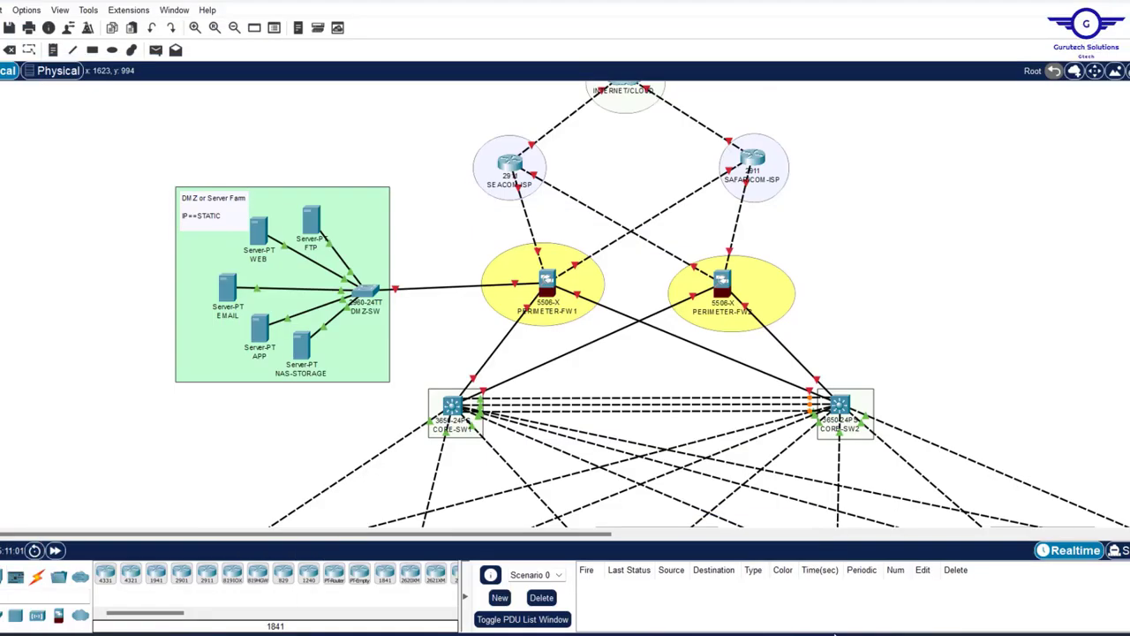
left_click(795, 634)
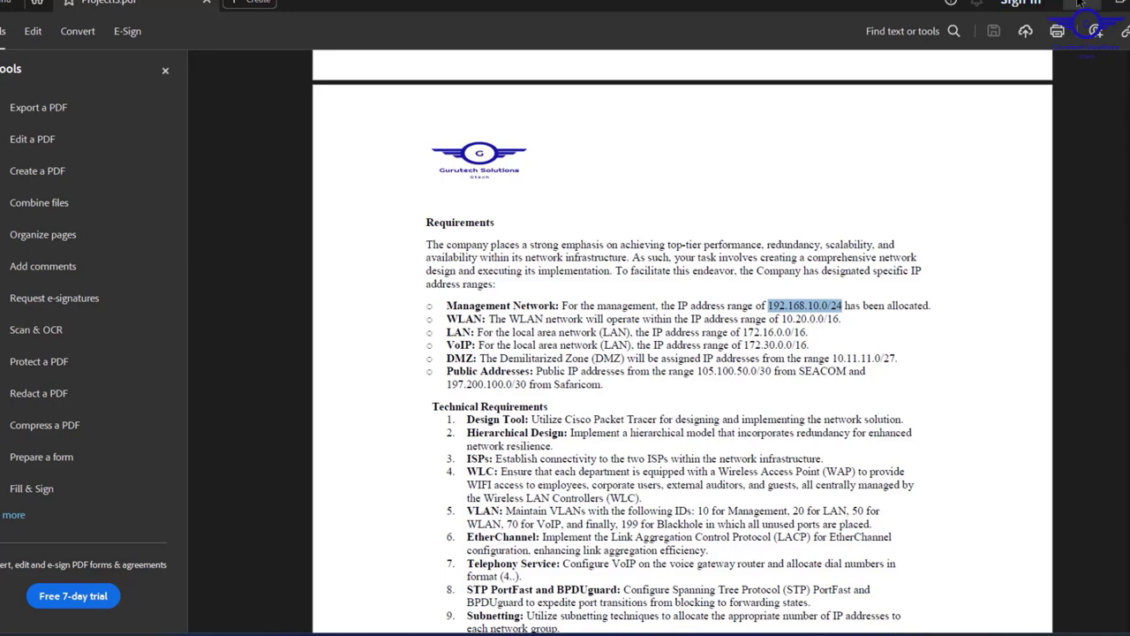
key("alt+Tab")
key("alt+Tab")
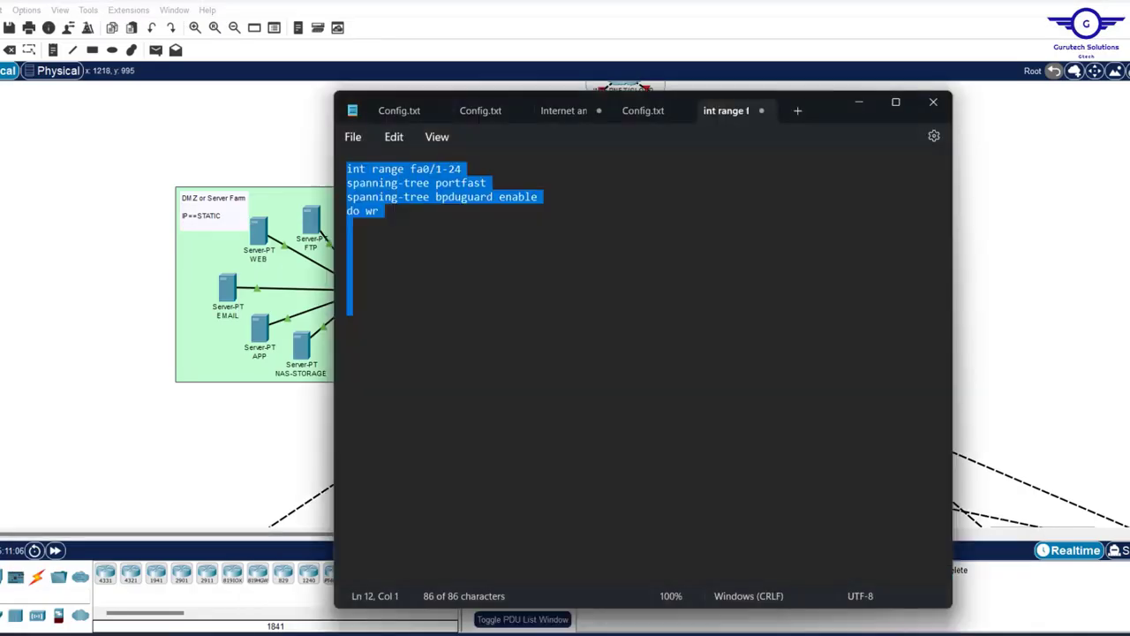
- Highlight 'EtherChannel', step 3 in Config.txt, and return to the topology
left_click(647, 114)
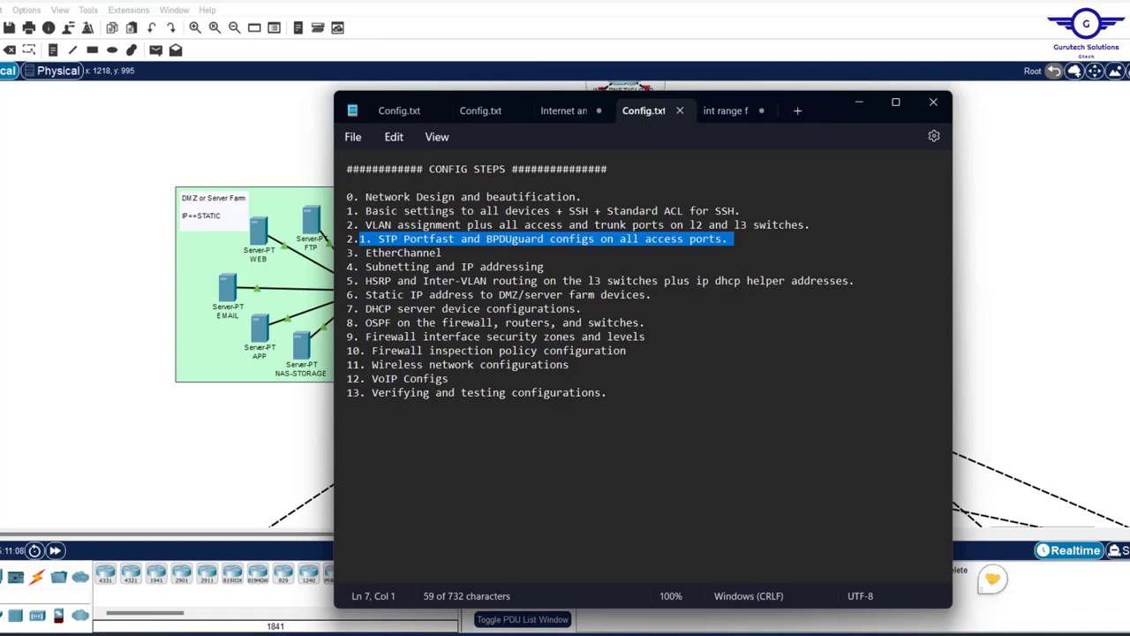
left_click_drag(441, 253, 369, 253)
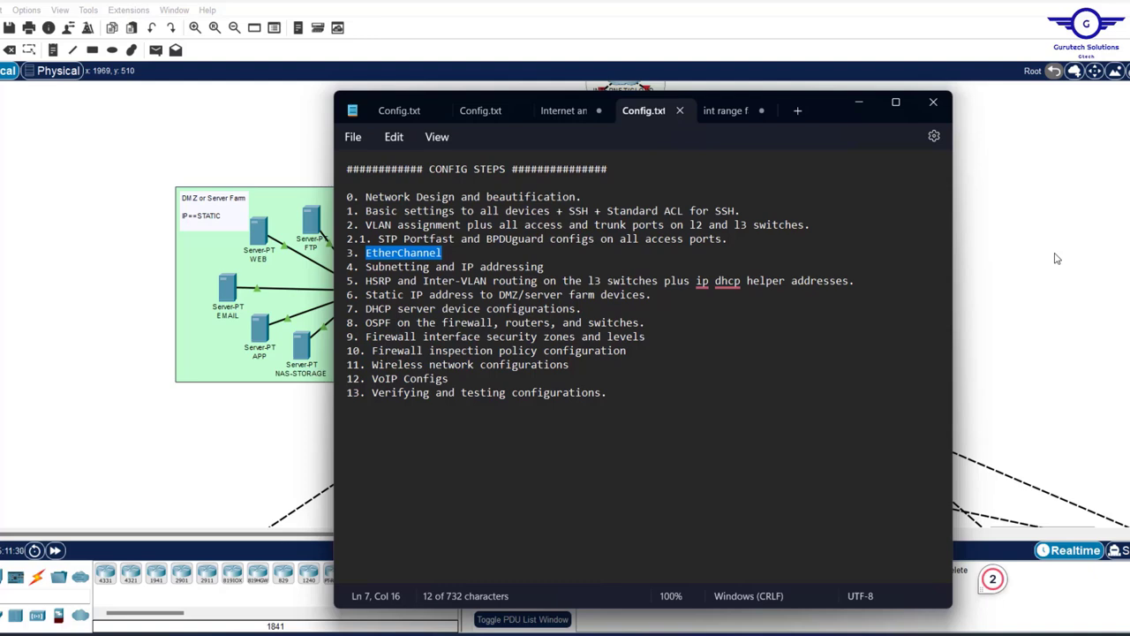
left_click(1006, 290)
scroll(941, 298, "down", 3)
- Draw a cyan-filled ellipse between CORE-SW1 and CORE-SW2
scroll(941, 298, "down", 2)
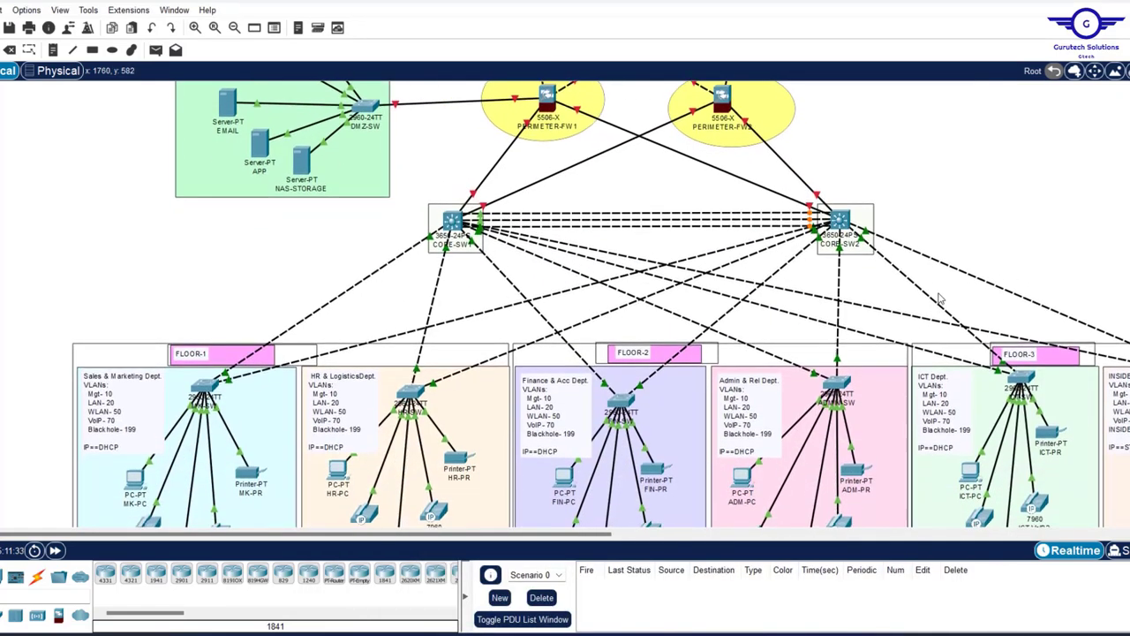
scroll(940, 298, "up", 3)
scroll(940, 299, "down", 2)
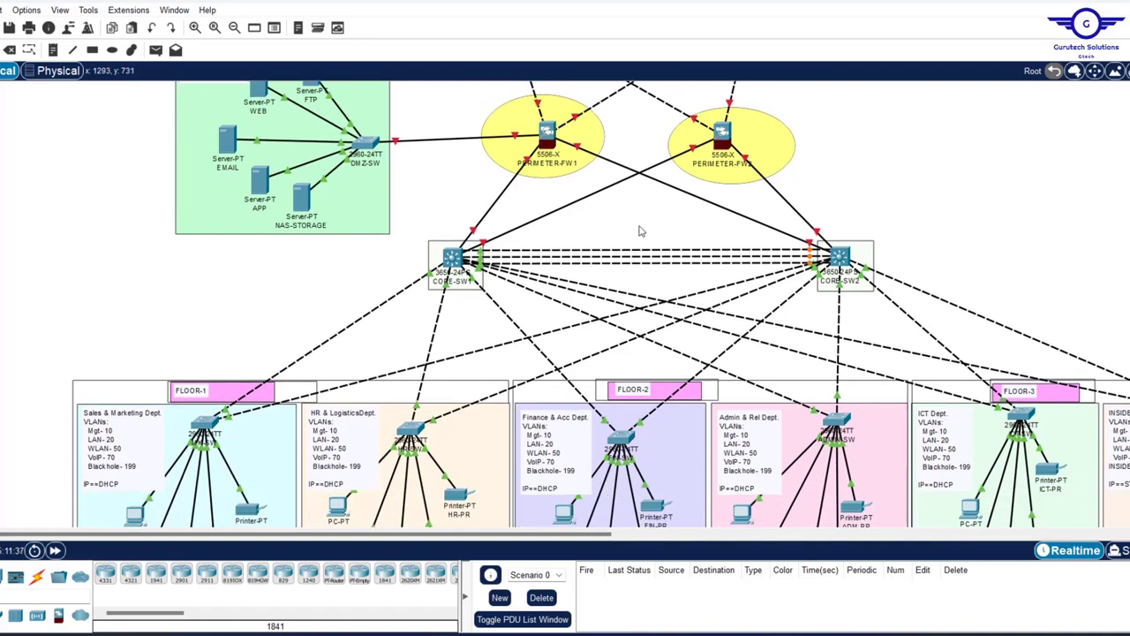
left_click_drag(643, 231, 675, 284)
left_click(112, 50)
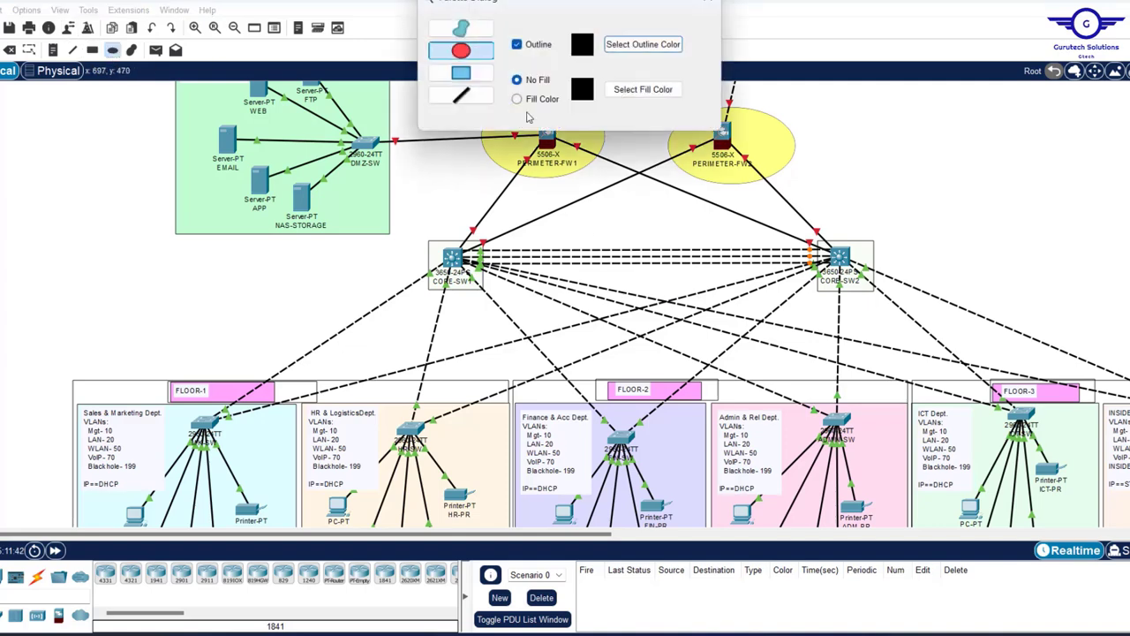
left_click_drag(597, 237, 698, 287)
left_click(632, 92)
key("Return")
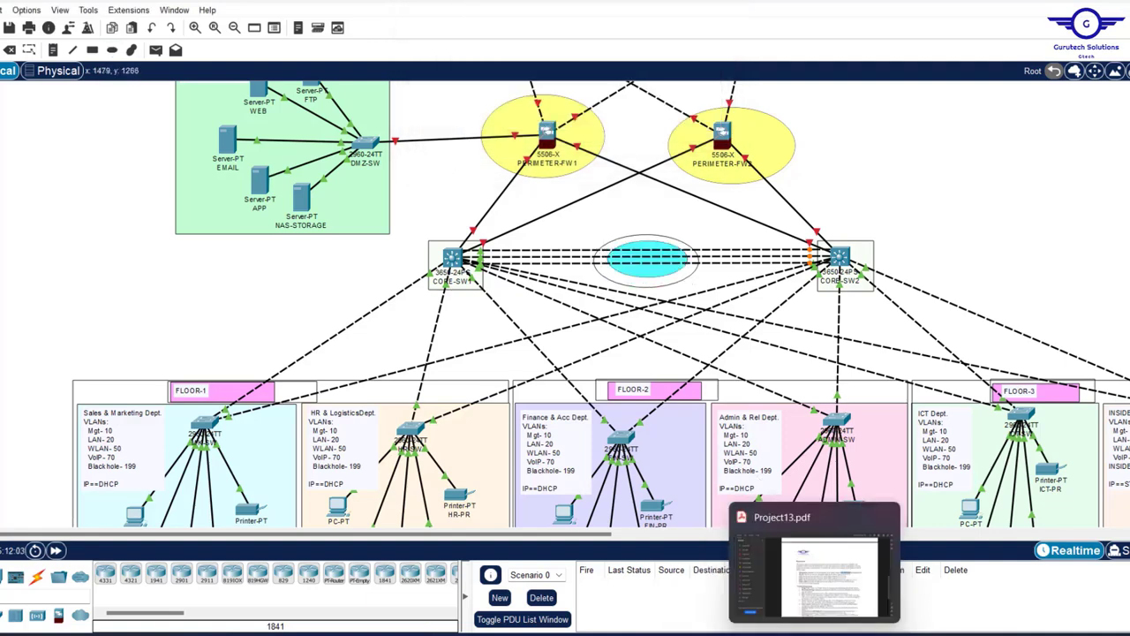
- Check the EtherChannel protocol in the PDF and label the ellipse 'LACP'
left_click(812, 494)
scroll(675, 400, "down", 6)
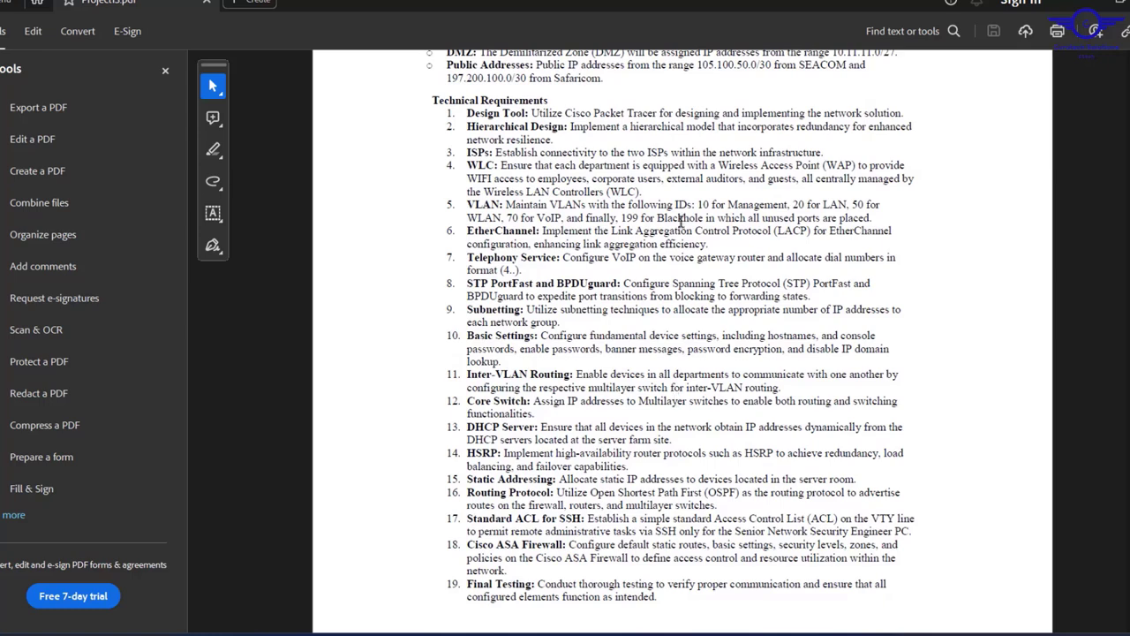
left_click_drag(609, 228, 804, 232)
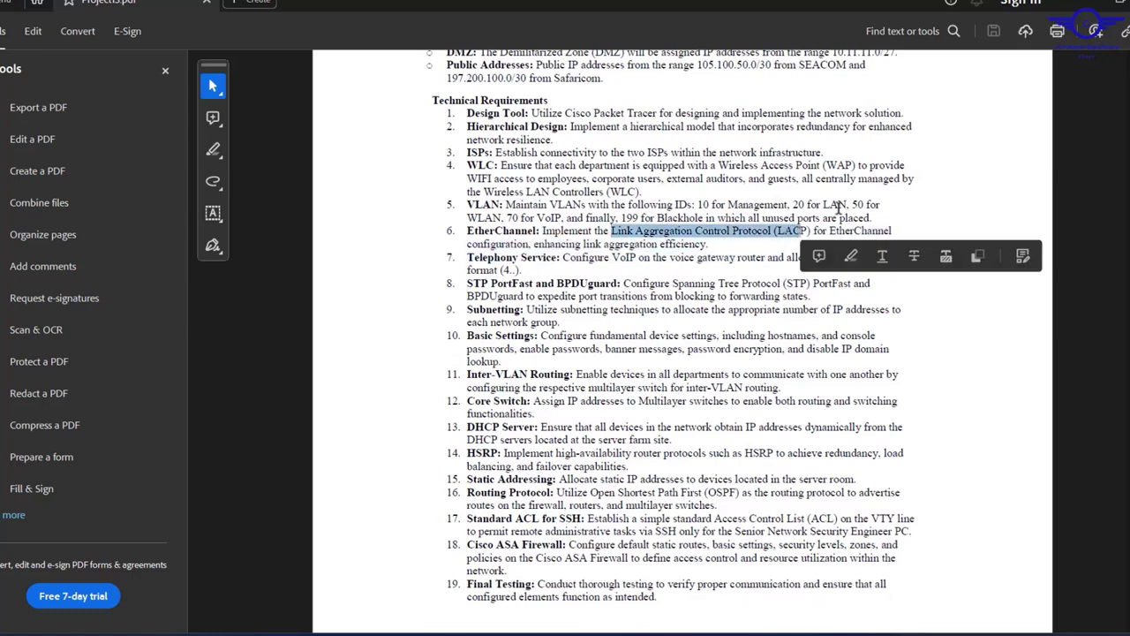
left_click(1072, 10)
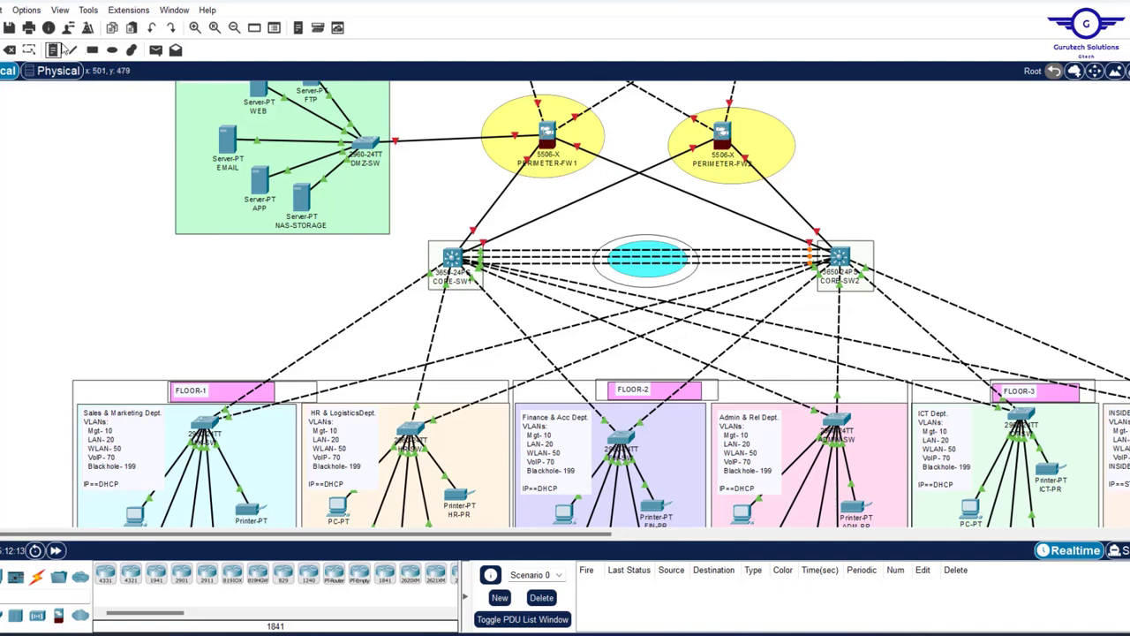
left_click(54, 49)
left_click(633, 254)
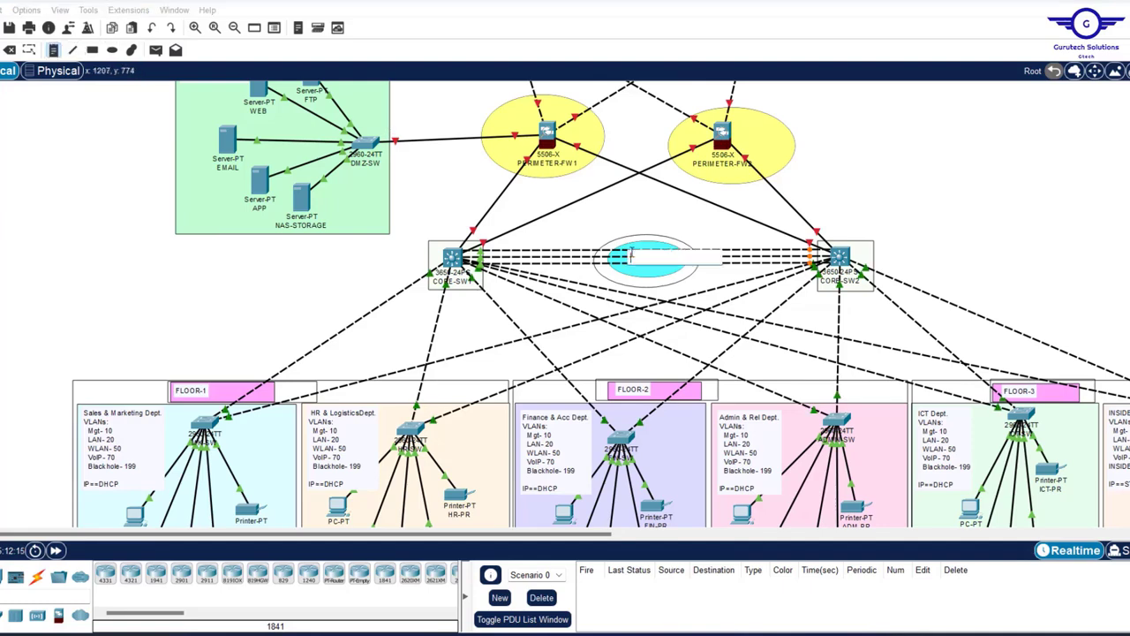
type("LAC")
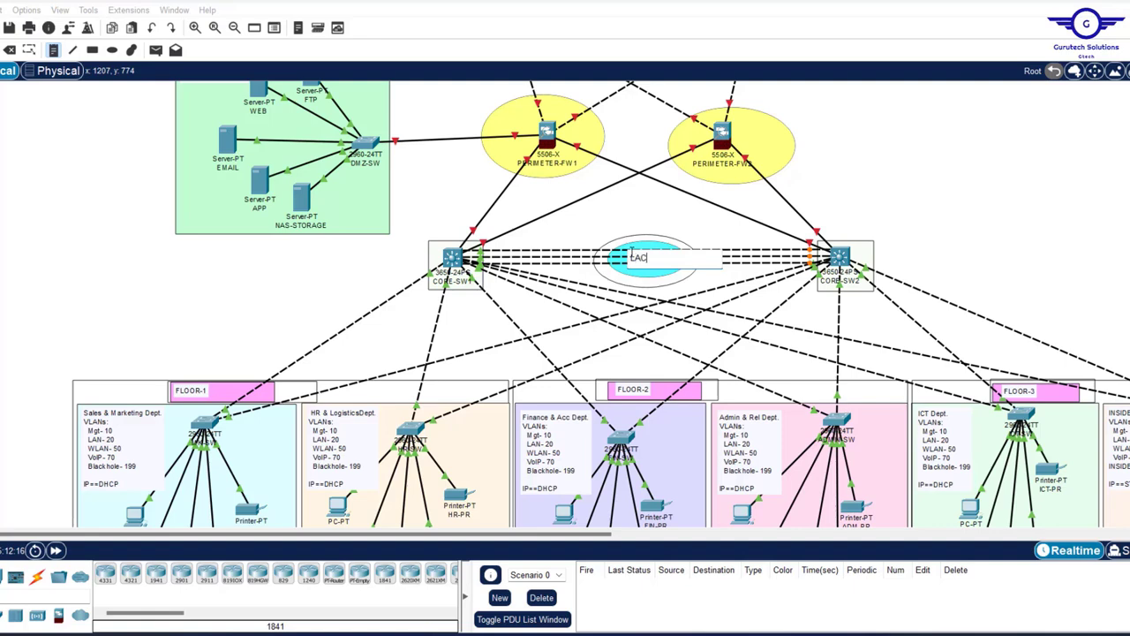
type("P")
left_click(520, 300)
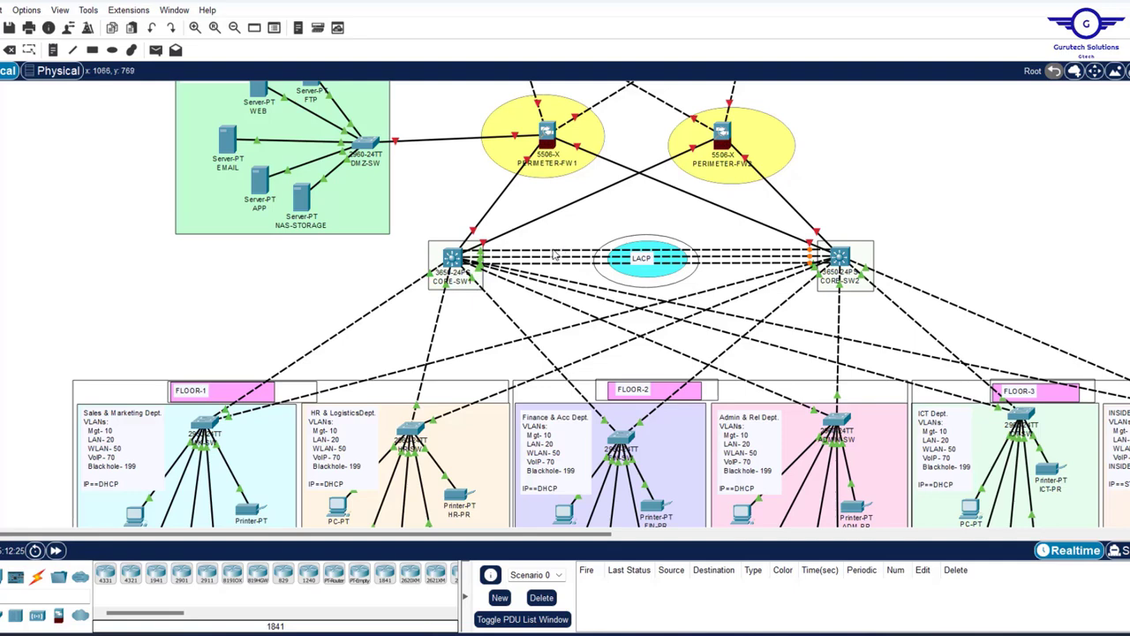
mouse_move(555, 255)
- Open CORE-SW1's CLI and exit interface configuration mode
left_click(458, 268)
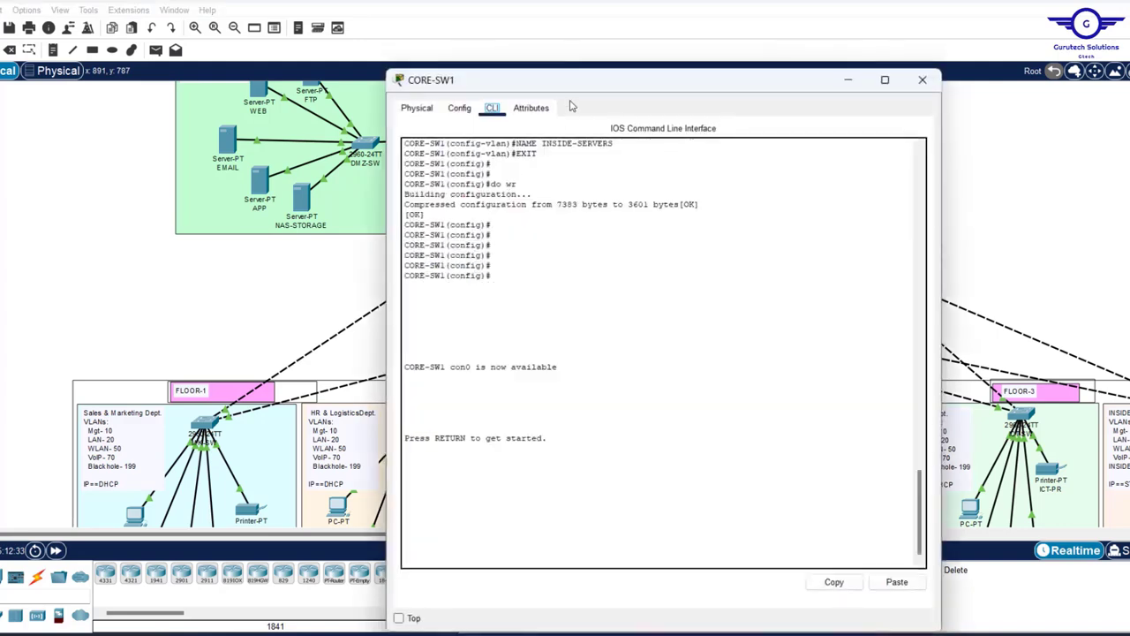
left_click_drag(534, 69, 452, 86)
left_click(389, 127)
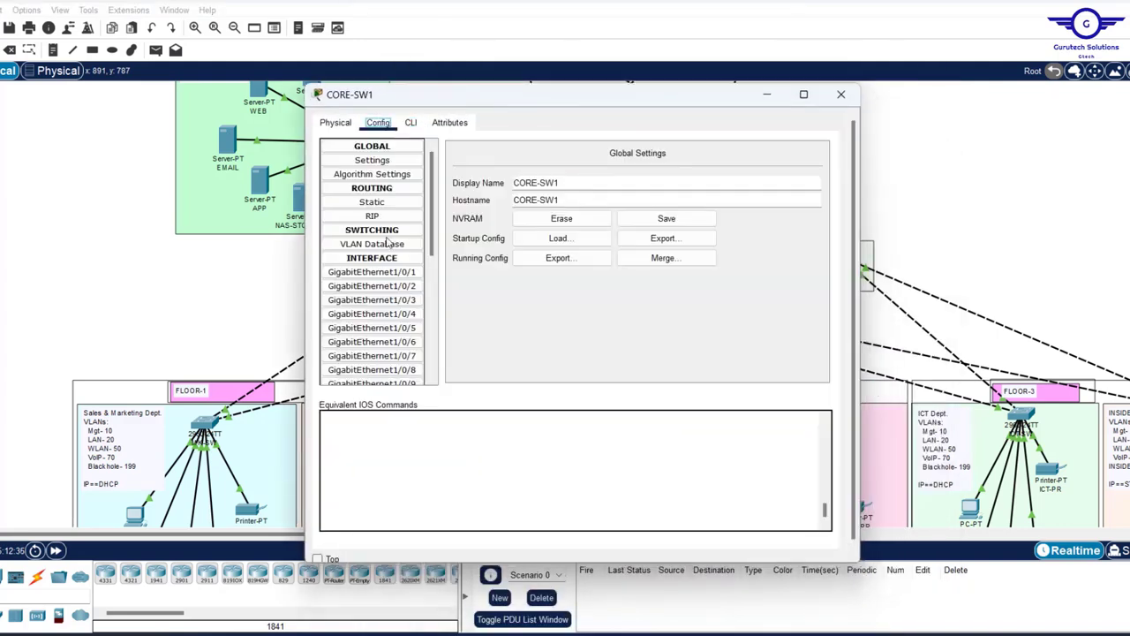
left_click(419, 125)
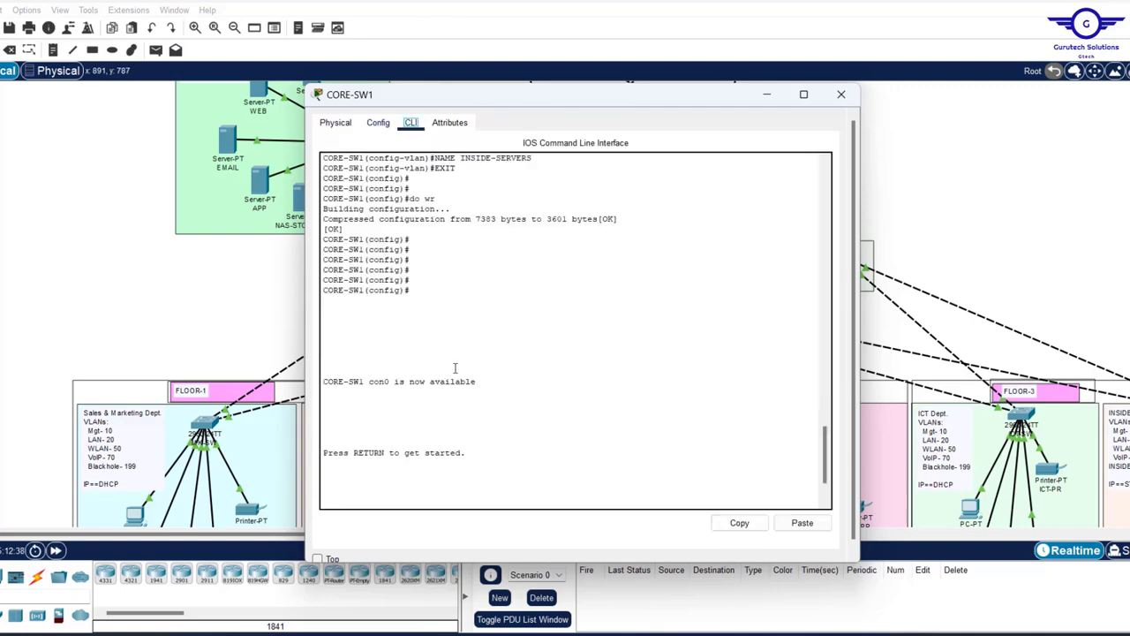
left_click(384, 126)
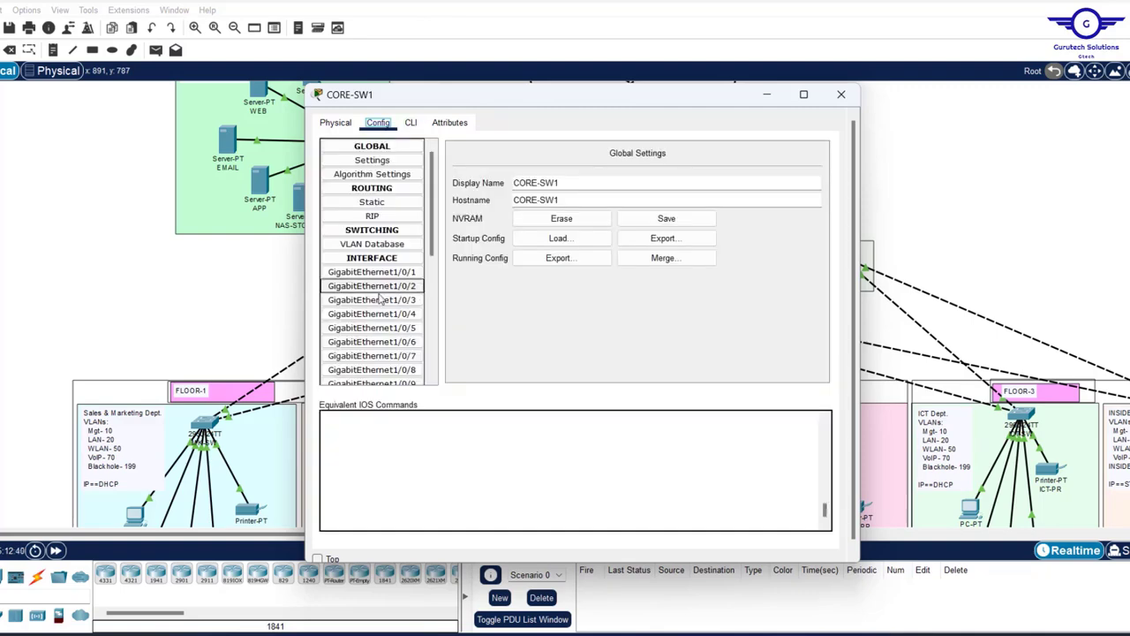
left_click(409, 126)
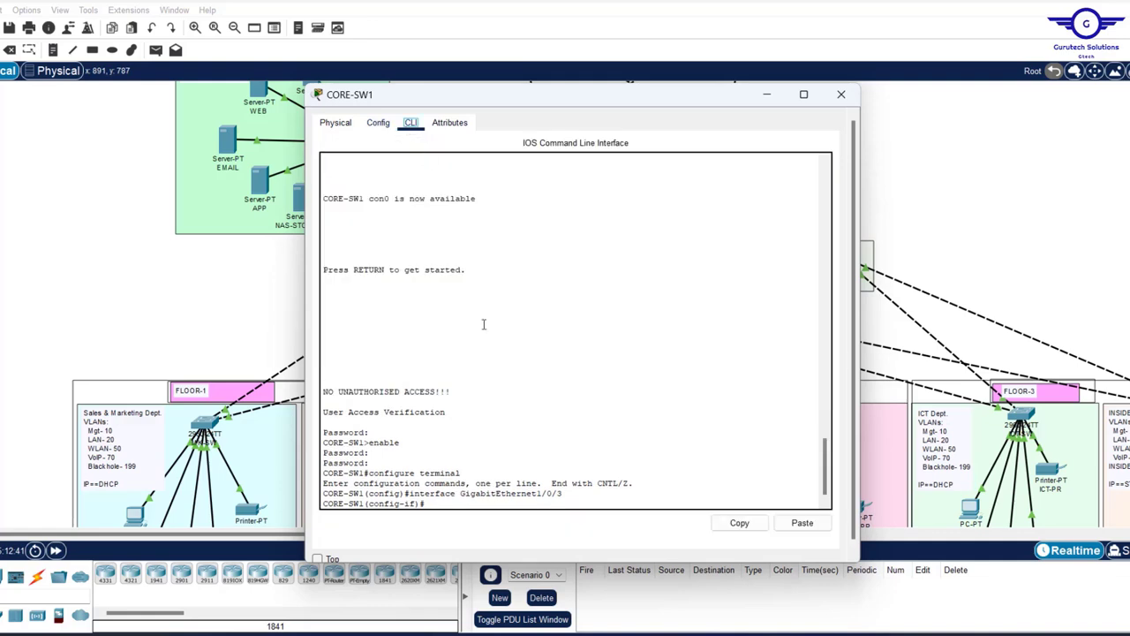
type("EX")
key("Return")
key("Return")
key("Return")
key("Return")
key("Return")
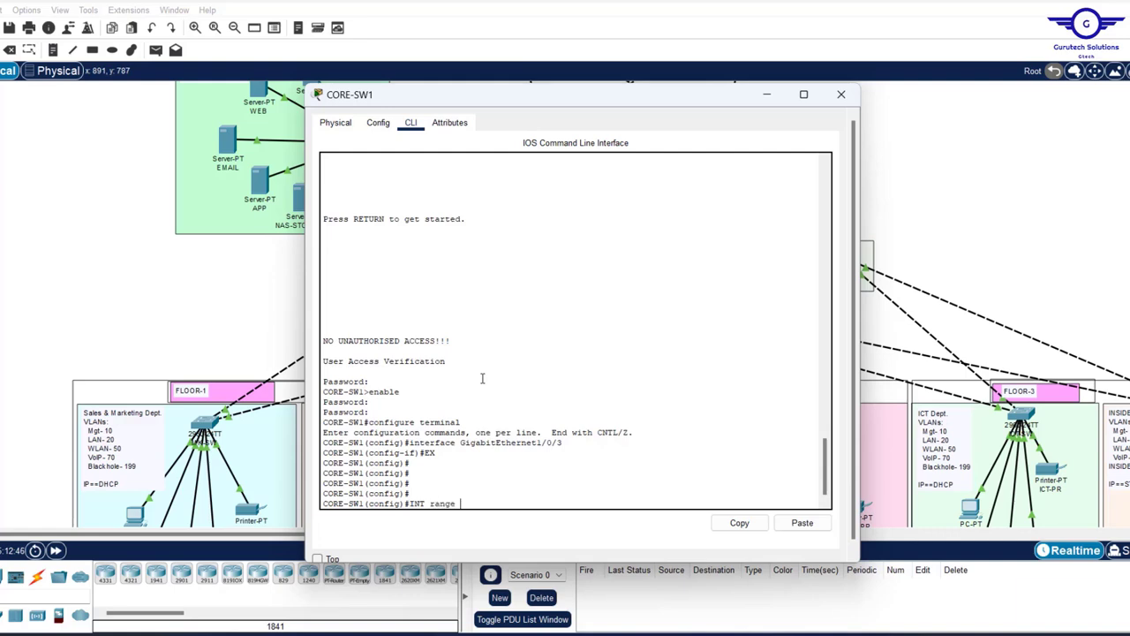
- Bundle ports gig1/0/9-11 into channel-group 1 in LACP active mode
type("range gig1/0/9-11")
key("Return")
key("Return")
key("Return")
key("Return")
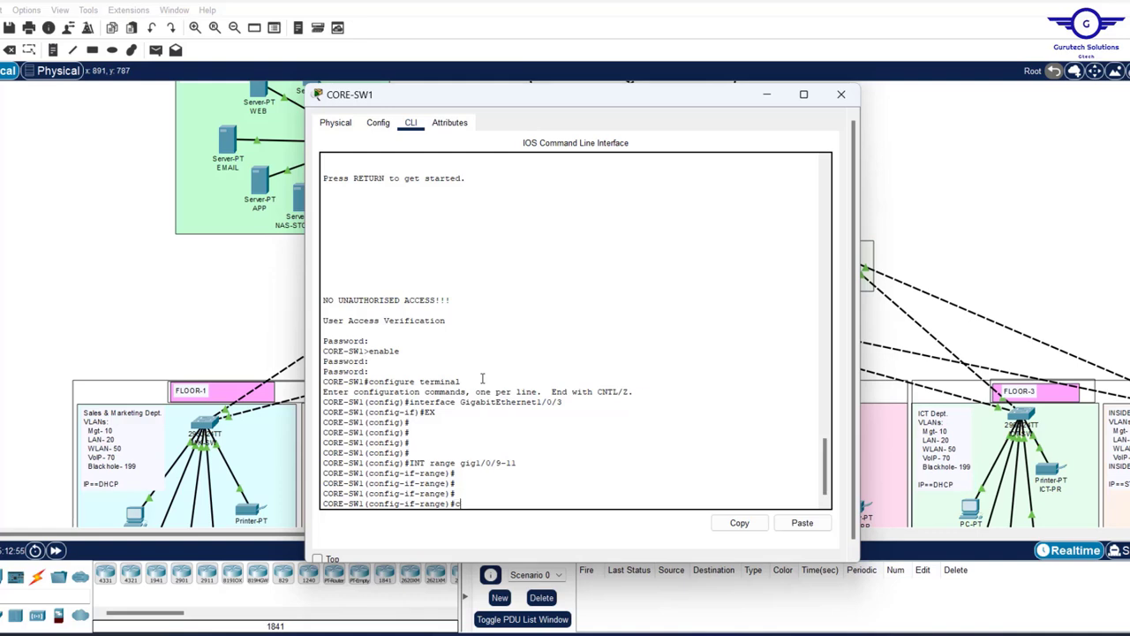
type("channel-gr")
key("Tab")
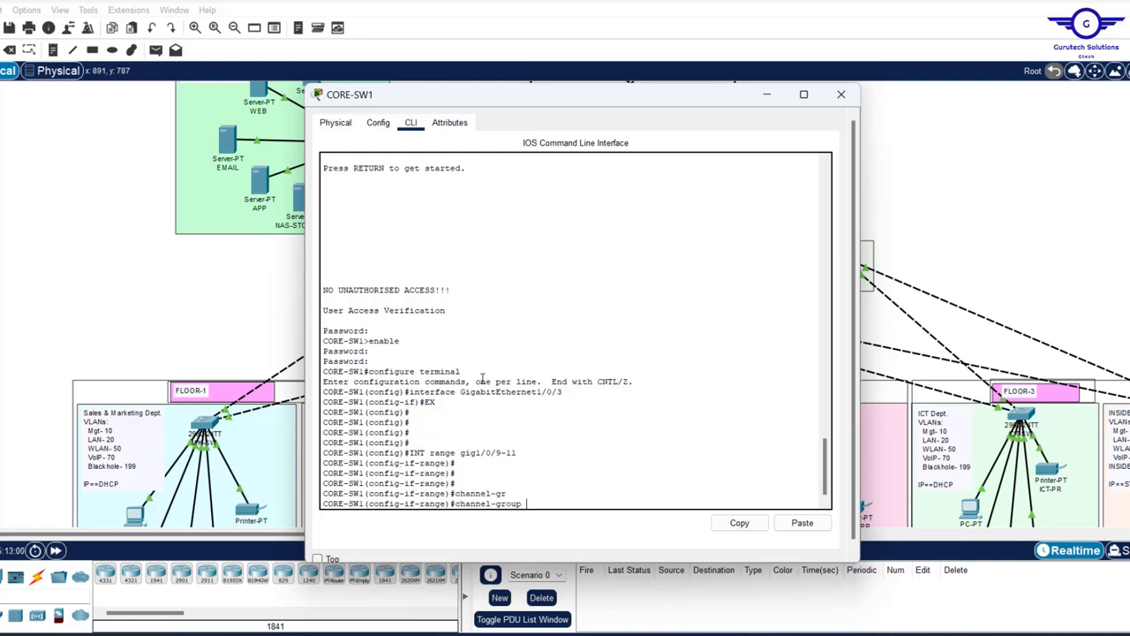
type("1 m")
key("Tab")
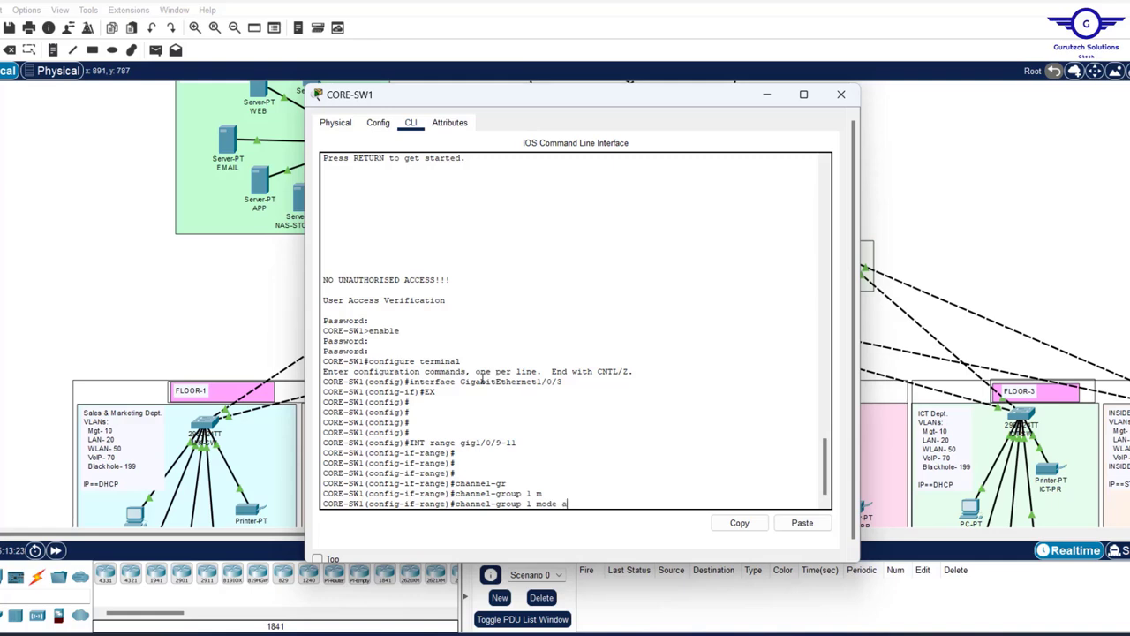
key("Tab")
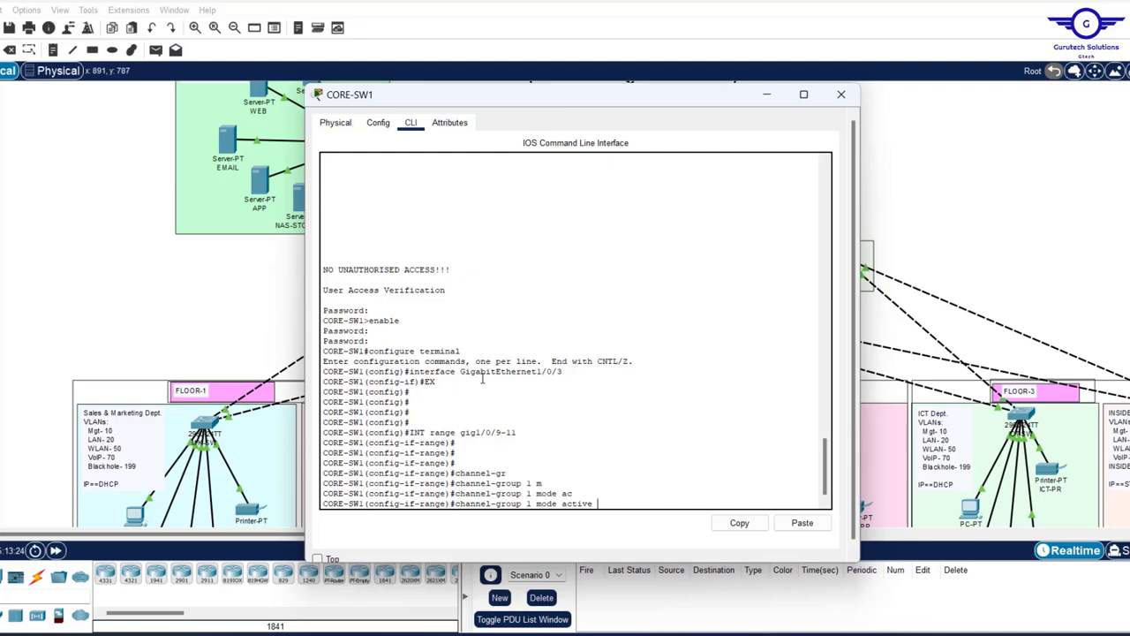
key("Return")
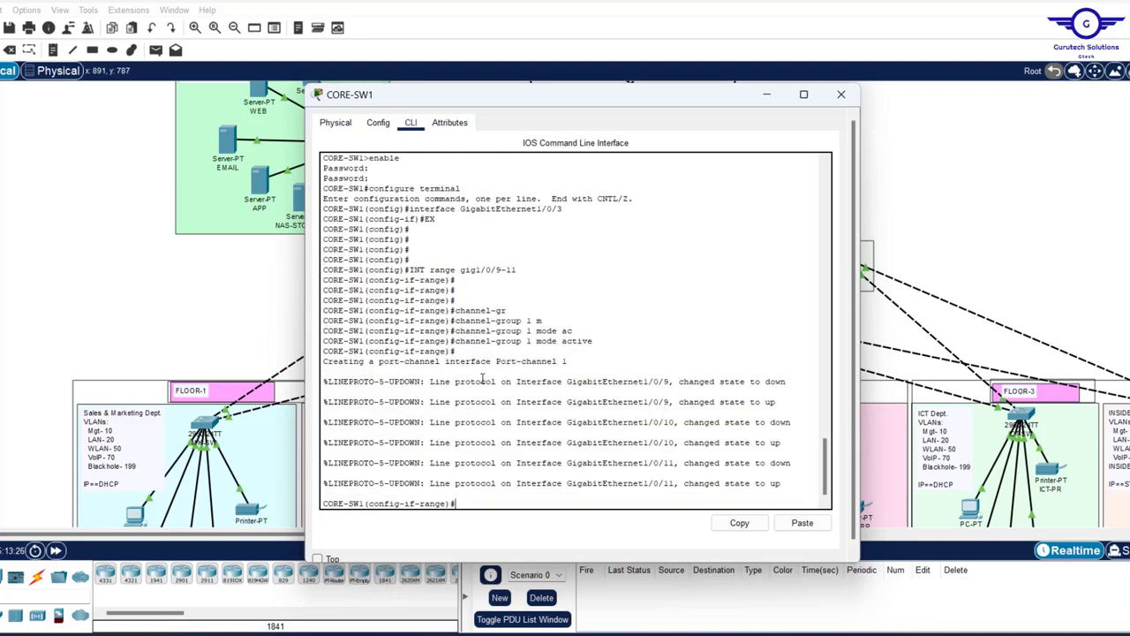
type("ex")
key("Return")
key("Return")
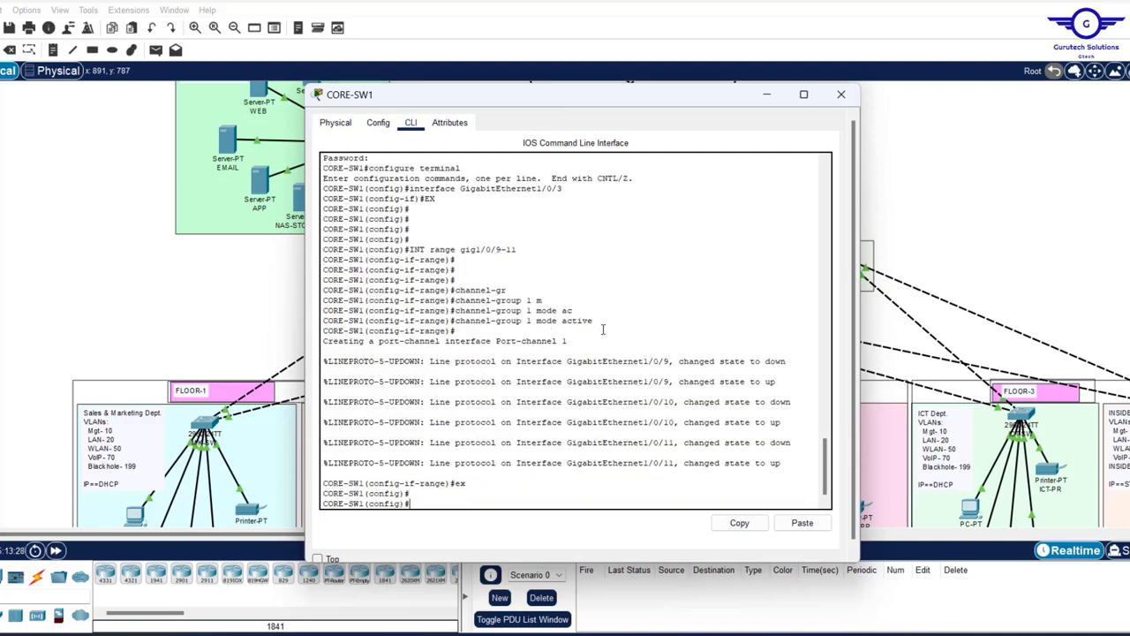
- Set interface Port-channel 1 to switchport mode trunk
left_click_drag(567, 345, 447, 342)
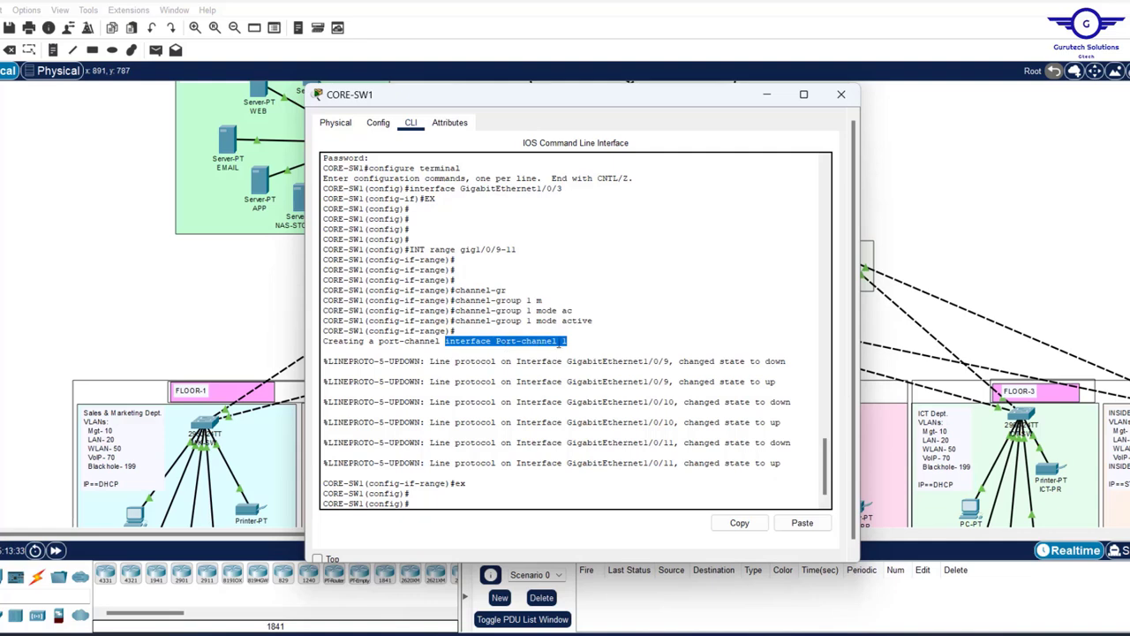
left_click(751, 531)
double_click(528, 322)
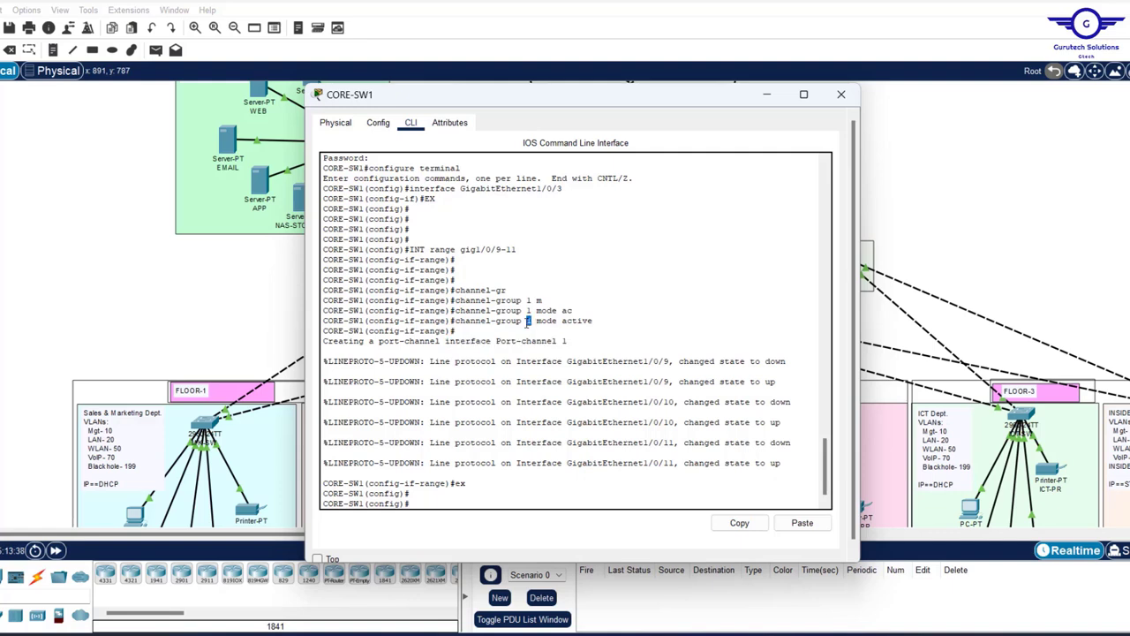
left_click(802, 522)
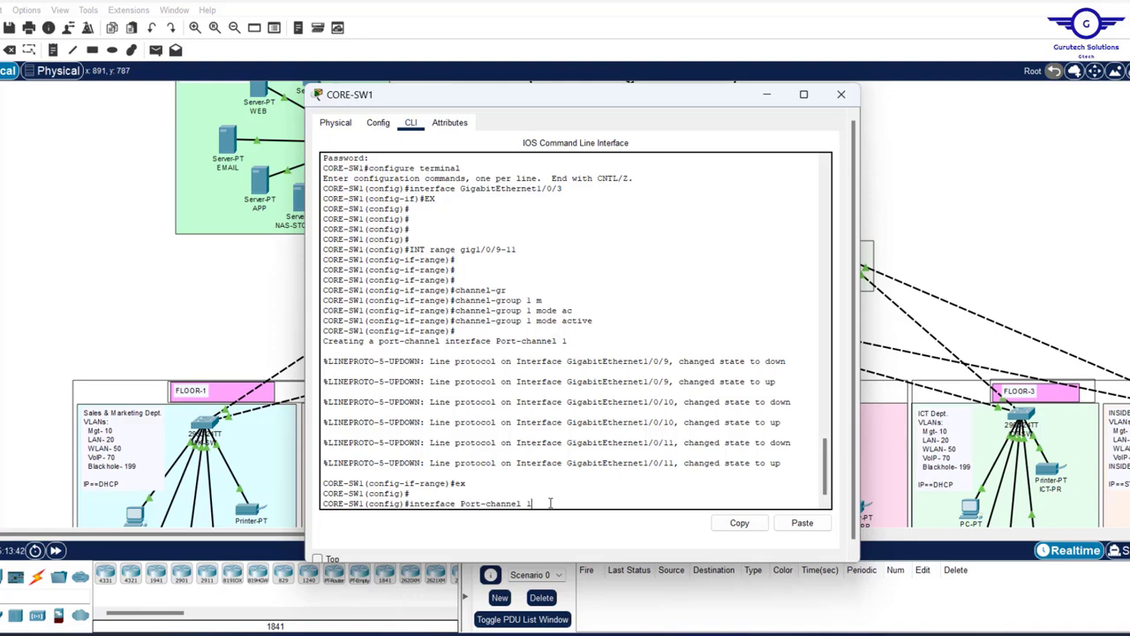
key("Return")
key("Return")
type("swi")
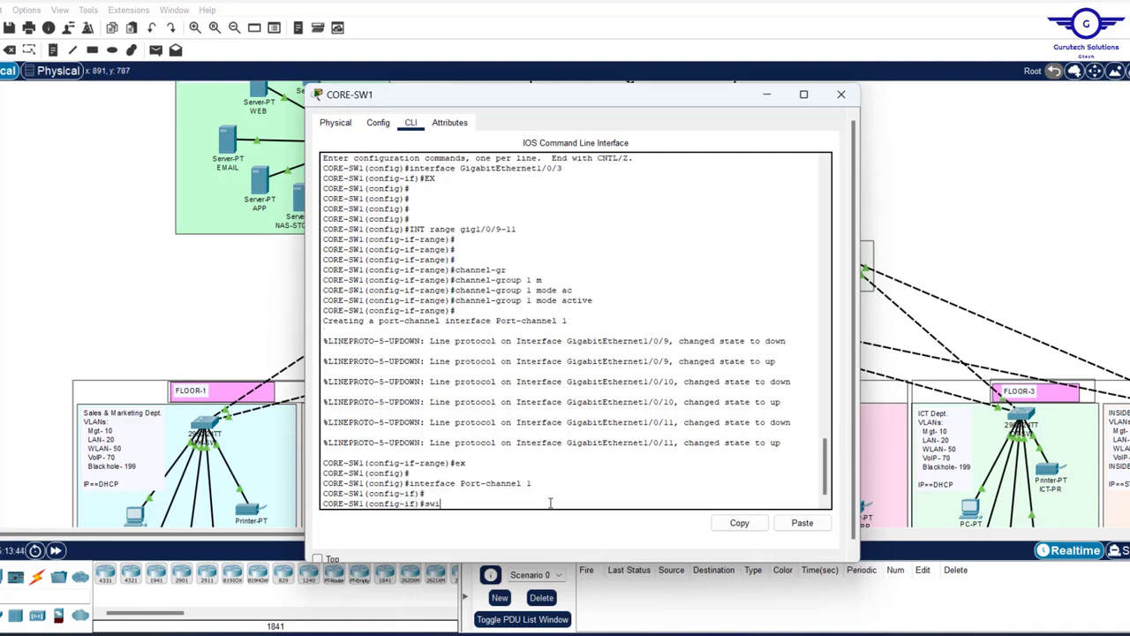
type("t")
key("Tab")
type("m")
key("Tab")
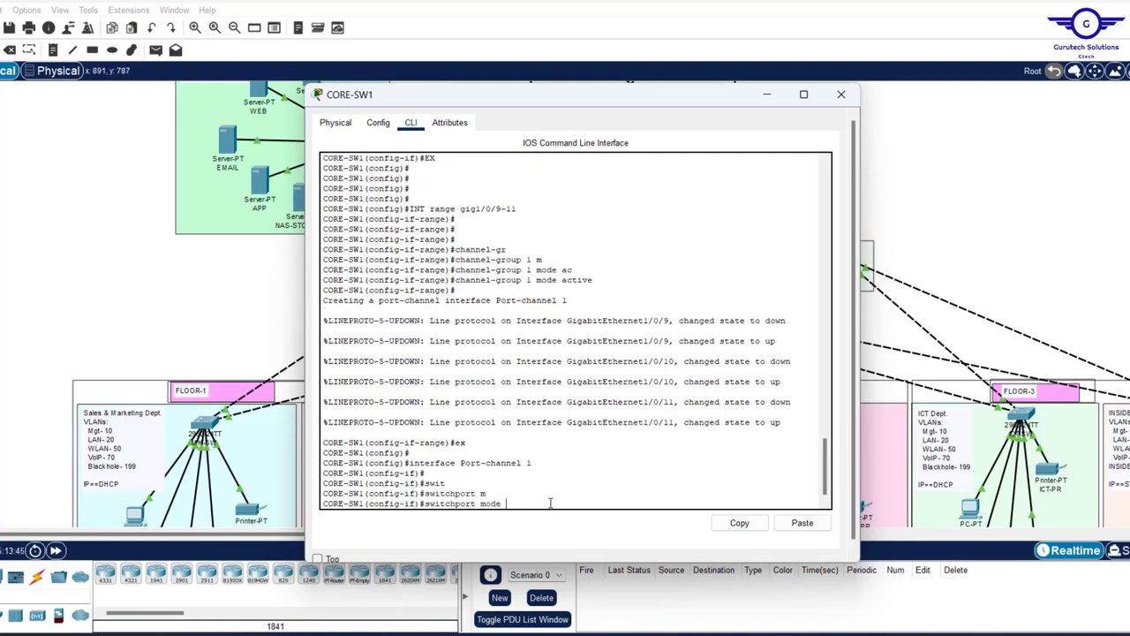
type("tr")
key("Tab")
key("Return")
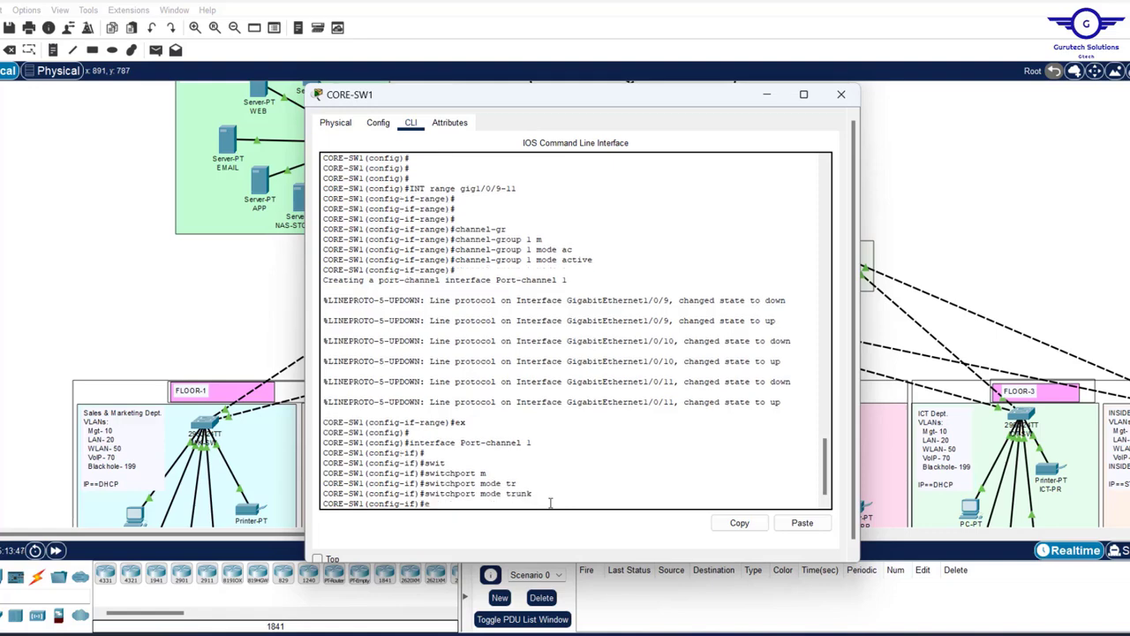
- Exit the port-channel and save CORE-SW1's configuration with 'do wr'
type("ex")
key("Return")
key("Return")
key("Return")
key("Return")
type("do wr")
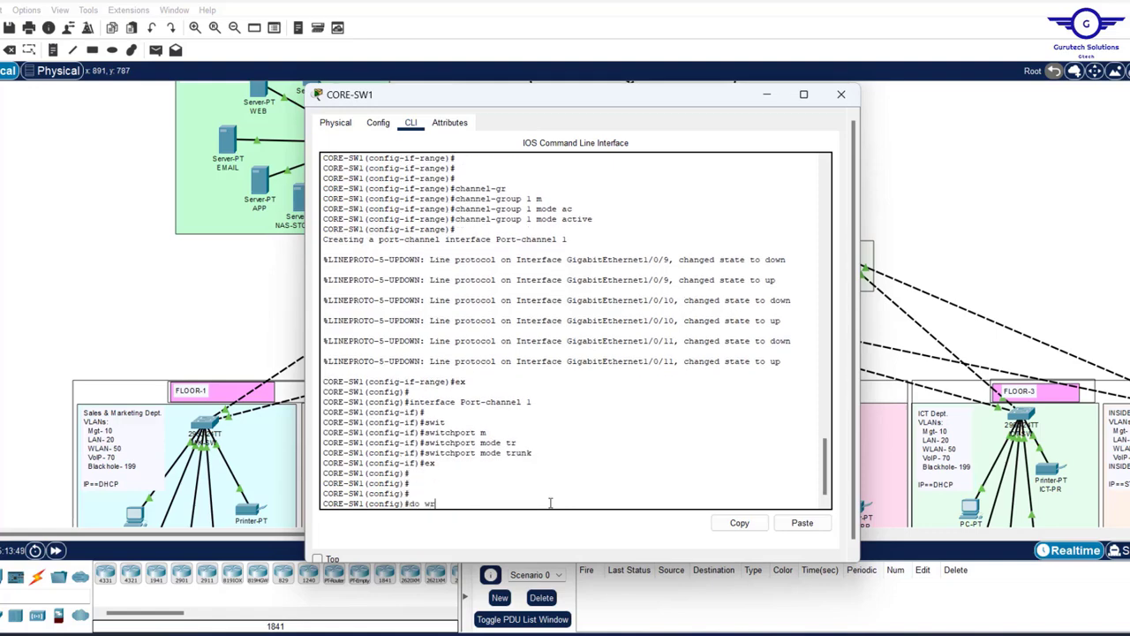
key("Return")
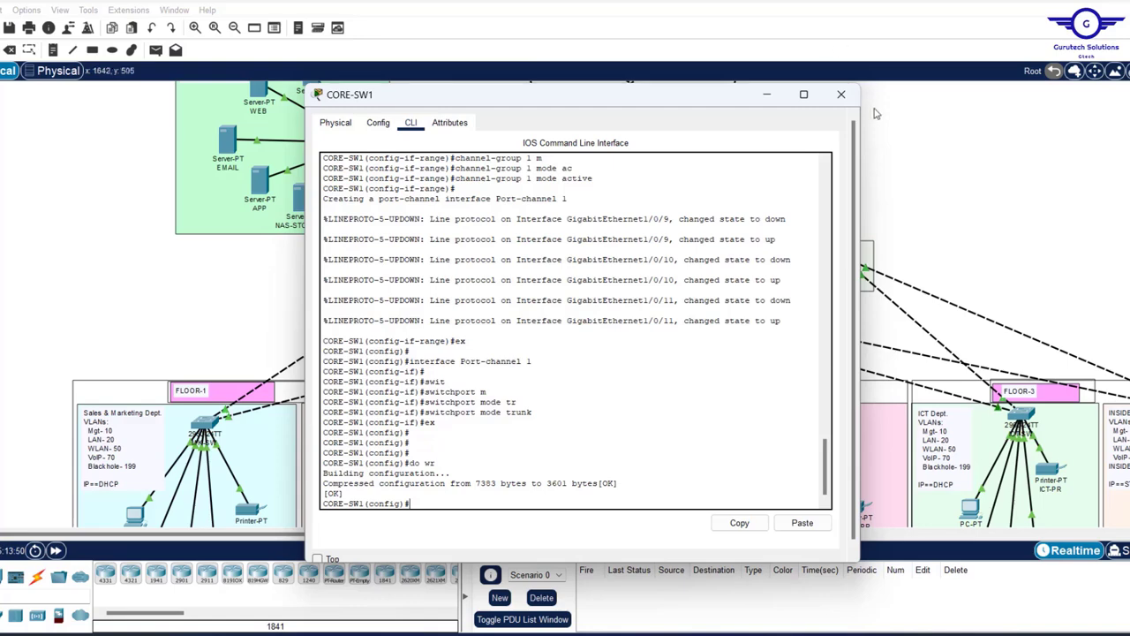
- Close CORE-SW1 and open CORE-SW2's CLI
left_click(841, 96)
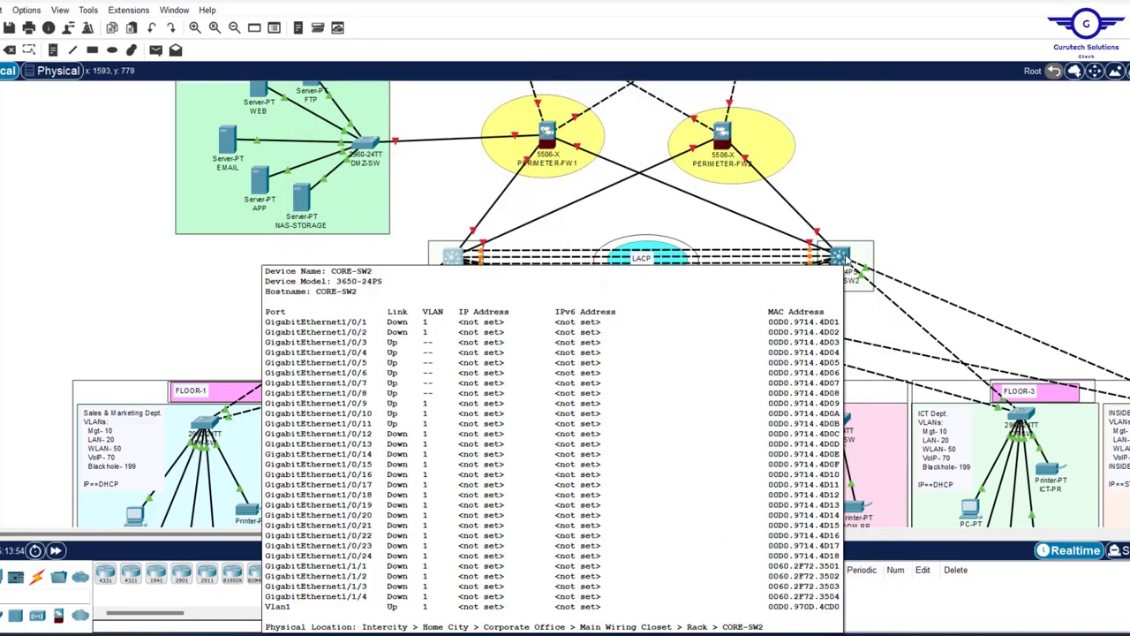
left_click(841, 257)
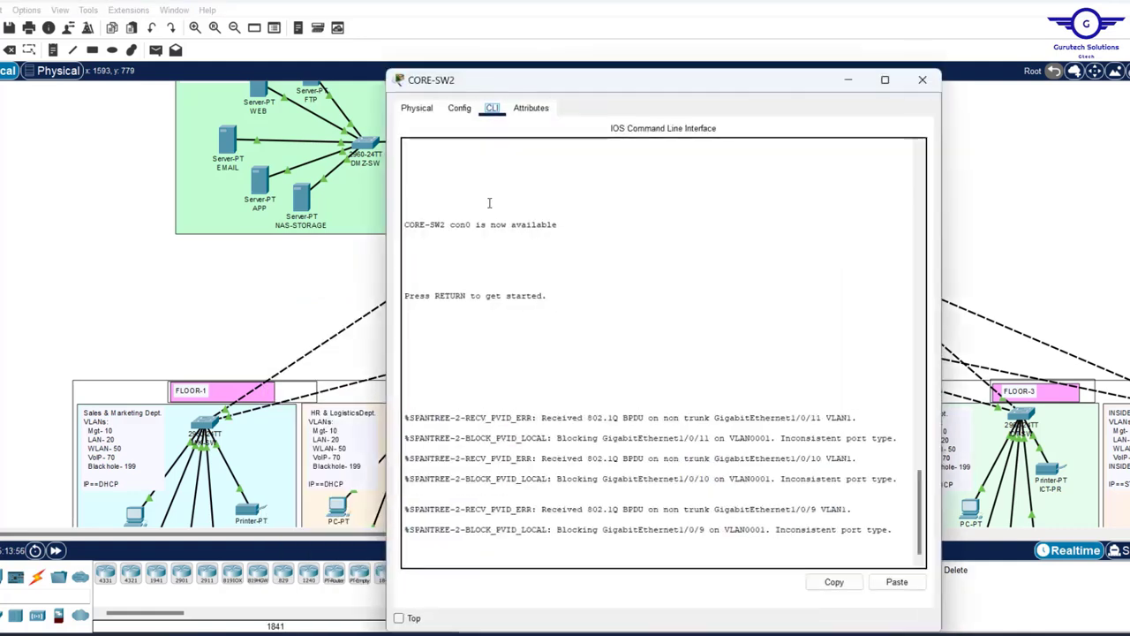
left_click(458, 107)
left_click(453, 258)
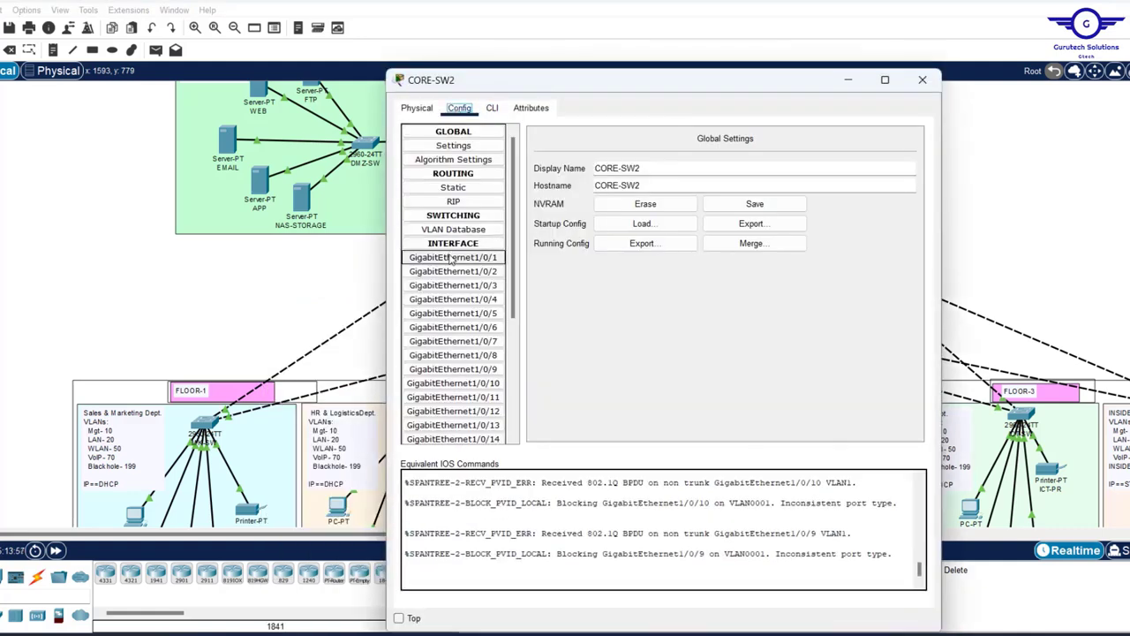
left_click(494, 109)
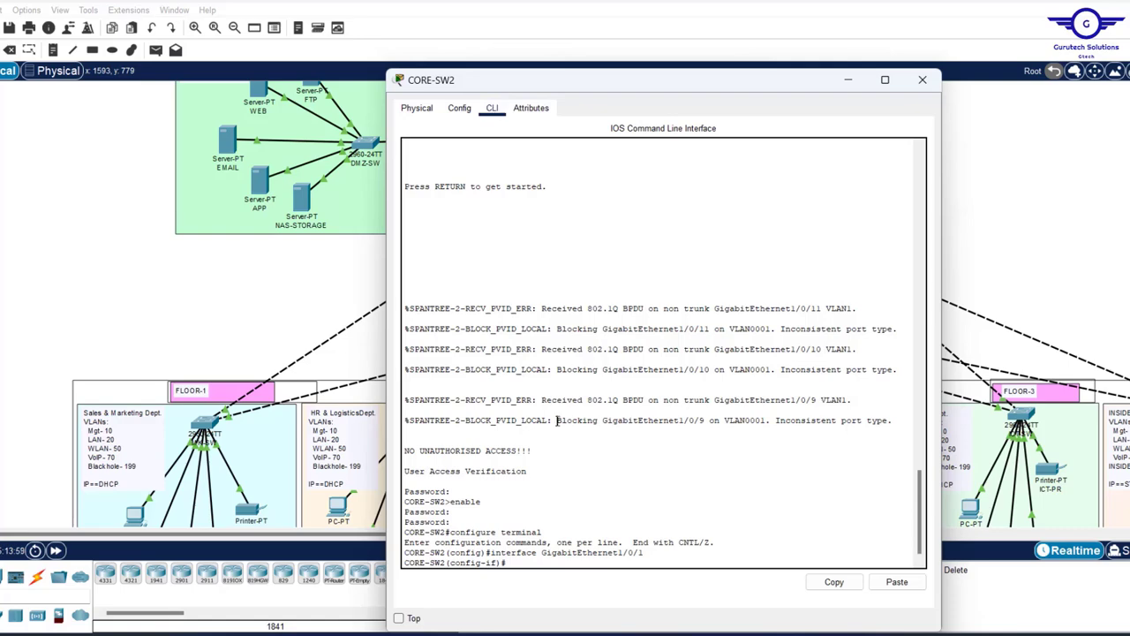
key("Return")
key("Return")
key("Return")
key("Return")
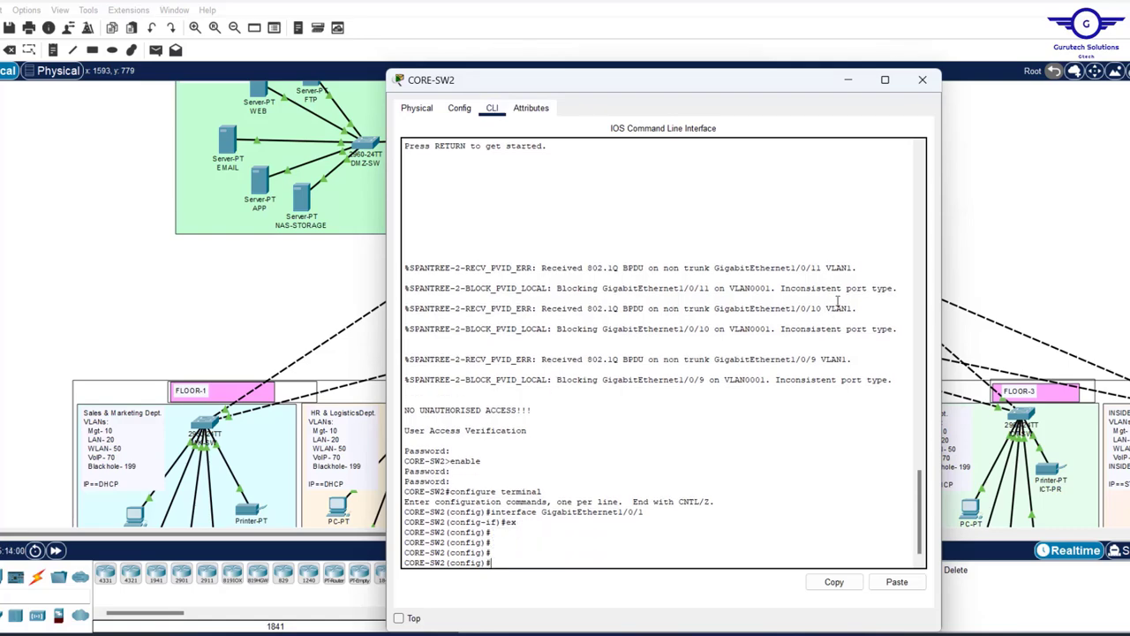
left_click(1051, 203)
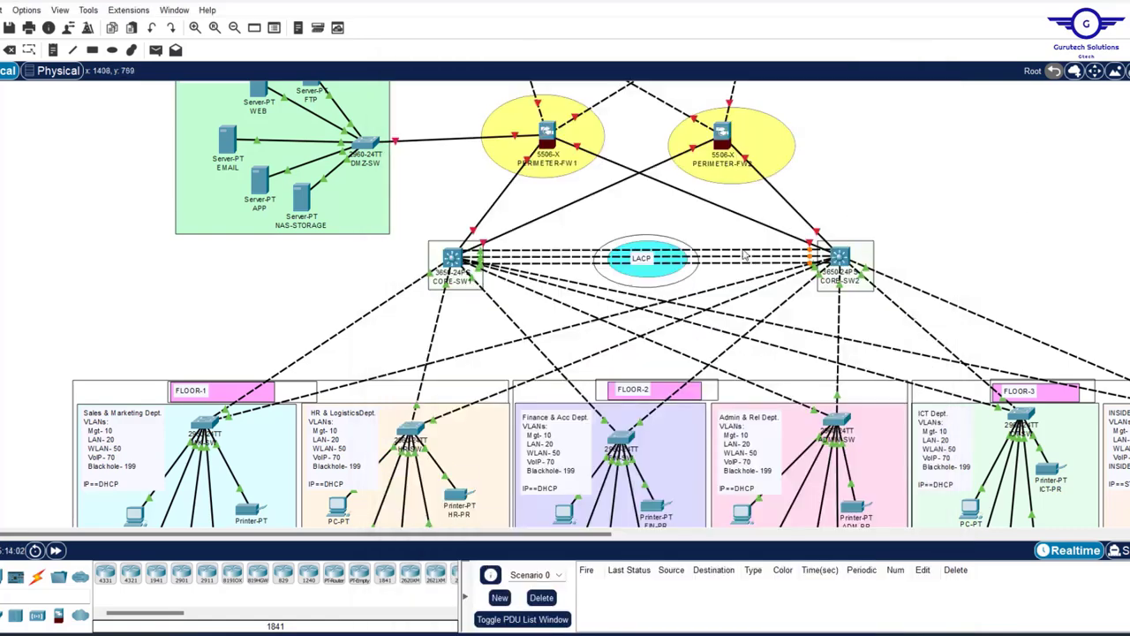
mouse_move(745, 256)
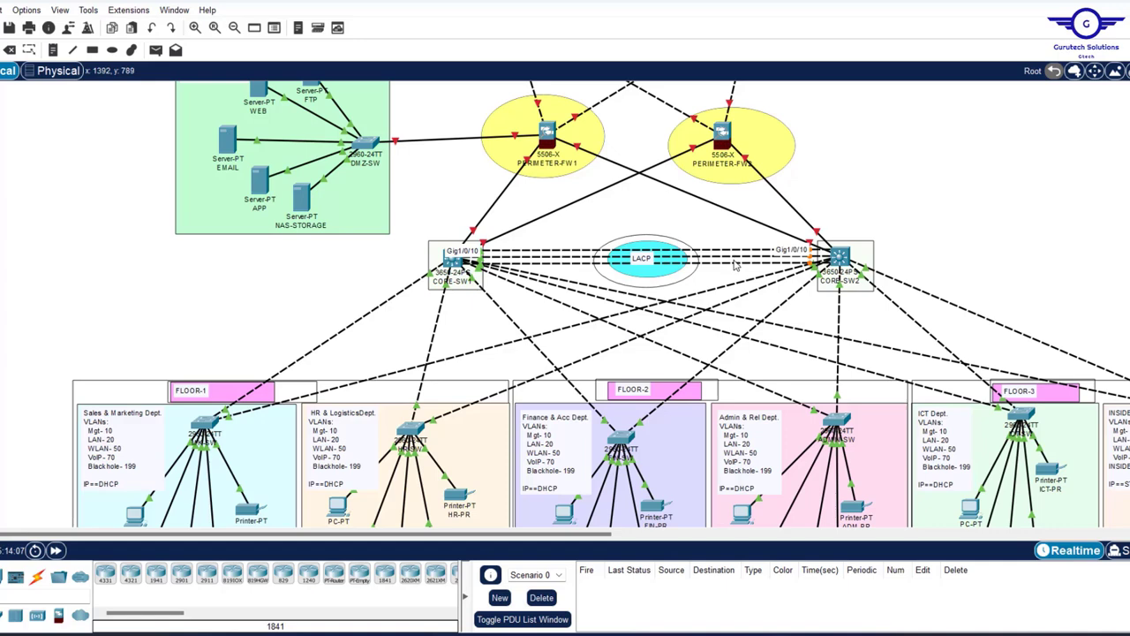
left_click(842, 258)
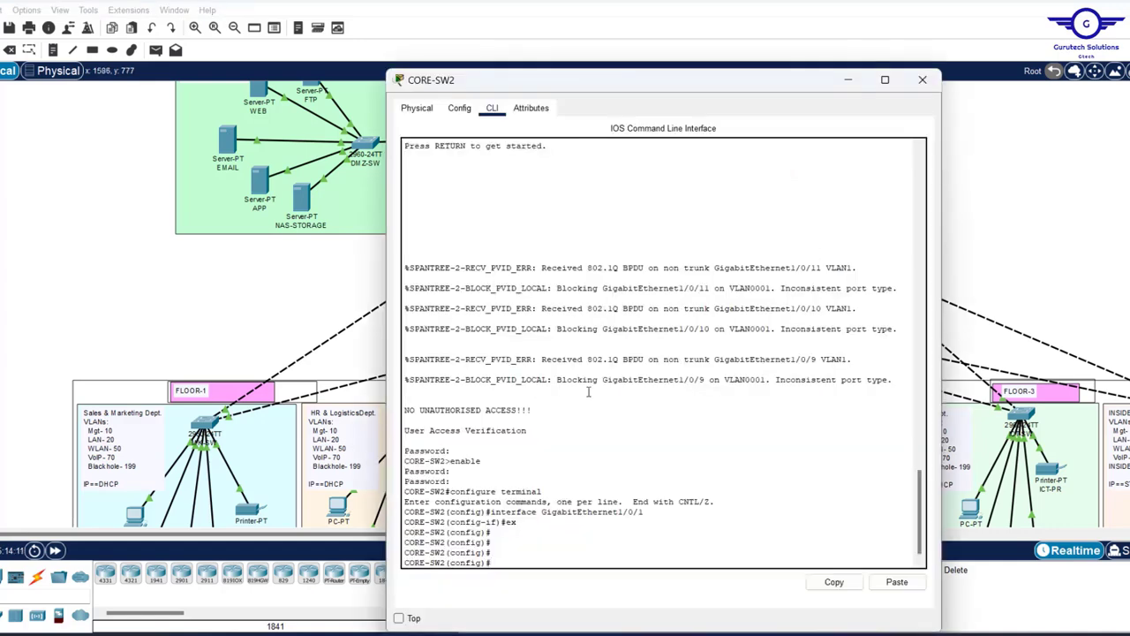
left_click_drag(596, 94, 586, 50)
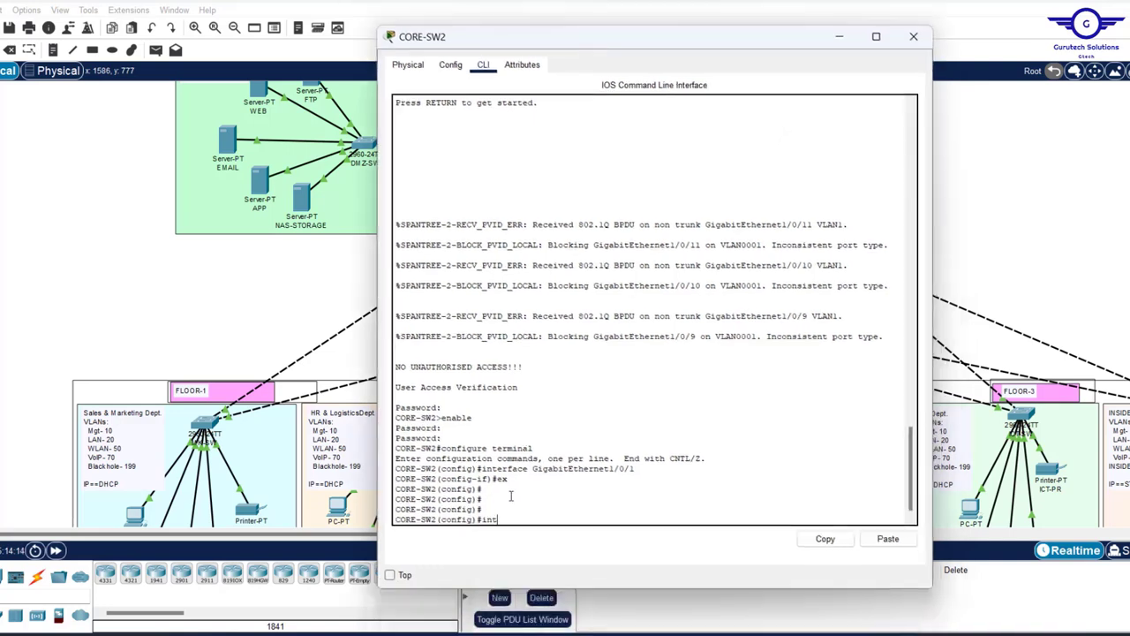
- Enter range gig1/0/9-11 and type 'channel-group 1 mode passive'
type("ange gig1/")
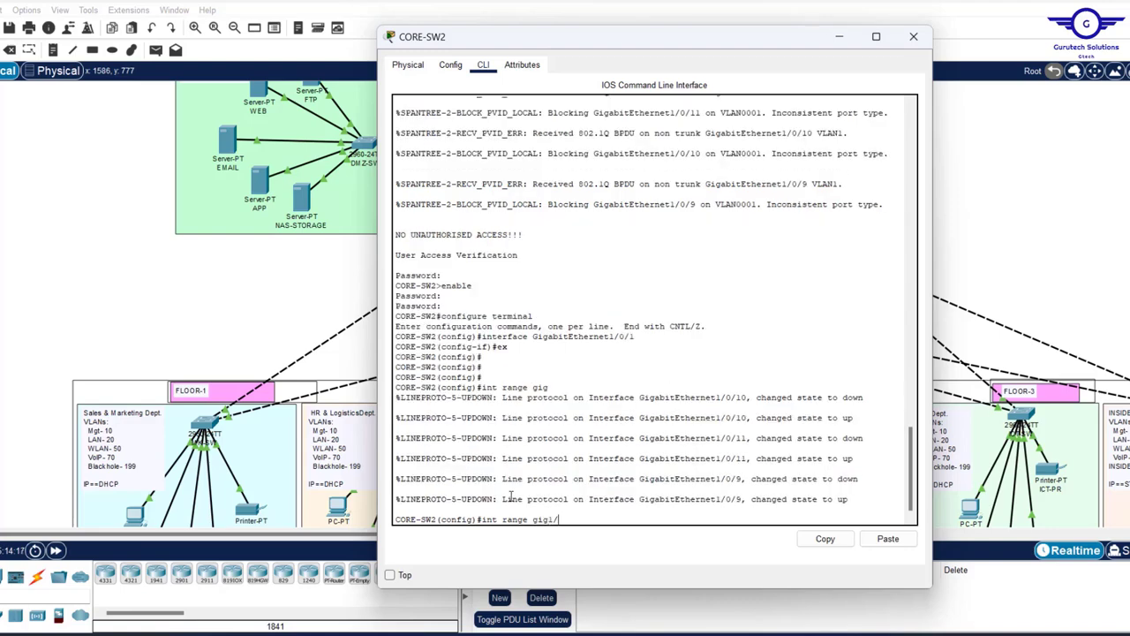
type("0/9-11")
key("Return")
key("Return")
key("Return")
key("Return")
key("Return")
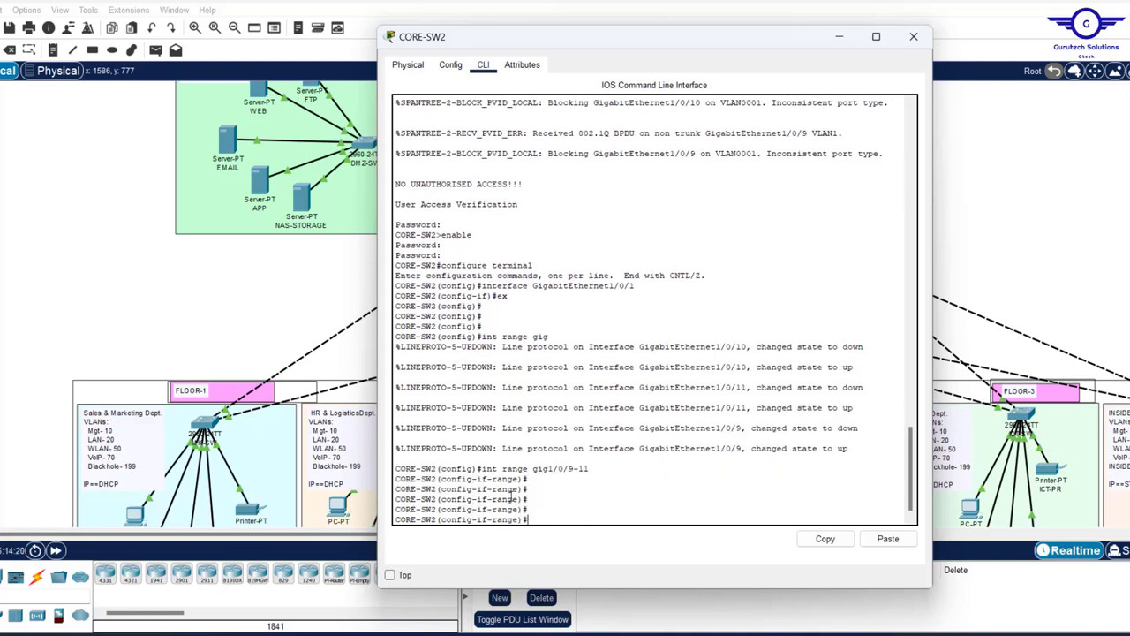
type("chann")
key("Tab")
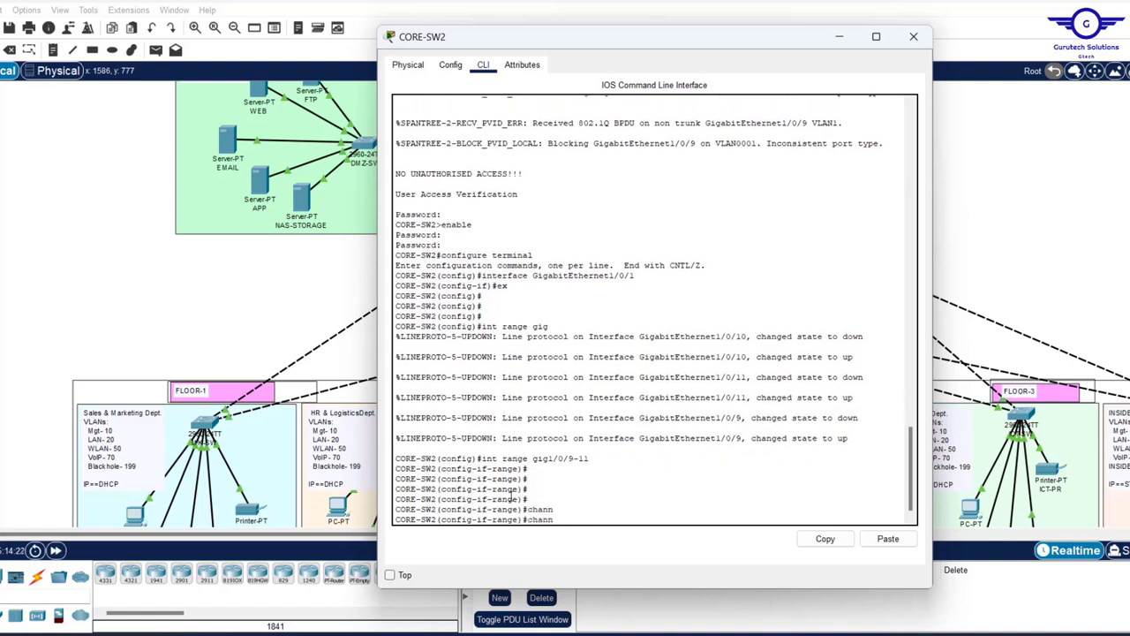
type("el-")
key("Tab")
type("g")
key("Tab")
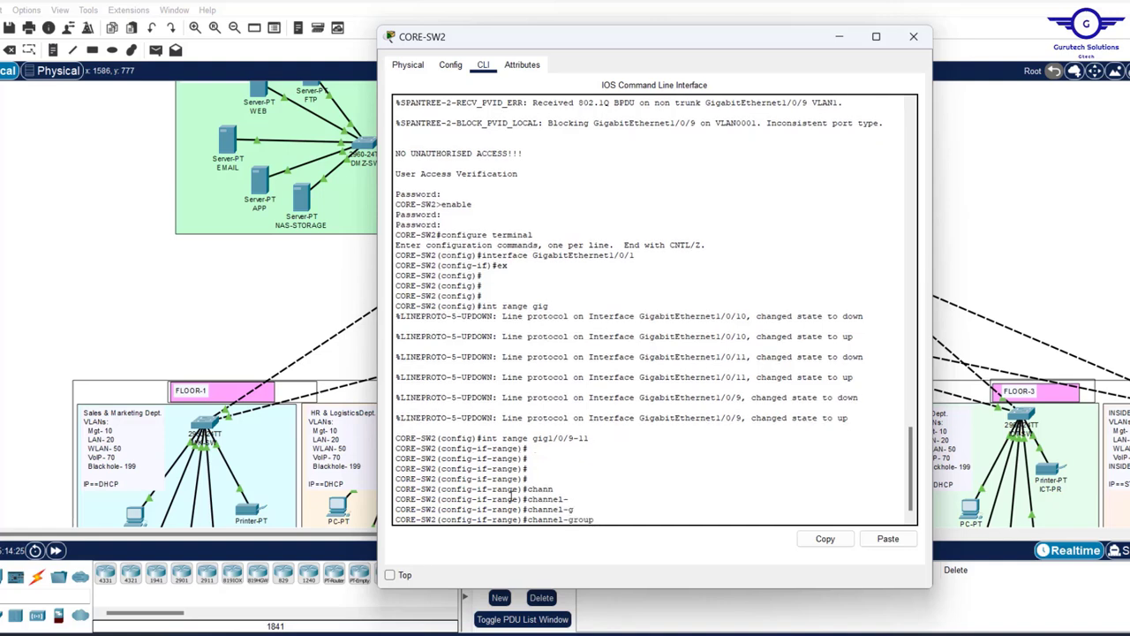
type("1 m")
key("Tab")
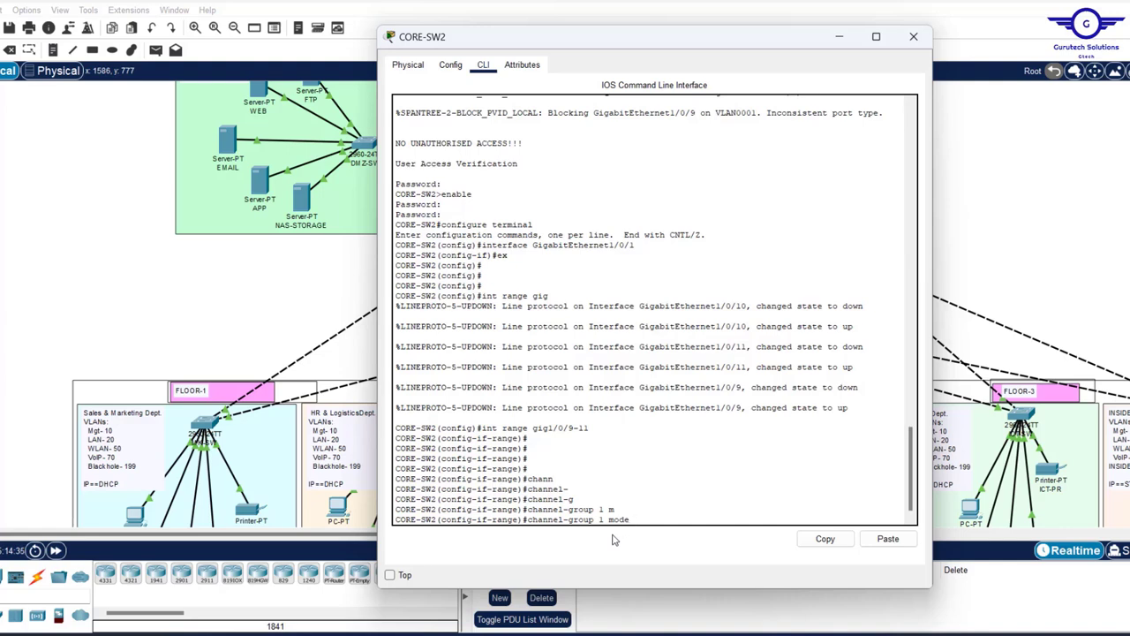
type("a")
key("BackSpace")
type("pa")
key("Tab")
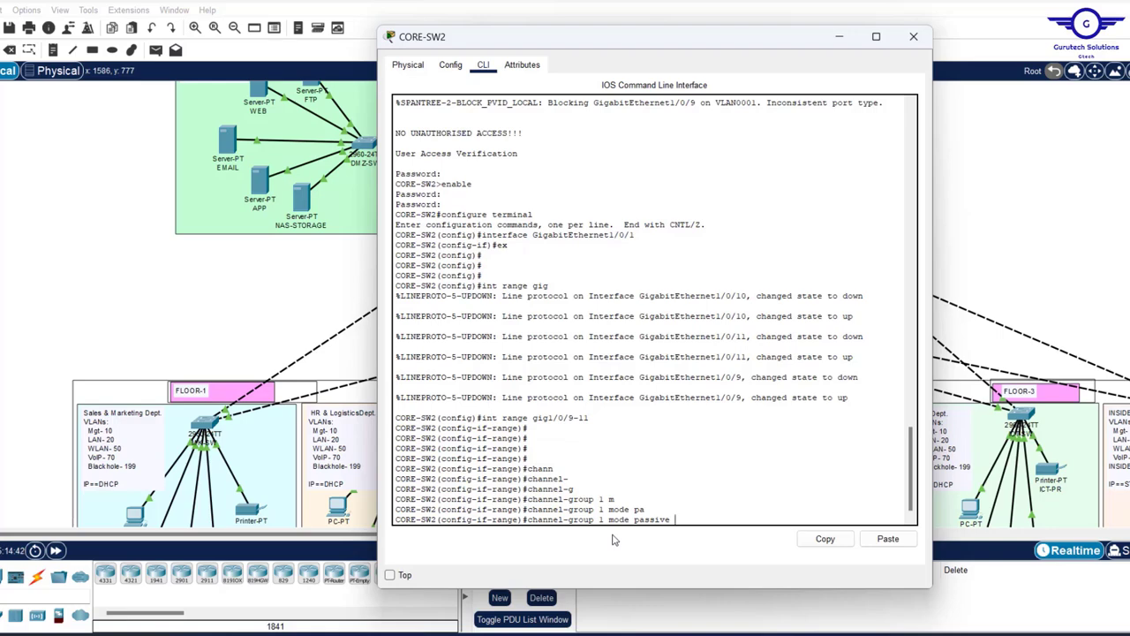
- Apply channel-group 1 passive and enter interface Port-channel 1
key("Return")
key("Return")
key("Return")
key("Return")
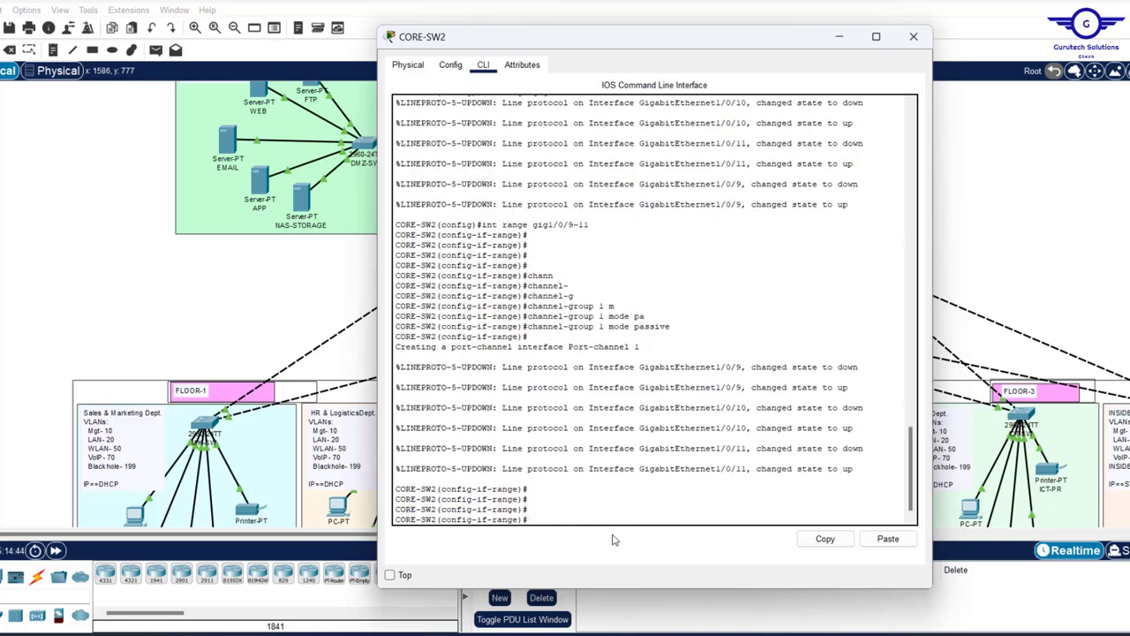
type("ex")
key("Return")
key("Return")
key("Return")
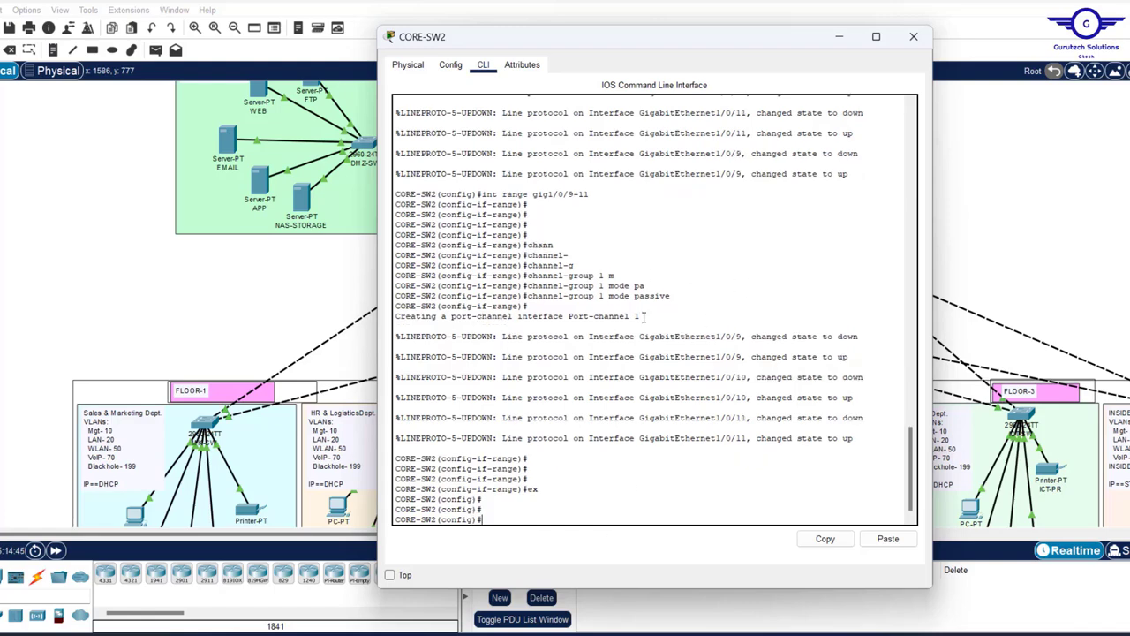
left_click_drag(644, 320, 520, 322)
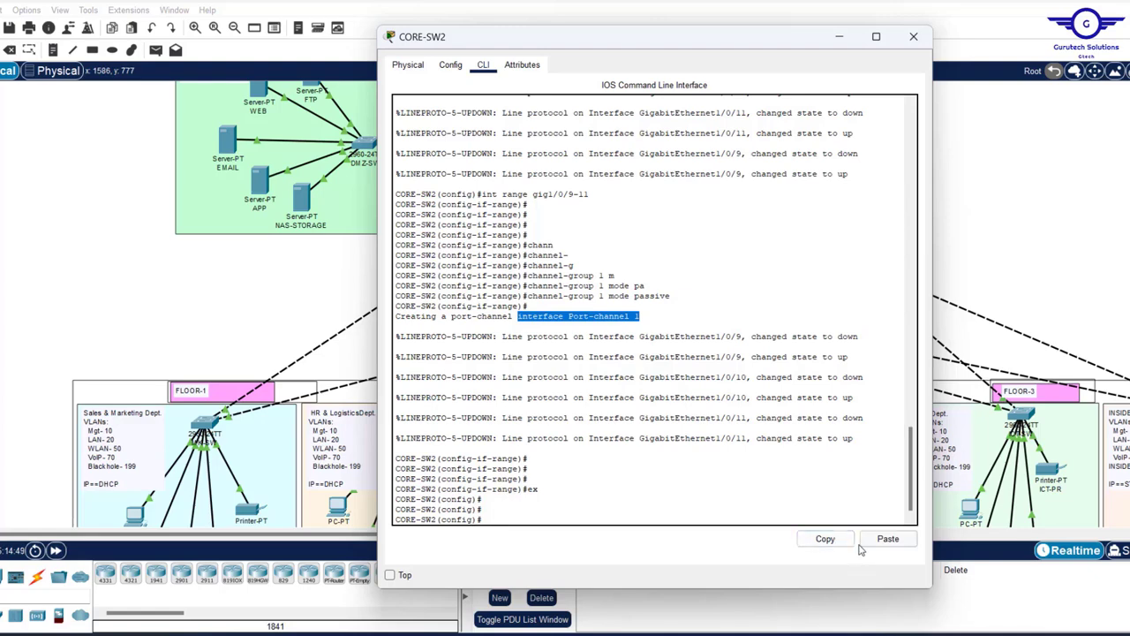
left_click(826, 538)
left_click(885, 539)
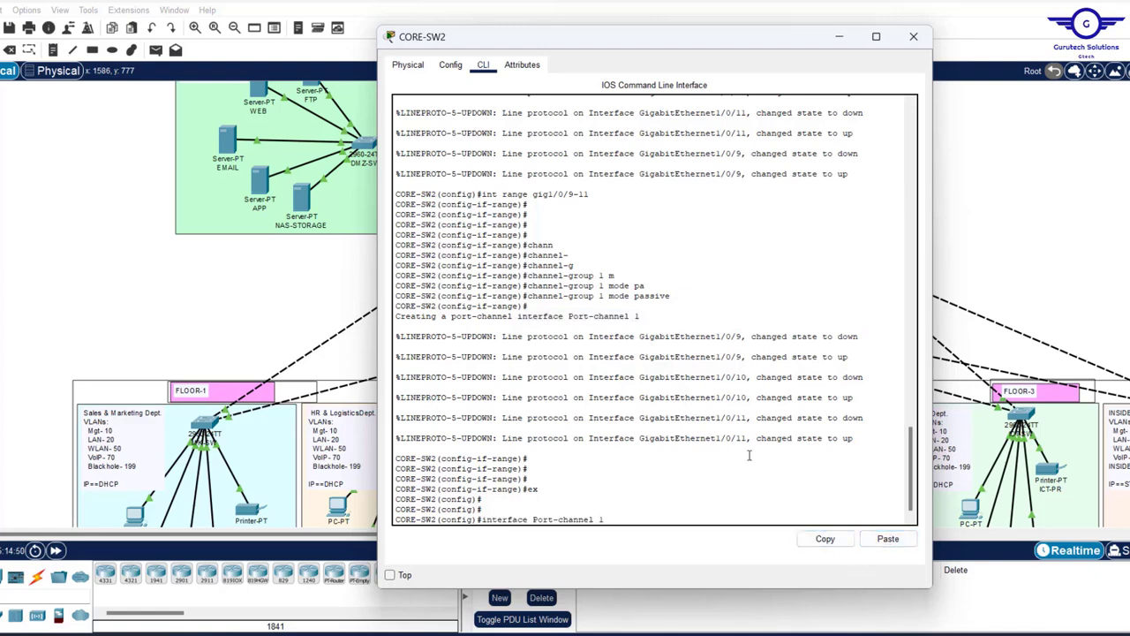
key("Return")
- Make Port-channel 1 a trunk, save with 'do wr', and close CORE-SW2
type("swit")
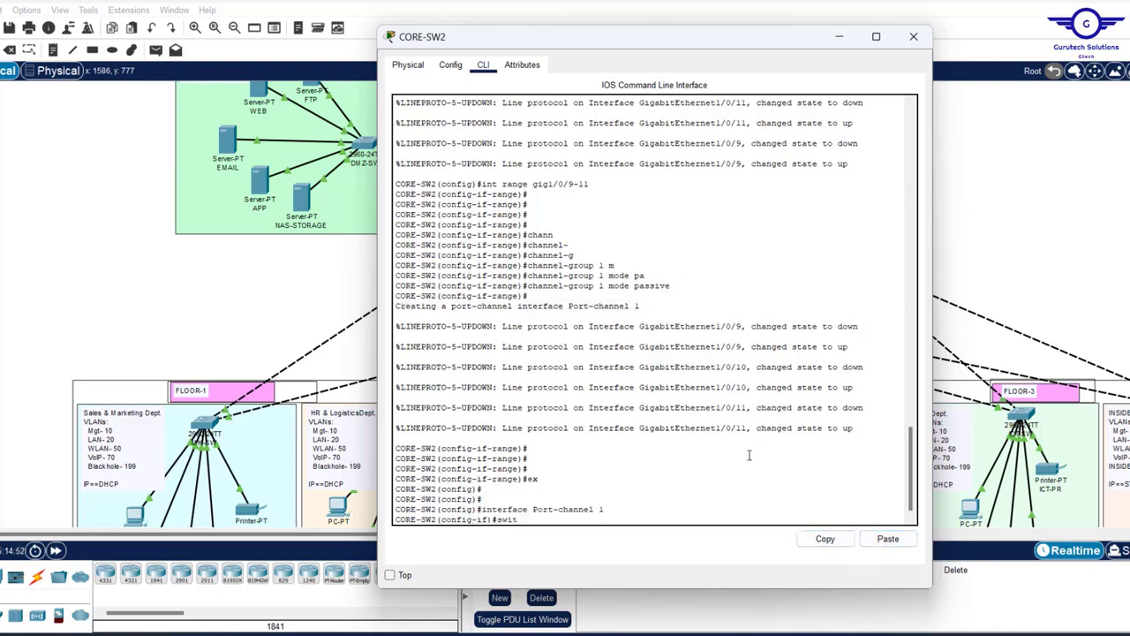
key("Tab")
type("m")
key("Tab")
type("tr")
key("Tab")
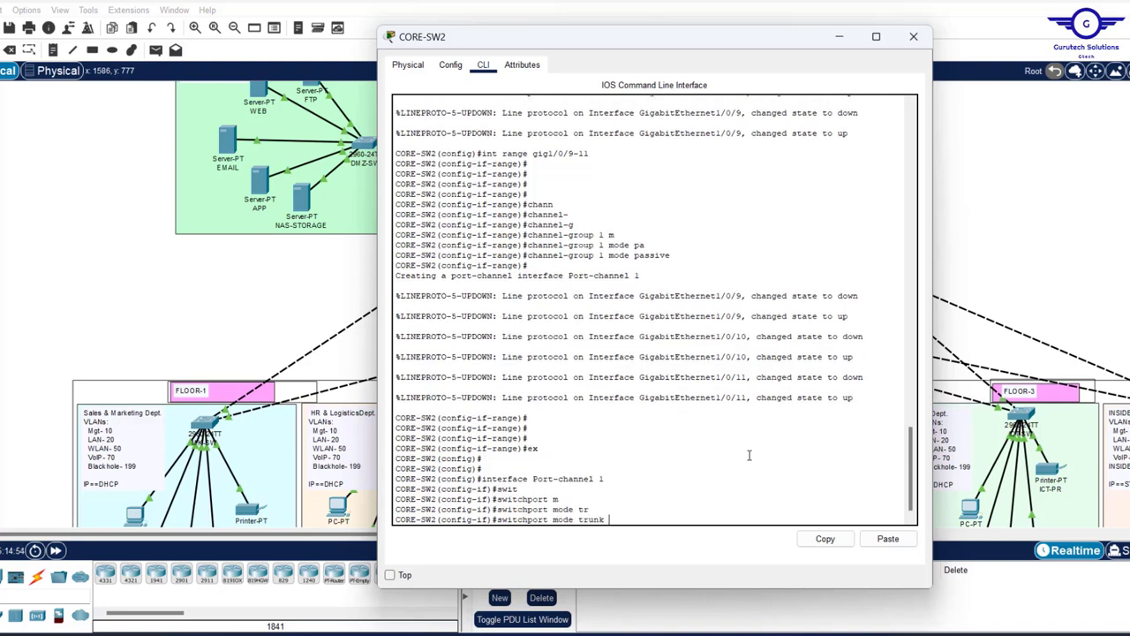
key("Return")
type("ex")
key("Return")
key("Return")
key("Return")
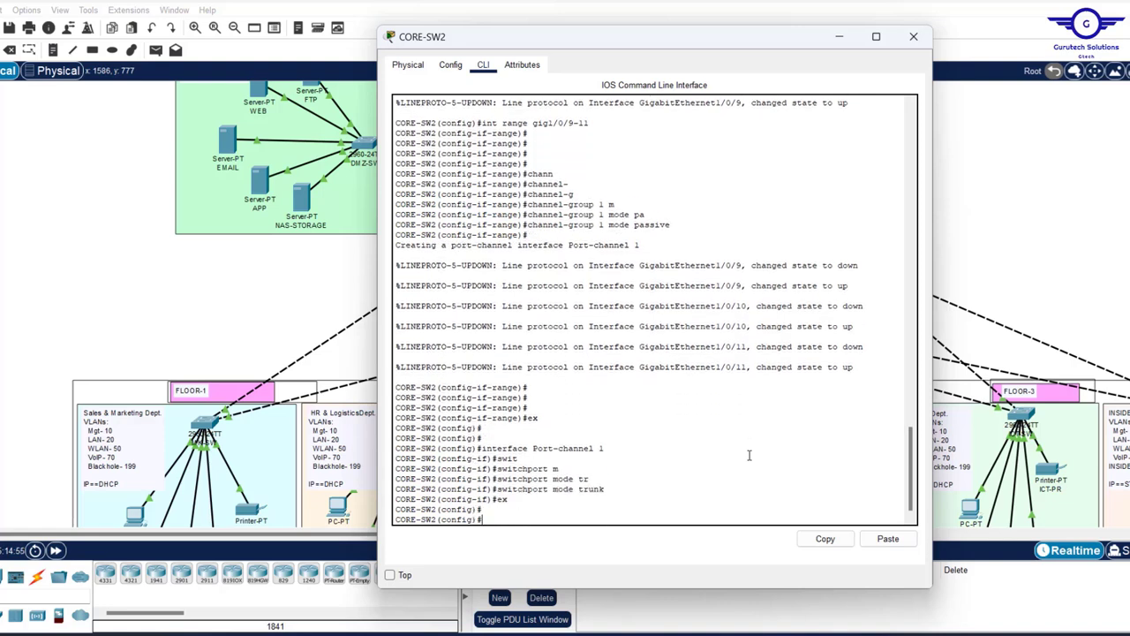
type("do wr")
key("Return")
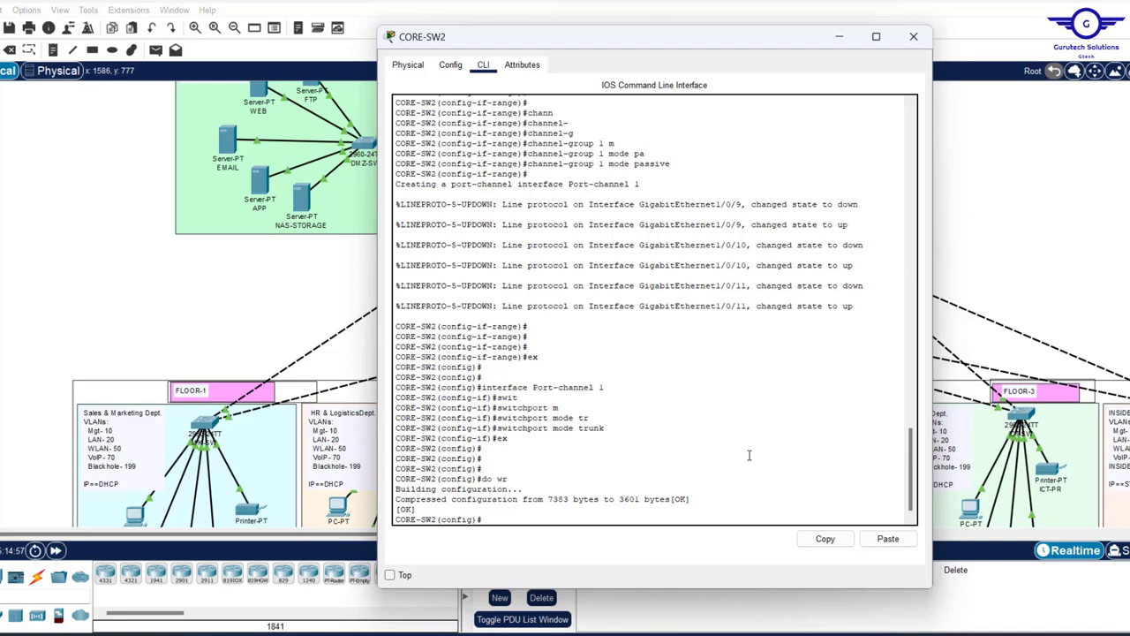
left_click(915, 44)
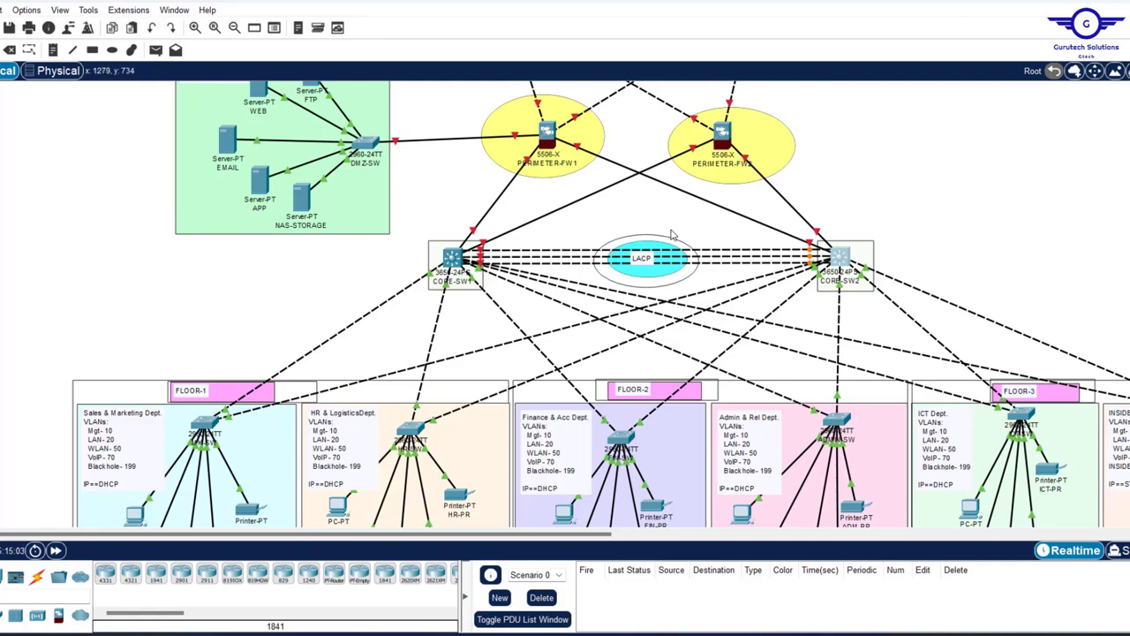
- Highlight '4. Subnetting and IP addressing' in Config.txt, then show the Word addressing plan
mouse_move(551, 256)
key("alt+Tab")
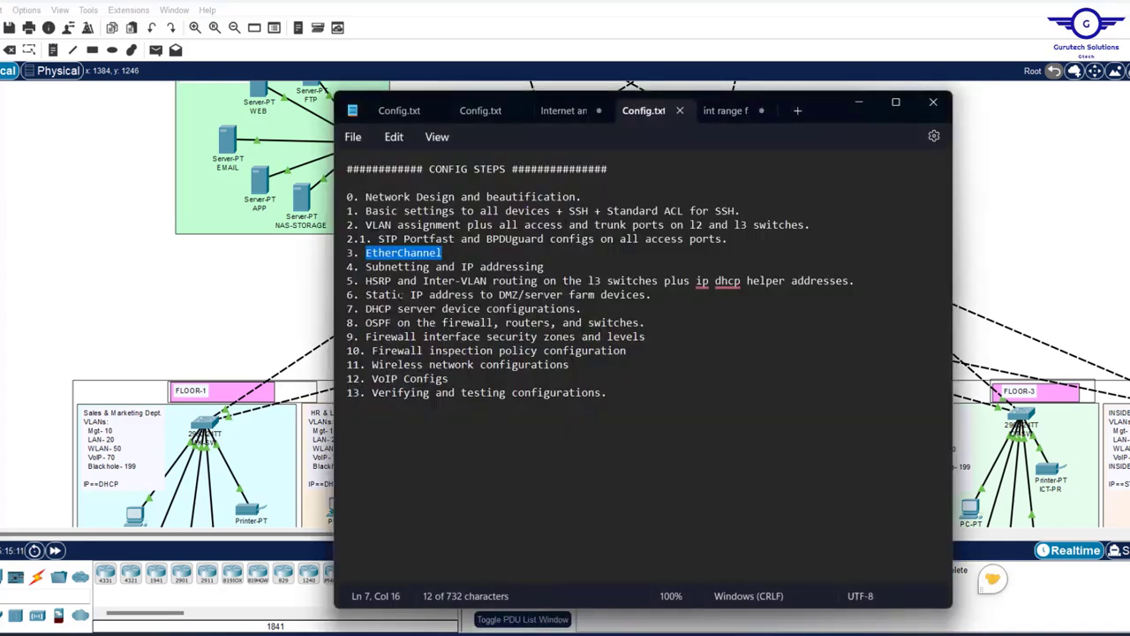
left_click_drag(544, 267, 346, 272)
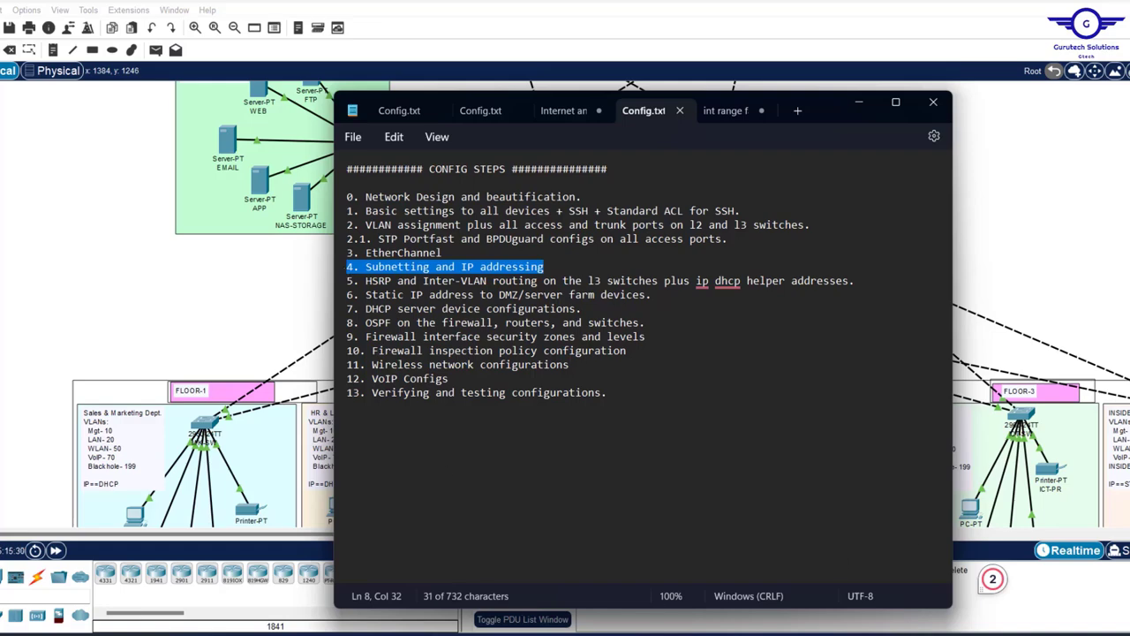
key("alt+Tab")
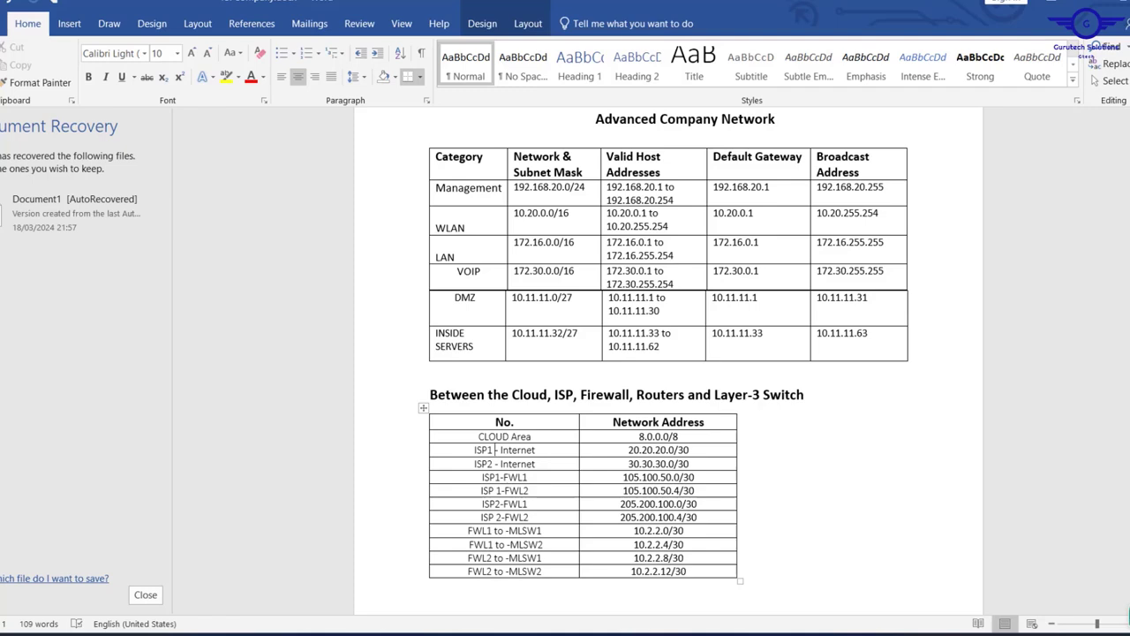
- Change the Management row from 192.168.20.x to 192.168.10.x, then bring up the requirements PDF
left_click(994, 398)
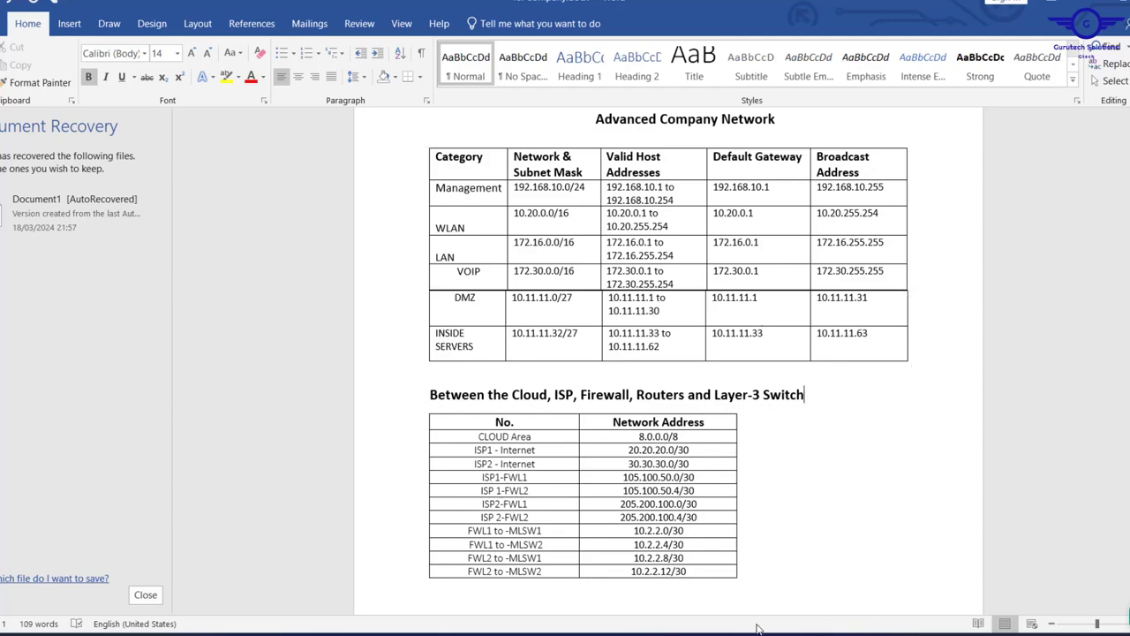
key("alt+Tab")
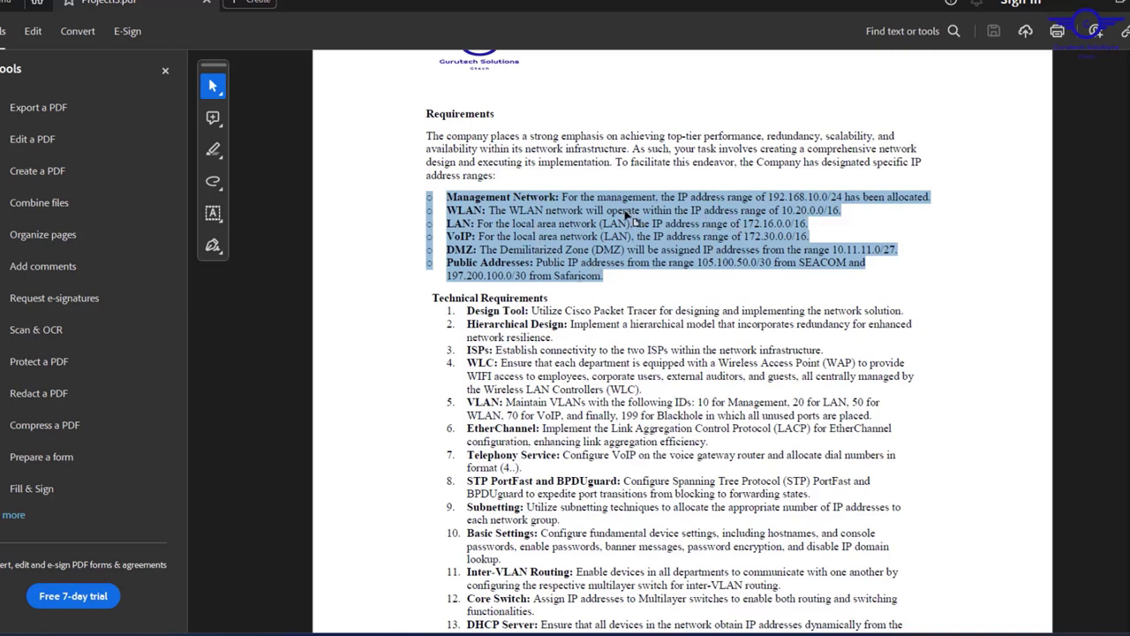
- Return from the Acrobat requirements PDF to the Word addressing plan
left_click(1088, 5)
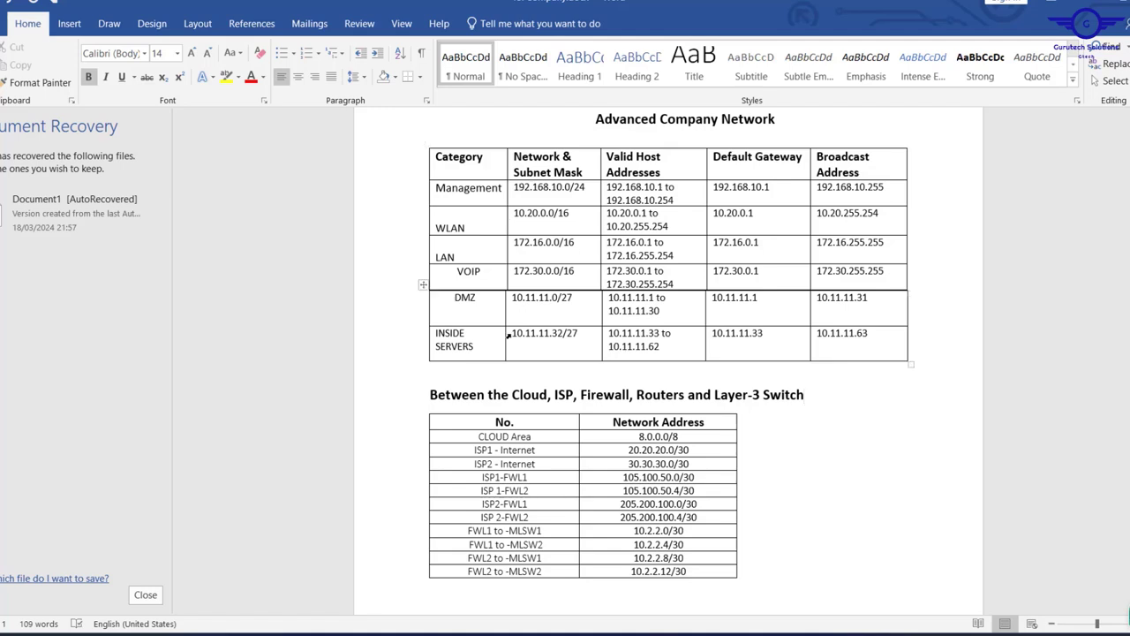
- Review the Word addressing tables, including the CLOUD Area entries
left_click_drag(508, 334, 822, 335)
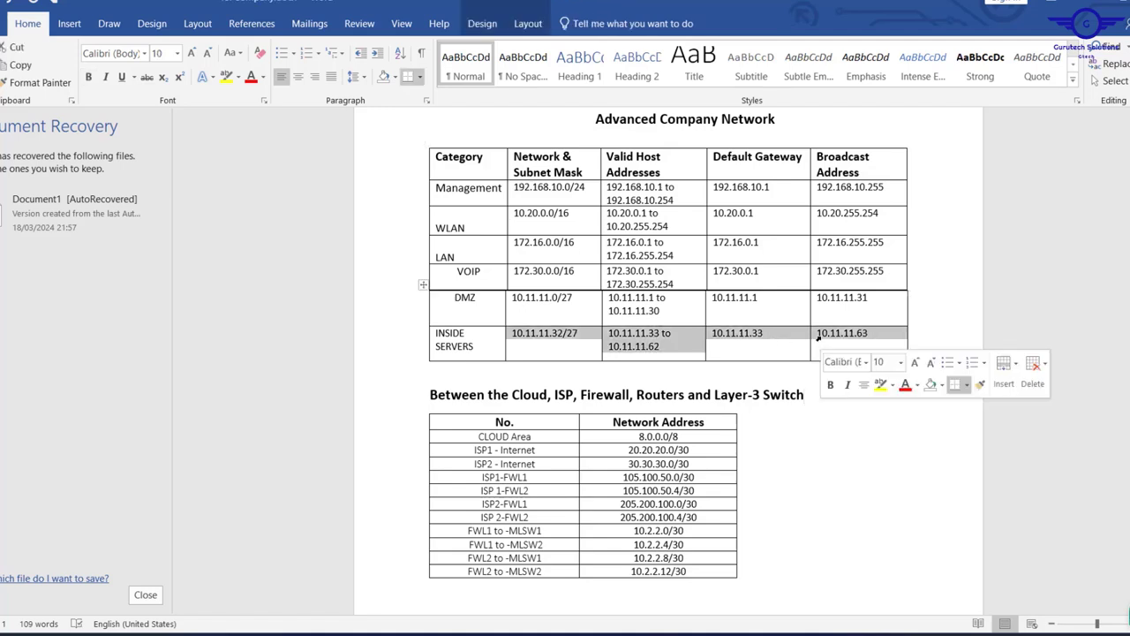
scroll(820, 336, "down", 2)
scroll(809, 374, "down", 1)
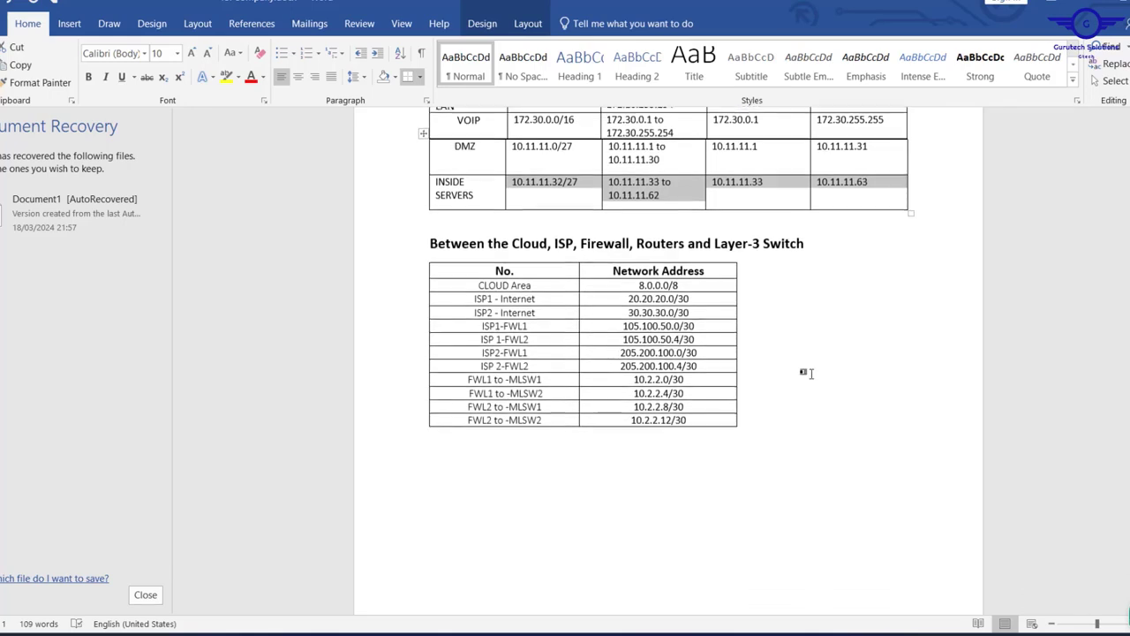
left_click(555, 281)
scroll(555, 283, "up", 1)
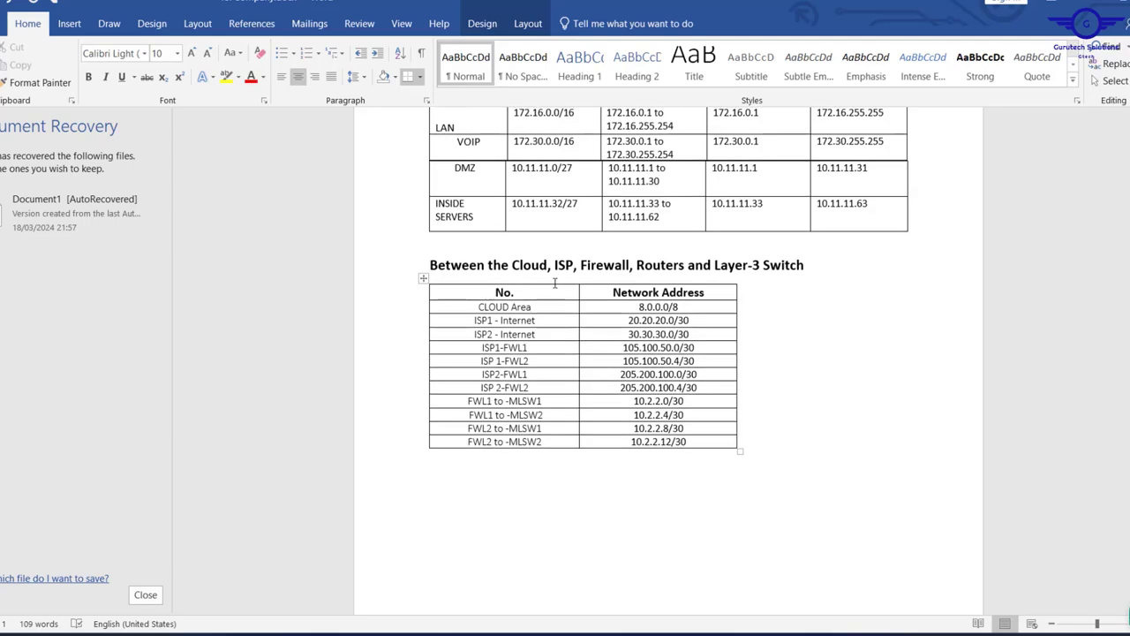
scroll(555, 282, "up", 1)
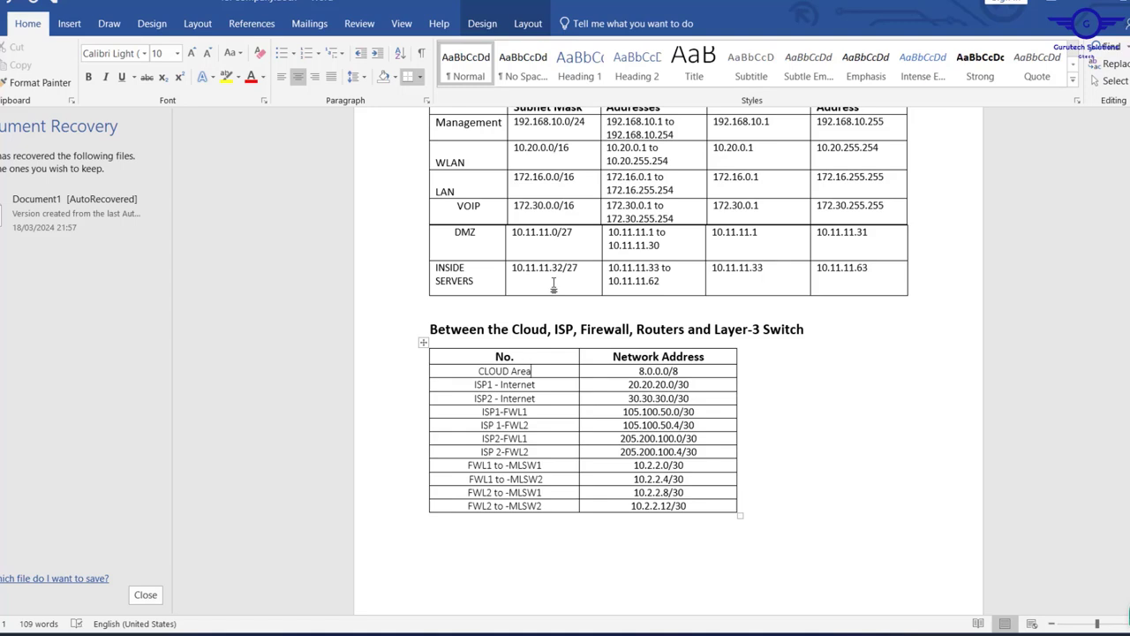
scroll(554, 282, "up", 2)
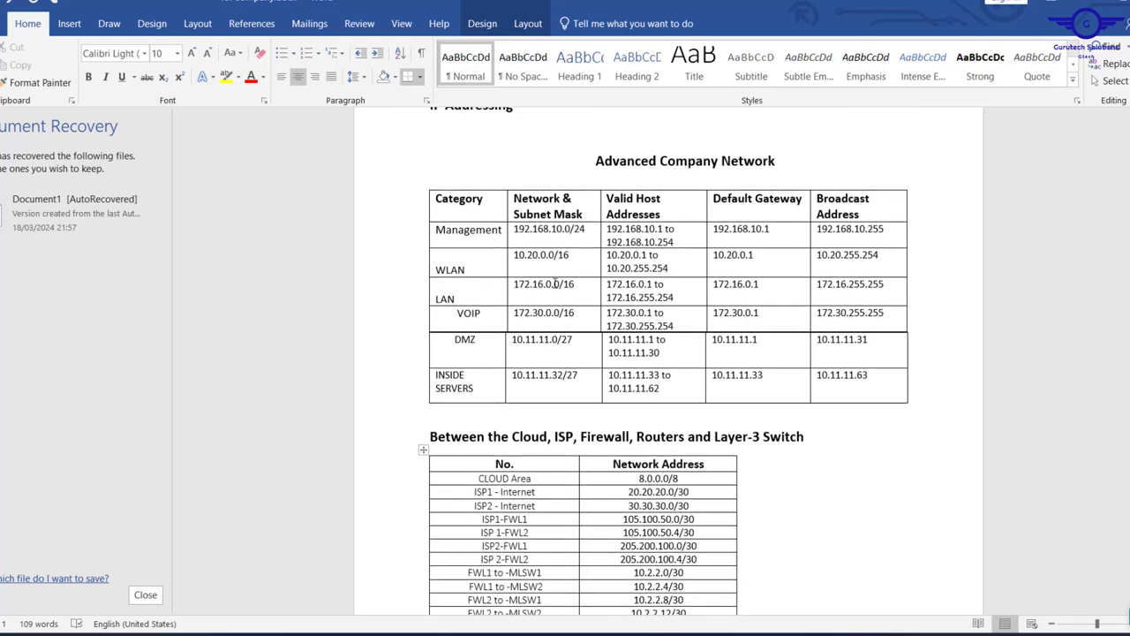
scroll(554, 283, "down", 1)
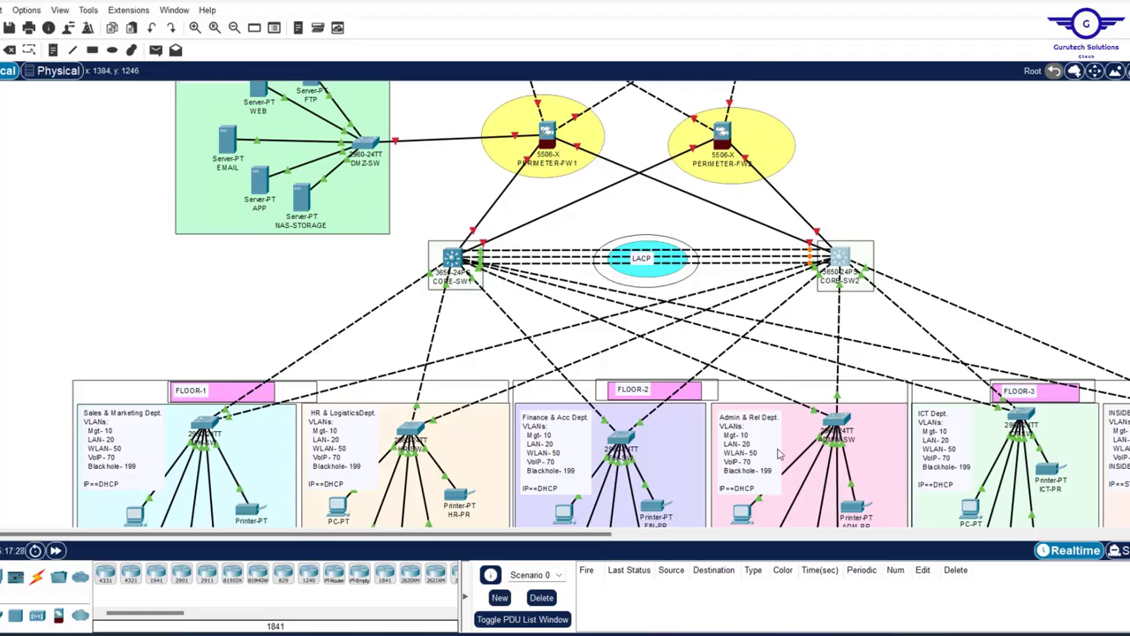
scroll(784, 442, "down", 3)
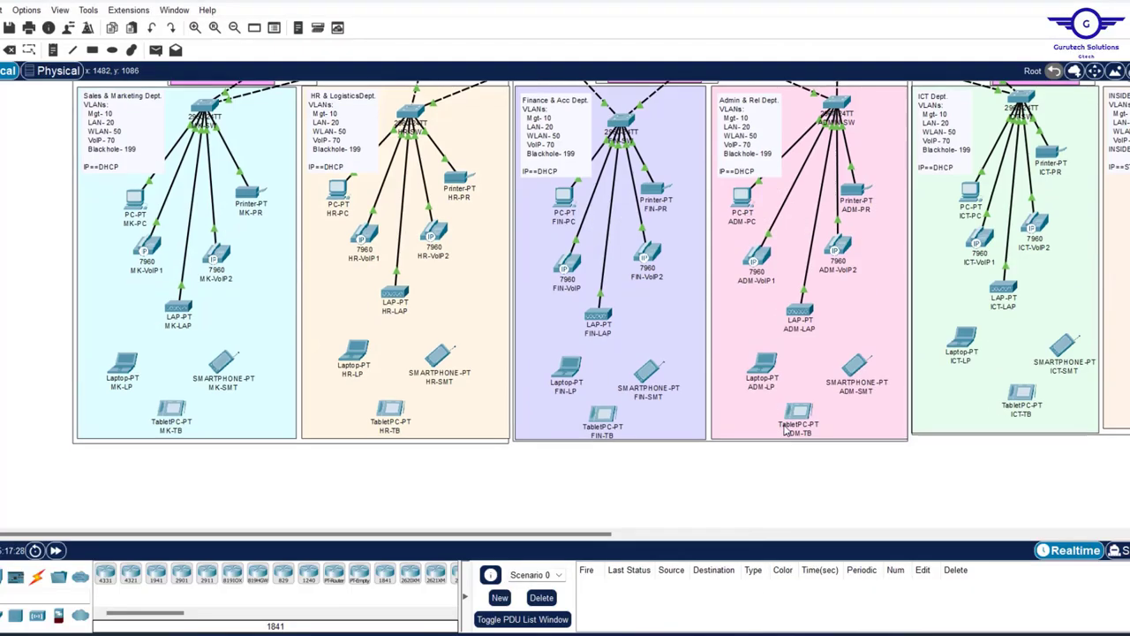
scroll(784, 431, "up", 5)
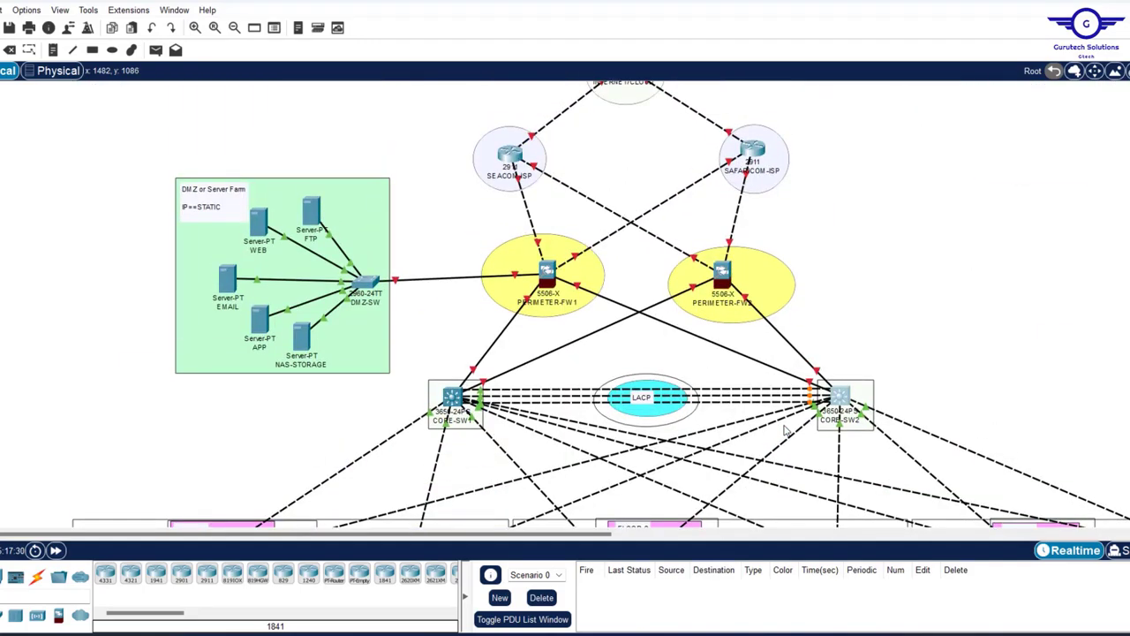
scroll(785, 430, "down", 3)
- Copy the INSIDE Servers note's VLAN lines into a new note on empty canvas
scroll(737, 415, "right", 5)
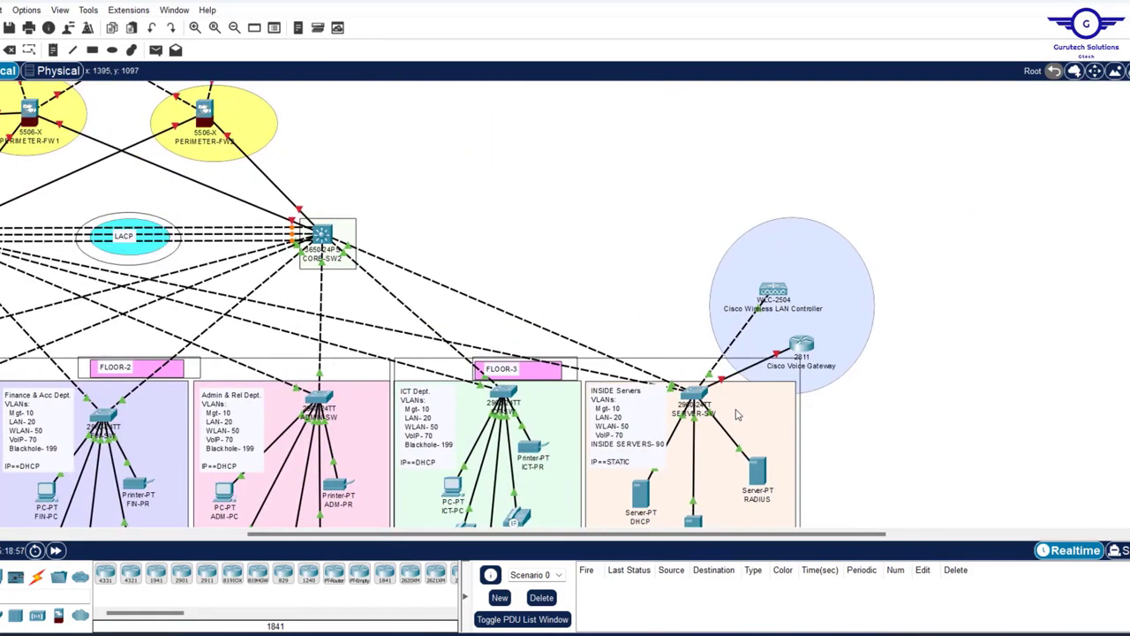
double_click(654, 451)
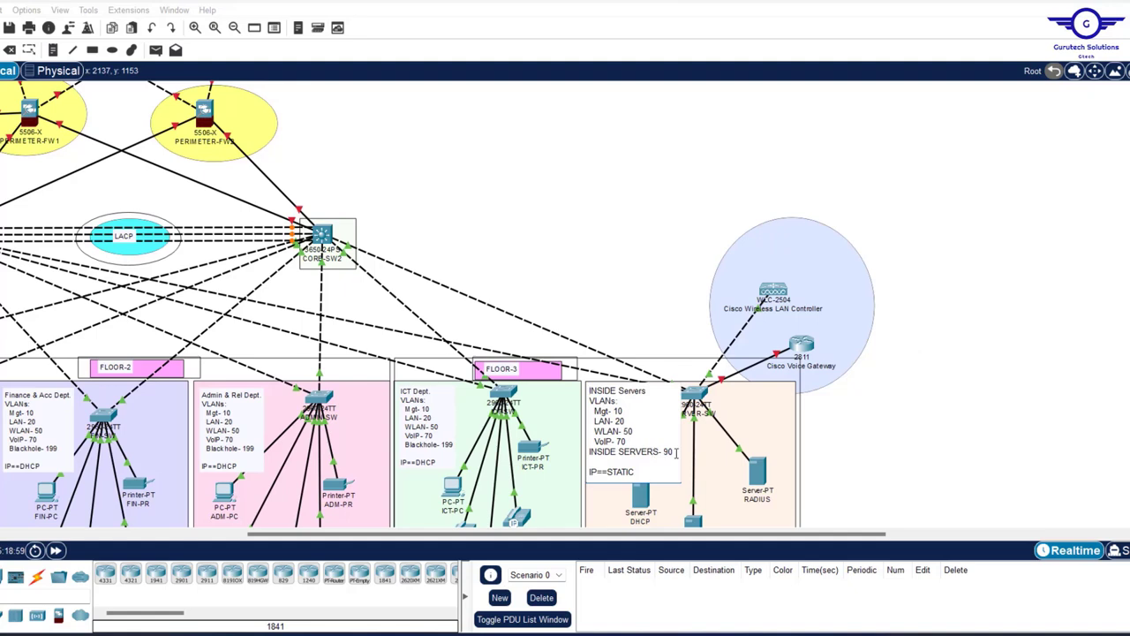
left_click_drag(676, 452, 593, 412)
key("ctrl+c")
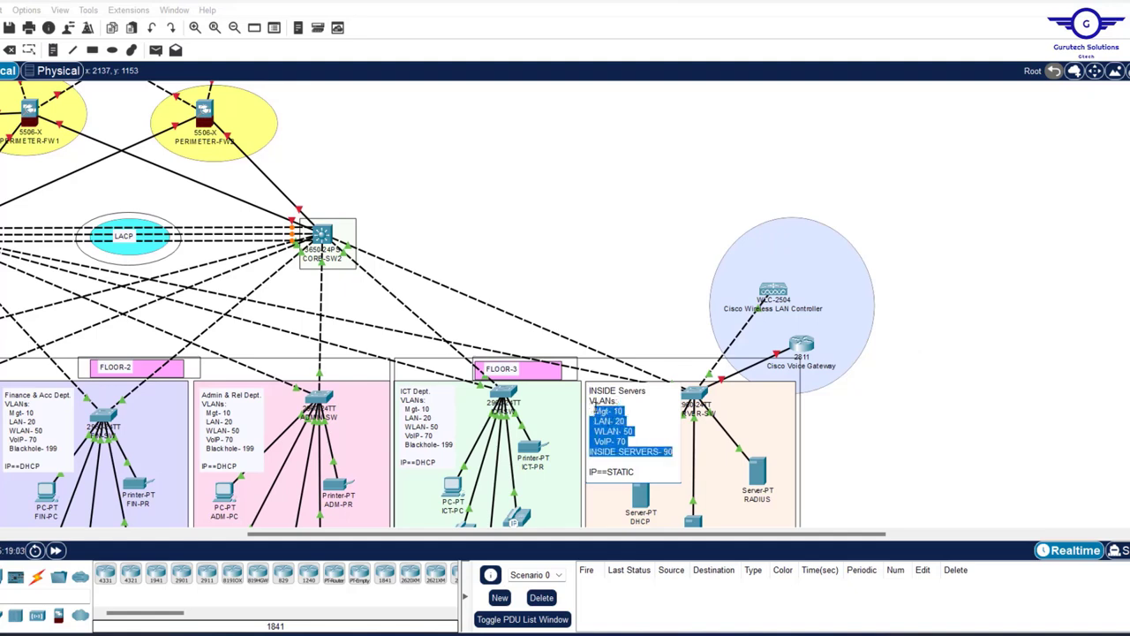
left_click(594, 411)
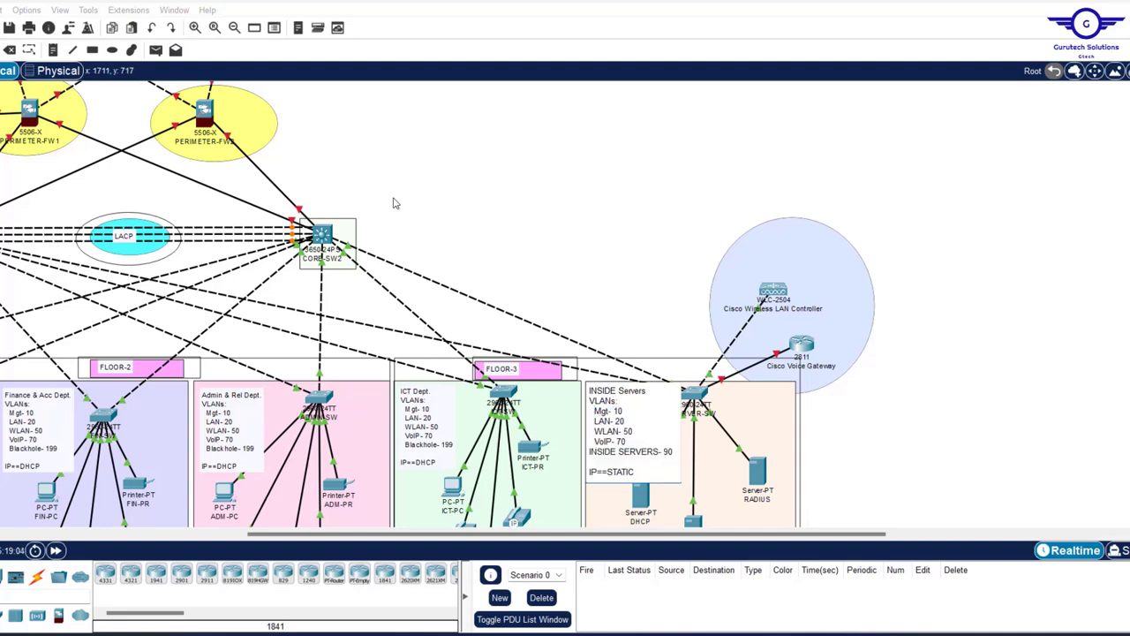
scroll(392, 203, "up", 3)
left_click(53, 49)
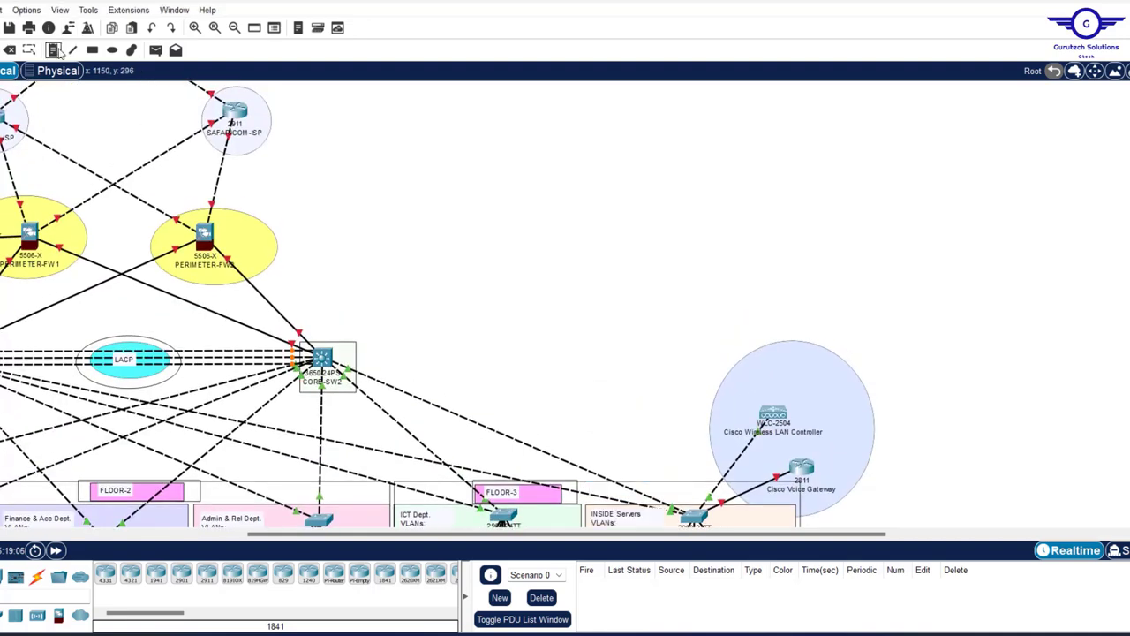
left_click(375, 196)
key("ctrl+v")
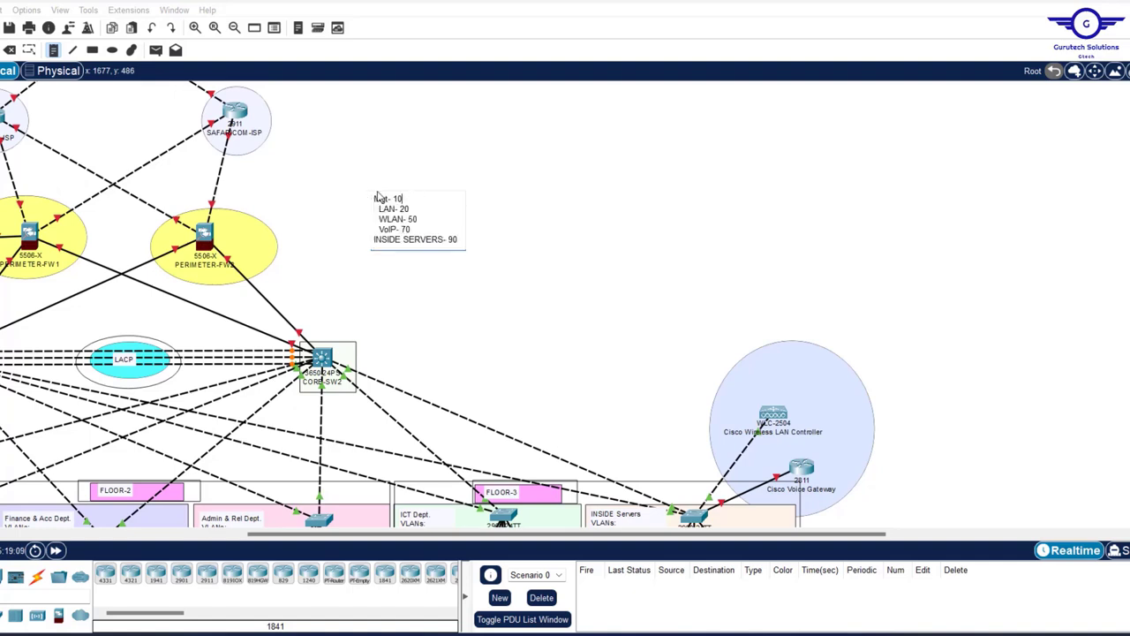
left_click(373, 199)
- Set the Mgt, LAN and WLAN lines to 192.168.10.0/24, 172.16.0.0/16 and 10.20.0.0/16
left_click(372, 242)
double_click(412, 198)
type("192.168.10.0/24")
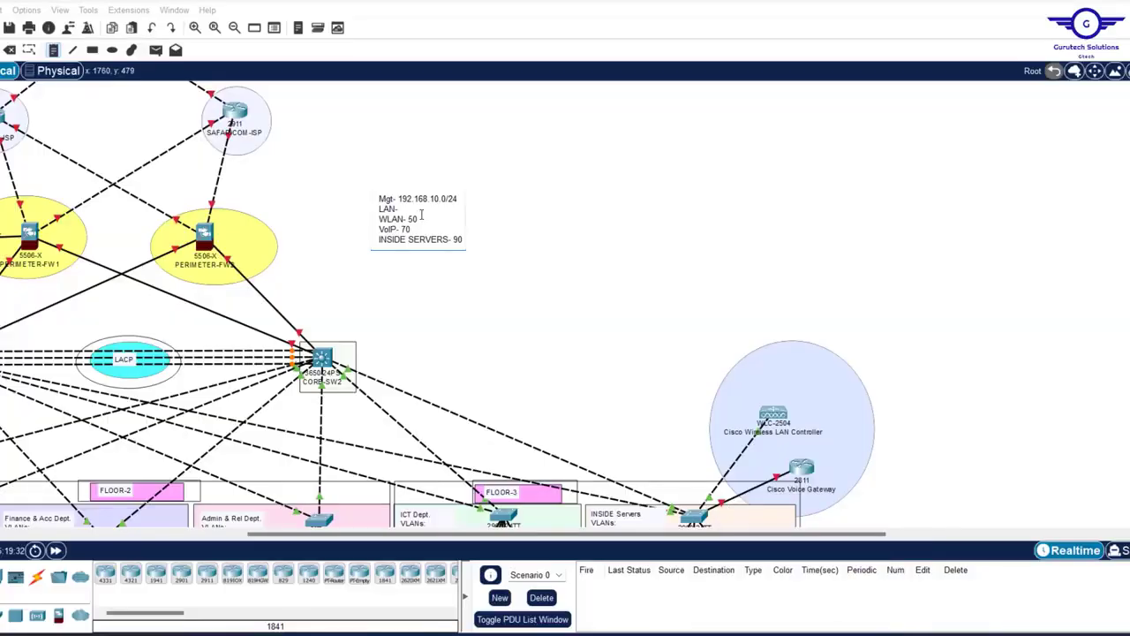
type("172.16.0.0/16")
left_click(423, 219)
key("BackSpace")
key("BackSpace")
type("10.20.0.0/16")
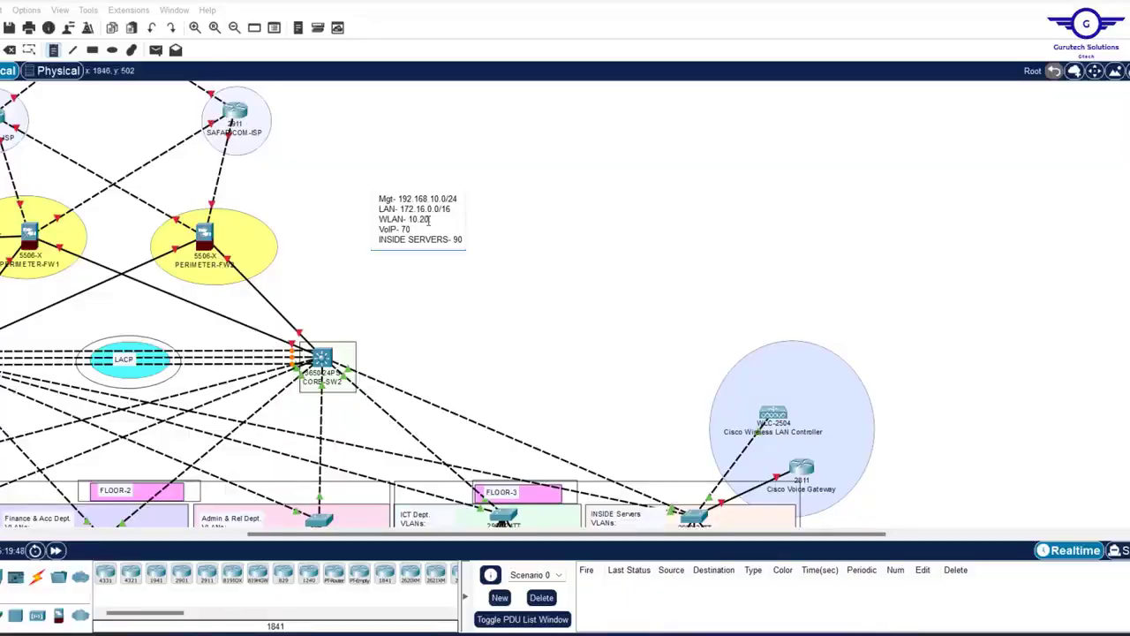
mouse_move(819, 578)
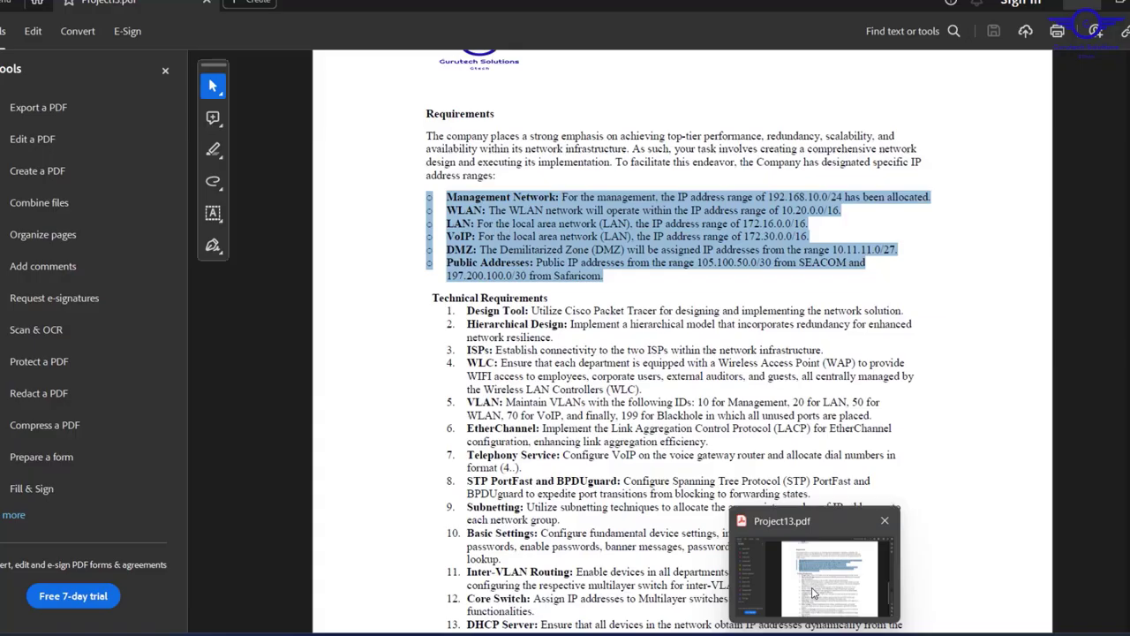
- Add the DMZ 10.11.11.0/27 and INSIDE SERVERS- 10.11.11.32/27 lines to the summary note
left_click(465, 240)
type("10.11.11.0/27")
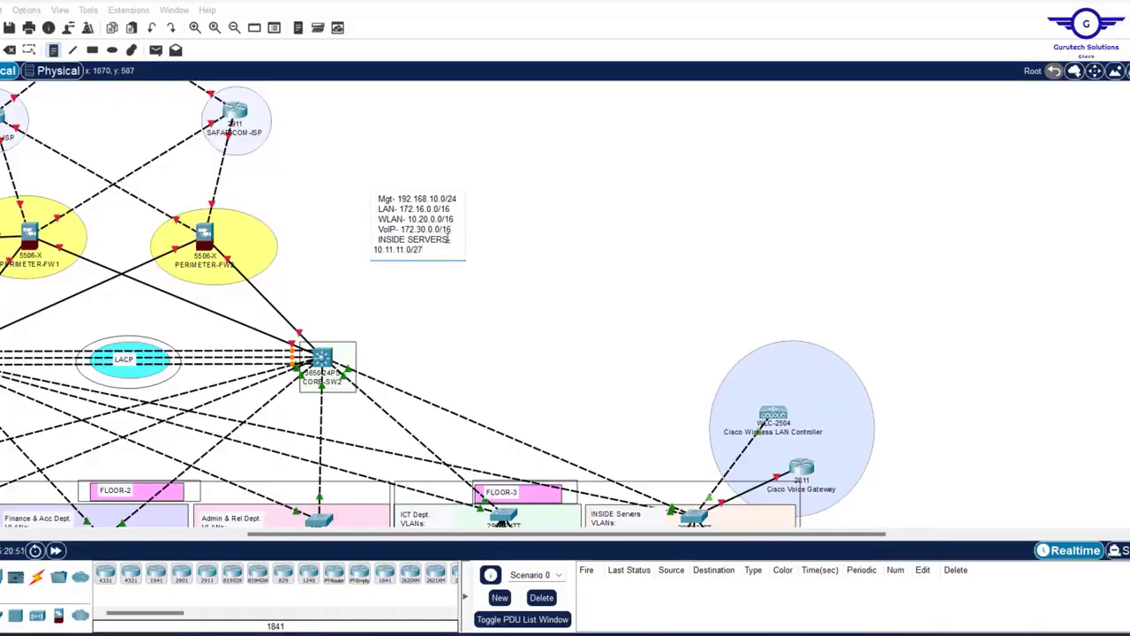
left_click_drag(379, 240, 453, 240)
type("DMZ- 10.11.11.0/27")
key("Return")
type("INSIDE SERVERS- 10.11.11.32/27")
left_click(507, 283)
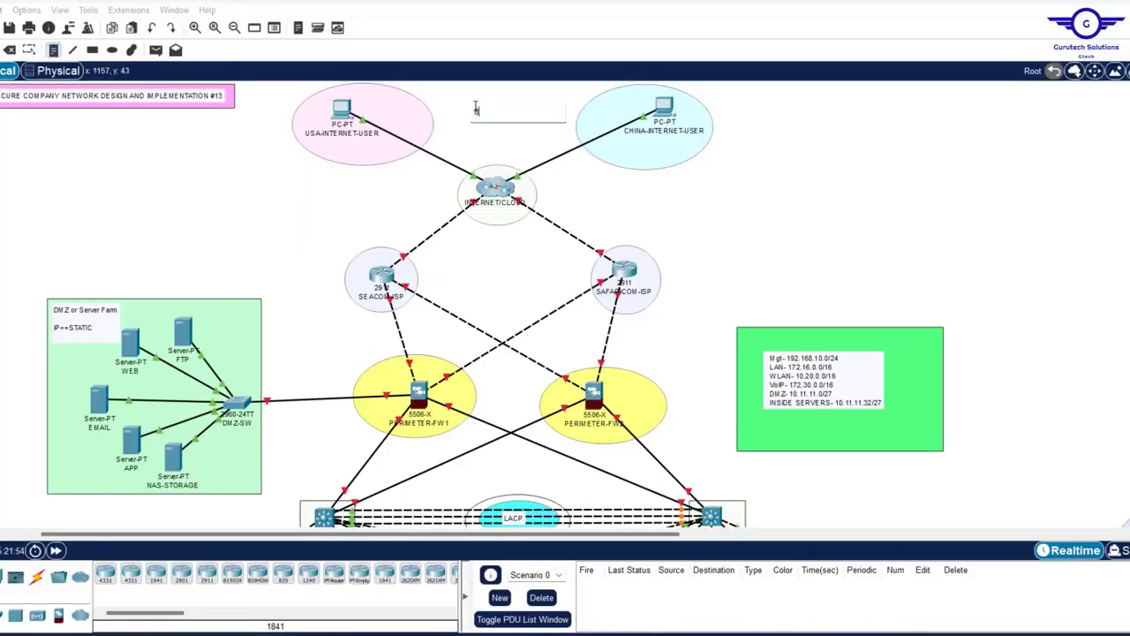
- Label the cloud–SEACOM and SAFARICOM–FW2 links 197.200.100.0/30 and 197.200.100.4/30
type("8.0.0.0/8")
type("20.20.20.0/30")
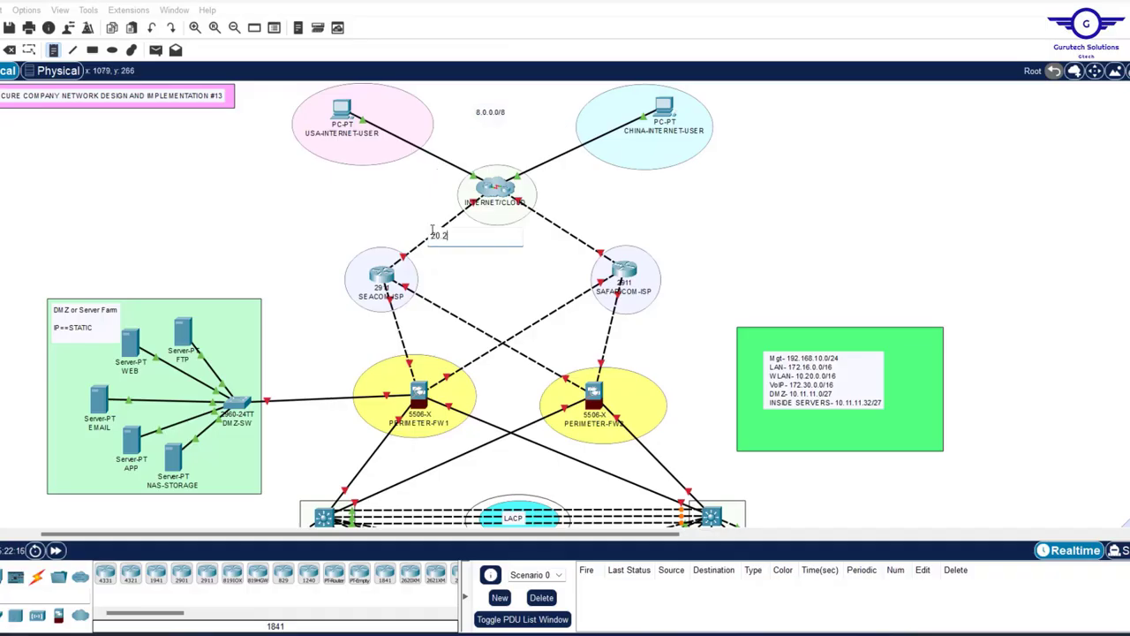
left_click(549, 219)
key("ctrl+v")
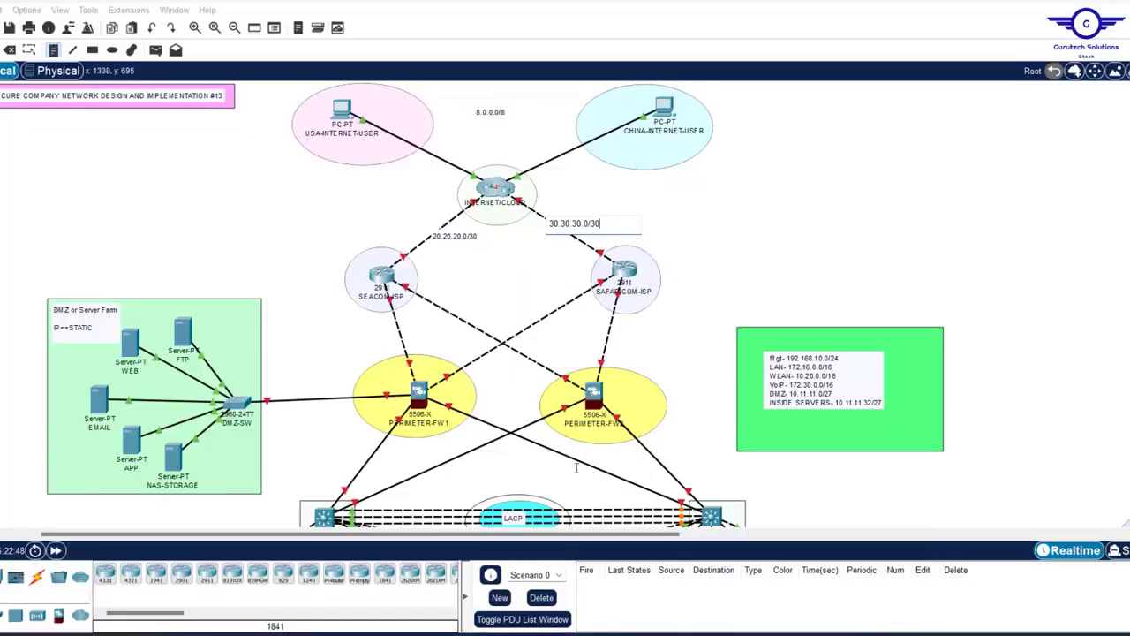
type("197.200.100.0/30")
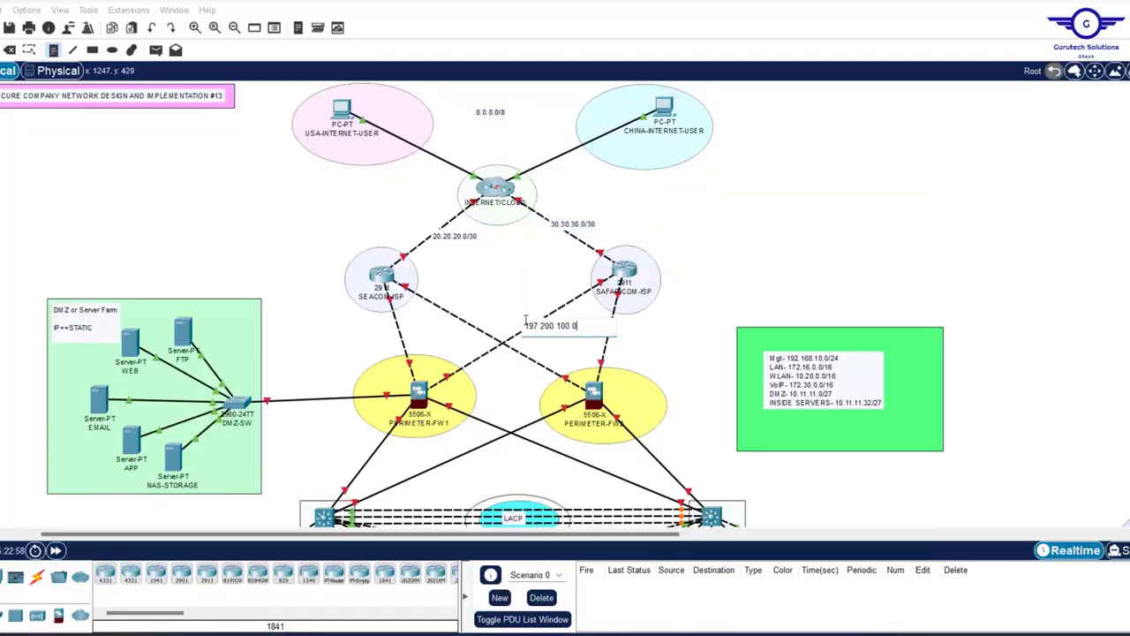
left_click(595, 326)
type("197.200.100.4/30")
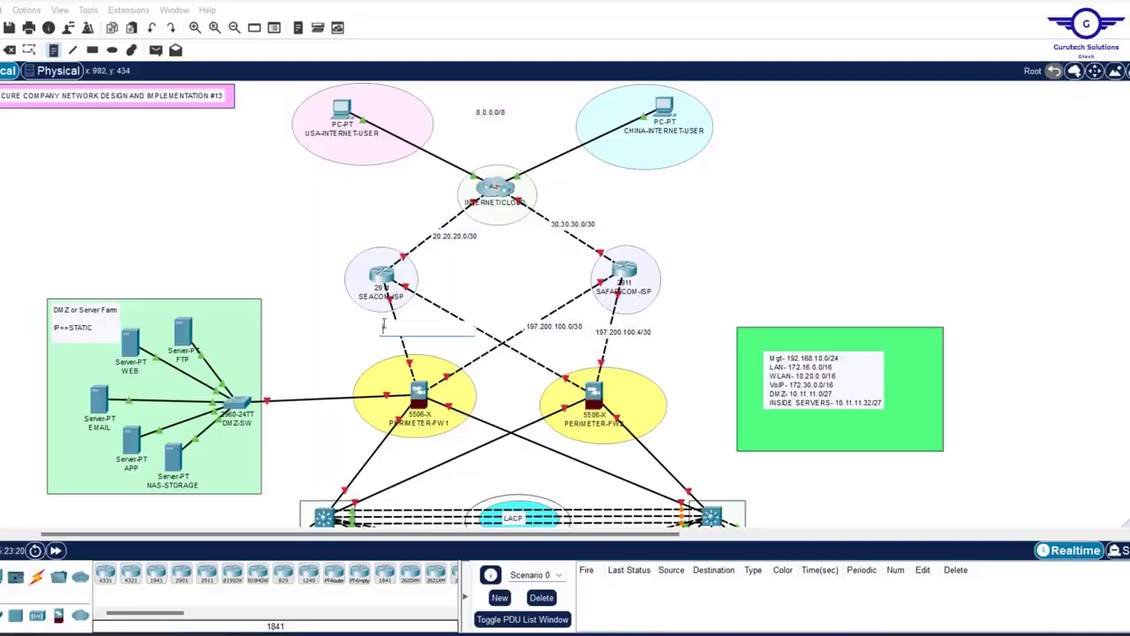
- Label the SEACOM–FW1 and SEACOM–FW2 links 105.100.50.0/30 and 105.100.50.4/30
left_click(384, 328)
type("105.100.50.0/30")
left_click(433, 310)
type("105.100.50.4/30")
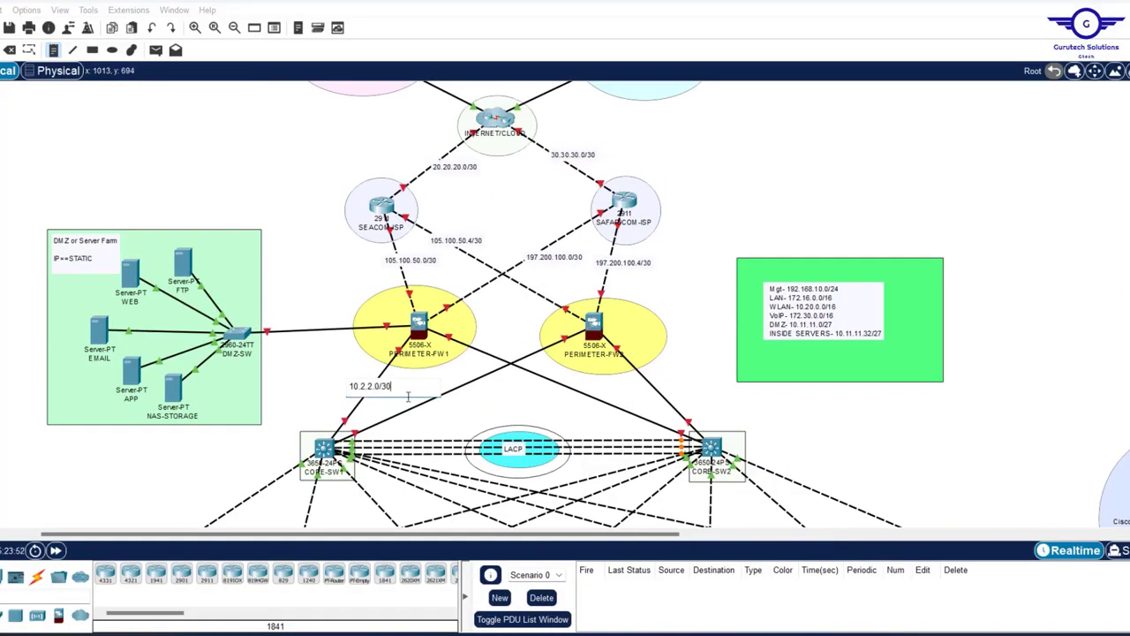
- Label the FW1 and FW2 core-switch links 10.2.2. and add a DMZ note 10.11.11.0/27
left_click(412, 396)
type("10.2.2.4/30")
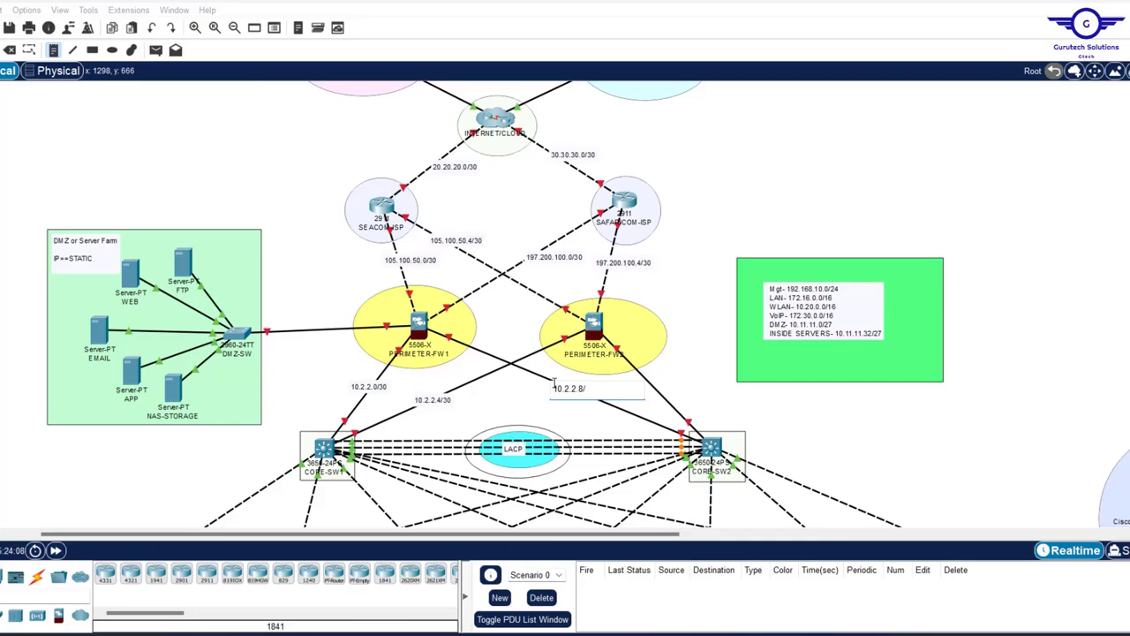
left_click(641, 379)
type("10.2.2.12/30")
left_click(58, 300)
type("10.11.11.0/27")
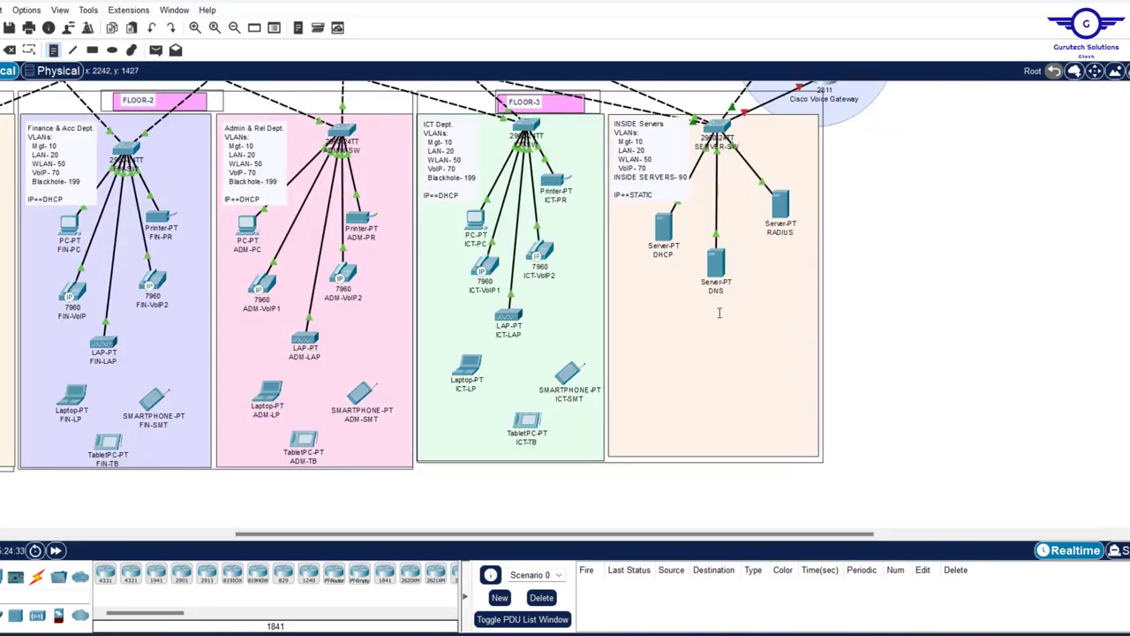
left_click(683, 327)
- Type 10.11.11. into the new DMZ area address note
type("10.11.11.")
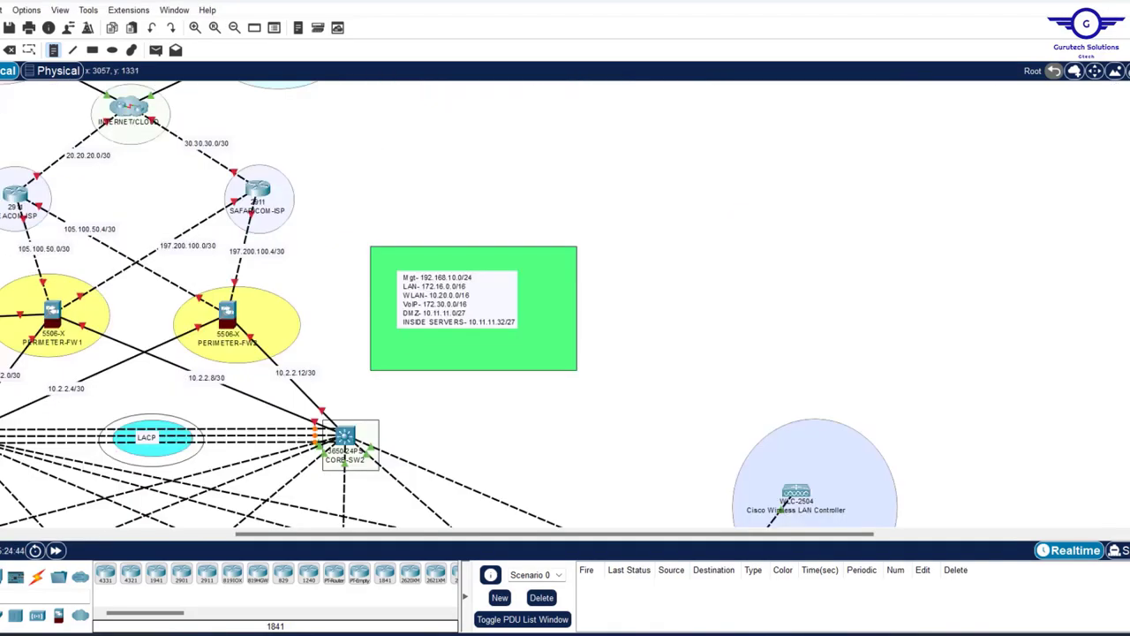
scroll(524, 242, "down", 5)
scroll(524, 242, "left", 10)
scroll(525, 242, "up", 3)
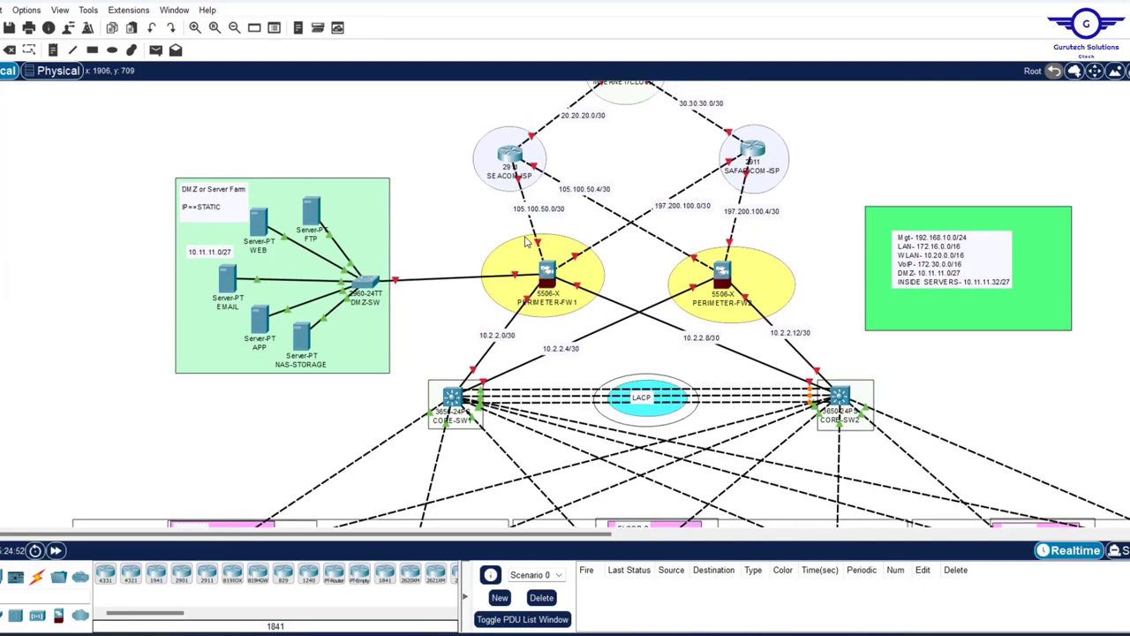
scroll(543, 234, "up", 3)
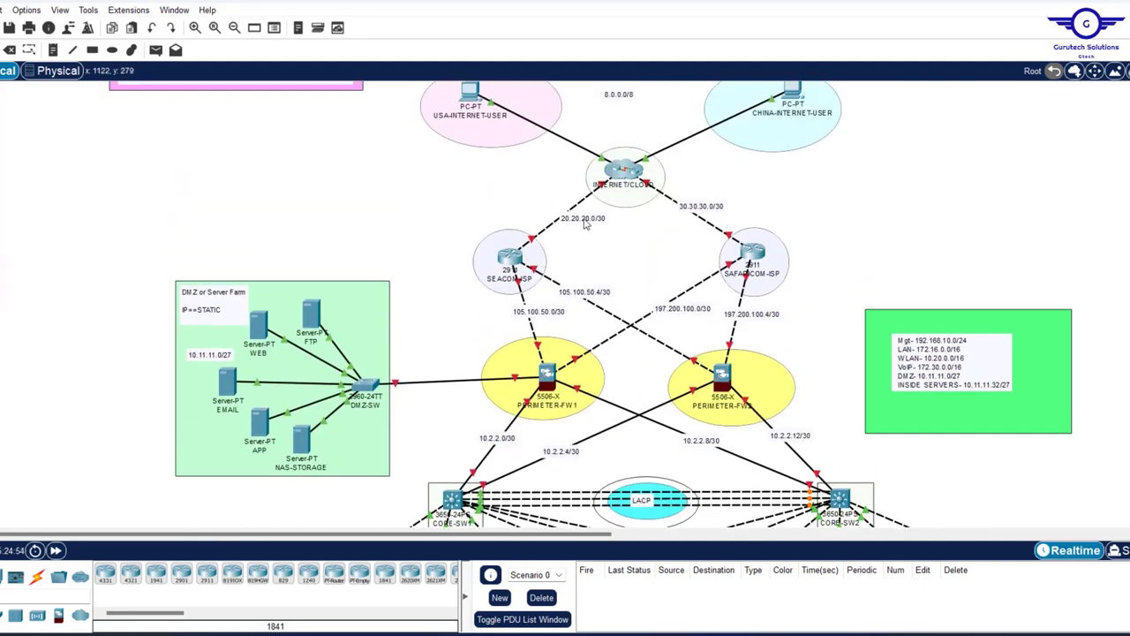
- Nudge the 20.20.20.0/30, 105.100.50.0/30 and 197.200.100.0/30 labels into better alignment
left_click_drag(584, 222, 567, 216)
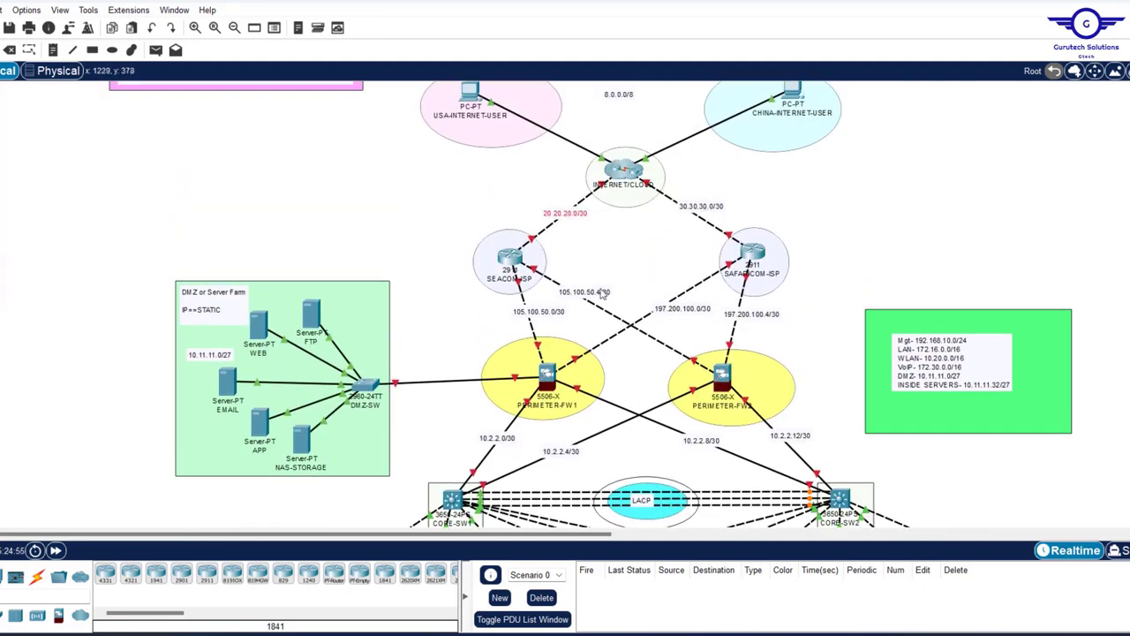
left_click_drag(539, 315, 527, 318)
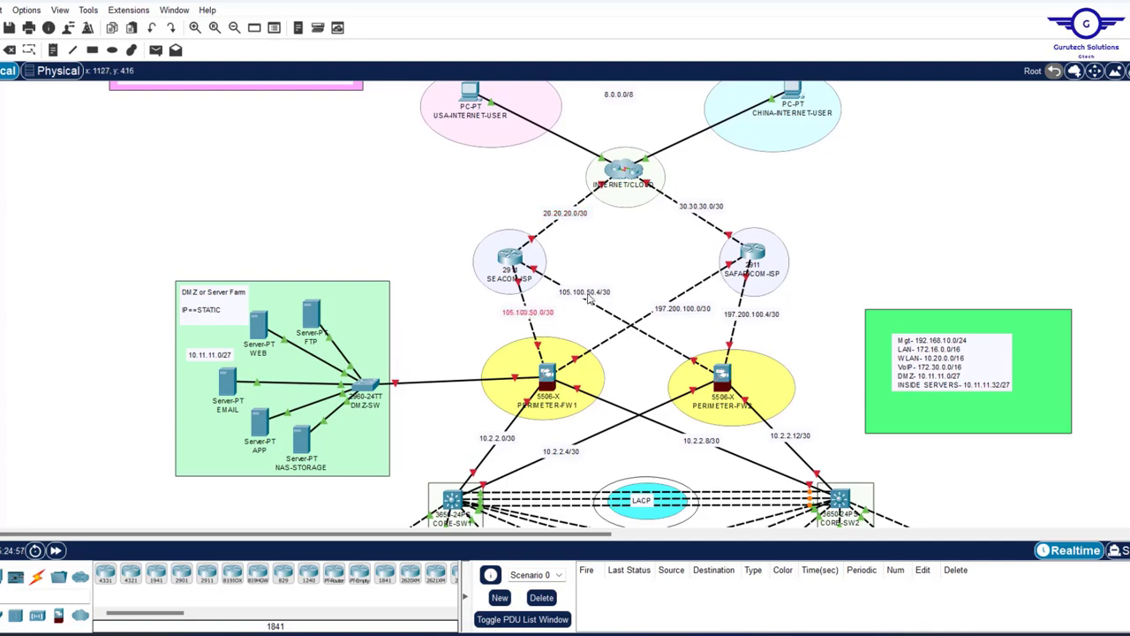
left_click(665, 308)
left_click_drag(665, 308, 665, 295)
scroll(658, 380, "down", 3)
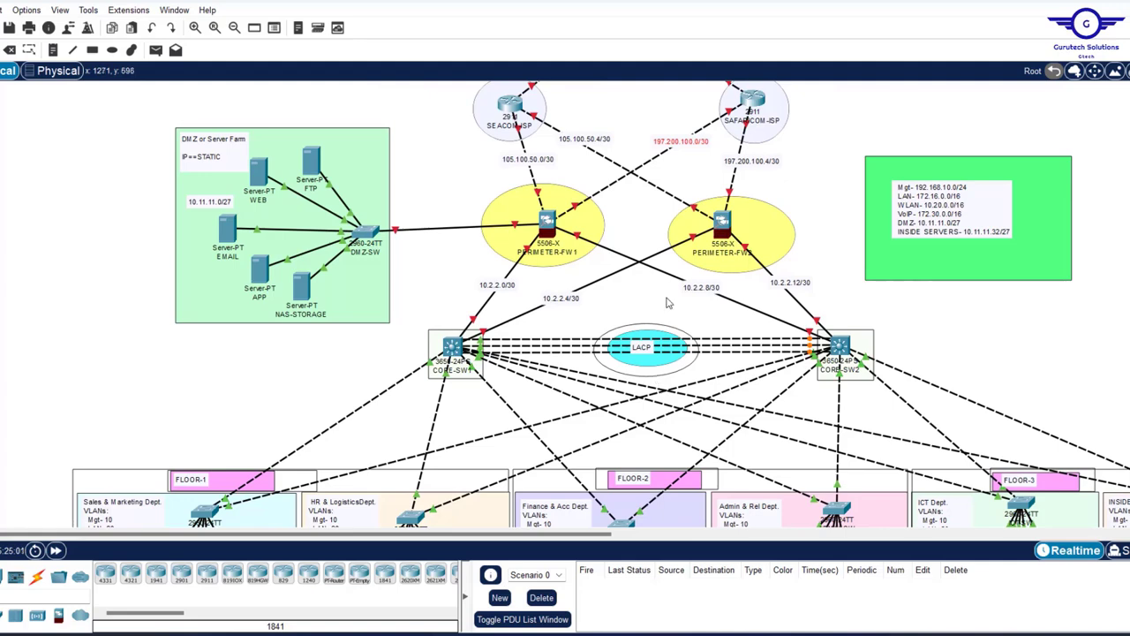
scroll(668, 302, "up", 3)
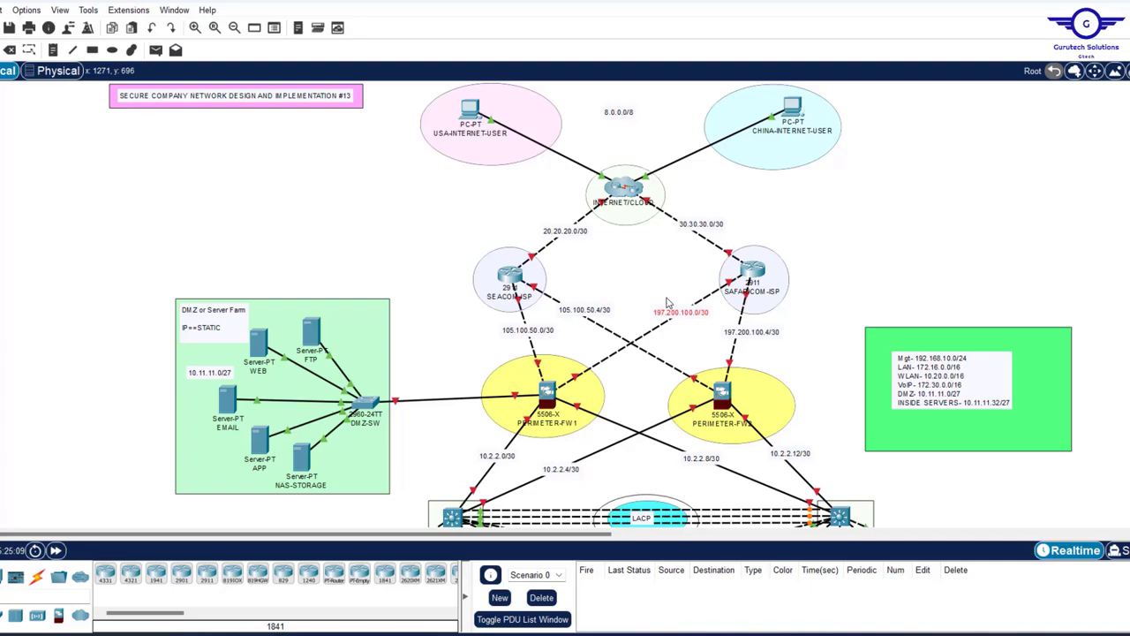
scroll(668, 303, "down", 5)
scroll(669, 303, "up", 4)
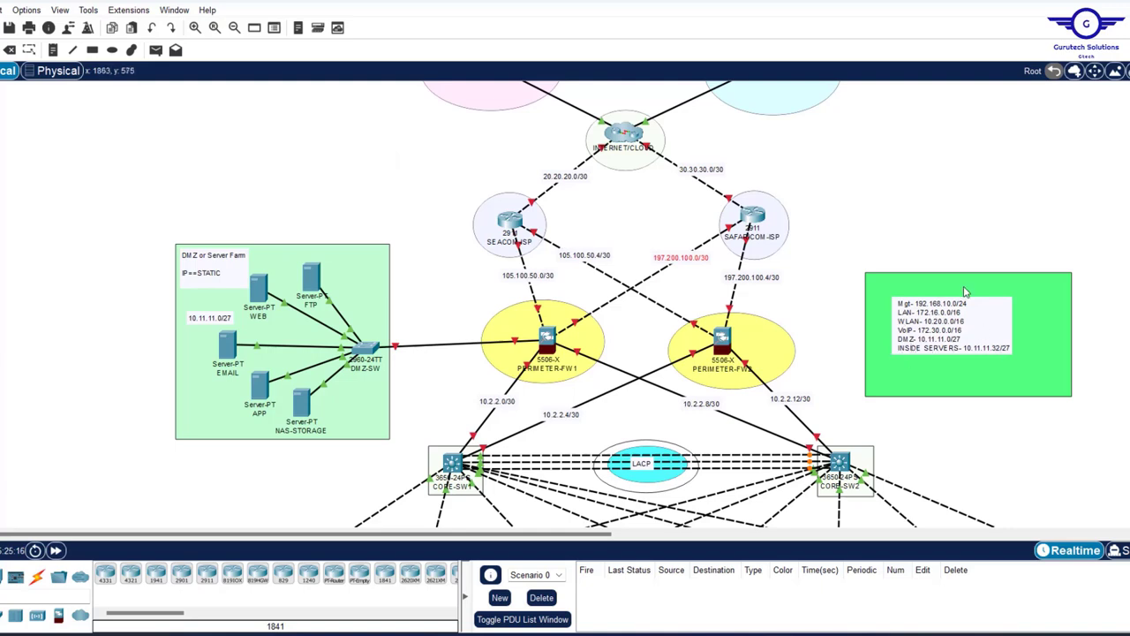
- Move the IP subnet summary note down beside CORE-SW2 near the department areas
double_click(970, 329)
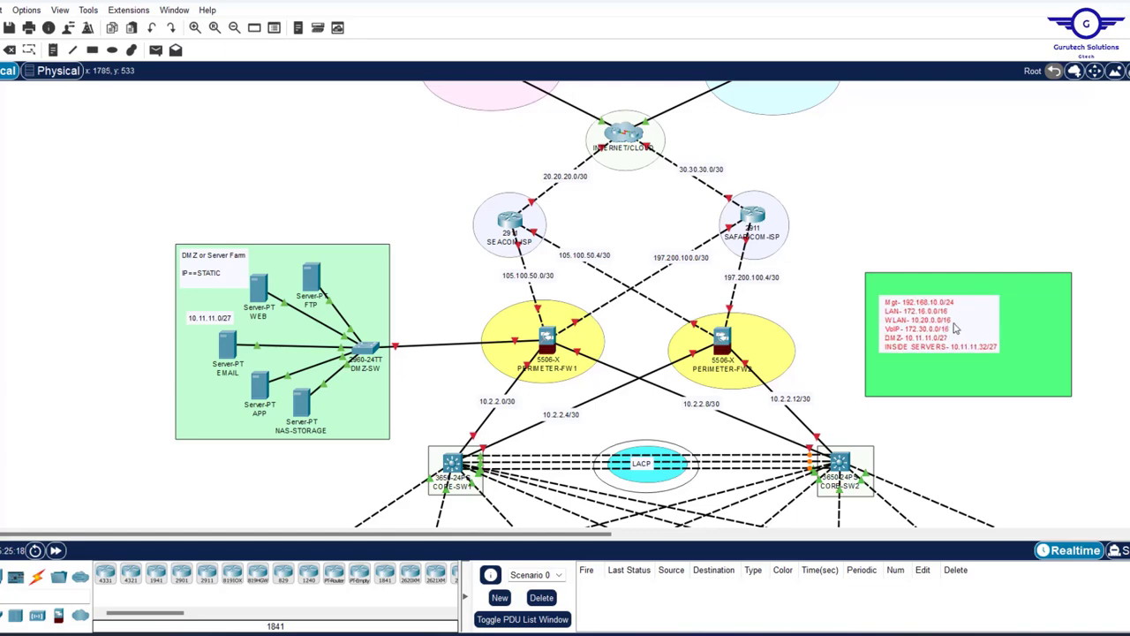
left_click_drag(957, 328, 927, 475)
scroll(984, 437, "down", 5)
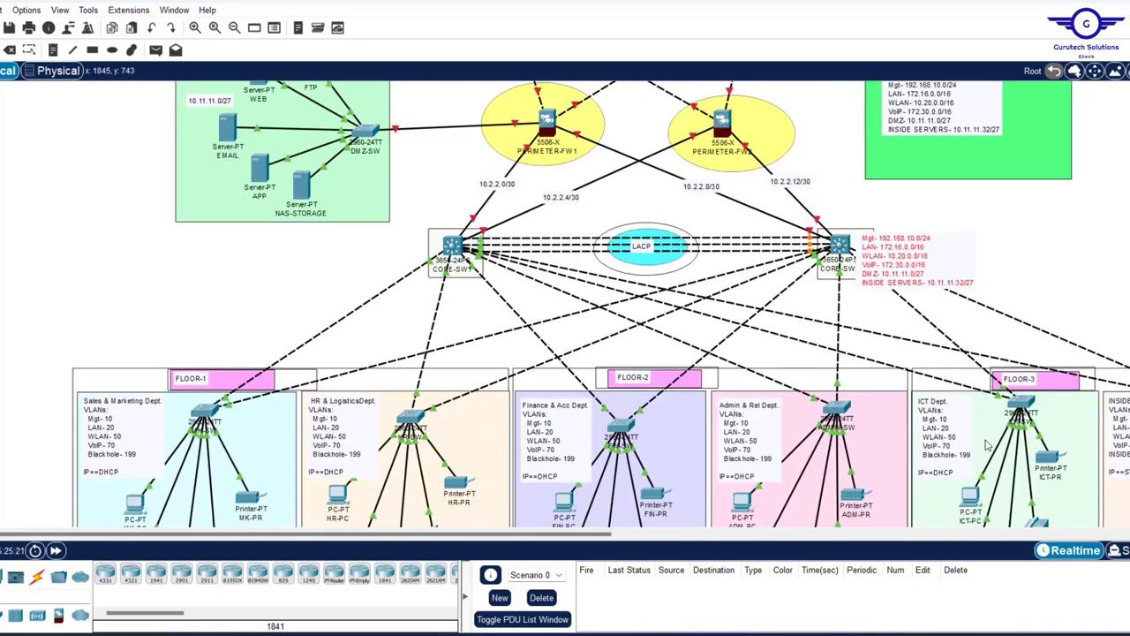
scroll(1004, 198, "down", 2)
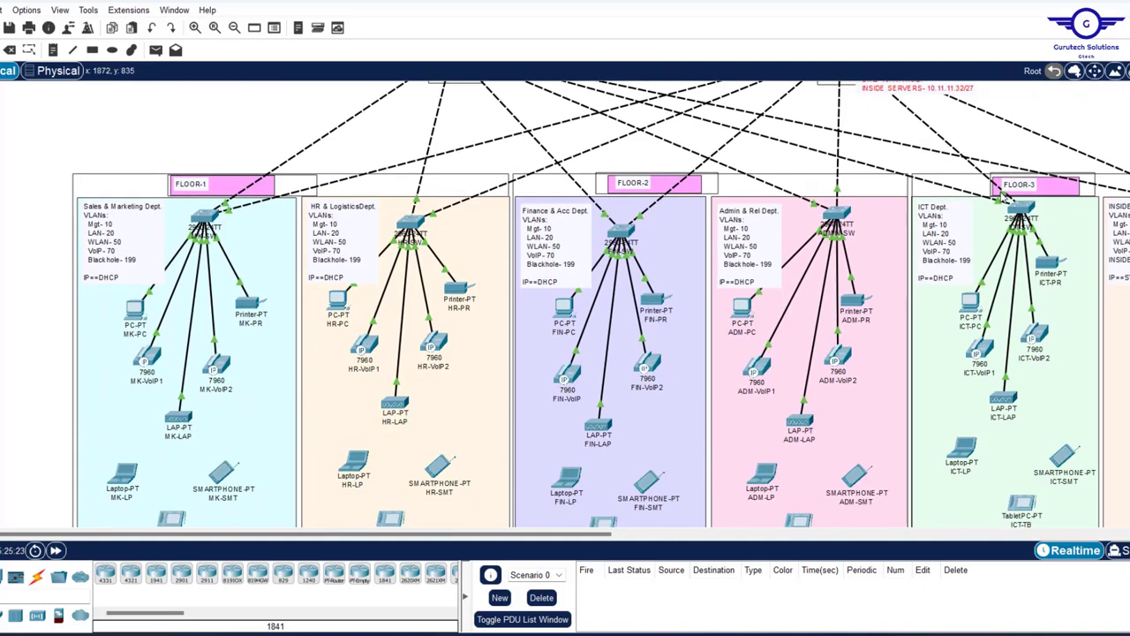
left_click_drag(915, 97, 959, 486)
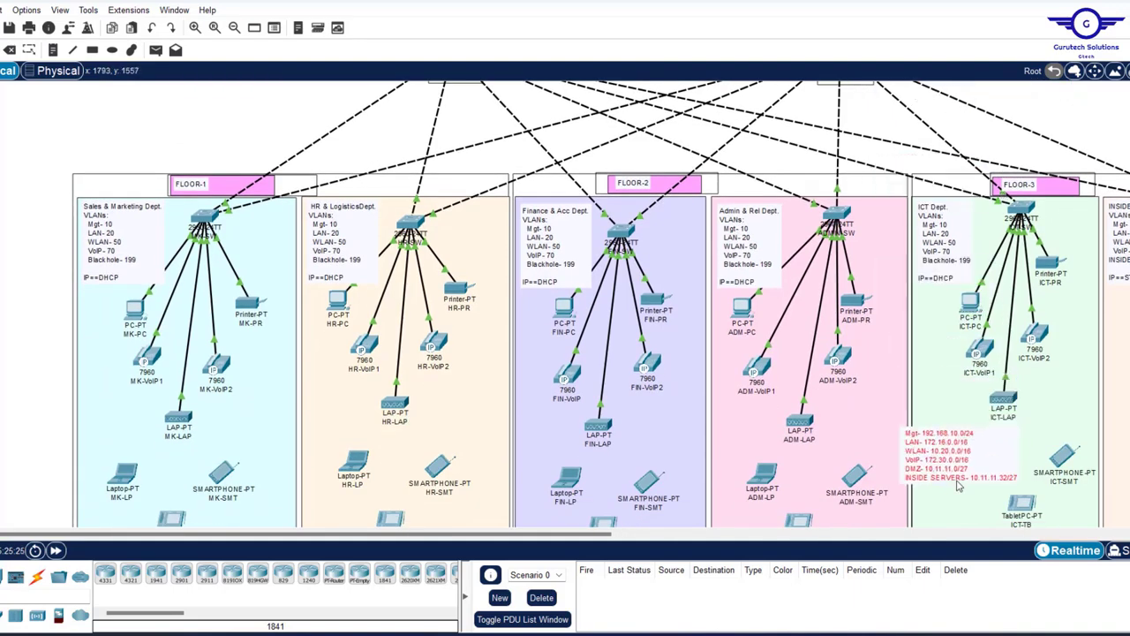
scroll(1012, 384, "down", 4)
scroll(1012, 384, "down", 1)
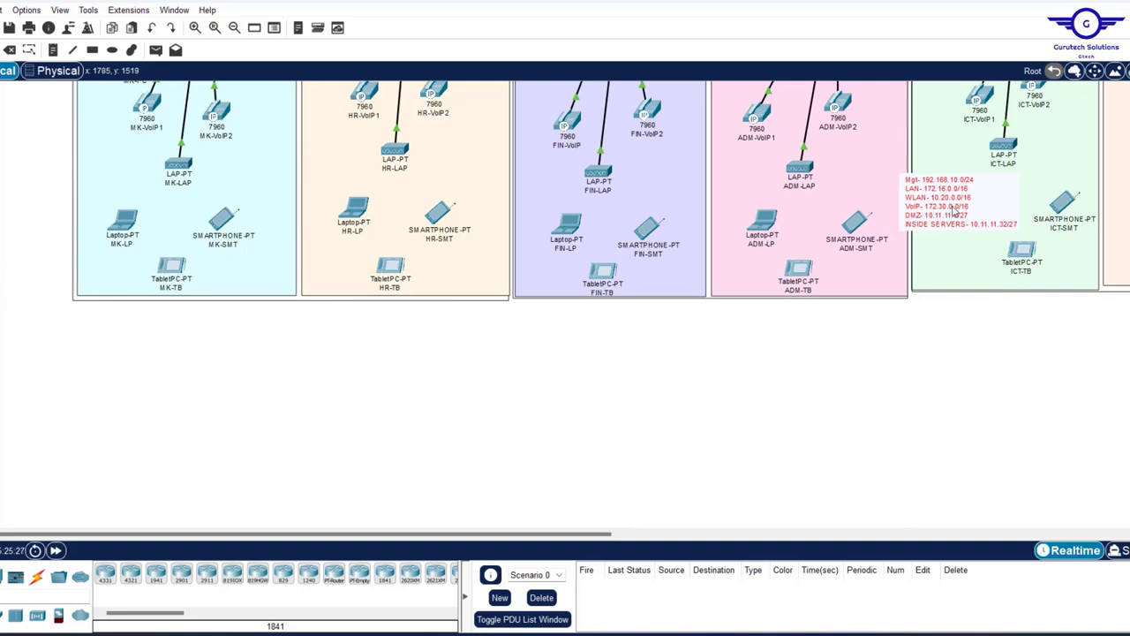
left_click_drag(956, 212, 1004, 296)
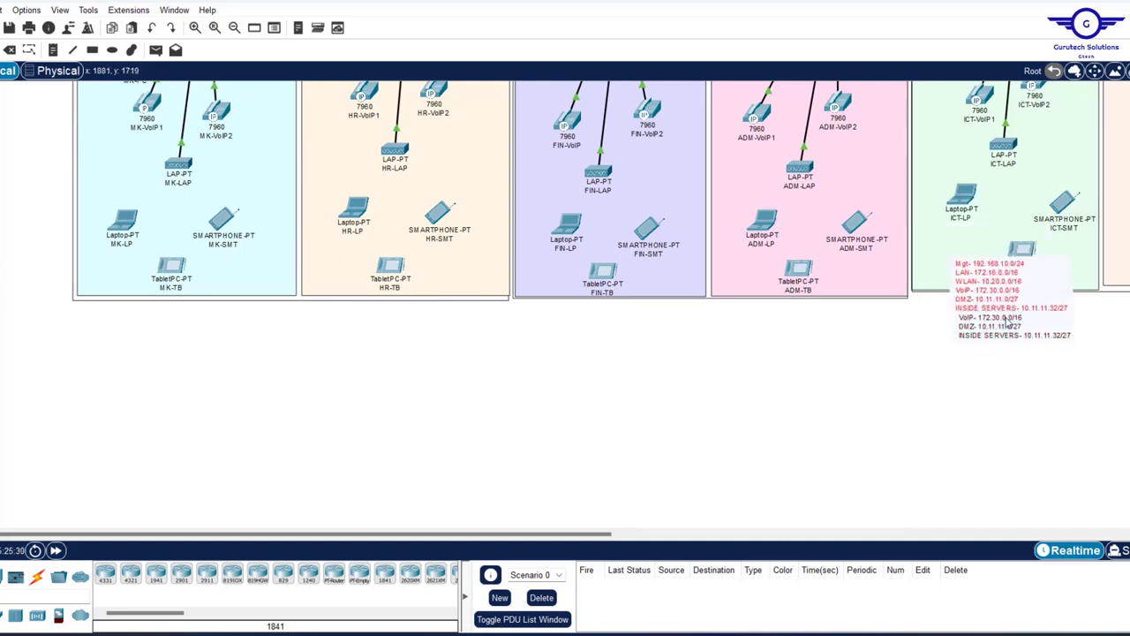
- Paste copies of the subnet note, placing one under the ADM area
key("ctrl+v")
left_click_drag(793, 311, 793, 300)
key("ctrl+v")
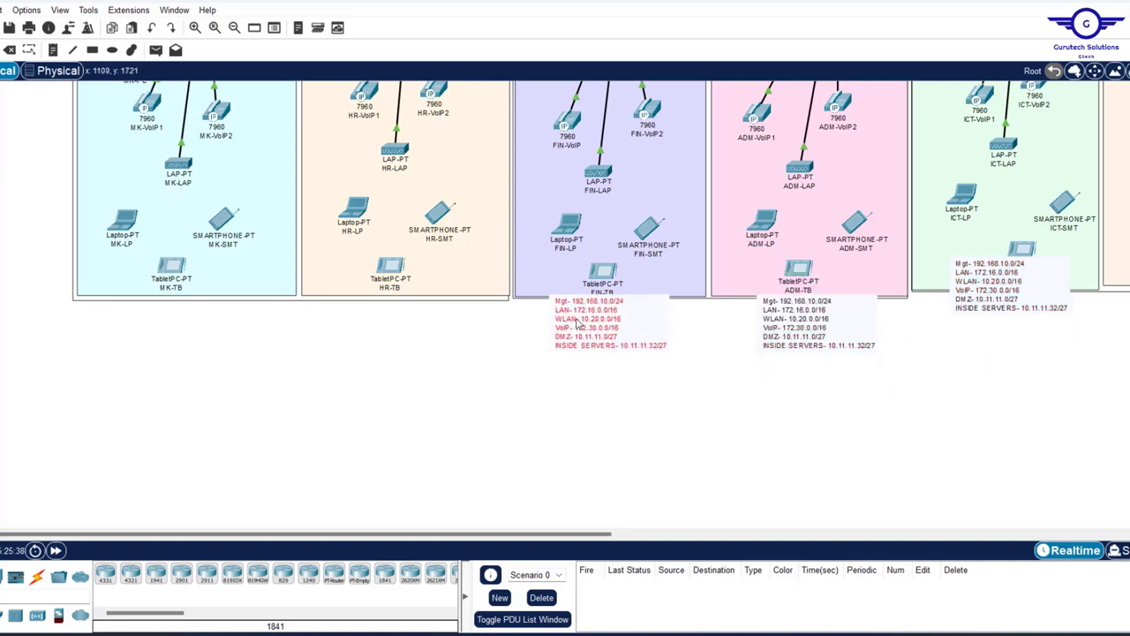
key("ctrl+v")
key("ctrl+v")
key("ctrl+v")
scroll(421, 307, "right", 10)
- Place the last note copy under the inside servers area and choose a light green (#beffc8) rectangle fill
left_click_drag(420, 307, 636, 292)
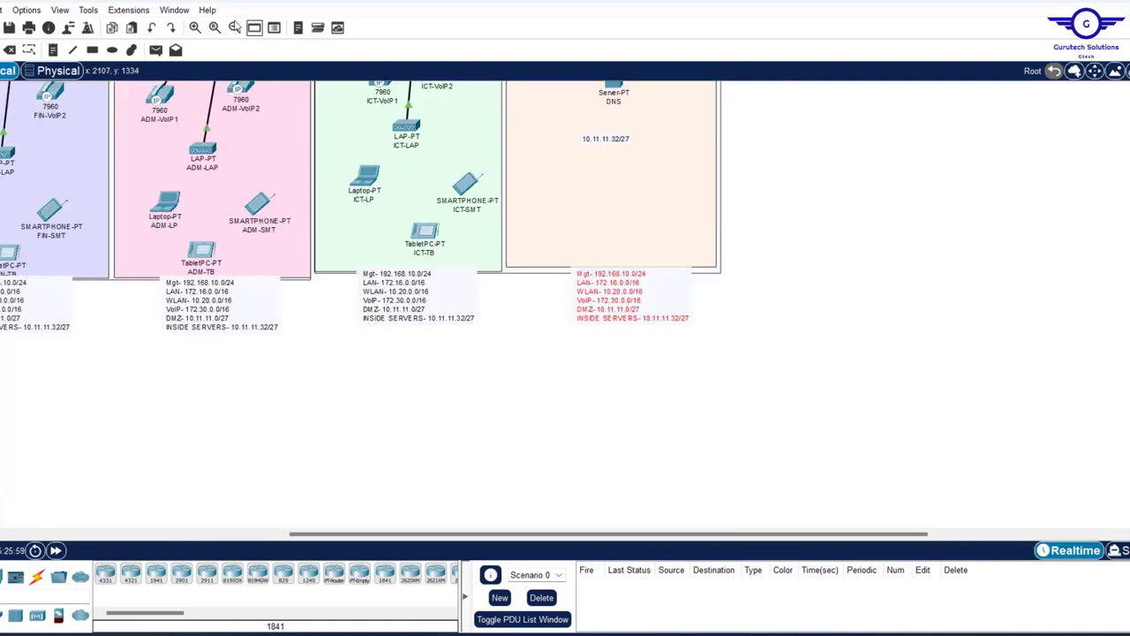
left_click(93, 49)
left_click(643, 89)
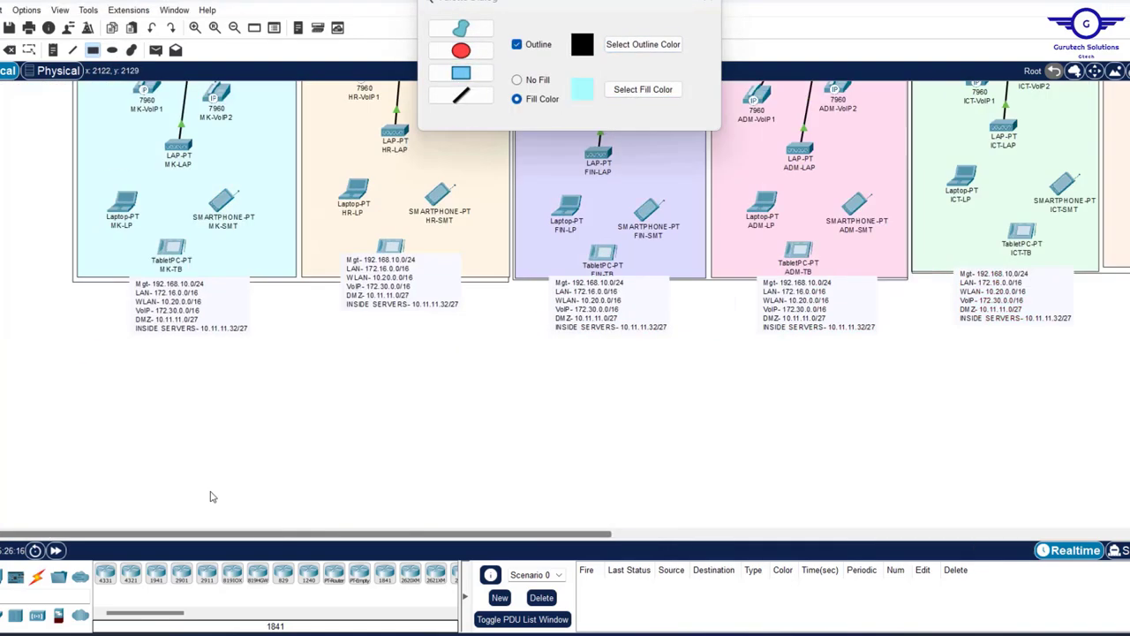
left_click(643, 90)
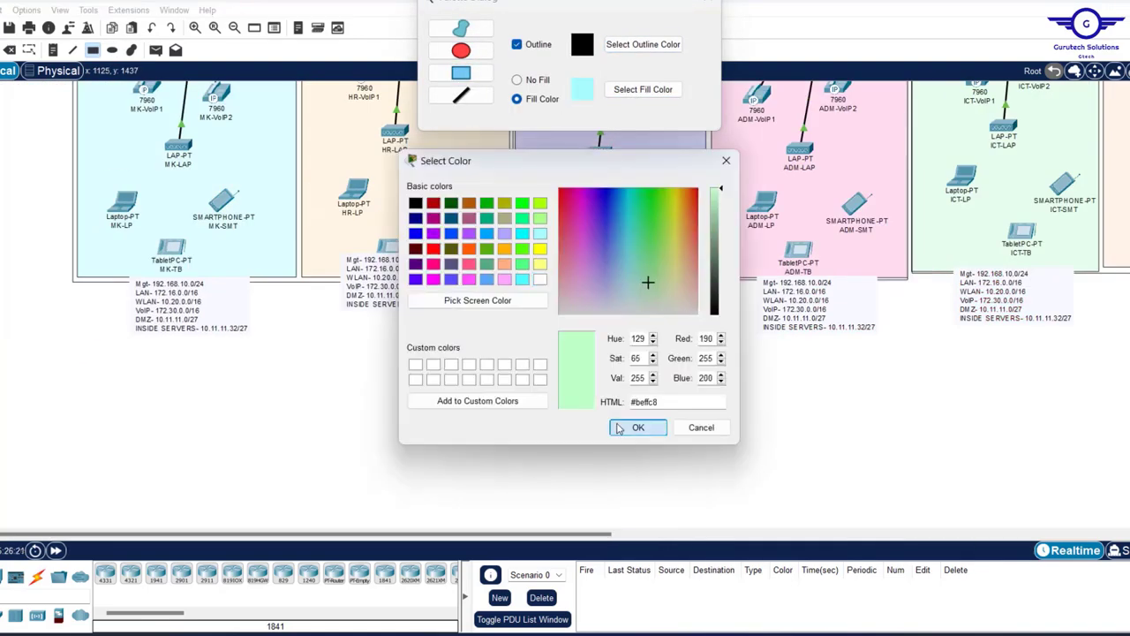
left_click(638, 426)
- Draw green boxes around the MK, HR, FIN, ADM and remaining notes, fitting MK inside its box
left_click_drag(115, 279, 263, 345)
left_click_drag(330, 274, 484, 335)
left_click_drag(545, 274, 687, 338)
left_click_drag(747, 274, 891, 344)
left_click_drag(939, 268, 1089, 330)
scroll(565, 265, "right", 6)
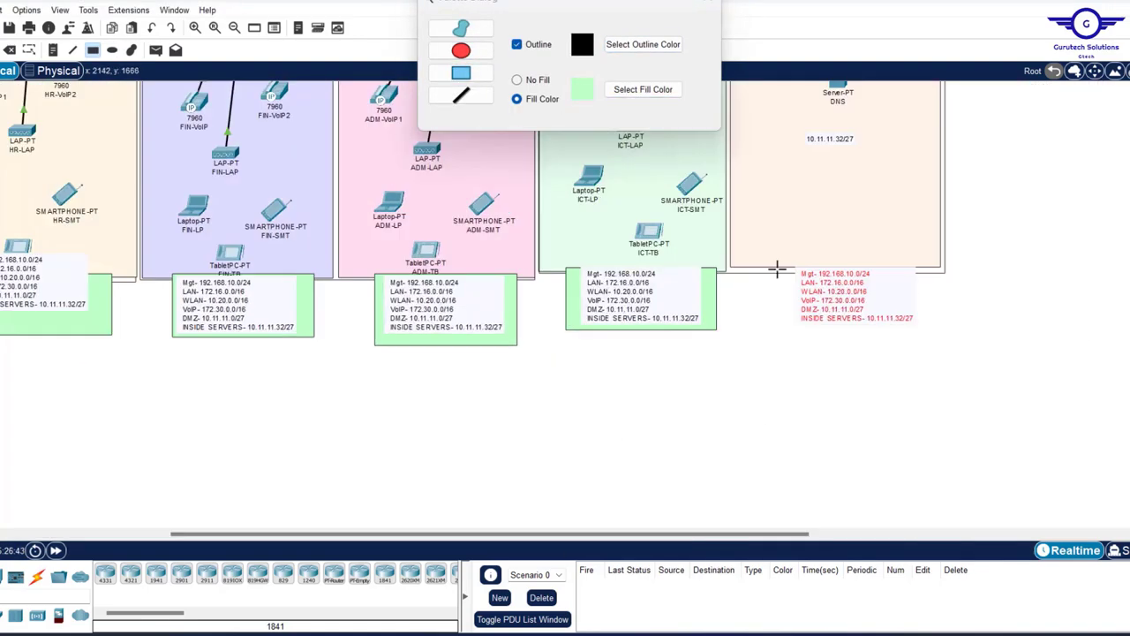
left_click_drag(777, 265, 933, 332)
scroll(565, 265, "left", 2)
scroll(224, 382, "left", 5)
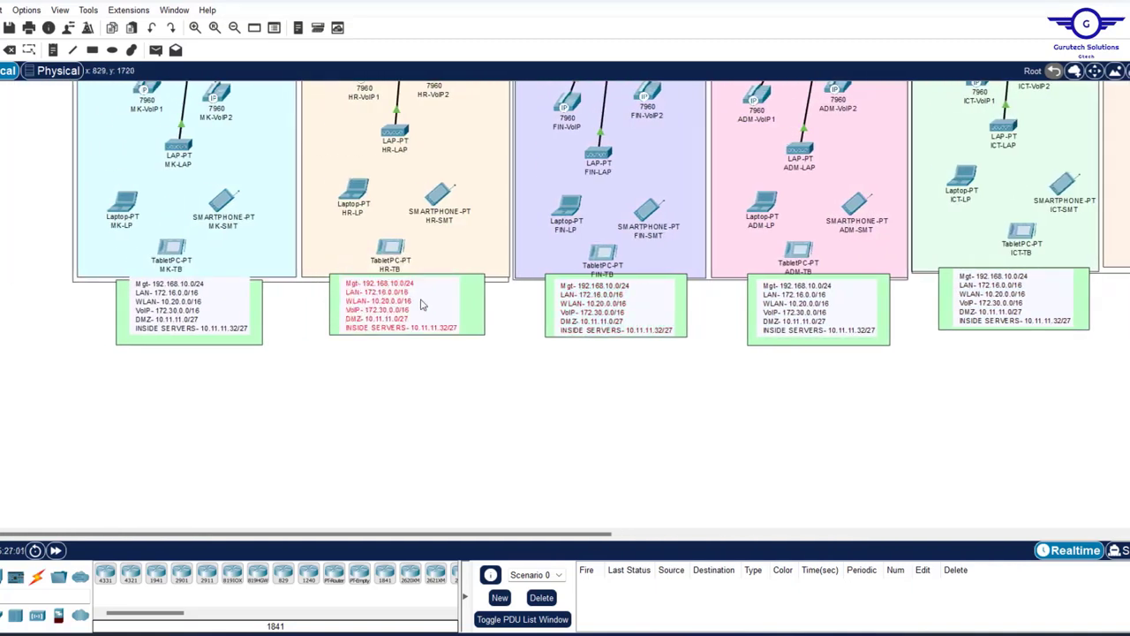
left_click_drag(168, 312, 170, 306)
scroll(618, 327, "up", 6)
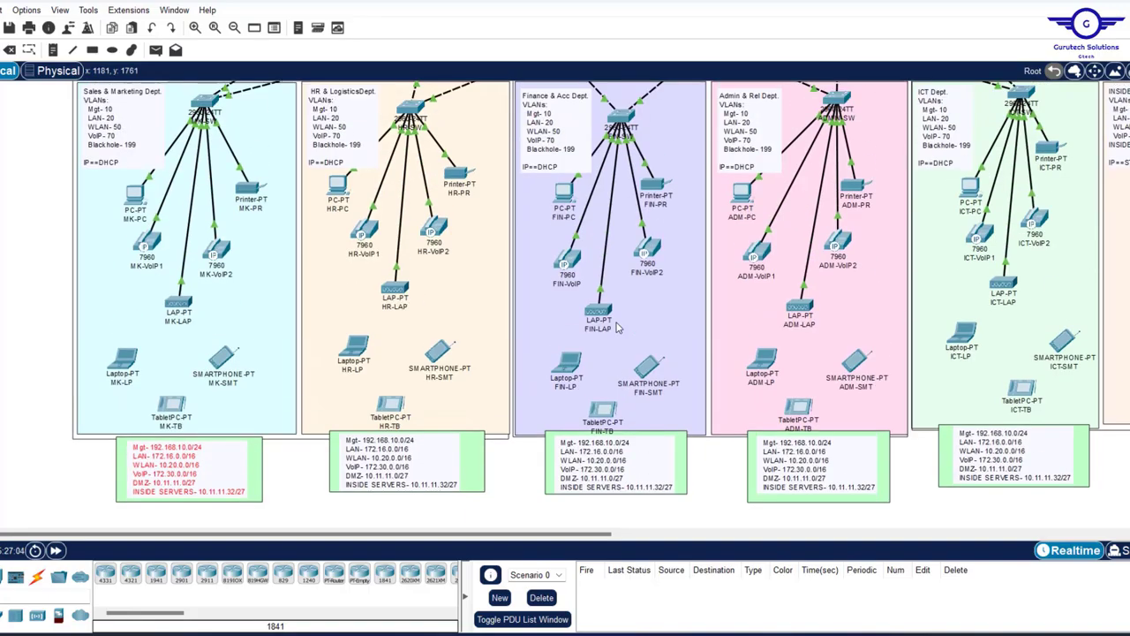
scroll(618, 327, "down", 8)
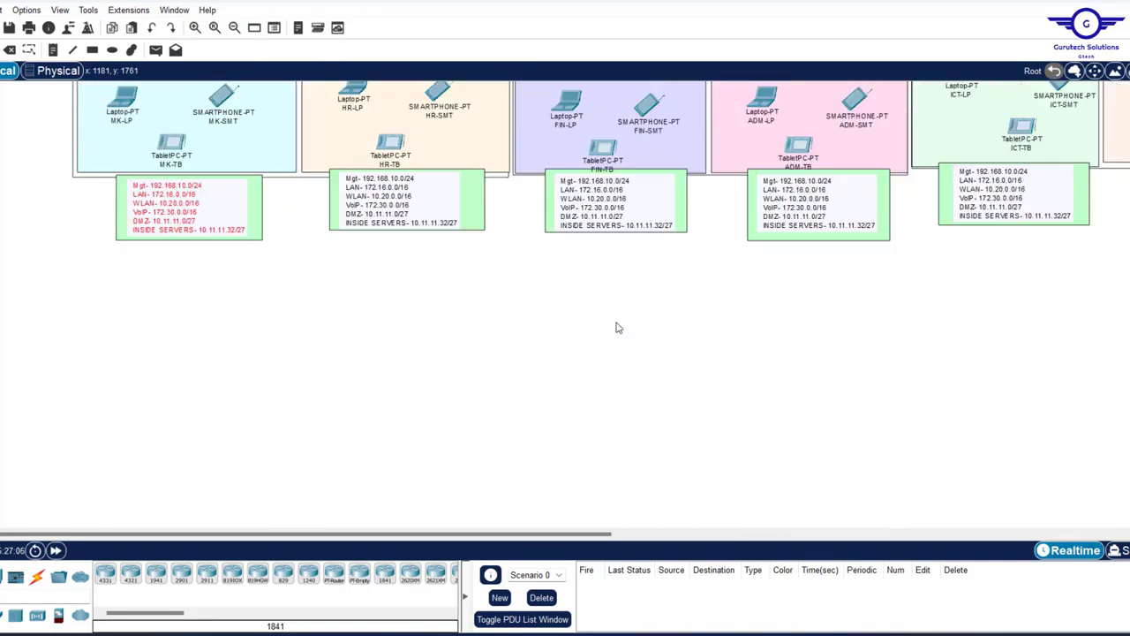
scroll(618, 327, "up", 6)
scroll(618, 327, "up", 8)
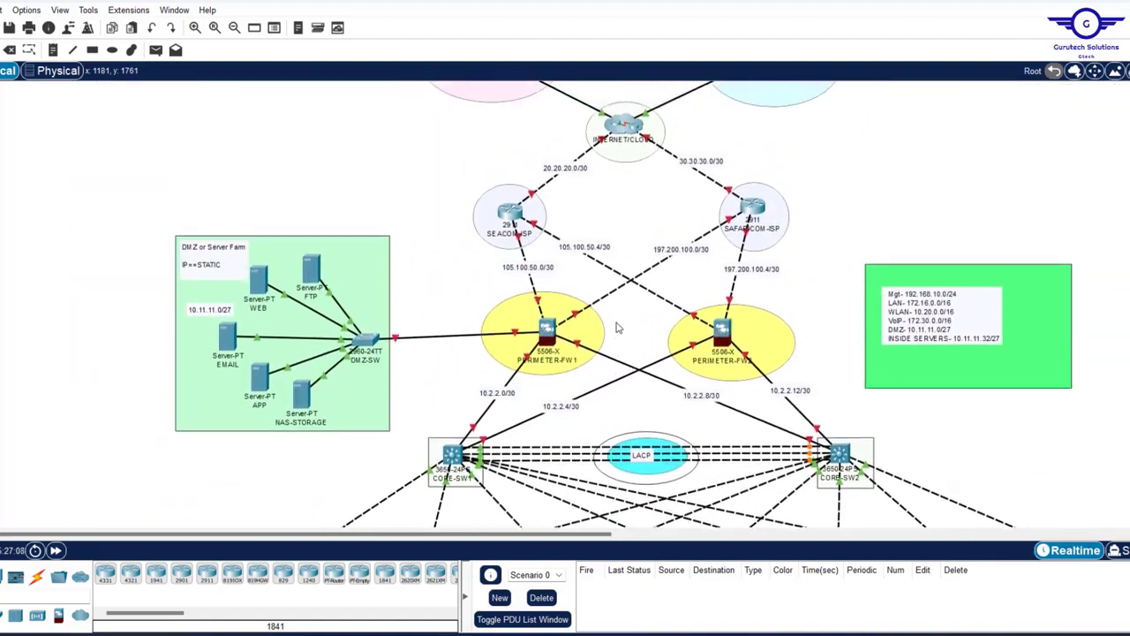
scroll(618, 326, "down", 5)
scroll(618, 326, "up", 5)
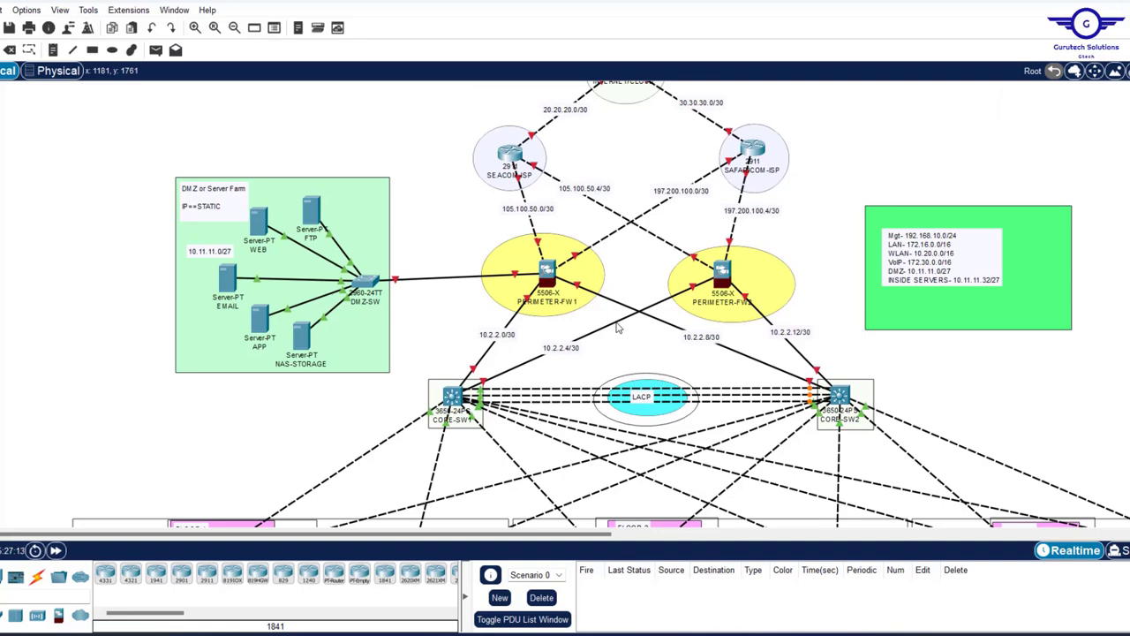
scroll(618, 329, "up", 4)
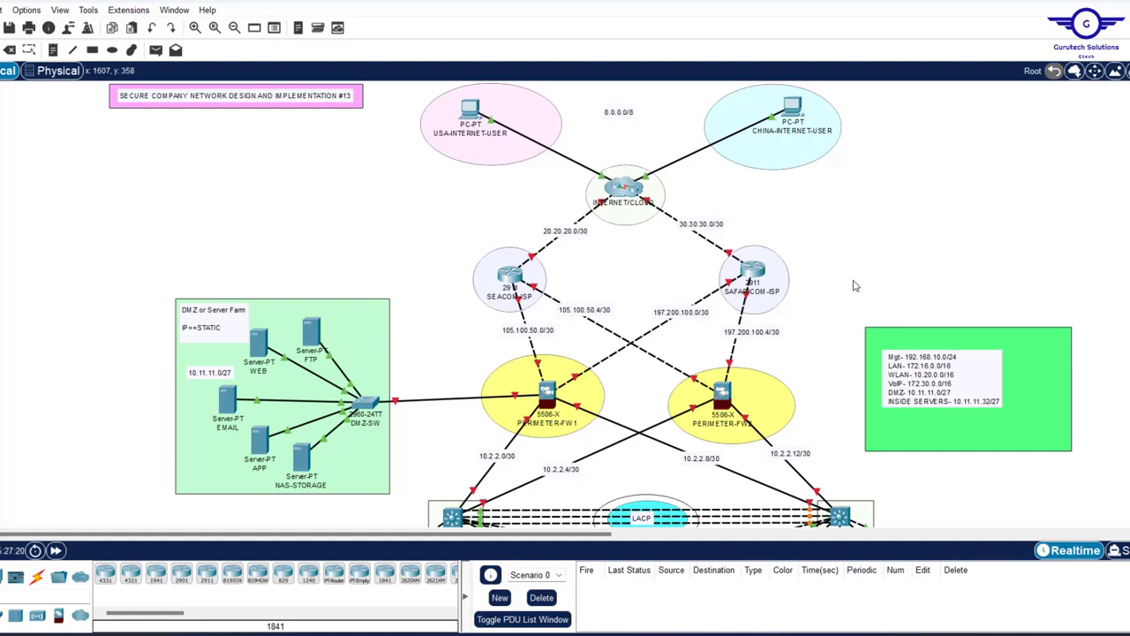
scroll(854, 285, "down", 4)
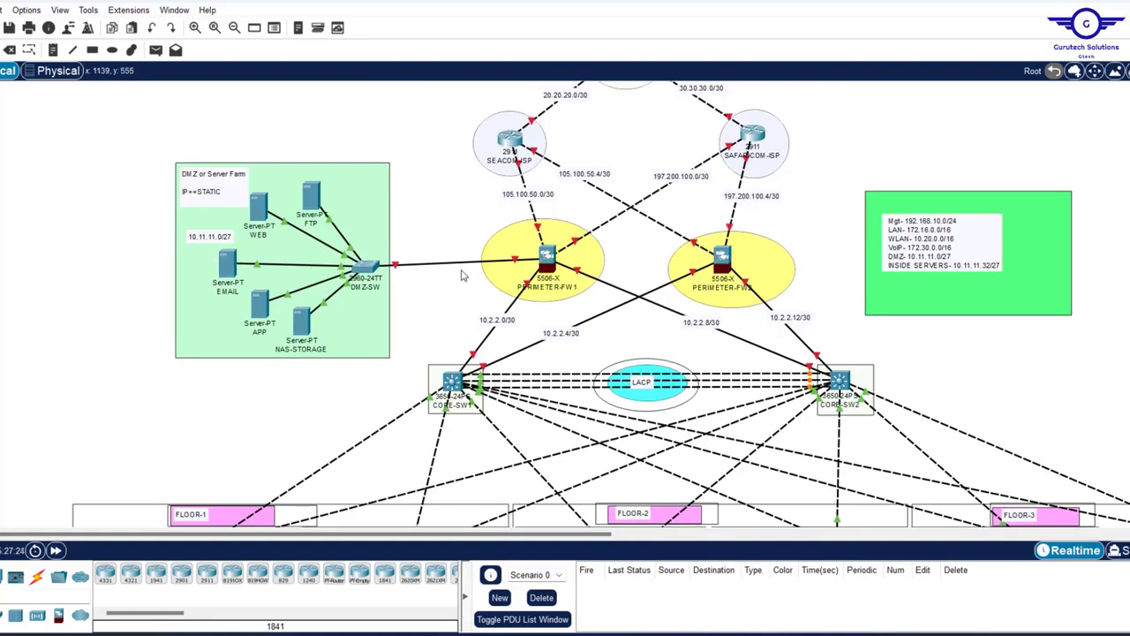
left_click_drag(450, 202, 810, 309)
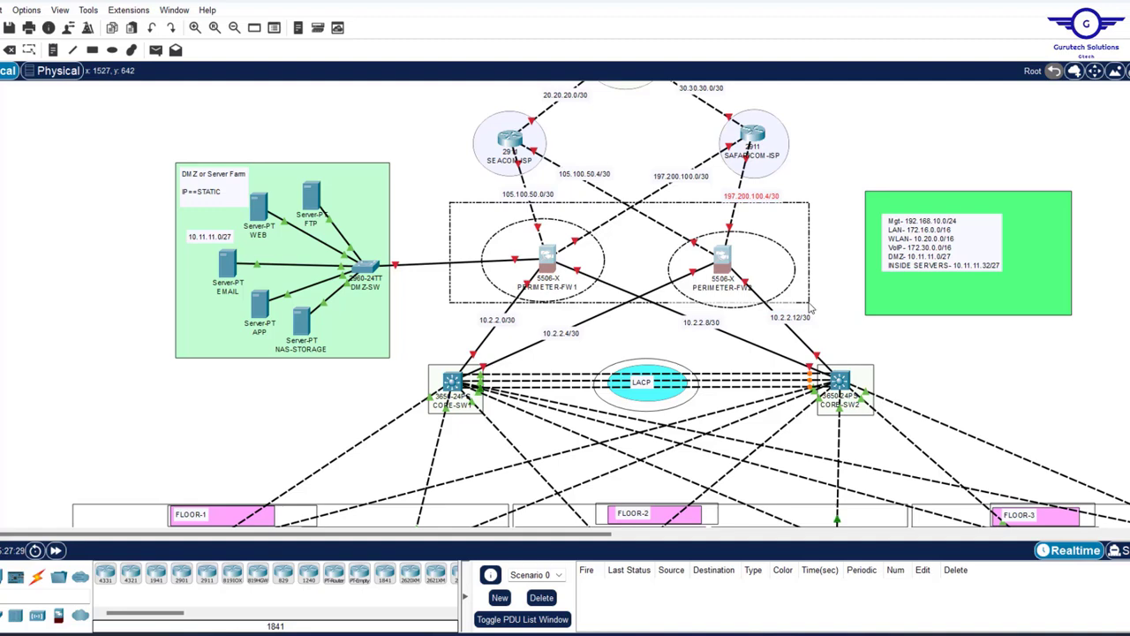
left_click_drag(810, 308, 811, 309)
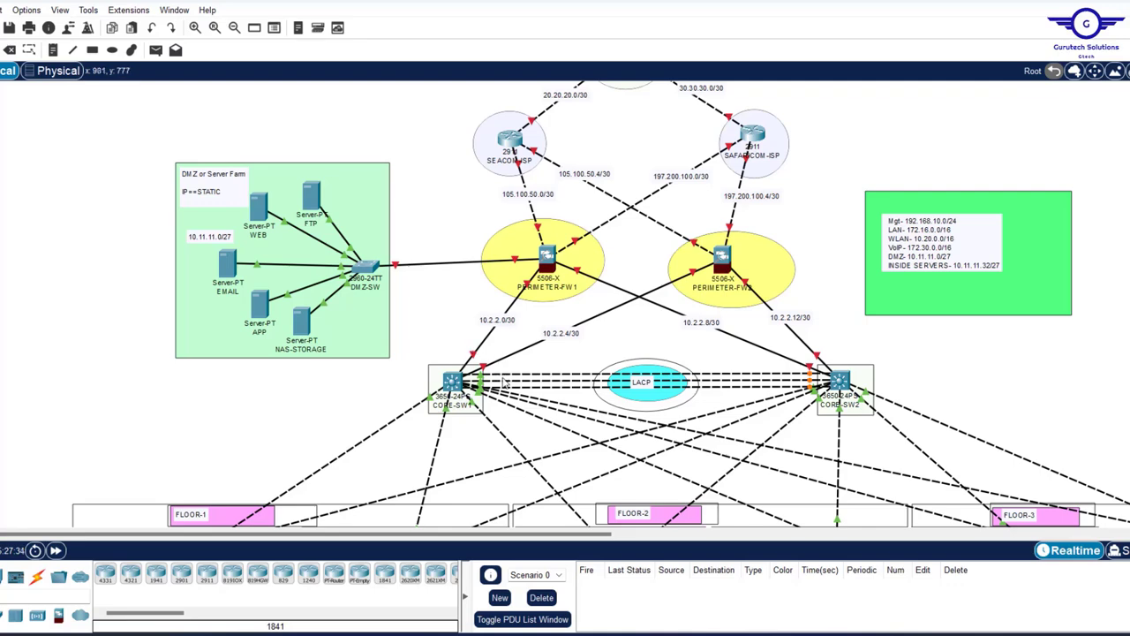
scroll(649, 199, "up", 4)
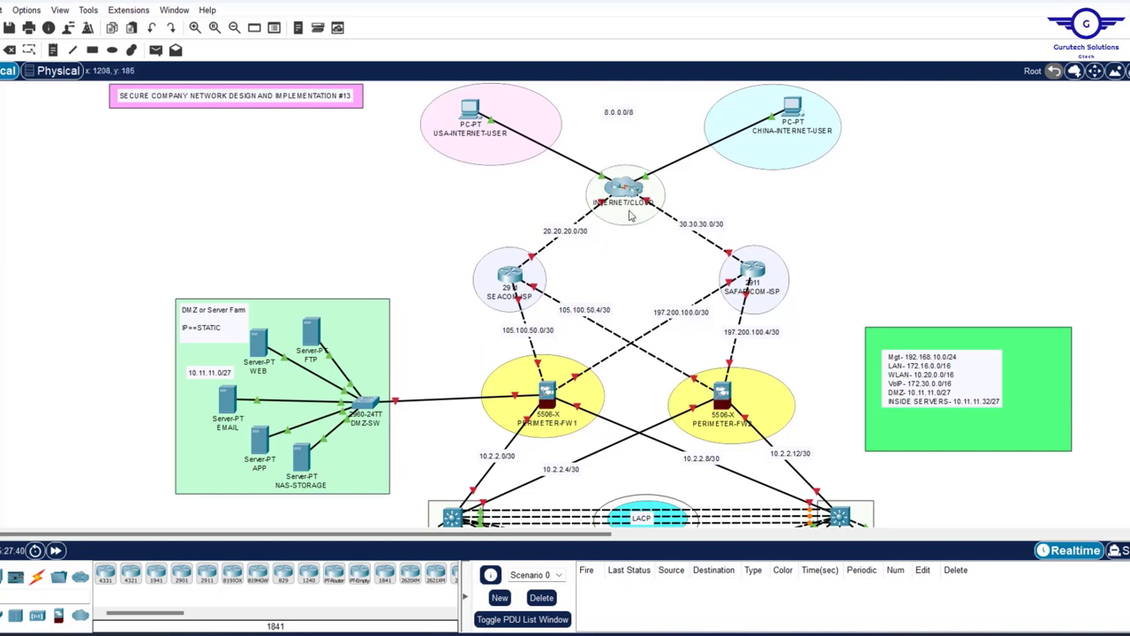
scroll(632, 282, "down", 7)
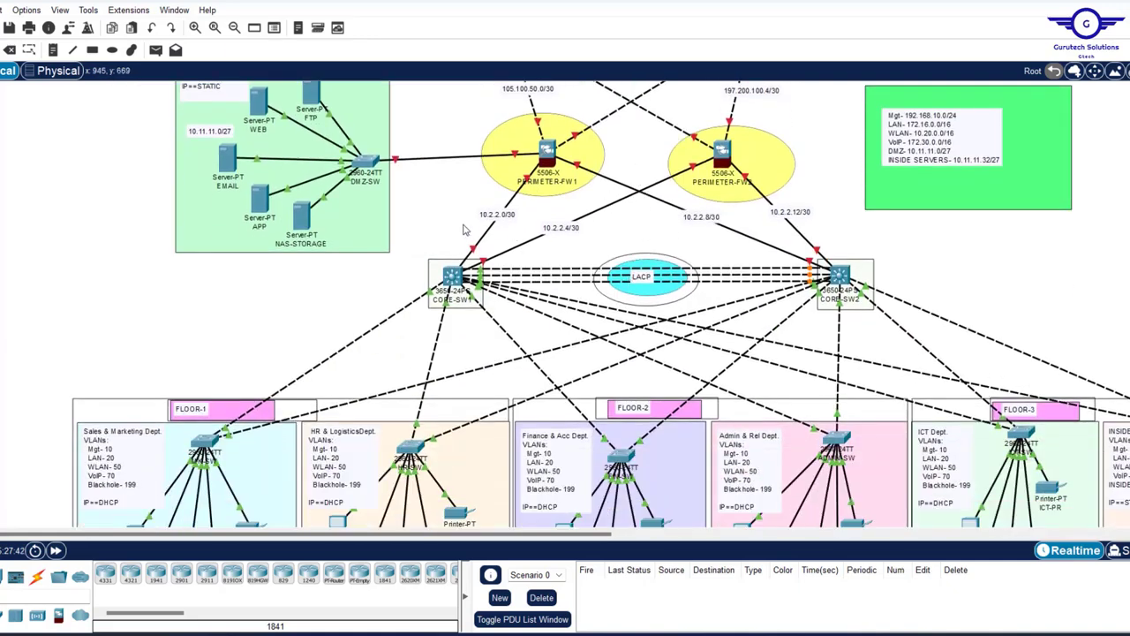
scroll(583, 208, "up", 2)
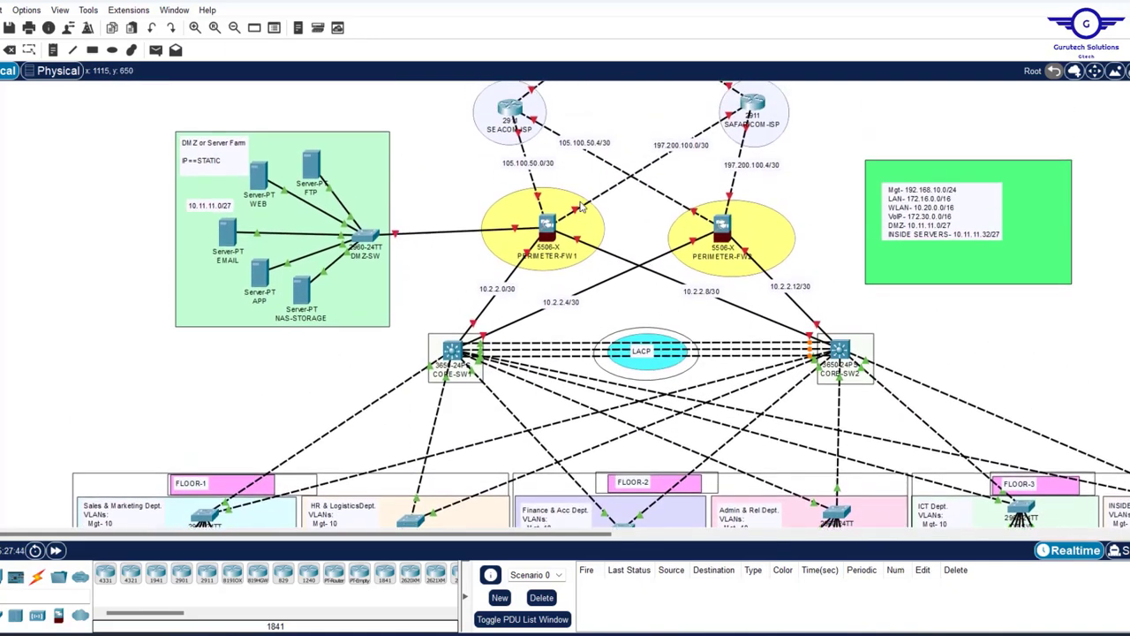
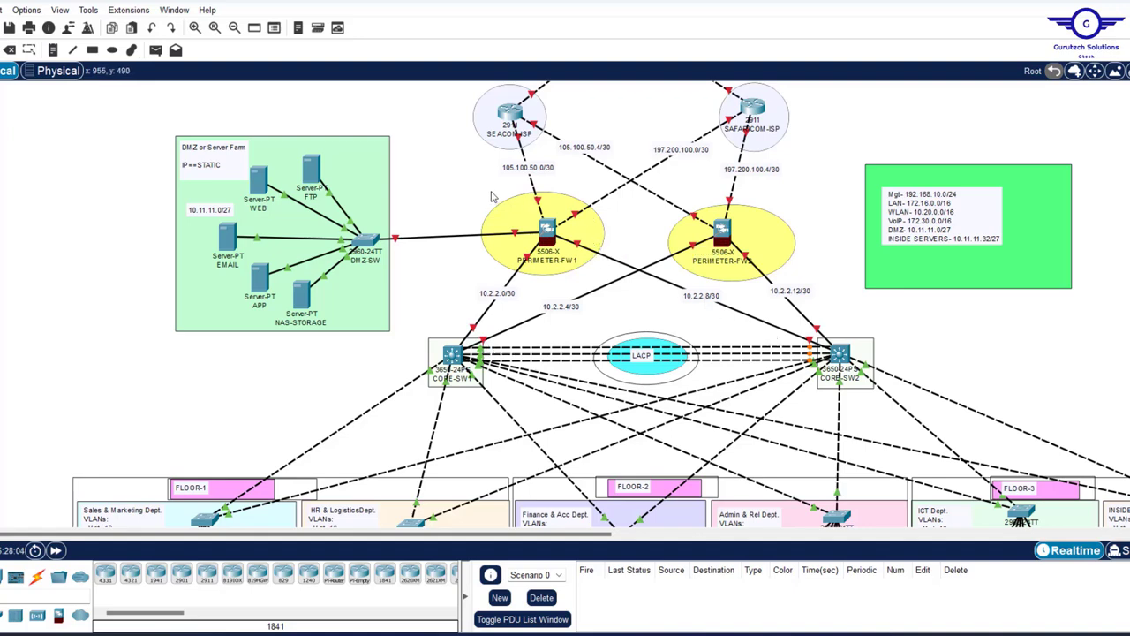
- Clear the selection around the two perimeter firewalls
left_click_drag(478, 186, 797, 280)
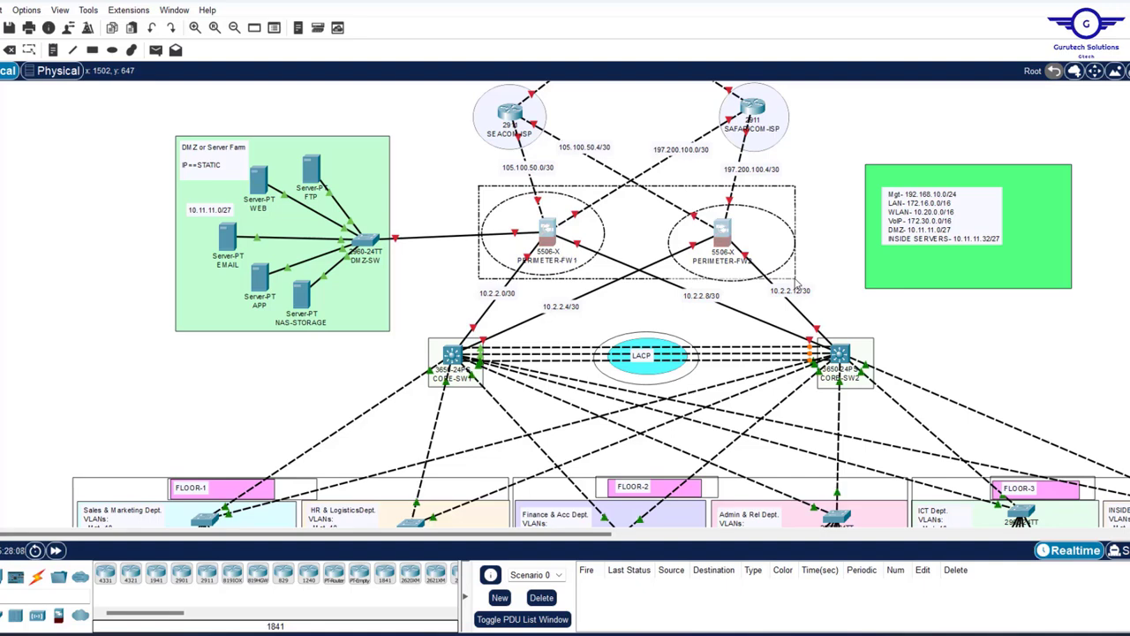
left_click(796, 281)
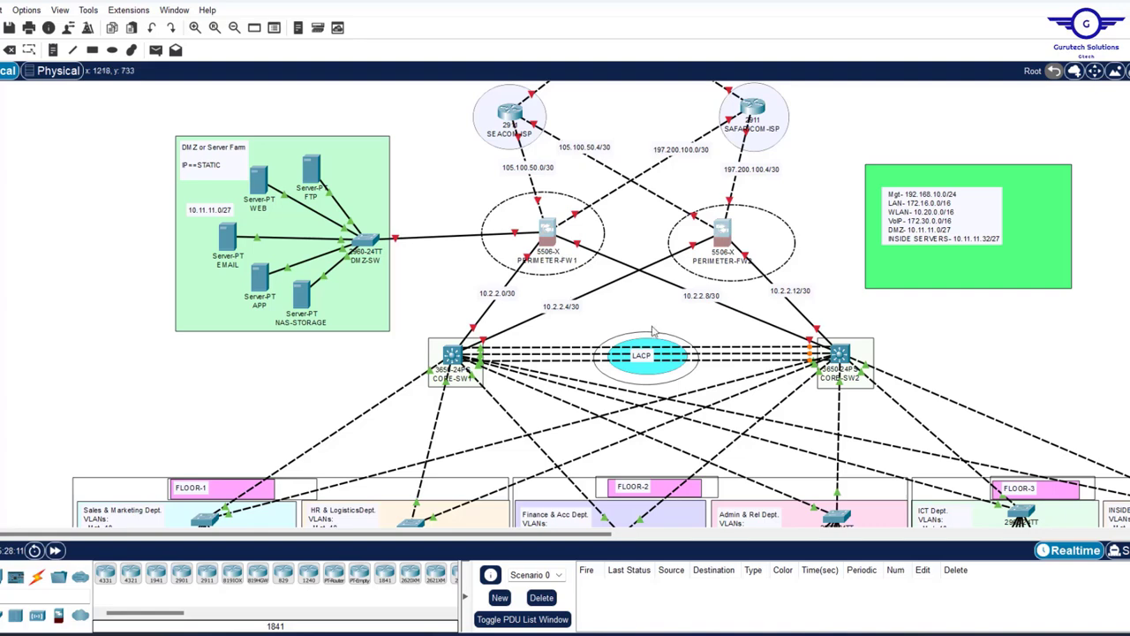
left_click(634, 303)
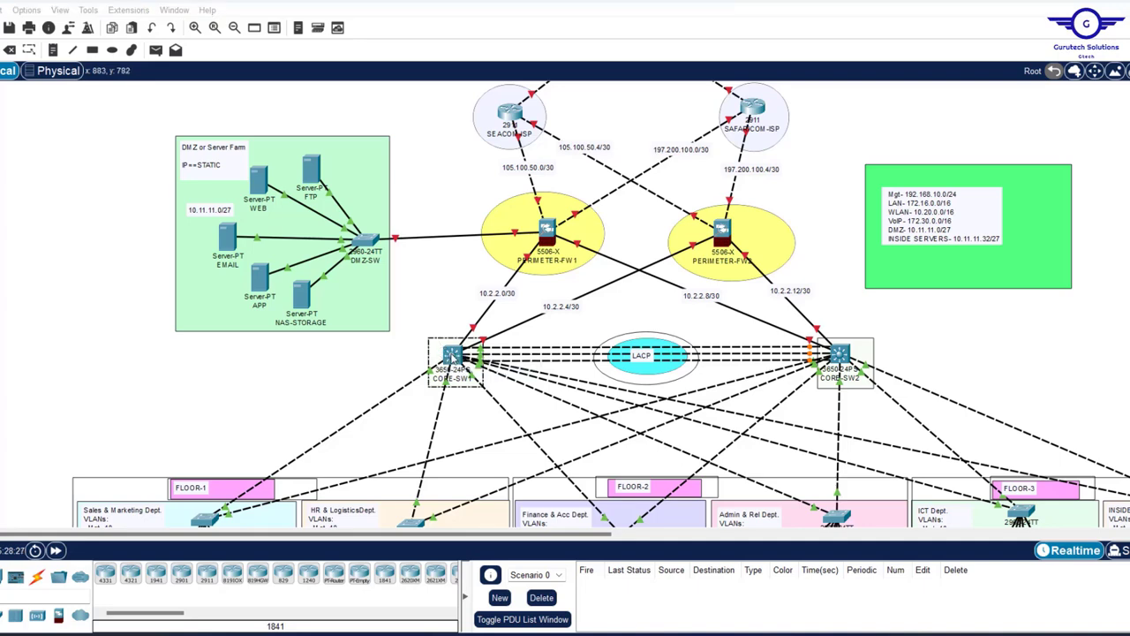
- Enable 'ip routing' from CORE-SW1's command line
left_click(451, 358)
left_click(459, 107)
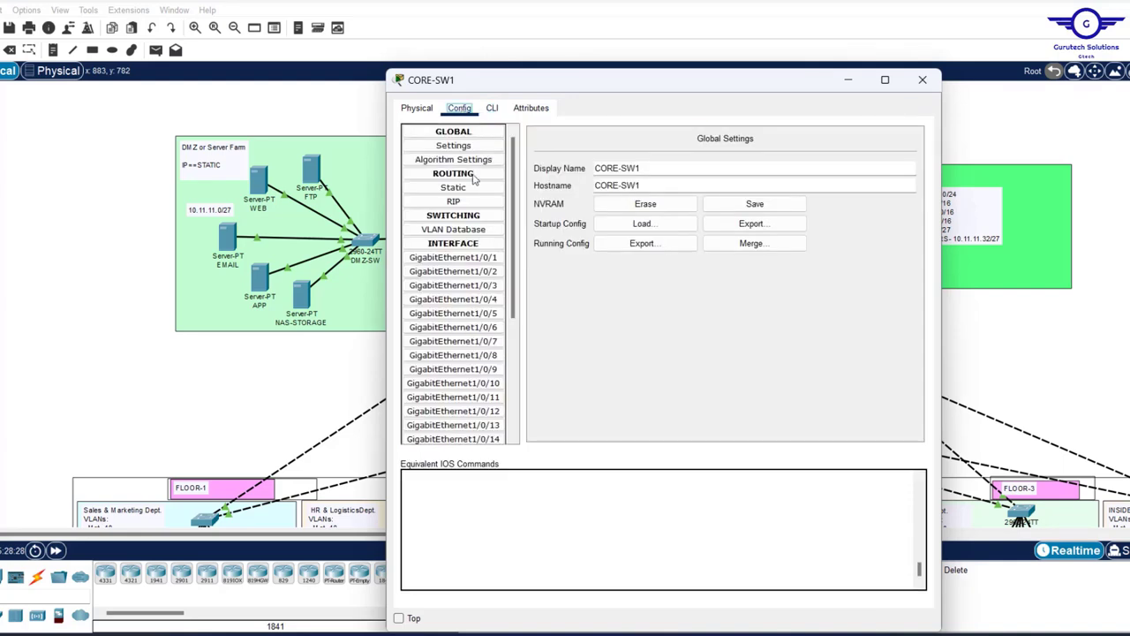
left_click(453, 271)
left_click(492, 108)
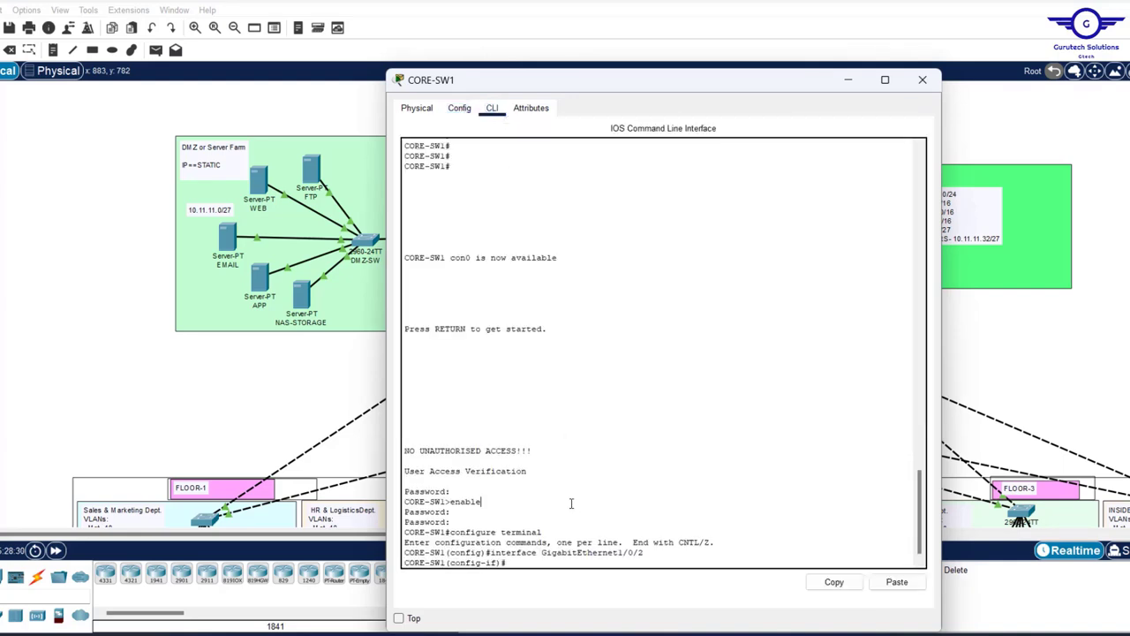
type("IP ROUTING")
key("Return")
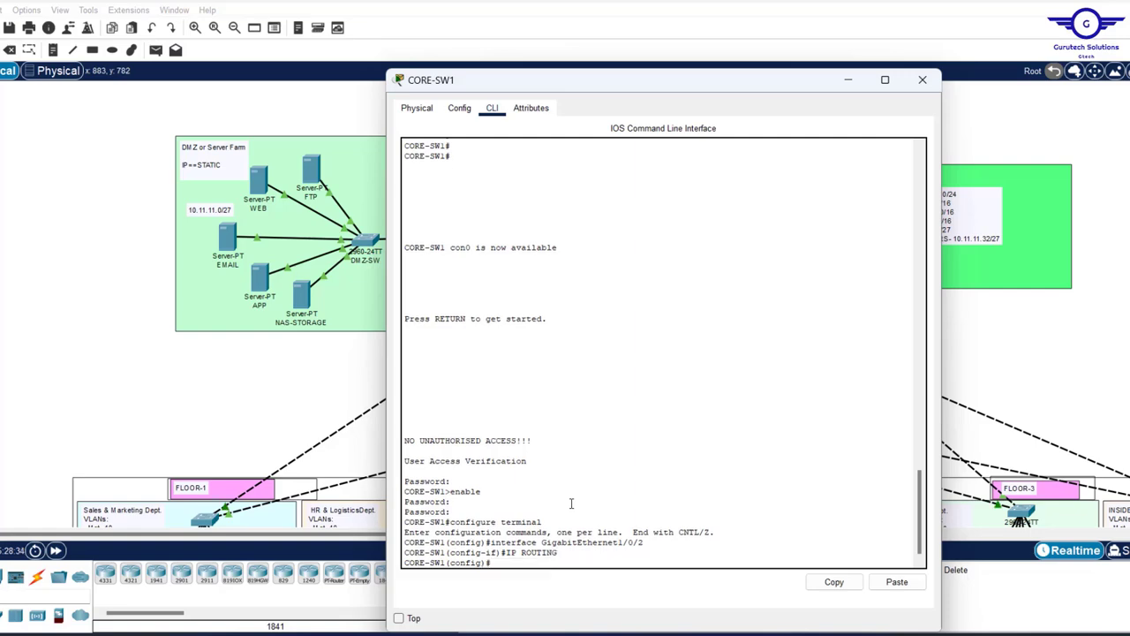
left_click_drag(997, 341, 936, 325)
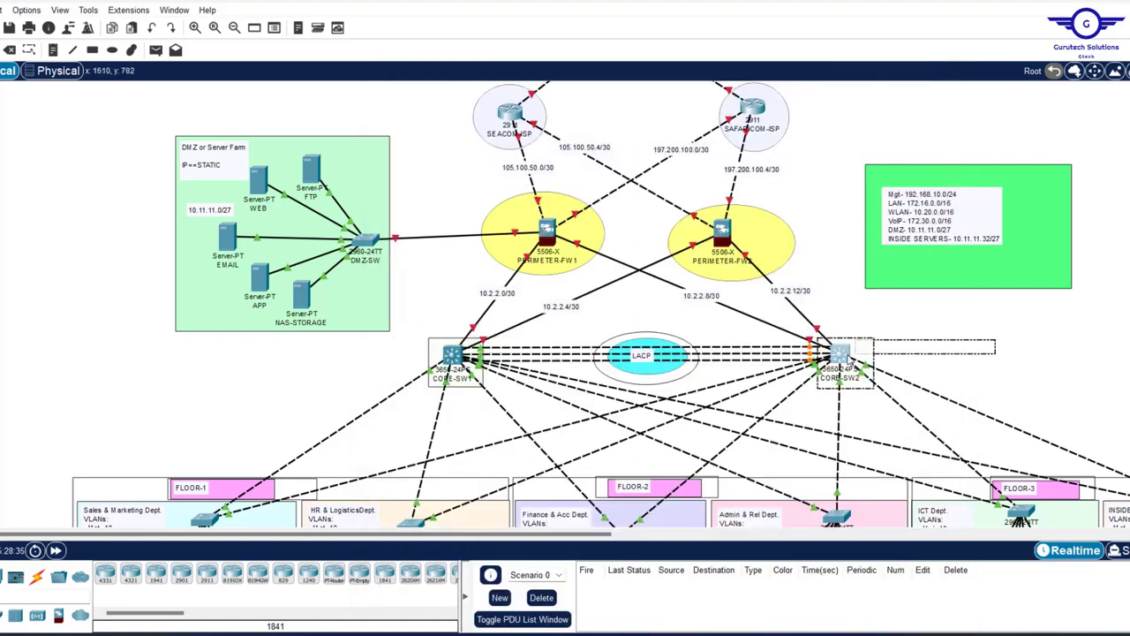
- Enable IP routing on CORE-SW2's command line and go back to the full topology
left_click(841, 356)
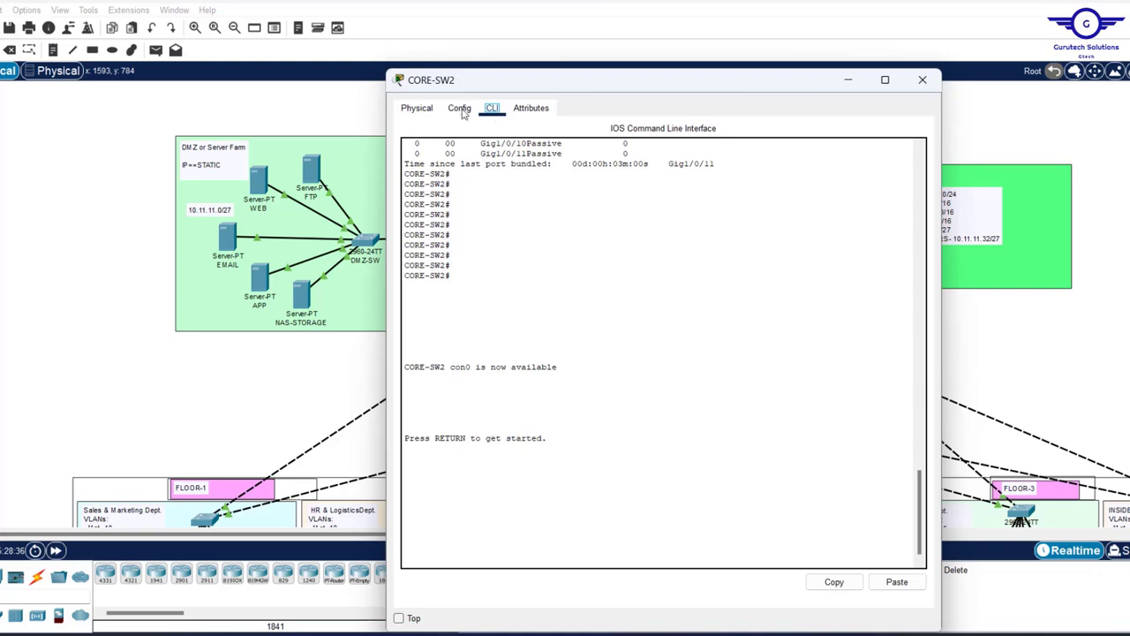
left_click(459, 108)
left_click(453, 299)
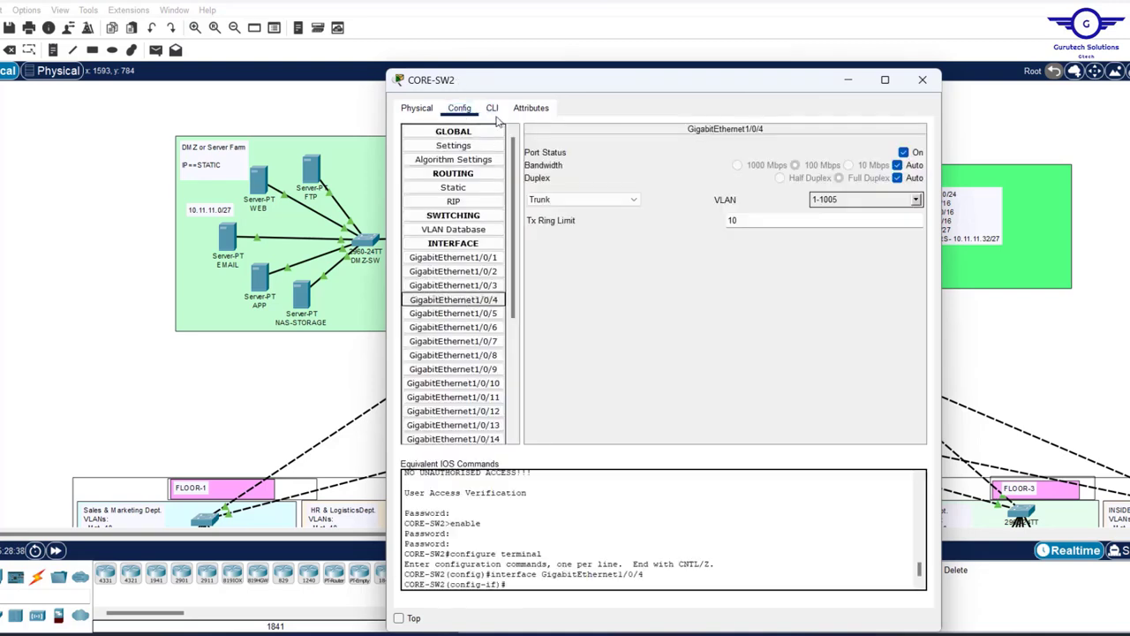
left_click(492, 108)
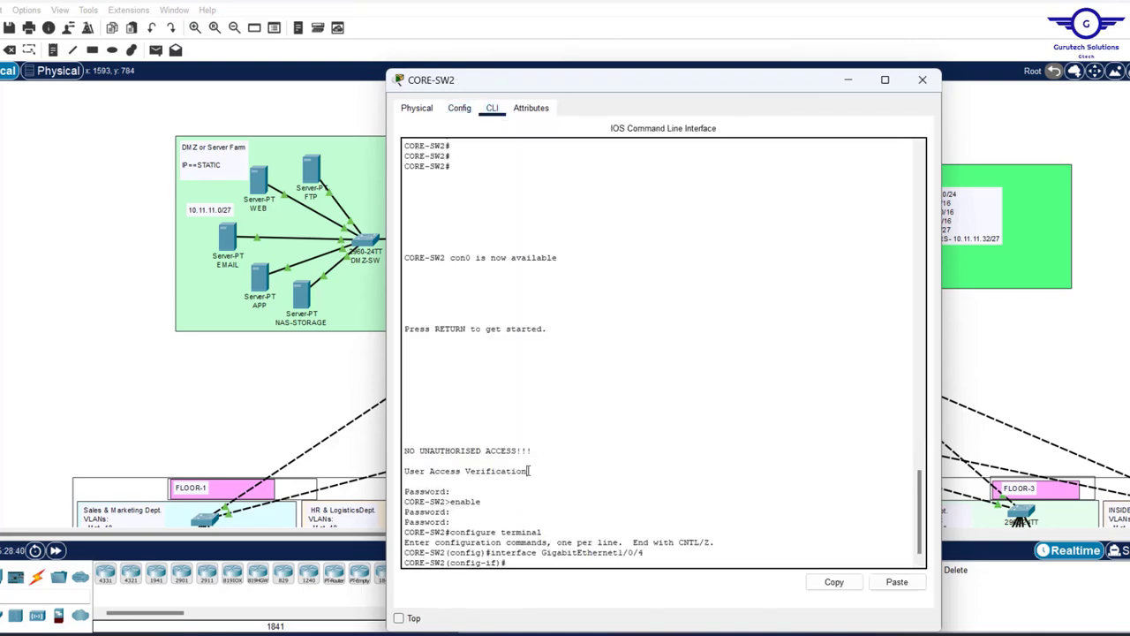
key("Return")
key("Return")
key("Return")
type("IP ROI")
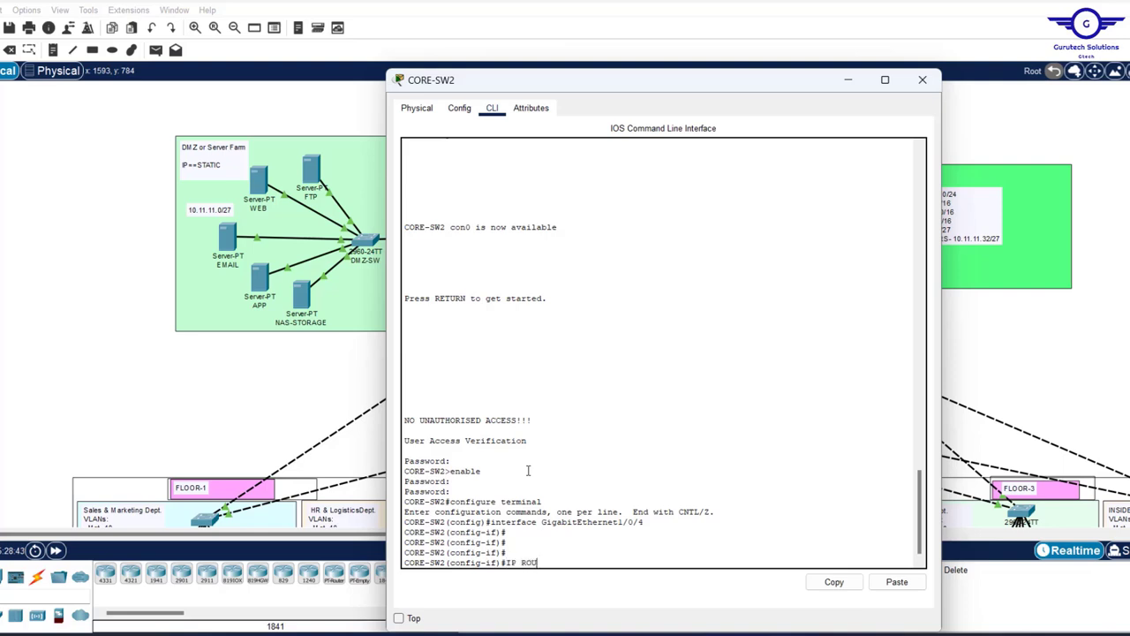
type("TING")
key("Return")
key("Return")
key("Return")
key("Return")
key("Return")
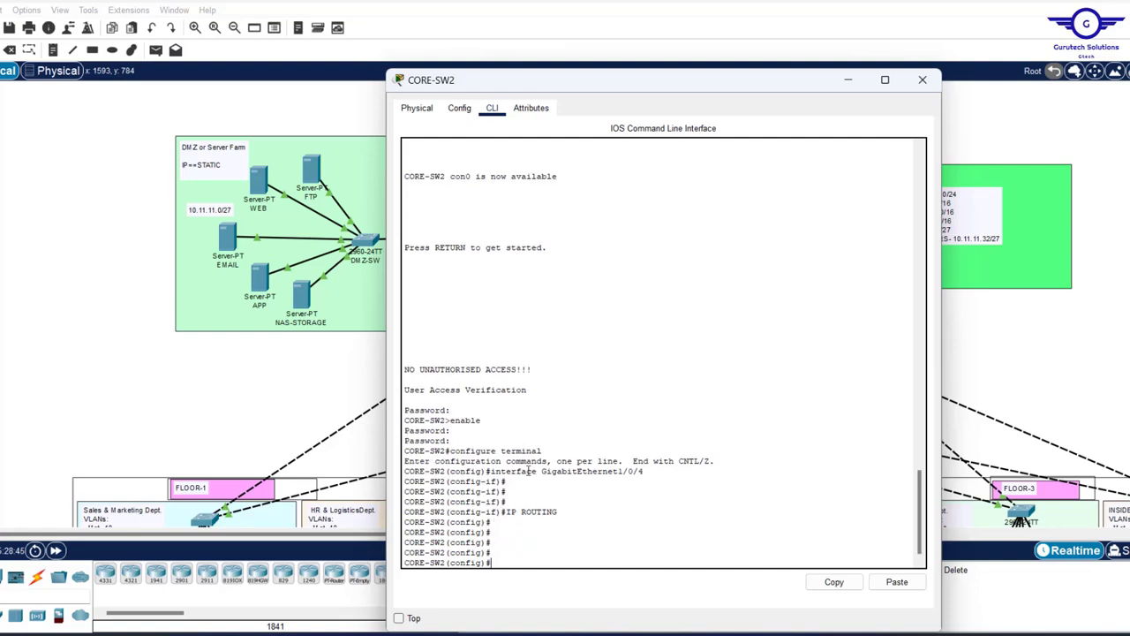
left_click(1014, 333)
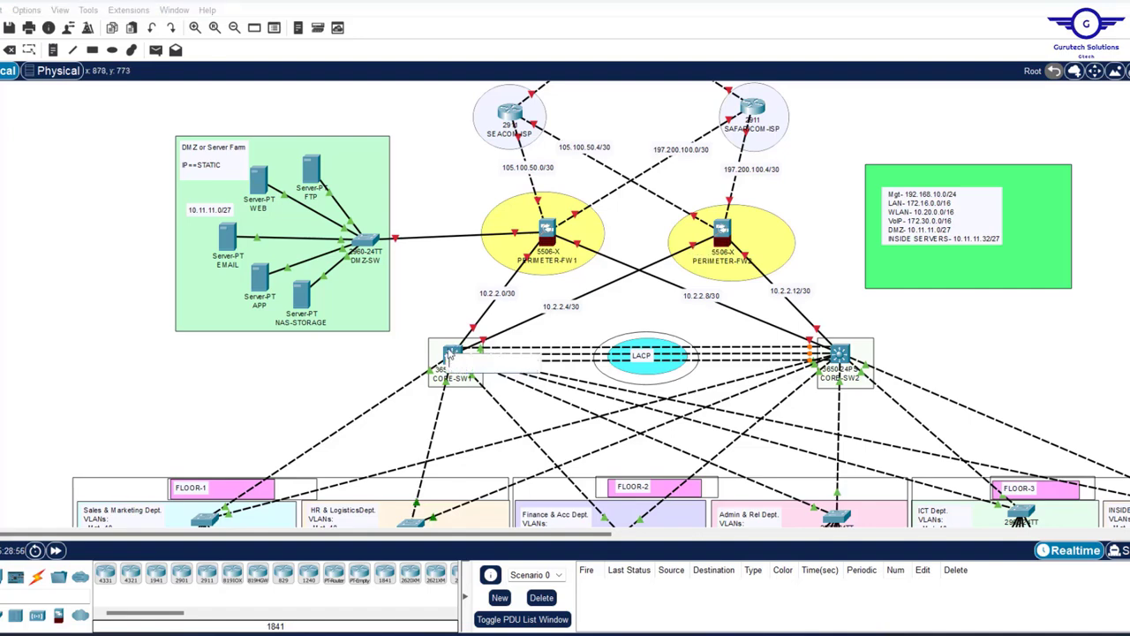
- On CORE-SW1, make gi1/0/1 a routed port with 'no switchport' and bring it up with 'no shut'
left_click(452, 353)
key("Return")
key("Return")
key("Return")
key("Return")
key("Return")
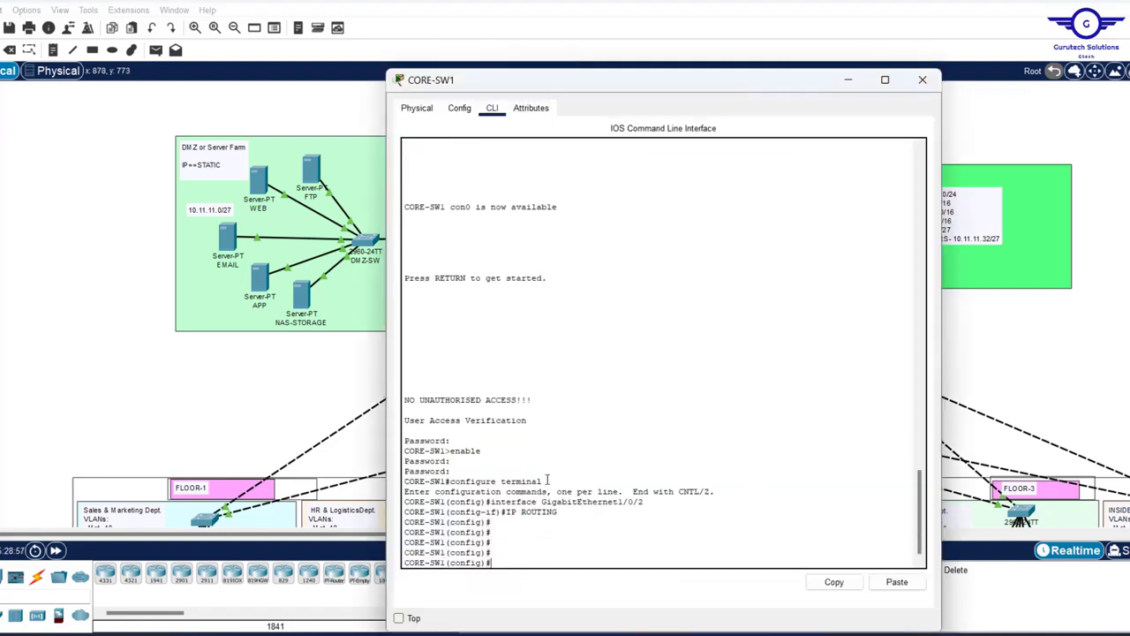
type("int")
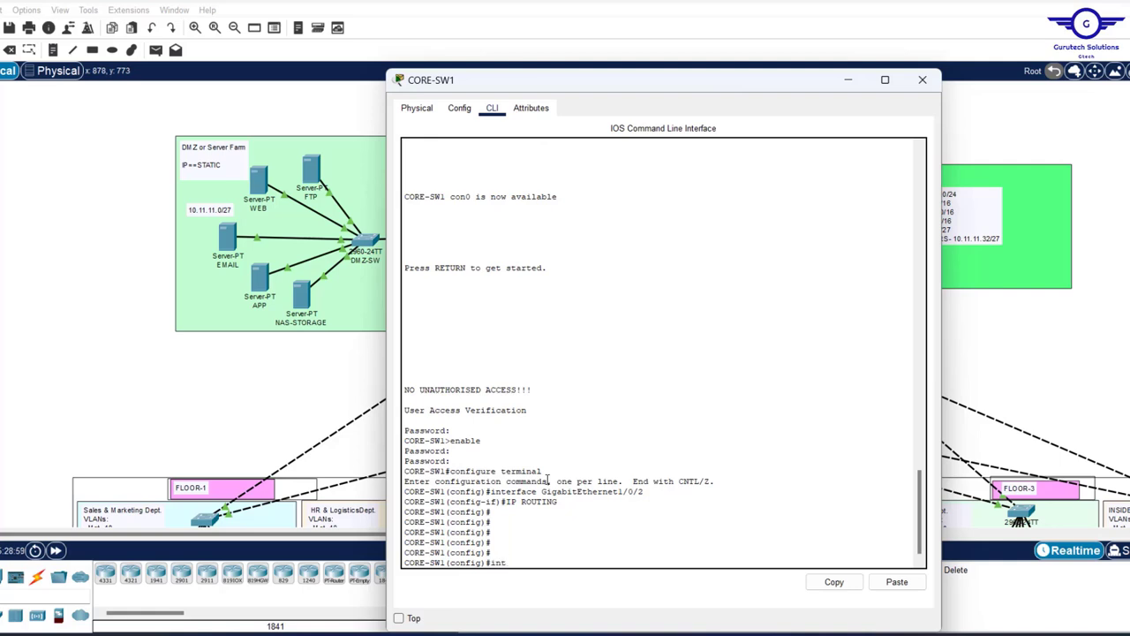
type(" gi1/0/1")
key("Return")
key("Return")
key("Return")
key("Return")
type("no ")
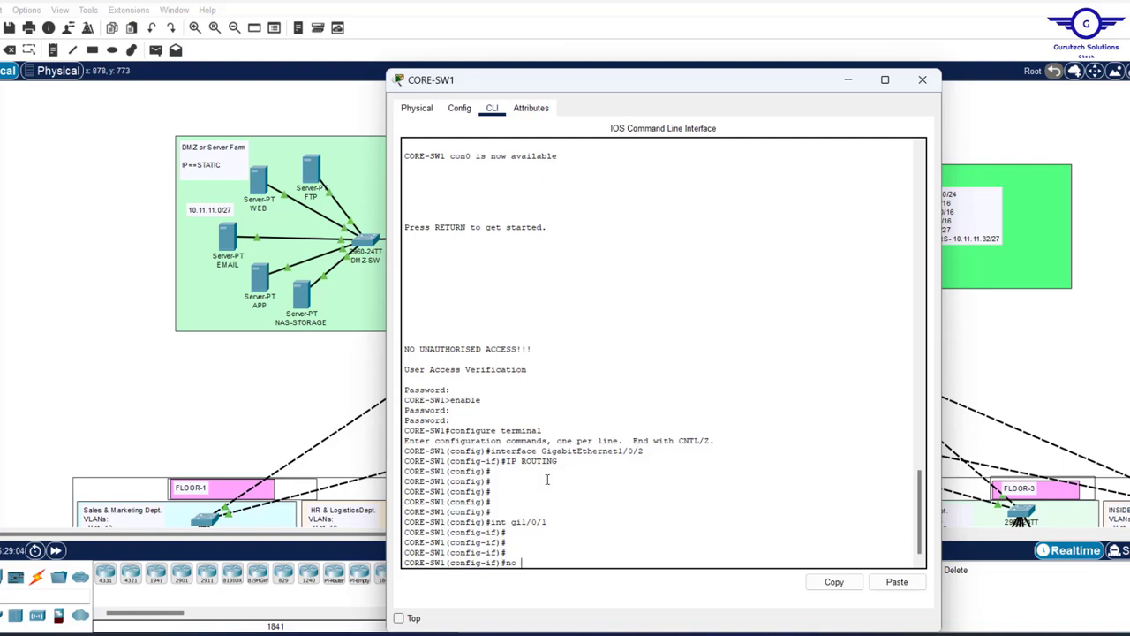
type("swit")
key("Tab")
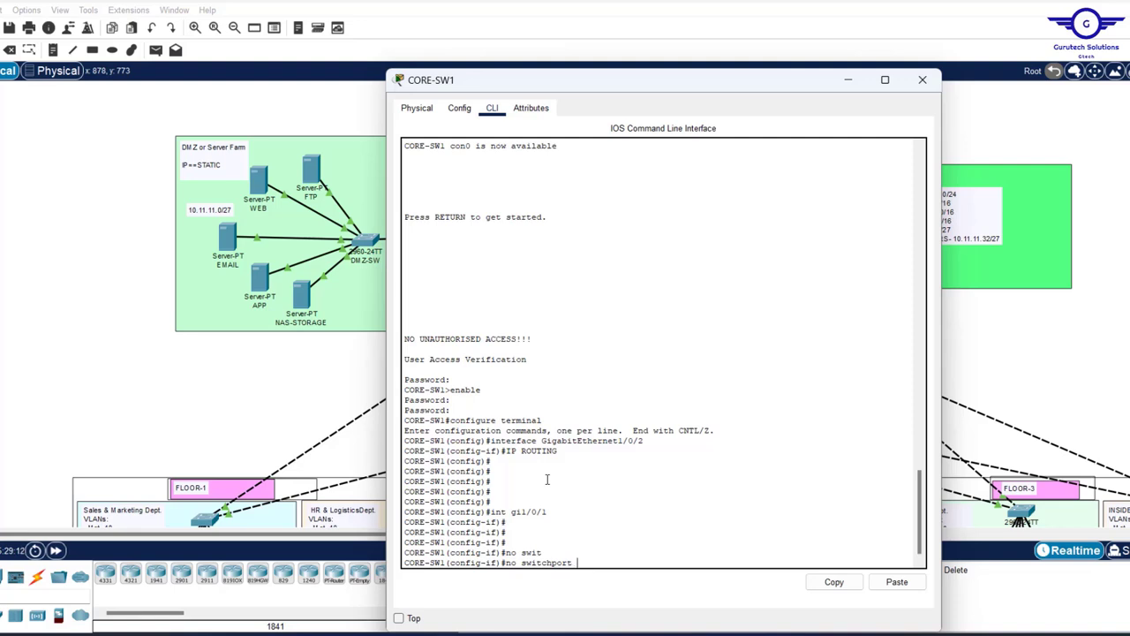
key("Return")
key("Return")
key("Return")
key("Return")
key("Return")
key("Return")
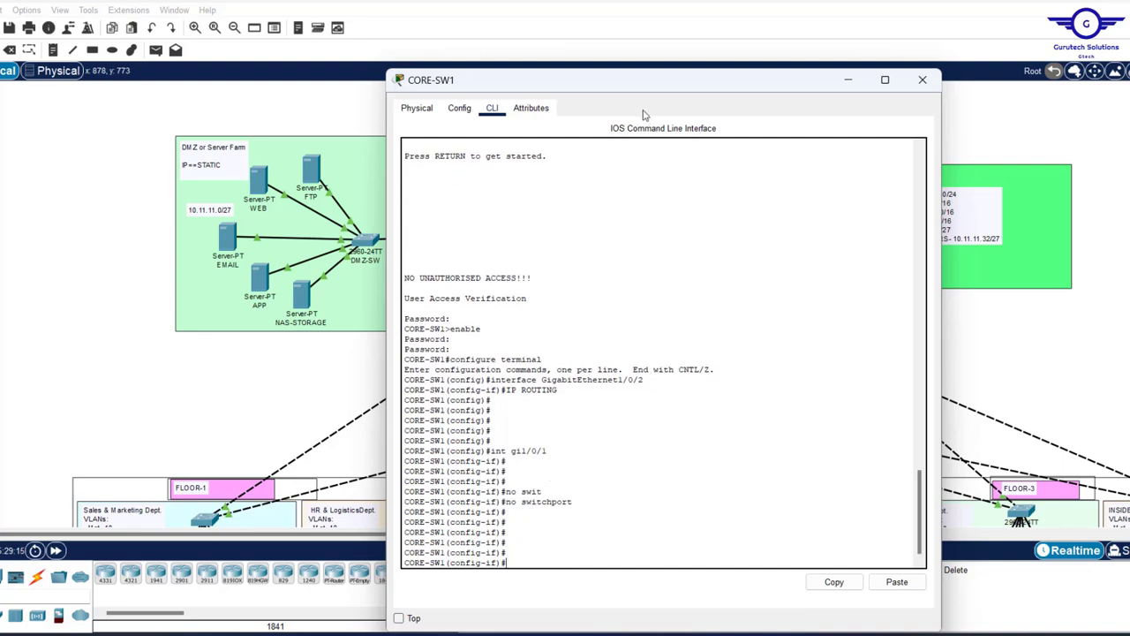
type("no shut")
key("Return")
key("Return")
key("Return")
key("Return")
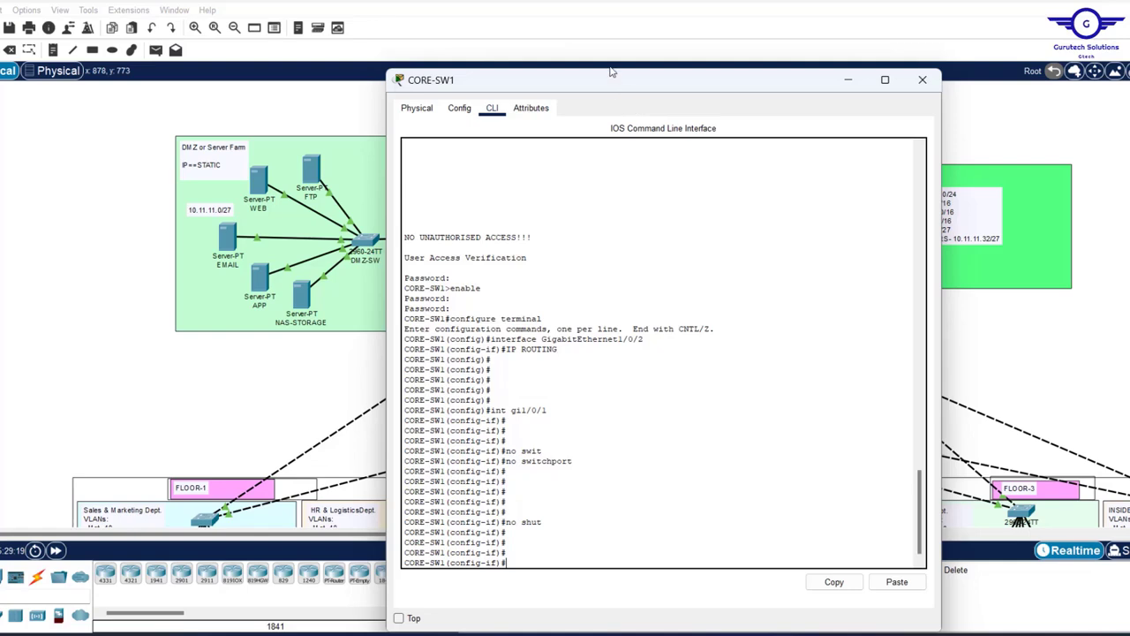
- Assign 10.2.2.1 255.255.255.0 to gi1/0/1, then return to the topology
left_click_drag(614, 83, 814, 124)
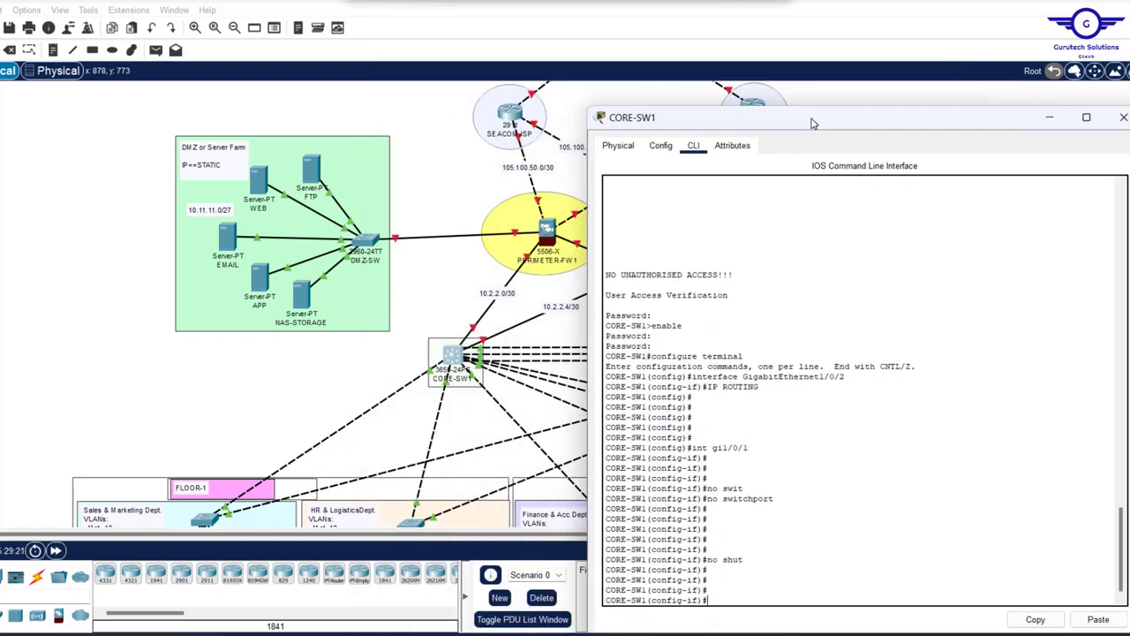
type("IP")
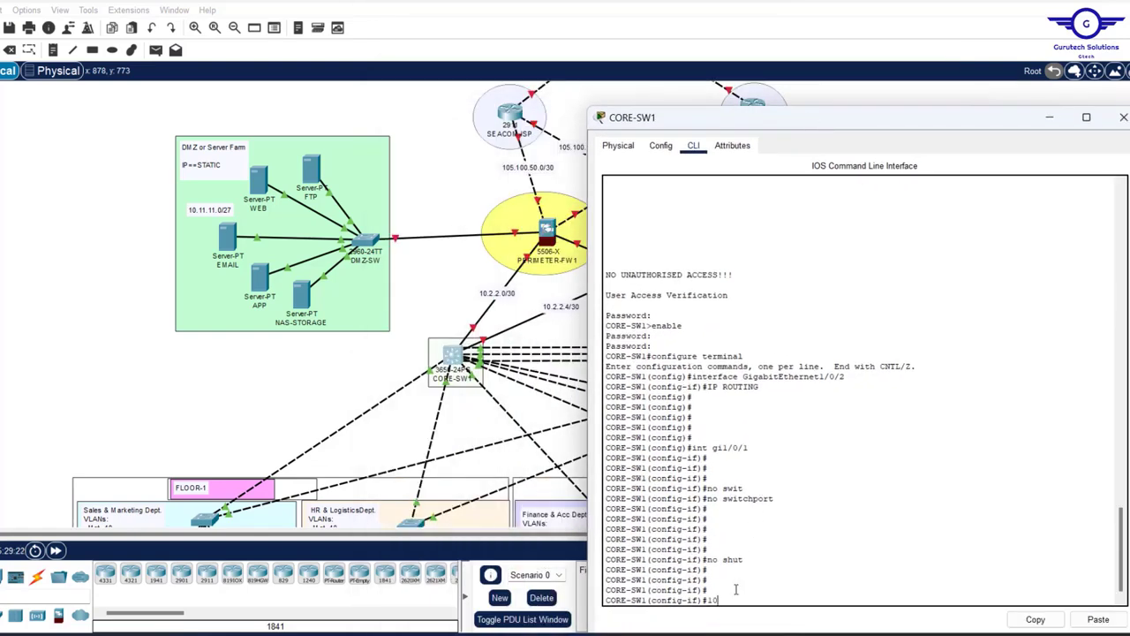
key("BackSpace")
key("BackSpace")
key("BackSpace")
key("BackSpace")
type(".2.1 255.255.255.0")
key("Return")
key("Return")
key("Return")
key("Return")
key("Return")
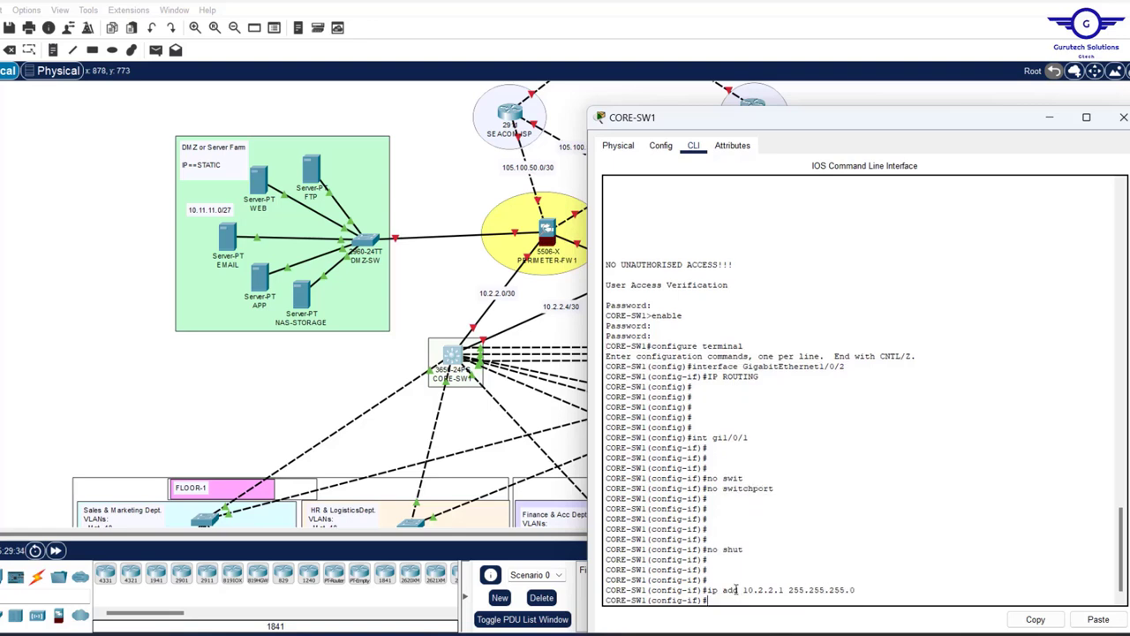
left_click(302, 371)
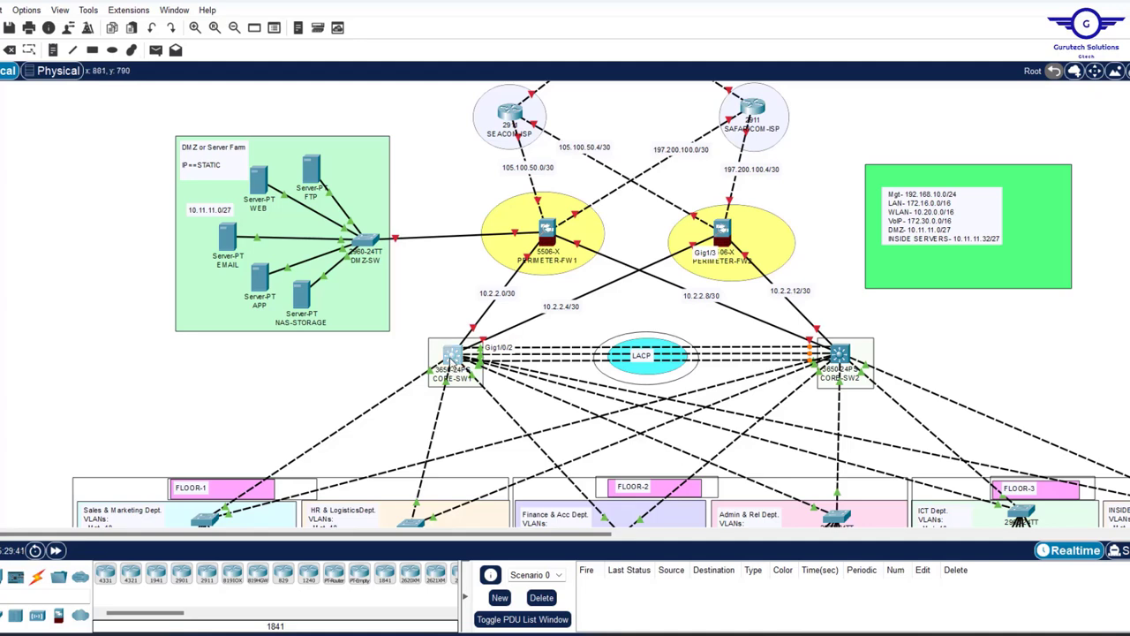
- Make CORE-SW1's gi1/0/2 a routed, enabled port addressed 10.2.2.5 255.255.255.252
left_click(453, 357)
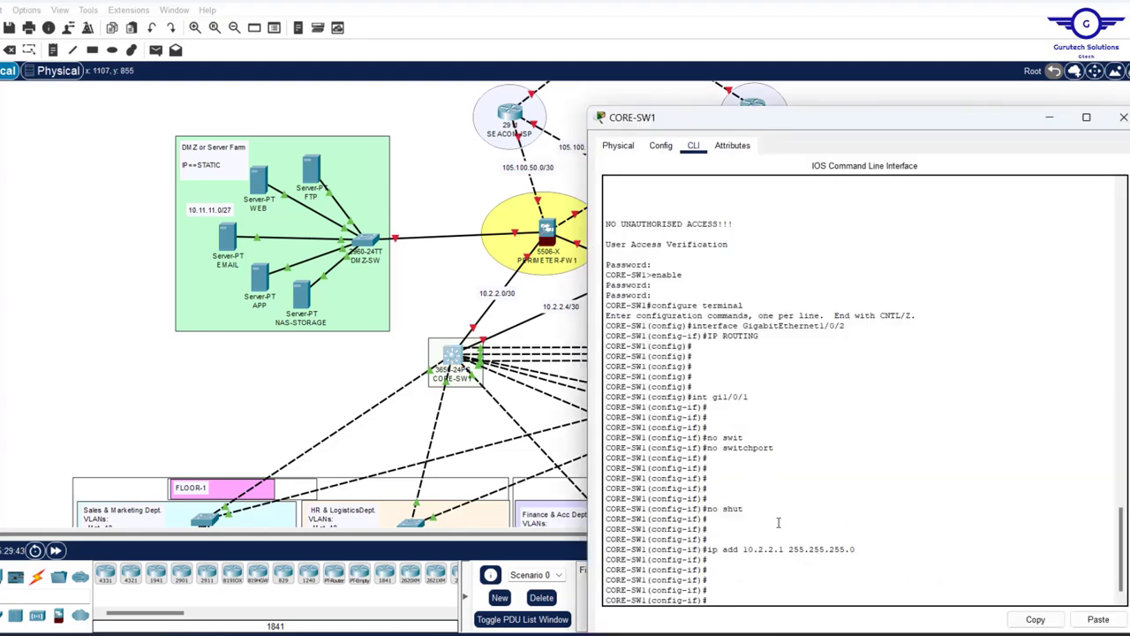
key("Up")
key("Up")
key("Up")
key("Up")
key("Up")
key("Return")
key("Up")
key("Up")
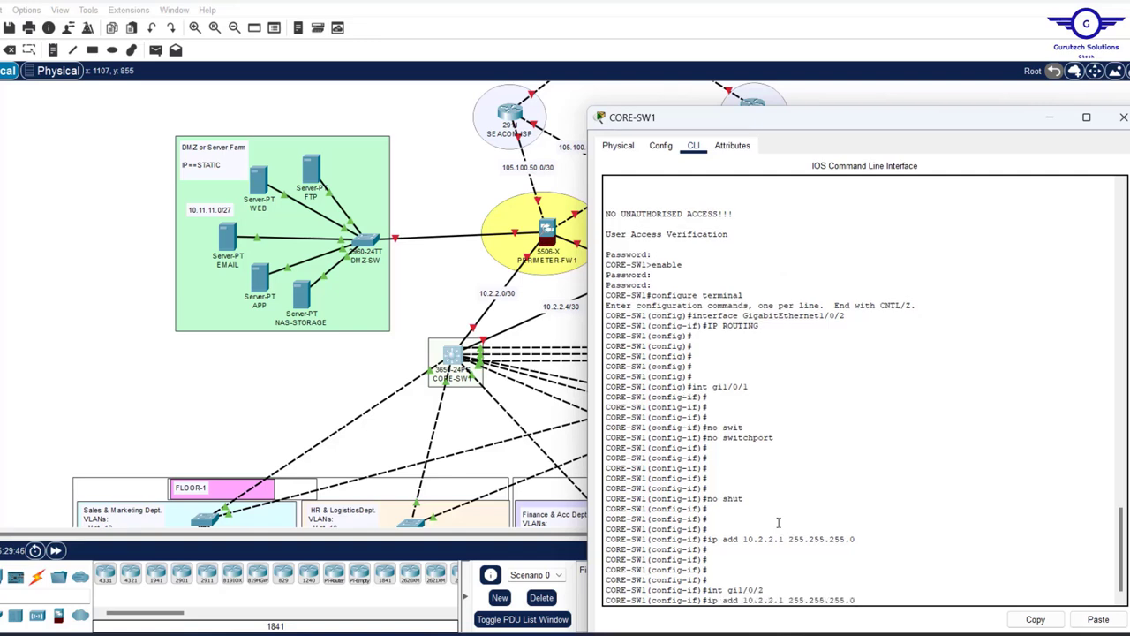
key("Up")
key("Up")
key("Return")
key("Return")
key("Return")
key("Return")
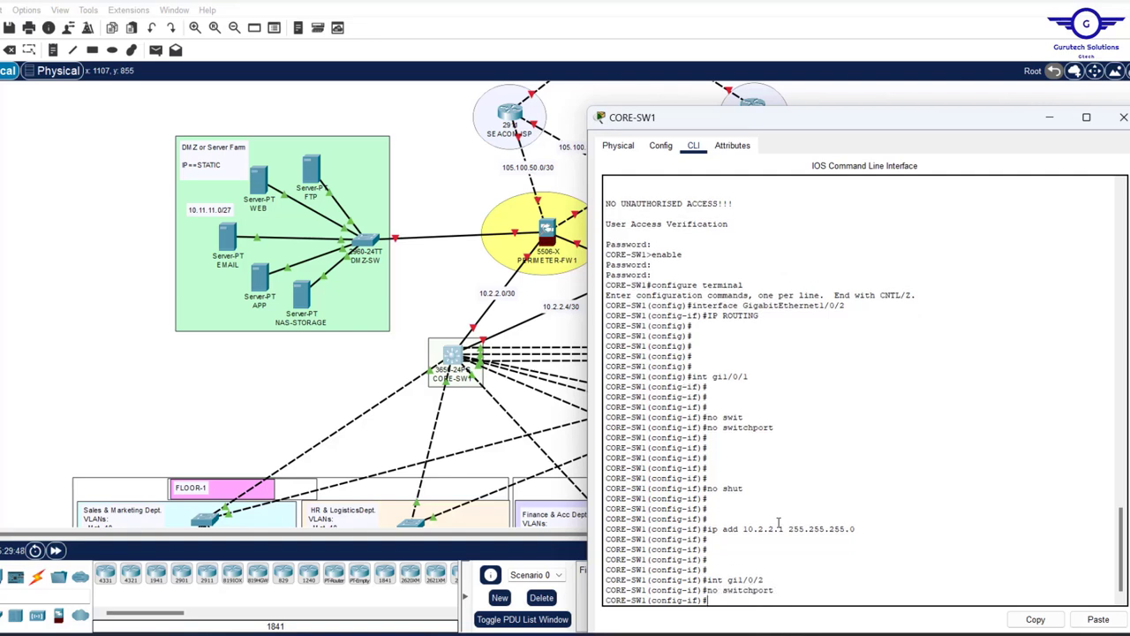
key("Up")
key("Up")
key("Up")
key("Up")
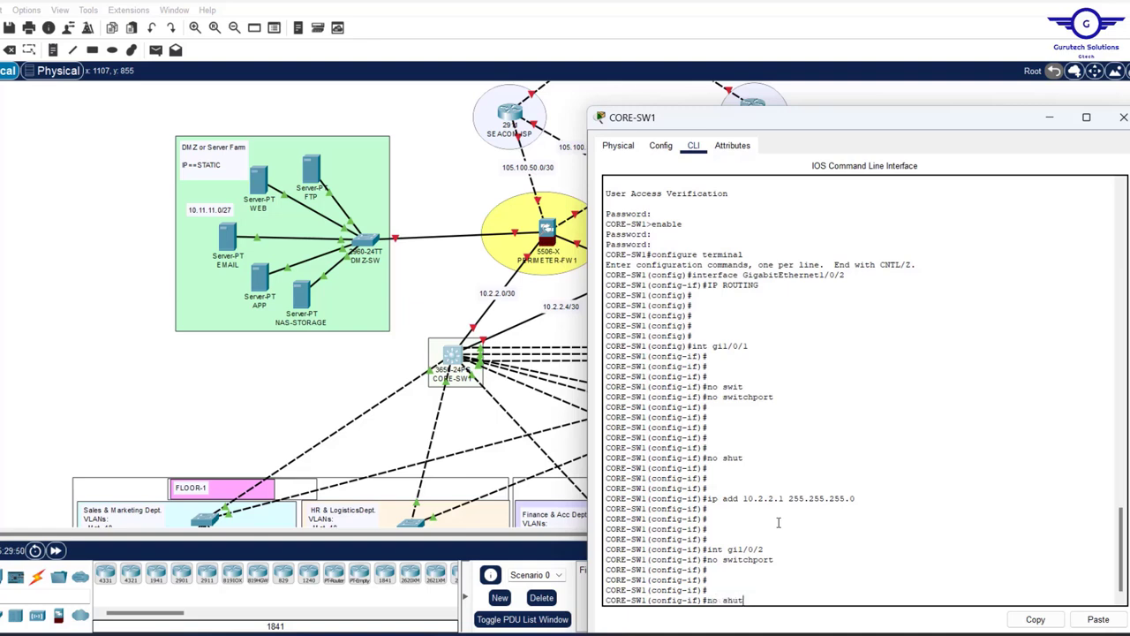
key("Return")
key("Return")
key("Return")
key("Up")
key("Up")
key("Up")
key("Up")
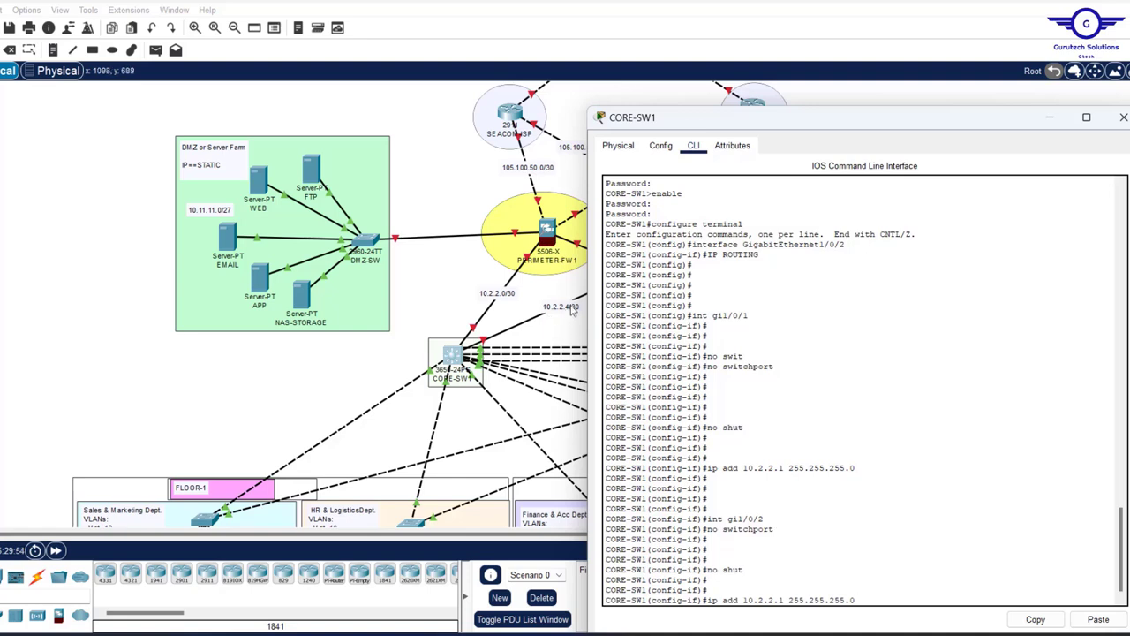
key("Left")
key("Left")
key("Left")
key("Left")
key("Left")
key("Left")
key("Left")
key("Left")
key("Left")
key("Left")
key("BackSpace")
type("5")
key("Return")
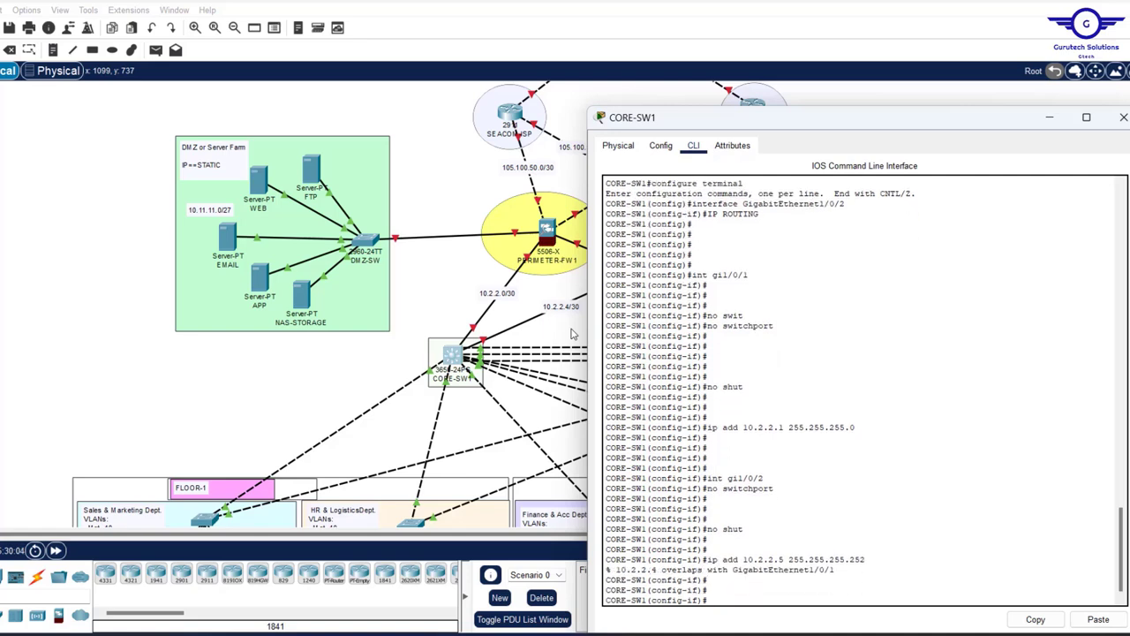
- Readdress gi1/0/1 as 10.2.2.1 with the 255.255.255.252 mask
key("Up")
key("Up")
key("Up")
key("Up")
key("Up")
key("Up")
key("Up")
key("Up")
key("Up")
key("Return")
key("Up")
key("Up")
key("Up")
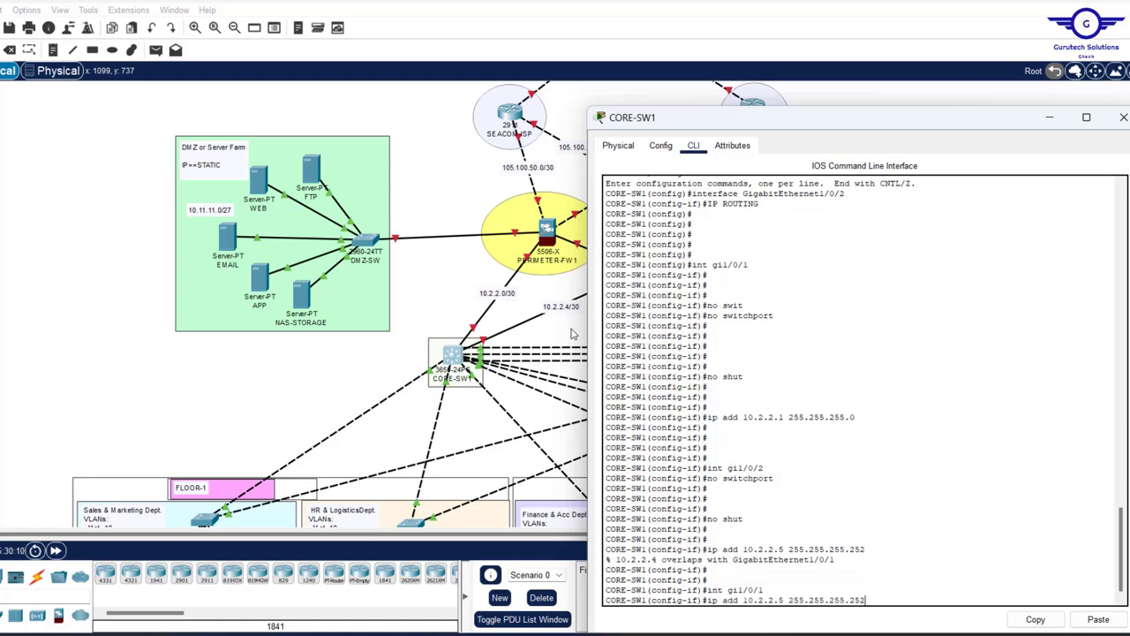
key("Up")
key("Up")
key("Up")
key("BackSpace")
type("252")
key("Return")
key("Return")
key("Return")
key("Return")
key("Return")
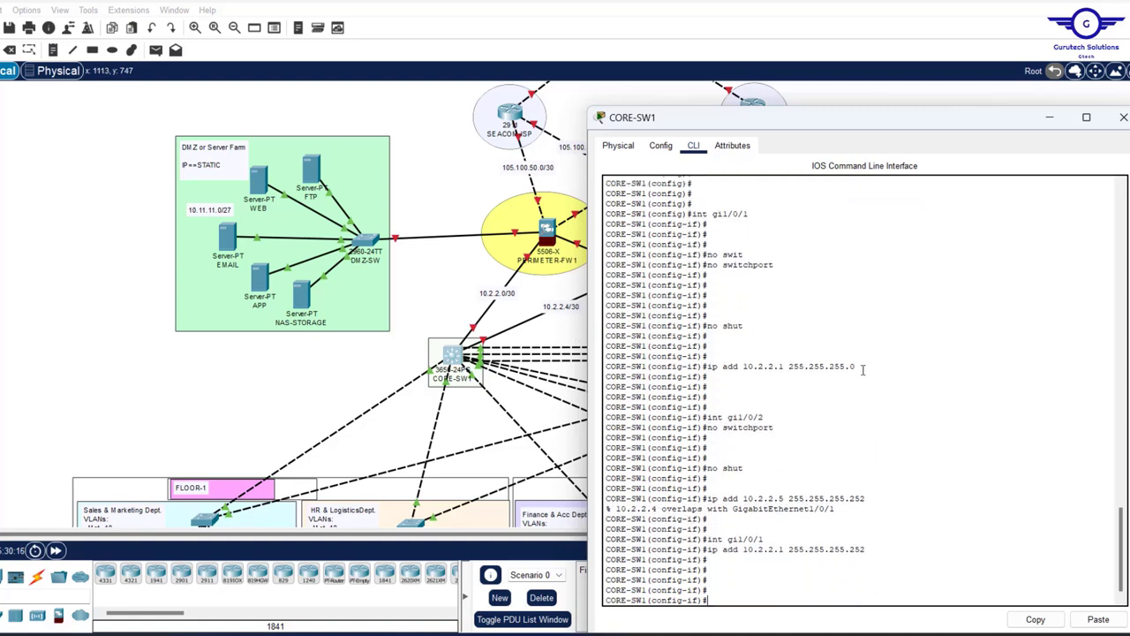
left_click_drag(862, 370, 797, 371)
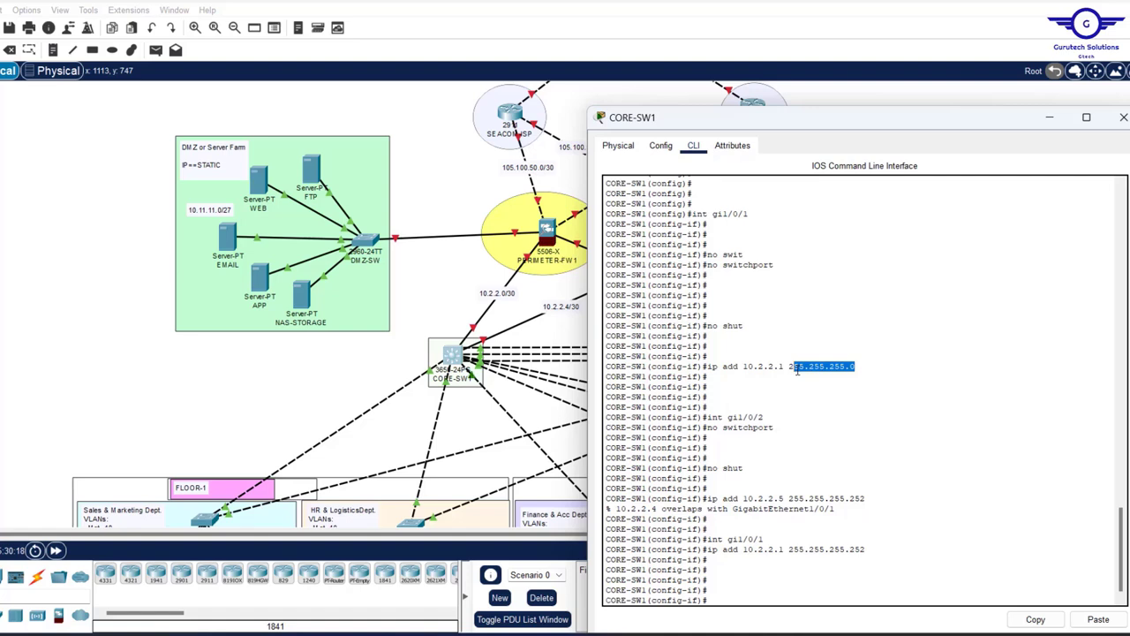
- Reapply 10.2.2.5 255.255.255.252 to gi1/0/2, exit interface mode and save with 'do wr'
type("no switchport")
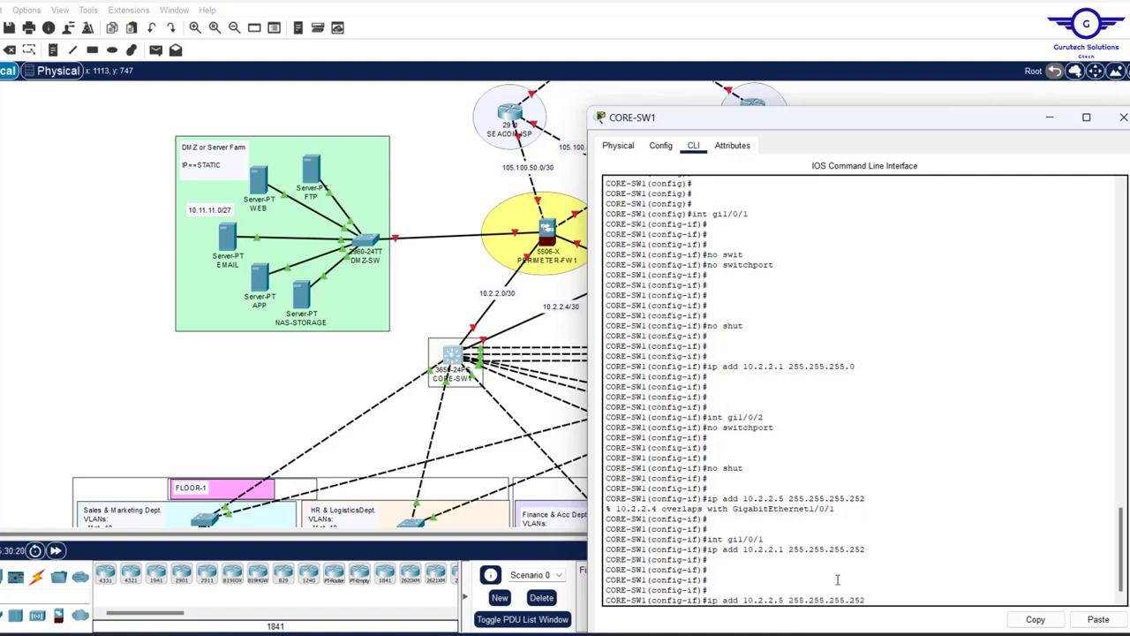
key("Up")
key("Return")
key("Up")
key("Up")
key("Up")
key("Up")
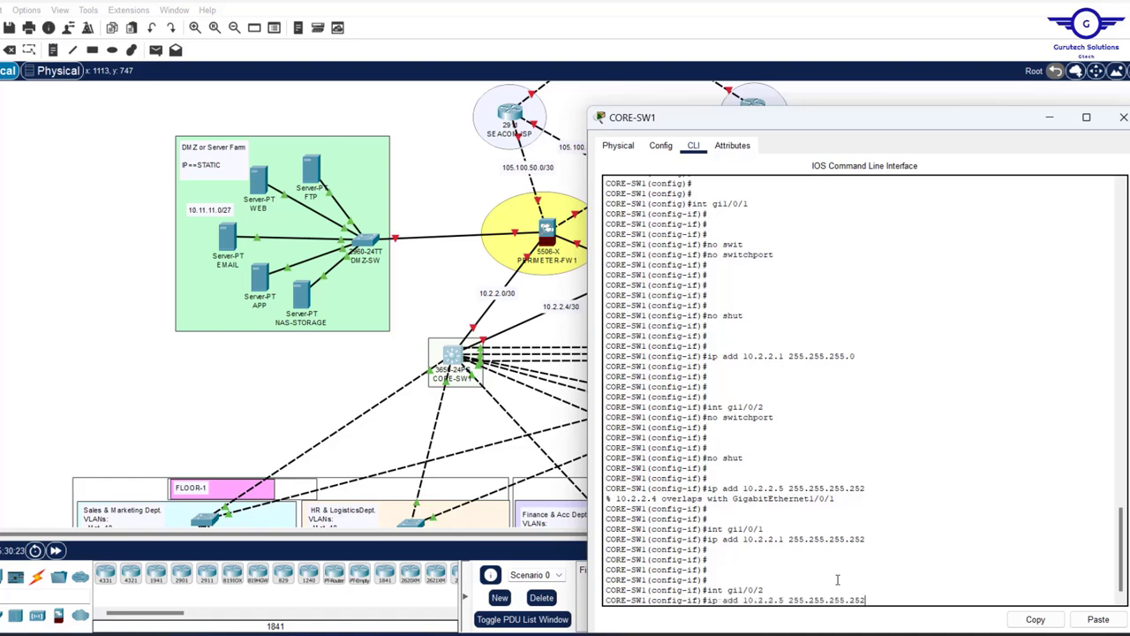
key("Return")
key("Return")
key("Return")
key("Return")
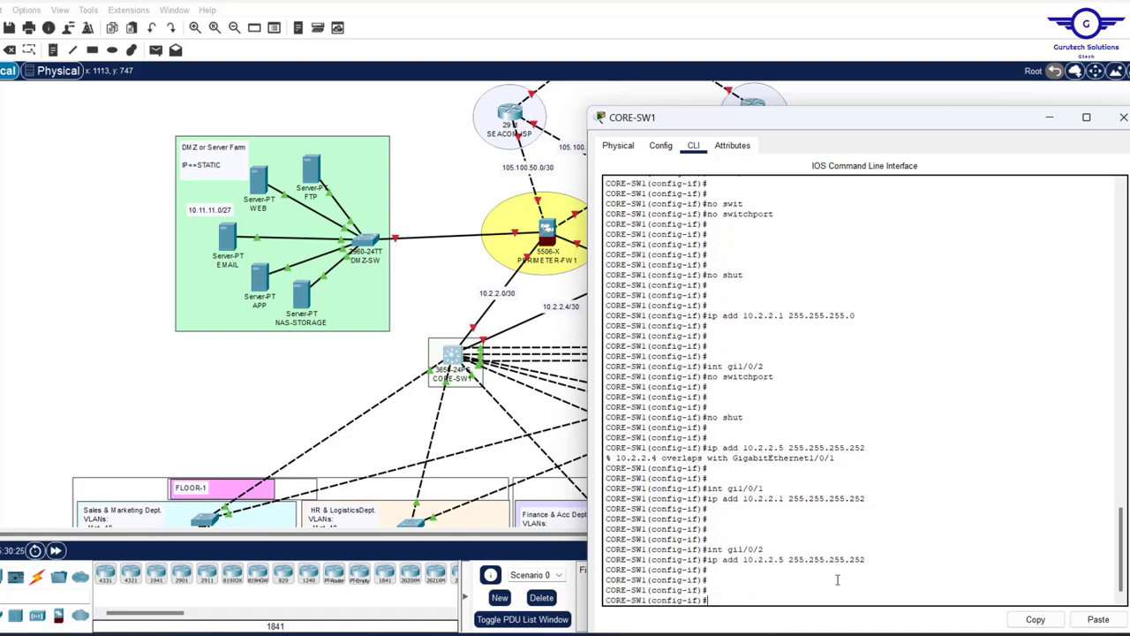
key("Return")
type("e")
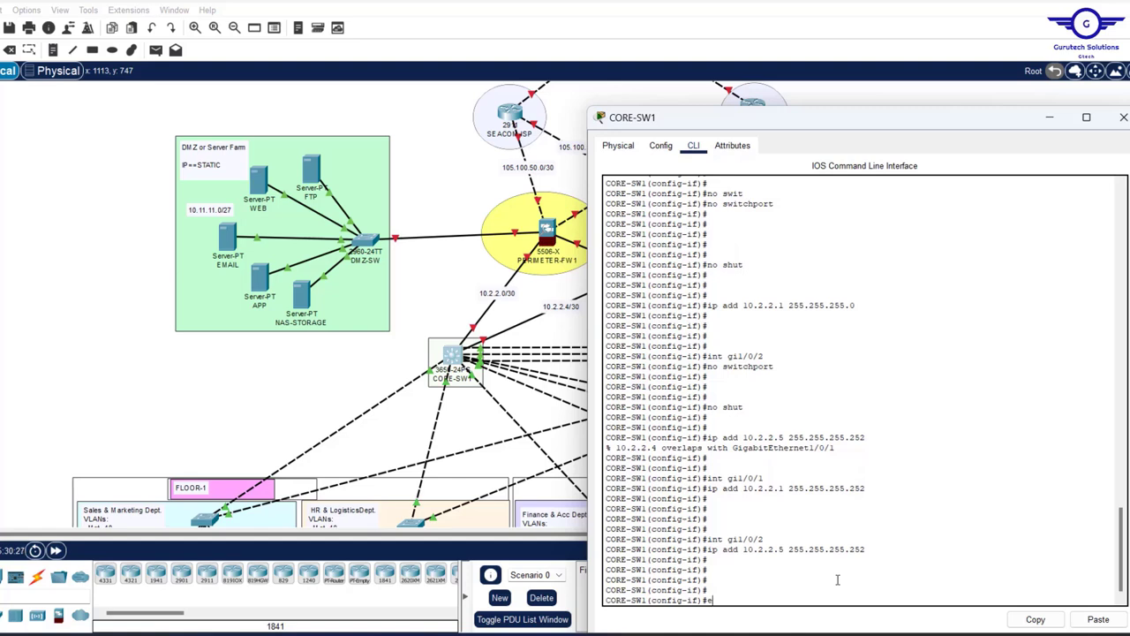
type("x")
key("Return")
key("Return")
key("Return")
key("Return")
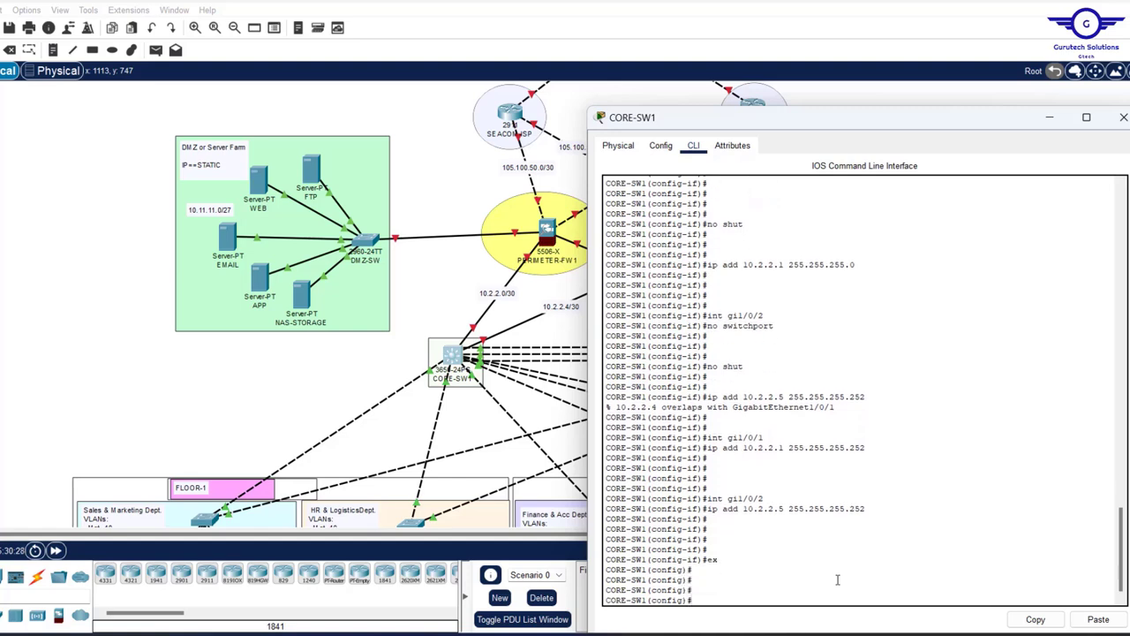
type("do wr")
key("Return")
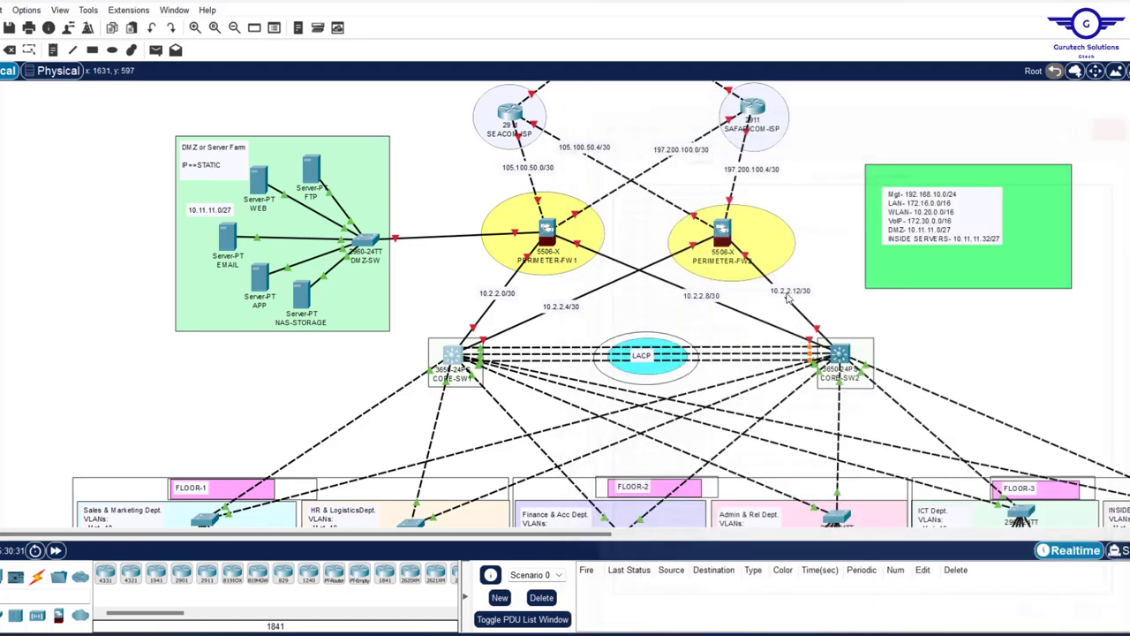
- On CORE-SW2, make gig1/0/1 a routed, enabled port with 10.2.2.9 255.255.255.252
left_click(1124, 116)
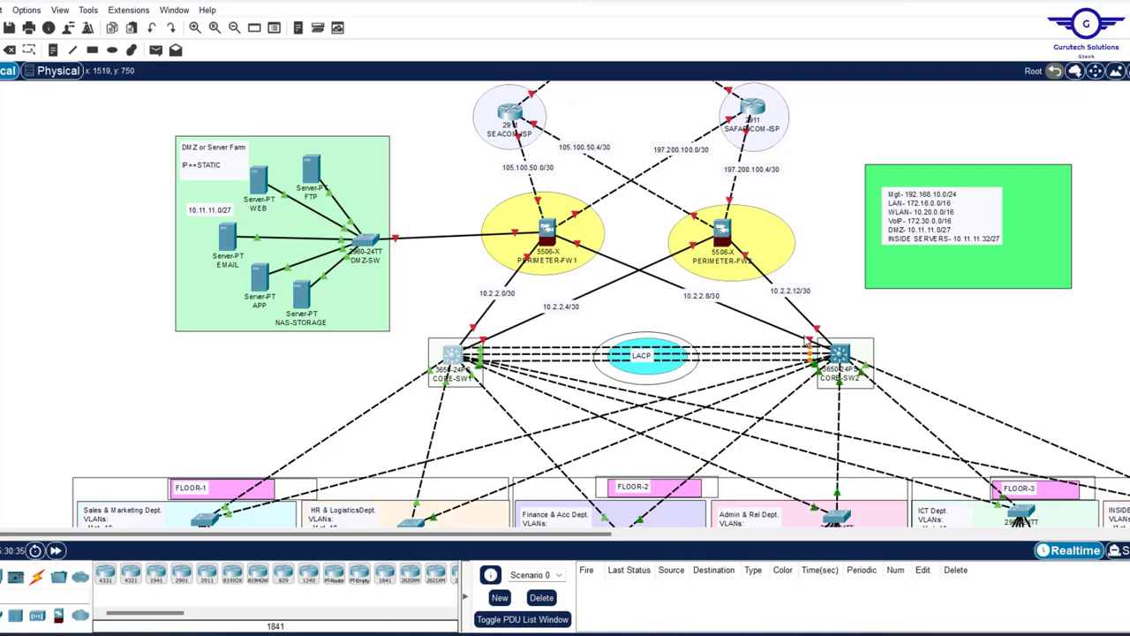
left_click(839, 355)
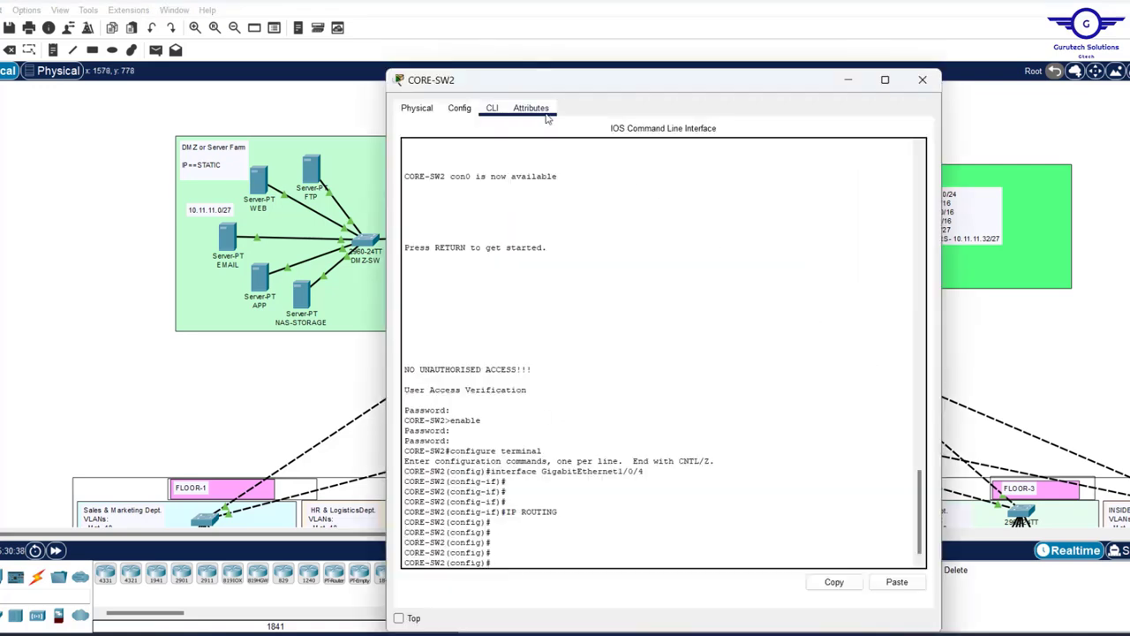
left_click_drag(534, 91, 333, 59)
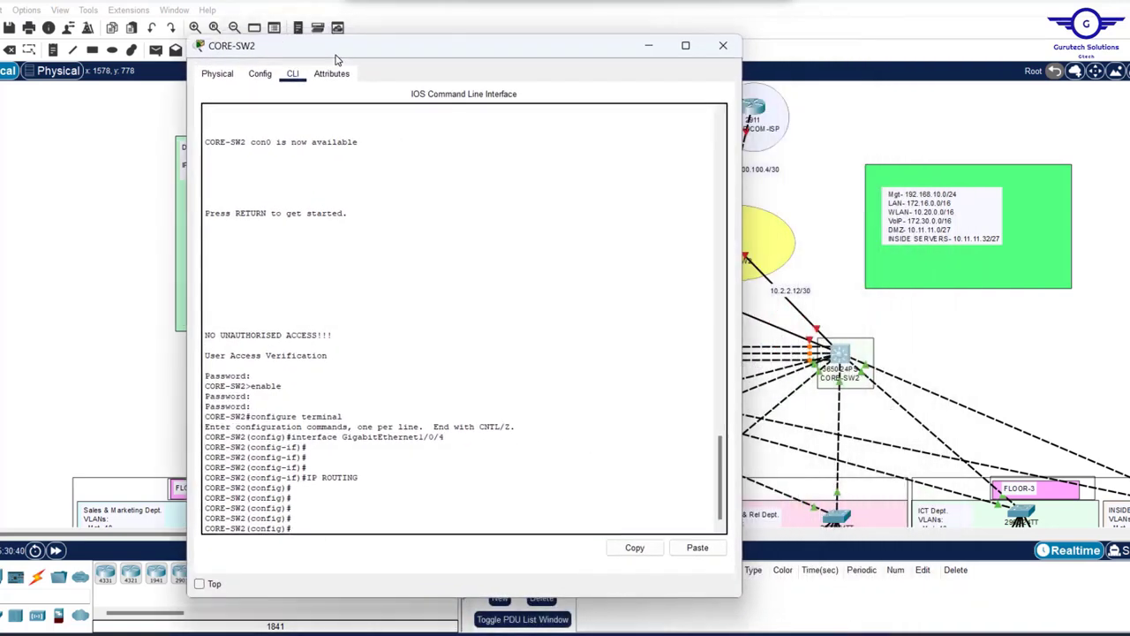
type("int")
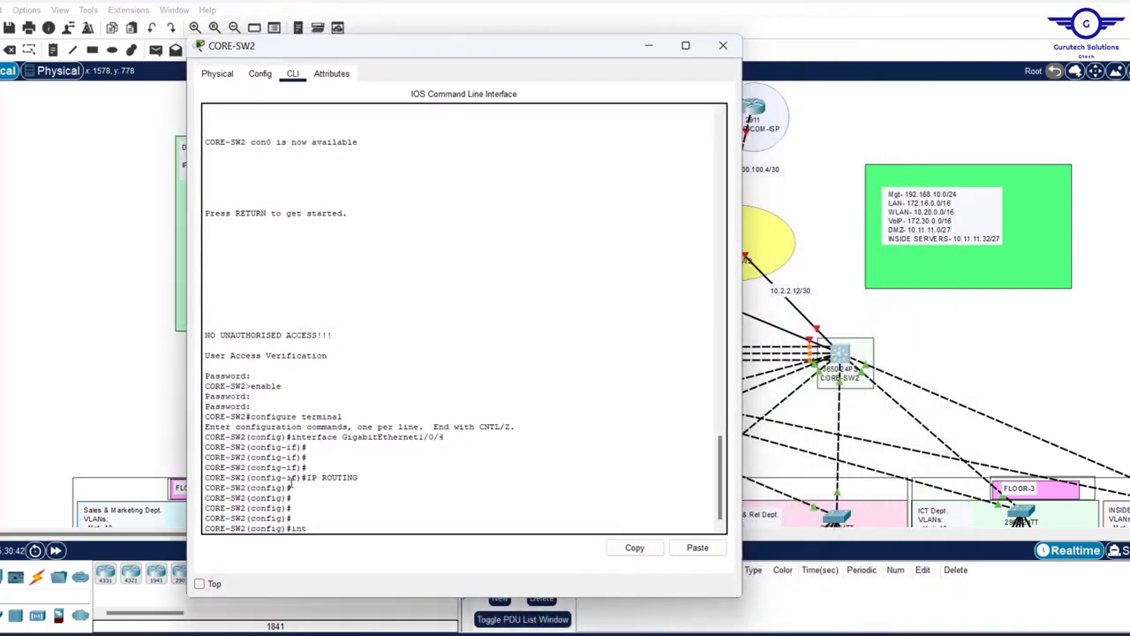
type(" g")
type("1")
key("Return")
key("Return")
key("Return")
key("Return")
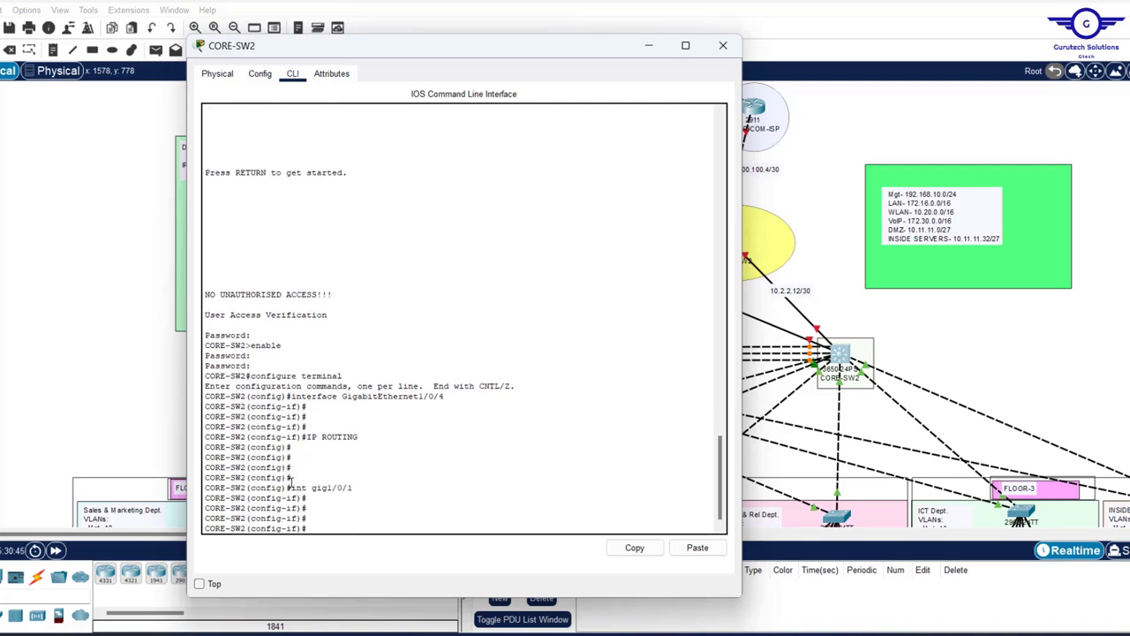
type("no swit")
key("Tab")
key("Return")
key("Return")
key("Return")
key("Return")
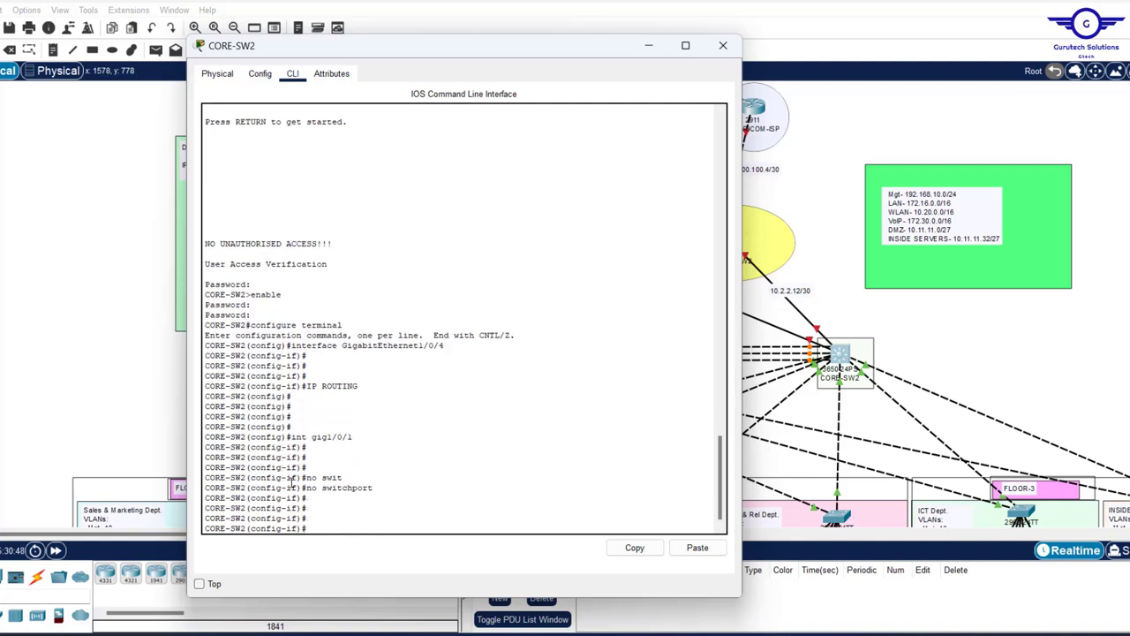
type("no shut")
key("Return")
key("Return")
key("Return")
key("Return")
key("Return")
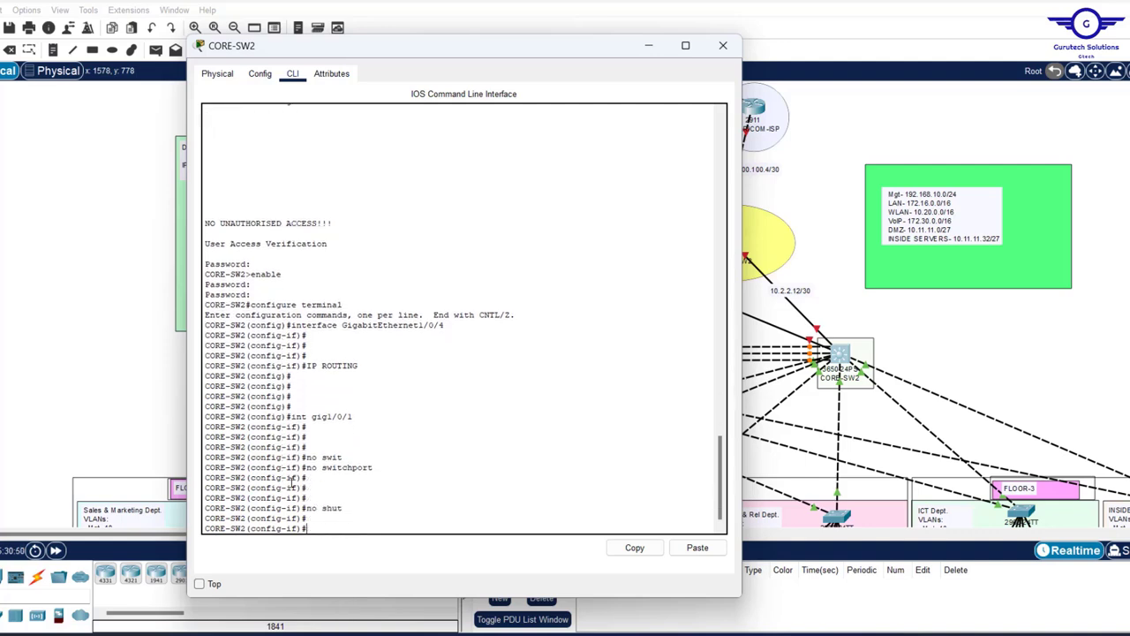
type("ip ad")
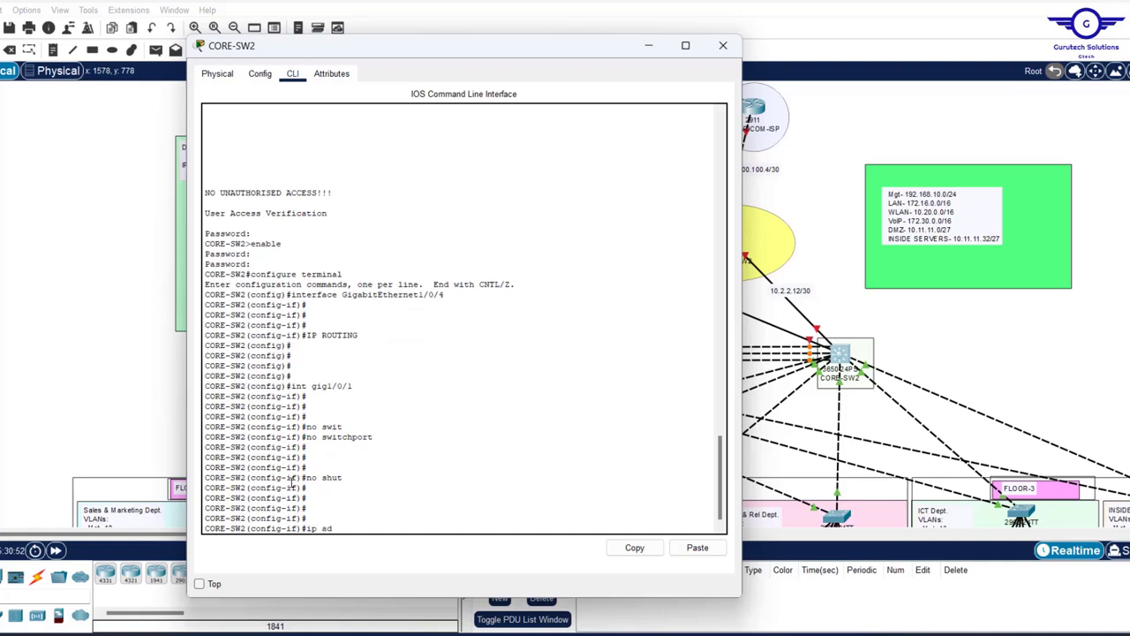
type("d")
left_click_drag(452, 51, 369, 46)
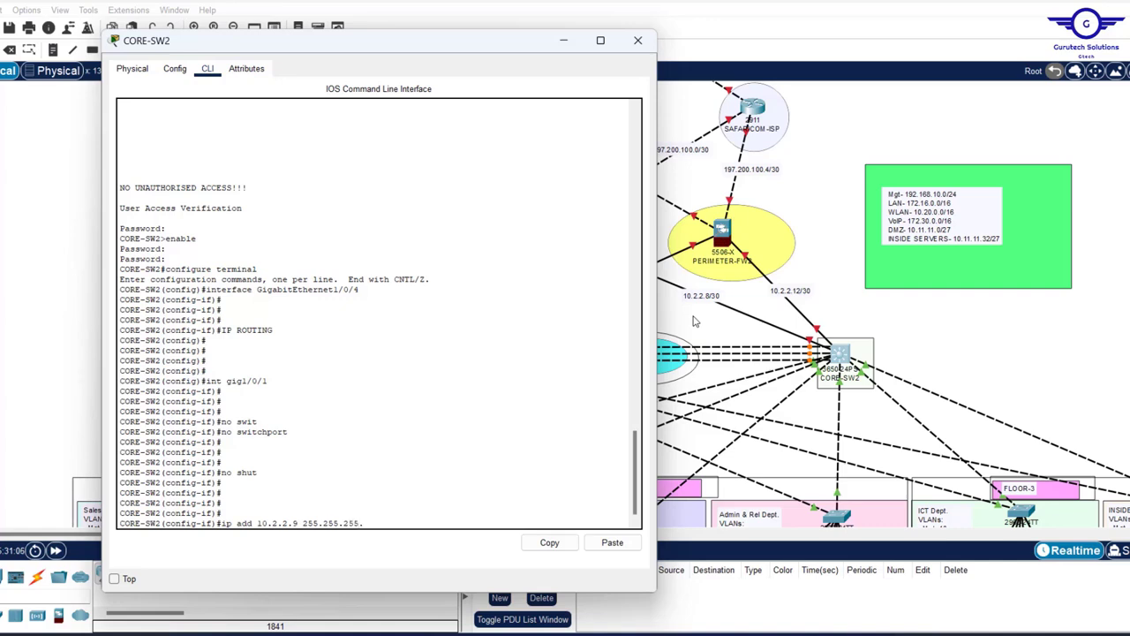
type("252")
key("Return")
key("Return")
key("Return")
key("Return")
key("Return")
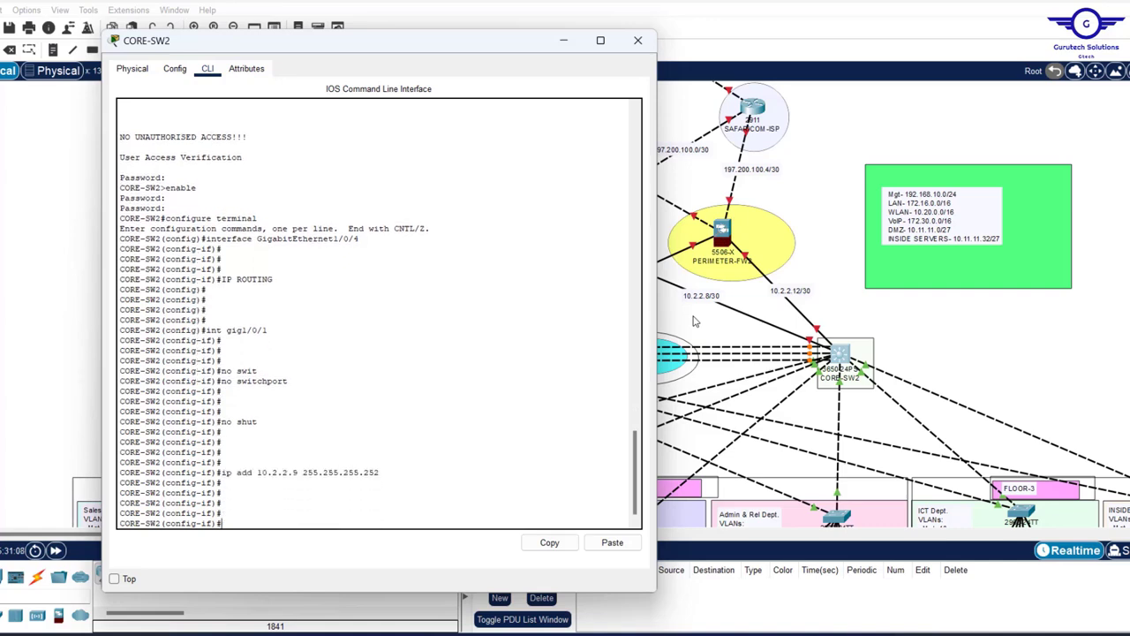
- Make gig1/0/2 a routed, enabled port with 10.2.2.13 255.255.255.252
key("Up")
key("Up")
key("Up")
key("Up")
key("Up")
key("BackSpace")
type("2")
key("Return")
key("Up")
key("Up")
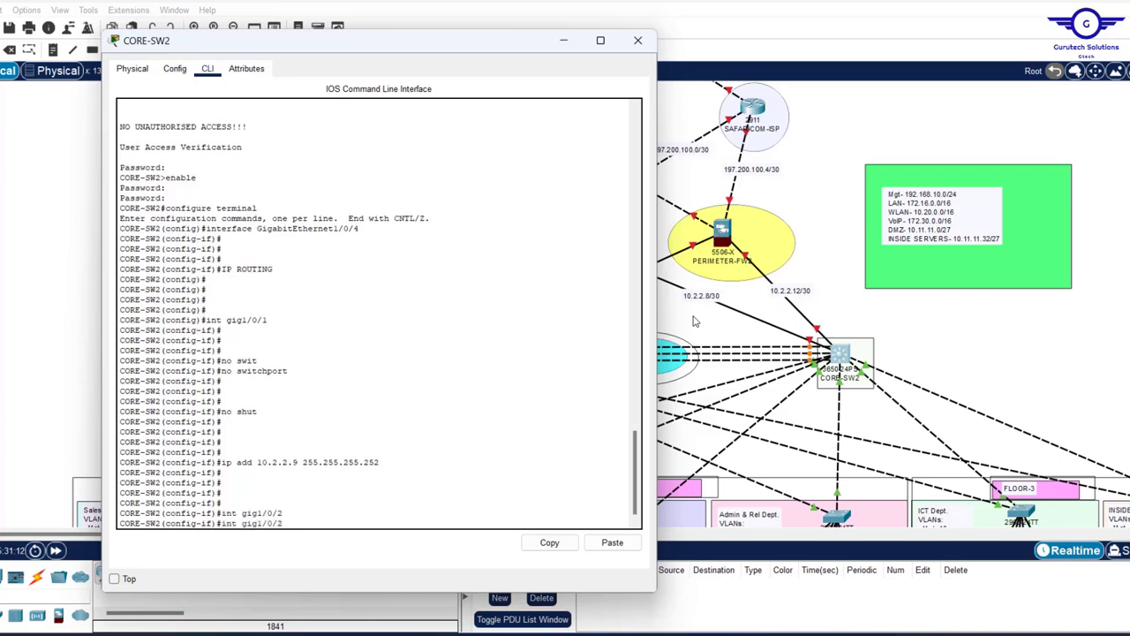
key("Up")
key("Up")
key("Return")
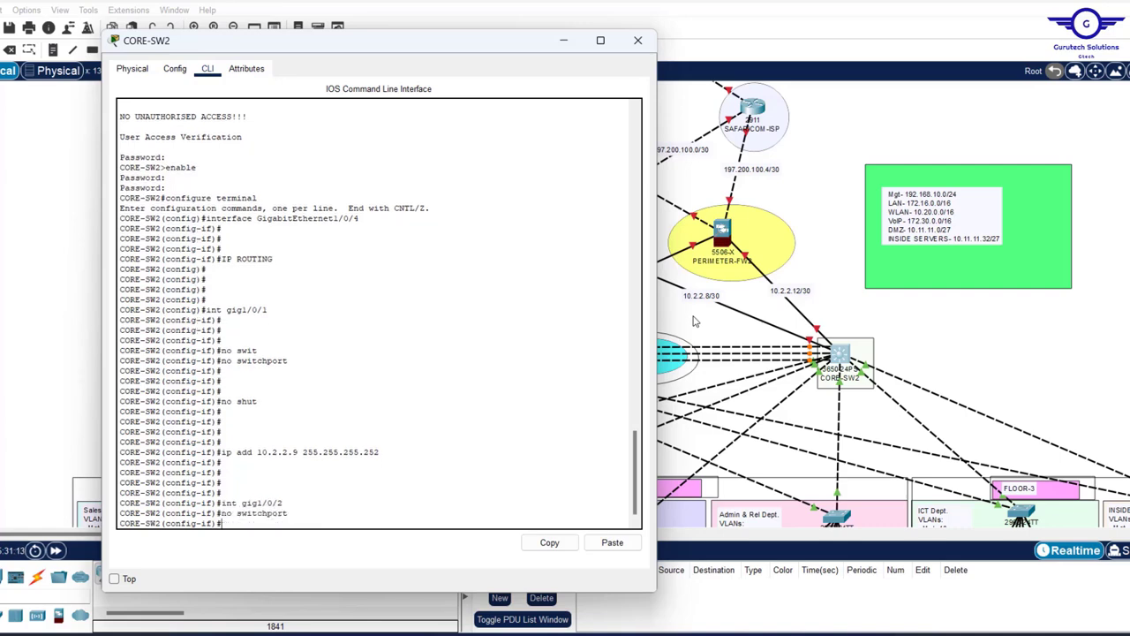
key("Up")
key("Up")
key("Up")
key("Up")
key("Return")
key("Up")
key("Up")
key("Up")
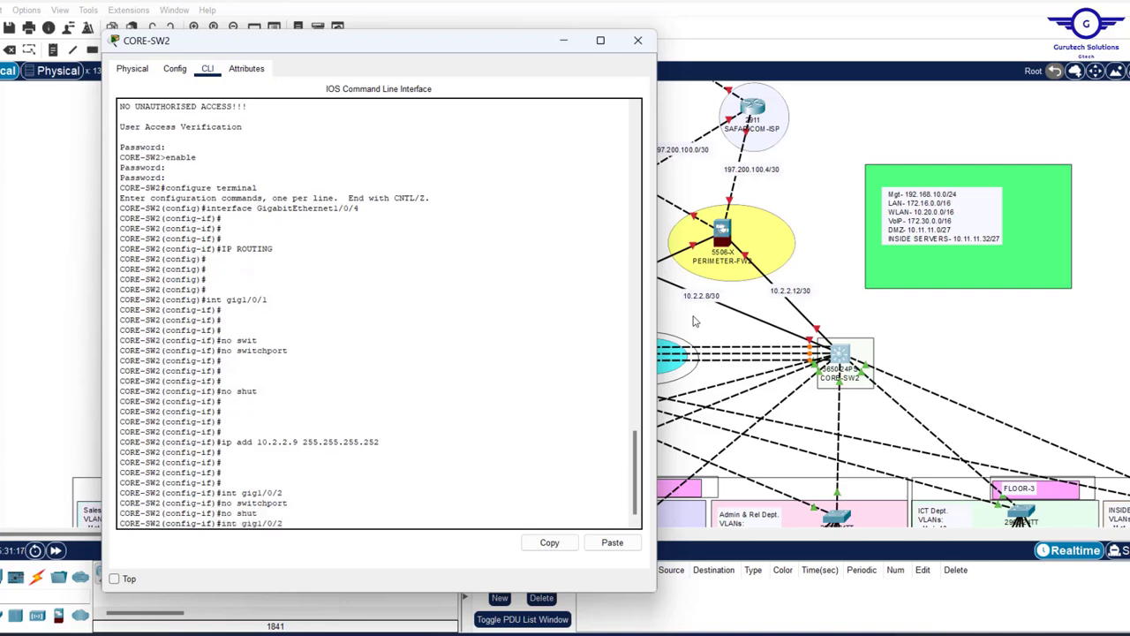
key("Up")
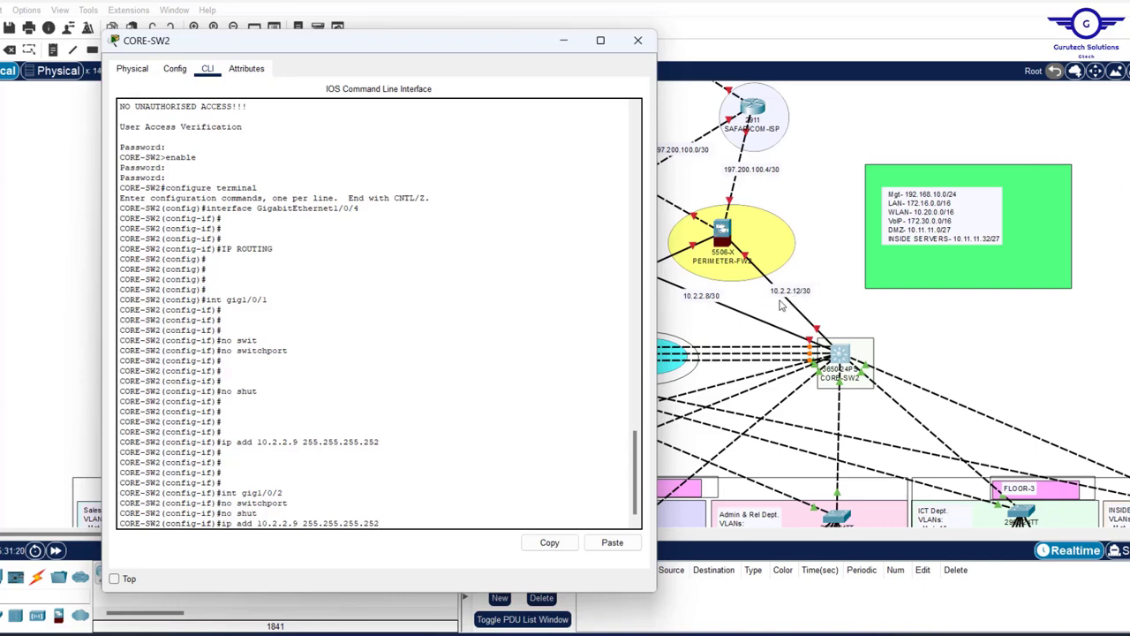
key("Left")
key("Left")
key("BackSpace")
type("13")
key("Return")
key("Return")
key("Return")
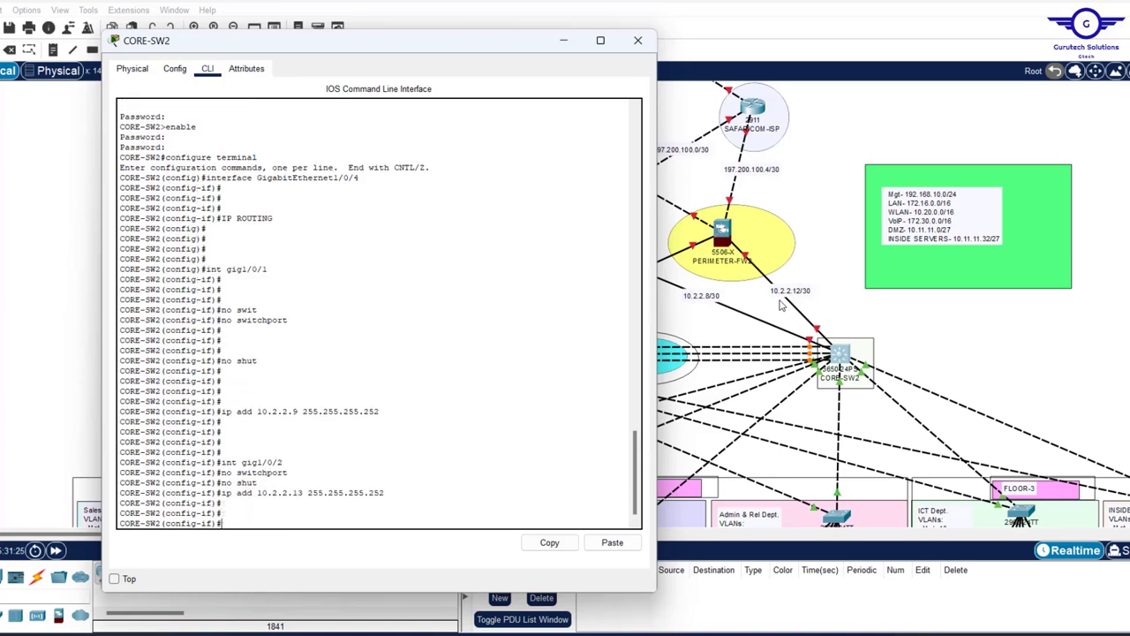
- Exit interface mode and save CORE-SW2's configuration with 'do wr'
key("Return")
key("Return")
key("Return")
key("Return")
type("ex")
key("Return")
key("Return")
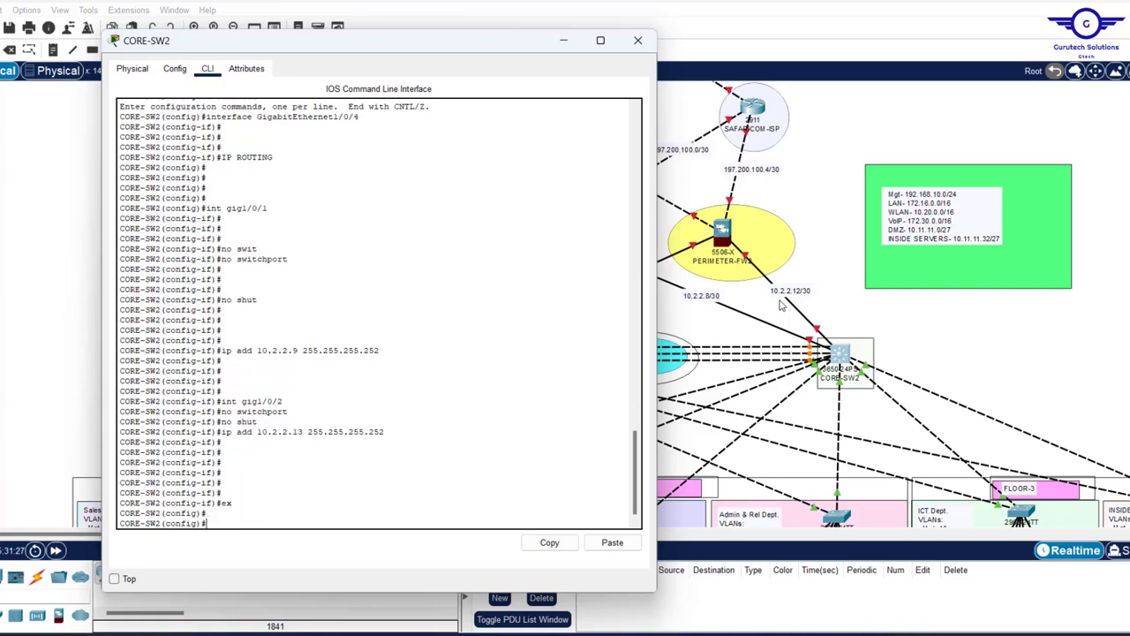
key("Return")
key("Return")
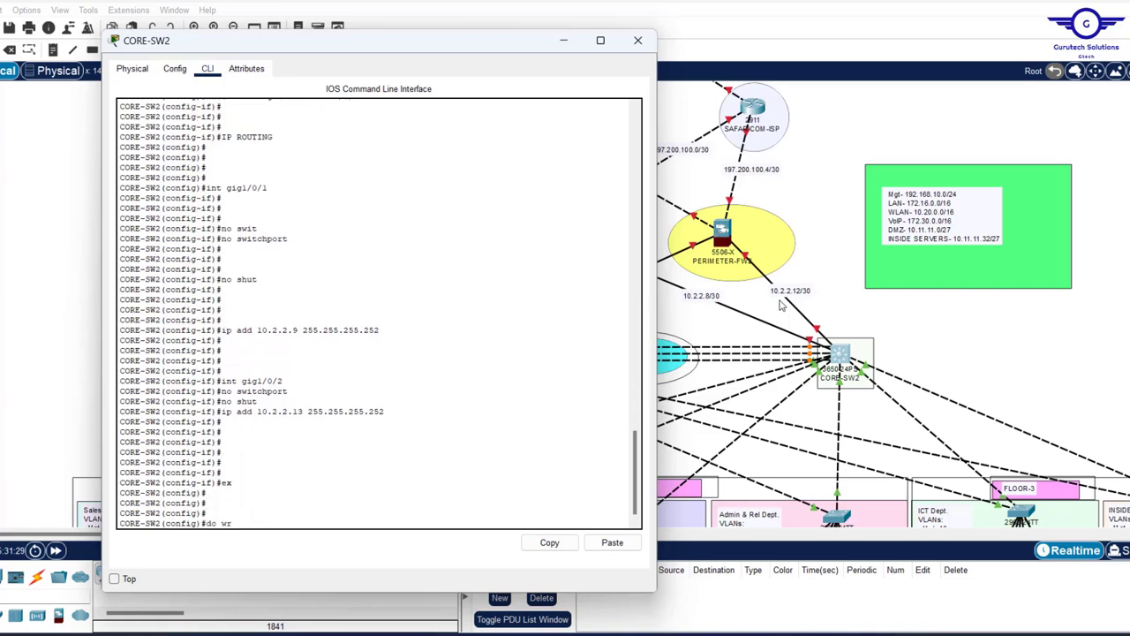
type("do wr")
key("Return")
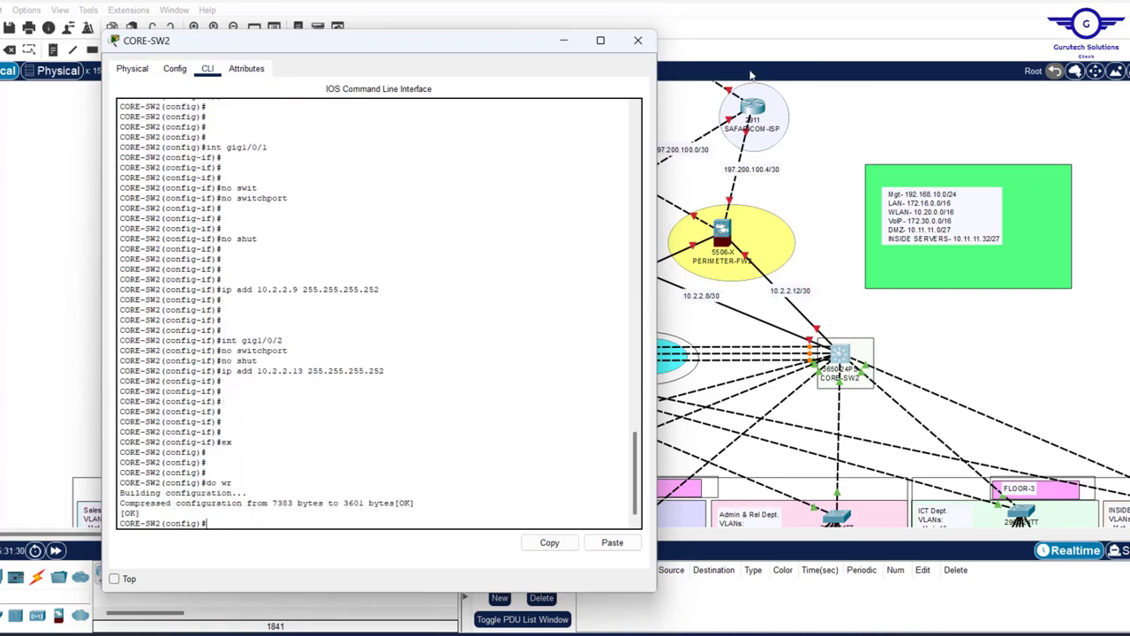
- Close CORE-SW2's window and look inside the INTERNET/CLOUD cluster
left_click(638, 39)
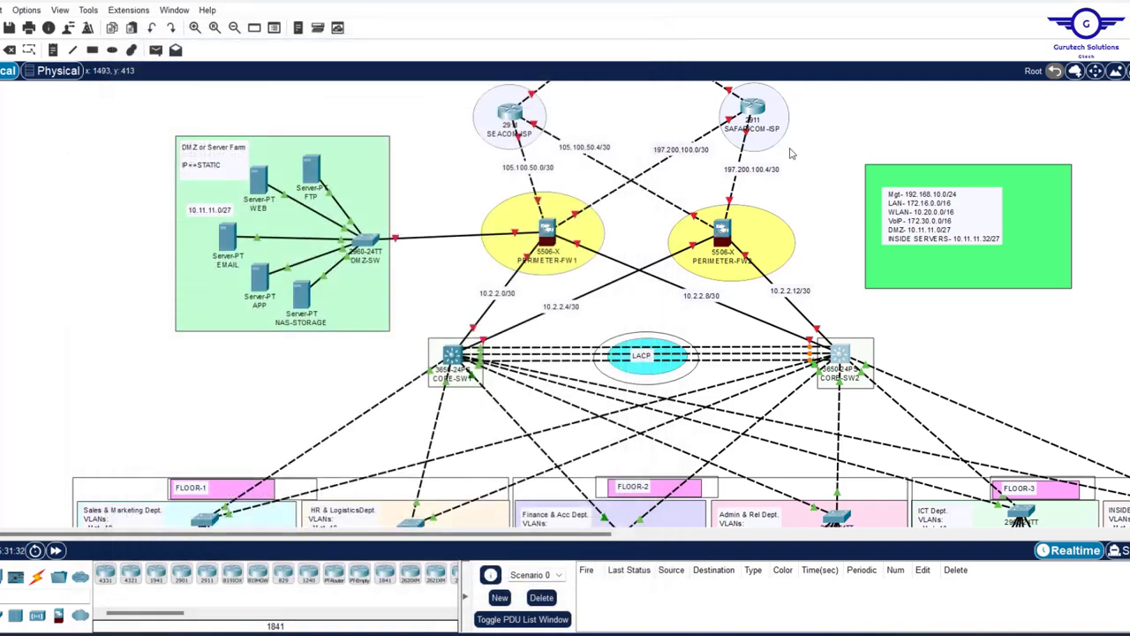
scroll(792, 153, "up", 3)
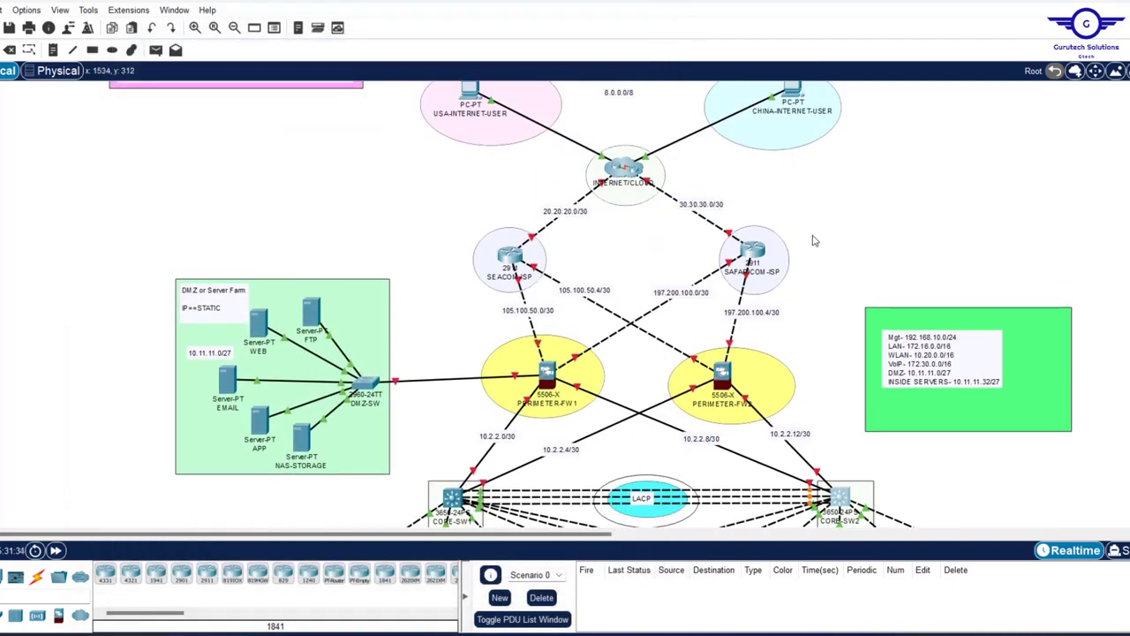
scroll(817, 240, "up", 1)
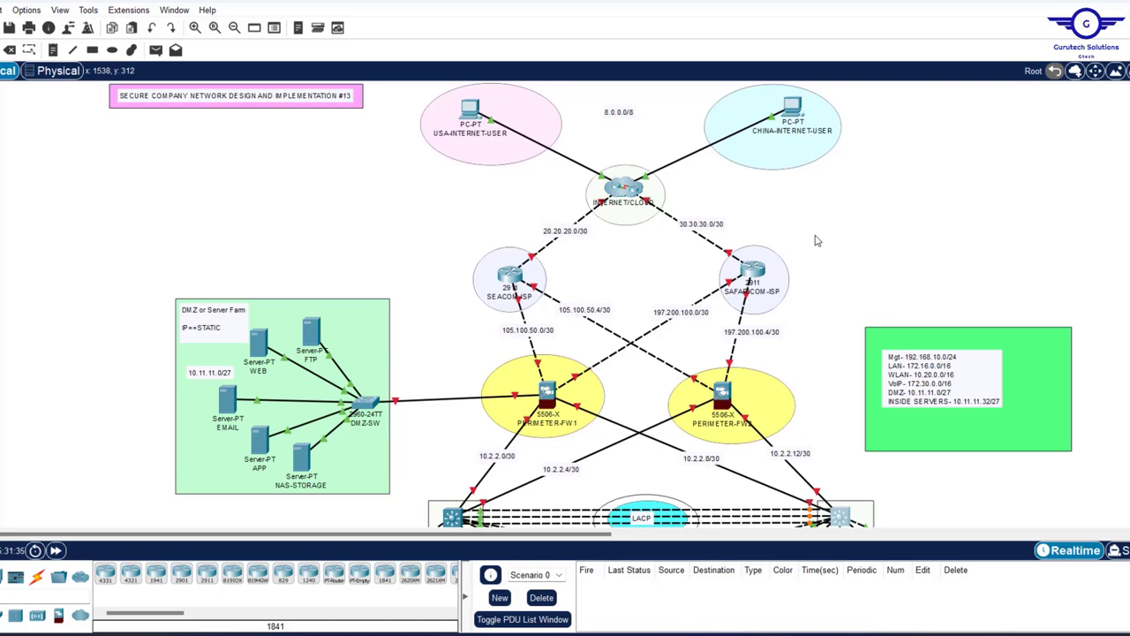
left_click(629, 191)
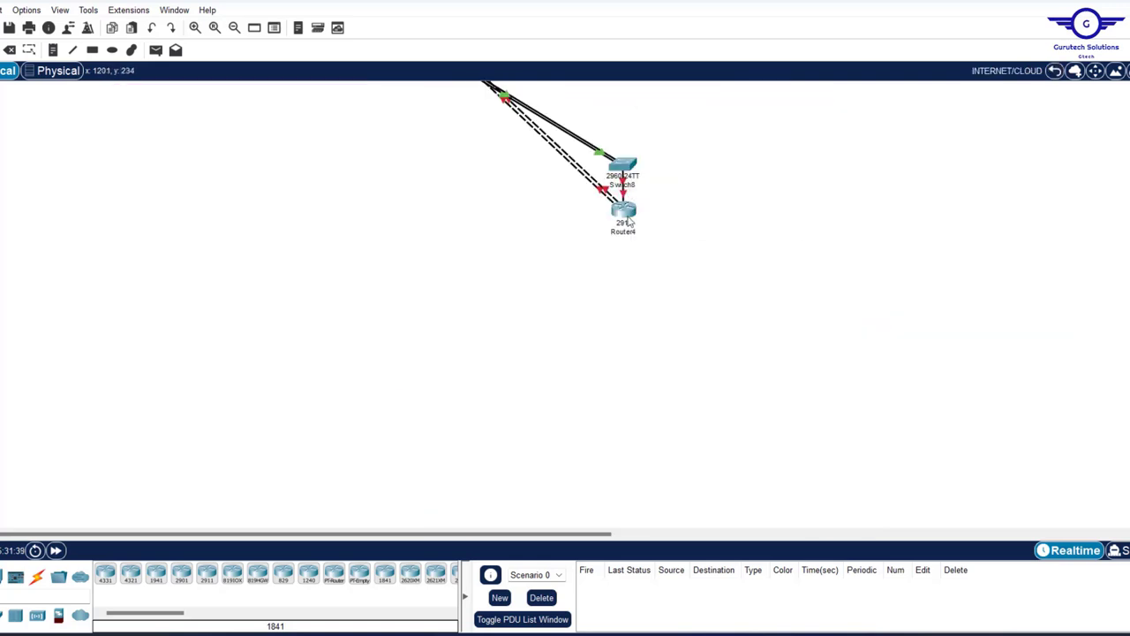
left_click(1055, 72)
- Uncluster the INTERNET/CLOUD group without deleting its devices
left_click_drag(625, 188, 621, 188)
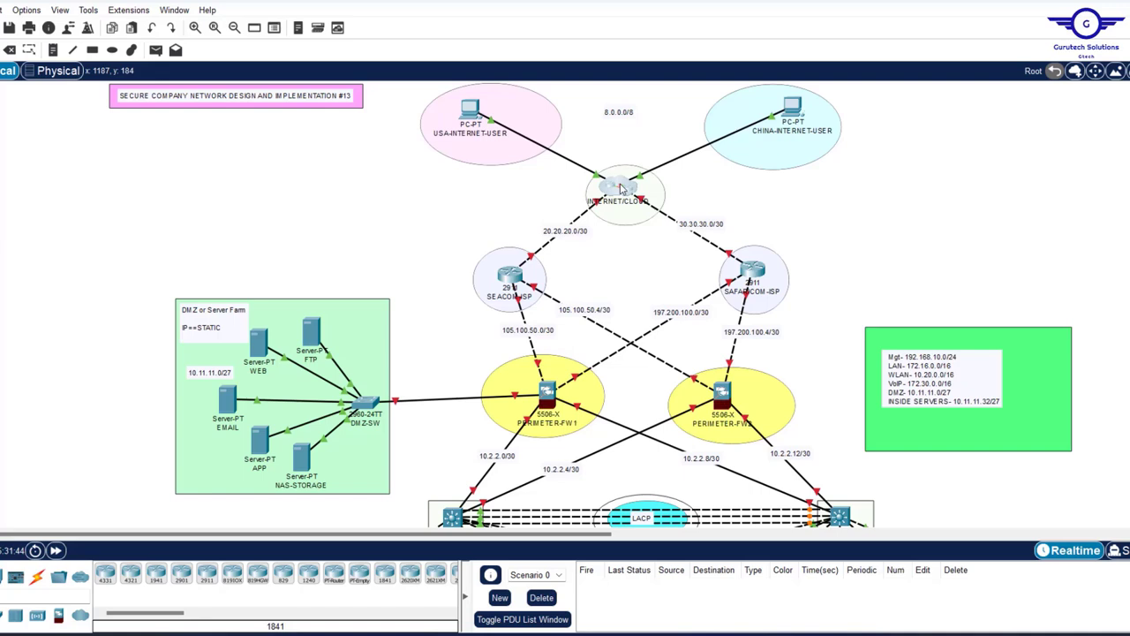
key("Delete")
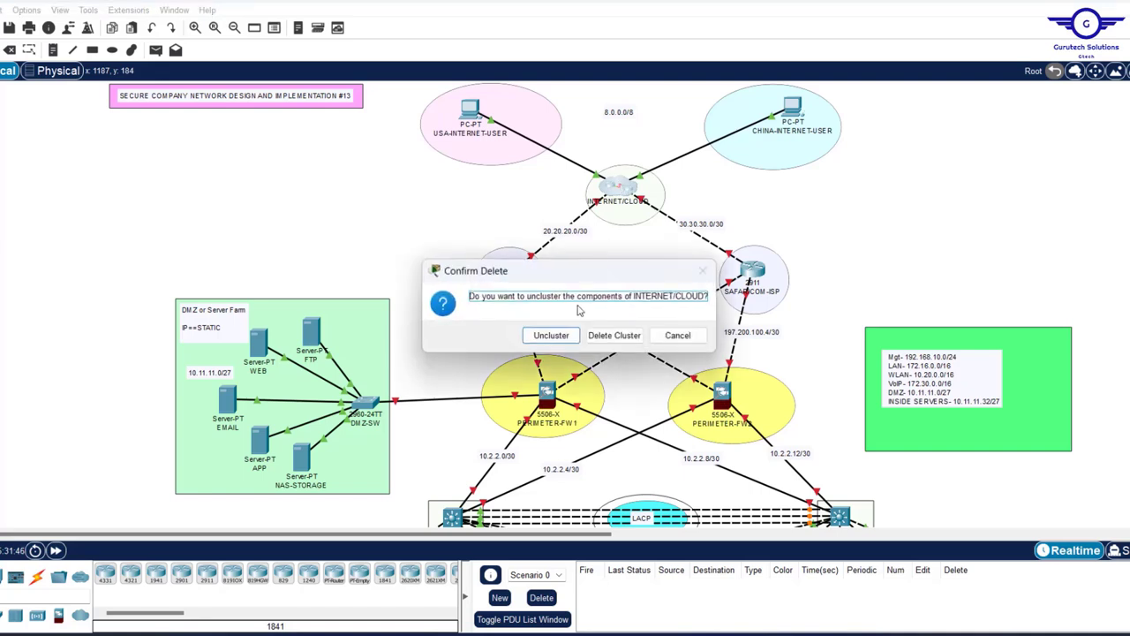
left_click(549, 336)
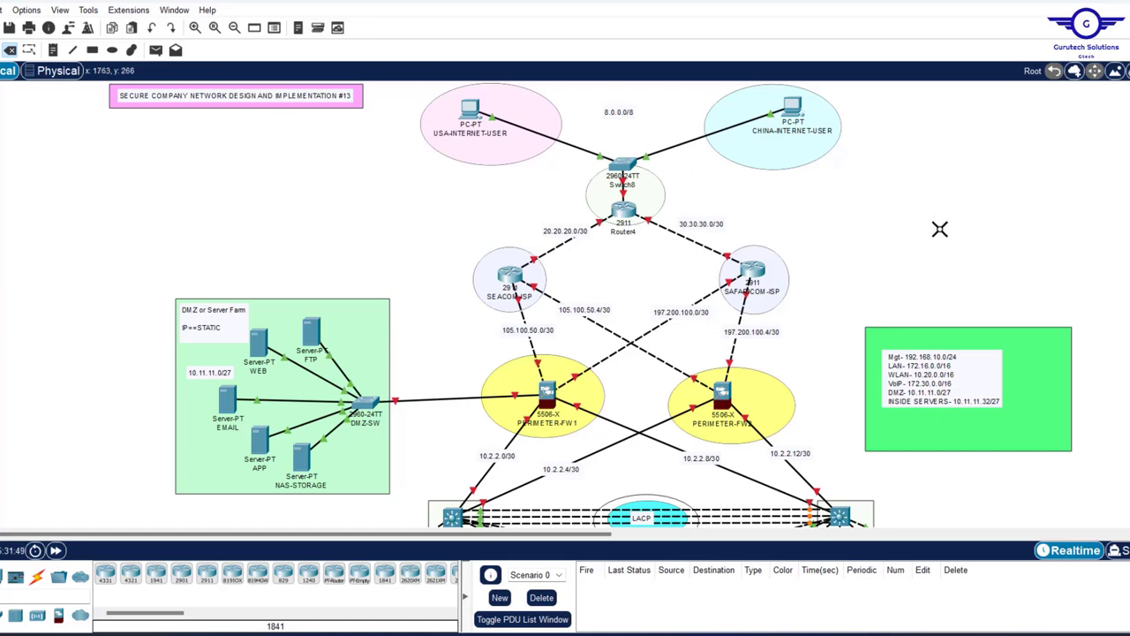
key("Escape")
mouse_move(528, 274)
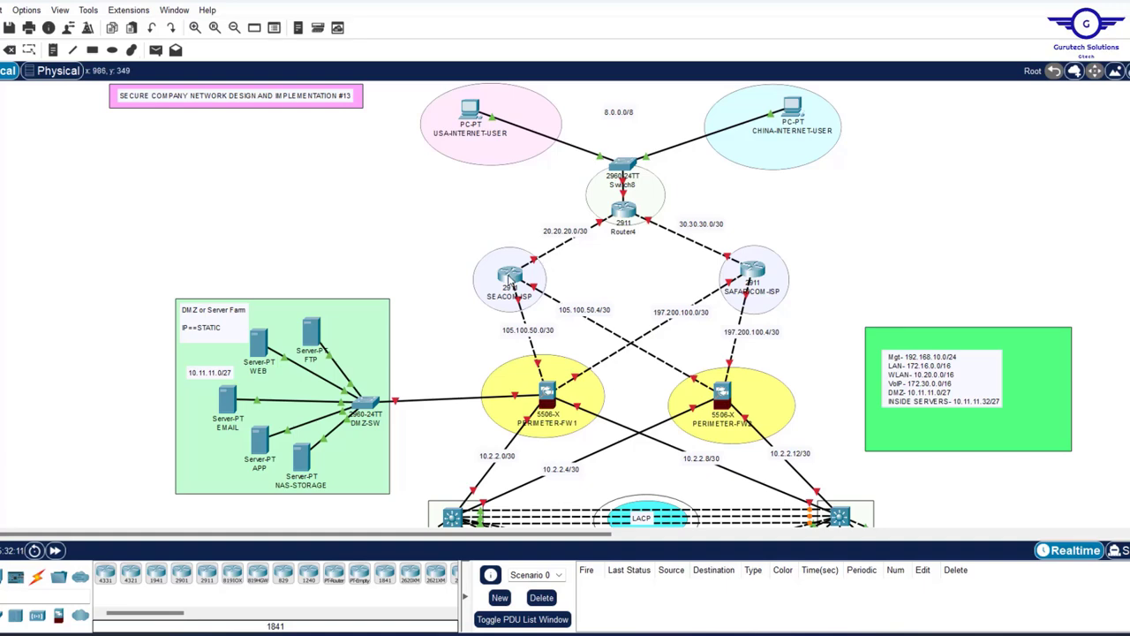
- Open SEACOM-ISP's window, keep it on top, resized at the left, and show its Config settings
left_click(509, 281)
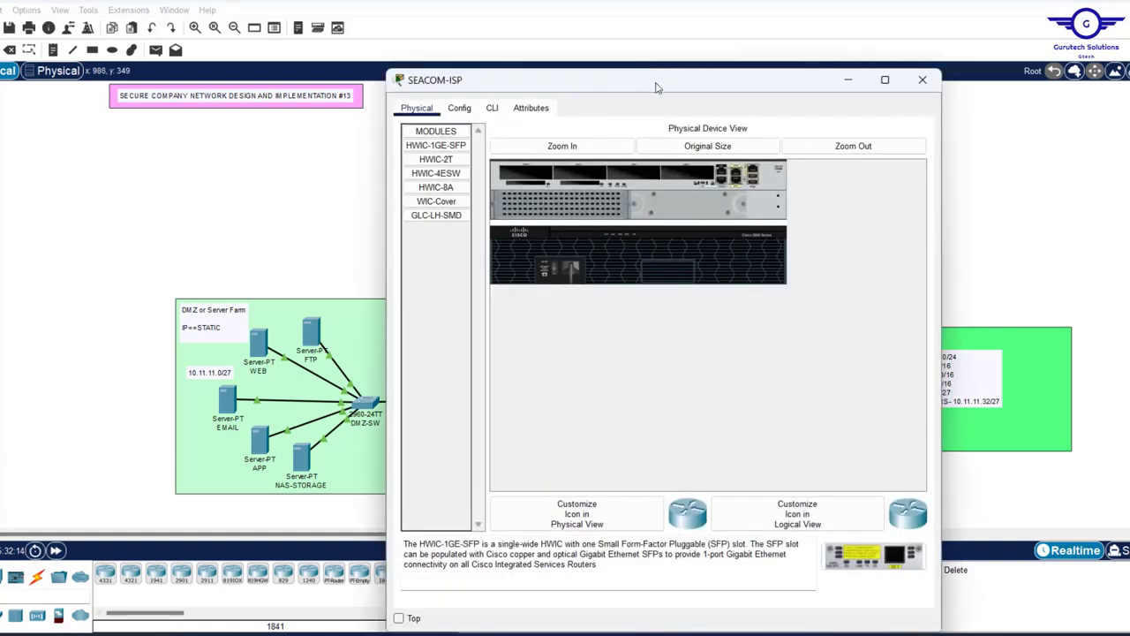
left_click_drag(659, 84, 655, 122)
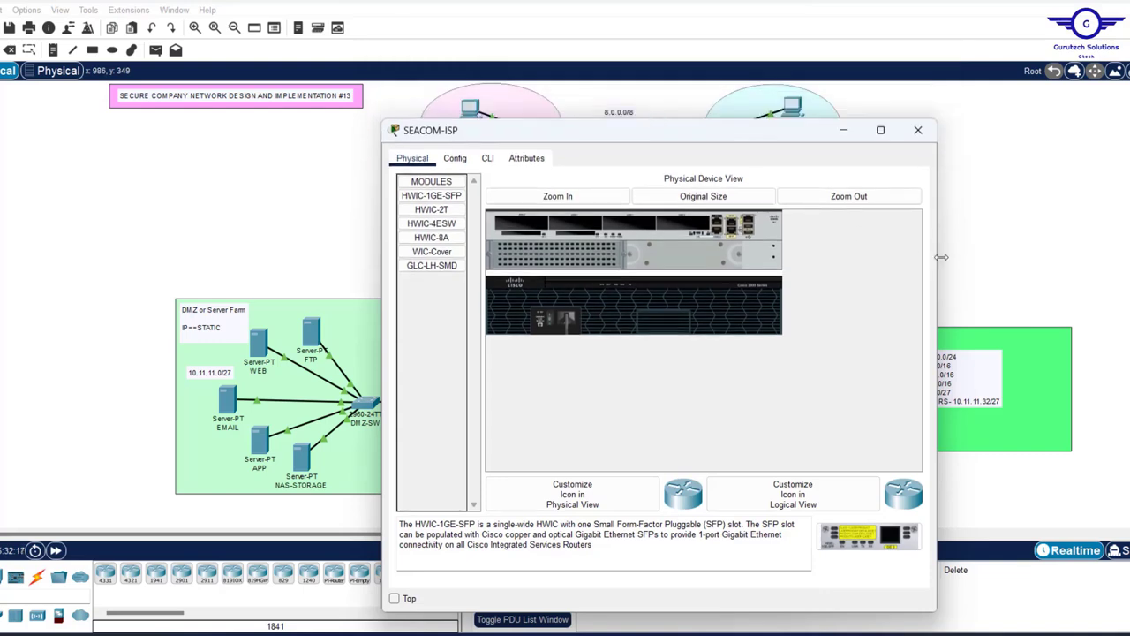
left_click_drag(938, 262, 811, 250)
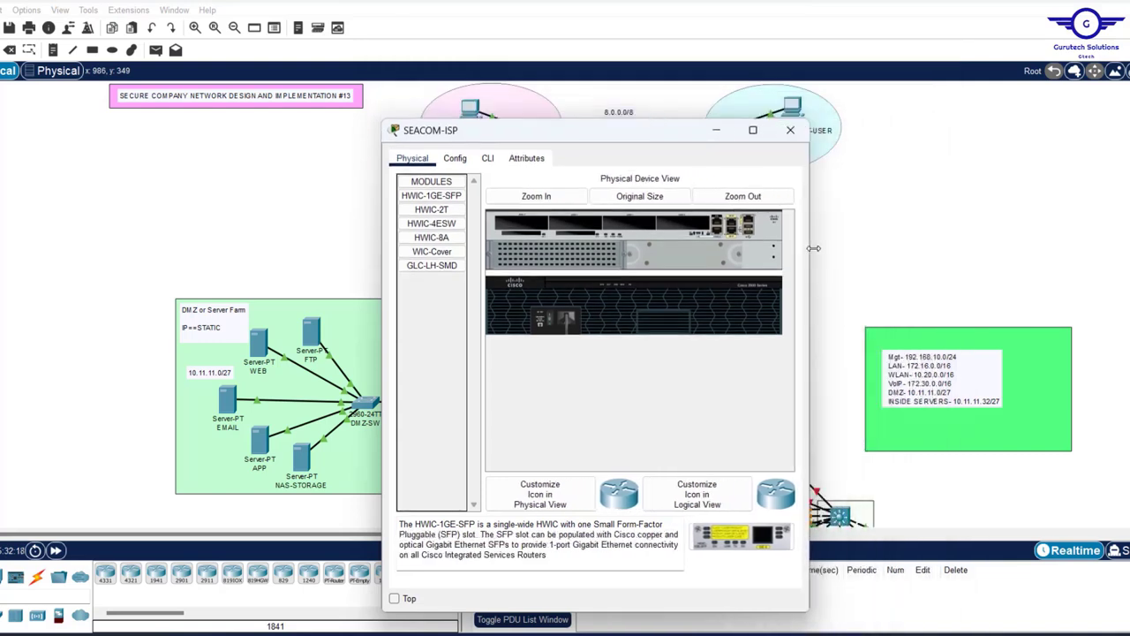
left_click(394, 599)
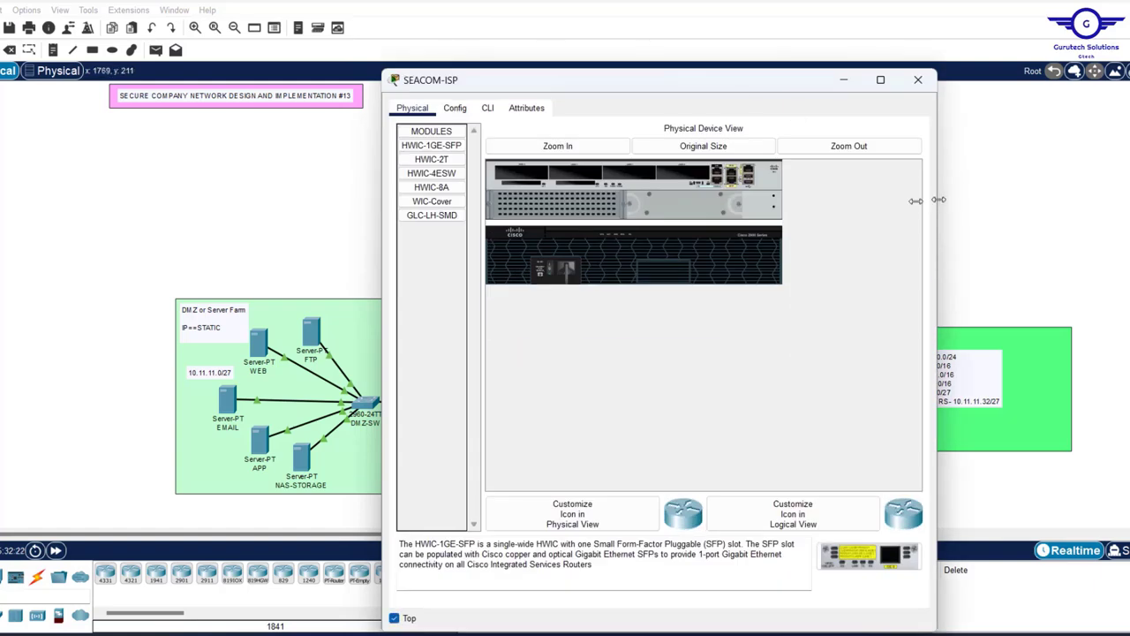
left_click_drag(928, 200, 849, 201)
left_click_drag(603, 73, 254, 86)
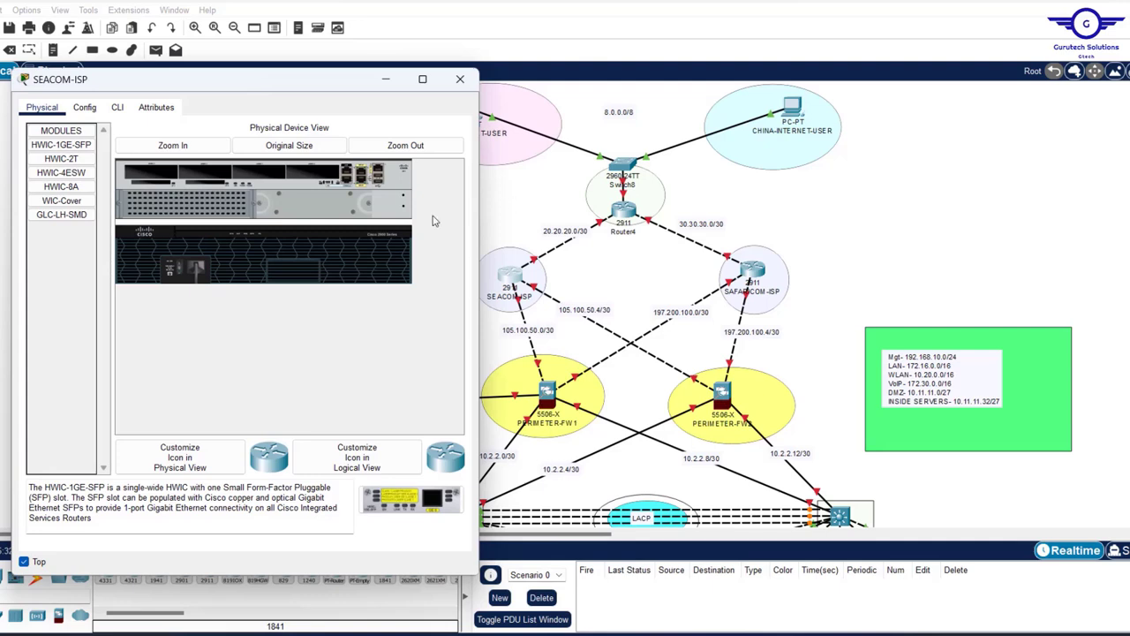
left_click(812, 202)
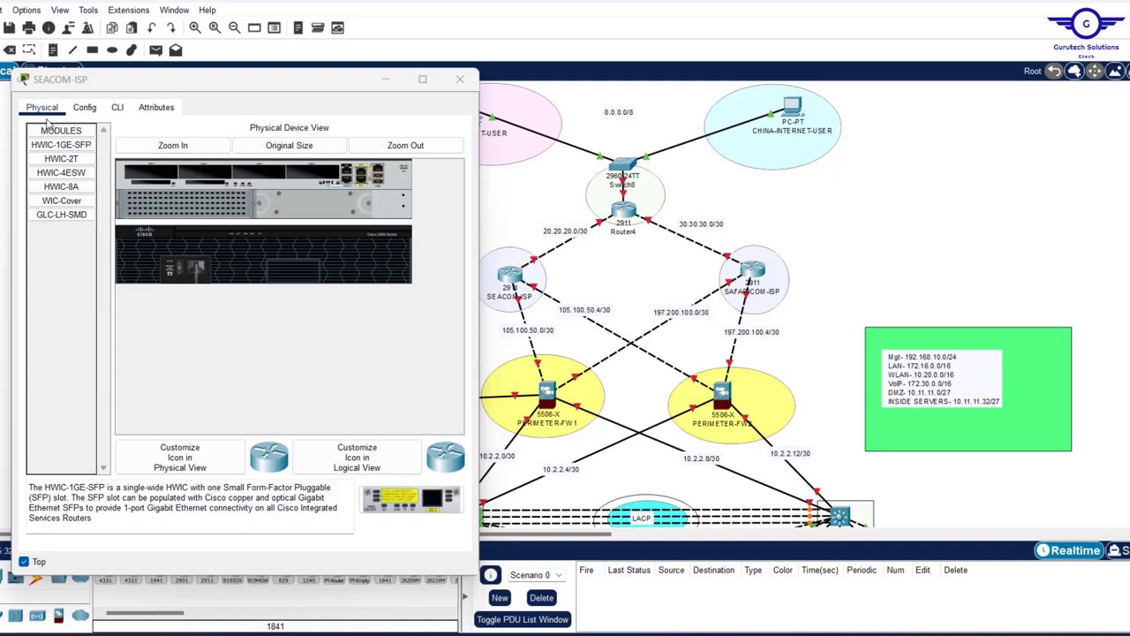
left_click(84, 109)
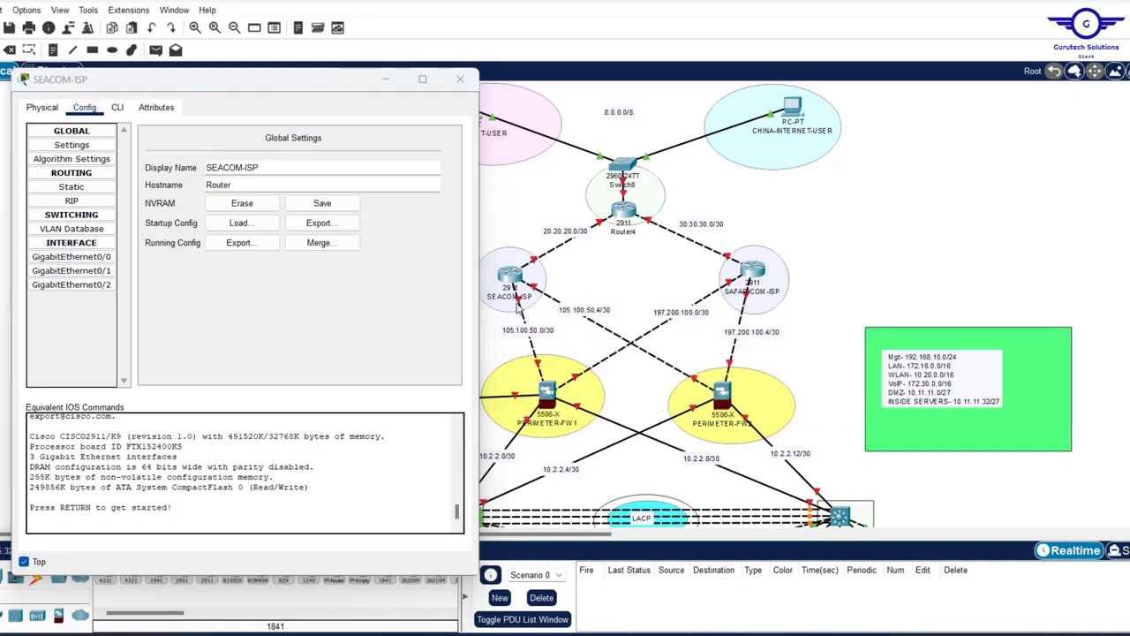
- Switch on GigabitEthernet0/0 and give it 105.100.50.1 with mask 255.255.255.252
mouse_move(519, 303)
left_click(91, 257)
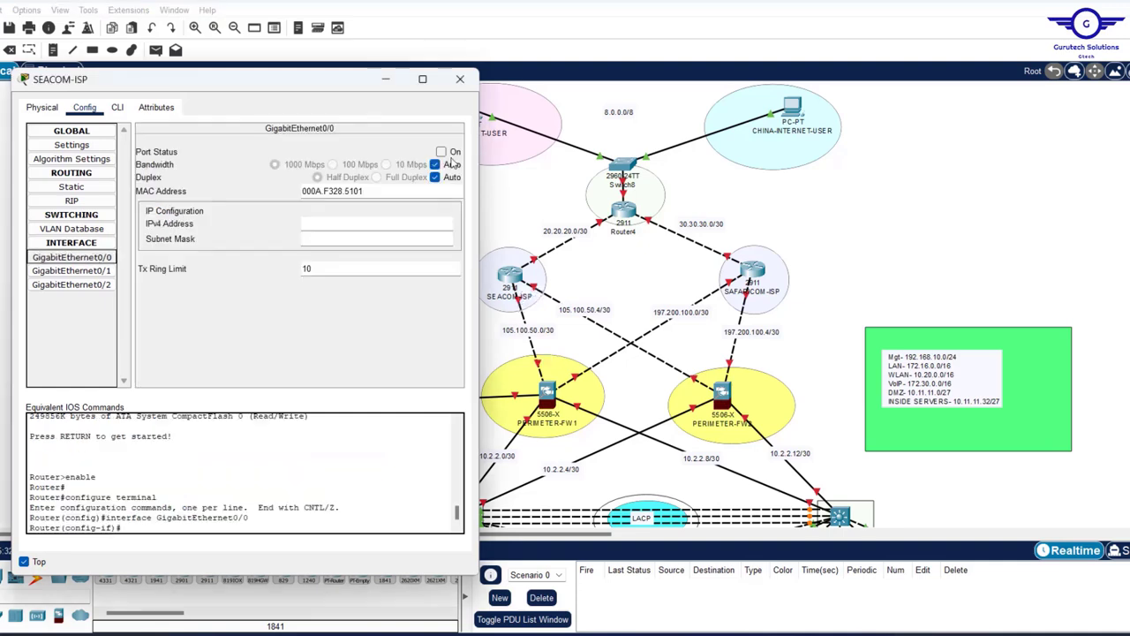
left_click(441, 152)
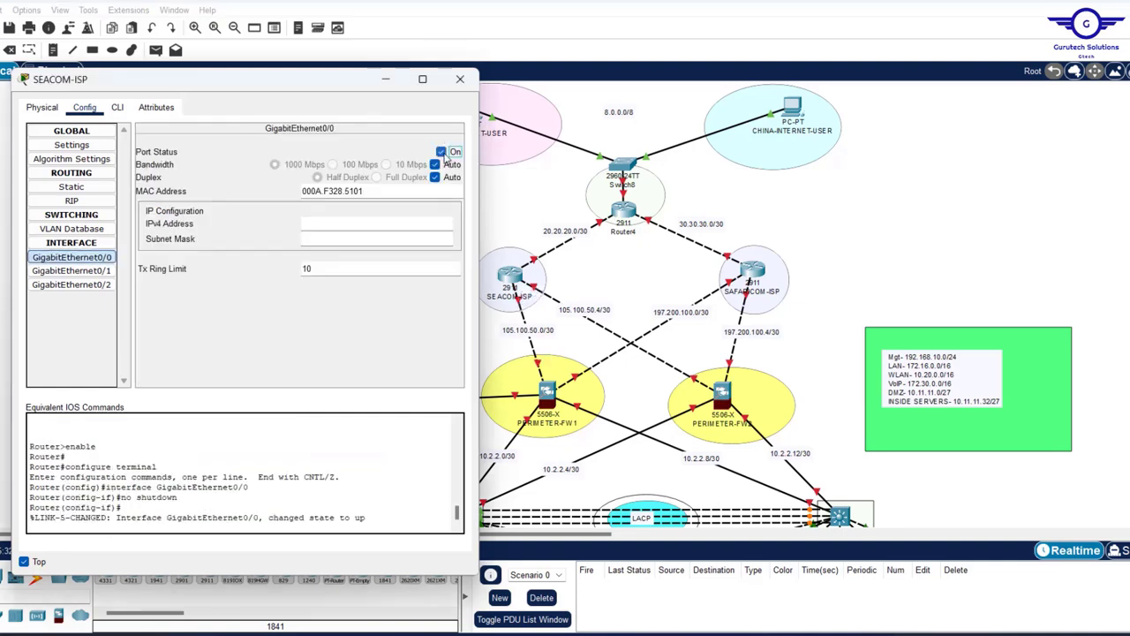
left_click(319, 221)
type("105.100.50.1")
left_click(334, 239)
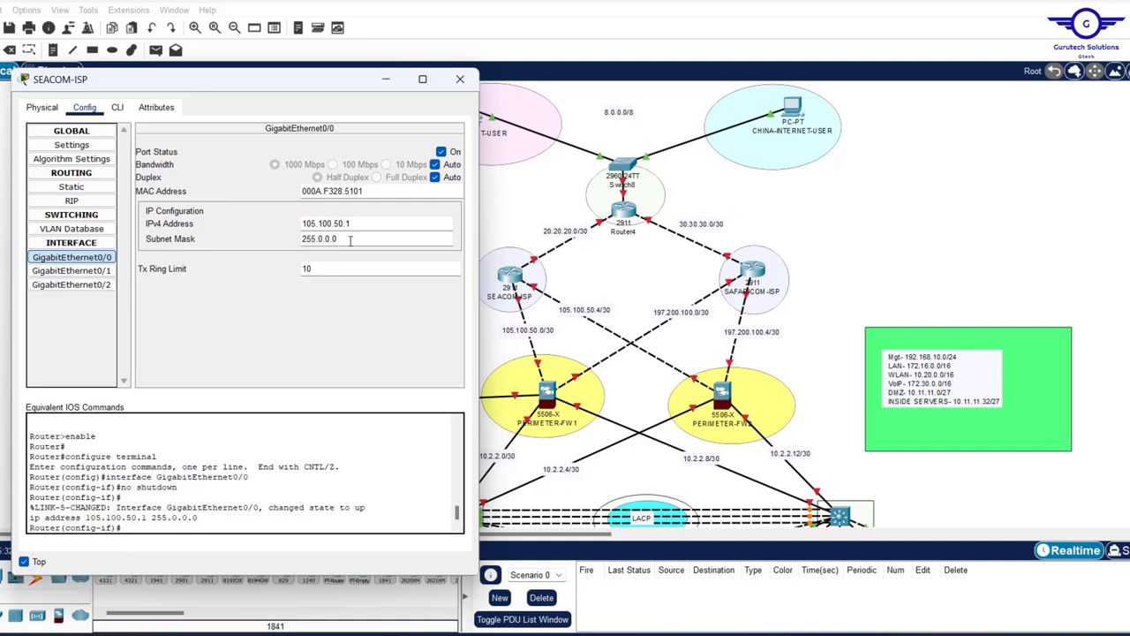
left_click_drag(350, 240, 195, 231)
type("25")
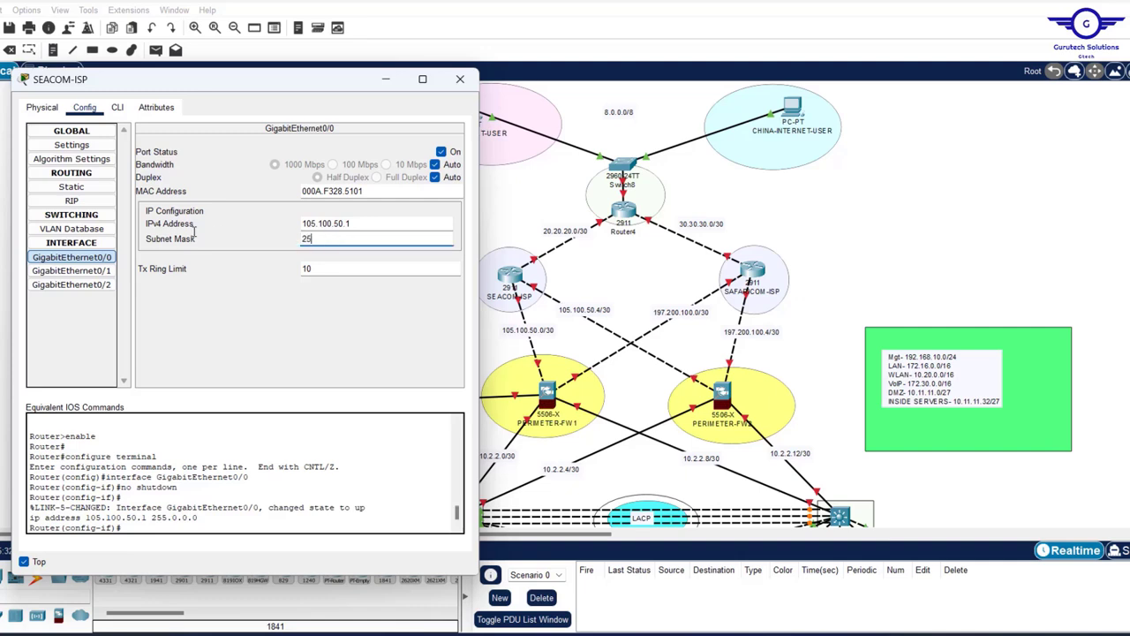
type("5.255.255.252")
left_click(607, 283)
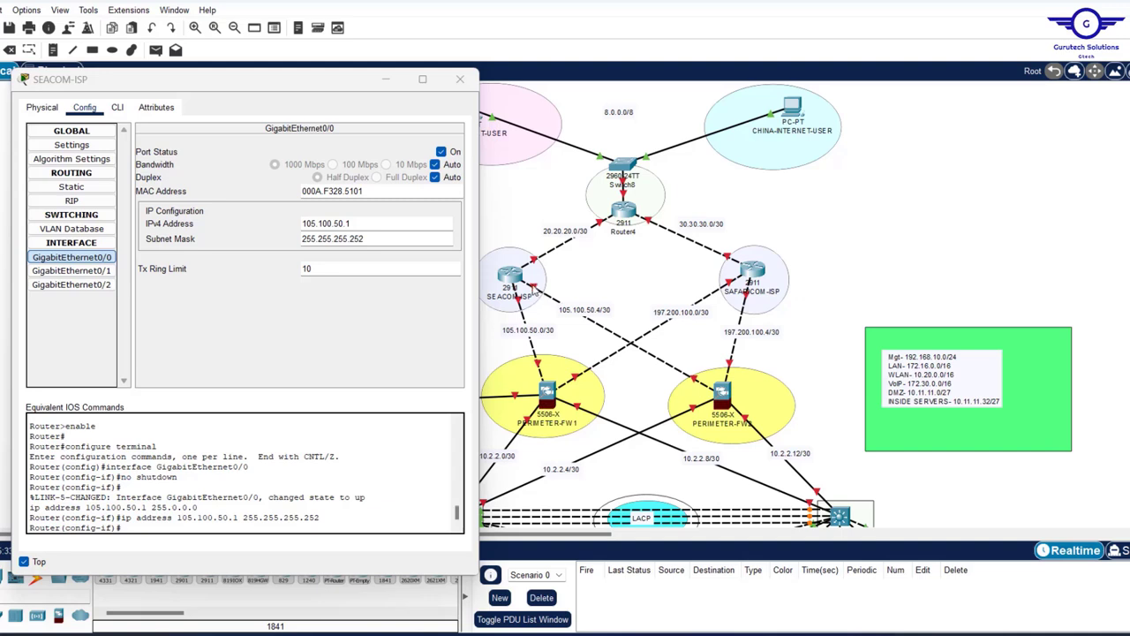
- Switch on GigabitEthernet0/1 with IPv4 105.100.50.5 and mask 255.255.255.252
left_click(87, 270)
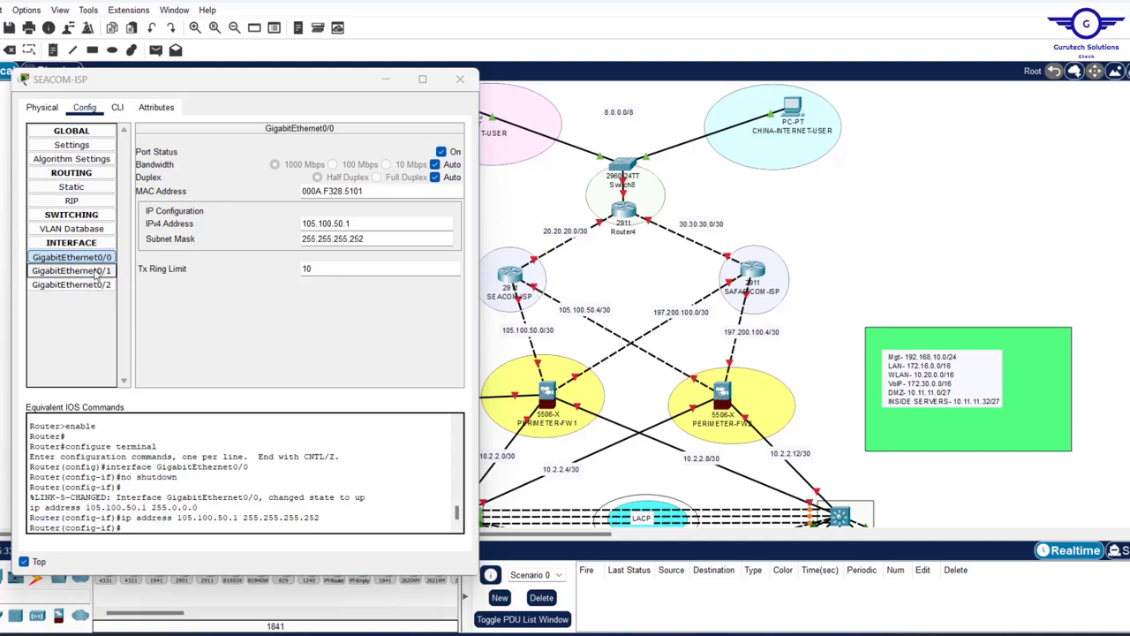
left_click(441, 152)
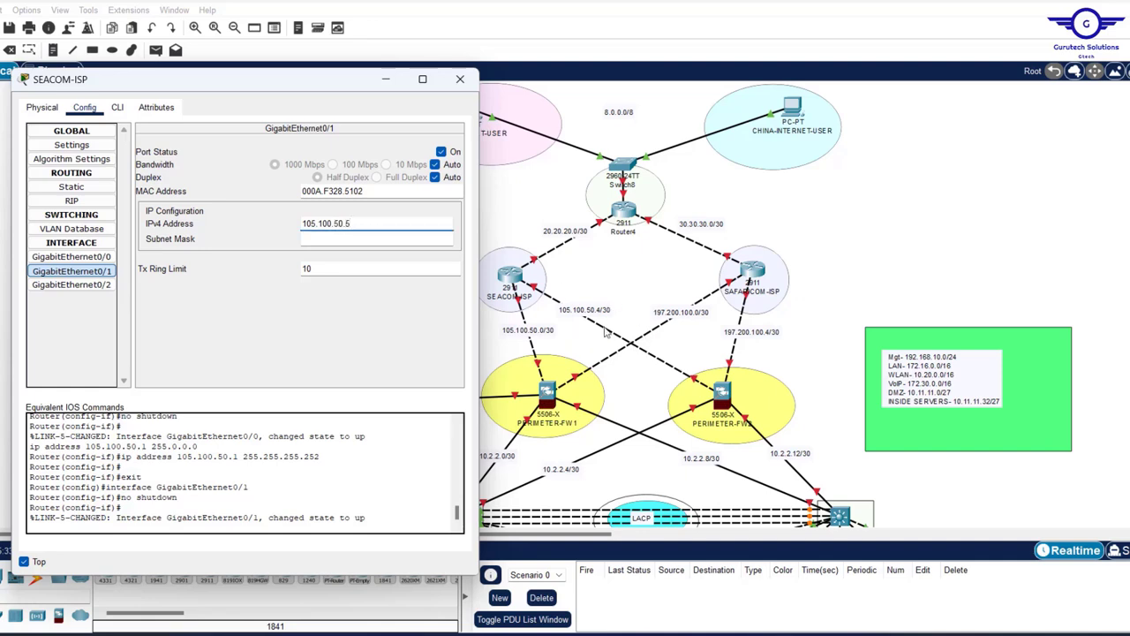
left_click(335, 238)
type("255.255.255.252")
key("Return")
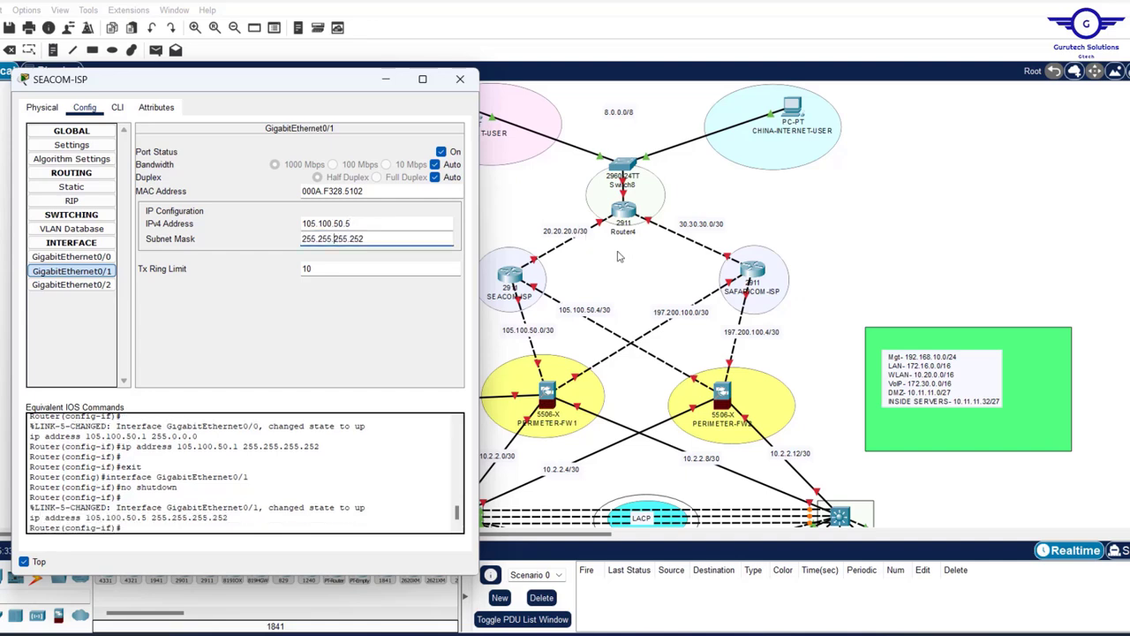
left_click_drag(618, 251, 590, 271)
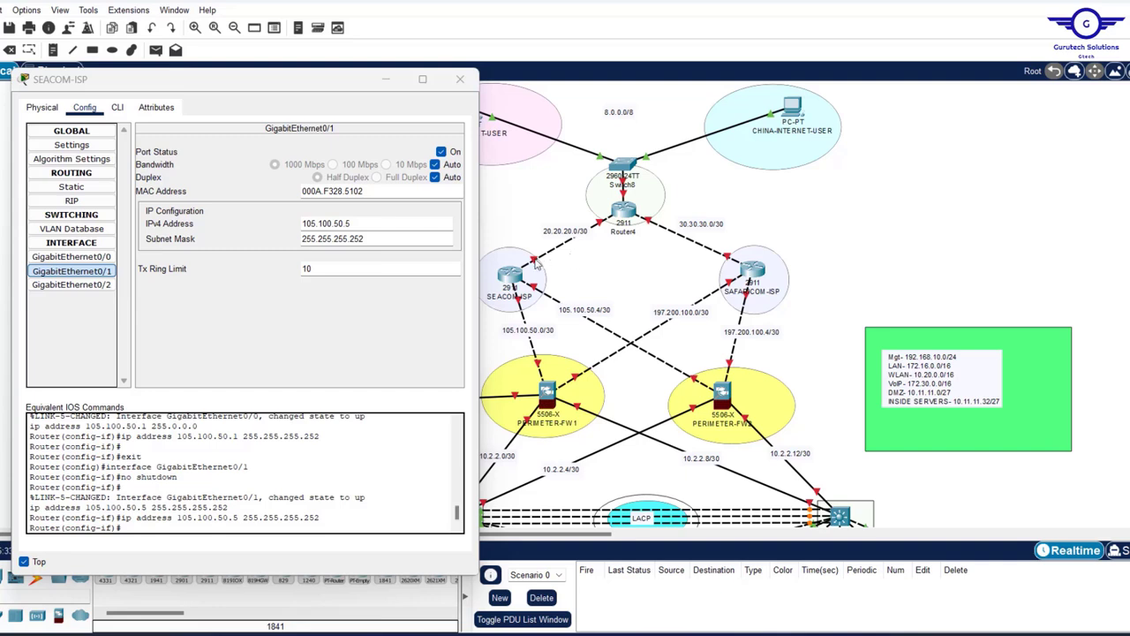
- Bring up SEACOM-ISP's GigabitEthernet0/2 as 20.20.20.1 with mask 255.255.255.252, then close the window
mouse_move(537, 264)
left_click(71, 285)
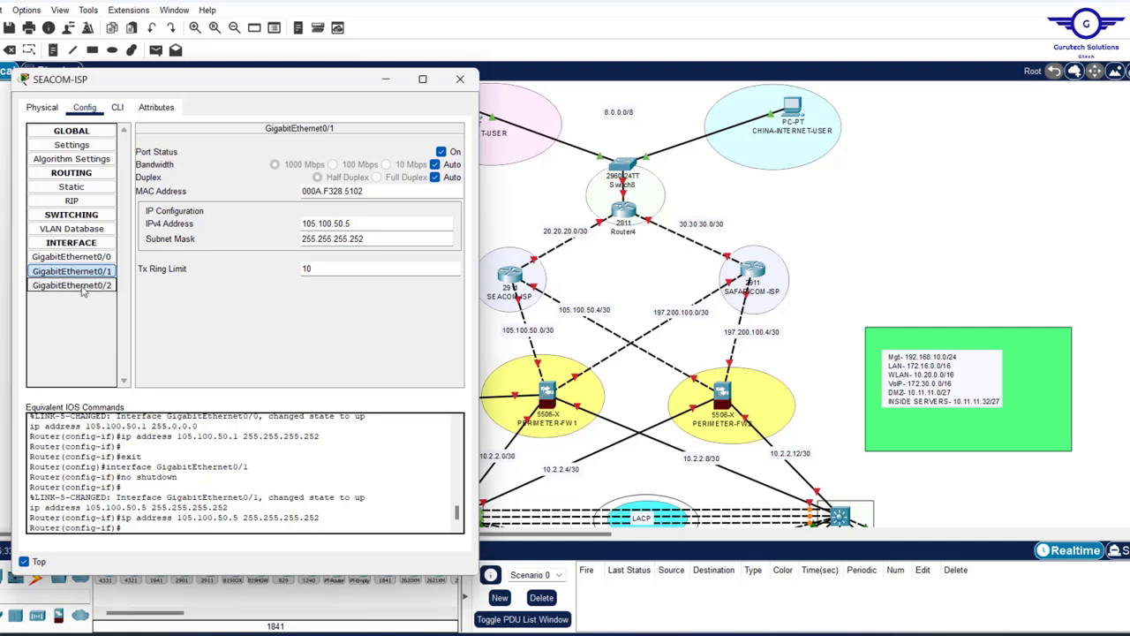
left_click(441, 151)
left_click(330, 223)
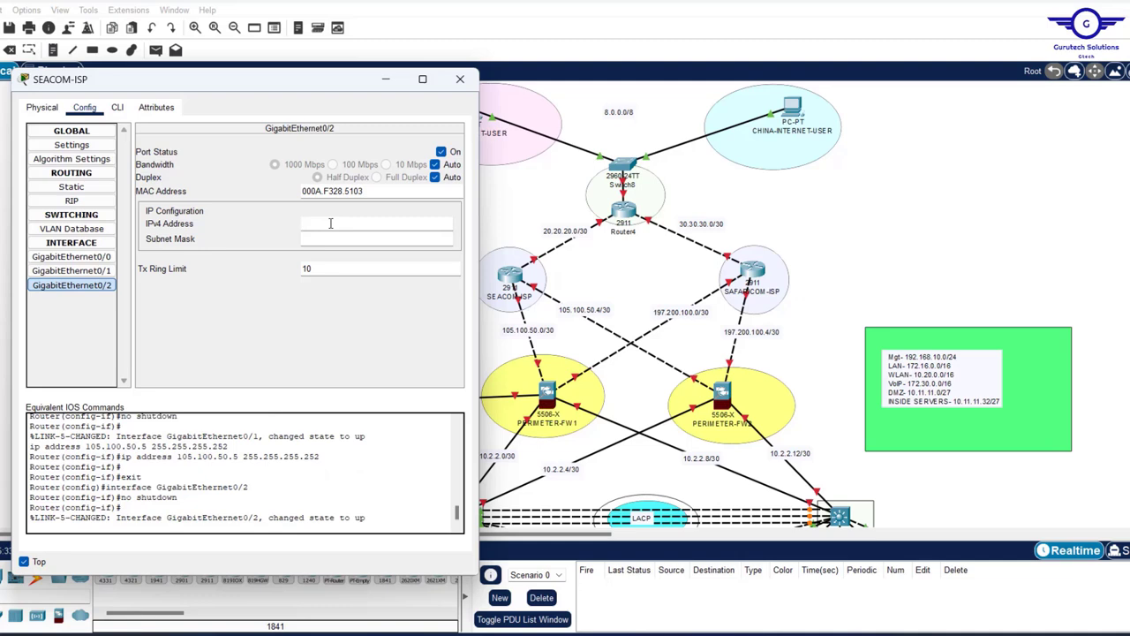
type("20.20.20.1")
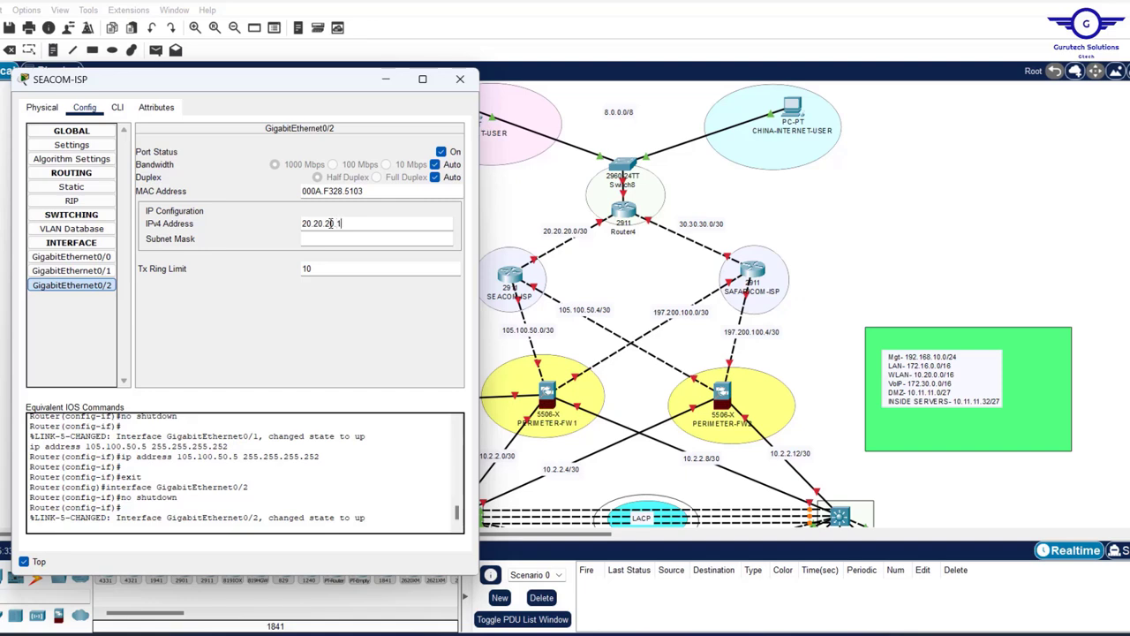
key("Tab")
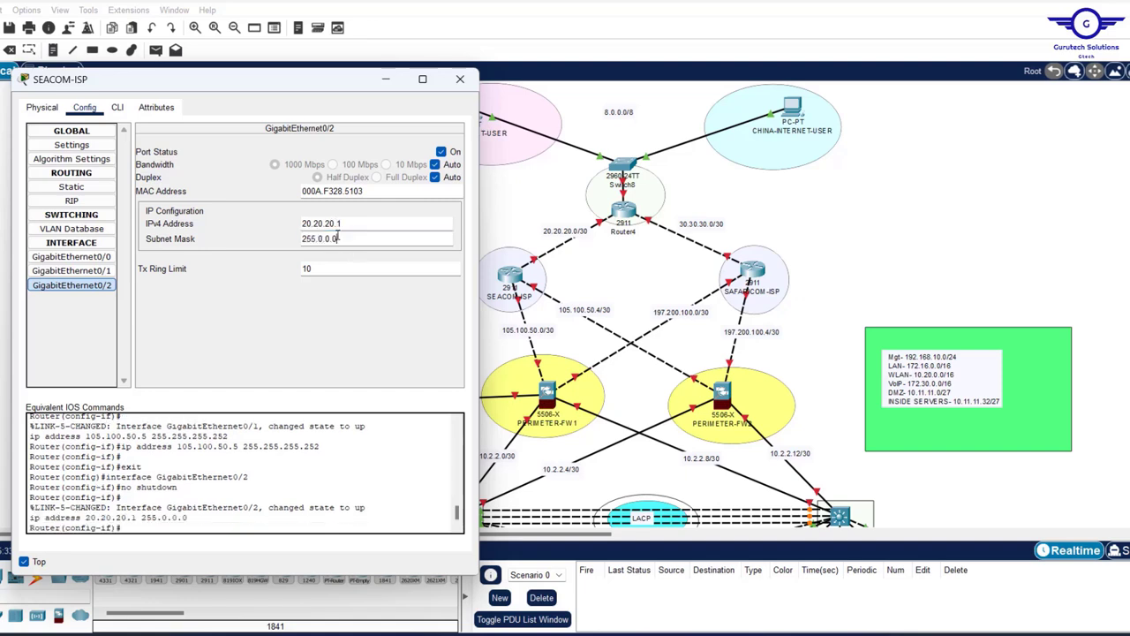
double_click(338, 235)
key("BackSpace")
type("255.255.255.252")
key("Return")
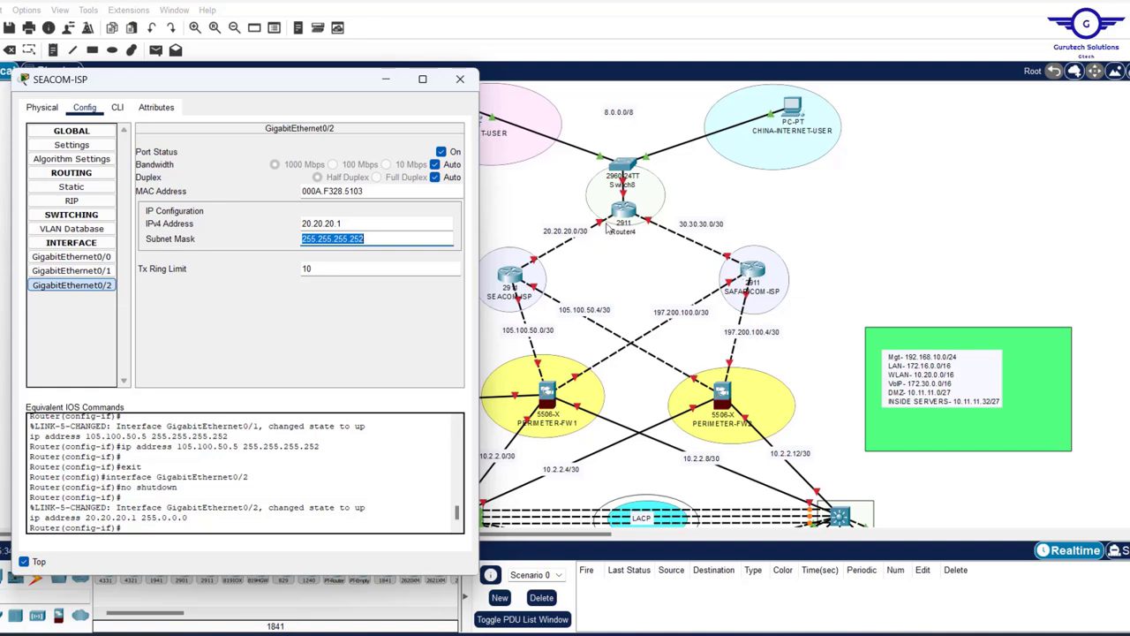
left_click(460, 79)
- On SAFARICOM-ISP, enable GigabitEthernet0/0 with 197.200.100.1 and a mask ending in 252
left_click(752, 272)
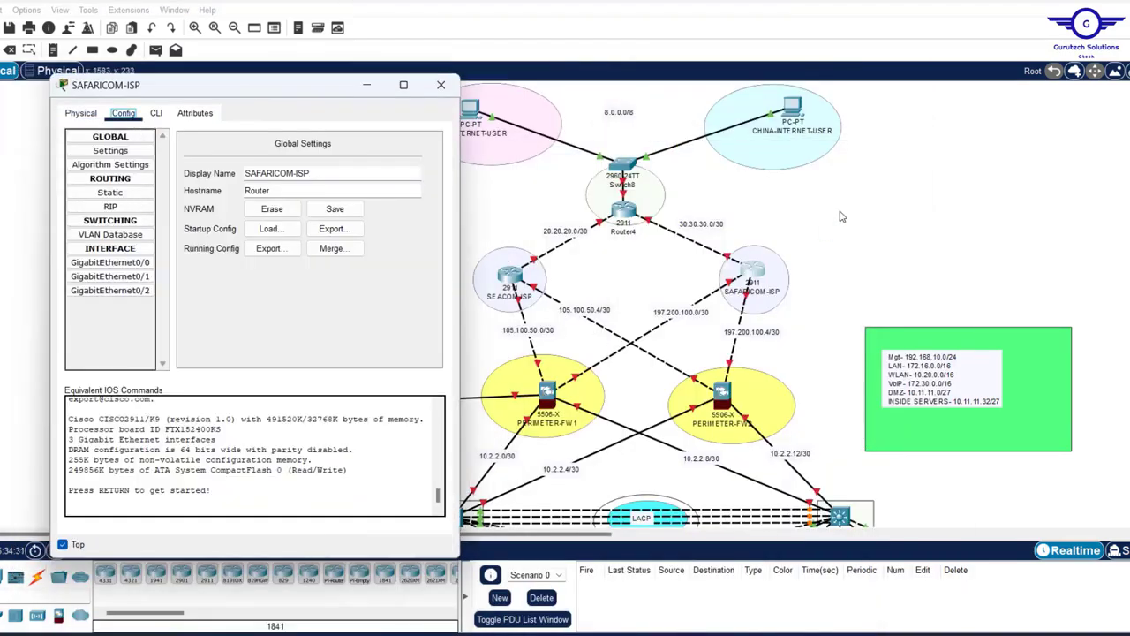
left_click(110, 262)
left_click(423, 157)
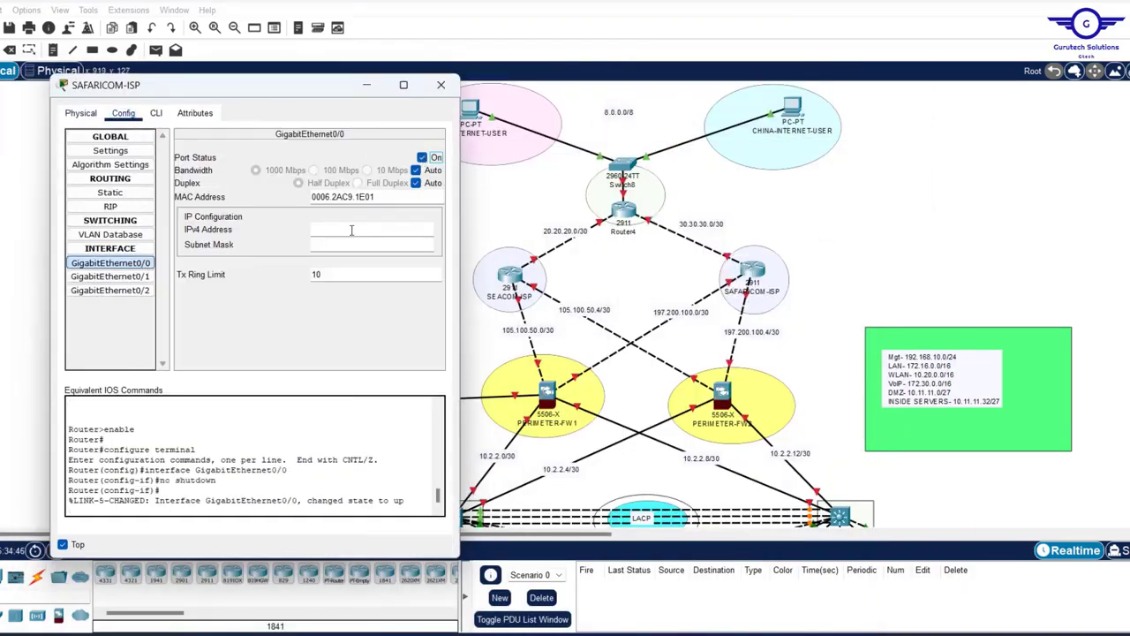
left_click(346, 230)
type("197.200.100.1")
left_click(371, 245)
key("BackSpace")
type("252")
- Enable GigabitEthernet0/1 and enter its address 197.1200.100.5 with a mask ending in 252
left_click(111, 277)
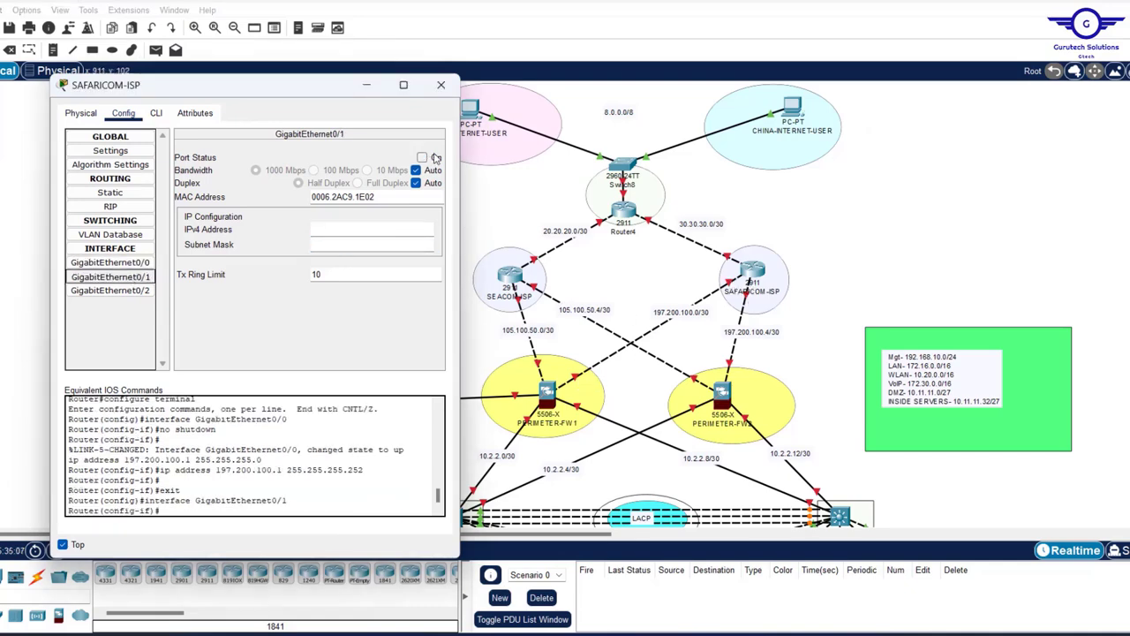
left_click(423, 157)
left_click(325, 231)
type("197.1200.100.5")
left_click(353, 245)
type("252")
- Enable GigabitEthernet0/2 with 30.30.30.1 and a 255.255.255.252 mask, then close the window
left_click(110, 291)
left_click(422, 157)
left_click(326, 229)
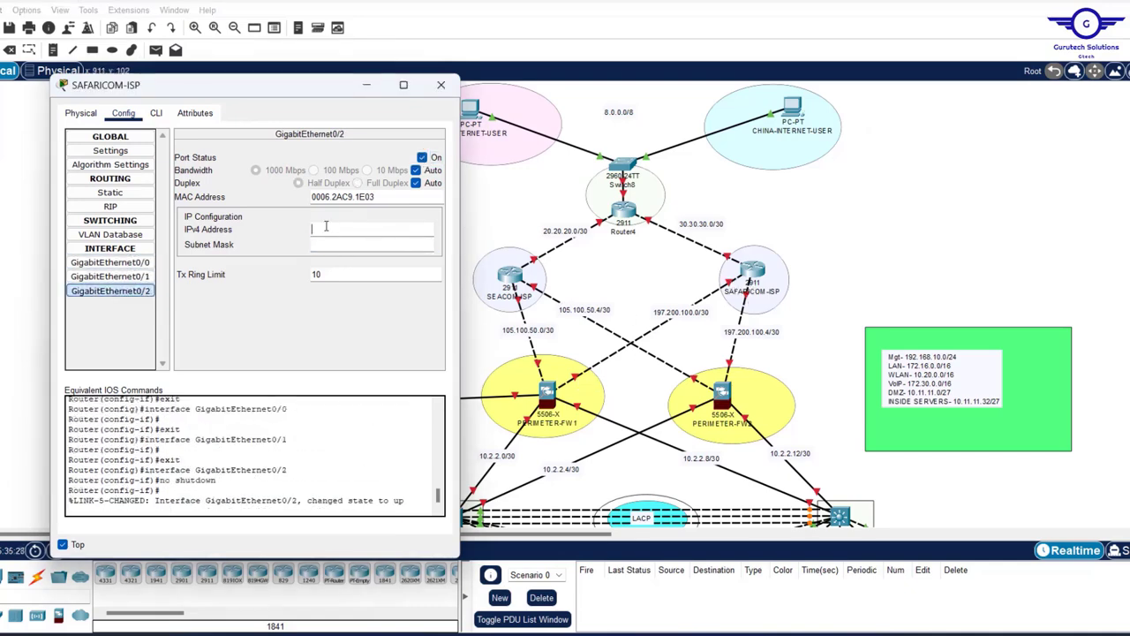
type("30.30.30.1")
left_click_drag(342, 245, 361, 245)
key("BackSpace")
key("BackSpace")
key("BackSpace")
key("BackSpace")
key("BackSpace")
type("255.255.252")
left_click(440, 86)
left_click(624, 211)
- Resize Router4's window and enable GigabitEthernet0/0 with 20.20.20.2 and a 255.255.255.252 mask
left_click_drag(570, 183, 413, 184)
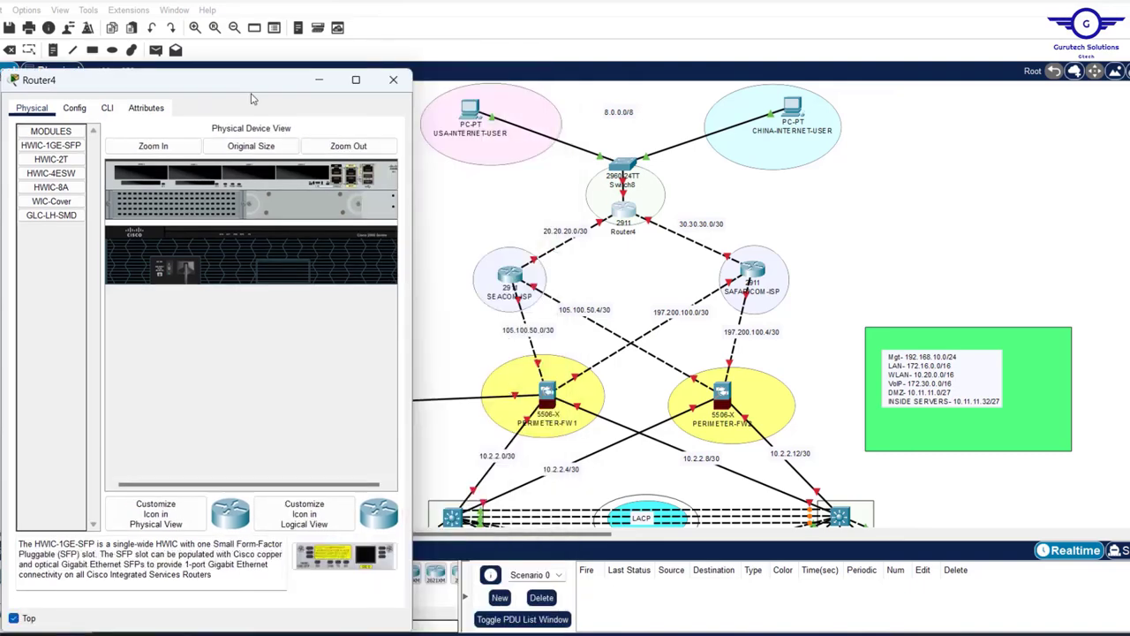
left_click_drag(250, 94, 323, 104)
left_click(147, 125)
left_click(174, 277)
left_click(446, 169)
left_click(371, 242)
type("20.20.20.2")
left_click(389, 256)
key("BackSpace")
key("BackSpace")
key("BackSpace")
key("BackSpace")
key("BackSpace")
type("255.255.252")
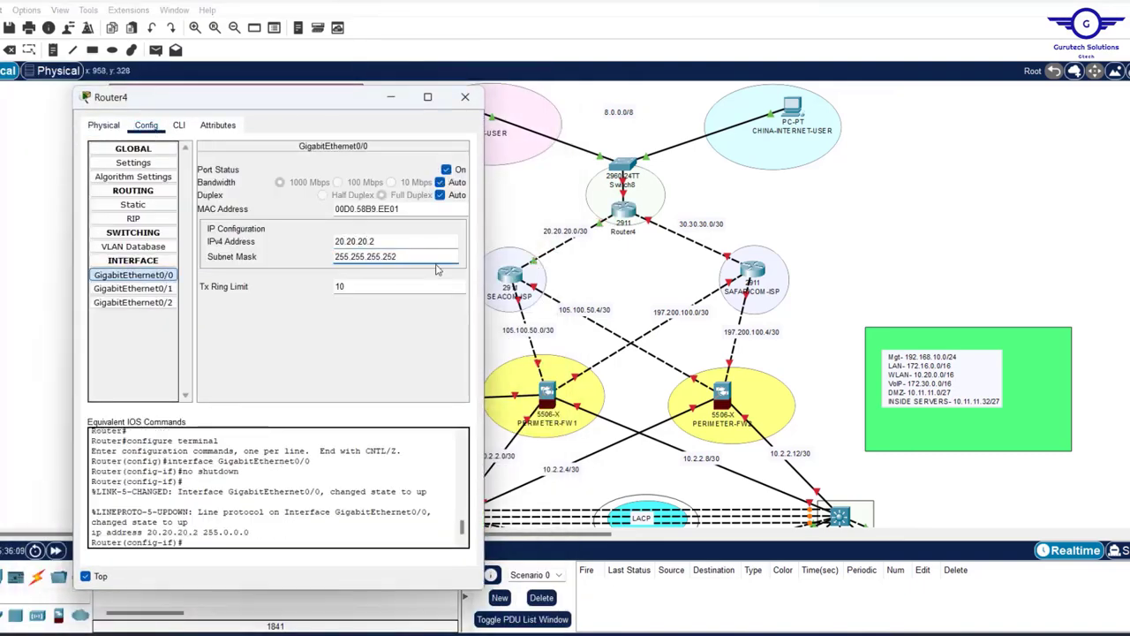
- Enable Router4's GigabitEthernet0/1 and 0/2, entering 30.30.30.2 and 8.0.0.1, then close the window
left_click(159, 289)
left_click(159, 275)
left_click(163, 289)
left_click(446, 170)
left_click(356, 242)
type("30.30.30.2")
left_click(388, 256)
key("BackSpace")
key("BackSpace")
key("BackSpace")
key("BackSpace")
key("BackSpace")
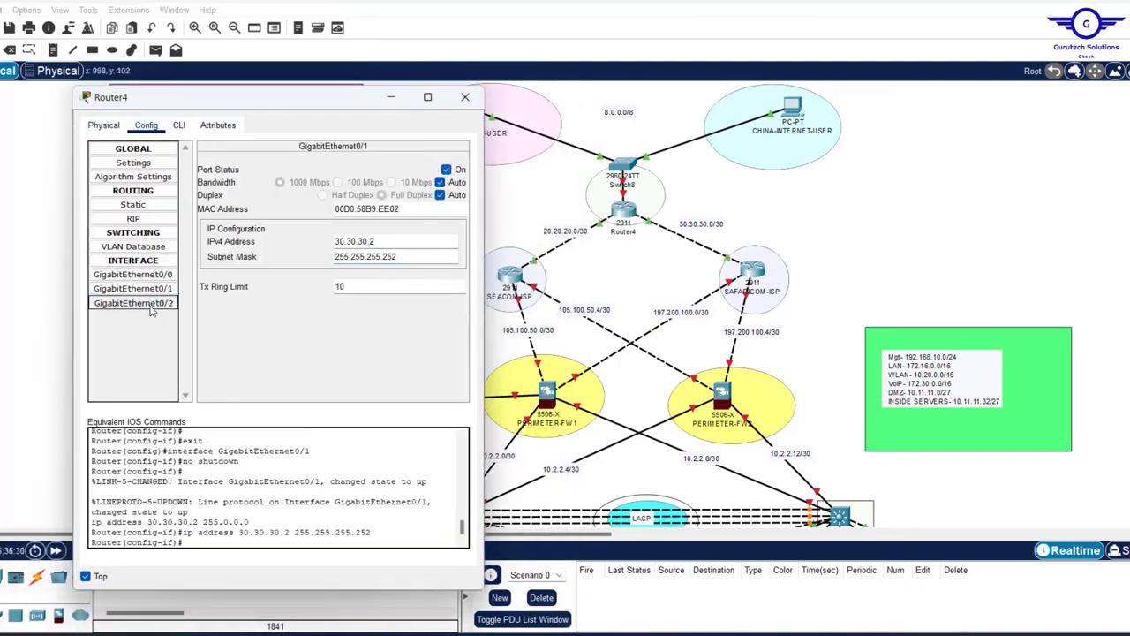
type(".0.1")
key("Tab")
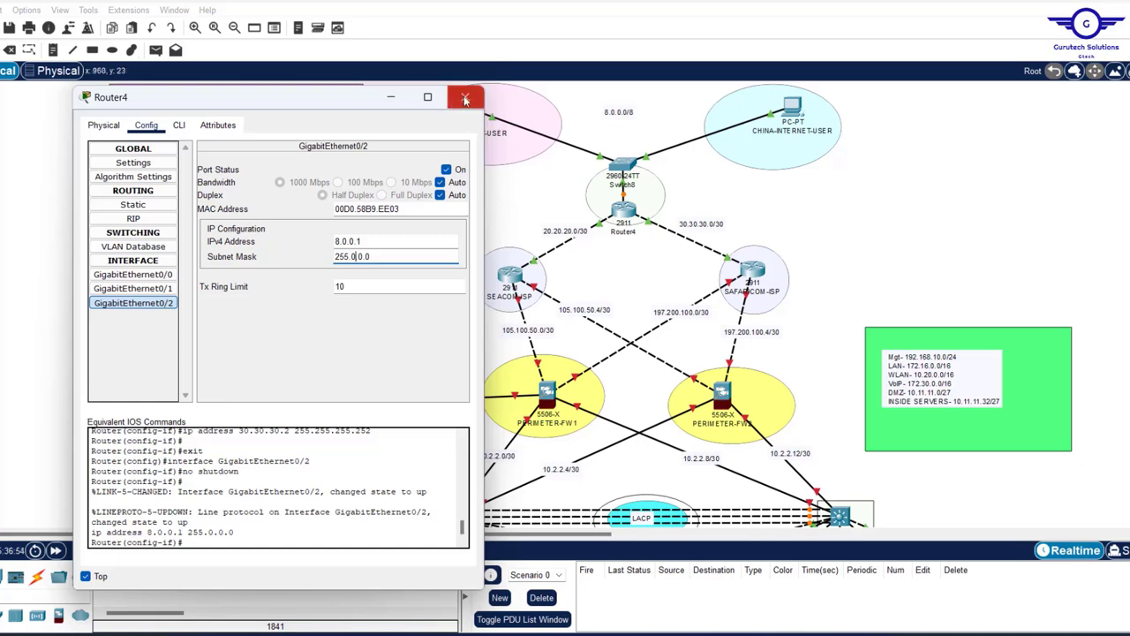
left_click(465, 98)
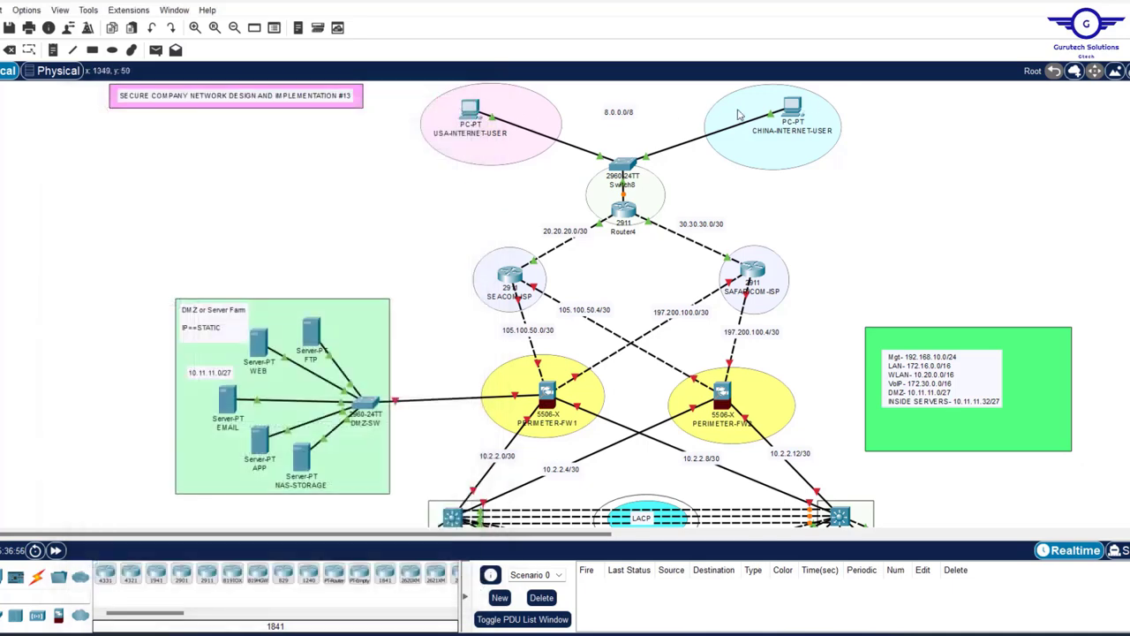
- In USA-INTERNET-USER's IP Configuration, set IPv4 address 8.0.0.10 so the 255.0.0.0 mask fills in
left_click(471, 108)
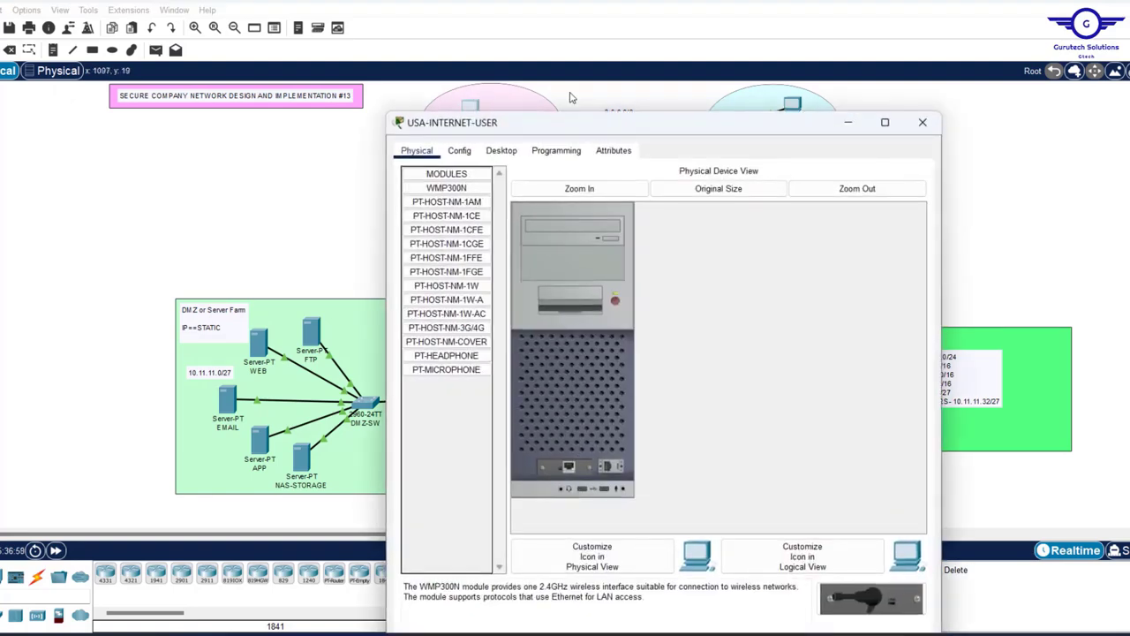
left_click(501, 150)
left_click(456, 193)
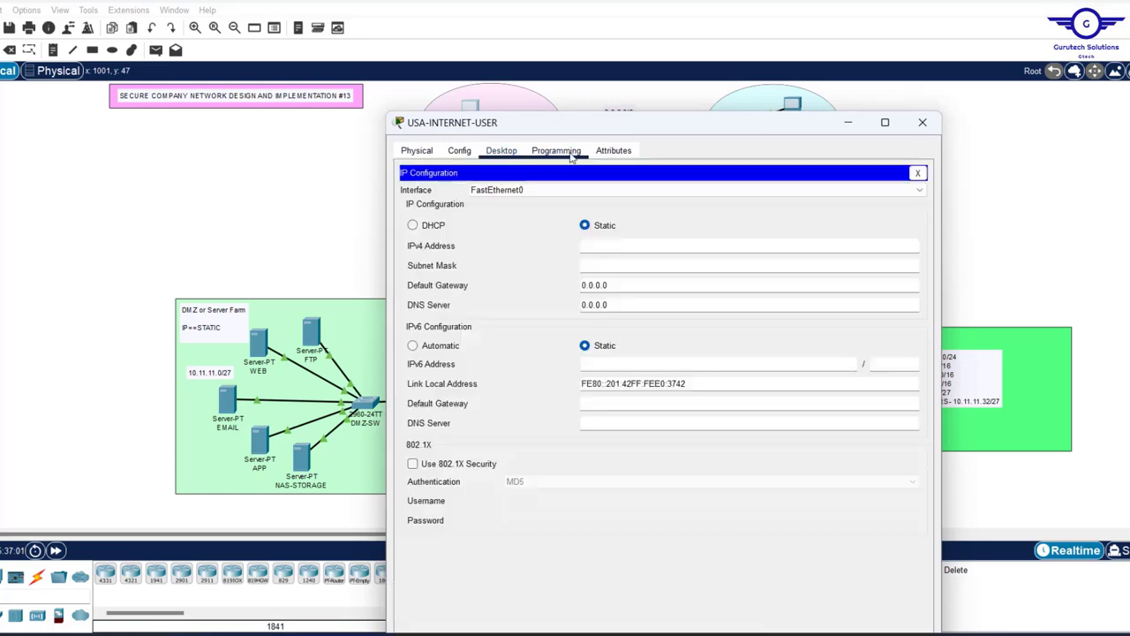
left_click_drag(630, 129, 331, 125)
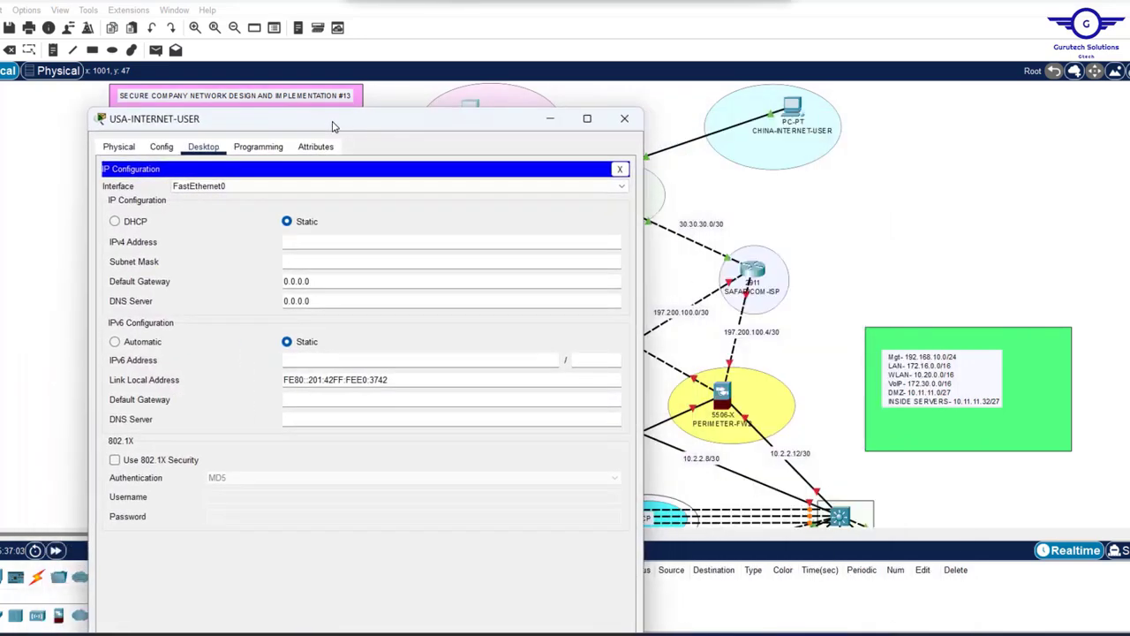
left_click(320, 249)
type("8.0.")
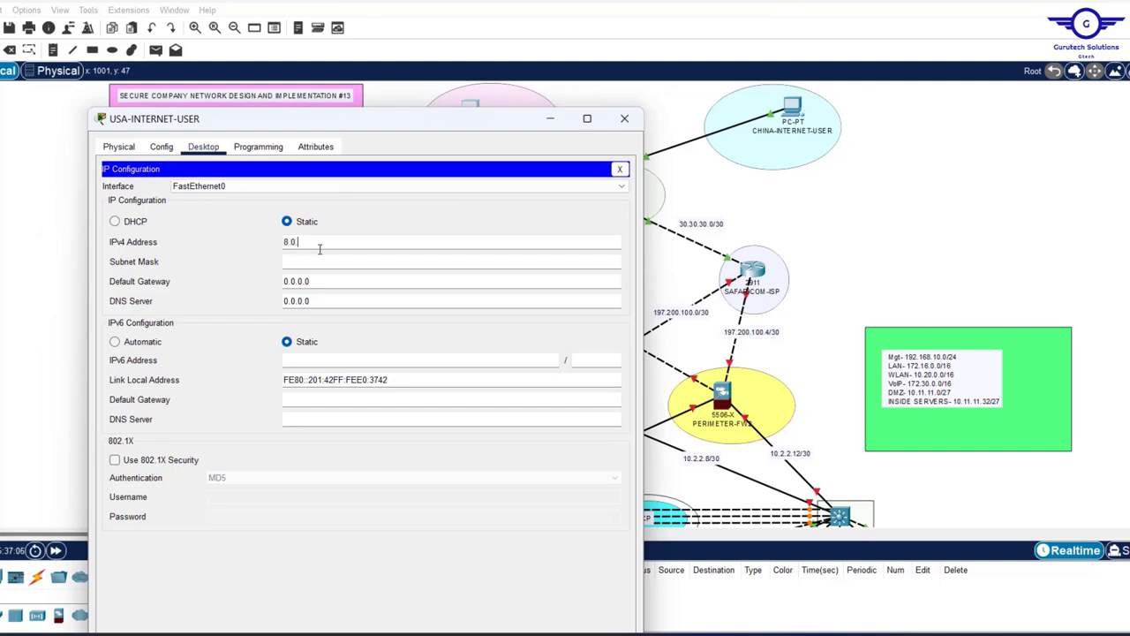
type("0.10")
key("Tab")
- Set the default gateway and DNS server to 8.0.0.1, then close the PC window
left_click_drag(323, 280, 221, 271)
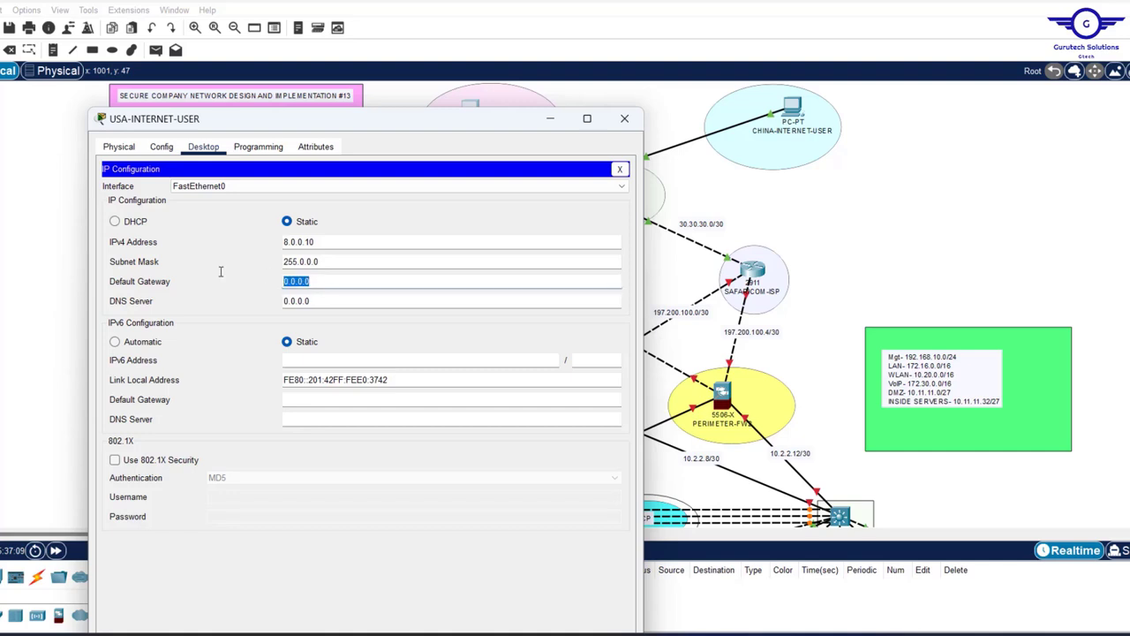
type("8")
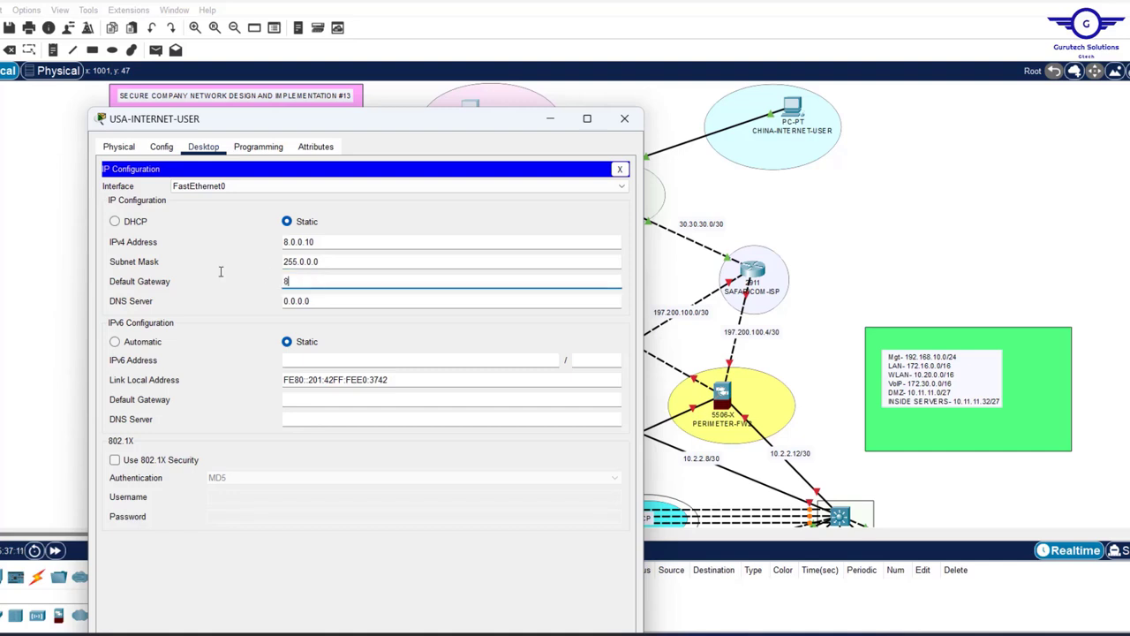
type(".0.0.1")
left_click(682, 200)
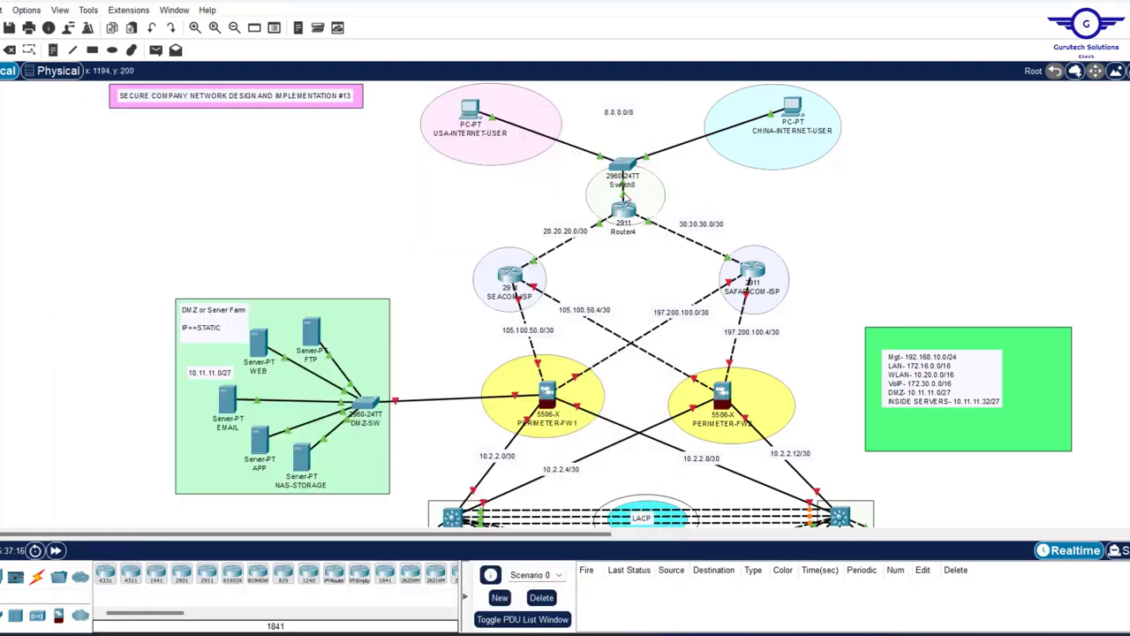
mouse_move(622, 205)
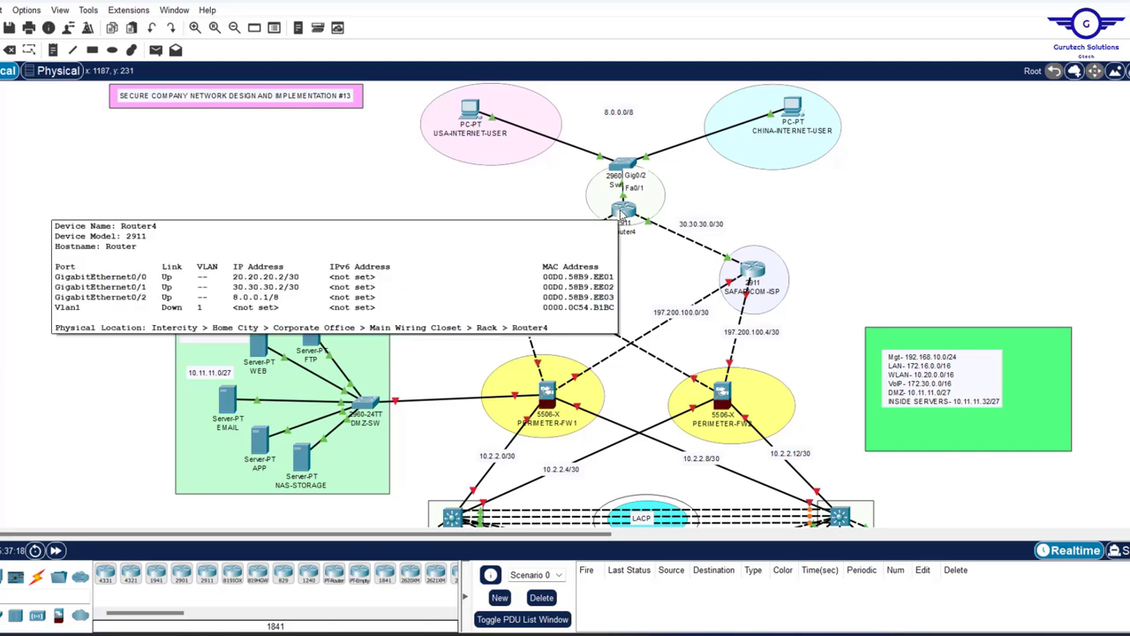
left_click(470, 110)
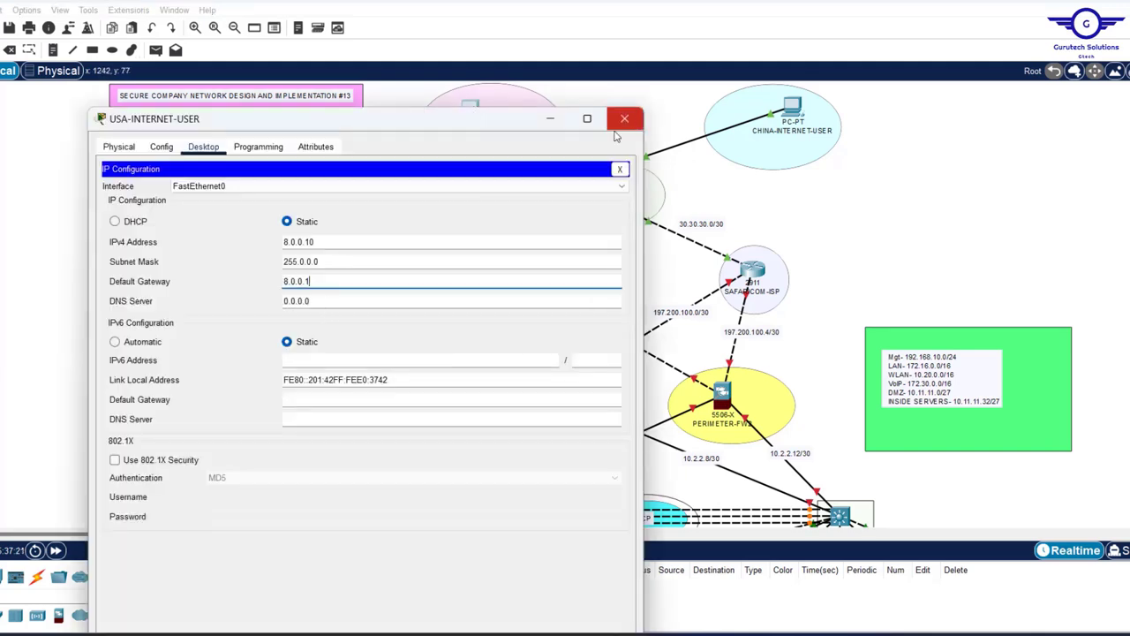
key("Tab")
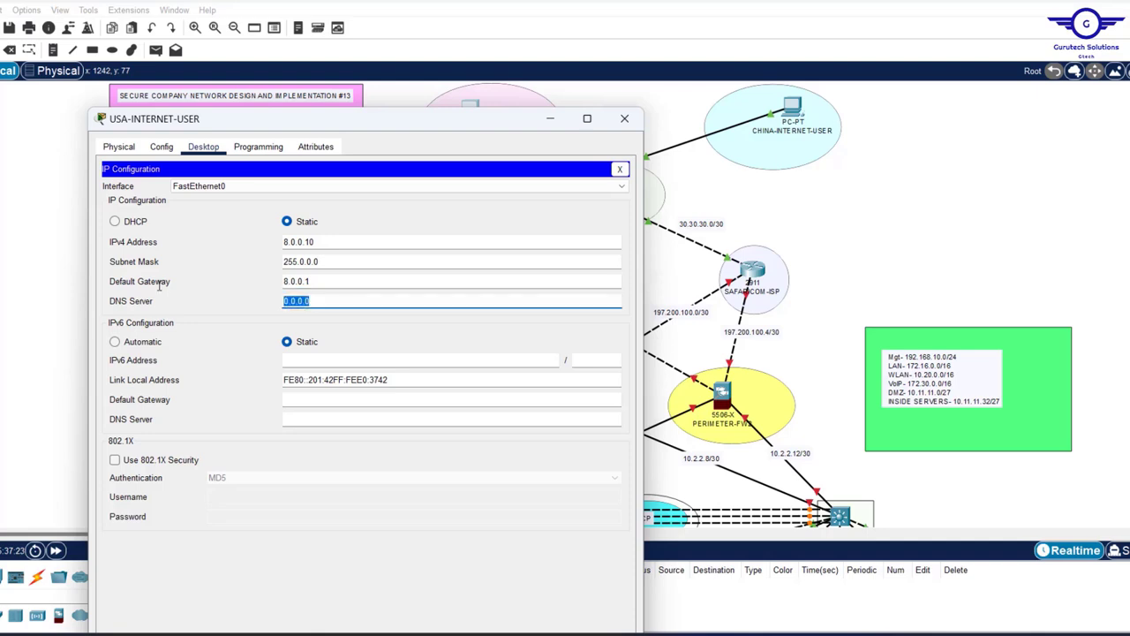
type("8.0.0")
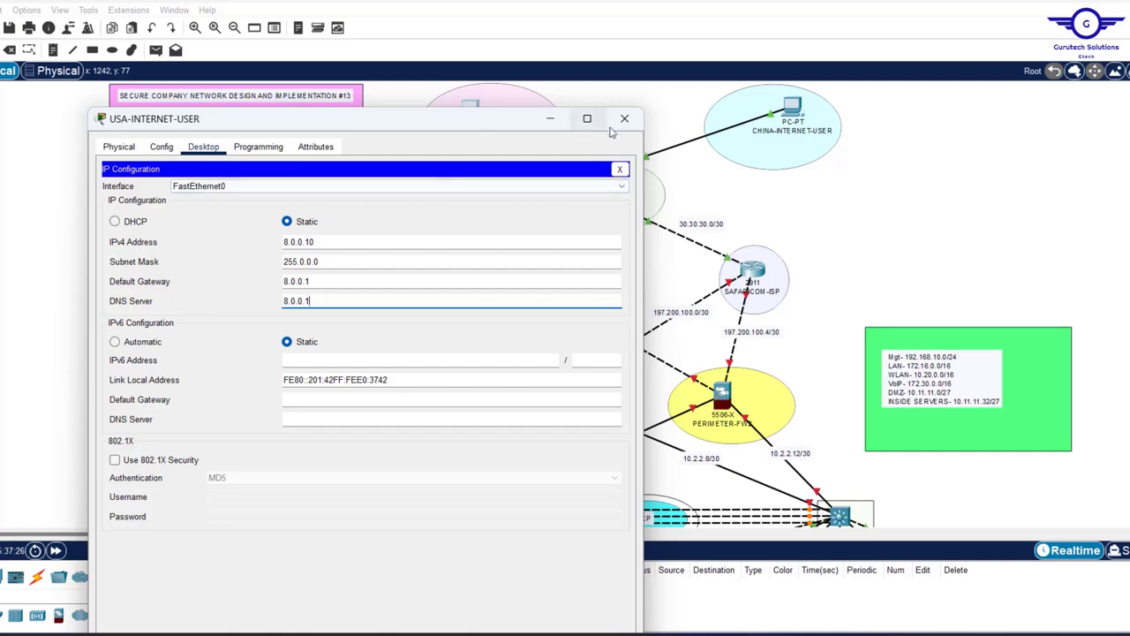
left_click(624, 124)
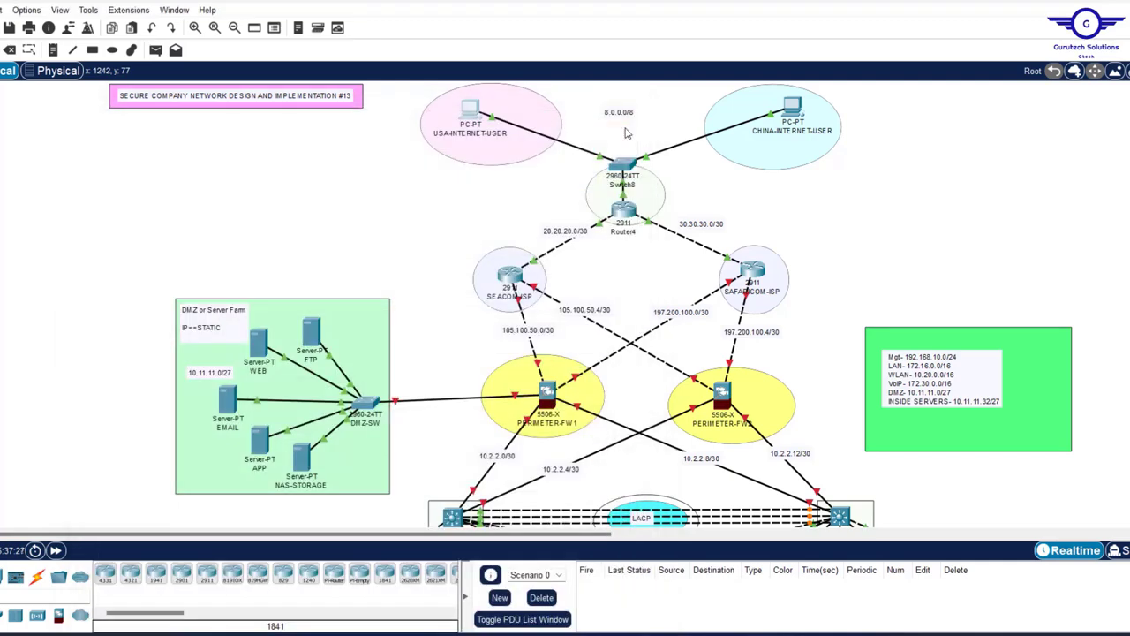
- Give CHINA-INTERNET-USER static IPv4 8.0.0.20 with gateway 8.0.0.1 and close its window
left_click(797, 110)
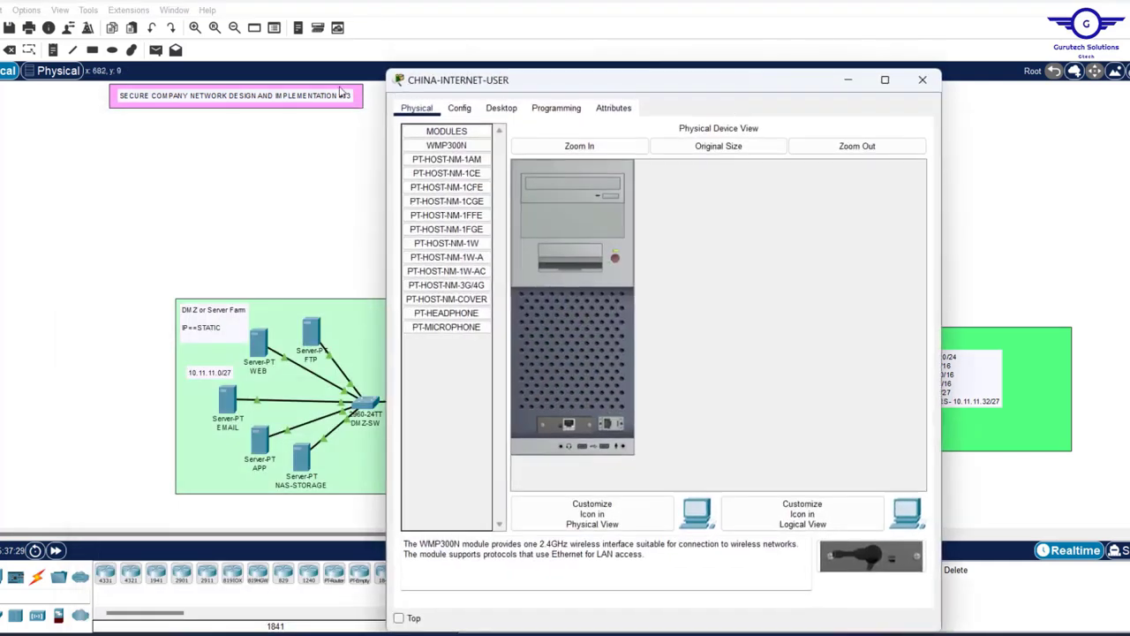
left_click(499, 108)
left_click(455, 154)
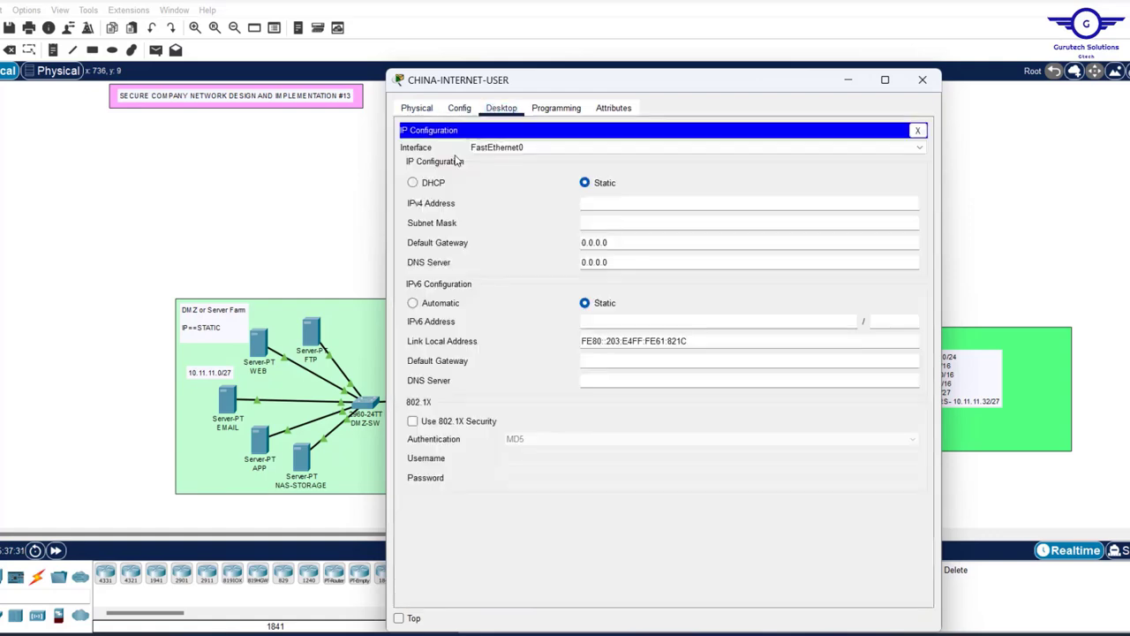
left_click(597, 202)
type("8.0.0.20")
key("Tab")
key("Tab")
type("8.0.0.1")
key("Tab")
type("8.")
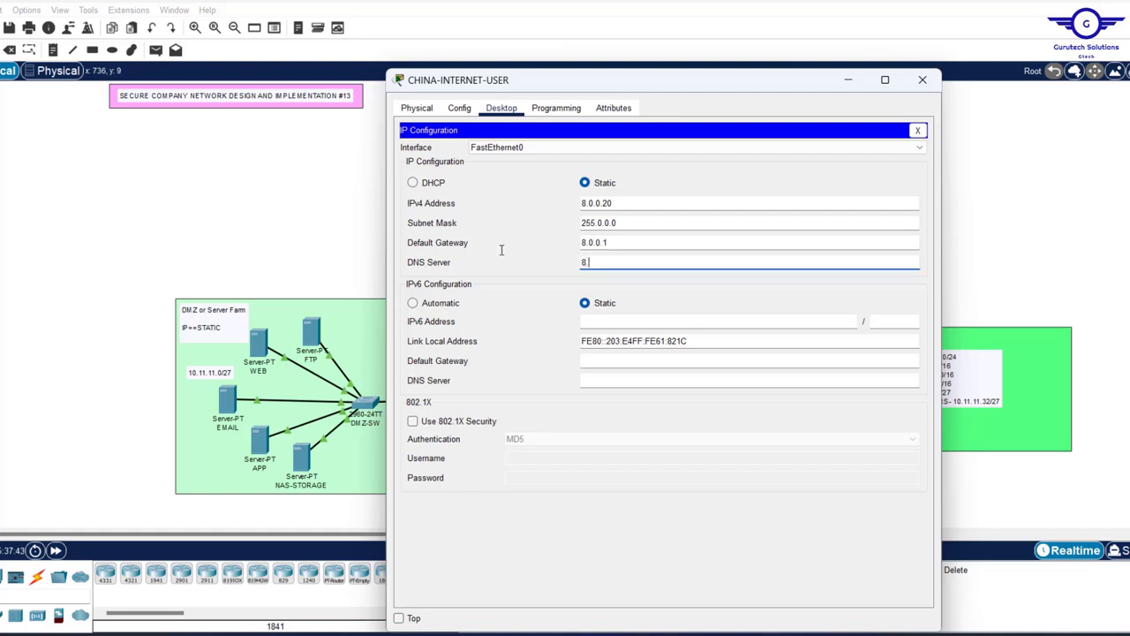
left_click(923, 79)
- Add a note reading 8.0.0.20 below CHINA-INTERNET-USER
left_click(768, 152)
type("8.0.0.2")
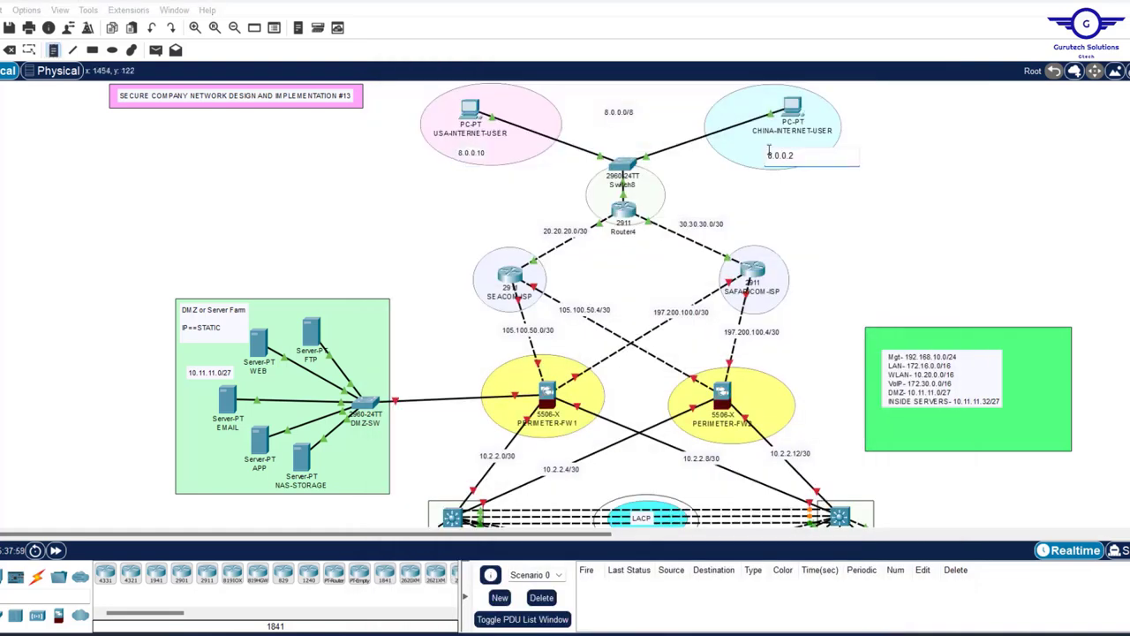
type("0")
left_click(996, 234)
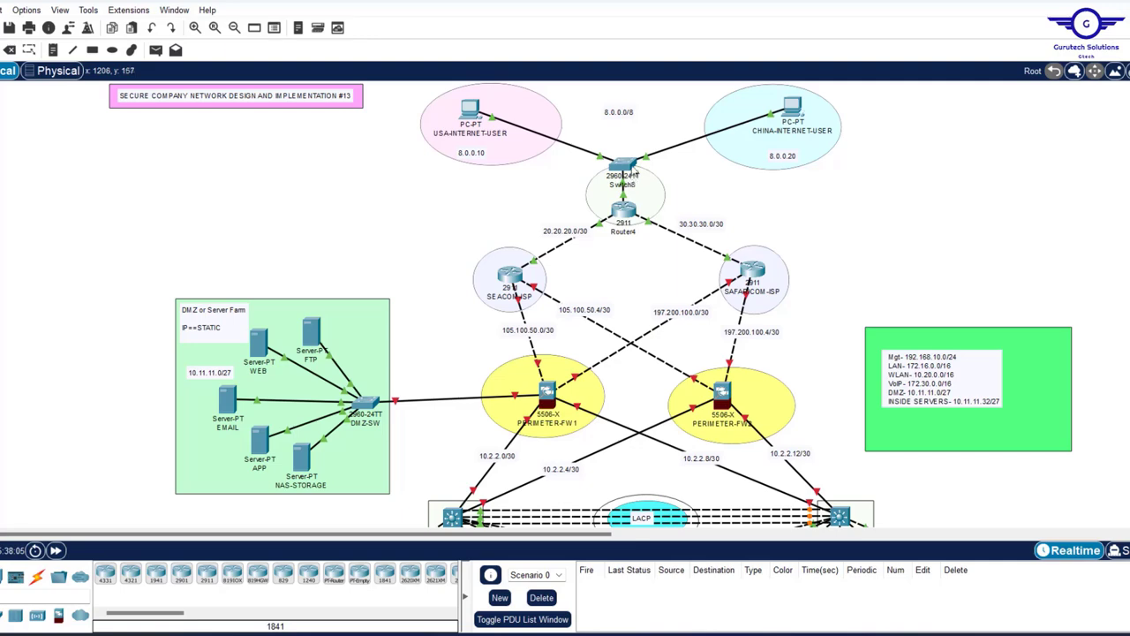
- Scroll the workspace down until CORE-SW1, CORE-SW2 and the FLOOR sections appear
mouse_move(631, 171)
scroll(901, 212, "down", 3)
scroll(901, 212, "up", 3)
scroll(901, 212, "down", 2)
scroll(901, 212, "up", 2)
scroll(901, 212, "down", 3)
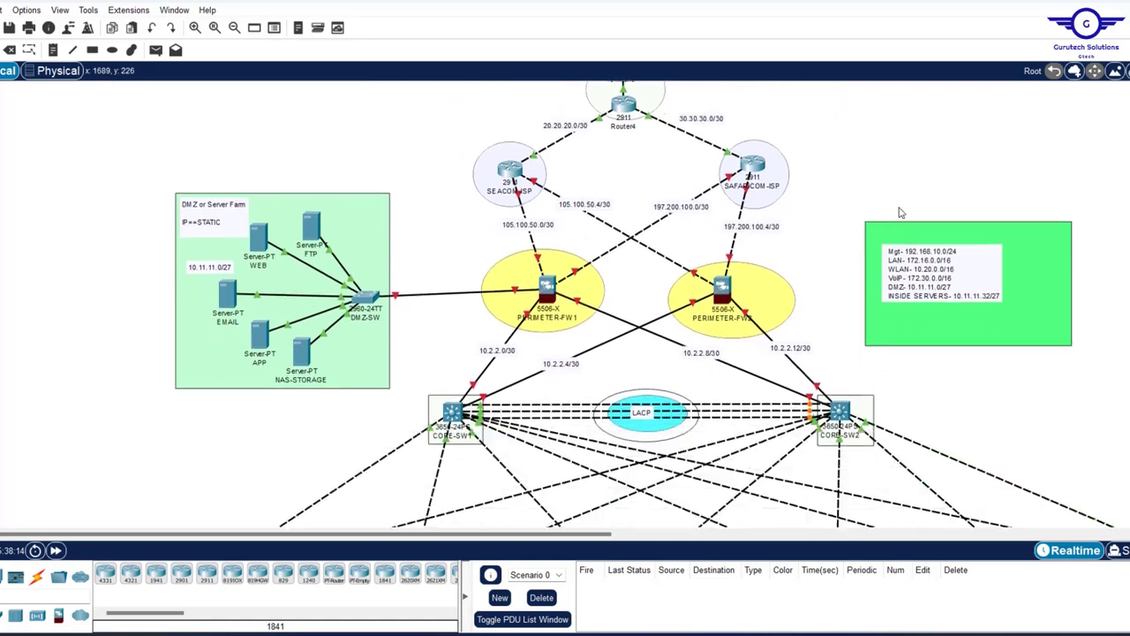
scroll(901, 212, "down", 1)
scroll(901, 212, "up", 4)
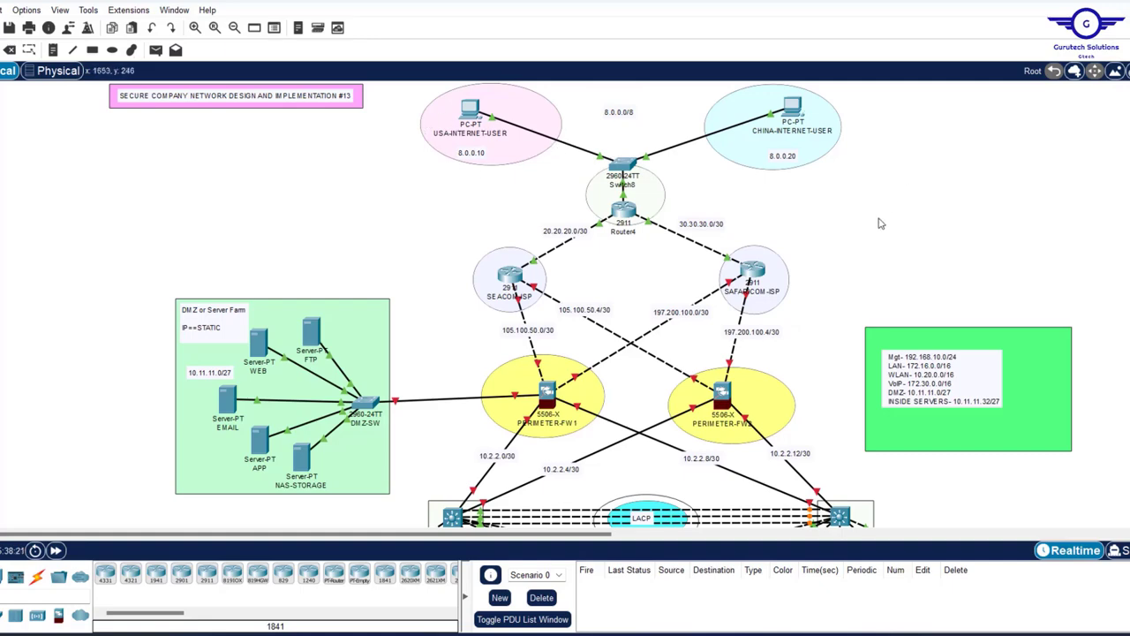
scroll(880, 223, "down", 10)
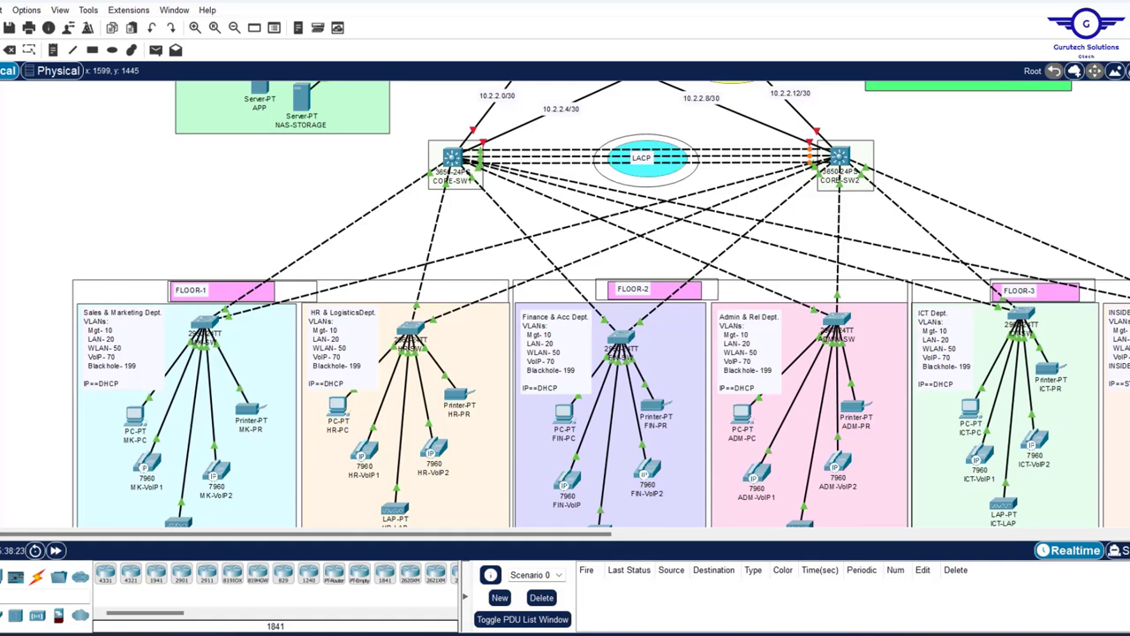
- Switch to Config.txt in Notepad and highlight step 5 on HSRP and inter-VLAN routing
key("alt+Tab")
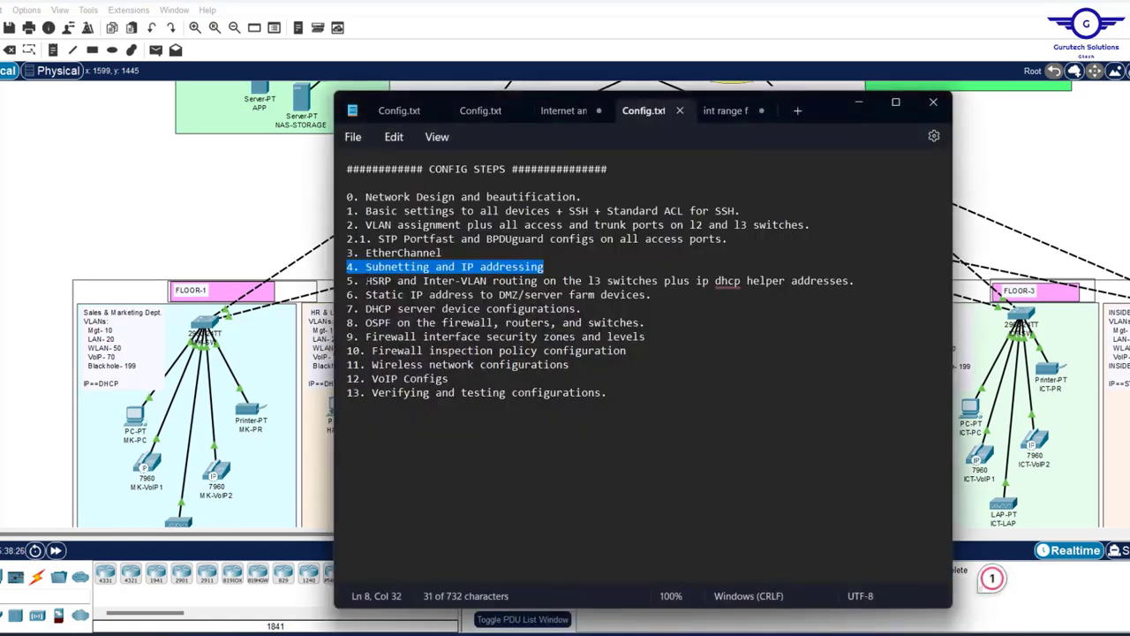
left_click_drag(365, 280, 866, 282)
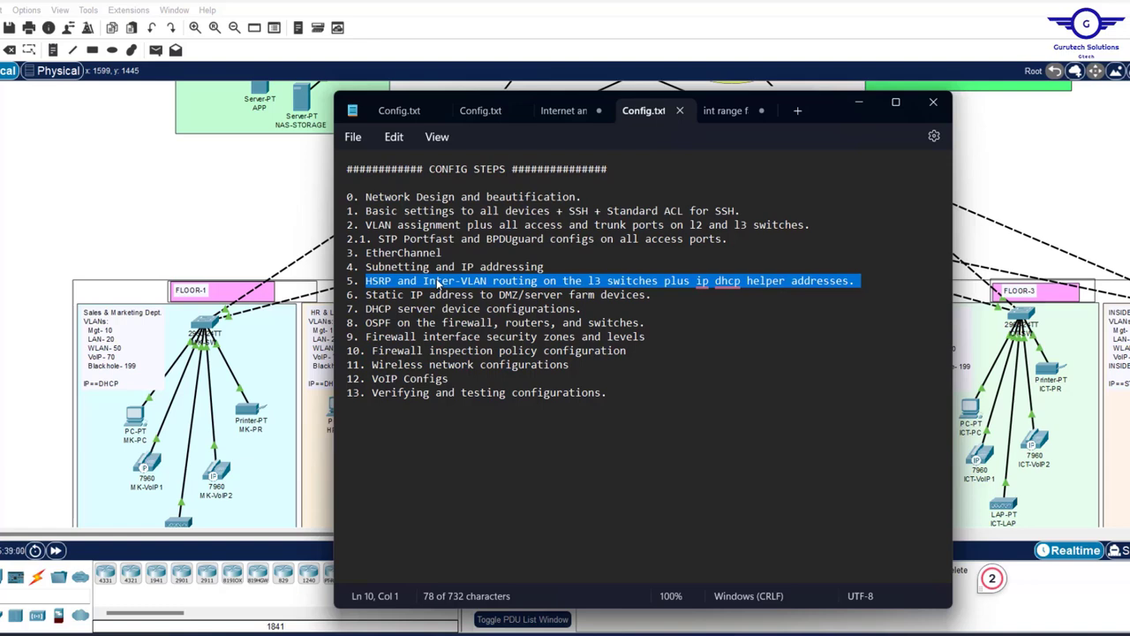
- Return to the topology and scroll across to the INSIDE Servers cluster with DHCP, DNS and RADIUS
scroll(1040, 204, "down", 3)
left_click(1040, 204)
scroll(1040, 205, "up", 3)
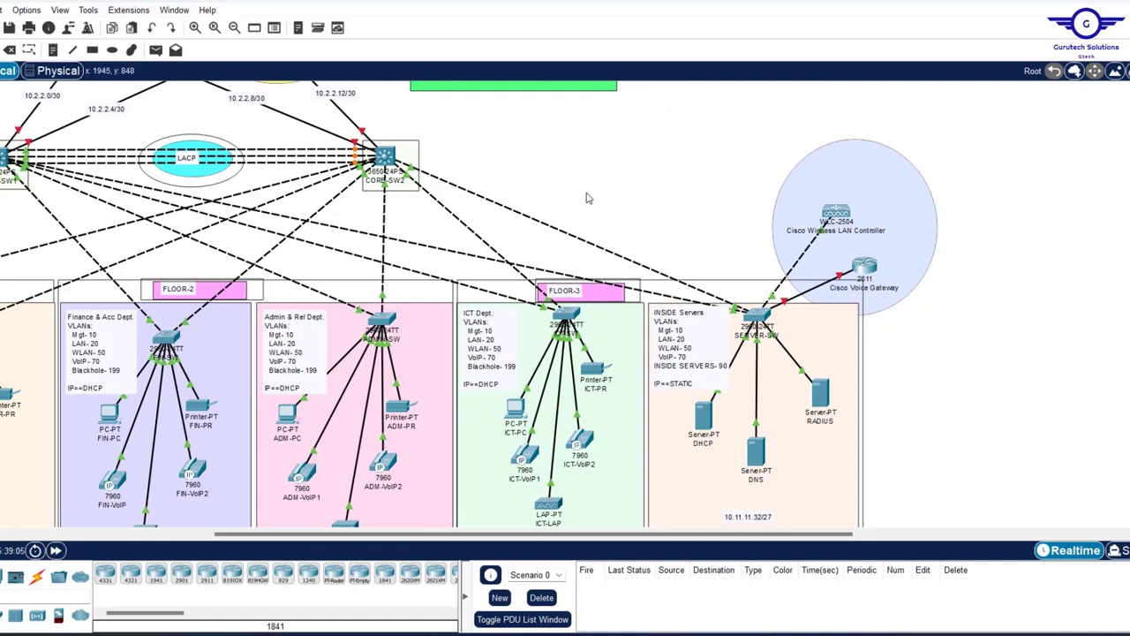
scroll(585, 202, "left", 5)
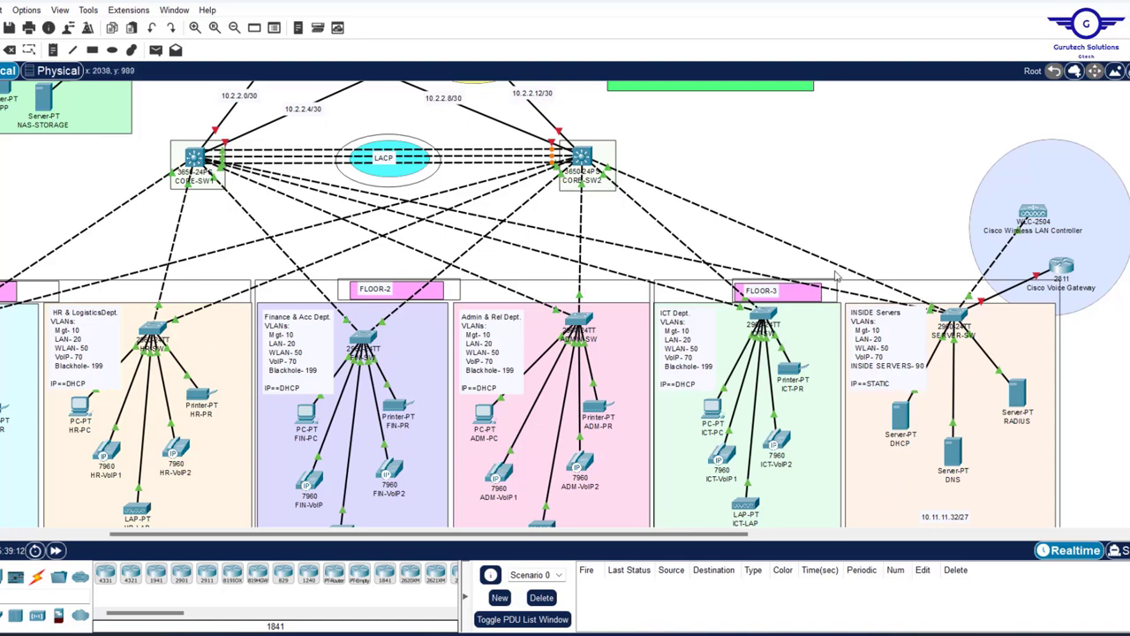
scroll(836, 276, "left", 5)
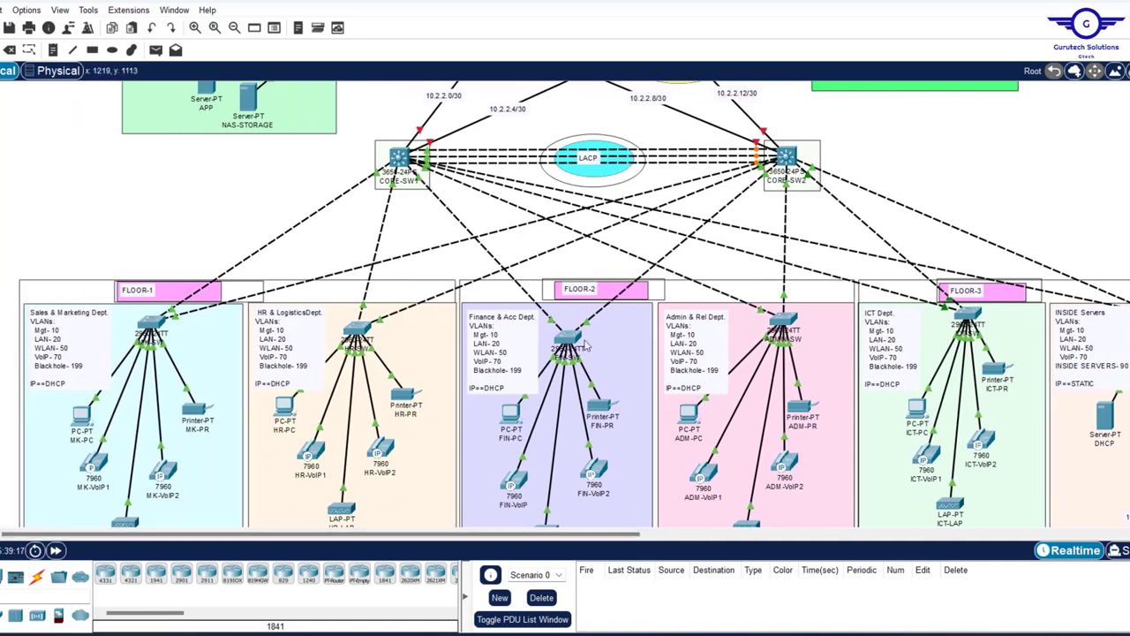
scroll(585, 345, "up", 2)
scroll(584, 345, "right", 10)
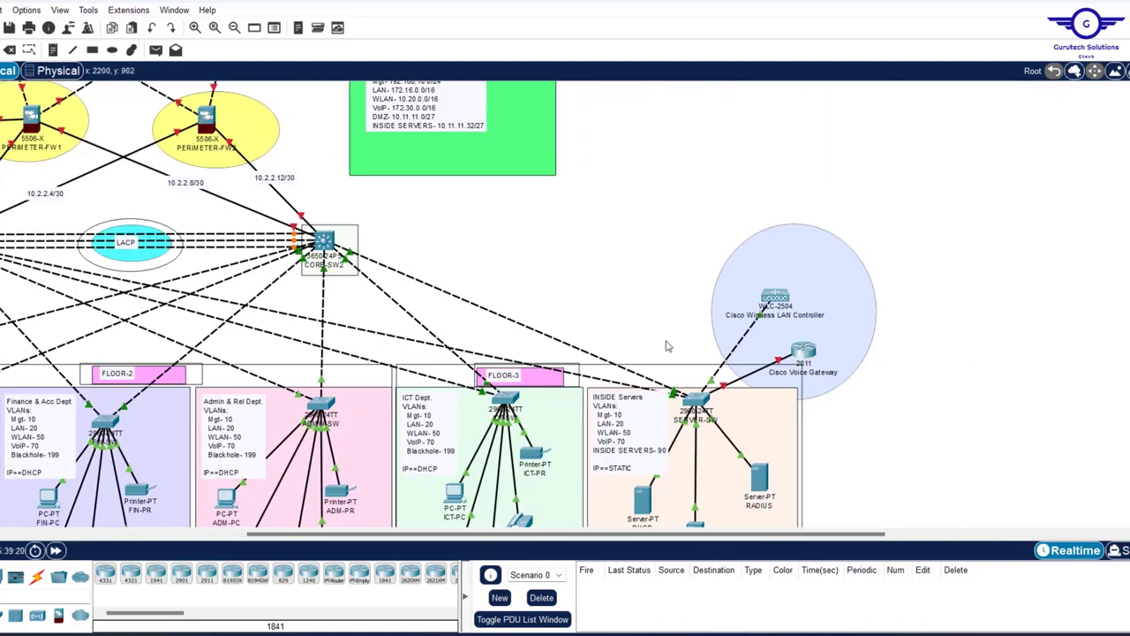
scroll(667, 345, "left", 10)
scroll(667, 345, "down", 2)
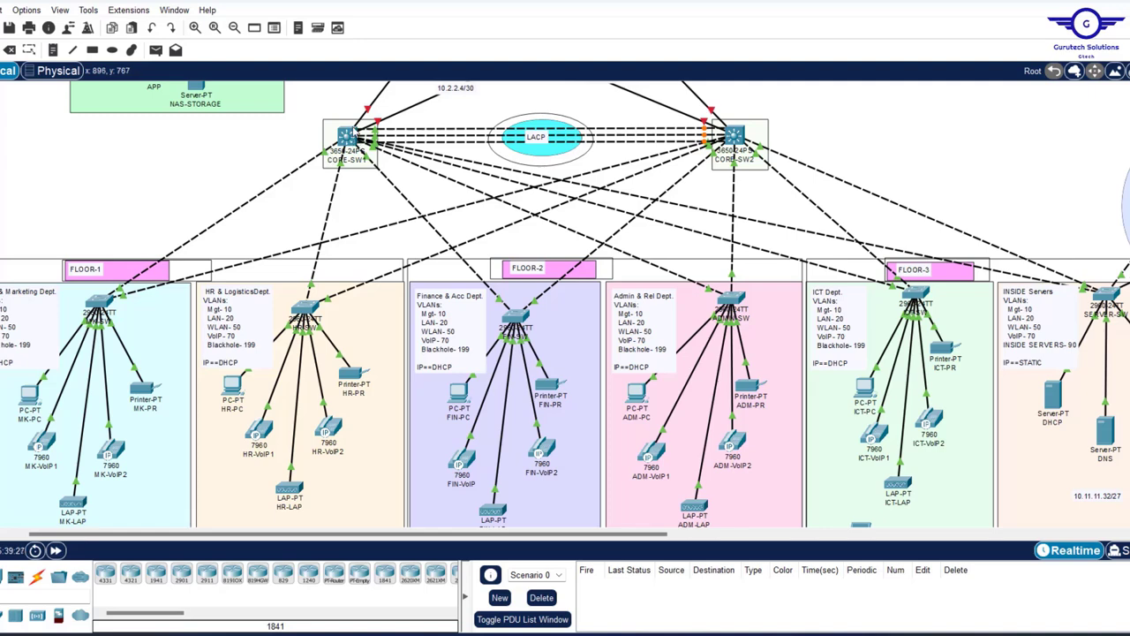
mouse_move(347, 135)
scroll(955, 408, "right", 5)
scroll(955, 408, "left", 5)
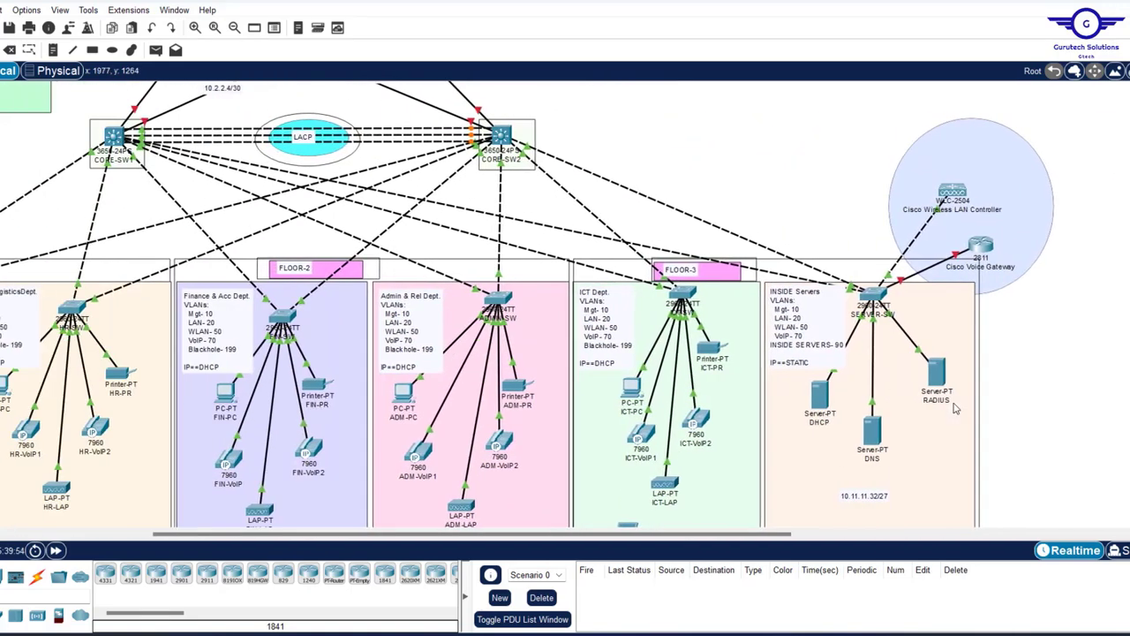
scroll(956, 408, "right", 5)
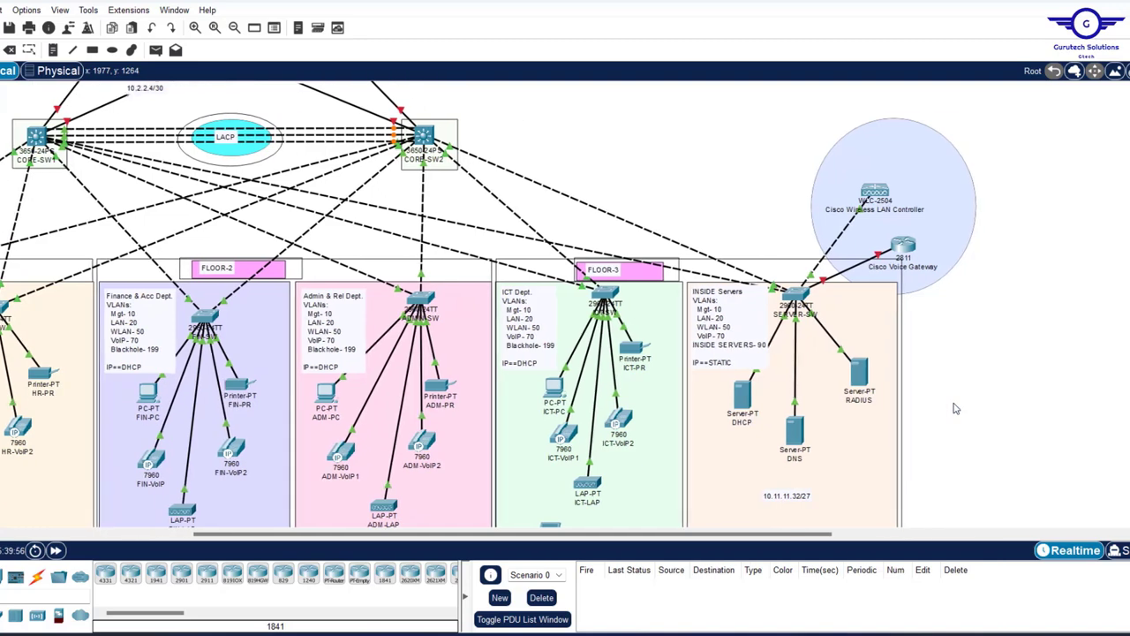
scroll(980, 373, "down", 3)
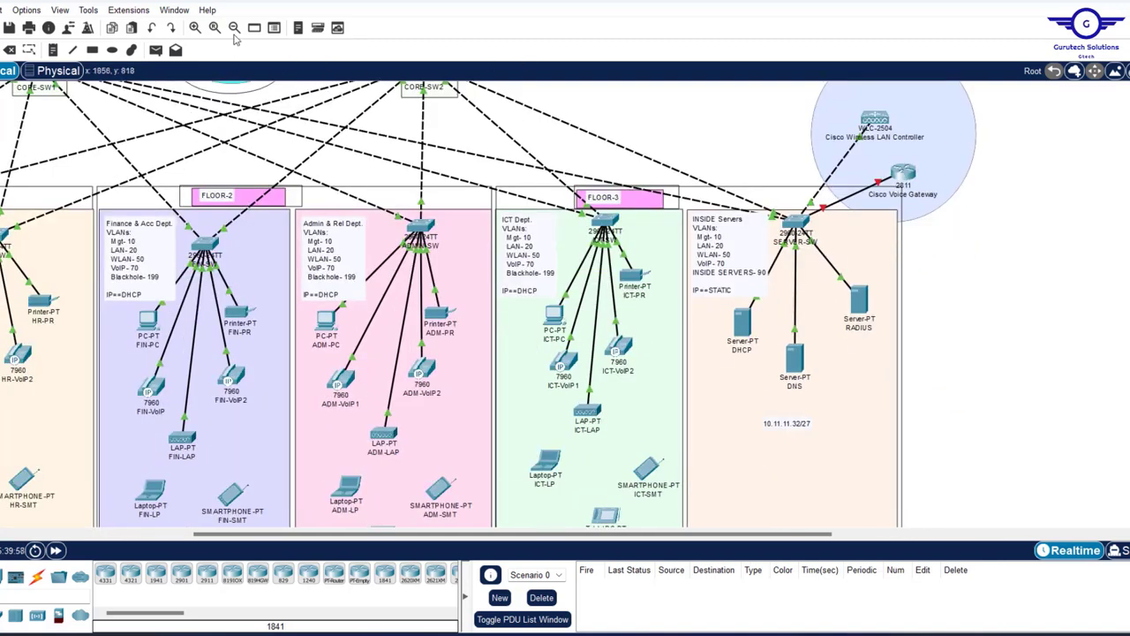
- Place notes reading 10.11.11.35, 10.11.11.36 and 10.11.11.37 beside the DHCP, DNS and RADIUS servers
left_click(53, 50)
left_click(715, 318)
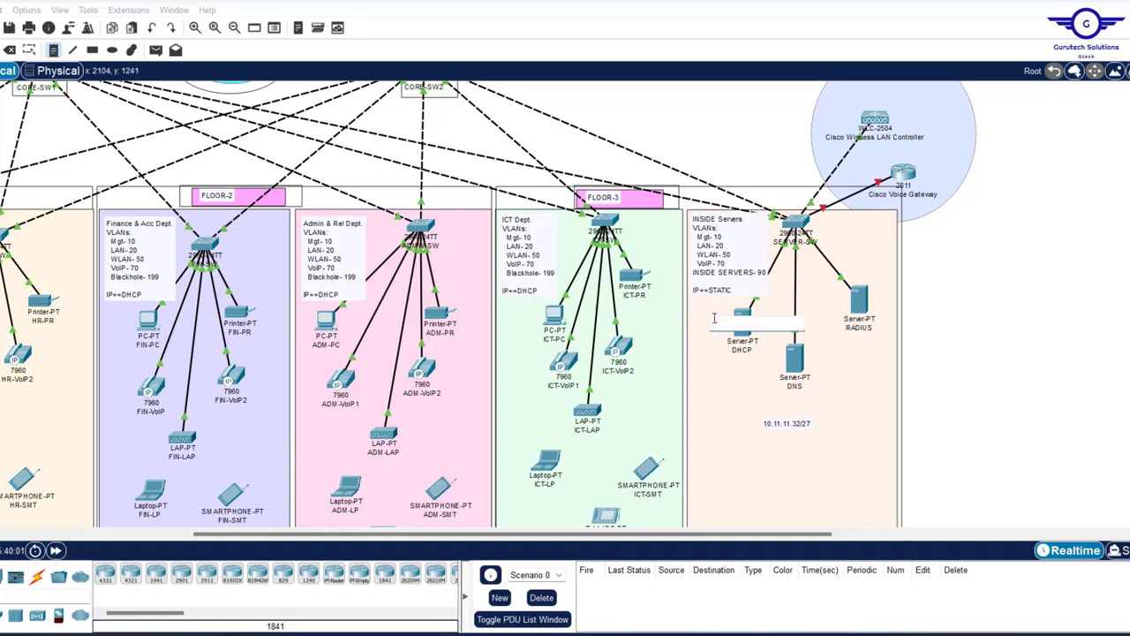
type("10.11.11.")
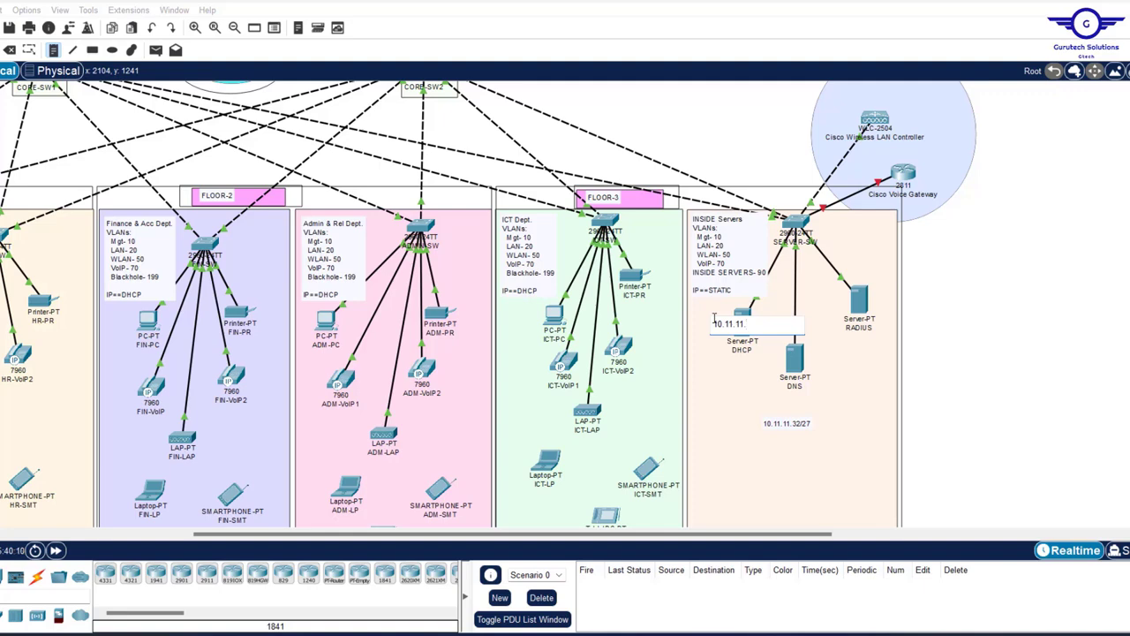
type("35")
left_click(788, 354)
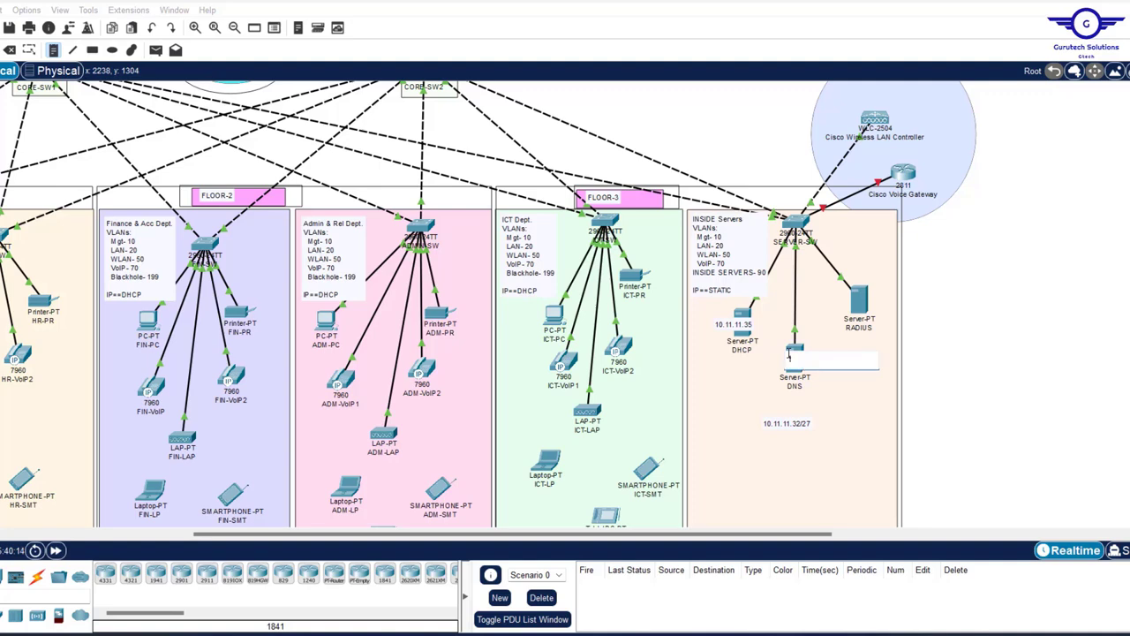
type("10.11.11.36")
left_click(863, 289)
type("10")
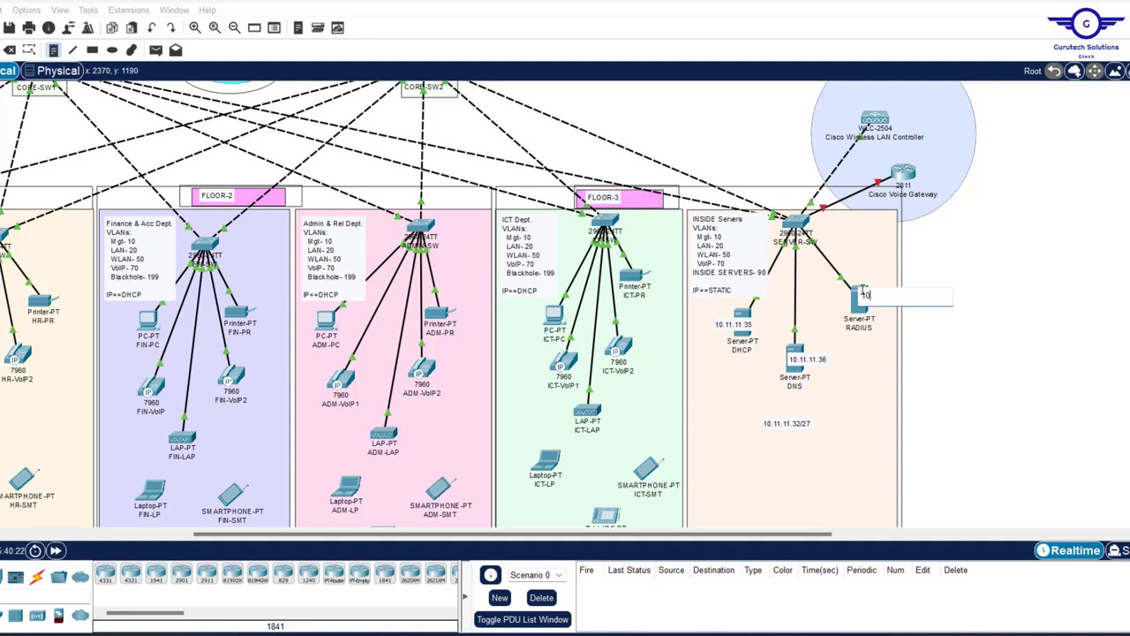
type(".11.11.37")
left_click(942, 316)
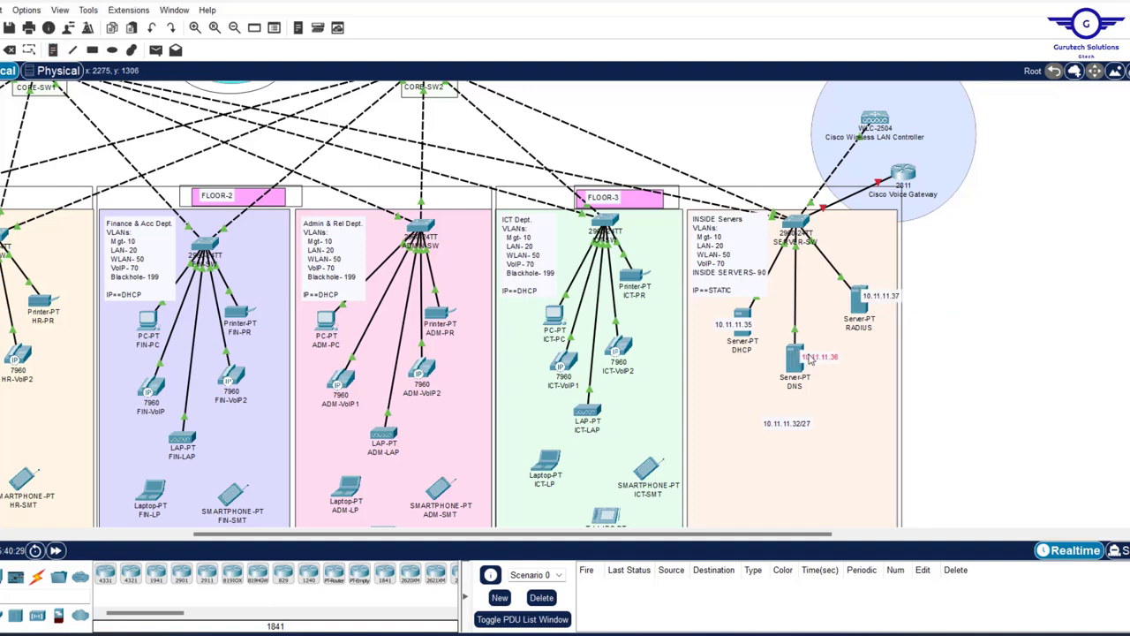
- Drag the three address notes onto their servers and scroll back up to the core switches
left_click_drag(794, 363, 801, 357)
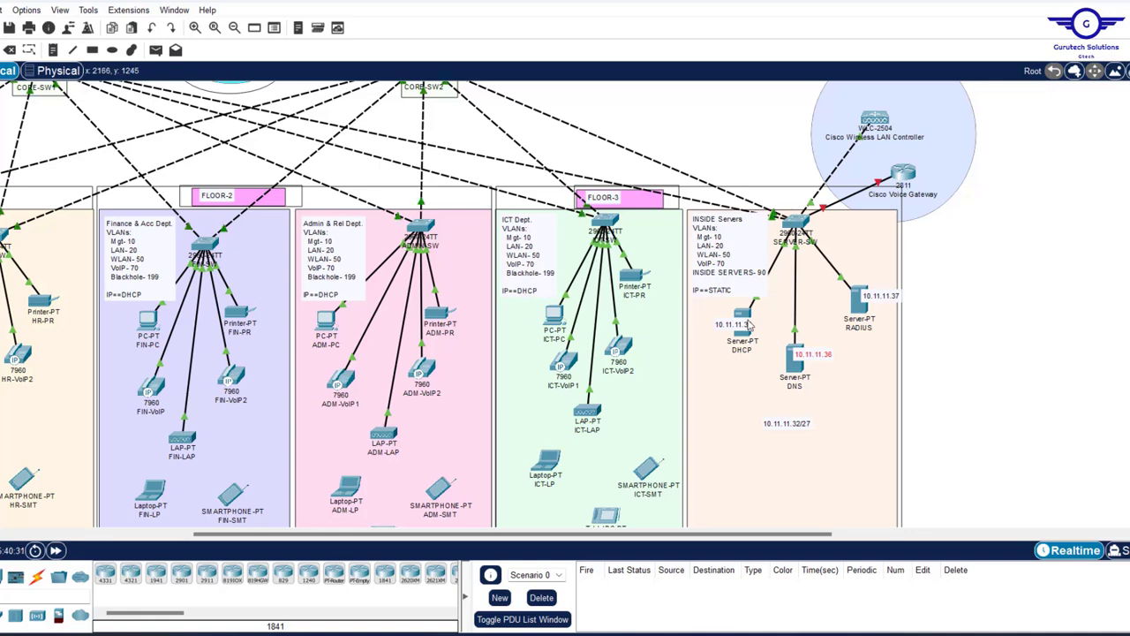
left_click_drag(749, 325, 777, 320)
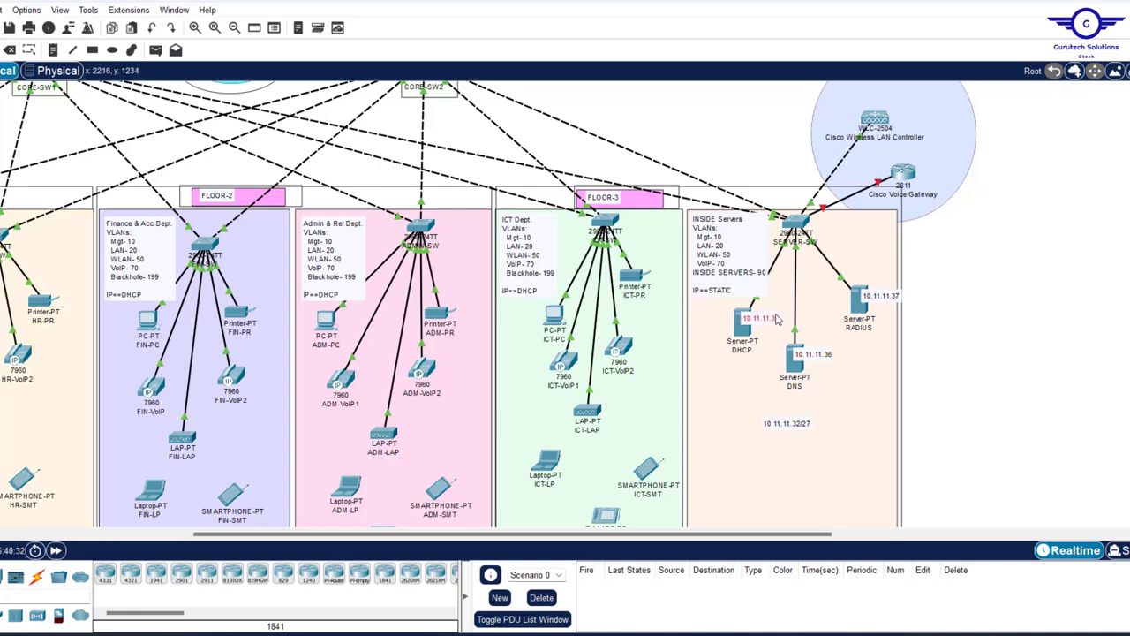
left_click_drag(872, 303, 866, 303)
scroll(1038, 315, "left", 3)
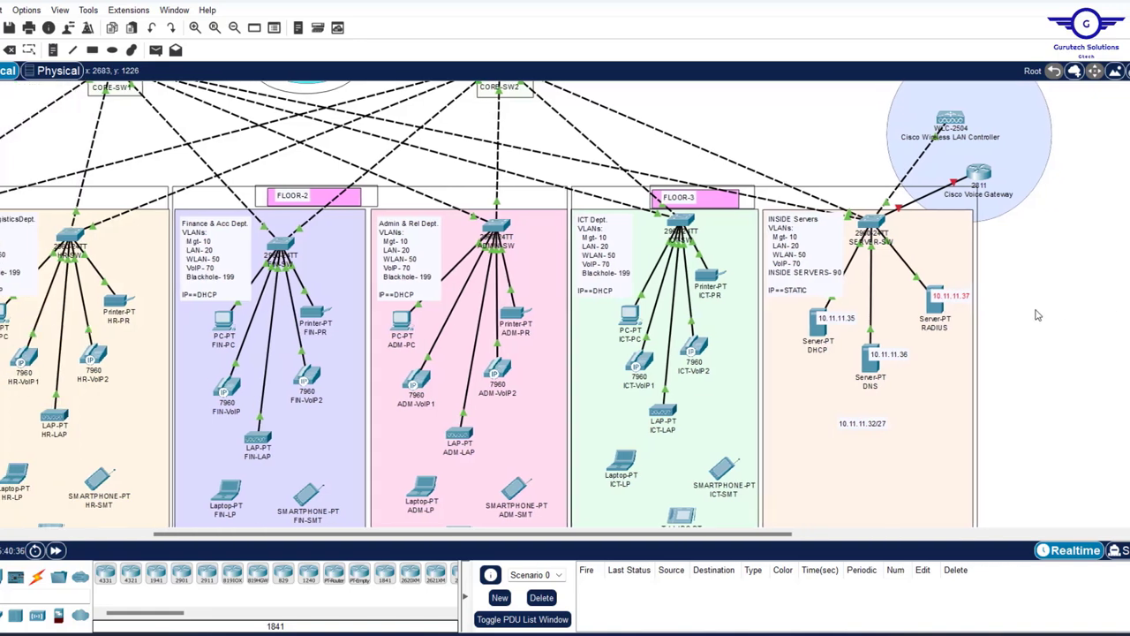
scroll(1037, 315, "left", 5)
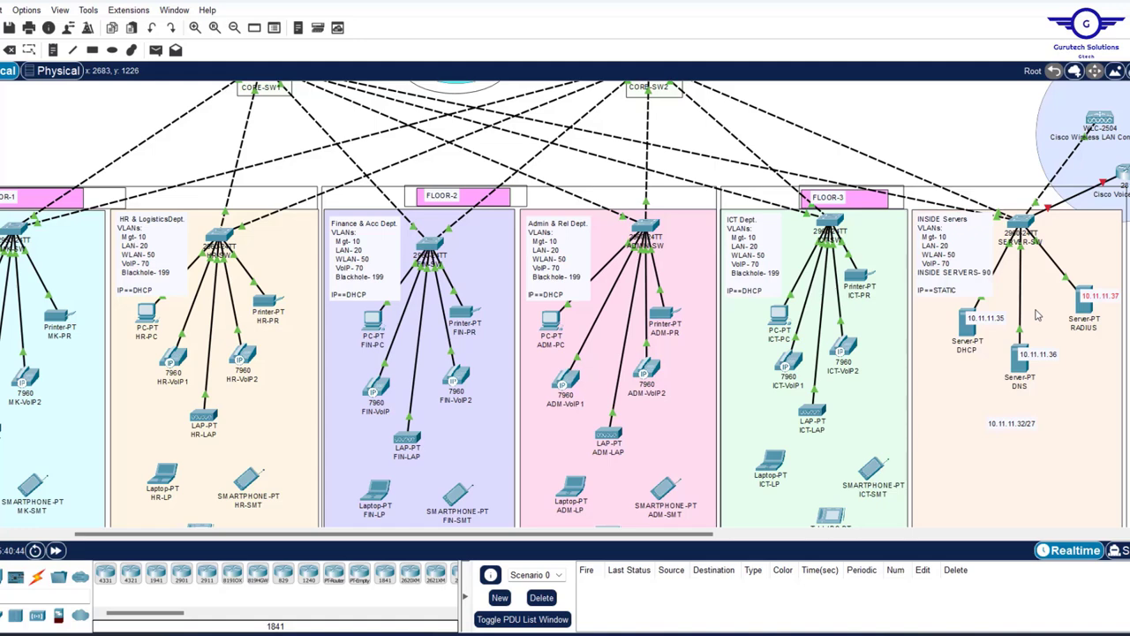
scroll(1037, 316, "up", 1)
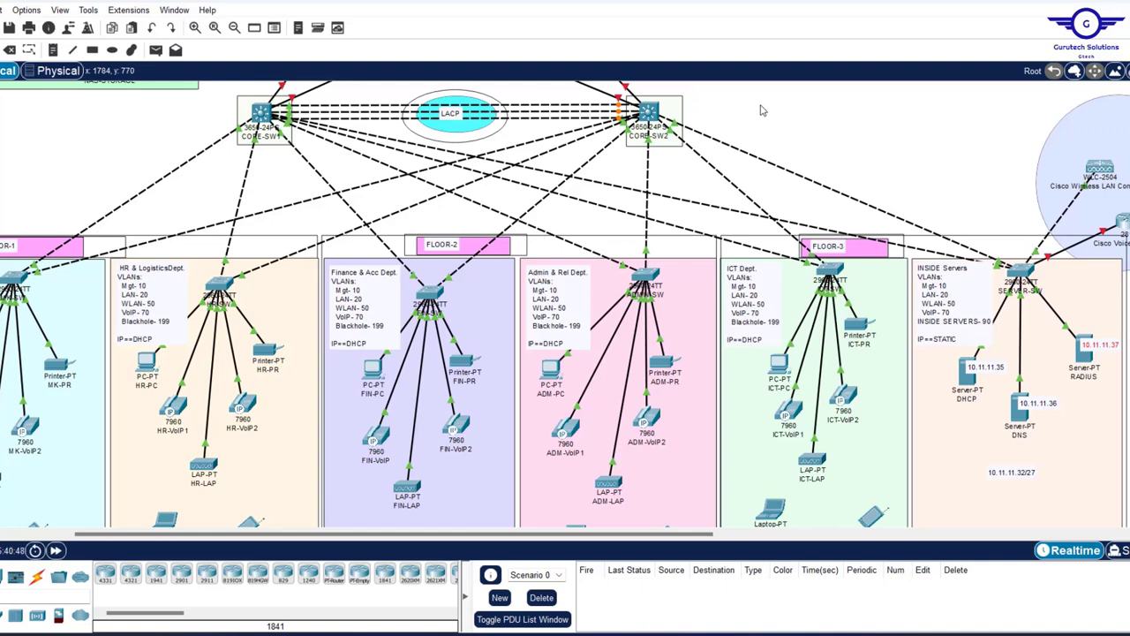
scroll(762, 110, "up", 2)
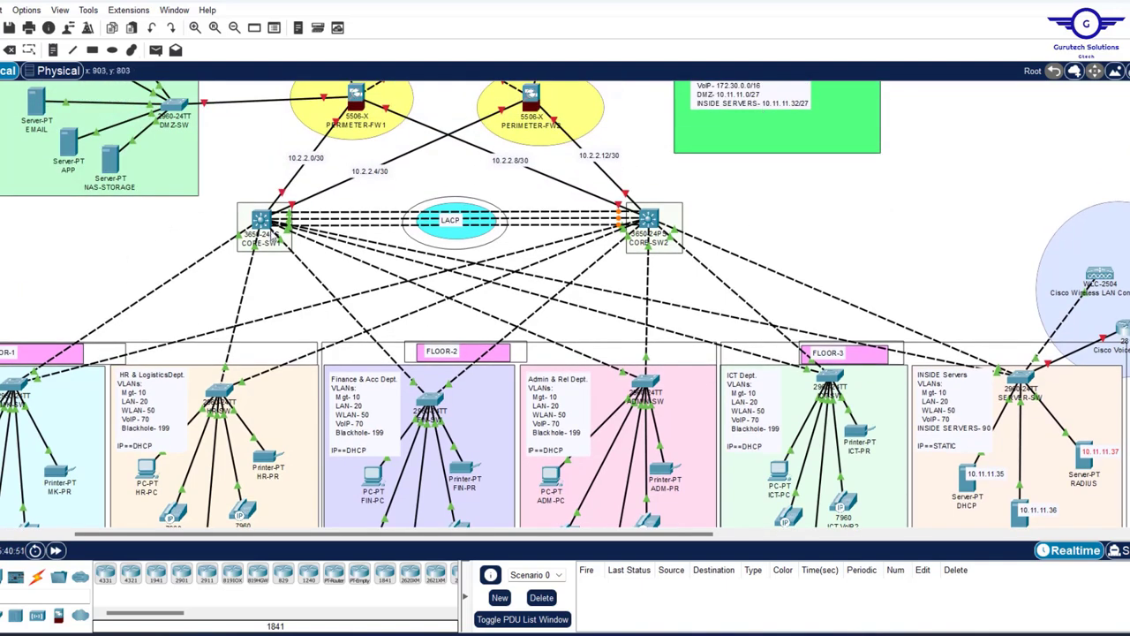
- Check CORE-SW1's GigabitEthernet1/0/1 settings, which show 10.2.2.1 255.255.255.252
left_click(261, 221)
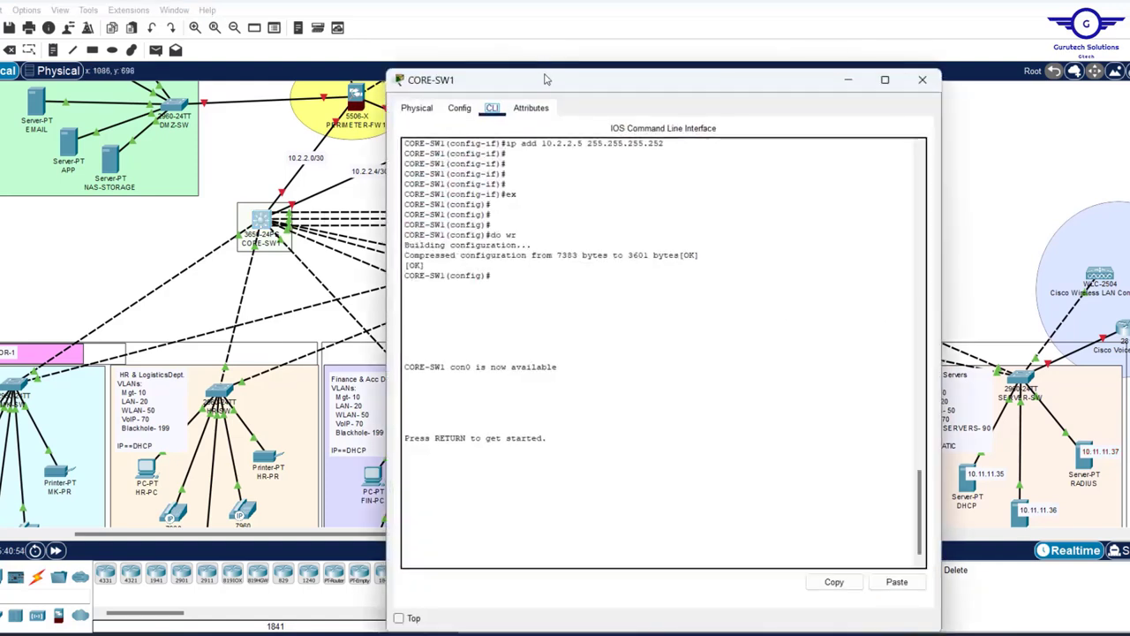
left_click_drag(545, 79, 546, 191)
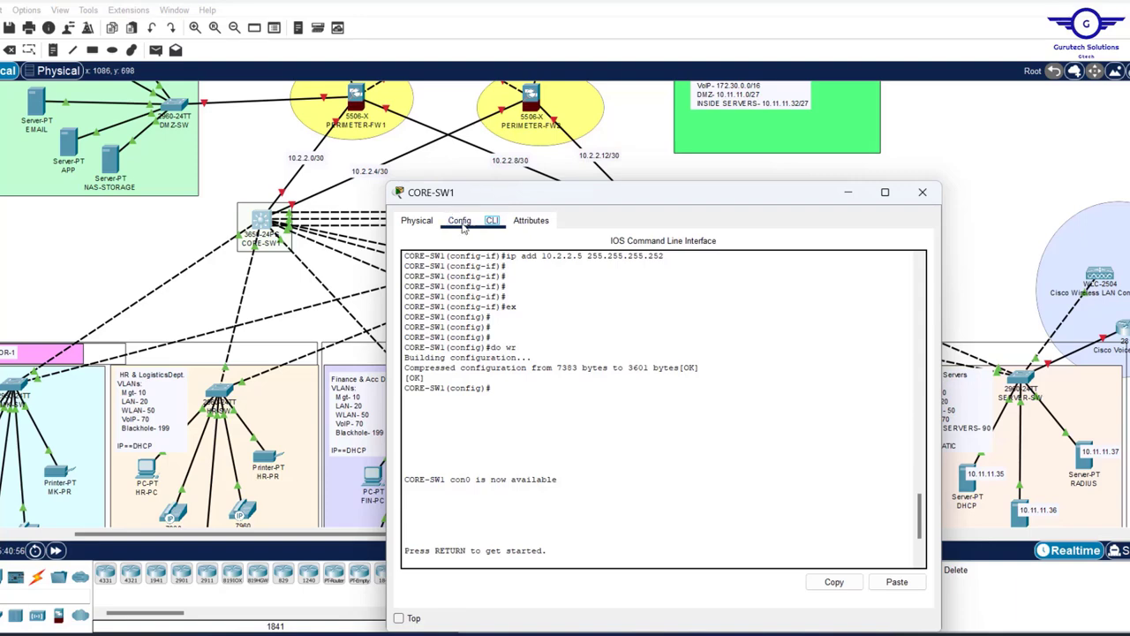
left_click(461, 222)
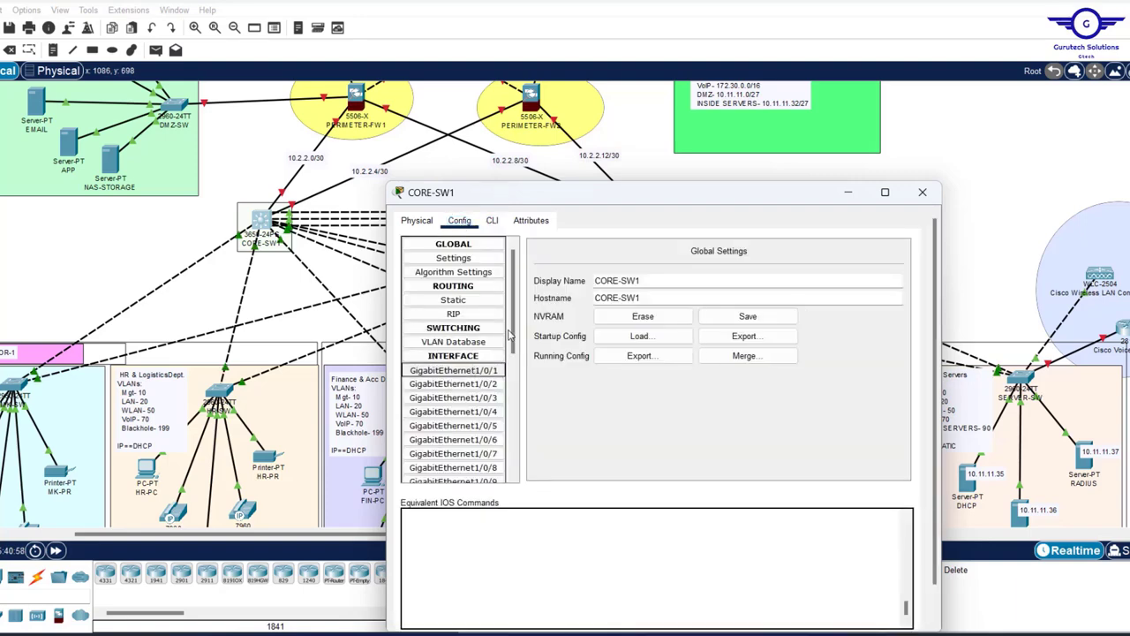
left_click(453, 370)
left_click_drag(577, 203, 539, 155)
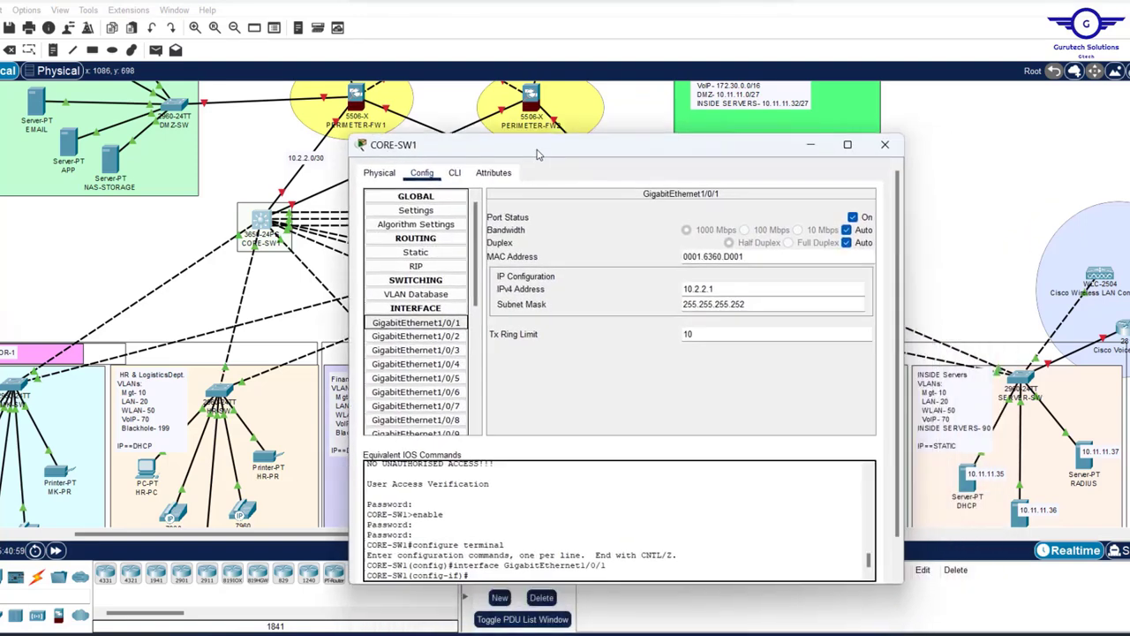
- In CORE-SW1's CLI, run 'ex' to leave interface mode, then close the switch window
left_click(454, 172)
key("Return")
key("Return")
key("Return")
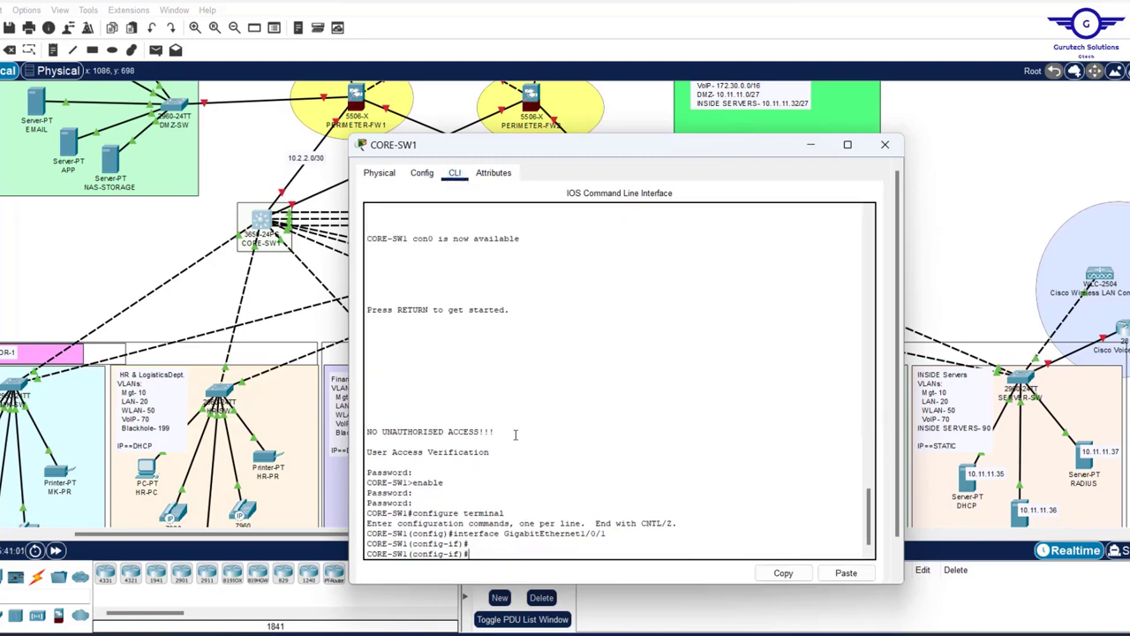
type("ex")
key("Return")
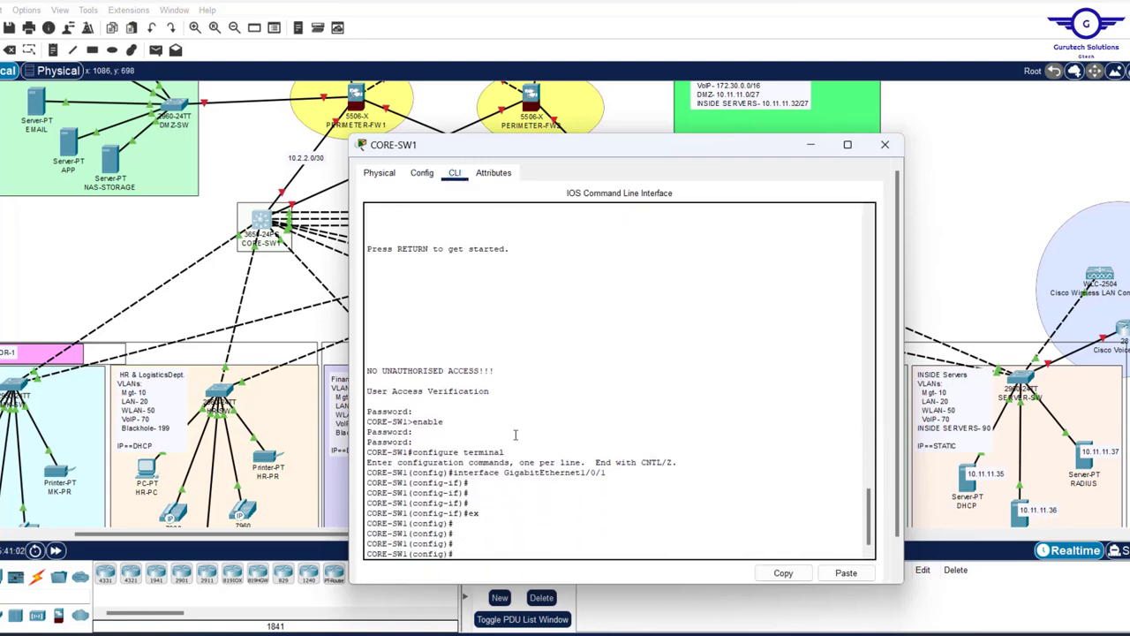
left_click(885, 144)
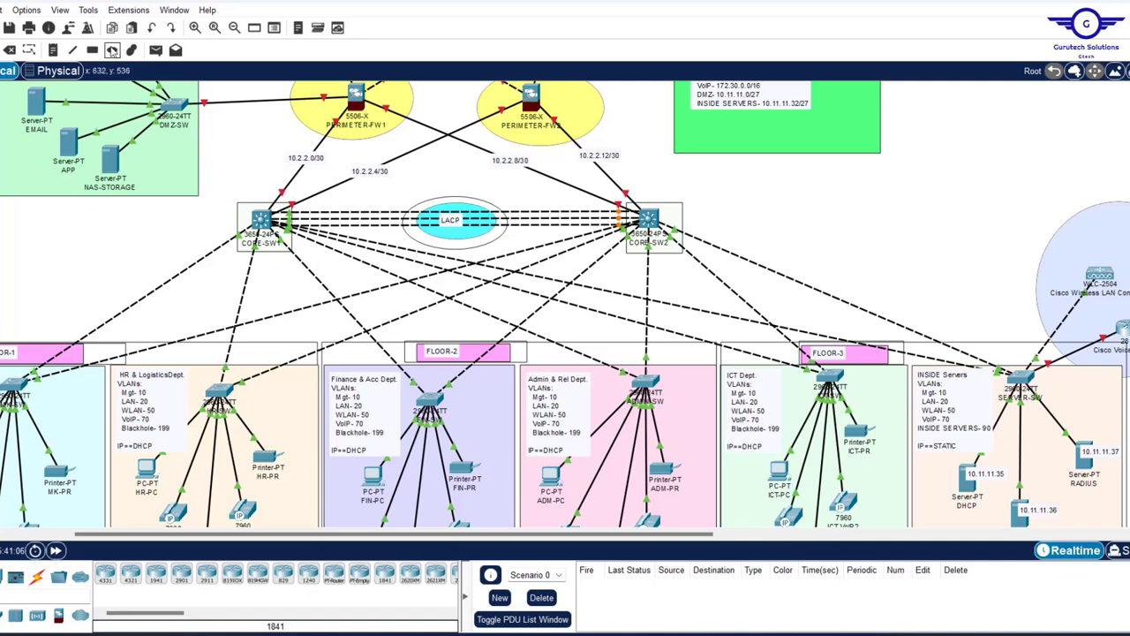
- Draw a #f9ffdc pale-yellow ellipse below the LACP ellipse and start a text note inside it
left_click(112, 49)
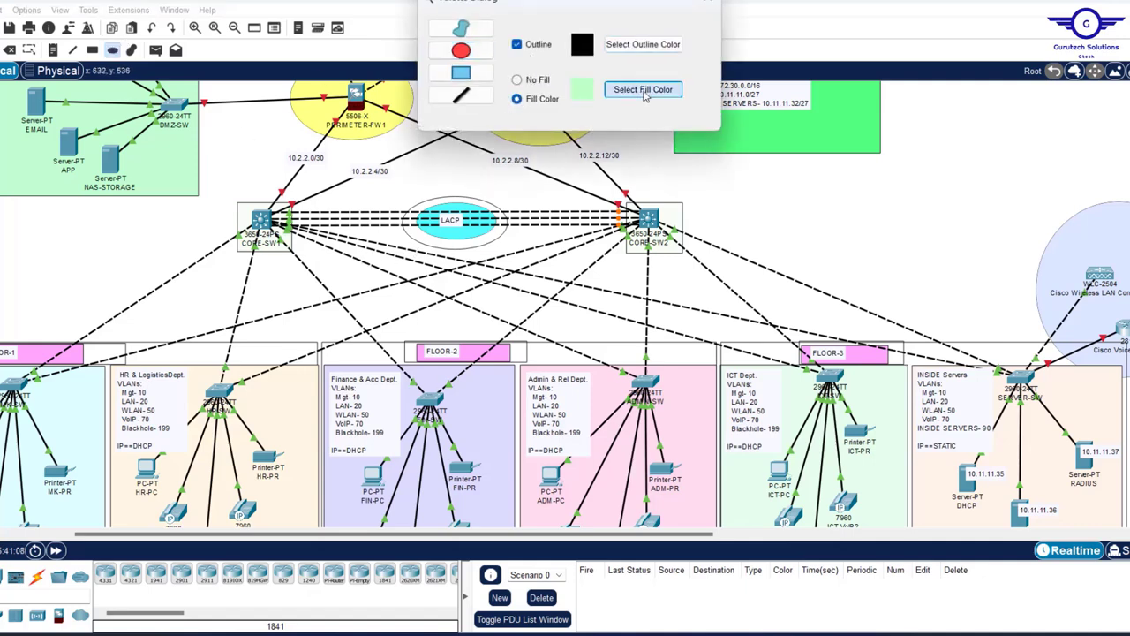
left_click(643, 89)
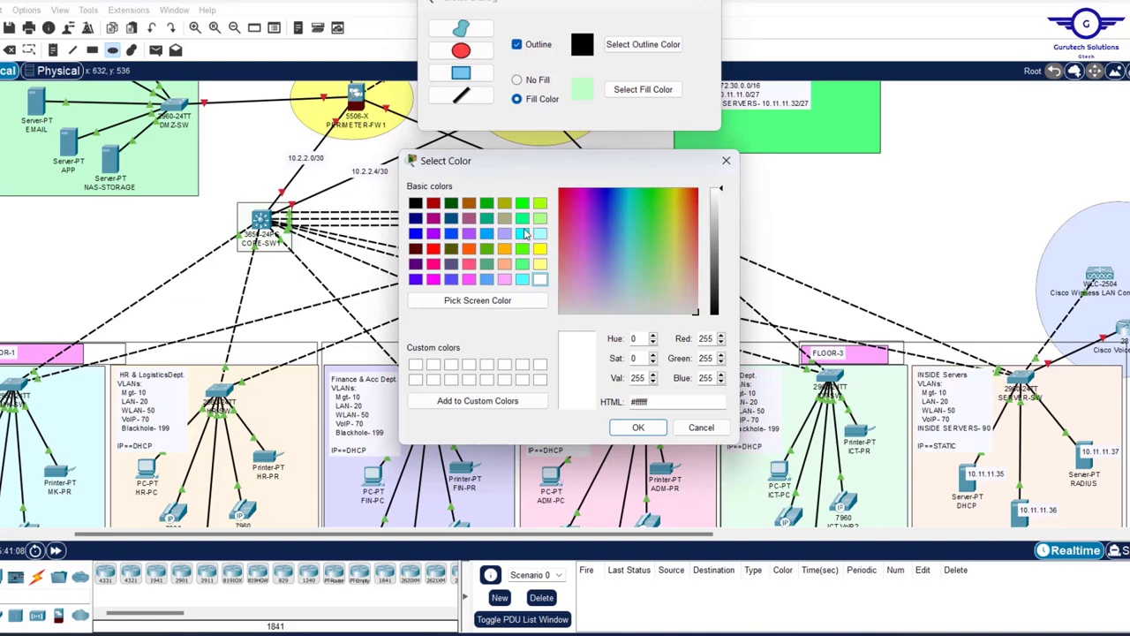
left_click(671, 300)
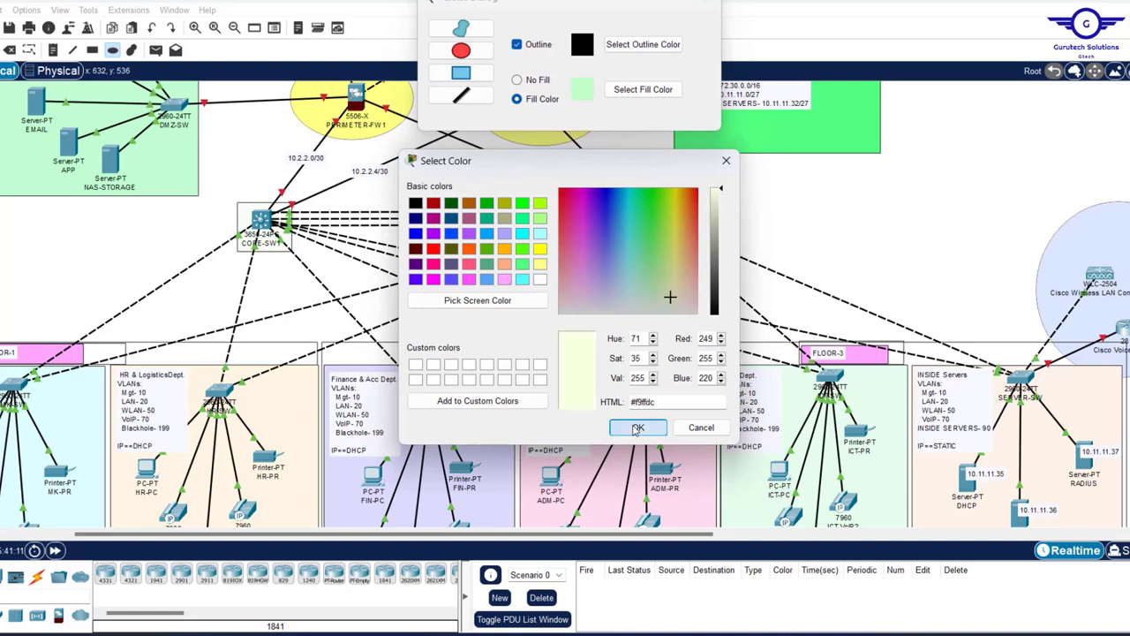
left_click(638, 426)
left_click_drag(397, 232, 529, 274)
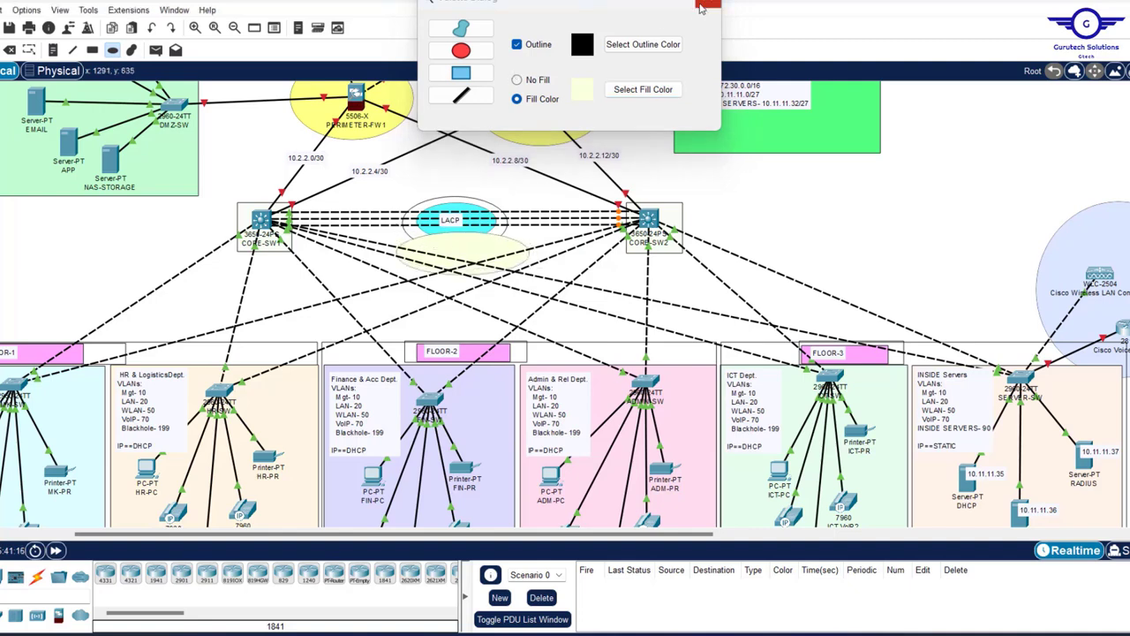
left_click(703, 7)
left_click(53, 49)
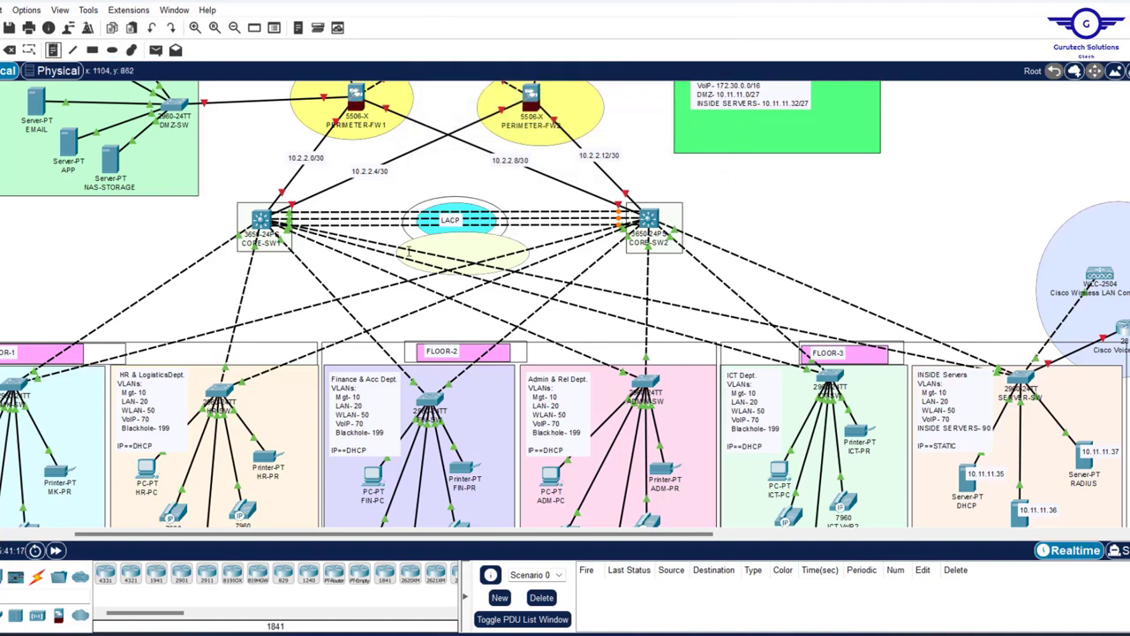
left_click(438, 251)
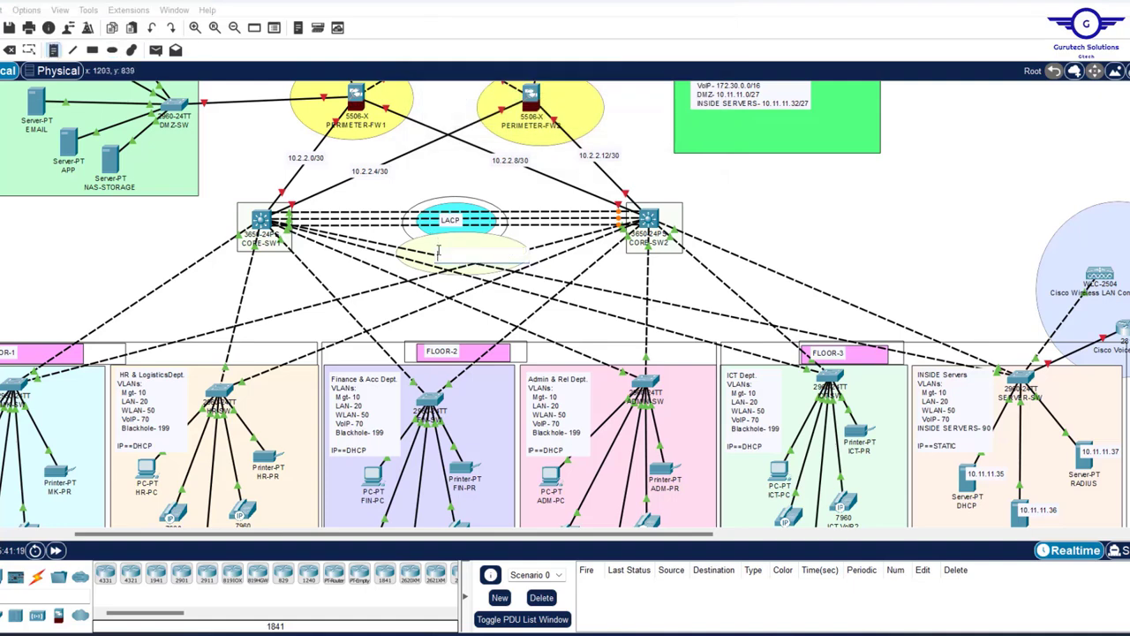
- Label the ellipse HSRP and add an ACTIVE/STANDBY note beside CORE-SW2
type("HSRP")
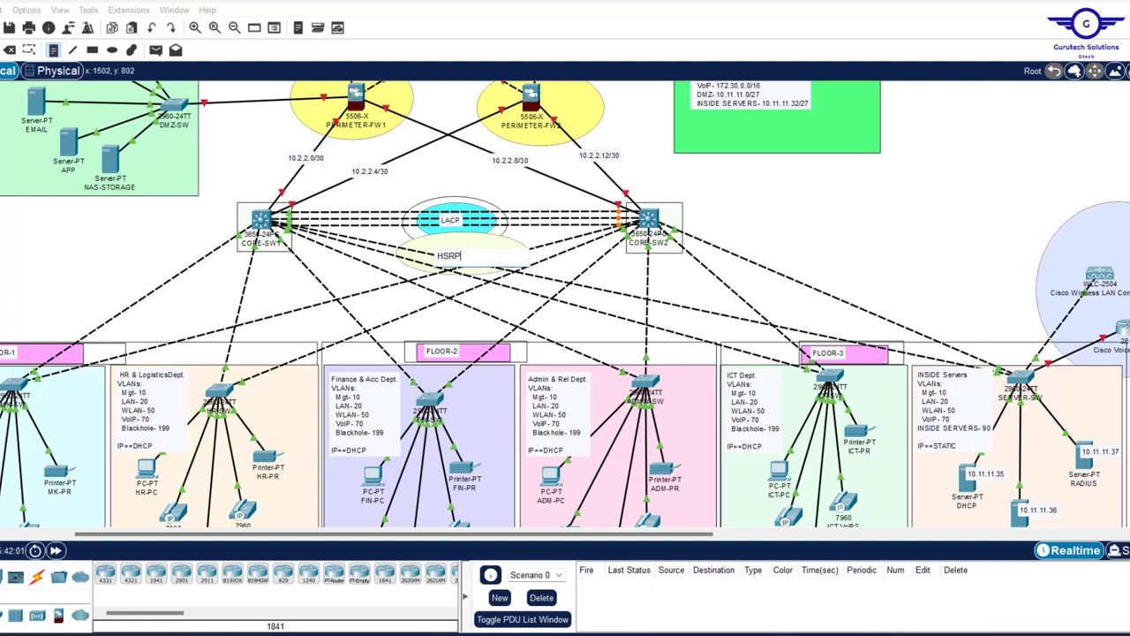
left_click(685, 201)
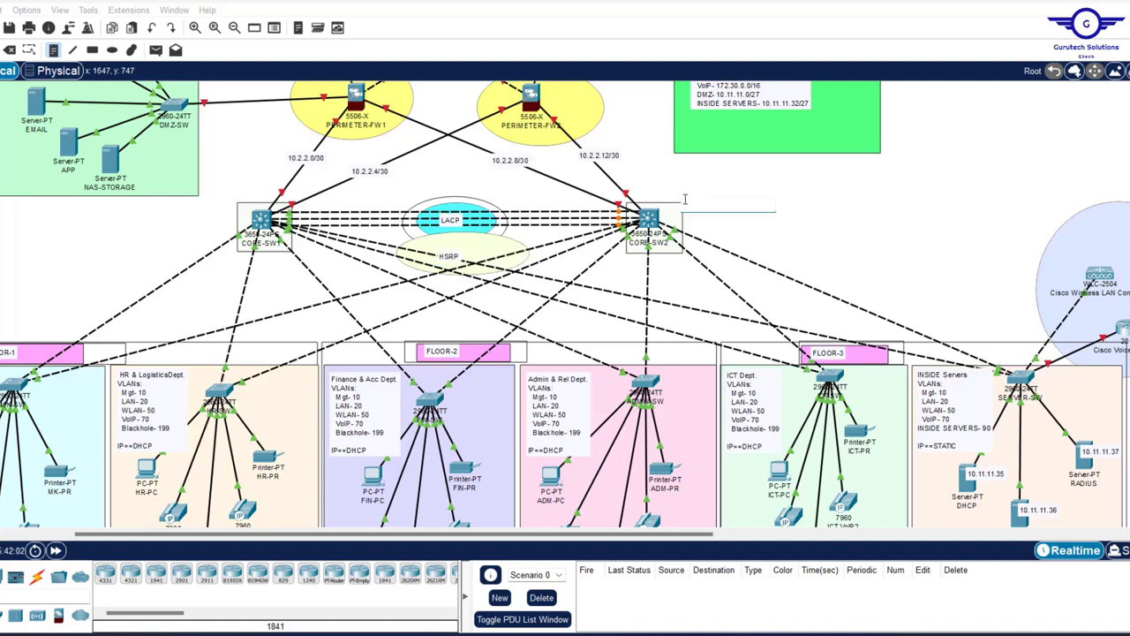
type("ACTIVE/STA")
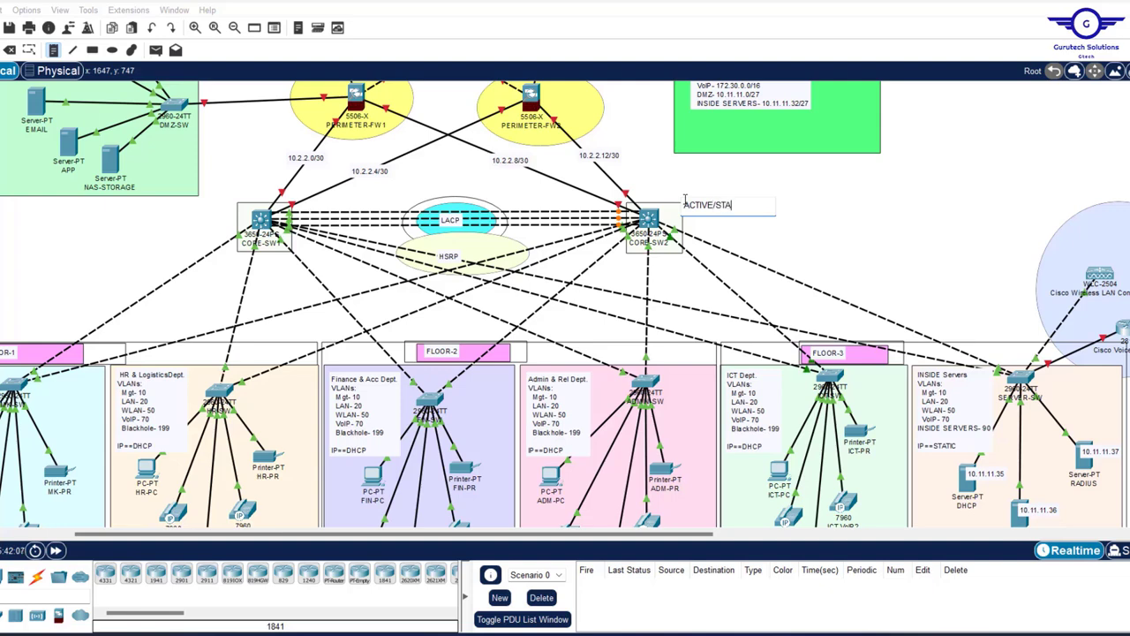
type("NDBY")
- Copy the ACTIVE/STANDBY note beside CORE-SW1 and nudge both labels into position
key("ctrl+a")
key("ctrl+c")
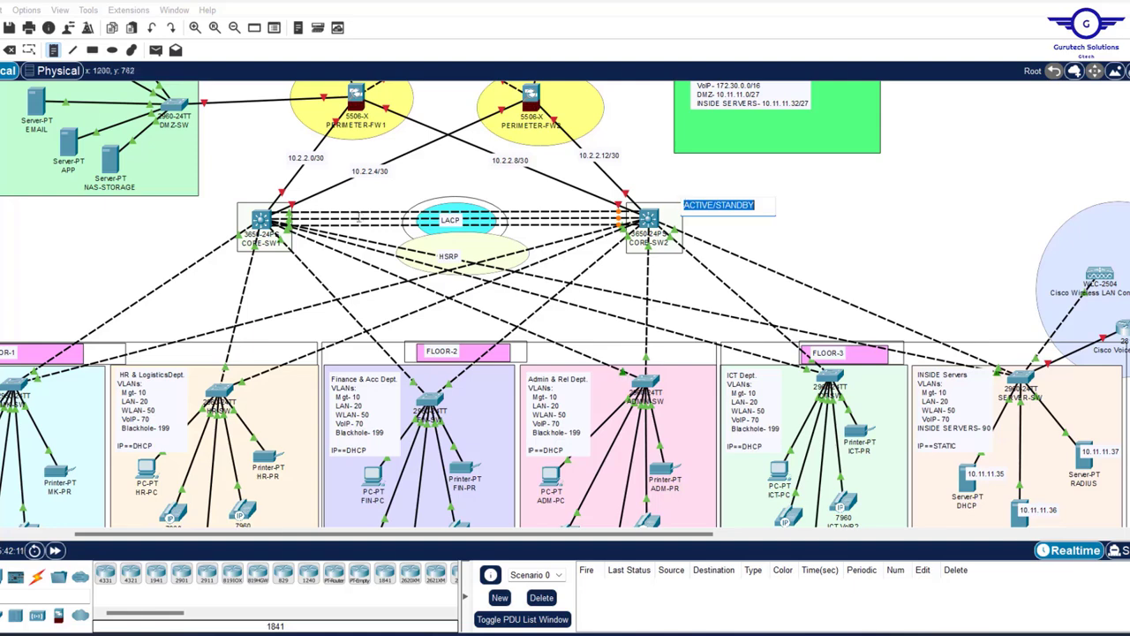
left_click(150, 212)
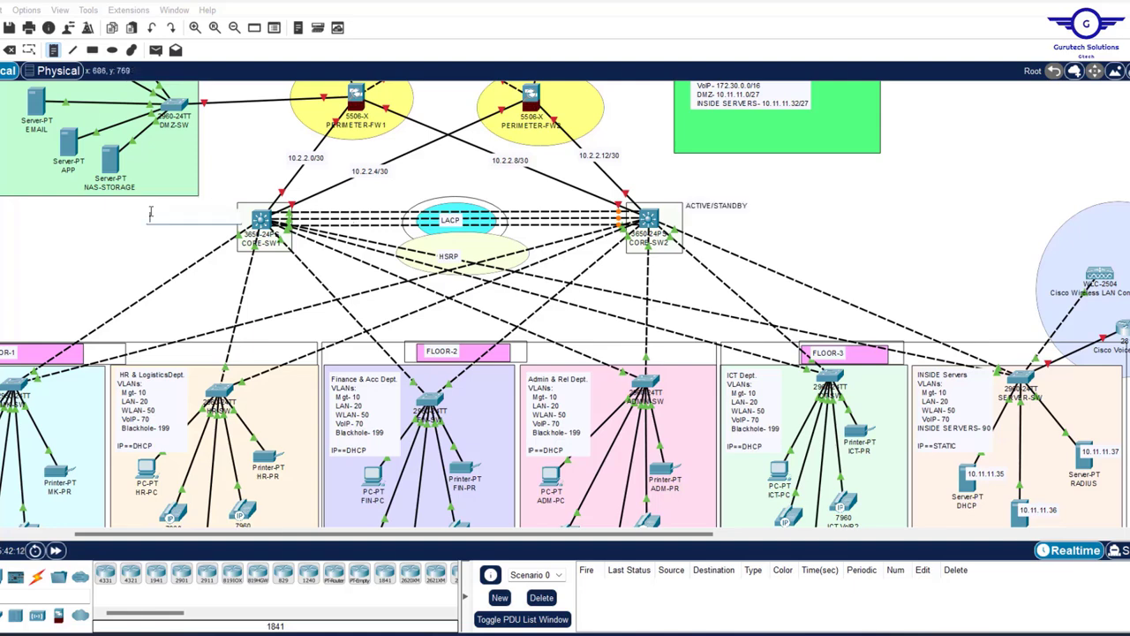
key("ctrl+v")
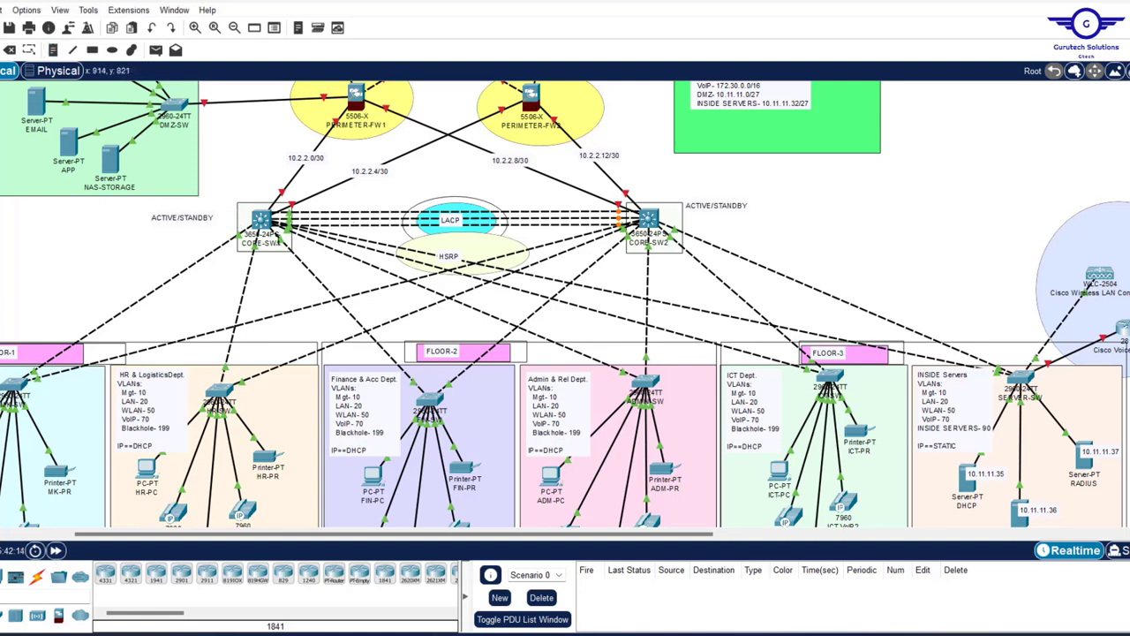
left_click_drag(174, 219, 198, 214)
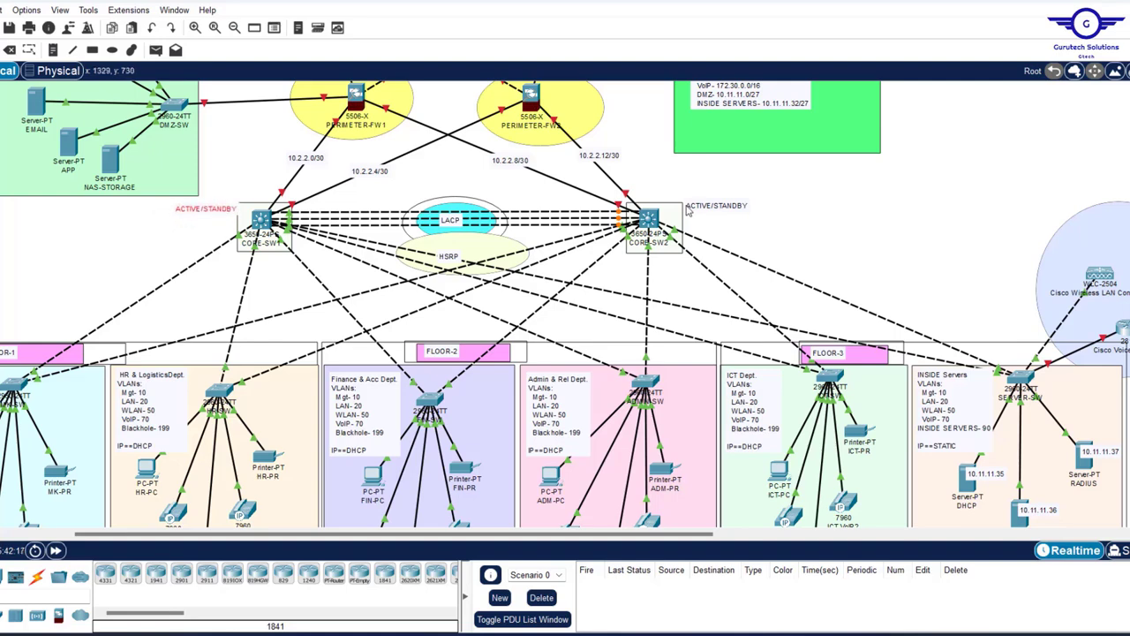
left_click_drag(718, 209, 706, 208)
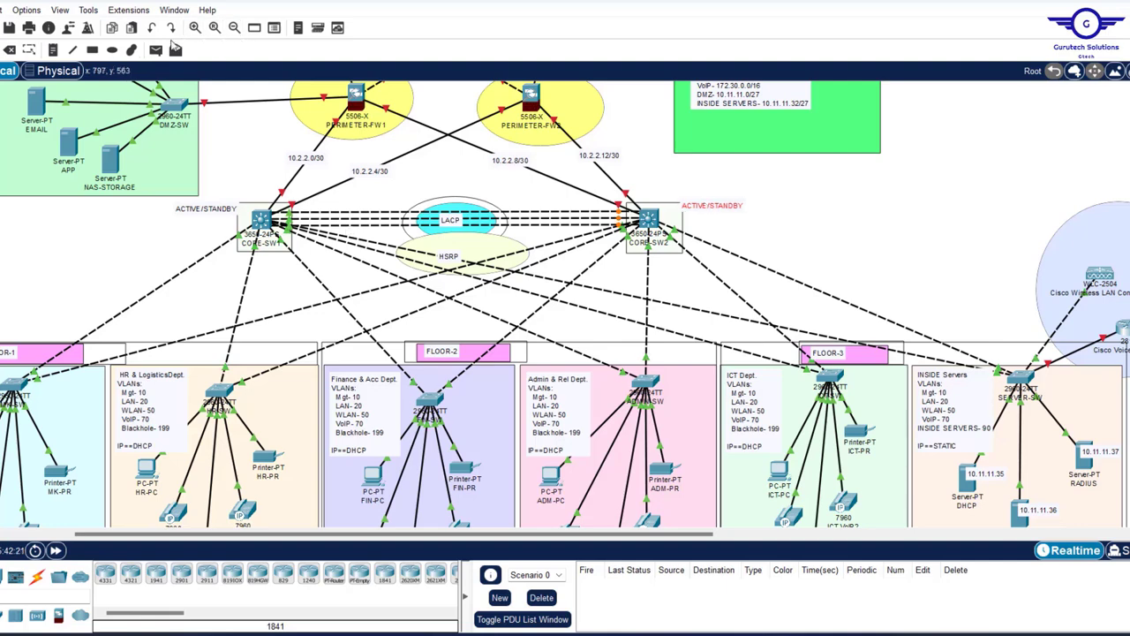
- Draw light-yellow filled rectangles behind the left and right ACTIVE/STANDBY labels
left_click(92, 50)
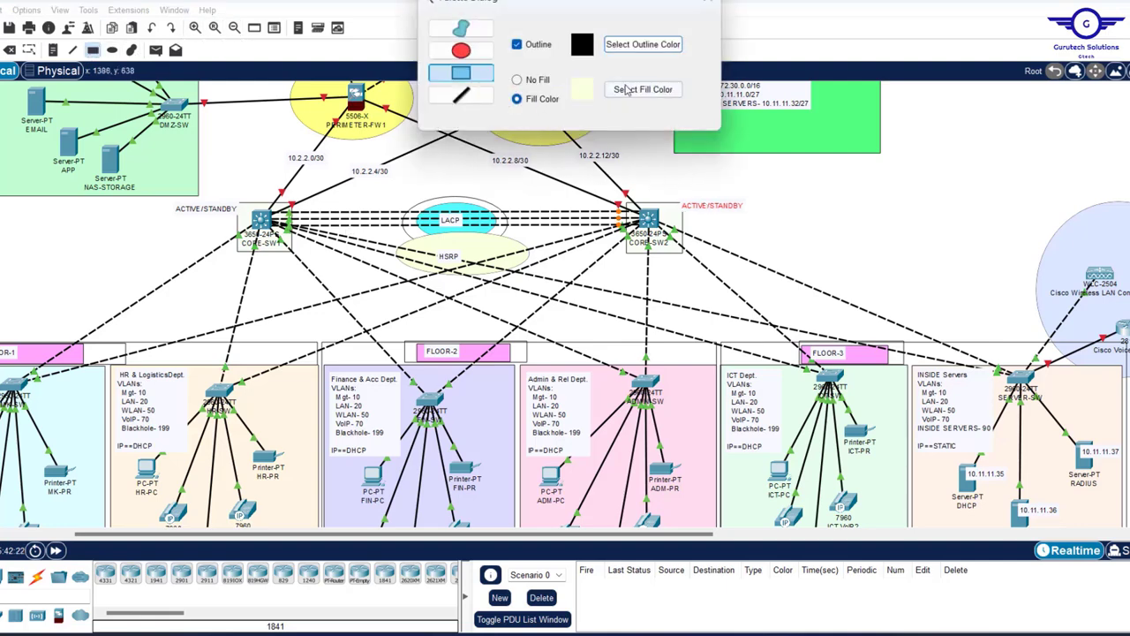
left_click(646, 93)
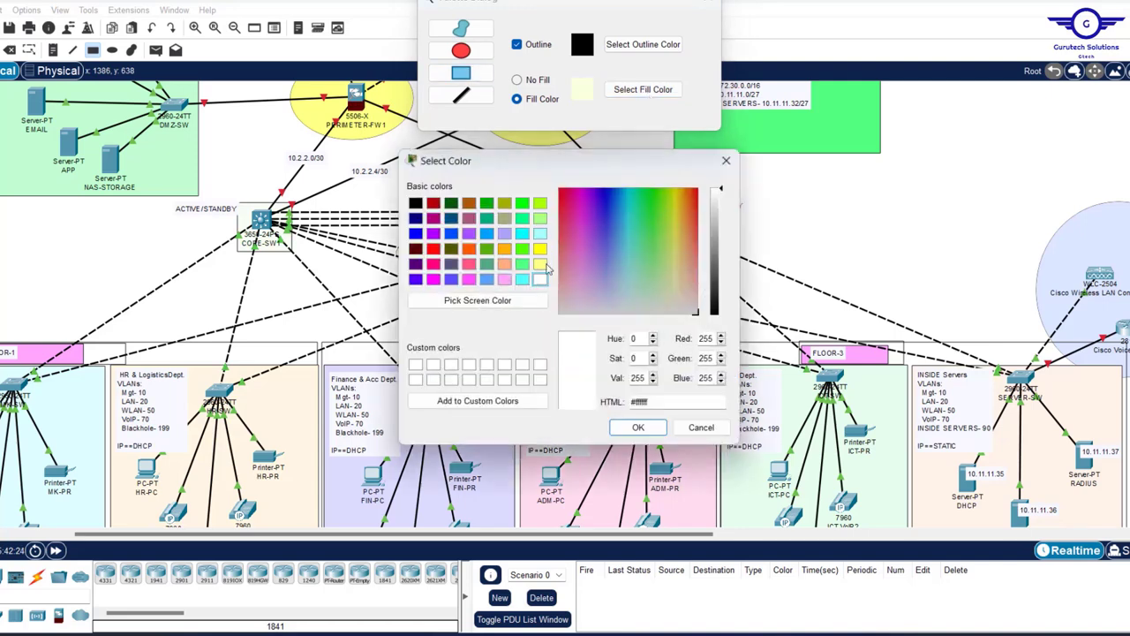
left_click(539, 263)
left_click(638, 426)
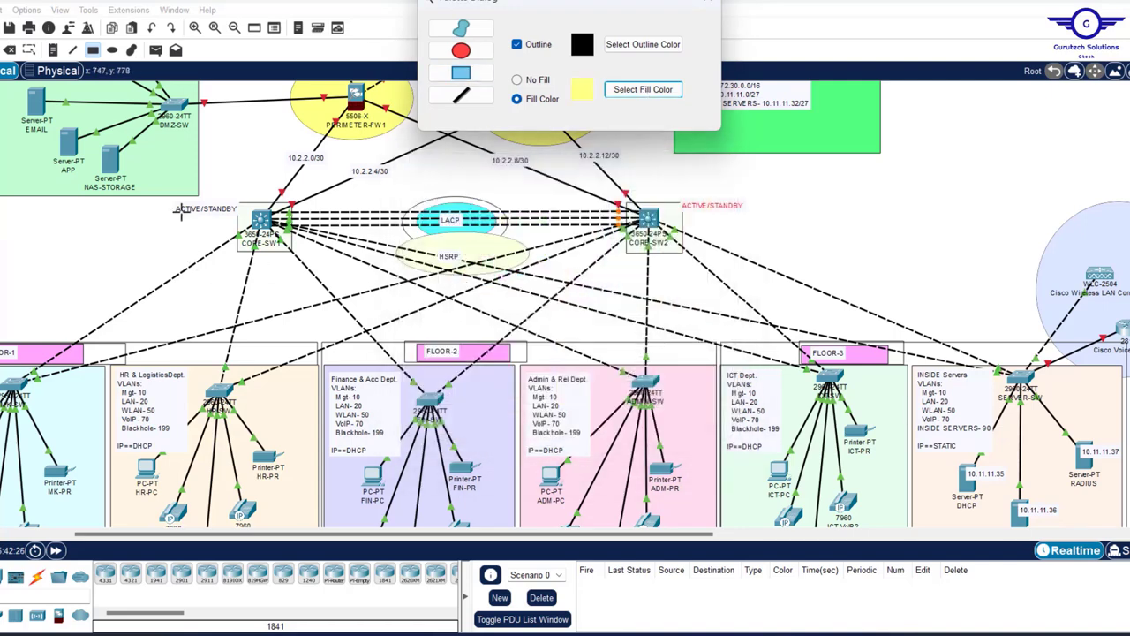
left_click_drag(164, 200, 246, 221)
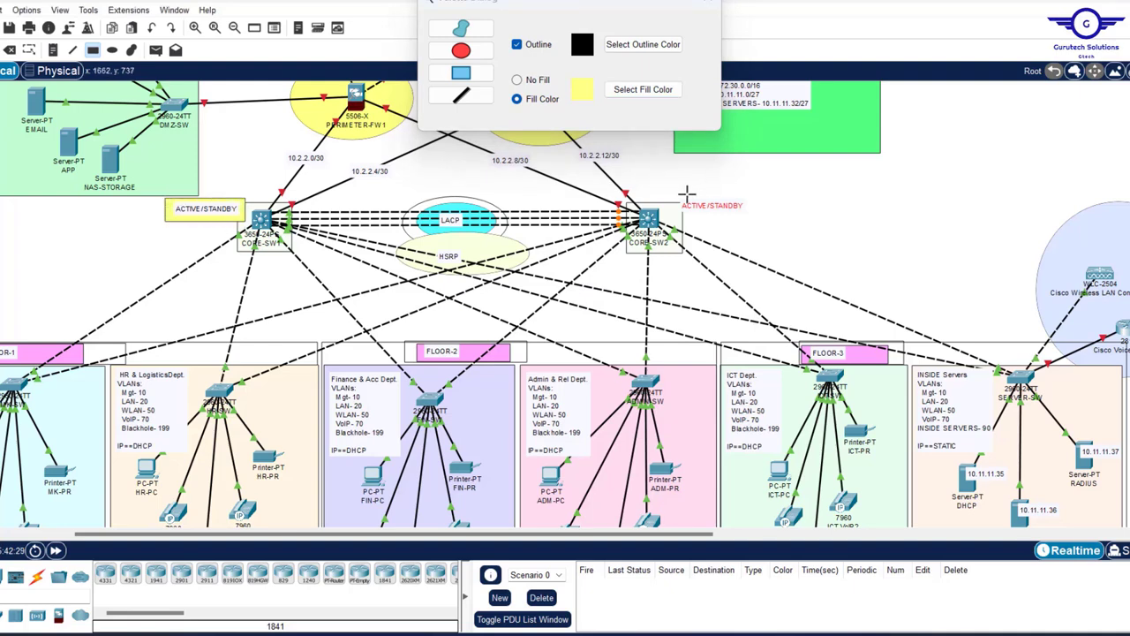
mouse_move(671, 196)
left_mouse_down()
mouse_move(720, 225)
mouse_move(751, 217)
left_mouse_up()
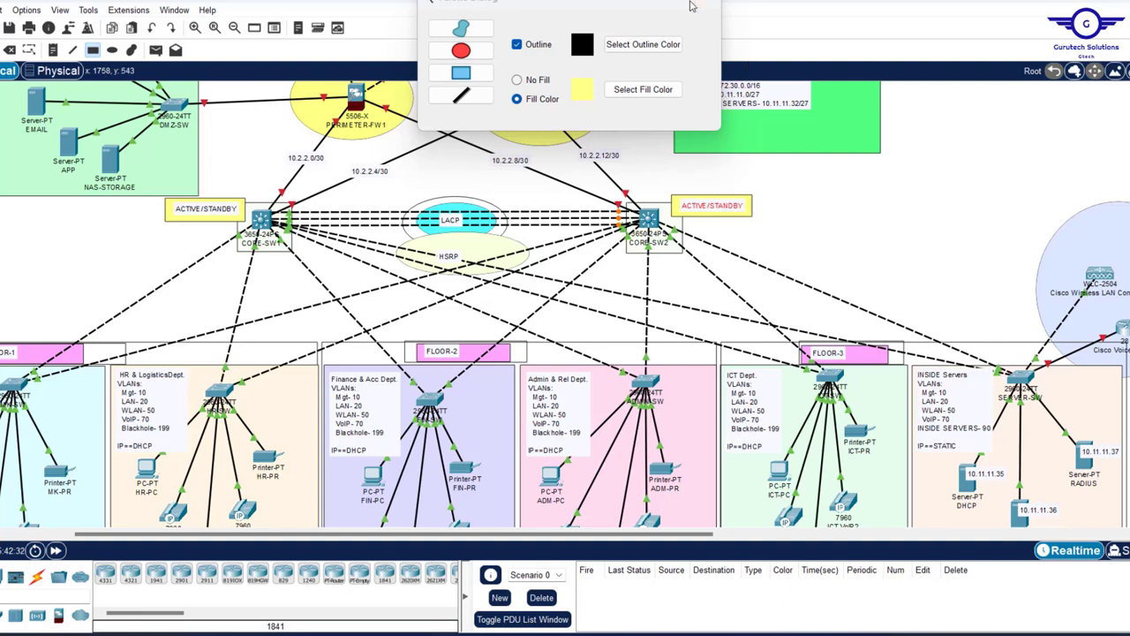
left_click(707, 3)
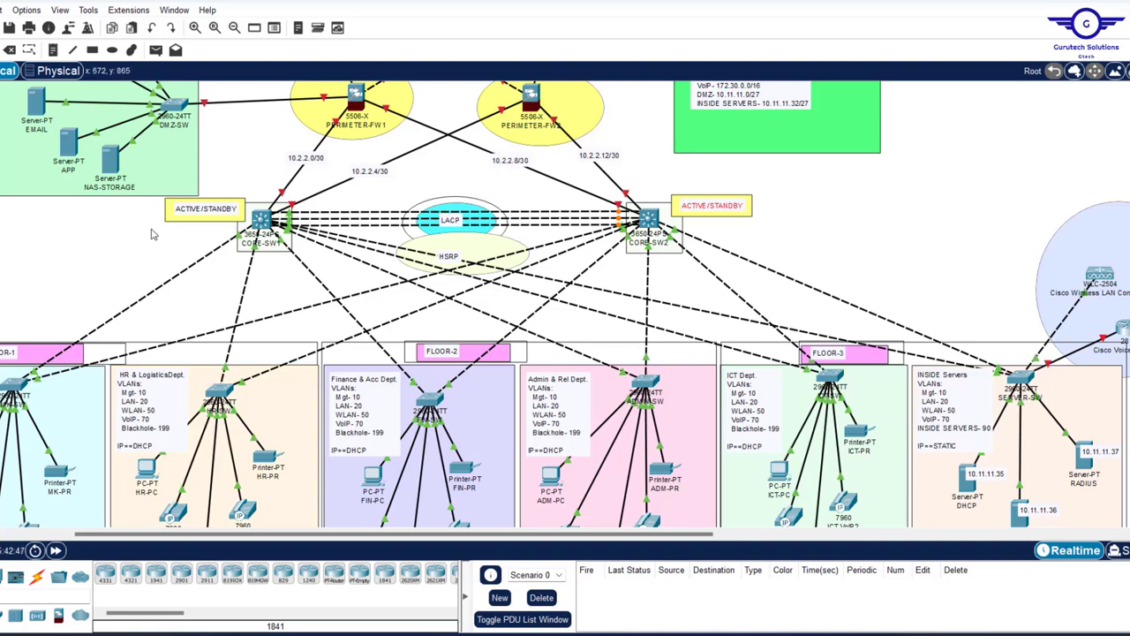
- Open CORE-SW1's command-line window and reposition it toward the left of the workspace
left_click(262, 221)
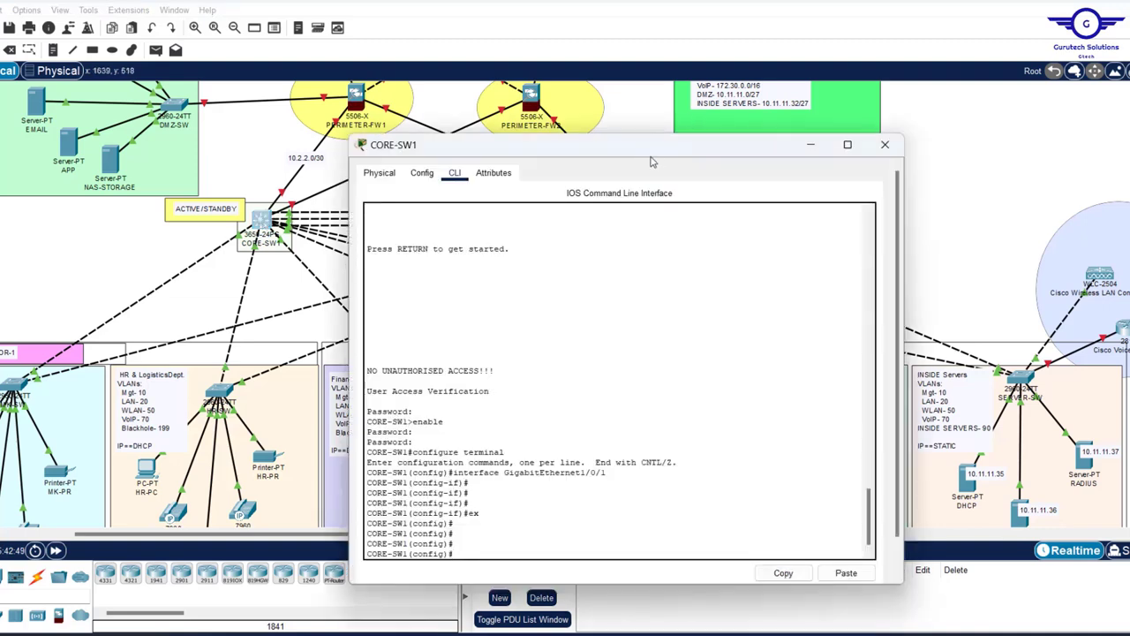
left_click_drag(634, 134, 711, 67)
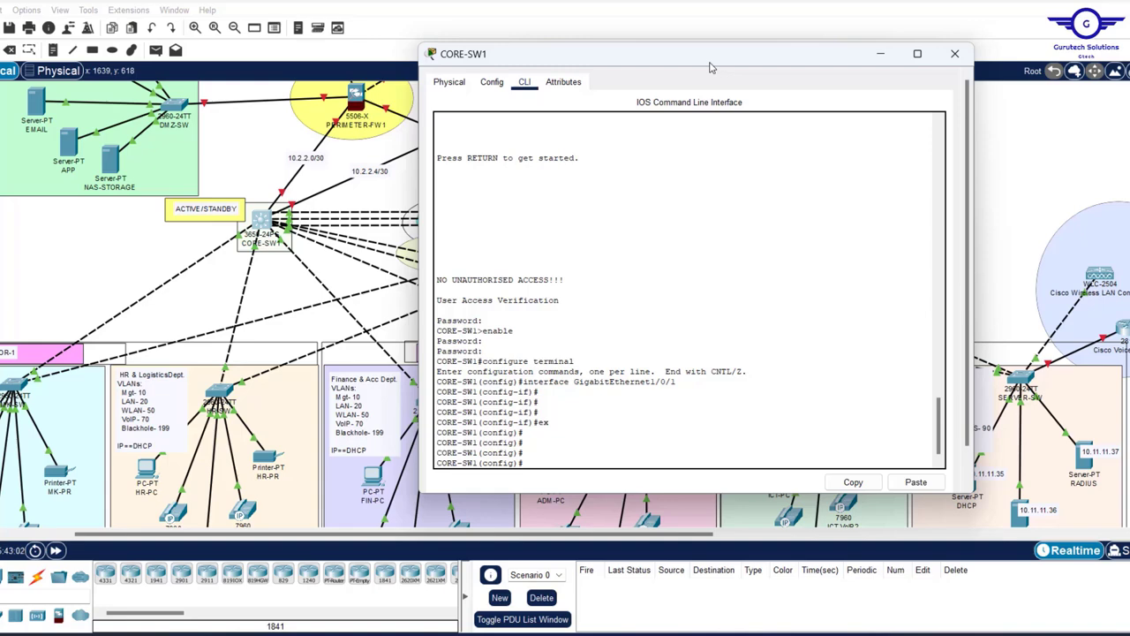
left_click_drag(729, 57, 459, 106)
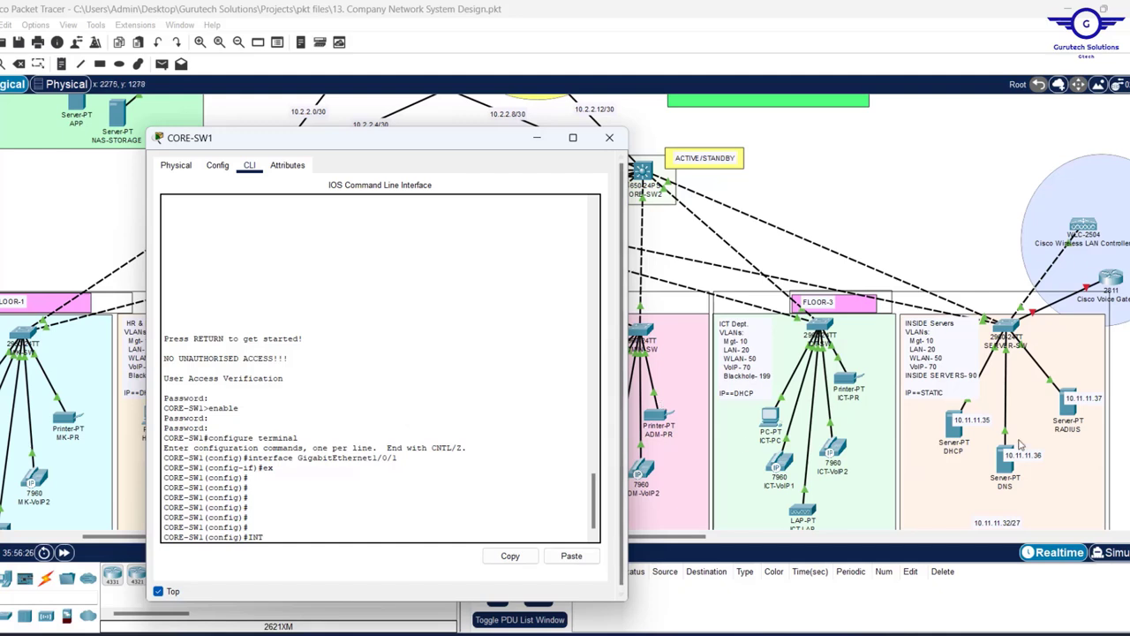
- Edit the server IP notes and place 10.11.11.36, .37 and .38 beside DHCP, DNS and RADIUS
double_click(987, 422)
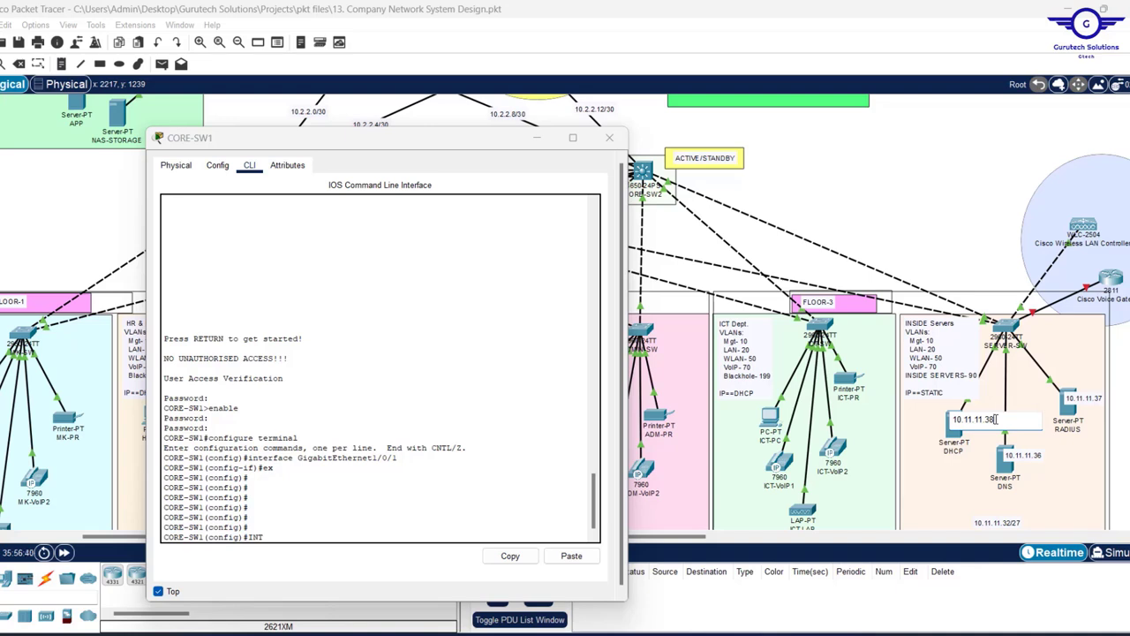
left_click(998, 422)
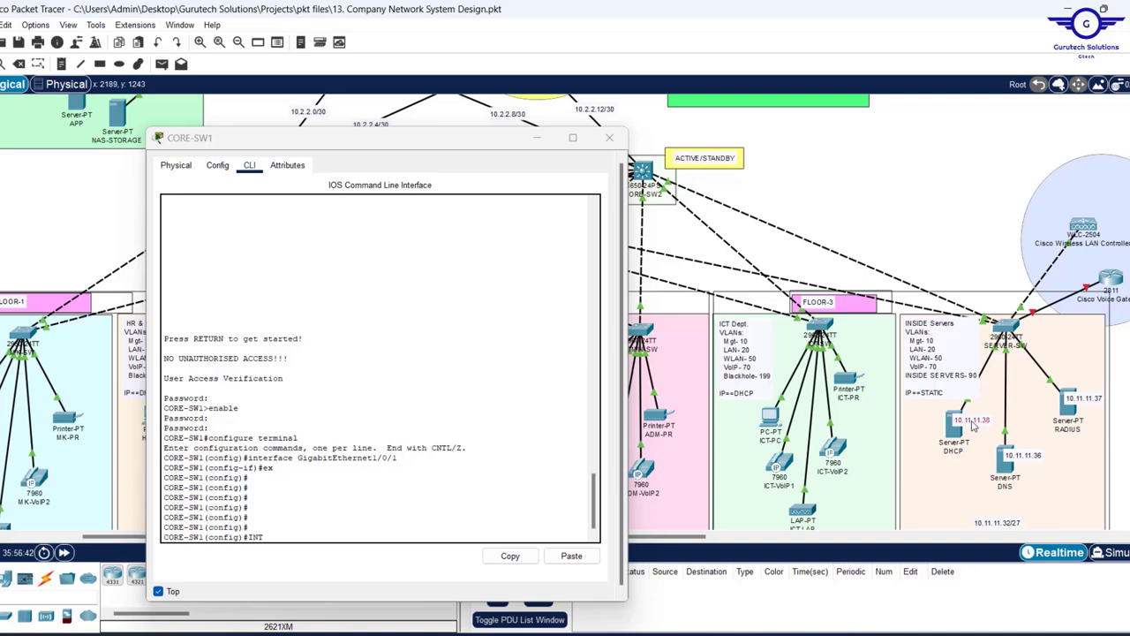
mouse_move(974, 426)
left_mouse_down()
mouse_move(1076, 426)
mouse_move(967, 437)
mouse_move(1018, 483)
mouse_move(968, 424)
left_mouse_up()
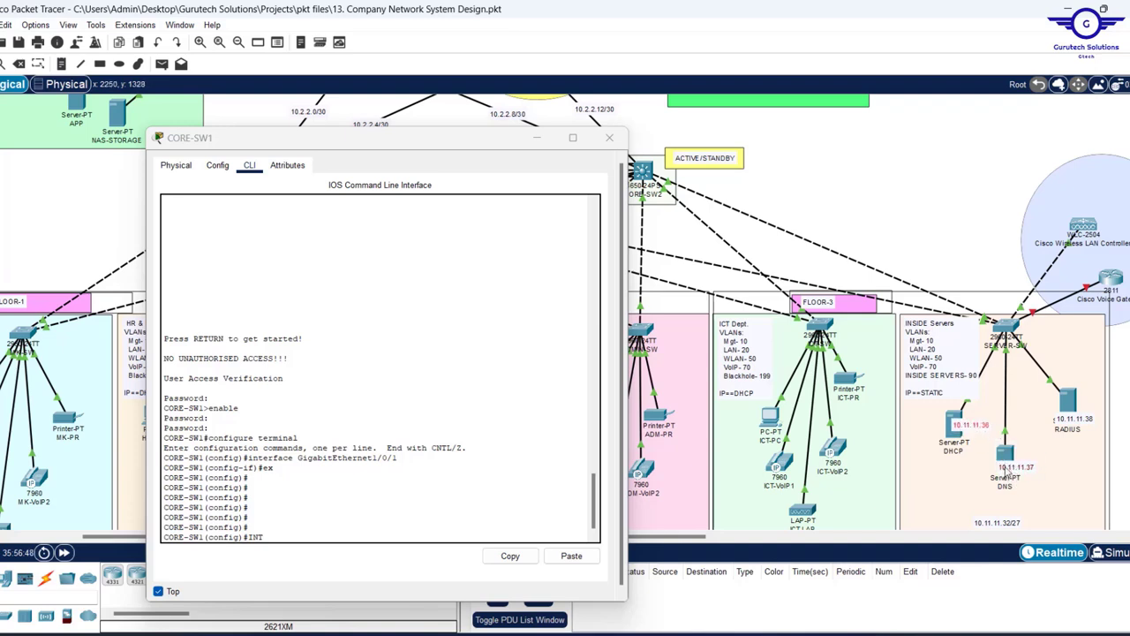
left_click_drag(1011, 467, 1016, 457)
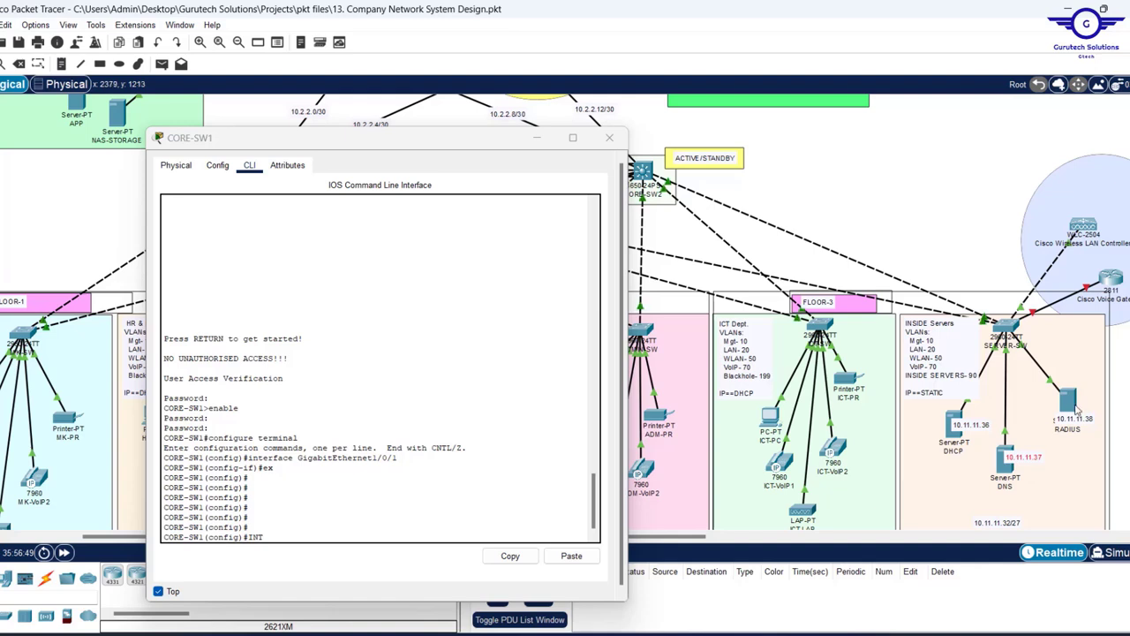
left_click_drag(1067, 422, 1079, 404)
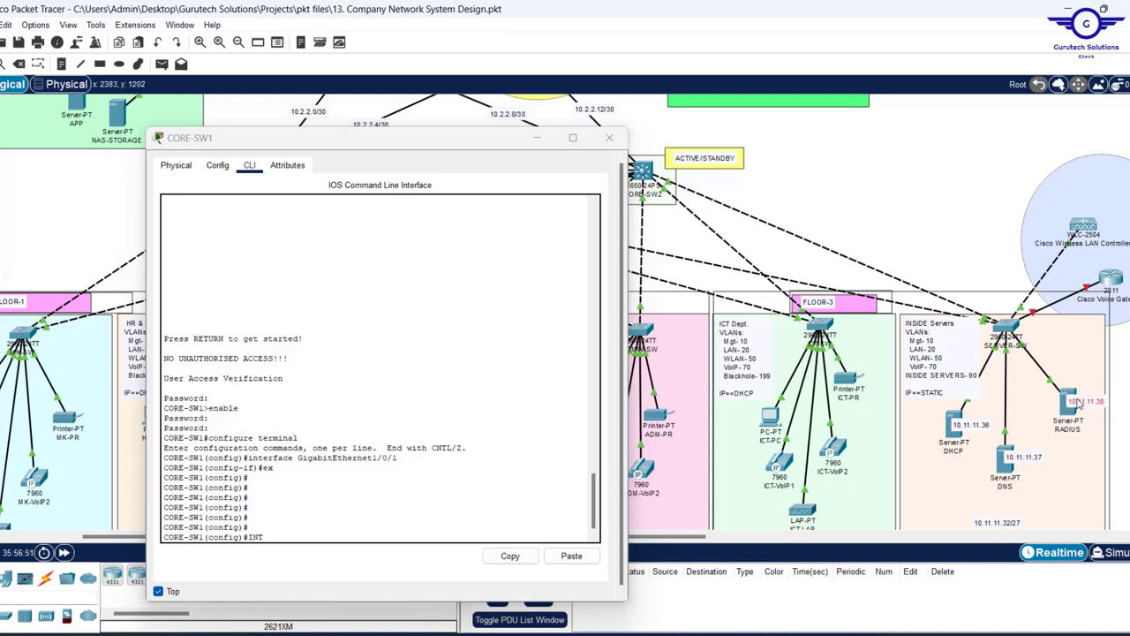
left_click_drag(975, 432, 970, 429)
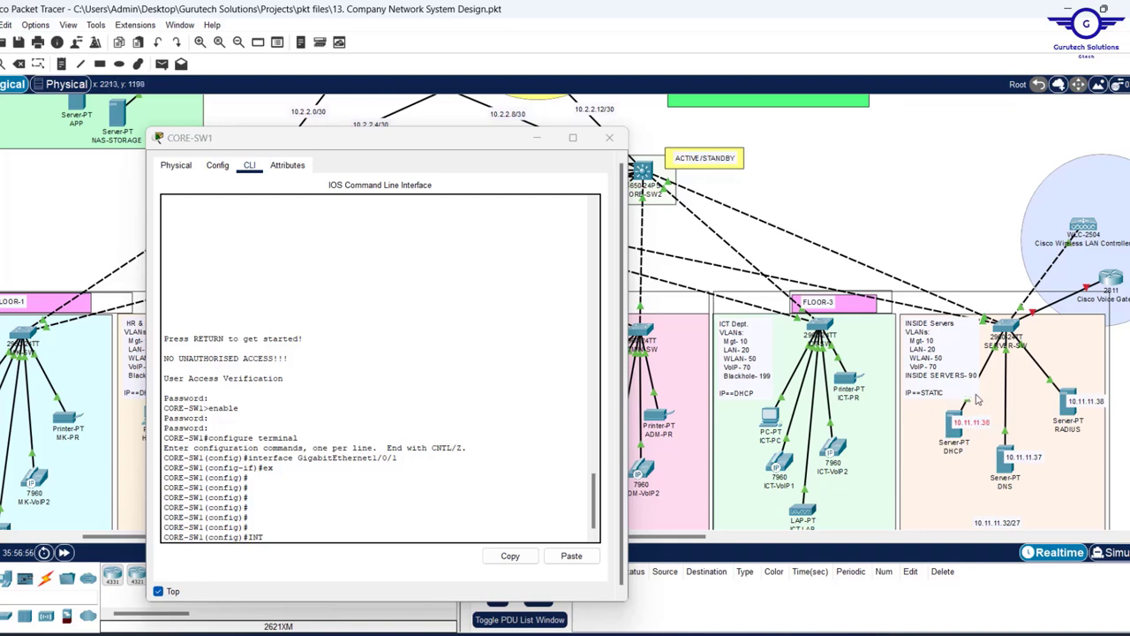
- Bring the CORE-SW1 CLI window back into focus and move it up and left
scroll(906, 254, "up", 3)
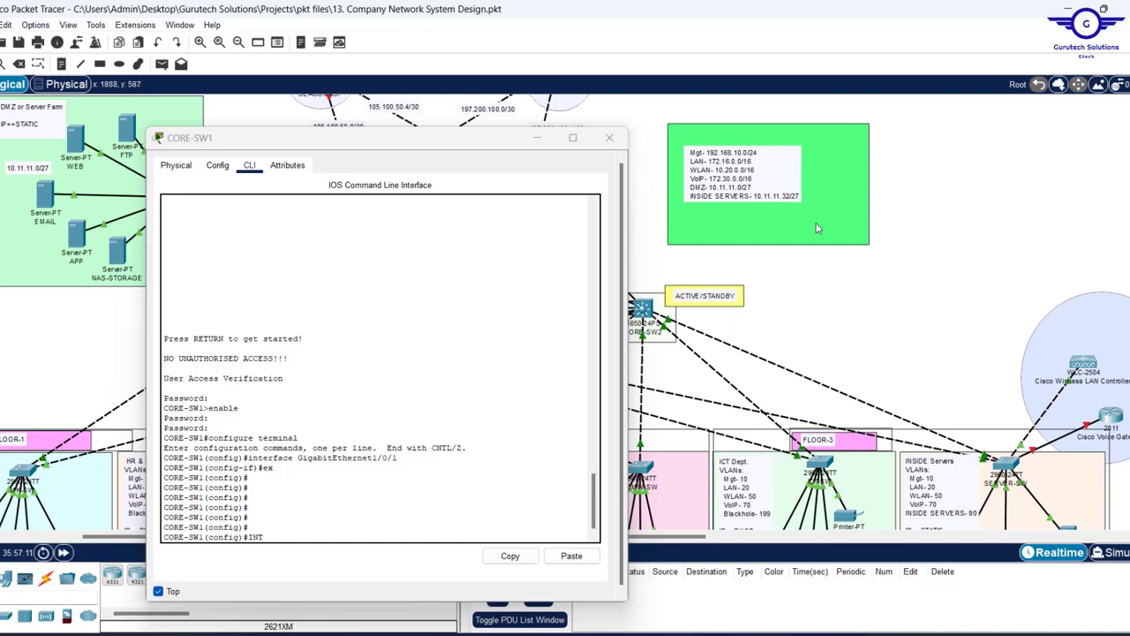
scroll(866, 292, "down", 3)
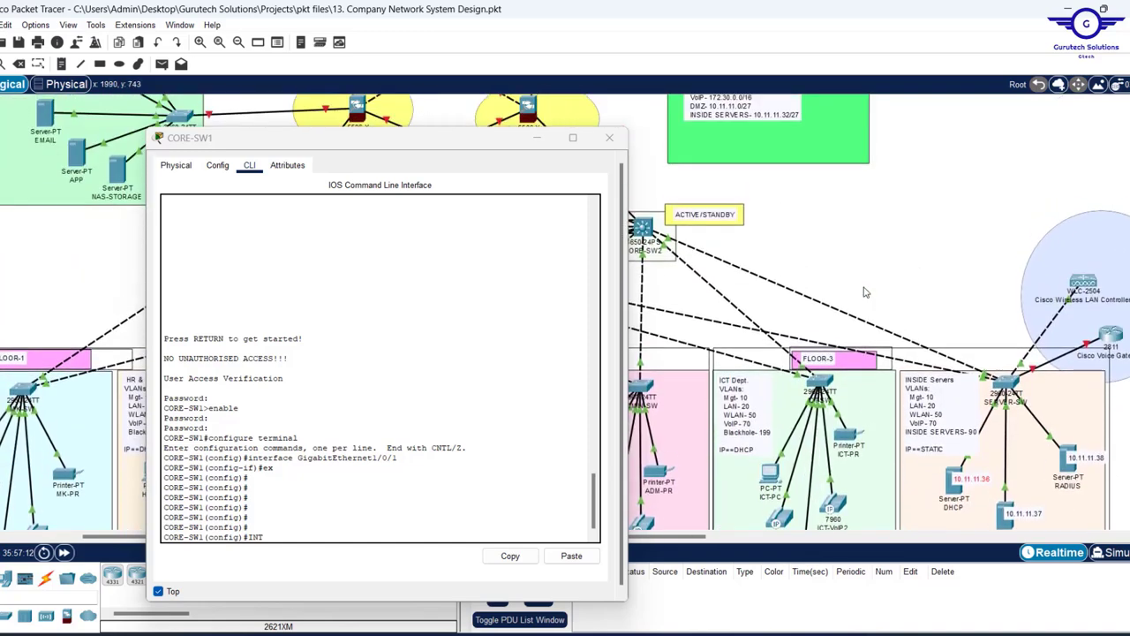
scroll(865, 292, "down", 3)
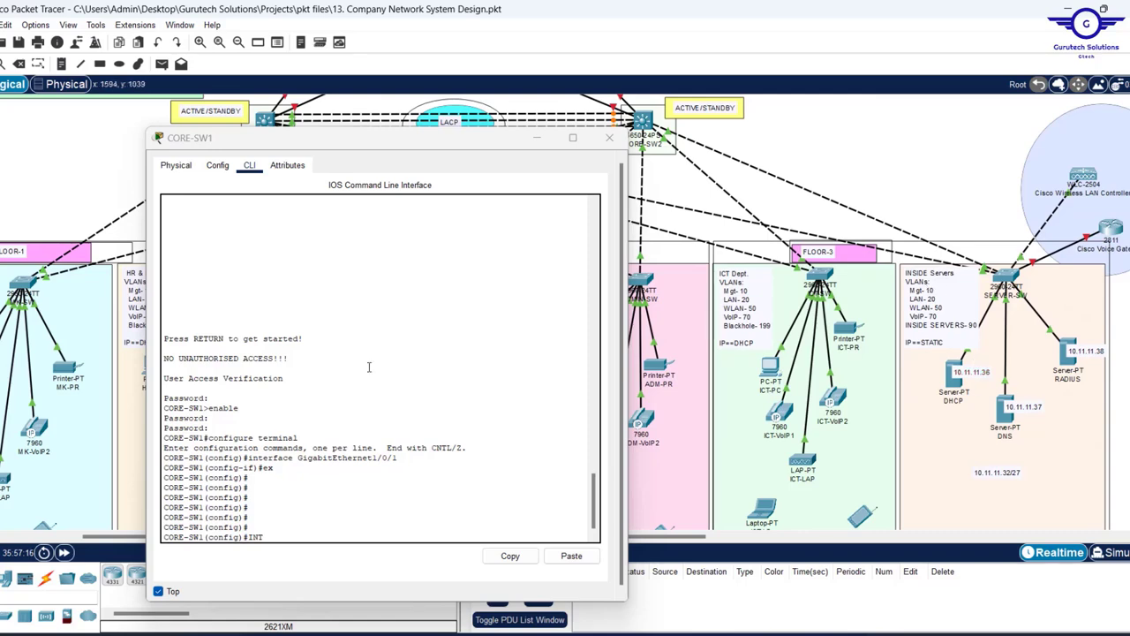
left_click(359, 146)
left_click_drag(359, 145, 340, 105)
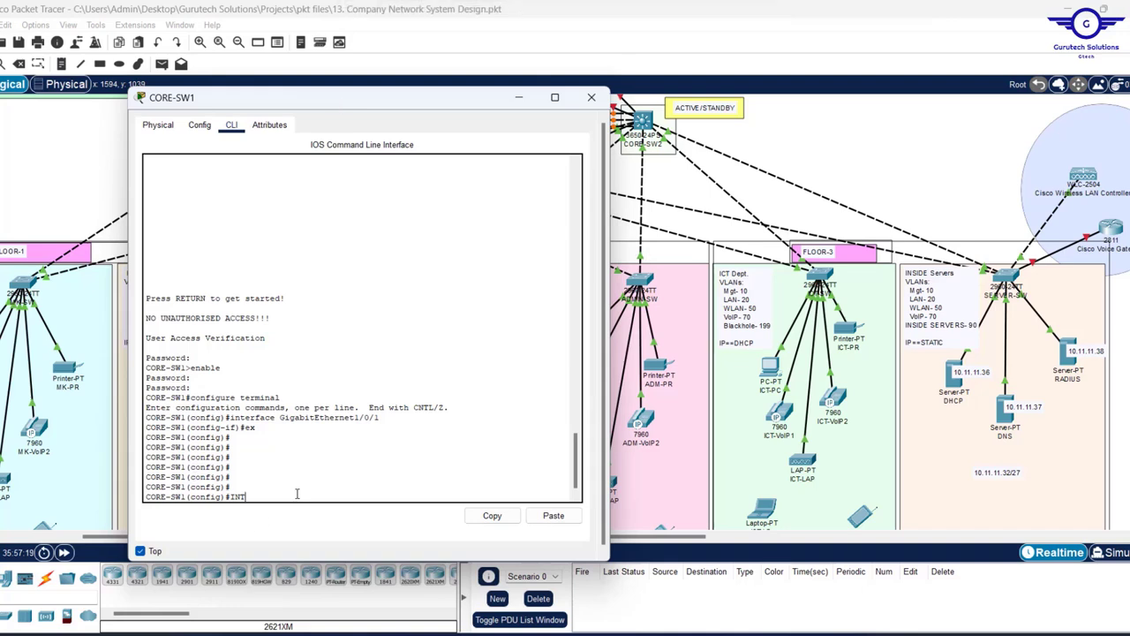
- Enter interface VLAN 10 and enable it with 'no shut'
type("vlan 10")
key("Return")
key("Return")
key("Return")
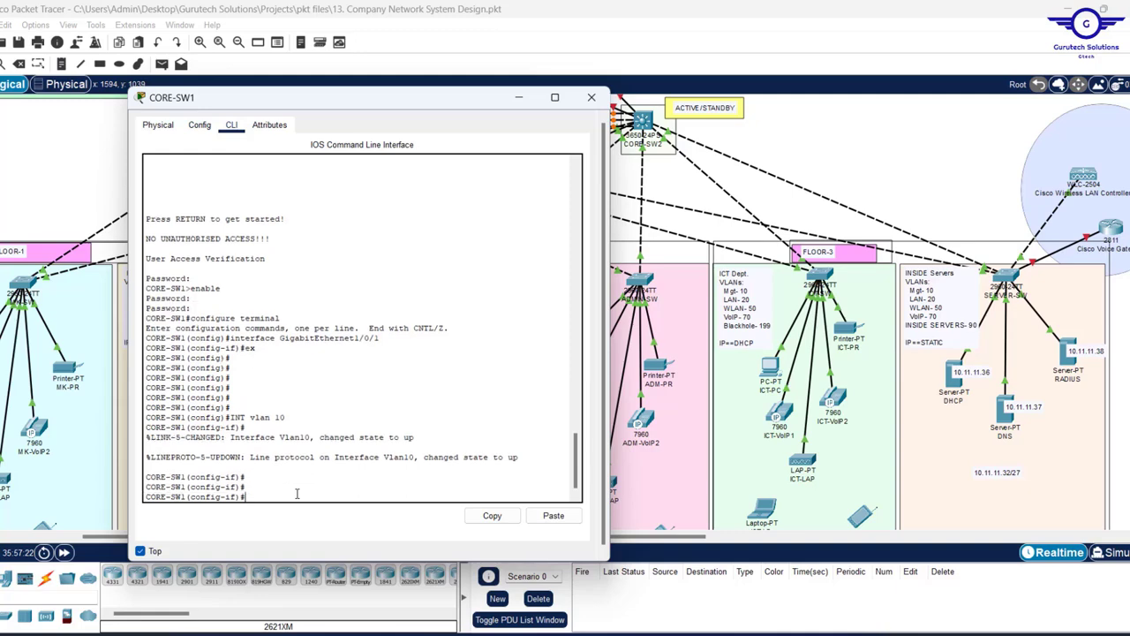
type("no shut")
key("Return")
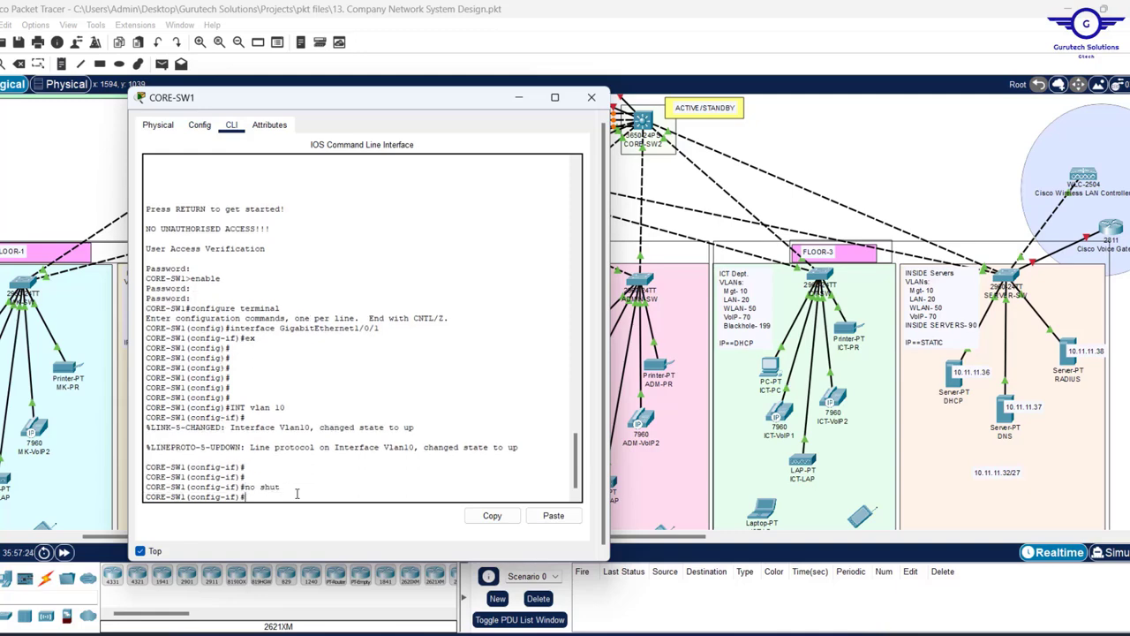
key("Return")
key("Return")
- Assign VLAN 10 the address 192.168.10.3 255.255.255.0 and start the standby command
scroll(986, 229, "up", 3)
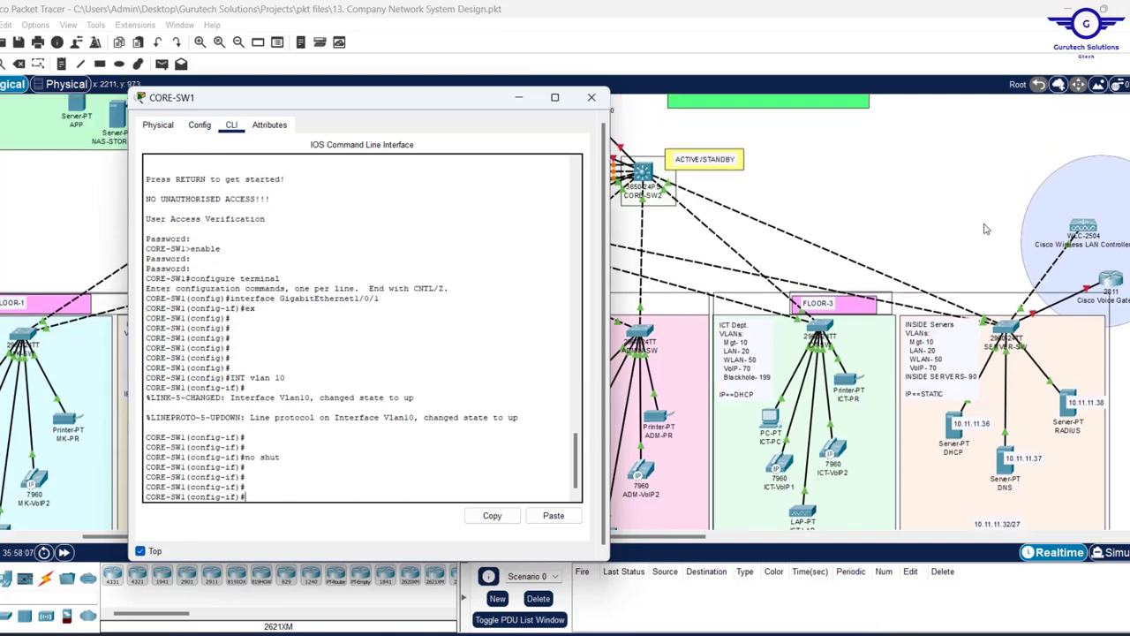
scroll(986, 228, "up", 1)
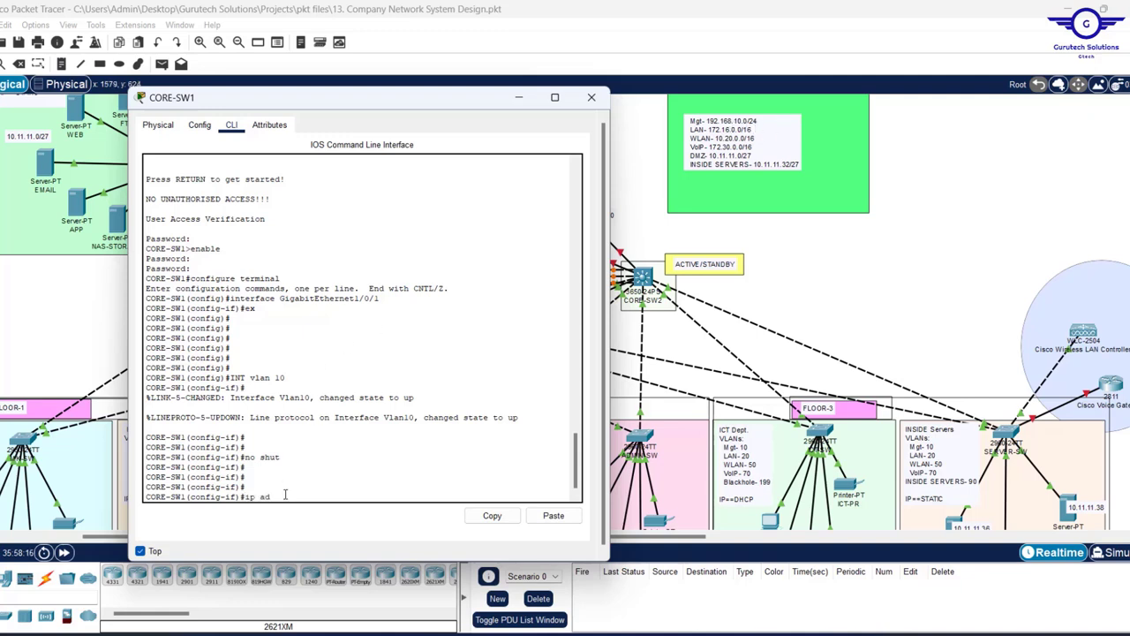
type("92.168.10.3")
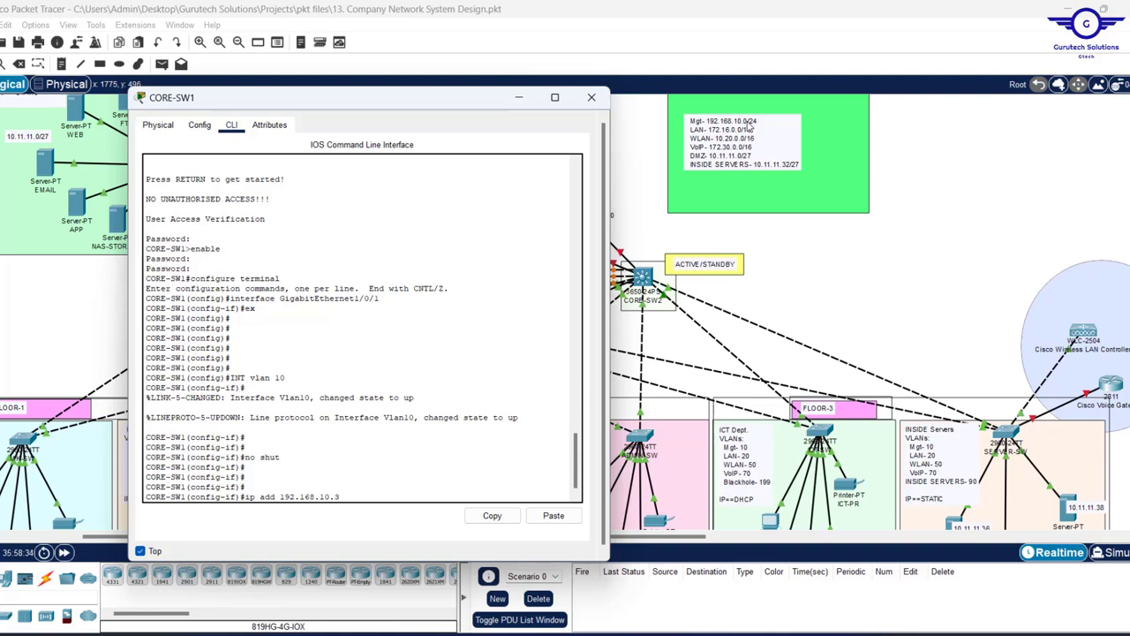
type("255.255.255.0")
key("Return")
key("Return")
key("Return")
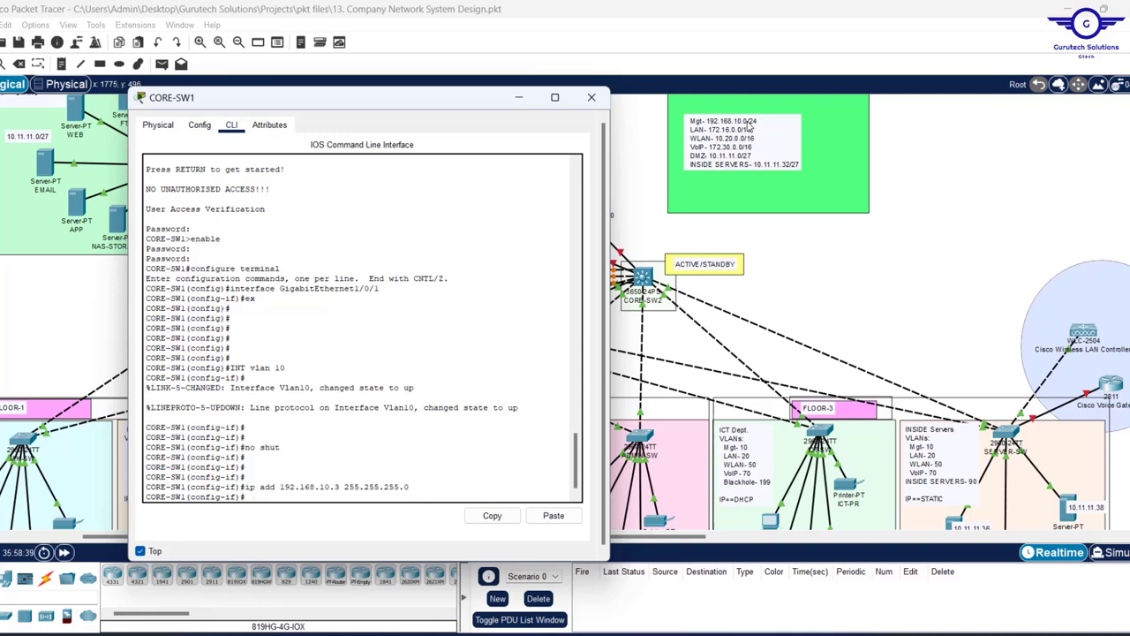
type("stand")
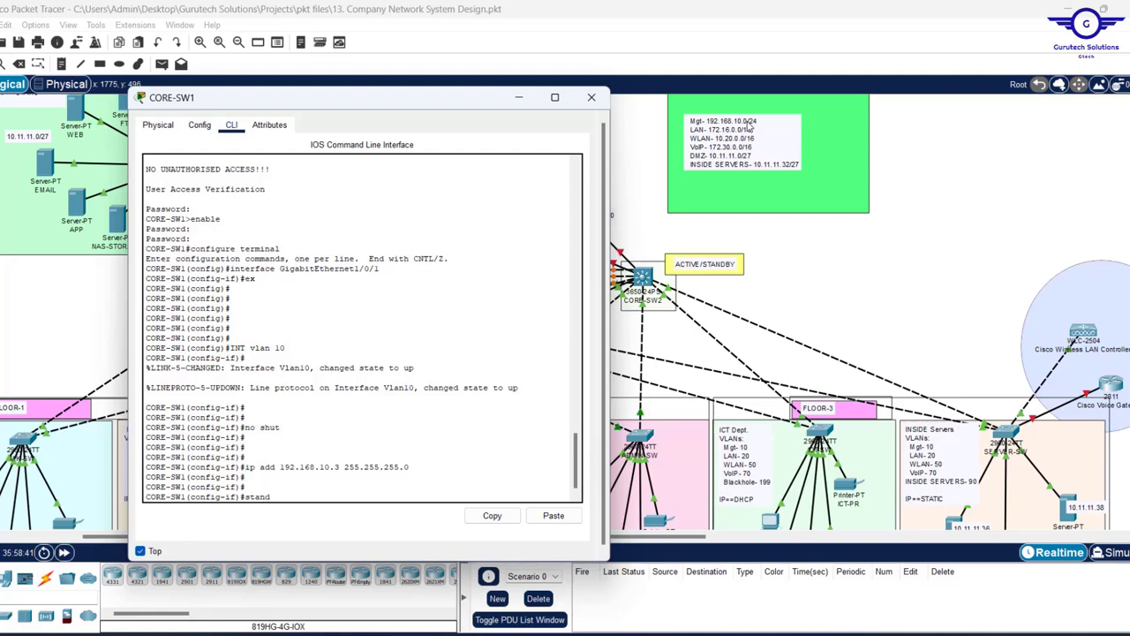
key("Tab")
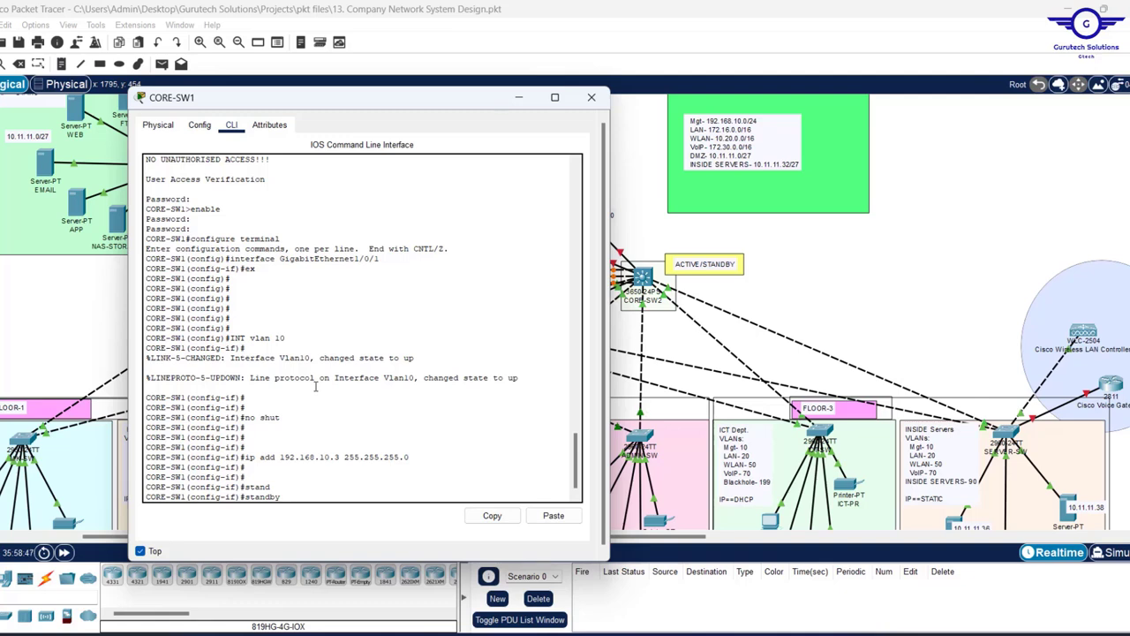
- Set HSRP group 10 virtual IP 192.168.10.1 and DHCP helper 10.11.11.38 on VLAN 10
type("10 ip ")
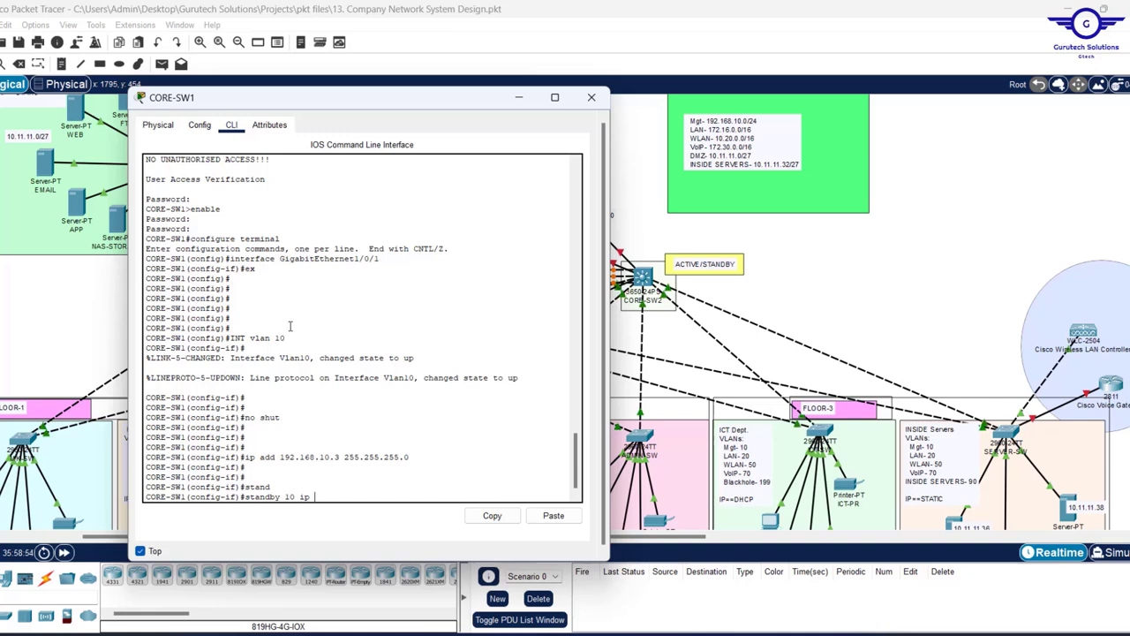
type("192.168.10.1")
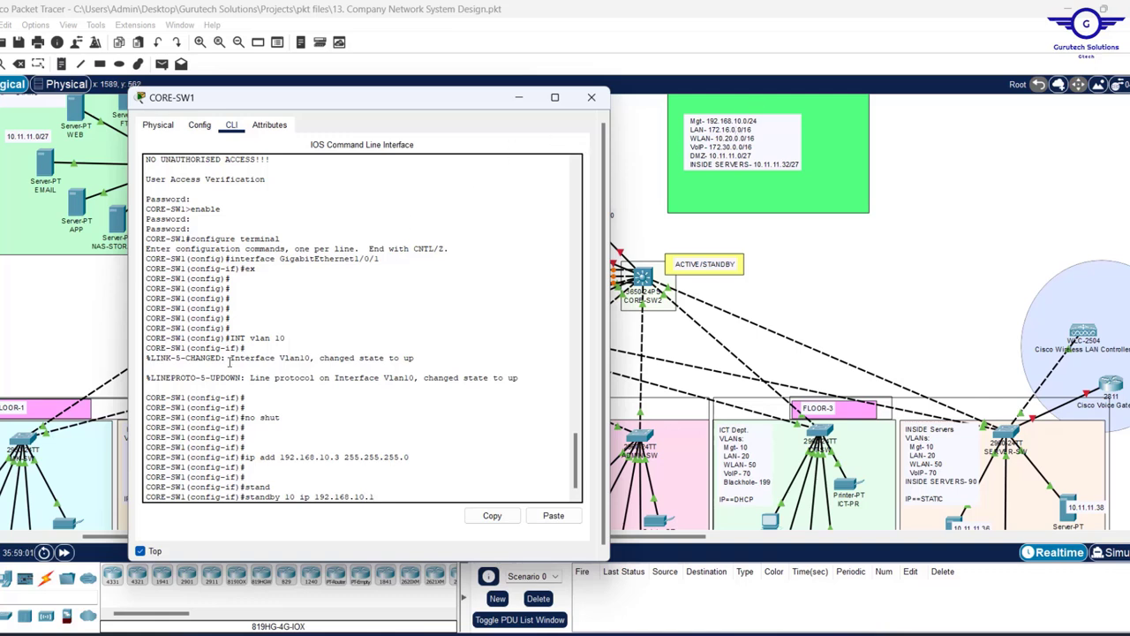
key("Return")
key("Return")
key("Return")
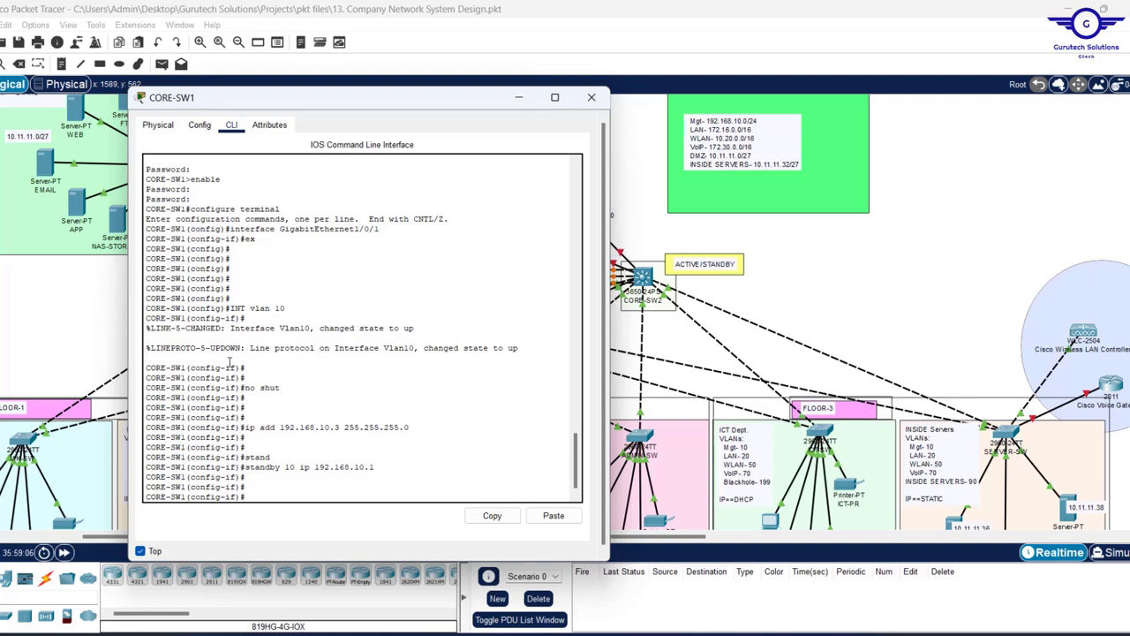
type("ip helper-")
key("Tab")
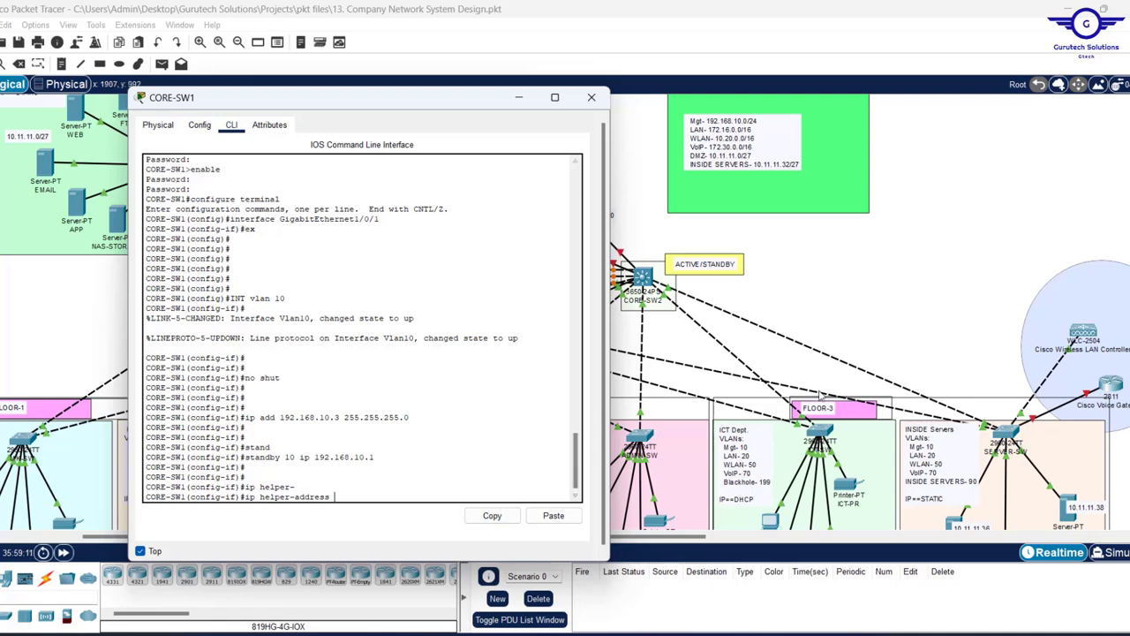
scroll(820, 396, "down", 2)
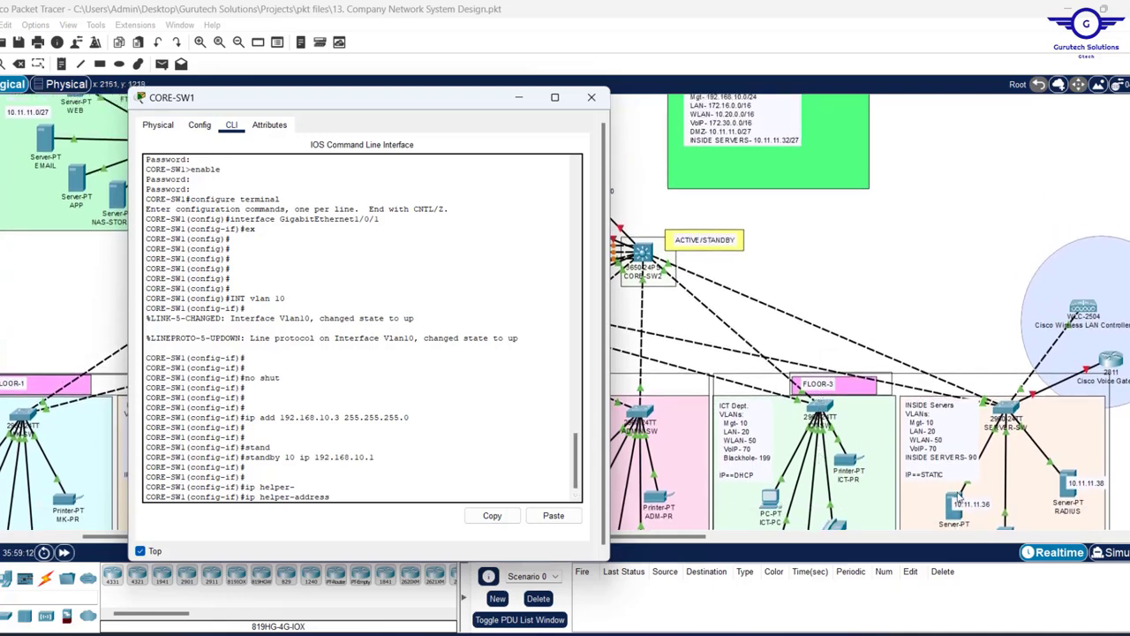
type("10.11.11.38")
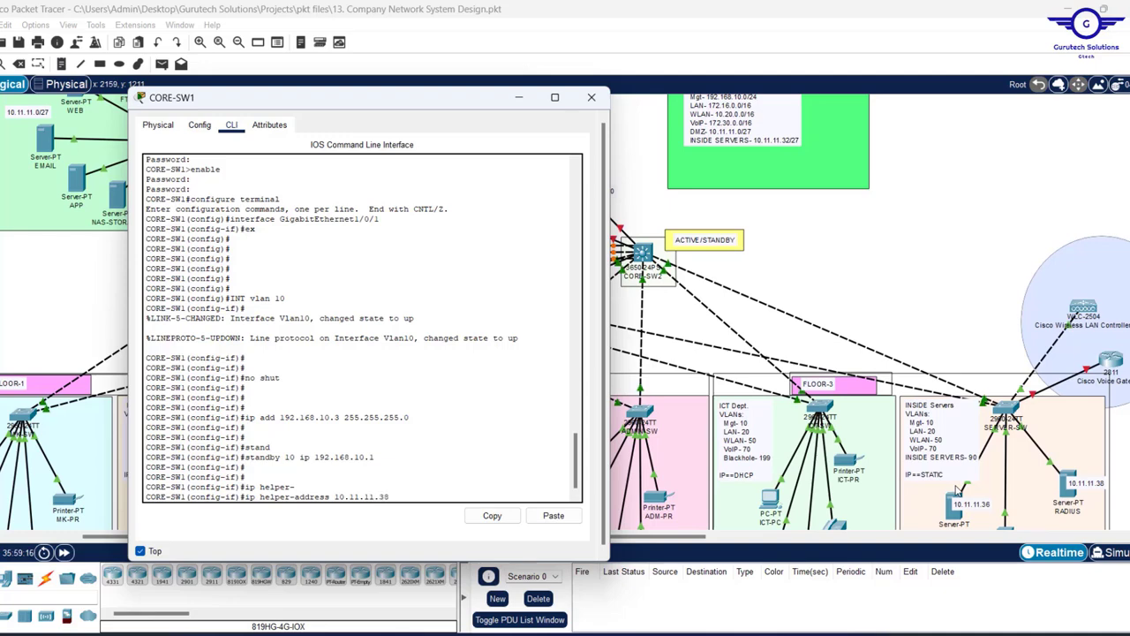
key("Return")
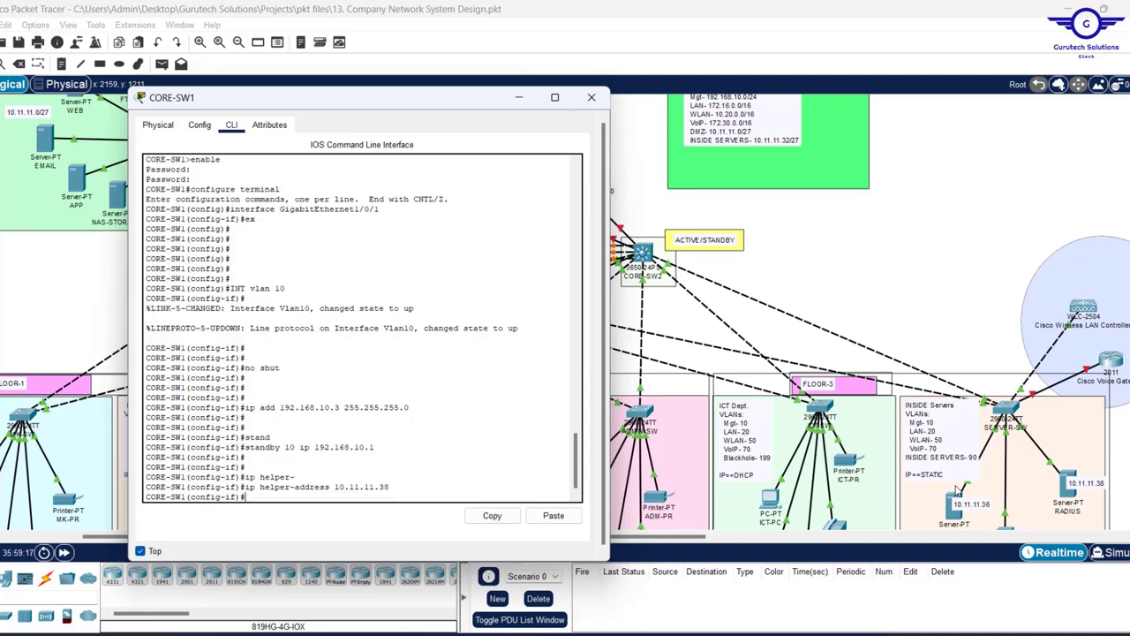
- Exit VLAN 10 interface configuration back to global configuration mode
key("Return")
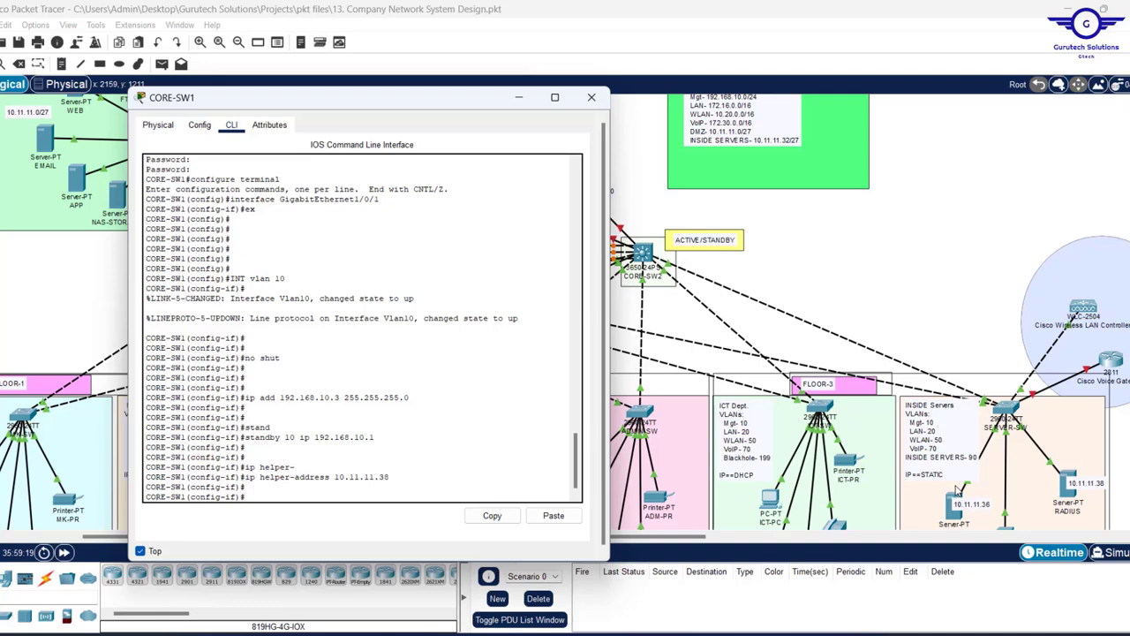
type("e")
key("Return")
key("Return")
key("Return")
key("Return")
key("Return")
key("Return")
key("Return")
key("Up")
key("Up")
key("Up")
key("Up")
key("Up")
key("Up")
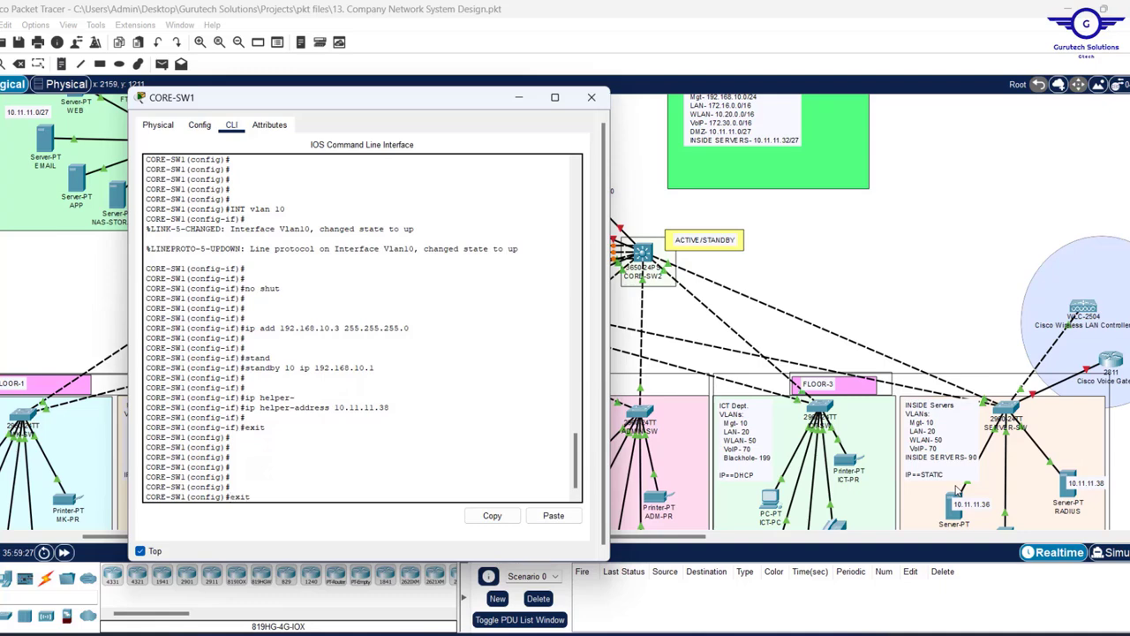
- Create interface VLAN 20 and enable it with 'no shut' using command history
key("Up")
key("Up")
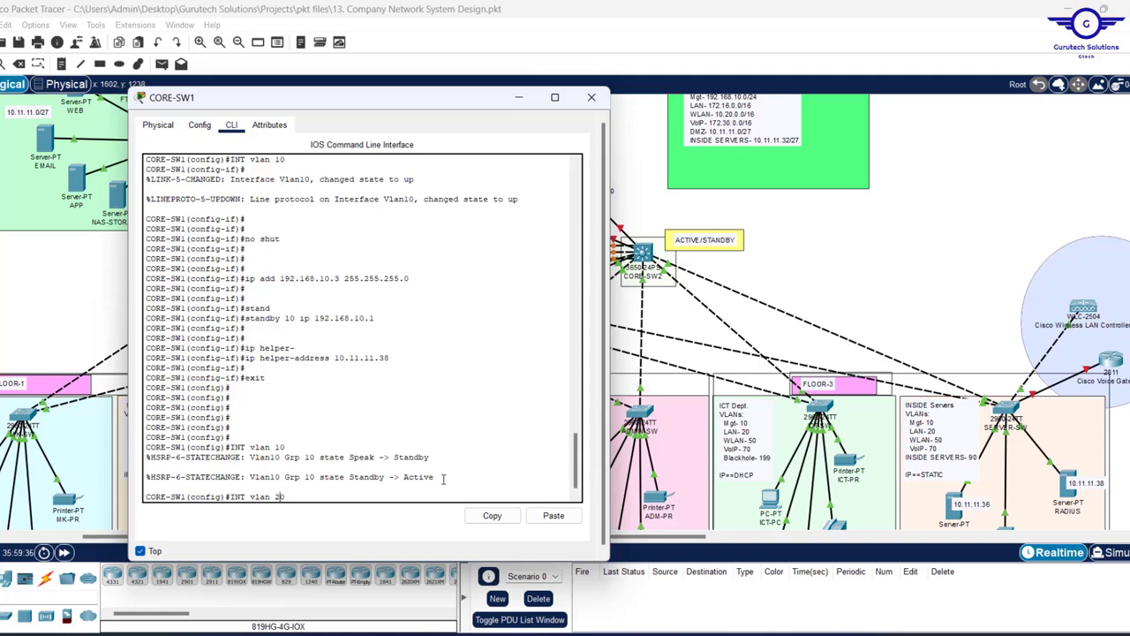
key("Return")
key("Up")
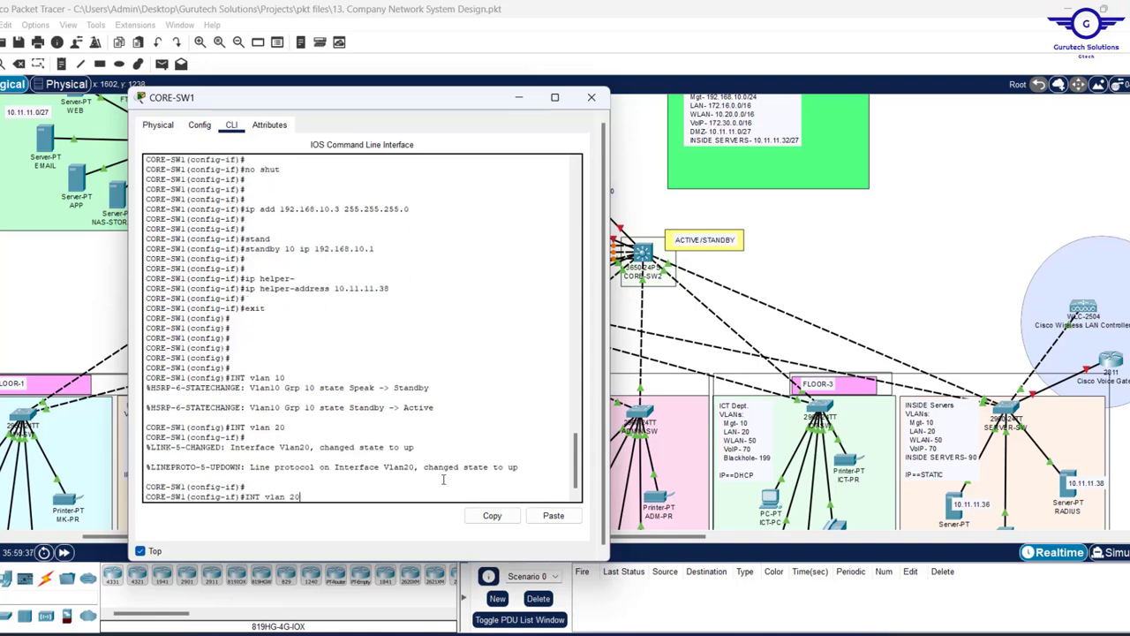
key("Up")
key("Up")
key("Up")
key("Up")
key("Up")
key("Up")
key("Up")
key("Return")
key("Return")
key("Return")
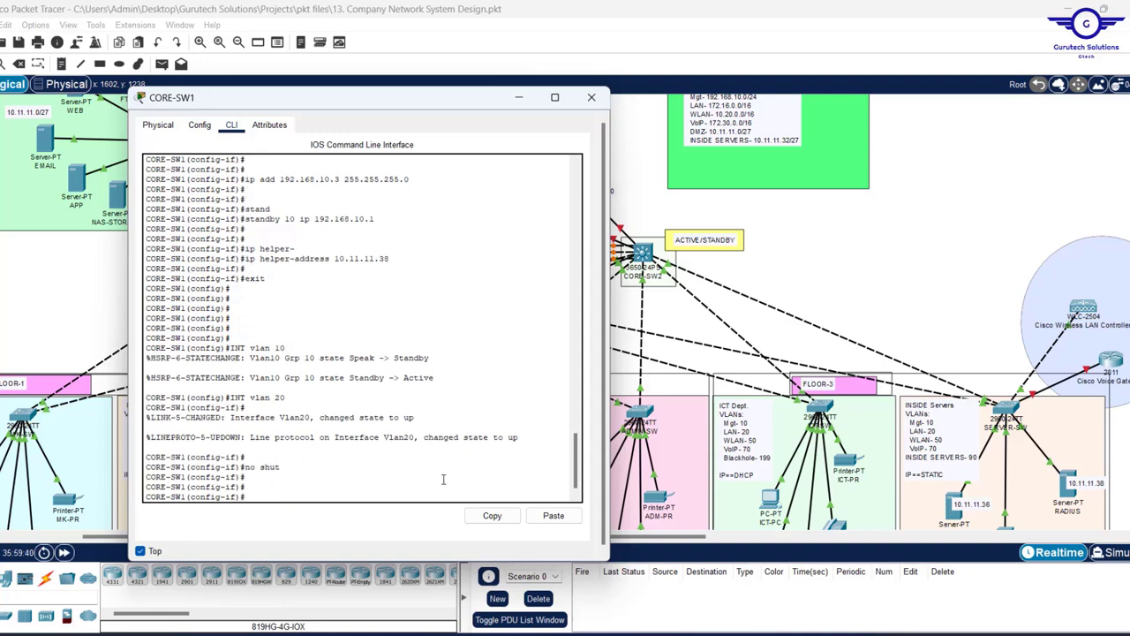
- Assign VLAN 20 the address 172.16.0.3 255.255.0.0
key("Up")
key("Up")
key("Up")
key("Up")
key("Up")
key("Up")
key("Up")
key("Up")
key("Up")
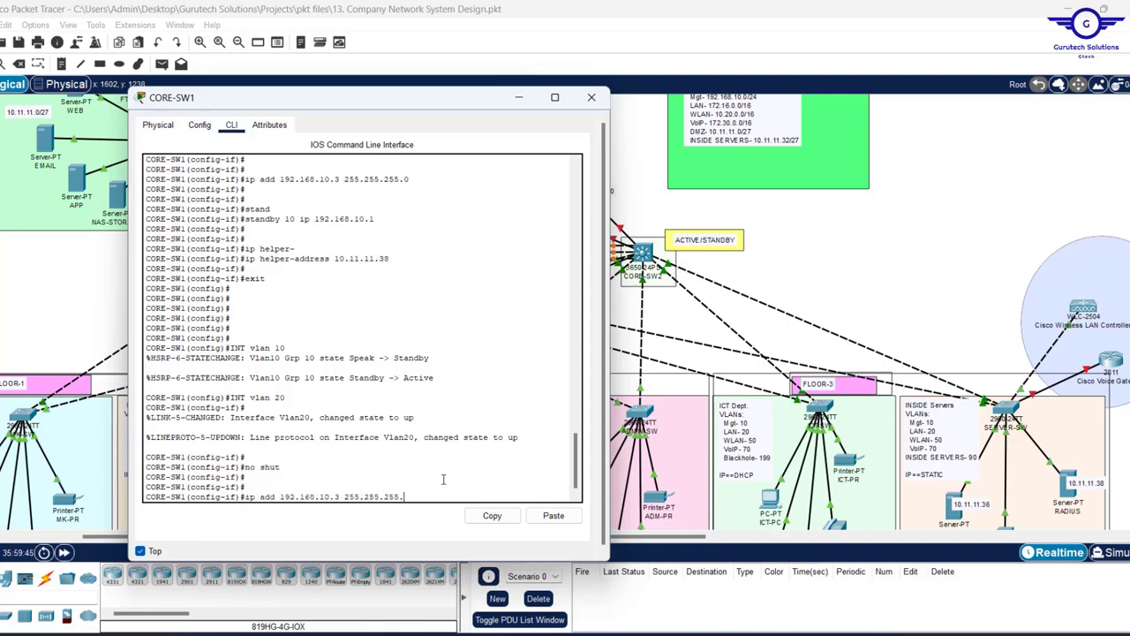
key("BackSpace")
key("BackSpace")
key("BackSpace")
key("BackSpace")
key("BackSpace")
key("BackSpace")
key("BackSpace")
key("BackSpace")
key("BackSpace")
key("BackSpace")
key("BackSpace")
key("BackSpace")
key("BackSpace")
key("BackSpace")
key("BackSpace")
key("BackSpace")
key("BackSpace")
key("BackSpace")
key("BackSpace")
key("BackSpace")
key("BackSpace")
key("BackSpace")
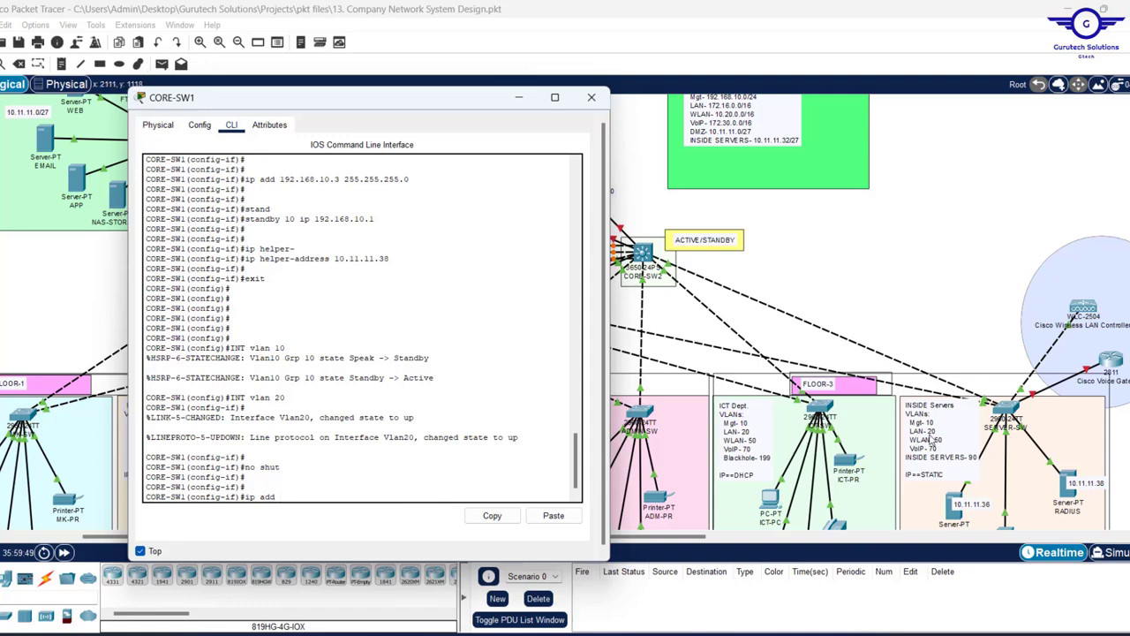
scroll(723, 150, "up", 1)
scroll(722, 150, "up", 1)
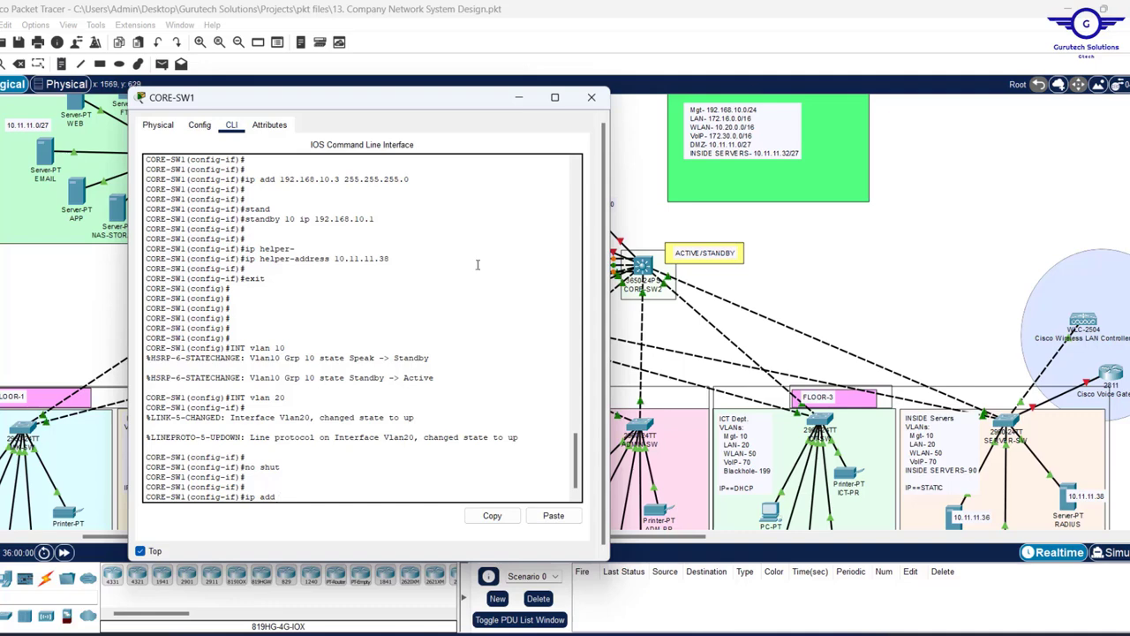
type("172.16.0.")
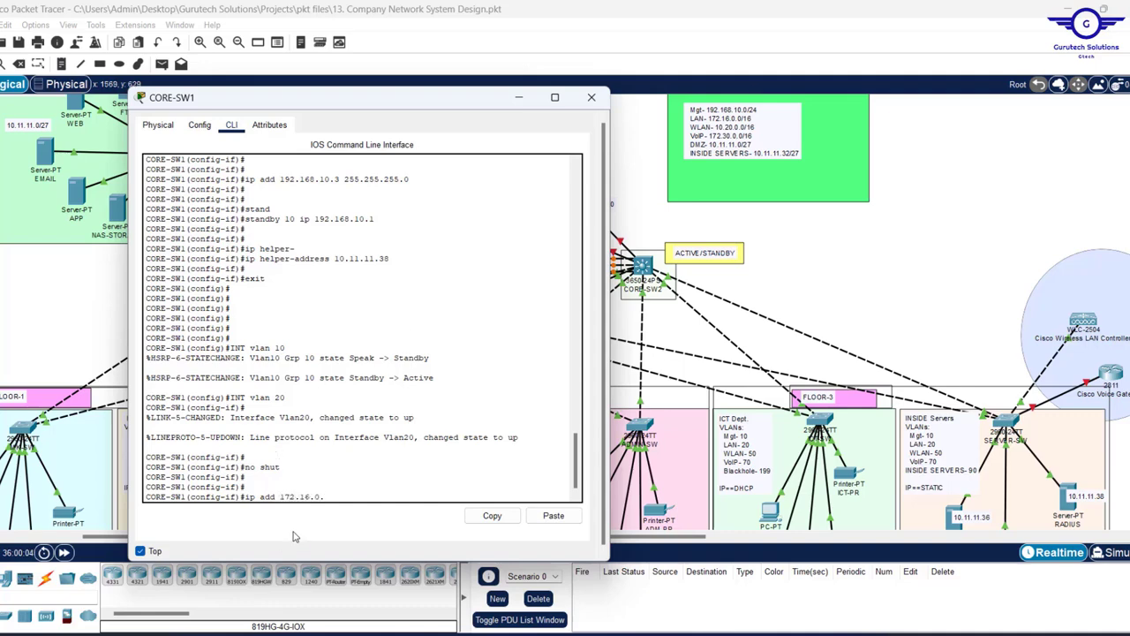
type("3")
type("5.255")
key("Return")
key("Return")
key("Return")
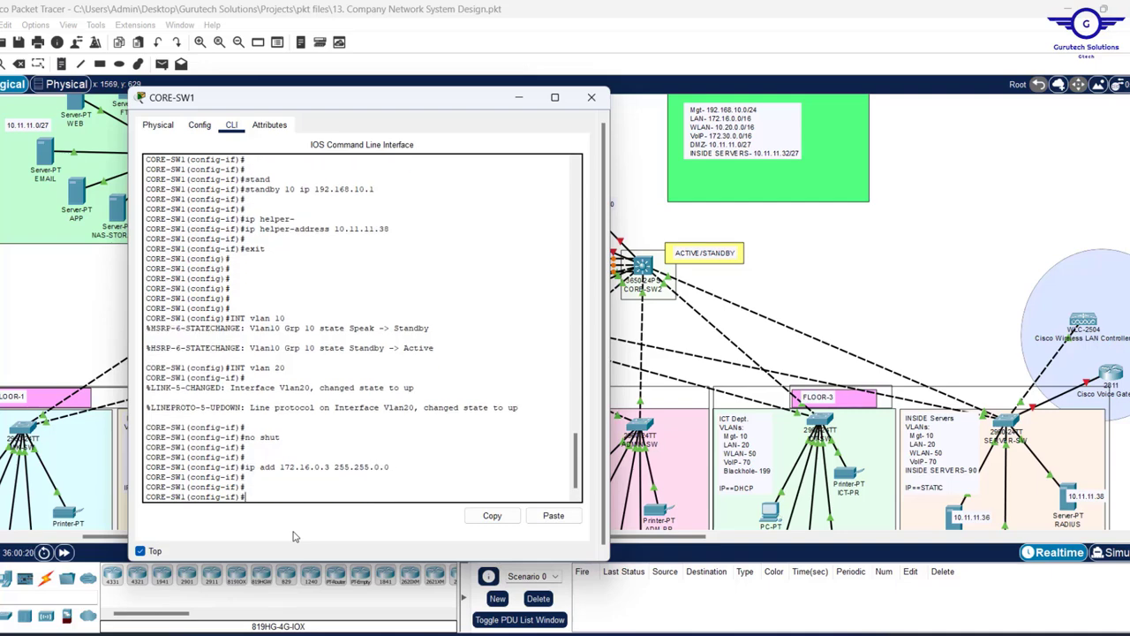
scroll(303, 348, "up", 4)
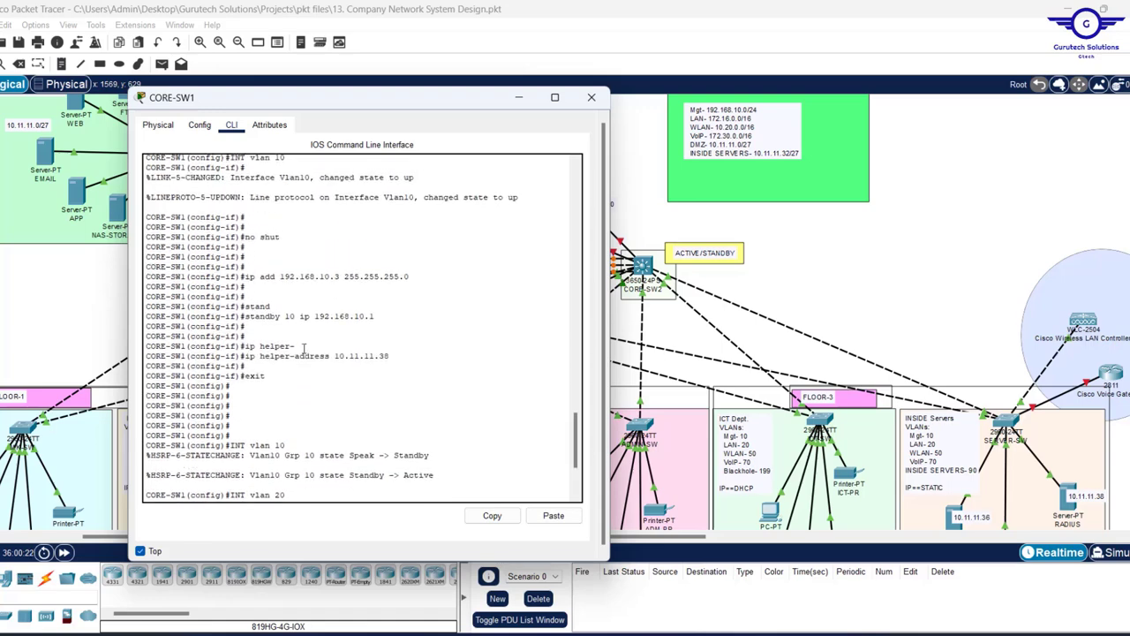
scroll(304, 347, "down", 4)
- Edit the recalled standby command to set HSRP group 20 virtual gateway 172.16.0.1
key("Up")
key("Up")
key("Up")
key("Up")
key("Up")
key("Up")
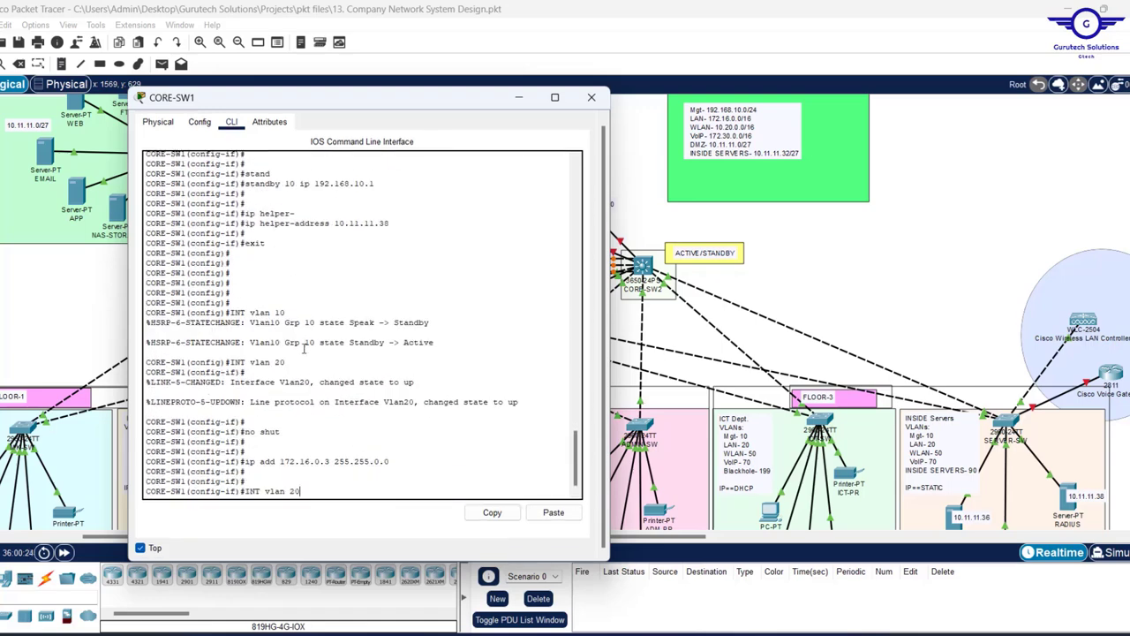
key("Up")
key("Up")
key("BackSpace")
type("2")
key("Right")
key("Right")
key("Right")
key("Right")
key("Right")
key("Right")
key("Right")
key("Right")
key("Right")
key("Right")
key("Right")
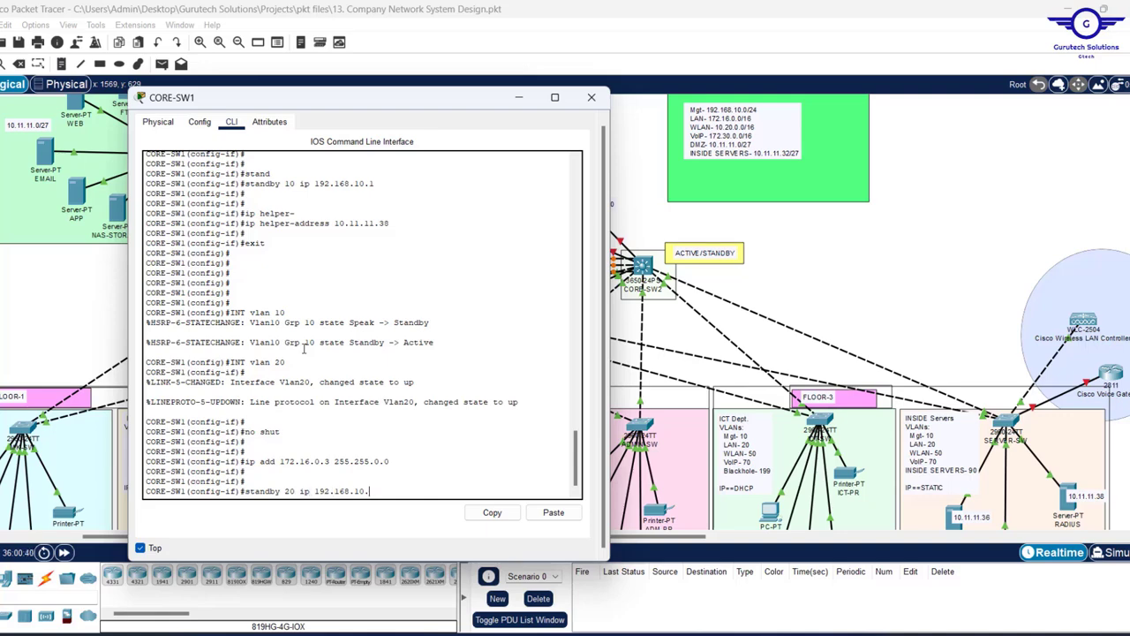
key("BackSpace")
key("BackSpace")
key("BackSpace")
key("BackSpace")
key("BackSpace")
key("BackSpace")
type("6.0.1")
key("Return")
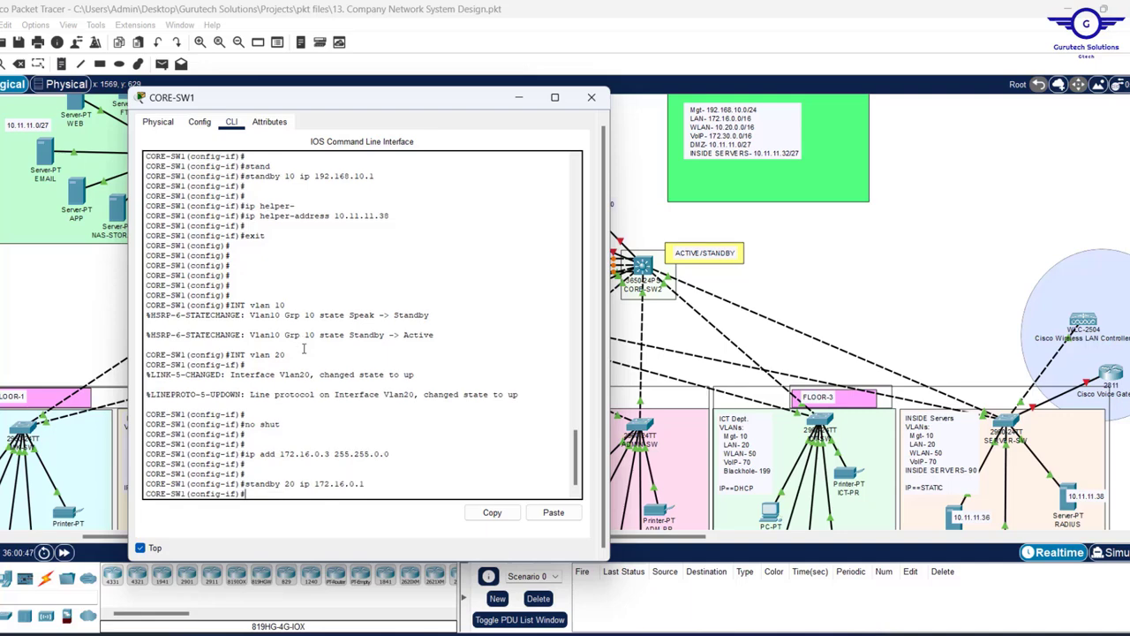
- Apply DHCP helper 10.11.11.38 to VLAN 20 and exit interface configuration
key("Return")
key("Return")
key("Up")
key("Up")
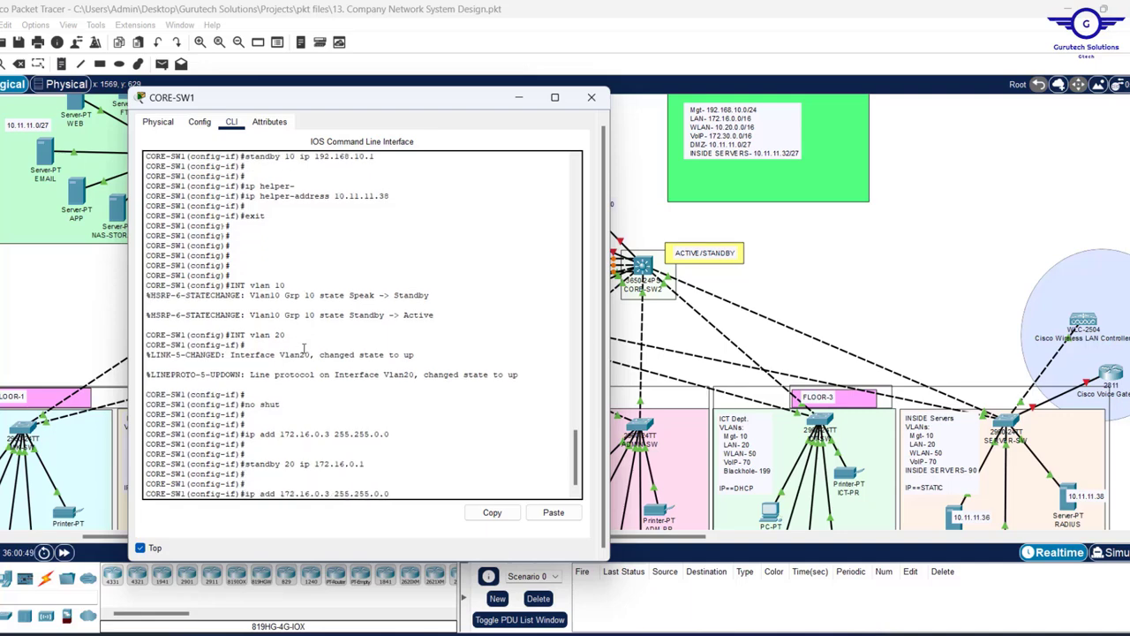
key("Up")
key("Up")
key("Up")
key("Up")
key("Up")
key("Return")
key("Return")
key("Return")
key("Return")
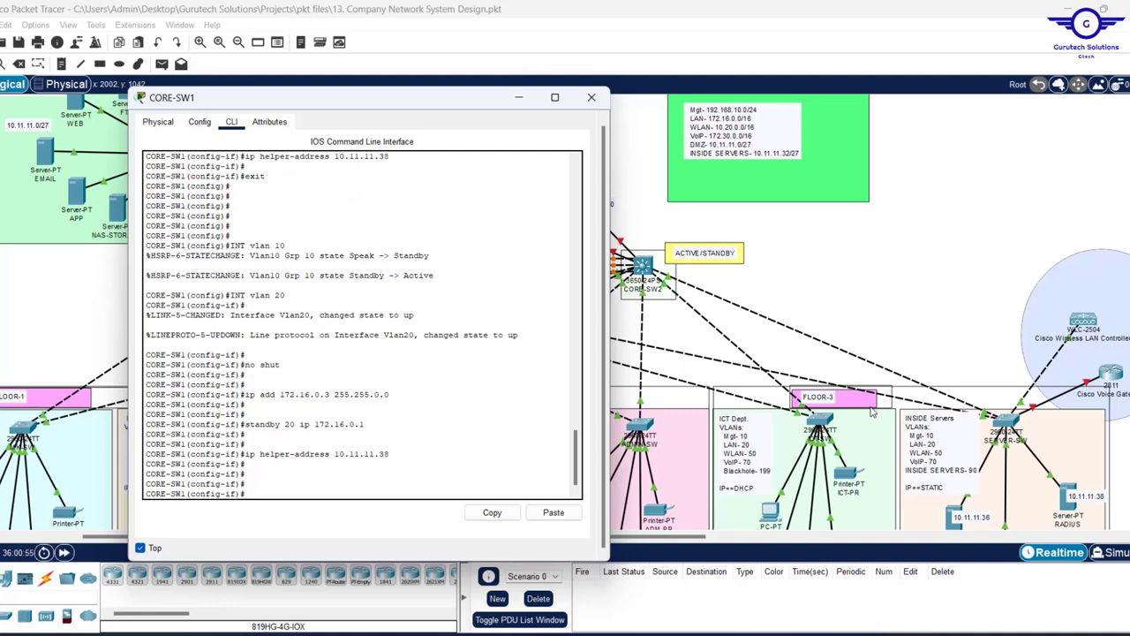
key("Return")
key("Return")
type("ex")
key("Return")
key("Return")
key("Return")
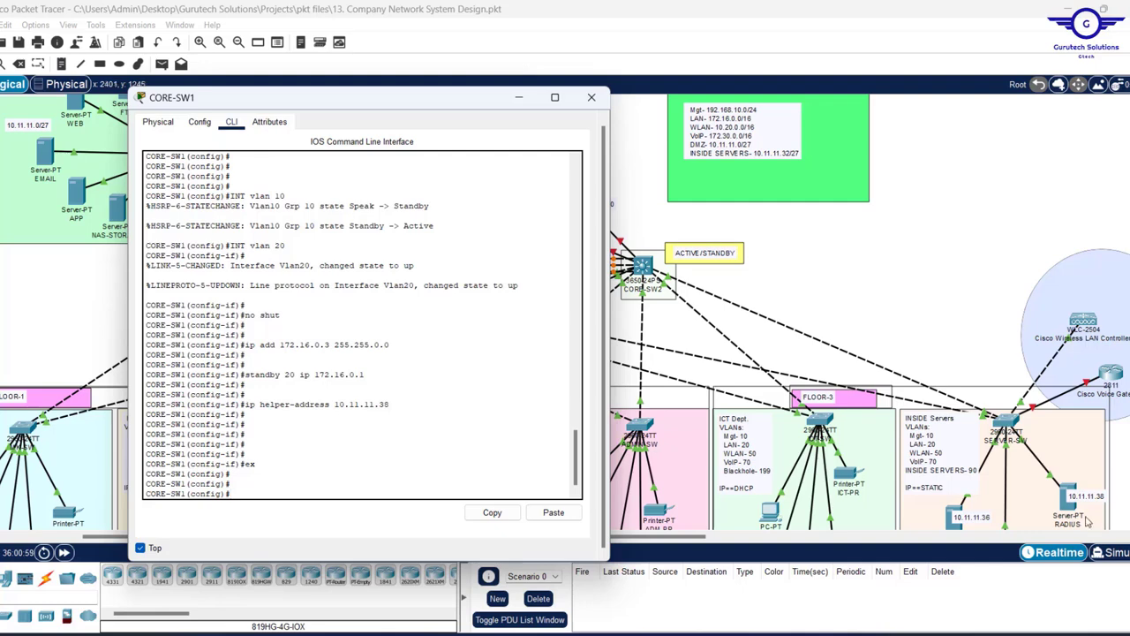
- Reapply 'standby 20 ip 172.16.0.1' from command history
key("Up")
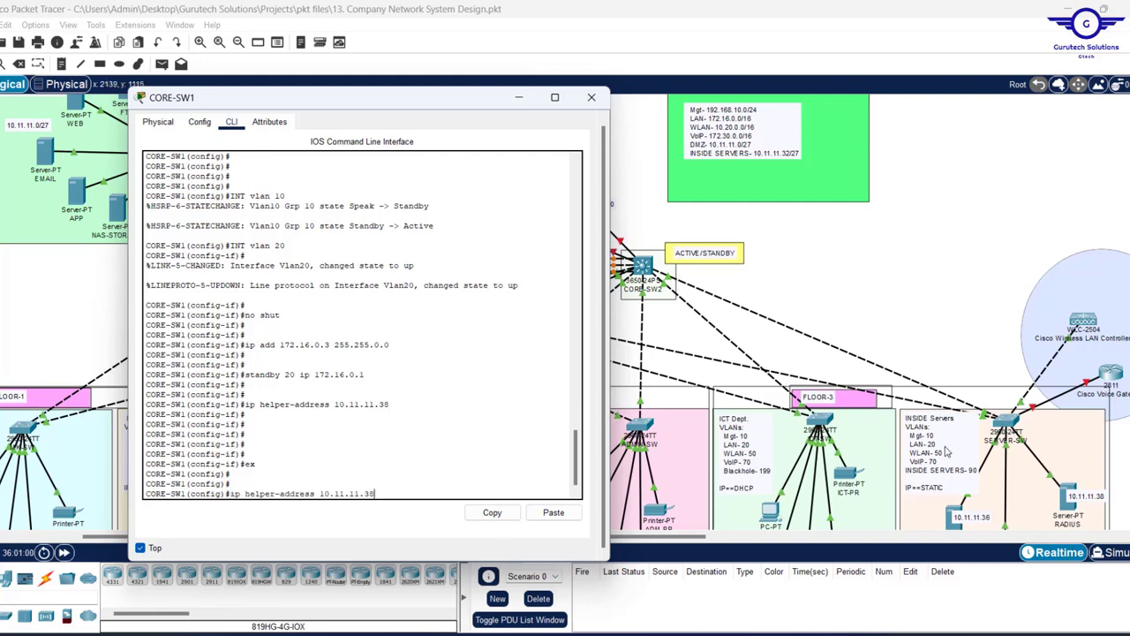
key("Up")
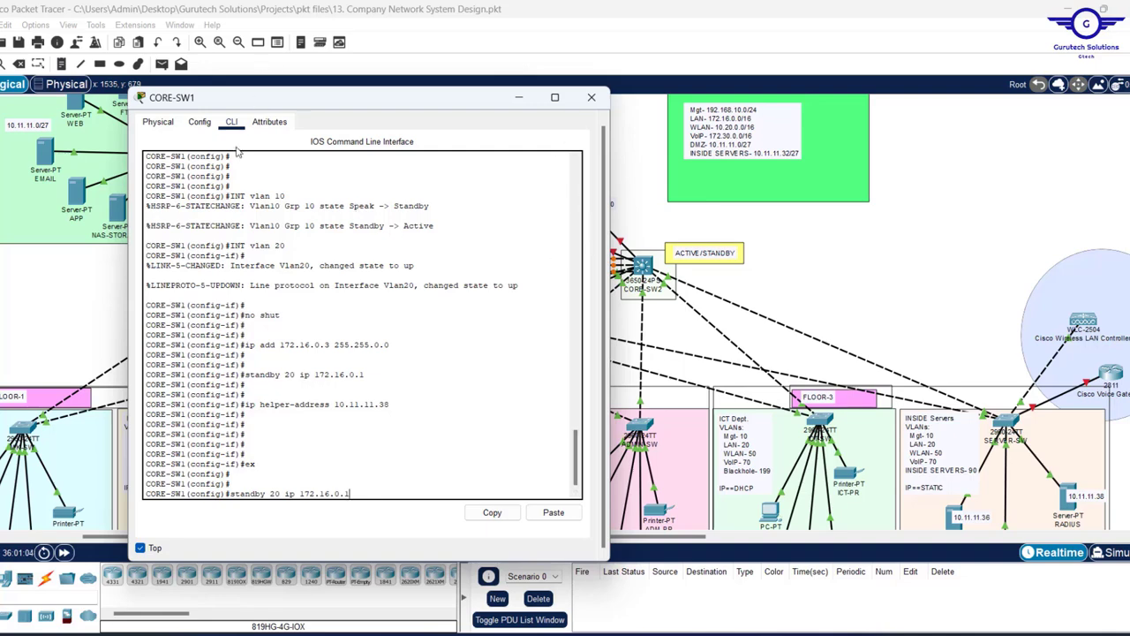
key("Return")
key("Up")
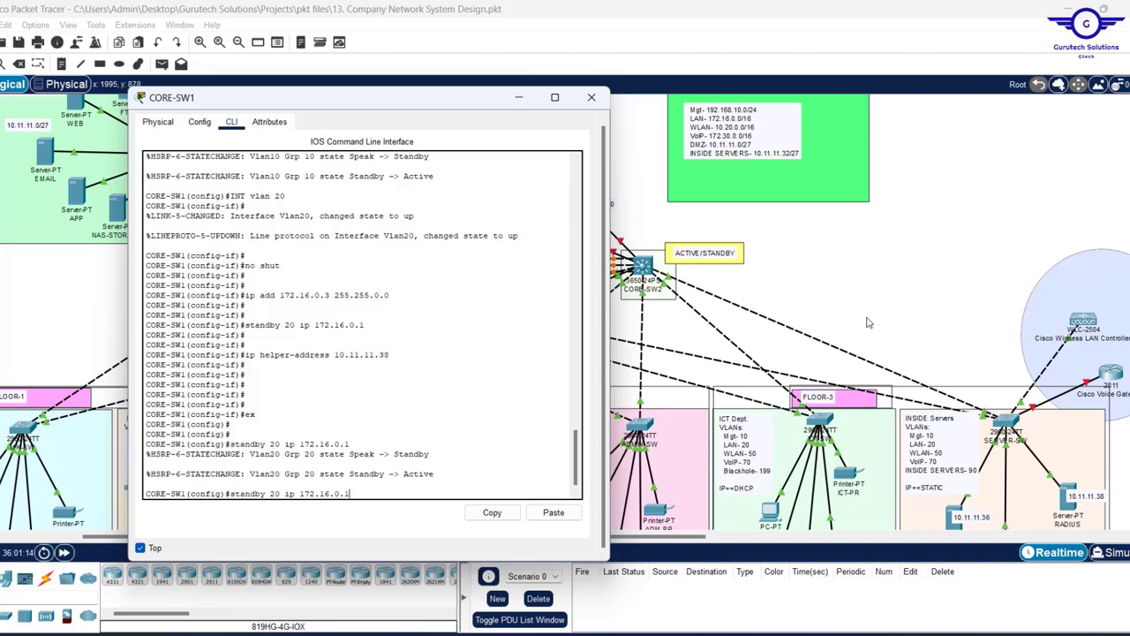
key("Up")
key("Up")
key("Up")
key("Up")
key("Up")
key("Up")
- Change the recalled command to 'INT vlan 50', run 'no shut', and start 'ip add 10.20.0.2'
key("BackSpace")
key("BackSpace")
type("50")
key("Return")
key("Return")
key("Return")
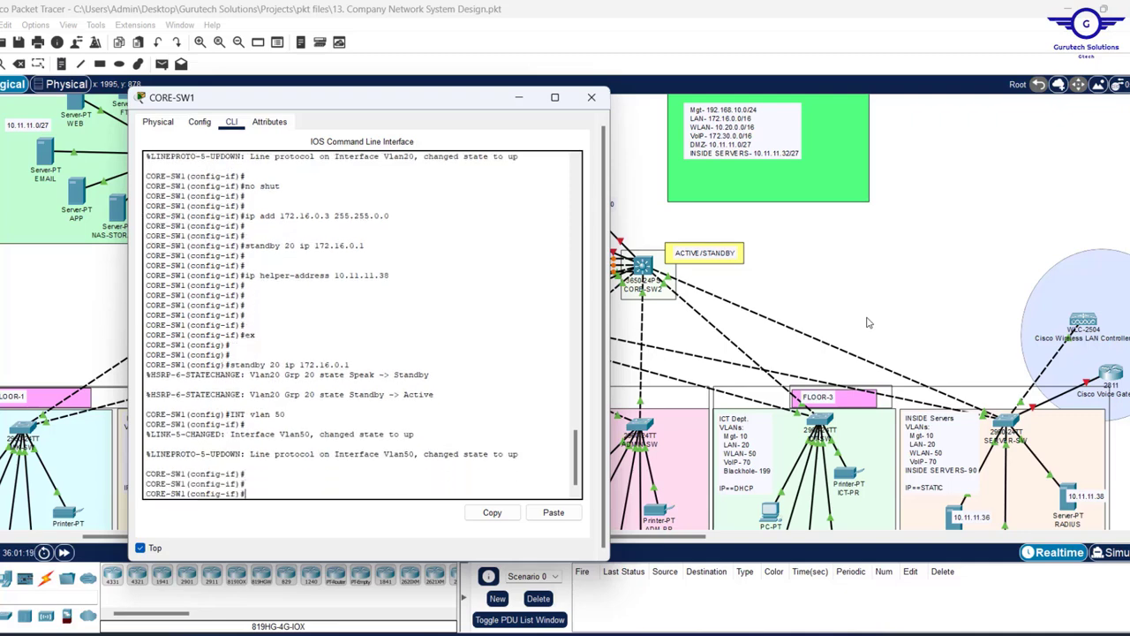
type("no shut")
key("Return")
key("Return")
key("Return")
key("Return")
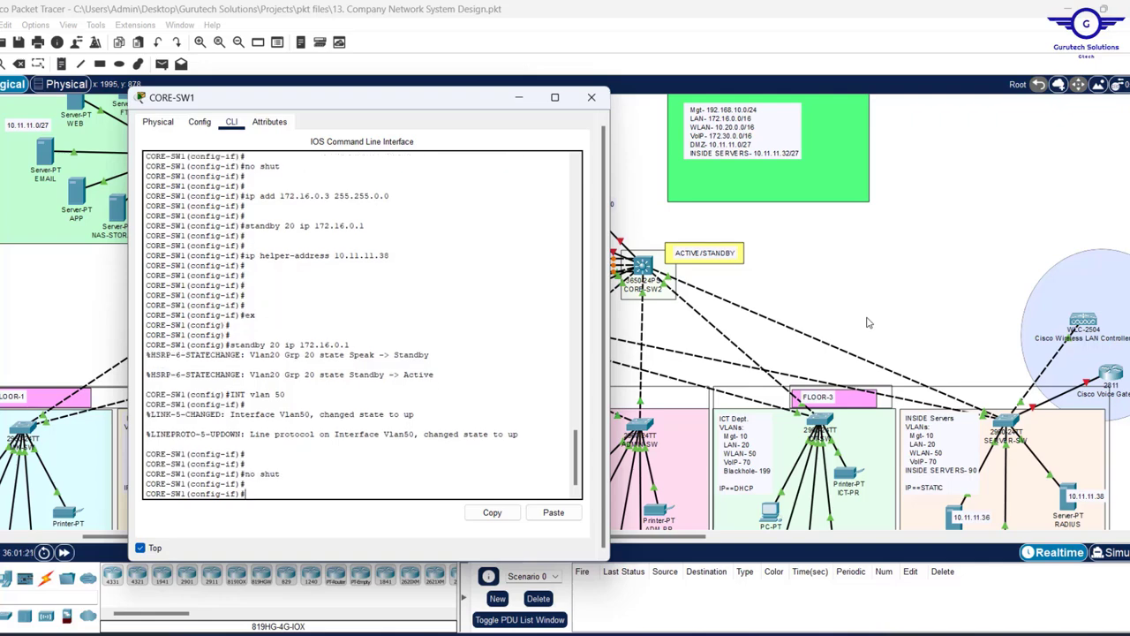
type("ip ad")
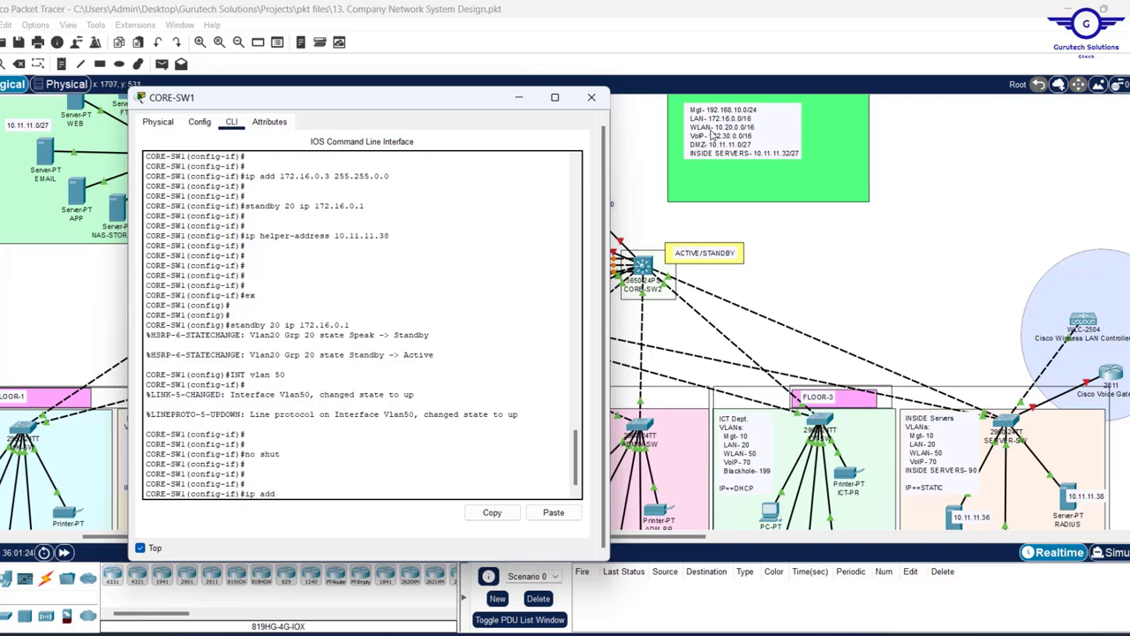
type("d 10.20.0.2 255")
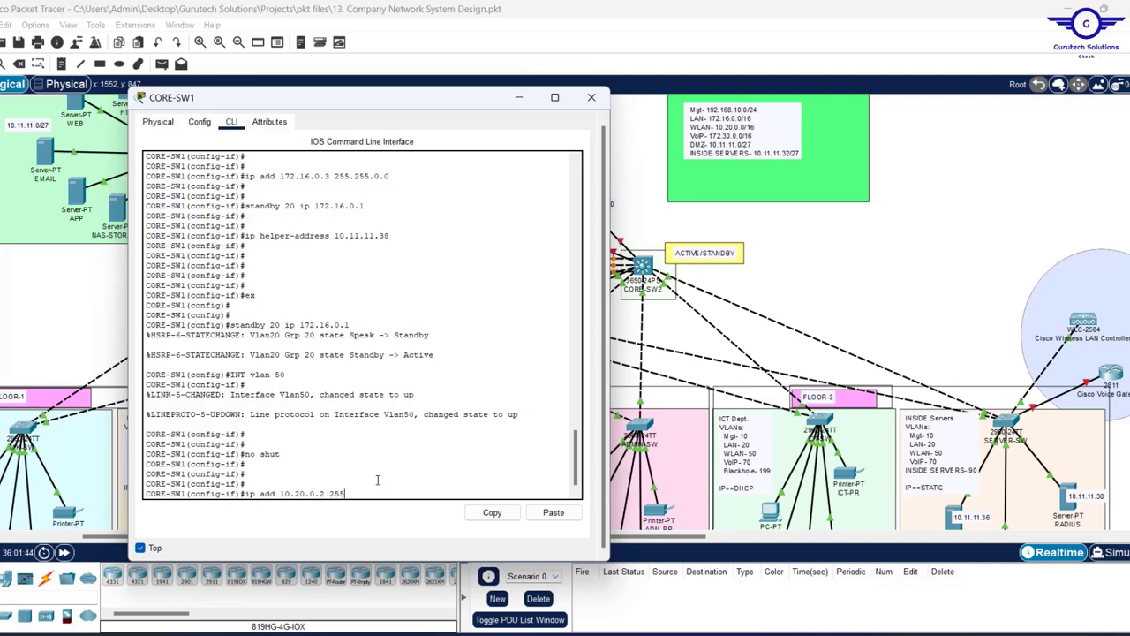
- Assign VLAN 50 address 10.20.0.2 255.255.0.0 and HSRP standby 50 virtual IP 10.20.0.1
type(".255.0.0")
key("Return")
key("Return")
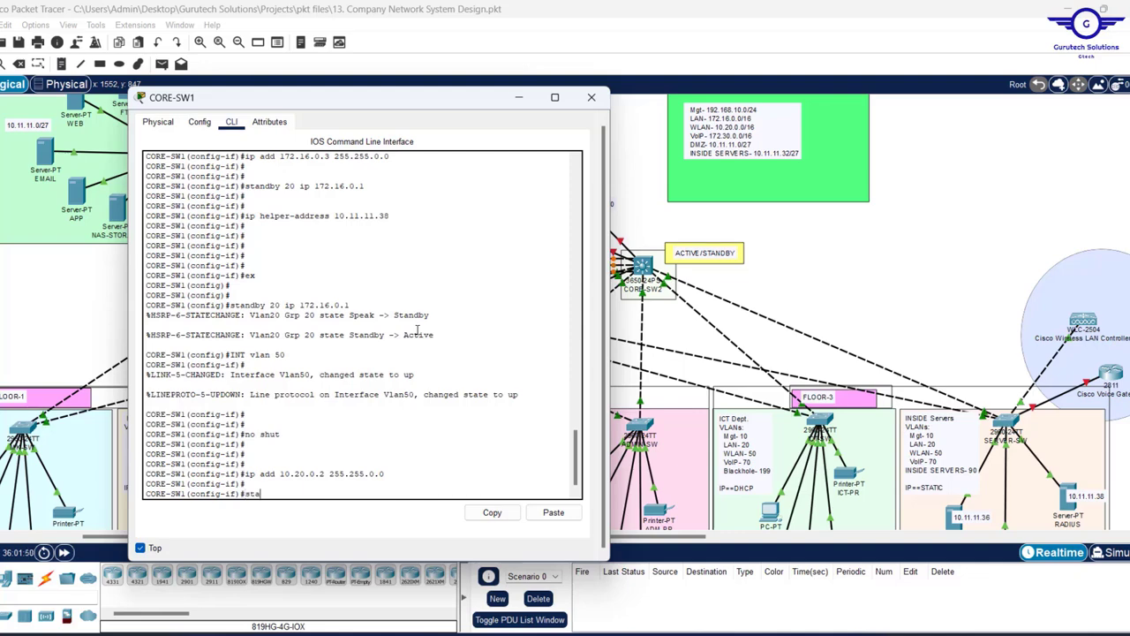
key("Up")
key("Up")
key("Up")
key("Up")
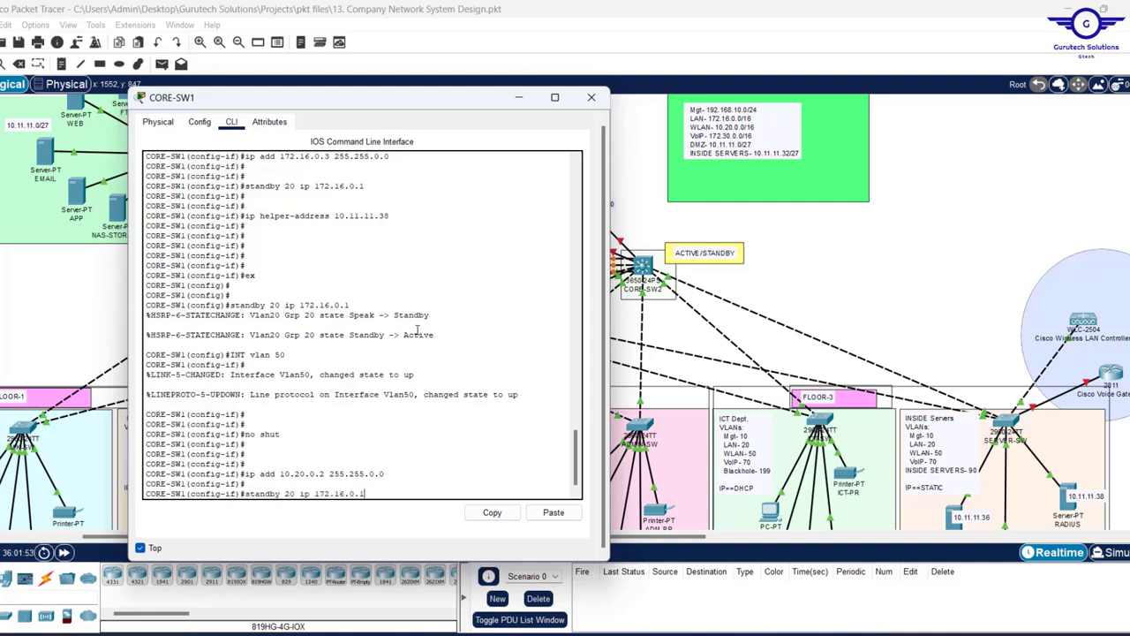
key("BackSpace")
key("BackSpace")
key("BackSpace")
key("BackSpace")
key("BackSpace")
key("BackSpace")
key("BackSpace")
key("BackSpace")
key("BackSpace")
key("BackSpace")
key("BackSpace")
key("BackSpace")
key("BackSpace")
key("BackSpace")
type("ip")
type("10.20.0.1")
key("Return")
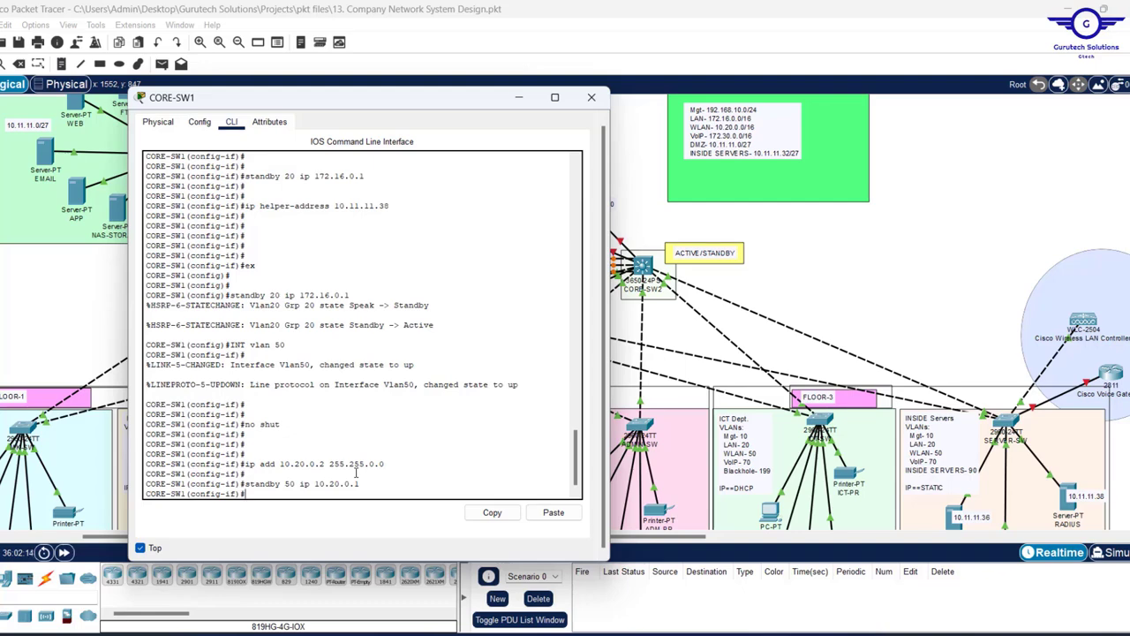
- Add DHCP relay helper-address 10.11.11.38 to VLAN 50 and exit interface configuration
key("Return")
key("Up")
key("Down")
type("ex")
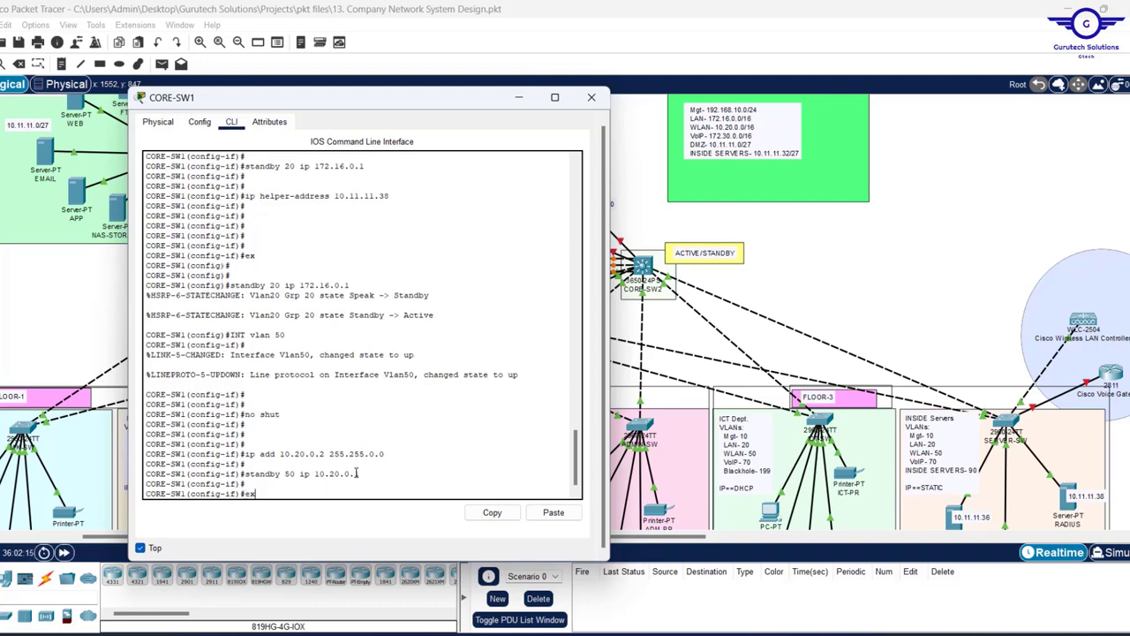
key("Up")
key("Return")
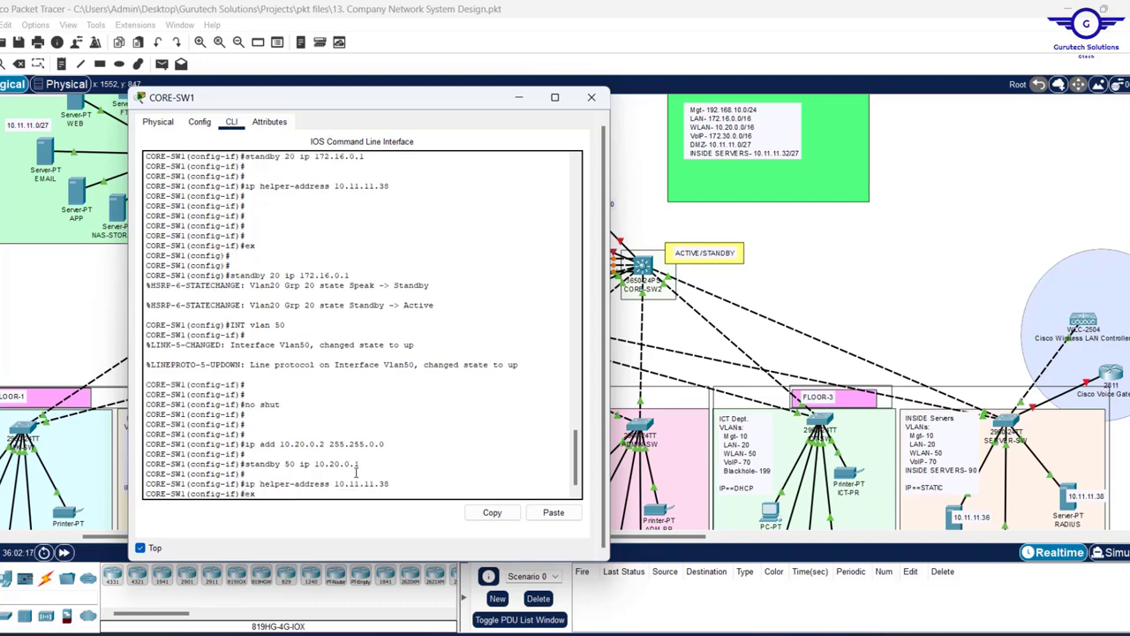
type("ex")
key("Return")
key("Return")
key("Return")
key("Return")
key("Return")
key("Return")
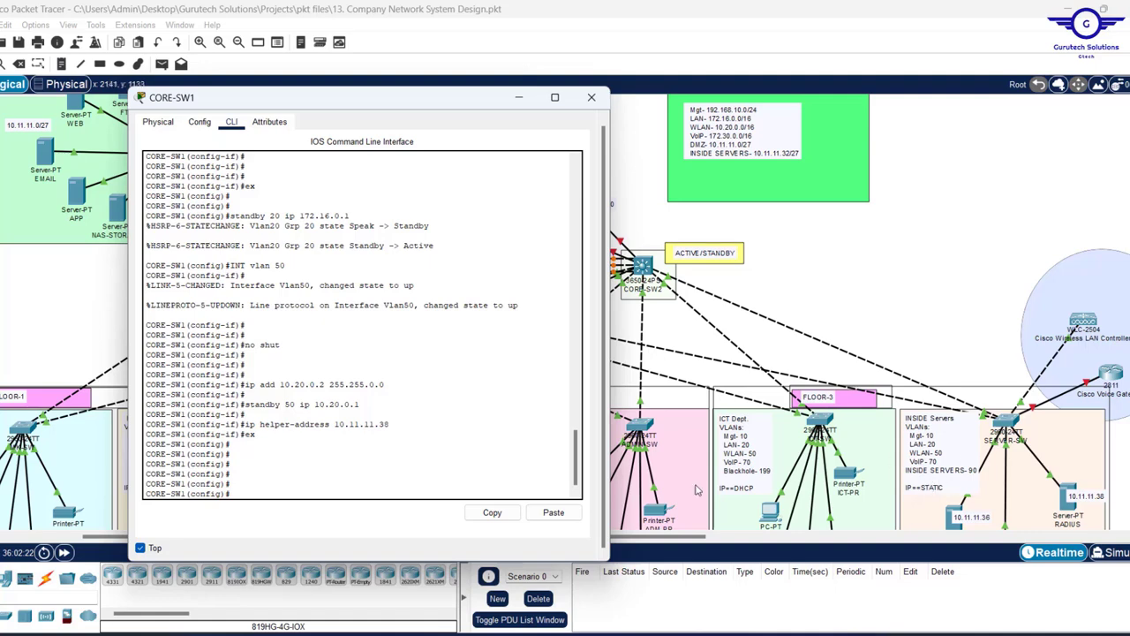
- Create the VLAN 90 interface and enable it with 'no shut'
key("Up")
key("Up")
key("Up")
key("Up")
key("Up")
type("90")
key("Return")
type("no shu")
key("Return")
key("Return")
key("Return")
key("Return")
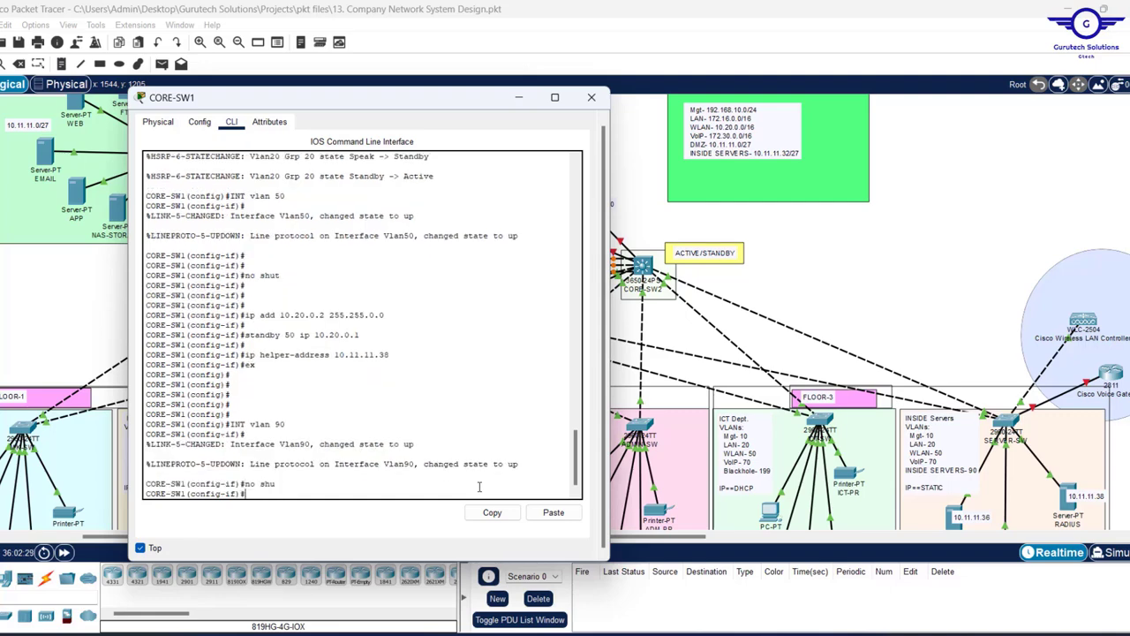
- Assign address 10.11.11.34 255.255.255.224 to VLAN 90
key("Up")
key("Up")
key("Up")
key("Up")
key("Up")
key("Up")
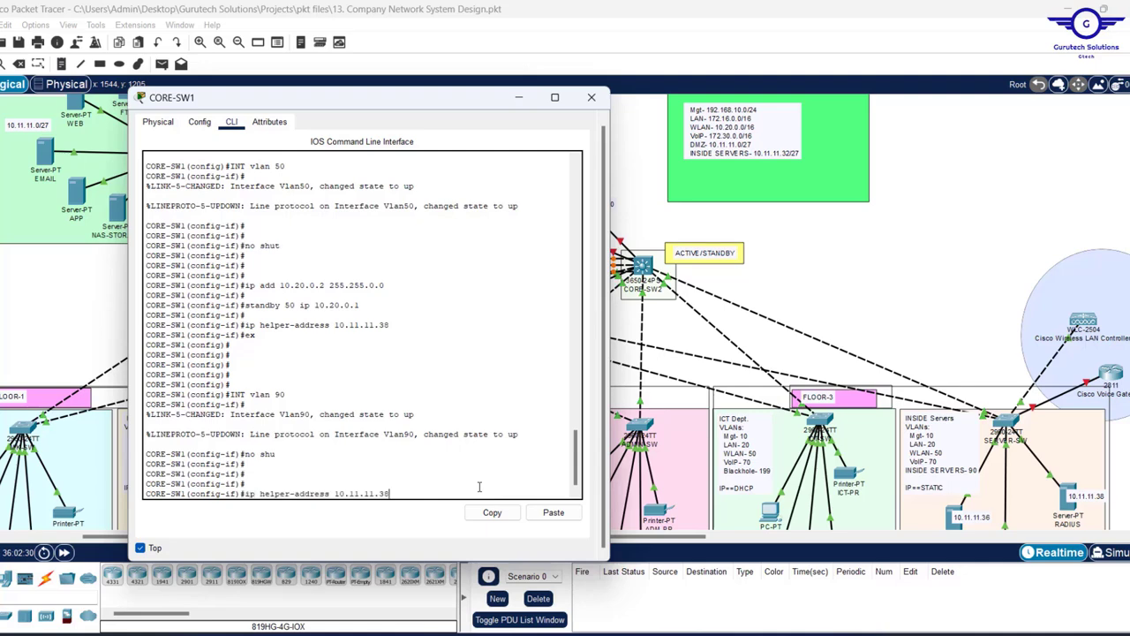
key("BackSpace")
key("BackSpace")
key("BackSpace")
key("BackSpace")
key("BackSpace")
key("BackSpace")
key("BackSpace")
key("BackSpace")
key("BackSpace")
key("BackSpace")
key("BackSpace")
key("BackSpace")
key("BackSpace")
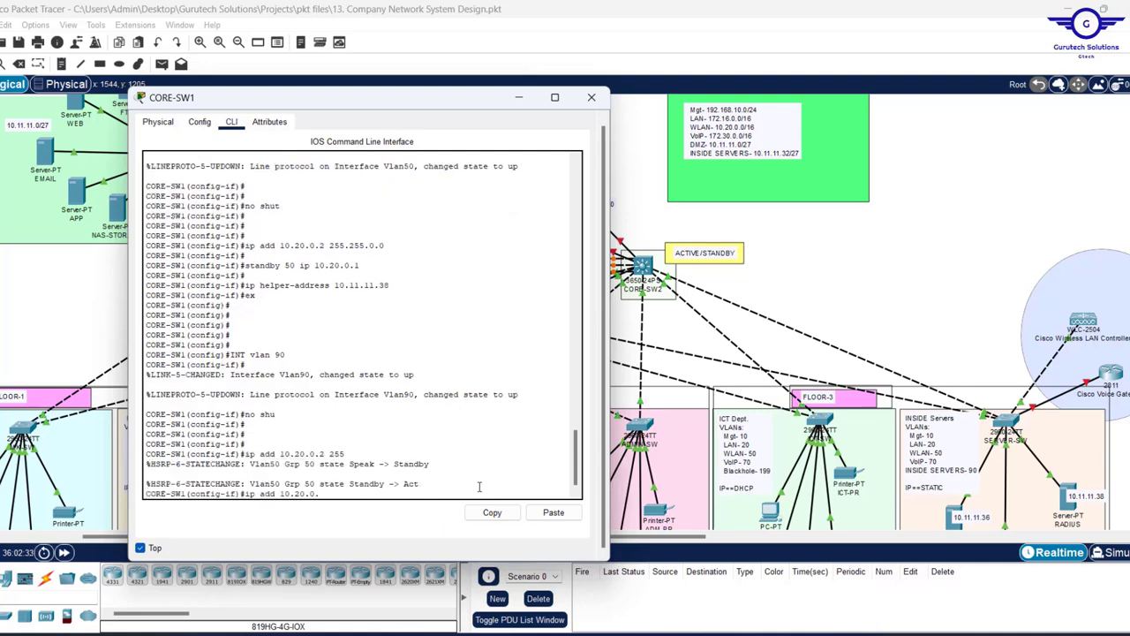
key("BackSpace")
key("BackSpace")
key("BackSpace")
key("BackSpace")
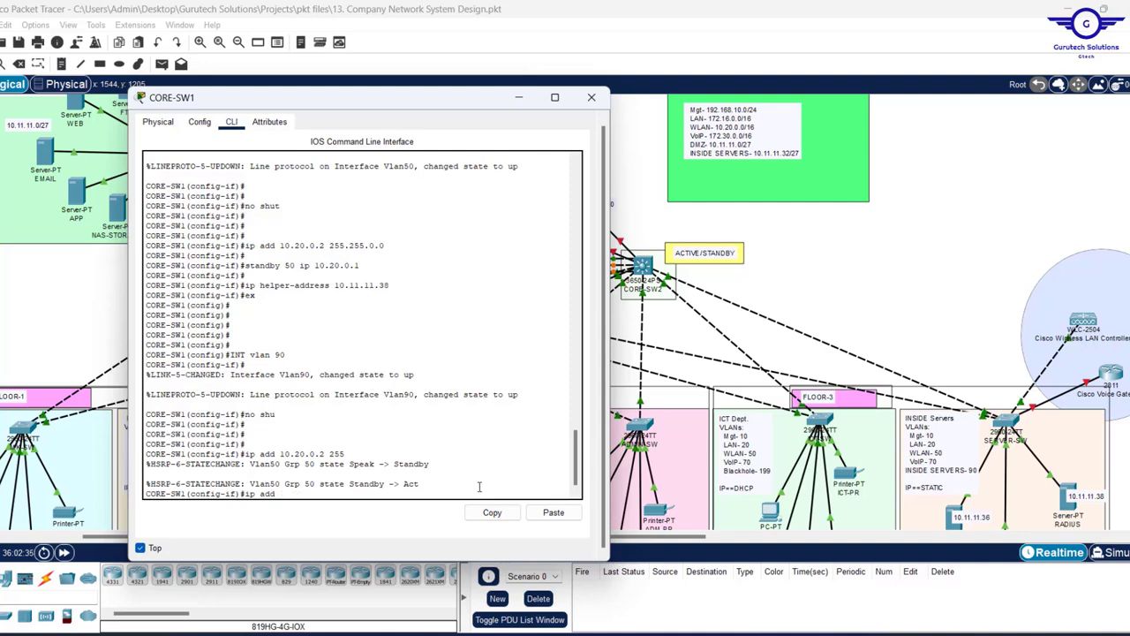
key("Return")
key("Return")
key("Return")
key("Up")
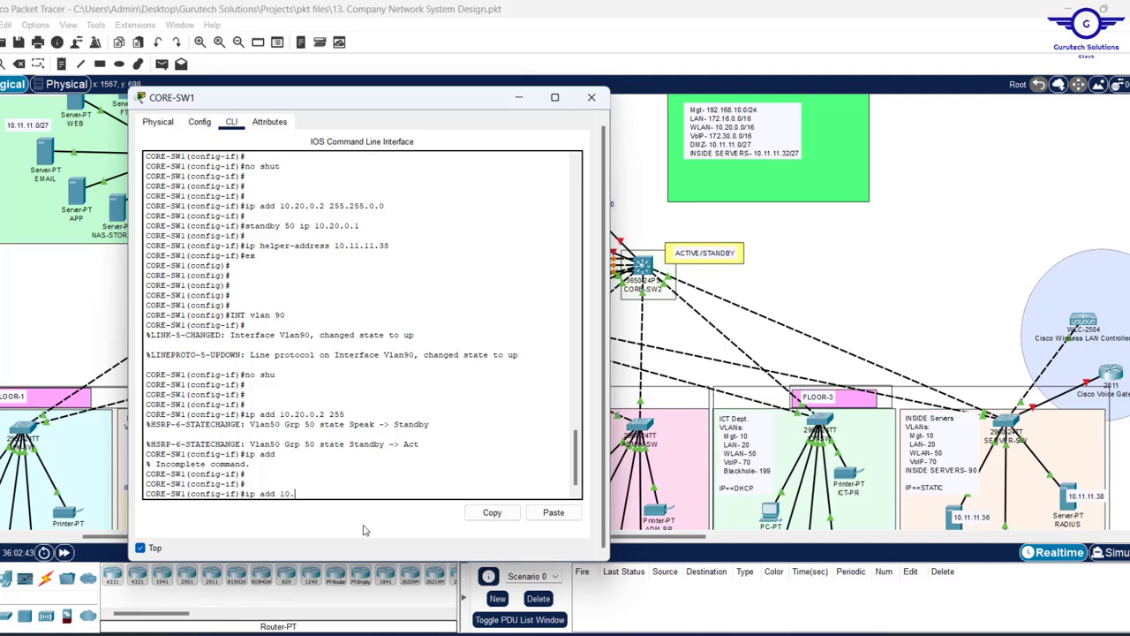
type("1.11.34 2")
type("55.255.255.224")
key("Return")
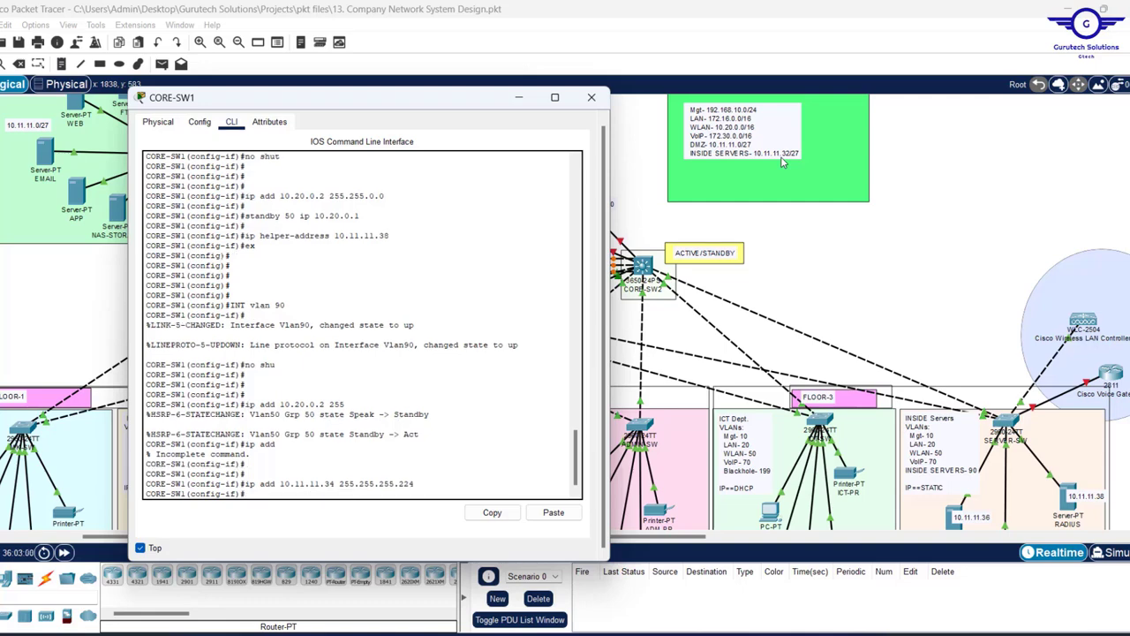
- Set HSRP standby 90 virtual IP 10.11.11.33 on VLAN 90
key("Return")
key("Return")
type("st")
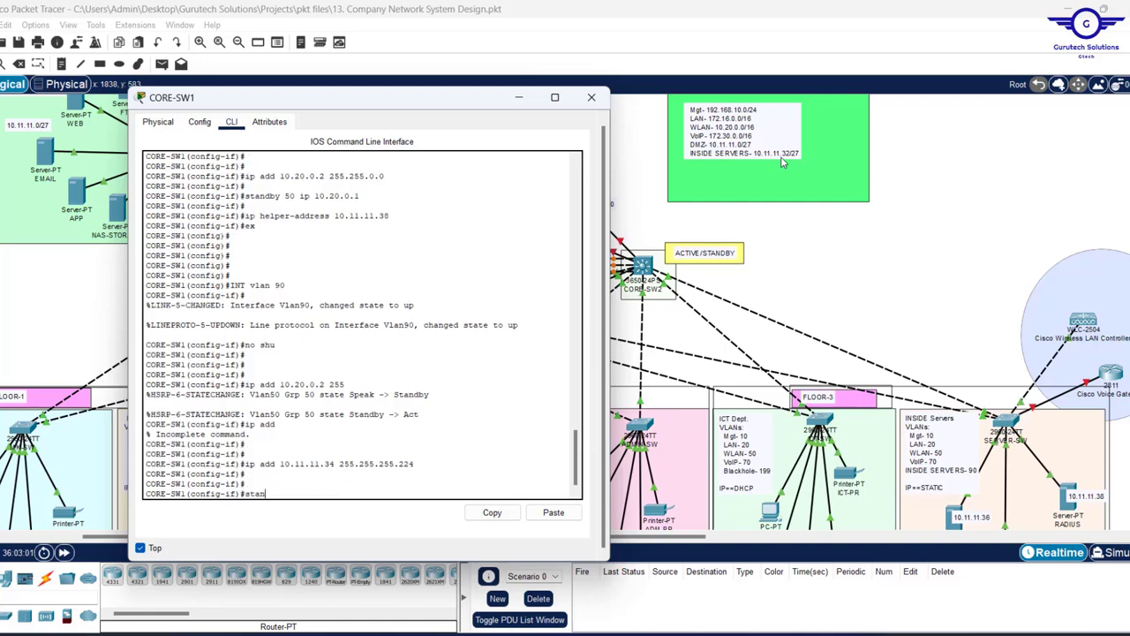
type("an")
key("Tab")
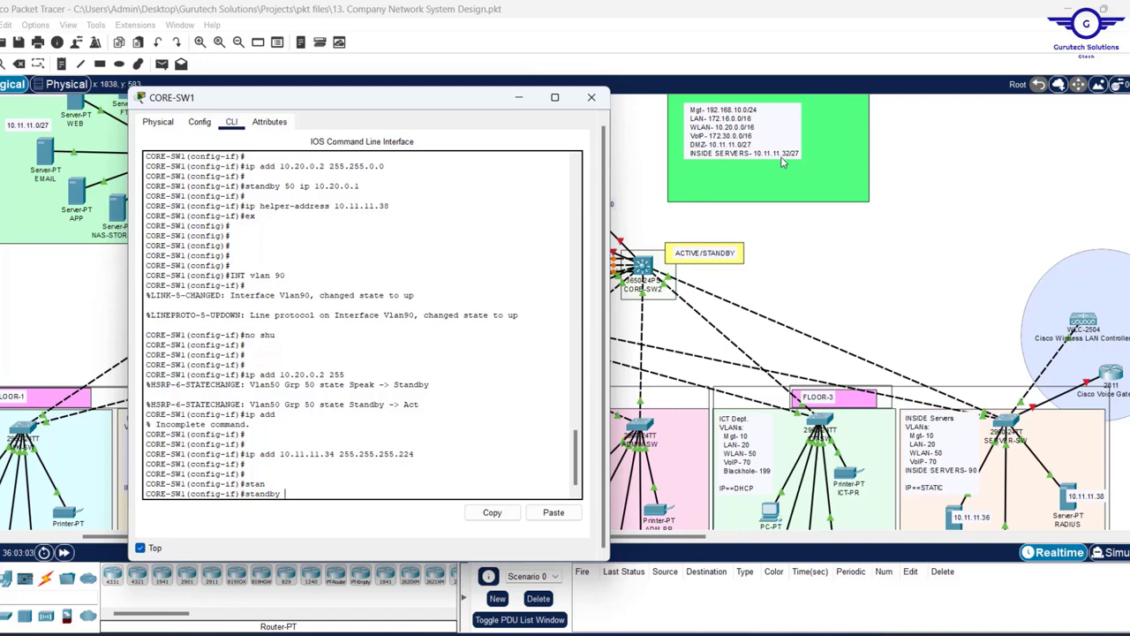
type("90 ip 10.11.11.")
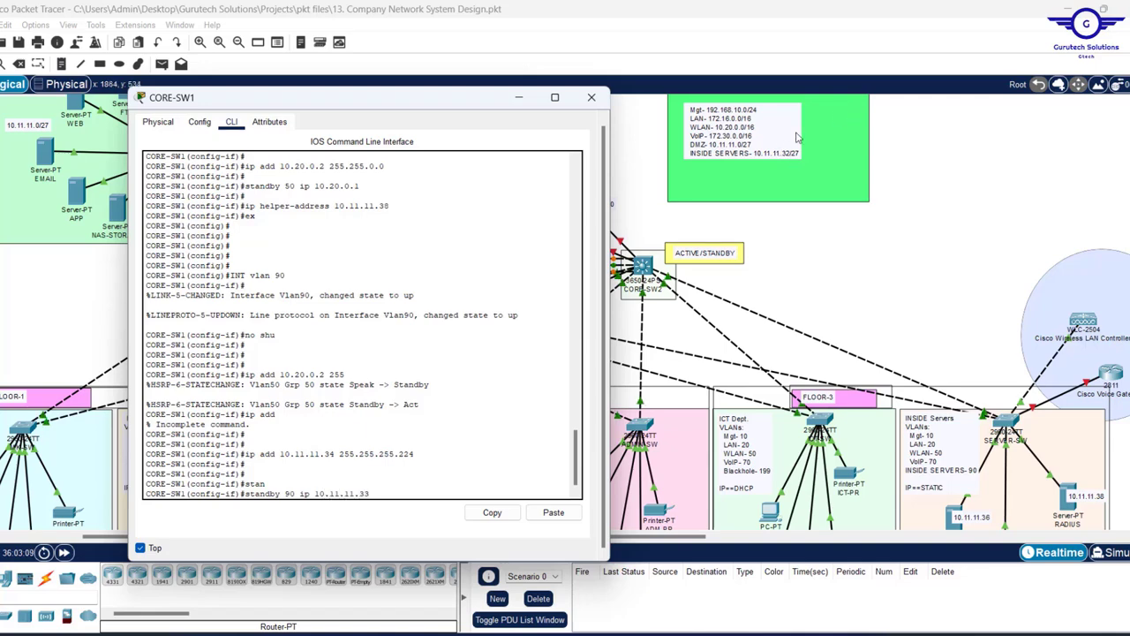
type("33")
key("Return")
key("Return")
key("Return")
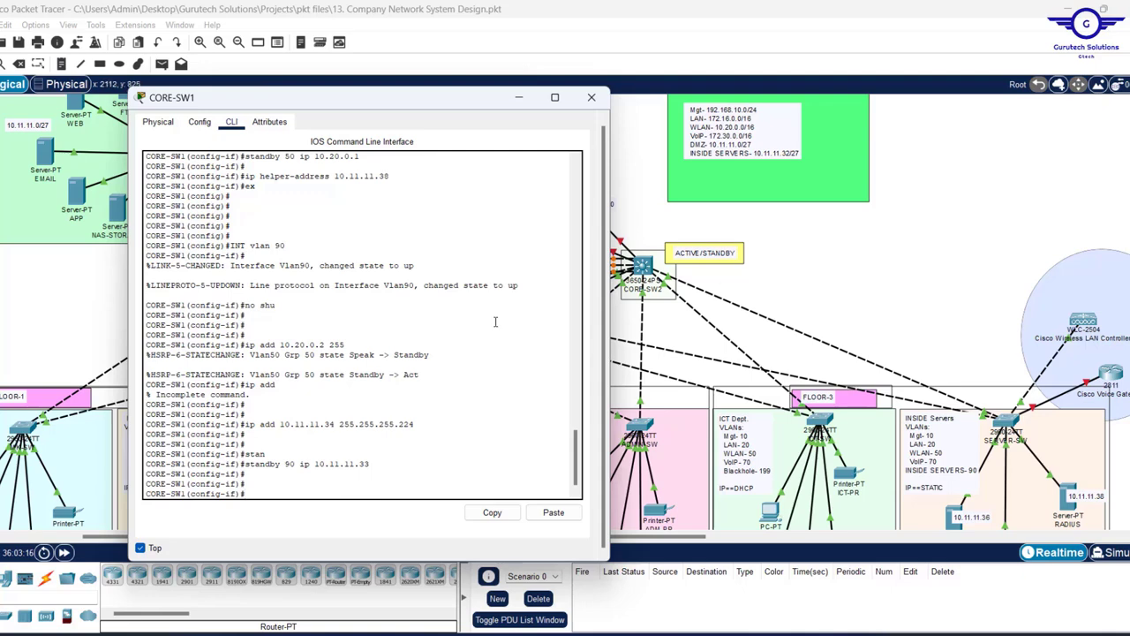
- Exit to global configuration and save CORE-SW1's configuration with 'do wr'
type("ex")
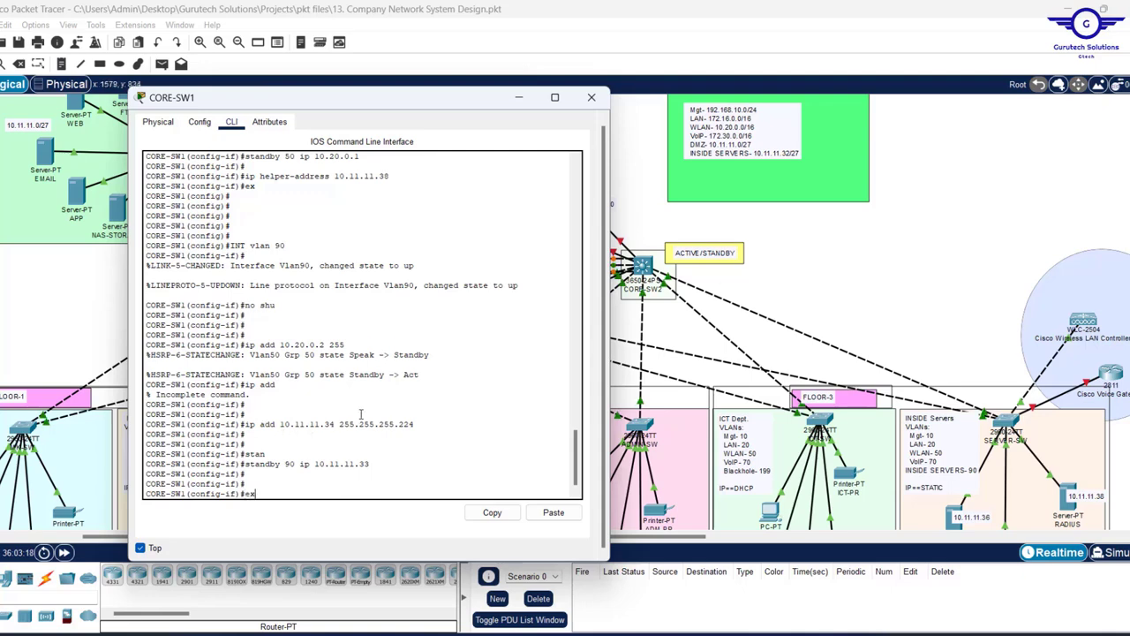
key("Return")
key("Return")
key("Return")
key("Return")
type("do wr")
key("Return")
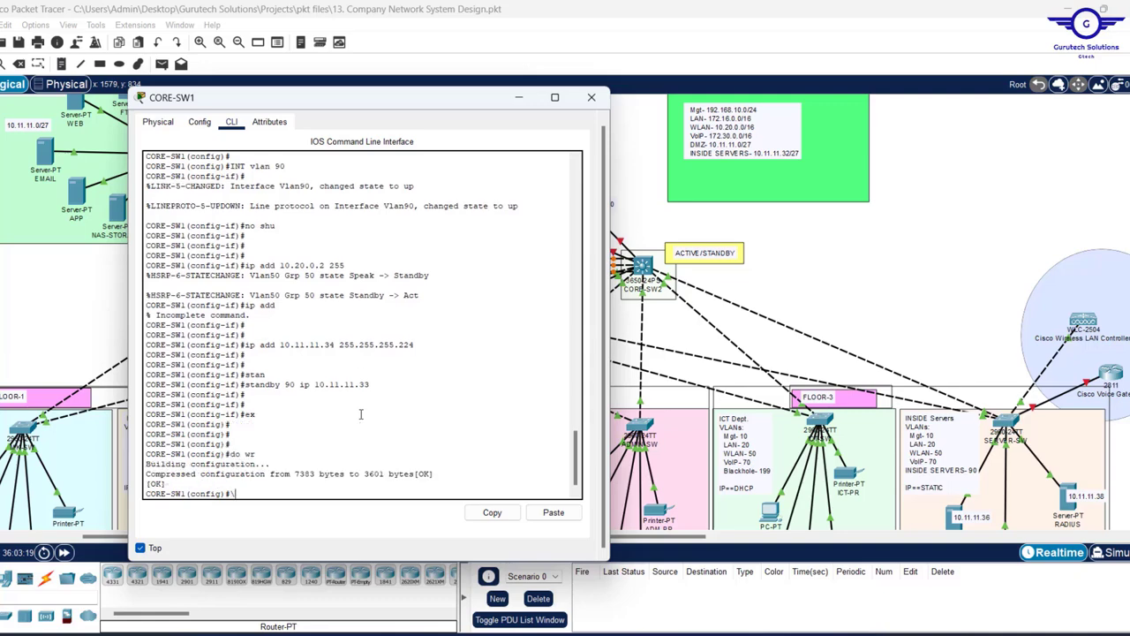
type("\\")
key("Return")
key("Return")
key("Return")
key("Return")
key("Return")
key("Return")
key("Return")
key("Return")
- Display the startup configuration and page down to the VLAN interface settings
key("Return")
key("Return")
key("Return")
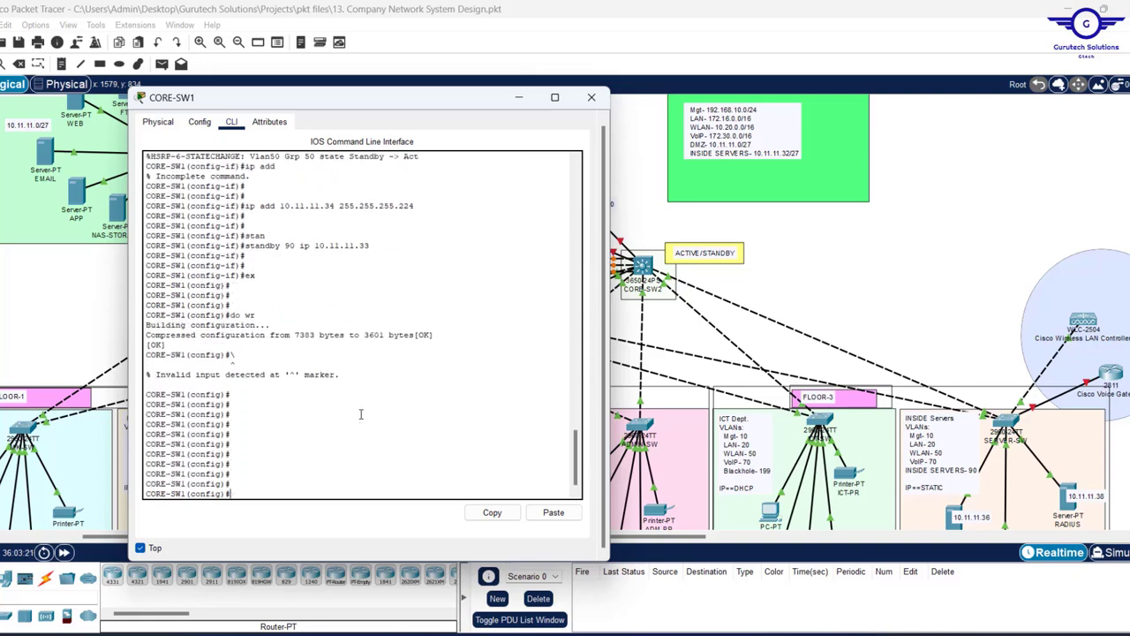
type("do sh str")
key("Return")
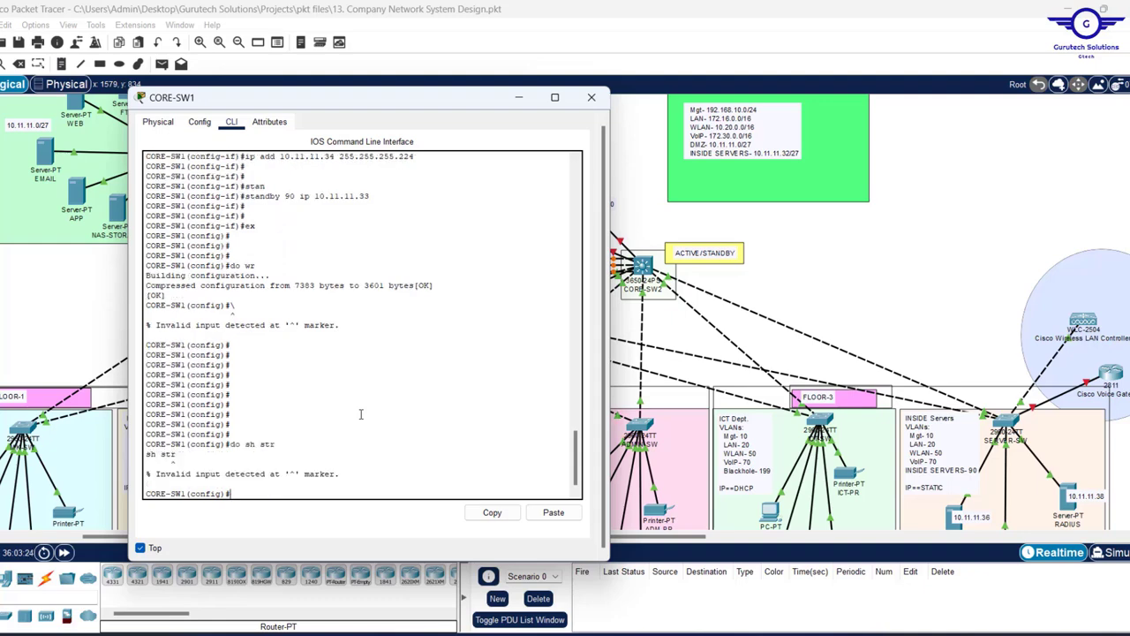
key("Up")
key("BackSpace")
type("a")
key("Return")
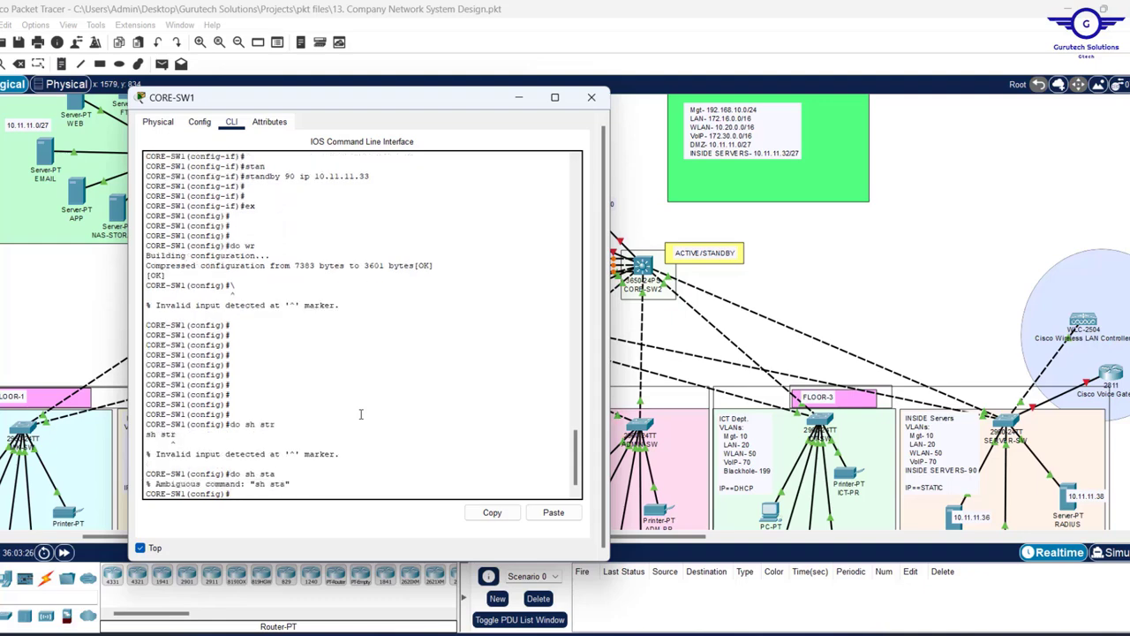
key("Up")
key("Return")
key("Return")
key("Return")
key("Return")
key("Return")
key("Return")
key("Return")
key("Return")
key("Return")
key("Return")
key("Return")
key("Return")
key("Return")
key("Return")
key("Return")
key("Return")
key("Return")
key("Return")
key("Return")
key("Return")
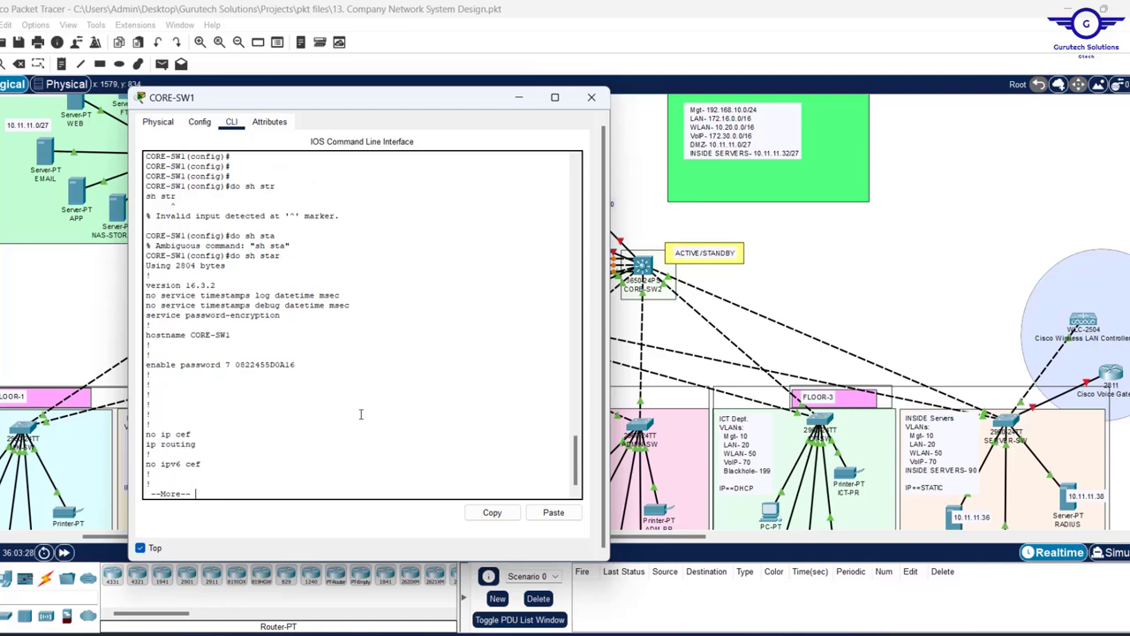
key("Return")
key("Return")
key("Return")
key("Return")
key("Return")
key("Return")
key("Return")
key("Return")
key("Return")
key("Return")
key("Return")
key("Return")
key("Return")
key("Return")
key("Return")
key("Return")
key("Return")
key("Return")
key("Return")
key("Return")
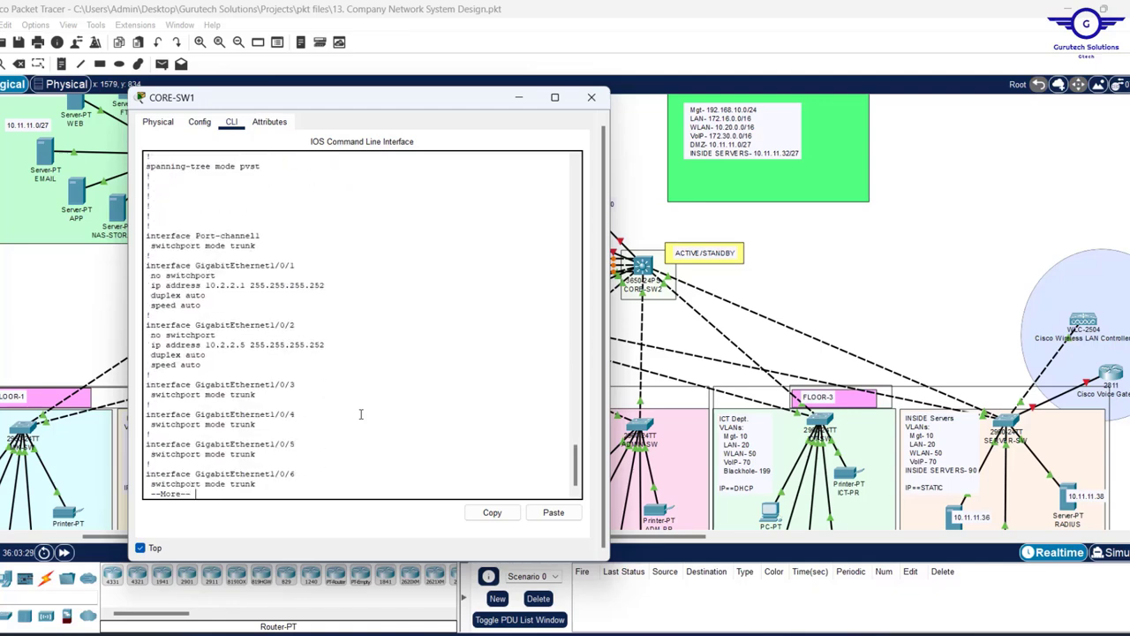
key("Return")
key("Return")
key("Return")
key("Return")
key("Return")
key("Return")
key("Return")
key("Return")
key("Return")
key("Return")
key("Return")
key("Return")
key("Return")
key("Return")
key("Return")
key("Return")
key("Return")
key("Return")
key("Return")
key("Return")
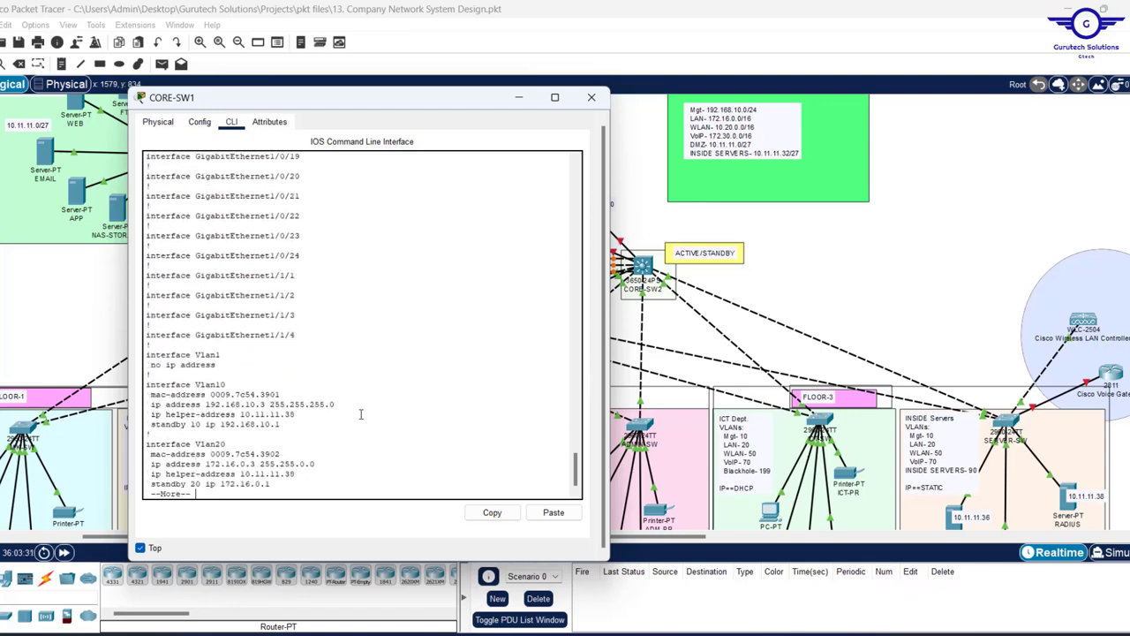
key("Return")
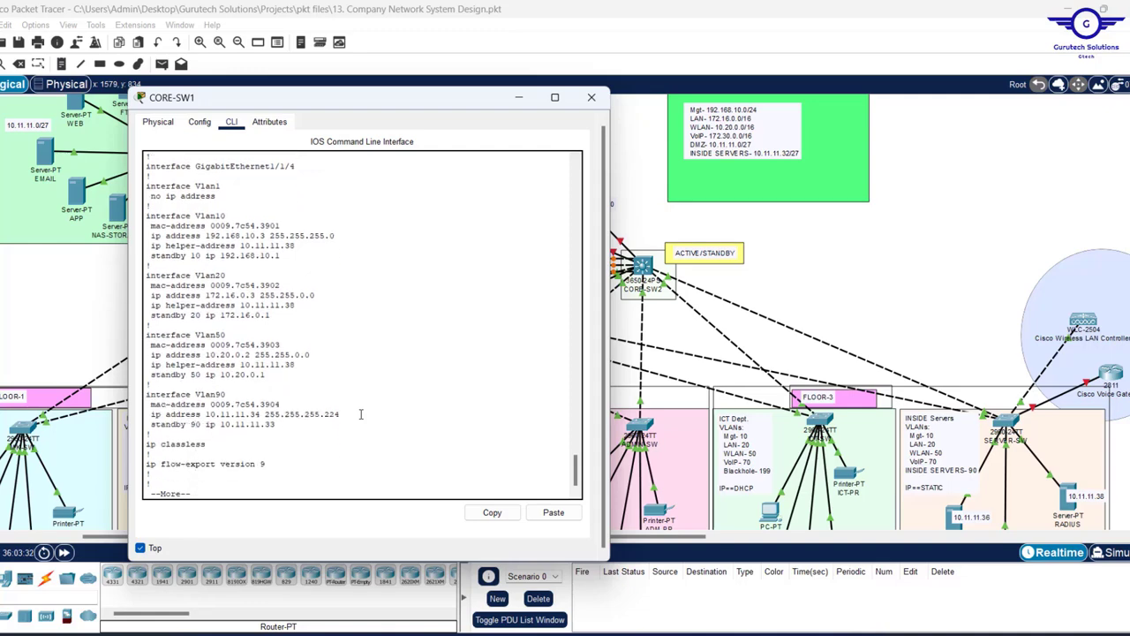
- Select the Vlan10 through Vlan90 interface block in CORE-SW1's output and copy it
left_click_drag(152, 438, 137, 417)
scroll(301, 340, "down", 4)
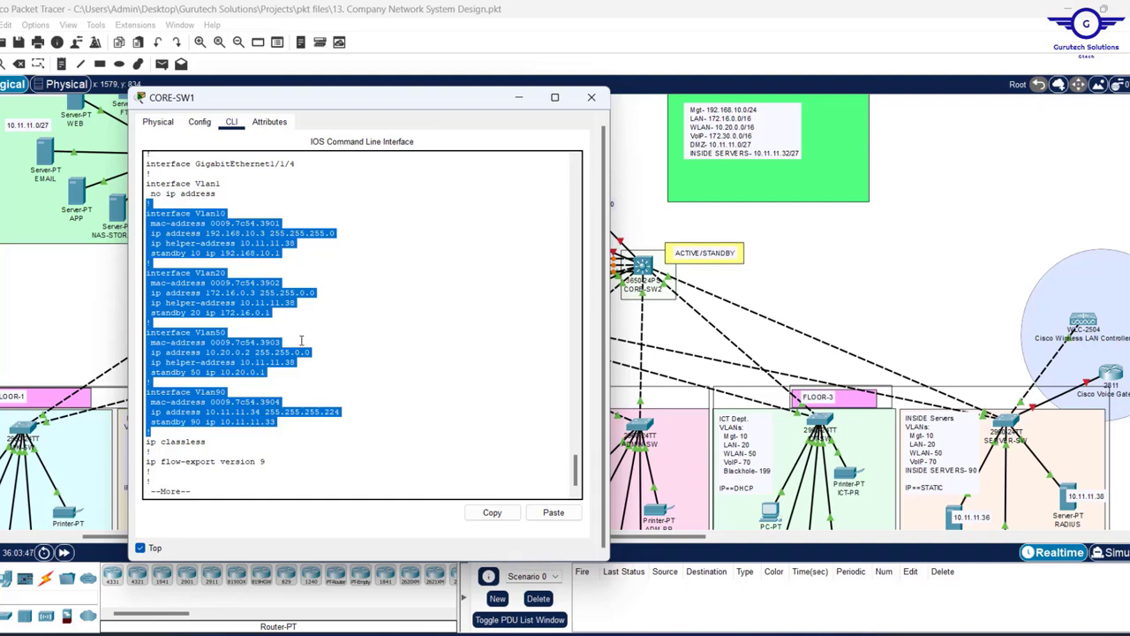
key("space")
key("space")
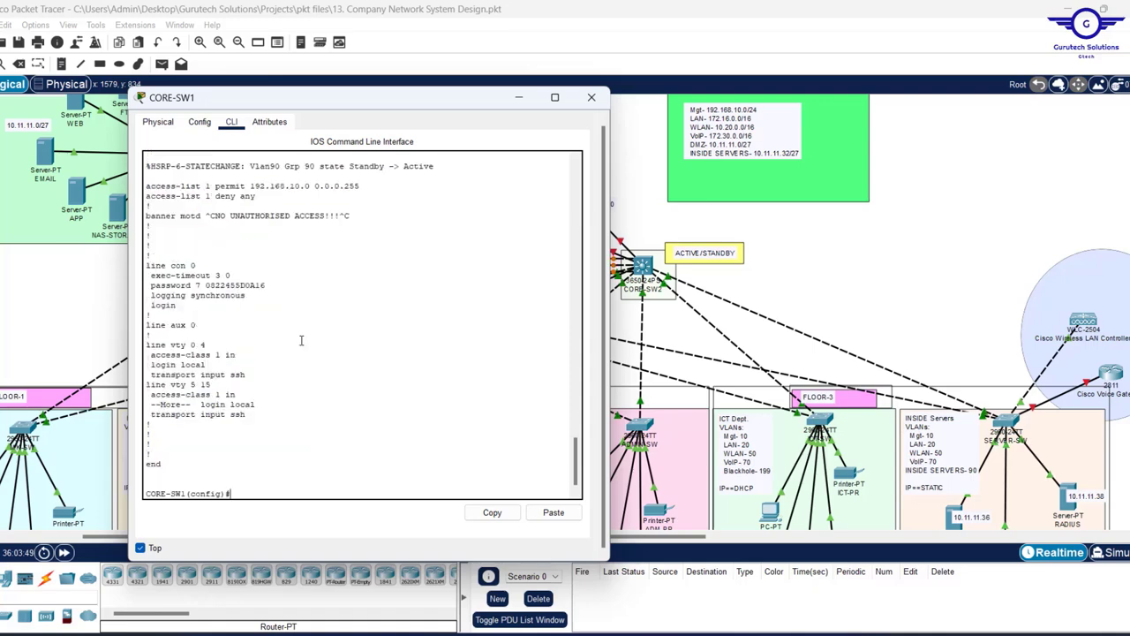
scroll(301, 340, "up", 10)
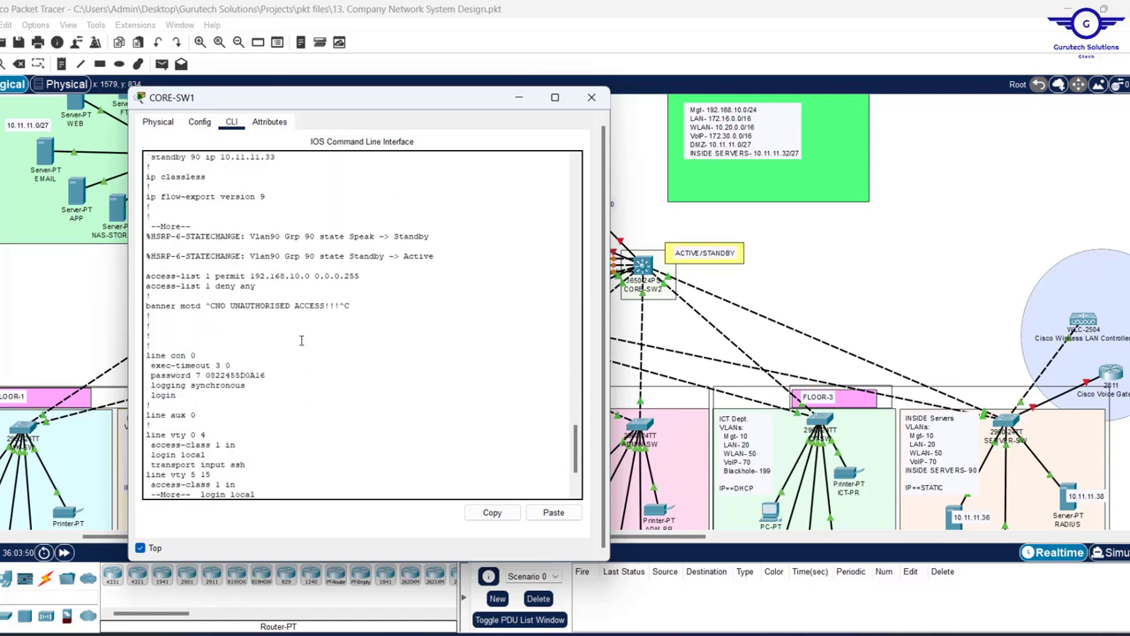
scroll(300, 340, "down", 3)
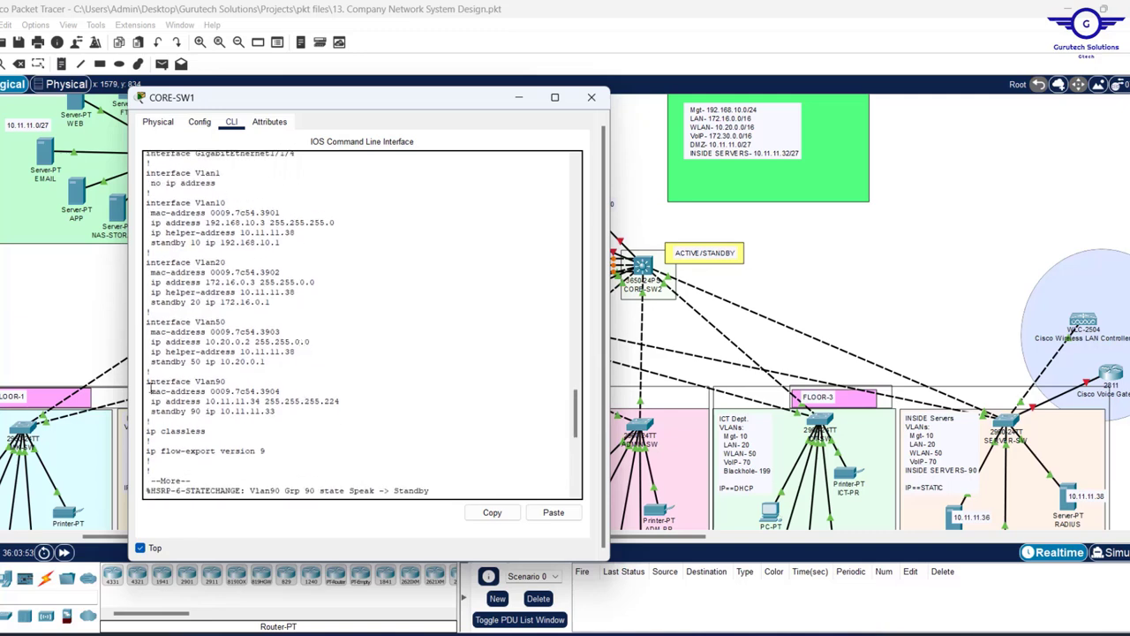
left_click_drag(157, 420, 137, 191)
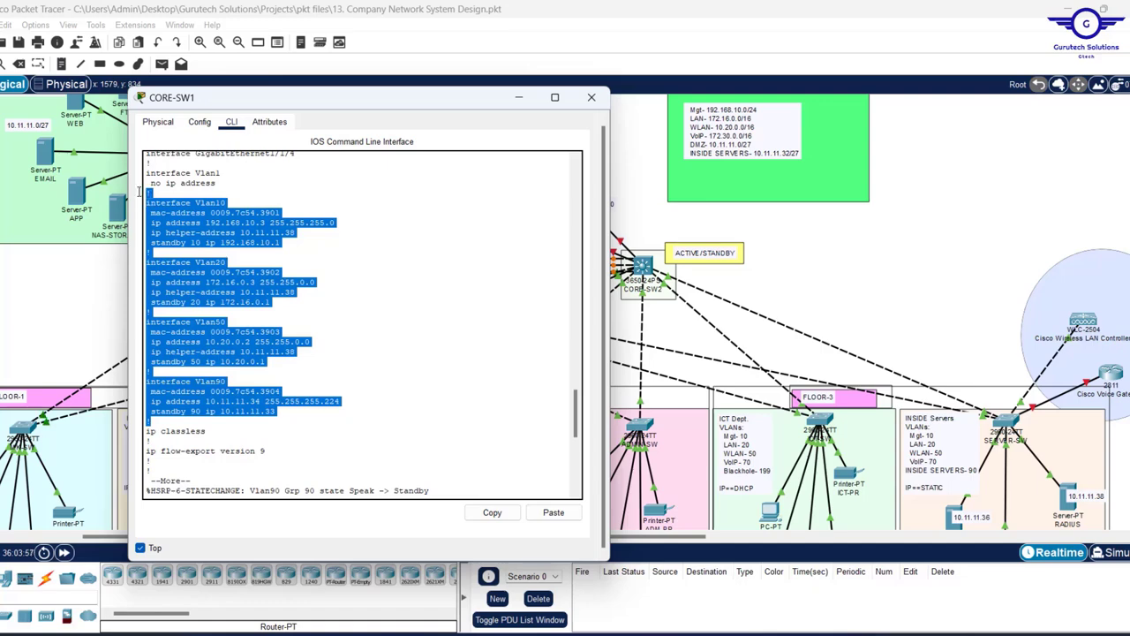
left_click(492, 514)
left_click(712, 630)
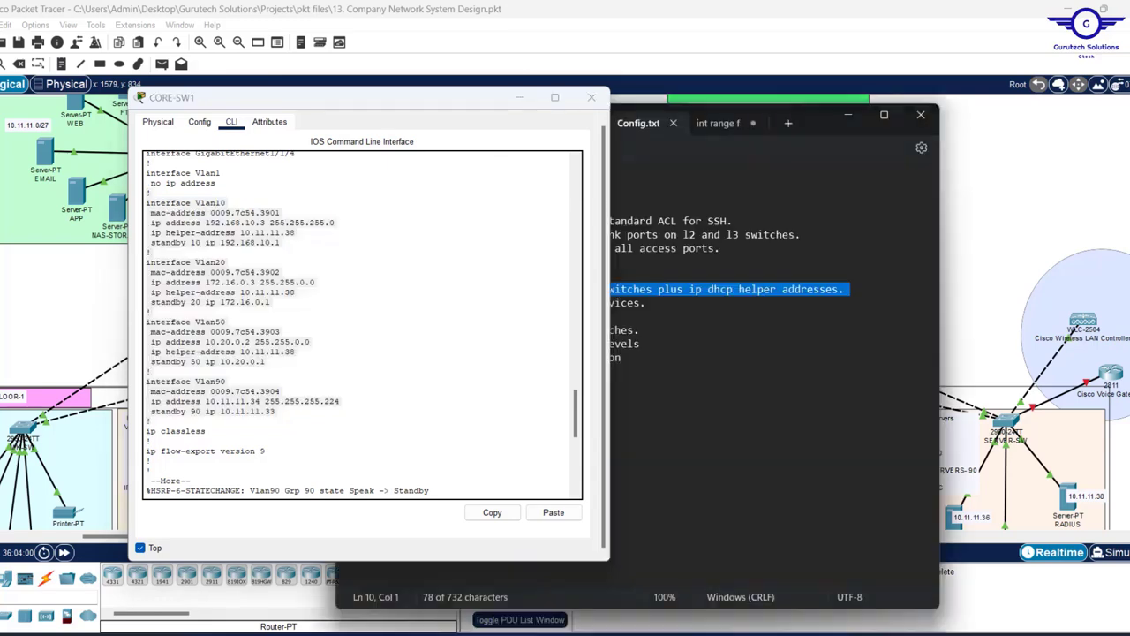
- Paste the copied VLAN config over the int range note, with Notepad resized beside the switch
left_click(722, 124)
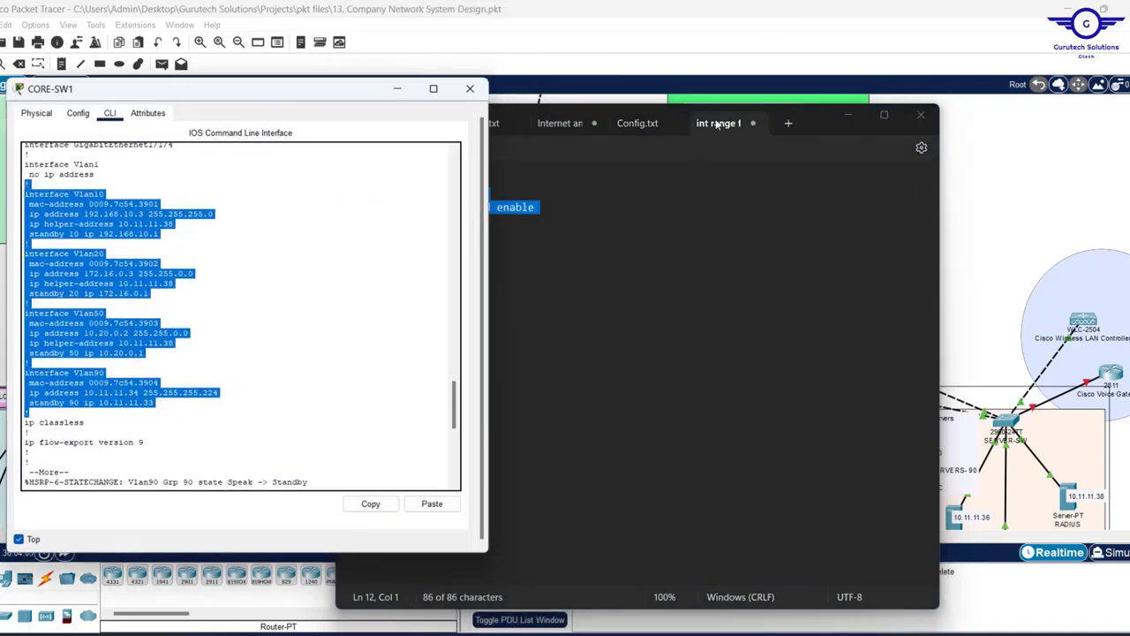
left_click_drag(813, 111, 941, 95)
left_click_drag(1088, 182, 903, 182)
left_click_drag(776, 103, 849, 107)
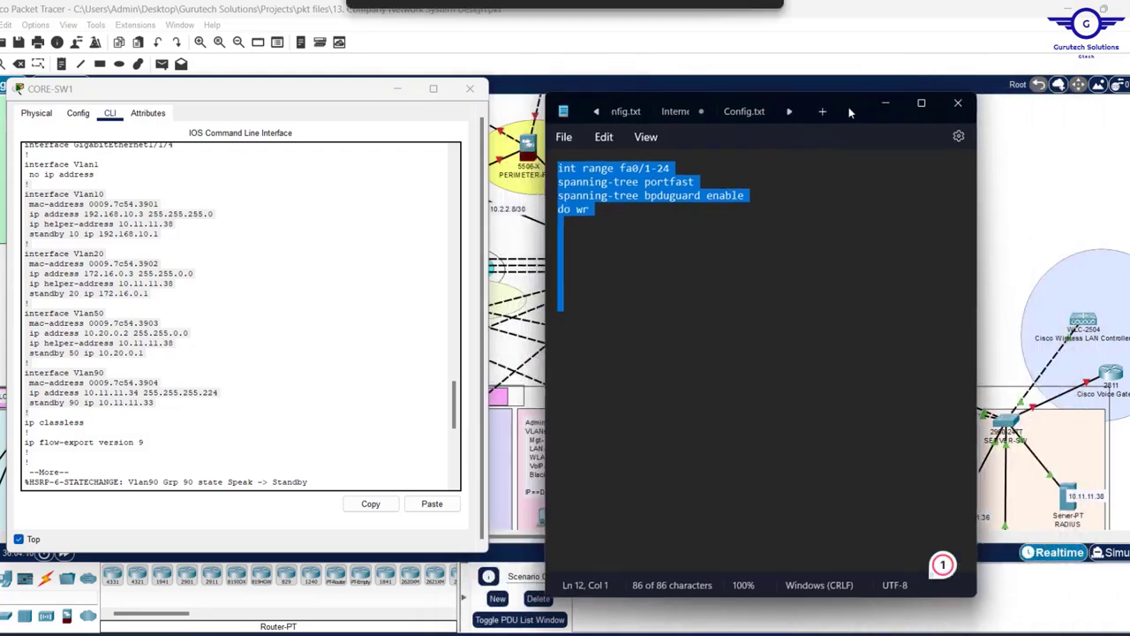
key("ctrl+v")
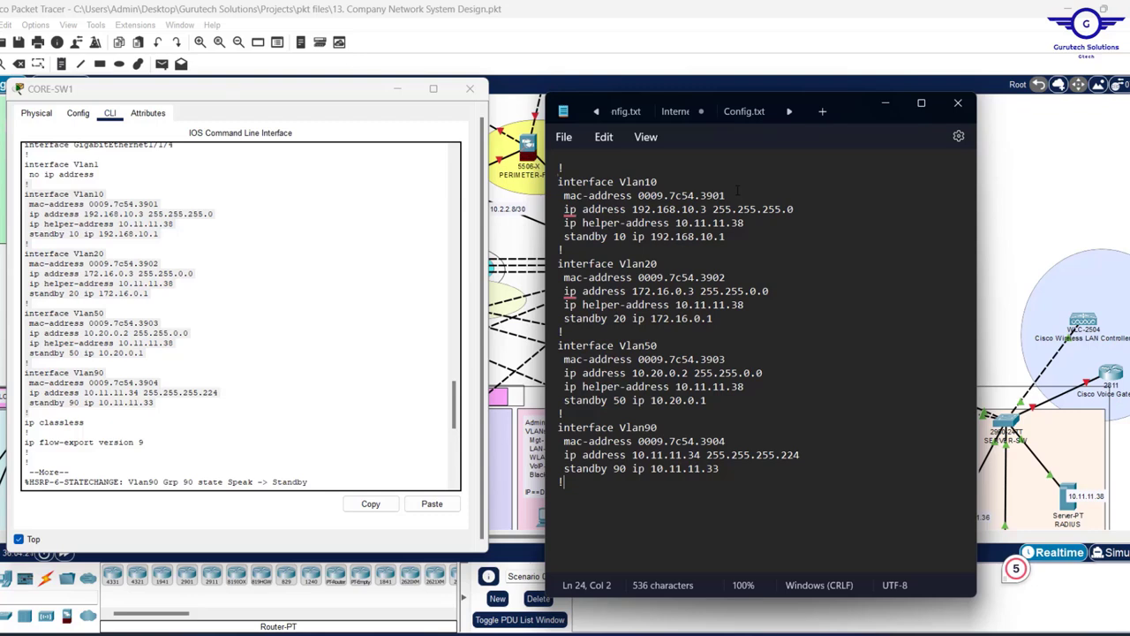
- Delete the mac-address lines under Vlan10, Vlan20, Vlan50 and Vlan90
left_click_drag(726, 195, 559, 195)
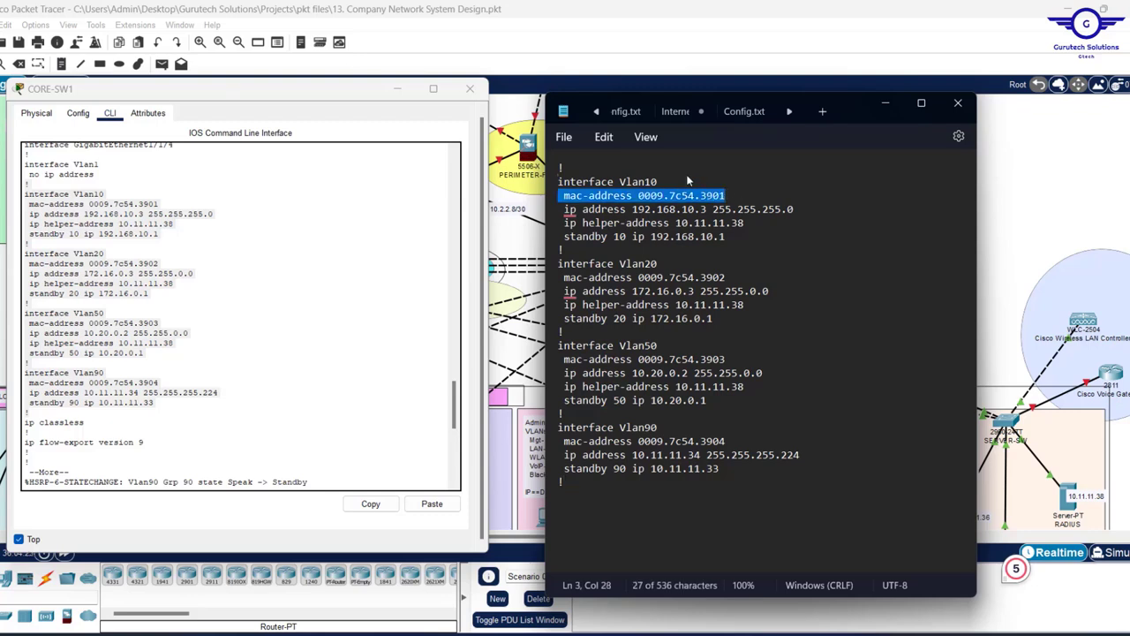
key("BackSpace")
key("BackSpace")
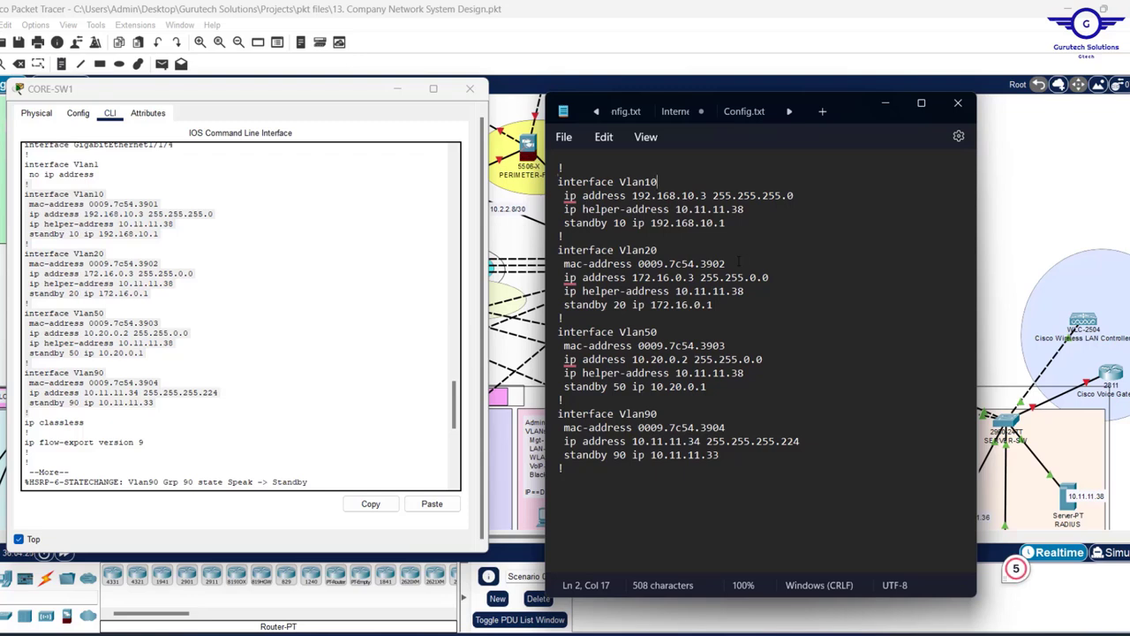
left_click_drag(735, 262, 560, 263)
key("BackSpace")
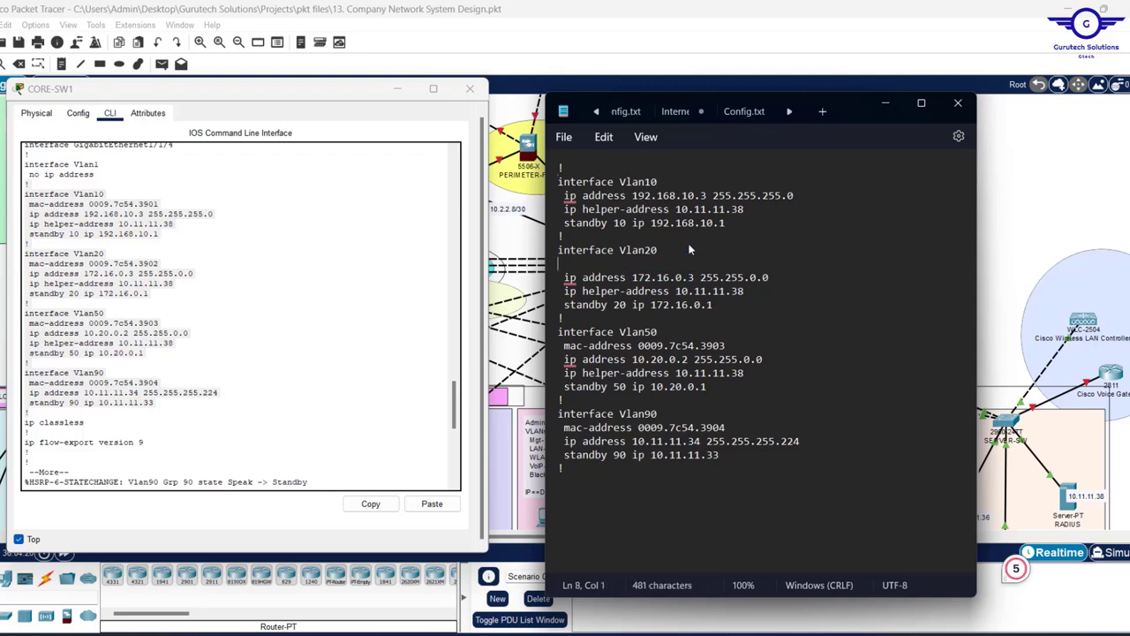
key("BackSpace")
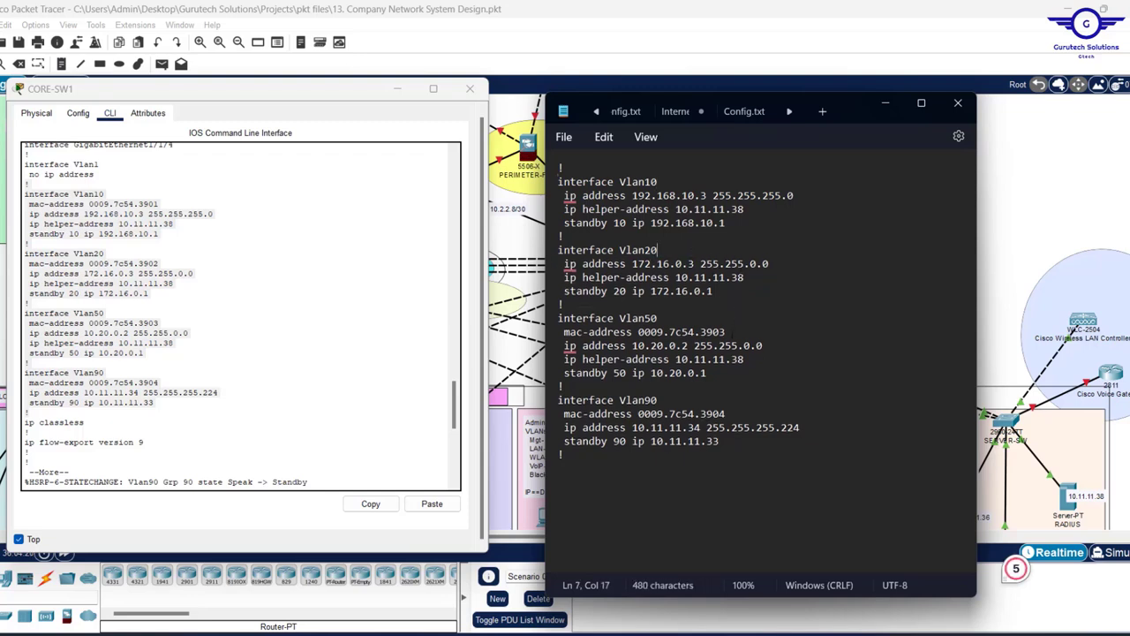
left_click_drag(726, 332, 559, 332)
key("BackSpace")
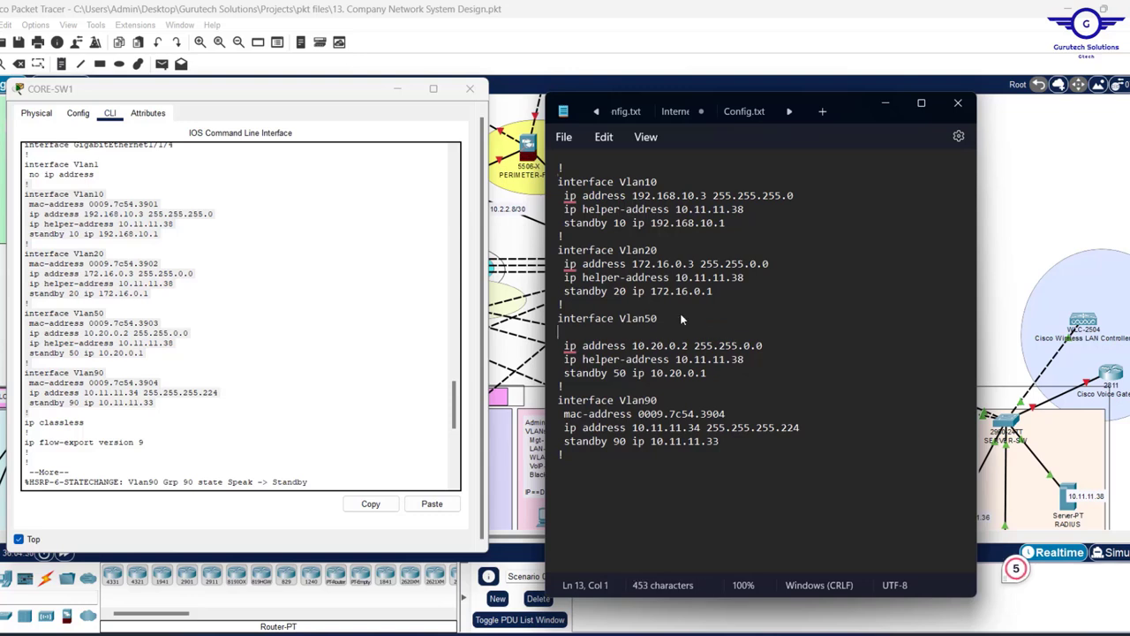
key("BackSpace")
left_click_drag(726, 400, 561, 403)
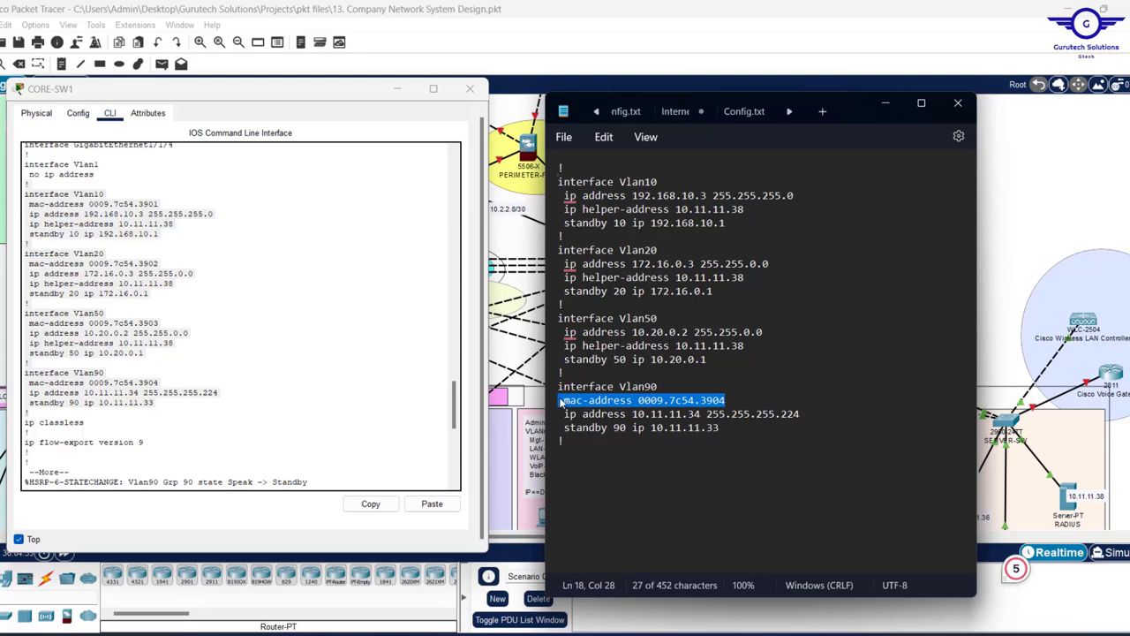
key("BackSpace")
key("BackSpace")
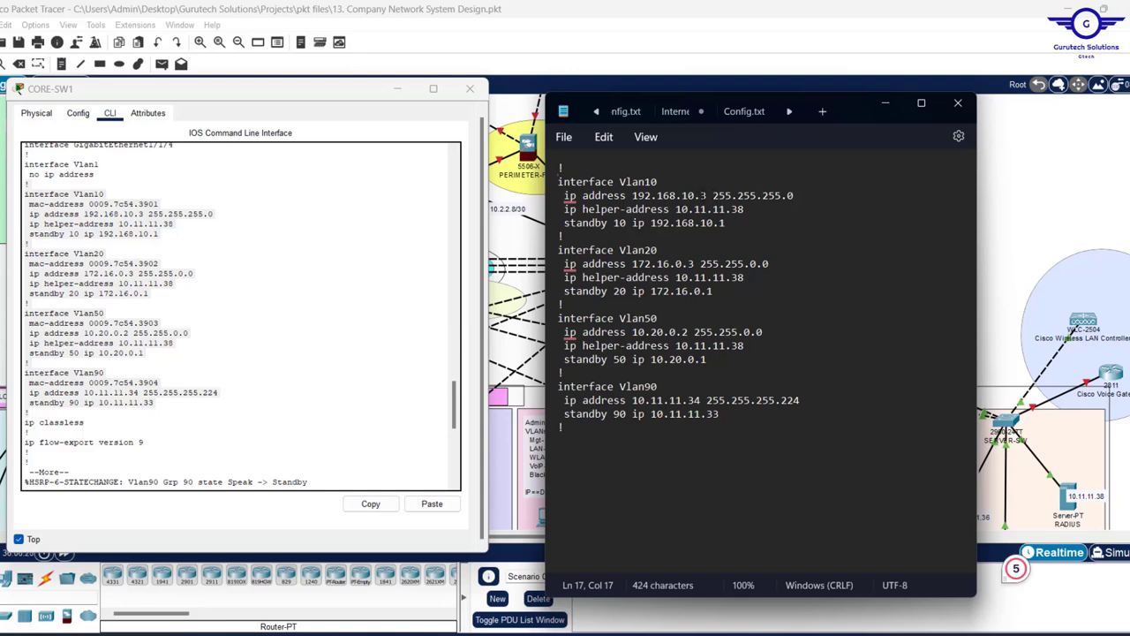
- Change the Vlan10 address to 192.168.10.2 and Vlan20 to 172.16.0.2
left_click(704, 196)
key("BackSpace")
type("2")
left_click(687, 265)
key("Delete")
type("2")
- Change Vlan50 to 10.20.0.3 and Vlan90 to 10.11.11.35, then select all the edited text
left_click(685, 332)
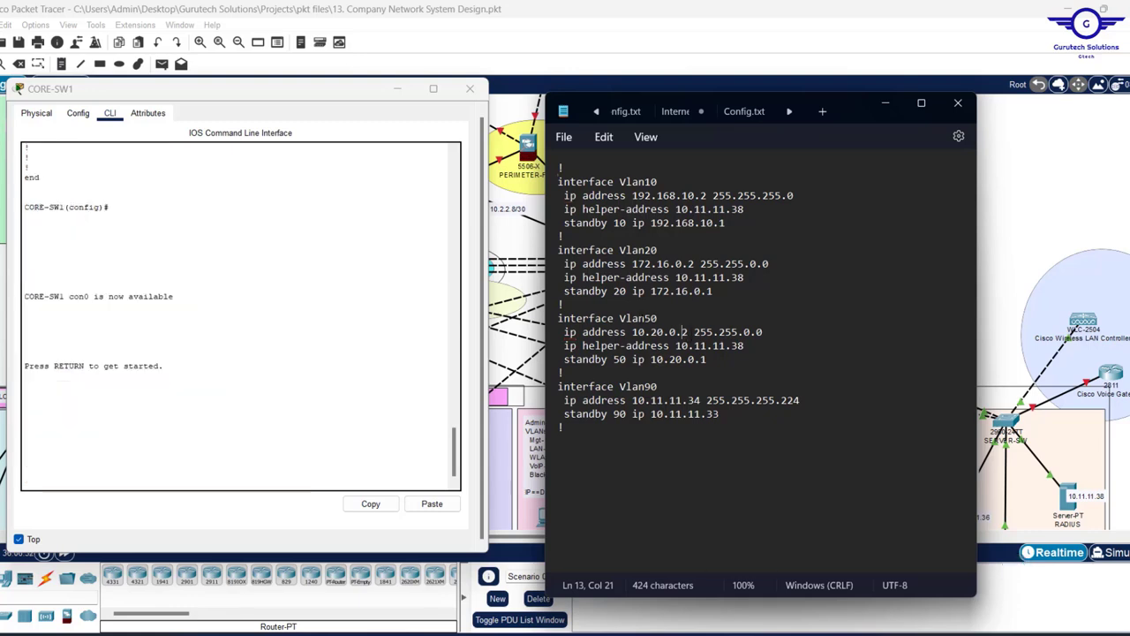
key("Delete")
type("3")
left_click(701, 400)
key("BackSpace")
type("5")
scroll(340, 281, "up", 10)
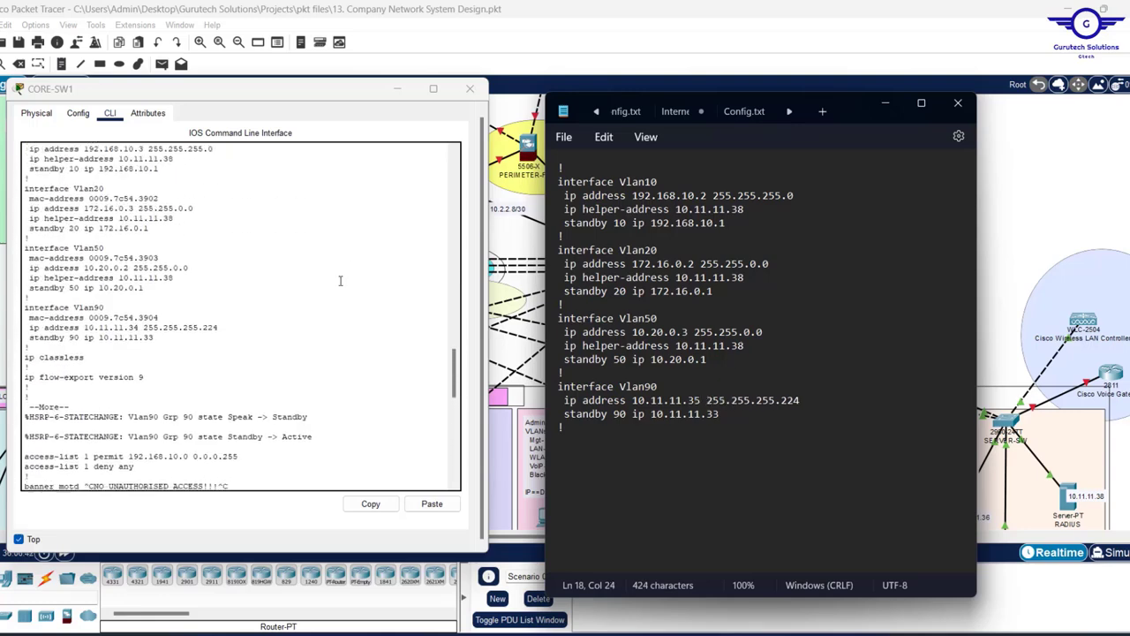
scroll(340, 281, "up", 3)
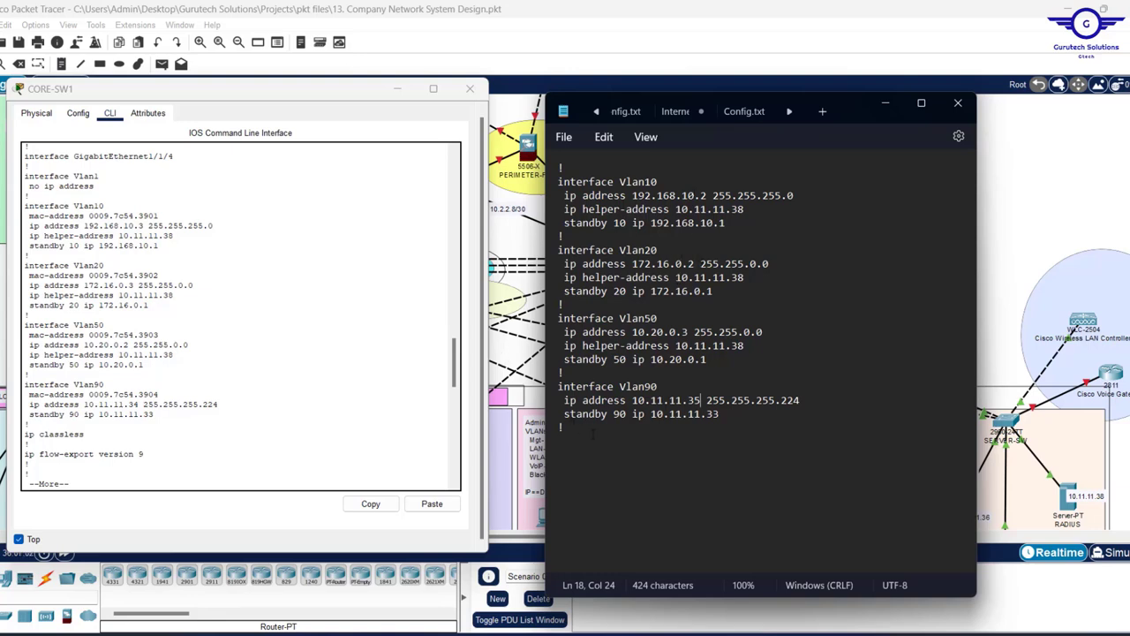
left_click(594, 434)
key("ctrl+a")
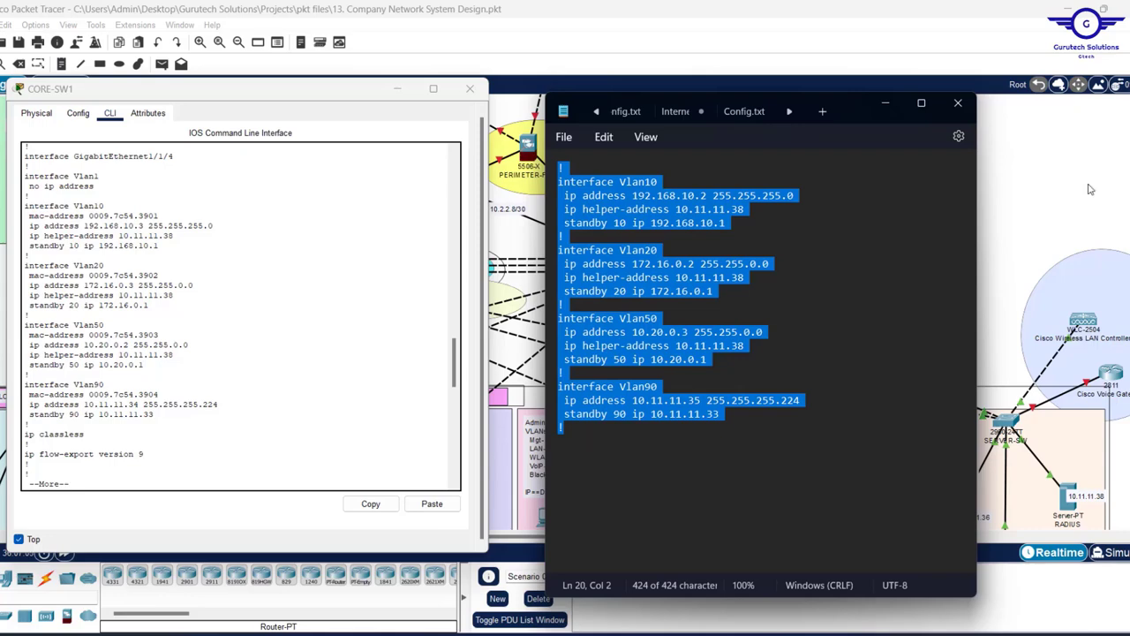
- Open CORE-SW2's command line and exit interface configuration mode
left_click(1015, 190)
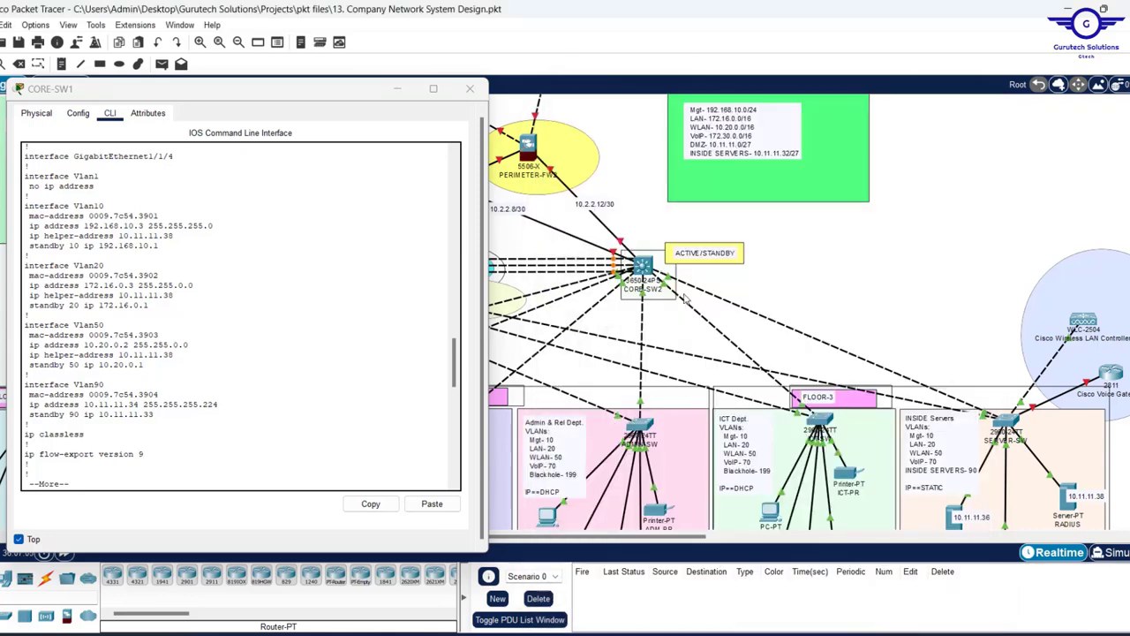
left_click(645, 266)
left_click_drag(570, 97, 714, 75)
left_click(606, 96)
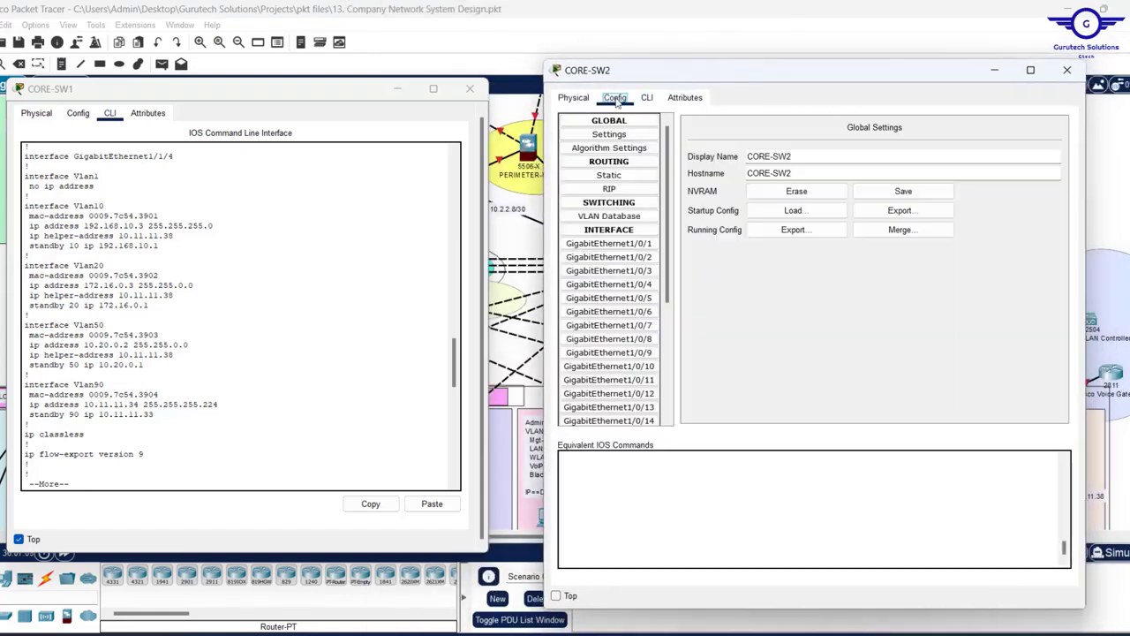
left_click(607, 271)
left_click(647, 98)
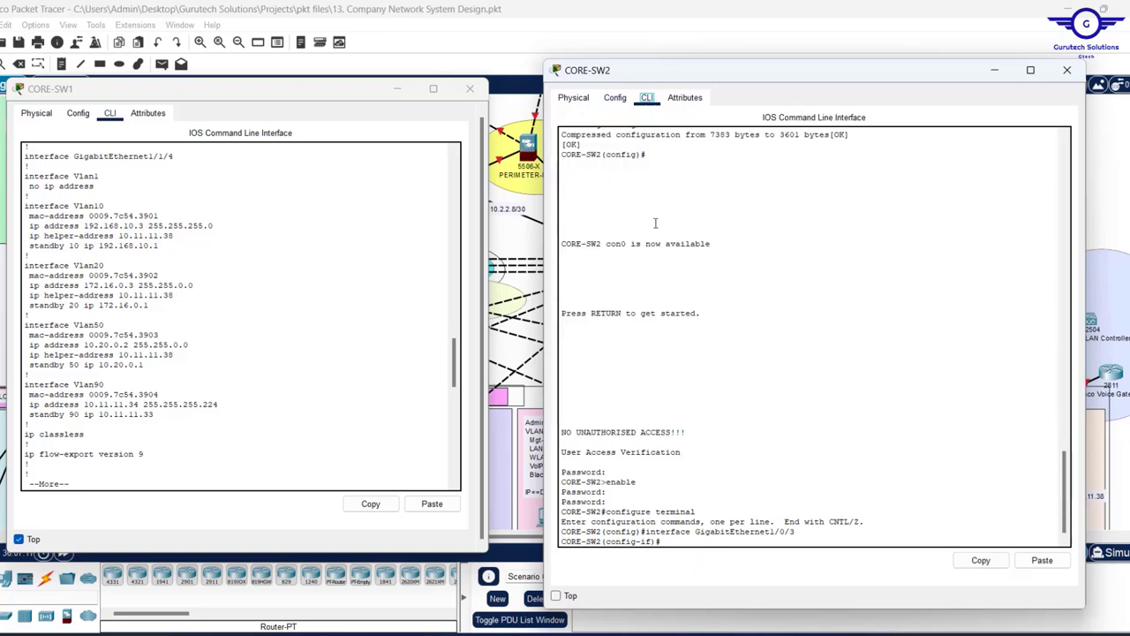
type("ex")
key("Return")
key("Return")
key("Return")
key("Return")
key("Return")
key("Return")
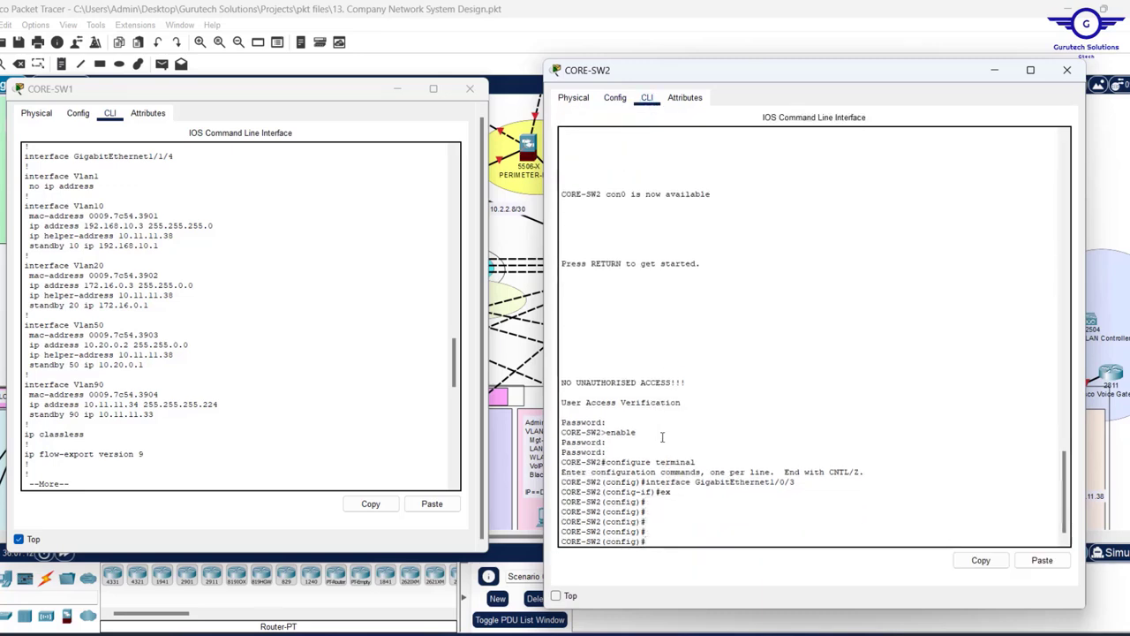
- Paste the edited VLAN config into CORE-SW2 and save it with 'do wr'
left_click(1042, 561)
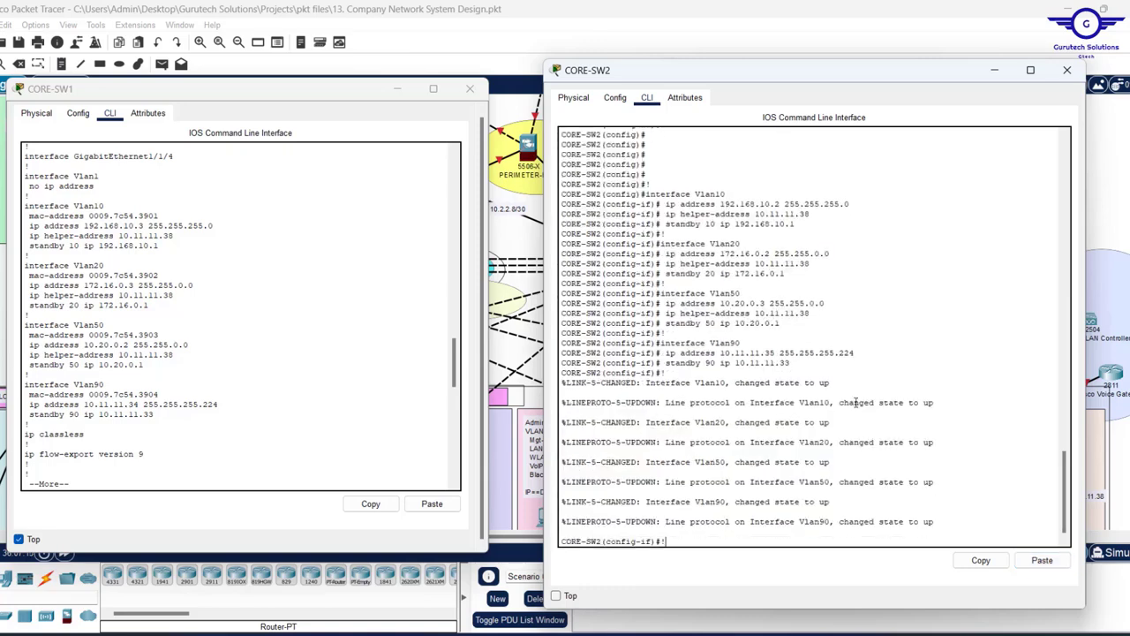
key("Return")
key("Return")
key("Return")
key("Return")
key("Return")
key("Return")
key("Return")
key("Return")
key("Return")
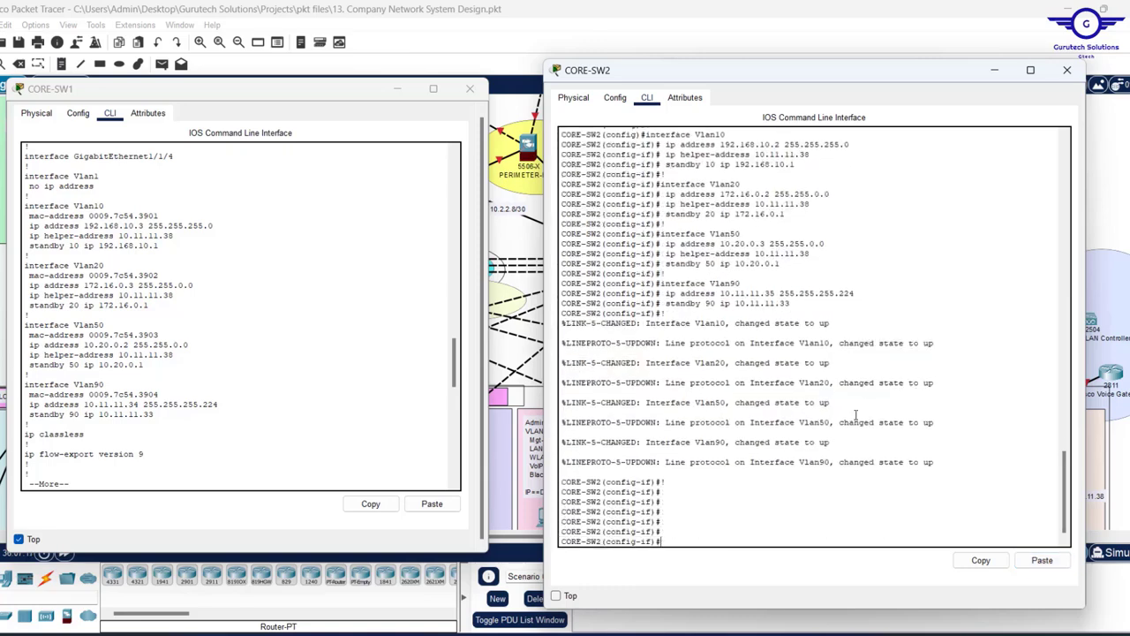
key("Return")
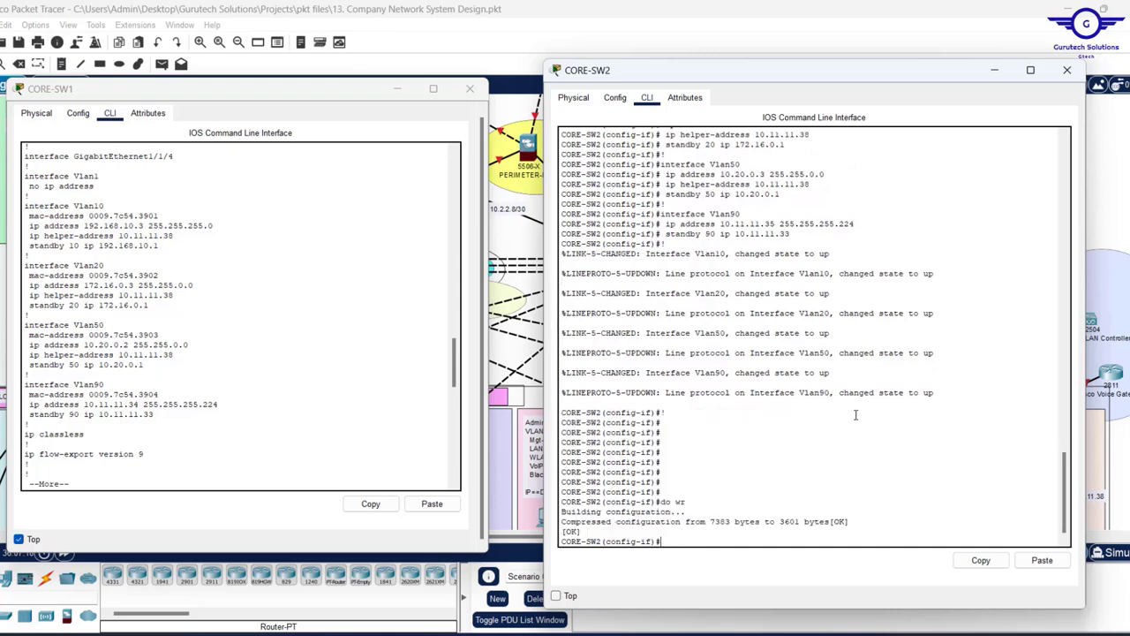
key("Return")
key("Return")
type("ex")
key("Return")
key("Return")
key("Return")
key("Return")
key("Return")
key("Return")
key("Return")
key("Return")
key("Return")
key("Return")
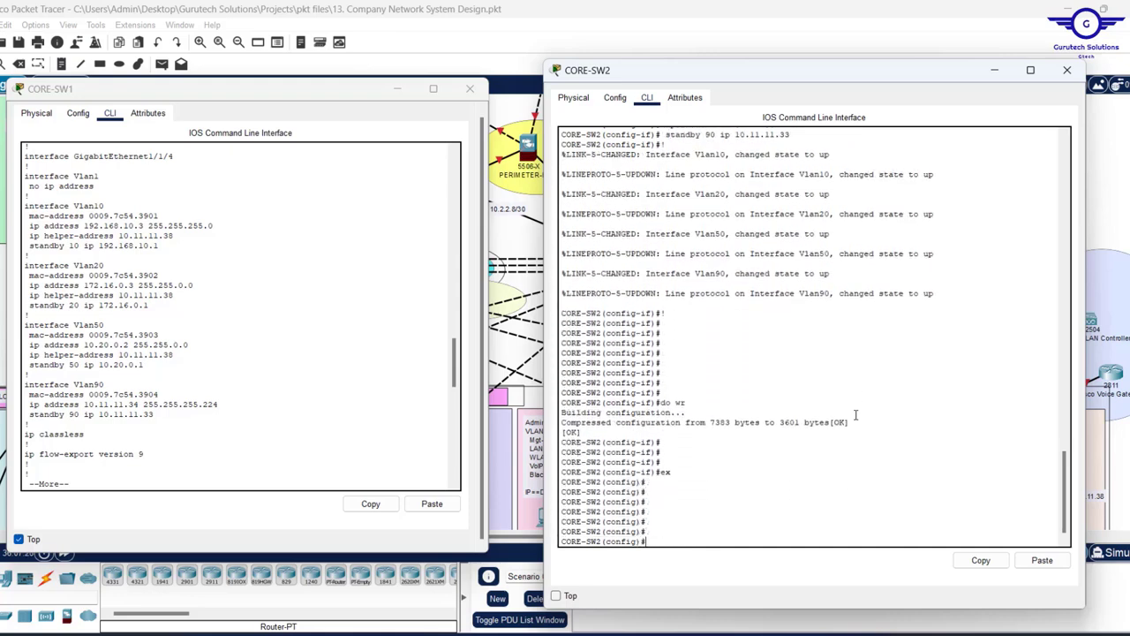
type("do ")
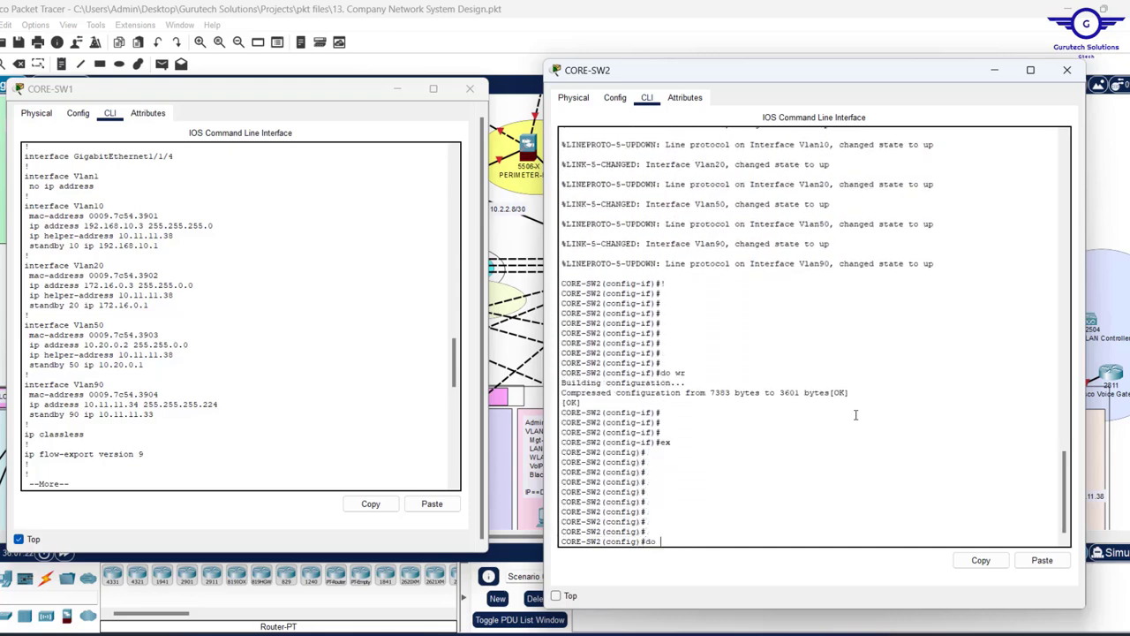
type("sh sta")
key("Return")
- Show CORE-SW2's startup configuration with 'do sh star' and page through it to the end
key("Return")
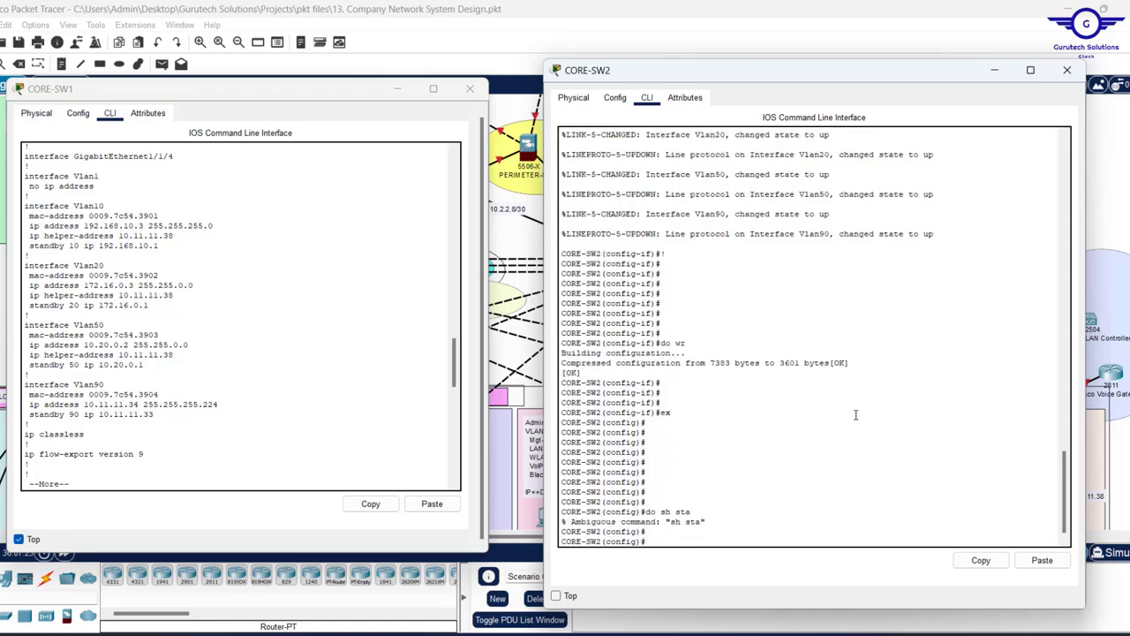
type("do sh star")
key("Return")
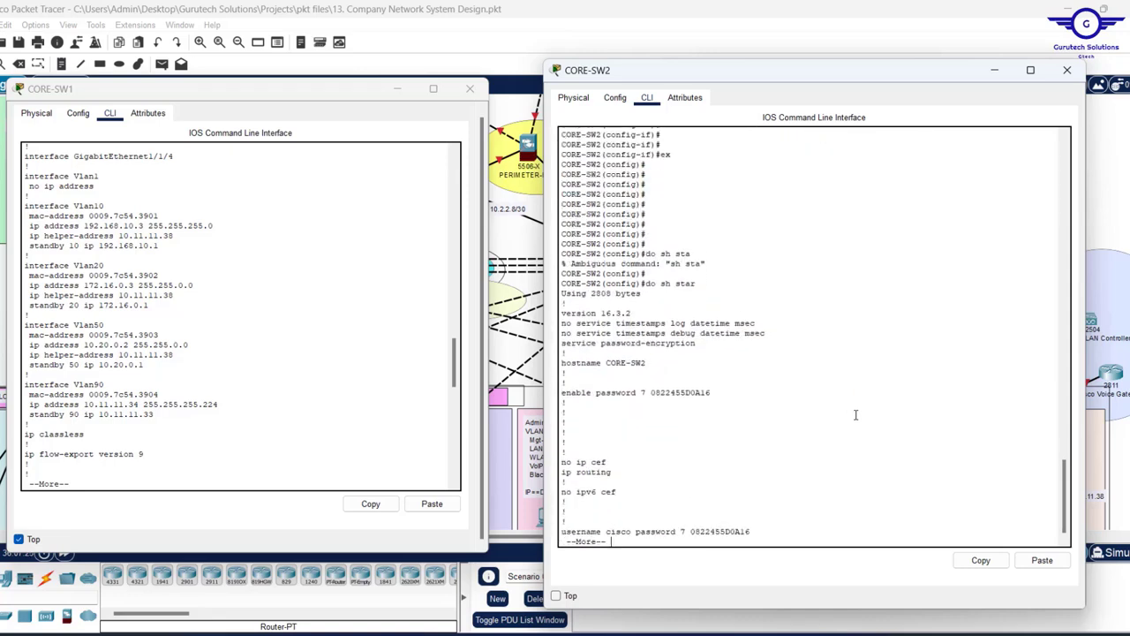
key("Return")
key("Return")
key("Return")
key("Return")
key("Return")
key("Return")
key("Return")
key("Return")
key("Return")
key("Return")
key("Return")
key("Return")
key("Return")
key("Return")
key("Return")
key("Return")
key("Return")
key("Return")
key("Return")
key("Return")
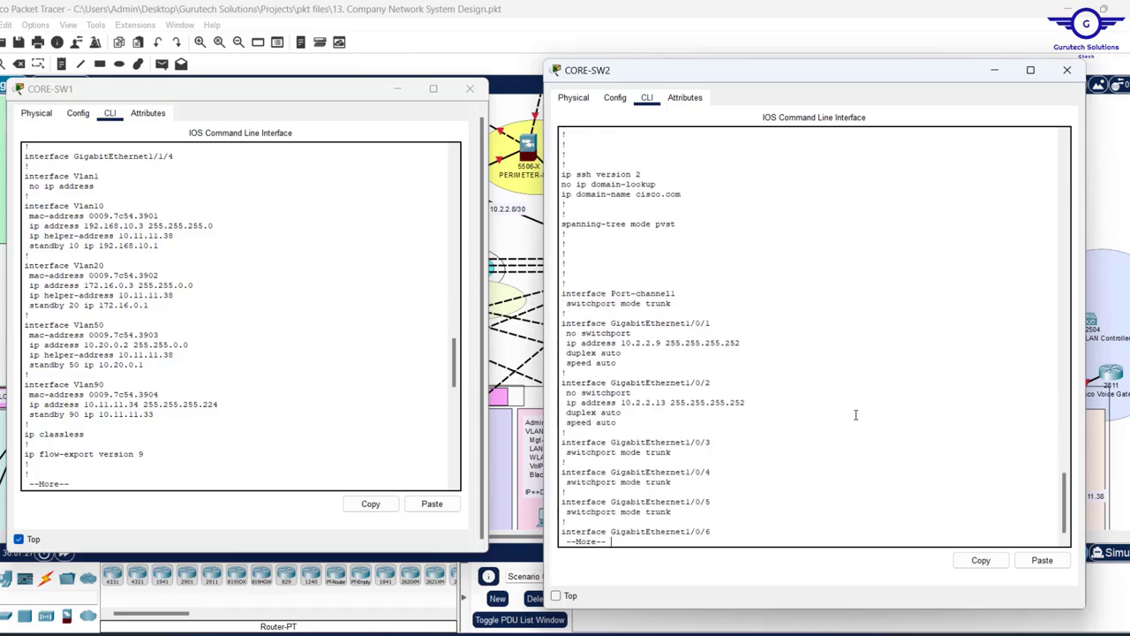
key("Return")
key("Return")
key("Return")
key("Return")
key("Return")
key("Return")
key("Return")
key("Return")
key("Return")
key("Return")
key("Return")
key("Return")
key("Return")
key("Return")
key("Return")
key("Return")
key("Return")
key("Return")
key("Return")
key("Return")
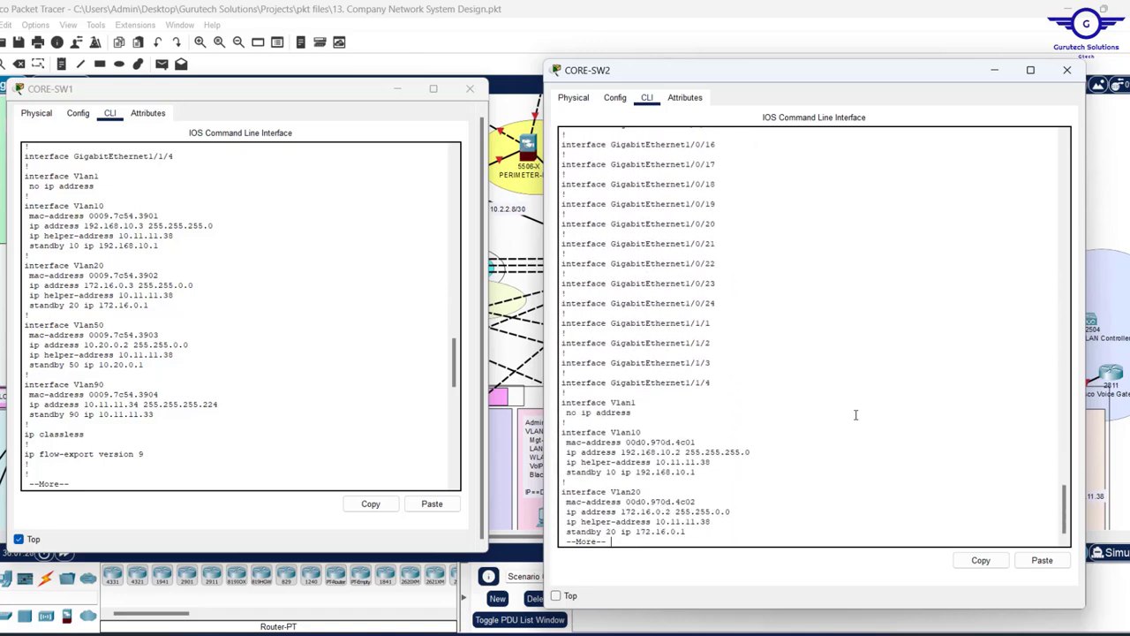
key("Return")
key("Return")
key("Return")
key("Return")
key("Return")
key("Return")
key("Return")
key("Return")
key("Return")
key("Return")
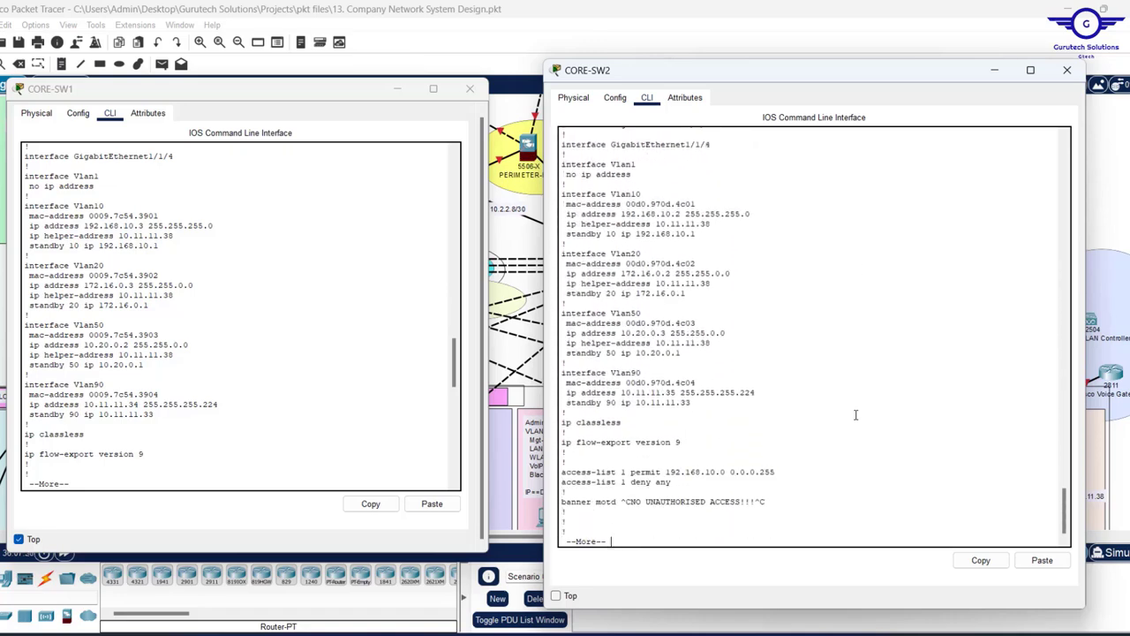
key("Return")
key("Return")
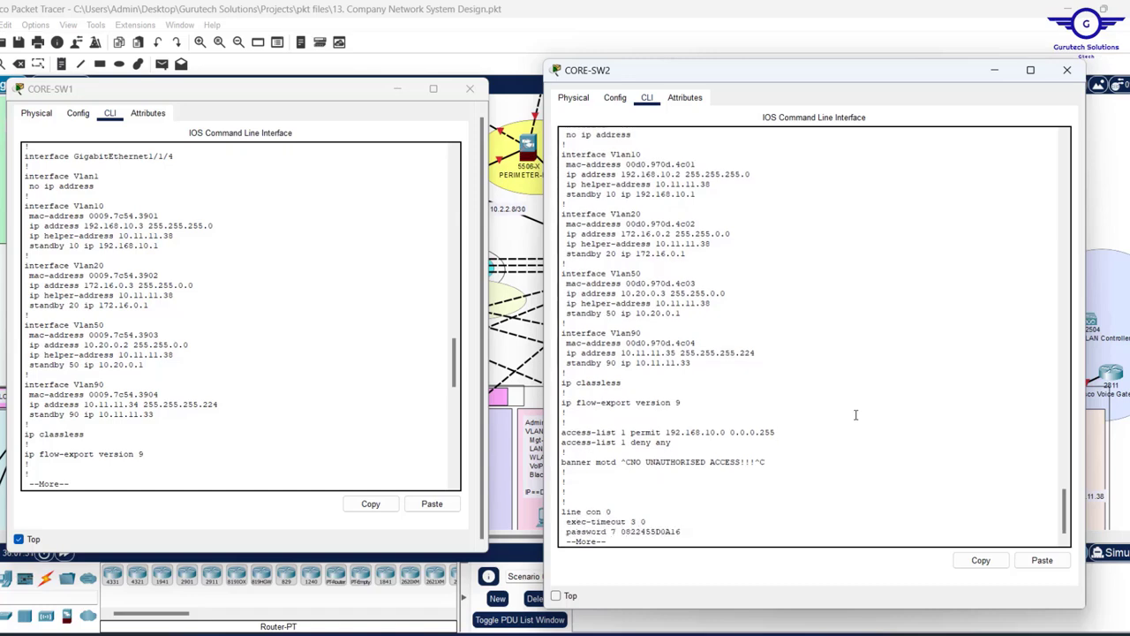
key("Return")
key("Return")
key("Return")
key("Return")
key("Return")
key("Return")
key("Return")
key("Return")
key("Return")
key("Return")
key("Return")
key("Return")
key("Return")
key("Return")
key("Return")
key("Return")
key("Return")
key("Return")
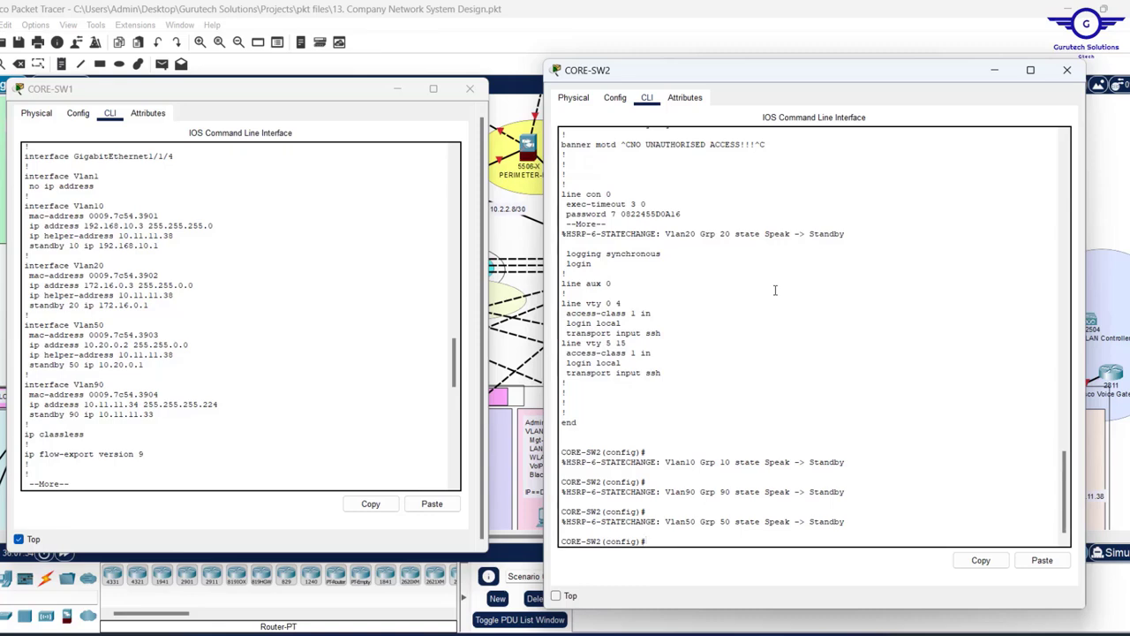
scroll(776, 290, "up", 10)
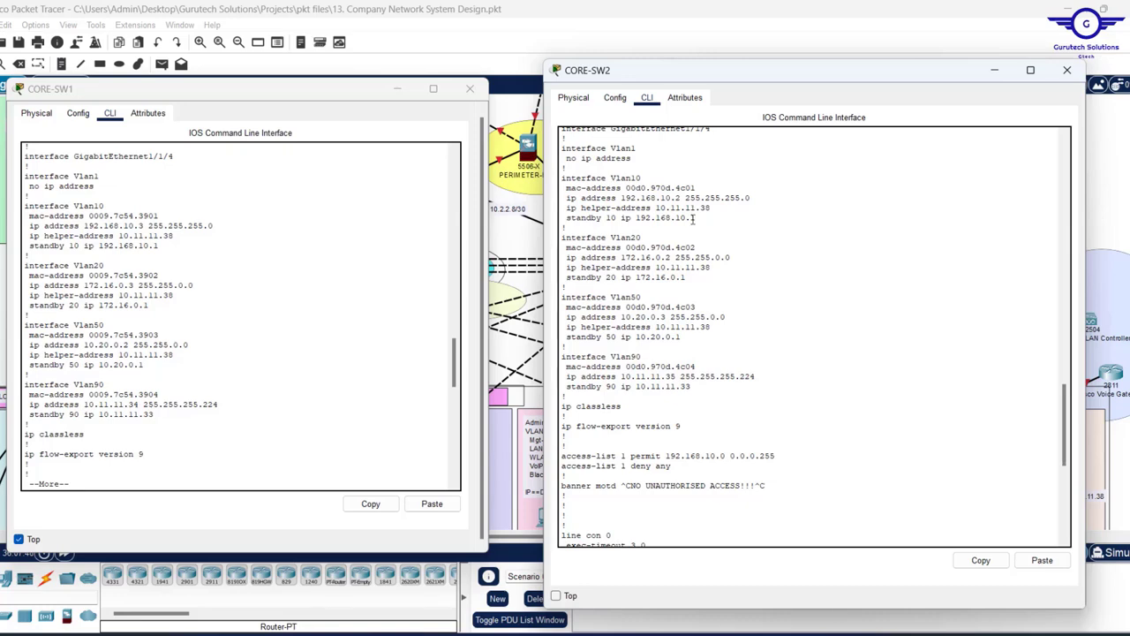
key("space")
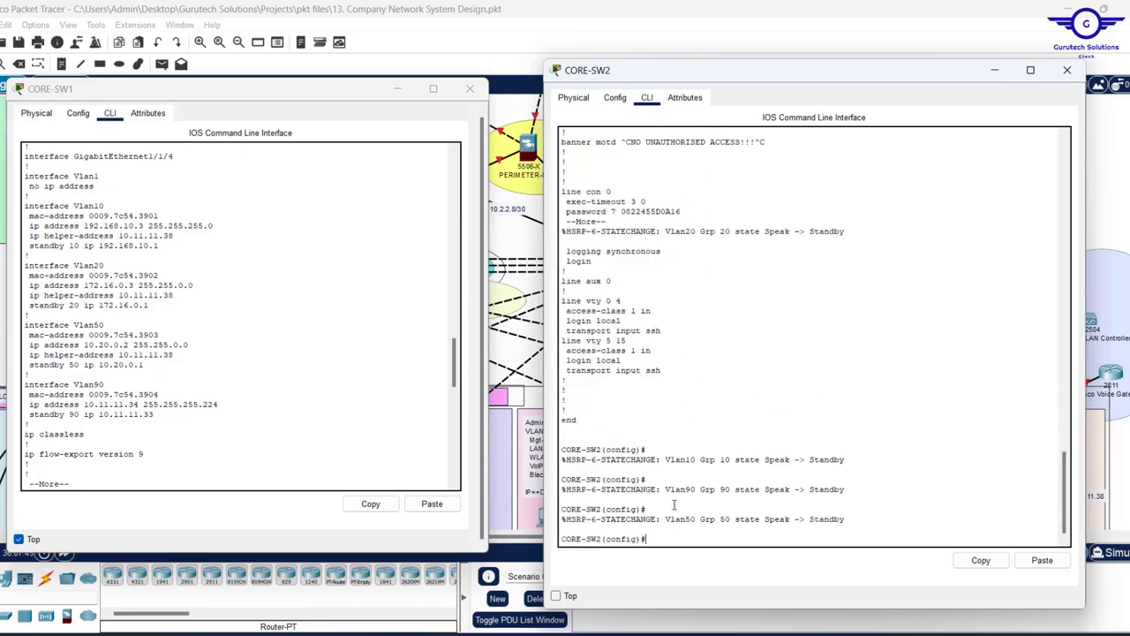
key("Return")
key("Return")
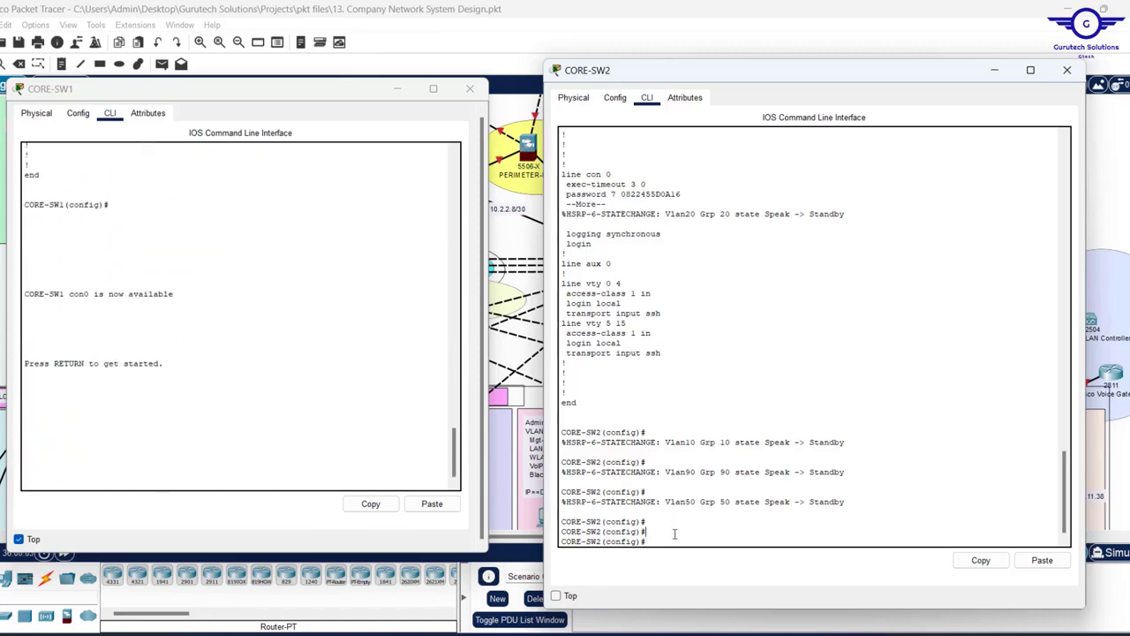
- Run 'show standby brief' on CORE-SW2 and select its HSRP status table
type("end")
key("Return")
key("Return")
key("Return")
key("Return")
key("Return")
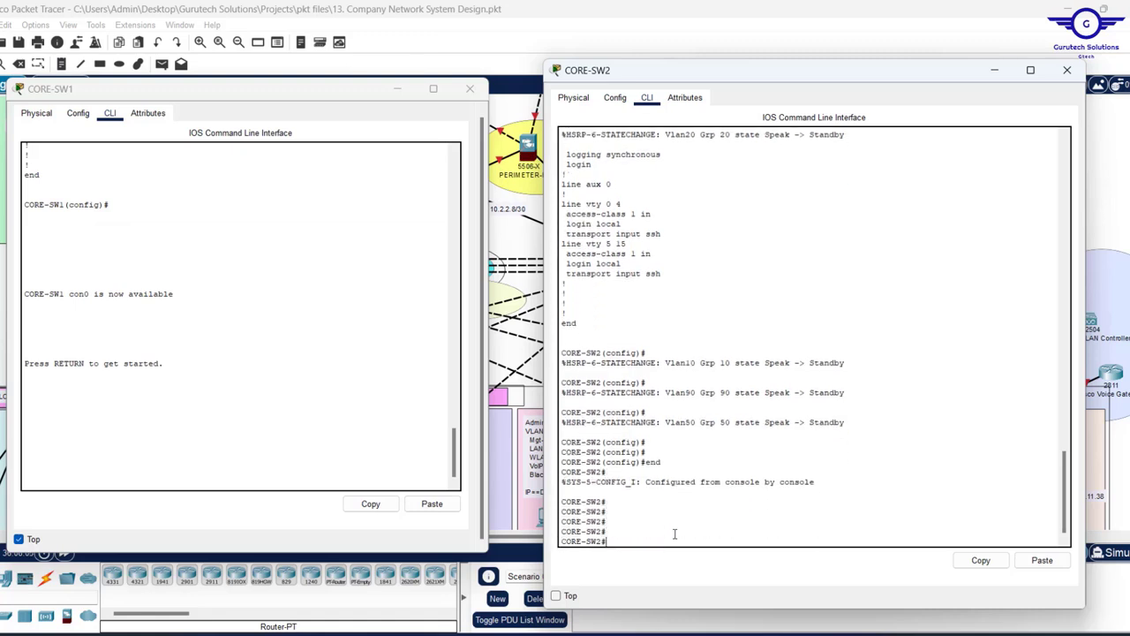
key("Return")
key("Return")
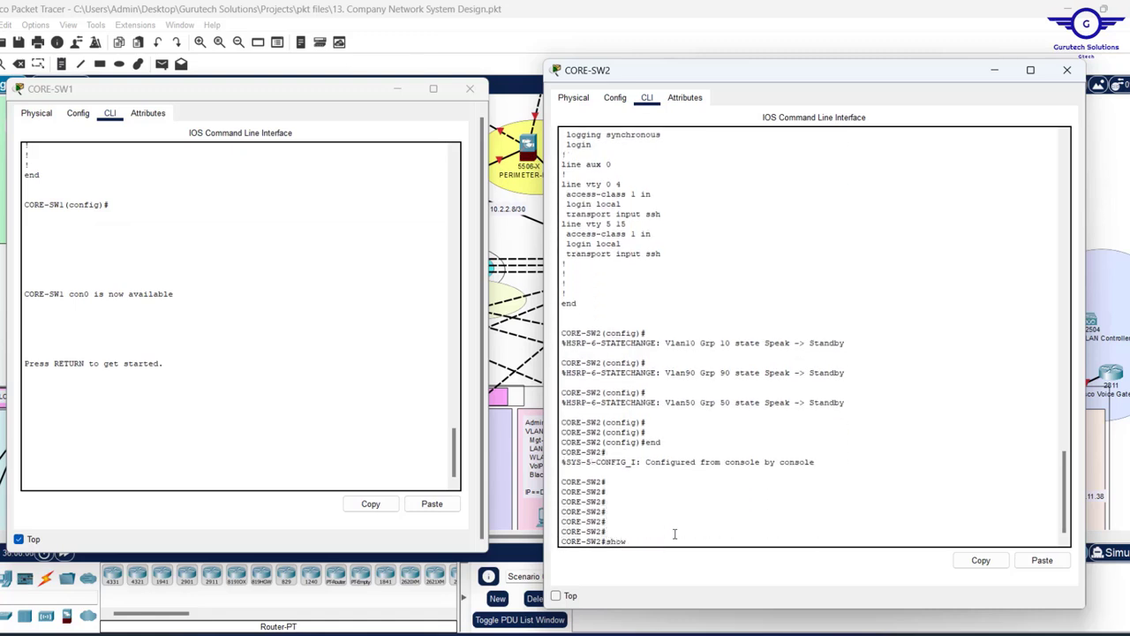
type("show stan")
key("Tab")
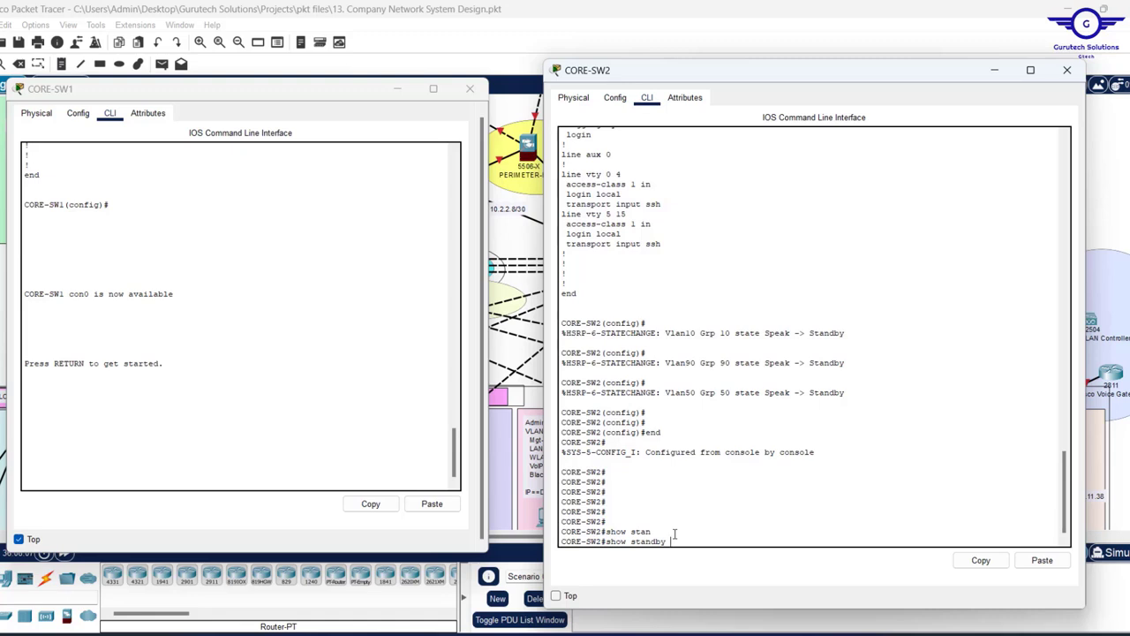
type("br")
key("Tab")
key("Return")
key("Return")
key("Return")
key("Return")
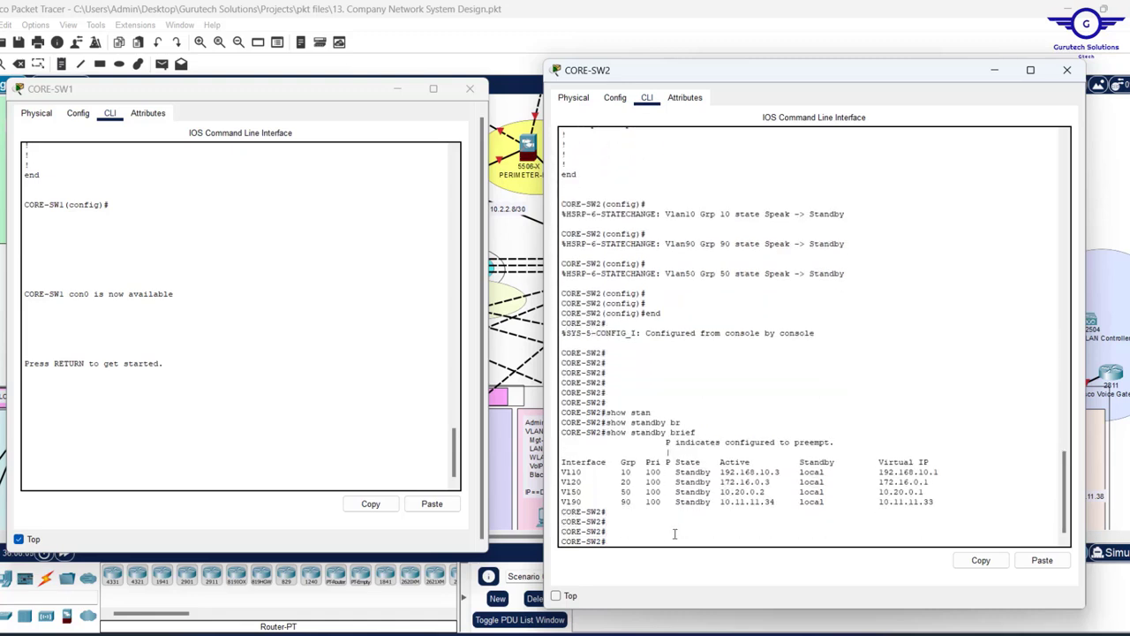
left_click_drag(713, 502, 560, 462)
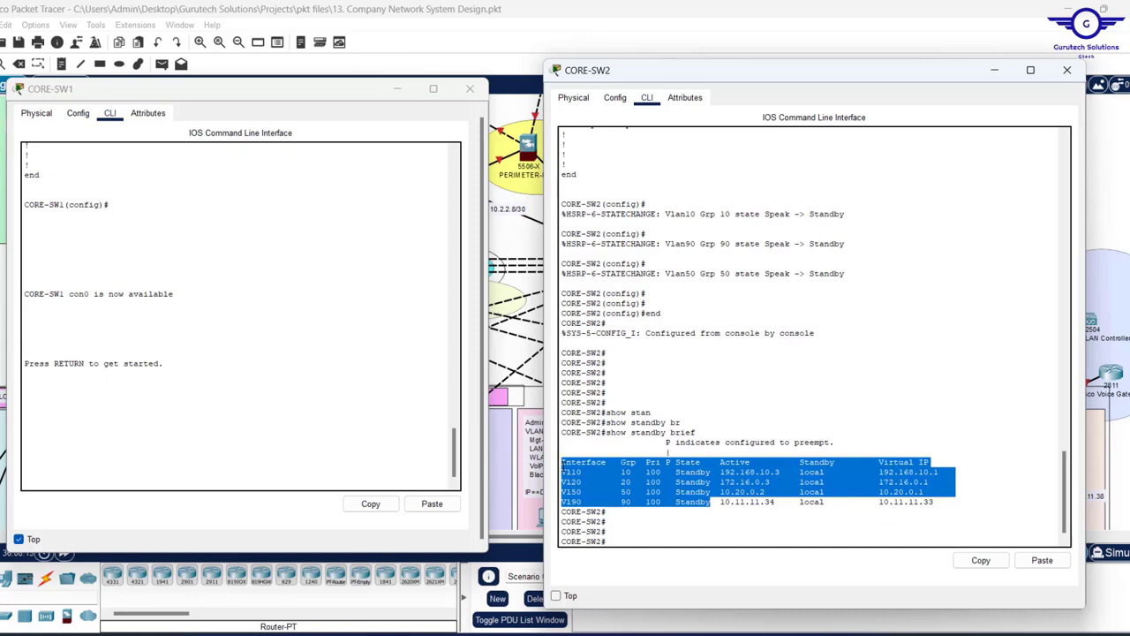
- Run 'show standby brief' on CORE-SW1 and select its HSRP status table
left_click(85, 119)
left_click(85, 118)
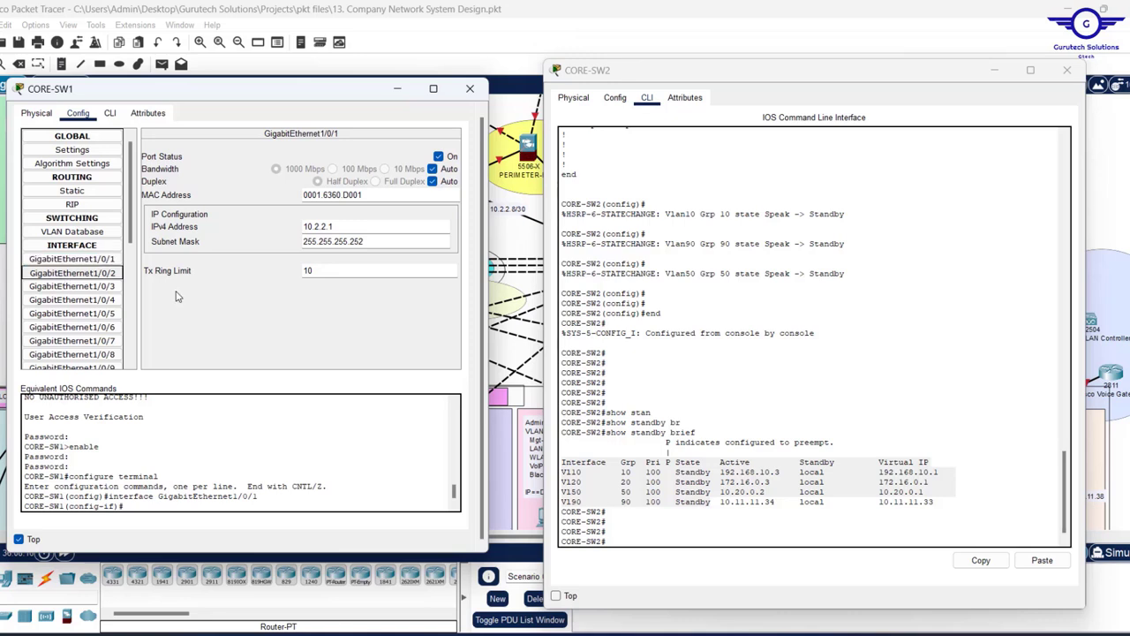
left_click(109, 113)
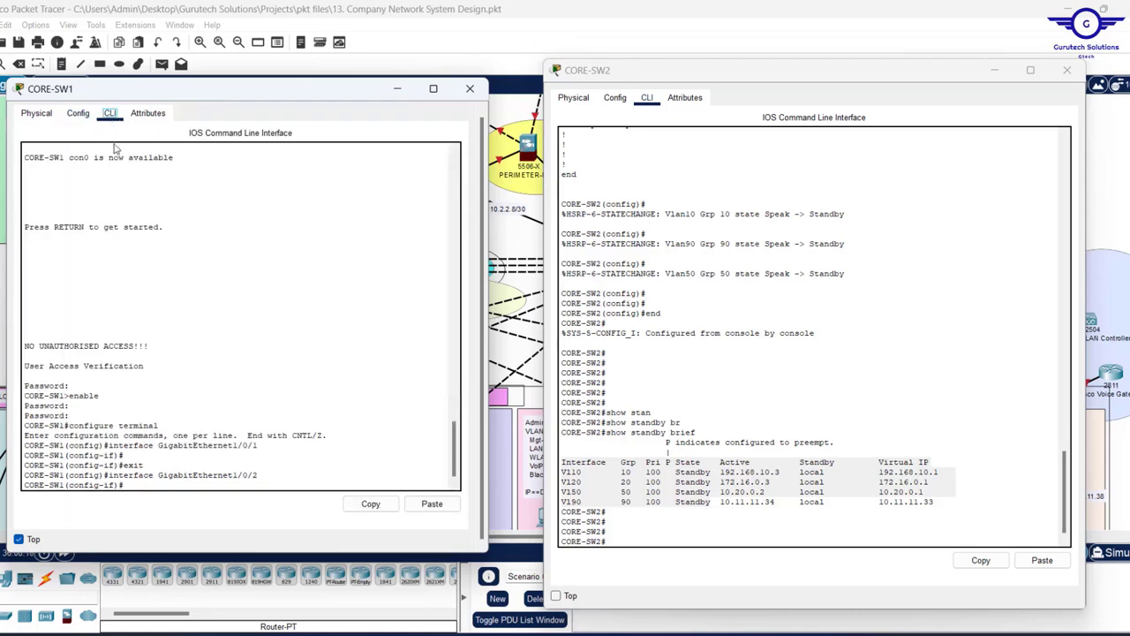
type("end")
key("Return")
key("Return")
key("Return")
key("Return")
key("Return")
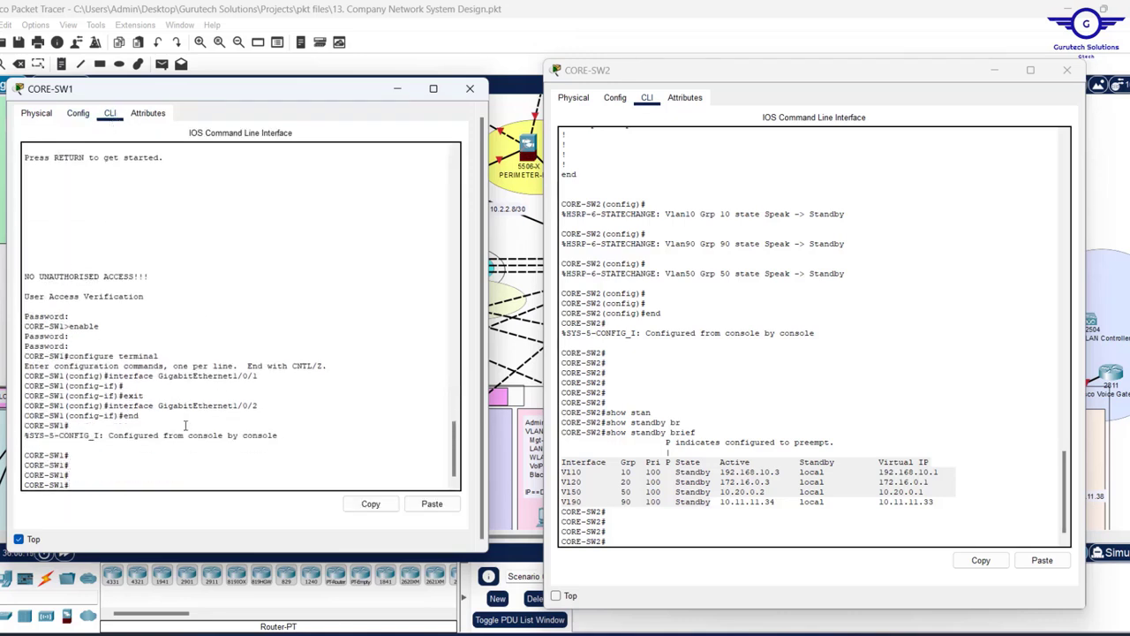
type("show")
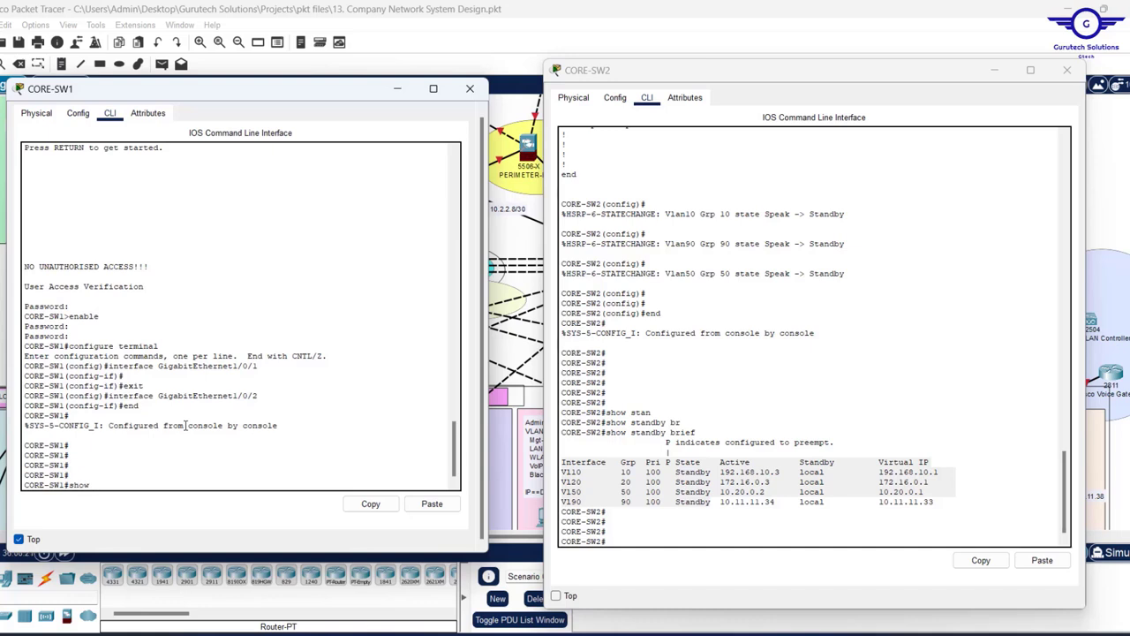
type(" stan")
key("Tab")
type("b")
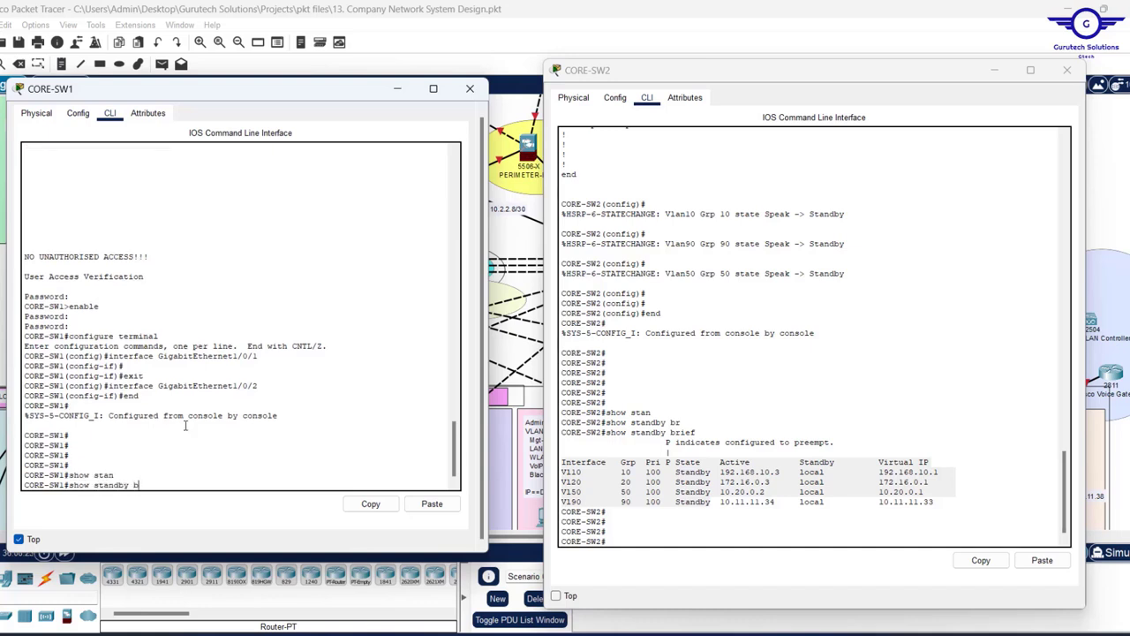
type("r")
key("Tab")
key("Return")
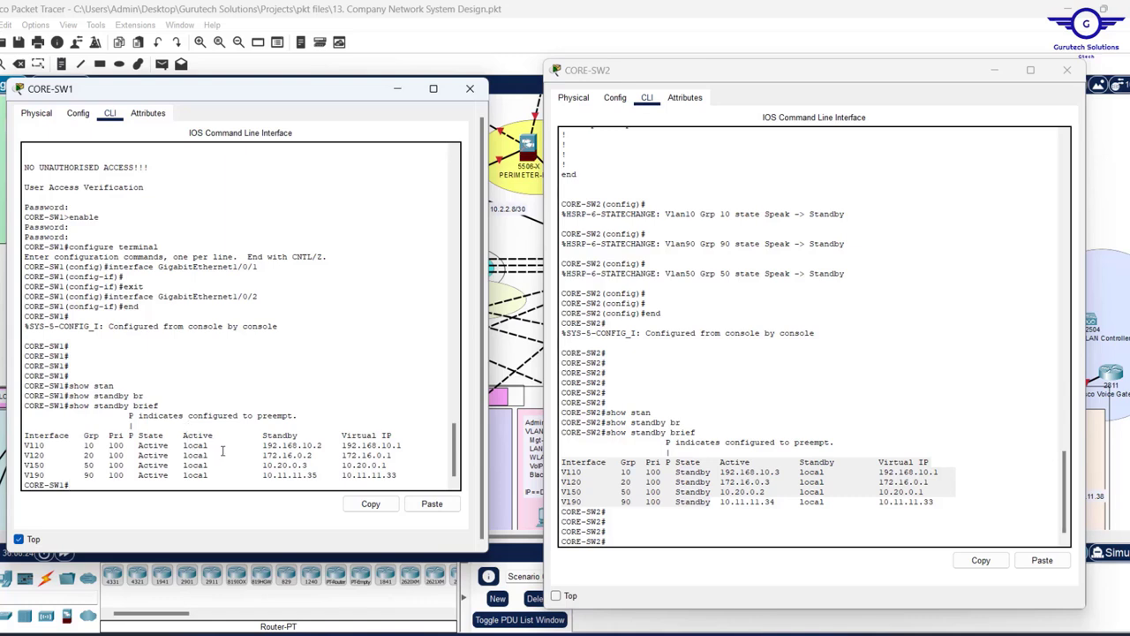
left_click_drag(174, 477, 44, 431)
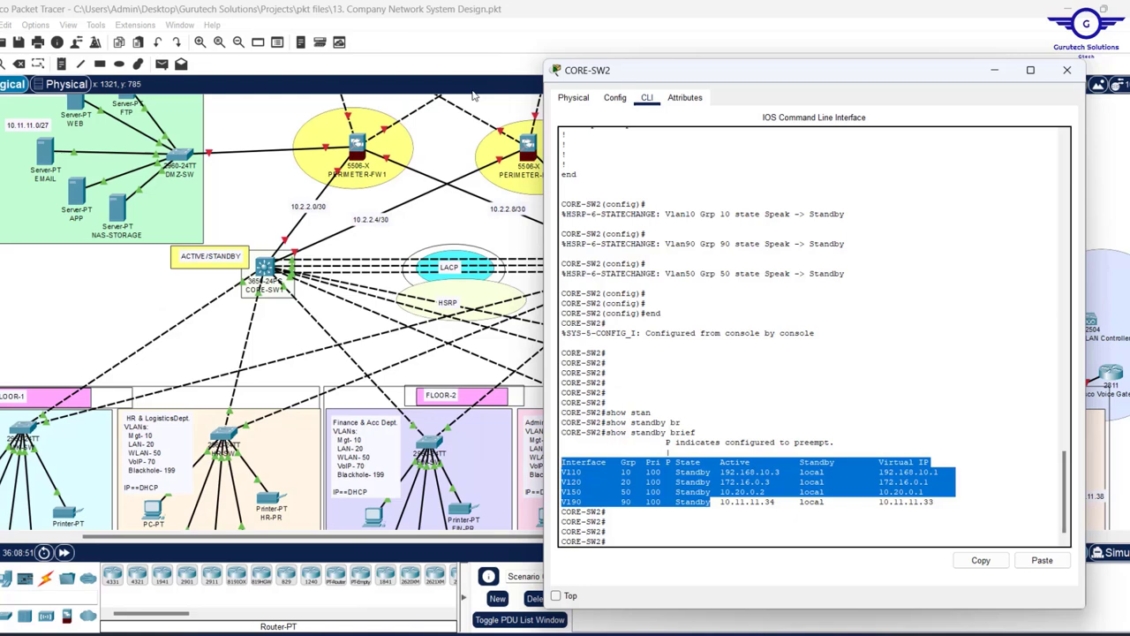
- Close the CORE-SW1 and CORE-SW2 device windows
left_click(470, 89)
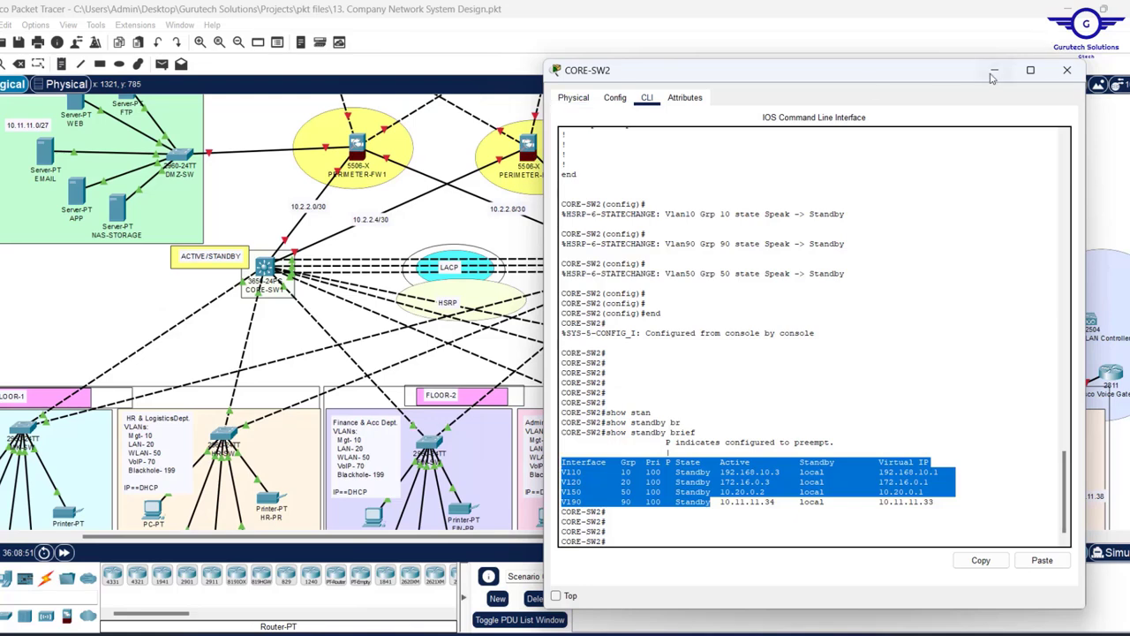
left_click(1067, 71)
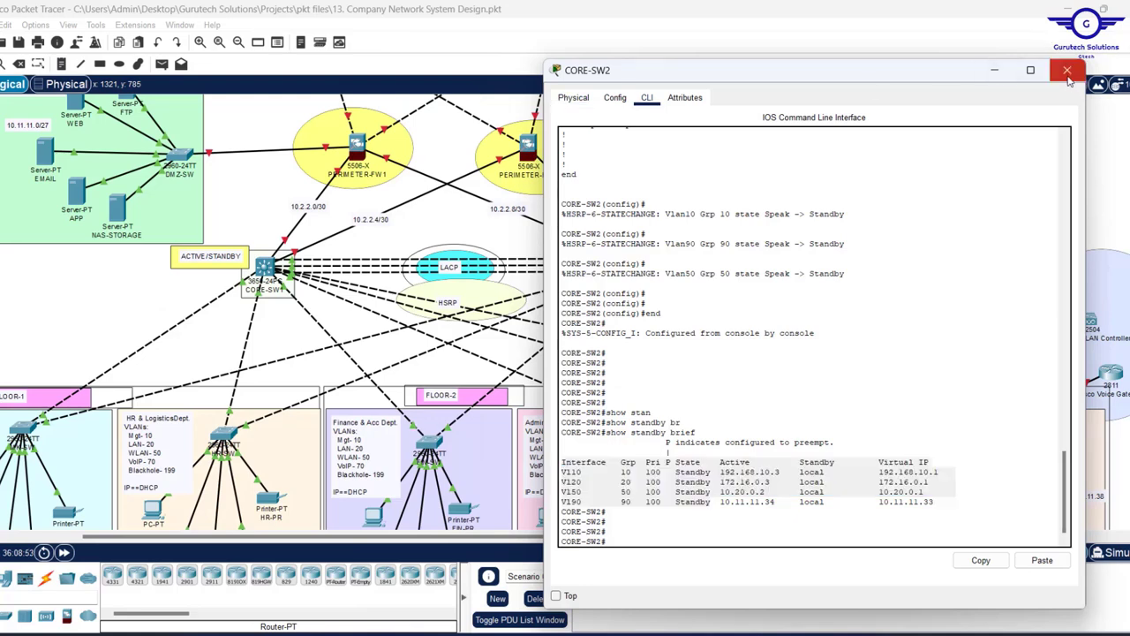
left_click(1067, 71)
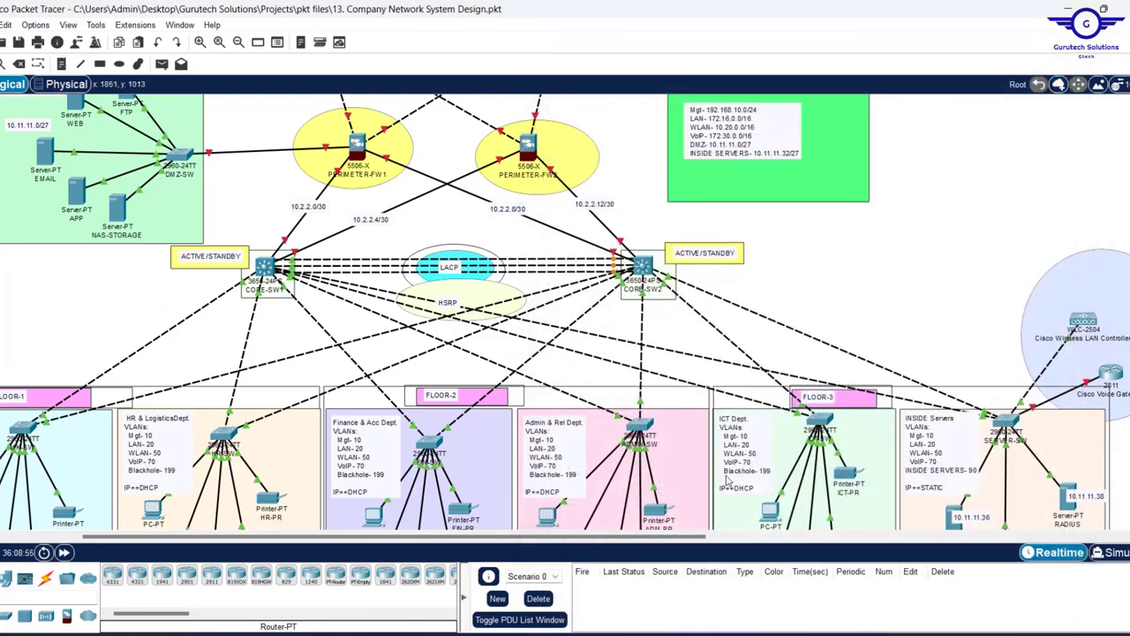
- Open the CONFIG STEPS checklist in Notepad and highlight step 6, static IPs for DMZ/server farm devices
key("alt+Tab")
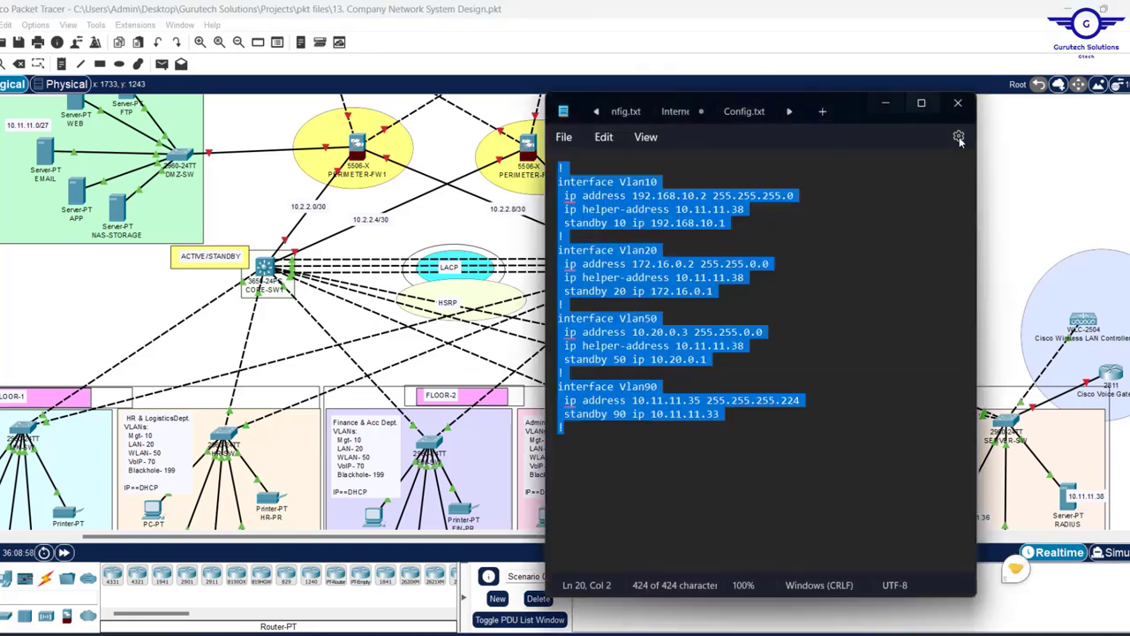
left_click_drag(978, 169, 1111, 181)
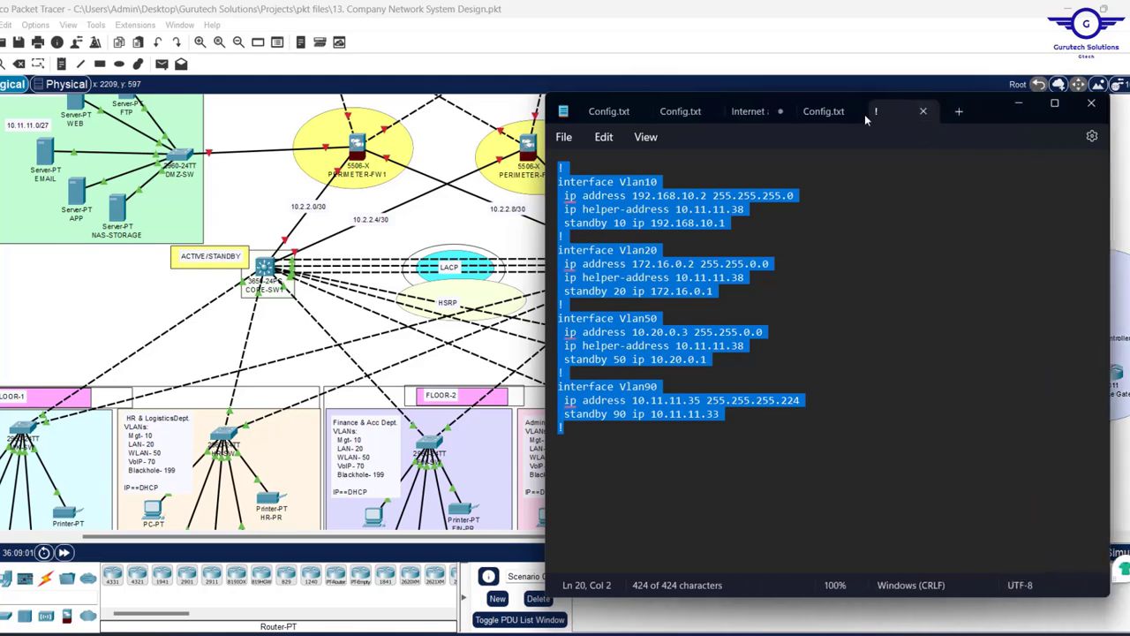
left_click(818, 115)
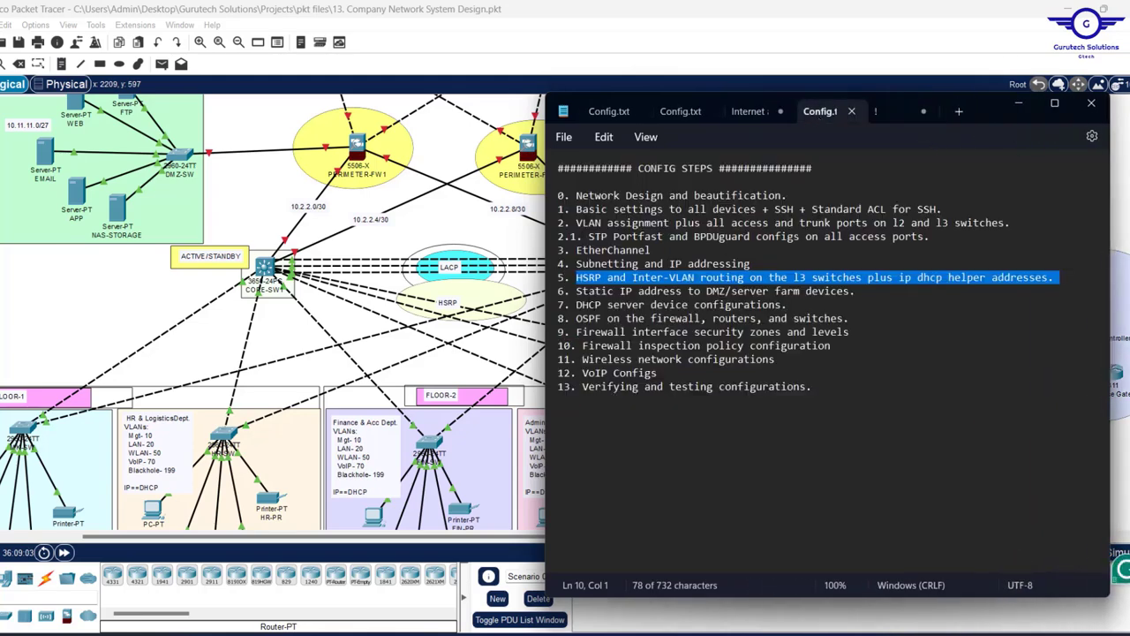
left_click_drag(576, 291, 873, 294)
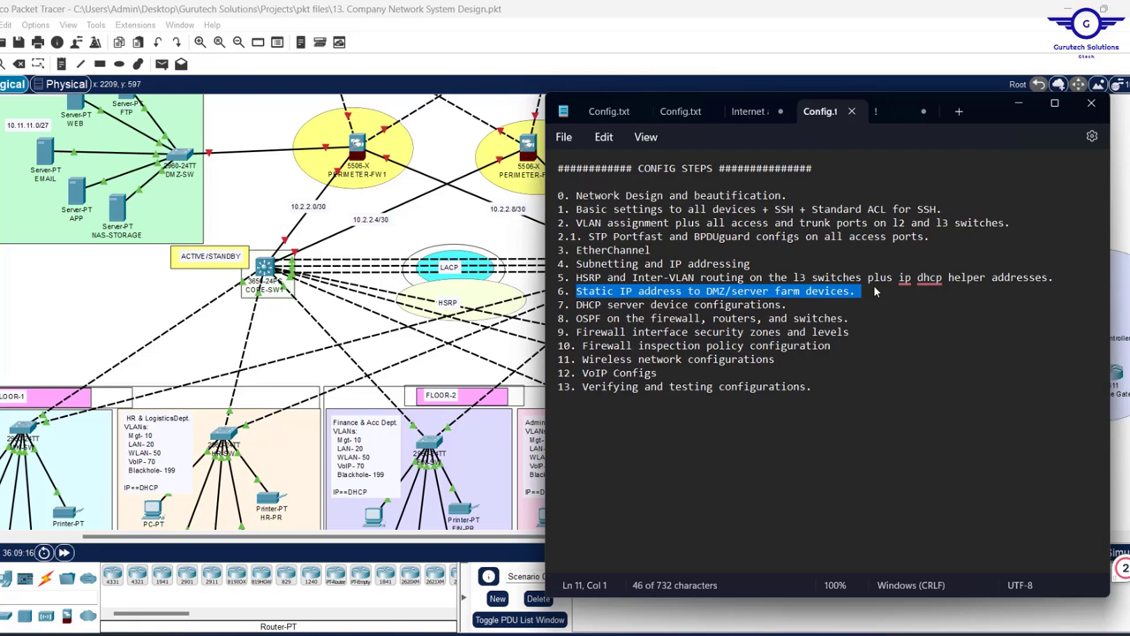
- Review the DHCP server's configuration settings on the topology, then close its window
key("alt+Tab")
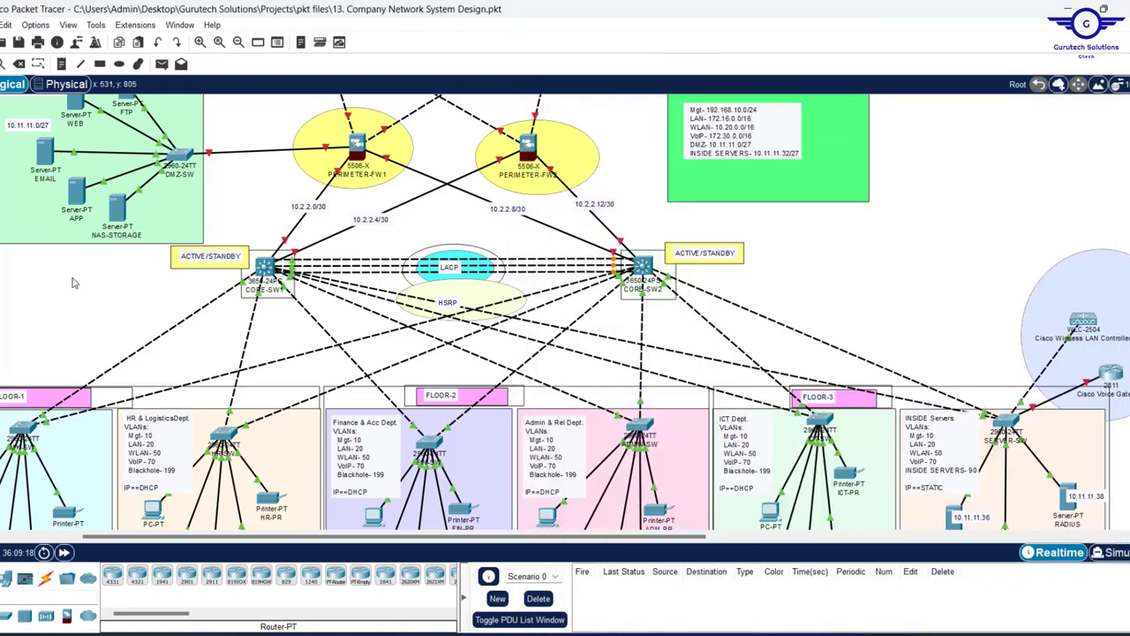
scroll(671, 446, "right", 5)
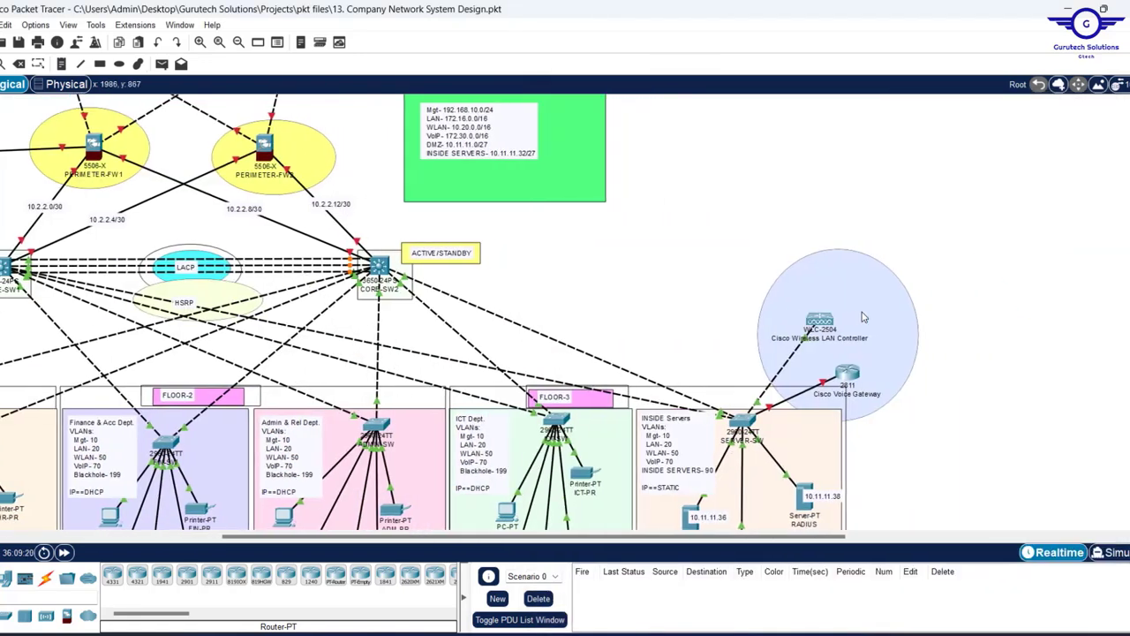
scroll(864, 316, "down", 3)
scroll(863, 316, "down", 1)
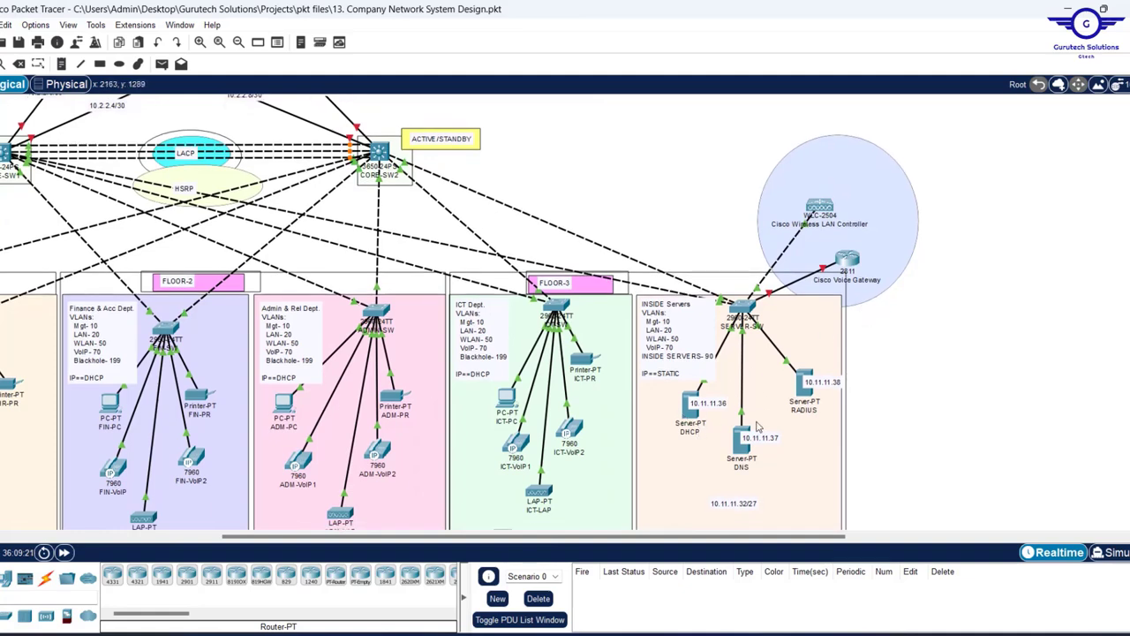
left_click(691, 413)
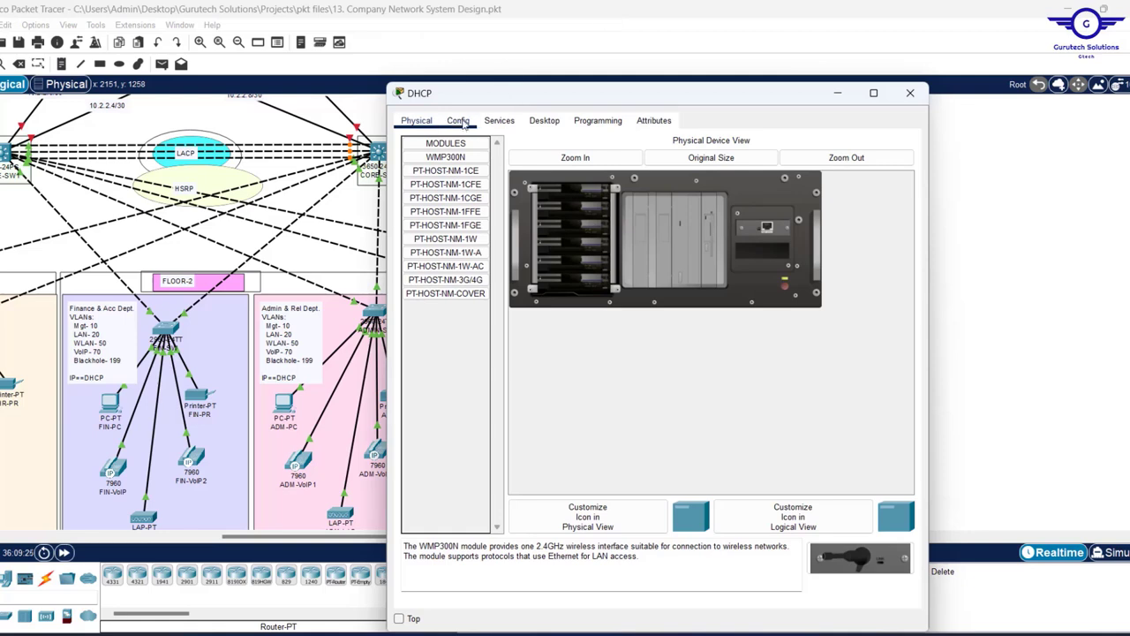
left_click(458, 123)
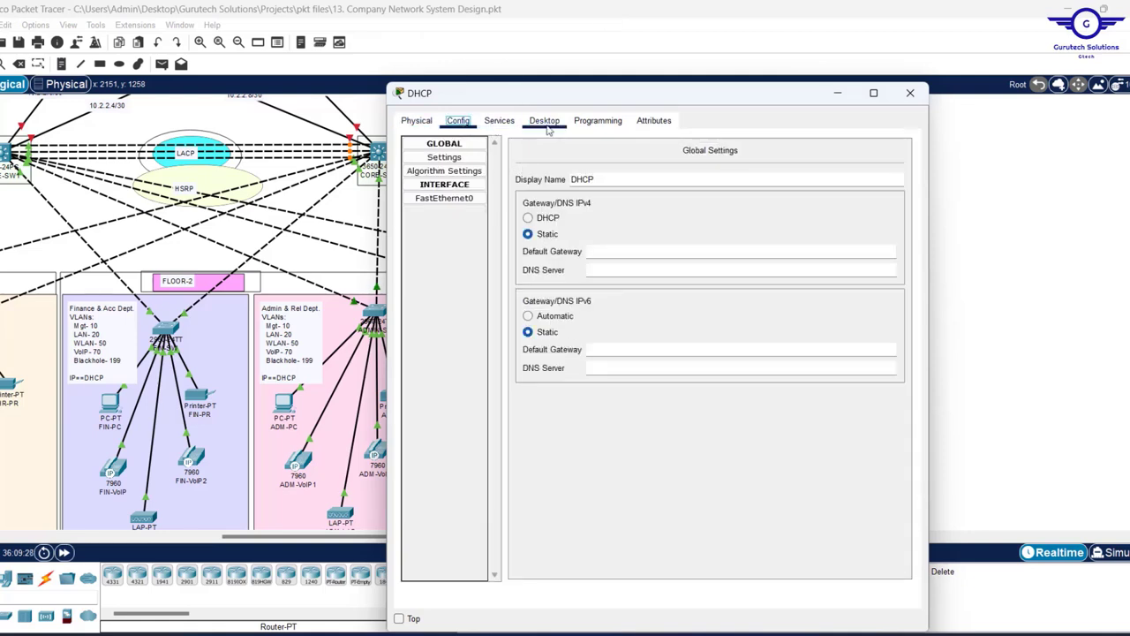
left_click(911, 93)
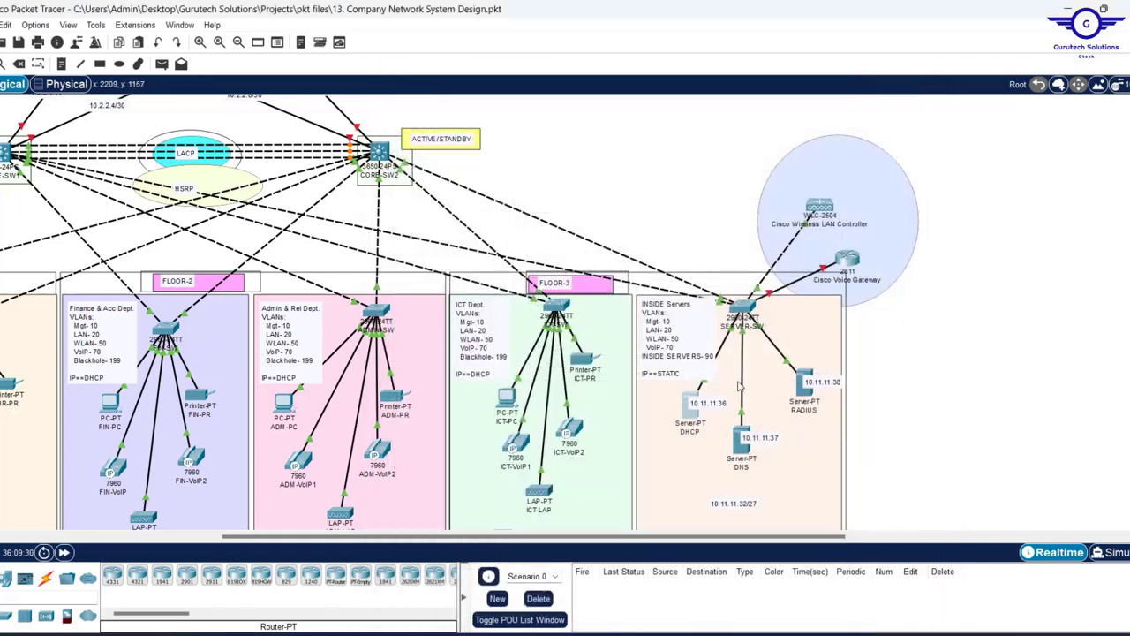
- Change the DHCP server's diagram label from 10.11.11.36 to 10.11.11.38 and open CORE-SW2's CLI
left_click(718, 413)
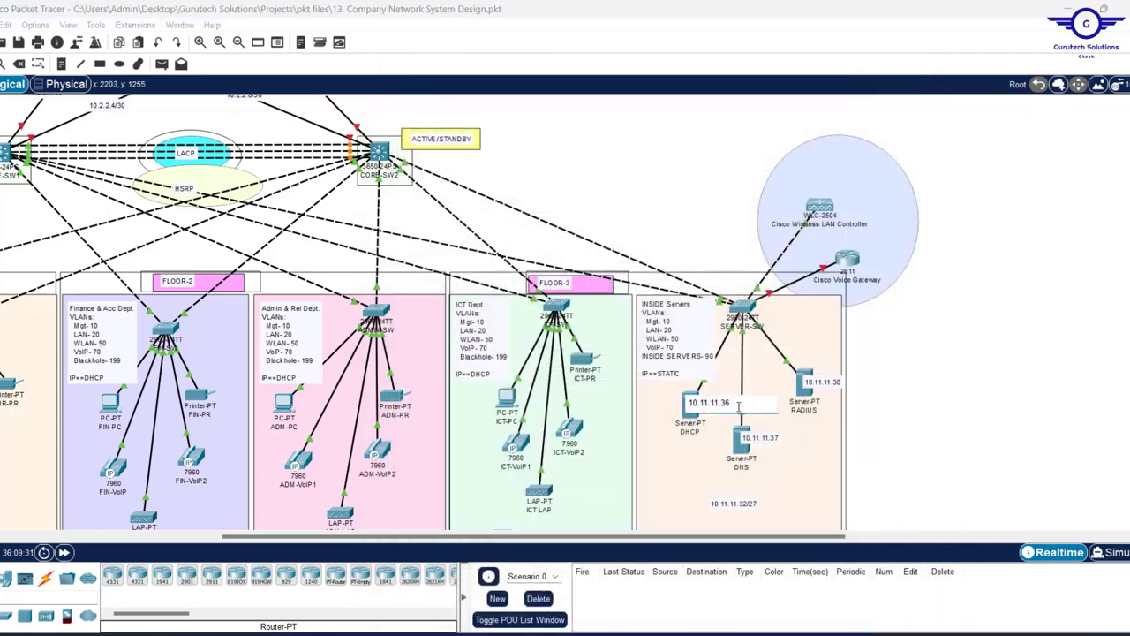
left_click_drag(712, 405, 636, 400)
key("ctrl+c")
left_click(899, 360)
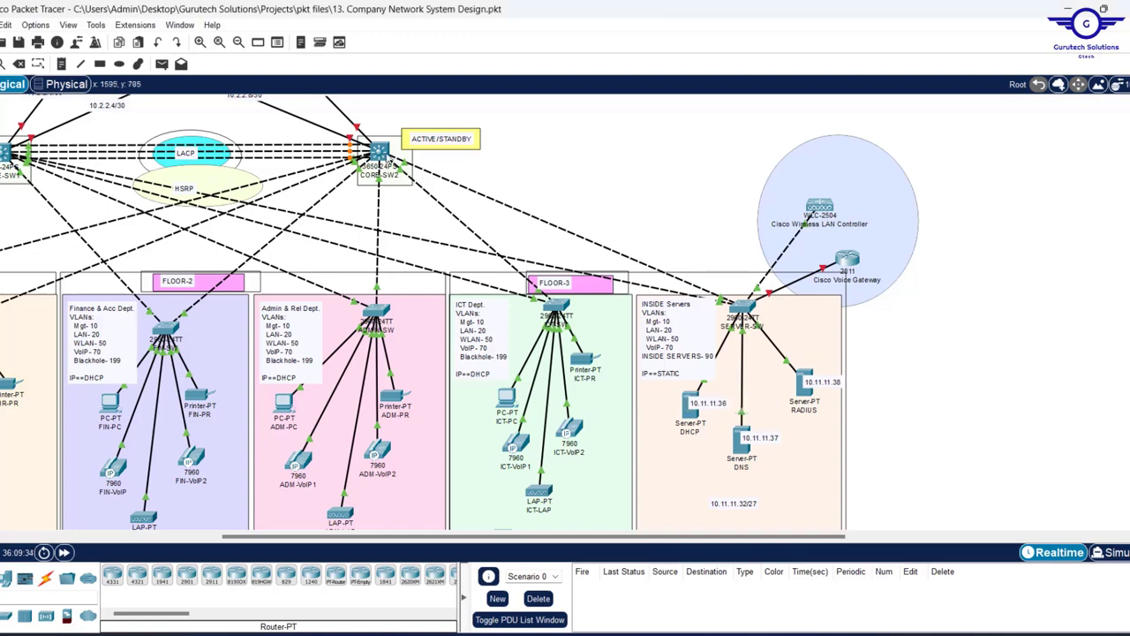
left_click(379, 152)
scroll(630, 303, "up", 20)
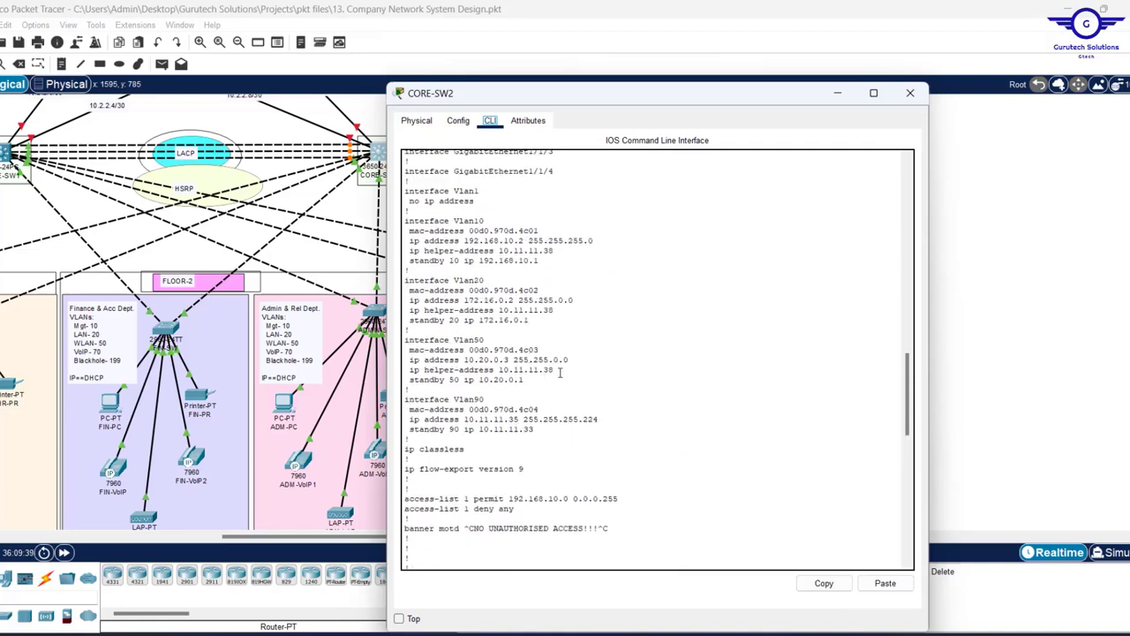
- Confirm CORE-SW2's Vlan50 helper address is 10.11.11.38, then put the console away
left_click_drag(559, 372, 396, 371)
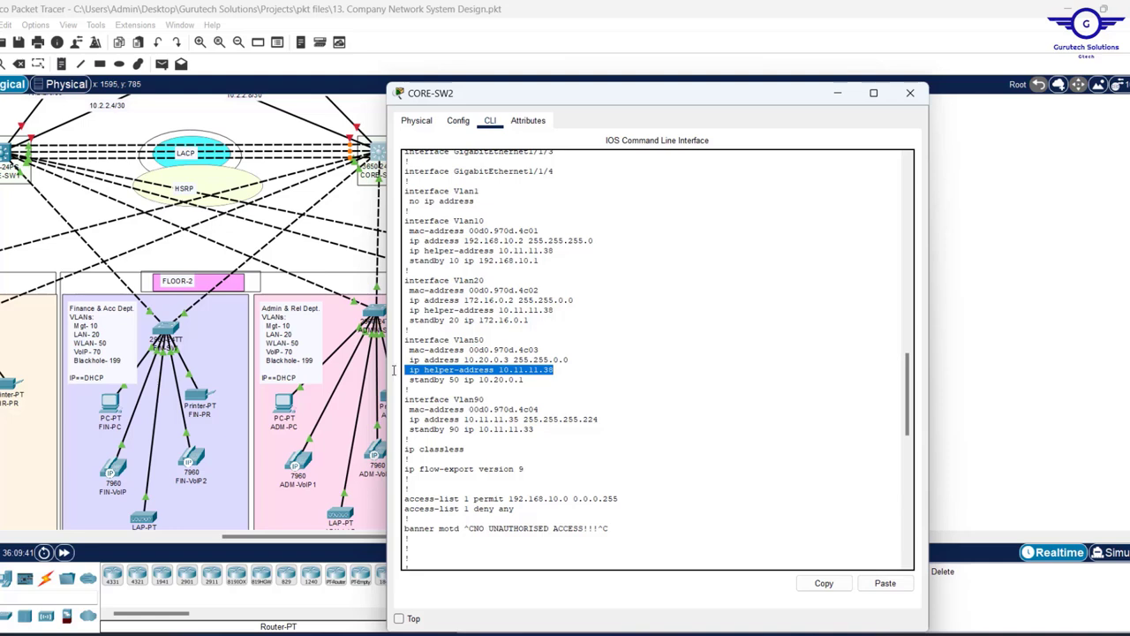
scroll(583, 319, "up", 2)
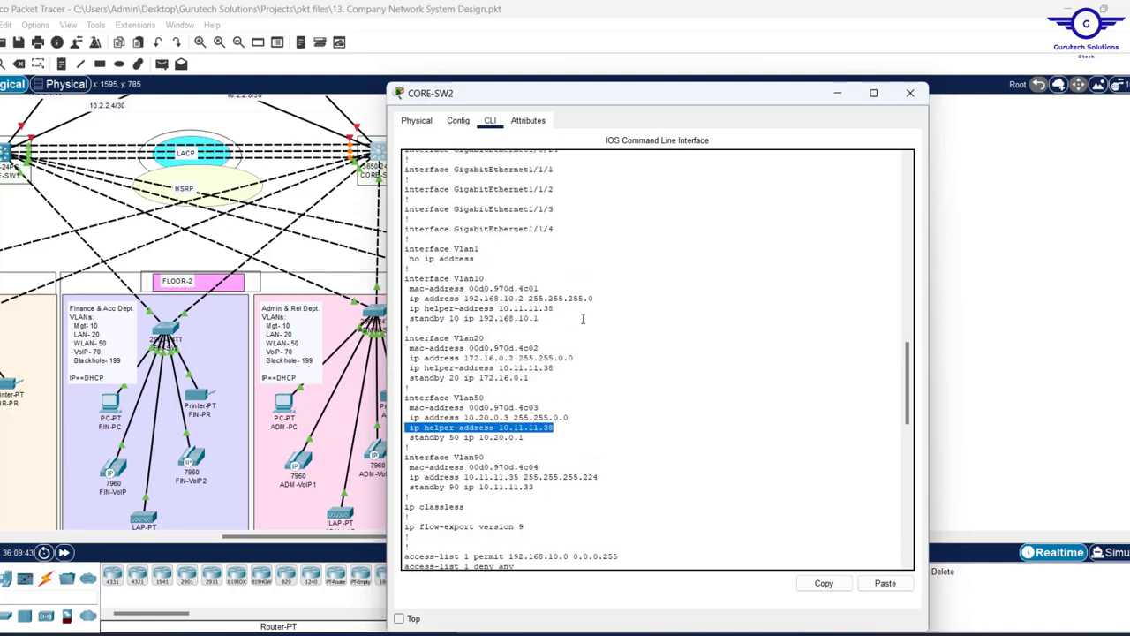
left_click(839, 93)
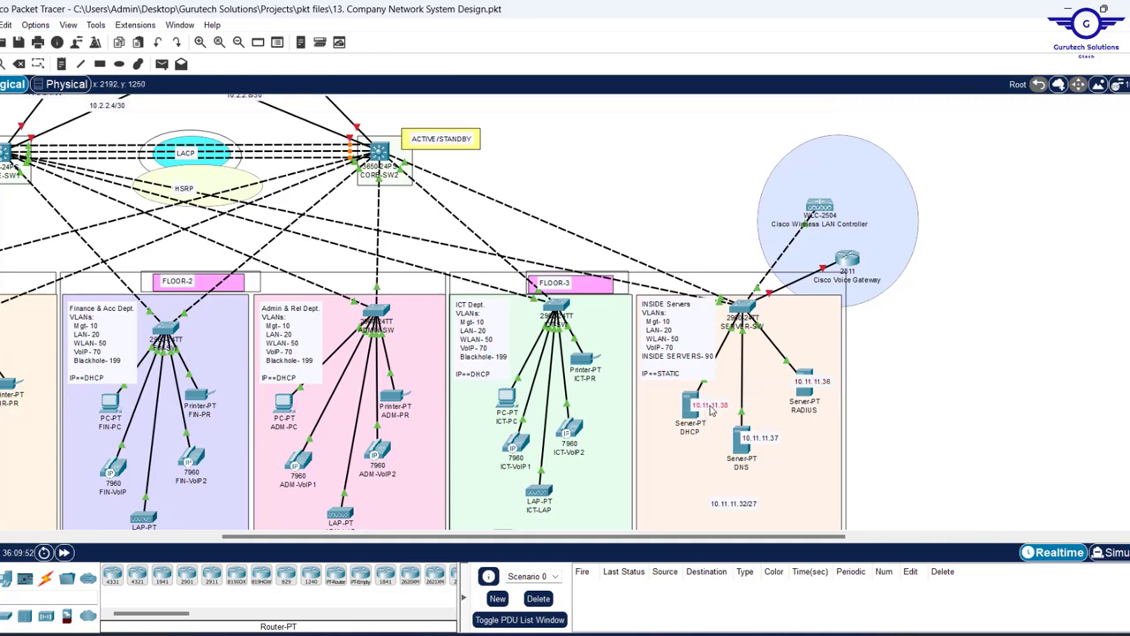
- Enter IPv4 address 10.11.11.38 and mask 255.255.255.224 in the DHCP server's IP Configuration
left_click(687, 412)
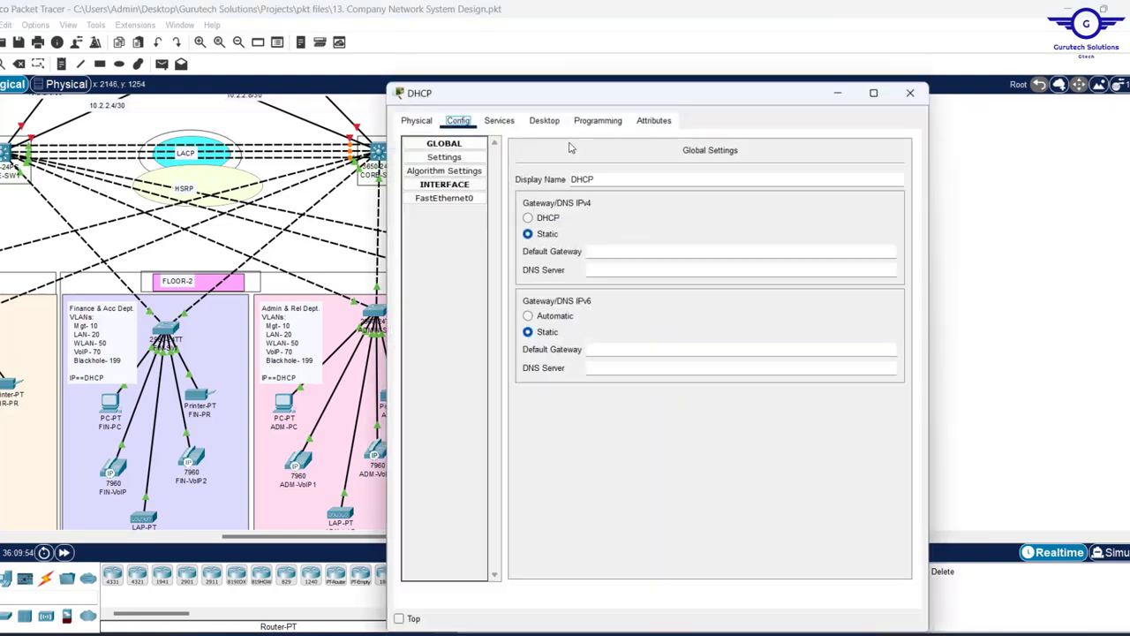
left_click(547, 122)
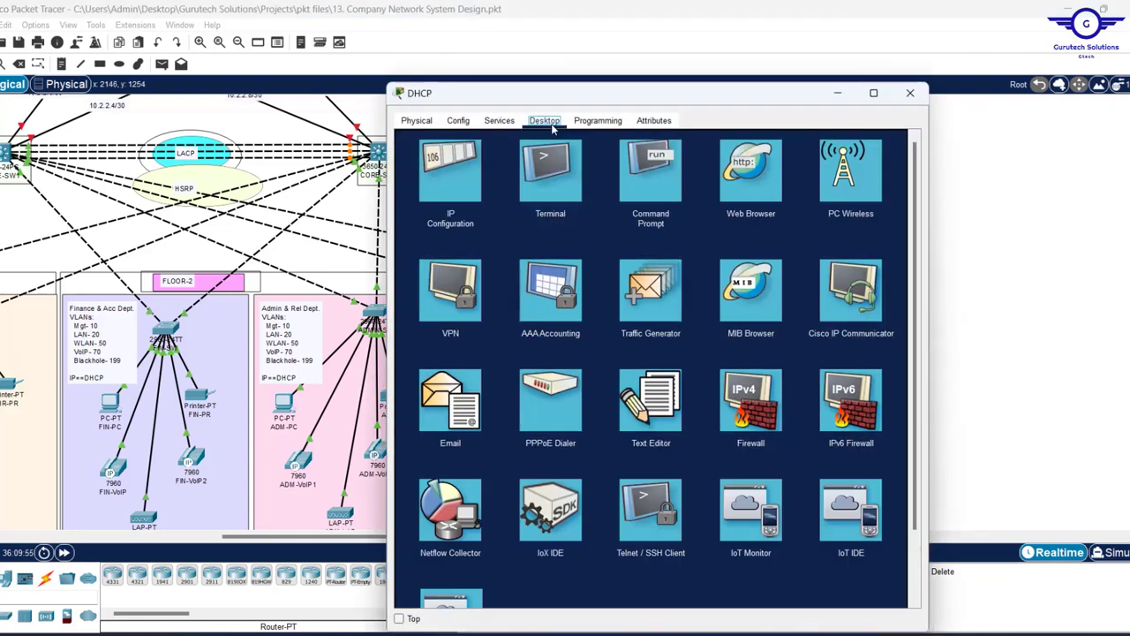
left_click(447, 171)
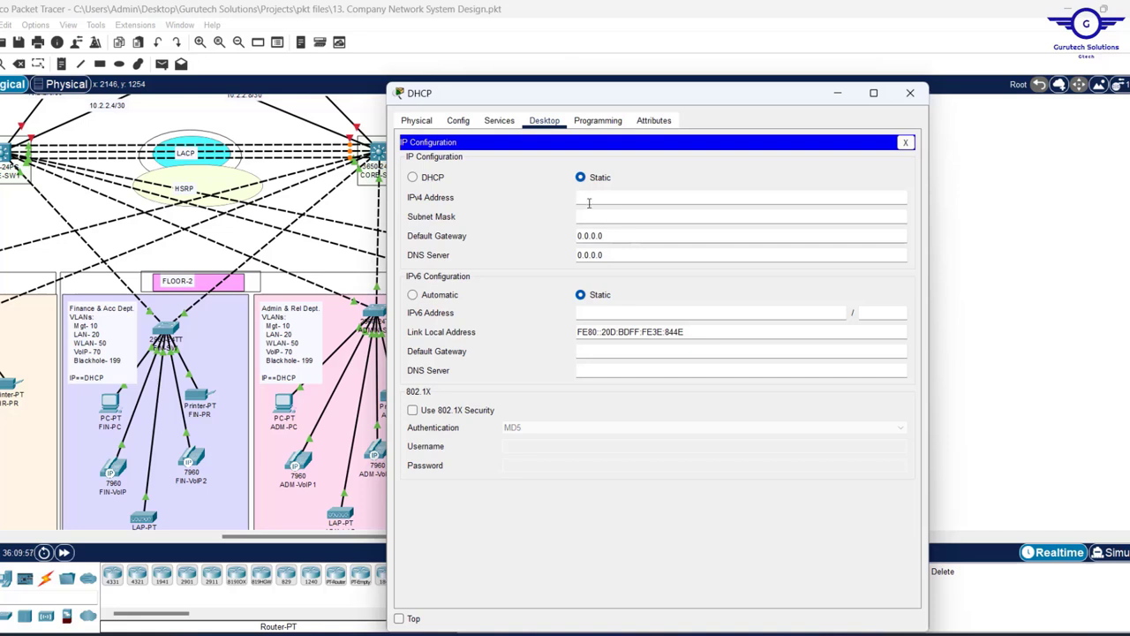
key("ctrl+v")
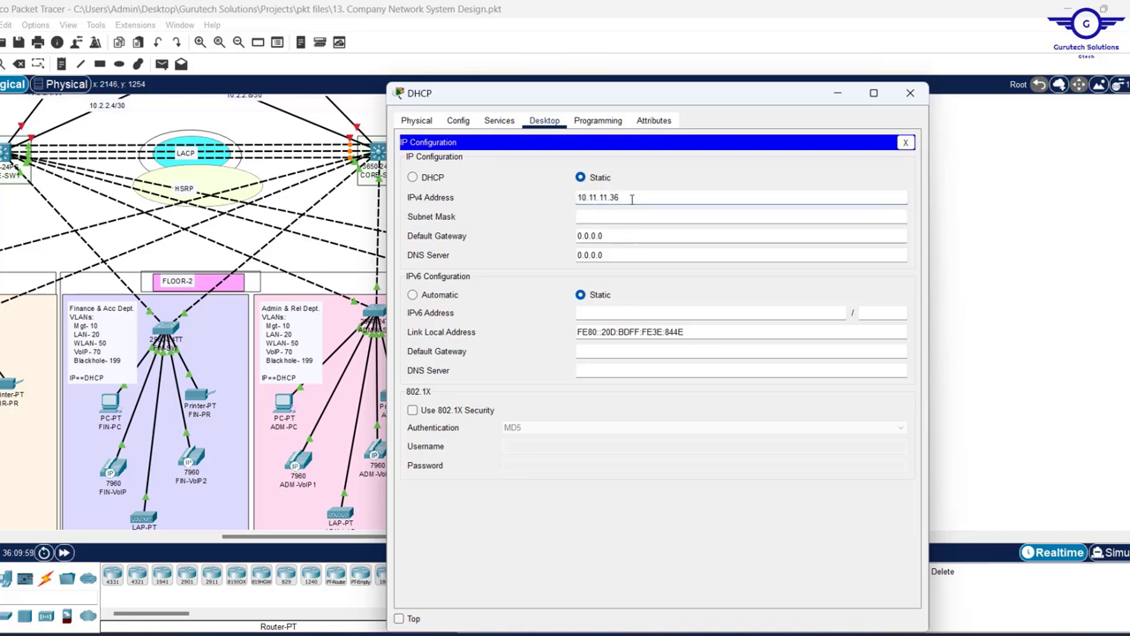
key("BackSpace")
type("8")
left_click(603, 212)
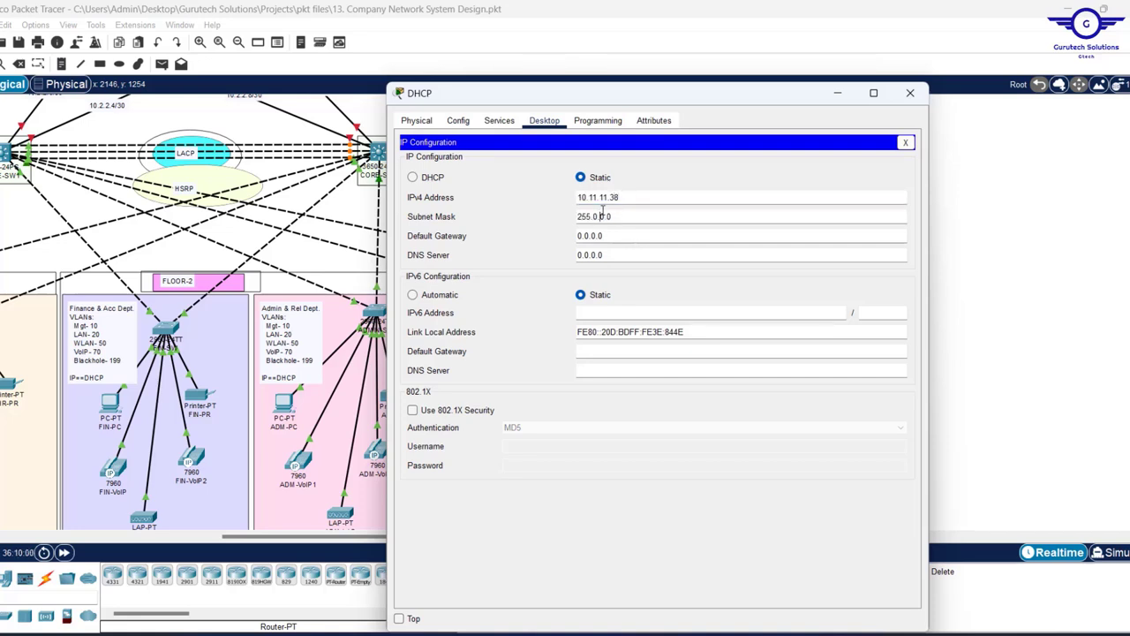
left_click_drag(607, 216, 592, 216)
type("255.255.255")
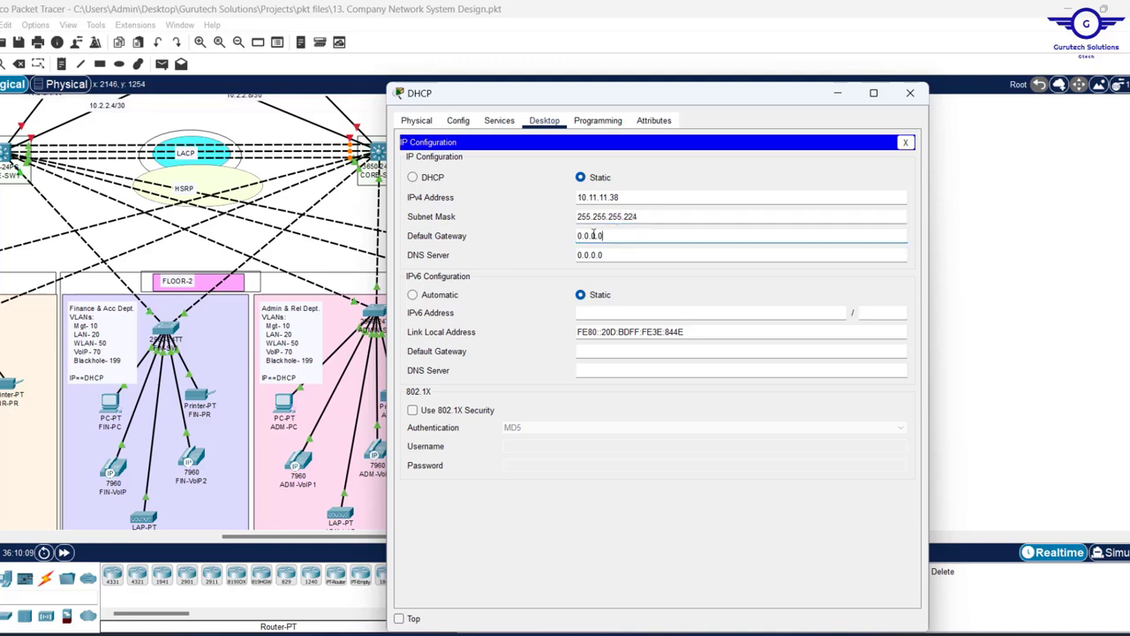
- Look up the Vlan90 standby address 10.11.11.33 in CORE-SW2's running config
left_click(980, 217)
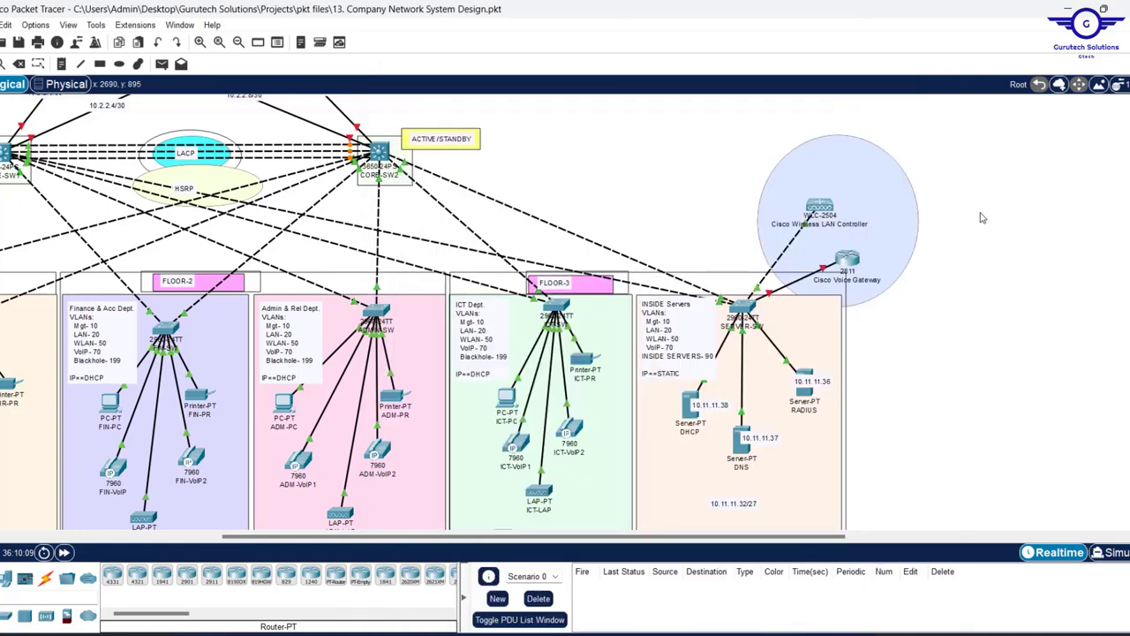
left_click(379, 152)
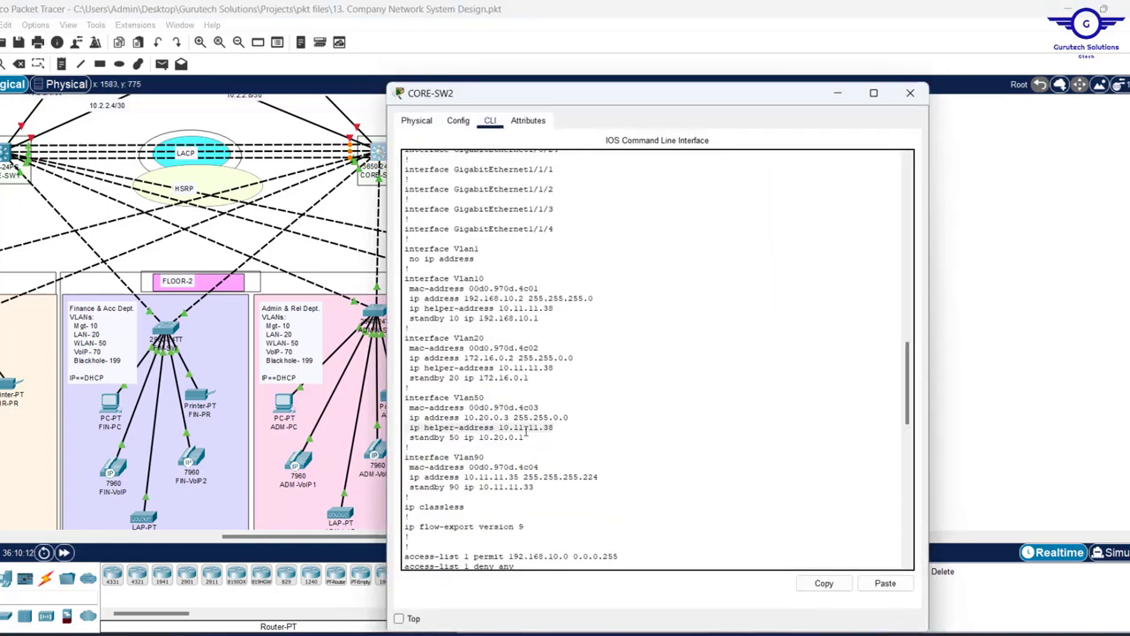
left_click_drag(539, 489, 405, 489)
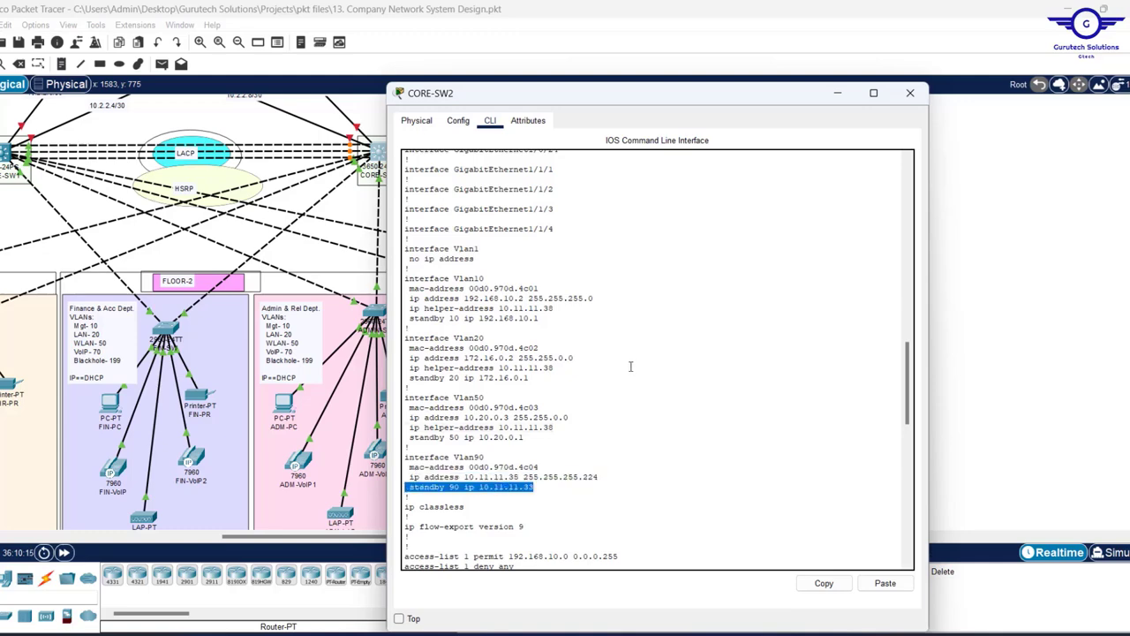
left_click(840, 94)
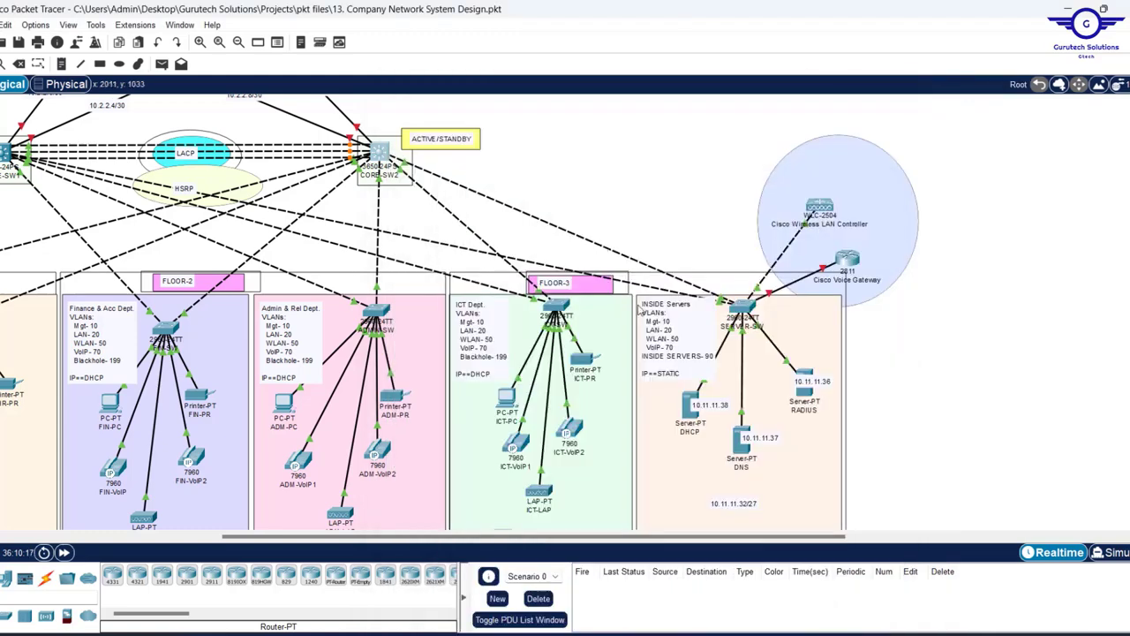
- Set the DHCP server's default gateway to 10.11.11.33 and DNS server to 10.11.11.37
left_click(690, 411)
left_click_drag(618, 236, 511, 234)
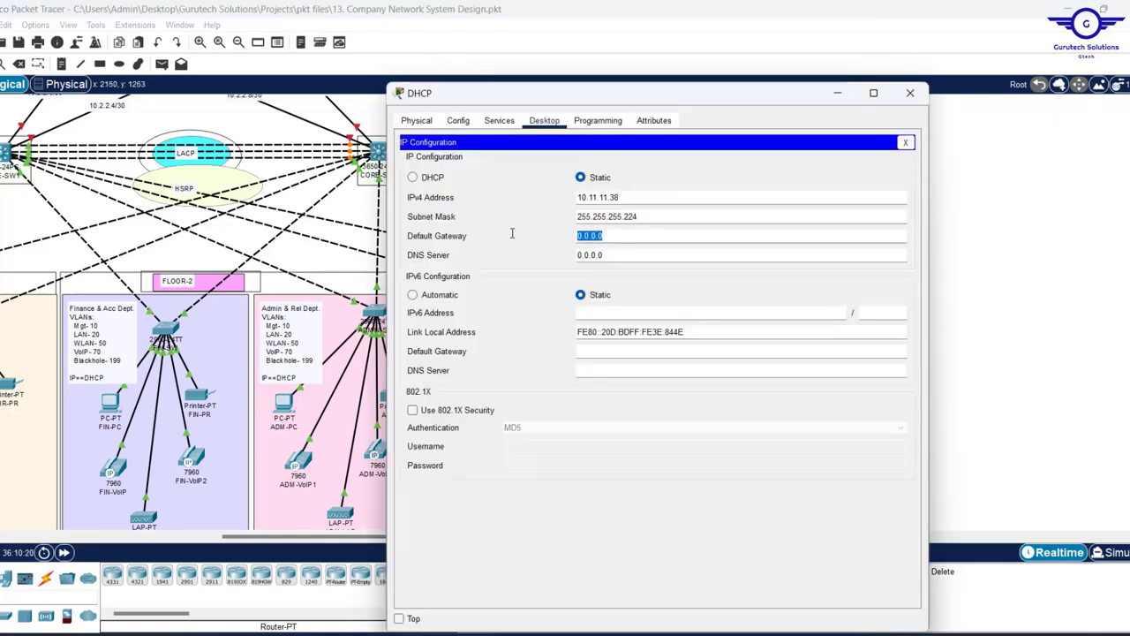
type("10.11.11.36")
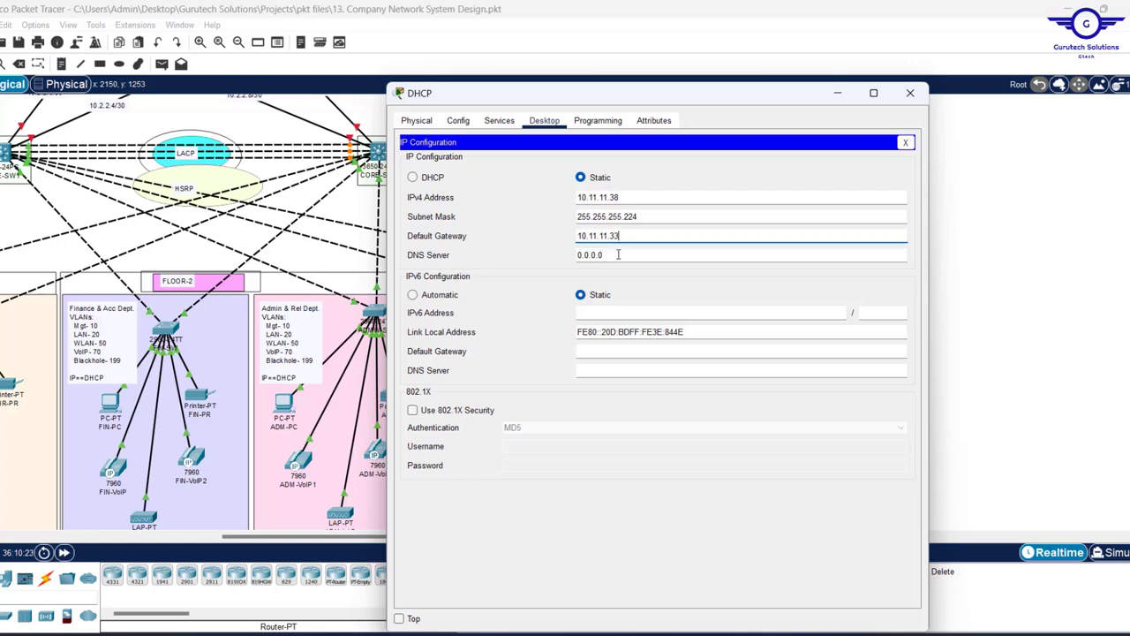
key("Tab")
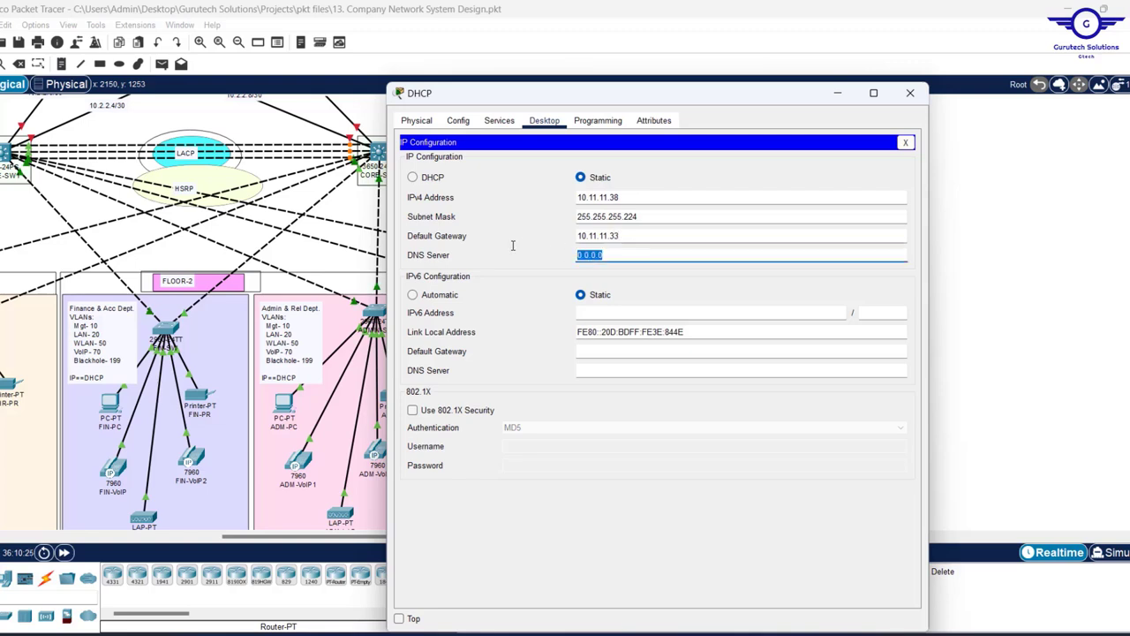
key("ctrl+v")
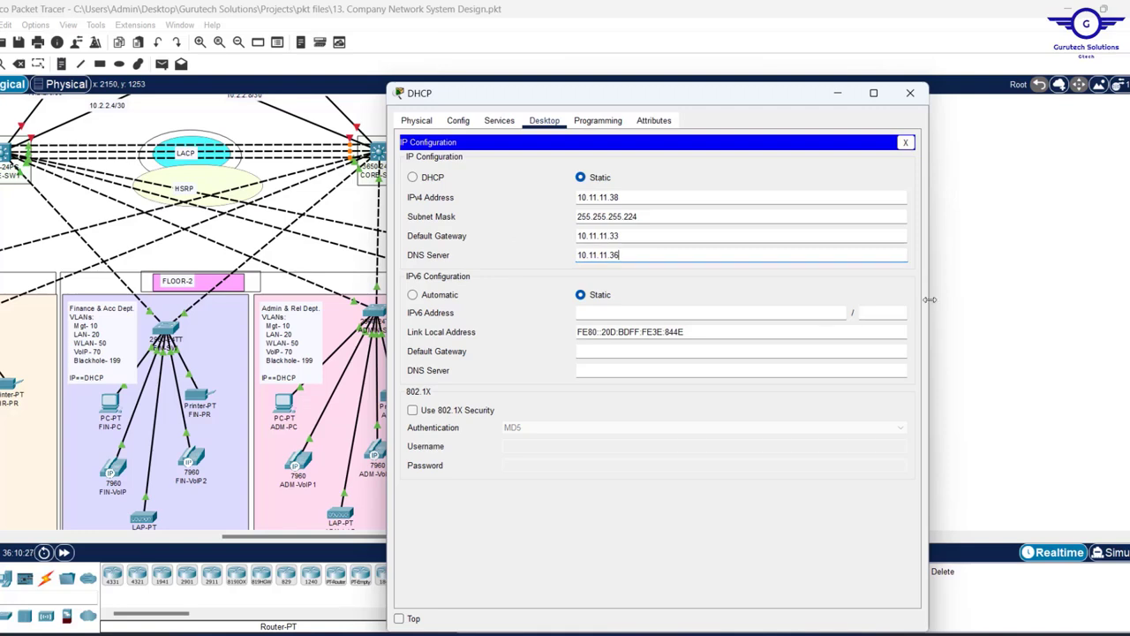
left_click_drag(737, 106, 475, 112)
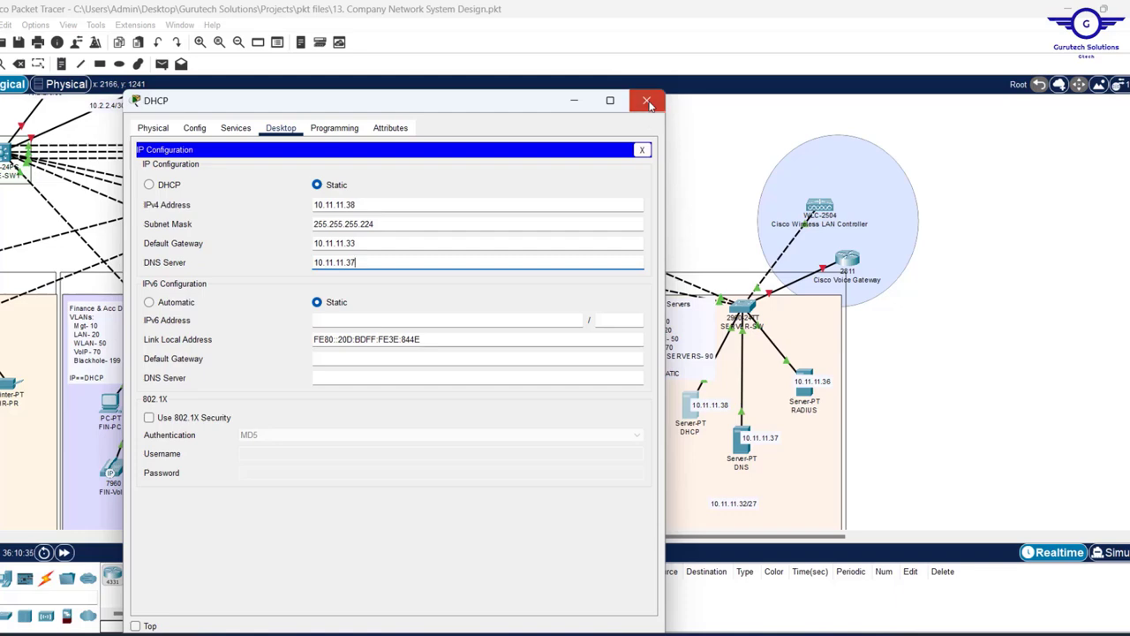
left_click(648, 104)
- Give the DNS server mask 255.255.255.224, gateway 10.11.11.33 and DNS server 10.11.11.37
left_click(742, 441)
left_click(454, 173)
key("Tab")
type("255.255.255.224")
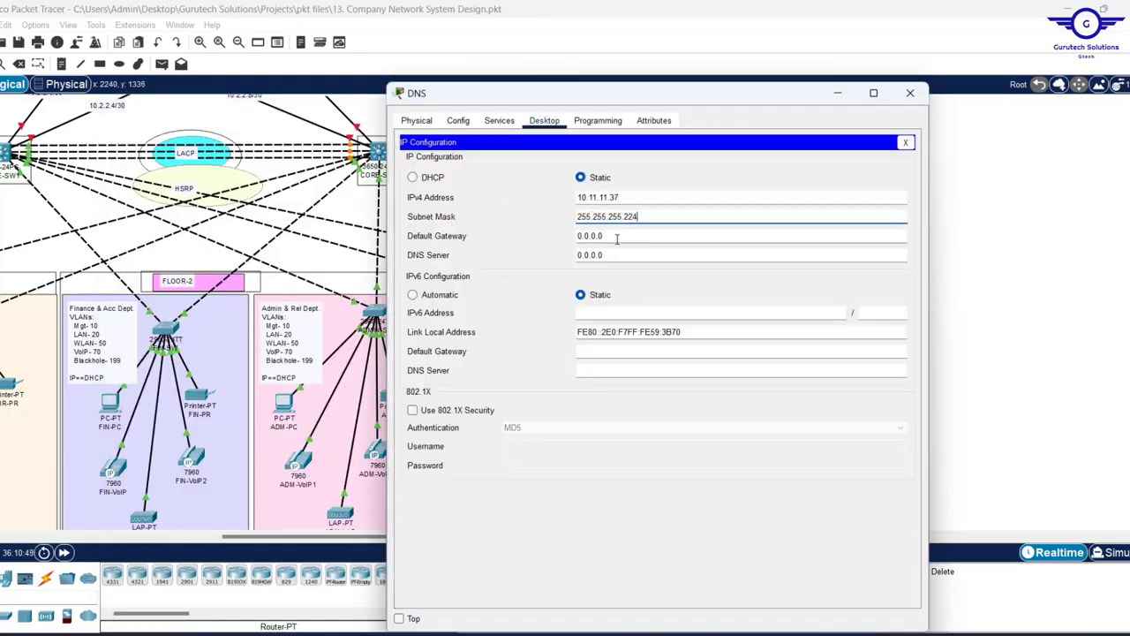
key("Tab")
type("10.11.11.33")
key("Tab")
type("10.11.11.37")
left_click(910, 93)
- Give the RADIUS server 10.11.11.36, mask 255.255.255.224, gateway 10.11.11.33 and DNS 10.11.11.37
left_click(804, 393)
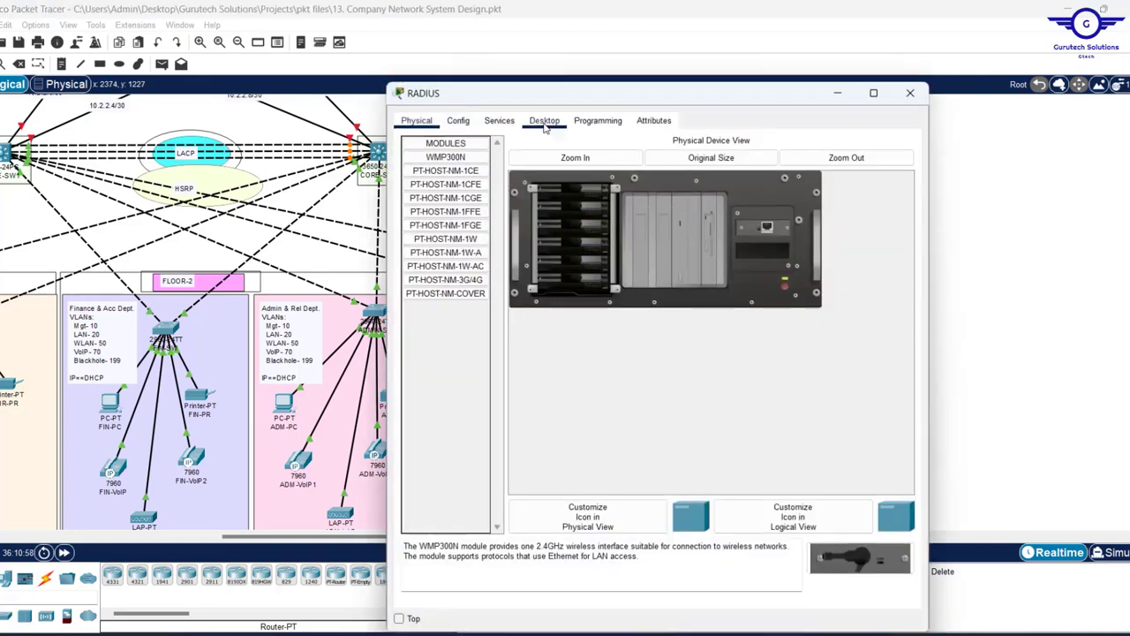
left_click(544, 121)
left_click(454, 173)
type("10.11.11.36")
left_click_drag(732, 96, 578, 100)
left_click(469, 220)
type("255.255.255.224")
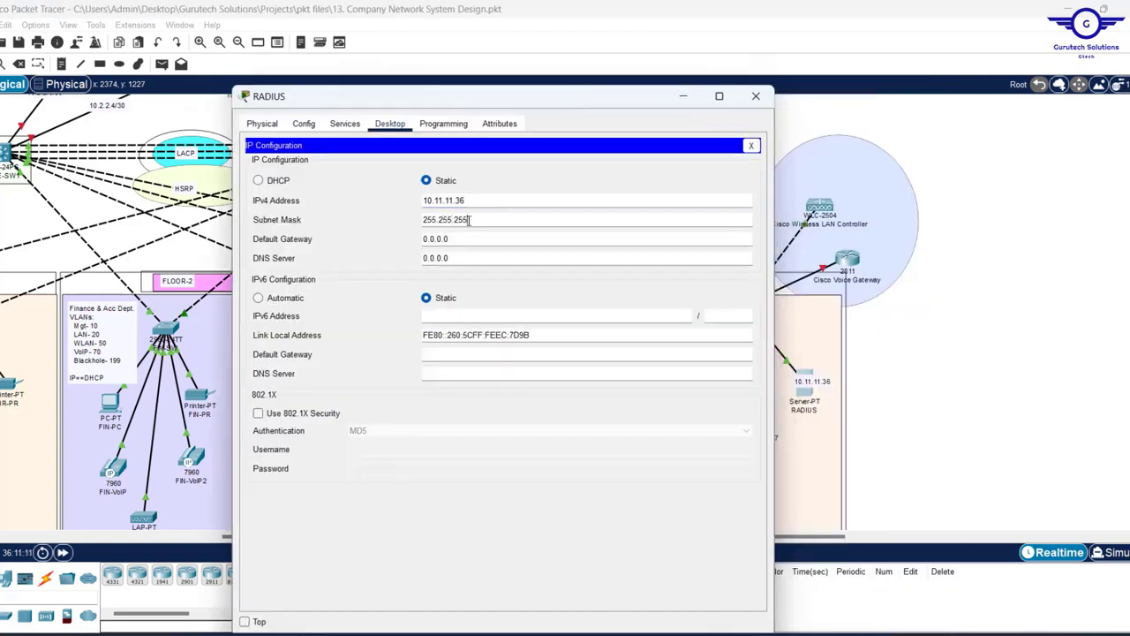
key("Tab")
type("10.11.11.33")
key("Tab")
type("10.11.11.37")
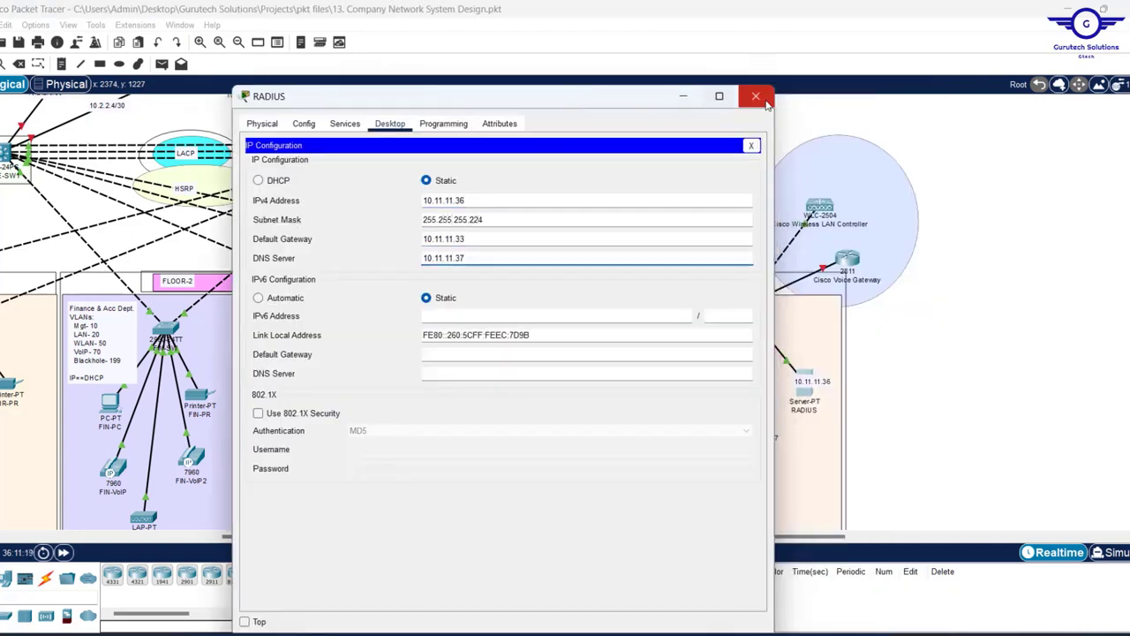
left_click(755, 95)
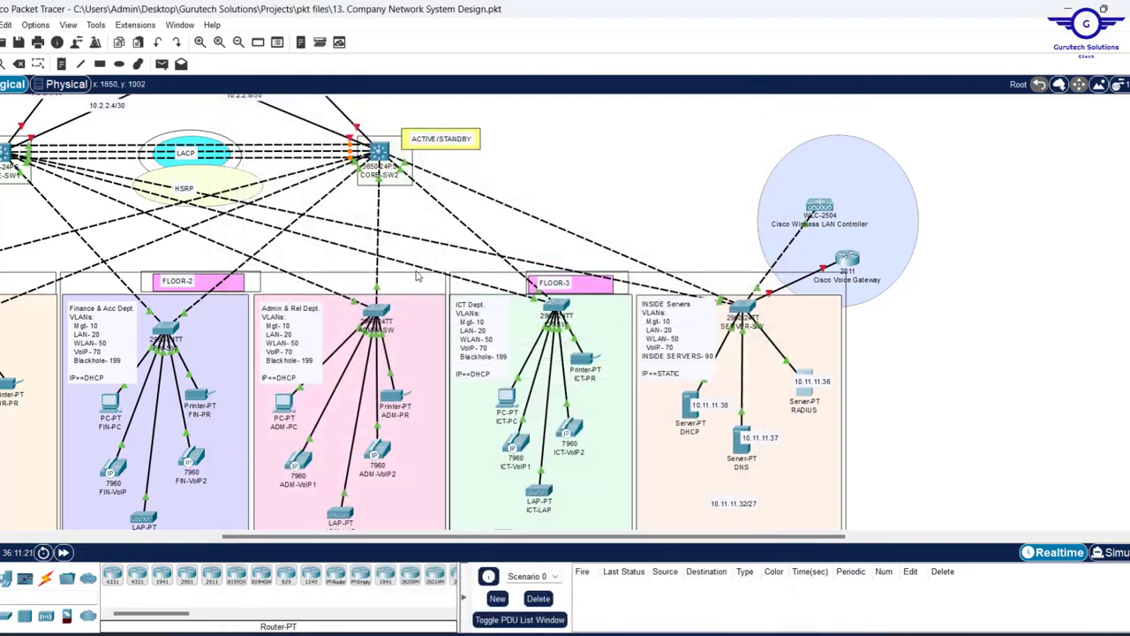
- Scroll the workspace left and up to show the DMZ server farm, firewalls and ISP routers
scroll(559, 157, "left", 5)
scroll(358, 141, "up", 3)
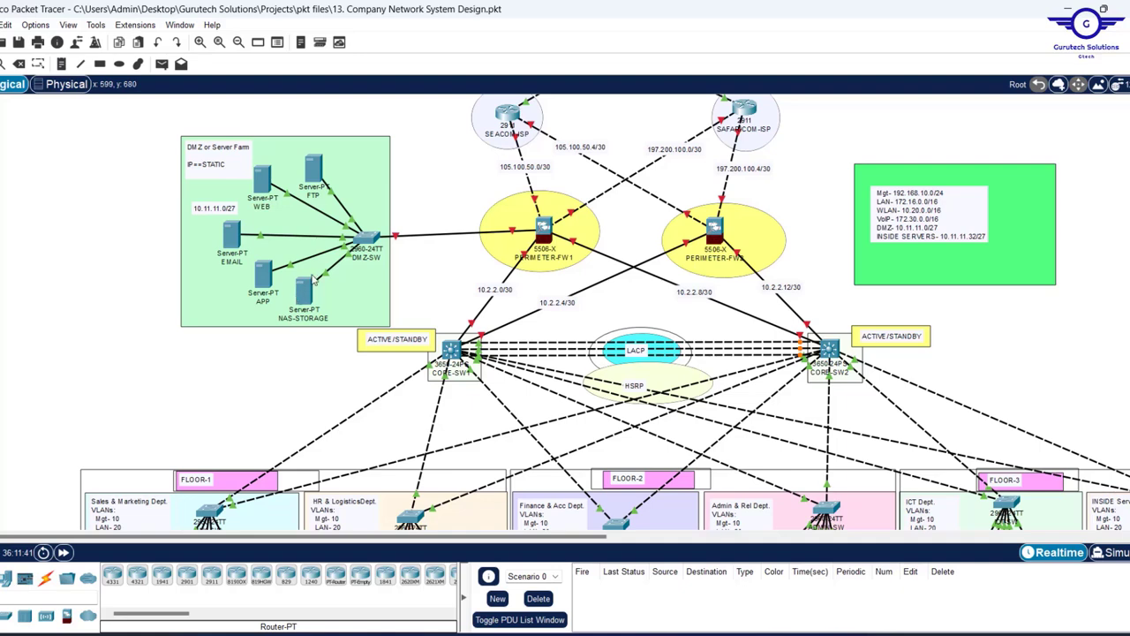
- Open the FTP server's IP Configuration and enter its IPv4 address 10.11.11.10
left_click(317, 173)
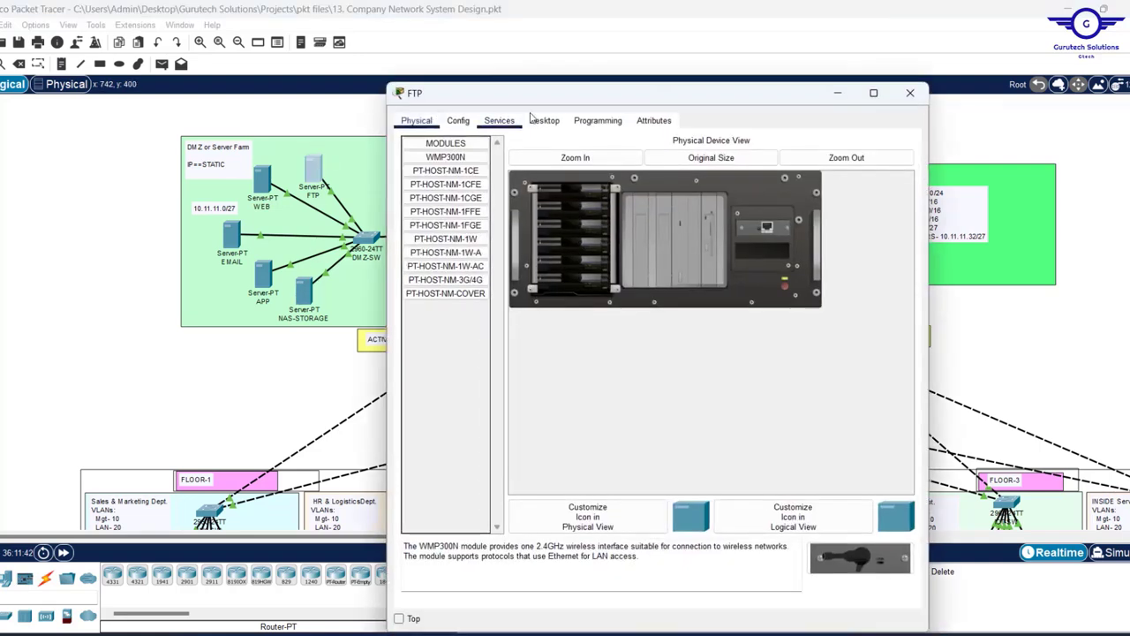
left_click(544, 120)
left_click(473, 157)
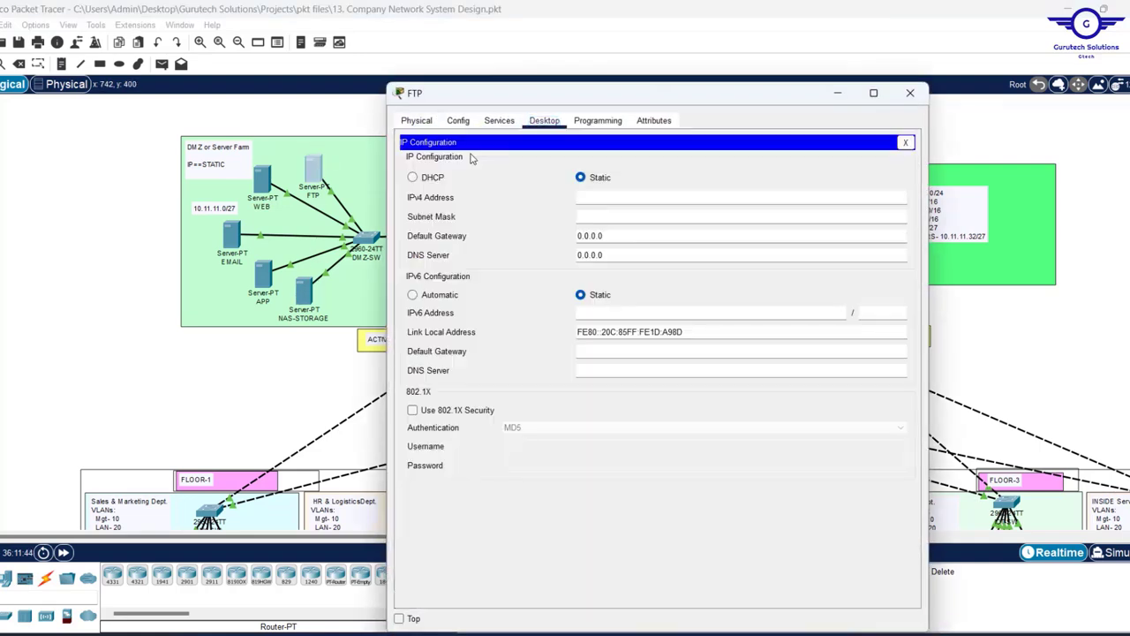
left_click(577, 198)
type("10.11.11.36")
double_click(578, 198)
key("ctrl+c")
- Give the FTP server mask 255.255.255.224, gateway 10.11.11.1 and DNS server 10.11.11.37
left_click(615, 217)
double_click(625, 219)
type("255.2")
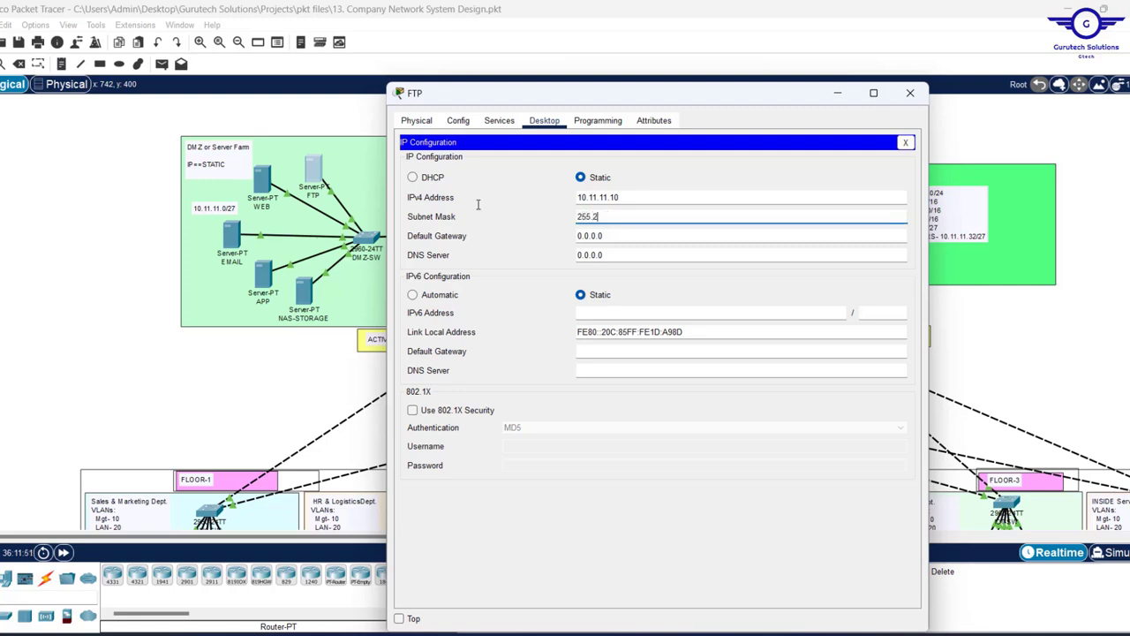
type("55.255")
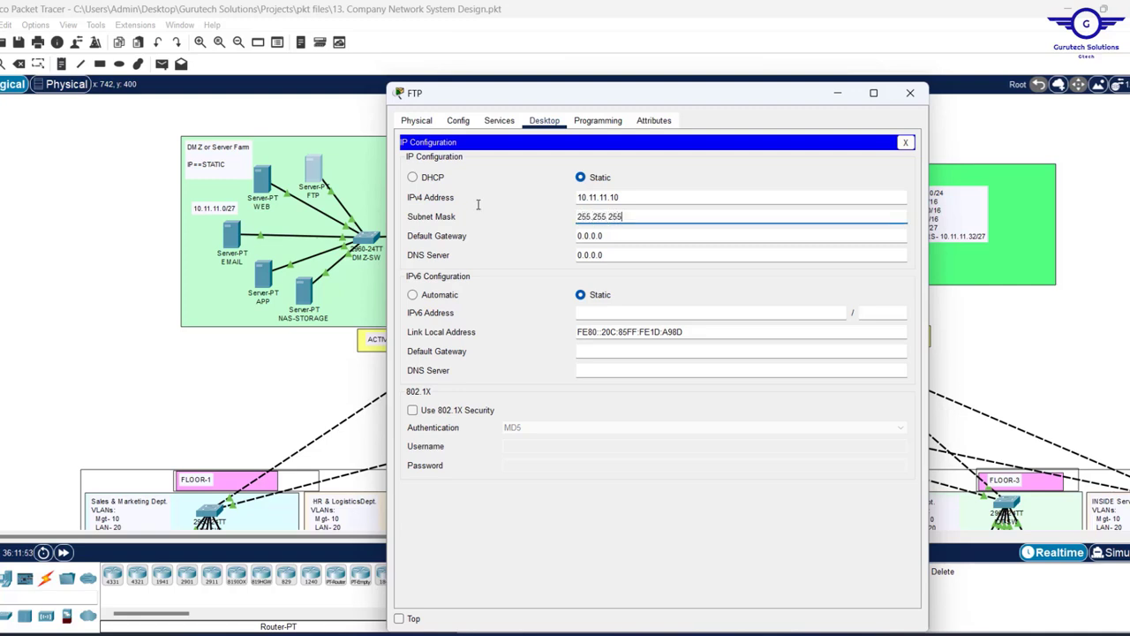
type(".224")
double_click(608, 237)
type("10.11.11.10")
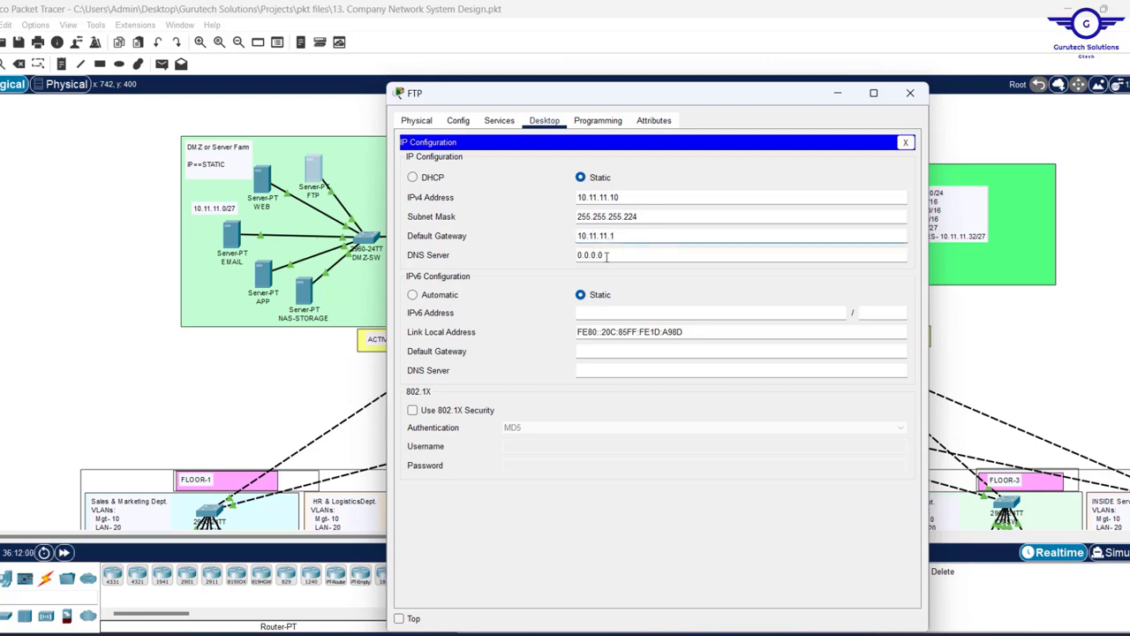
key("Tab")
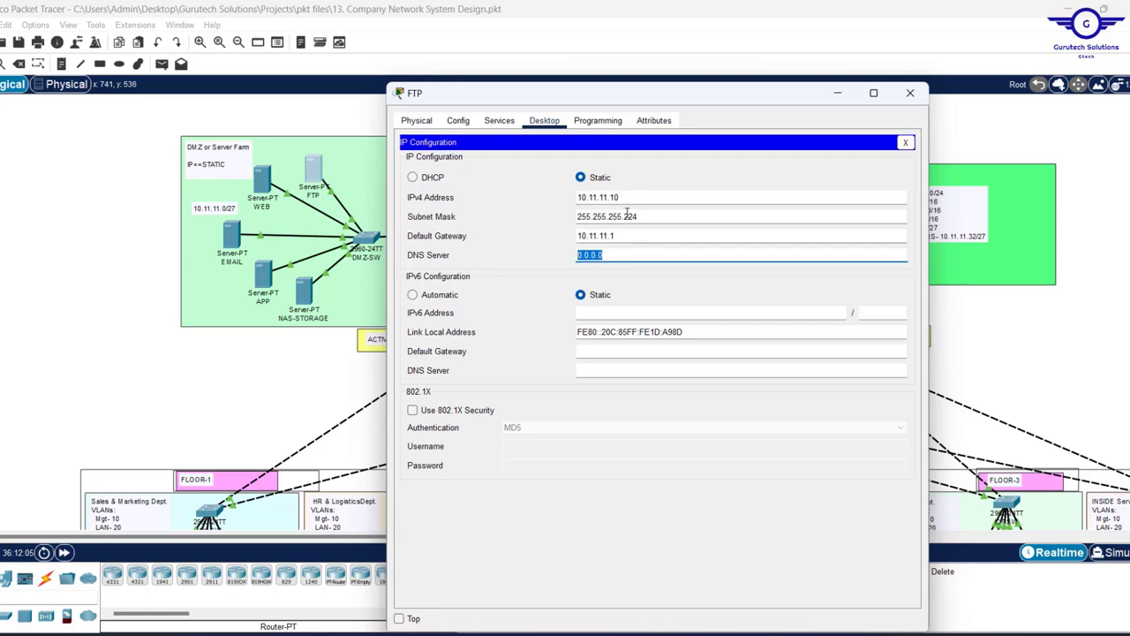
key("ctrl+v")
key("BackSpace")
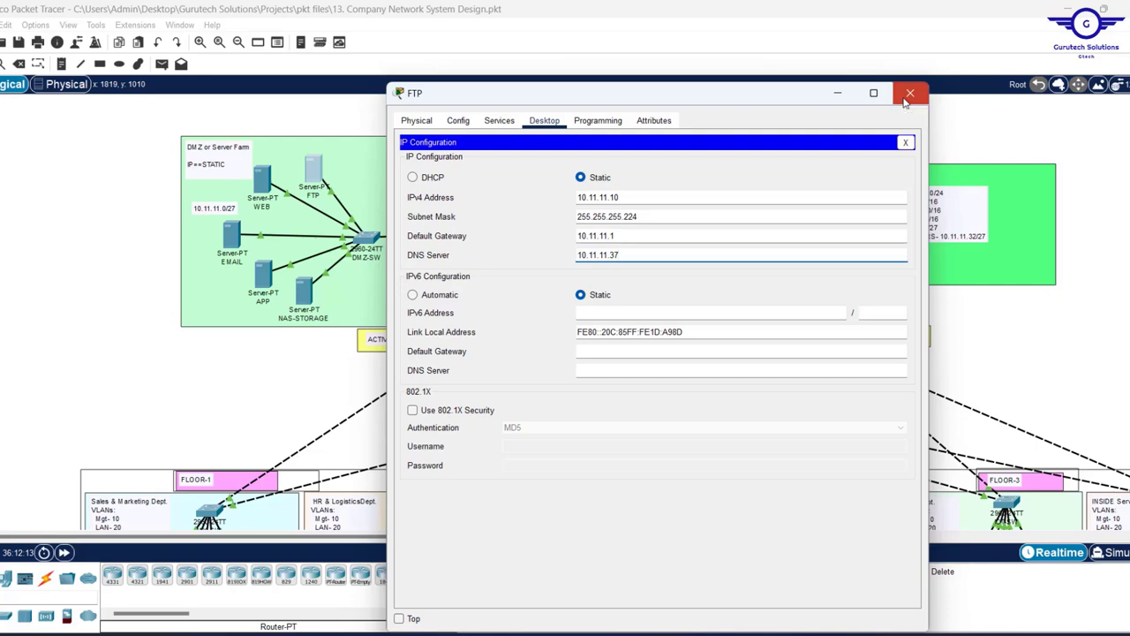
left_click(908, 96)
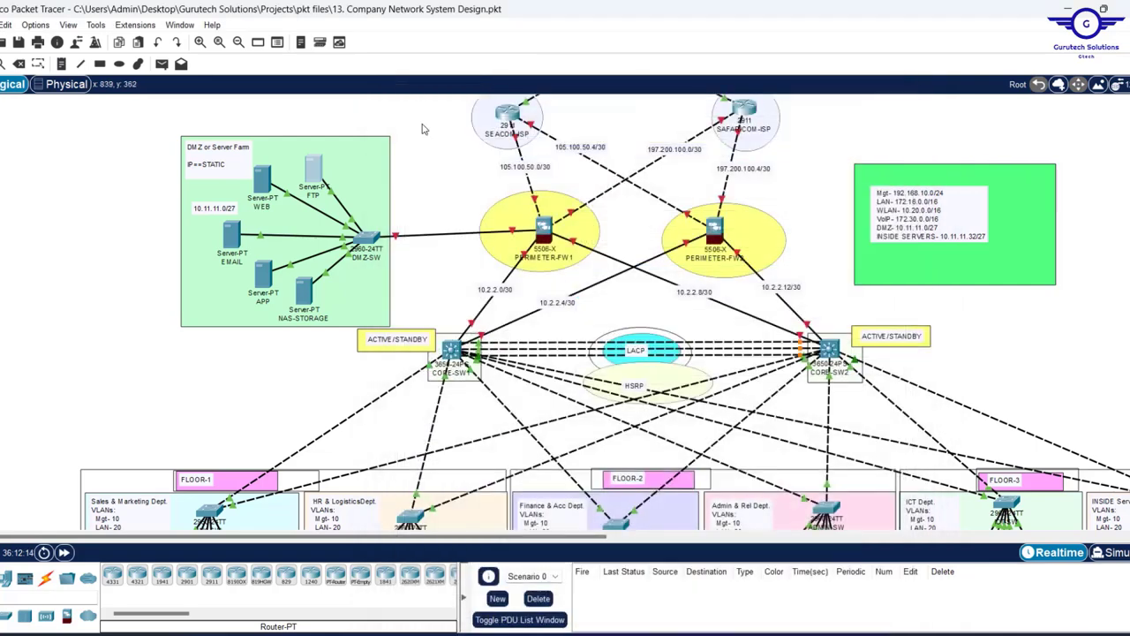
- Give the WEB server static IP 10.11.11.11, mask 255.255.255.224 and gateway 10.11.11.1
left_click(262, 182)
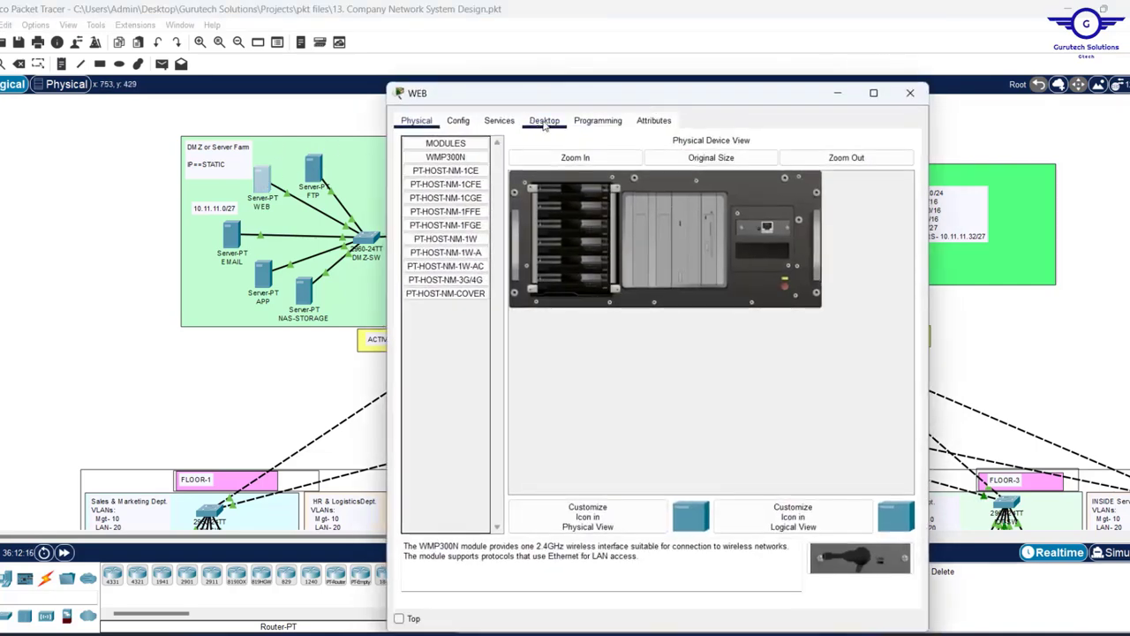
left_click(545, 121)
left_click(444, 172)
type("10.11.11.11")
key("Tab")
type("255.255.255")
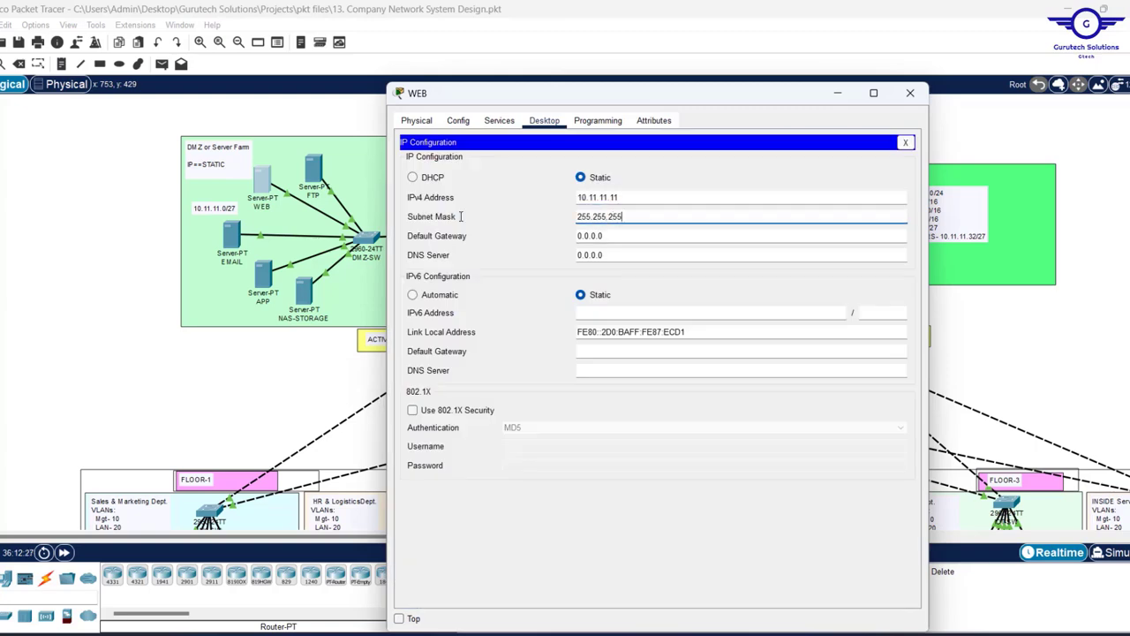
type(".224")
key("Tab")
type("10.11.11.1")
key("Tab")
type("10.11.11.12")
left_click(910, 93)
- Give the EMAIL server static IP 10.11.11.12 with gateway 10.11.11.1
left_click(231, 234)
left_click(544, 121)
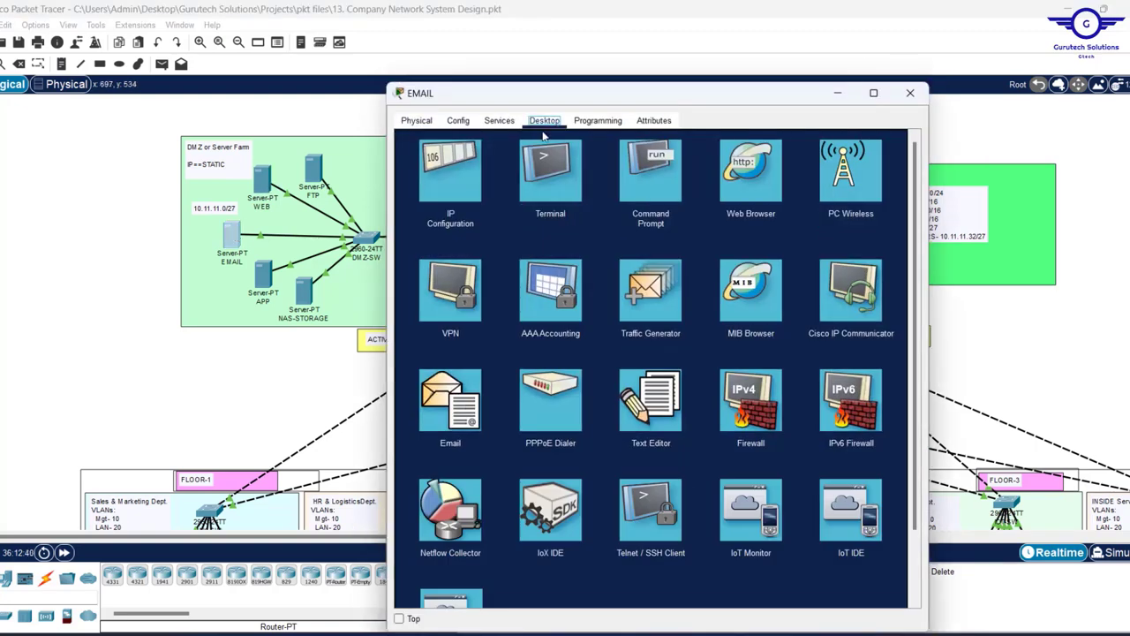
left_click(451, 172)
type("10.11.11.12")
key("Tab")
type("255.255.255.224")
key("Tab")
type("10.11.11.1")
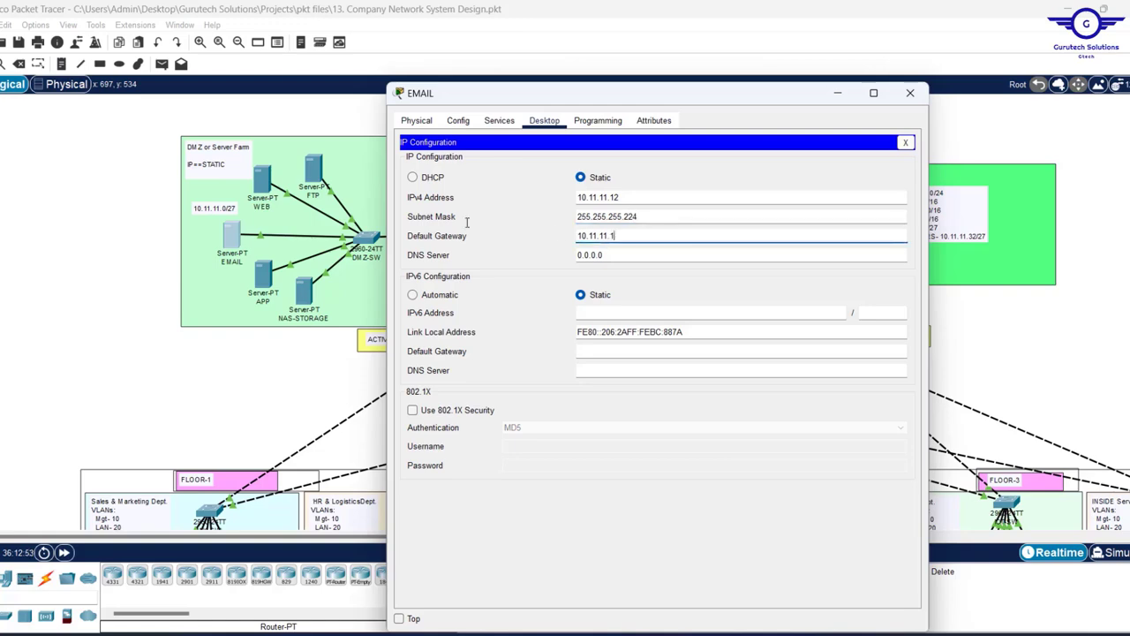
key("Tab")
type("10.11.11.12")
left_click(911, 92)
- Give the APP server static IP 10.11.11.13, mask 255.255.255.224 and gateway 10.11.11.1
left_click(262, 273)
left_click(545, 121)
left_click(444, 172)
type("10.11.11.13")
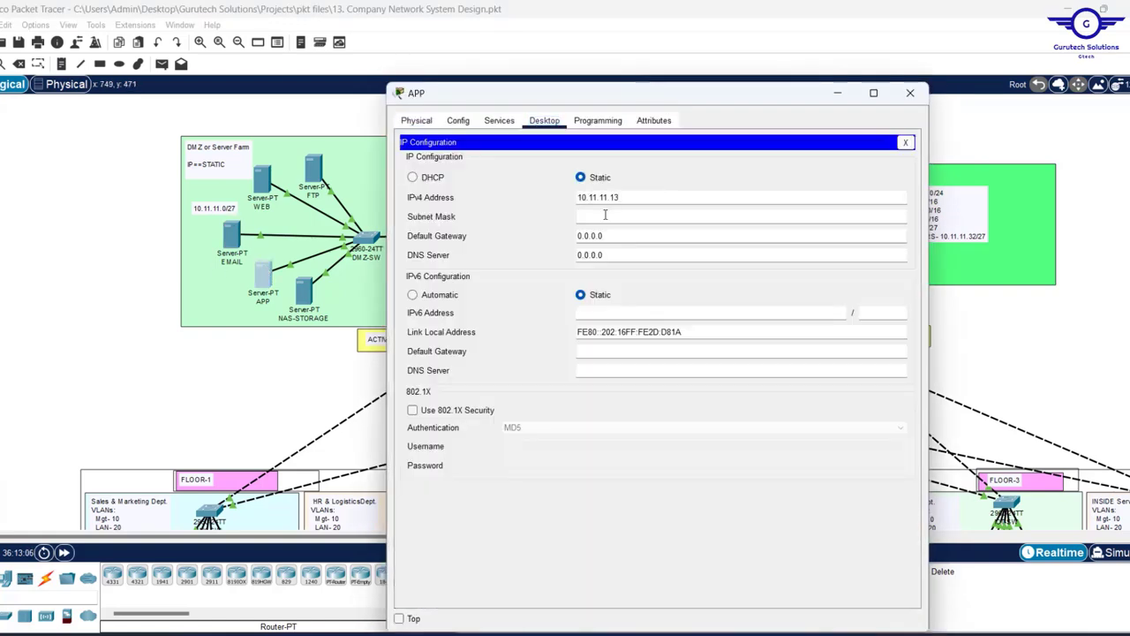
key("Tab")
type("255.255.255.224")
key("Tab")
type("10.11.11.1")
key("Tab")
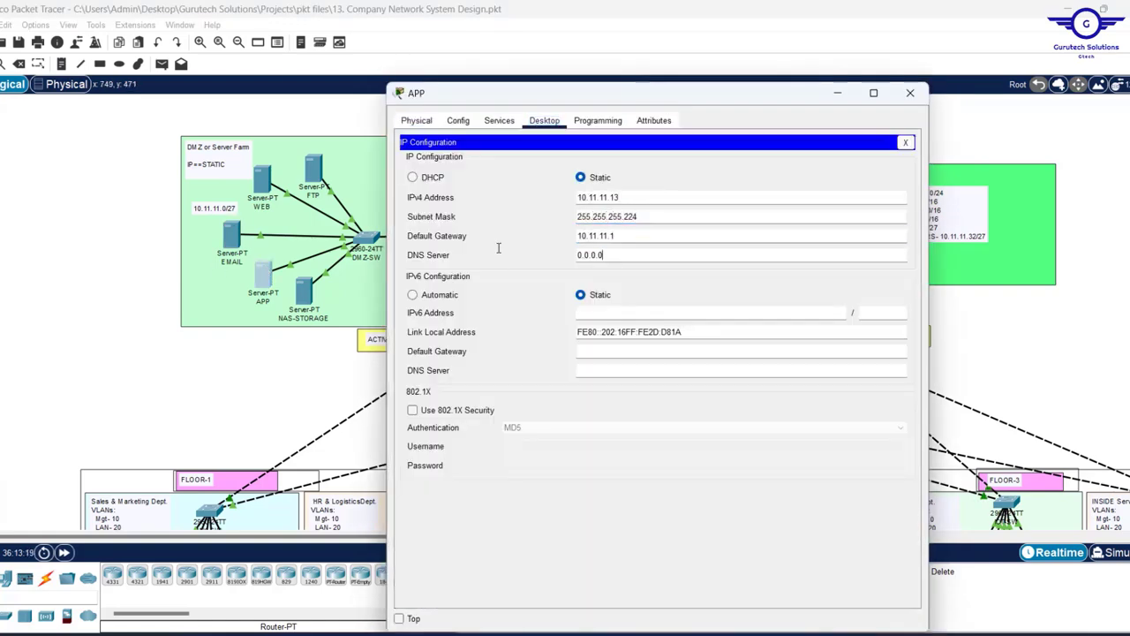
type("10.11.11.12")
left_click(911, 93)
- Give NAS-STORAGE 10.11.11.14, mask 255.255.255.224, gateway 10.11.11.1 and DNS 10.11.11.37
left_click(303, 292)
left_click(545, 121)
left_click(454, 177)
type("10.11.11.14")
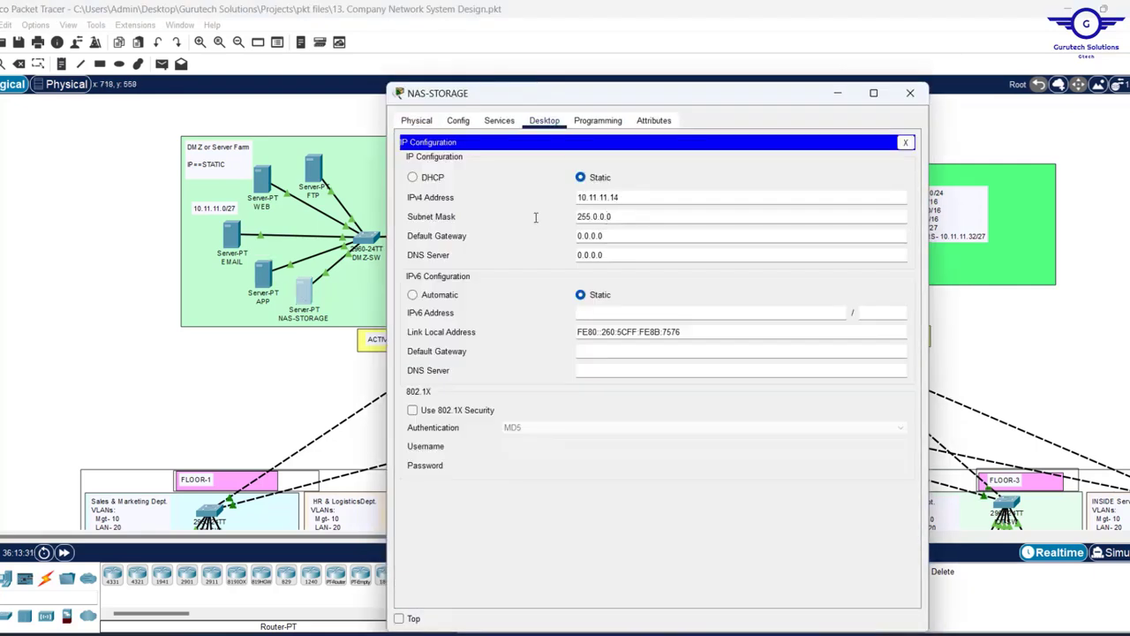
key("Tab")
type("255.255.255.224")
key("Tab")
type("10.11.11.1")
key("Tab")
type("10.11.11.37")
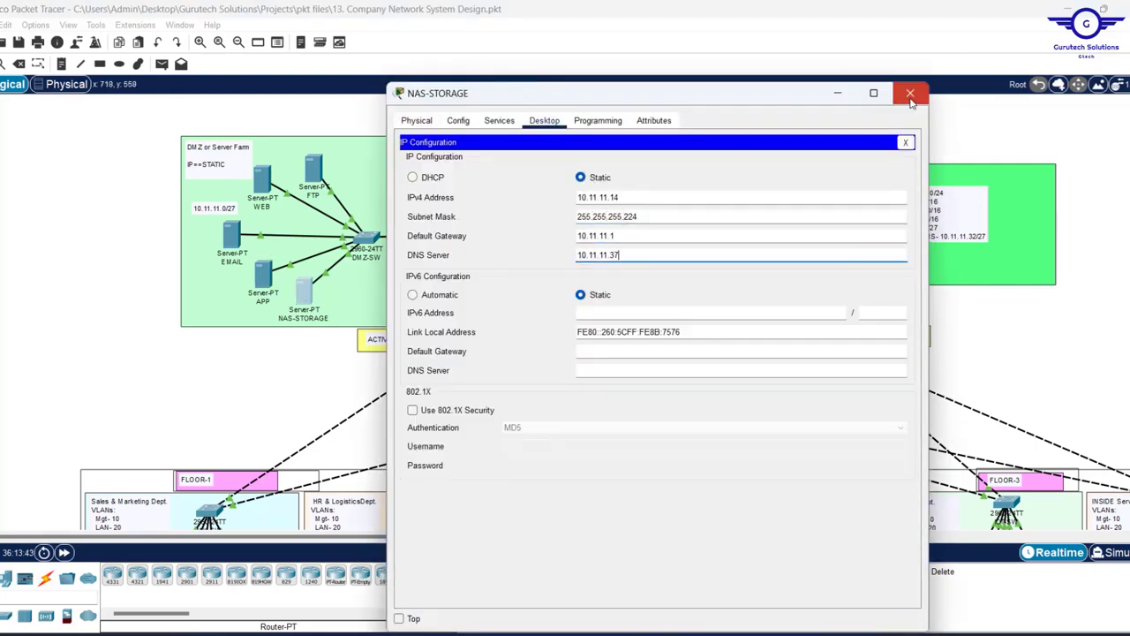
left_click(911, 93)
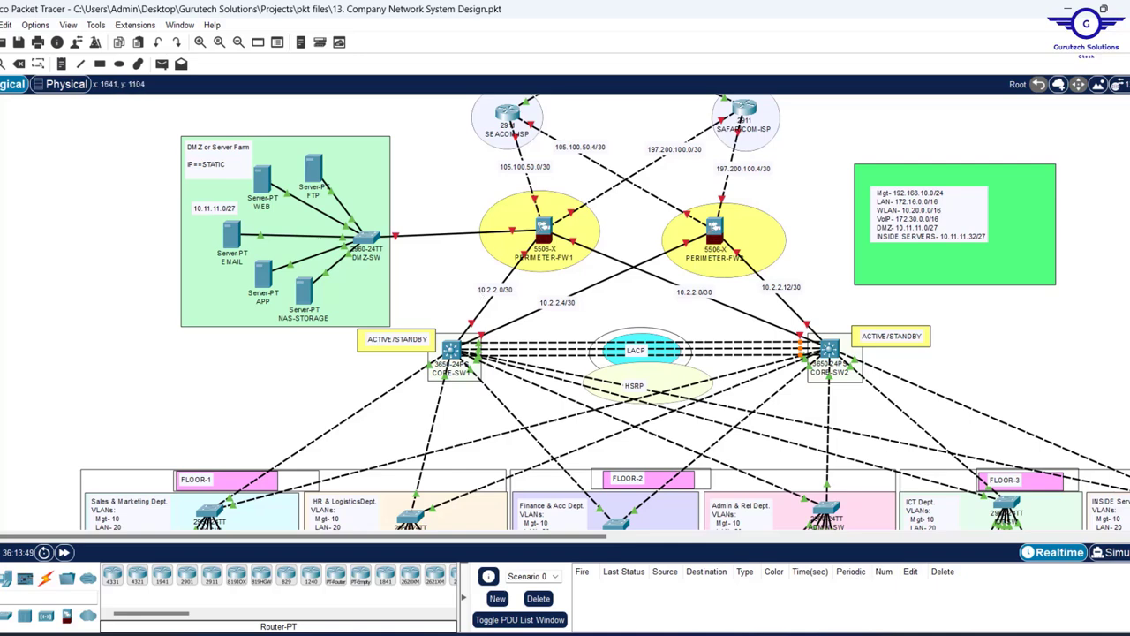
- Highlight step 7, DHCP server device configurations, in the Notepad checklist
key("alt+Tab")
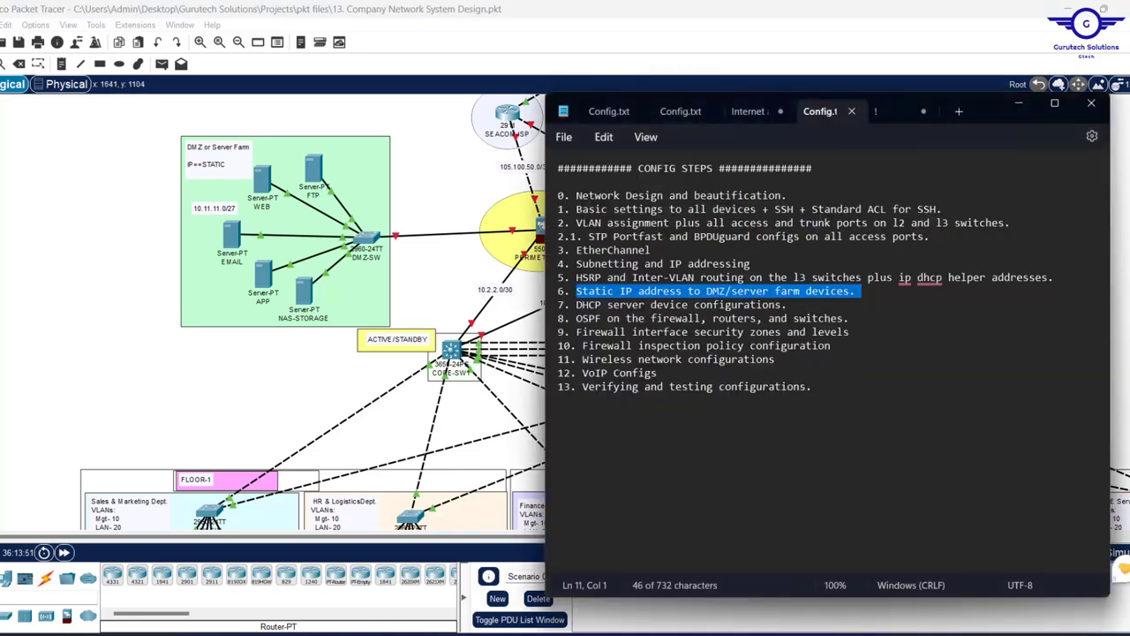
left_click_drag(788, 304, 575, 306)
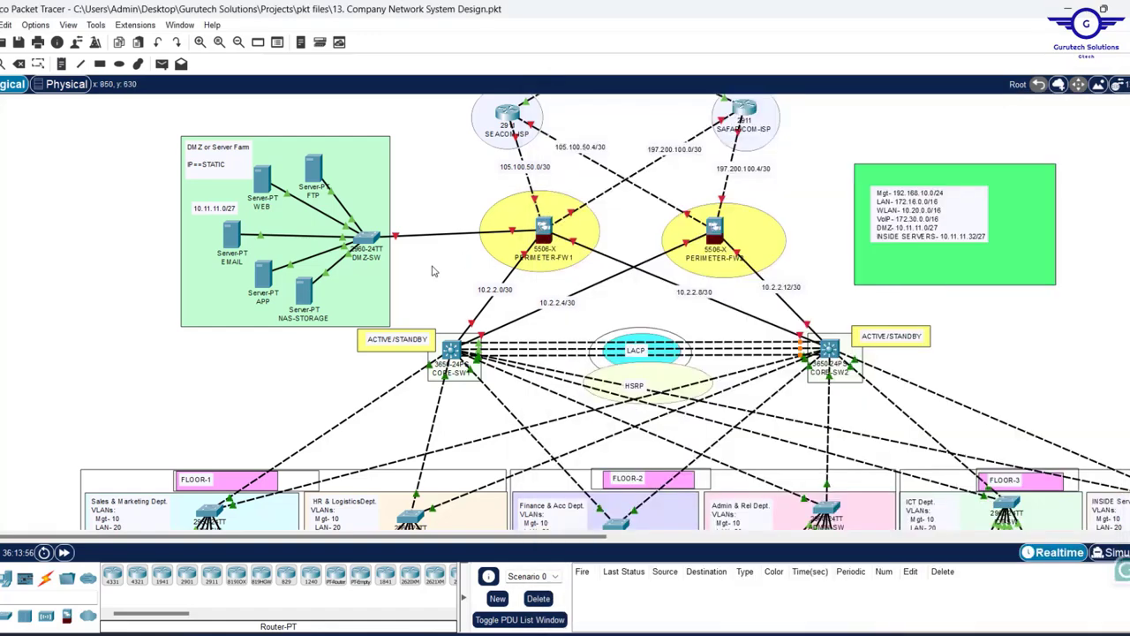
key("alt+Tab")
- Scroll the canvas down and right to the INSIDE Servers area with the DHCP server
scroll(788, 326, "down", 3)
scroll(848, 292, "up", 1)
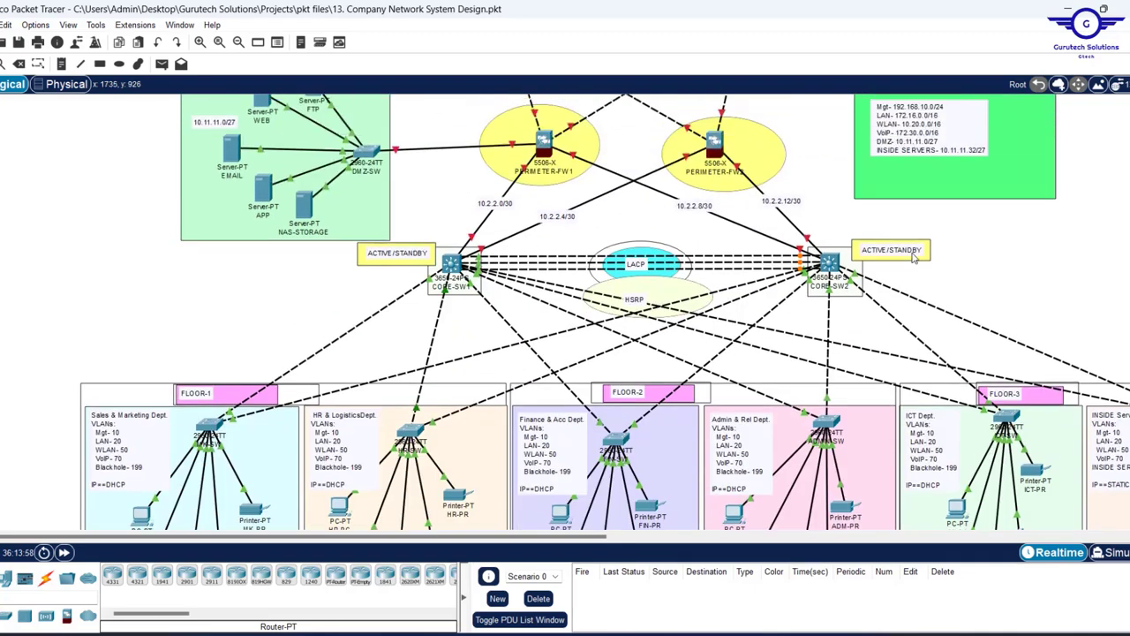
scroll(914, 257, "down", 1)
scroll(914, 257, "down", 1)
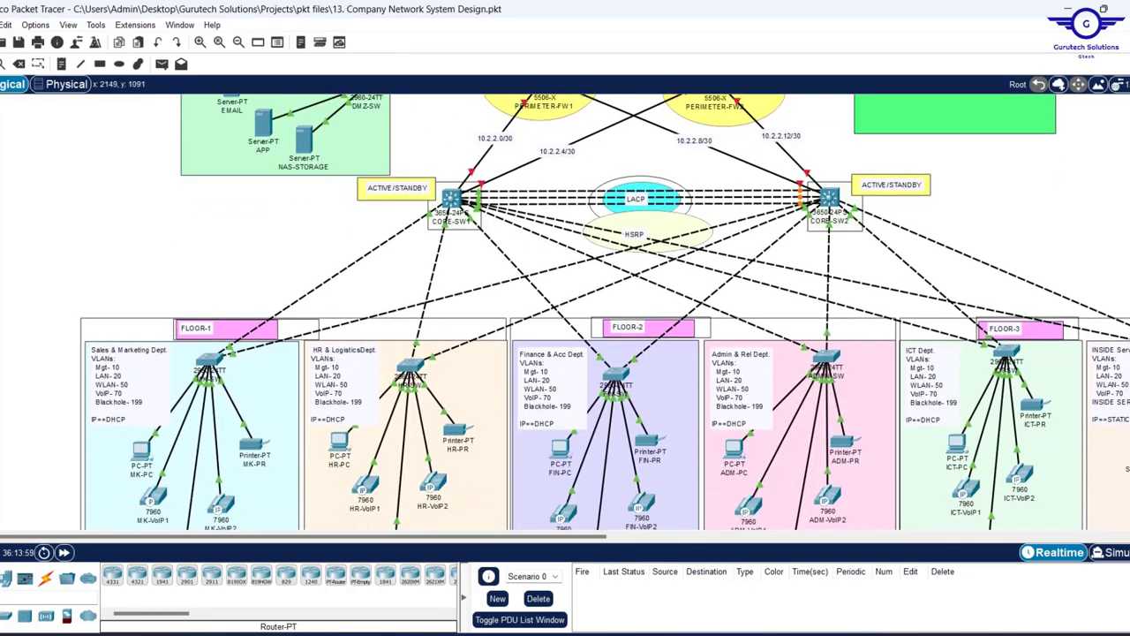
scroll(1056, 265, "right", 2)
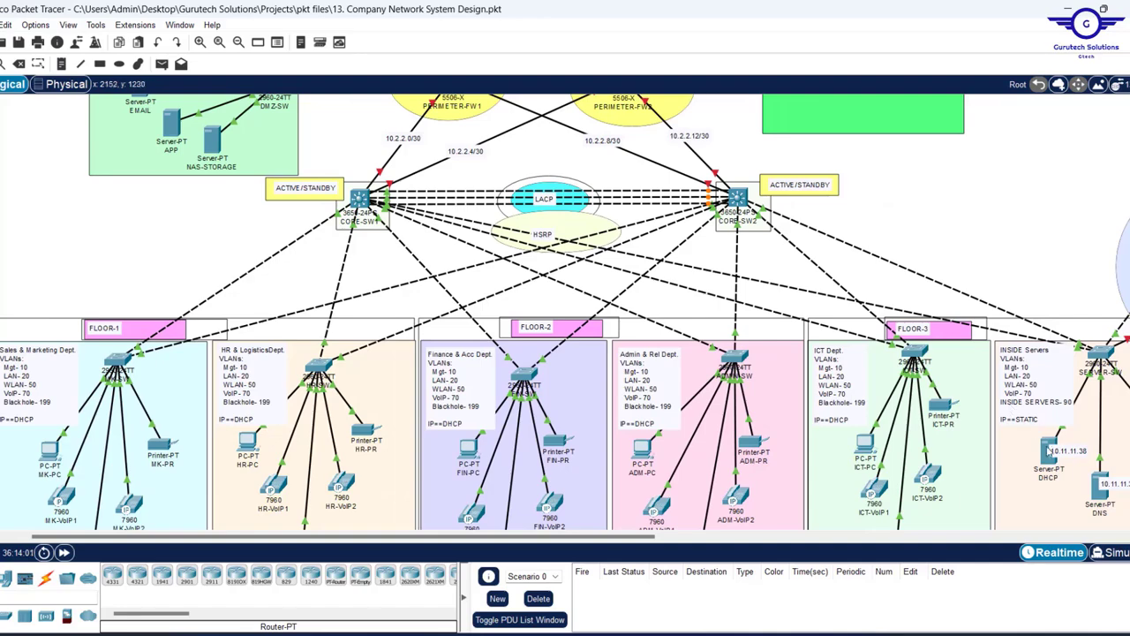
- Bring up the DHCP server's DHCP service page, repositioning and resizing its window
left_click(1049, 455)
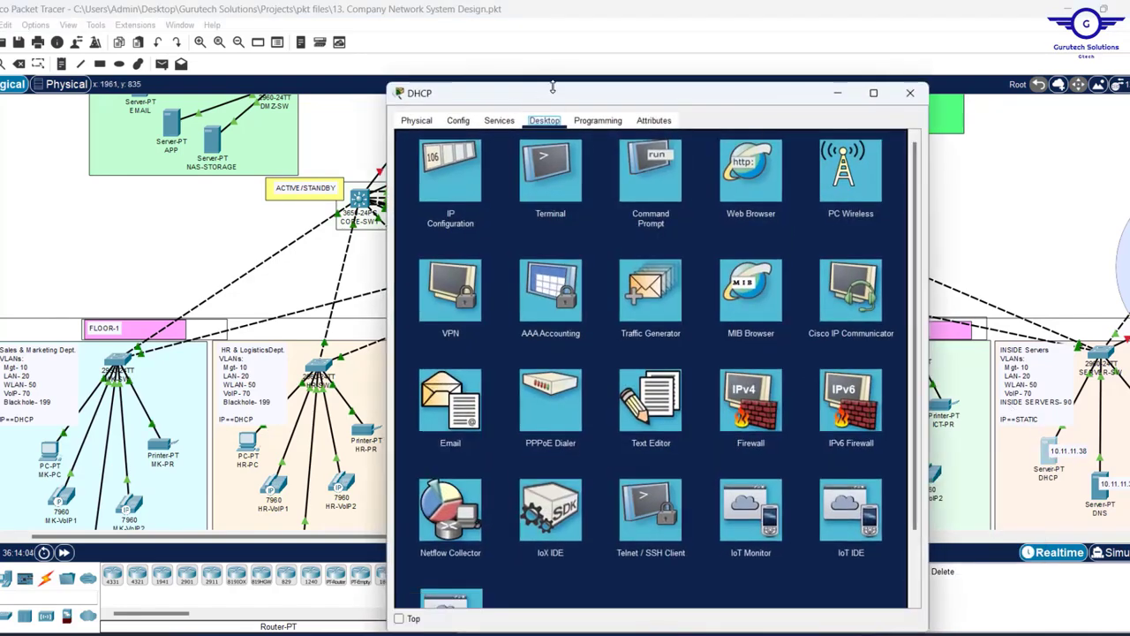
left_click_drag(553, 89, 537, 166)
left_click_drag(566, 100, 556, 76)
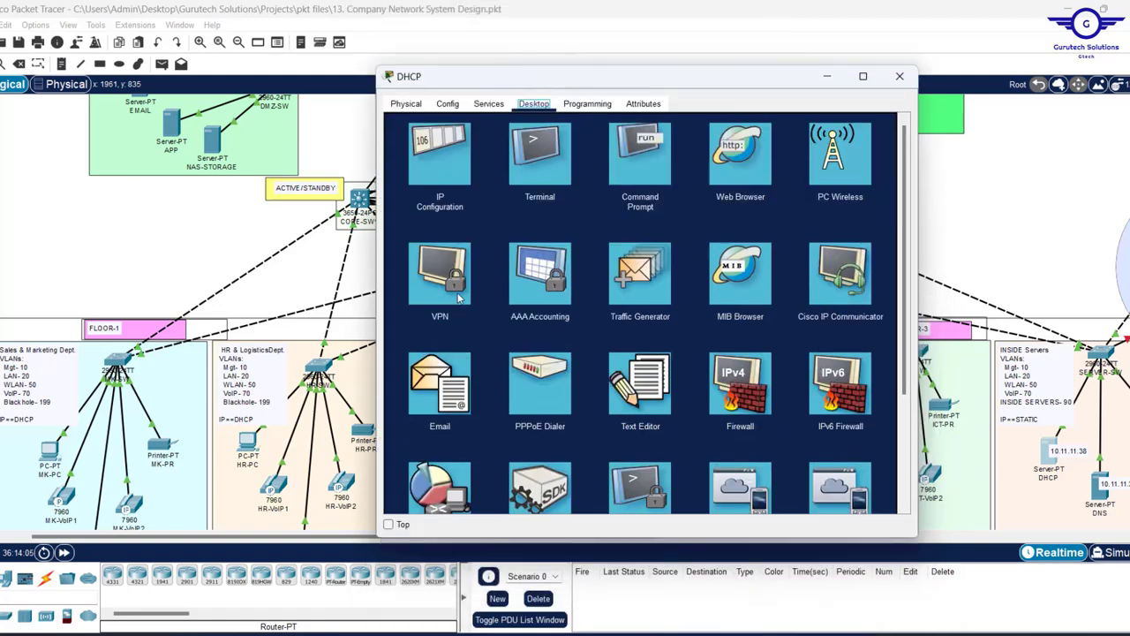
left_click(390, 524)
left_click_drag(394, 535, 395, 614)
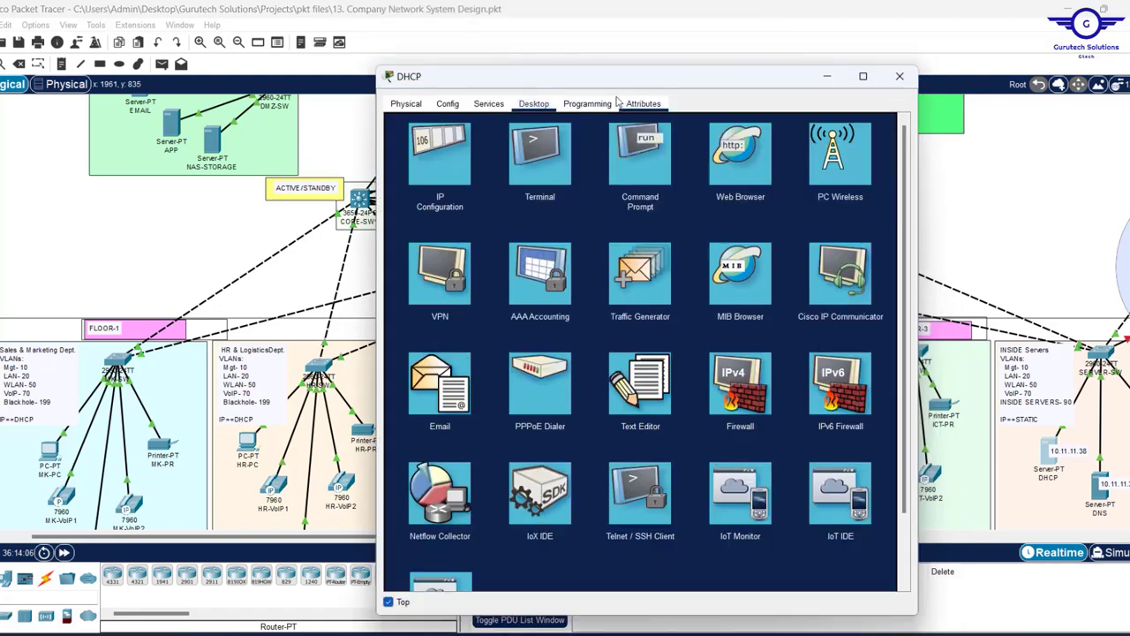
left_click_drag(599, 67, 555, 84)
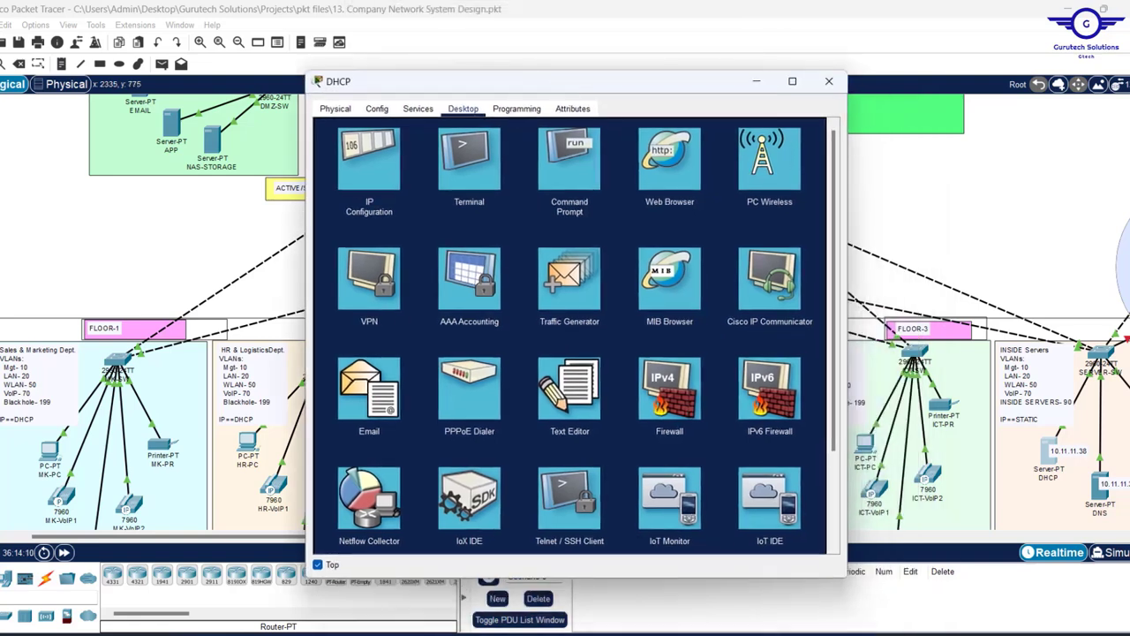
scroll(150, 309, "up", 5)
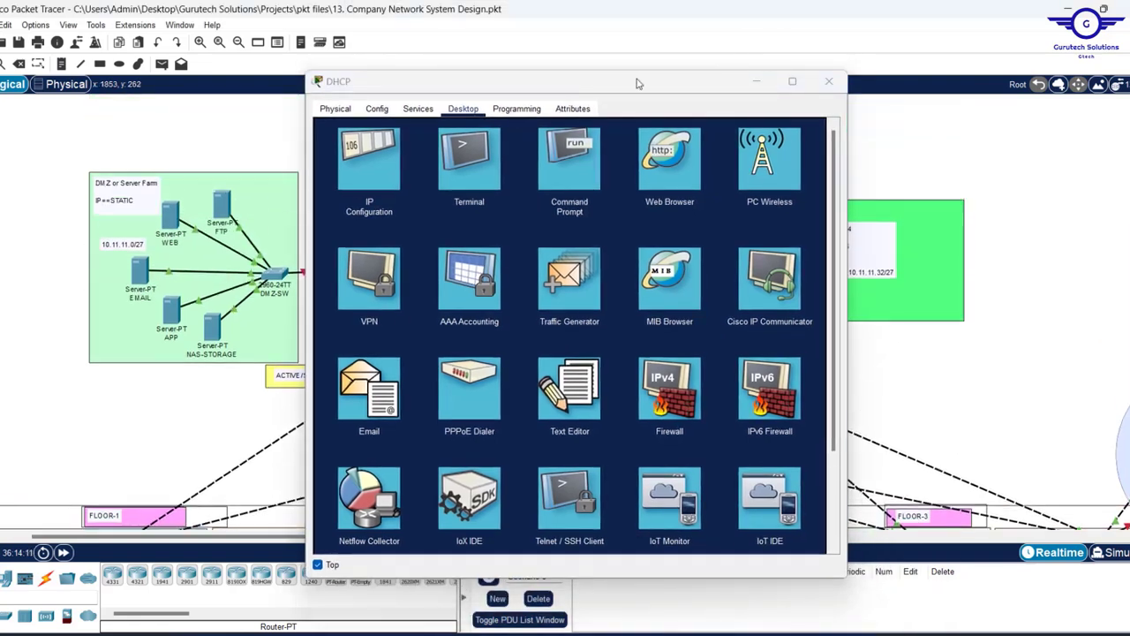
left_click_drag(627, 84, 530, 69)
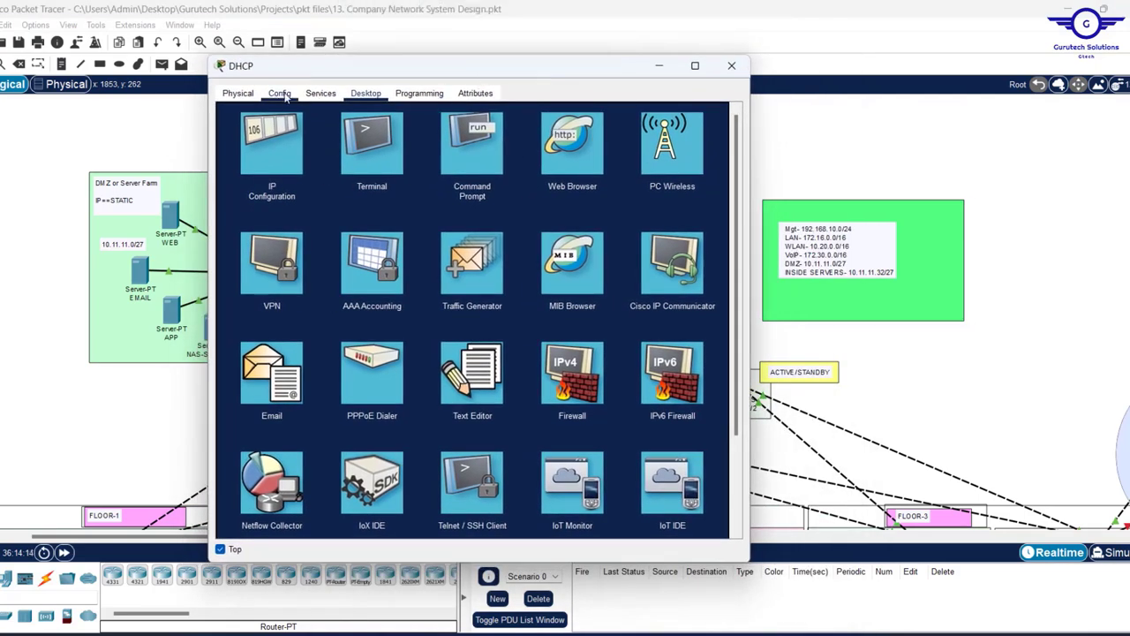
left_click(322, 95)
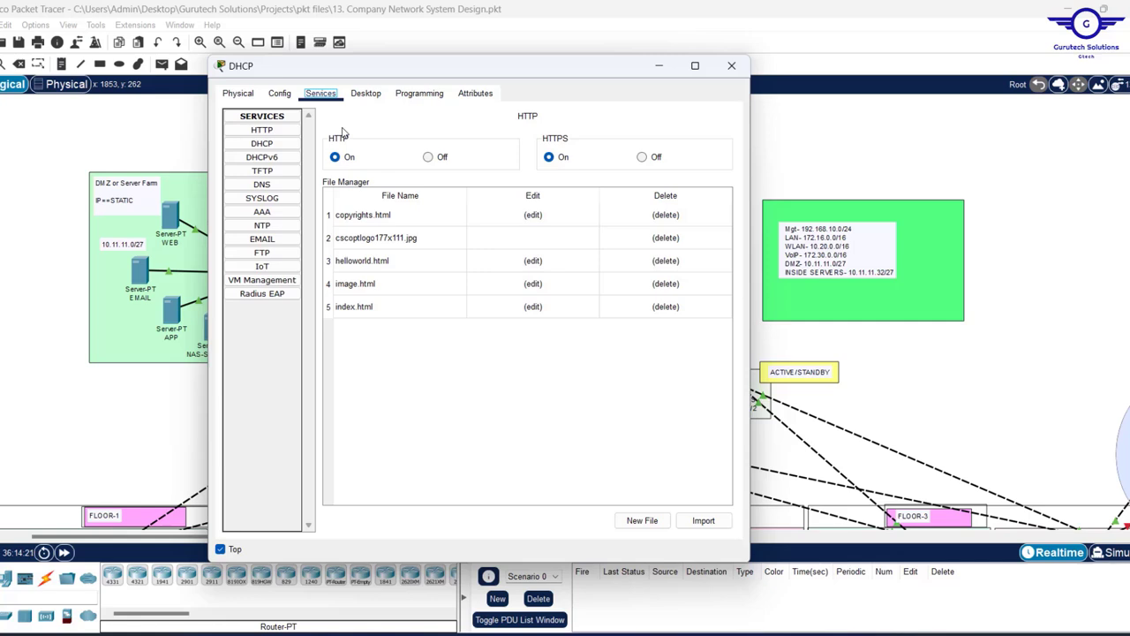
left_click(262, 144)
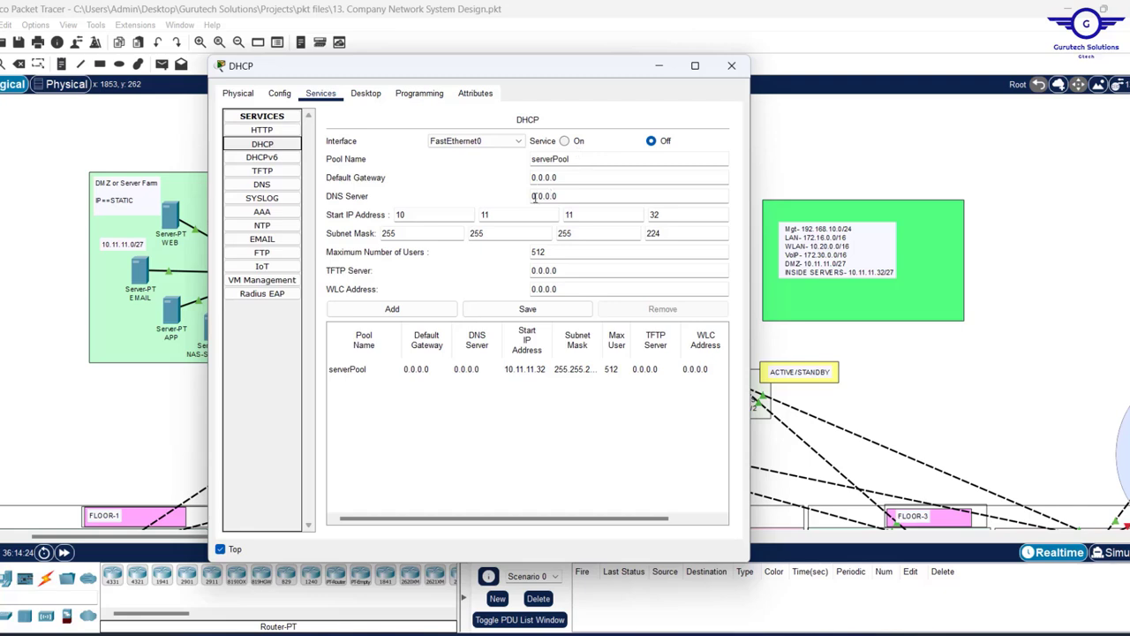
- Zero out every octet of the serverPool start address and subnet mask
double_click(433, 218)
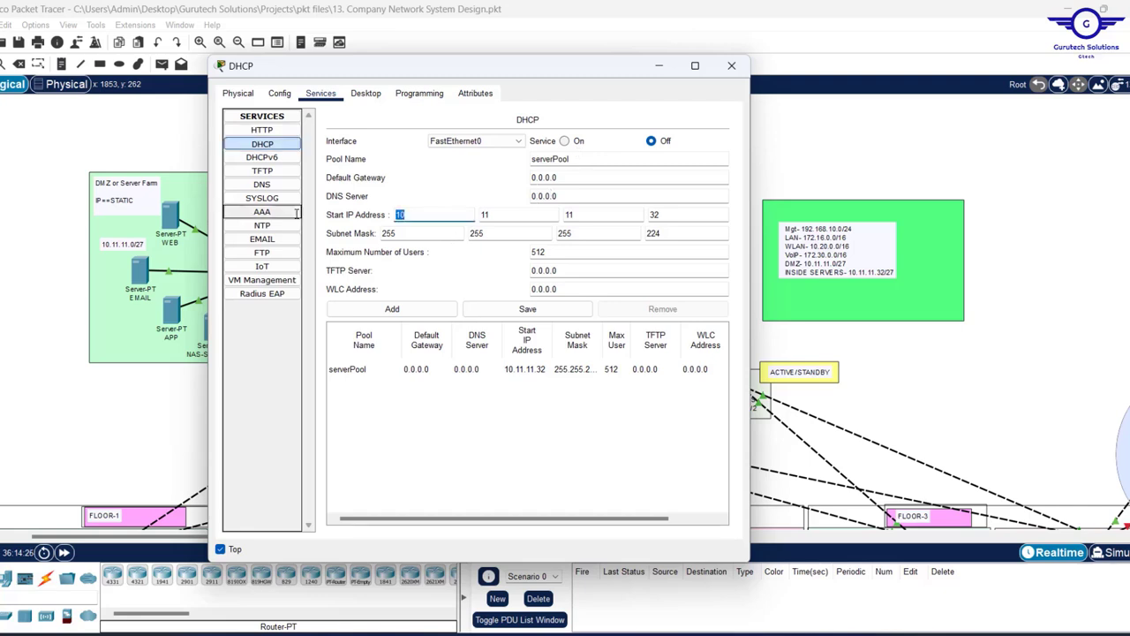
type("0")
key("Tab")
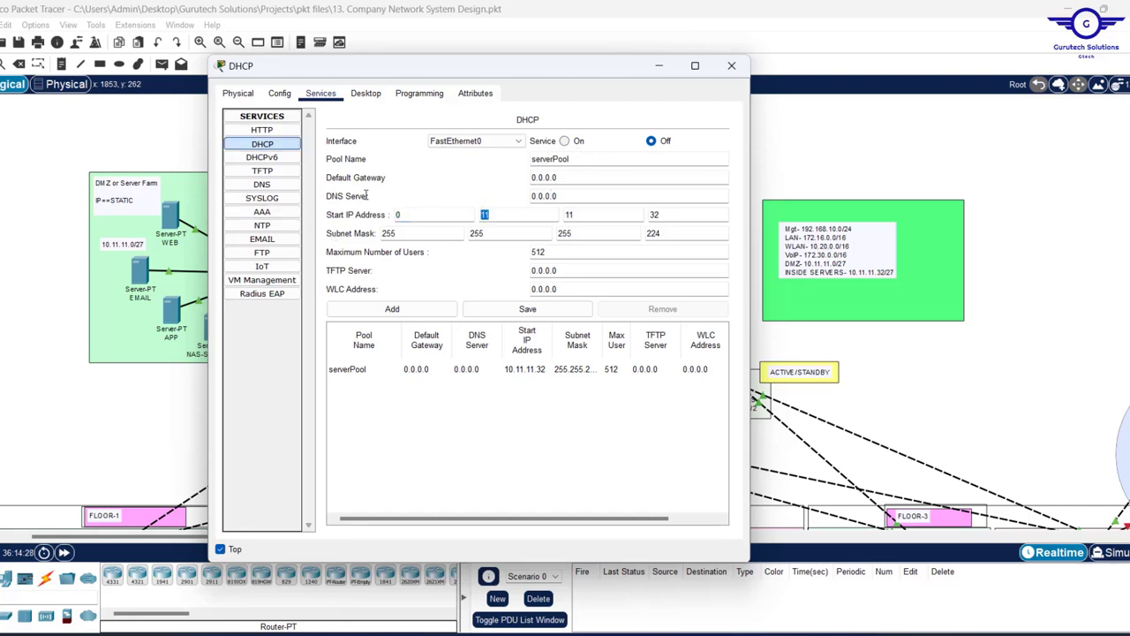
type("0")
key("Tab")
type("0")
key("Tab")
type("0")
key("Tab")
type("0")
key("Tab")
type("0")
key("Tab")
key("Tab")
type("0")
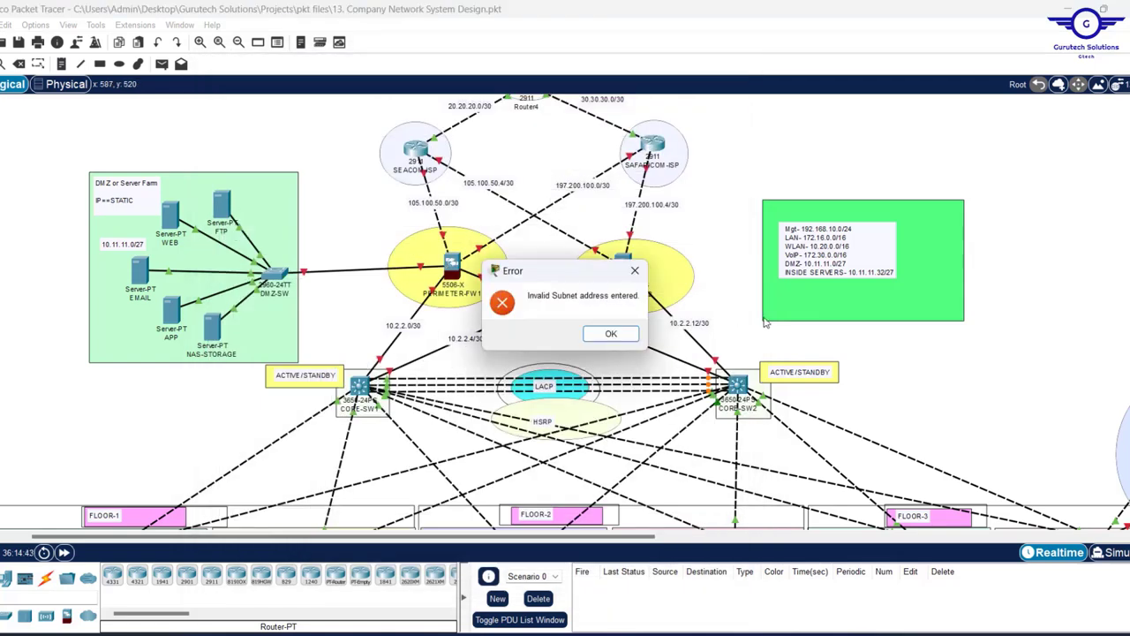
- Dismiss the invalid-mask warning, save the zeroed serverPool, and switch the DHCP service On
left_click(613, 336)
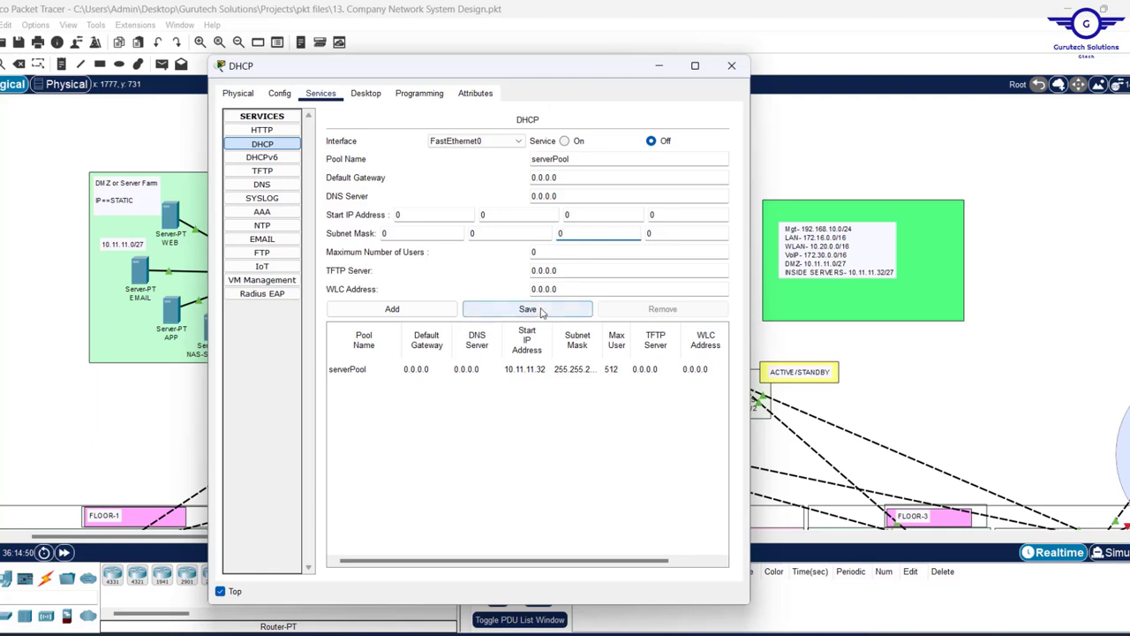
left_click(533, 311)
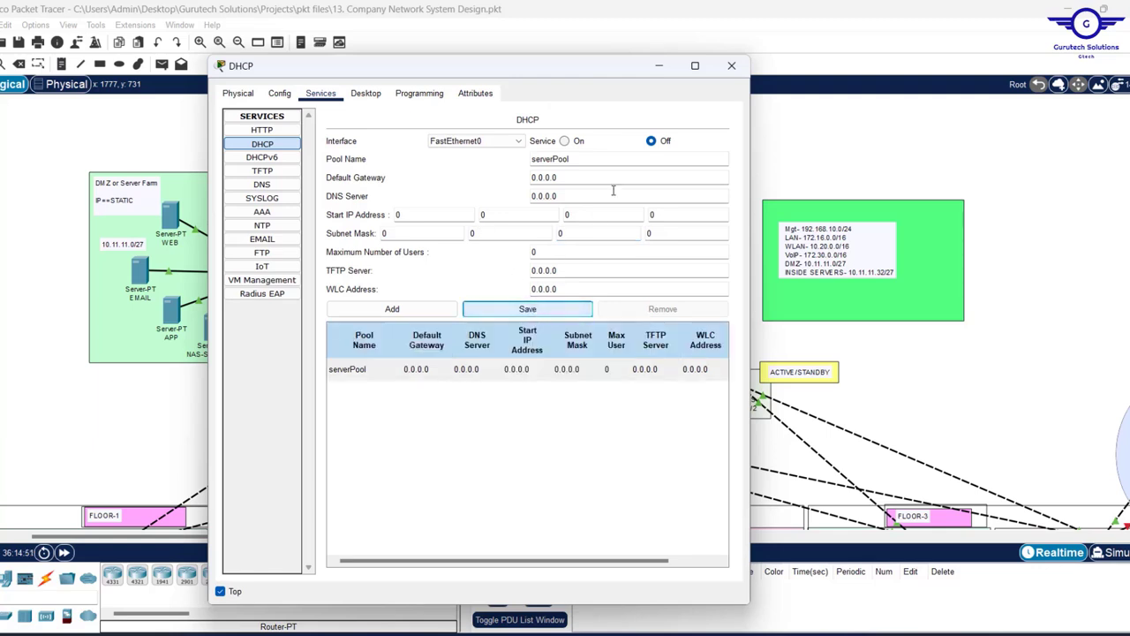
left_click(565, 142)
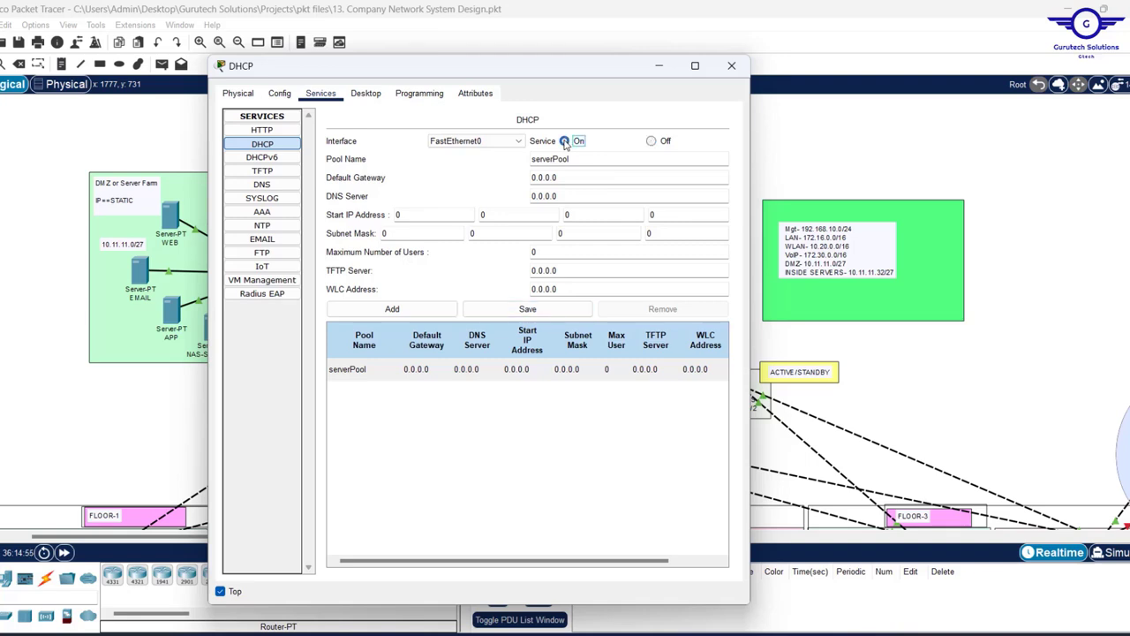
left_click_drag(579, 74, 490, 74)
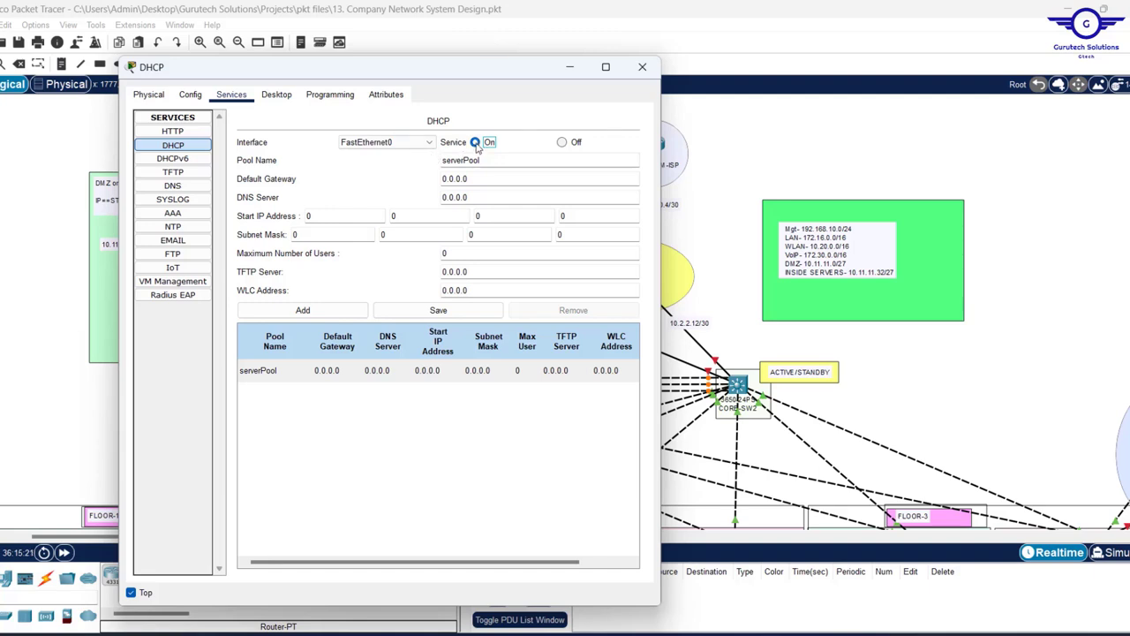
- Name the pool MGT-Pool with default gateway 192.168.10.1 and DNS server 10.11.11.37
left_click_drag(463, 161, 431, 163)
key("BackSpace")
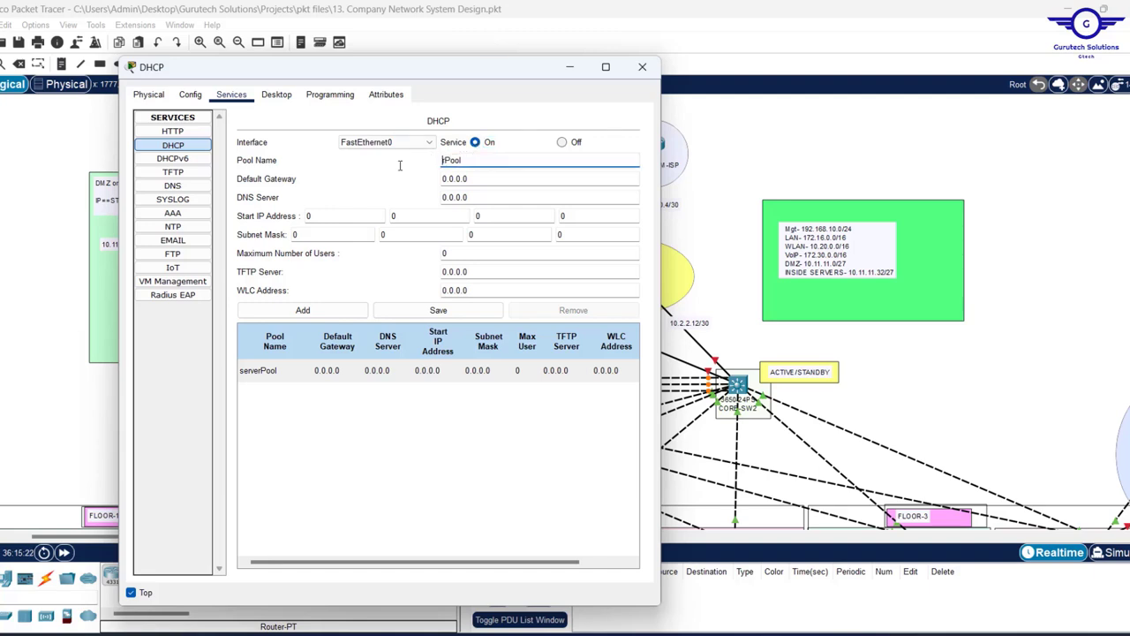
type("MGT-")
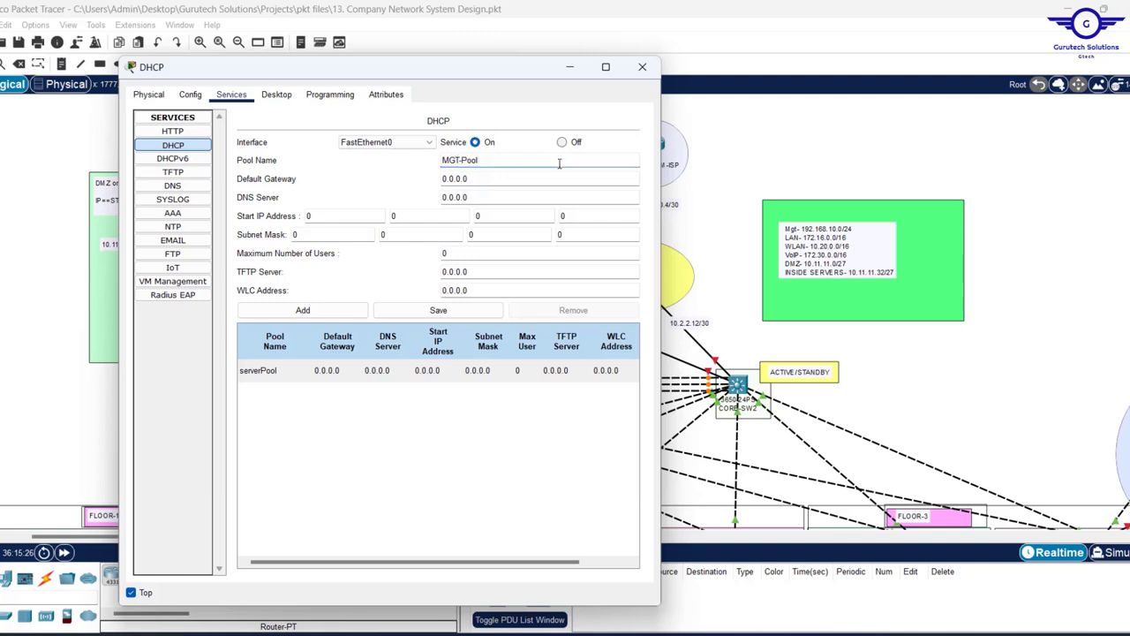
left_click(483, 191)
left_click(471, 181)
left_click_drag(471, 179, 409, 173)
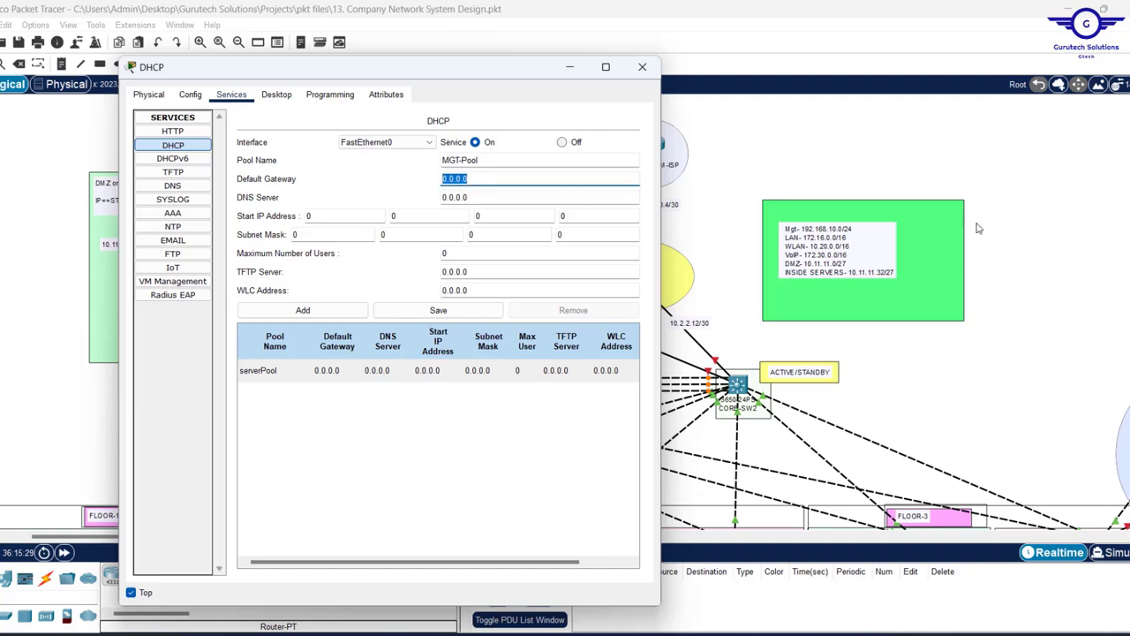
type("192.168.10.1")
key("Tab")
type("10.11.11.10")
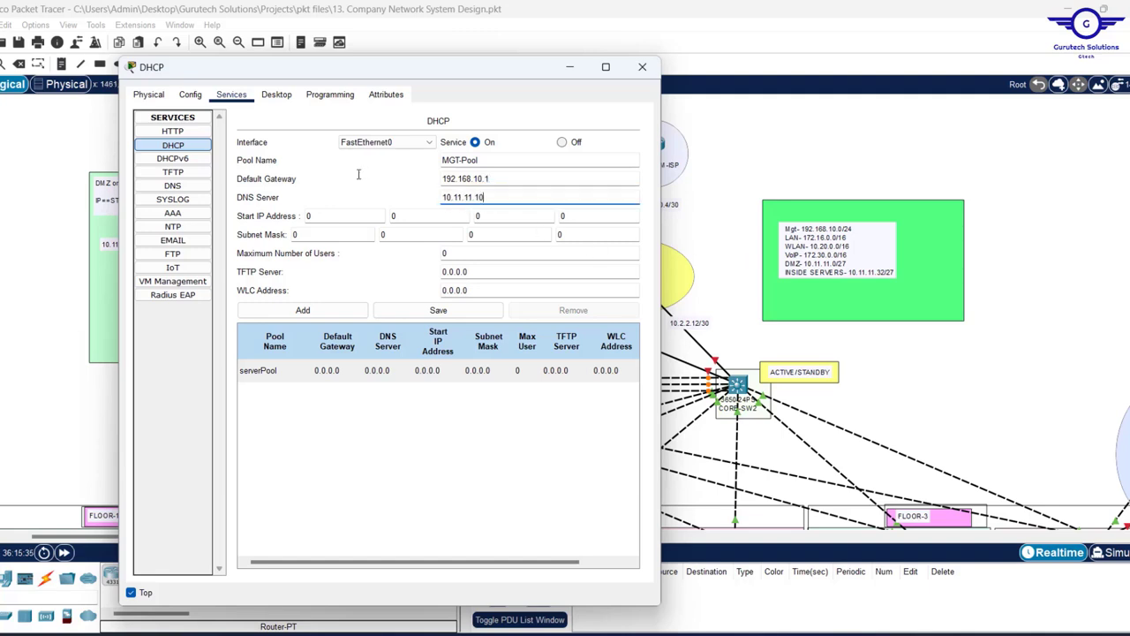
type("37")
- Enter the start IP address 192.168.10.11
left_click(326, 212)
type("192")
key("period")
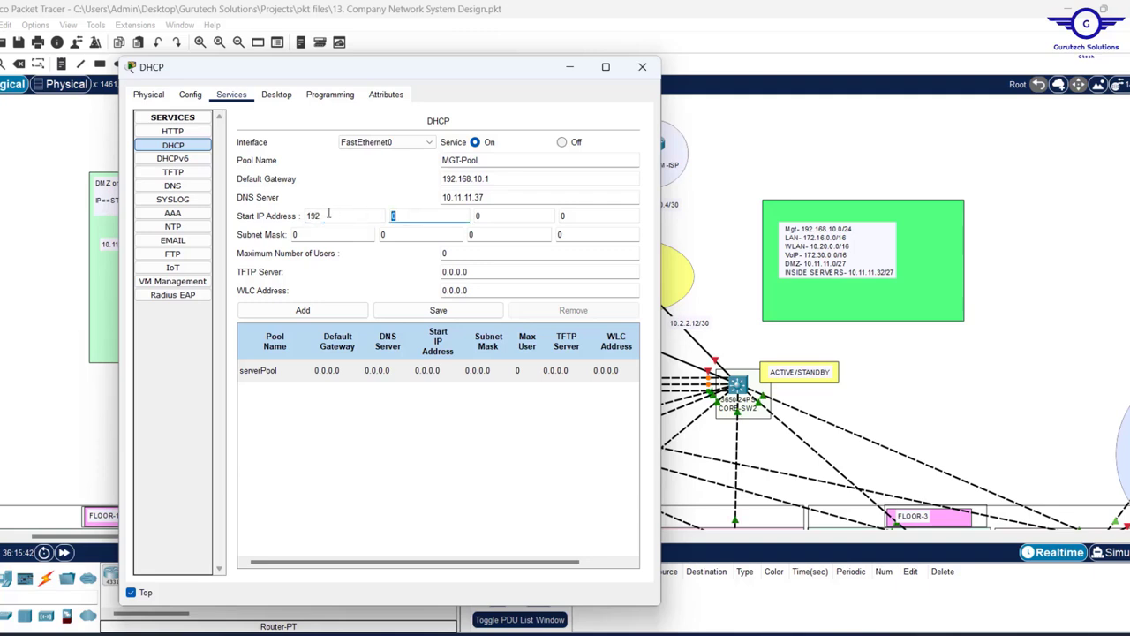
type("168")
key("period")
type("10")
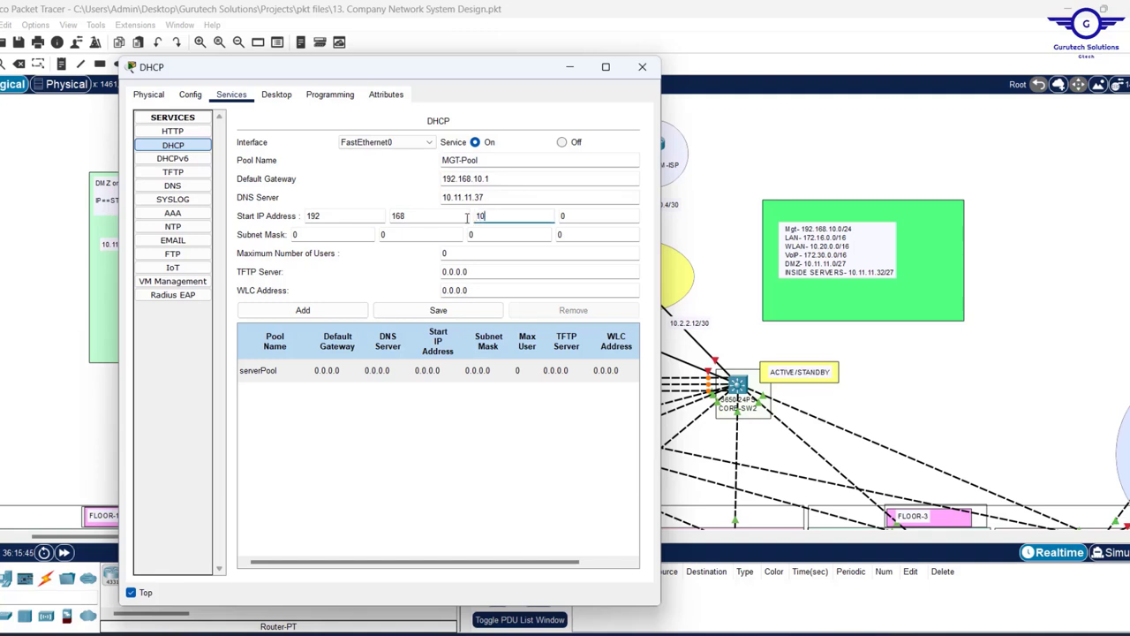
left_click(566, 218)
type("11")
- Set subnet mask 255.255.255.0 and 200 maximum users, then add MGT-Pool
key("Tab")
type("255")
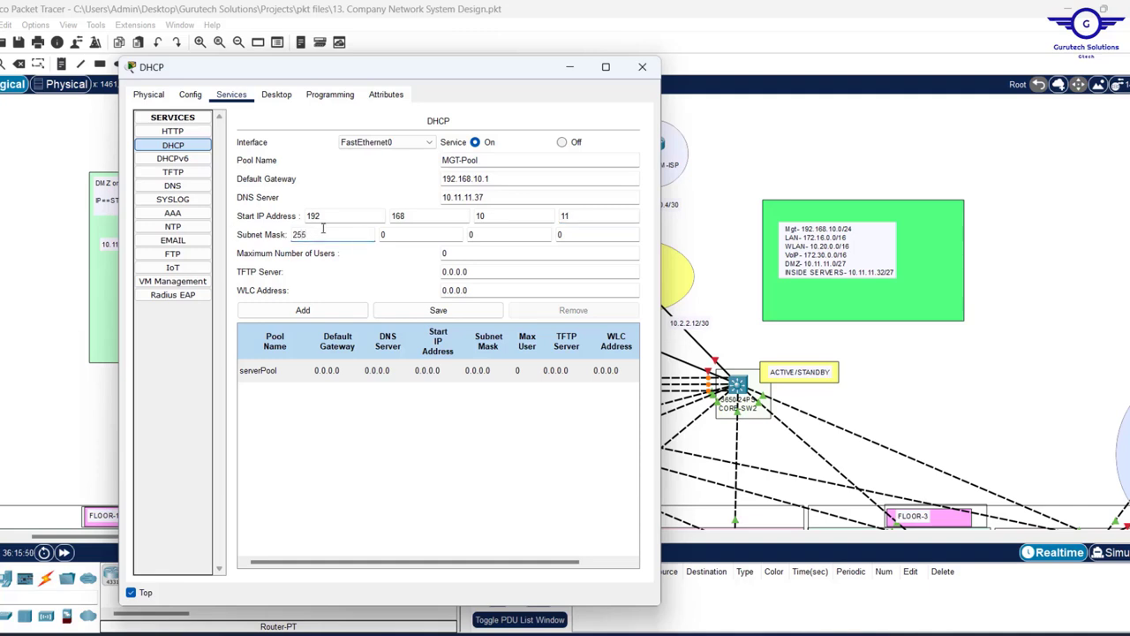
key("Tab")
type("255")
key("Tab")
type("25")
left_click(444, 253)
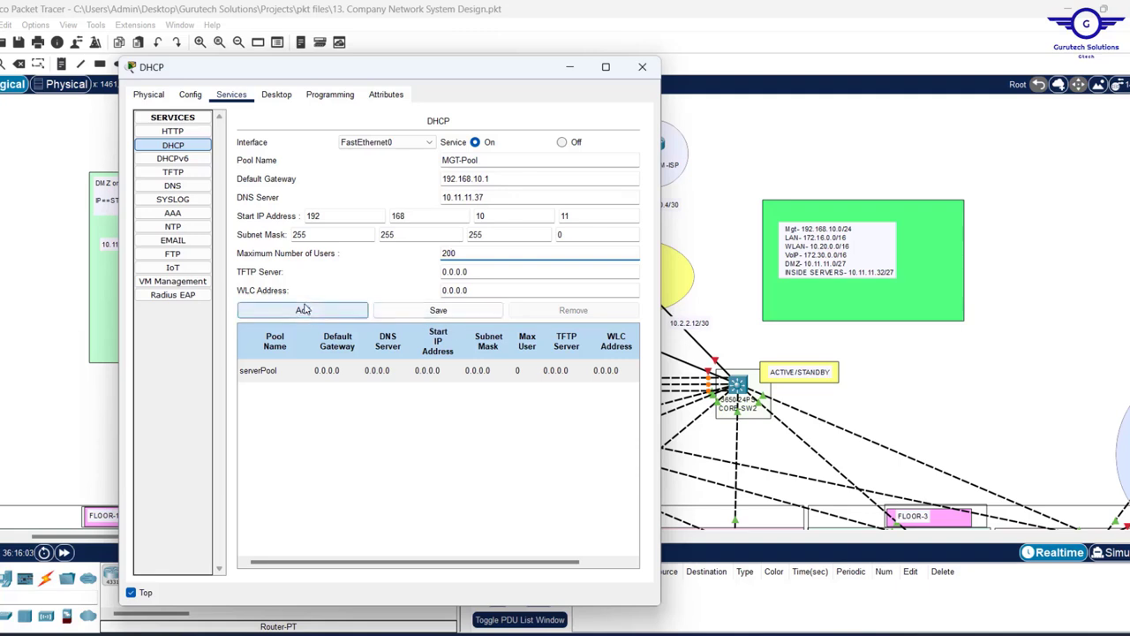
left_click(303, 310)
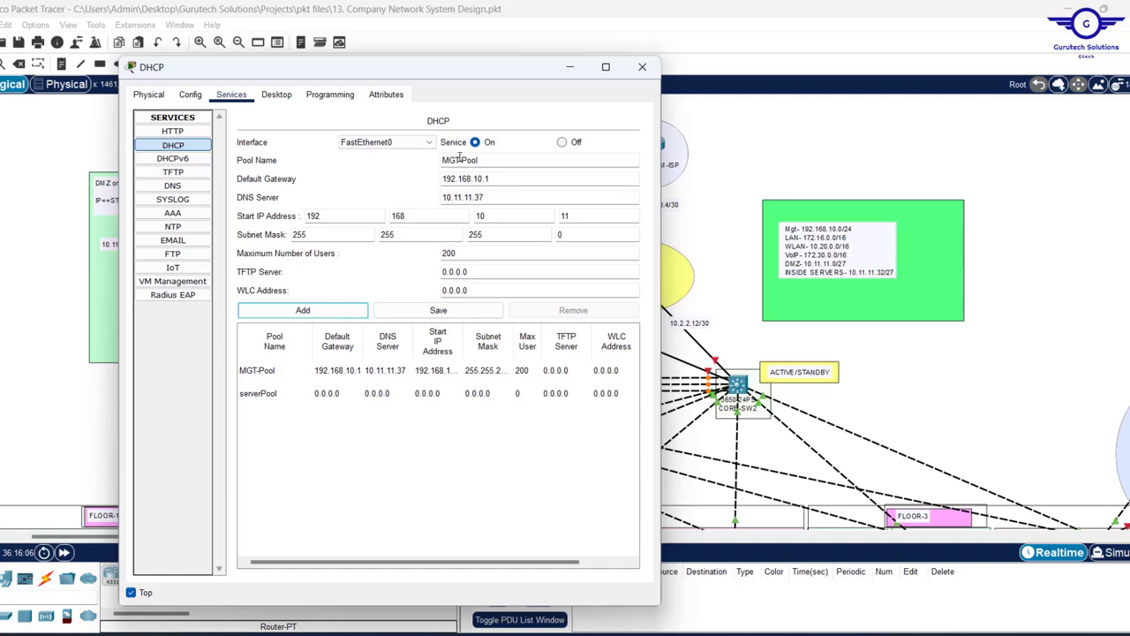
left_click_drag(460, 159, 387, 156)
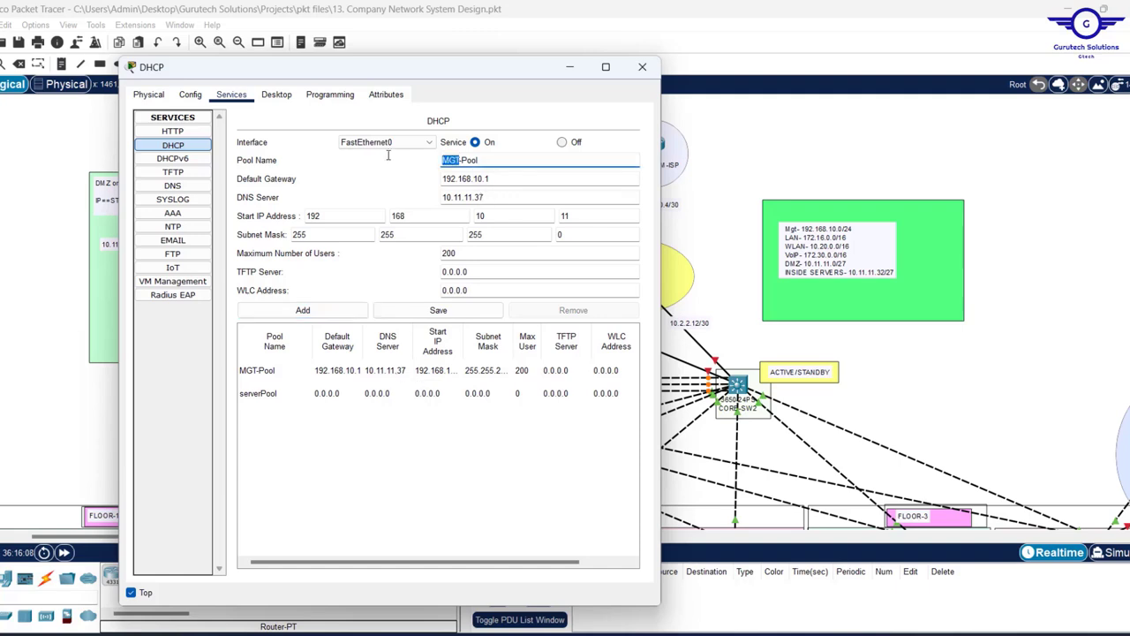
- Rename the pool LAN-Pool with gateway 172.16.0.1 and start address 172.16.0.11
type("LAN")
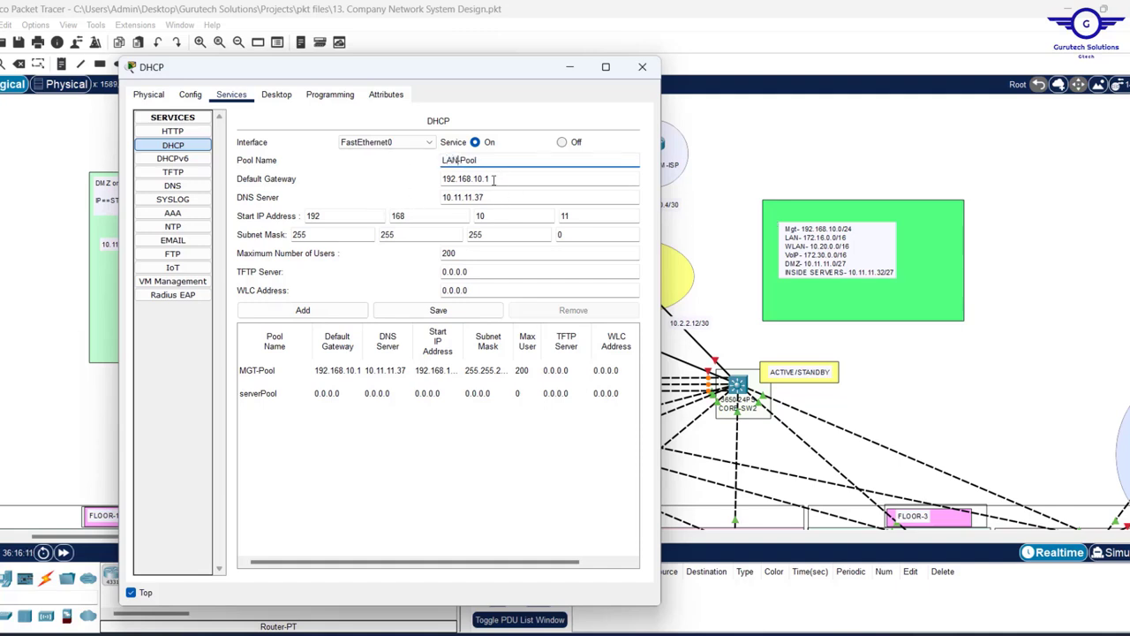
left_click_drag(493, 180, 312, 172)
type("172")
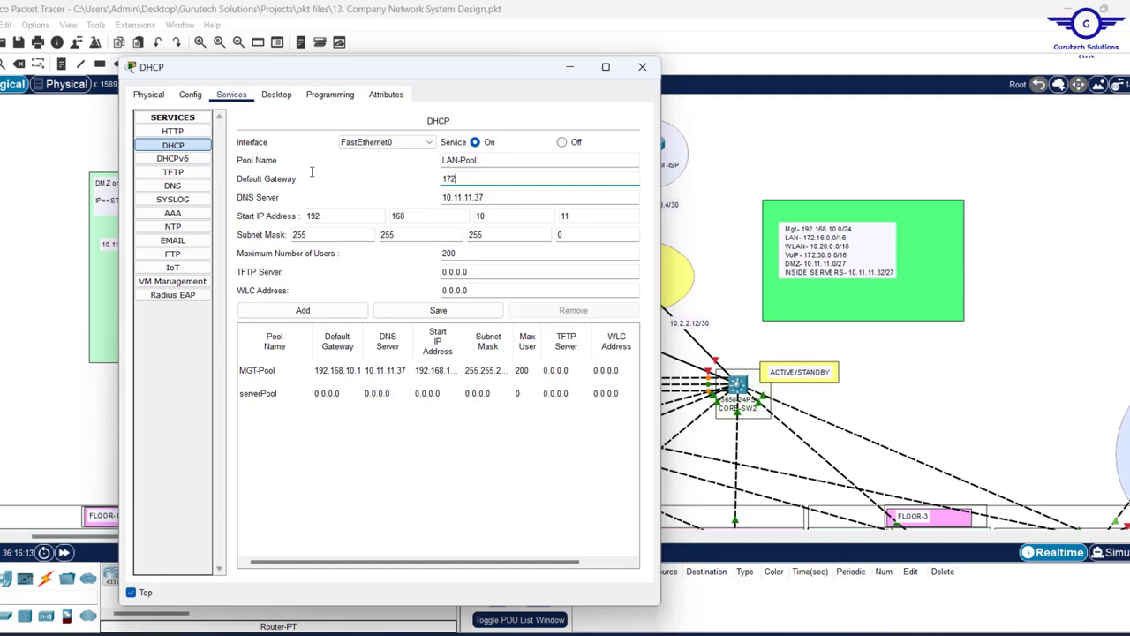
type(".16.0.1")
double_click(350, 219)
type("17")
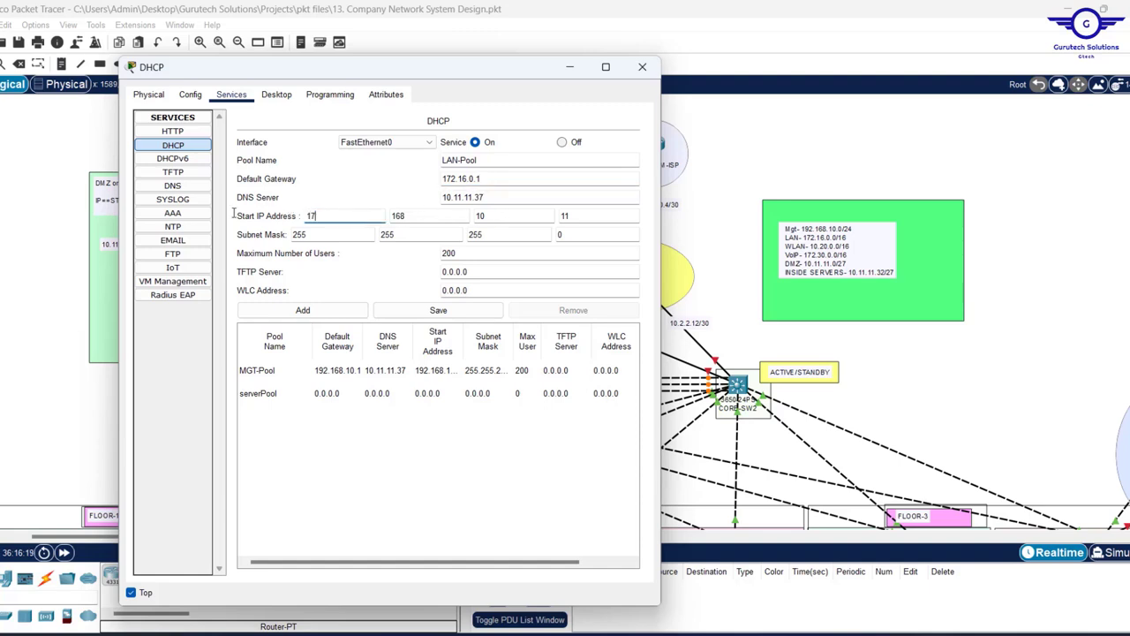
left_click(428, 217)
key("Tab")
type("0")
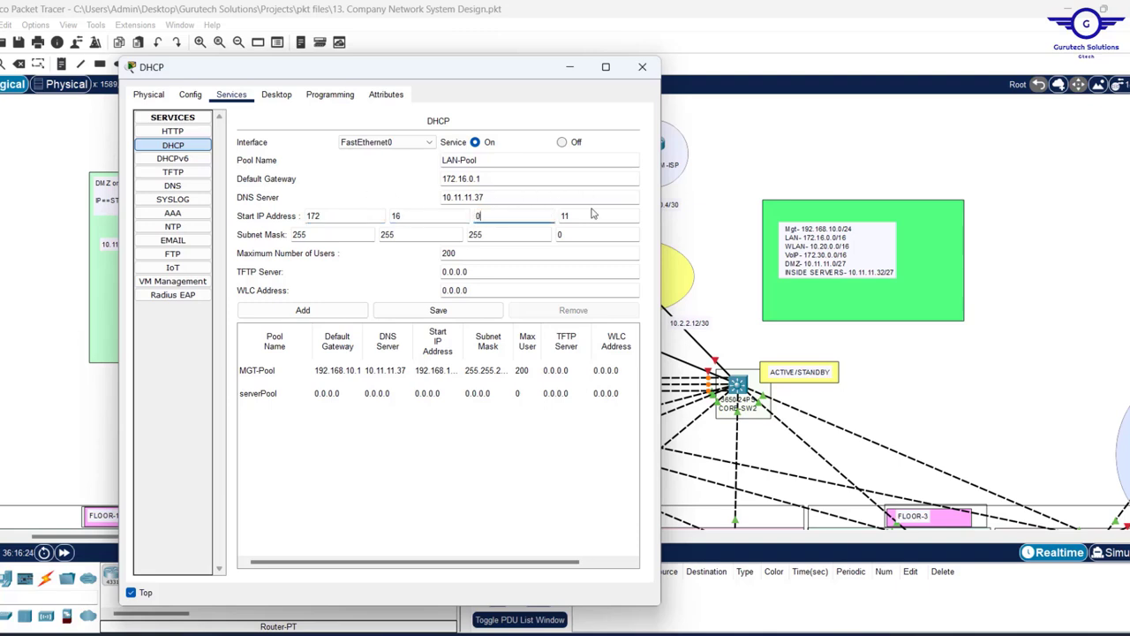
- Set mask 255.255.0.0 and 1000 maximum users, then add LAN-Pool
double_click(497, 237)
type("0")
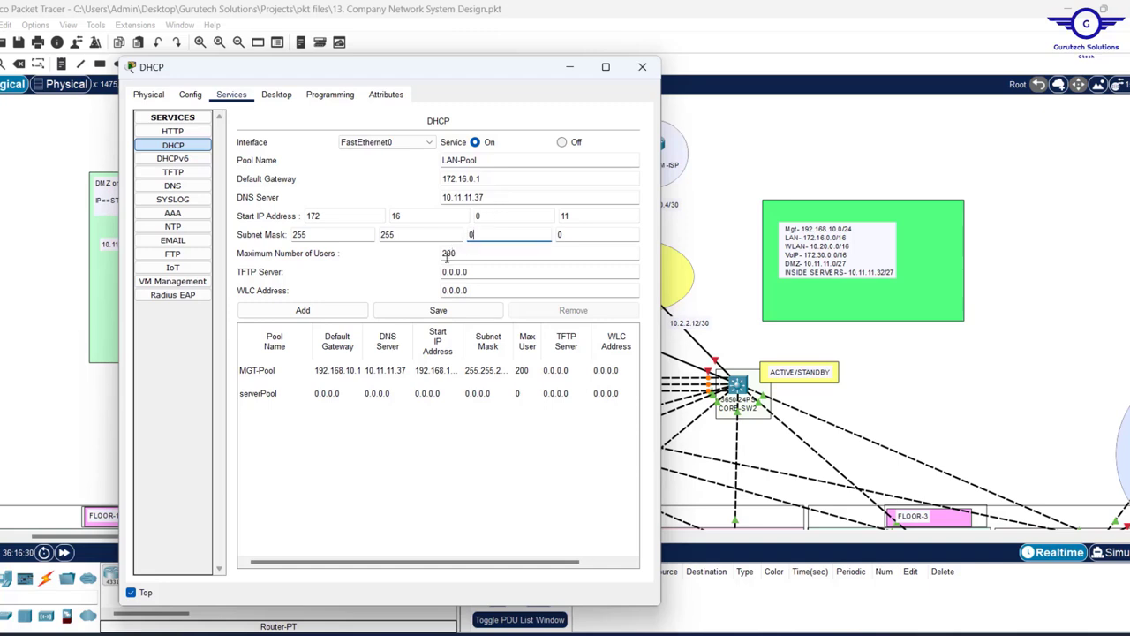
double_click(452, 255)
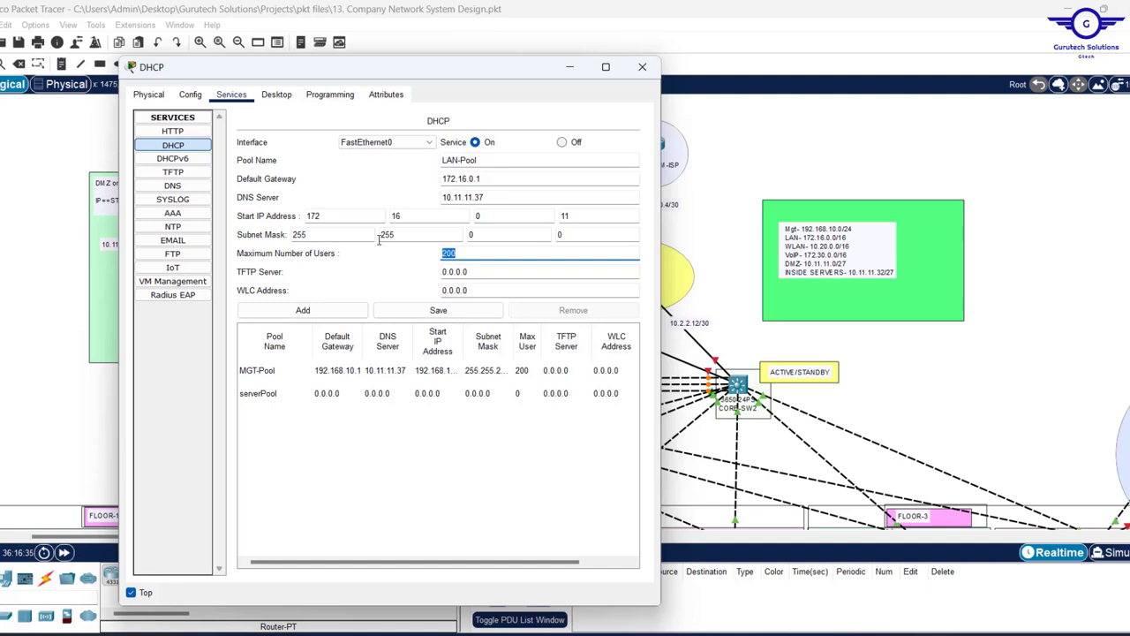
type("10")
left_click(300, 313)
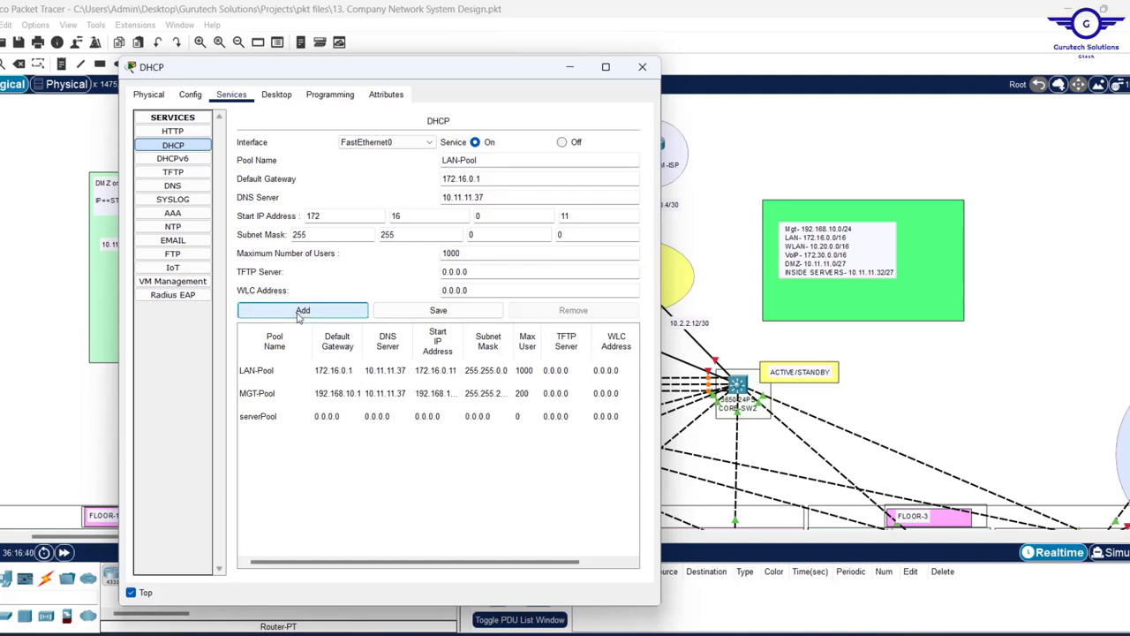
- Starting from LAN-Pool, change the gateway to 10.20.0.1 and start address to 10.20.0.11
left_click(300, 378)
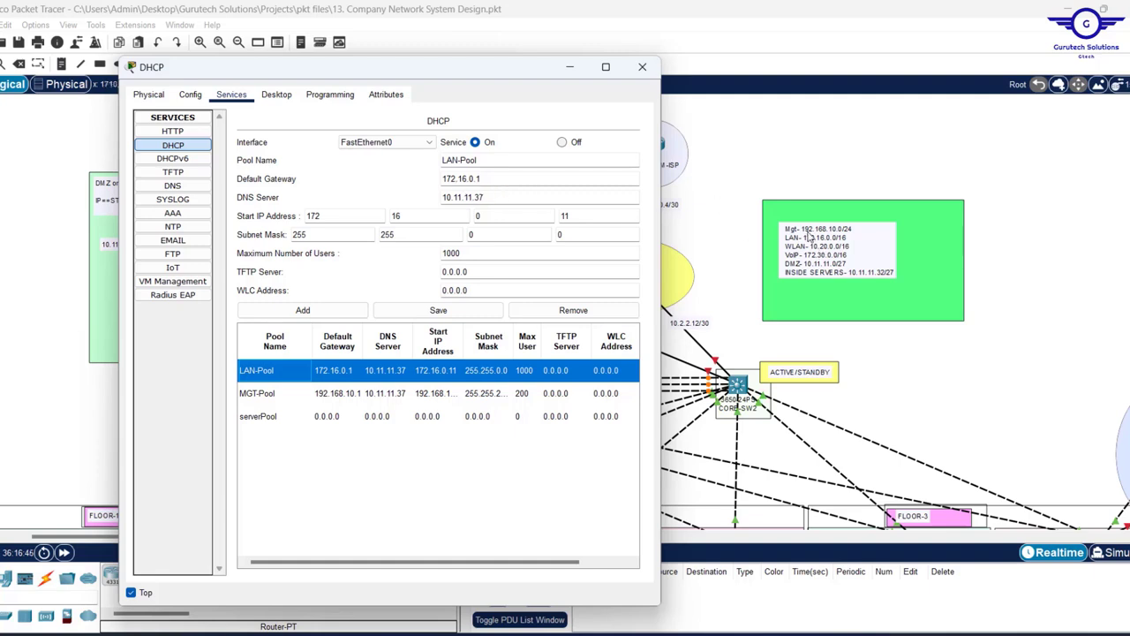
left_click_drag(466, 179, 432, 179)
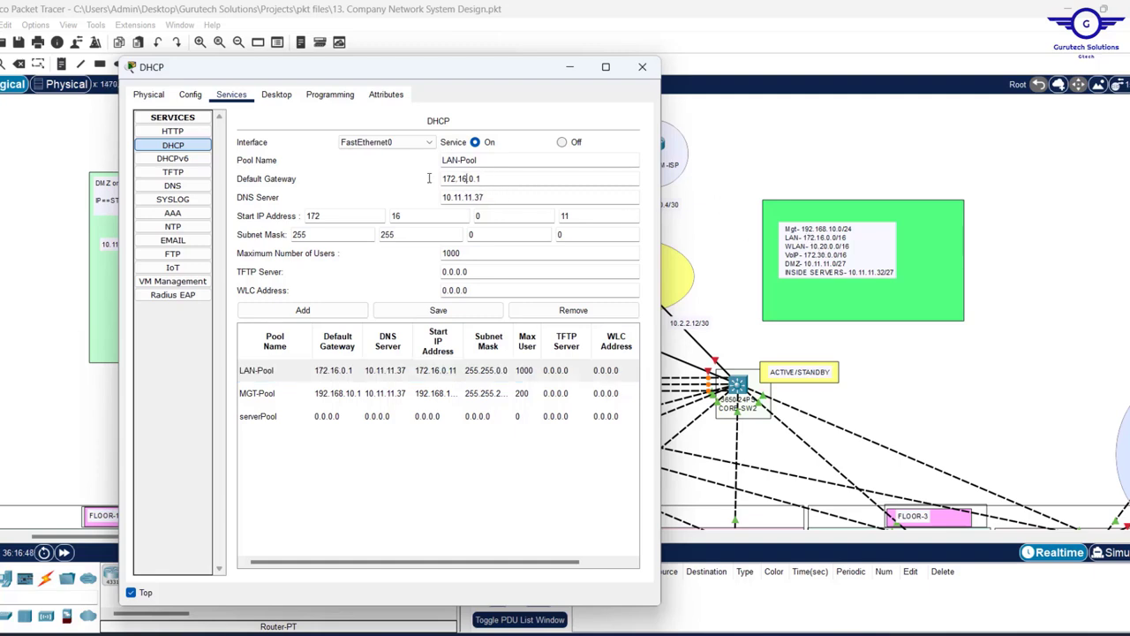
type("10.20")
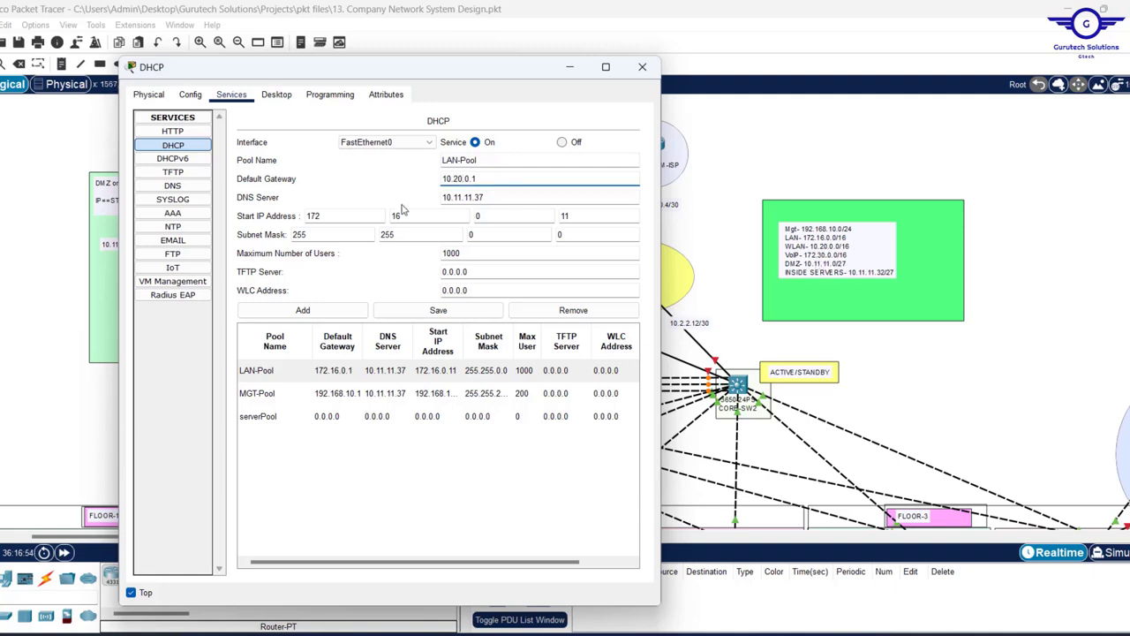
double_click(332, 215)
type("10")
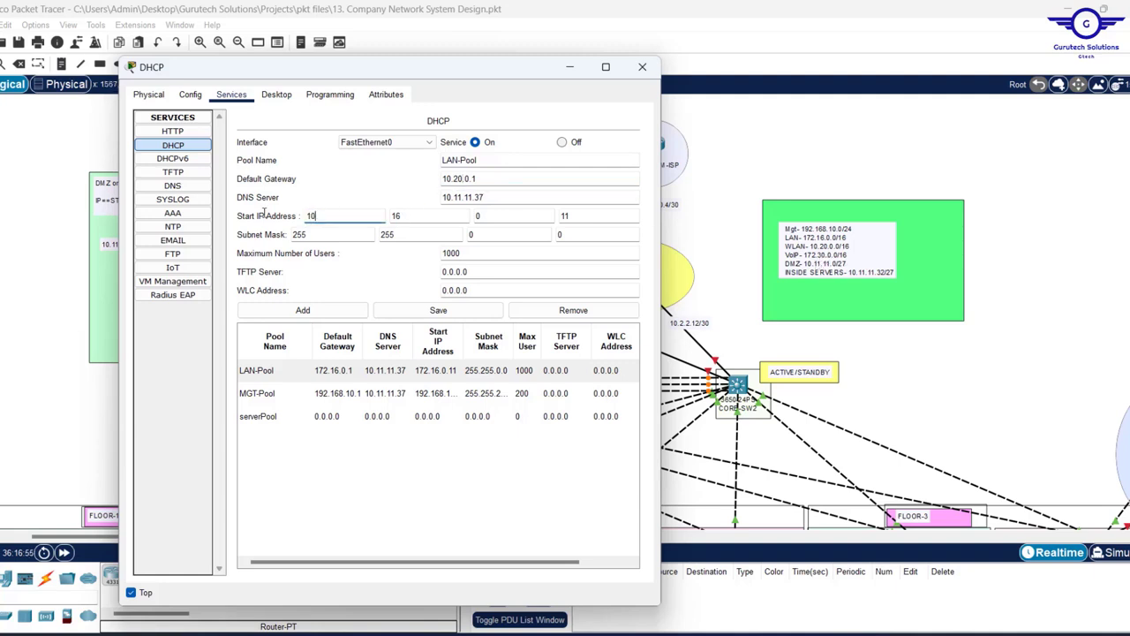
double_click(419, 216)
type("20")
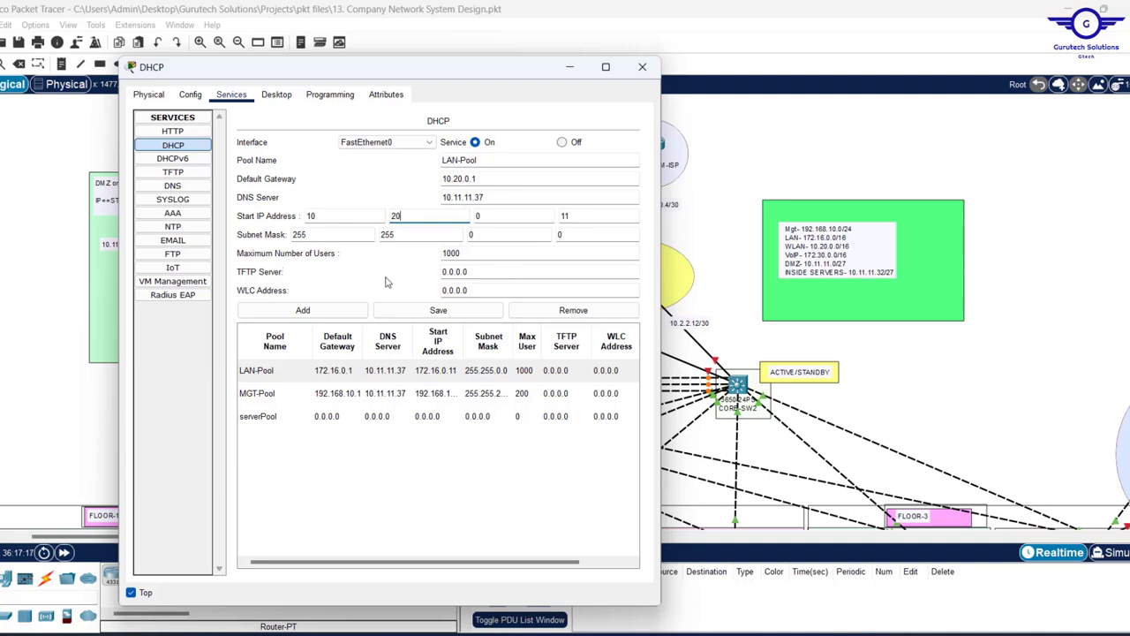
- Rename the pool WLAN-Pool and set the WLC address to 10.20.0.10
double_click(475, 288)
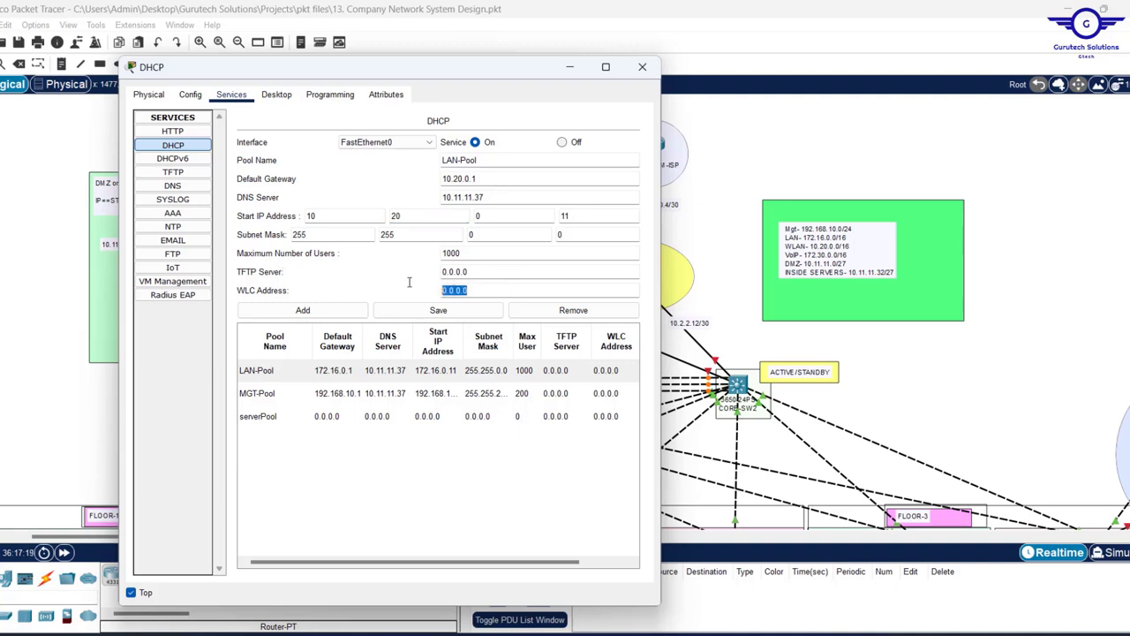
left_click(442, 155)
type("W")
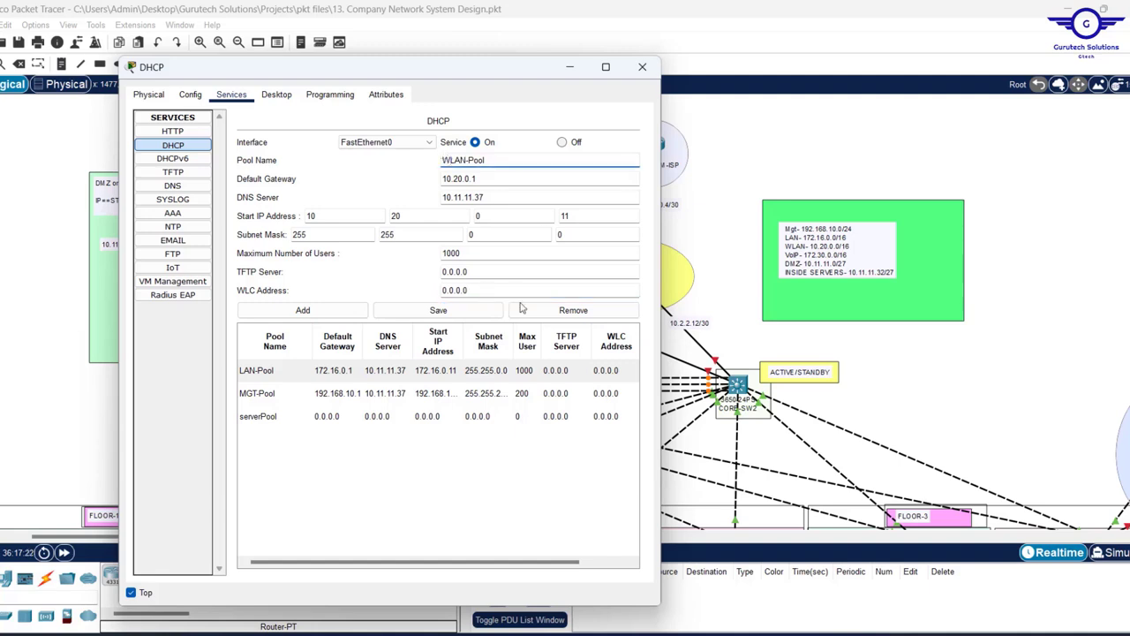
left_click(483, 290)
triple_click(441, 290)
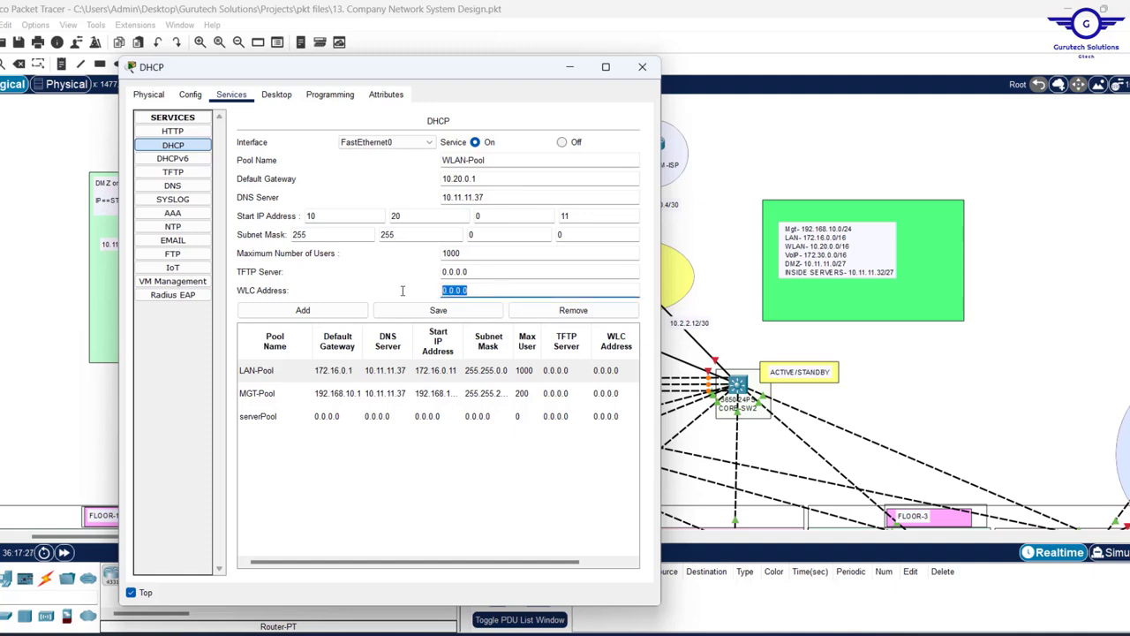
type("10.20.0.10")
left_click(988, 378)
- Label the wireless controller '10.20.0.10' on the canvas, add WLAN-Pool, and close the DHCP window
scroll(988, 378, "down", 5)
scroll(989, 377, "right", 5)
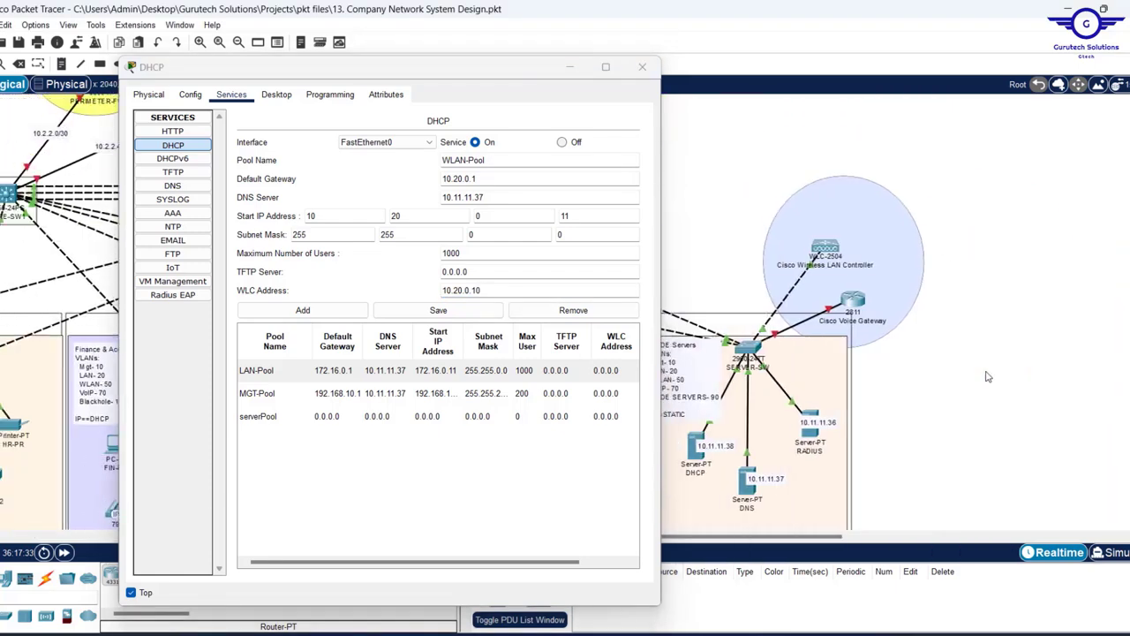
scroll(989, 378, "left", 2)
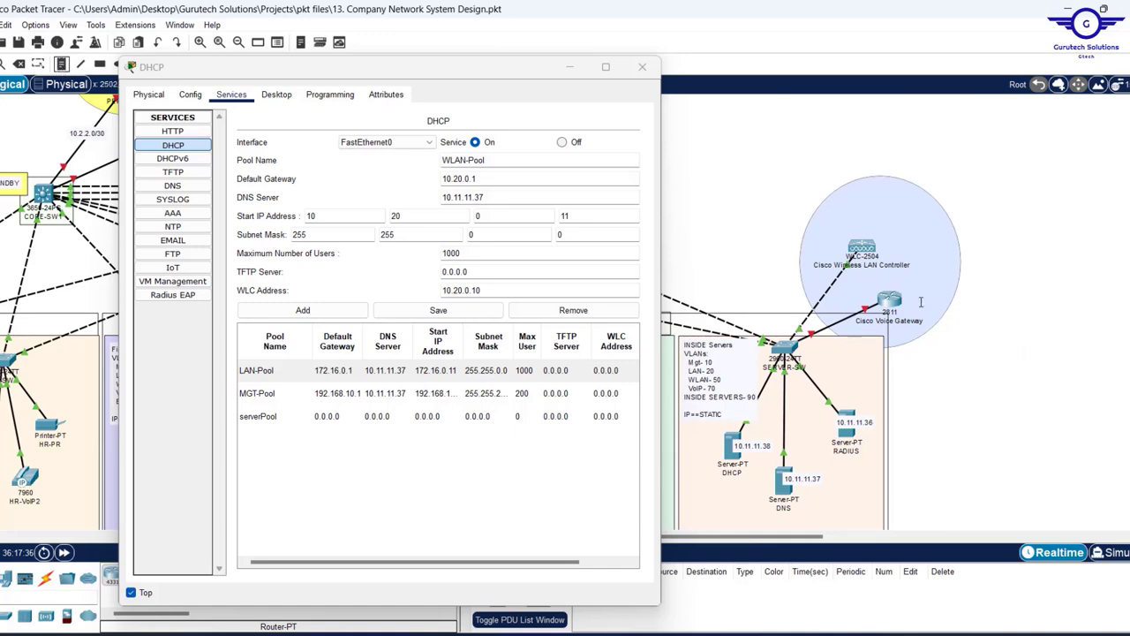
left_click(849, 232)
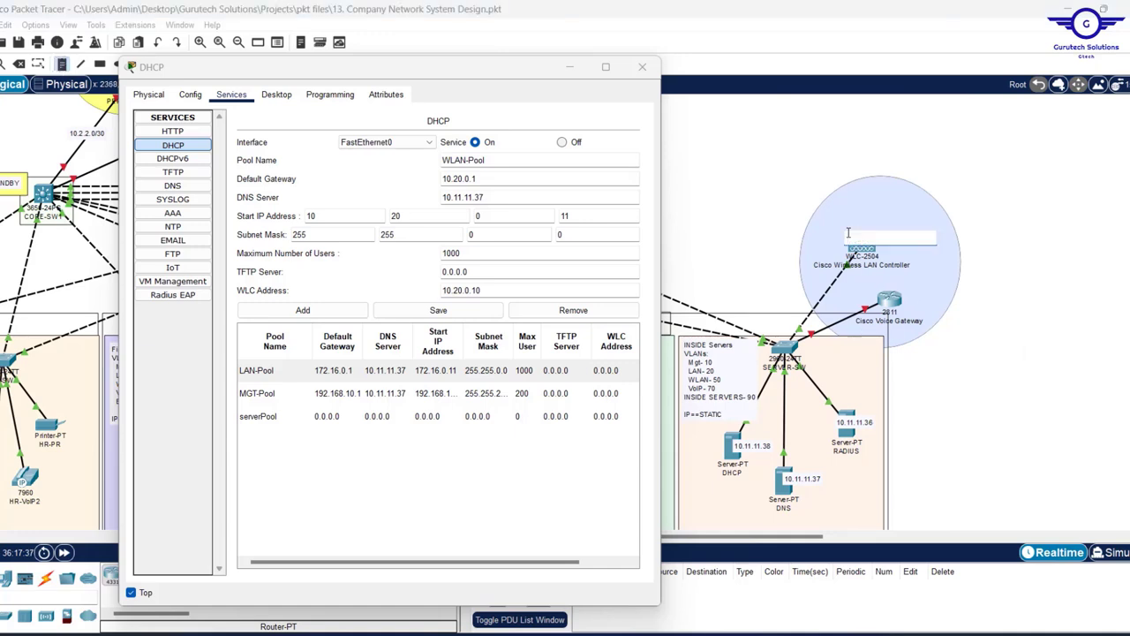
type("10.20.0.10")
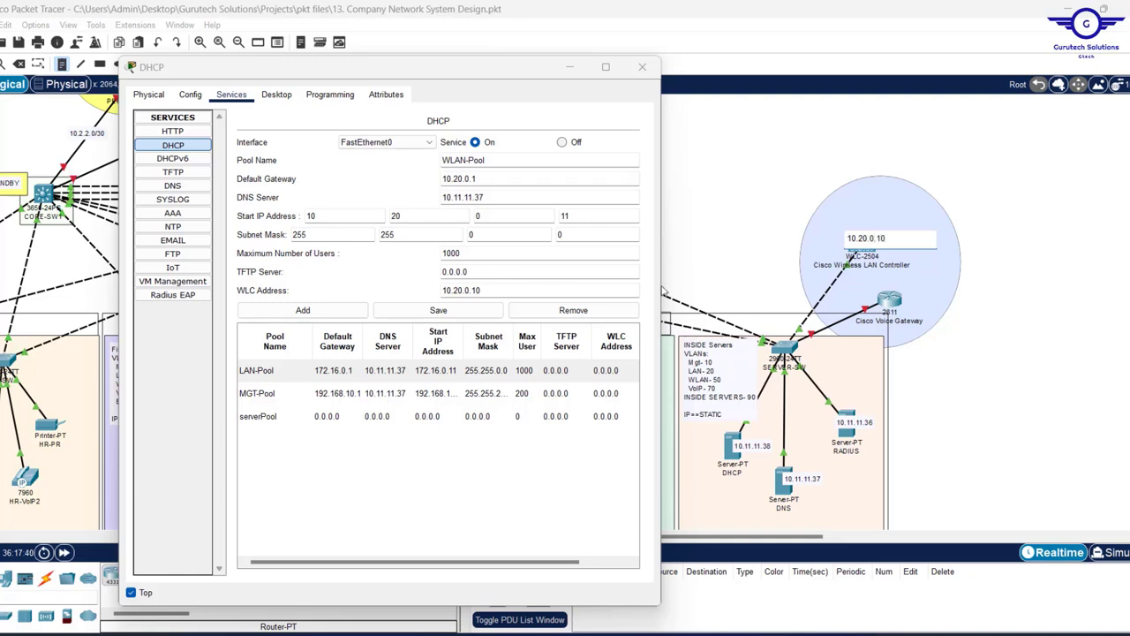
left_click(303, 311)
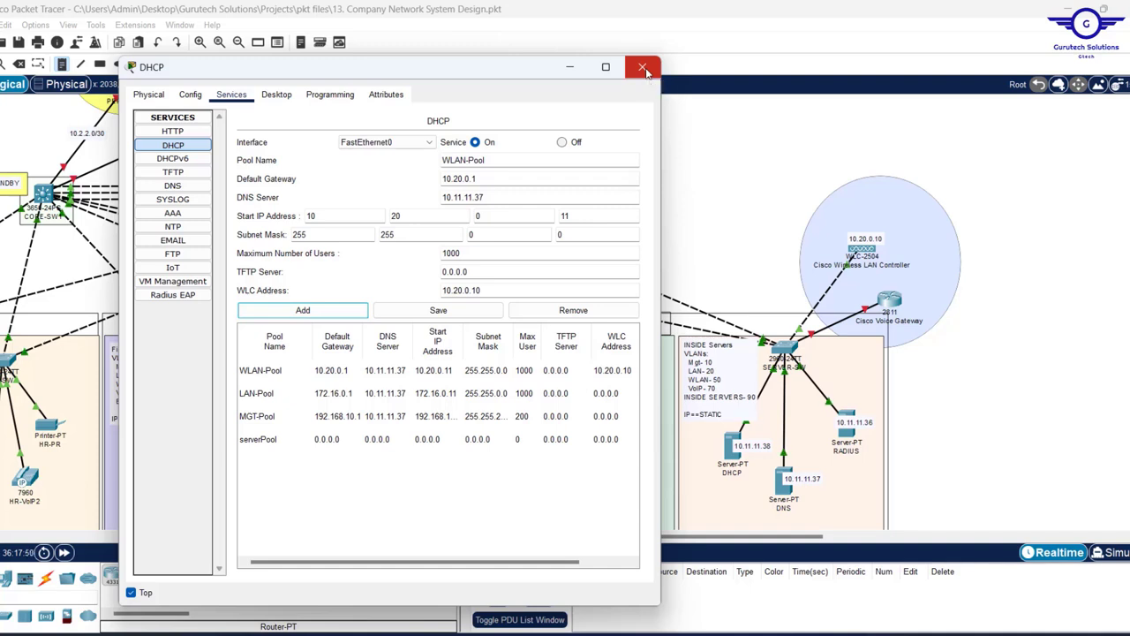
left_click(644, 69)
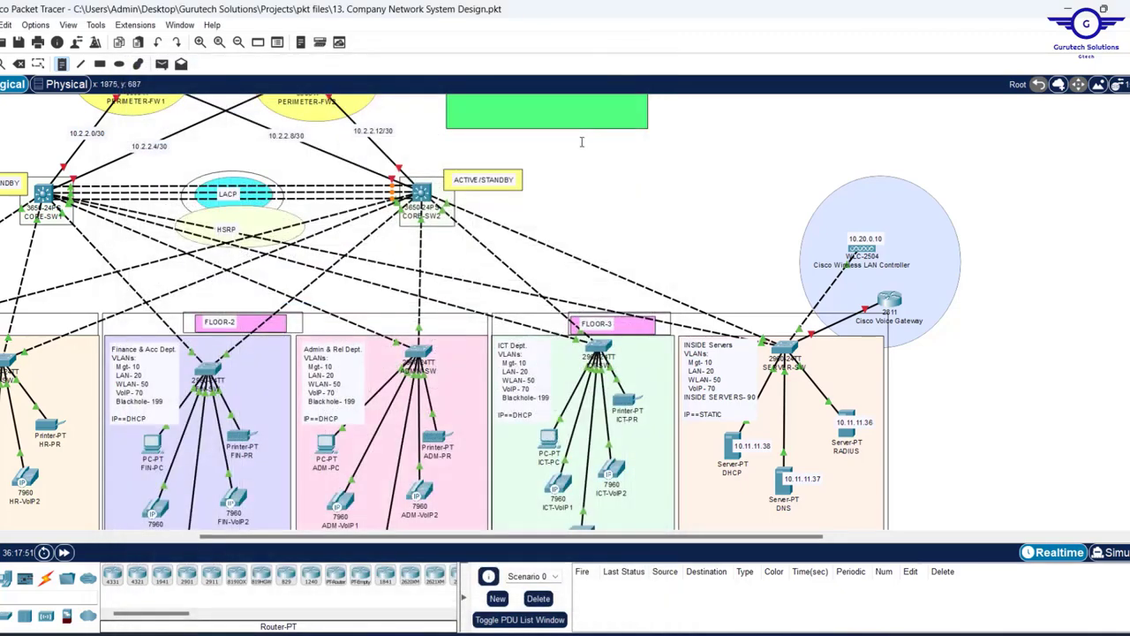
- Highlight checklist step 8, OSPF on the firewall, routers and switches, then minimize Notepad
scroll(639, 203, "left", 5)
scroll(634, 229, "up", 3)
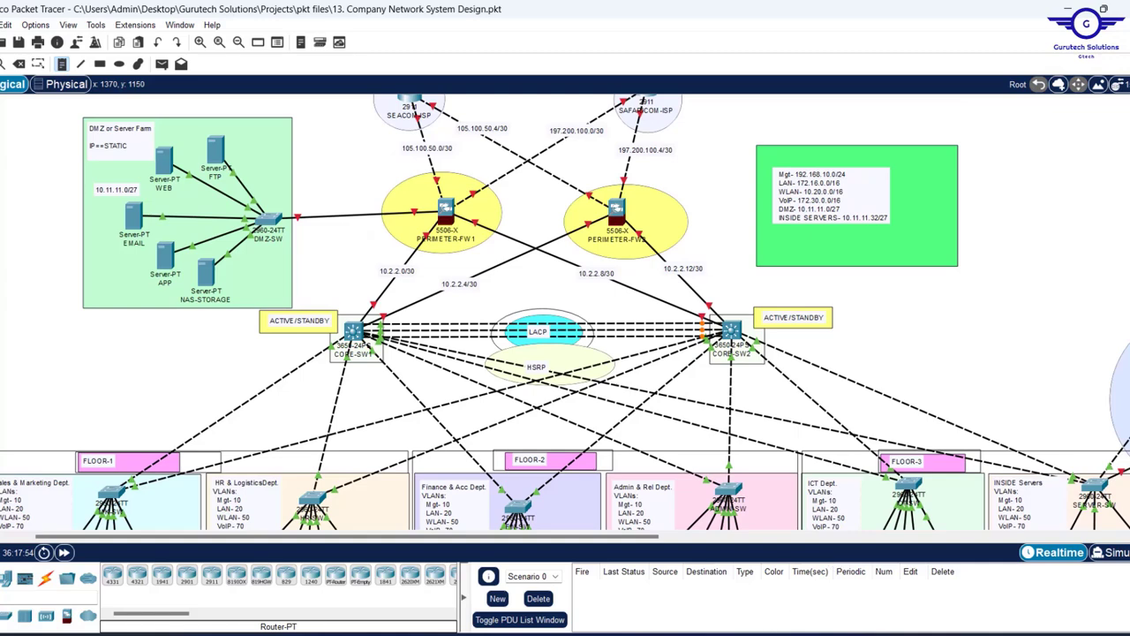
key("alt+Tab")
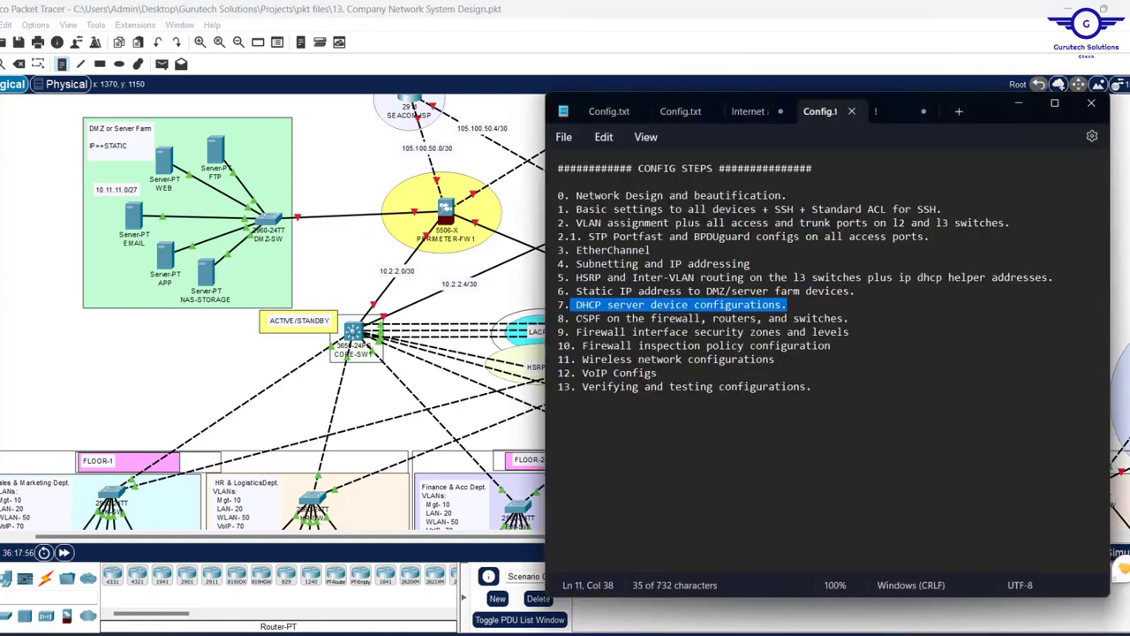
left_click_drag(578, 318, 861, 322)
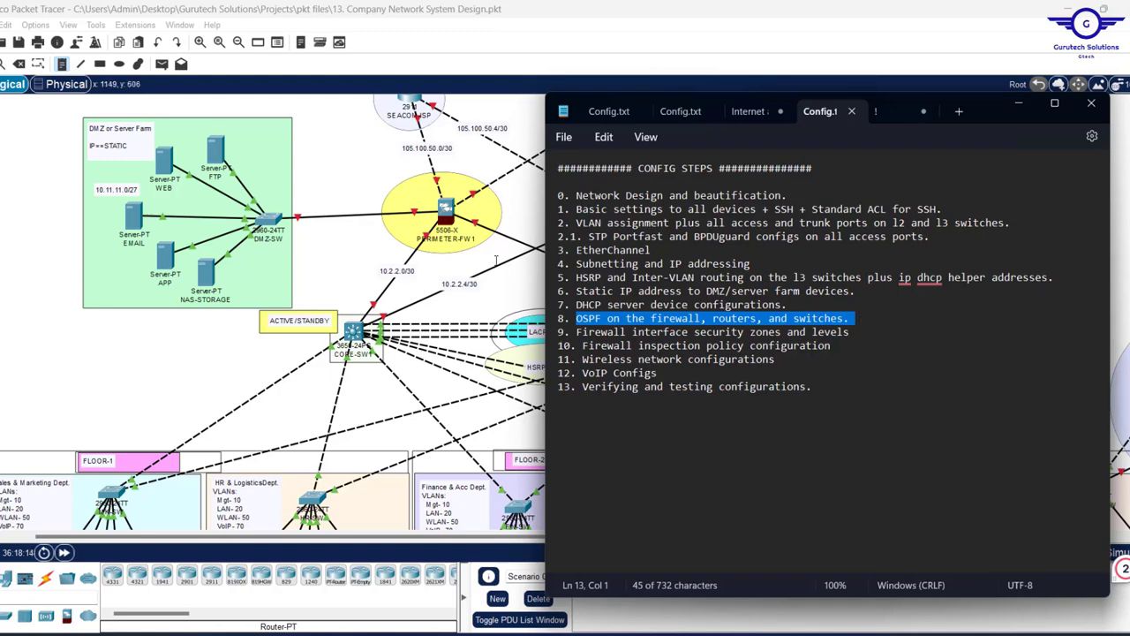
left_click(1018, 102)
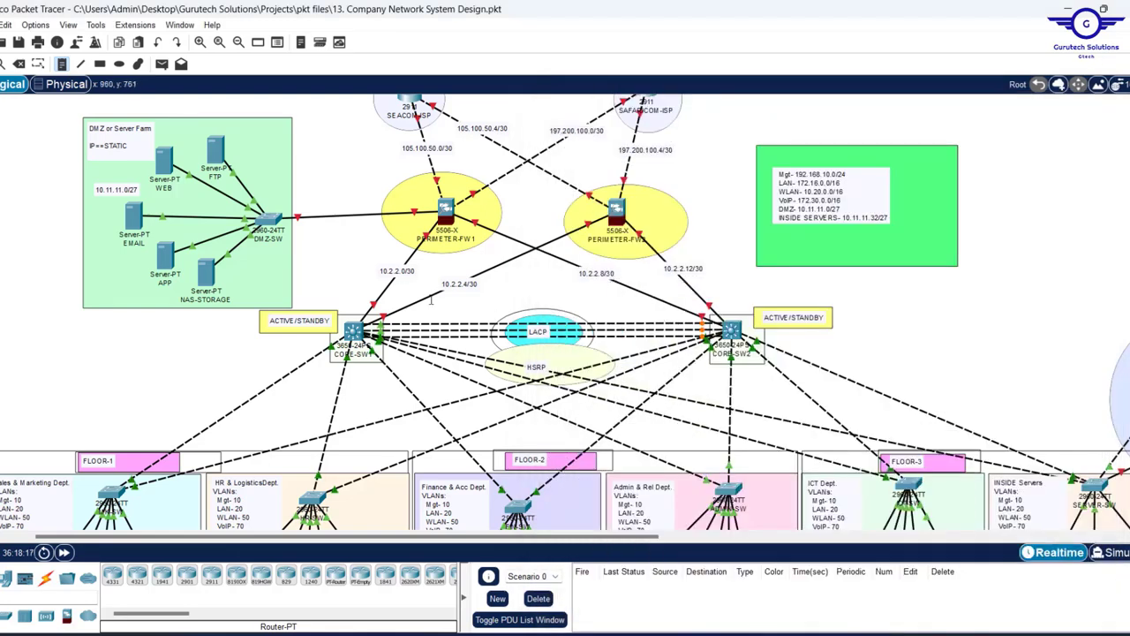
left_click(354, 331)
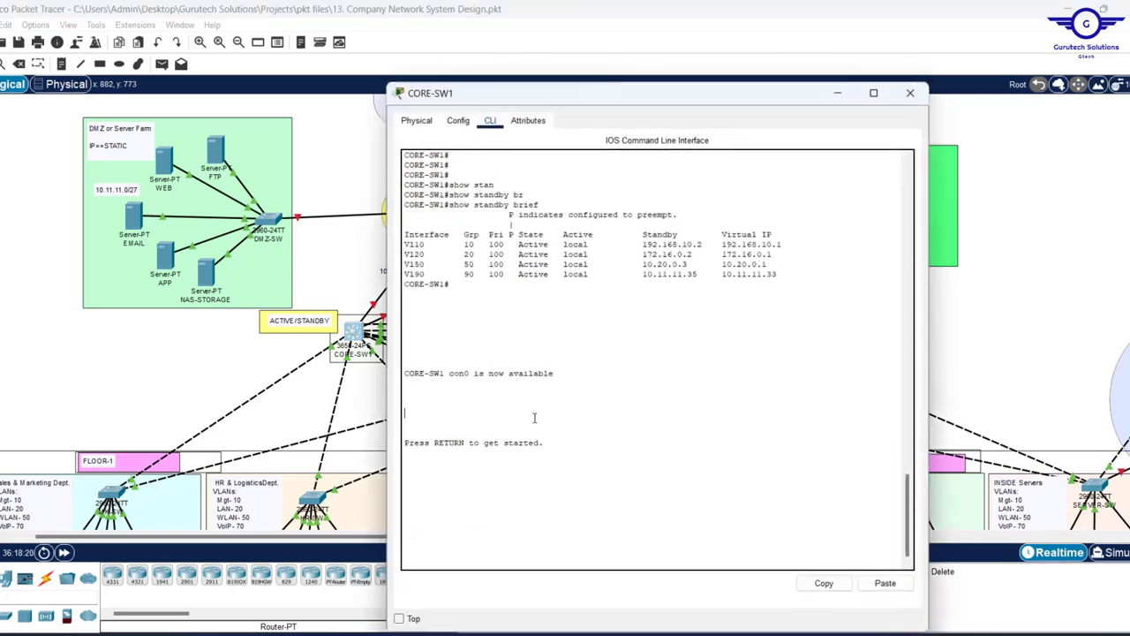
key("Return")
left_click(461, 123)
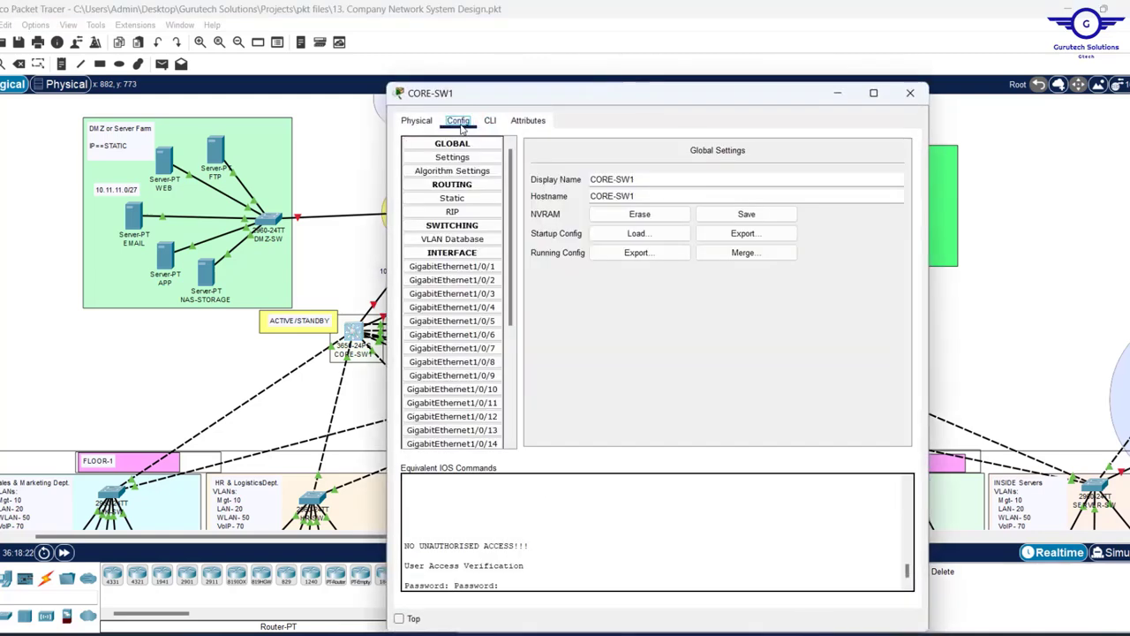
left_click(490, 120)
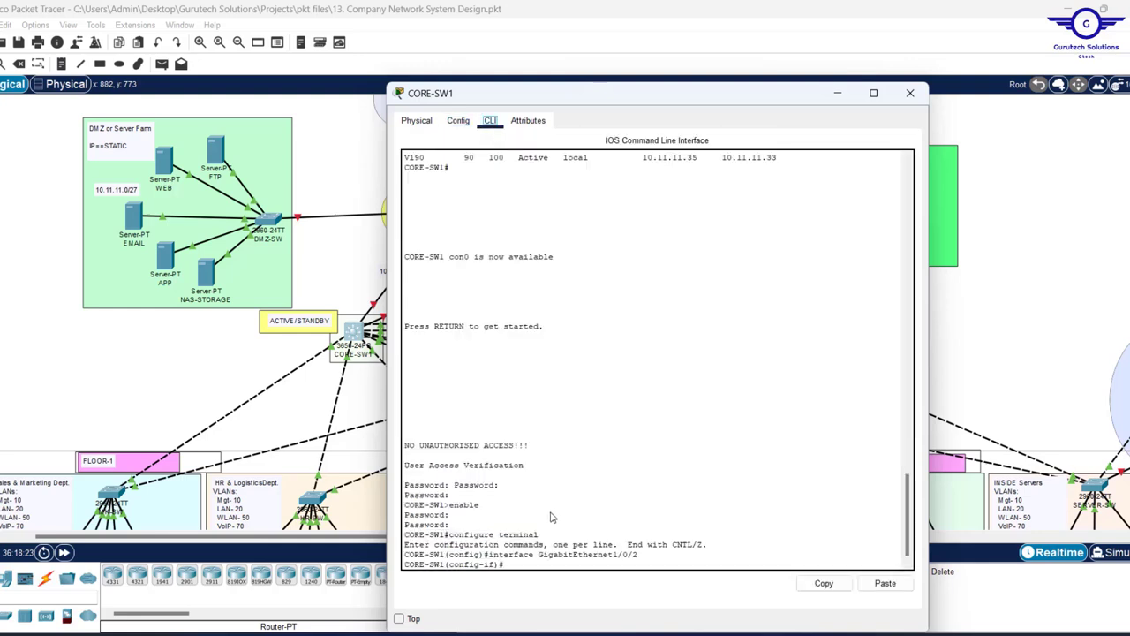
type("EX")
key("Return")
key("Return")
key("Return")
key("Return")
key("Return")
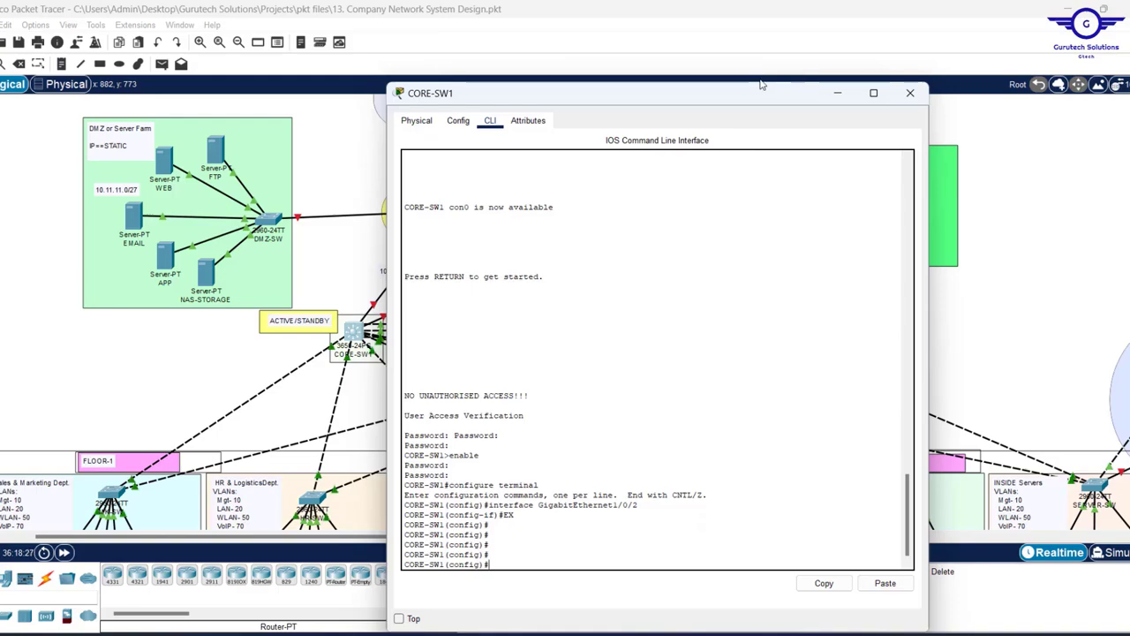
left_click(910, 93)
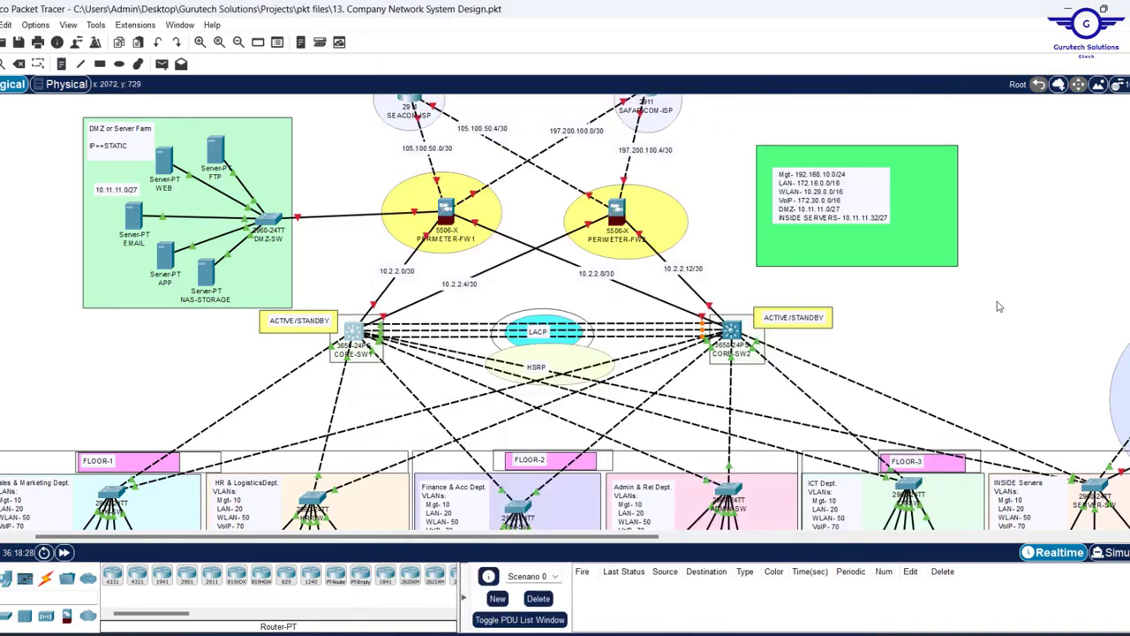
scroll(1001, 335, "down", 3)
- Scroll back to the core switches and display CORE-SW1's port and IP summary
scroll(1000, 343, "up", 1)
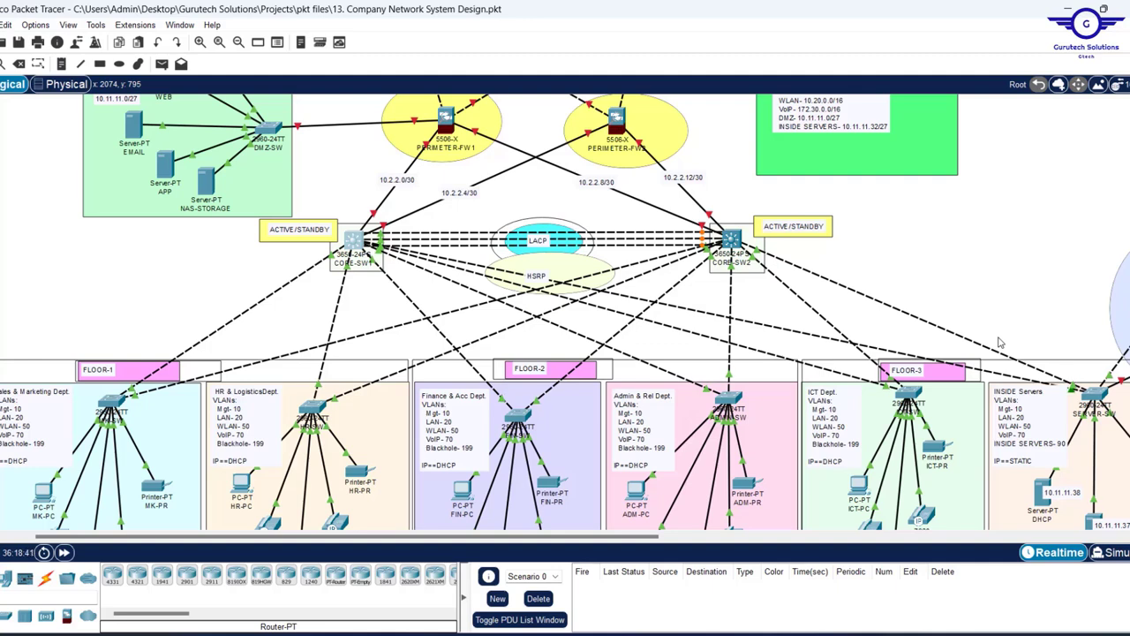
scroll(1015, 371, "up", 3)
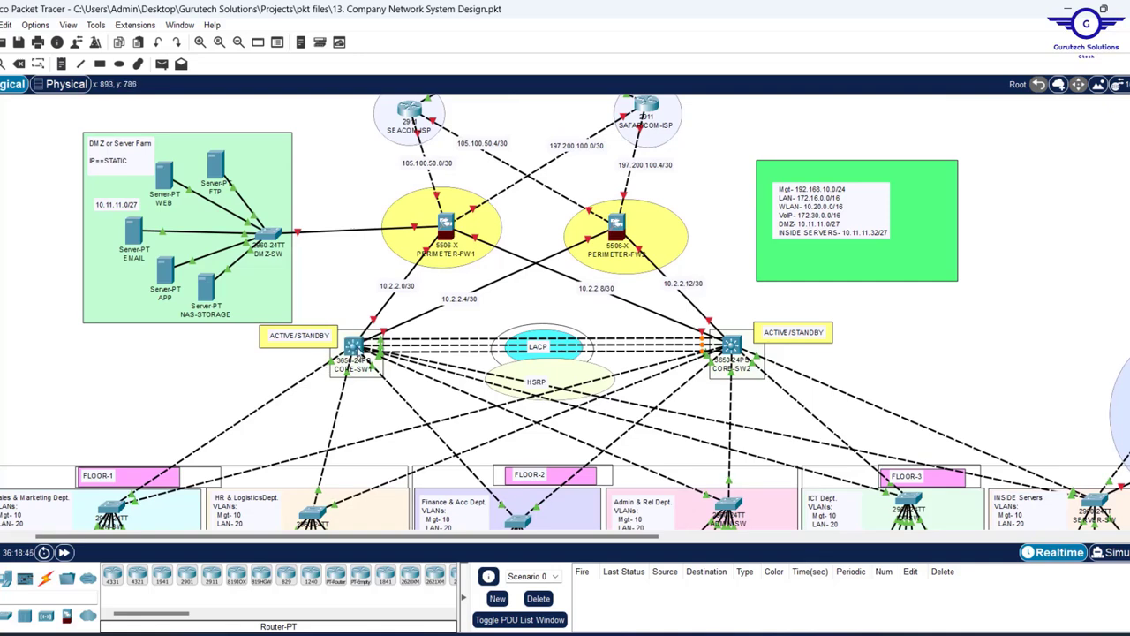
mouse_move(355, 347)
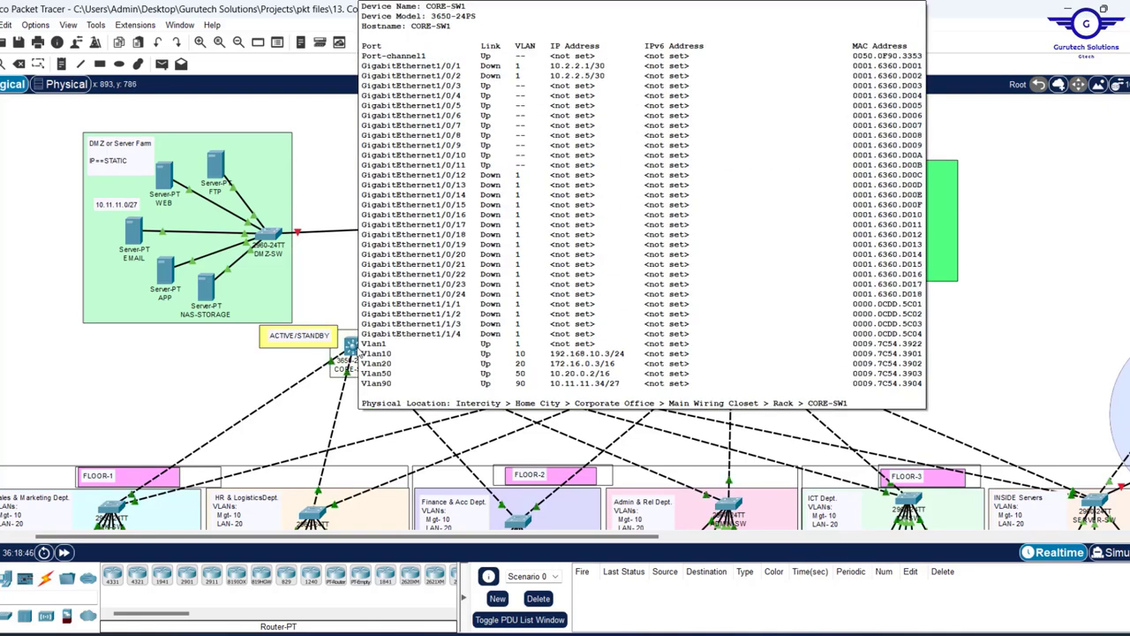
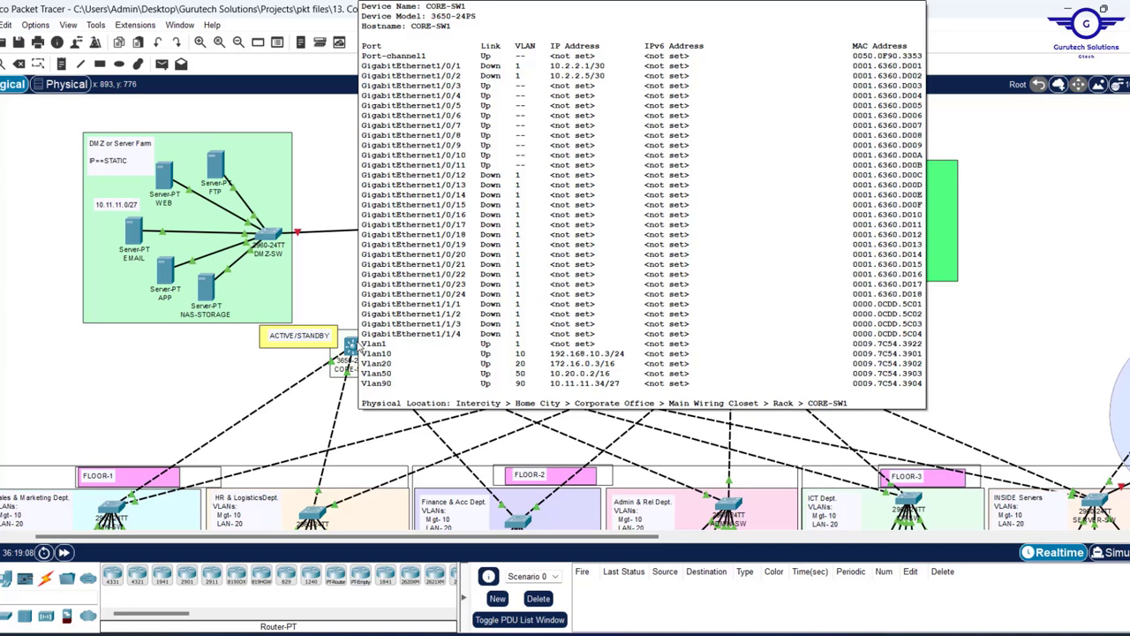
- Select CORE-SW1 on the canvas to bring up its CLI console
left_click(351, 346)
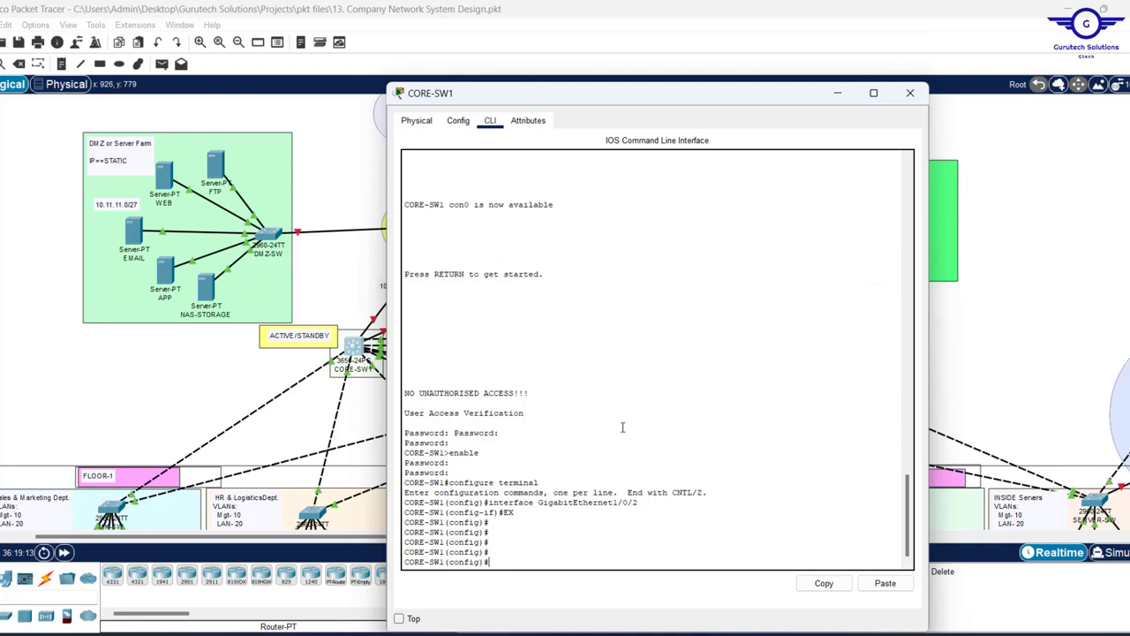
- Start OSPF process 35 on CORE-SW1 with 'router ospf 35'
type("router osf")
key("Tab")
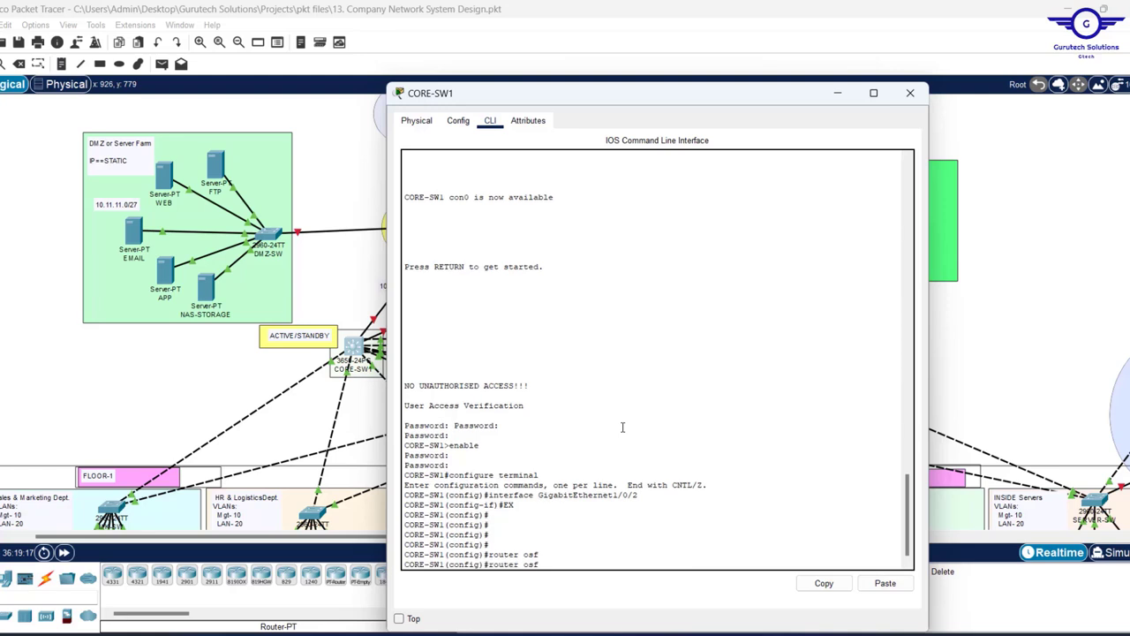
type("p")
key("Tab")
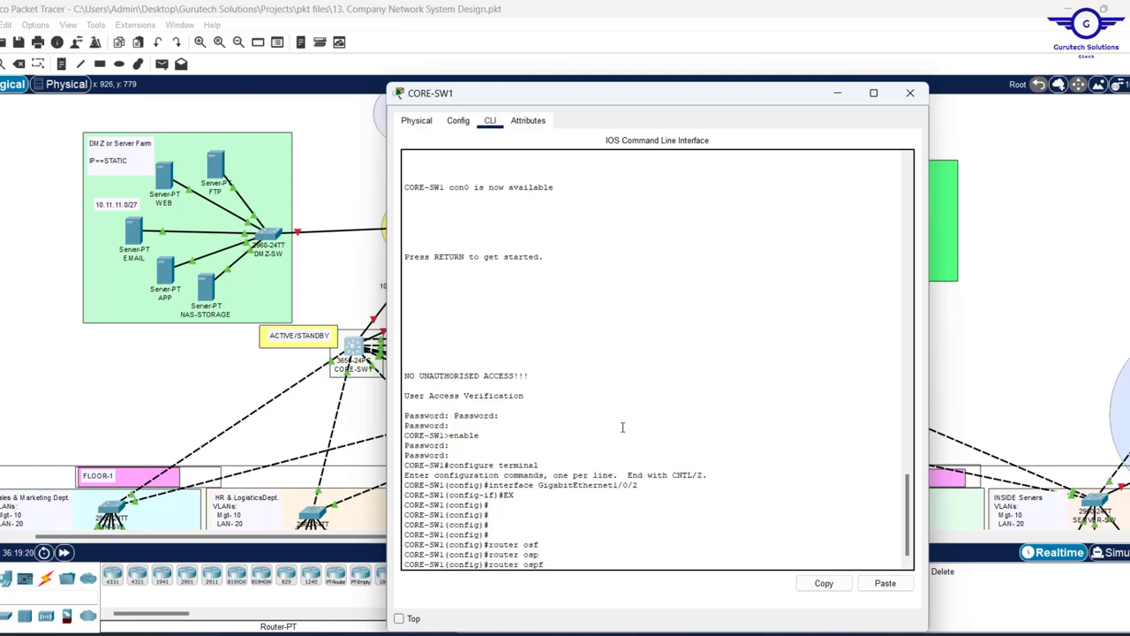
type("35")
key("Return")
key("Return")
key("Return")
key("Return")
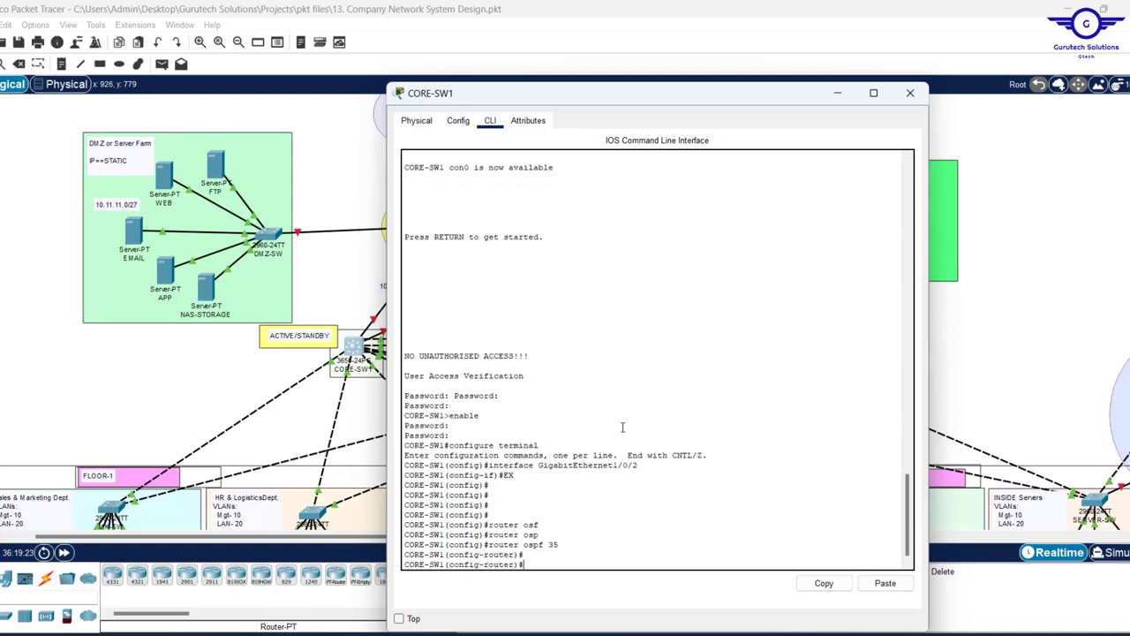
- Set CORE-SW1's OSPF router ID to 1.1.1.1
type("rou")
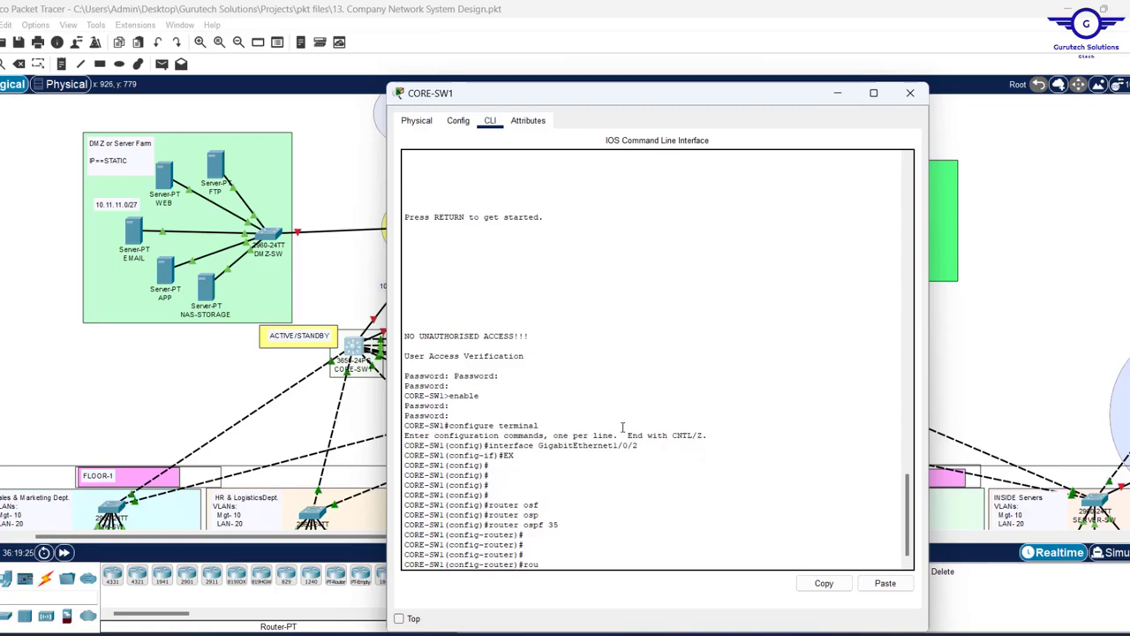
left_click_drag(606, 85, 530, 44)
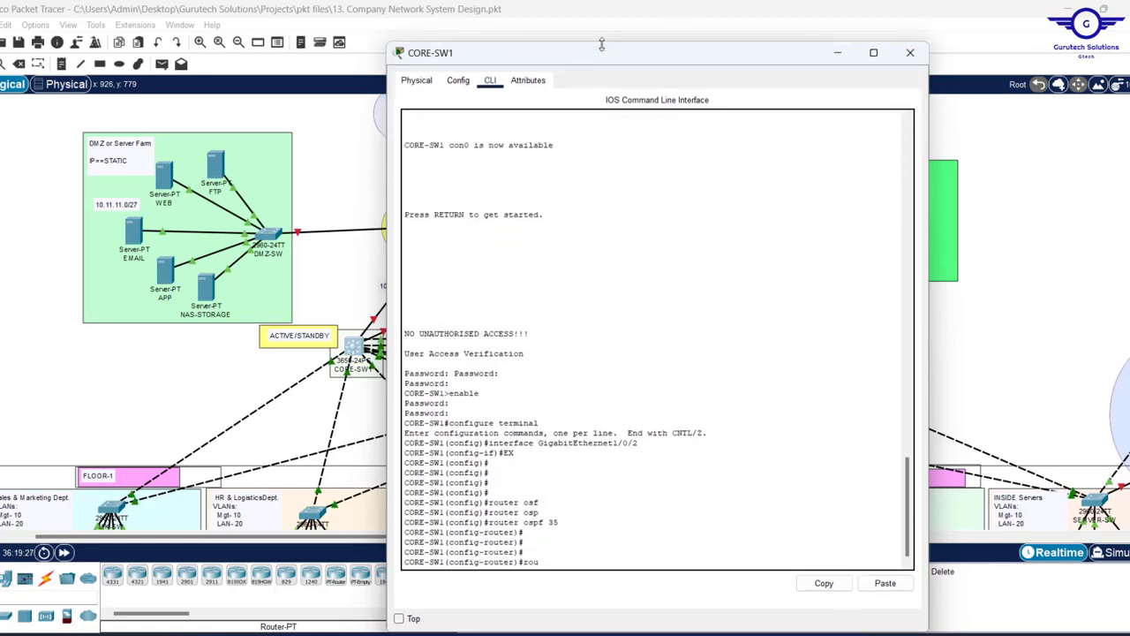
left_click(400, 619)
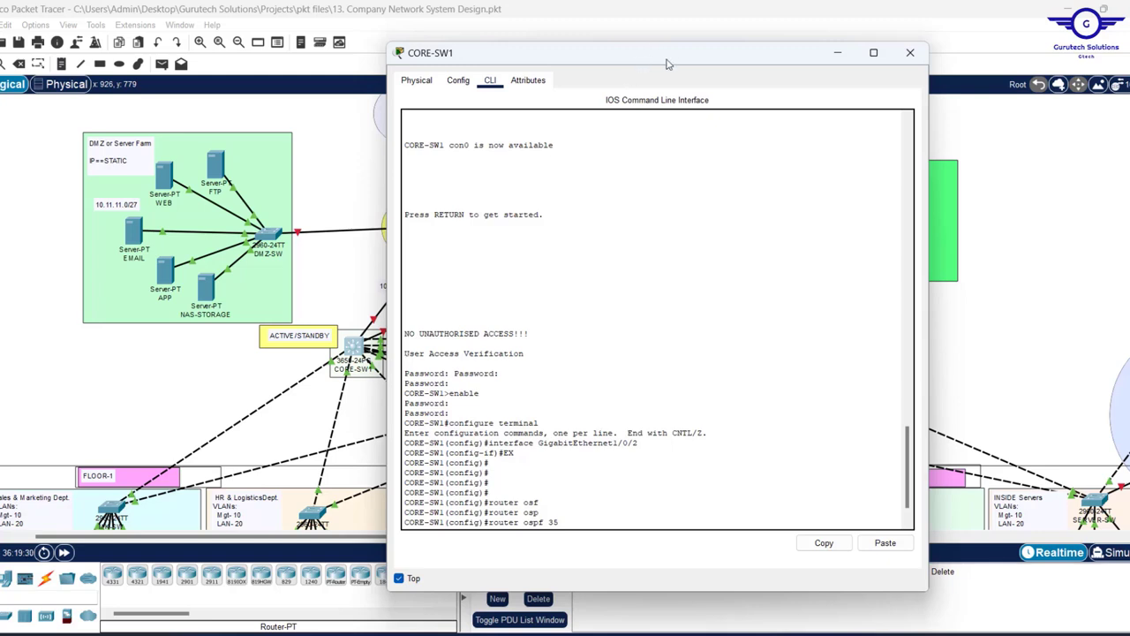
left_click_drag(641, 58, 674, 60)
key("Return")
key("Return")
key("Return")
key("Return")
type("router)#rou")
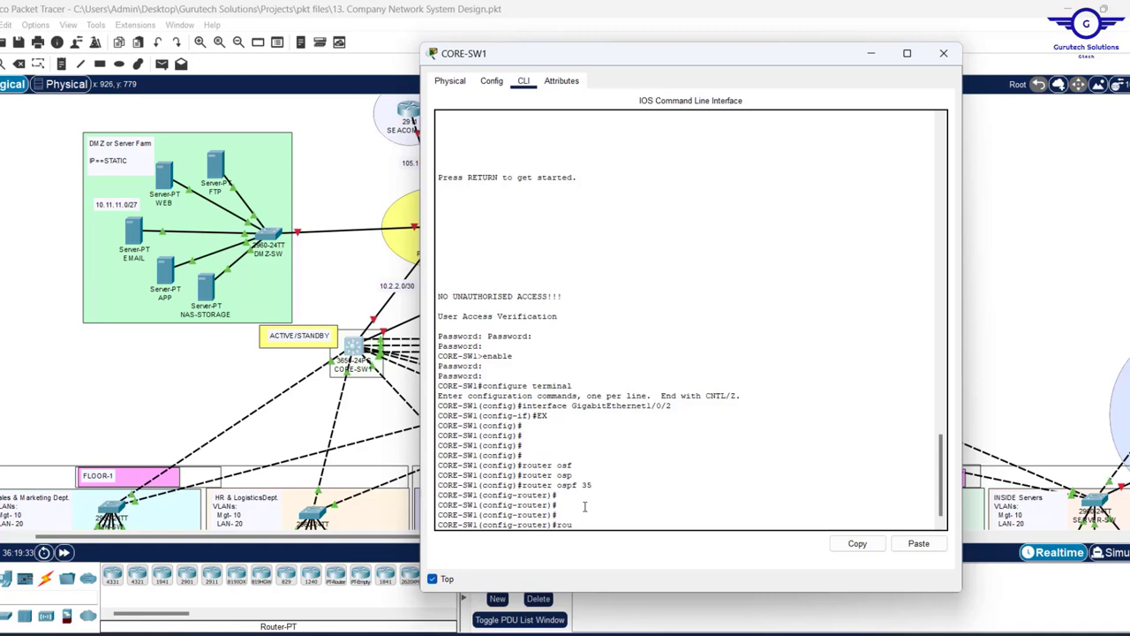
key("Tab")
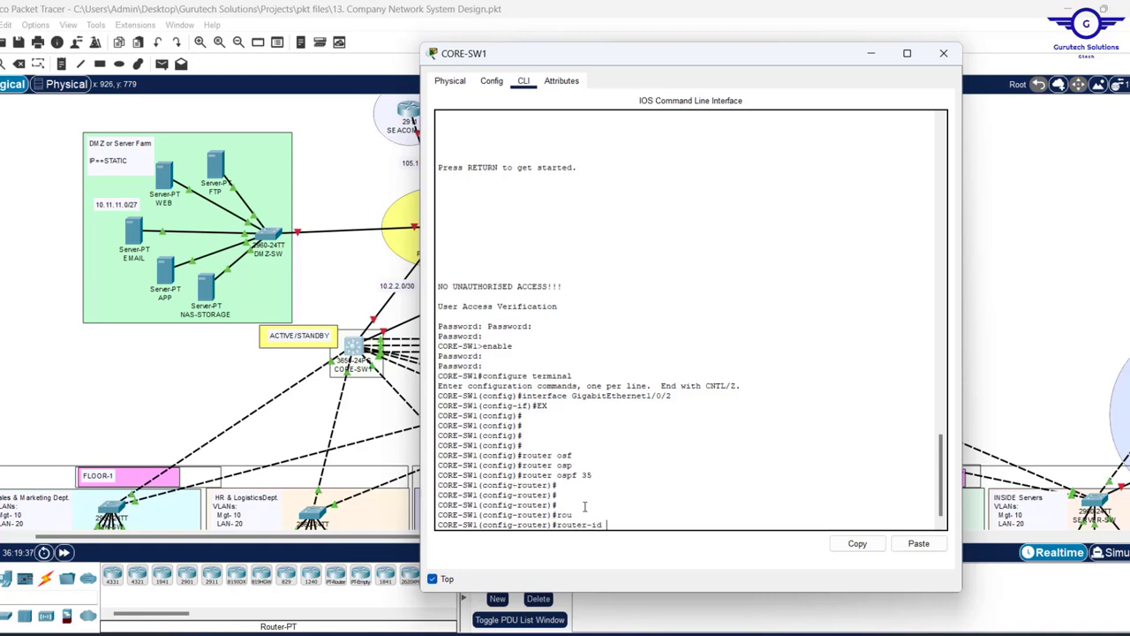
type("1.1.1.1")
key("Return")
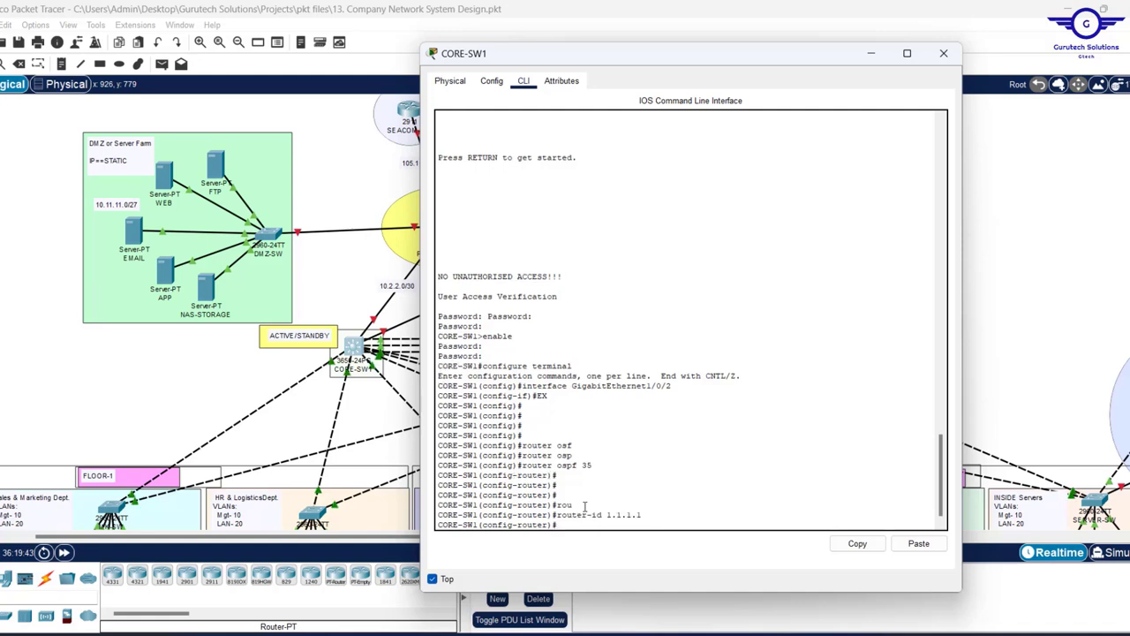
key("Return")
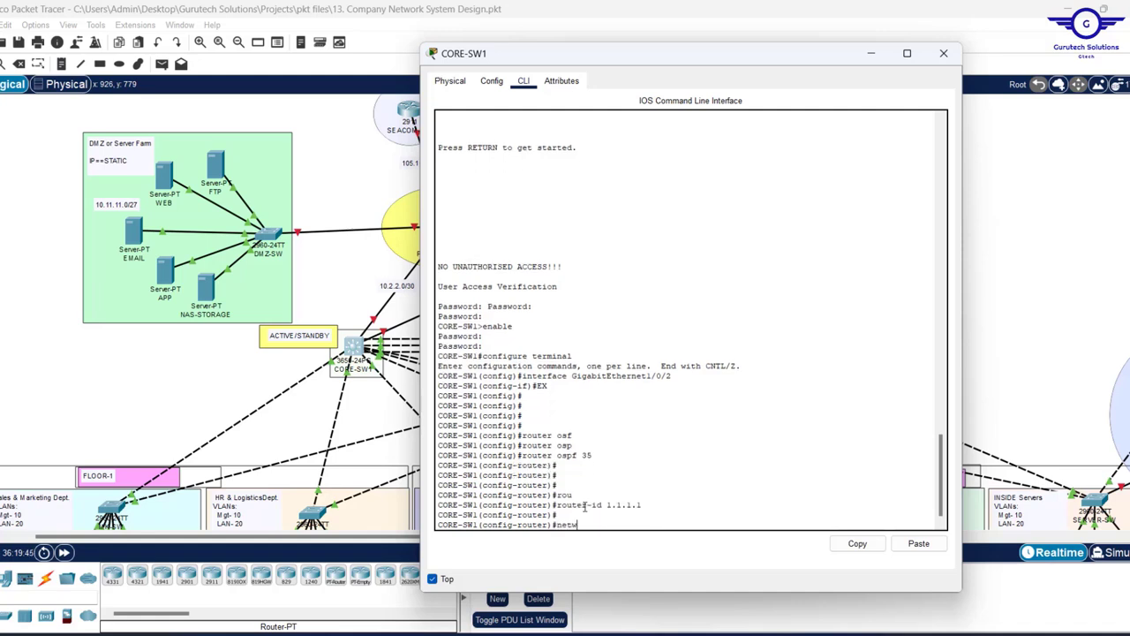
- Advertise 10.2.2.0 and 10.2.2.4 with wildcard 0.0.0.3 in area 0
type("netw")
key("Tab")
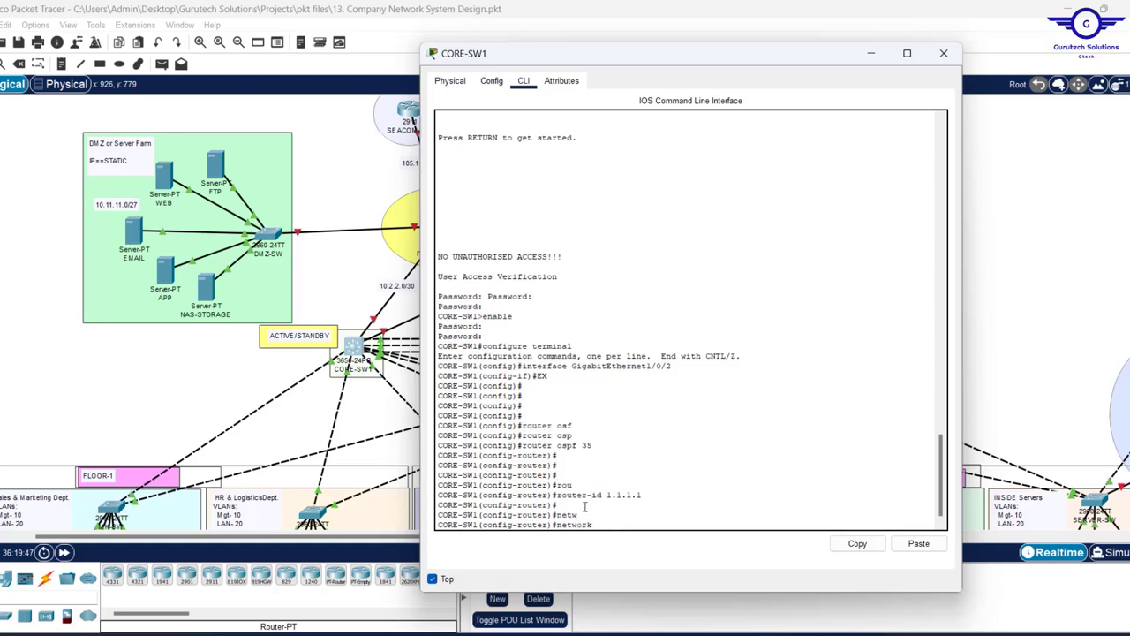
left_click_drag(645, 57, 720, 77)
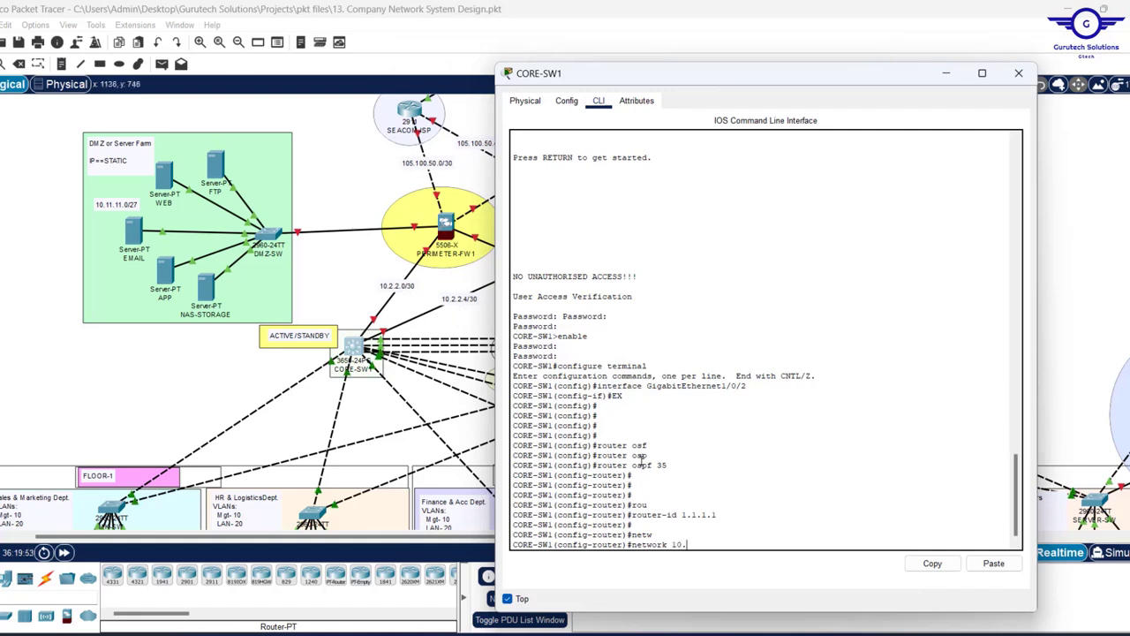
type("2.2")
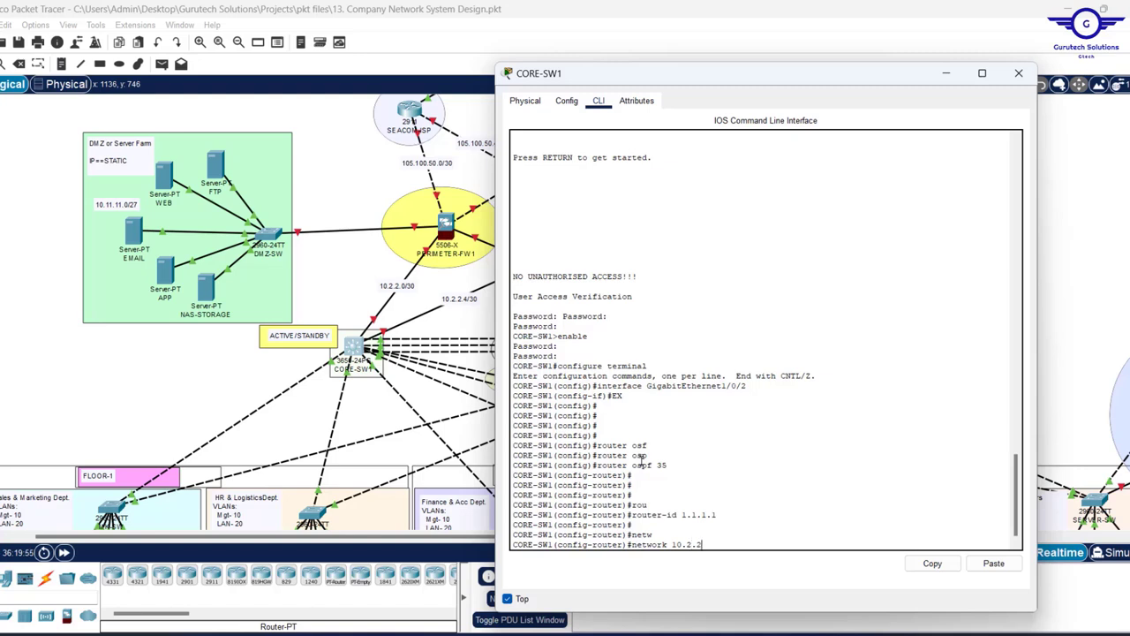
type(".0 0.0.0.")
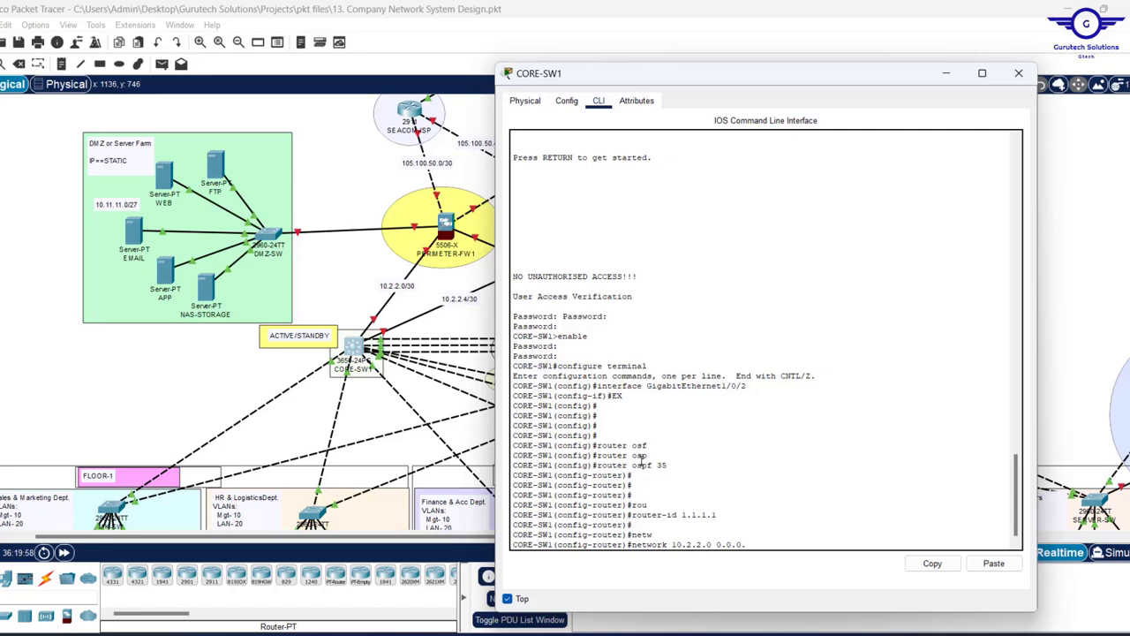
type("3 ar")
key("Tab")
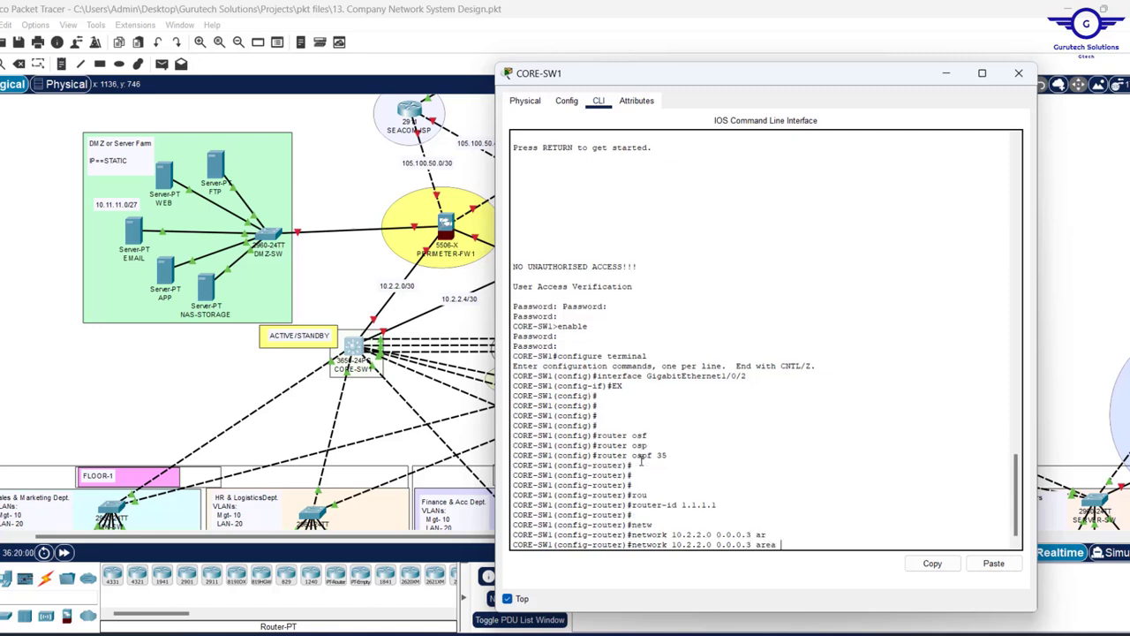
type("0")
key("Return")
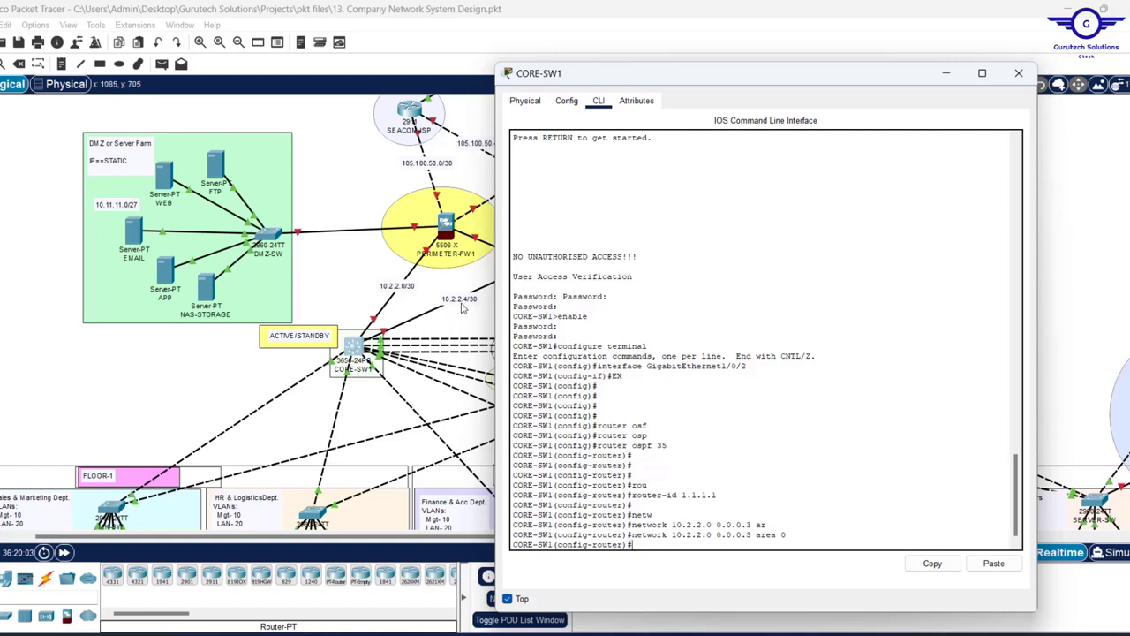
key("Up")
key("Left")
key("Left")
key("Left")
key("Left")
key("Left")
key("Left")
key("Left")
key("Left")
key("Left")
key("Left")
key("Left")
key("Left")
key("Left")
key("Left")
key("Left")
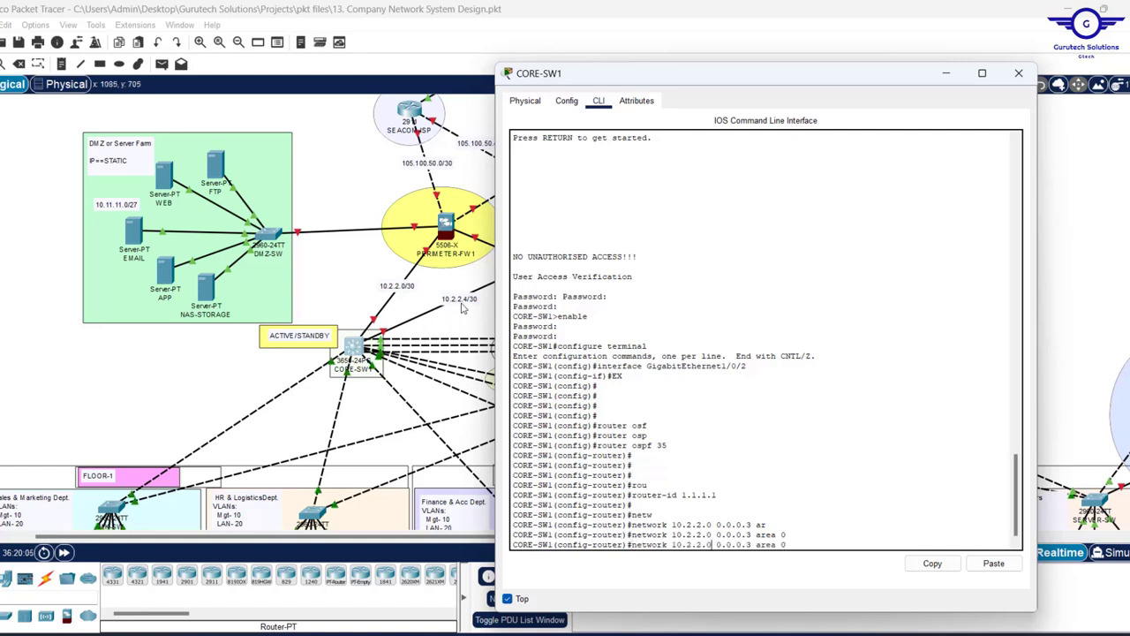
key("BackSpace")
type("4")
key("Return")
key("Return")
key("Return")
key("Return")
key("Return")
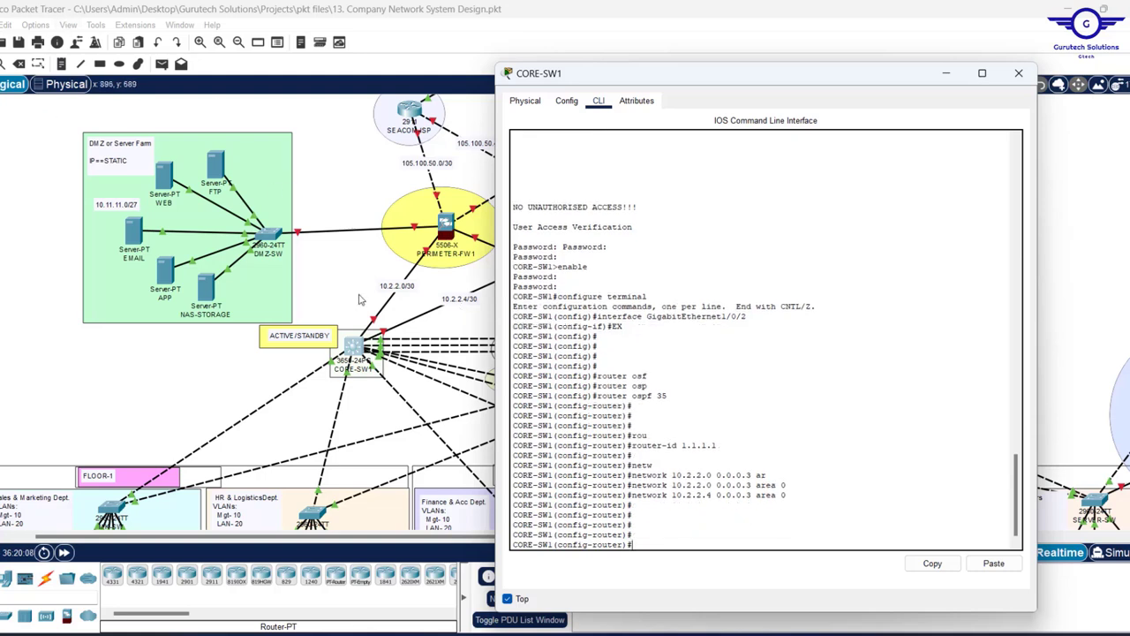
- Advertise 192.168.10.0 0.0.0.255 and 172.16.0.0 0.0.255.255 in area 0
scroll(345, 291, "down", 2)
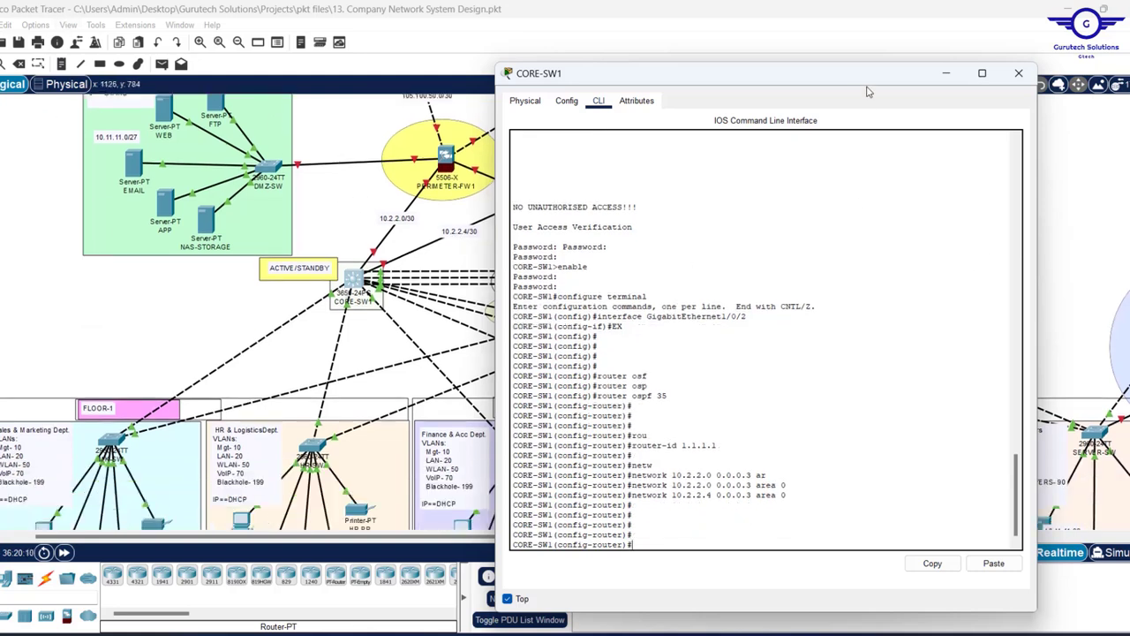
left_click_drag(845, 79, 520, 70)
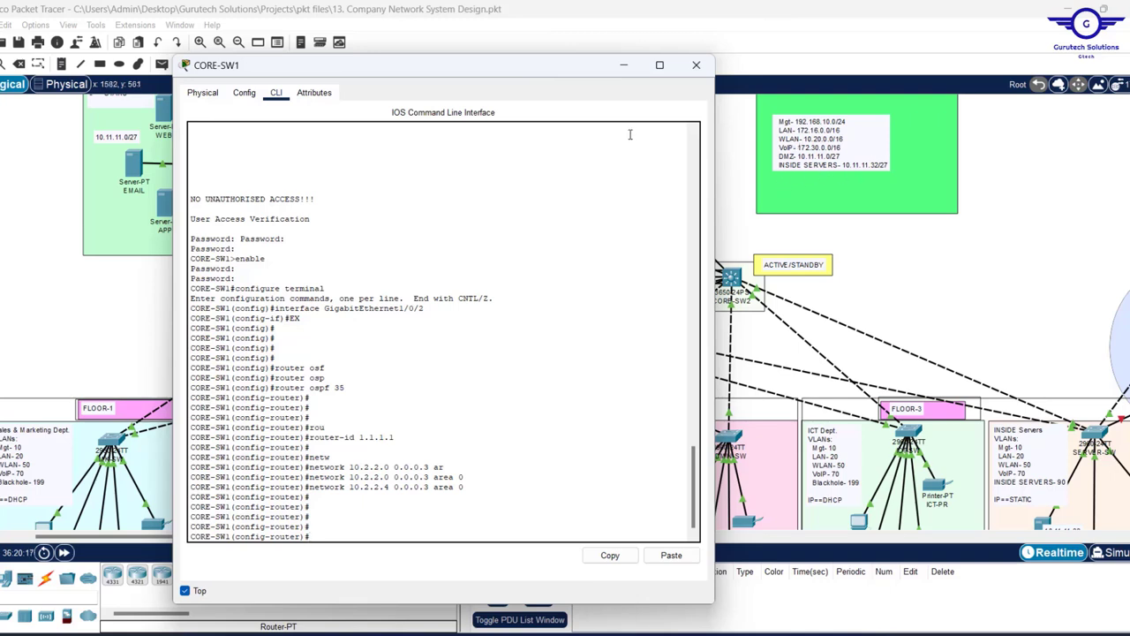
left_click_drag(497, 70, 507, 70)
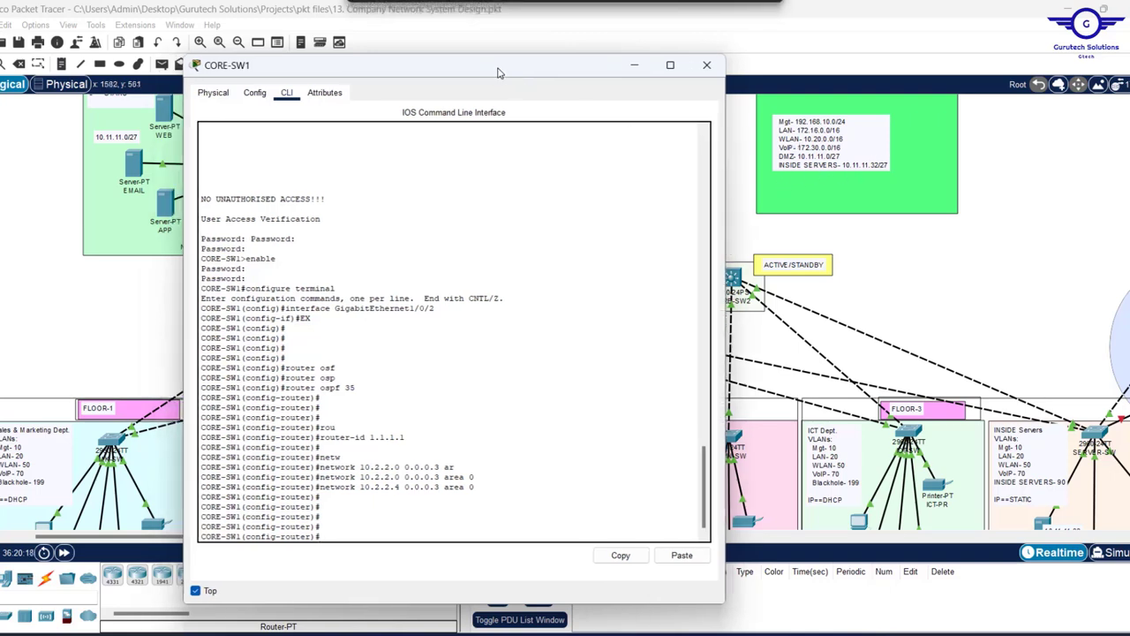
type("net")
key("Tab")
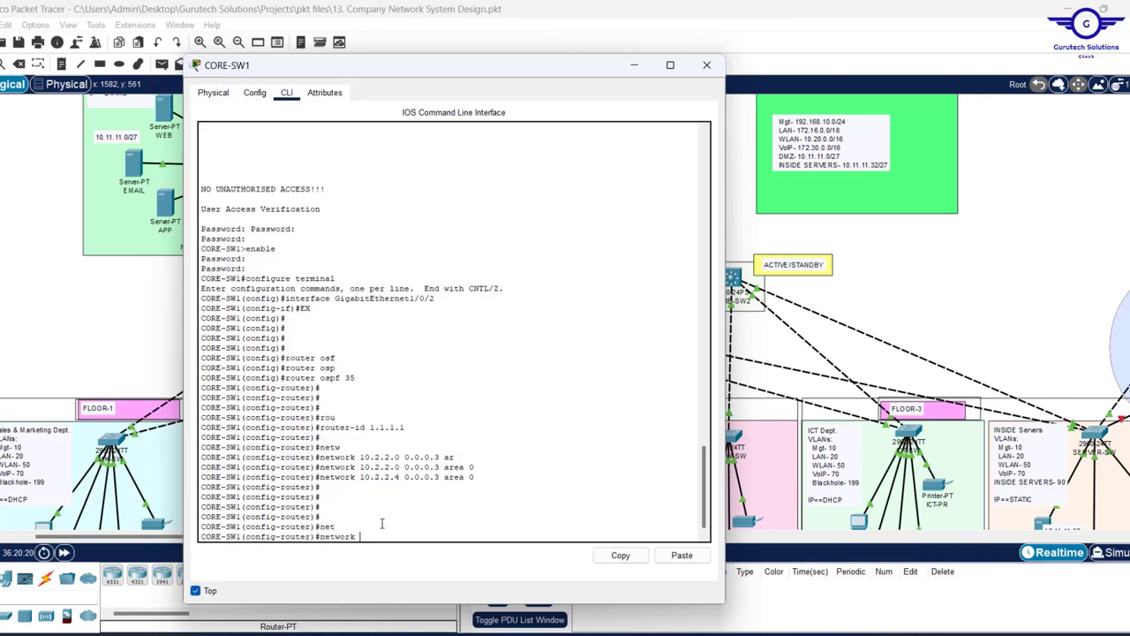
type("192.168.10.0")
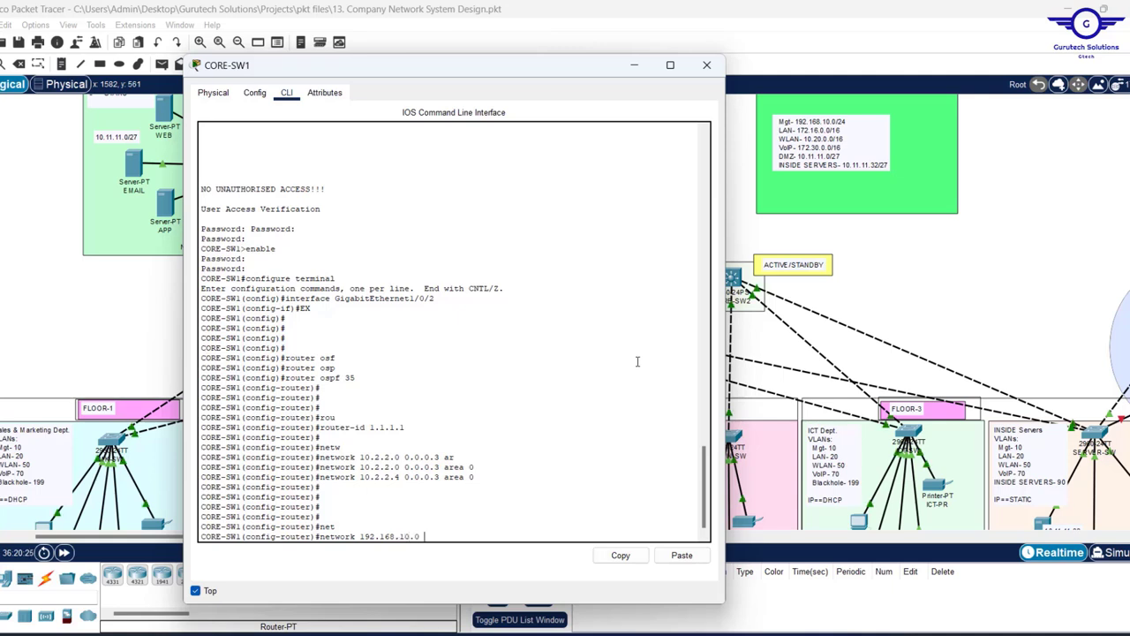
type(" 0.0.0.25")
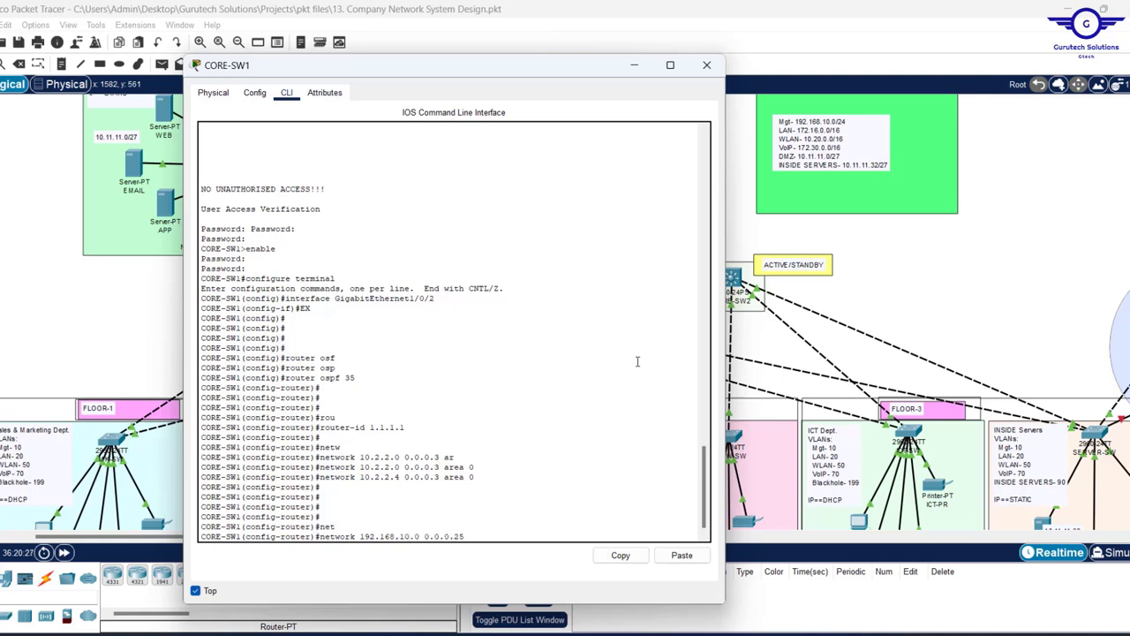
type("5 ar")
key("Tab")
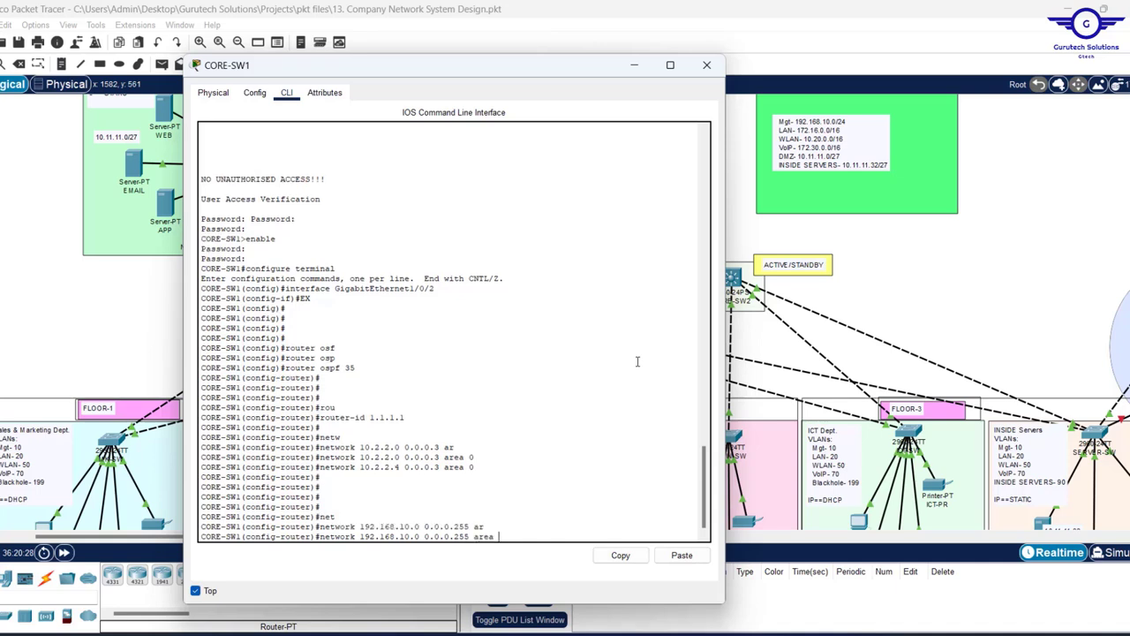
type("0")
key("Return")
key("Return")
key("Return")
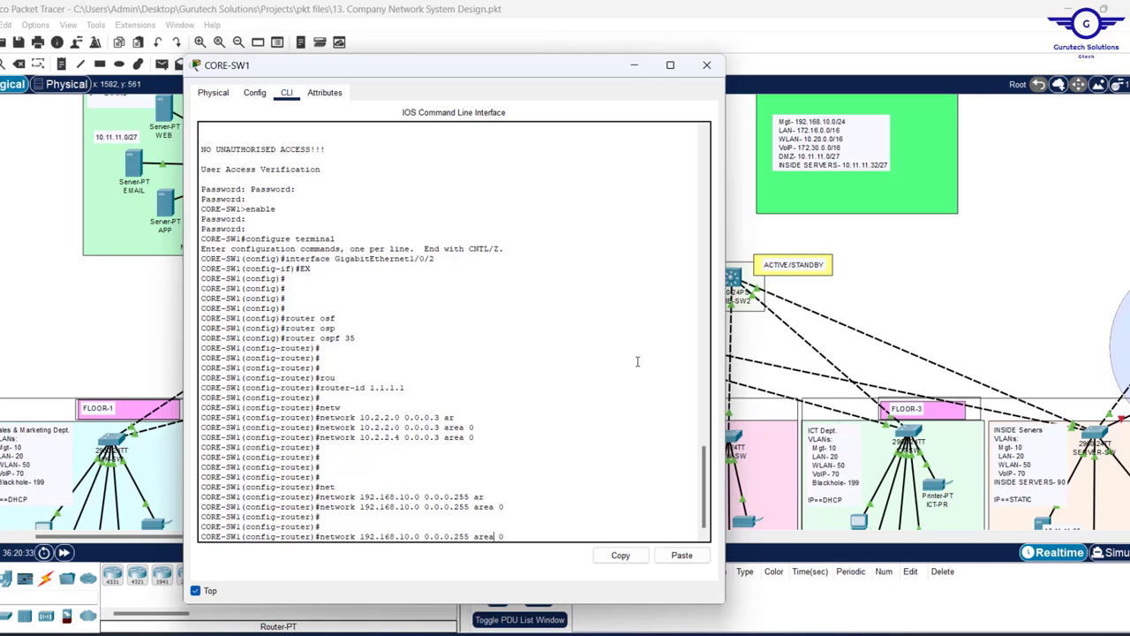
key("BackSpace")
key("BackSpace")
key("BackSpace")
key("BackSpace")
key("BackSpace")
key("BackSpace")
key("BackSpace")
key("BackSpace")
key("BackSpace")
key("BackSpace")
key("BackSpace")
key("BackSpace")
key("BackSpace")
key("BackSpace")
key("BackSpace")
key("BackSpace")
key("BackSpace")
key("BackSpace")
key("BackSpace")
key("BackSpace")
type("172.16.0.0 0.0.255.255 ar")
key("Tab")
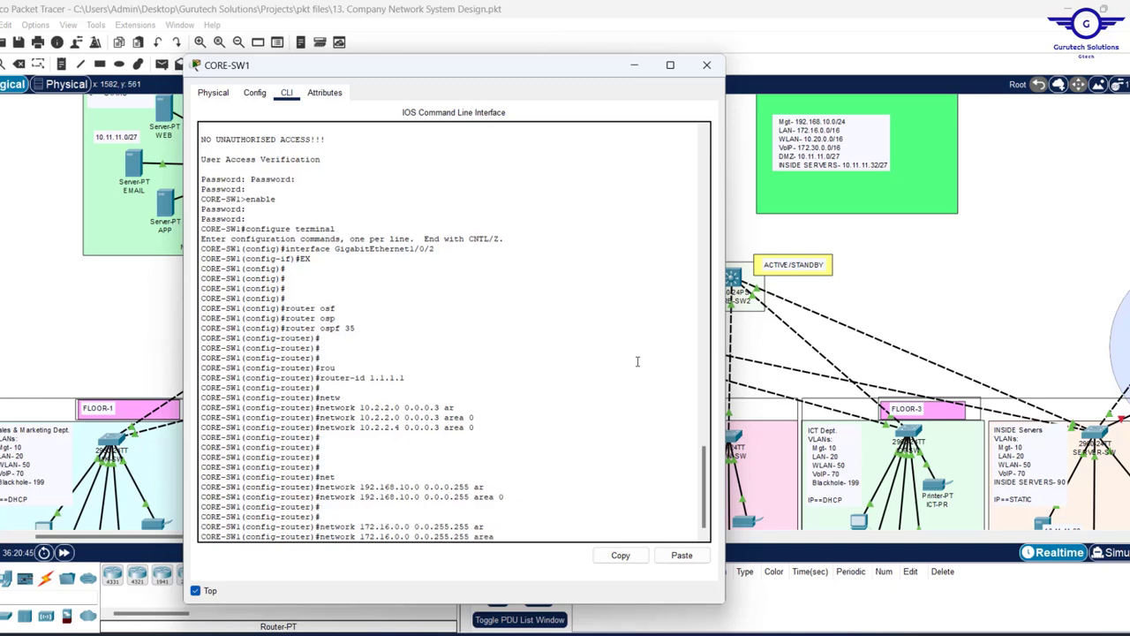
type("0")
key("Return")
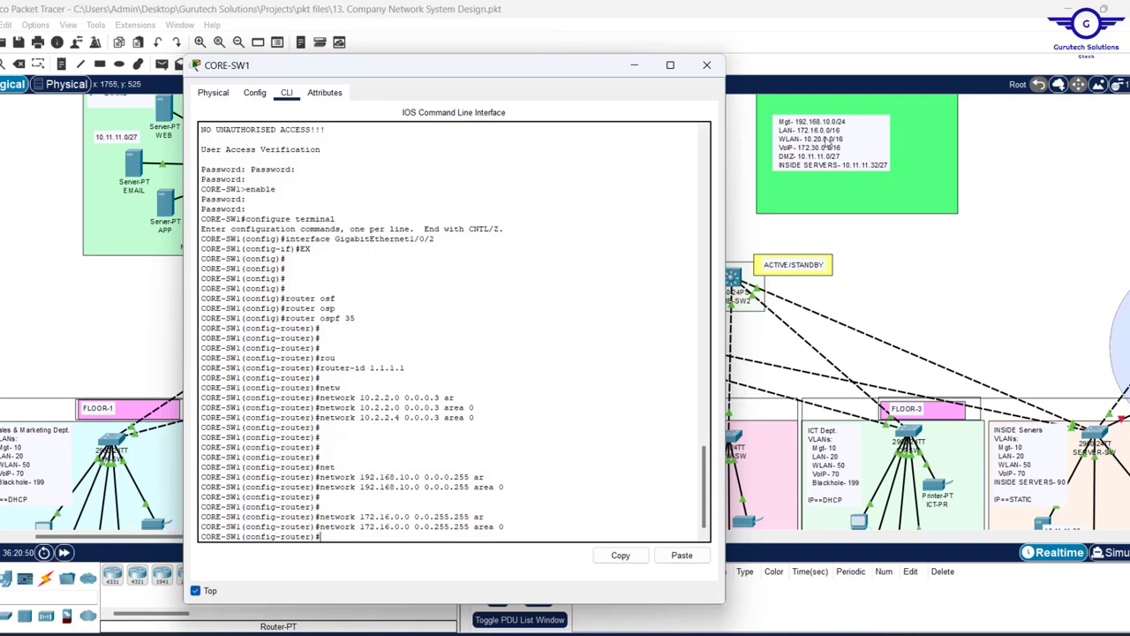
- Add networks 10.20.0.0 0.0.255.255 and 10.11.11.32 0.0.0.31 to area 0
key("Return")
key("Up")
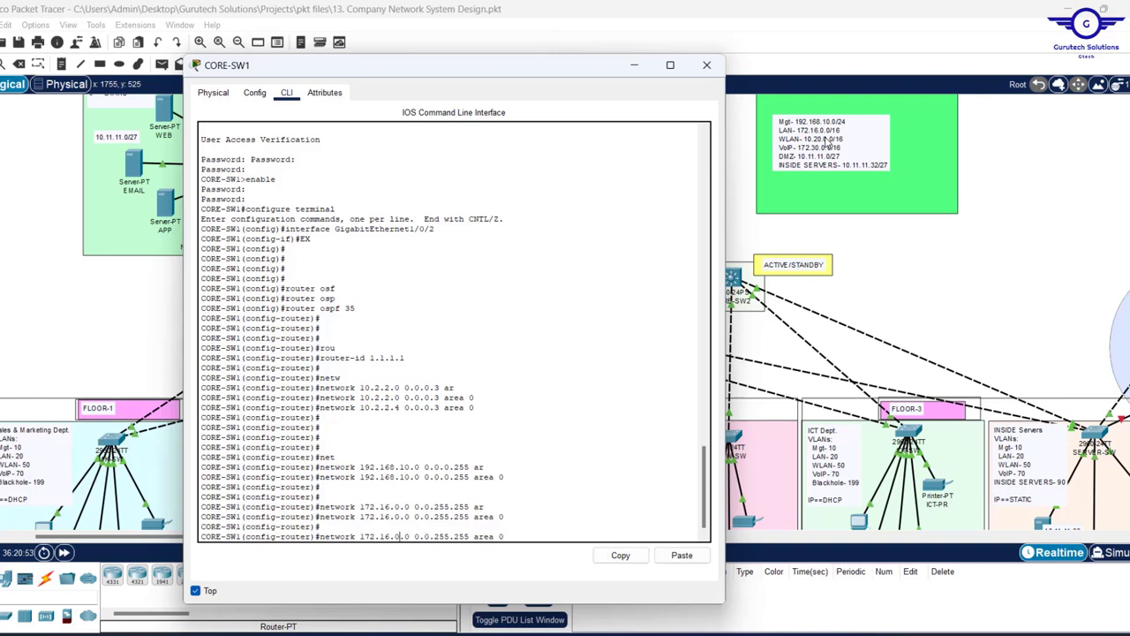
key("BackSpace")
key("BackSpace")
key("BackSpace")
key("BackSpace")
key("BackSpace")
key("BackSpace")
type("10.20")
key("Return")
key("Return")
key("Return")
key("Return")
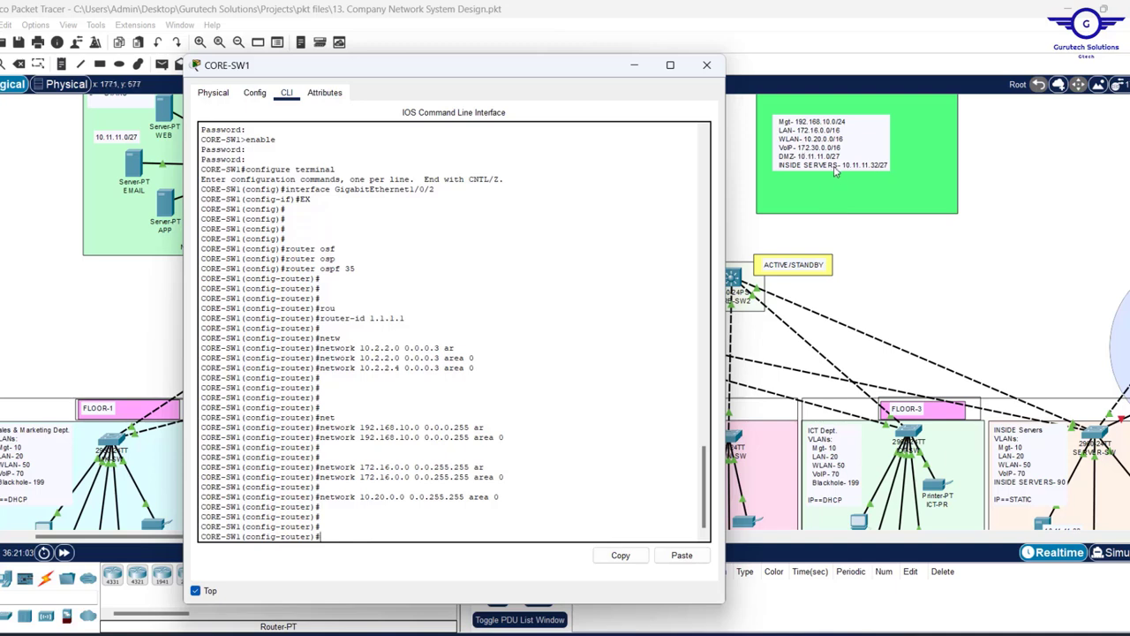
type("net")
key("Tab")
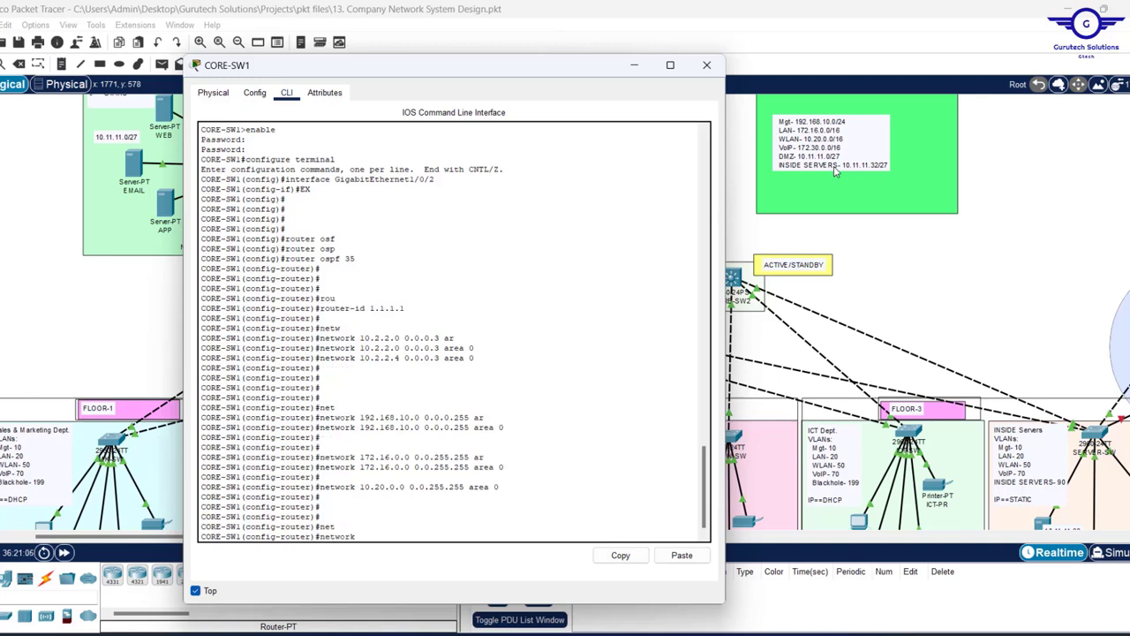
type("10.11.11.32 0.0.0.31 ar")
key("Tab")
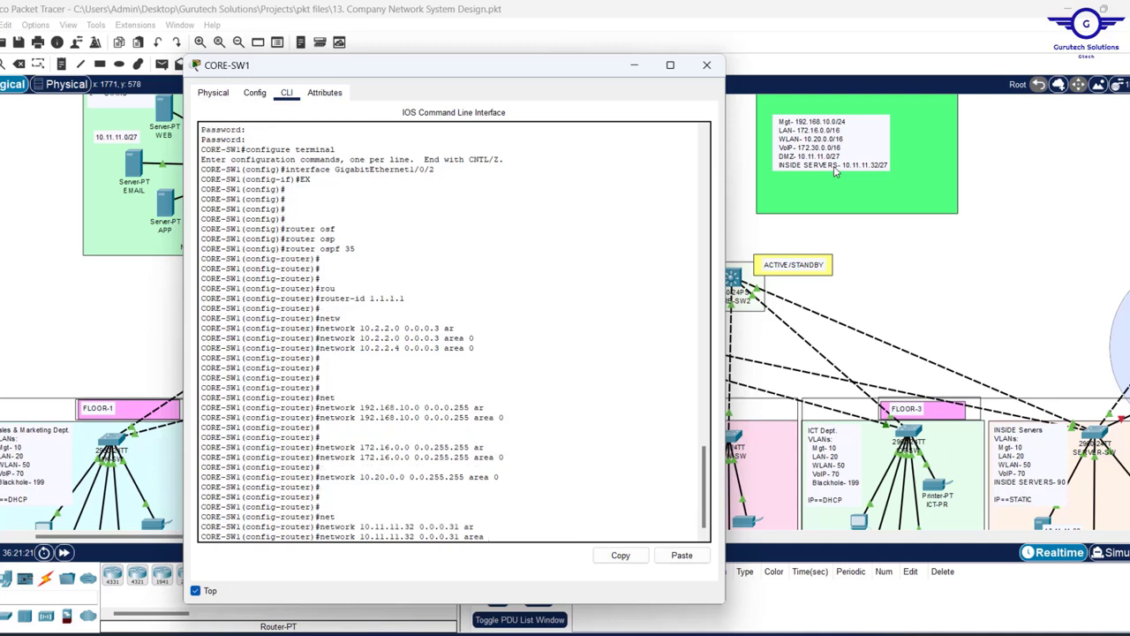
type("0")
key("Return")
- Leave router mode and save CORE-SW1's configuration with 'do wr'
type("ex")
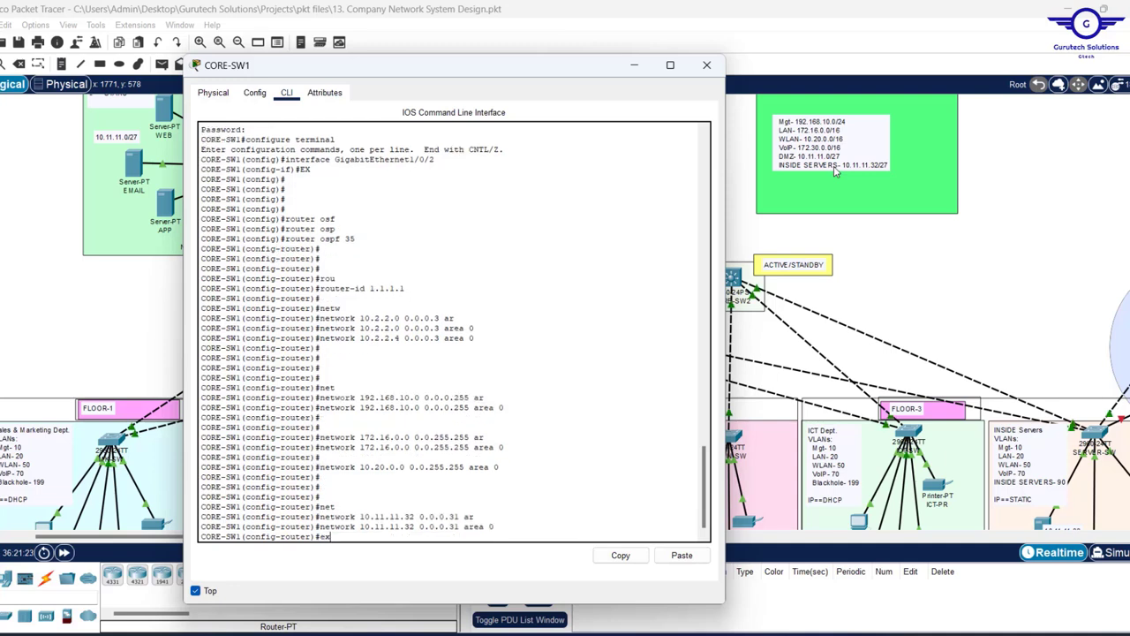
key("Return")
key("Return")
key("Return")
key("Return")
key("Return")
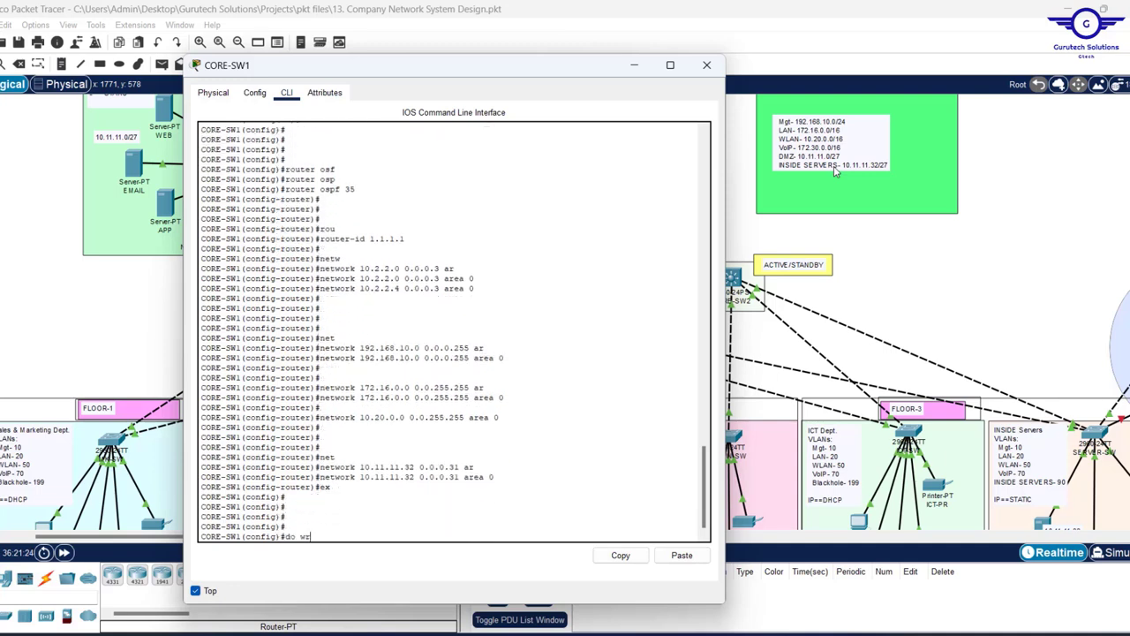
type("do wr")
key("Return")
key("Return")
key("Return")
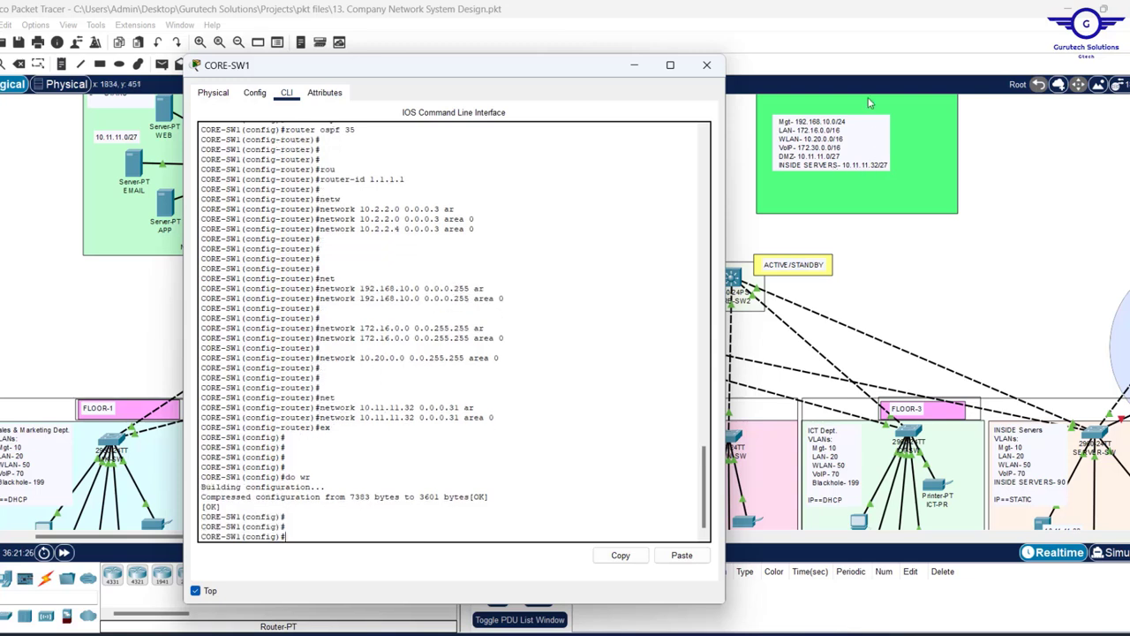
key("Return")
key("Return")
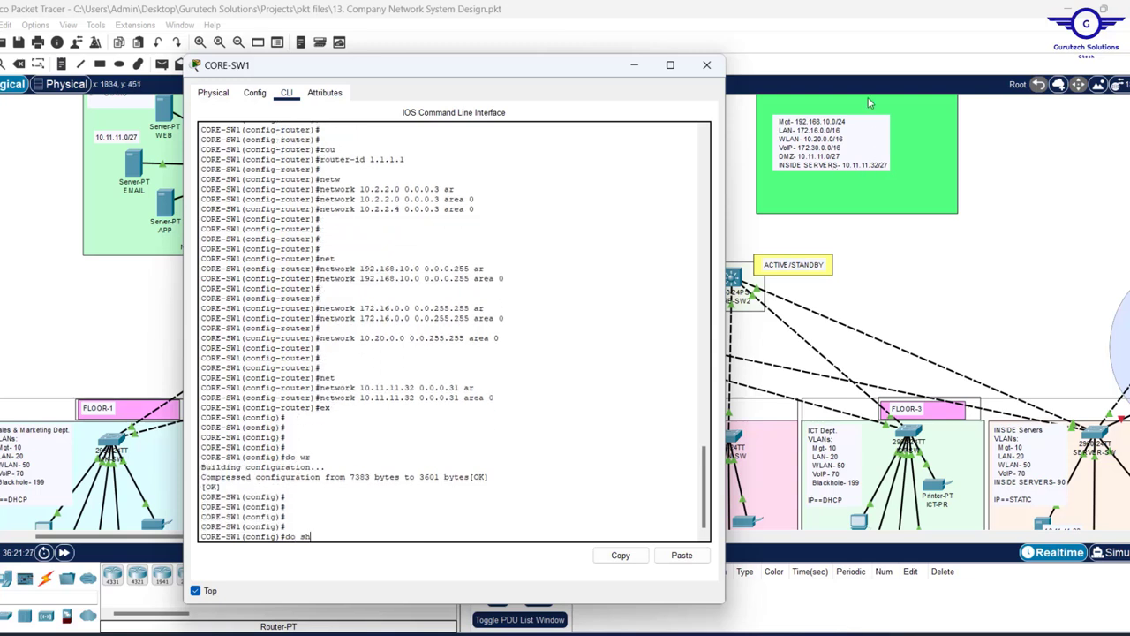
- Display the startup configuration and copy its router ospf 35 block
key("Return")
key("Up")
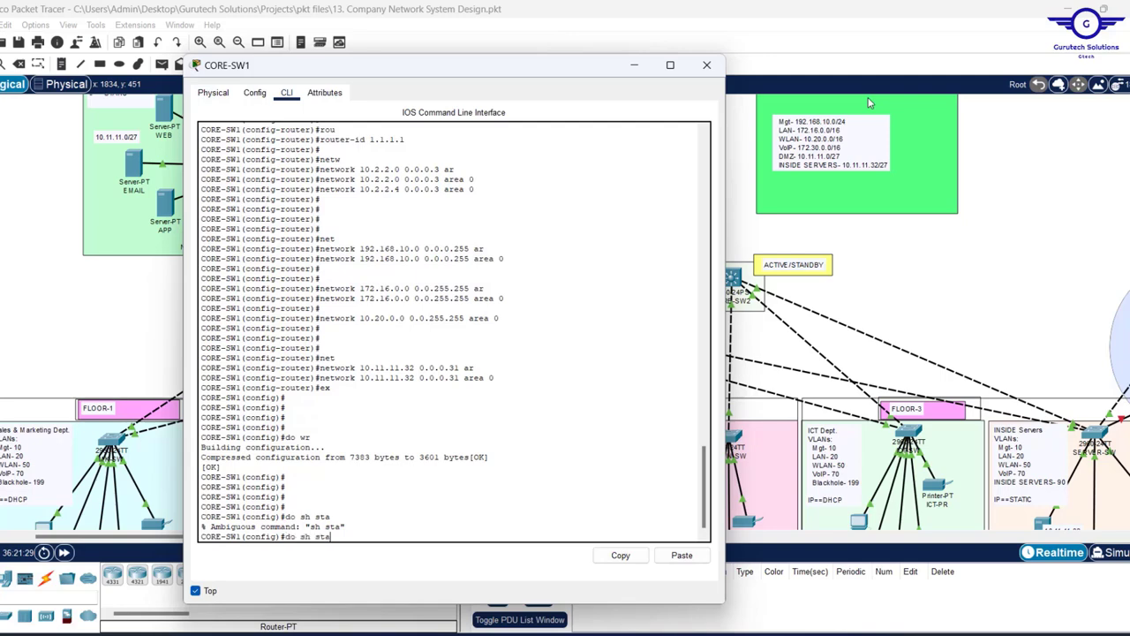
type("r")
key("Return")
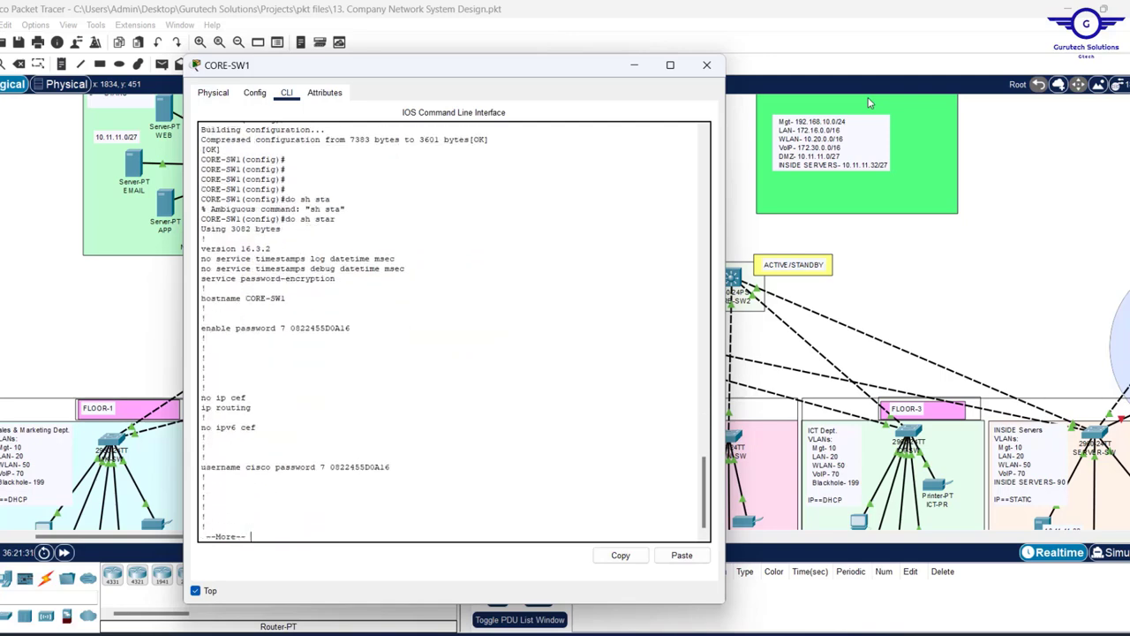
key("Return")
key("Return")
key("Return")
key("Return")
key("Return")
key("Return")
key("Return")
key("Return")
key("Return")
key("Return")
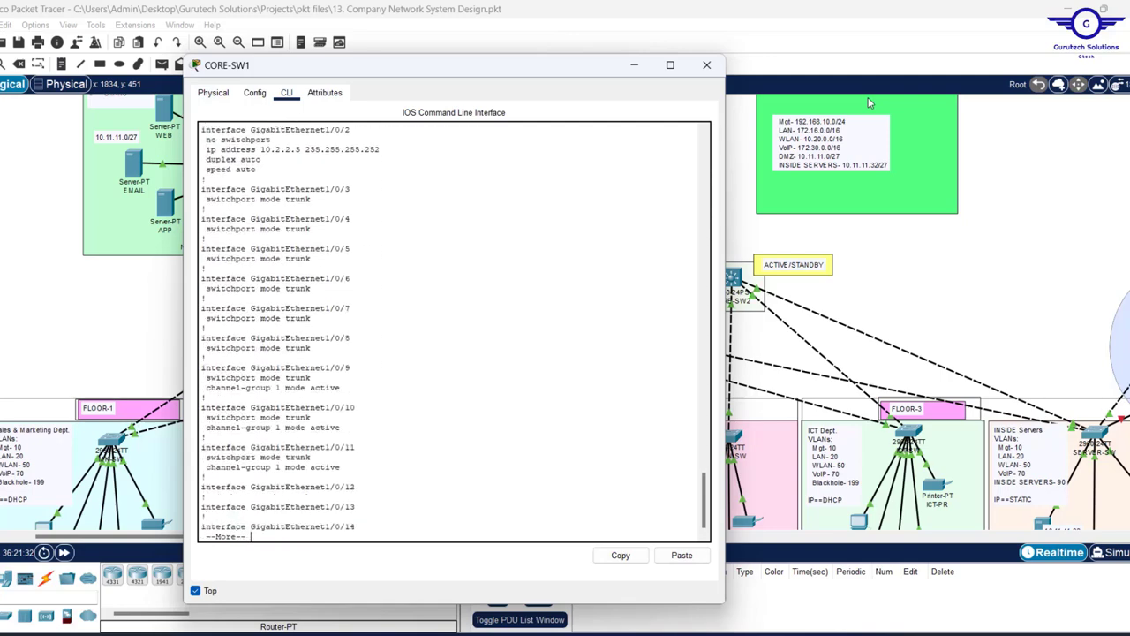
key("Return")
key("Return")
key("Return")
key("Return")
key("Return")
key("Return")
key("Return")
key("Return")
key("Return")
key("Return")
key("Return")
key("Return")
key("Return")
key("Return")
key("Return")
key("Return")
key("Return")
key("Return")
key("Return")
key("Return")
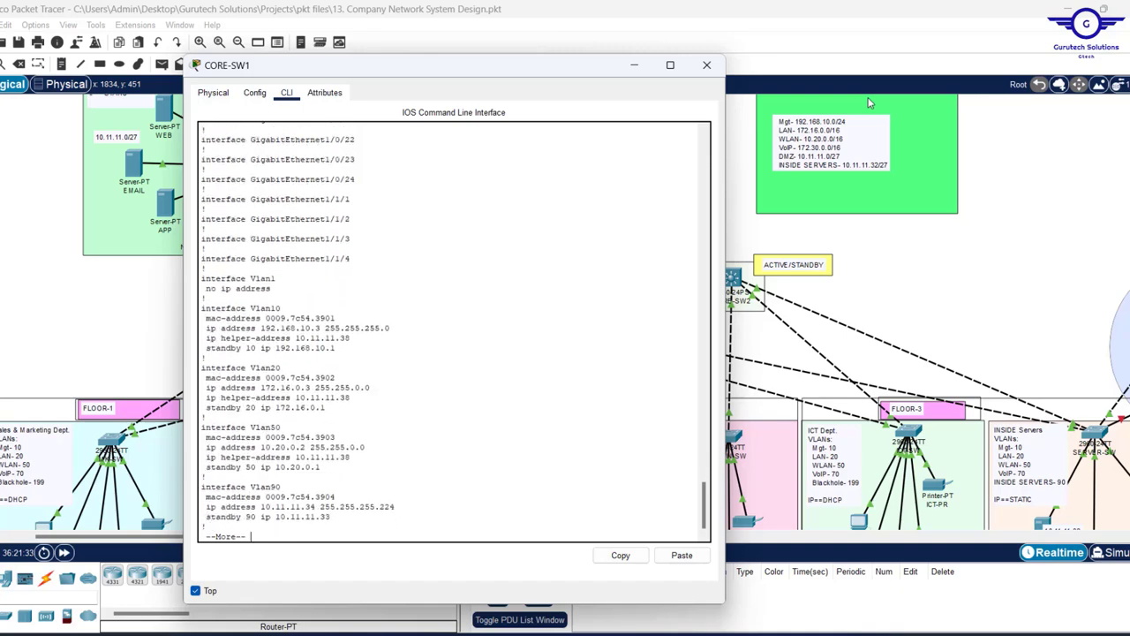
key("Return")
key("Return")
key("Return")
key("Return")
key("Return")
key("Return")
key("Return")
key("Return")
key("Return")
key("Return")
key("Return")
key("Return")
key("Return")
key("Return")
key("Return")
key("Return")
key("Return")
key("Return")
key("Return")
key("Return")
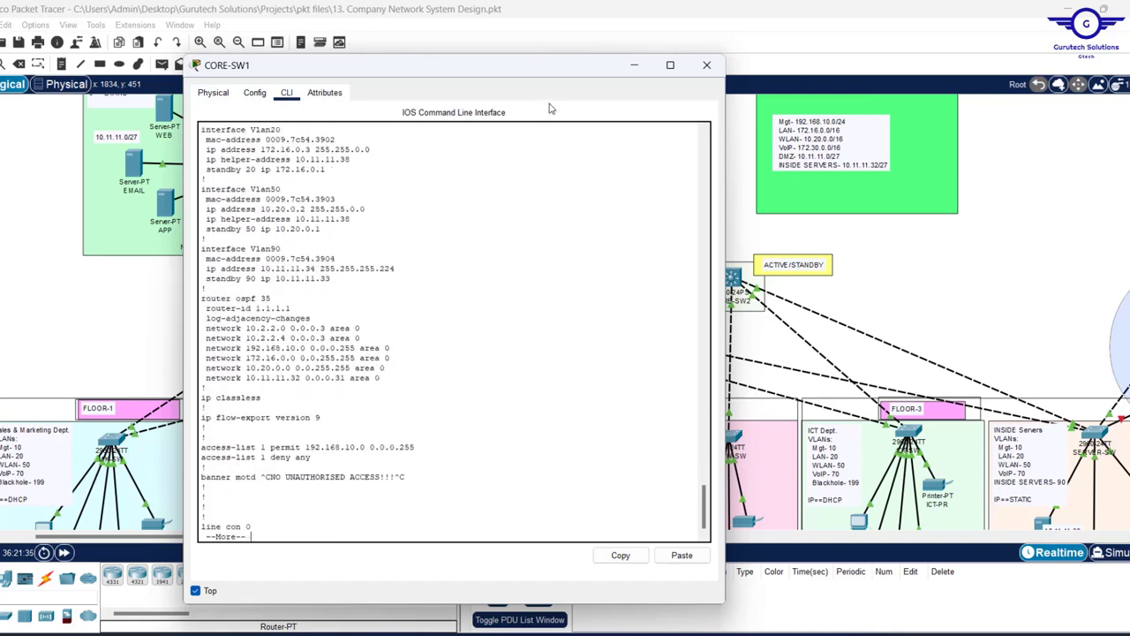
left_click_drag(208, 387, 187, 289)
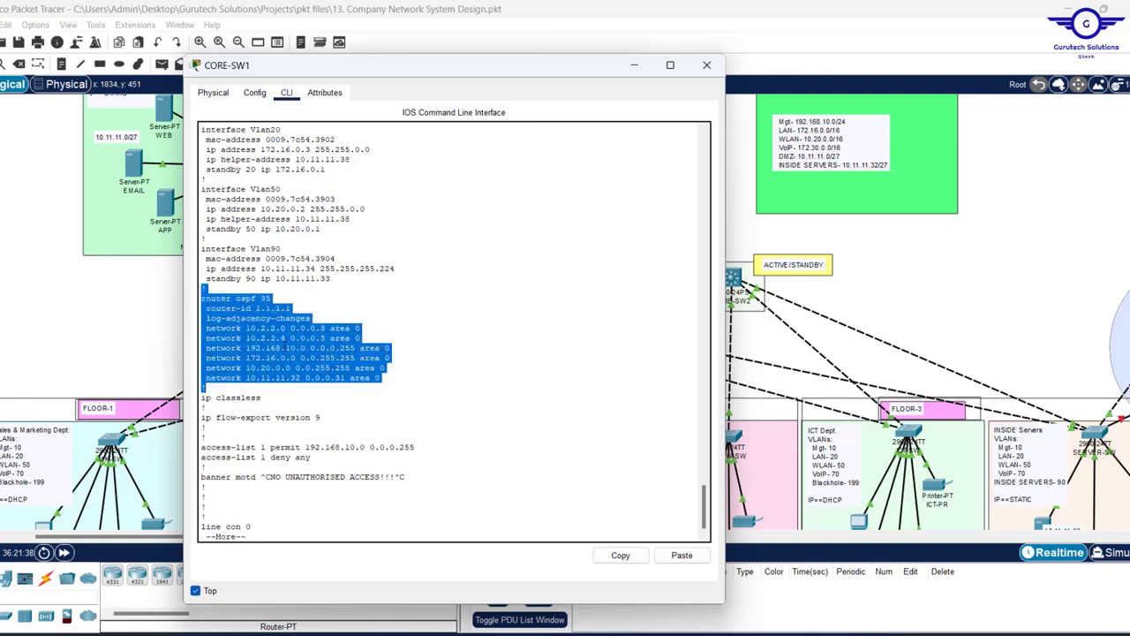
left_click(621, 555)
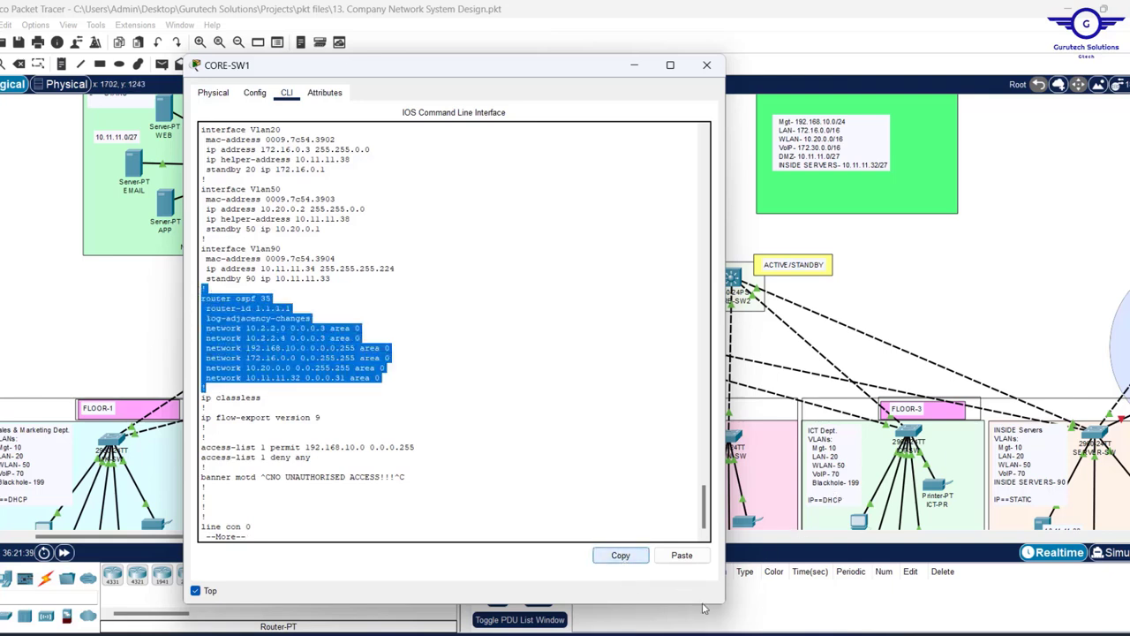
- Paste the copied OSPF block over the VLAN text in Notepad's scratch tab
left_click(739, 633)
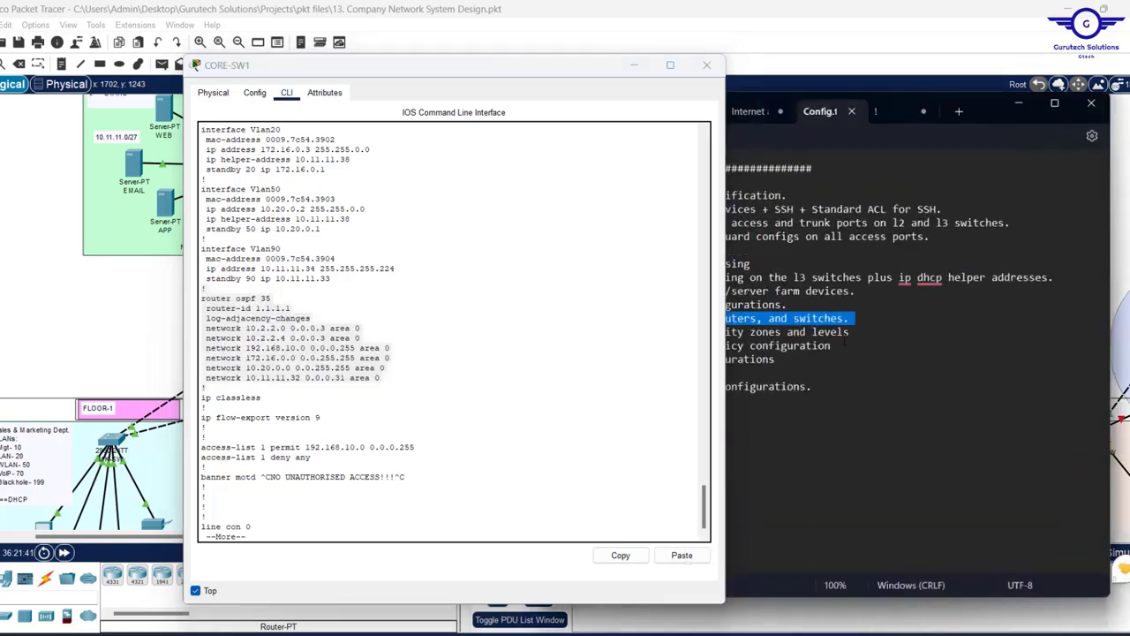
left_click(889, 117)
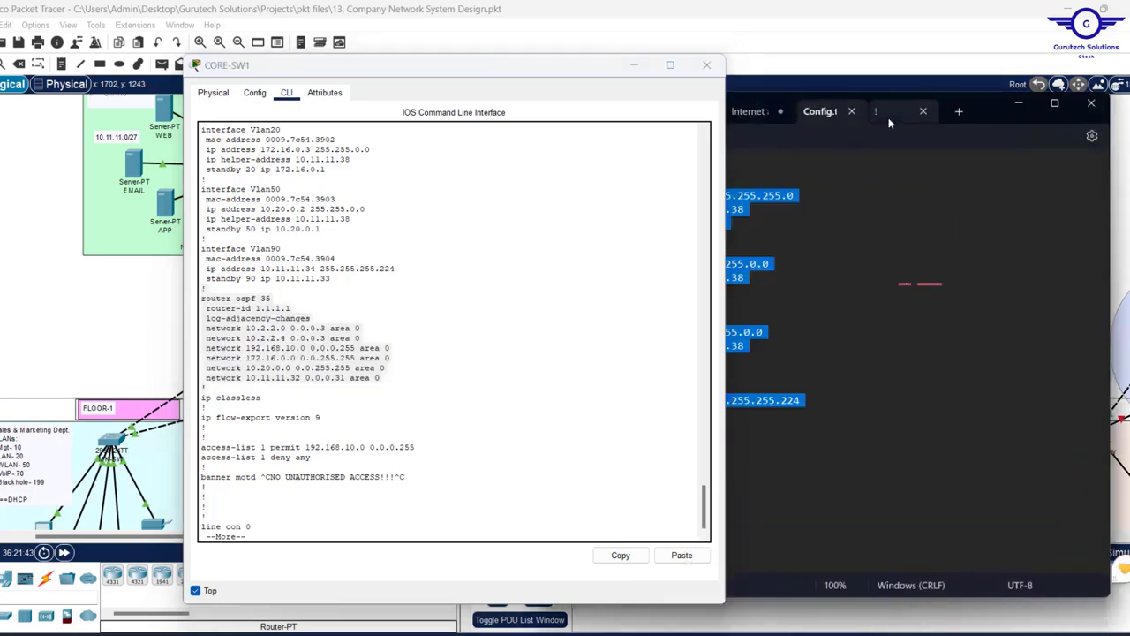
left_click_drag(531, 71, 347, 88)
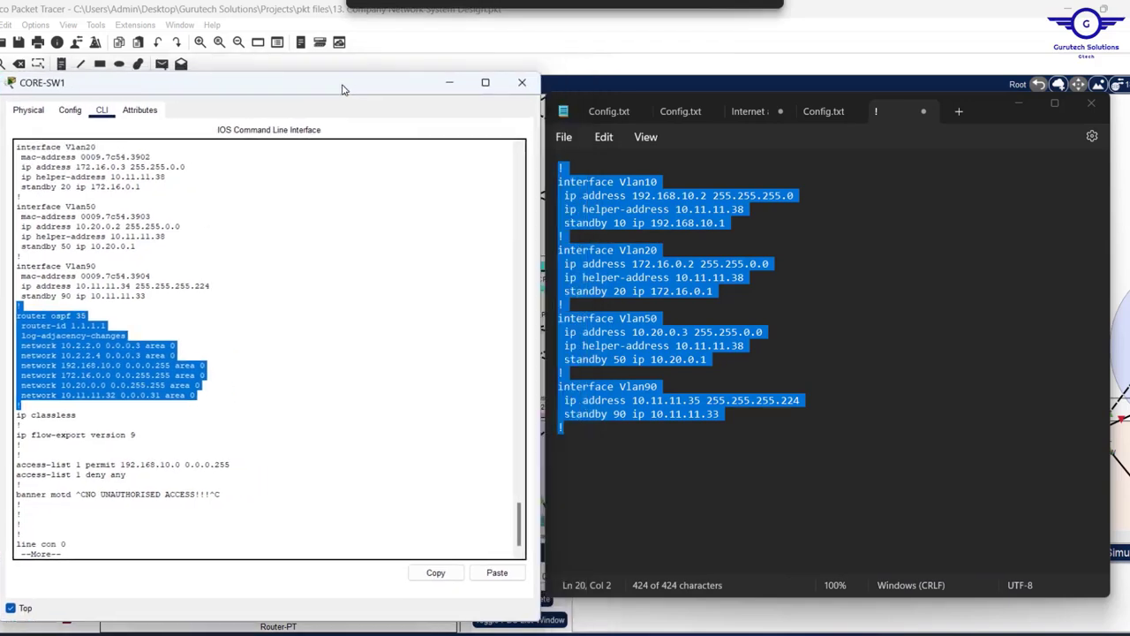
key("q")
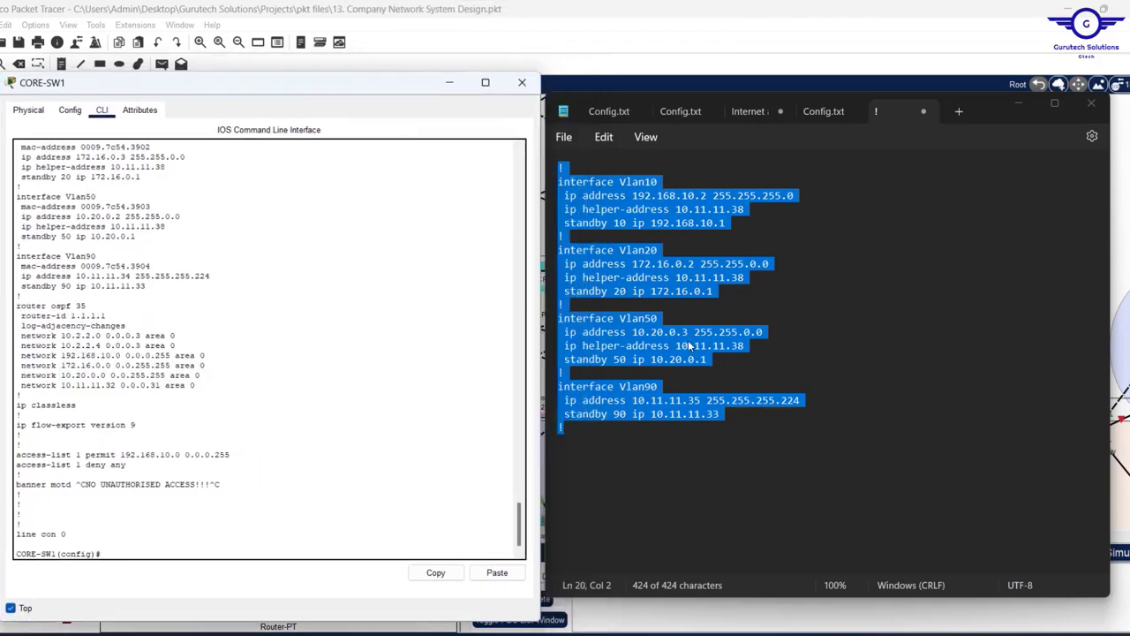
left_click(671, 310)
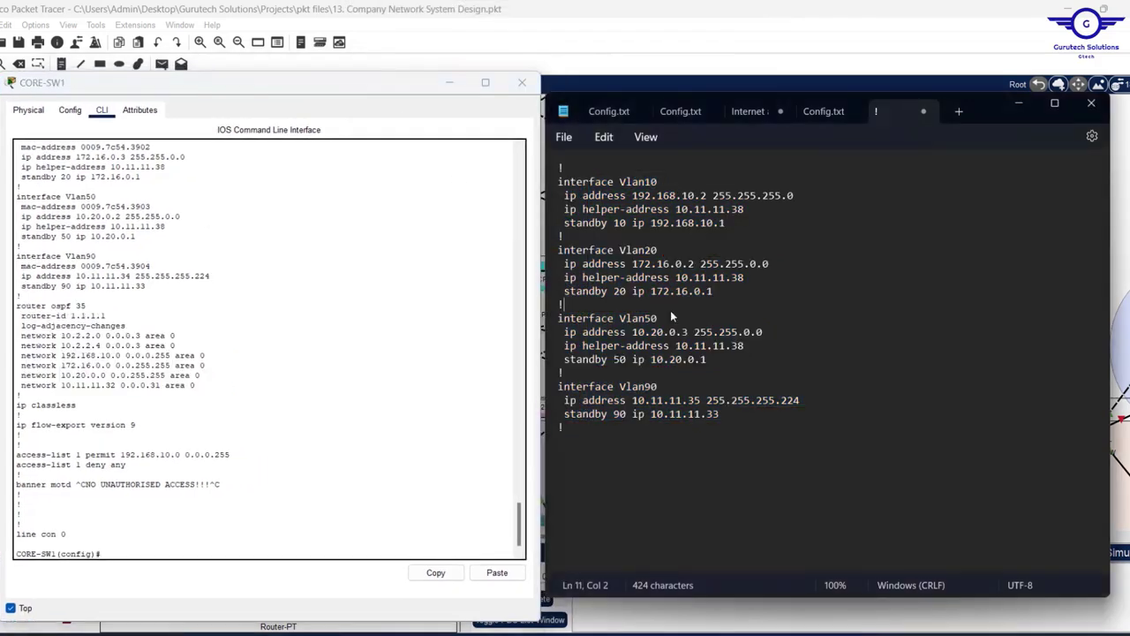
key("ctrl+a")
key("ctrl+v")
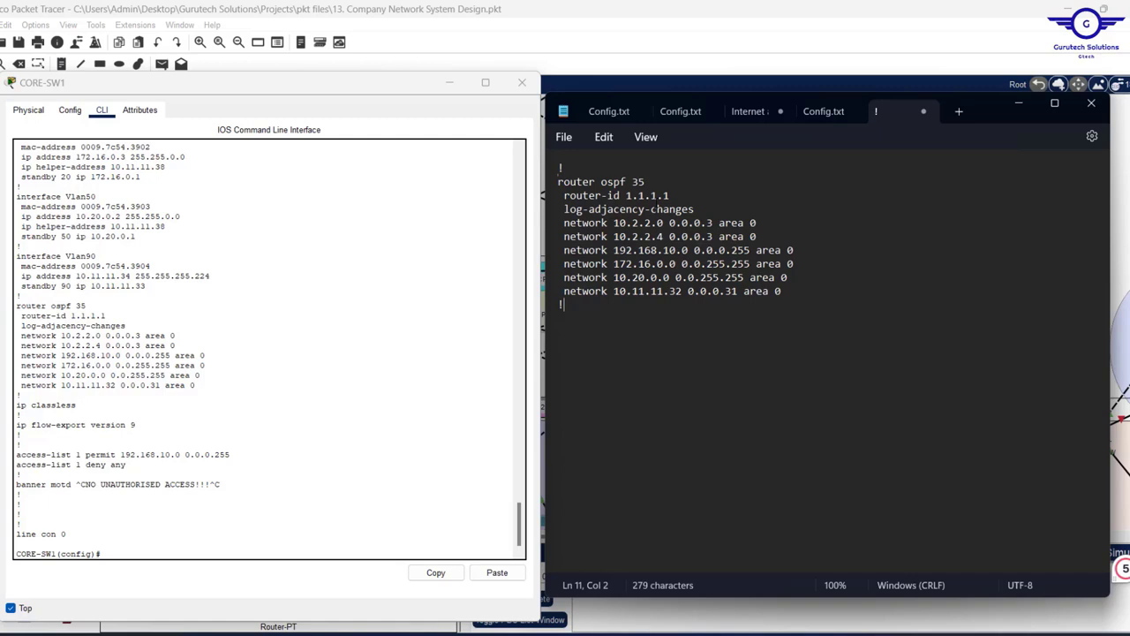
- Change the router-id to 1.1.2.2 and delete the log-adjacency-changes line
left_click(658, 195)
key("BackSpace")
type("2")
key("End")
key("BackSpace")
type("2")
key("Down")
key("End")
key("shift+Home")
key("BackSpace")
key("BackSpace")
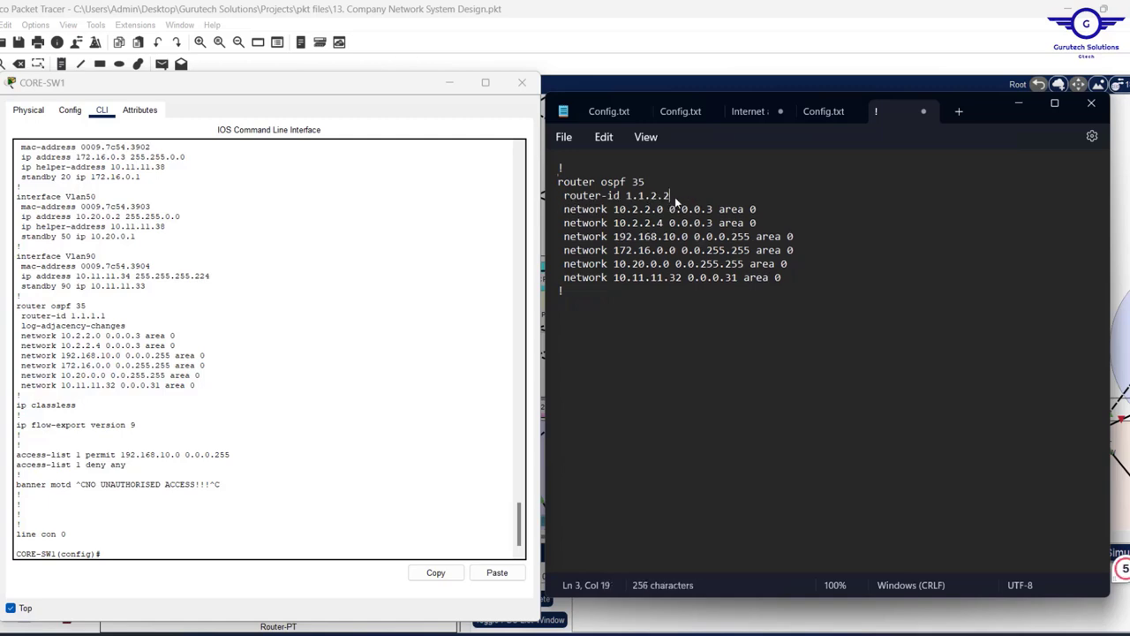
- Change the first two network statements to 10.2.2.8 and 10.2.2.12
left_click(522, 82)
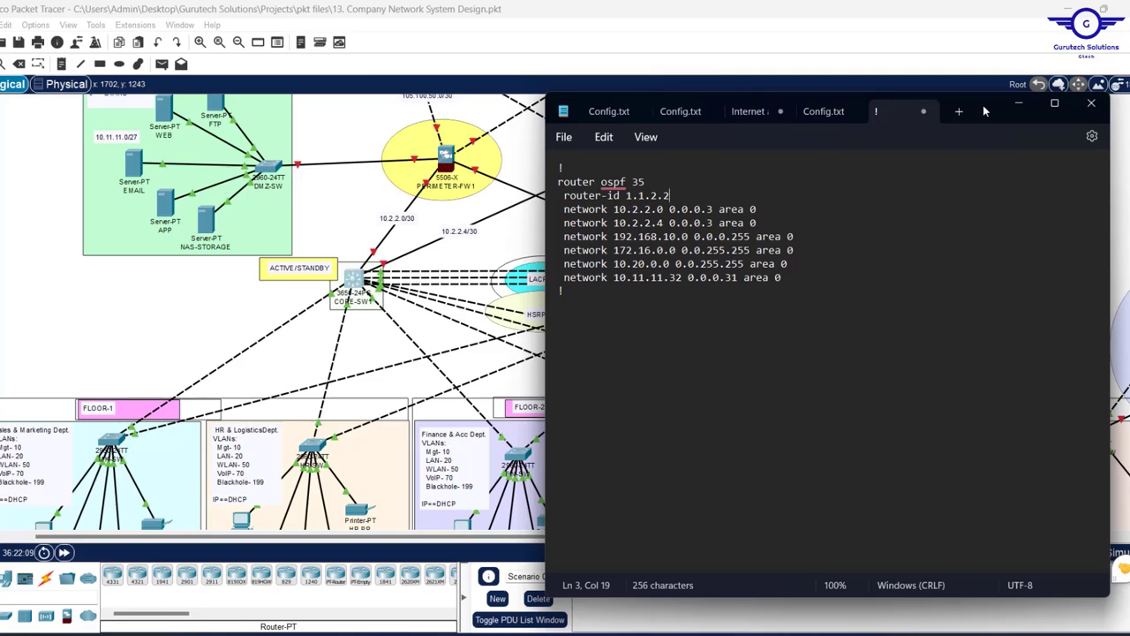
left_click_drag(986, 111, 849, 329)
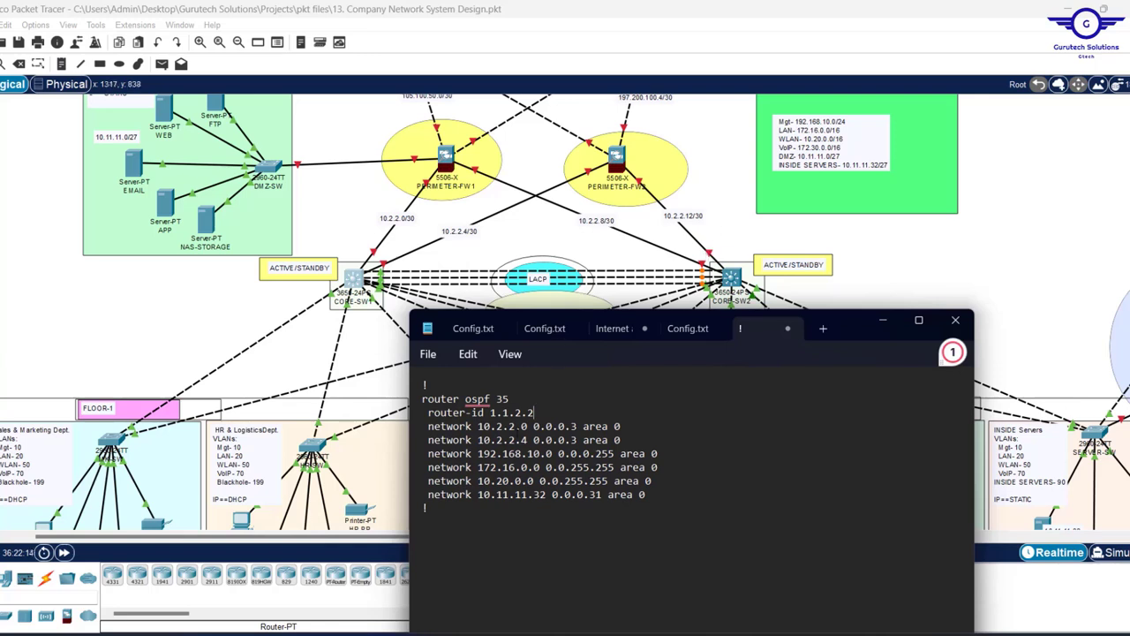
left_click(524, 426)
key("BackSpace")
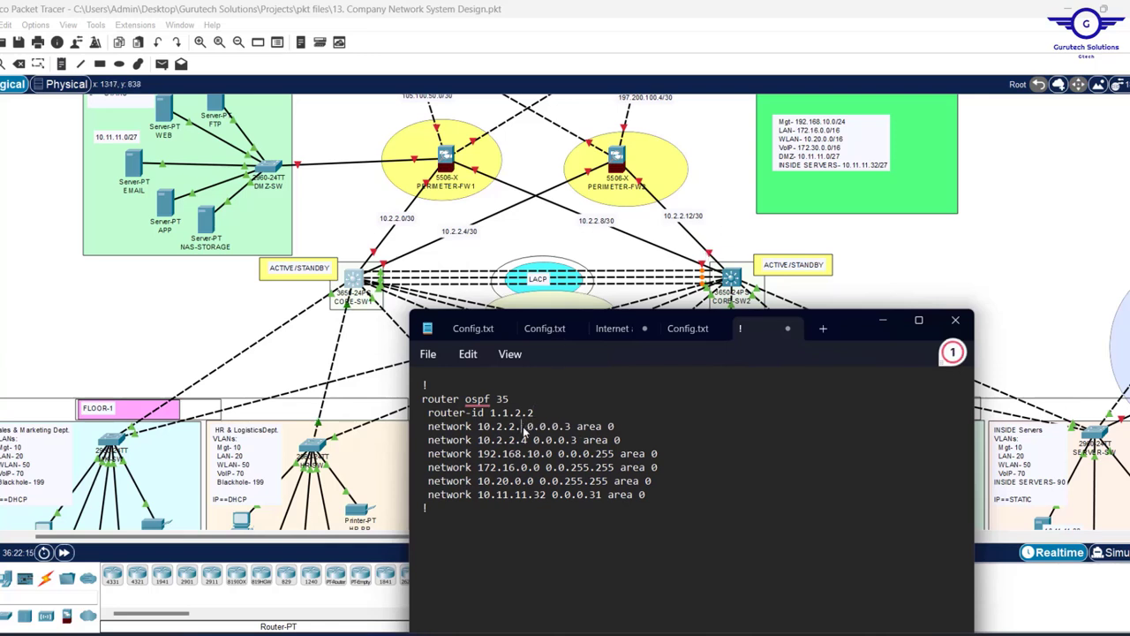
type("8")
key("Down")
key("BackSpace")
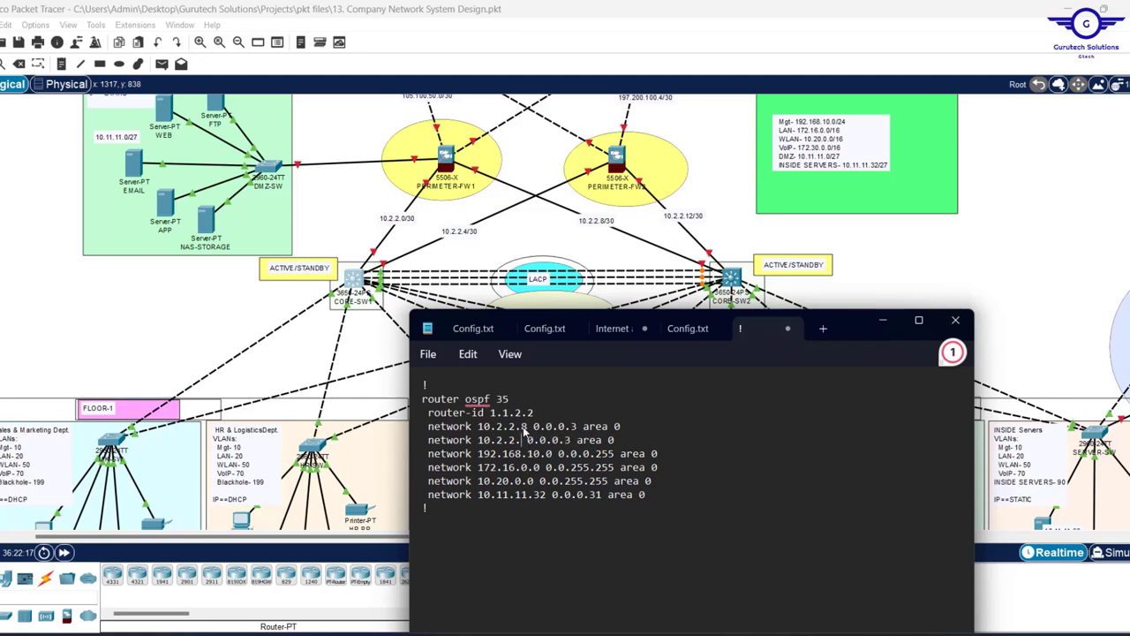
type("12")
- Review the OSPF 35 block by selecting its network lines and process number
left_click_drag(637, 500, 415, 437)
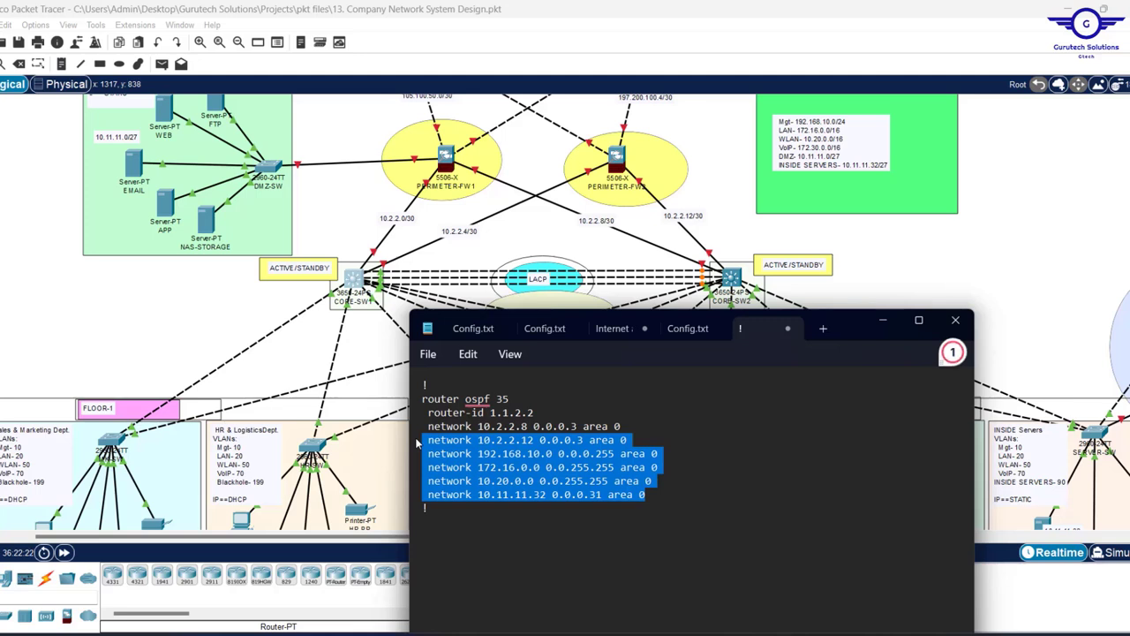
key("ctrl+a")
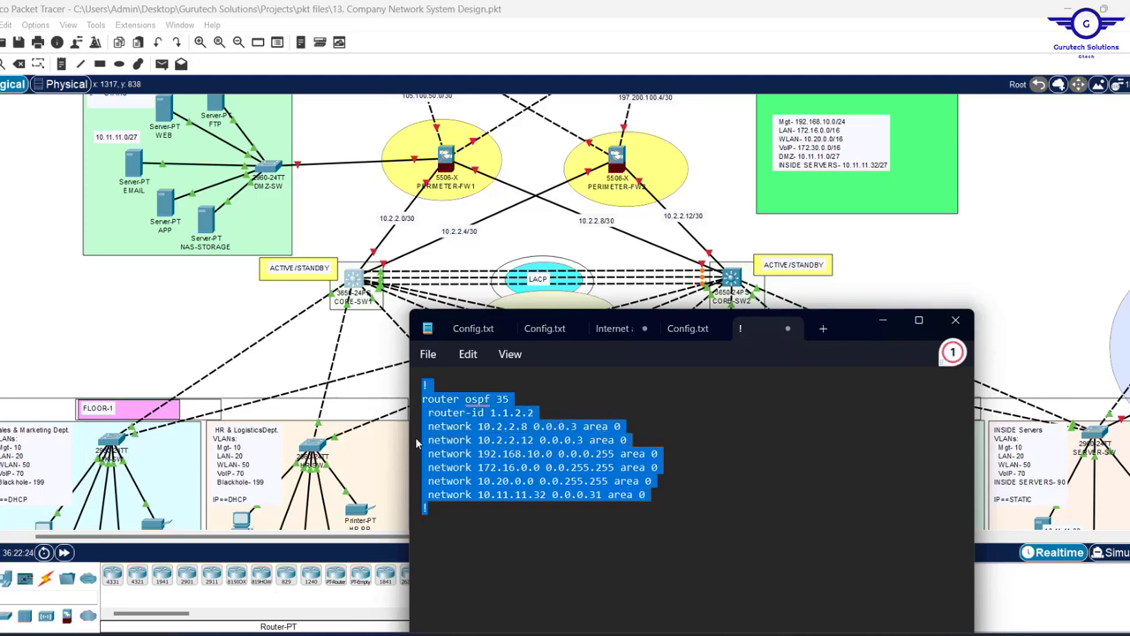
left_click_drag(511, 402, 512, 427)
left_click(530, 412)
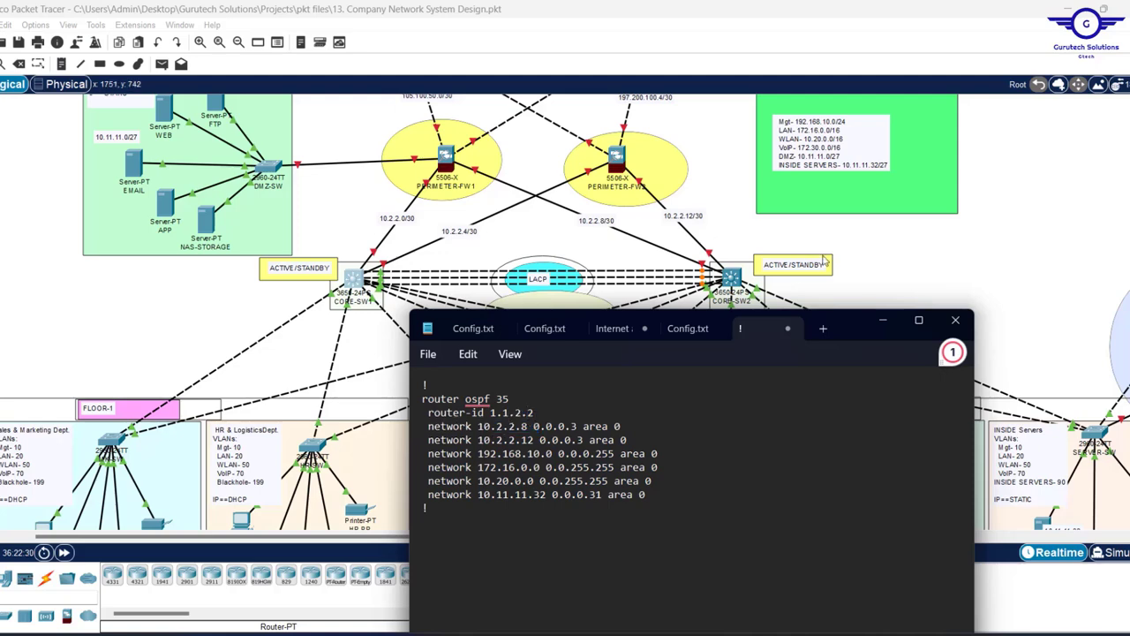
- Paste the OSPF 35 block into CORE-SW2's CLI, then save with 'do wr'
left_click(731, 279)
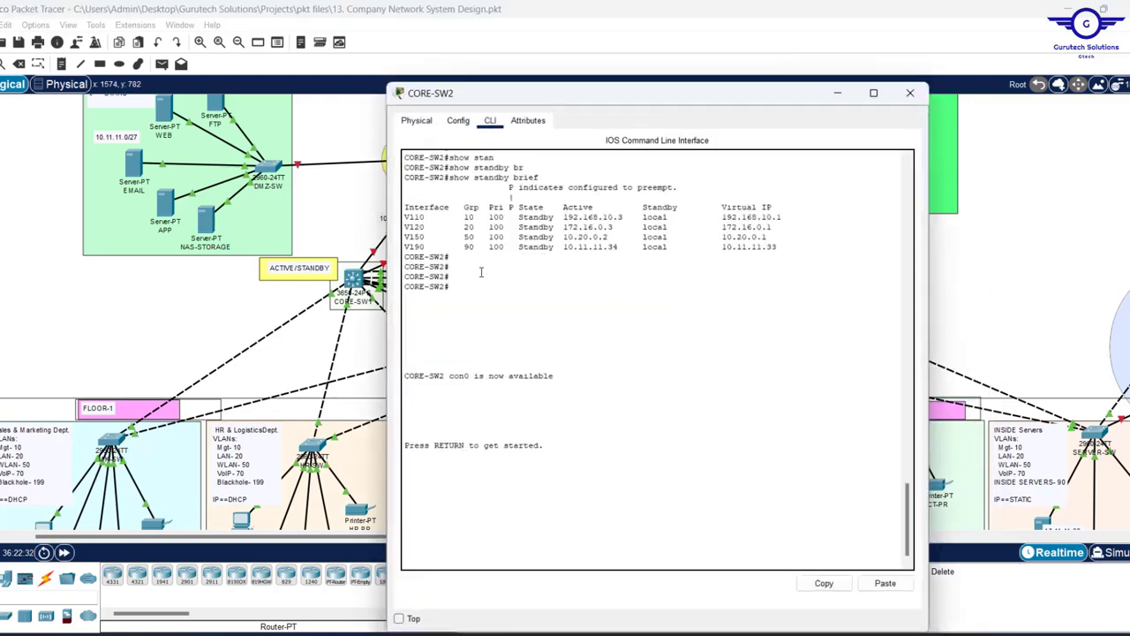
left_click(461, 121)
left_click(453, 335)
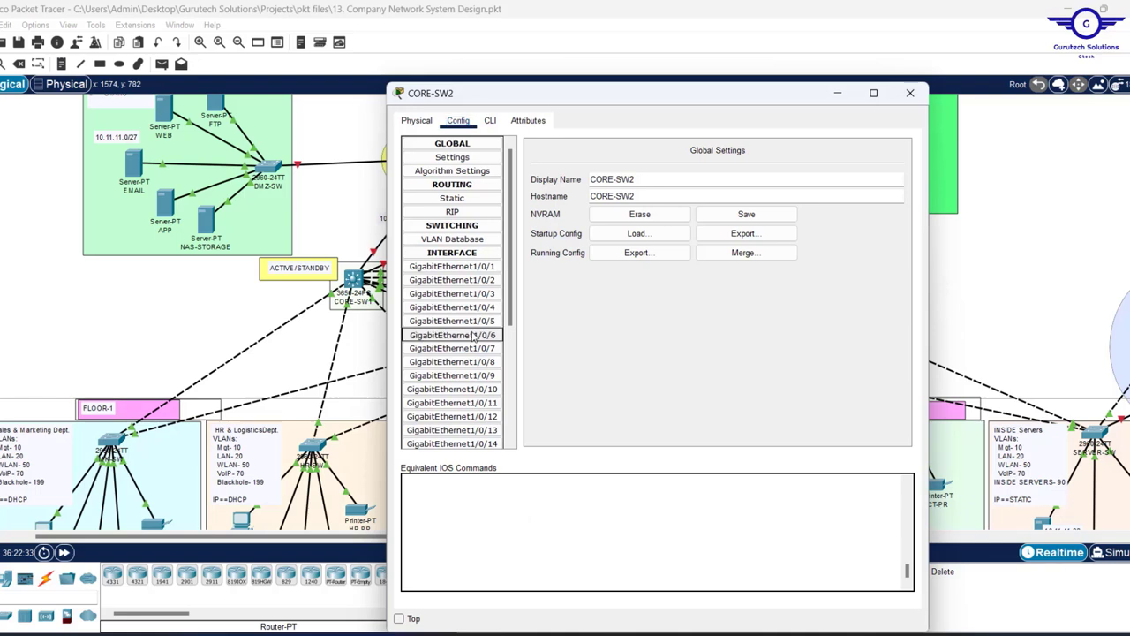
left_click(490, 120)
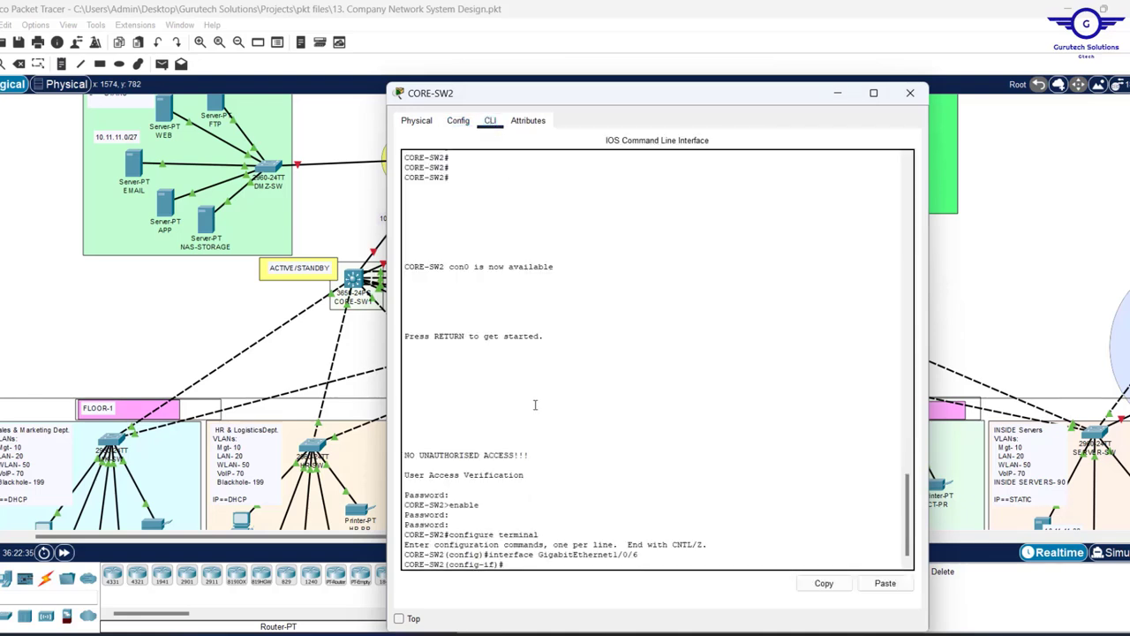
key("Return")
key("Return")
key("Return")
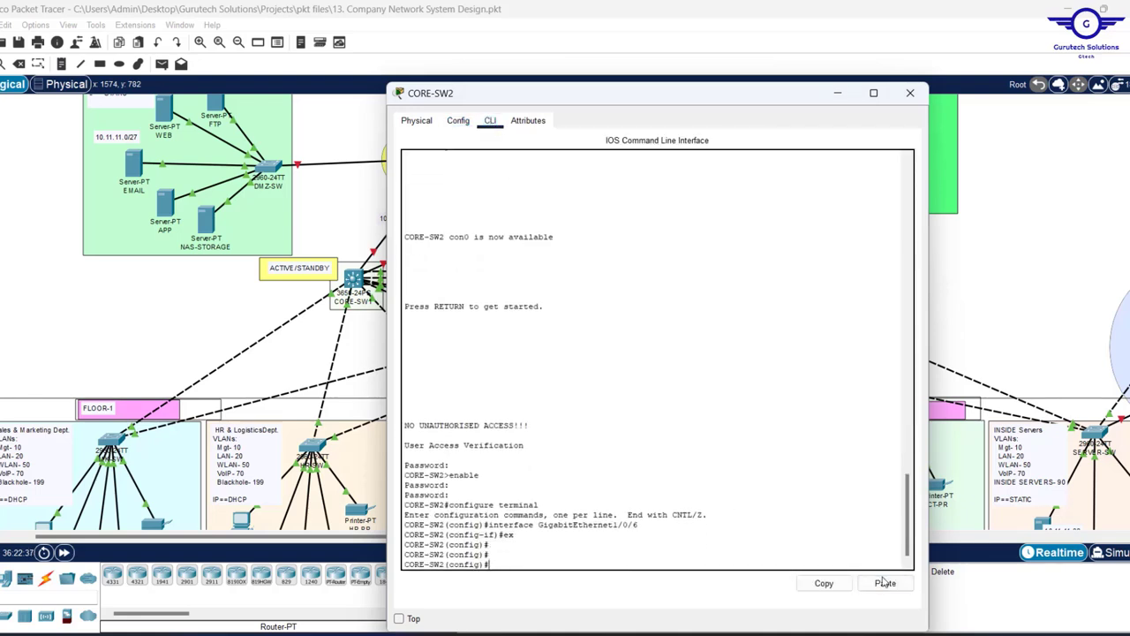
left_click(886, 584)
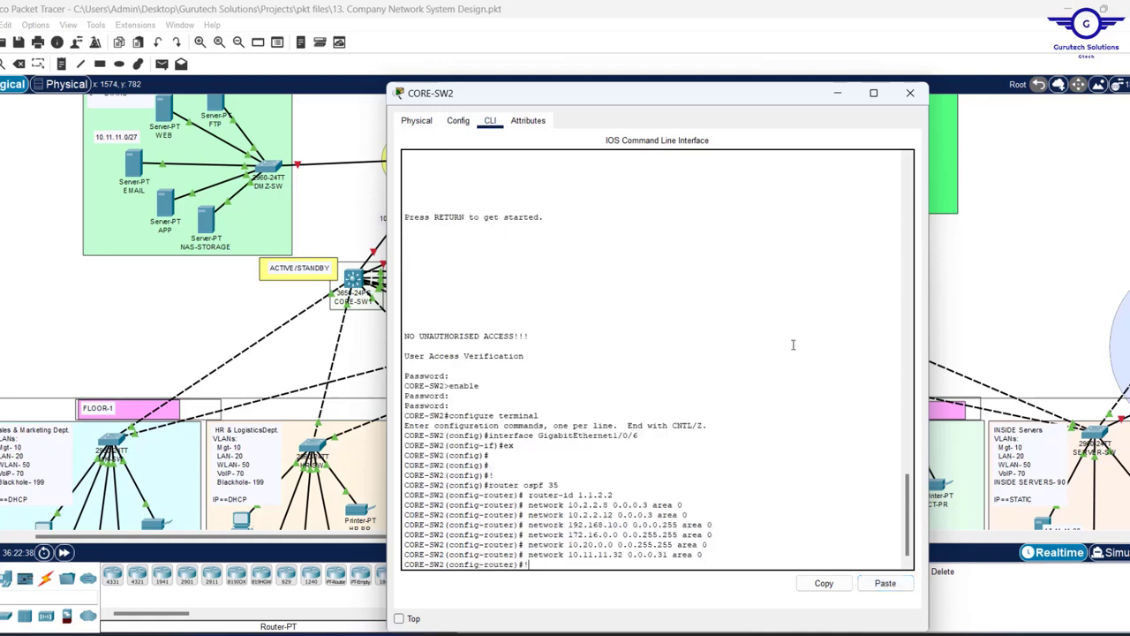
key("Return")
key("Return")
key("Return")
key("Return")
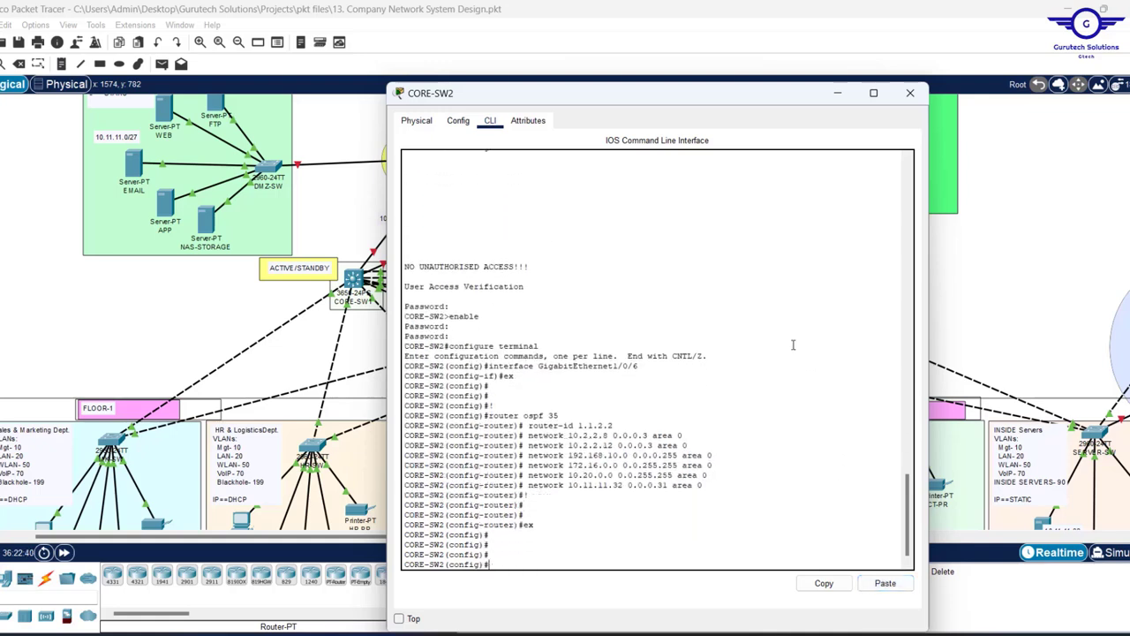
type("do wr")
key("Return")
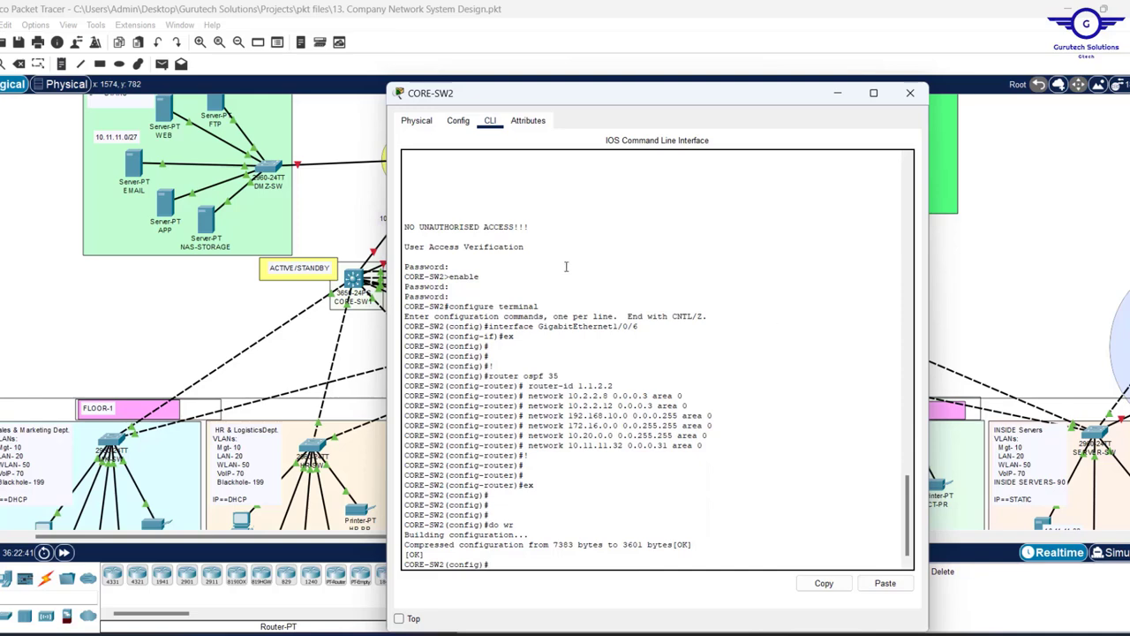
left_click(910, 92)
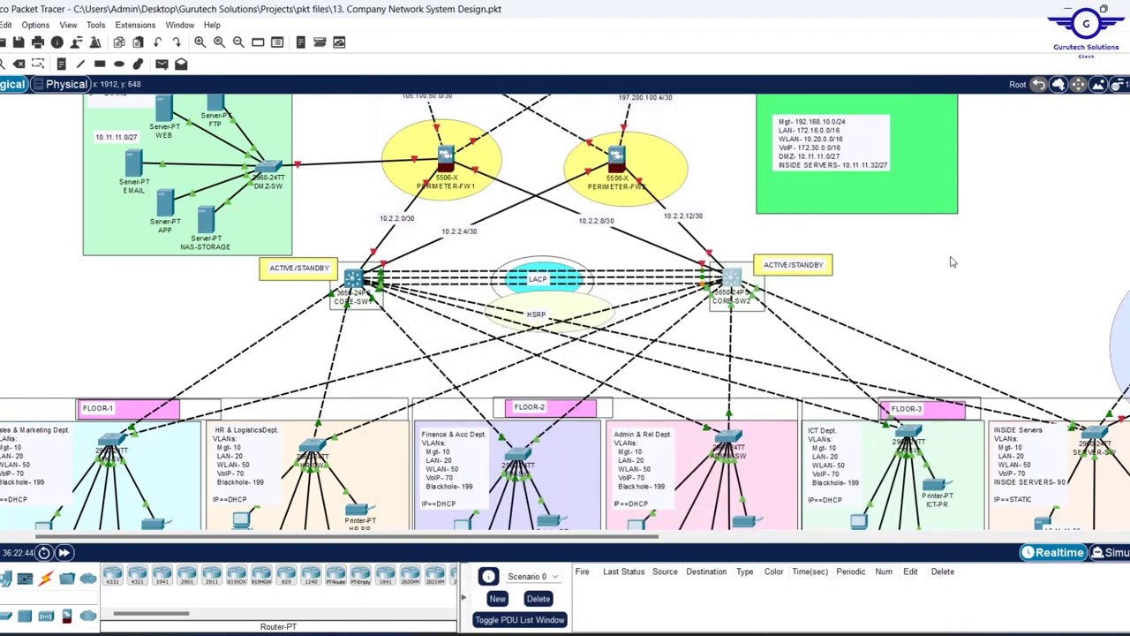
- Open SEACOM-ISP's CLI in global configuration mode beside the topology
scroll(952, 261, "up", 5)
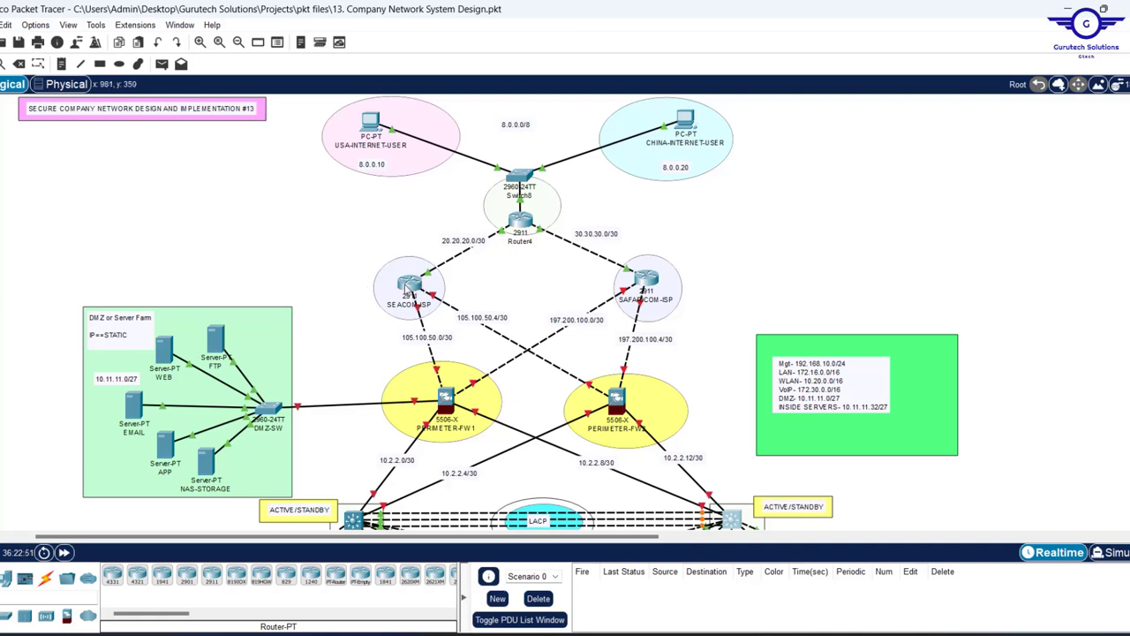
mouse_move(406, 287)
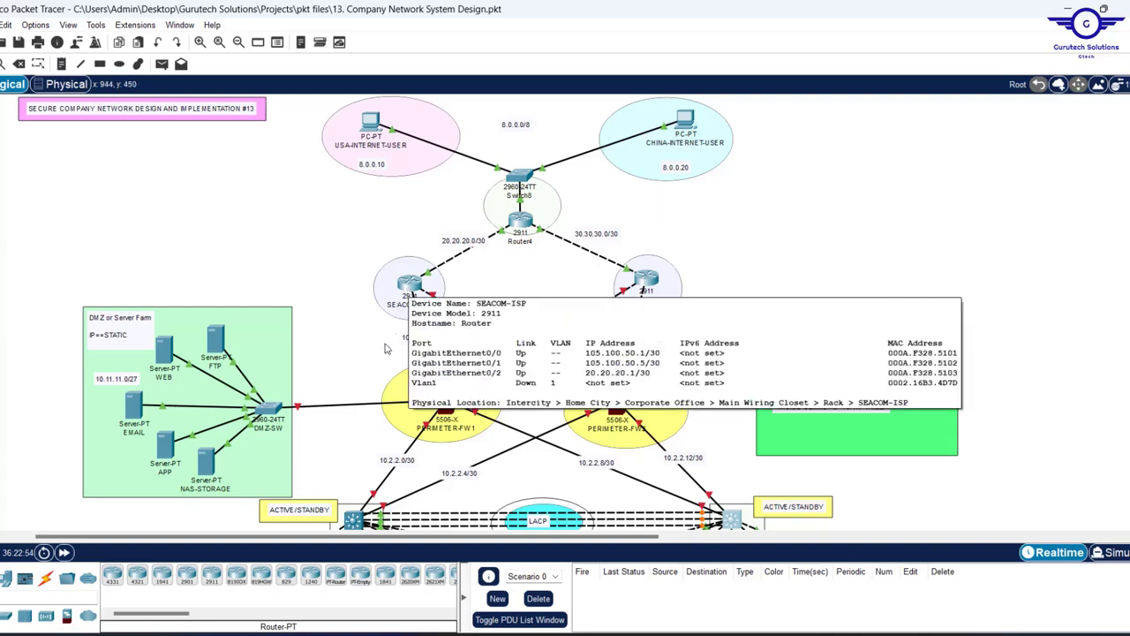
left_click(408, 294)
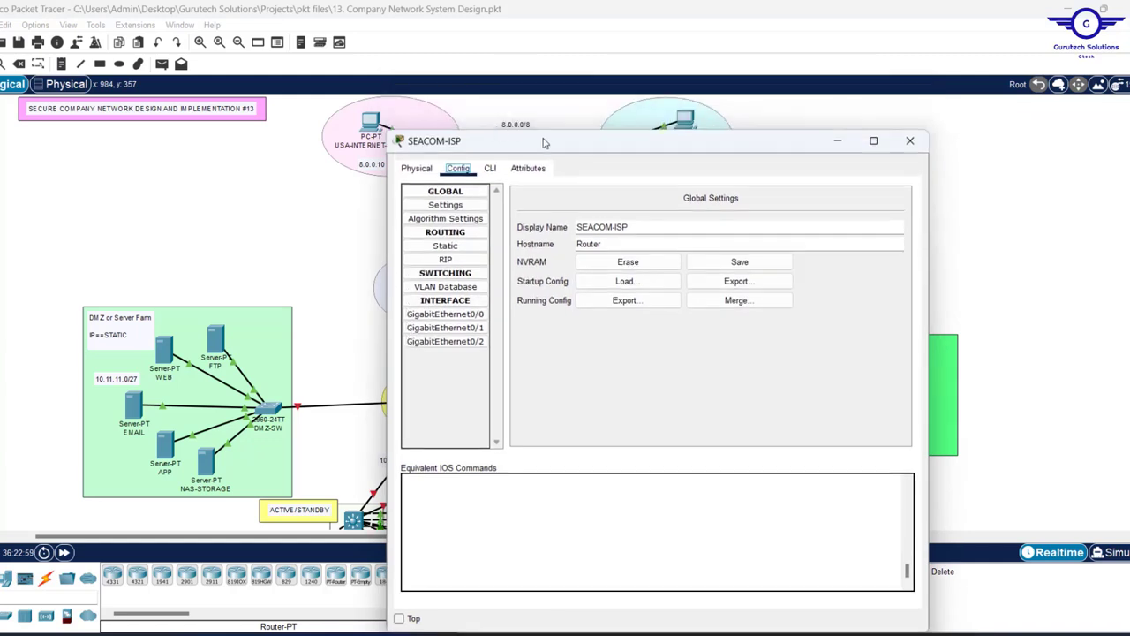
left_click_drag(495, 95, 279, 148)
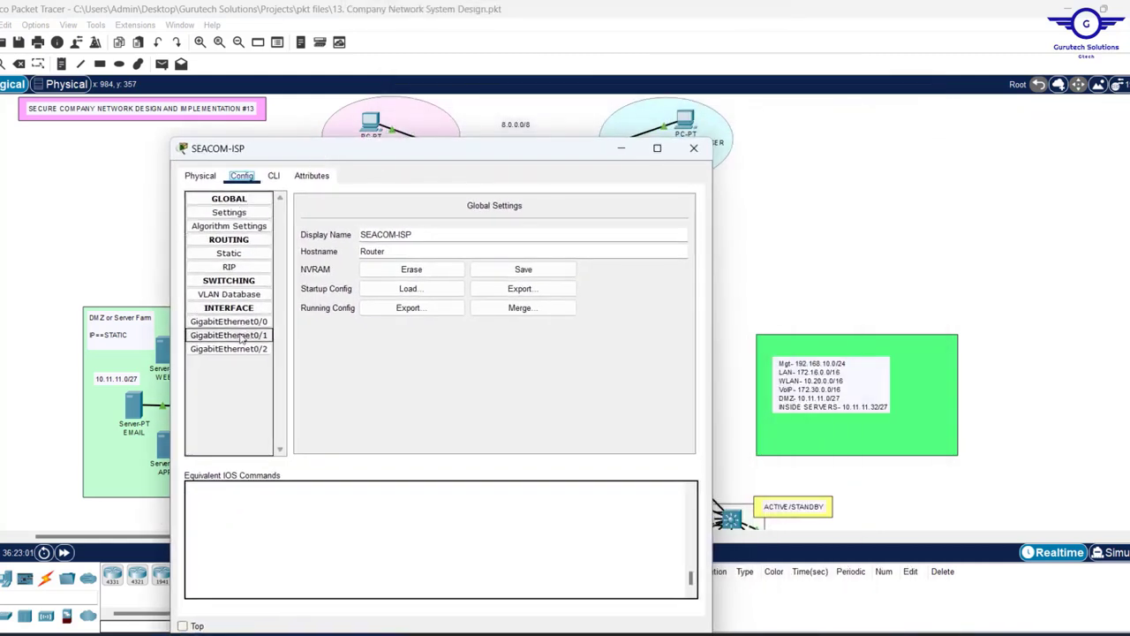
left_click(279, 178)
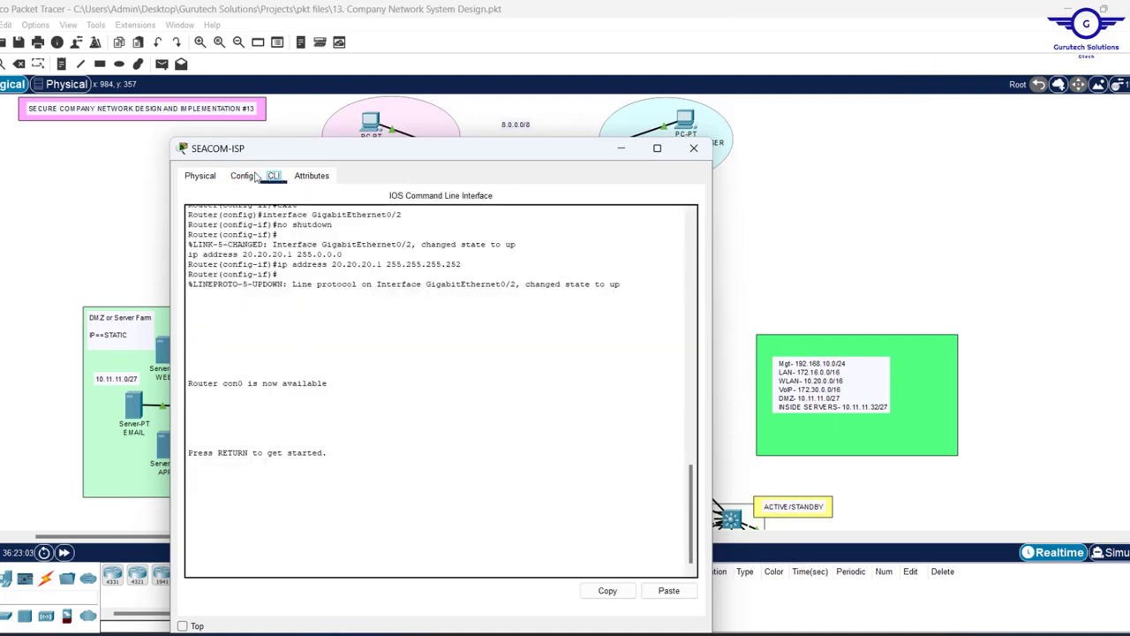
left_click(242, 175)
left_click(228, 322)
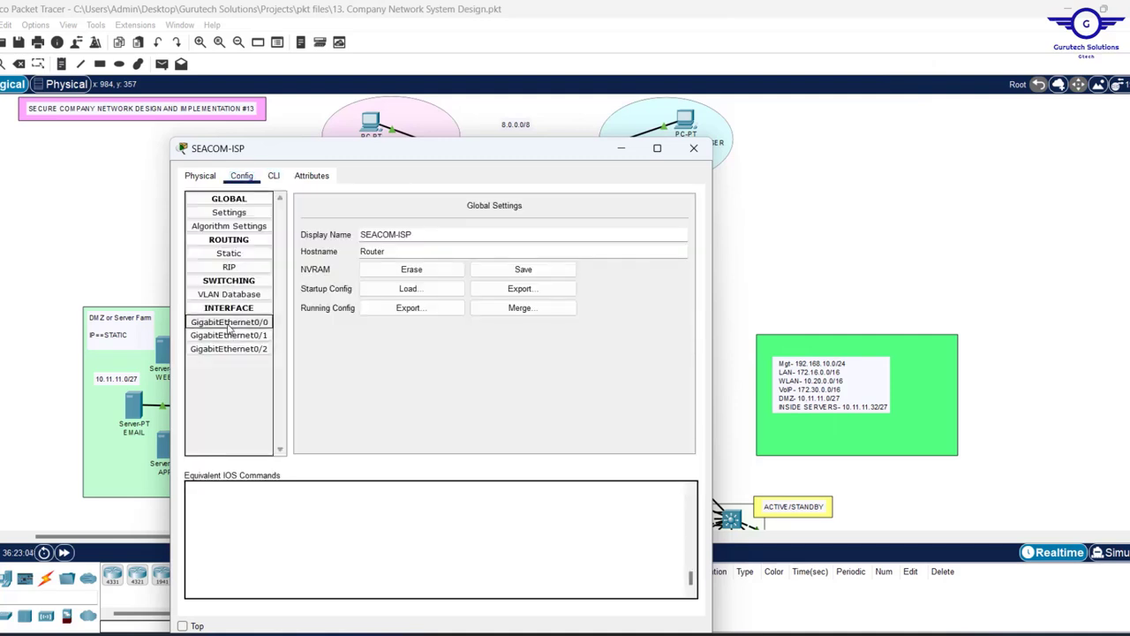
left_click(275, 177)
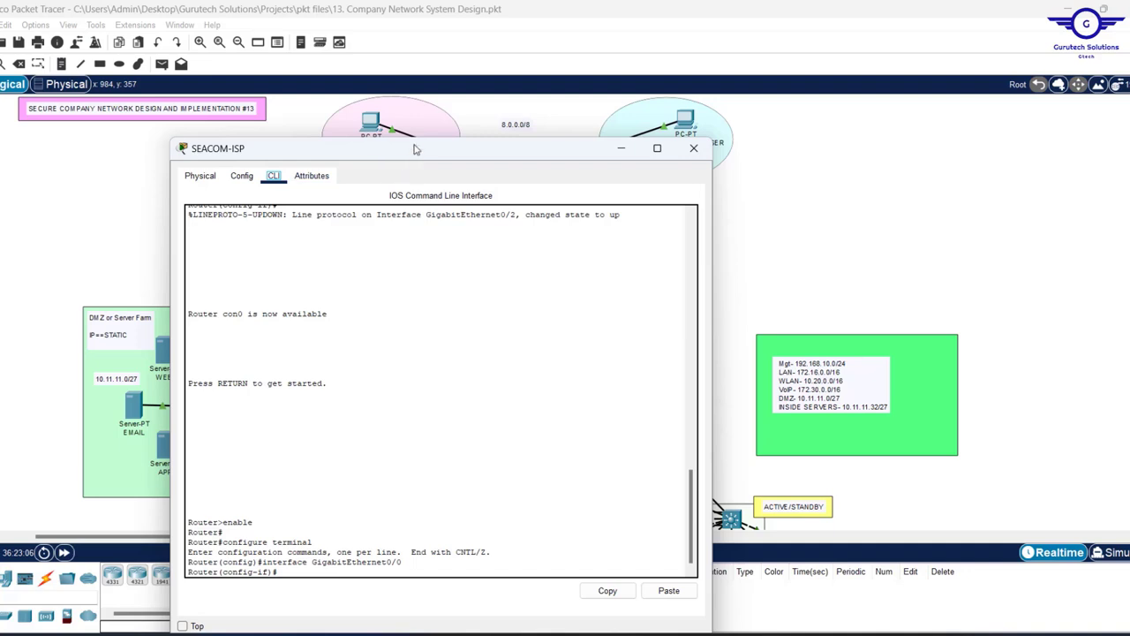
type("ex")
key("Return")
key("Return")
key("Return")
key("Return")
key("Return")
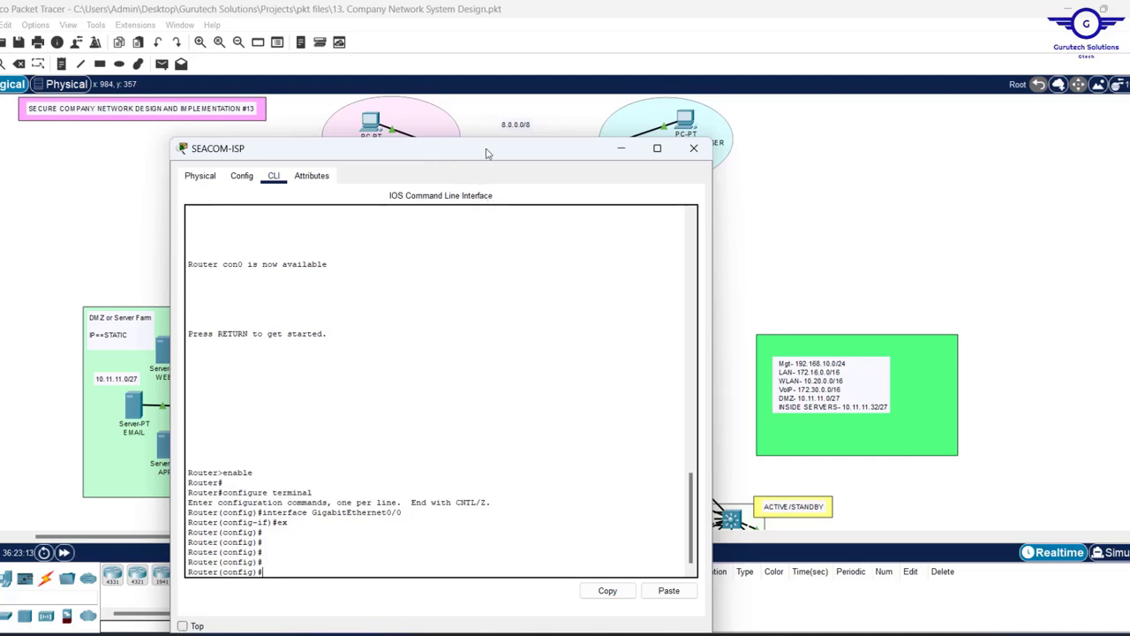
left_click_drag(486, 154, 885, 89)
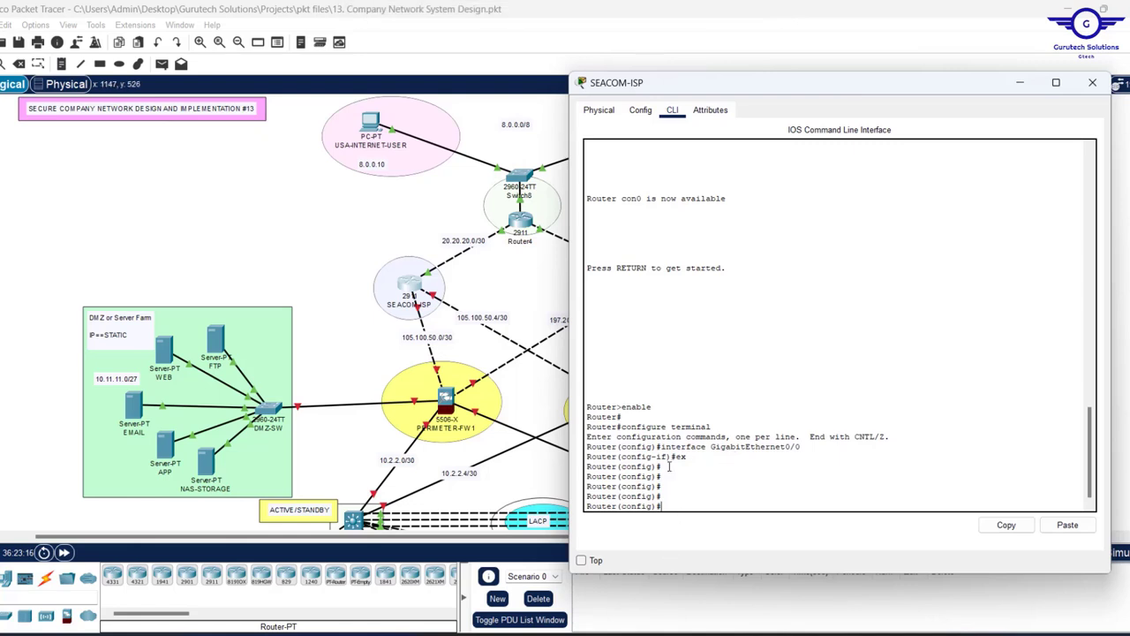
- Start OSPF process 35 on SEACOM-ISP with router-id 1.1.3.3
type("router os")
key("Tab")
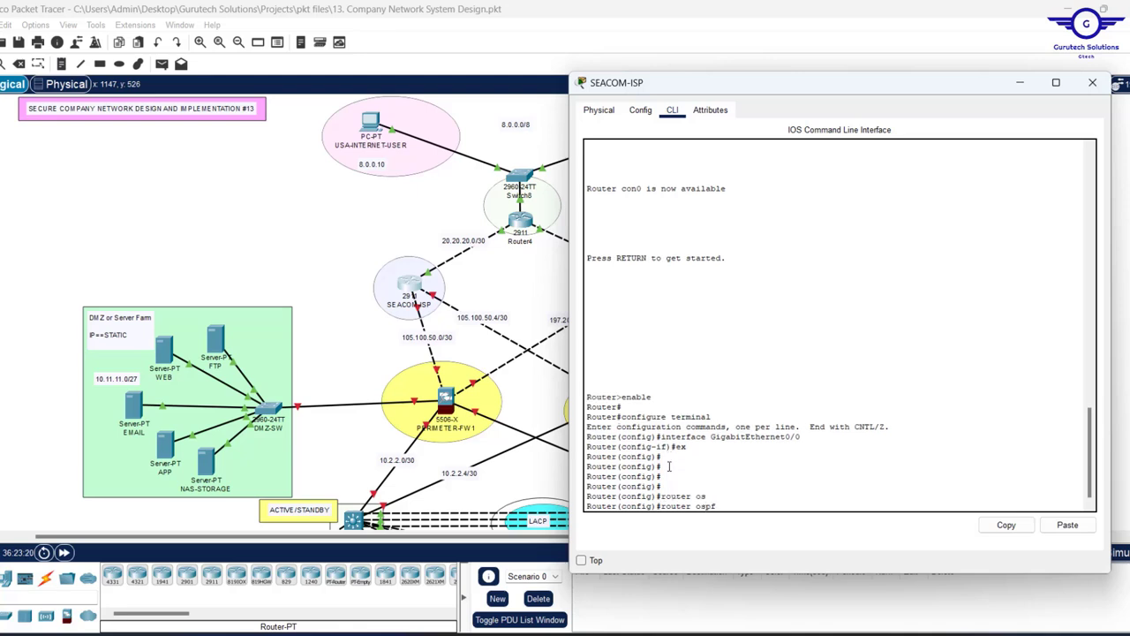
type("35")
key("Return")
key("Return")
key("Return")
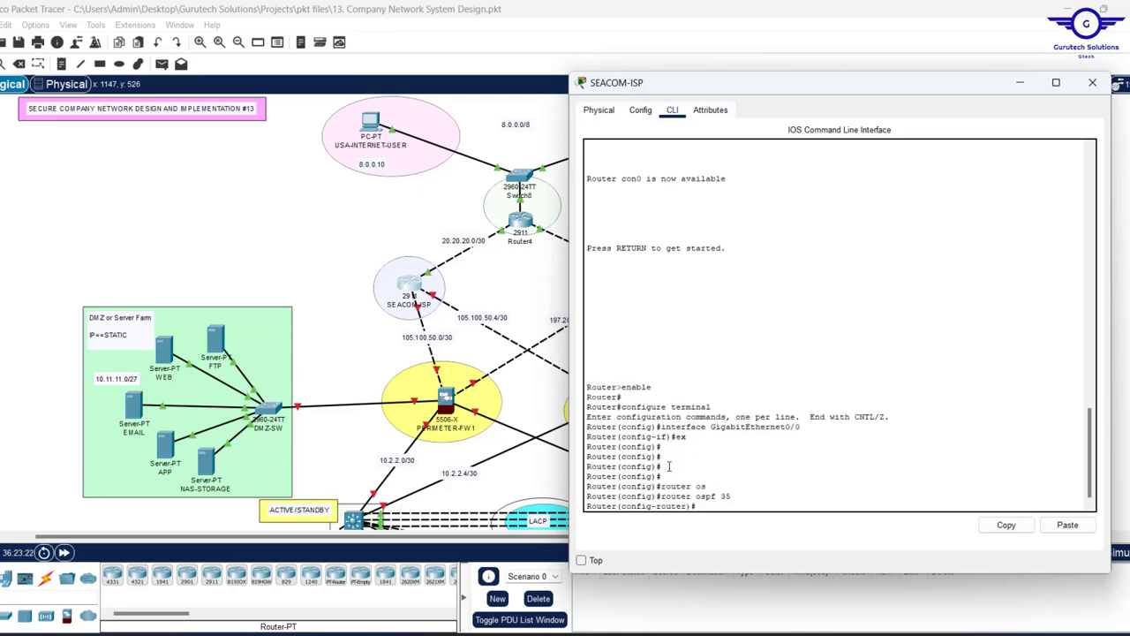
type("rout")
key("Tab")
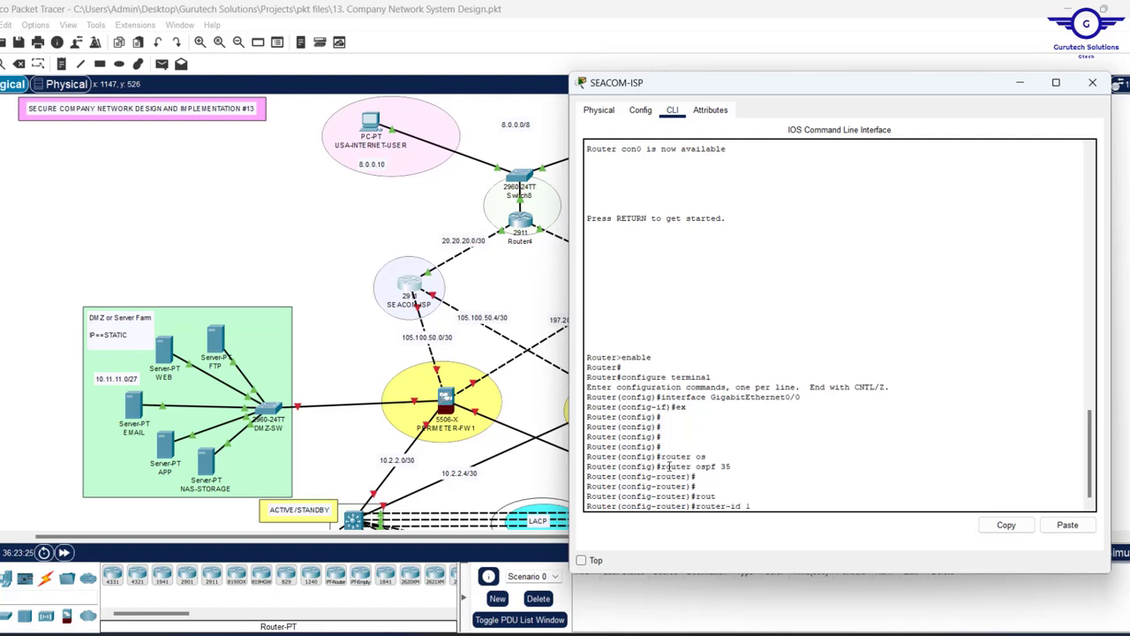
type("1.1.3.3")
key("Return")
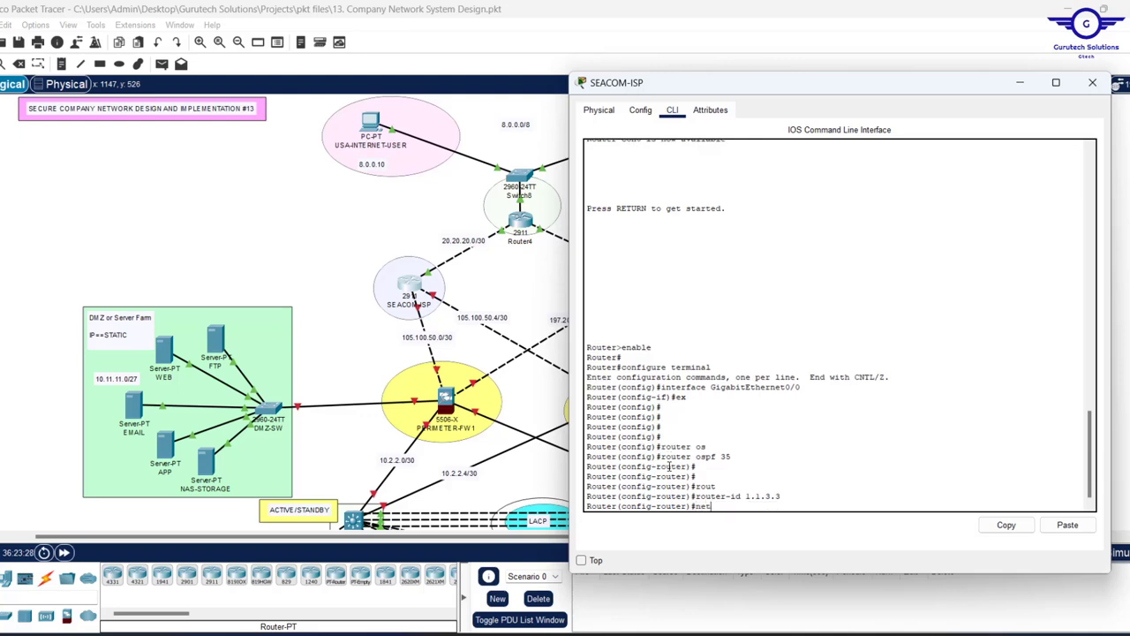
- Advertise 105.100.50.0, 105.100.50.4 and 20.20.20.0 with wildcard 0.0.0.3 in area 0
type("net")
key("Tab")
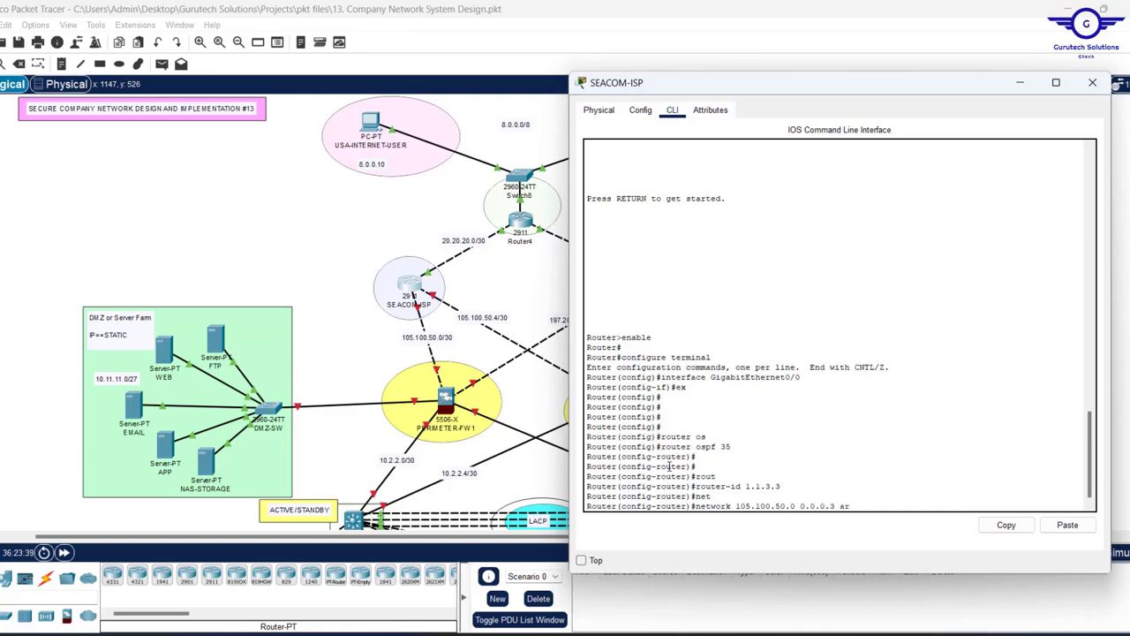
key("Tab")
type("0")
key("Return")
key("Return")
key("Return")
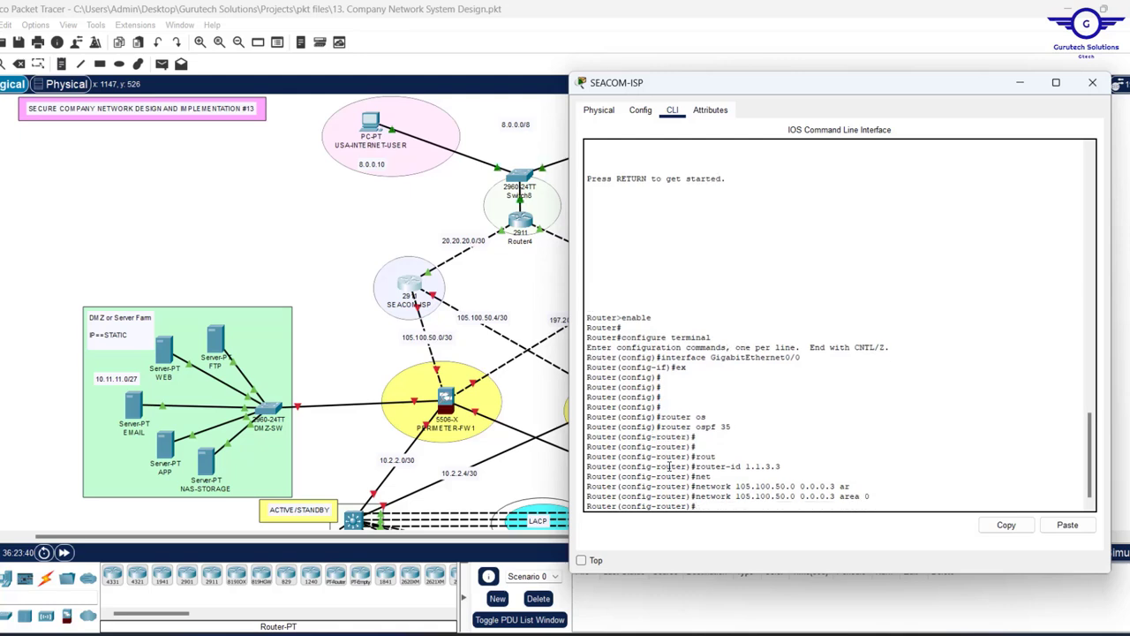
key("Up")
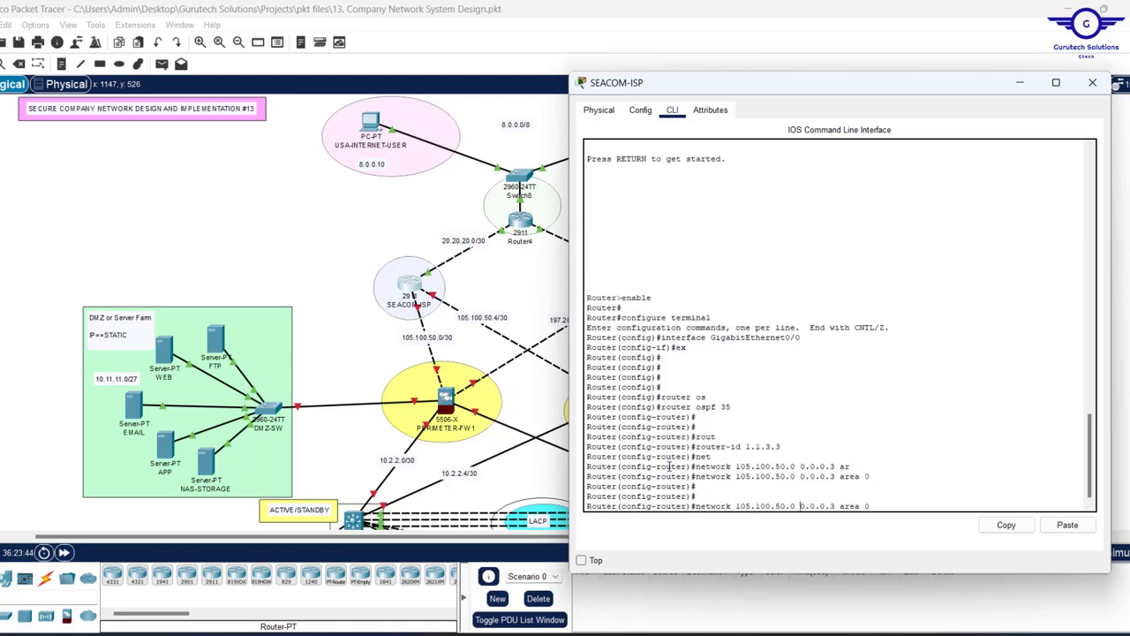
key("Left")
key("Left")
key("Left")
key("Left")
key("Left")
key("Left")
key("Left")
key("Left")
key("Left")
key("Left")
key("Left")
key("Left")
key("Left")
key("Left")
key("Left")
key("BackSpace")
type("4")
key("Return")
key("Return")
key("Return")
key("Return")
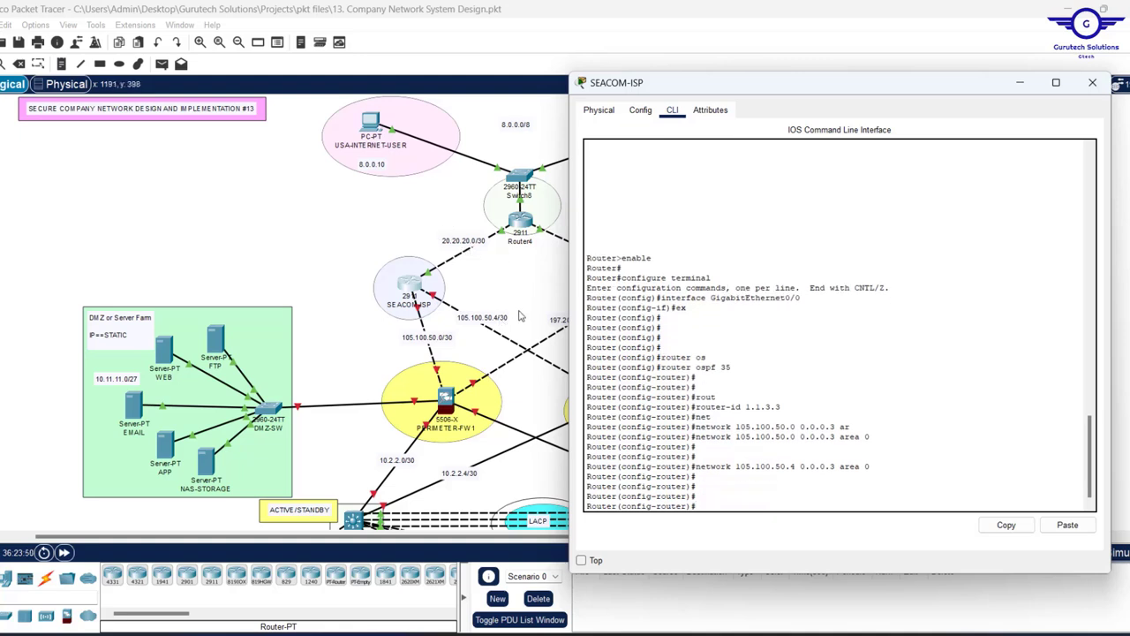
key("Up")
key("BackSpace")
key("BackSpace")
key("BackSpace")
key("BackSpace")
key("BackSpace")
key("BackSpace")
key("BackSpace")
key("BackSpace")
key("BackSpace")
key("BackSpace")
key("BackSpace")
key("BackSpace")
type("20.20.20.0")
key("Return")
- Exit OSPF configuration and save SEACOM-ISP's configuration with do wr
type("ex")
key("Return")
key("Return")
key("Return")
key("Return")
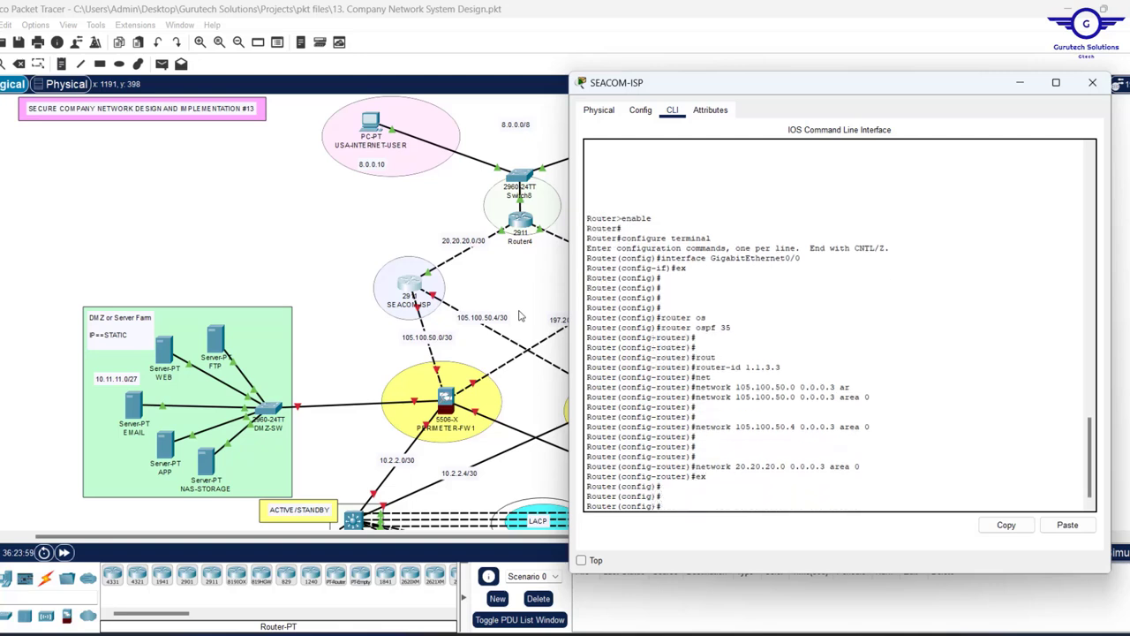
type("do wr")
key("Return")
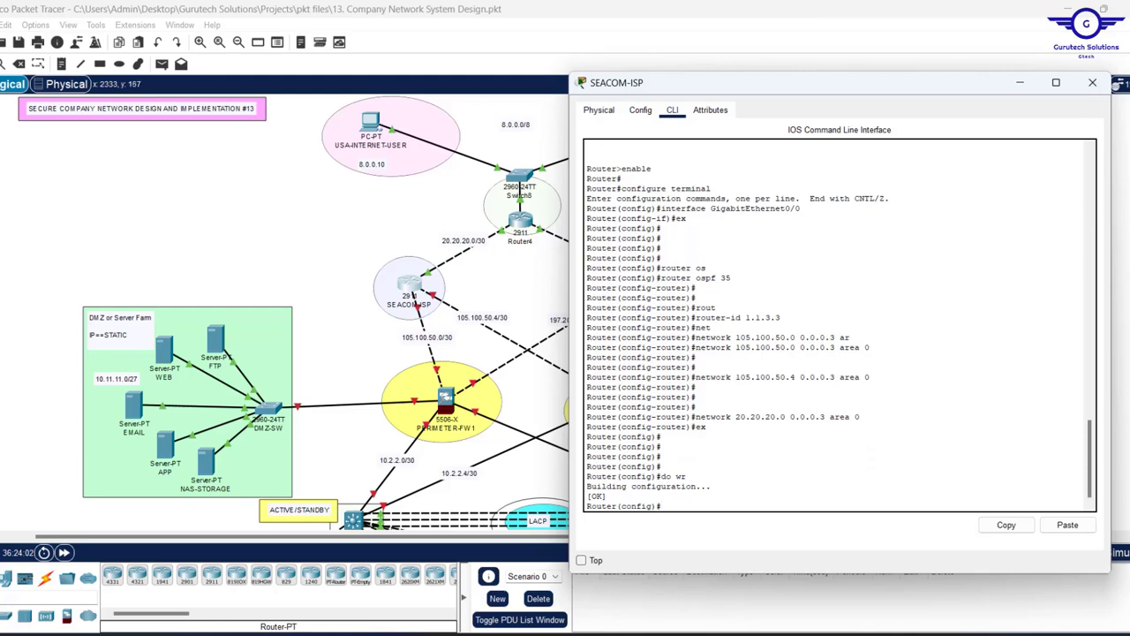
- Close SEACOM-ISP and bring up SAFARICOM-ISP's command line
left_click(1091, 83)
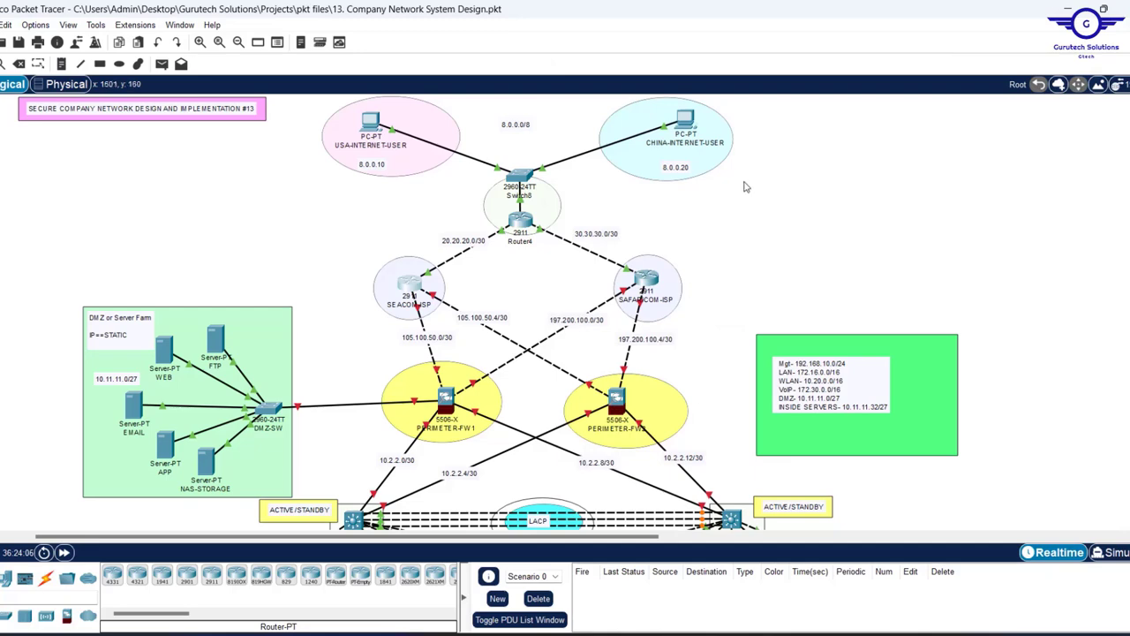
left_click(647, 281)
left_click(451, 110)
left_click_drag(568, 83, 212, 85)
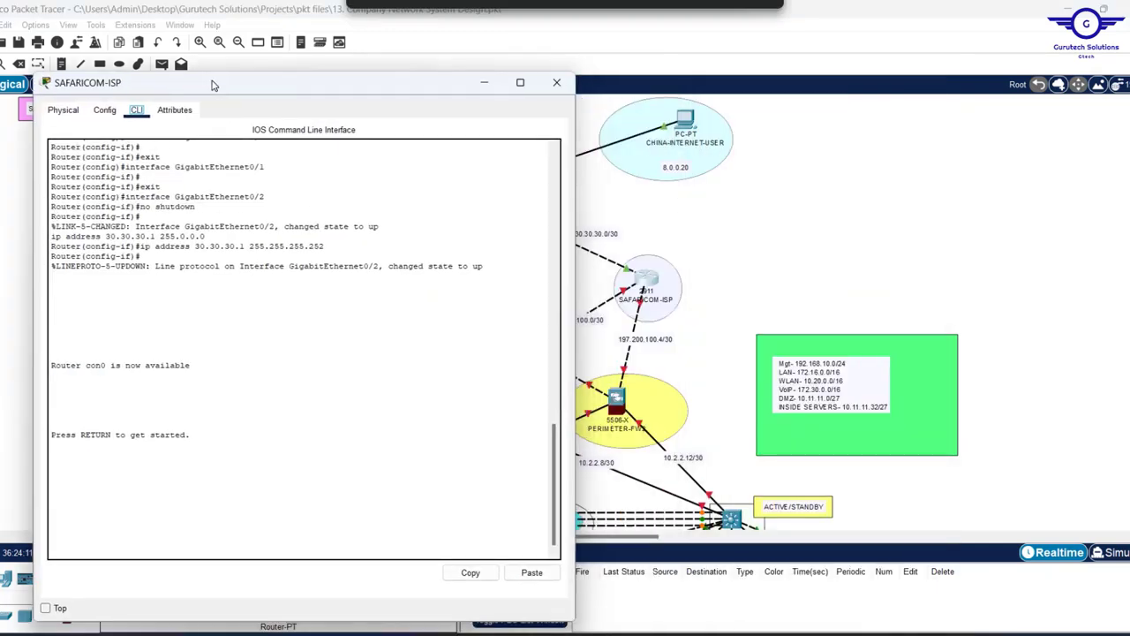
key("Return")
- From global configuration, start OSPF 35 on SAFARICOM-ISP with router-id 1.1.4.4
type("en")
key("Return")
type("conf")
key("Return")
key("Return")
key("Return")
key("Return")
key("Return")
type("router")
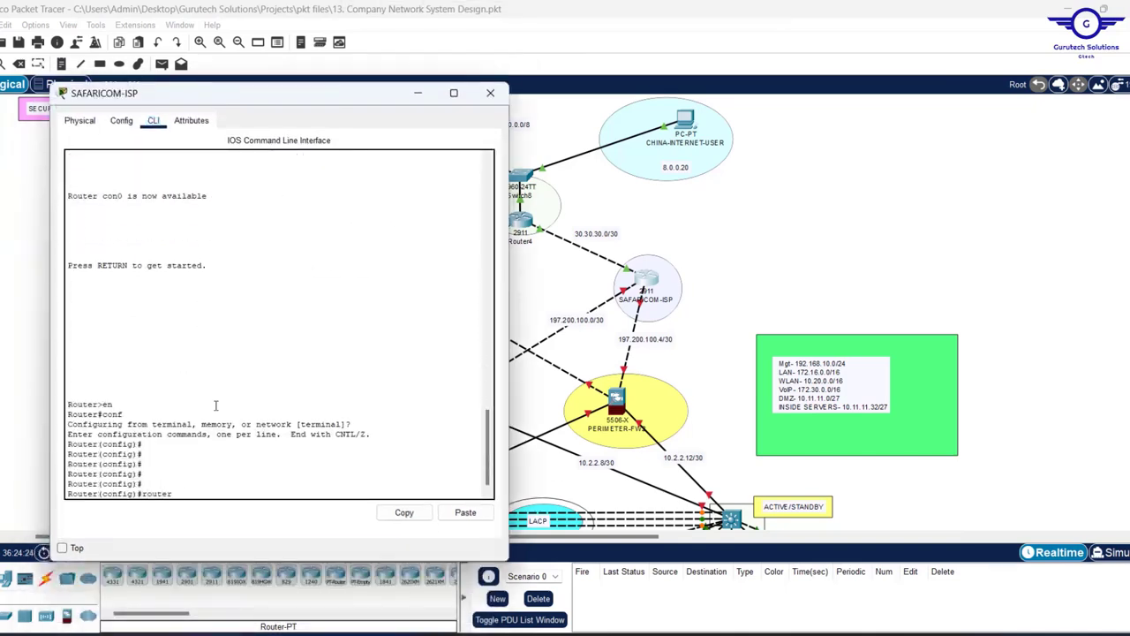
type(" ospf 35")
key("Return")
type("router-id 1.1.4.4")
key("Return")
key("Return")
key("Return")
- Advertise 30.30.30.0, 197.200.100.0 and 197.200.100.4 /30 networks in area 0
type("network ")
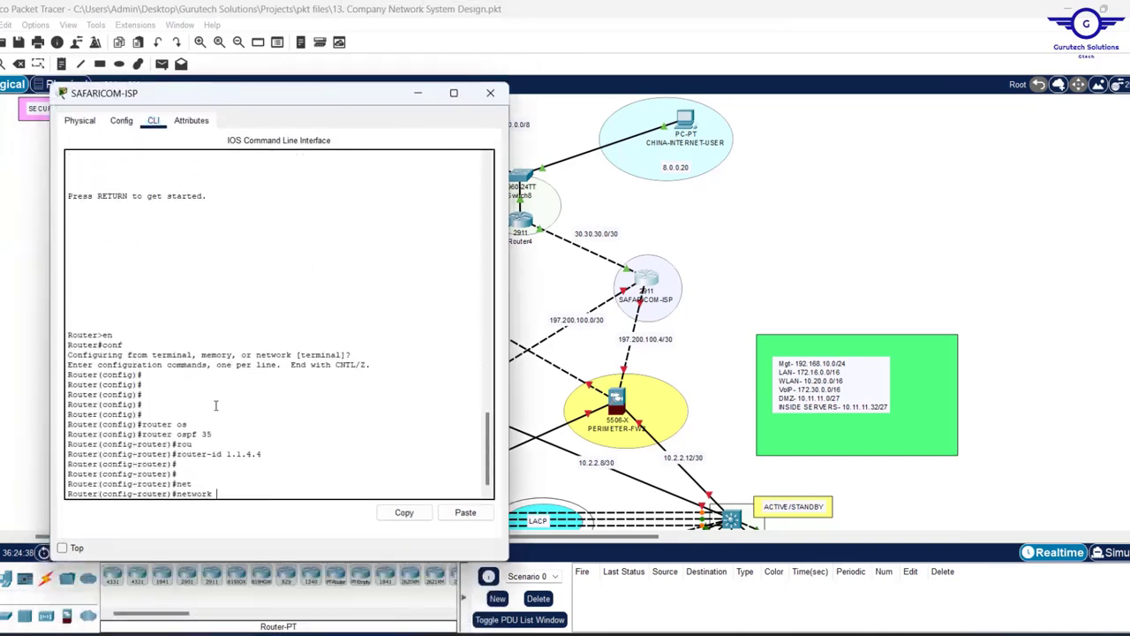
type("30.30.30.0.0.0.0.3 area 0")
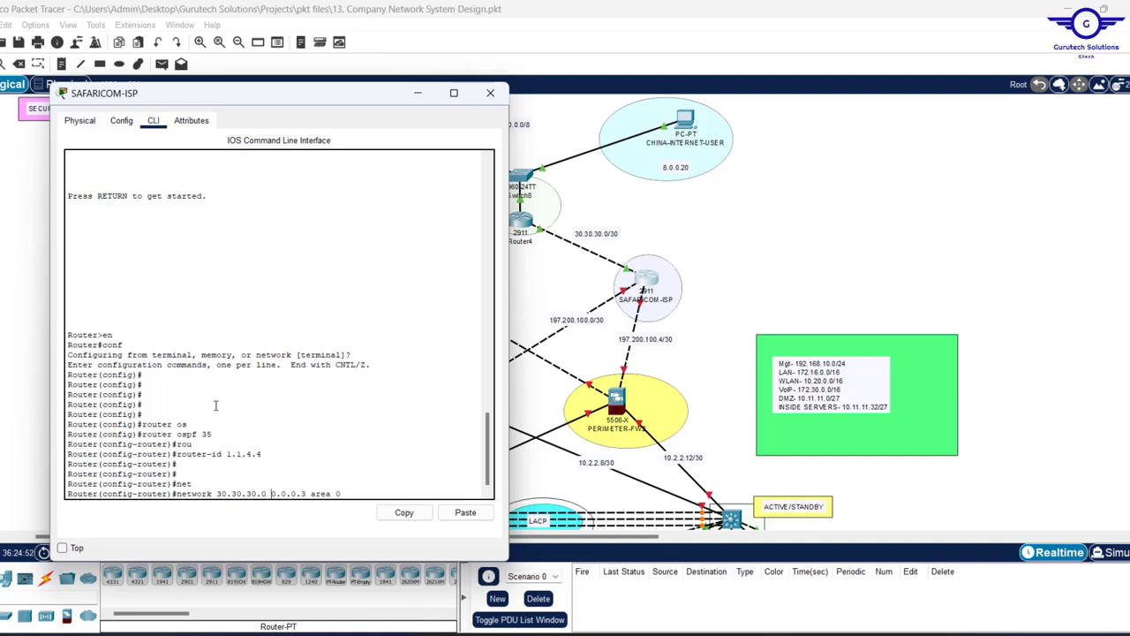
key("Return")
key("Return")
key("Up")
key("Left")
key("Left")
key("Left")
key("Left")
key("Left")
key("Left")
key("Left")
key("Left")
key("Left")
key("Left")
key("Left")
key("Left")
key("Left")
key("Left")
key("Left")
key("BackSpace")
key("BackSpace")
key("BackSpace")
key("BackSpace")
key("BackSpace")
key("BackSpace")
key("BackSpace")
key("BackSpace")
key("BackSpace")
key("BackSpace")
type("197.200.100.0")
key("Return")
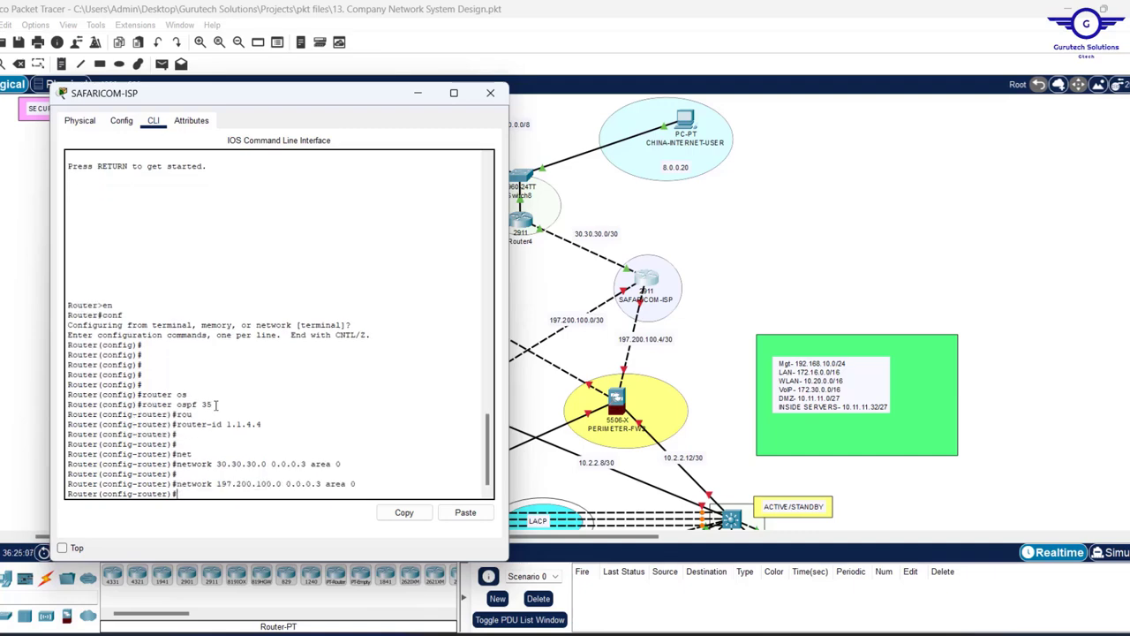
key("Up")
key("Left")
key("Left")
key("Left")
key("Left")
key("Left")
key("Left")
key("Left")
key("Left")
key("Left")
key("Left")
key("Left")
key("Left")
key("Left")
key("Left")
key("Left")
key("BackSpace")
type("4")
key("Return")
key("Return")
key("Return")
- Exit OSPF configuration and save SAFARICOM-ISP's configuration with do wr
type("ex")
key("Return")
key("Return")
key("Return")
type("do wr")
key("Return")
- Close SAFARICOM-ISP, then open and arrange Router4's command-line window
left_click(491, 94)
left_click(520, 222)
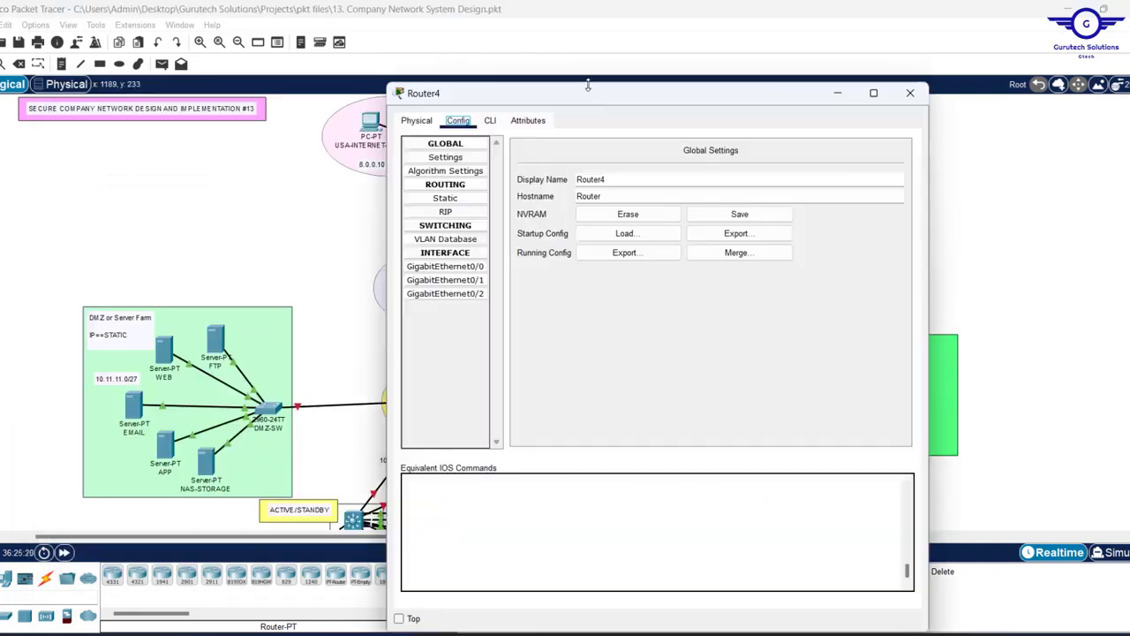
left_click_drag(588, 89, 704, 105)
left_click_drag(500, 212, 605, 212)
left_click_drag(582, 536, 549, 536)
left_click(584, 222)
left_click_drag(879, 112, 315, 83)
left_click(177, 297)
left_click(222, 123)
left_click_drag(283, 630, 282, 520)
key("Return")
key("Return")
key("Return")
key("Return")
- Start OSPF process 35 on Router4 with router-id 1.1.5.5
type("ex")
key("Return")
key("Return")
key("Return")
key("Return")
key("Return")
key("Return")
key("Return")
left_click_drag(312, 92, 278, 85)
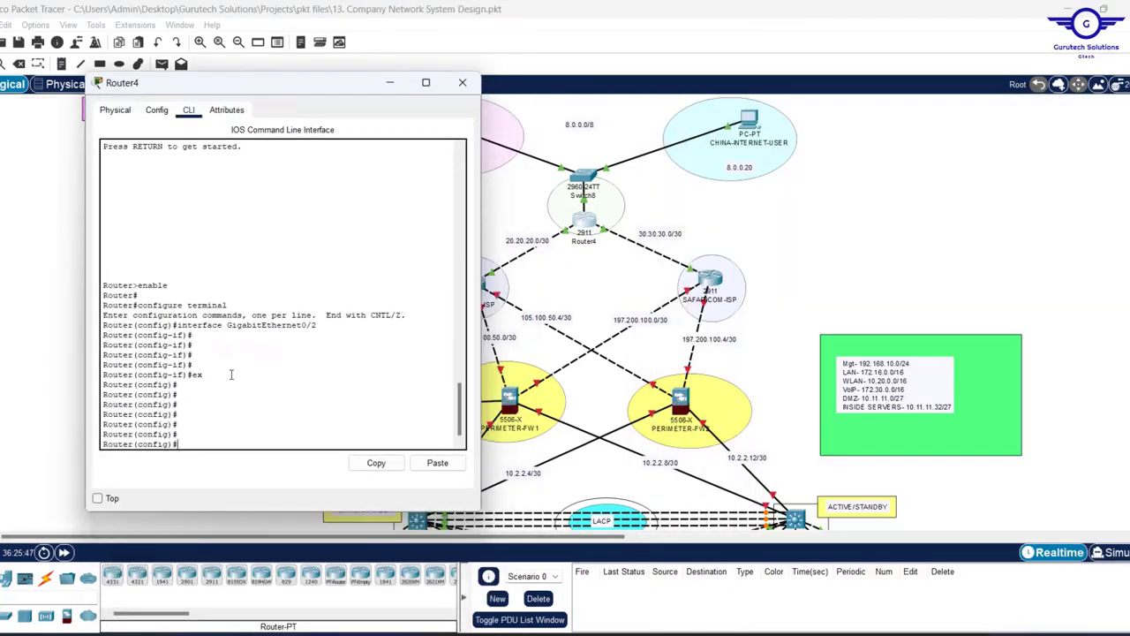
type("router ospf 35")
key("Return")
type("router-id 1.1.5.5")
key("Return")
key("Return")
key("Return")
key("Return")
type("net")
- Advertise 8.0.0.0/8, 20.20.20.0/30 and 30.30.30.0/30 in area 0
key("Return")
type("network 8.0.0.0 0.255.255.255")
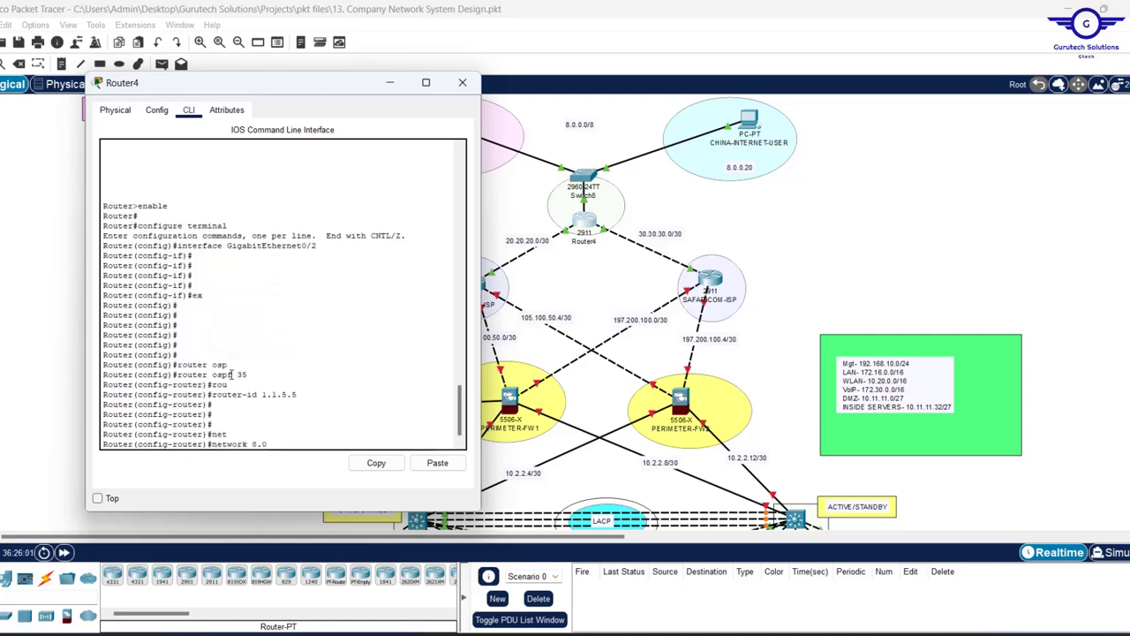
type(" are")
key("Tab")
type("0")
key("Return")
key("Return")
key("Return")
key("Return")
key("Return")
key("Return")
type("net")
key("Tab")
type("20.20.20.0 0.0.0.3 are")
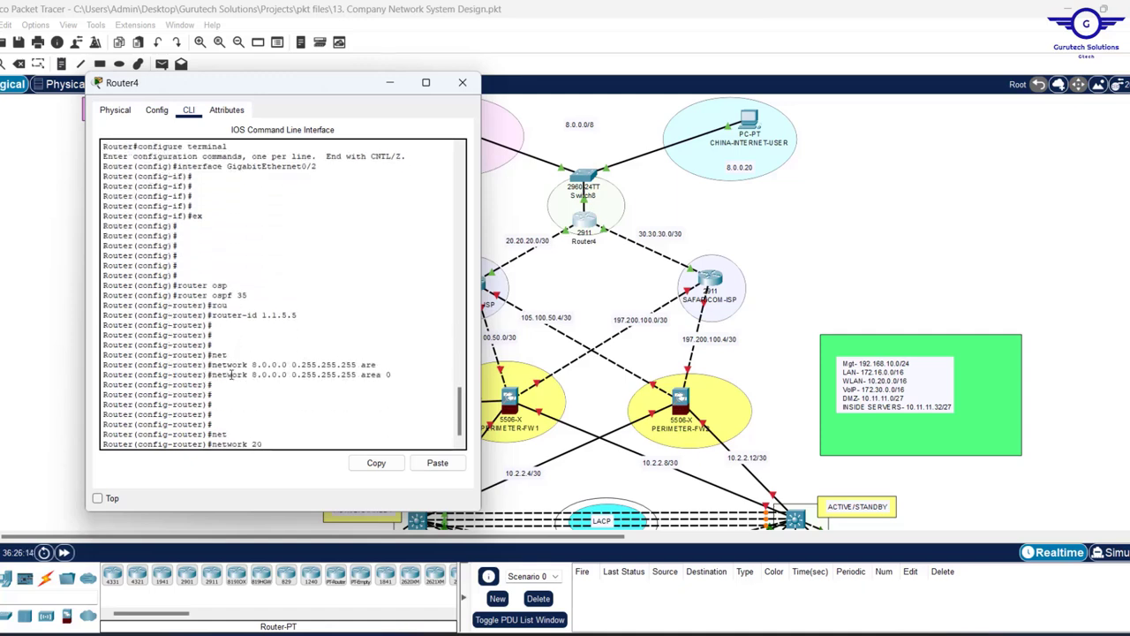
key("Tab")
type("0")
key("Return")
type("network 30.30.30.0 0.0.0.3 area 0")
- Exit OSPF configuration and save Router4's configuration with do wr
key("Return")
key("Return")
key("Return")
key("Return")
key("Return")
key("Return")
key("Return")
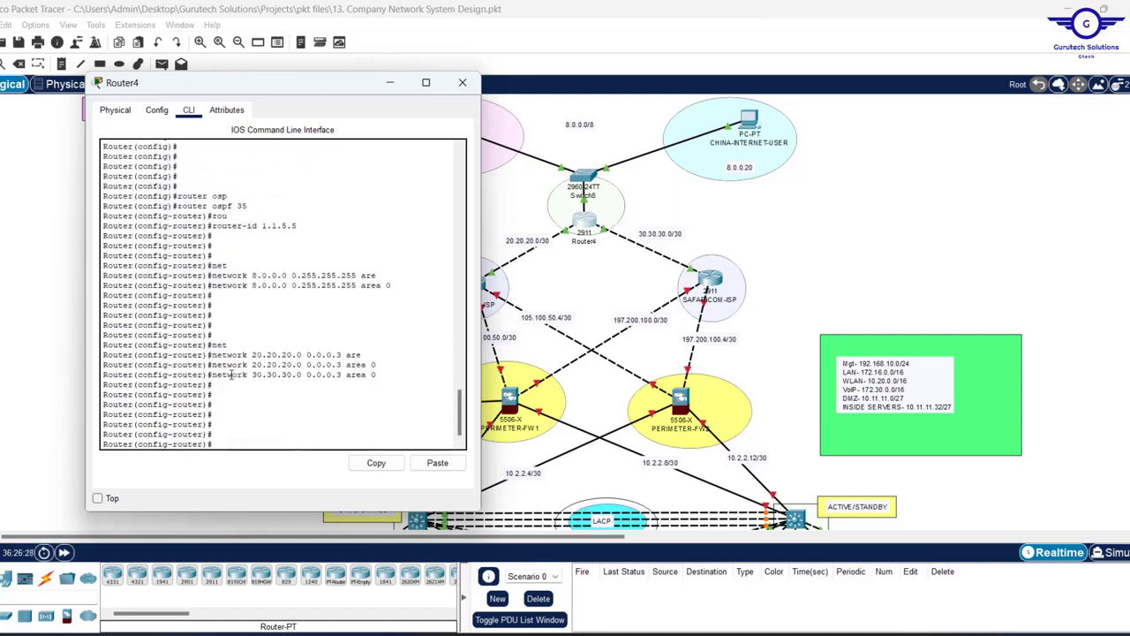
type("ex")
key("Return")
key("Return")
key("Return")
key("Return")
key("Return")
type("do wr")
key("Return")
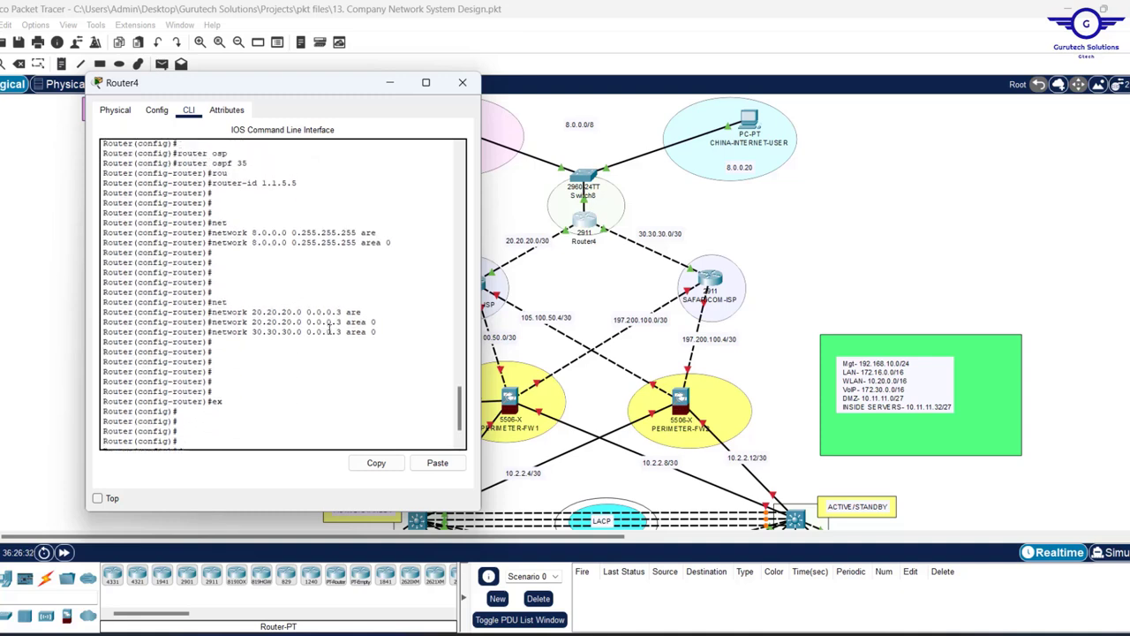
- Check the console messages for FULL adjacency with both ISPs, then return to the topology
scroll(329, 328, "up", 1)
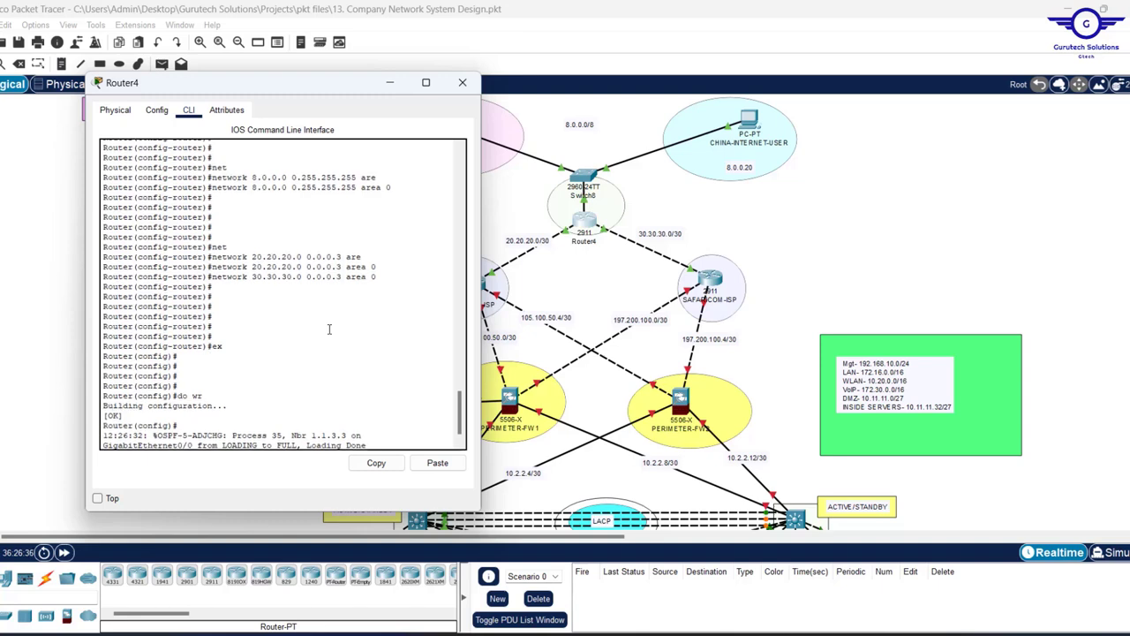
scroll(329, 329, "down", 1)
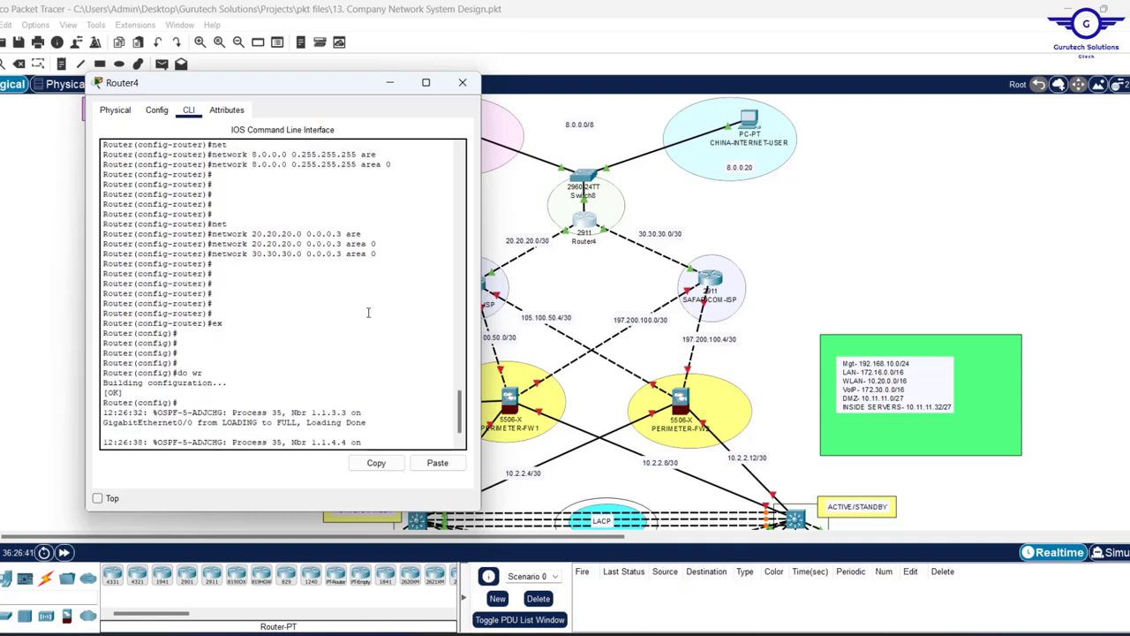
scroll(313, 300, "down", 1)
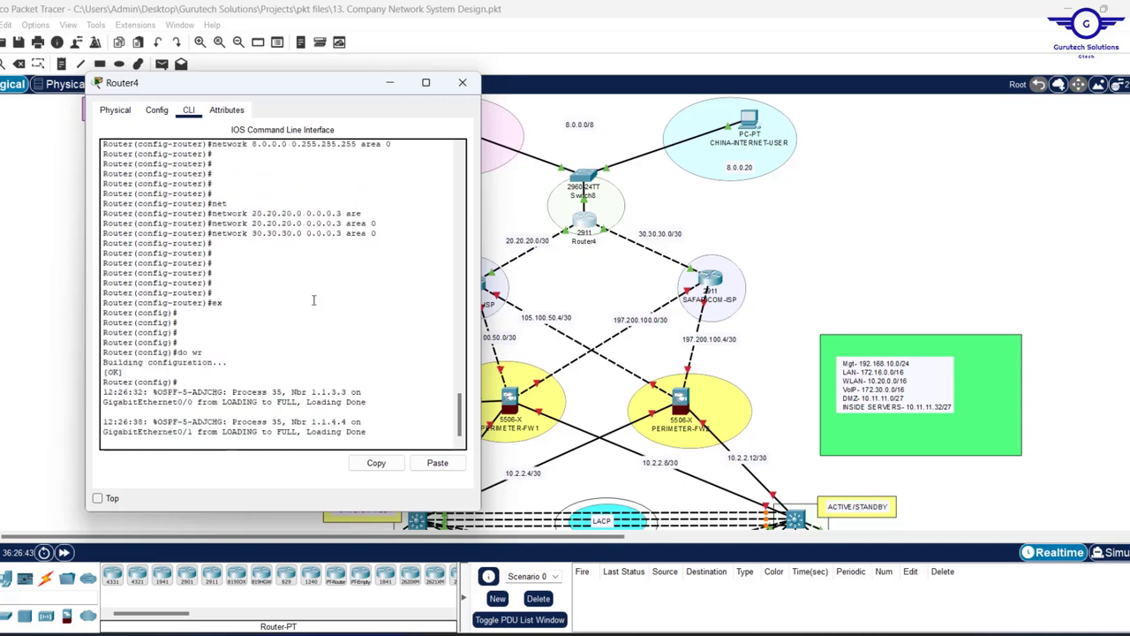
scroll(314, 301, "up", 3)
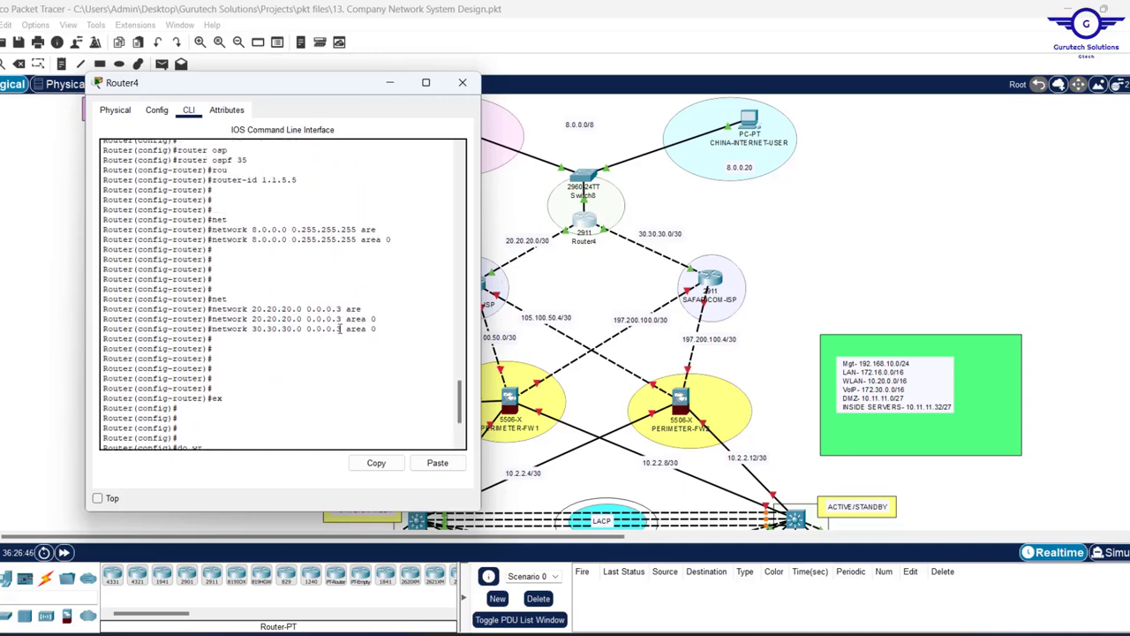
scroll(339, 329, "down", 3)
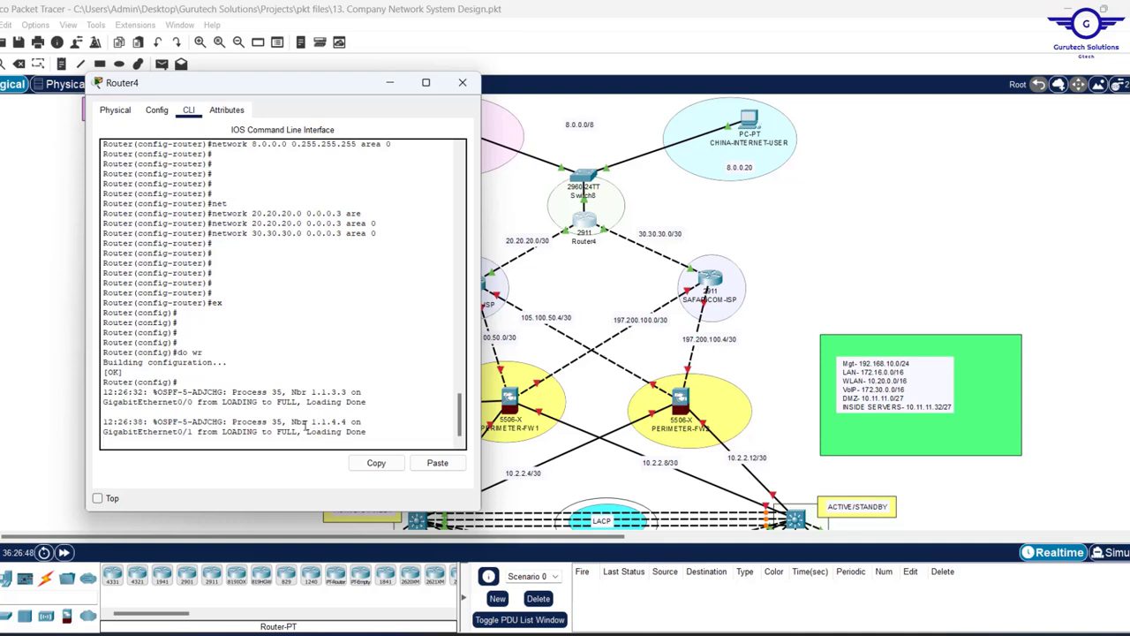
left_click_drag(311, 422, 346, 393)
left_click(389, 82)
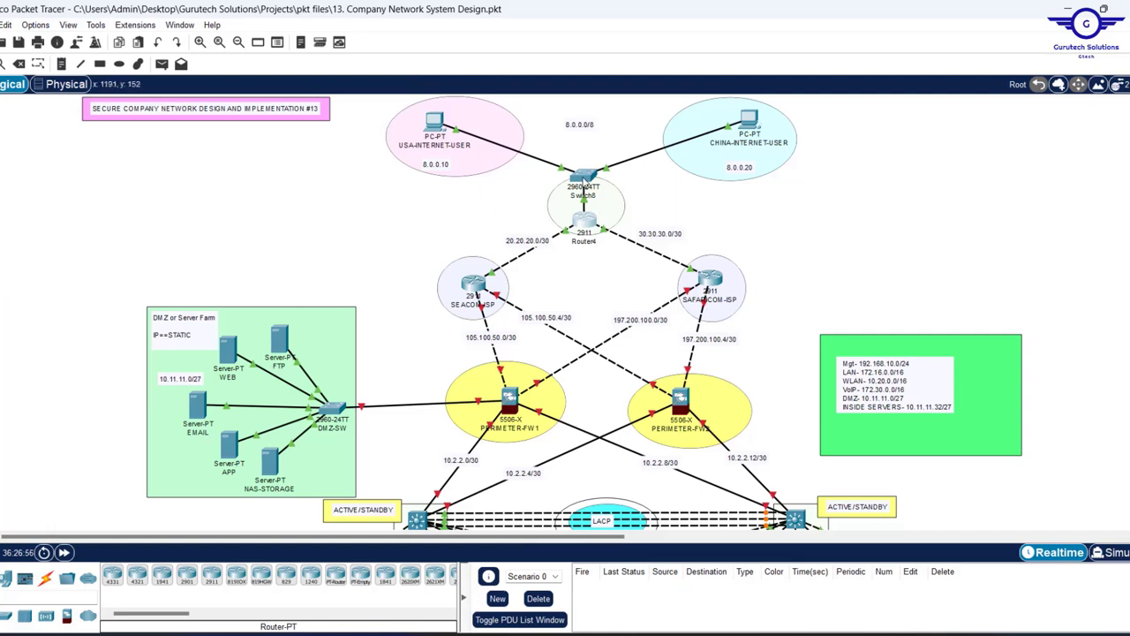
- Group Switch8 and Router4 into a new cluster placed in the top empty circle
left_click_drag(584, 184, 607, 144)
left_click_drag(594, 208, 621, 159)
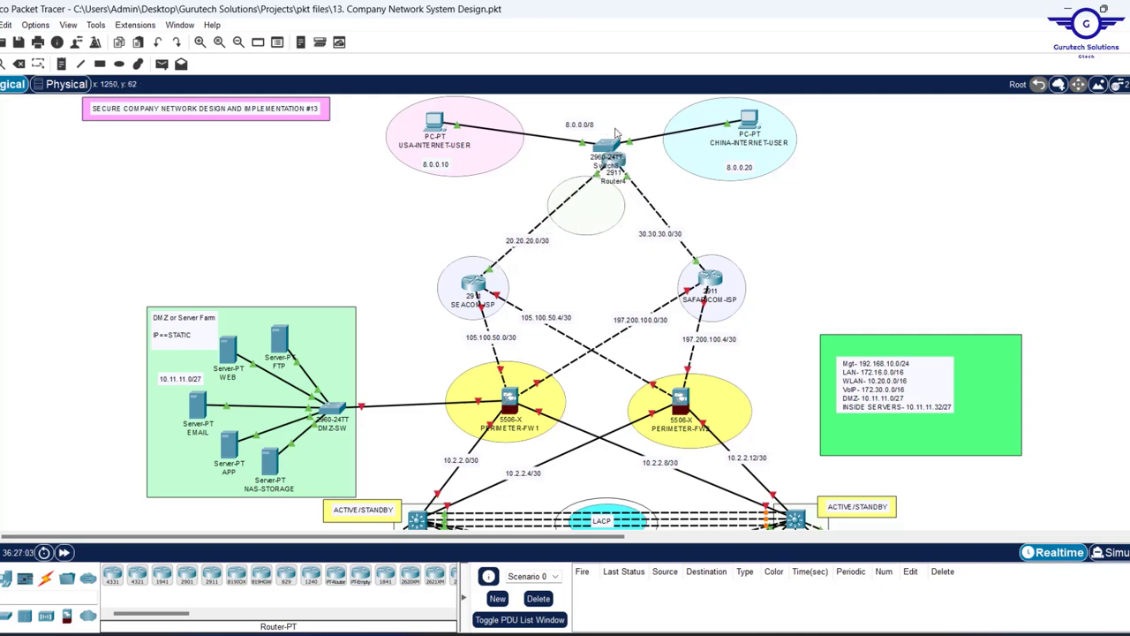
left_click_drag(616, 116, 623, 183)
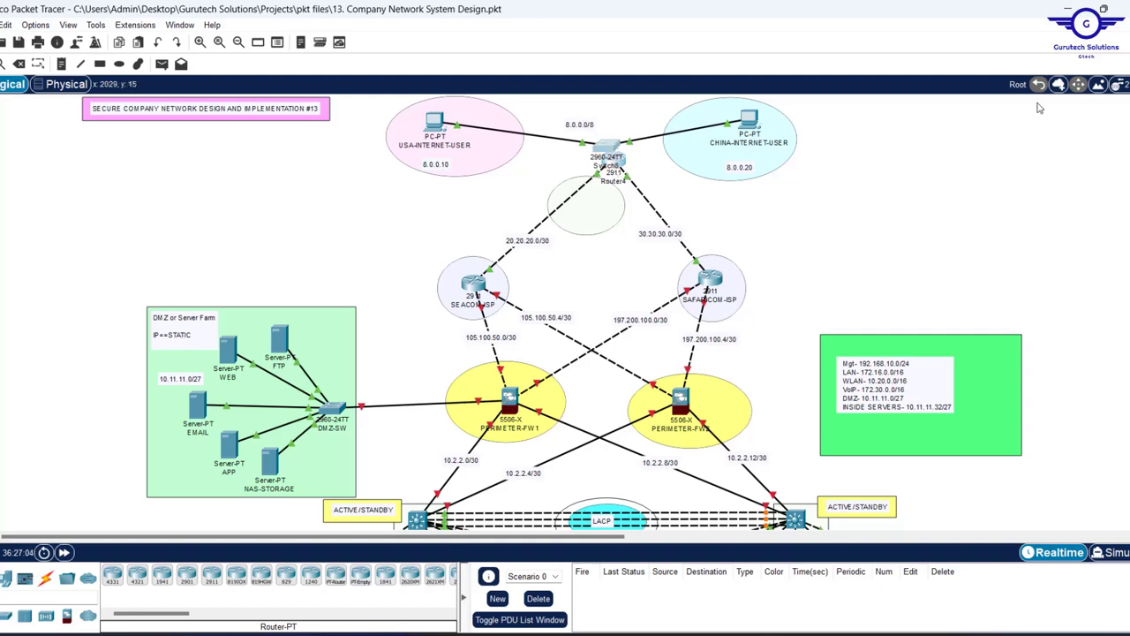
left_click(1059, 84)
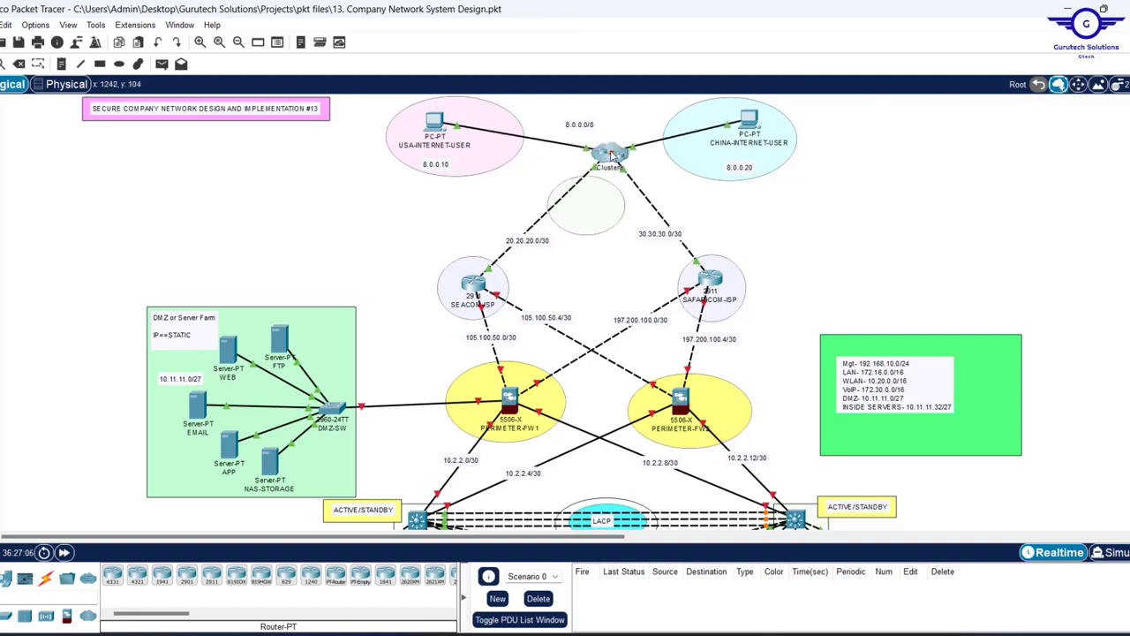
left_click_drag(610, 155, 589, 204)
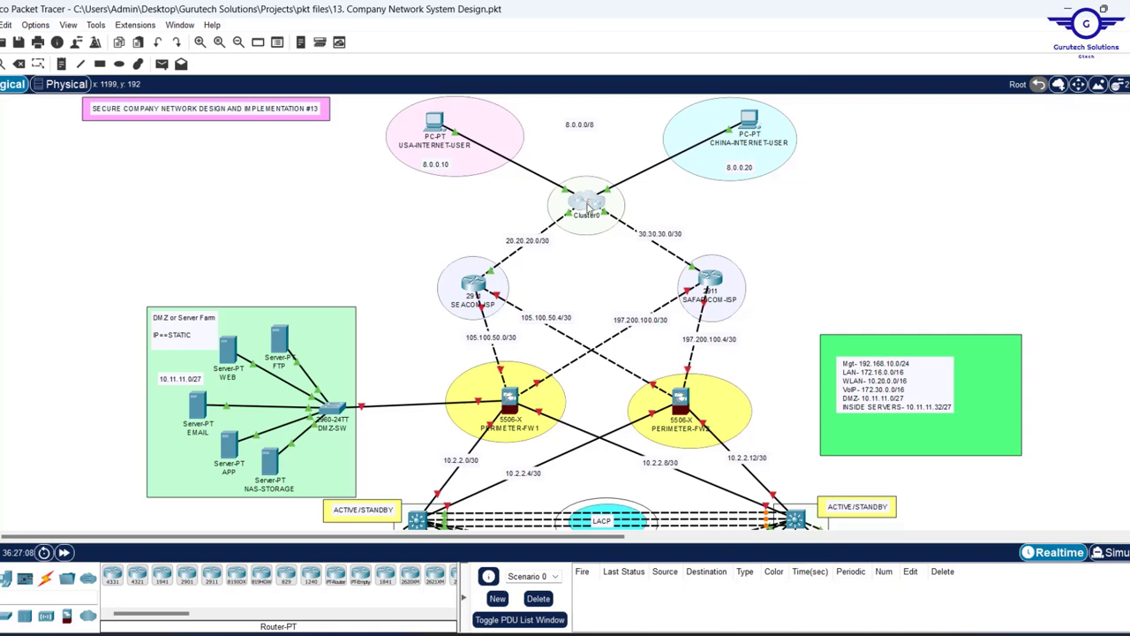
- Rename the cluster label from Cluster0 to INTERNET/CLOUD
left_click(587, 217)
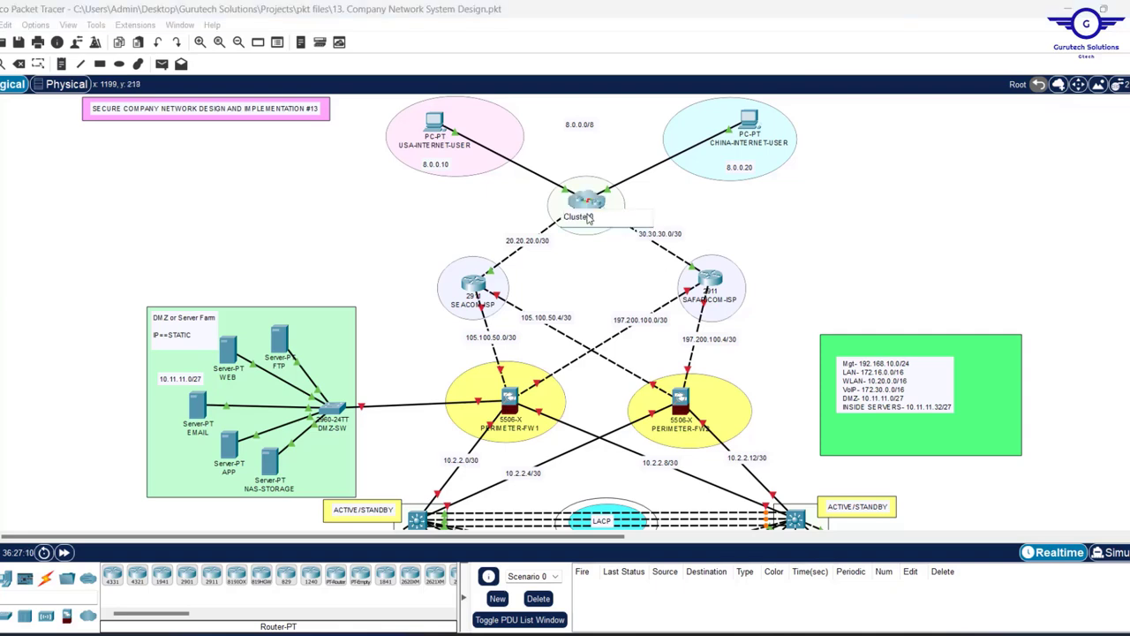
double_click(587, 217)
key("BackSpace")
type("INTERNET/CLOUD")
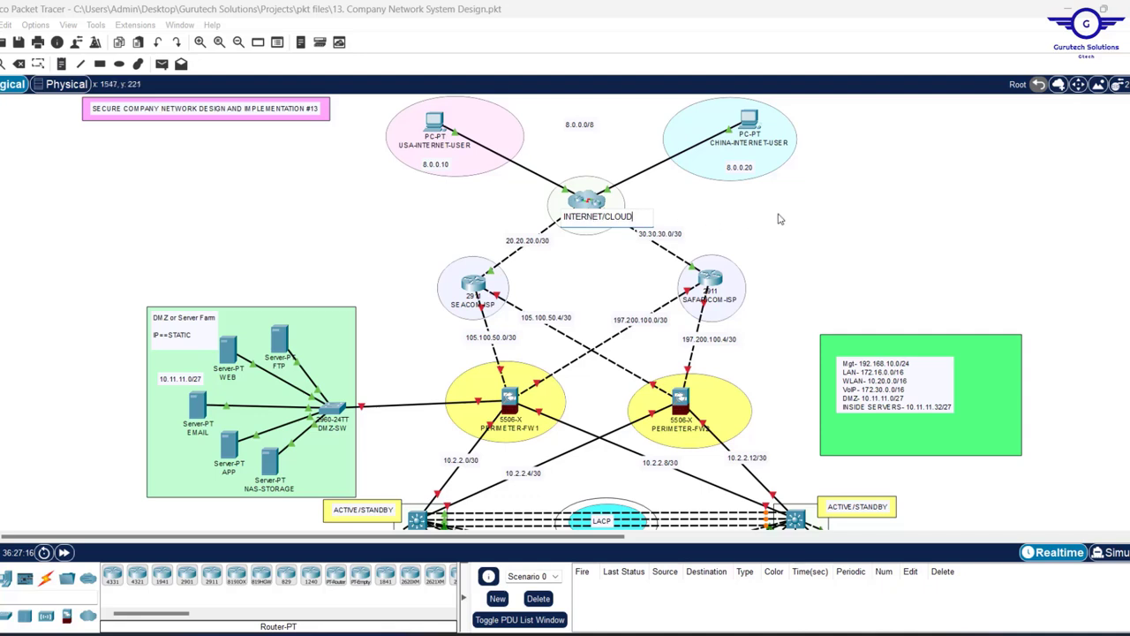
left_click(841, 222)
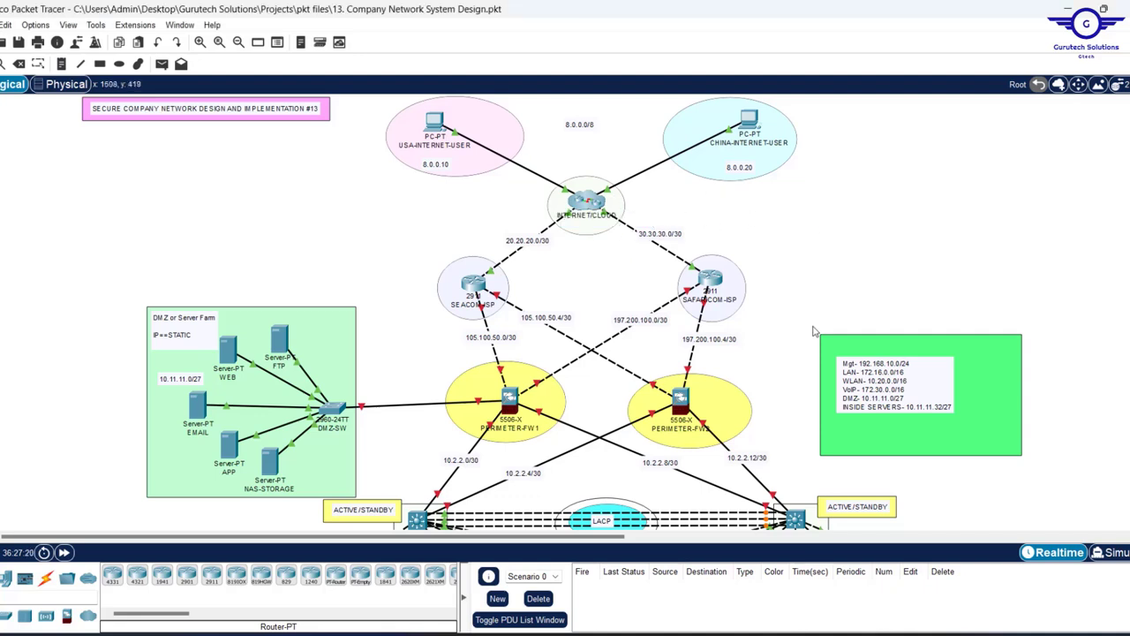
scroll(845, 319, "down", 5)
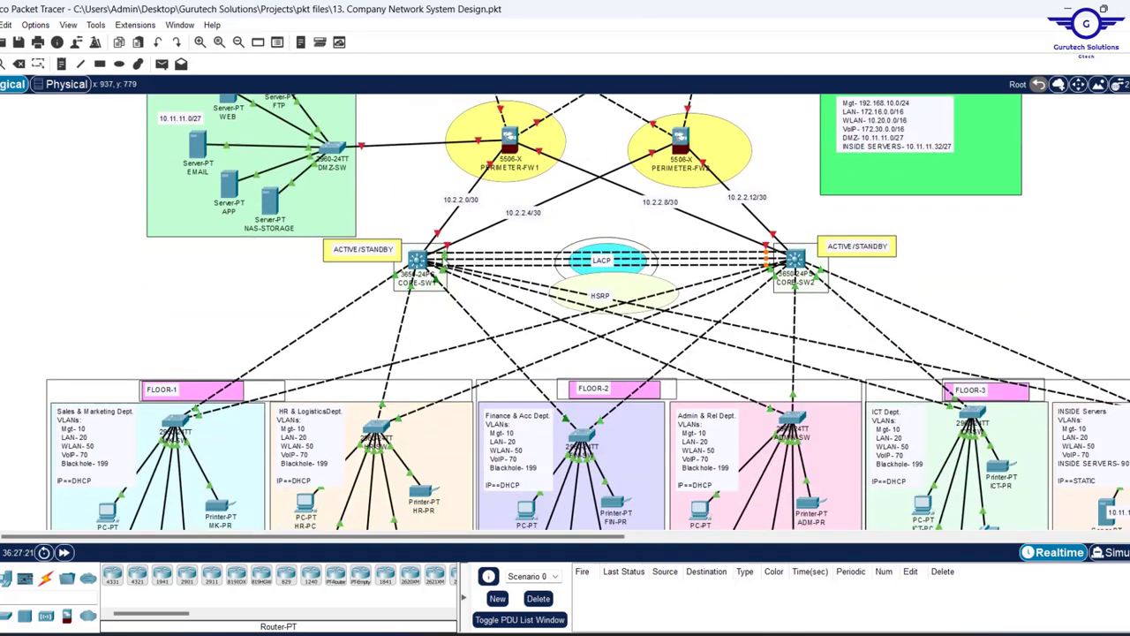
left_click(422, 267)
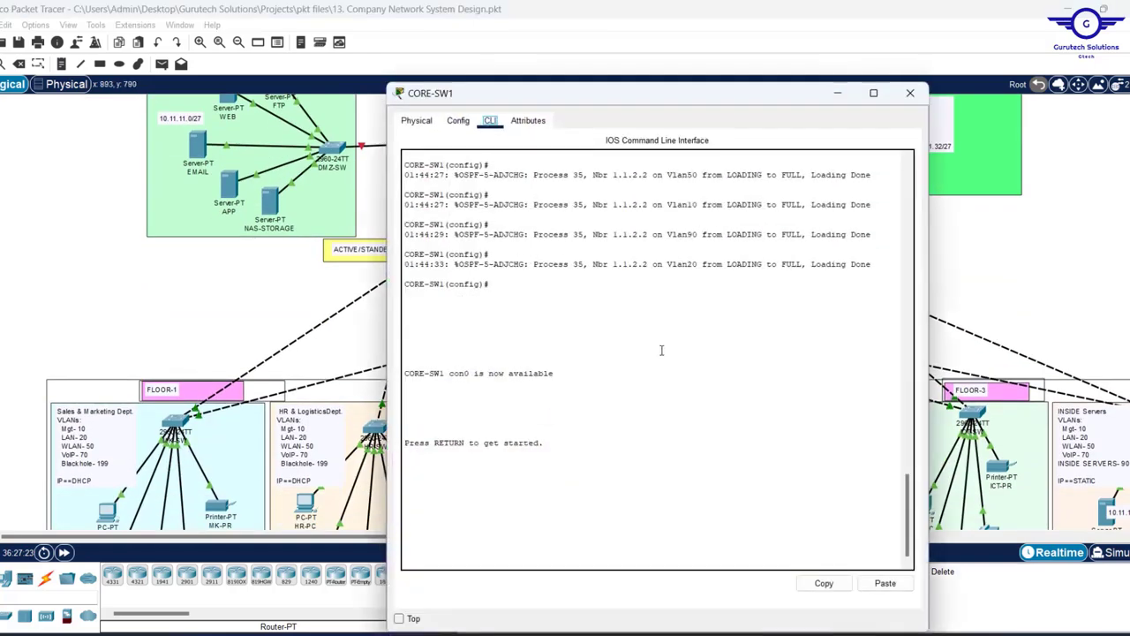
scroll(658, 296, "up", 4)
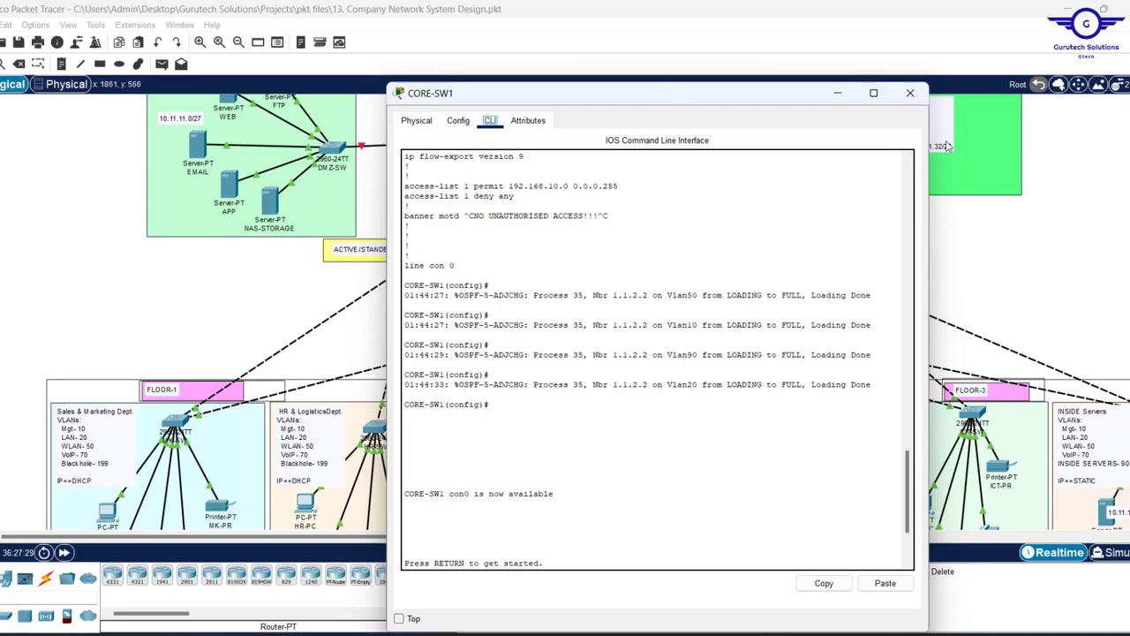
left_click(911, 93)
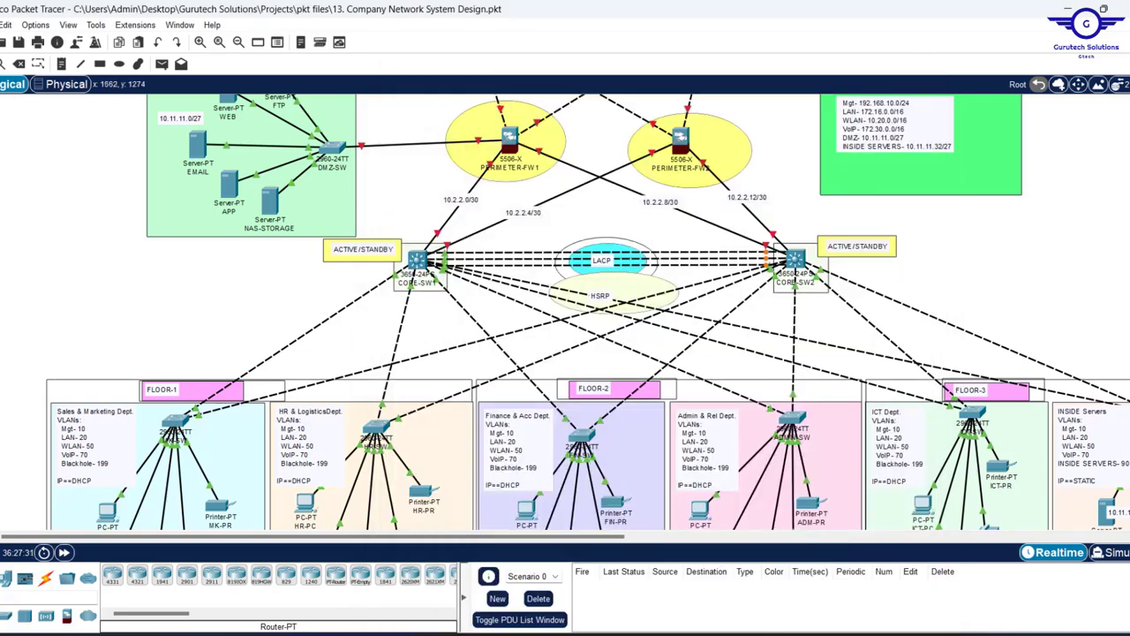
key("alt+Tab")
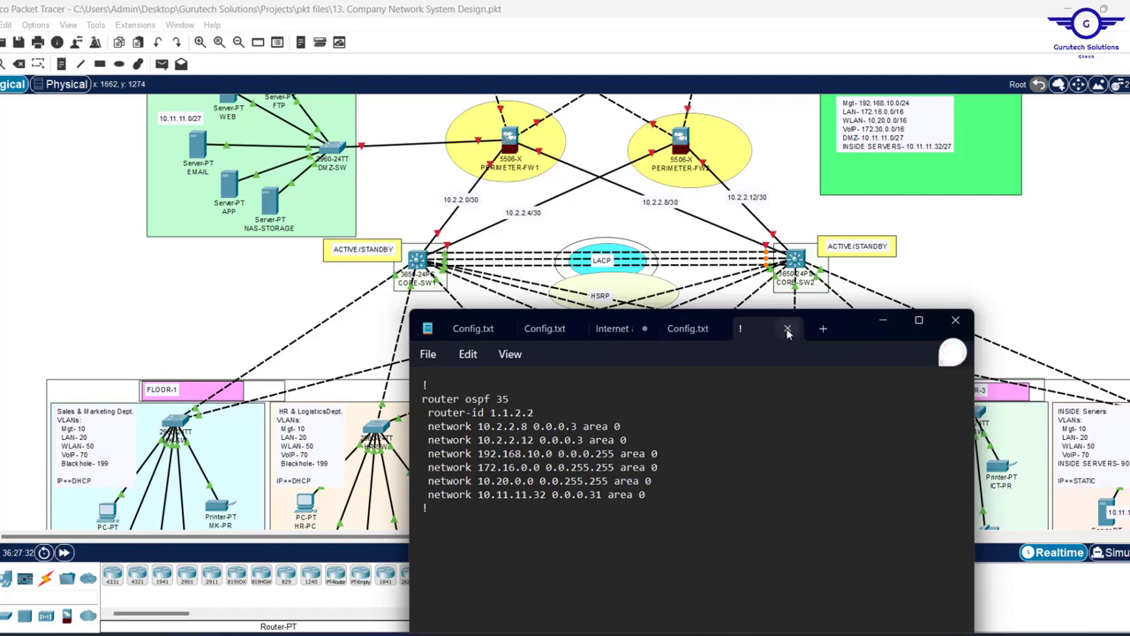
- Highlight step 9, 'Firewall interface security zones and levels', in the notes, then go back to the topology
left_click(677, 335)
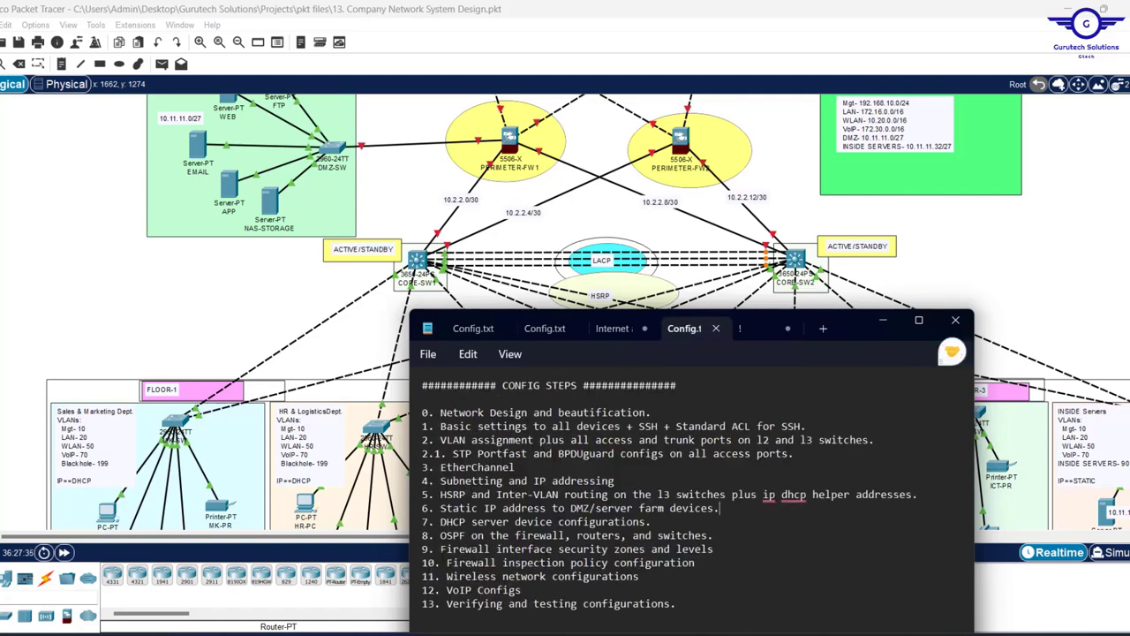
mouse_move(440, 563)
left_mouse_down()
mouse_move(491, 536)
mouse_move(711, 550)
mouse_move(439, 550)
left_mouse_up()
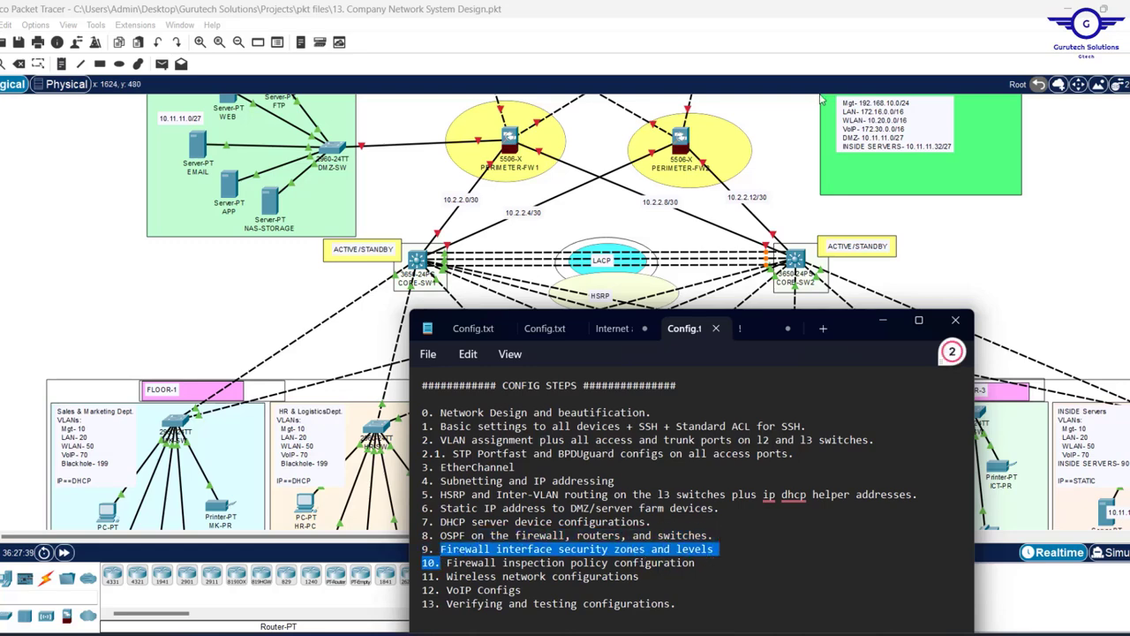
left_click(785, 174)
scroll(785, 175, "up", 1)
scroll(785, 176, "up", 3)
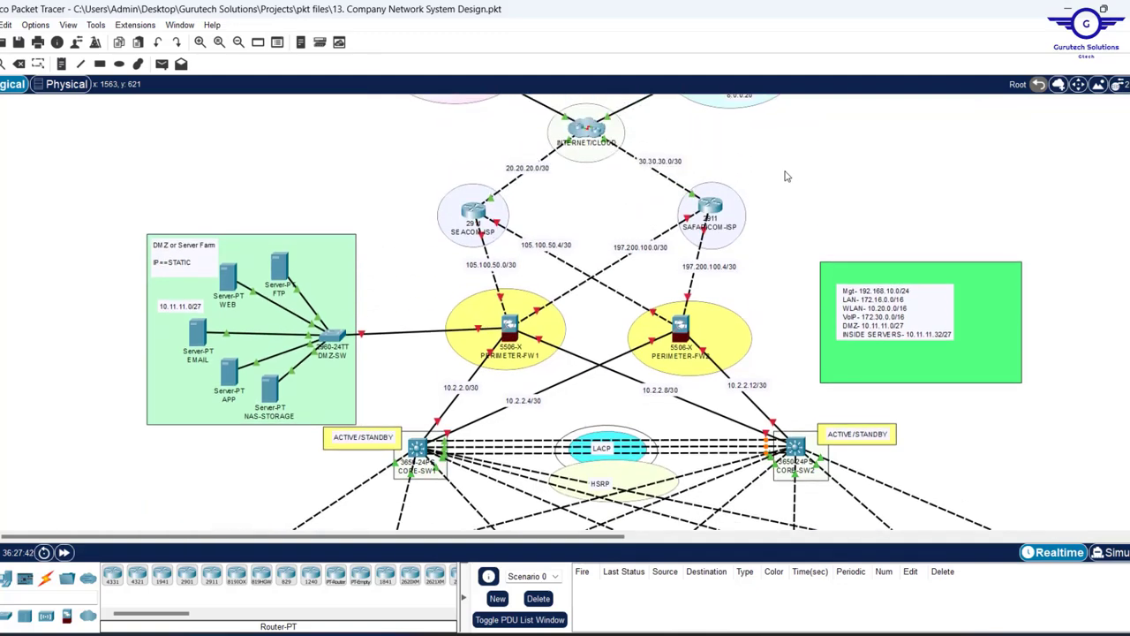
- Open CORE-SW1's command line
scroll(785, 176, "up", 2)
scroll(570, 311, "down", 6)
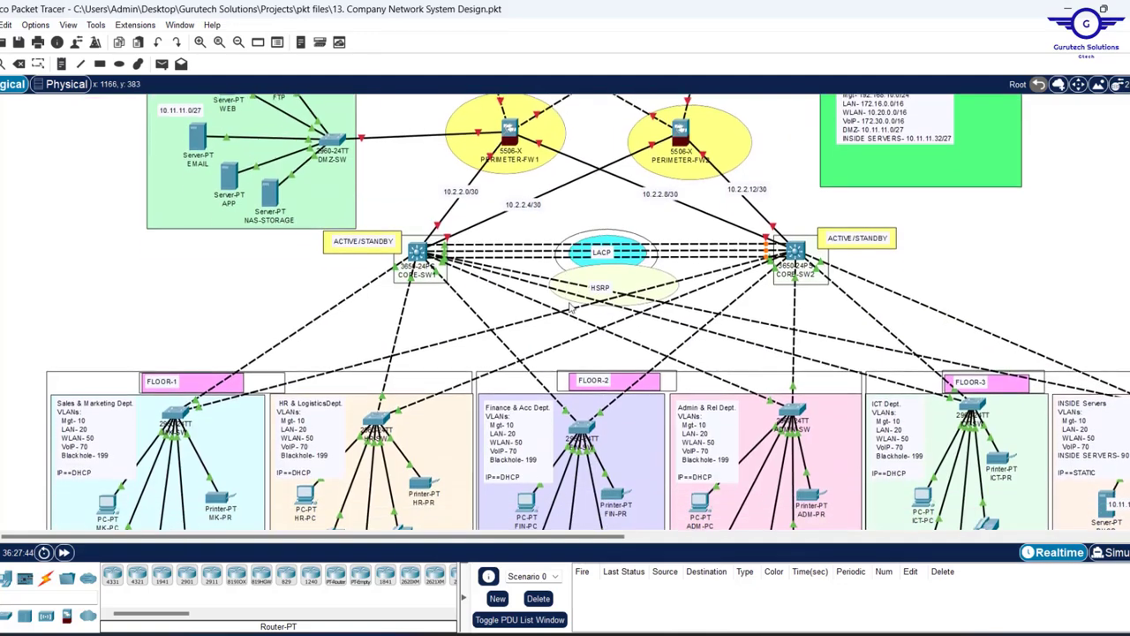
left_click(419, 256)
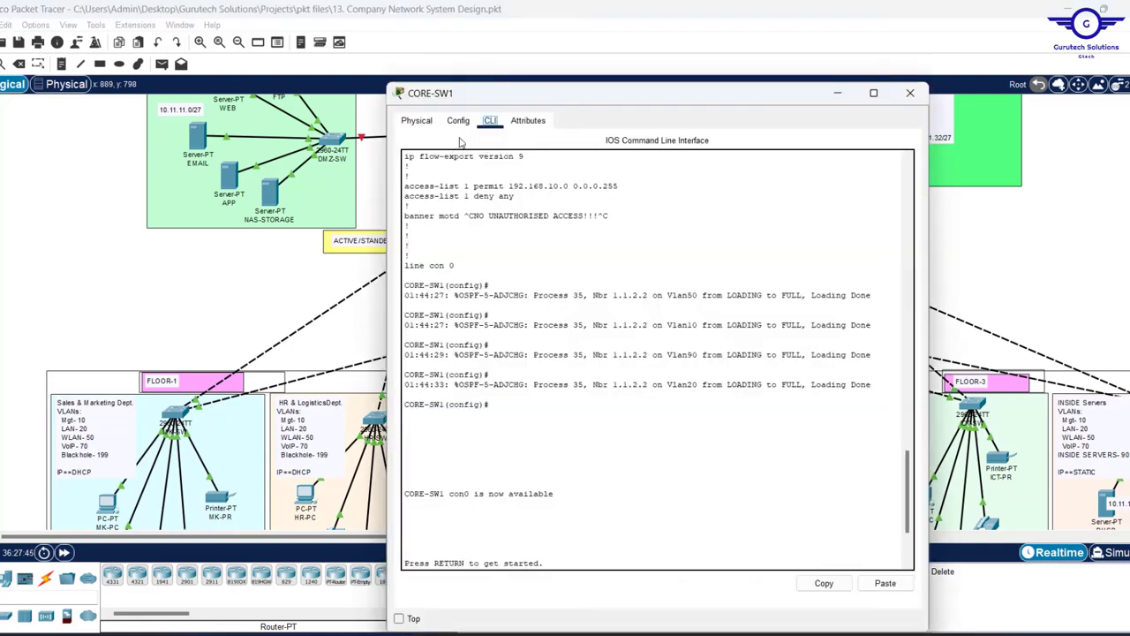
left_click(461, 122)
left_click(450, 281)
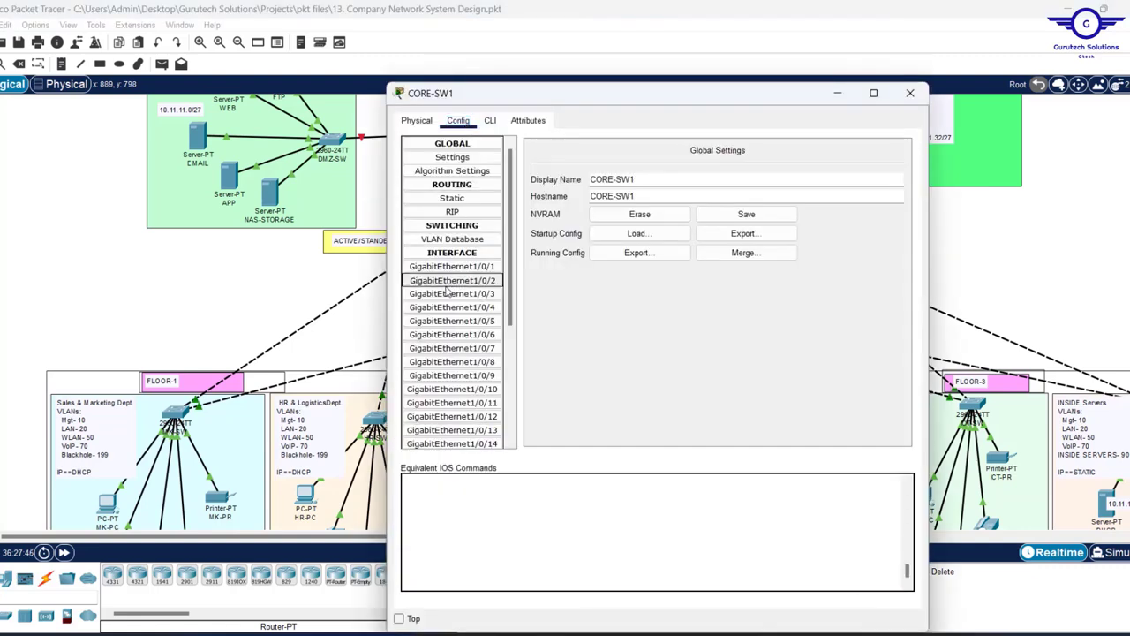
left_click(491, 122)
left_click(497, 482)
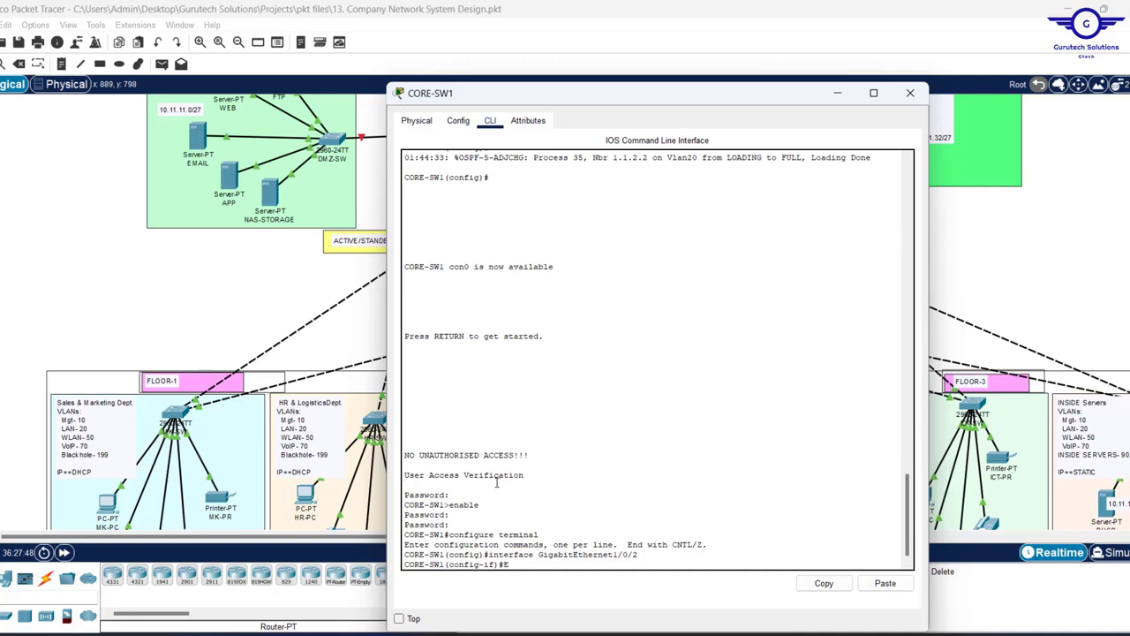
- Run show ip ospf neighbor to confirm four FULL adjacencies with 1.1.2.2, then close the window
type("END")
key("Return")
key("Return")
key("Return")
key("Return")
key("Return")
key("Return")
key("Return")
key("Return")
type("SHOW IP OS")
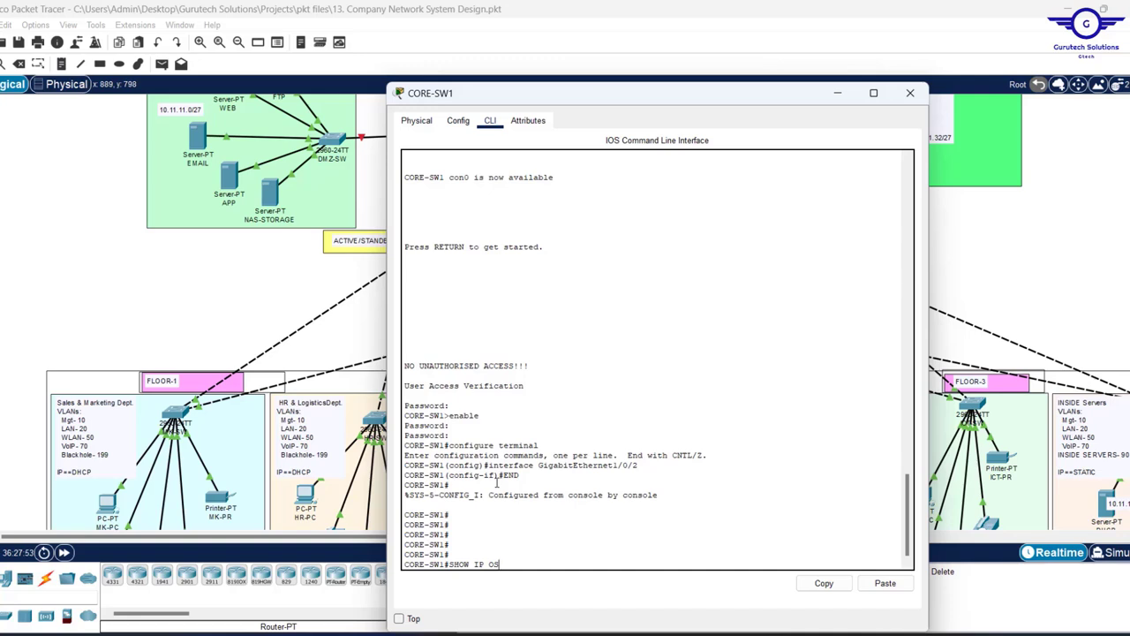
key("Tab")
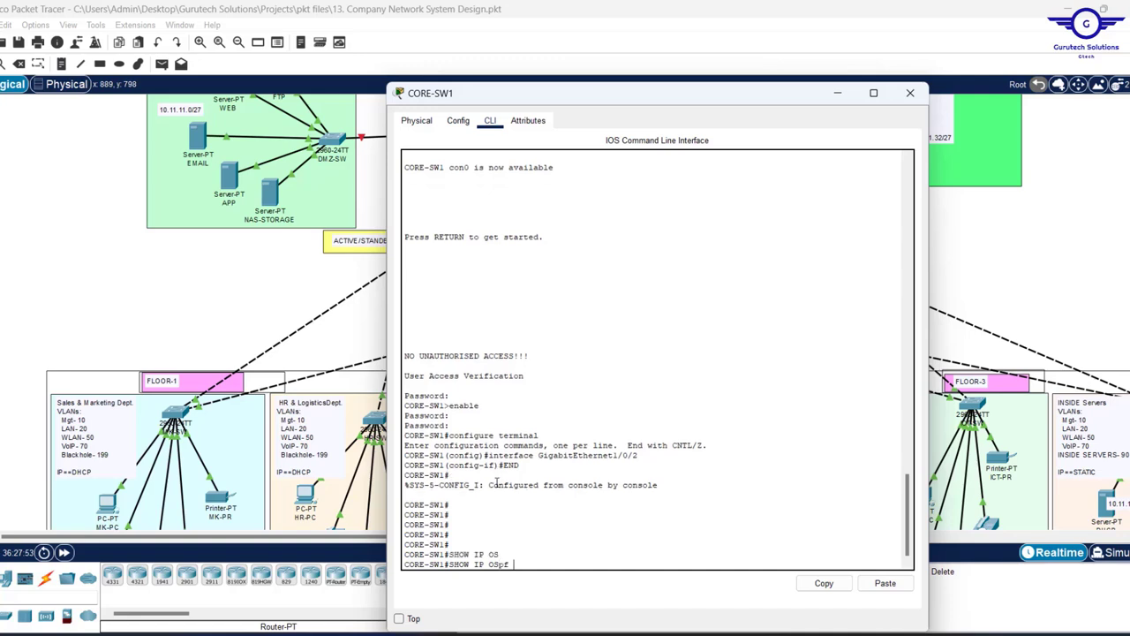
type("N")
key("Tab")
key("Return")
key("Return")
key("Return")
key("Return")
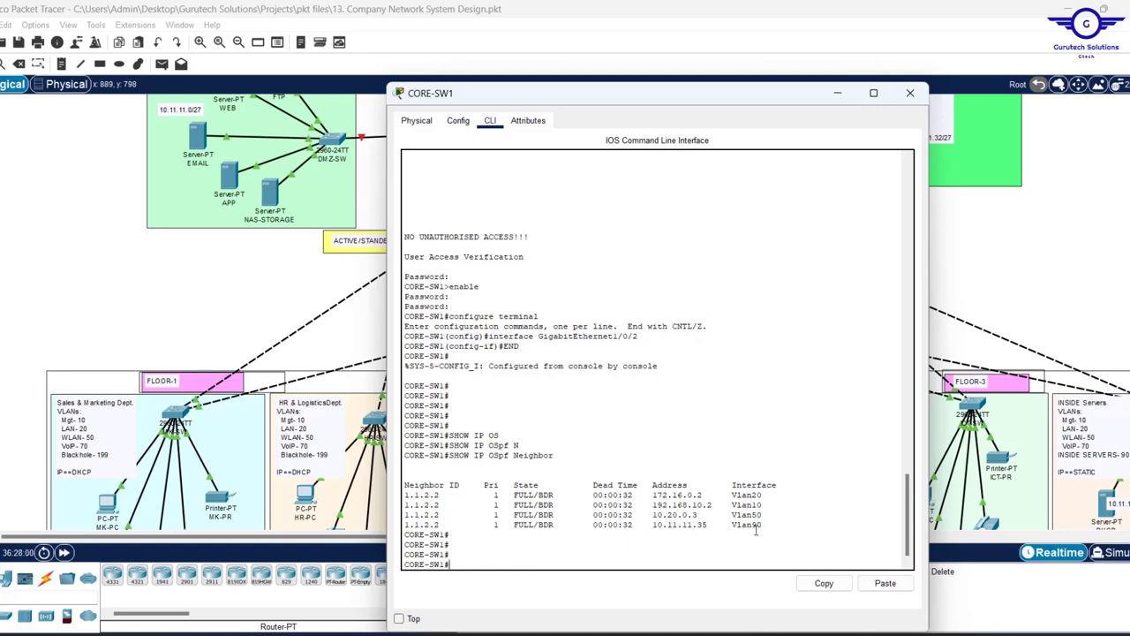
left_click(839, 93)
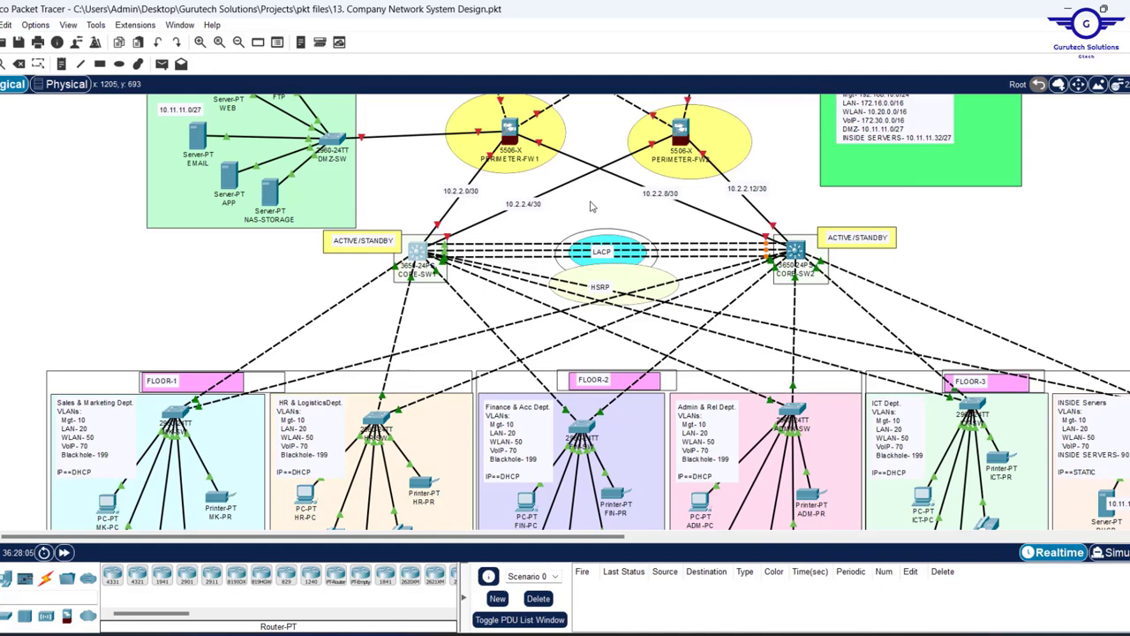
- Scroll up to show the ISP routers and firewalls, then switch to the Notepad config steps
scroll(592, 206, "up", 3)
scroll(592, 206, "up", 1)
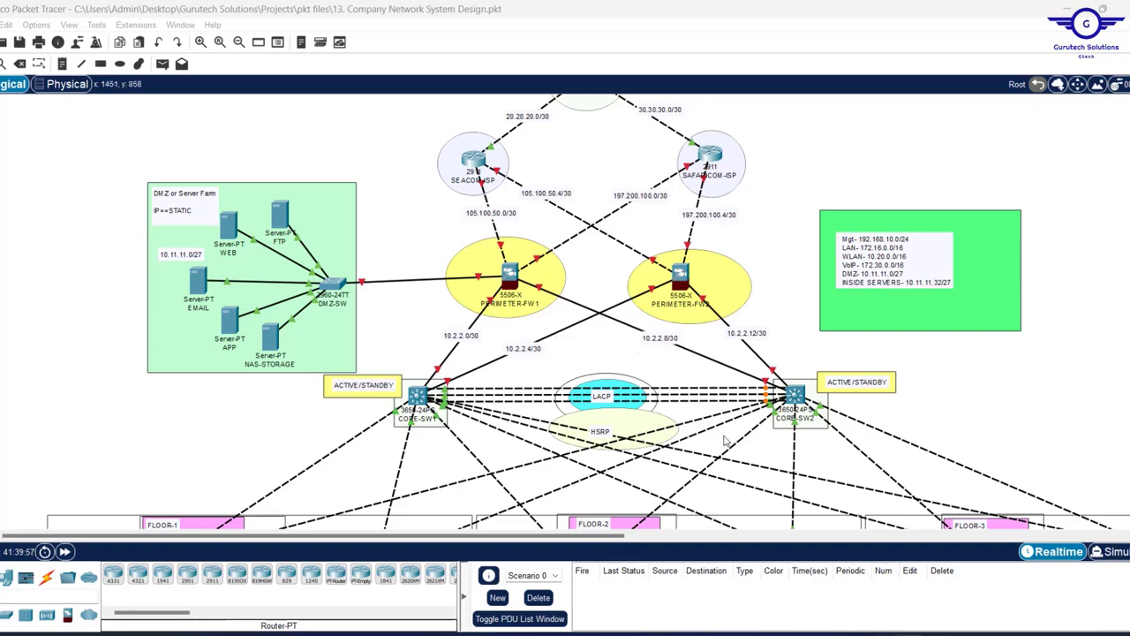
key("alt+Tab")
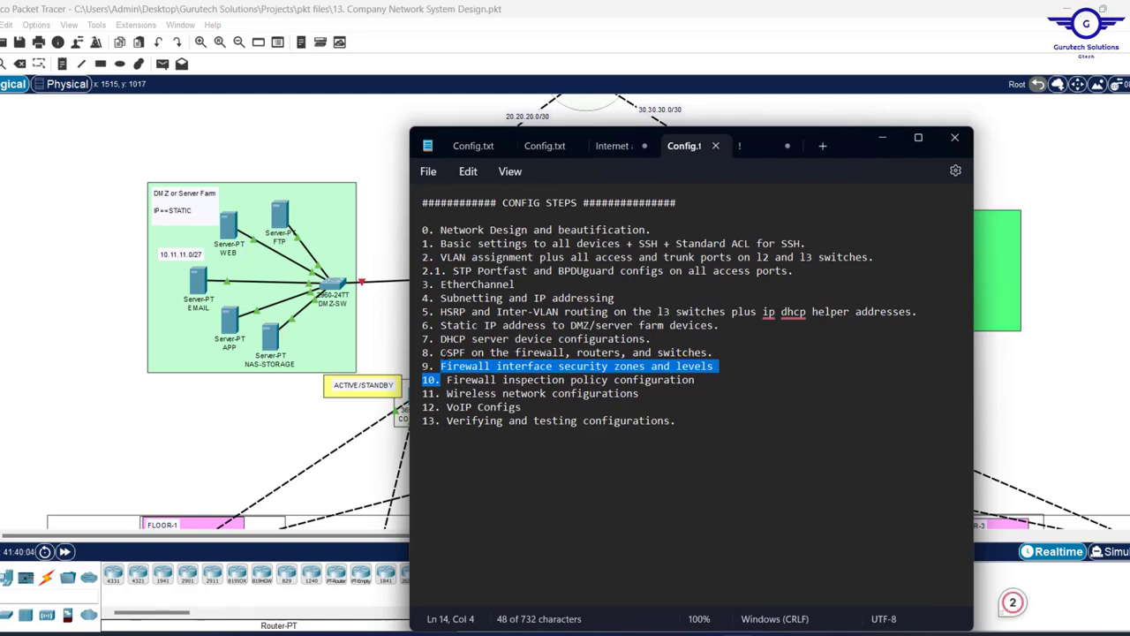
- Minimize Notepad to reveal the topology with both 5506-X firewalls
left_click(885, 139)
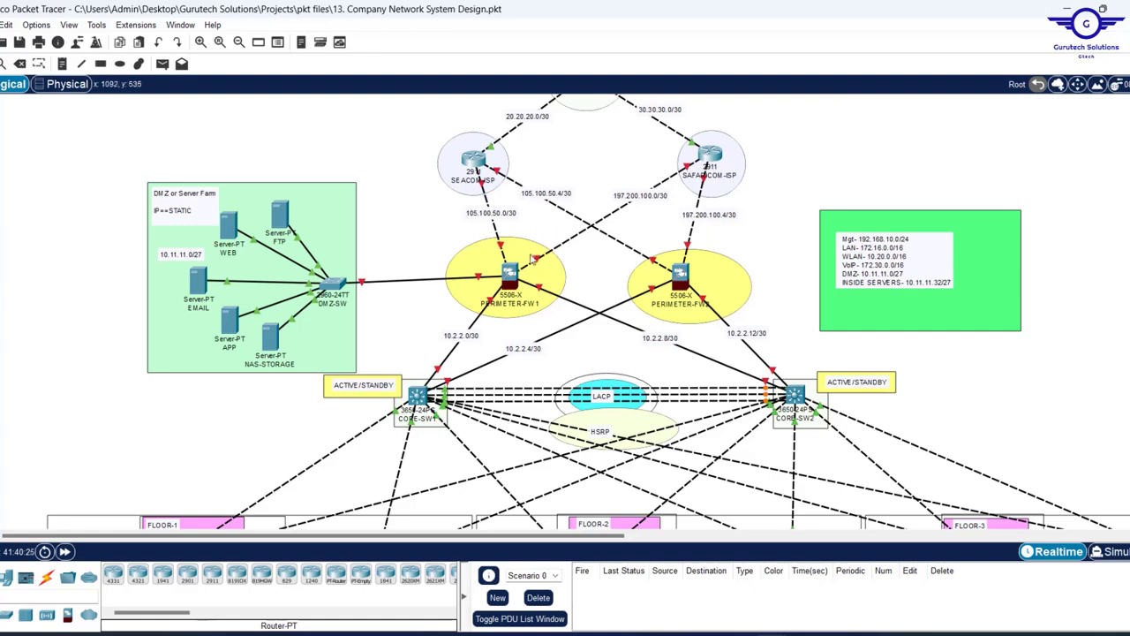
- Open PERIMETER-FW1's device window and shrink it toward the left of the screen
left_click(509, 276)
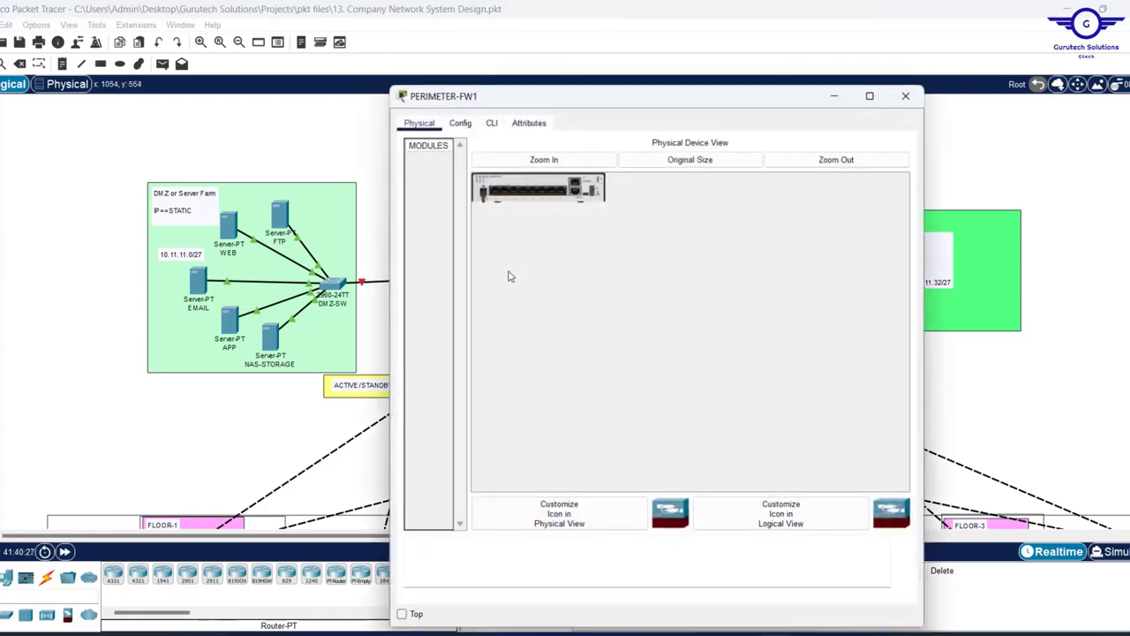
left_click_drag(533, 96, 663, 104)
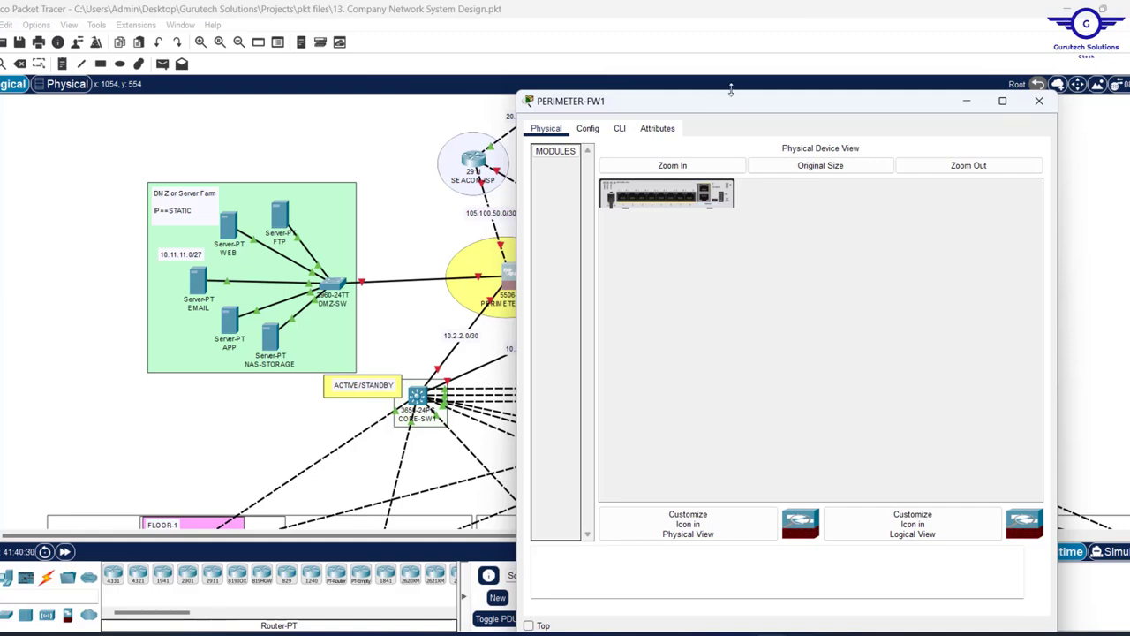
left_click_drag(731, 88, 732, 126)
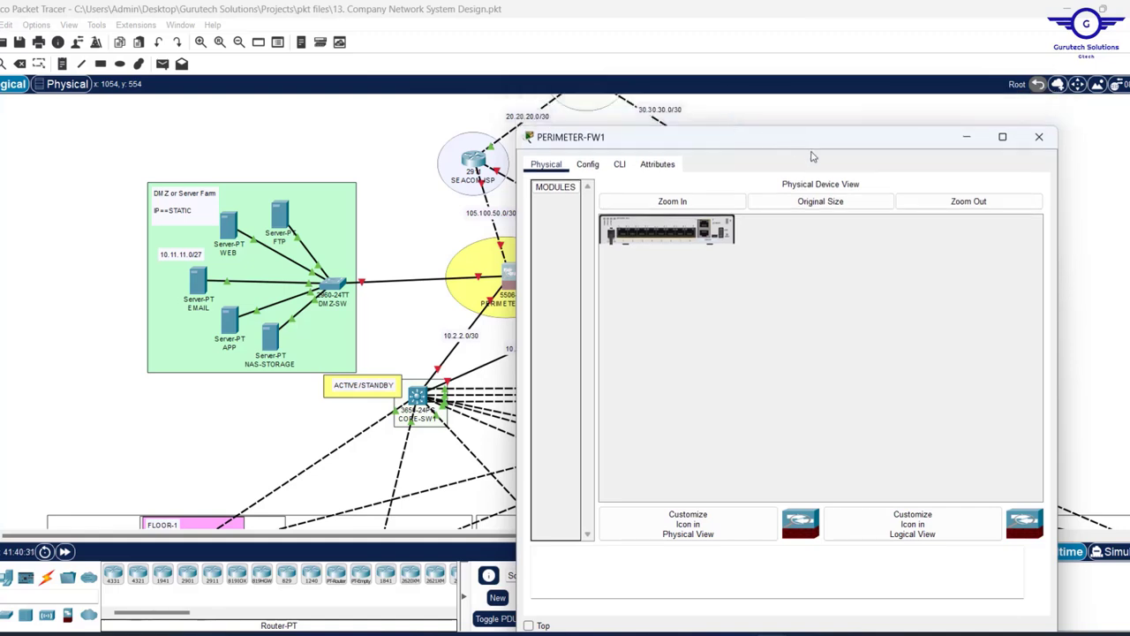
left_click_drag(1060, 274, 1009, 274)
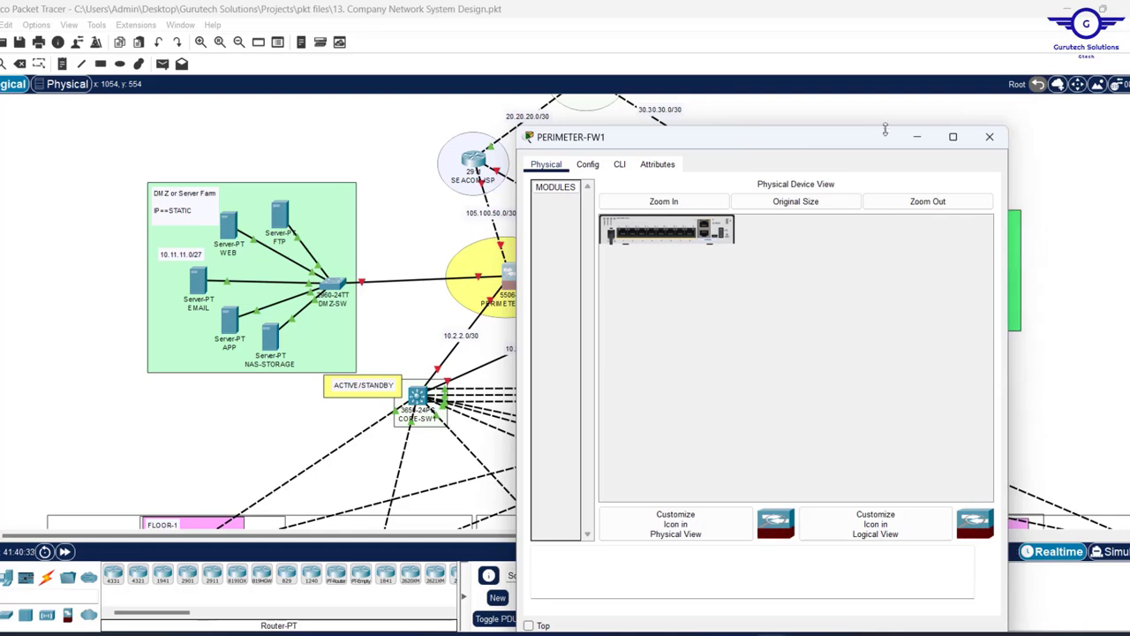
left_click_drag(840, 139, 543, 146)
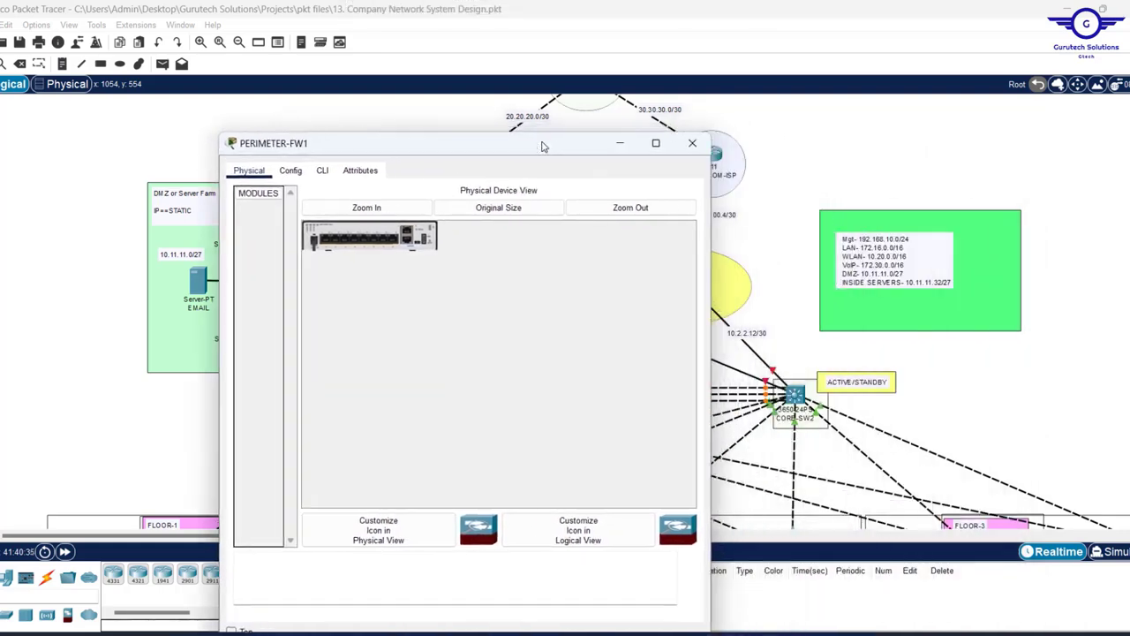
left_click(814, 160)
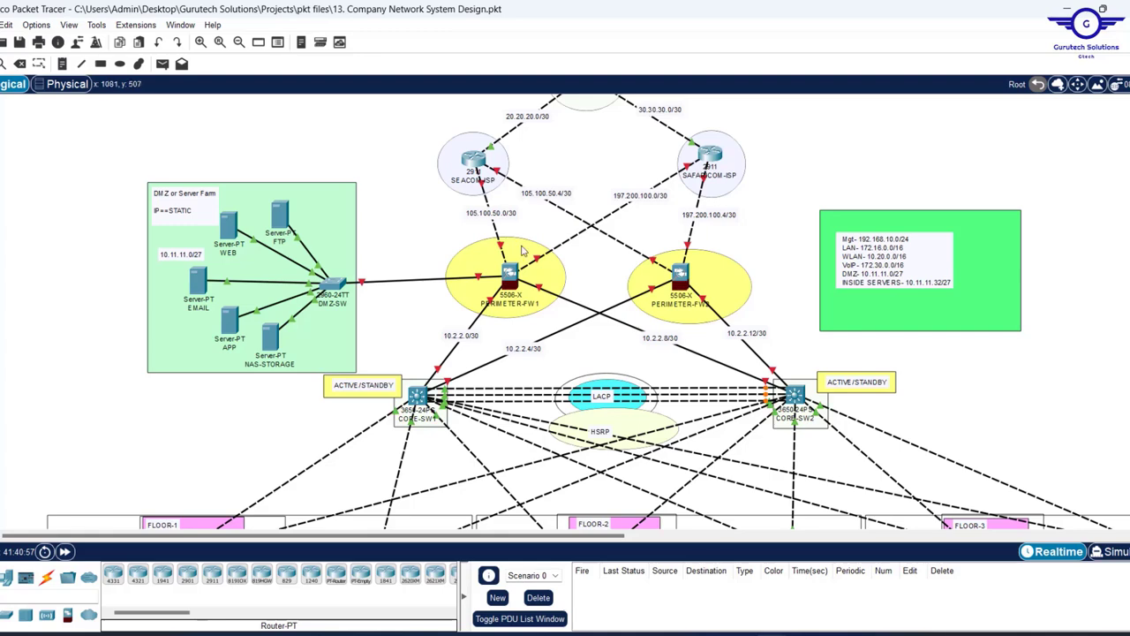
- Reopen the PERIMETER-FW1 window, pin it always on top, and fit it beside the topology
left_click(509, 279)
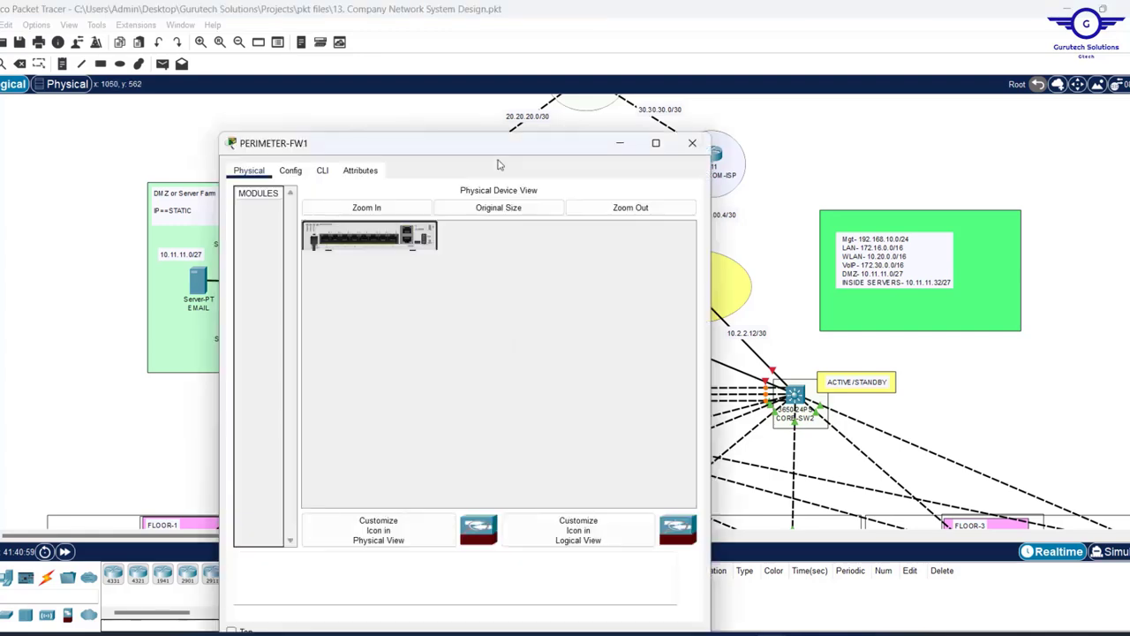
left_click_drag(484, 154, 300, 121)
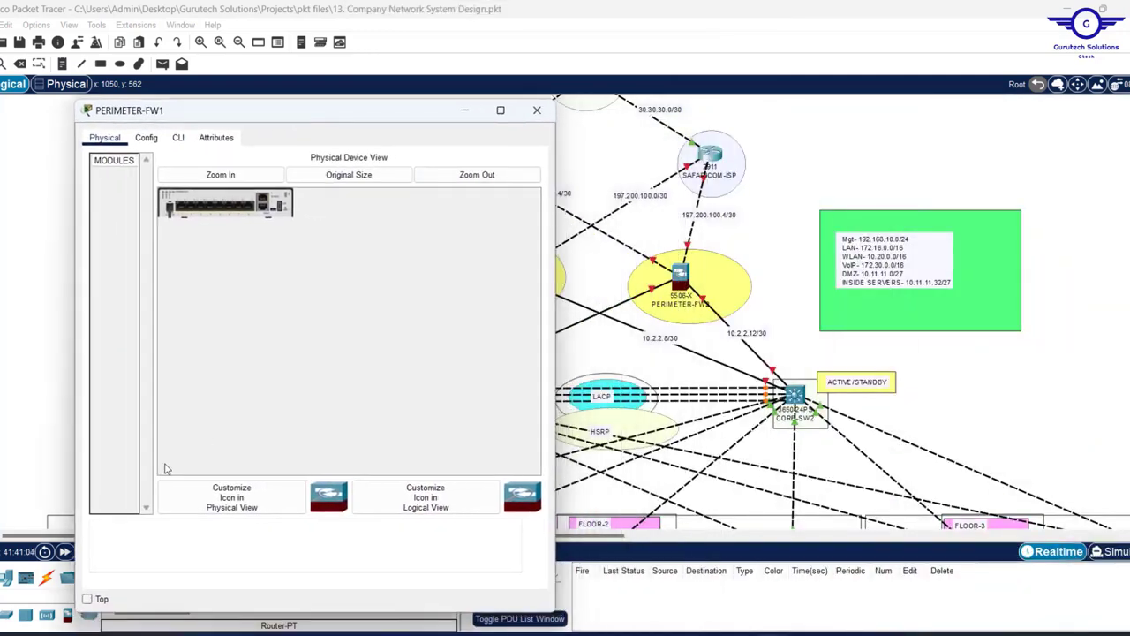
left_click(89, 599)
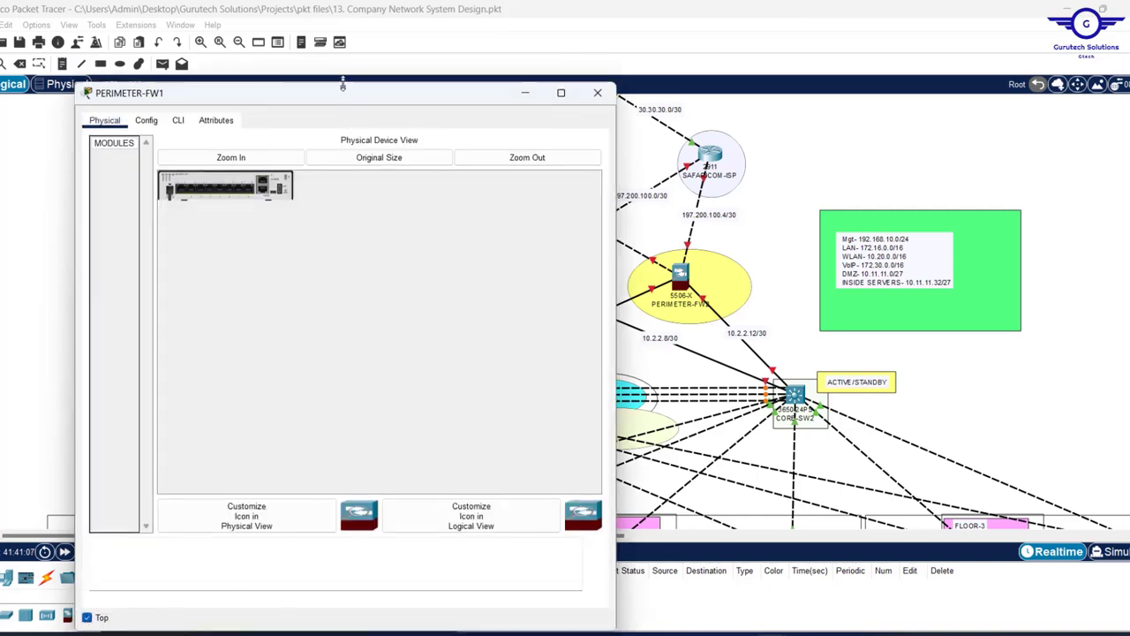
left_click_drag(343, 84, 301, 57)
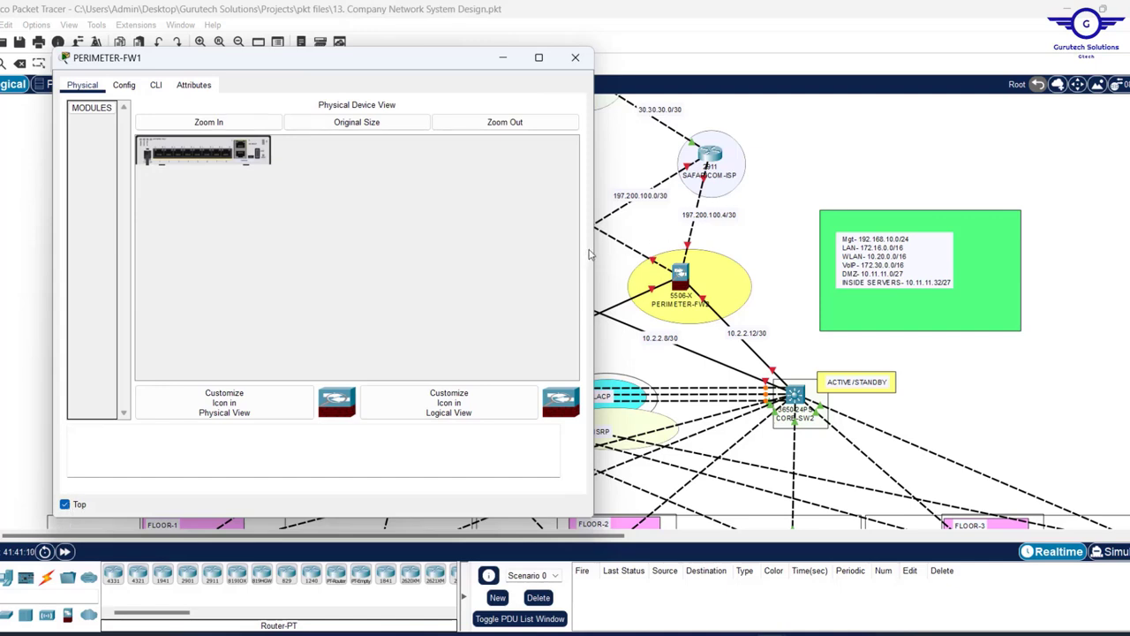
left_click_drag(595, 249, 459, 234)
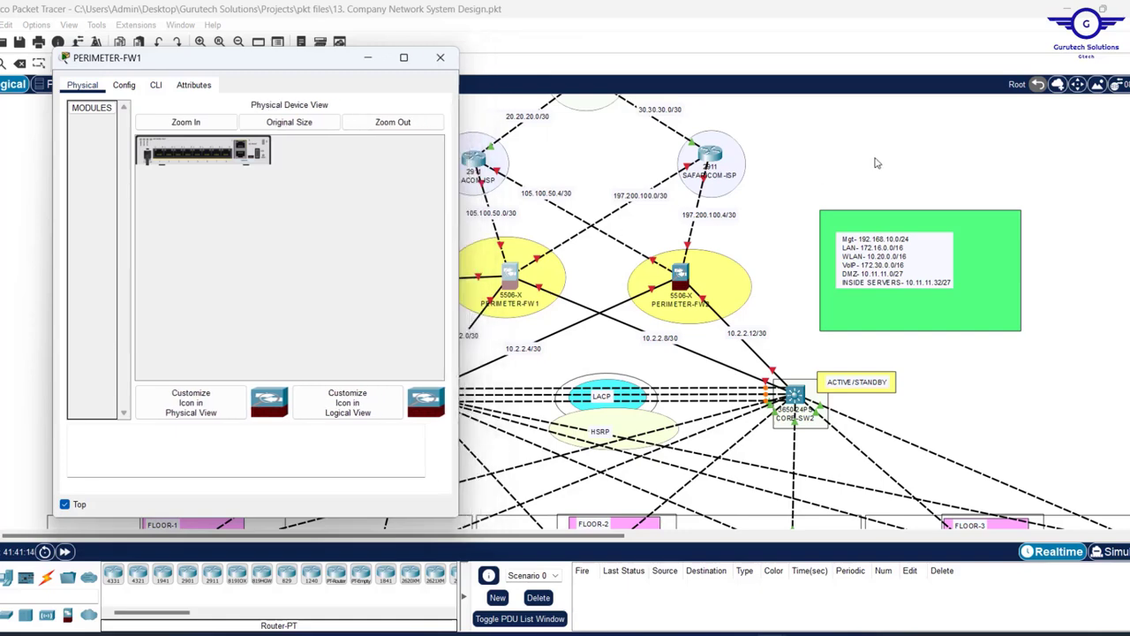
left_click(861, 130)
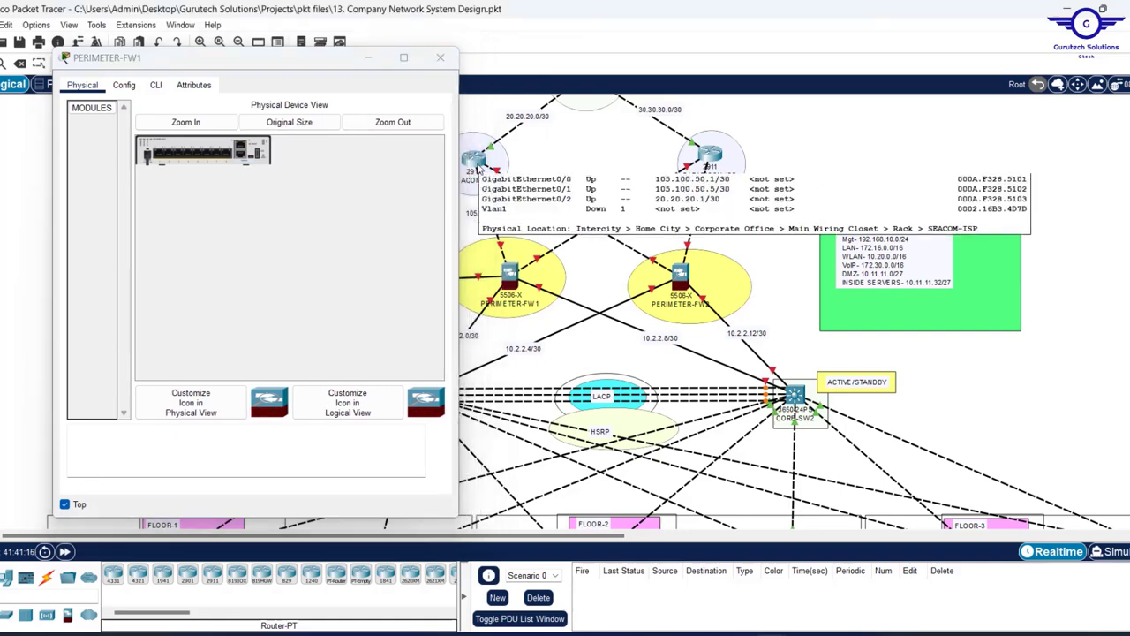
left_click_drag(306, 59, 272, 63)
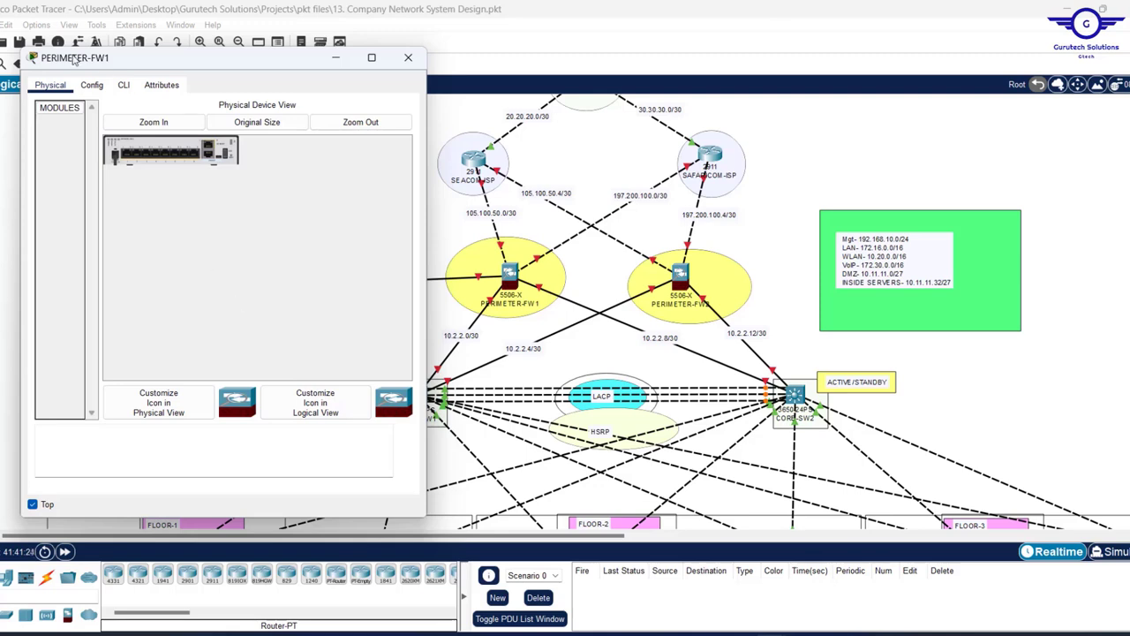
- Enter privileged mode with an empty enable password, then global configuration mode
left_click(124, 86)
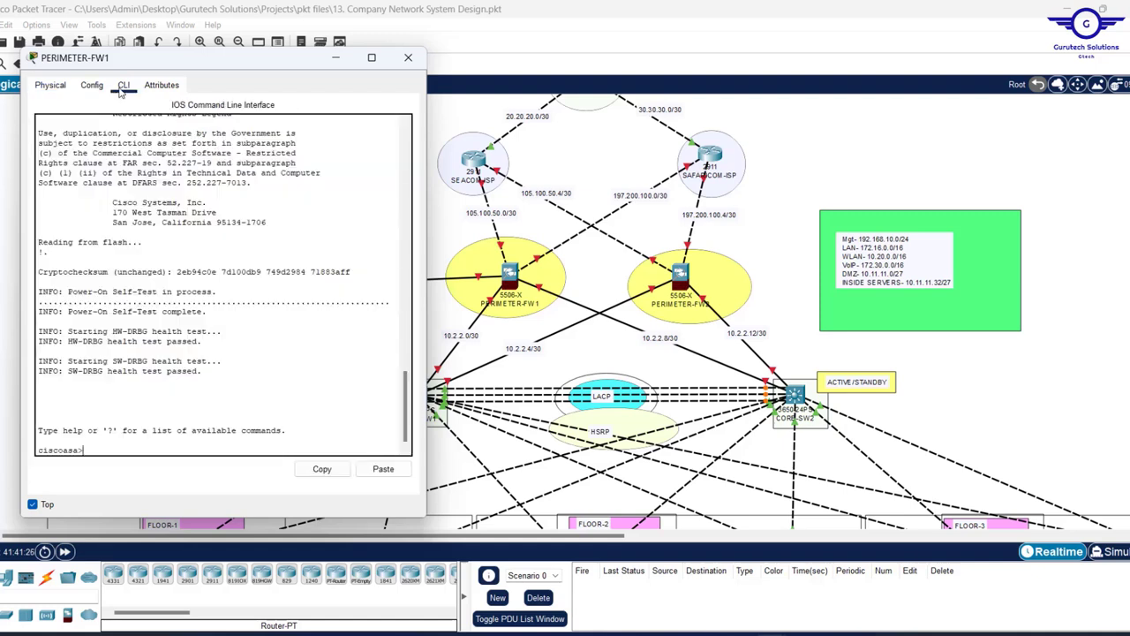
type("en")
key("Return")
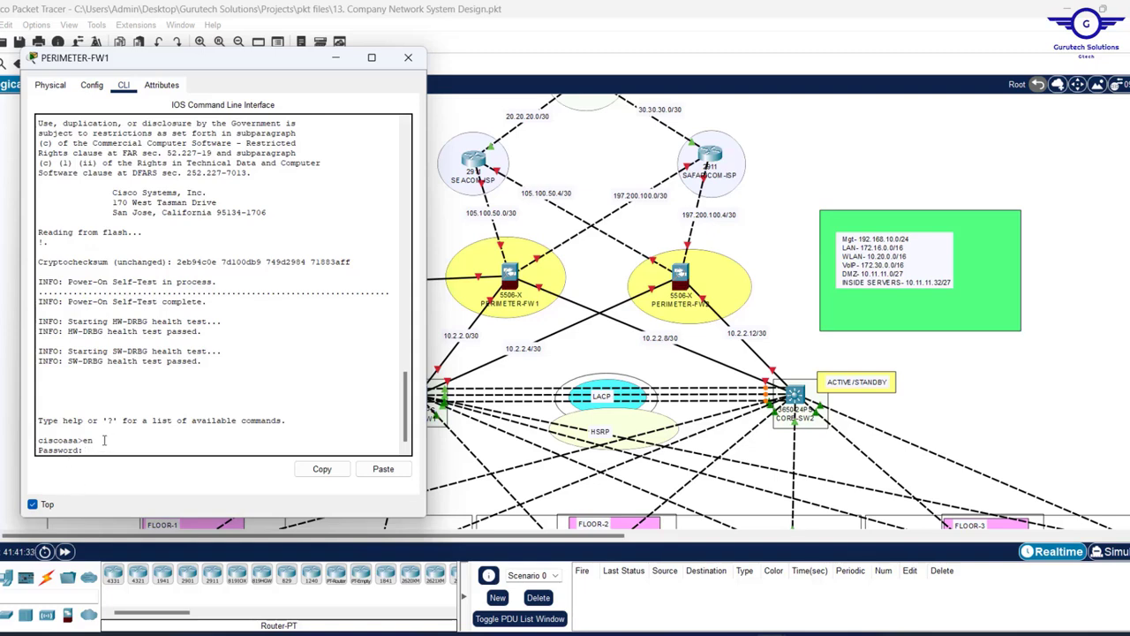
key("Return")
key("Return")
key("Return")
key("Return")
key("Return")
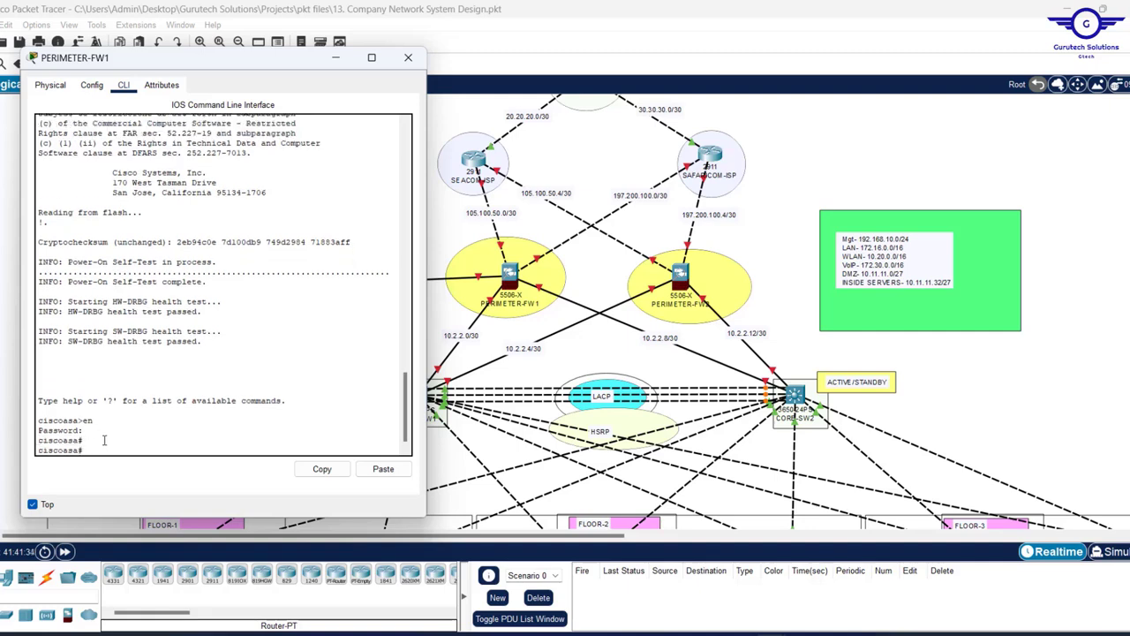
type("co")
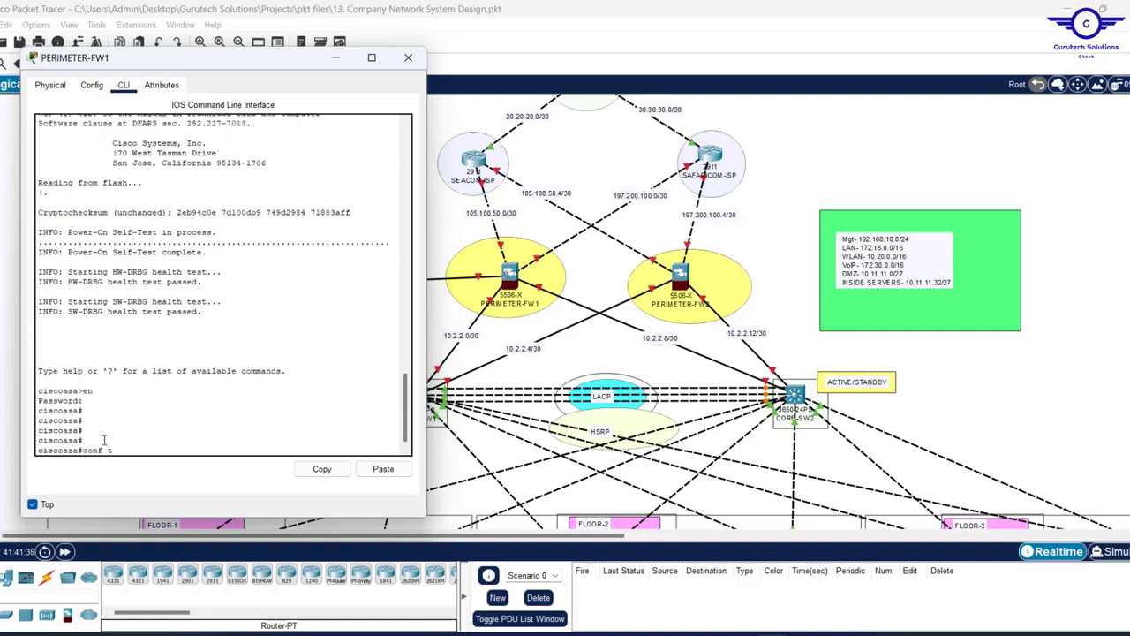
type("nf t")
key("Return")
key("Return")
key("Return")
- Set the firewall's hostname to FW1
type("hostn")
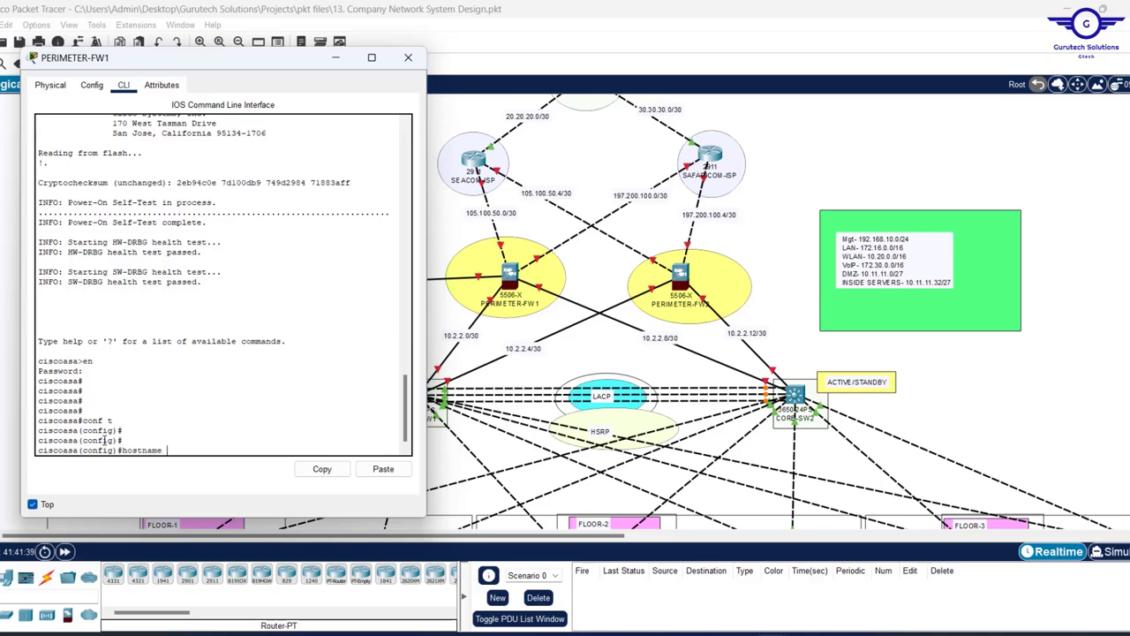
type("ame FW1")
key("Return")
key("Return")
key("Return")
key("Return")
key("Return")
key("Return")
key("Return")
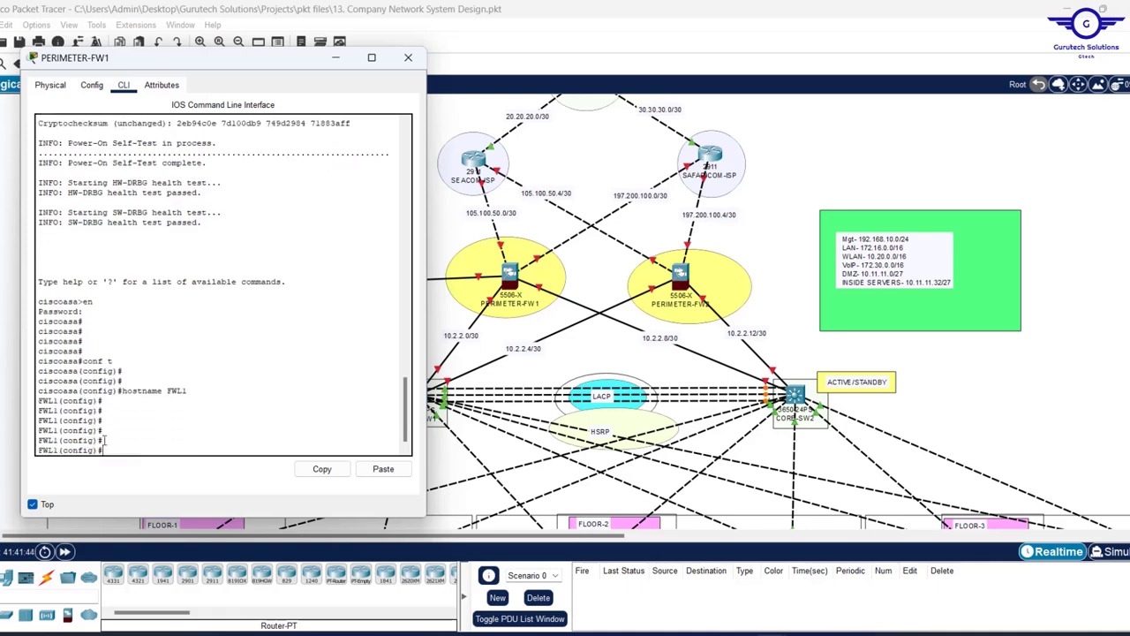
left_click(844, 192)
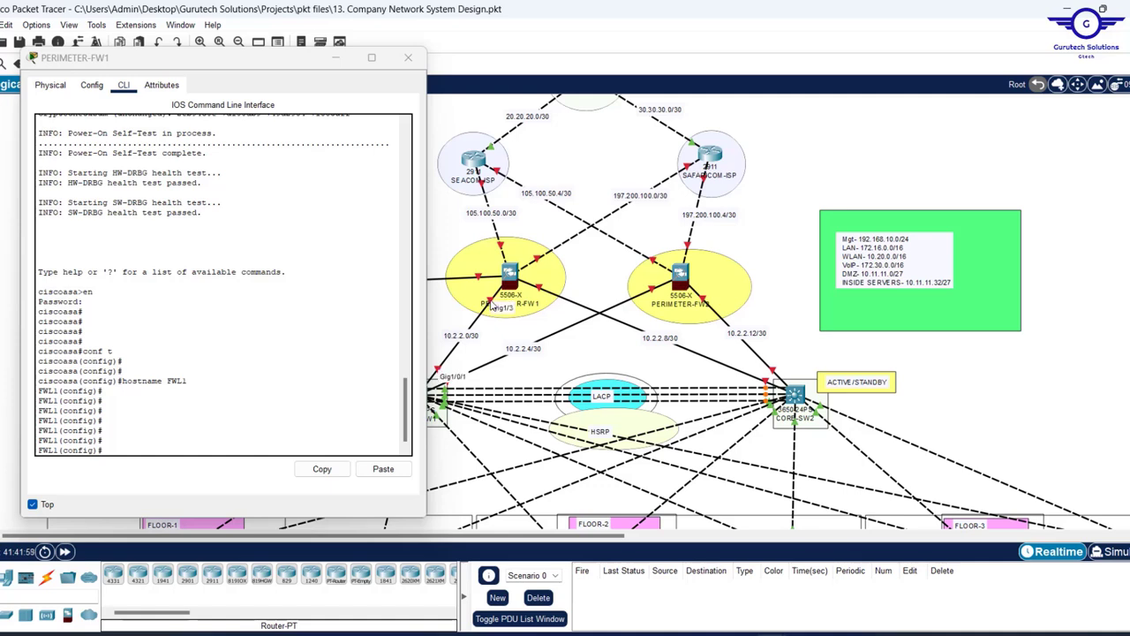
- Enter interface gig1/3, enable it with no shut, and type address 10.2.2.2 255.255.255.252
left_click(207, 421)
type("GIG")
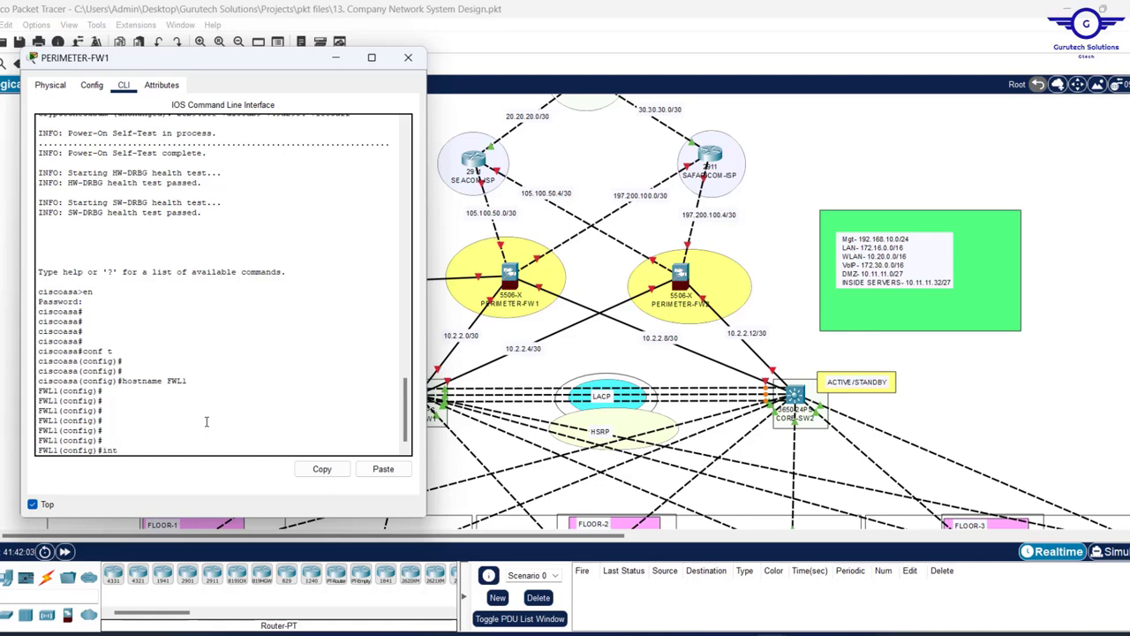
type("ig1/3")
key("Return")
key("Return")
key("Return")
key("Return")
key("Return")
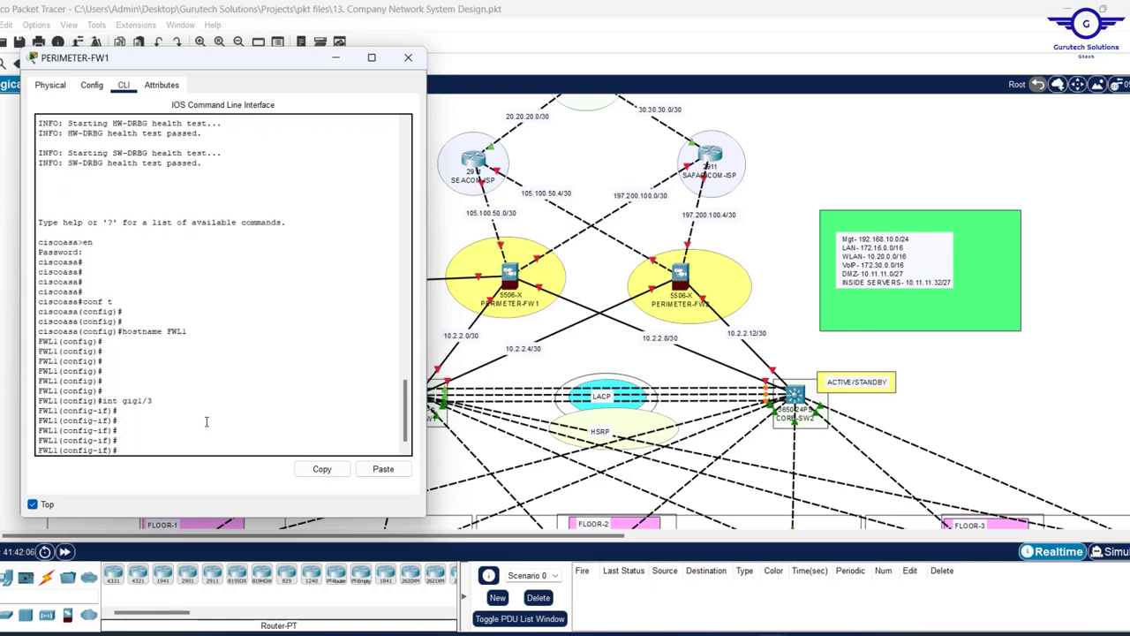
key("Return")
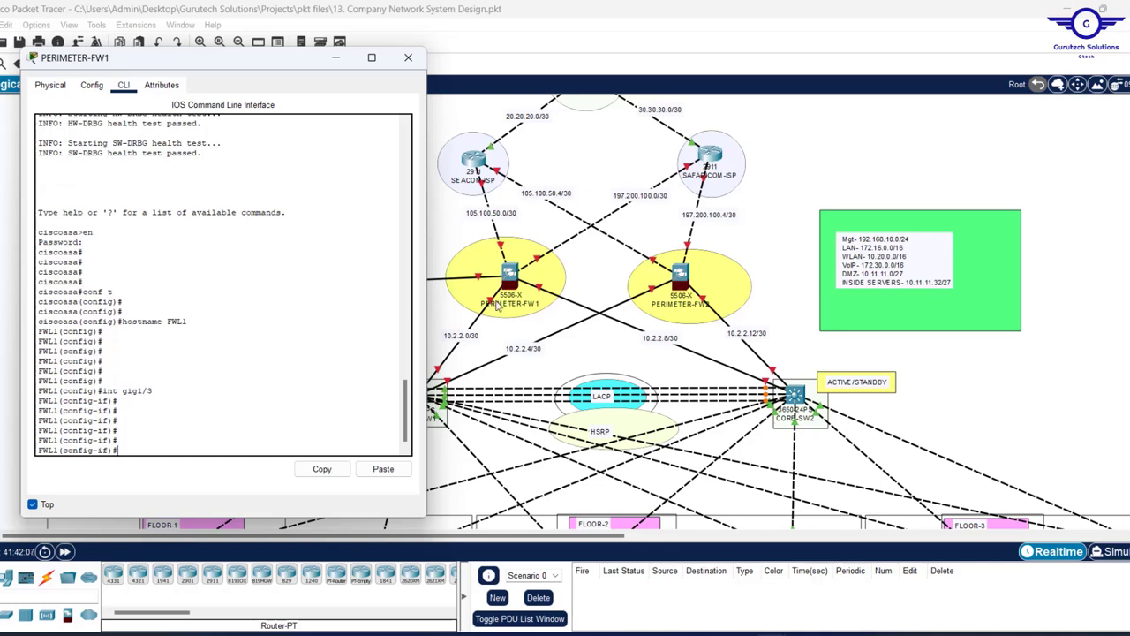
type("no shut")
key("Return")
key("Return")
key("Return")
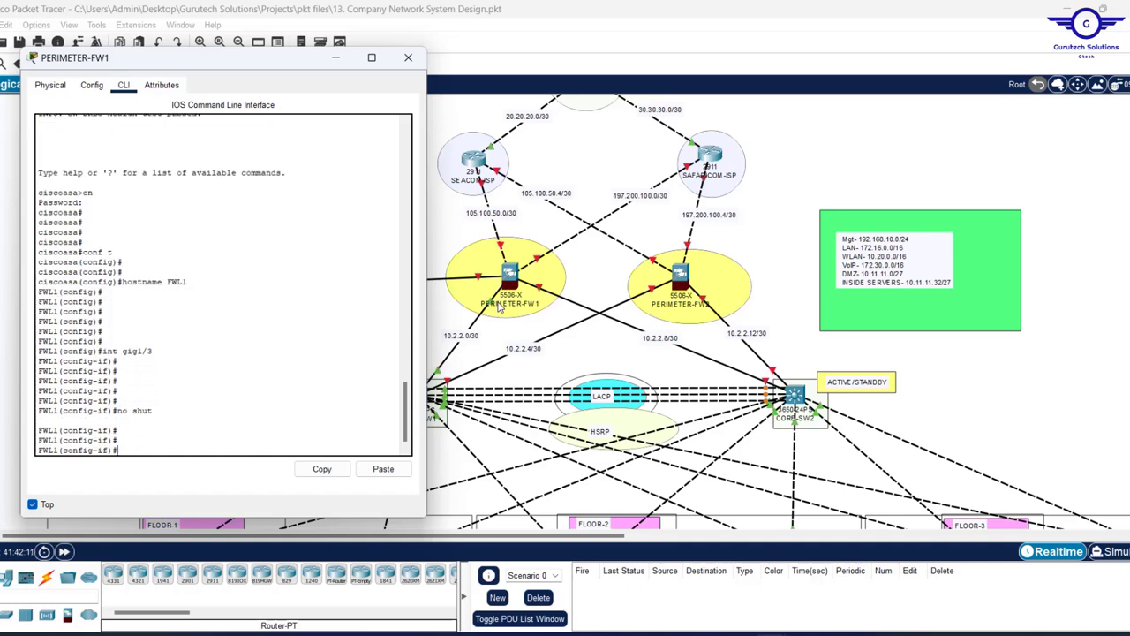
key("Return")
key("Return")
key("Return")
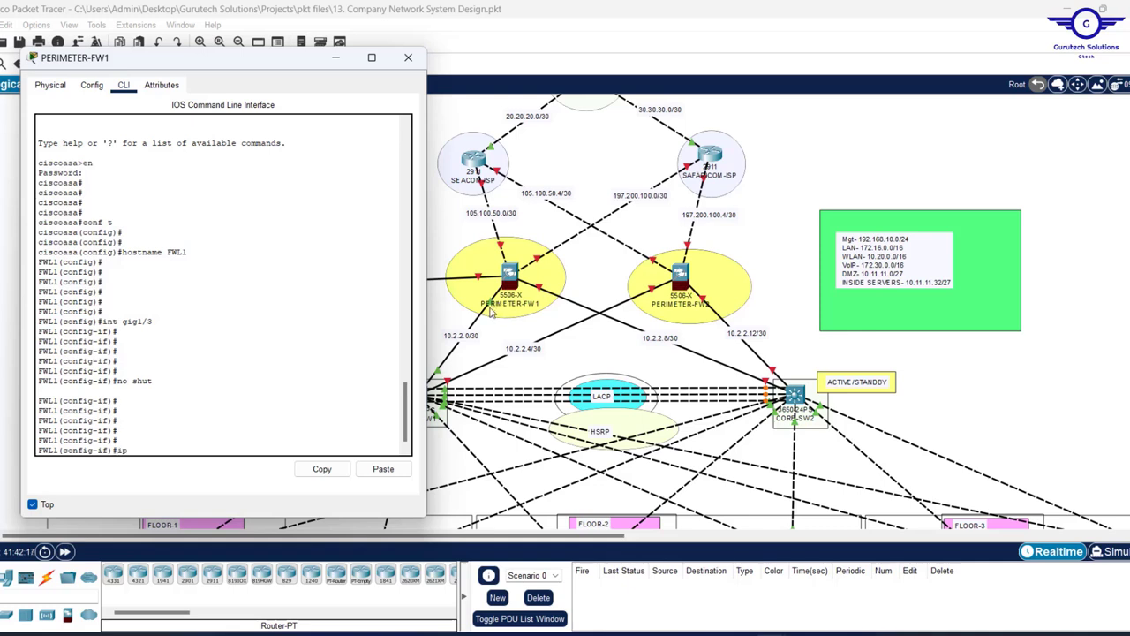
type("dd 10.2")
type("255.255")
type(".252")
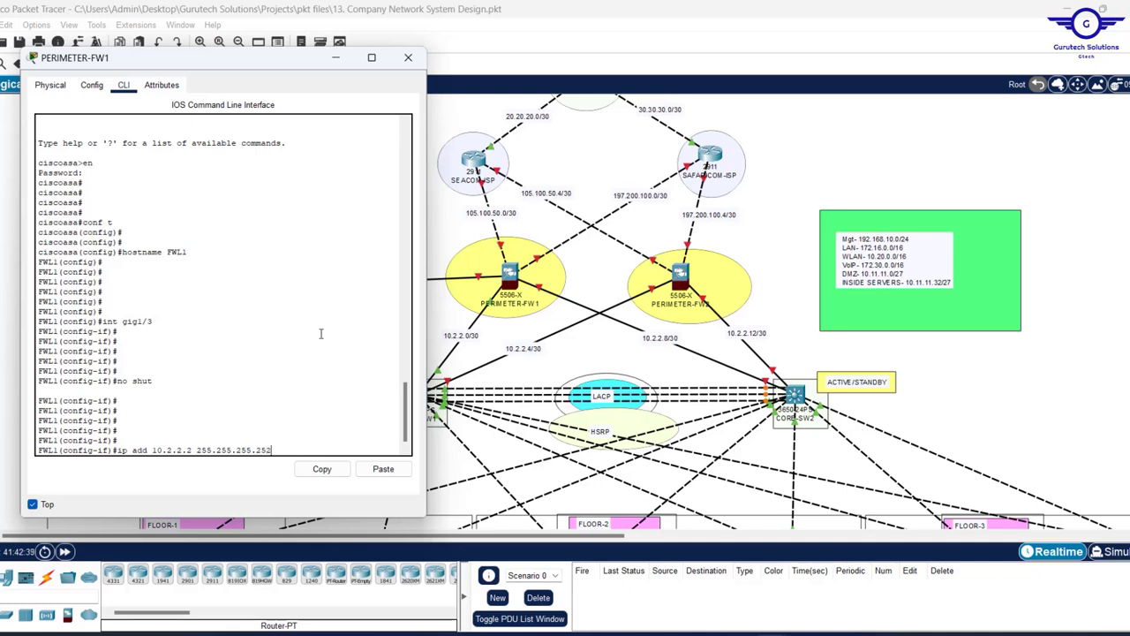
- Apply 10.2.2.2/30 to gig1/3 and name the interface INSIDE1
key("Return")
key("Return")
key("Return")
key("Return")
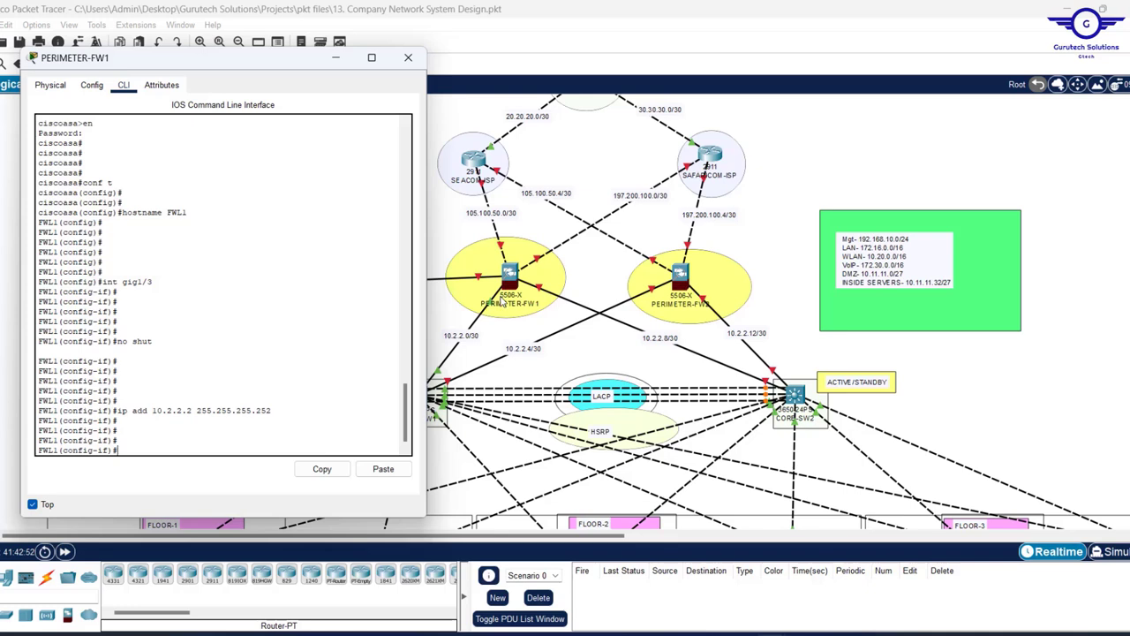
key("Tab")
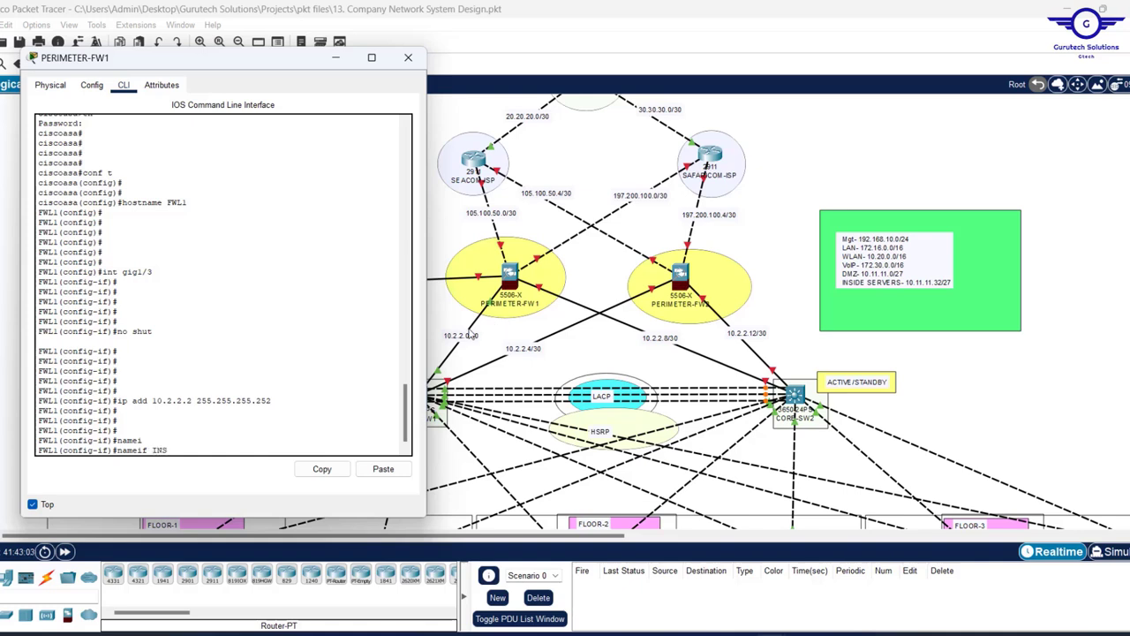
type("1")
key("Return")
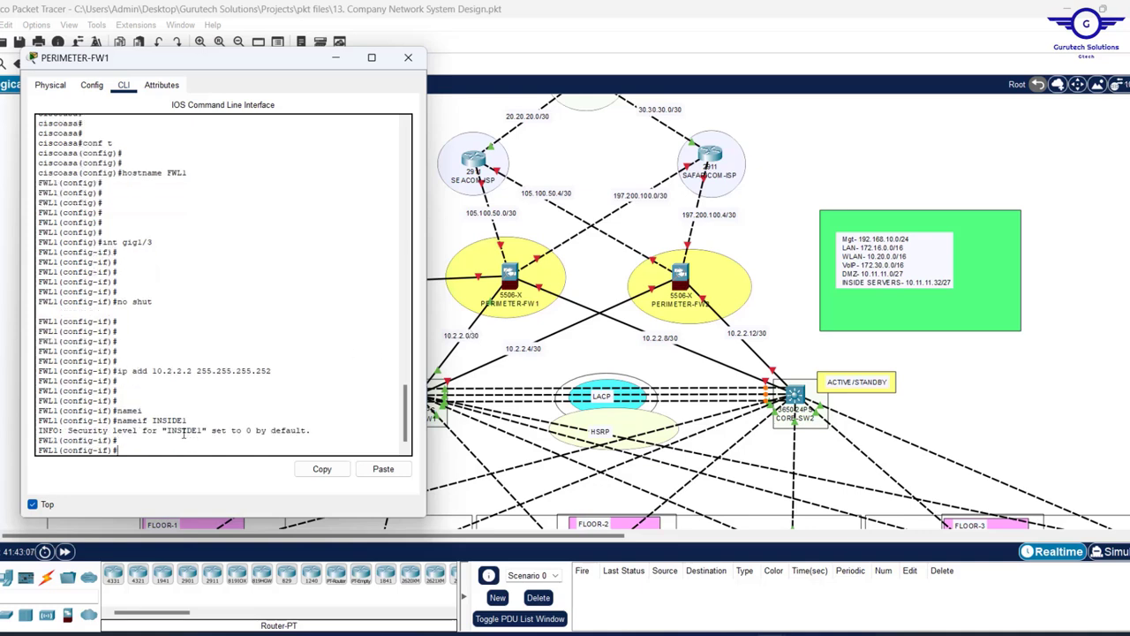
- Set gig1/3's security level to 100 and exit to global configuration
type("SEC")
key("Tab")
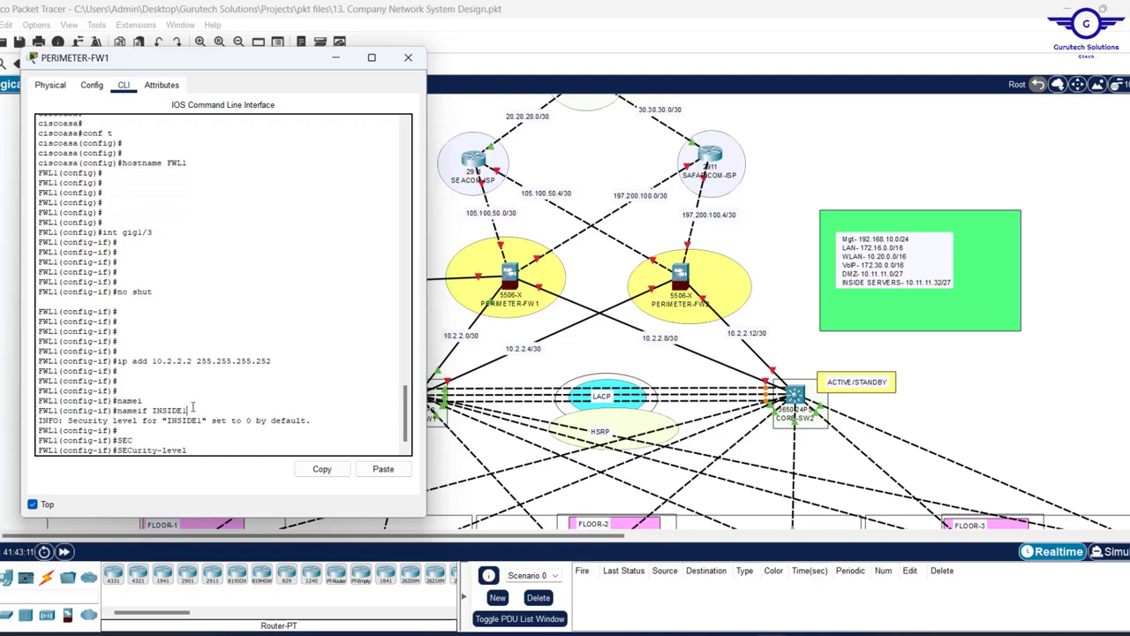
left_click_drag(186, 410, 152, 410)
left_click(193, 450)
type("00")
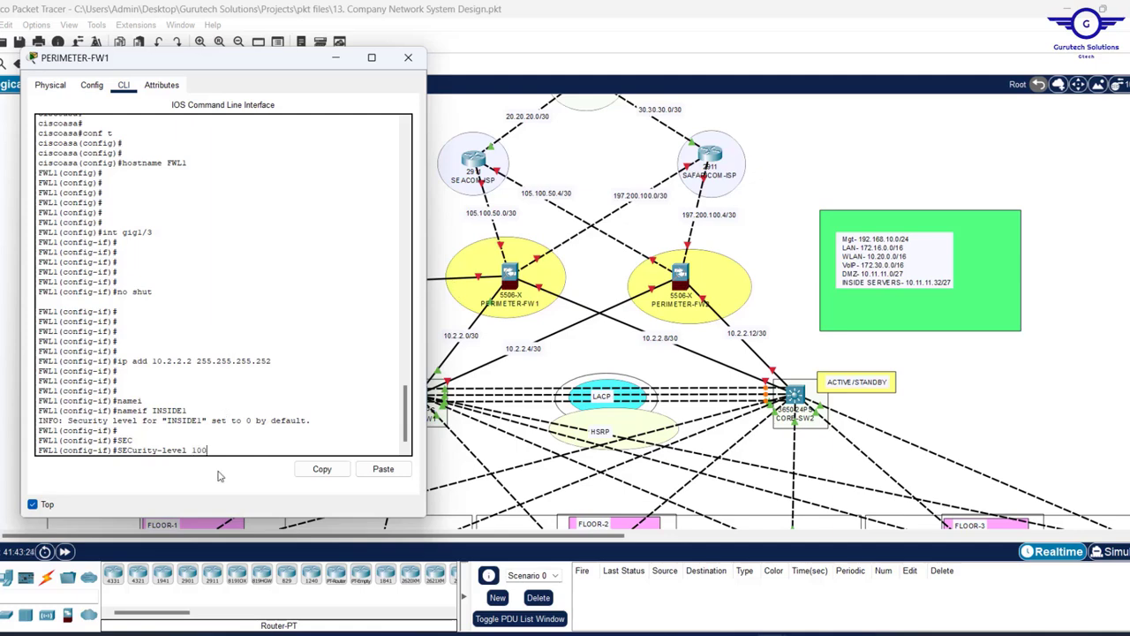
key("Return")
key("Return")
key("Return")
key("Return")
key("Return")
type("EX")
key("Return")
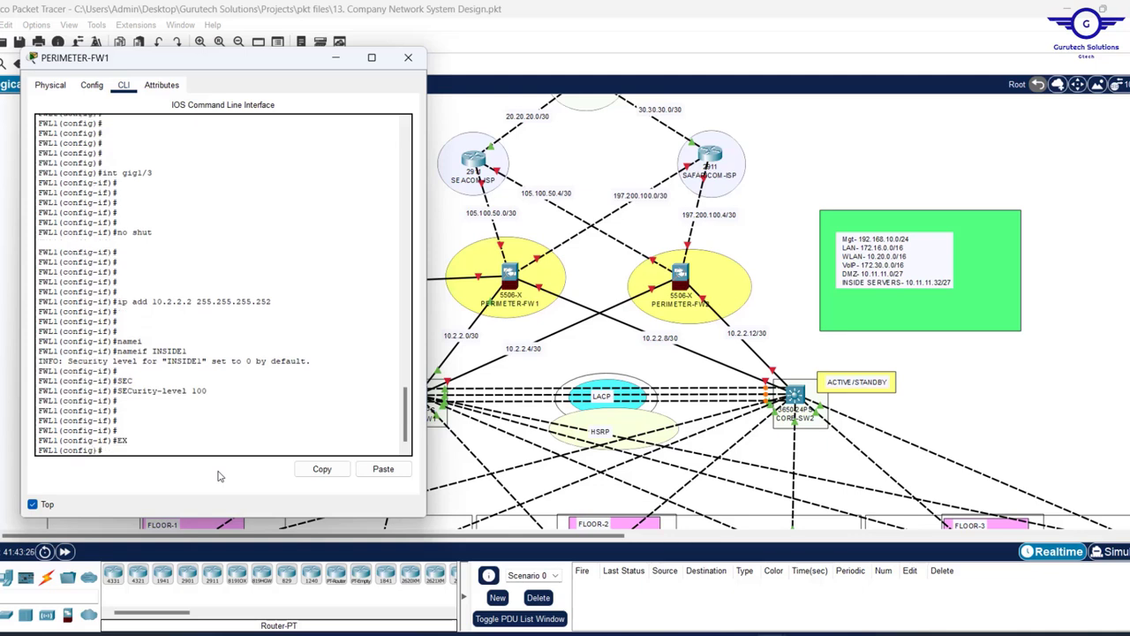
key("Return")
key("Return")
key("Return")
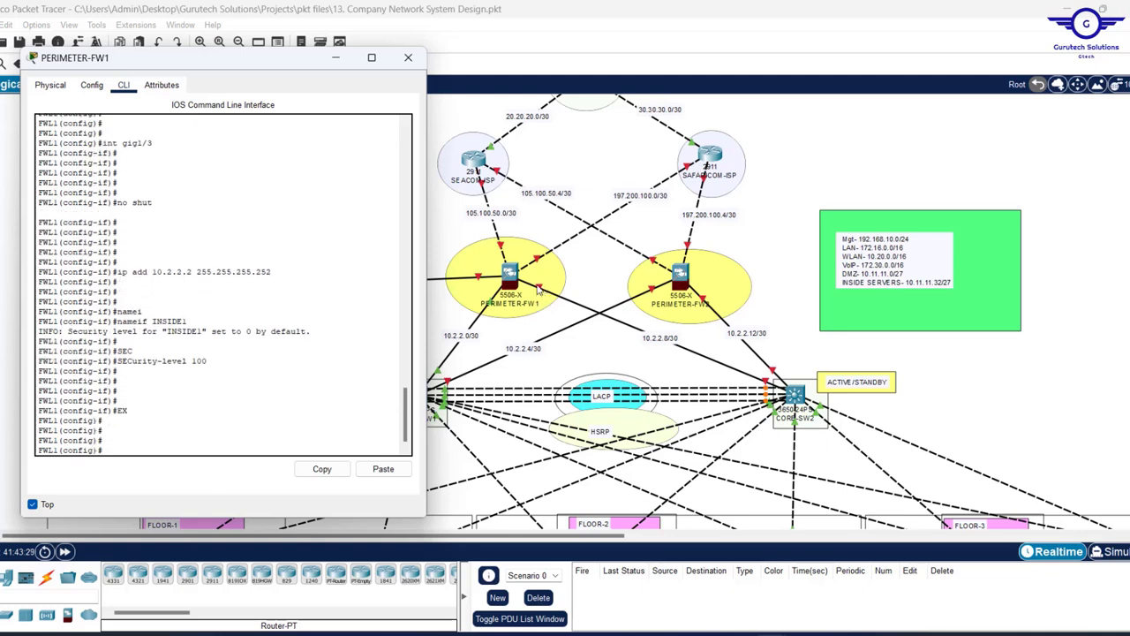
left_click(537, 290)
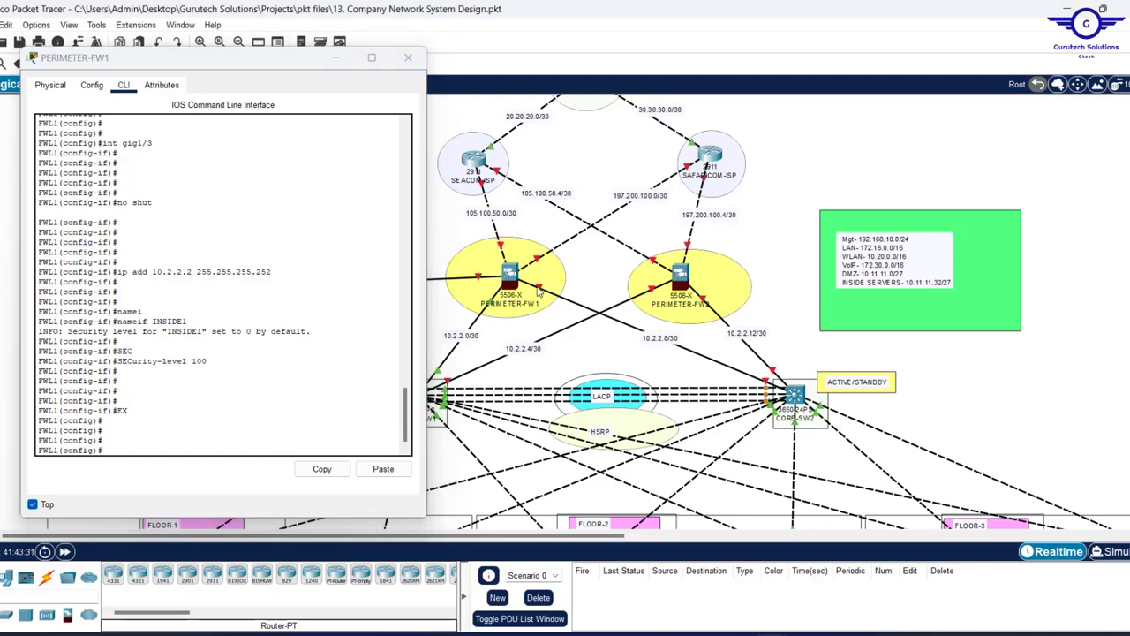
- Enter interface gig1/4 from command history and enable it with no shut
left_click(164, 431)
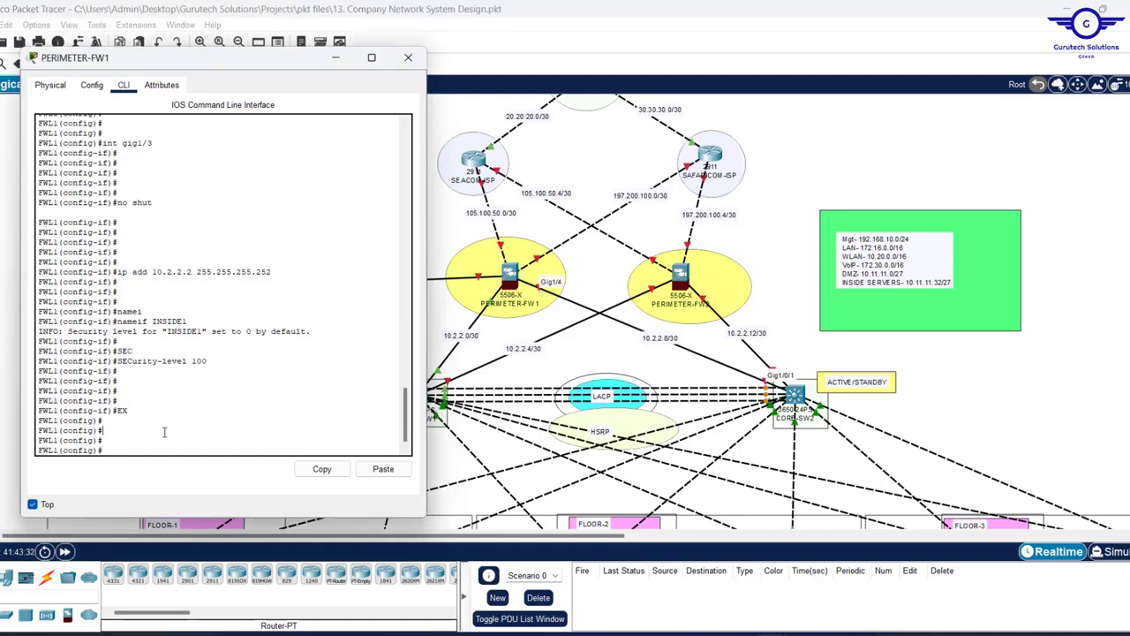
key("Up")
key("Up")
key("Up")
key("Up")
key("Up")
key("Up")
key("Up")
key("Up")
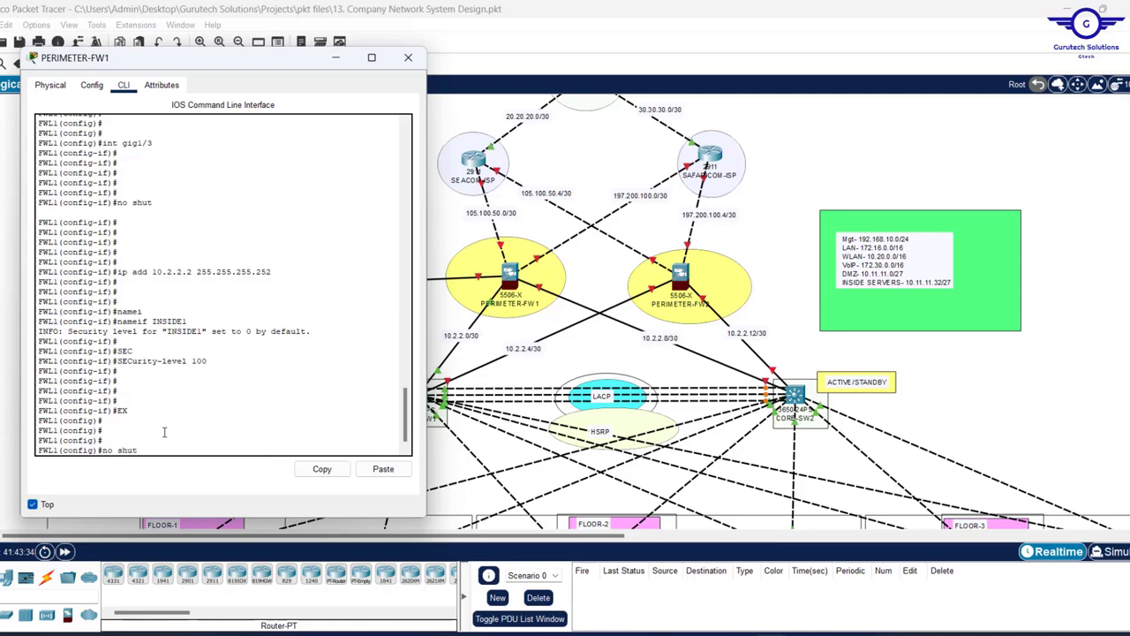
key("BackSpace")
type("4")
key("Return")
key("Up")
key("Up")
key("Up")
key("Up")
key("Up")
key("Up")
key("Up")
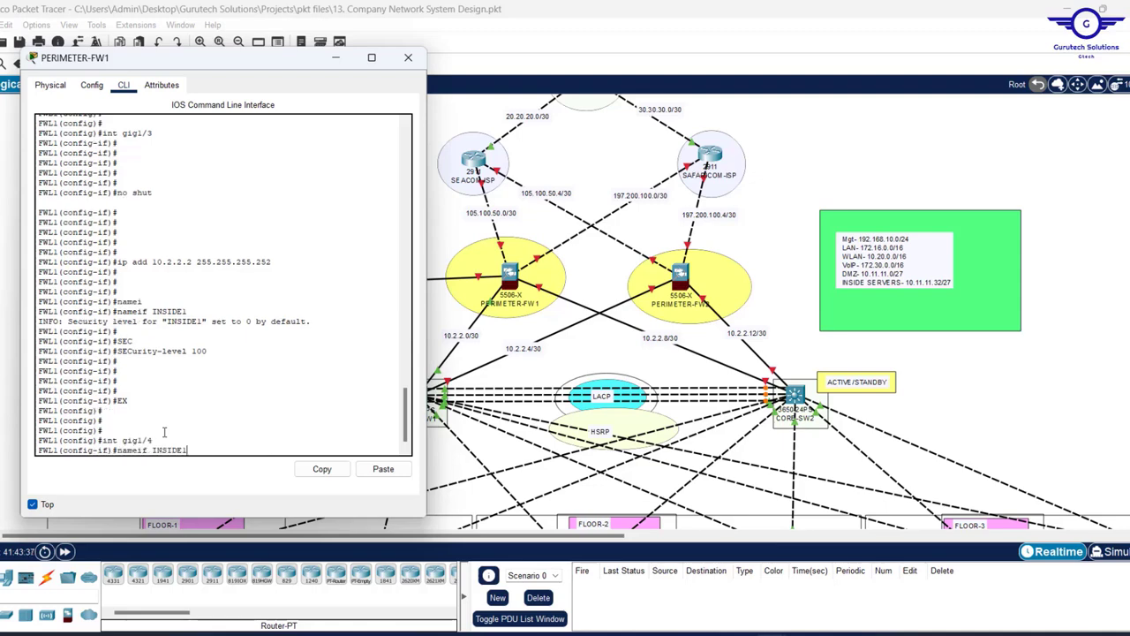
key("Up")
key("Return")
key("Return")
key("Return")
key("Up")
key("Up")
key("Up")
key("Up")
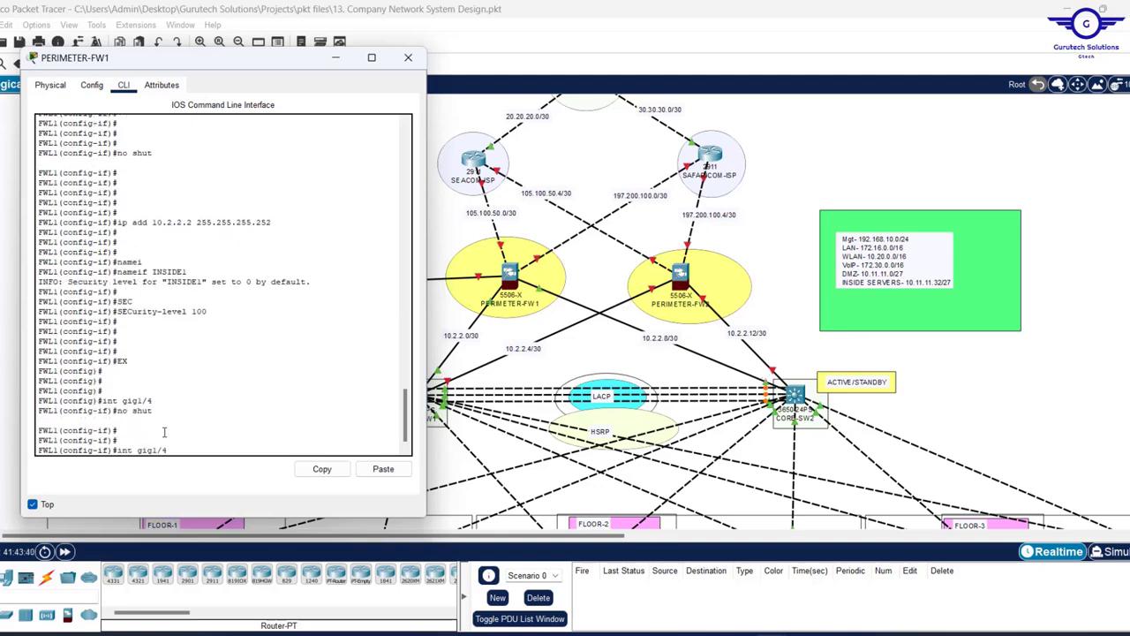
key("Up")
key("Up")
key("Up")
key("Up")
left_click(795, 396)
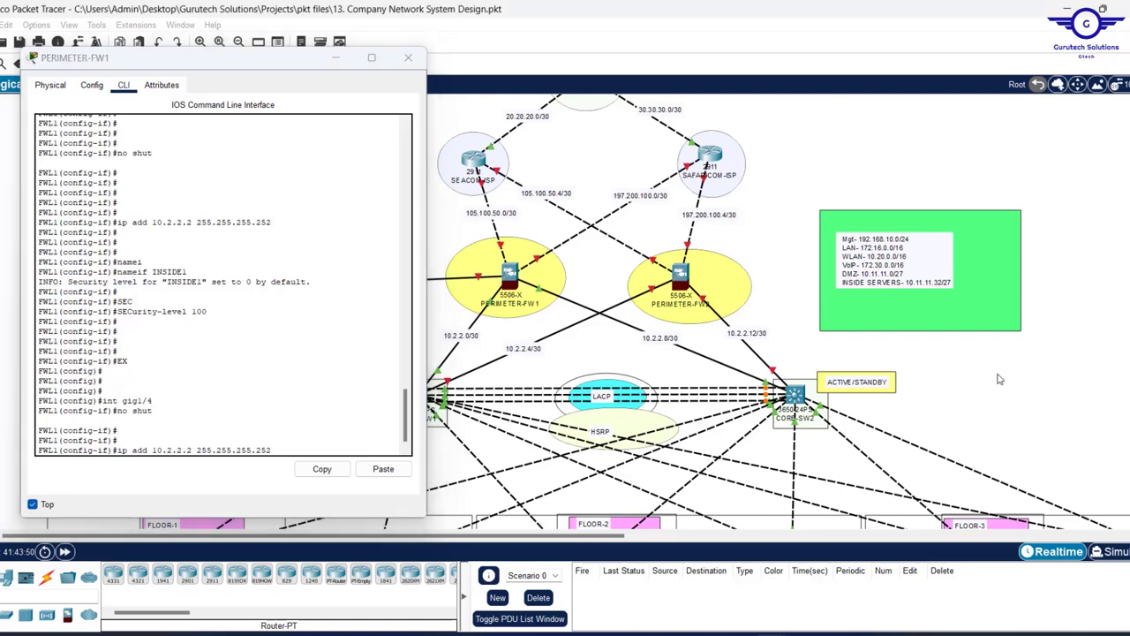
mouse_move(795, 396)
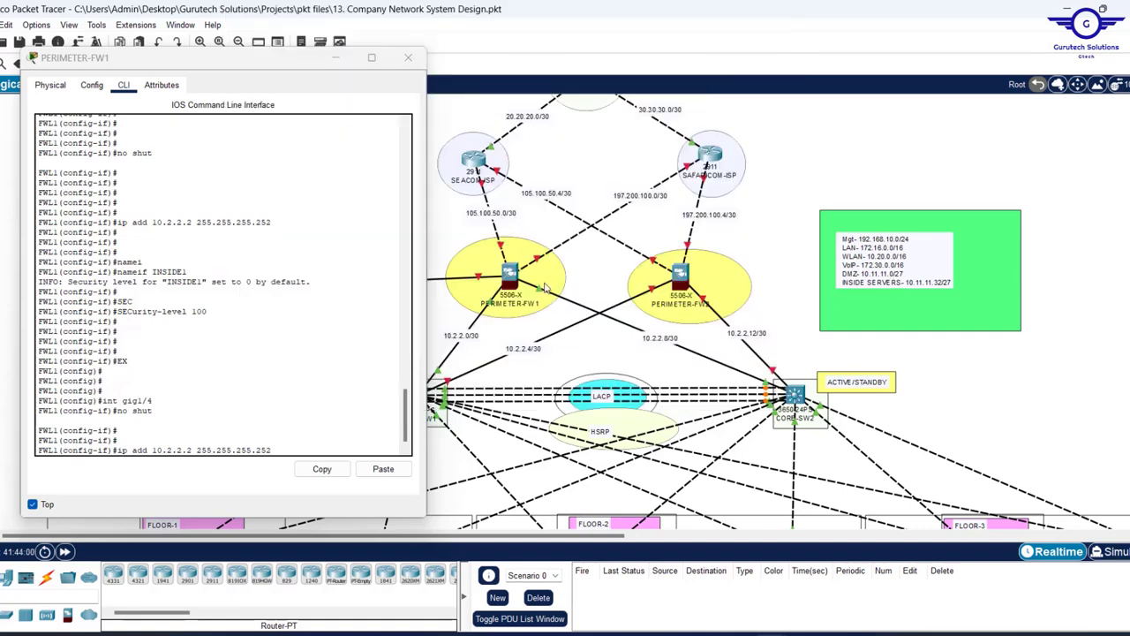
- Give gig1/4 the address 10.2.2.10/30 and name it INSIDE2
left_click(258, 442)
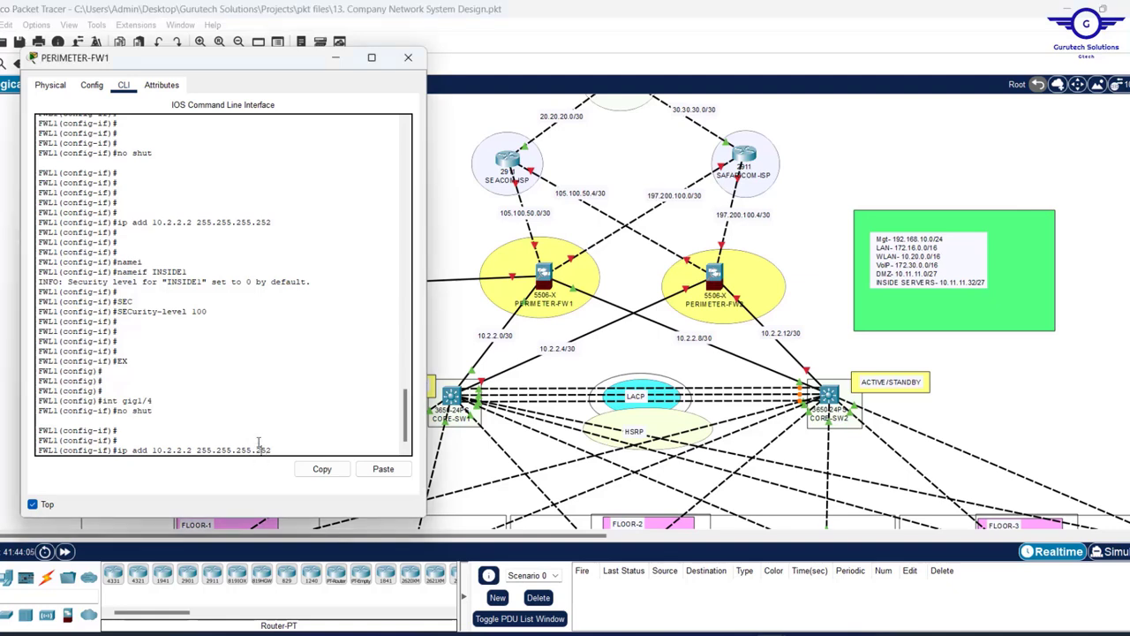
key("BackSpace")
type("10")
key("Return")
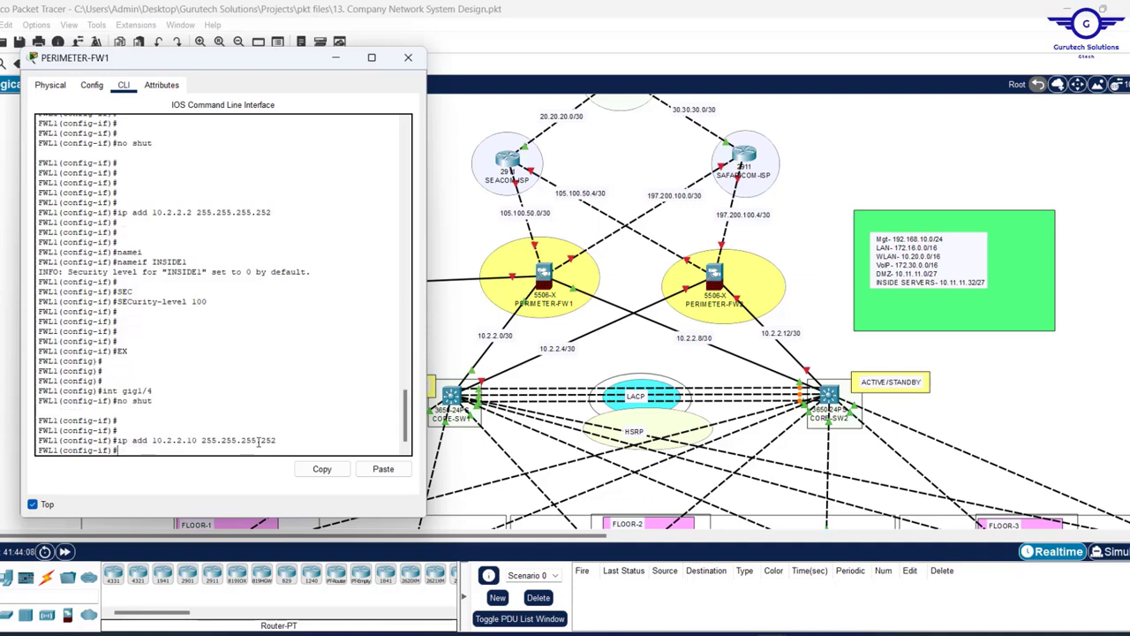
key("Up")
key("Up")
key("Up")
key("Up")
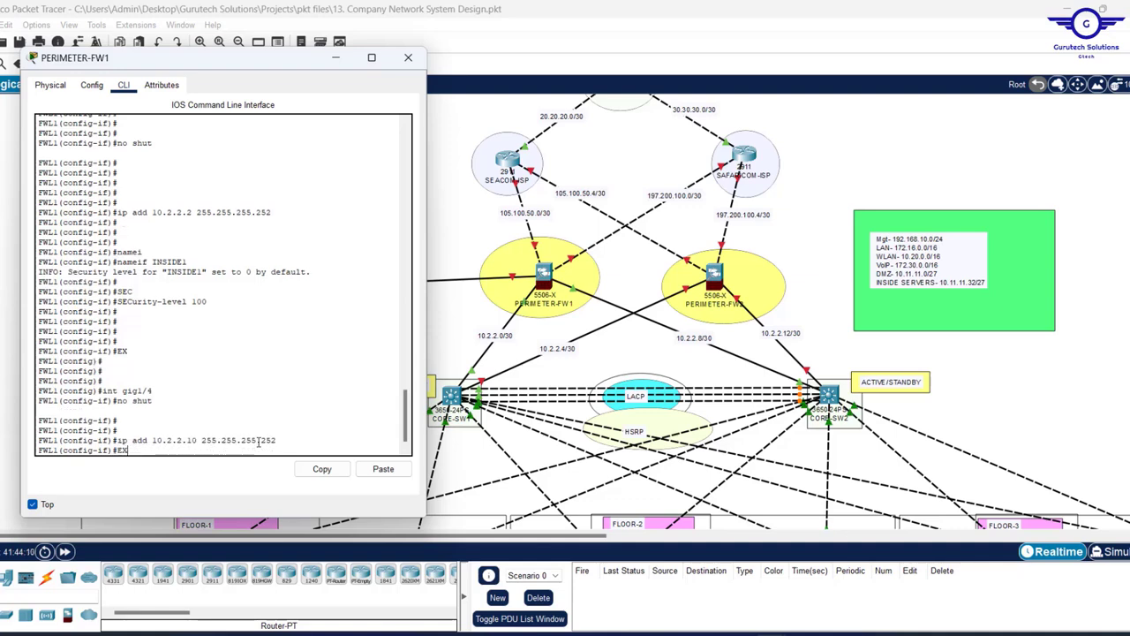
key("Up")
key("Up")
key("BackSpace")
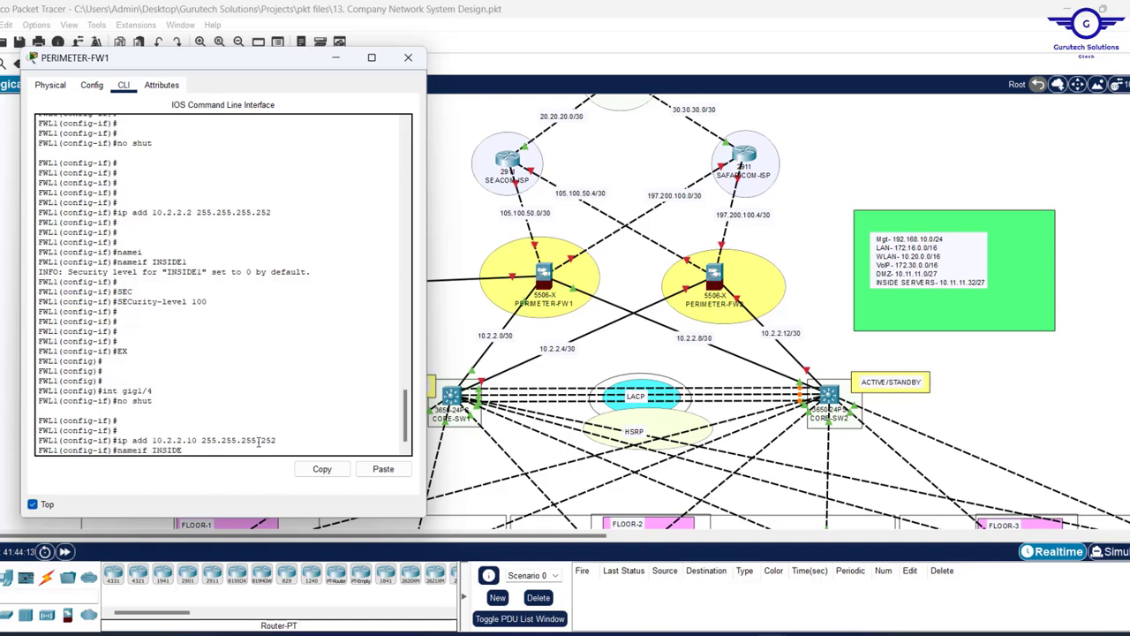
type("2")
key("Return")
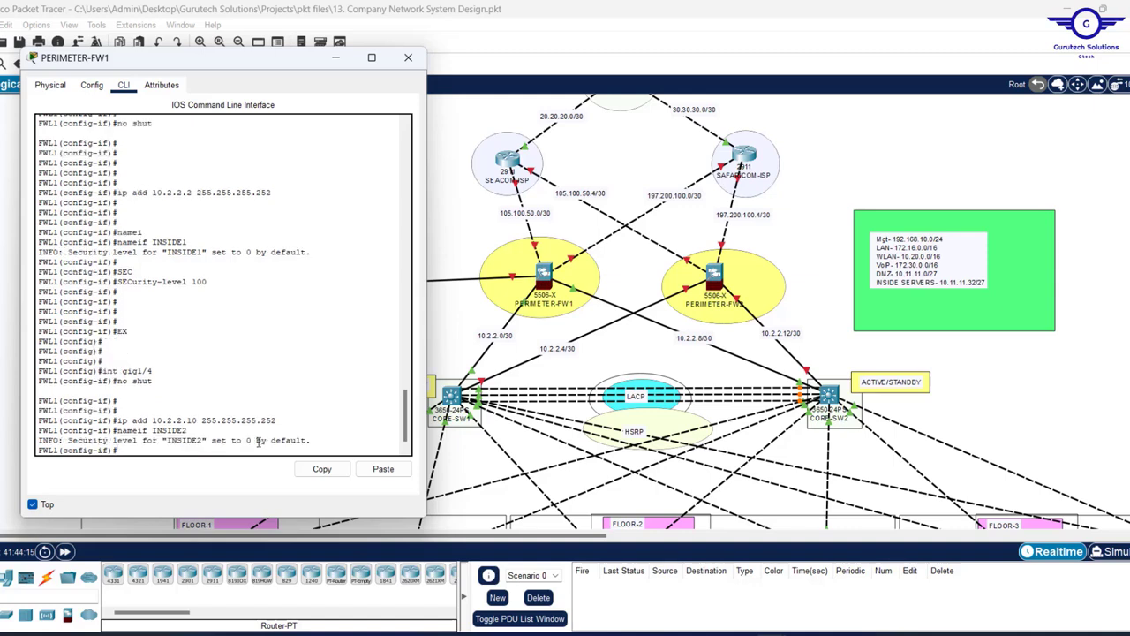
- Set gig1/4's security level to 100 and exit to global configuration
key("Return")
key("Return")
key("Up")
key("Up")
key("Up")
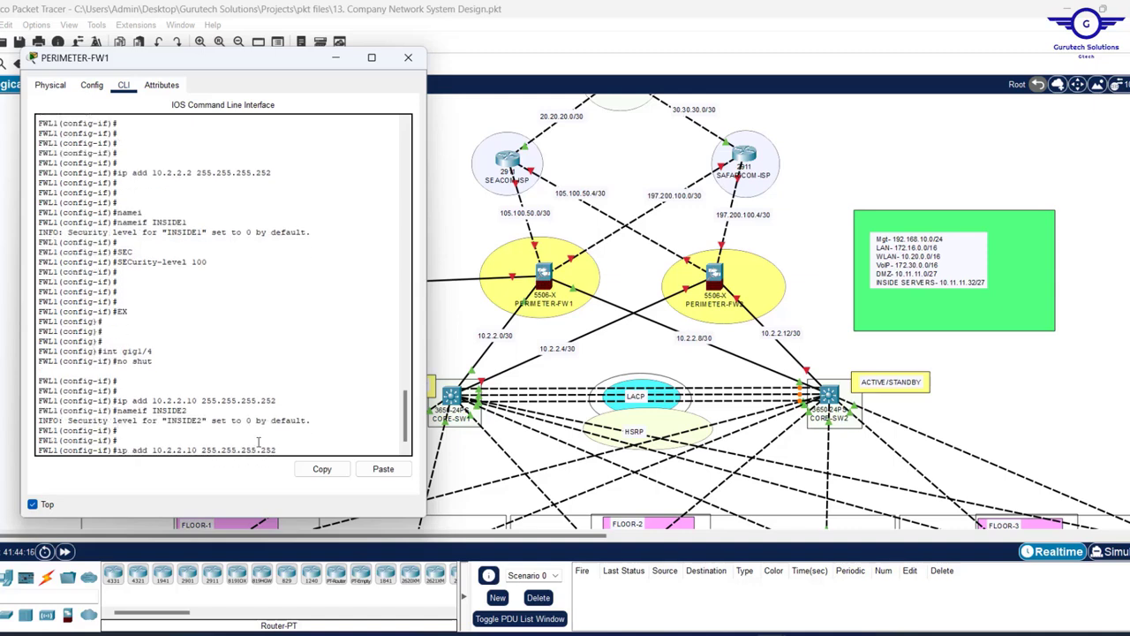
key("Up")
key("Up")
key("Up")
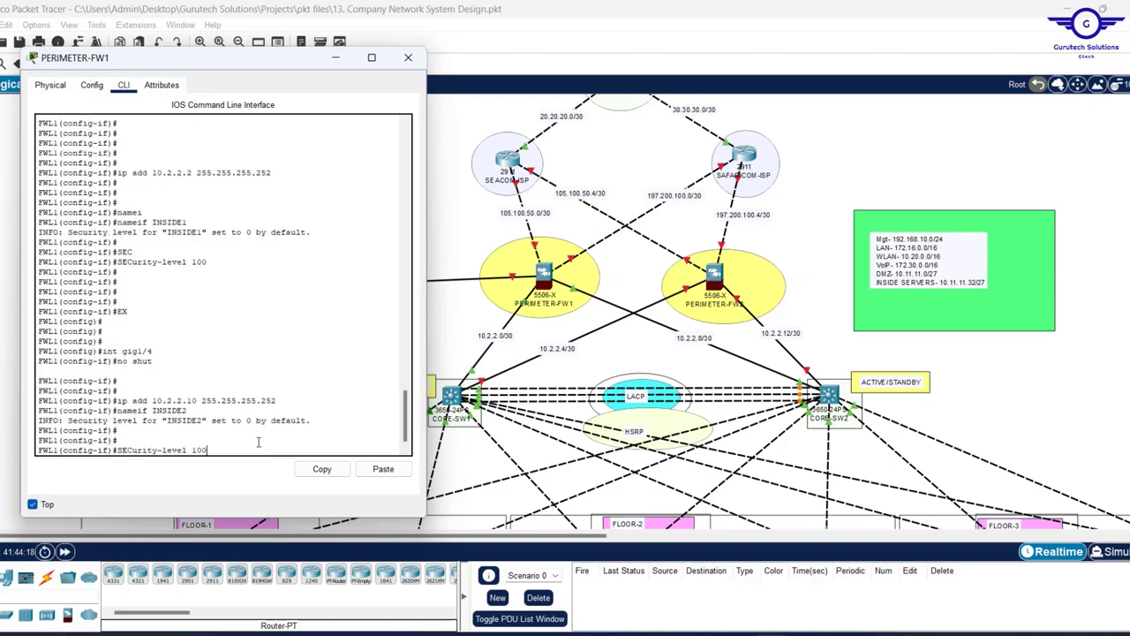
key("Return")
key("Return")
key("Return")
key("Return")
key("Return")
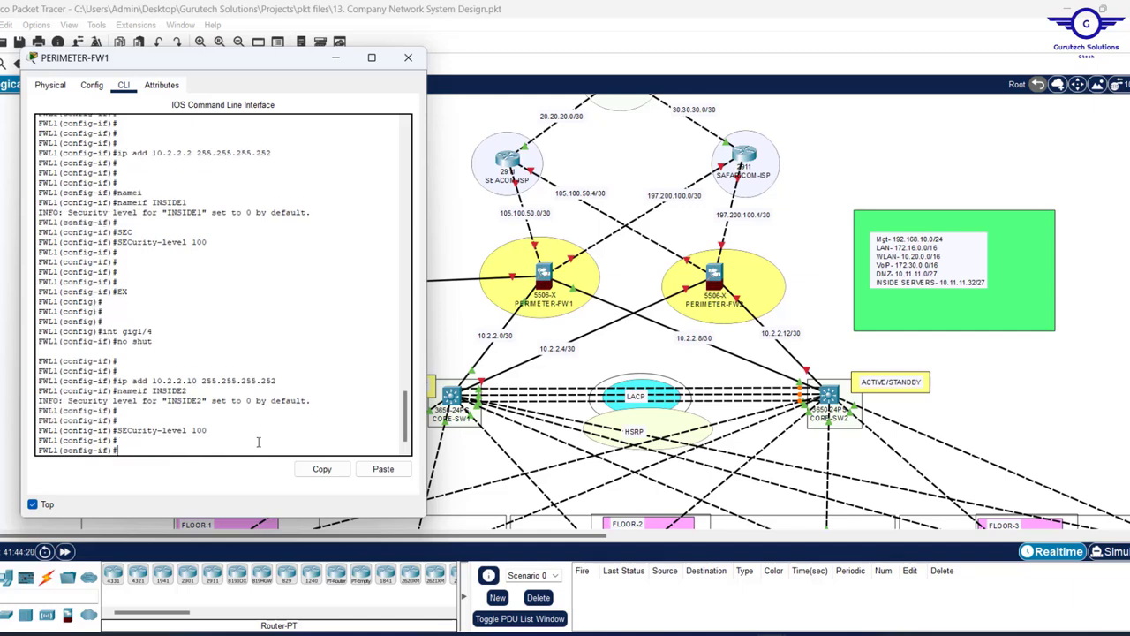
type("EX")
key("Return")
key("Return")
key("Return")
key("Return")
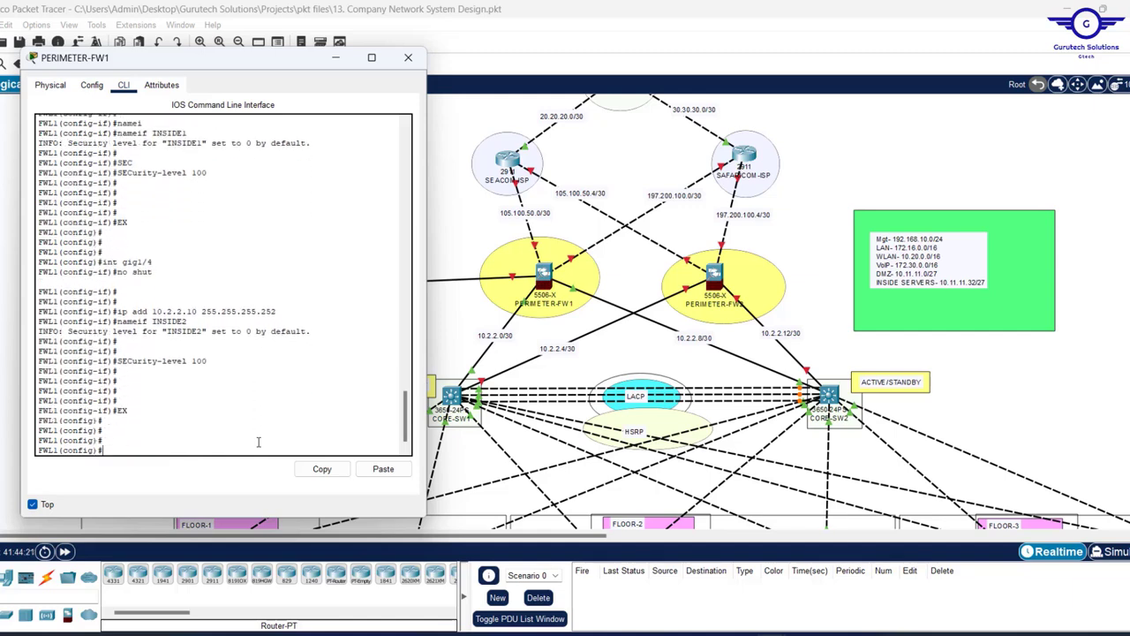
- Enter interface gig1/5 and enable it with no shut
left_click(850, 177)
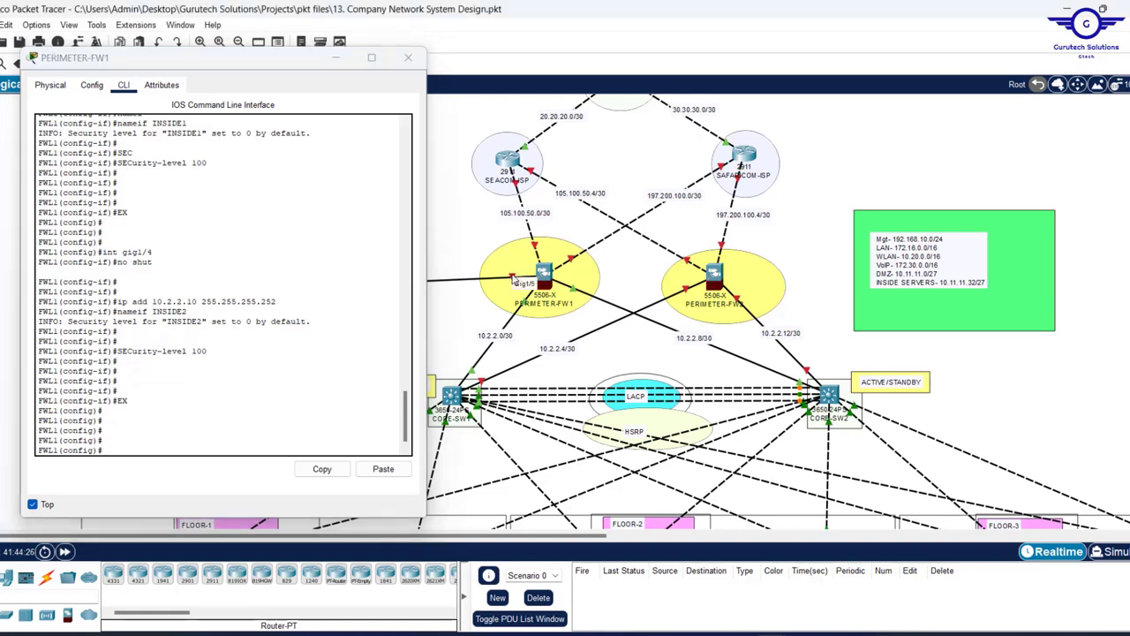
scroll(471, 424, "up", 3)
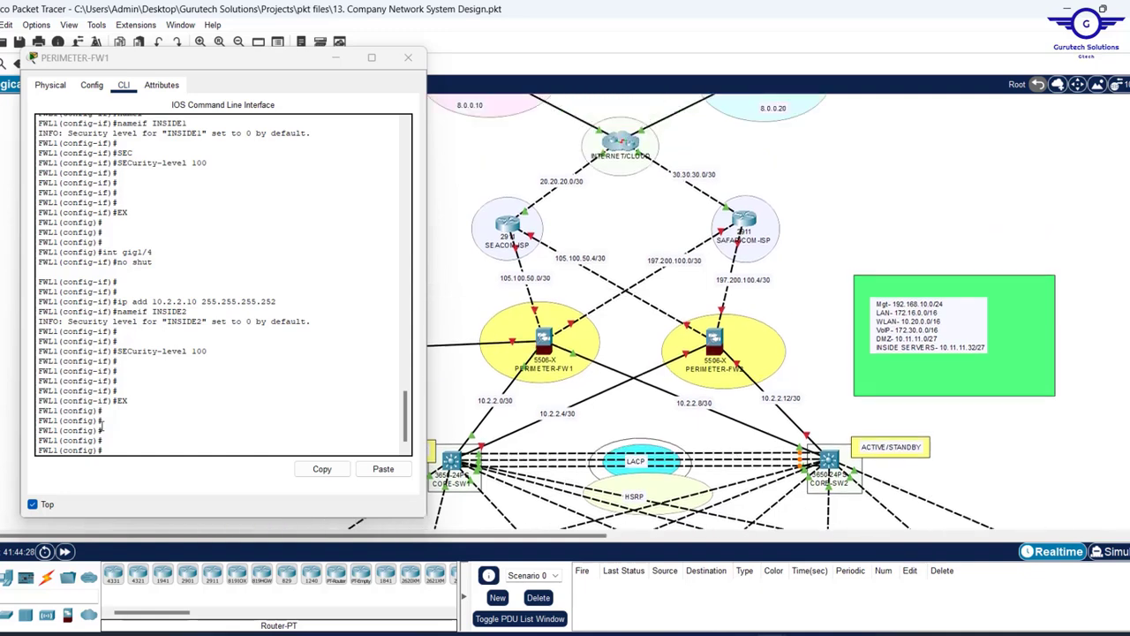
scroll(470, 424, "down", 5)
scroll(470, 424, "up", 3)
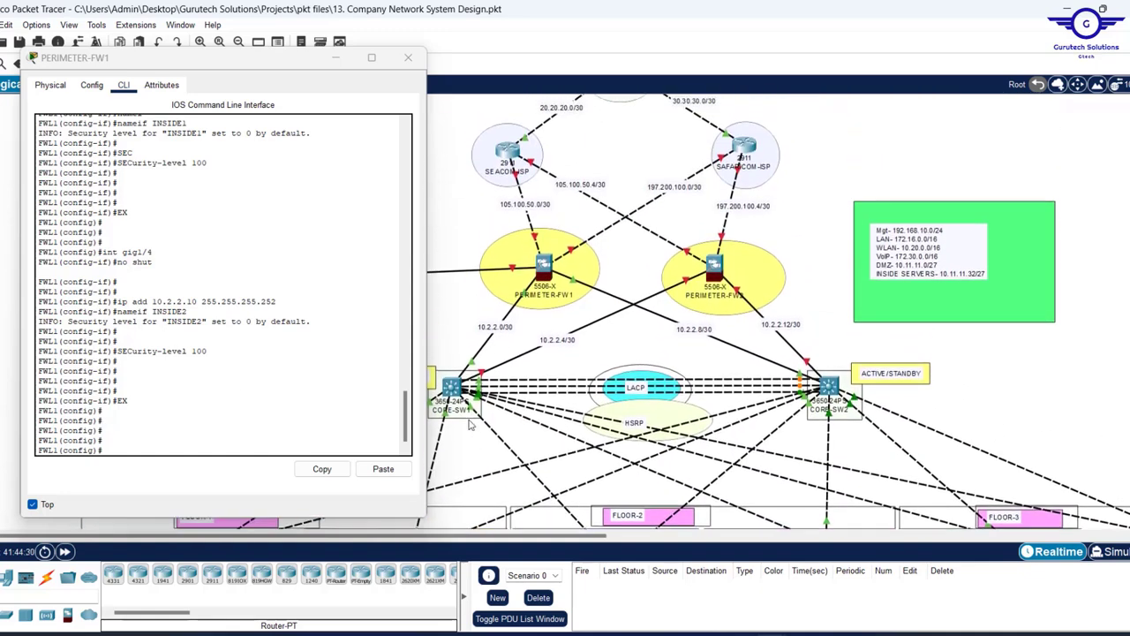
left_click(321, 300)
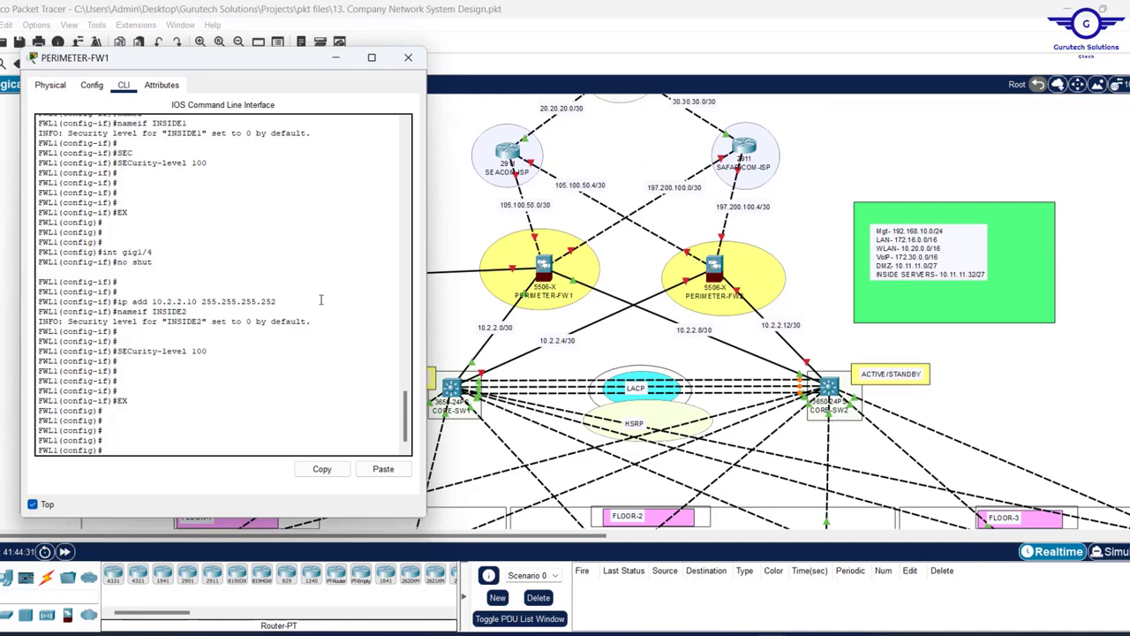
key("Up")
key("Up")
key("Up")
key("Up")
key("Up")
key("Return")
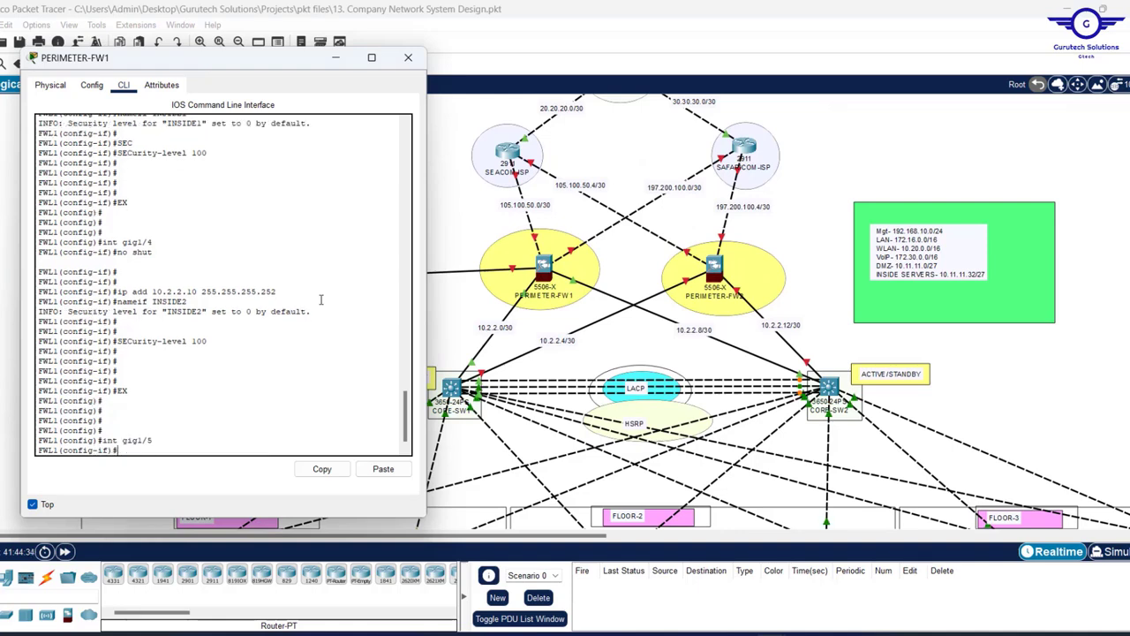
key("Up")
key("Up")
key("Up")
key("Up")
key("Up")
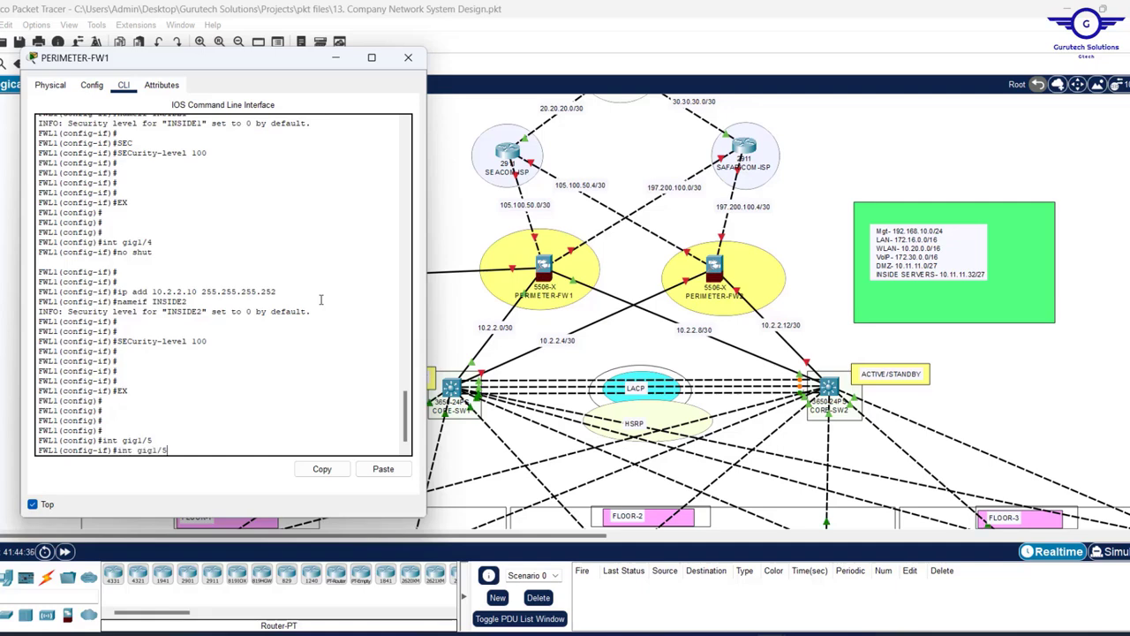
key("Up")
key("Up")
key("Down")
key("Return")
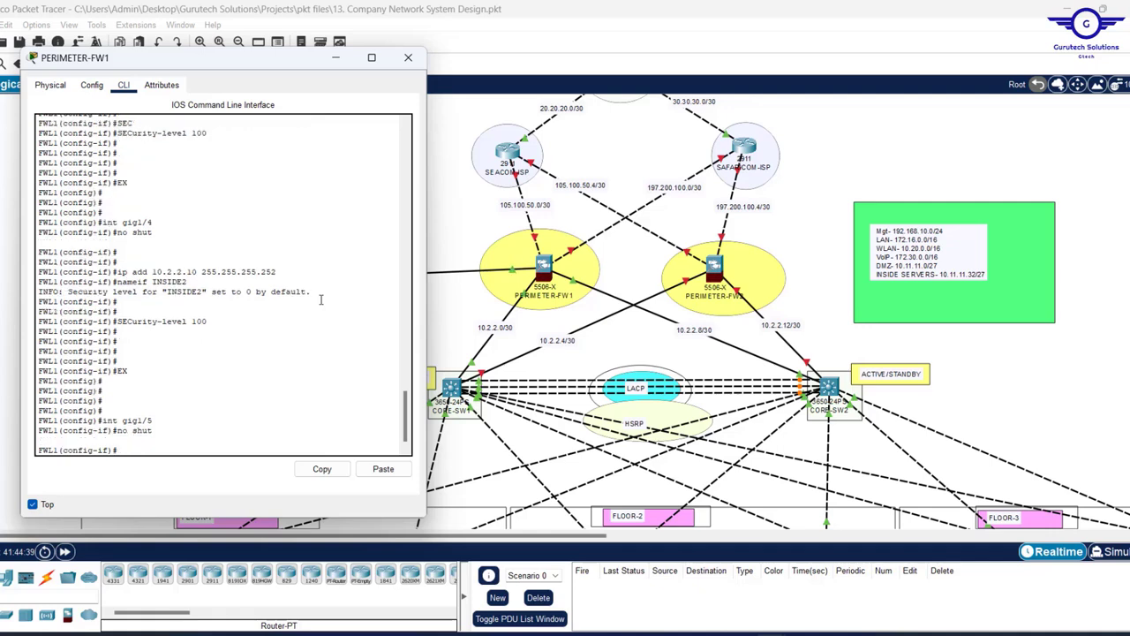
- Edit a recalled address line to ip add 10.11.11.1 255.255.255.224
key("Up")
key("Up")
key("Up")
key("Up")
key("Up")
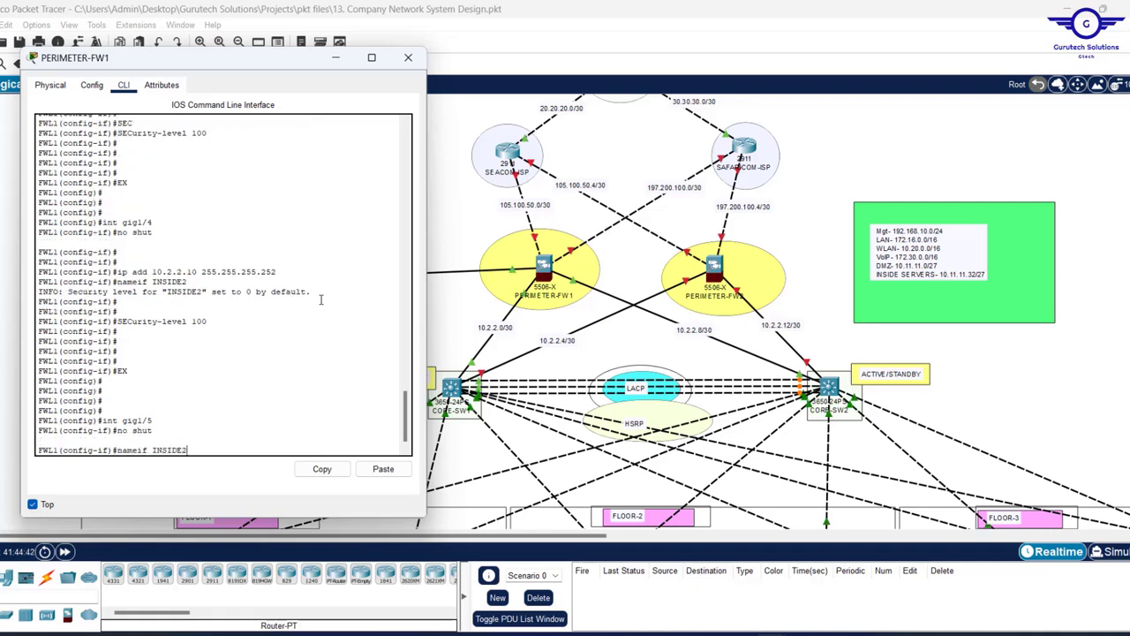
key("Up")
key("Up")
key("Down")
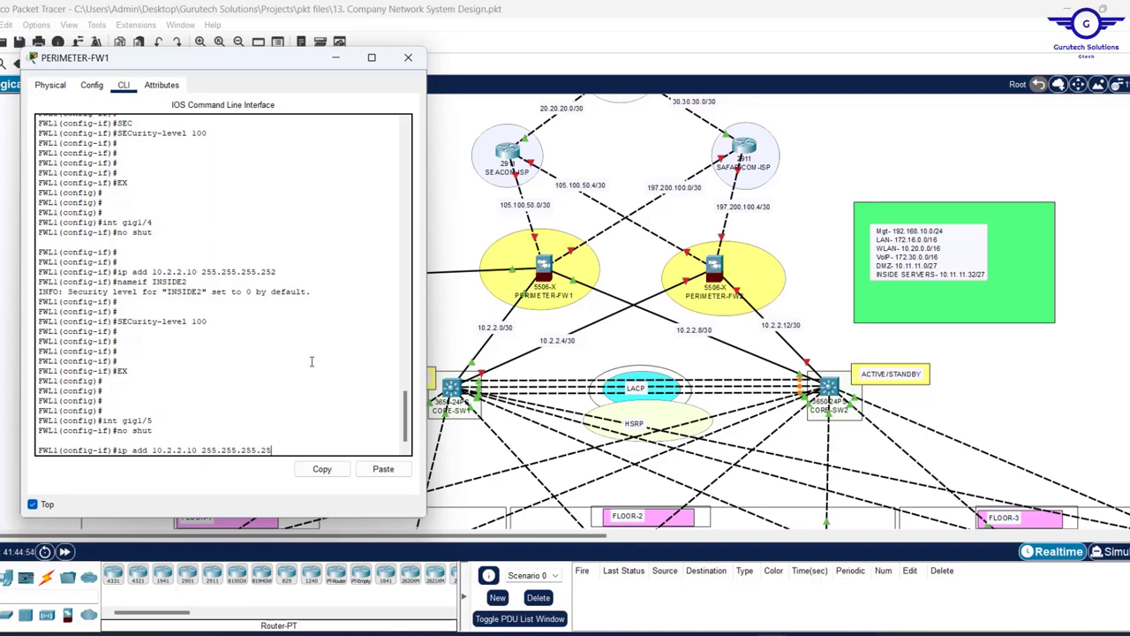
key("BackSpace")
type("24")
key("BackSpace")
key("BackSpace")
key("BackSpace")
key("BackSpace")
key("BackSpace")
key("BackSpace")
key("BackSpace")
type(".11.11.1")
- Apply 10.11.11.1/27 to gig1/5 and name the interface DMZ
key("Return")
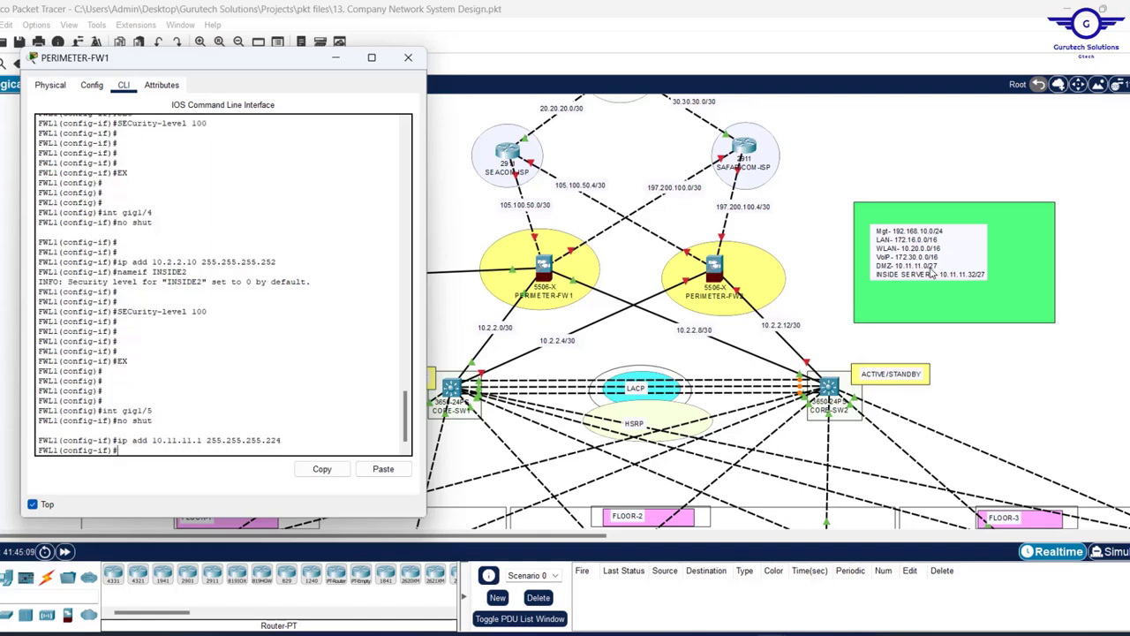
type("NAM")
key("Tab")
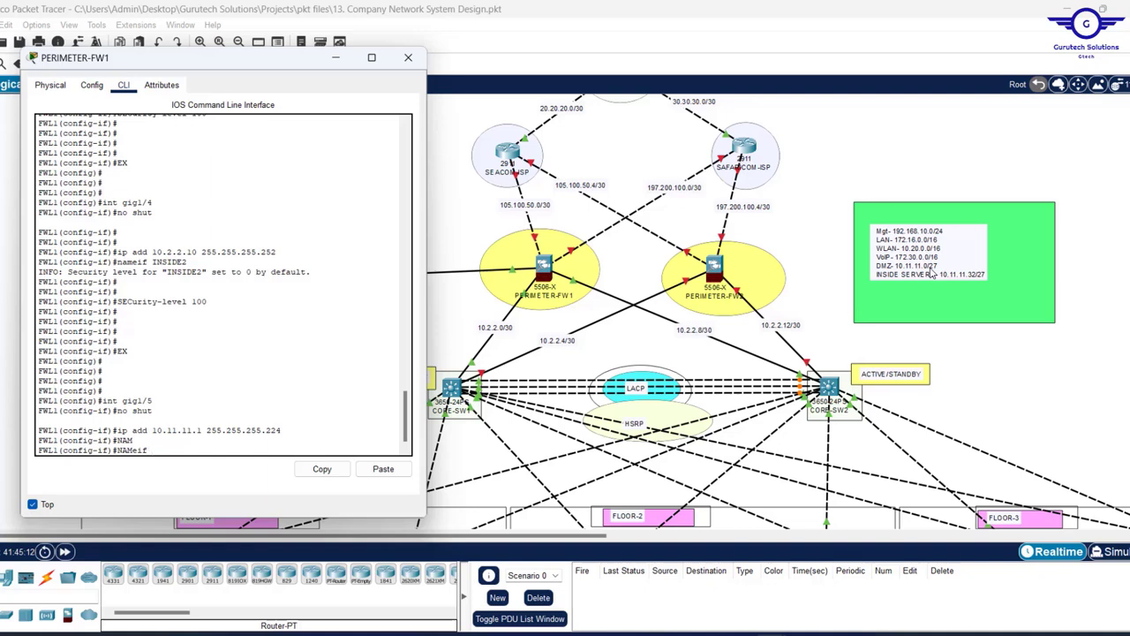
key("Return")
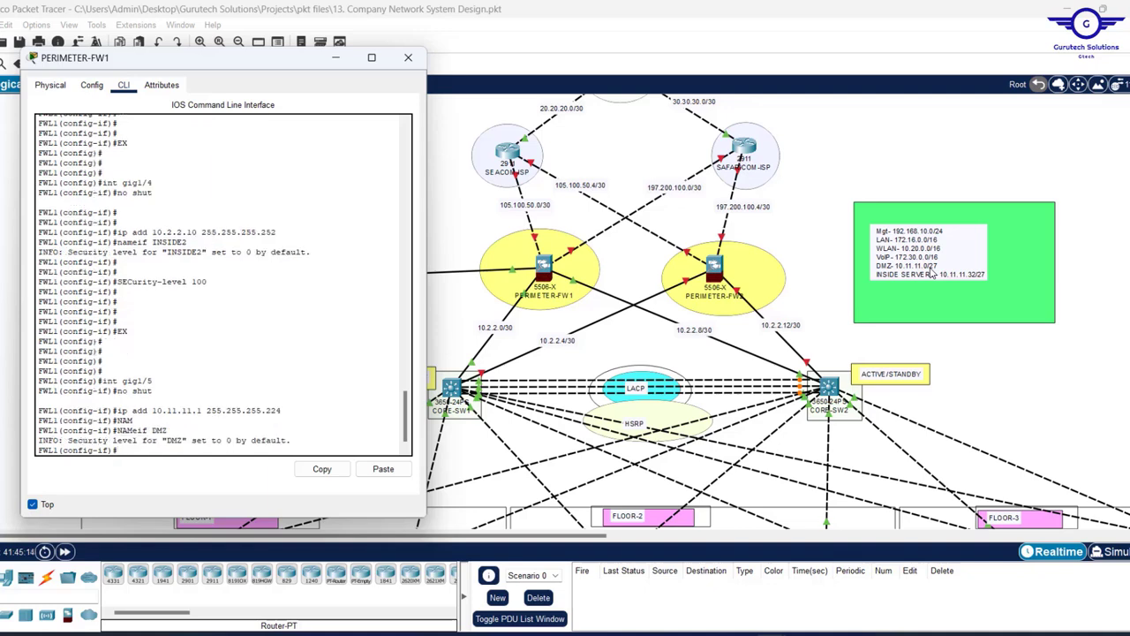
key("Return")
- Set the DMZ interface's security level to 70 and exit to global configuration
type("SEC")
key("Tab")
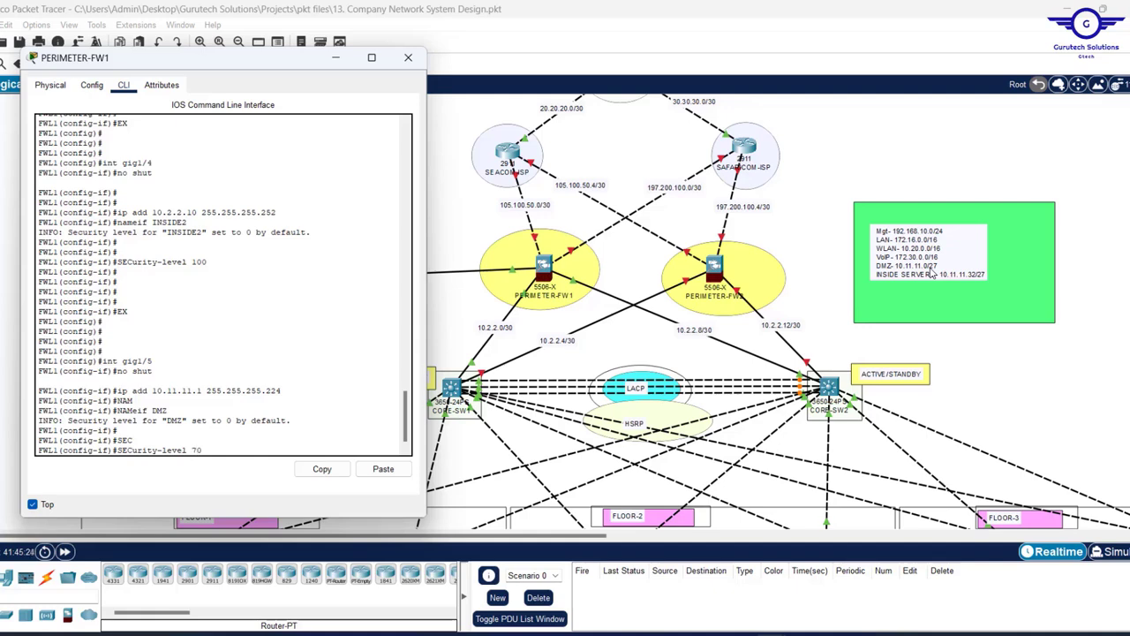
key("Return")
key("Return")
key("Return")
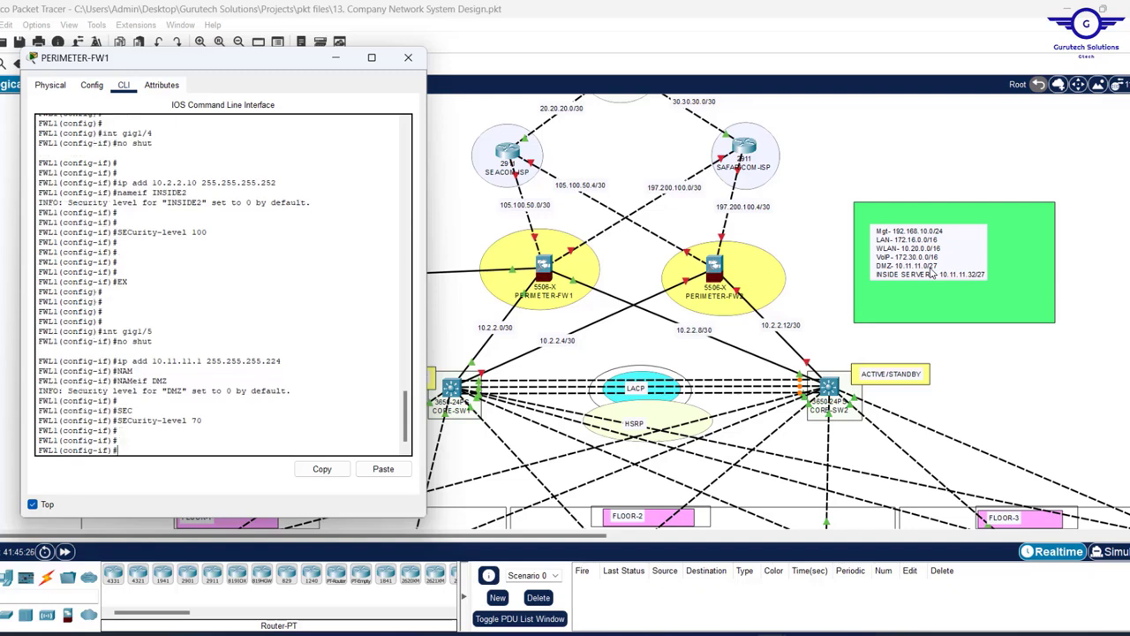
type("EX")
key("Return")
key("Return")
key("Return")
key("Return")
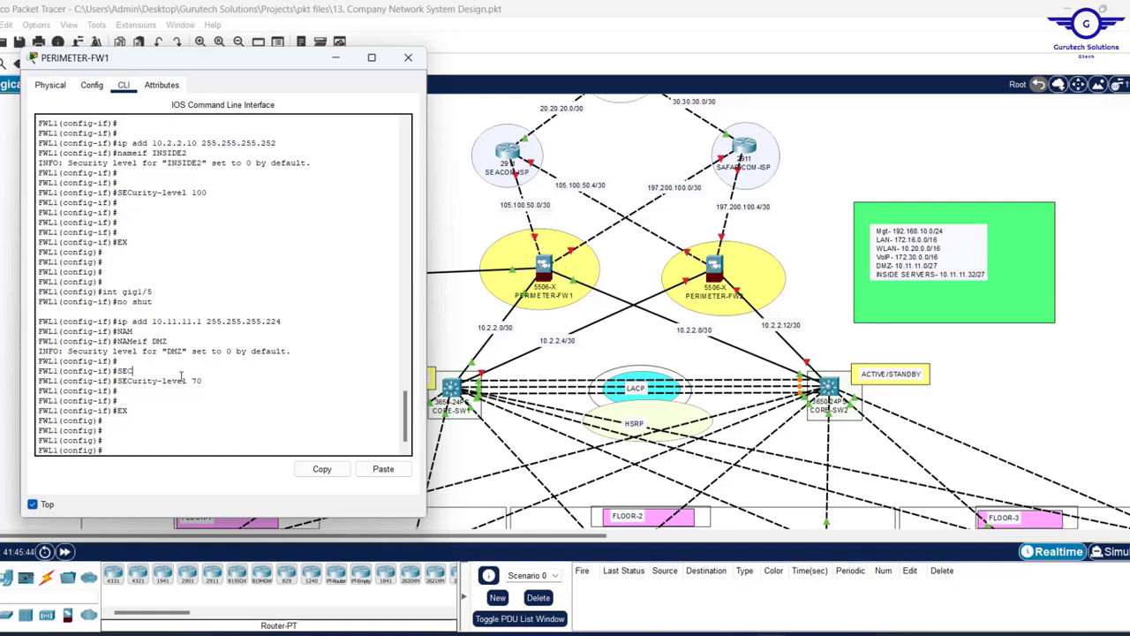
- Enter interface gig1/1 and enable it with no shut
type("EX")
left_click(551, 222)
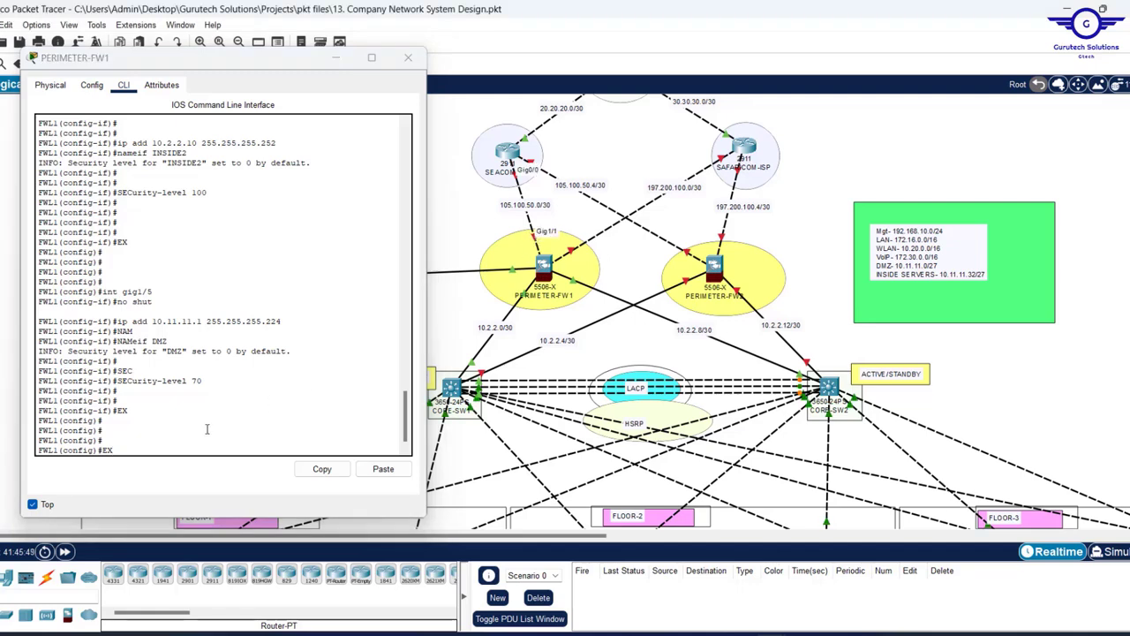
left_click(207, 429)
key("Up")
key("Up")
key("Up")
key("Up")
key("Up")
key("Up")
key("Up")
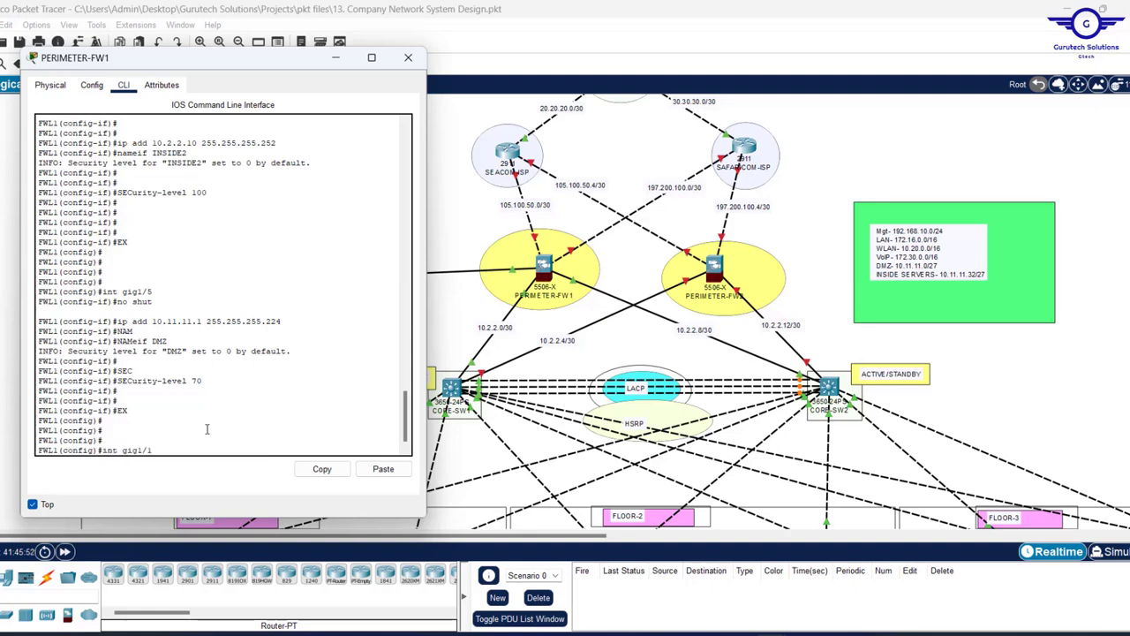
key("Return")
type("NO SHUT")
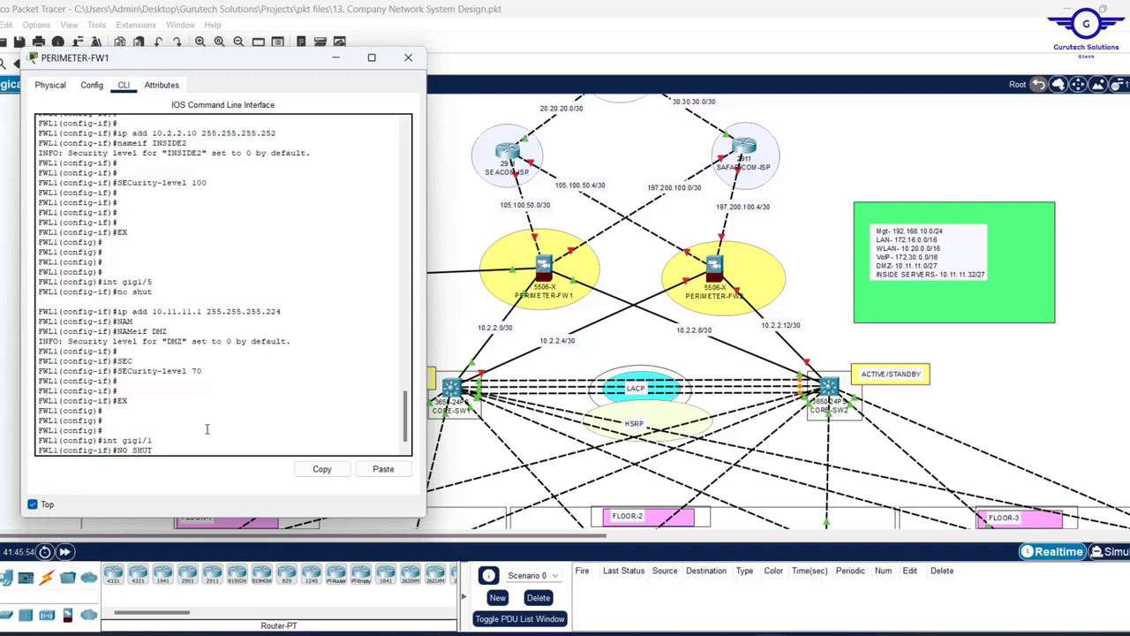
key("Return")
key("Return")
key("Return")
key("Return")
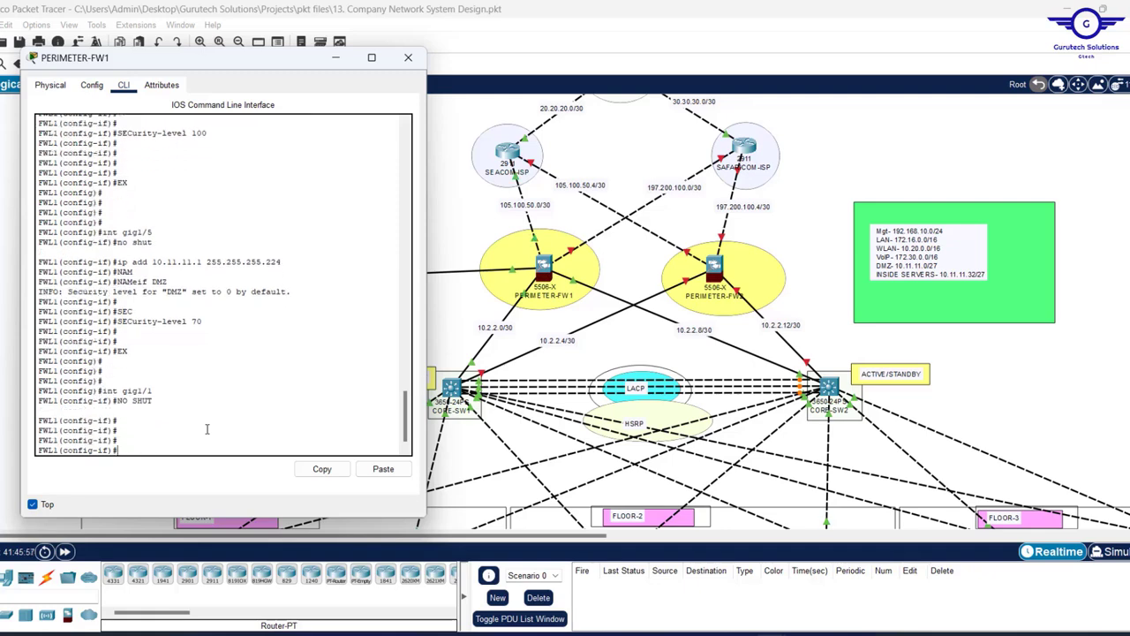
- Edit the recalled address line to ip add 105.100.50.2 255.255.255.252
key("Up")
key("Up")
key("Up")
key("Up")
key("Up")
key("Up")
key("Up")
key("Up")
key("Up")
key("Up")
key("Up")
key("Up")
key("Down")
key("Down")
key("Down")
key("Down")
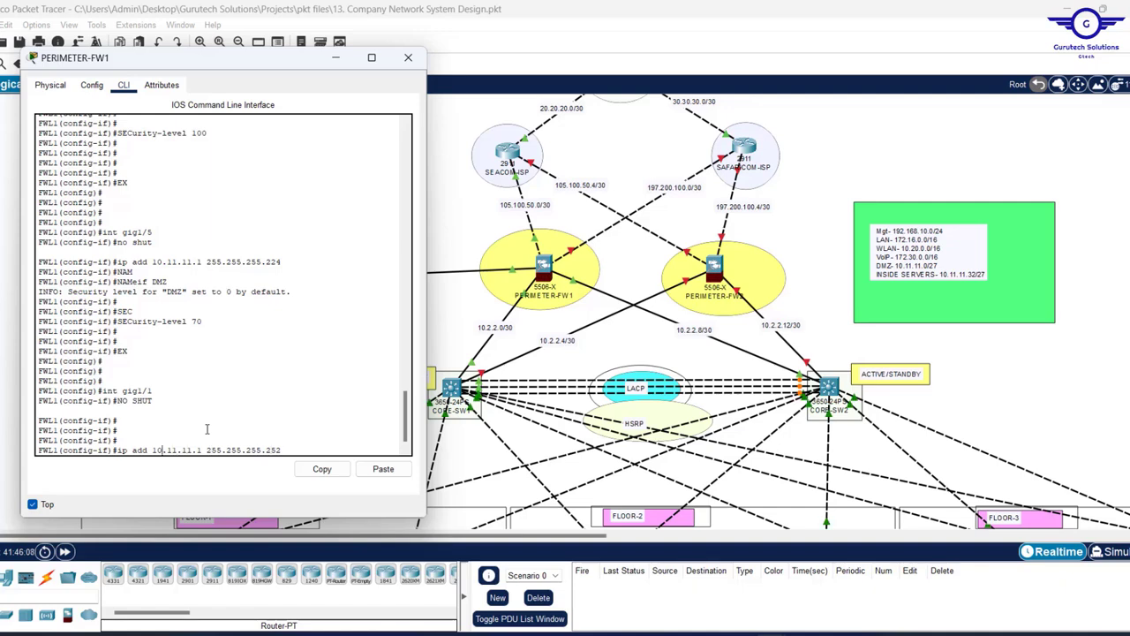
type("5")
key("Right")
key("Right")
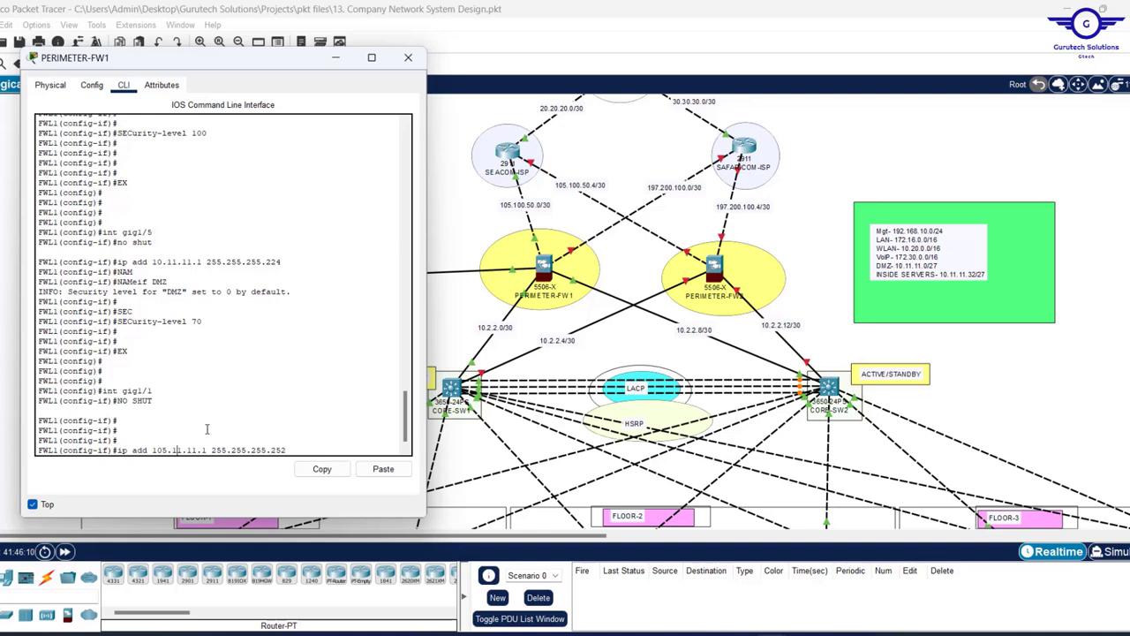
key("Delete")
type("00")
key("Right")
key("Delete")
key("Delete")
type("50")
key("Right")
key("Right")
key("BackSpace")
type("2")
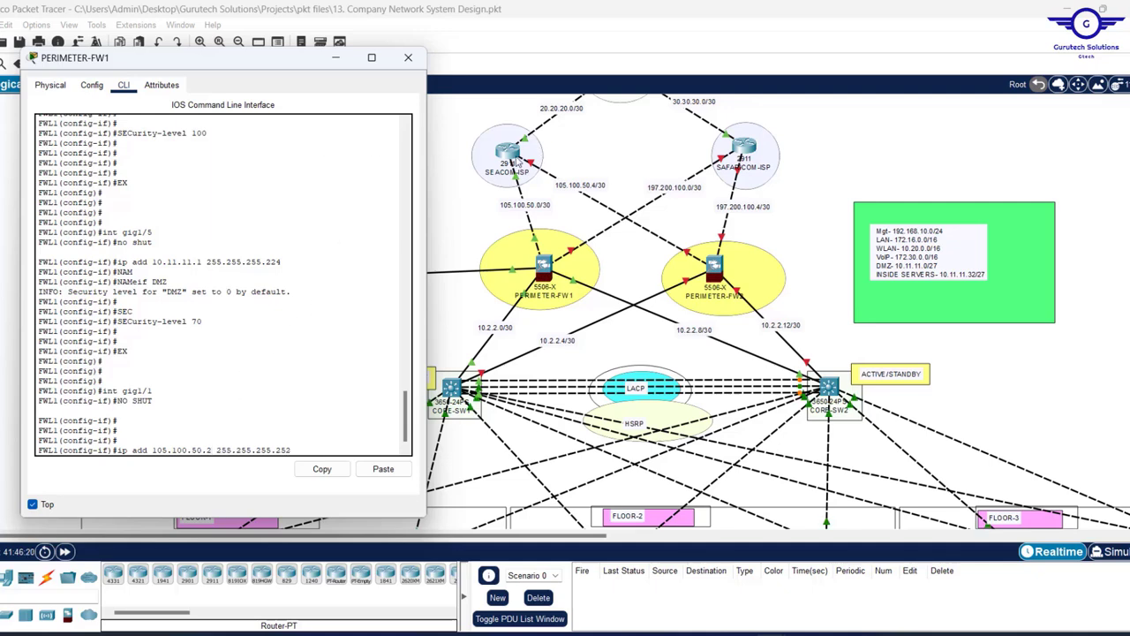
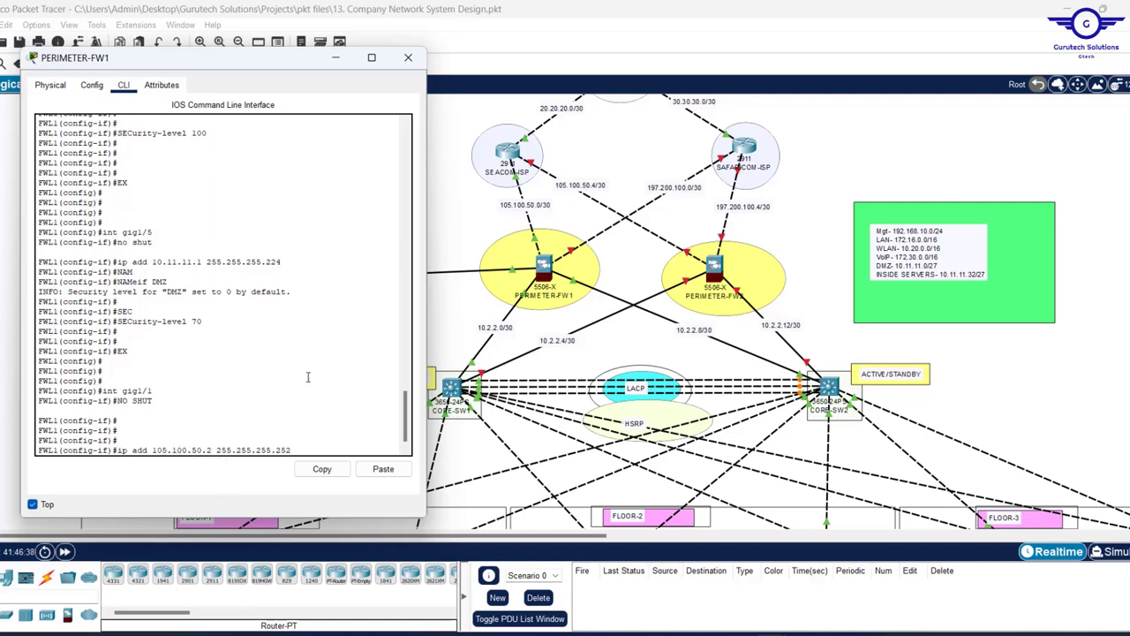
- Apply 105.100.50.2 255.255.255.252 to FW1's gig1/1 and name it OUTSIDE1
key("Return")
type("nam")
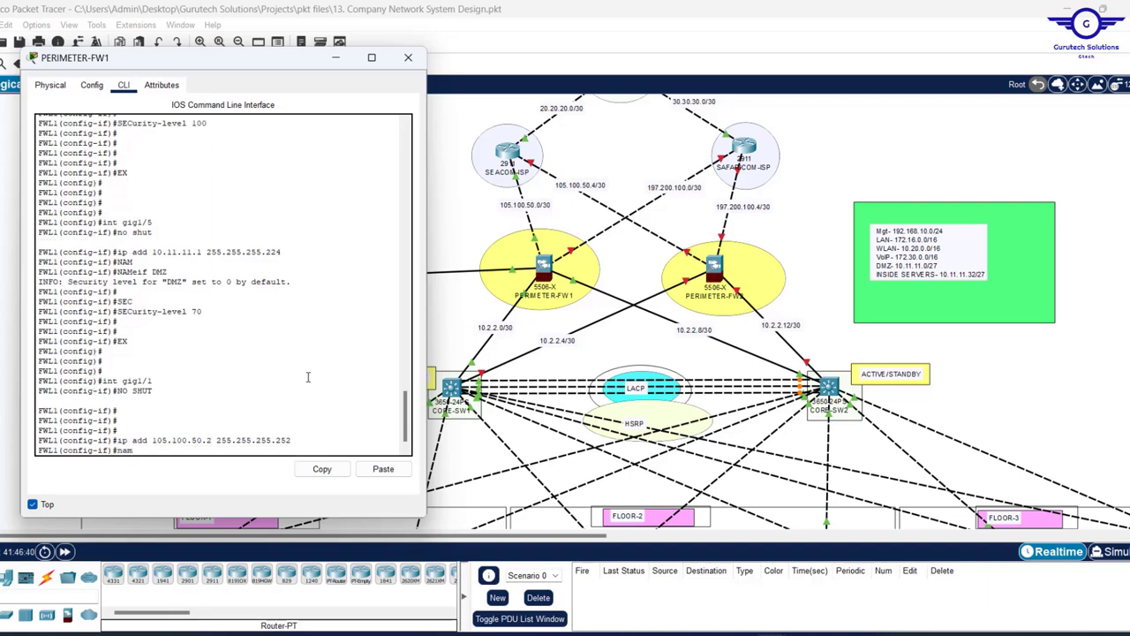
key("Tab")
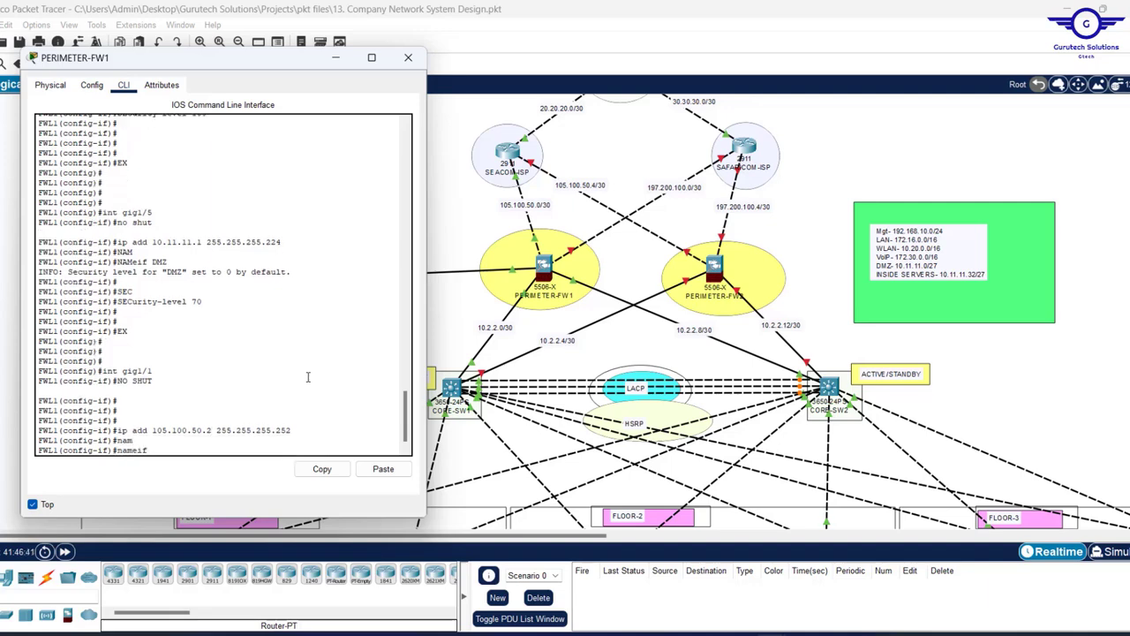
type("OUTSIDE")
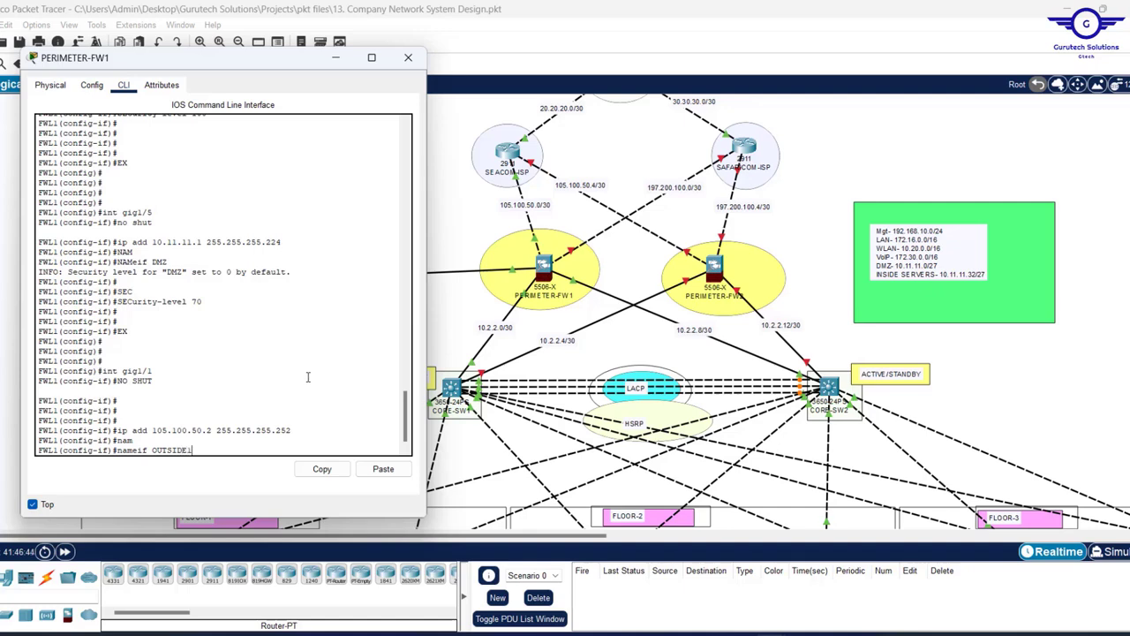
type("1")
key("Return")
- Set OUTSIDE1's security level to 0, exit, and check which FW1 port faces the second ISP
type("SEC")
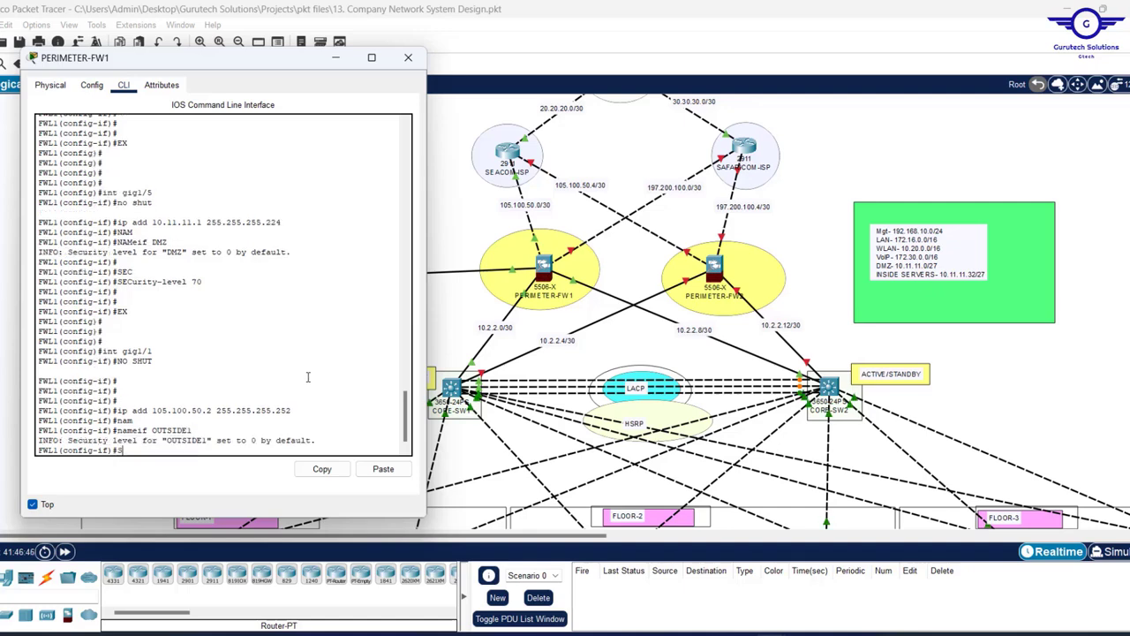
key("Tab")
type("0")
key("Return")
key("Return")
key("Return")
key("Return")
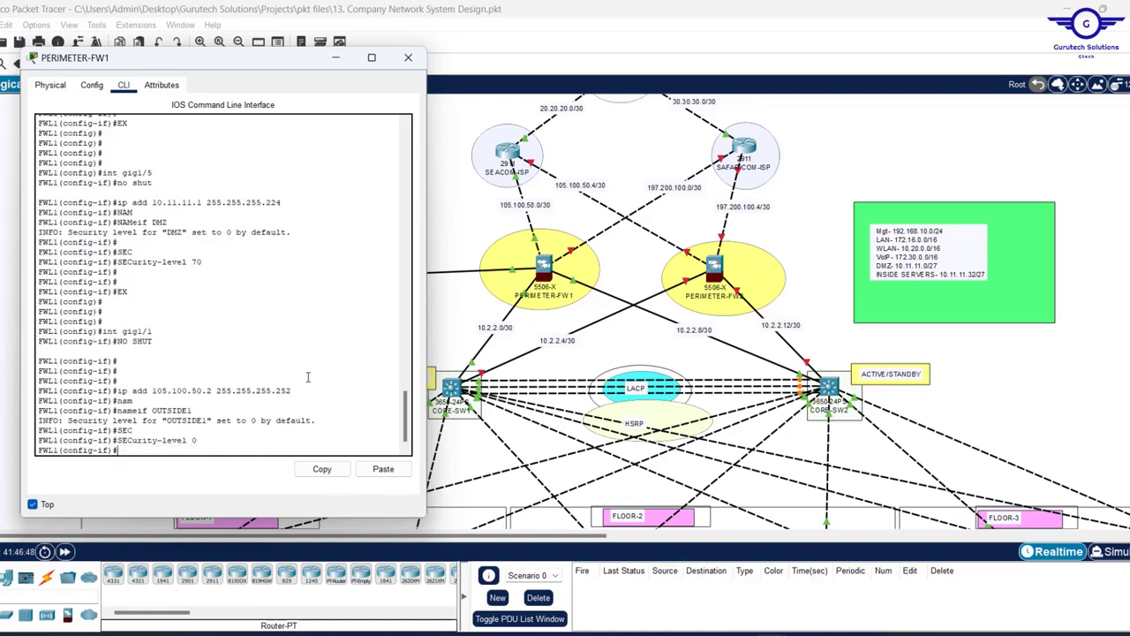
type("EX")
key("Return")
key("Return")
key("Return")
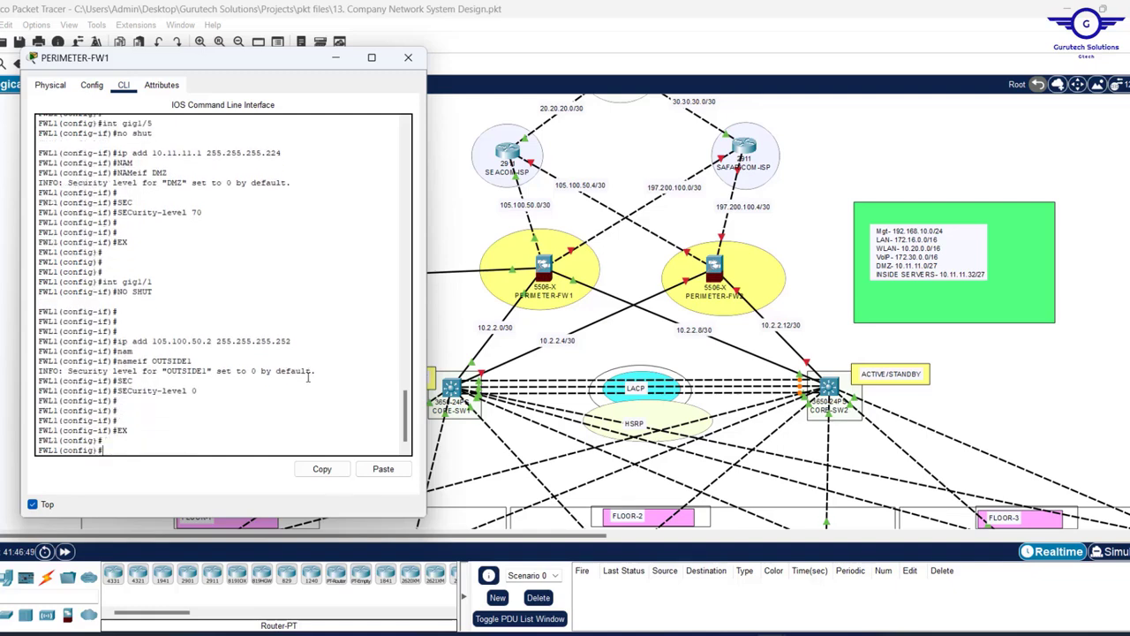
left_click(612, 143)
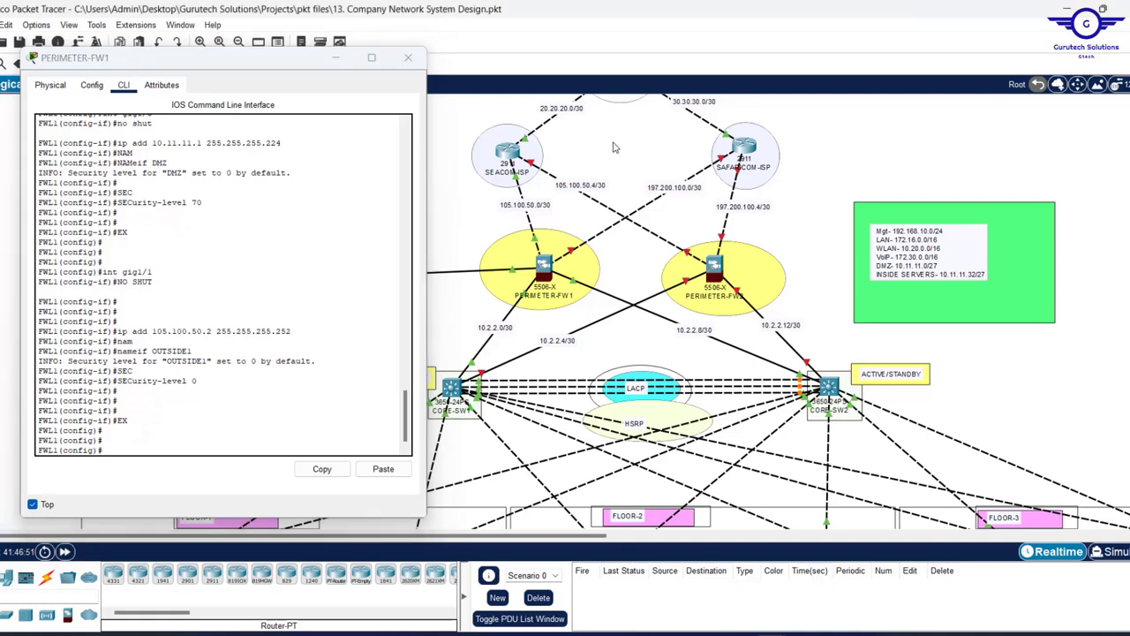
- Back in the FW1 CLI, select interface gig1/2 and enable it with no shut
mouse_move(573, 254)
left_click(202, 426)
key("Up")
key("Up")
key("Up")
key("Up")
key("Up")
key("Up")
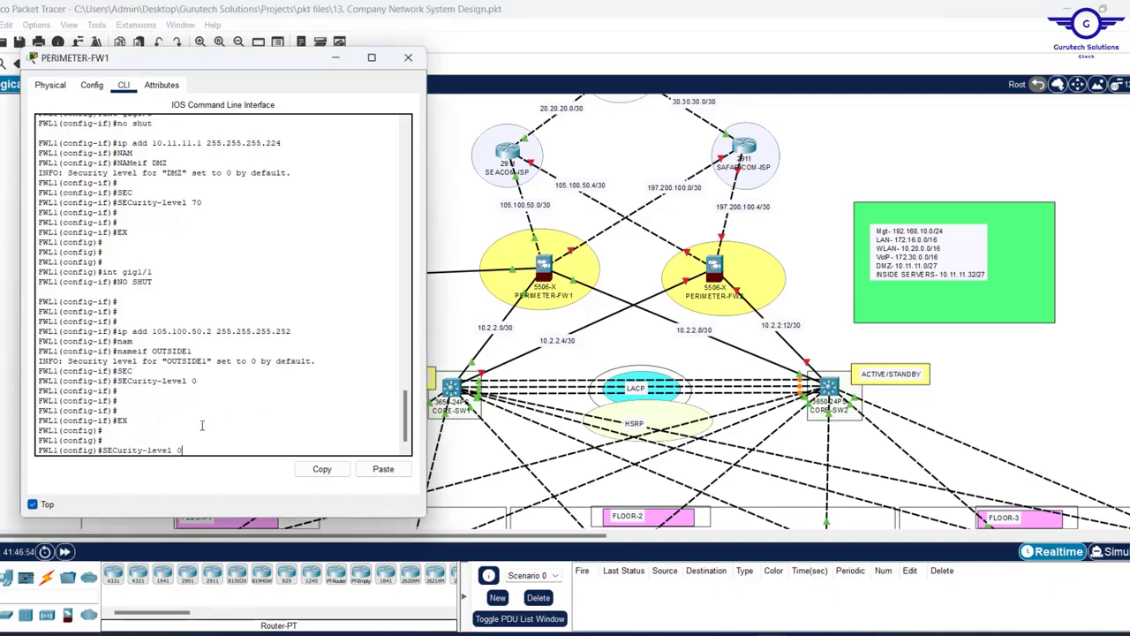
key("Up")
key("Up")
key("BackSpace")
type("2")
key("Return")
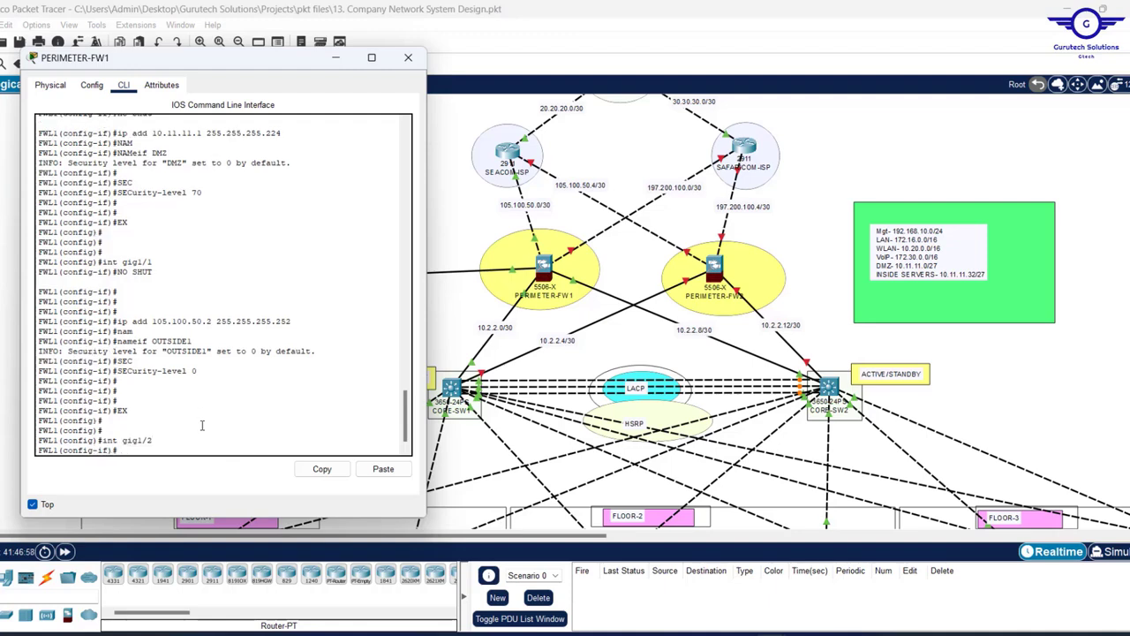
key("Up")
key("Up")
key("Up")
key("Up")
key("Up")
key("Up")
key("Up")
key("Up")
key("Return")
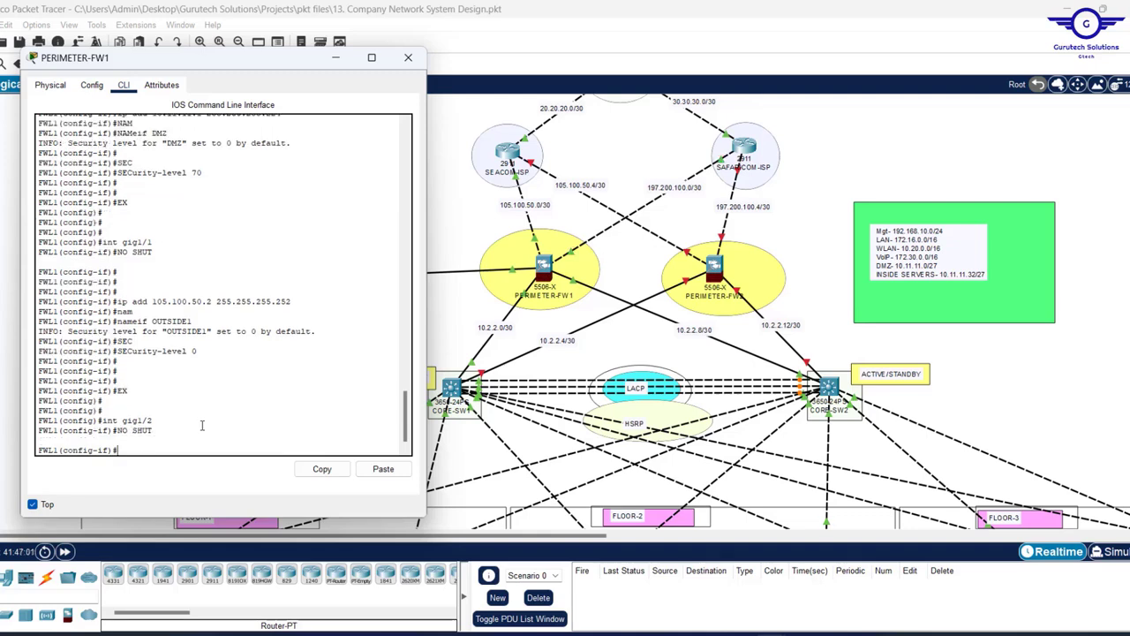
- Edit the recalled address line to give gig1/2 197.200.100.2 255.255.255.252
key("Up")
key("Up")
key("Up")
key("Up")
key("Up")
key("Up")
key("Up")
key("Left")
key("Left")
key("Left")
key("Left")
key("Left")
key("Left")
key("Left")
key("Left")
key("Left")
key("Left")
key("Left")
key("Left")
key("Left")
key("Left")
key("Left")
key("Left")
key("Left")
key("Left")
key("BackSpace")
key("BackSpace")
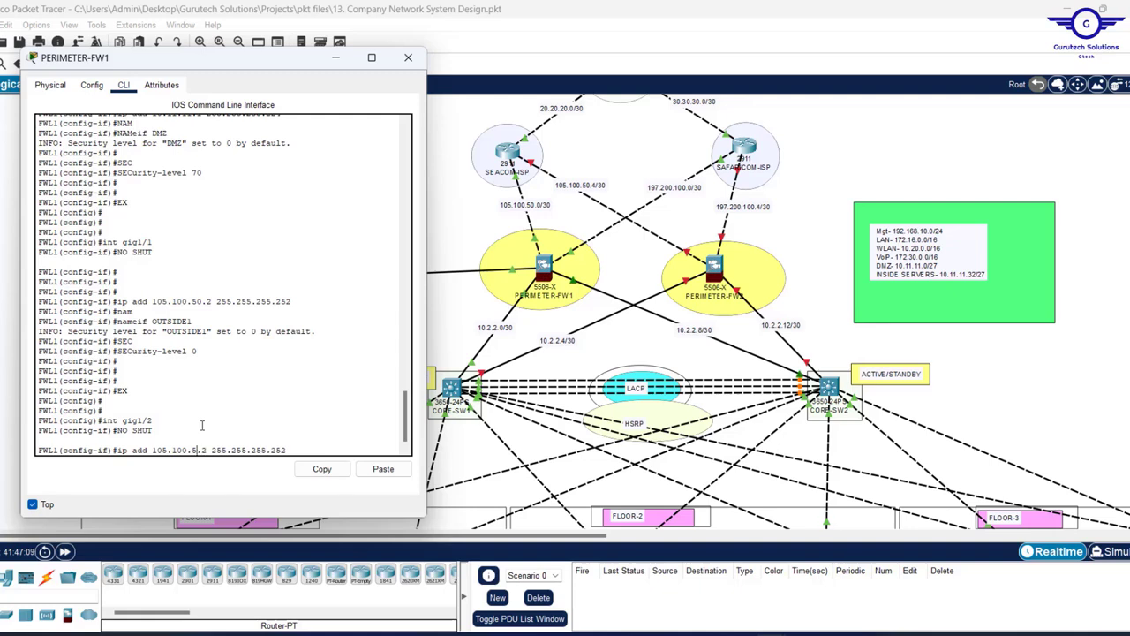
type("100")
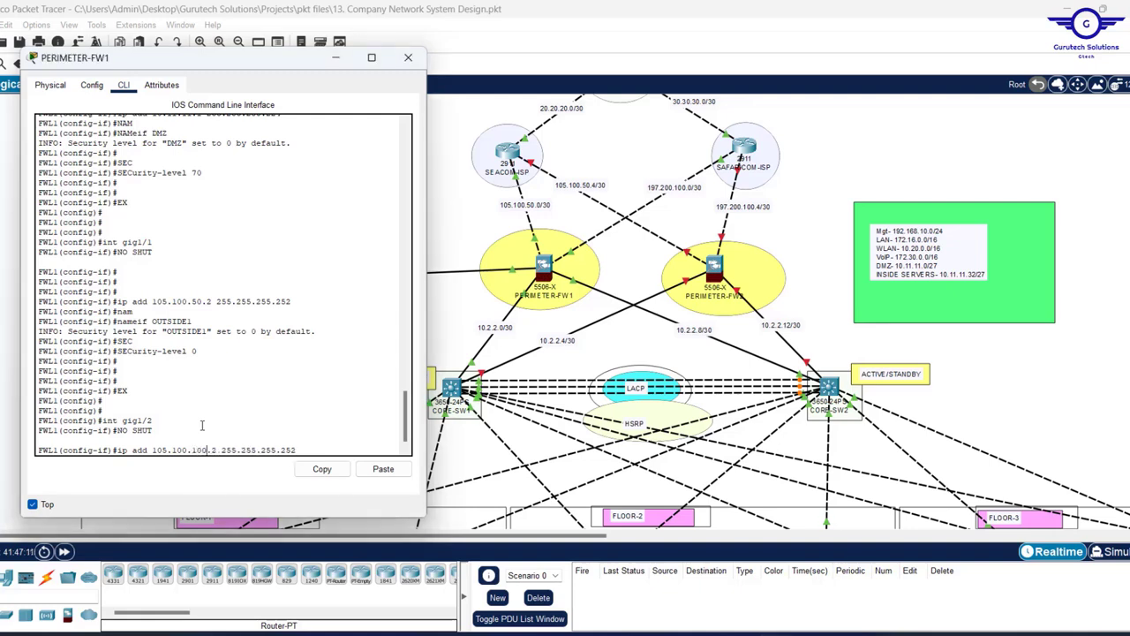
key("Left")
key("Left")
key("Left")
key("Left")
key("Left")
key("Left")
key("BackSpace")
type("3")
key("BackSpace")
key("BackSpace")
type("97")
key("Return")
key("Return")
key("Return")
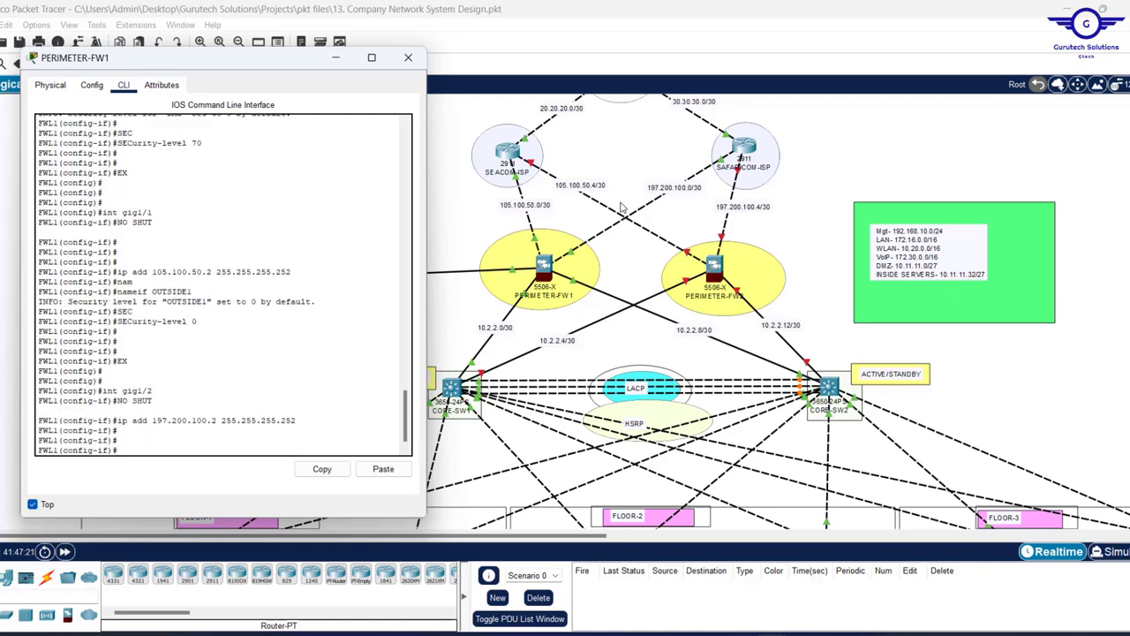
- Name gig1/2 OUTSIDE2 with security level 0 and exit interface mode
type("nameif OUTSIDE1")
key("BackSpace")
type("2")
key("Return")
key("Return")
key("Return")
key("Return")
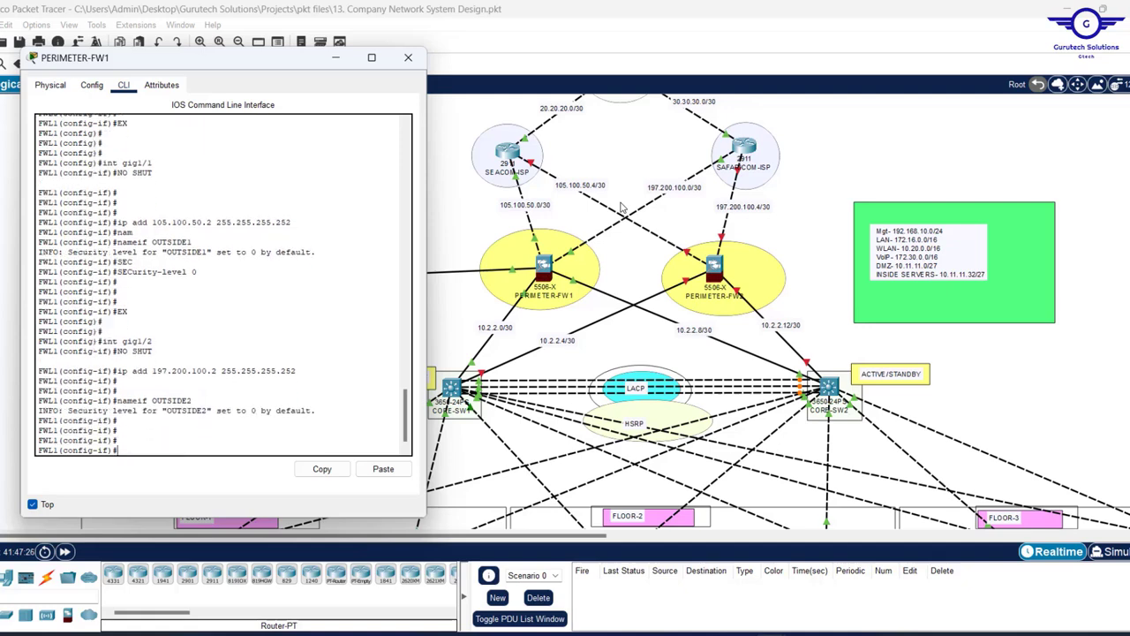
key("Up")
key("Up")
key("Up")
key("Up")
key("Up")
key("Up")
key("Return")
type("EX")
key("Return")
key("Return")
key("Return")
key("Return")
key("Return")
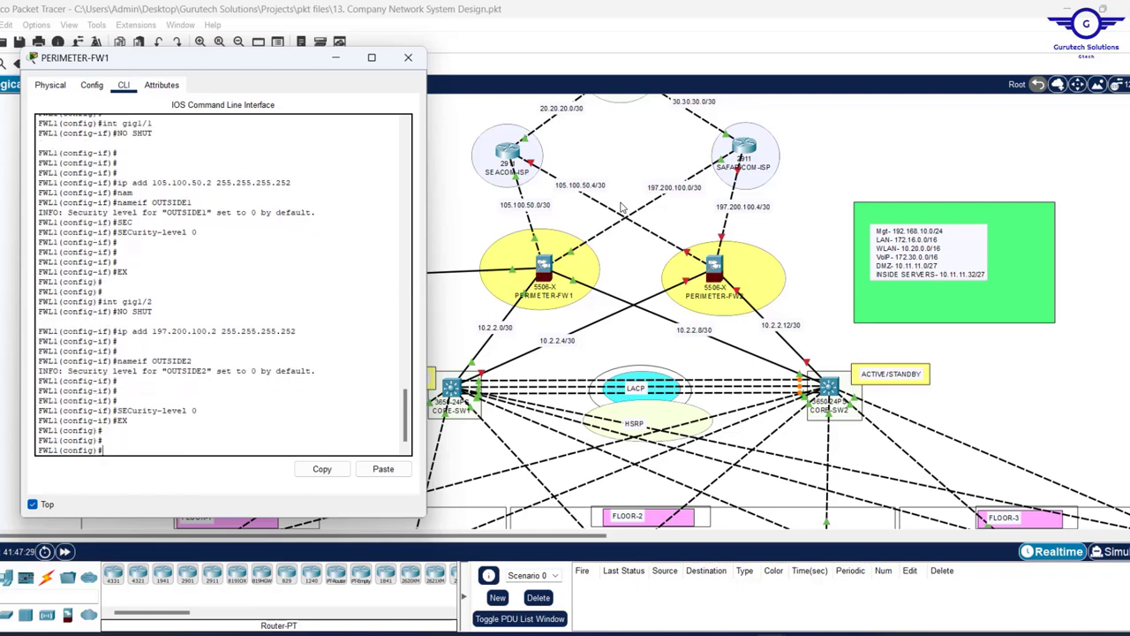
- Save FW1's configuration with WR MEM and close its window
type("DO WR")
key("Return")
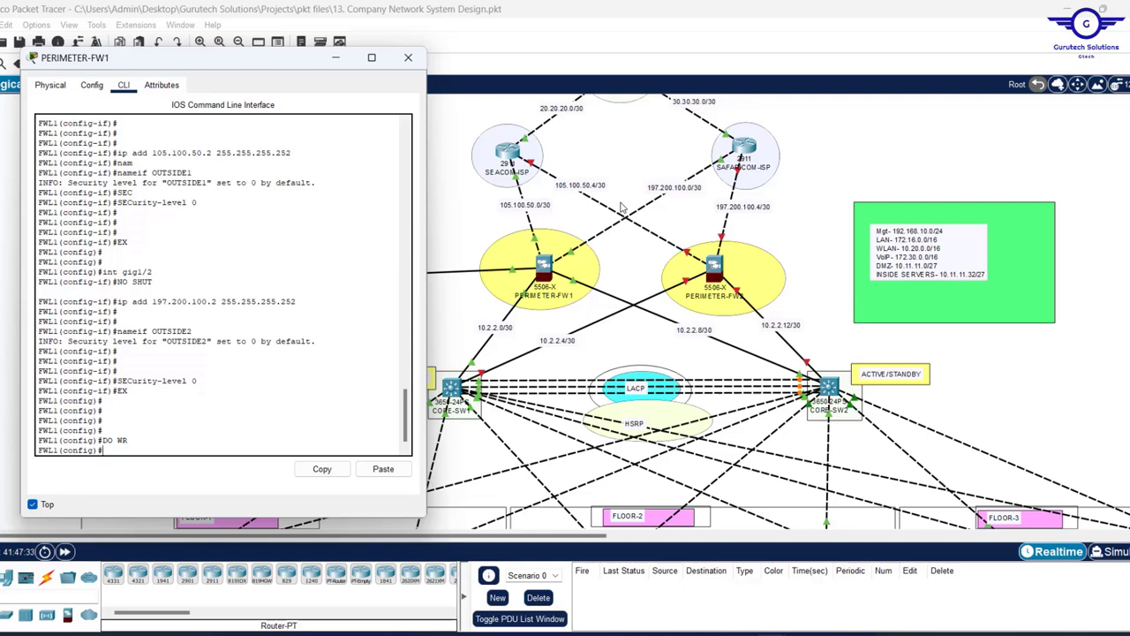
type("WR MEM")
key("Return")
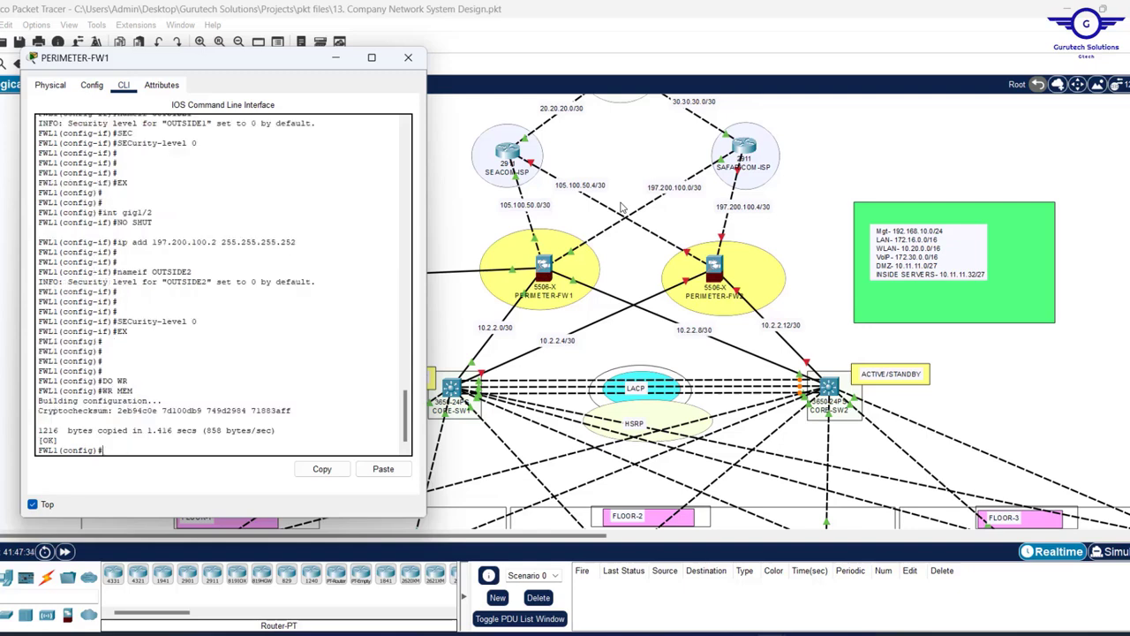
key("Return")
key("Return")
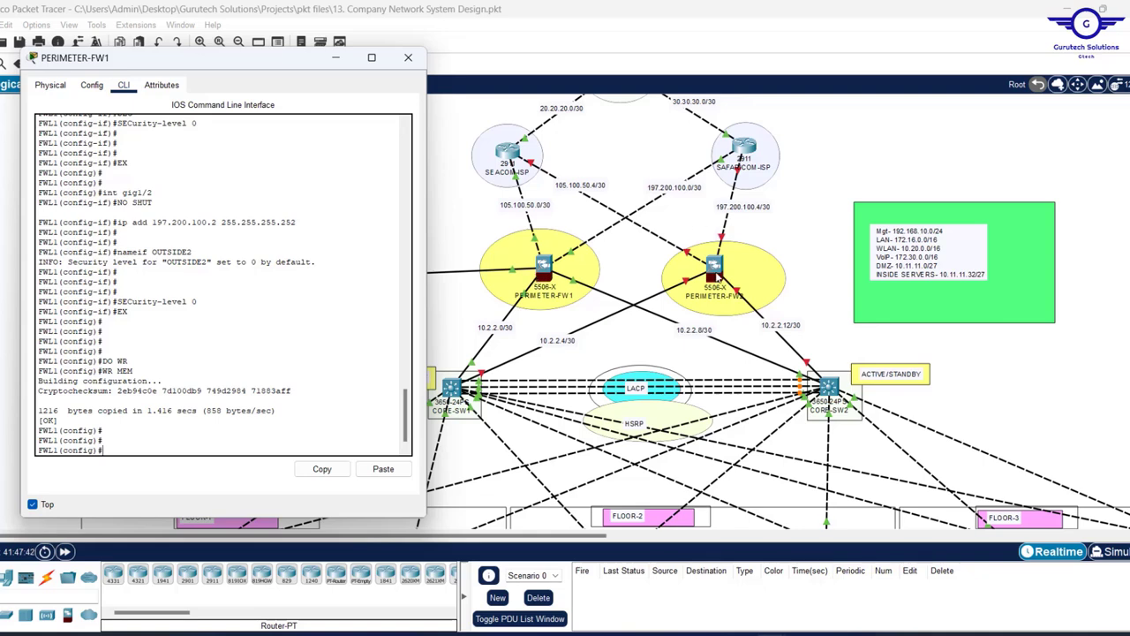
left_click(408, 57)
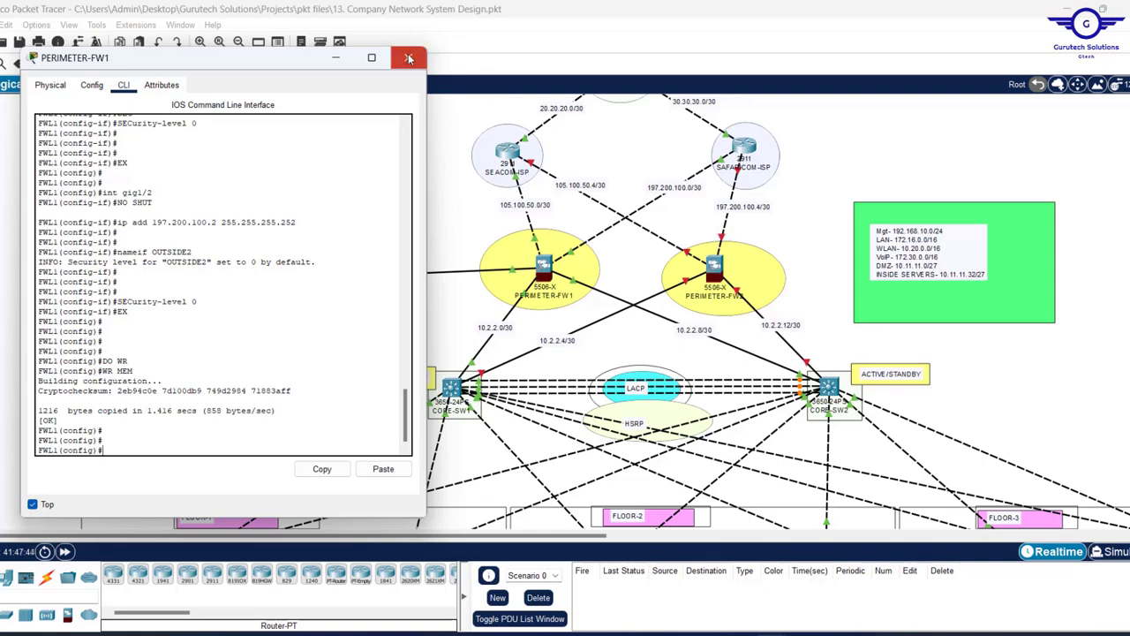
- Open PERIMETER-FW2's window, keep it always on top, and position it at the top-left
left_click(714, 268)
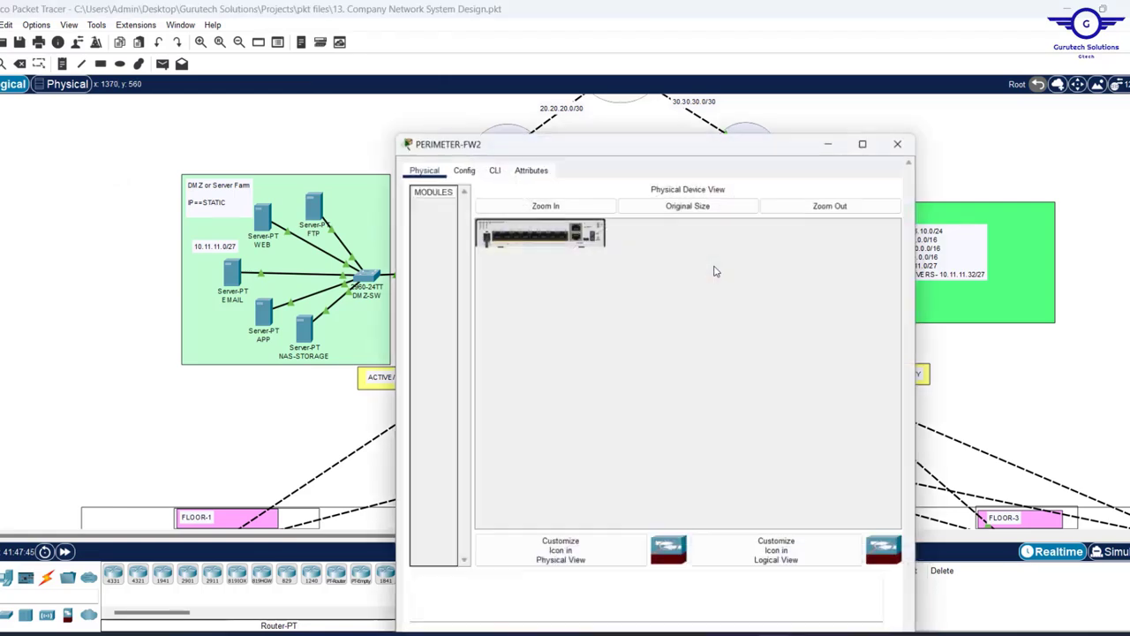
left_click_drag(652, 92, 658, 179)
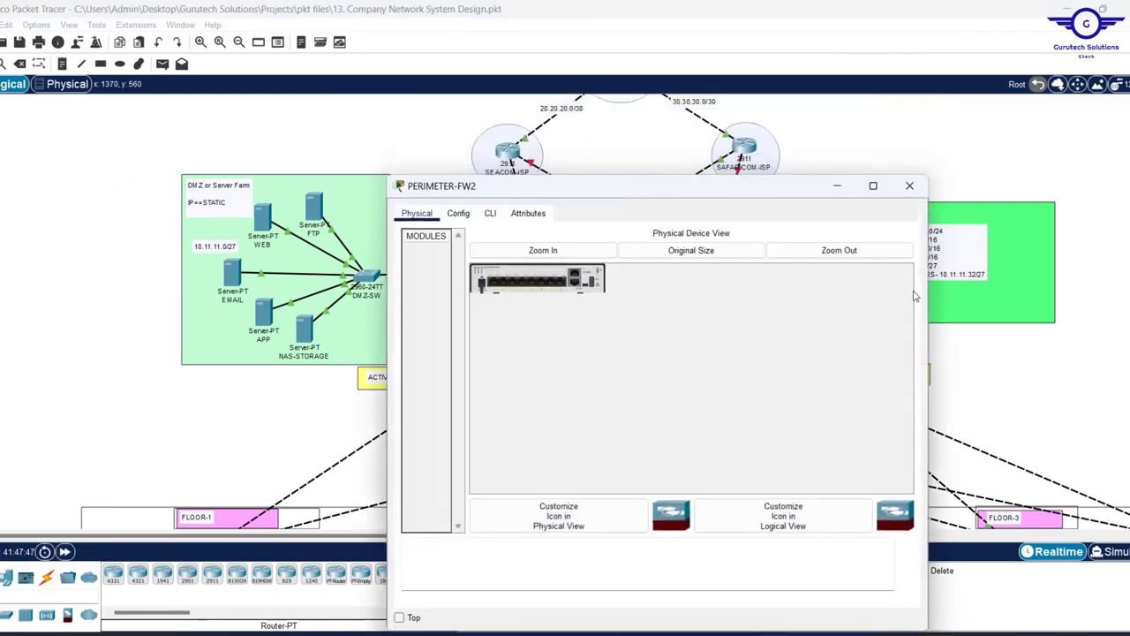
left_click_drag(927, 304, 830, 304)
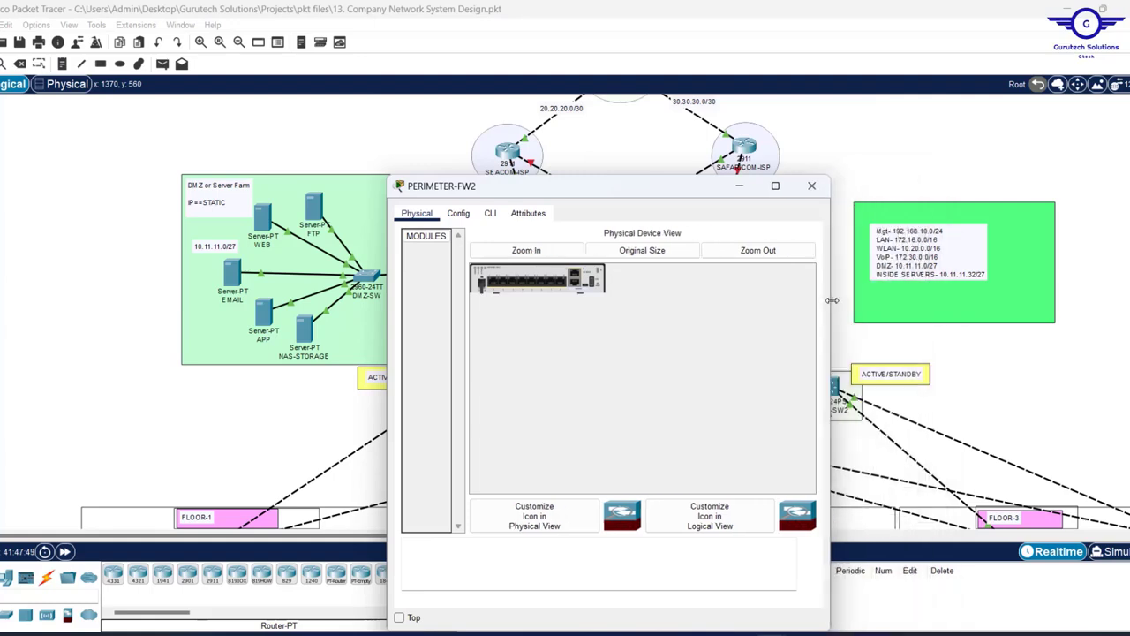
left_click_drag(621, 192, 352, 66)
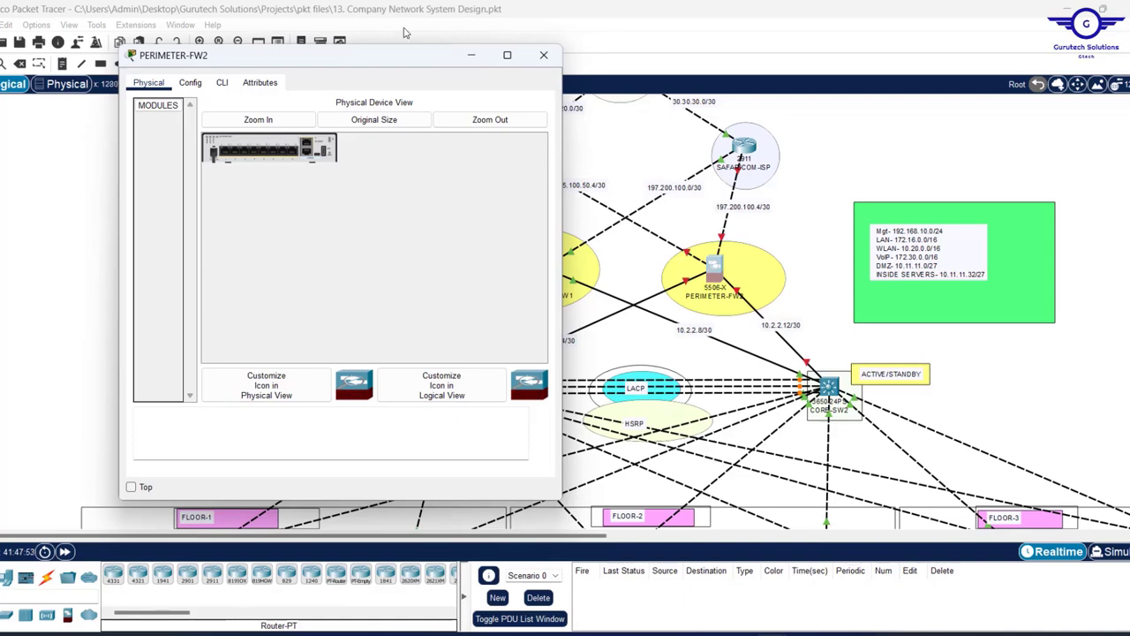
left_click(131, 487)
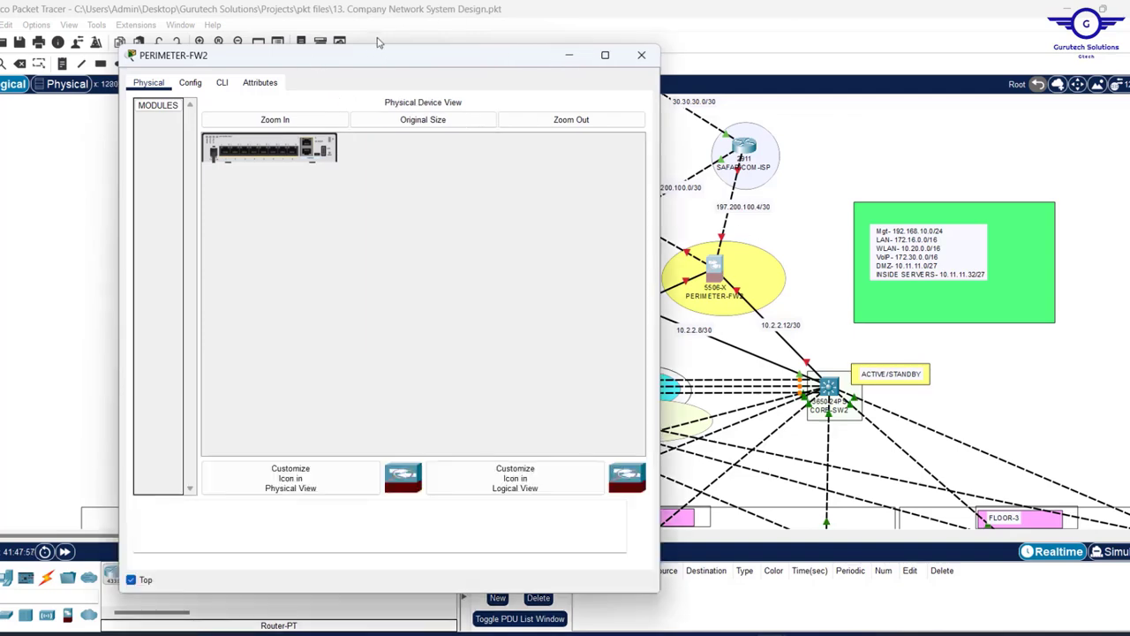
left_click_drag(379, 47, 361, 153)
- Enter global configuration on FW2 with CONF T and set the hostname to FW2
key("Return")
key("Return")
key("Return")
type("CONF T")
key("Return")
key("Return")
key("Return")
key("Return")
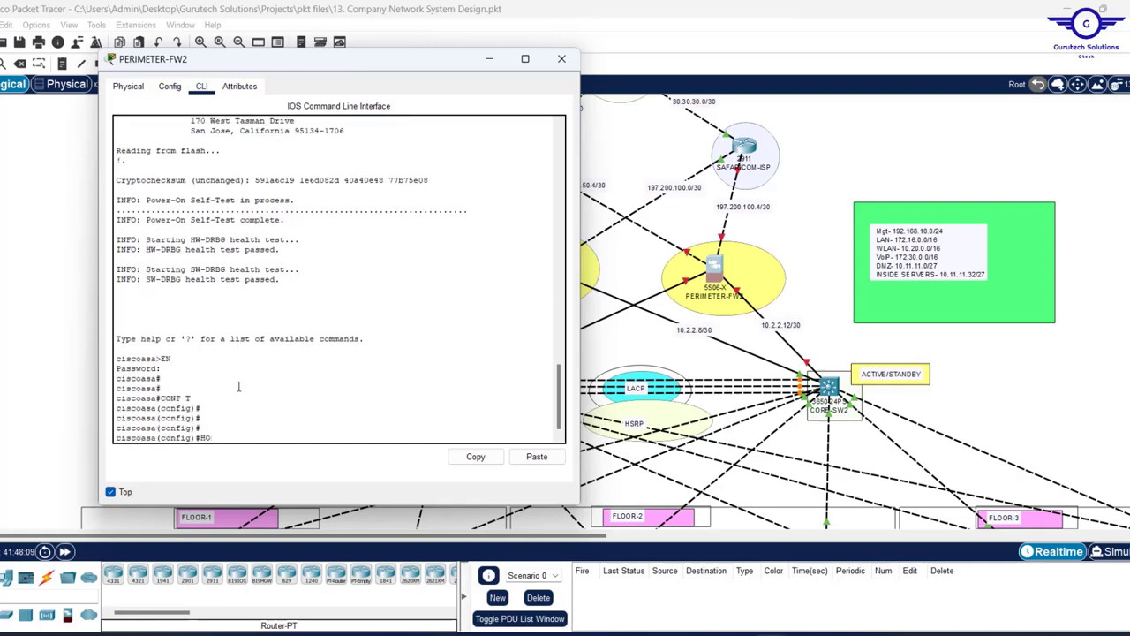
type("HOSTNA FW2")
key("Return")
key("Return")
key("Return")
key("Return")
key("Return")
key("Return")
key("Return")
key("Return")
key("Return")
left_click_drag(393, 69, 333, 79)
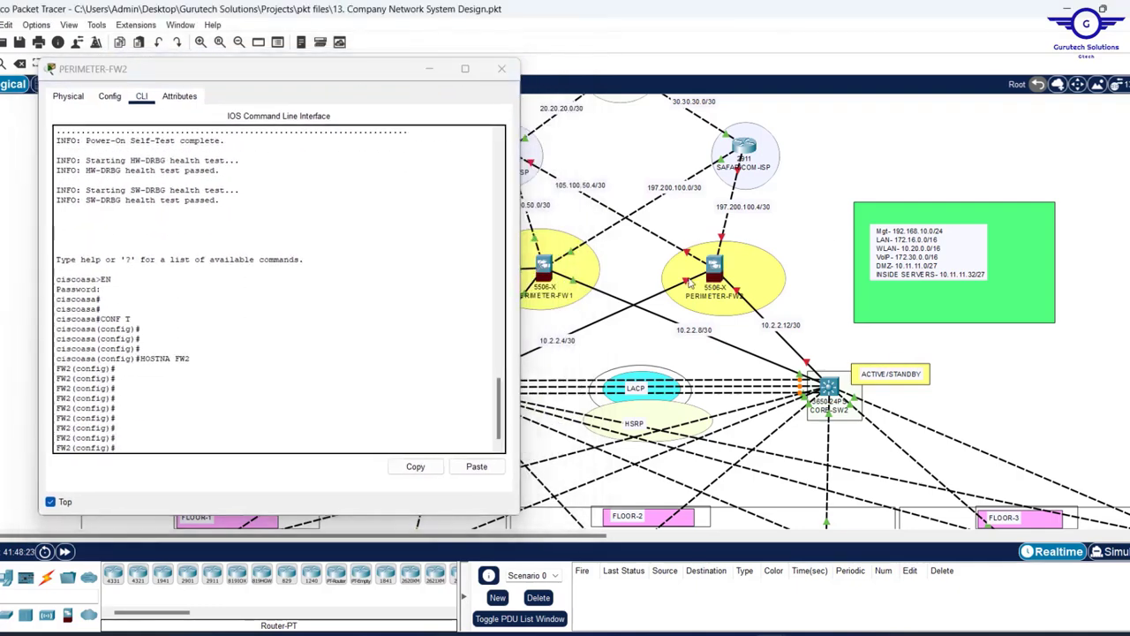
type("int gig1/3")
- Enable gig1/3 as INSIDE1 with 10.2.2.6 255.255.255.252 and security level 100
key("Return")
key("Return")
type("no shut")
key("Return")
key("Return")
key("Return")
type("ip add 10")
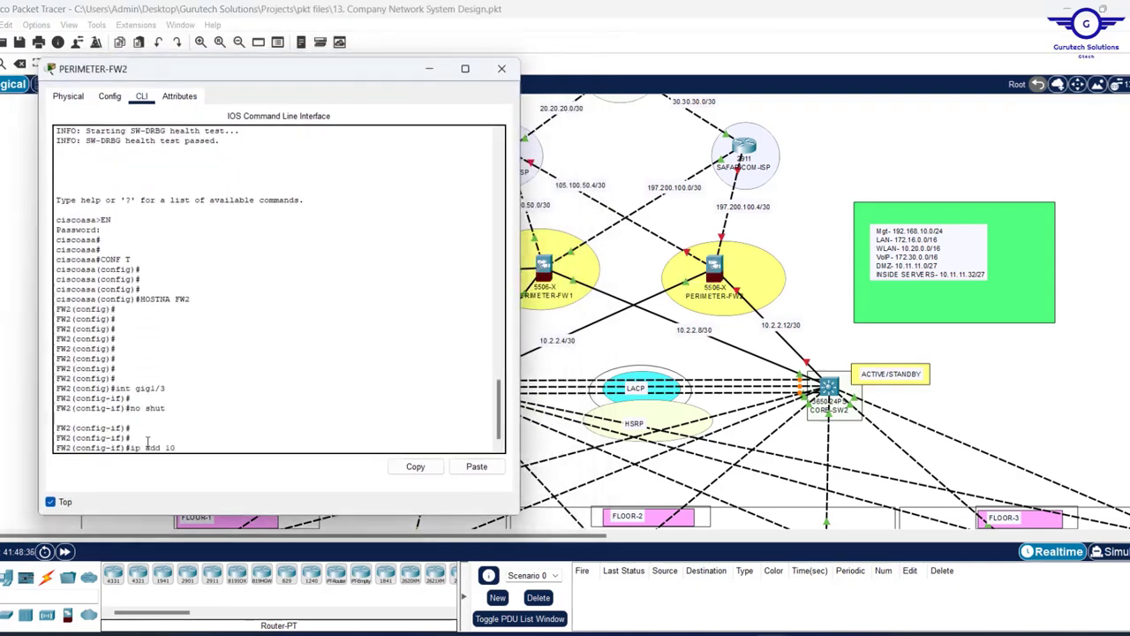
type(".2.2.6 255.255.255.252")
key("Return")
type("nameif")
key("Tab")
type("INSIDE1")
key("Return")
type("SE")
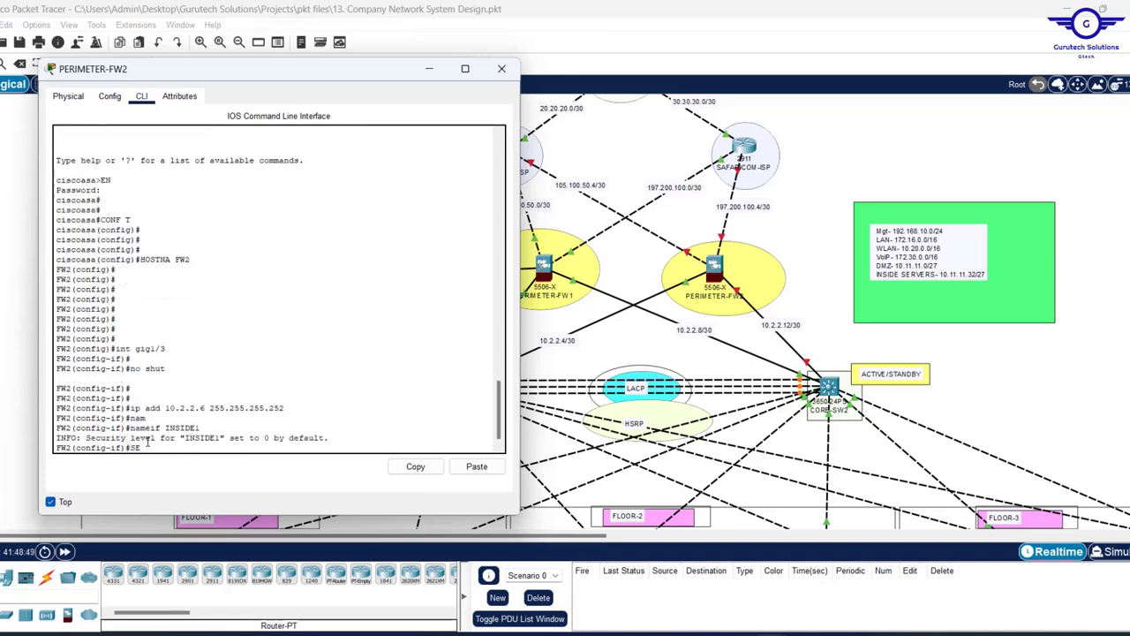
type("C")
key("Tab")
type("100 EX  int gig1/4 NO SHUT ")
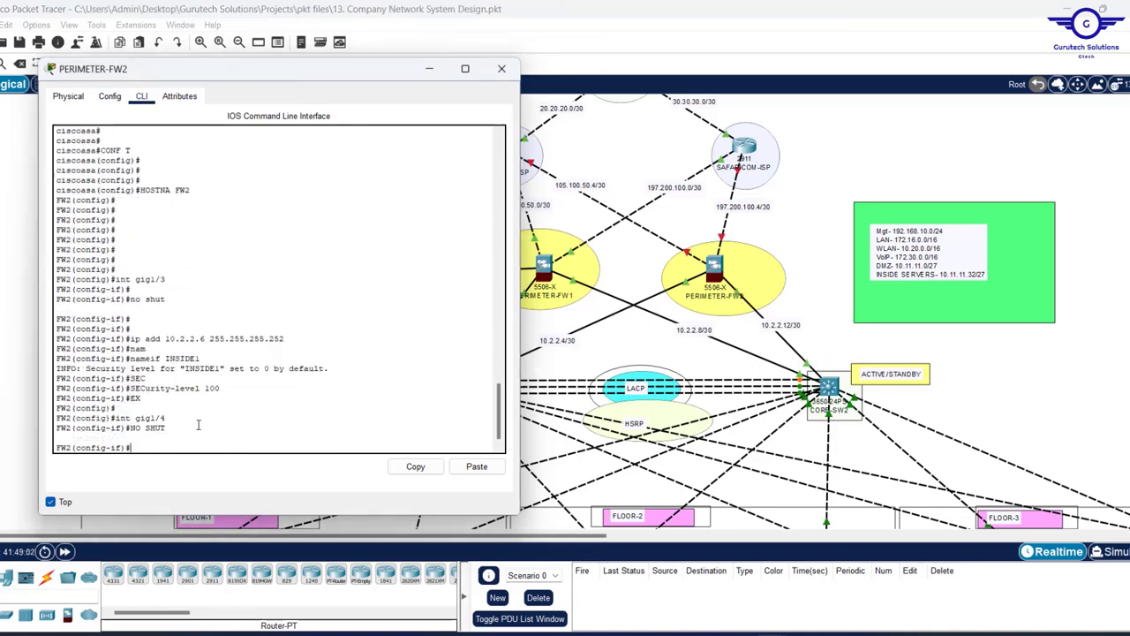
type("ip add 10.2.2.6 255.255.255.252")
- Give gig1/4 address 10.2.2.14 255.255.255.252 and name it INSIDE2
key("Left")
key("Left")
key("Left")
key("Left")
key("Left")
key("Left")
key("Left")
key("Left")
key("Left")
key("Left")
key("BackSpace")
type("14")
key("Return")
key("Up")
key("Up")
key("Up")
key("Up")
key("Up")
key("Up")
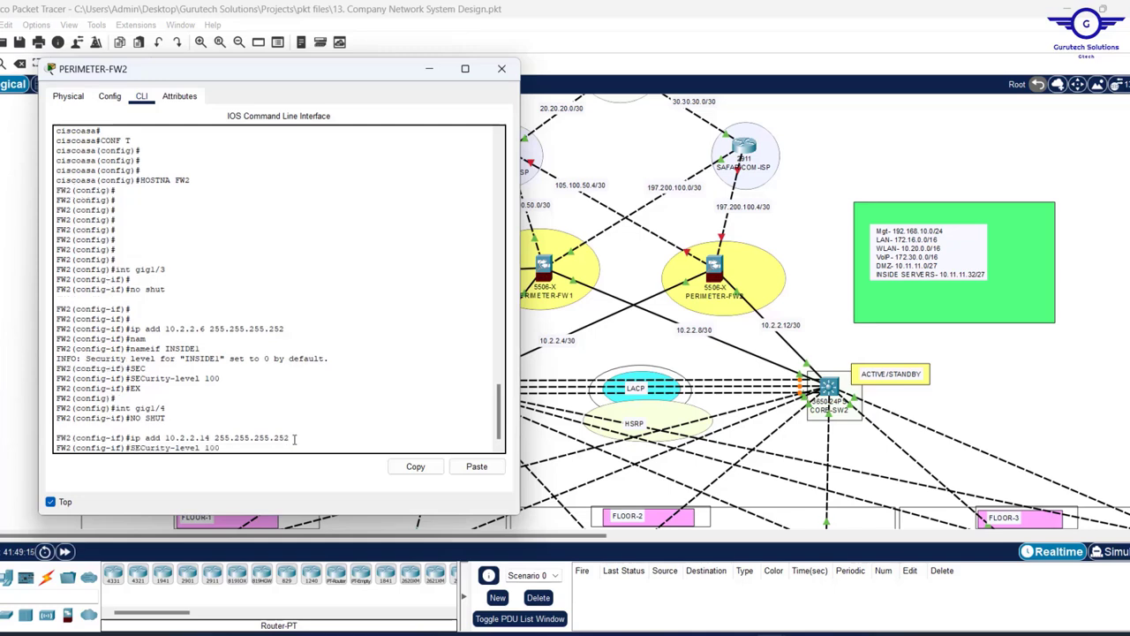
key("BackSpace")
type("2")
key("Return")
key("Up")
key("Up")
key("Up")
key("Up")
key("Up")
key("Up")
key("Return")
type("EX")
key("Return")
key("Return")
key("Return")
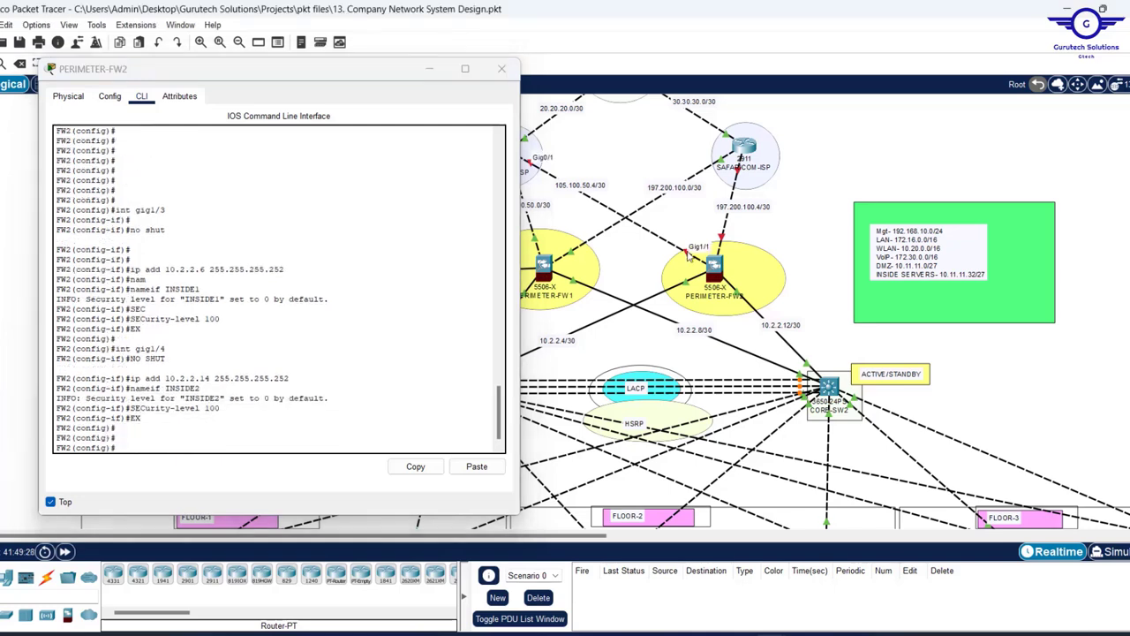
- Bring up gig1/1 with address 105.100.50.6 255.255.255.252
type("int gig1/1")
key("Return")
type("NO SHUT")
key("Return")
key("Return")
key("Return")
key("Return")
type("IP")
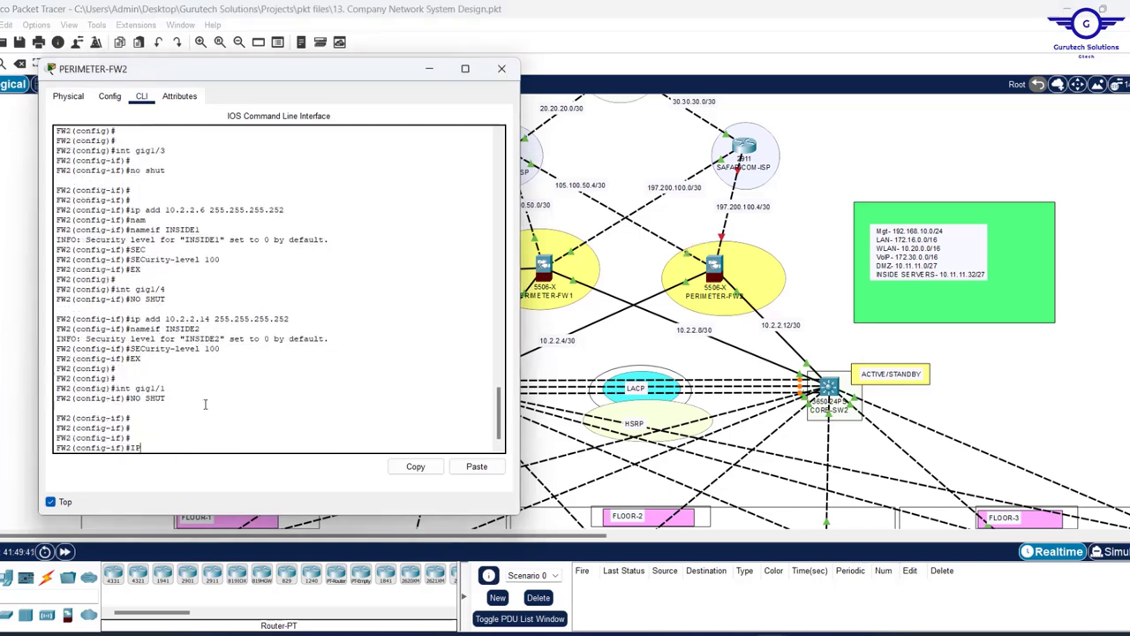
type(" ADD 105.100.50.6 255.255.255.252")
key("Return")
- Name gig1/1 OUTSIDE1 with security level 0 and exit
type("nam")
key("Tab")
type("OUTSIDE1")
key("Return")
type("SEC")
key("Tab")
type("0")
key("Return")
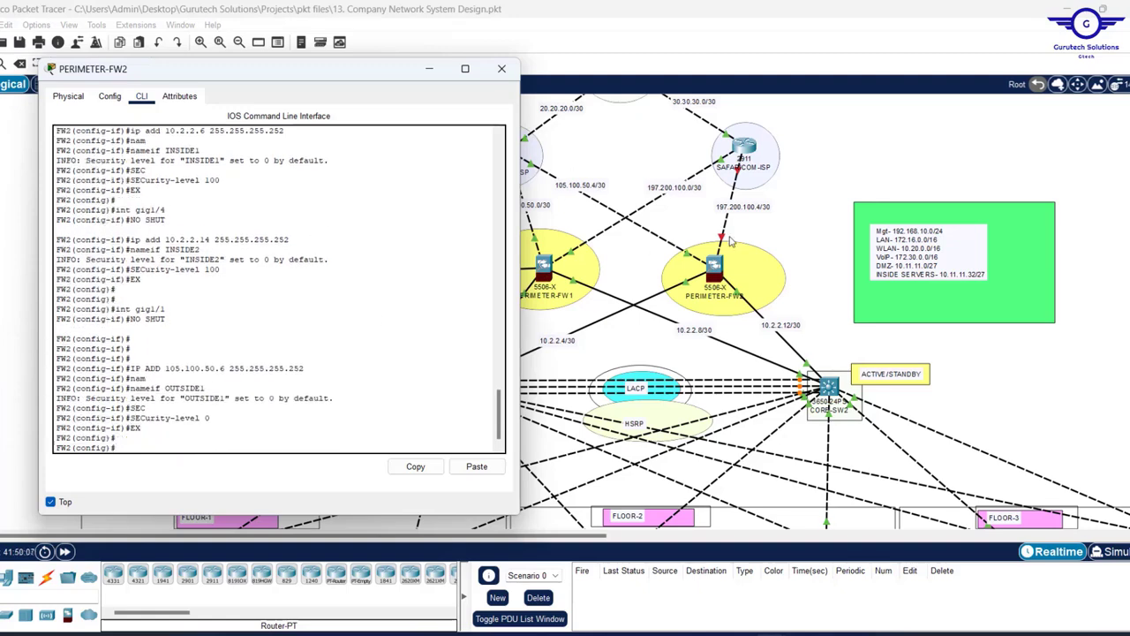
type("EX")
key("Return")
key("Return")
key("Return")
key("Return")
- Configure gig1/2 as OUTSIDE2 with 197.200.100.6 255.255.255.252 and security level 0
type("int gig1/2")
key("Return")
type("NO SHUT")
key("Return")
type("IP ADD 197.200.100. 255.255.255.252")
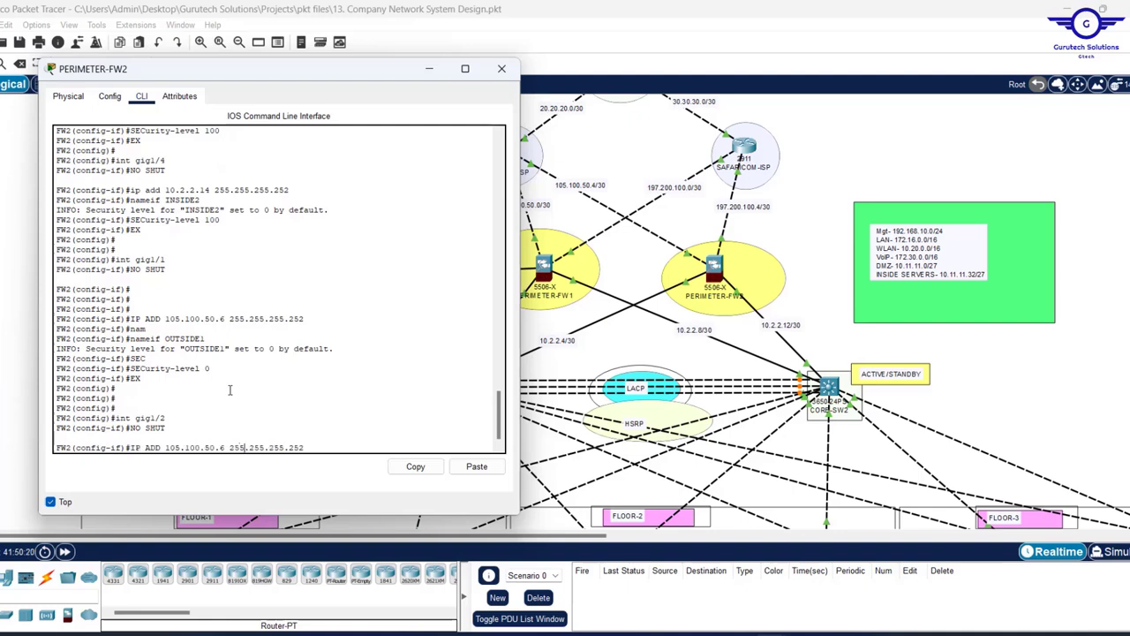
type("6")
key("Return")
type("NAM")
key("Tab")
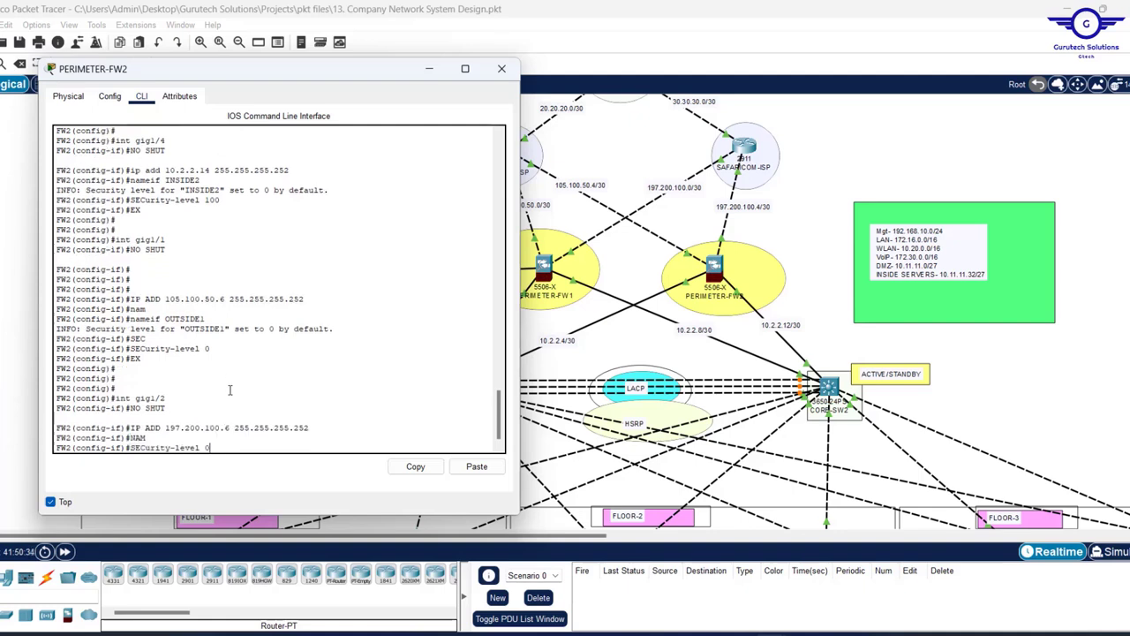
type("OUTSIDE2")
key("Return")
type("SECurity-level 0")
key("Return")
type("E")
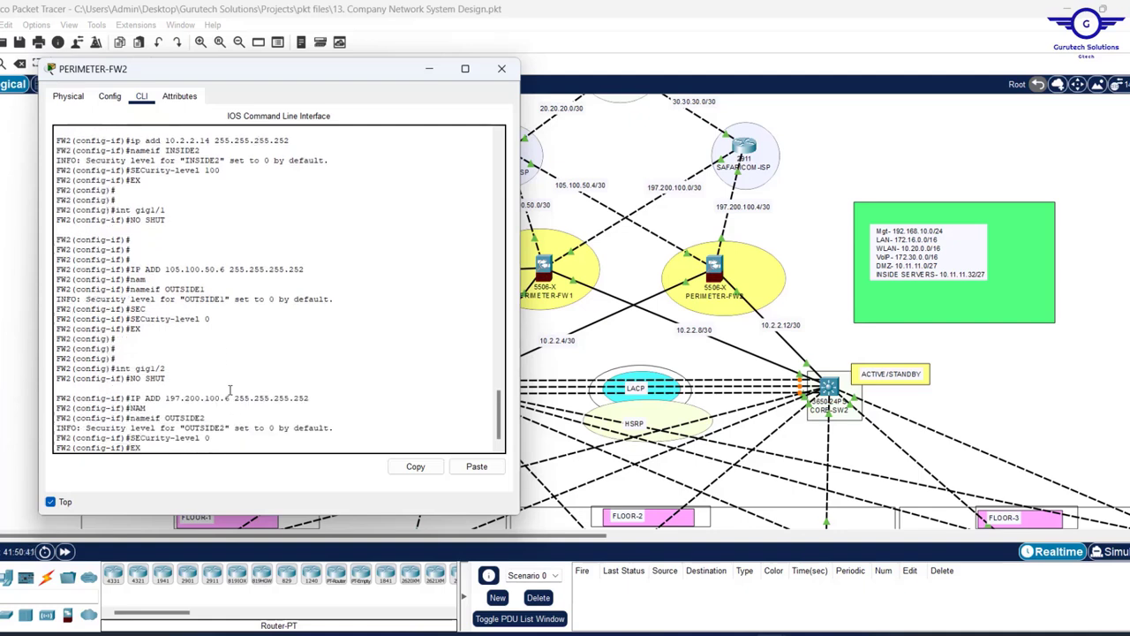
type("X")
key("Return")
key("Return")
key("Return")
key("Return")
key("Return")
key("Return")
type("WR ")
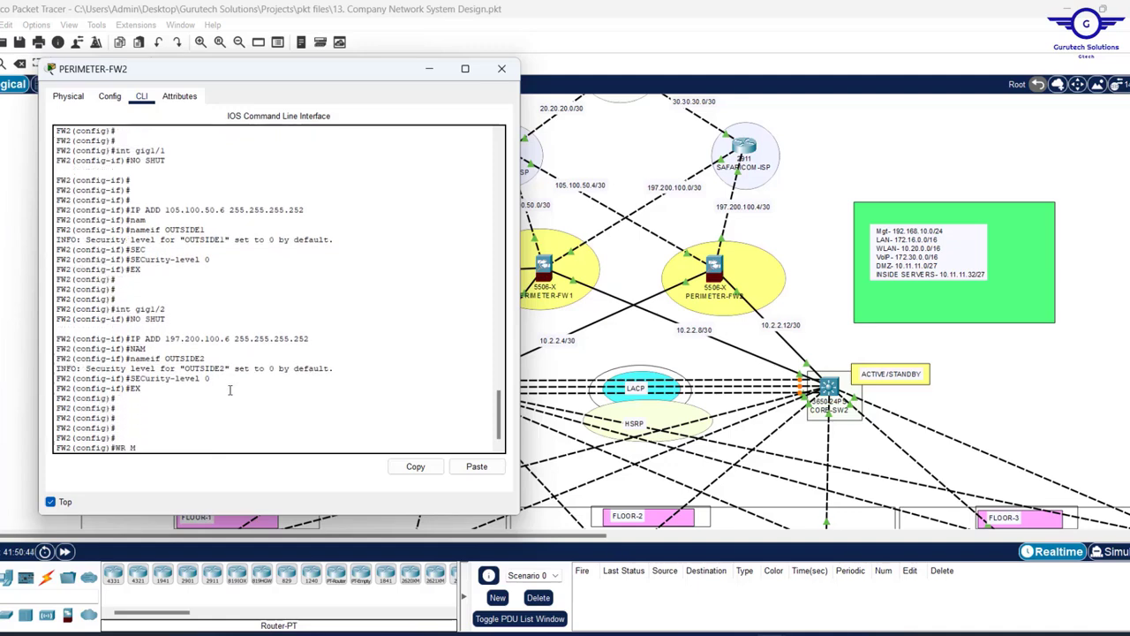
type("MEM")
- Save FW2's configuration with WR MEM and review the INSIDE names and level 100 lines
key("Return")
key("Return")
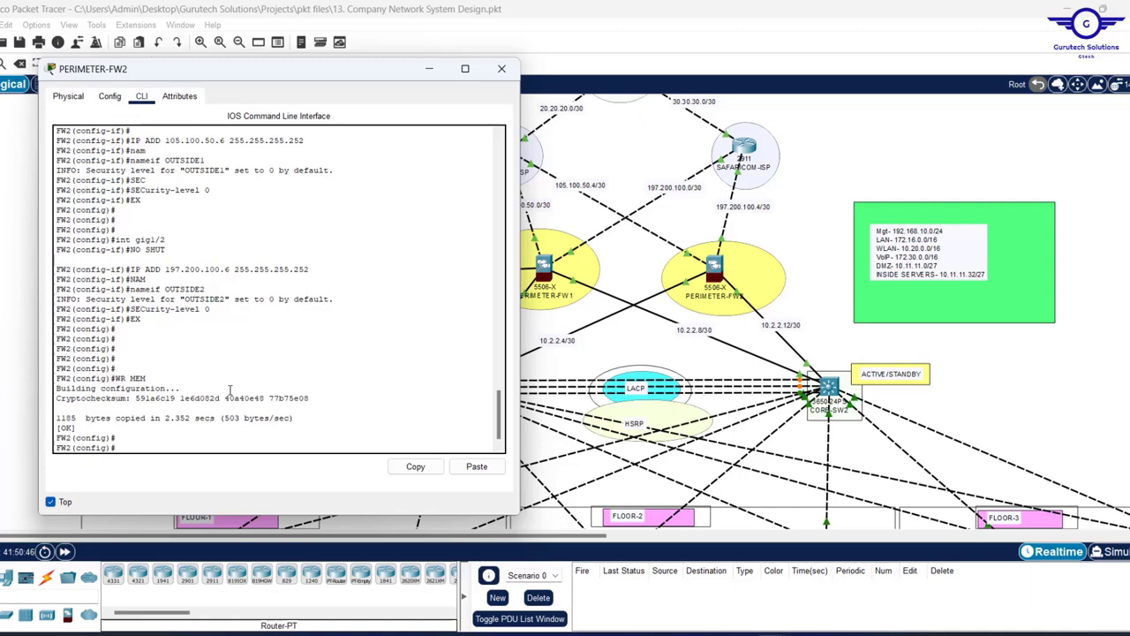
scroll(325, 224, "up", 10)
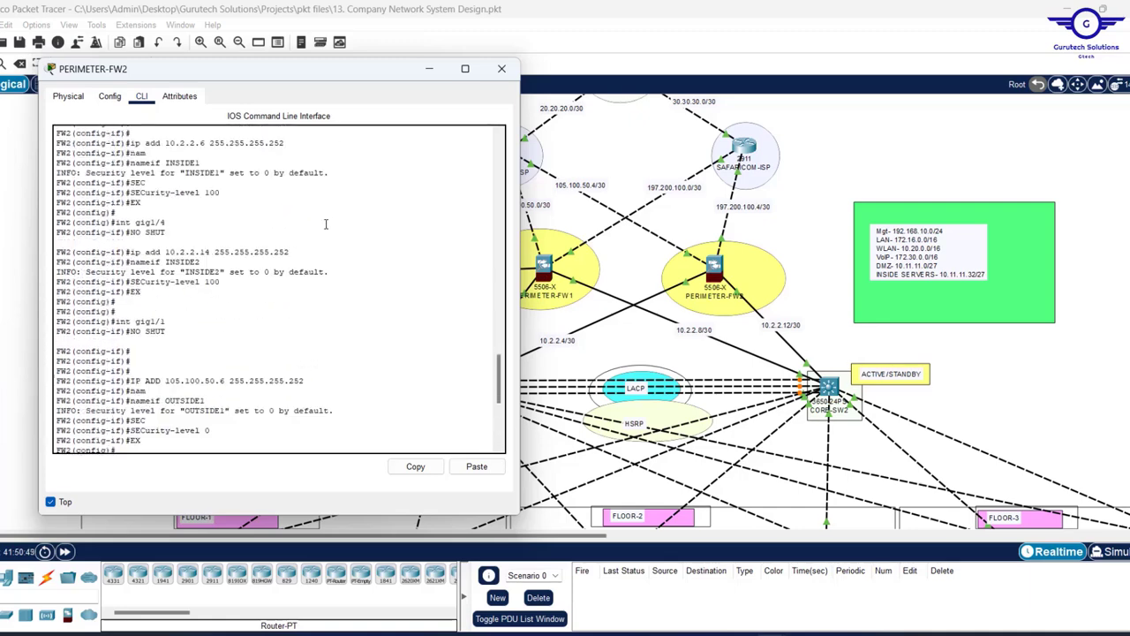
scroll(325, 223, "down", 6)
scroll(236, 243, "up", 2)
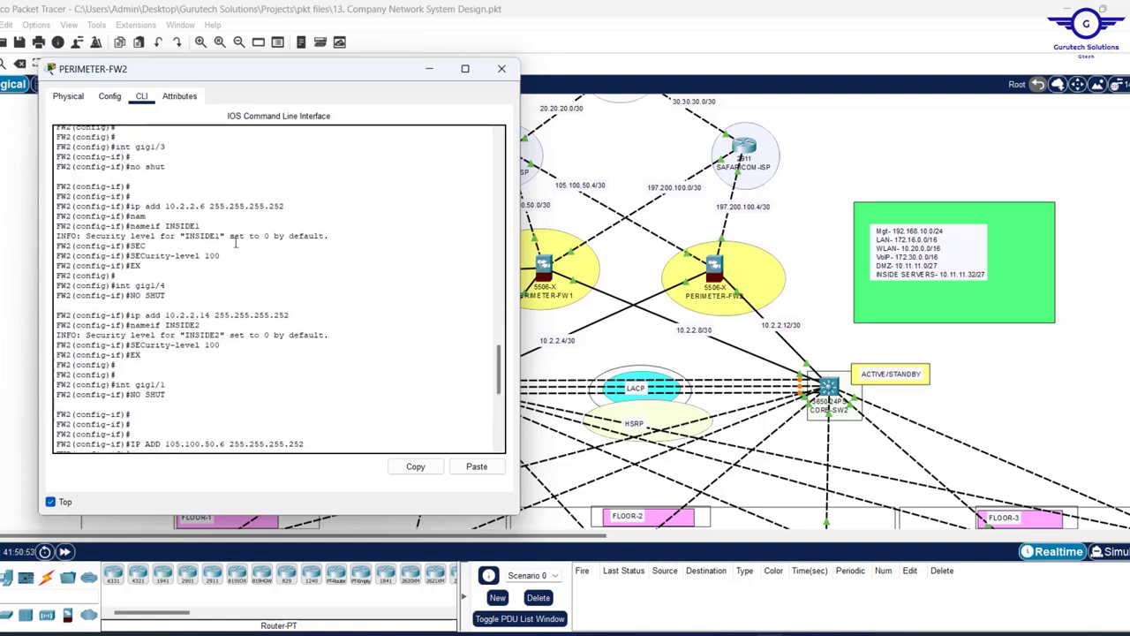
right_click(237, 245)
left_click_drag(129, 216, 164, 226)
left_click_drag(220, 256, 203, 258)
- Check the OUTSIDE interfaces' security level 0 lines, then close the PERIMETER-FW2 console
scroll(273, 341, "down", 3)
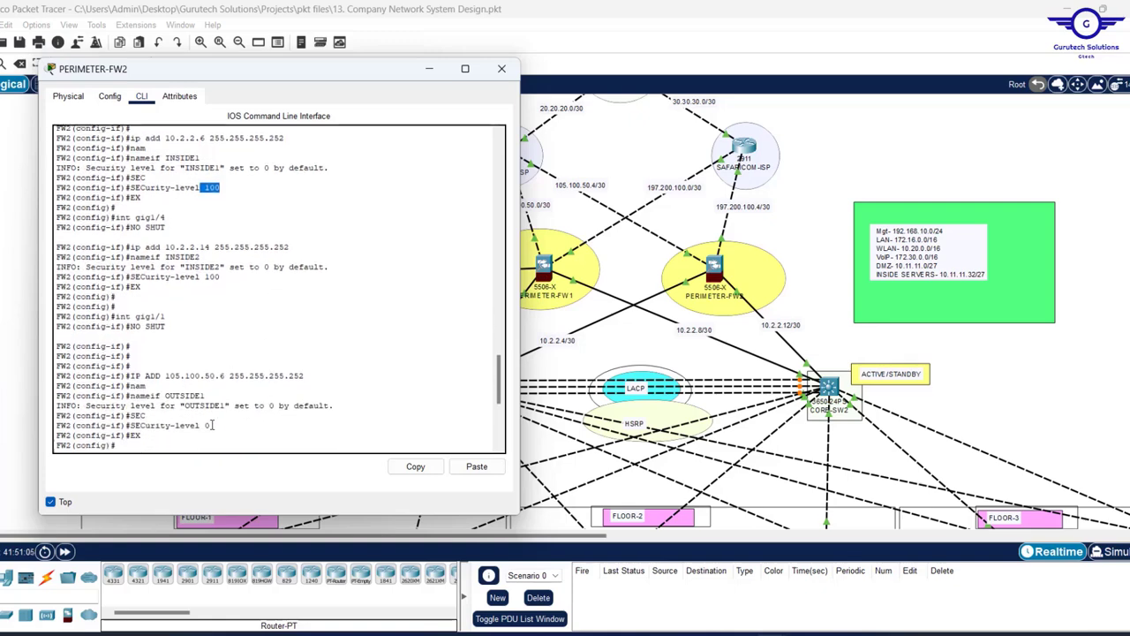
mouse_move(212, 424)
left_mouse_down()
mouse_move(201, 425)
mouse_move(213, 417)
left_mouse_up()
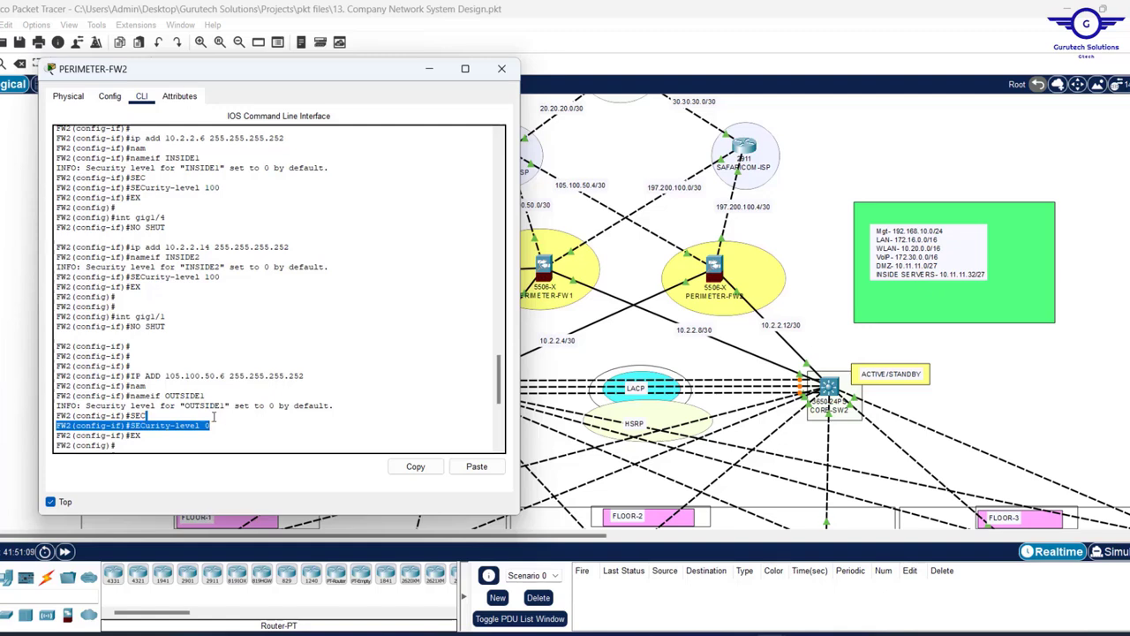
left_click_drag(220, 423, 156, 396)
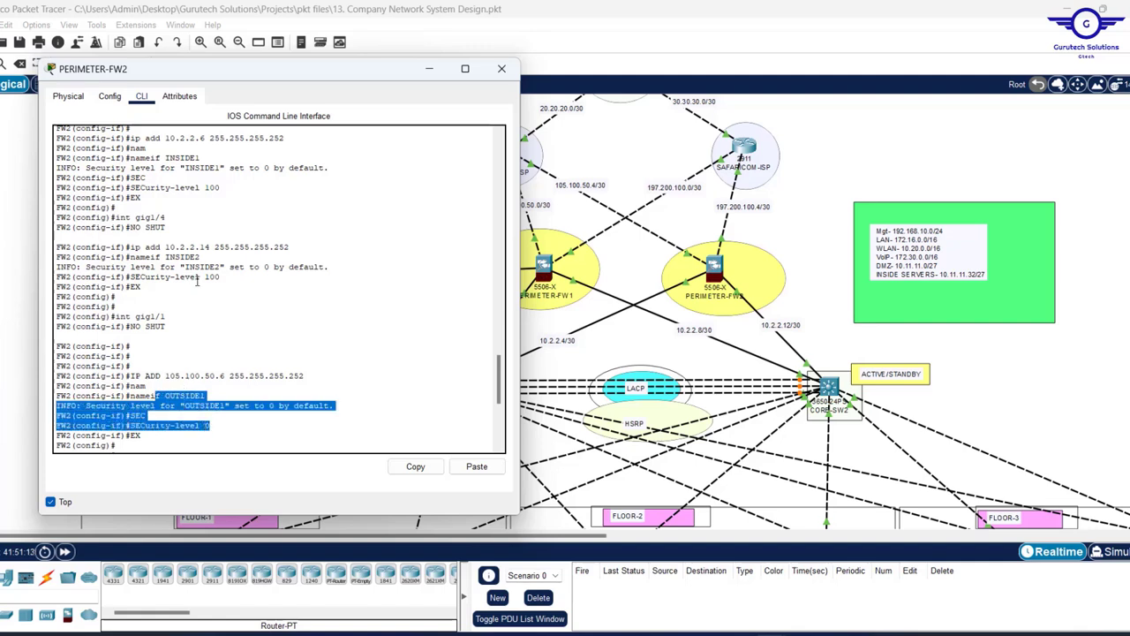
scroll(198, 281, "up", 1)
left_click_drag(237, 216, 130, 184)
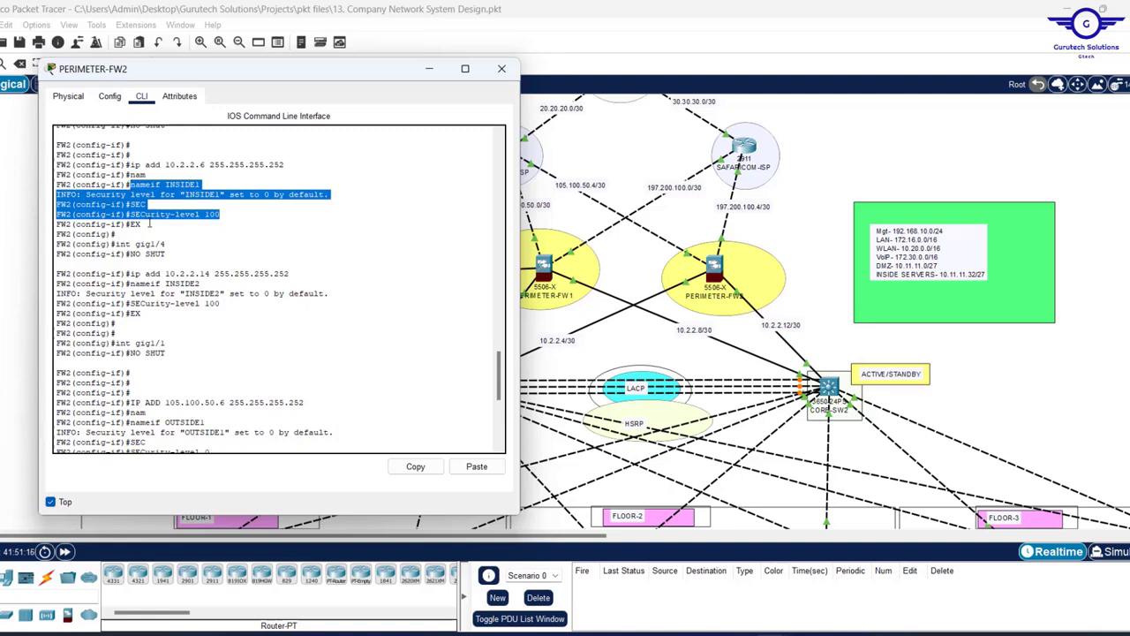
left_click(182, 273)
key("Return")
key("Return")
key("Return")
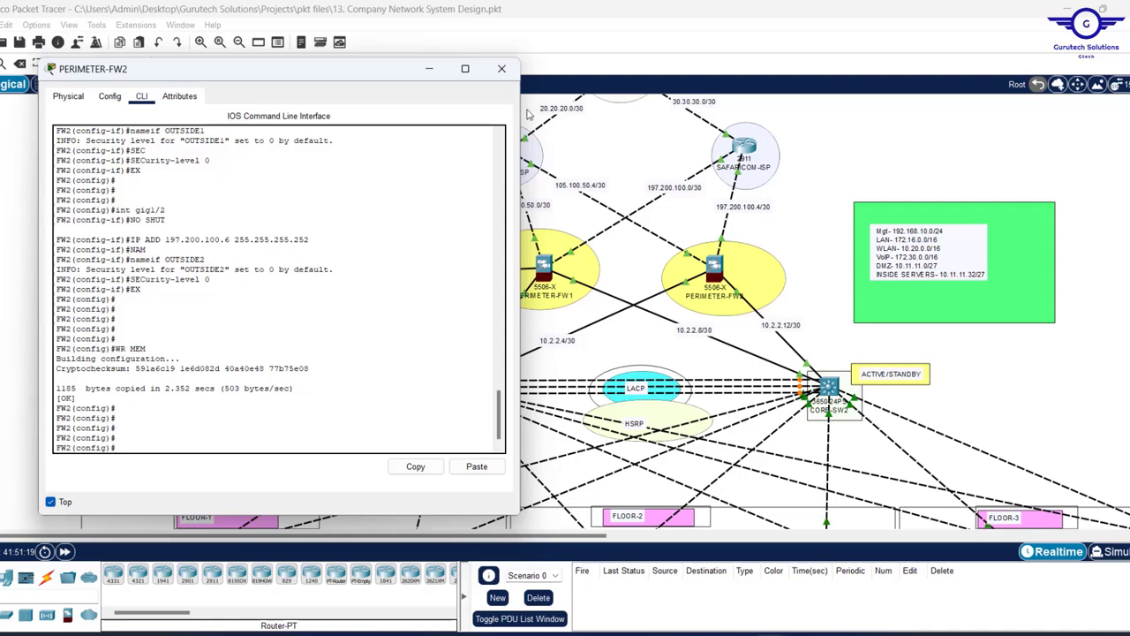
left_click(501, 68)
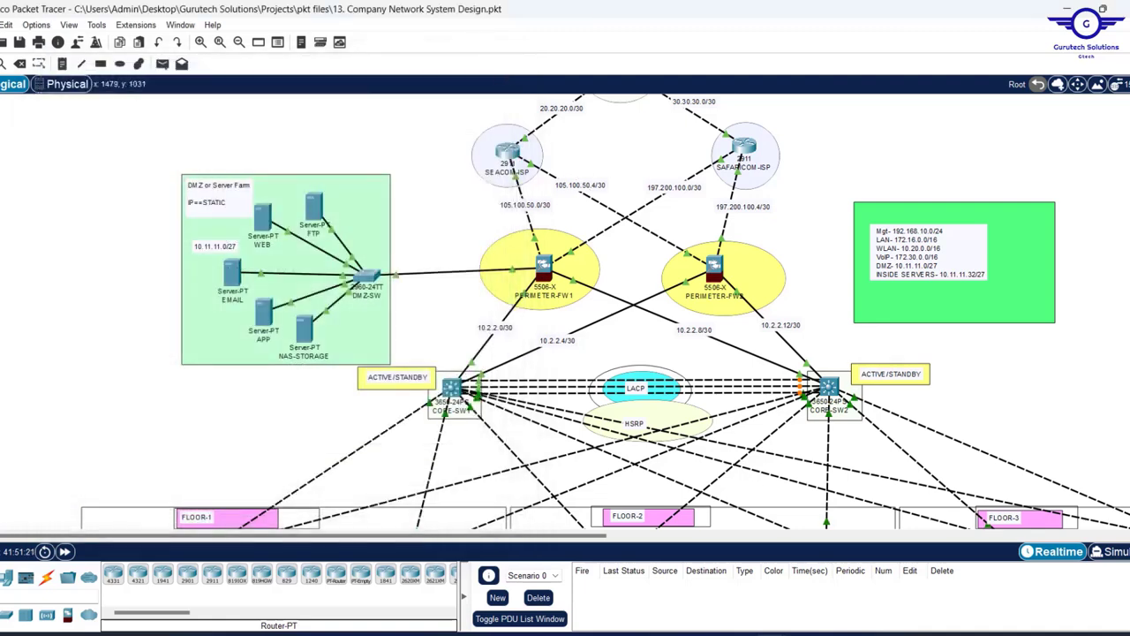
- Insert '9.1. Firewall routing- OSPF + Static Routes' below step 9 in Notepad, then minimise it
mouse_move(769, 633)
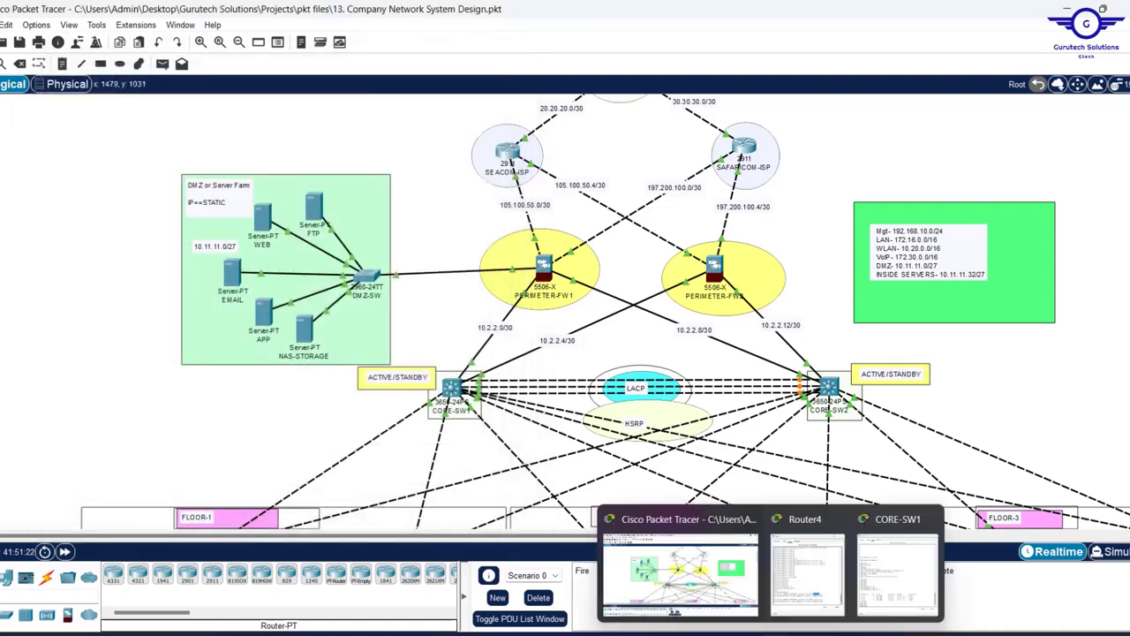
left_click(808, 574)
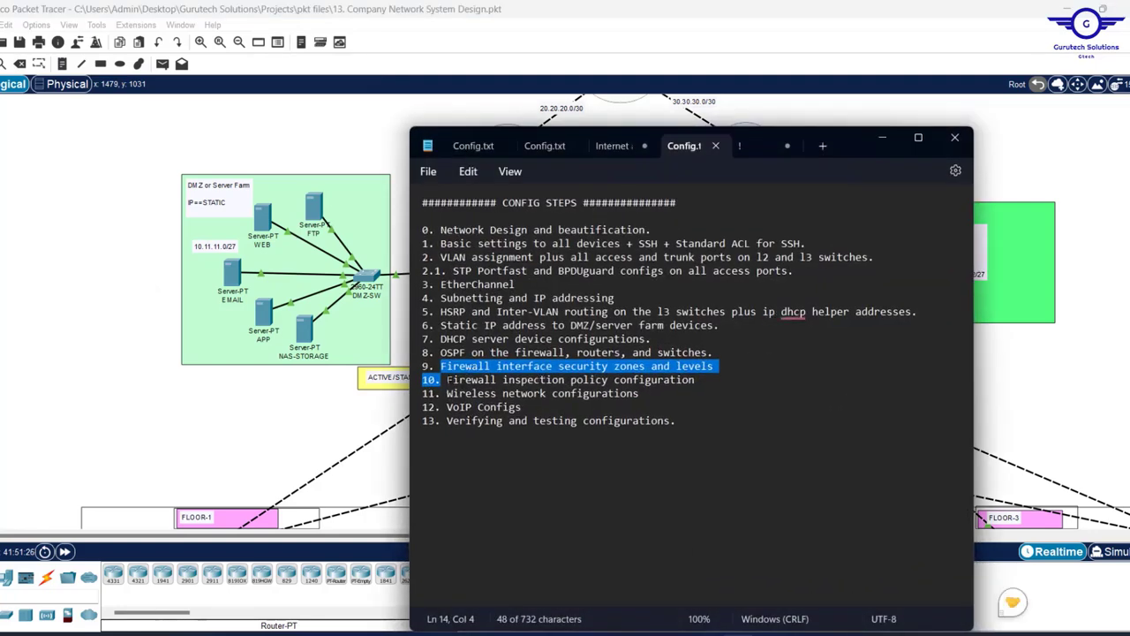
left_click_drag(447, 380, 703, 380)
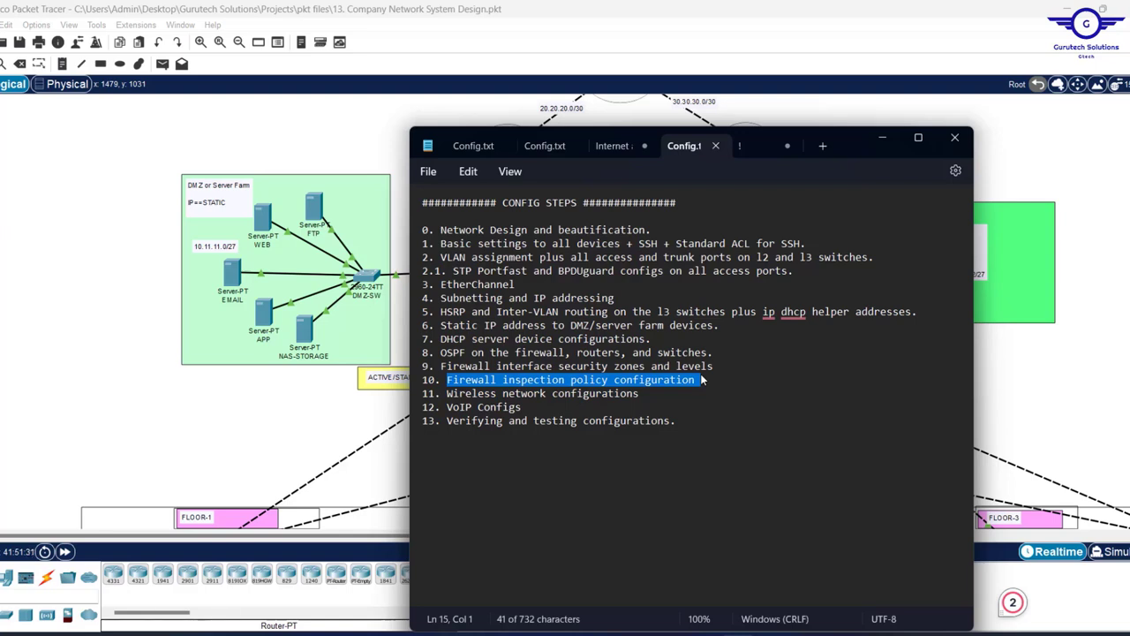
left_click(724, 365)
key("Return")
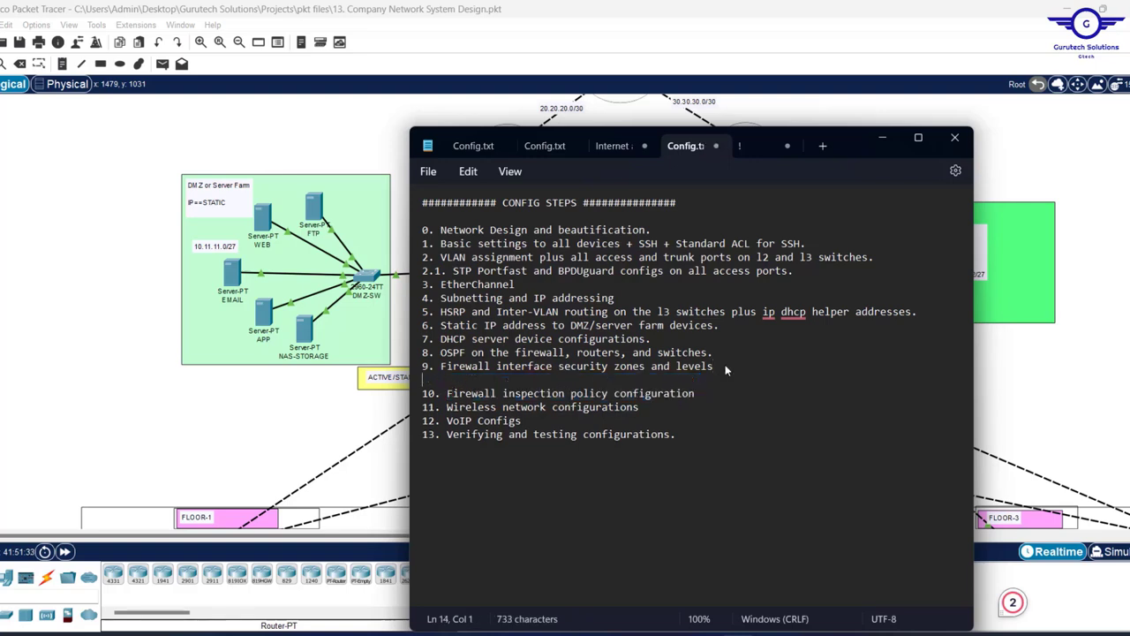
type("9.1. ")
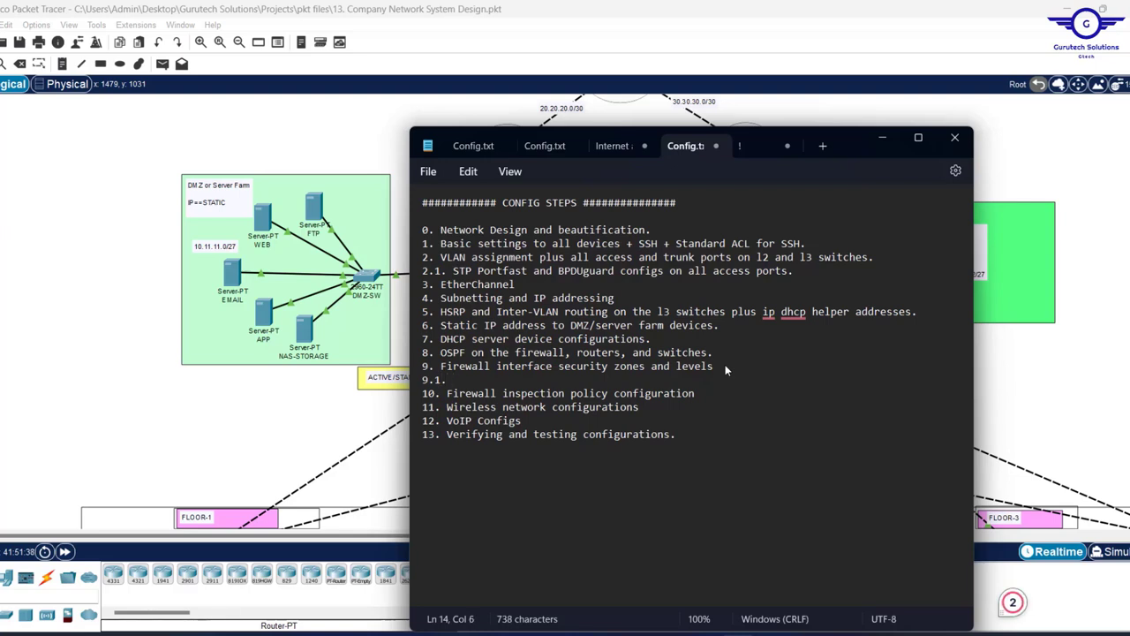
type("FIREWA")
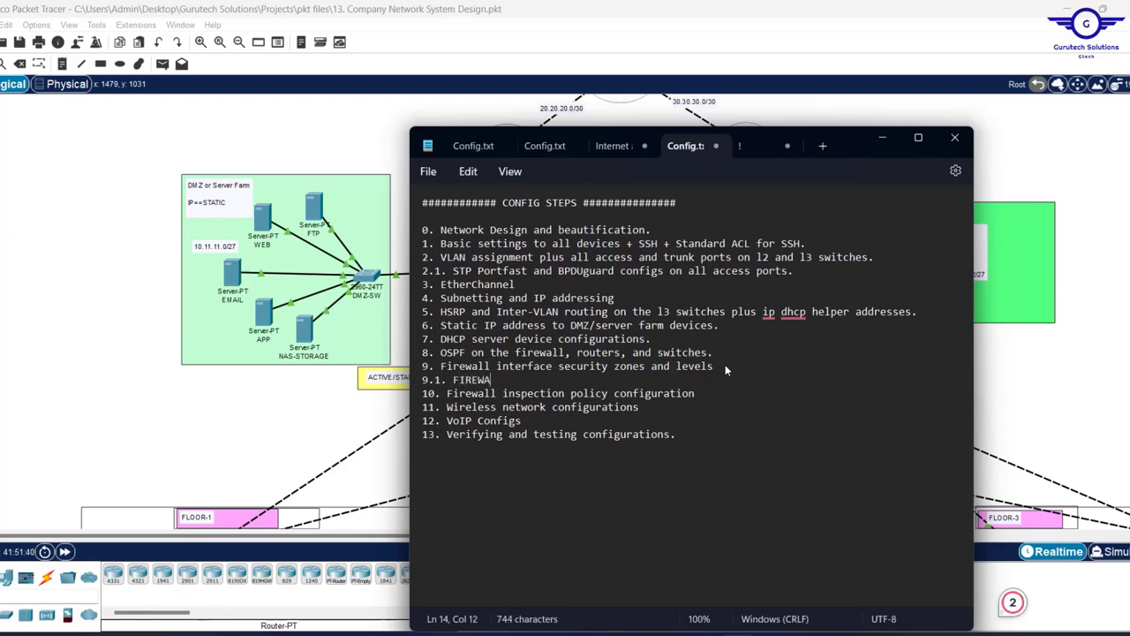
key("BackSpace")
key("BackSpace")
key("BackSpace")
key("BackSpace")
key("BackSpace")
type("irewall routing- ")
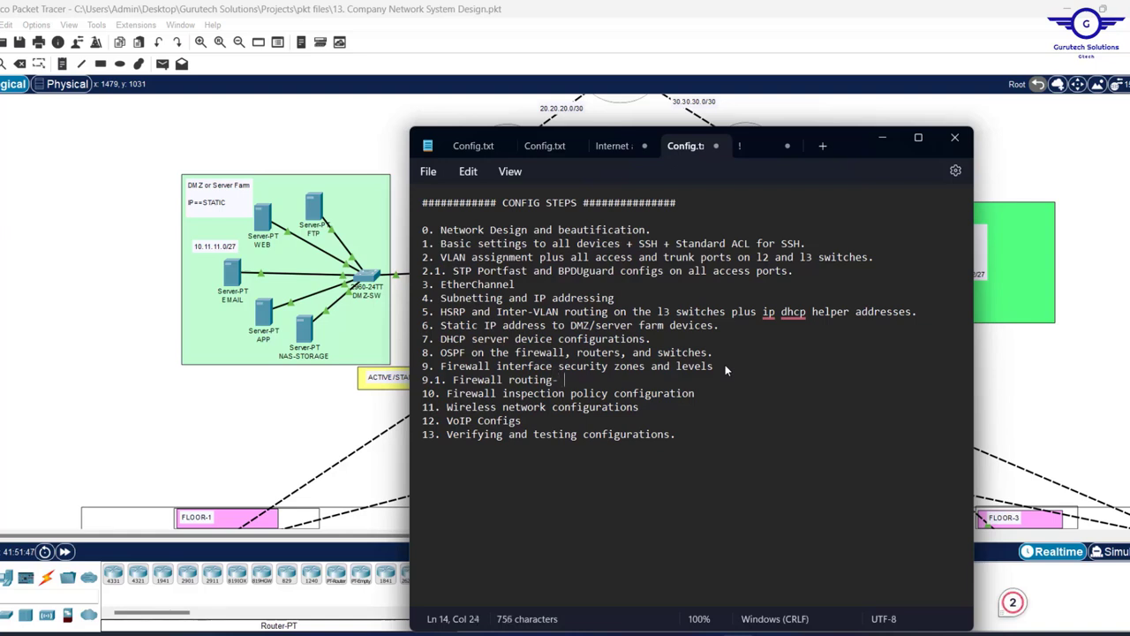
type("OSPF + STatic Routes")
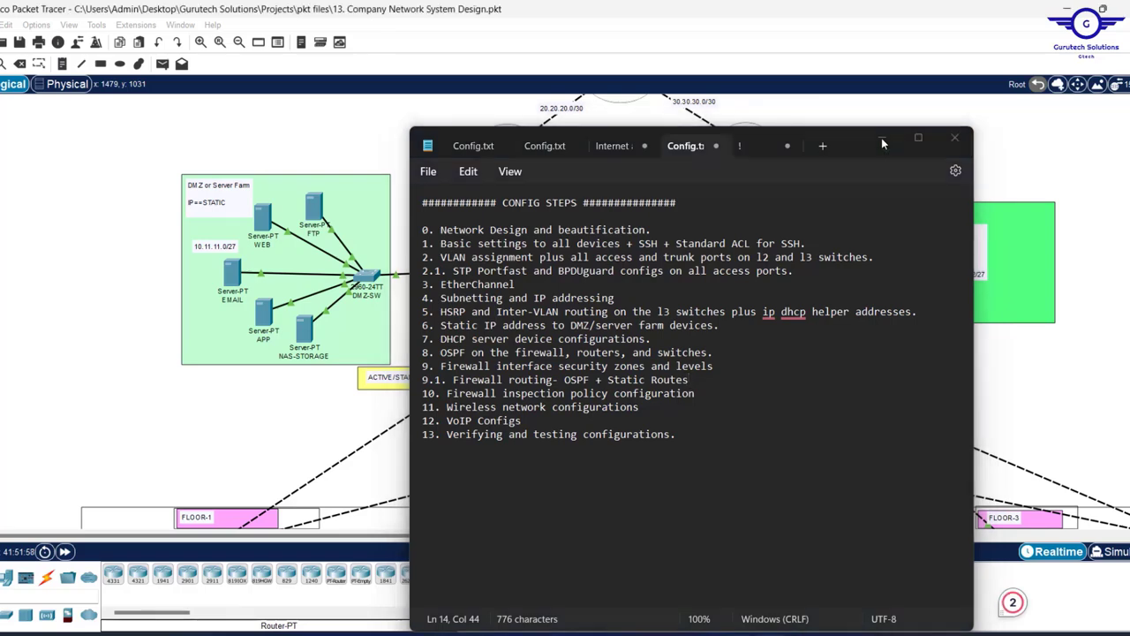
left_click(883, 139)
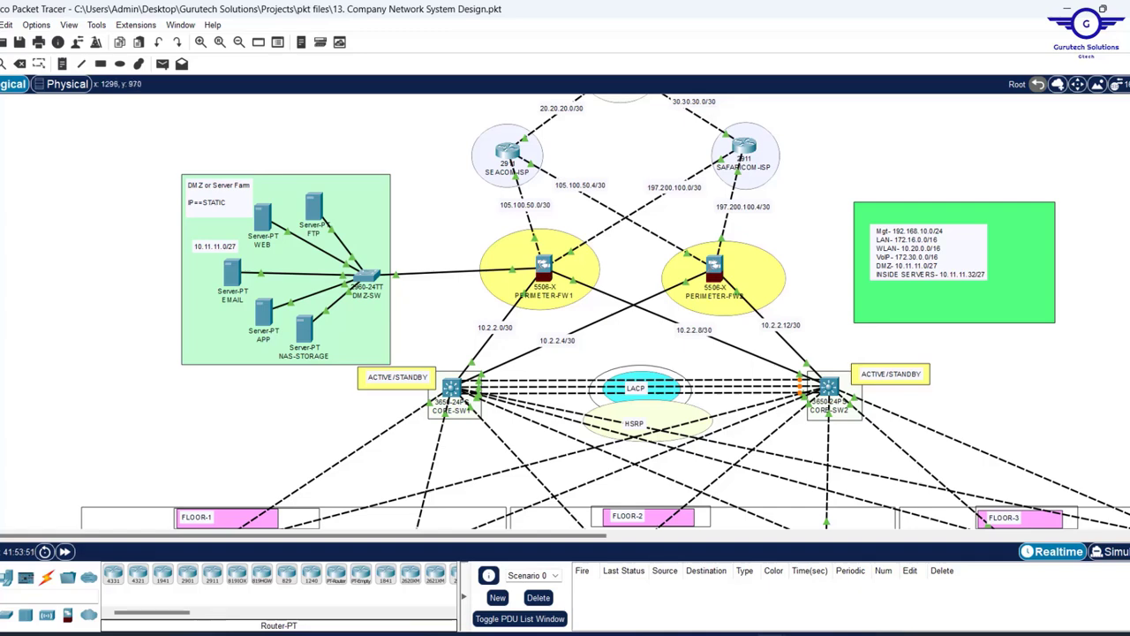
- Mark step 9.1 in the configuration notes, then open PERIMETER-FW1 and save its running configuration
key("alt+Tab")
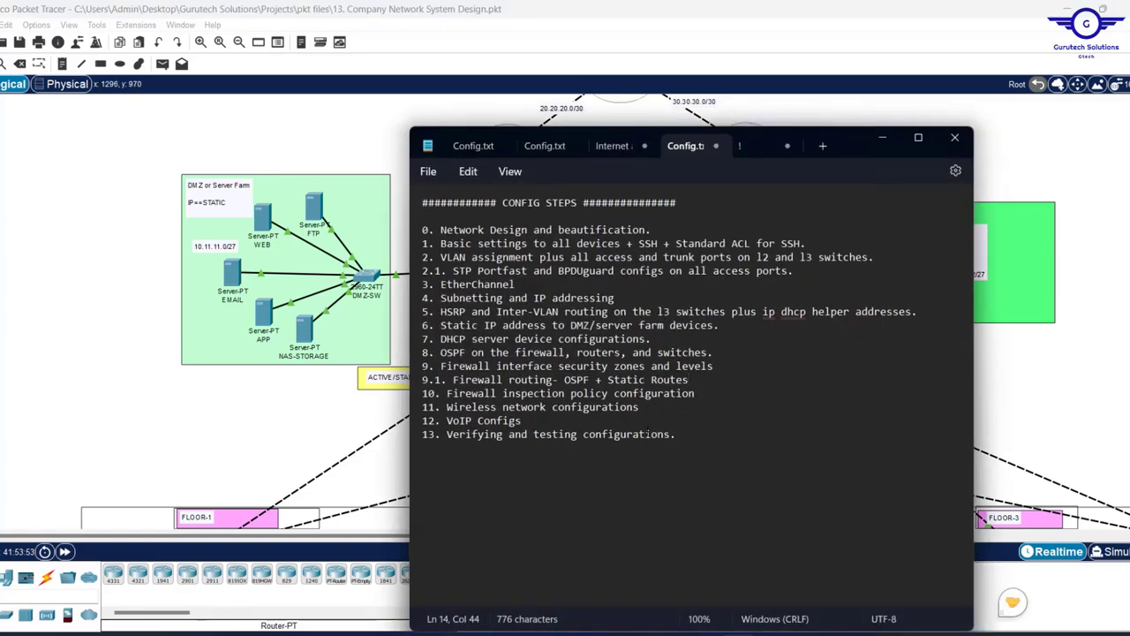
left_click_drag(689, 380, 420, 382)
left_click(239, 383)
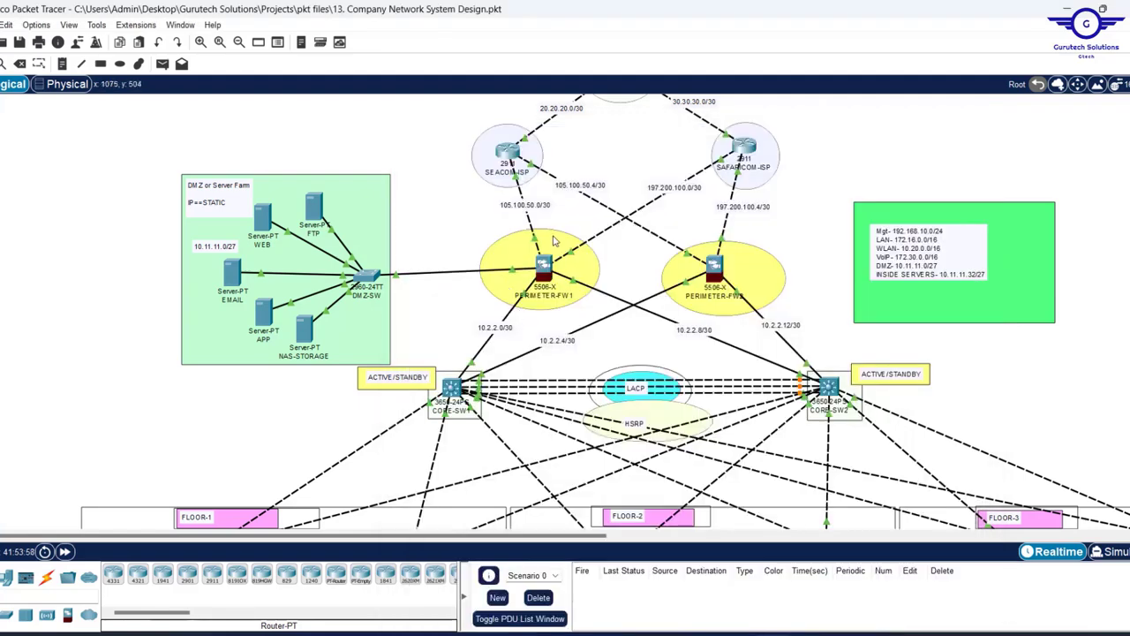
mouse_move(527, 225)
mouse_move(546, 264)
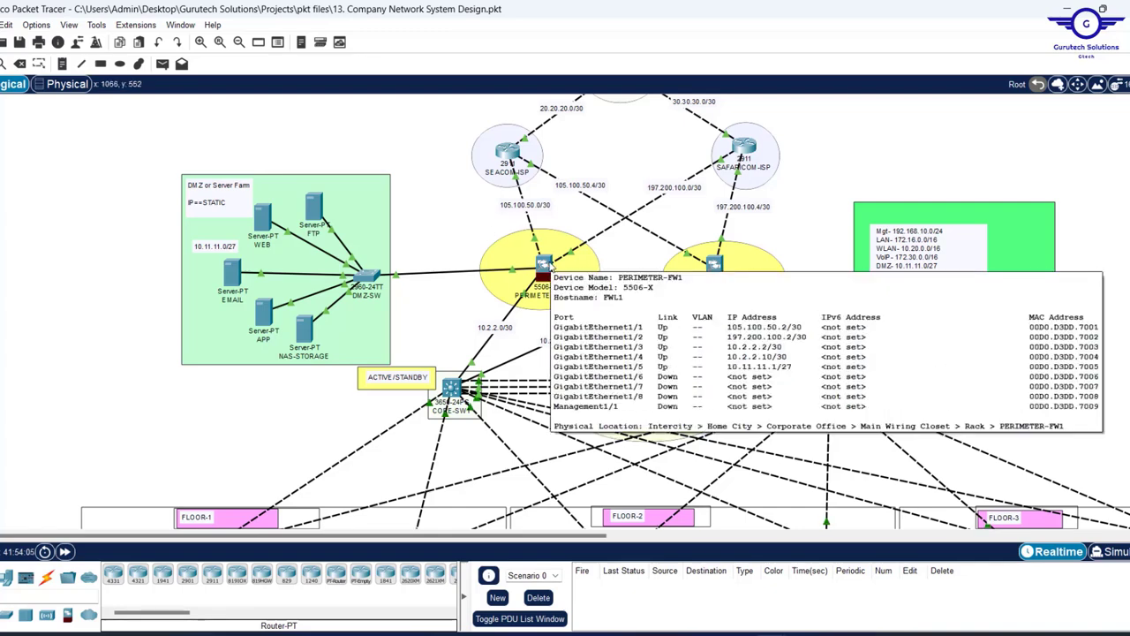
left_click(542, 270)
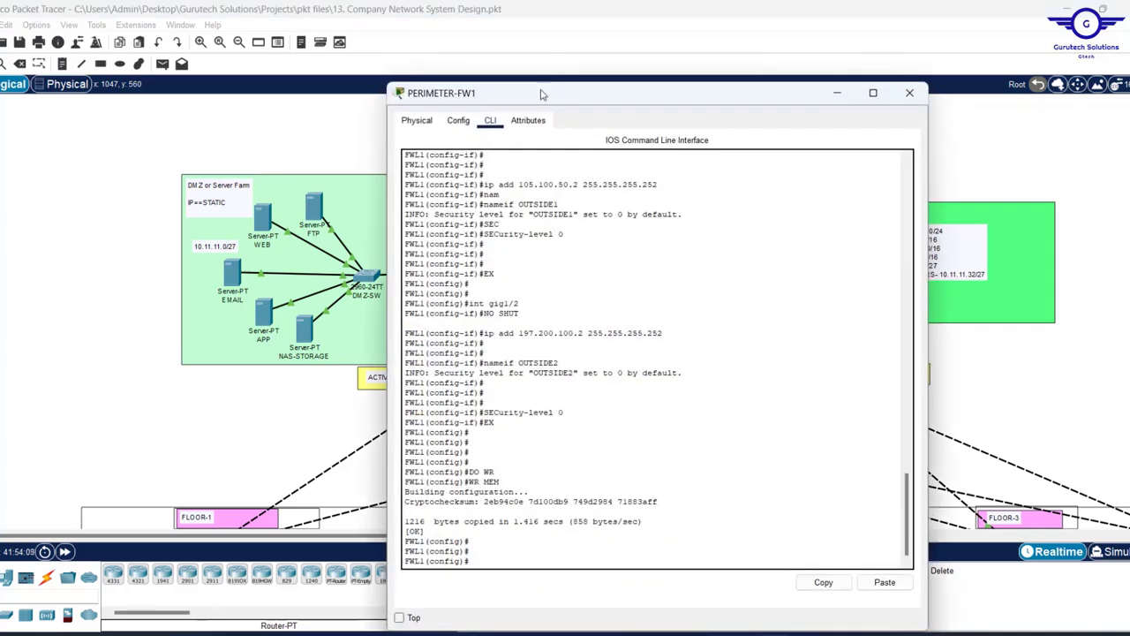
left_click_drag(538, 87, 558, 121)
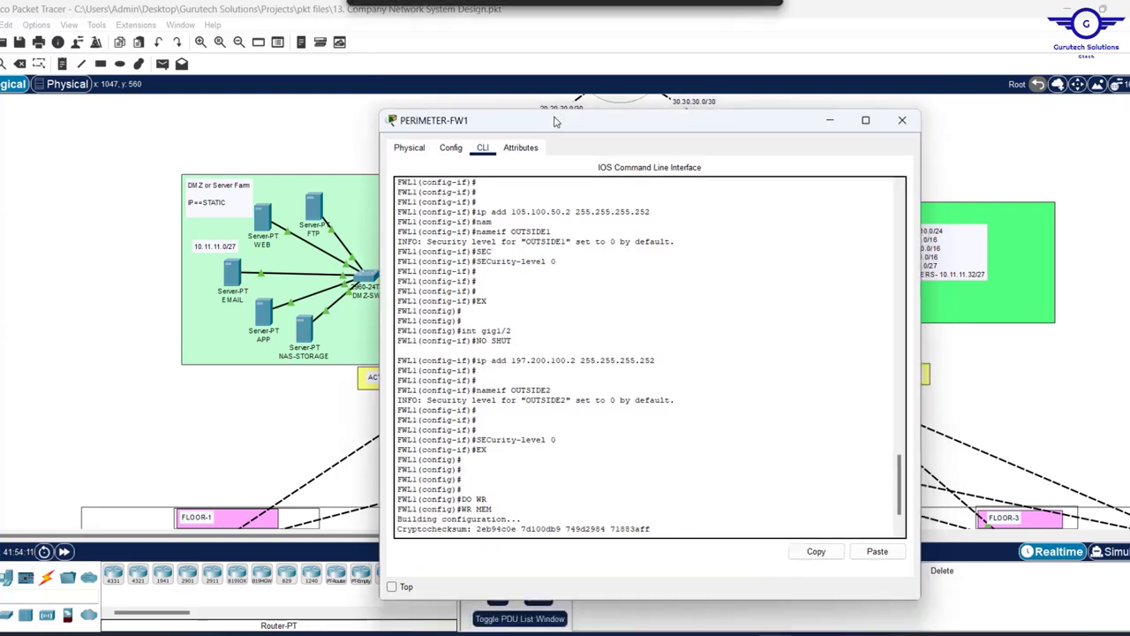
key("Return")
key("Return")
key("Return")
key("Return")
key("Return")
key("Return")
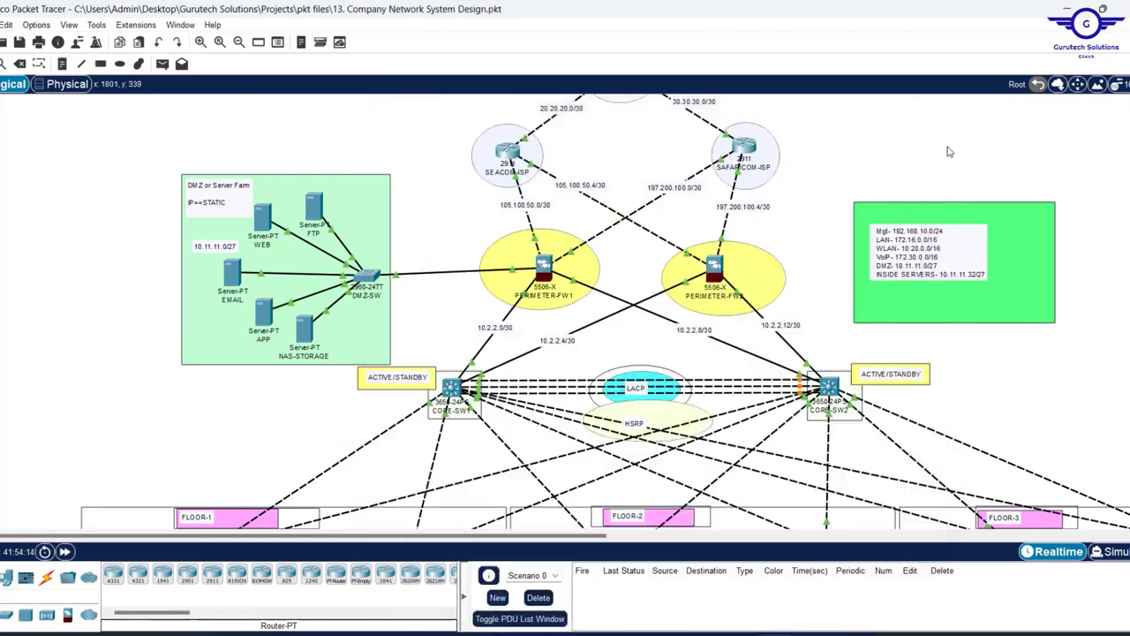
- Reopen PERIMETER-FW1's CLI as a smaller, always-on-top window left of the topology
left_click(949, 151)
left_click_drag(508, 215, 601, 231)
left_click(548, 274)
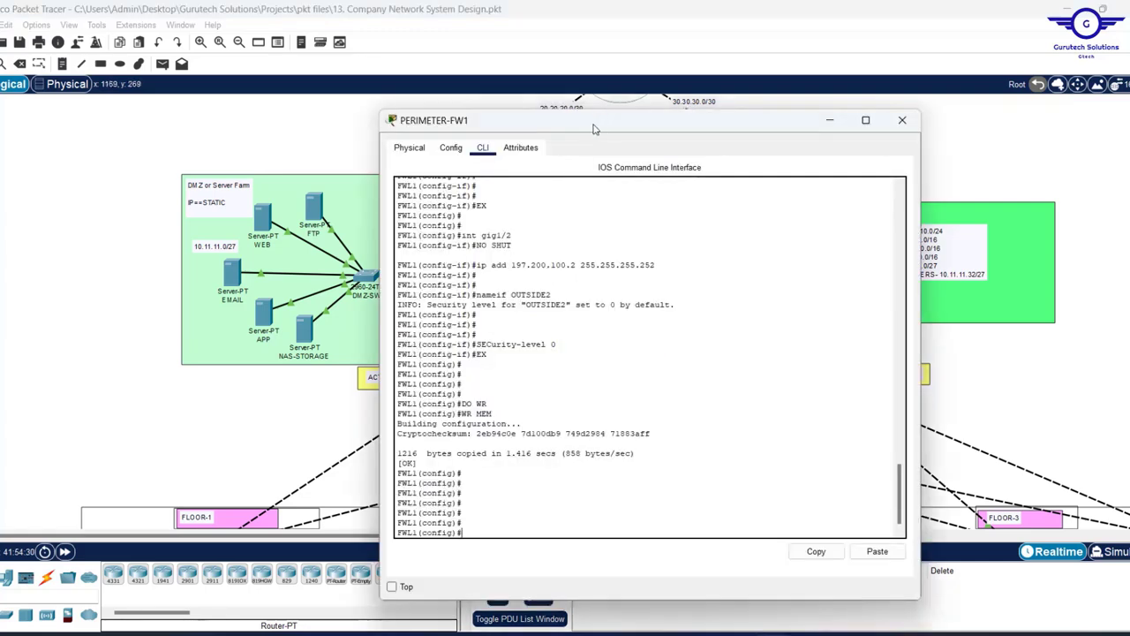
left_click_drag(602, 129, 290, 108)
left_click(79, 565)
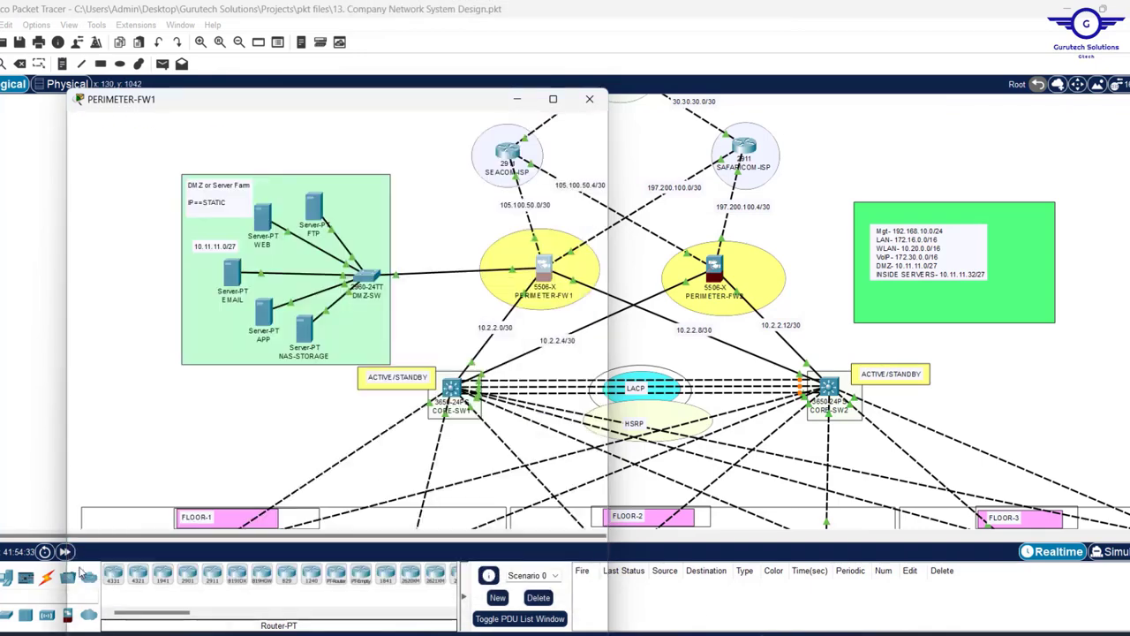
left_click_drag(608, 302, 510, 302)
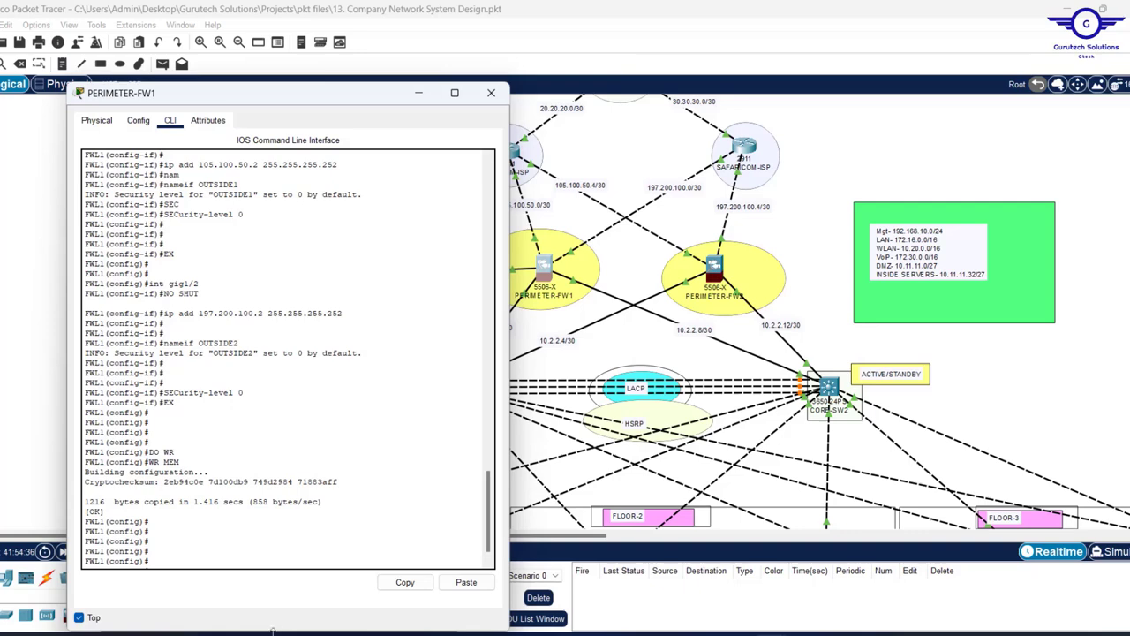
left_click_drag(273, 630, 284, 530)
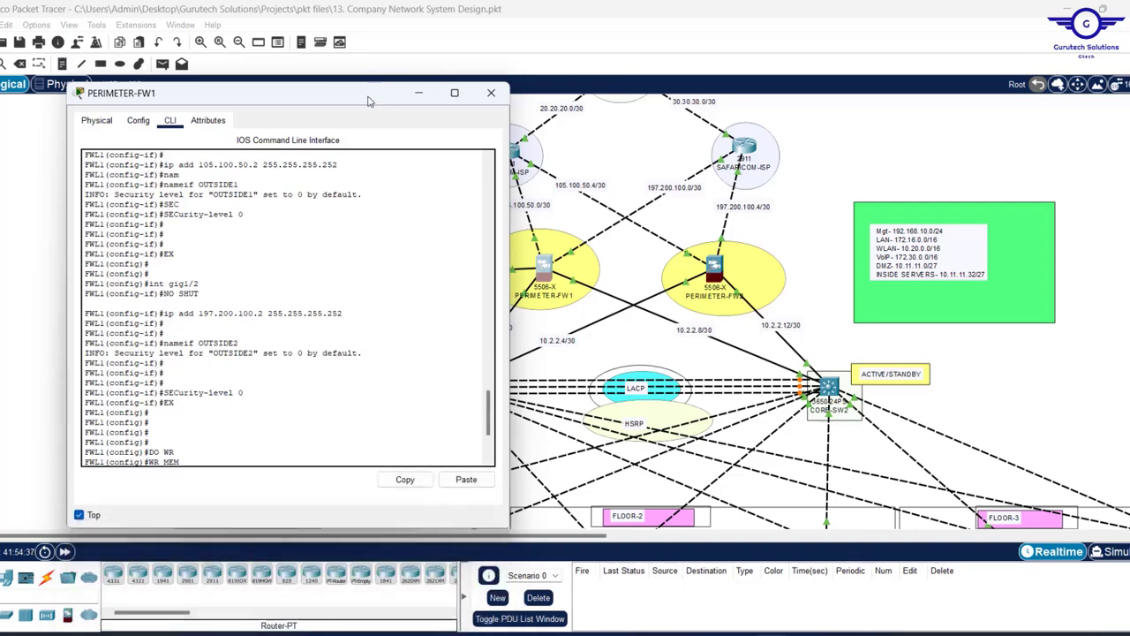
left_click_drag(362, 102, 359, 76)
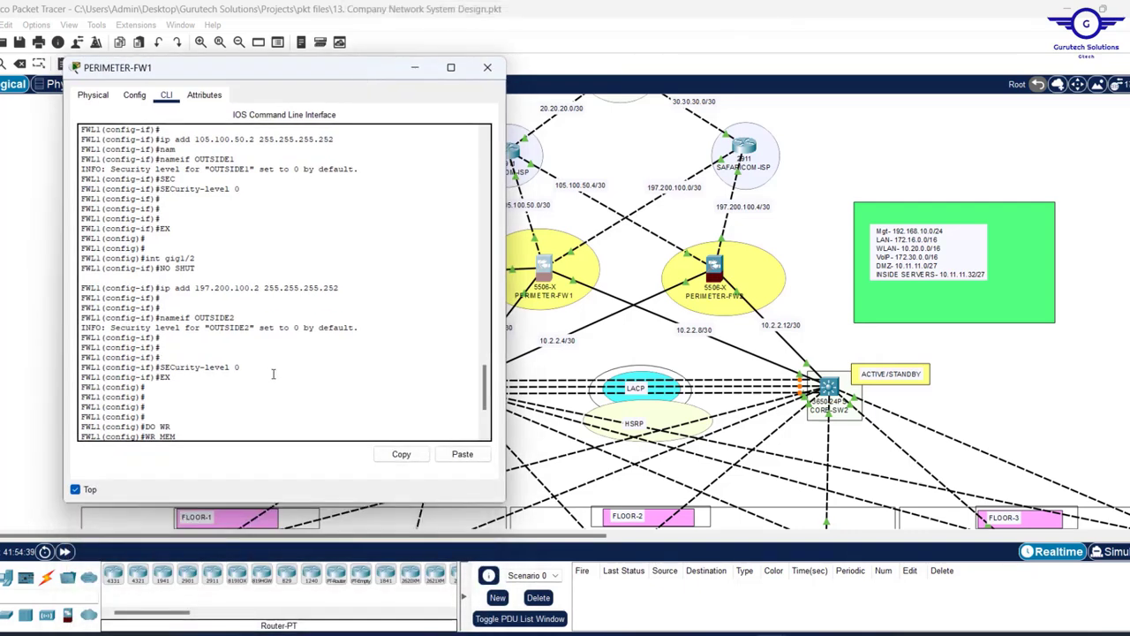
- Abandon the unsupported 'ip route' command and start the firewall's 'route' command instead
key("Return")
key("Return")
key("Return")
key("Return")
key("Return")
key("Return")
key("Return")
key("Return")
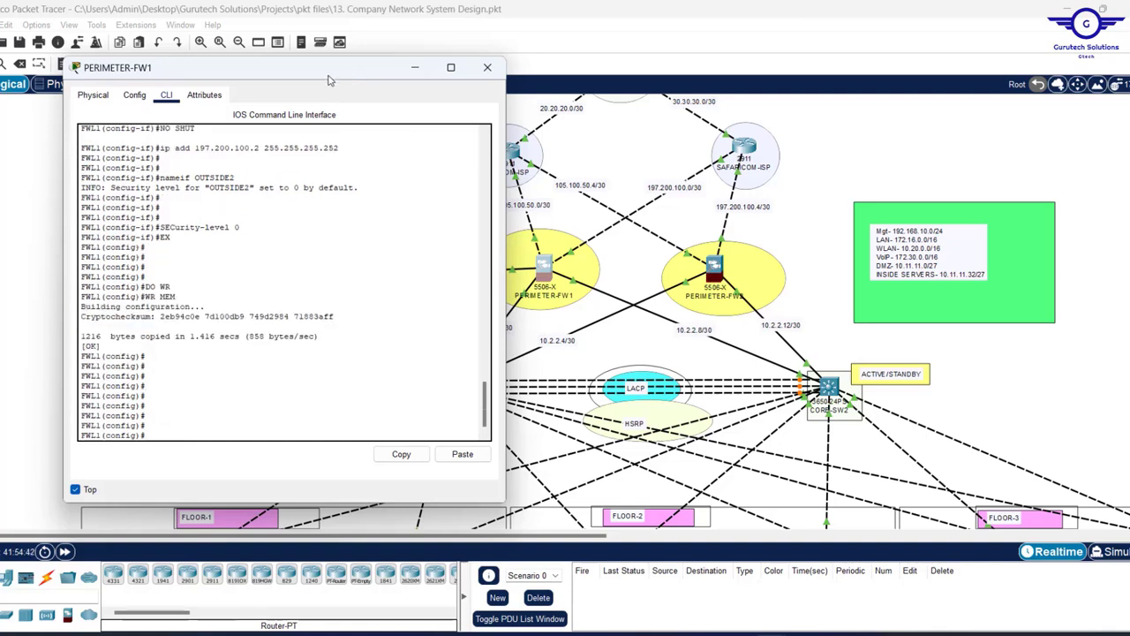
left_click_drag(334, 76, 317, 76)
type("ip")
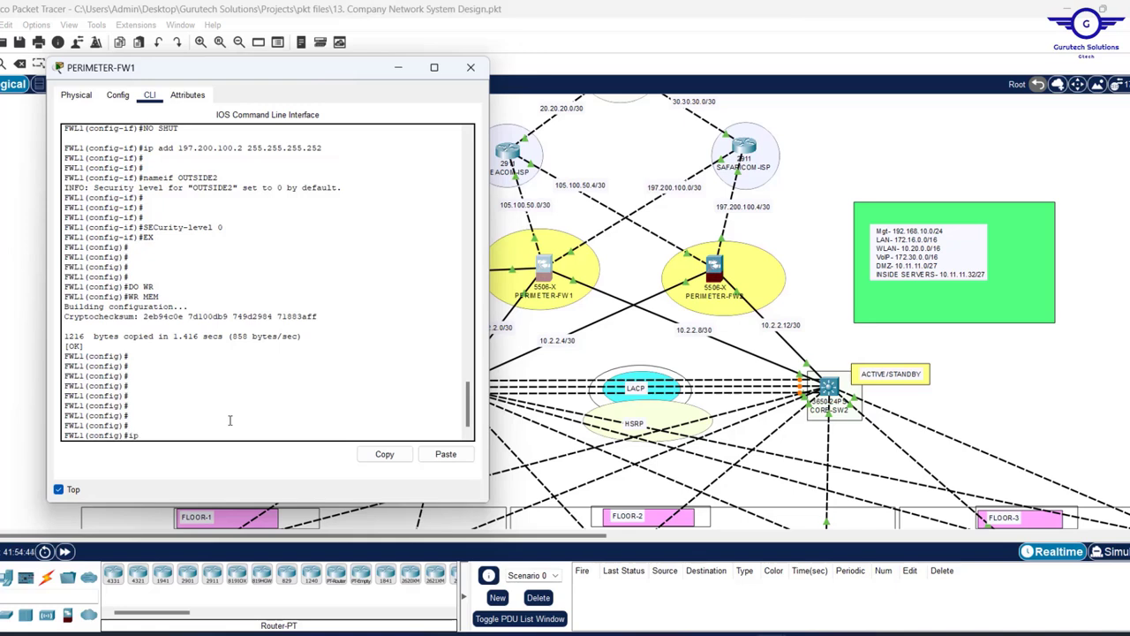
type(" rout")
key("Tab")
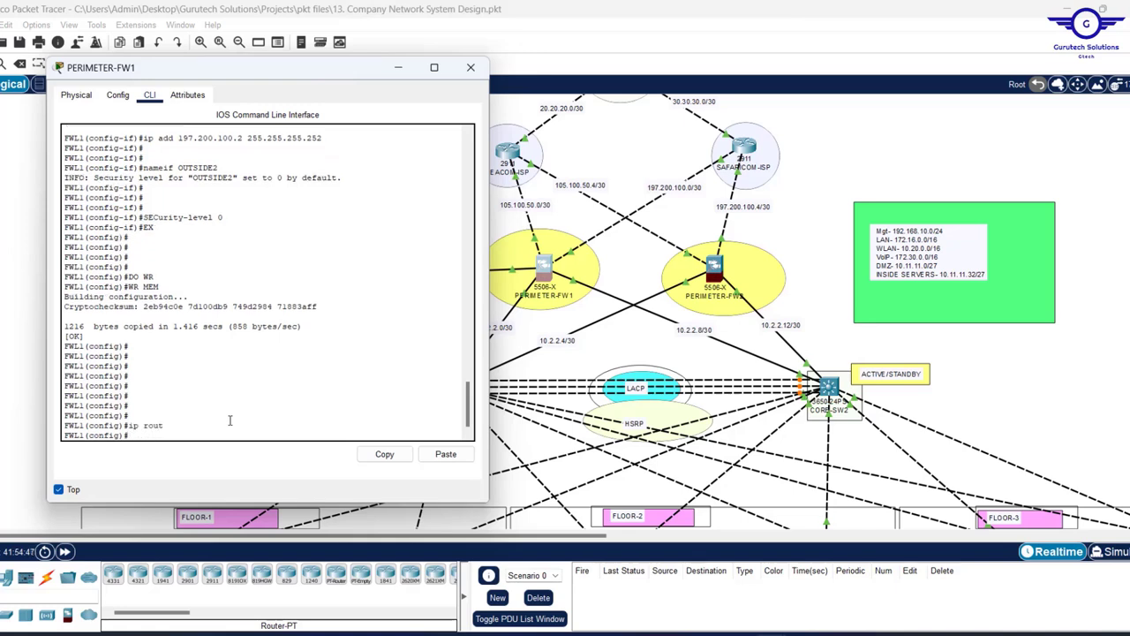
key("BackSpace")
key("BackSpace")
key("BackSpace")
key("BackSpace")
key("BackSpace")
key("BackSpace")
type("route")
key("Tab")
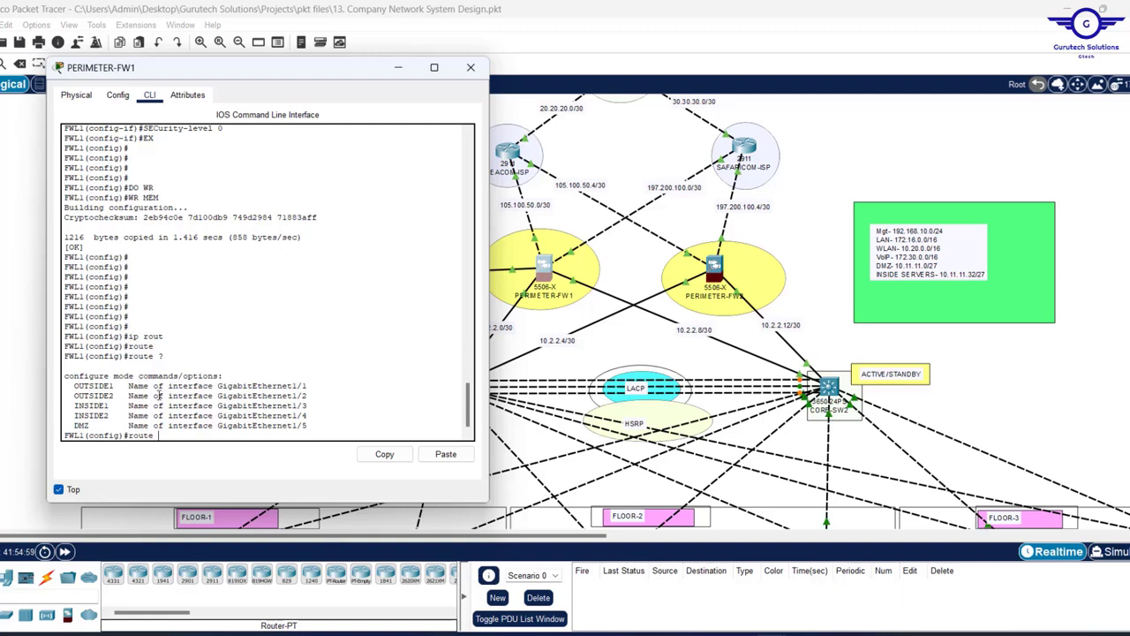
- Complete the OUTSIDE1 interface and enter destination 0.0.0.0 0.0.0.0 for the route
left_click_drag(113, 398, 75, 388)
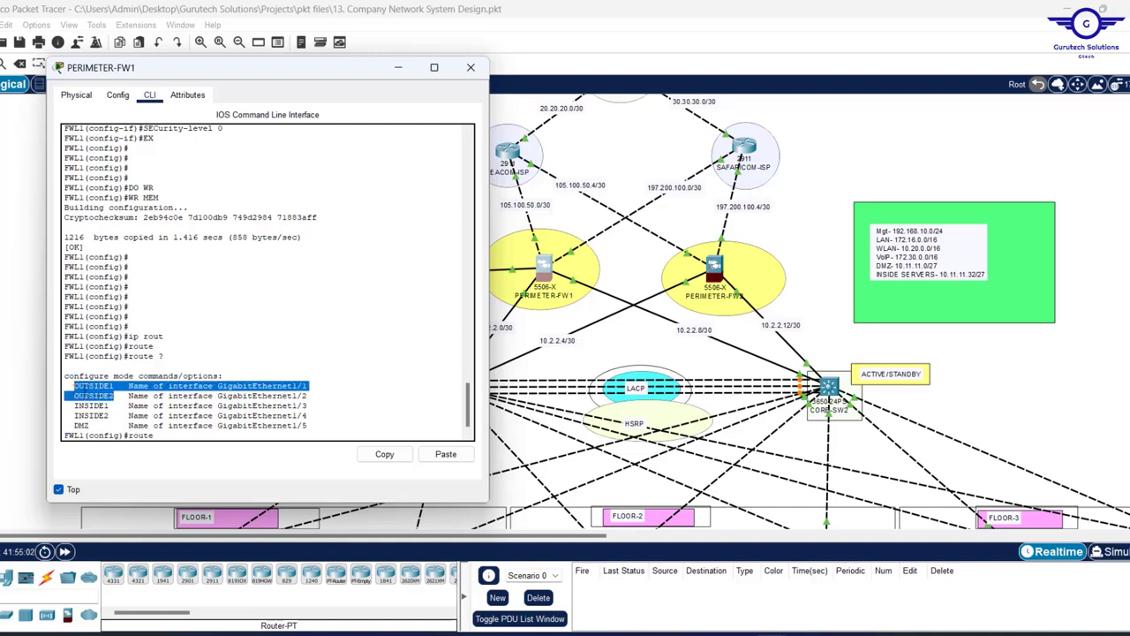
left_click(185, 439)
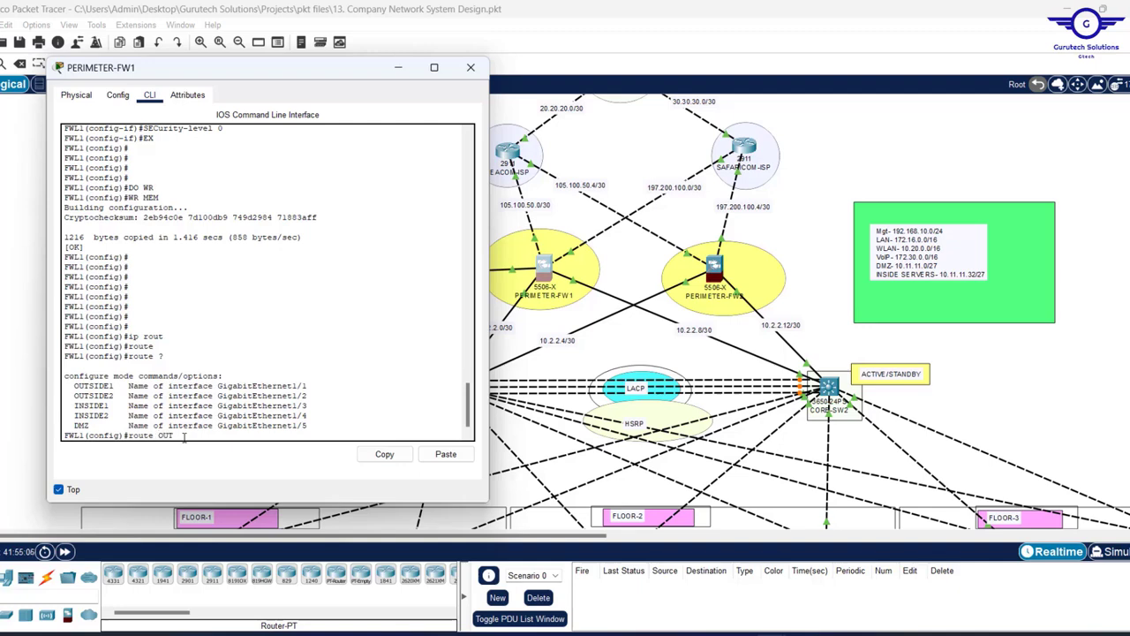
key("Tab")
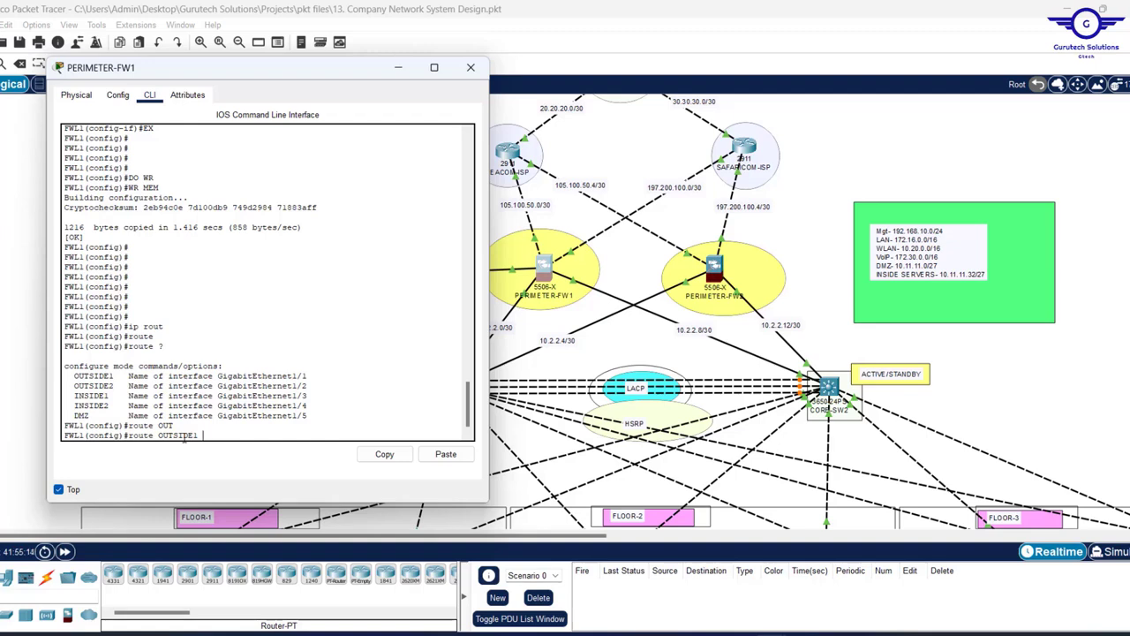
type("?")
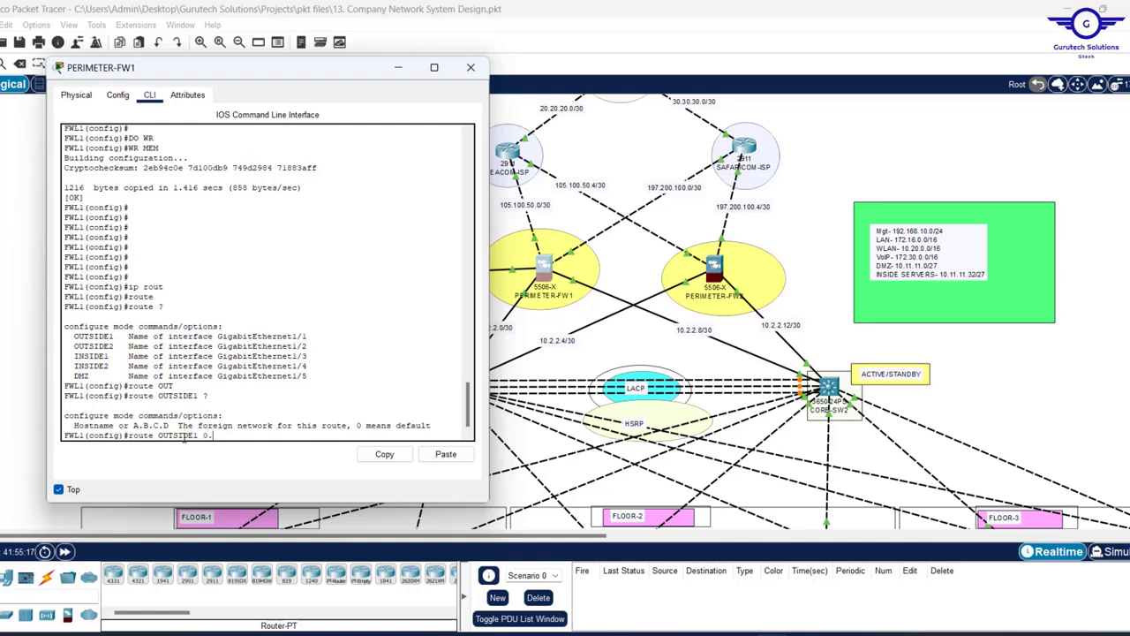
type(" 0.0.0.0 0.0.0.0")
left_click(543, 244)
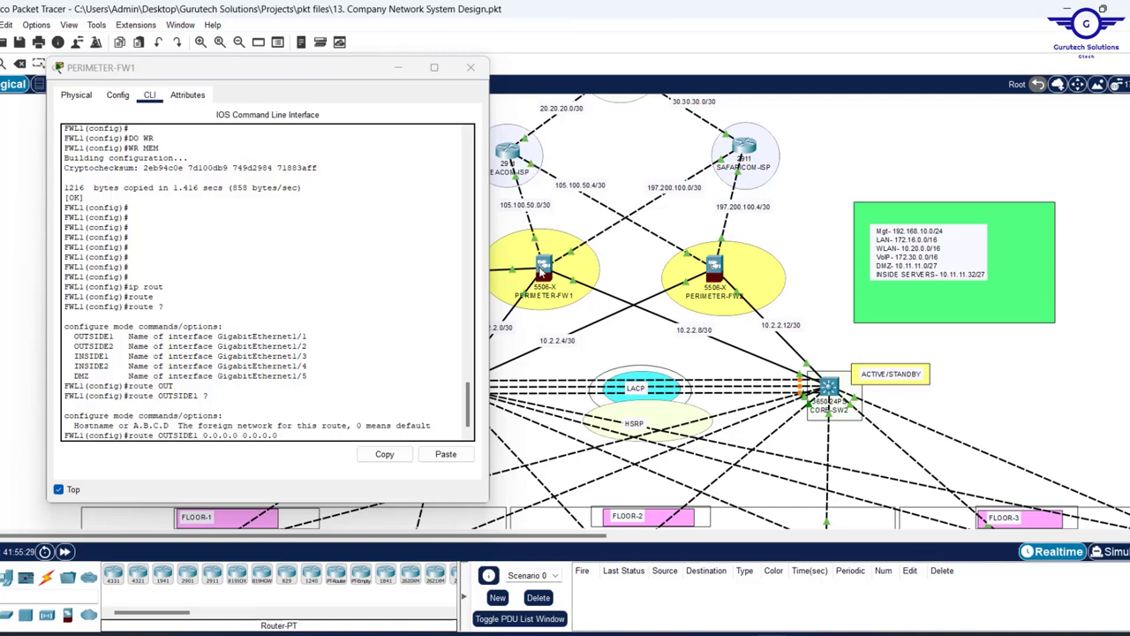
mouse_move(542, 271)
- Check the nameif OUTSIDE1 line and the pending 'route OUTSIDE1 0.0.0.0 0.0.0.0' command
scroll(133, 287, "up", 10)
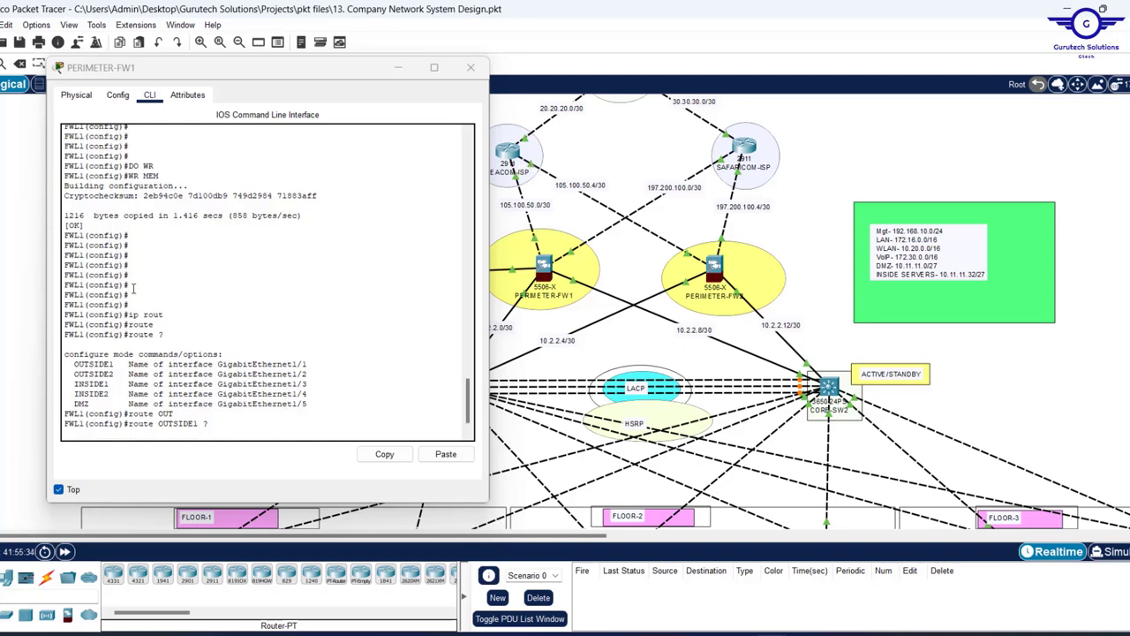
scroll(134, 286, "up", 4)
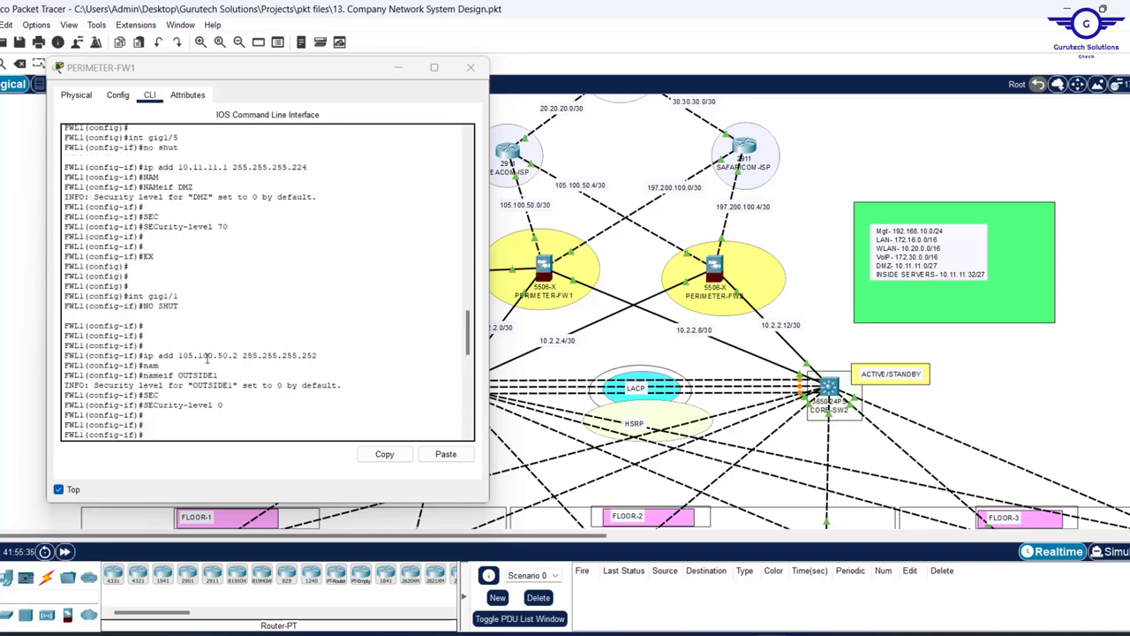
scroll(208, 358, "down", 2)
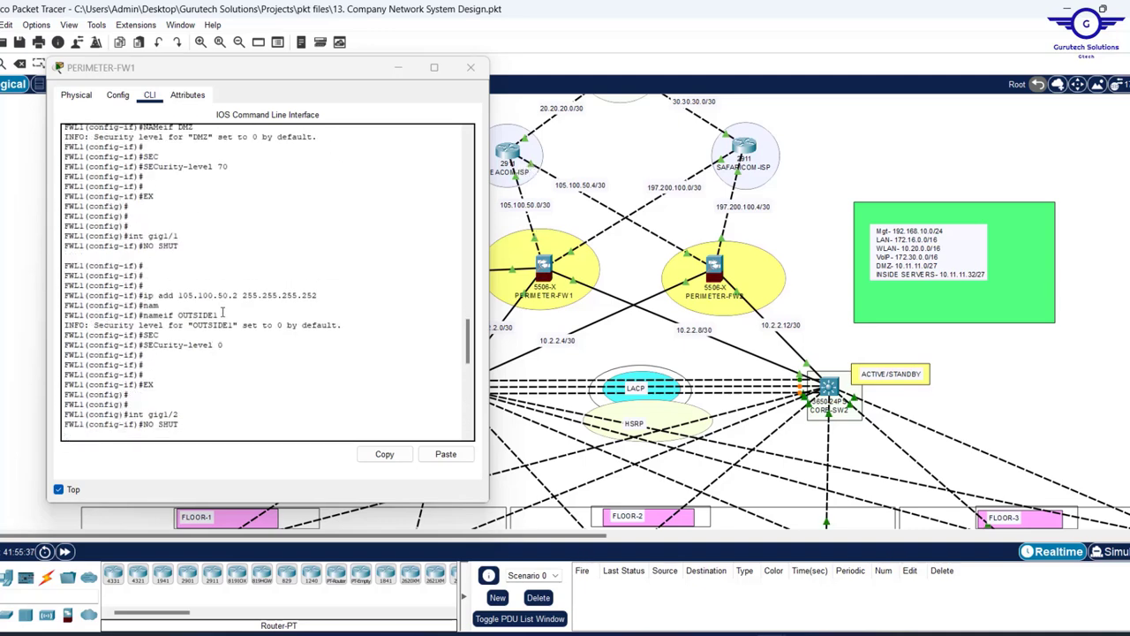
left_click_drag(223, 311, 141, 315)
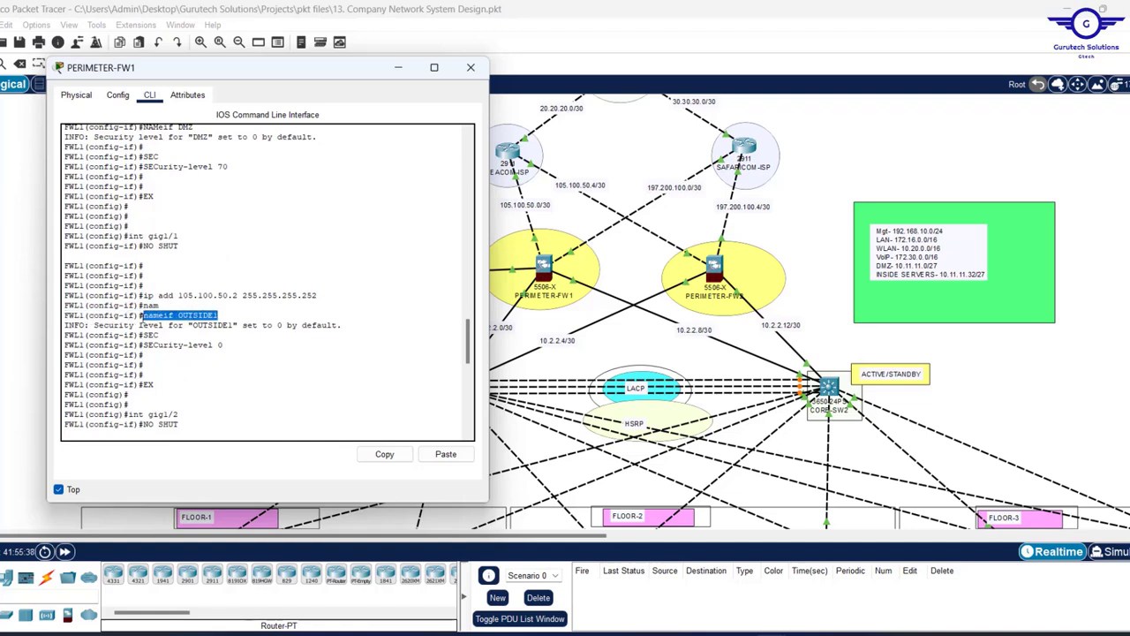
left_click(629, 270)
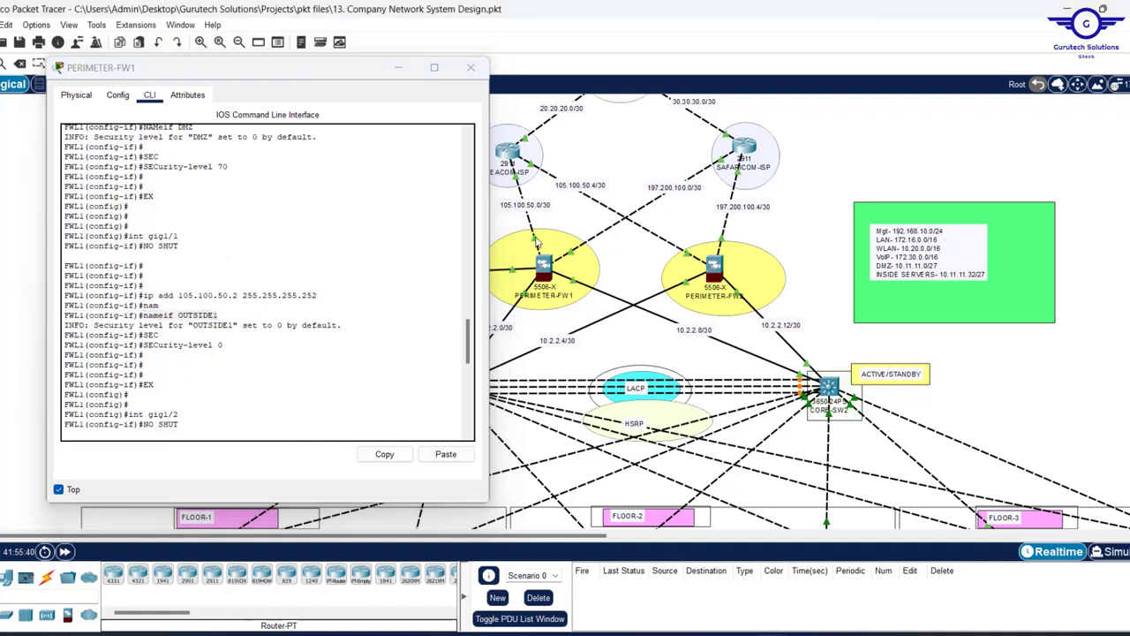
mouse_move(536, 245)
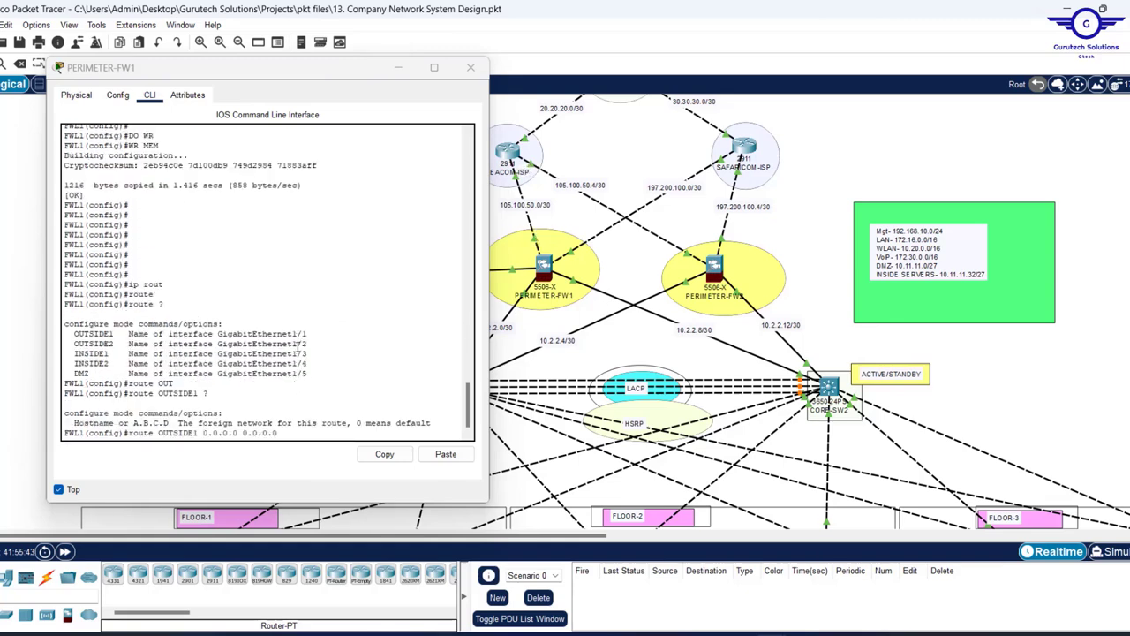
left_click(160, 433)
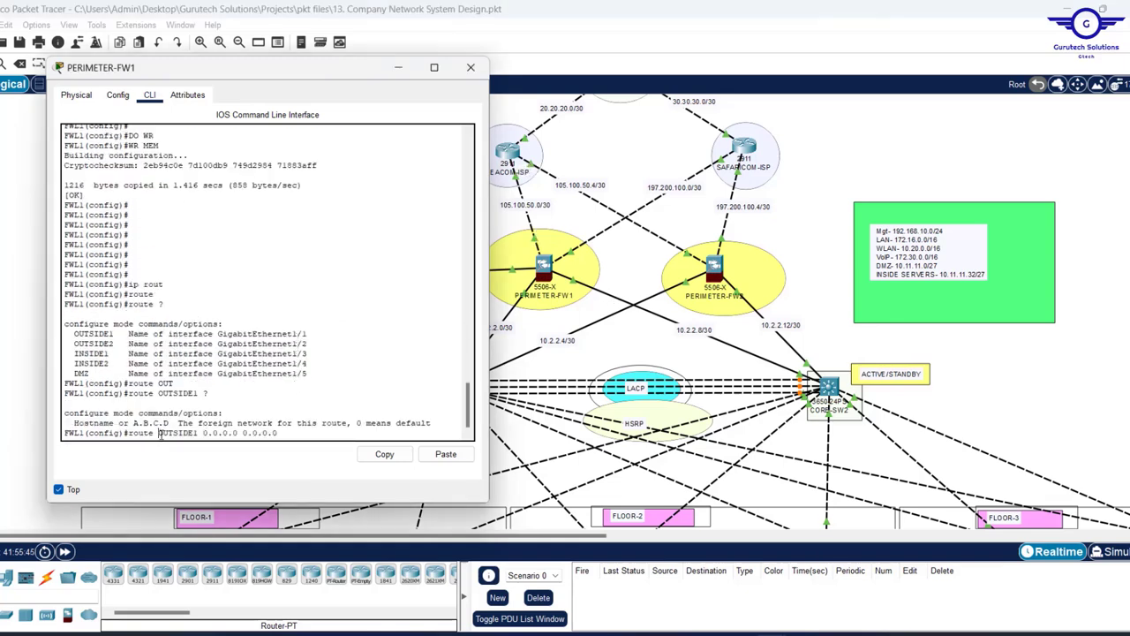
left_click_drag(159, 433, 200, 434)
left_click_drag(283, 433, 202, 433)
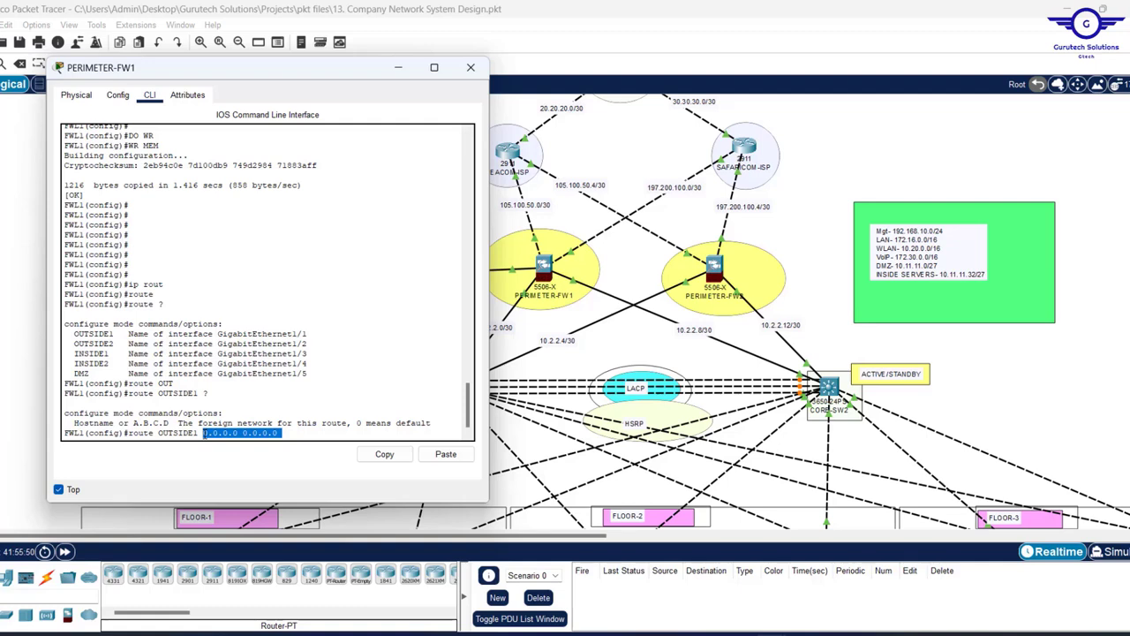
left_click(299, 439)
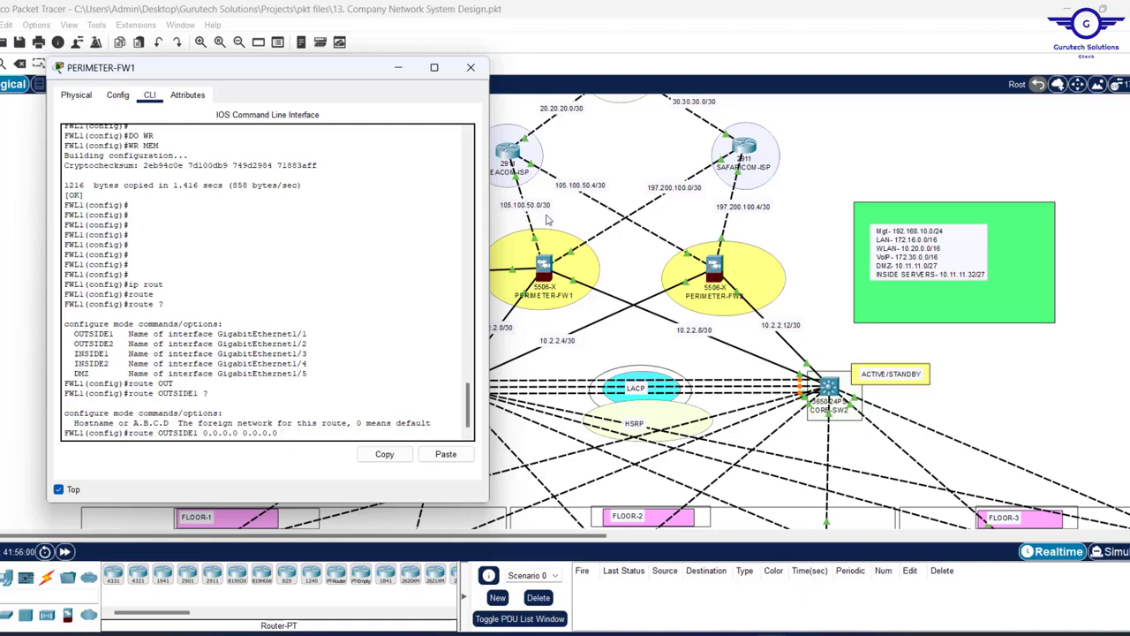
- Finish the default route with next hop 105.100.50.1, then recall it for editing
type("105.100.50.")
key("Return")
key("Return")
key("Return")
key("Return")
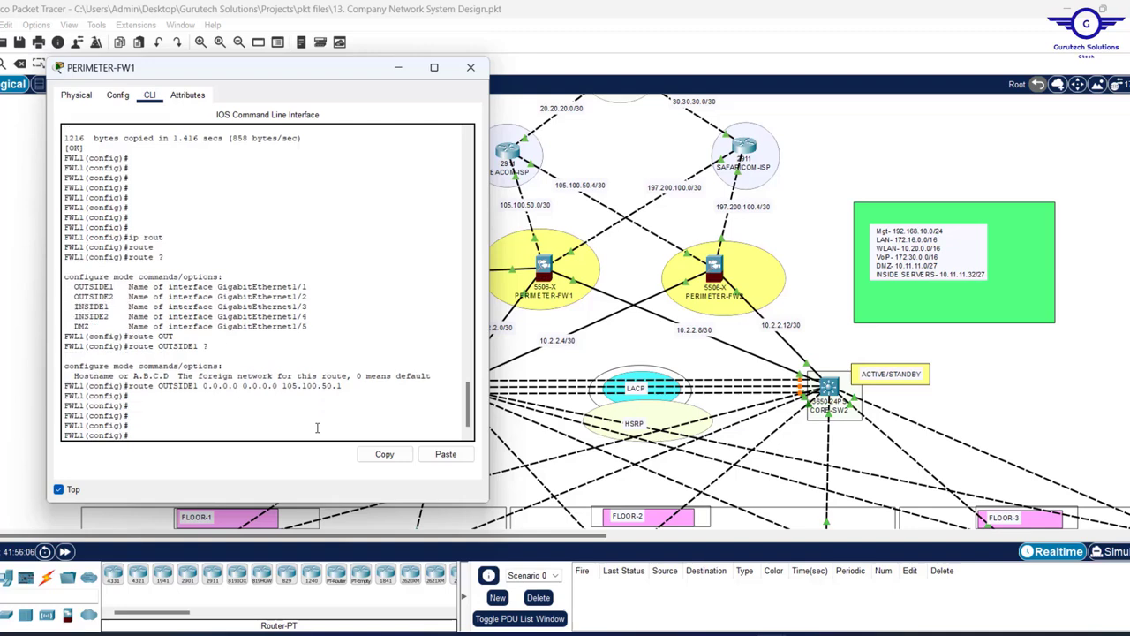
key("Up")
key("Return")
key("Return")
key("Return")
key("Return")
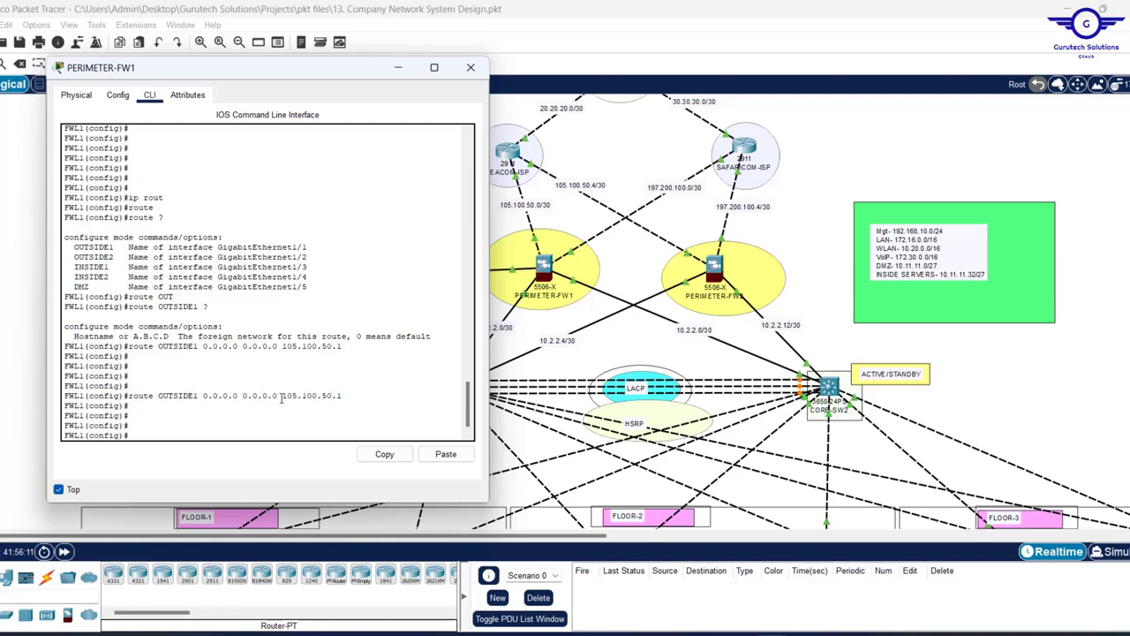
left_click_drag(281, 398, 347, 396)
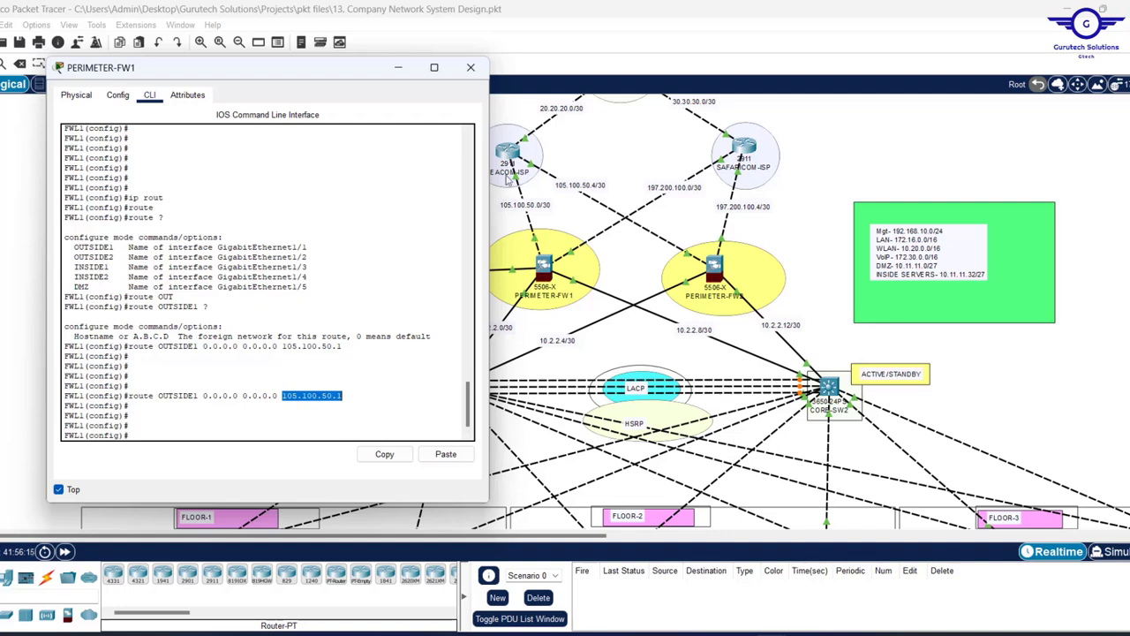
left_click(254, 417)
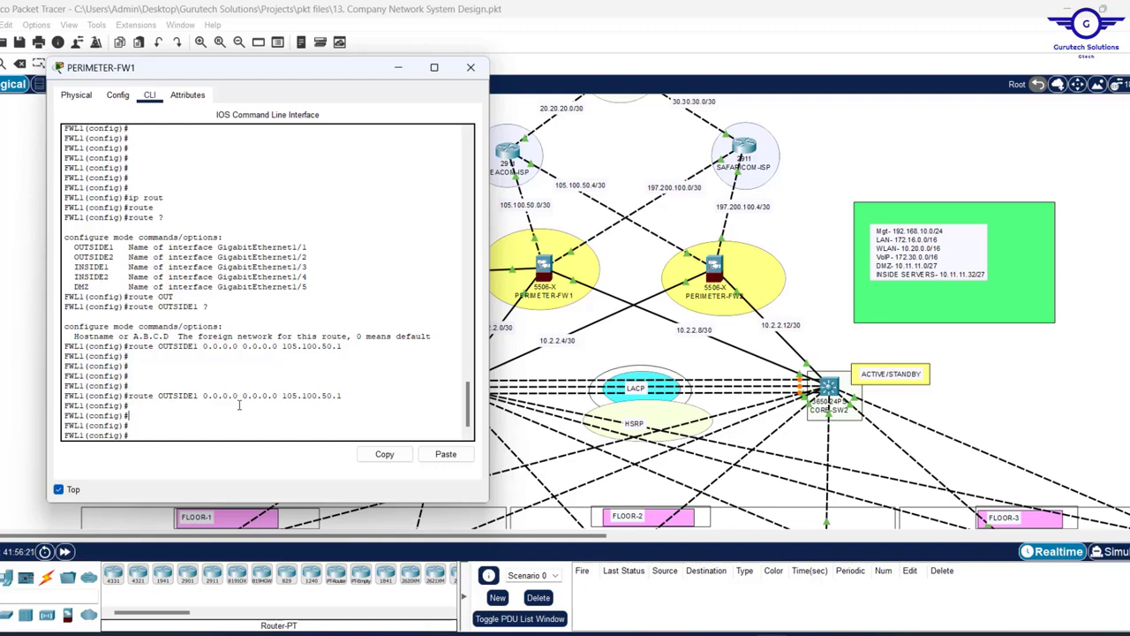
left_click_drag(238, 406, 570, 209)
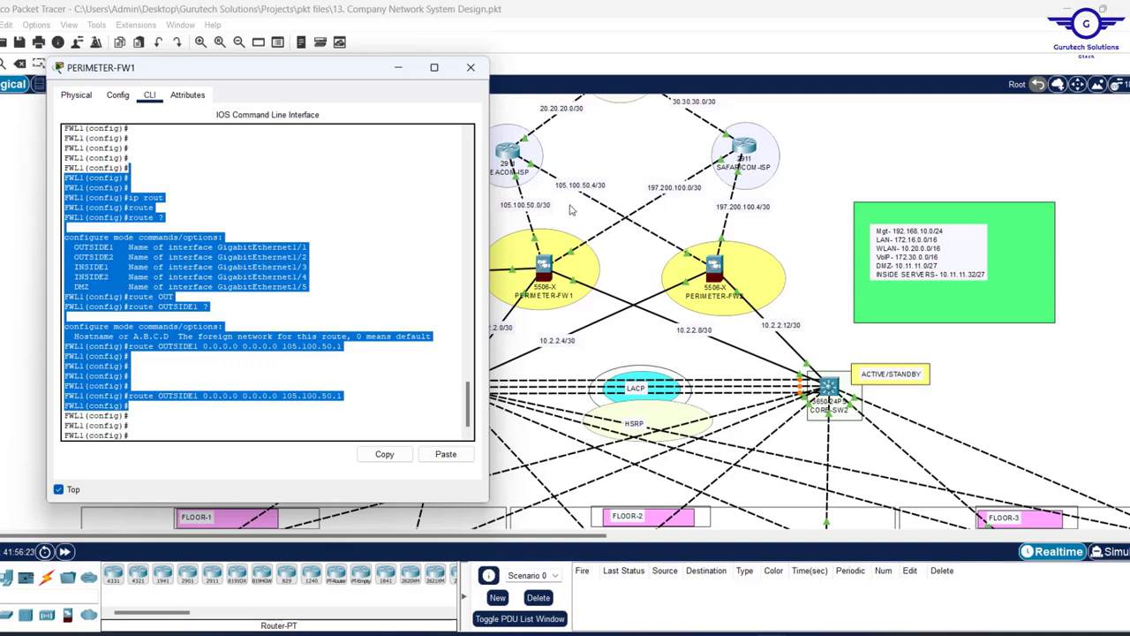
left_click(569, 210)
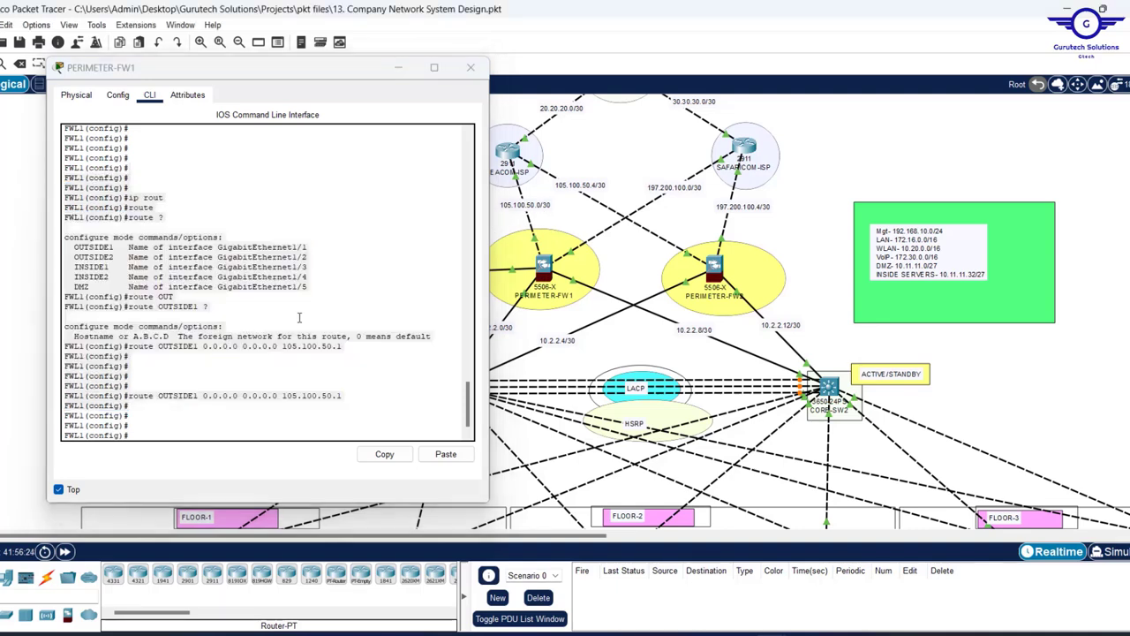
left_click(190, 425)
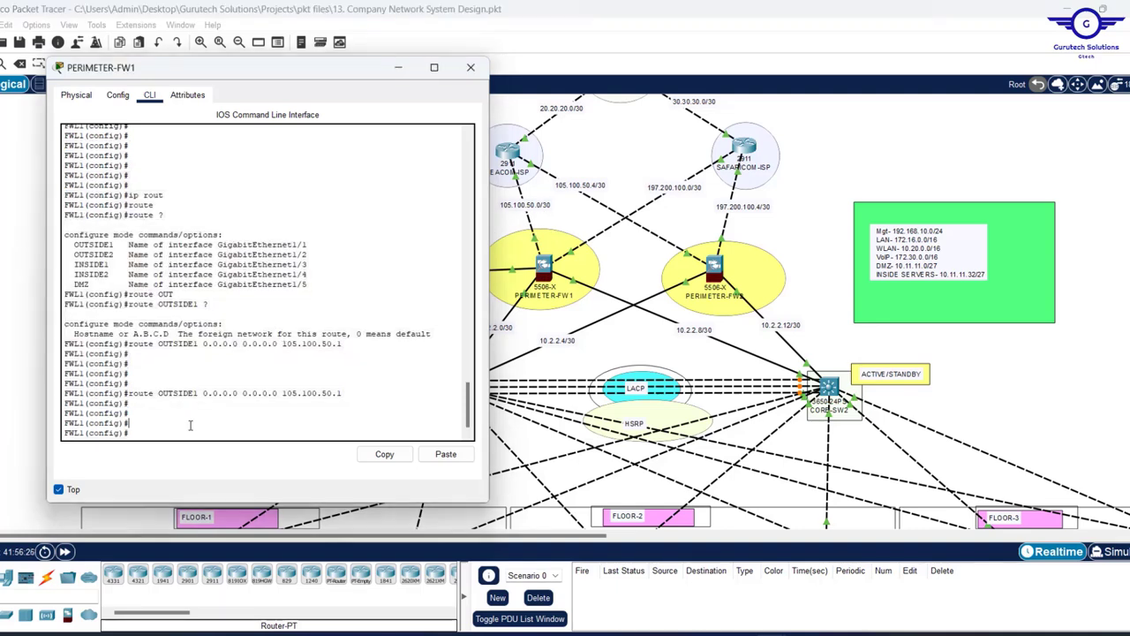
key("Up")
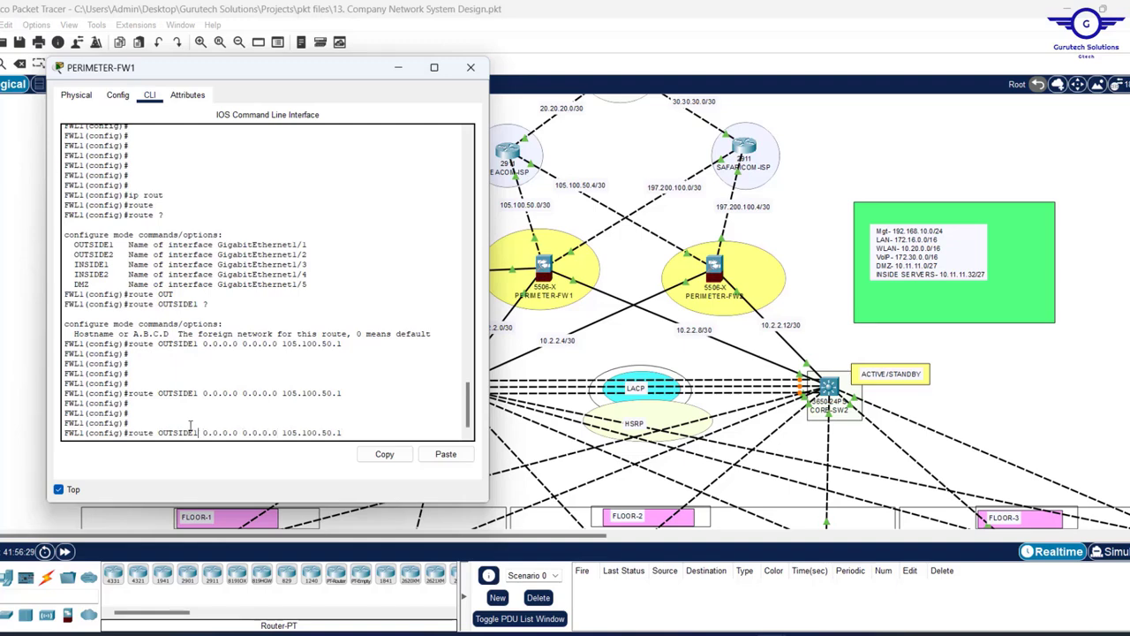
key("BackSpace")
- Edit the recalled line into 'route OUTSIDE2 0.0.0.0 0.0.0.0 197.200.100.1 70' and run it
type("2")
key("Right")
key("Right")
key("Right")
key("Right")
key("Right")
key("Right")
key("Right")
key("Right")
key("Right")
key("Right")
key("Right")
key("Right")
key("Right")
key("Right")
key("Right")
key("Right")
key("Right")
key("Right")
key("Right")
key("BackSpace")
key("BackSpace")
key("BackSpace")
key("BackSpace")
key("BackSpace")
key("BackSpace")
type("97.200.10")
type("7")
key("Return")
key("Return")
key("Return")
key("Return")
key("Return")
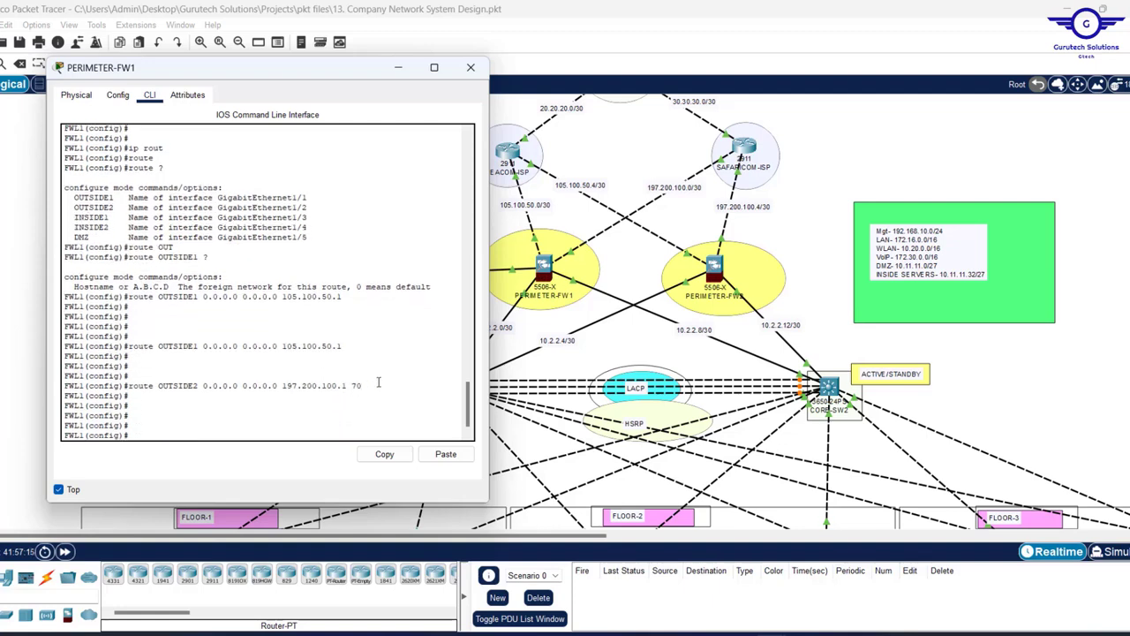
left_click_drag(362, 386, 130, 346)
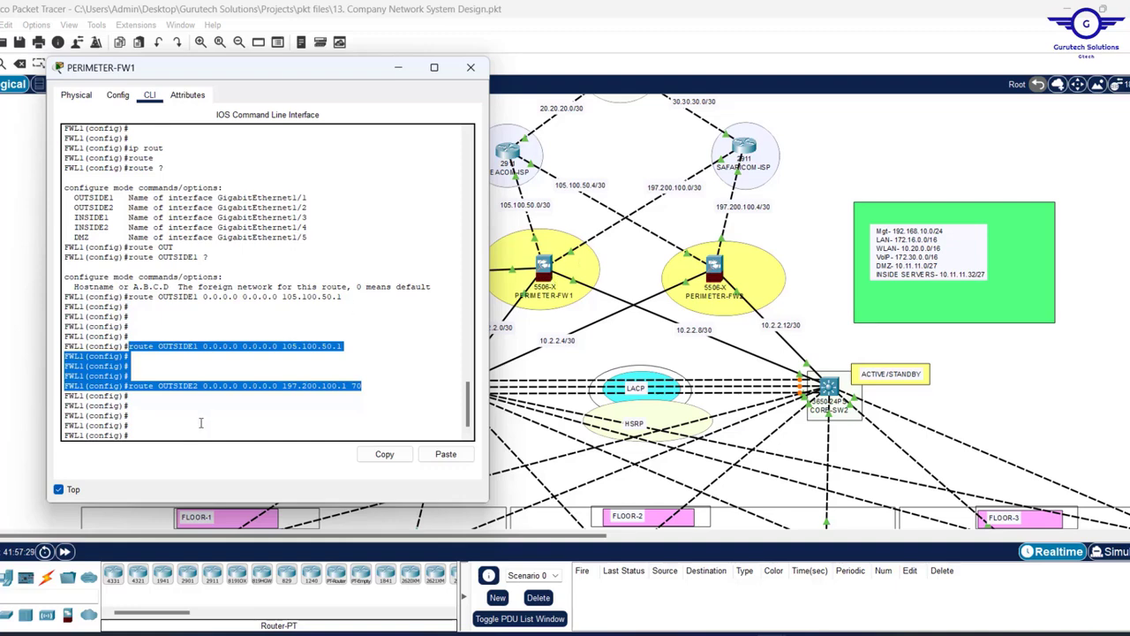
- Enter 'router ospf 35' to start OSPF process 35
left_click(200, 423)
type("route")
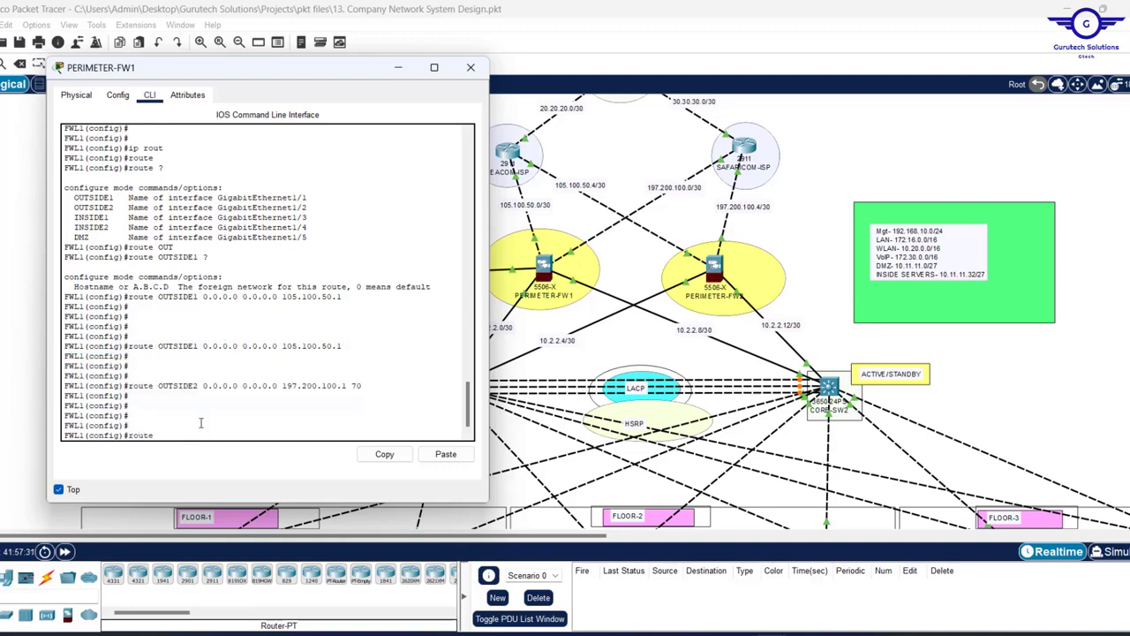
type("r")
key("Tab")
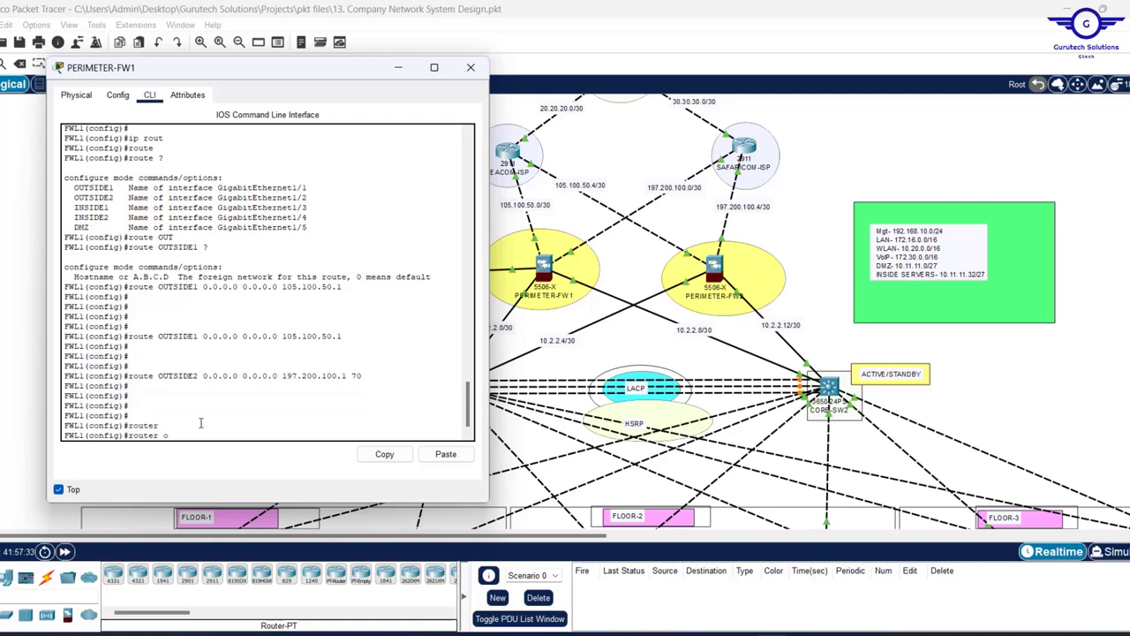
type("osp")
key("Tab")
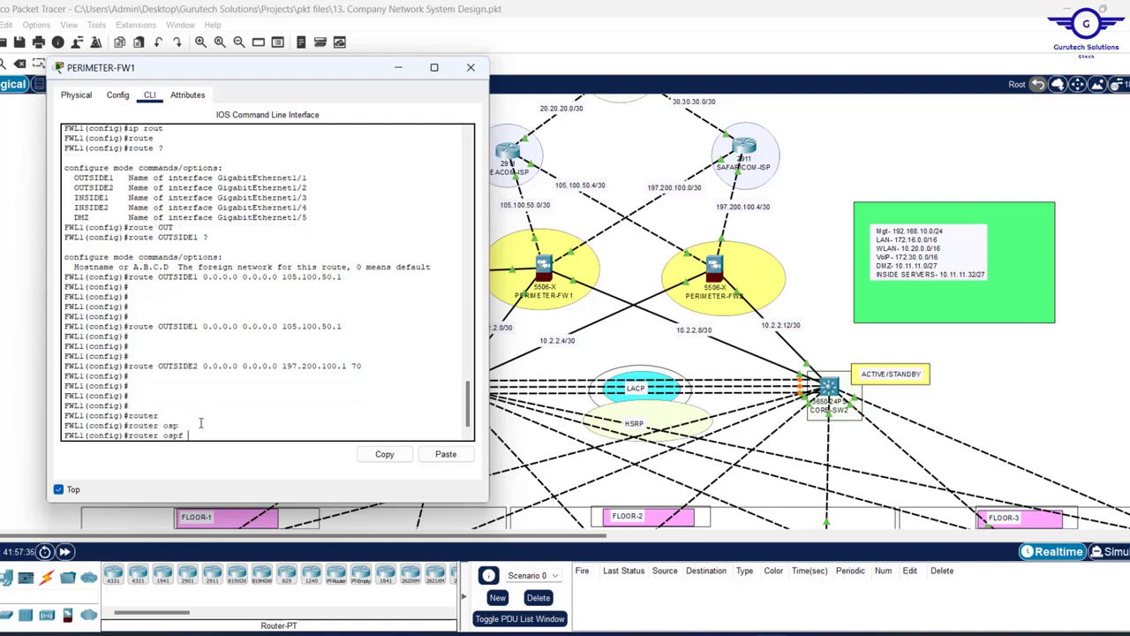
type("35")
key("Return")
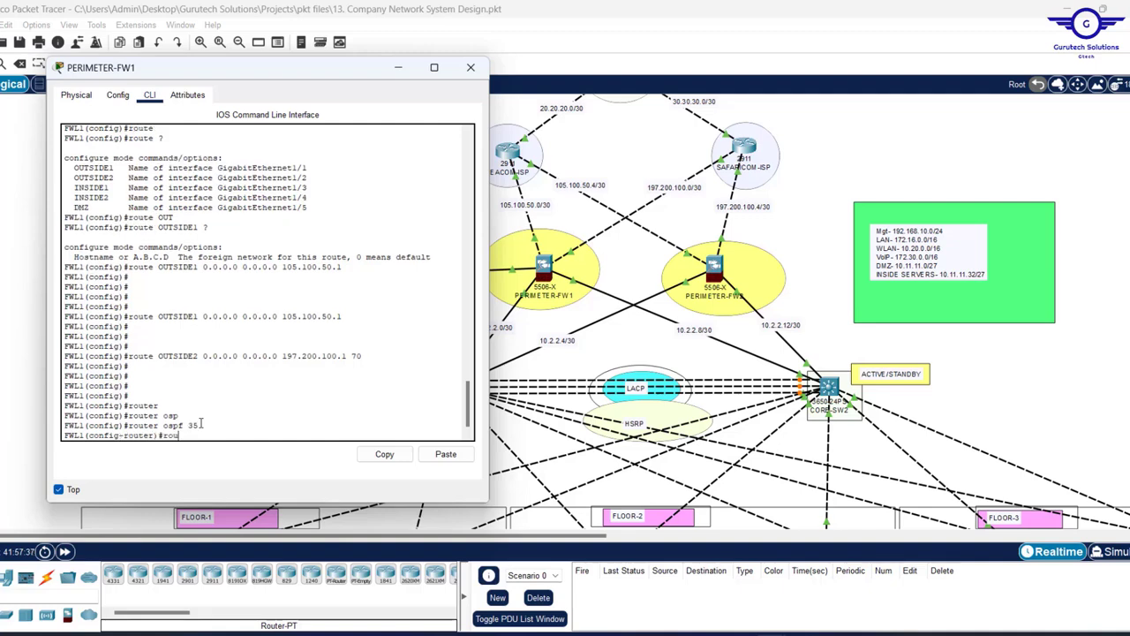
- Set router-id 1.1.8.8 and begin a 'network' statement
type("rou")
key("Tab")
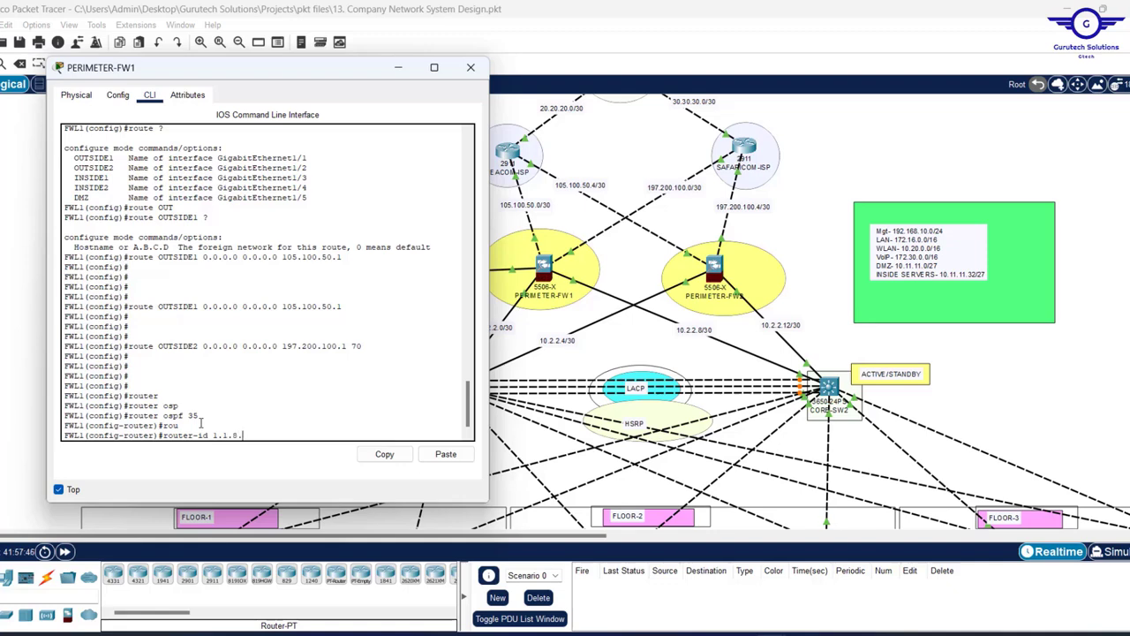
type("8")
key("Return")
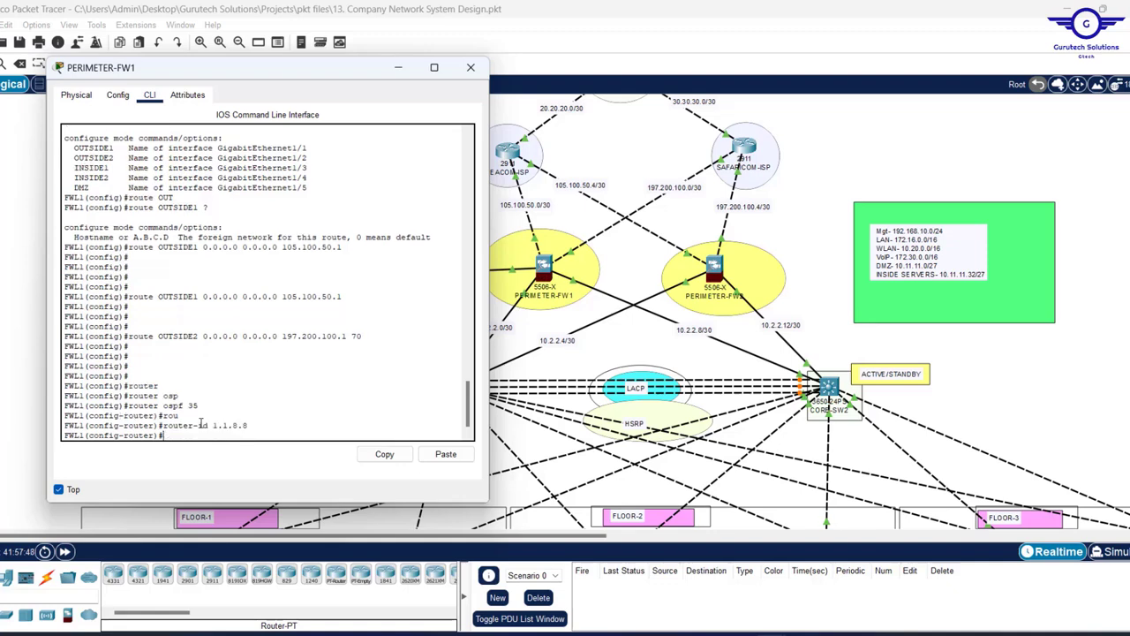
type("netw")
key("Tab")
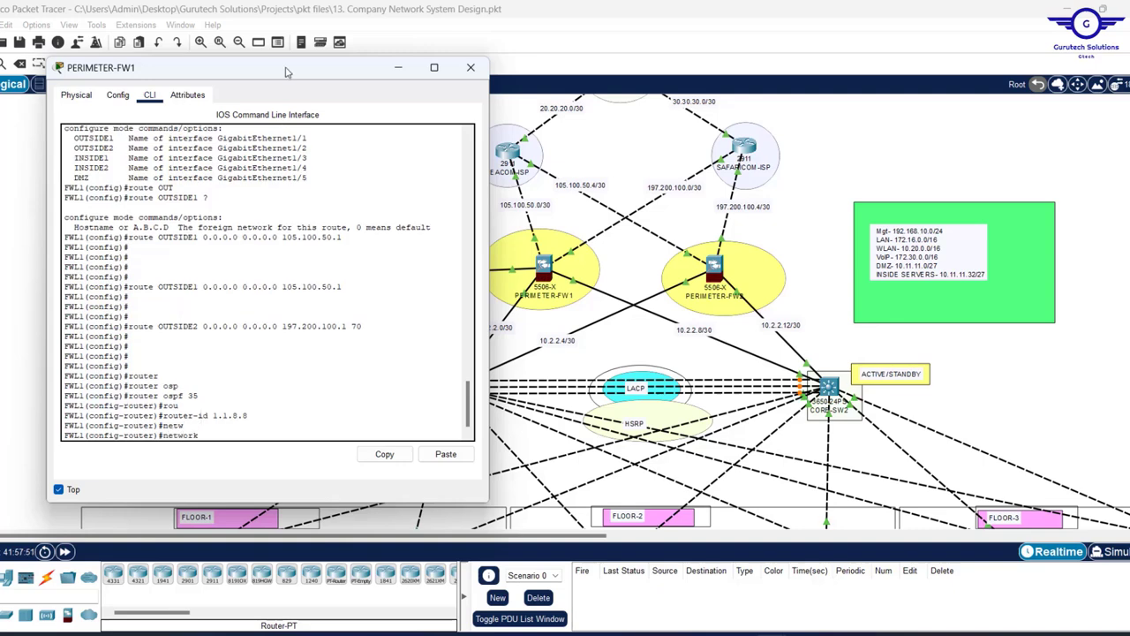
- Enter 'network 105.100.50.0 255.255.255.252', then add the missing 'area 0' after the Incomplete error
left_click_drag(288, 71, 883, 113)
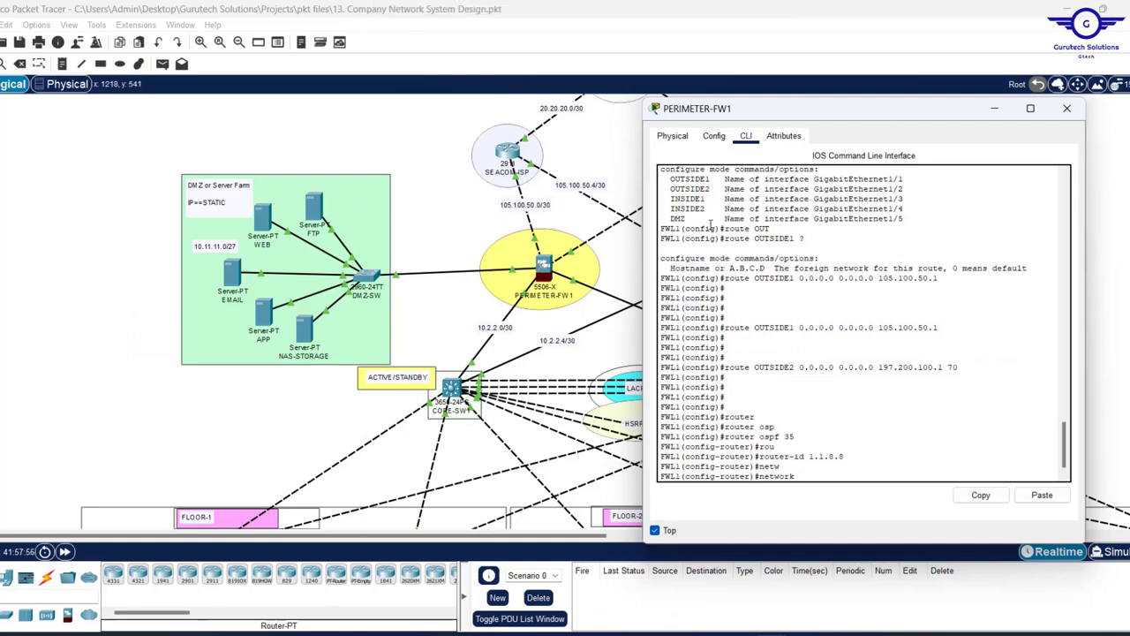
type("1")
type("05.100.50.0")
type("255.255")
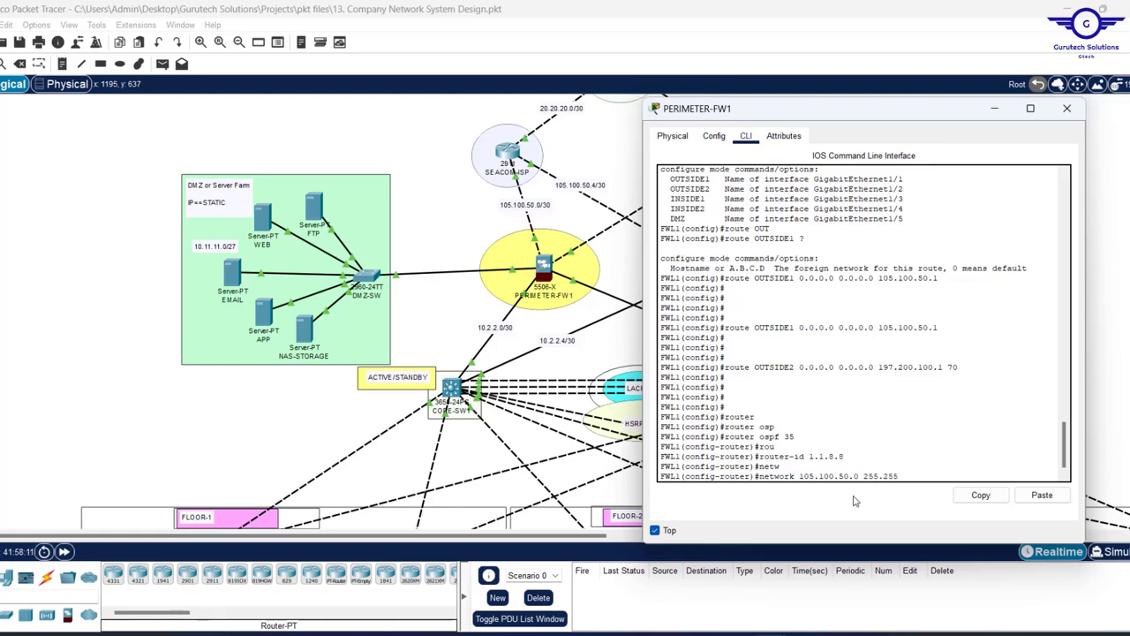
type(".255.252")
key("Return")
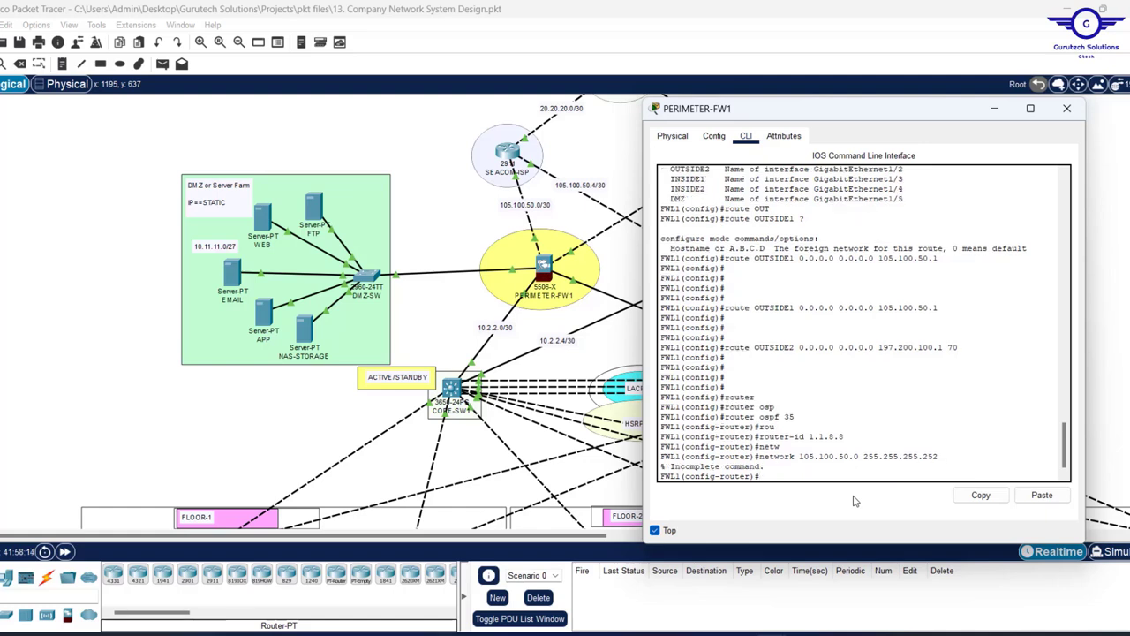
key("Up")
type("a")
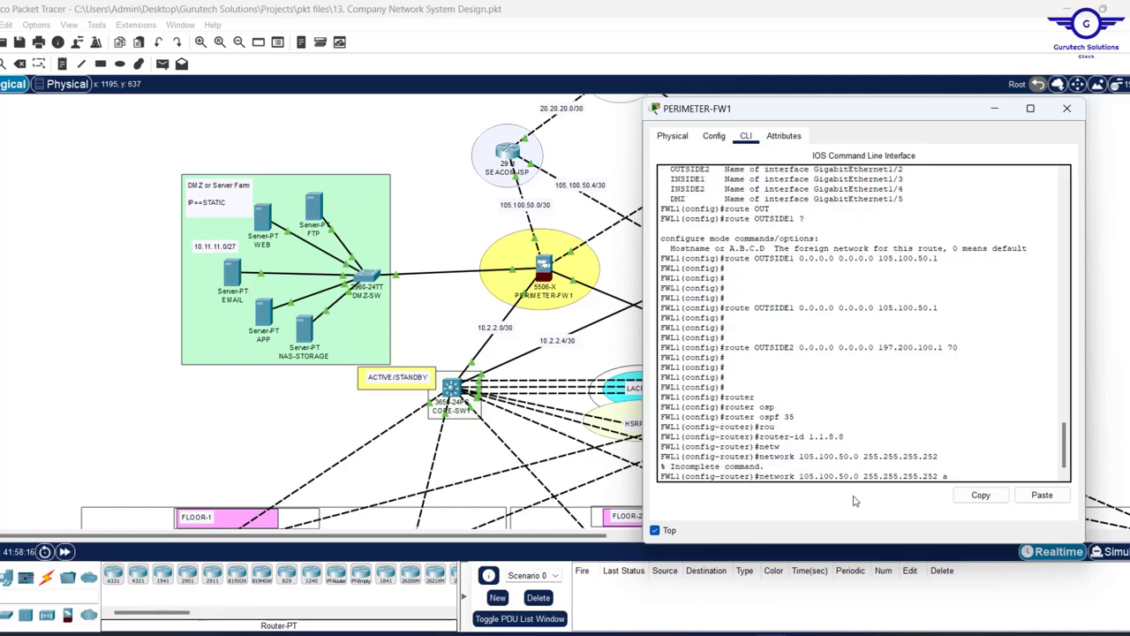
type("re")
key("Tab")
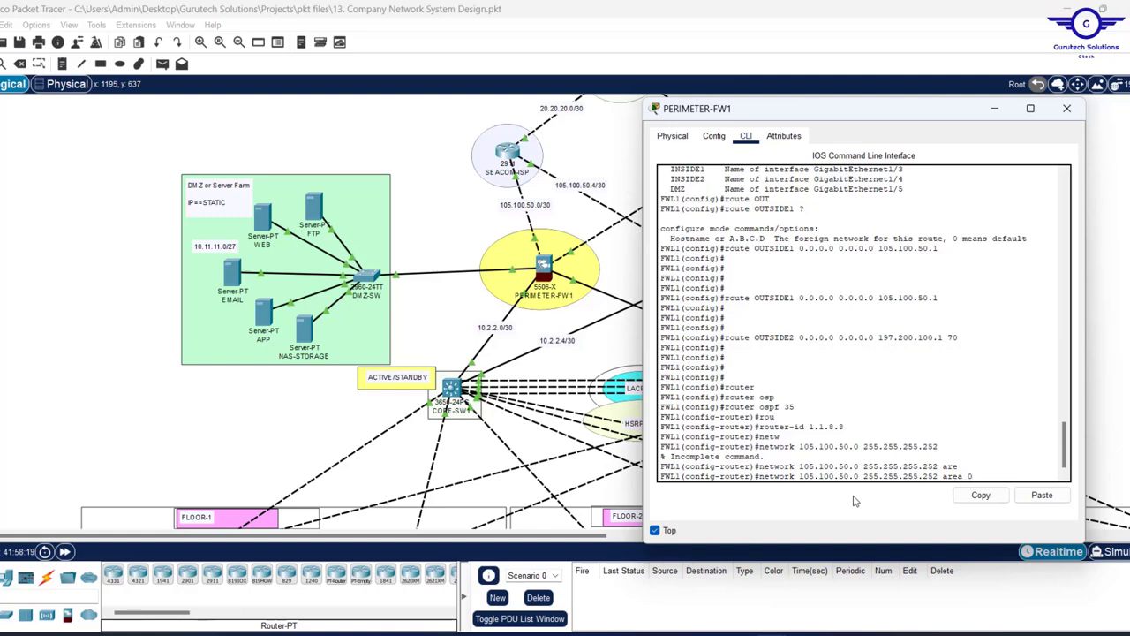
type("0")
key("Return")
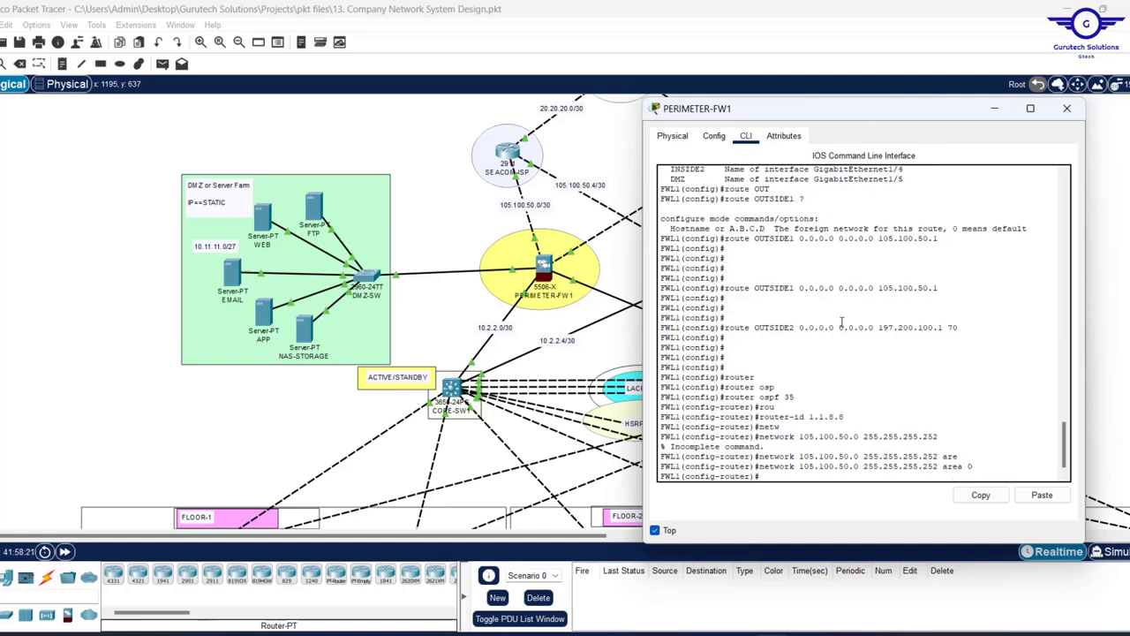
key("Up")
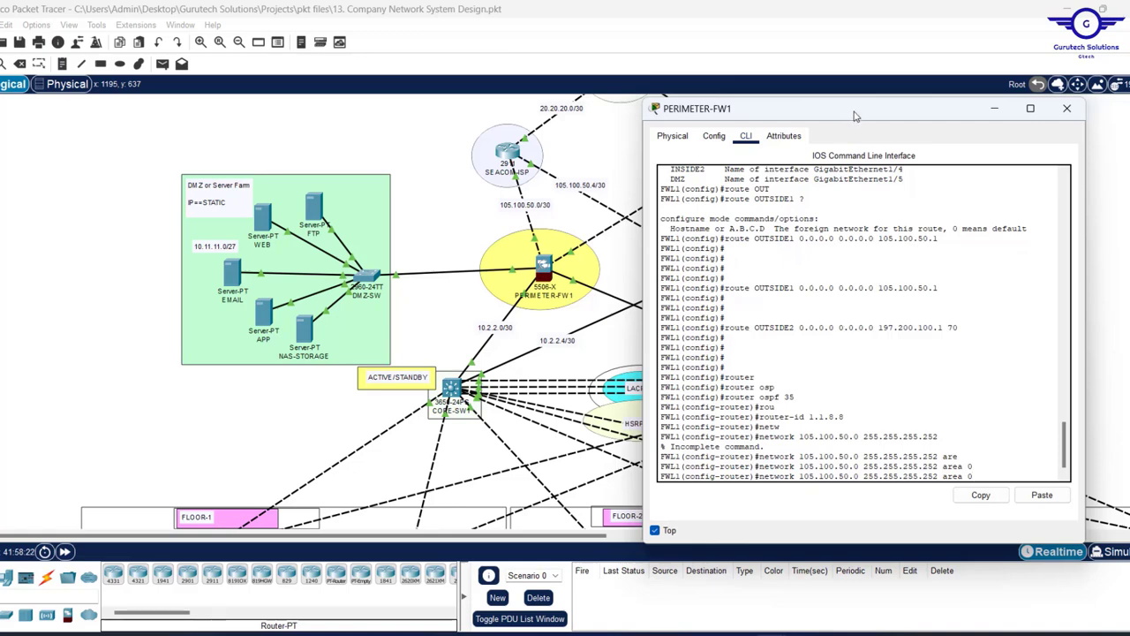
- Try editing the recalled network statement to 197.200.100, which returns an error
left_click_drag(853, 115, 733, 119)
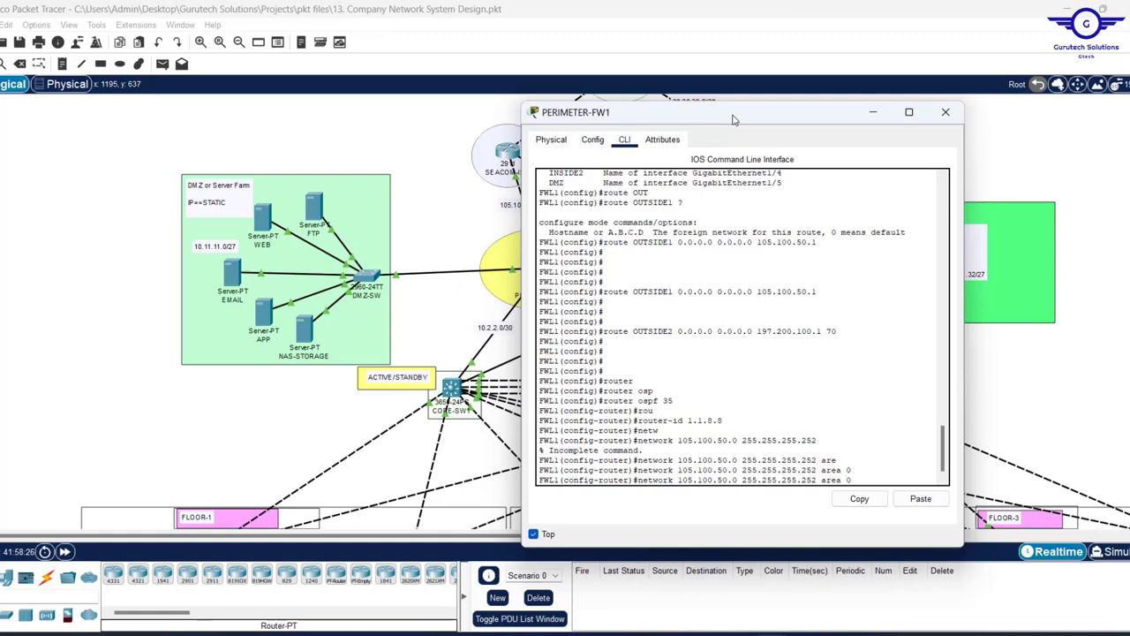
key("Left")
key("Left")
key("Left")
key("Left")
key("Left")
key("Left")
key("Left")
key("Left")
key("Left")
key("BackSpace")
key("BackSpace")
key("BackSpace")
key("BackSpace")
key("BackSpace")
key("BackSpace")
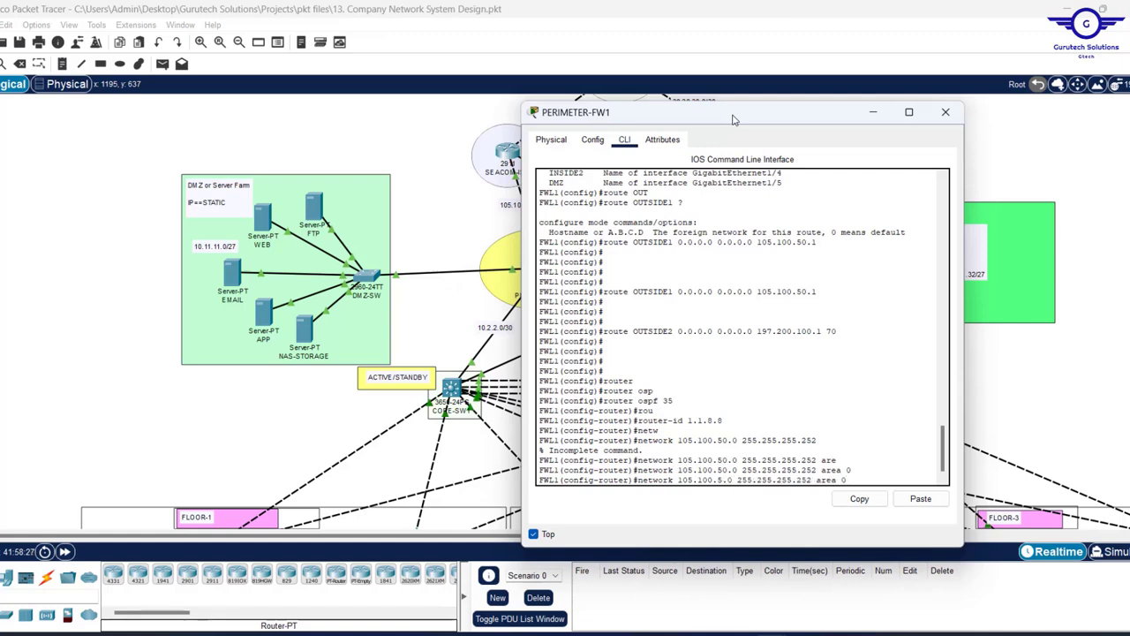
key("BackSpace")
key("BackSpace")
key("BackSpace")
type("97")
key("Return")
type(".20")
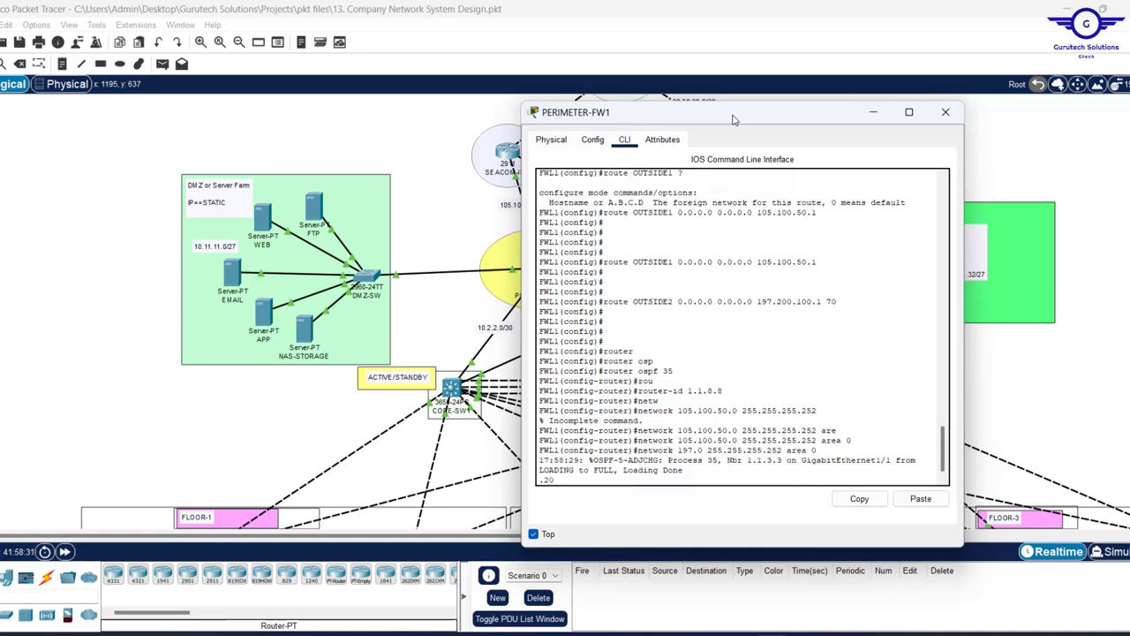
type("0.100")
key("Return")
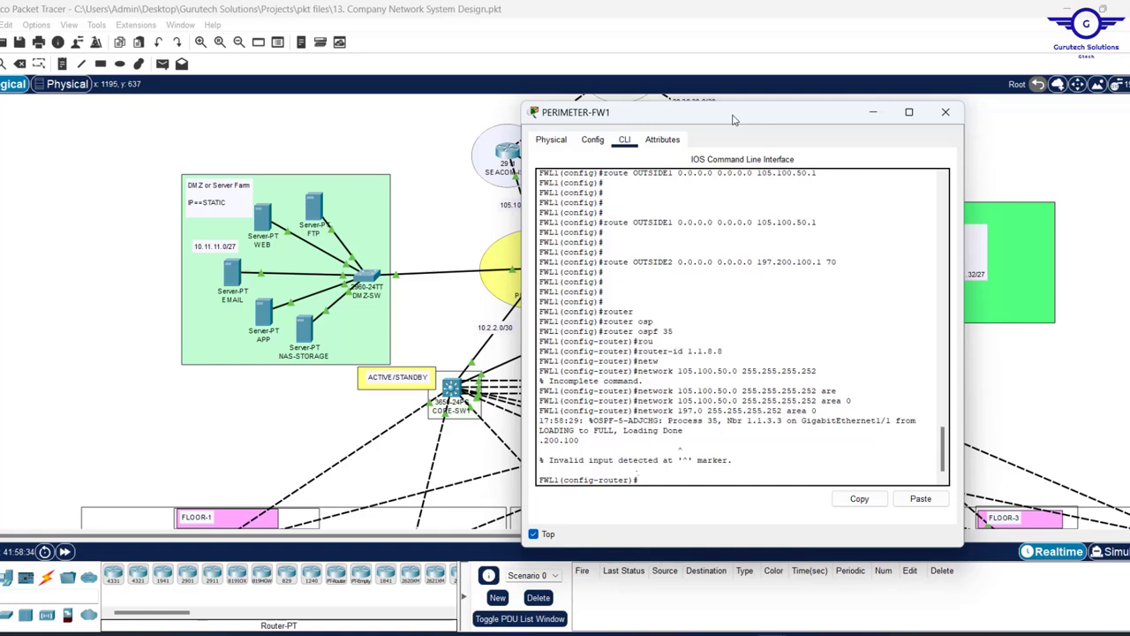
key("Return")
key("Up")
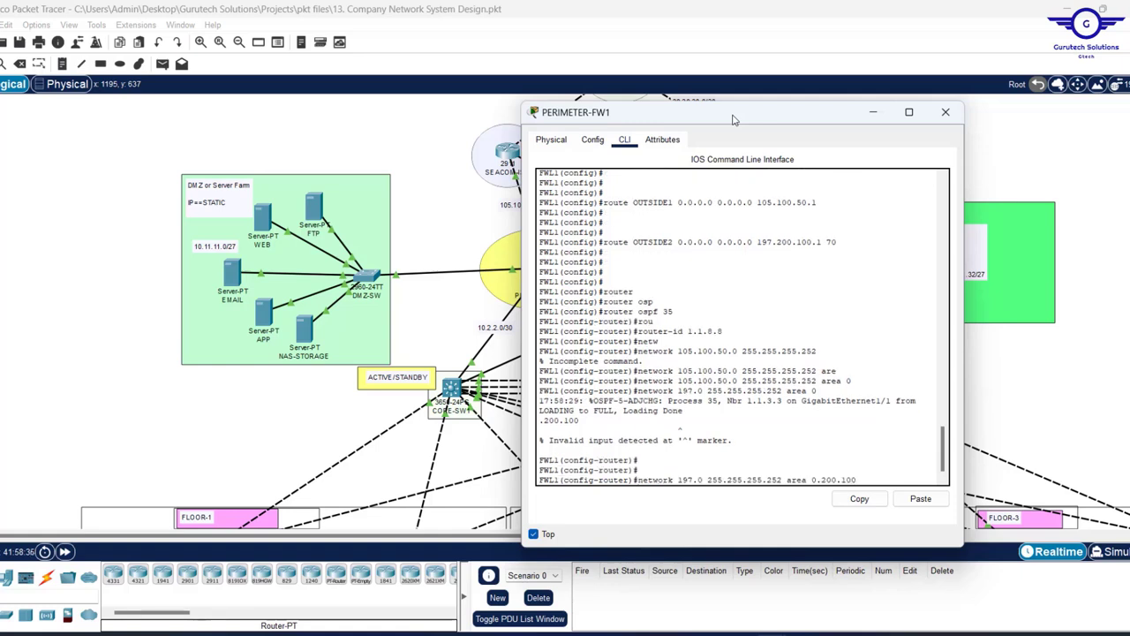
key("BackSpace")
key("BackSpace")
key("BackSpace")
key("BackSpace")
key("BackSpace")
key("BackSpace")
key("BackSpace")
key("BackSpace")
key("BackSpace")
key("BackSpace")
key("BackSpace")
key("BackSpace")
key("BackSpace")
key("BackSpace")
key("BackSpace")
key("BackSpace")
key("BackSpace")
key("BackSpace")
key("BackSpace")
key("BackSpace")
key("BackSpace")
key("BackSpace")
- Recall the area 0 statement and advertise 197.200.100.0 255.255.255.252 in area 0
key("Up")
key("Up")
key("Up")
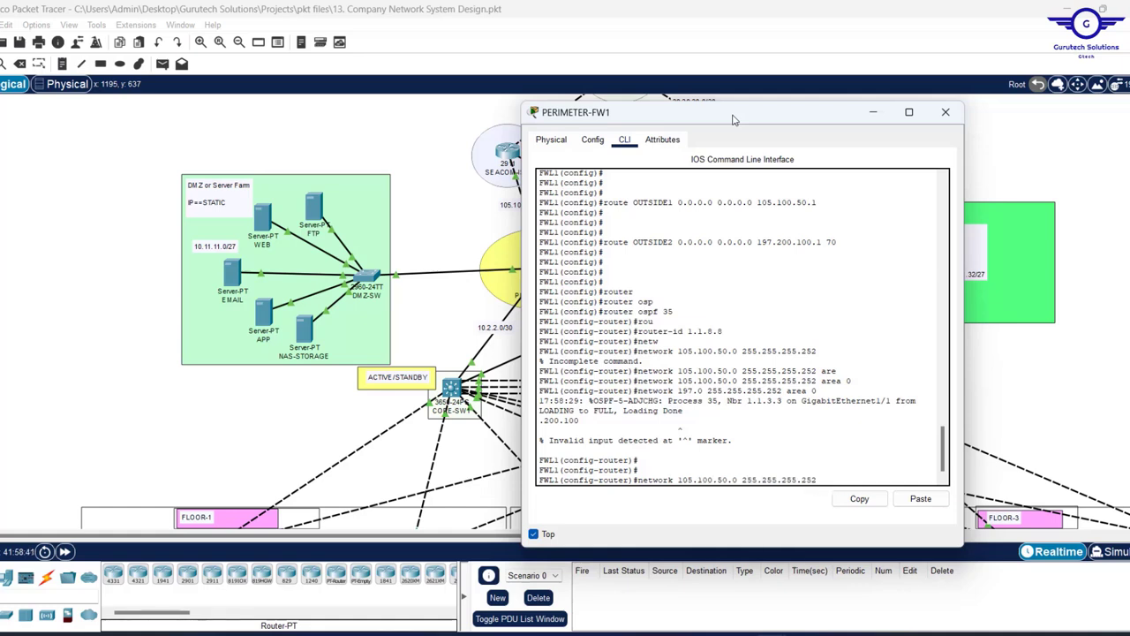
key("Up")
key("Down")
key("BackSpace")
key("BackSpace")
key("BackSpace")
key("BackSpace")
key("BackSpace")
key("BackSpace")
key("BackSpace")
key("BackSpace")
key("BackSpace")
key("BackSpace")
key("BackSpace")
key("BackSpace")
key("BackSpace")
key("BackSpace")
key("BackSpace")
key("BackSpace")
type("97.200.100.0")
key("Return")
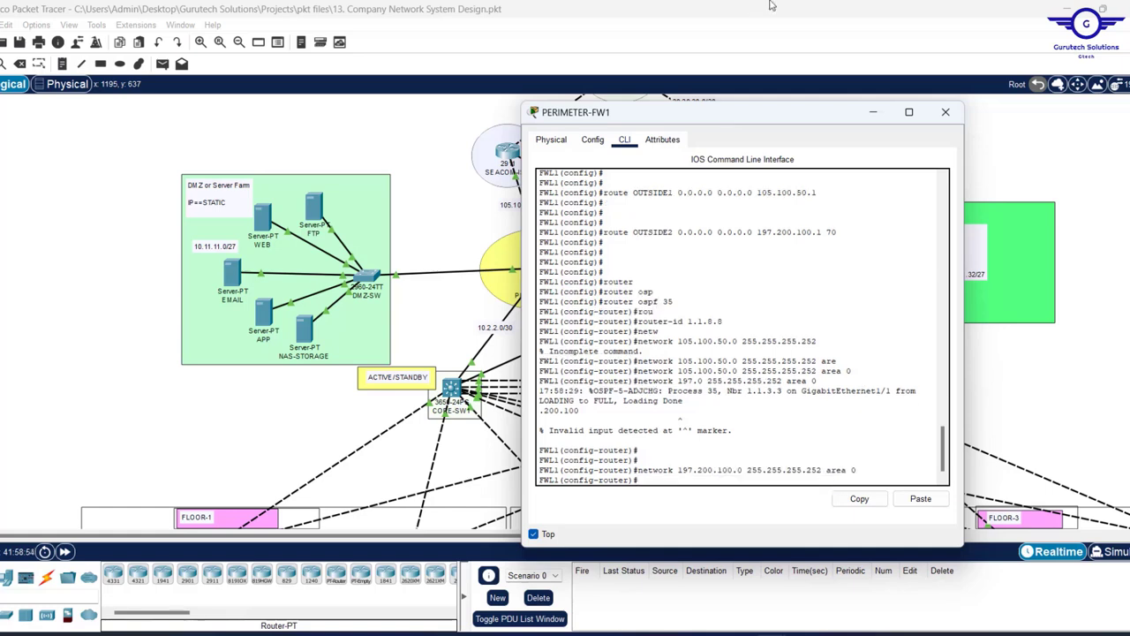
left_click_drag(755, 133, 870, 272)
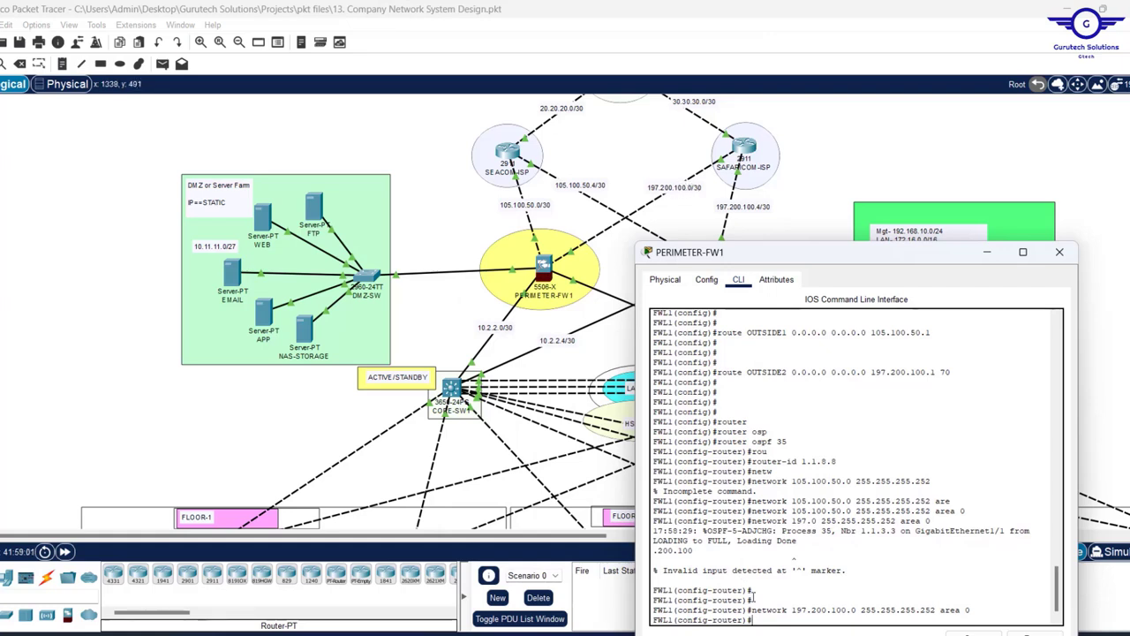
key("Return")
key("Return")
key("Return")
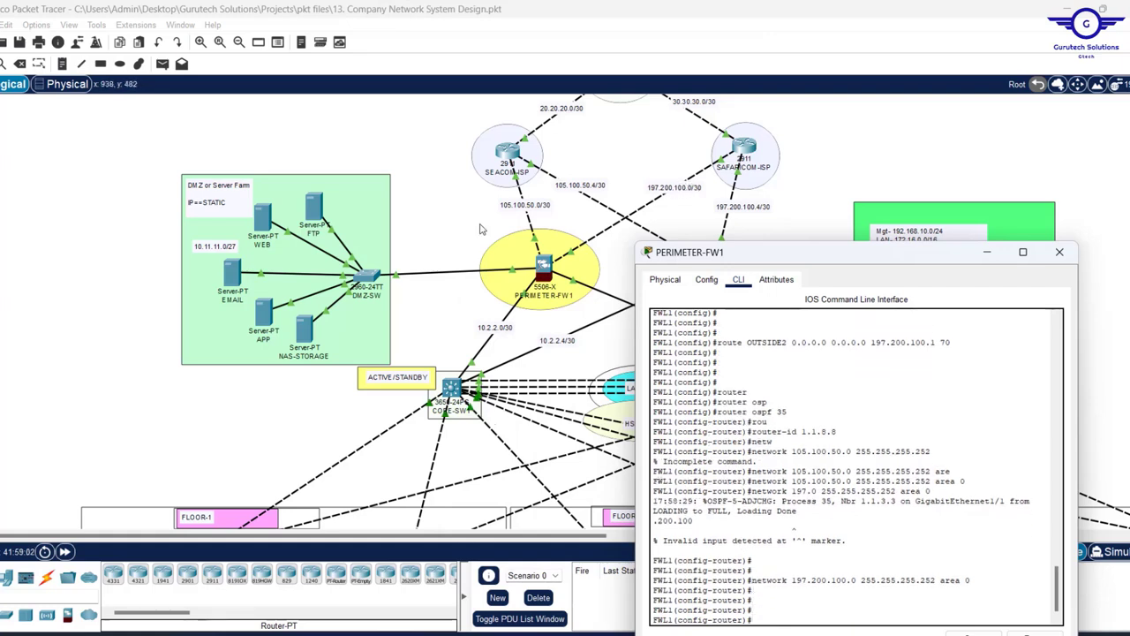
left_click(467, 226)
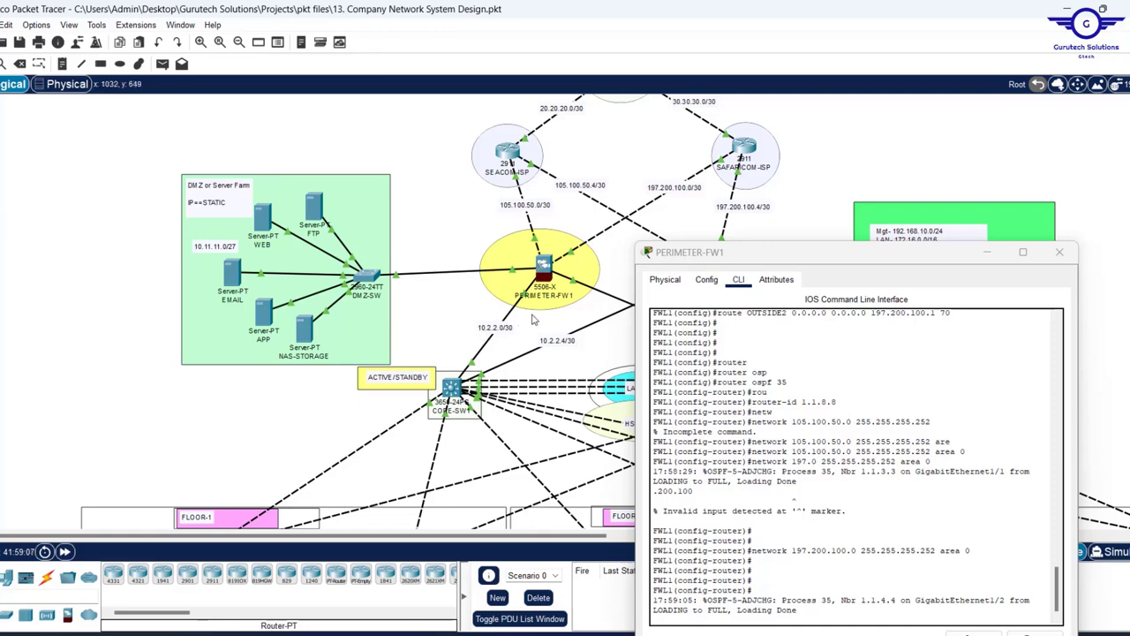
- Advertise the DMZ network 10.11.11.0 255.255.255.224 in OSPF area 0
left_click_drag(788, 252, 694, 148)
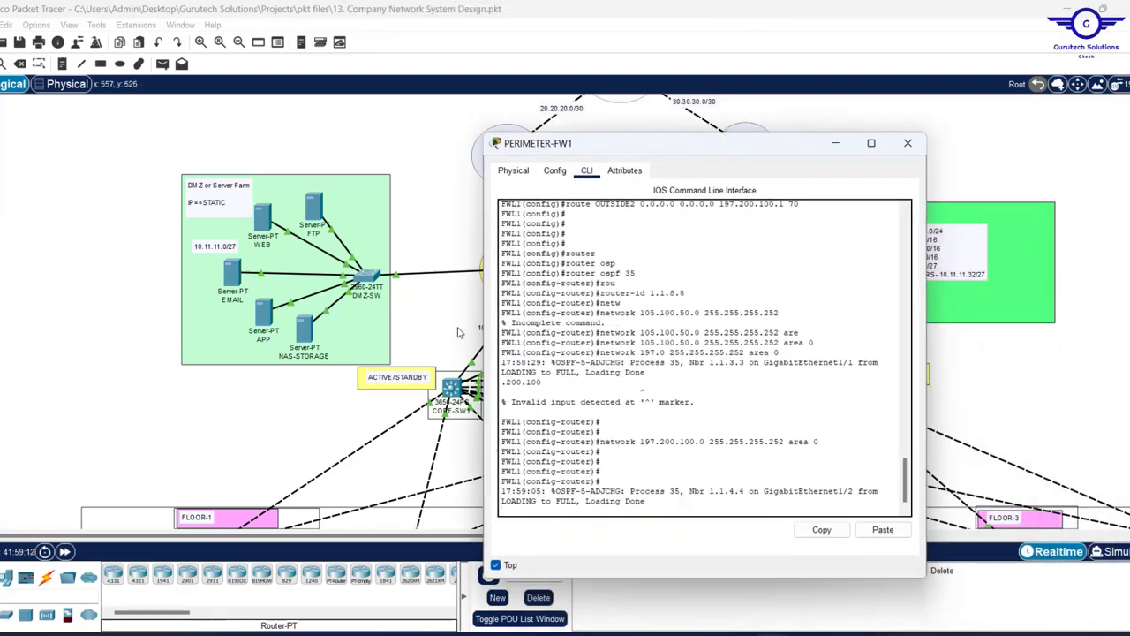
key("Return")
key("Return")
key("Return")
key("Return")
key("Return")
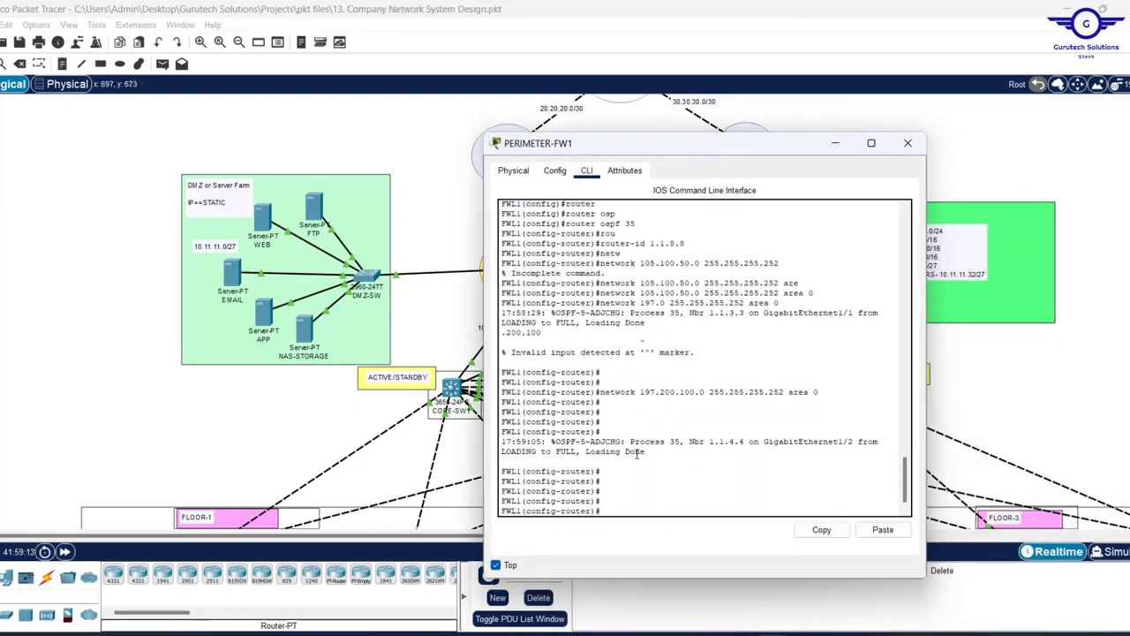
key("Up")
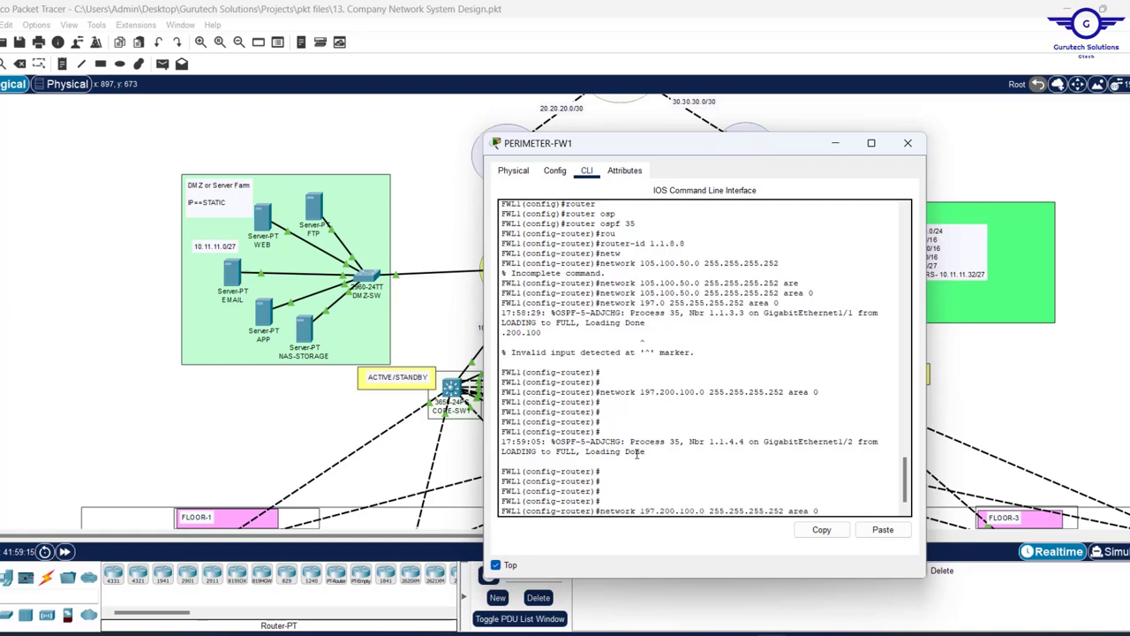
key("Left")
key("Left")
key("Left")
key("Left")
key("Left")
key("Left")
key("Left")
key("Left")
key("Left")
key("Left")
key("Left")
key("Left")
key("Left")
key("Left")
key("Left")
key("Left")
key("Left")
key("Left")
key("Left")
key("Left")
key("BackSpace")
key("BackSpace")
key("BackSpace")
key("BackSpace")
key("BackSpace")
key("BackSpace")
key("BackSpace")
key("BackSpace")
key("Right")
key("Right")
key("Right")
key("Right")
key("Right")
key("Right")
key("Right")
key("Right")
key("Right")
key("Right")
key("Right")
key("Right")
key("Right")
key("BackSpace")
key("BackSpace")
key("BackSpace")
key("BackSpace")
key("BackSpace")
key("BackSpace")
key("BackSpace")
key("BackSpace")
key("BackSpace")
key("BackSpace")
key("BackSpace")
key("BackSpace")
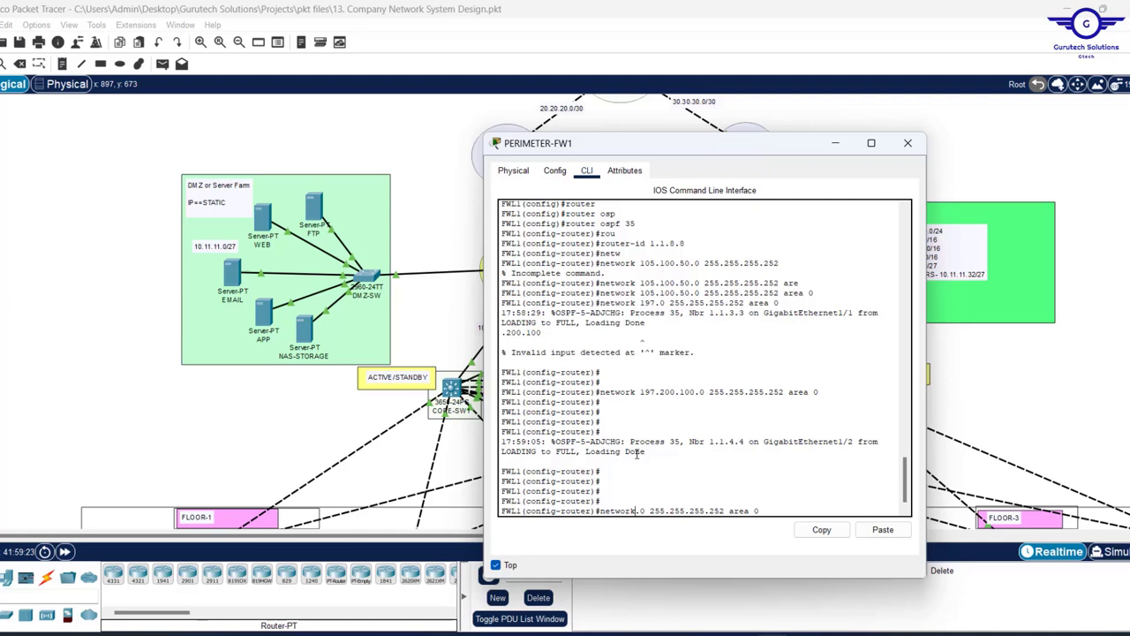
type("10.1.1")
type("1.11")
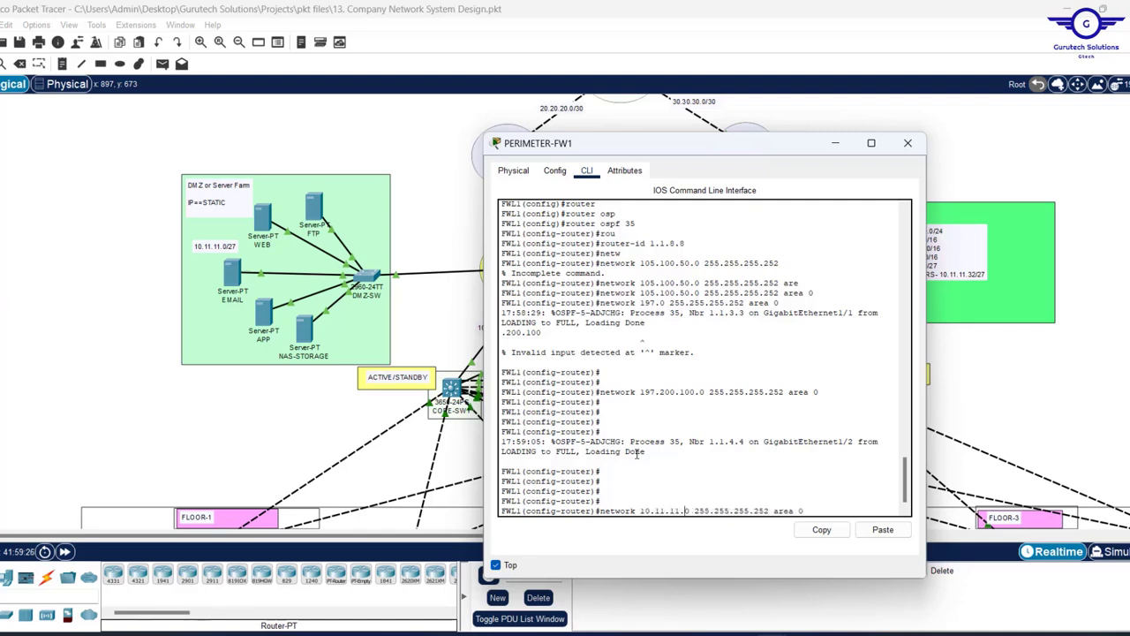
key("Right")
key("BackSpace")
key("BackSpace")
type("24")
key("Return")
key("Return")
key("Return")
key("Return")
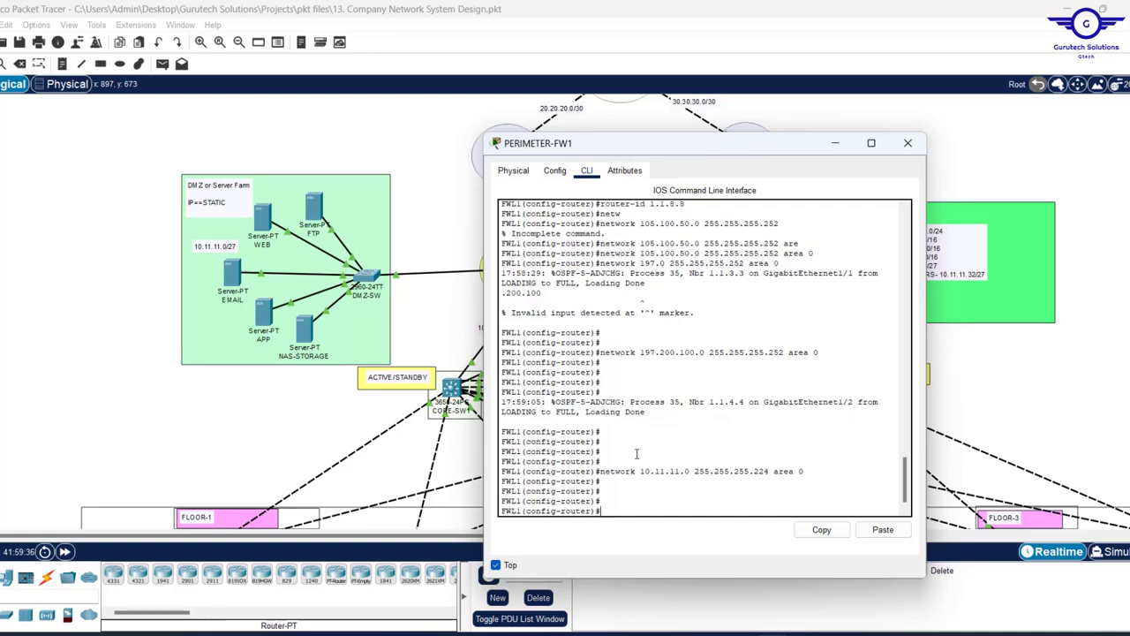
- Advertise the inside links 10.2.2.0/30 and 10.2.2.8/30 in area 0
left_click_drag(741, 154, 958, 185)
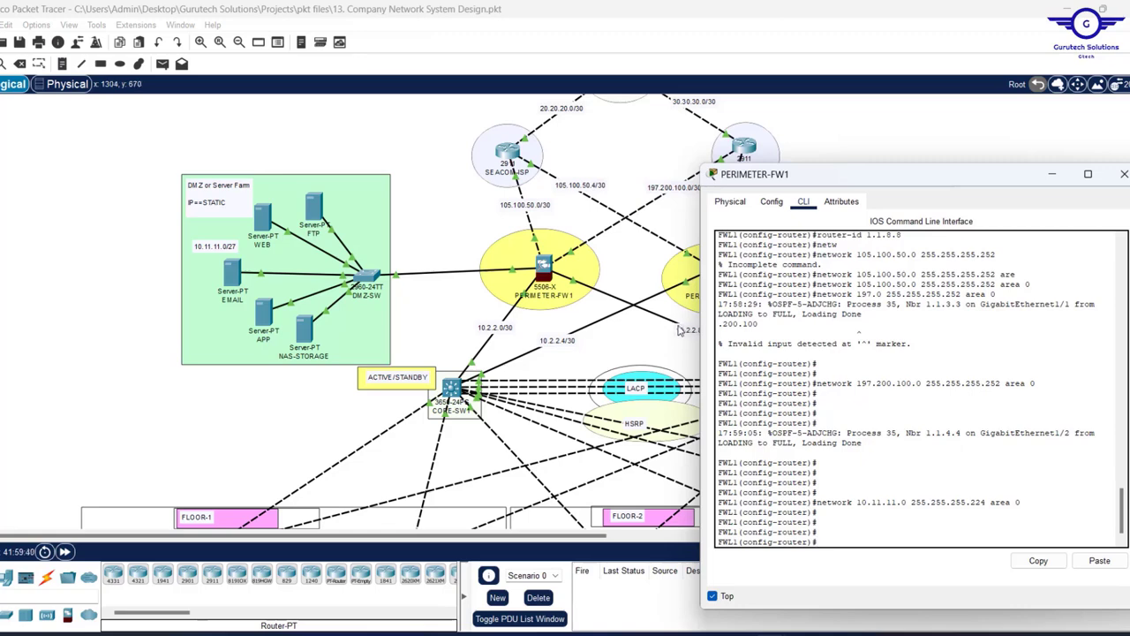
left_click_drag(895, 181, 633, 129)
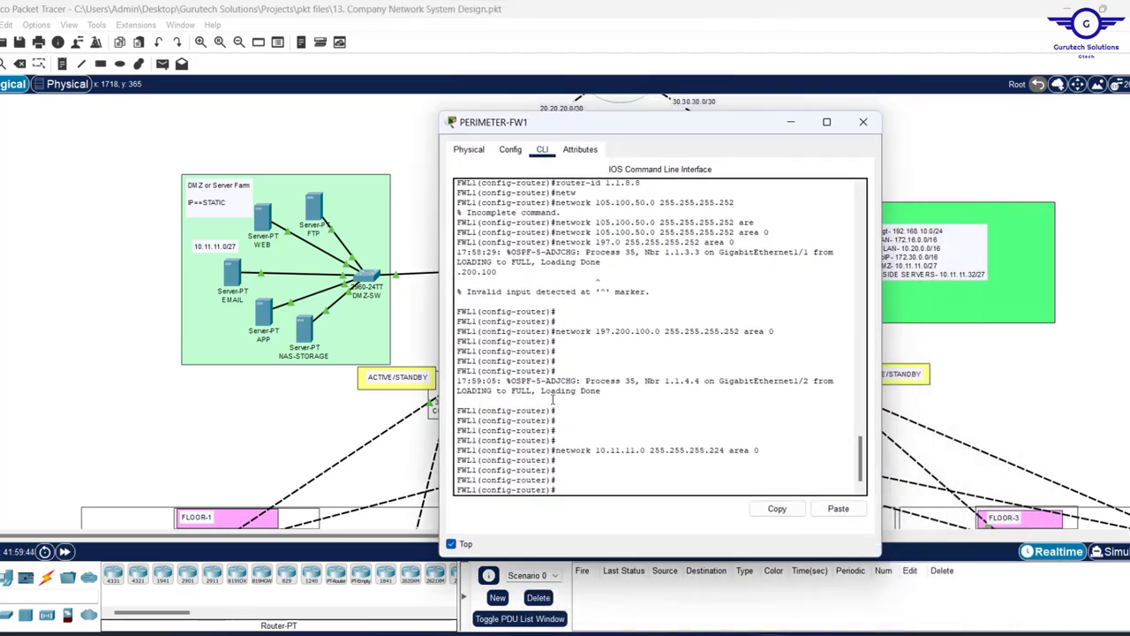
key("Up")
key("Up")
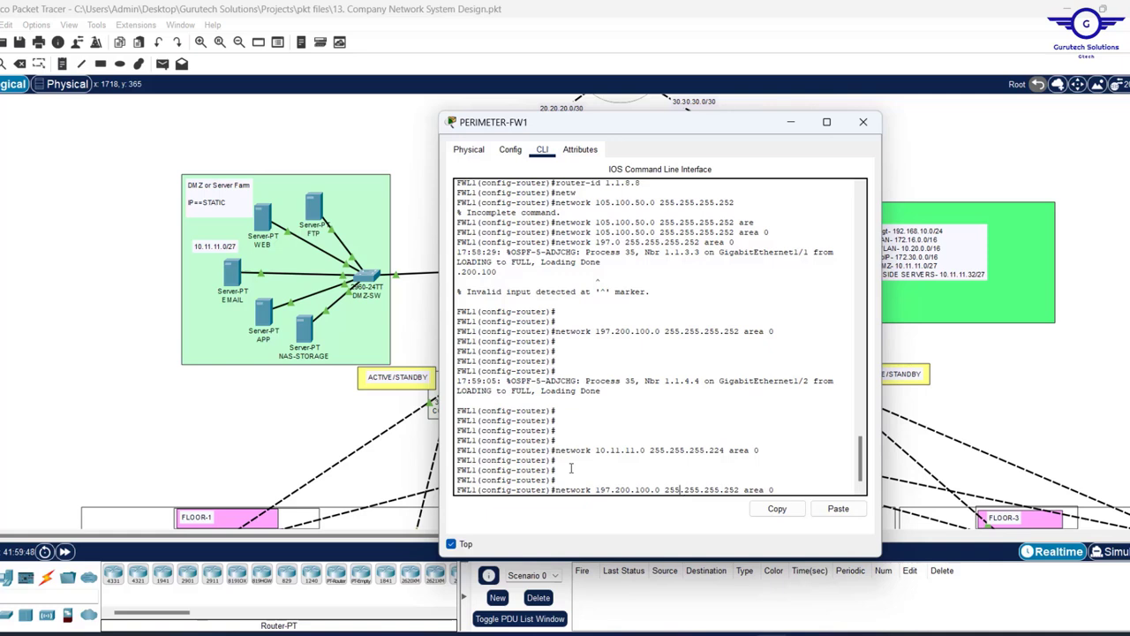
key("Left")
key("Left")
key("Left")
key("BackSpace")
key("BackSpace")
key("BackSpace")
key("BackSpace")
key("BackSpace")
key("BackSpace")
key("BackSpace")
key("BackSpace")
key("BackSpace")
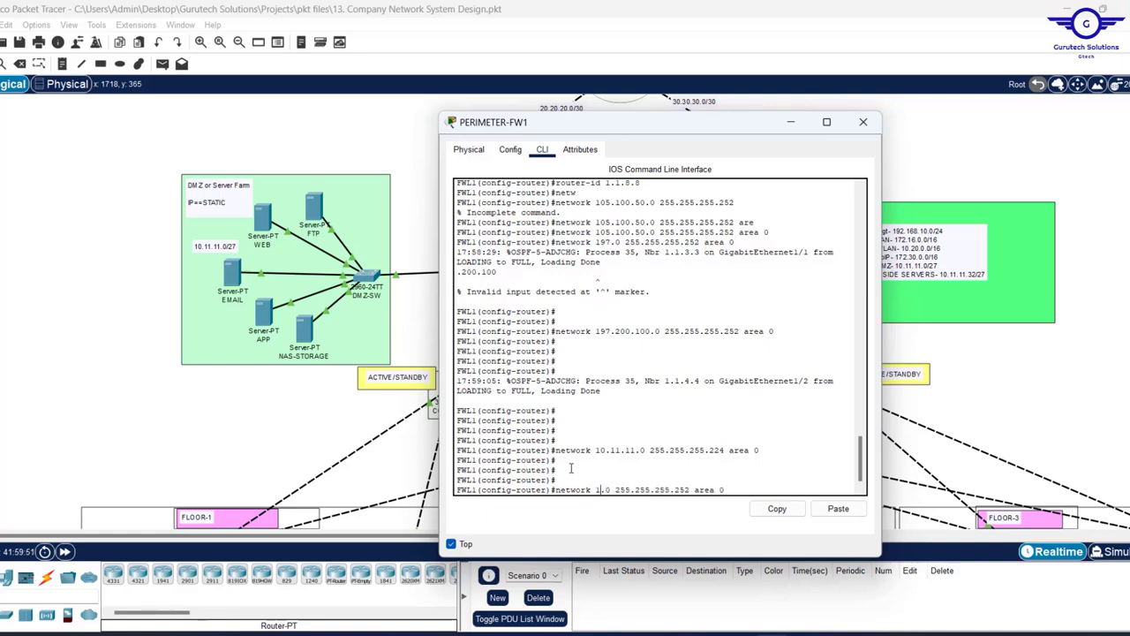
type(".2.2")
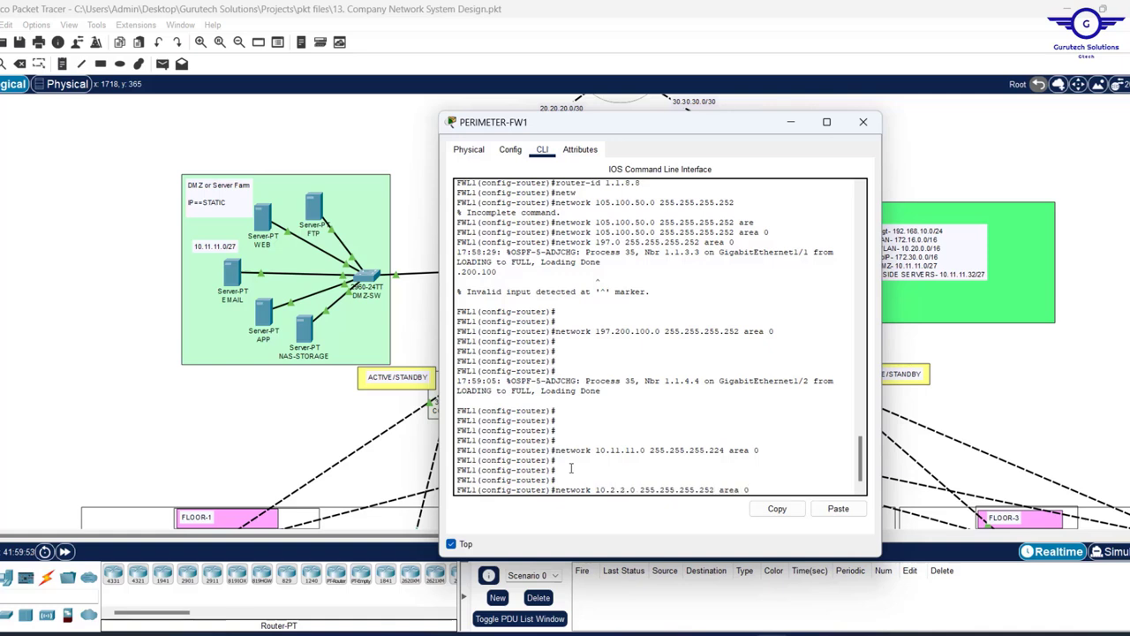
key("Return")
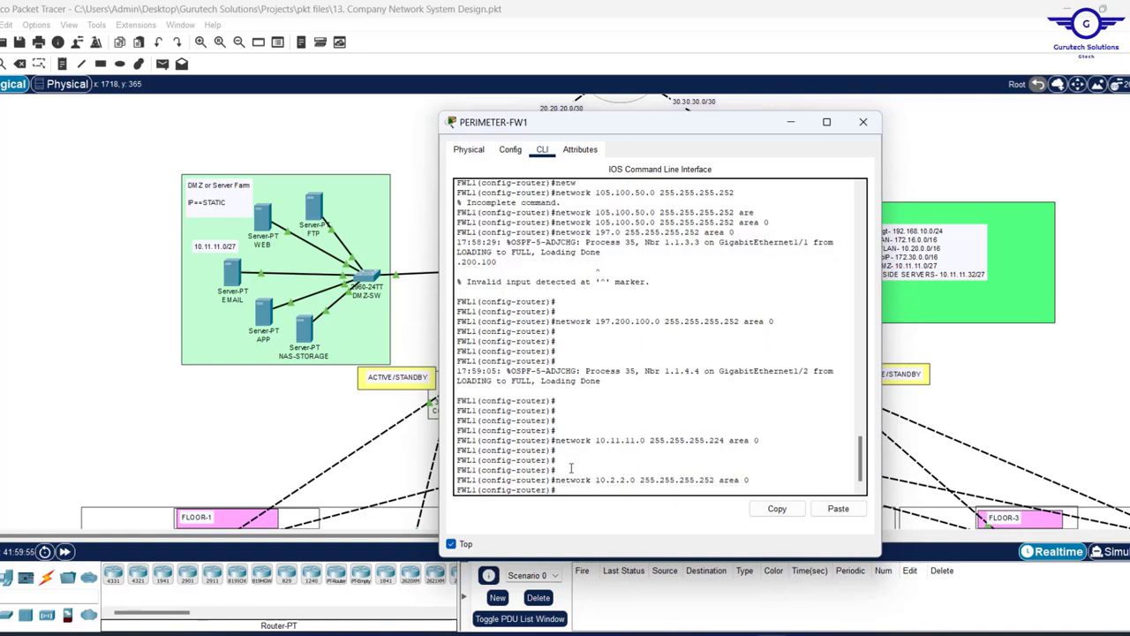
key("Up")
key("Left")
key("Left")
key("Left")
key("Left")
key("Left")
key("Left")
key("Left")
key("BackSpace")
type("8")
key("Return")
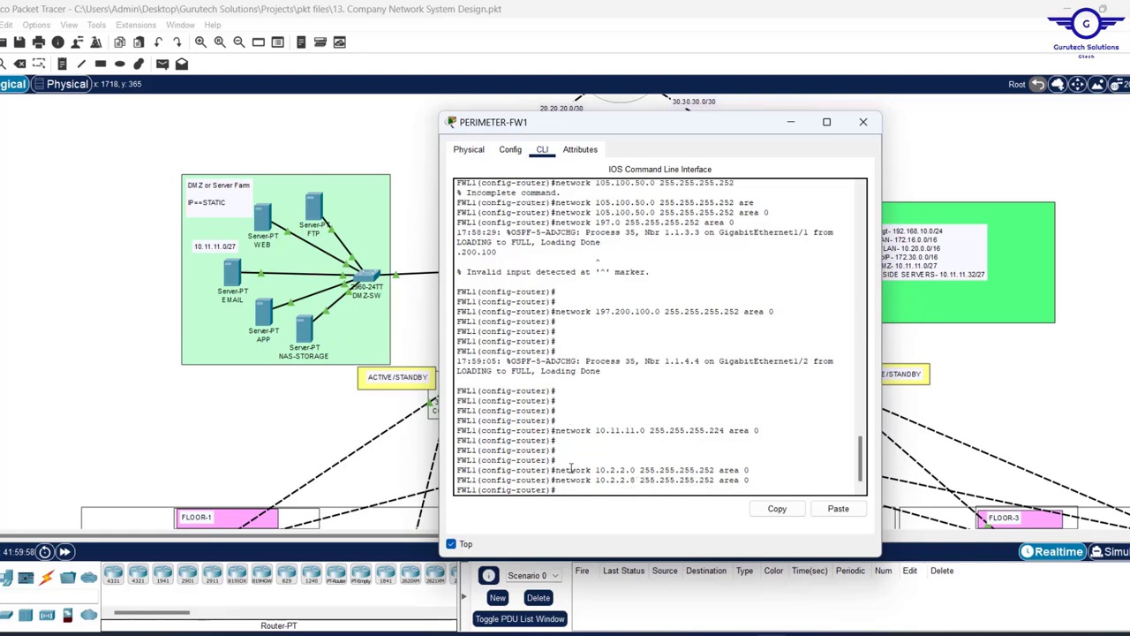
key("Return")
key("Return")
key("Return")
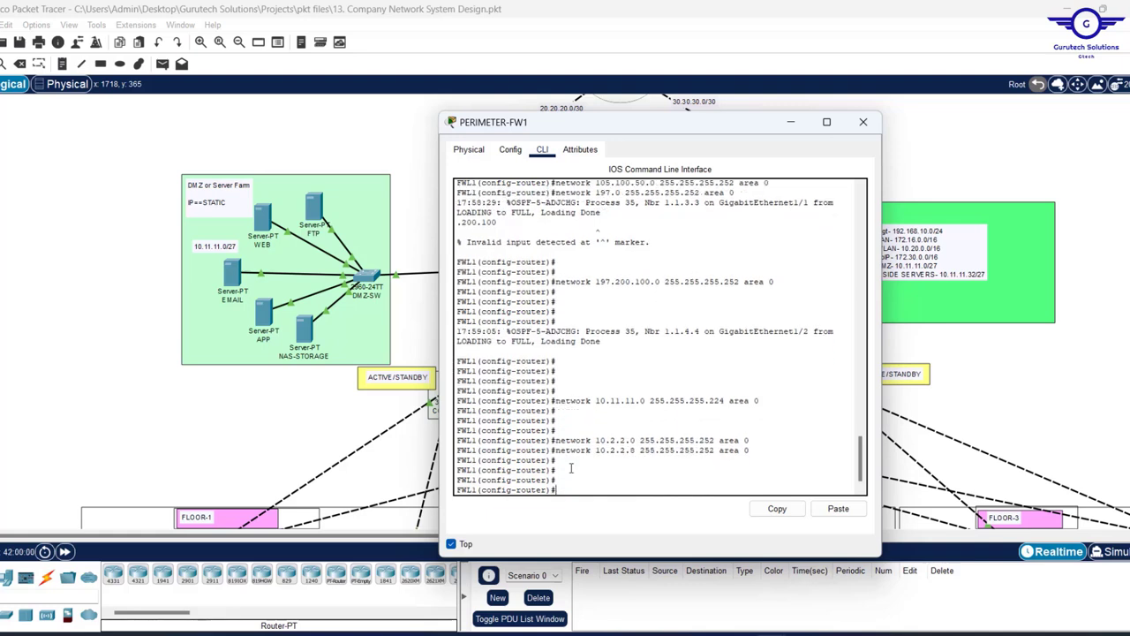
- Exit OSPF configuration and save the configuration with 'wr mem'
type("exit")
key("Return")
key("Return")
key("Return")
key("Return")
key("Return")
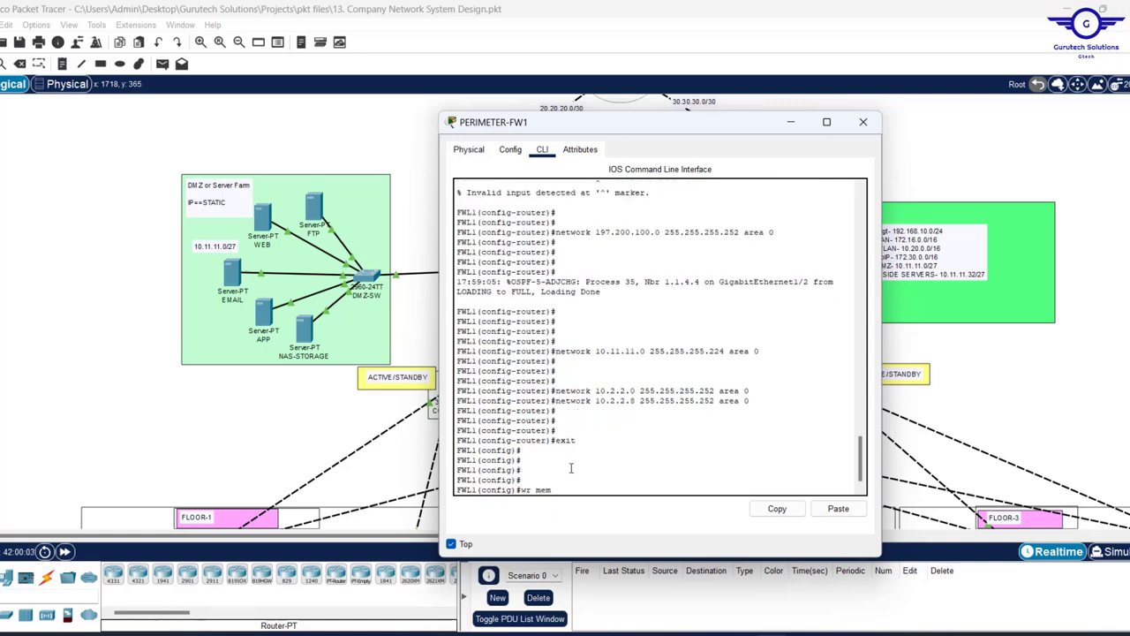
type("wr mem")
key("Return")
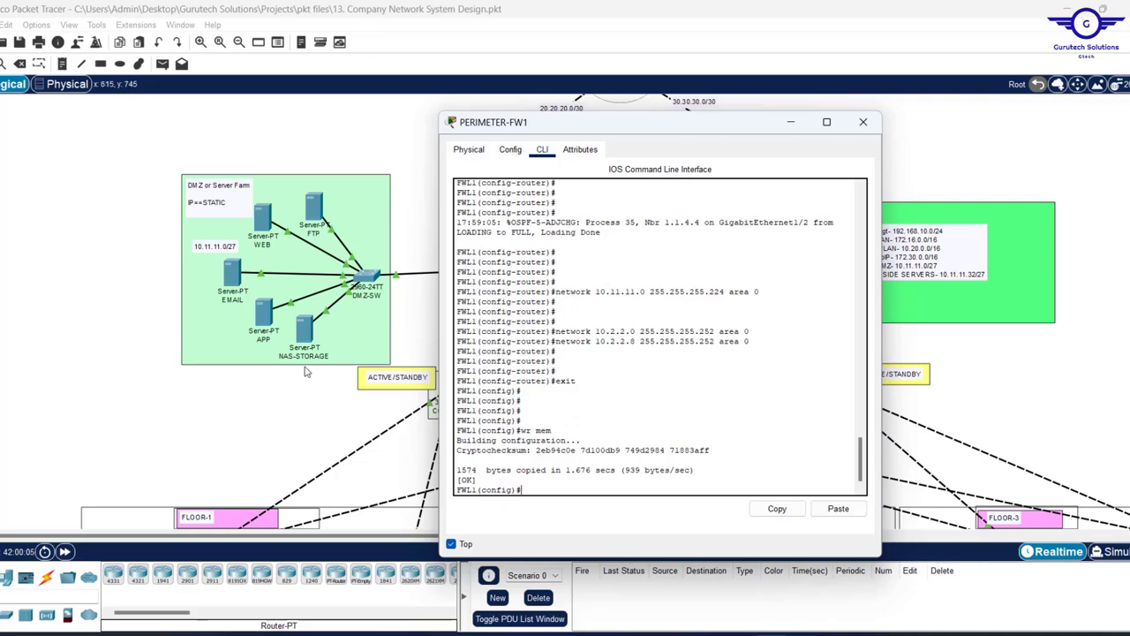
- Scroll through PERIMETER-FW1's CLI history to verify the routing commands, then close the console
left_click_drag(789, 120, 1005, 134)
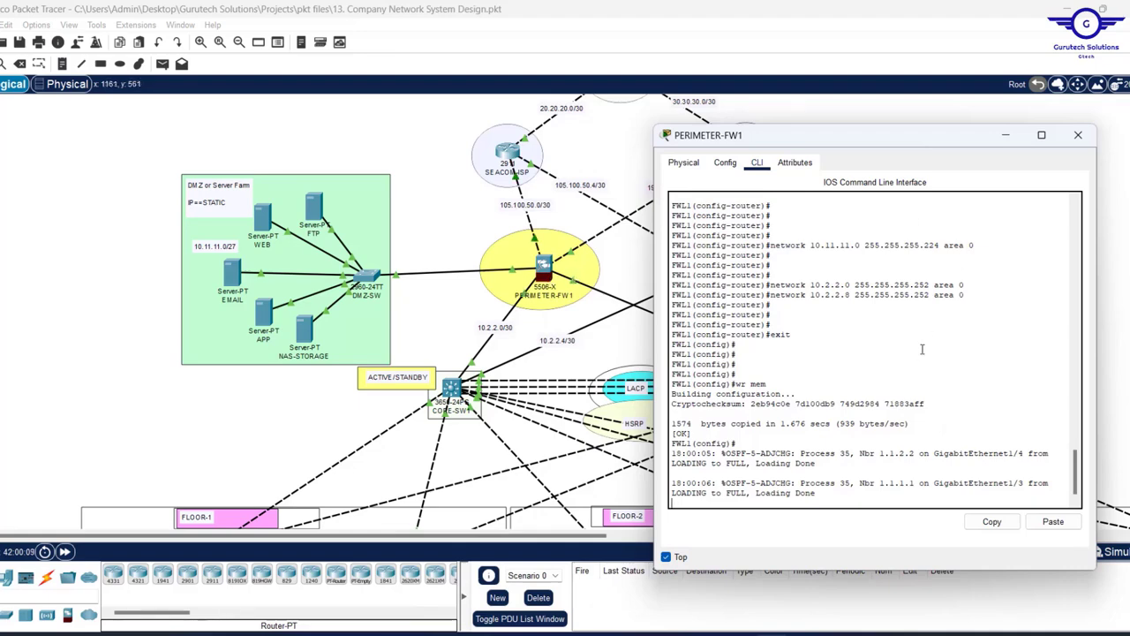
scroll(916, 363, "up", 10)
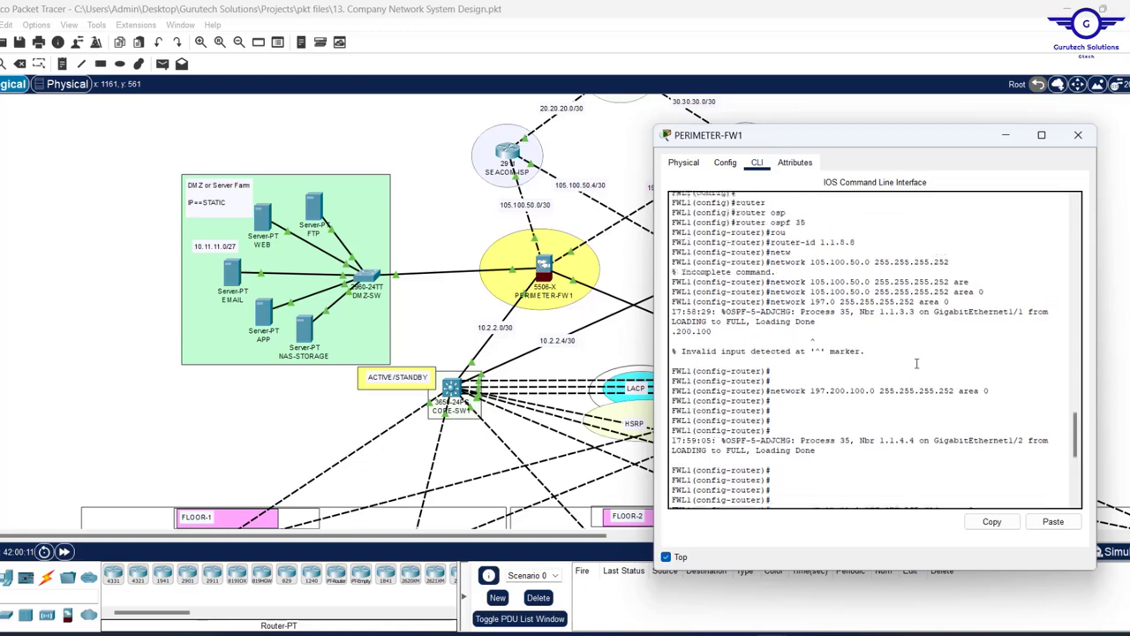
scroll(916, 363, "up", 6)
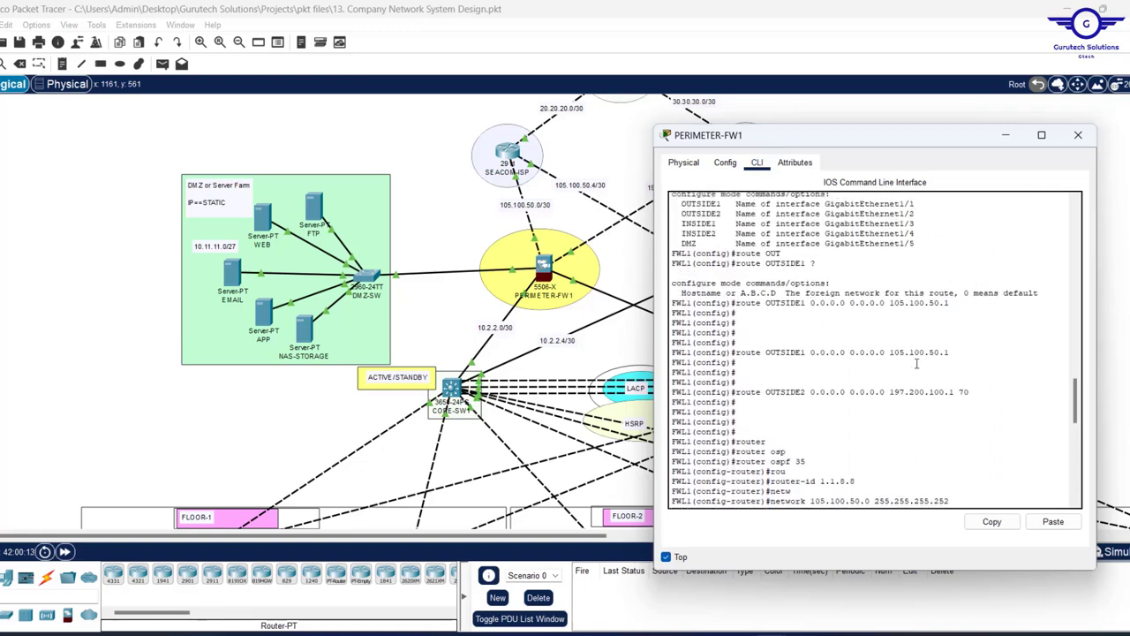
scroll(917, 363, "down", 10)
scroll(916, 363, "down", 3)
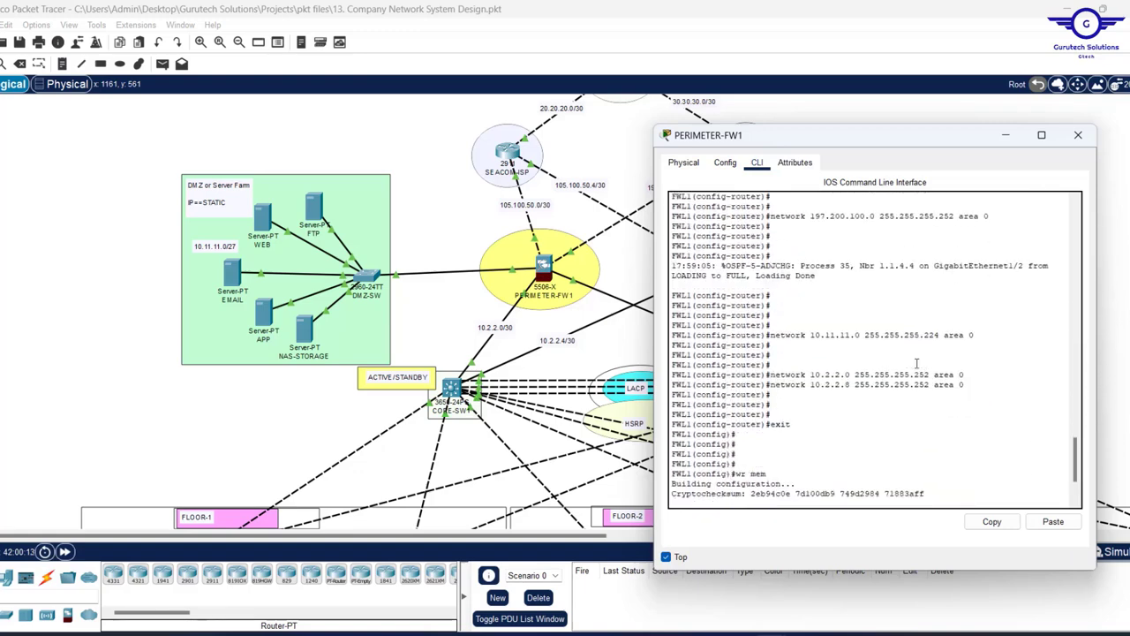
left_click(1078, 134)
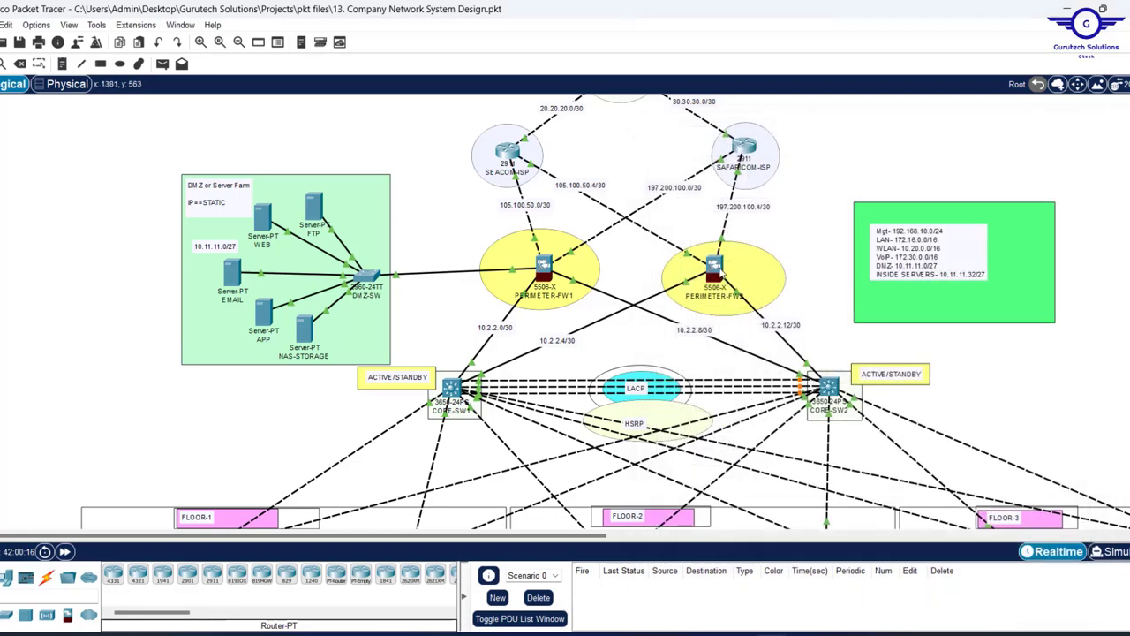
left_click(721, 271)
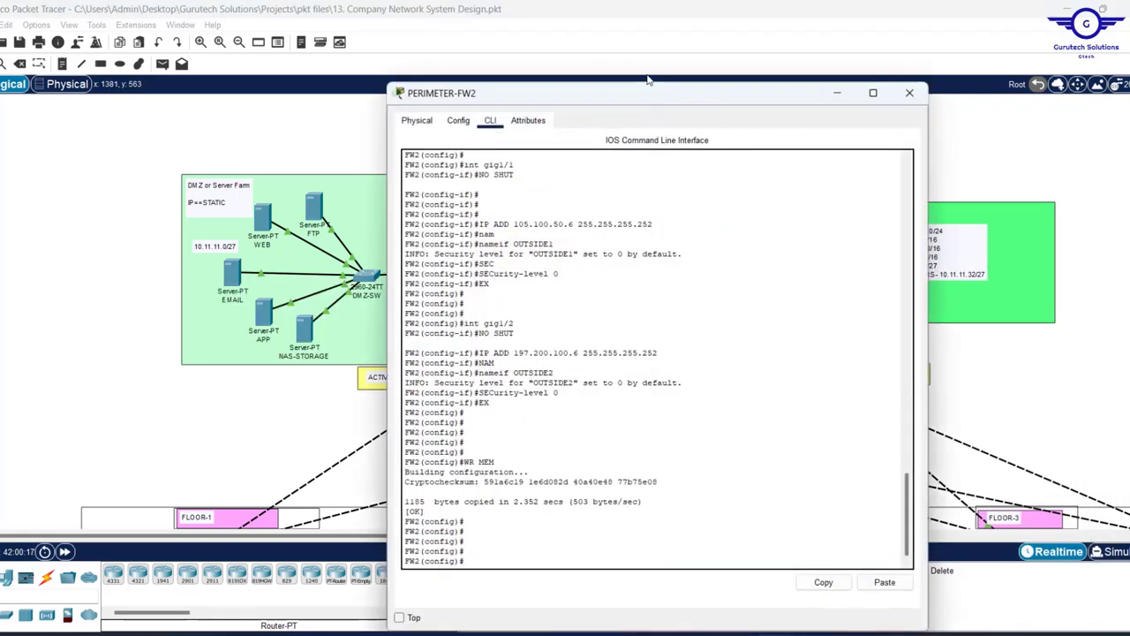
left_click(399, 617)
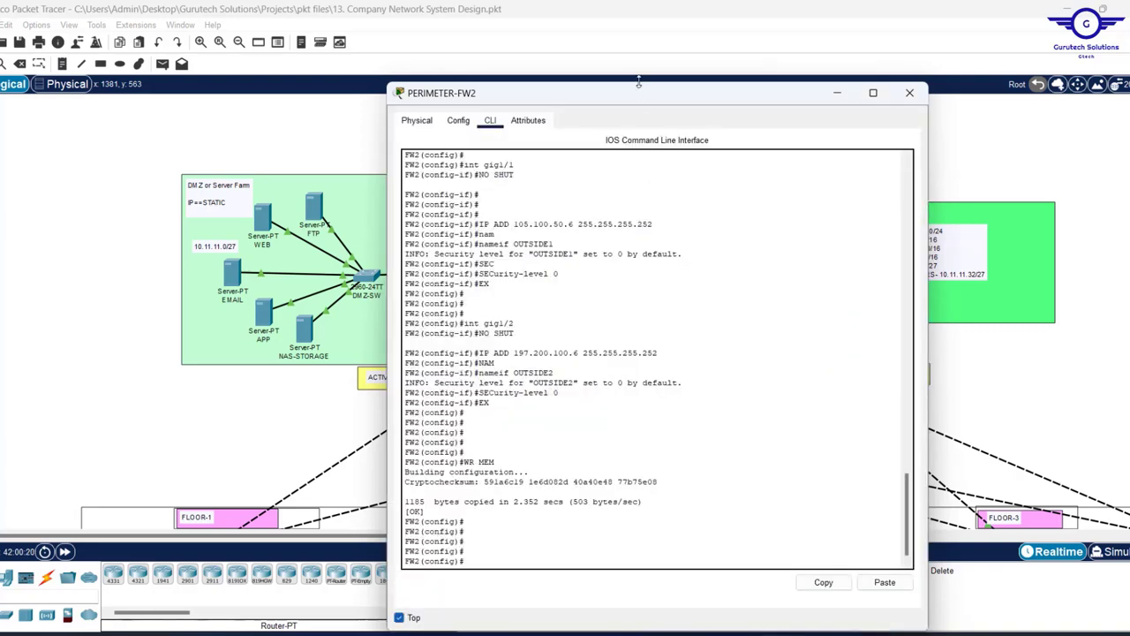
left_click_drag(644, 104, 645, 266)
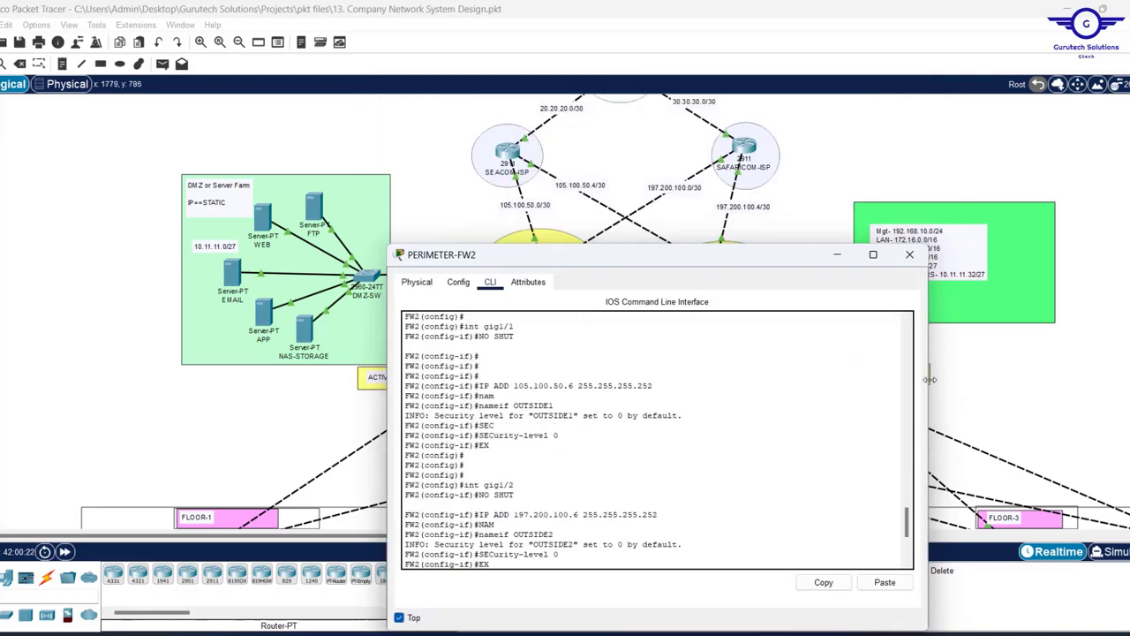
left_click_drag(930, 379, 839, 393)
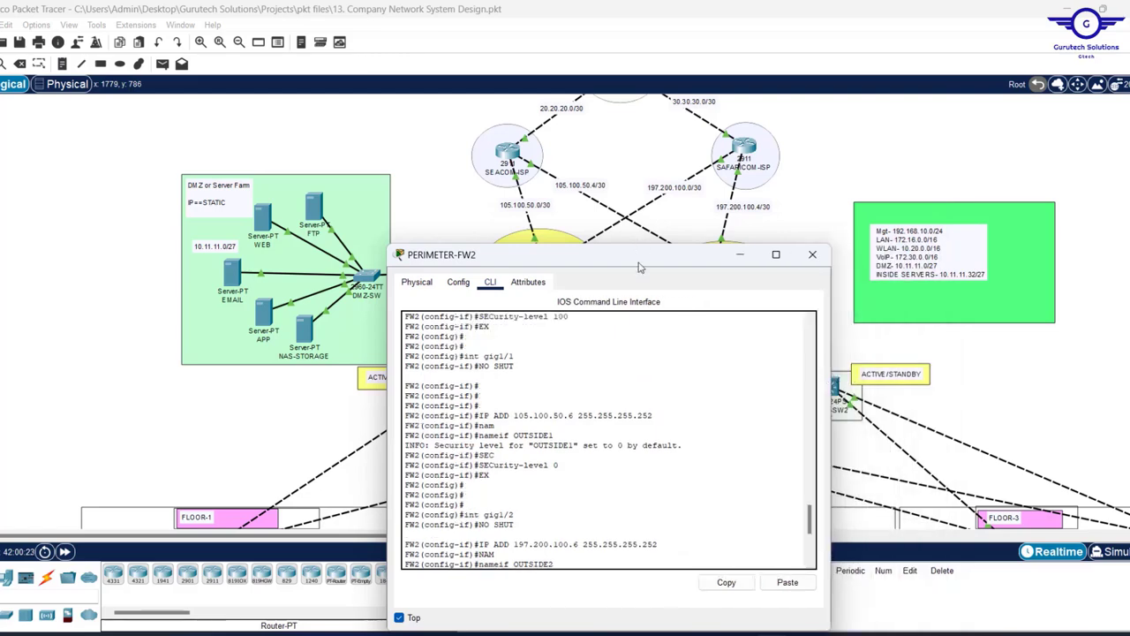
left_click_drag(641, 265, 296, 120)
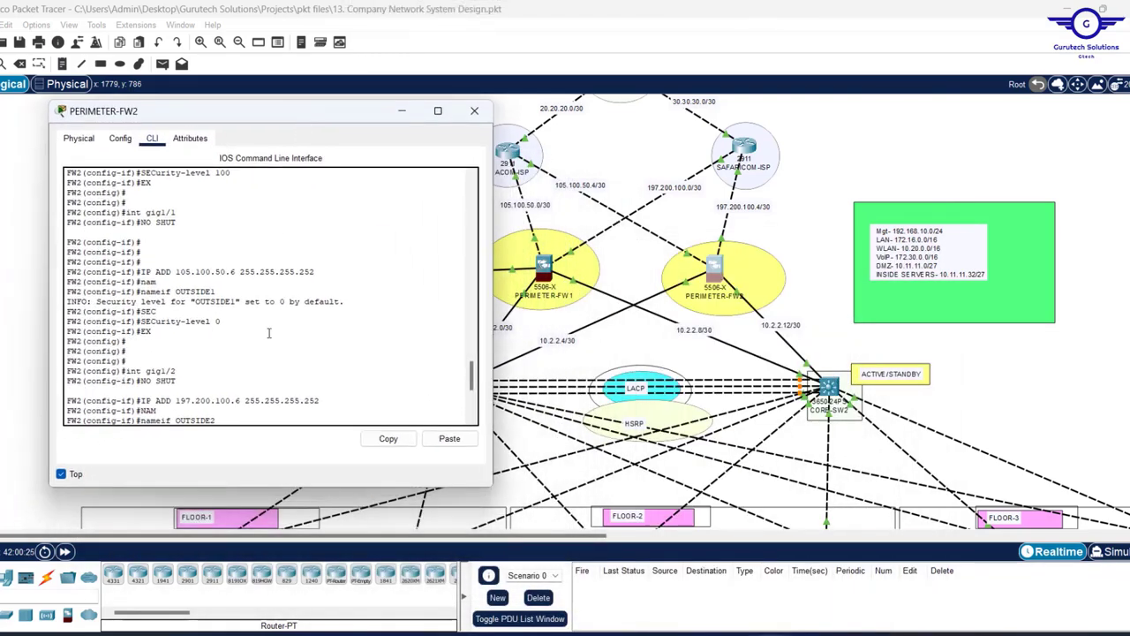
key("Return")
key("Return")
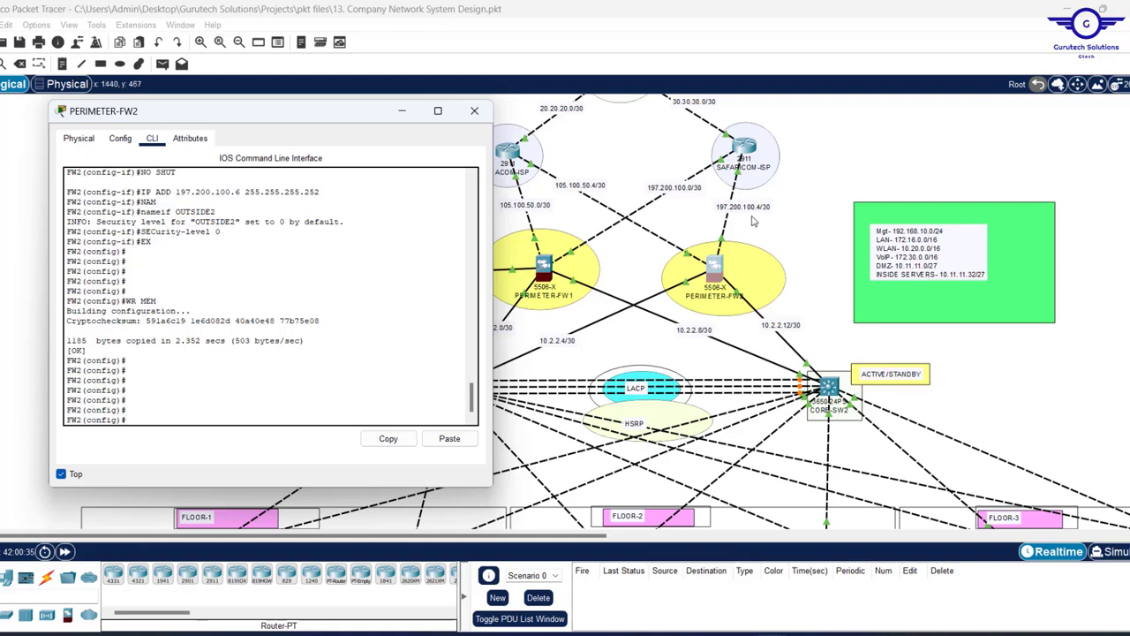
left_click(748, 222)
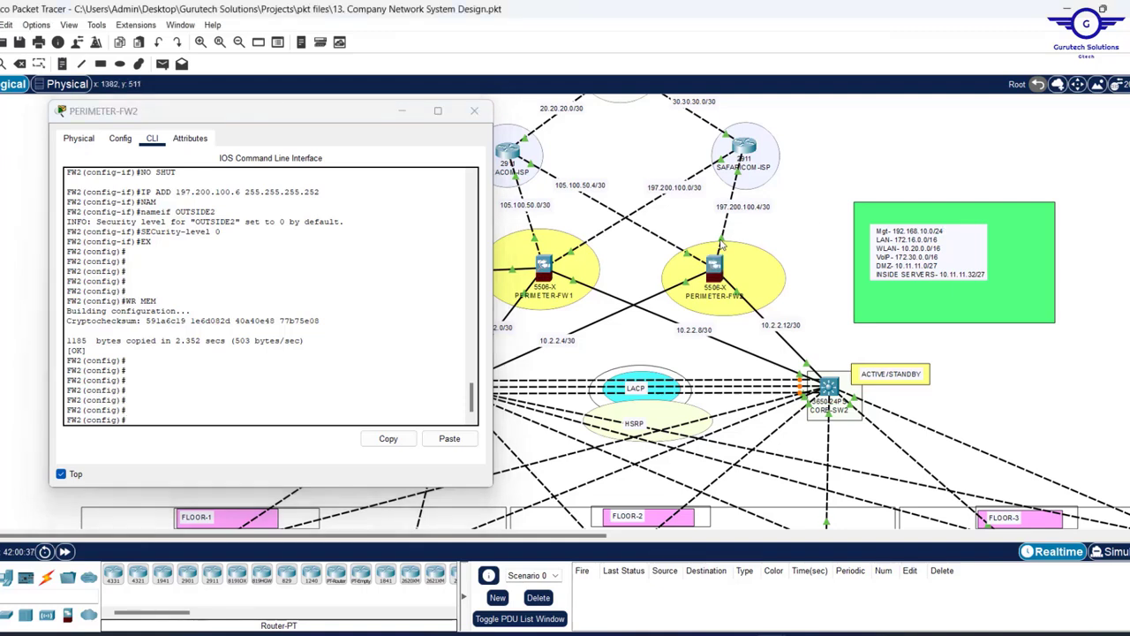
left_click(221, 393)
- Add default routes on OUTSIDE2 via 197.200.100.5 and OUTSIDE1 via 105.100.50.5
type("rou")
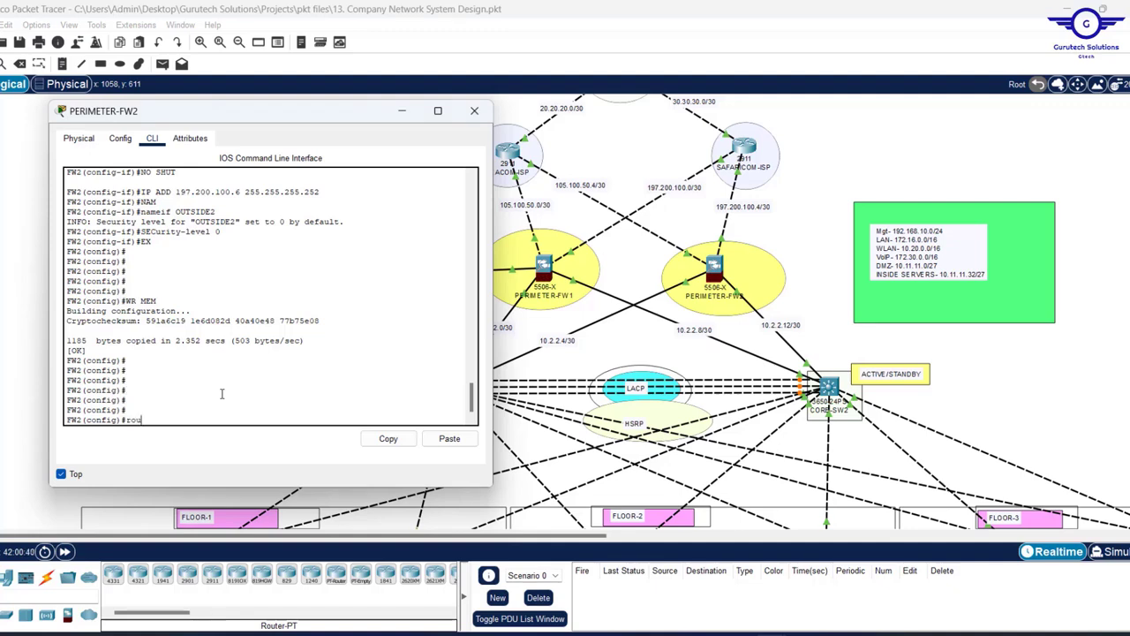
type("te OUTSID")
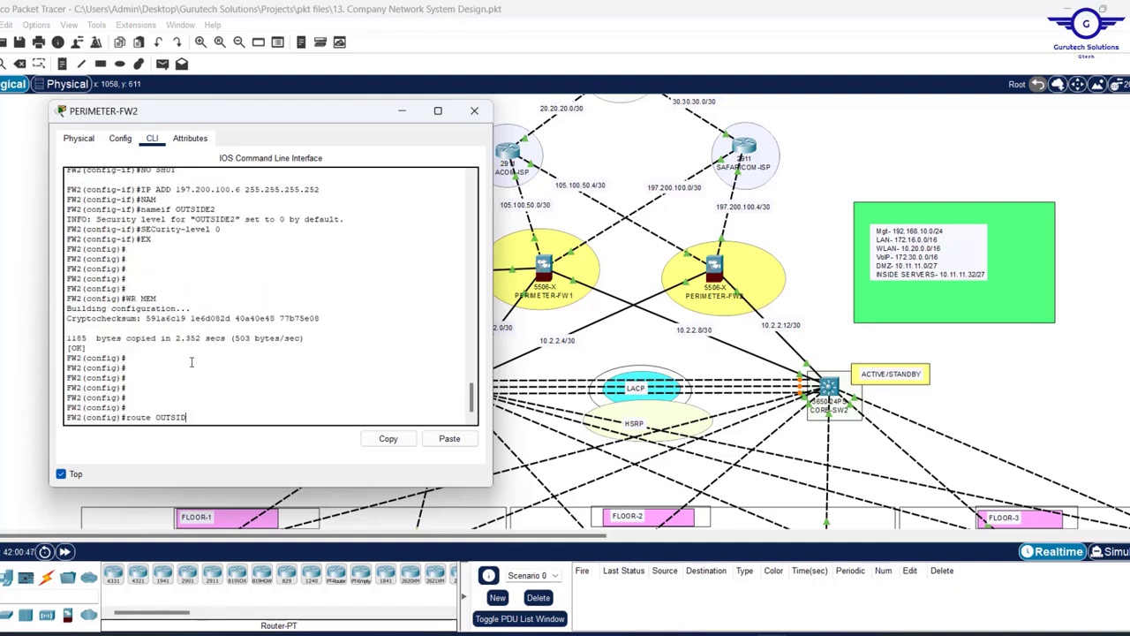
type("E2 0.0.0.0 0.0.0.0 197.200.100.5")
key("Return")
key("Return")
key("Return")
key("Up")
key("Left")
key("Left")
key("Left")
key("Left")
key("Left")
key("Left")
key("Left")
key("Left")
key("Left")
key("Left")
key("Left")
key("Left")
key("Left")
key("Left")
key("Left")
key("Left")
key("Left")
key("Left")
key("Left")
key("Left")
key("BackSpace")
type("1")
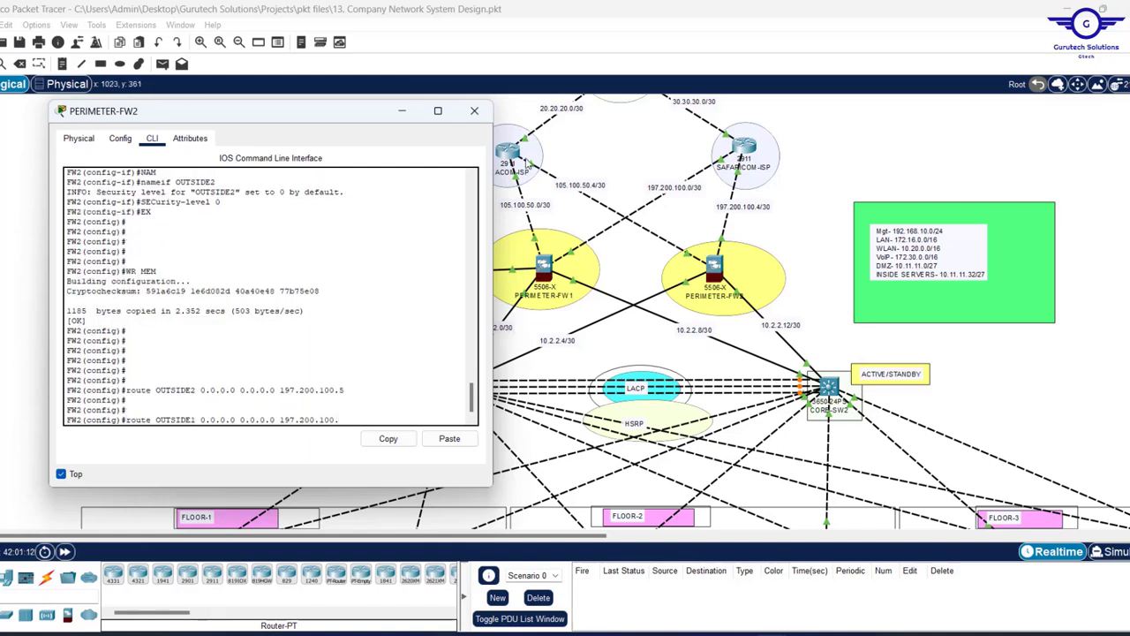
key("End")
key("BackSpace")
key("BackSpace")
key("BackSpace")
key("BackSpace")
key("BackSpace")
key("BackSpace")
key("BackSpace")
key("BackSpace")
key("BackSpace")
key("BackSpace")
key("BackSpace")
key("BackSpace")
key("BackSpace")
type("105.100.50.5")
key("Return")
key("Return")
key("Return")
key("Return")
key("Return")
key("Return")
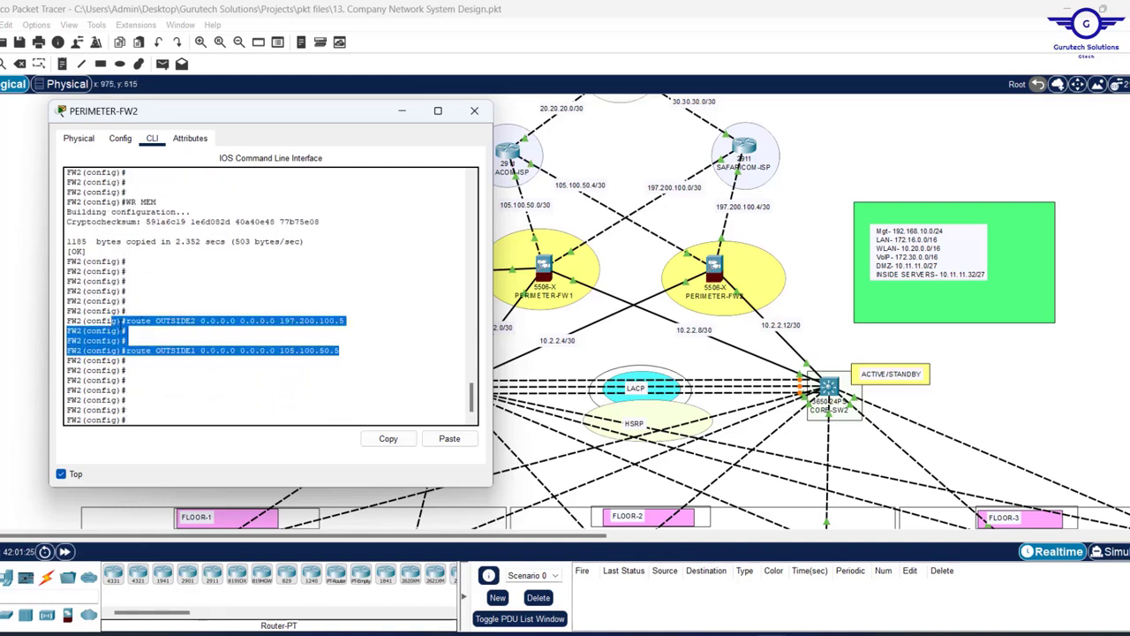
- Start OSPF process 35 with router-id 1.1.9.9
type("ROUTER OS")
key("Tab")
type("35")
key("Return")
type("router-id 1.1.9.9")
key("Return")
key("Return")
key("Return")
key("Return")
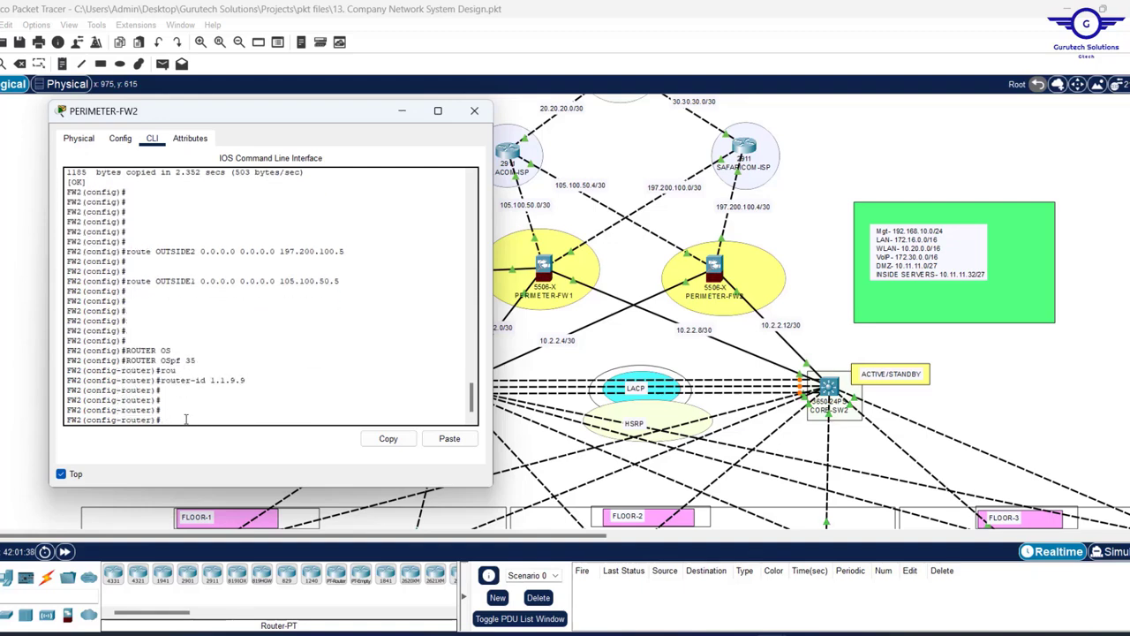
- Advertise the 197.200.100.4 and 105.100.50.4 /30 networks in OSPF area 0
type("network 197.200.100.4 255.255.255.252 are")
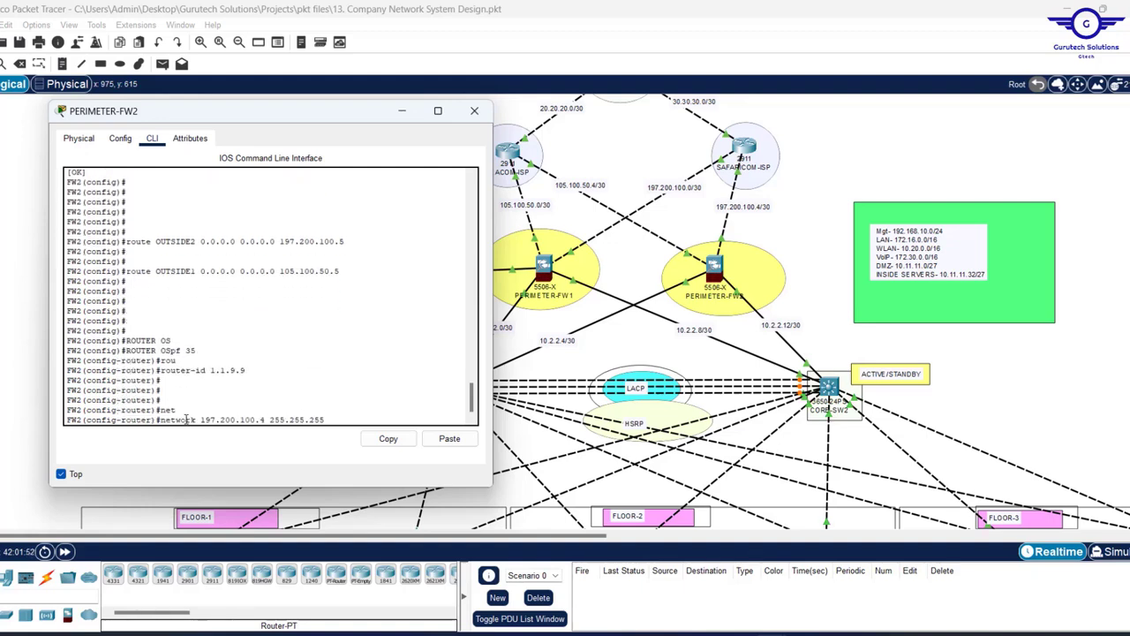
key("Tab")
type("0")
key("Return")
key("Return")
key("Return")
key("Return")
key("Up")
key("Left")
key("Left")
key("Left")
key("Left")
key("Left")
key("Left")
key("Left")
key("Left")
key("Left")
key("Left")
key("Left")
key("Left")
key("Left")
key("Left")
key("Left")
key("Left")
key("Left")
key("Left")
key("Left")
key("Left")
key("BackSpace")
key("BackSpace")
key("BackSpace")
key("BackSpace")
key("BackSpace")
key("BackSpace")
key("BackSpace")
key("BackSpace")
key("BackSpace")
key("BackSpace")
key("BackSpace")
type("105.100.50")
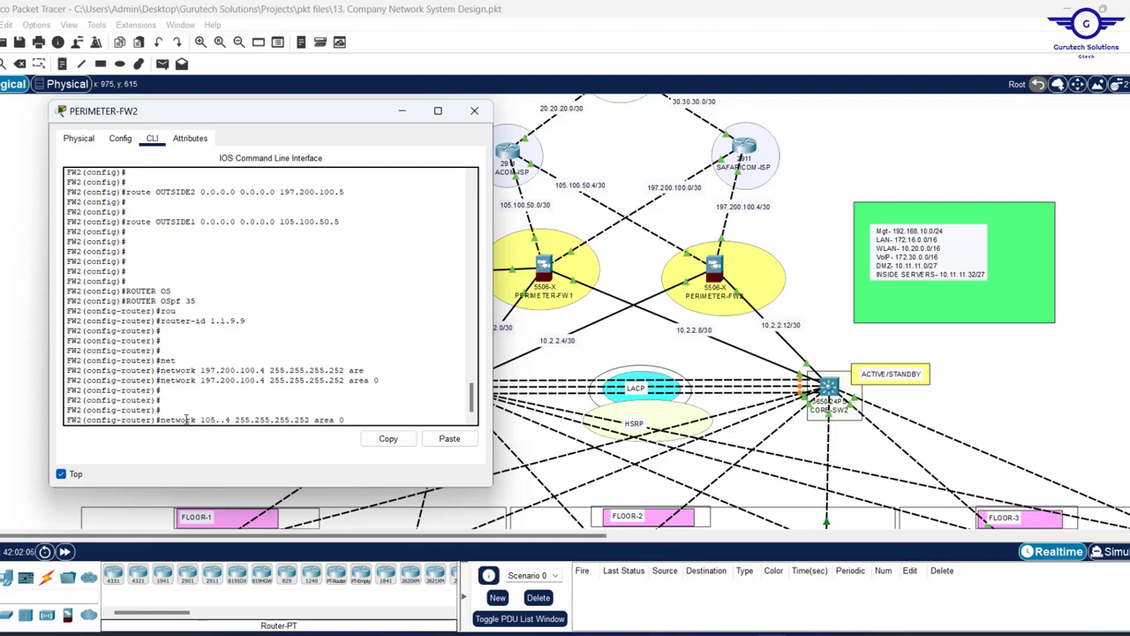
key("Return")
key("Return")
key("Return")
key("Return")
key("Return")
key("Return")
key("Return")
- Advertise the 10.2.2.4 255.255.255.252 network in area 0
key("Return")
key("Return")
key("Return")
type("net")
key("Tab")
type("10.2.2.4")
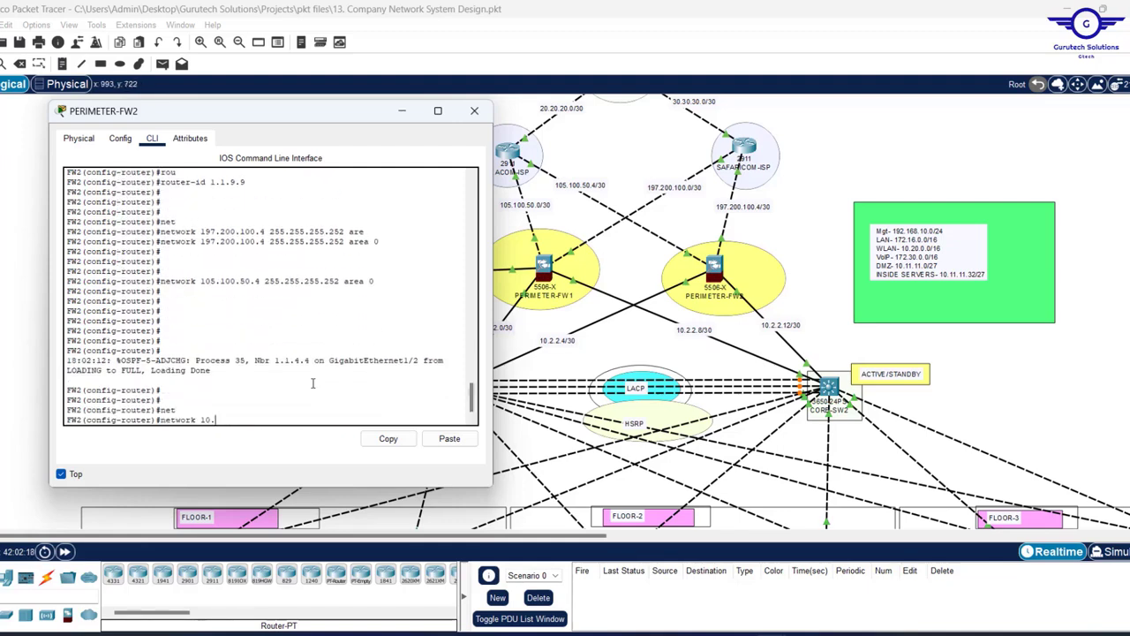
key("Return")
key("Return")
key("Return")
key("Up")
type("255.255.255.252 ar")
key("Tab")
type("0")
- Advertise the 10.2.2.12 255.255.255.252 network in area 0
key("Return")
key("Up")
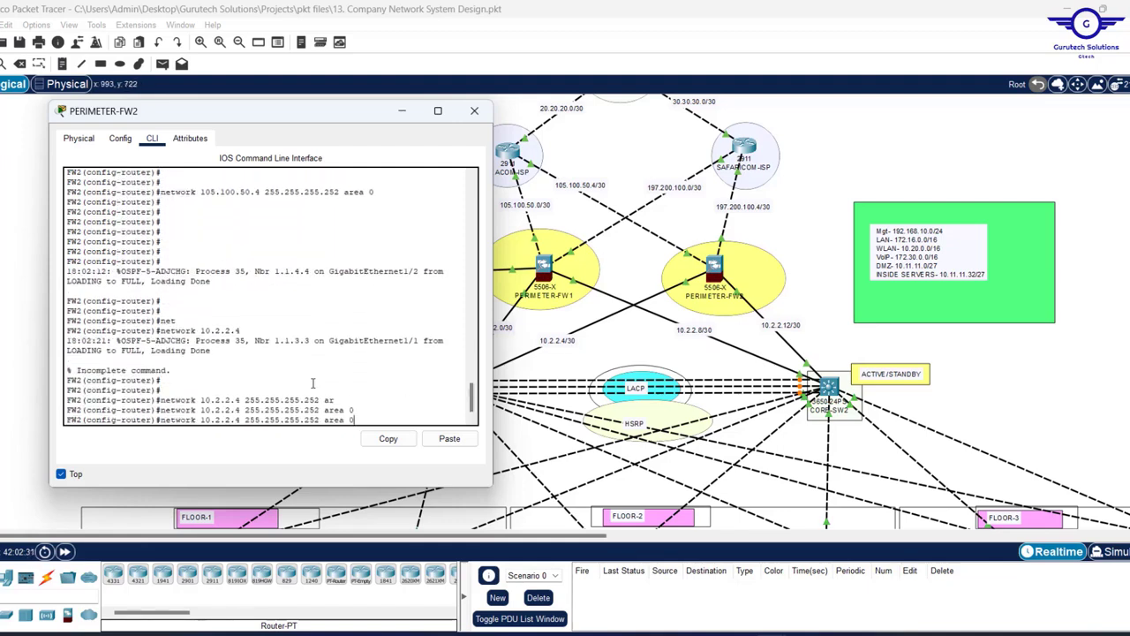
key("Left")
key("Left")
key("Left")
key("Left")
key("Left")
key("Left")
key("Left")
key("Left")
key("Left")
key("Left")
key("Left")
key("Left")
key("Left")
key("Left")
key("Left")
key("Left")
key("Left")
key("Left")
key("Left")
key("Left")
key("BackSpace")
type("12")
key("Return")
key("Return")
key("Return")
key("Return")
key("Return")
key("Return")
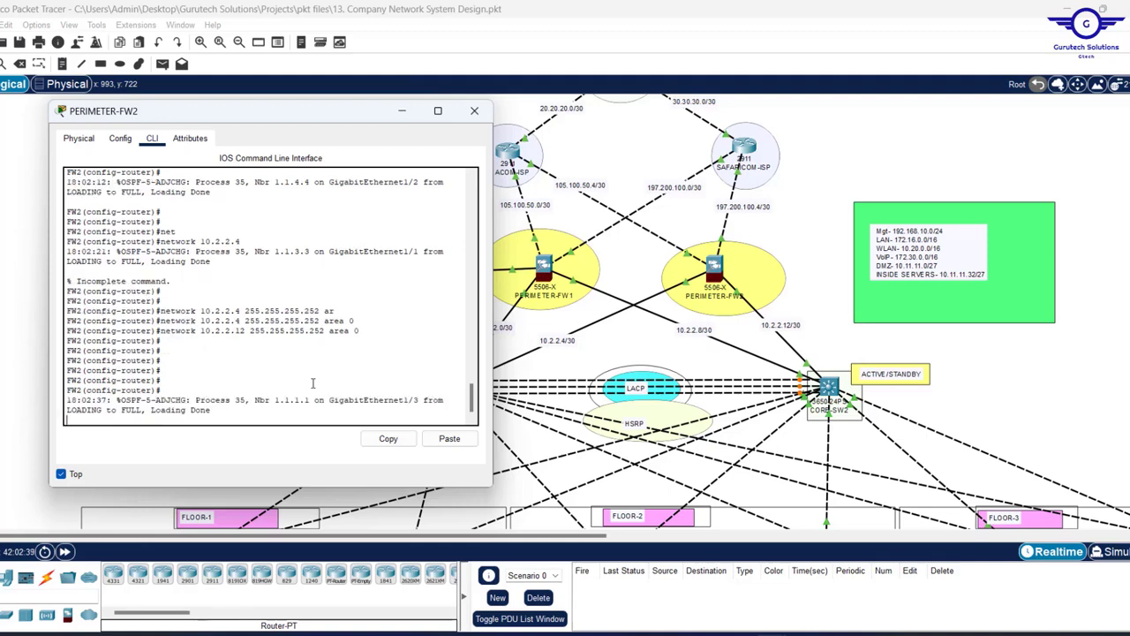
key("Return")
key("Return")
key("Return")
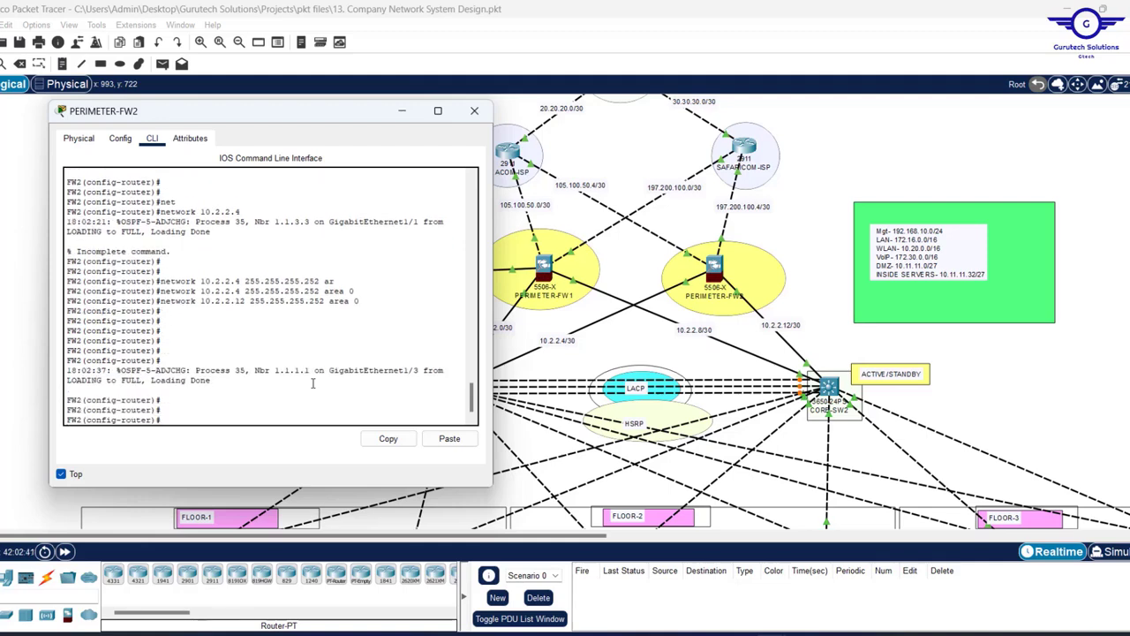
key("Return")
key("Return")
- Leave OSPF mode and save the running configuration with wr mem
type("exit")
key("Return")
key("Return")
key("Return")
key("Return")
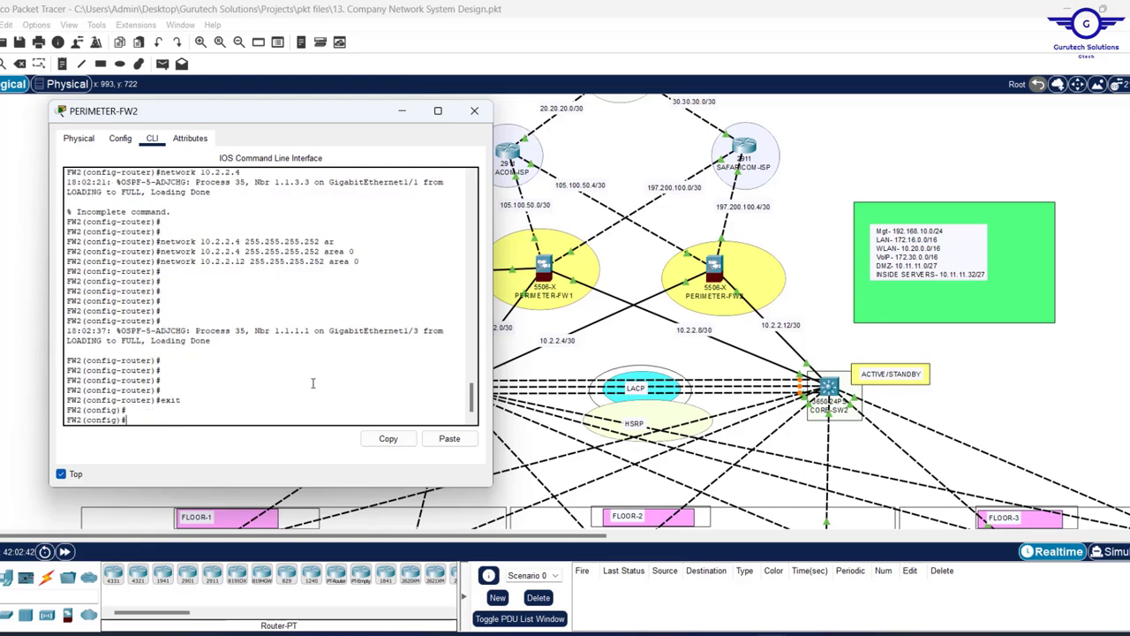
type("wr mem")
key("Return")
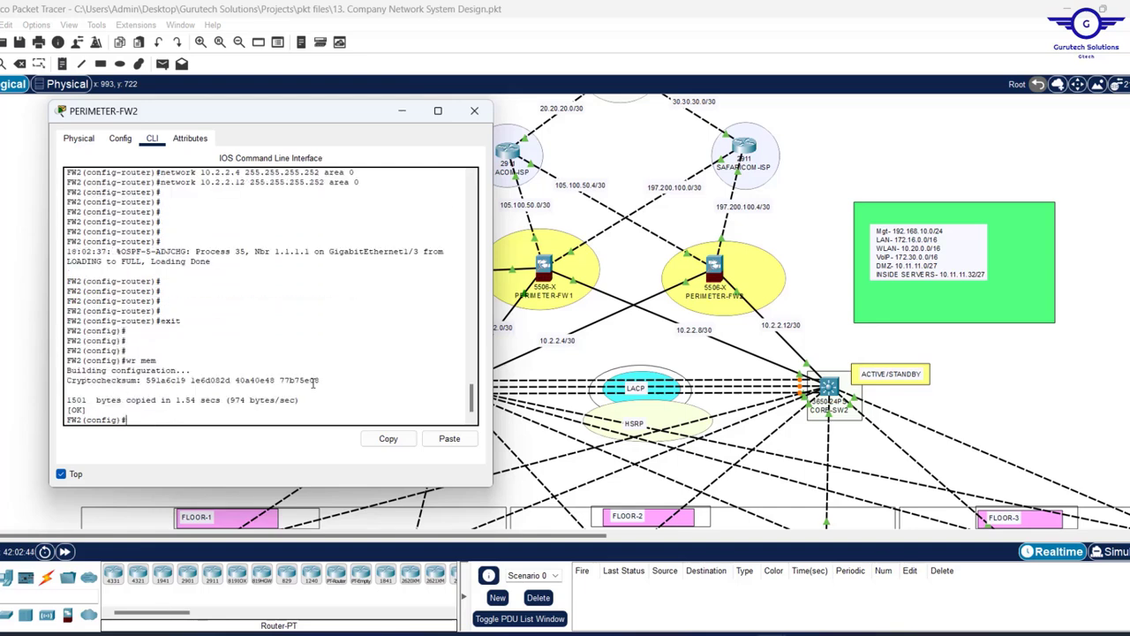
- Review the save output and close the PERIMETER-FW2 window
scroll(397, 307, "up", 3)
scroll(397, 307, "down", 3)
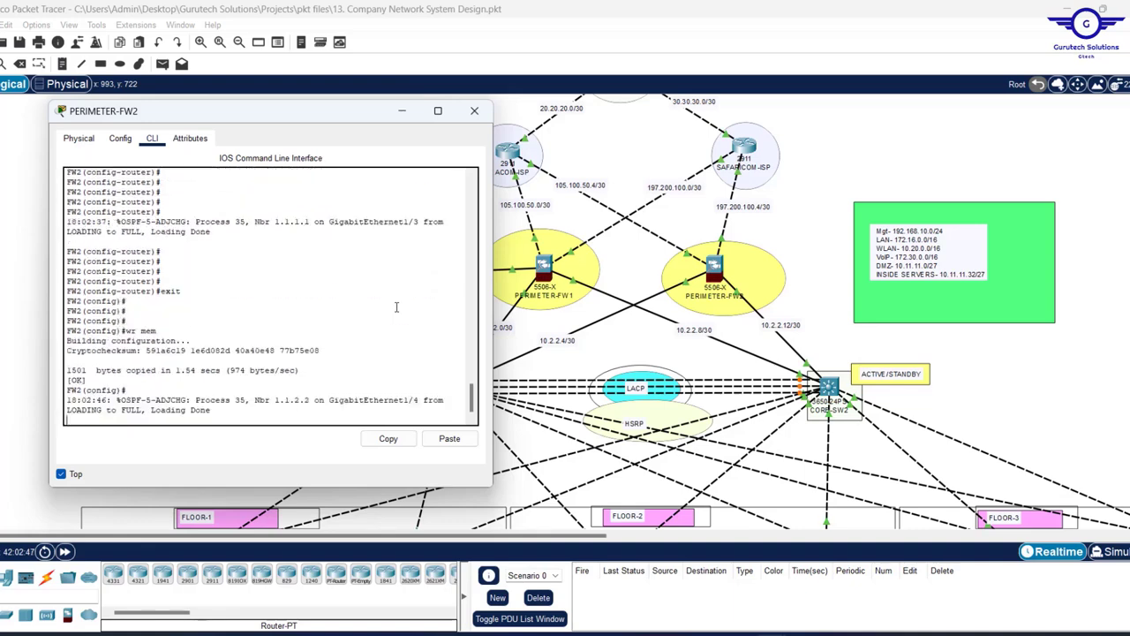
scroll(324, 332, "up", 5)
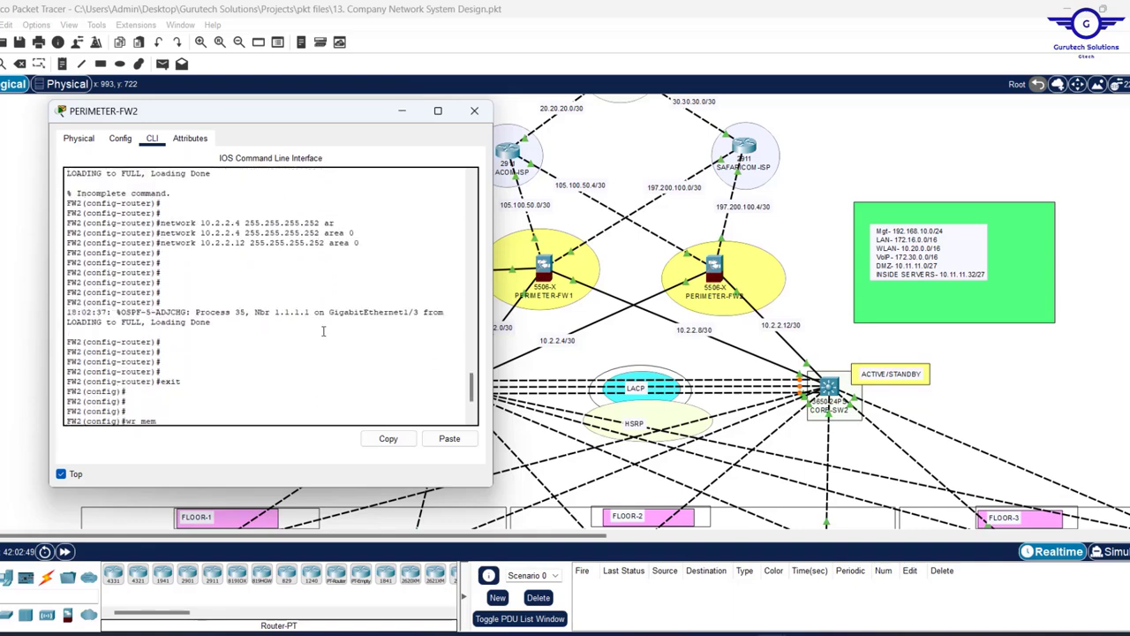
scroll(323, 331, "up", 5)
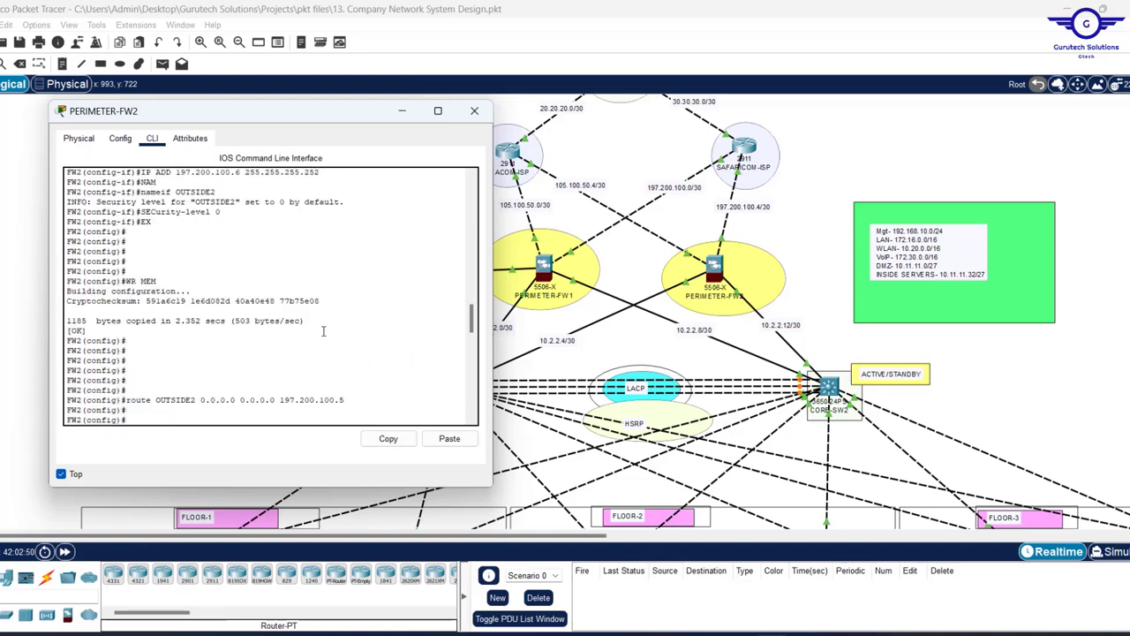
left_click(475, 113)
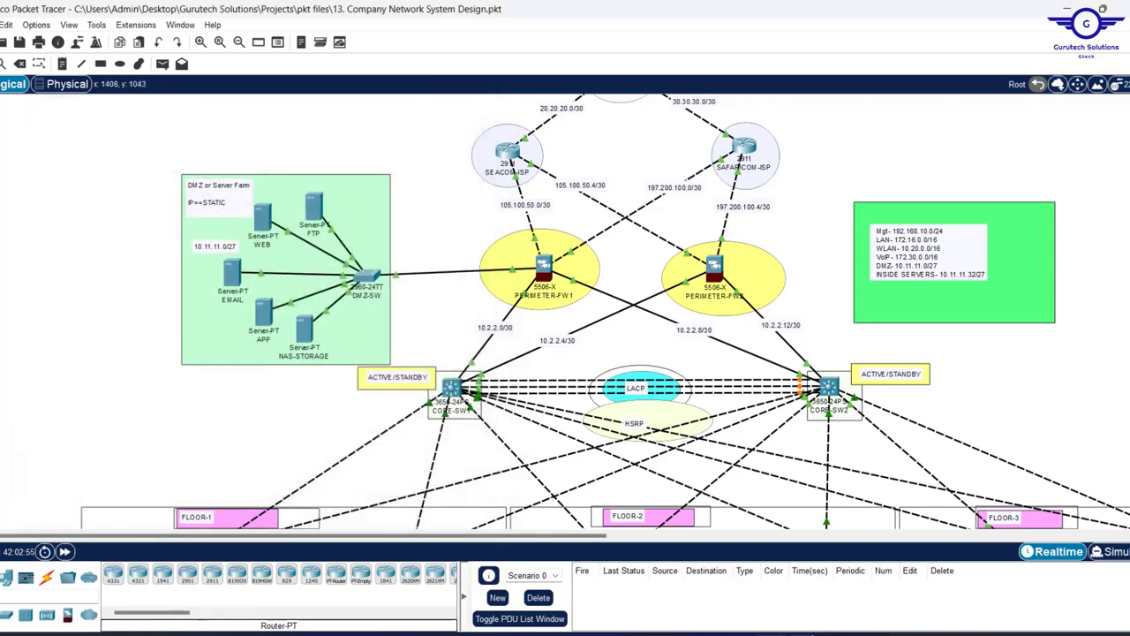
key("alt+Tab")
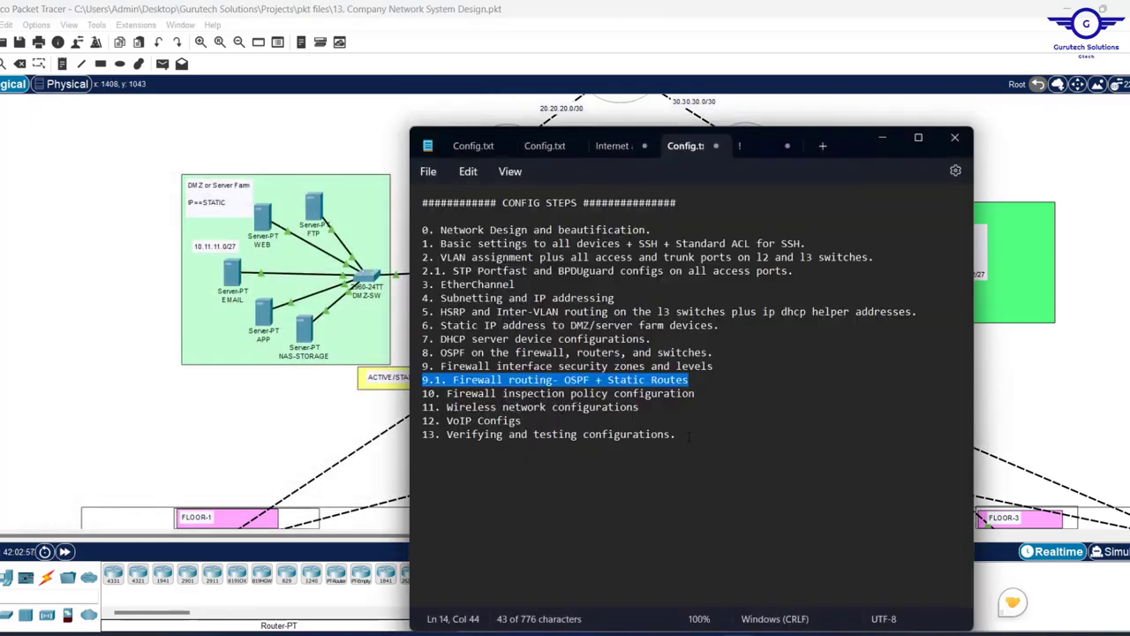
left_click_drag(447, 393, 715, 394)
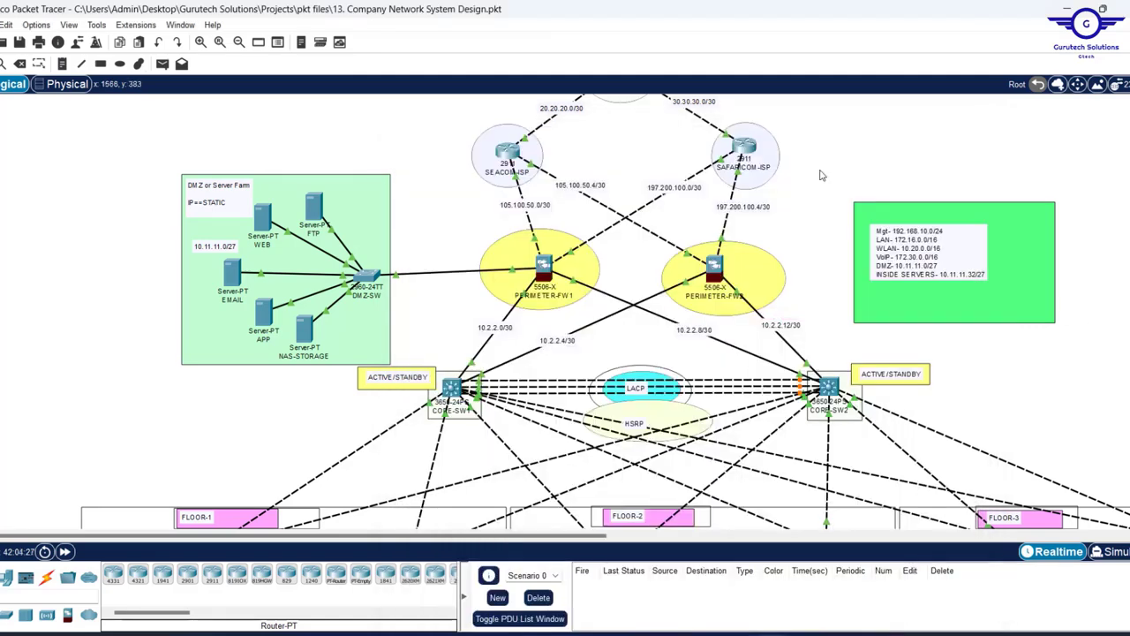
left_click(542, 274)
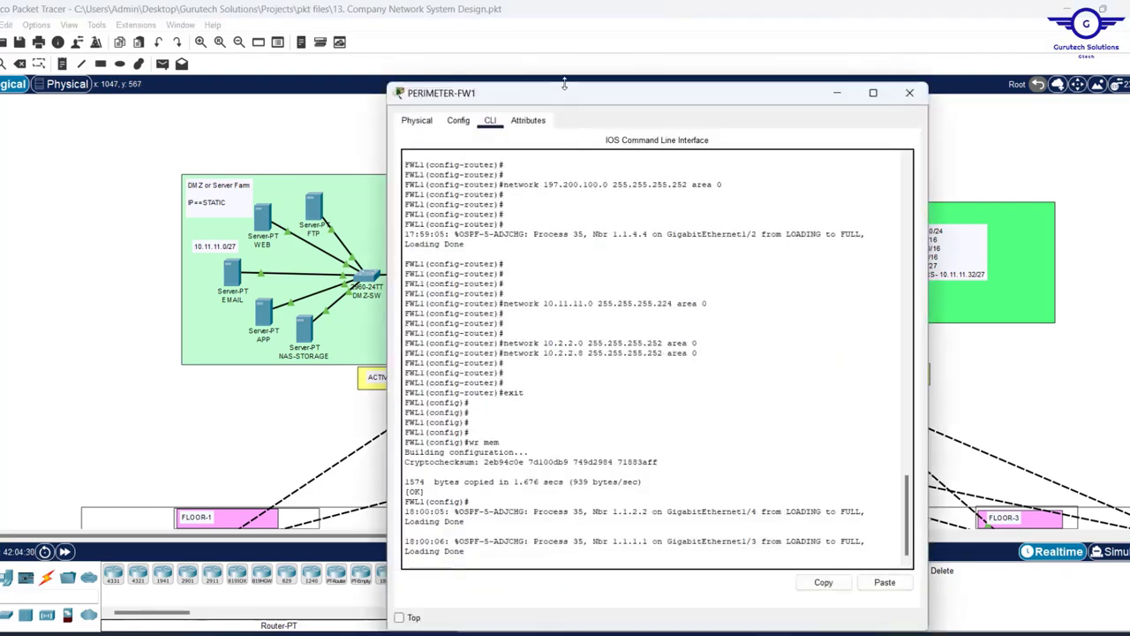
left_click_drag(570, 94, 371, 140)
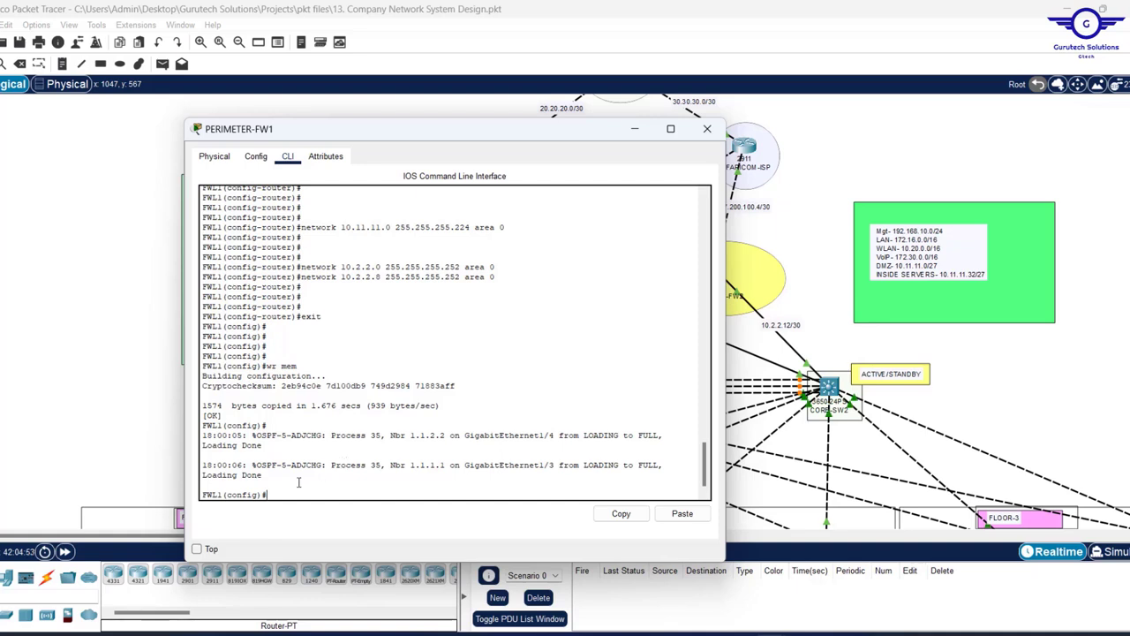
key("Return")
key("Return")
key("Return")
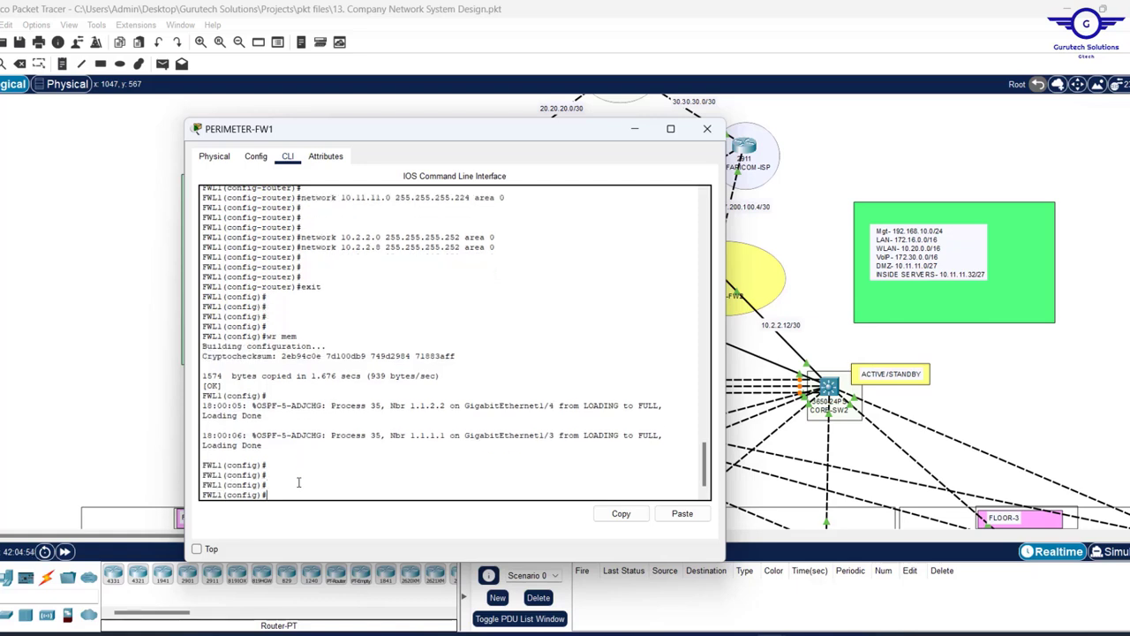
type("do")
type("je")
type("ct ")
type("net")
key("Tab")
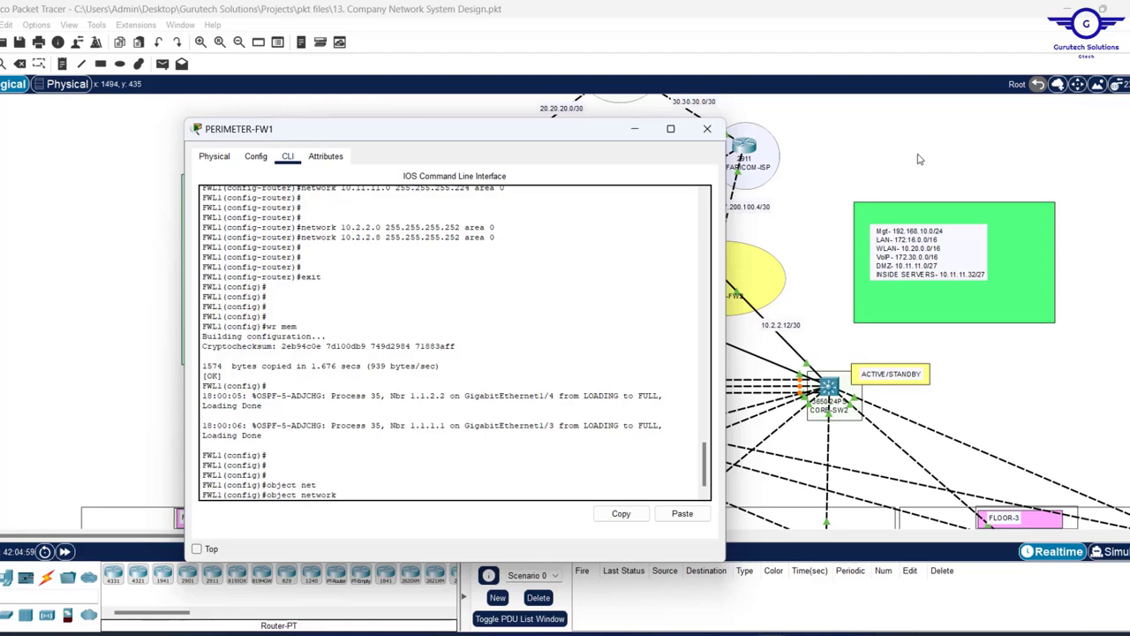
left_click(818, 210)
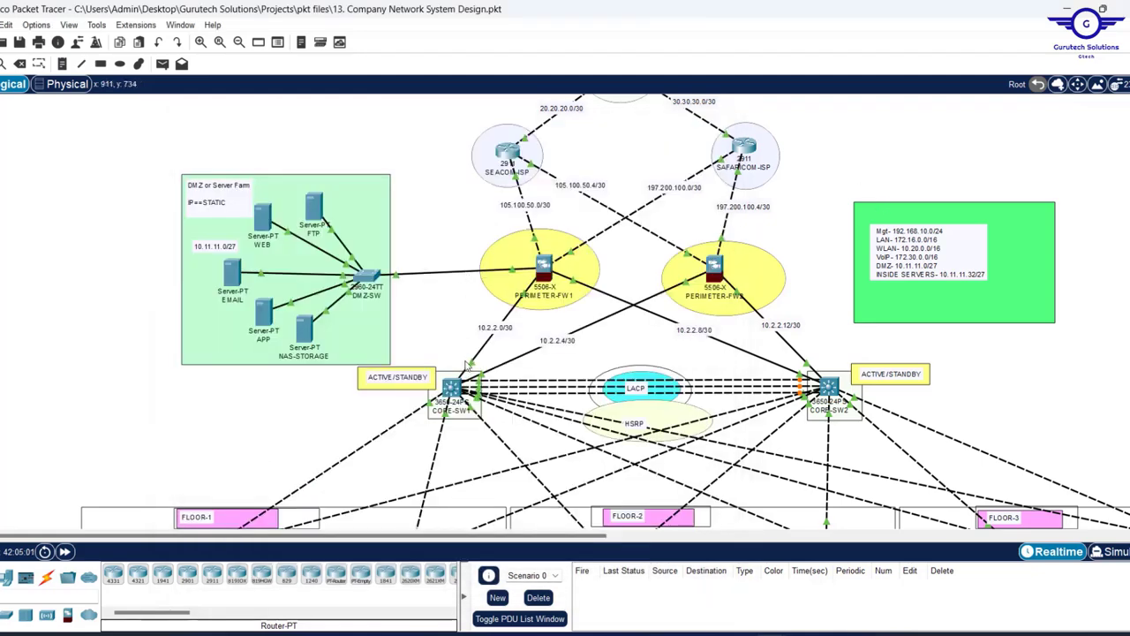
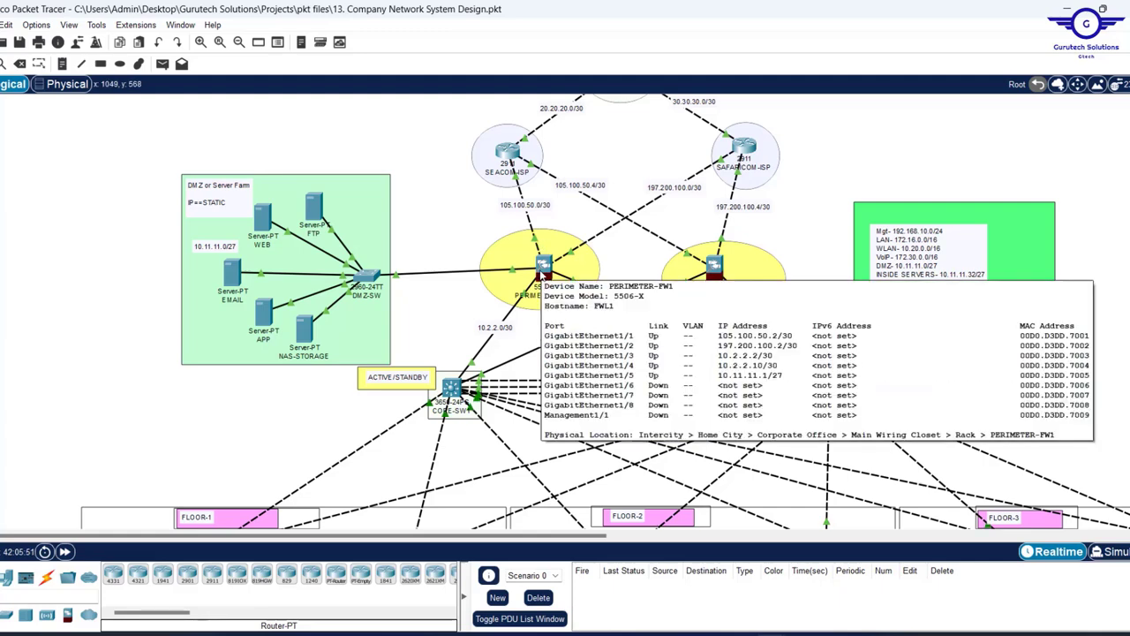
- On PERIMETER-FW1, create object network INSIDE1-OUTSIDE1 with subnet 172.16.0.0 255.255.0.0
left_click(544, 269)
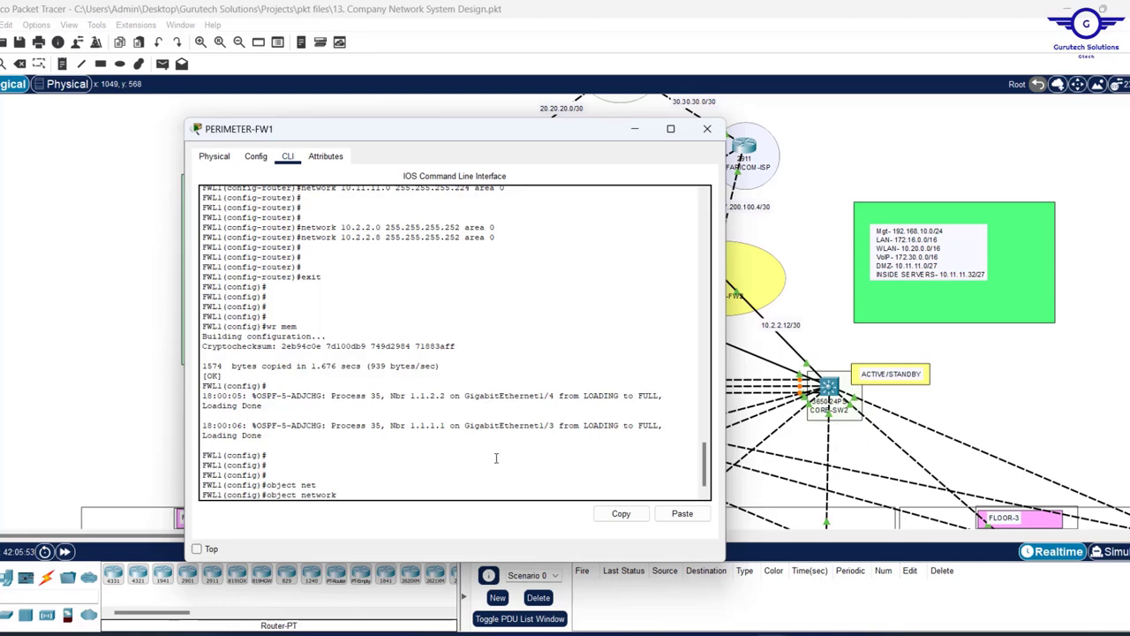
type("INSIDE1-OUTSIDE1")
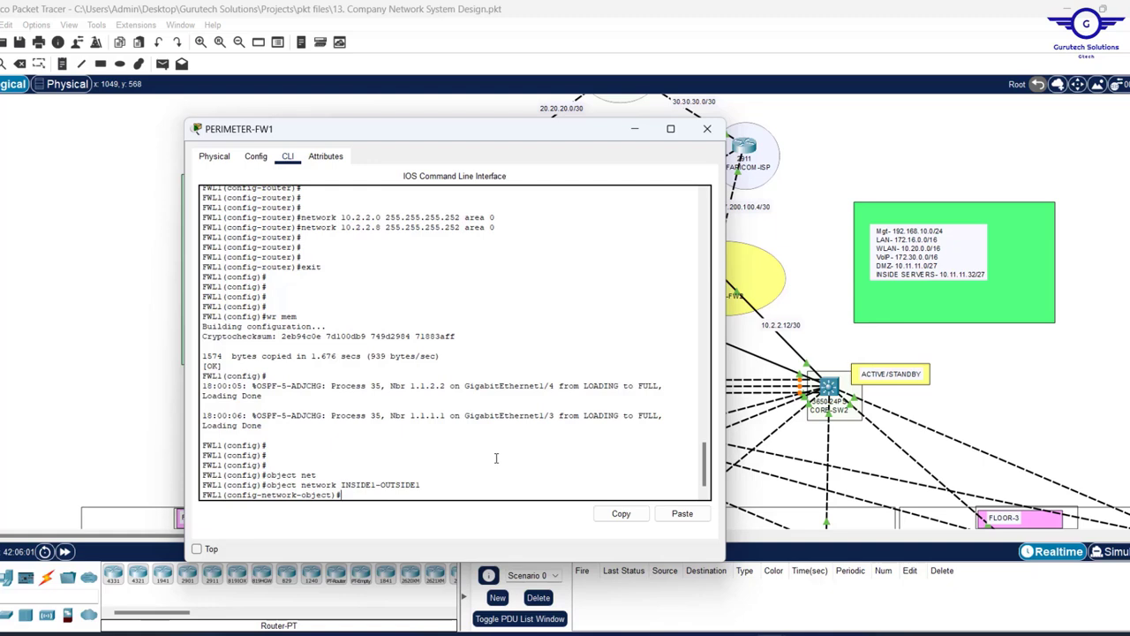
type("SUBE")
key("BackSpace")
key("BackSpace")
key("BackSpace")
type("subn")
key("Tab")
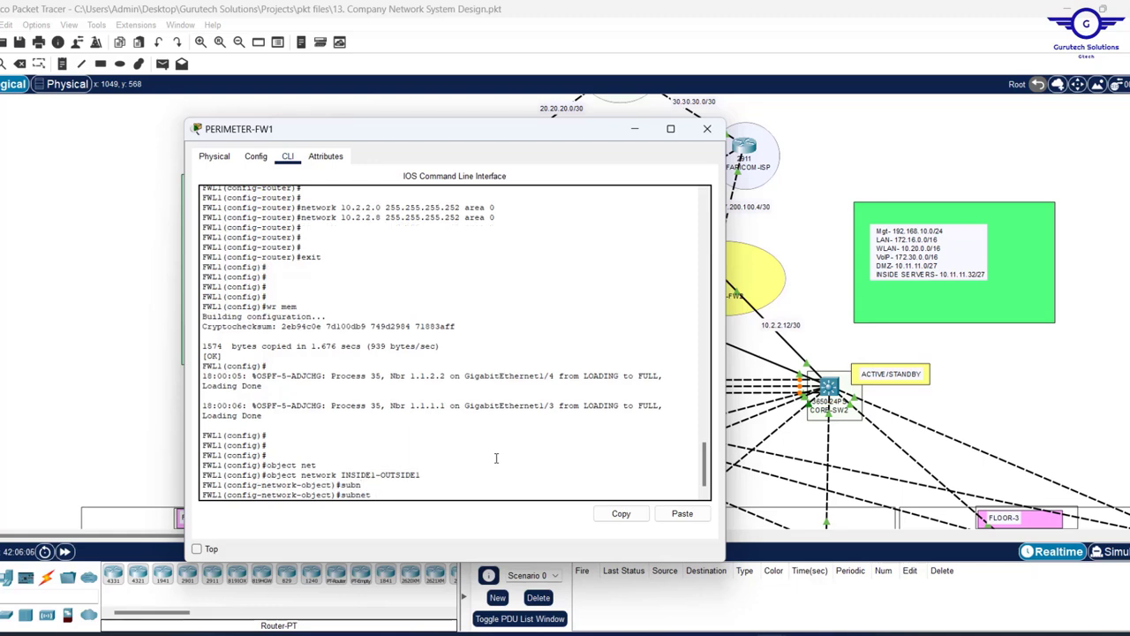
type("19")
key("BackSpace")
key("BackSpace")
type("172.16.0")
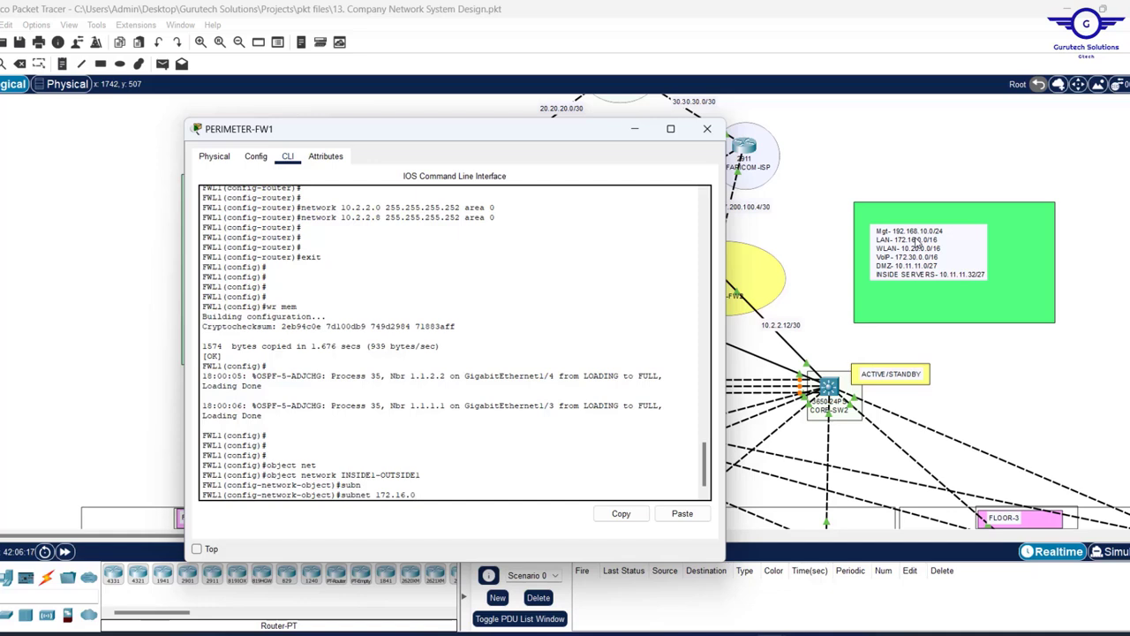
type(".0 255")
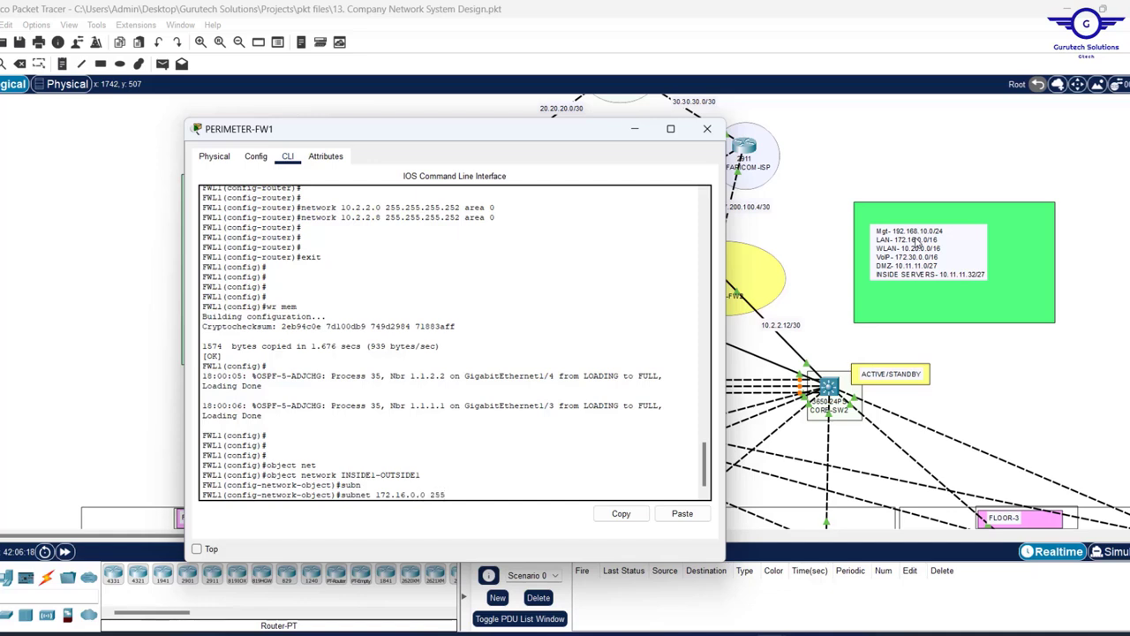
type(".255.0.0")
key("Return")
- Add nat (INSIDE1,OUTSIDE1) dynamic interface, exit the object, and return to global configuration mode
type("nat")
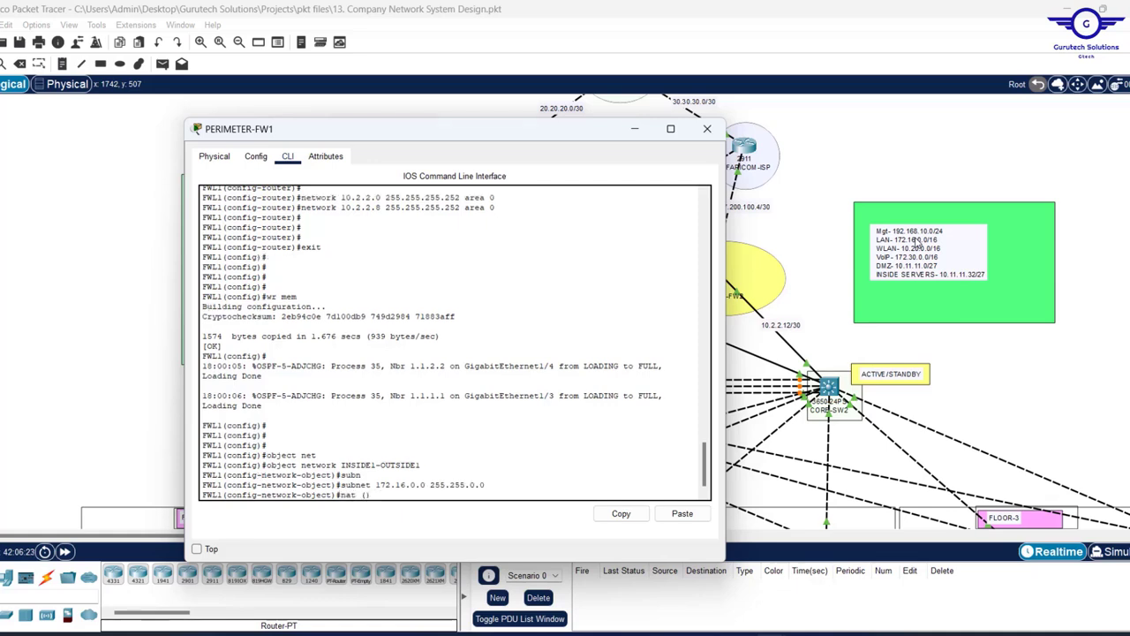
type(" (")
type("INSID")
type("E)")
type("1")
type(",")
type(" OUTSID")
type("E")
type("1")
type(" D")
type("yn")
key("Tab")
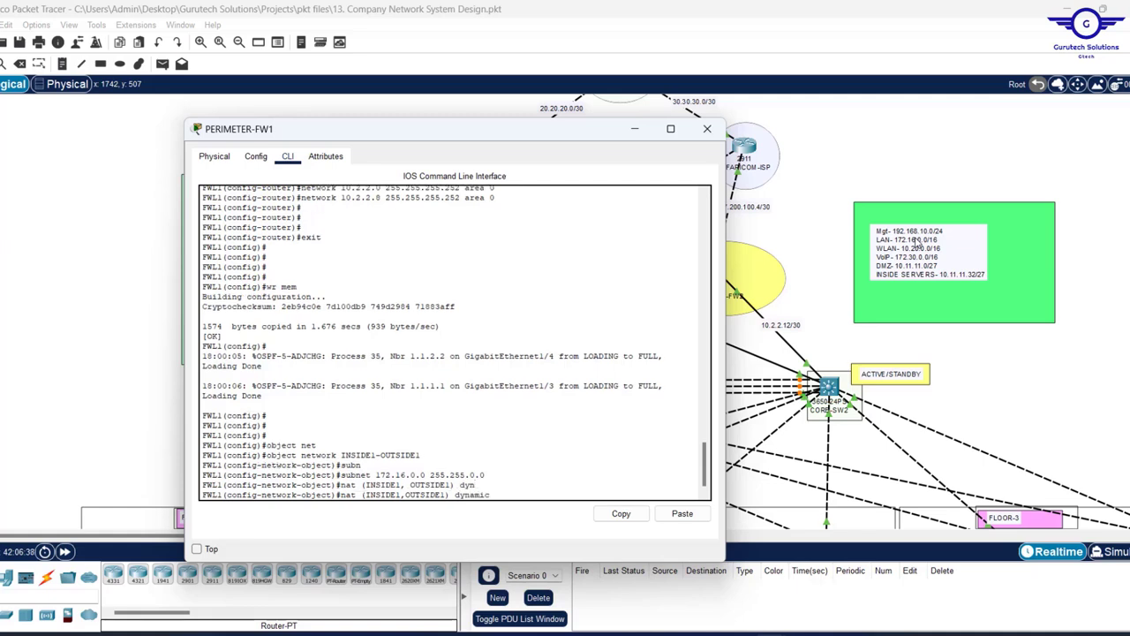
type("in")
key("Tab")
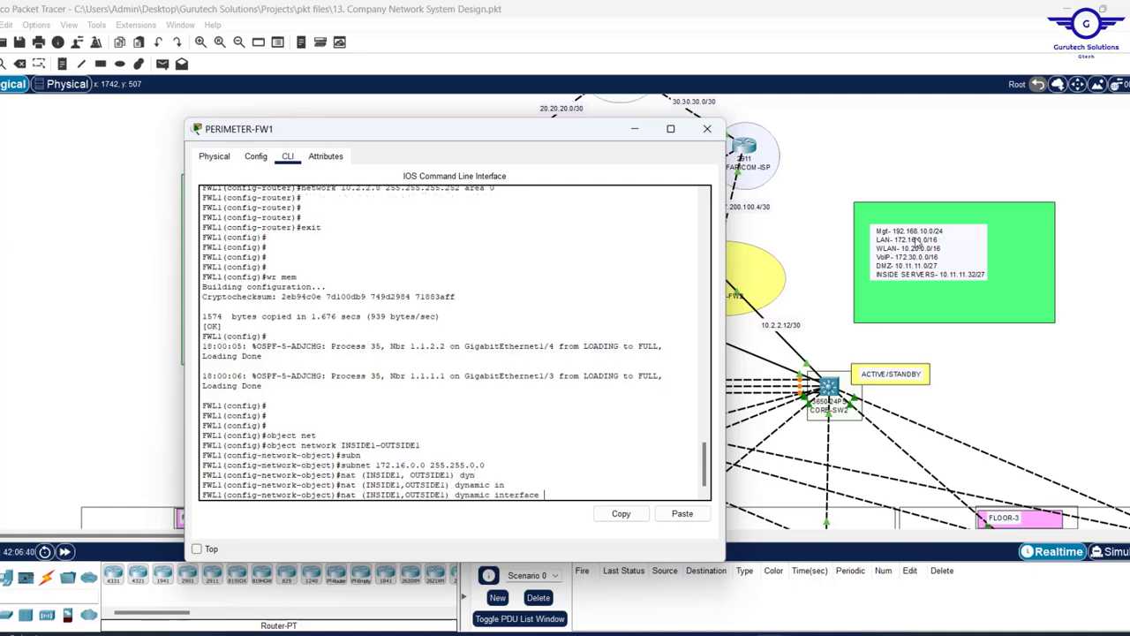
type("?")
key("Return")
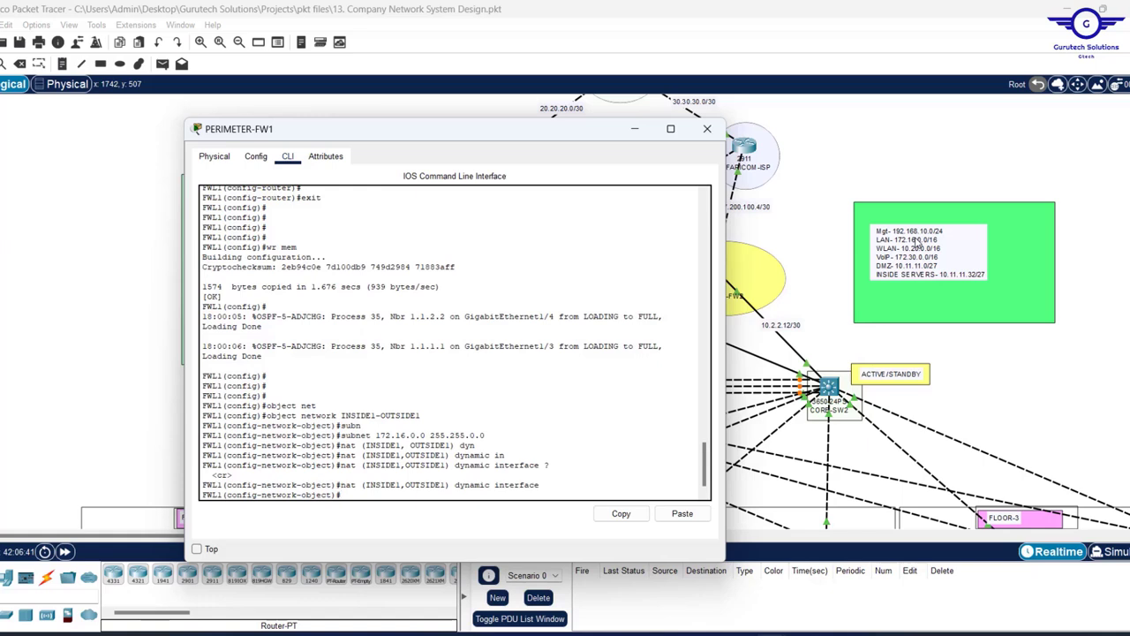
type("ex")
key("Return")
key("Return")
key("Return")
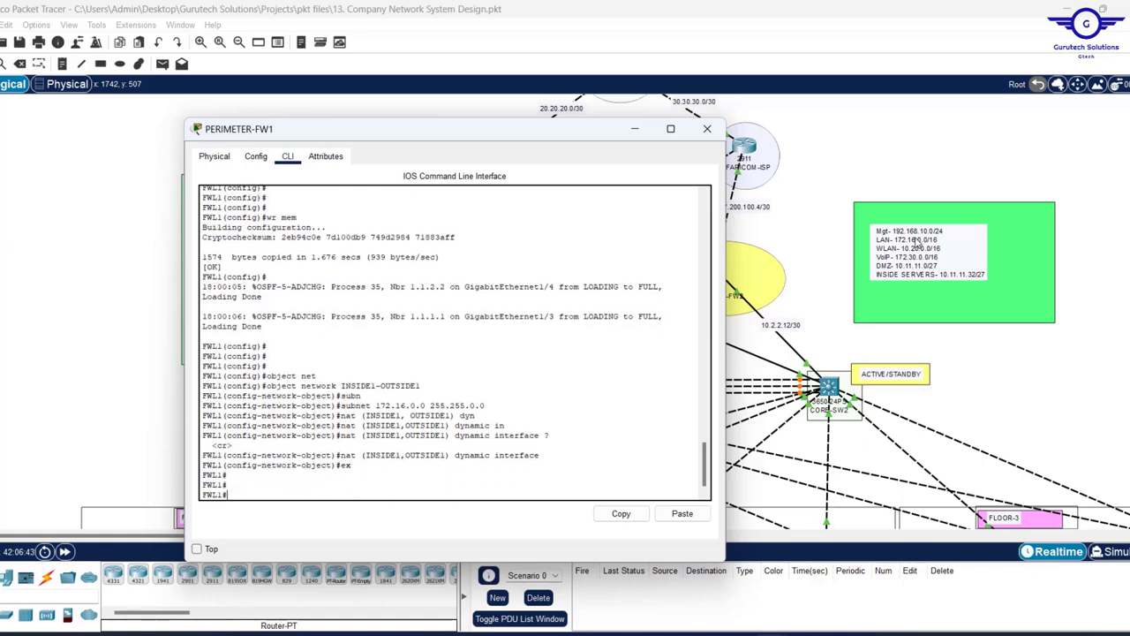
type("conf t")
key("Return")
key("Return")
key("Return")
- Create object network INSIDE2-OUTSIDE1 by editing the previous object command
type("object network INSIDE1-OUTSIDE1")
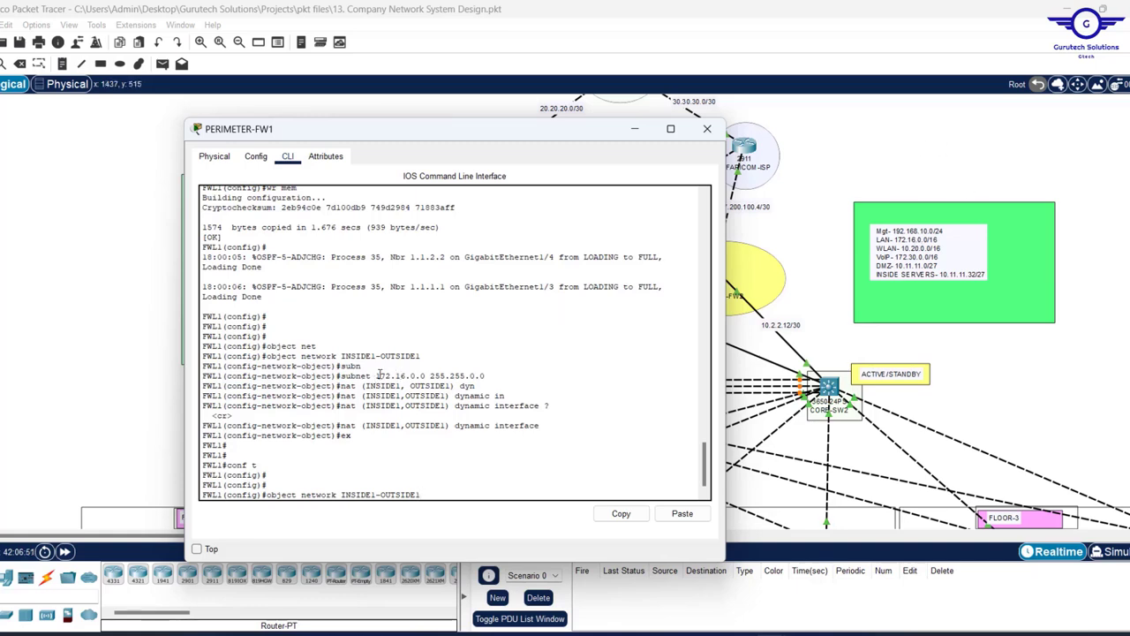
left_click_drag(379, 376, 488, 377)
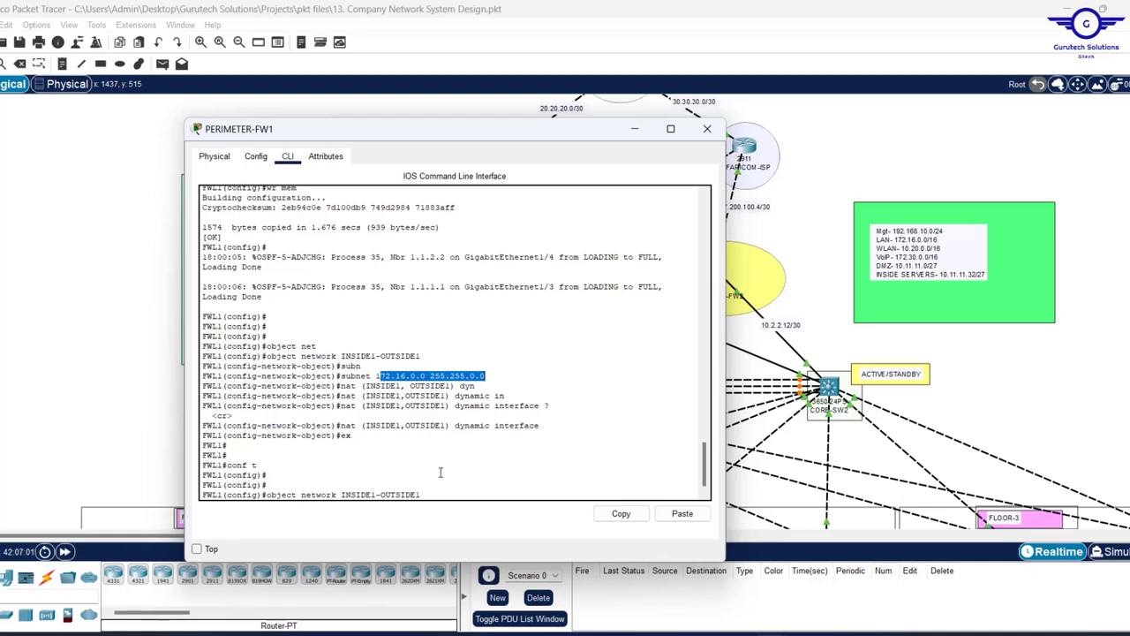
left_click(440, 473)
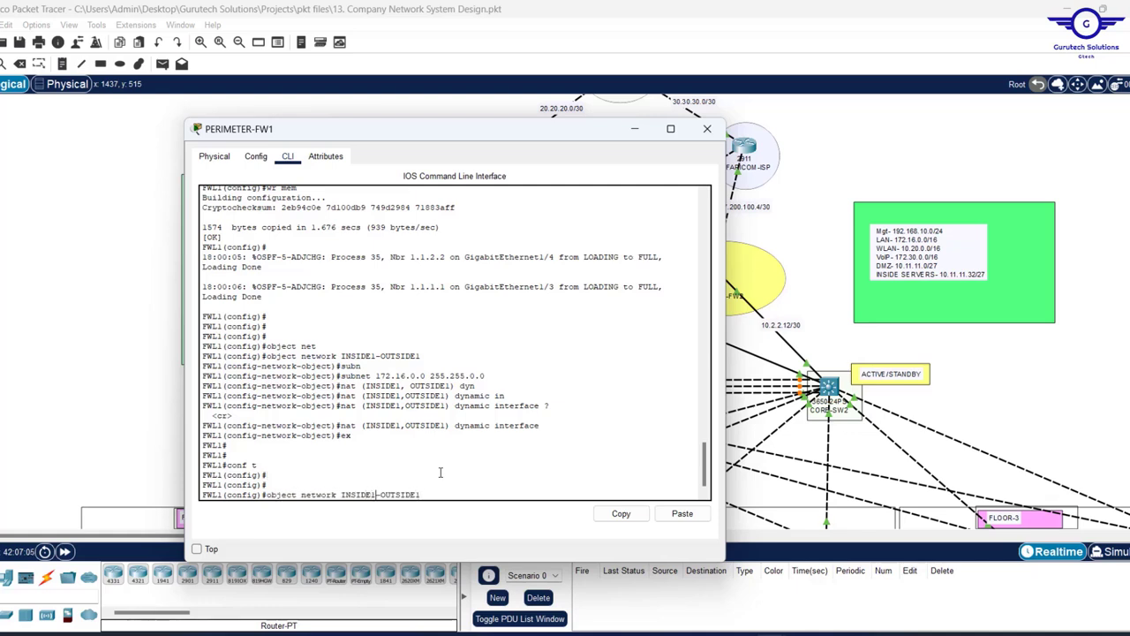
key("Left")
key("Left")
key("Left")
key("Left")
key("Left")
key("Left")
key("Left")
key("Left")
key("Left")
key("BackSpace")
type("2")
key("Return")
key("Return")
key("Return")
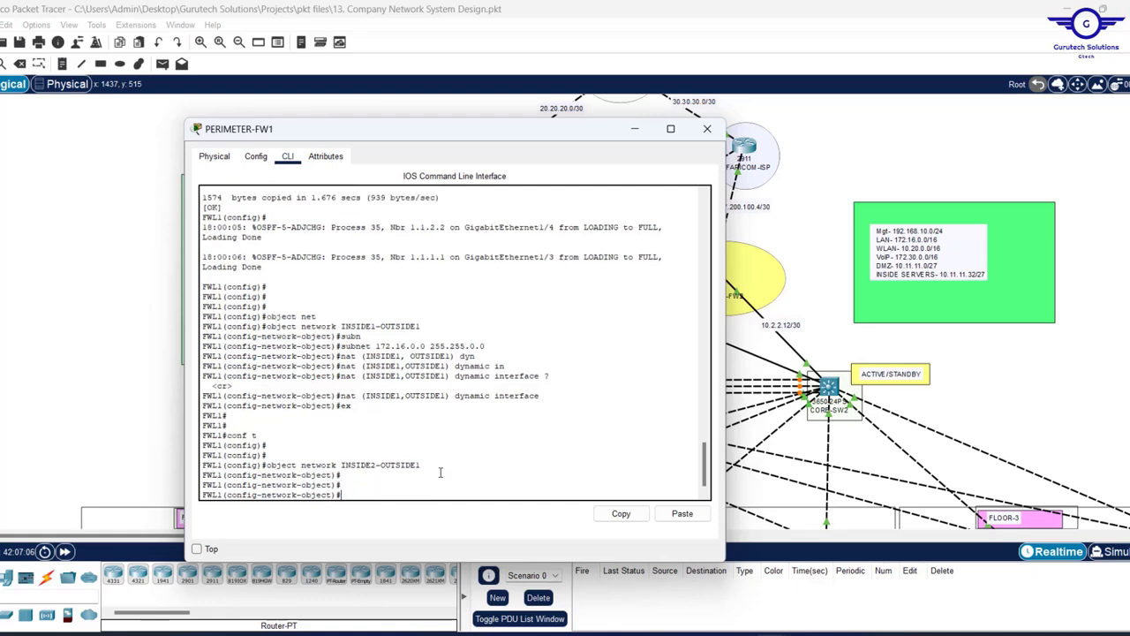
key("Up")
key("Up")
key("Up")
key("Up")
key("Up")
key("Up")
key("Return")
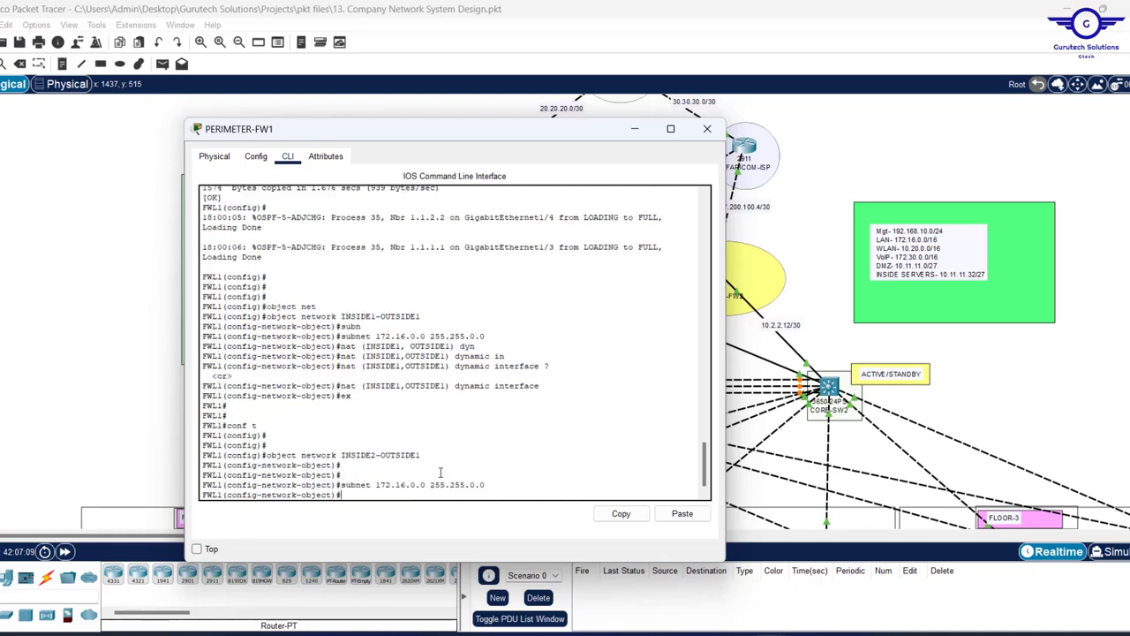
- Add nat (INSIDE2,OUTSIDE1) dynamic interface, exit, and select both objects' commands
key("Up")
key("Up")
key("Up")
key("Up")
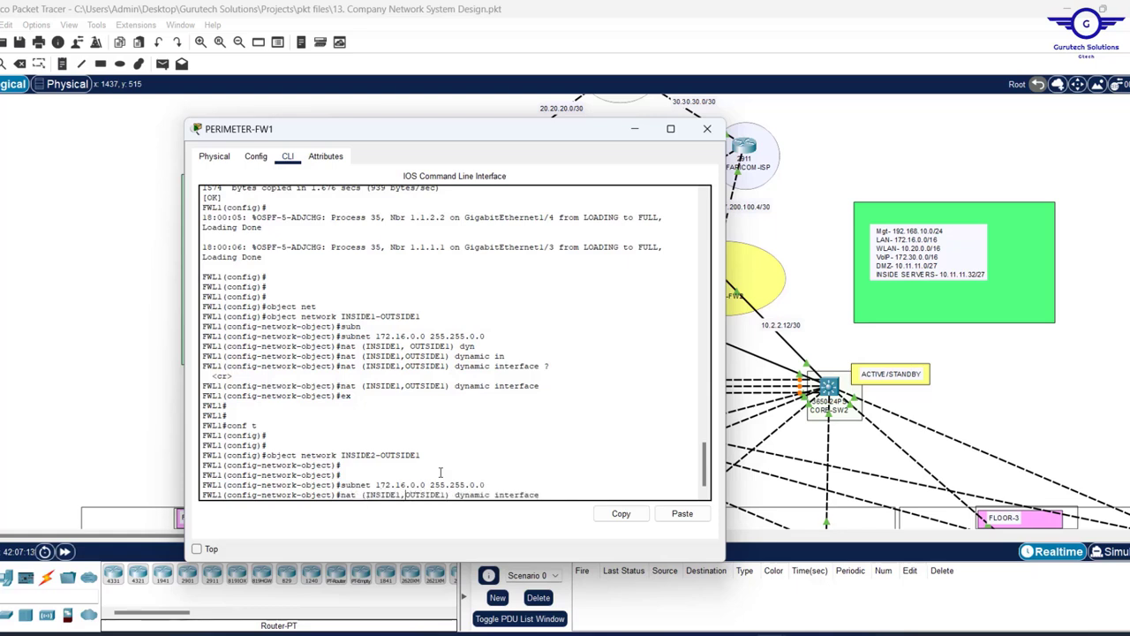
key("BackSpace")
type("2")
key("Return")
type("ex")
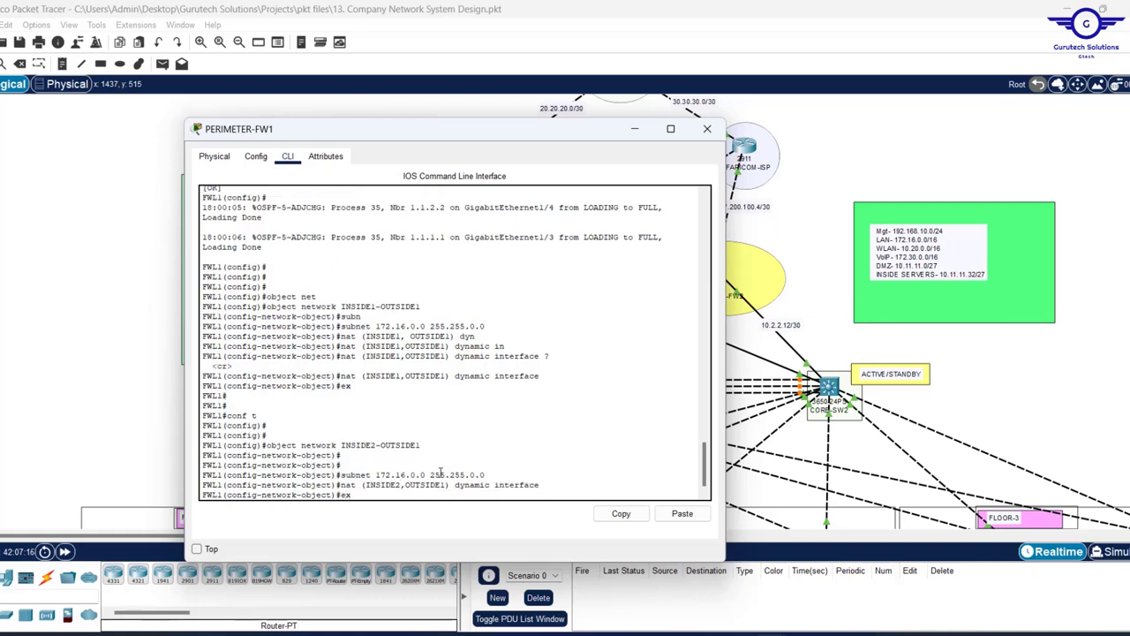
key("Return")
key("Return")
key("Return")
key("Return")
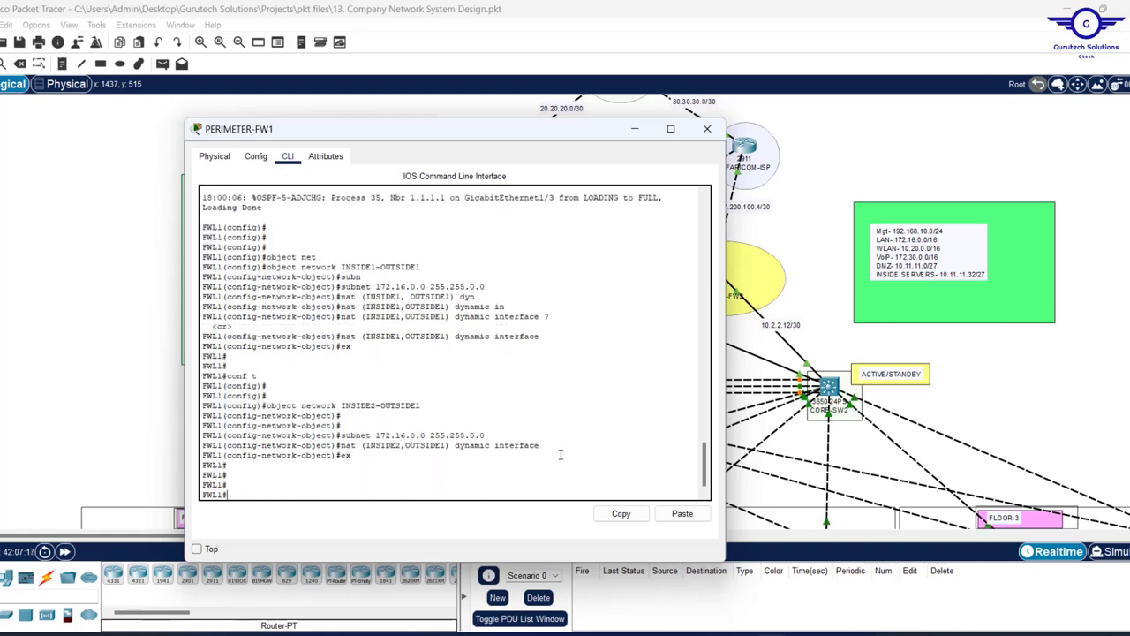
left_click_drag(351, 456, 237, 287)
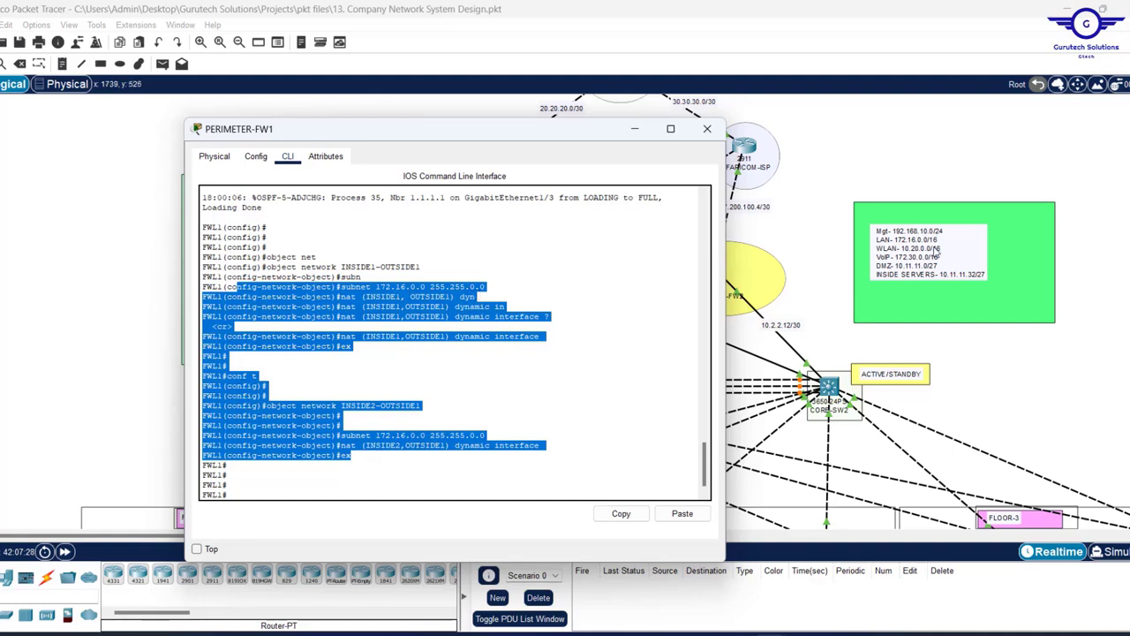
- Return to global configuration mode and enter wr mem
left_click(355, 484)
type("con")
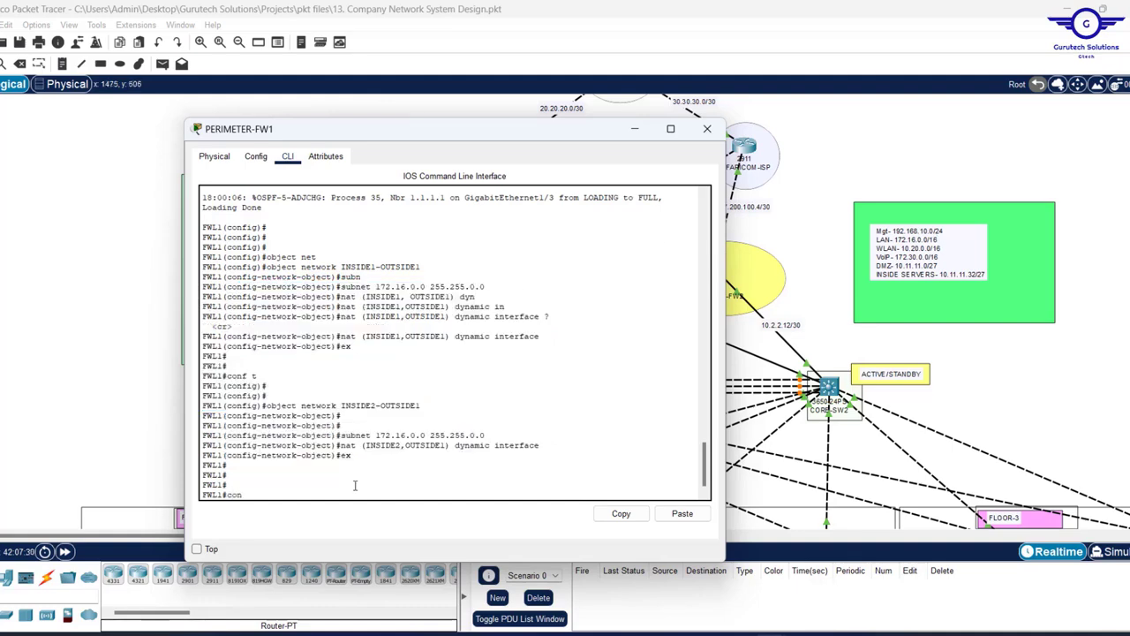
type("f t")
key("Return")
key("Return")
key("Return")
key("Return")
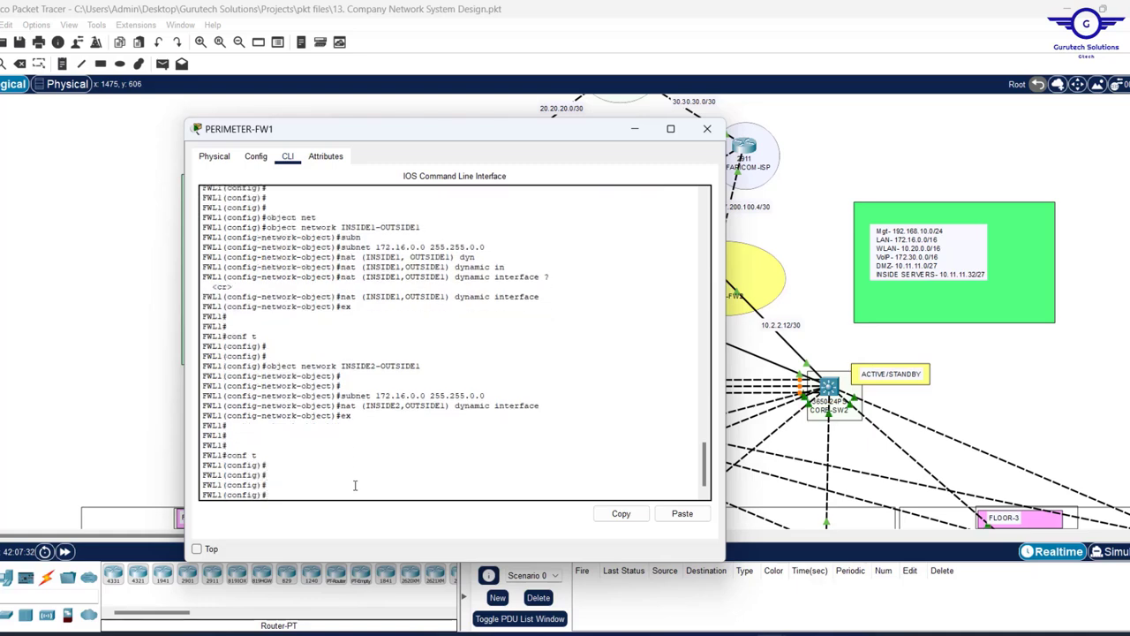
type("nat (INSIDE2,OUTSIDE1) dynamic interface")
key("Up")
key("Up")
key("Up")
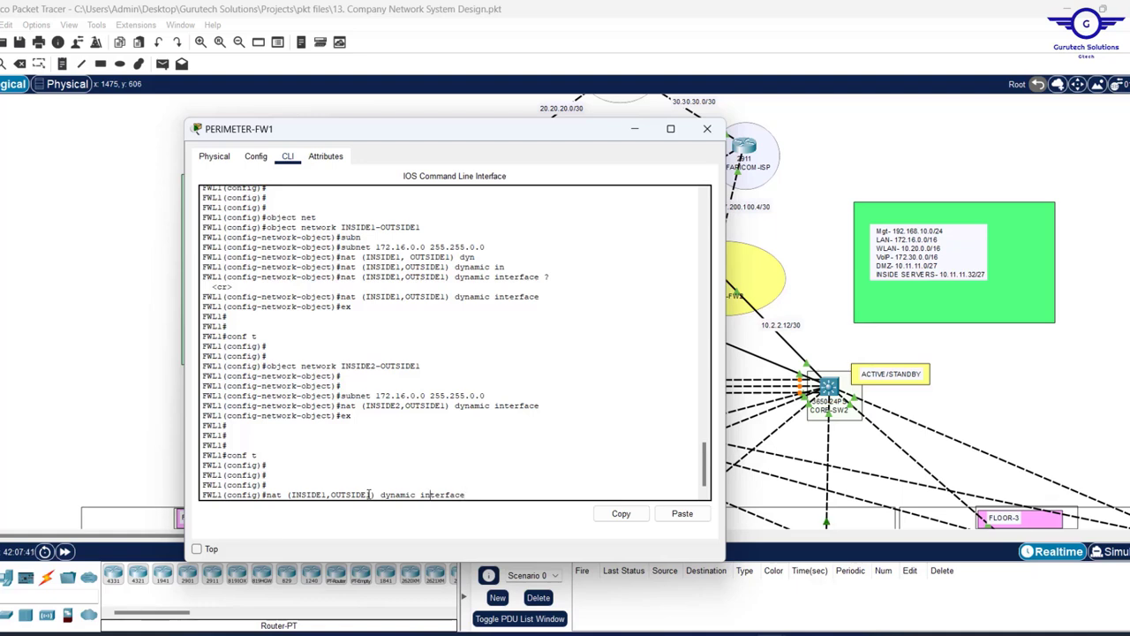
key("Up")
key("Up")
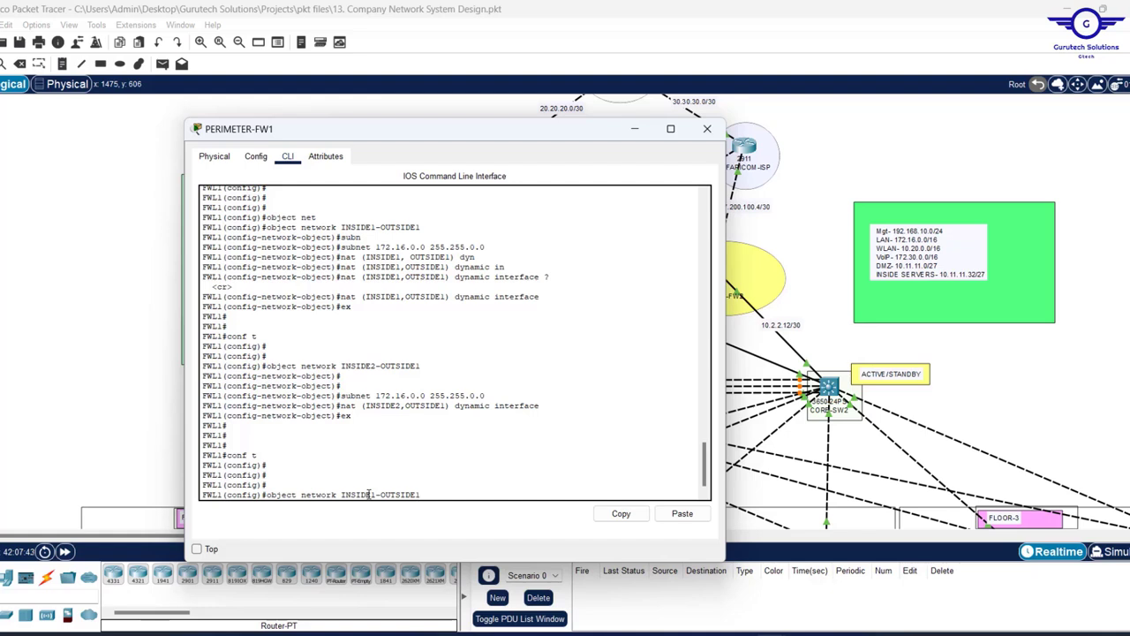
key("BackSpace")
key("BackSpace")
key("BackSpace")
key("BackSpace")
key("BackSpace")
key("BackSpace")
key("BackSpace")
key("BackSpace")
key("BackSpace")
key("BackSpace")
key("BackSpace")
key("BackSpace")
key("BackSpace")
key("BackSpace")
key("BackSpace")
key("BackSpace")
key("BackSpace")
key("BackSpace")
key("BackSpace")
key("BackSpace")
type("wr mem")
- Create object network INSIDEw1-OUTSIDEw1 with subnet 10.20.0.0 255.255.0.0
key("Up")
key("Left")
key("Left")
key("Left")
key("Left")
key("Left")
key("Left")
type("w")
key("Right")
key("Right")
key("Right")
key("Right")
key("Right")
key("Right")
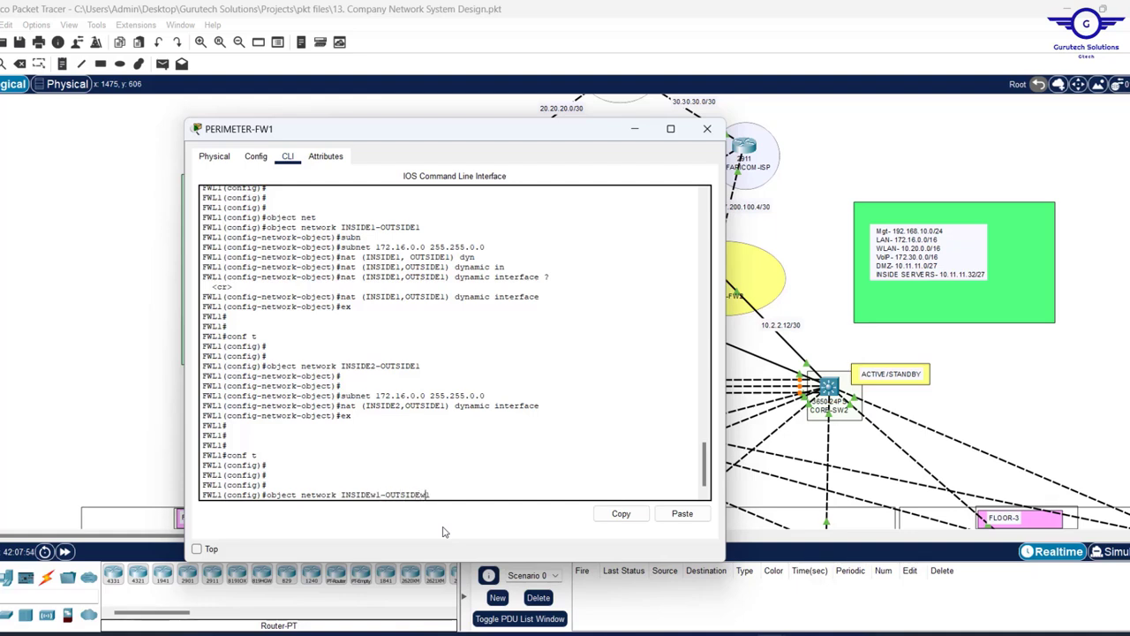
type("w")
key("Return")
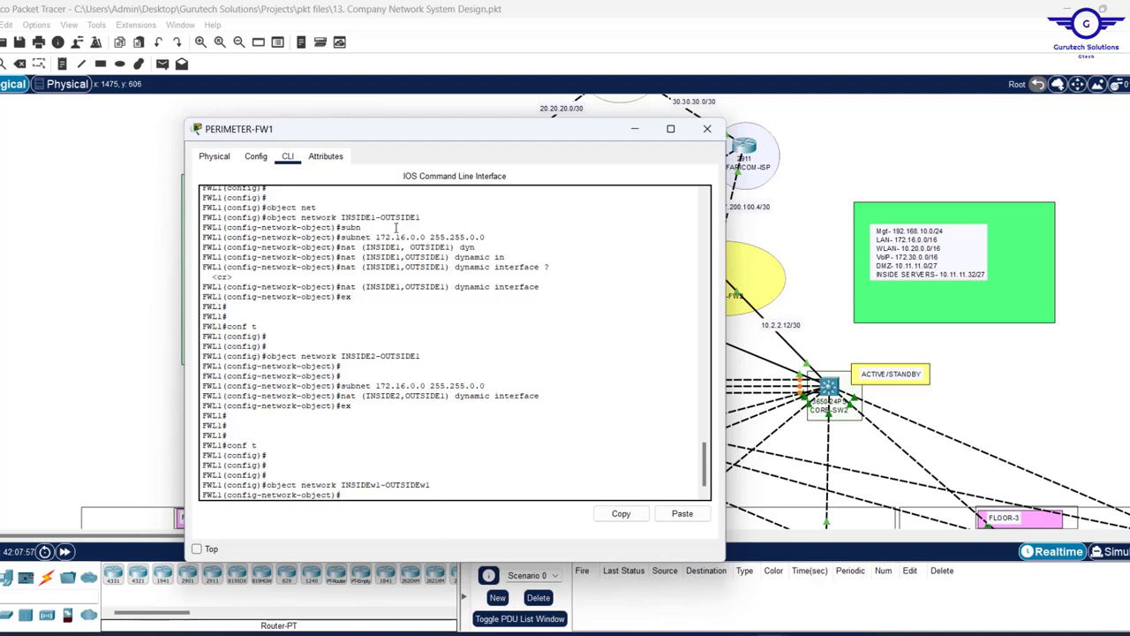
left_click_drag(363, 267, 465, 270)
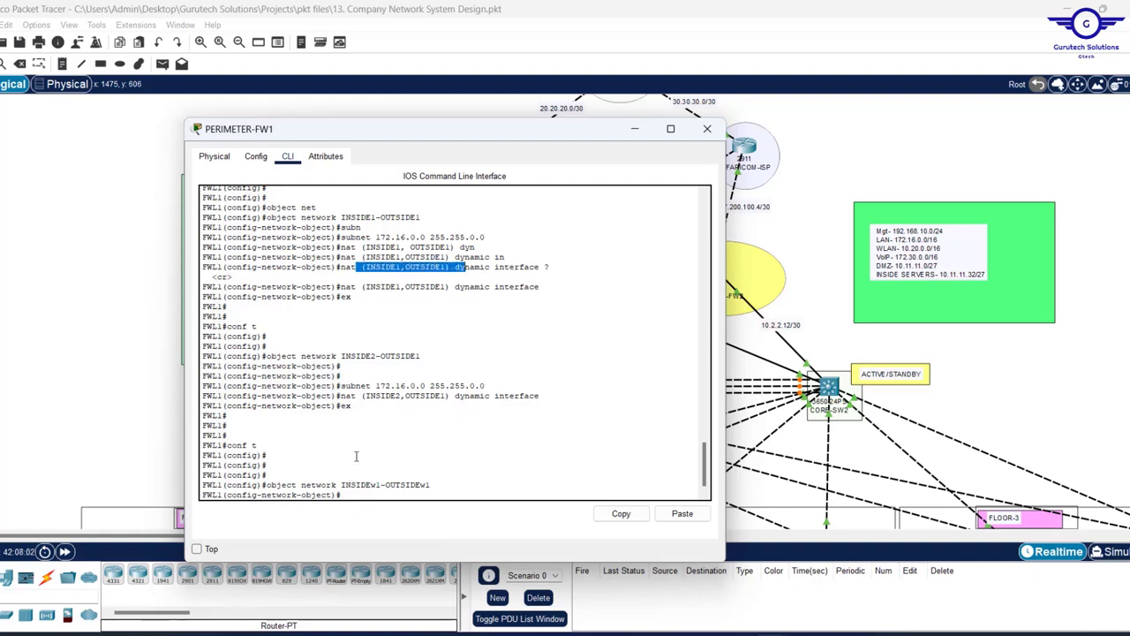
left_click(365, 484)
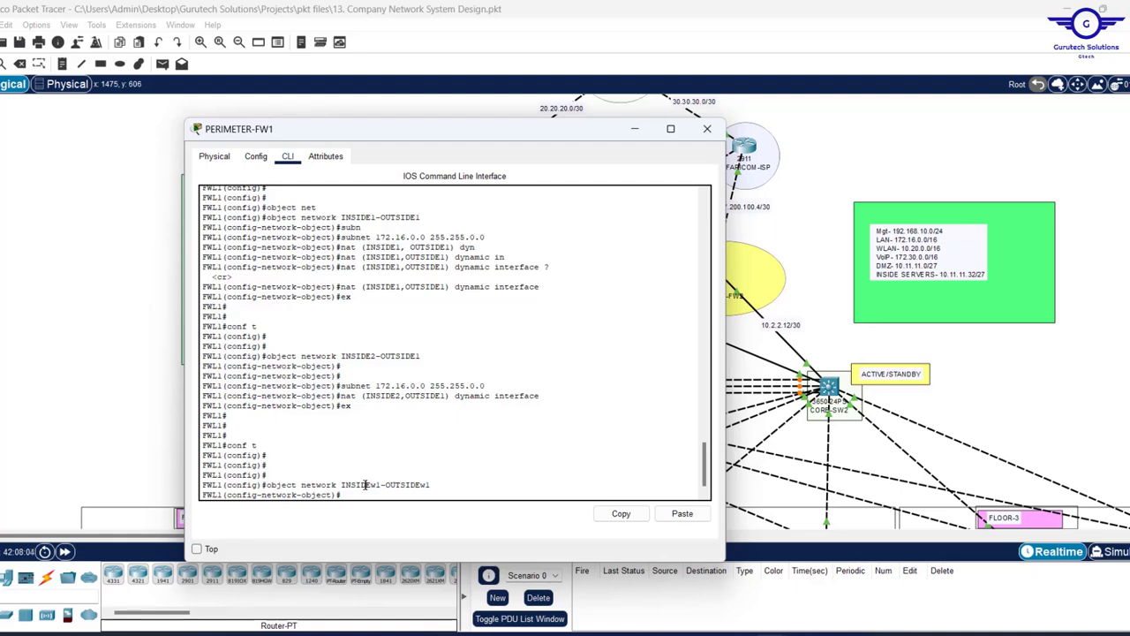
key("Up")
key("Up")
key("Up")
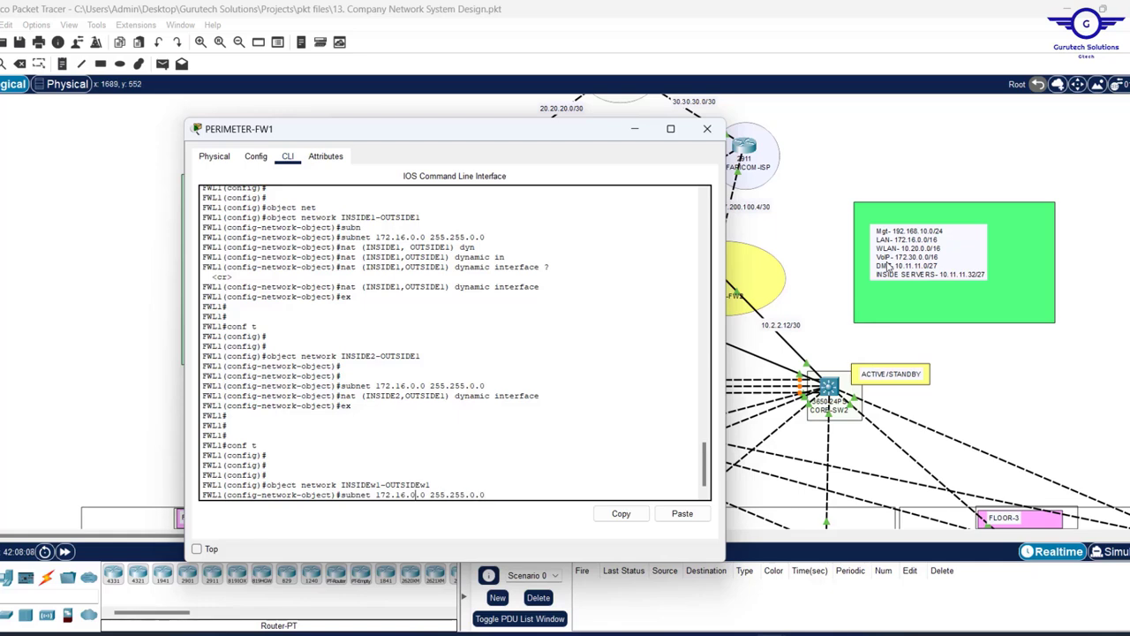
key("BackSpace")
key("BackSpace")
key("BackSpace")
key("BackSpace")
key("BackSpace")
key("BackSpace")
type("10.20")
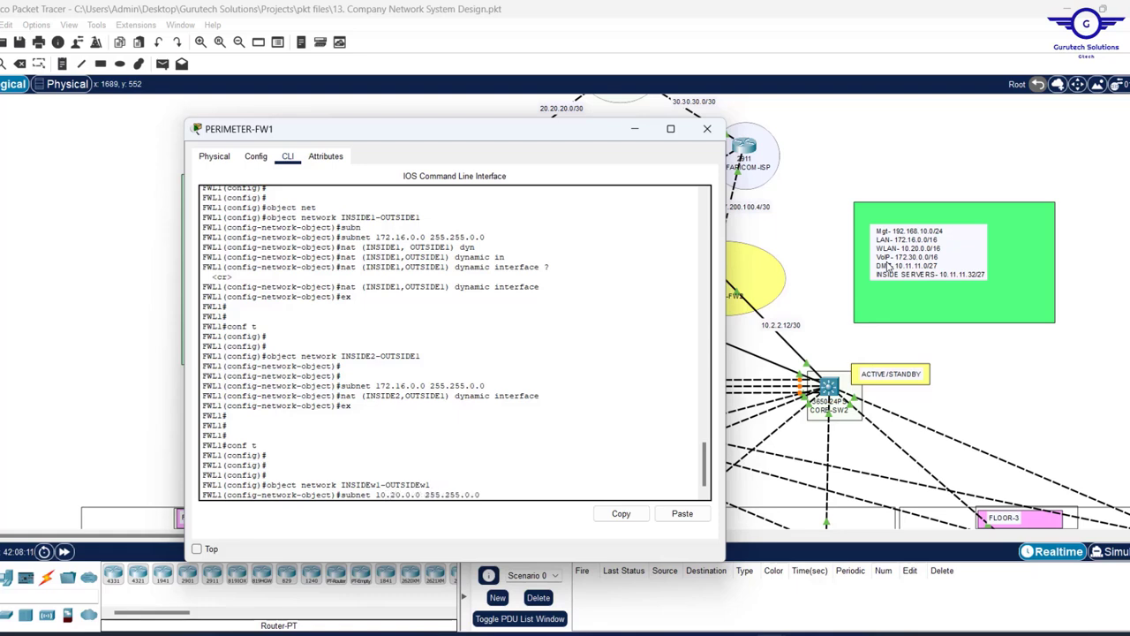
key("Return")
- Apply nat (INSIDE1,OUTSIDE1) dynamic interface to that object and exit
key("Up")
key("Up")
key("Up")
key("Up")
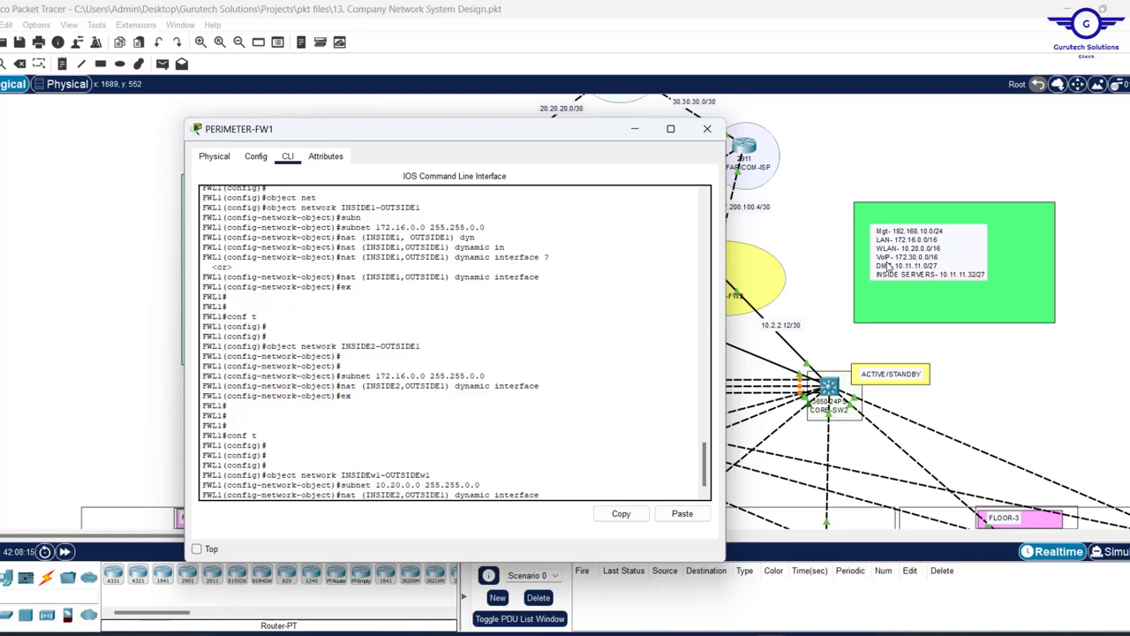
key("Up")
key("Up")
key("Up")
key("Up")
key("Return")
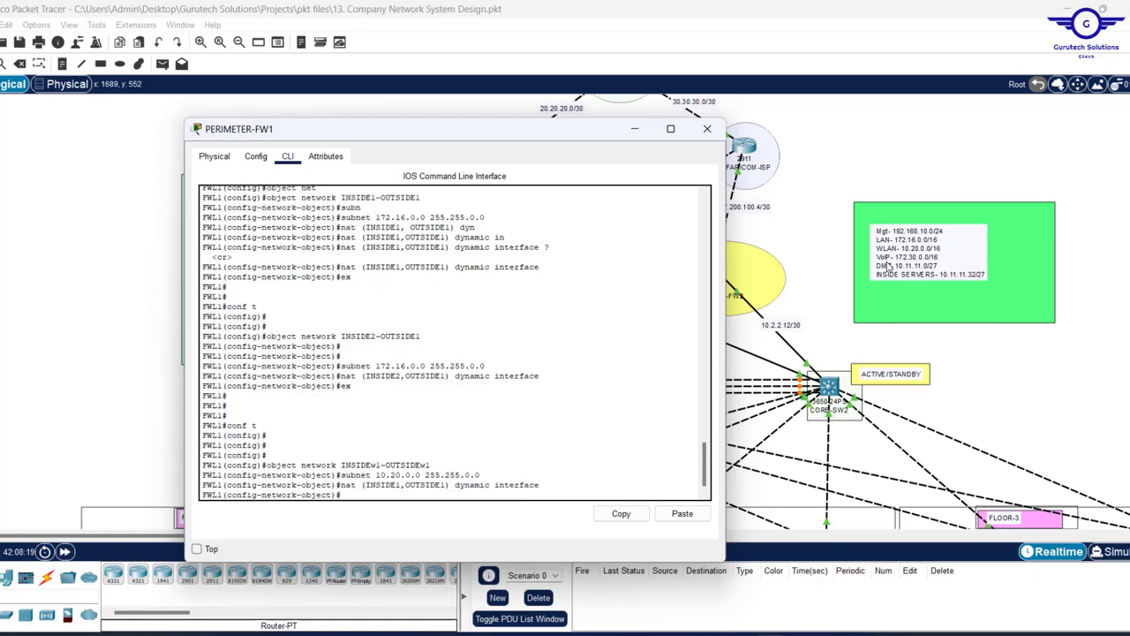
type("e")
key("Return")
key("Return")
key("Return")
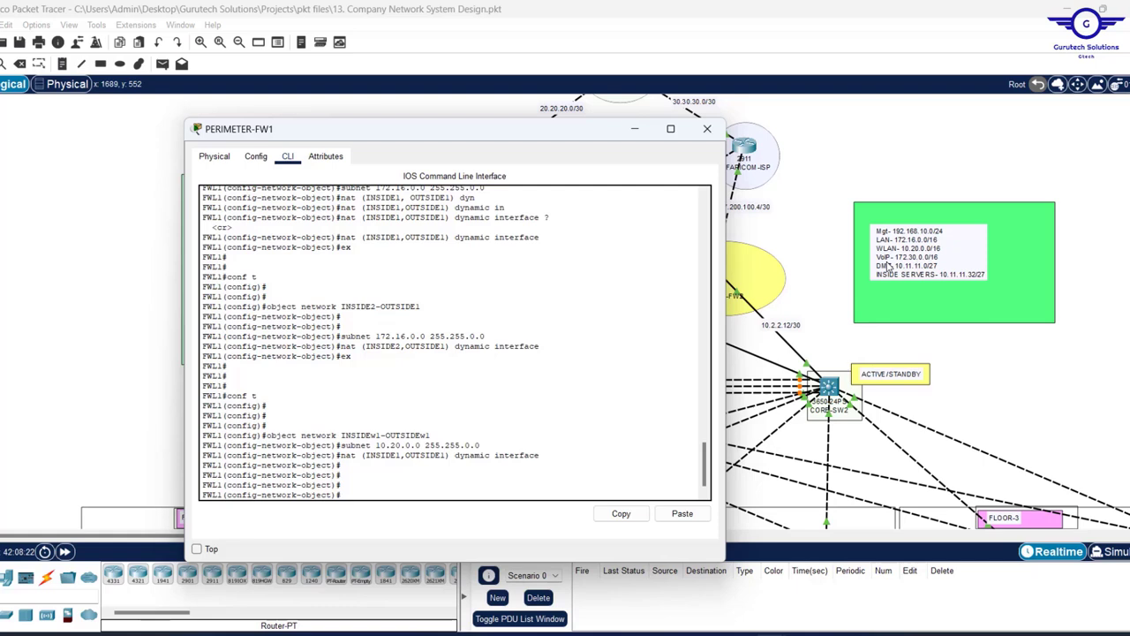
key("Up")
key("Up")
key("Up")
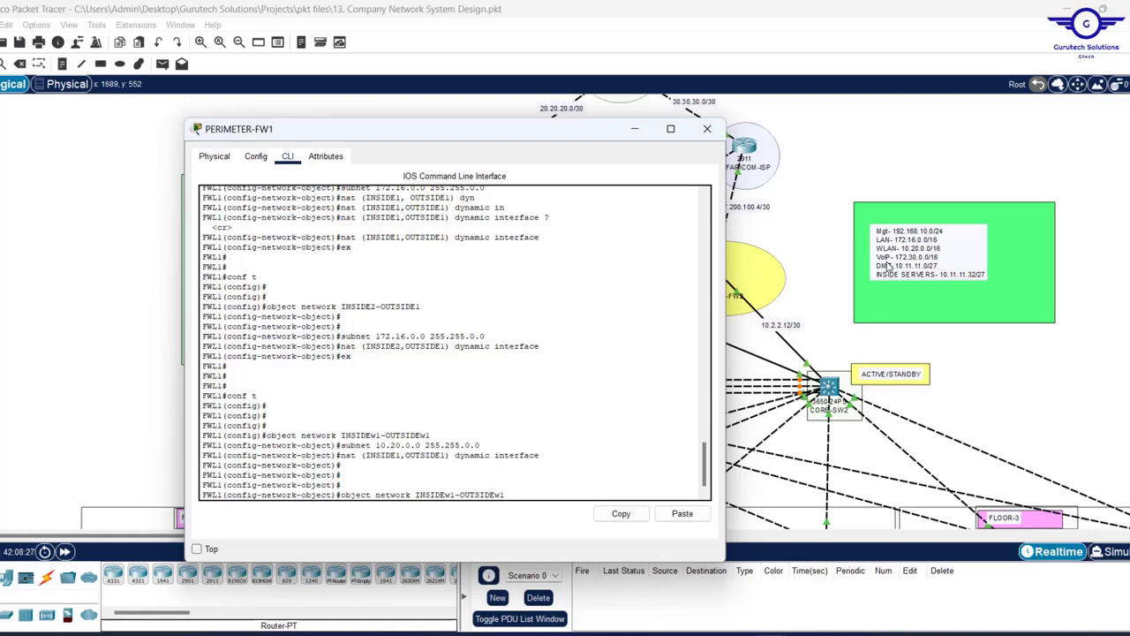
- Create INSIDEw2-OUTSIDEw1 with subnet 10.20.0.0 255.255.0.0 and nat (INSIDE2,OUTSIDE1) dynamic interface, then exit
key("BackSpace")
type("2")
key("Return")
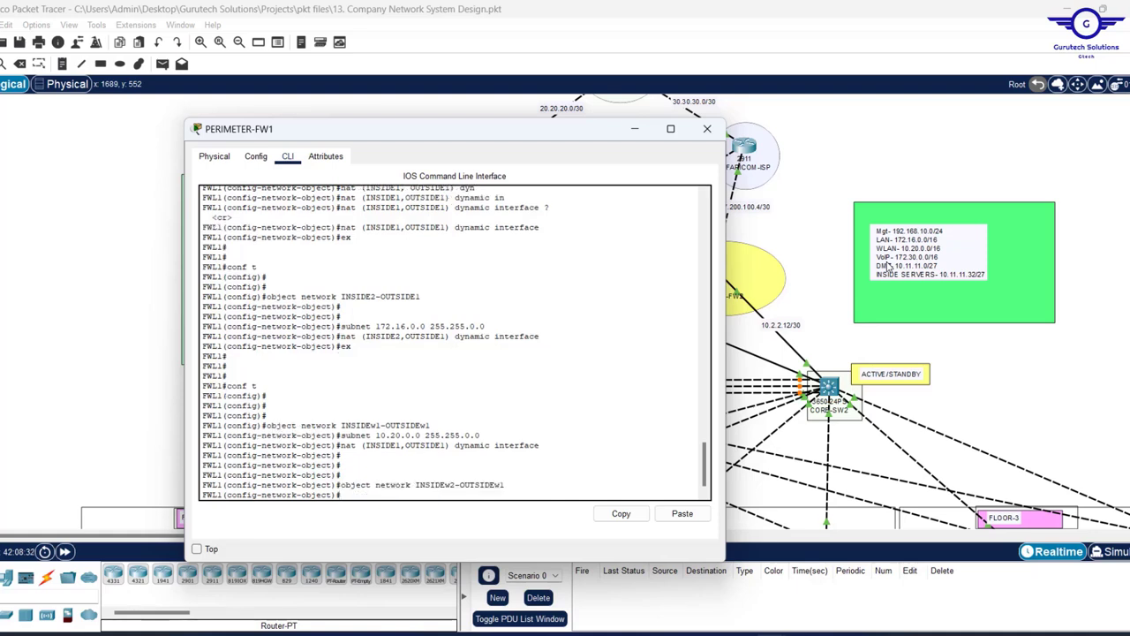
key("Up")
key("Up")
key("Up")
key("Return")
key("Up")
key("Up")
key("Up")
key("Up")
key("Up")
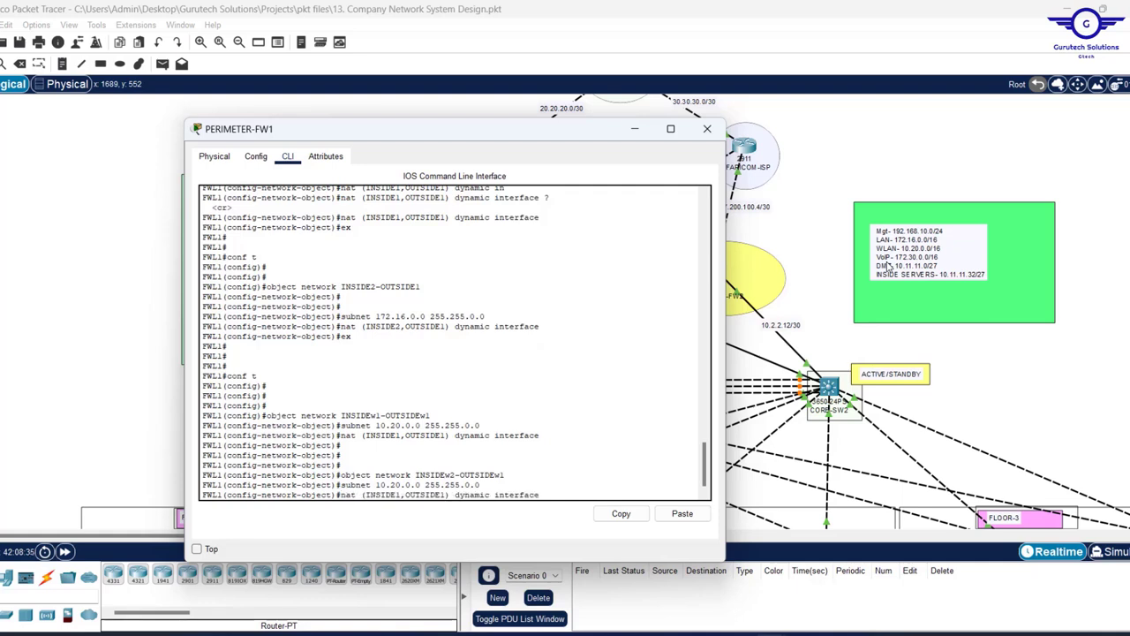
key("Up")
key("Up")
key("Return")
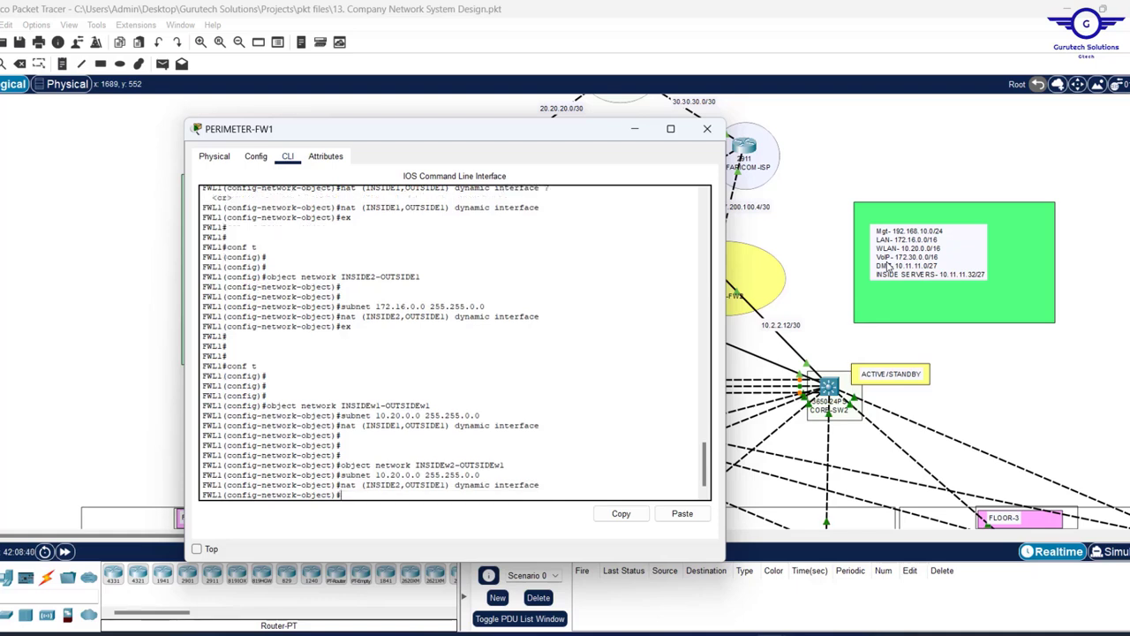
type("ex")
key("Return")
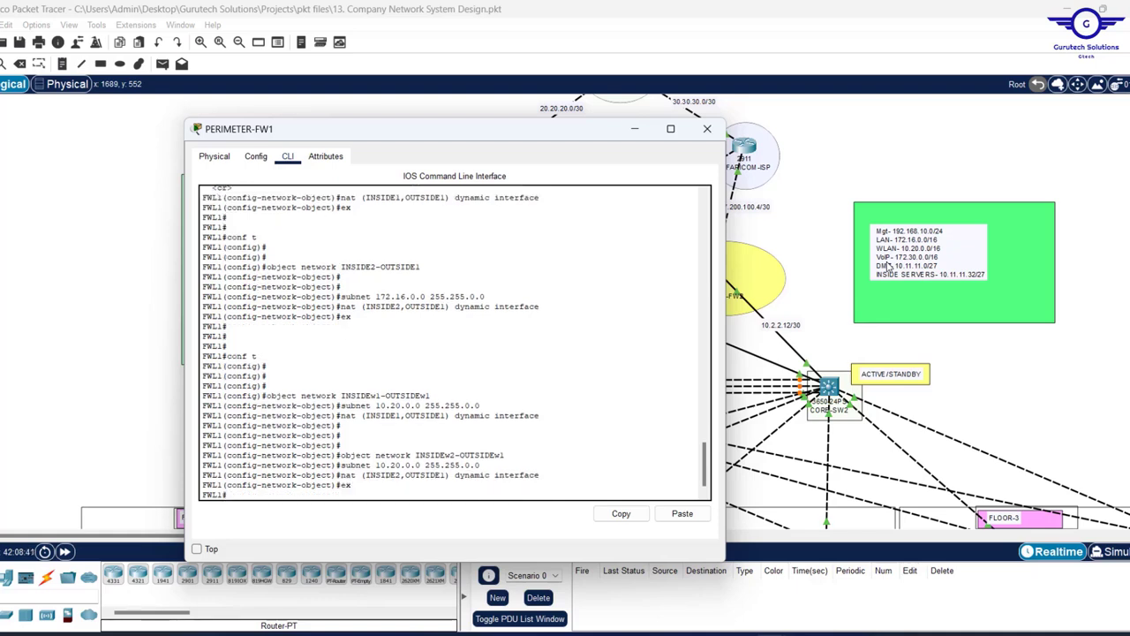
key("Return")
key("Return")
key("Return")
key("Return")
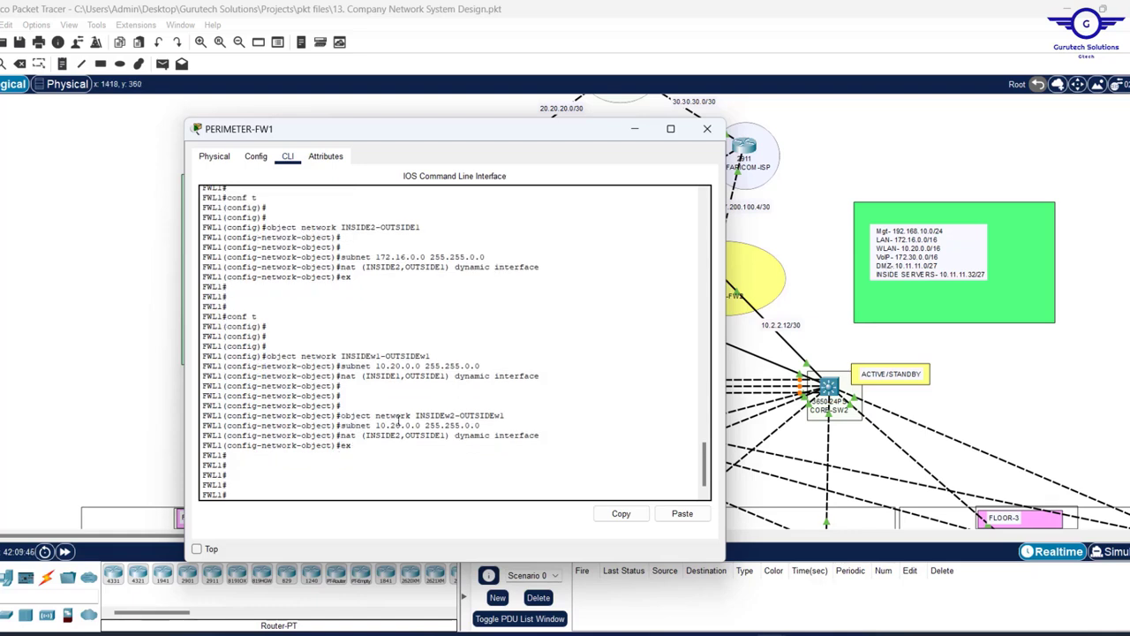
- Reopen the PERIMETER-FW1 terminal and enter global configuration mode with conf t
scroll(416, 366, "up", 3)
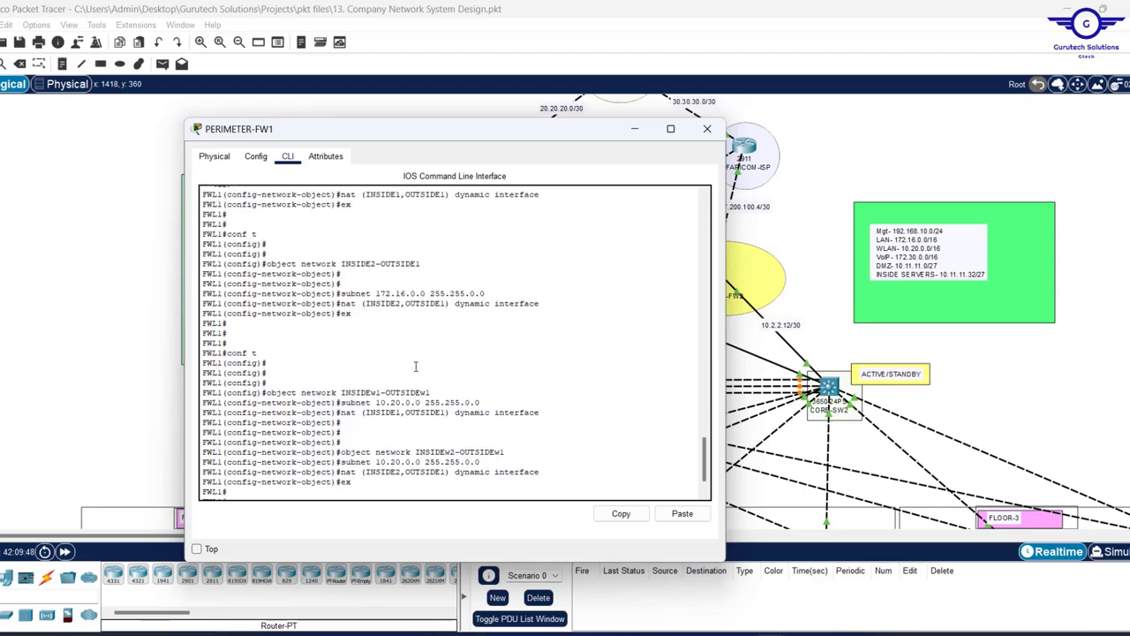
scroll(398, 418, "up", 10)
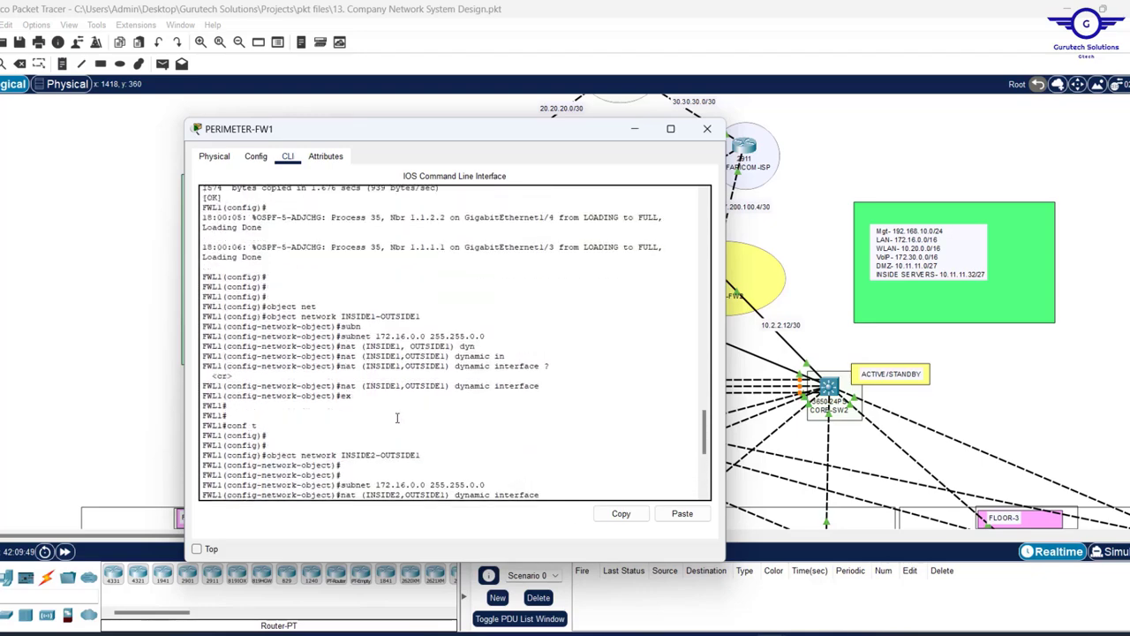
left_click(832, 210)
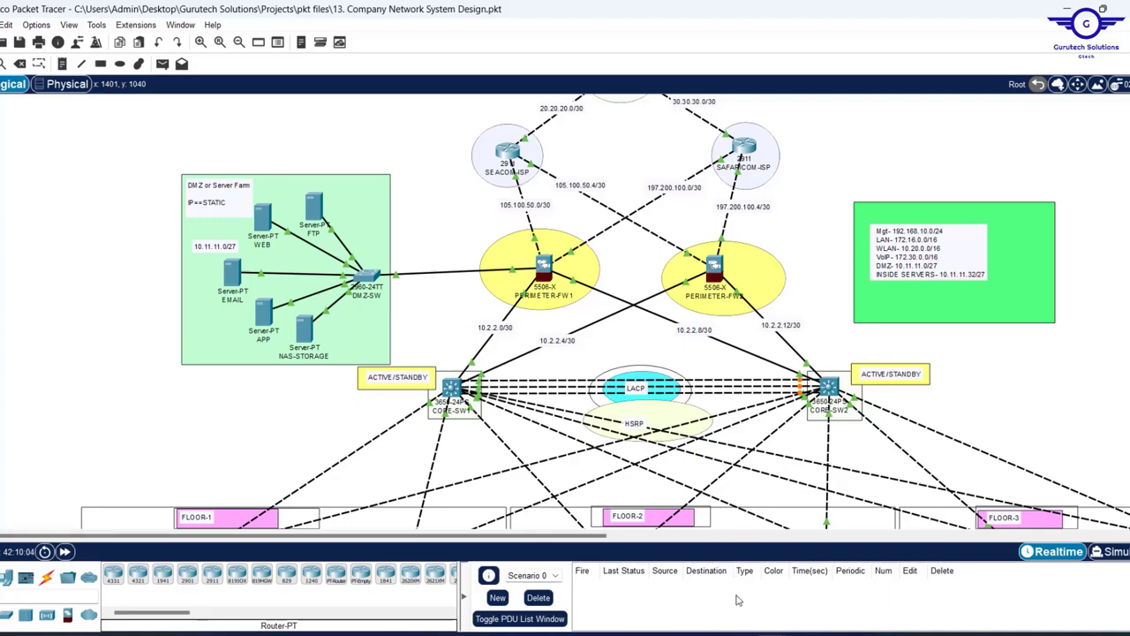
mouse_move(742, 632)
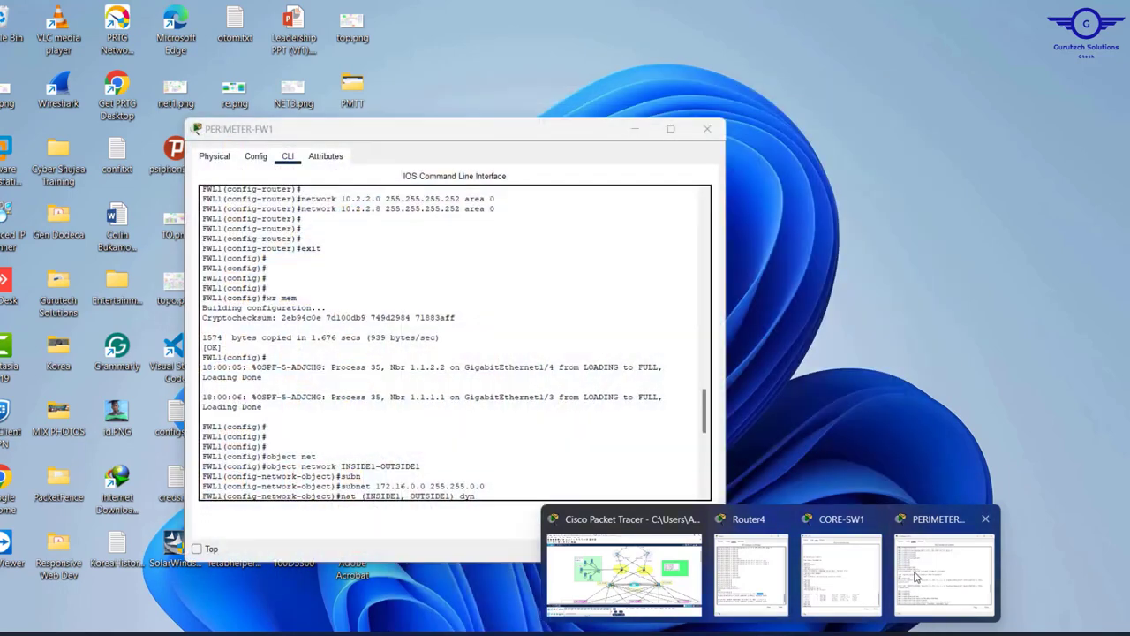
left_click(916, 577)
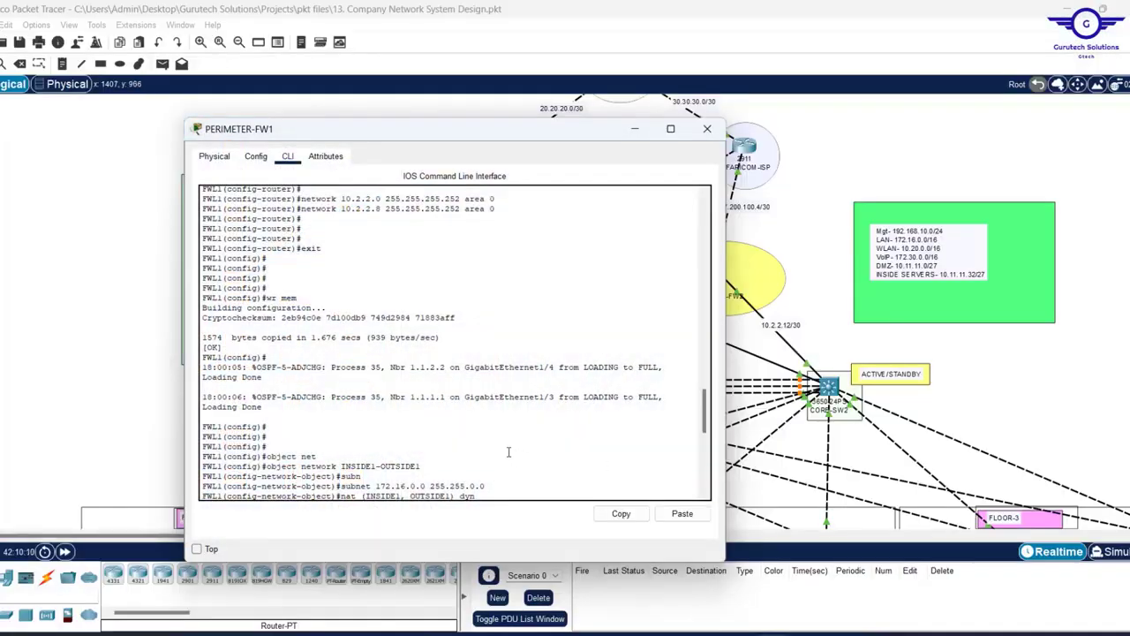
right_click(508, 452)
left_click(461, 442)
type("con")
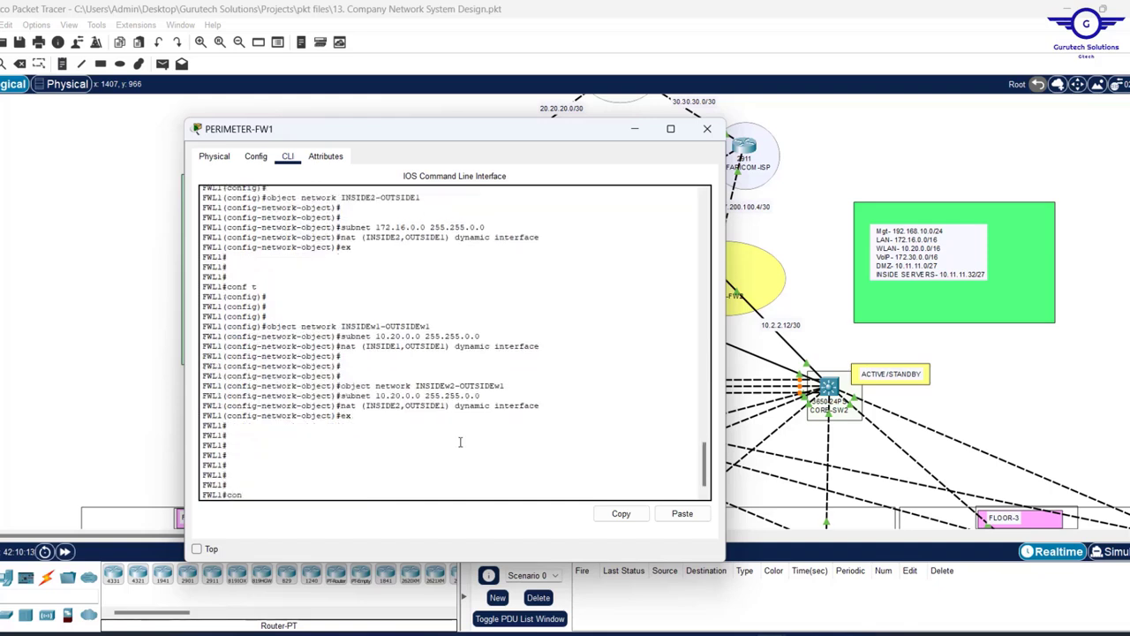
type("f t")
key("Return")
key("Return")
key("Return")
key("Return")
key("Return")
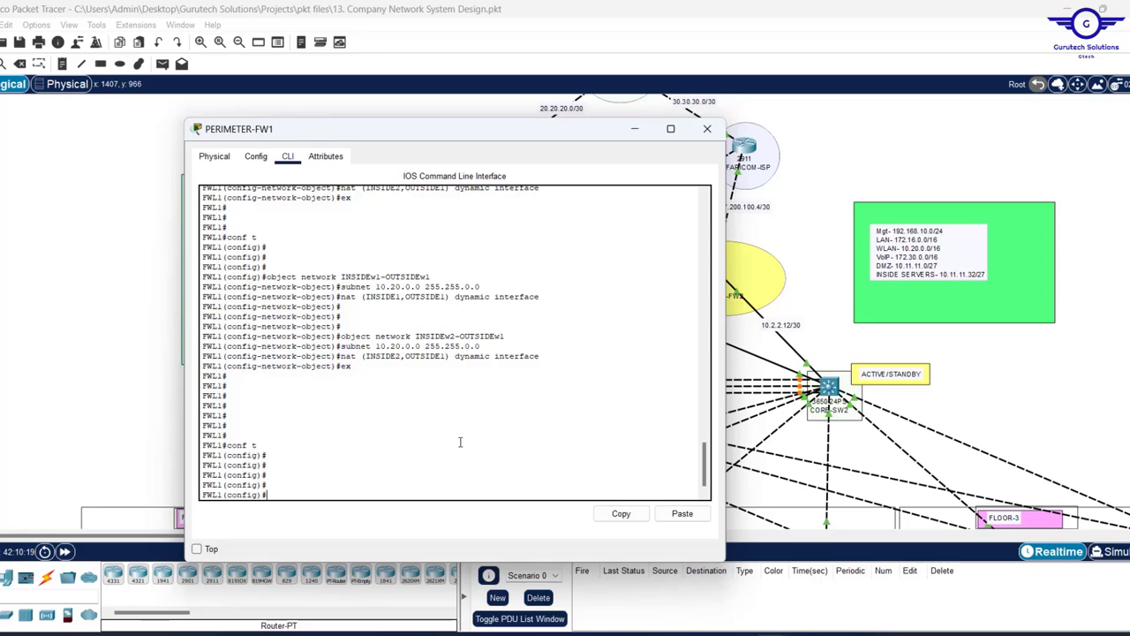
- Erase the stray ex and scroll back through the CLI output to review the earlier NAT commands
key("BackSpace")
key("BackSpace")
scroll(590, 365, "up", 10)
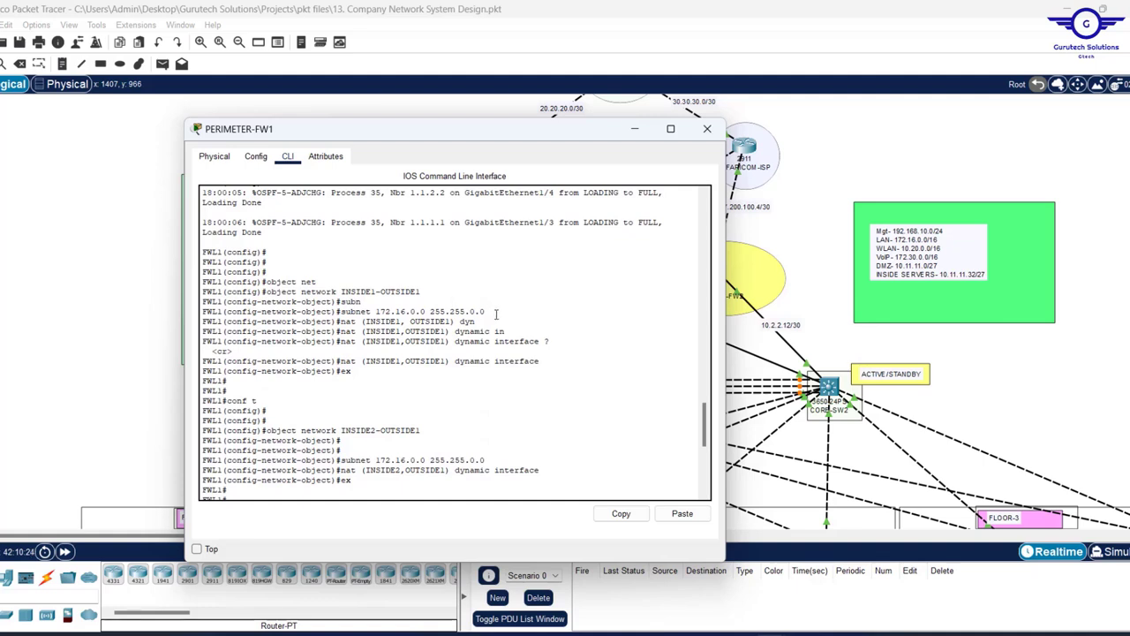
left_click_drag(497, 312, 340, 312)
scroll(575, 363, "up", 1)
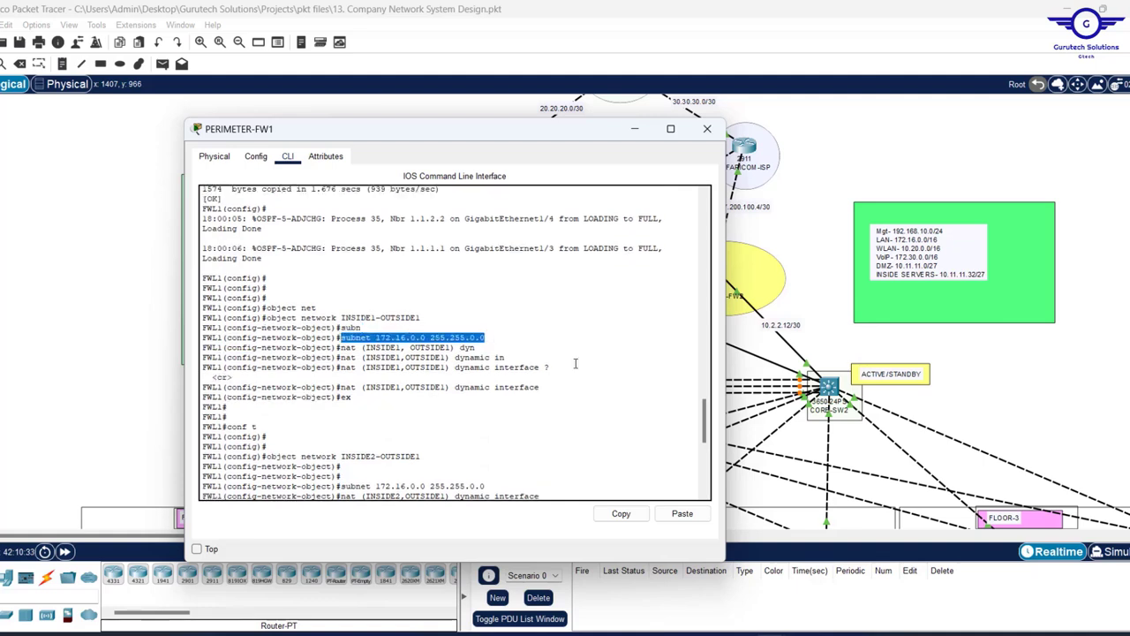
scroll(575, 363, "down", 10)
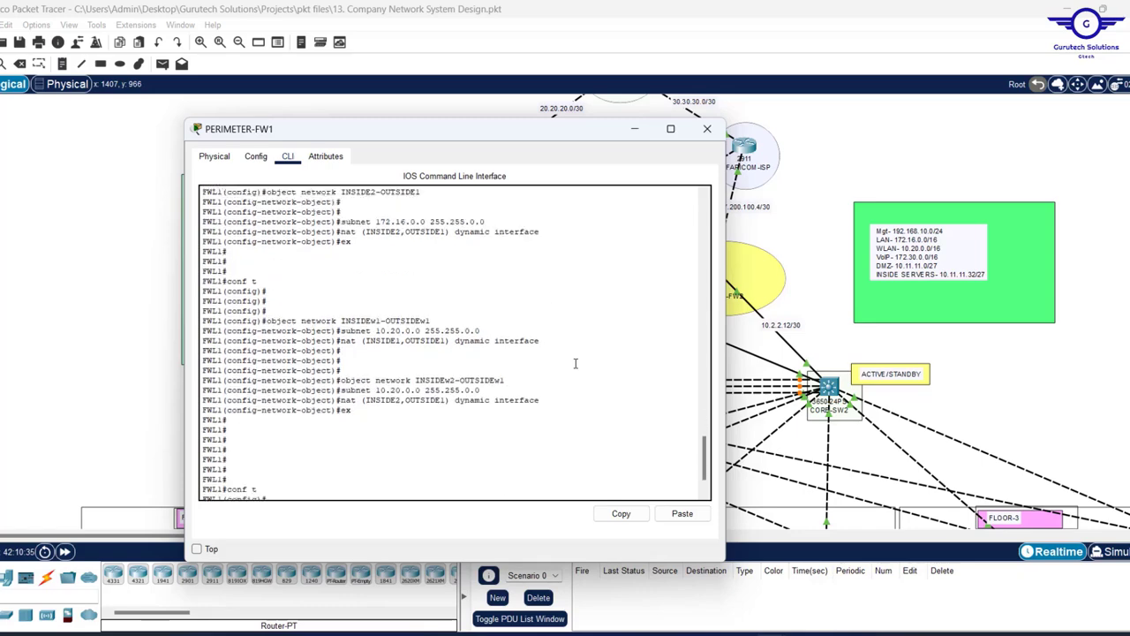
scroll(528, 324, "up", 10)
scroll(527, 324, "down", 10)
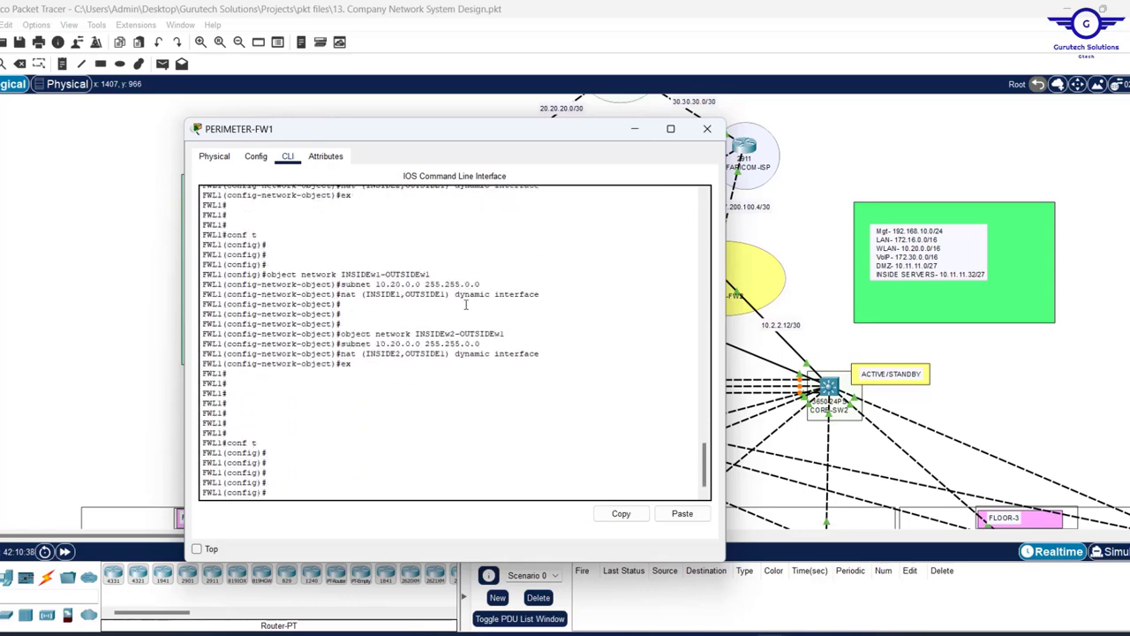
scroll(467, 303, "up", 6)
scroll(467, 257, "up", 5)
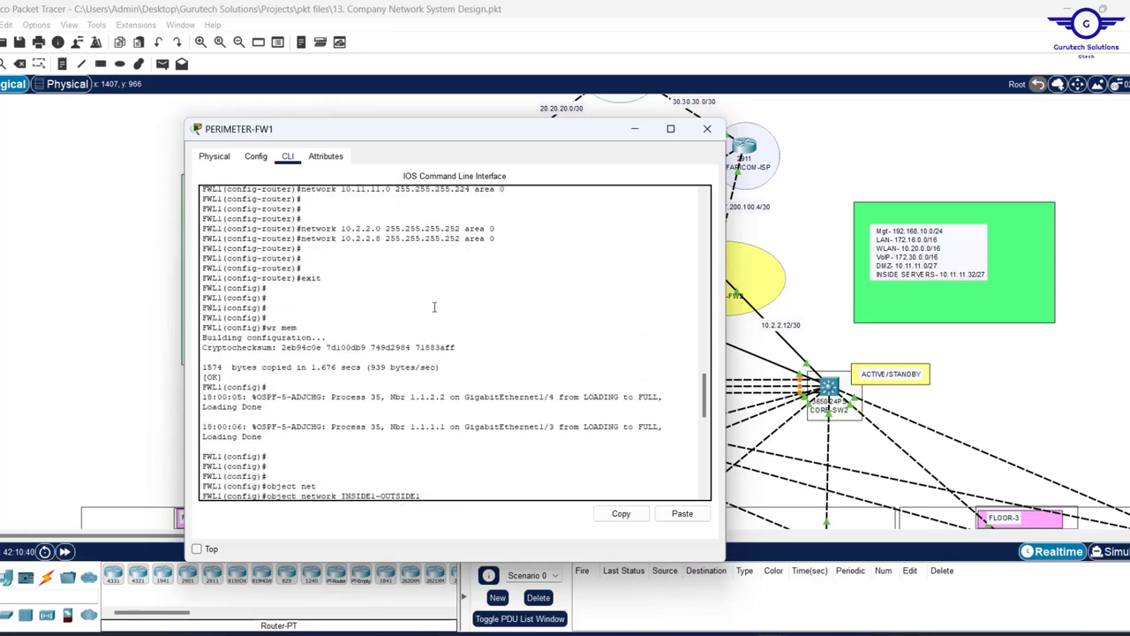
scroll(434, 306, "up", 8)
scroll(434, 307, "down", 14)
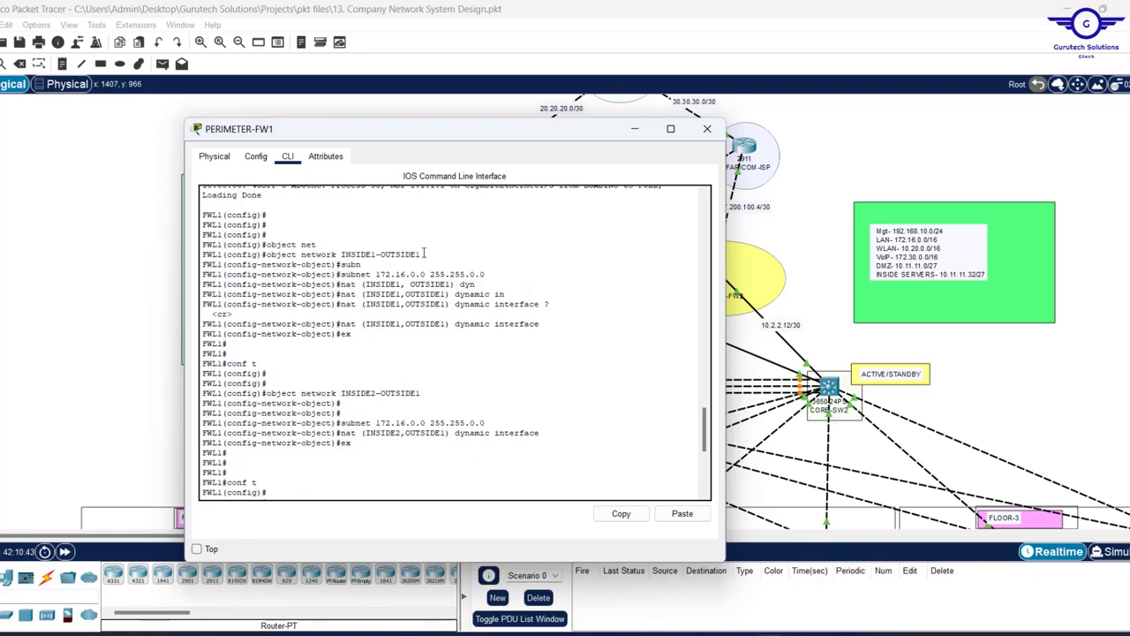
- Copy the earlier object command and edit it to create object network INSIDE1-OUTSIDE2
left_click_drag(422, 255, 262, 255)
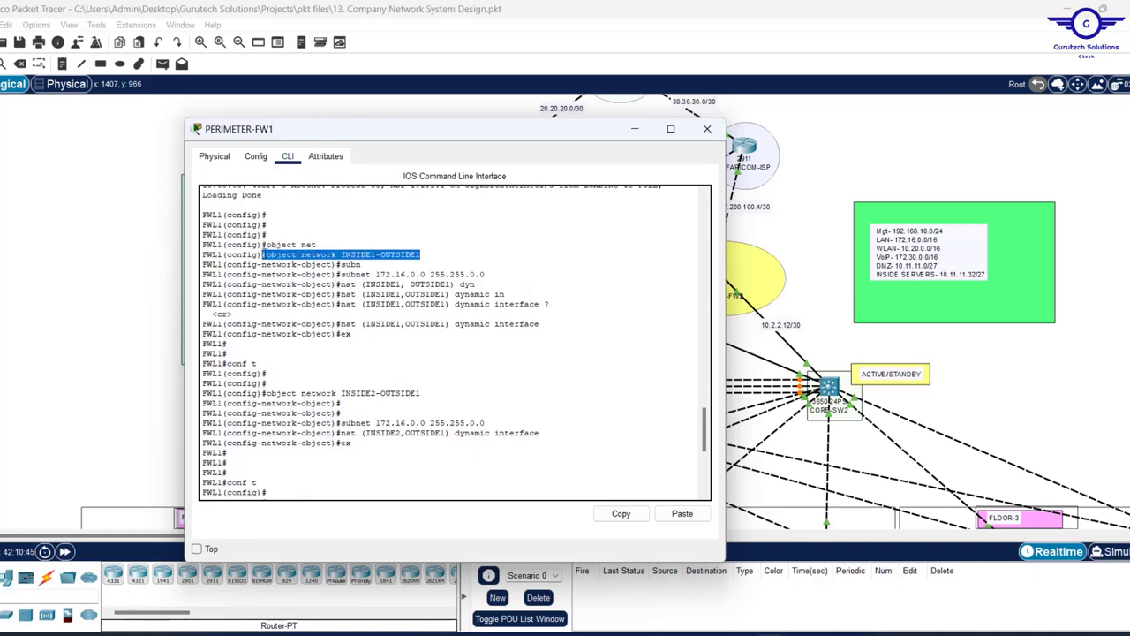
left_click(621, 513)
left_click(567, 466)
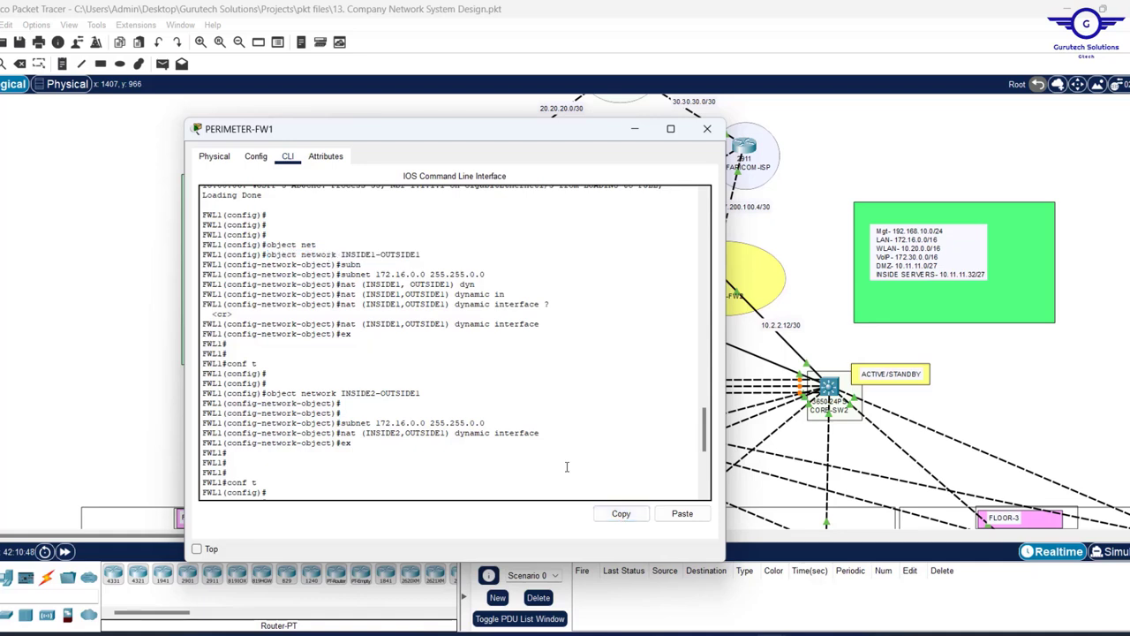
left_click(682, 512)
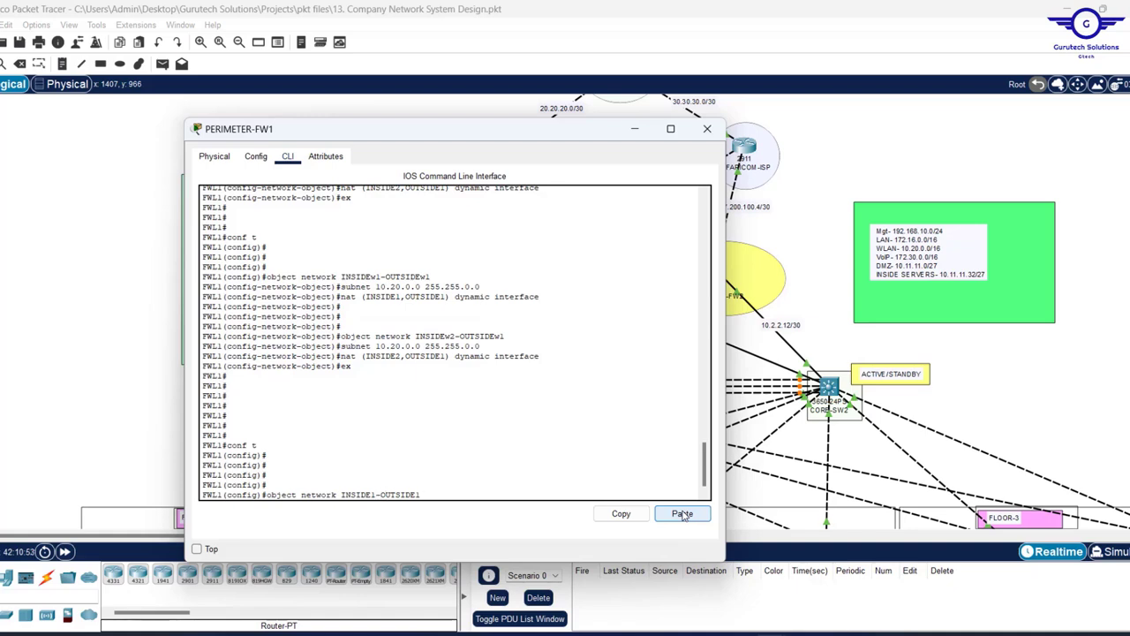
key("BackSpace")
type("2")
key("Return")
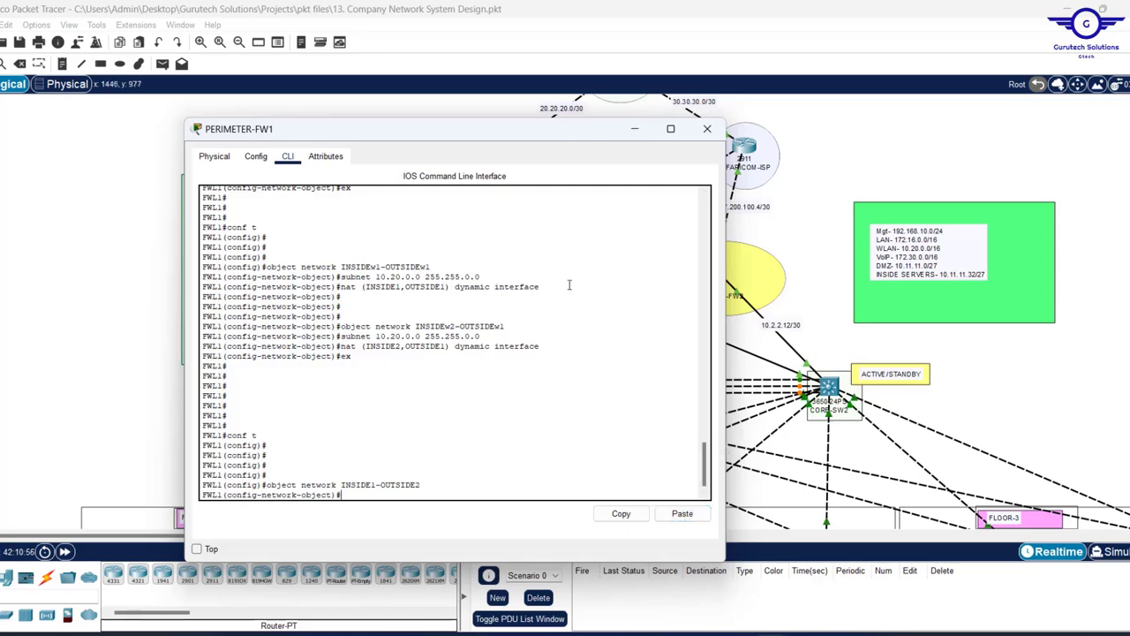
- Copy and paste the subnet 172.16.0.0 255.255.0.0 command into the new object
scroll(569, 284, "up", 7)
scroll(570, 284, "up", 6)
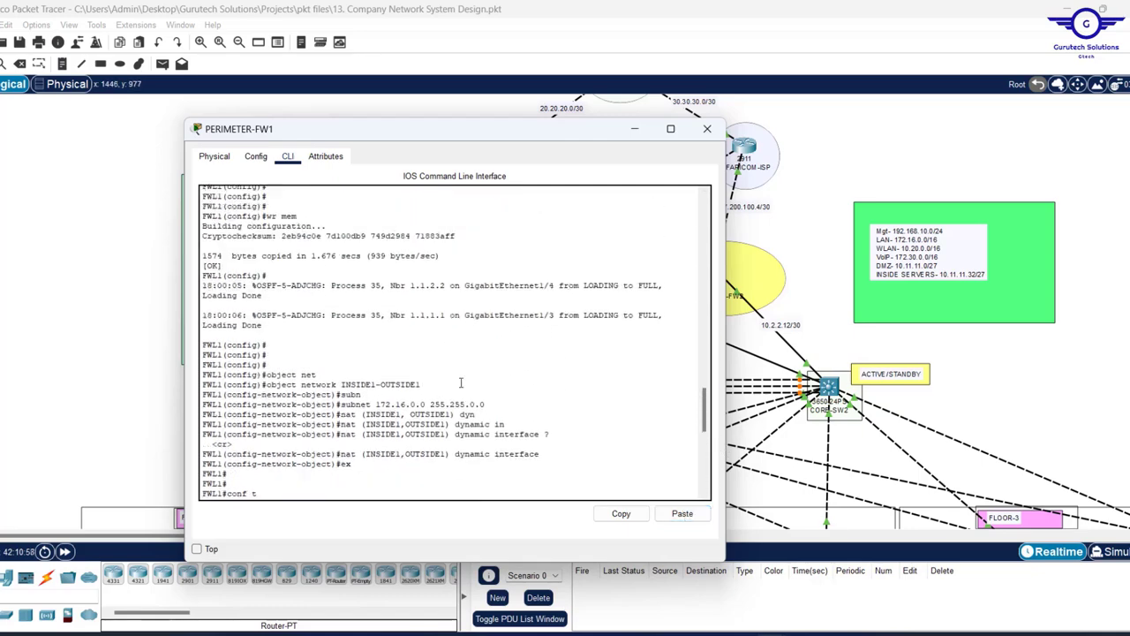
left_click_drag(487, 403, 341, 404)
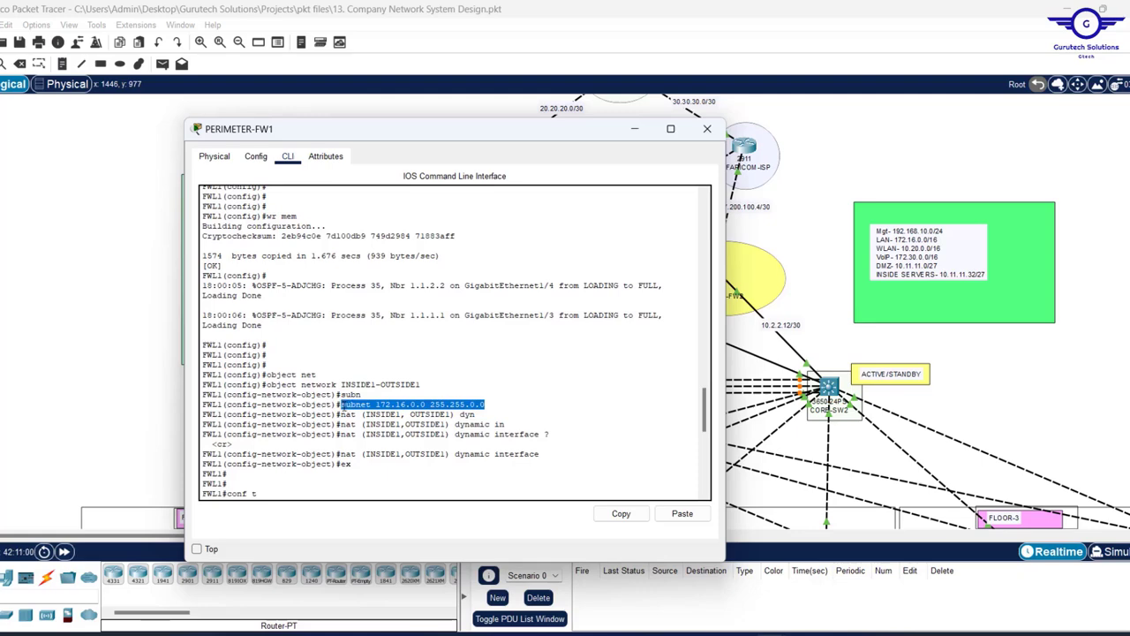
left_click(619, 512)
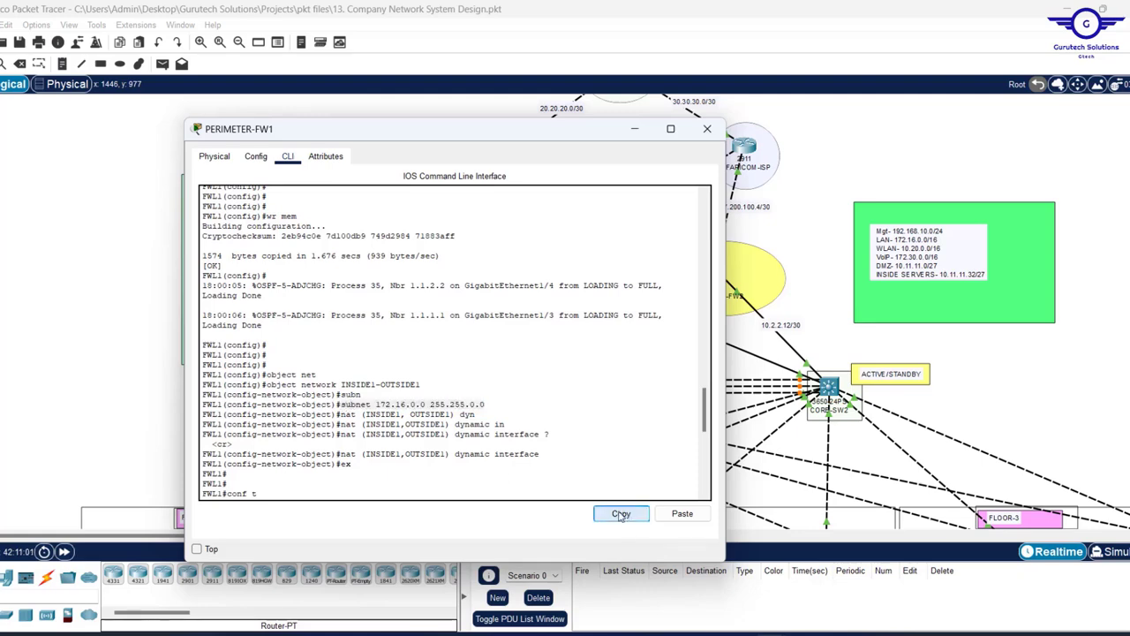
left_click(553, 442)
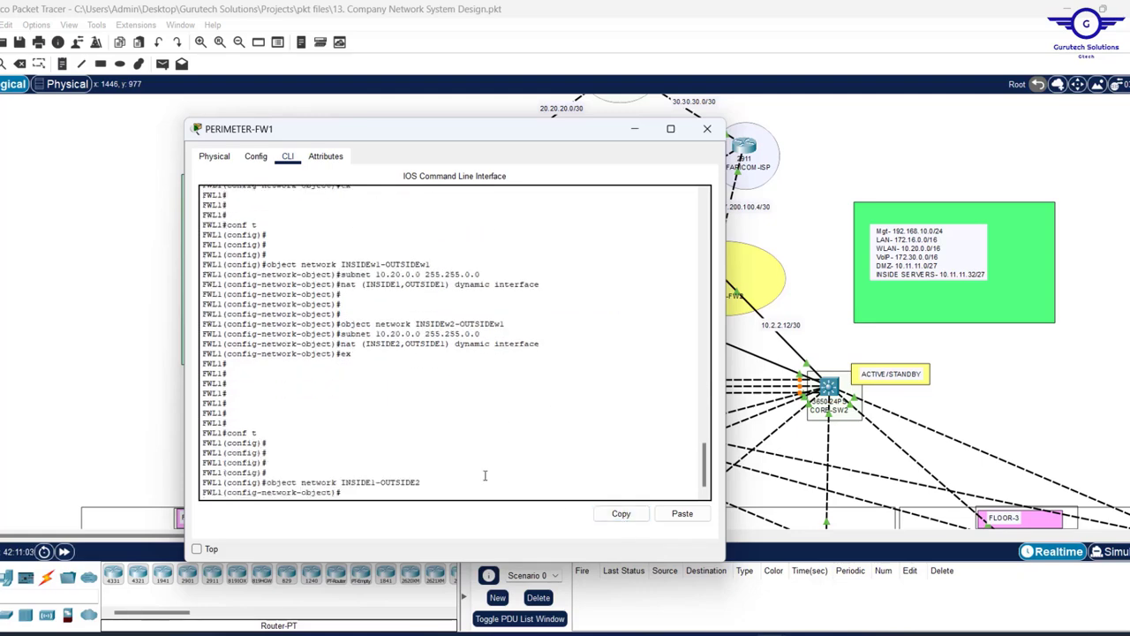
left_click(682, 515)
key("Return")
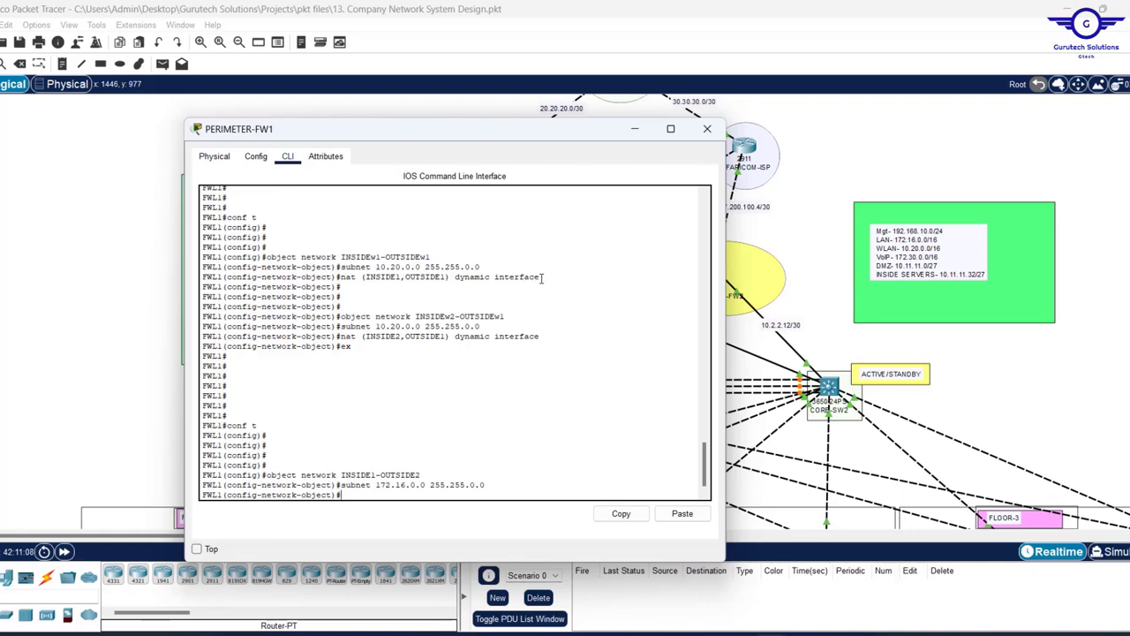
- Paste the earlier nat line and change it to nat (INSIDE1,OUTSIDE2) dynamic interface
left_click_drag(542, 278, 345, 277)
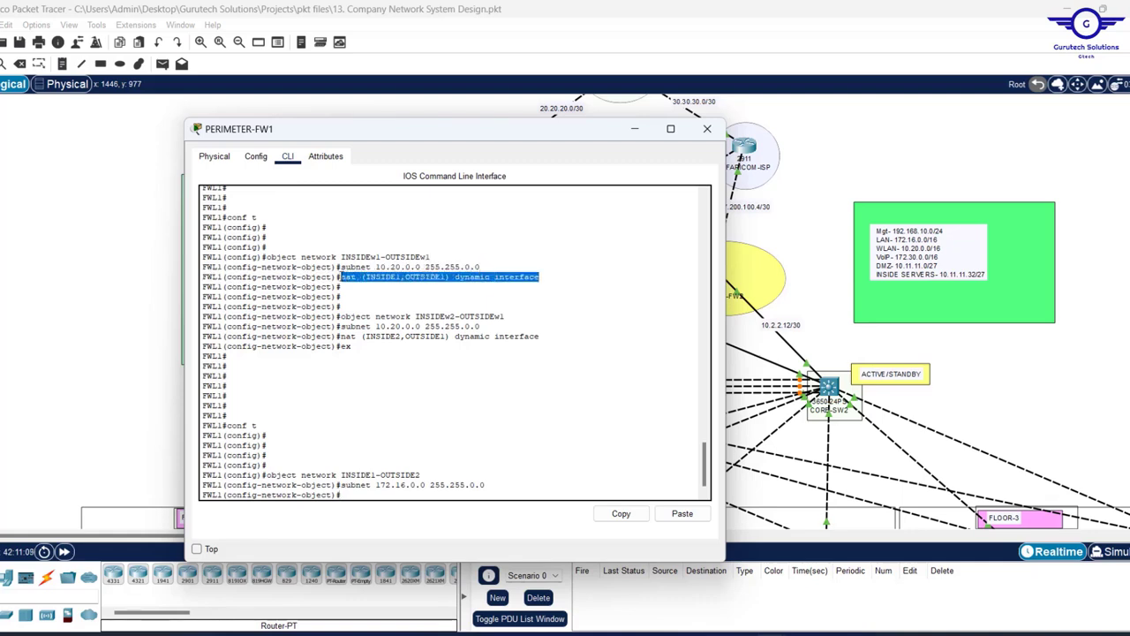
left_click(622, 513)
left_click(682, 513)
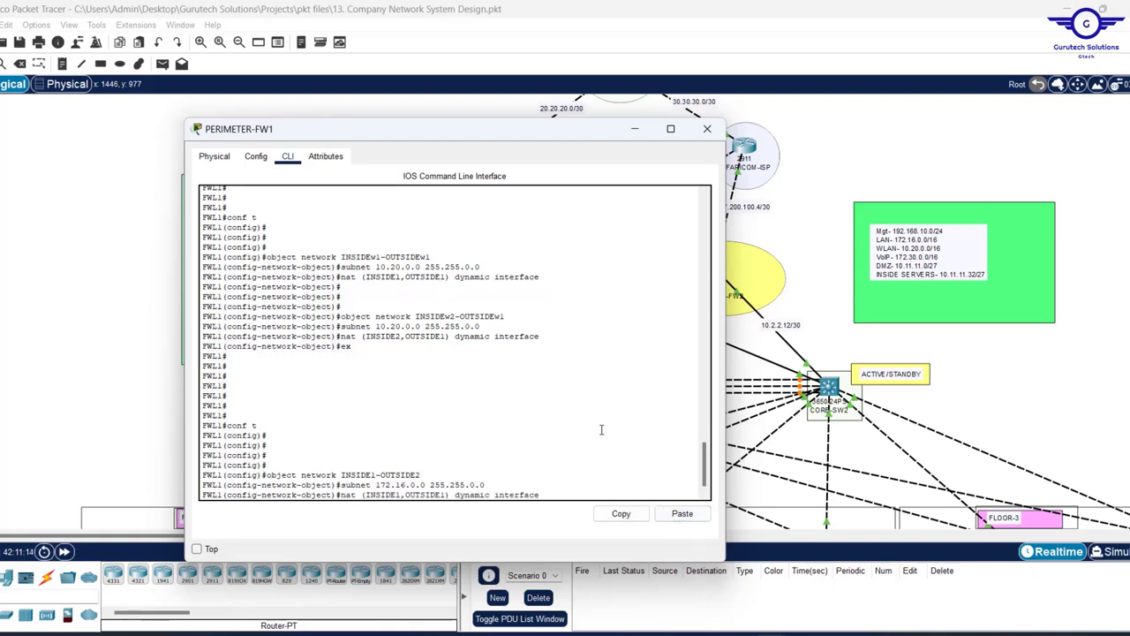
key("BackSpace")
type("2")
key("Return")
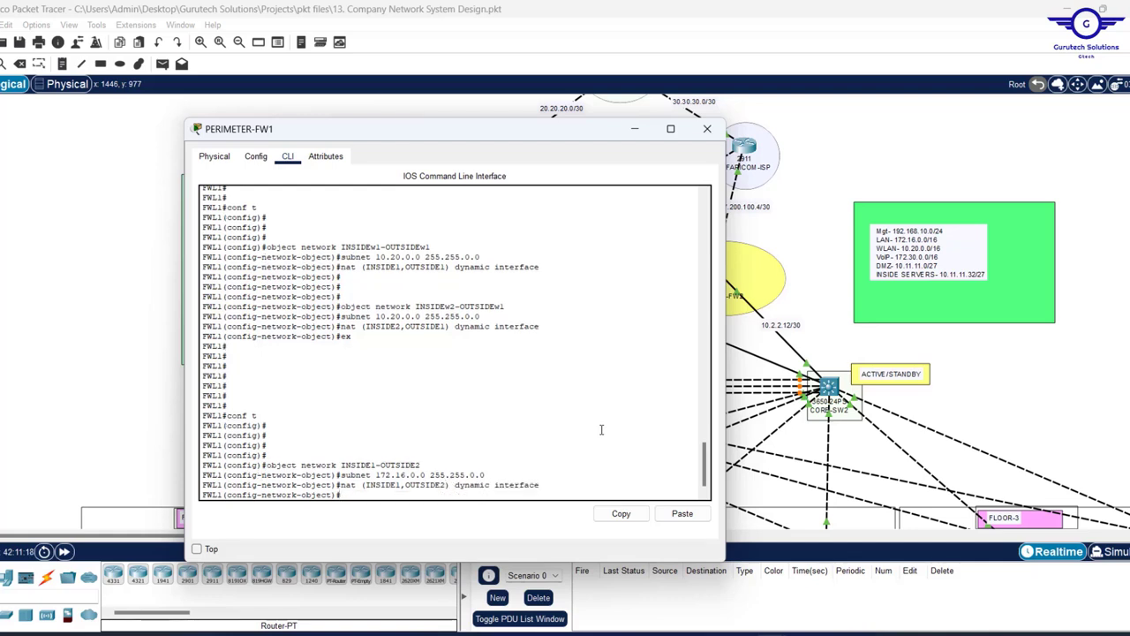
key("Return")
key("Return")
key("Return")
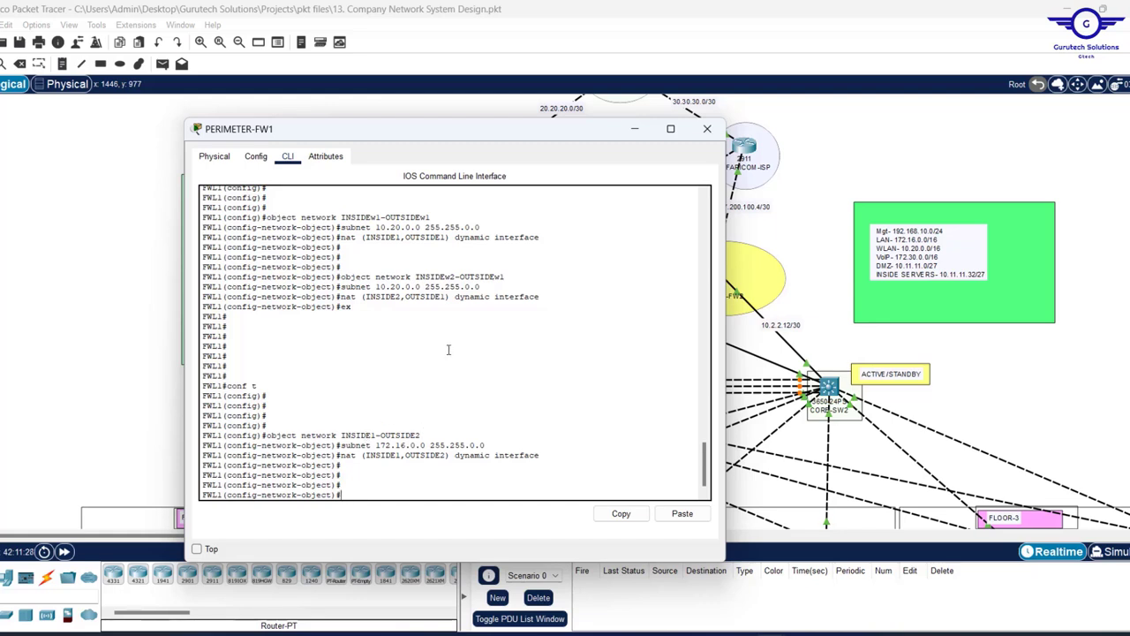
- Create object network INSIDE2-OUTSIDE2 by editing the recalled INSIDE1-OUTSIDE2 command
scroll(447, 349, "up", 8)
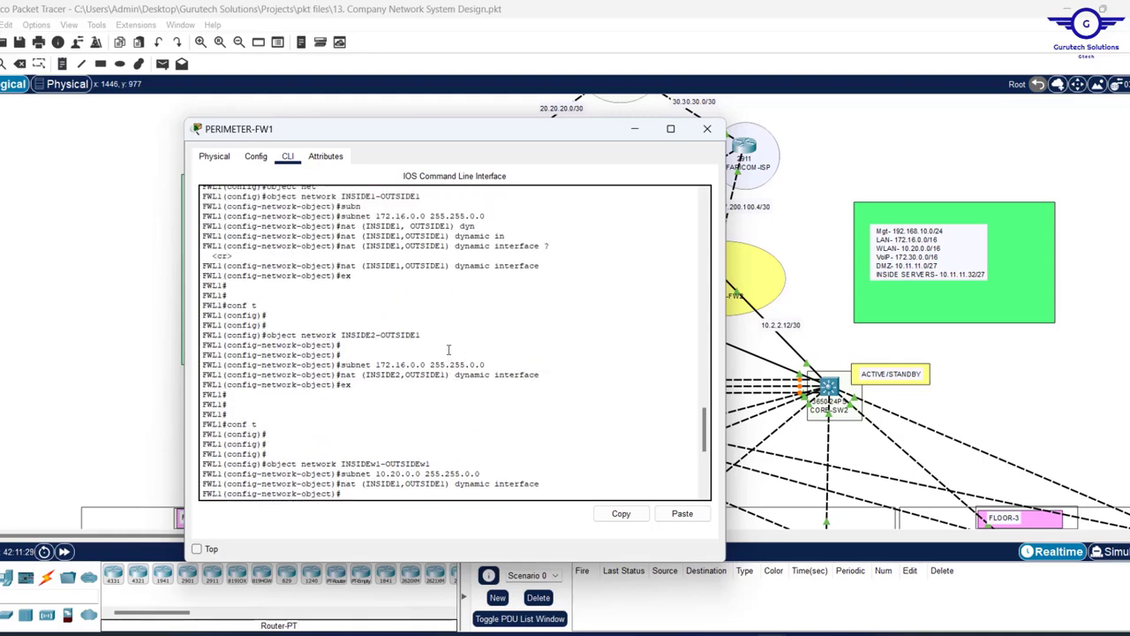
scroll(448, 350, "down", 8)
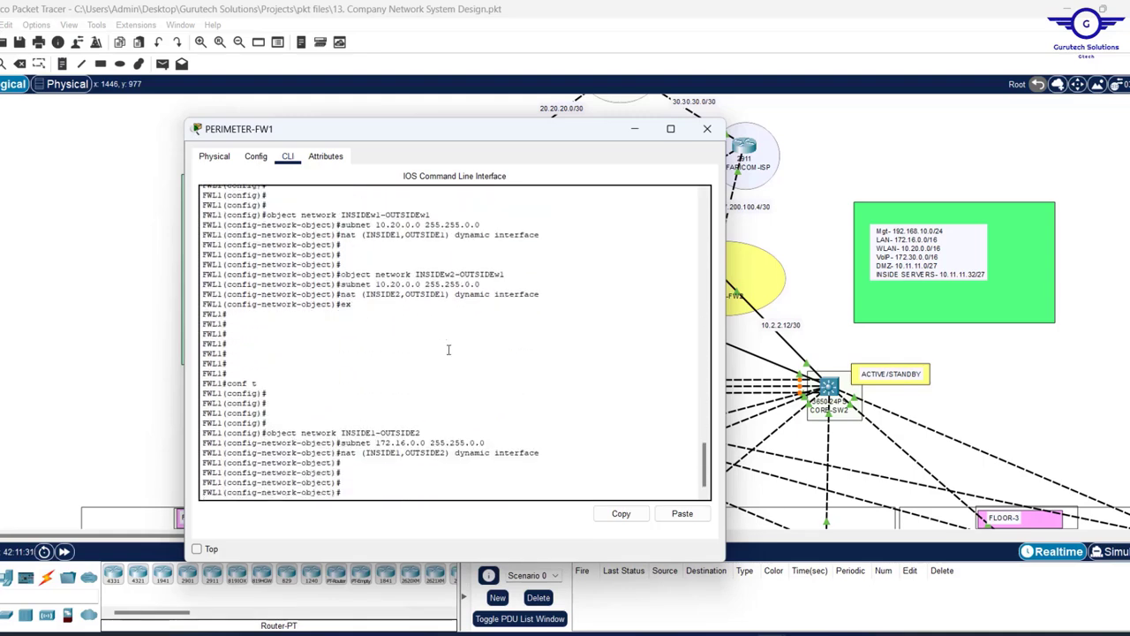
scroll(448, 350, "up", 3)
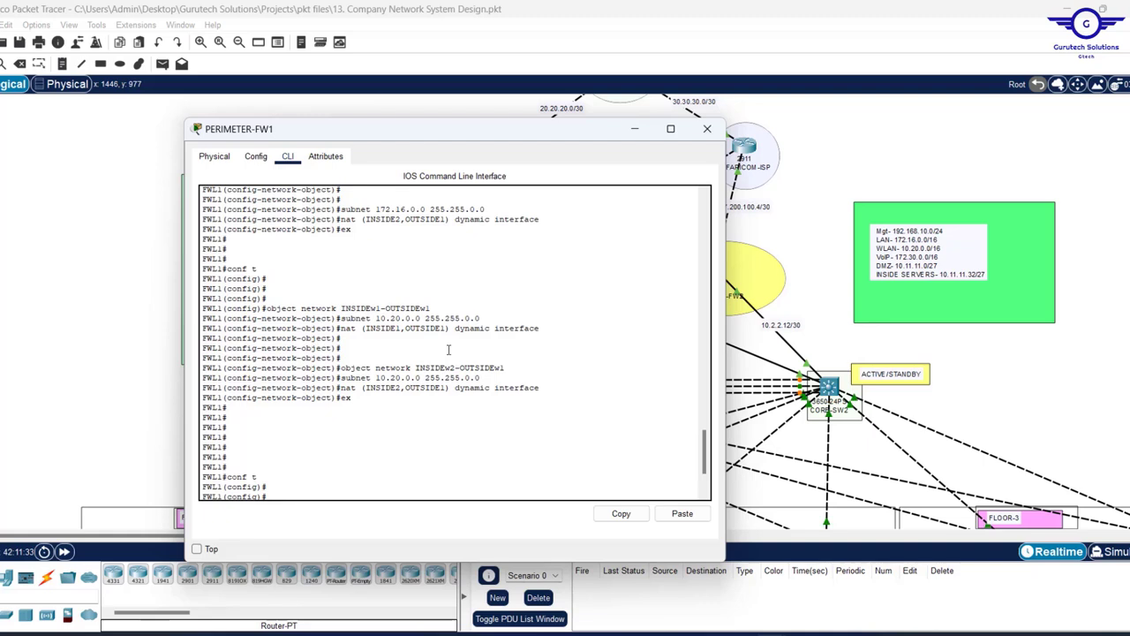
scroll(448, 350, "down", 3)
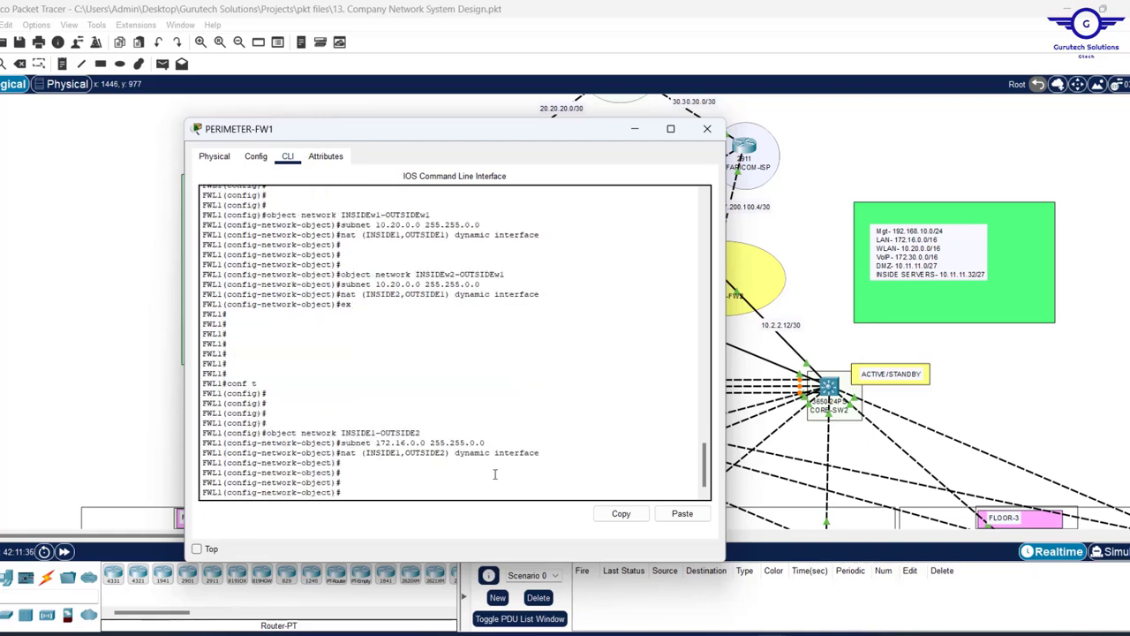
key("Up")
key("Up")
key("Up")
key("Up")
key("Down")
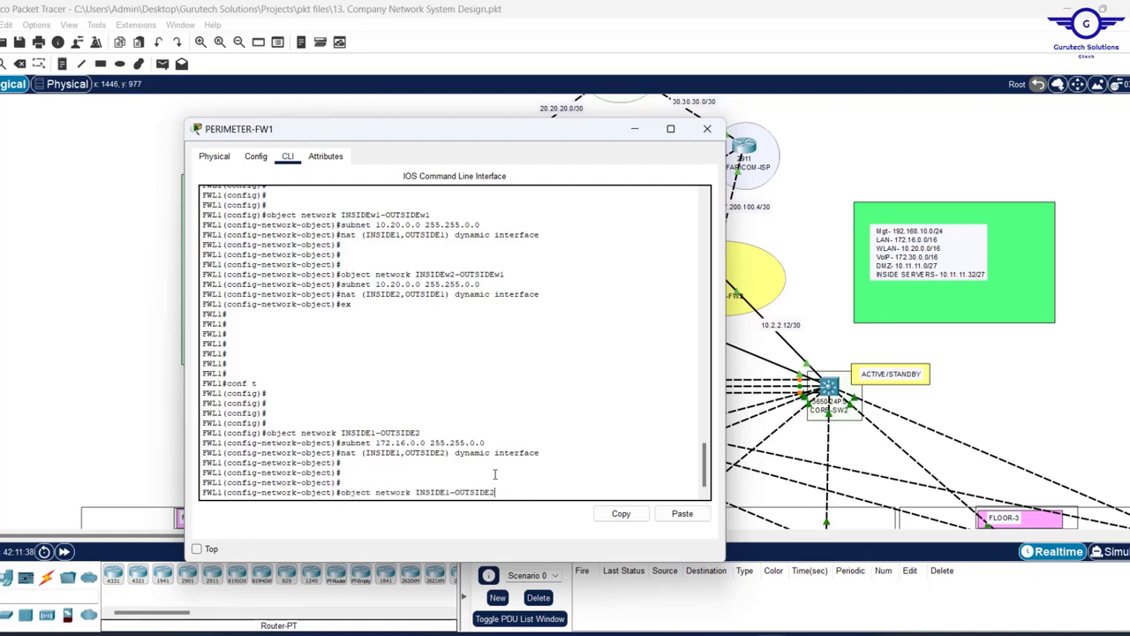
key("Left")
key("BackSpace")
type("2")
key("Return")
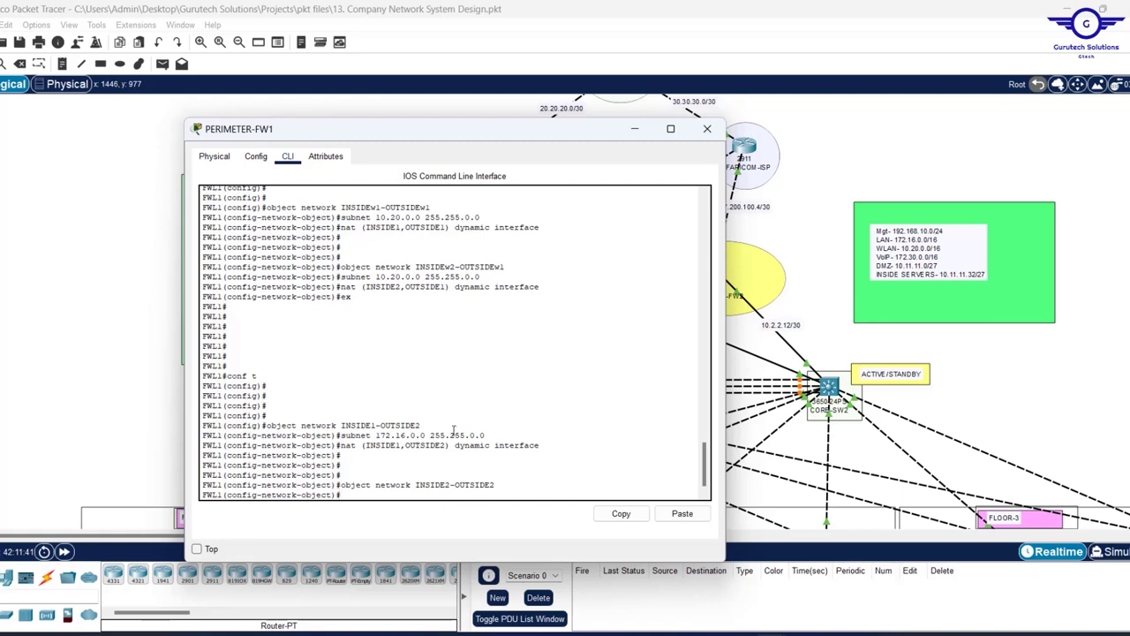
- Give it subnet 172.16.0.0 255.255.0.0 and nat (INSIDE2,OUTSIDE2) dynamic interface
left_click_drag(481, 435, 347, 435)
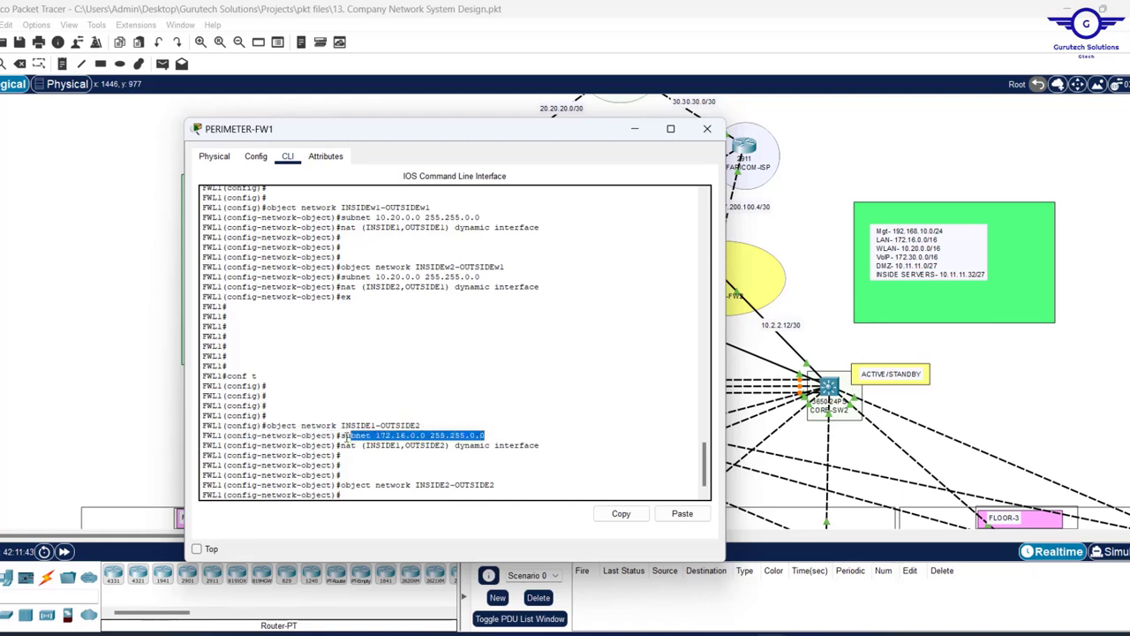
key("Up")
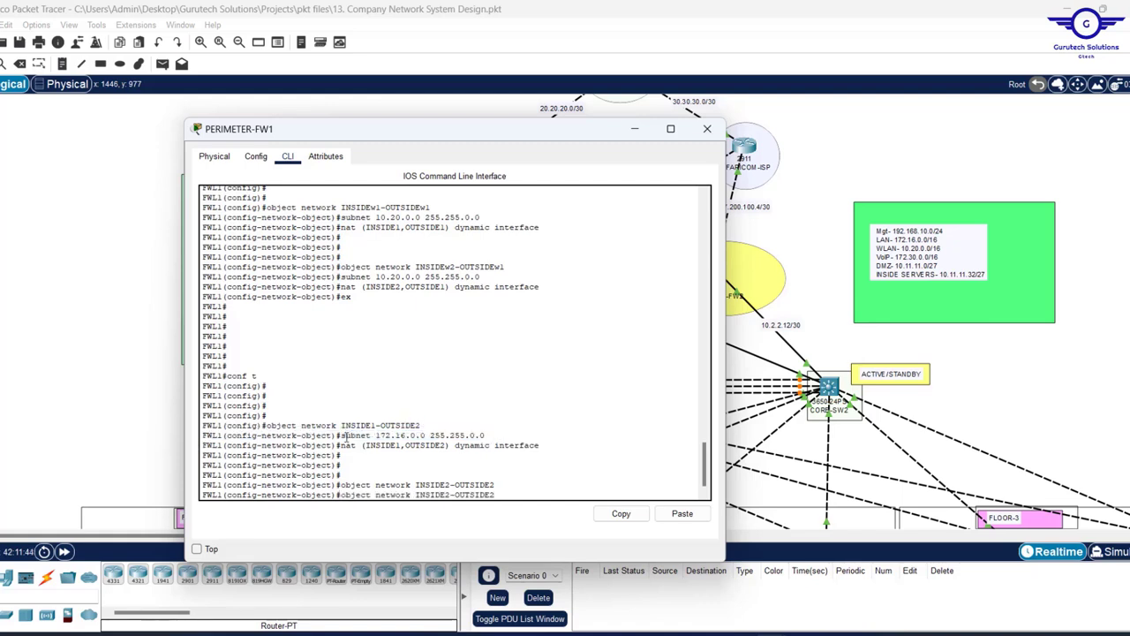
key("Up")
key("Up")
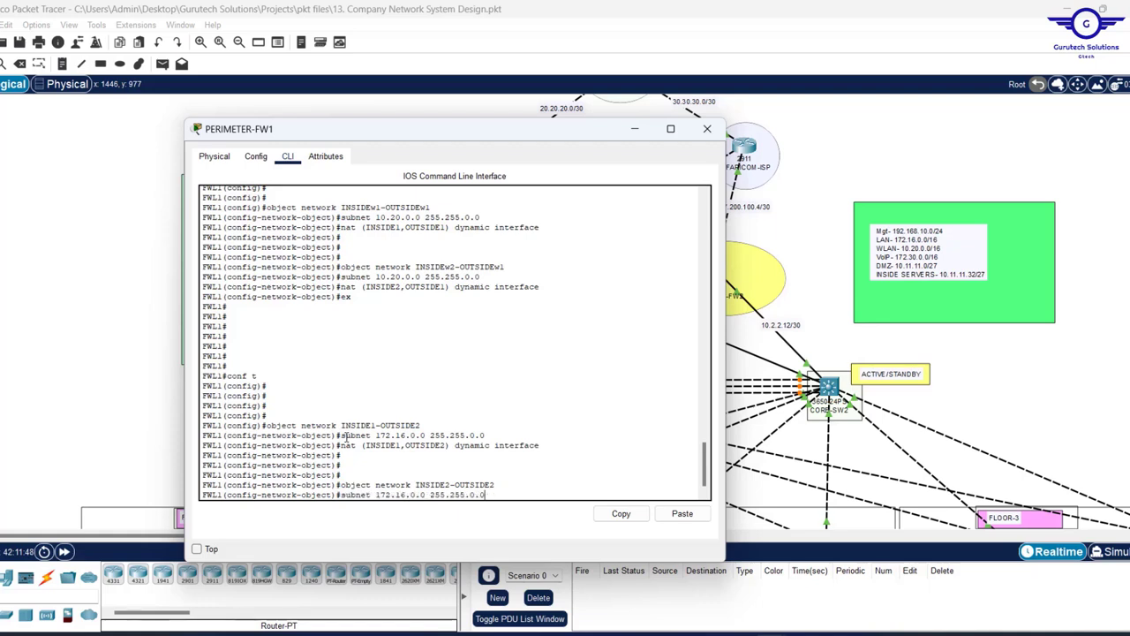
key("Return")
key("Up")
key("Up")
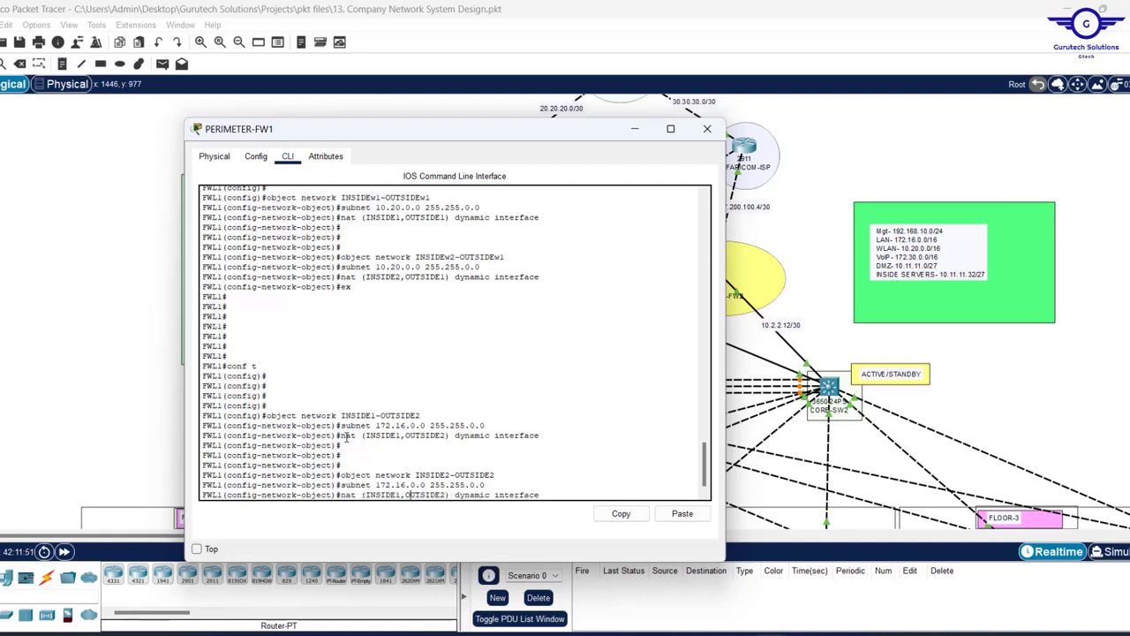
key("BackSpace")
type("2")
key("Return")
key("Return")
key("Return")
key("Return")
key("Return")
key("Return")
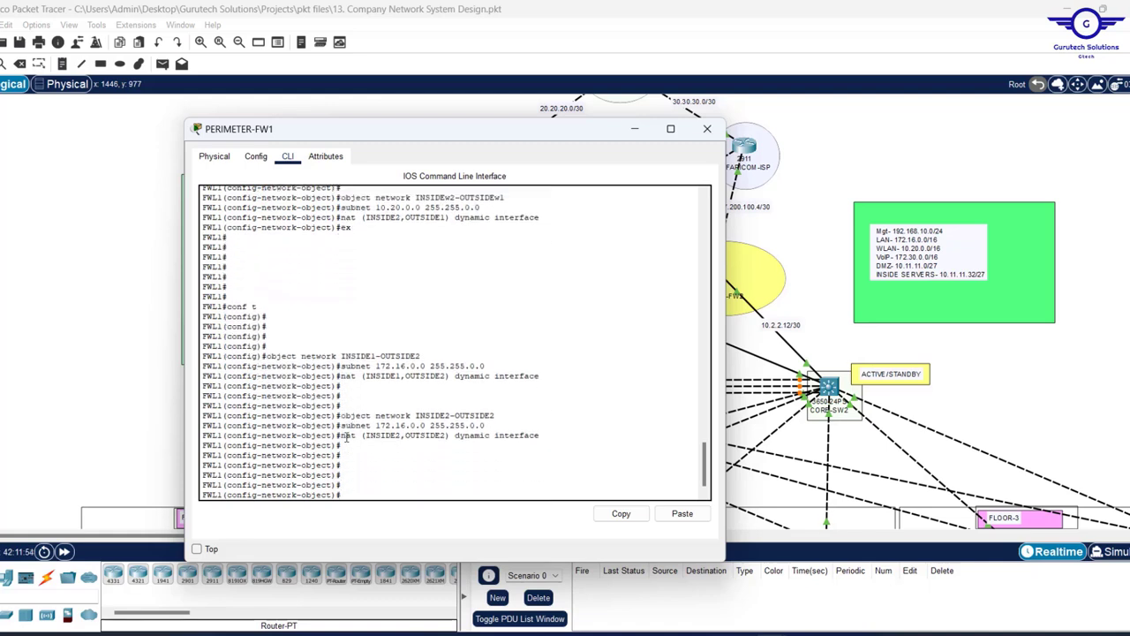
- Browse the command history back to the INSIDE1-OUTSIDE2 object command
left_click_drag(510, 363, 376, 366)
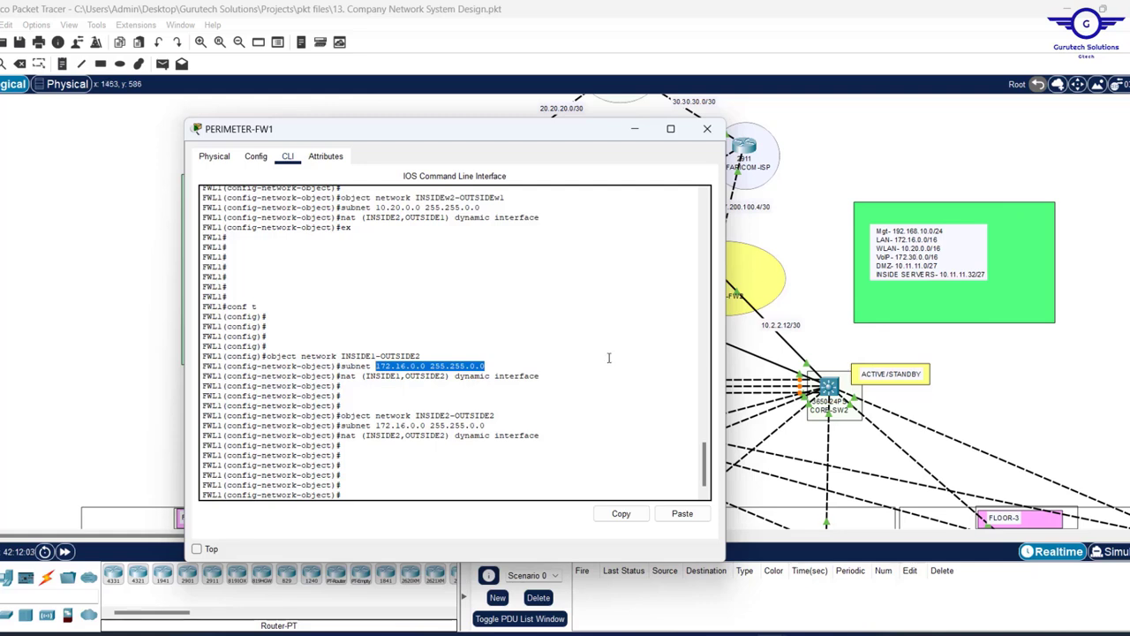
left_click(416, 479)
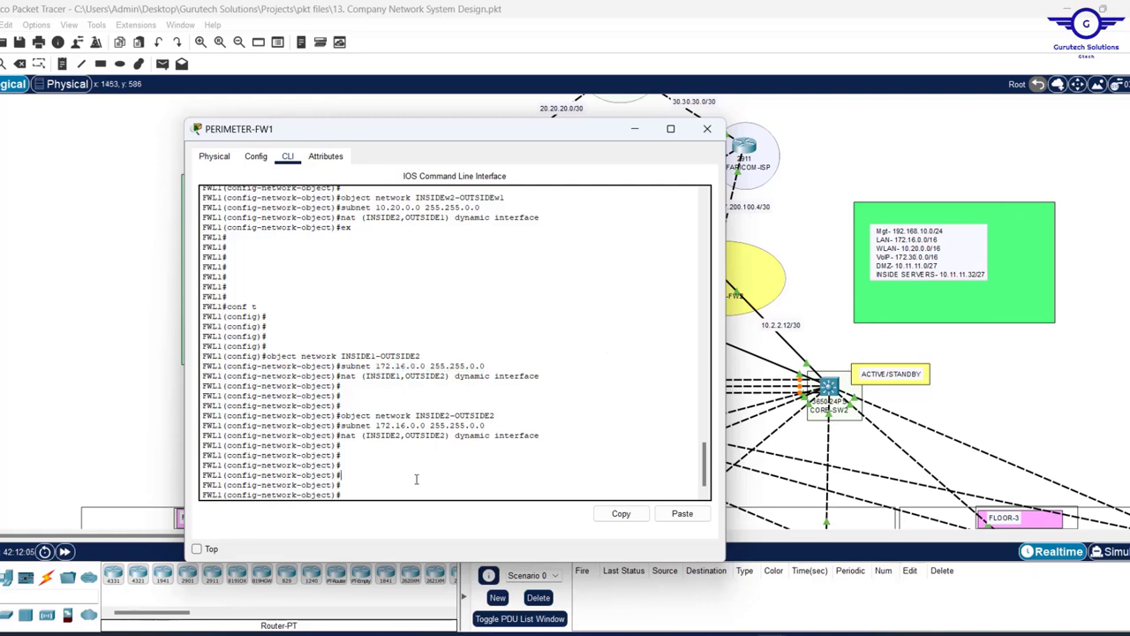
key("Up")
key("Up")
key("Up")
key("Up")
key("Up")
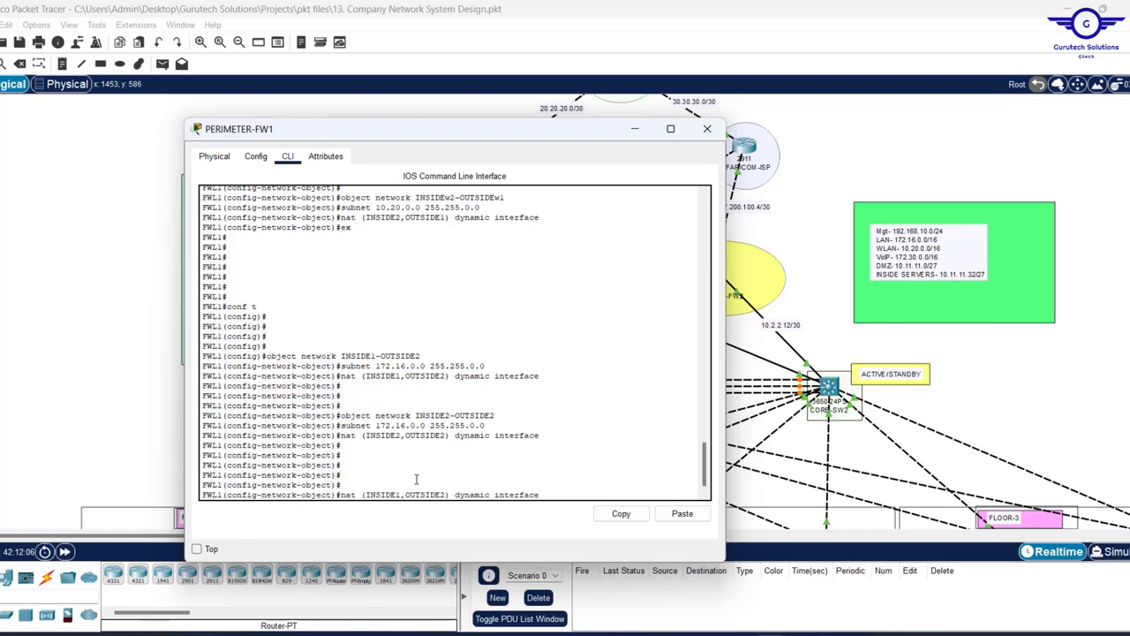
key("Up")
key("Up")
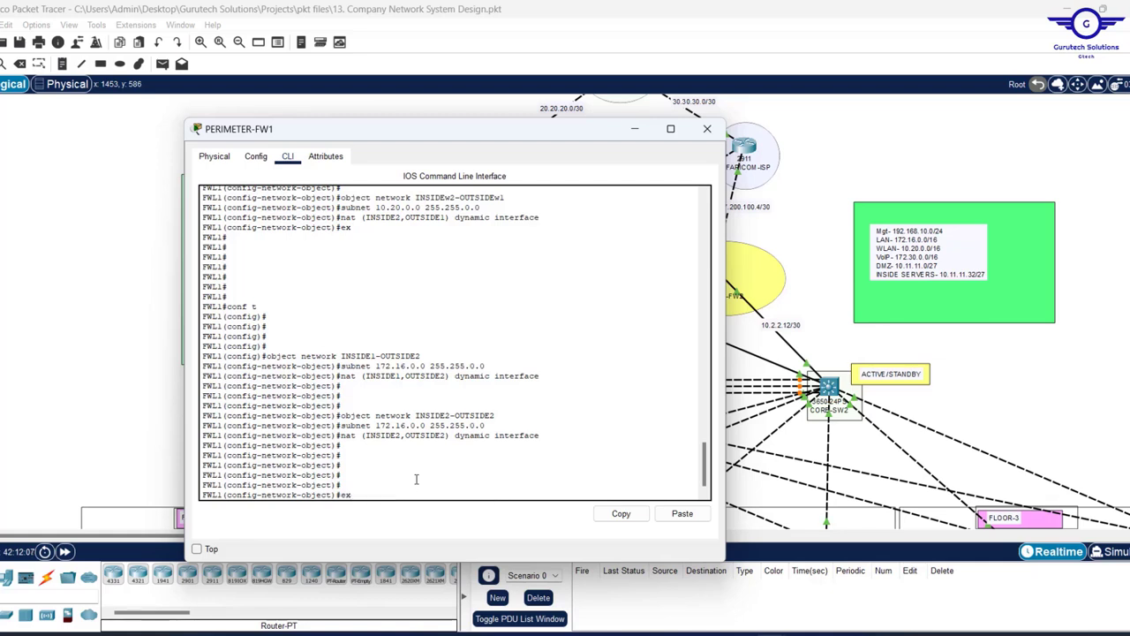
key("Down")
- Create network object INSIDEw1-OUTSIDEw2 with subnet 10.20.0.0 255.255.0.0
type("w")
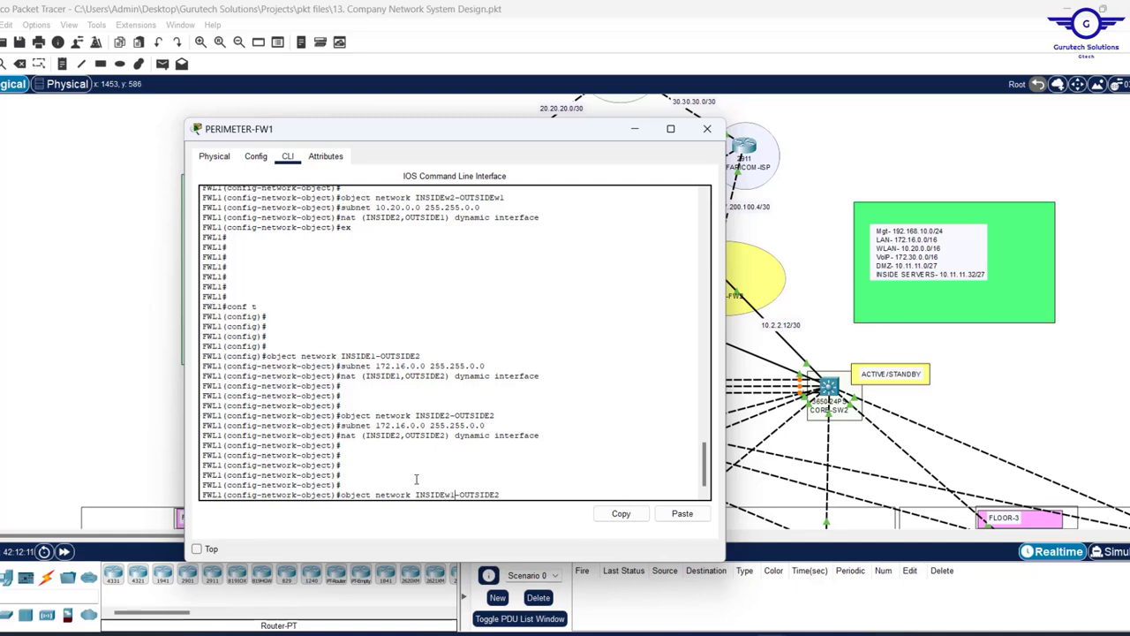
type("w")
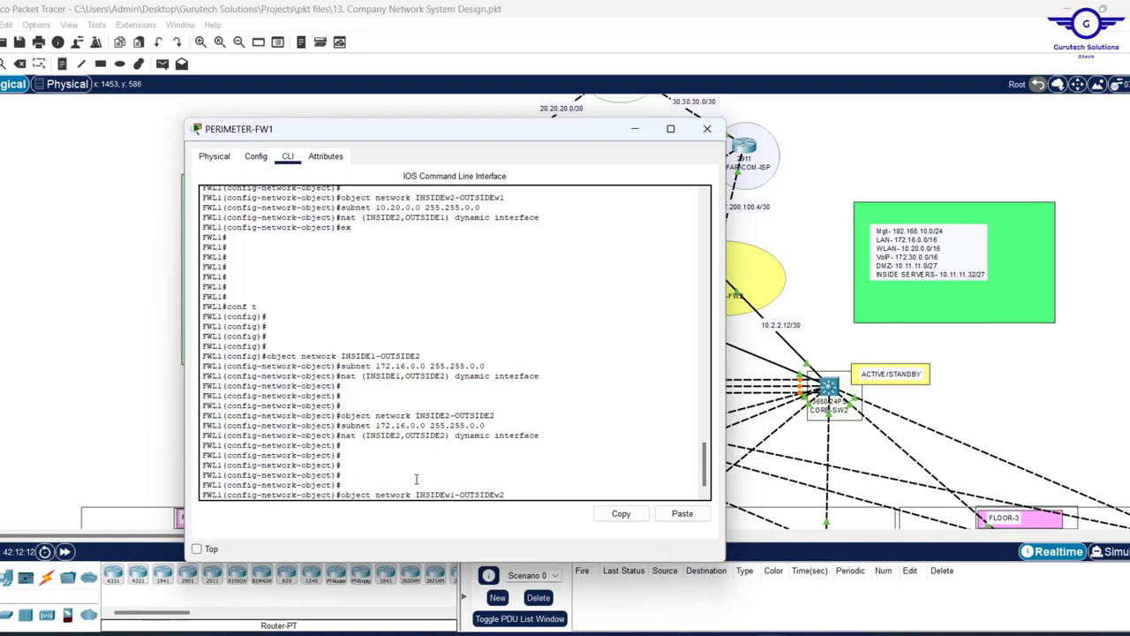
key("Return")
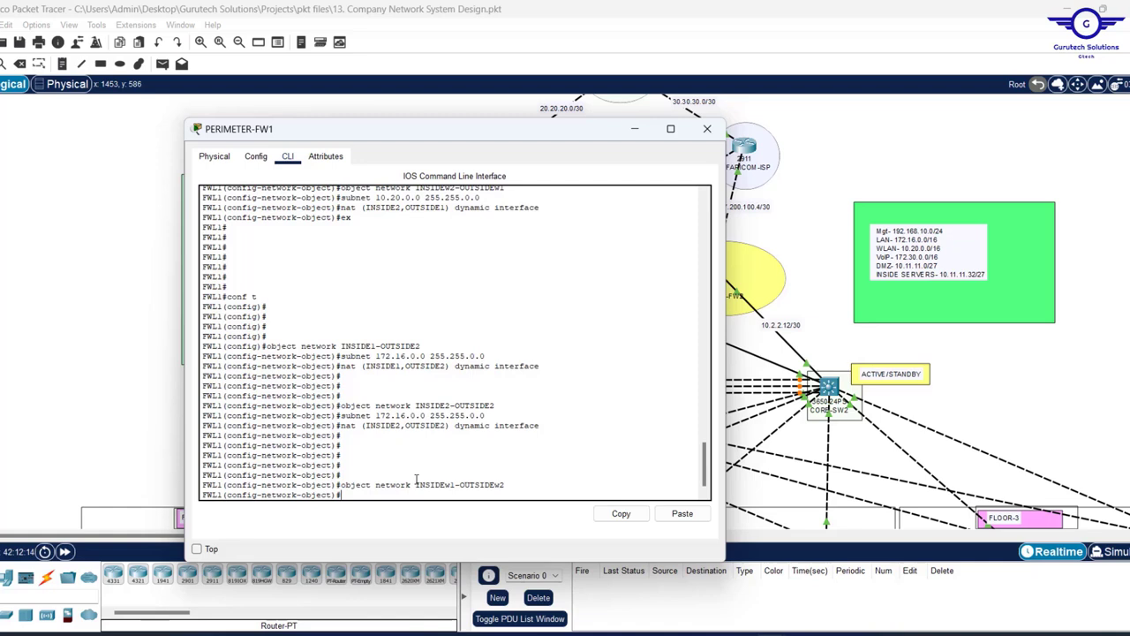
scroll(424, 406, "up", 2)
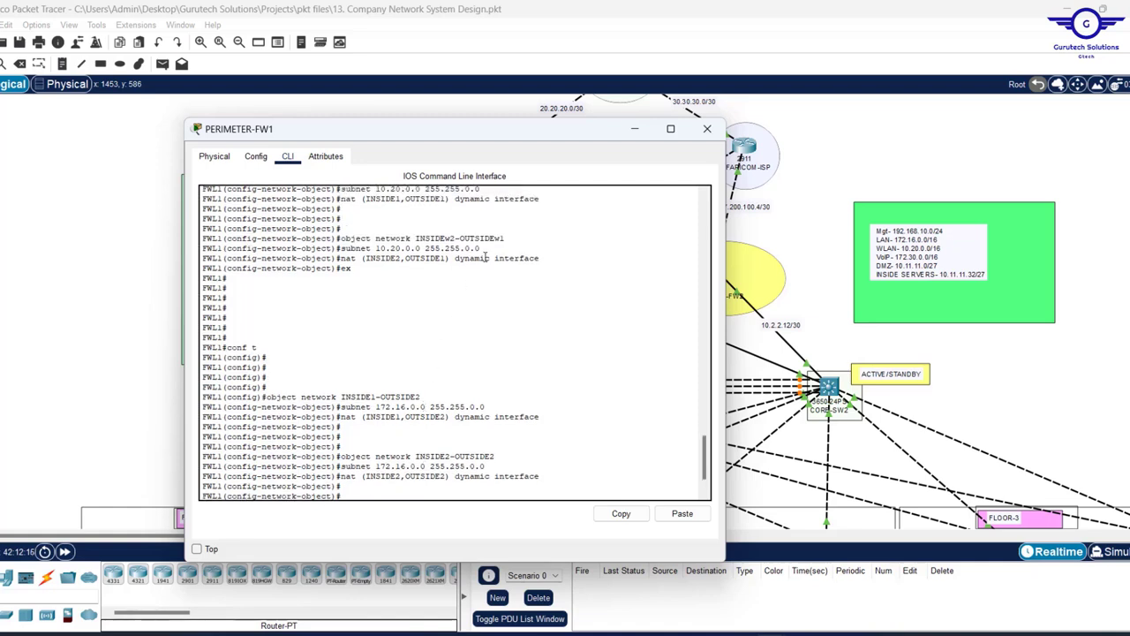
left_click_drag(484, 249, 344, 248)
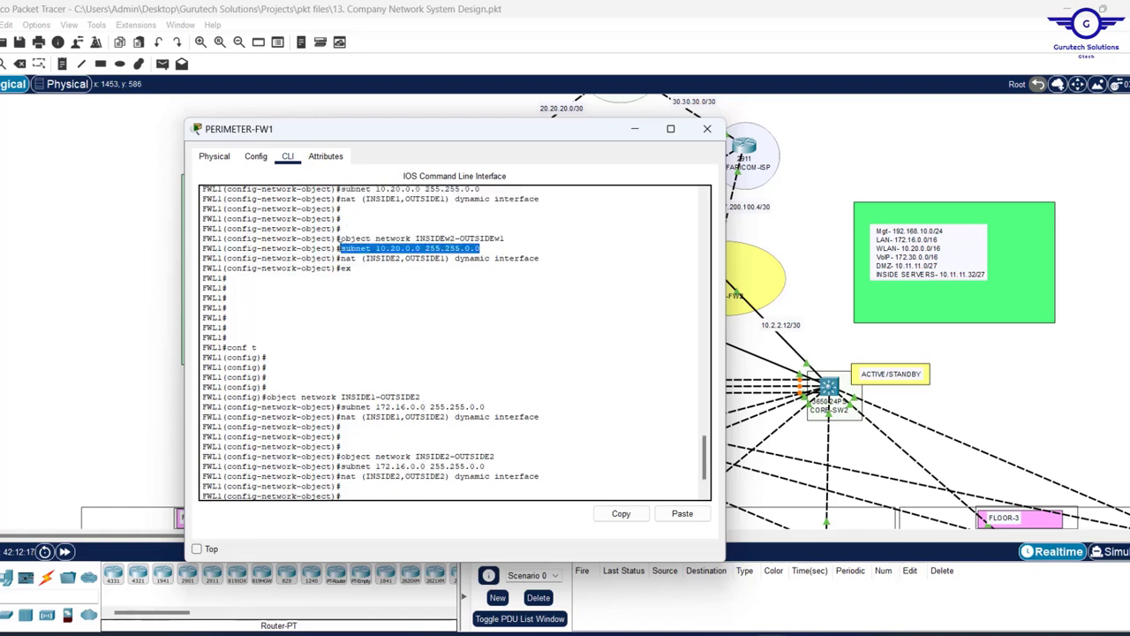
left_click(603, 509)
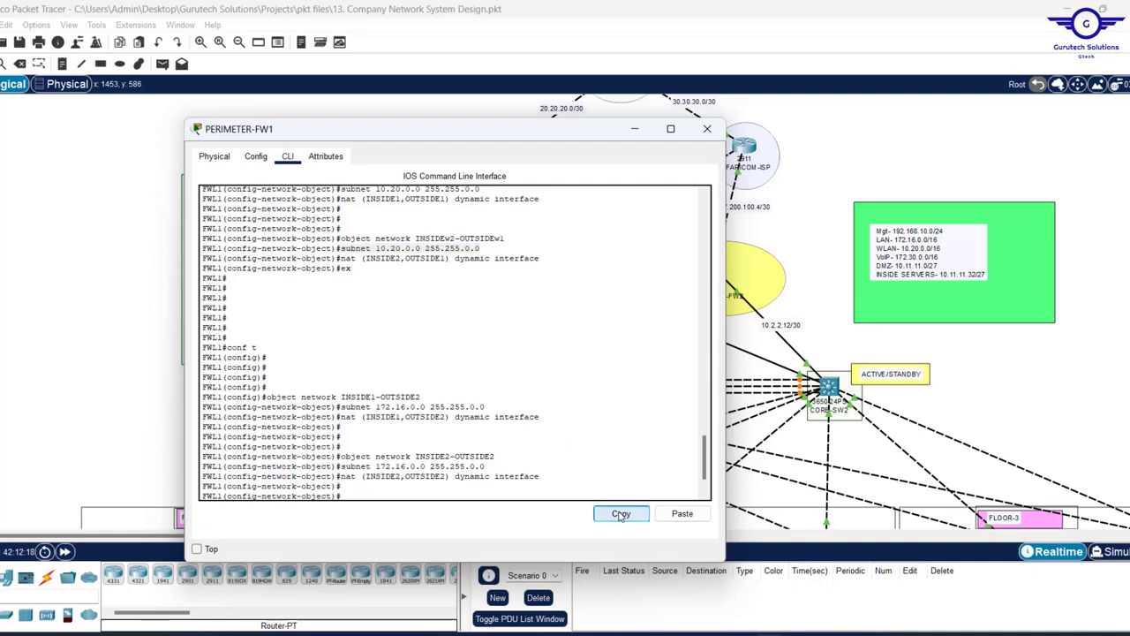
left_click(682, 514)
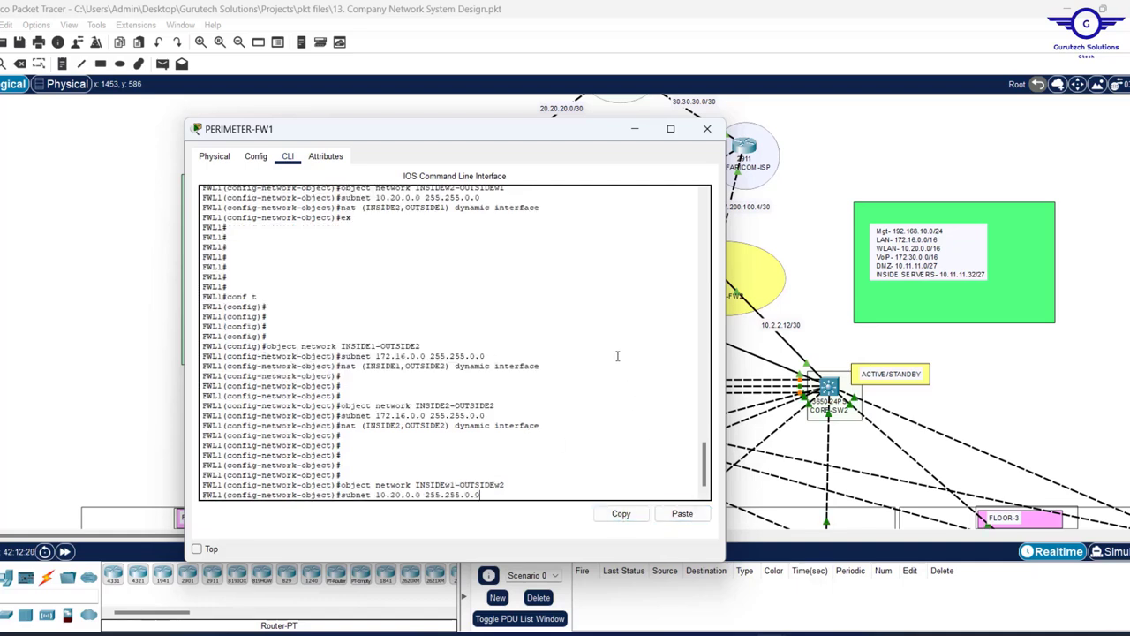
key("Return")
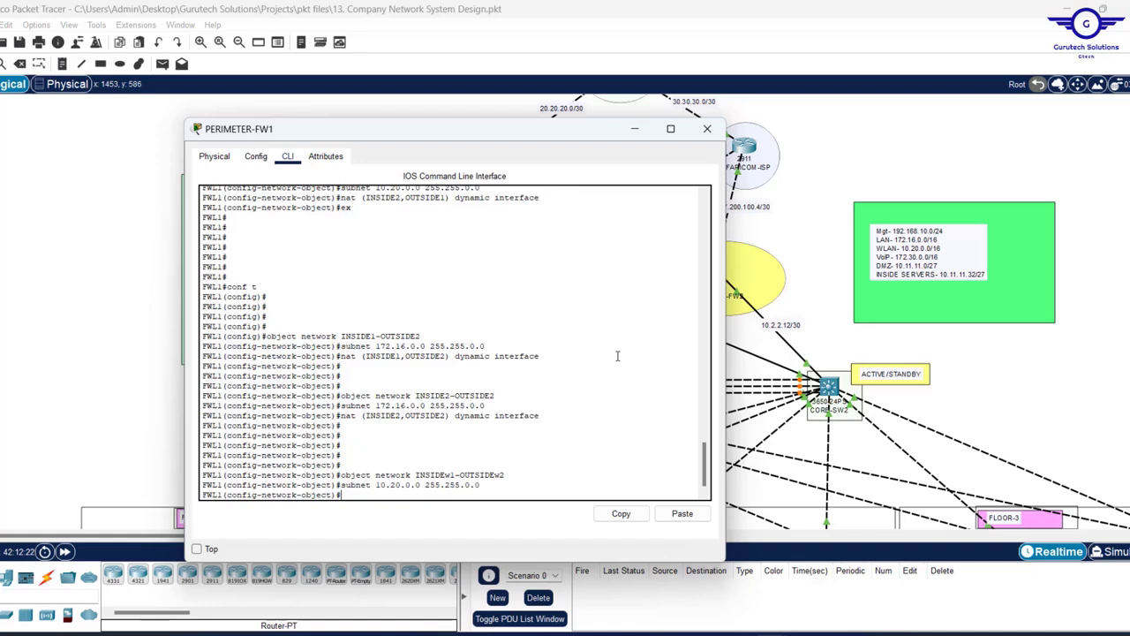
- Give INSIDEw1-OUTSIDEw2 the rule nat (INSIDE1,OUTSIDE2) dynamic interface
key("ctrl+v")
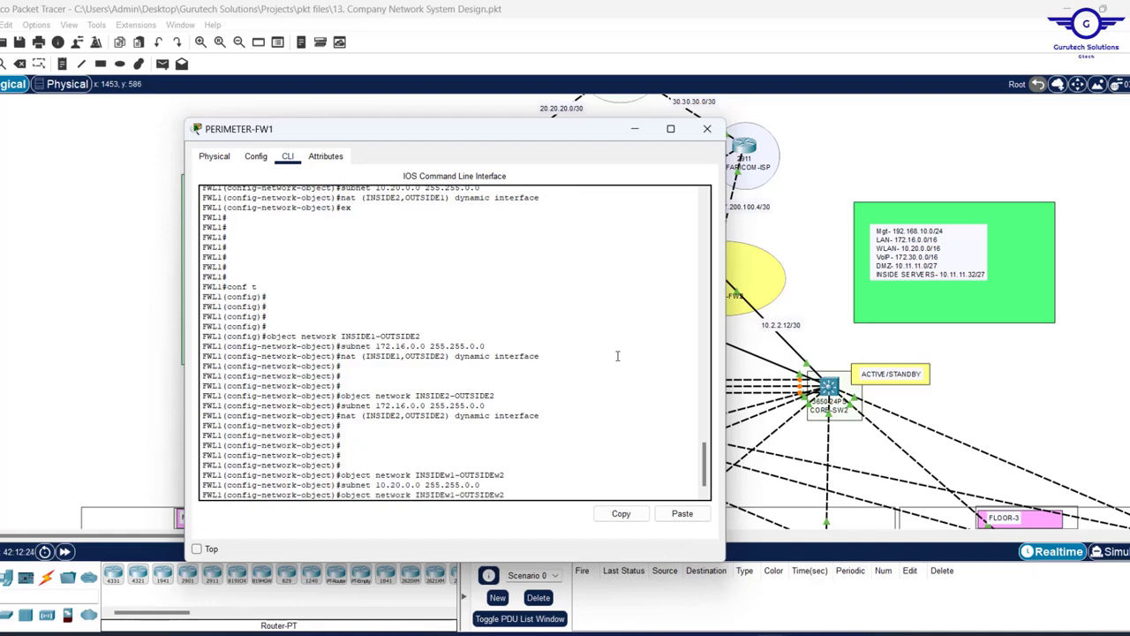
key("Up")
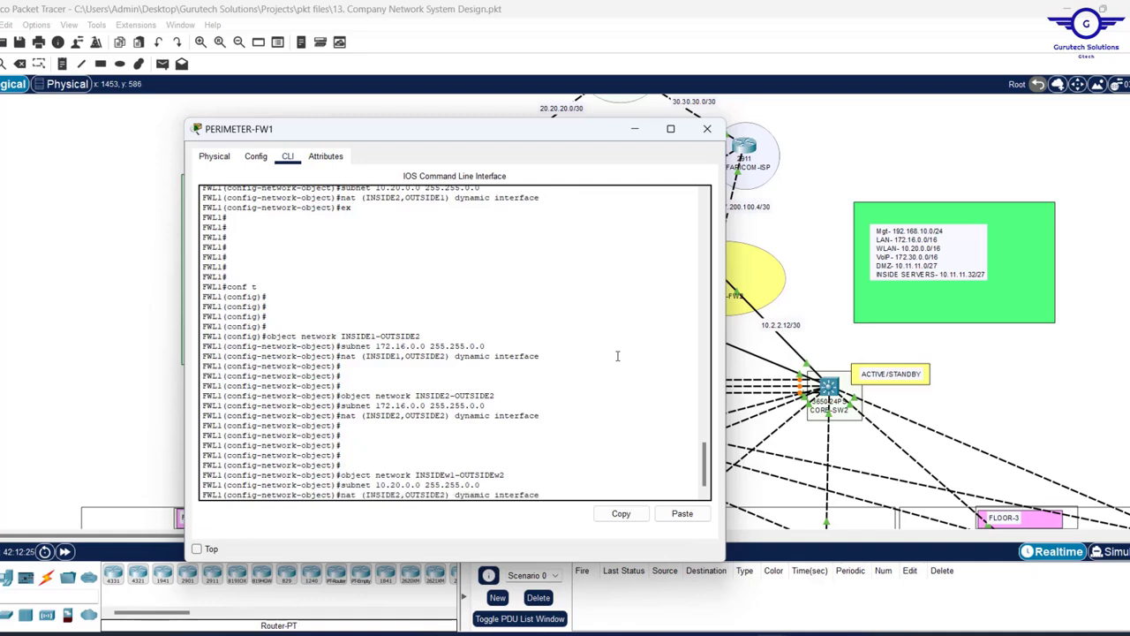
key("Up")
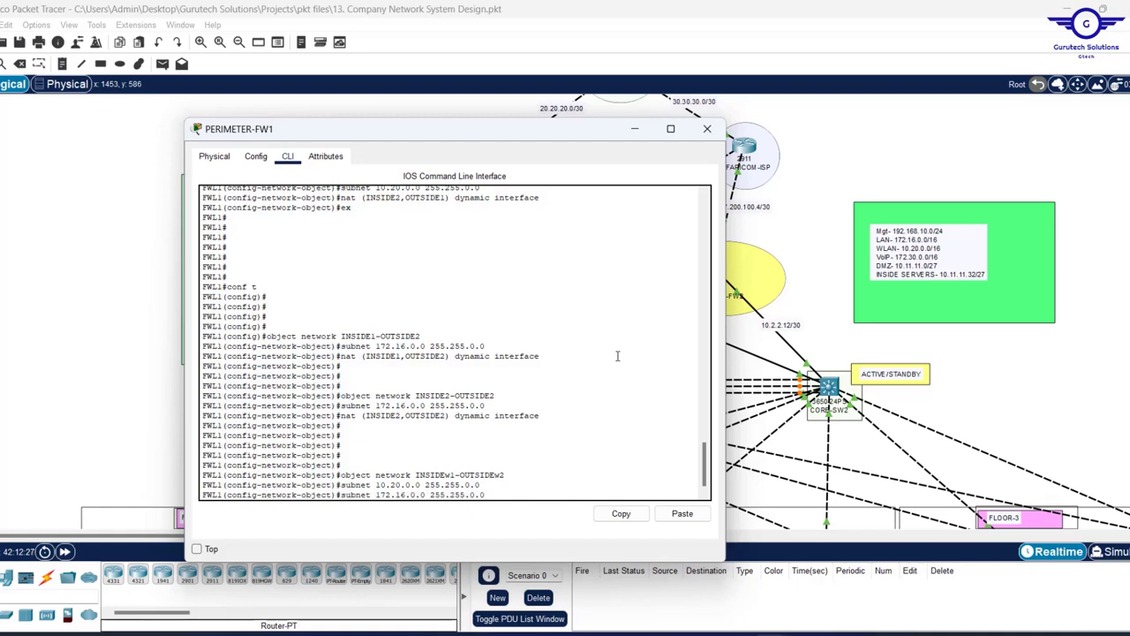
key("Up")
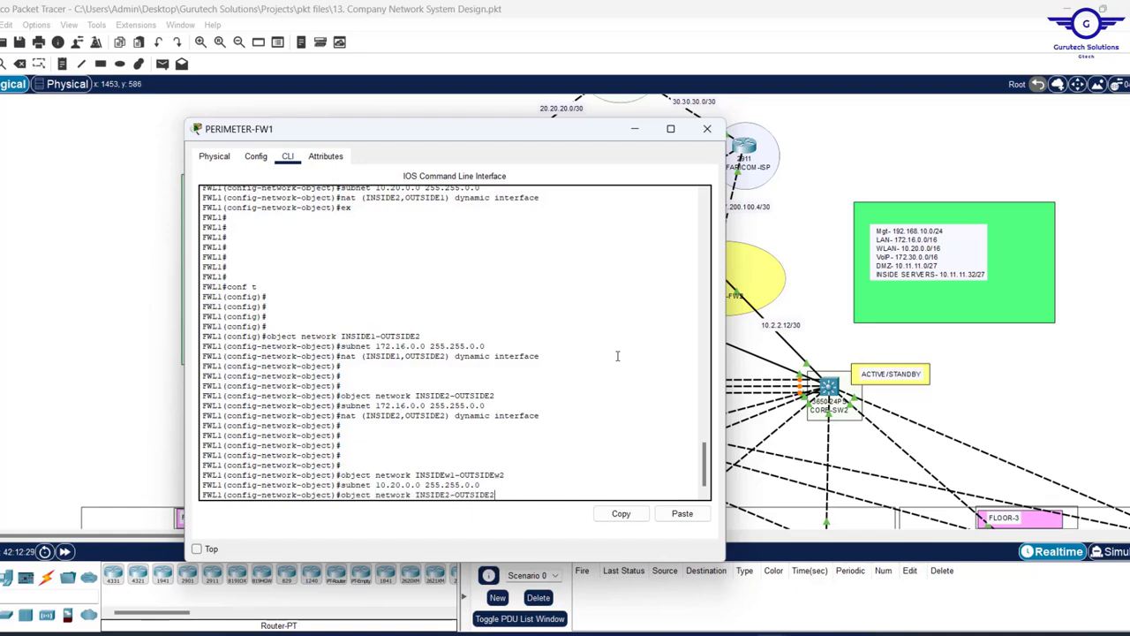
key("Down")
key("Down")
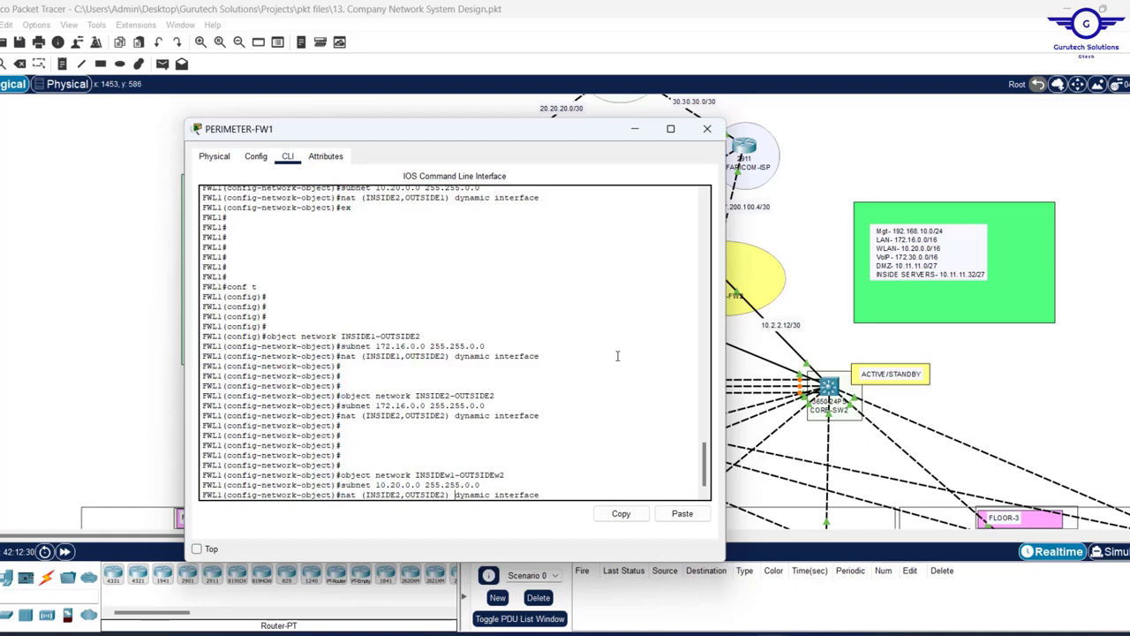
key("Left")
key("Left")
key("BackSpace")
type("1")
key("Return")
key("Return")
key("Return")
key("Return")
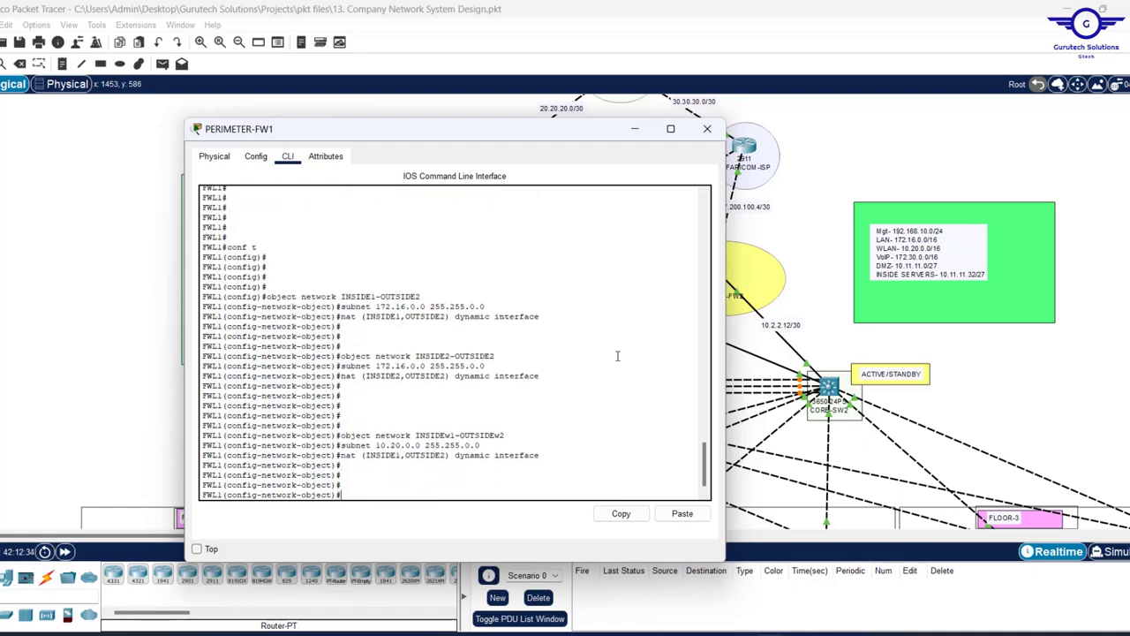
- Create network object INSIDEw2-OUTSIDEw2 with subnet 10.20.0.0 255.255.0.0
key("Up")
key("Up")
key("Up")
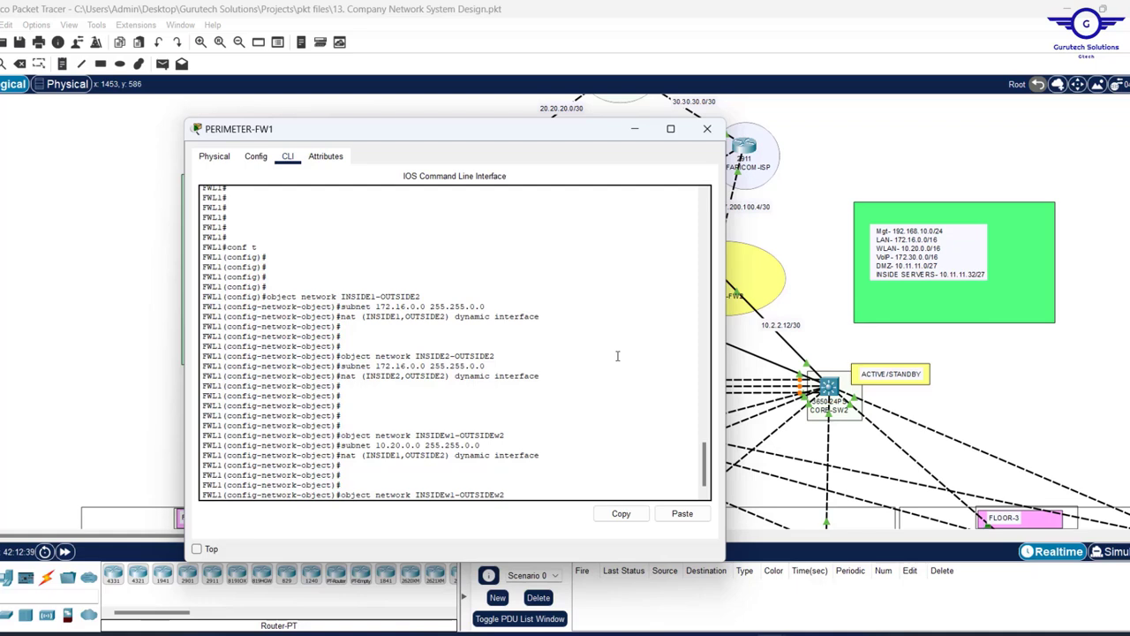
key("Left")
key("Left")
key("Left")
key("Left")
key("Left")
key("Left")
key("Left")
key("Left")
key("Left")
key("Left")
key("Left")
key("Left")
key("BackSpace")
type("2")
key("Return")
key("Up")
key("Up")
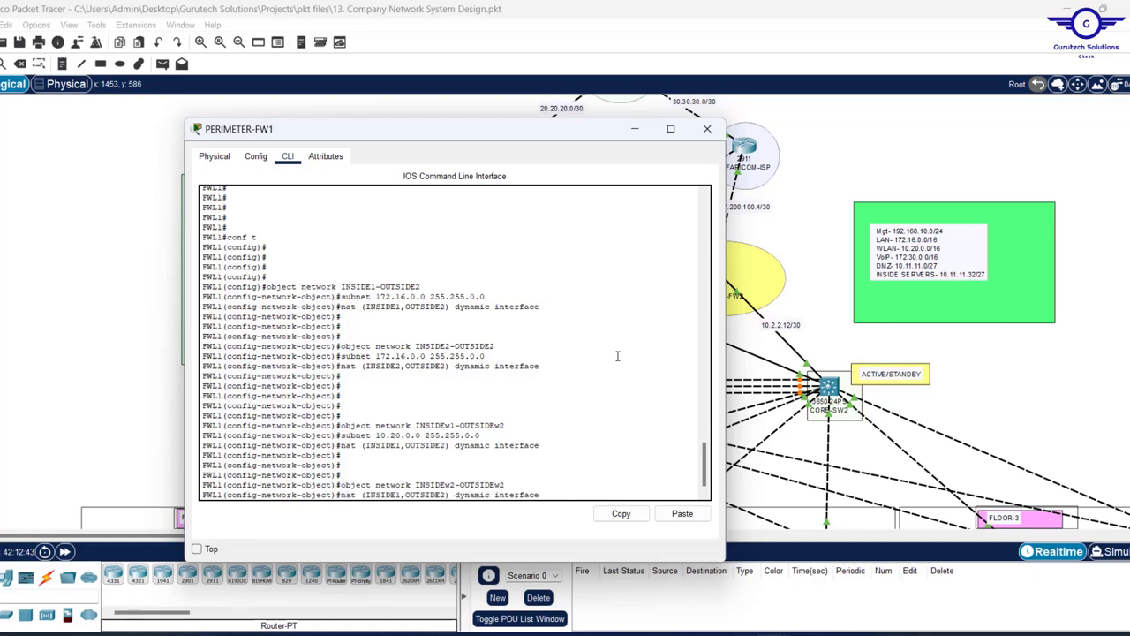
key("Up")
key("Return")
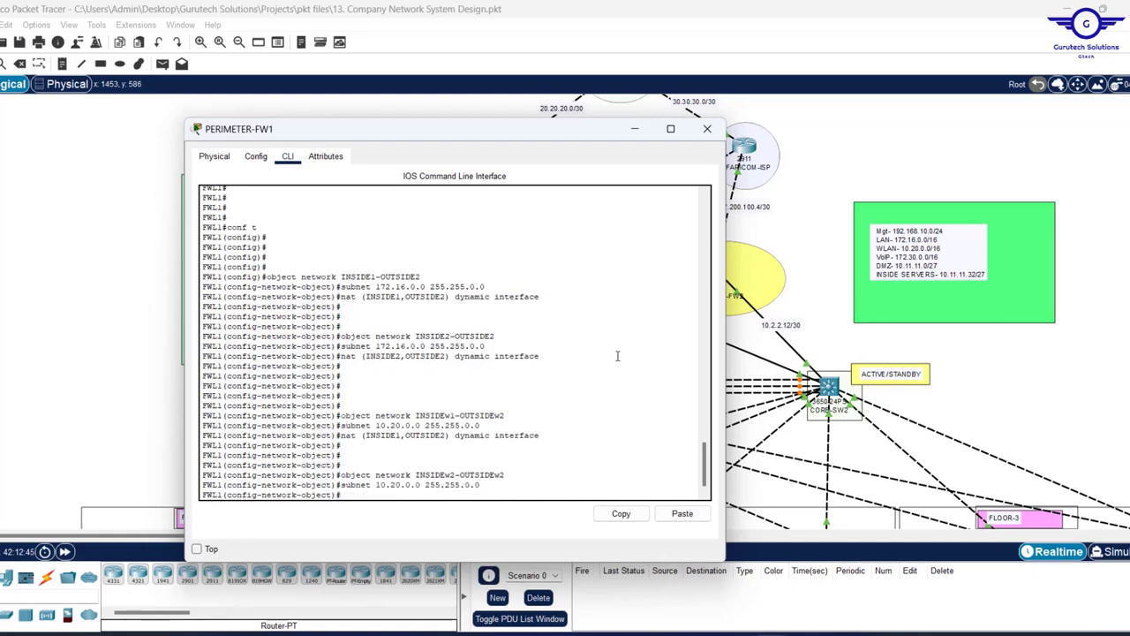
- Give INSIDEw2-OUTSIDEw2 the rule nat (INSIDE2,OUTSIDE2) dynamic interface
key("Up")
key("Up")
key("Up")
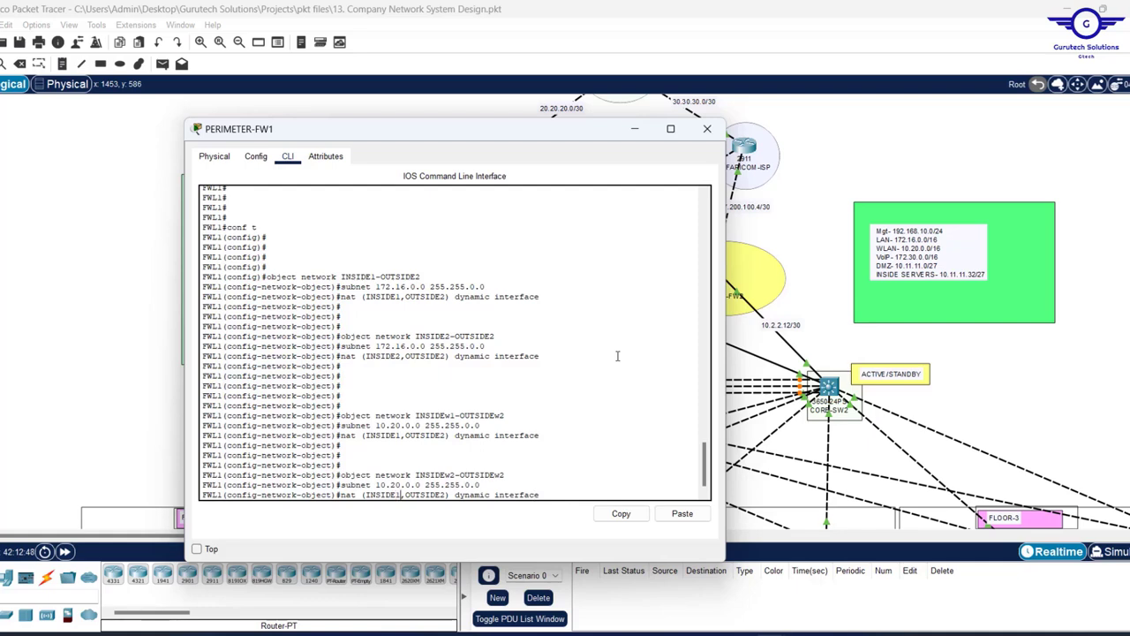
key("BackSpace")
type("2")
key("Return")
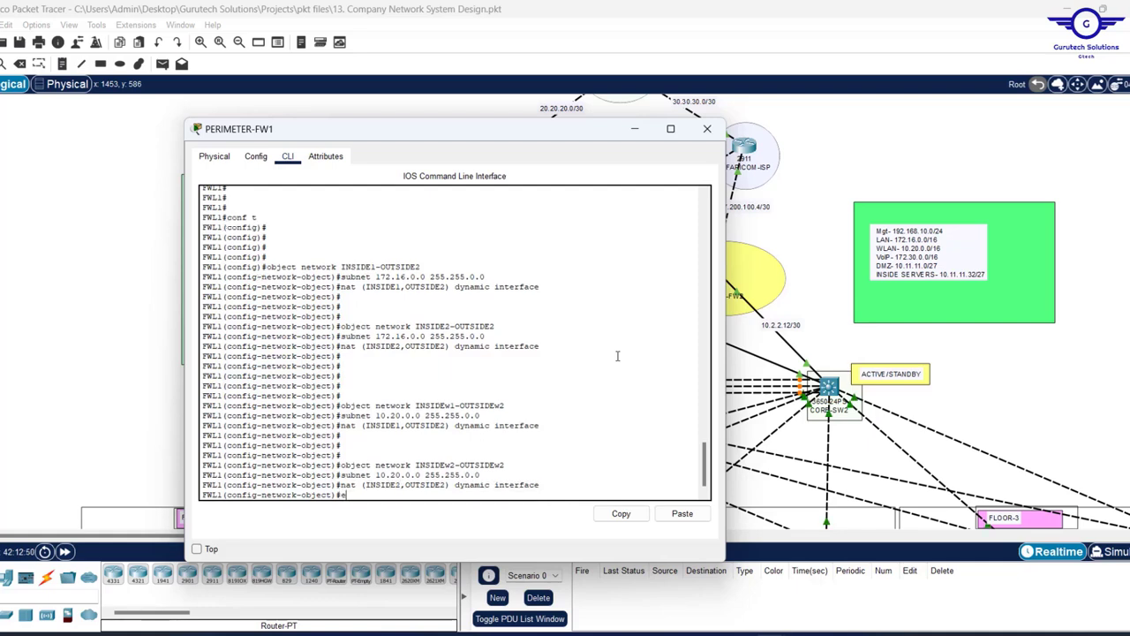
type("e")
key("BackSpace")
key("Return")
key("Return")
key("Return")
key("Return")
key("Return")
key("Return")
key("Return")
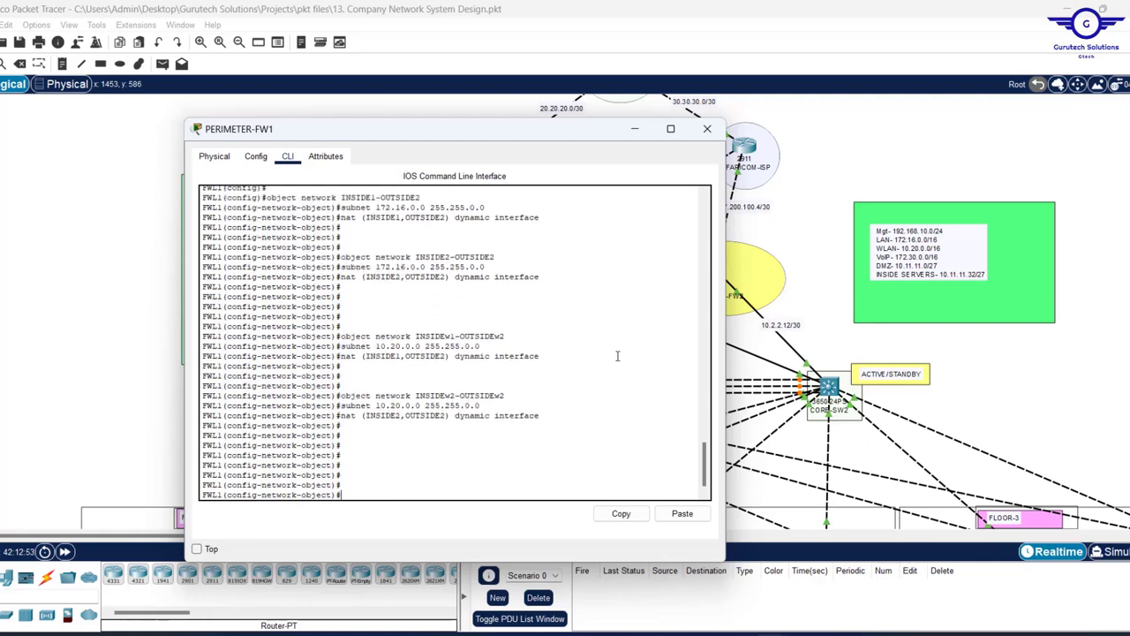
key("Up")
key("Up")
key("Up")
key("Up")
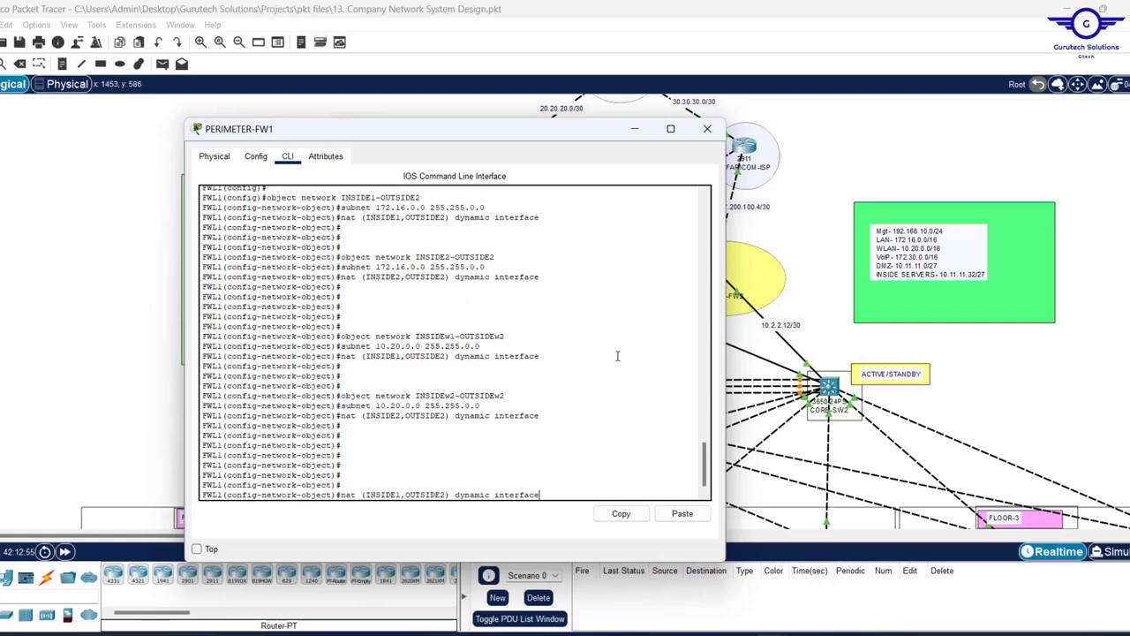
- Create DMZ-OUTSIDE1 with subnet 10.11.11.0 255.255.255.224 and nat (DMZ,OUTSIDE1) dynamic interface
key("Up")
key("Up")
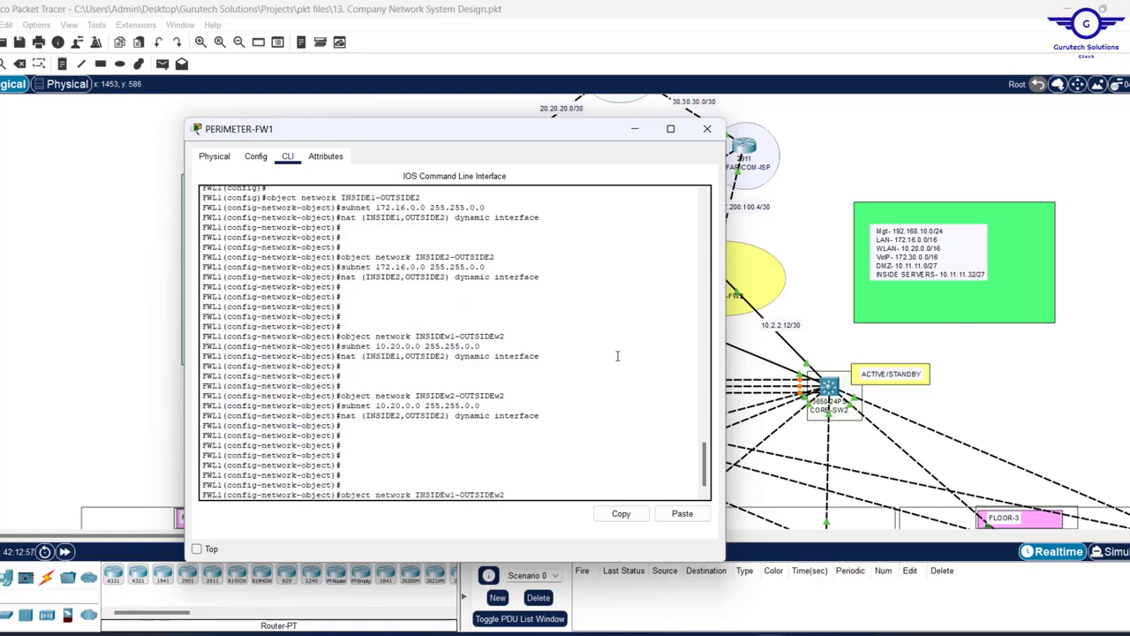
key("BackSpace")
key("BackSpace")
key("BackSpace")
key("BackSpace")
key("BackSpace")
key("BackSpace")
key("BackSpace")
key("BackSpace")
key("BackSpace")
key("BackSpace")
key("BackSpace")
key("BackSpace")
key("BackSpace")
key("BackSpace")
key("BackSpace")
key("BackSpace")
key("BackSpace")
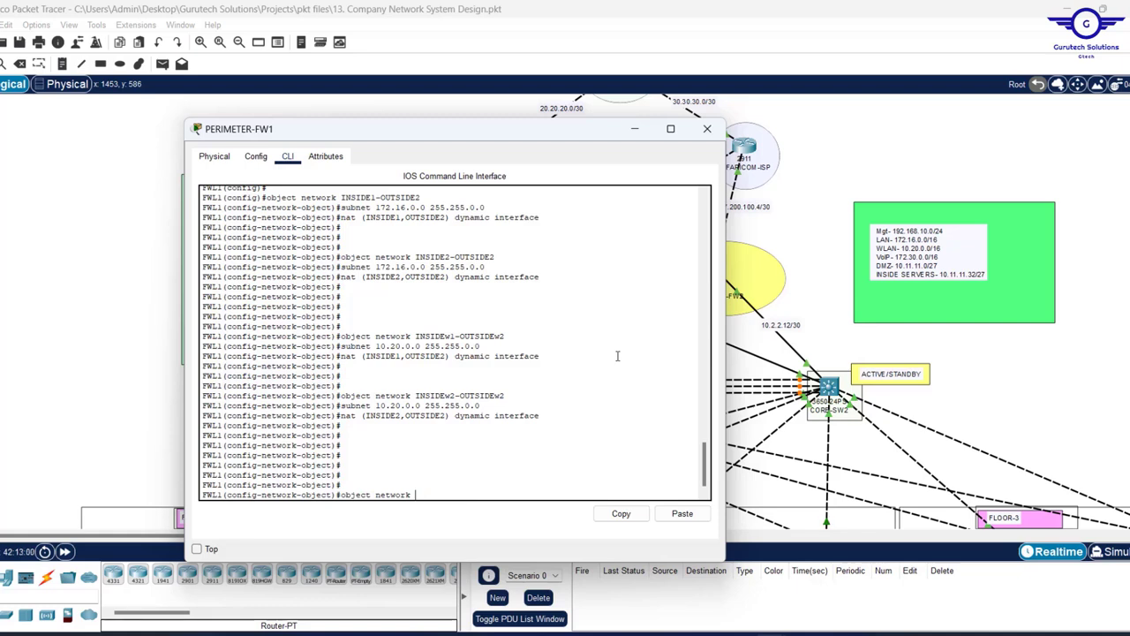
type("DMZ-OUTSIDE1")
key("Return")
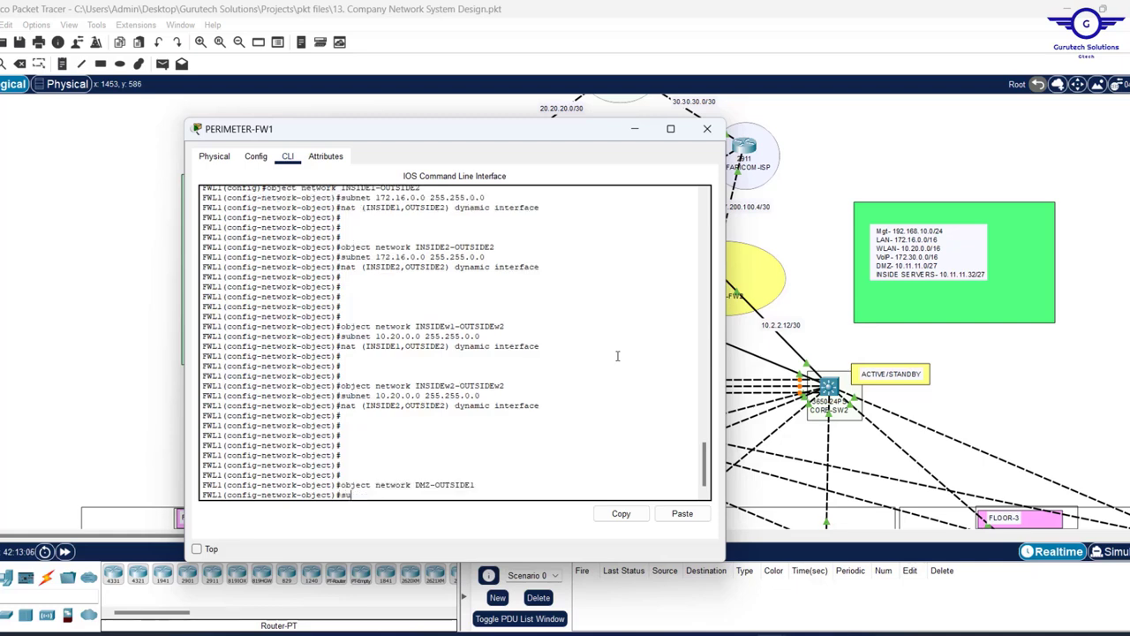
type("sub")
key("Tab")
type("10")
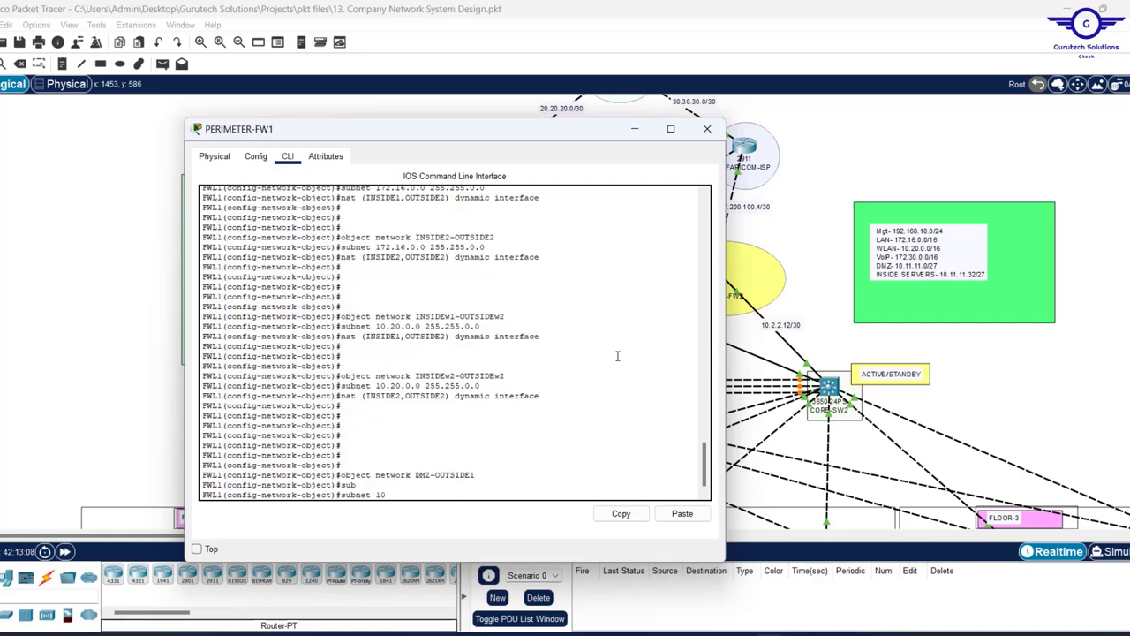
type(".11.11.0")
type(".")
type(" 2")
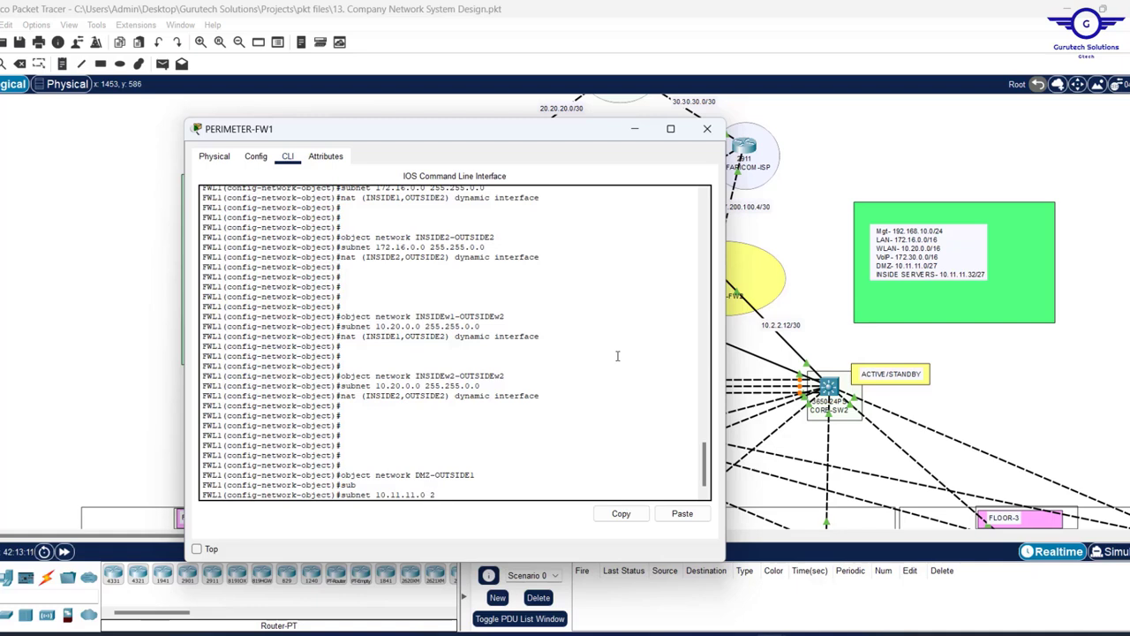
type("55.255.255.224")
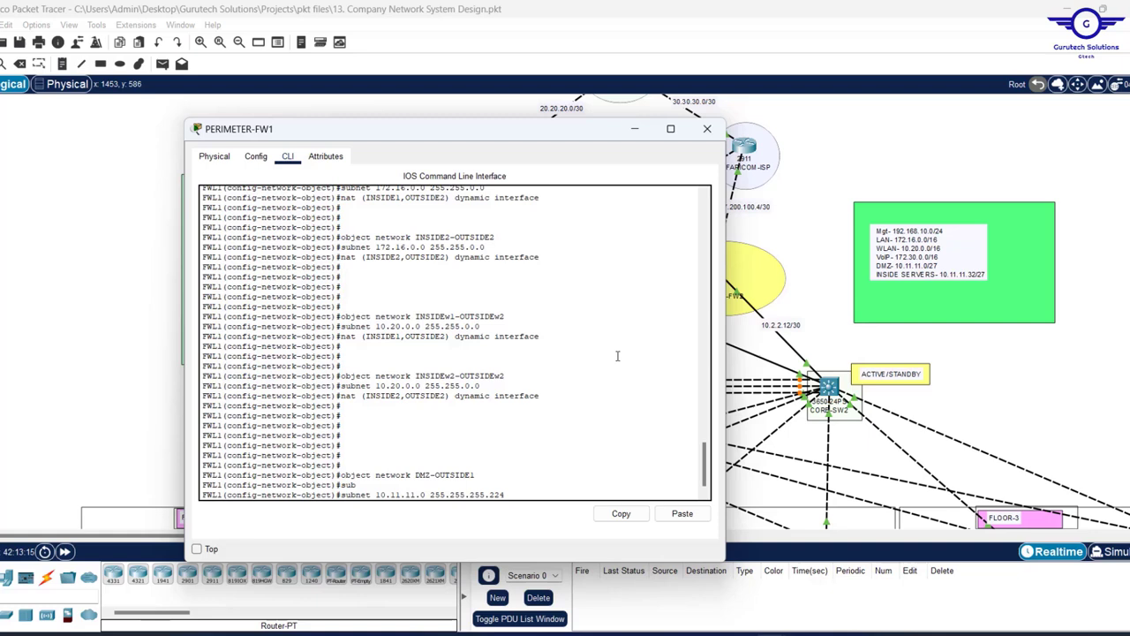
key("Return")
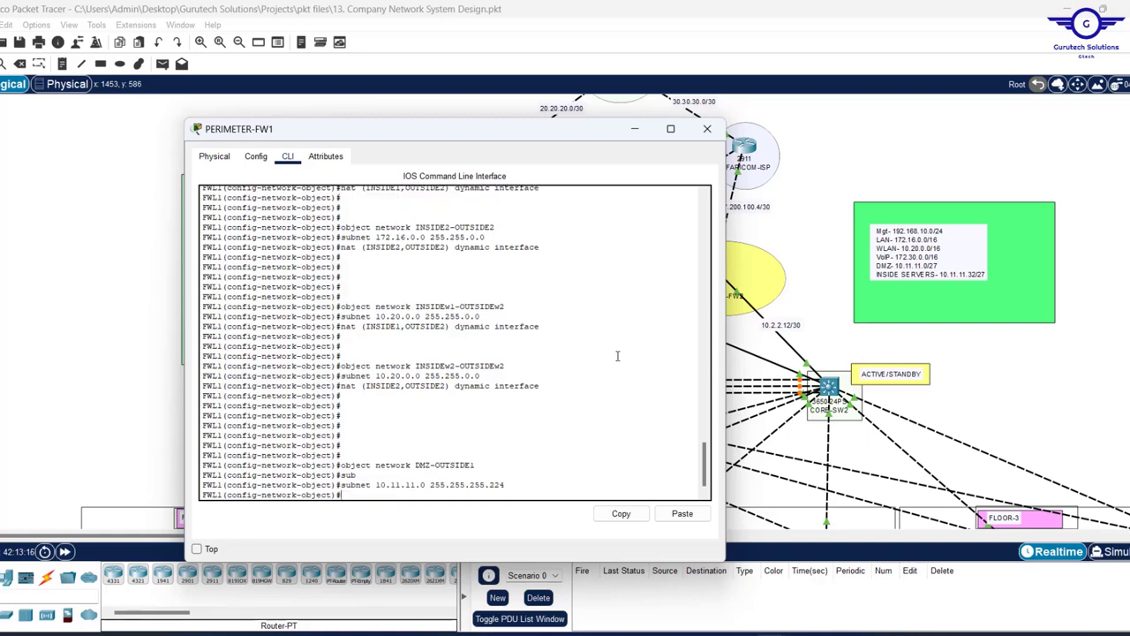
key("Up")
key("Up")
key("Up")
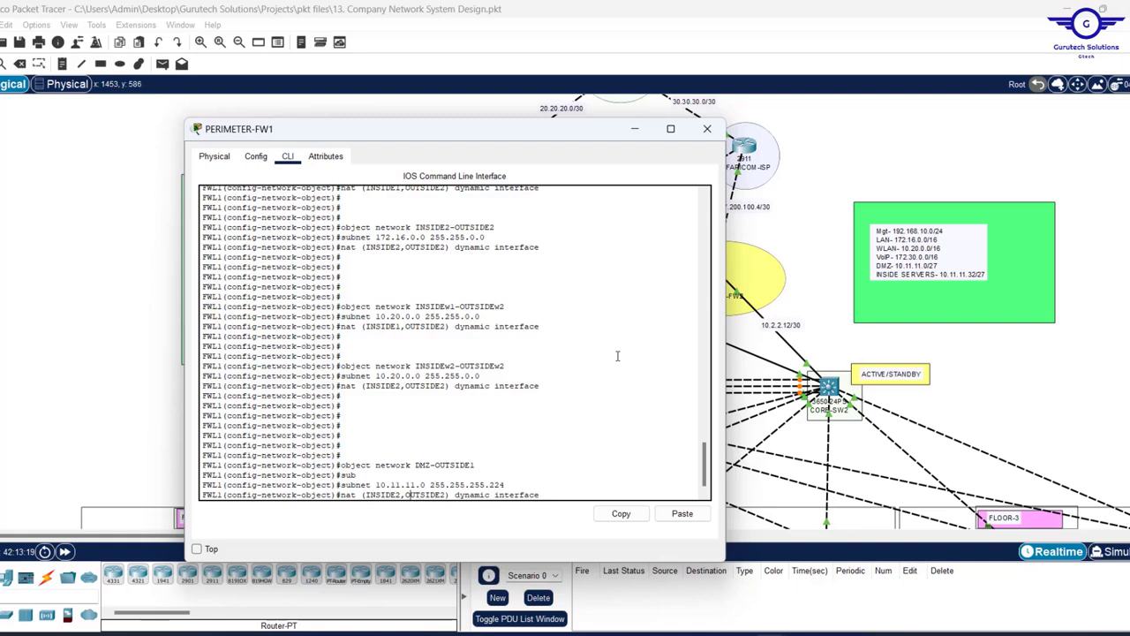
key("BackSpace")
key("BackSpace")
key("BackSpace")
key("BackSpace")
key("BackSpace")
key("BackSpace")
key("BackSpace")
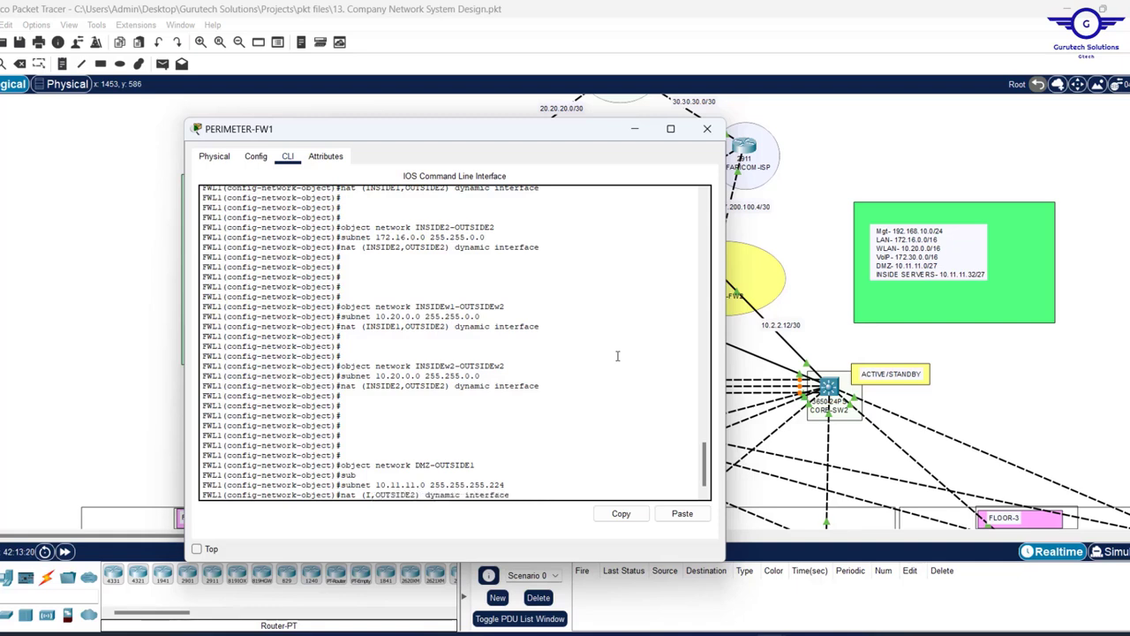
type("DMZ")
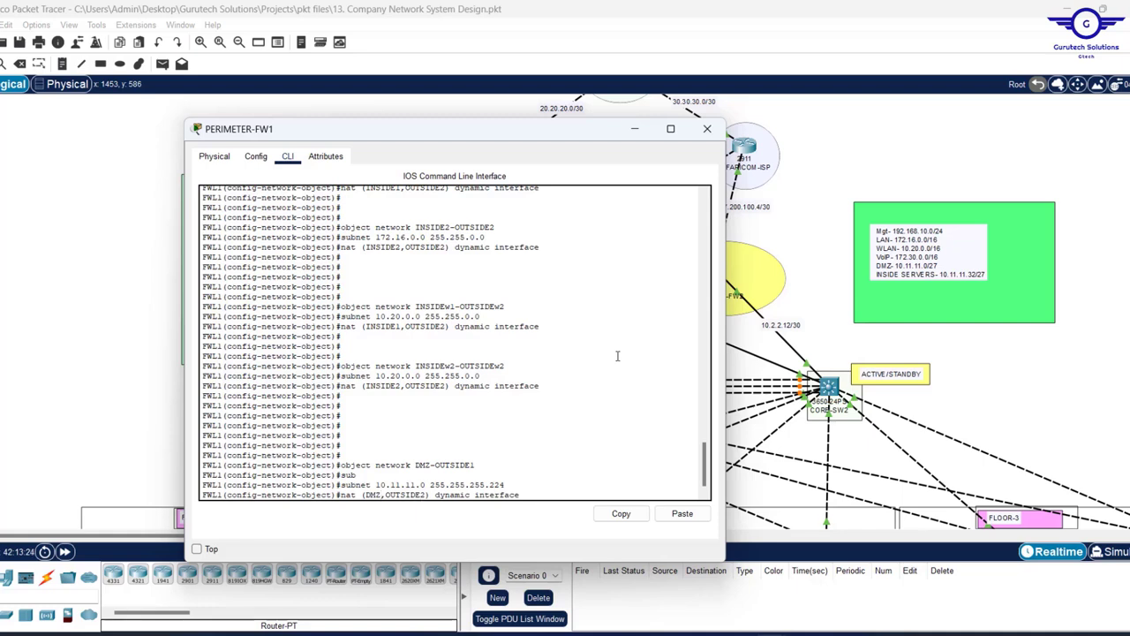
key("Right")
key("BackSpace")
type("1")
key("Return")
key("Return")
key("Return")
key("Return")
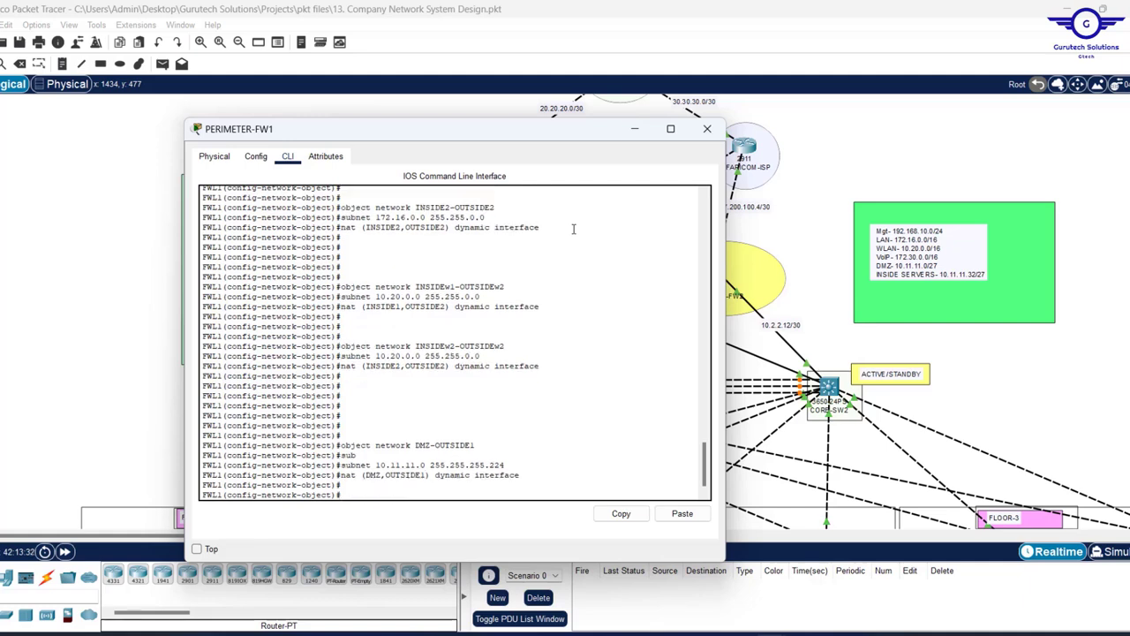
- Create DMZ-OUTSIDE2 with the same 10.11.11.0/27 subnet and nat (DMZ,OUTSIDE2) dynamic interface
key("Up")
key("Up")
key("Up")
key("Up")
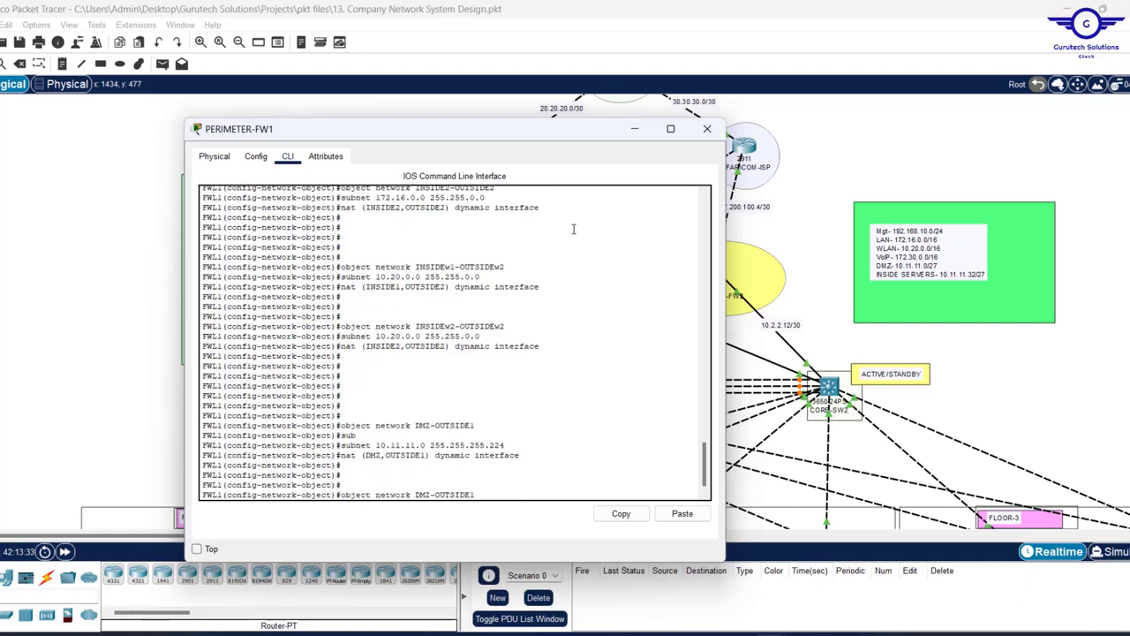
type("2")
key("Return")
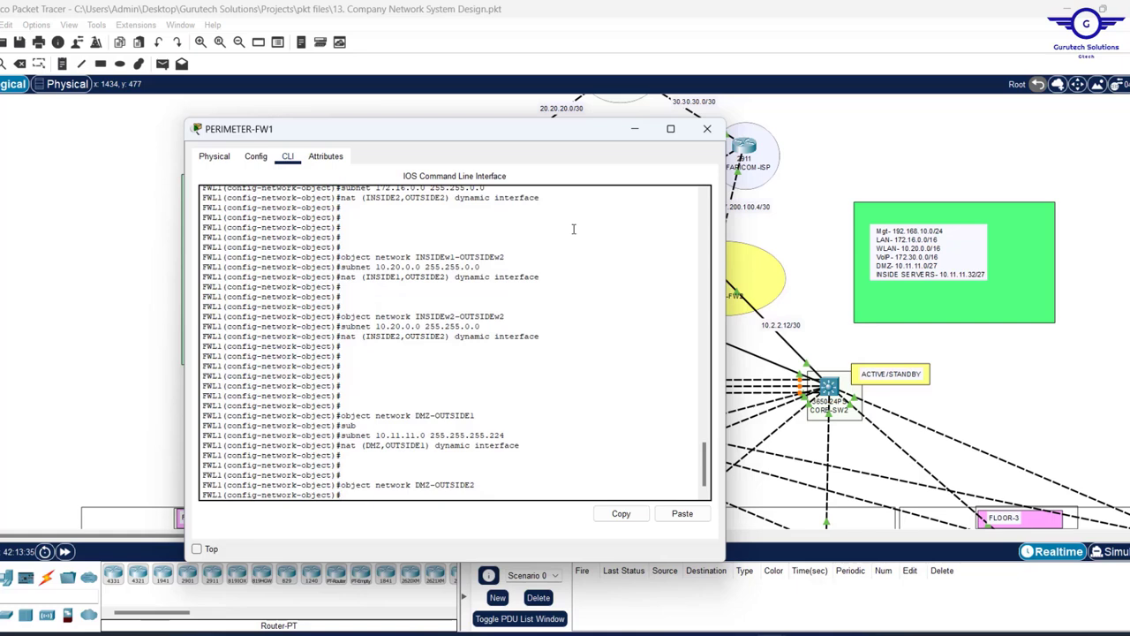
key("Up")
key("Up")
key("Up")
key("Return")
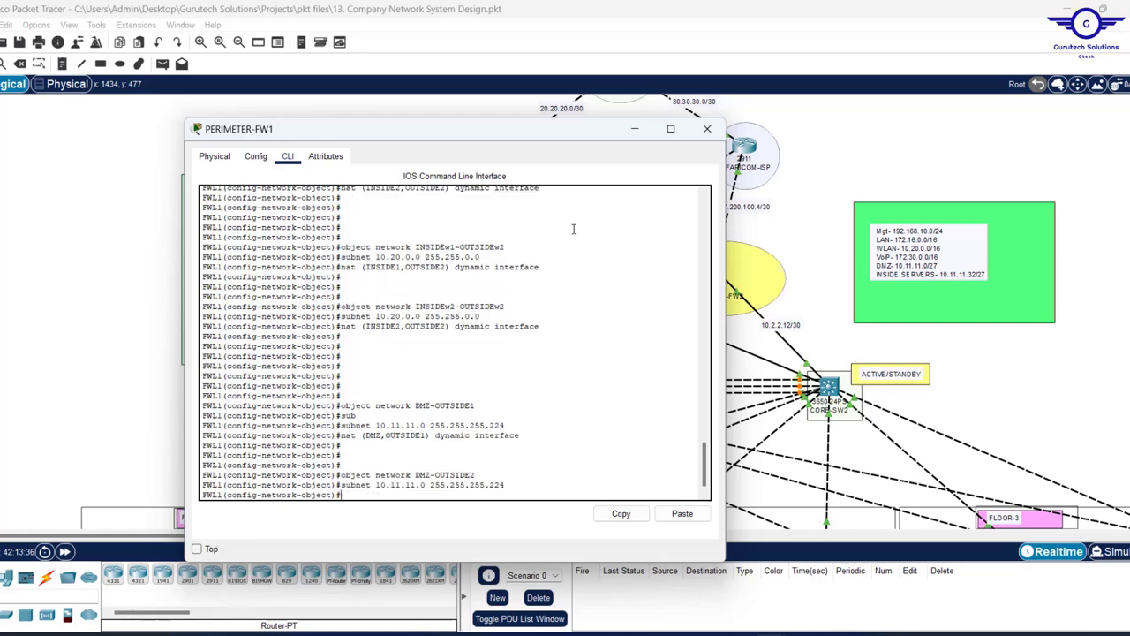
key("Up")
key("Up")
key("Up")
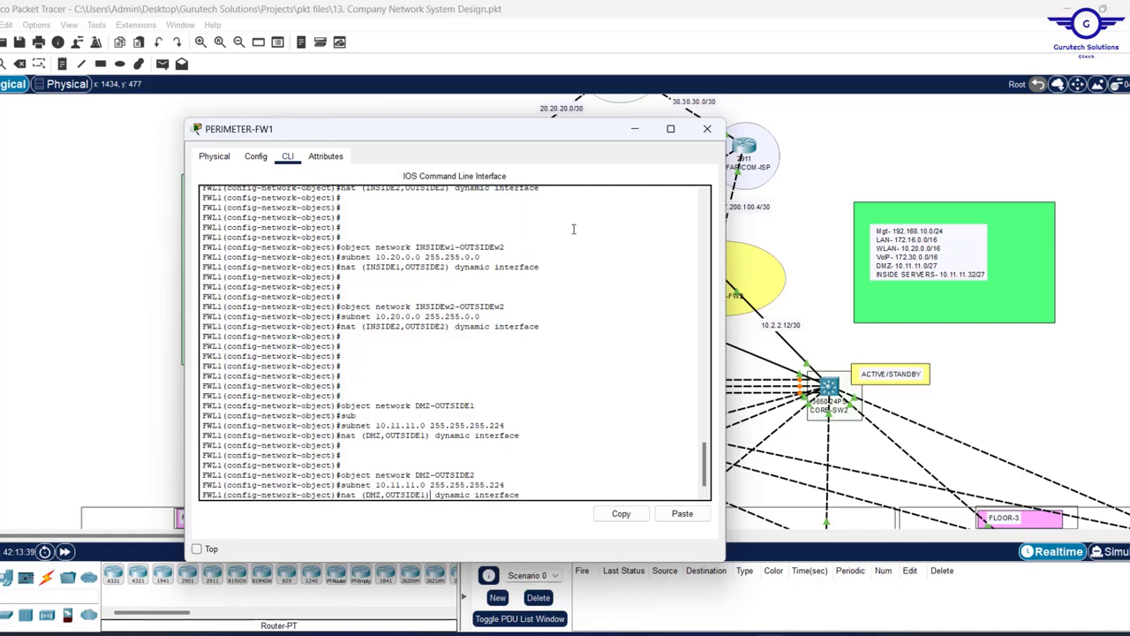
key("Left")
key("Left")
key("Left")
key("Left")
key("BackSpace")
type("2")
key("Return")
key("Return")
key("Return")
key("Return")
key("Return")
key("Return")
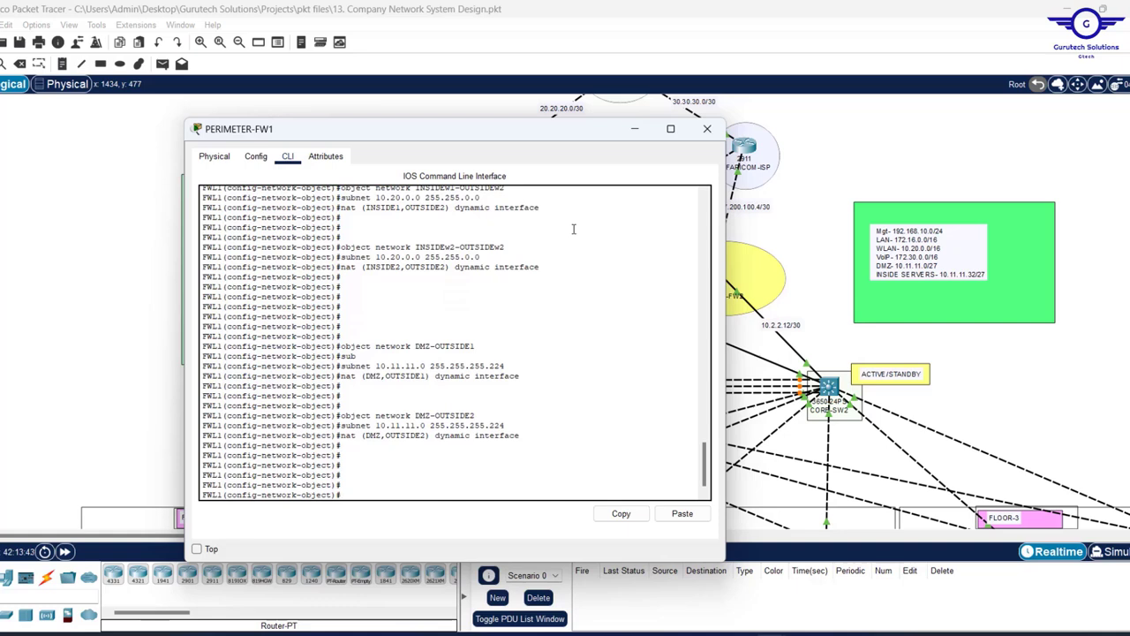
- Save the running configuration with WR MEM and leave object configuration mode
type("WR MEM")
key("Return")
key("Return")
key("Return")
key("Return")
key("Return")
key("Return")
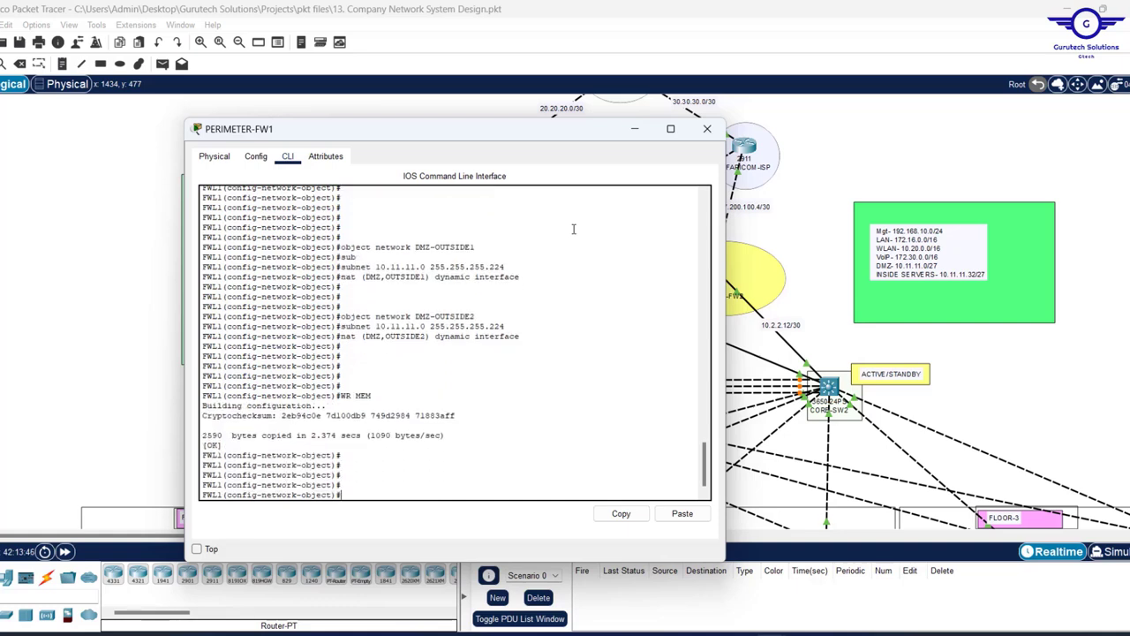
type("EXIT")
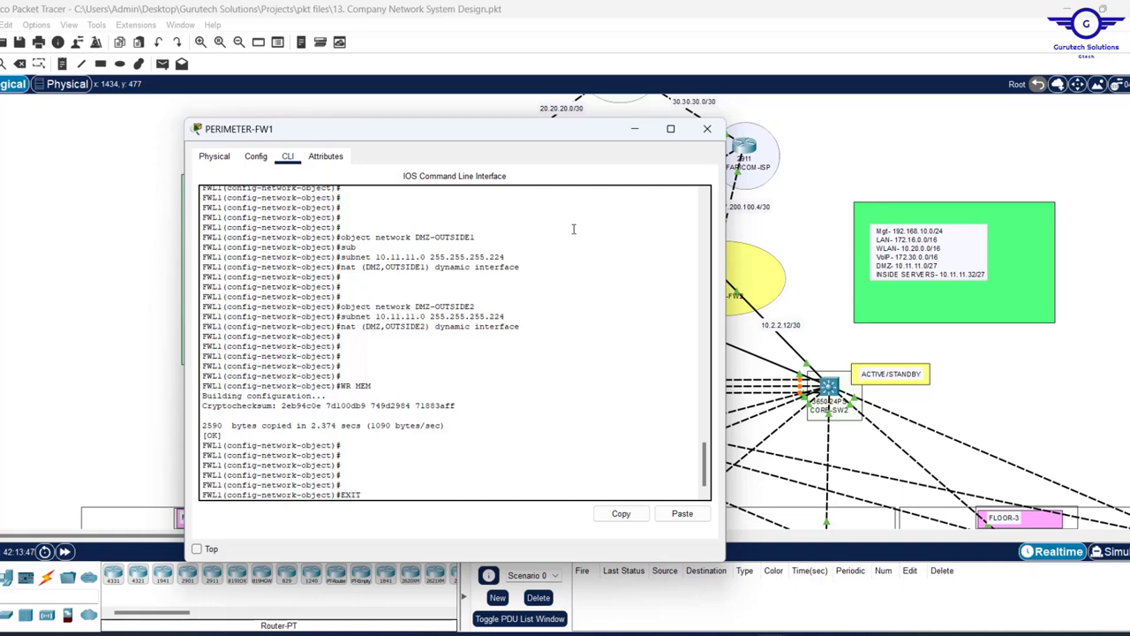
key("Return")
key("Return")
key("Return")
key("Return")
- Enter global configuration mode with CONF T and move the firewall window aside
type("CON F")
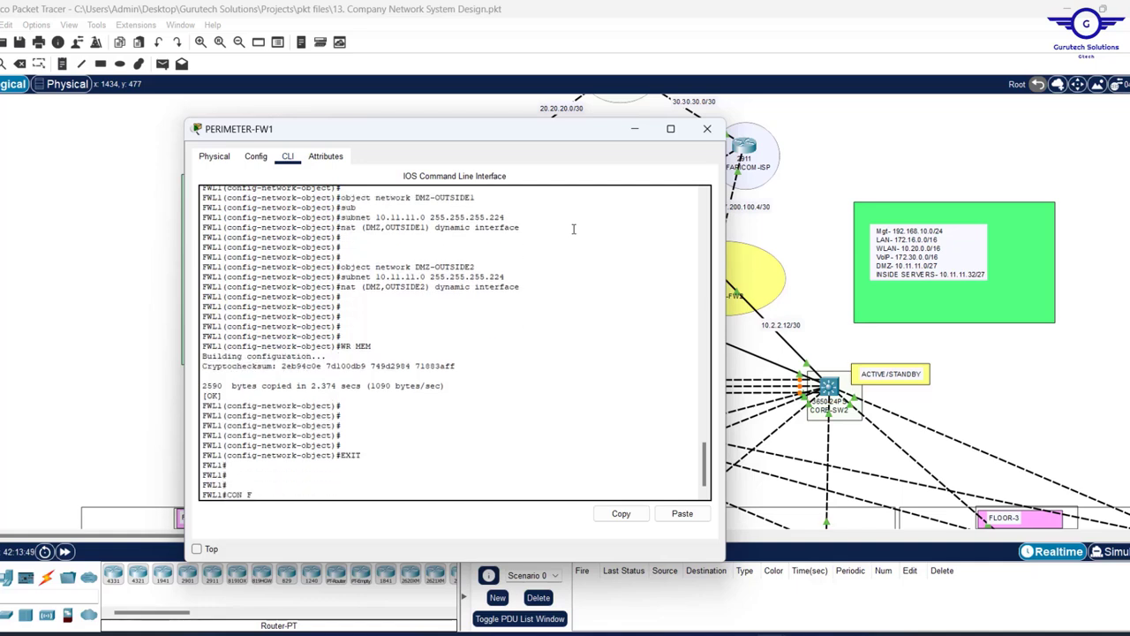
key("Return")
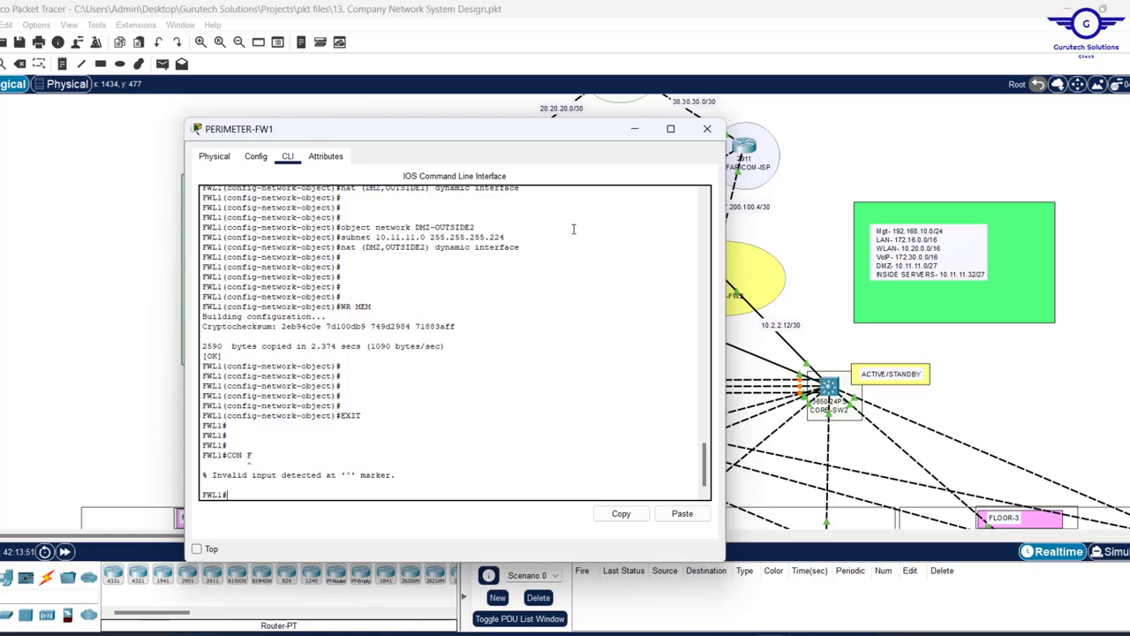
type("CONF T")
key("Return")
key("Return")
key("Return")
key("Return")
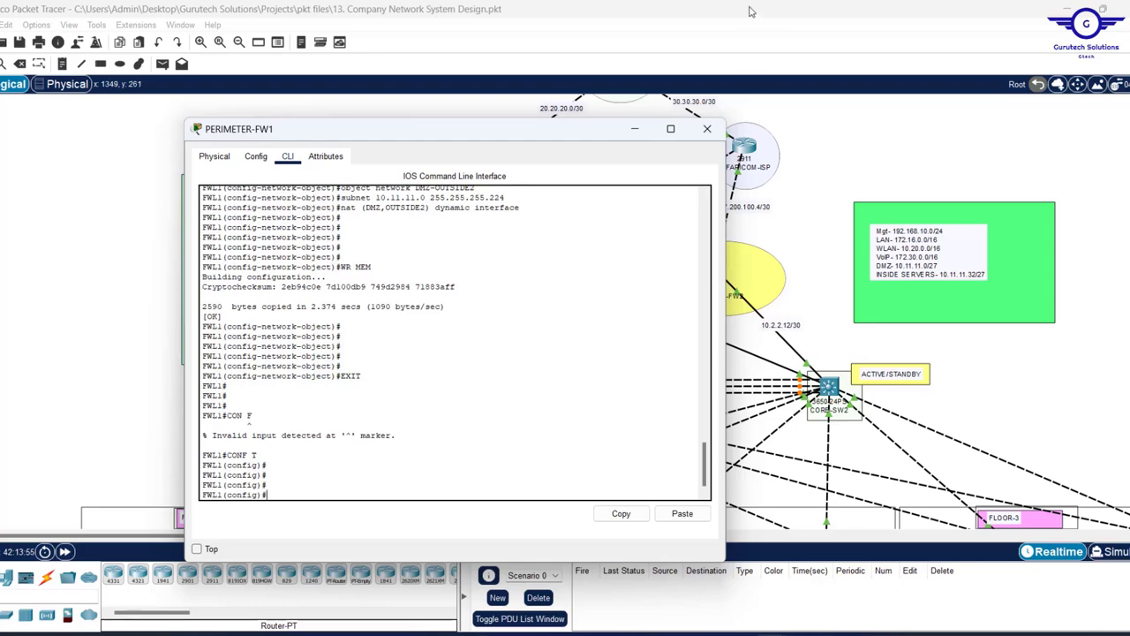
left_click_drag(466, 131, 296, 122)
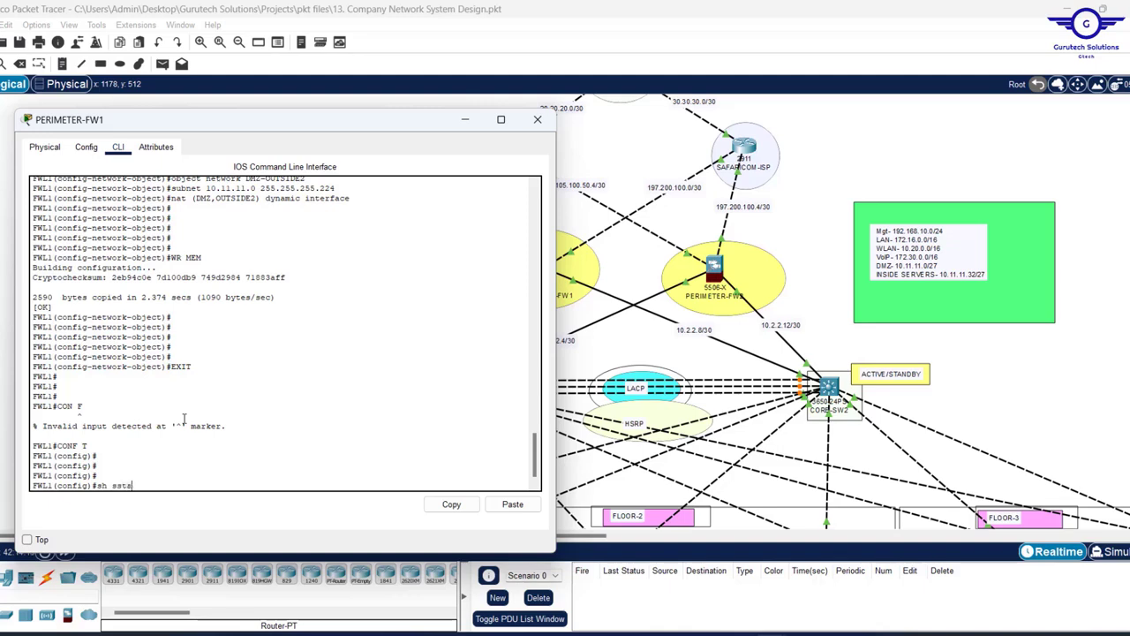
- Display PERIMETER-FW1's full startup configuration with 'show start'
key("Return")
key("Return")
key("Return")
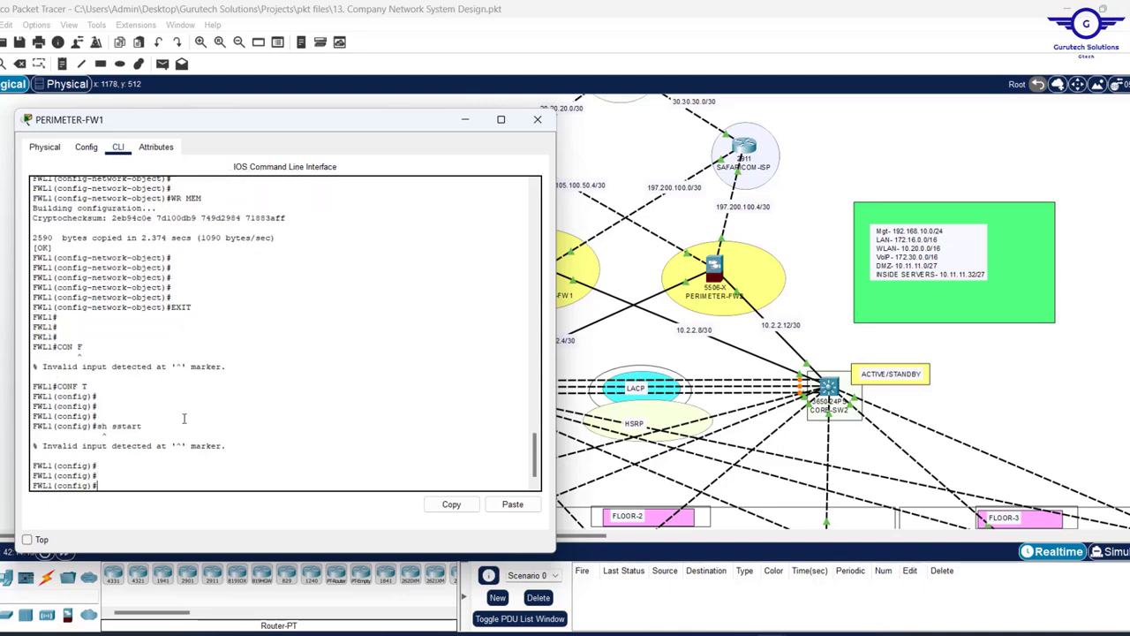
type("show star")
key("Return")
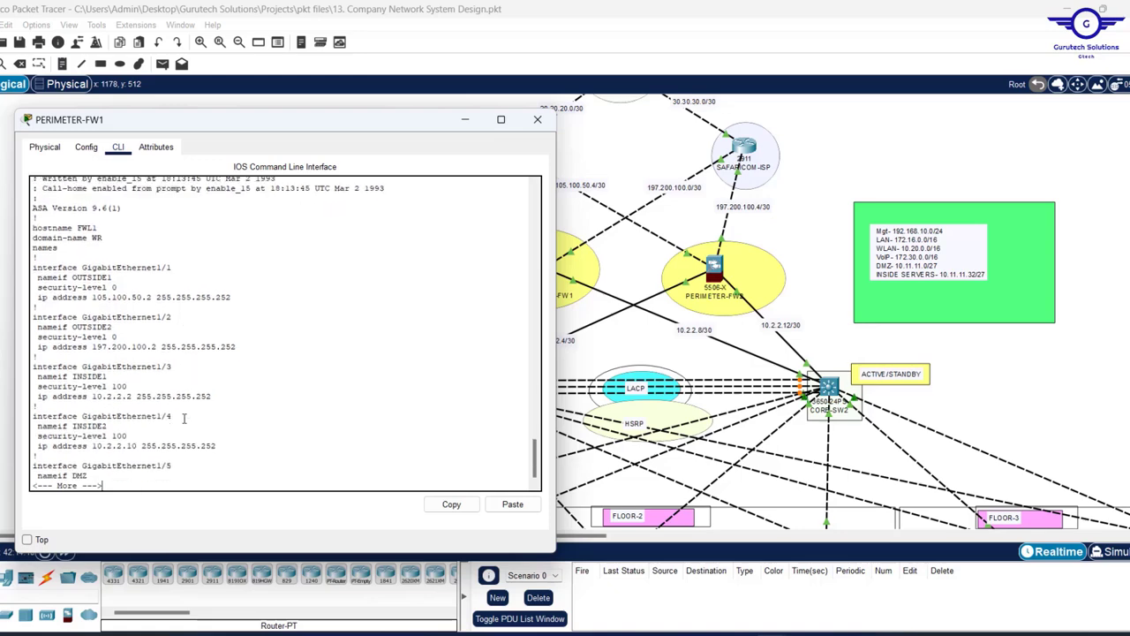
key("space")
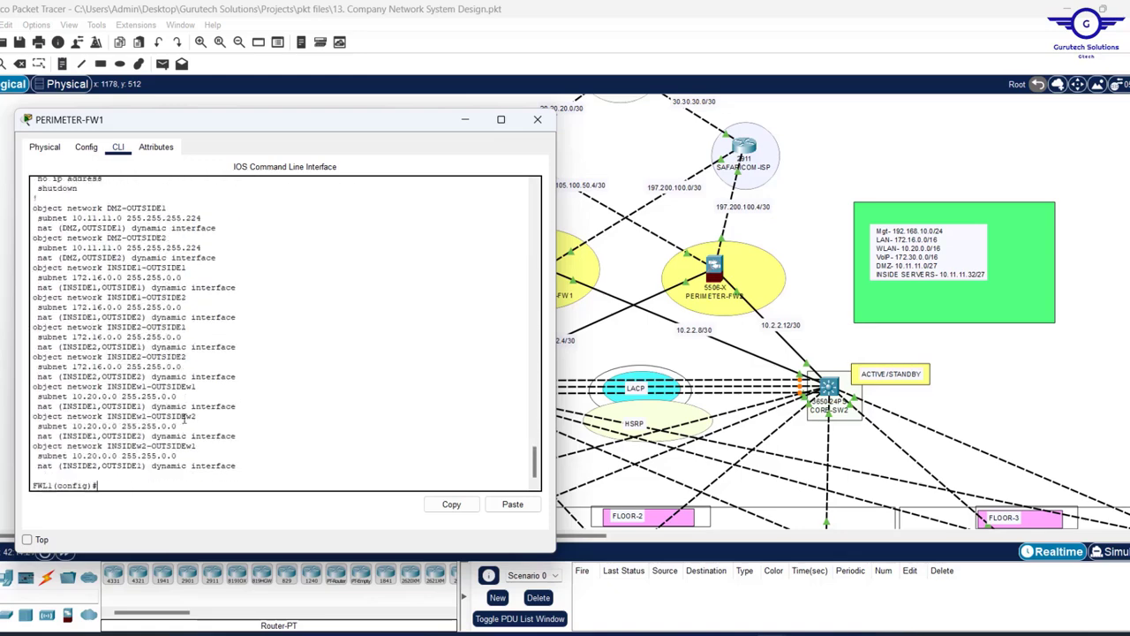
key("Return")
key("Return")
scroll(263, 358, "up", 3)
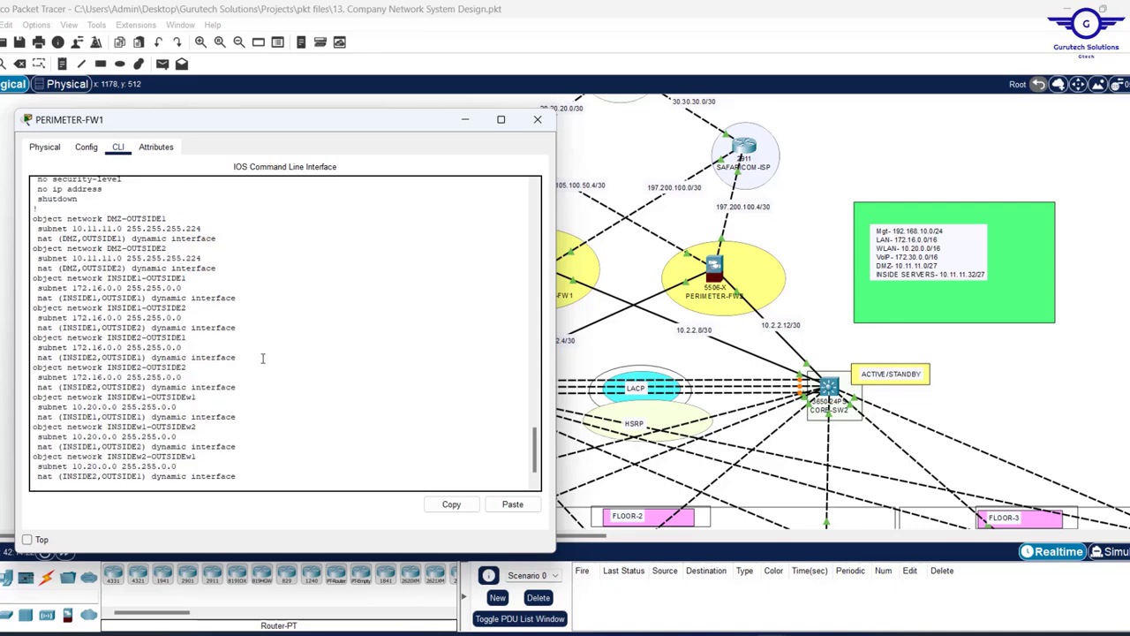
scroll(262, 358, "down", 1)
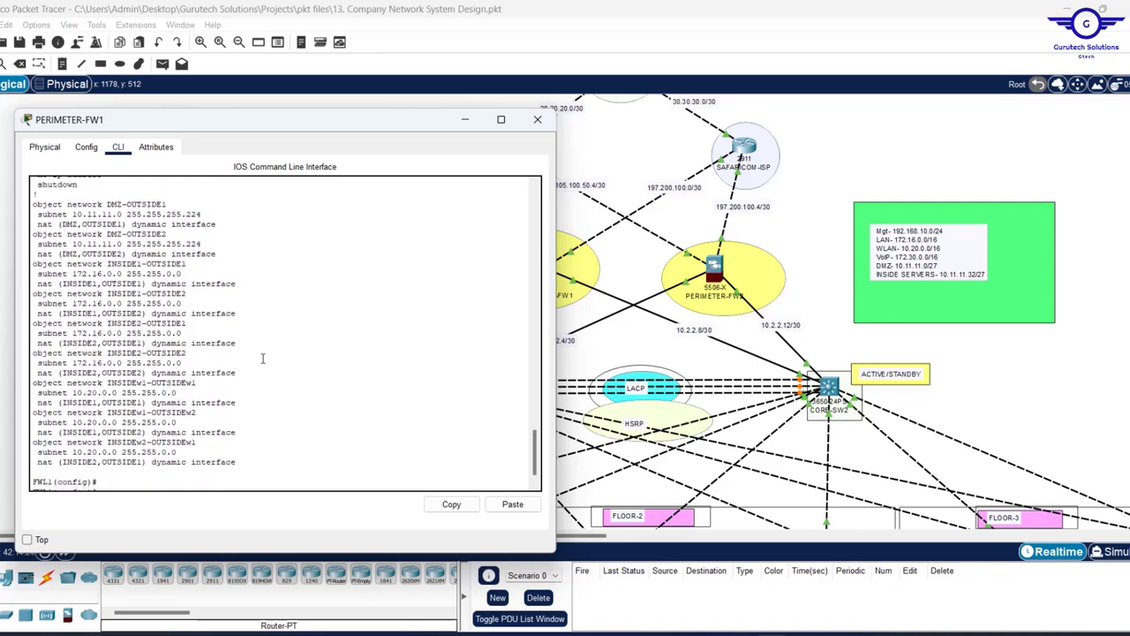
- Show the running config and copy its object network NAT lines
type("show run")
key("Return")
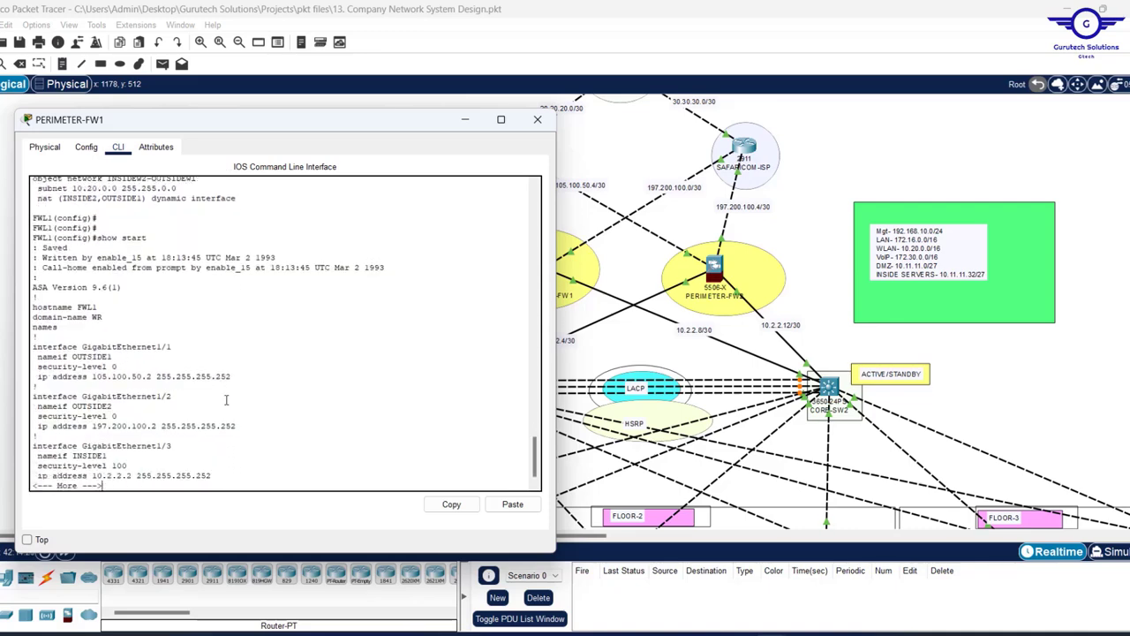
key("space")
key("space")
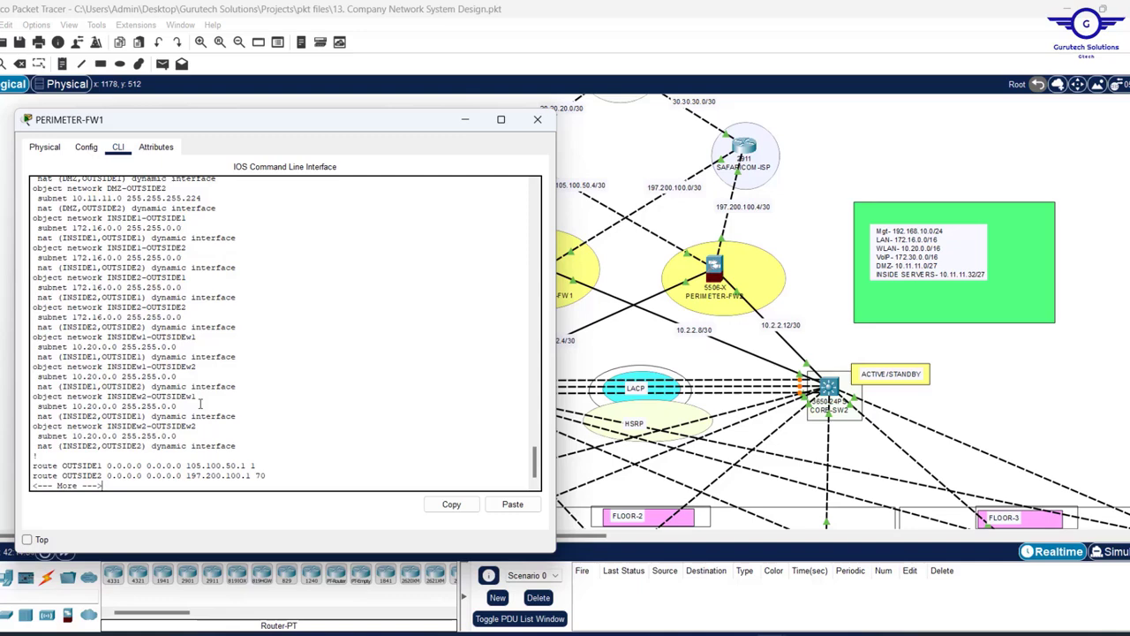
key("Return")
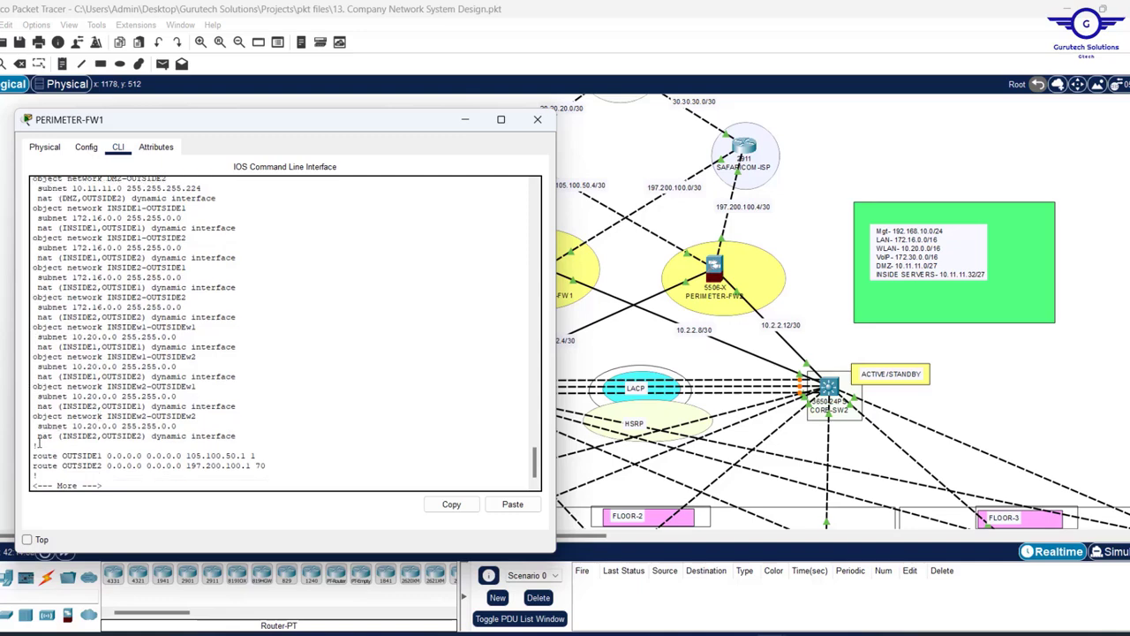
left_click_drag(39, 446, 23, 201)
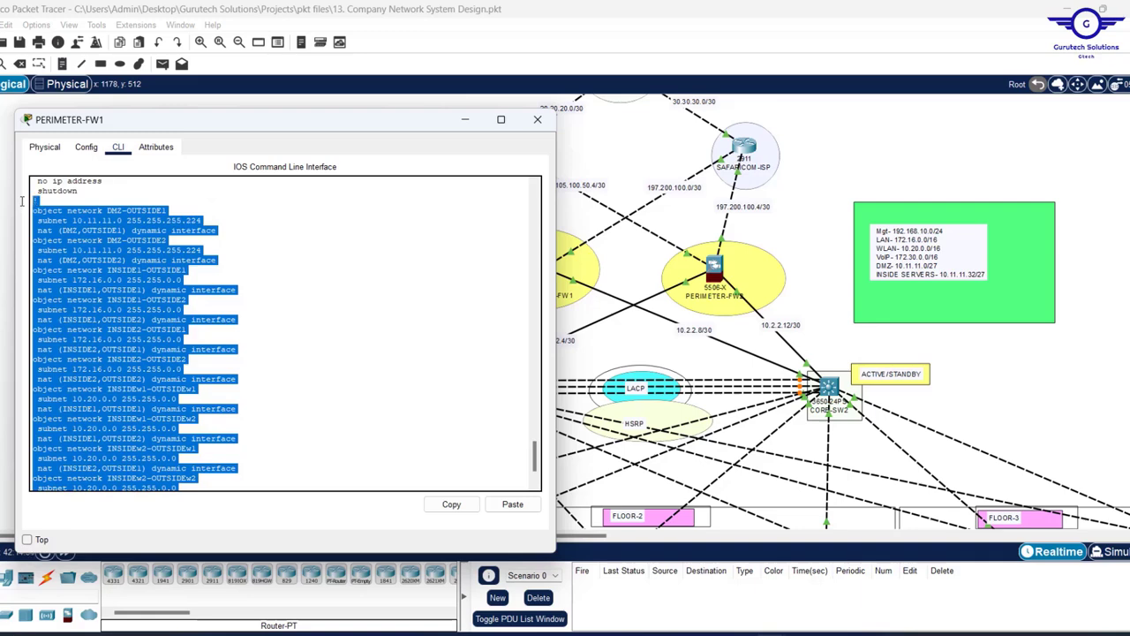
left_click(451, 504)
- Replace the OSPF notes in Notepad with the copied NAT configuration
left_click(733, 631)
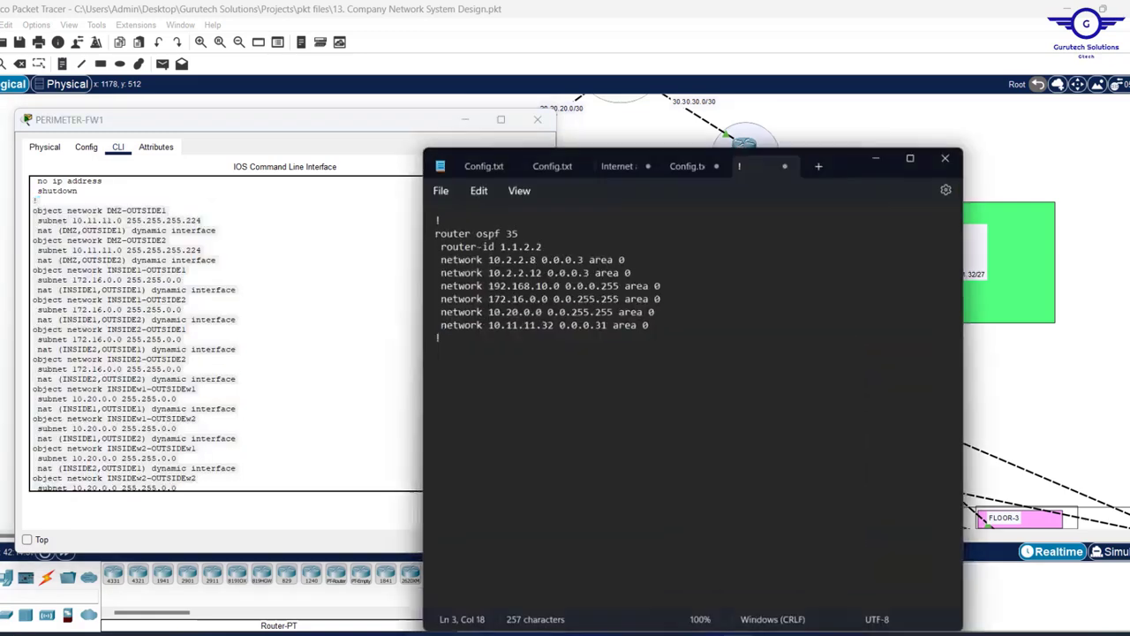
left_click(651, 404)
key("ctrl+a")
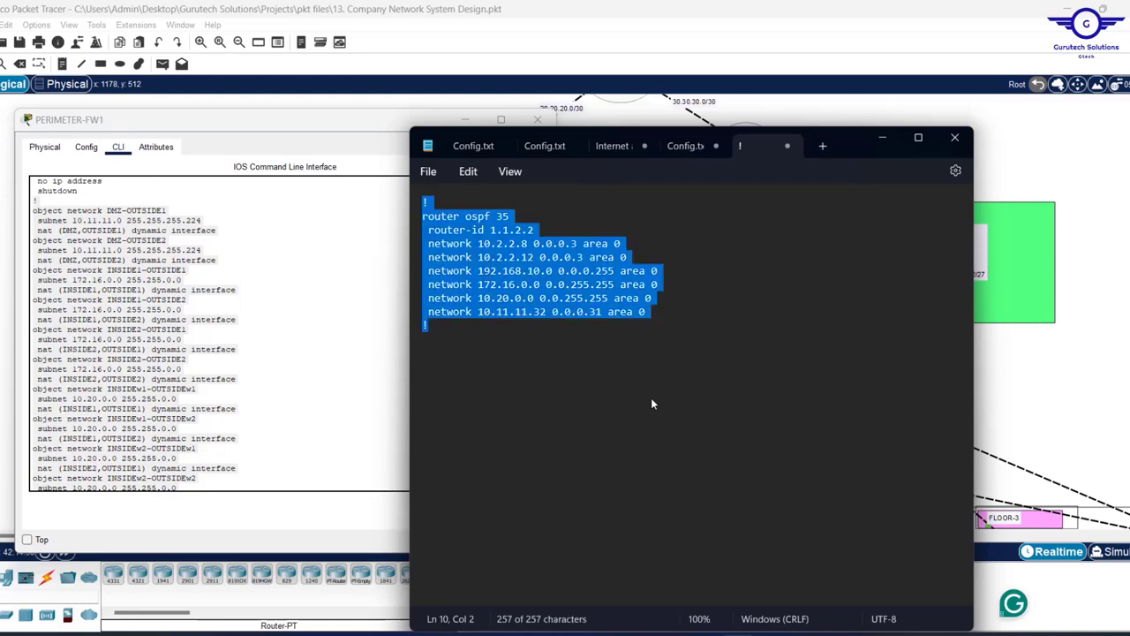
key("ctrl+v")
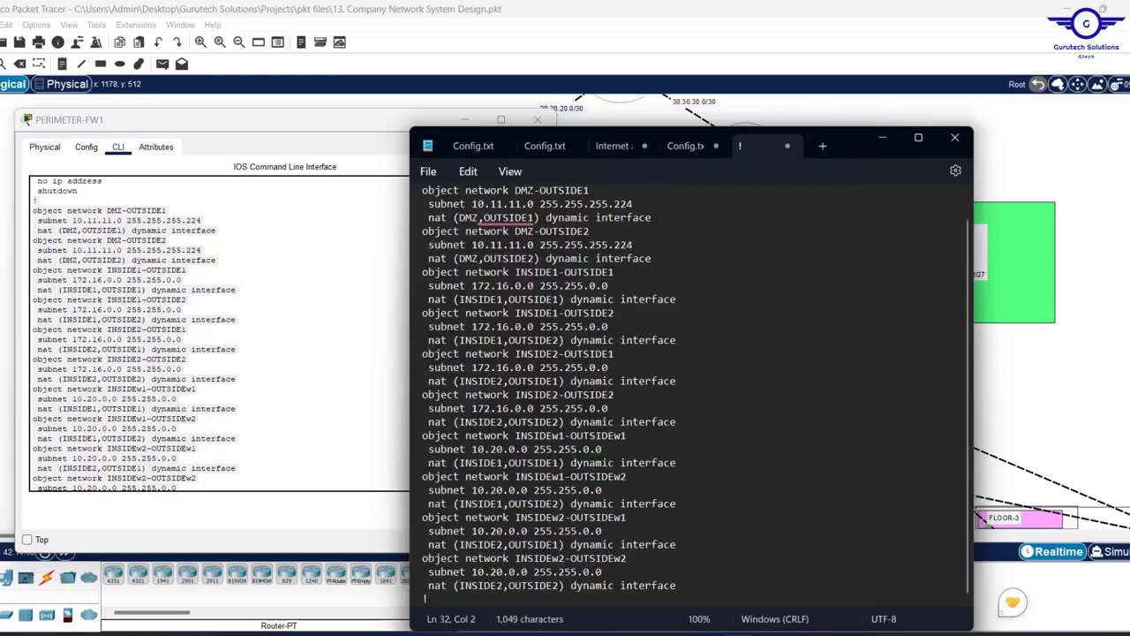
- Delete the DMZ-OUTSIDE1 and DMZ-OUTSIDE2 object blocks from the pasted text
left_click_drag(664, 217, 419, 182)
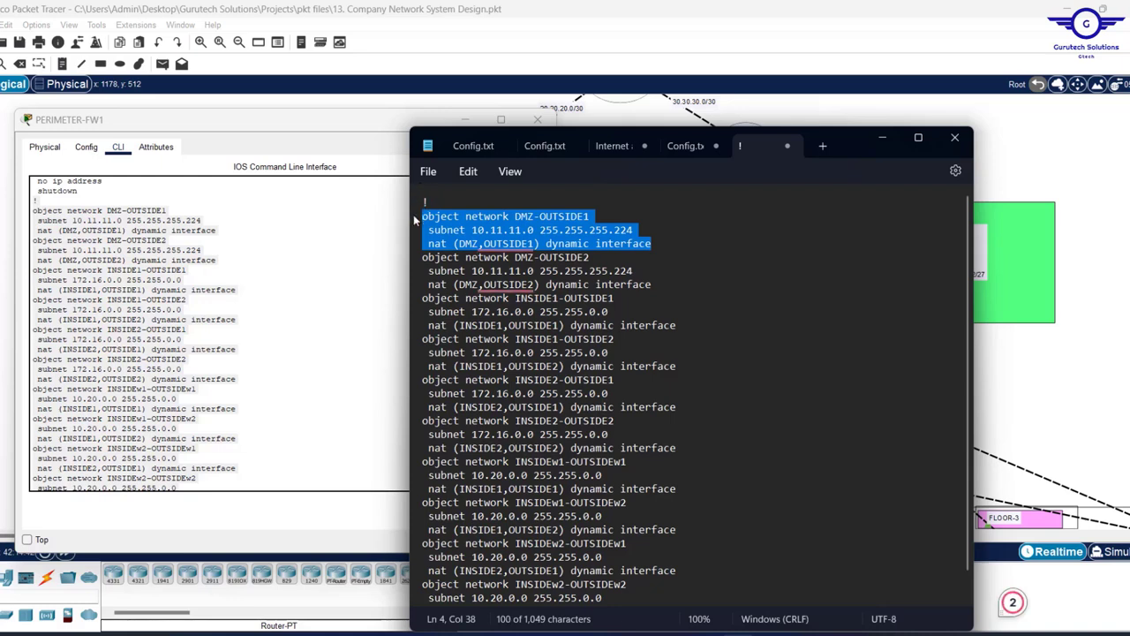
type("!")
key("Return")
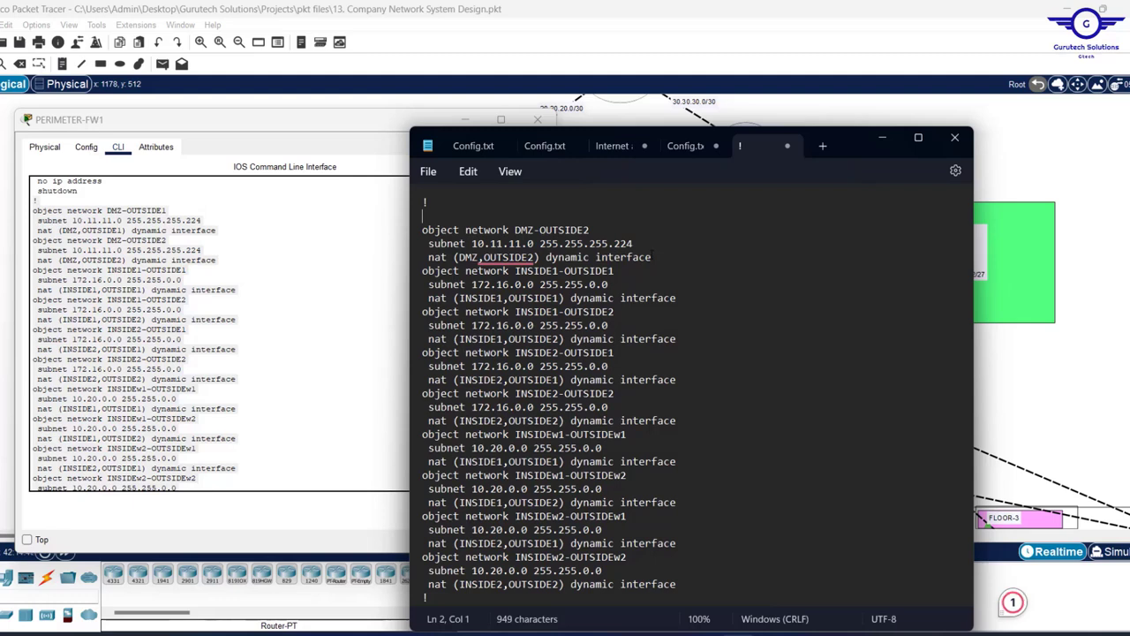
left_click_drag(423, 230, 653, 257)
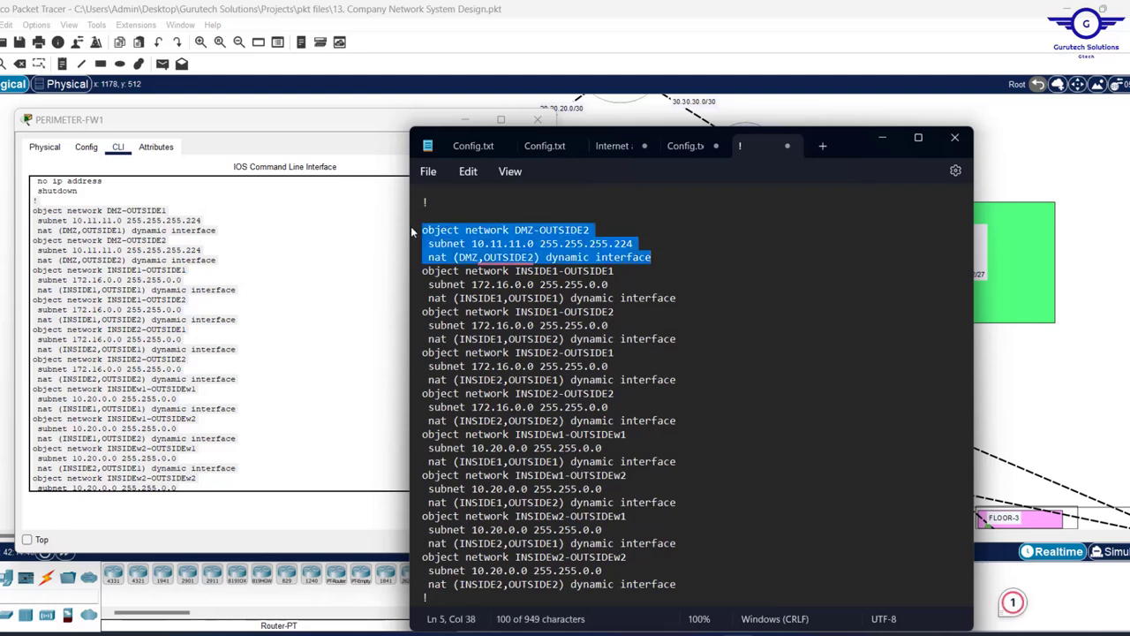
key("BackSpace")
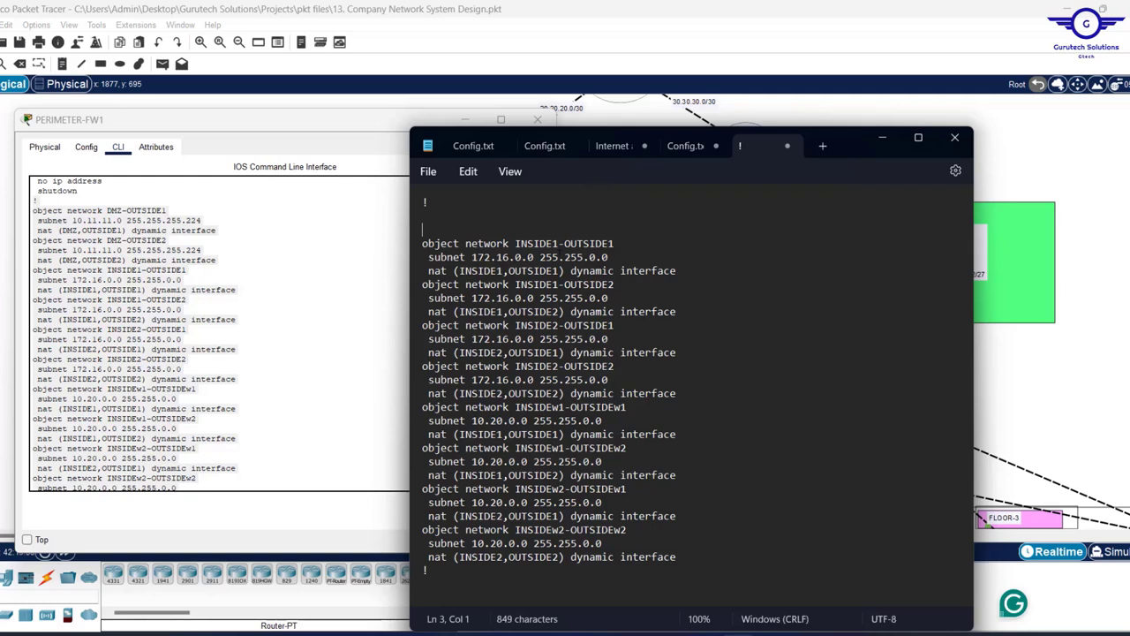
- Point out the 172.16.0.0 and 10.20.0.0 subnets, then select all remaining NAT text
left_click_drag(473, 255, 611, 261)
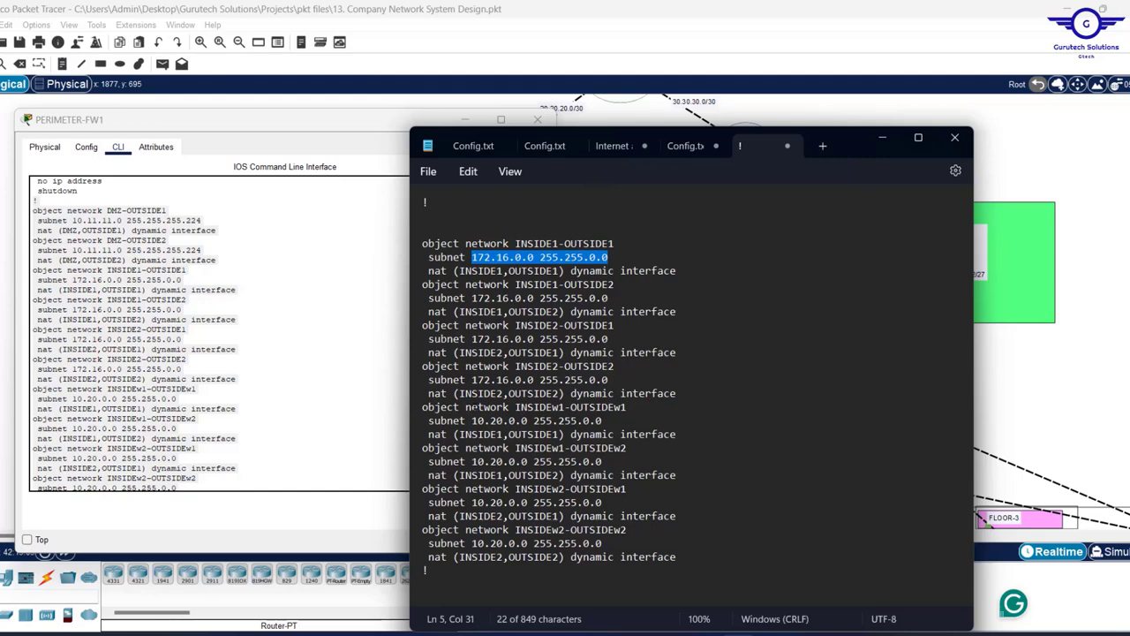
left_click_drag(471, 461, 609, 462)
left_click(564, 433)
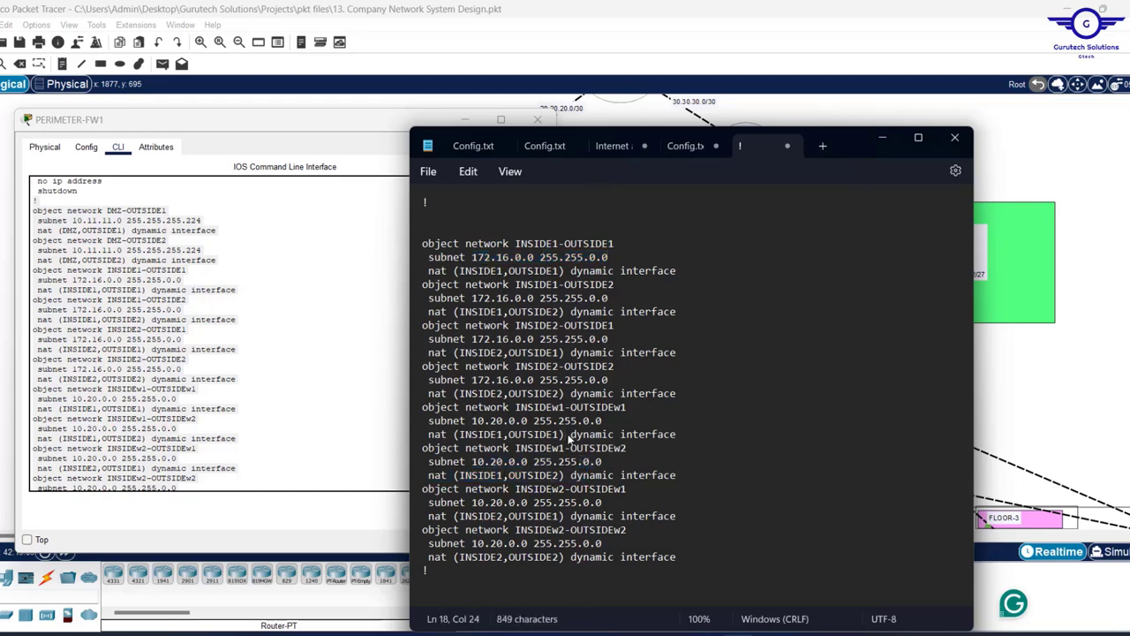
key("ctrl+a")
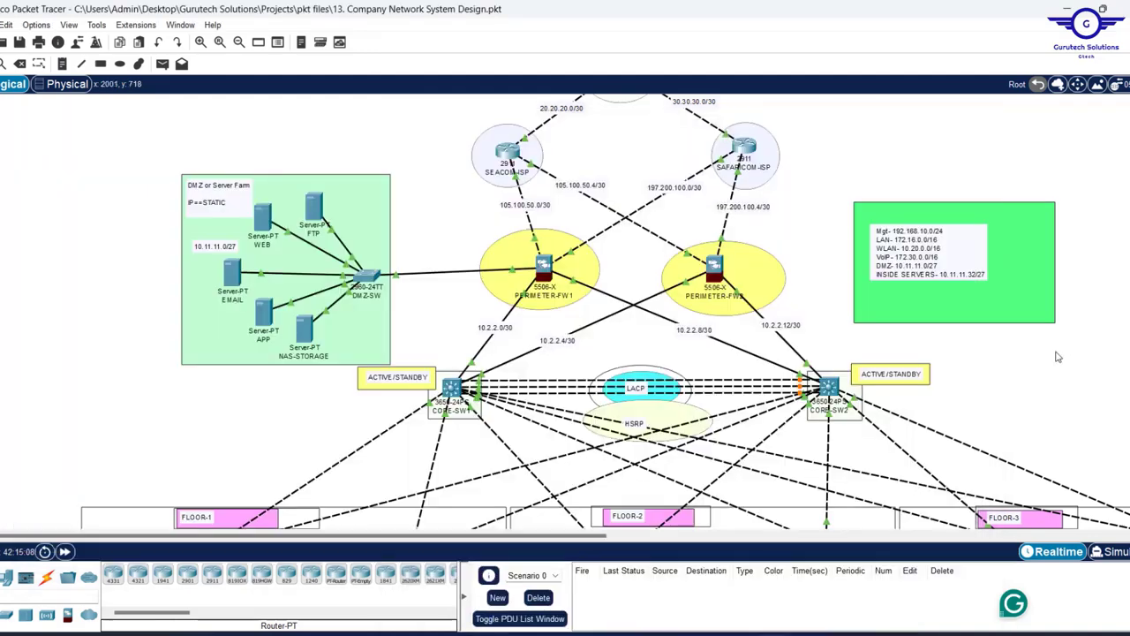
left_click(1058, 355)
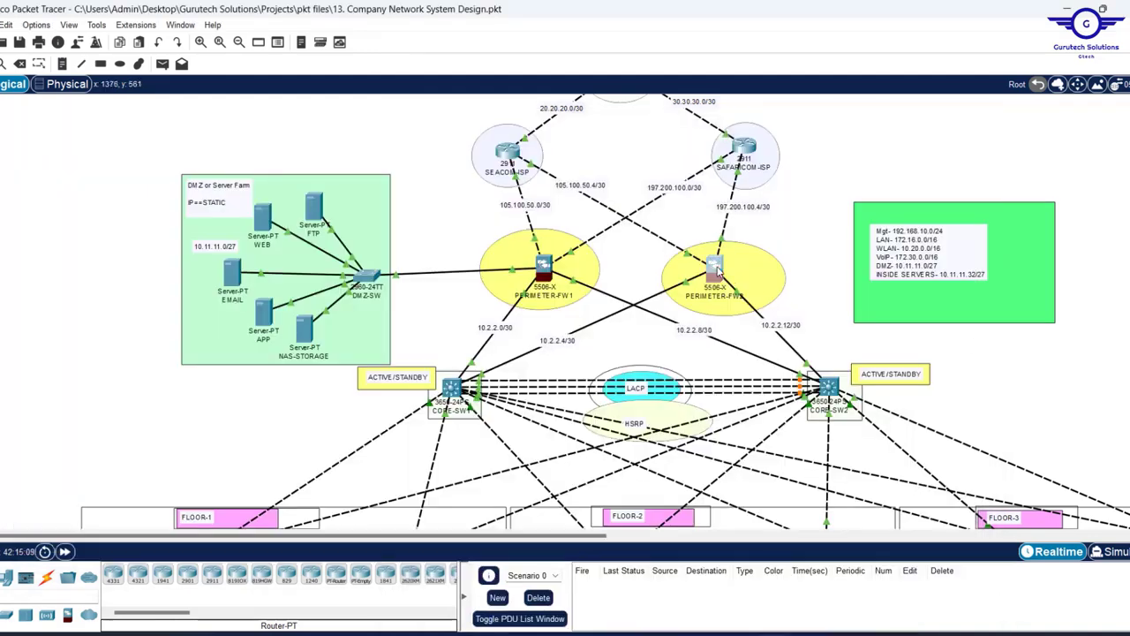
- Paste the eight INSIDE and INSIDEw NAT object networks into PERIMETER-FW2's CLI
left_click(715, 268)
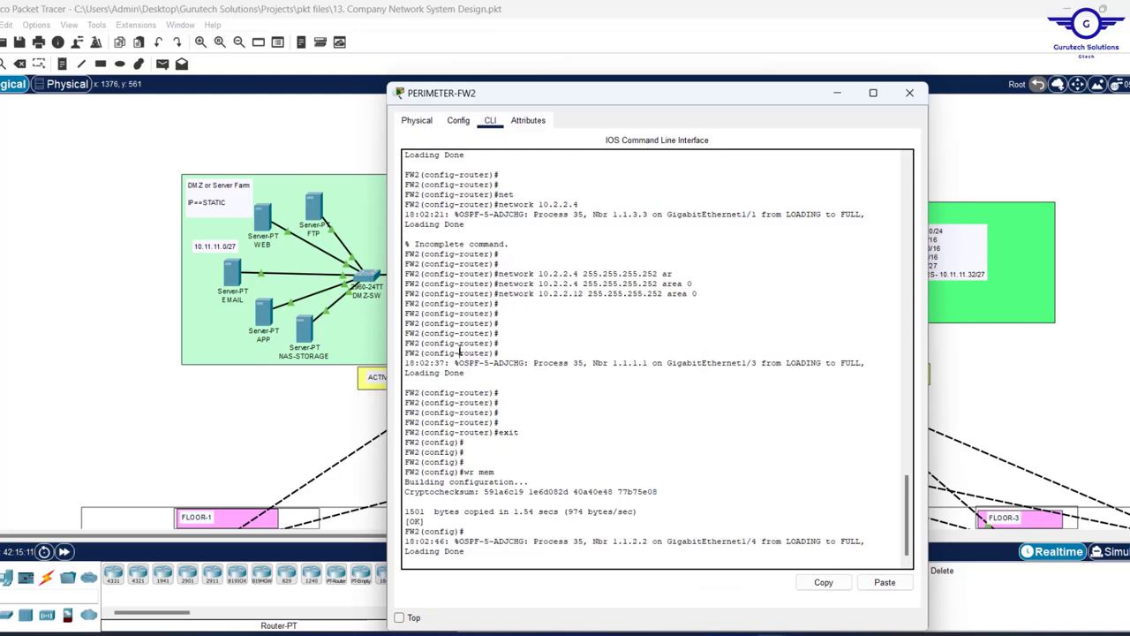
key("Return")
key("Return")
key("Return")
key("Return")
key("Return")
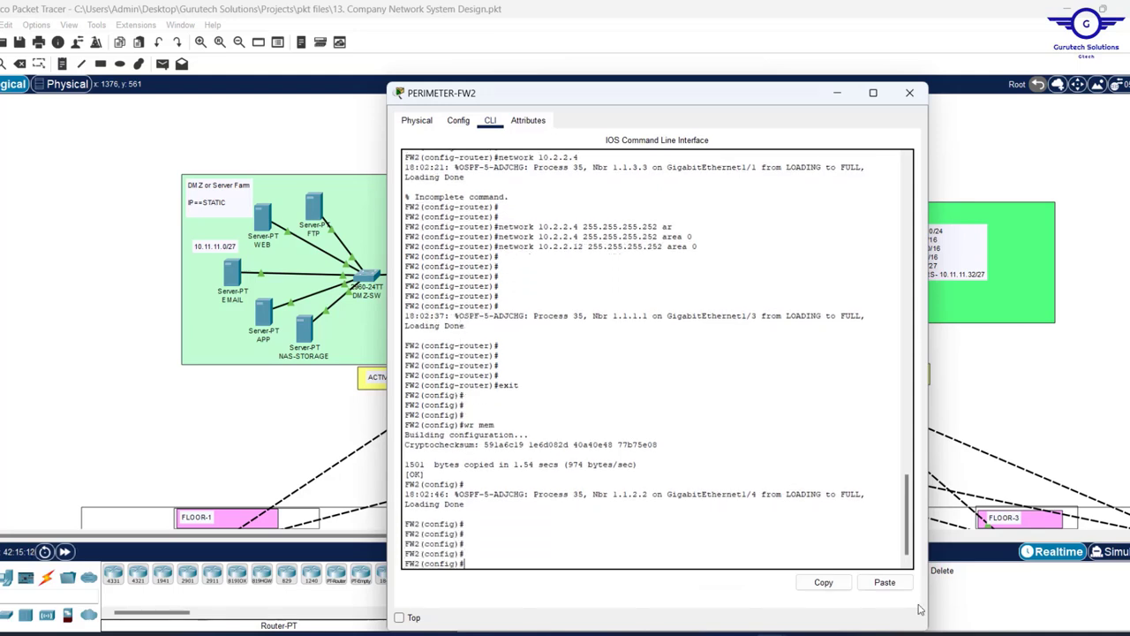
left_click(885, 582)
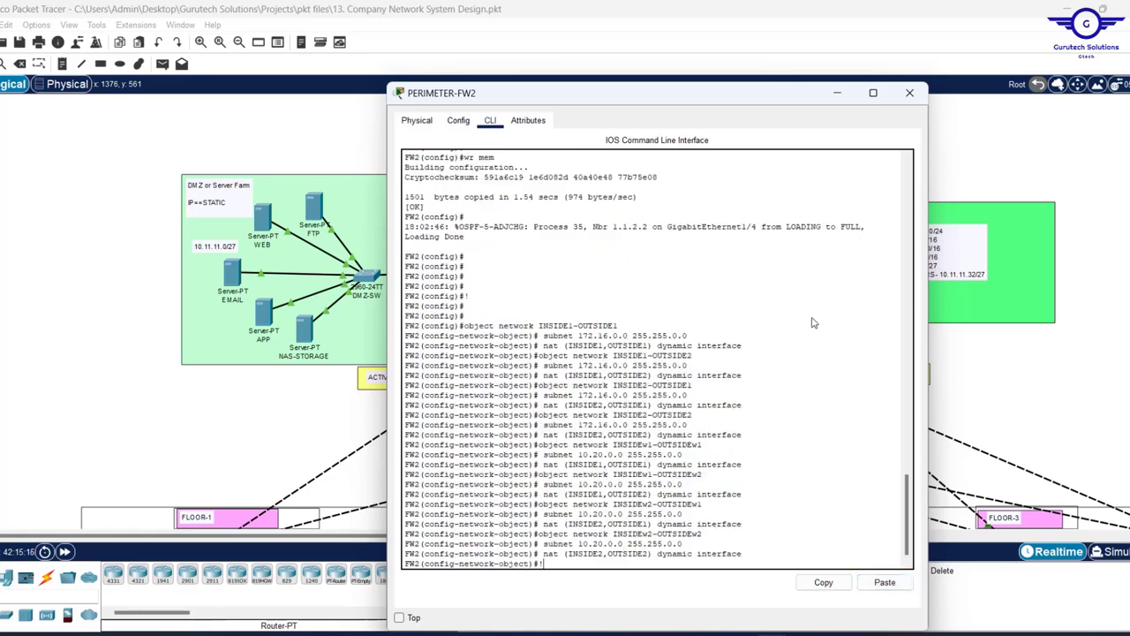
key("Return")
key("Return")
key("Return")
key("Return")
key("Return")
key("Return")
key("Return")
key("Return")
key("Return")
key("Return")
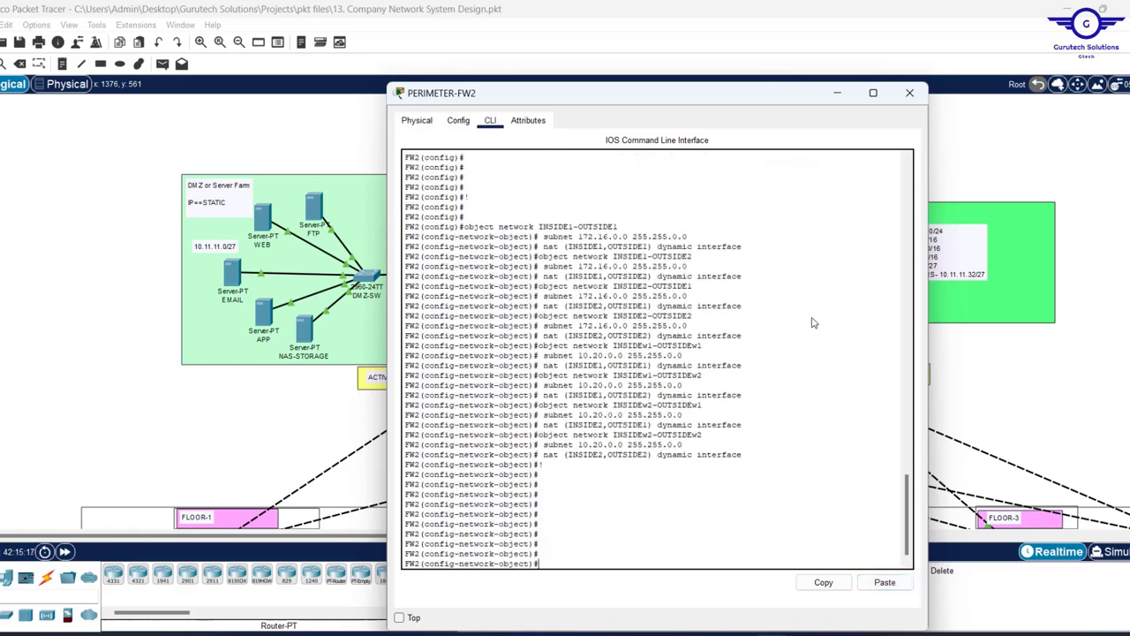
- Save PERIMETER-FW2's configuration, return to global configuration mode, and close its window
key("Return")
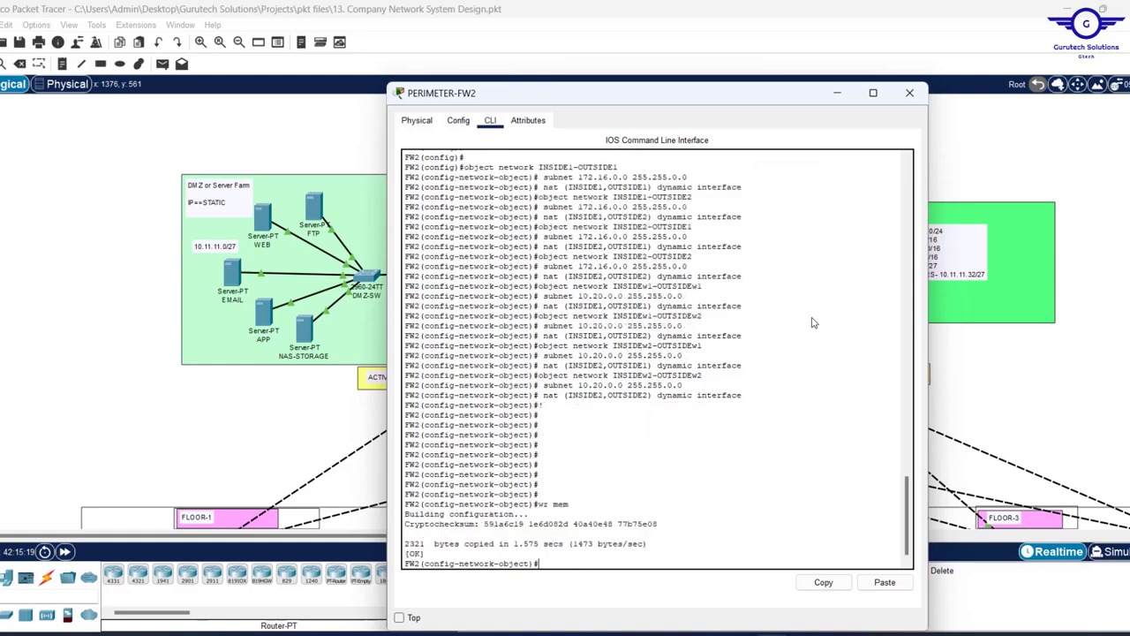
type("exit")
key("Return")
key("Return")
key("Return")
key("Return")
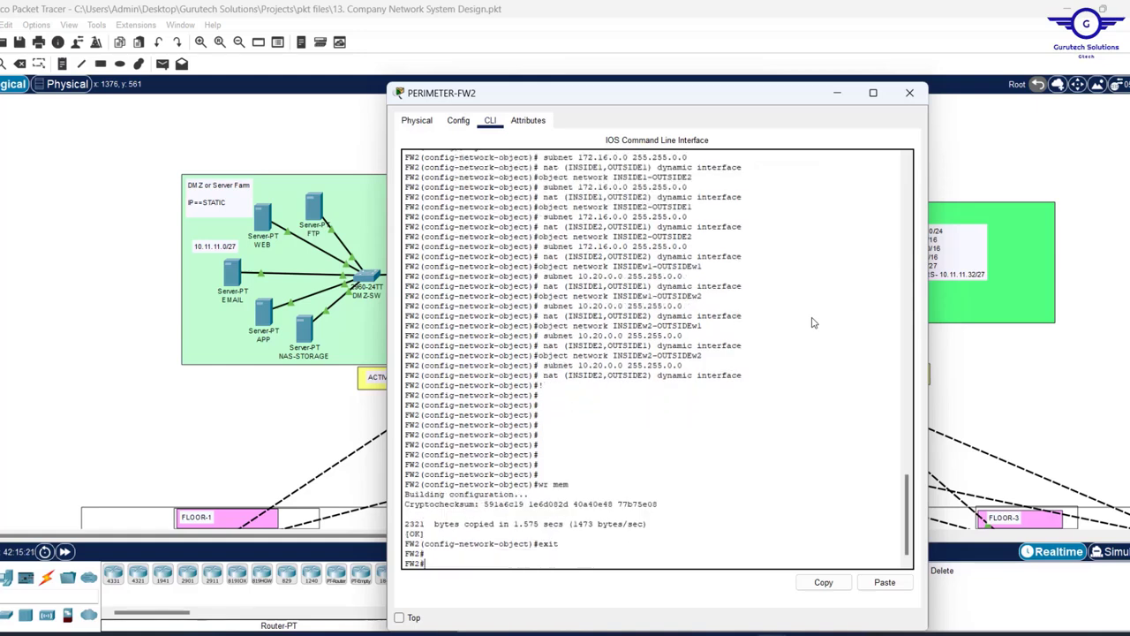
type("con")
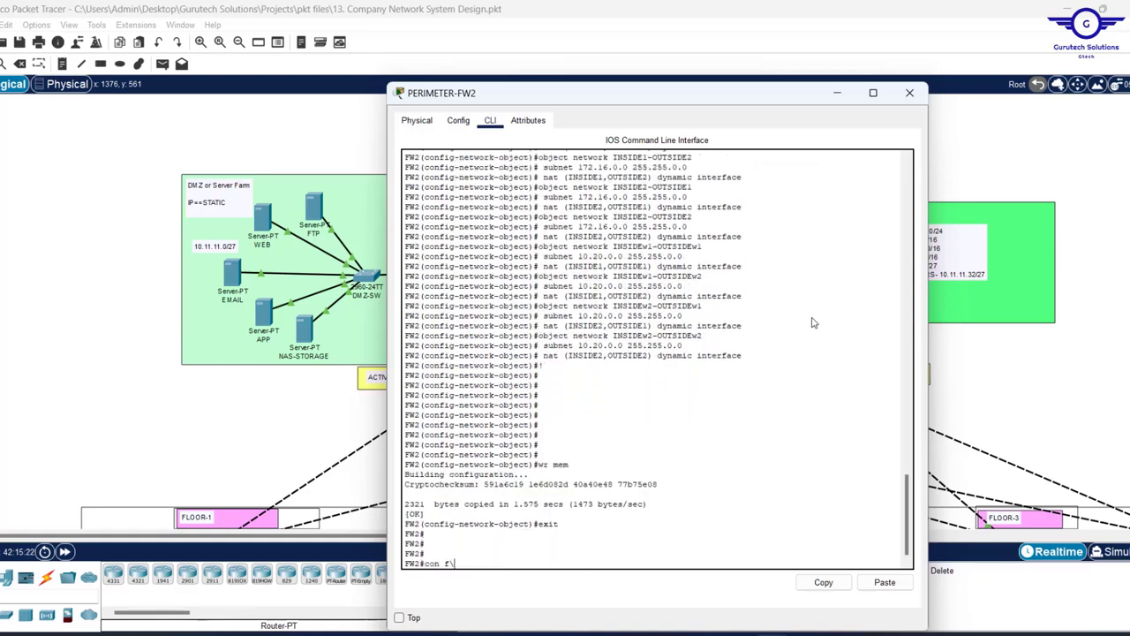
type("f t")
key("Return")
key("Return")
key("Return")
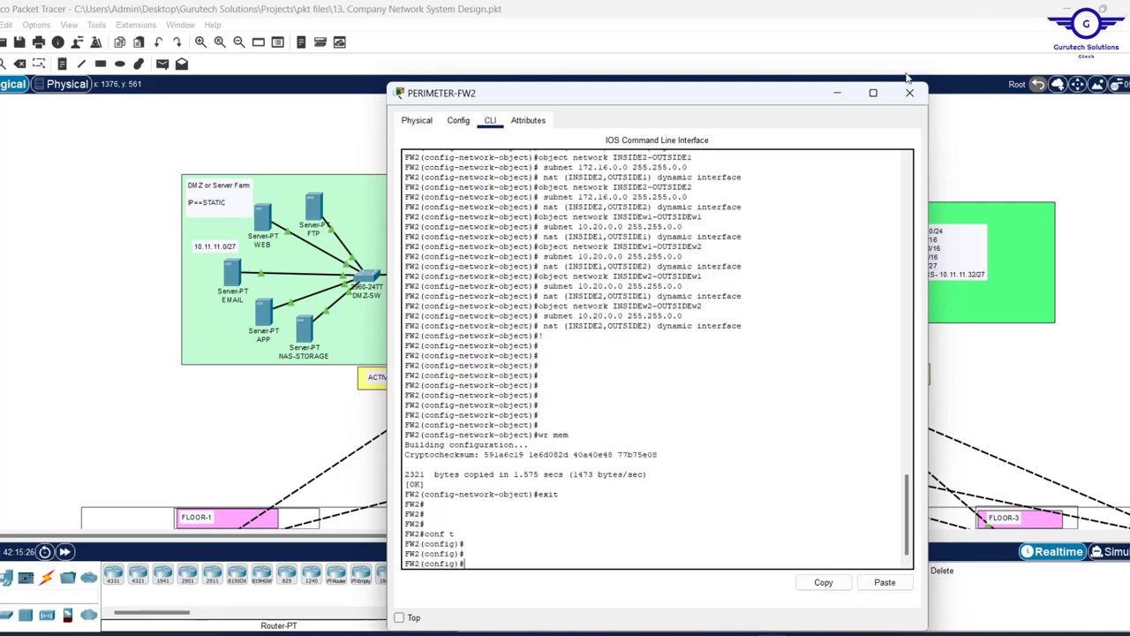
left_click(907, 95)
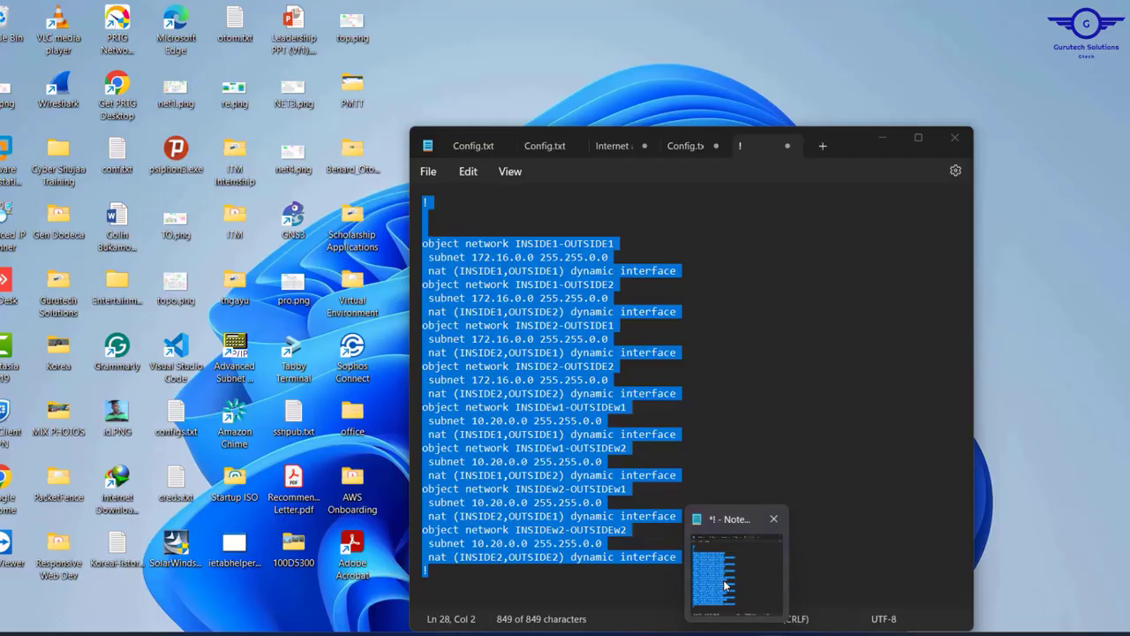
left_click(723, 579)
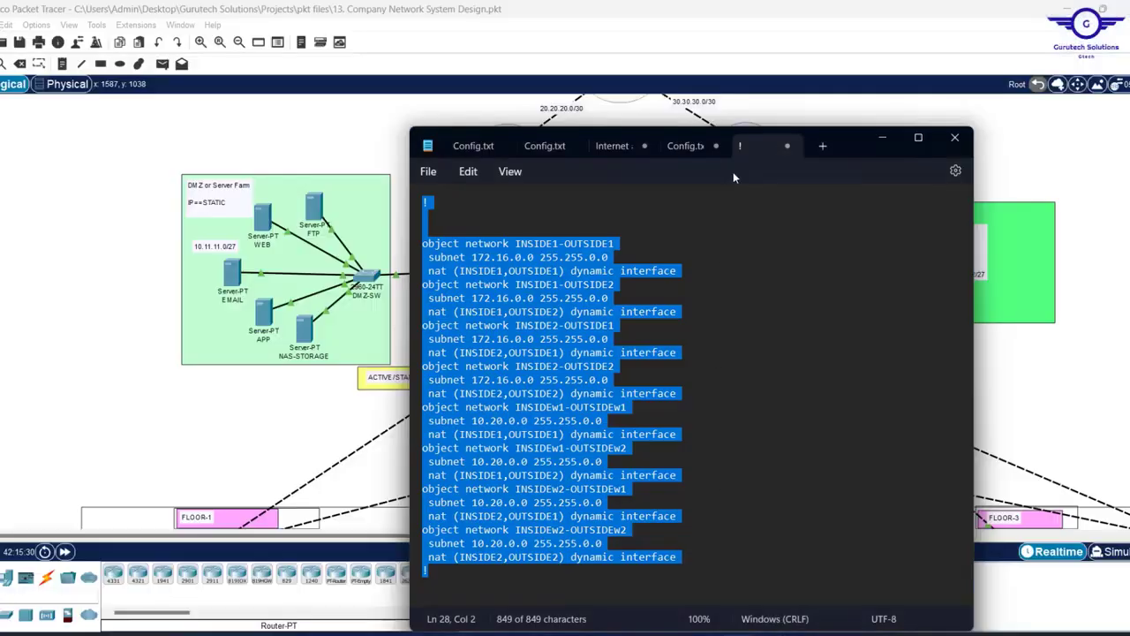
left_click(686, 146)
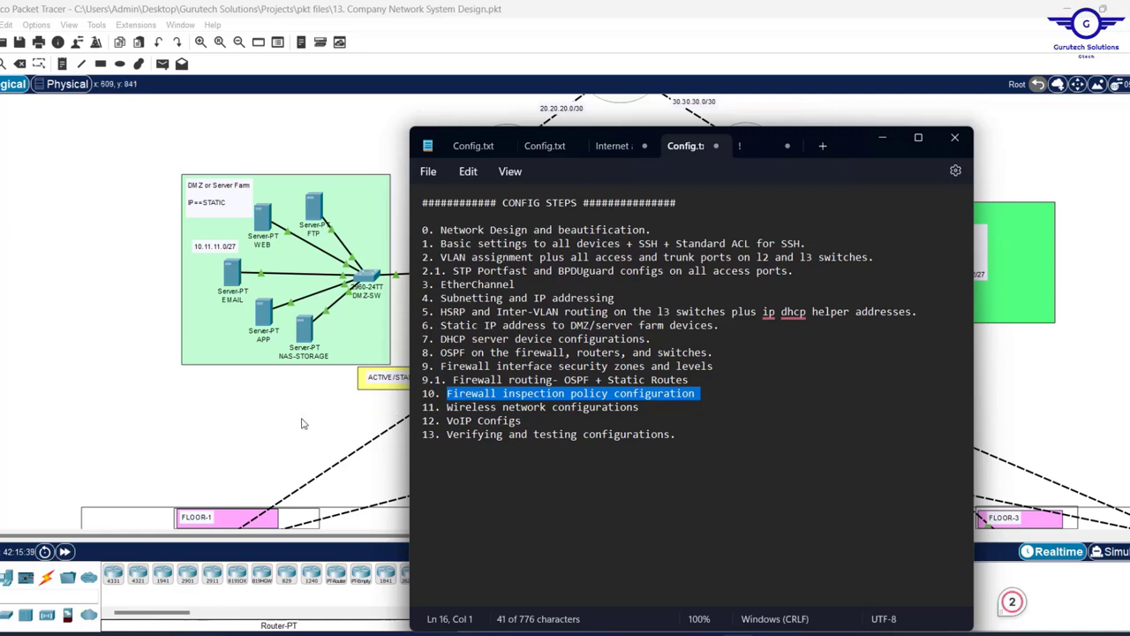
left_click(404, 336)
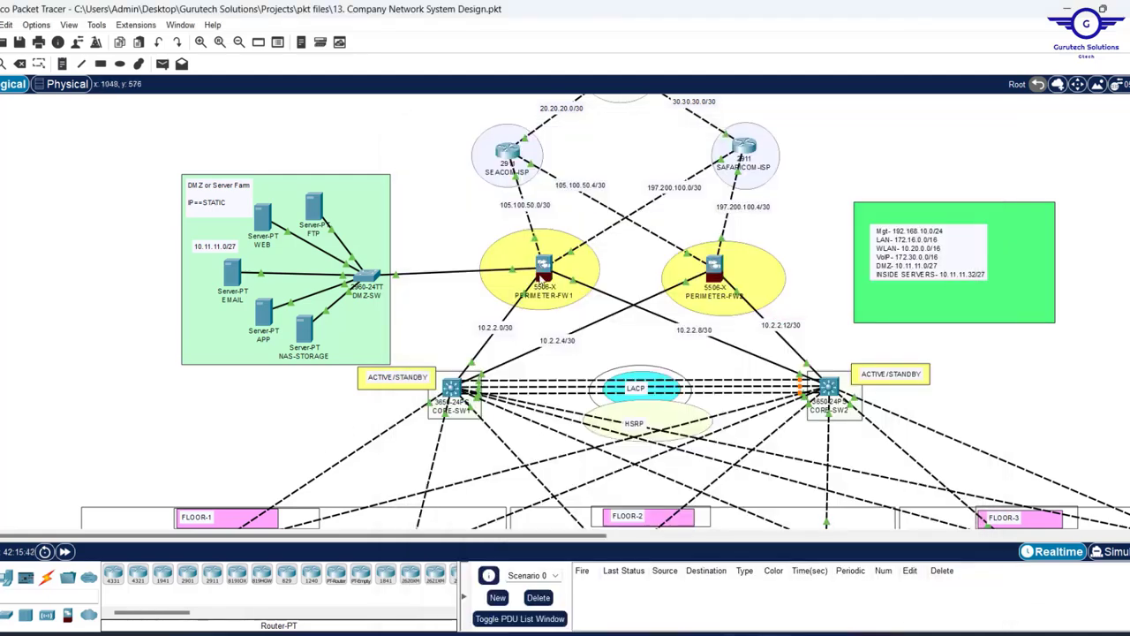
- Locate the PERIMETER-FW1 firewall on the topology
mouse_move(540, 279)
- Centre and shorten PERIMETER-FW1's CLI window, adding fresh prompts below the OUTSIDE1/OUTSIDE2 default routes
left_click(542, 267)
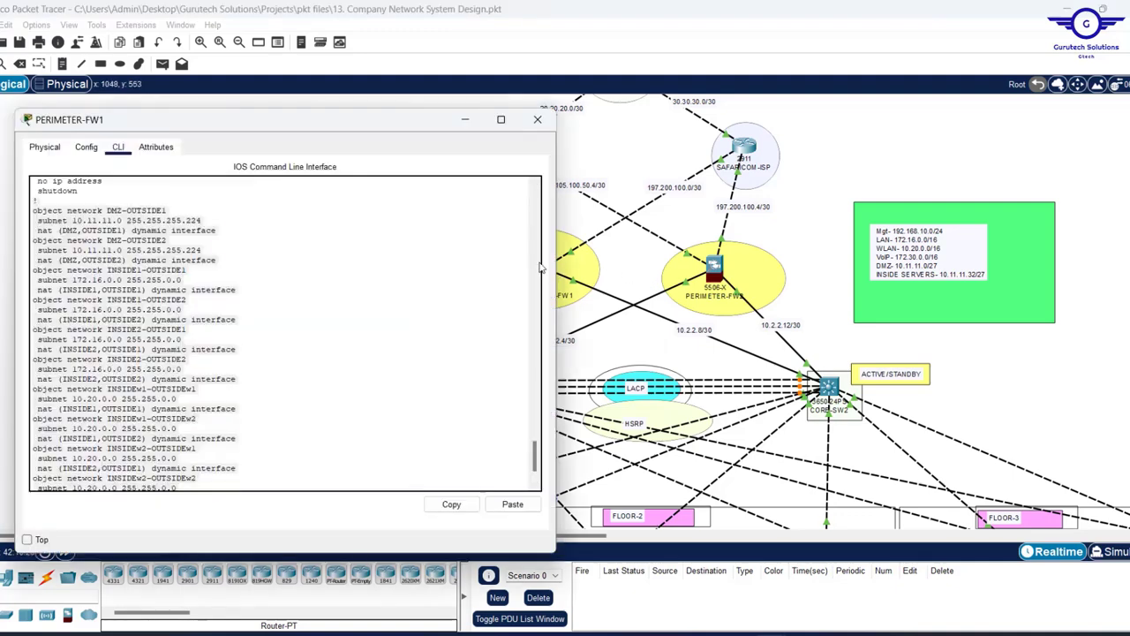
left_click_drag(286, 119, 591, 157)
left_click(587, 331)
scroll(587, 332, "down", 2)
key("Return")
key("Return")
key("Return")
key("Return")
key("Return")
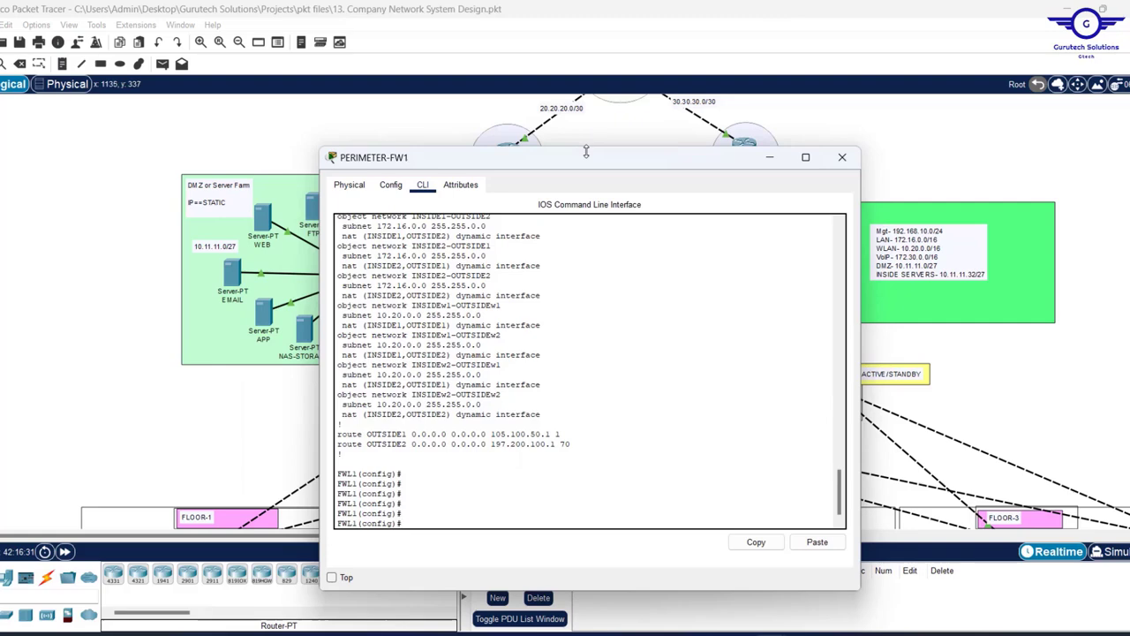
left_click_drag(585, 152, 652, 134)
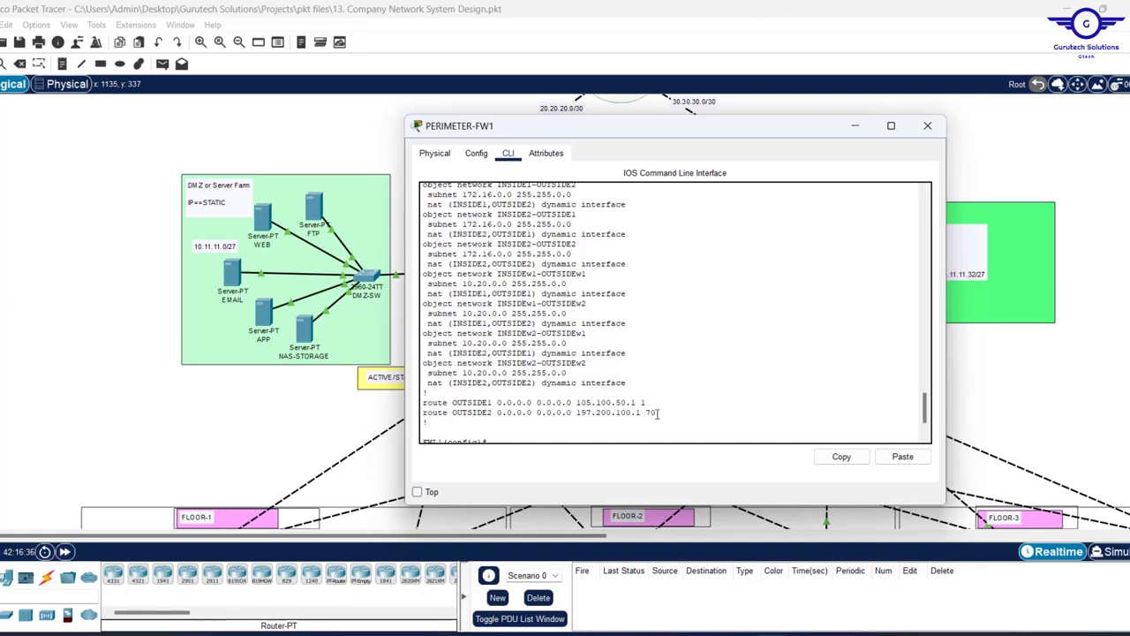
left_click_drag(659, 413, 423, 403)
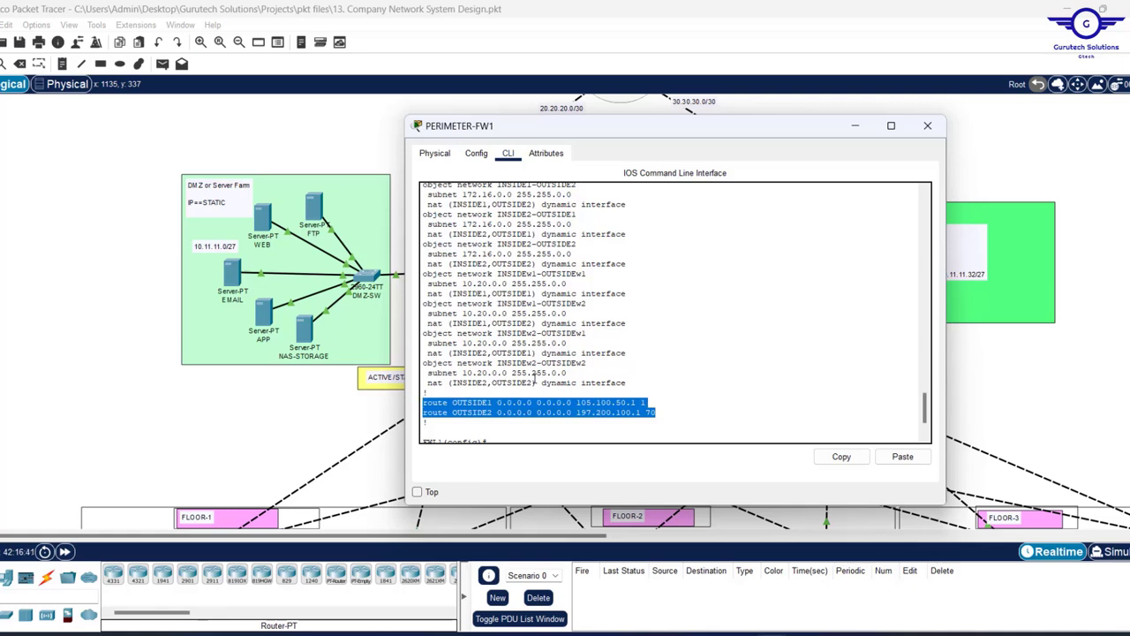
key("Return")
key("Return")
key("Return")
key("Return")
key("Return")
key("Return")
key("Return")
key("Return")
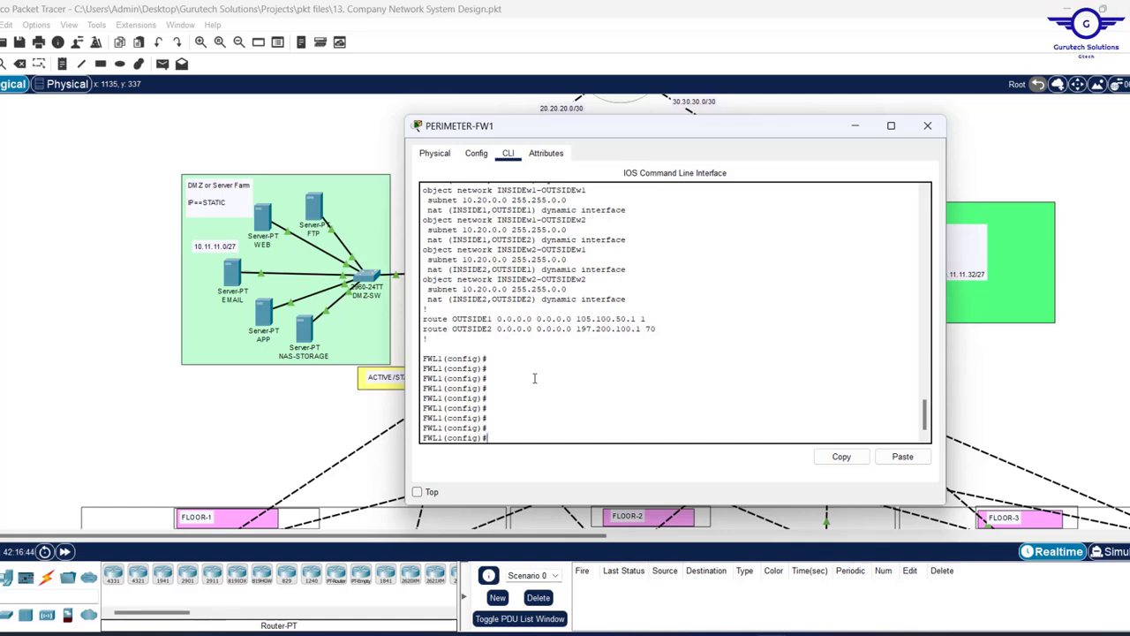
- Start 'access-list RES extended' with Tab completion and list its options with '?'
type("access-l")
key("Tab")
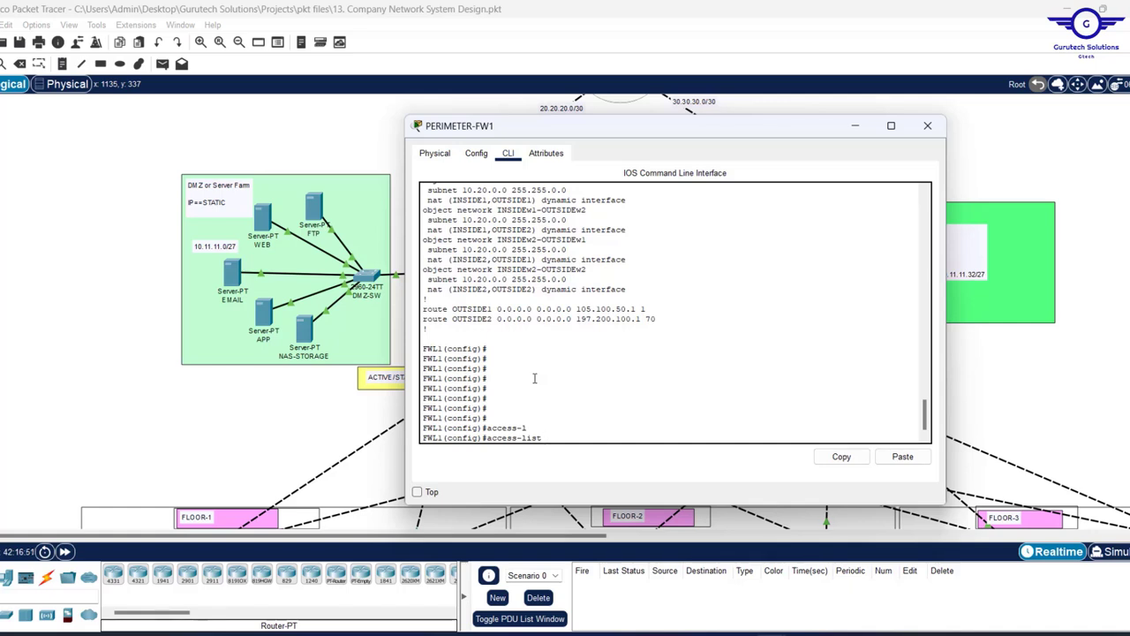
type("RES ex")
key("Tab")
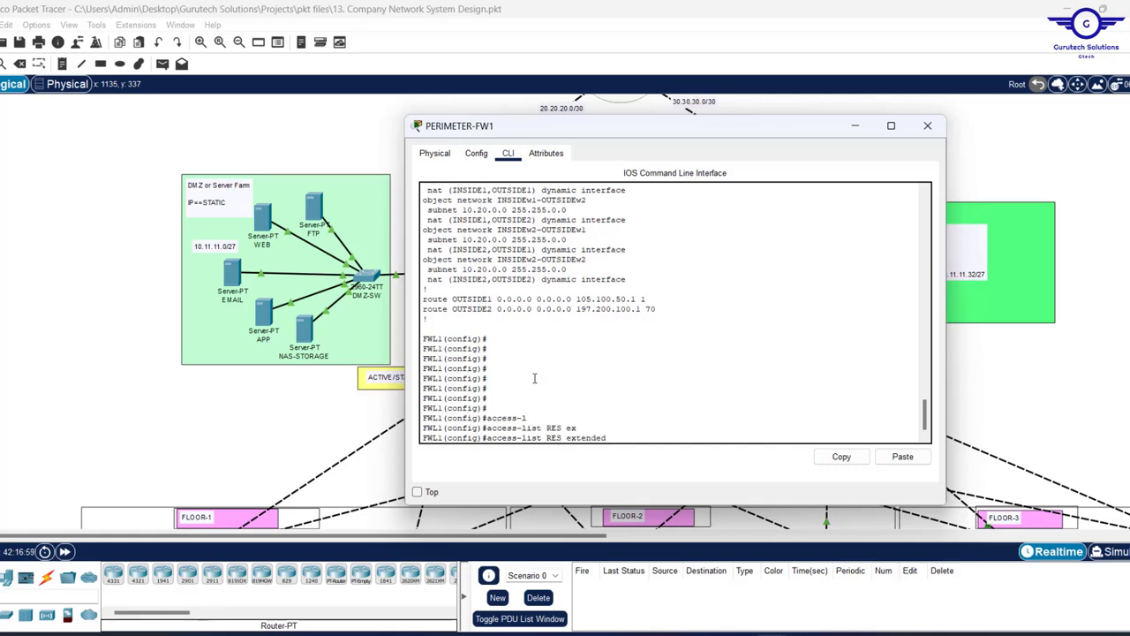
type("?")
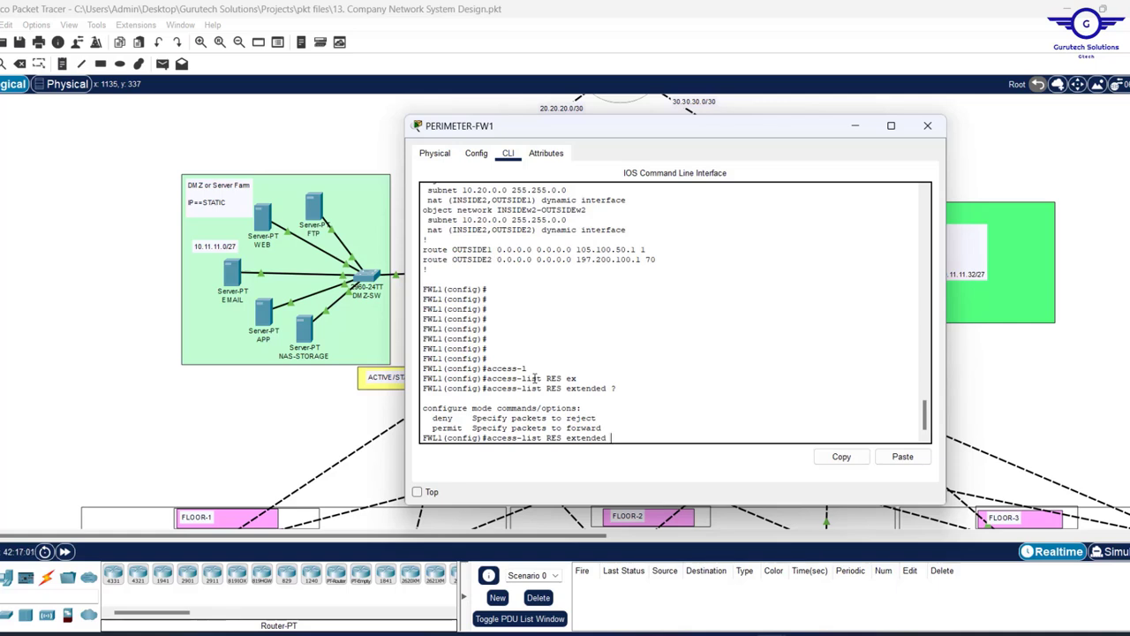
key("Return")
key("Return")
key("Return")
key("Return")
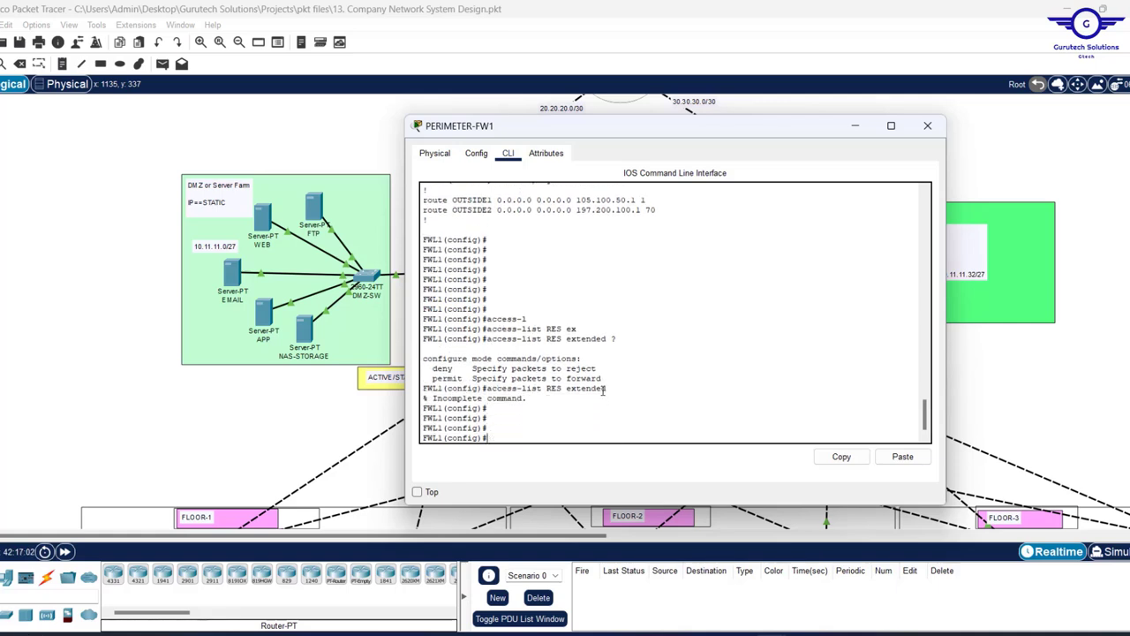
- Complete the entry 'access-list RES extended permit icmp any any'
key("Up")
type("pe")
key("Tab")
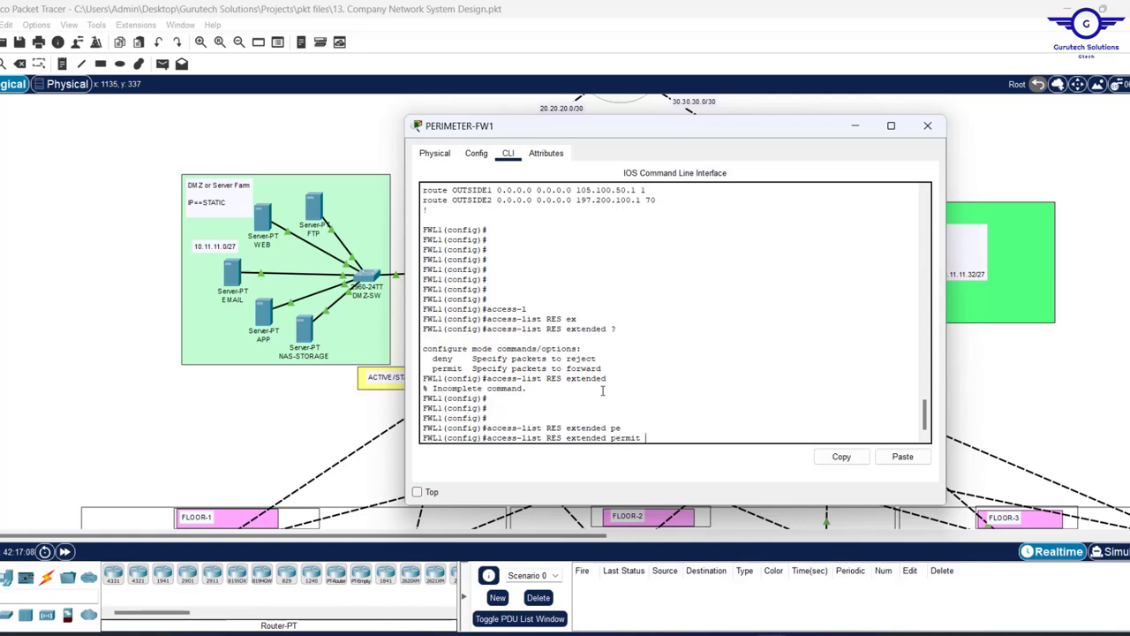
type("icmp any")
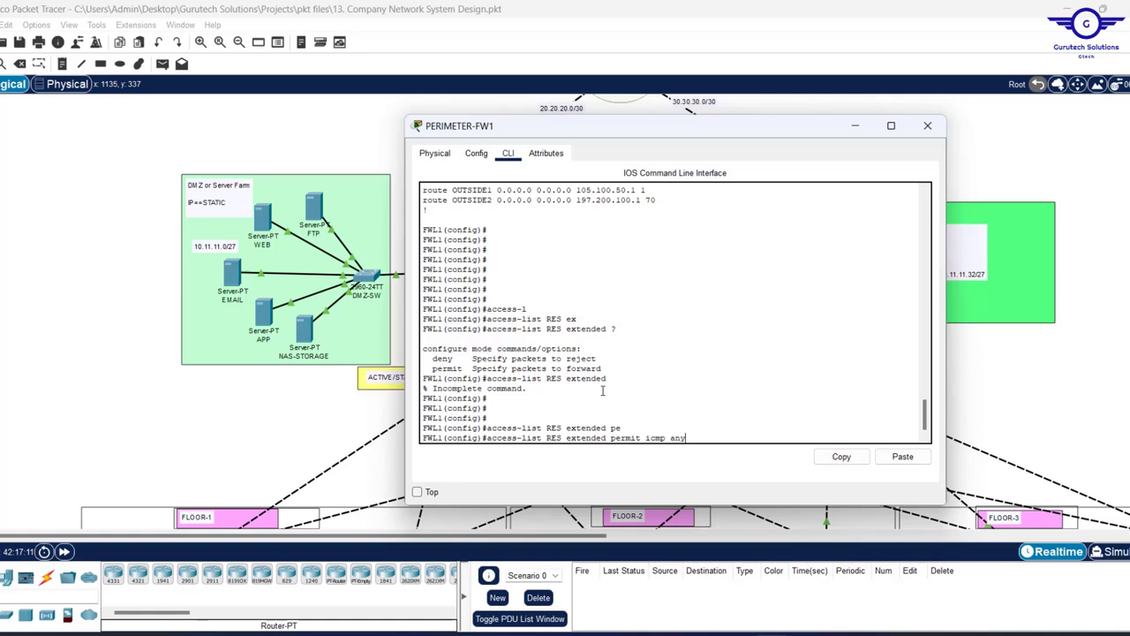
type(" any")
key("Return")
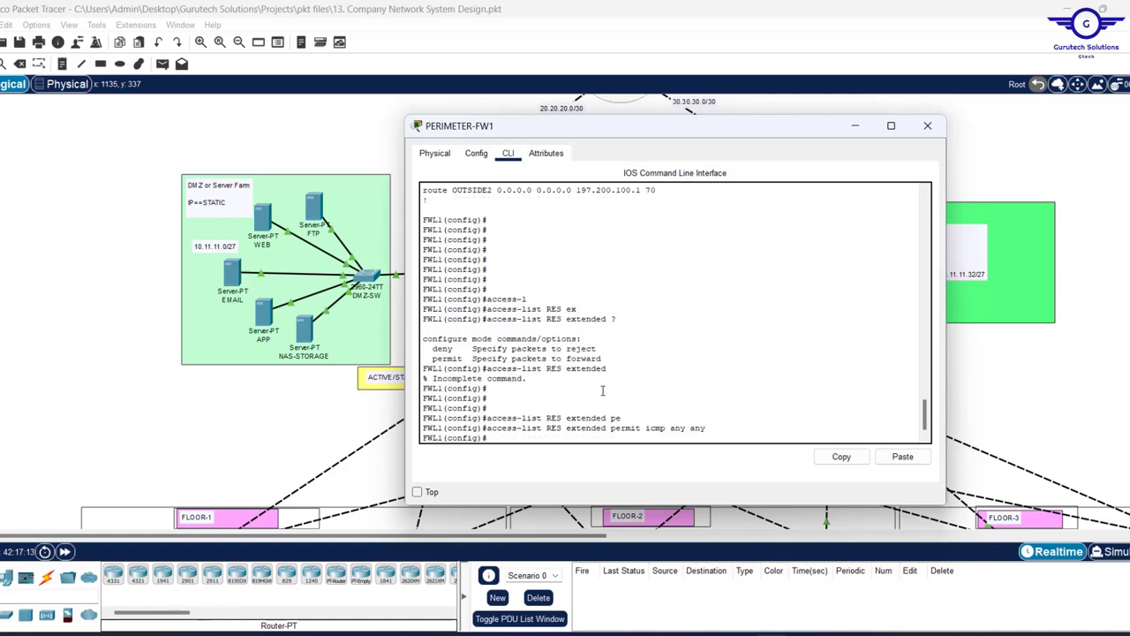
key("Return")
key("Return")
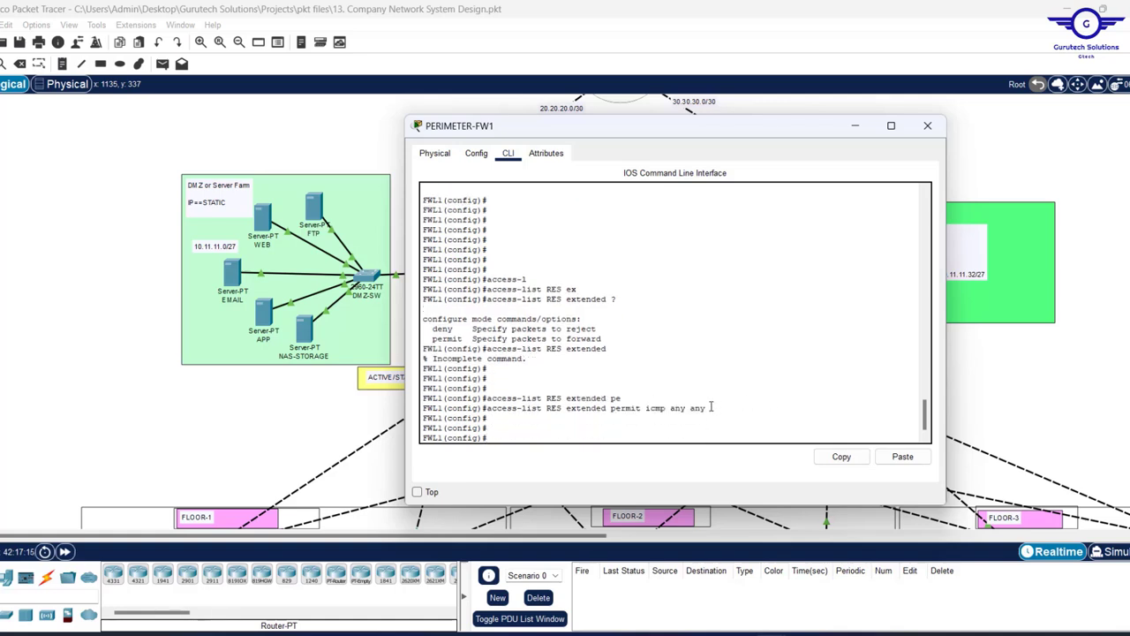
left_click_drag(709, 408, 488, 416)
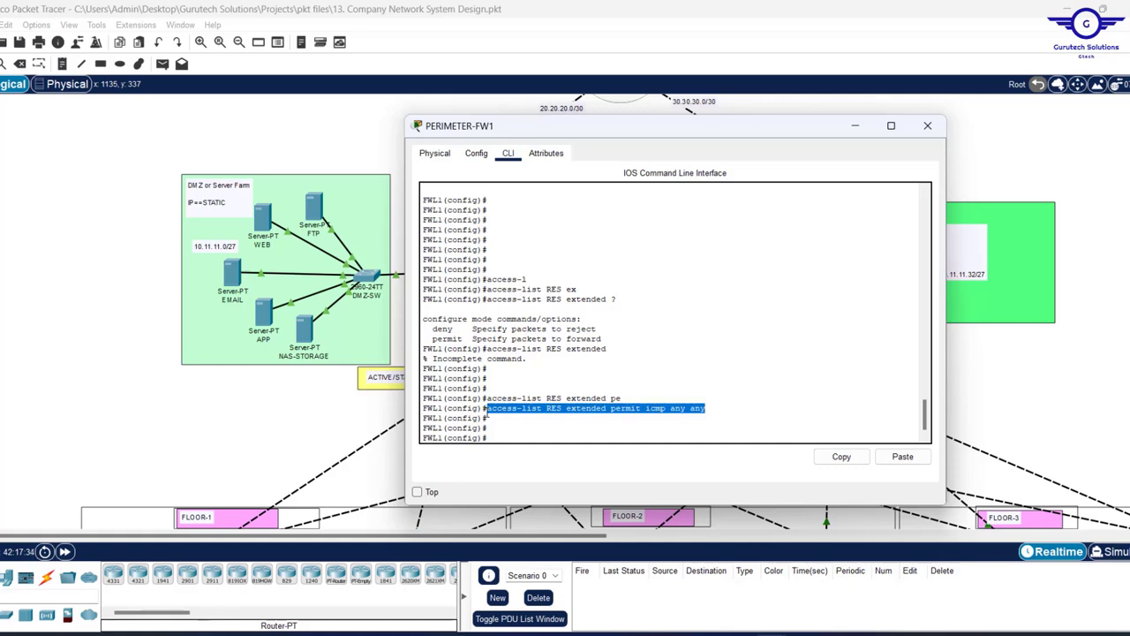
- Add 'access-list RES extended permit tcp any any eq 80' on PERIMETER-FW1
type("access-list RES extended permit icmp any any")
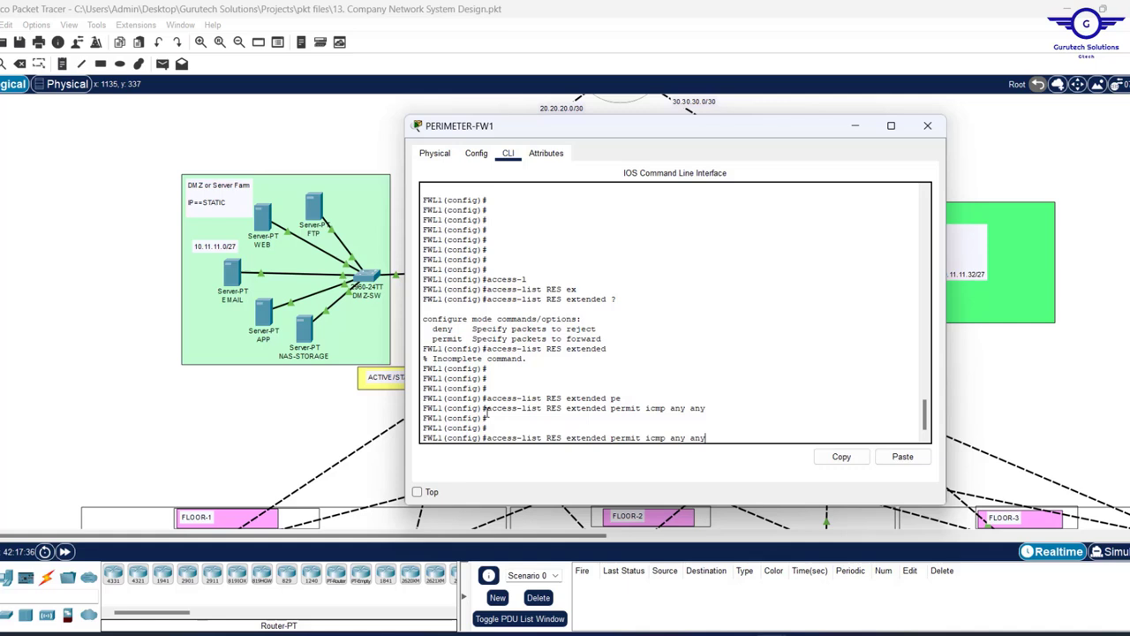
key("ctrl+u")
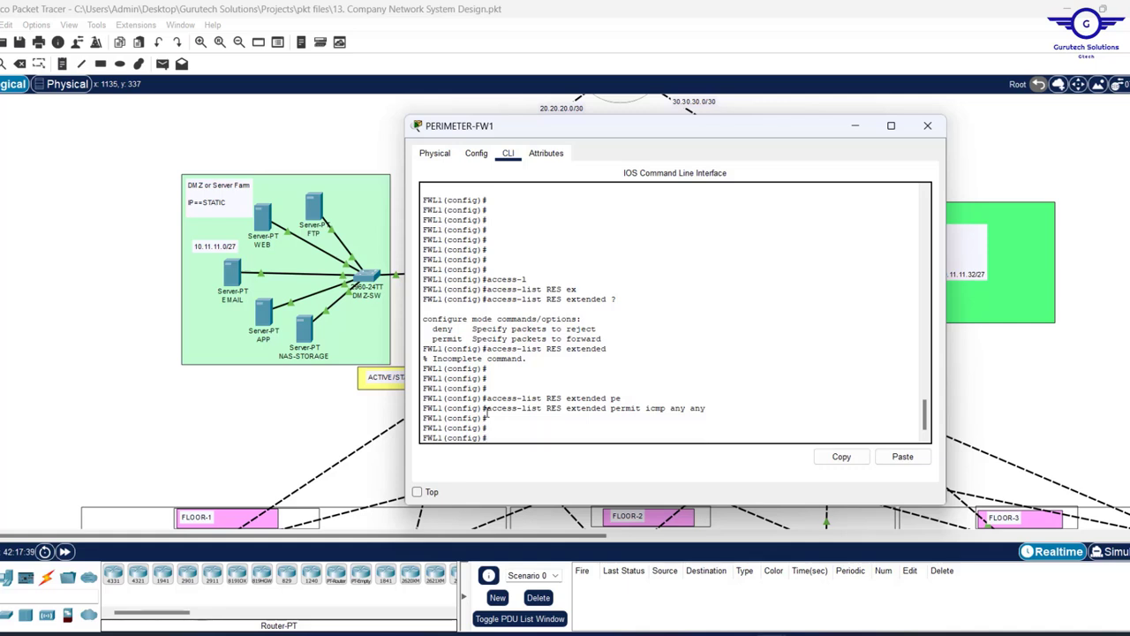
type("access-list RES extended permit icmp any any")
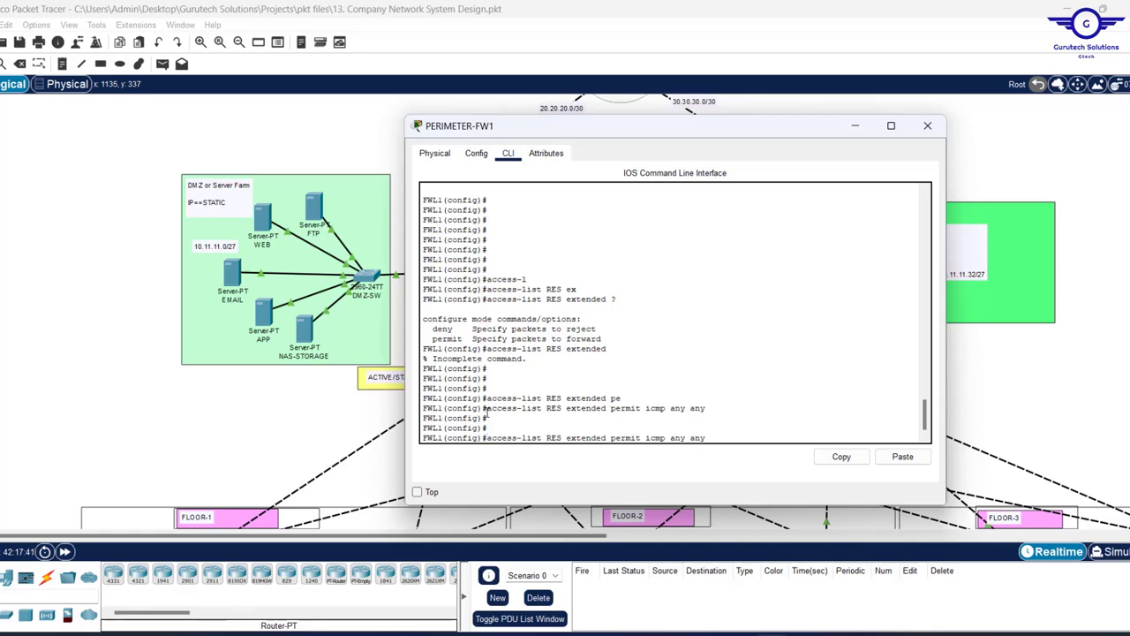
key("ctrl+u")
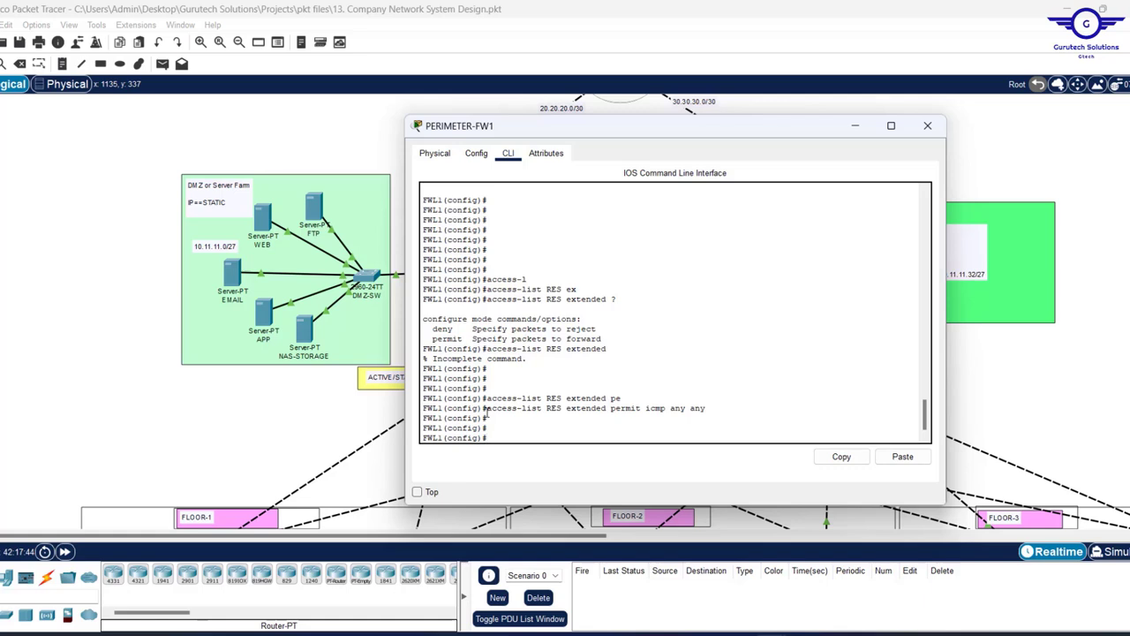
type("access-list RES extended permit icmp any any")
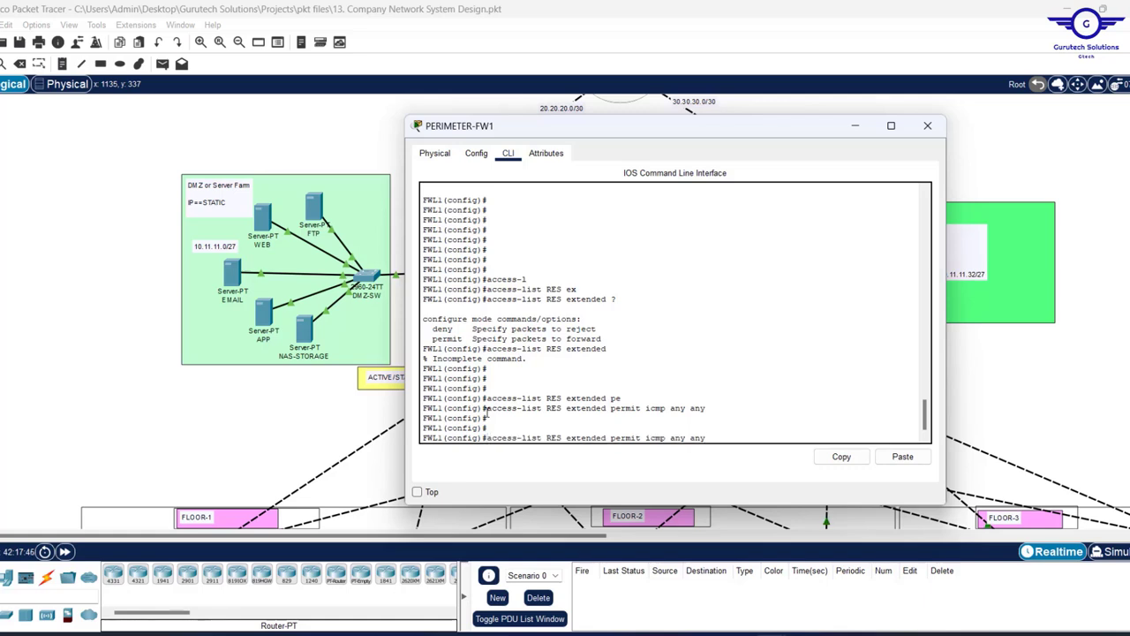
key("BackSpace")
key("BackSpace")
key("BackSpace")
key("BackSpace")
key("BackSpace")
key("BackSpace")
key("BackSpace")
key("BackSpace")
key("BackSpace")
key("BackSpace")
key("BackSpace")
key("BackSpace")
type("tcp any any eq 80")
key("Return")
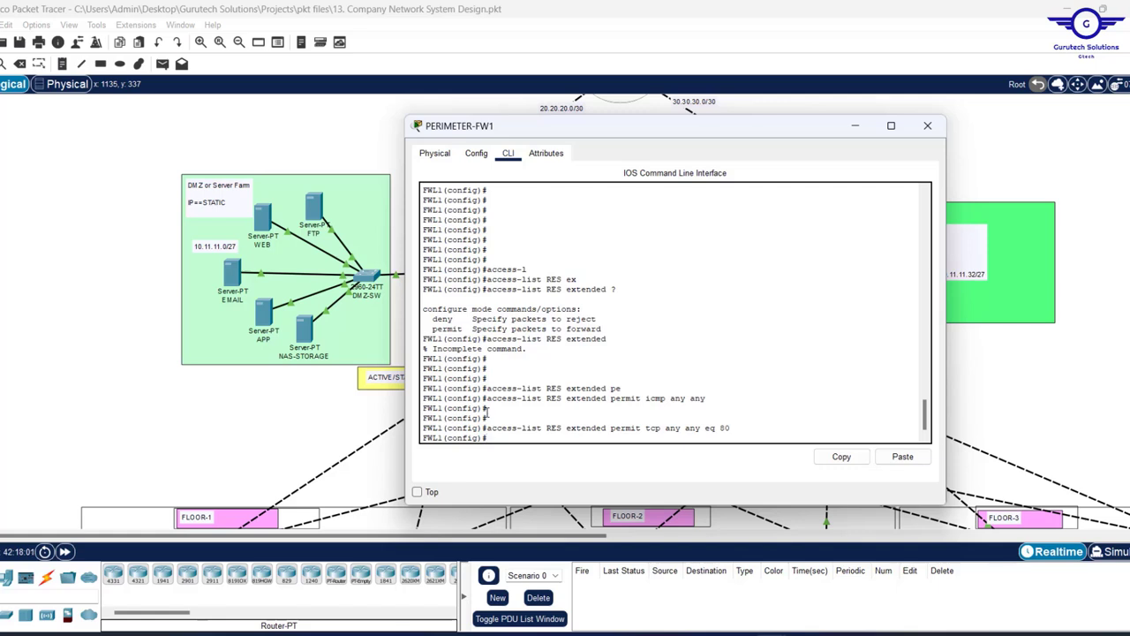
- Add RES entries permitting tcp any any eq 53 and udp any any eq 53
key("Up")
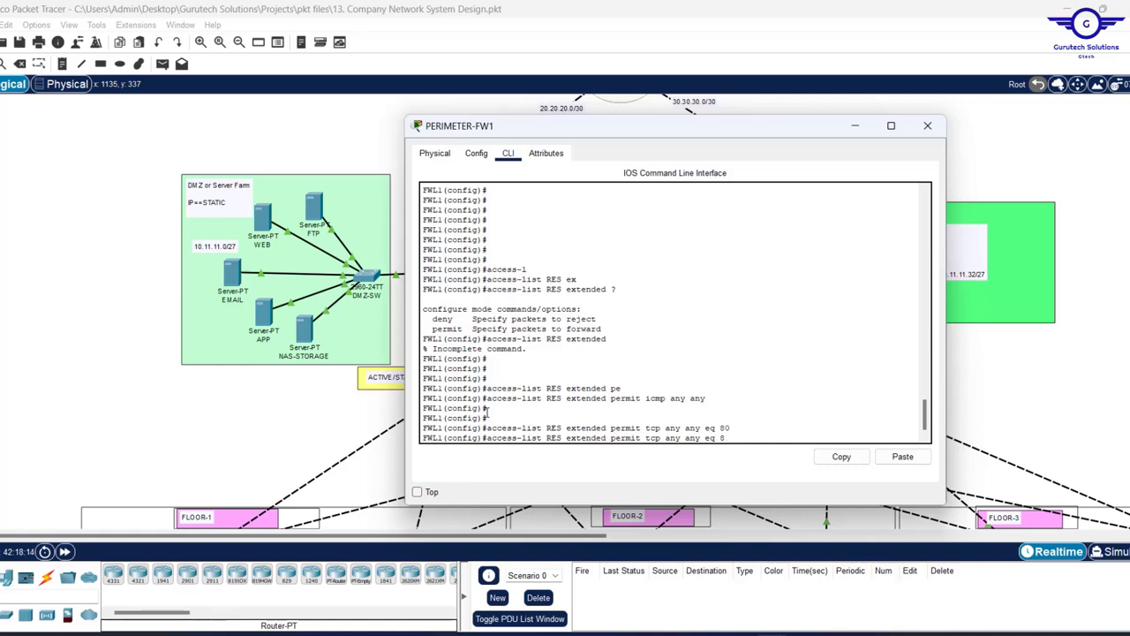
key("BackSpace")
type("53")
key("Return")
key("Up")
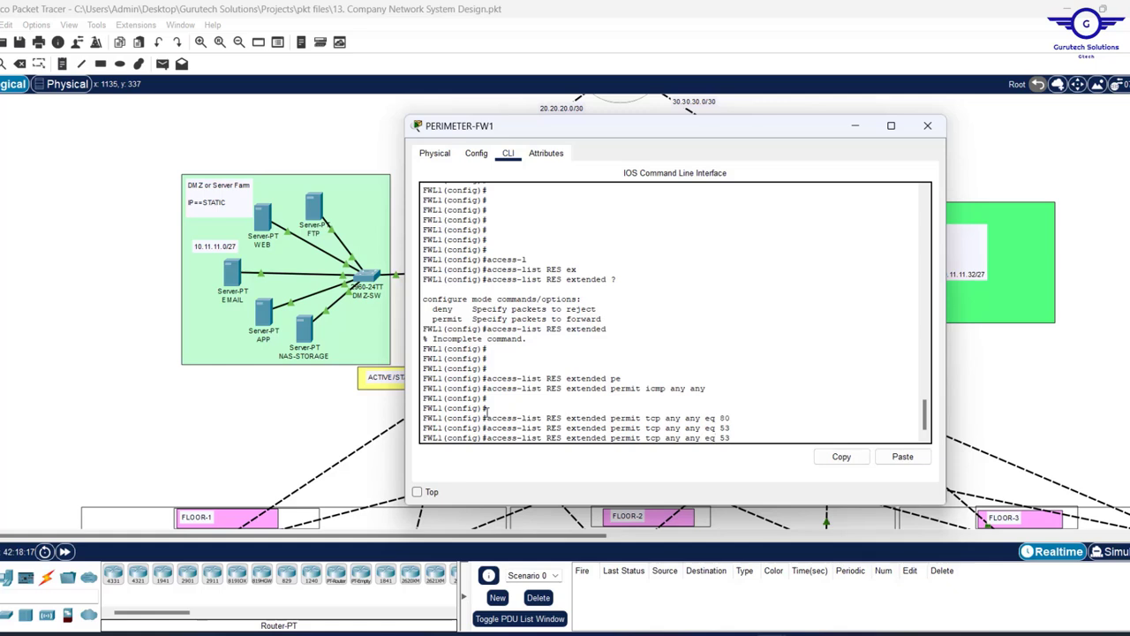
key("BackSpace")
key("BackSpace")
key("BackSpace")
type("udp")
key("Return")
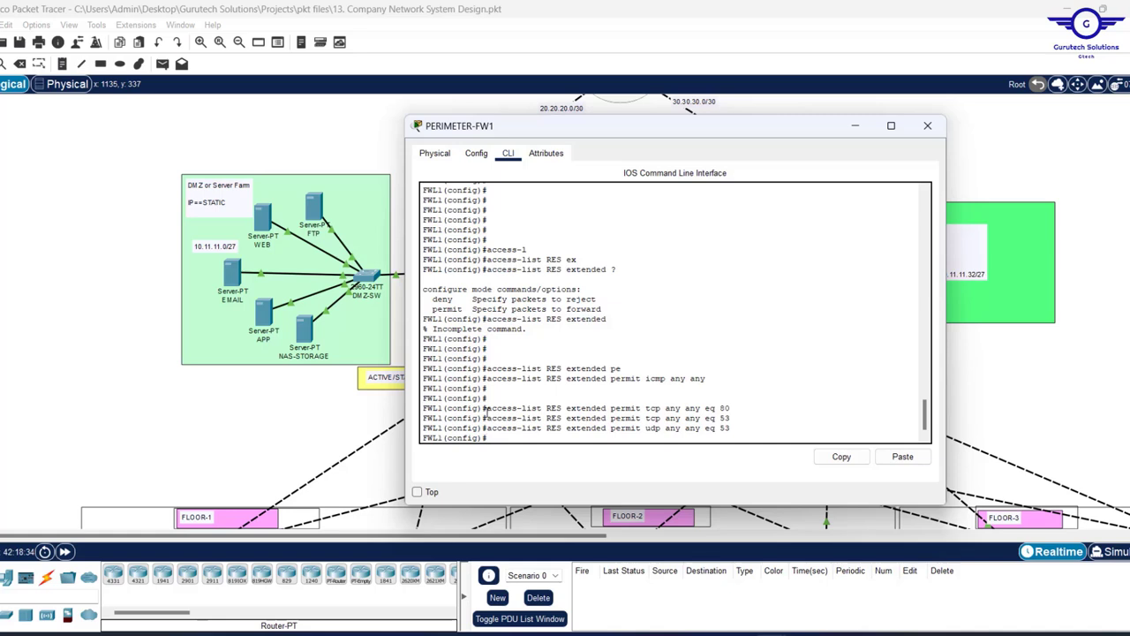
- Apply access list RES inbound on the DMZ interface with 'access-group RES in interface DMZ'
key("Return")
key("Return")
key("Return")
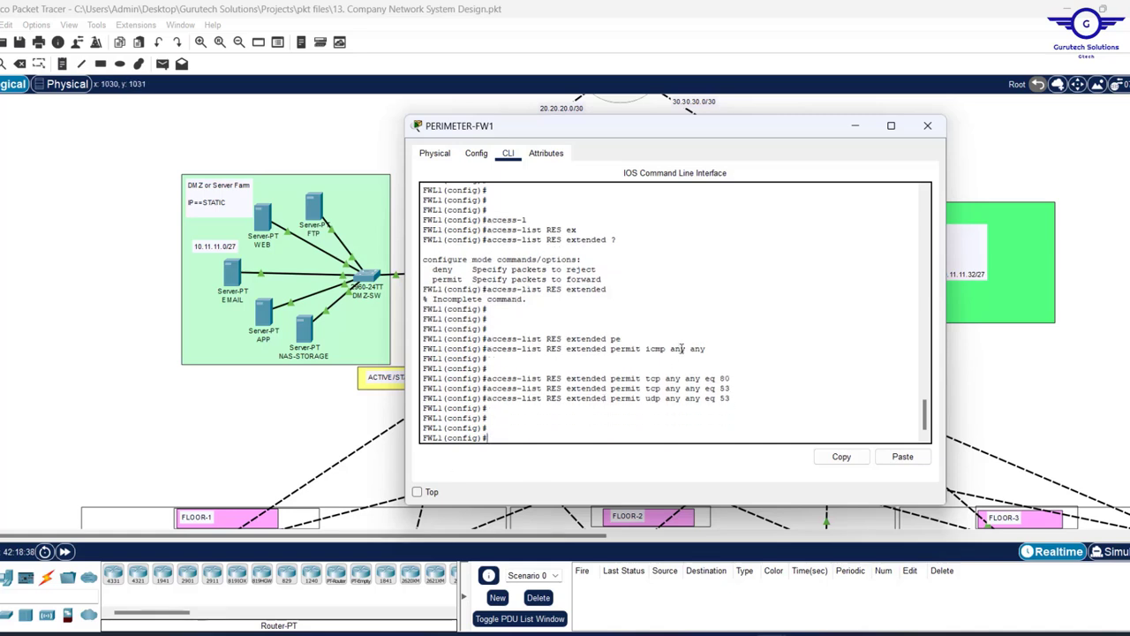
left_click_drag(740, 399, 487, 350)
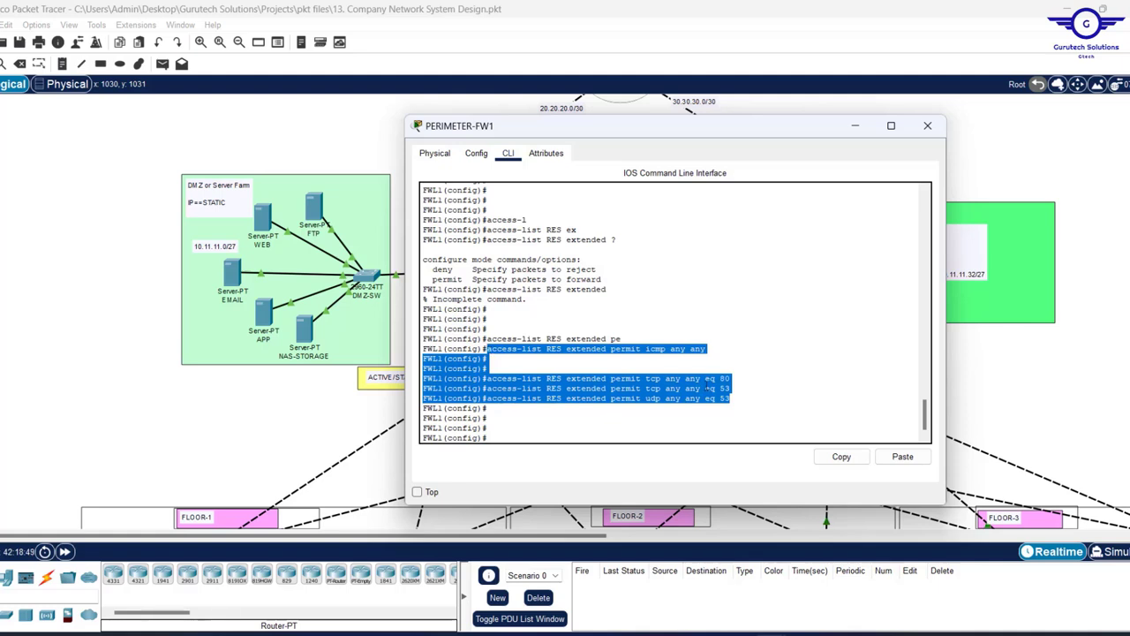
left_click(539, 404)
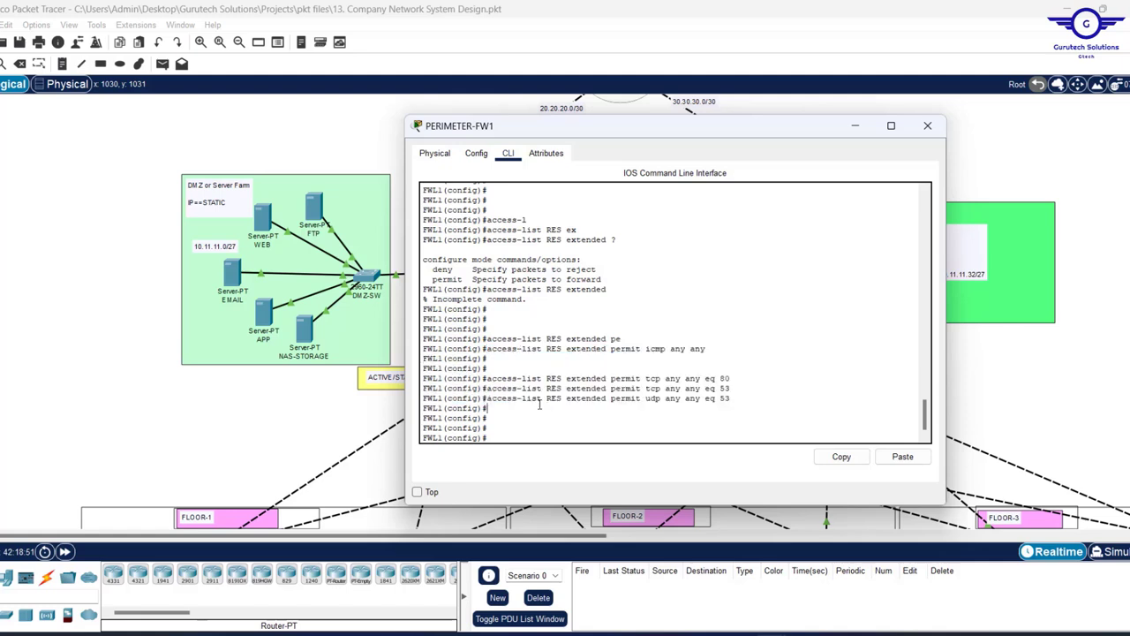
key("Return")
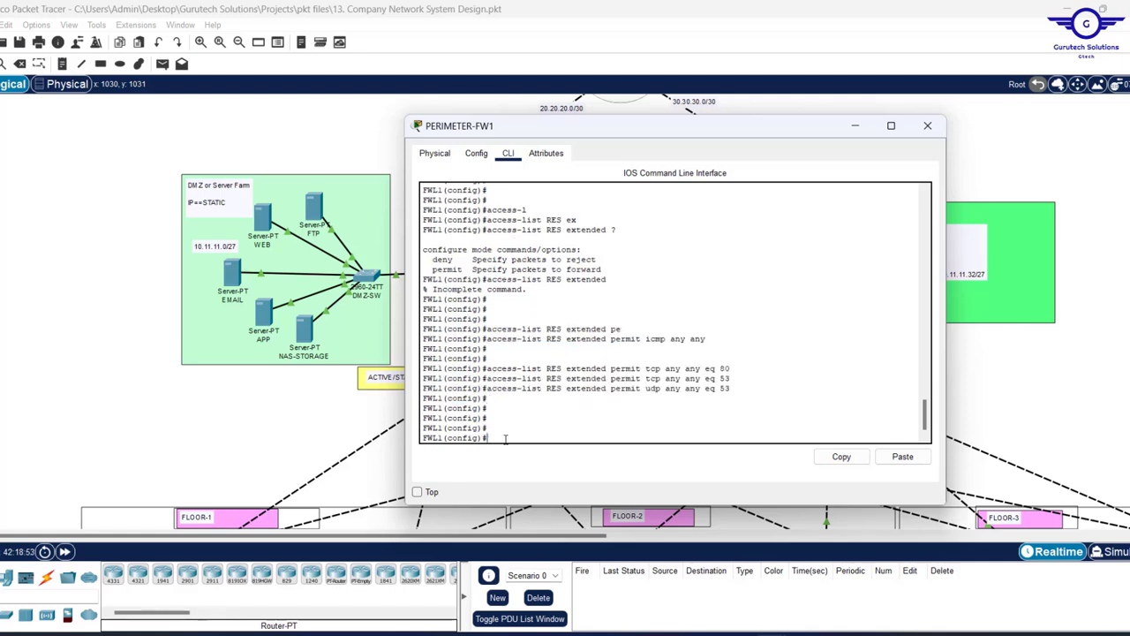
type("acce")
type("ss-g")
key("Tab")
type("RES")
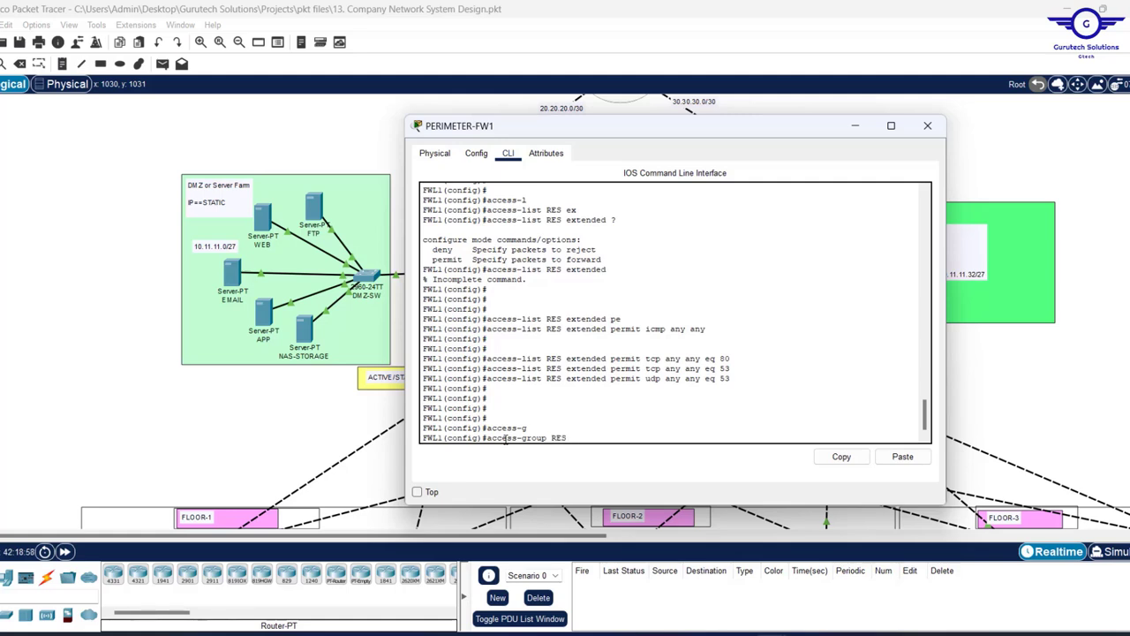
type(" in i")
key("Tab")
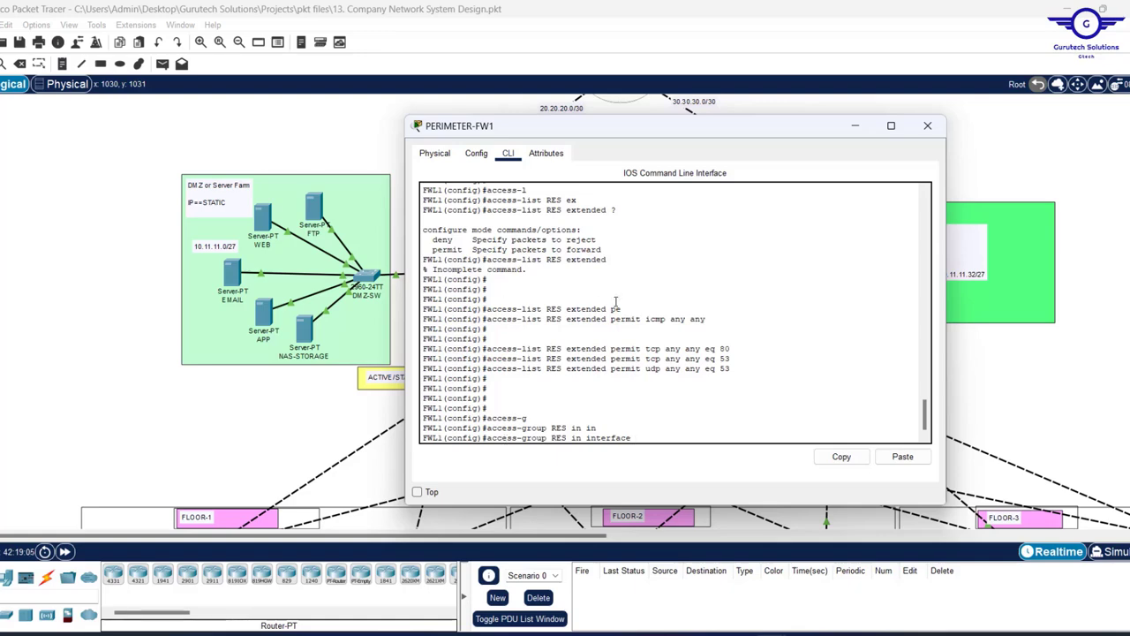
left_click(1029, 169)
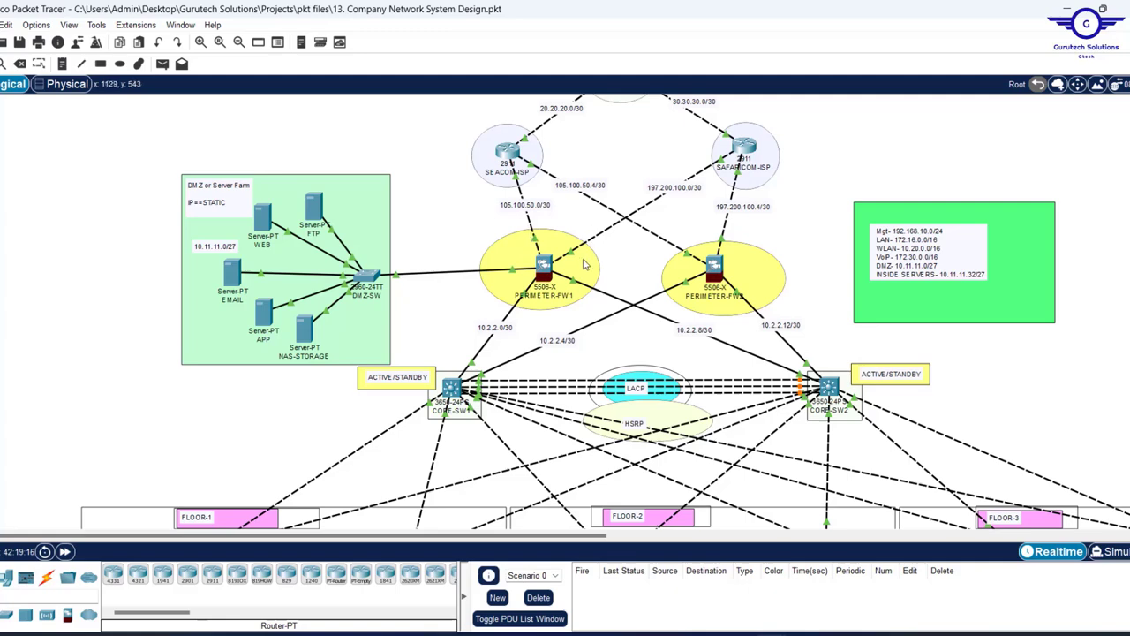
left_click(544, 265)
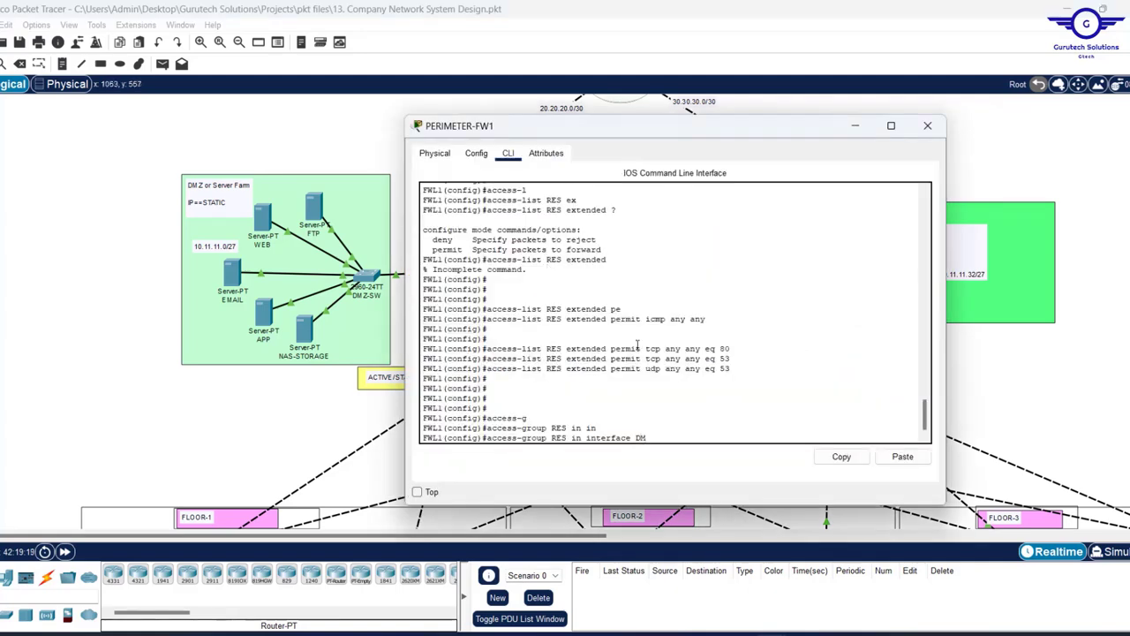
type("Z")
key("Return")
- Reuse the command to bind RES inbound on OUTSIDE1 and OUTSIDE2 as well
key("Up")
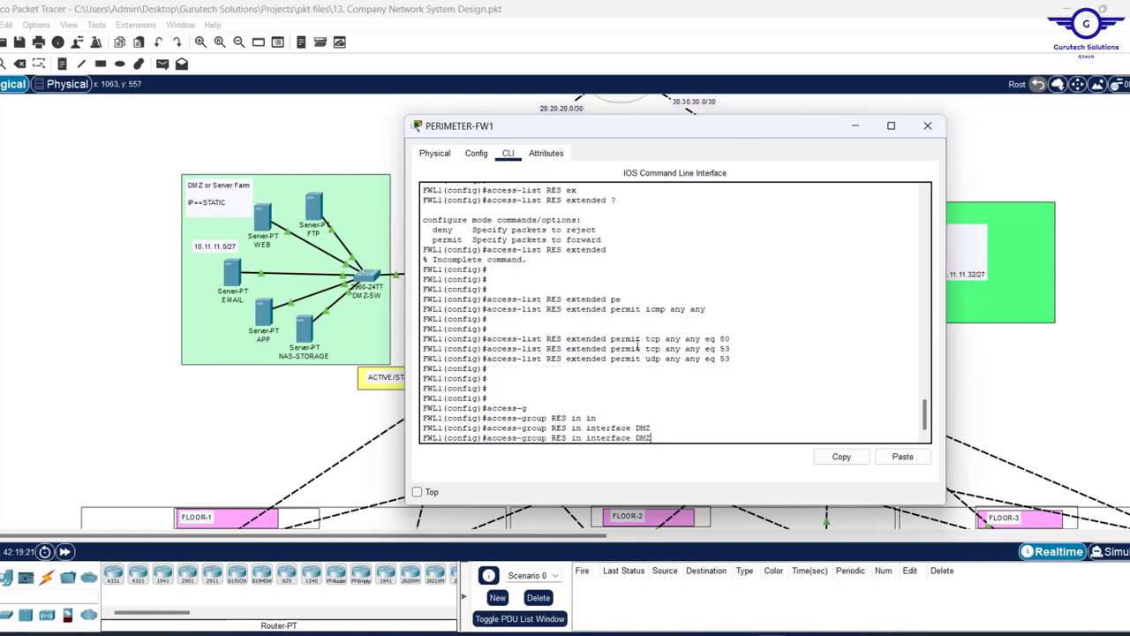
key("BackSpace")
key("BackSpace")
type("OUTSIDE1")
key("Return")
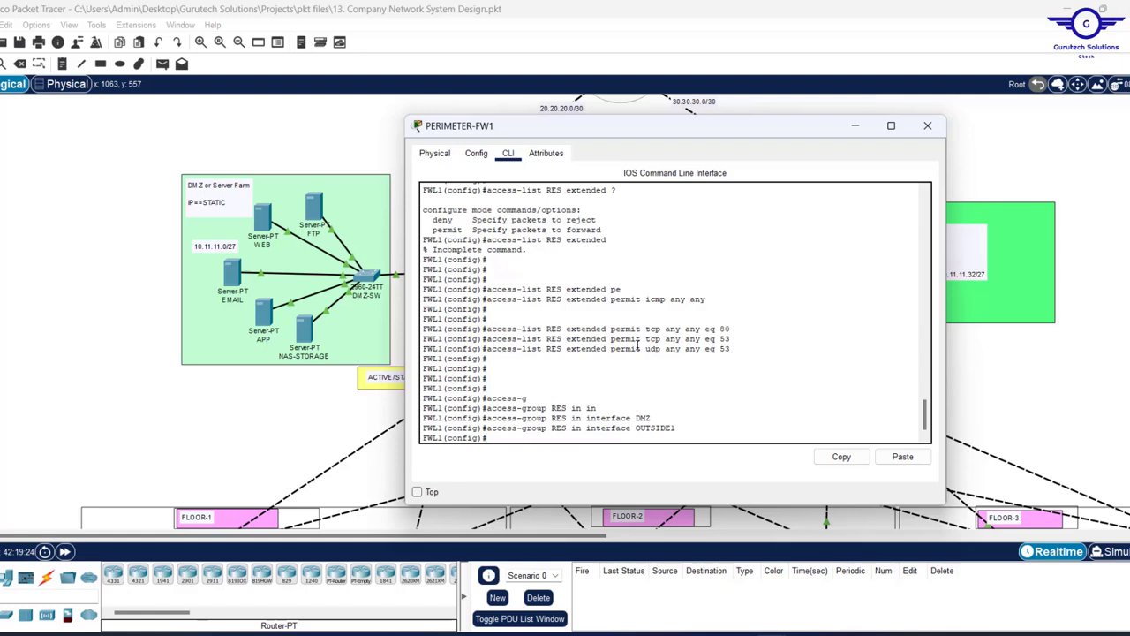
key("Up")
key("BackSpace")
type("2")
key("Return")
key("Return")
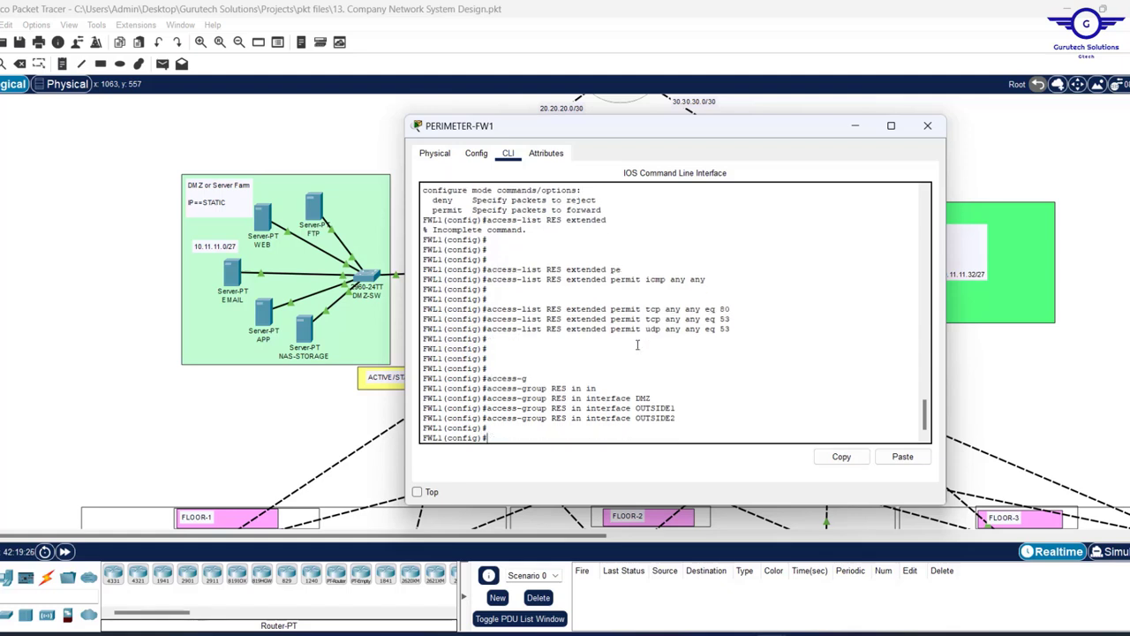
key("Return")
key("Return")
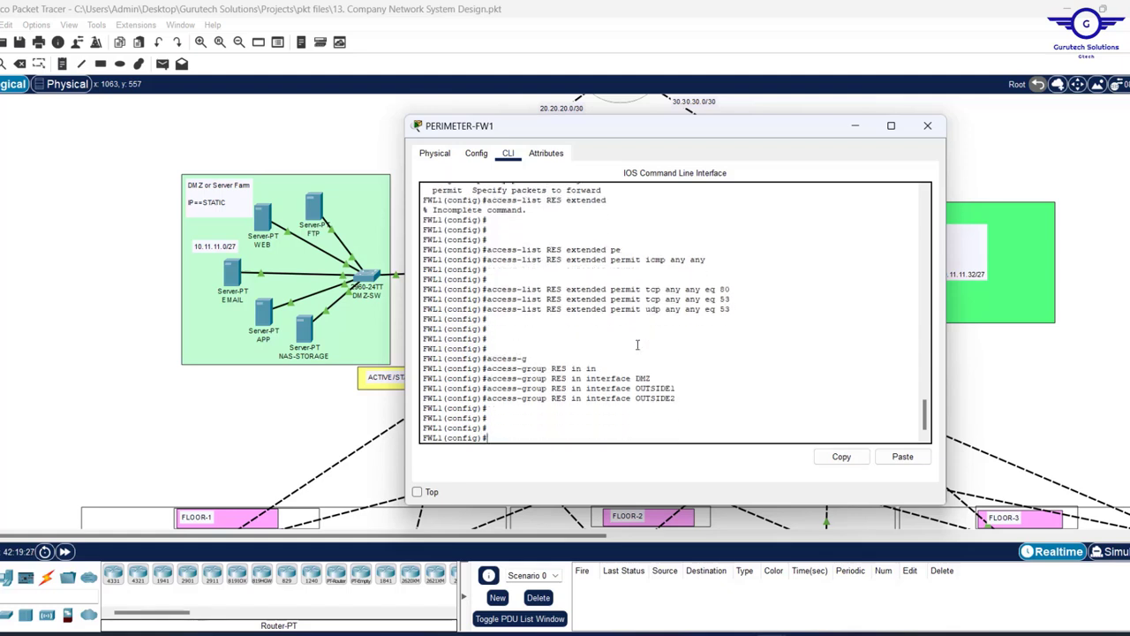
- Save the firewall configuration with WR MEM after DO WR fails
type("DO WR")
key("Return")
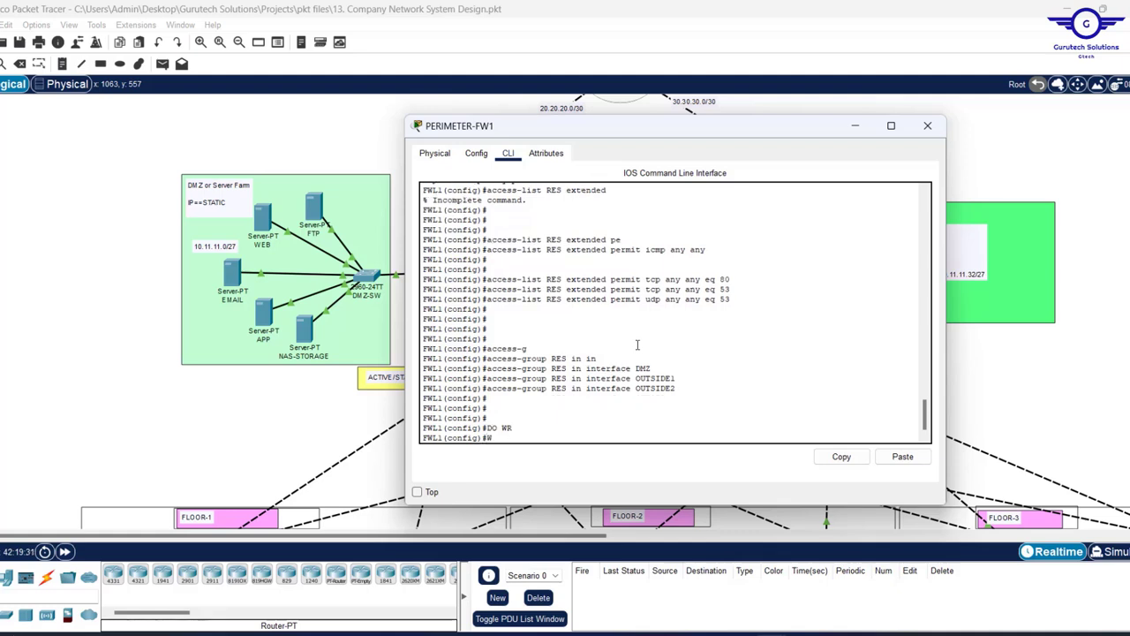
type("WR MEM")
key("Return")
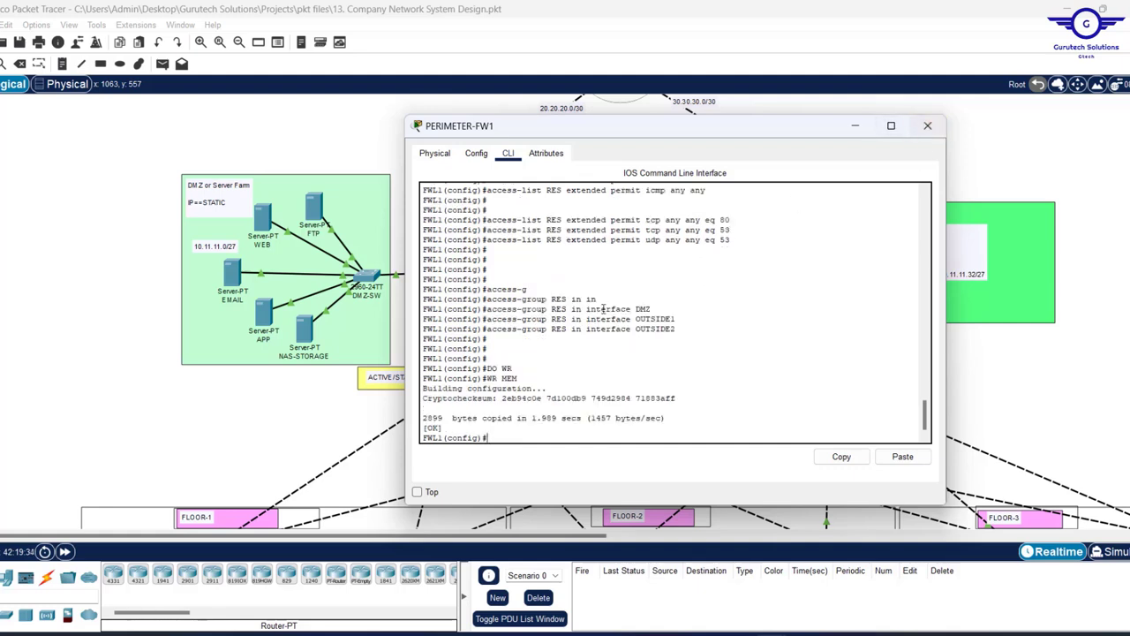
key("Return")
key("Return")
key("Return")
key("Return")
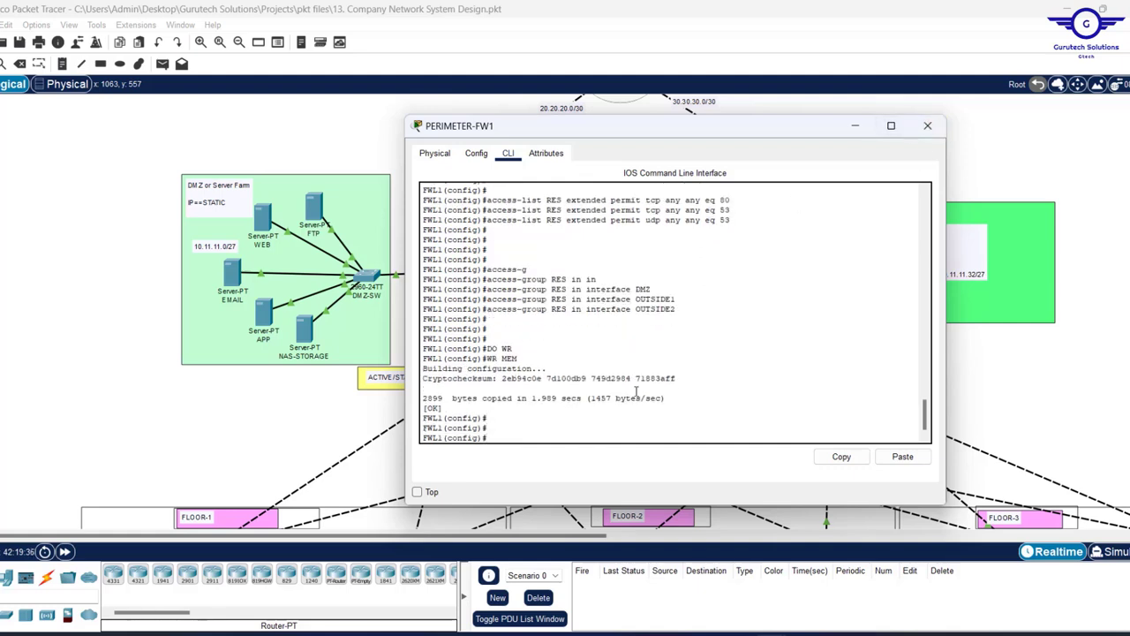
- Show the startup config and copy its access-list and access-group lines
type("SH")
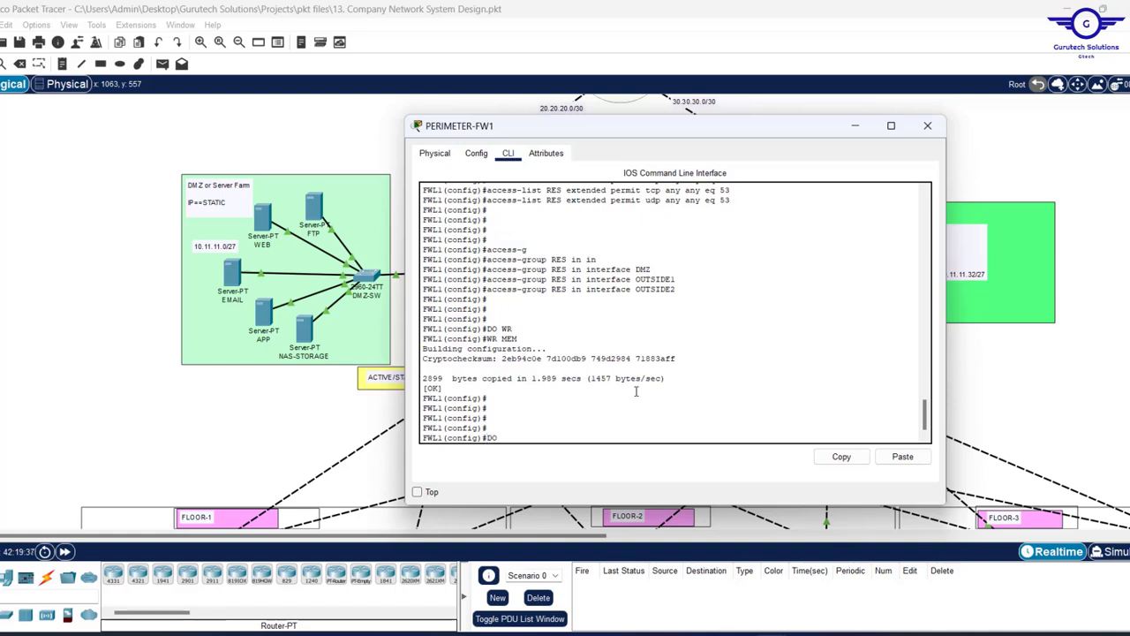
type("OW START")
key("Return")
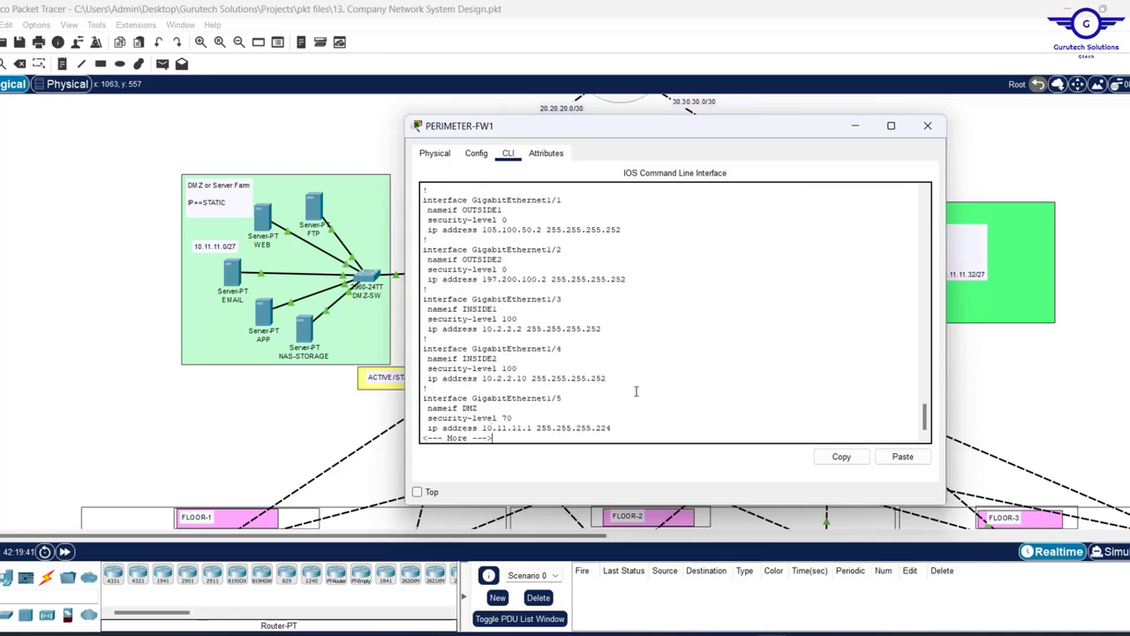
key("space")
key("space")
key("space")
key("space")
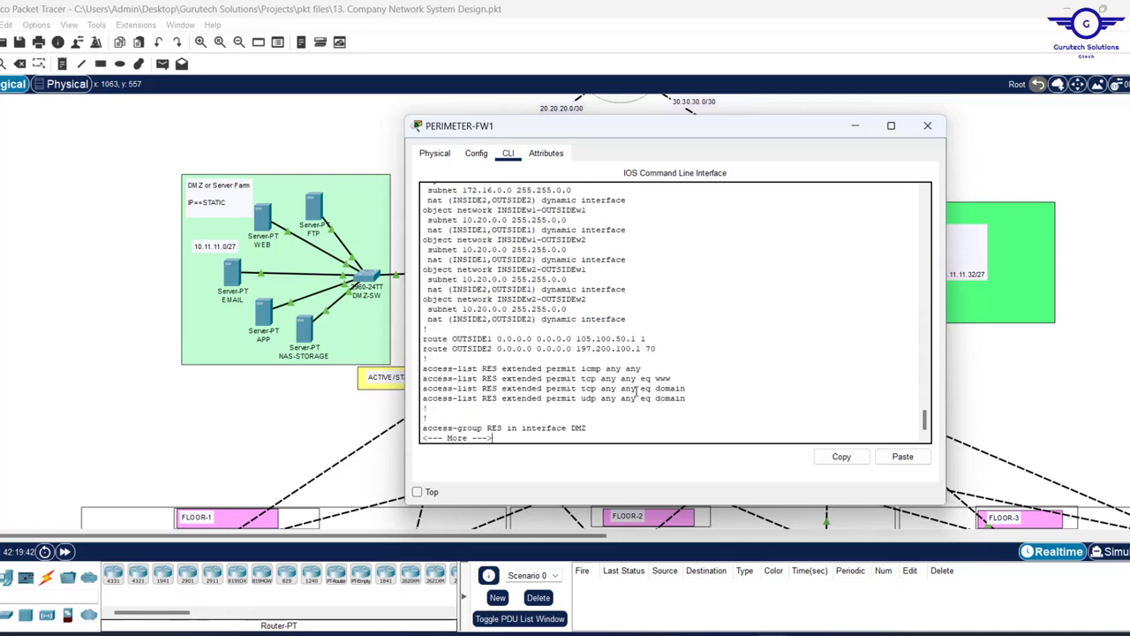
key("space")
key("space")
scroll(605, 304, "up", 3)
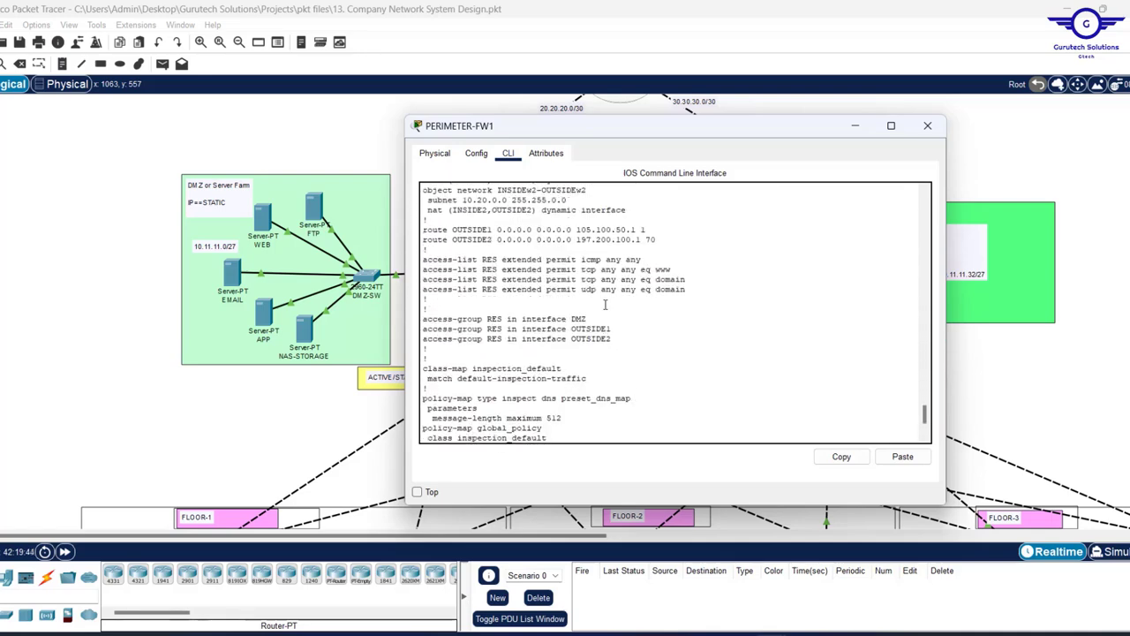
scroll(605, 304, "up", 2)
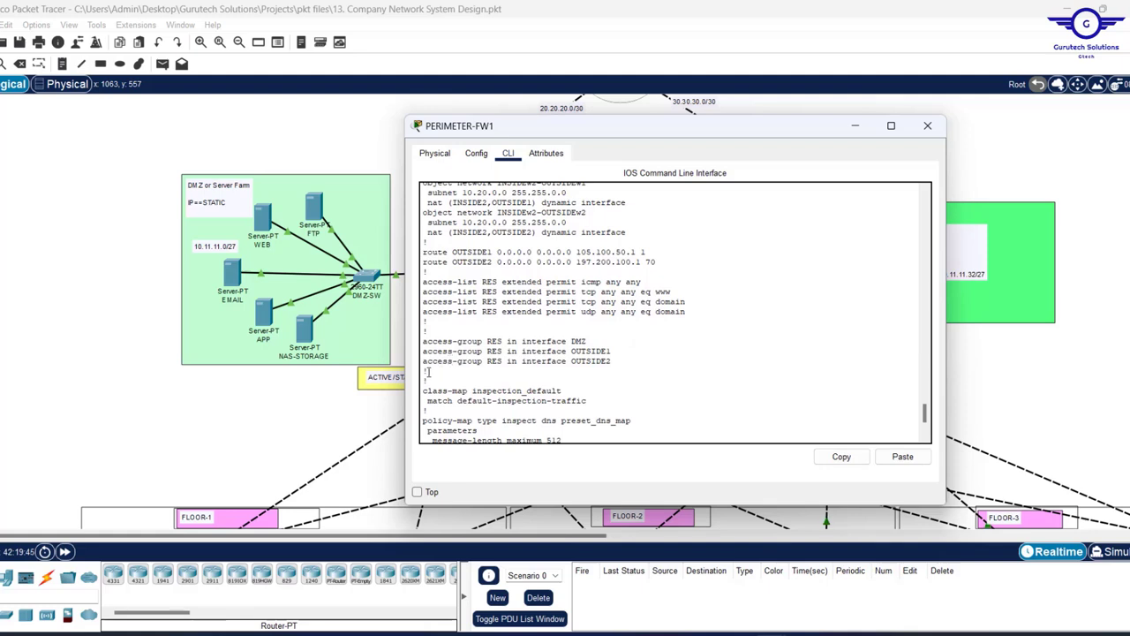
left_click_drag(428, 371, 399, 272)
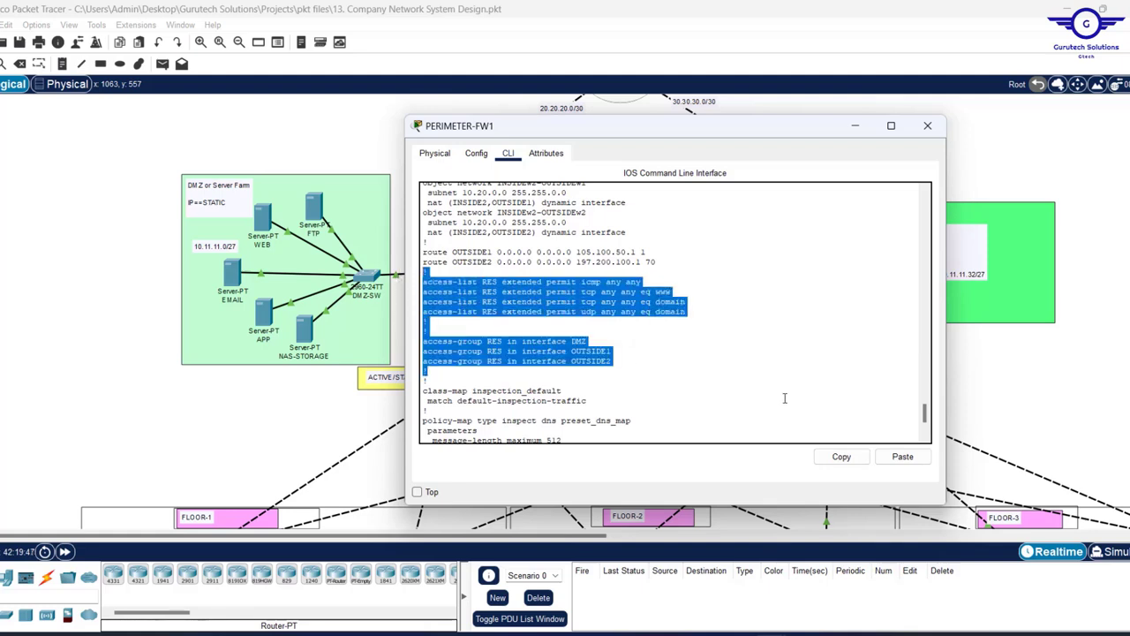
left_click(841, 457)
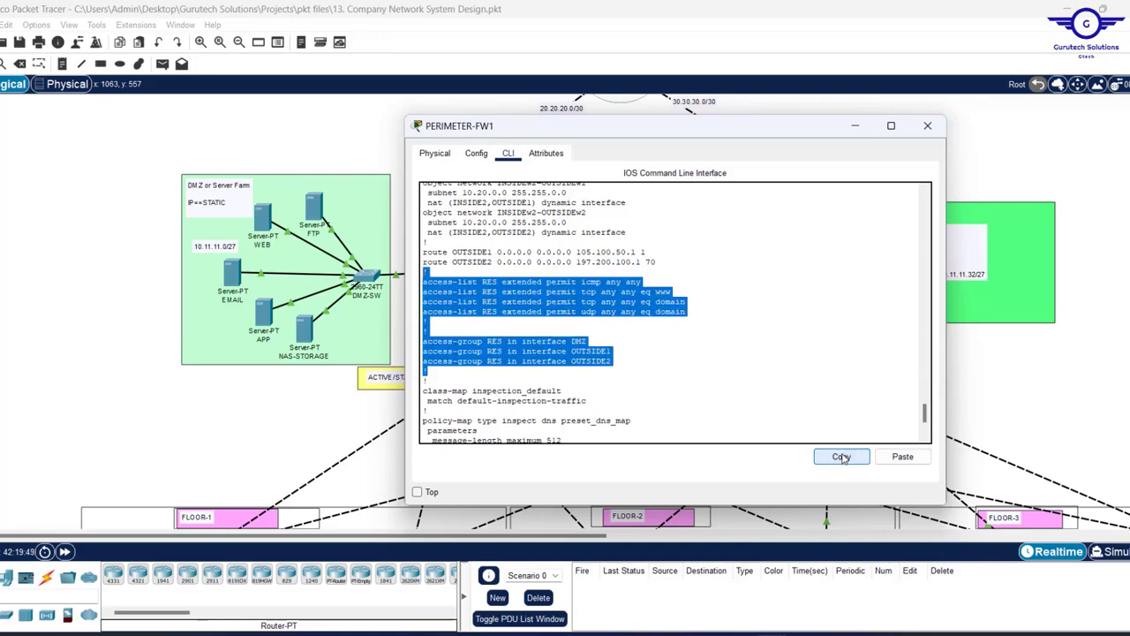
- Paste the copied firewall rules over the NAT lines in the Notepad scratch tab
left_click(735, 575)
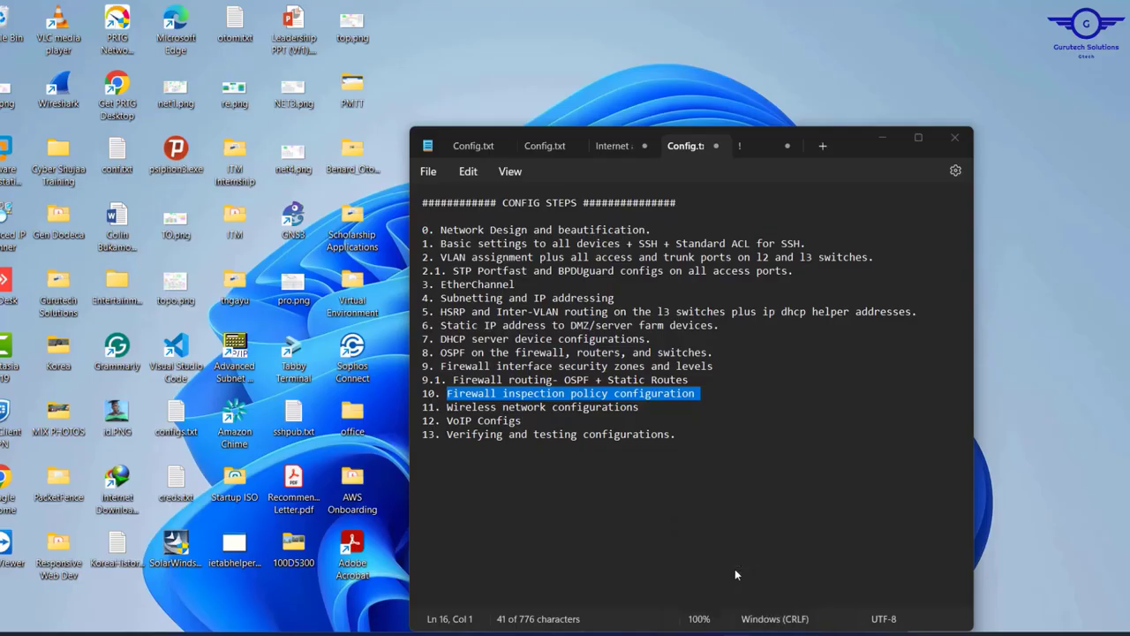
left_click(740, 146)
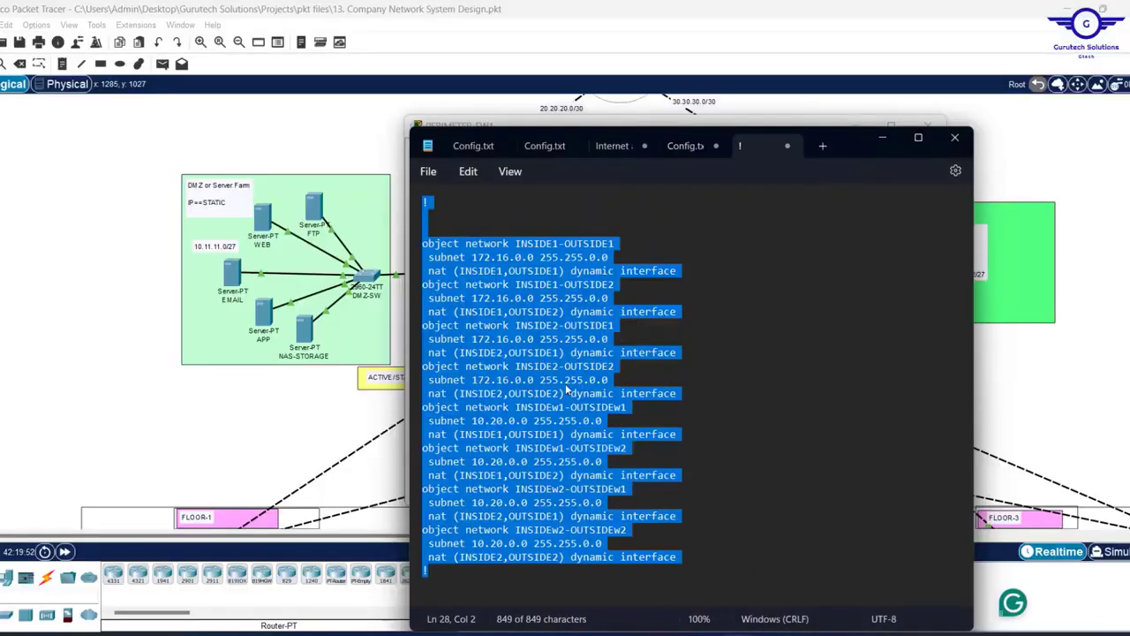
key("ctrl+v")
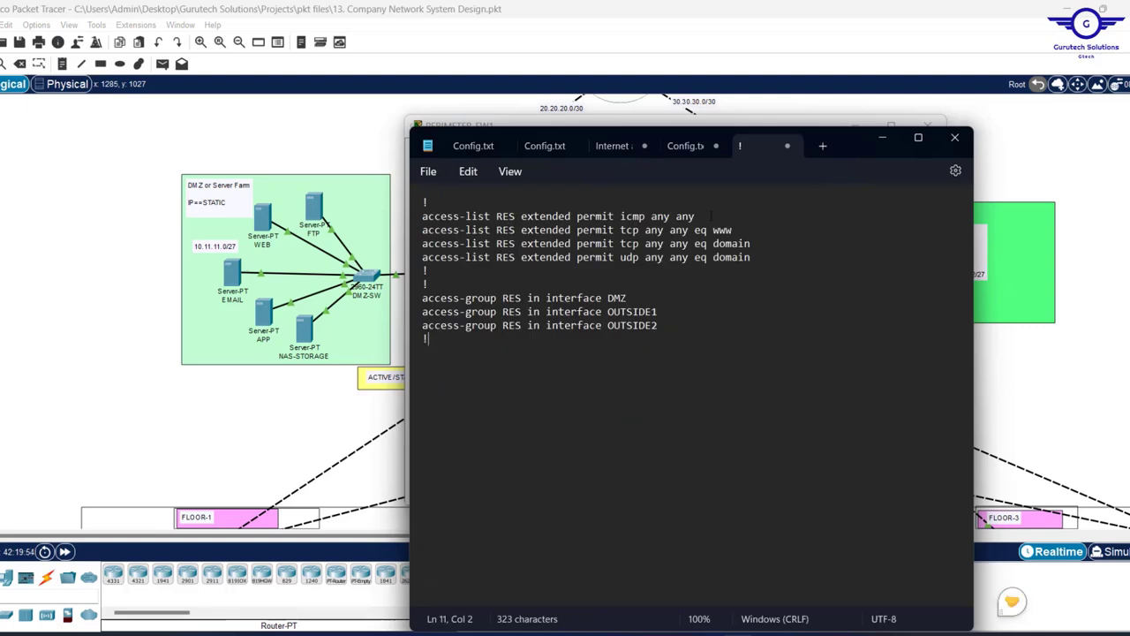
- Change www to 80 and domain to 53, drop the DMZ access-group line, select all
left_click(737, 228)
key("BackSpace")
key("BackSpace")
key("BackSpace")
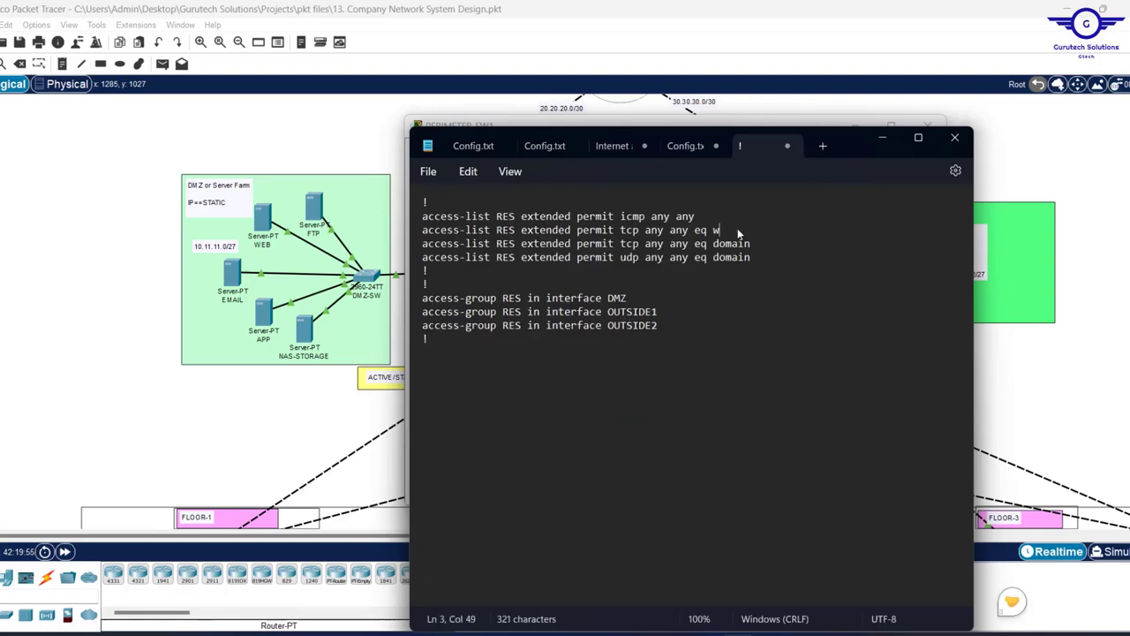
type("80")
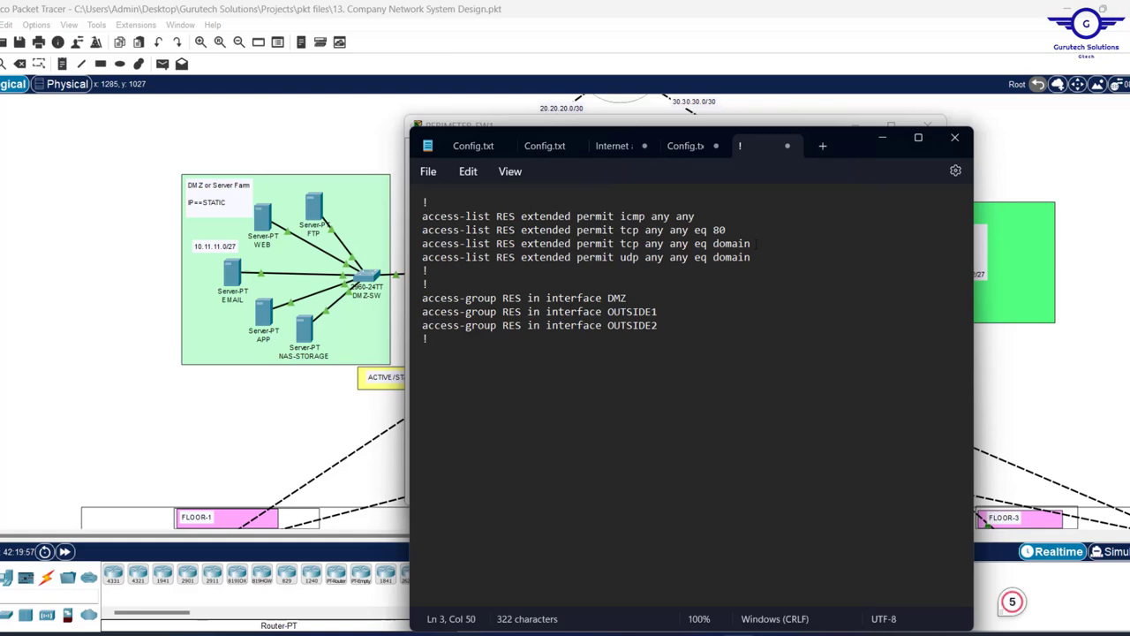
left_click(752, 244)
key("BackSpace")
key("BackSpace")
key("BackSpace")
key("BackSpace")
key("BackSpace")
key("BackSpace")
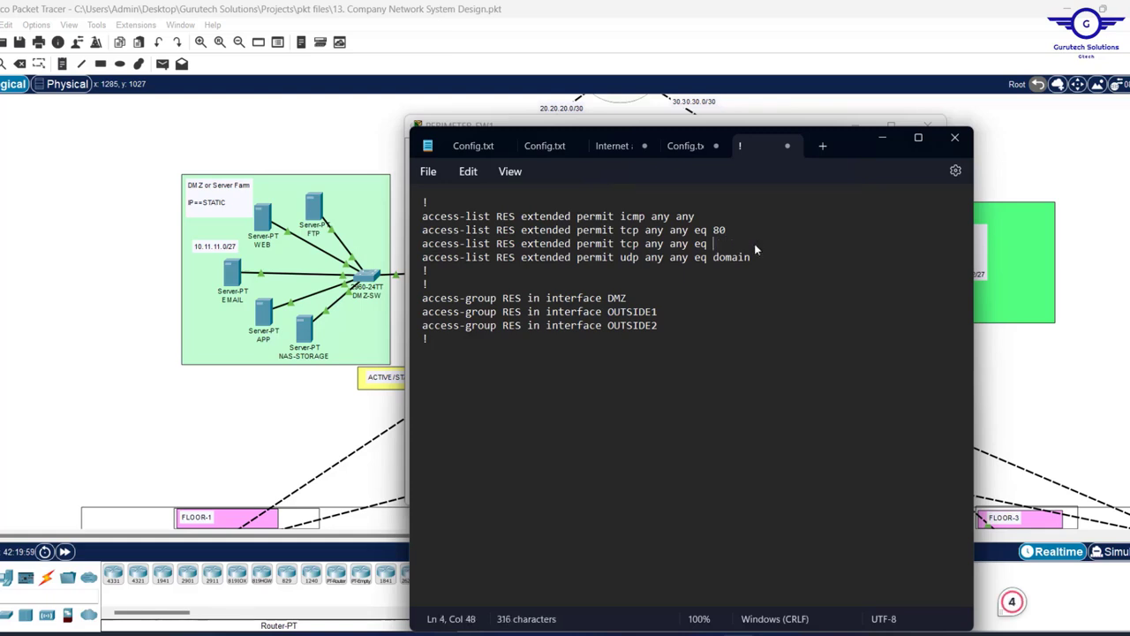
type("53")
key("BackSpace")
key("BackSpace")
key("BackSpace")
key("BackSpace")
key("BackSpace")
key("BackSpace")
type("53")
triple_click(448, 295)
key("BackSpace")
key("BackSpace")
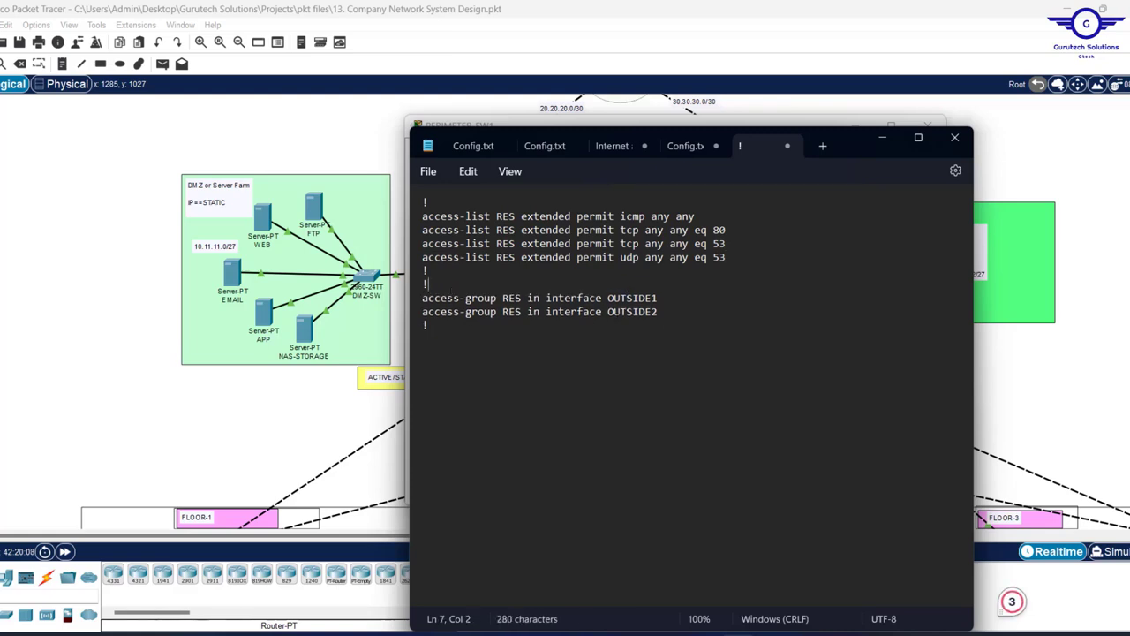
key("ctrl+a")
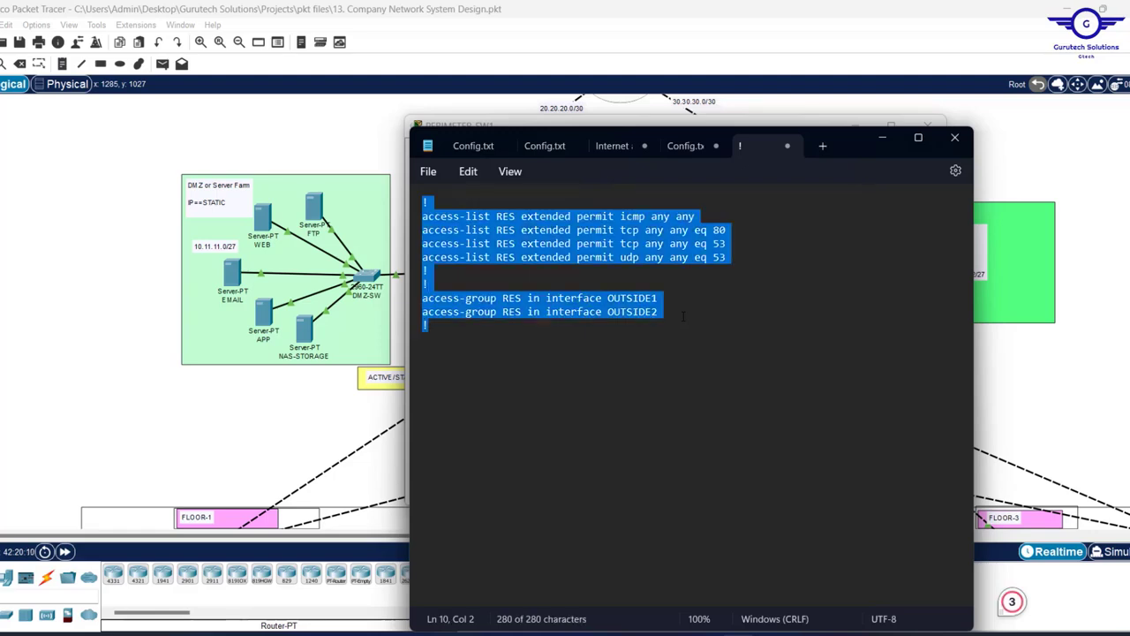
- Paste the RES access rules into PERIMETER-FW2's CLI and save with WR MEM
left_click(991, 380)
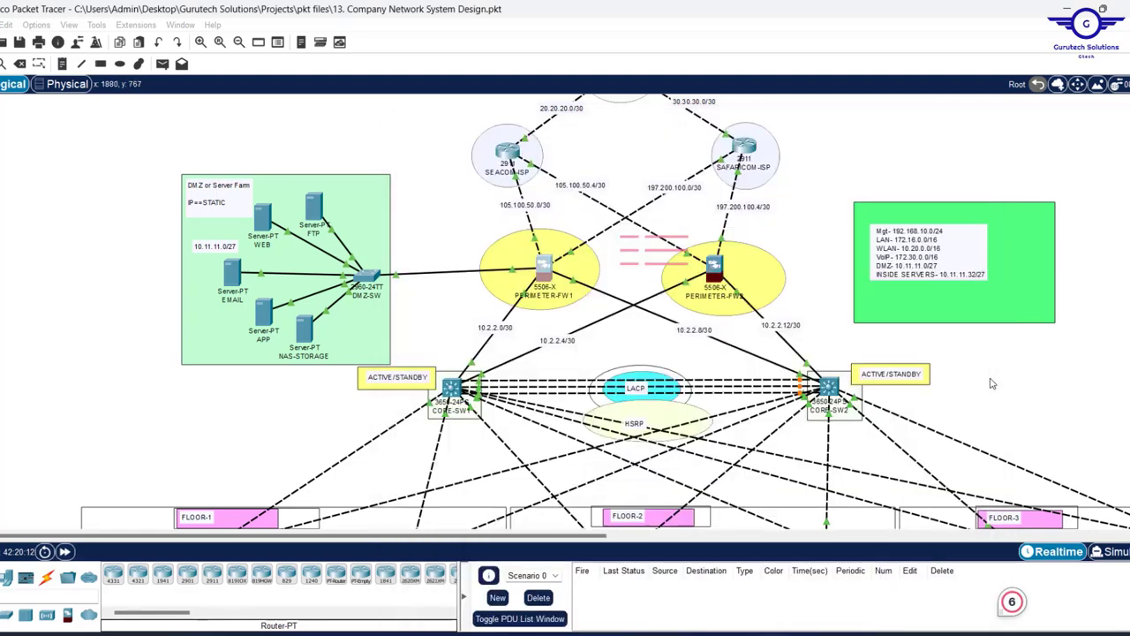
left_click(716, 276)
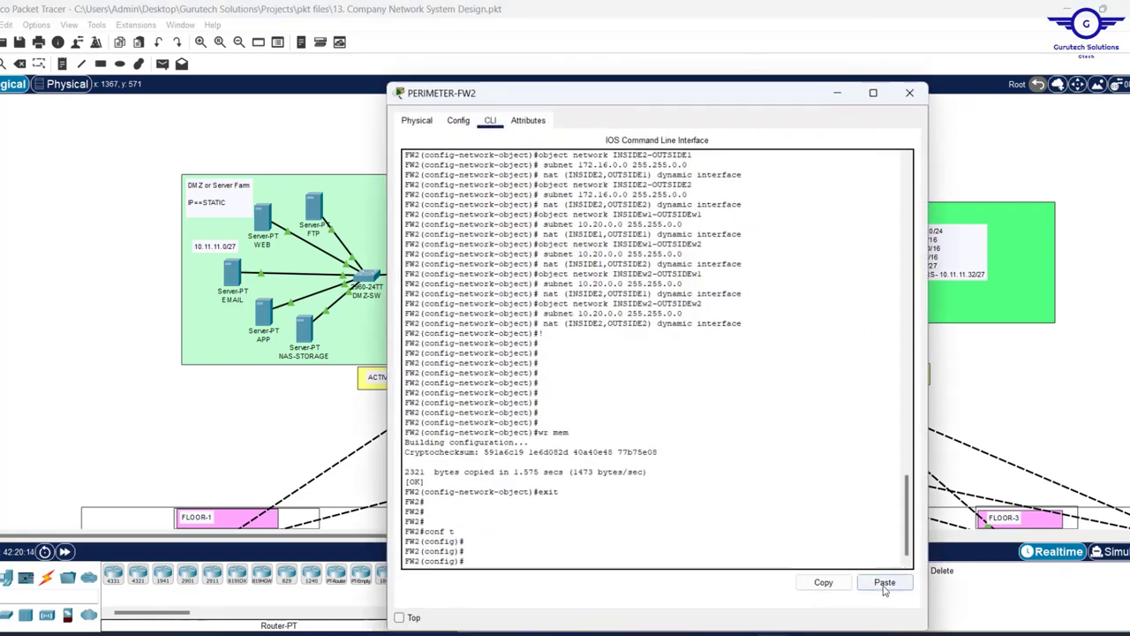
left_click(883, 583)
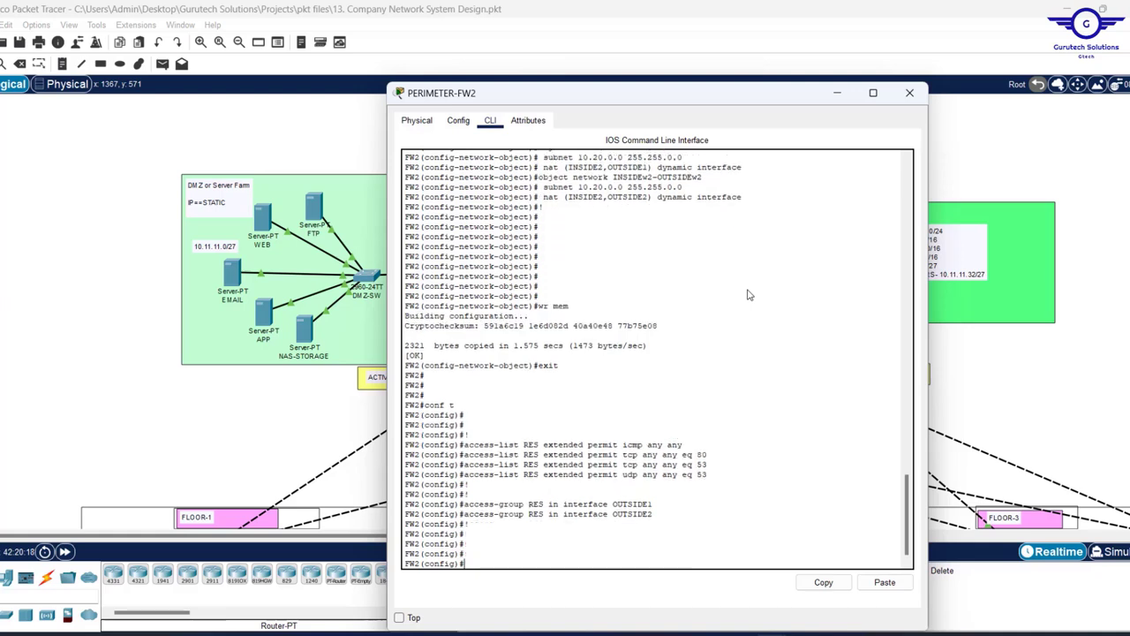
type("WR MEM")
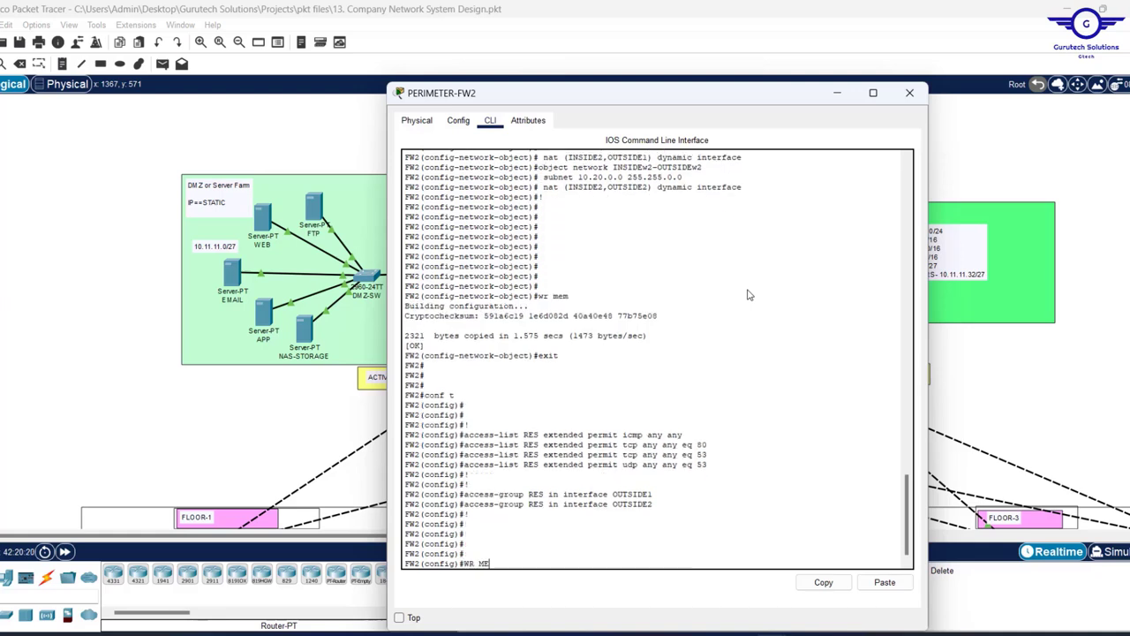
key("Return")
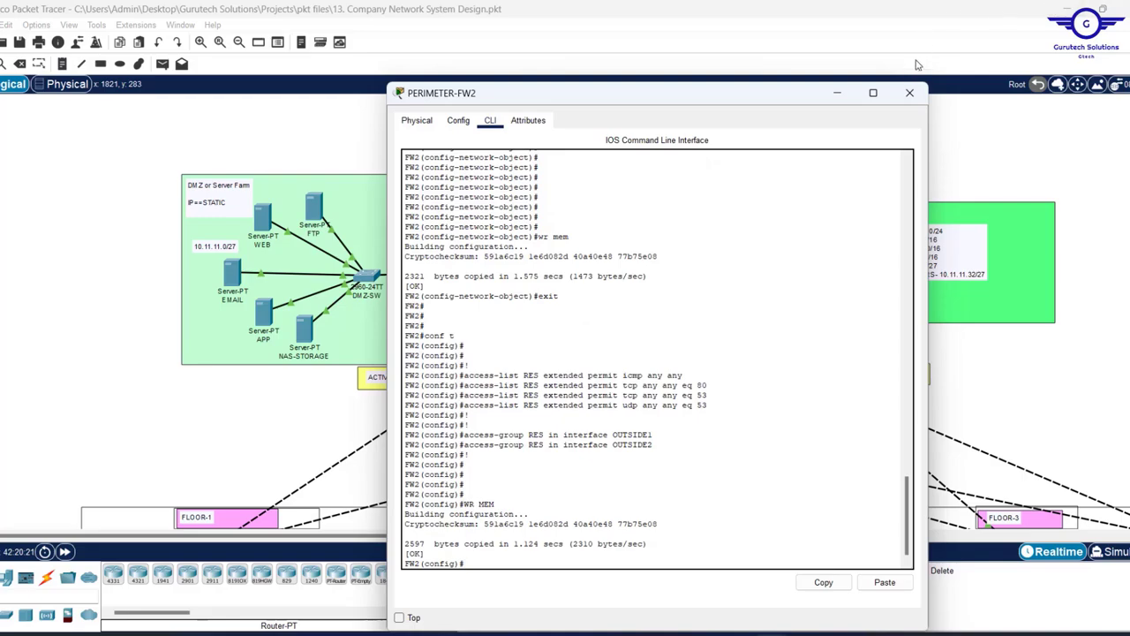
left_click(910, 93)
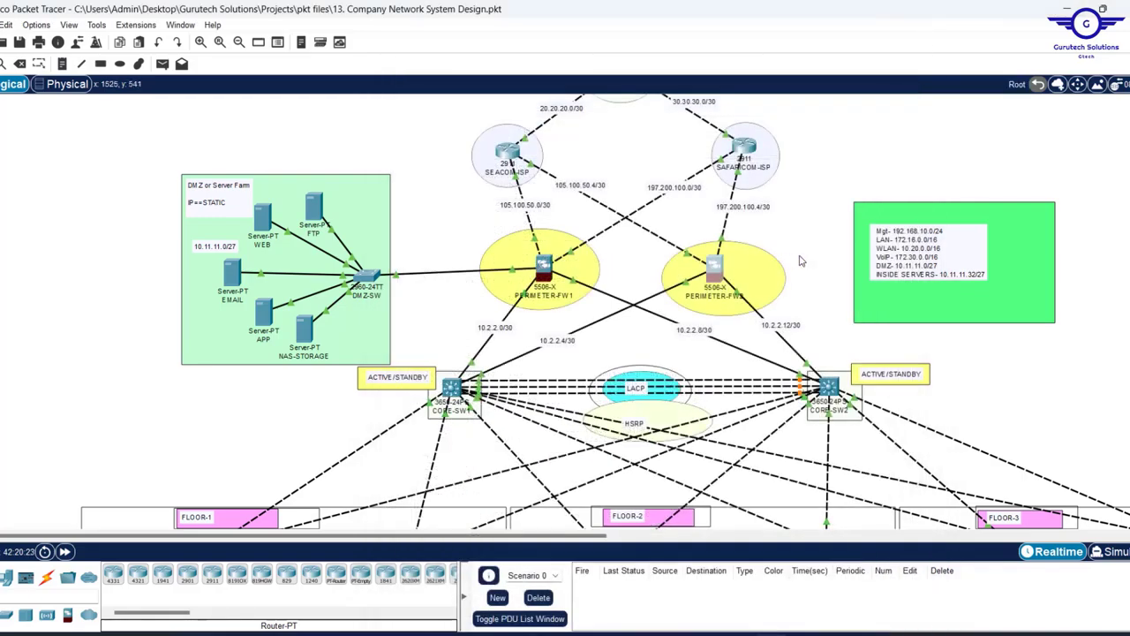
- Scroll the topology to the floor department LANs and open HR-PC
scroll(801, 261, "down", 8)
scroll(801, 260, "up", 4)
scroll(801, 261, "up", 7)
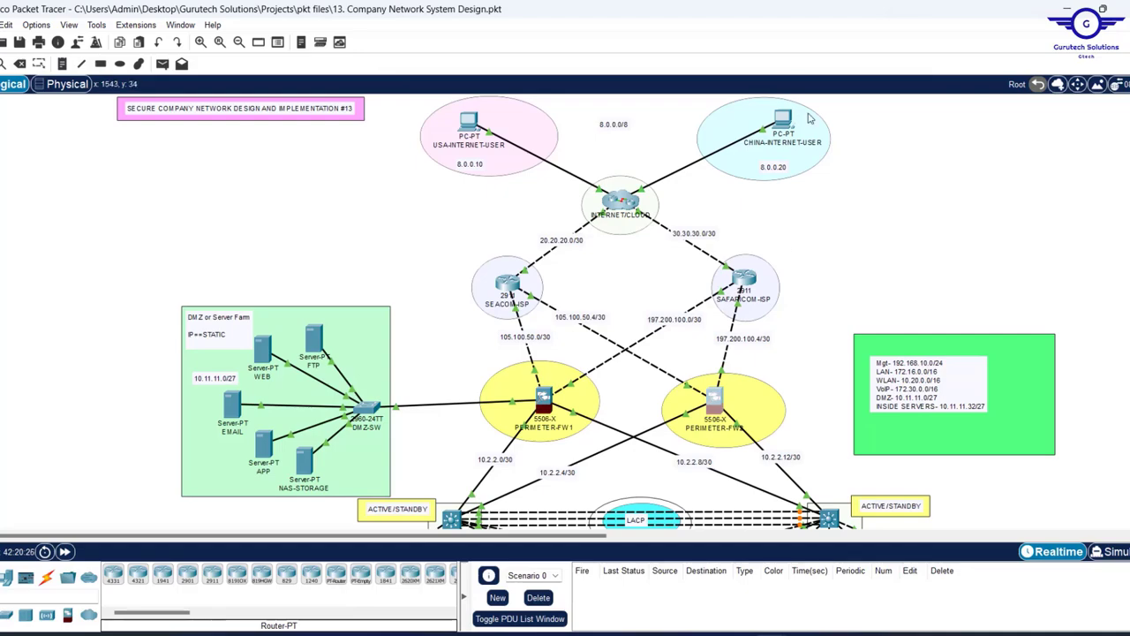
scroll(826, 232, "down", 10)
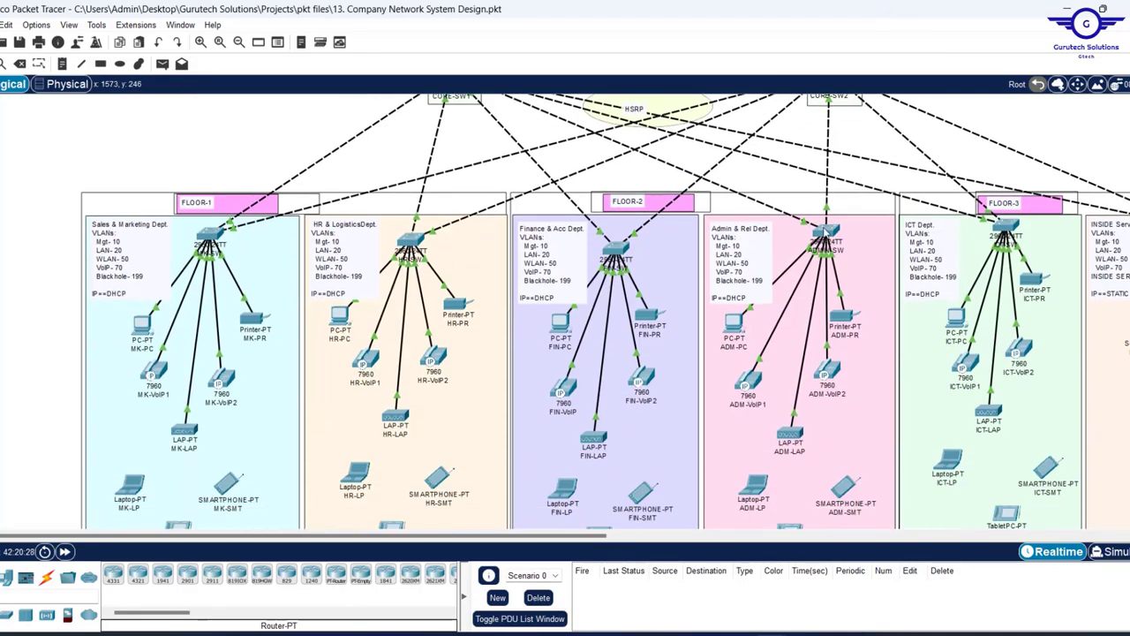
scroll(826, 232, "up", 3)
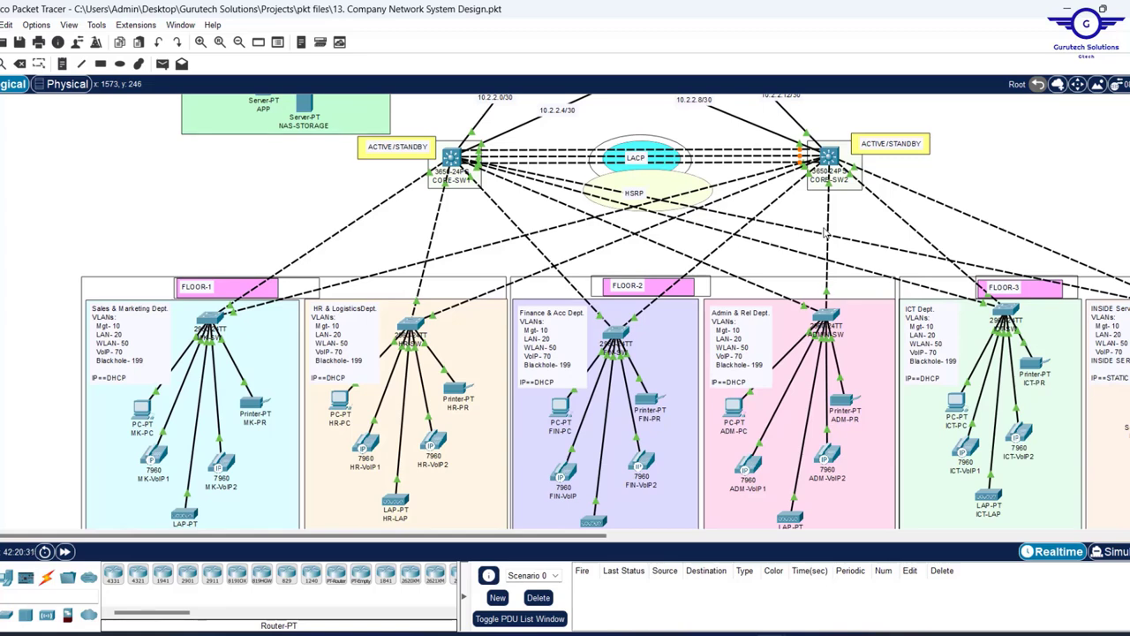
scroll(825, 232, "down", 3)
scroll(902, 277, "right", 5)
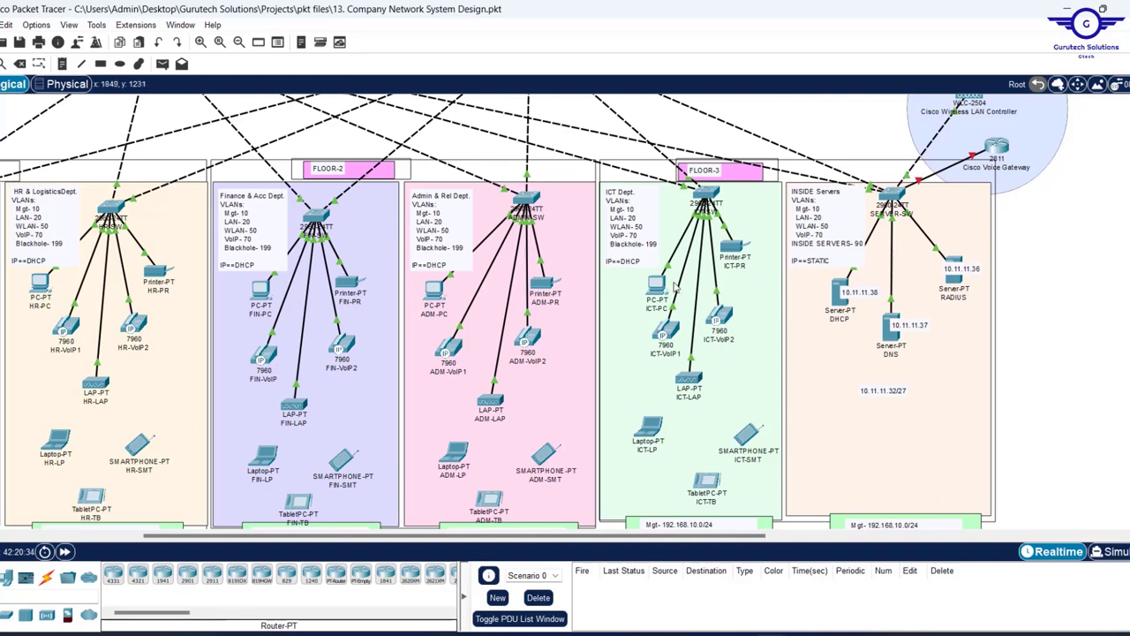
scroll(720, 288, "left", 5)
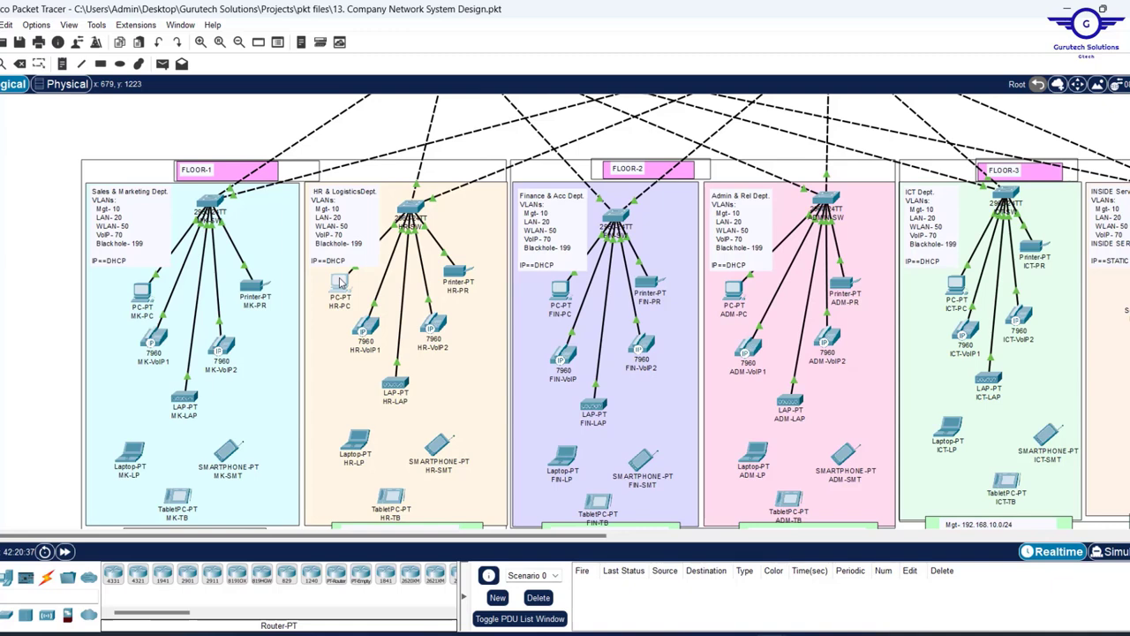
left_click(340, 282)
- Toggle HR-PC from Static back to DHCP to obtain 172.16.0.11, gateway 172.16.0.1, DNS 10.11.11.37
left_click(499, 121)
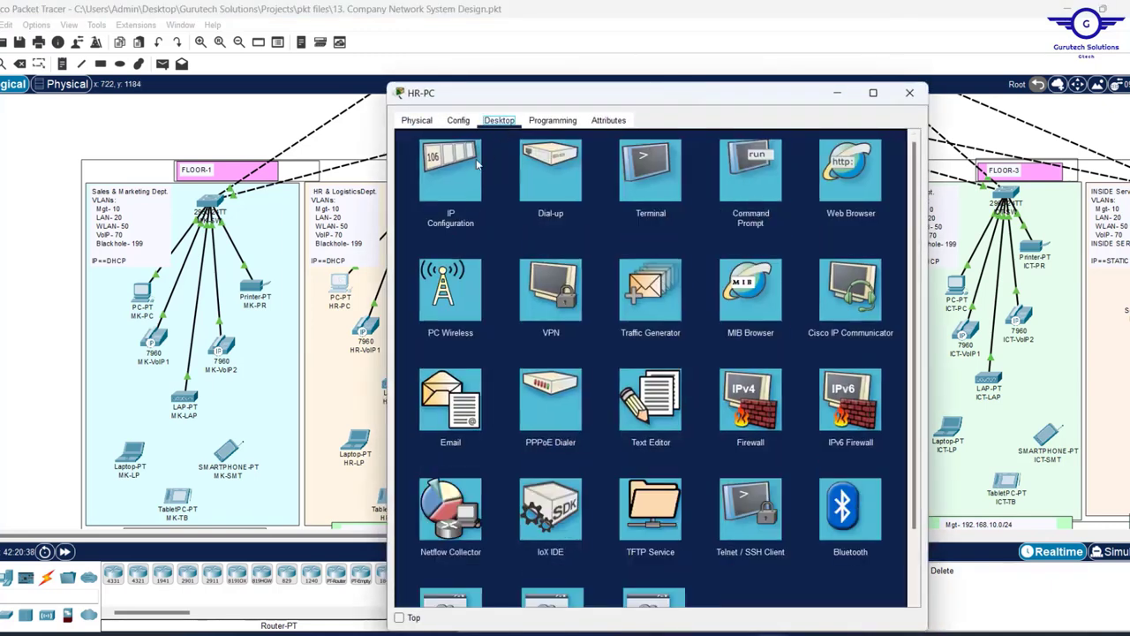
left_click(444, 173)
left_click(413, 193)
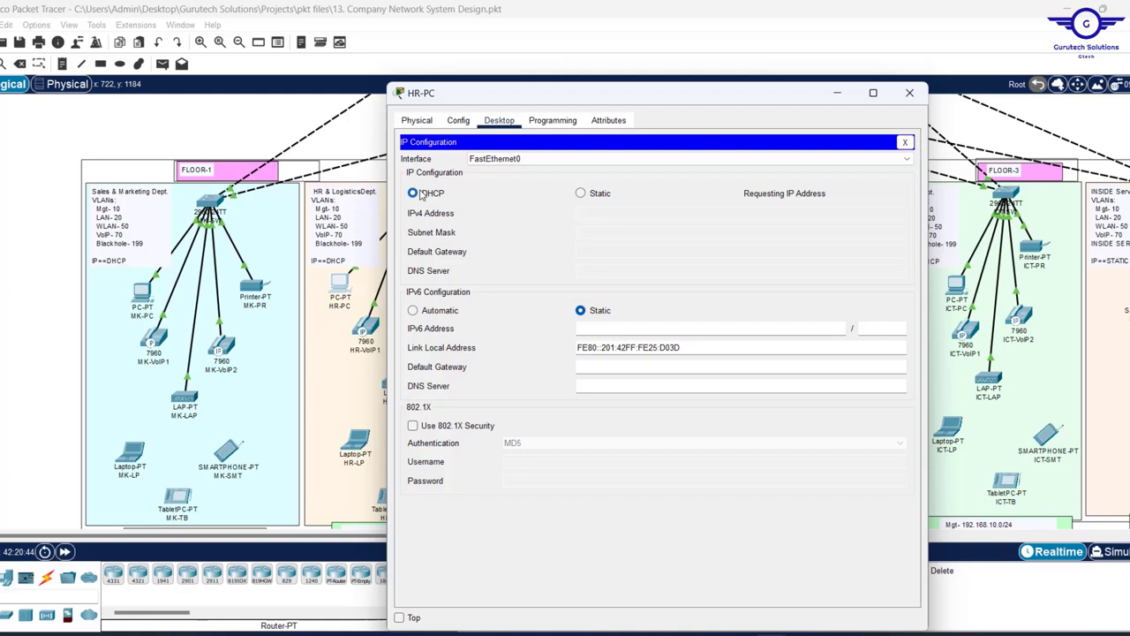
left_click(581, 194)
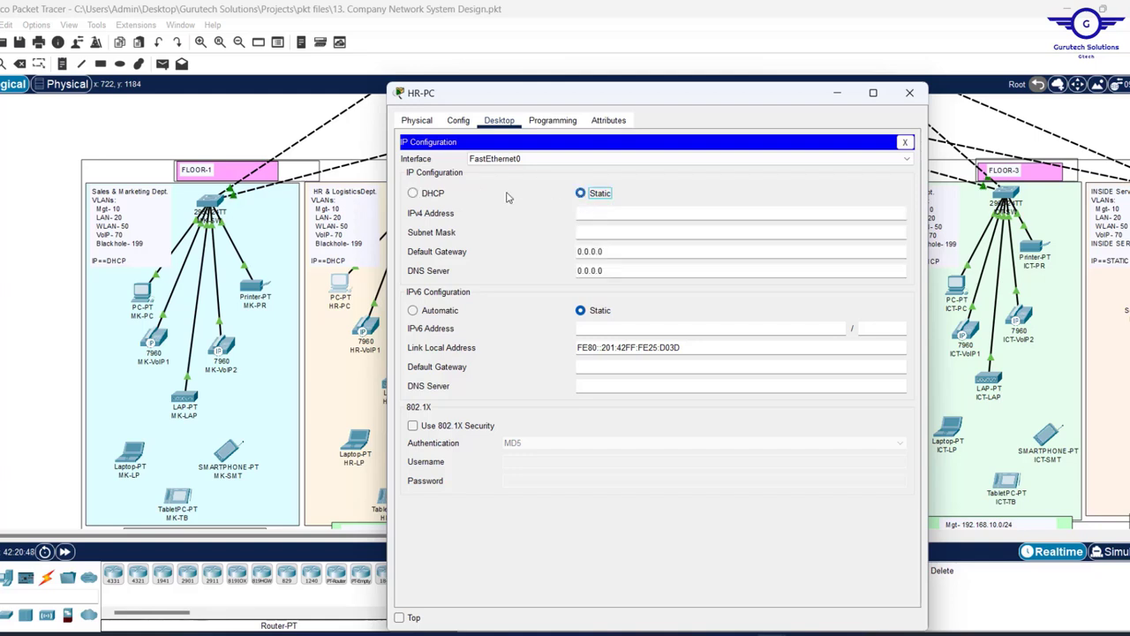
left_click(414, 195)
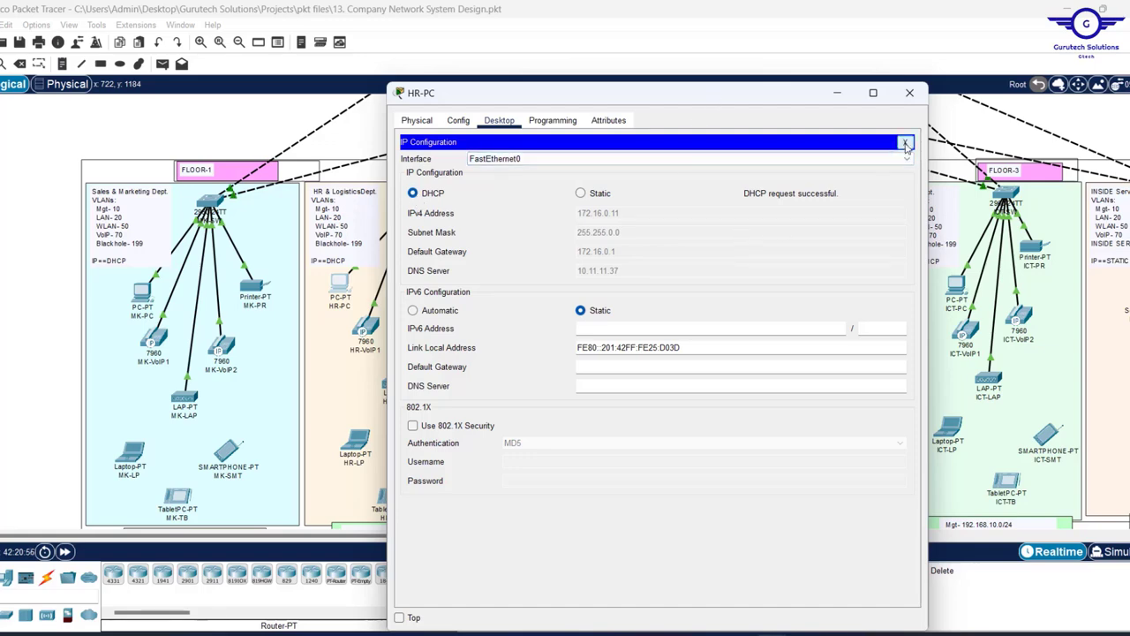
left_click(904, 142)
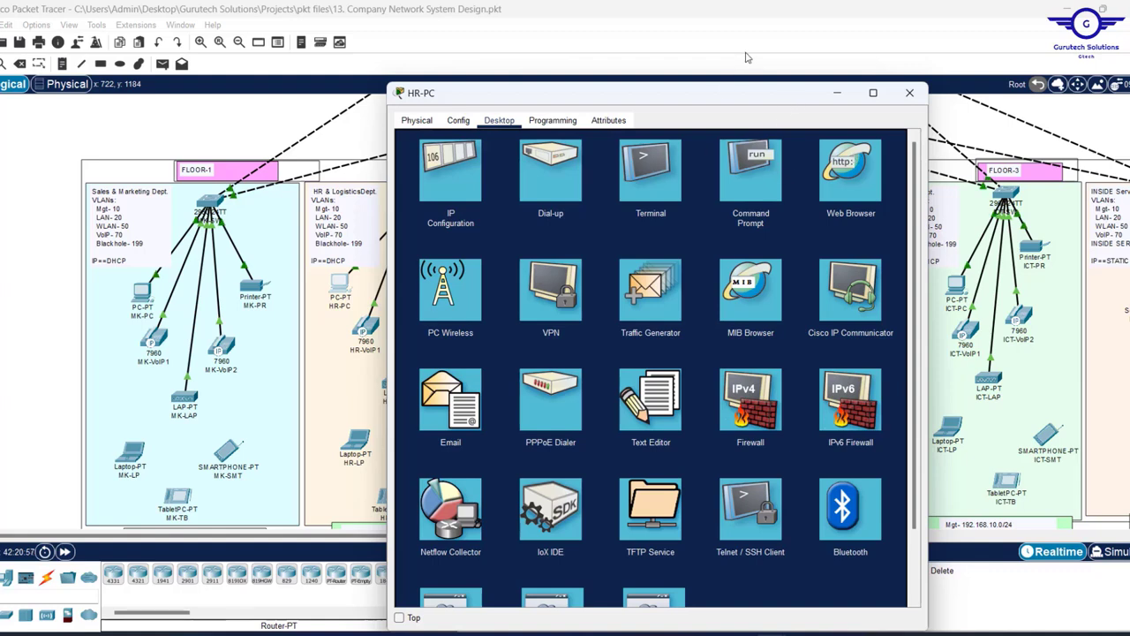
- Ping 8.0.0.0 from HR-PC's command prompt
left_click(751, 169)
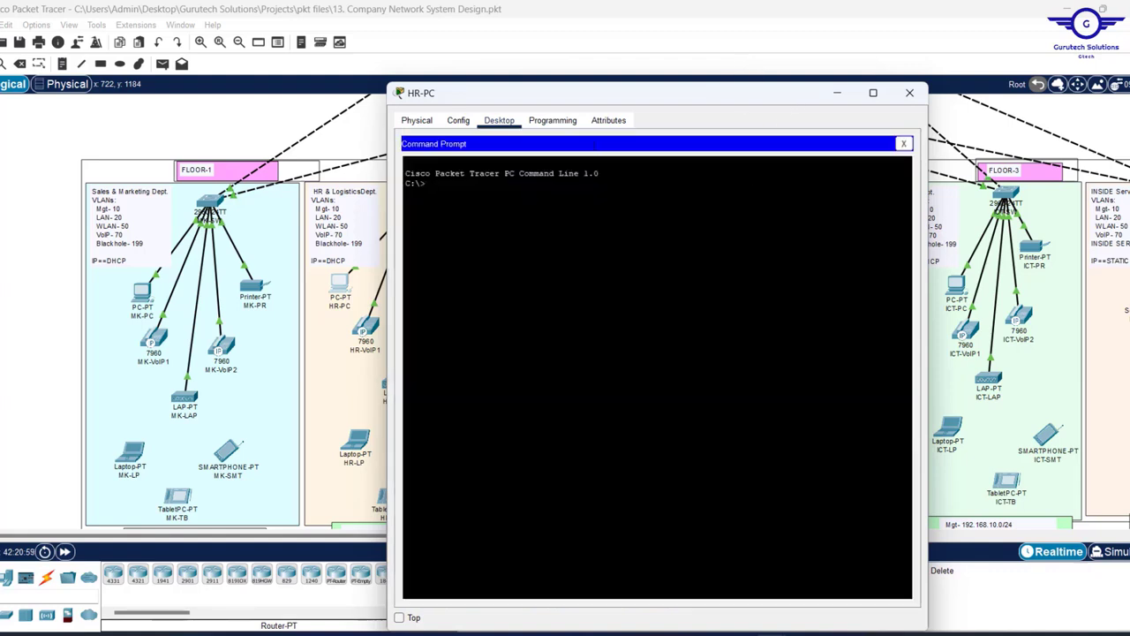
type("PING 8.0.0.0")
key("Return")
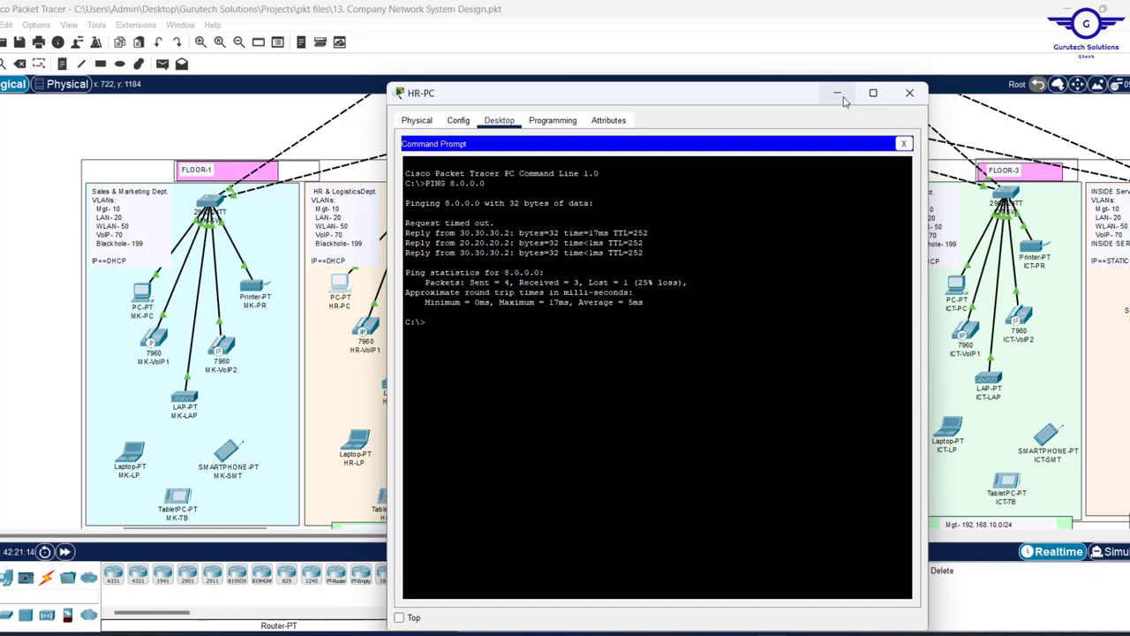
- Check CHINA-INTERNET-USER's address on the topology, then ping 8.0.0.20 from HR-PC
left_click(843, 93)
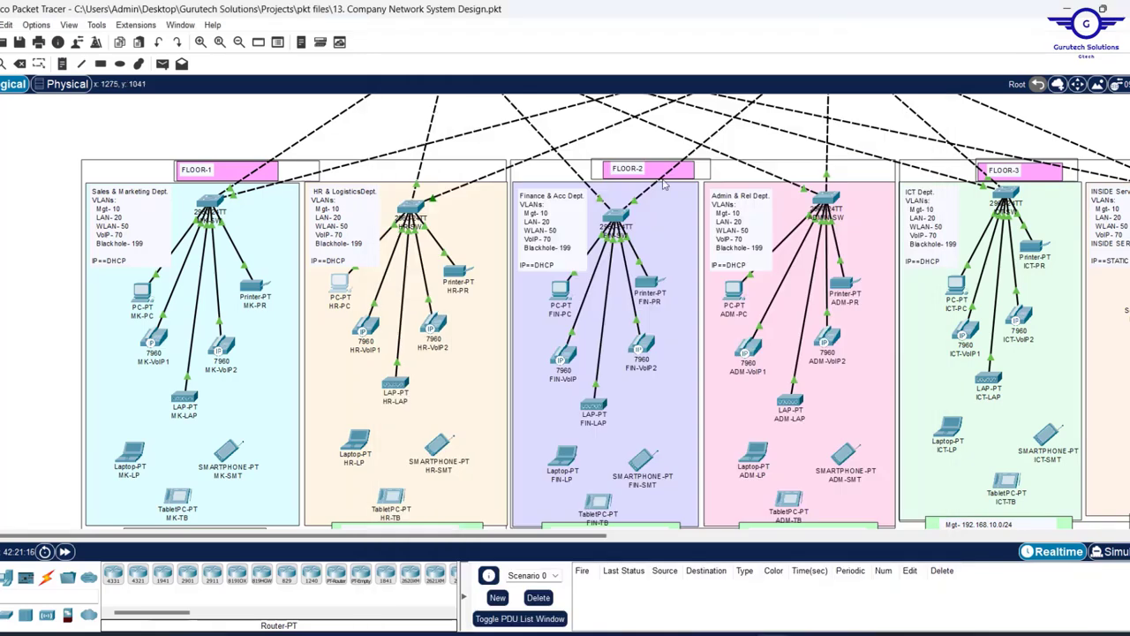
scroll(610, 165, "up", 5)
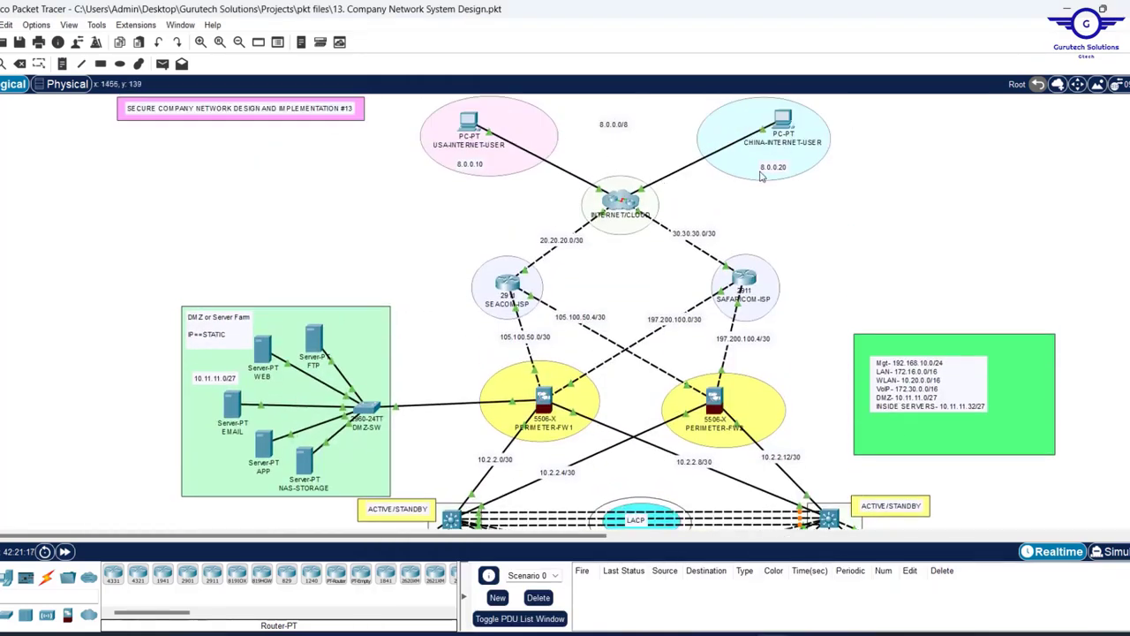
mouse_move(785, 115)
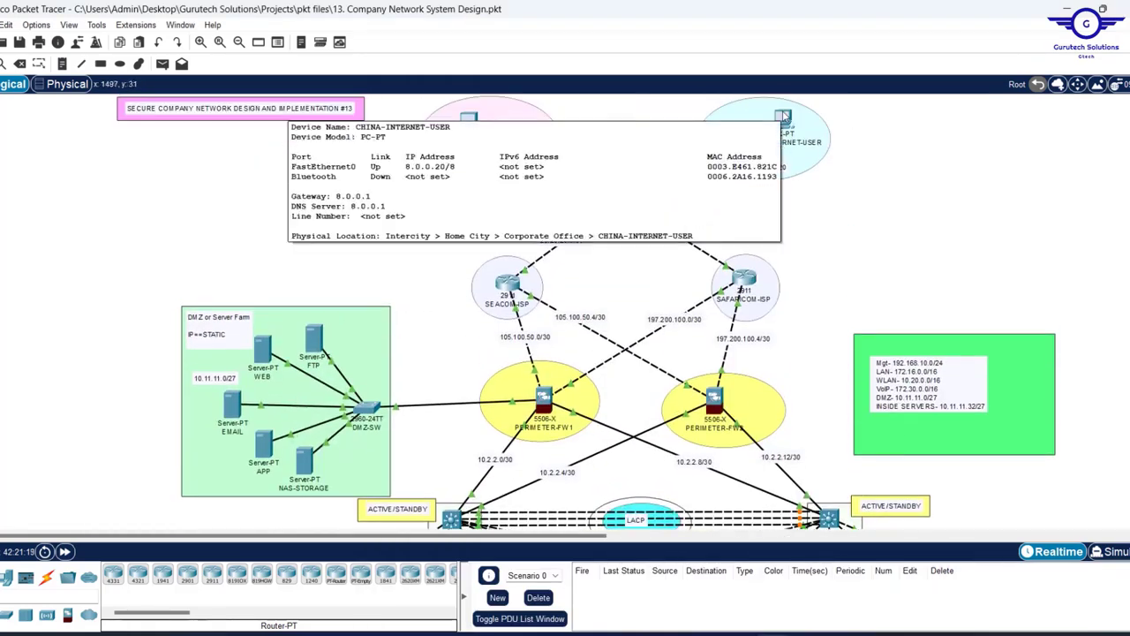
scroll(687, 331, "down", 5)
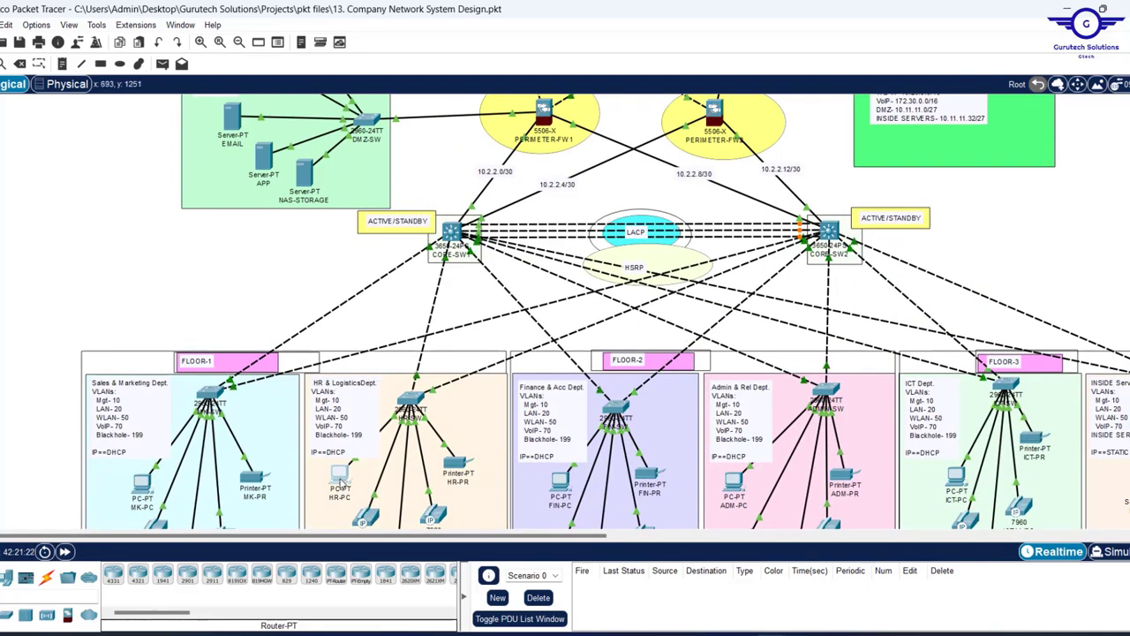
left_click(342, 484)
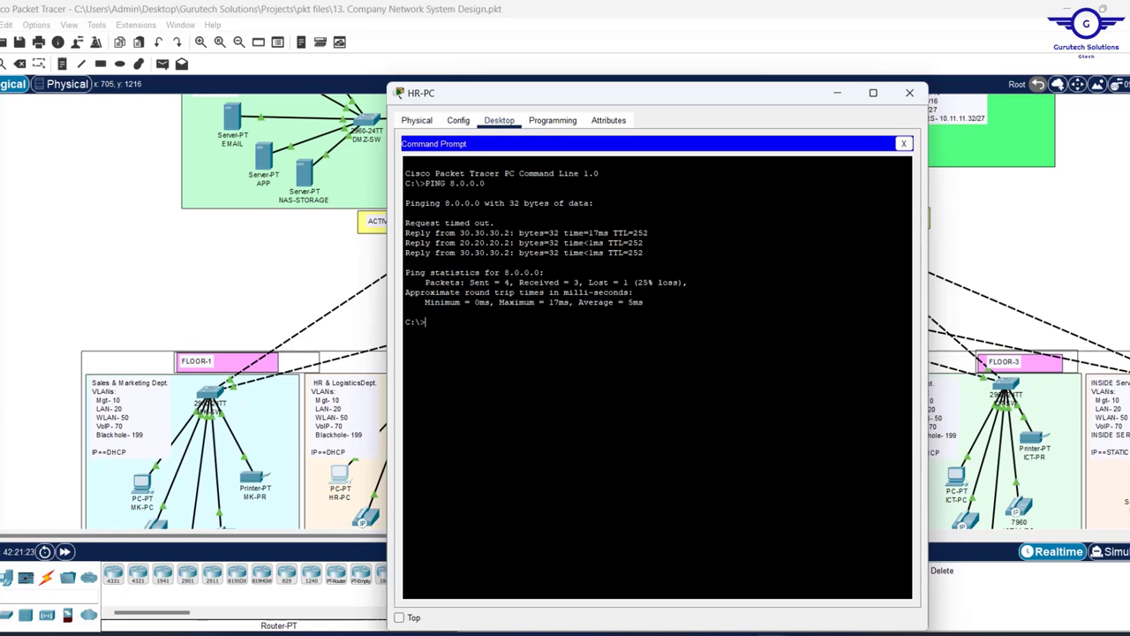
key("Up")
key("BackSpace")
key("Return")
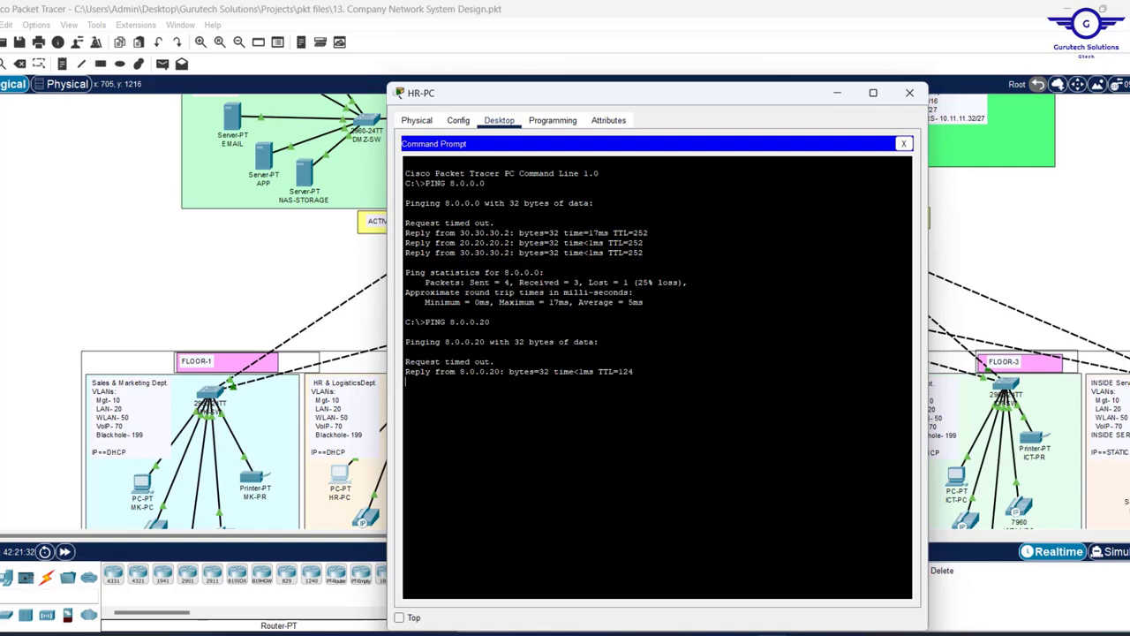
- Look up the DMZ WEB server's IP address on the topology
left_click(222, 270)
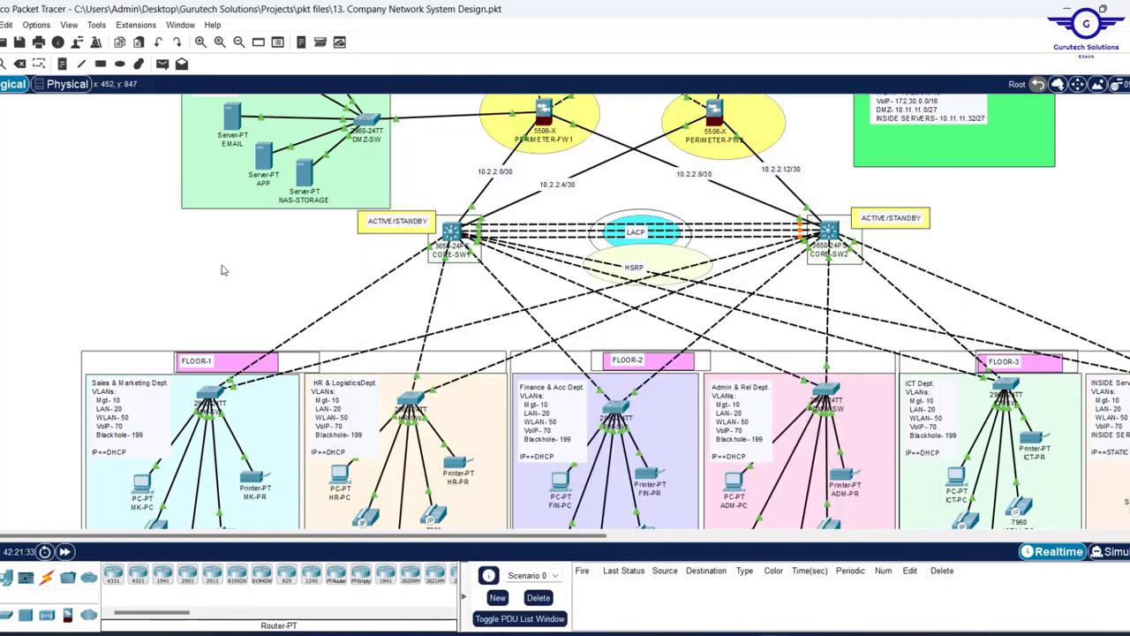
scroll(223, 270, "up", 3)
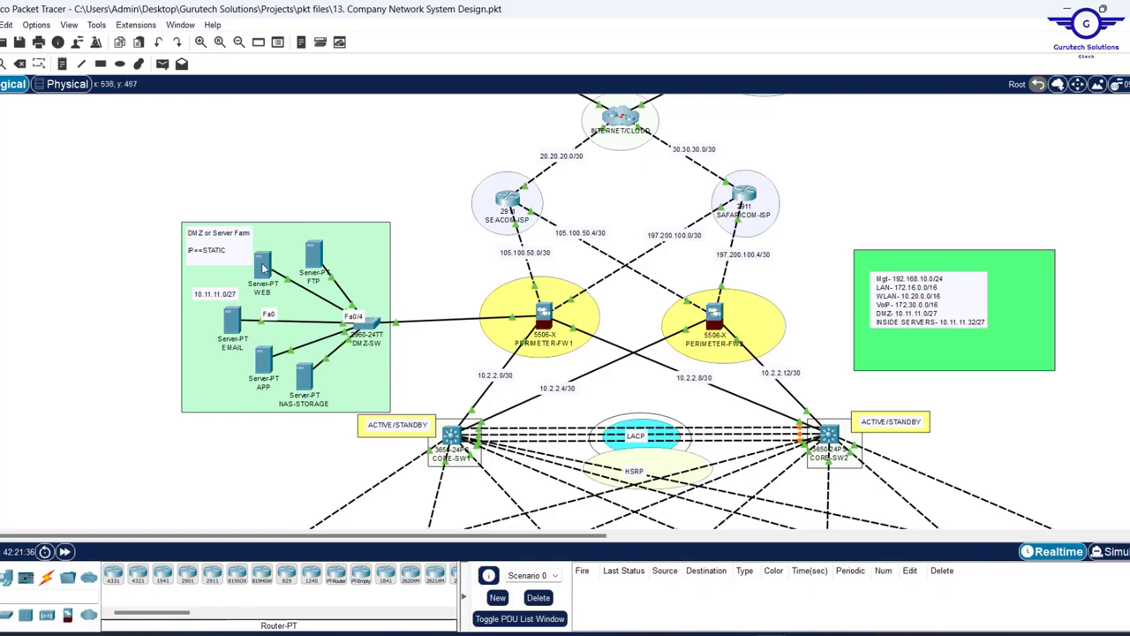
mouse_move(263, 267)
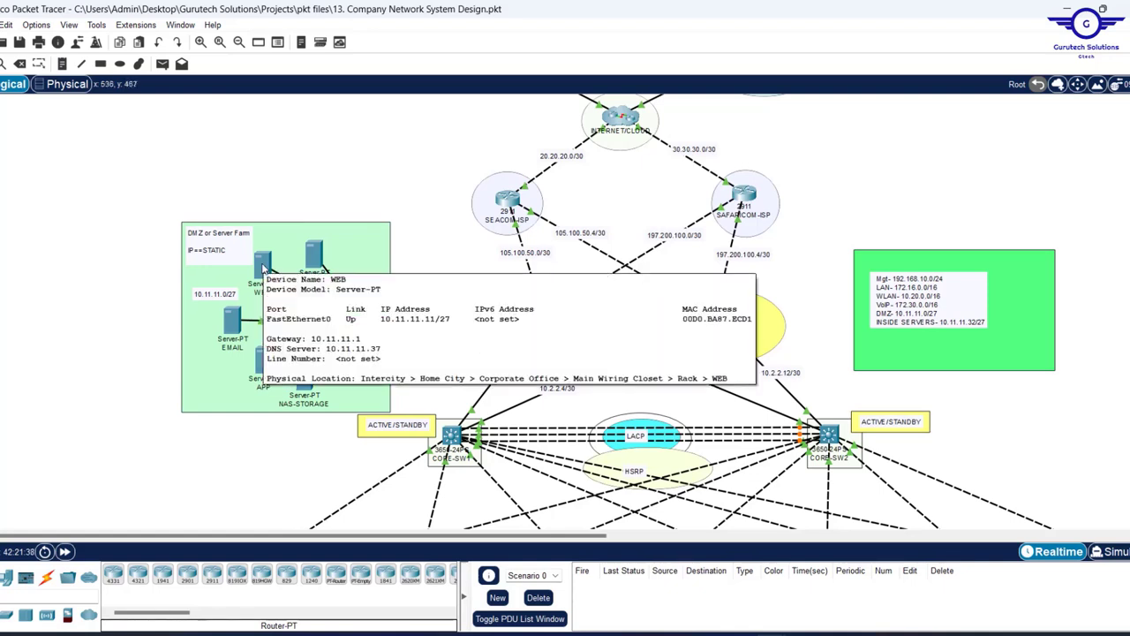
scroll(589, 407, "down", 5)
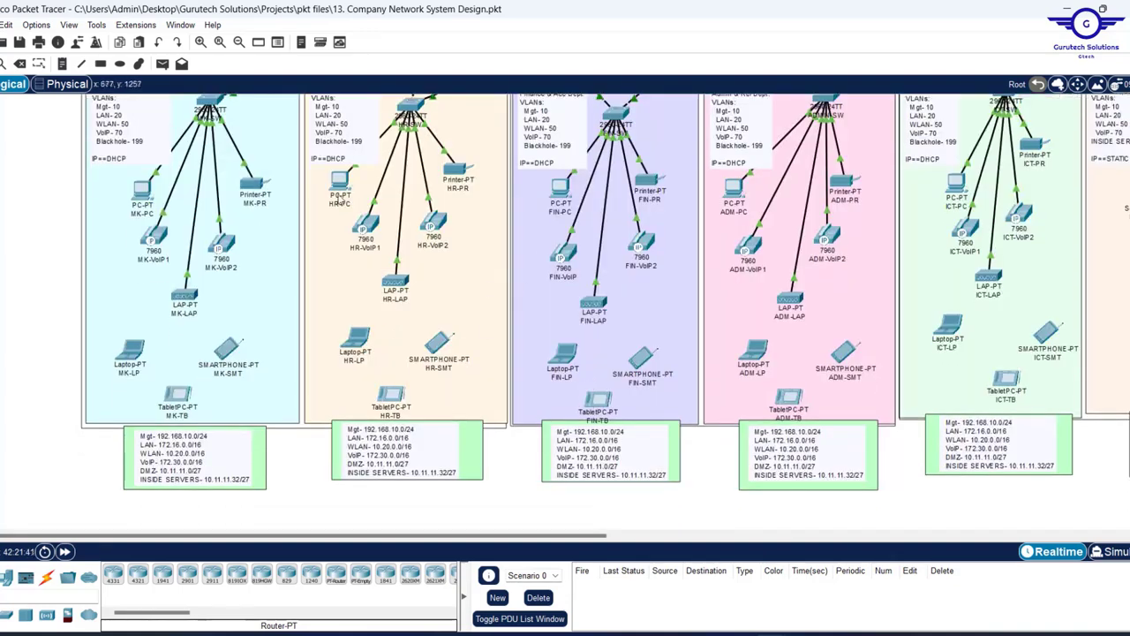
mouse_move(737, 622)
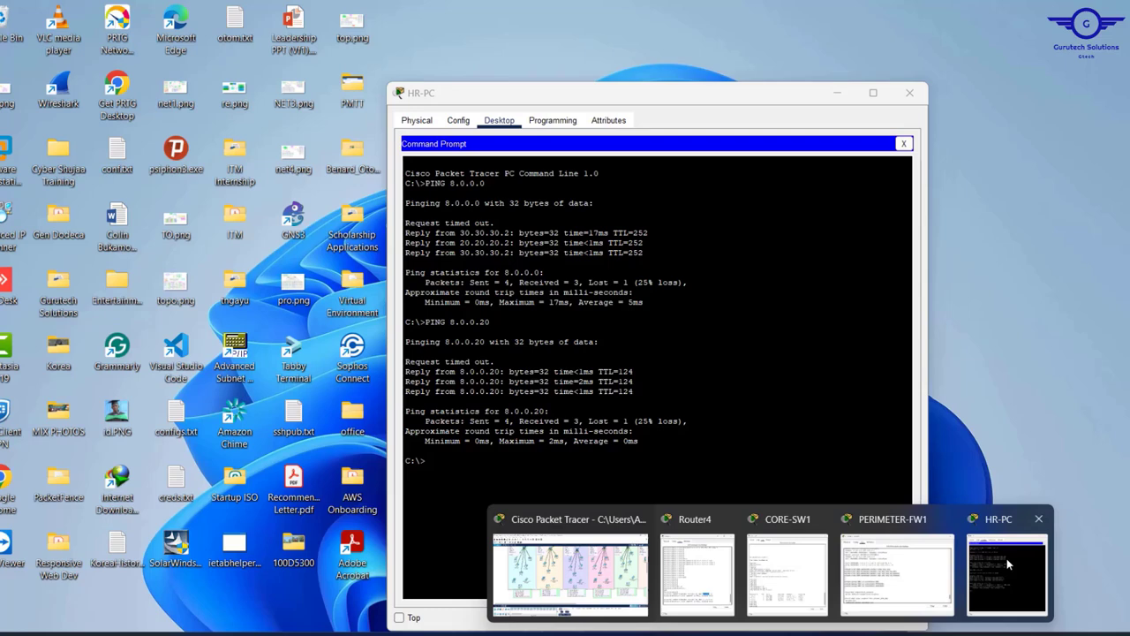
- Ping 10.11.11.11 from HR-PC's command prompt
left_click(1009, 563)
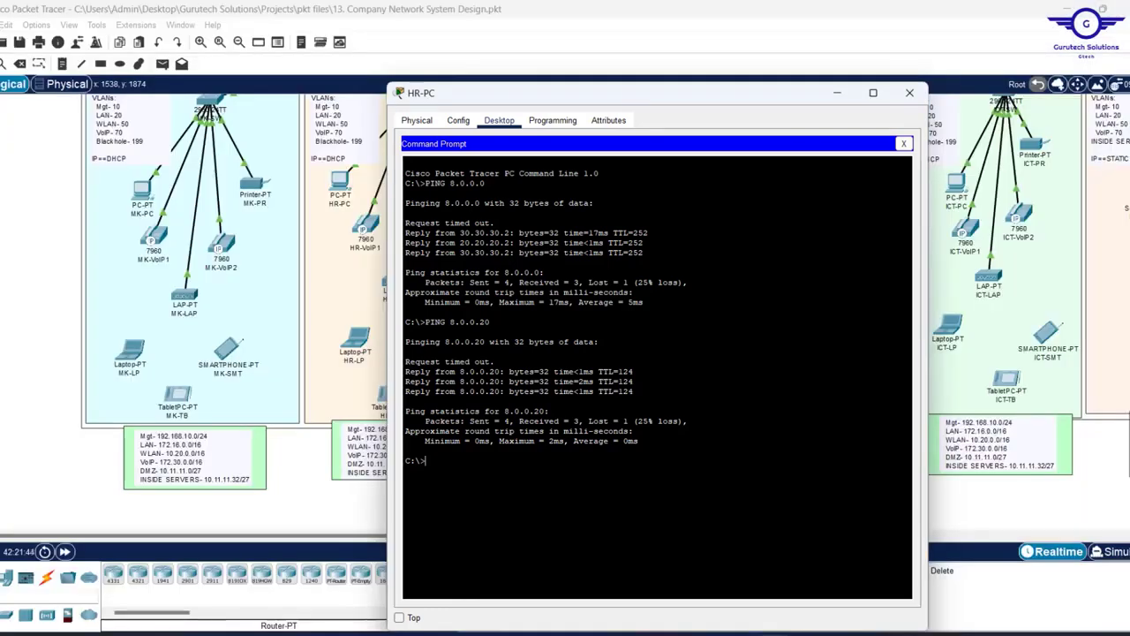
key("Up")
type("10.11.11.11")
key("Return")
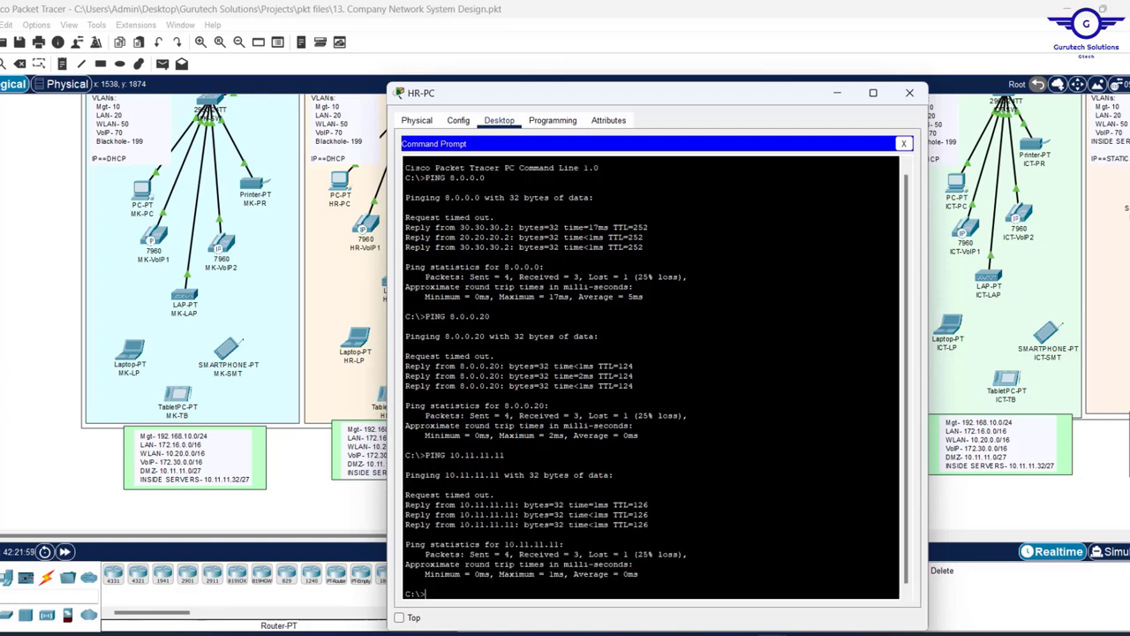
- Close HR-PC and pan the topology to the WLC-2504 and SERVER-SW area
left_click(910, 93)
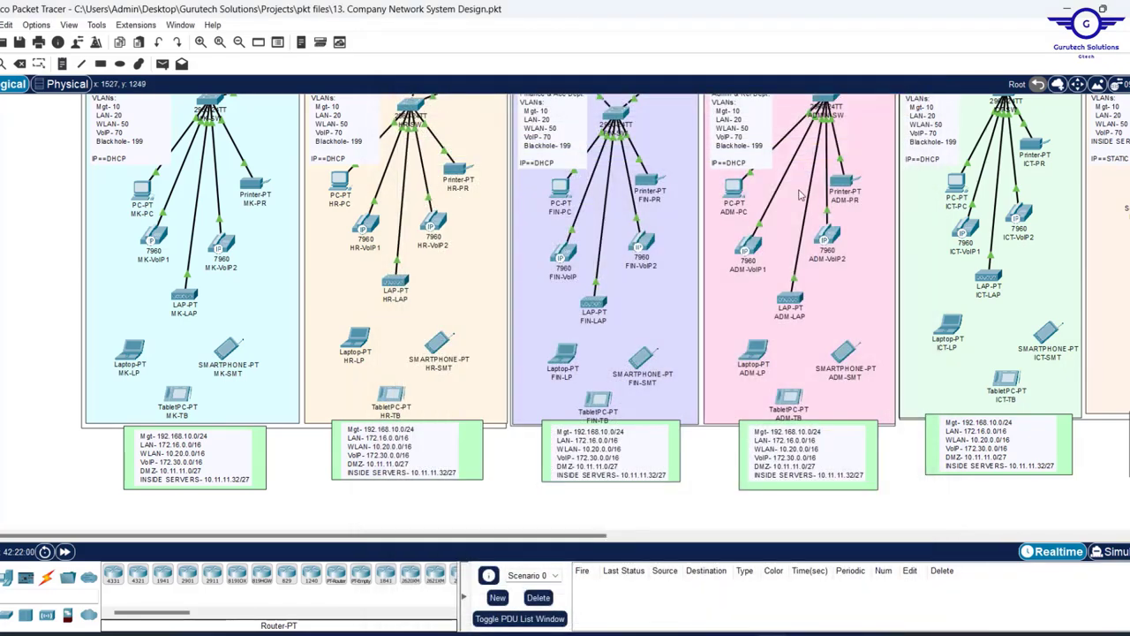
scroll(800, 195, "up", 5)
scroll(801, 195, "up", 2)
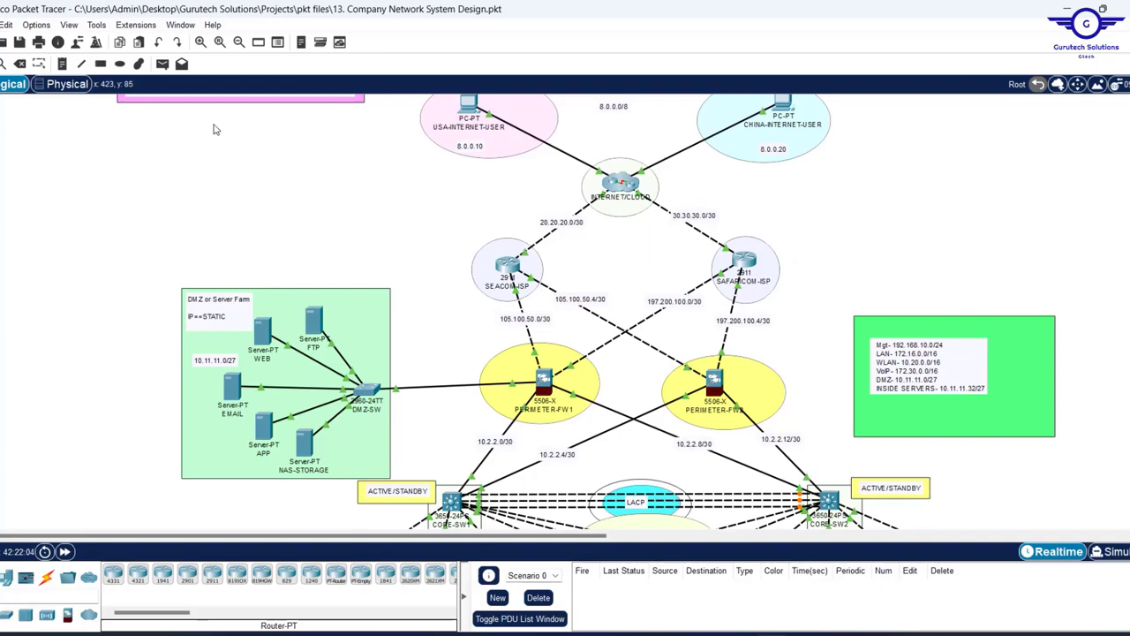
left_click_drag(200, 122, 1056, 500)
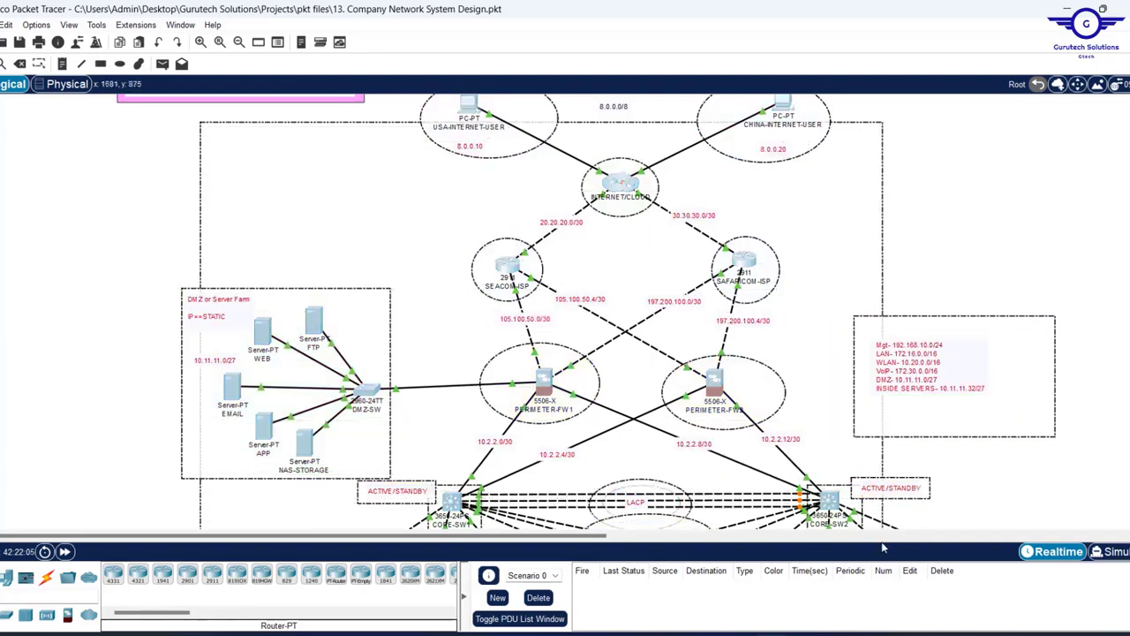
scroll(903, 290, "down", 6)
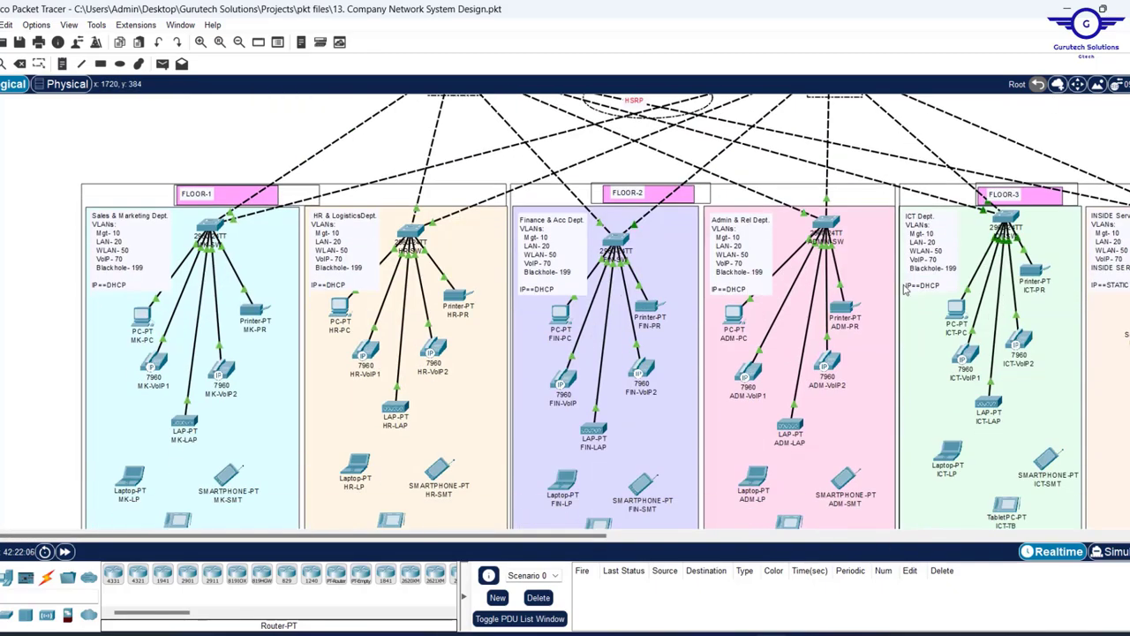
left_click(982, 221)
scroll(984, 218, "right", 15)
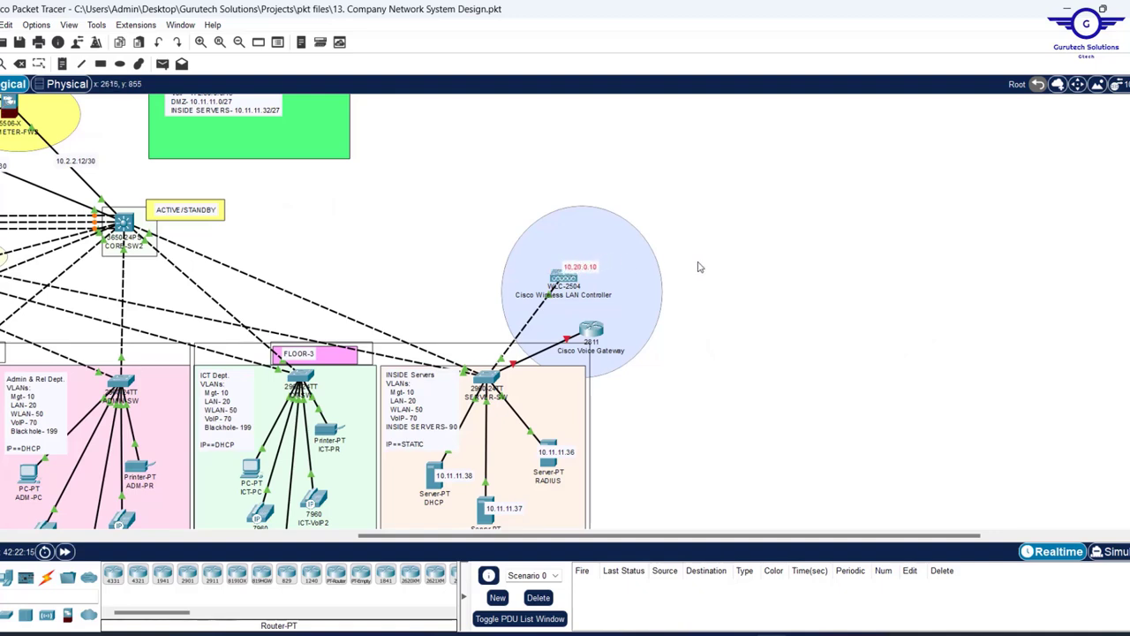
scroll(709, 265, "left", 2)
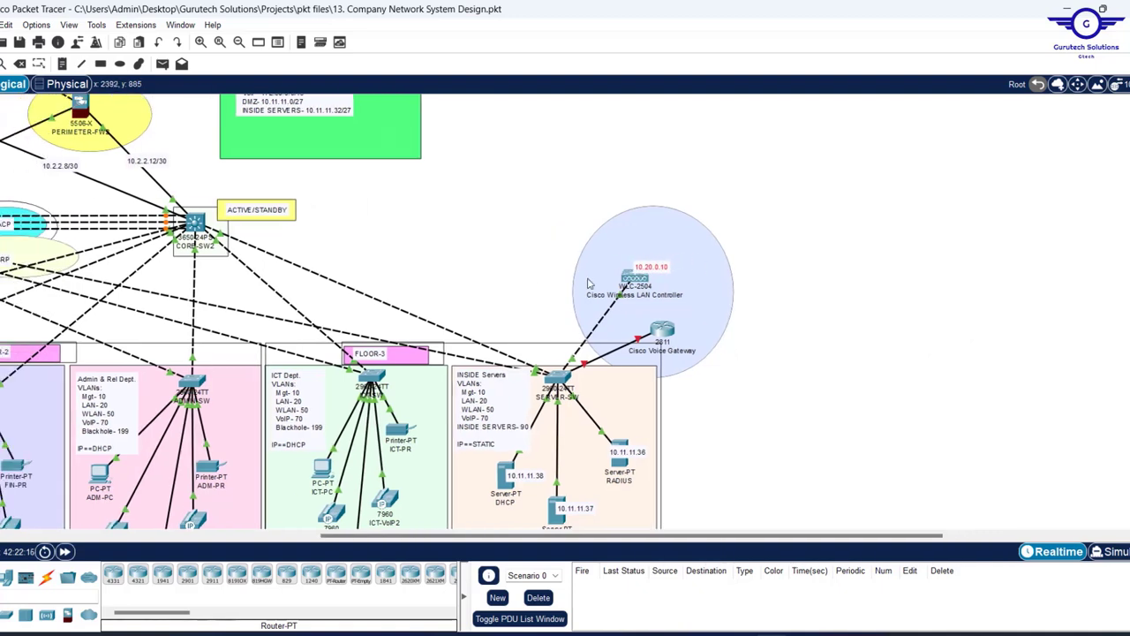
scroll(484, 279, "left", 4)
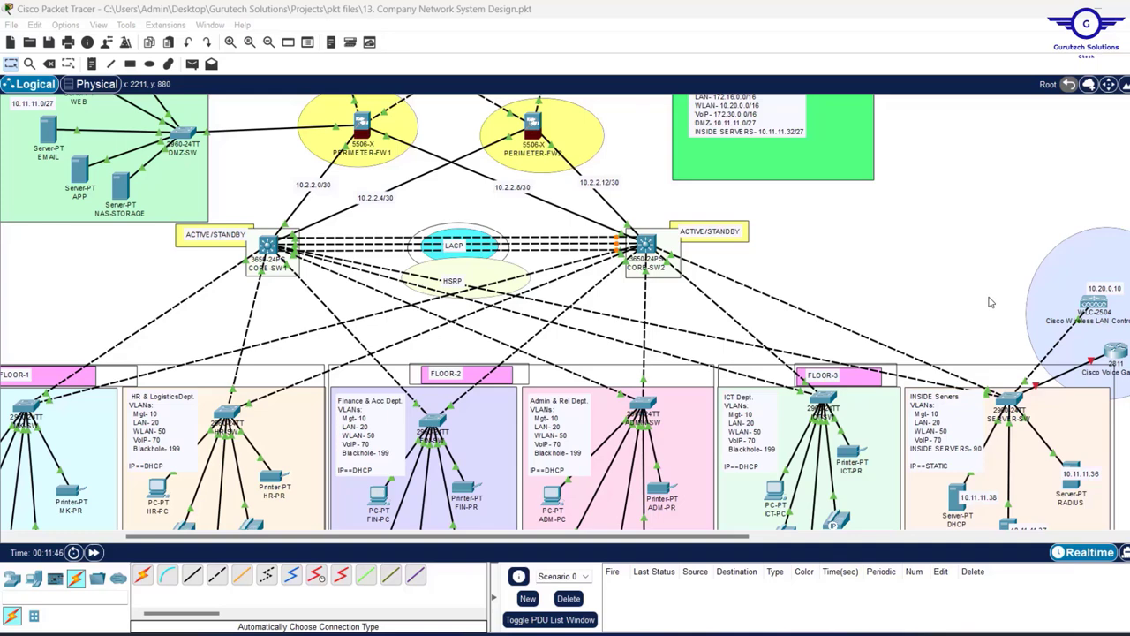
scroll(990, 302, "right", 5)
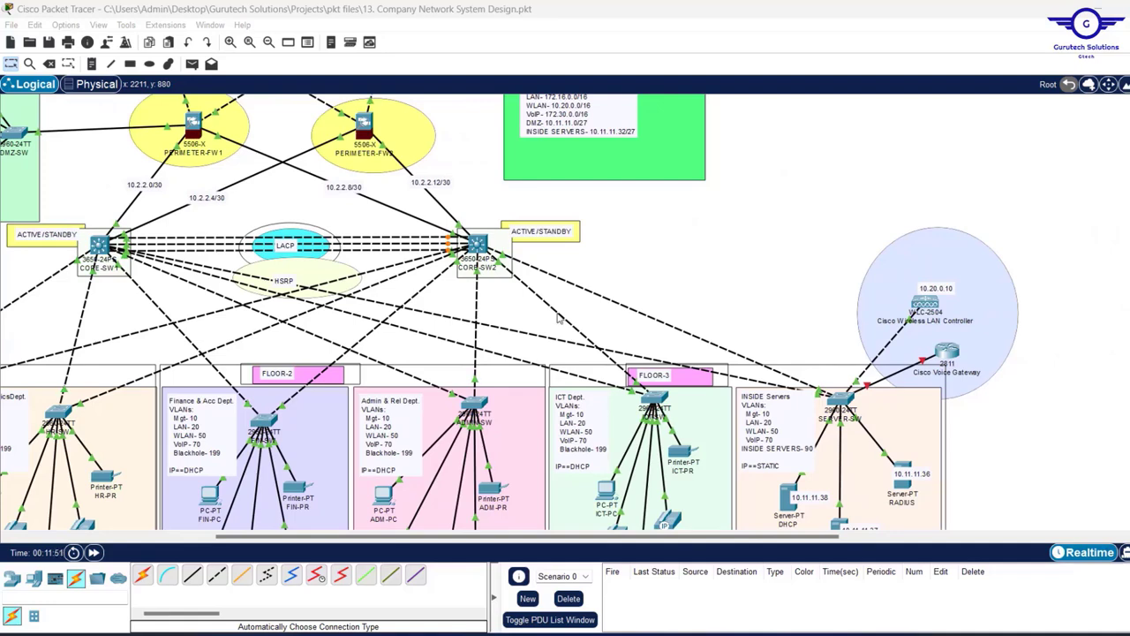
- Place a generic PC inside the wireless controller's circle and name it NET-SEC-PC
left_click(990, 302)
left_click(34, 578)
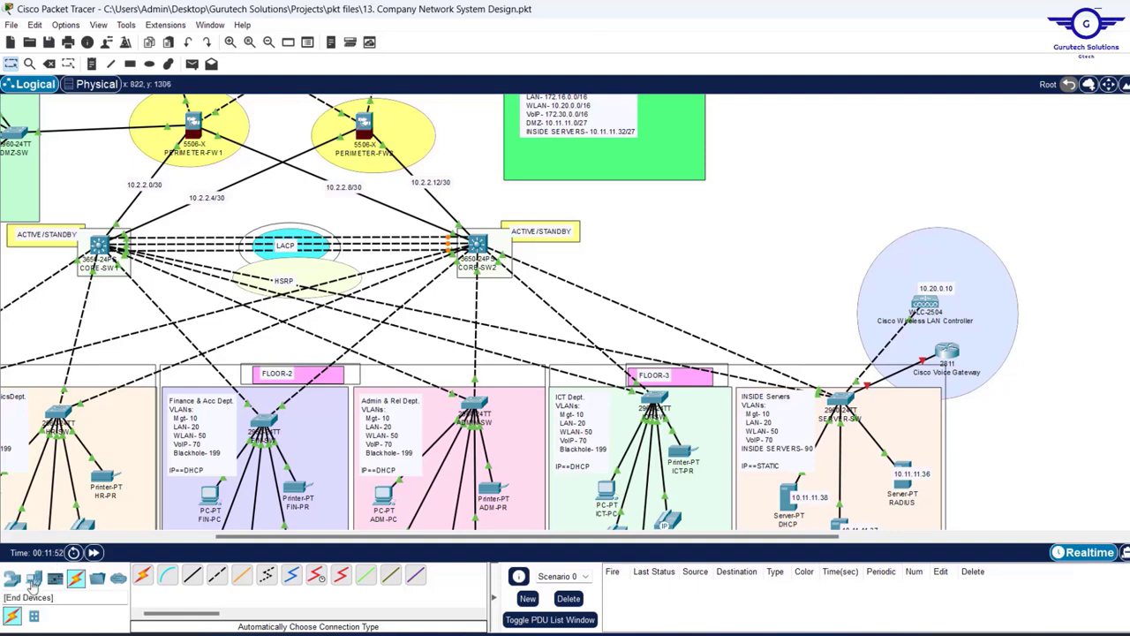
left_click(834, 291)
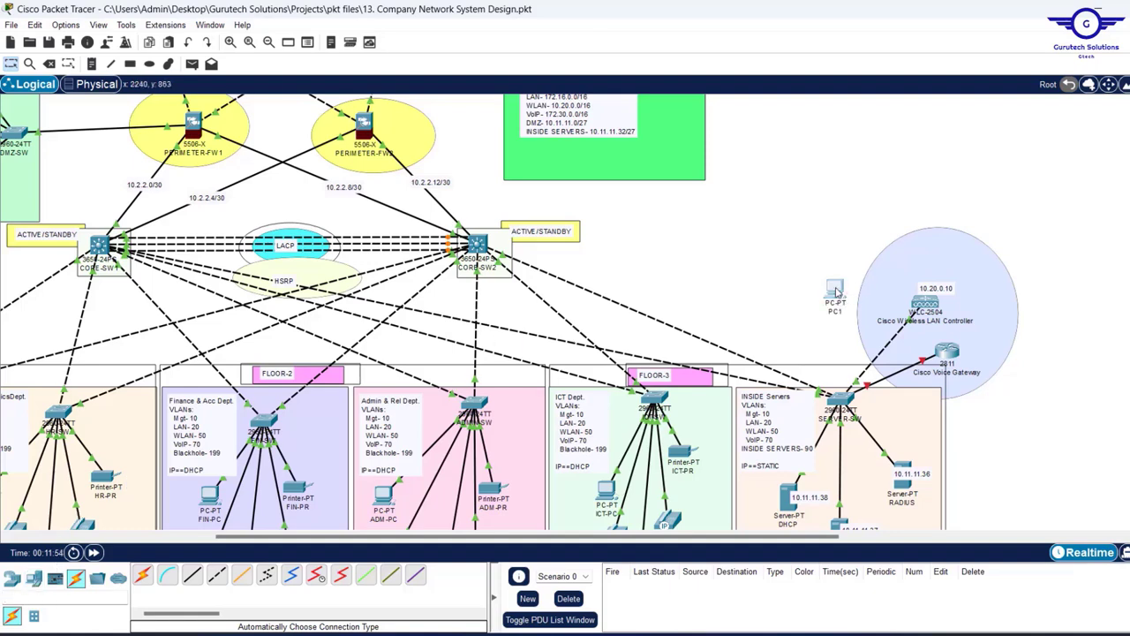
left_click_drag(837, 294, 1007, 289)
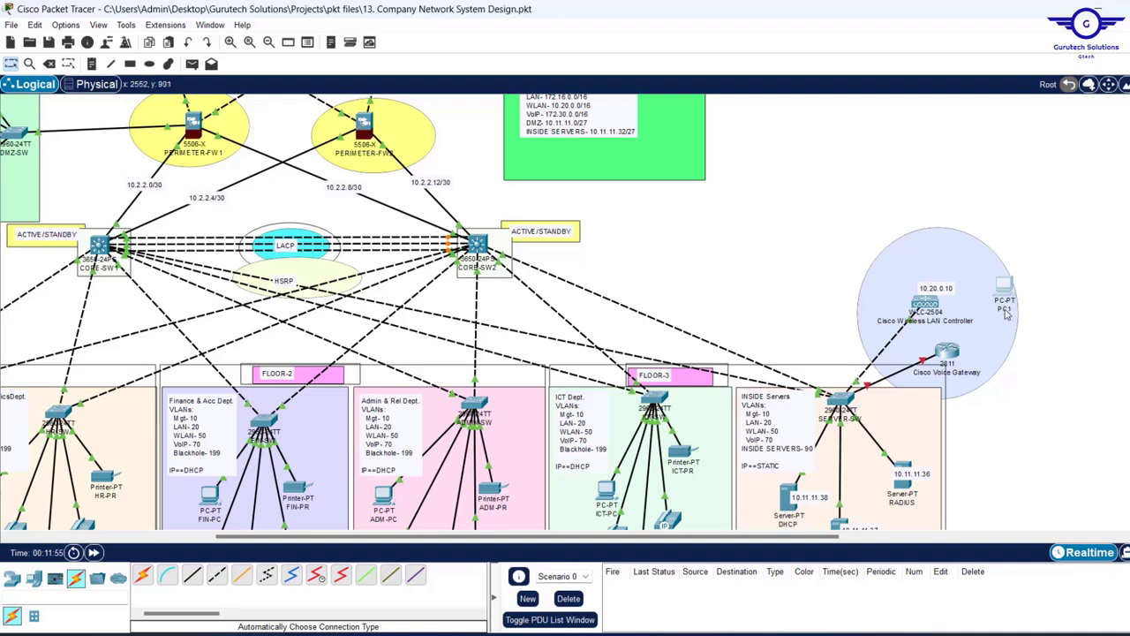
left_click(1005, 309)
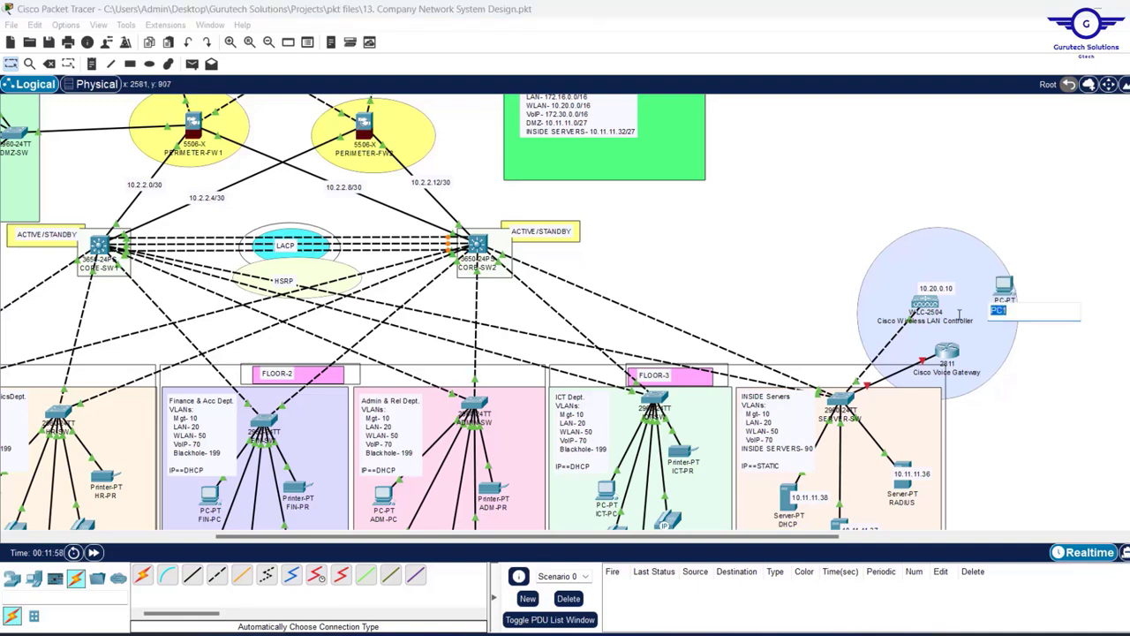
type("N")
key("BackSpace")
type("ET-SEC-")
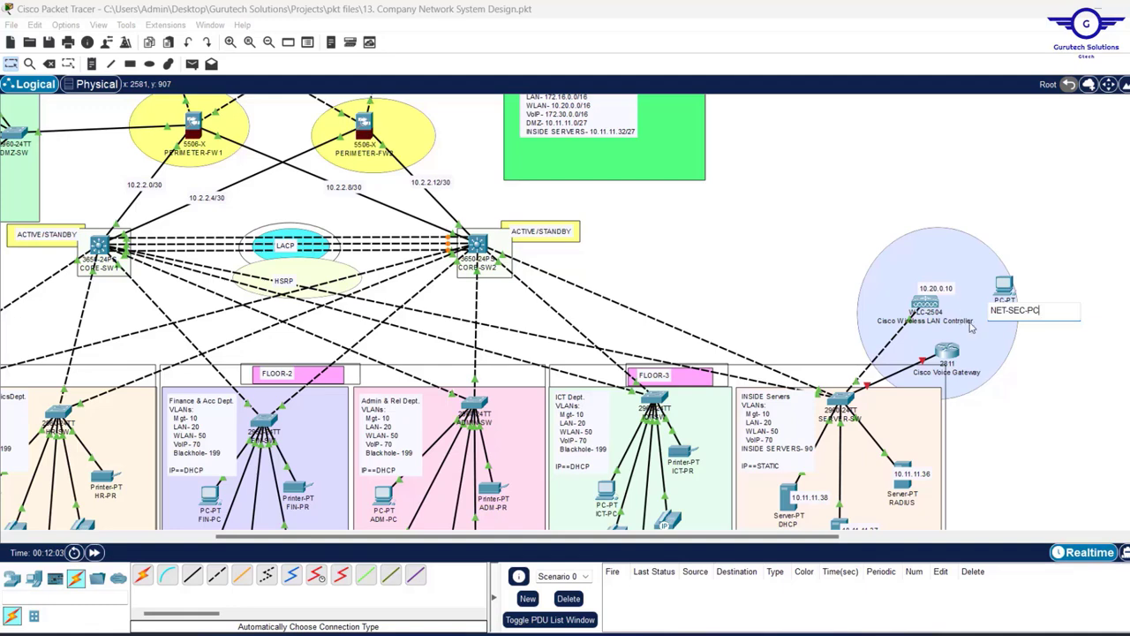
left_click(1042, 235)
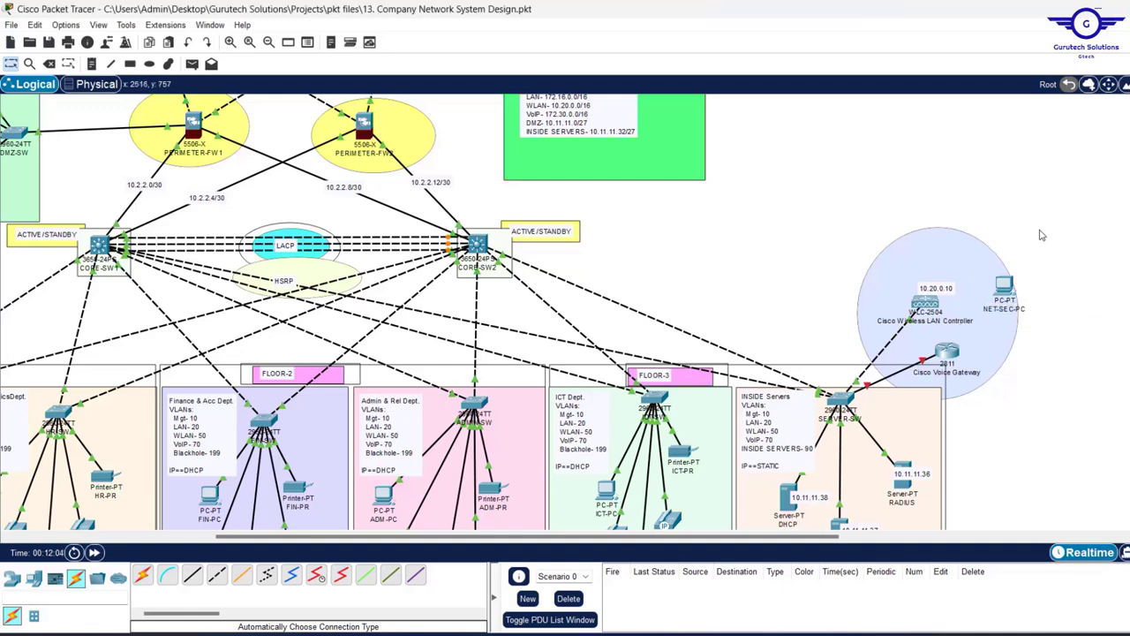
left_click_drag(1006, 290, 993, 291)
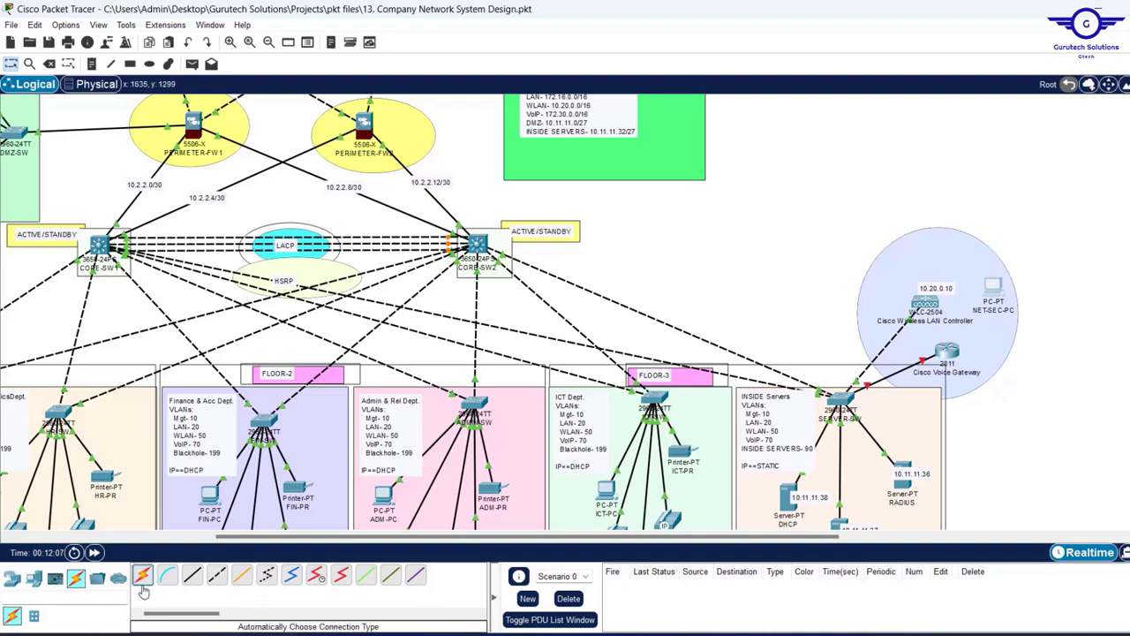
- Link the Wireless LAN Controller to NET-SEC-PC with an automatic connection
left_click(167, 574)
left_click(925, 303)
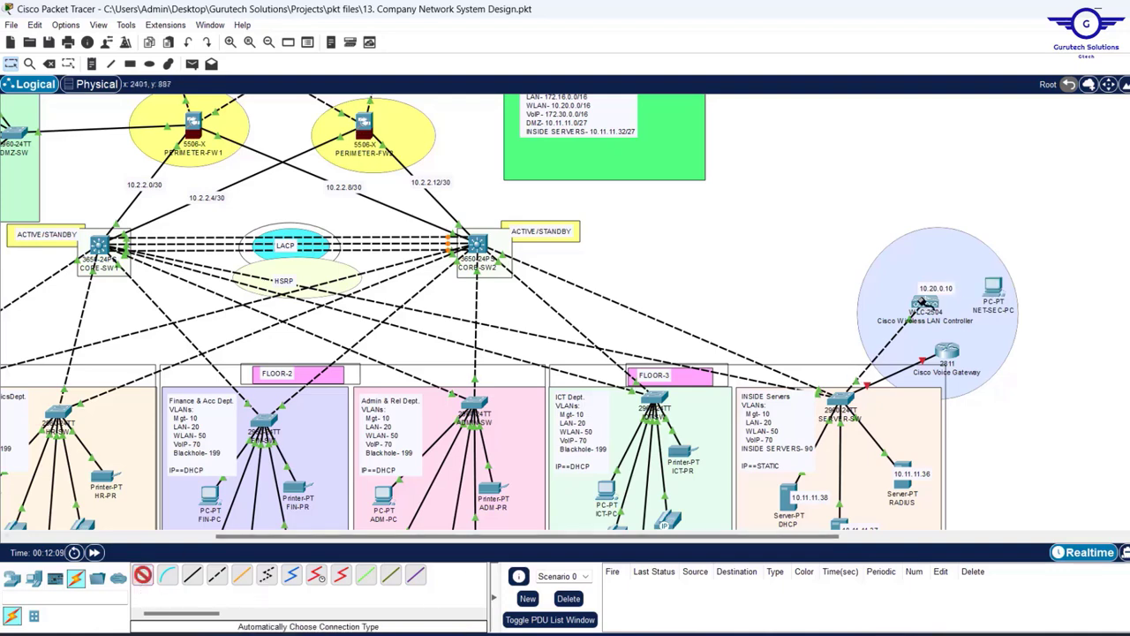
left_click(994, 288)
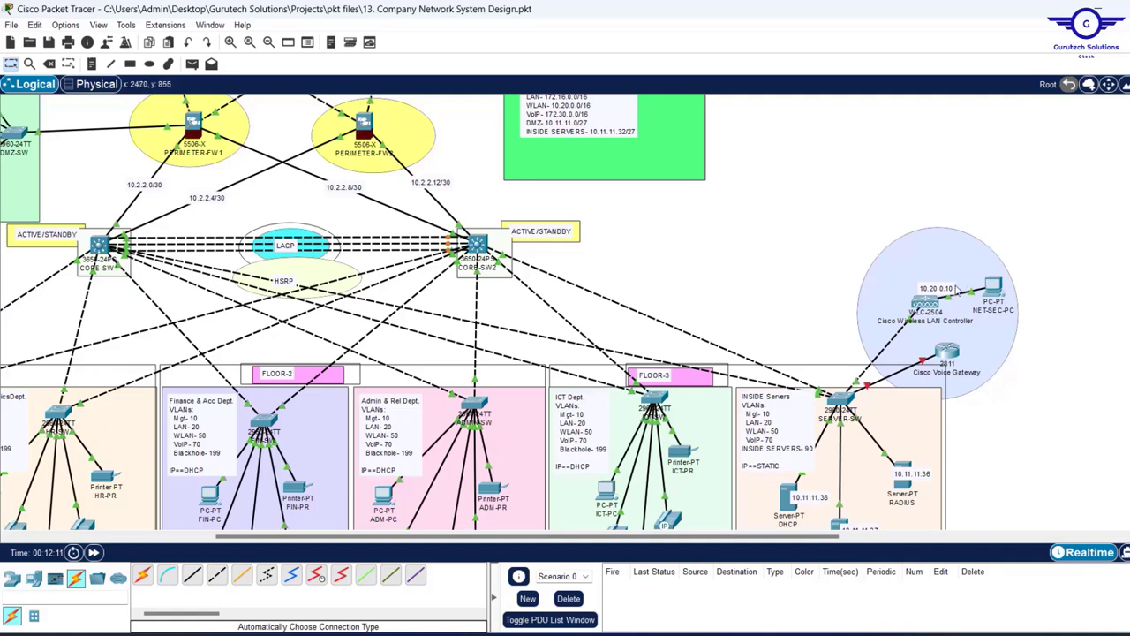
- In NET-SEC-PC's IP Configuration, enter 10.20.0.100, mask 255.255.0.0, gateway 10.20.0.1, DNS 10.11.11.37
left_click(995, 285)
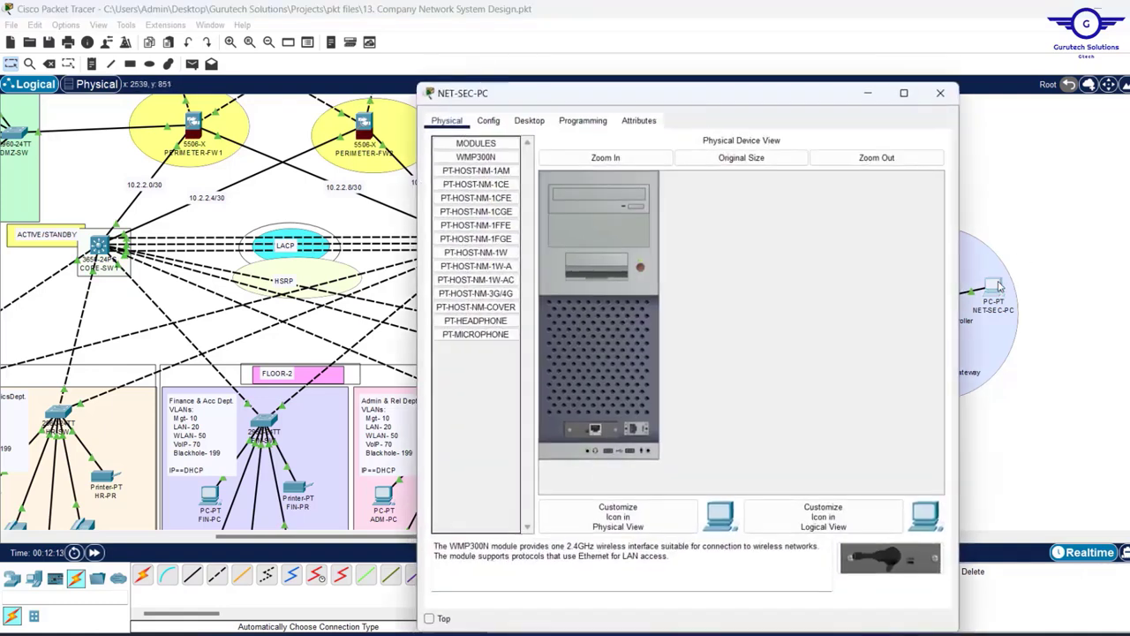
left_click(532, 121)
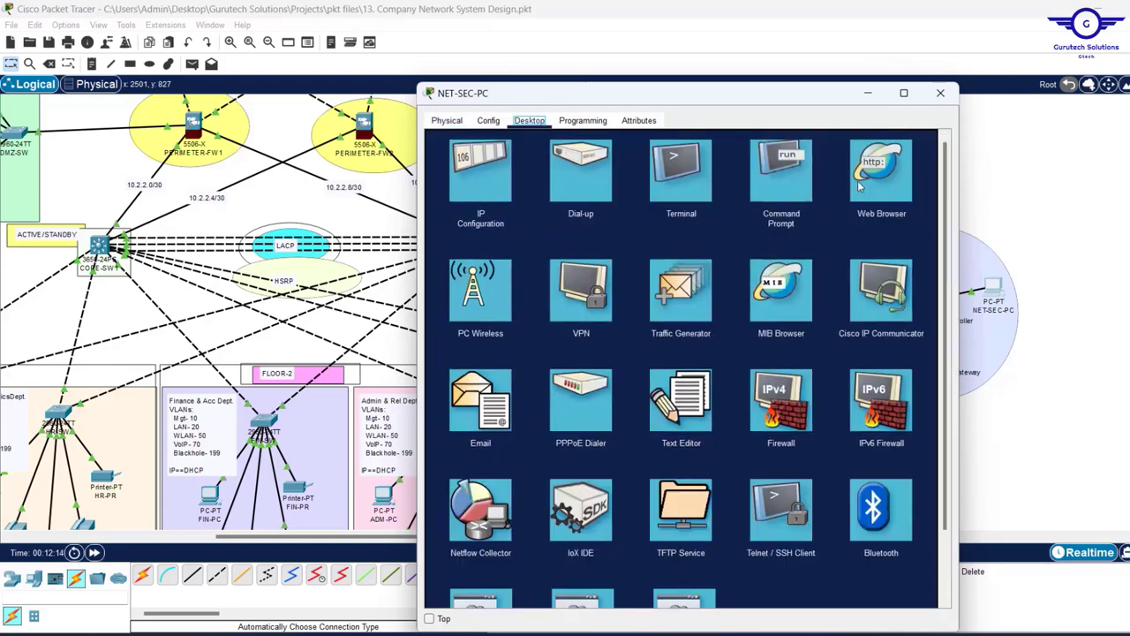
left_click(491, 159)
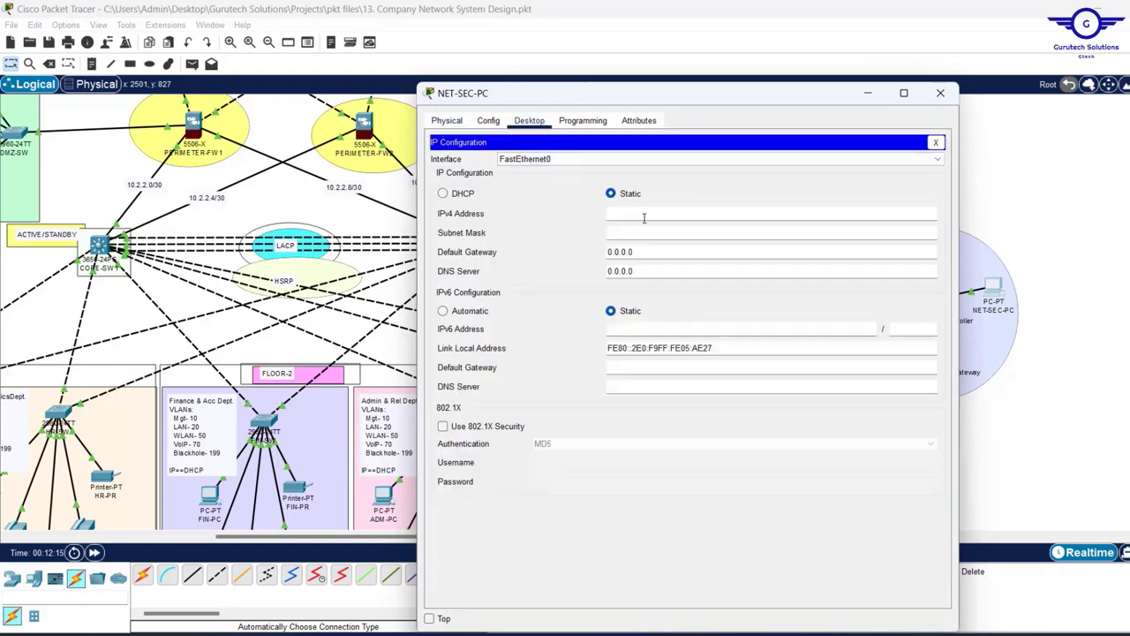
type("10.20.0.100")
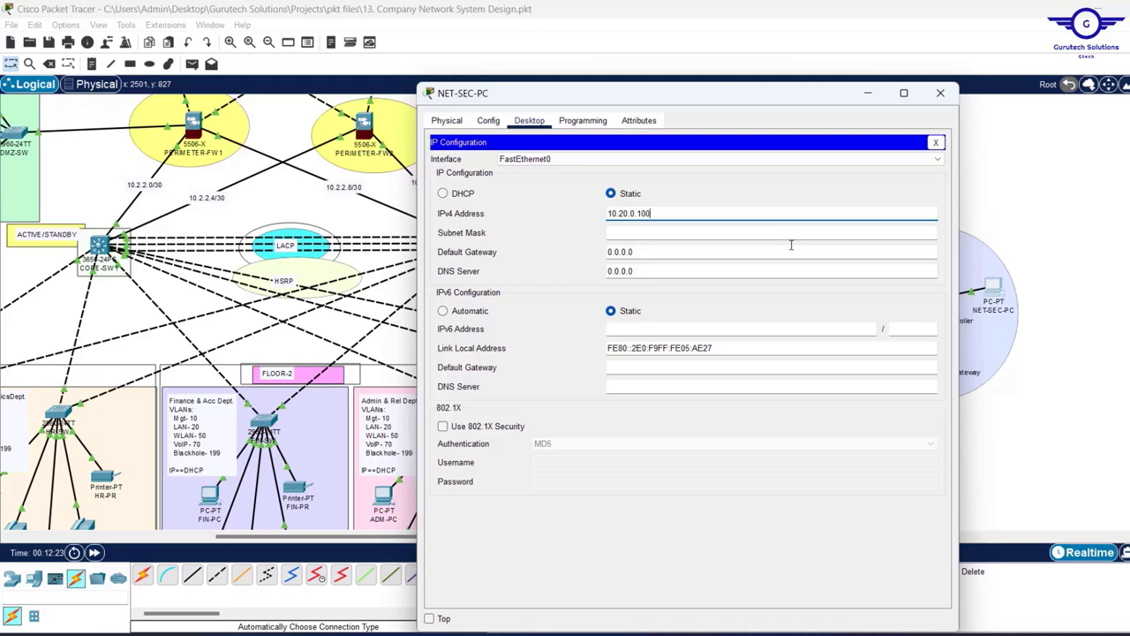
left_click(646, 232)
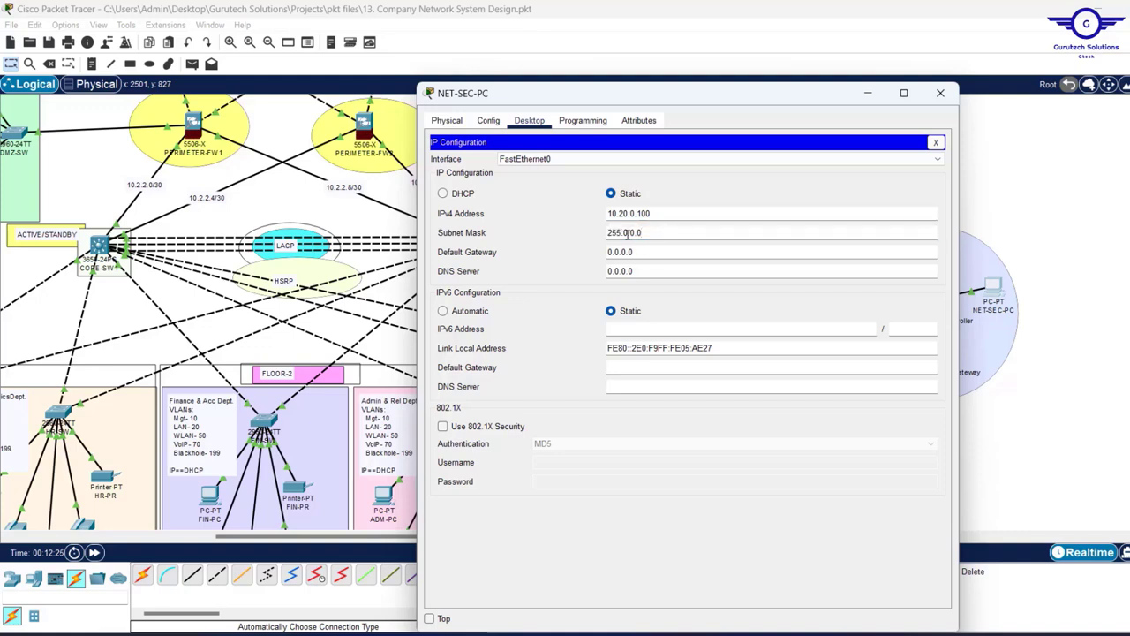
double_click(627, 233)
type("255.")
left_click(646, 253)
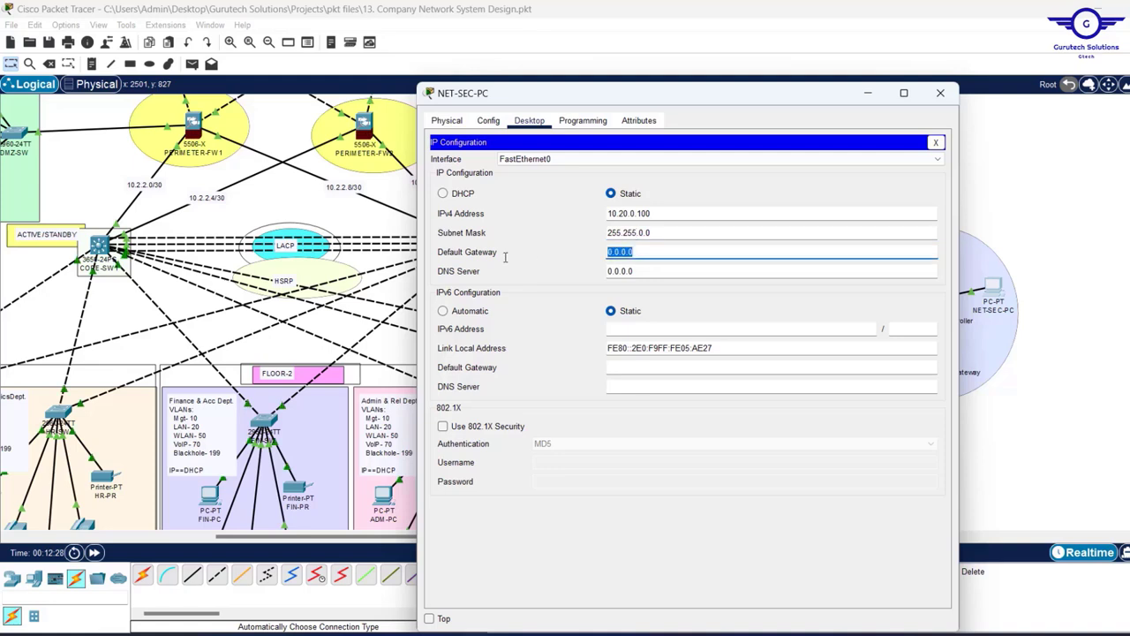
type("10.20.0.1")
left_click(656, 276)
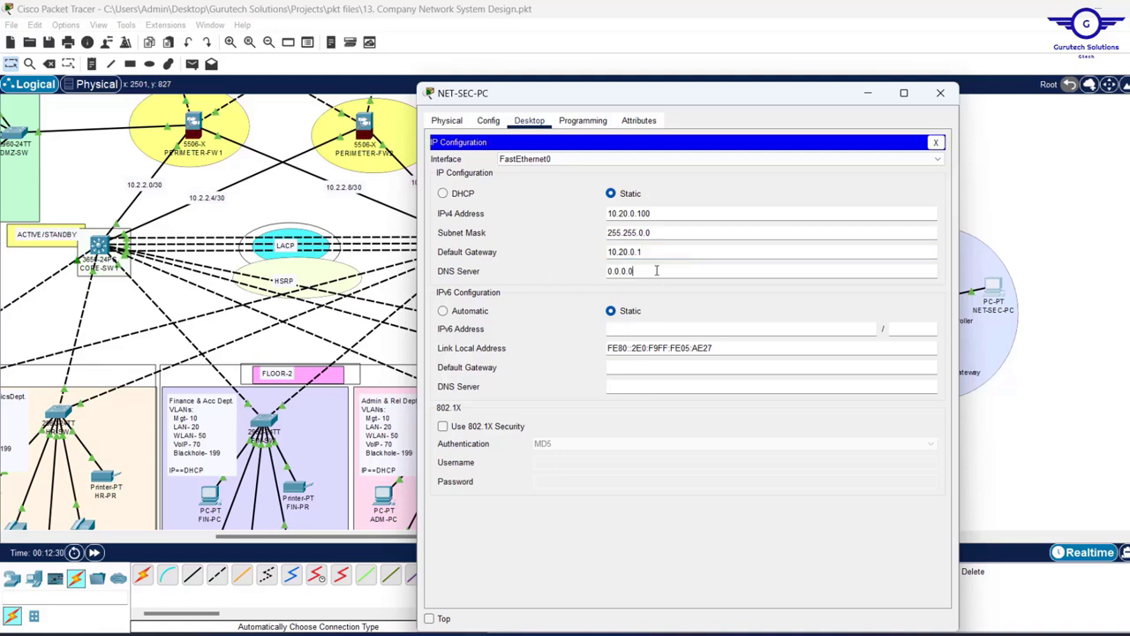
type("10.11")
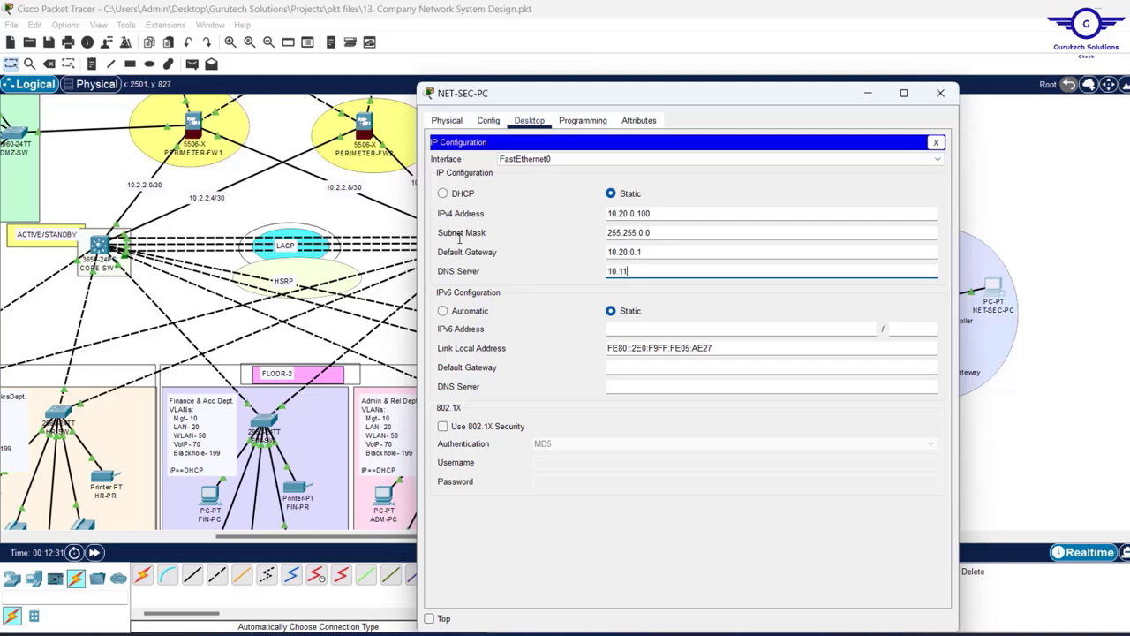
type(".11.37")
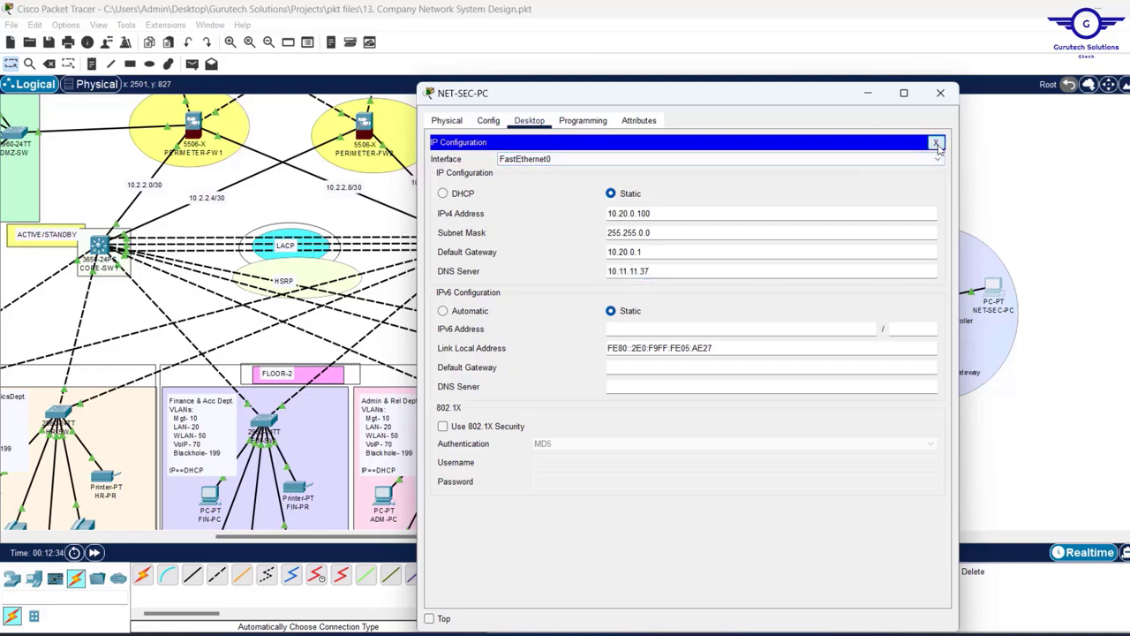
left_click(936, 142)
- Run ping 10.20.0.10 in NET-SEC-PC's Command Prompt and check that the controller replies
left_click(793, 175)
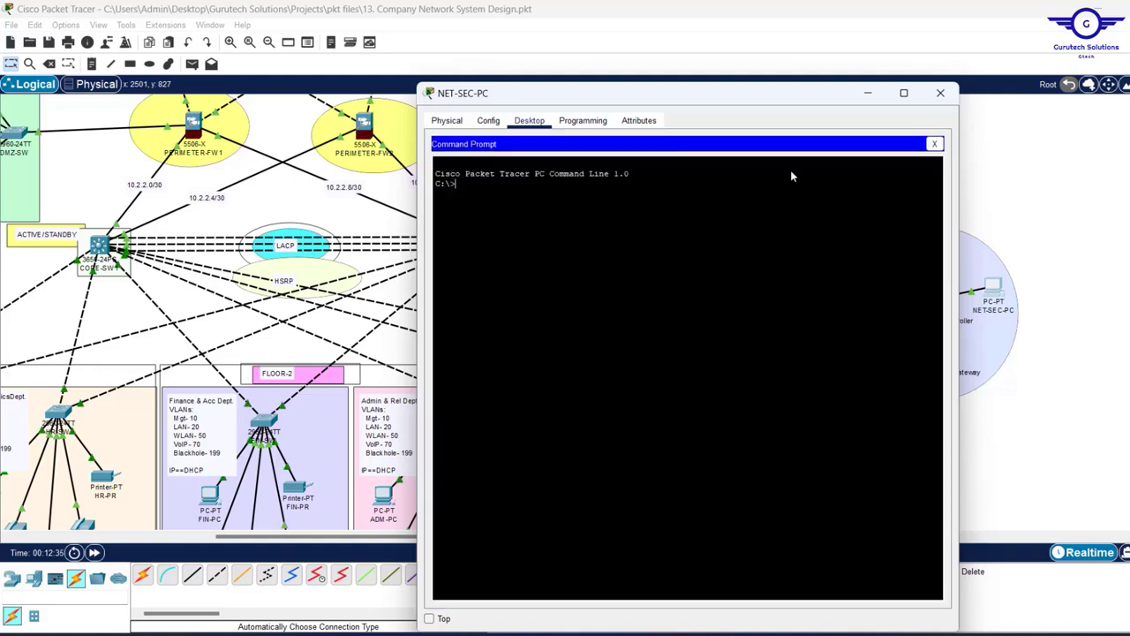
right_click(523, 210)
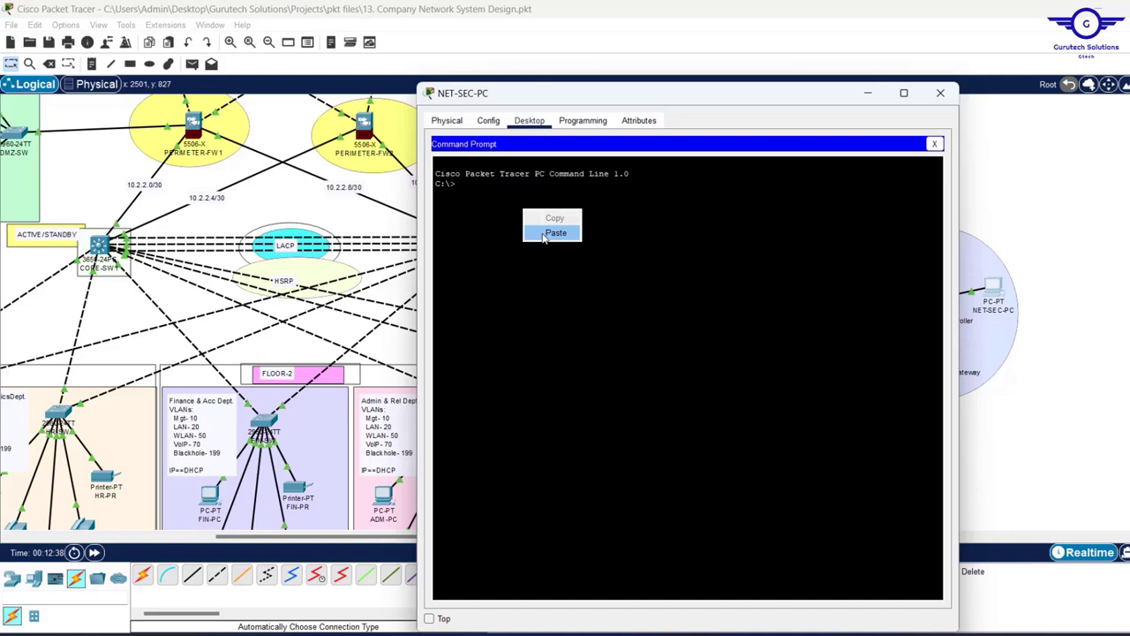
left_click(555, 233)
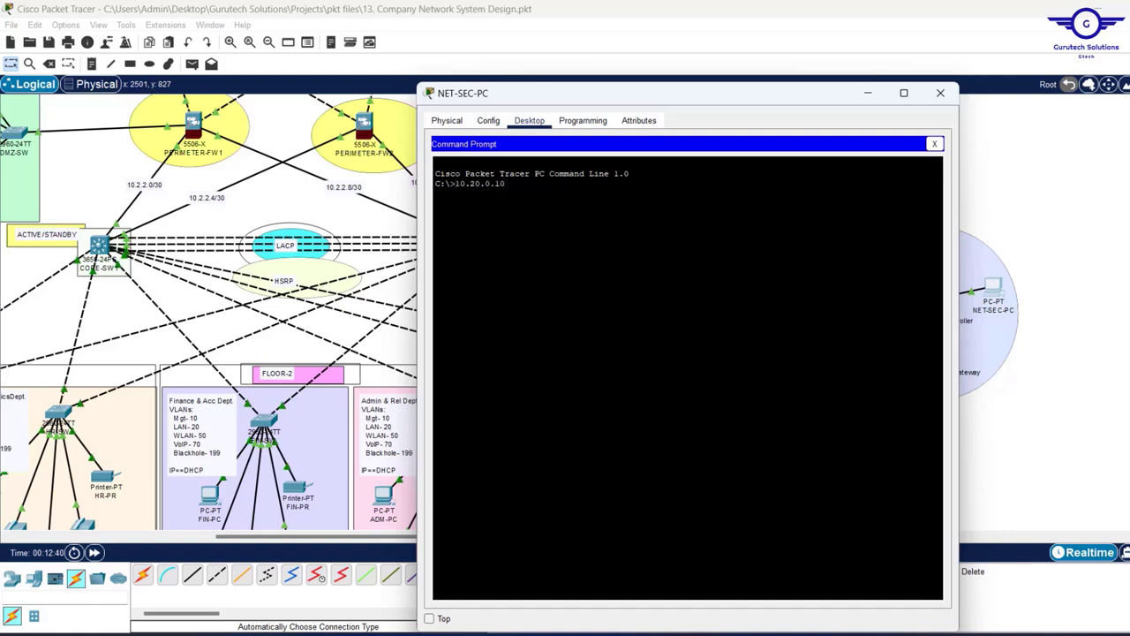
type("pin")
type("g ")
type("PING")
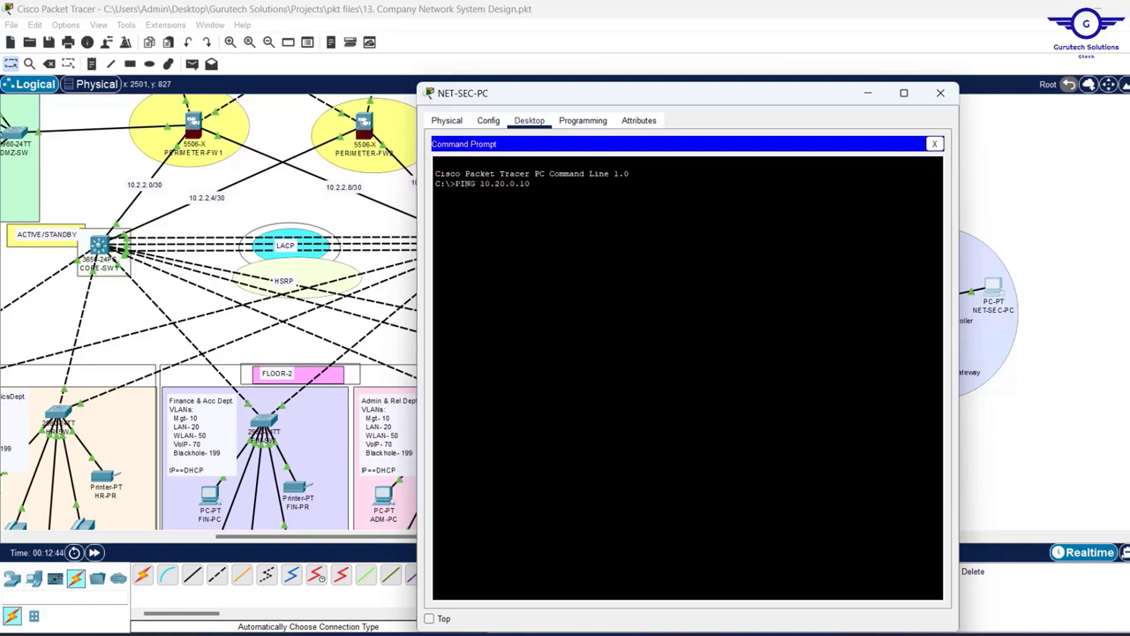
key("Return")
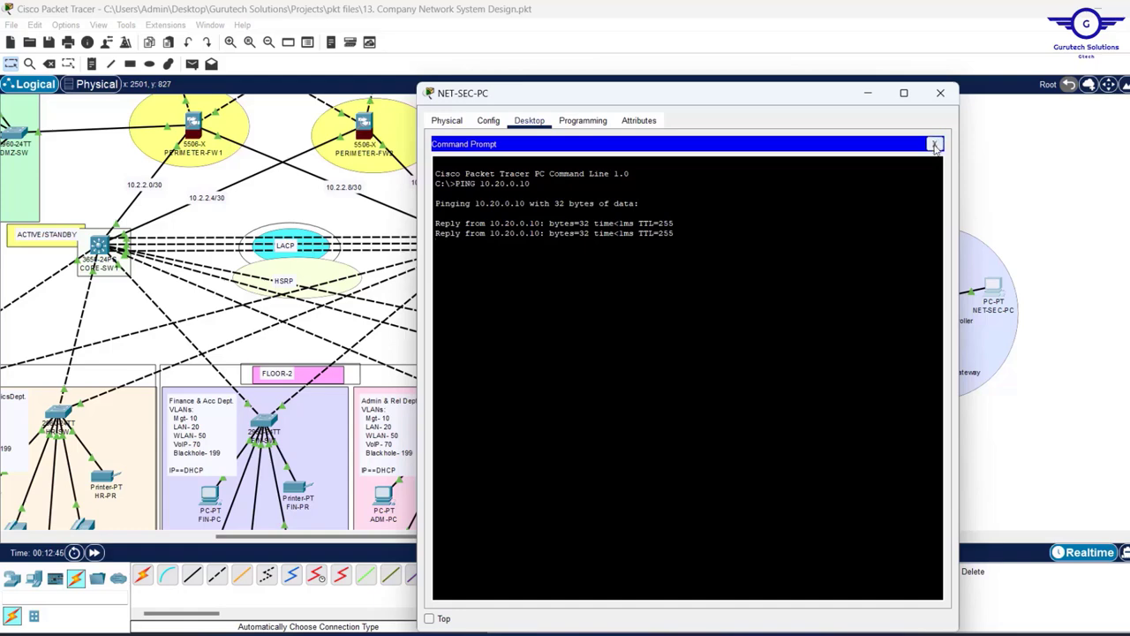
left_click(935, 145)
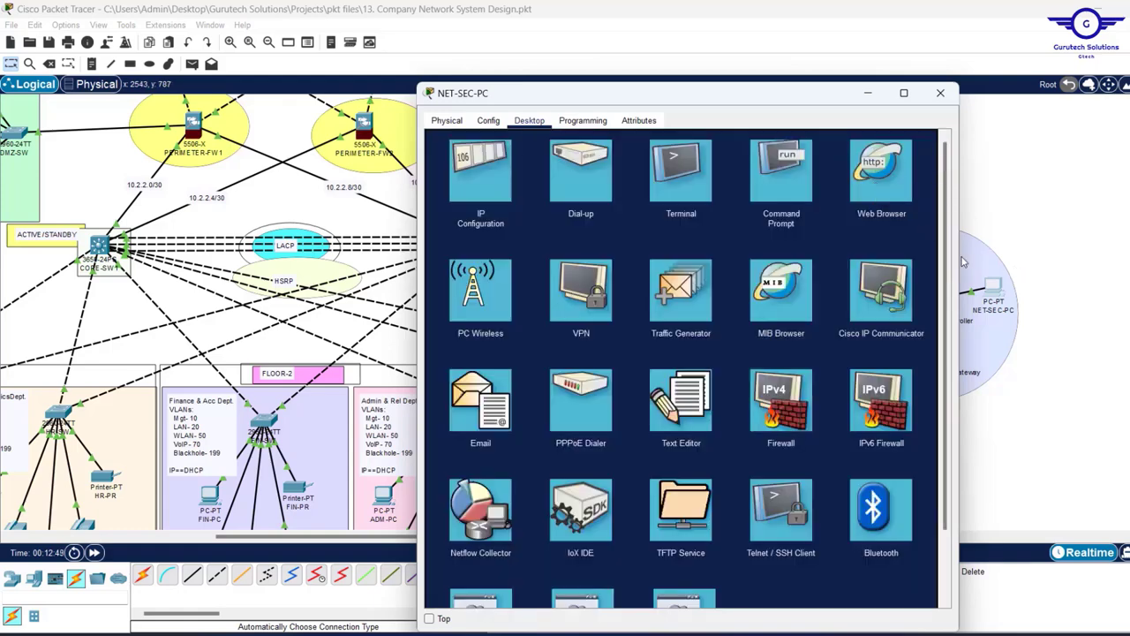
- Open NET-SEC-PC's Web Browser and enter the controller address 10.20.0.10
left_click(879, 170)
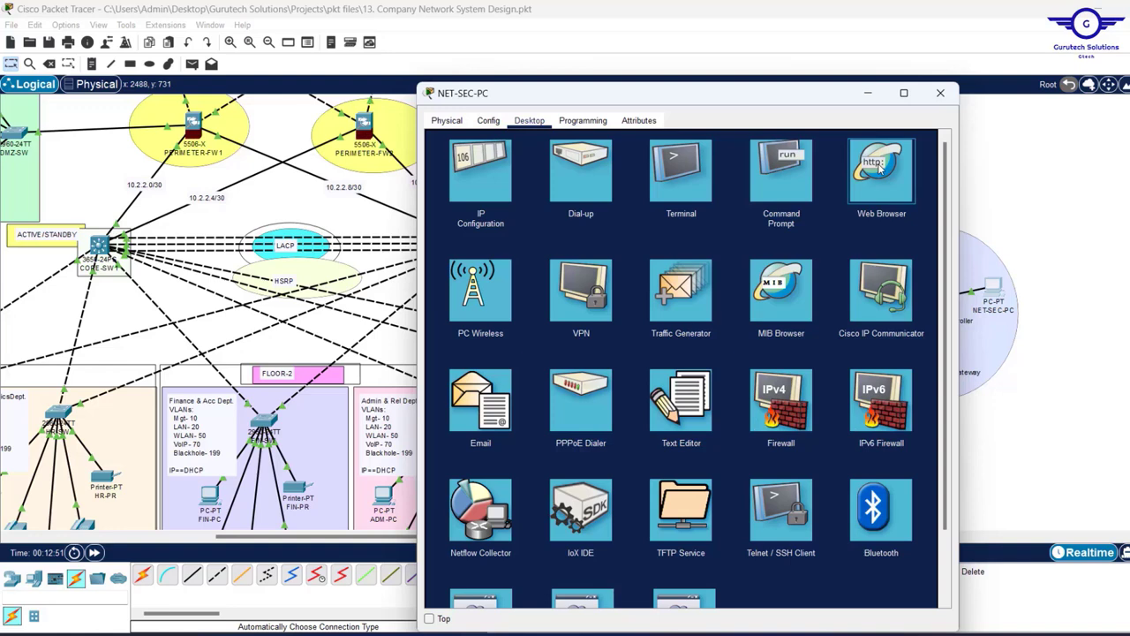
left_click(879, 170)
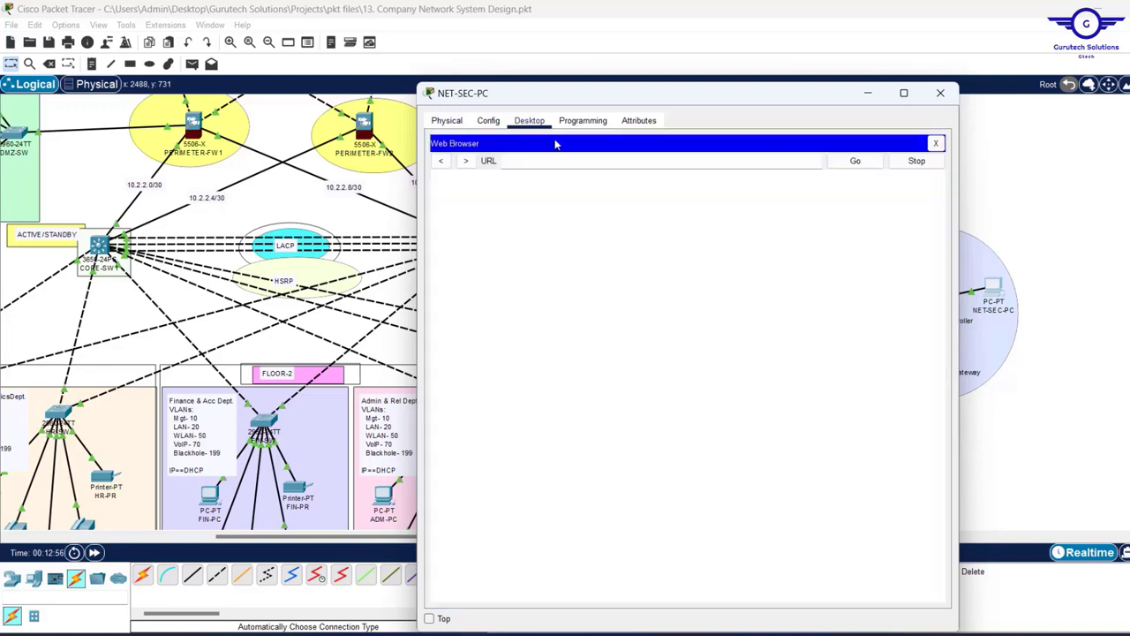
left_click(527, 160)
type("10.20.0.10")
key("Return")
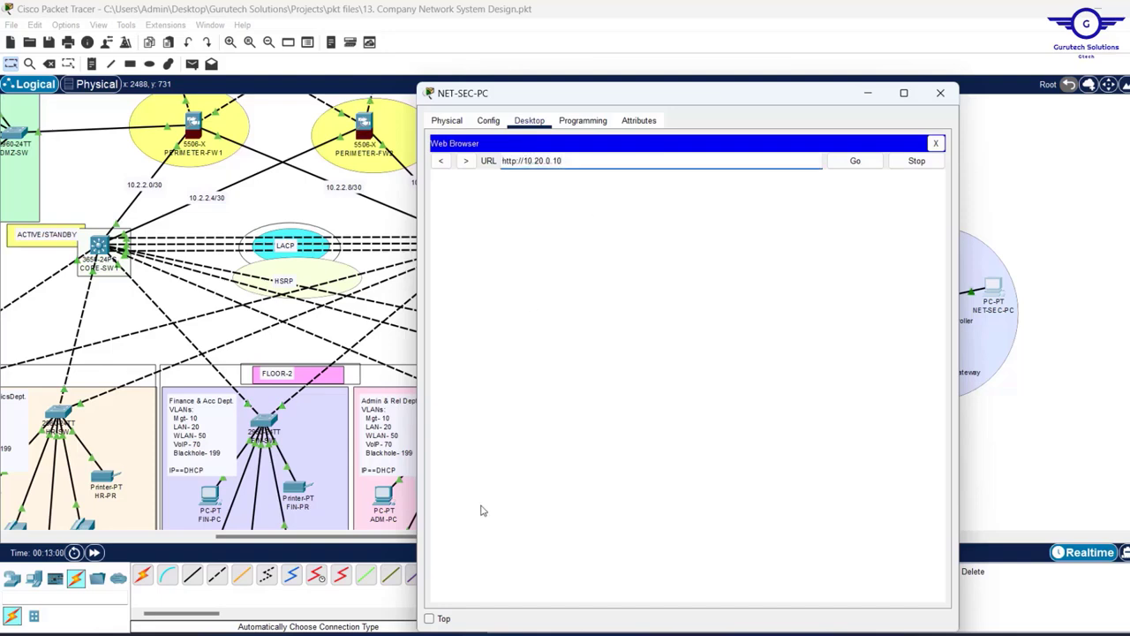
- Keep the PC window on top, resize and reposition it, and load the controller page
left_click(429, 619)
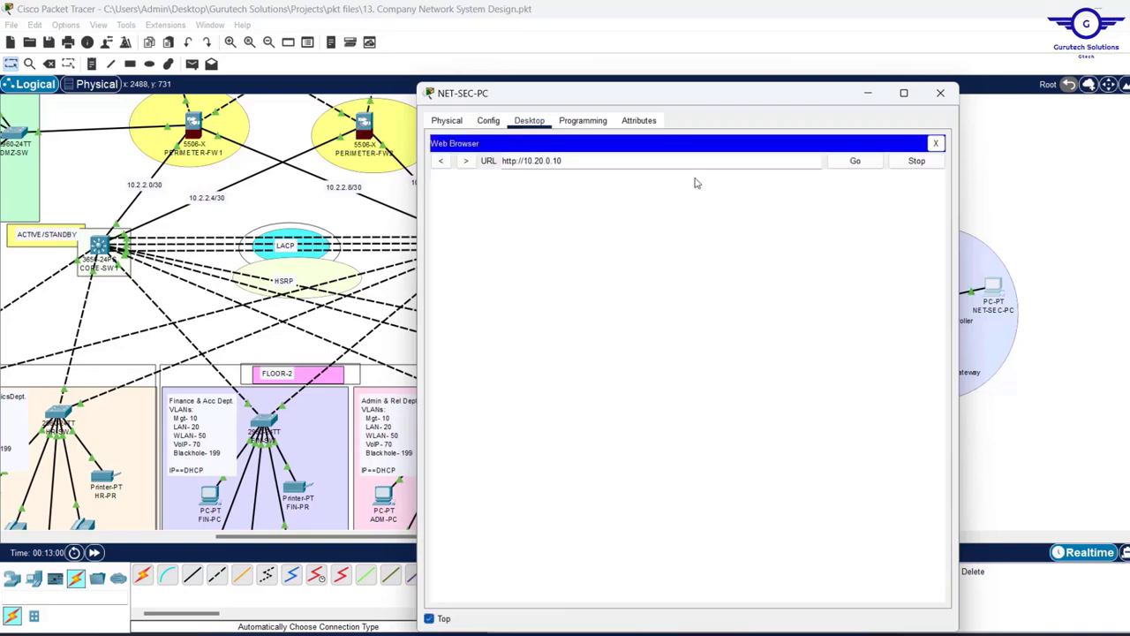
left_click_drag(660, 84, 661, 155)
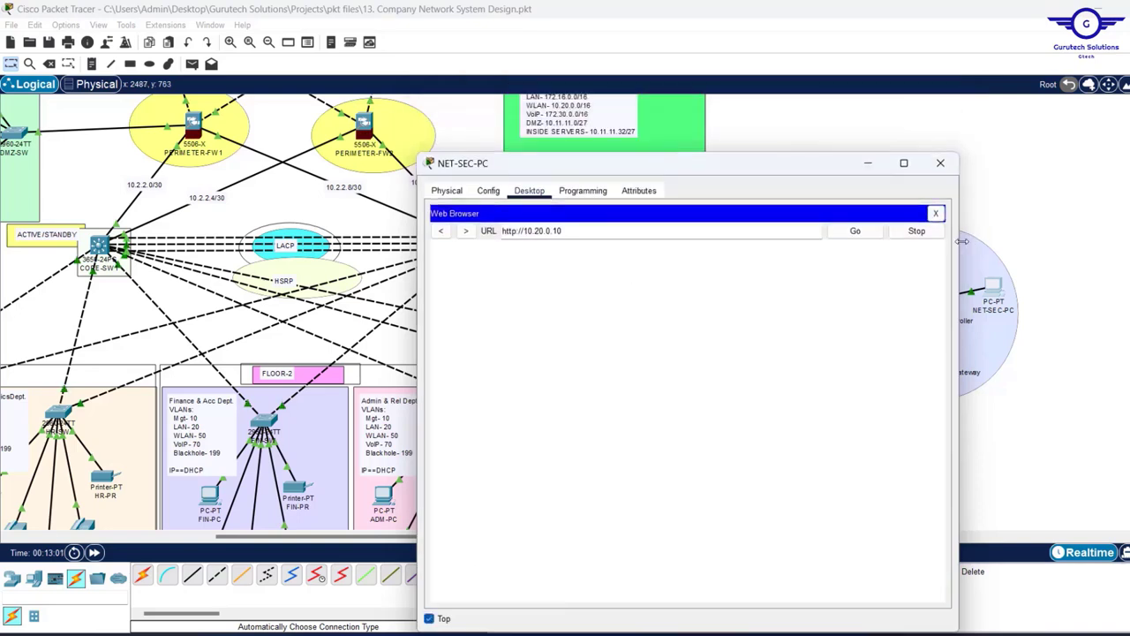
left_click_drag(960, 247, 907, 248)
left_click_drag(701, 171, 691, 100)
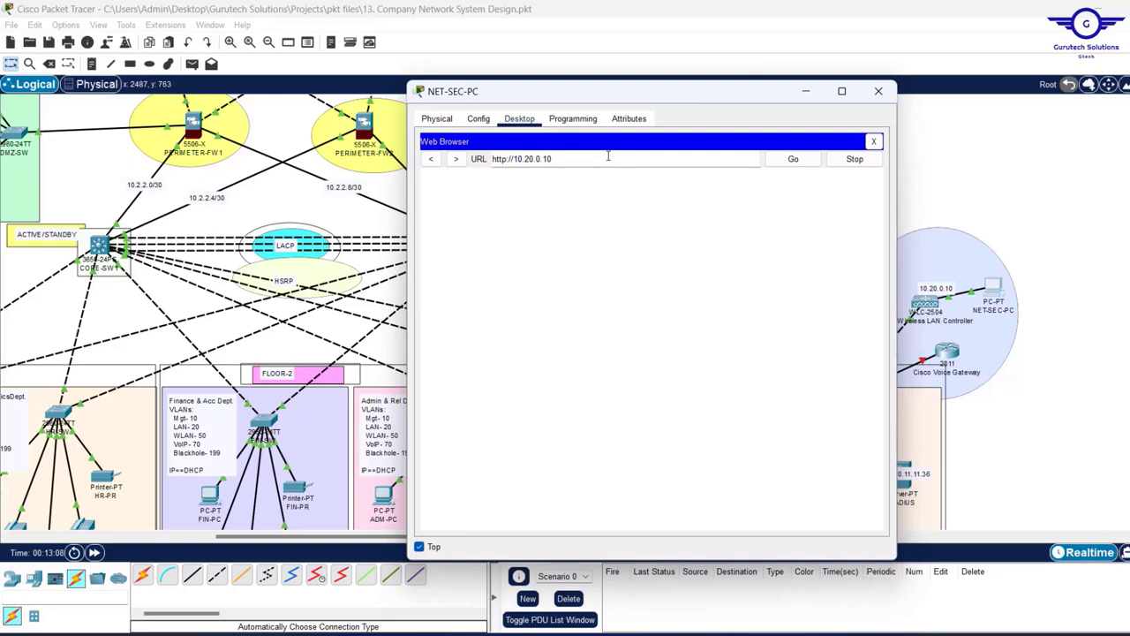
key("Return")
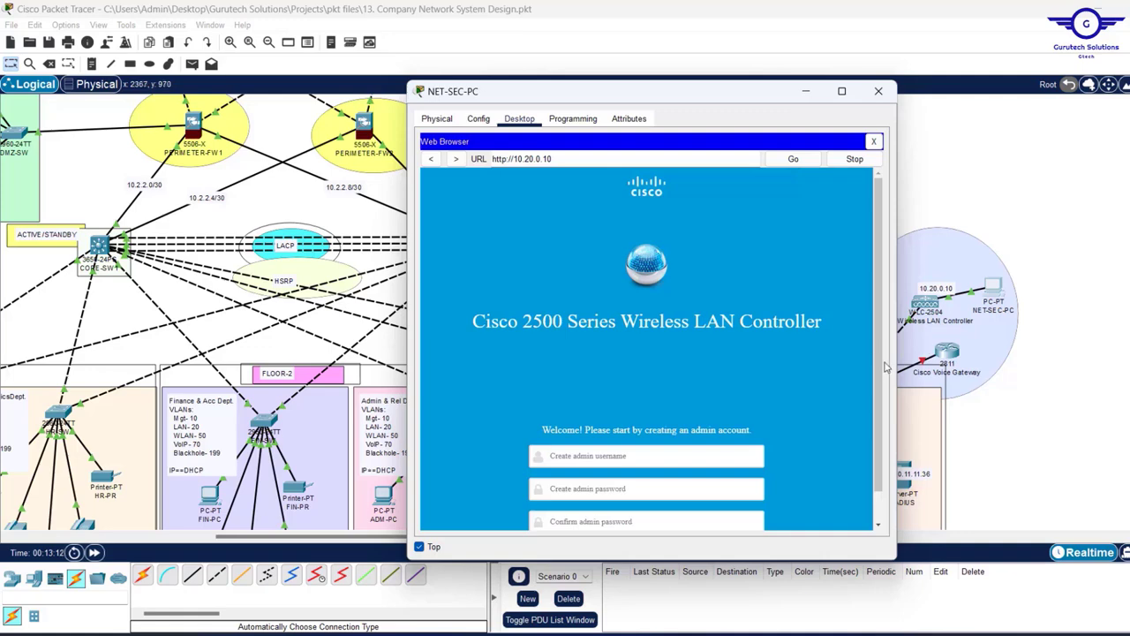
- Create the controller admin account with username Cisco and a password, then start setup
scroll(870, 407, "down", 1)
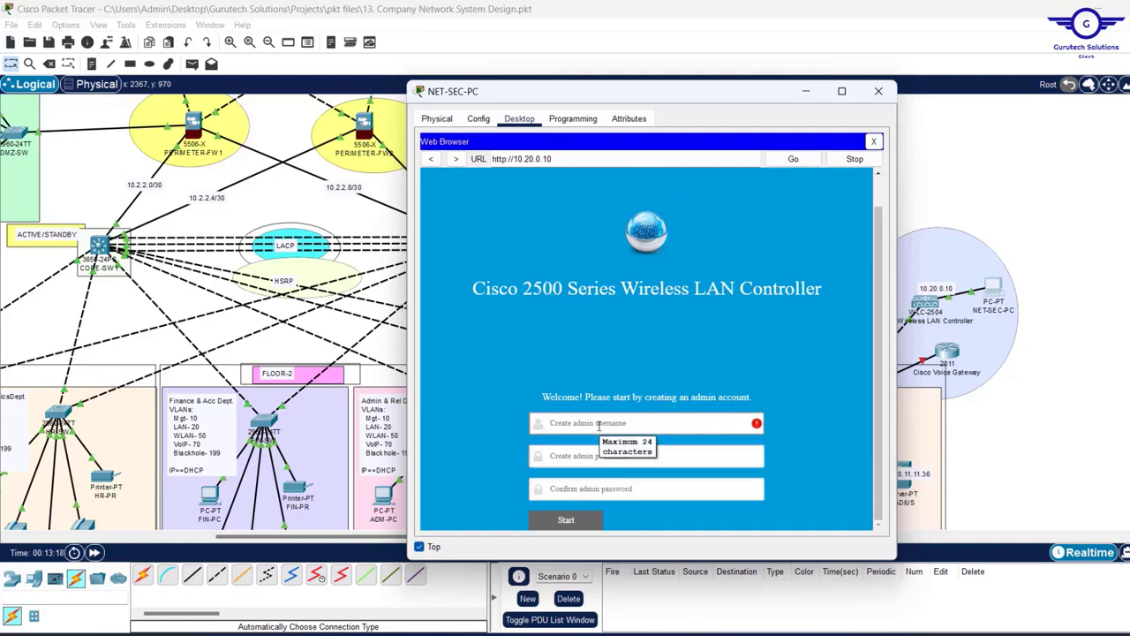
type("Adm")
key("BackSpace")
key("BackSpace")
key("BackSpace")
type("C")
left_click(575, 456)
type("C")
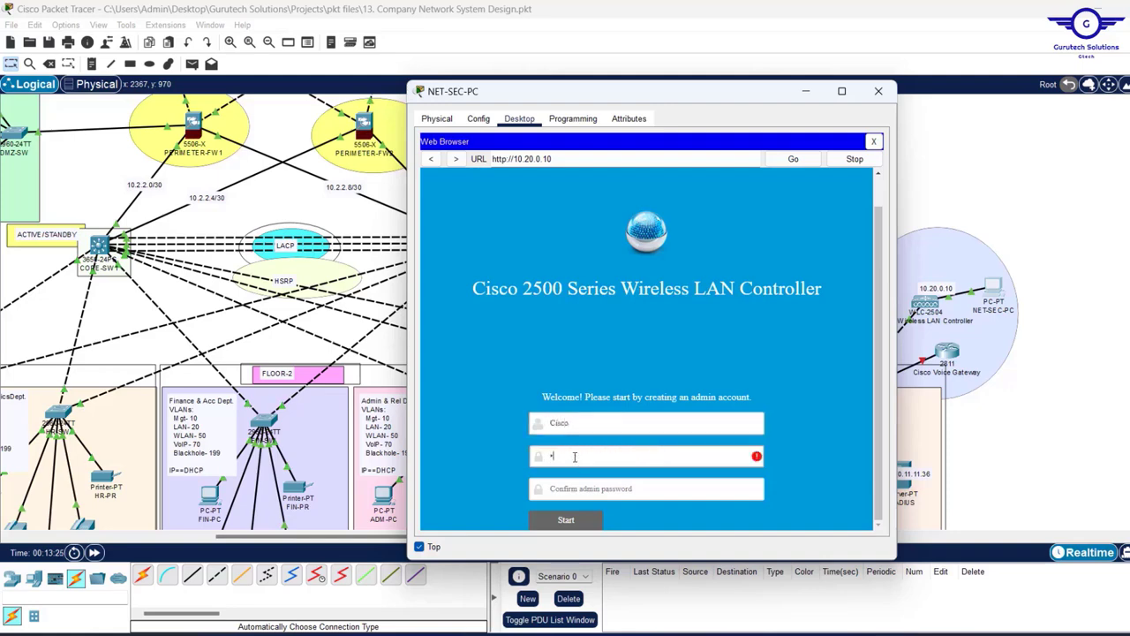
type("isco")
left_click(559, 490)
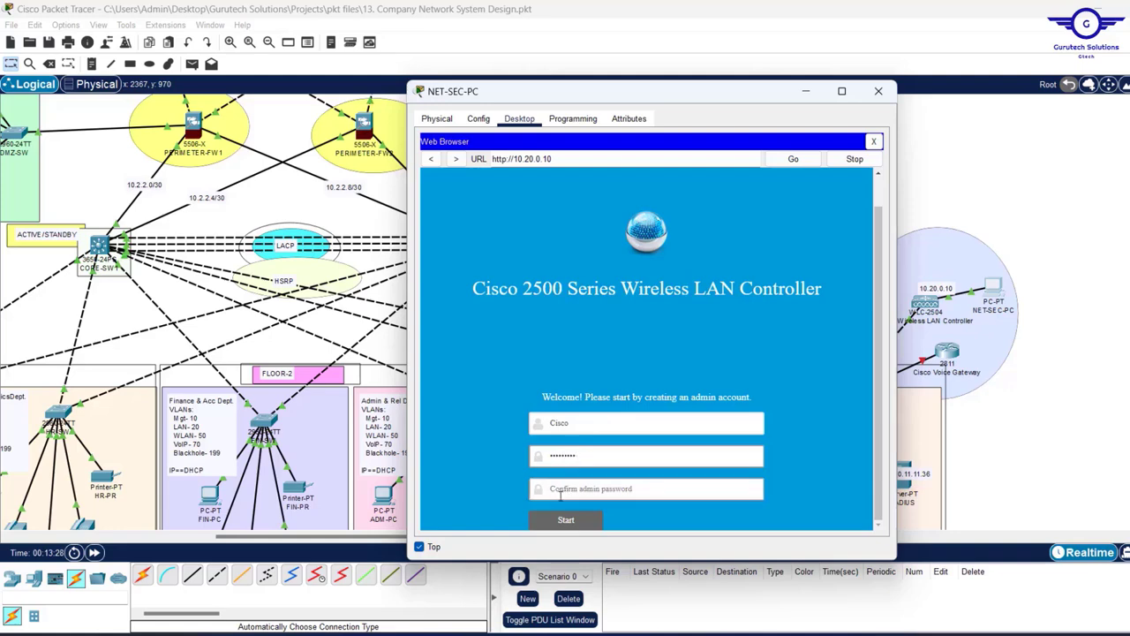
type("Cisc")
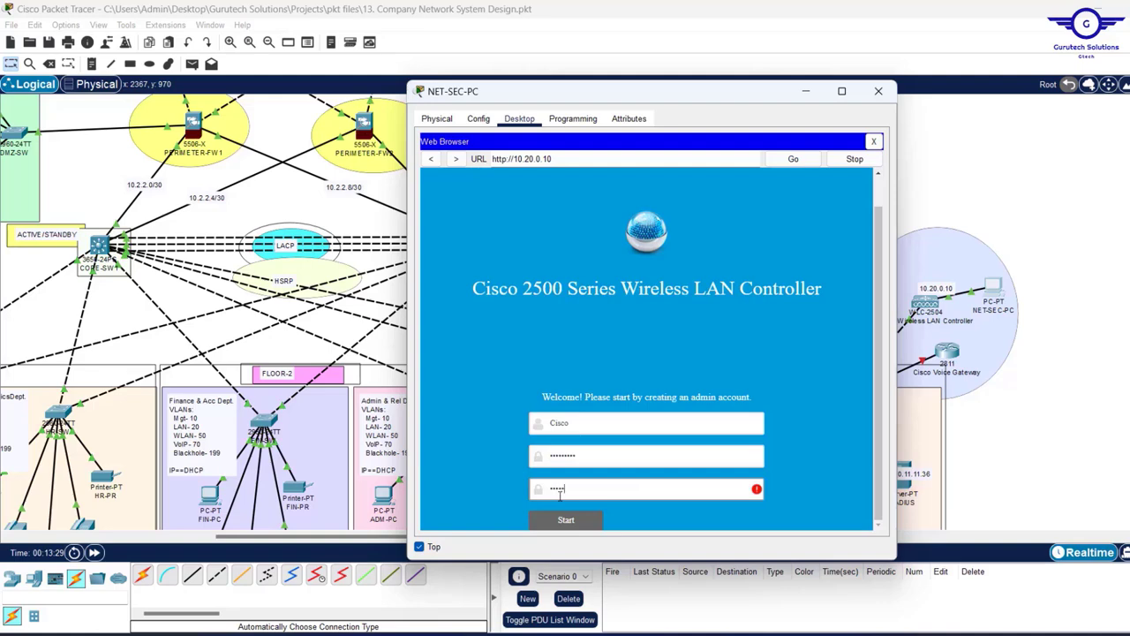
type("o@123")
left_click(588, 526)
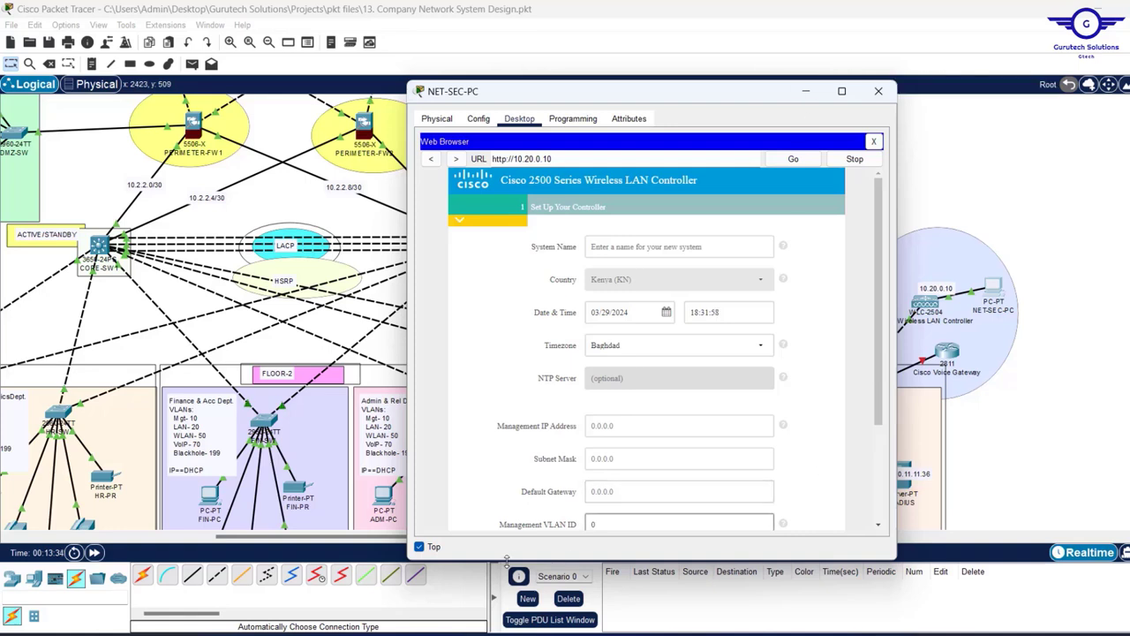
- Enlarge the PC window and enter system name GTECH and management IP 10.20.0.10
left_click_drag(611, 559, 610, 599)
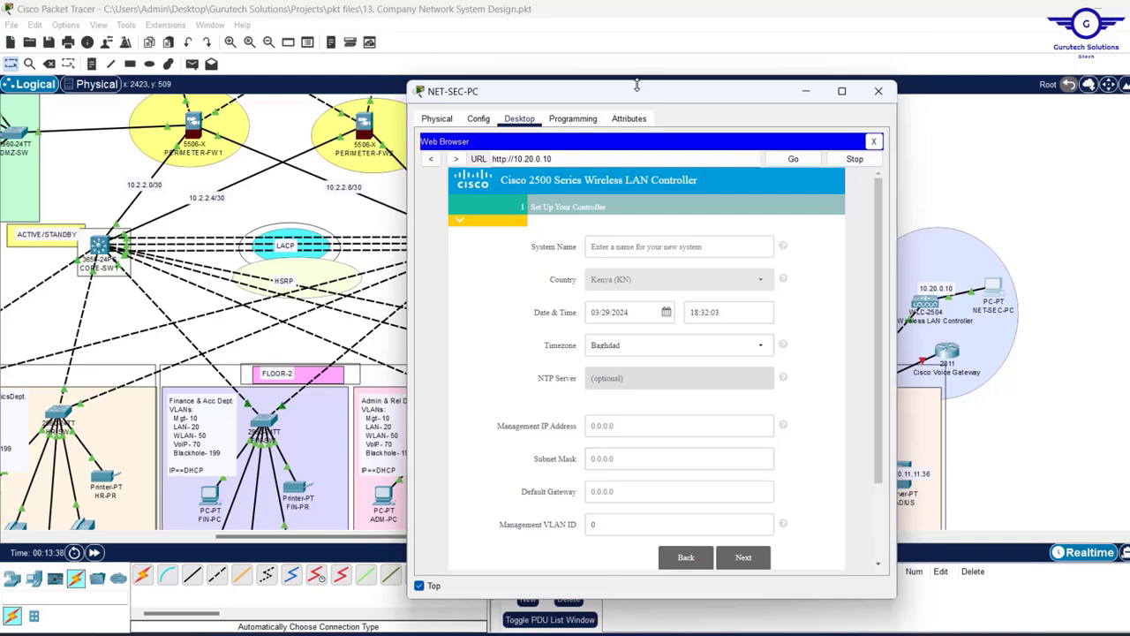
left_click_drag(636, 86, 636, 50)
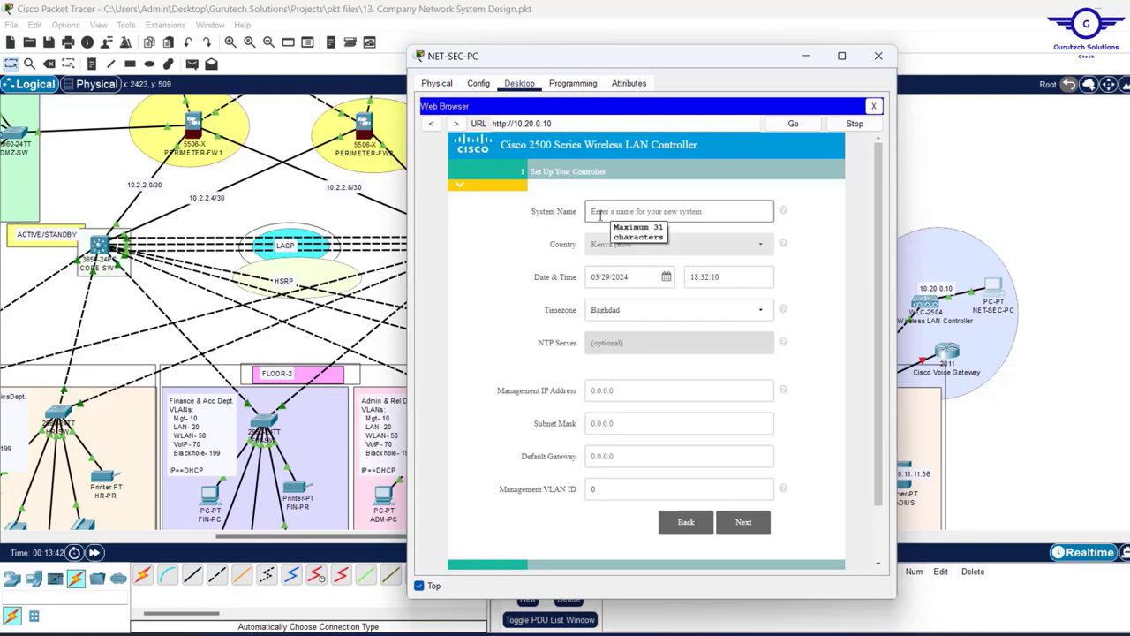
left_click(599, 211)
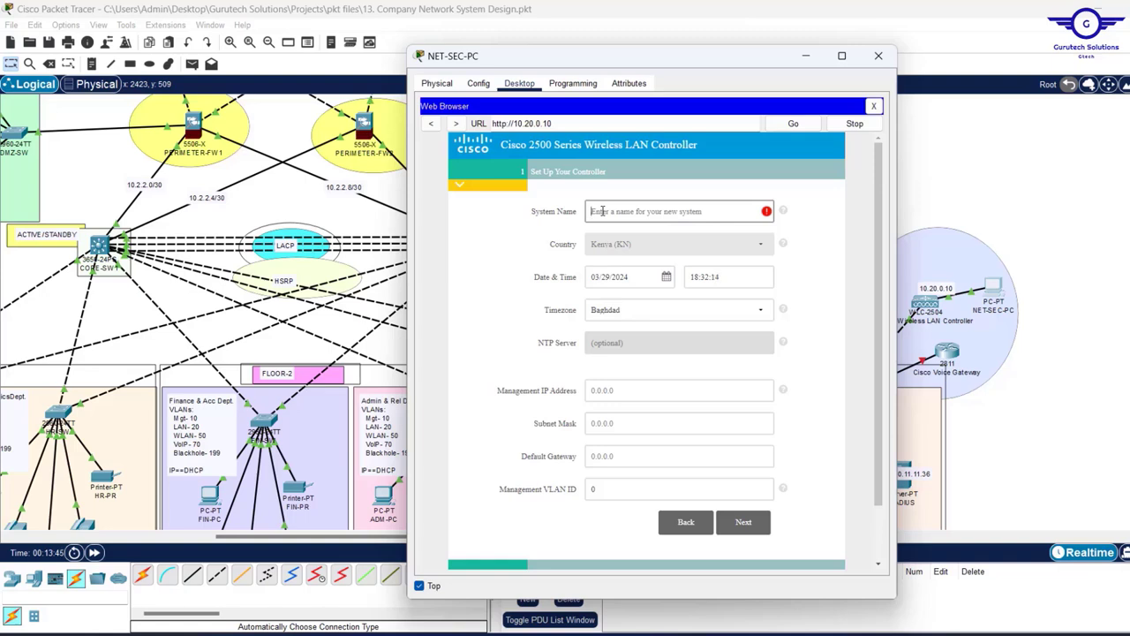
type("GTECH-WLC")
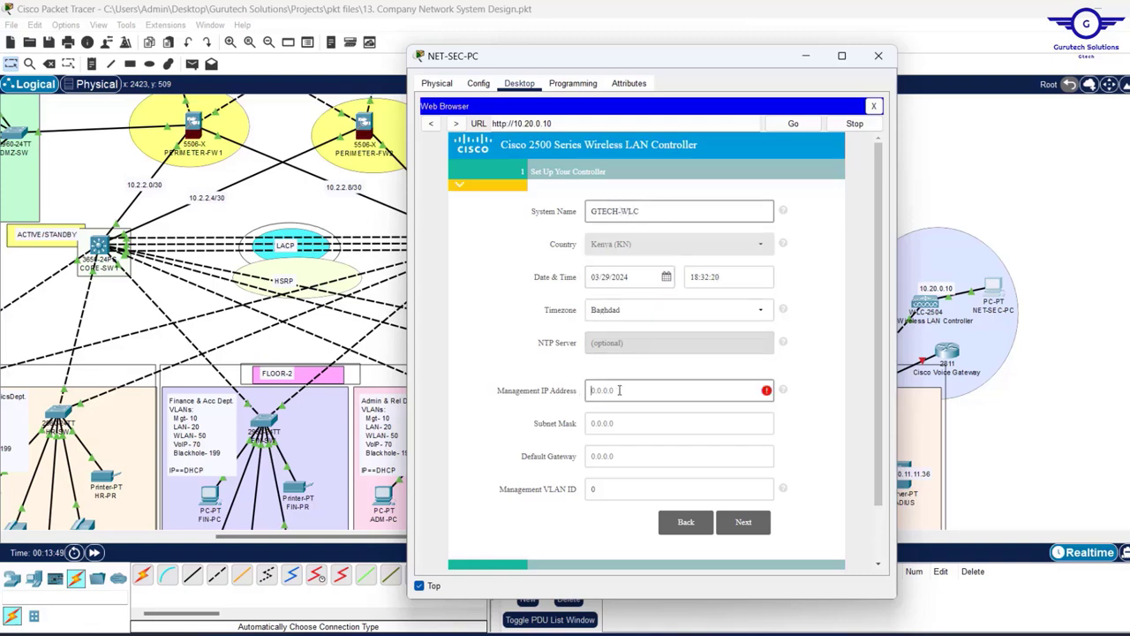
type("10.20.0.10")
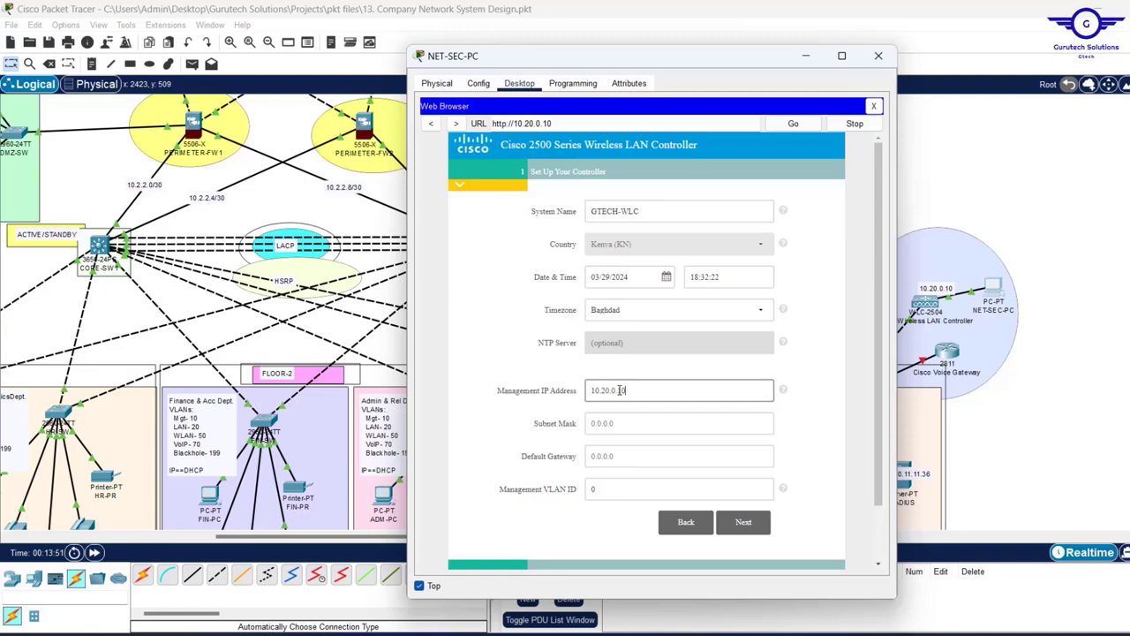
double_click(537, 123)
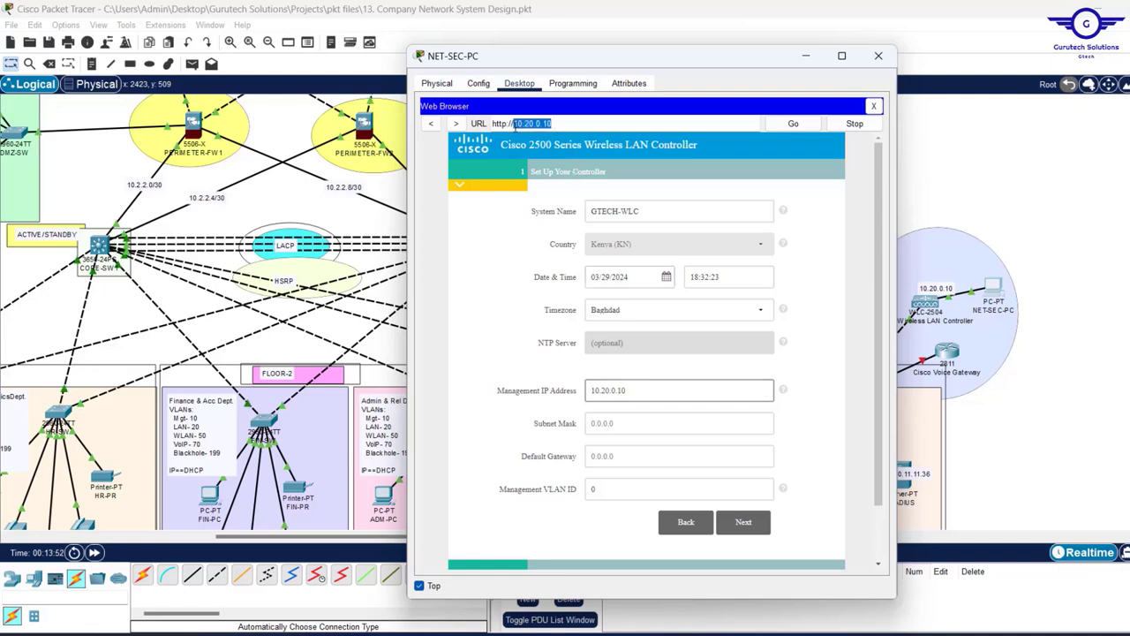
- Enter mask 255.255.0.0 and gateway 10.20.0.10, accept the setup, and bring up the requirements PDF
left_click(604, 423)
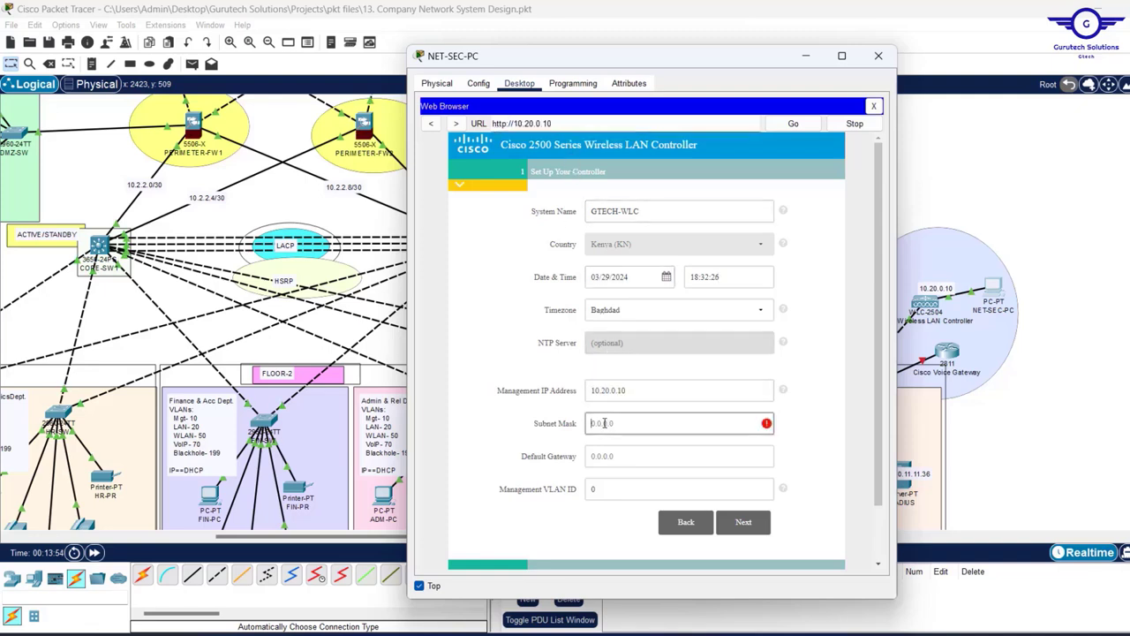
type("255.255.0.0")
left_click(640, 455)
type("10.20.0.10")
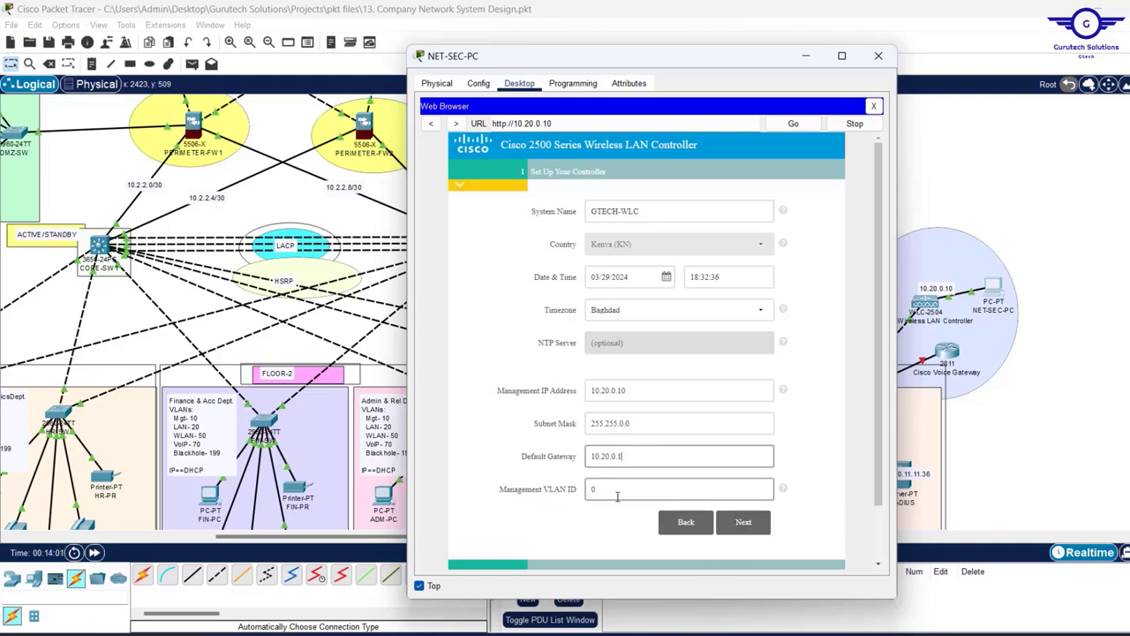
left_click(746, 522)
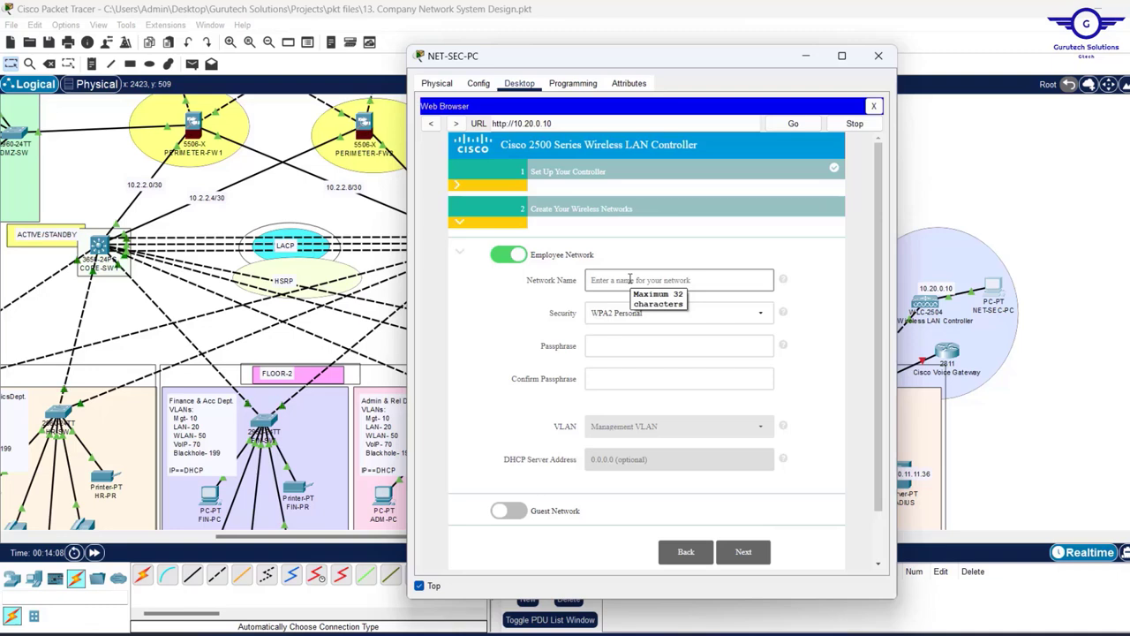
mouse_move(784, 634)
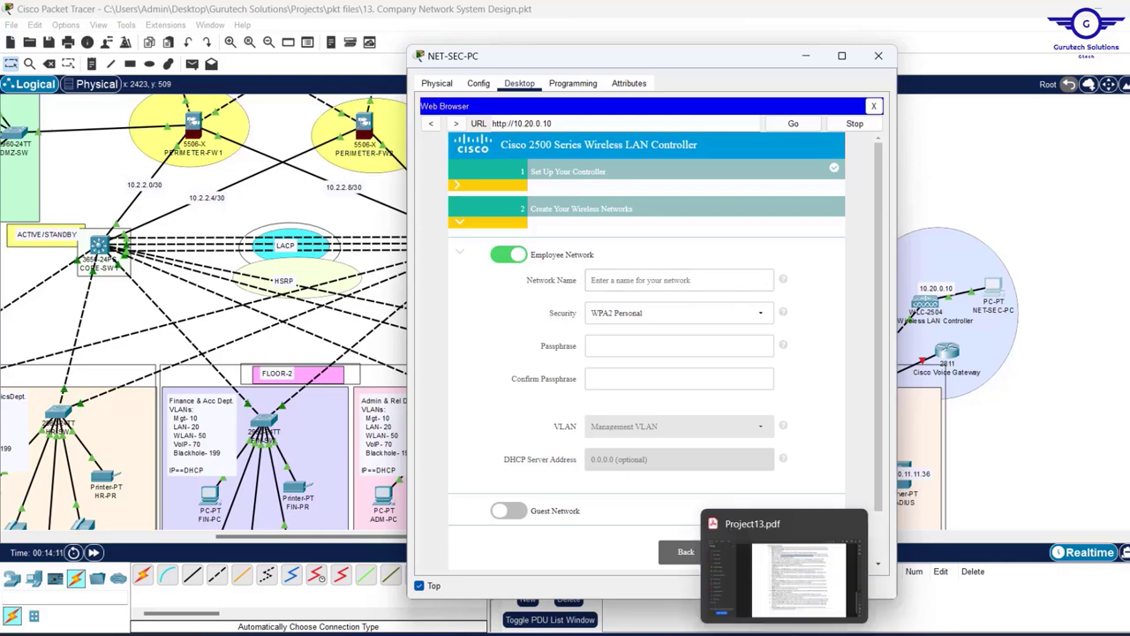
left_click(784, 634)
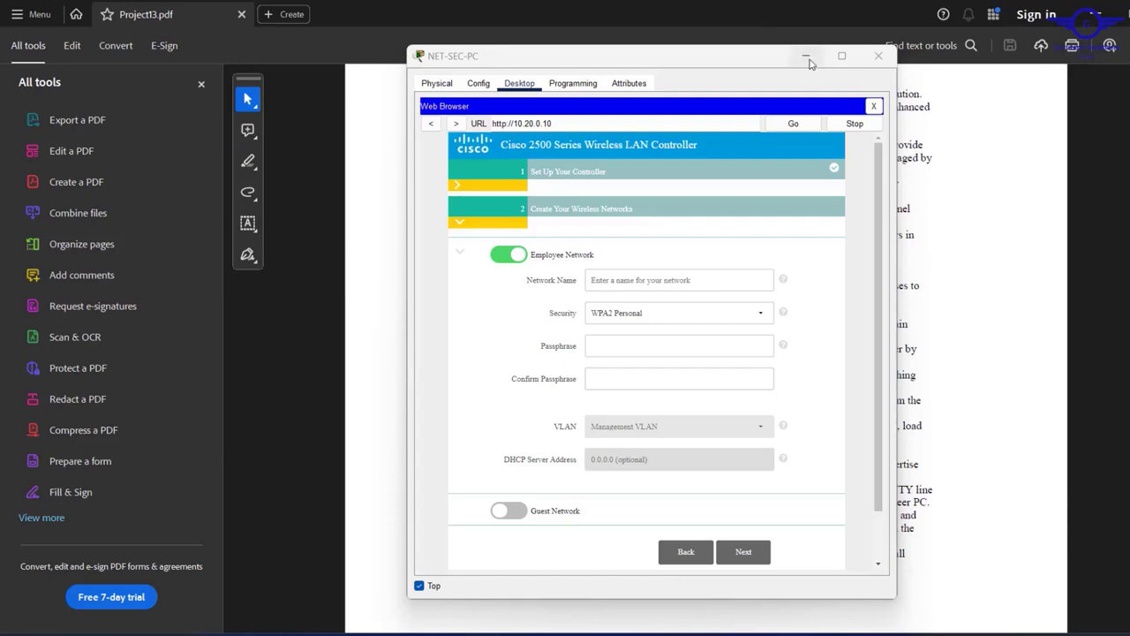
- Highlight requirement 4's four Wi-Fi user groups in Project13.pdf, then return to the topology
left_click(807, 57)
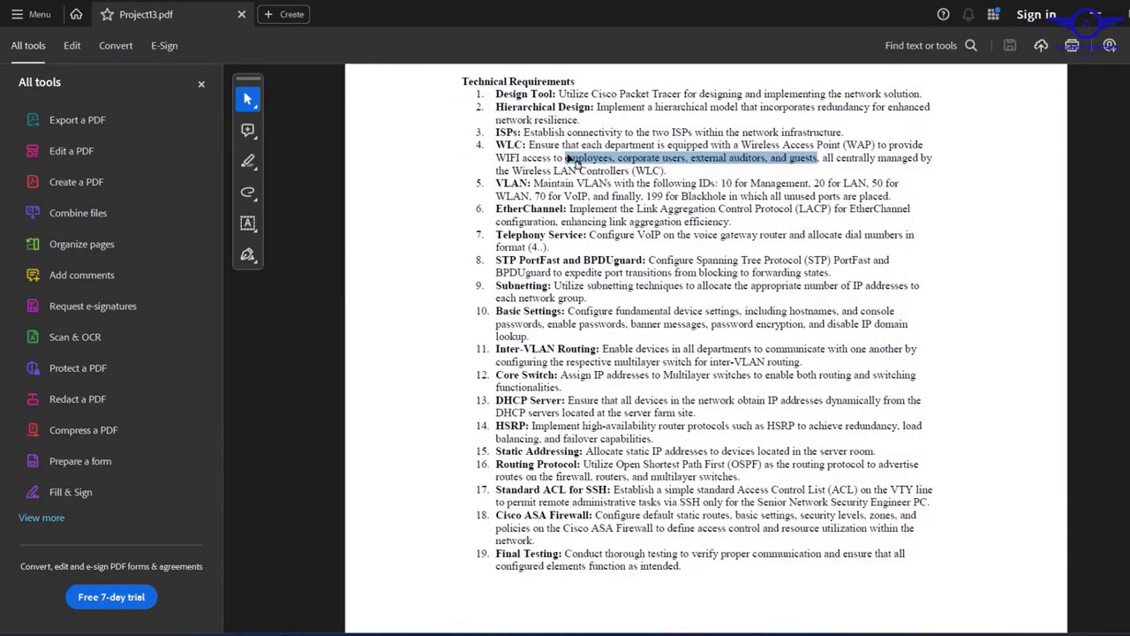
left_click_drag(568, 159, 819, 157)
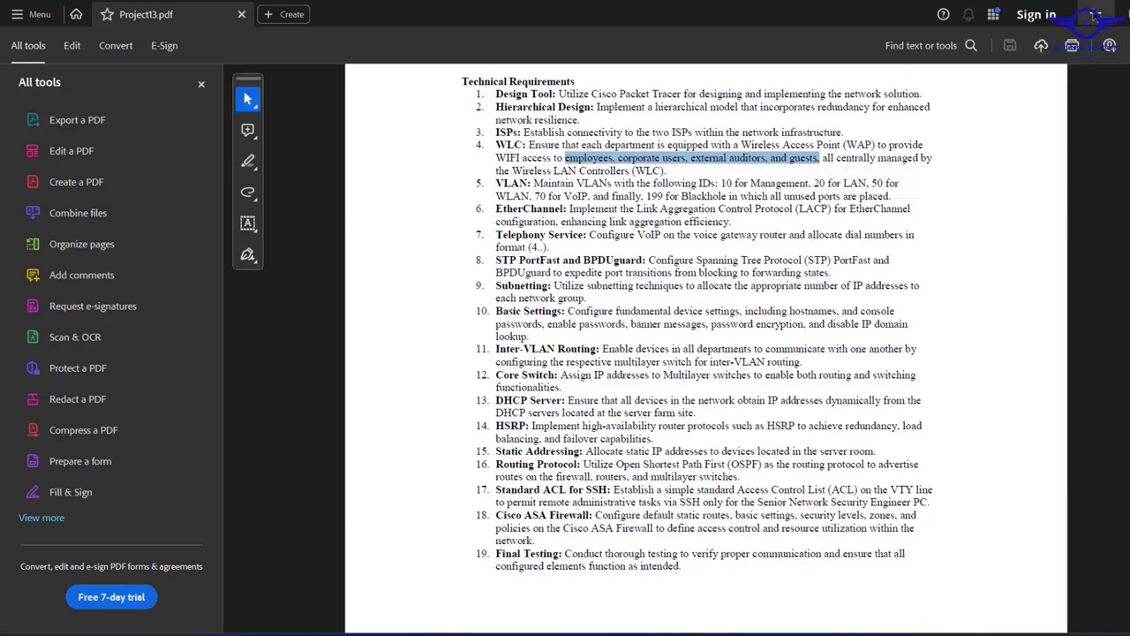
left_click(1095, 15)
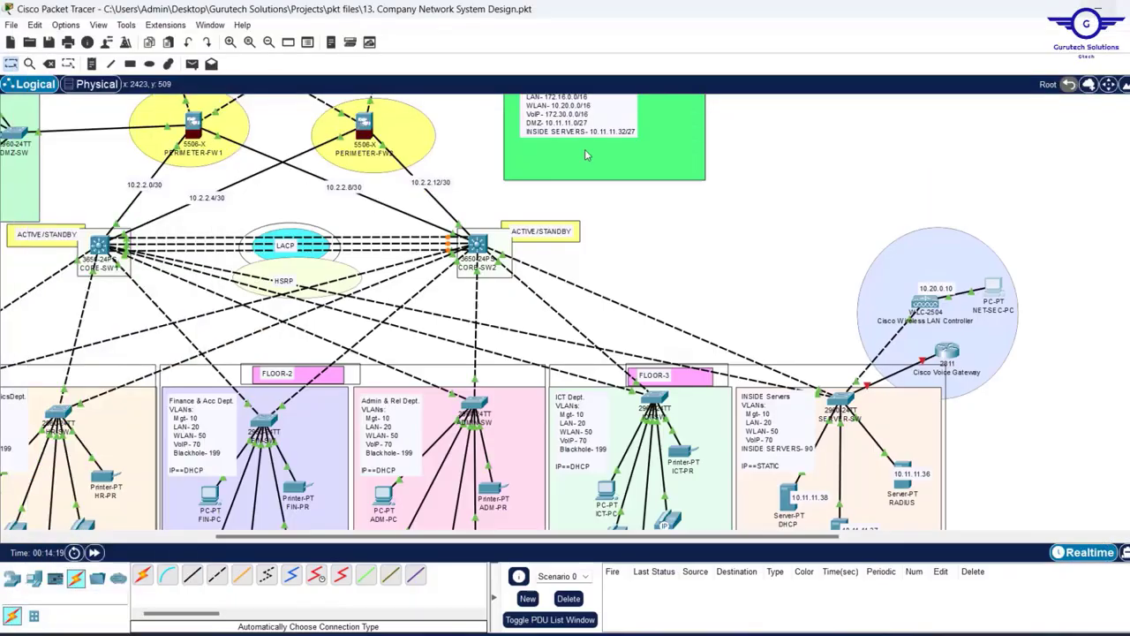
- Reopen the controller wizard and name the employee network EMPLOYEES
left_click(993, 288)
left_click(649, 279)
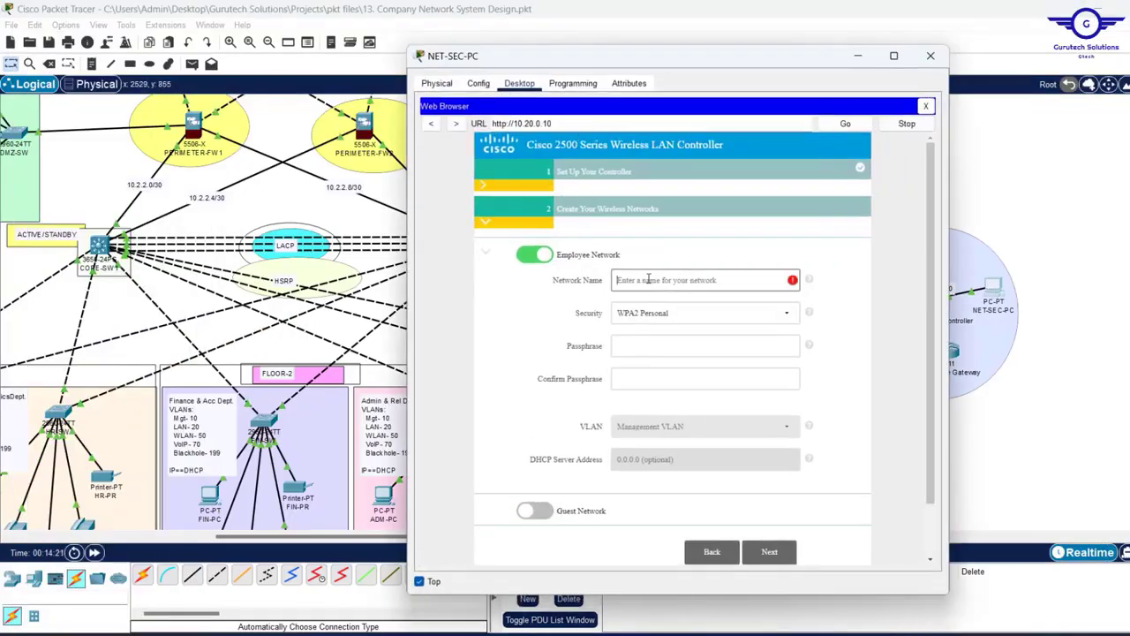
type("EMP")
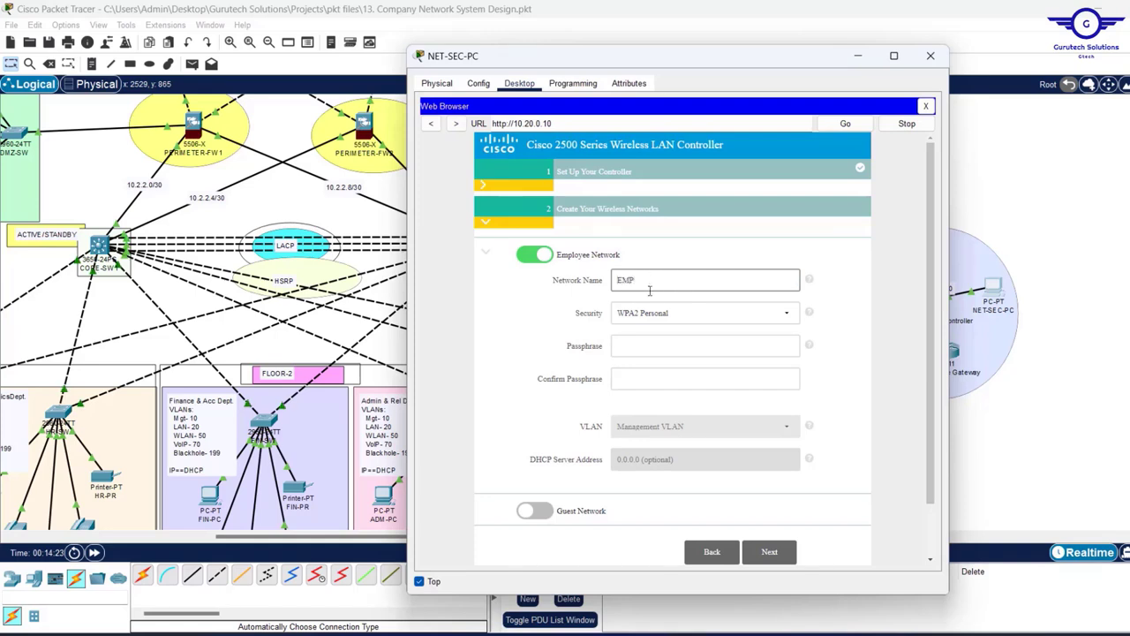
left_click(638, 351)
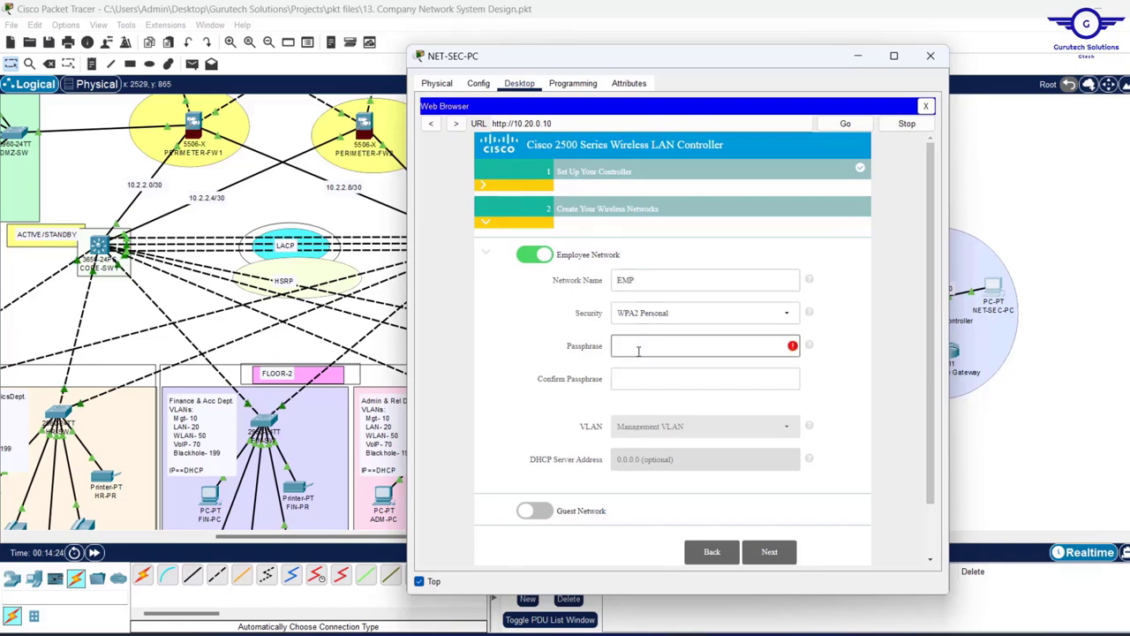
left_click(642, 278)
type("L")
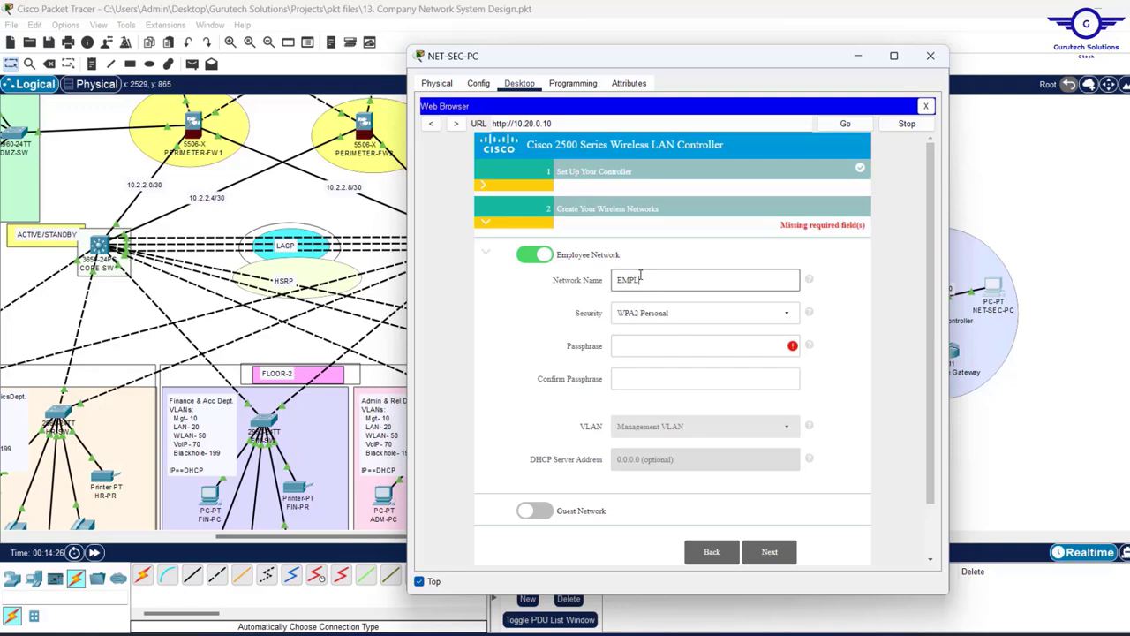
type("OYEE")
left_click(641, 345)
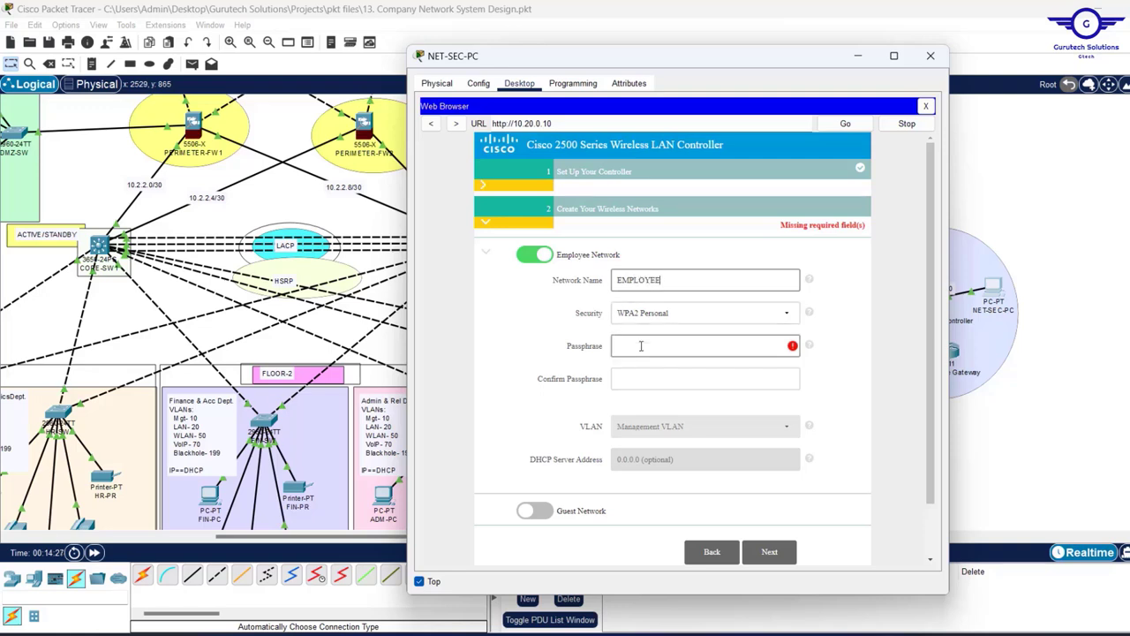
left_click(674, 281)
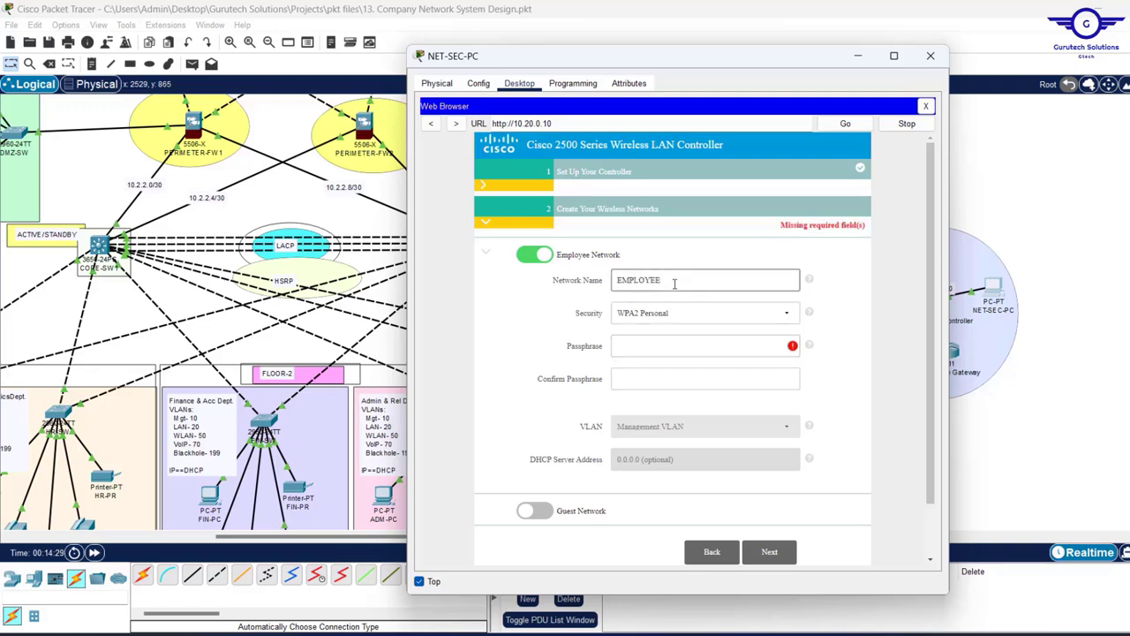
type("S")
- Enter and confirm the network's WPA2 passphrase, then continue to Advanced Settings
left_click(635, 347)
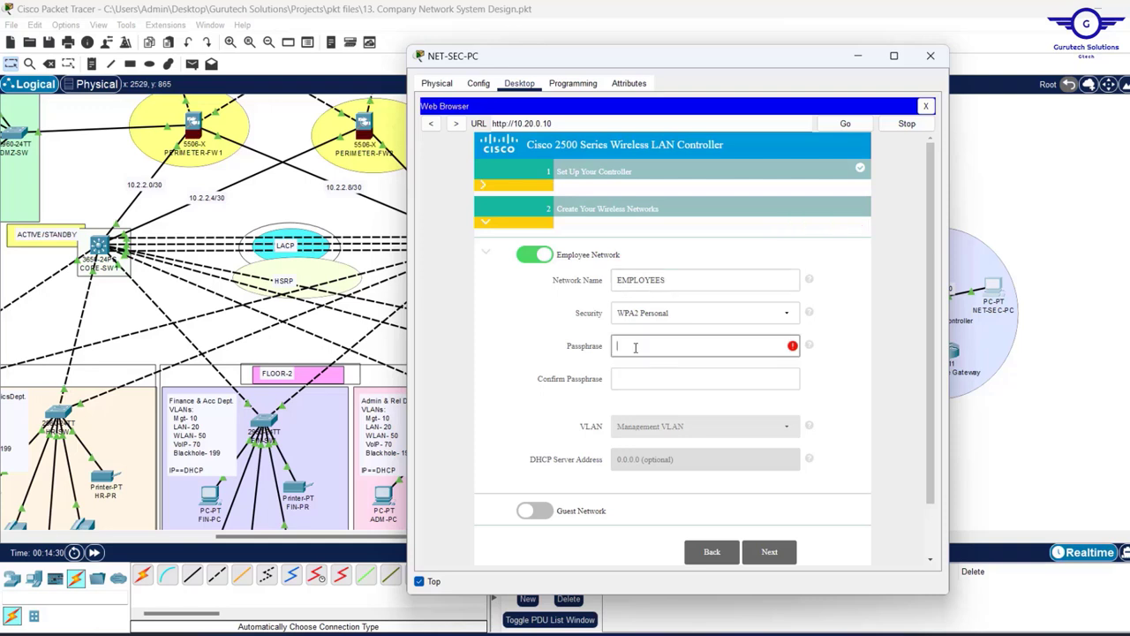
type("cisco123")
left_click(634, 379)
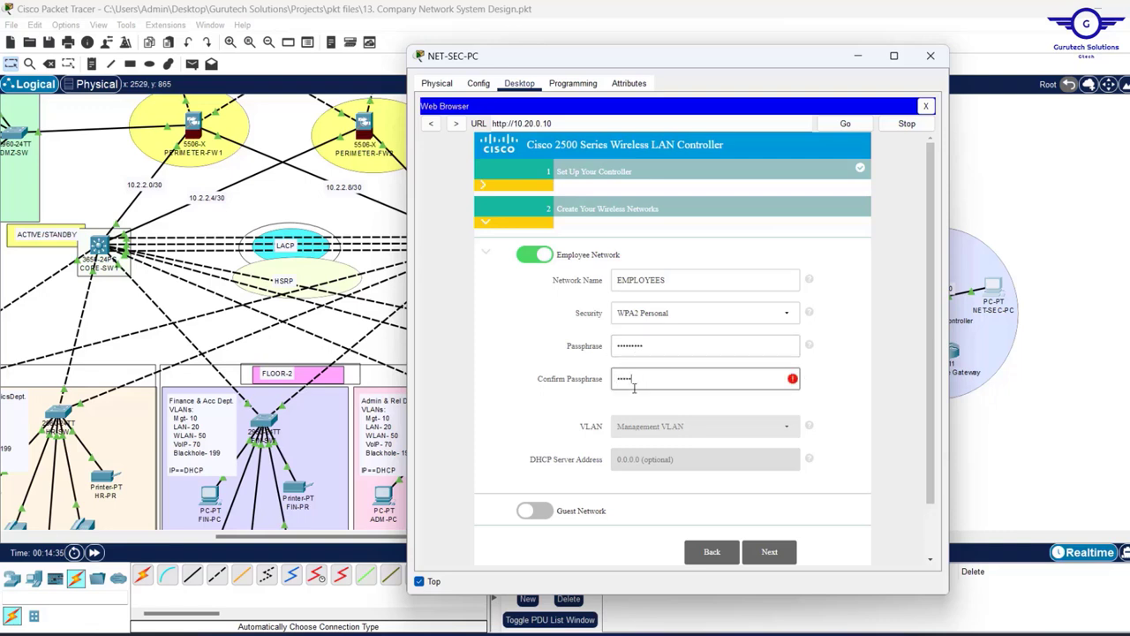
type("cisco1234")
left_click(770, 552)
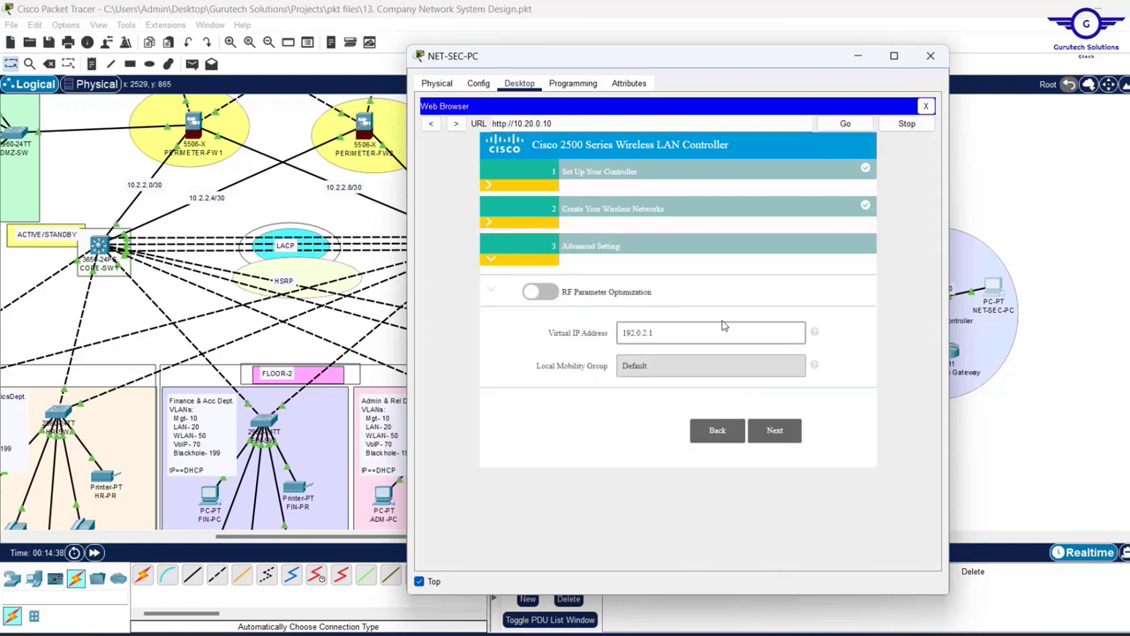
- Apply the wizard settings, accept the controller reboot, and close the PC's web browser
left_click(769, 433)
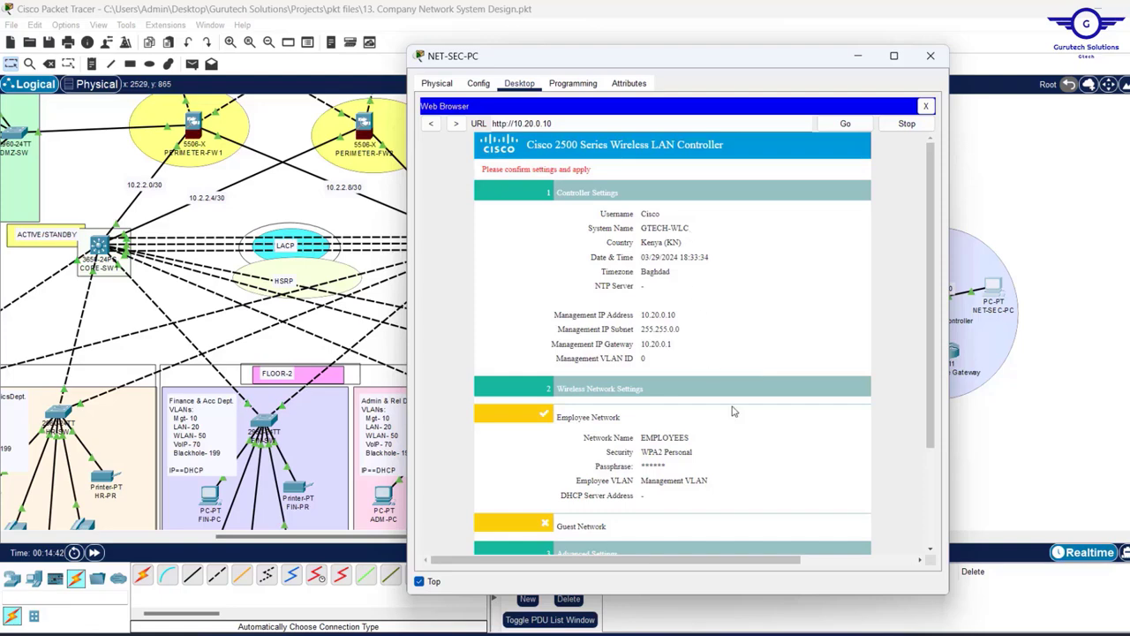
scroll(733, 413, "down", 3)
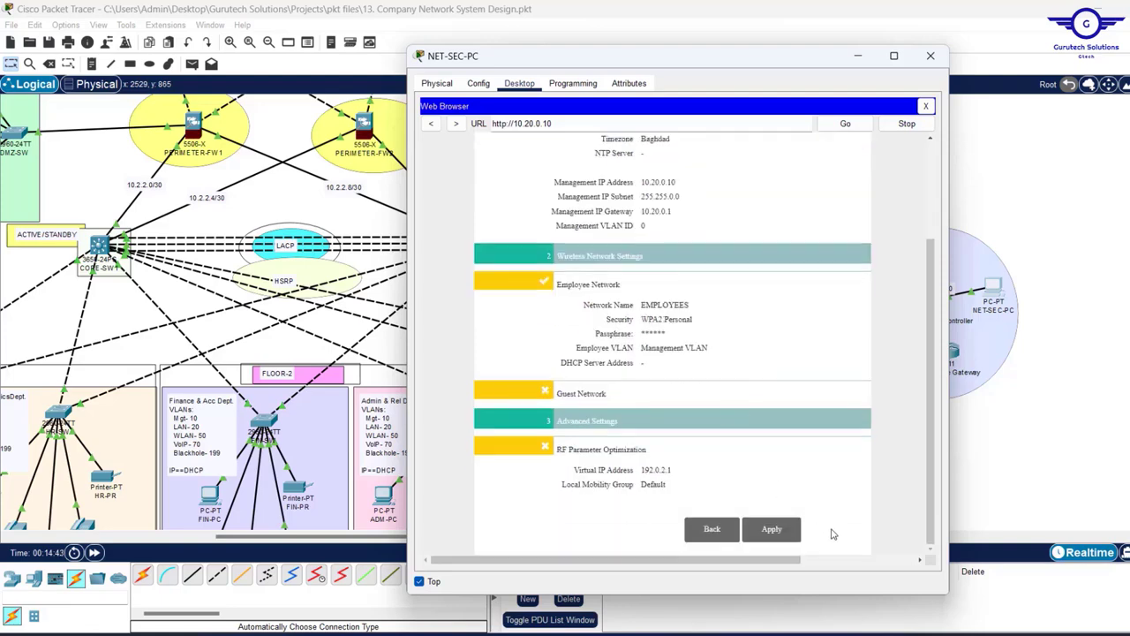
left_click(772, 530)
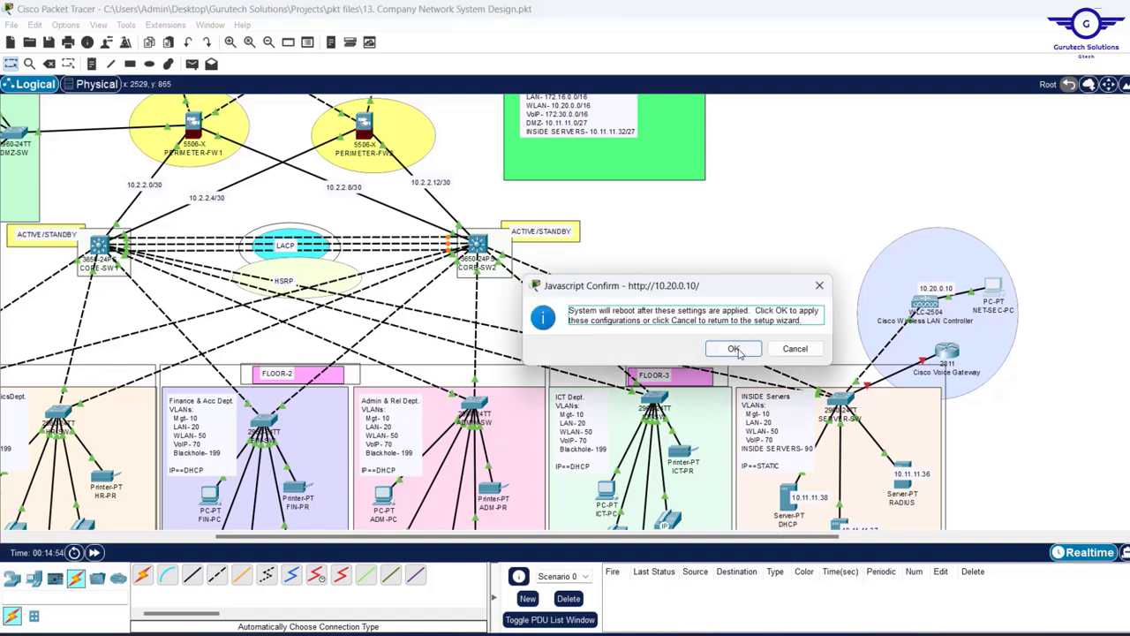
left_click(734, 350)
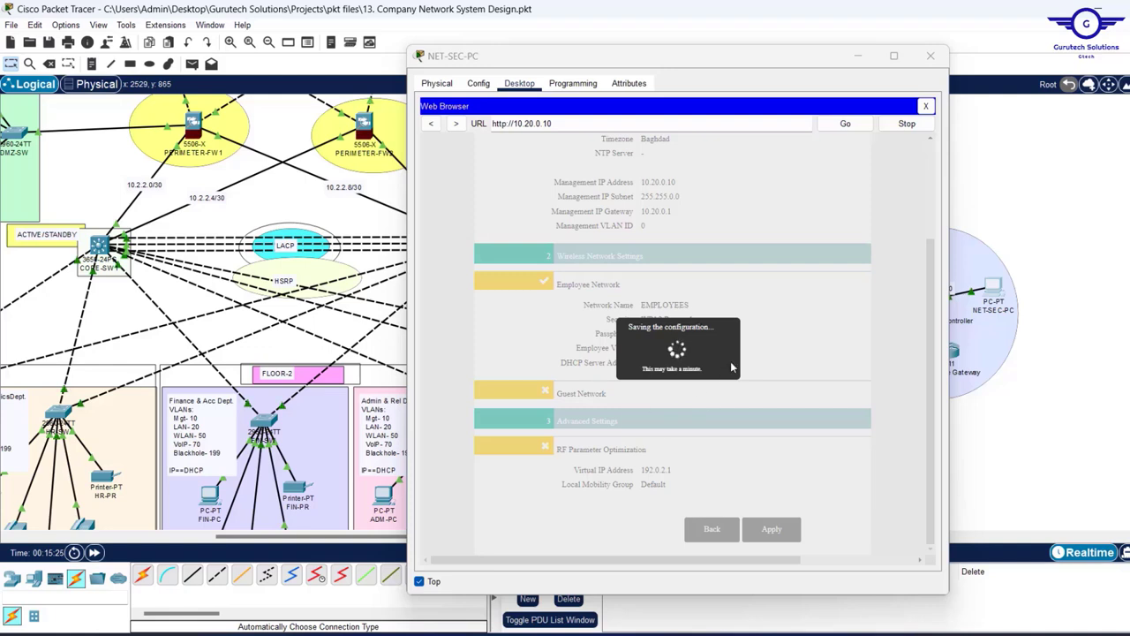
left_click(925, 107)
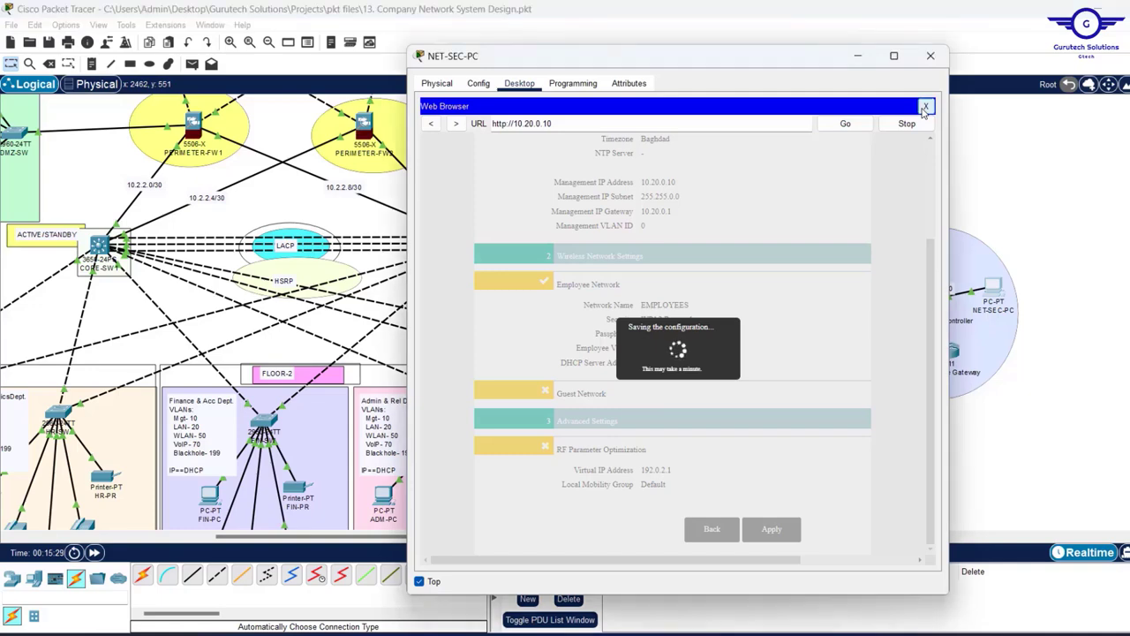
left_click(925, 108)
- Rerun ping 10.20.0.10 to confirm the controller answers after its reboot
left_click(788, 124)
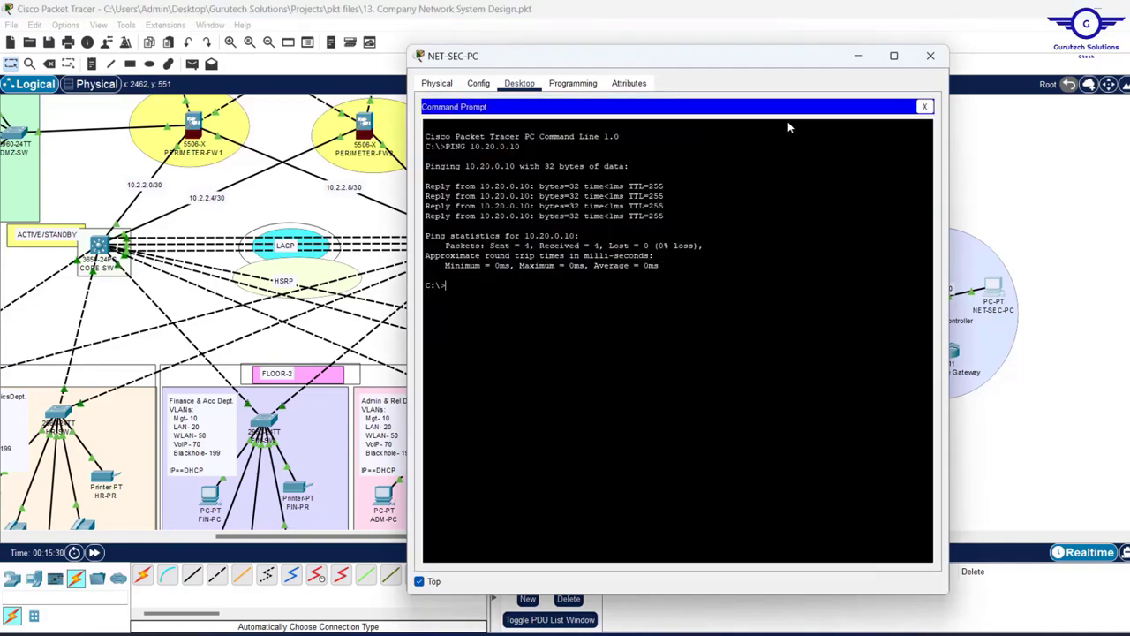
key("Up")
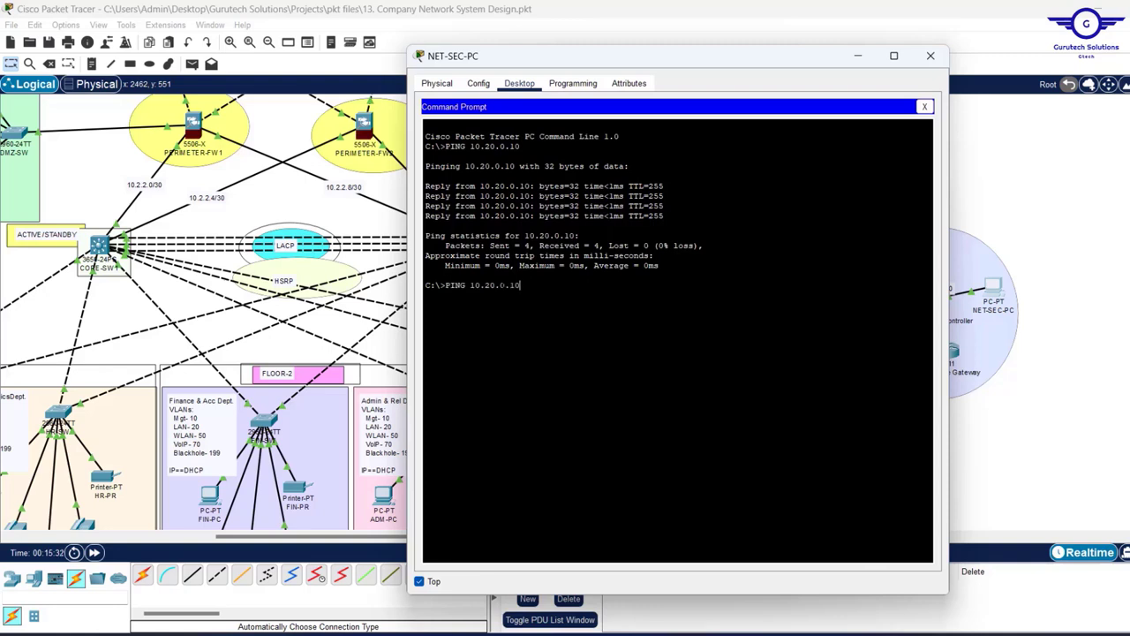
key("Return")
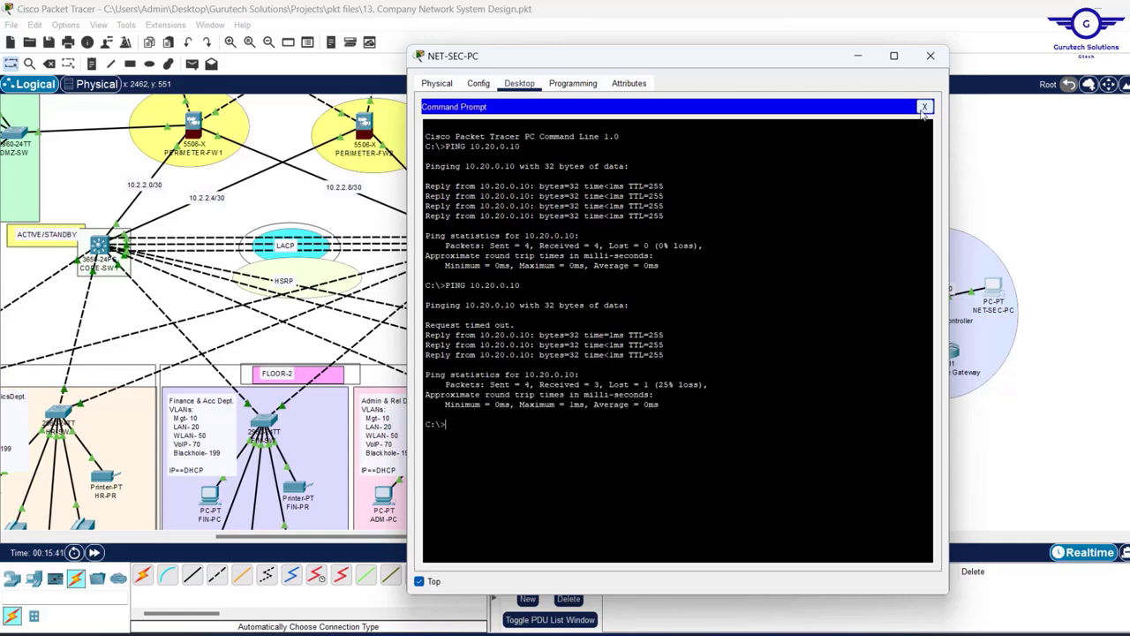
left_click(925, 107)
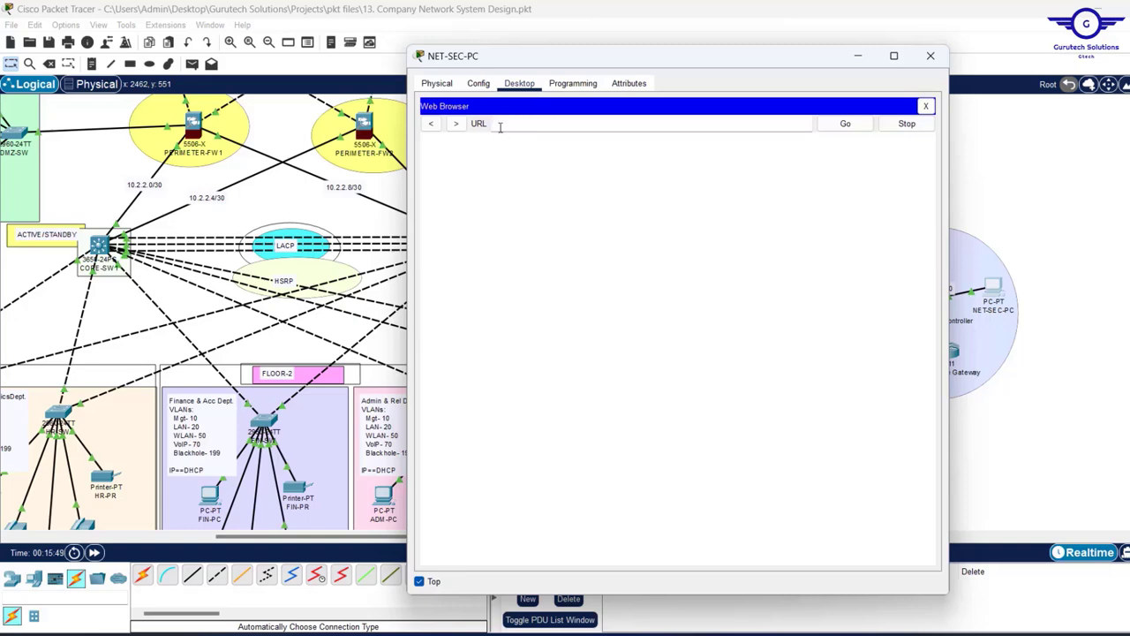
key("super")
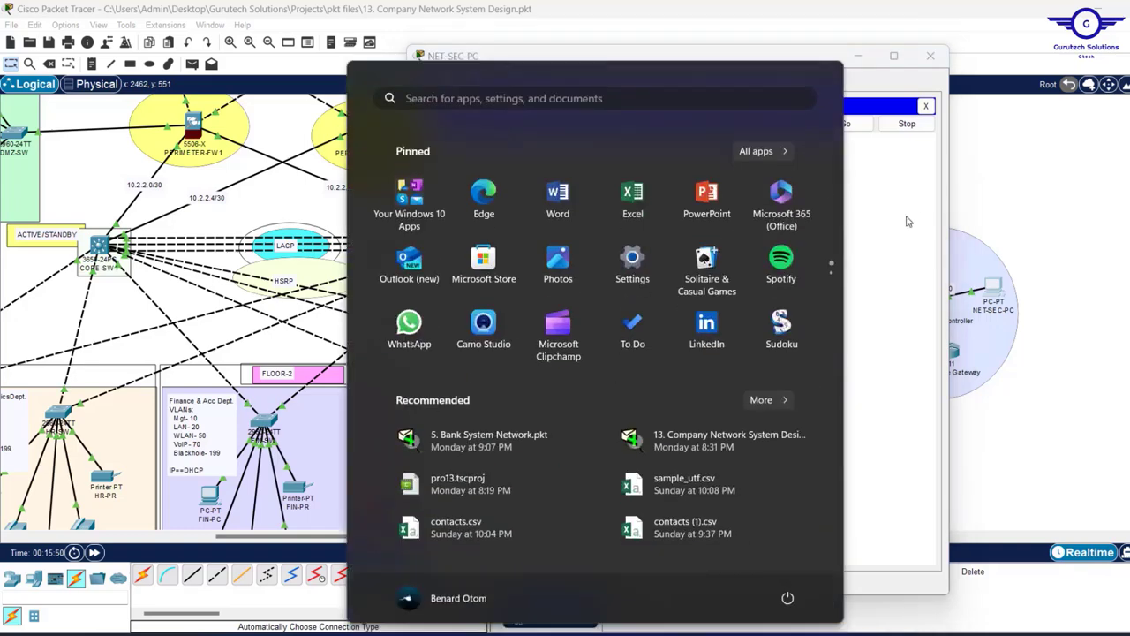
left_click(908, 221)
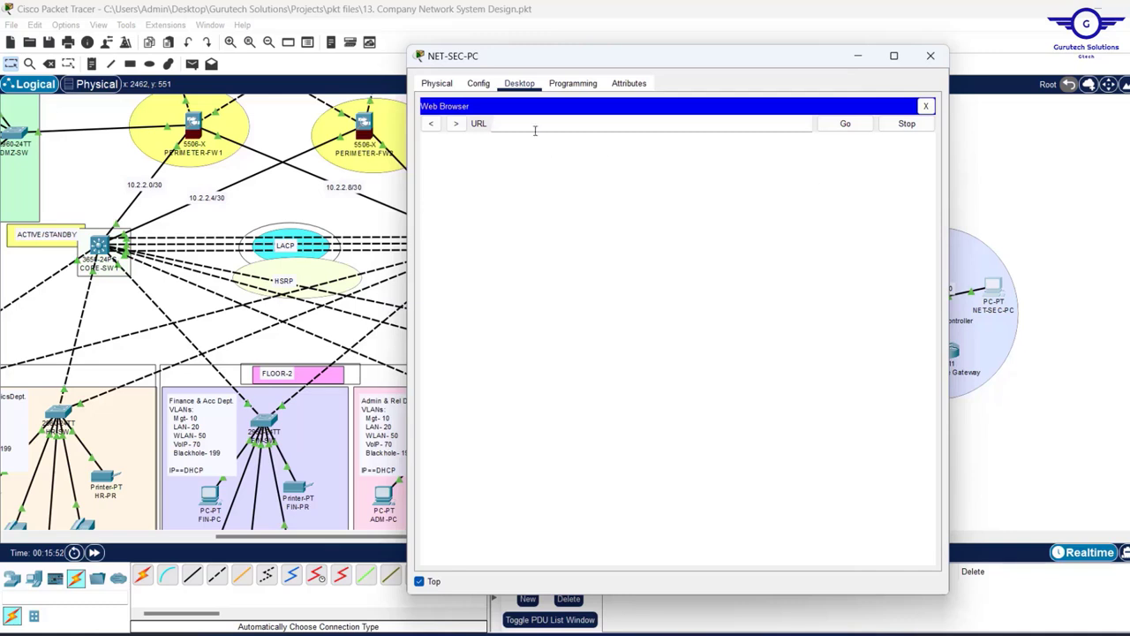
type("10.20.0.10")
key("Return")
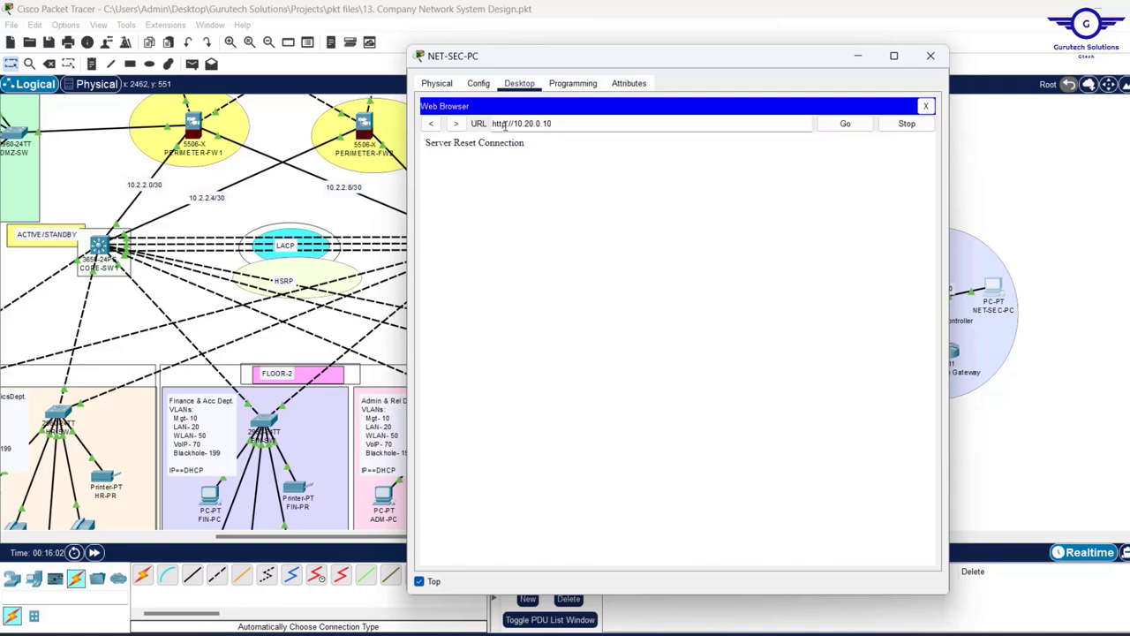
left_click(505, 125)
type("s")
key("Return")
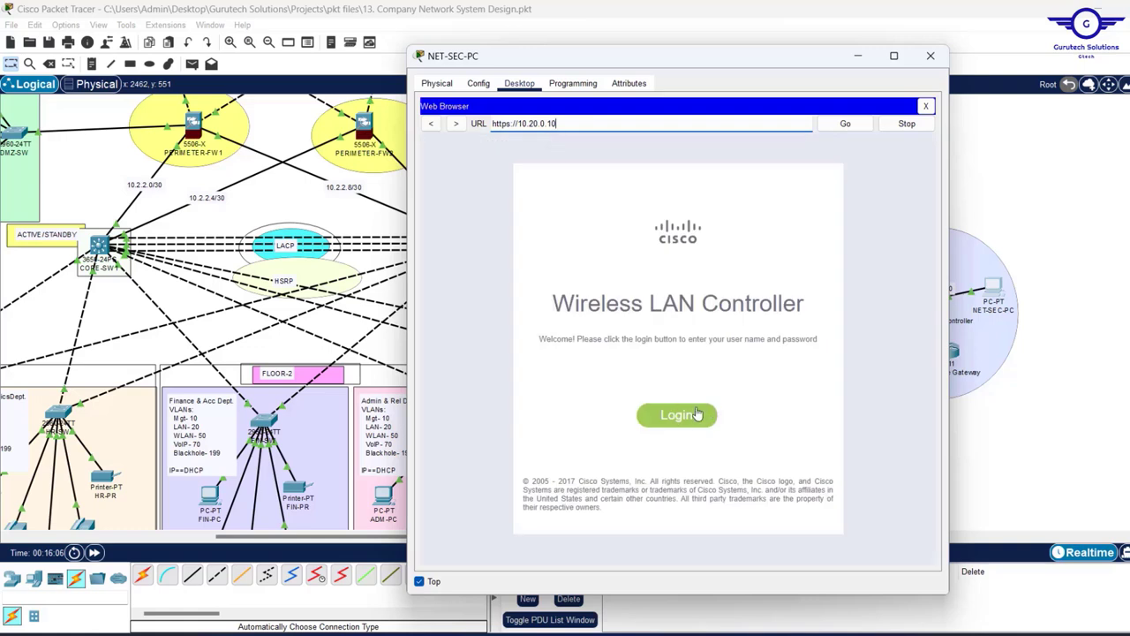
- Log in to the controller with the admin username and password
left_click(680, 415)
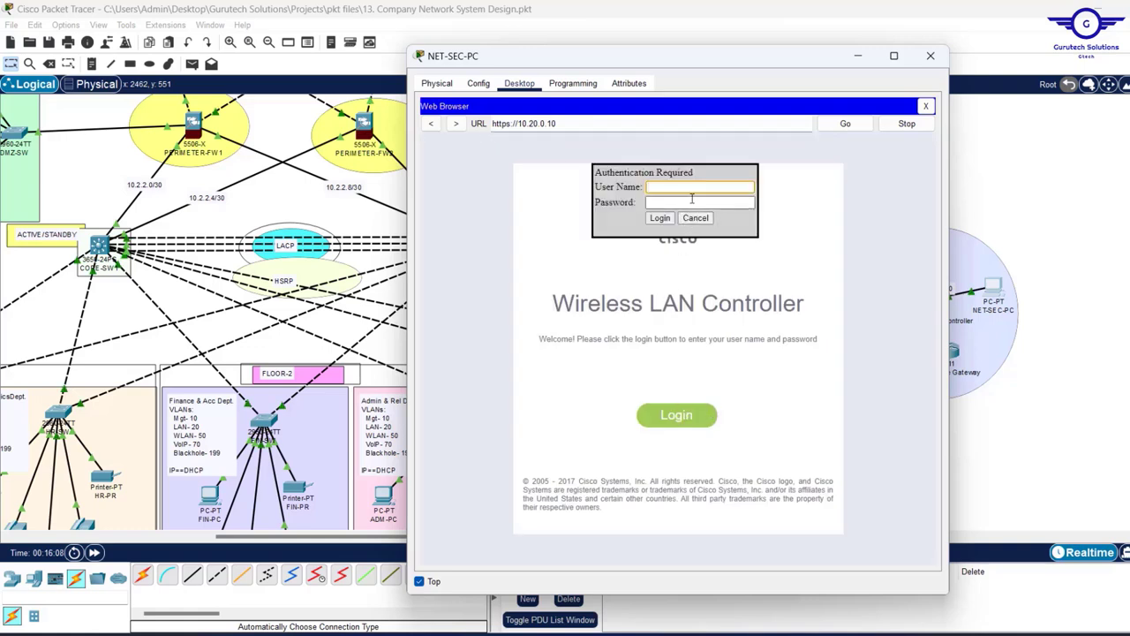
type("Cisco")
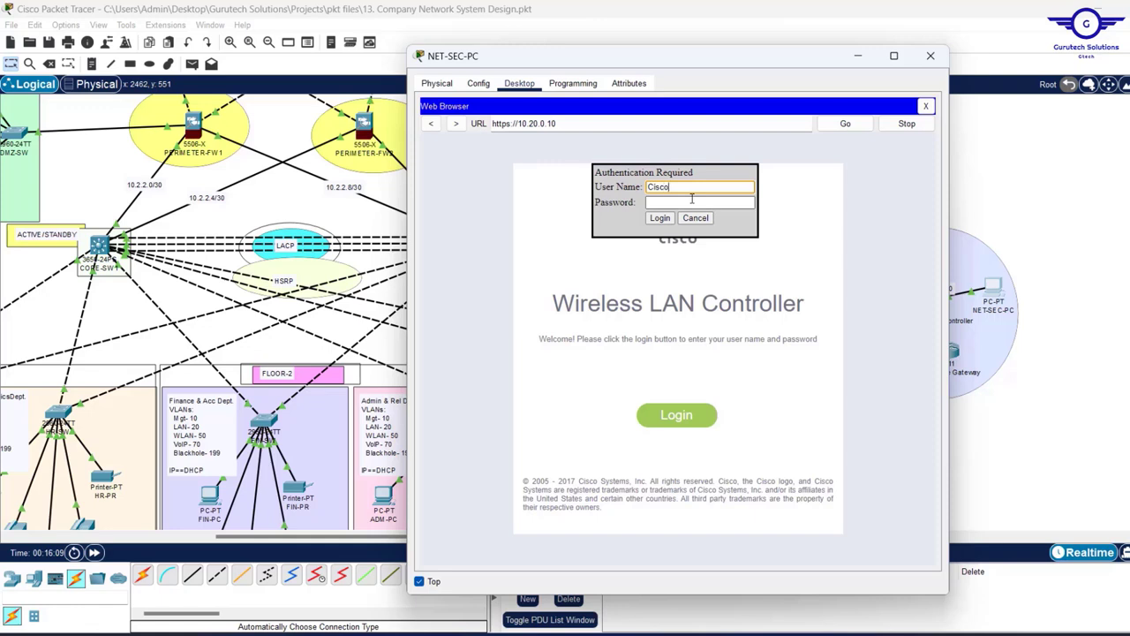
left_click(673, 202)
type("Cisco")
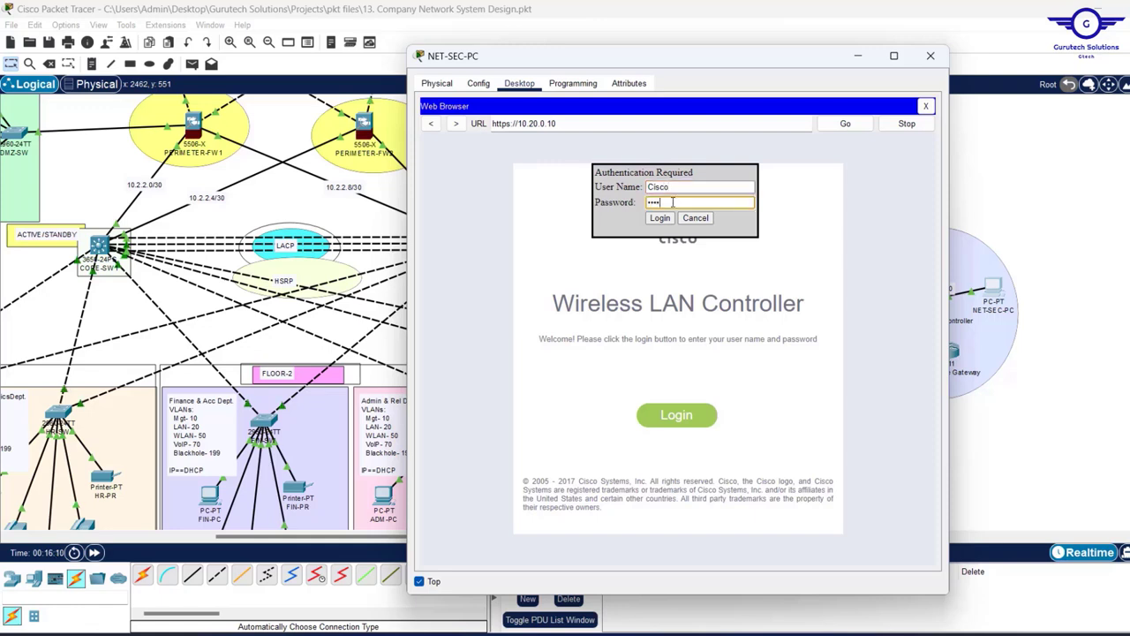
type("12")
left_click(661, 218)
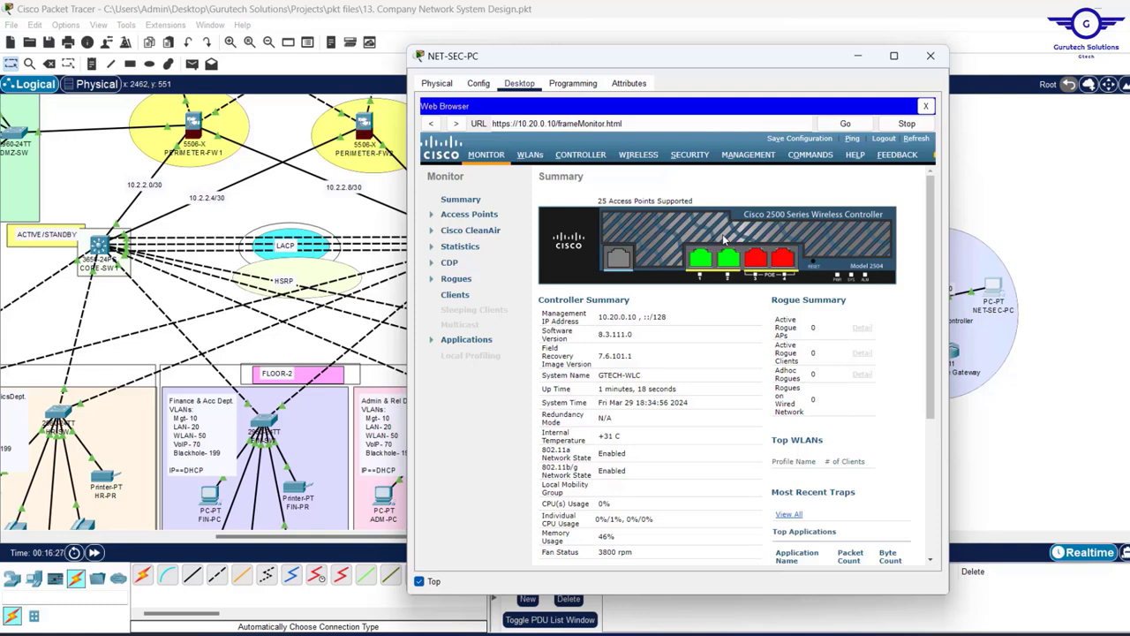
- Check the topology, then reopen NET-SEC-PC to show the controller's five APs: ADM-LAP, ICT-LAP, HR-LAP, MK-LAP, FIN-LAP
left_click(858, 56)
scroll(792, 265, "down", 3)
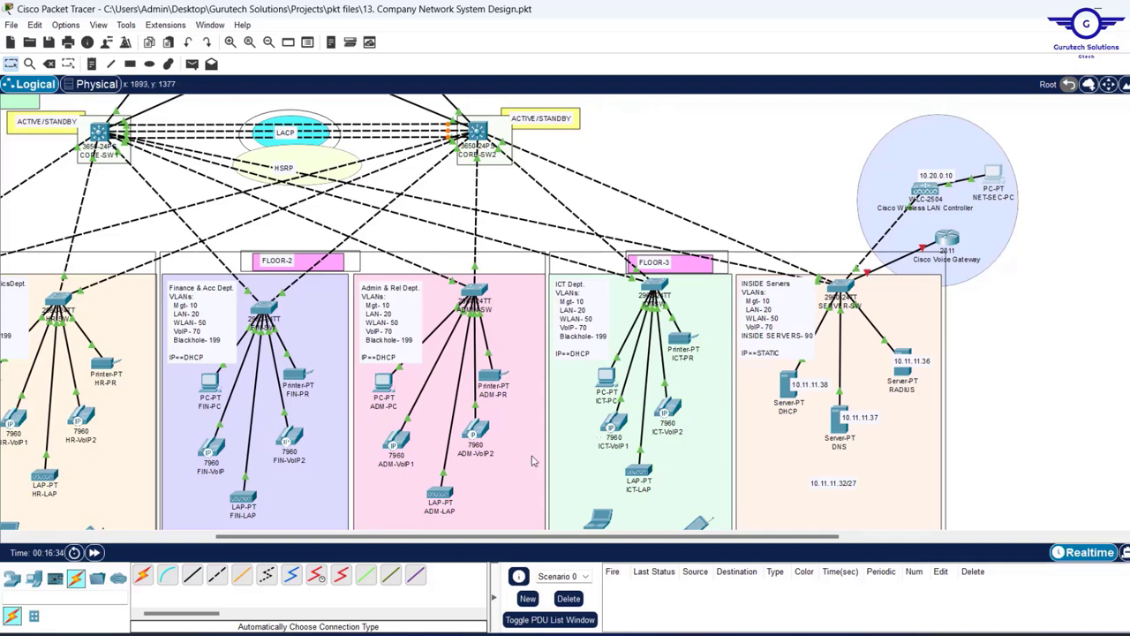
scroll(768, 197, "up", 2)
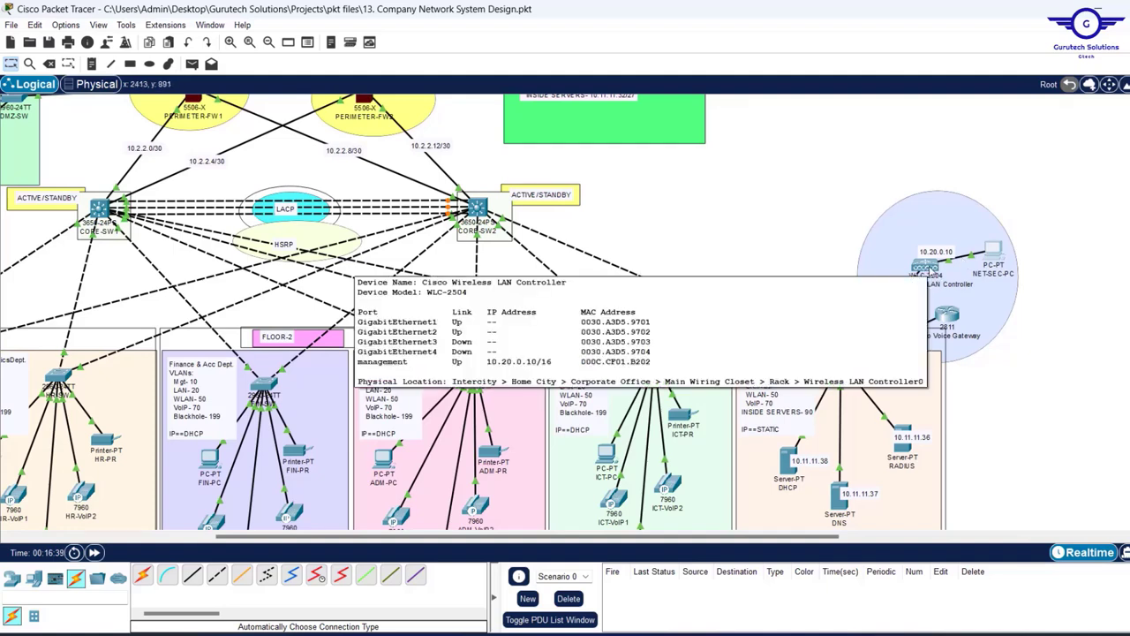
left_click(1001, 253)
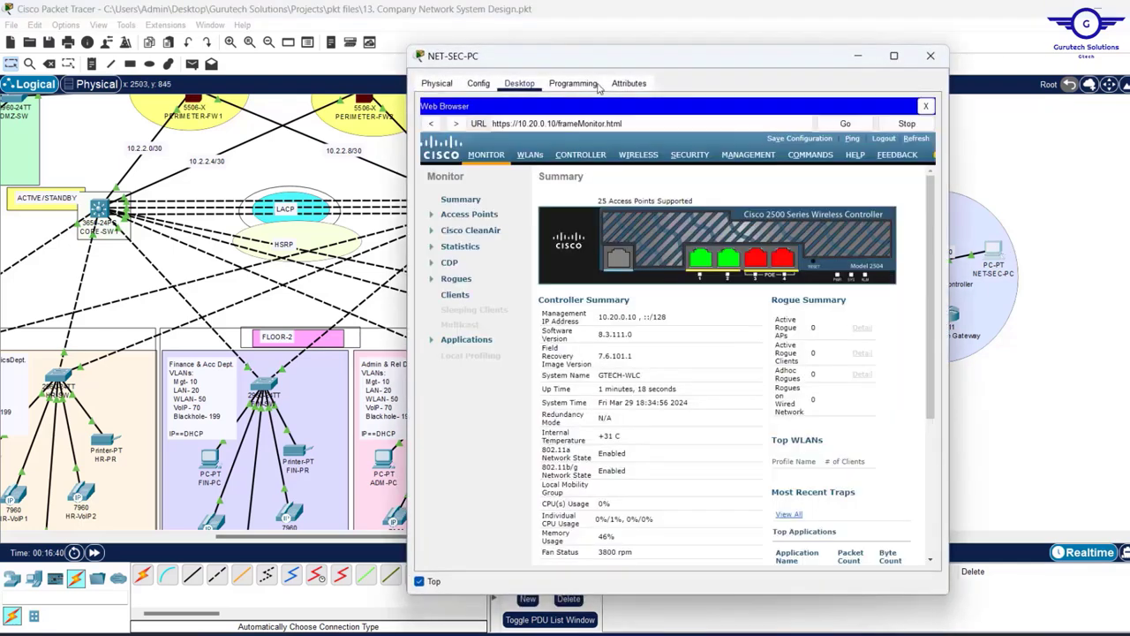
left_click_drag(672, 67, 645, 64)
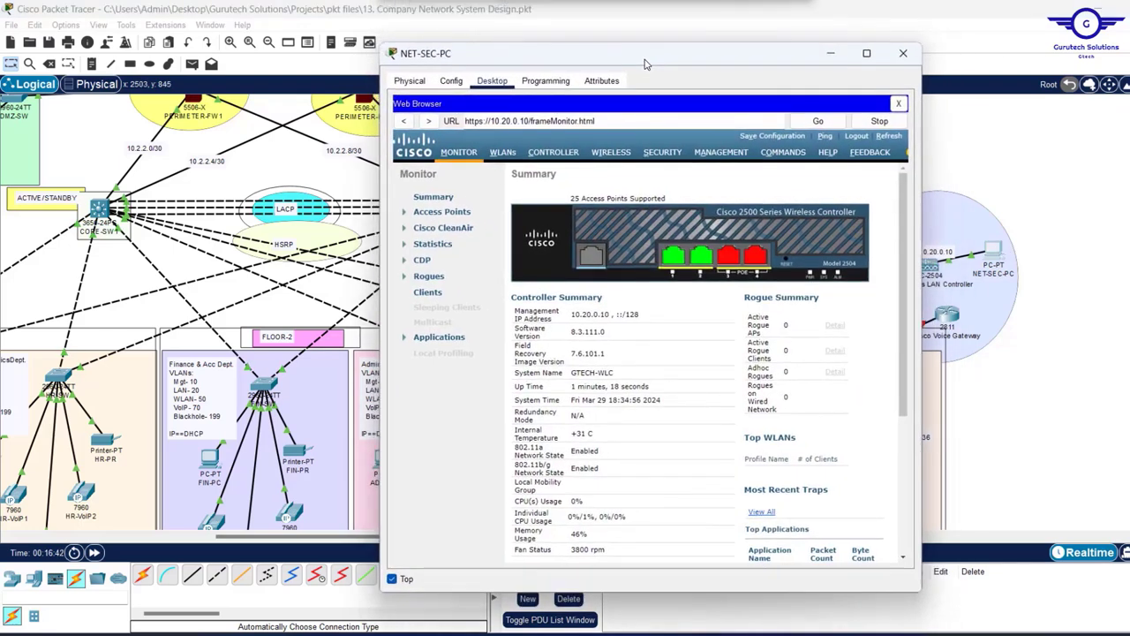
left_click(600, 156)
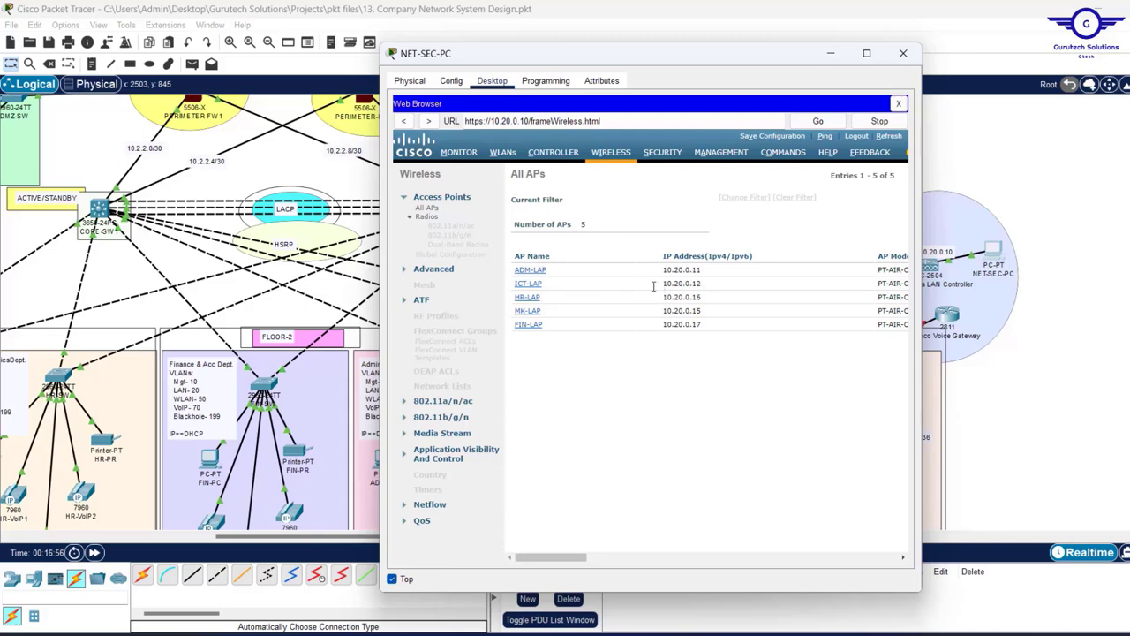
- Show the controller's WLANs page on NET-SEC-PC, widened to reveal EMPLOYEES with WPA2 PSK security
left_click(831, 54)
scroll(572, 265, "down", 5)
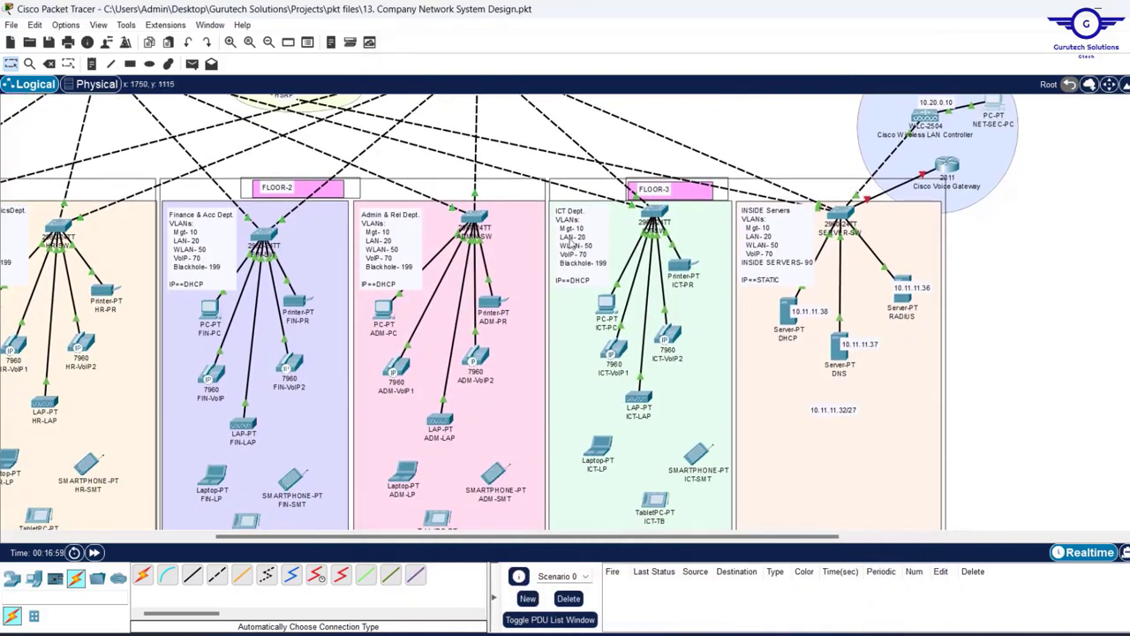
scroll(571, 244, "down", 3)
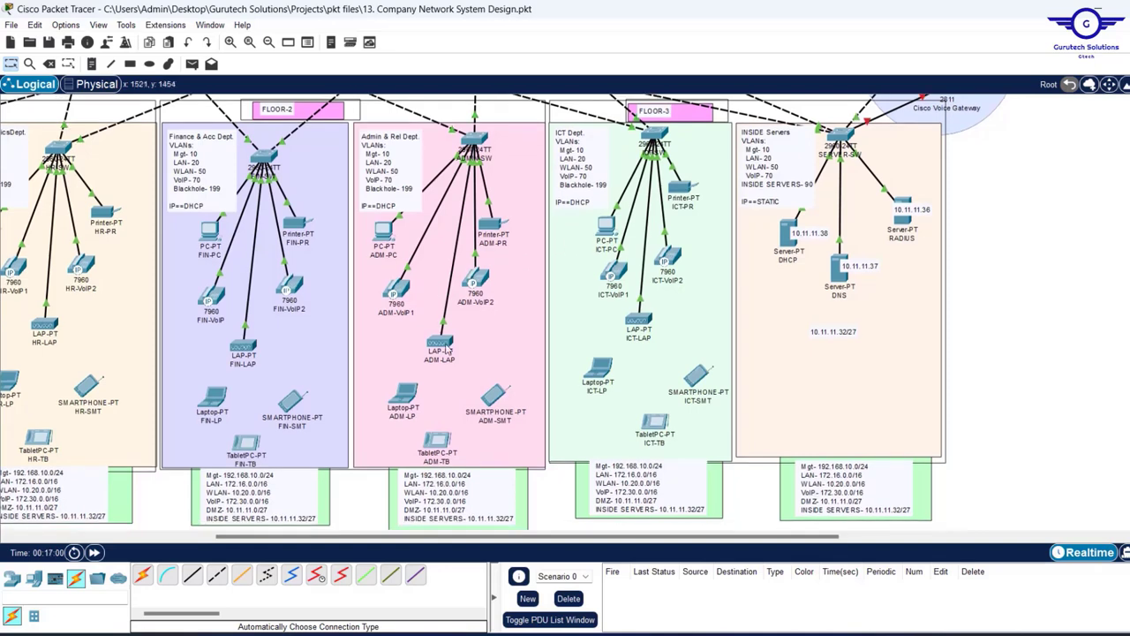
mouse_move(437, 345)
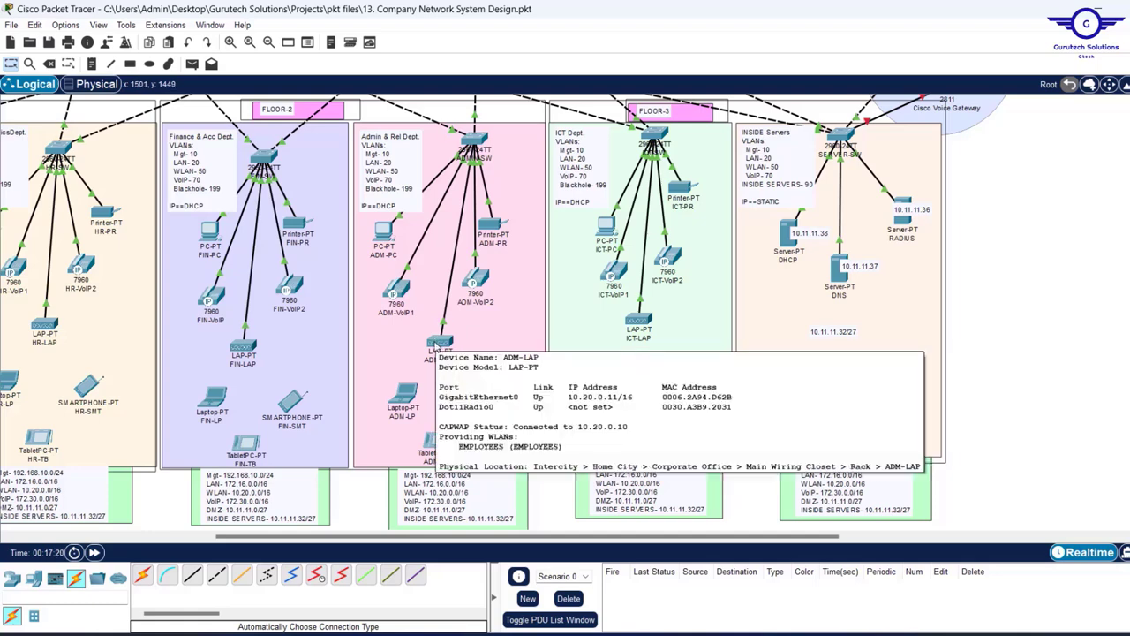
scroll(1003, 231, "up", 5)
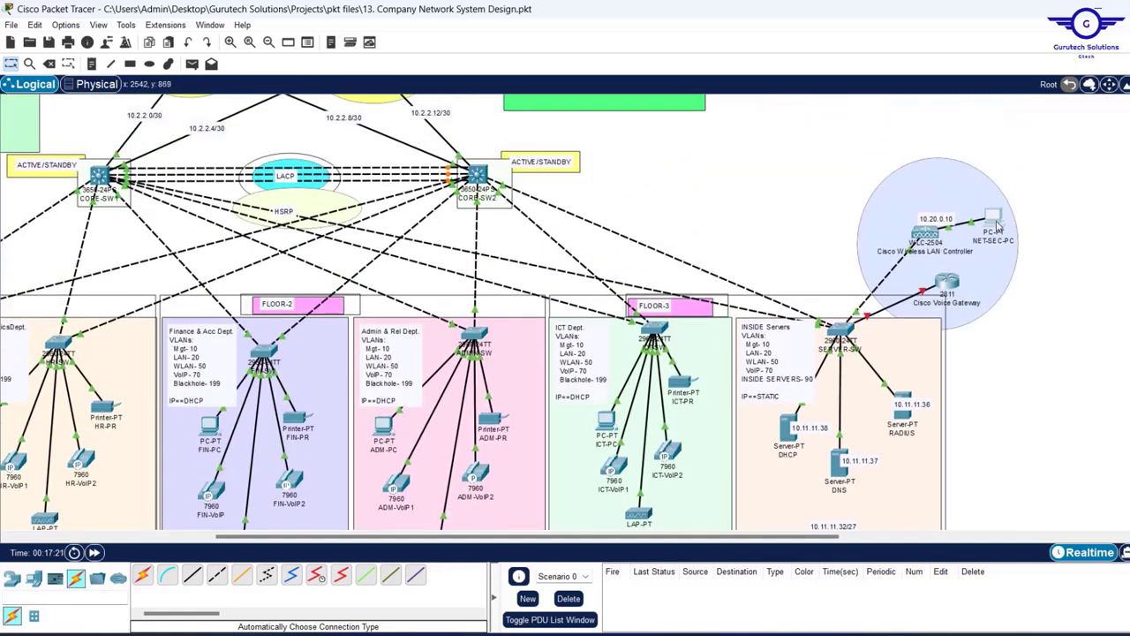
left_click(993, 222)
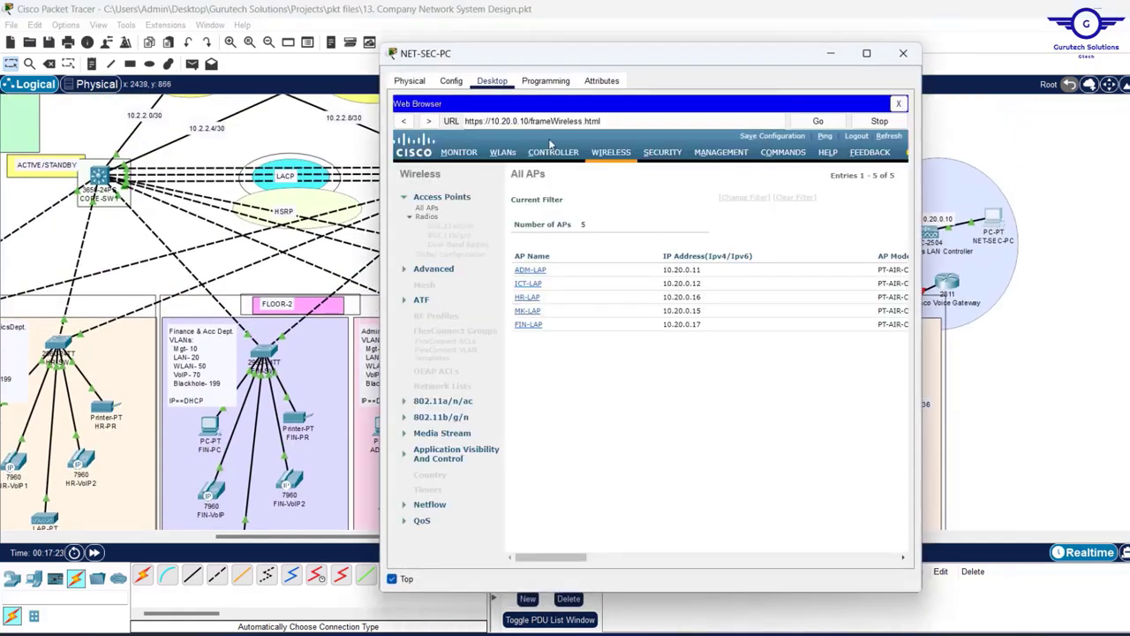
left_click(502, 152)
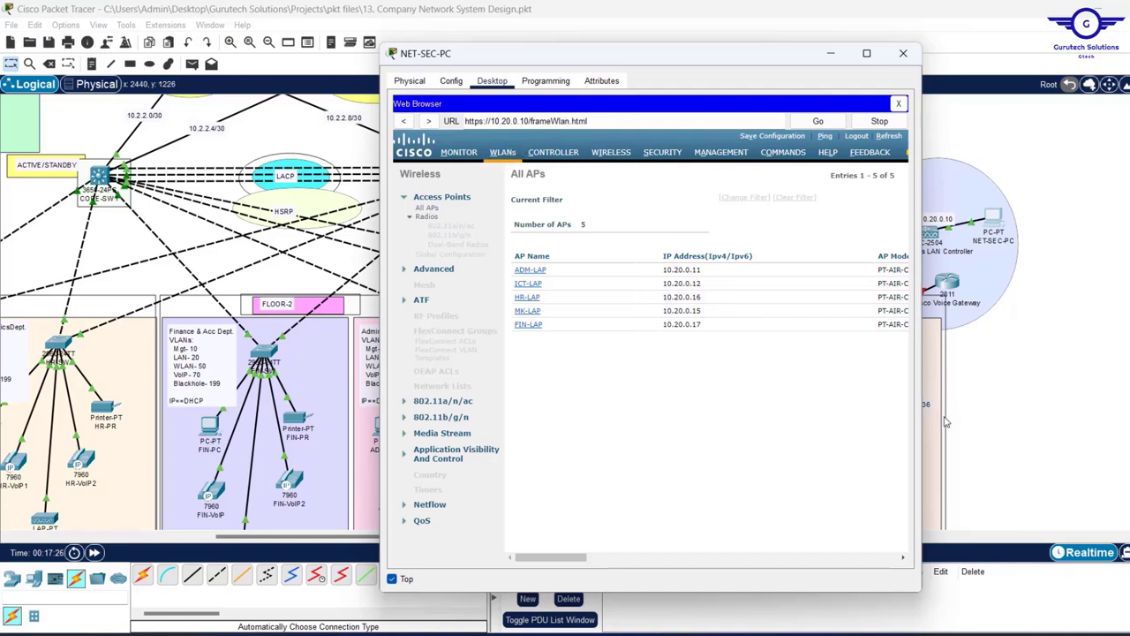
left_click_drag(925, 346, 1070, 347)
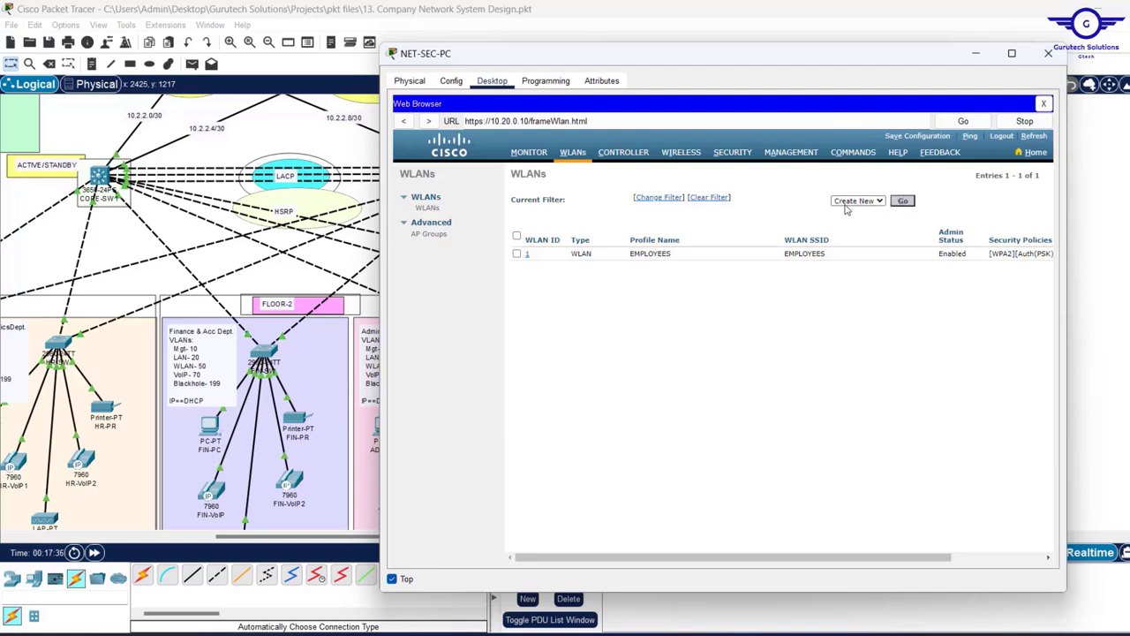
- Create a new WLAN with profile name 'AUDITORS WIFI' and SSID 'AUDITORS'
left_click(903, 201)
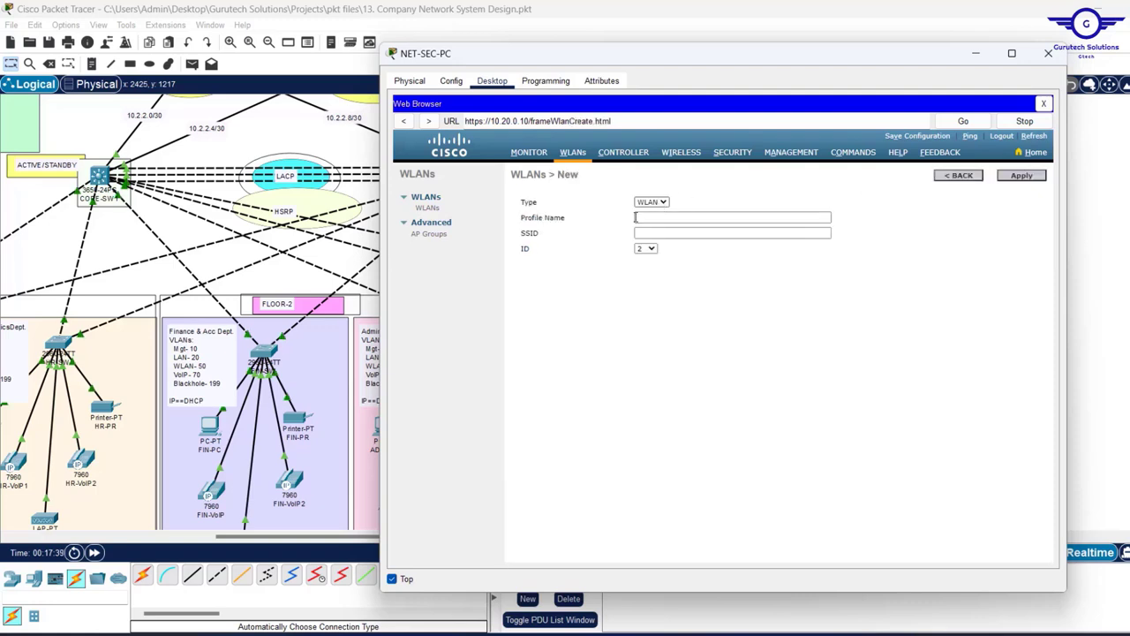
left_click(641, 221)
left_click(638, 217)
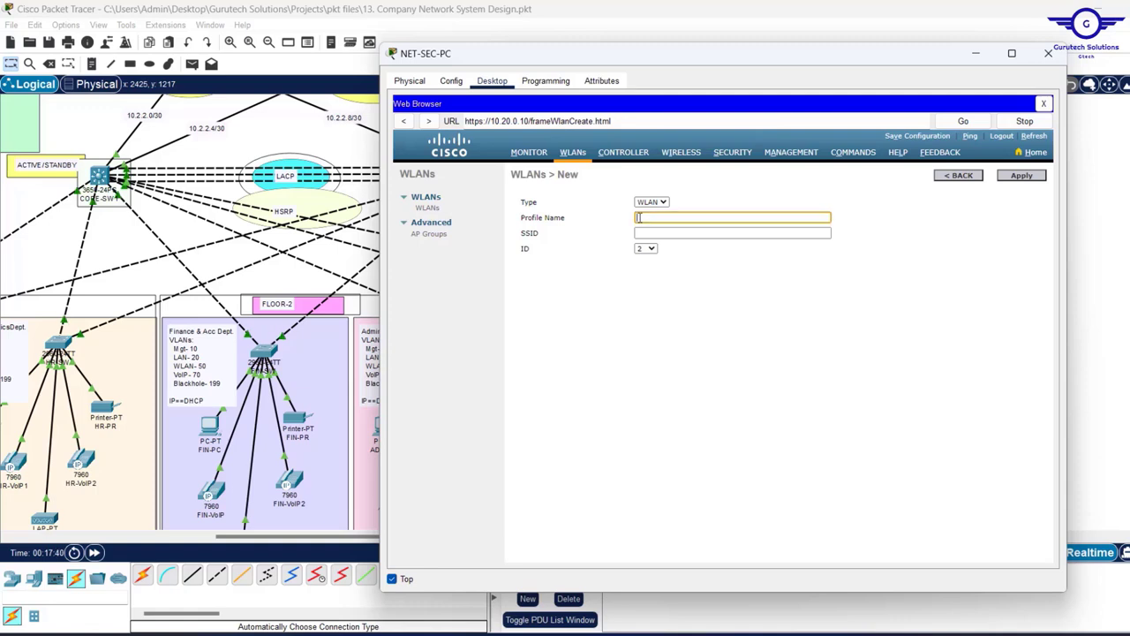
type("AUDITORS")
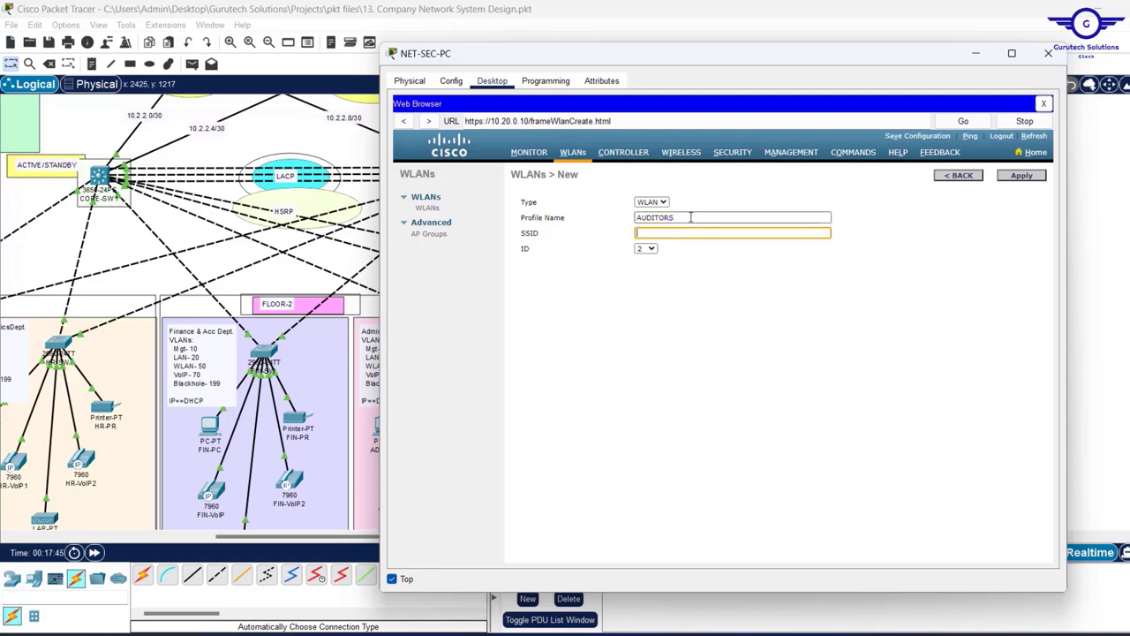
type(" WIFI")
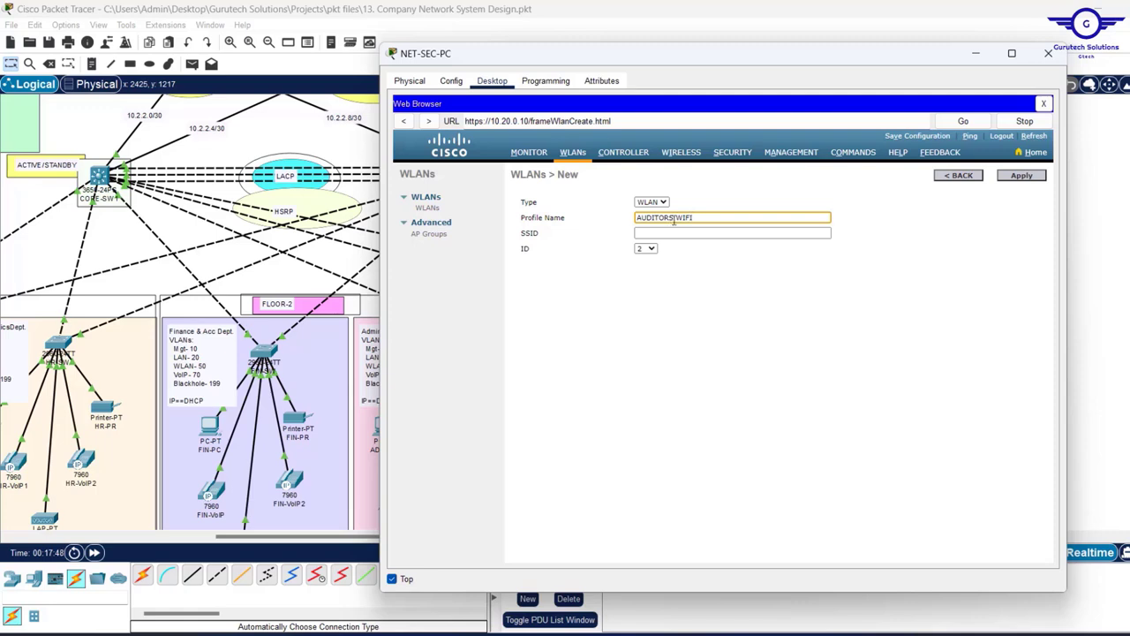
left_click_drag(674, 221, 570, 221)
key("ctrl+c")
left_click(663, 235)
key("ctrl+v")
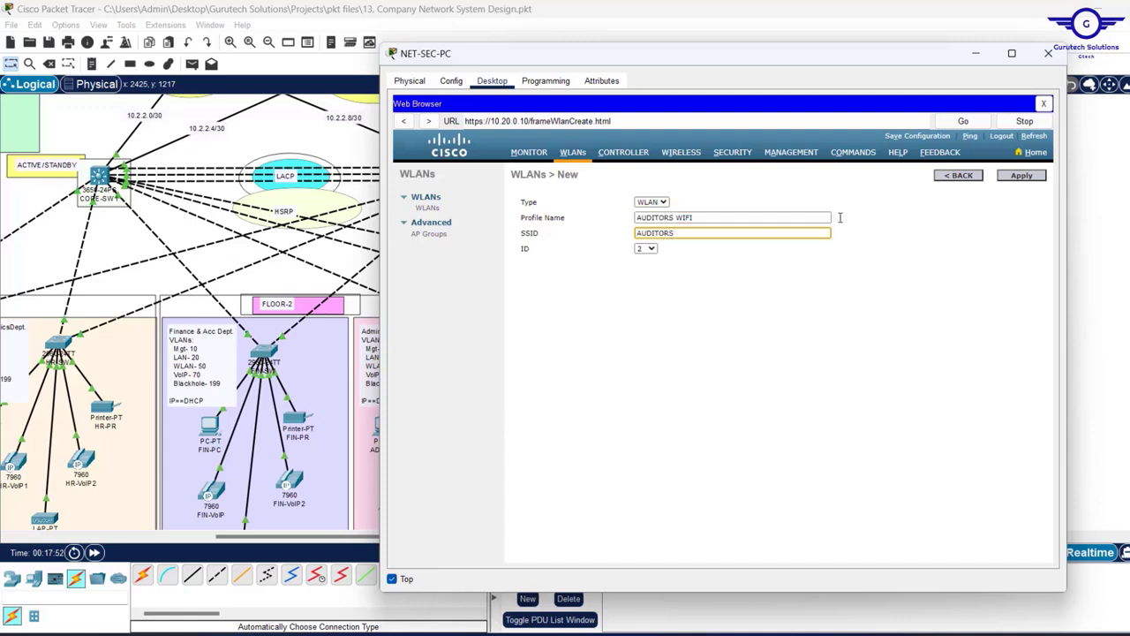
left_click(1028, 178)
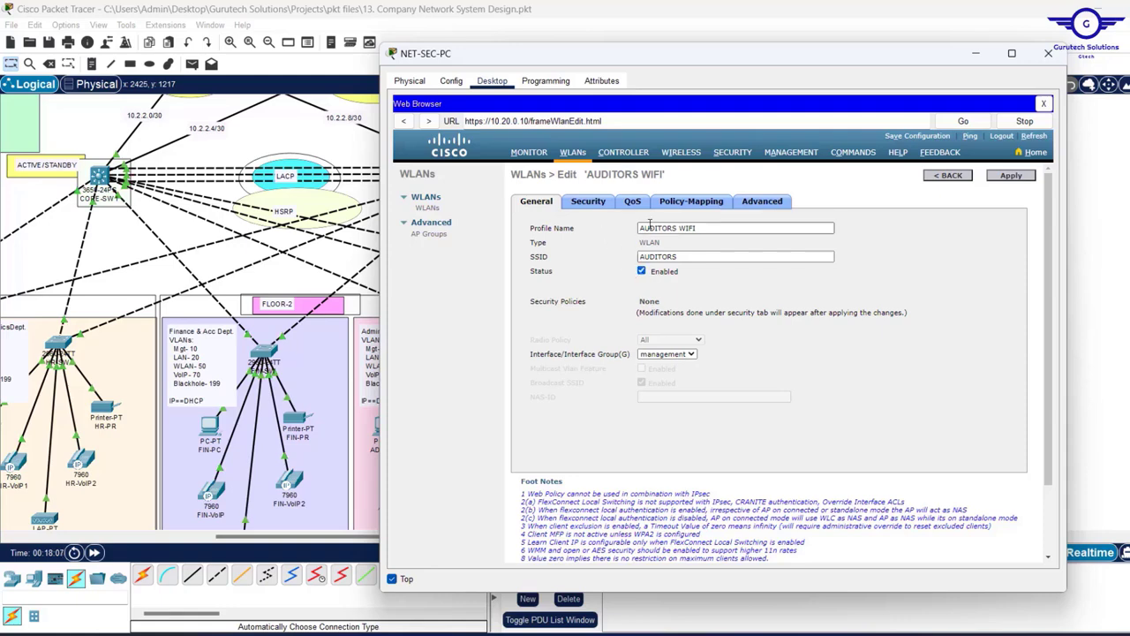
- Set AUDITORS WIFI's layer 2 security to WPA+WPA2 with WPA2 policy, PSK and its pre-shared key
left_click(590, 205)
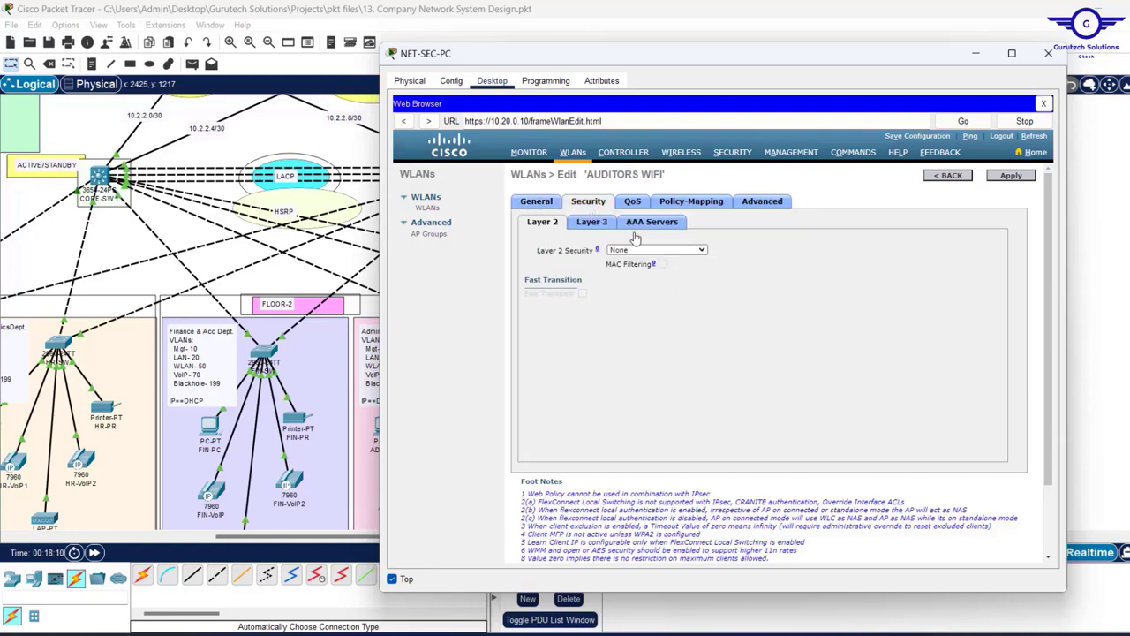
left_click(697, 253)
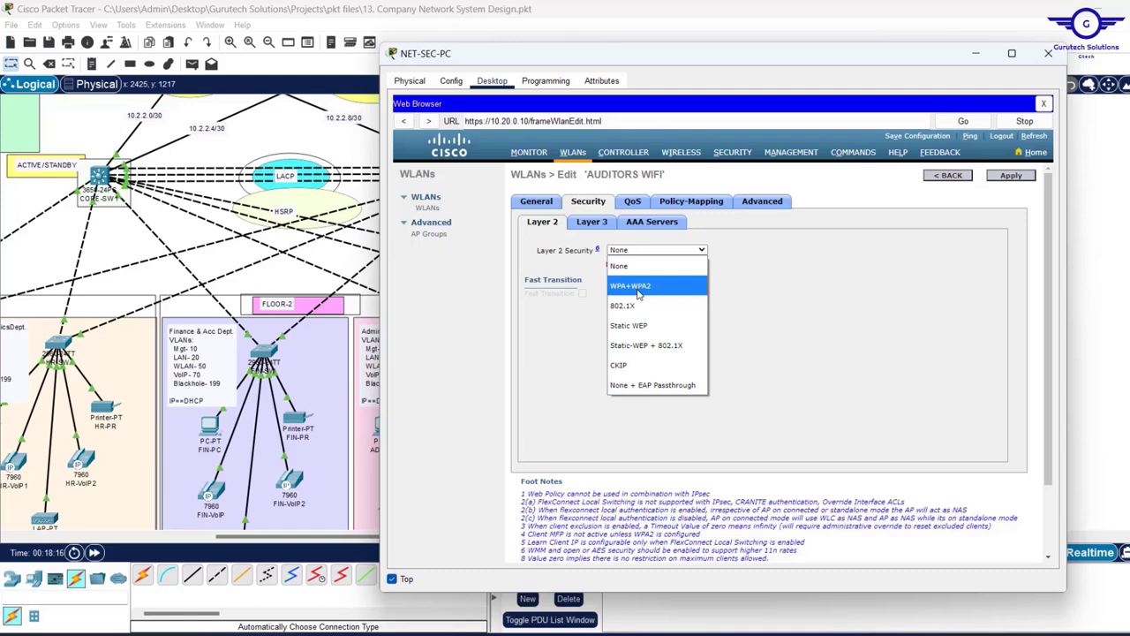
left_click(639, 294)
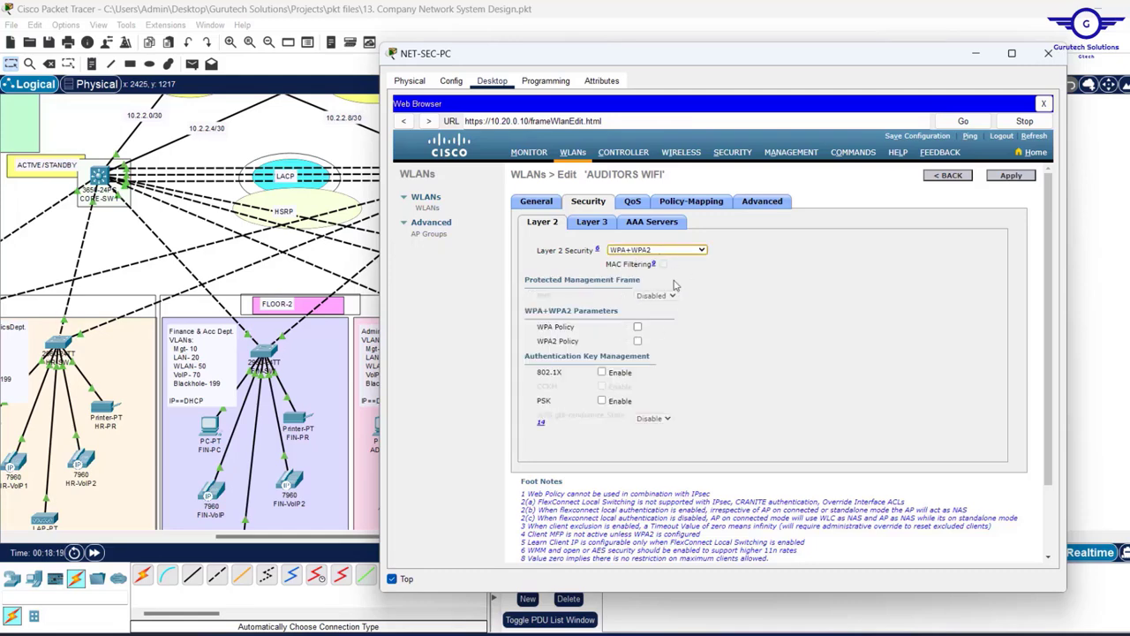
left_click(637, 341)
scroll(639, 346, "down", 1)
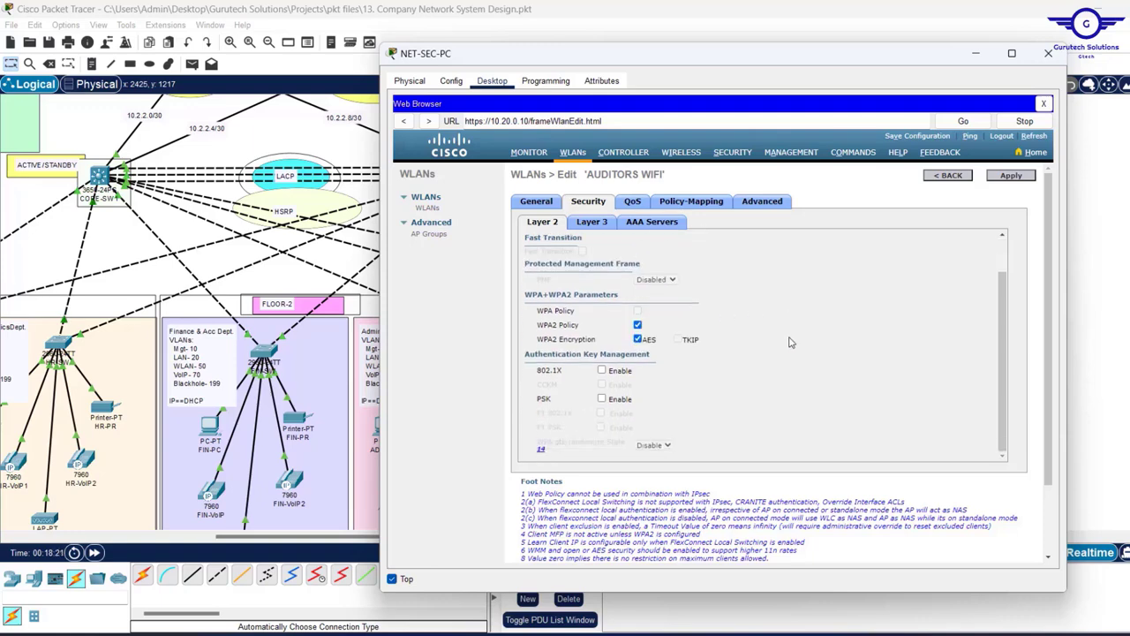
left_click(602, 399)
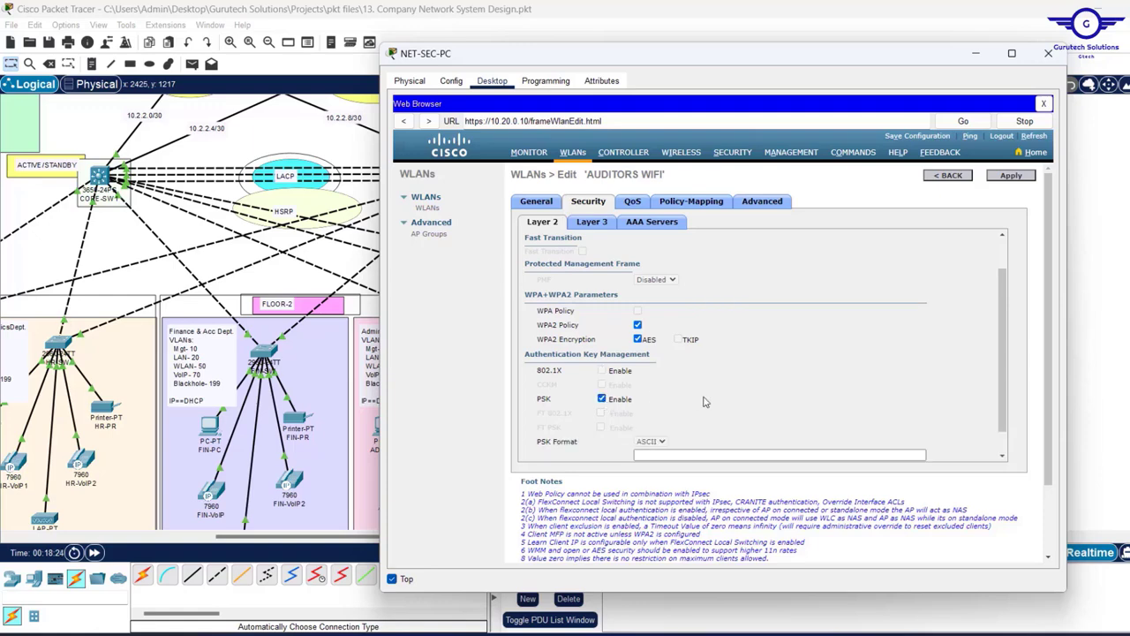
scroll(706, 403, "down", 1)
left_click(661, 428)
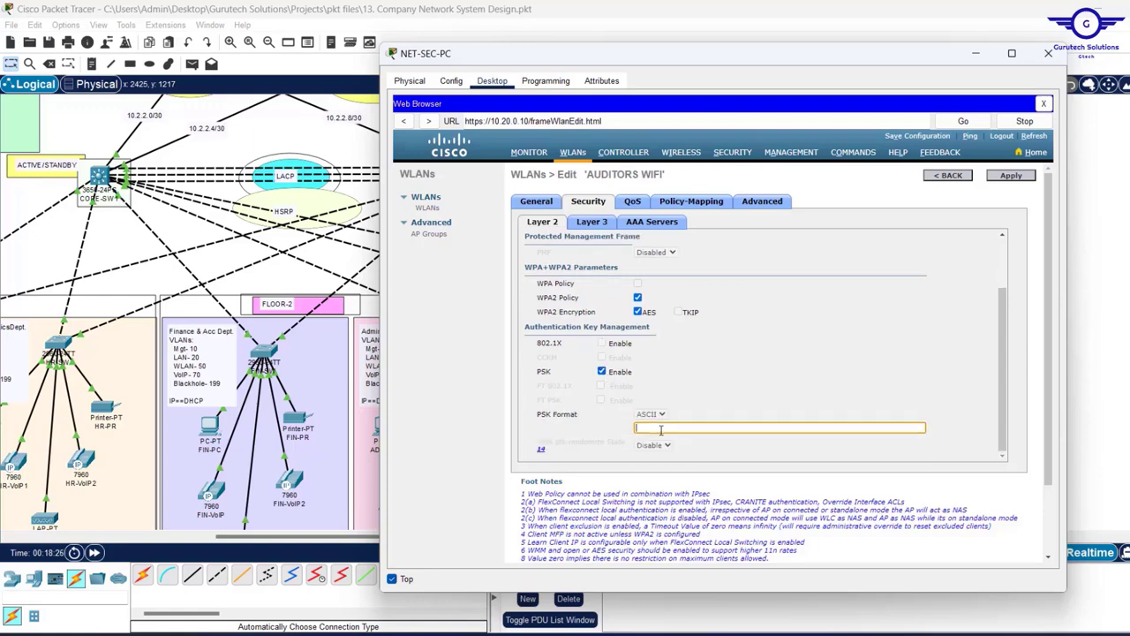
type("cisco12")
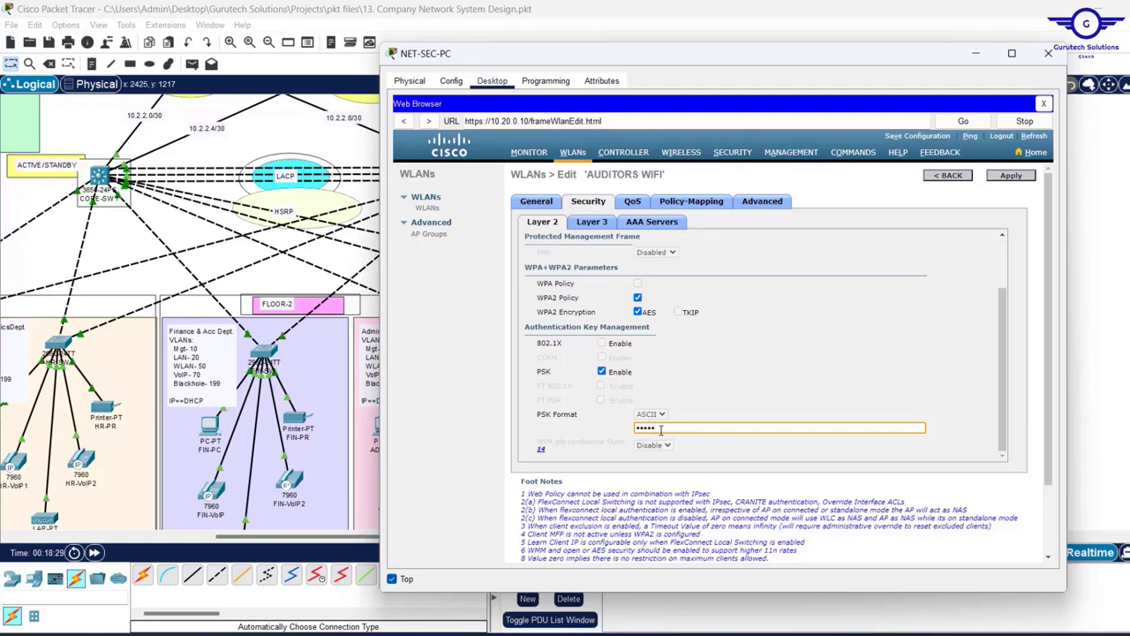
type("34")
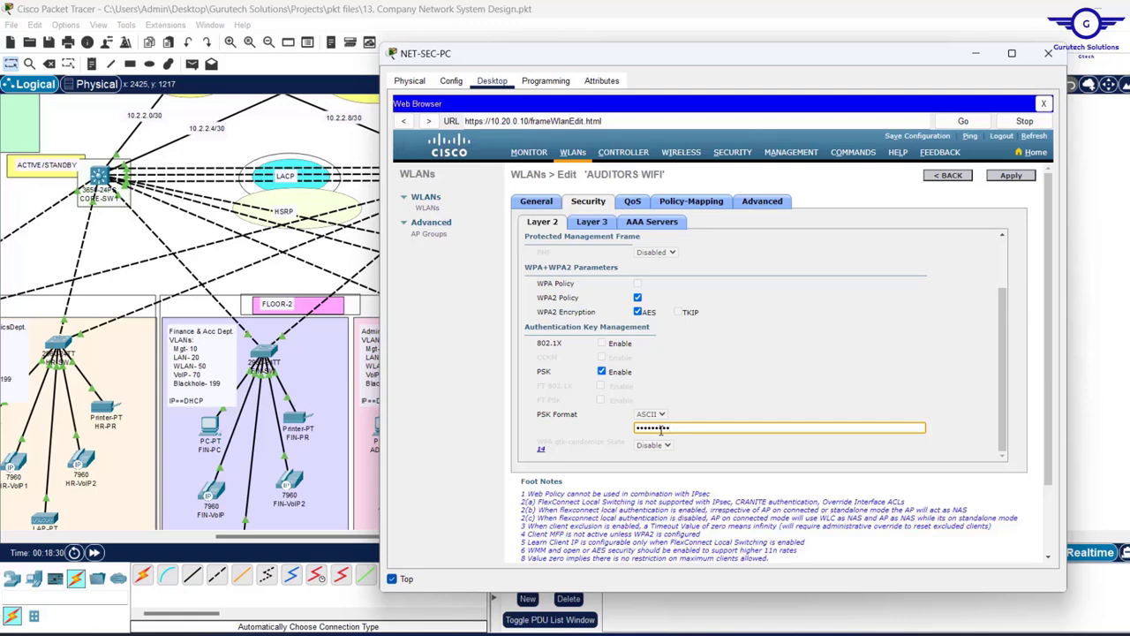
scroll(661, 431, "down", 2)
scroll(799, 326, "up", 5)
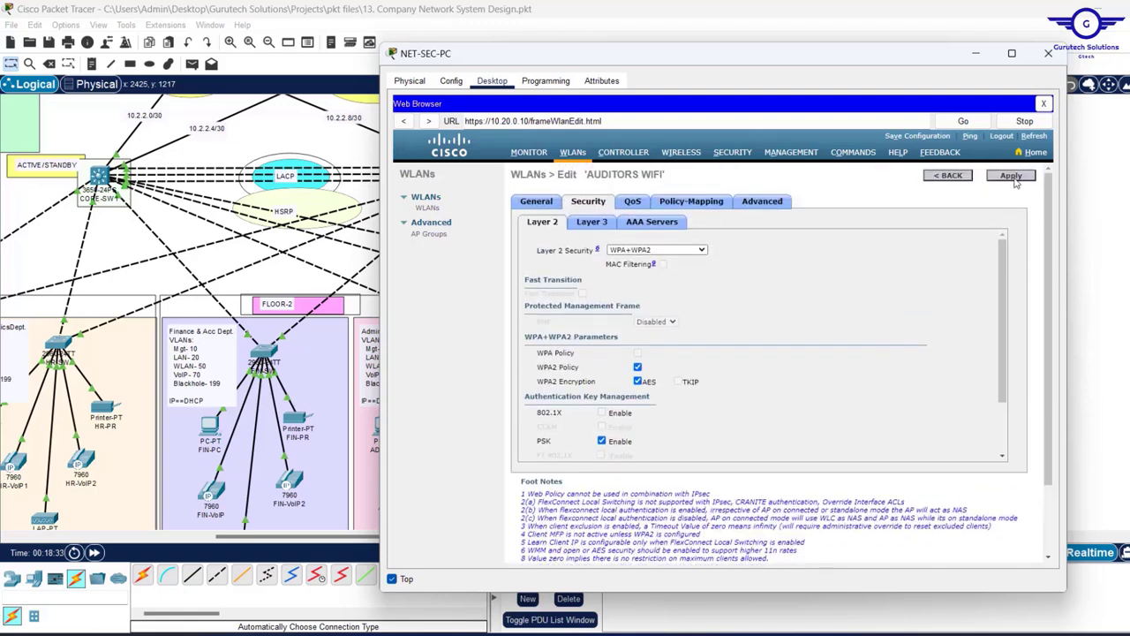
left_click(1011, 175)
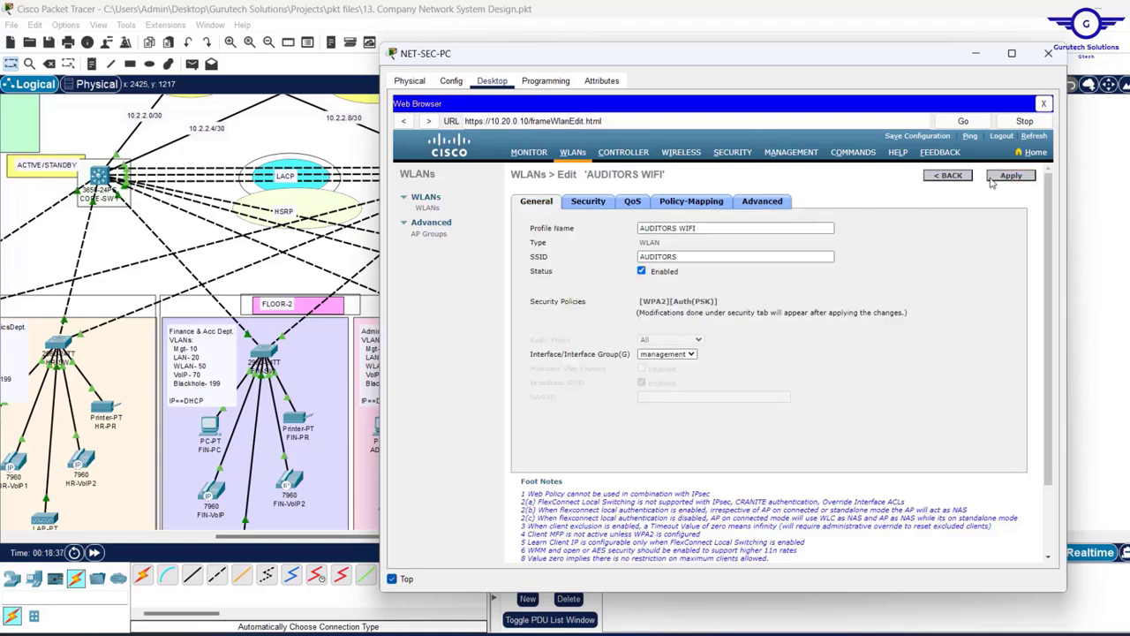
- Apply and confirm the AUDITORS WIFI changes, then return to the list showing EMPLOYEES and AUDITORS WIFI
left_click(1012, 176)
key("alt+F4")
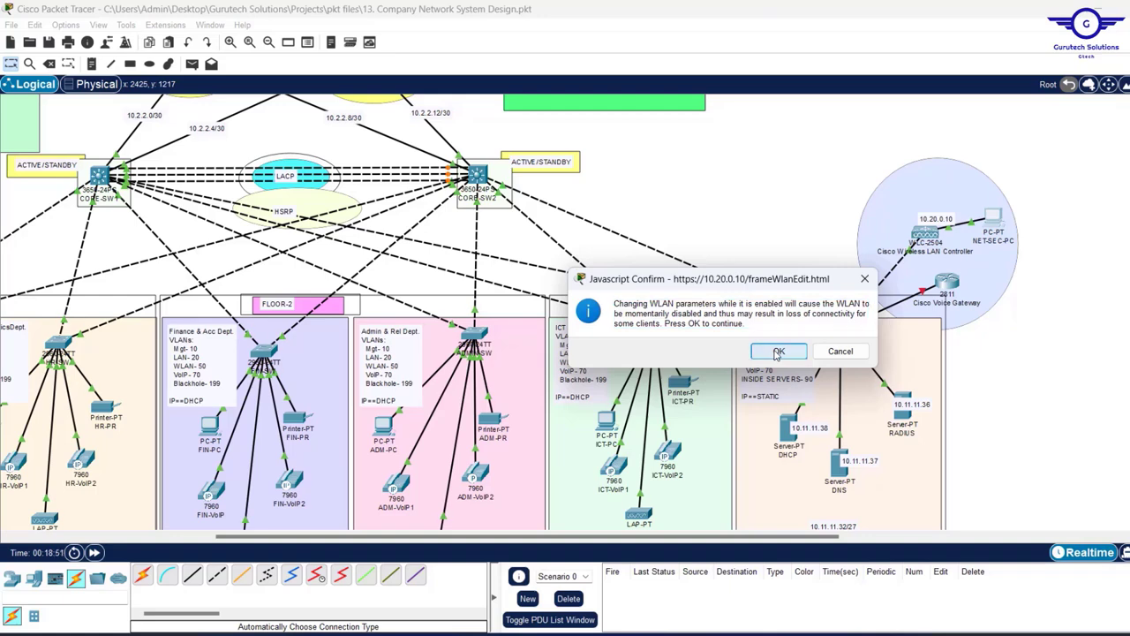
left_click(778, 352)
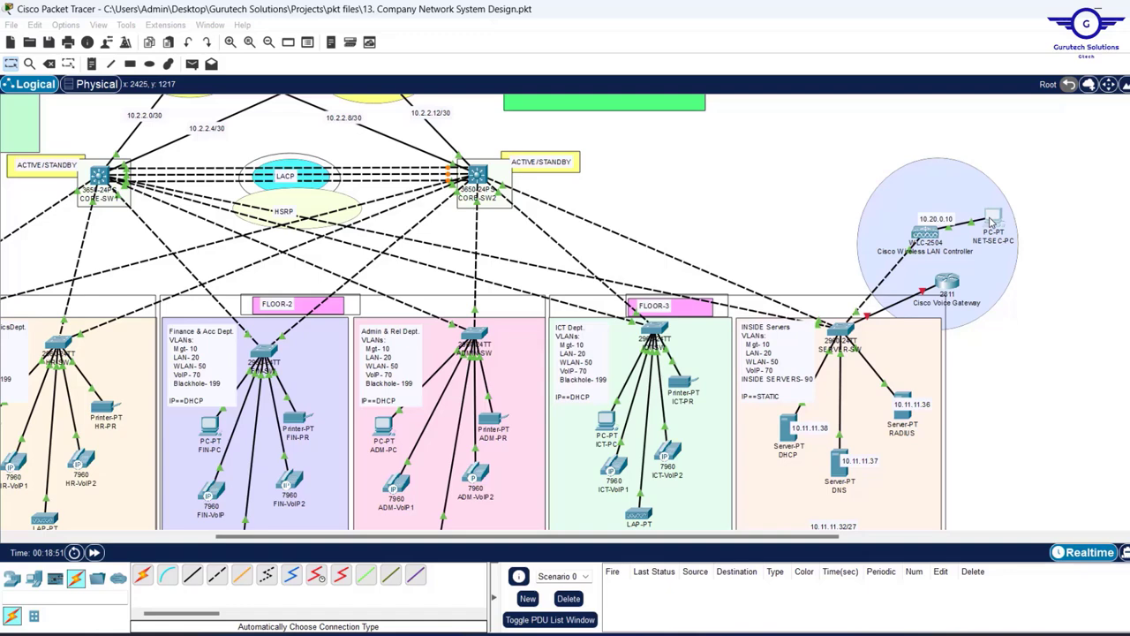
left_click(992, 222)
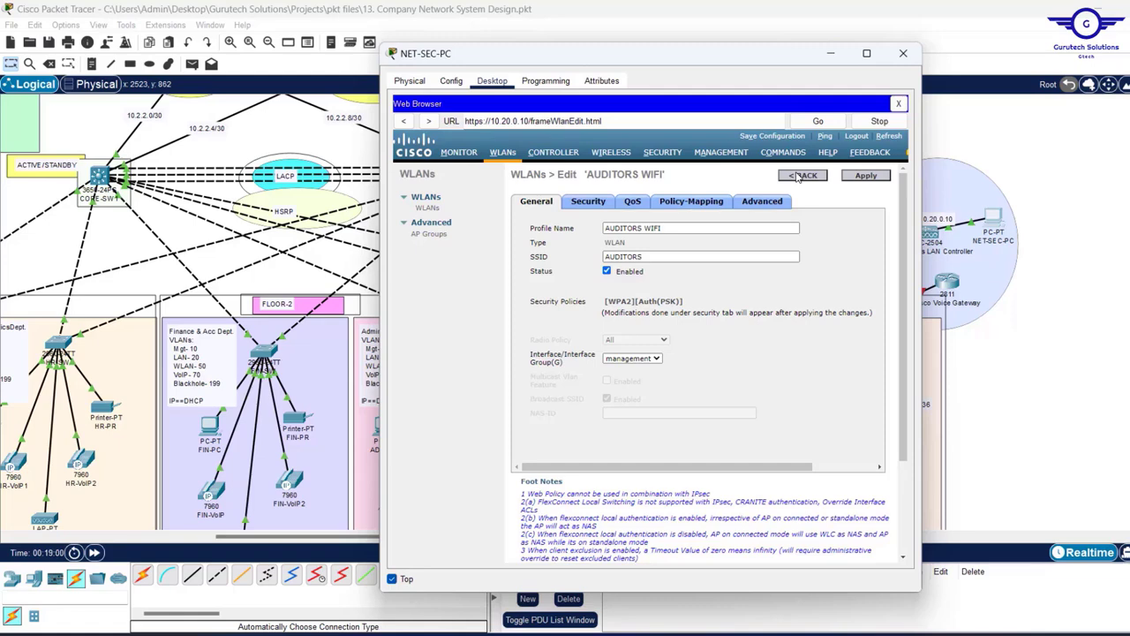
left_click(799, 177)
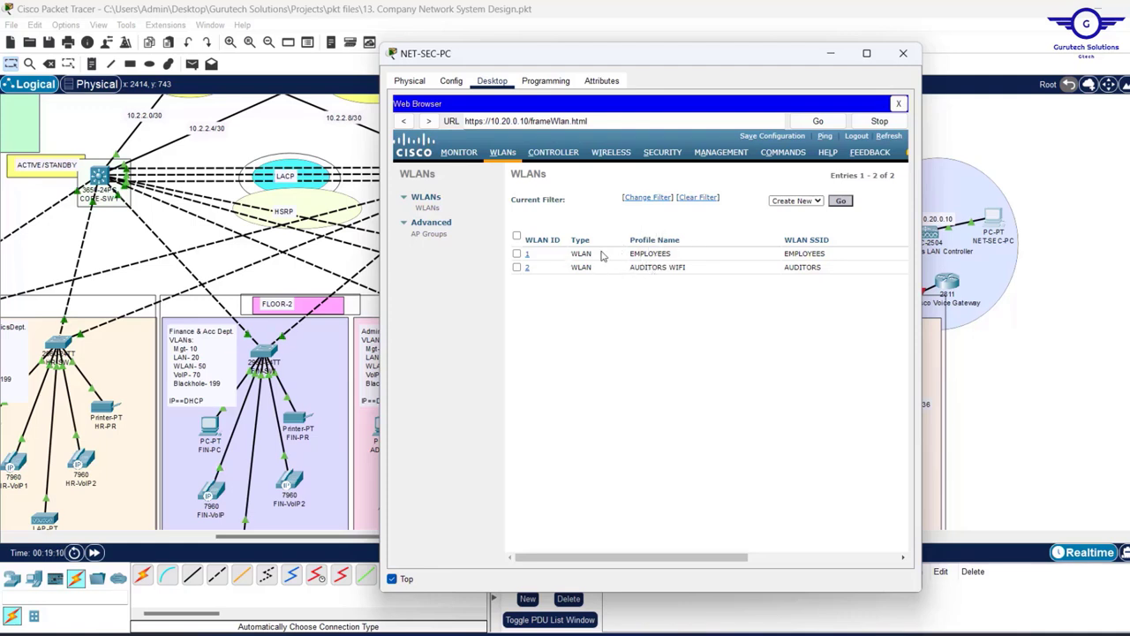
- Rename WLAN 1's profile to EMPLOYEES WIFI, apply and confirm, then return to the WLAN list
left_click(528, 255)
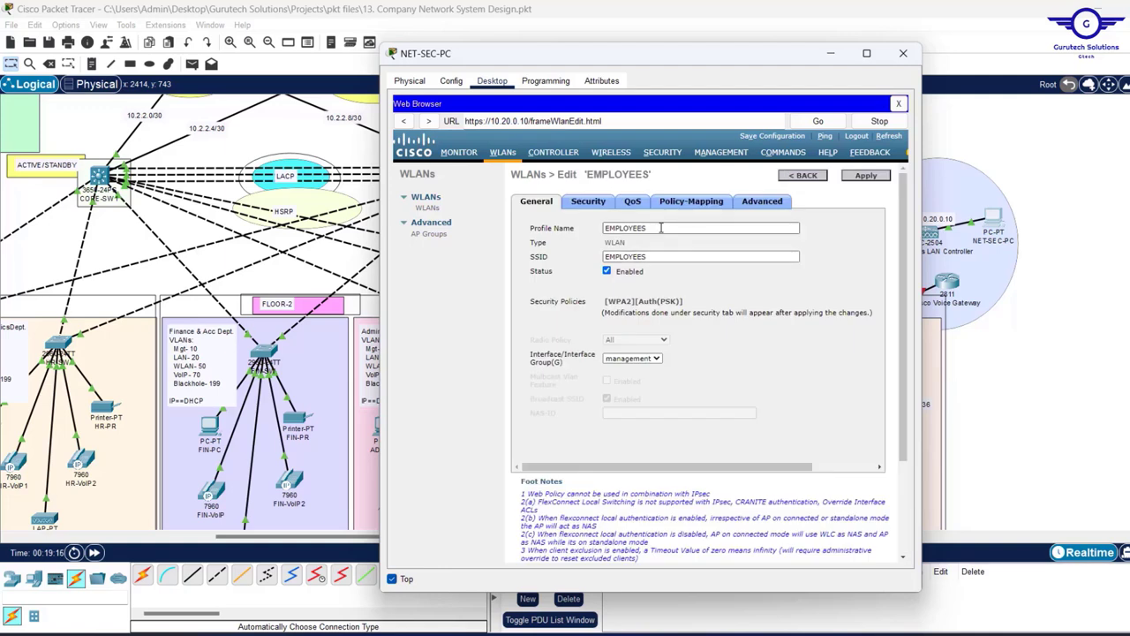
left_click(660, 227)
type("WI")
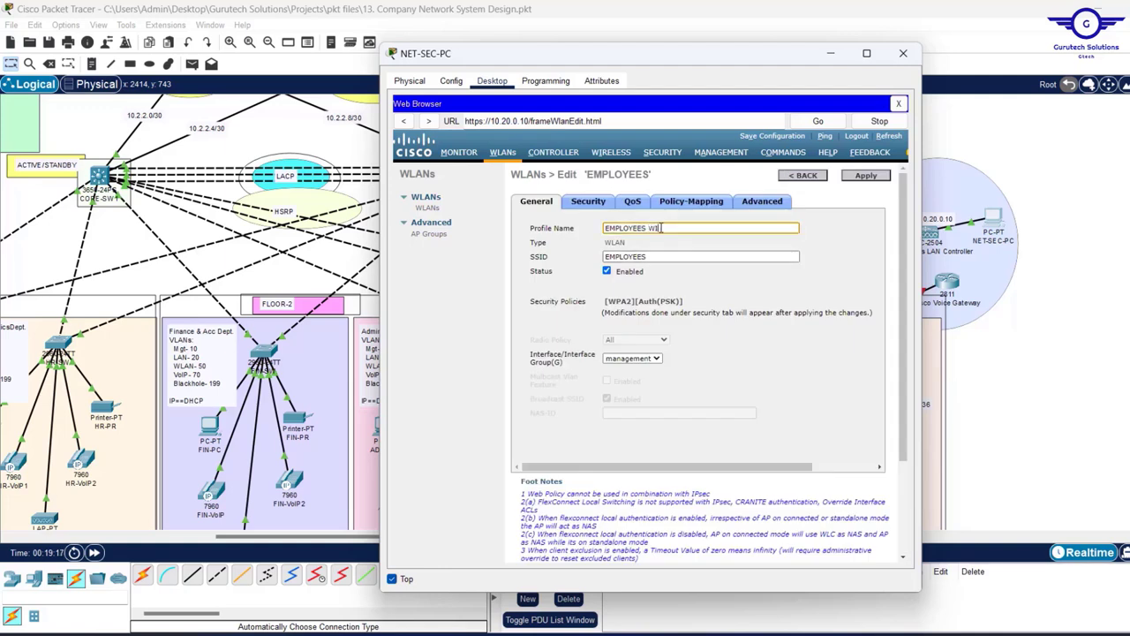
type("FI")
left_click(874, 176)
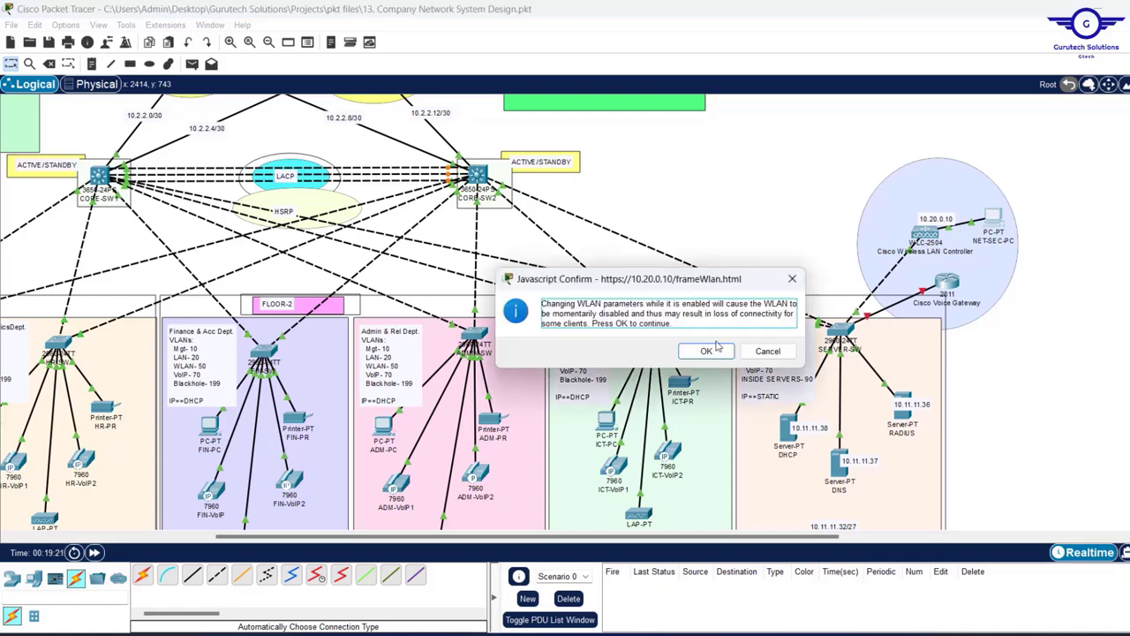
left_click(707, 351)
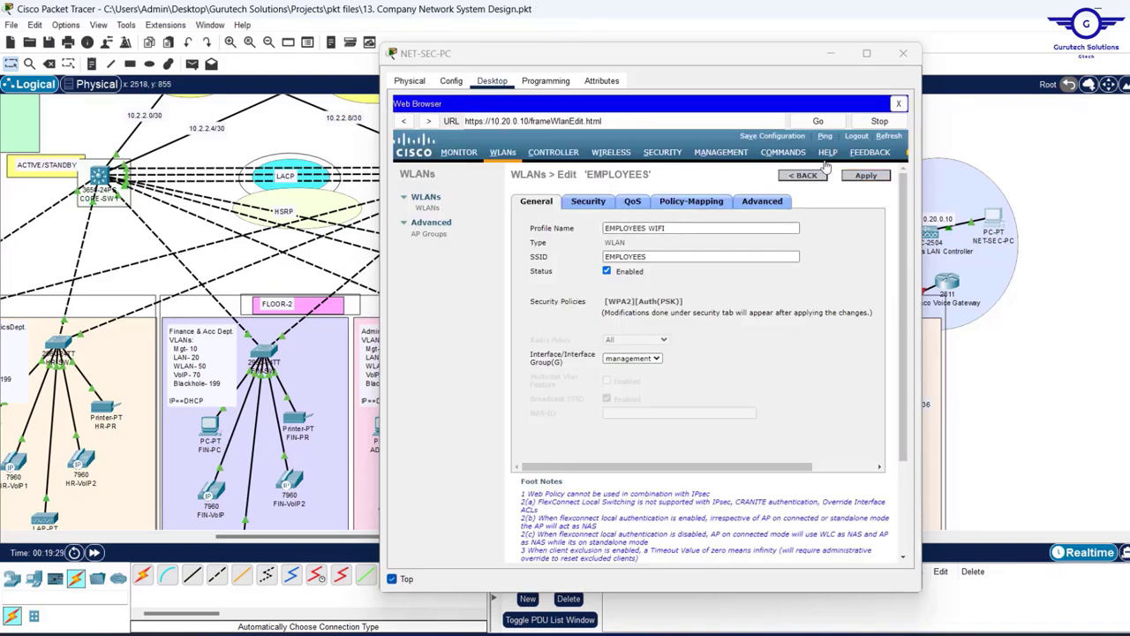
left_click(802, 175)
left_click(800, 176)
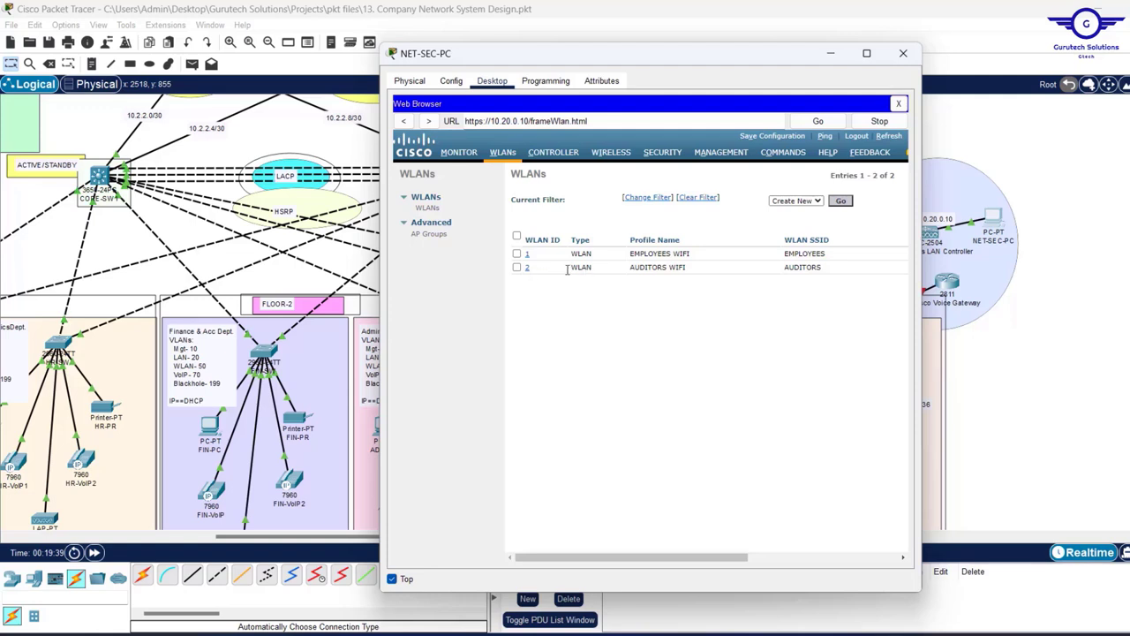
- Create a new WLAN with profile name 'CORPORATE WIFI' and SSID 'CORPORATE'
left_click(841, 202)
left_click(658, 217)
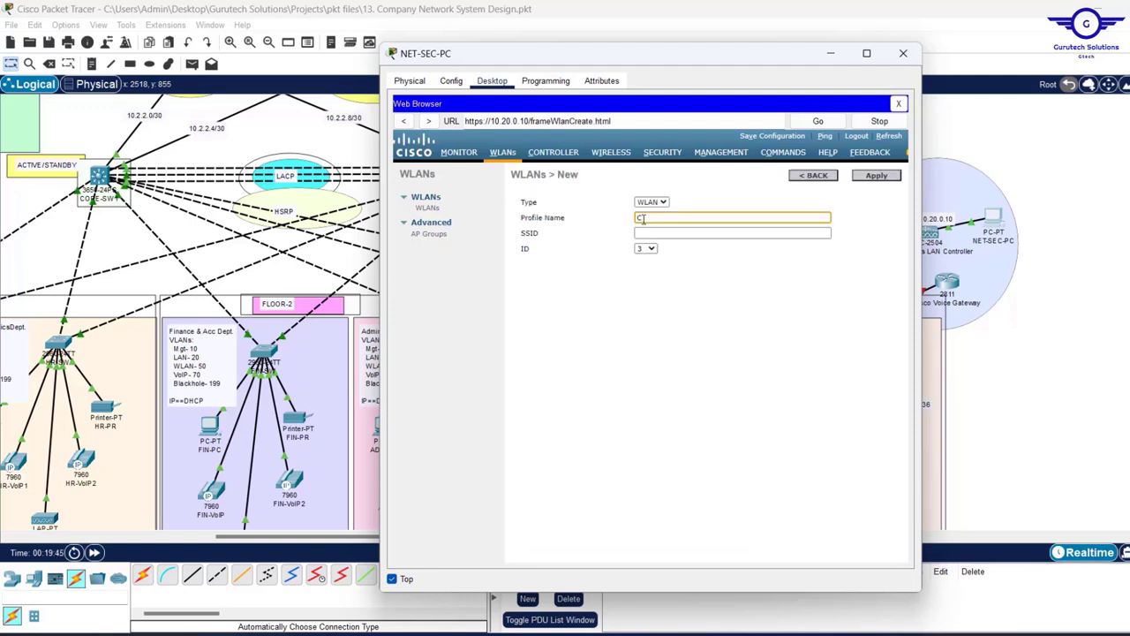
type("CORPORATE WIFI")
key("Tab")
type("CORPORATE")
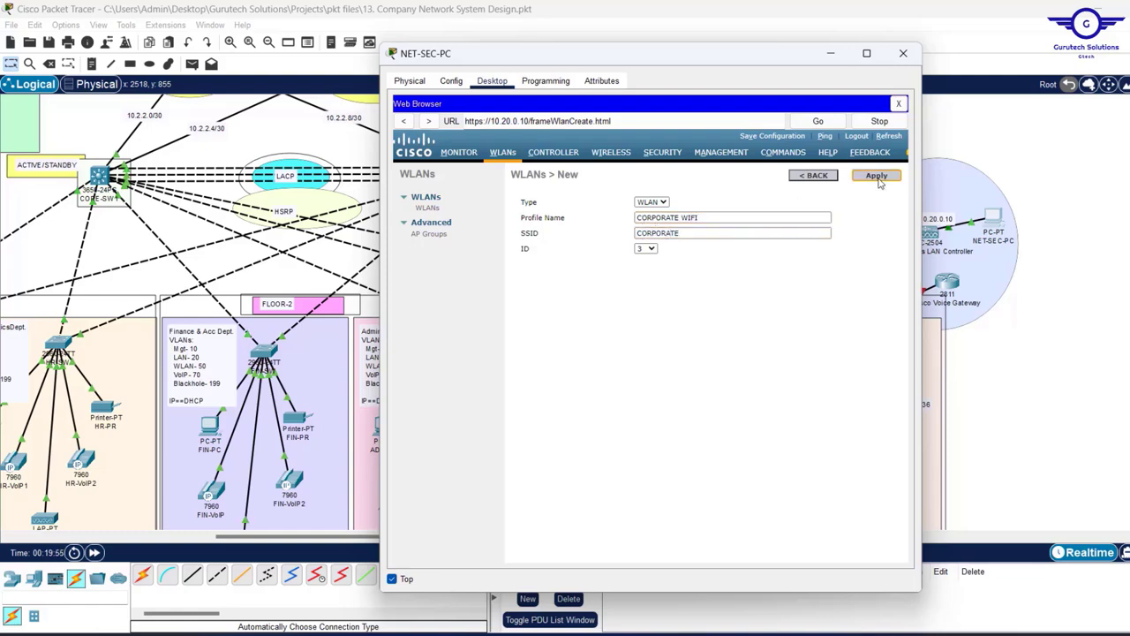
left_click(877, 175)
- Secure CORPORATE WIFI with WPA+WPA2 PSK and its pre-shared key, confirm, and return to the list
left_click(589, 201)
left_click(658, 250)
left_click(654, 285)
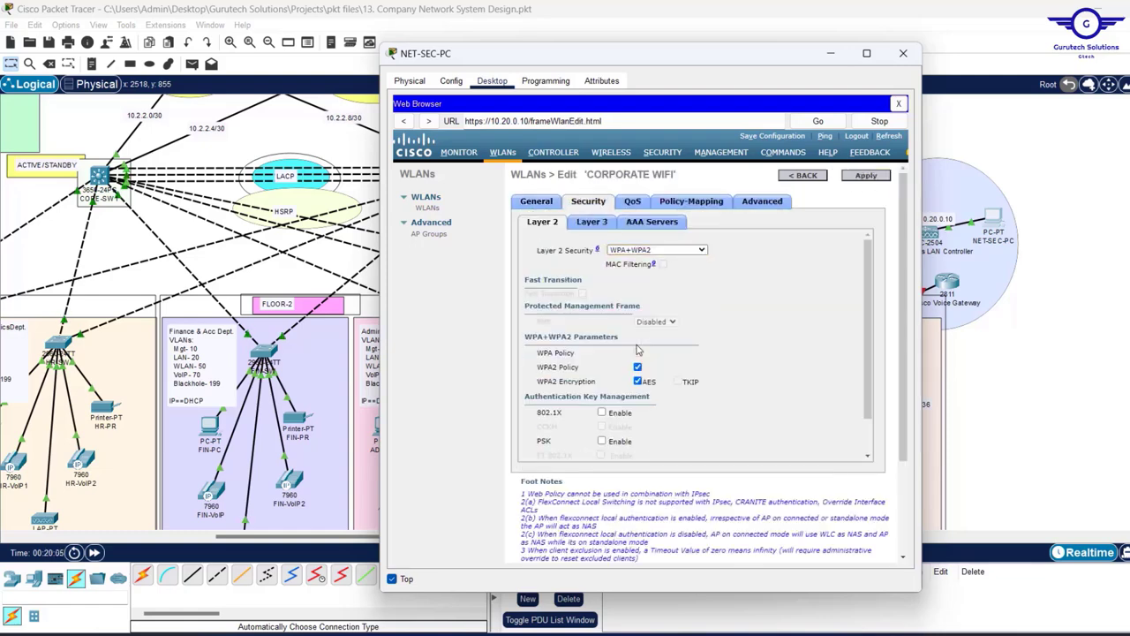
scroll(689, 353, "down", 3)
left_click(601, 363)
left_click(707, 428)
type("cisco12345")
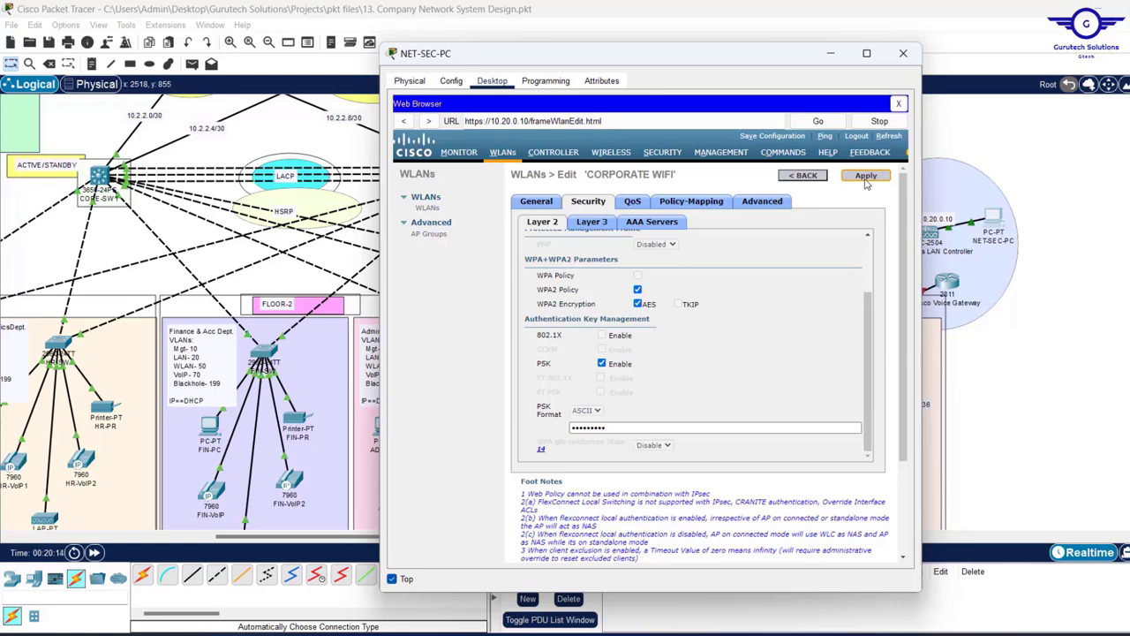
left_click(867, 179)
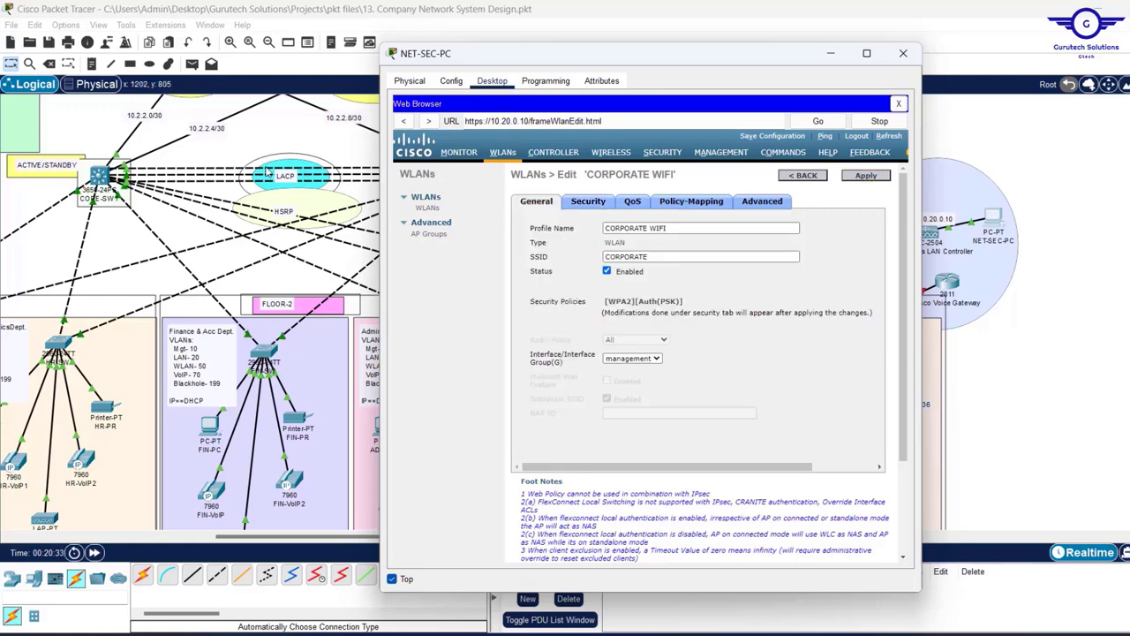
left_click(936, 230)
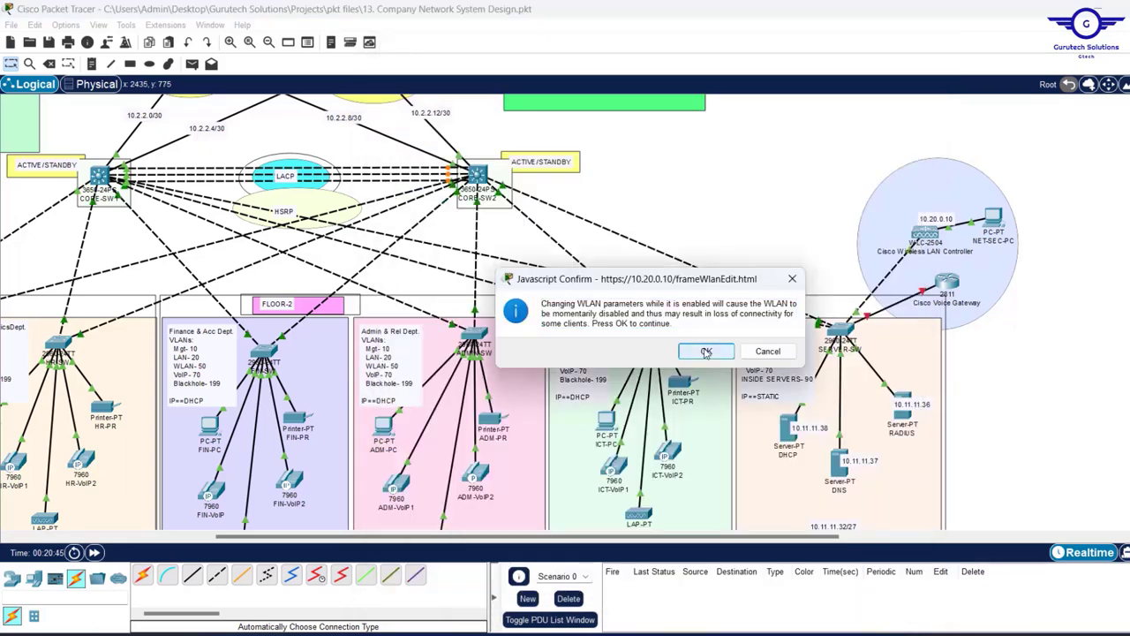
left_click(715, 384)
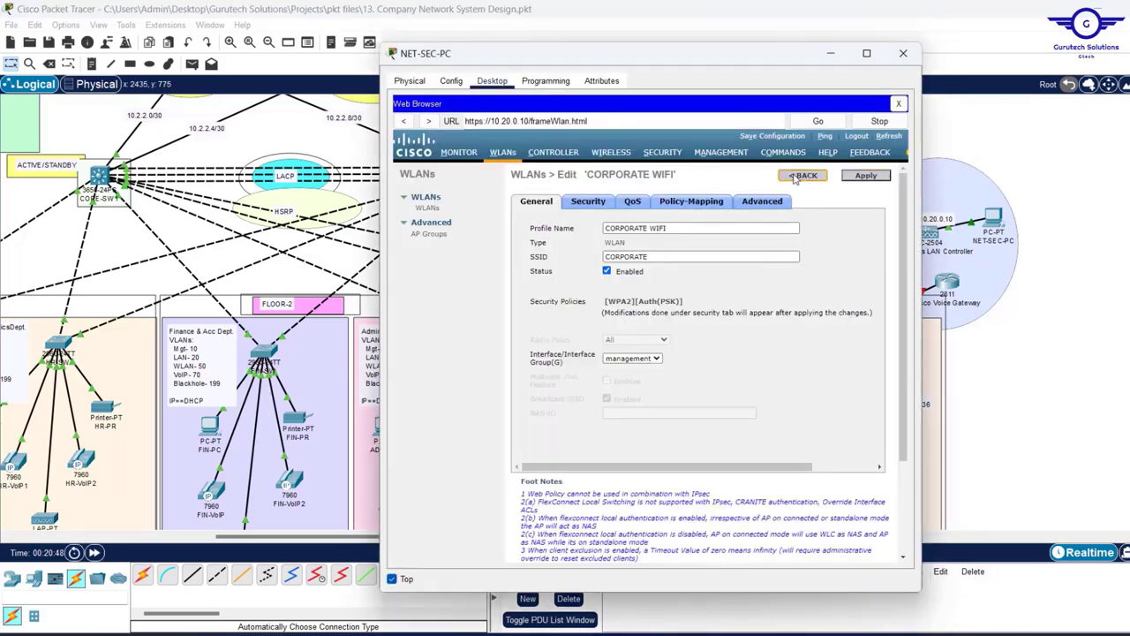
left_click(803, 175)
- Create a new WLAN with profile name 'GUEST WIFI' and SSID 'GUEST'
left_click(843, 203)
type("GUEST WIFI")
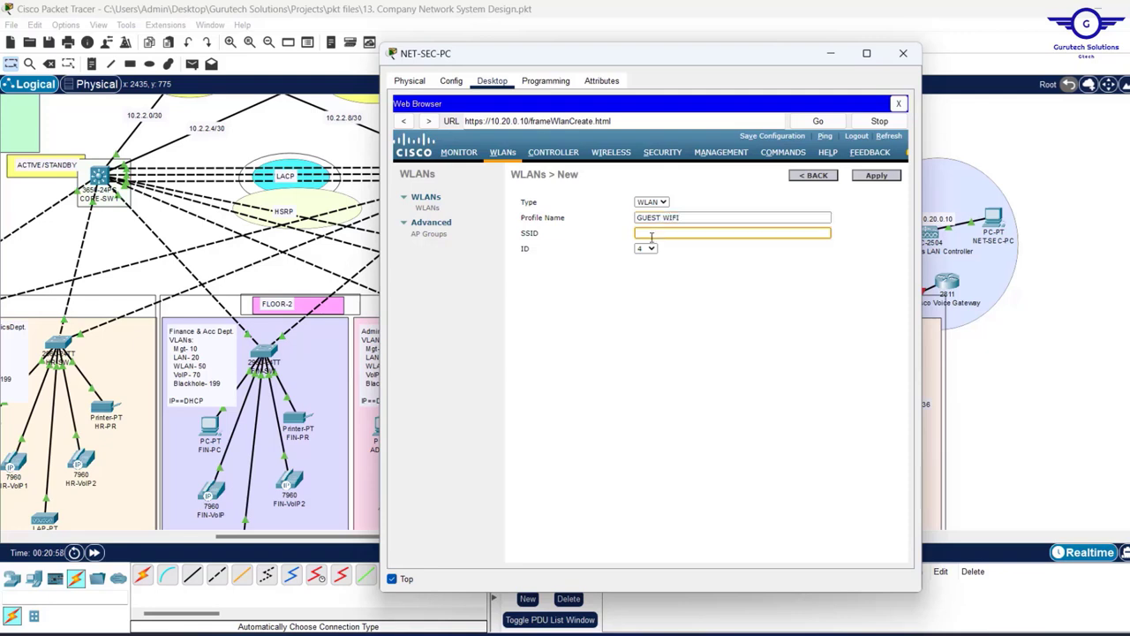
left_click(720, 229)
type("GUEST")
key("Return")
- Secure GUEST WIFI with WPA+WPA2 PSK and its pre-shared key, confirm, and return to the list
left_click(588, 201)
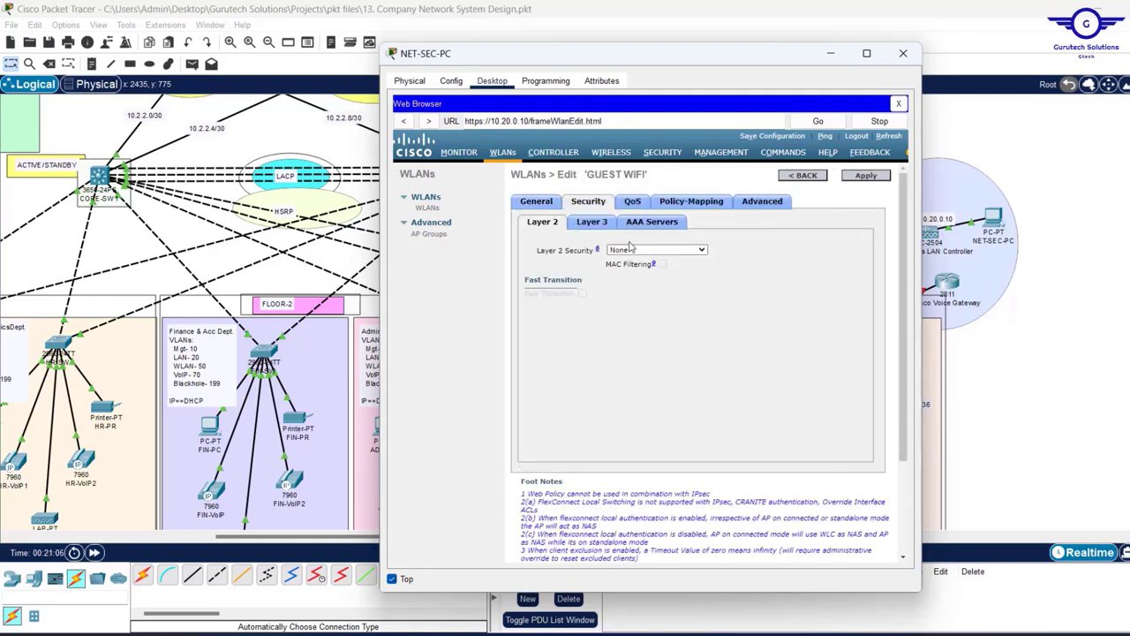
left_click(656, 249)
left_click(653, 270)
left_click(602, 442)
scroll(698, 354, "down", 2)
left_click(618, 427)
type("123456789")
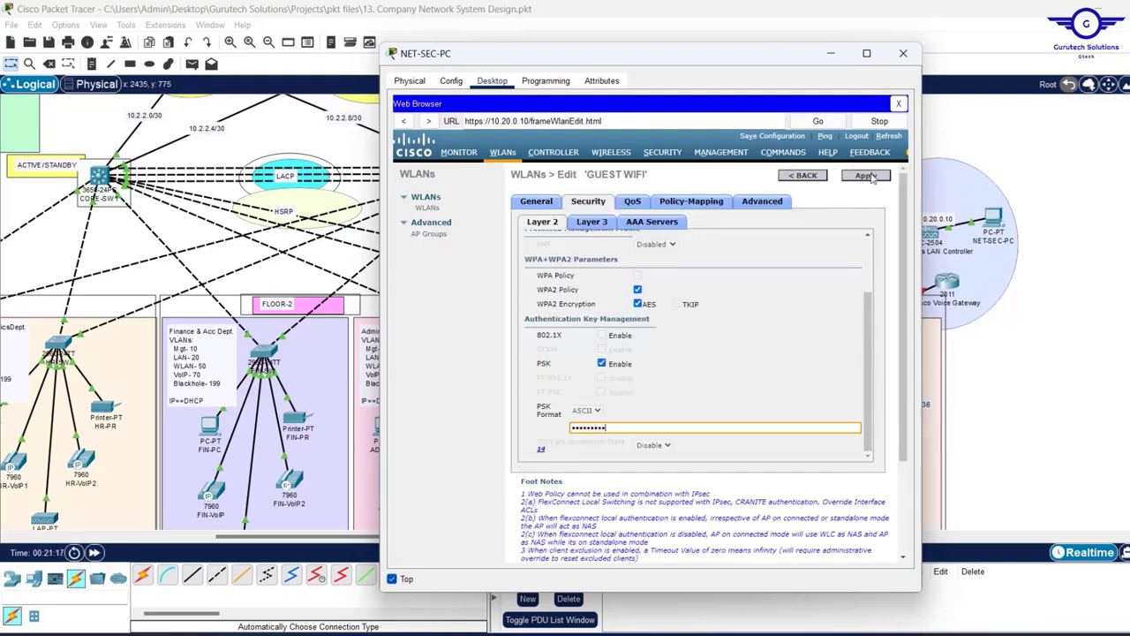
left_click(865, 175)
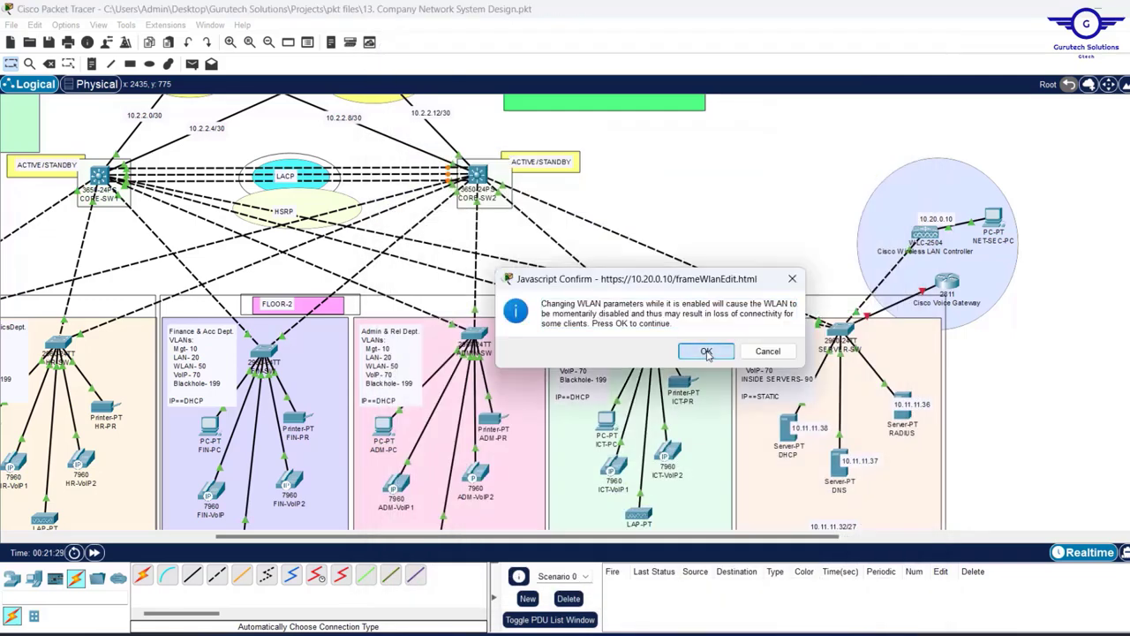
left_click(712, 283)
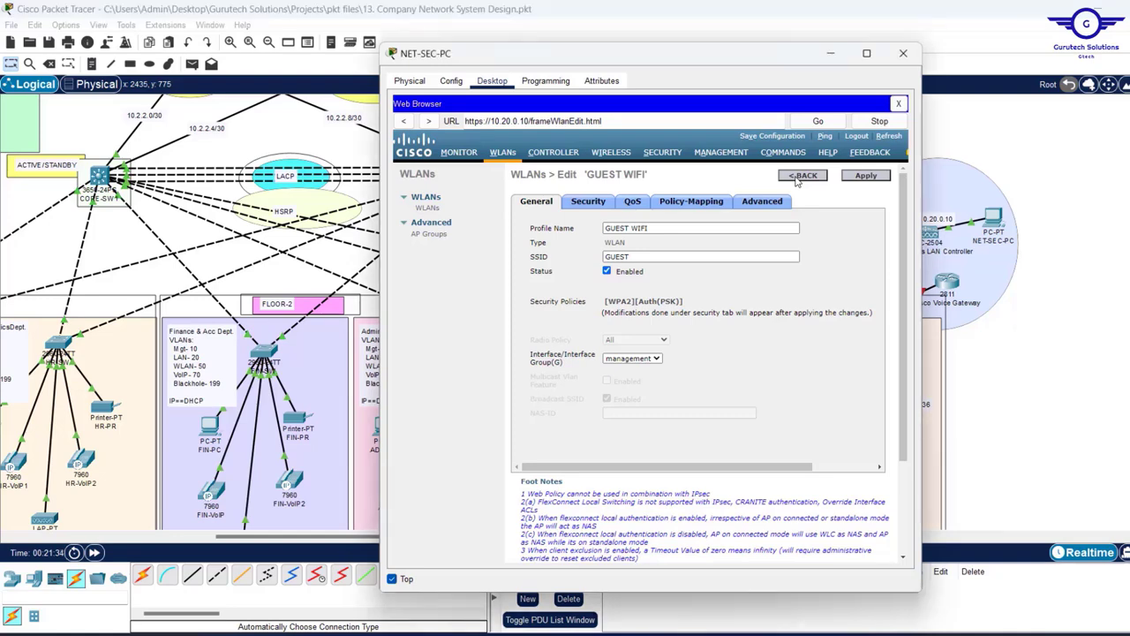
left_click(800, 176)
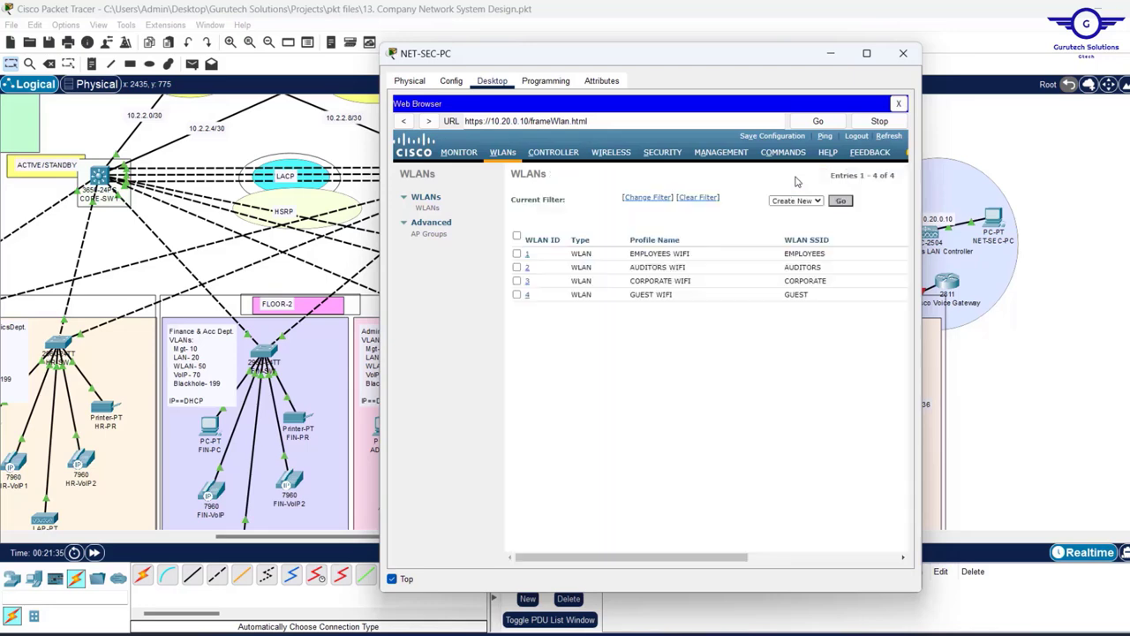
- Save the project with Ctrl+S and save the controller configuration to flash, accepting both prompts
left_click(834, 55)
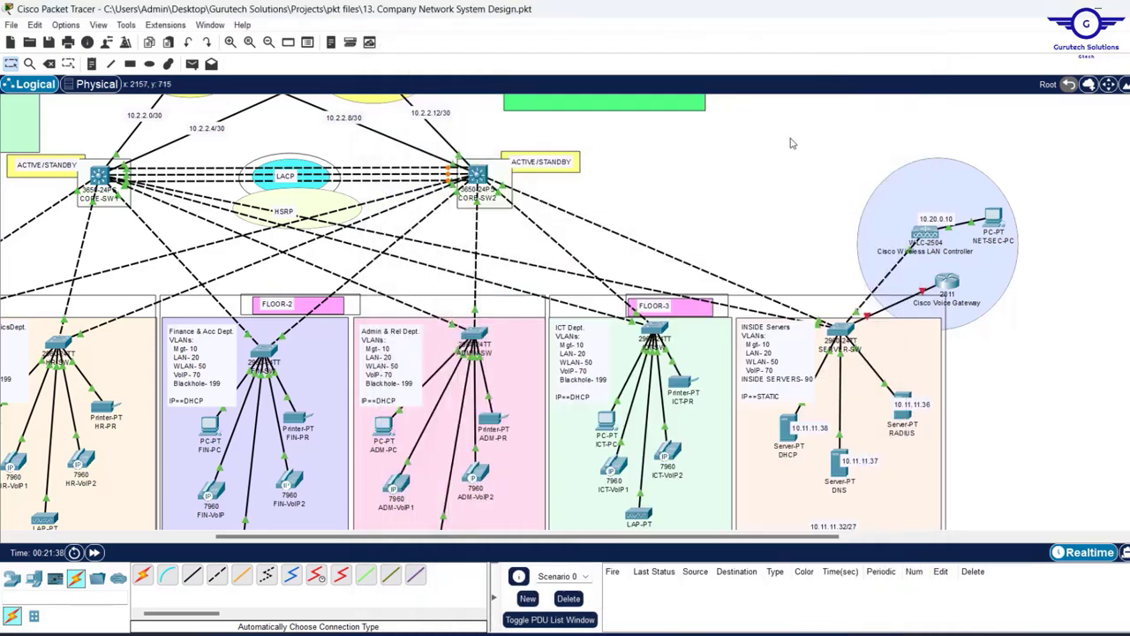
key("ctrl+s")
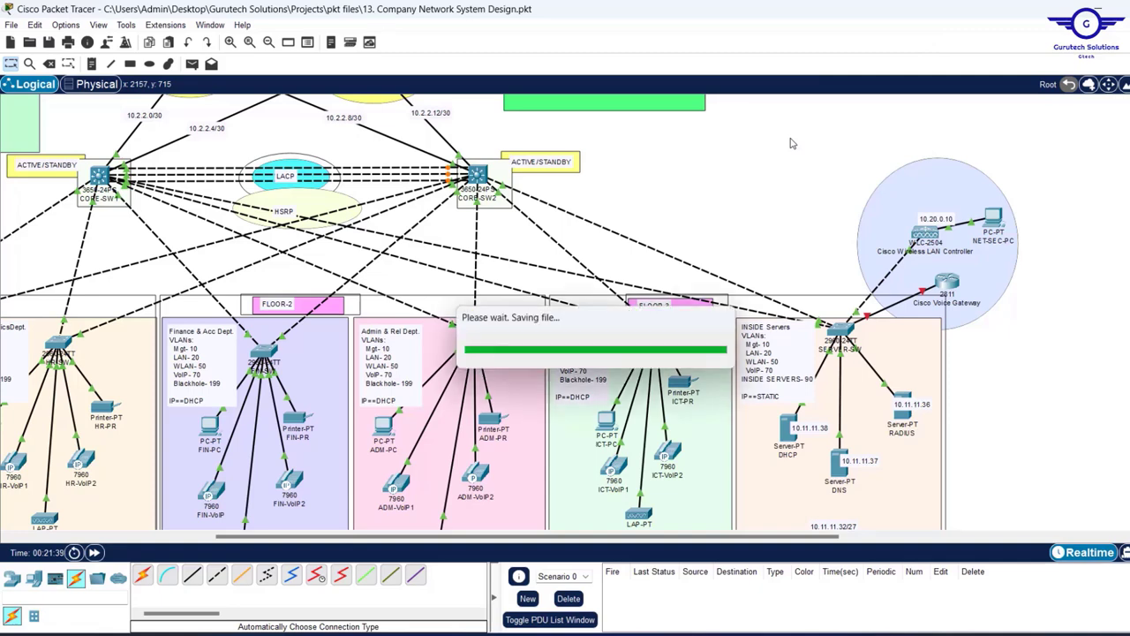
left_click(995, 215)
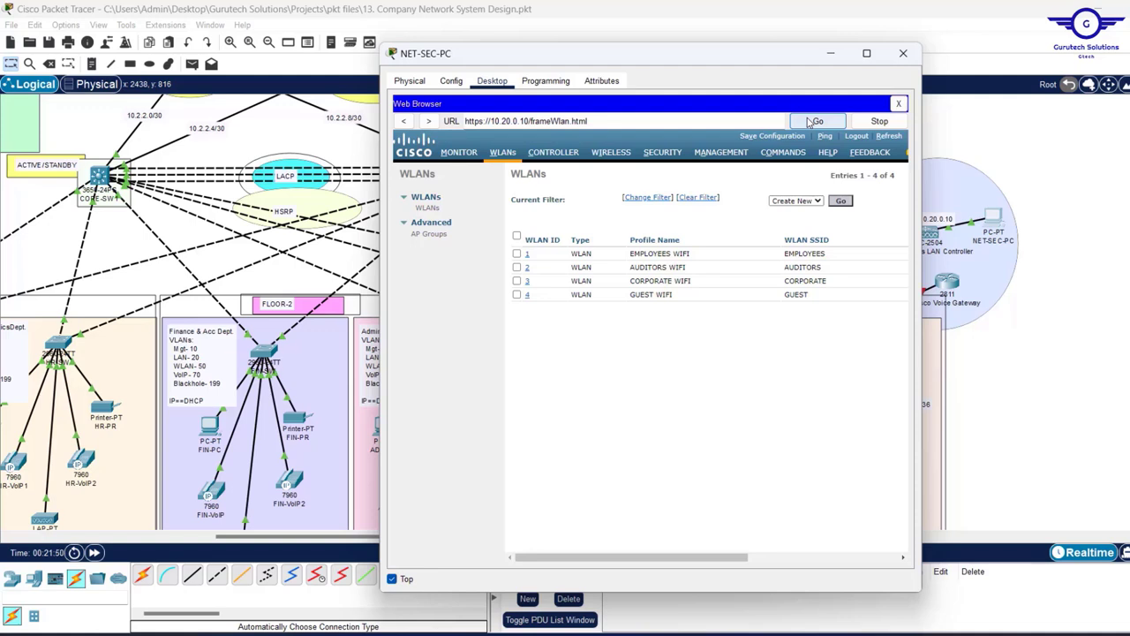
left_click(757, 138)
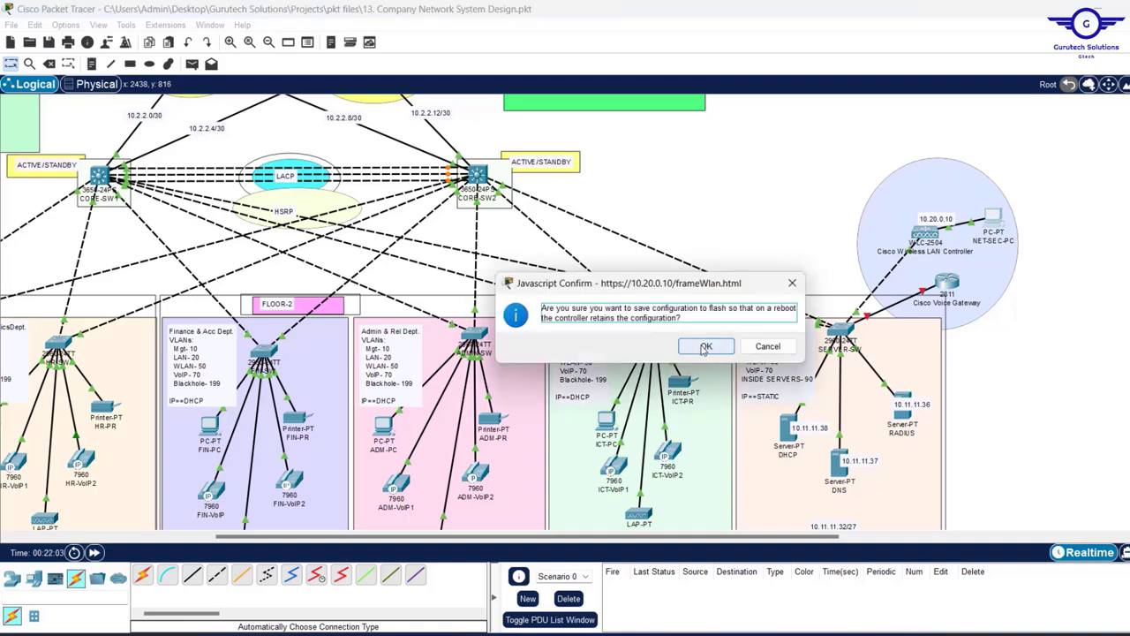
left_click(705, 347)
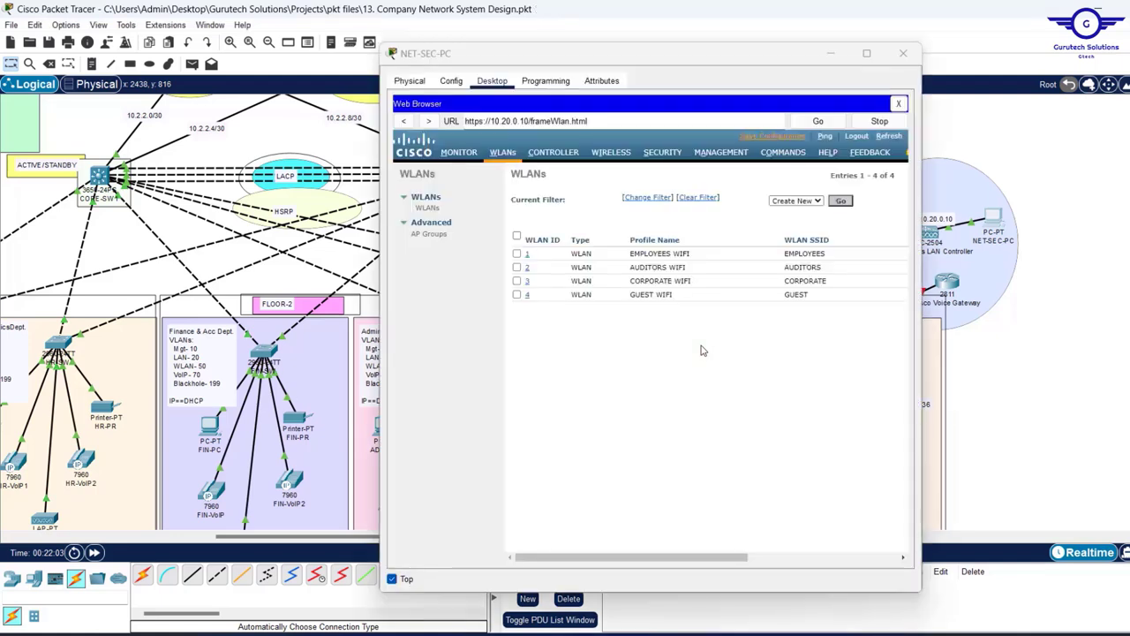
left_click(903, 53)
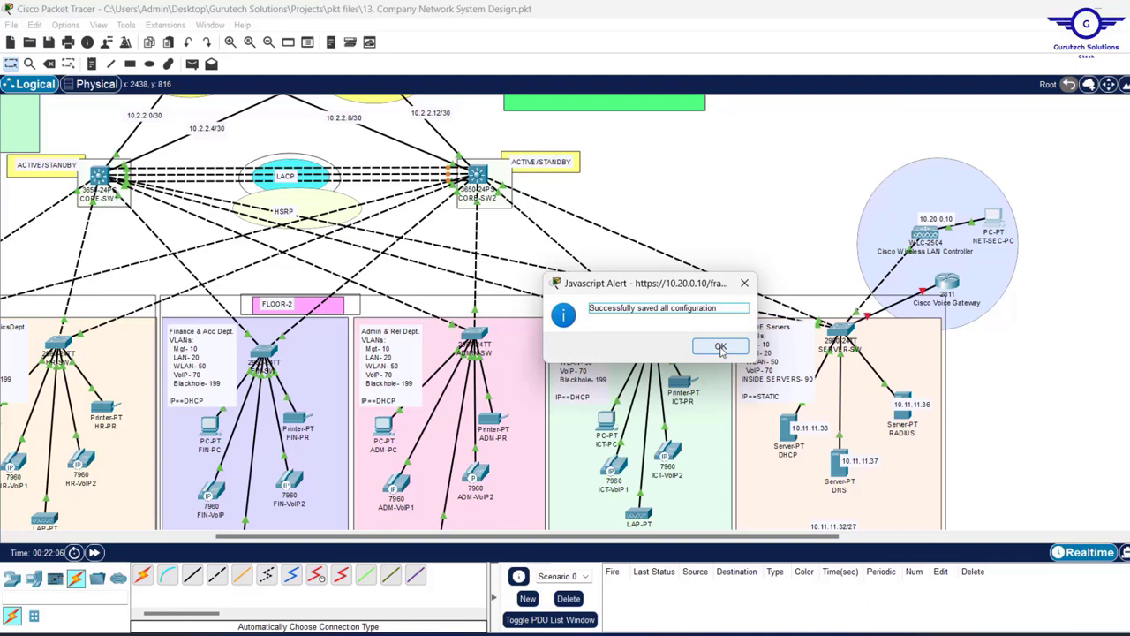
left_click(721, 347)
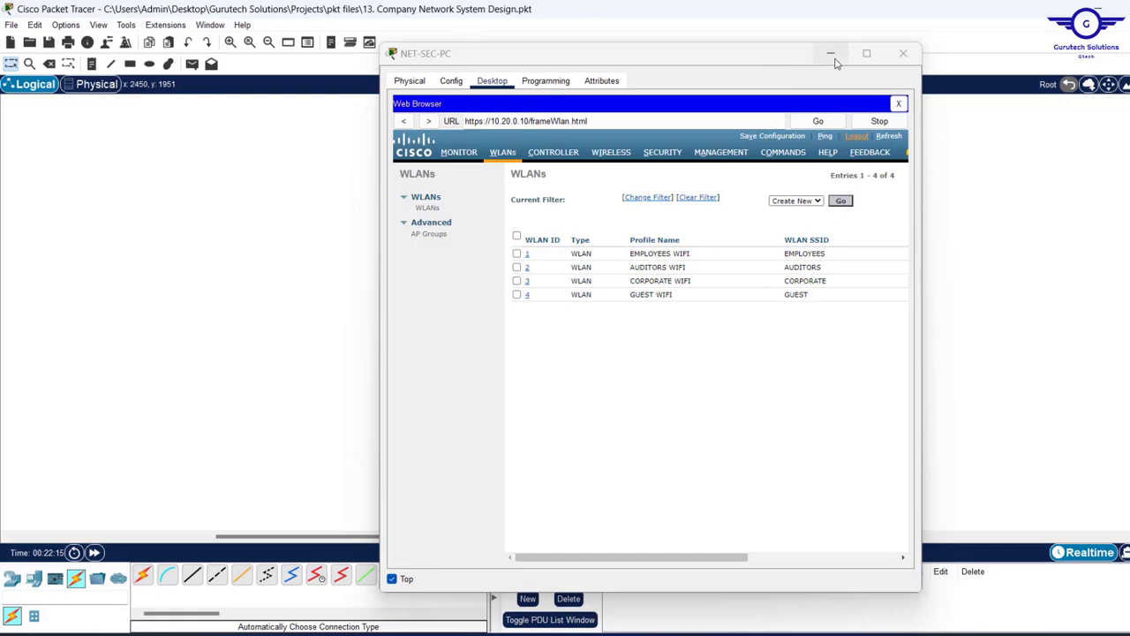
- Minimize the controller window, check the FIN-LAP, ADM-LAP and ICT-LAP info popups, then move to Floor-1
left_click(831, 54)
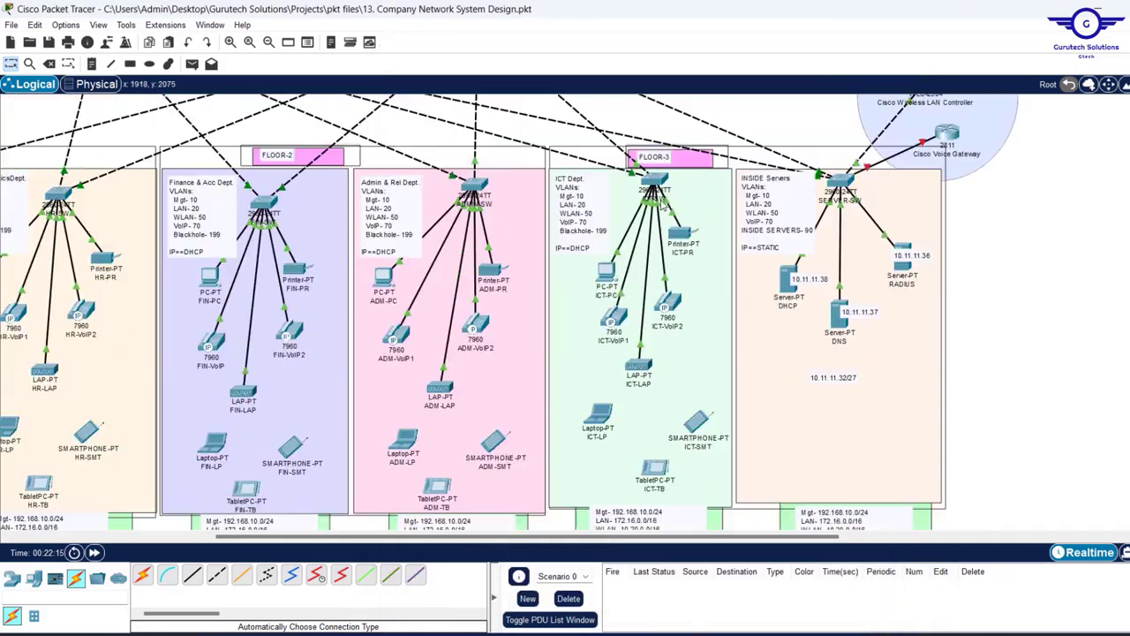
scroll(662, 205, "up", 3)
scroll(243, 427, "down", 2)
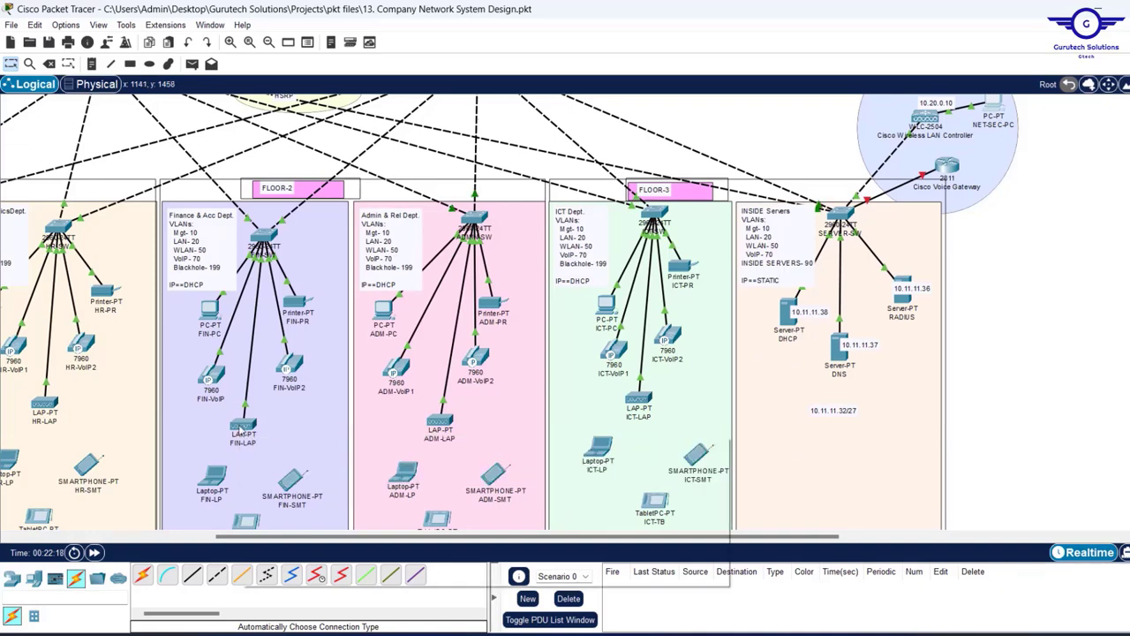
mouse_move(239, 428)
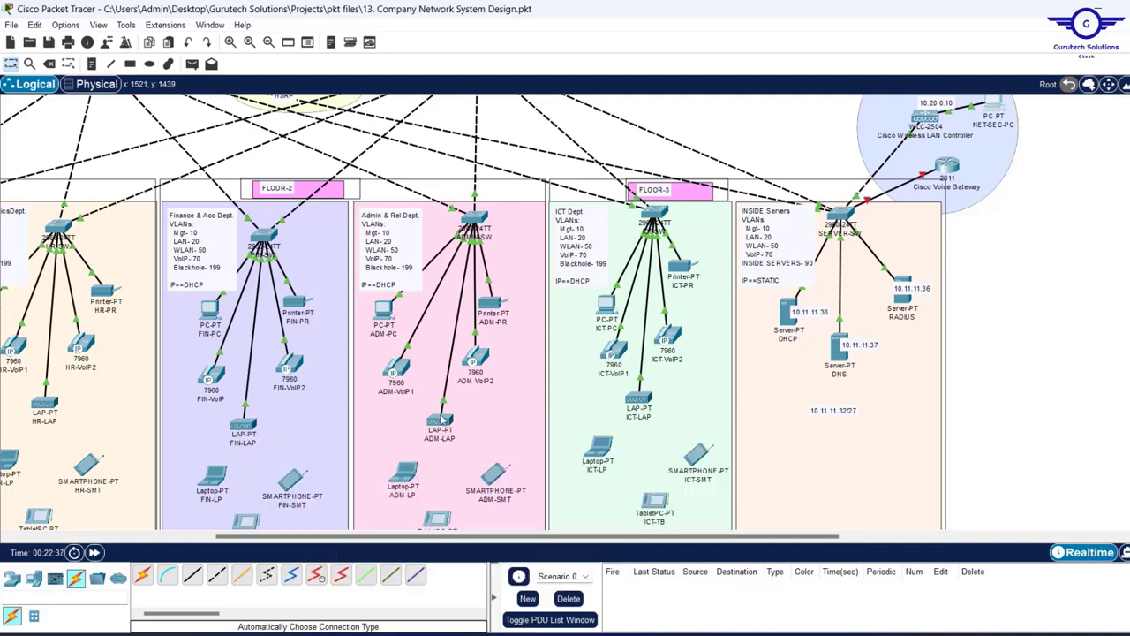
mouse_move(437, 421)
mouse_move(642, 399)
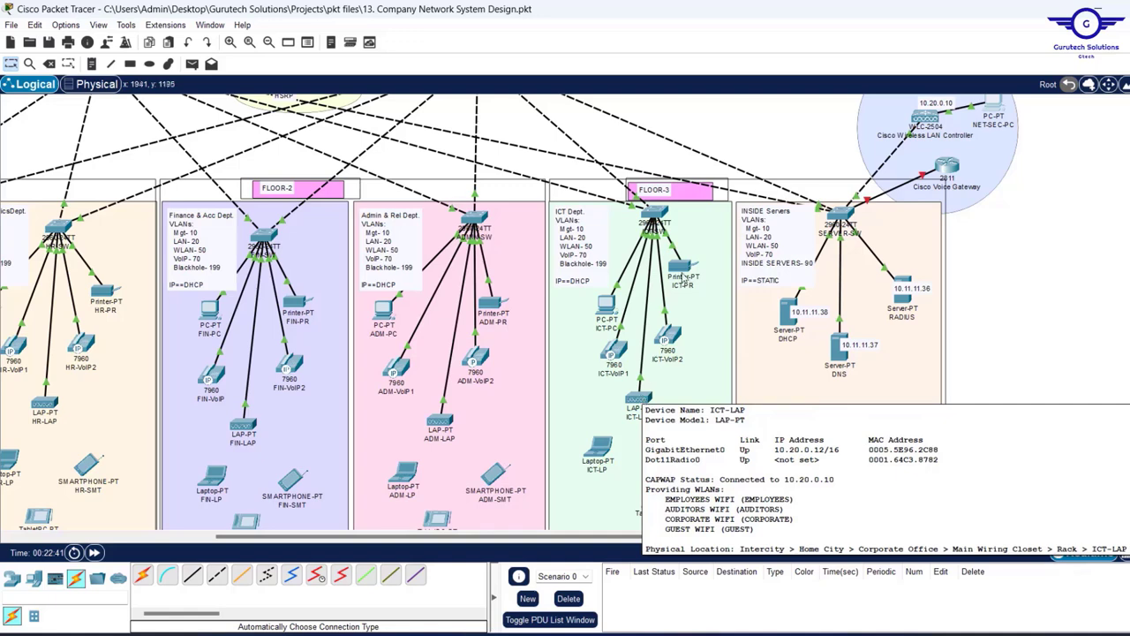
scroll(533, 325, "left", 5)
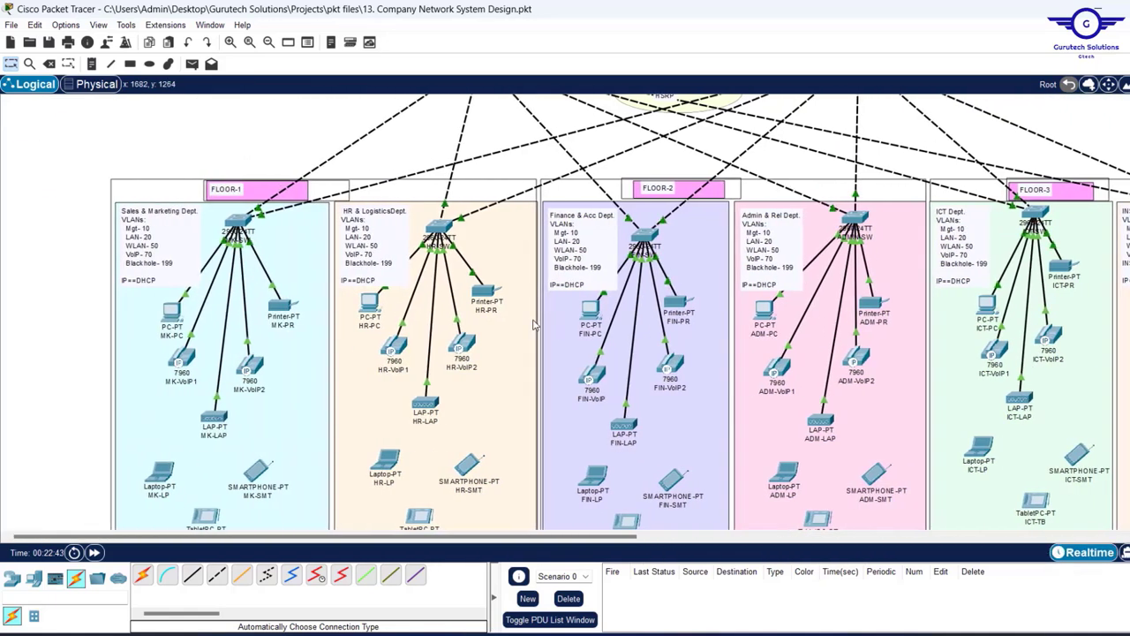
scroll(357, 364, "down", 1)
scroll(357, 364, "down", 1)
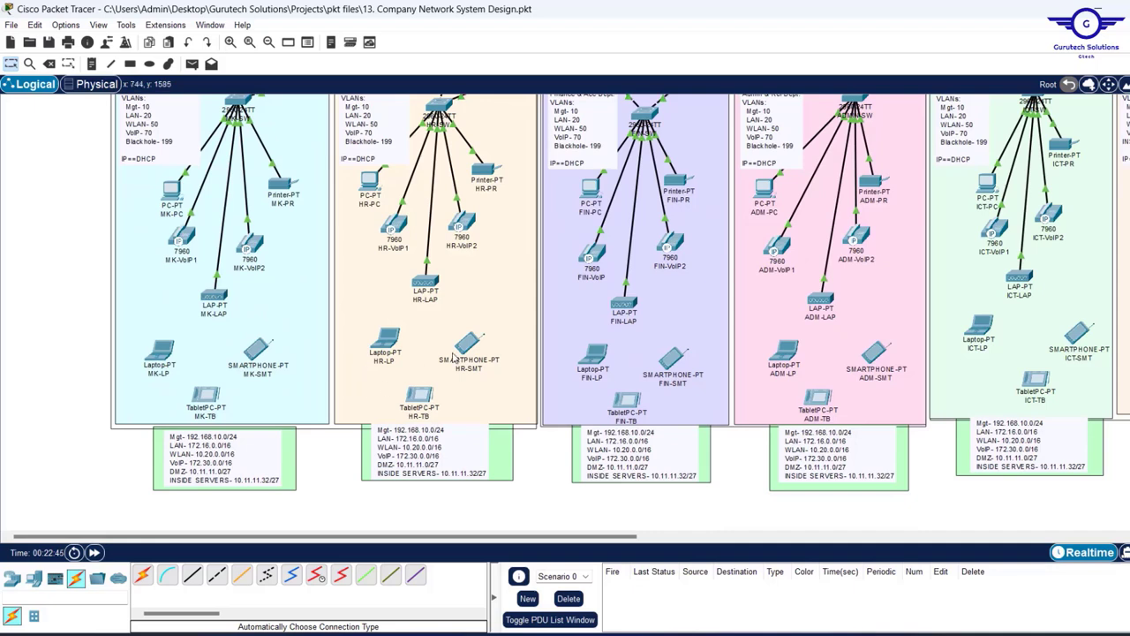
- Set MK-LP's Wireless0 to SSID CORPORATE with WPA2-PSK and its pass phrase
left_click(160, 354)
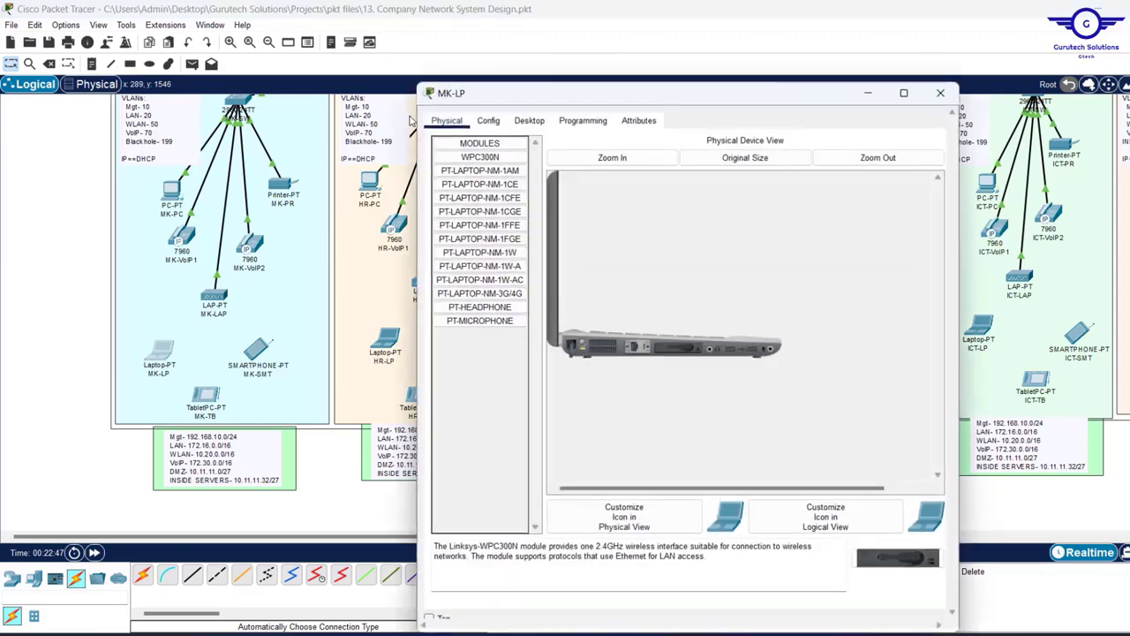
left_click(490, 121)
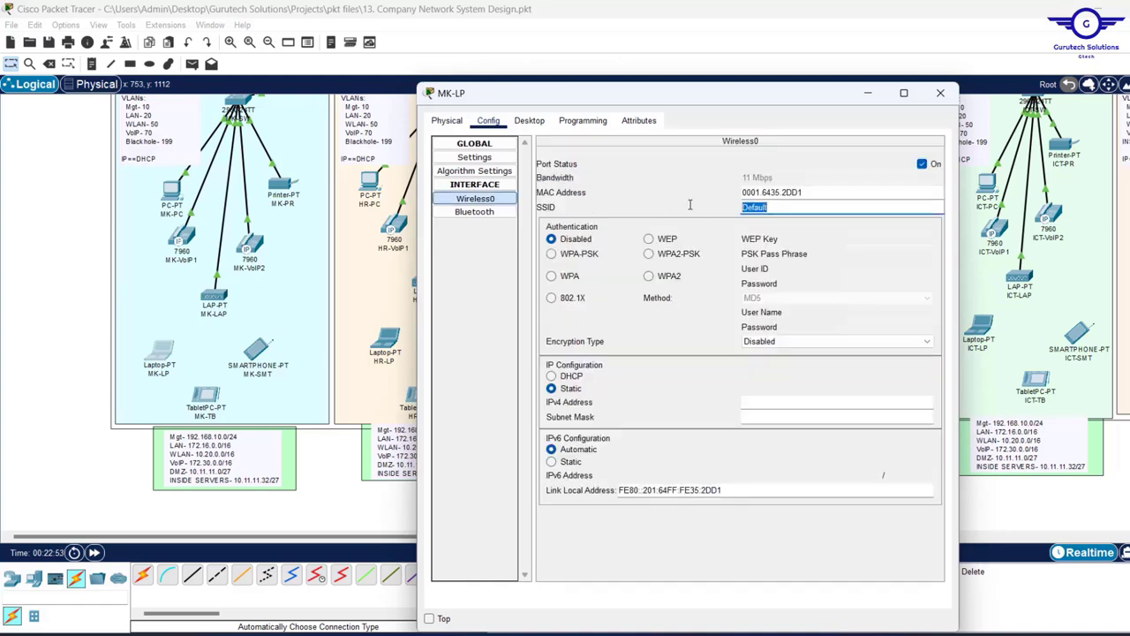
type("CORPORATE")
left_click(649, 254)
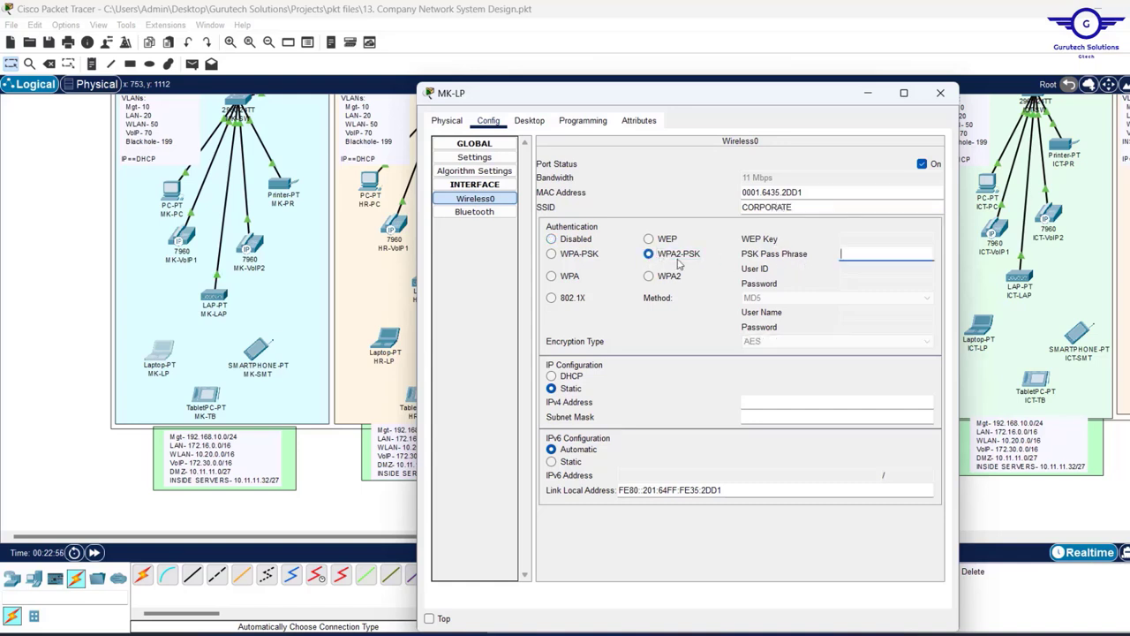
left_click(865, 255)
type("Cisco@123")
key("ctrl+a")
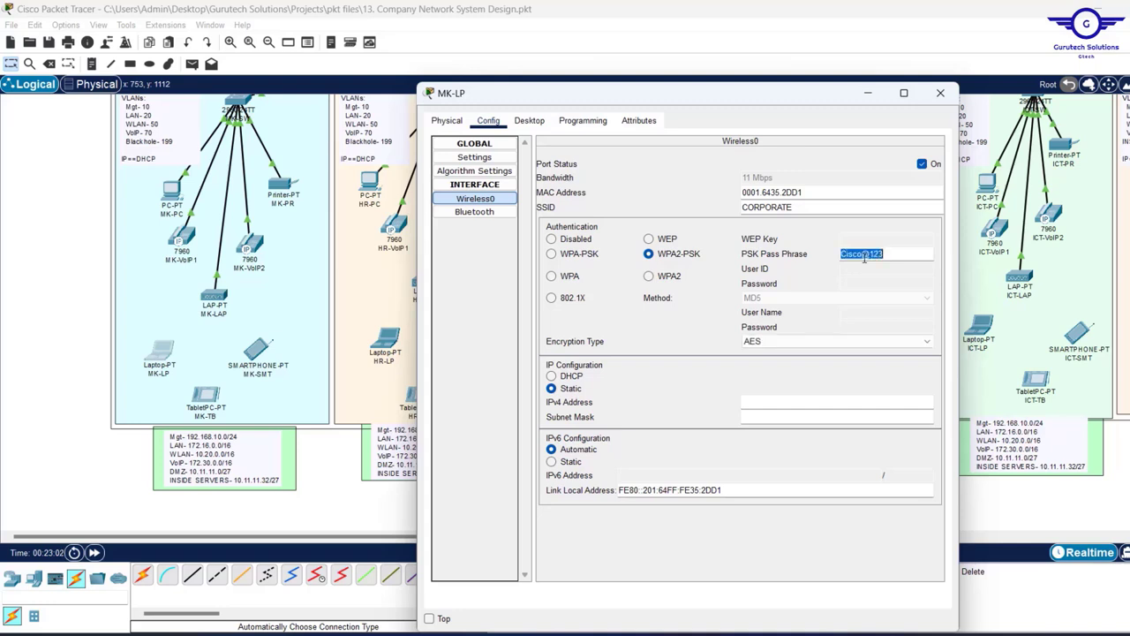
left_click(940, 94)
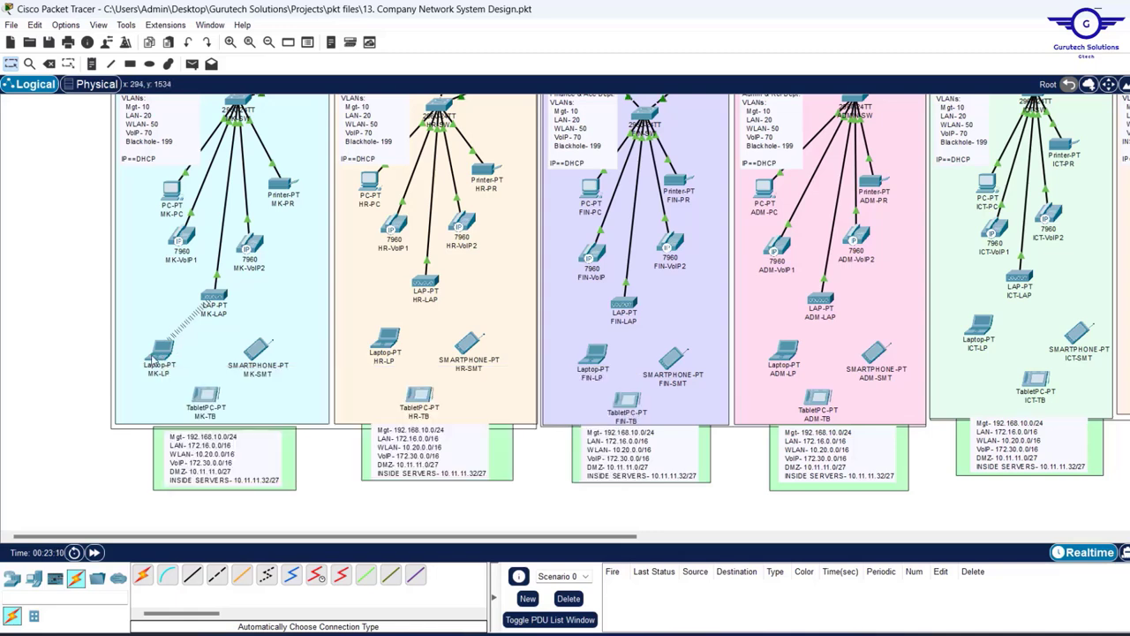
- Open the MK-TB tablet's Config settings and go to its Wireless0 interface
mouse_move(160, 352)
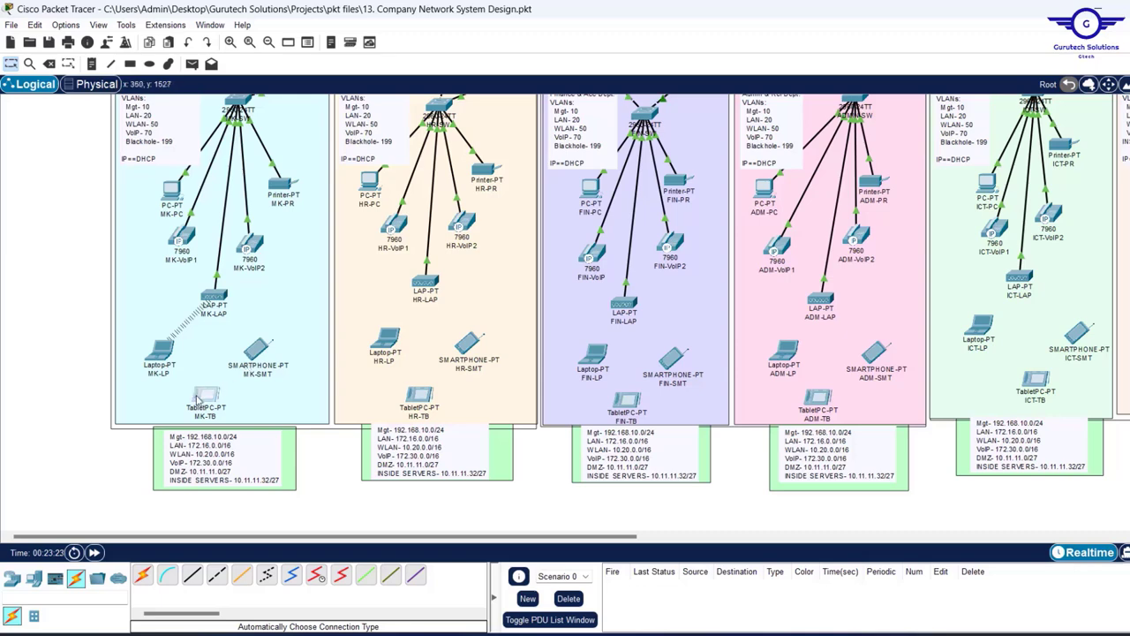
left_click(199, 399)
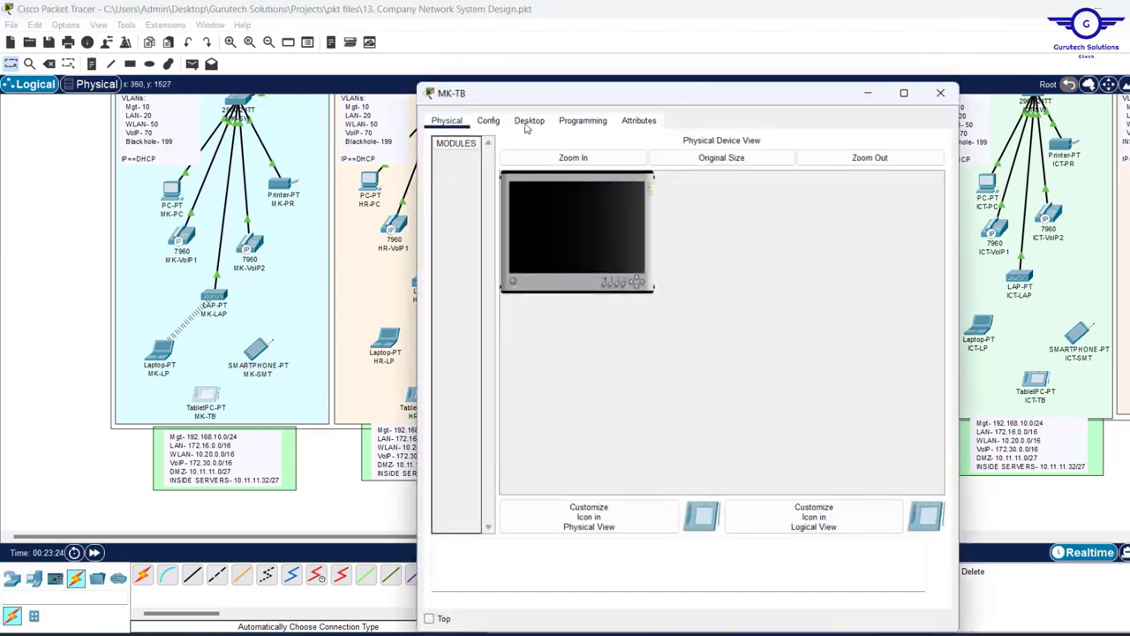
left_click(489, 120)
left_click(475, 198)
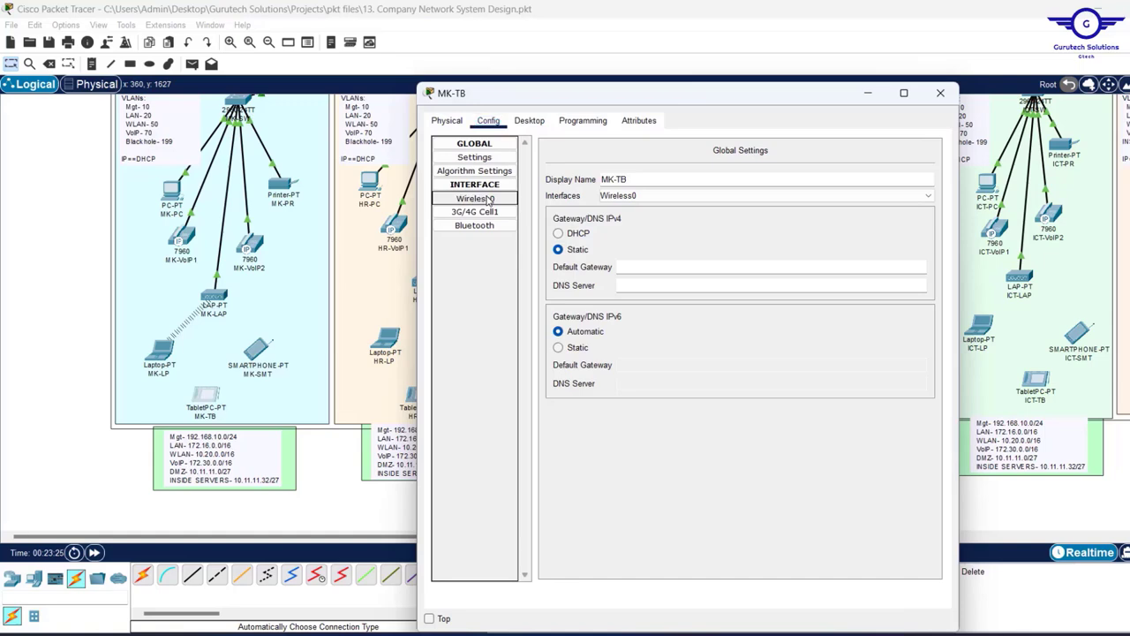
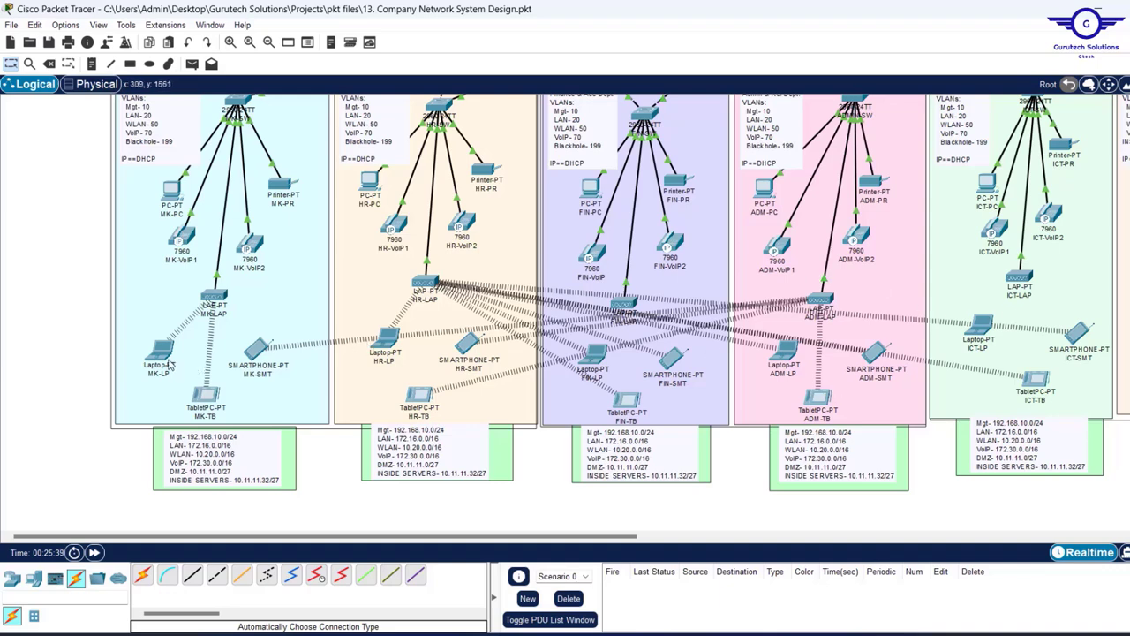
- Switch the MK-LP laptop's IP Configuration from static to DHCP
mouse_move(158, 358)
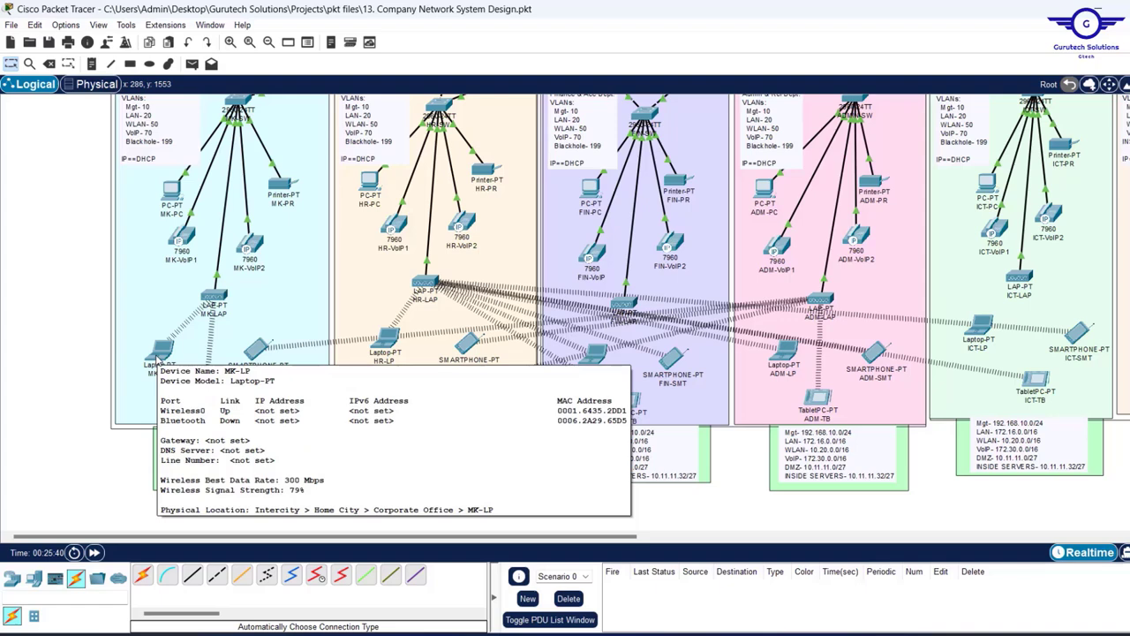
left_click(158, 353)
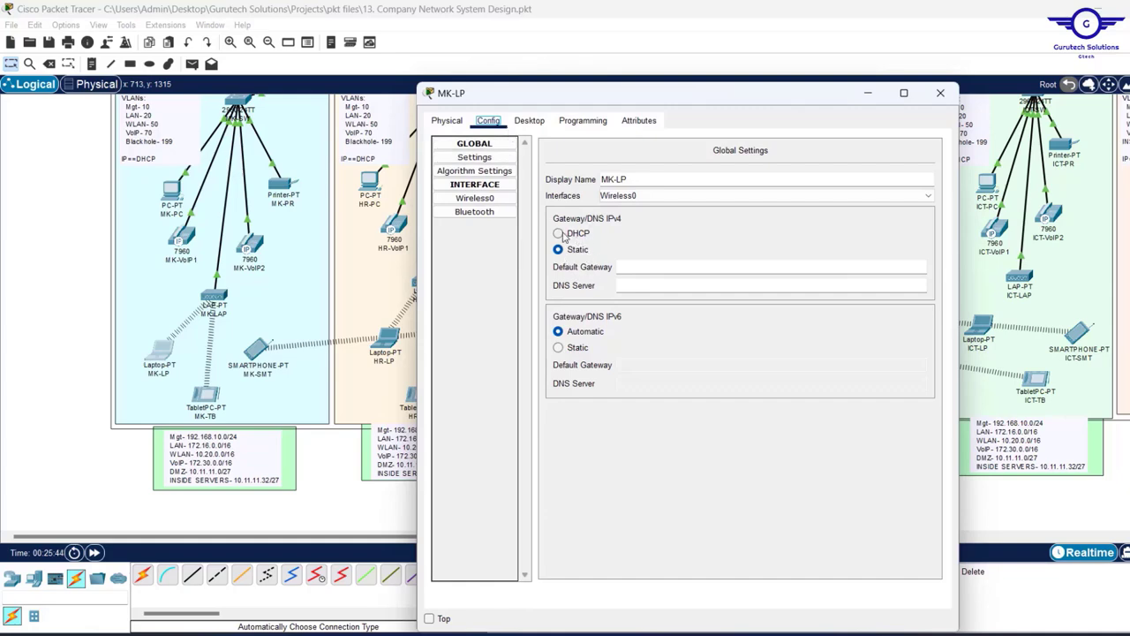
left_click(529, 120)
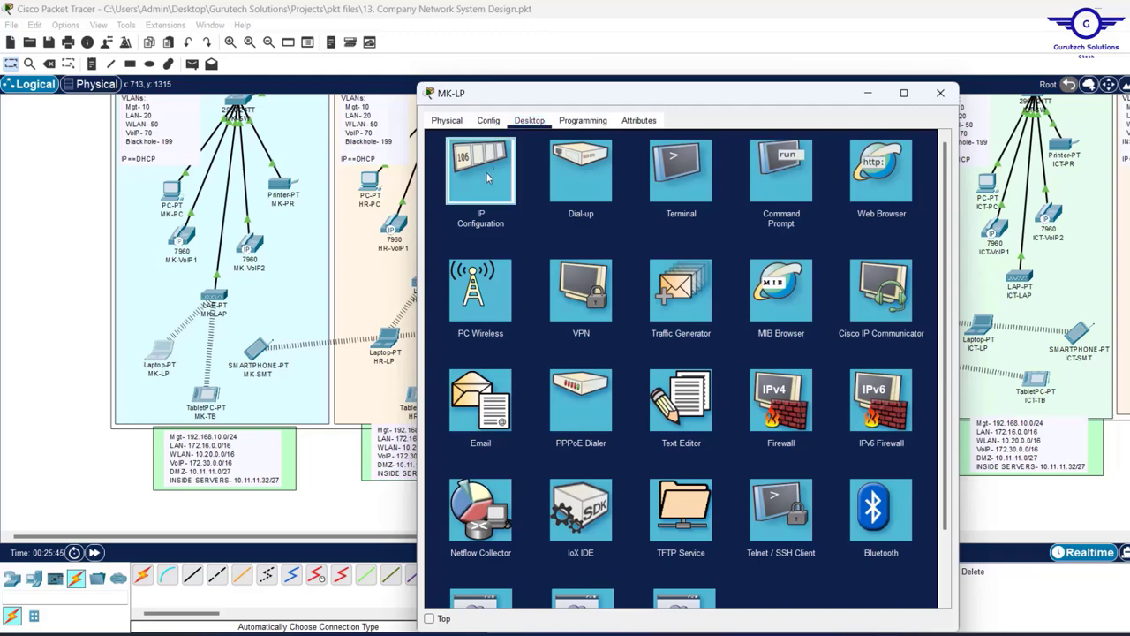
left_click(481, 170)
left_click(442, 195)
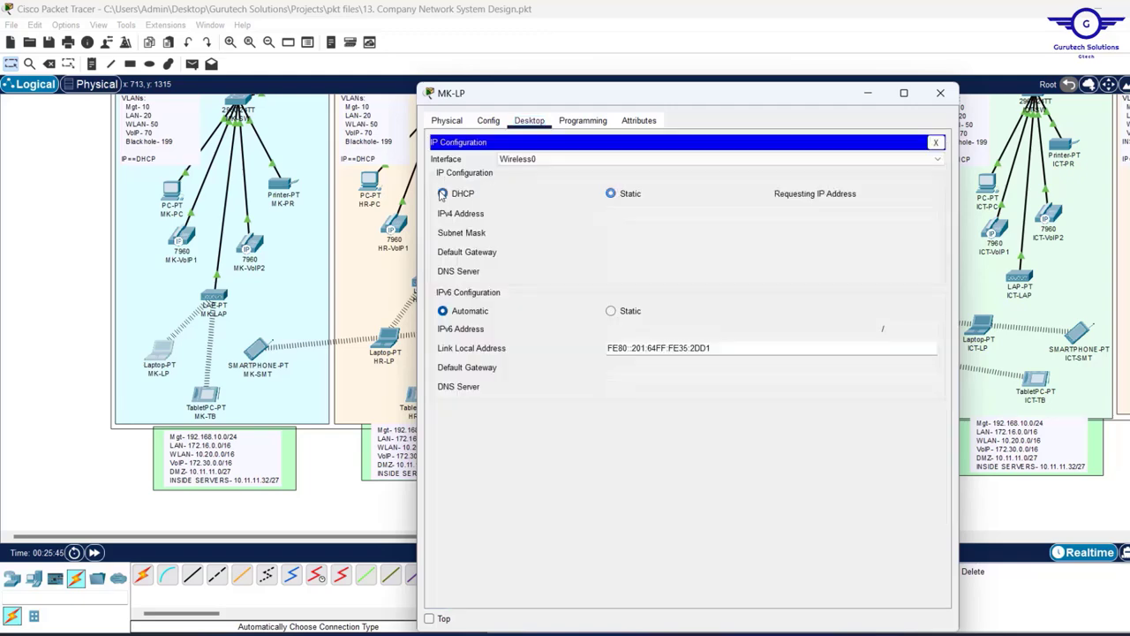
- Close the MK-LP, FIN-TB and ICT-SMT device settings windows
left_click(205, 302)
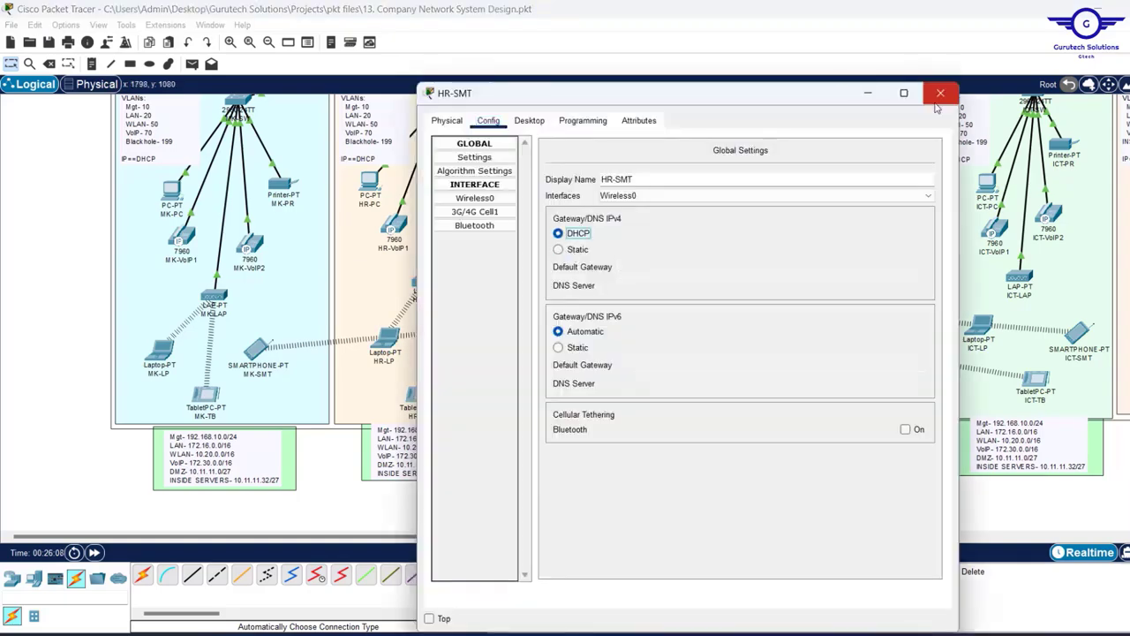
left_click(932, 90)
left_click(936, 135)
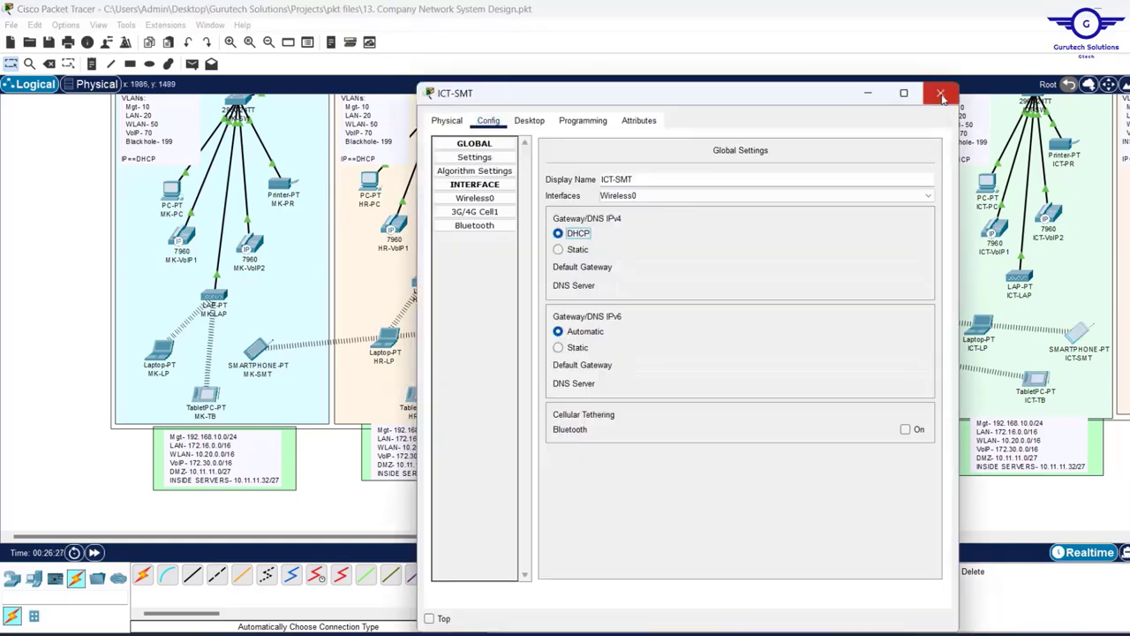
left_click(952, 93)
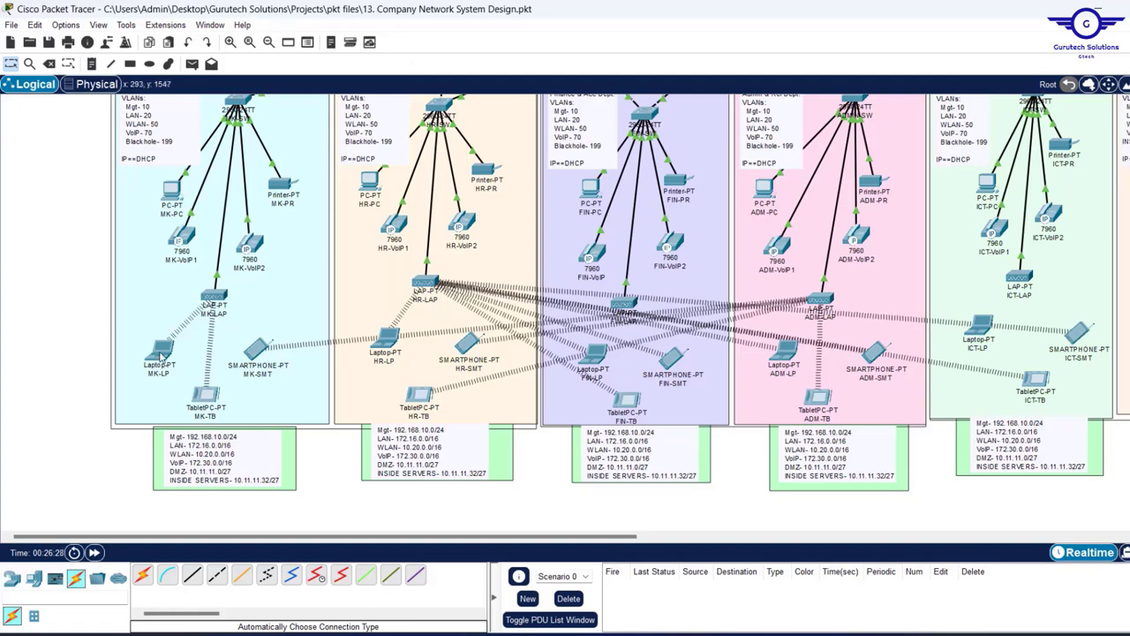
mouse_move(162, 356)
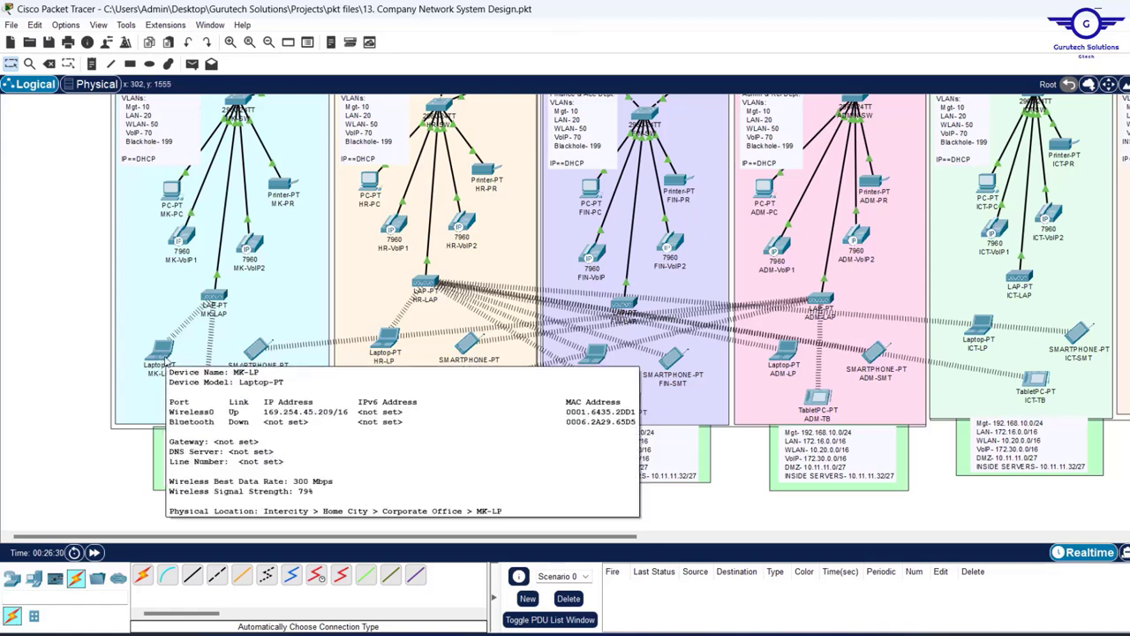
mouse_move(262, 347)
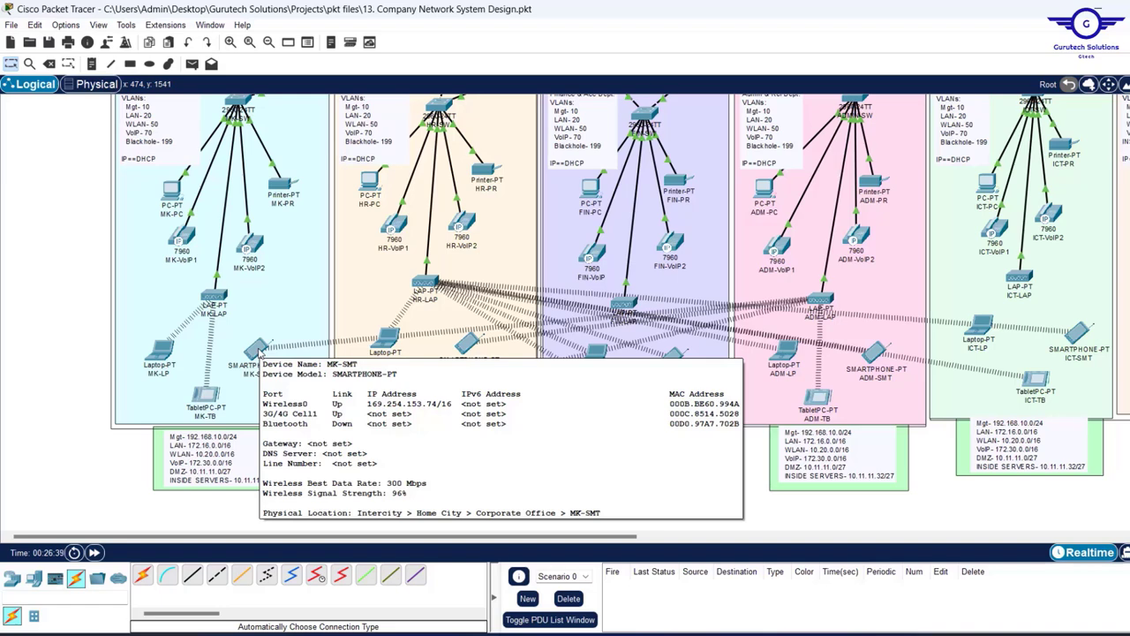
mouse_move(222, 294)
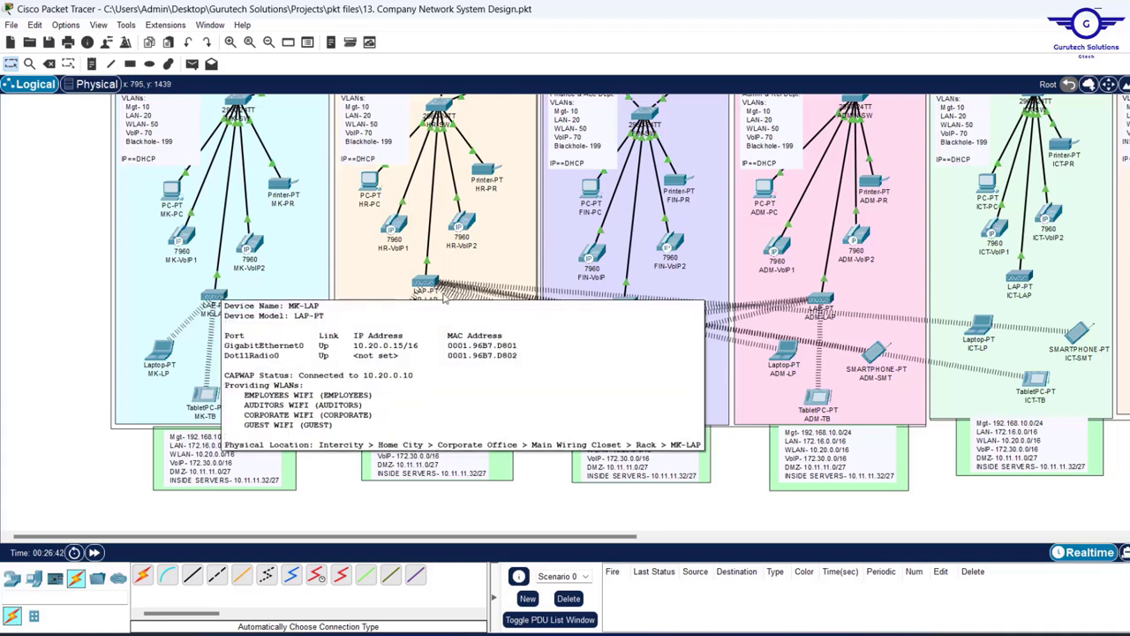
mouse_move(424, 288)
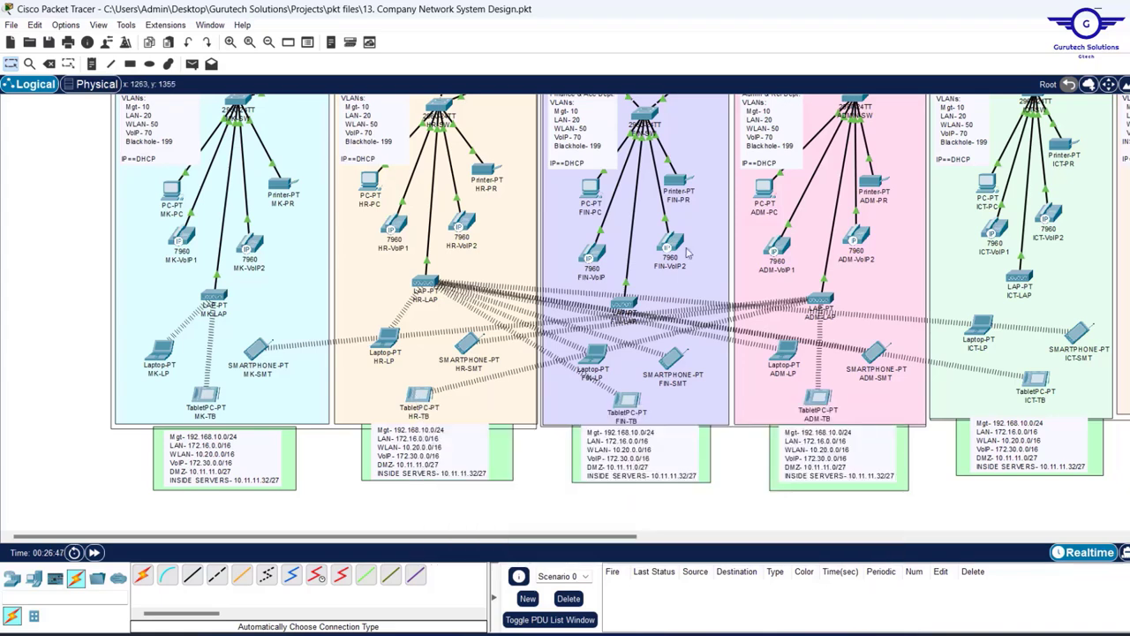
- Save the network file and scroll the topology to the Cisco Voice Gateway
key("ctrl+s")
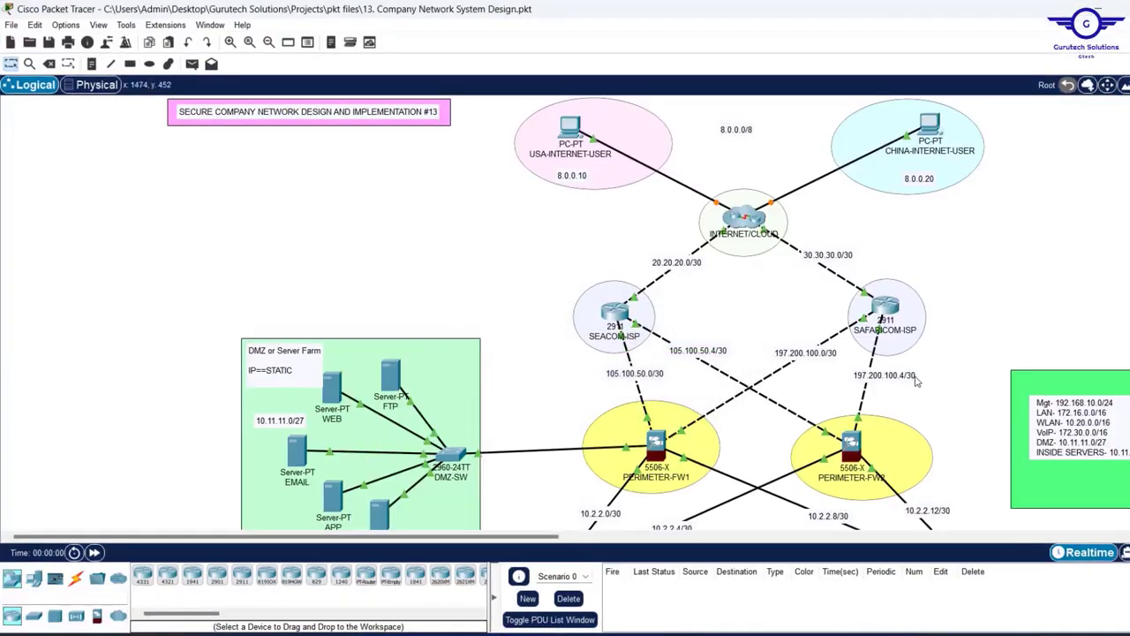
scroll(915, 379, "down", 5)
scroll(916, 380, "down", 3)
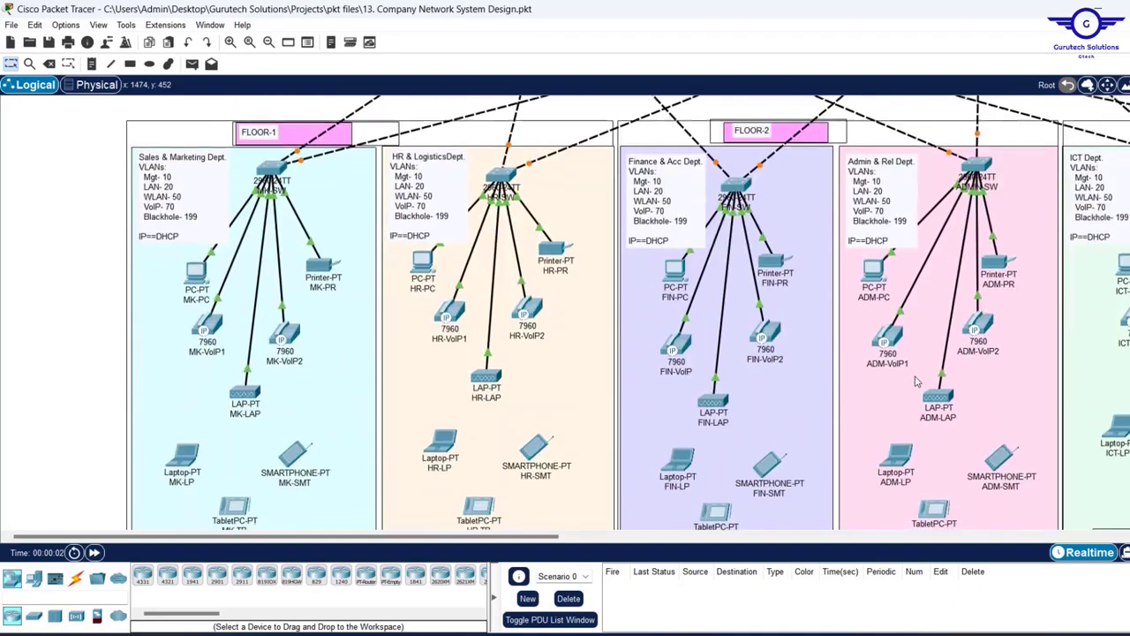
scroll(916, 379, "up", 5)
scroll(916, 380, "down", 1)
scroll(916, 380, "down", 5)
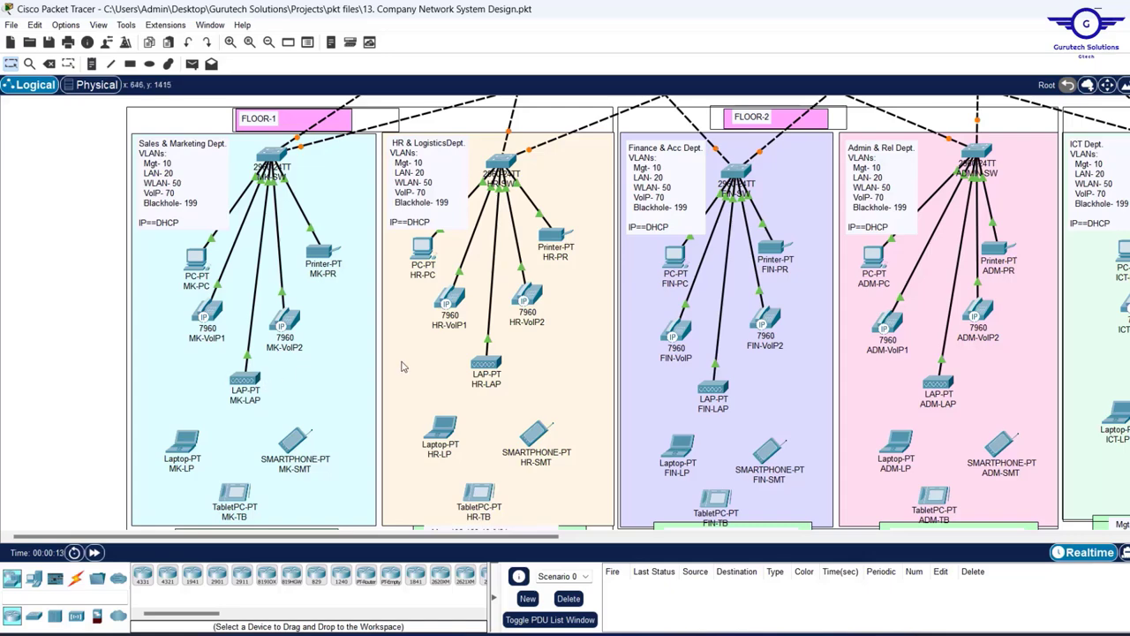
scroll(402, 366, "right", 10)
scroll(821, 263, "up", 4)
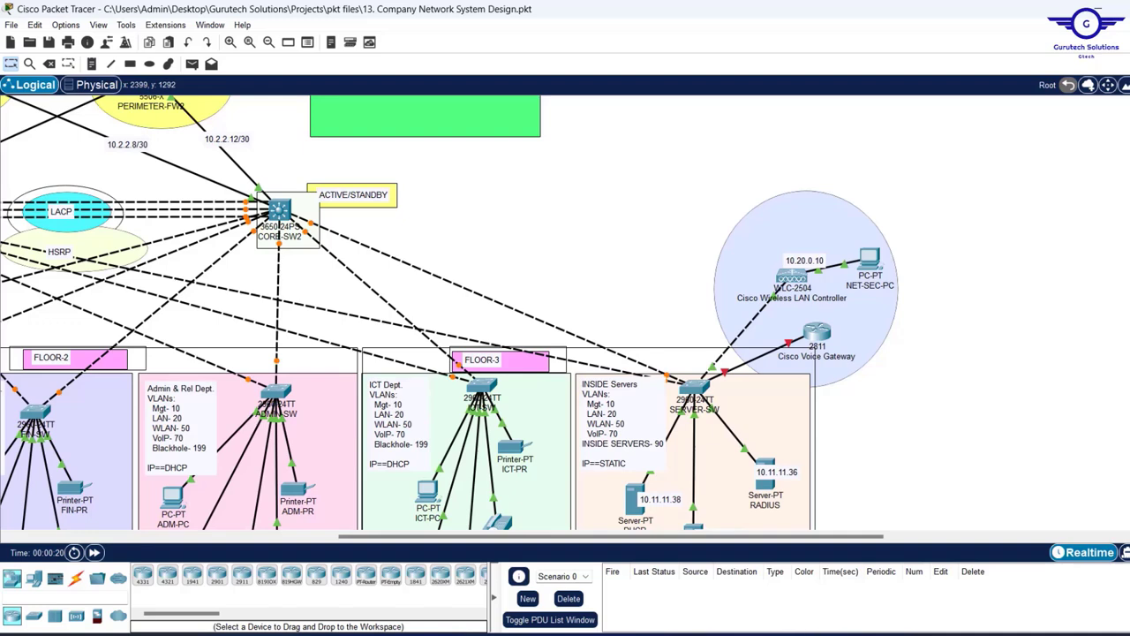
- Highlight '12. VoIP Configs' in the Notepad notes, then minimize Notepad
key("alt+Tab")
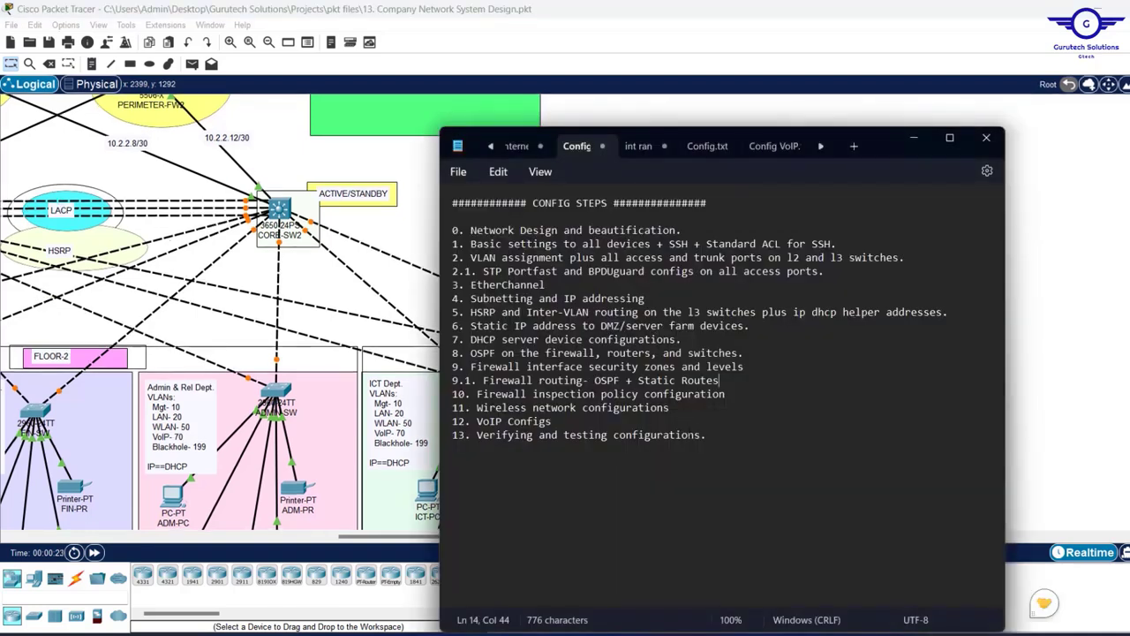
left_click_drag(552, 421, 480, 430)
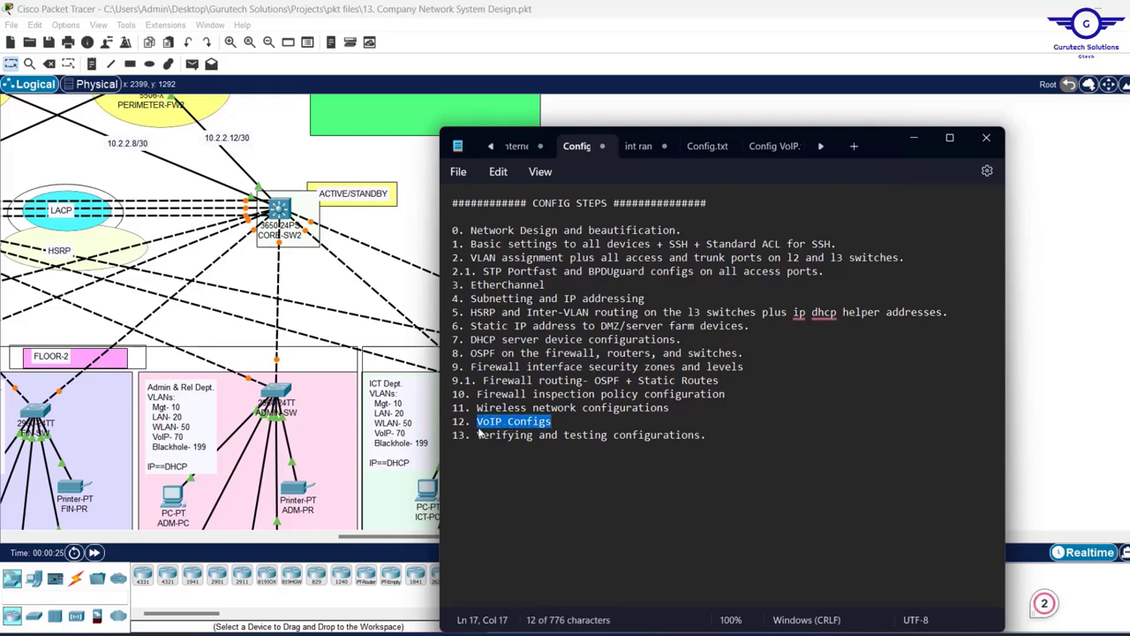
left_click(917, 140)
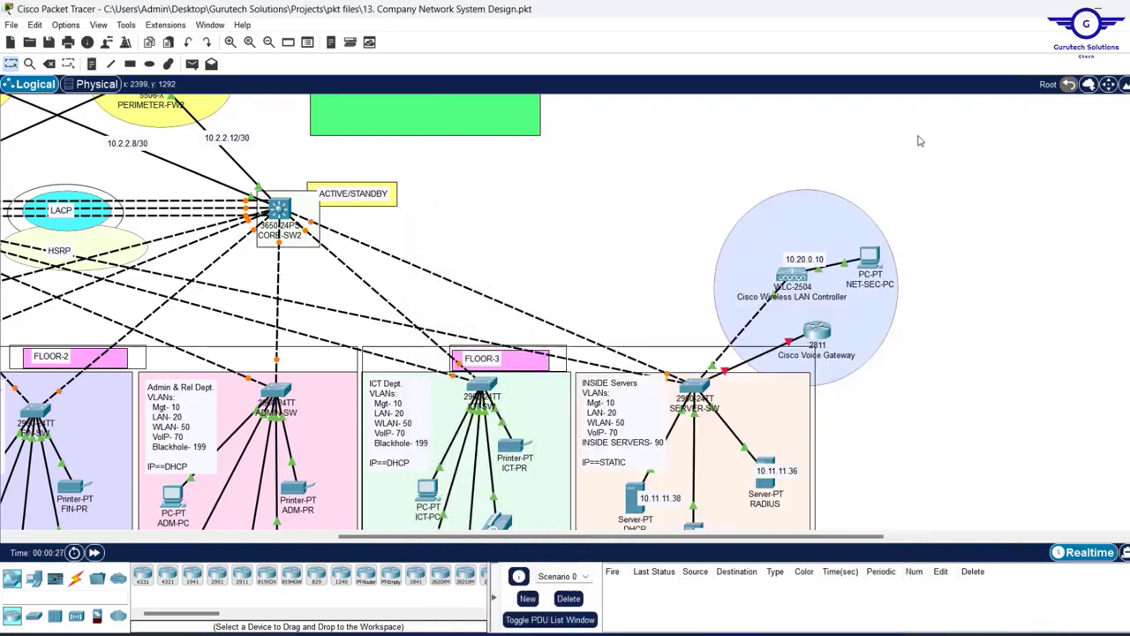
- Open the Cisco Voice Gateway CLI and enter global configuration mode with EN and CONF T
left_click(823, 335)
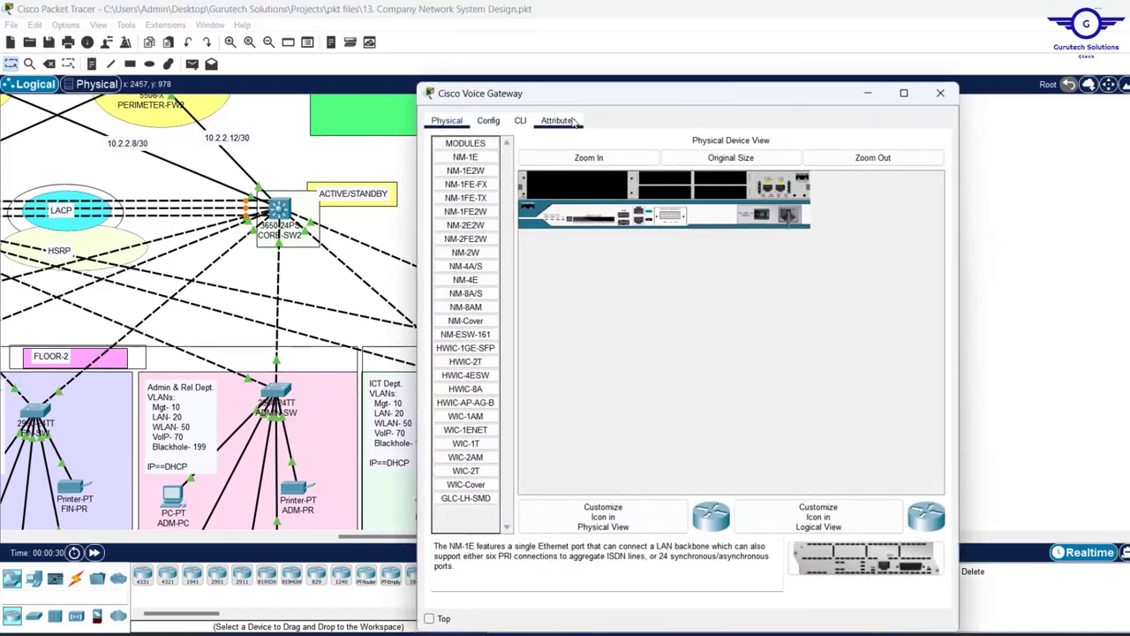
left_click_drag(688, 102, 789, 96)
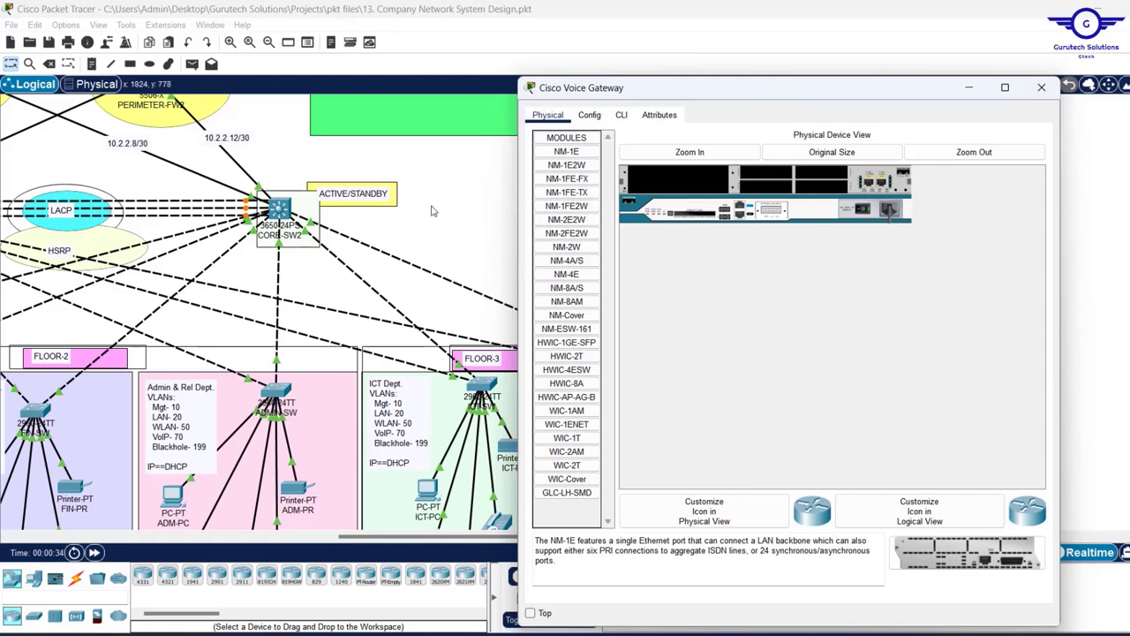
left_click(622, 115)
key("Return")
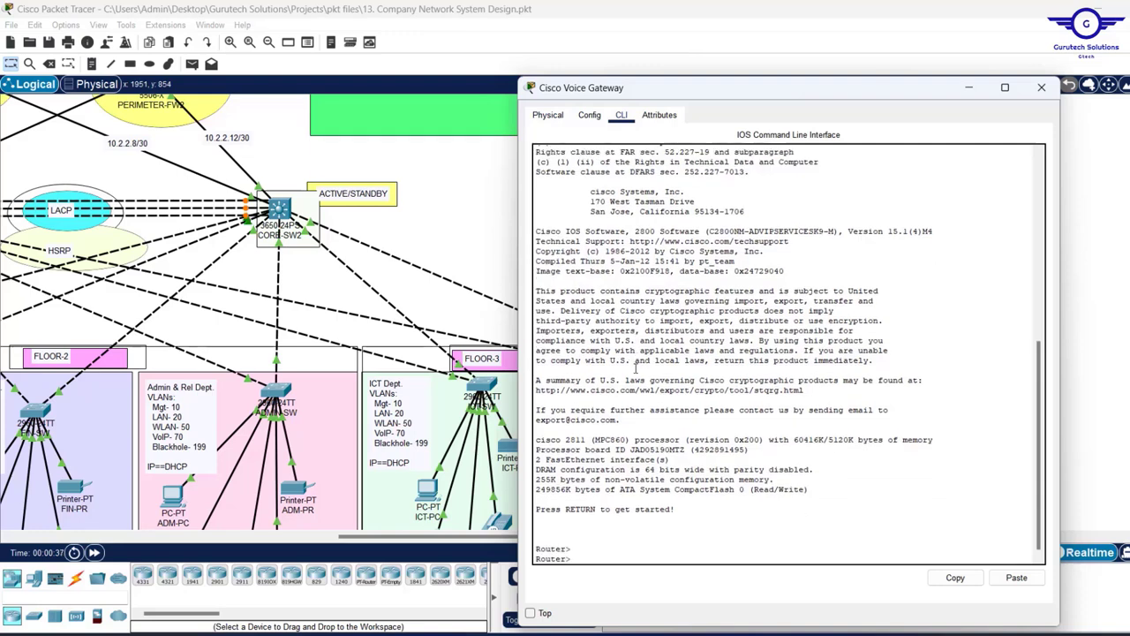
type("EN")
key("Return")
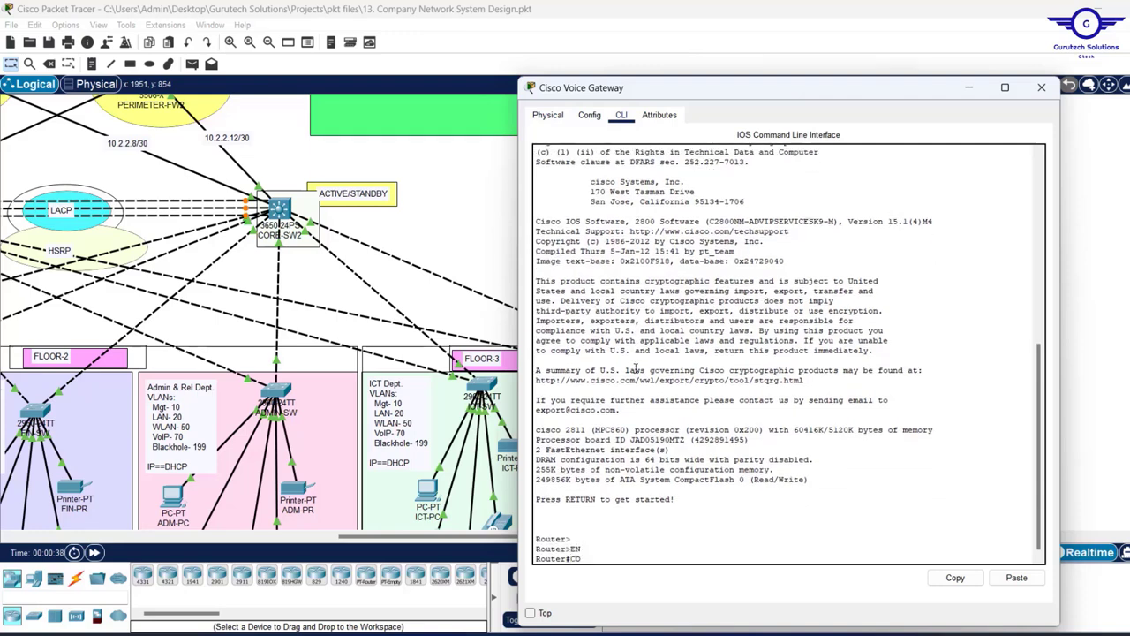
type("CONF T")
key("Return")
key("Return")
key("Return")
key("Return")
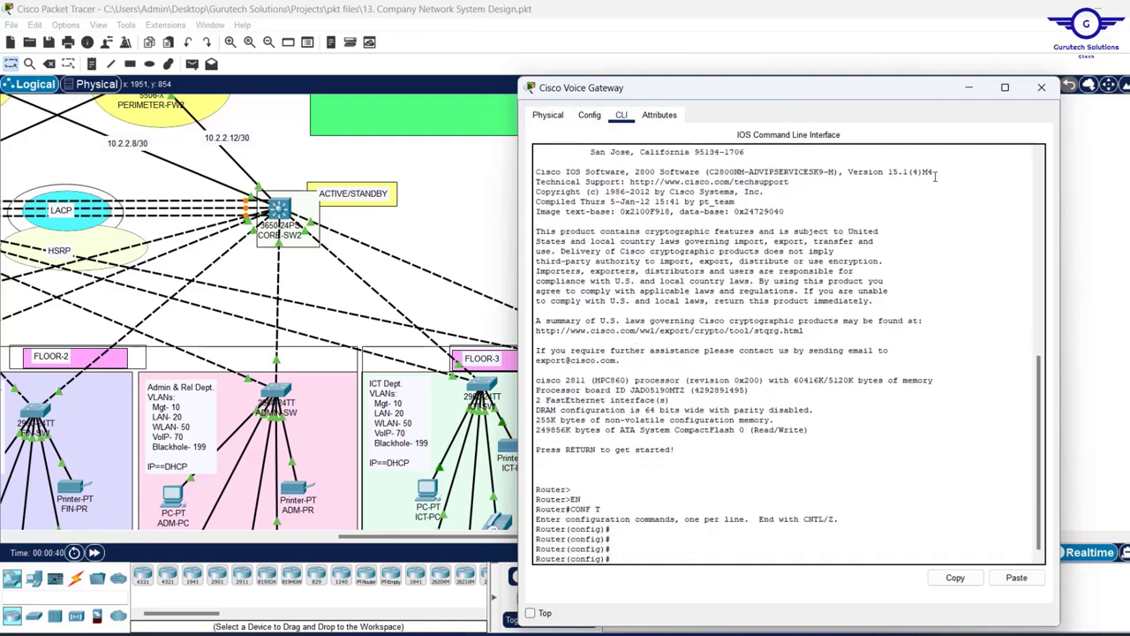
- Reopen the gateway window, reposition it and set it to stay always on top
left_click(1115, 214)
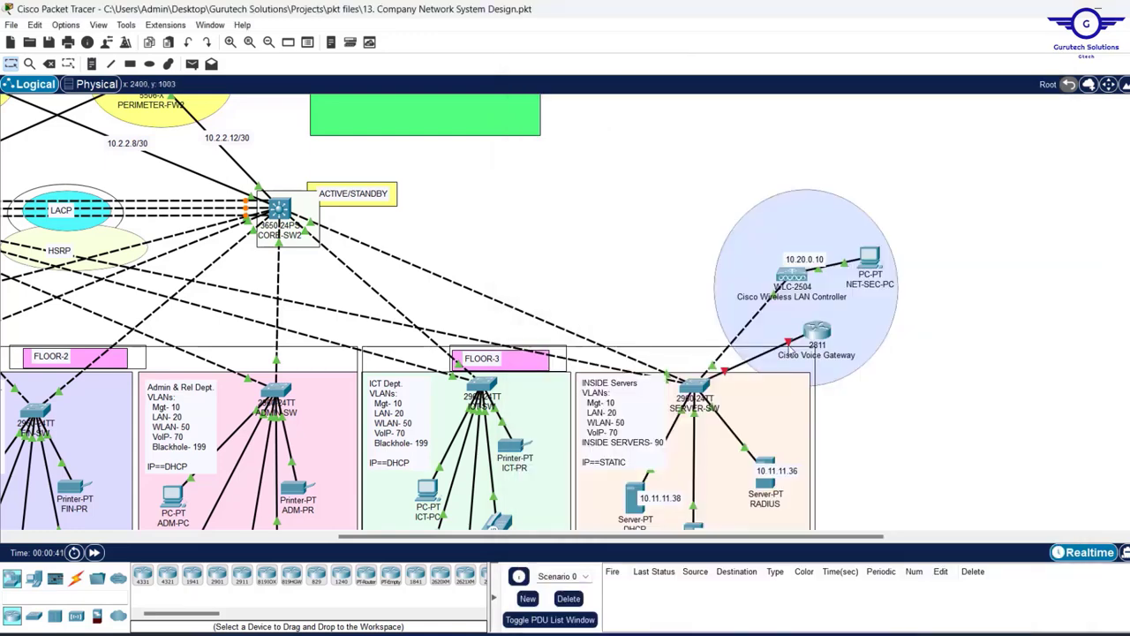
mouse_move(790, 347)
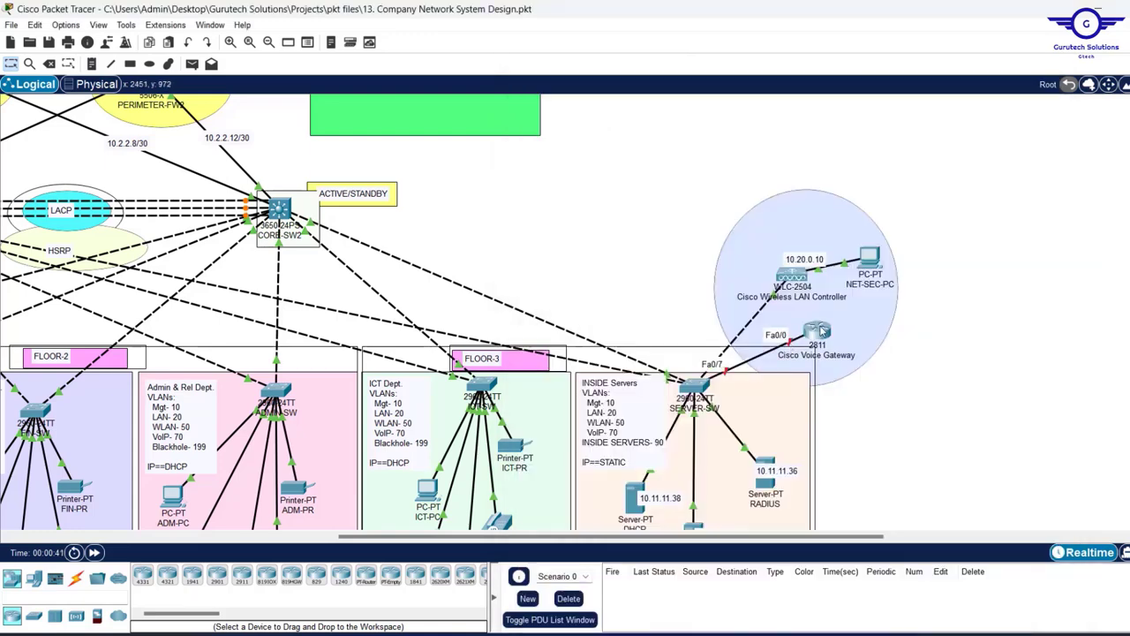
left_click(819, 333)
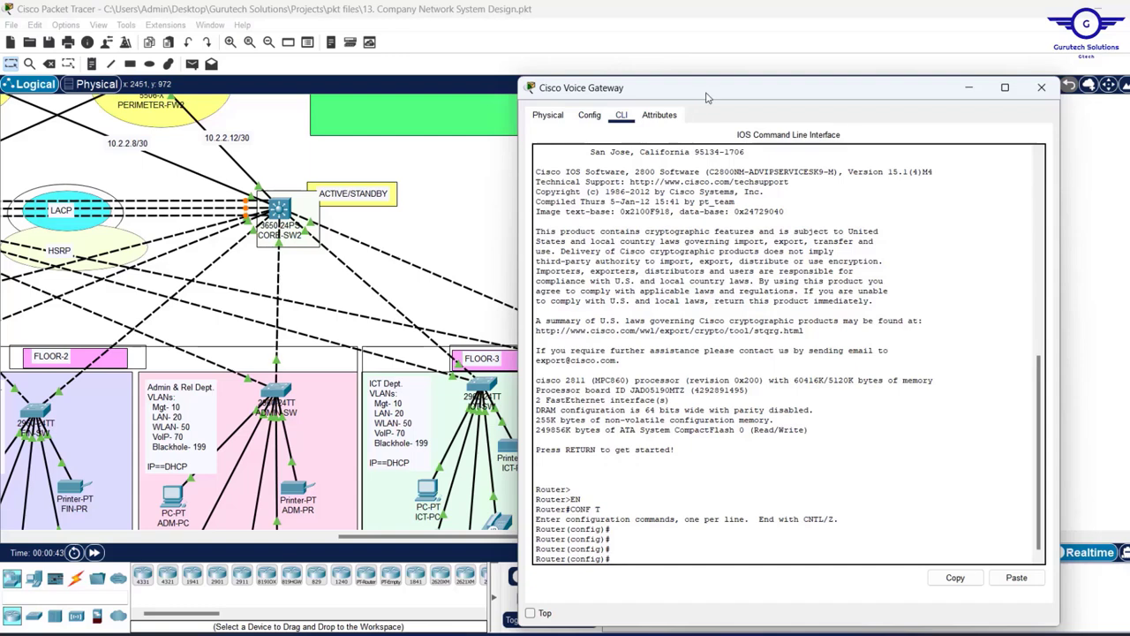
left_click_drag(707, 98, 632, 55)
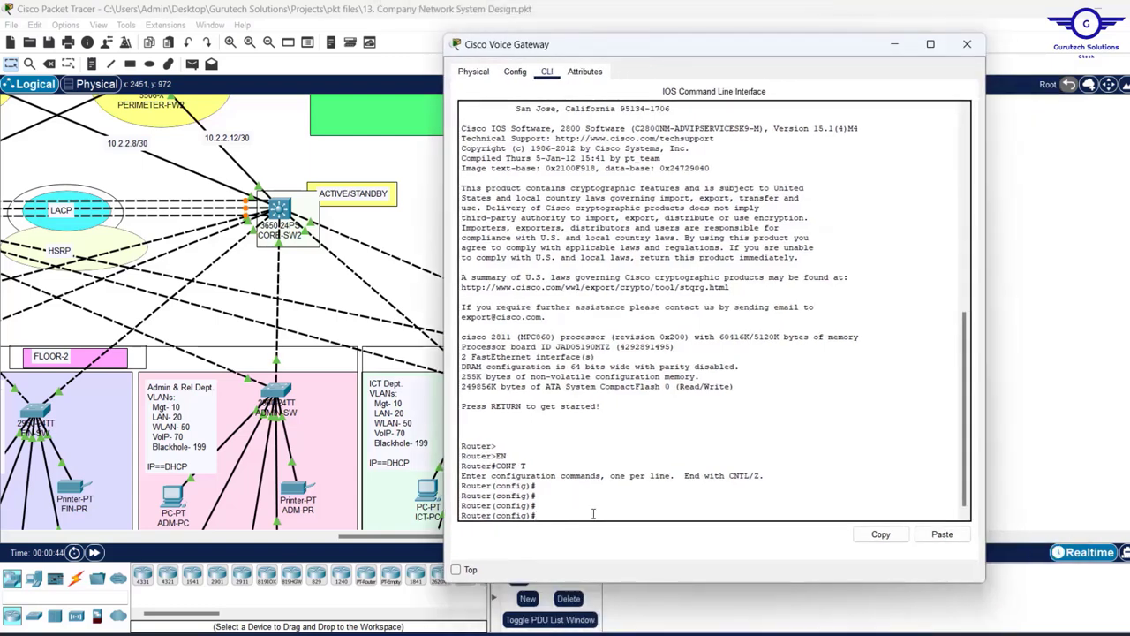
left_click(455, 570)
- Enable FastEthernet0/0 with INT F0/0 and NO SHUT, then EX back to global config
type("INT F0/0")
key("Return")
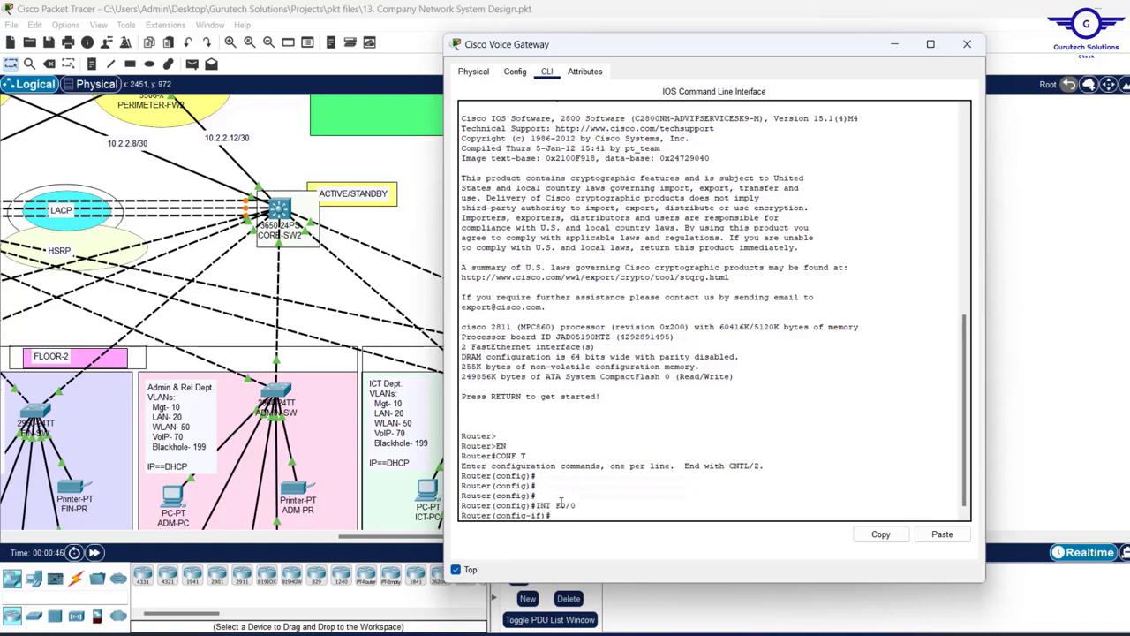
type("NO SHUT")
key("Return")
key("Return")
key("Return")
key("Return")
key("Return")
key("Return")
type("EX")
key("Return")
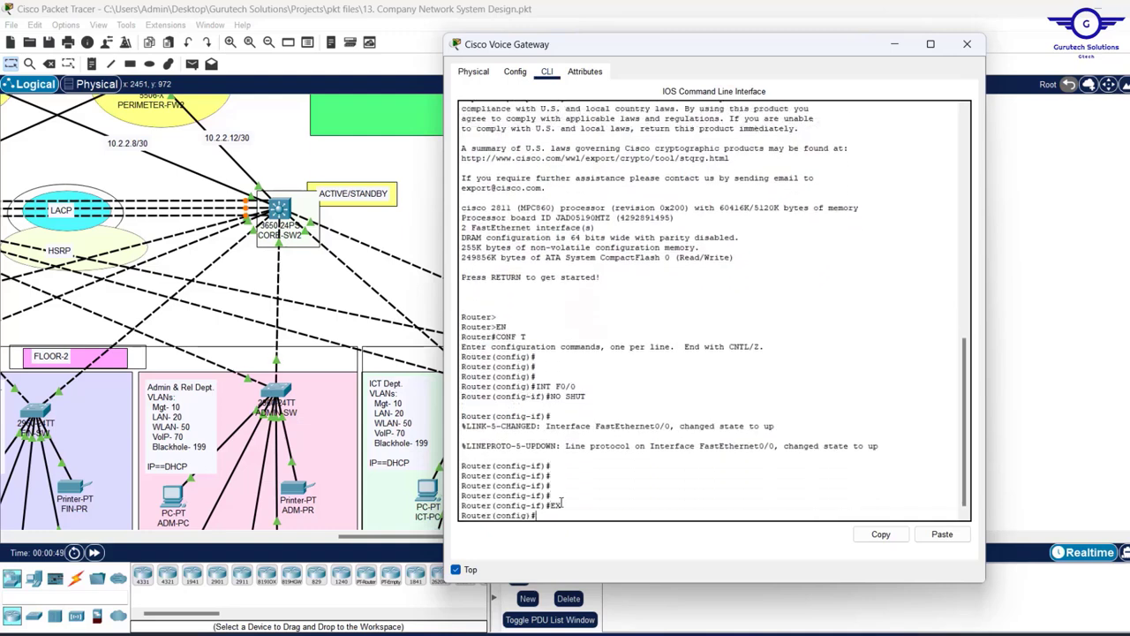
key("Return")
key("Return")
key("Return")
key("Return")
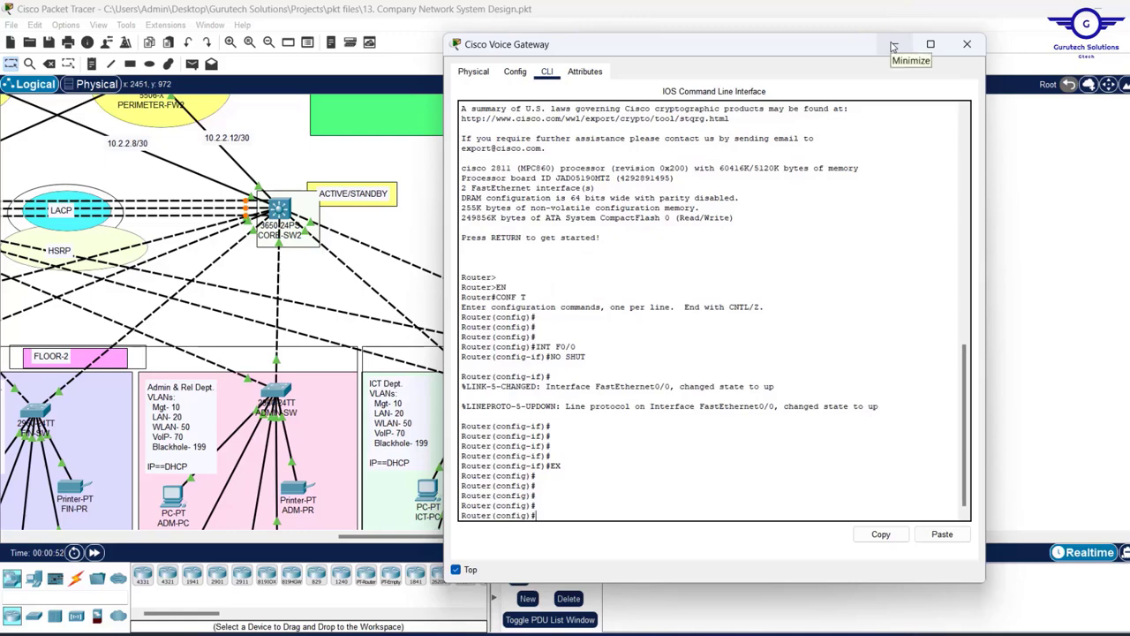
- Enter subinterface fa0/0.70 on the voice gateway
left_click_drag(892, 46, 710, 88)
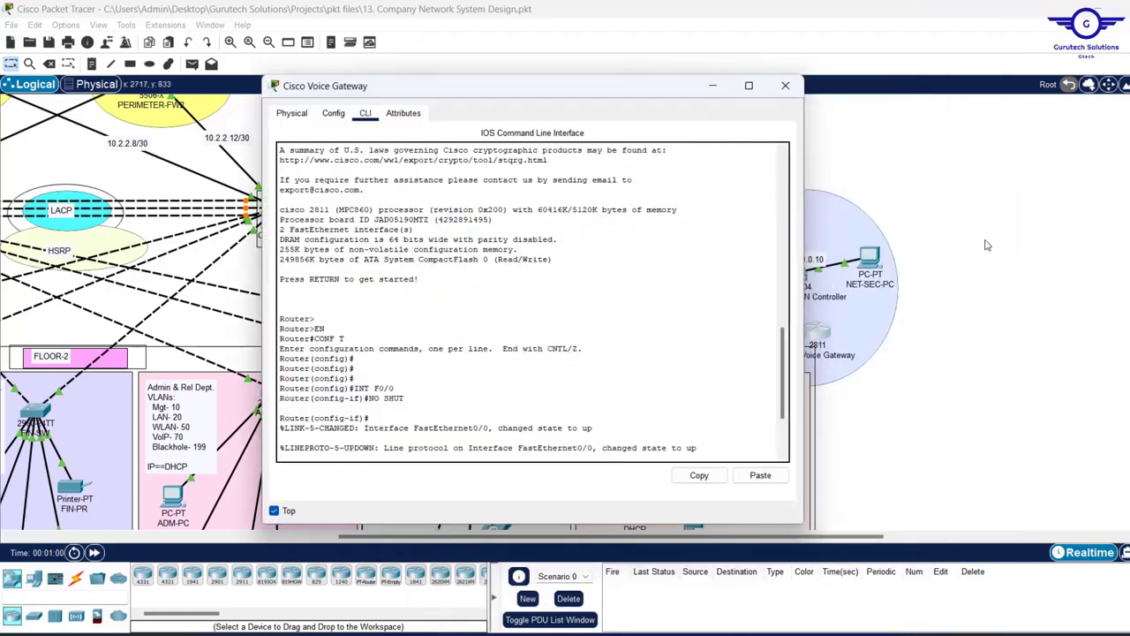
scroll(733, 340, "down", 4)
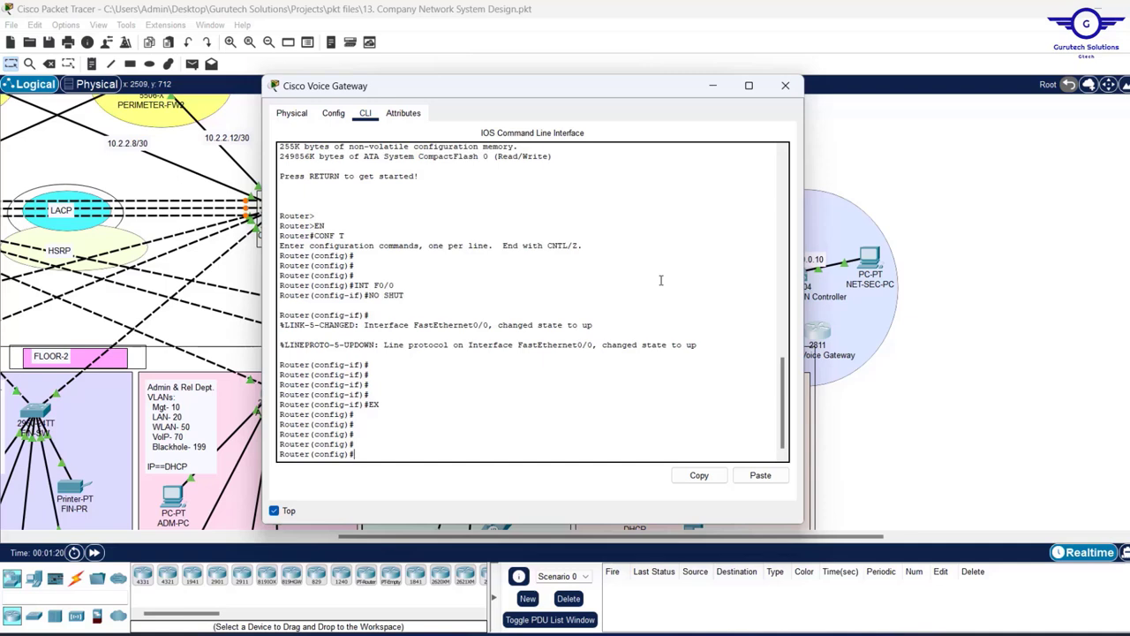
type("fa0/0.")
left_click_drag(582, 92, 439, 103)
type("70")
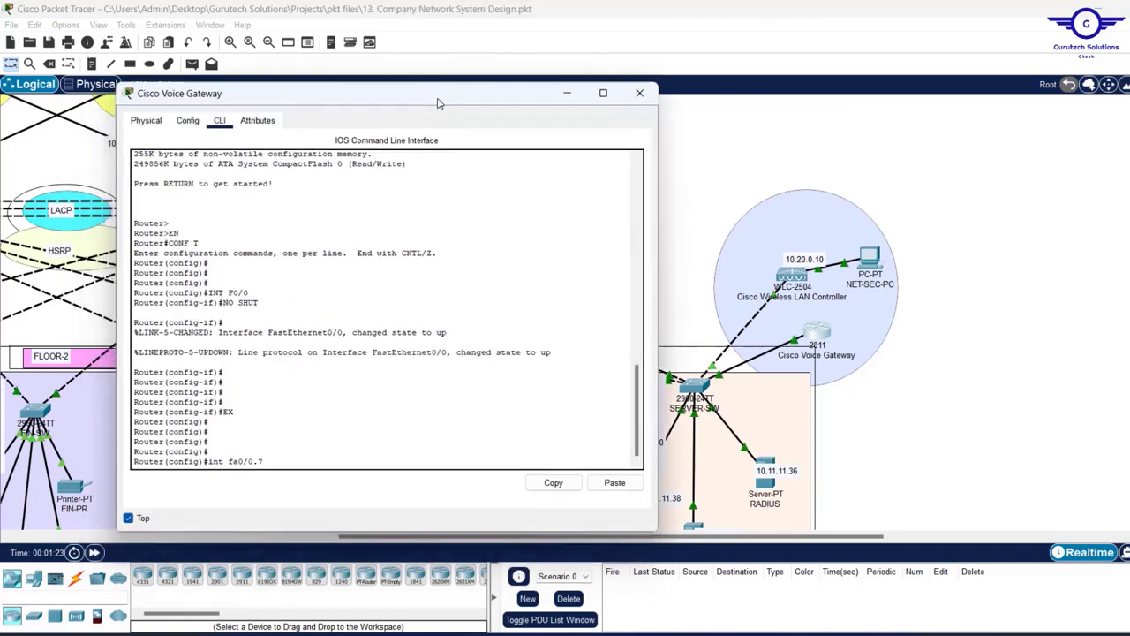
key("Return")
key("Return")
key("Return")
key("Return")
key("Return")
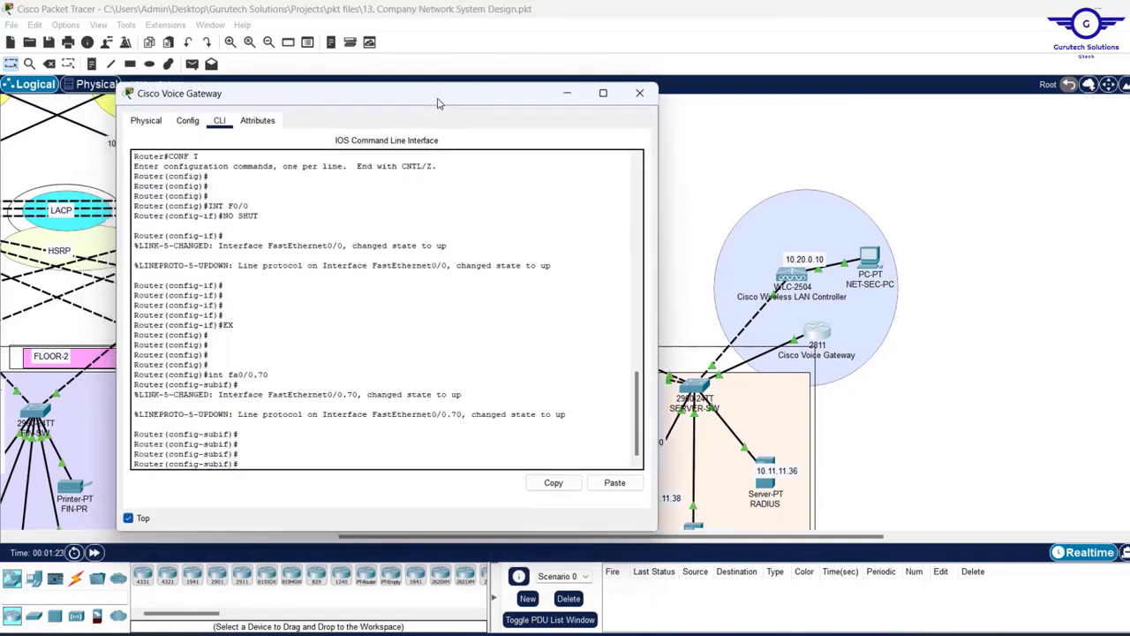
- Try assigning 172.30.0.1 255.255.0.0, which fails for lacking 802.1Q encapsulation
type("ip ad")
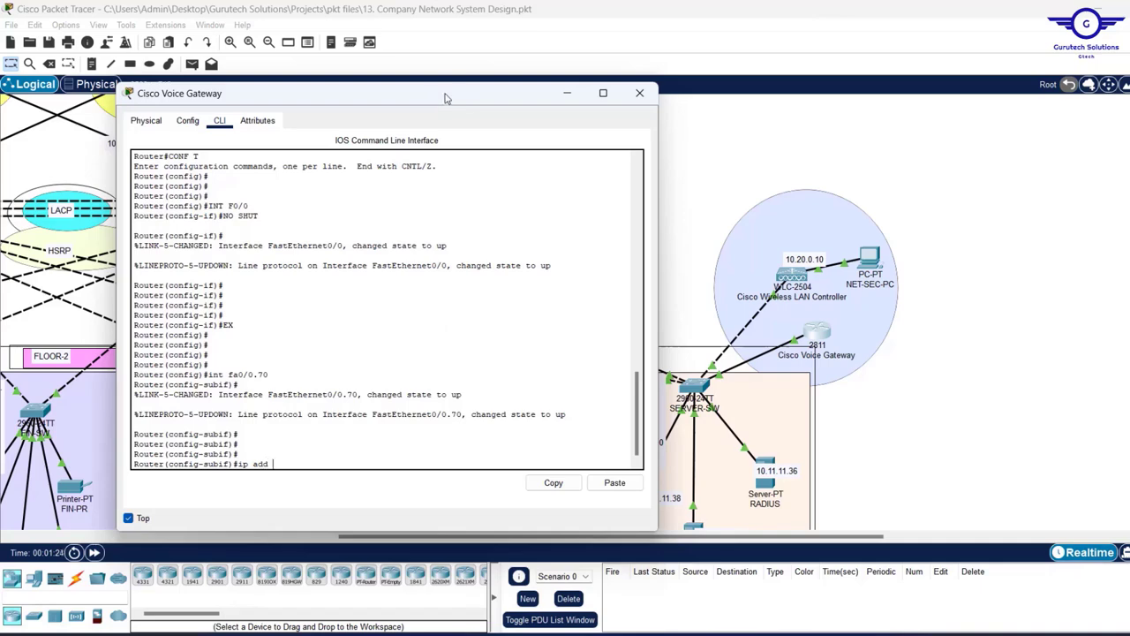
type("d")
left_click_drag(446, 97, 626, 165)
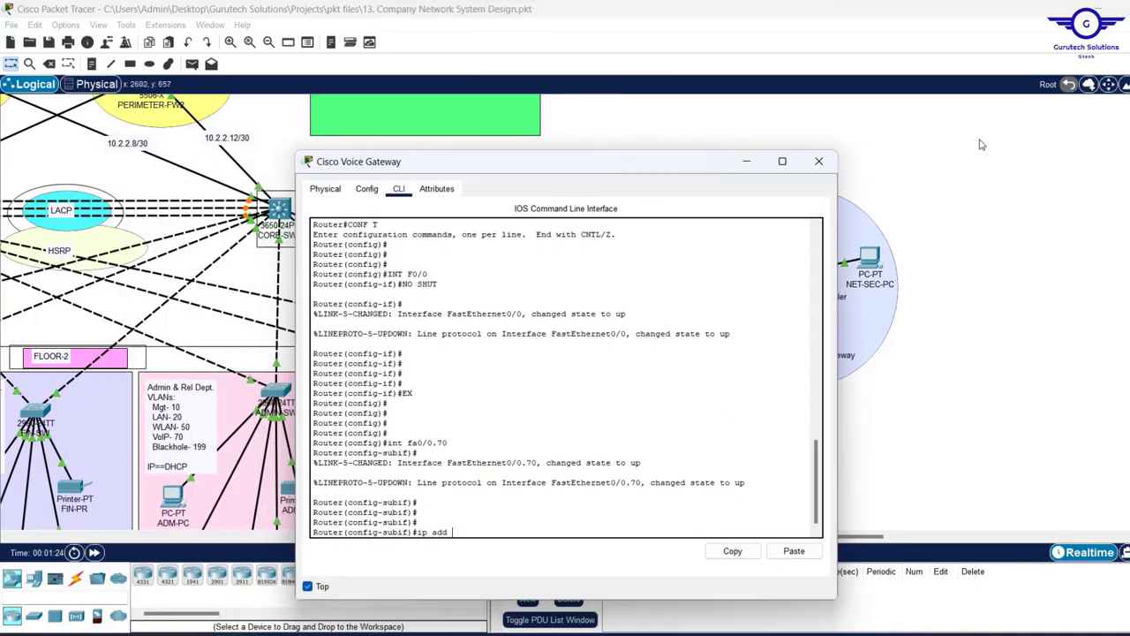
scroll(982, 144, "up", 5)
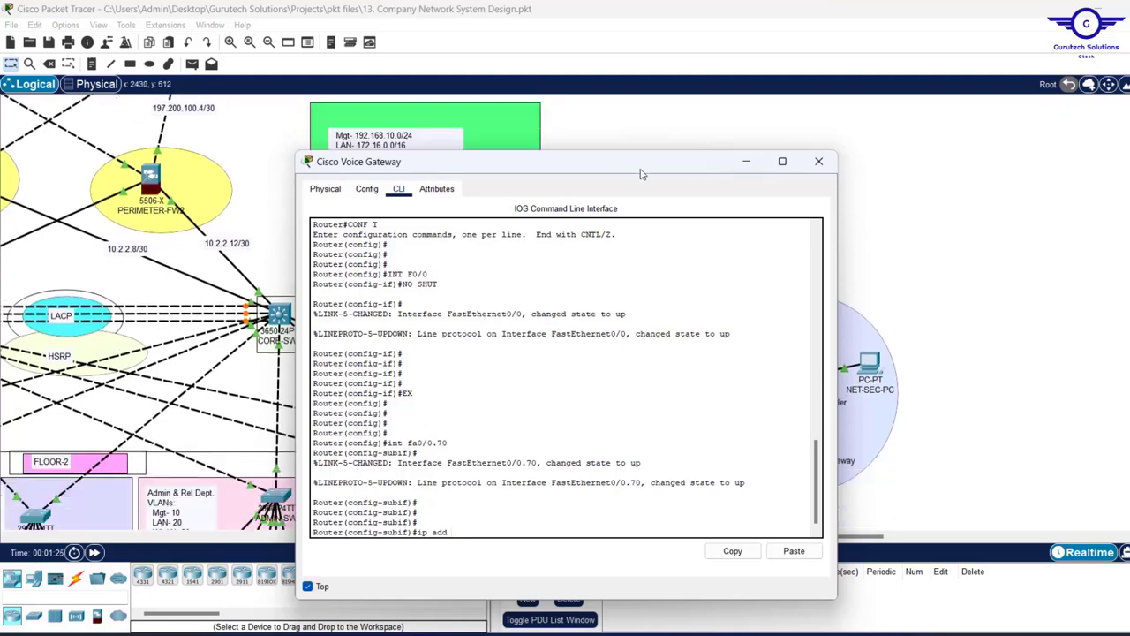
left_click_drag(642, 174, 834, 111)
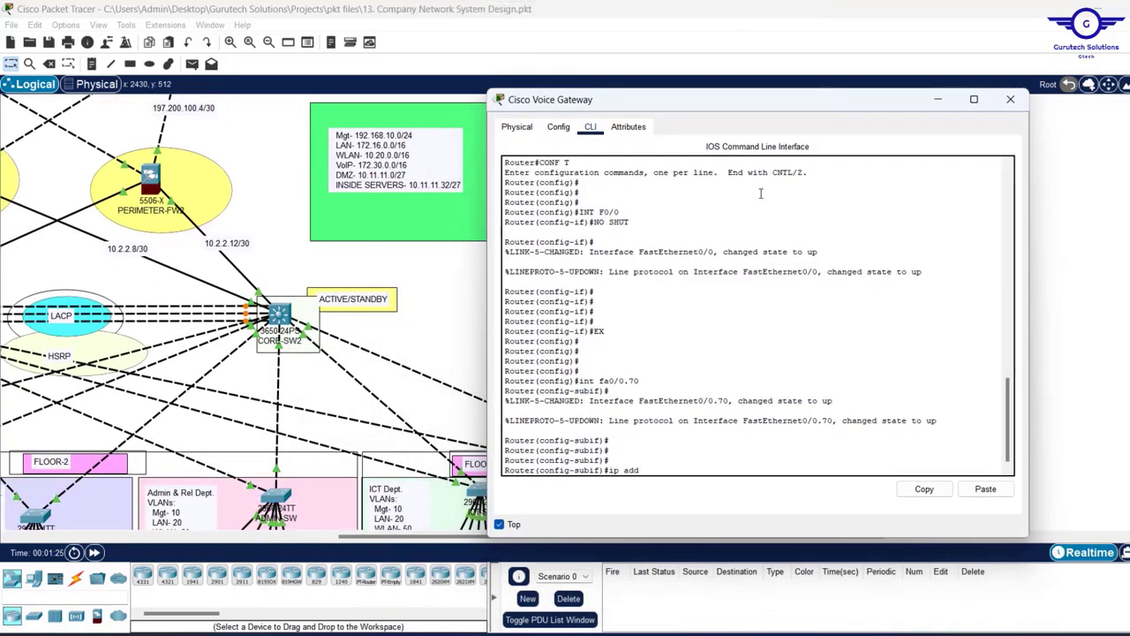
type("72.2")
key("BackSpace")
type("30.0.1 255.255.0.")
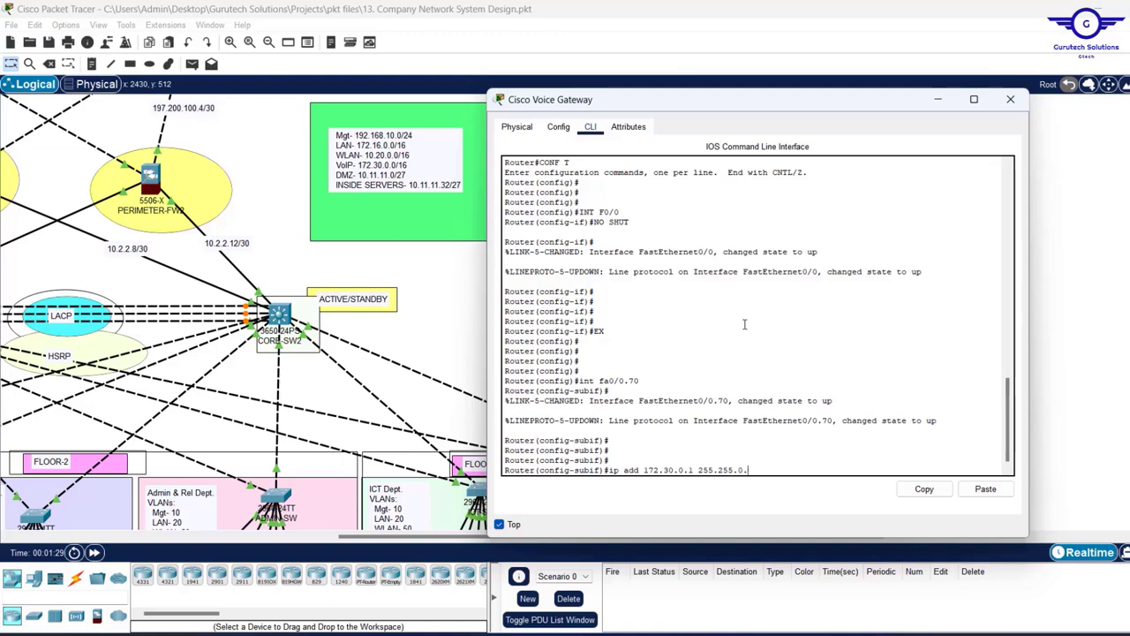
type("0")
key("Return")
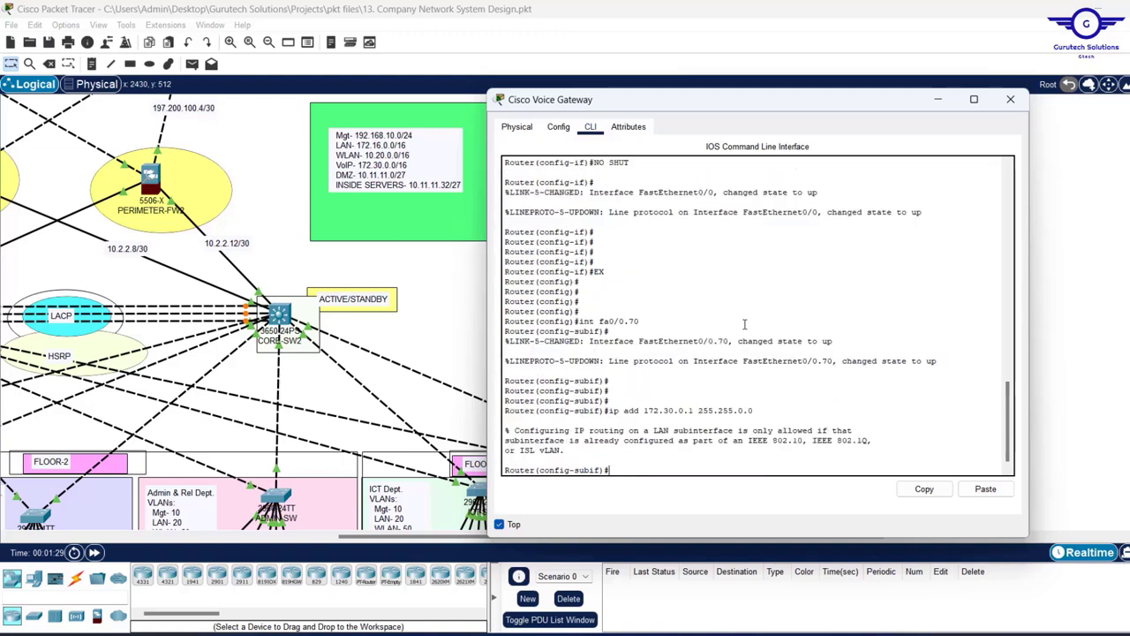
key("Return")
key("Return")
key("Return")
key("Return")
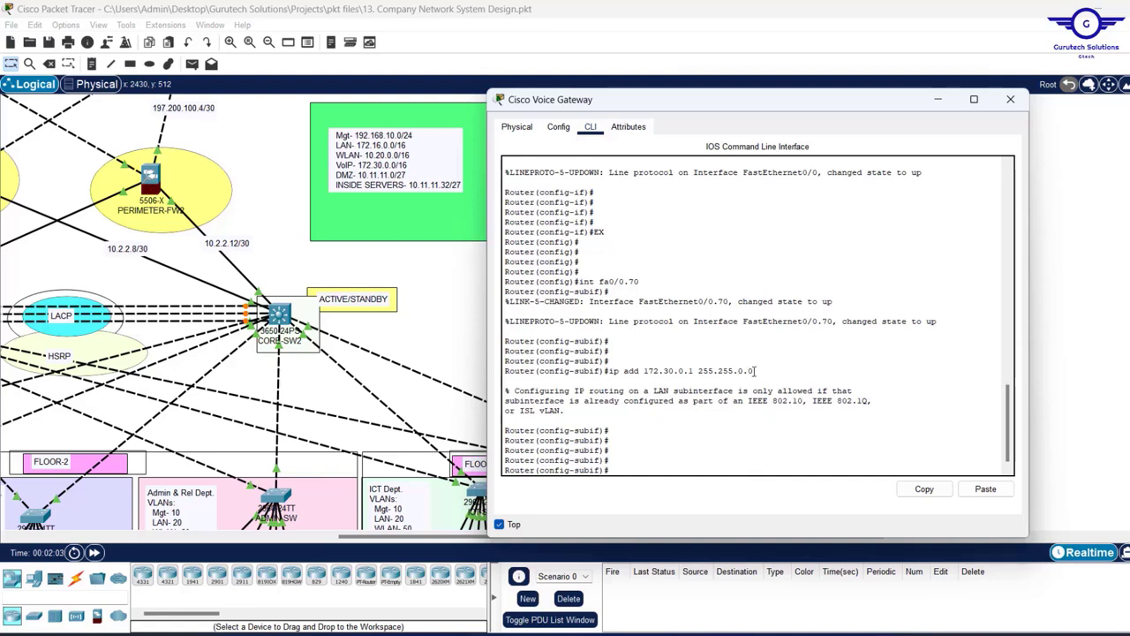
left_click_drag(756, 371, 613, 371)
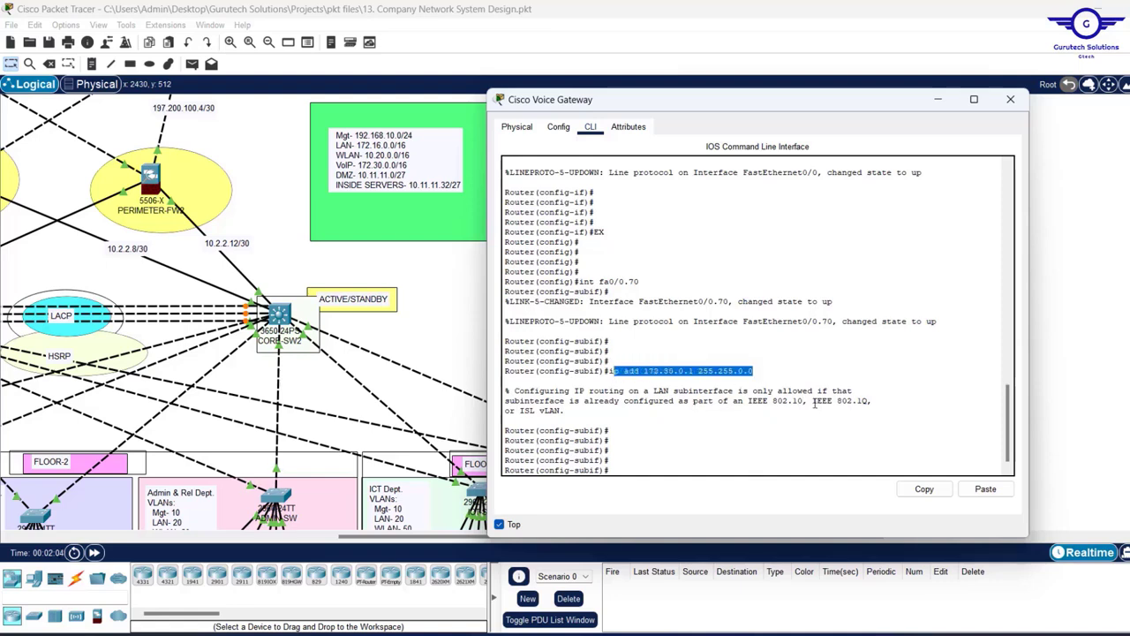
left_click_drag(813, 401, 874, 402)
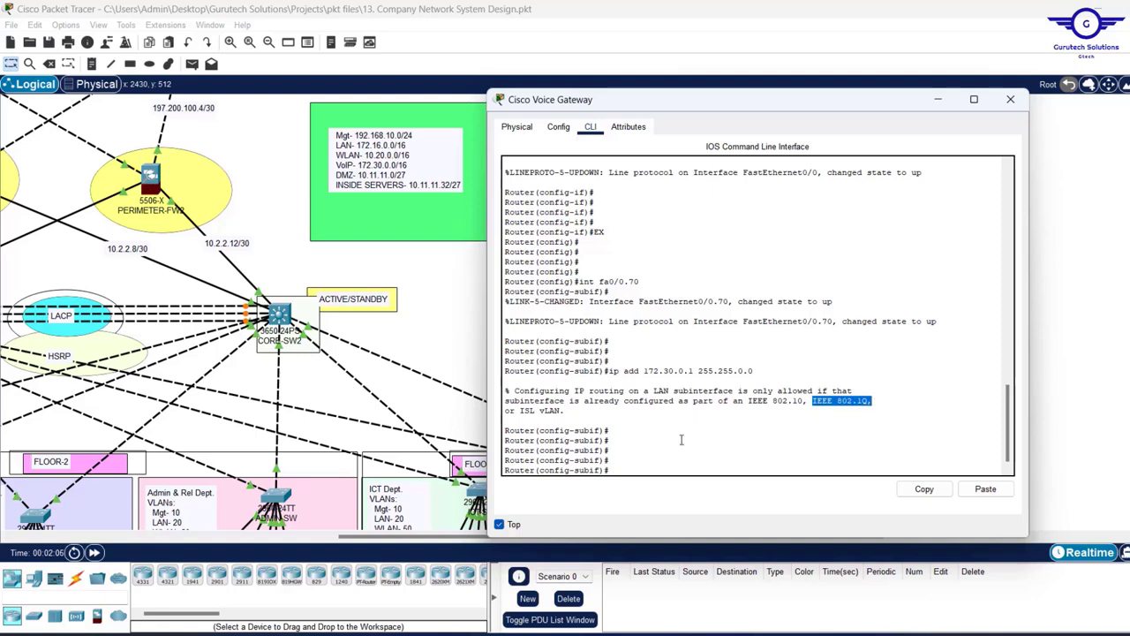
left_click(658, 453)
- Set encapsulation dot1Q 70, rerun the IP address command, and exit the subinterface
type("enca")
key("Tab")
type("d")
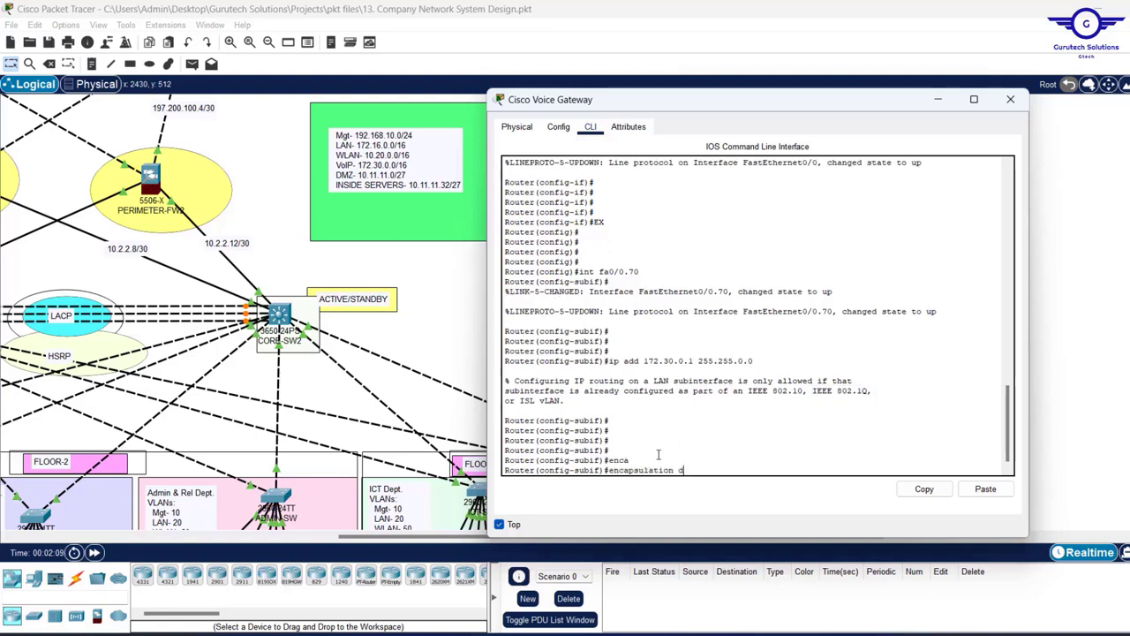
key("Tab")
type("7")
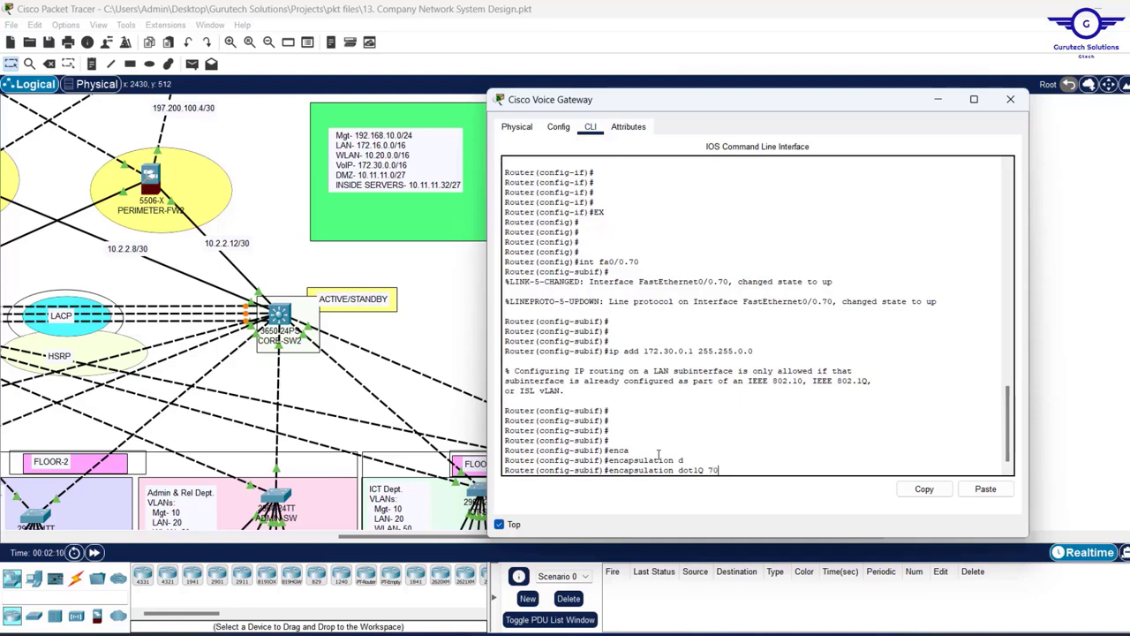
type("0")
key("Return")
key("Return")
key("Return")
key("Up")
key("Up")
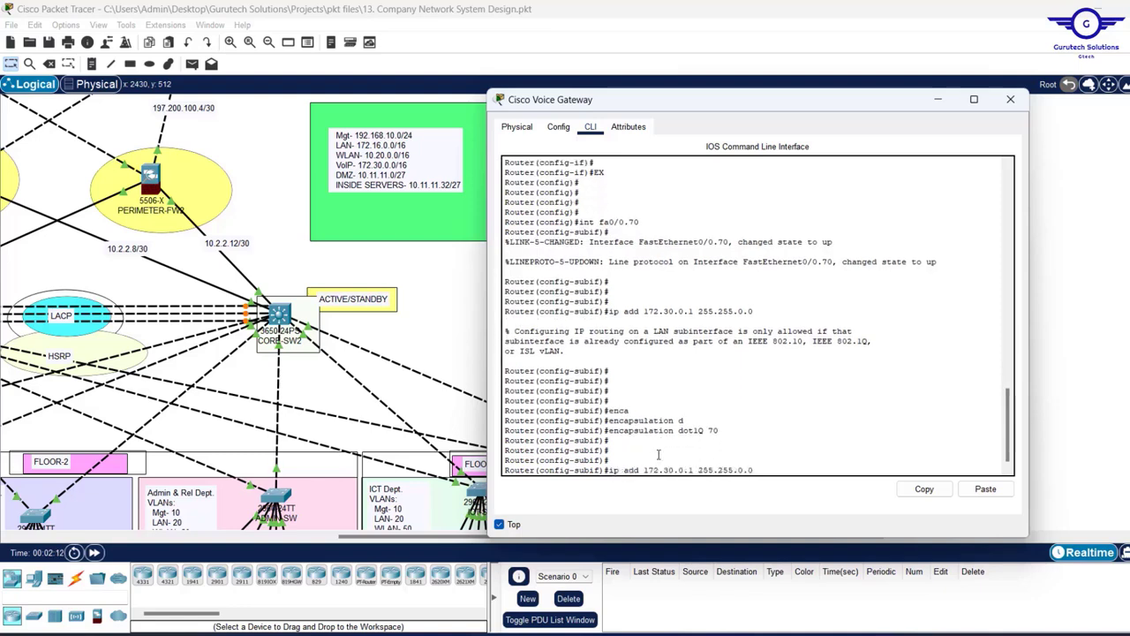
key("Up")
key("Down")
key("Return")
key("Return")
key("Return")
key("Return")
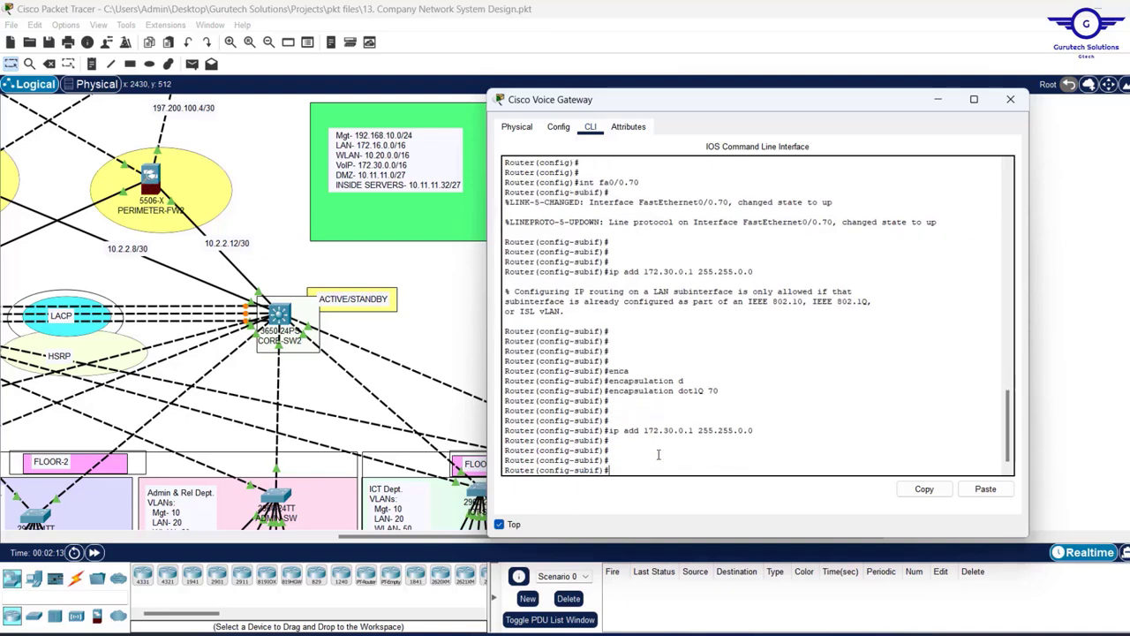
type("ex")
key("Return")
key("Return")
key("Return")
key("Return")
key("Return")
key("Return")
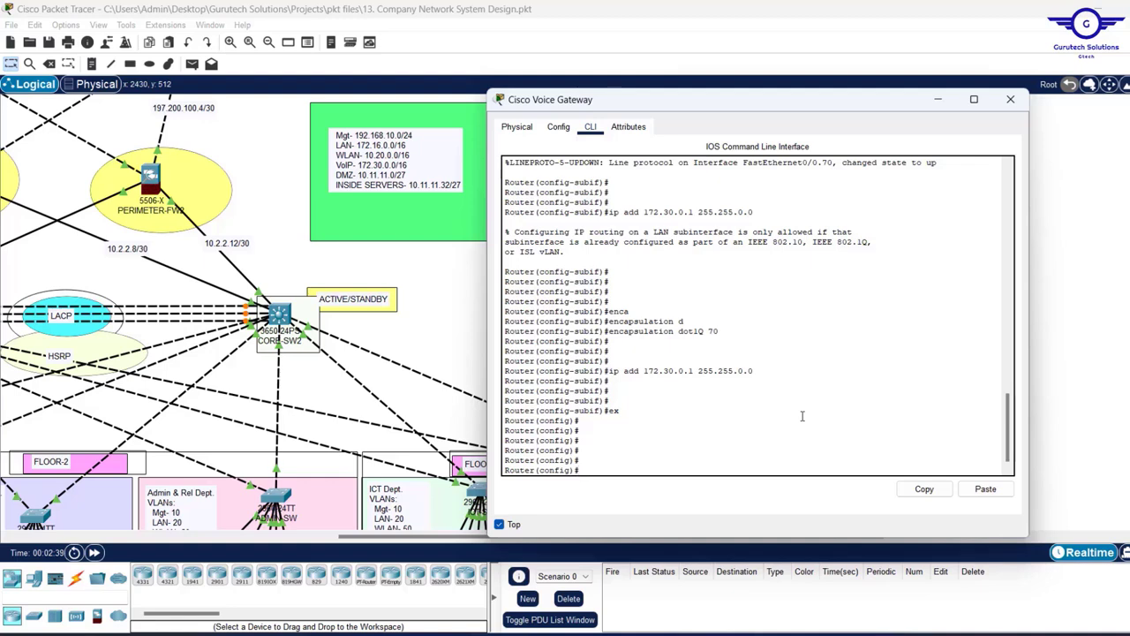
- Enable service dhcp and create the DHCP pool VOIP-POOL
type("serv")
key("Tab")
type("d")
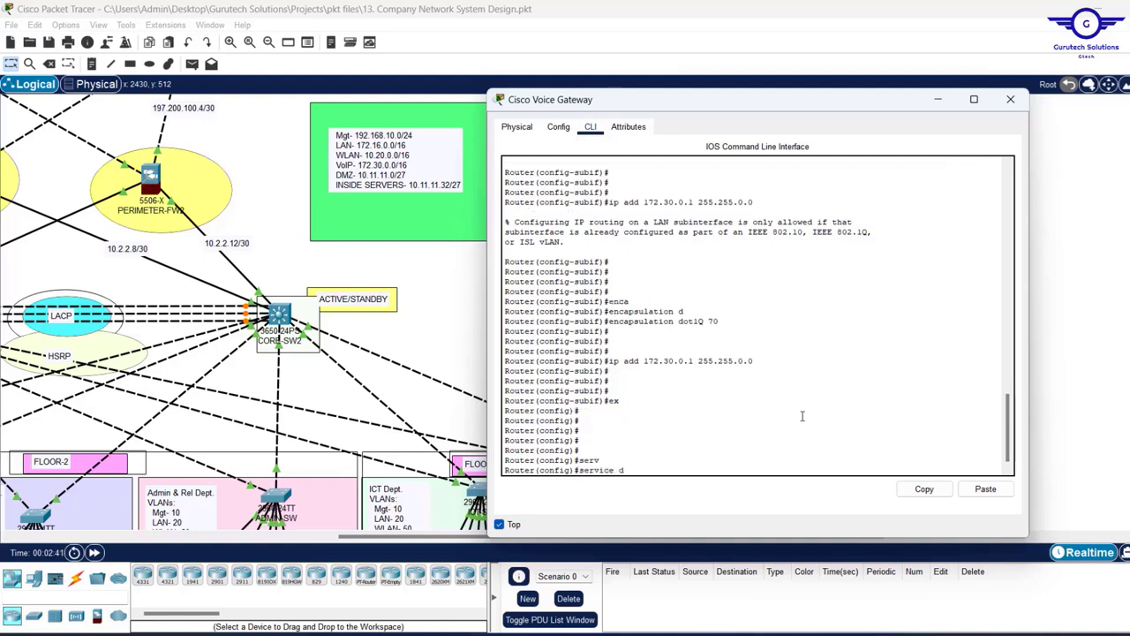
key("Tab")
key("Return")
key("Return")
key("Return")
key("Return")
type("ig)#i")
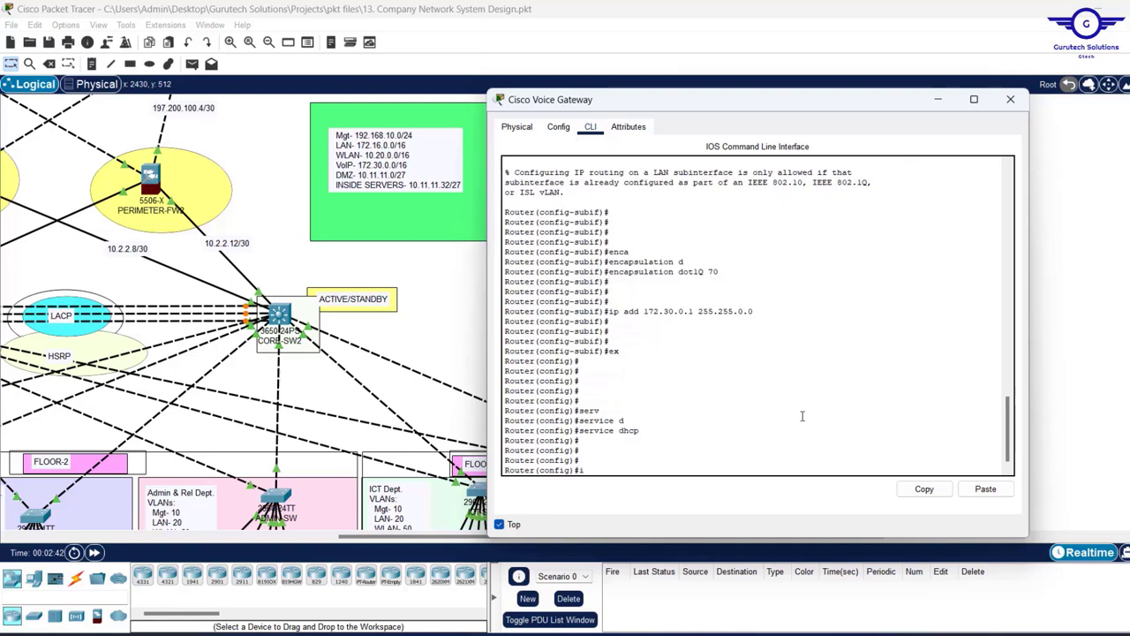
type("p dhc")
key("Tab")
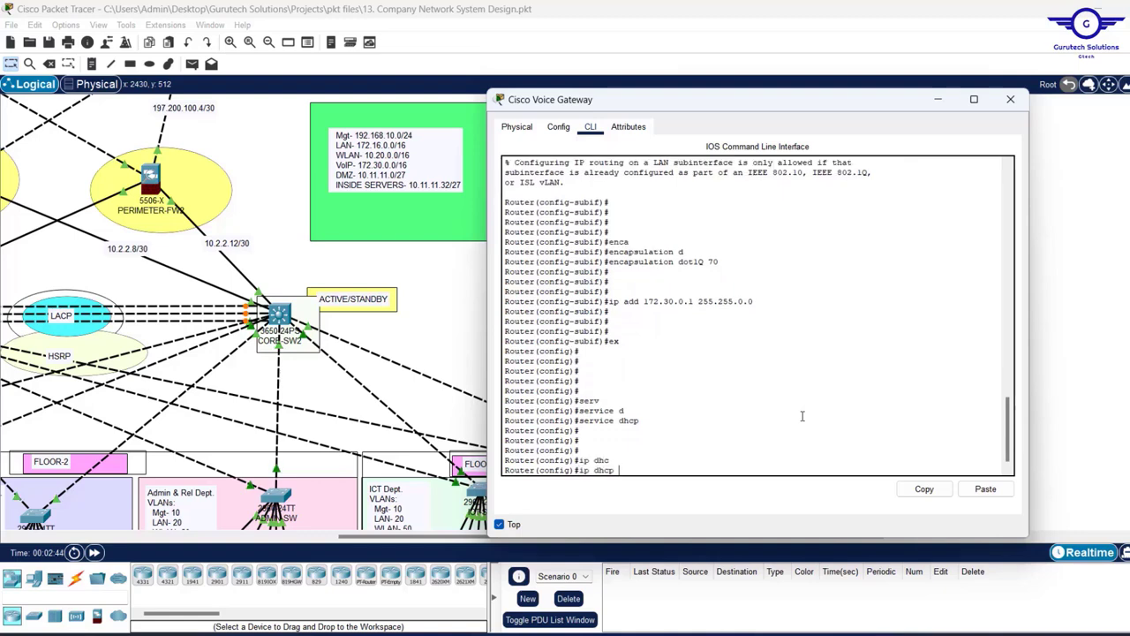
type("p")
key("Tab")
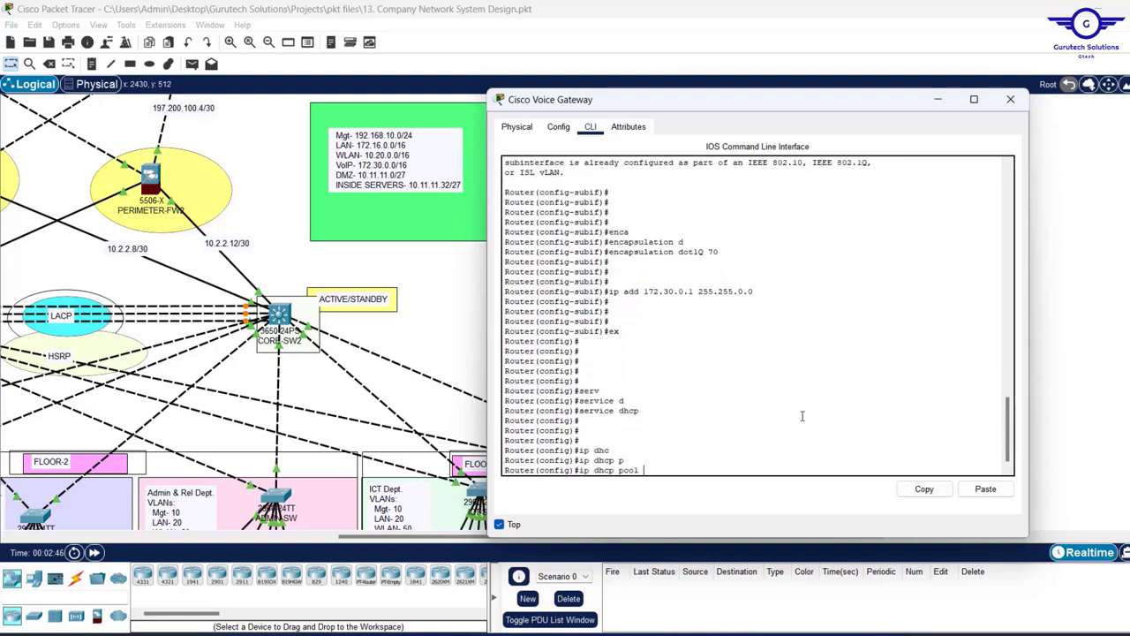
type("VOIP-POOL")
key("Return")
key("Return")
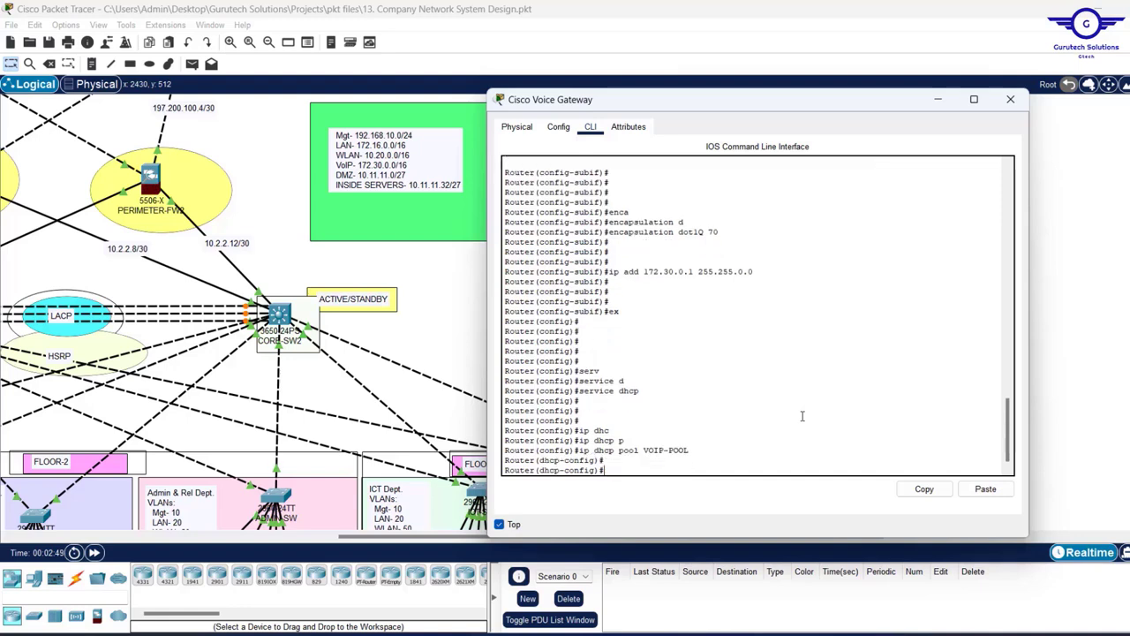
key("Return")
key("Return")
key("Return")
- Set the pool network to 172.30.0.0 255.255.0.0 and default-router 172.30.0.1
type("net")
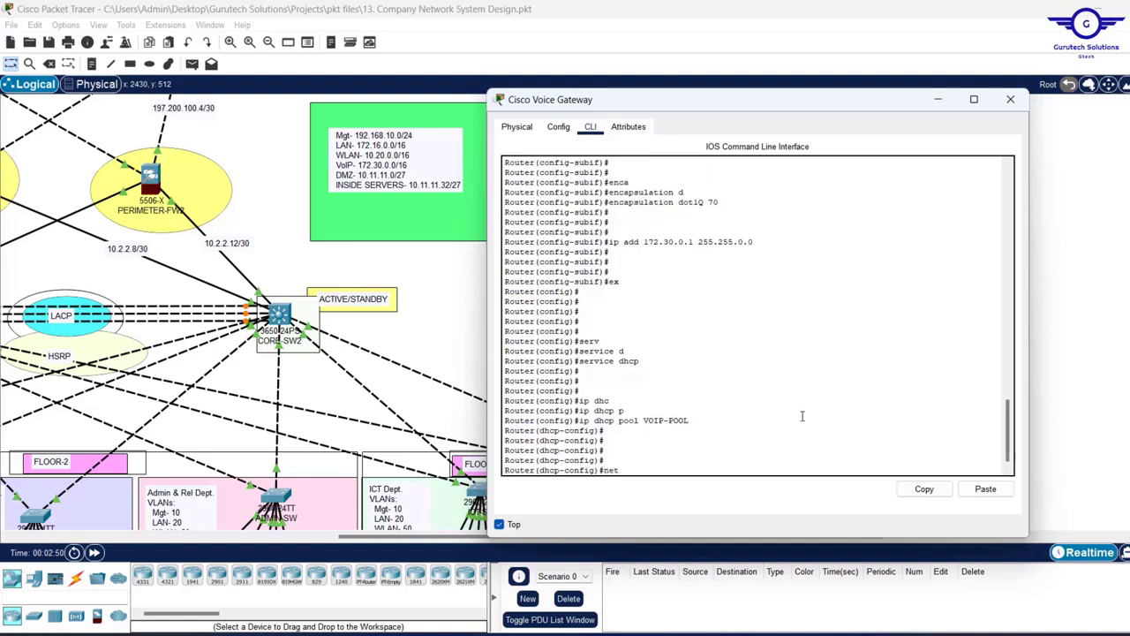
key("Tab")
type("17")
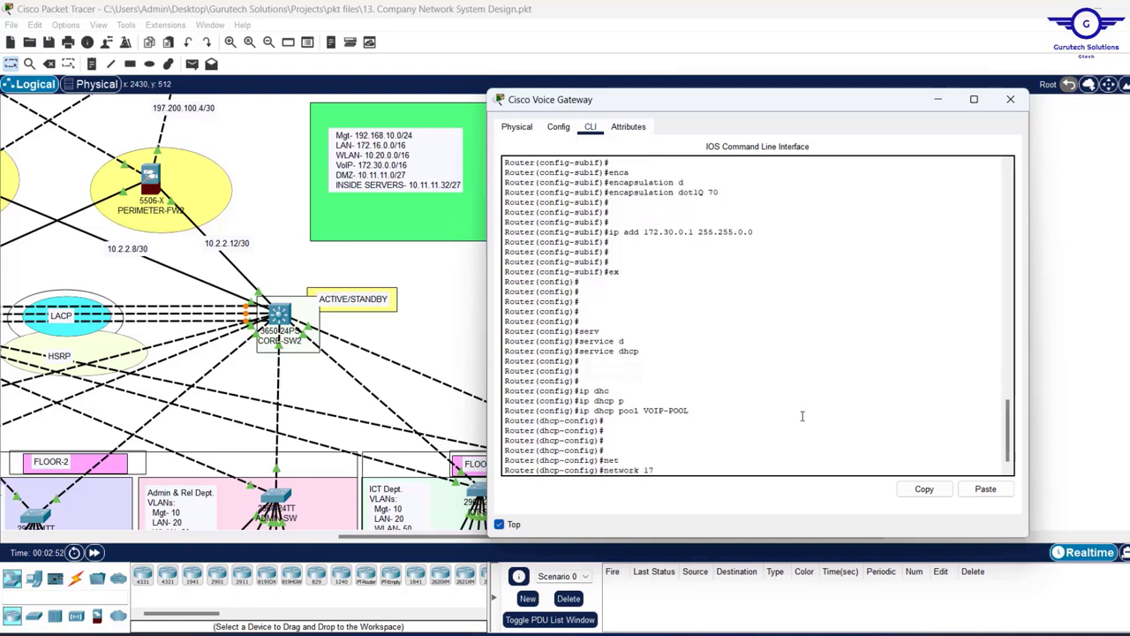
type("2.30.0.0")
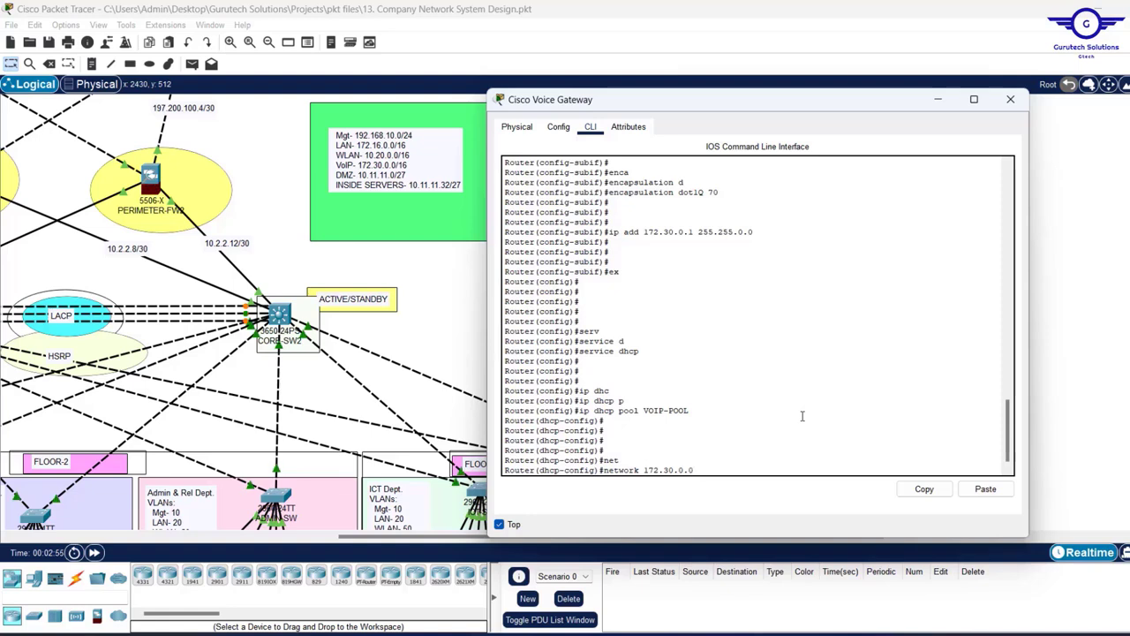
type(" 255")
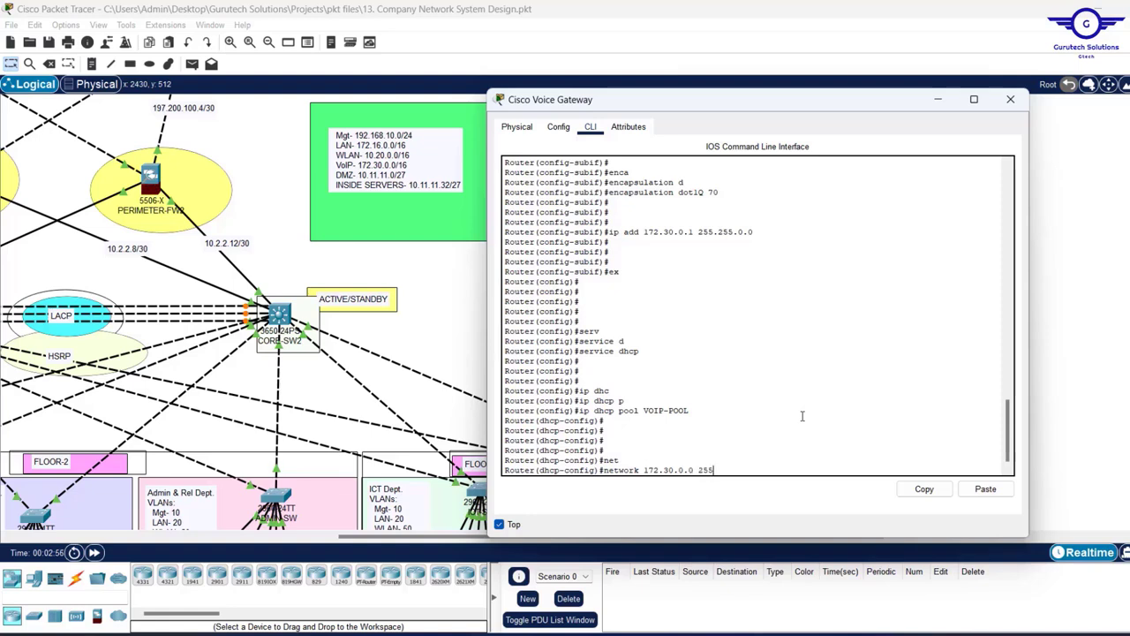
type(".255.0.0")
key("Return")
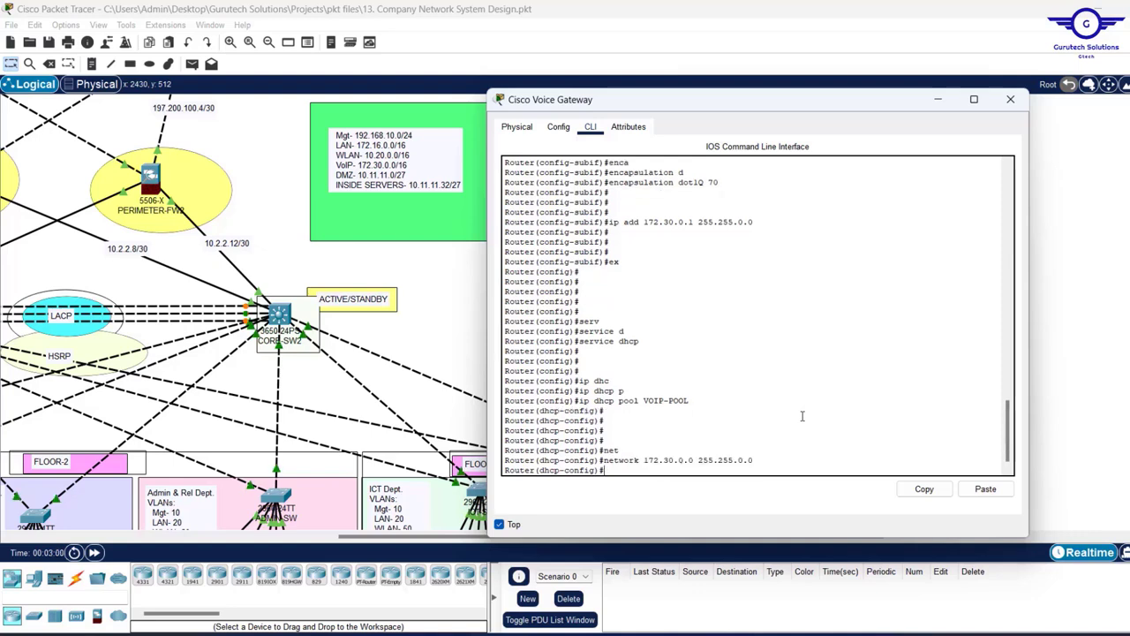
type("def")
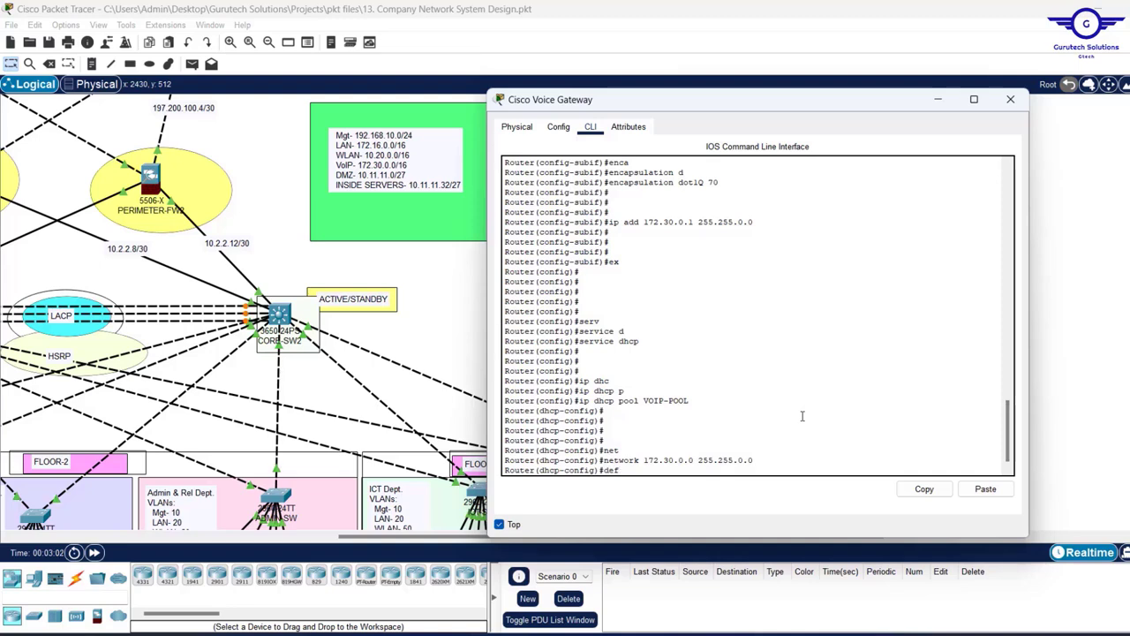
key("Tab")
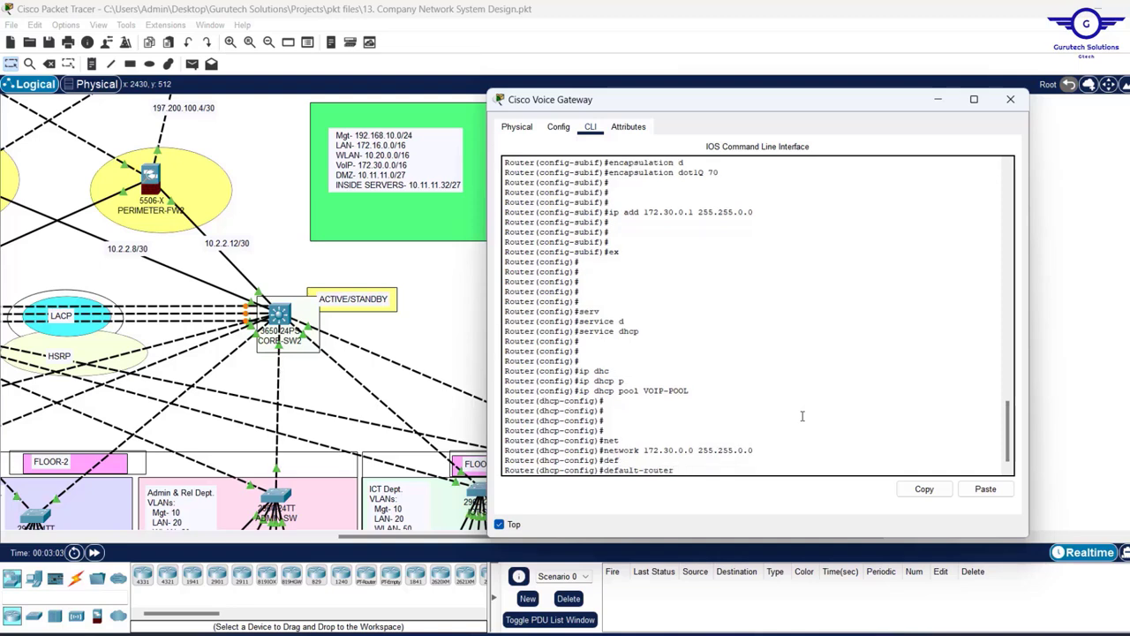
type("172.30.0.1")
key("Return")
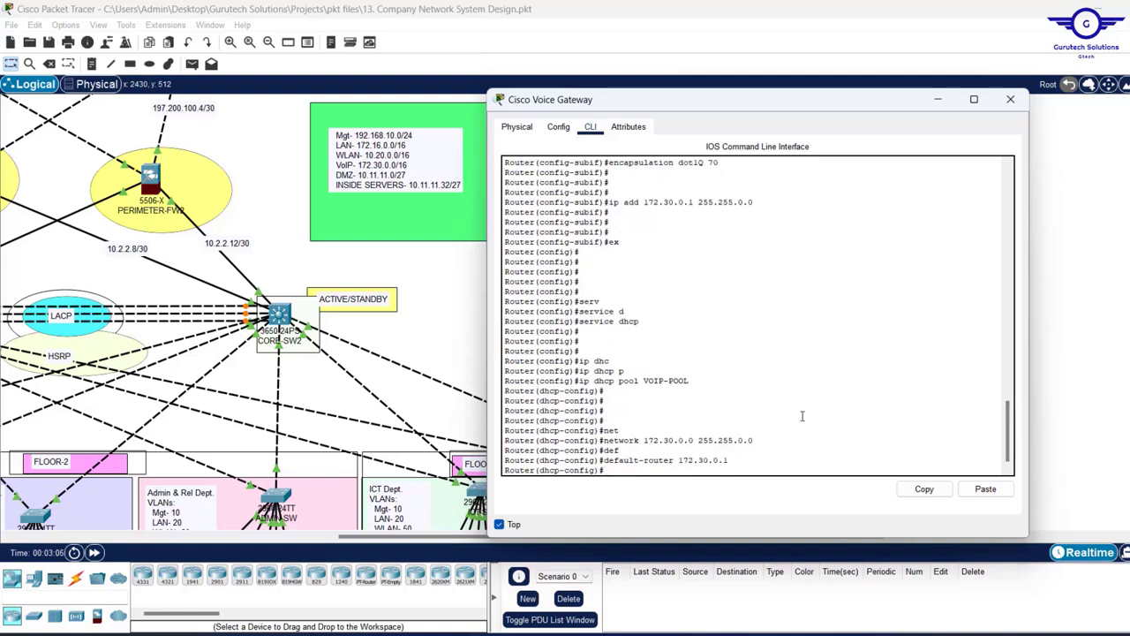
key("Return")
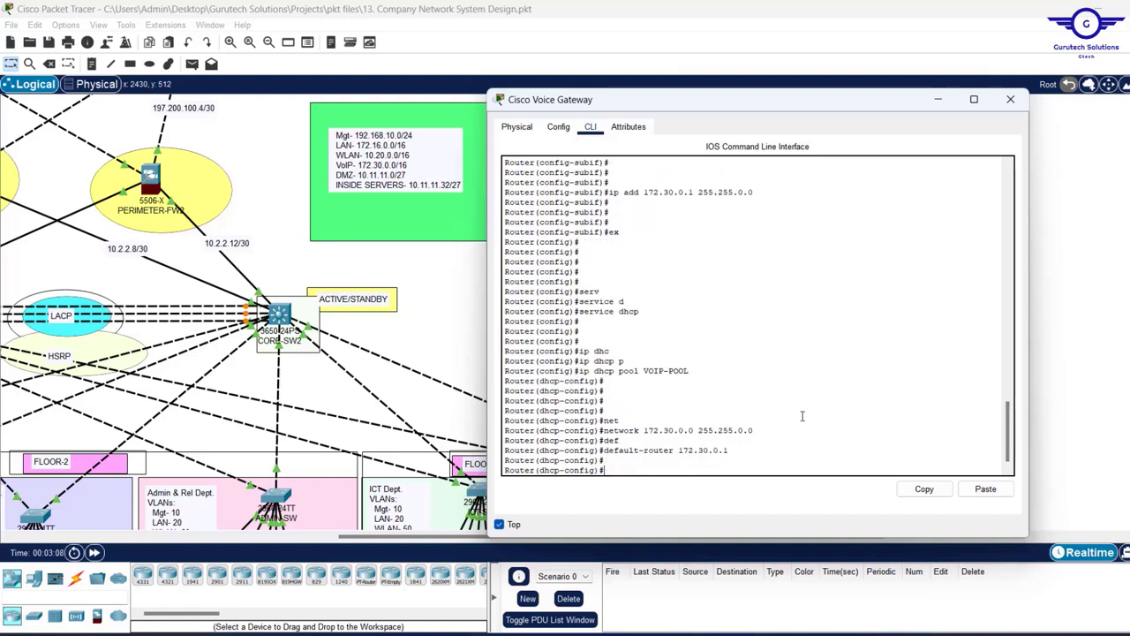
- Set option 150 ip 172.30.0.1 for the TFTP server, then attempt a mistyped exit
type("opt")
key("Tab")
type("1")
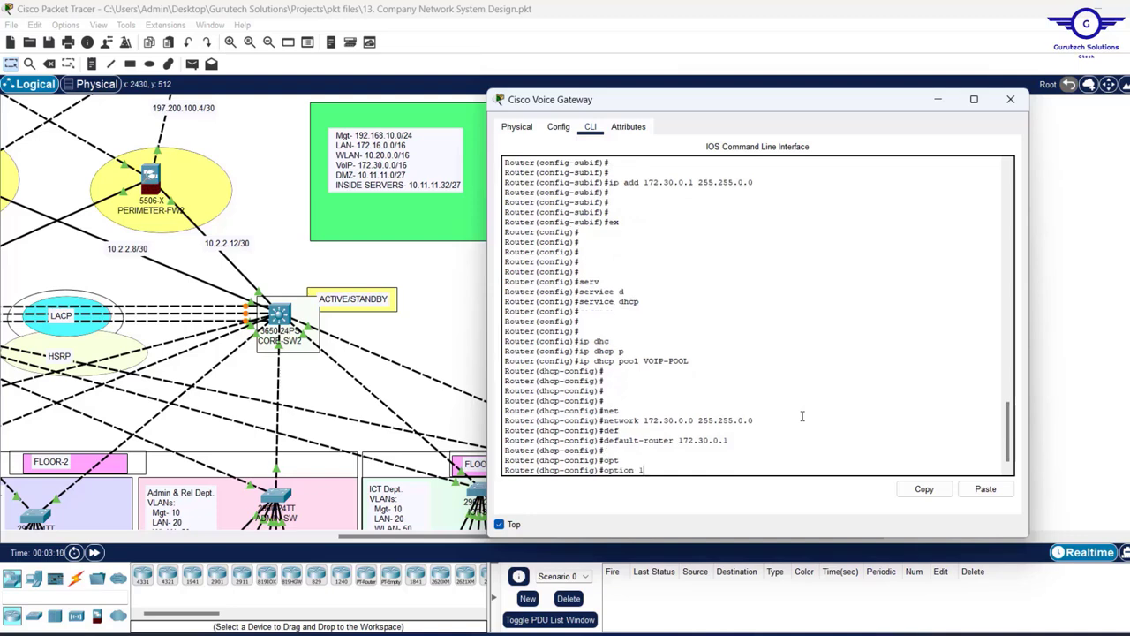
type("50 ")
type("i")
key("Tab")
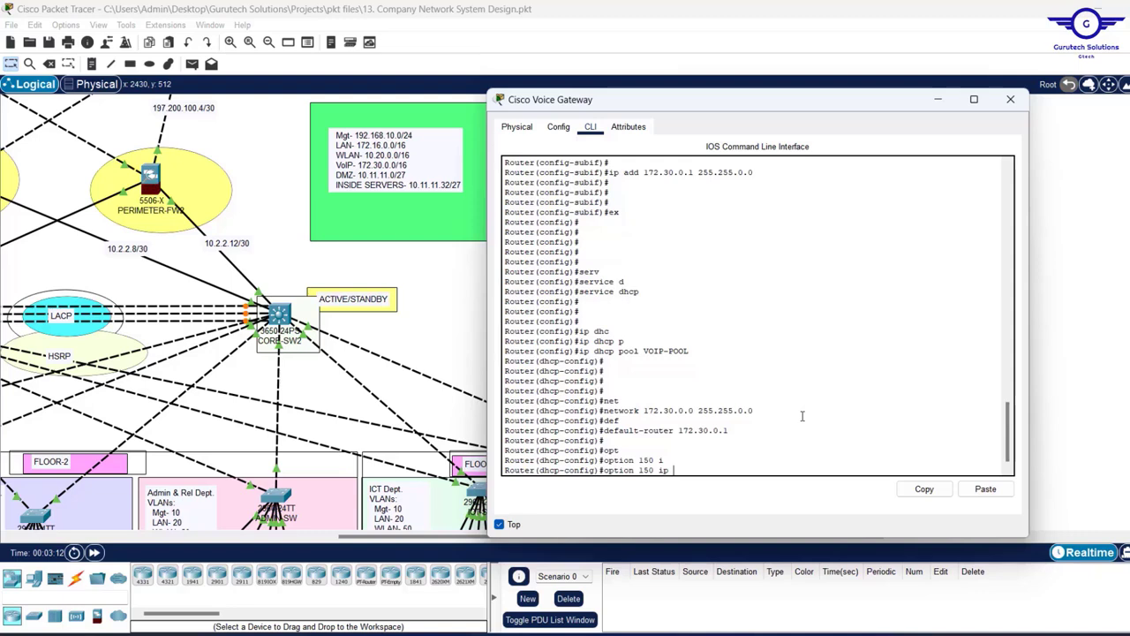
left_click_drag(729, 430, 675, 431)
left_click(675, 430)
type("17")
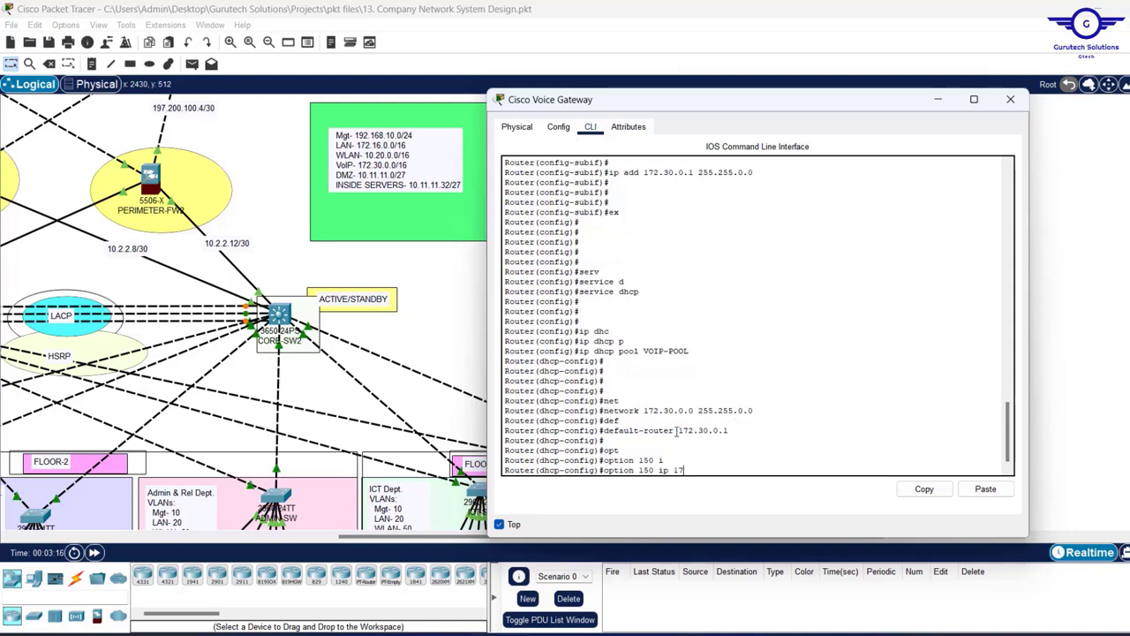
type("2.30")
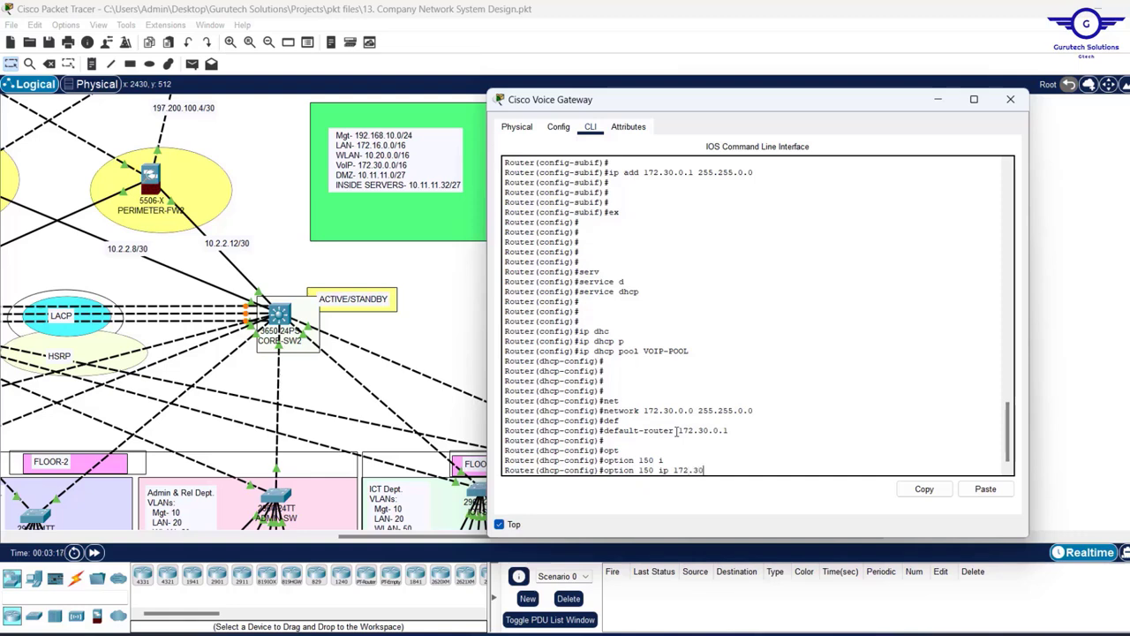
type(".0.1")
key("Return")
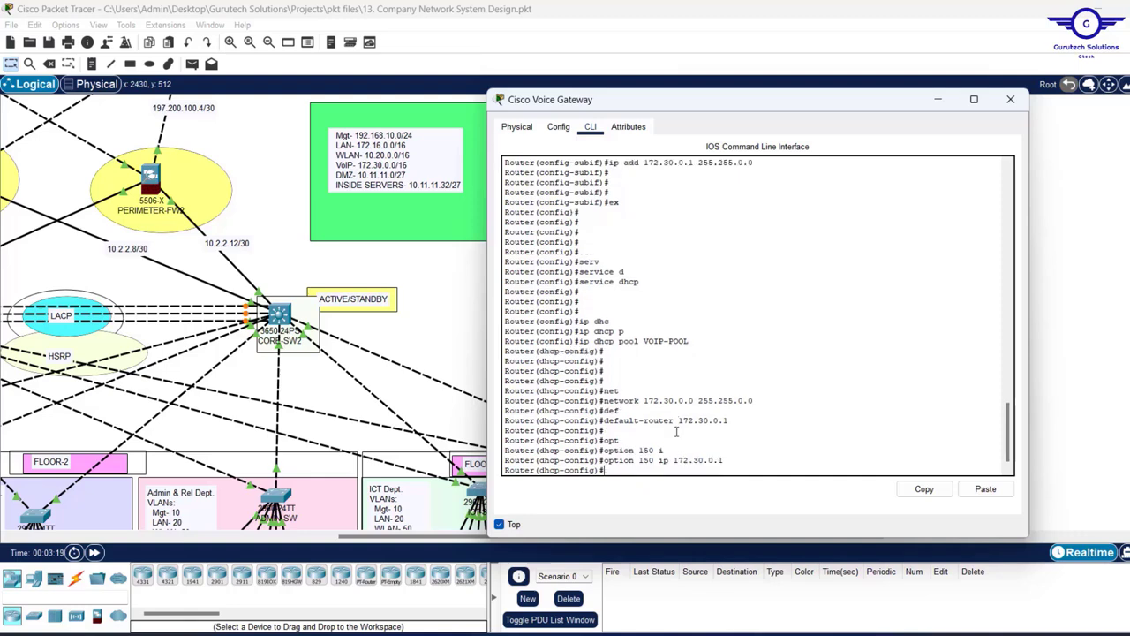
type("eix")
key("Return")
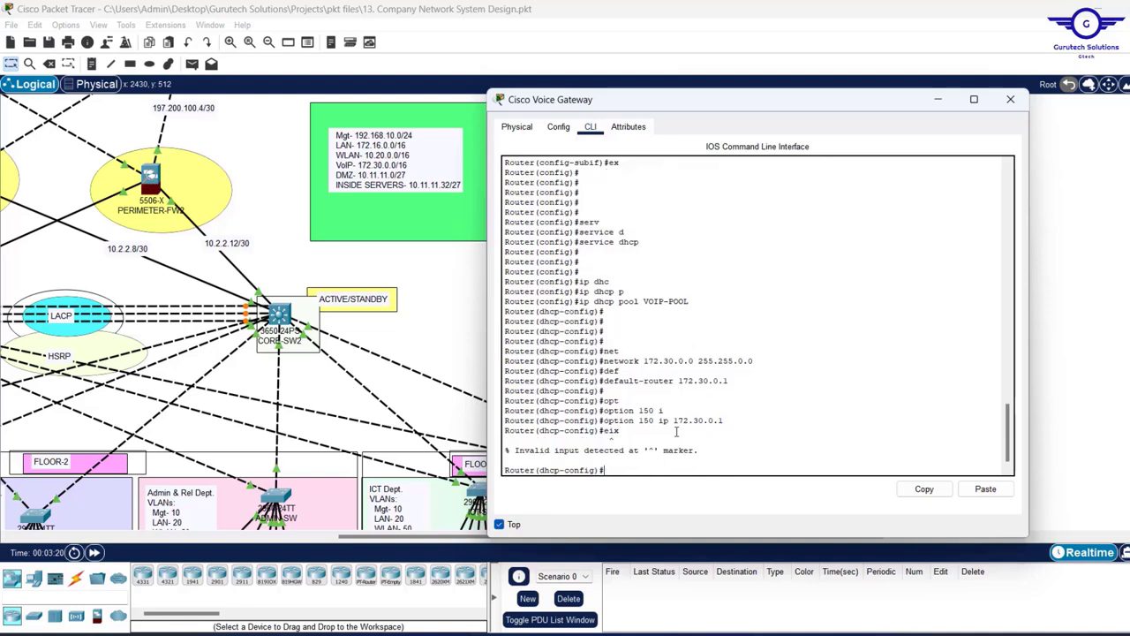
key("Up")
- Complete the exit command to leave VOIP-POOL's dhcp-config mode
type("it")
key("Return")
key("Return")
key("Return")
key("Return")
key("Return")
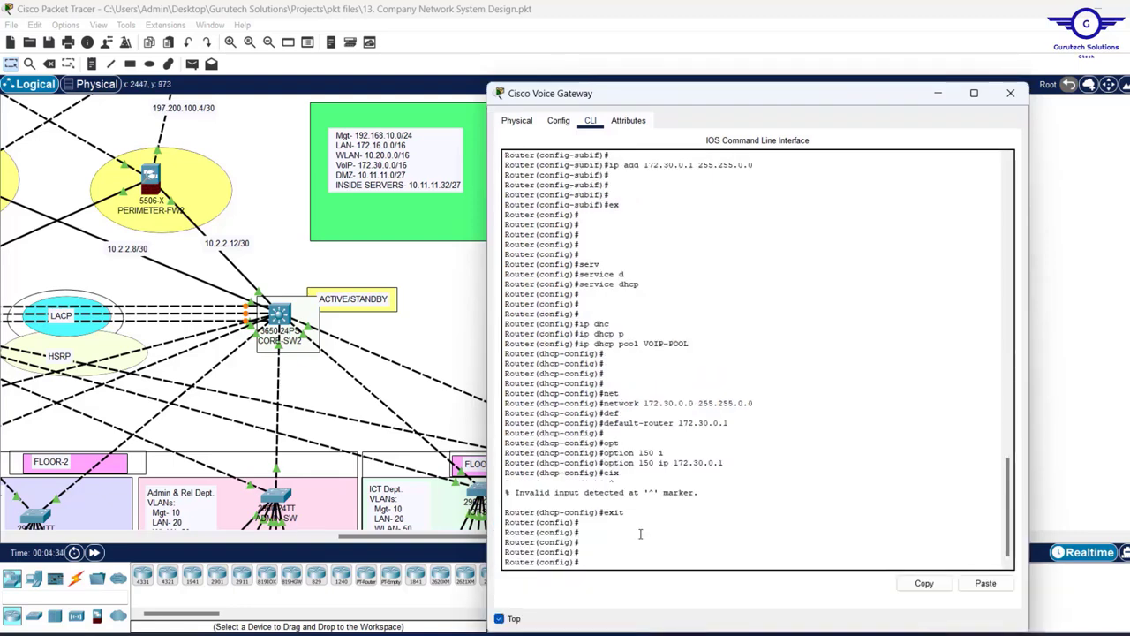
- Enter telephony-service and set max-ephones 30 and max-dn 30
type("el")
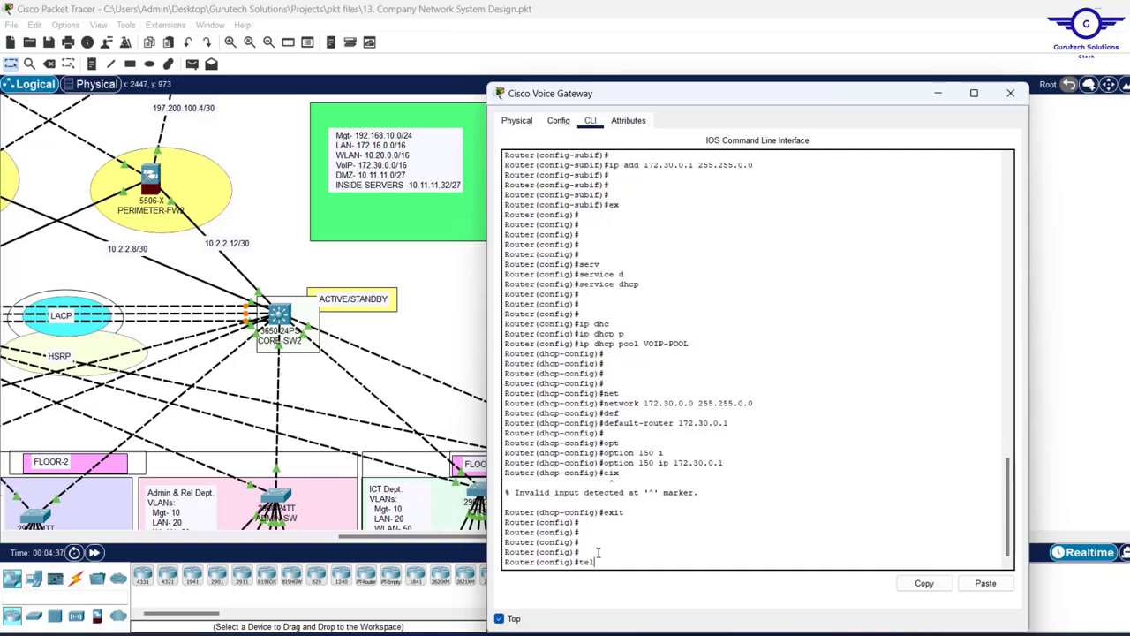
type("eph")
key("Tab")
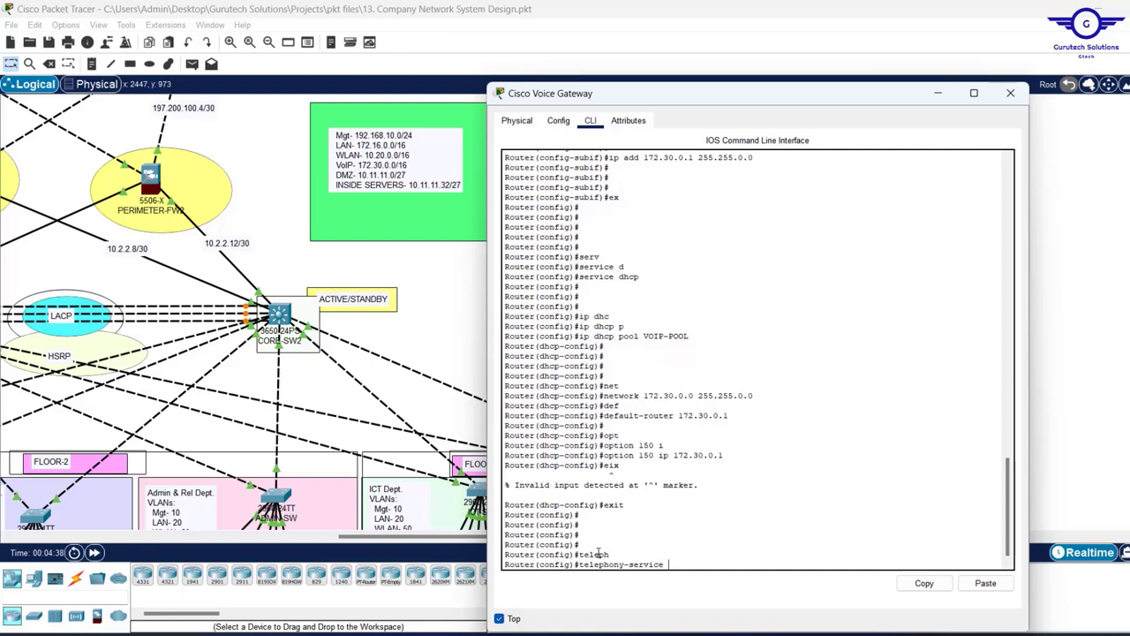
key("Return")
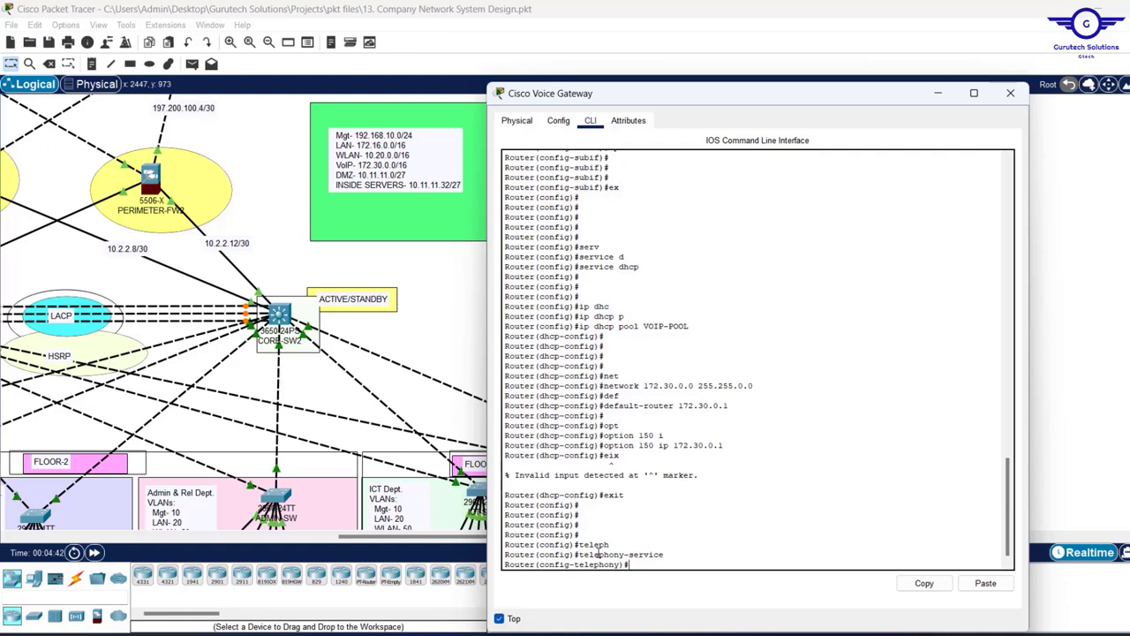
type("max")
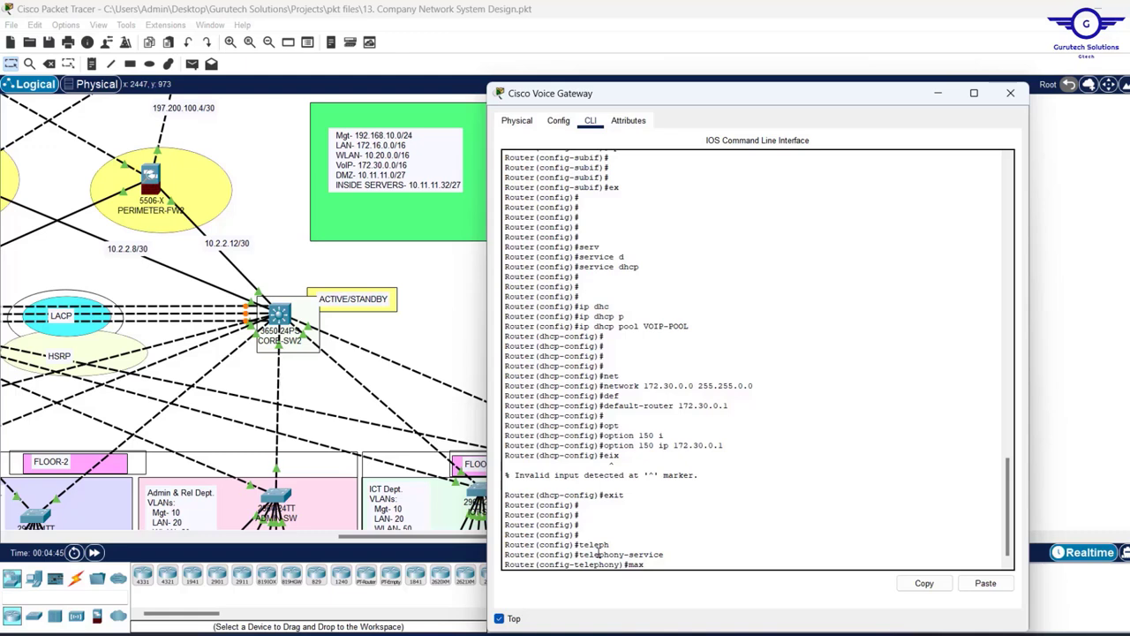
type("-ep")
key("Tab")
type("30")
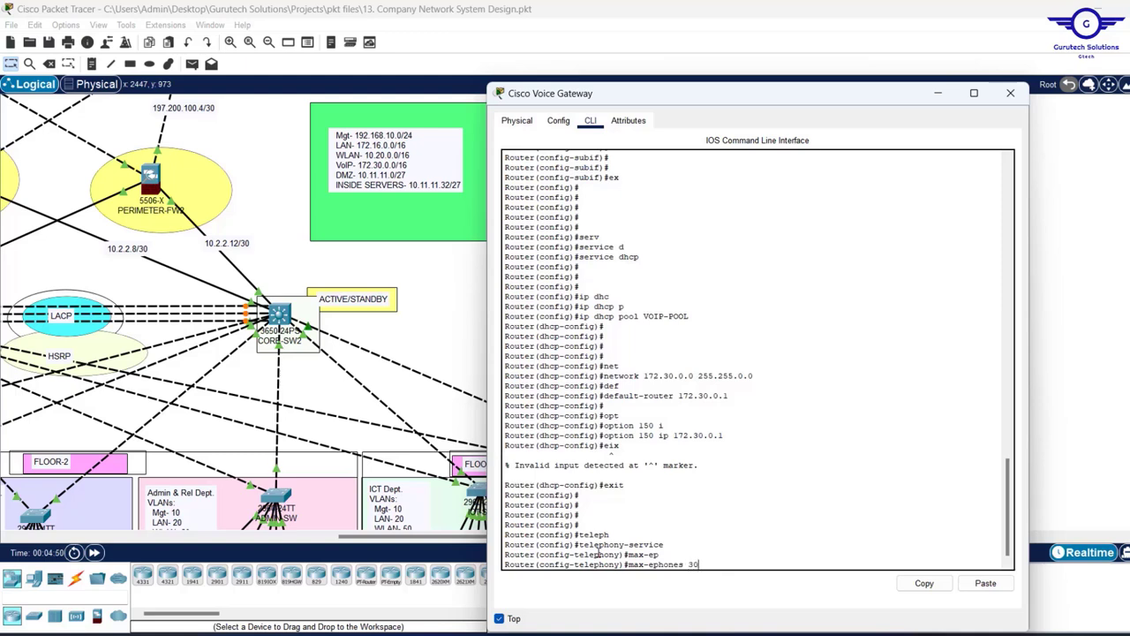
key("Return")
type("m")
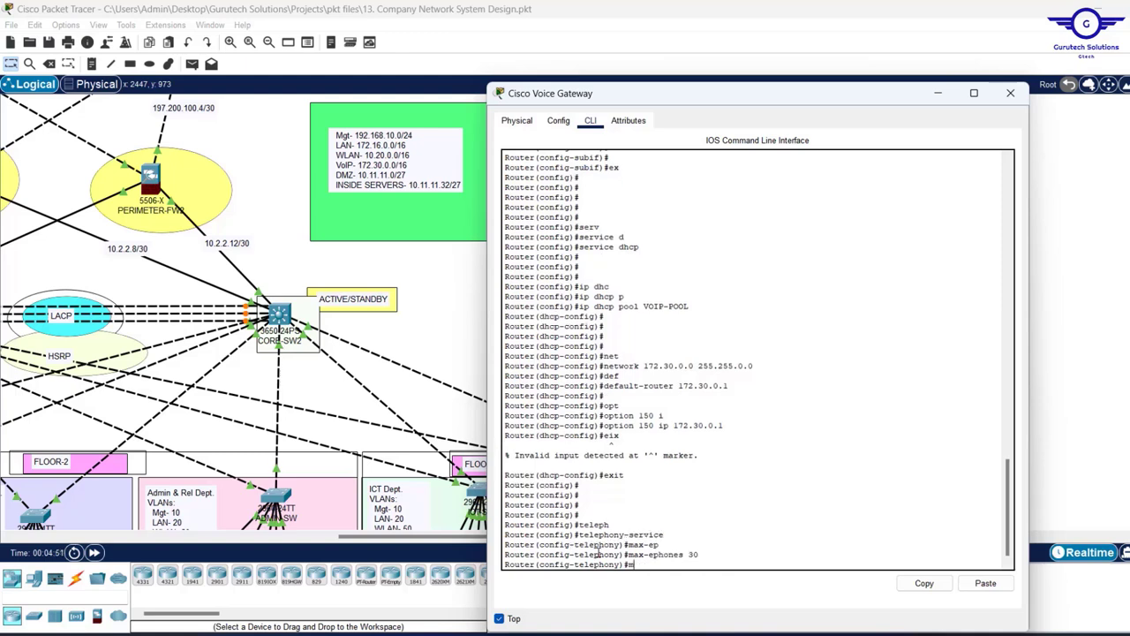
type("ax-dn")
key("Tab")
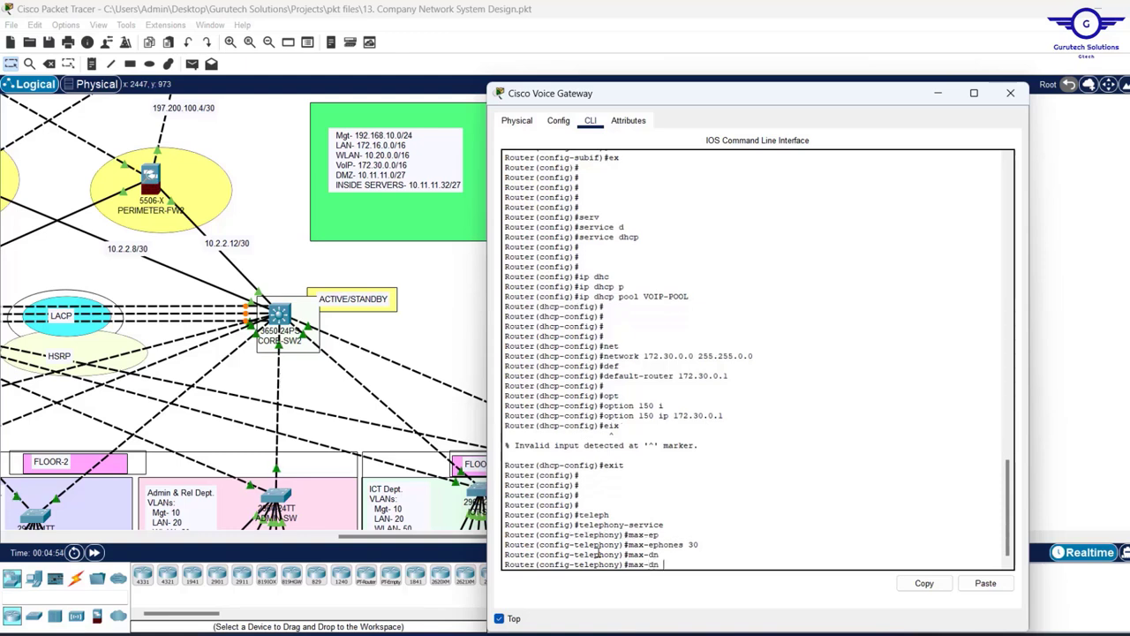
type("3")
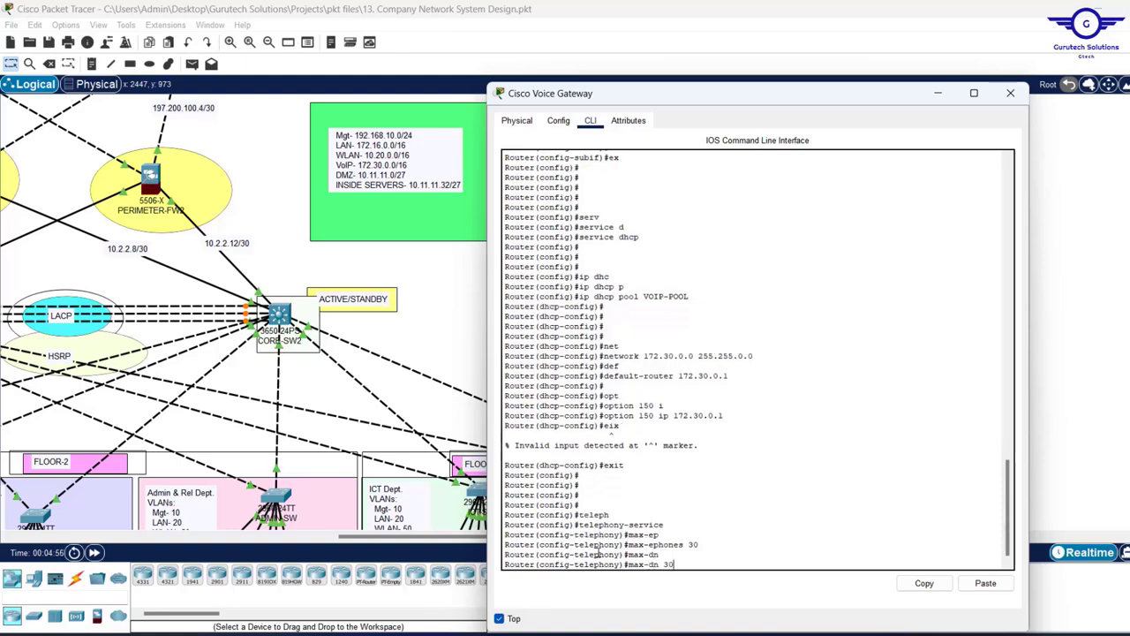
type("0")
key("Return")
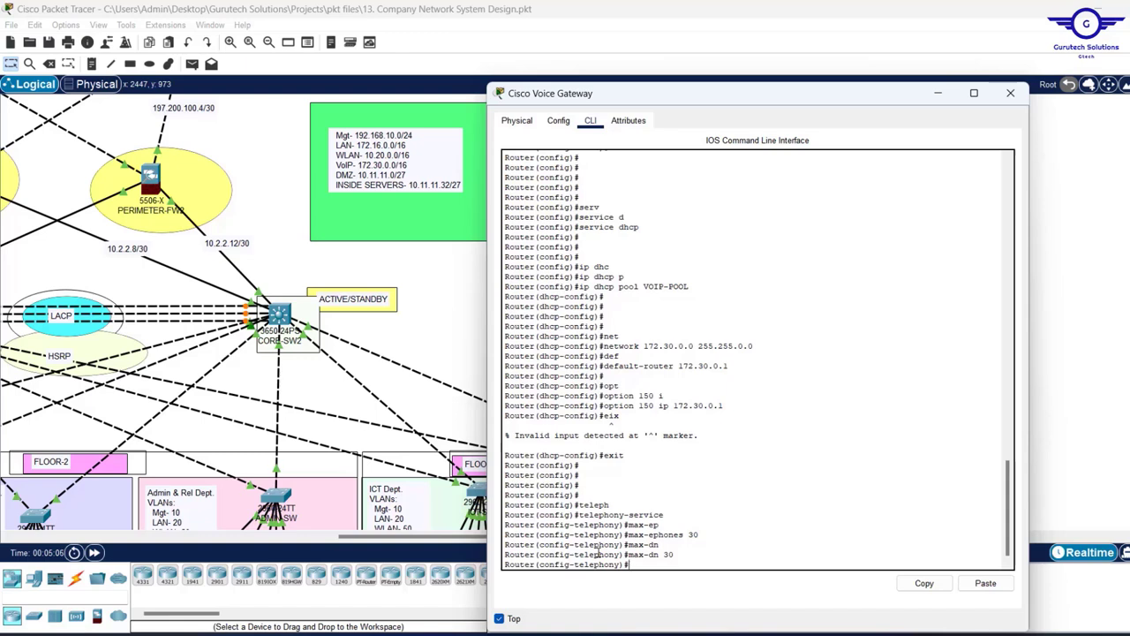
- Set ip source-address 172.30.0.1 port 2000 and auto assign 1 to 30, then exit
type("ip sour")
key("Tab")
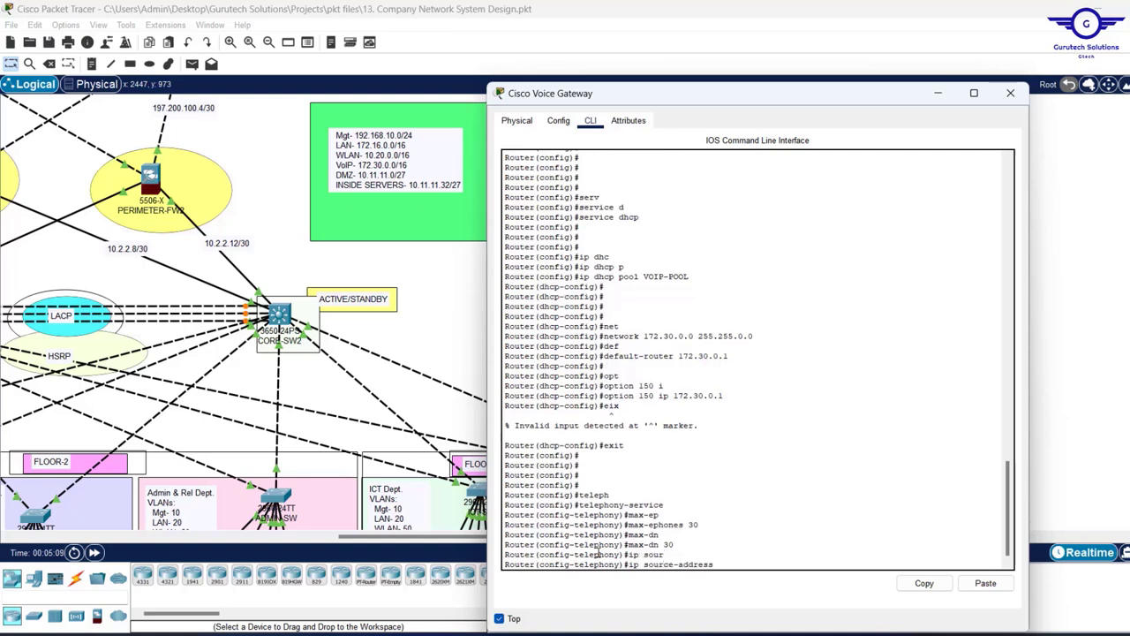
type("172.")
left_click_drag(729, 357, 679, 358)
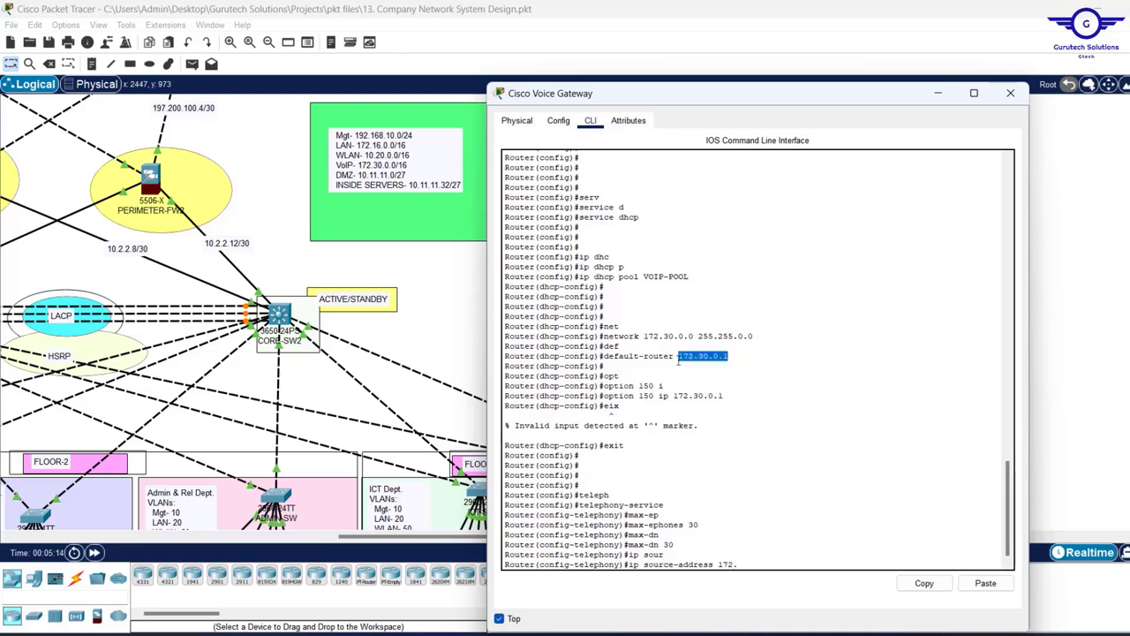
type("30.0.1 po")
key("Tab")
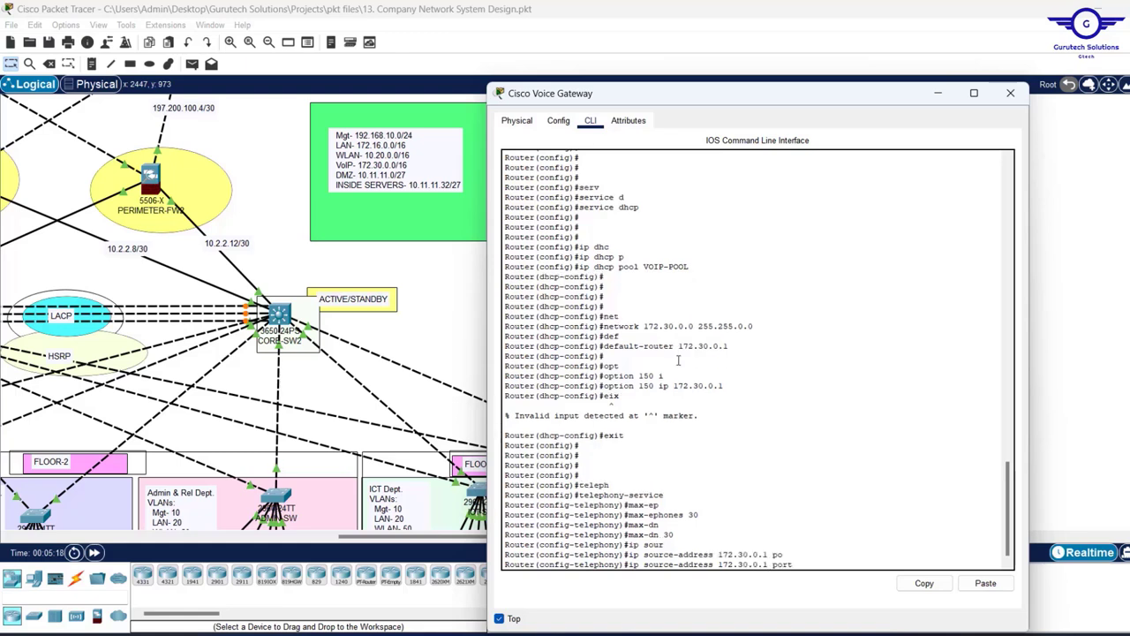
type("2000")
key("Return")
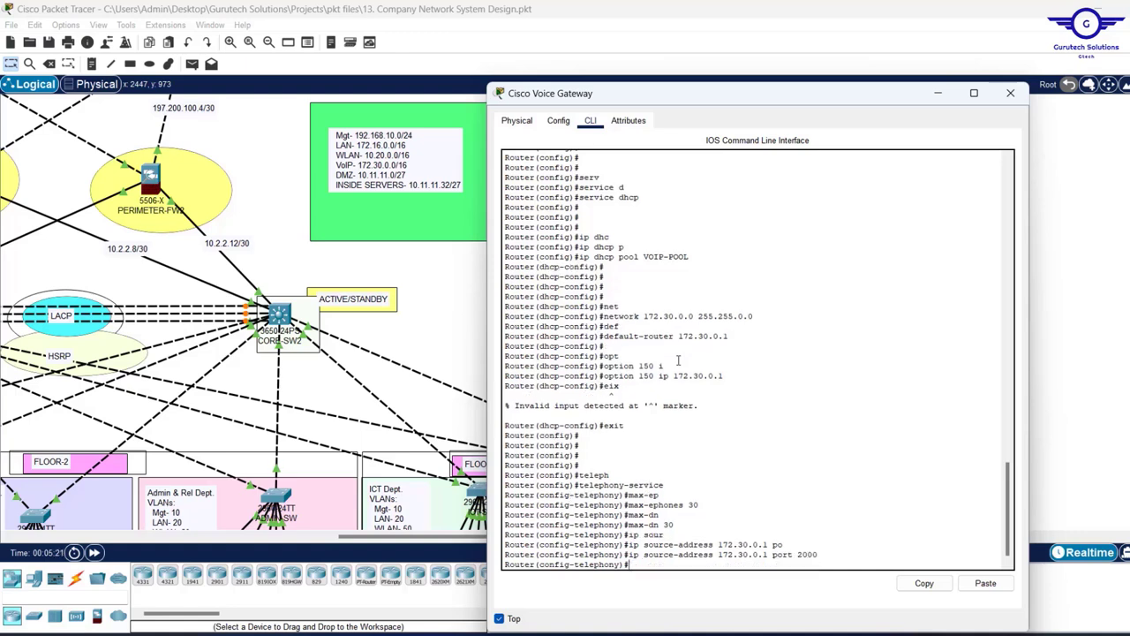
type("auto ass")
key("Tab")
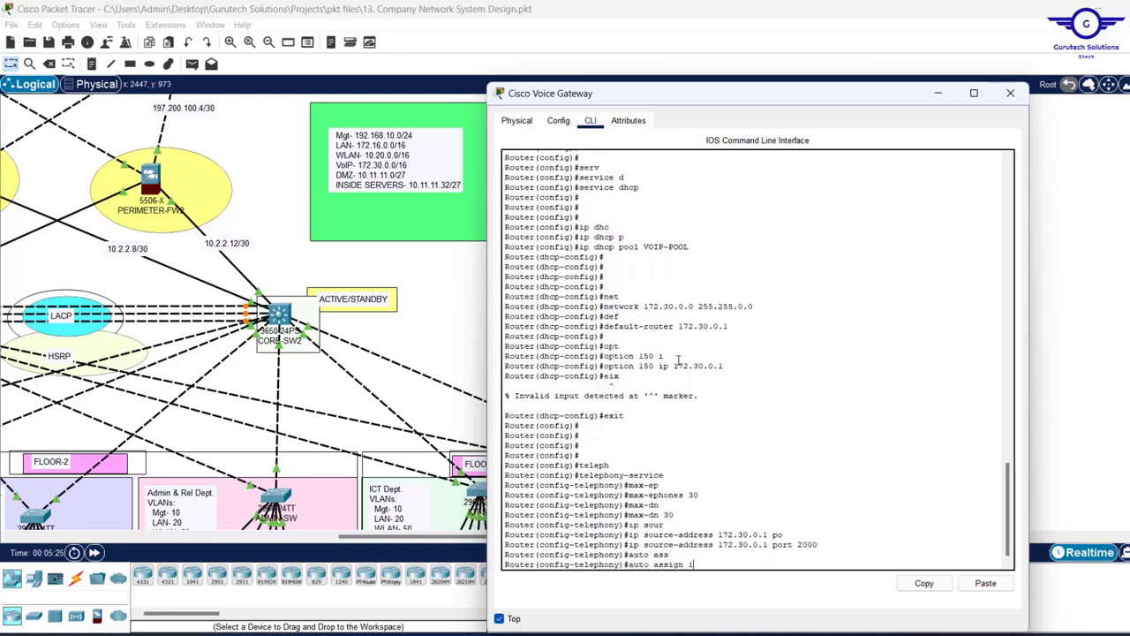
type("1 to 30")
key("Return")
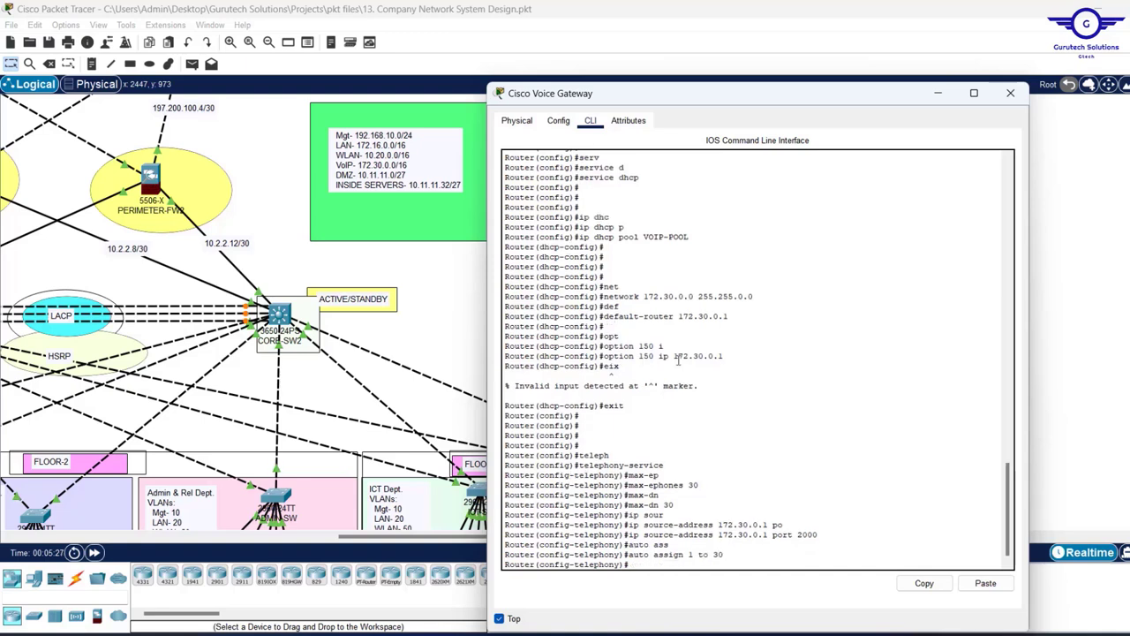
key("Return")
key("Return")
key("Return")
type("ex")
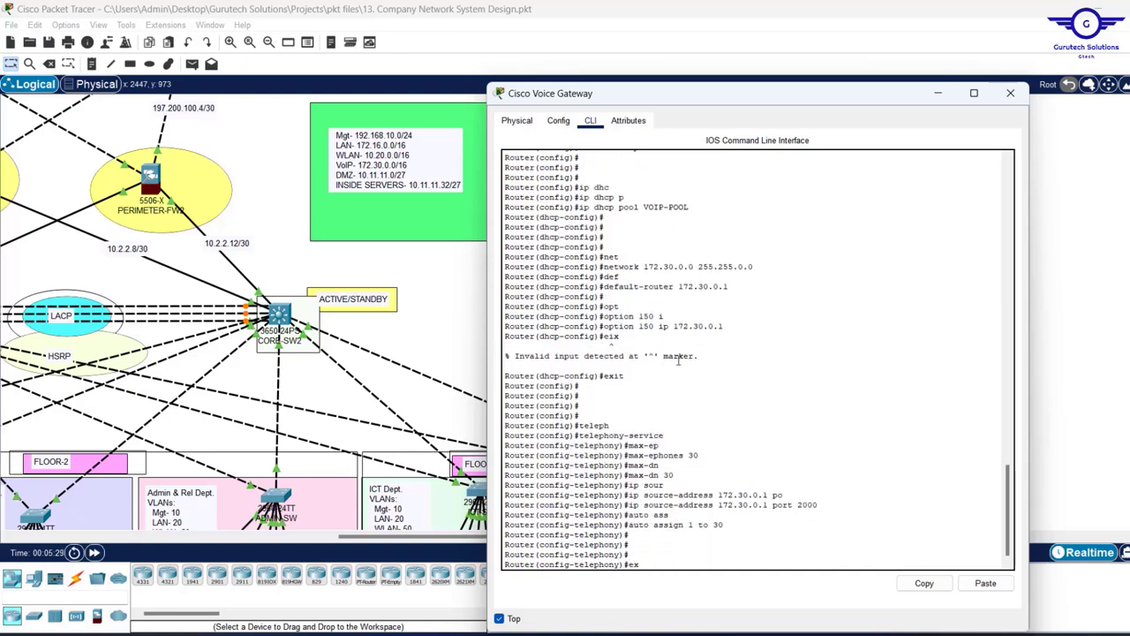
type("it")
key("Return")
key("Return")
key("Return")
key("Return")
key("Return")
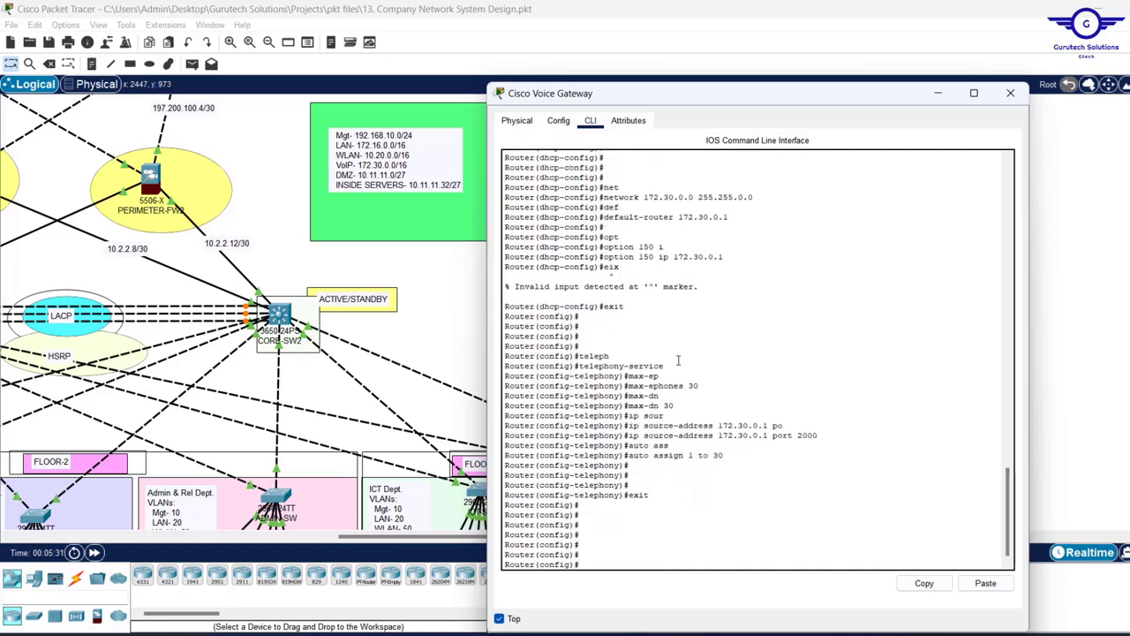
- Create ephone-dn 1 on the gateway, then switch to the Project13.pdf requirements
type("epho")
key("Tab")
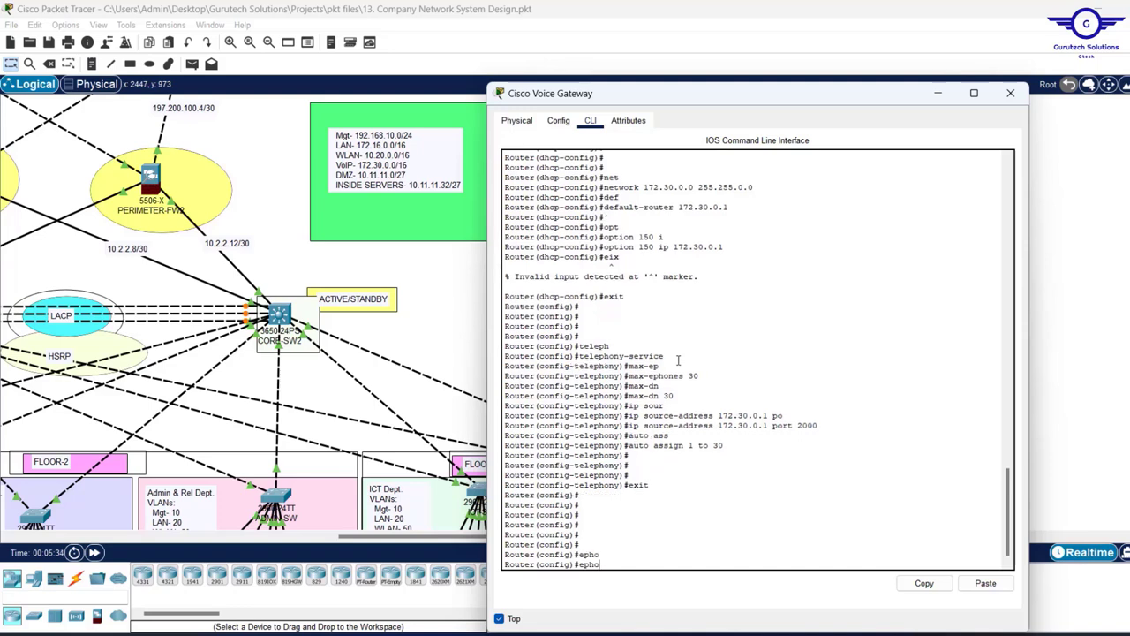
type("ne-d")
key("Tab")
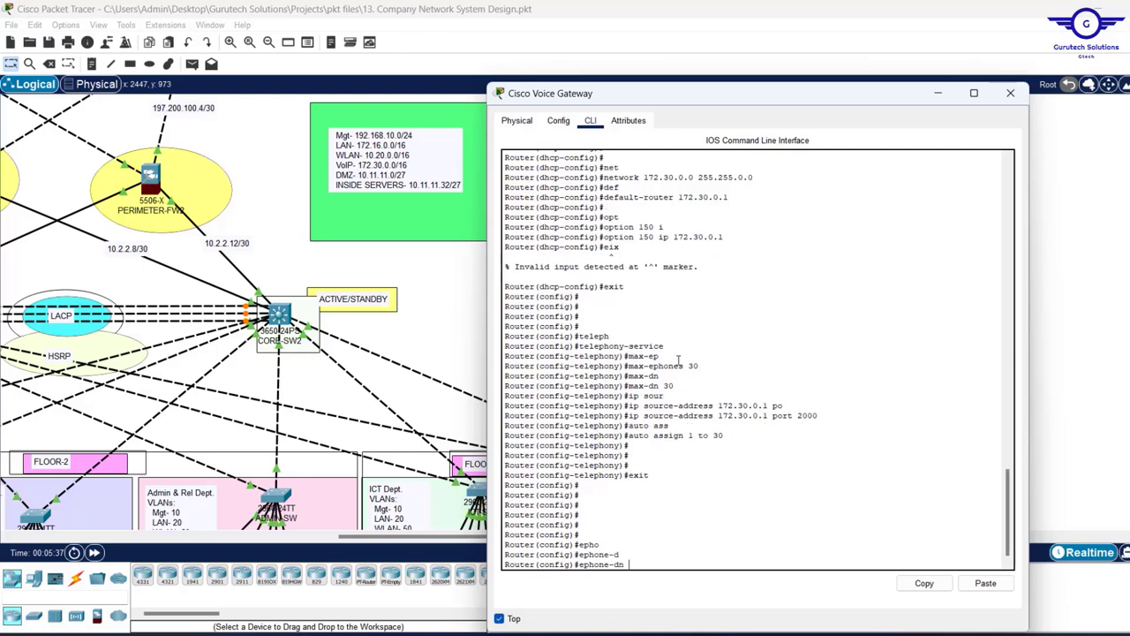
type("1")
key("Return")
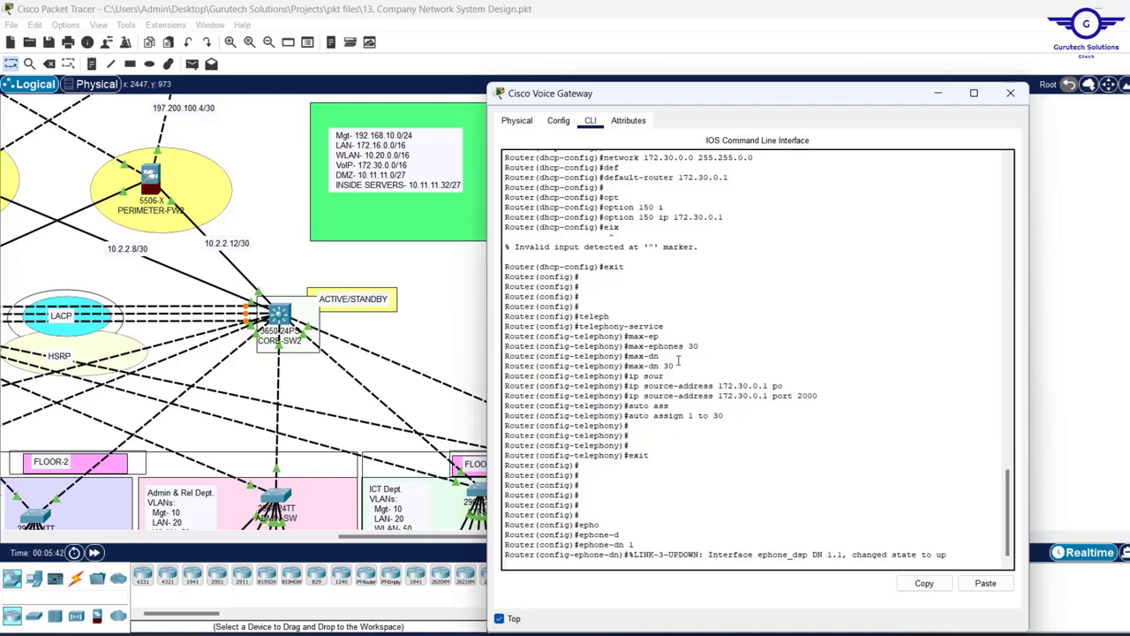
key("Return")
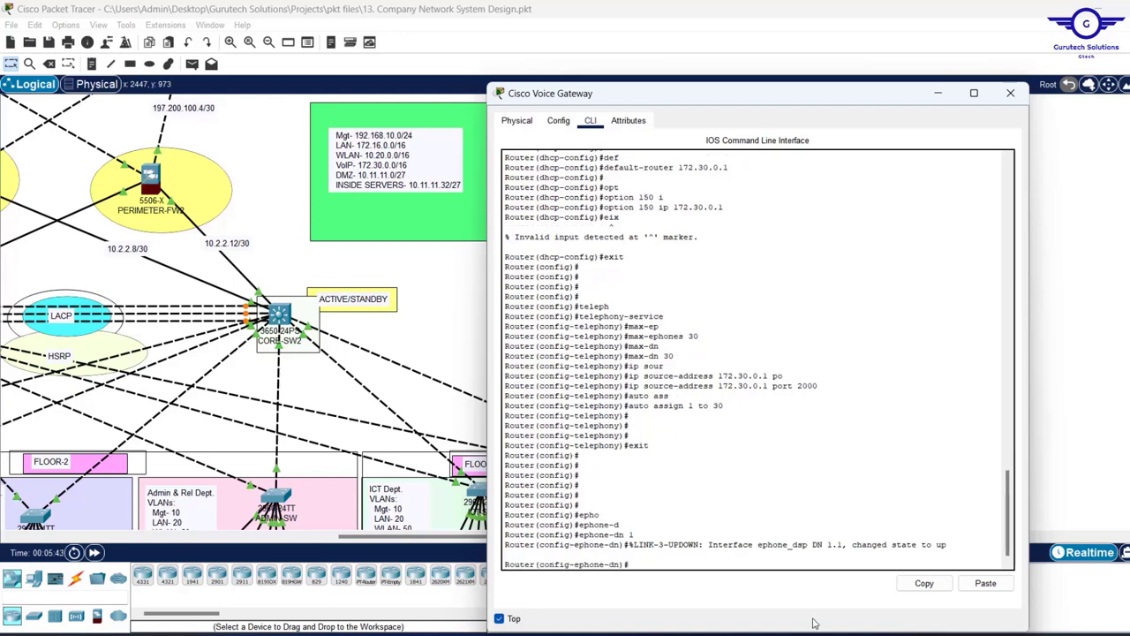
key("alt+Tab")
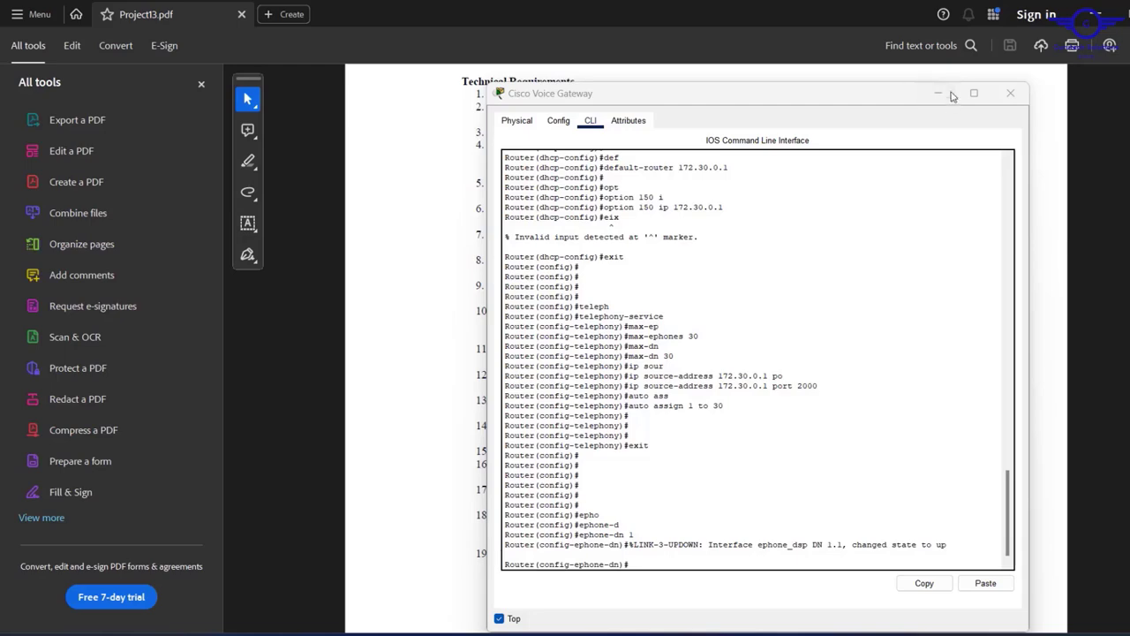
- Minimize the Voice Gateway console and select the 4.. dial-number format in Telephony Service item 7
left_click(936, 97)
left_click(936, 96)
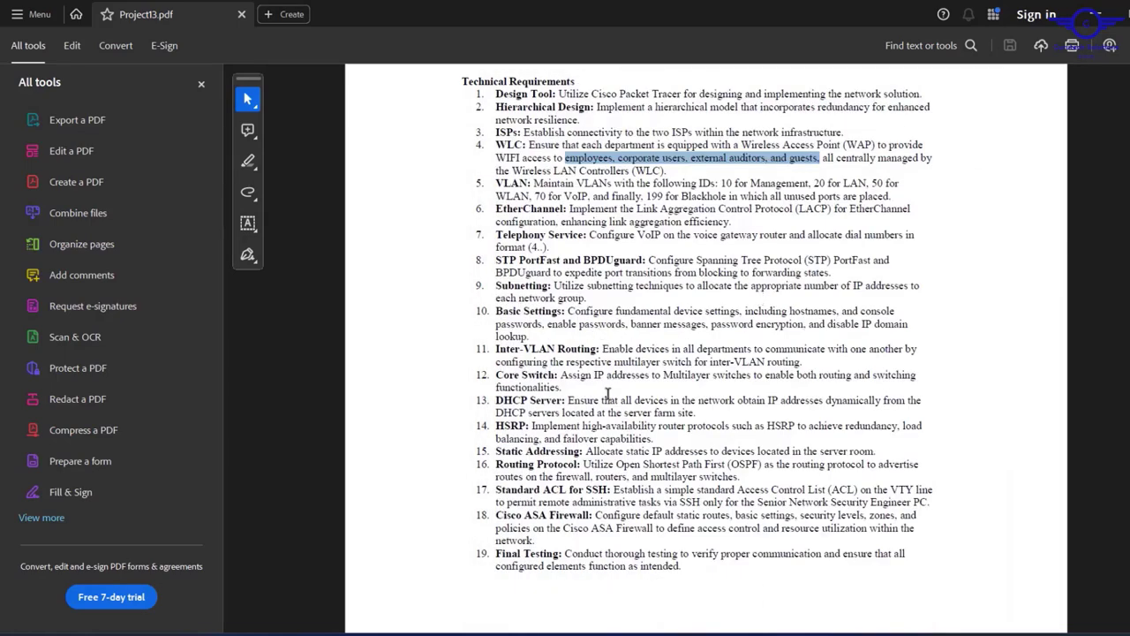
left_click(533, 248)
double_click(532, 247)
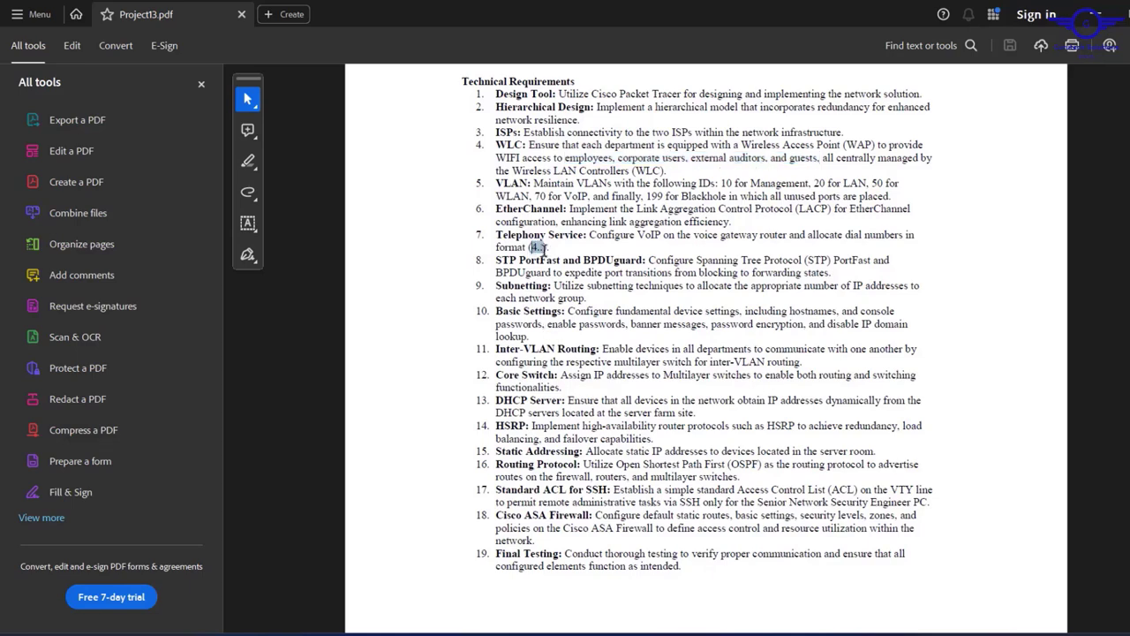
- In the voice gateway CLI, assign number 401 to ephone-dn 1 and number 402 to ephone-dn 2
left_click(1103, 9)
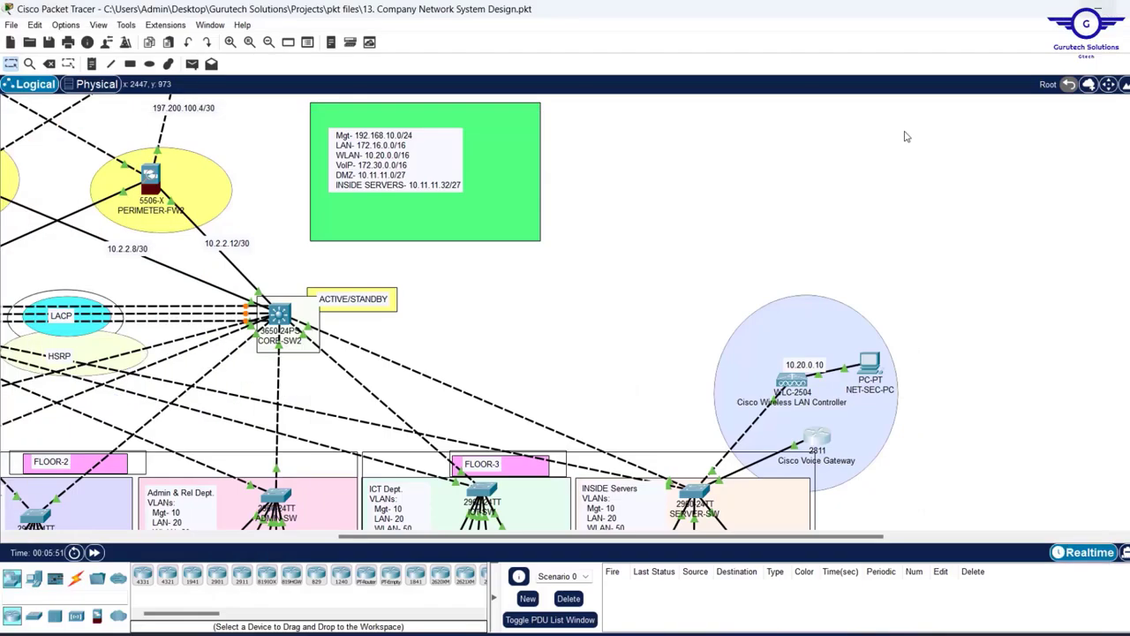
left_click(824, 436)
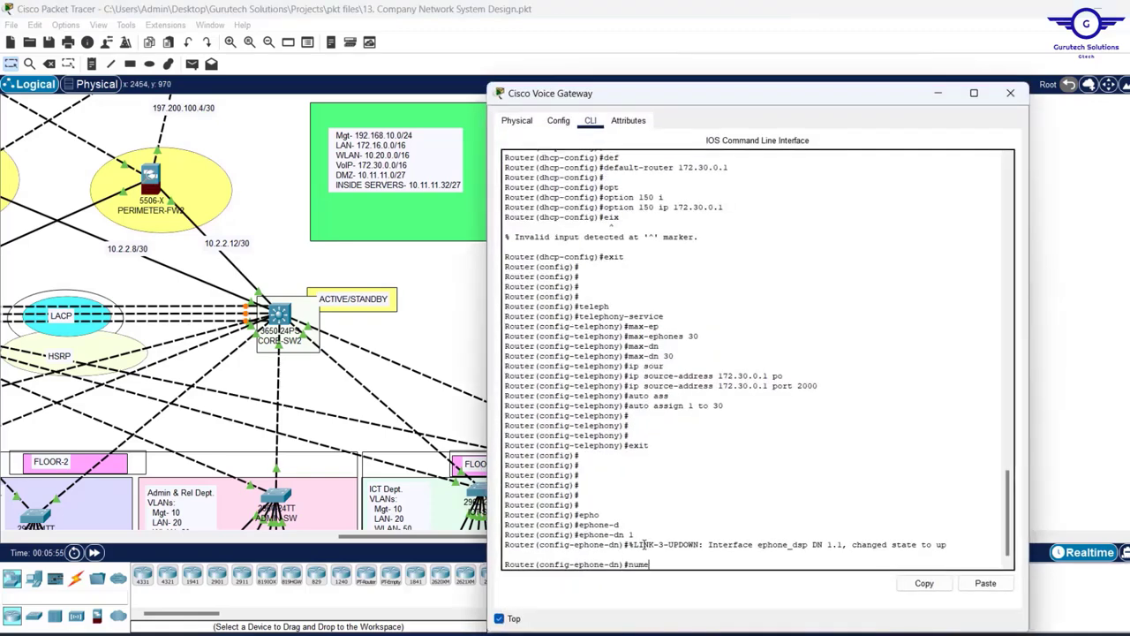
type("r")
key("Tab")
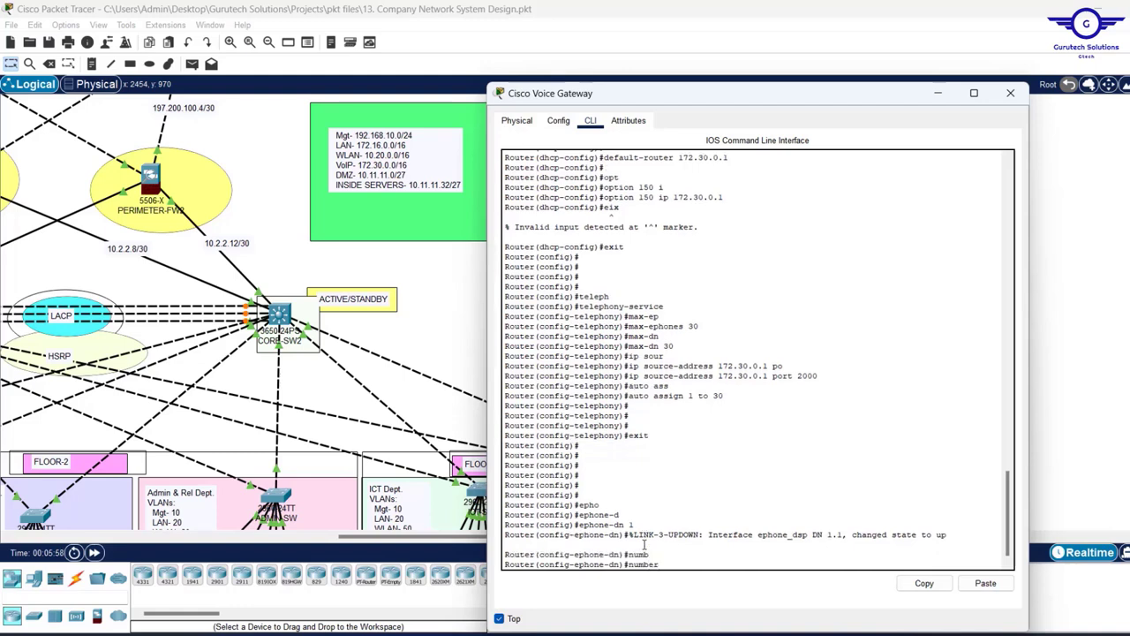
type("401")
key("Return")
type("ex")
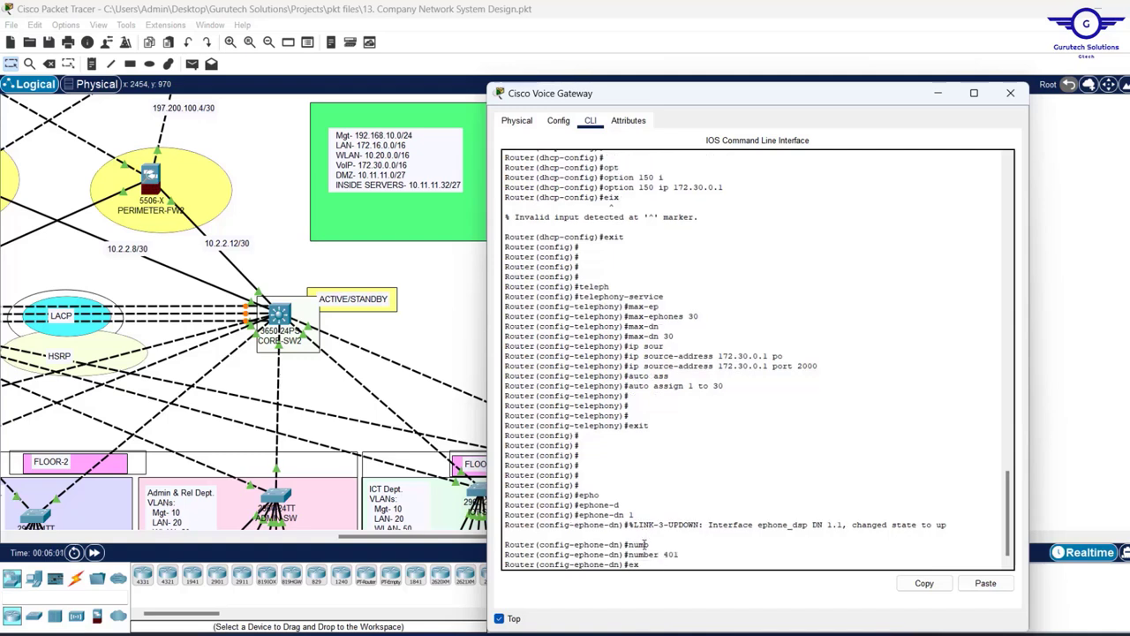
key("Return")
type("ephone-dn 2")
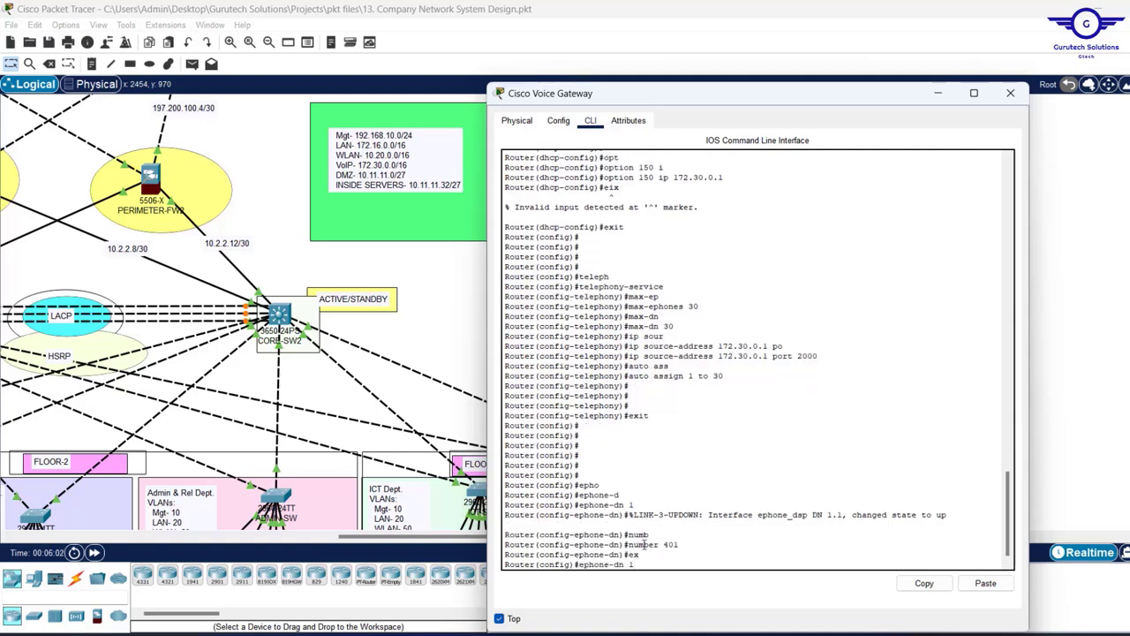
key("Return")
key("Return")
key("Return")
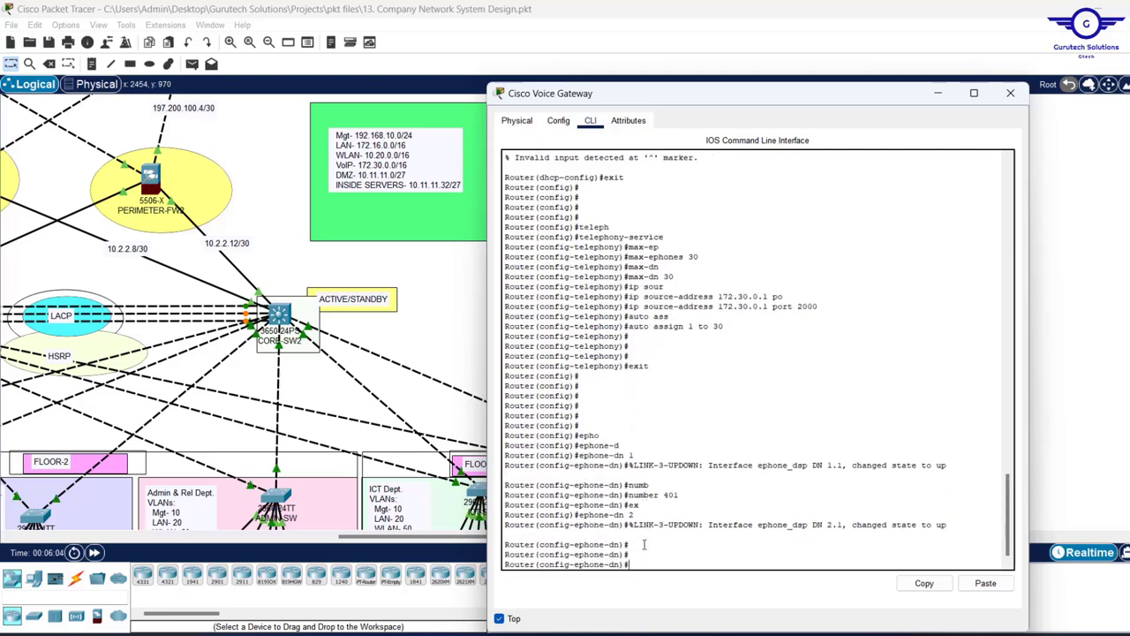
type("ex")
key("Up")
key("Up")
key("Up")
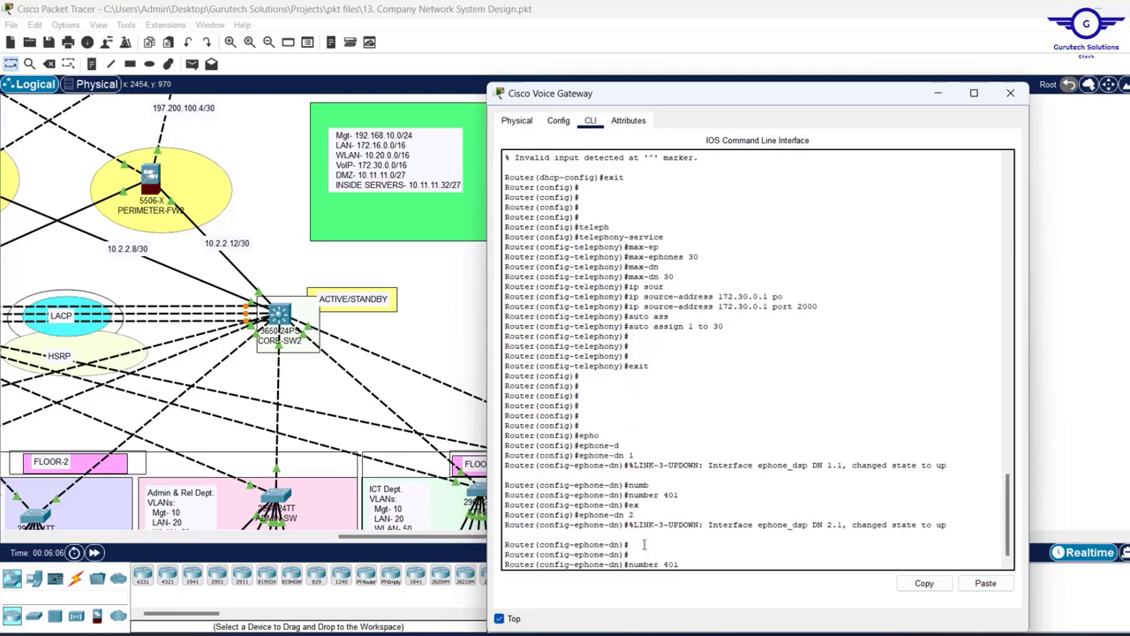
key("Return")
key("Return")
key("Return")
key("Return")
key("Return")
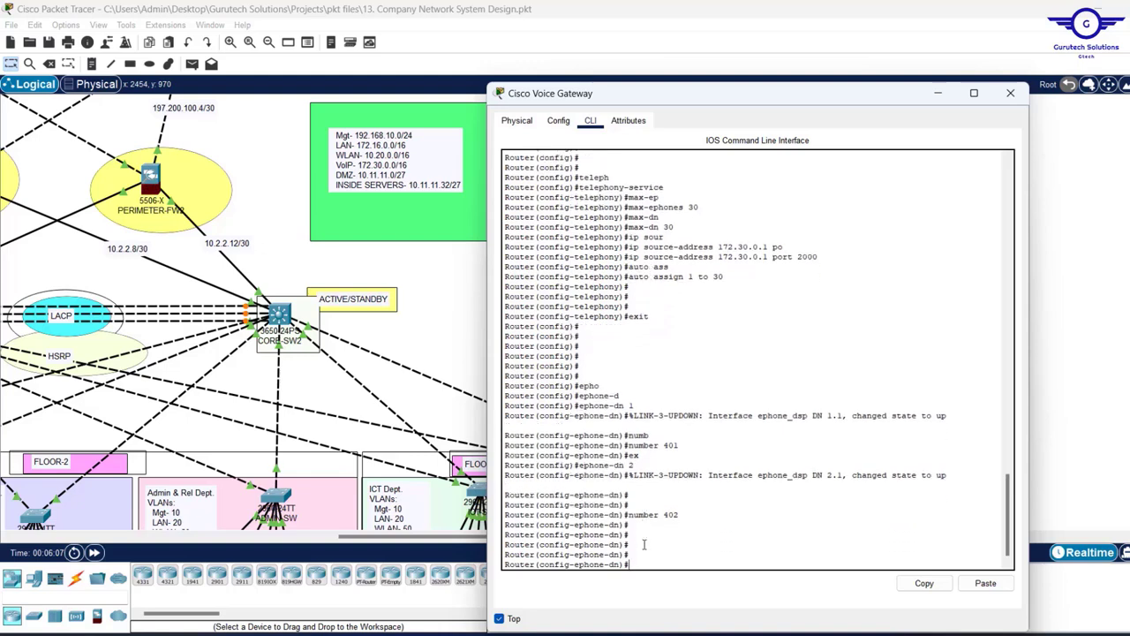
- Create ephone-dn 3 and assign it number 403
type("ex")
key("Up")
key("Up")
key("Up")
key("Up")
key("Up")
type("3")
key("Return")
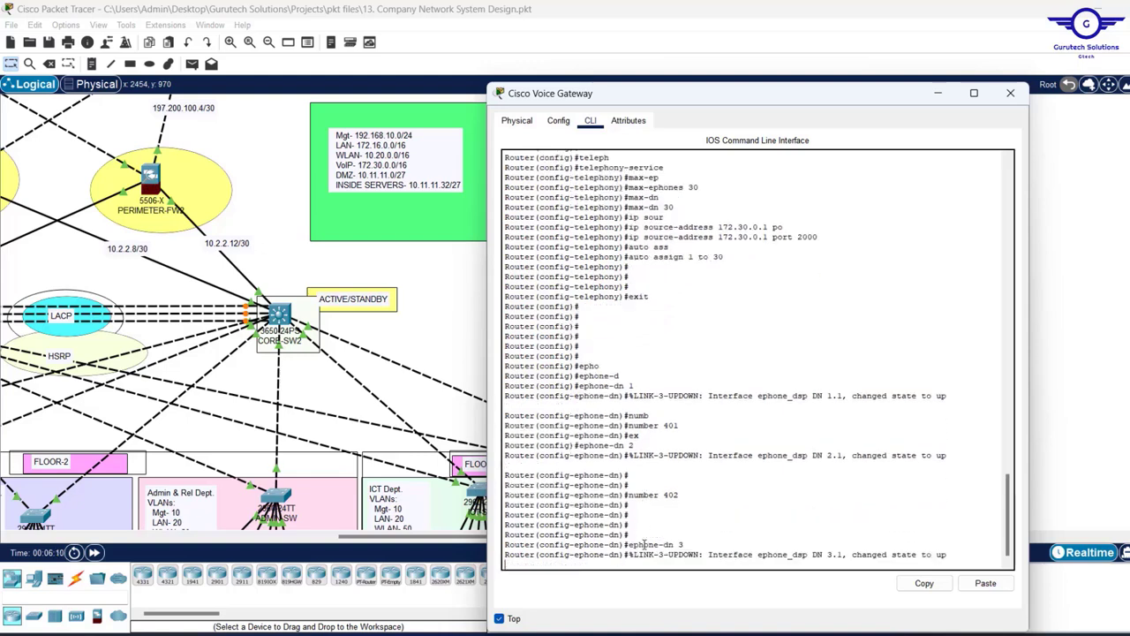
key("Return")
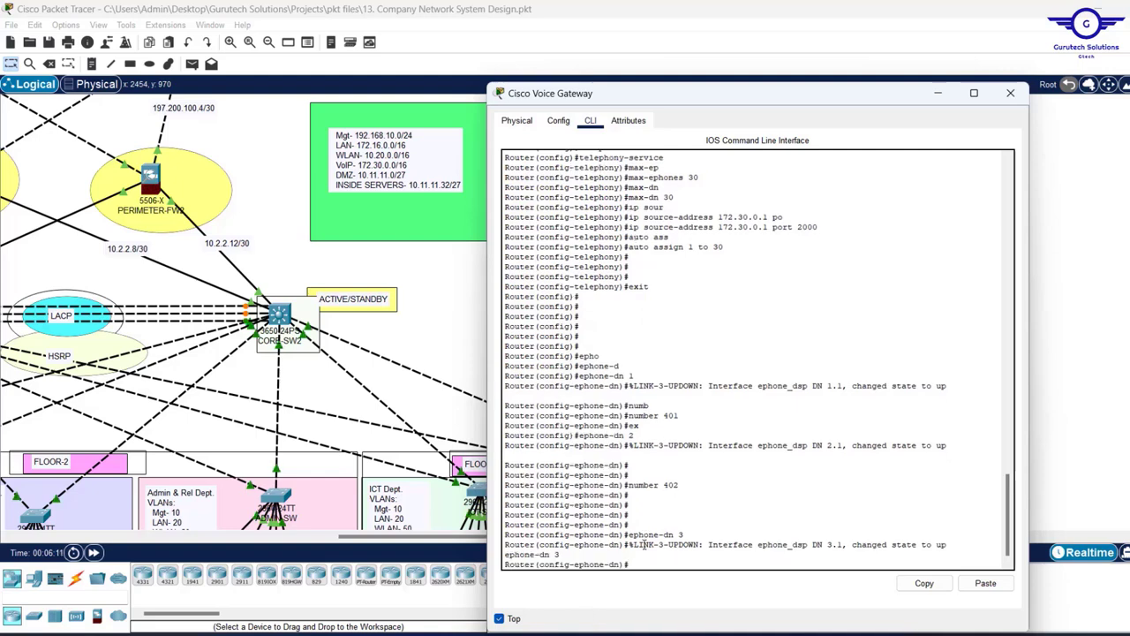
key("Return")
key("Return")
key("Up")
key("Up")
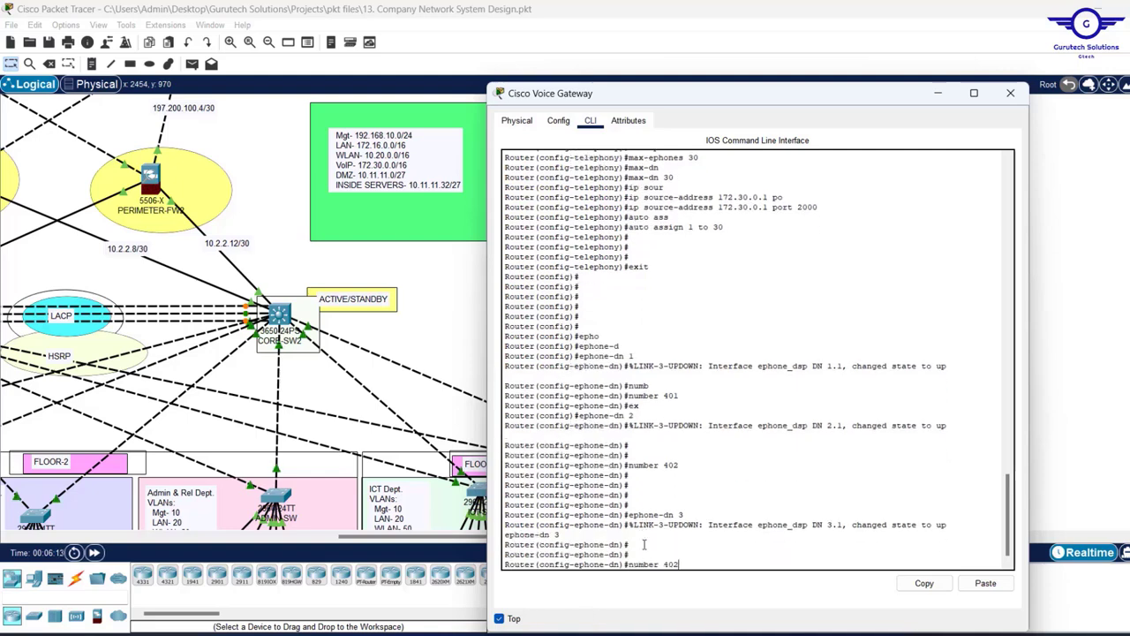
type("3")
key("Return")
key("Return")
key("Return")
key("Return")
key("Return")
- Create ephone-dn 4 through 10 and assign them numbers 404 to 410
key("Up")
key("Up")
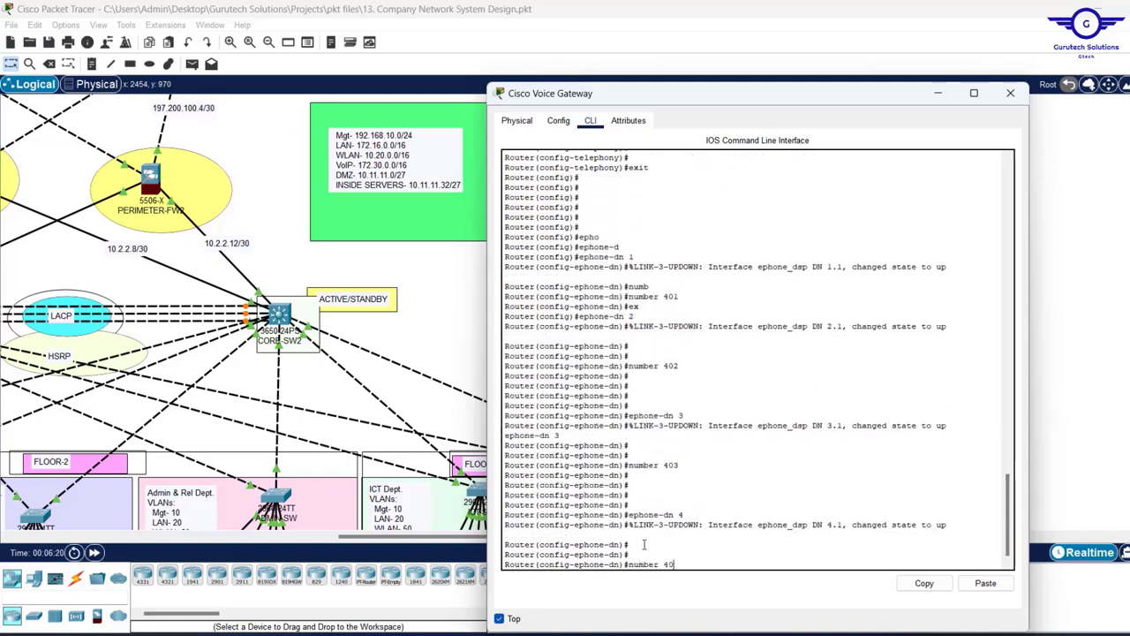
type("4")
key("Return")
key("Return")
key("Return")
key("Return")
key("Return")
key("Return")
key("Return")
key("Up")
key("Up")
key("BackSpace")
type("5")
key("Return")
key("Return")
key("Return")
key("Up")
key("Up")
key("BackSpace")
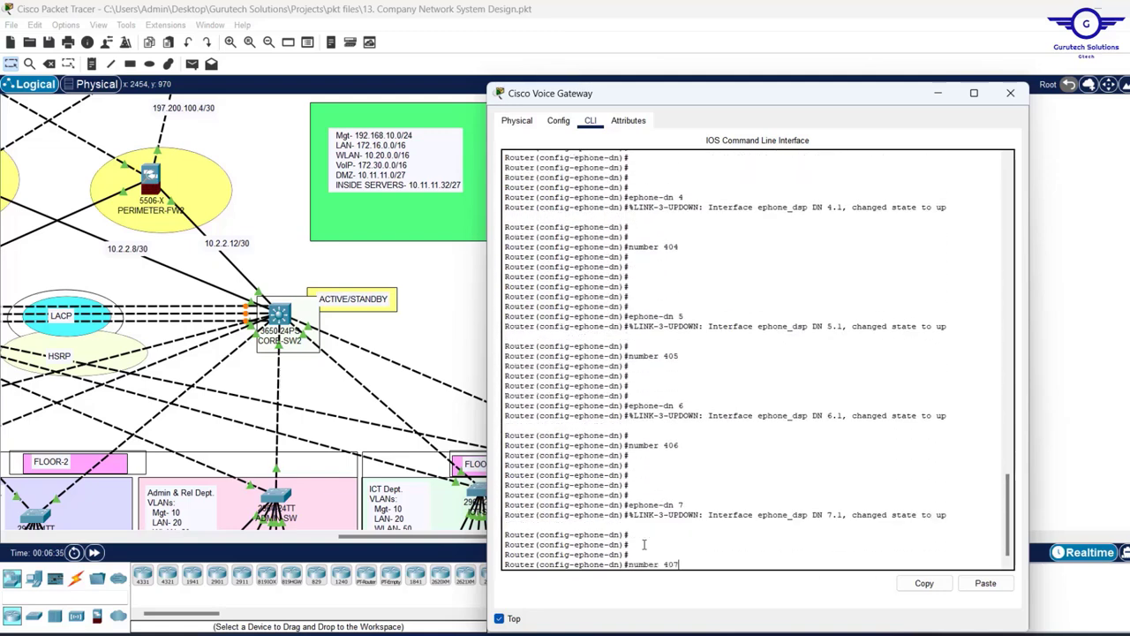
key("Return")
key("Return")
key("Return")
key("Return")
key("Return")
key("Up")
key("BackSpace")
type("8")
key("Return")
key("Return")
key("Return")
key("Return")
key("Return")
key("Up")
key("Up")
key("Up")
key("BackSpace")
type("9")
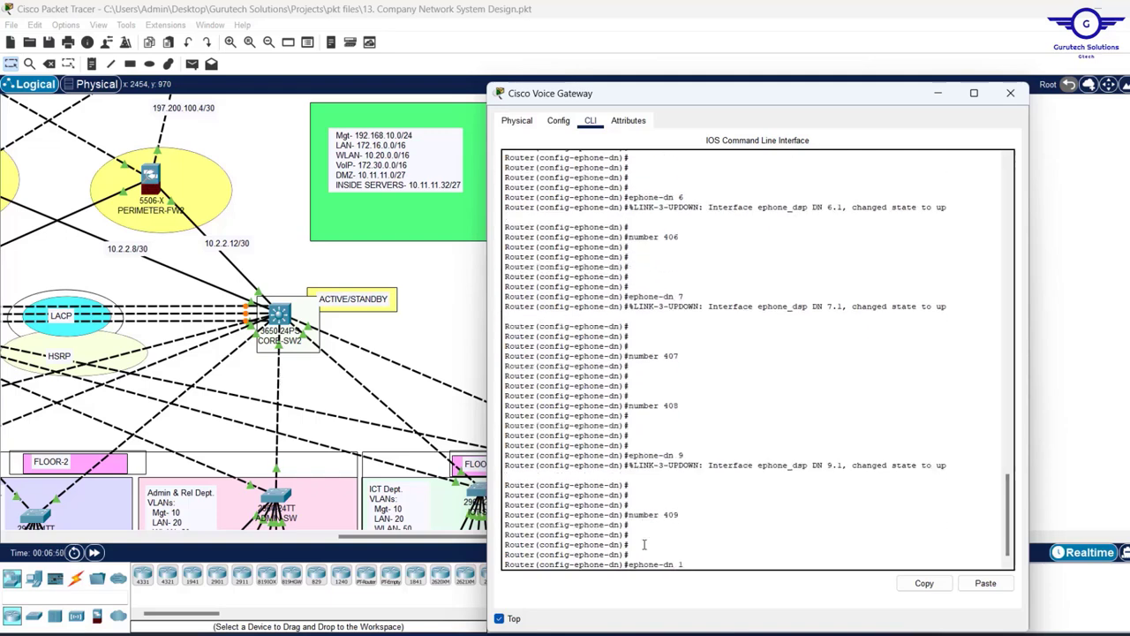
type("0")
key("Return")
key("Return")
key("Return")
key("Up")
key("Up")
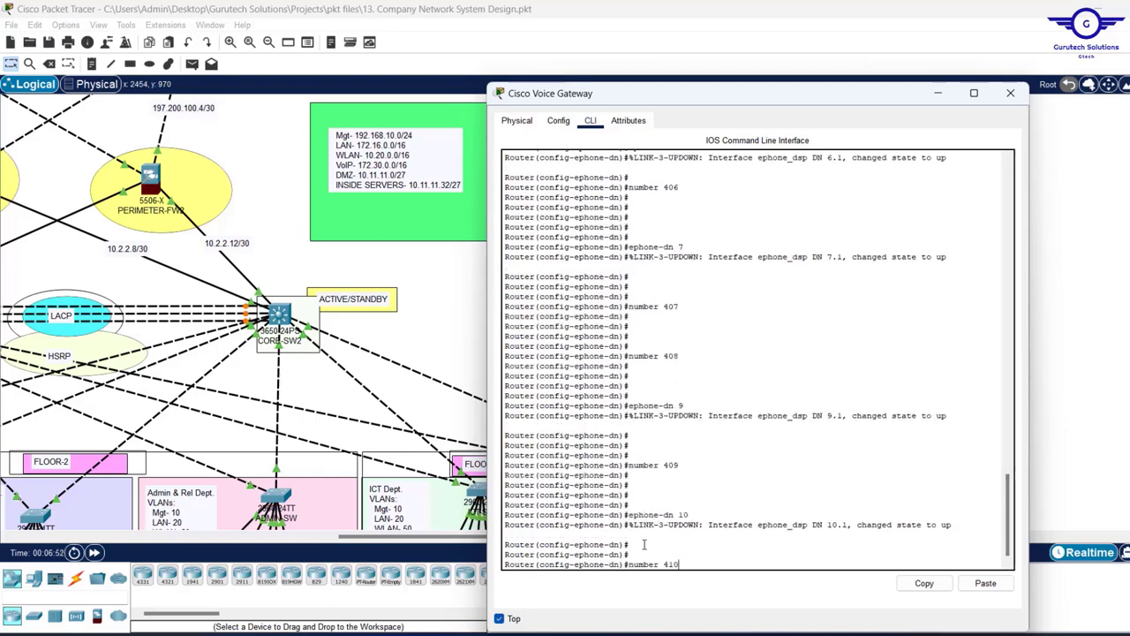
key("Return")
key("Return")
key("Return")
key("Return")
key("Return")
- Exit ephone-dn configuration and save the running configuration with do wr
type("ex")
key("Return")
key("Return")
key("Return")
key("Return")
key("Return")
key("Return")
key("Return")
key("Return")
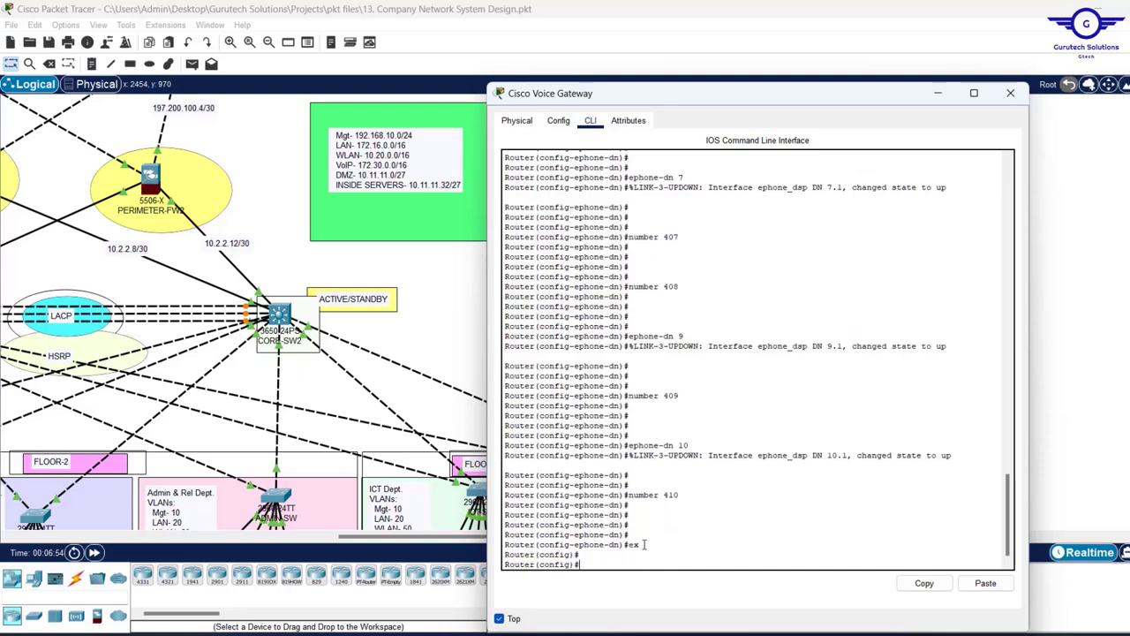
type("d")
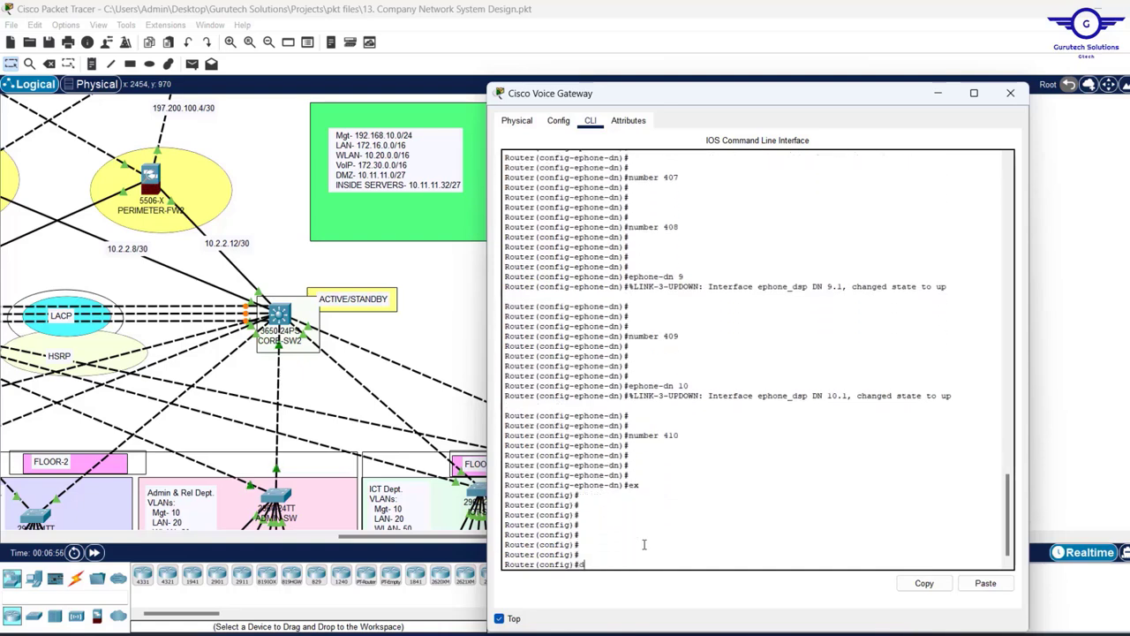
type("o wr")
key("Return")
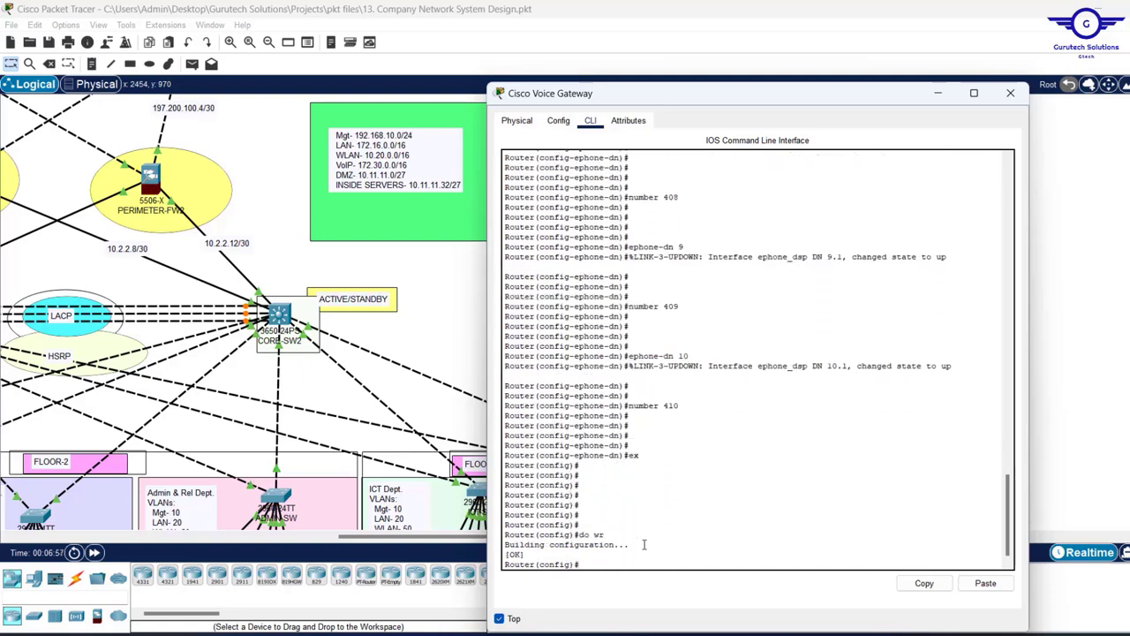
- Close the voice gateway window, look over the topology, and exit Packet Tracer with Alt+F4
left_click(1011, 92)
scroll(533, 316, "down", 3)
scroll(532, 316, "down", 1)
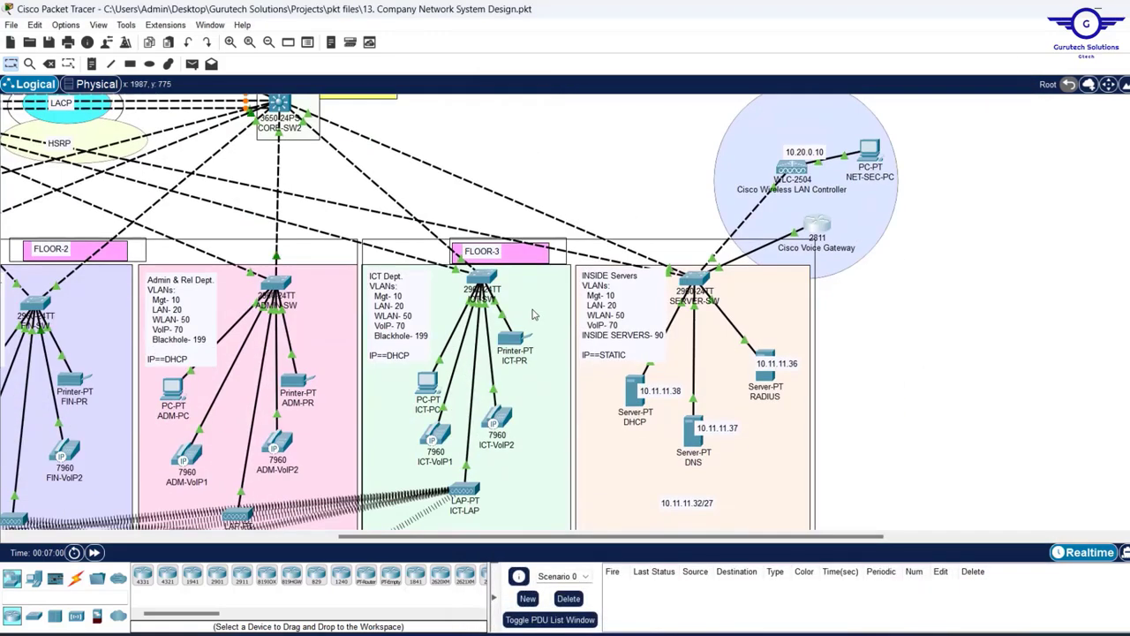
scroll(533, 316, "left", 3)
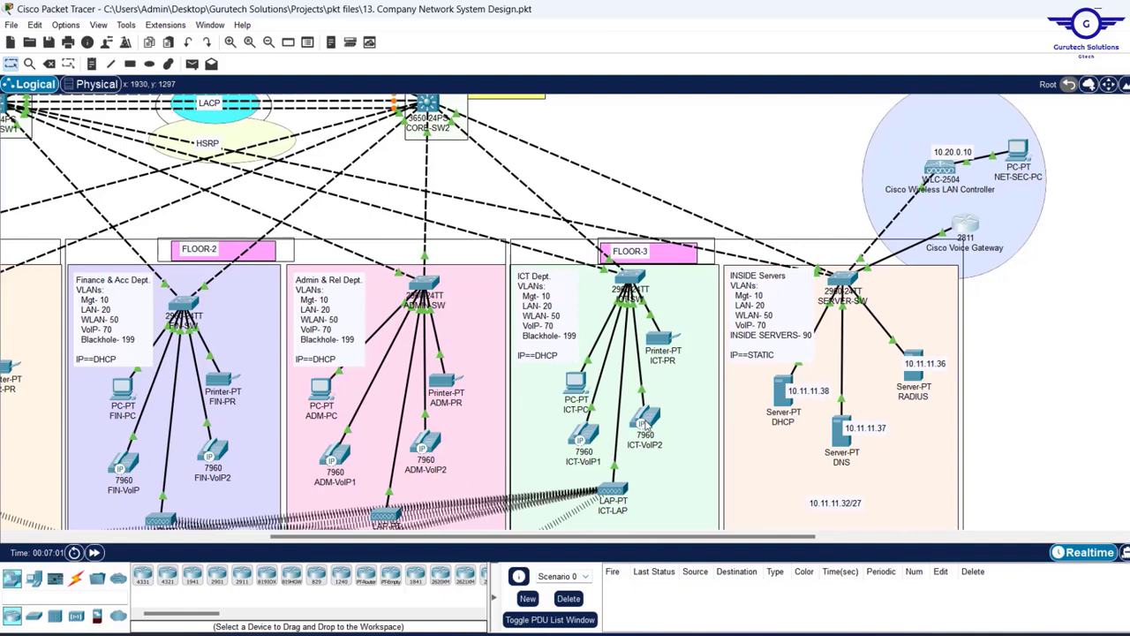
mouse_move(646, 427)
mouse_move(583, 439)
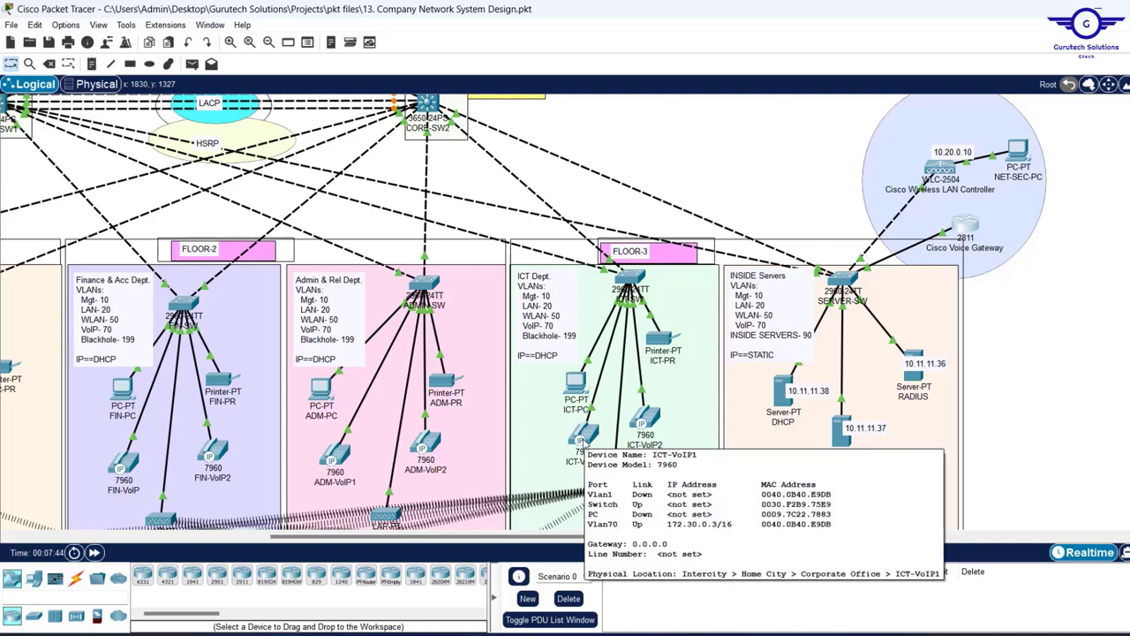
scroll(618, 196, "down", 5)
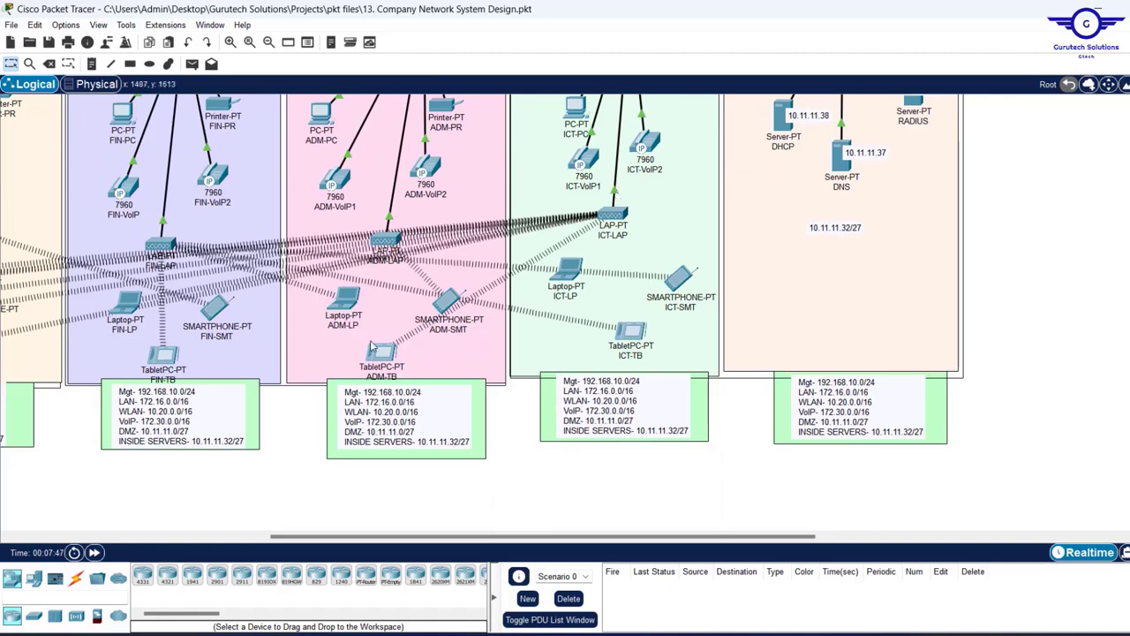
mouse_move(382, 352)
scroll(223, 305, "left", 5)
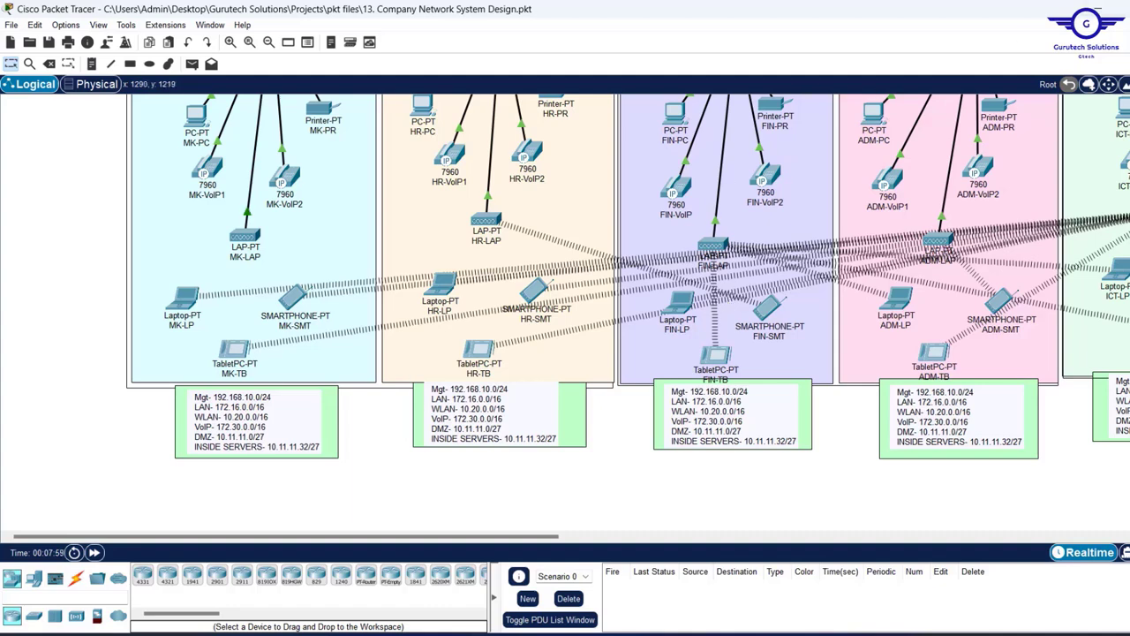
key("alt+F4")
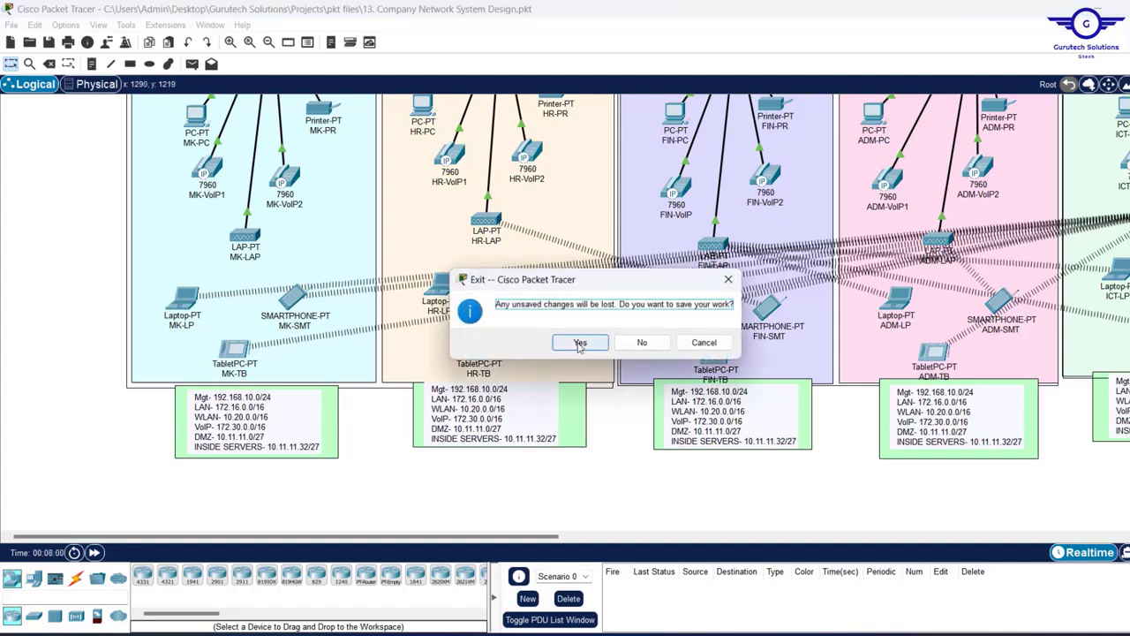
- Choose Yes to save the design and close Packet Tracer, then scroll the Notepad config steps
left_click(579, 343)
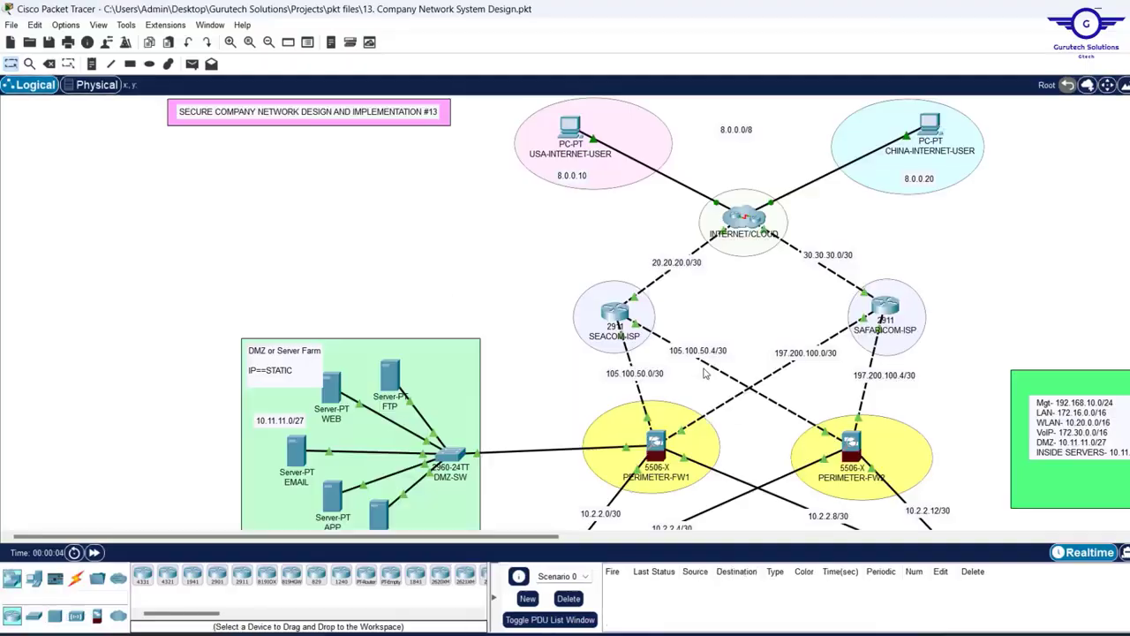
scroll(706, 375, "down", 5)
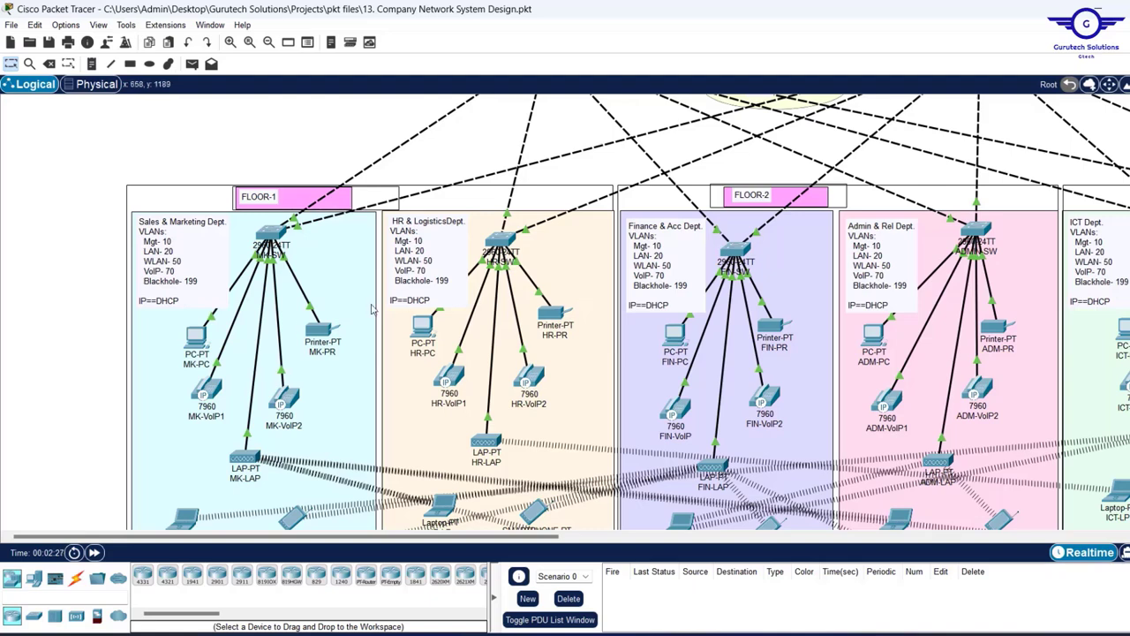
- Open MK-VoIP1's device window, keep it on top, and make it shorter
mouse_move(209, 390)
mouse_move(535, 380)
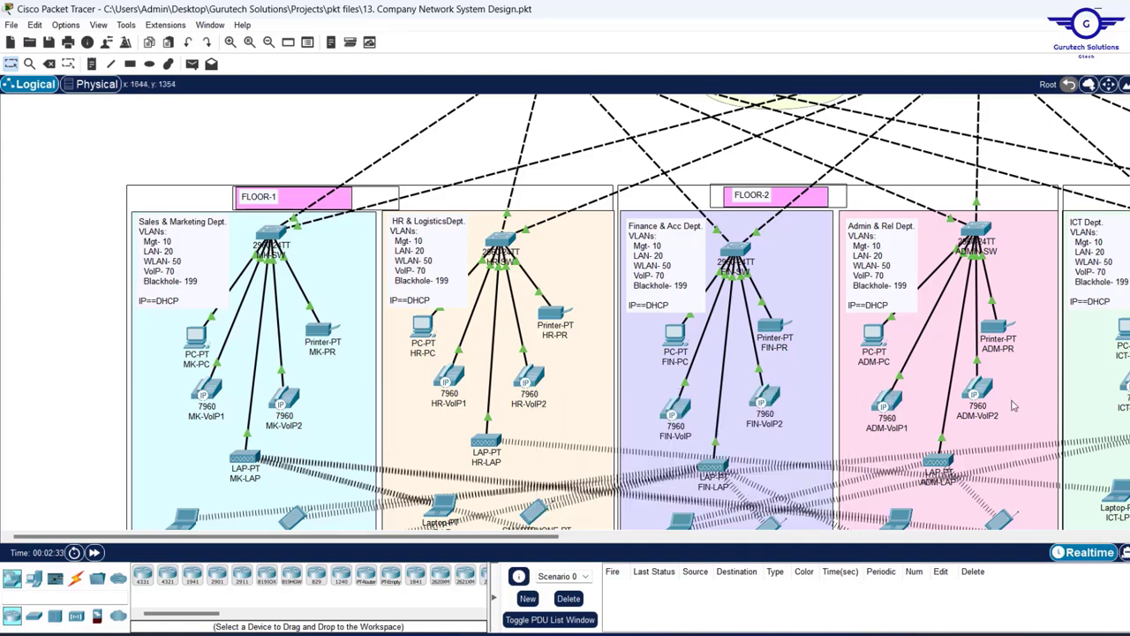
mouse_move(983, 395)
left_click(213, 391)
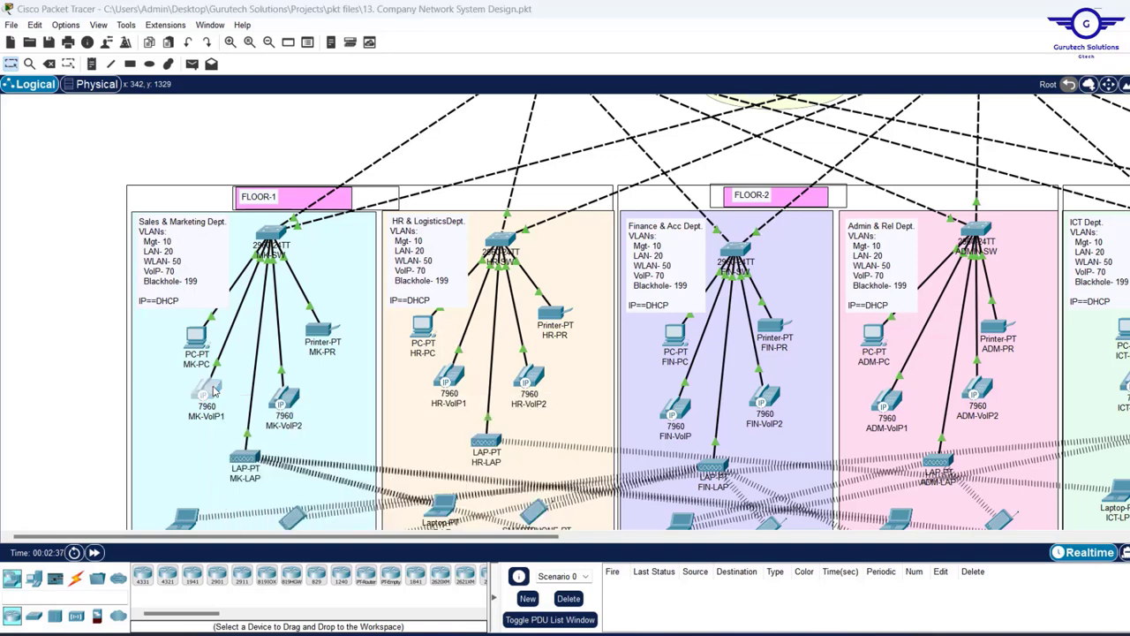
left_click(429, 618)
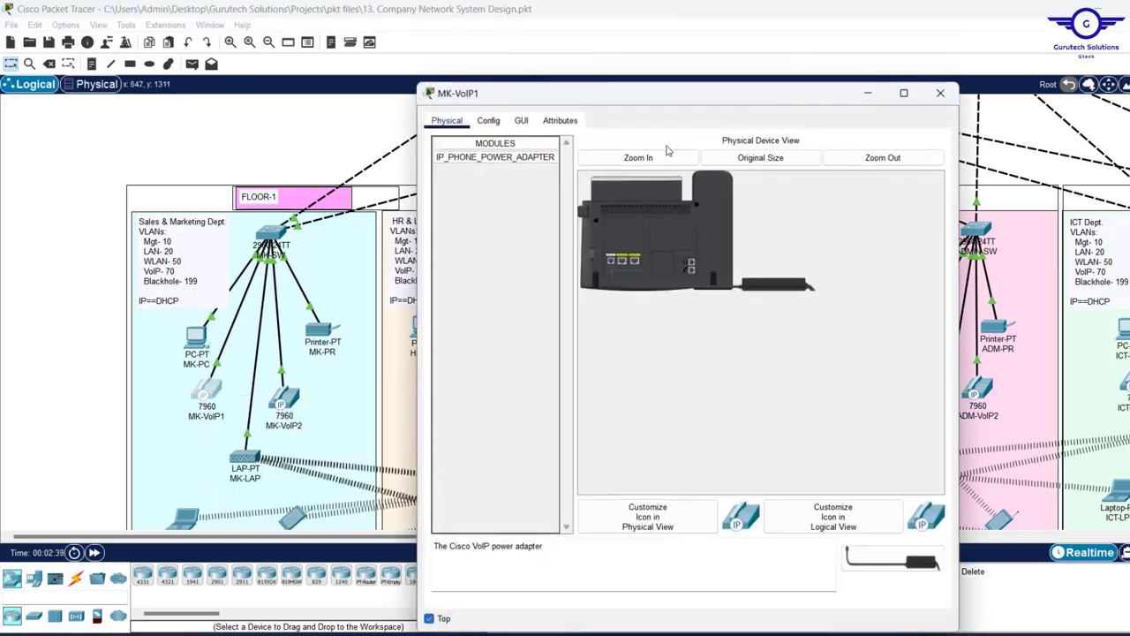
left_click_drag(702, 84, 342, 136)
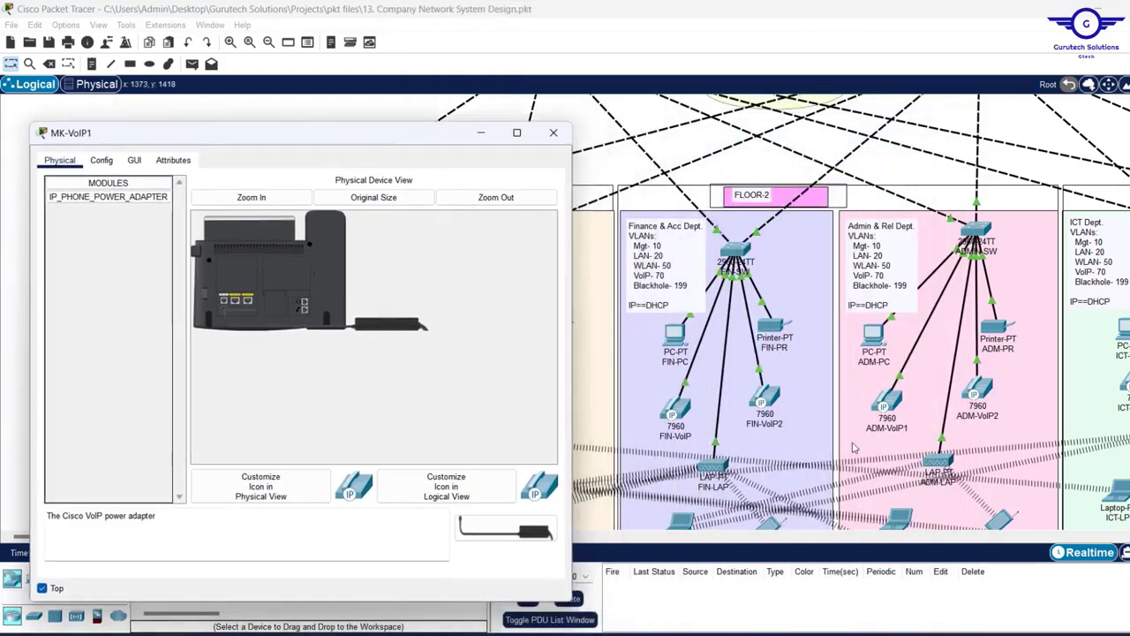
- Open ICT-VoIP2's device window on Floor 3 and place it beside MK-VoIP1
scroll(877, 446, "right", 5)
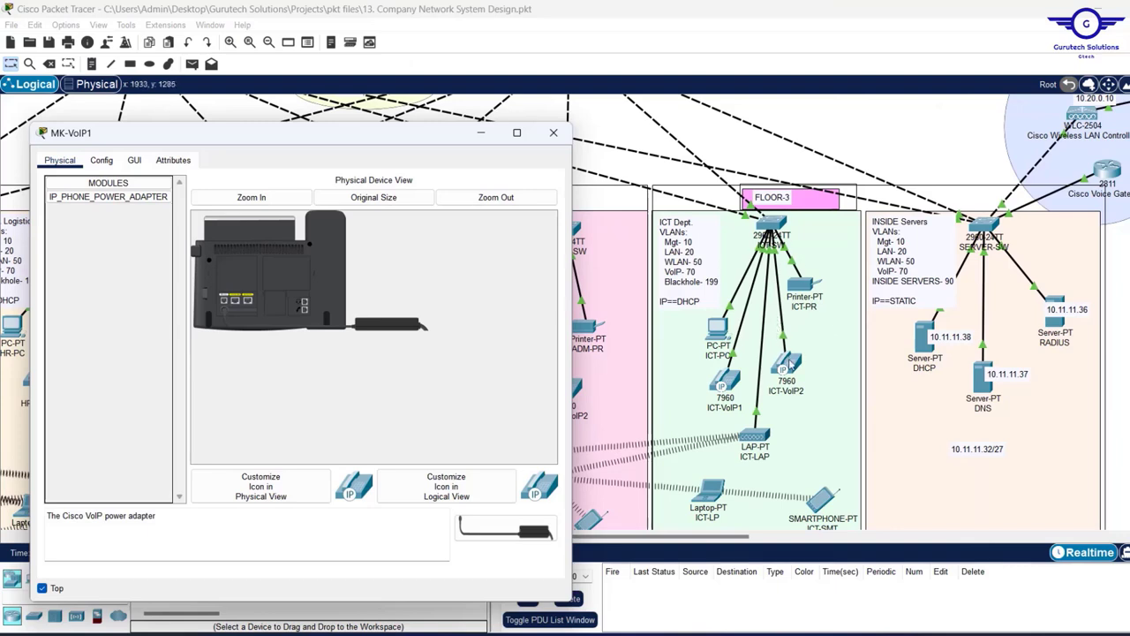
left_click(794, 362)
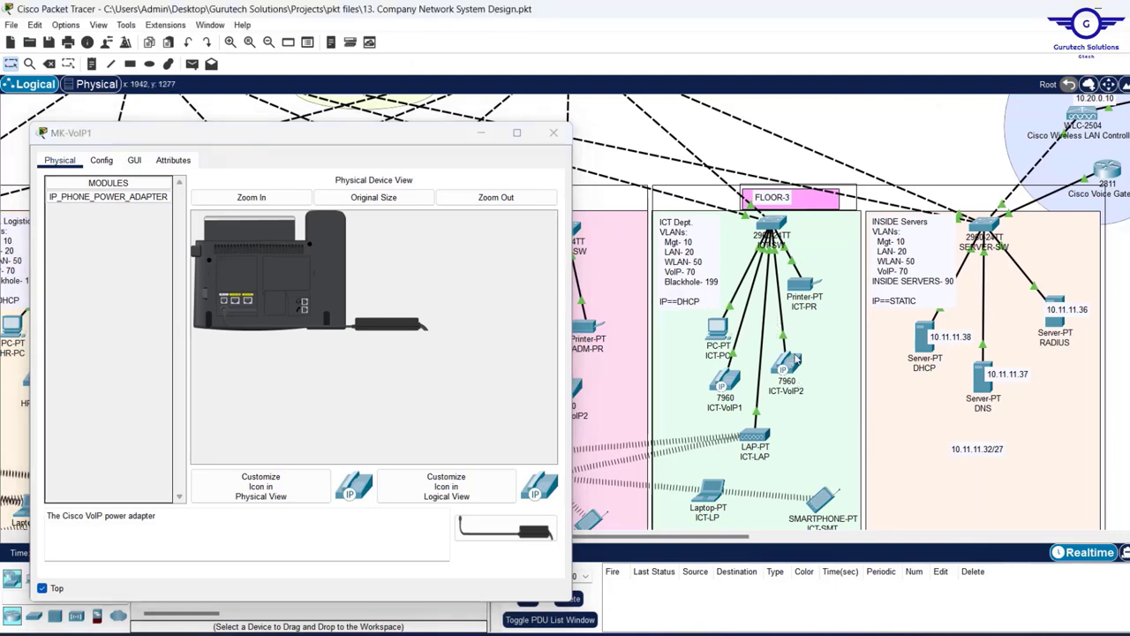
left_click(796, 359)
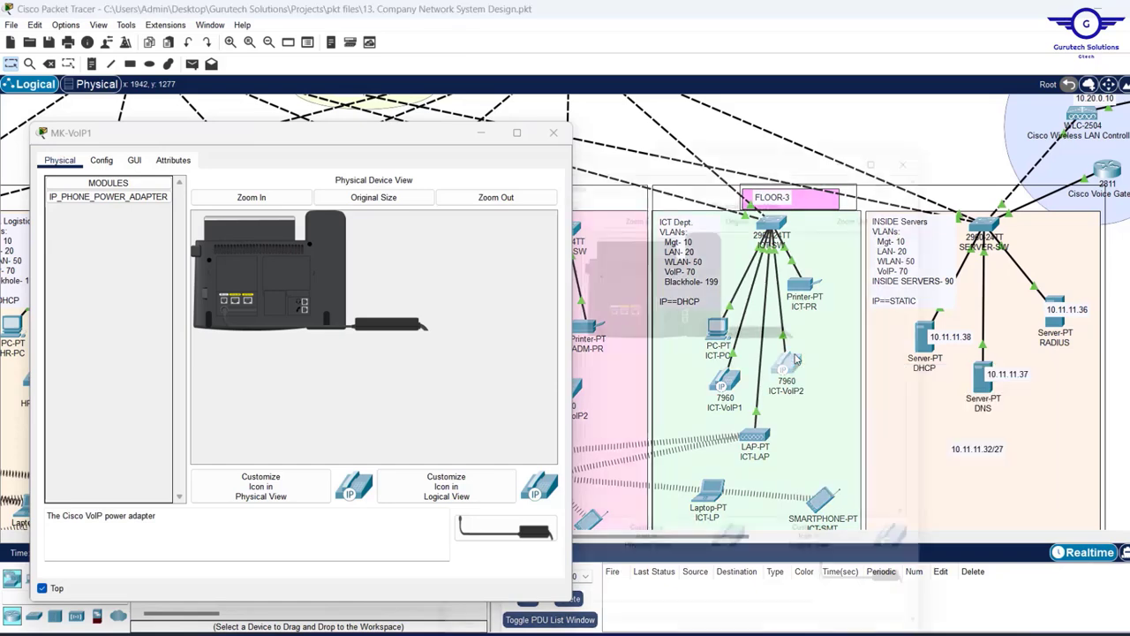
left_click_drag(650, 103, 841, 129)
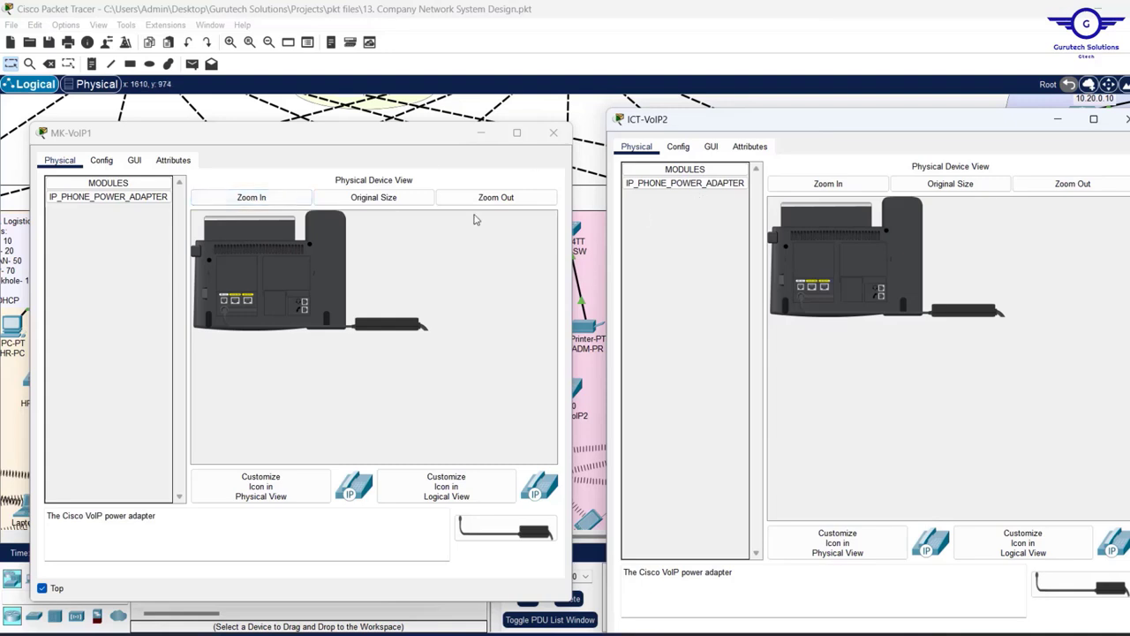
- Show both phones' GUI faces and call 409 from MK-VoIP1 by going off-hook
left_click(138, 164)
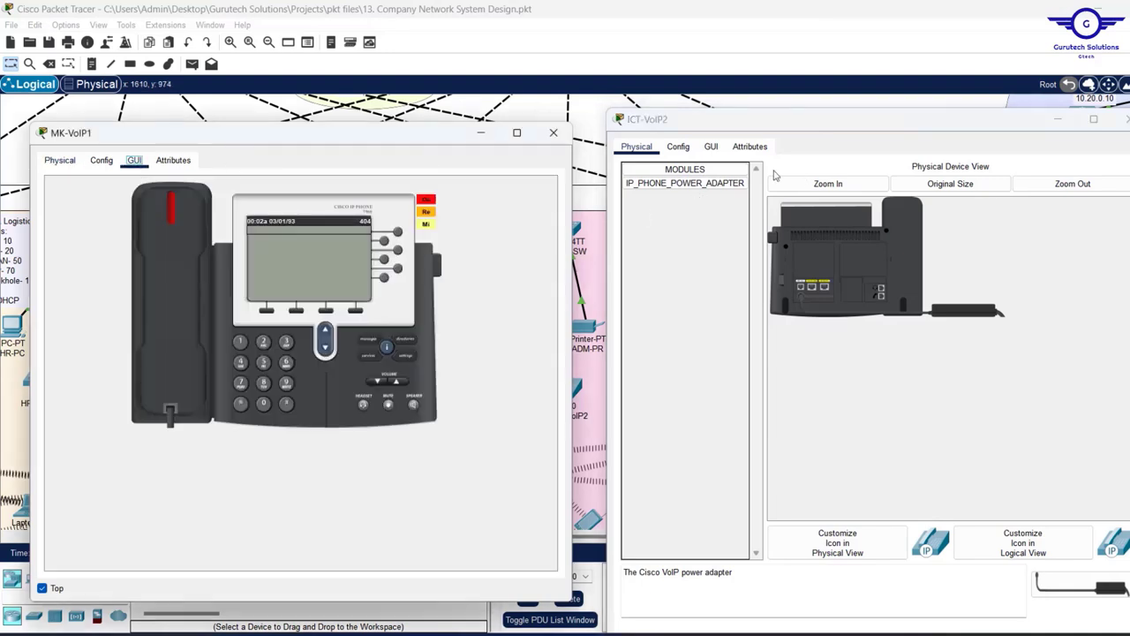
left_click(711, 147)
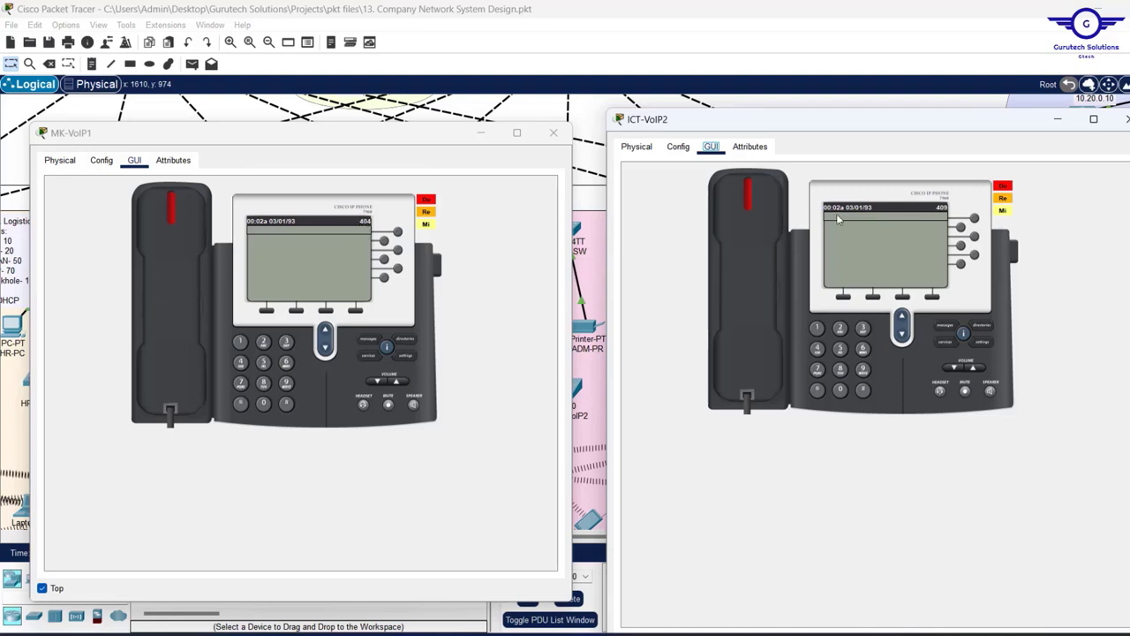
left_click(240, 364)
left_click(262, 404)
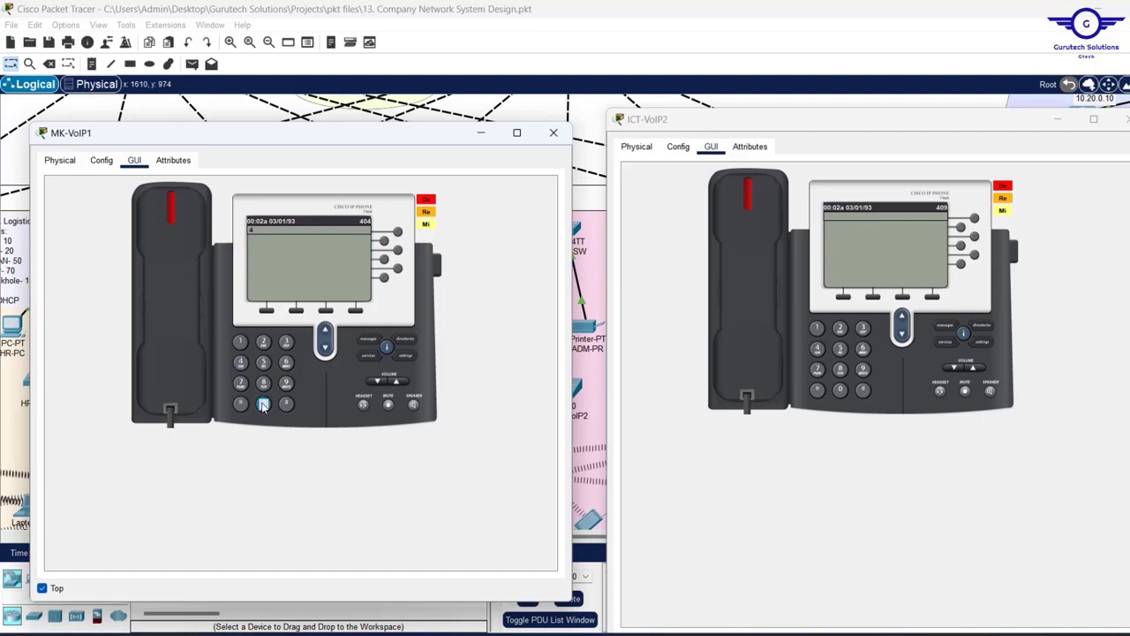
left_click(167, 206)
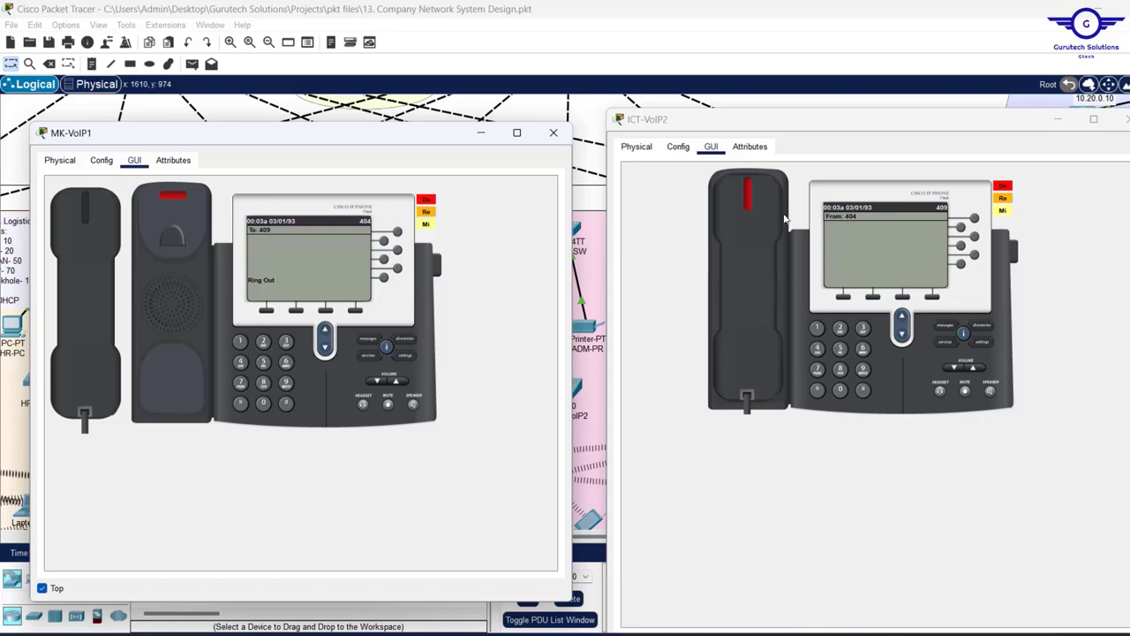
- Answer the incoming call on ICT-VoIP2, hang up, then dial 404 on it
left_click(748, 283)
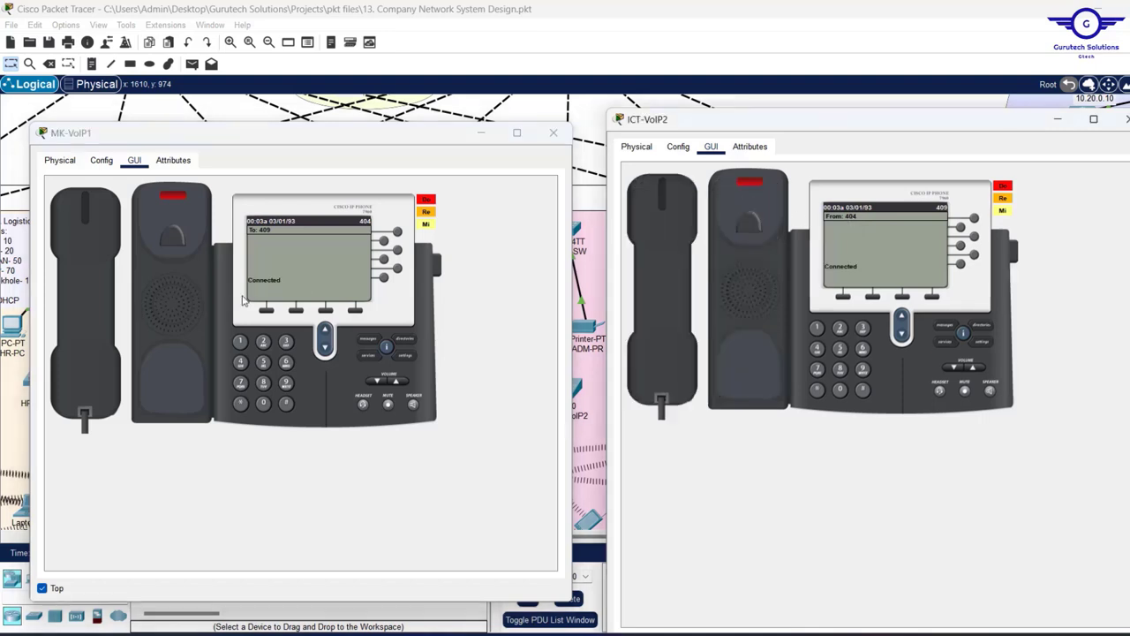
left_click(668, 216)
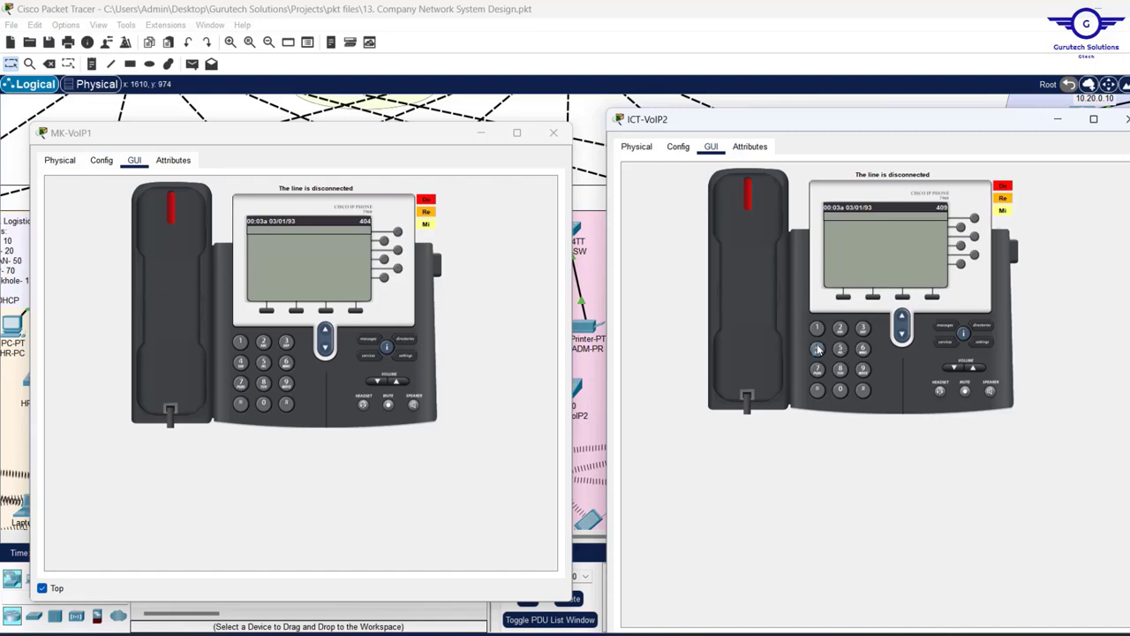
left_click(840, 390)
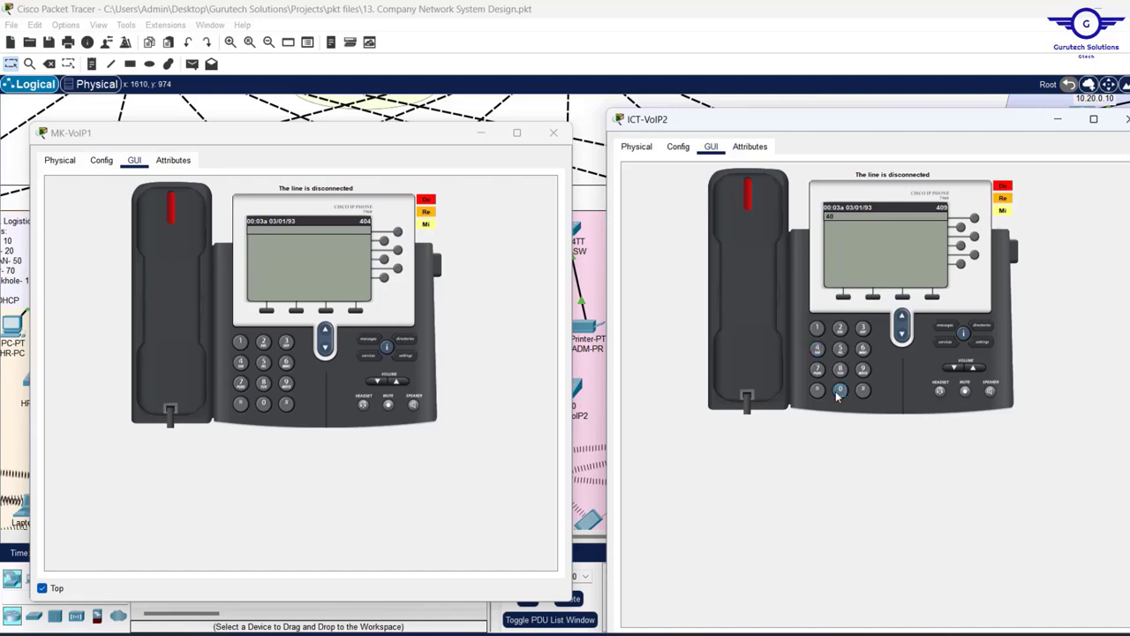
left_click(817, 350)
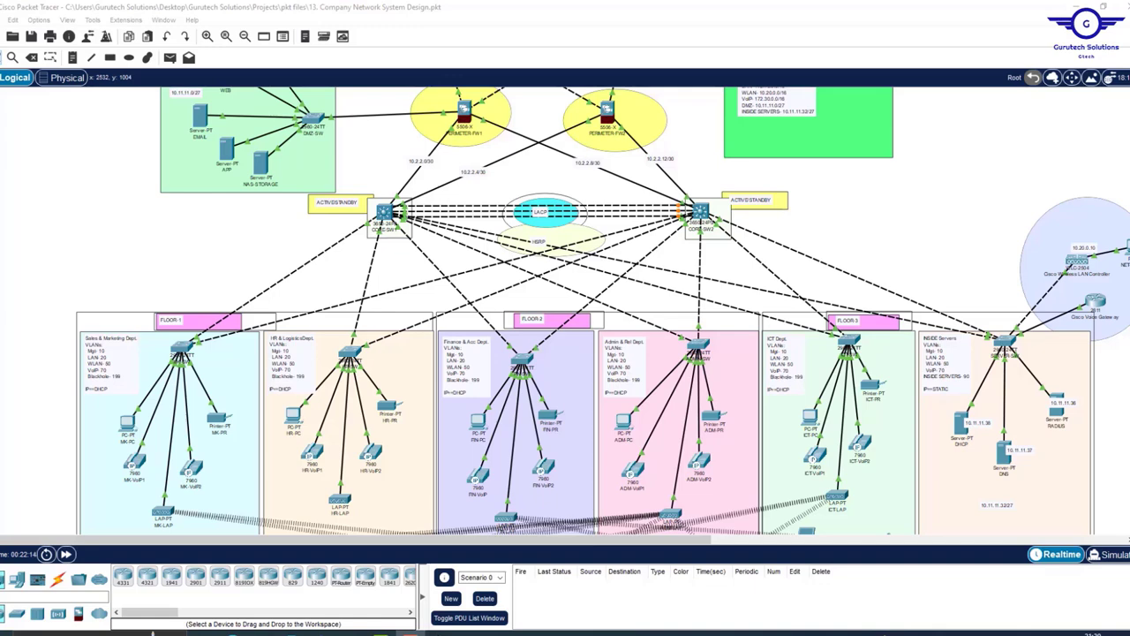
scroll(603, 311, "up", 5)
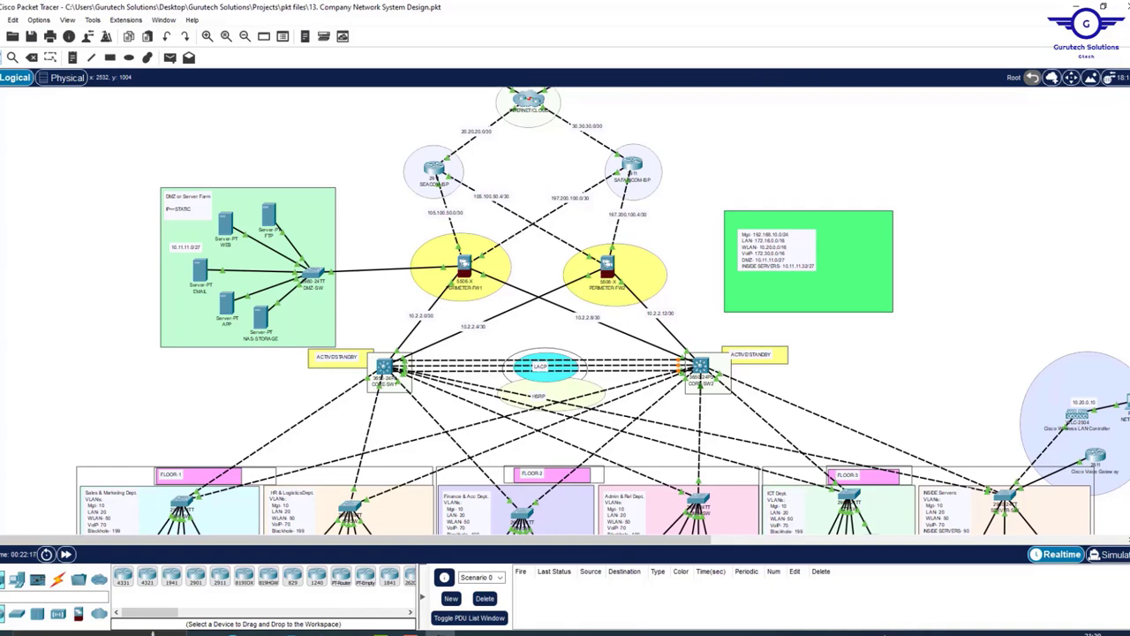
scroll(603, 311, "up", 3)
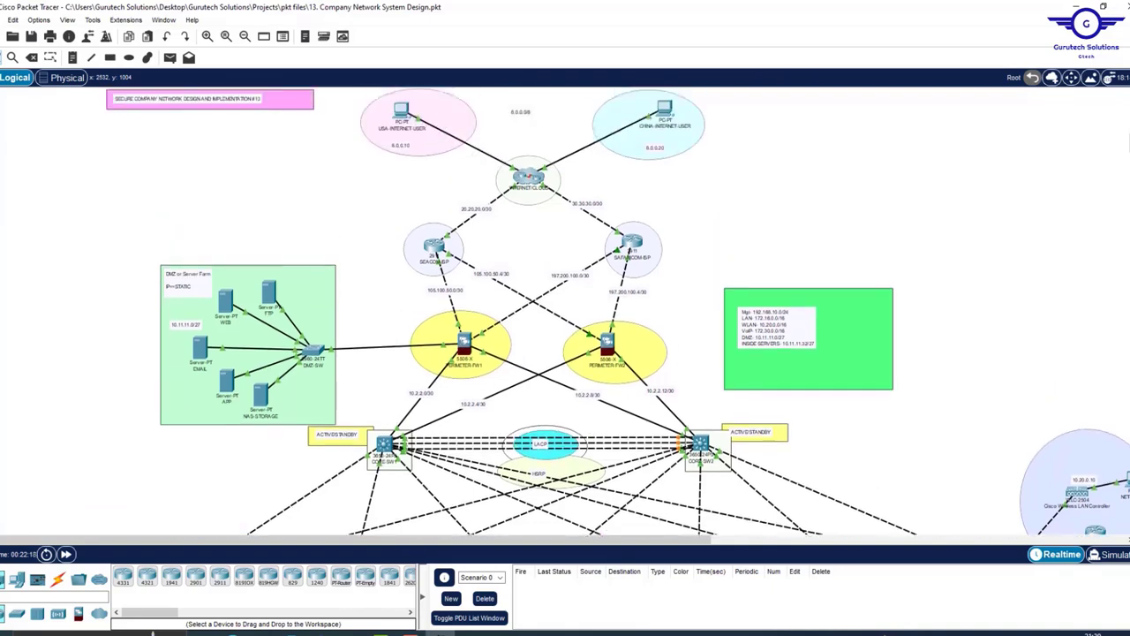
scroll(604, 310, "down", 15)
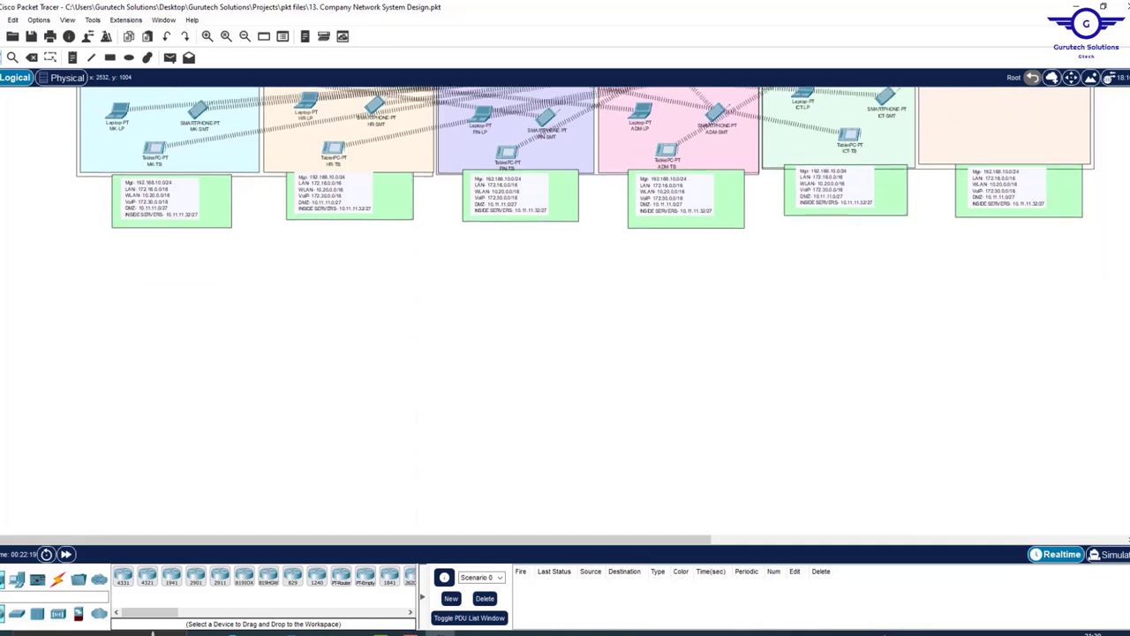
scroll(603, 311, "up", 12)
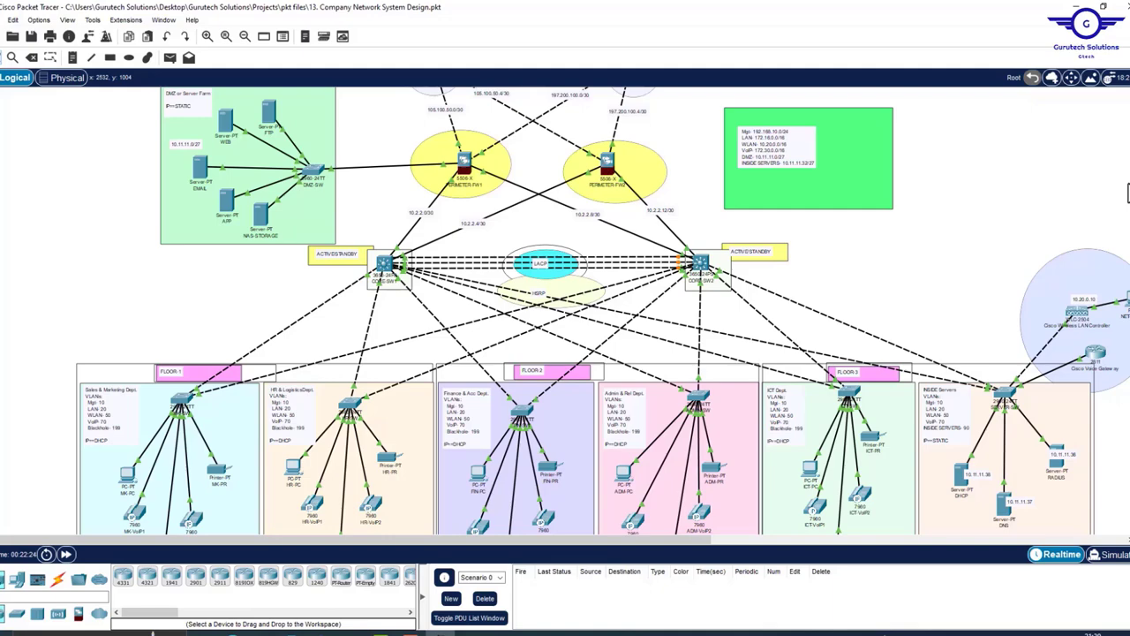
scroll(1127, 192, "up", 4)
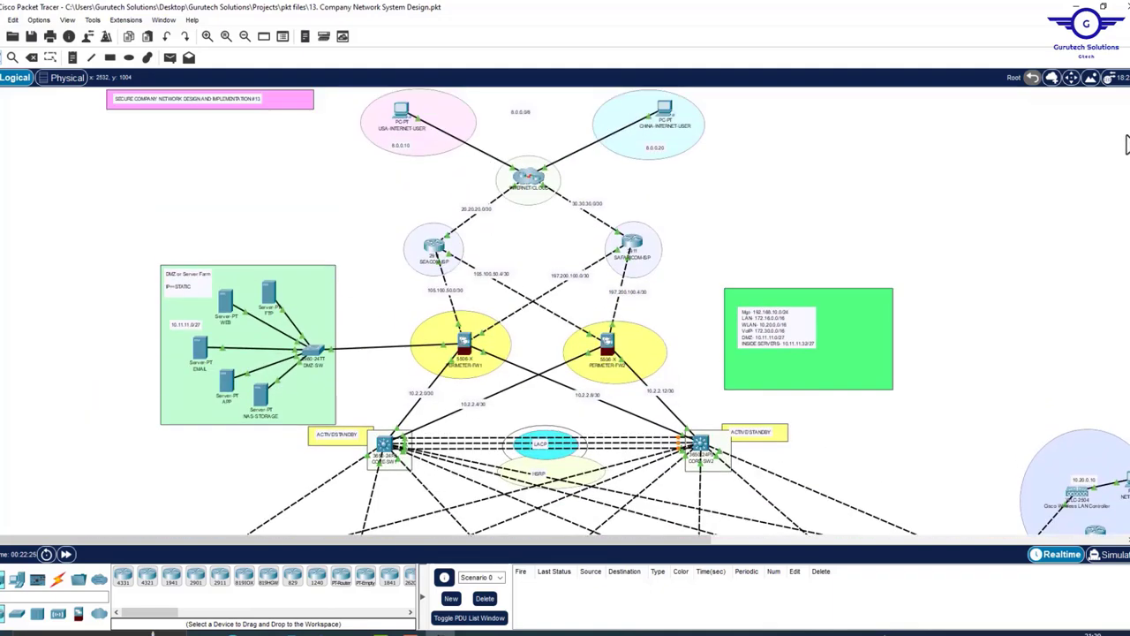
scroll(1127, 146, "down", 15)
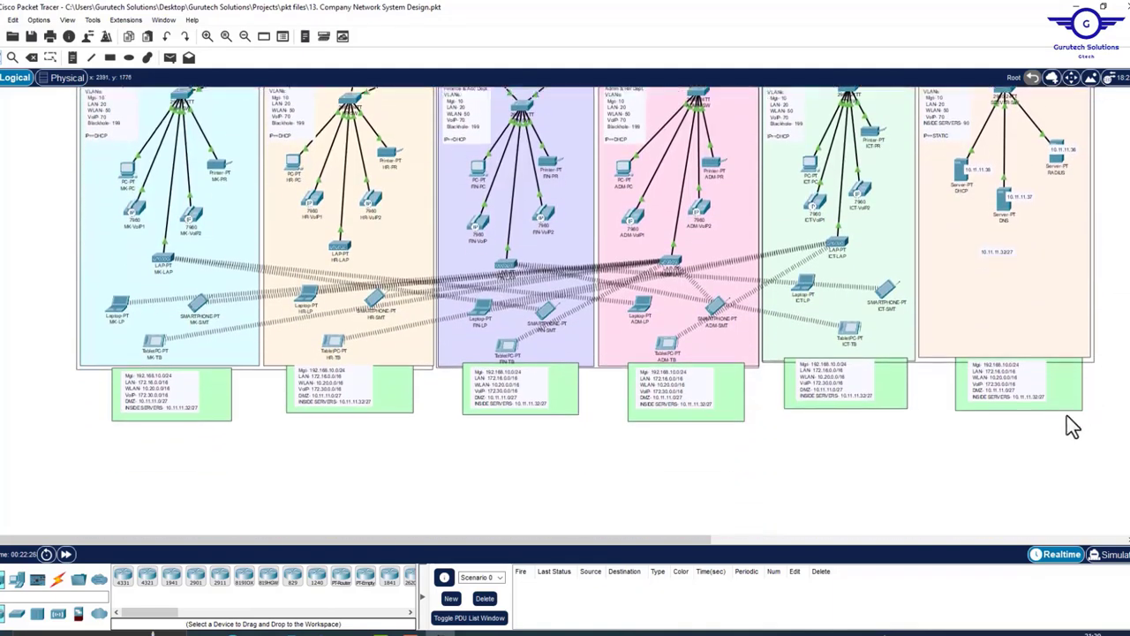